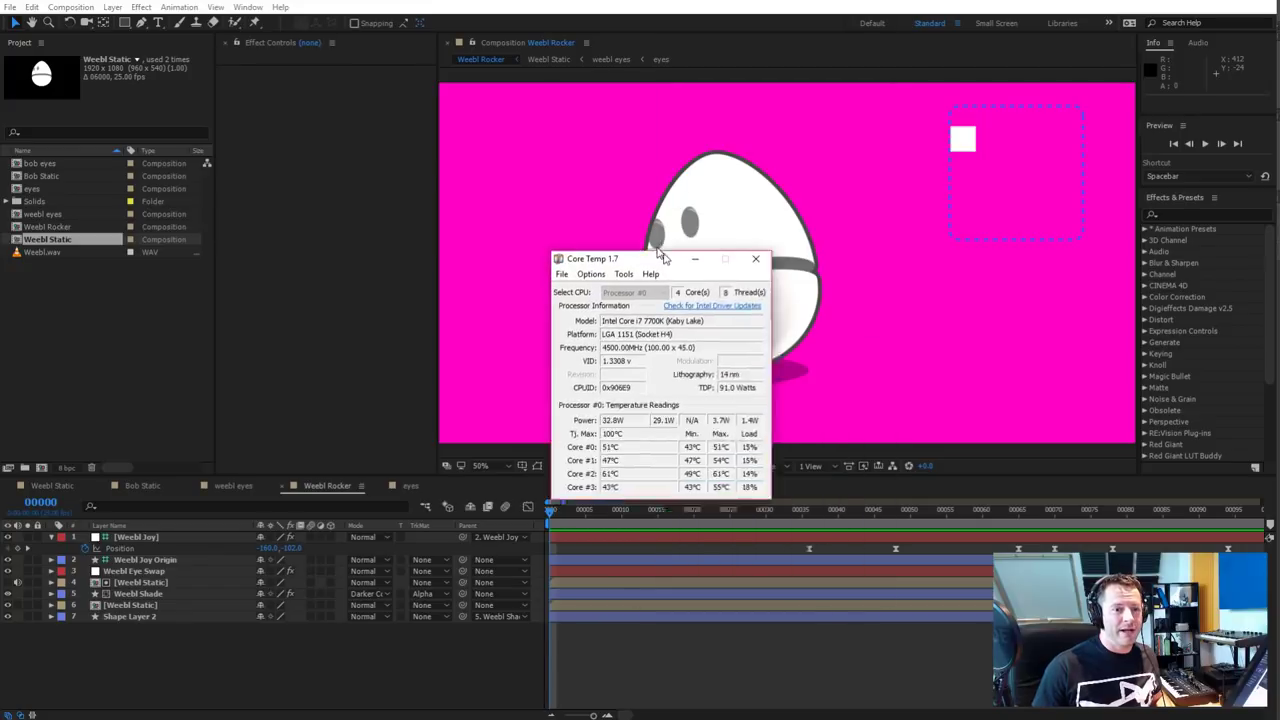
Move the Core Temp window aside, check the core temperatures, then close Core Temp
left_click_drag(660, 258, 608, 214)
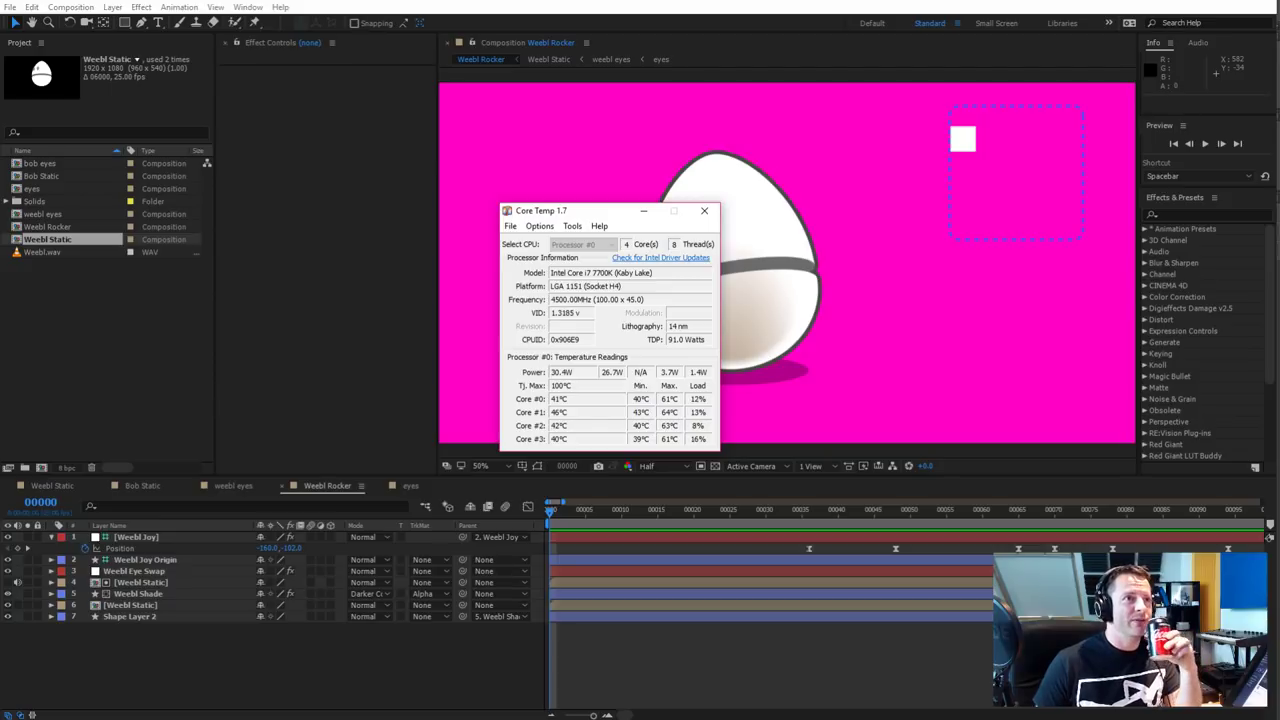
left_click(701, 210)
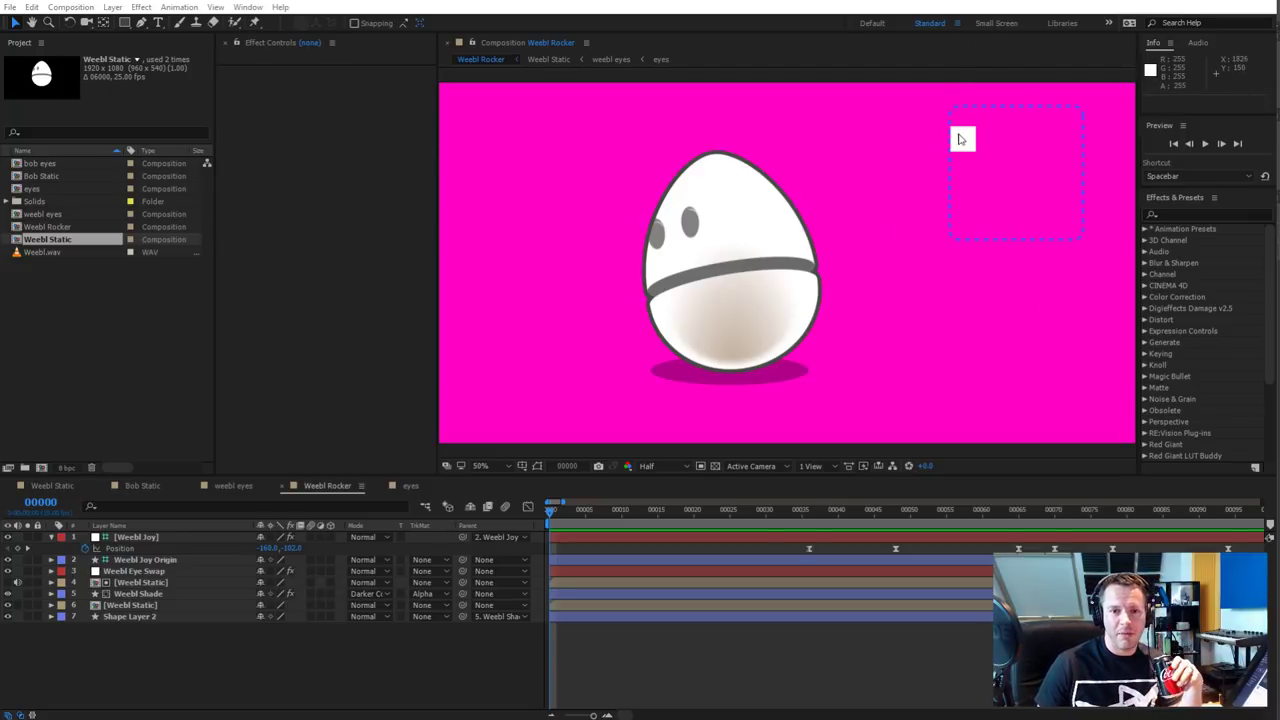
Nudge the Weebl Joy square left inside its limit box so the egg's eyes follow
mouse_move(962, 148)
left_mouse_down()
mouse_move(977, 156)
mouse_move(957, 137)
mouse_move(1014, 137)
mouse_move(993, 208)
mouse_move(1054, 177)
mouse_move(1033, 175)
mouse_move(1052, 189)
mouse_move(1016, 179)
mouse_move(997, 191)
mouse_move(986, 145)
mouse_move(1059, 202)
mouse_move(961, 170)
mouse_move(1023, 200)
mouse_move(963, 149)
mouse_move(1006, 234)
mouse_move(1082, 172)
mouse_move(1018, 231)
mouse_move(1078, 211)
mouse_move(1012, 174)
mouse_move(1093, 176)
mouse_move(1028, 210)
mouse_move(988, 130)
mouse_move(991, 167)
mouse_move(990, 153)
mouse_move(960, 197)
mouse_move(1006, 194)
mouse_move(1024, 168)
mouse_move(947, 144)
left_mouse_up()
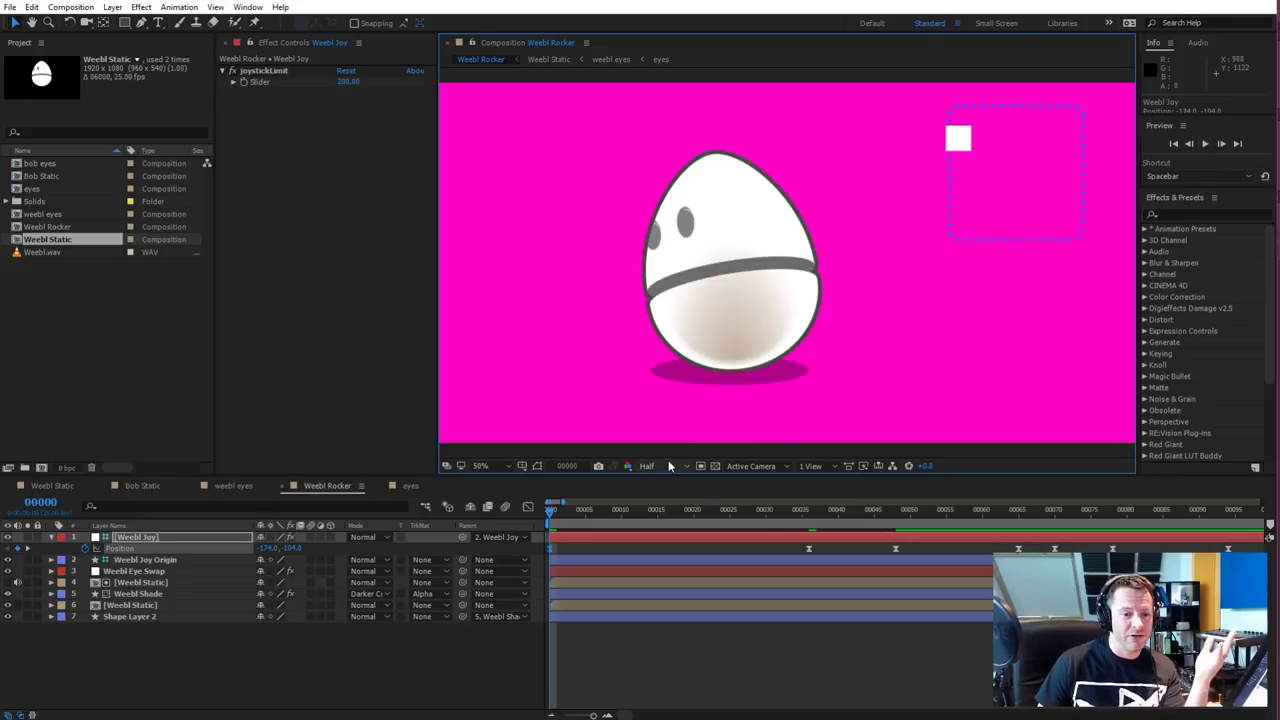
Preview the rocking animation, stop at frame 00274, and select the Weebl Joy Origin layer
left_click(1203, 145)
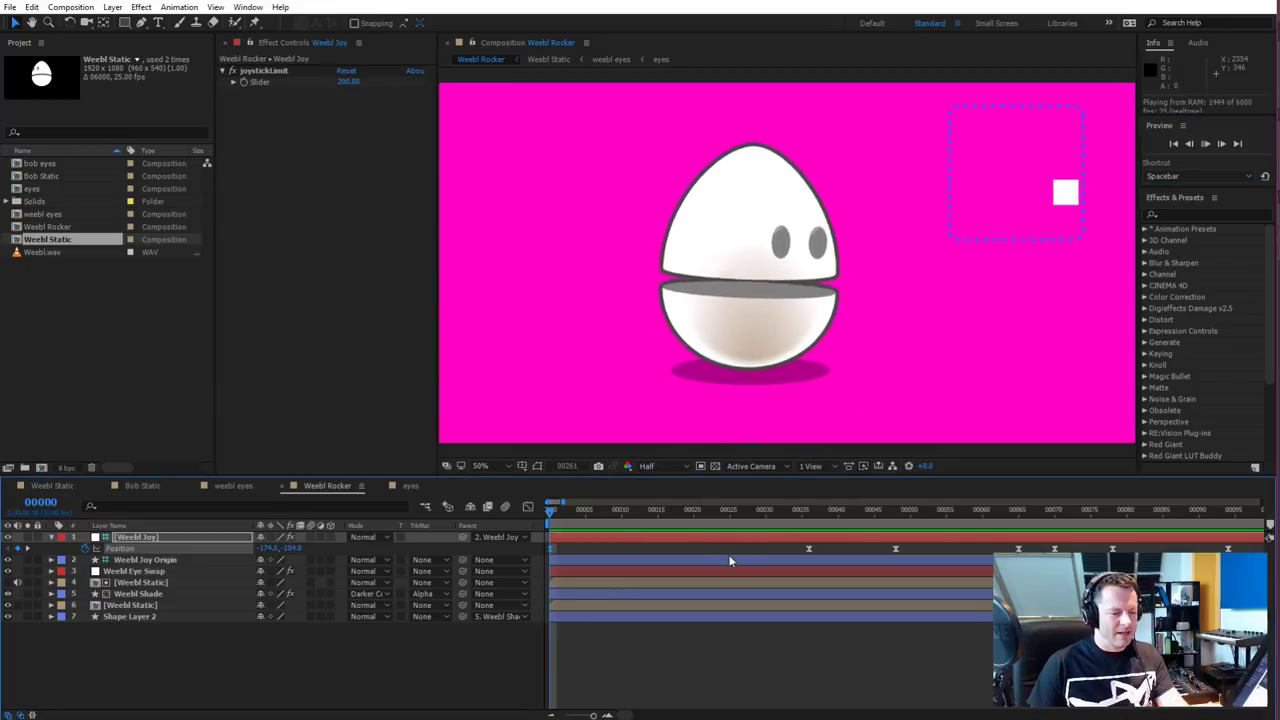
key("space")
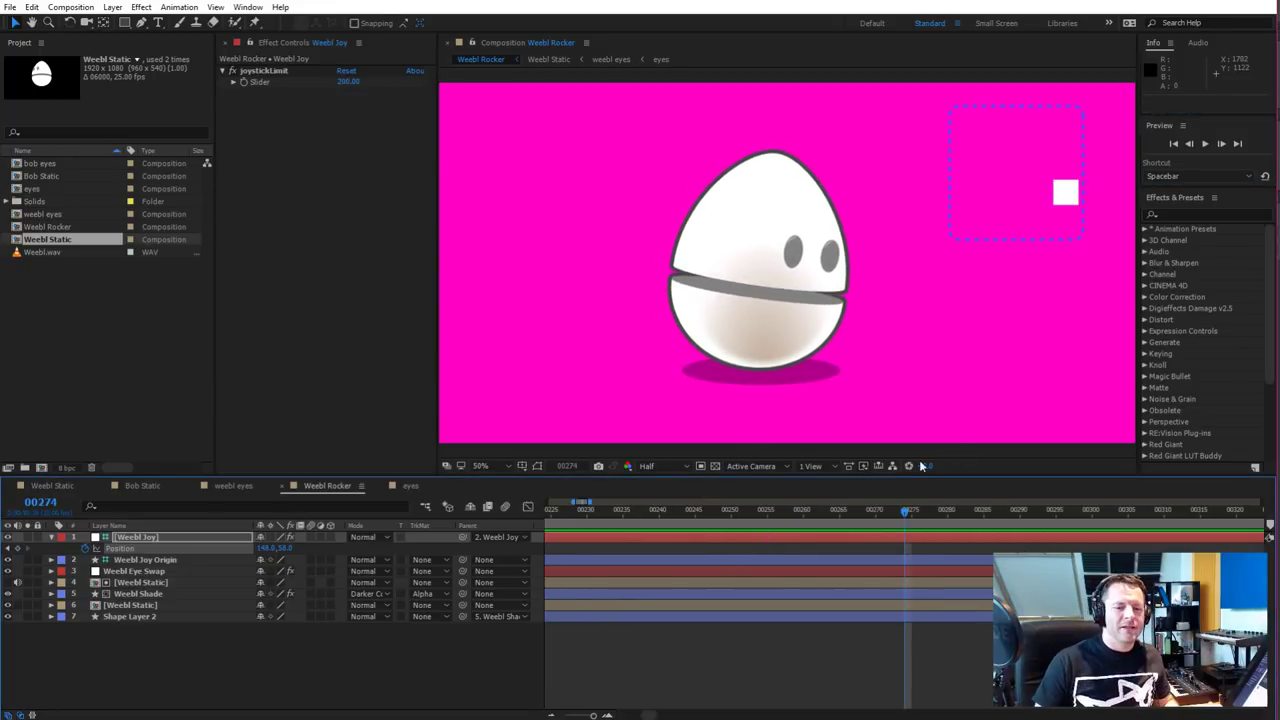
scroll(797, 300, "down", 2)
scroll(797, 300, "up", 2)
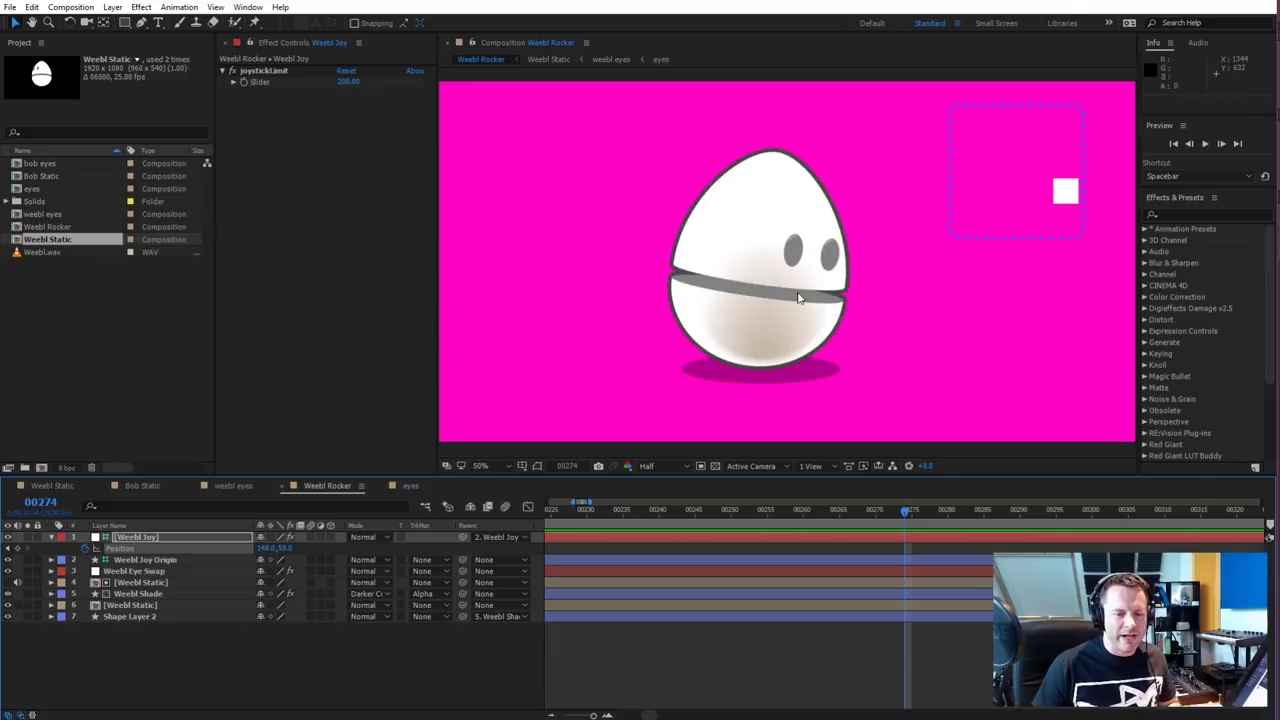
scroll(797, 300, "down", 2)
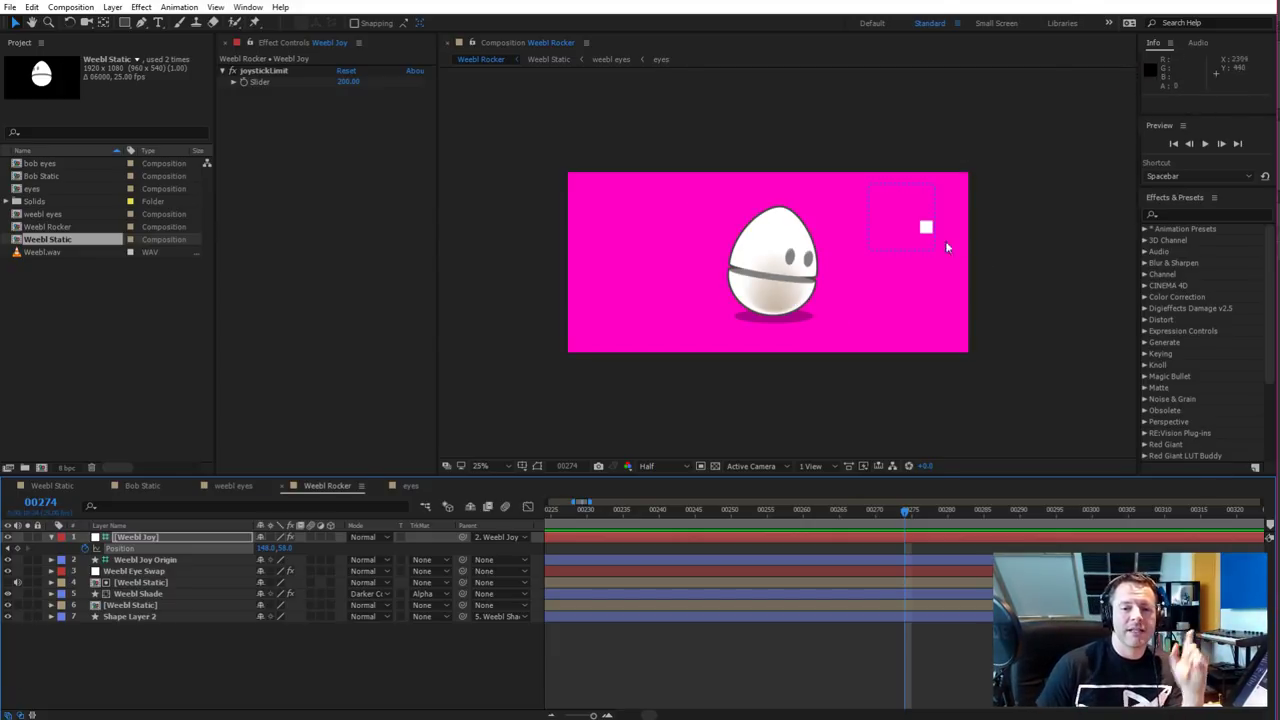
key("ctrl+Down")
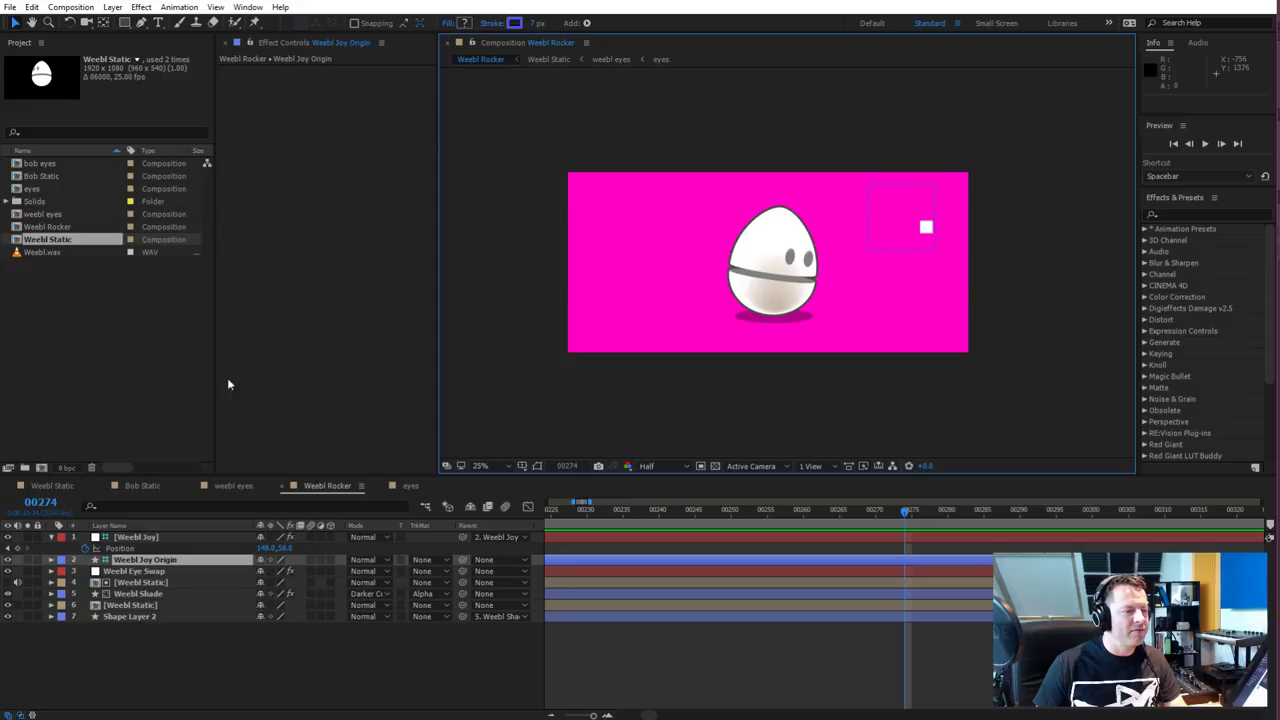
Create a composition named 'Dead' using the HDTV 1080 25 preset (1920×1080, 25 fps)
left_click(71, 7)
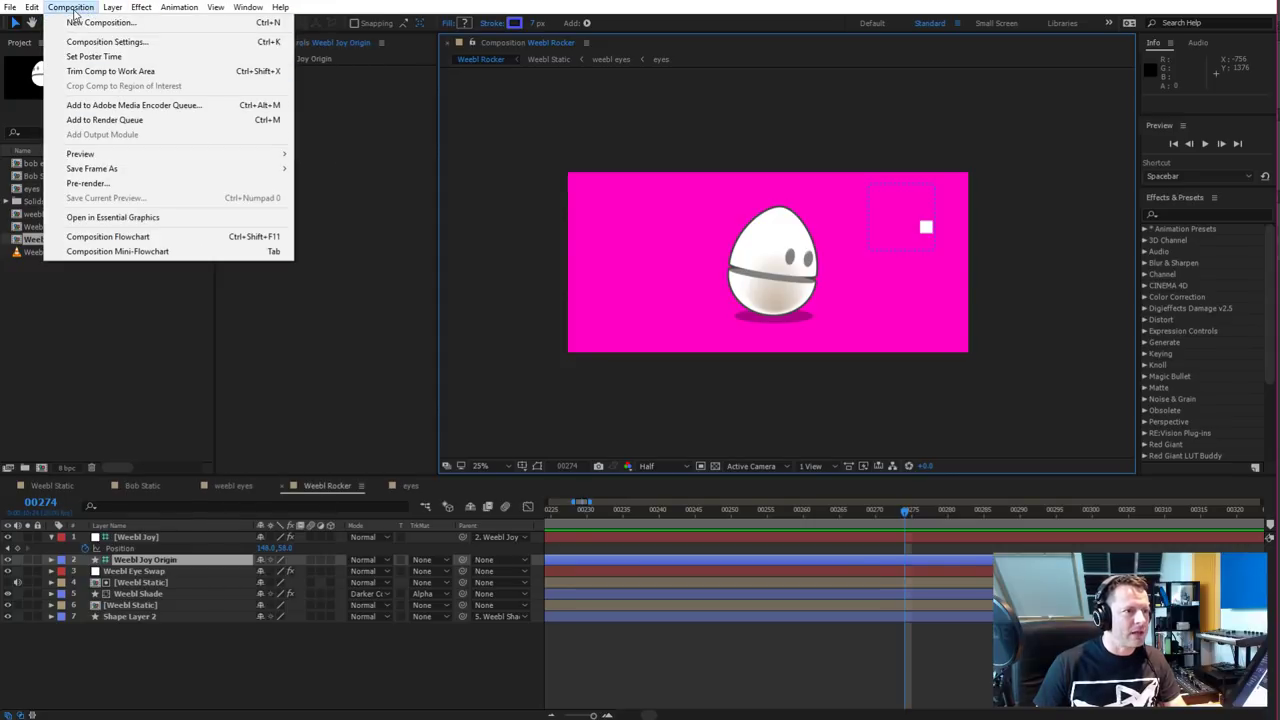
left_click(76, 24)
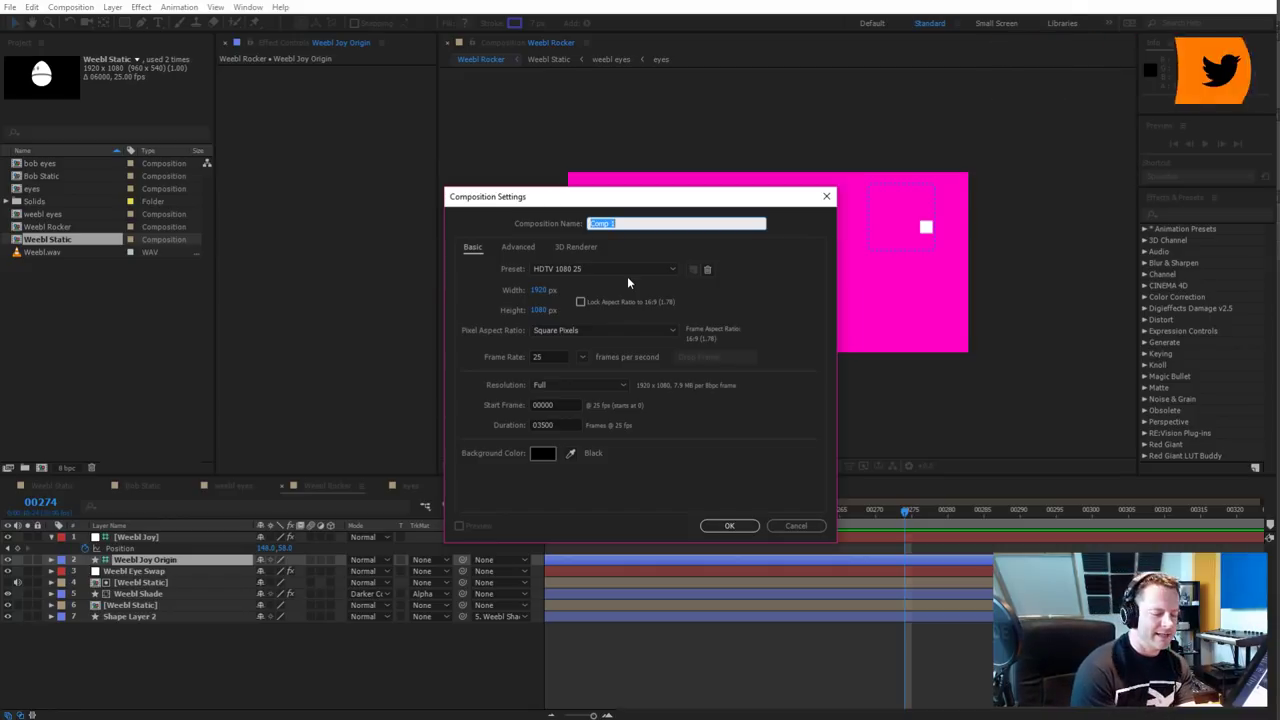
type("Dead")
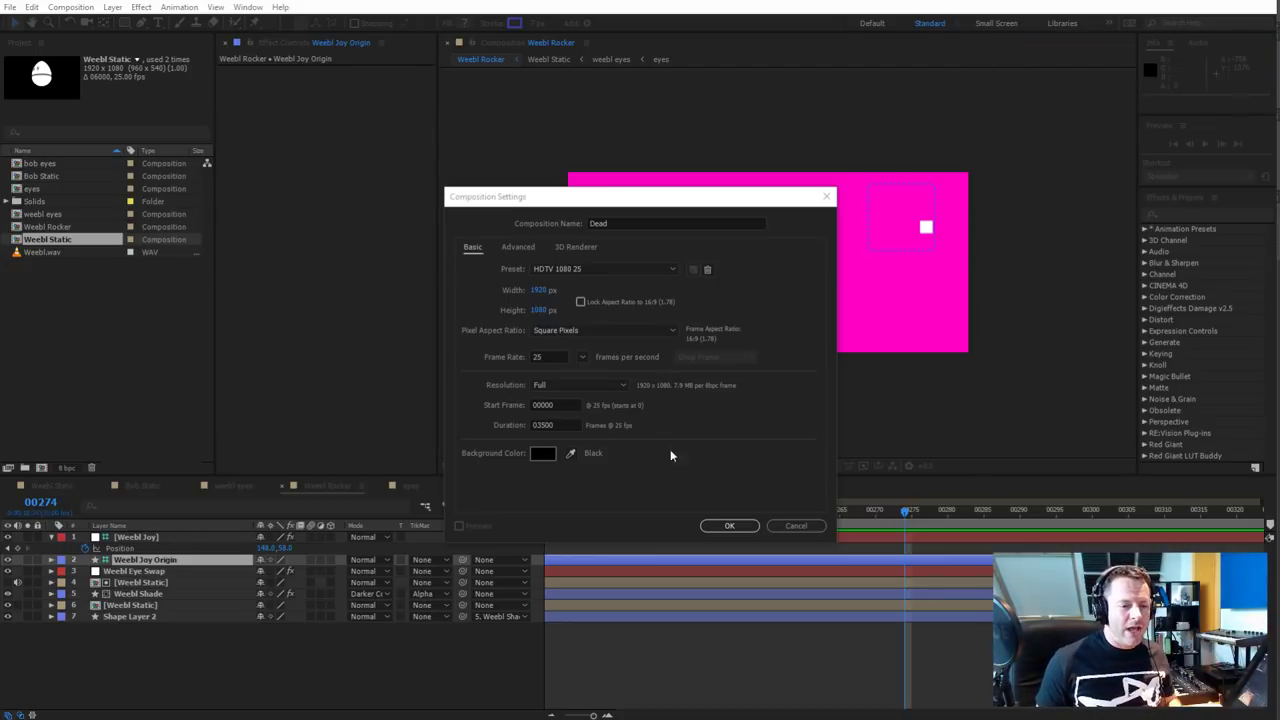
left_click(731, 526)
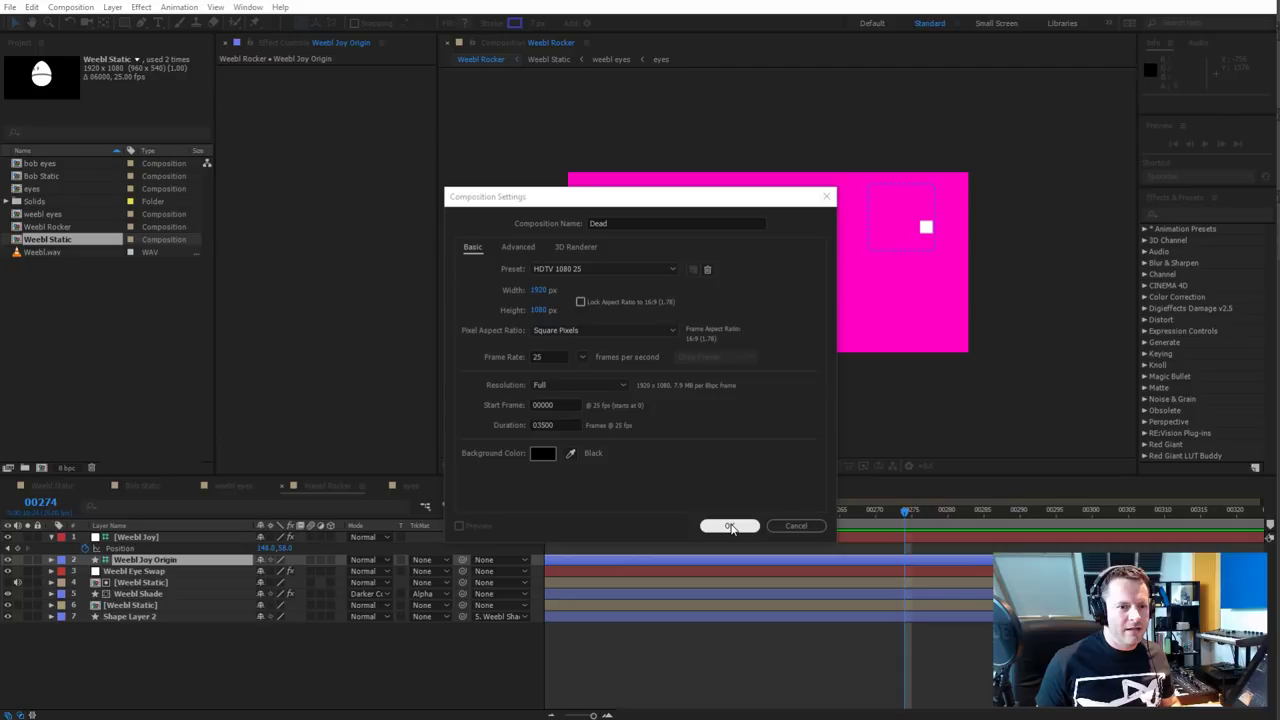
left_click(731, 526)
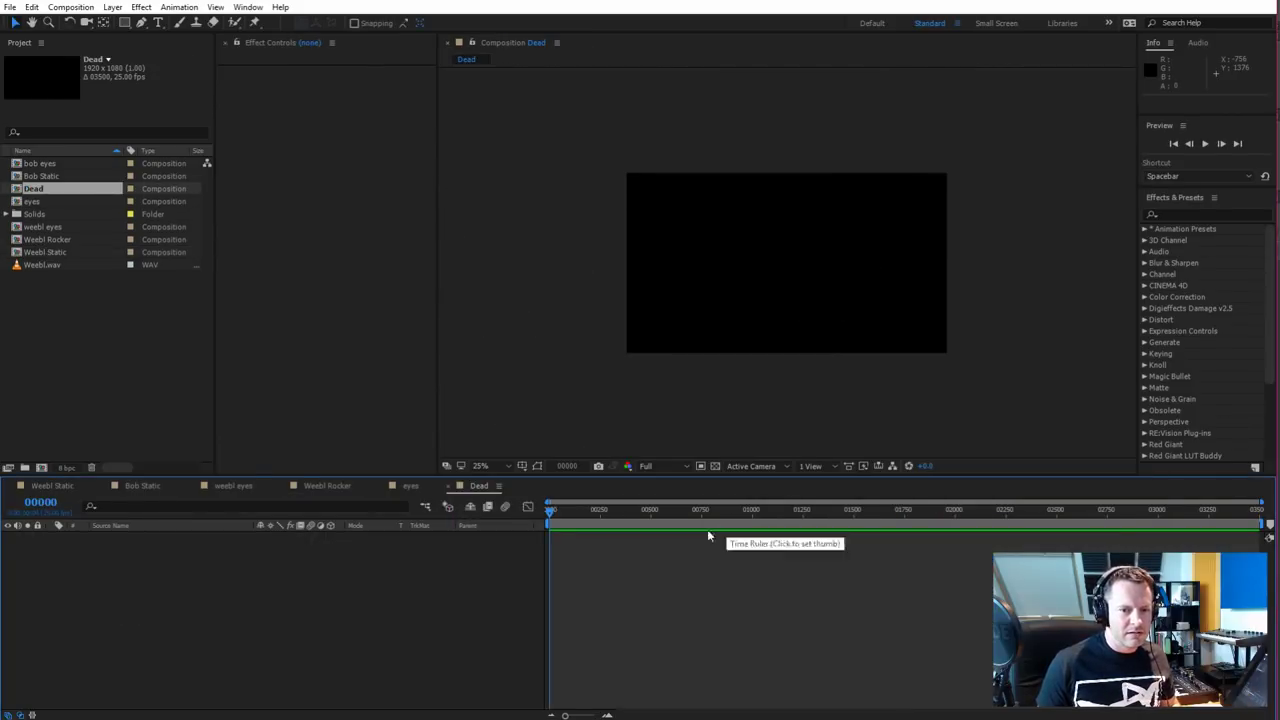
Add Weebl Rocker as a layer in the Dead timeline and scrub back to view the egg
left_click(75, 239)
left_click_drag(50, 242, 97, 592)
left_click_drag(554, 511, 766, 504)
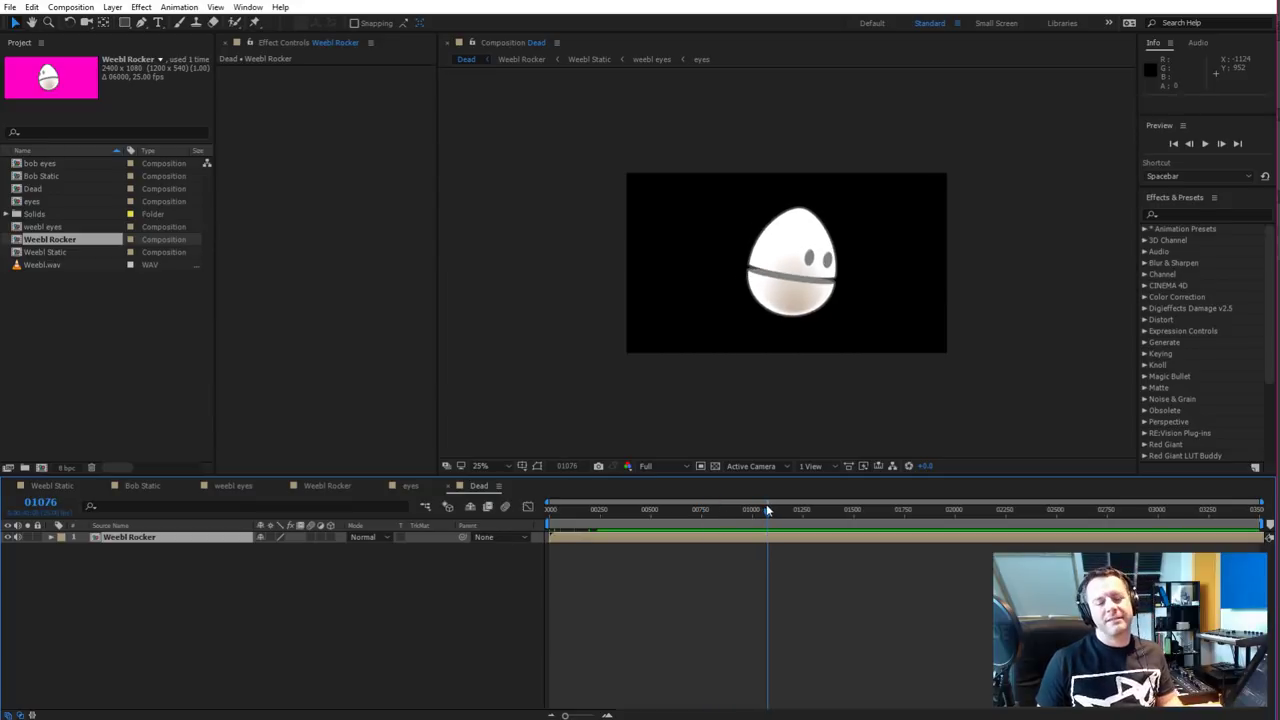
left_click_drag(660, 512, 998, 511)
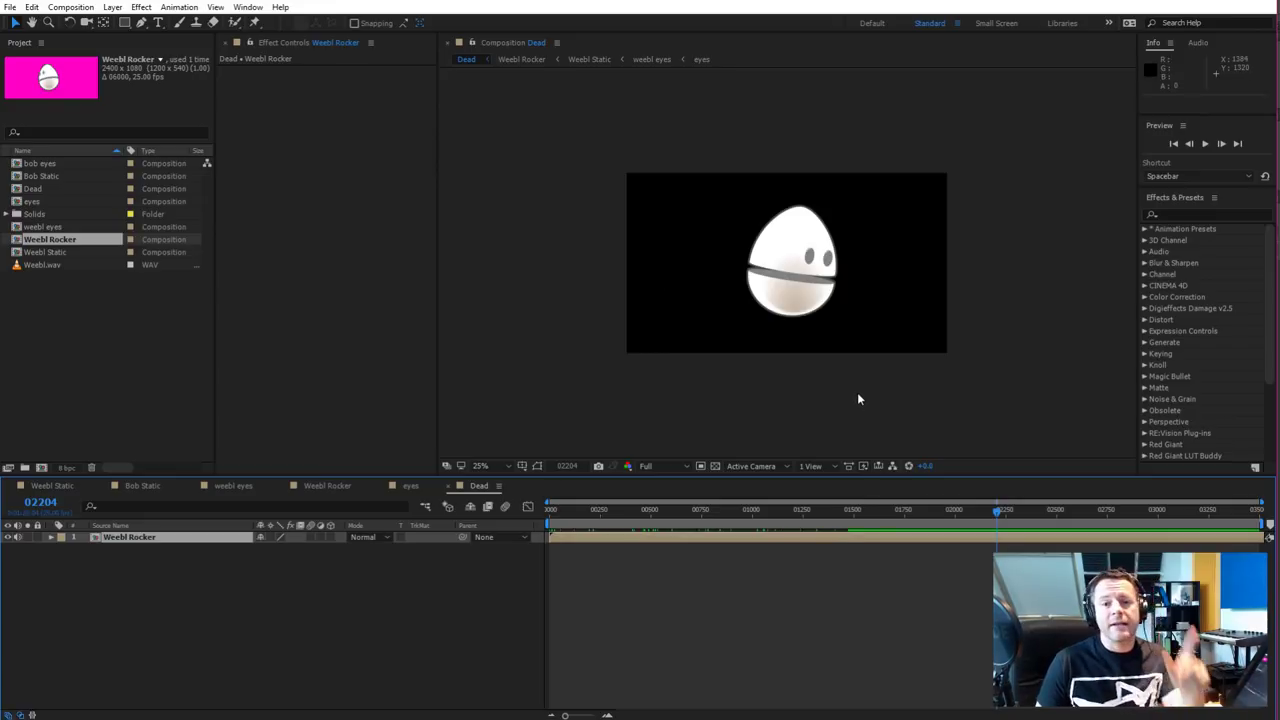
Turn on Collapse Transformations for the Weebl Rocker layer and reveal its Scale property
left_click(272, 537)
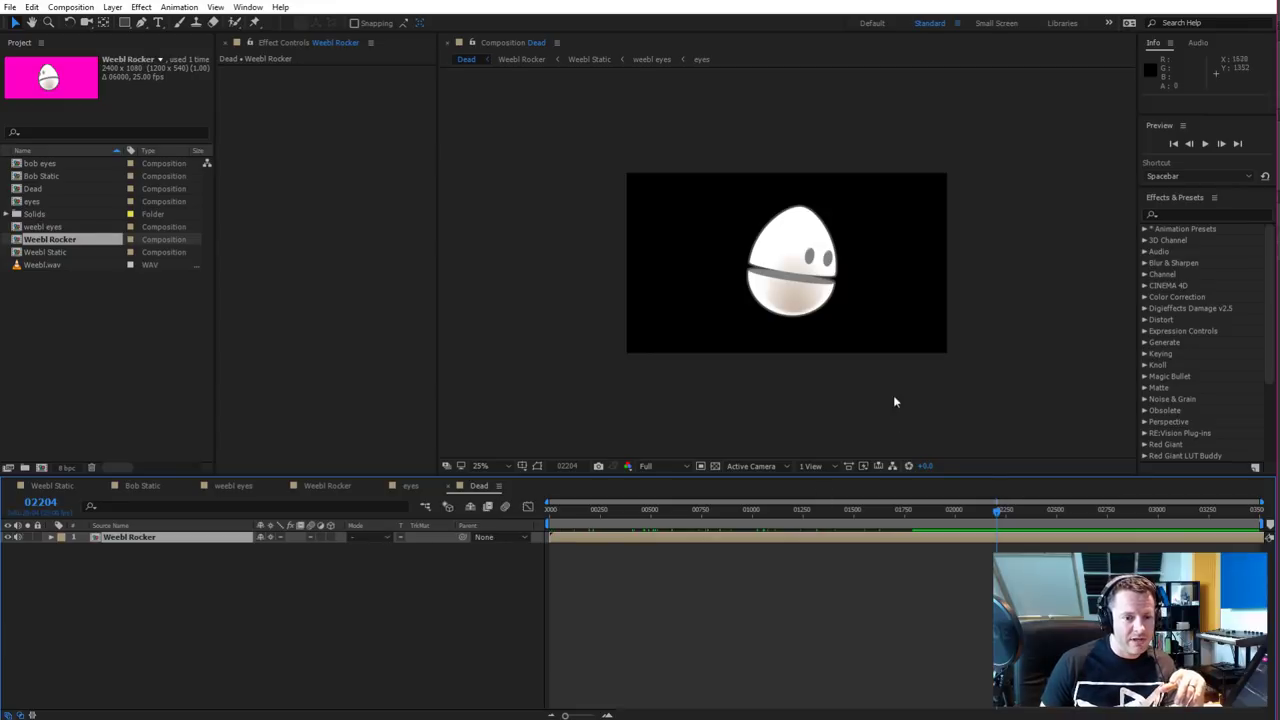
key("s")
key("period")
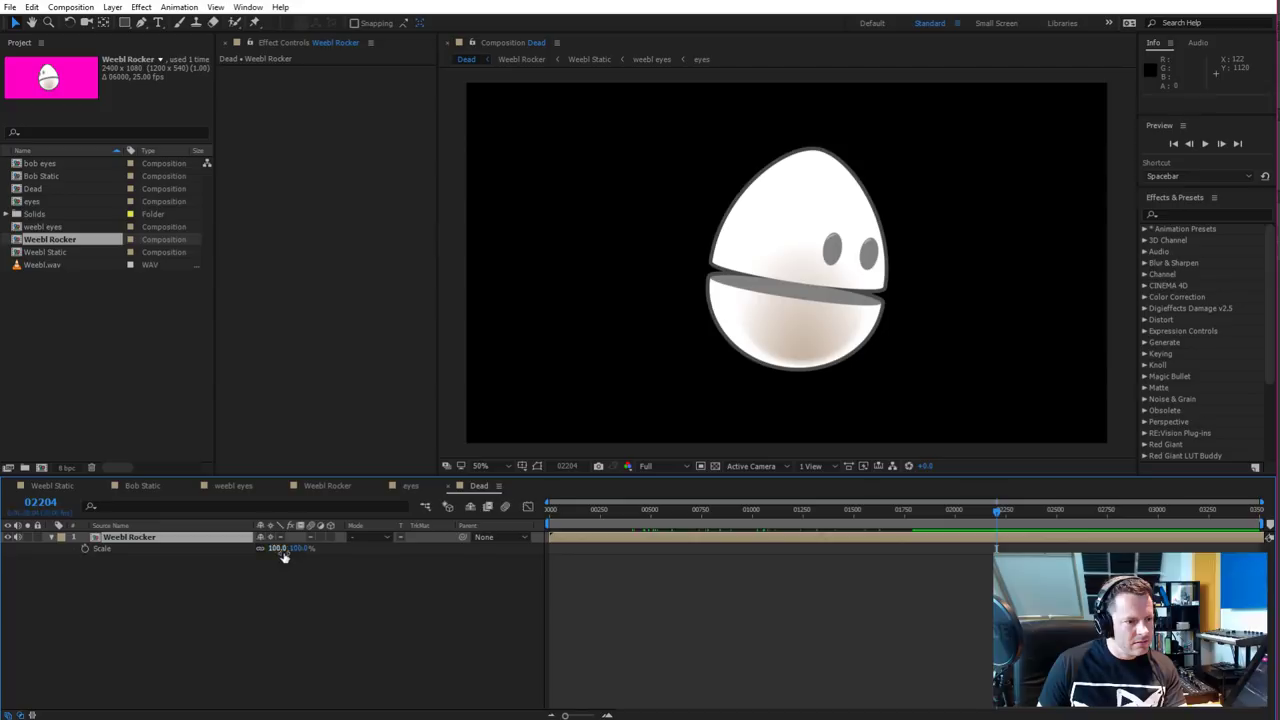
Scrub the Weebl Rocker layer's Scale to about 357.8%, then switch to the Weebl Rocker comp
left_click_drag(282, 548, 449, 548)
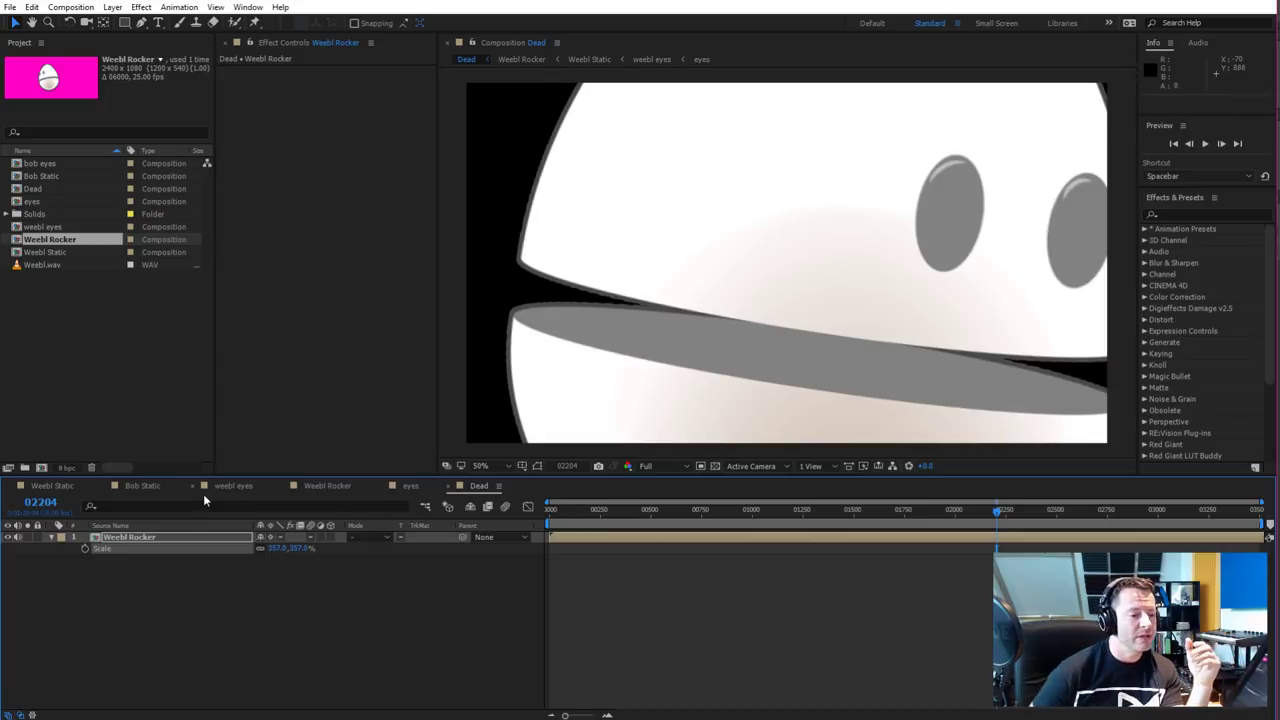
left_click(323, 485)
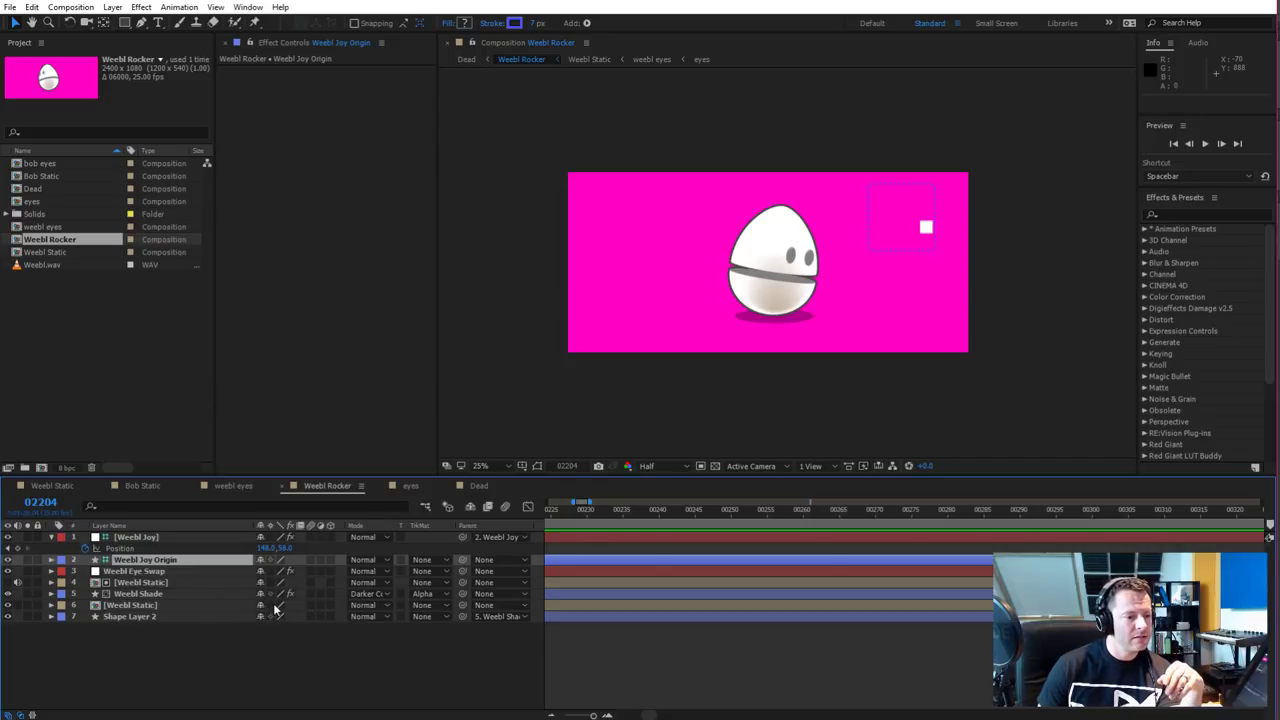
Toggle layer 6's visibility off and back on to check what the face layer draws
left_click(8, 605)
left_click(8, 605)
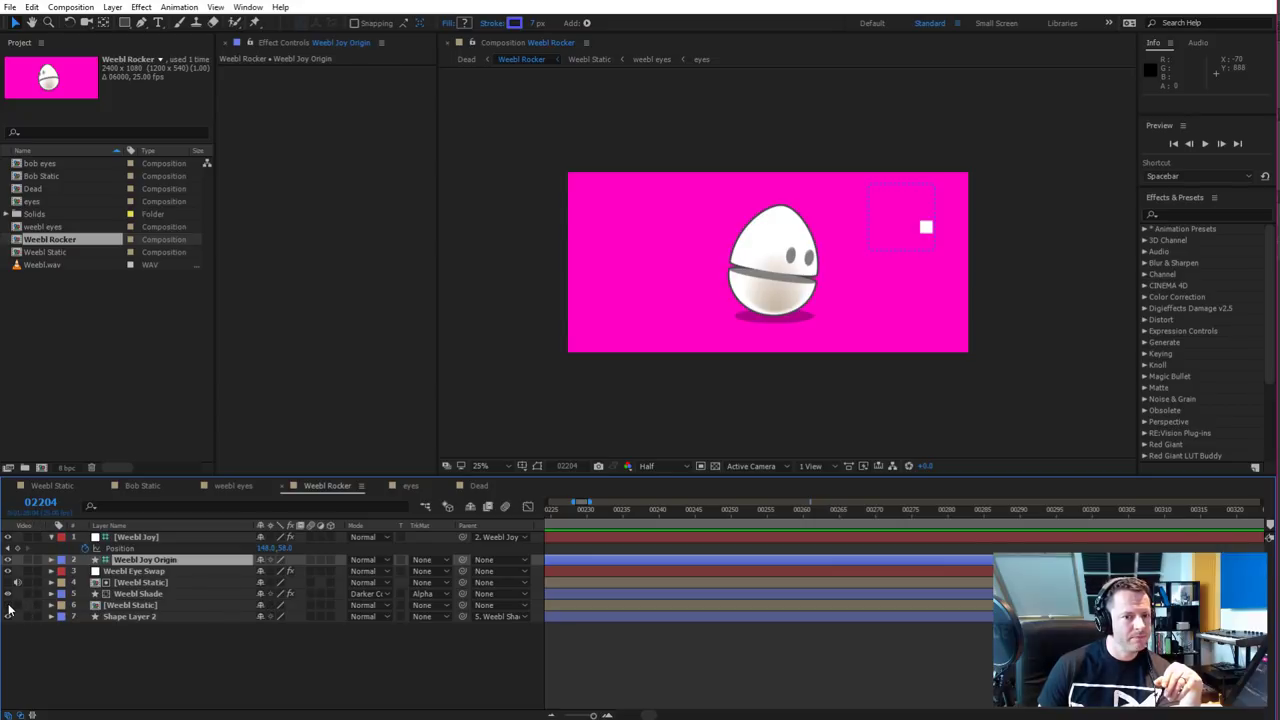
left_click(8, 605)
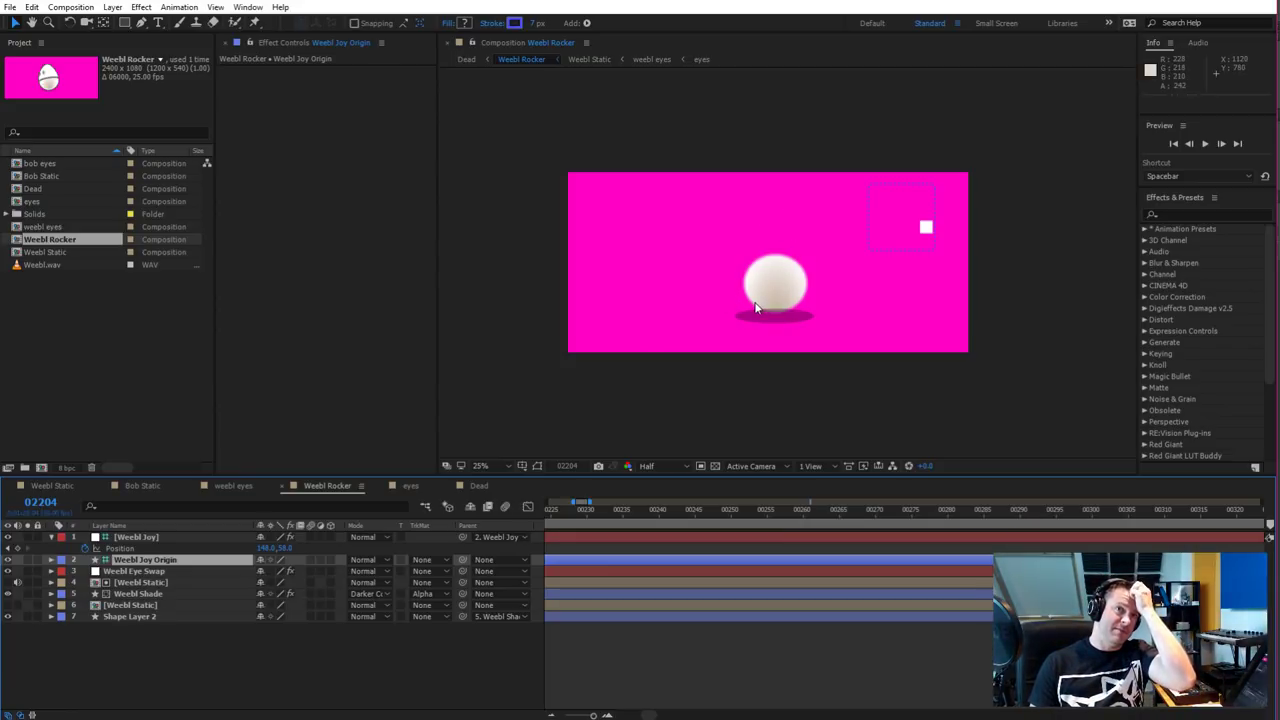
left_click(8, 605)
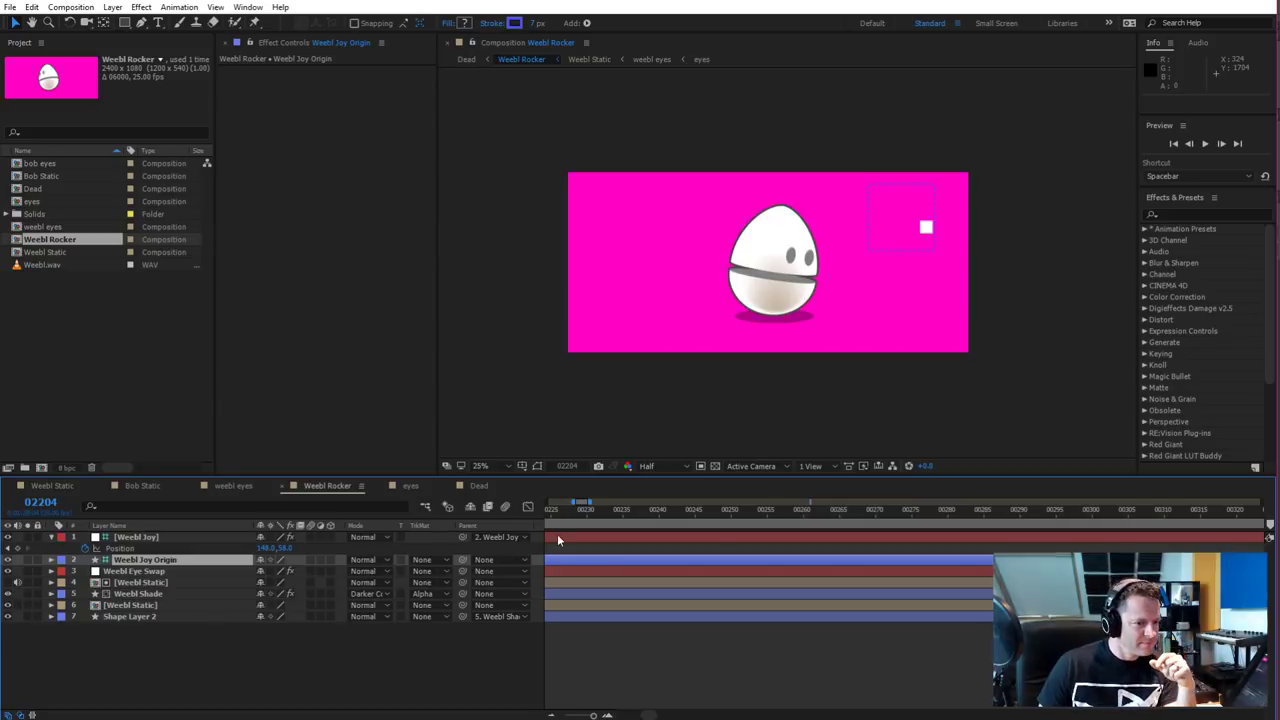
Scrub back, preview the Weebl Rocker animation, and switch to the Dead composition
left_click_drag(560, 512, 586, 515)
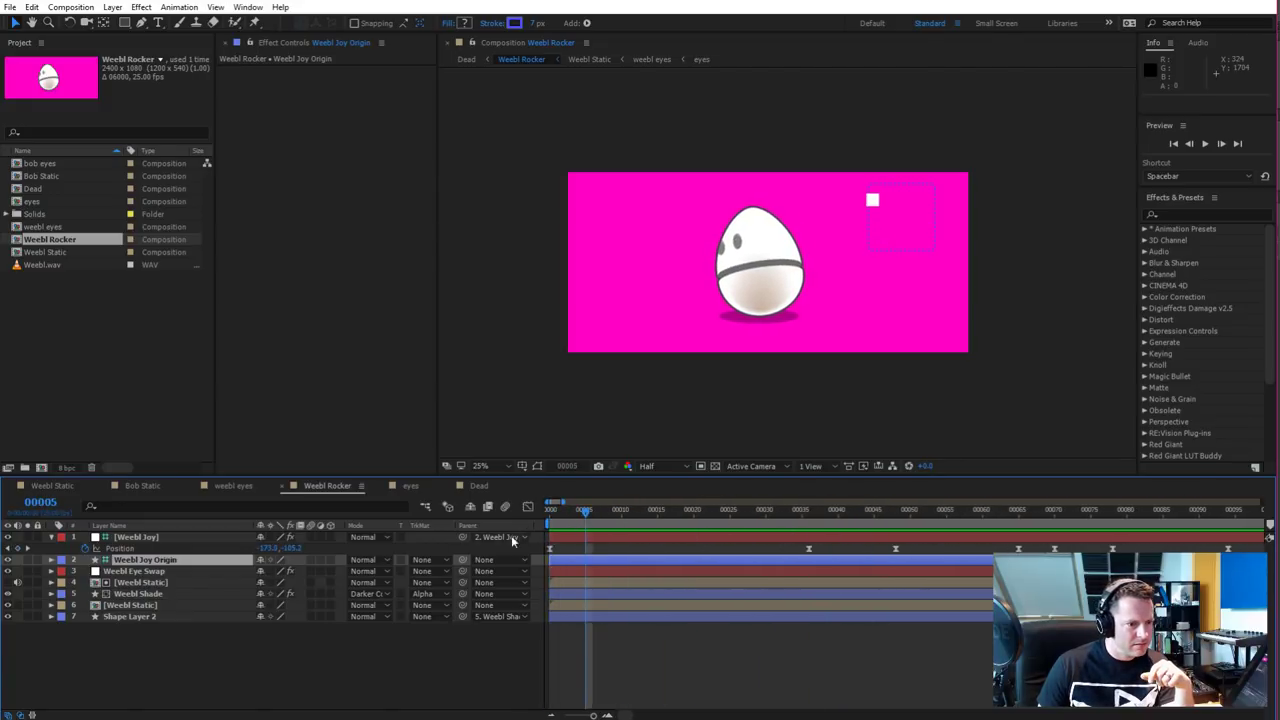
key("space")
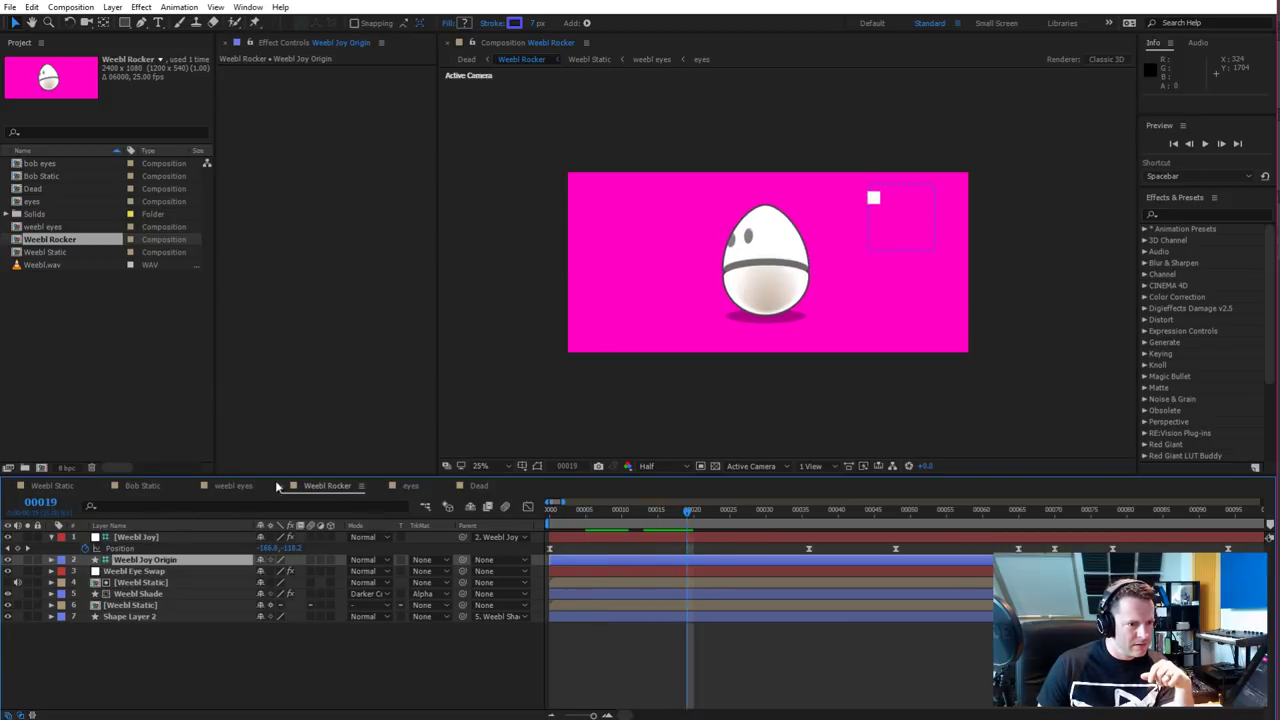
left_click(480, 486)
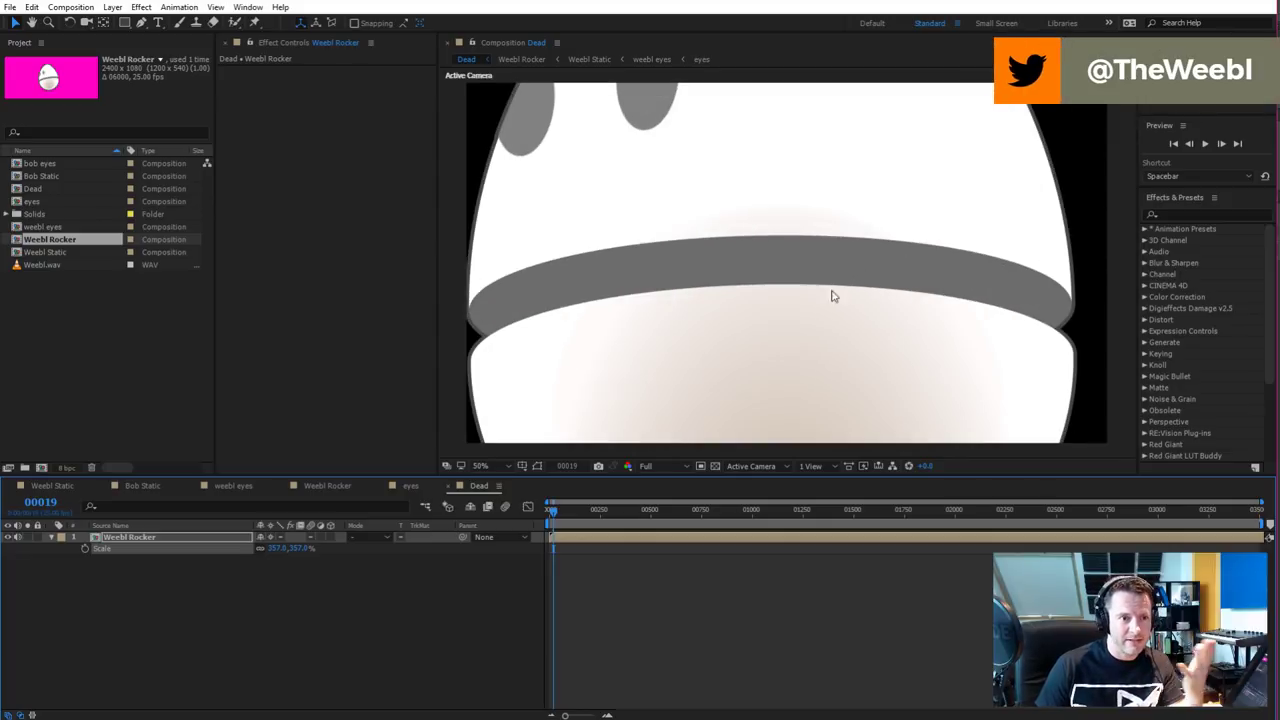
At frame 737, rescale the Weebl Rocker layer in Dead to 275%, then return to Weebl Rocker
left_click(700, 511)
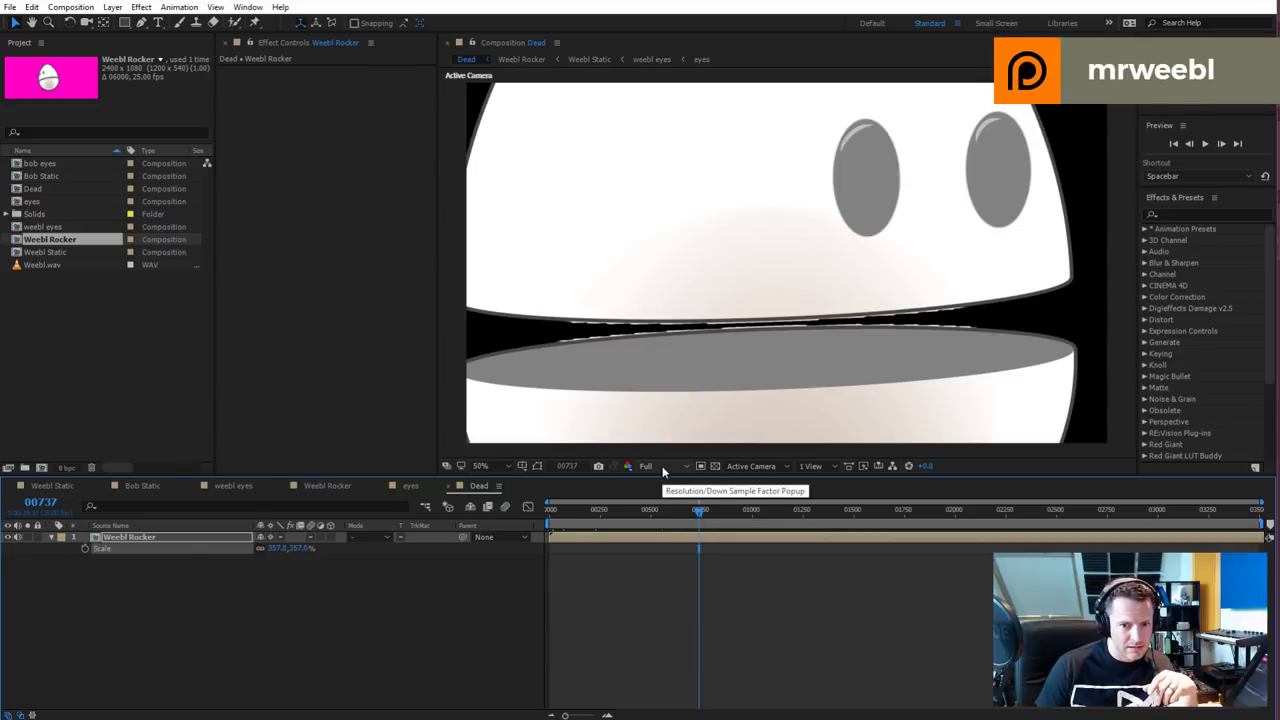
scroll(750, 328, "down", 1)
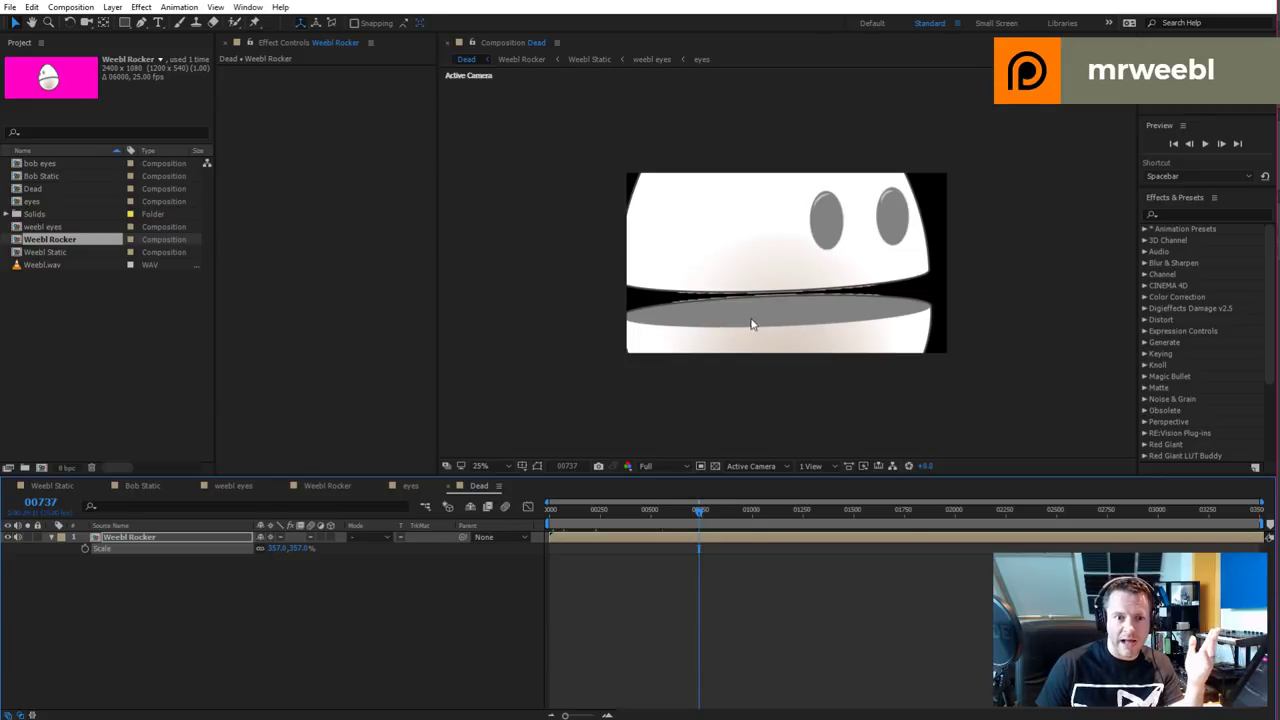
scroll(752, 330, "up", 1)
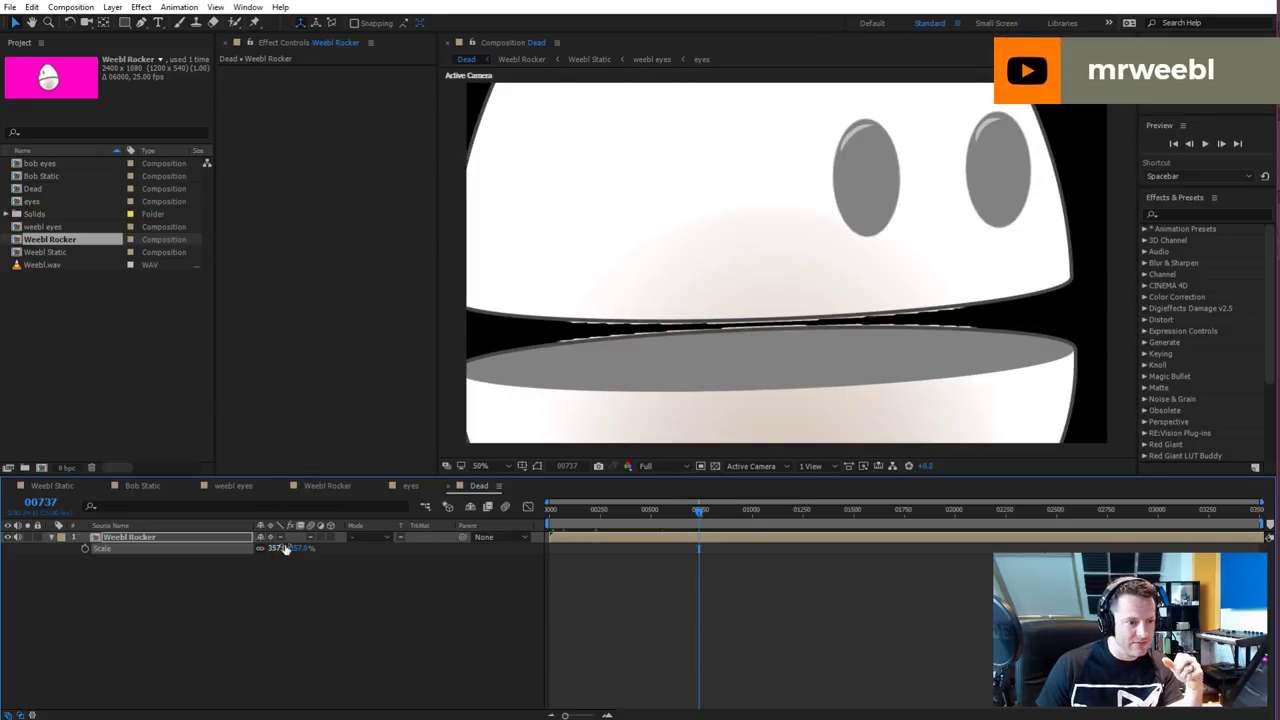
left_click_drag(270, 548, 225, 555)
scroll(778, 353, "up", 4)
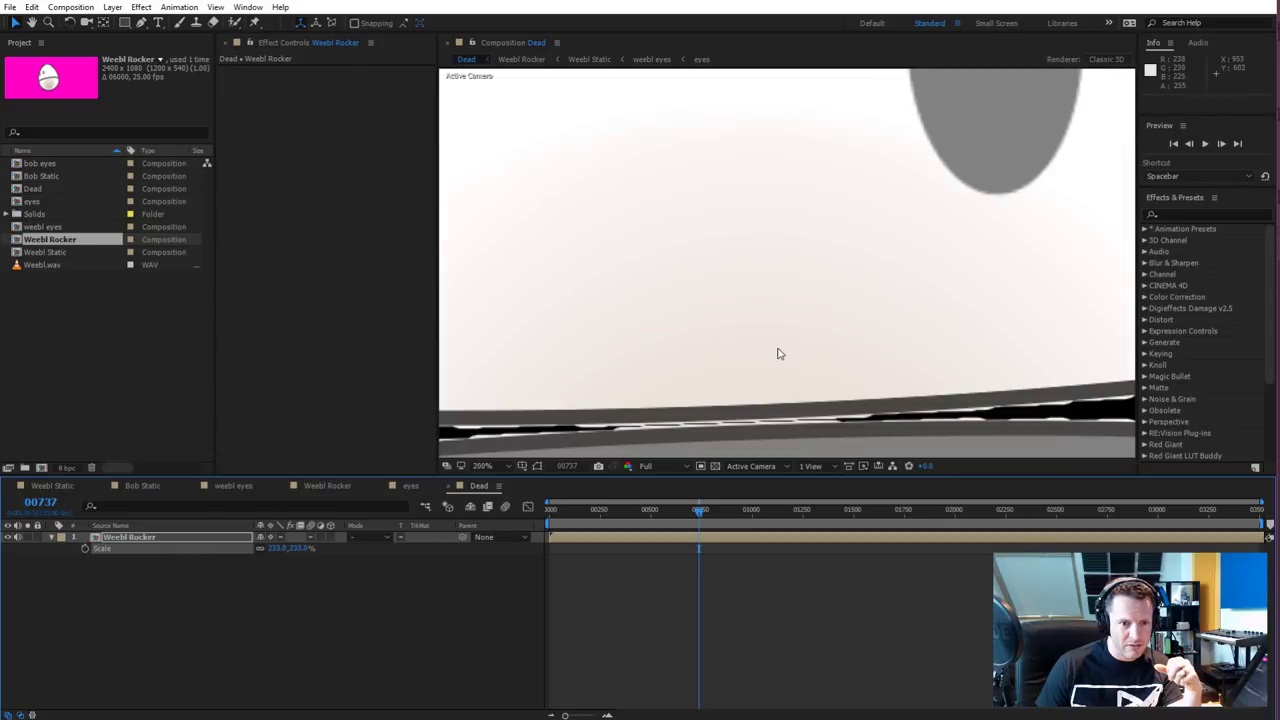
scroll(779, 356, "down", 2)
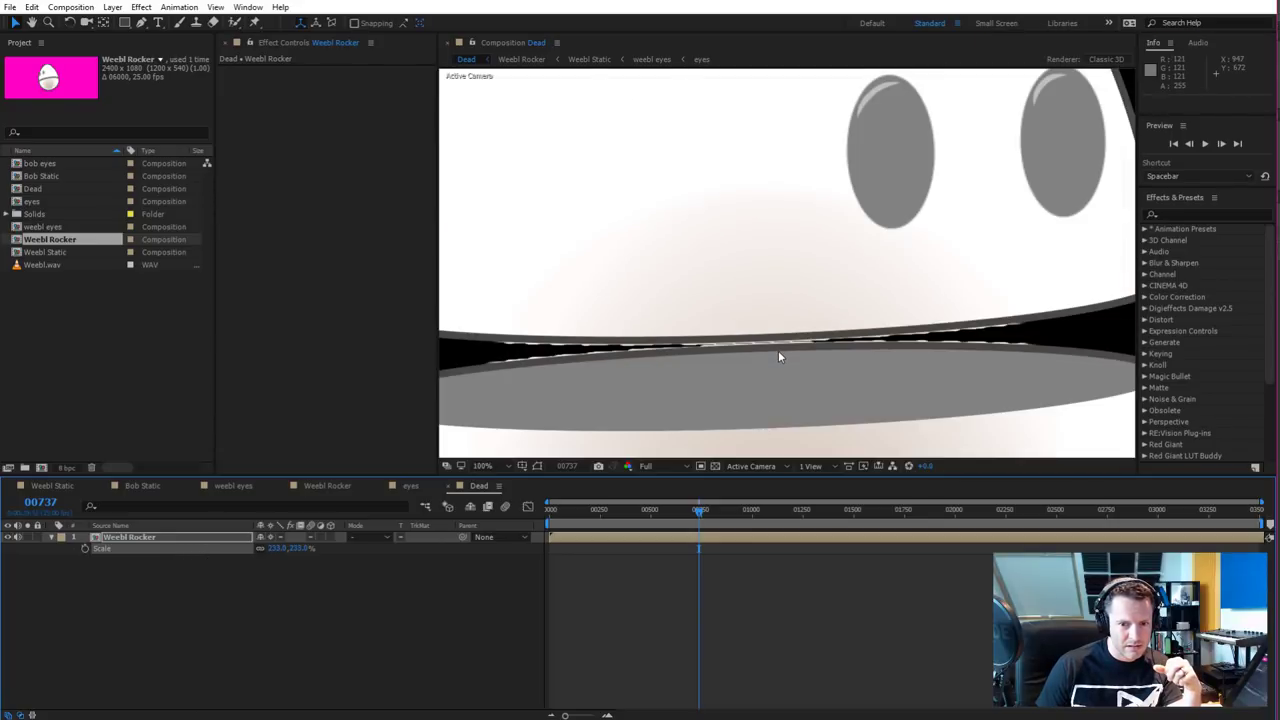
scroll(778, 350, "down", 2)
scroll(777, 357, "up", 1)
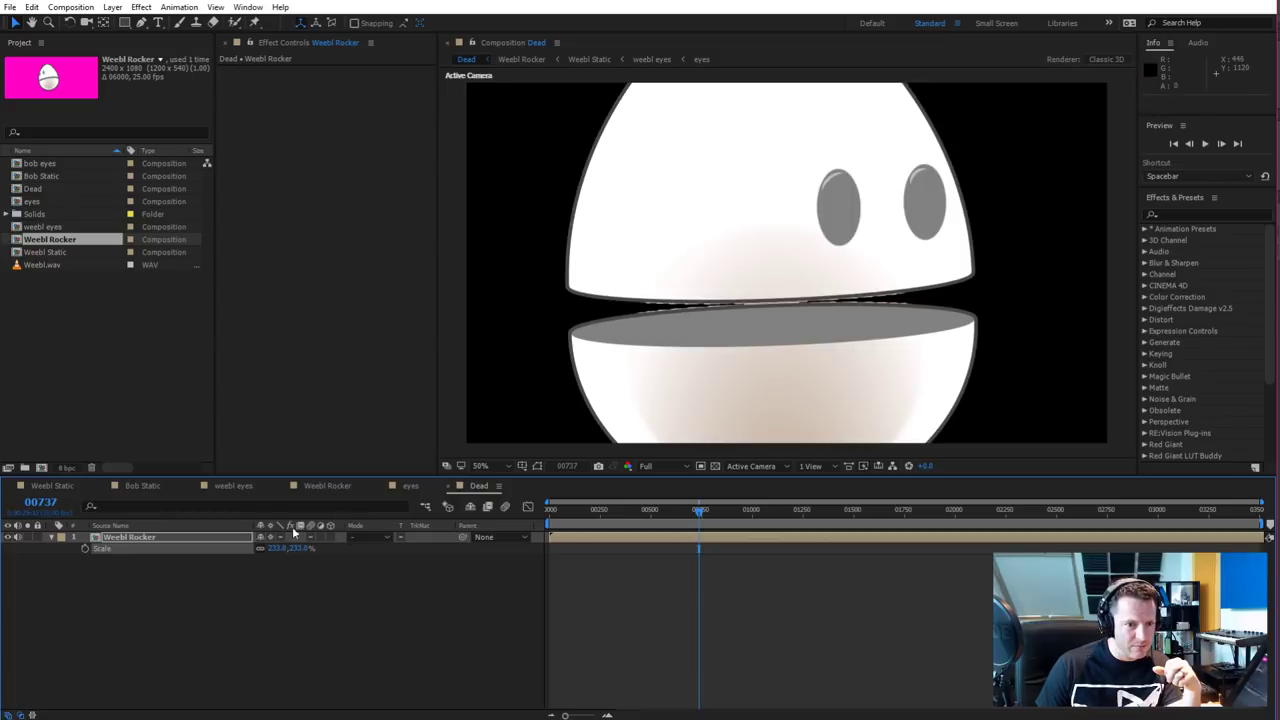
left_click_drag(268, 549, 308, 556)
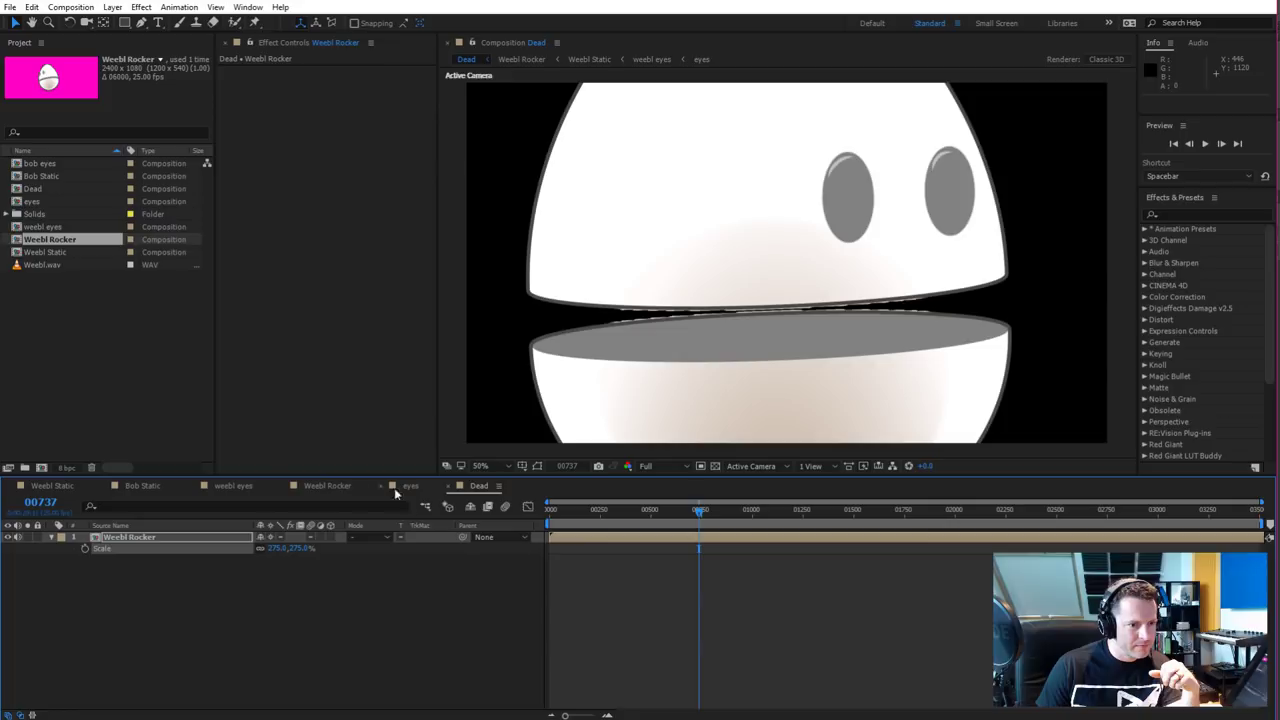
left_click(326, 486)
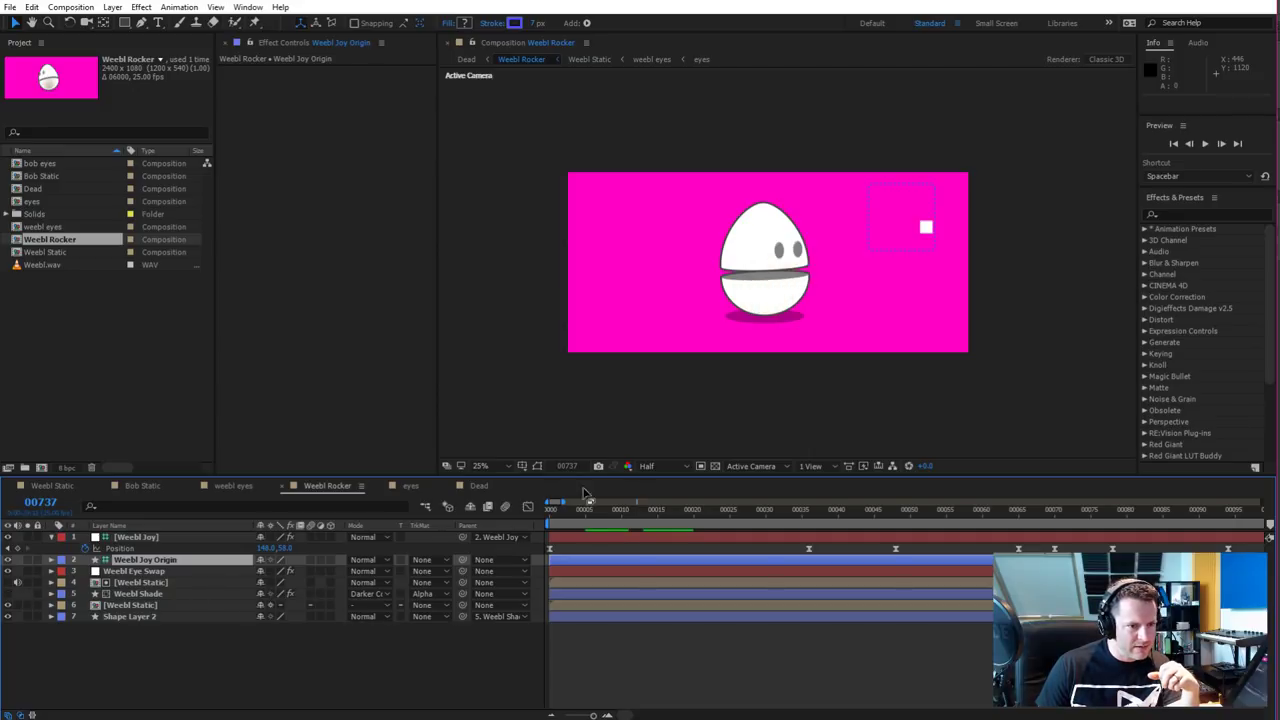
Compare the two Weebl Static layers, collapse transformations on the upper one, and scrub to frame 00034
left_click(478, 486)
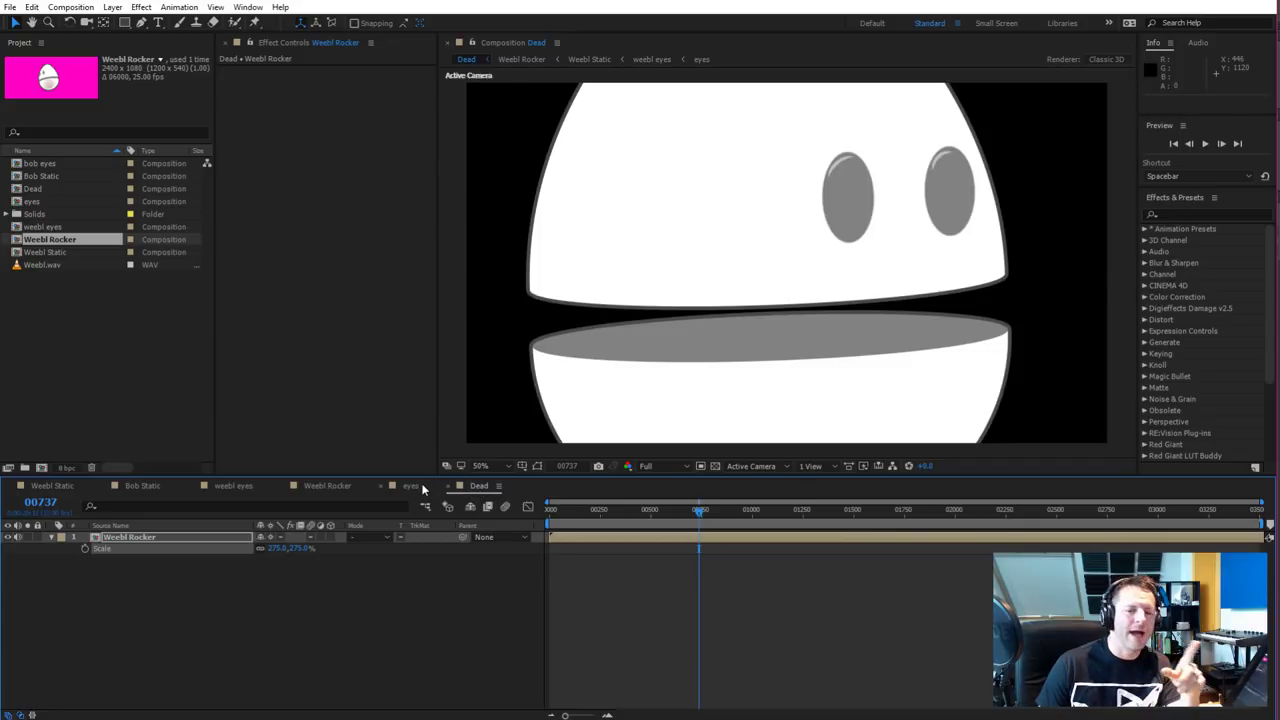
left_click(327, 486)
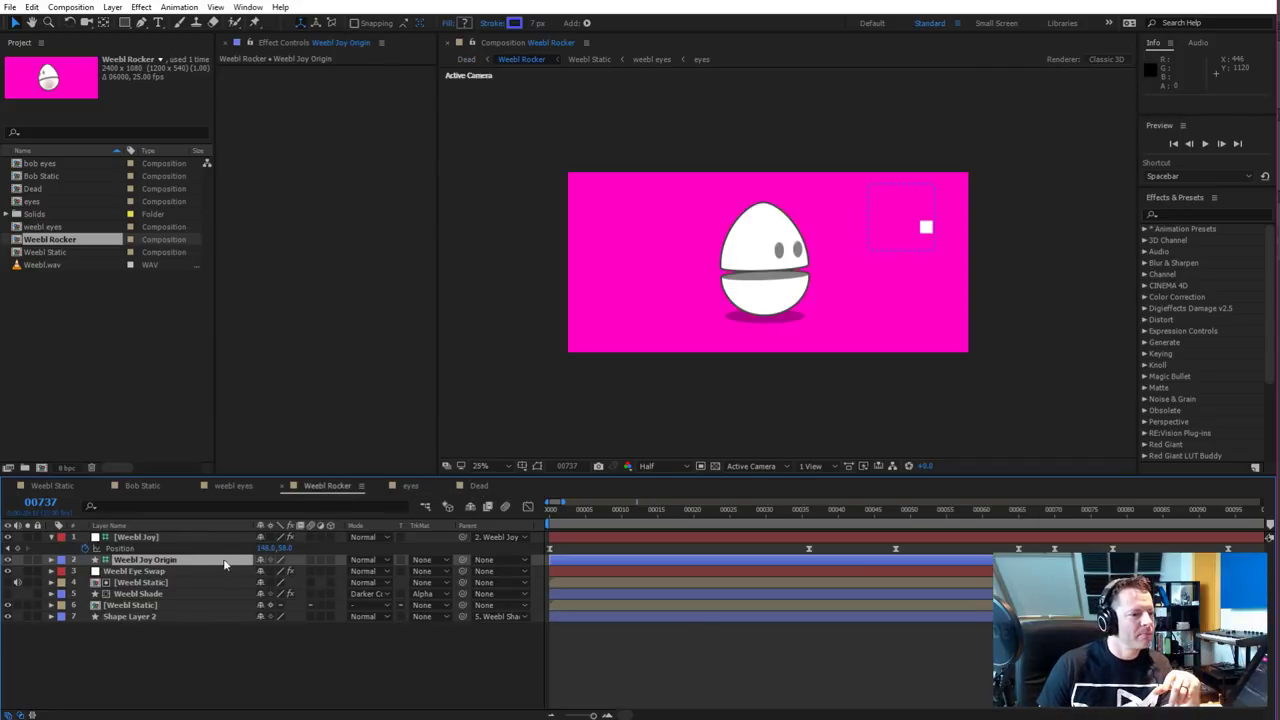
left_click(168, 583)
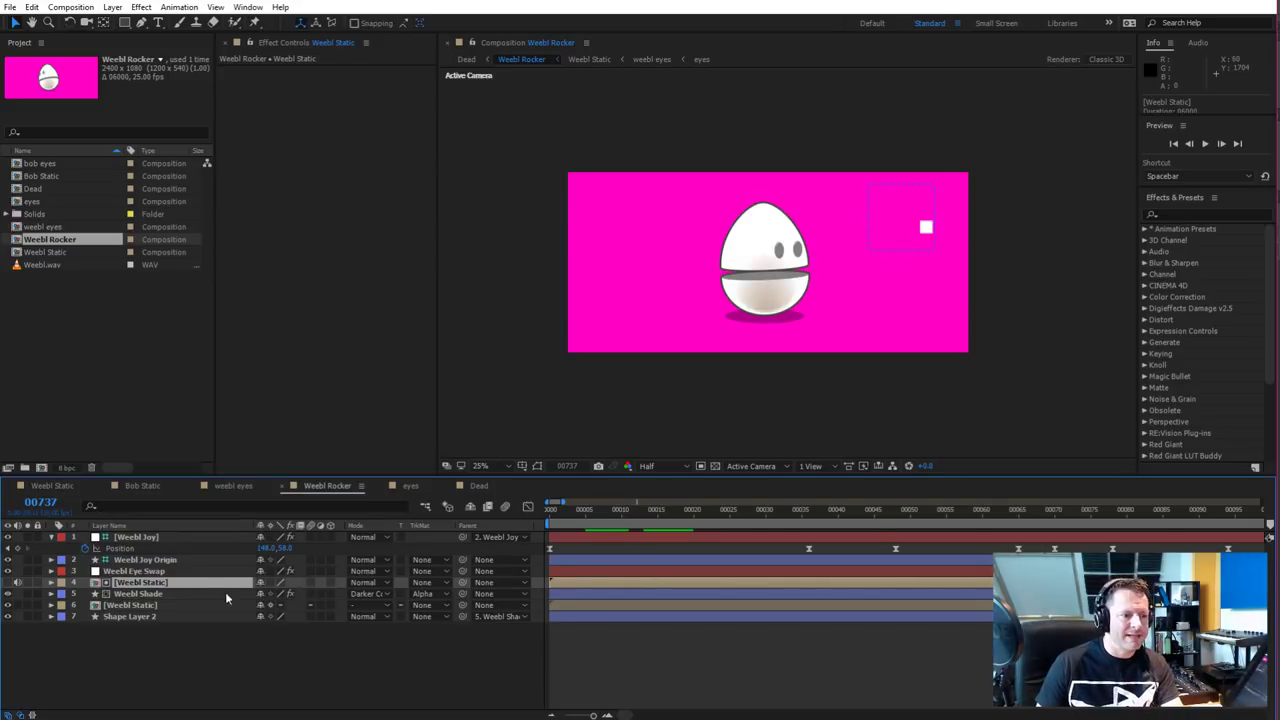
left_click(145, 604)
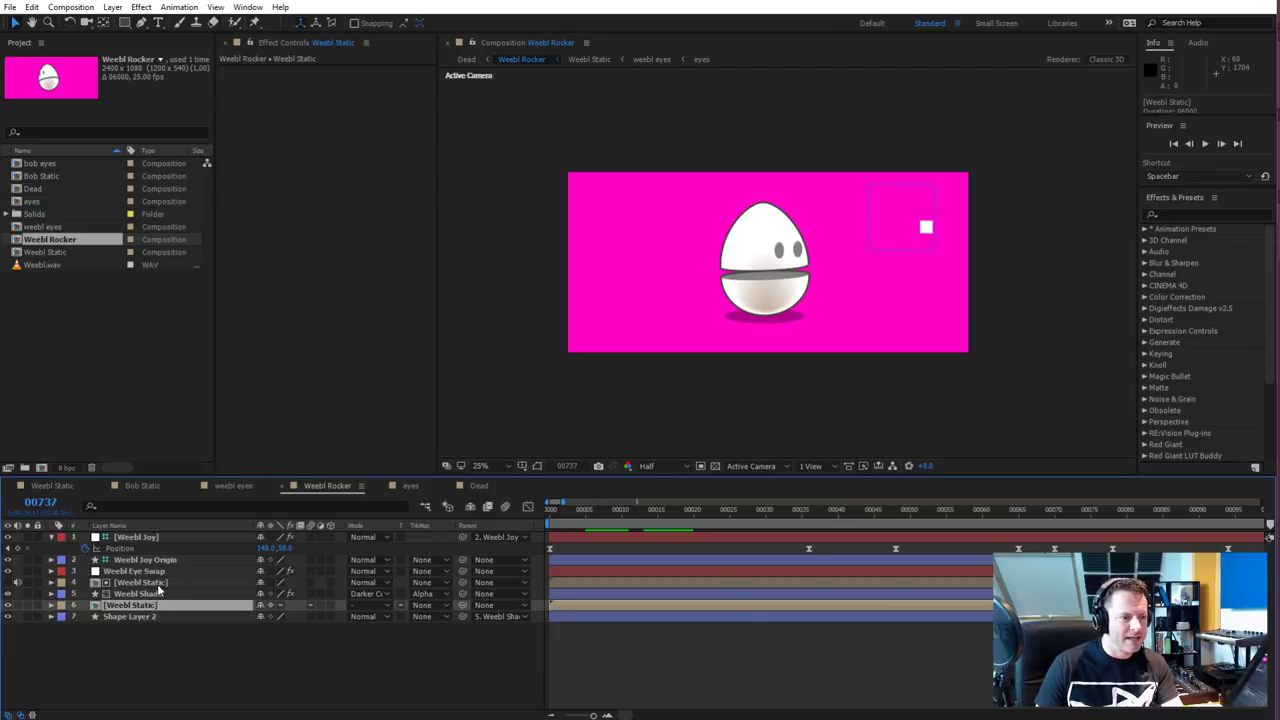
left_click(157, 583)
left_click(157, 601)
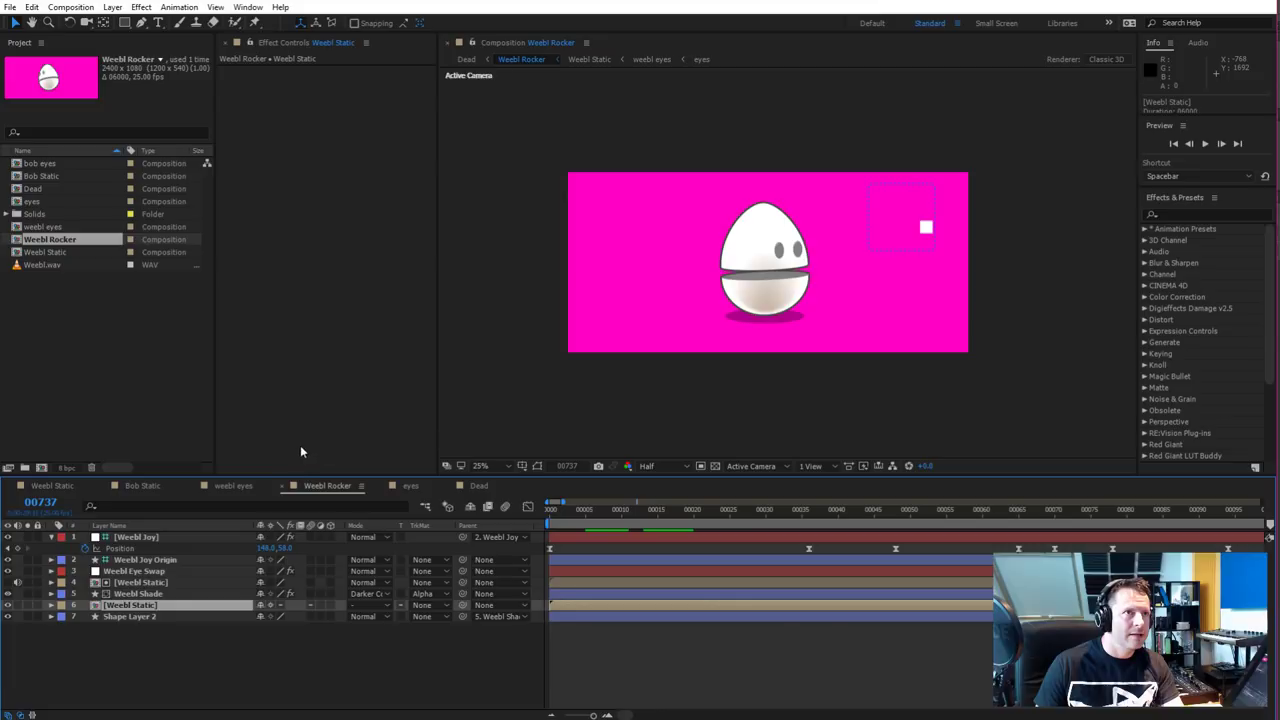
left_click(271, 582)
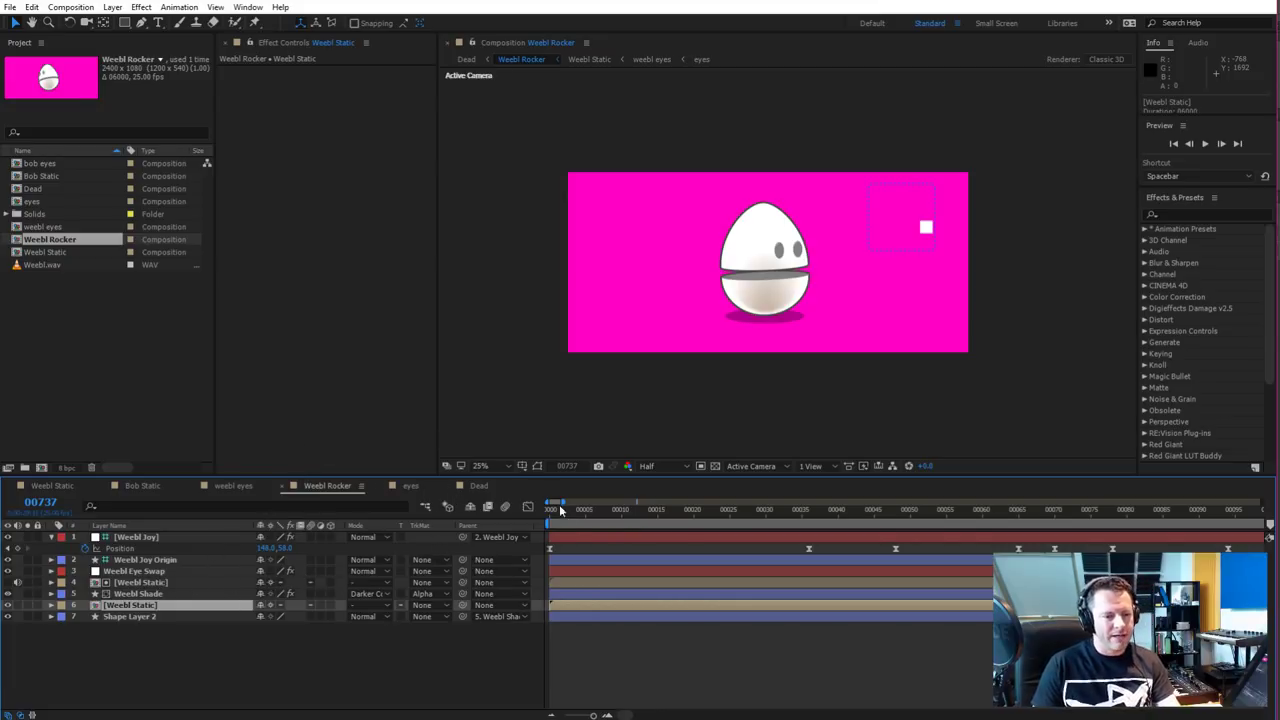
left_click_drag(568, 515, 930, 527)
In Dead, scrub forward and reset the Weebl Rocker layer's Scale to 100%, then return to Weebl Rocker
left_click(161, 487)
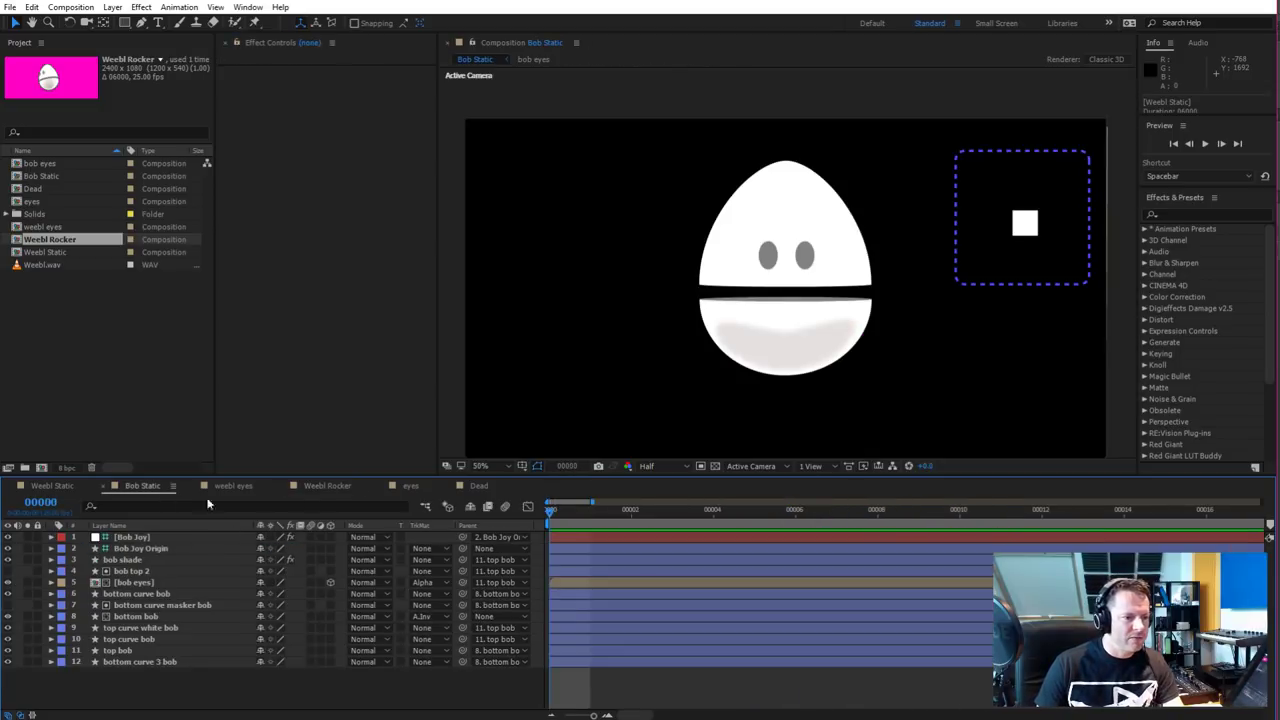
left_click(479, 486)
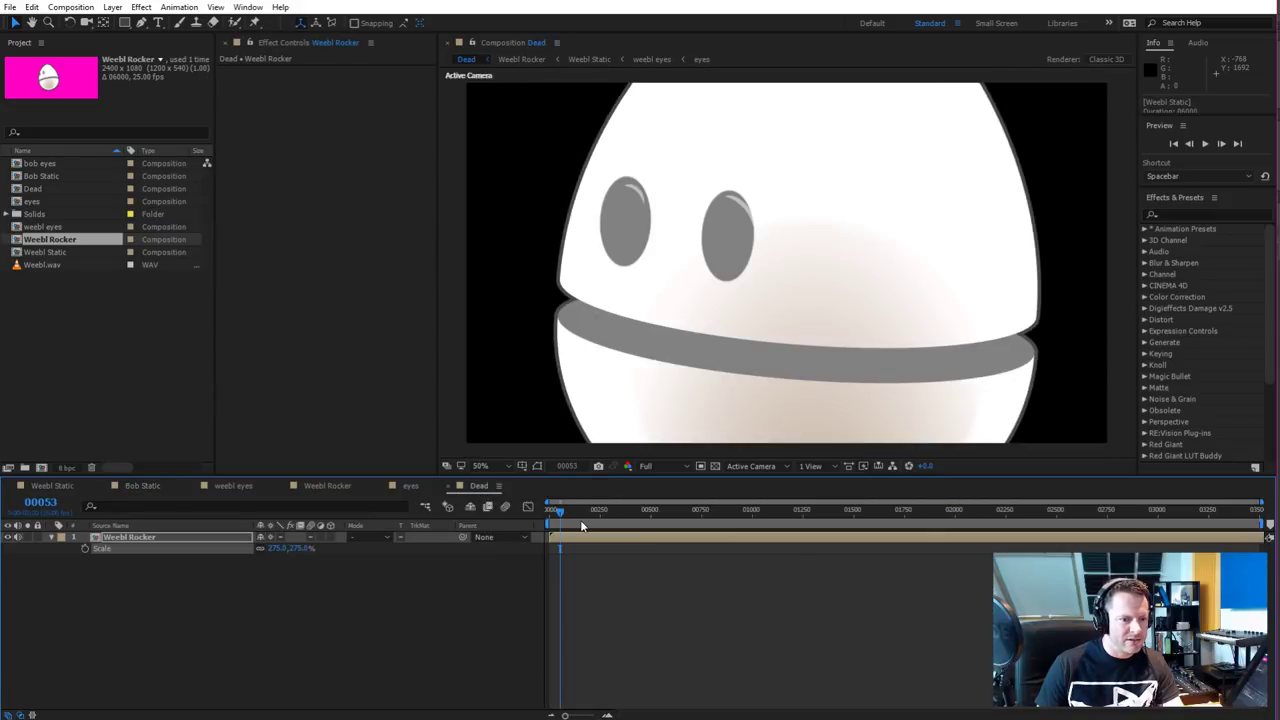
left_click_drag(551, 521, 1009, 512)
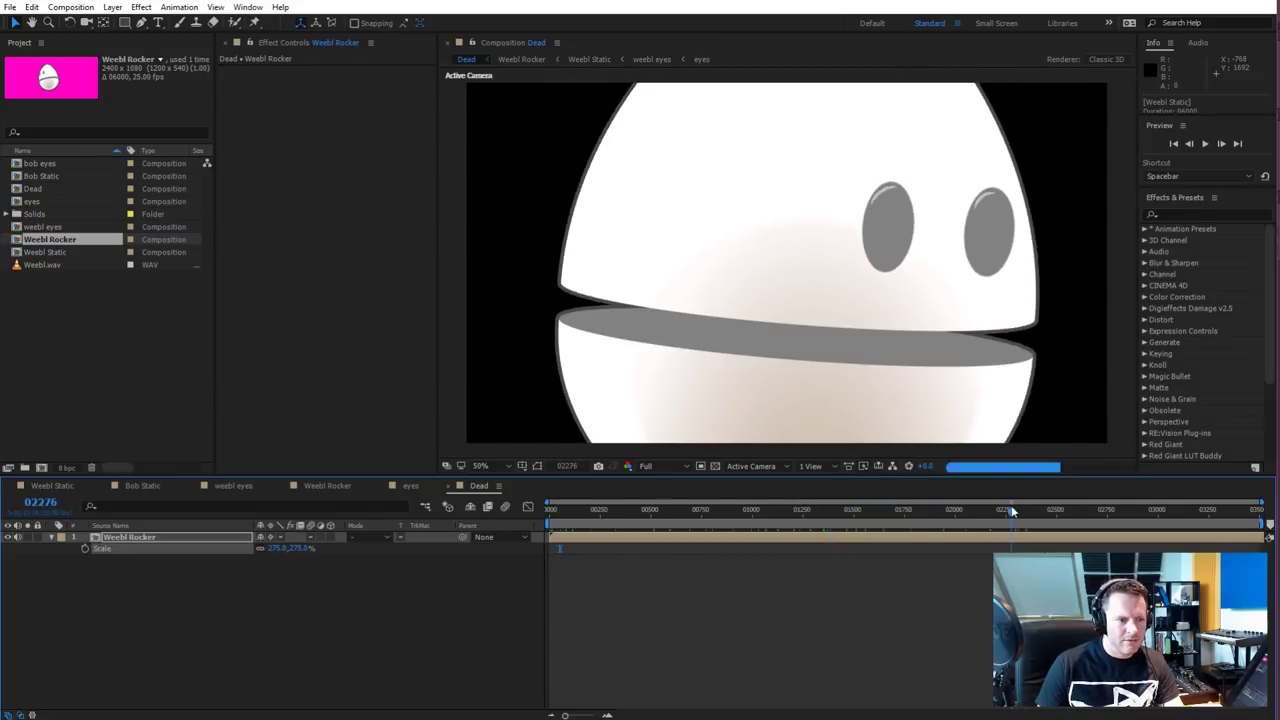
left_click(278, 548)
type("100")
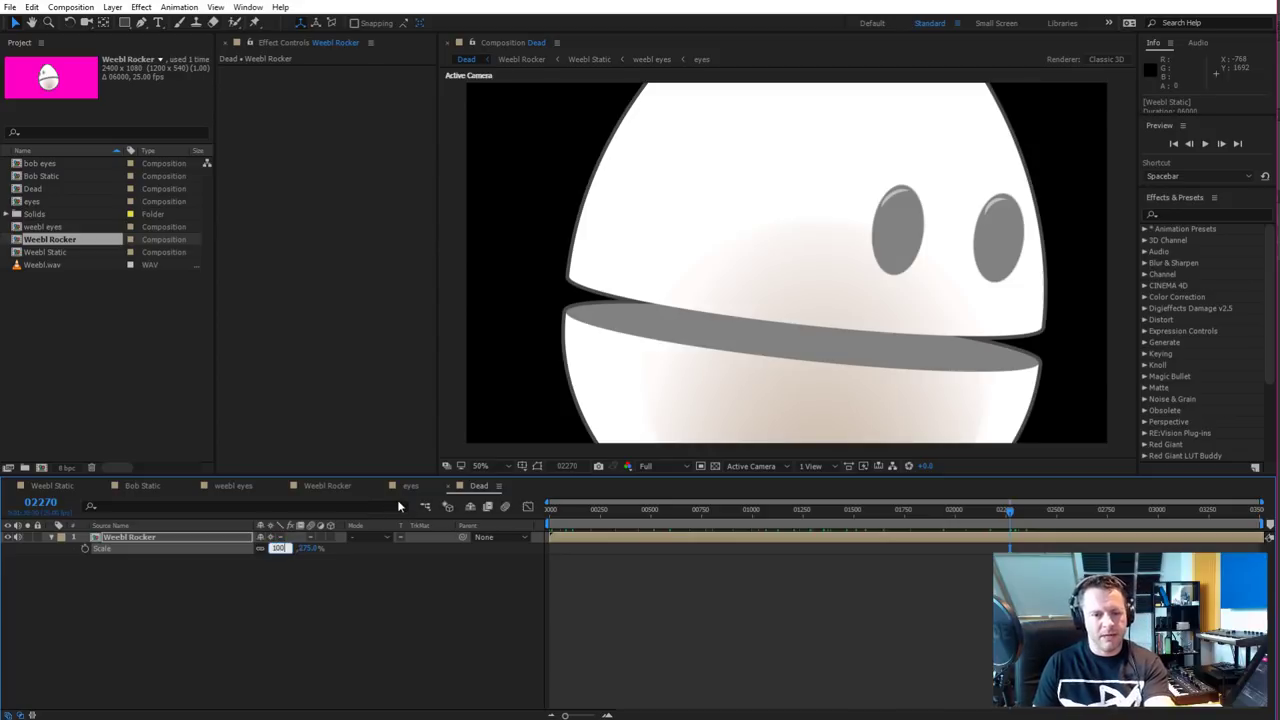
key("Return")
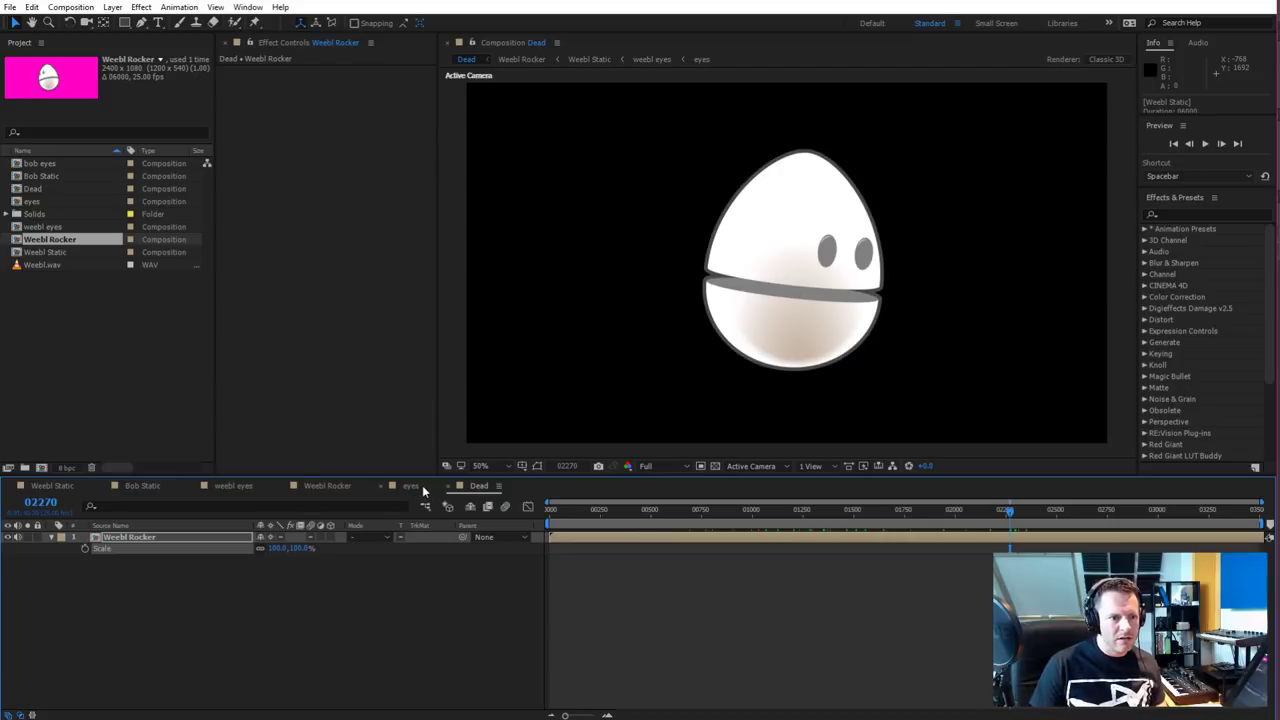
left_click(328, 486)
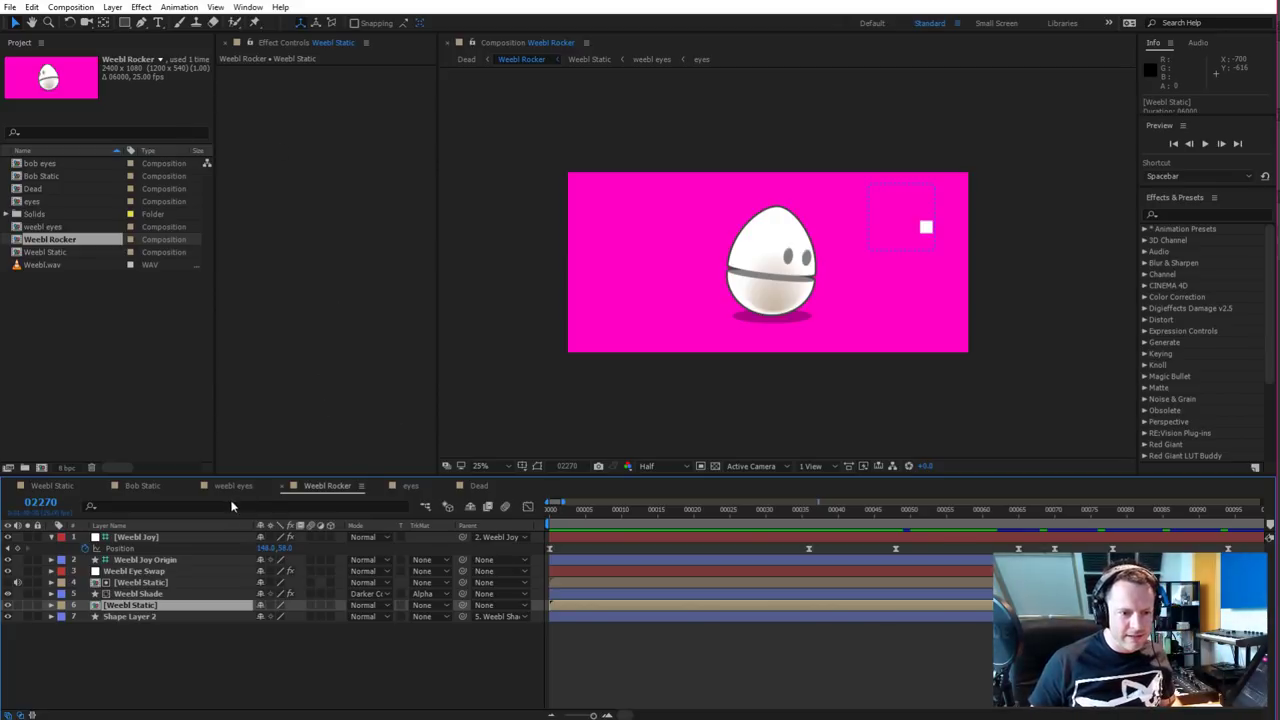
Preview the Weebl Rocker animation, stop at frame 00033, and save the project
key("space")
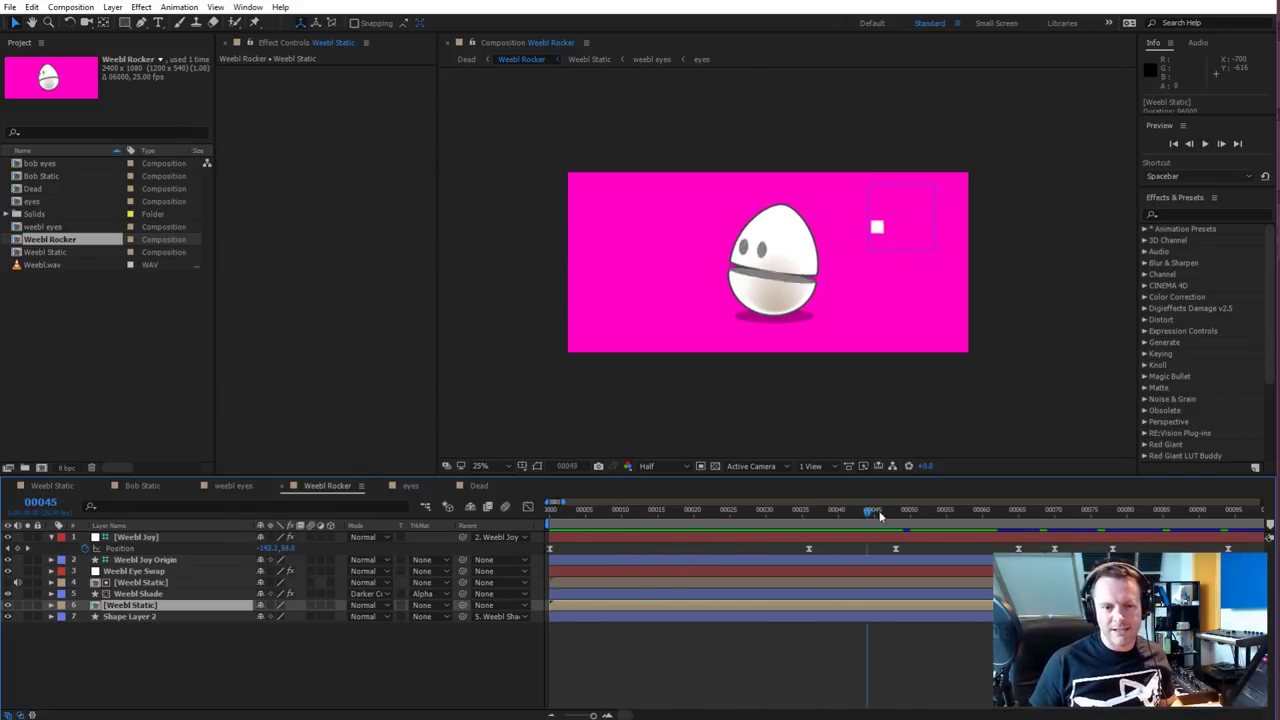
left_click(790, 505)
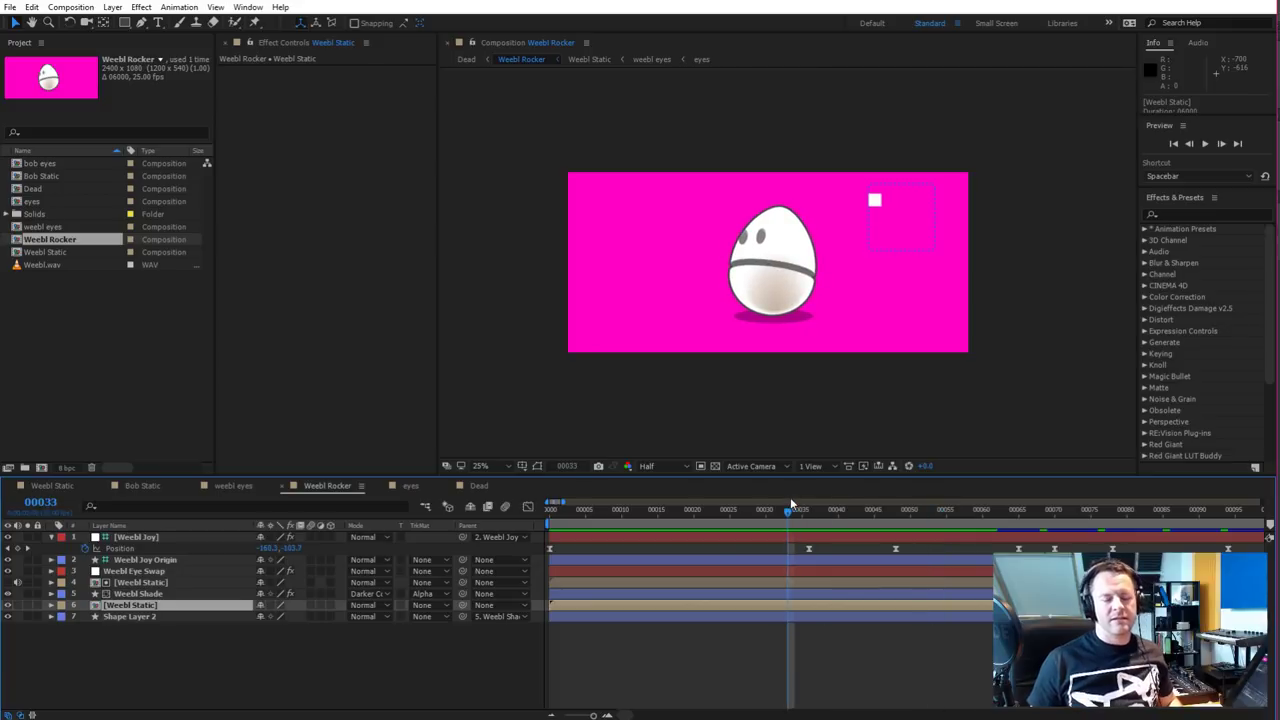
left_click(12, 10)
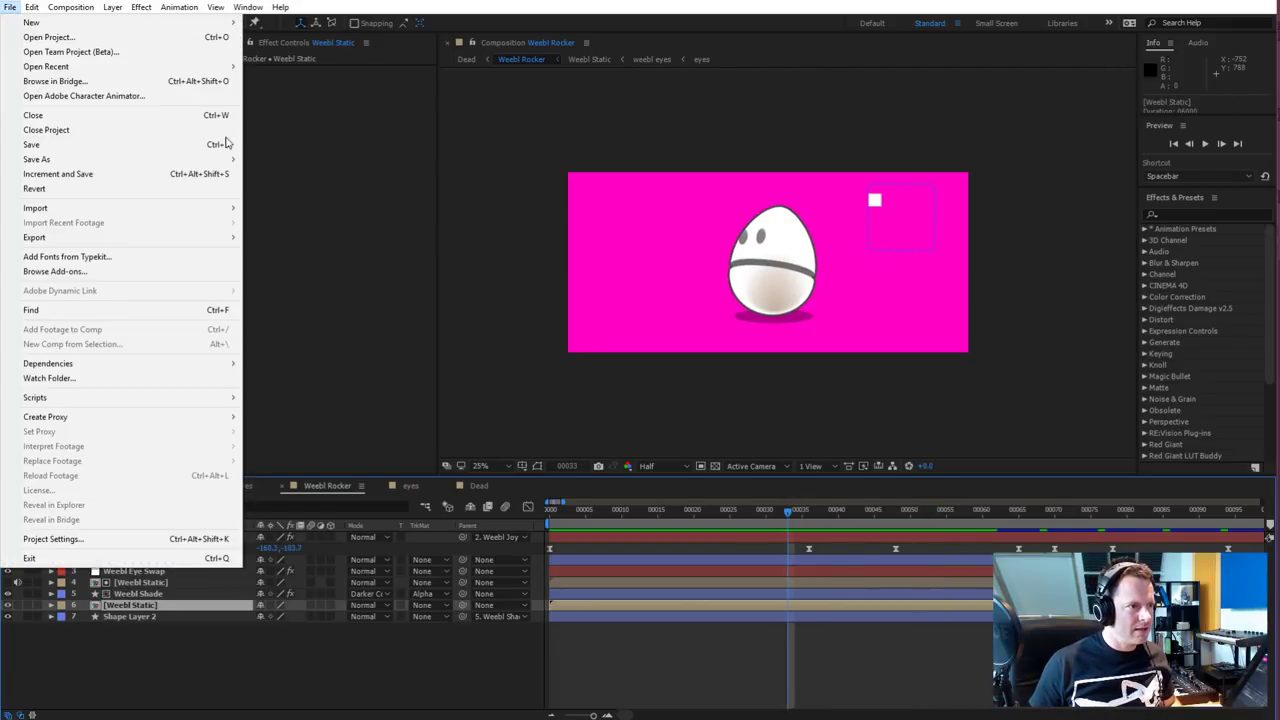
left_click(60, 148)
Scrub the playhead to around frame 00043 and view at 50% zoom with Half resolution
left_click(12, 7)
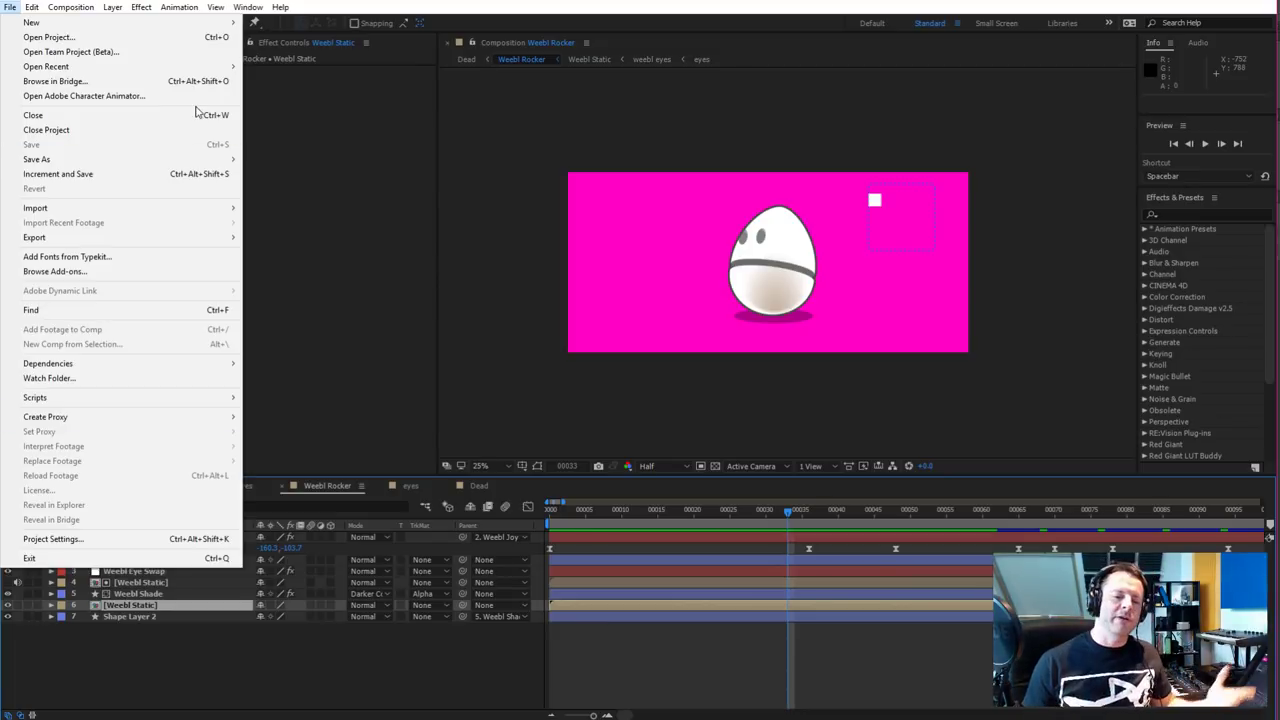
left_click(794, 556)
left_click_drag(766, 512, 840, 514)
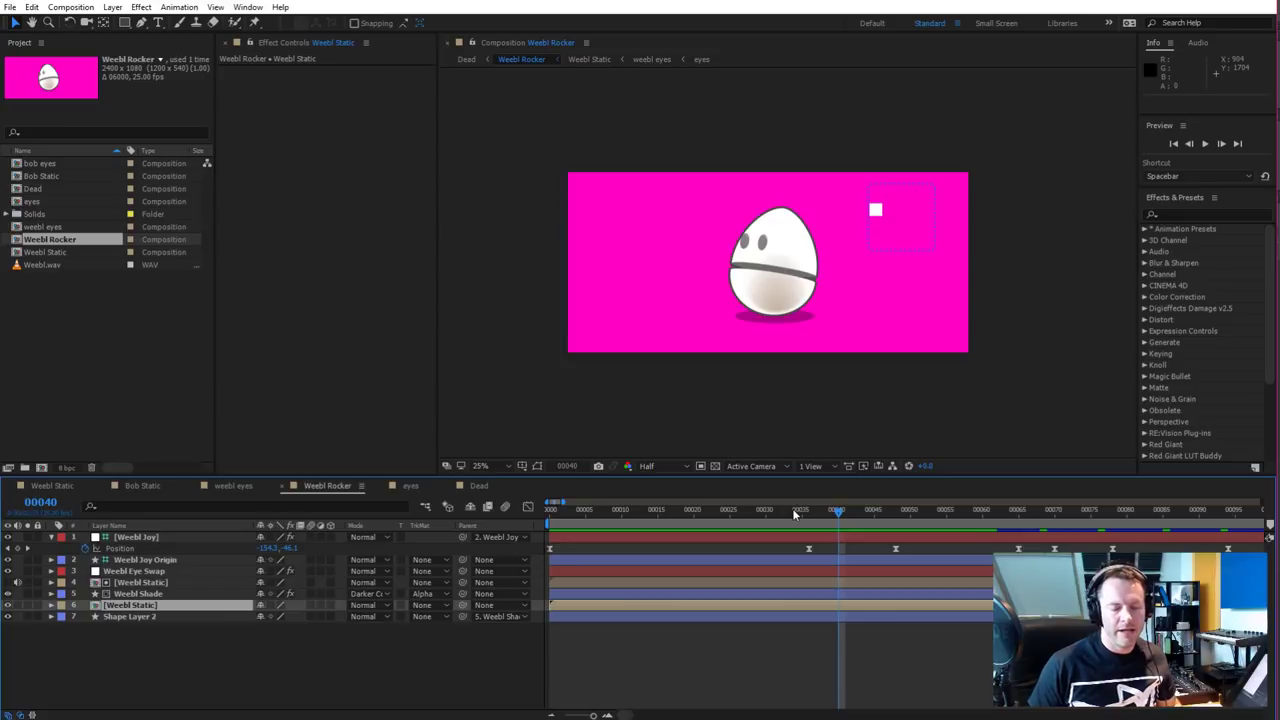
left_click_drag(800, 516, 877, 508)
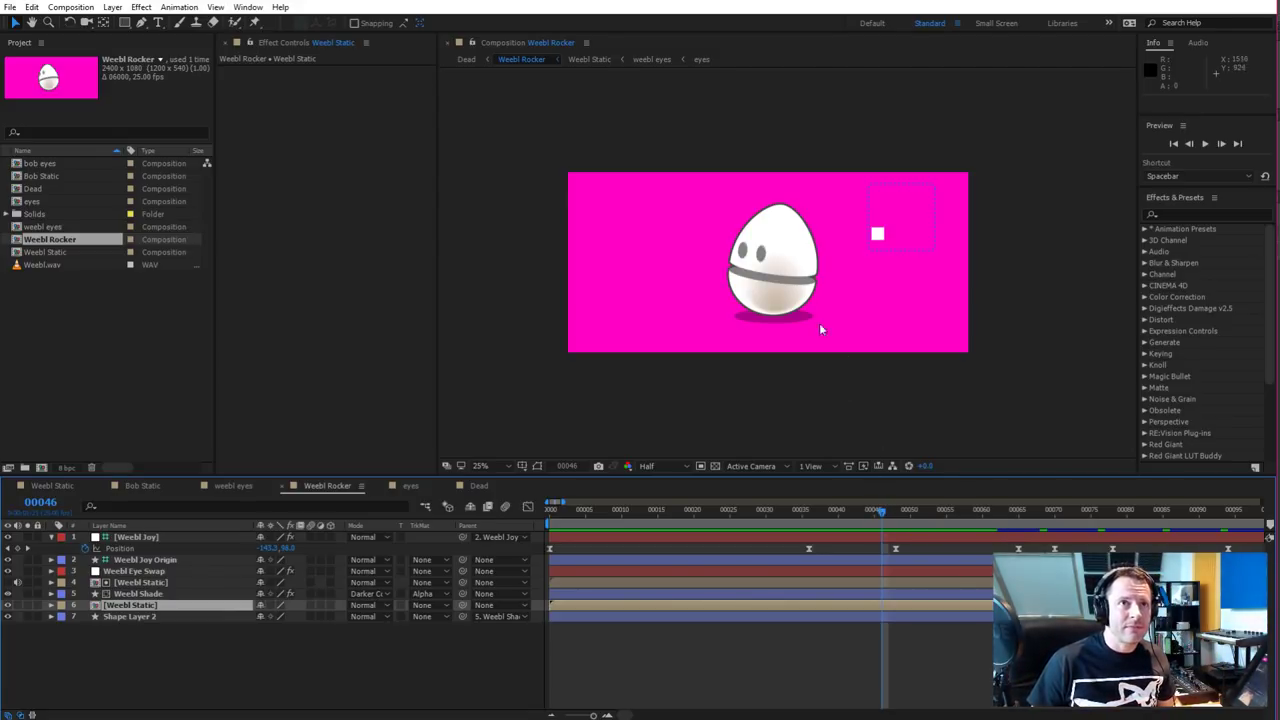
key("period")
key("period")
scroll(766, 346, "up", 2)
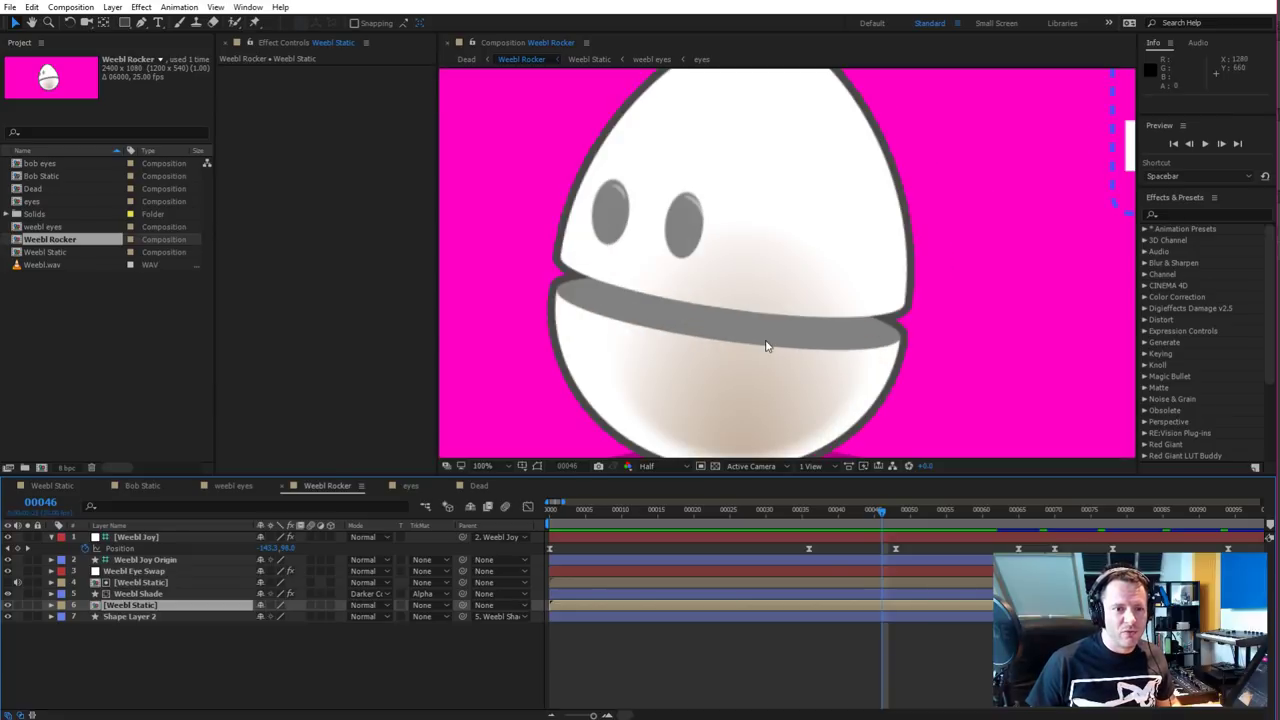
scroll(766, 346, "down", 2)
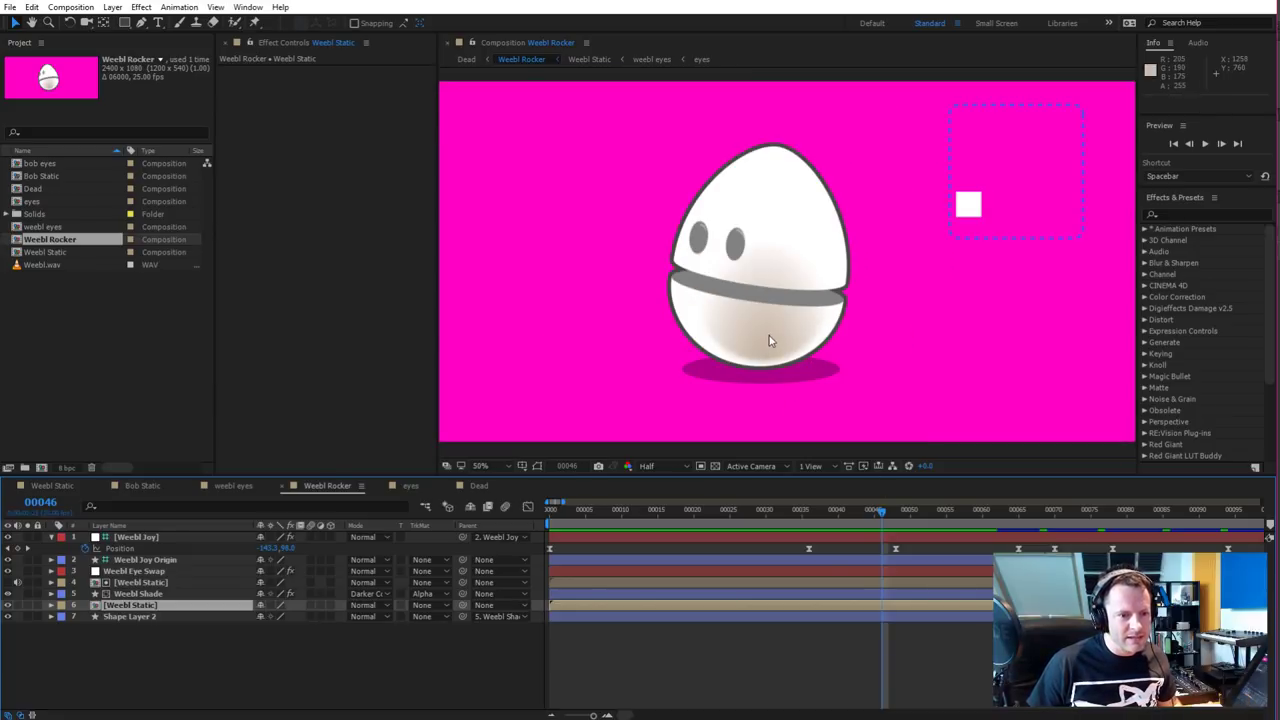
left_click(667, 470)
left_click(655, 499)
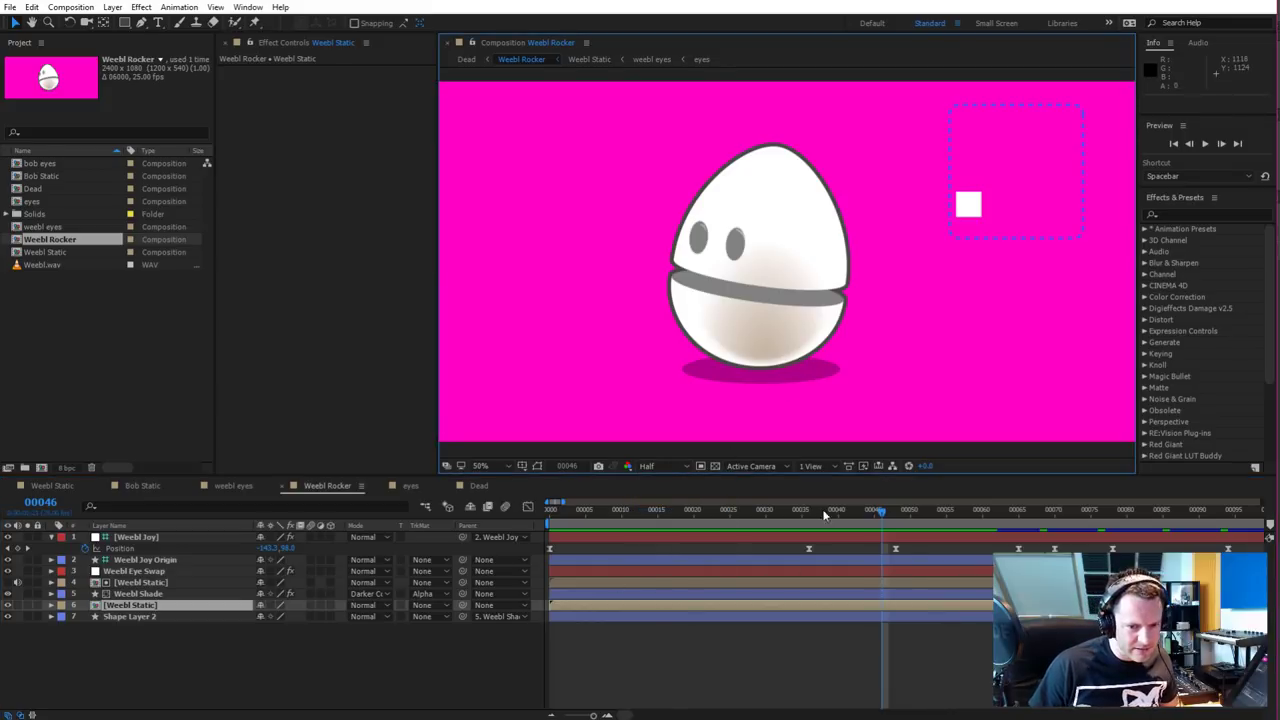
Rename the Dead composition to 'Dead Clown' in Composition Settings
left_click(478, 486)
left_click(70, 7)
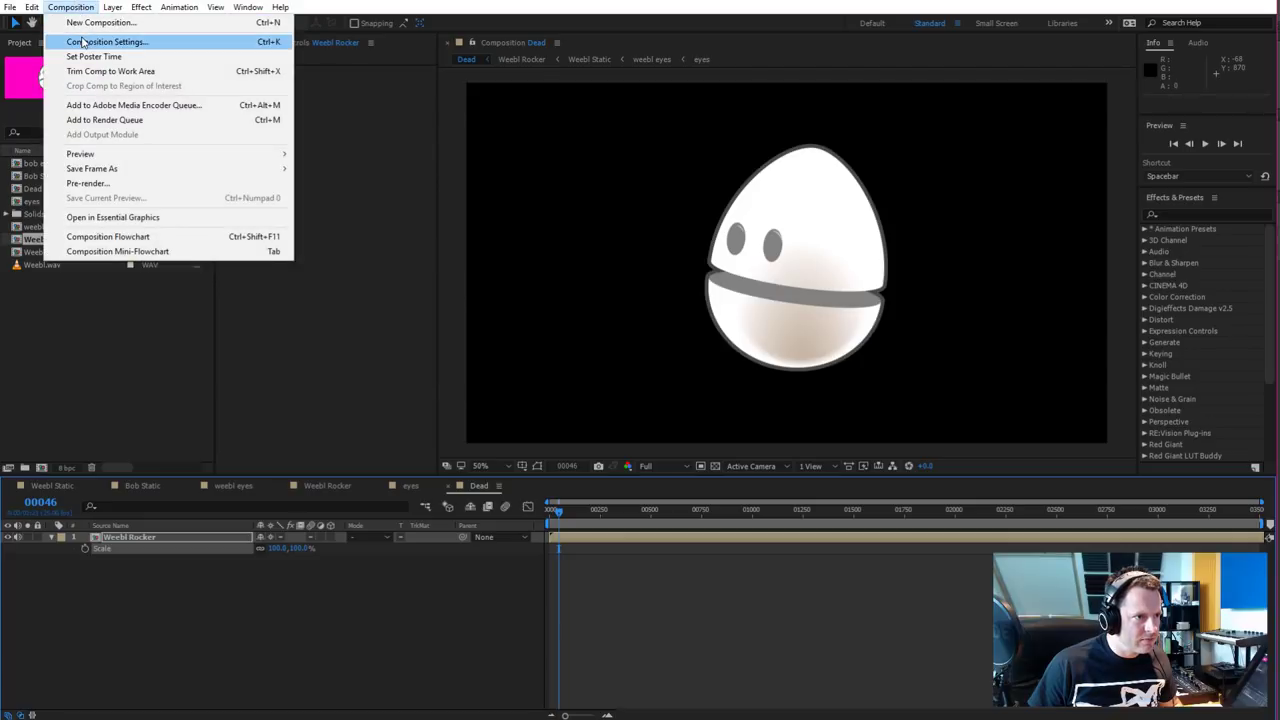
left_click(84, 42)
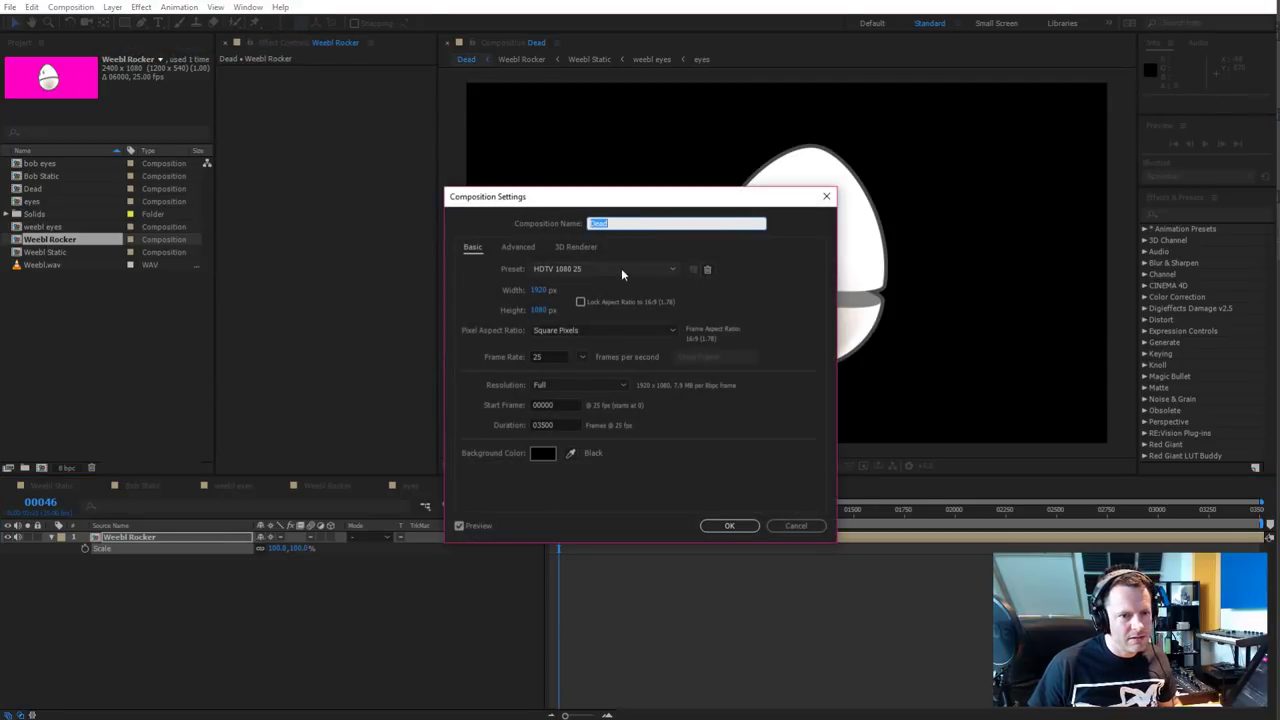
type("Clown")
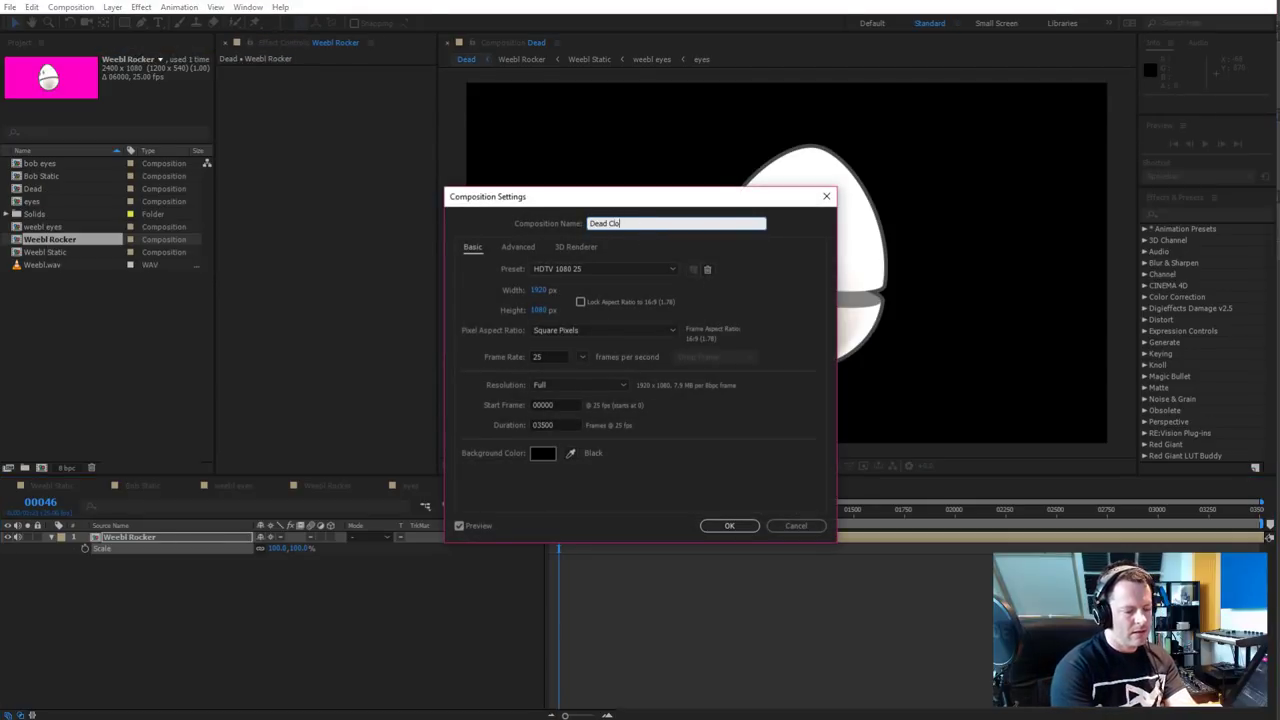
key("Return")
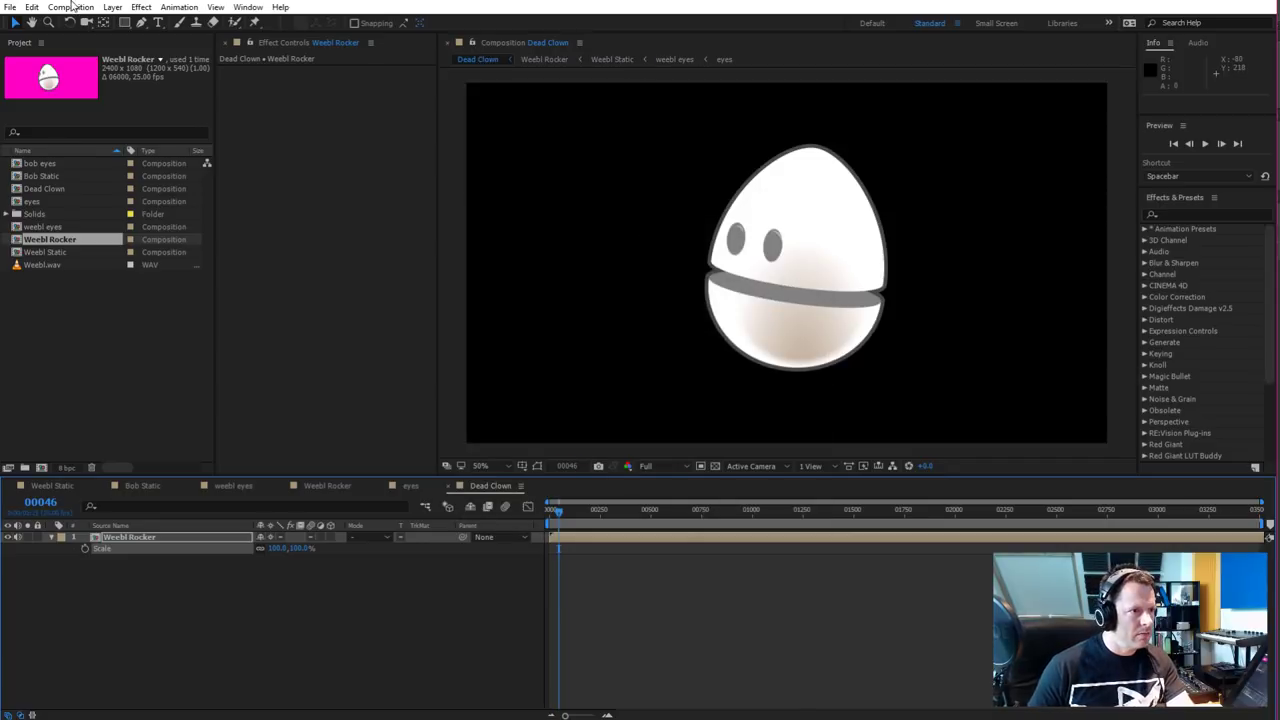
Set the Dead Clown background to magenta sampled from the project thumbnail
left_click(70, 7)
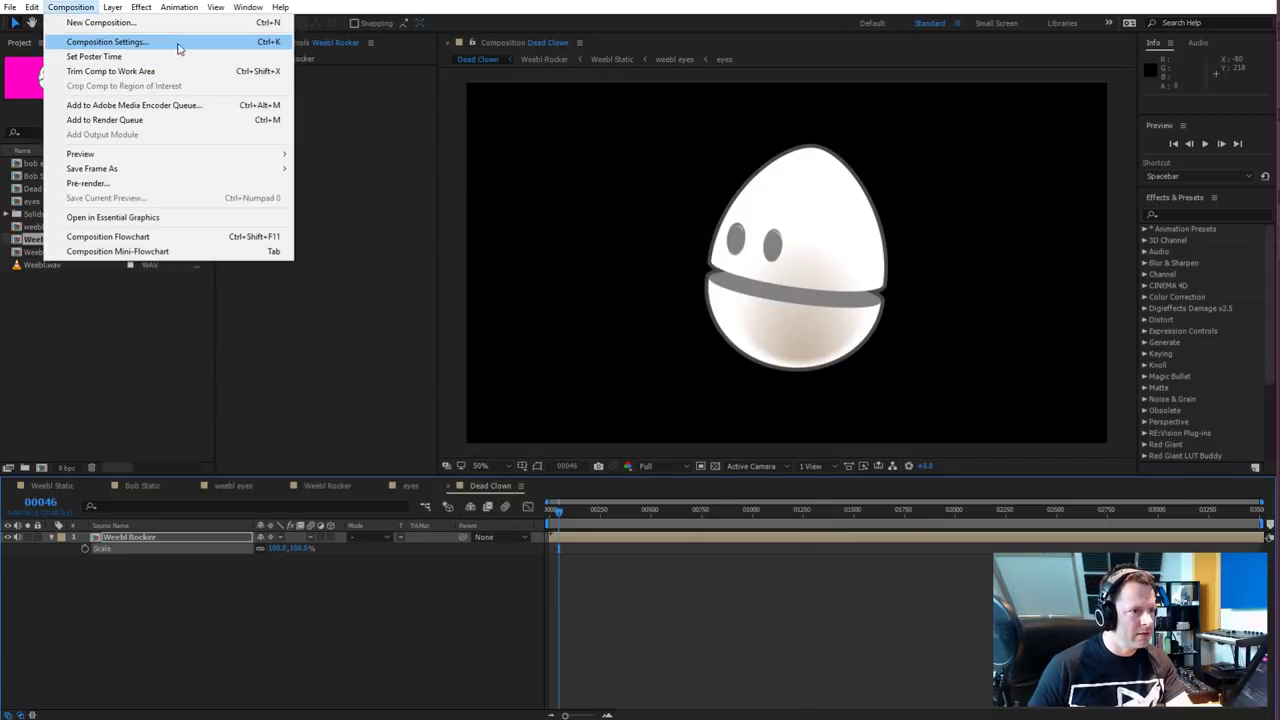
left_click(105, 42)
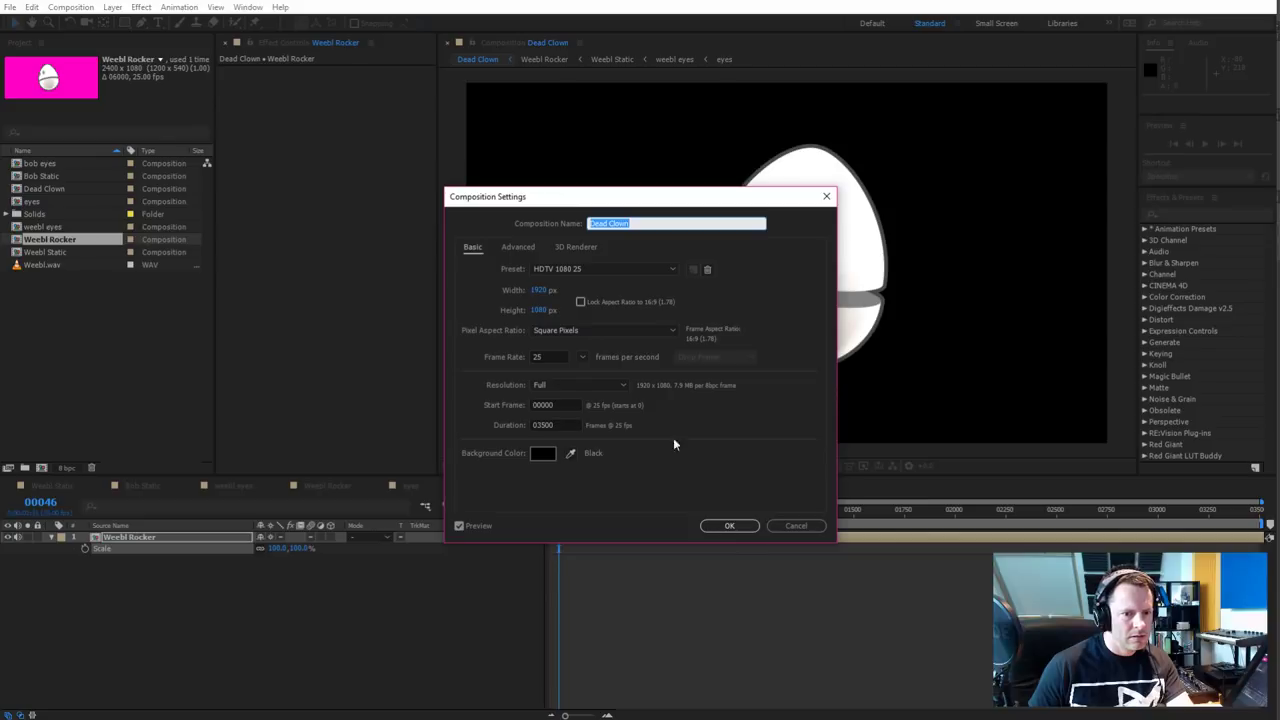
left_click(570, 453)
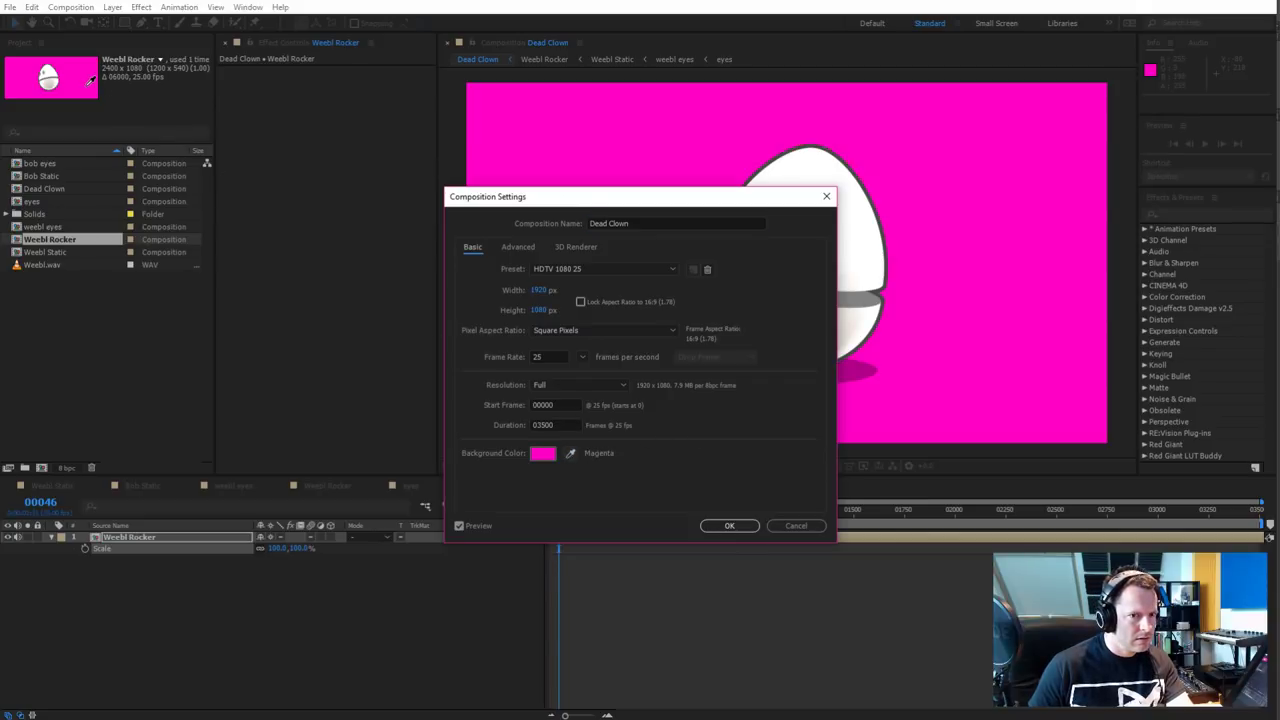
left_click(90, 86)
left_click(729, 525)
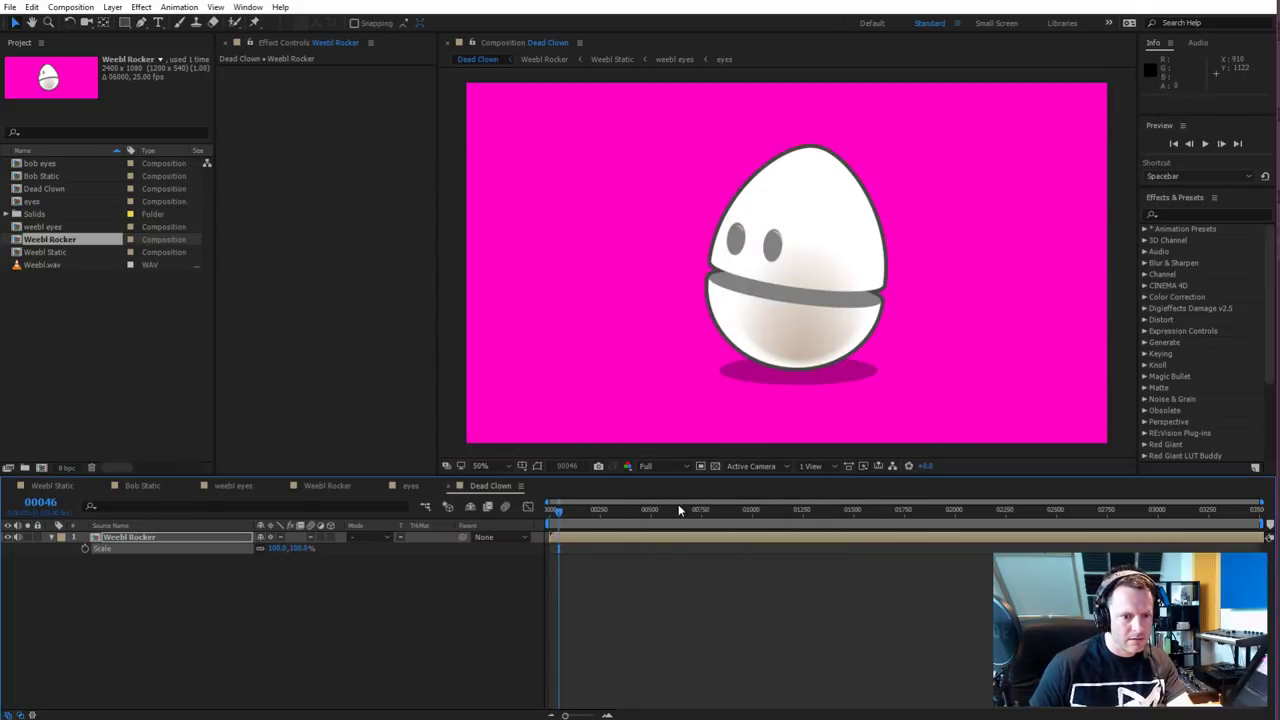
left_click_drag(563, 513, 666, 512)
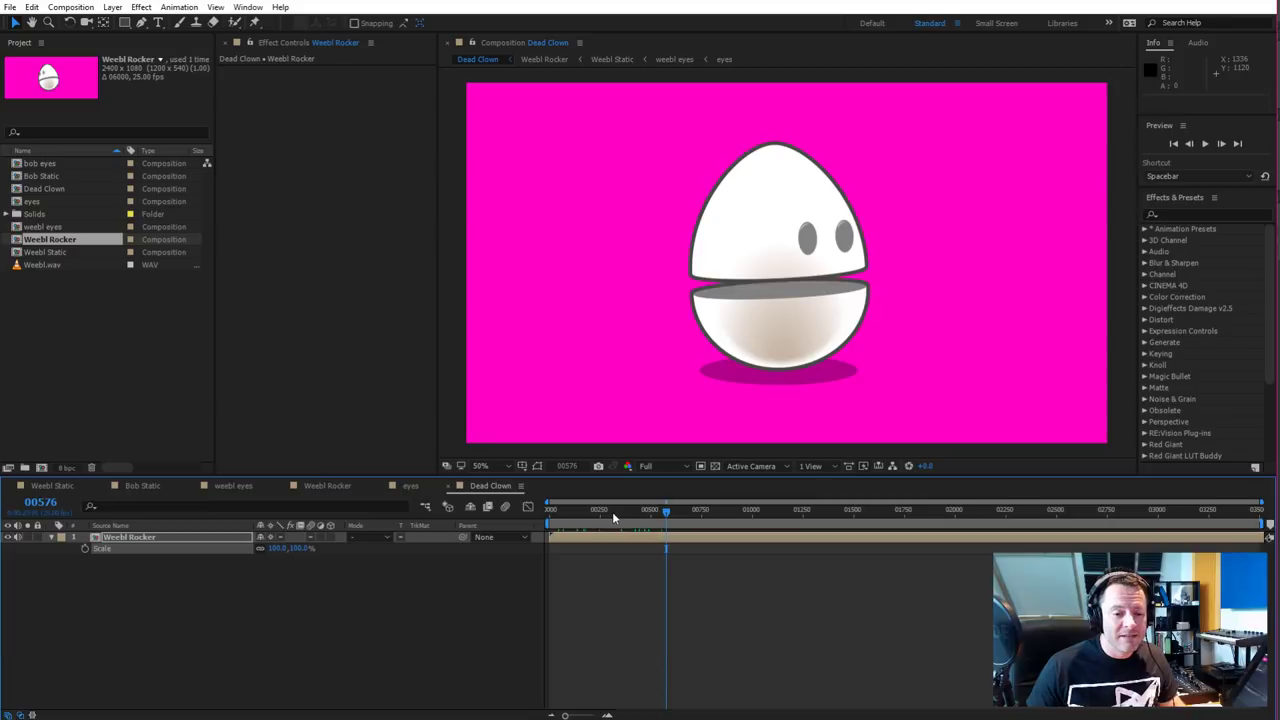
left_click_drag(613, 511, 652, 493)
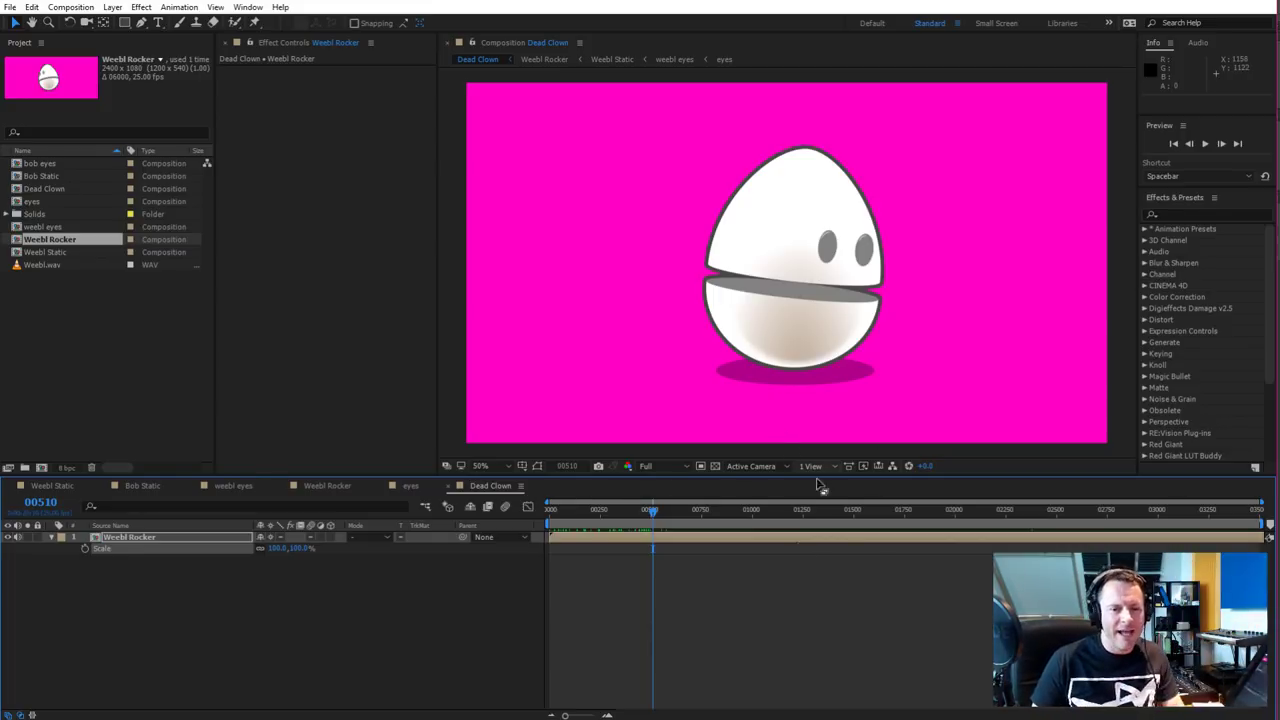
left_click_drag(654, 510, 748, 510)
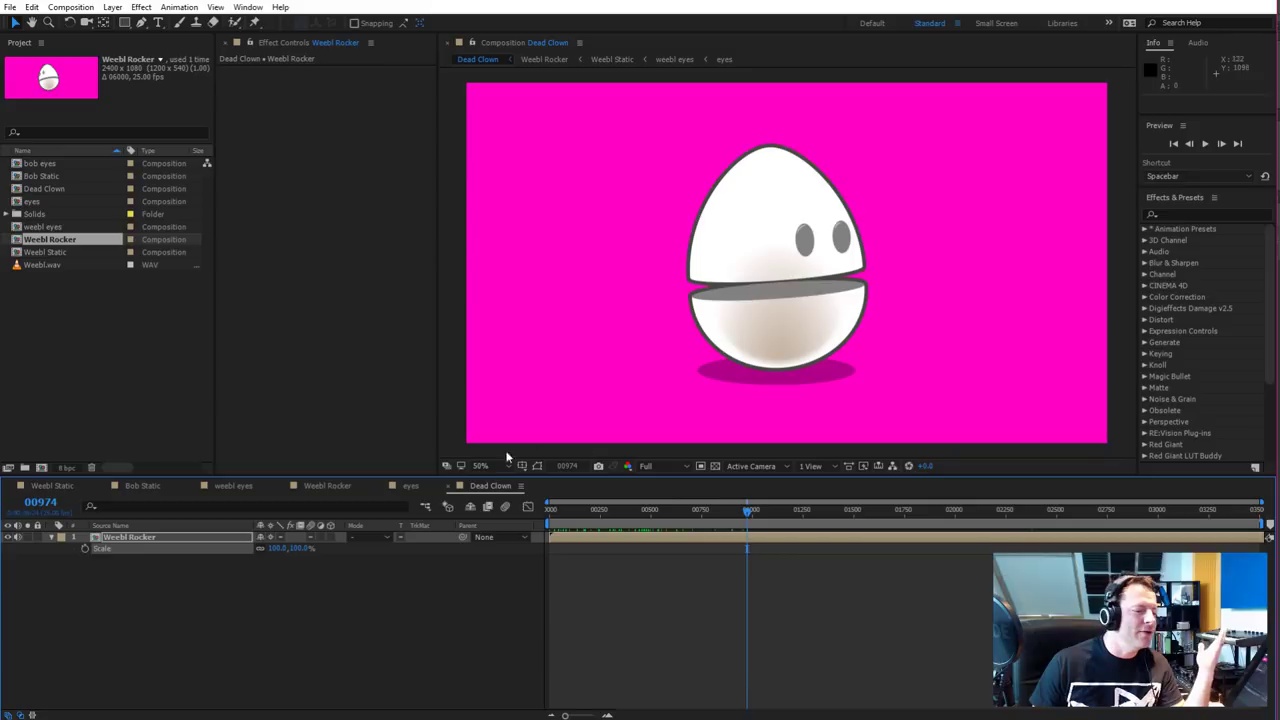
Scrub Bob Static from frame 00000, then drag the Bob Joy square to tilt and turn the egg
left_click(142, 486)
left_click(600, 513)
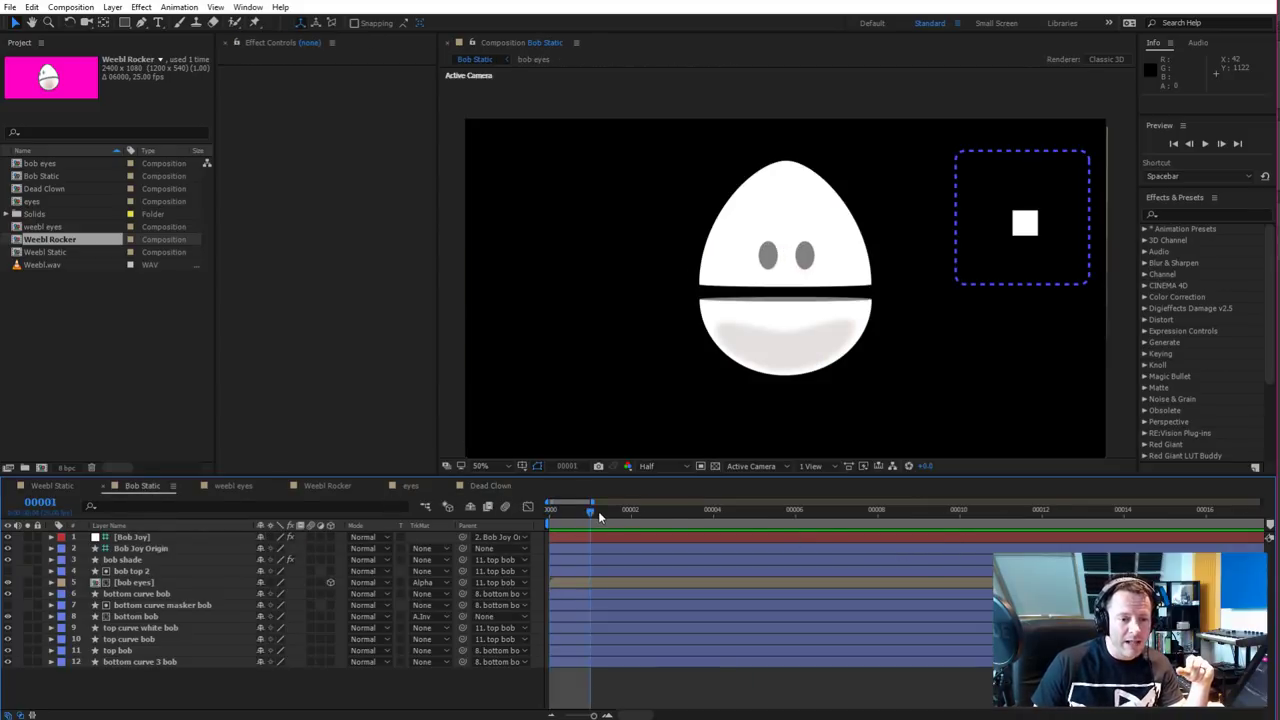
left_click_drag(600, 515, 529, 528)
left_click(1024, 215)
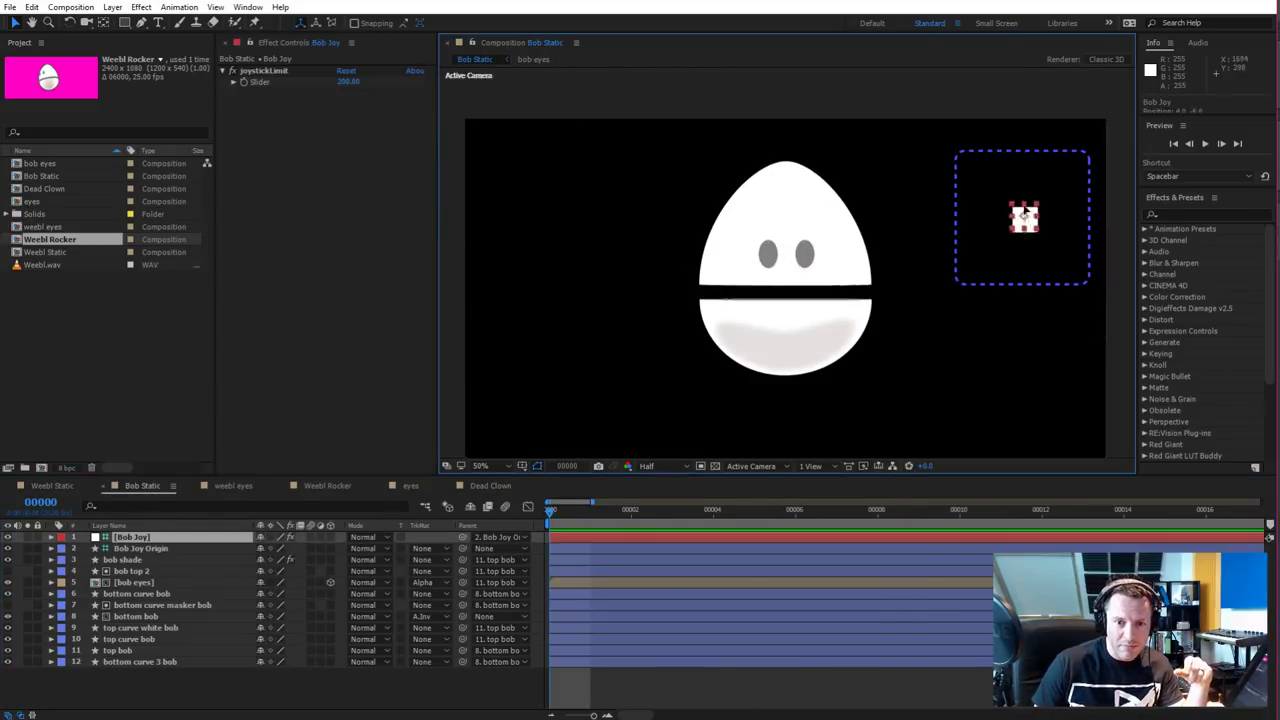
left_click_drag(1024, 213, 1026, 278)
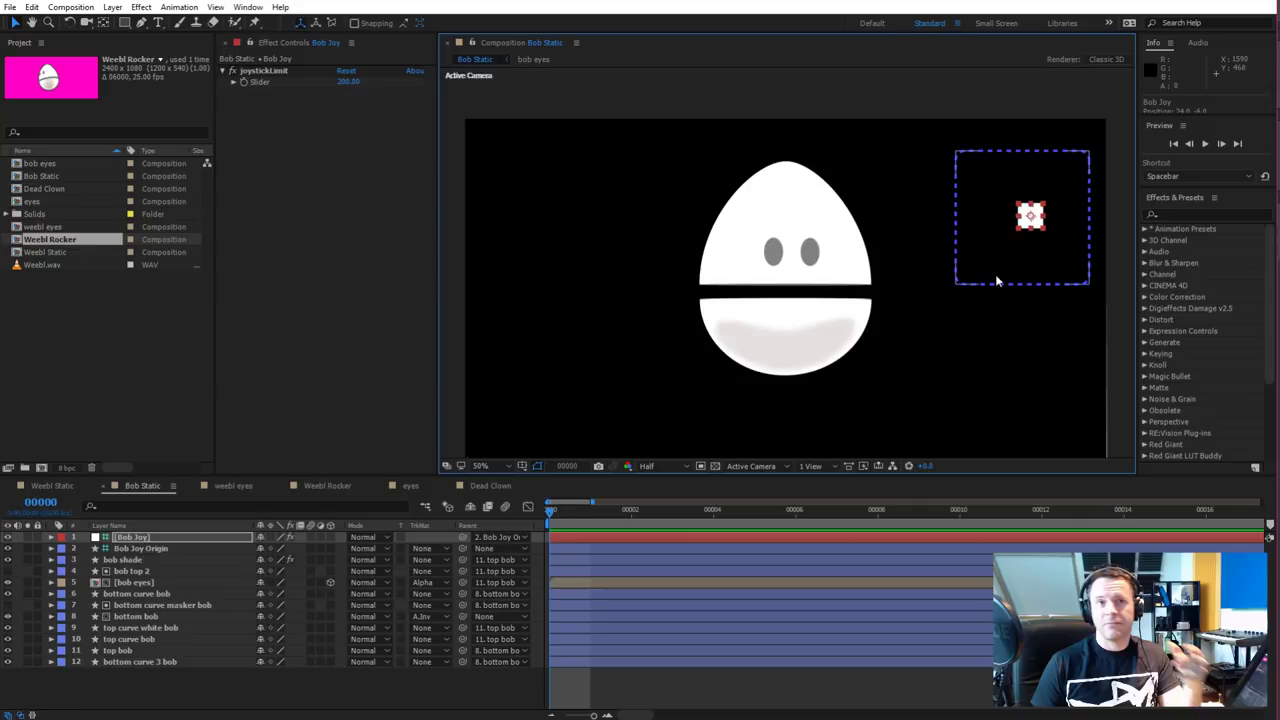
Cycle through the comp tabs to Weebl Rocker and select Shape Layer 2
left_click(327, 486)
left_click(409, 486)
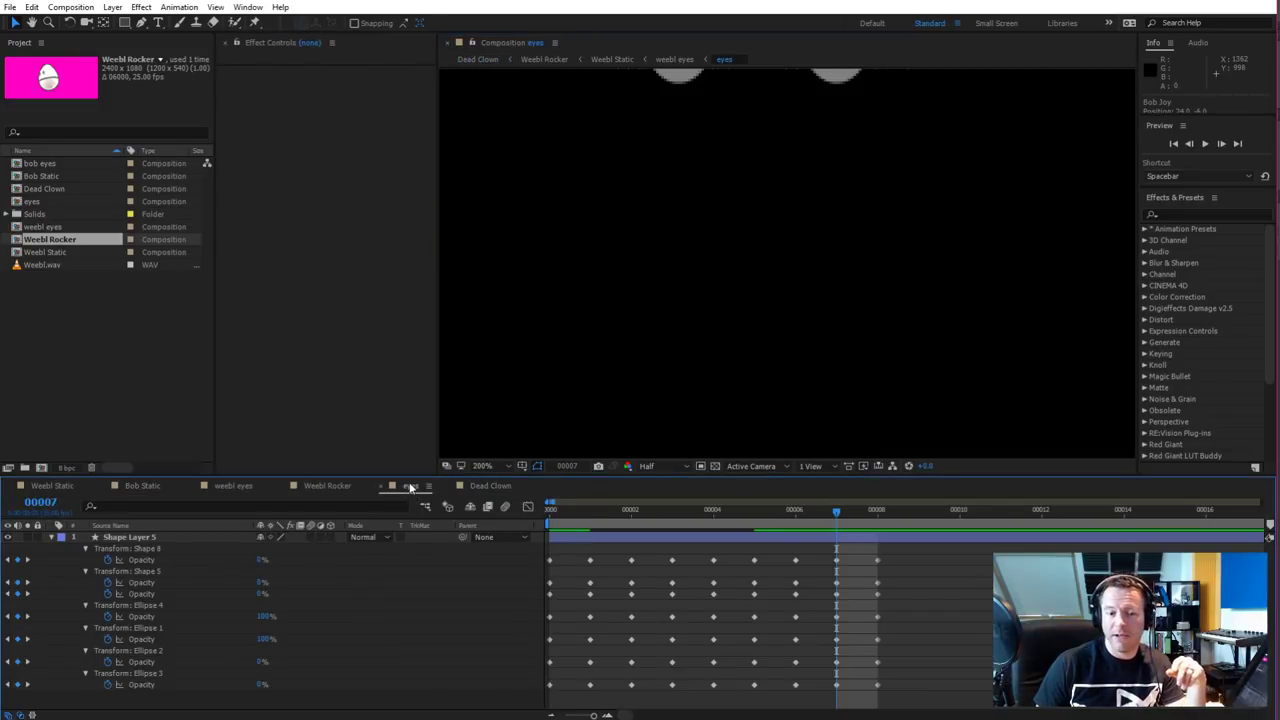
left_click(490, 486)
left_click(330, 486)
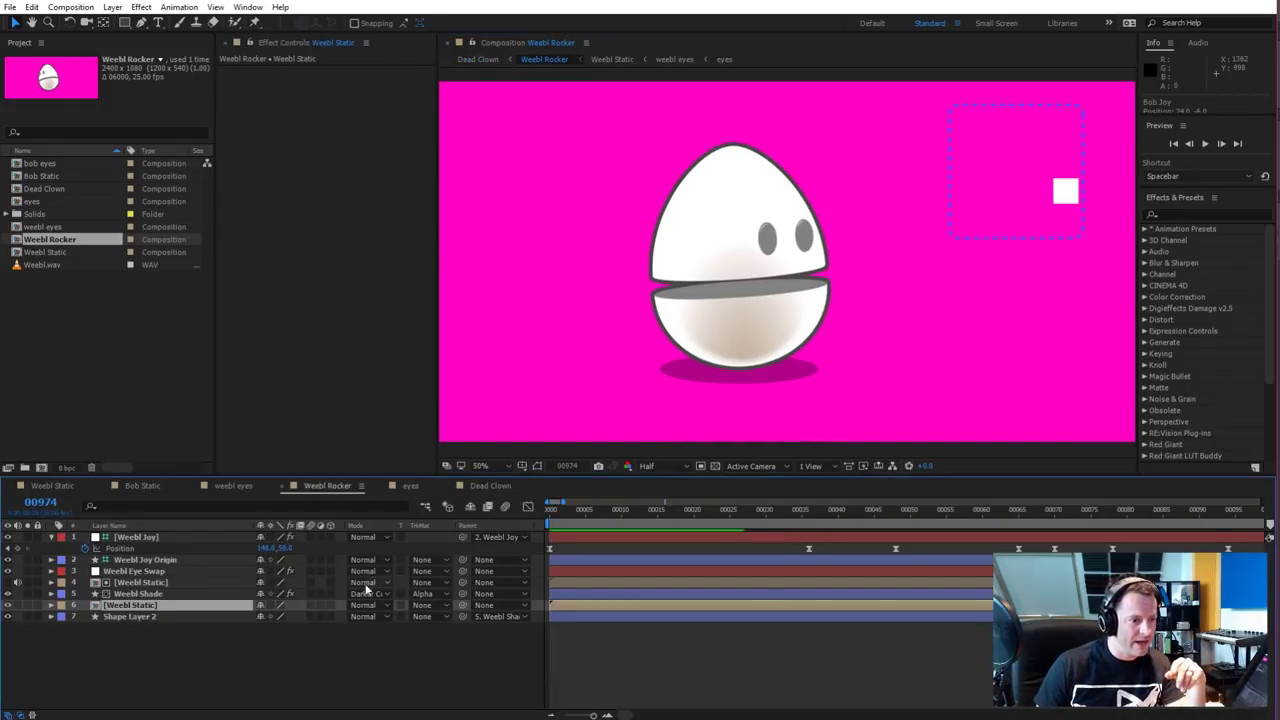
left_click(218, 657)
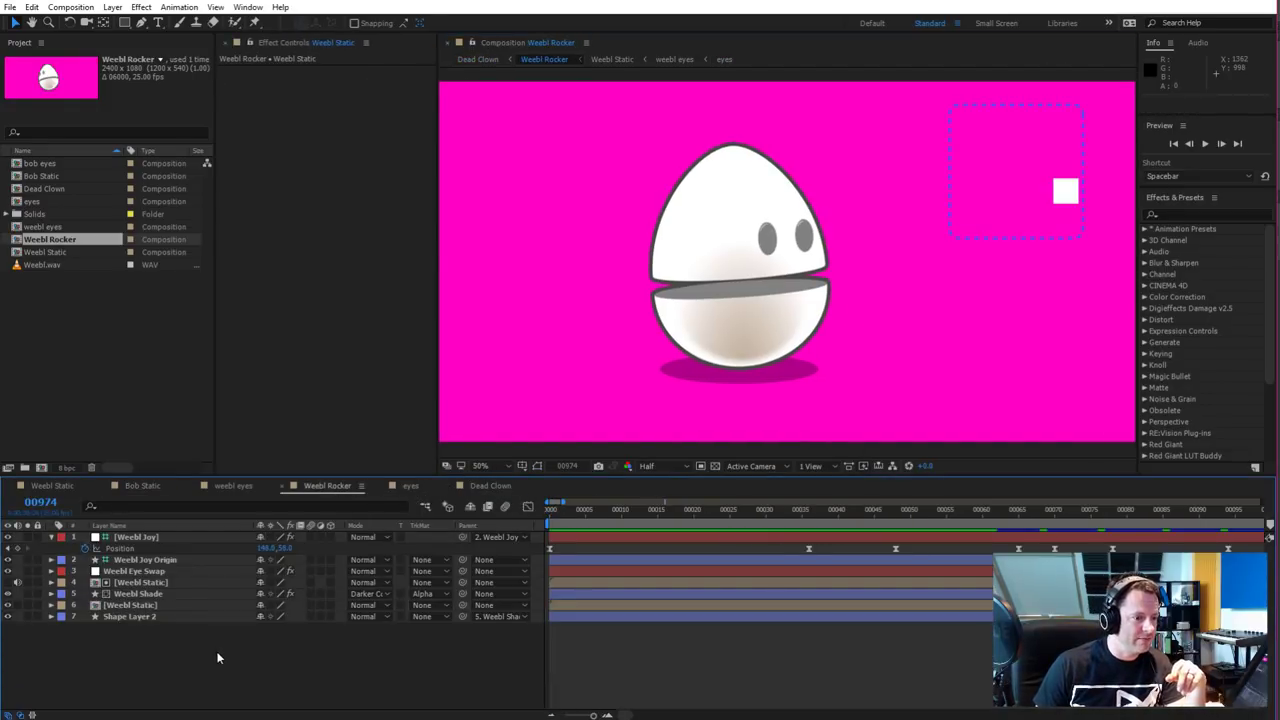
left_click(100, 618)
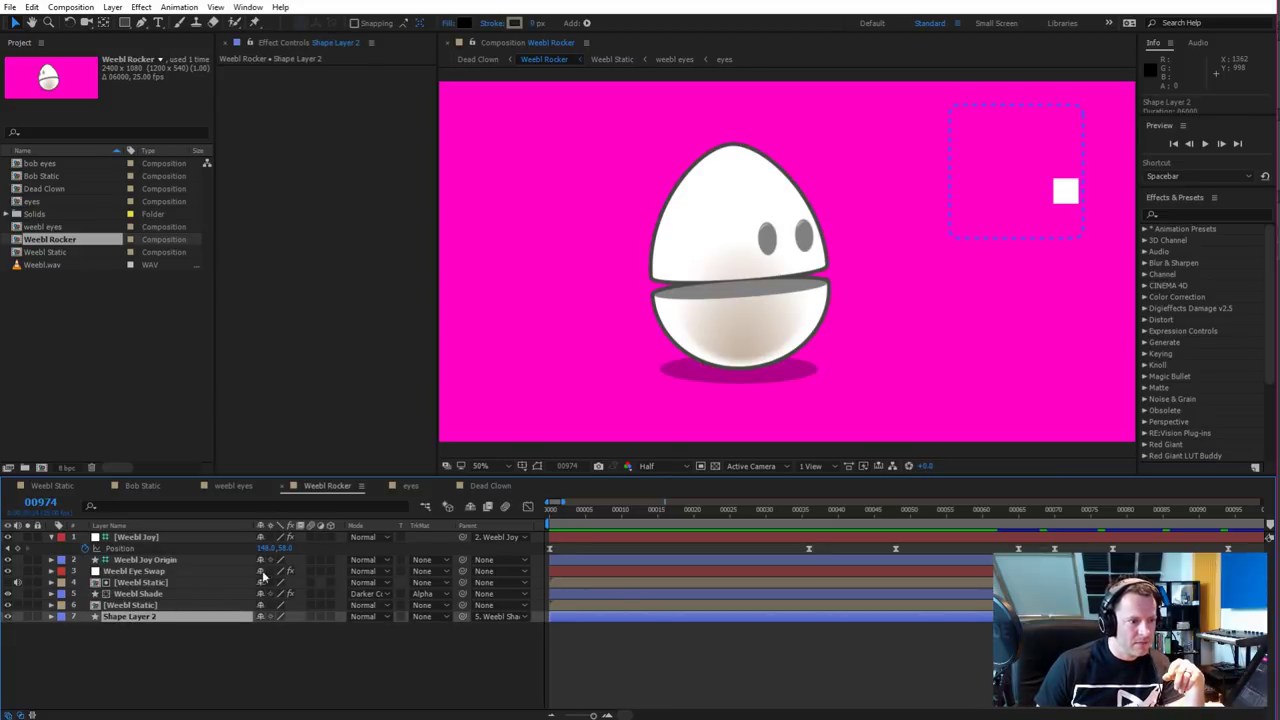
Add Fast Box Blur to Shape Layer 2, vary its Blur Radius, then reset to 0 and delete it
right_click(300, 309)
mouse_move(325, 270)
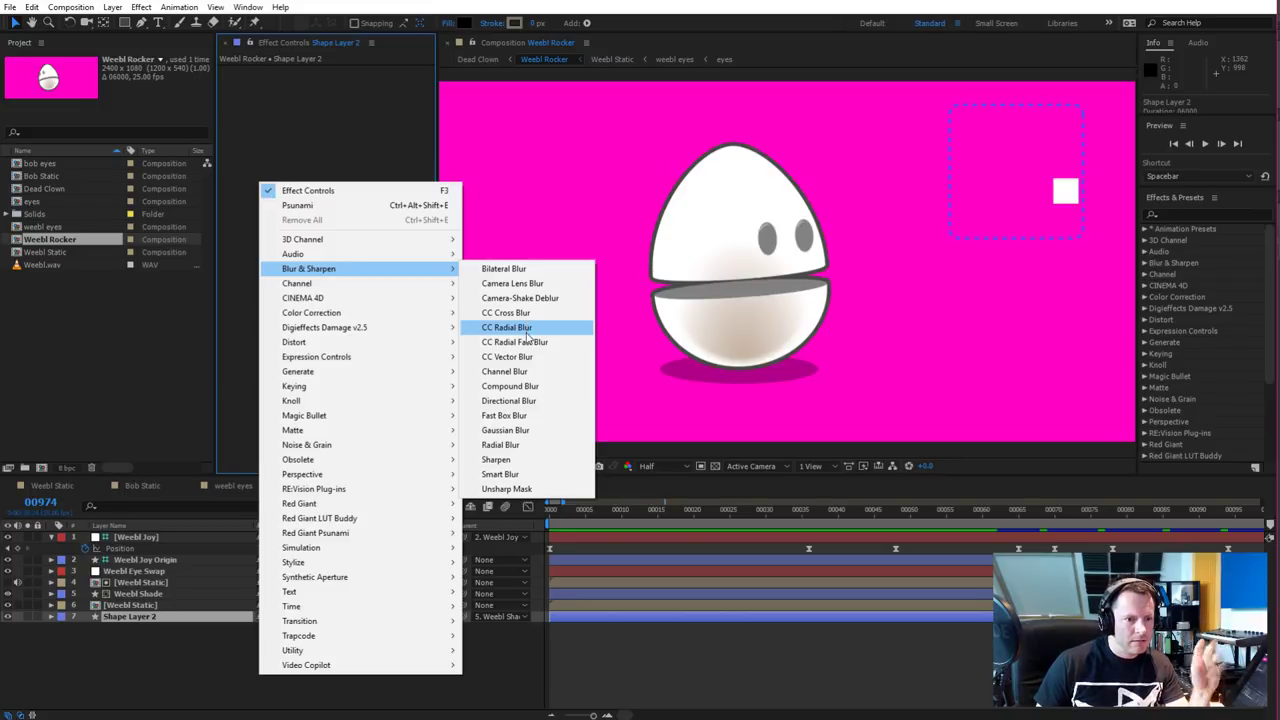
left_click(514, 418)
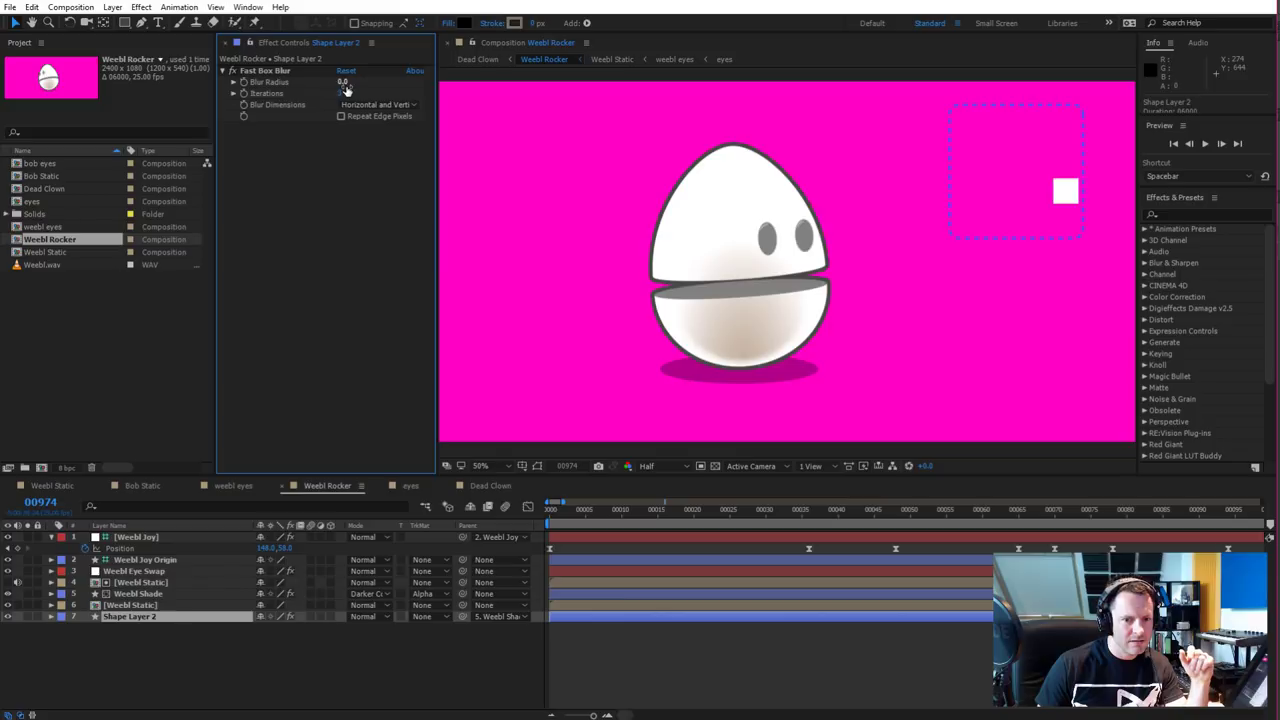
left_click_drag(351, 86, 372, 86)
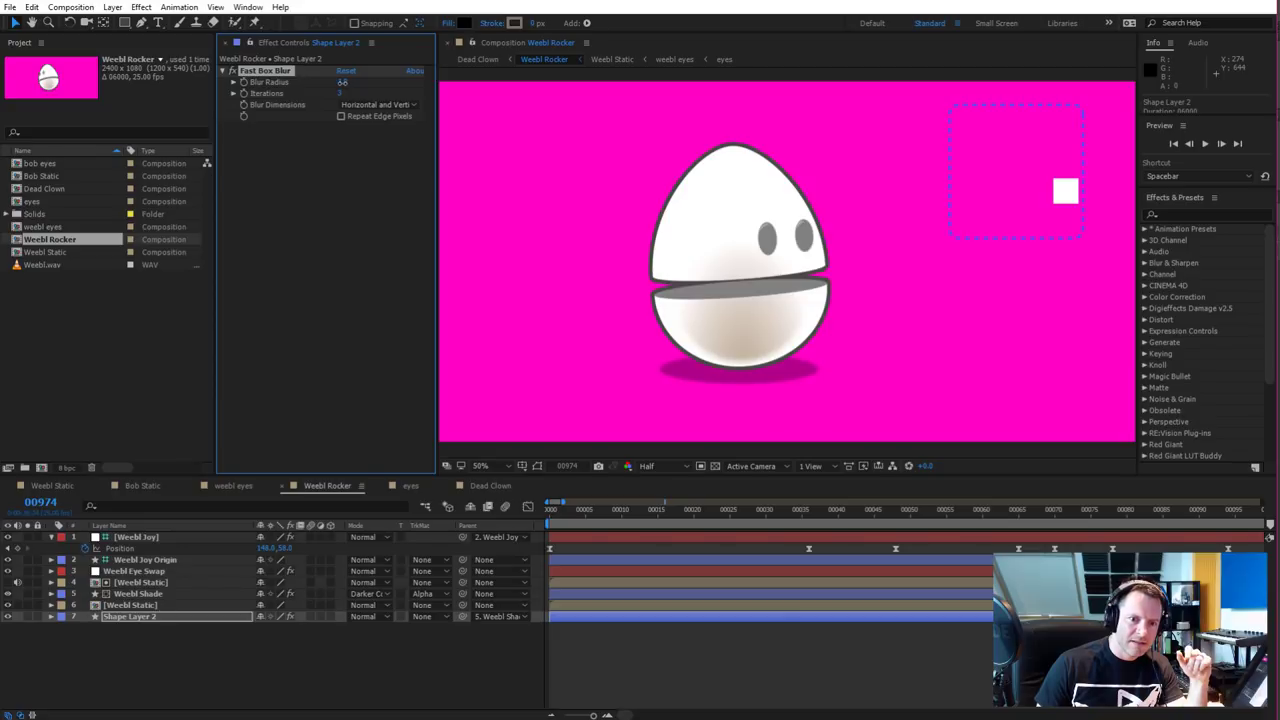
left_click_drag(372, 86, 334, 86)
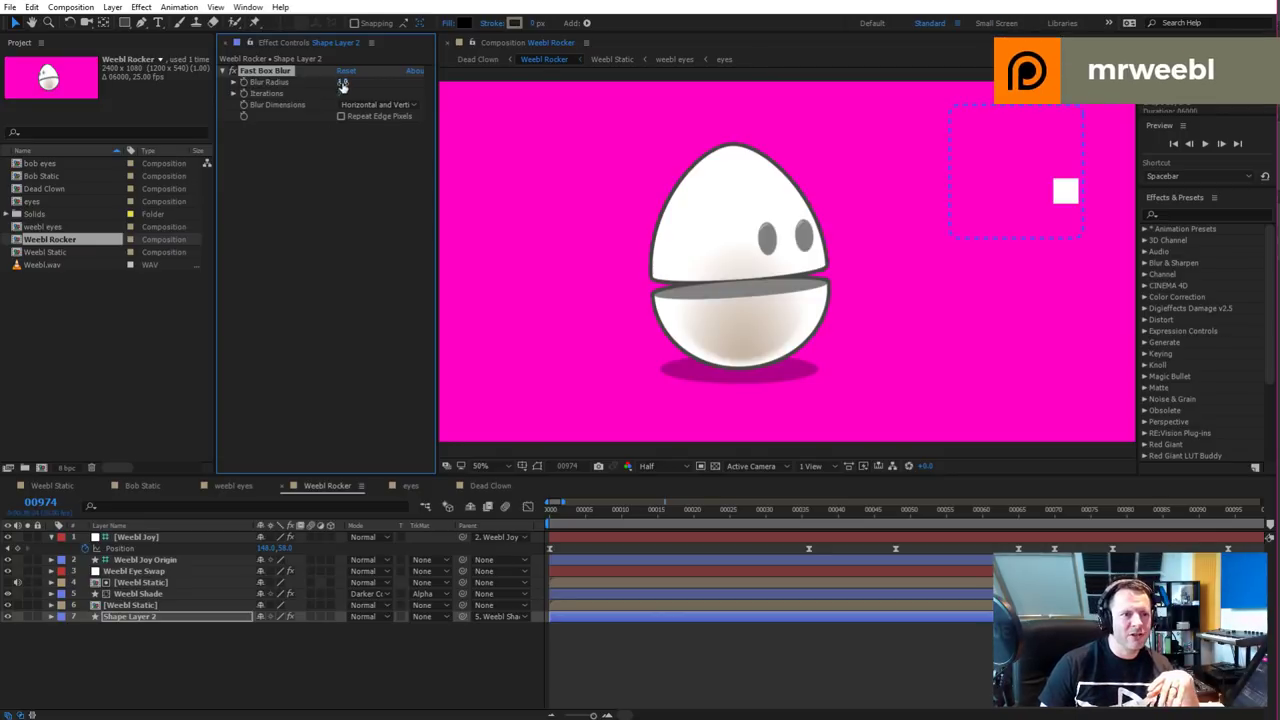
left_click_drag(341, 83, 286, 72)
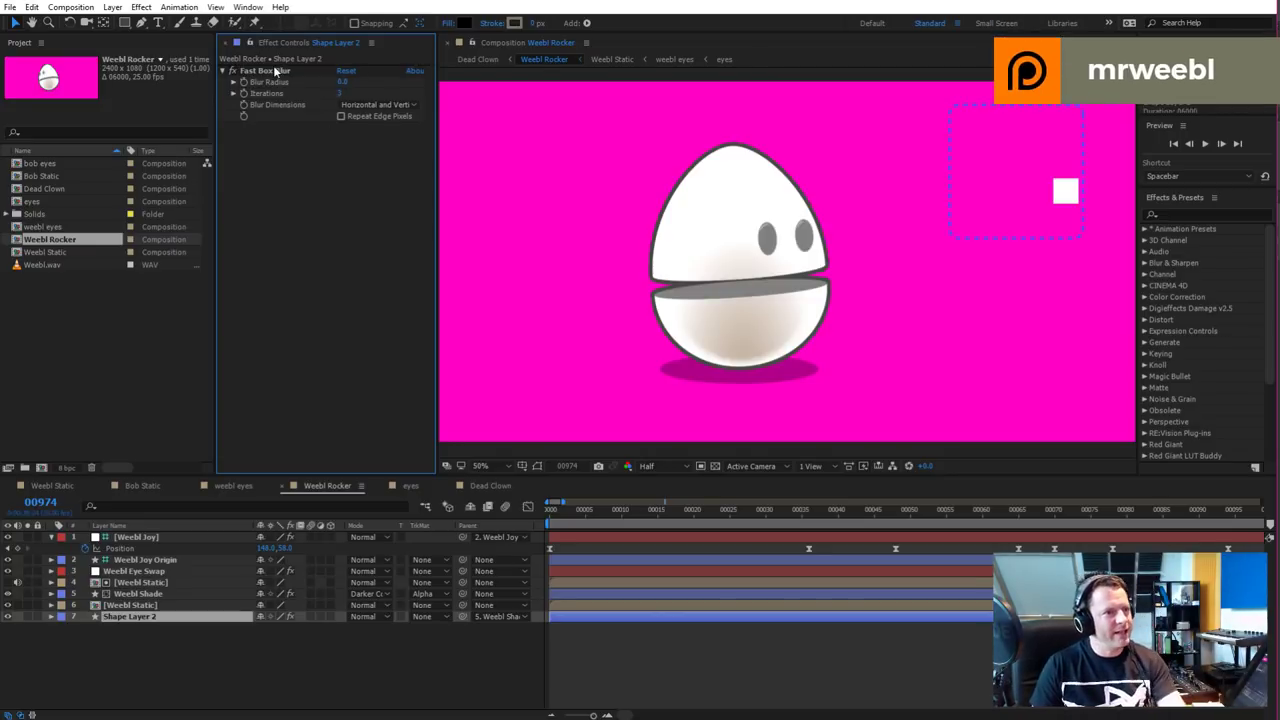
left_click(288, 72)
key("Delete")
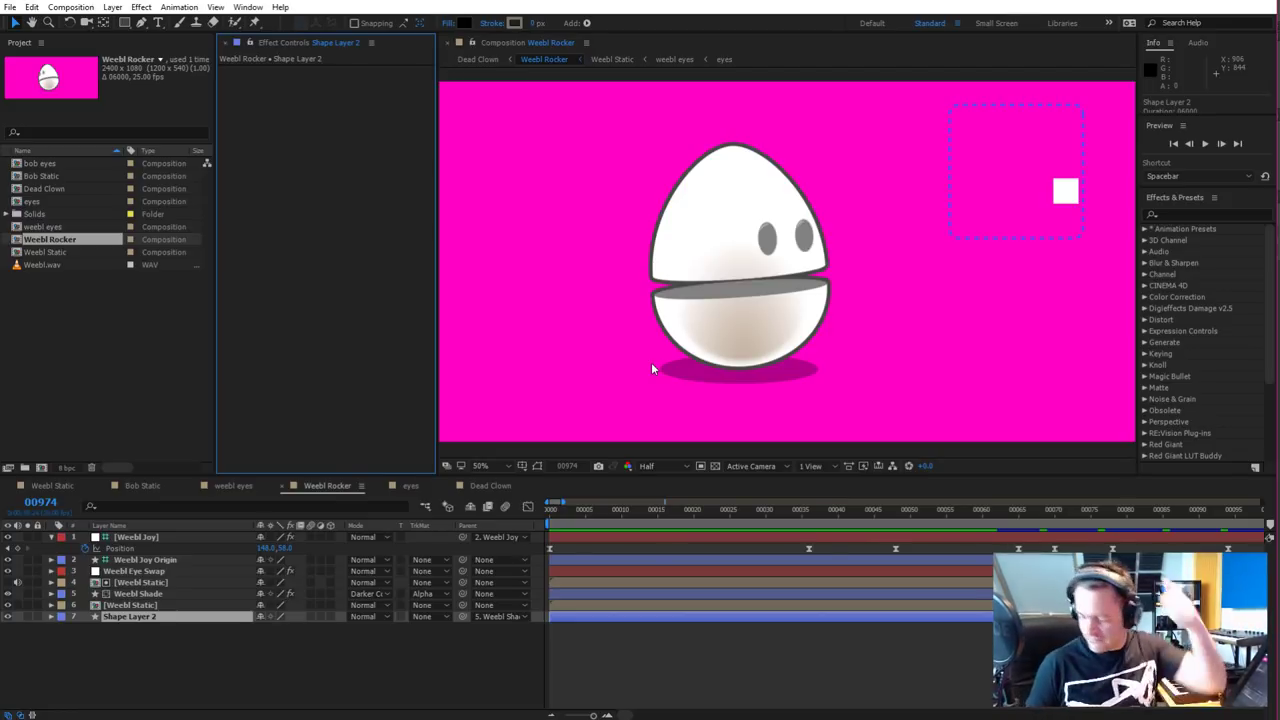
left_click_drag(560, 510, 868, 515)
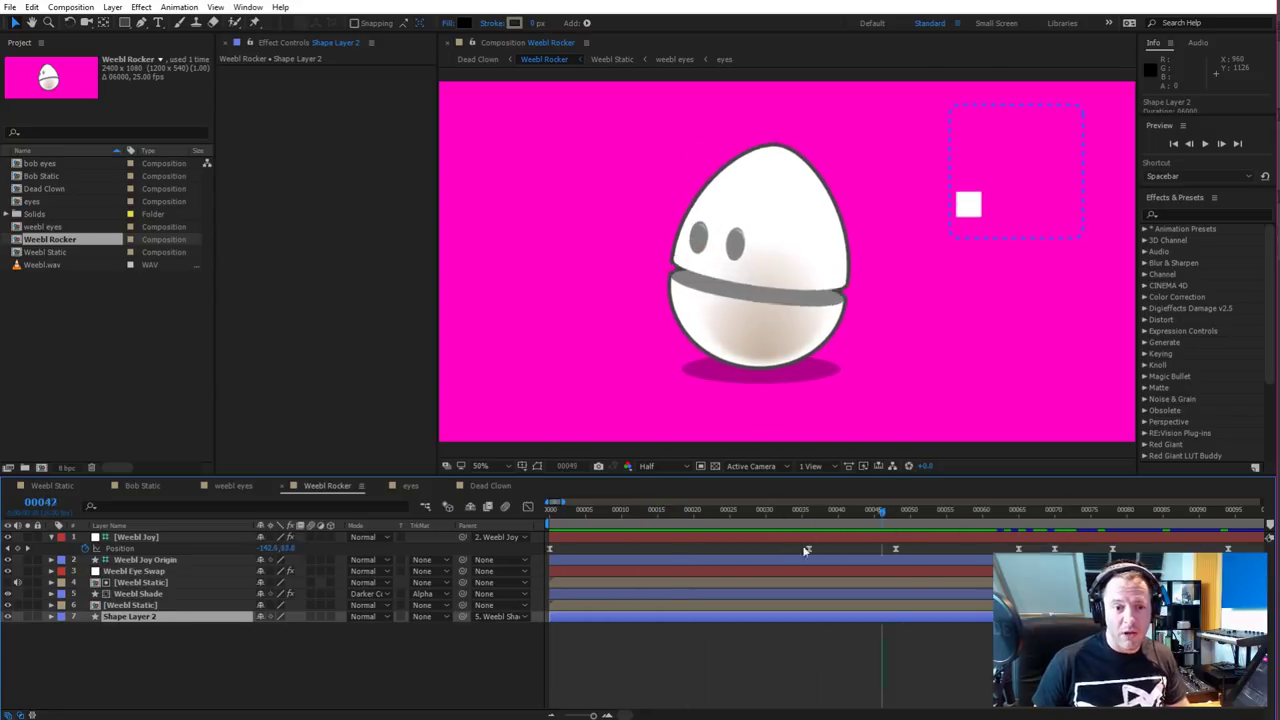
left_click(248, 487)
left_click_drag(605, 512, 463, 524)
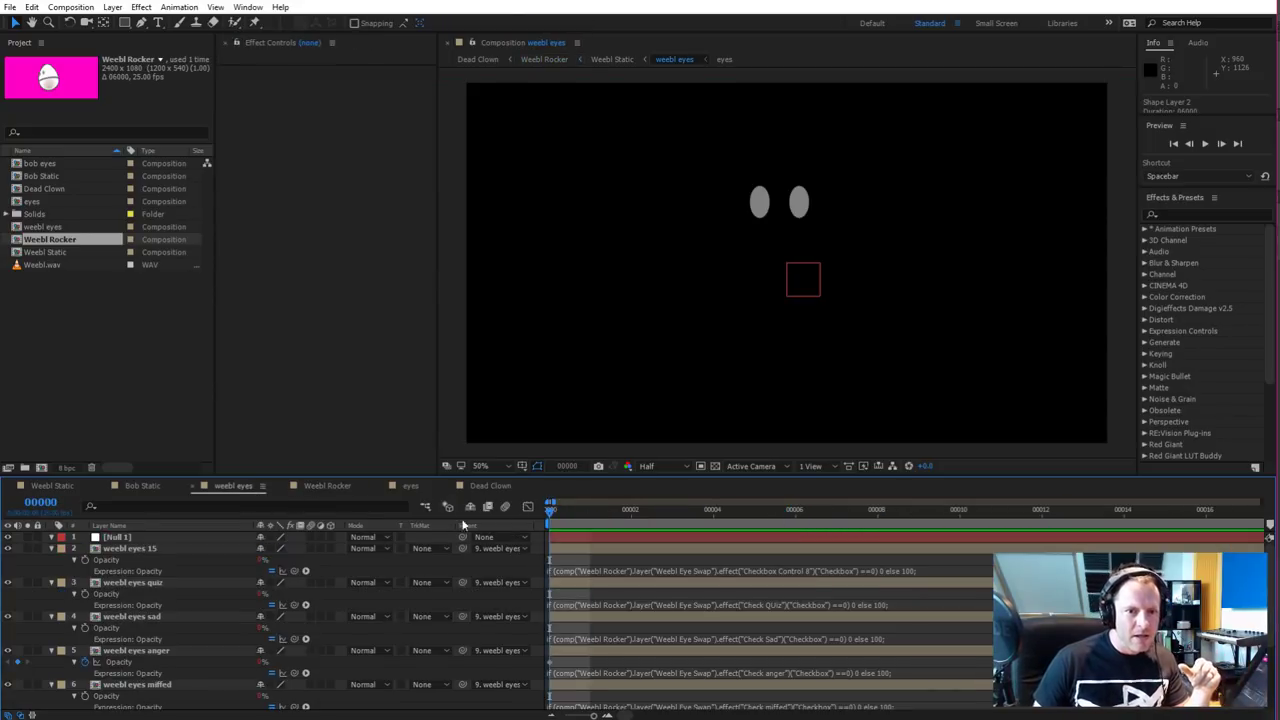
left_click(322, 486)
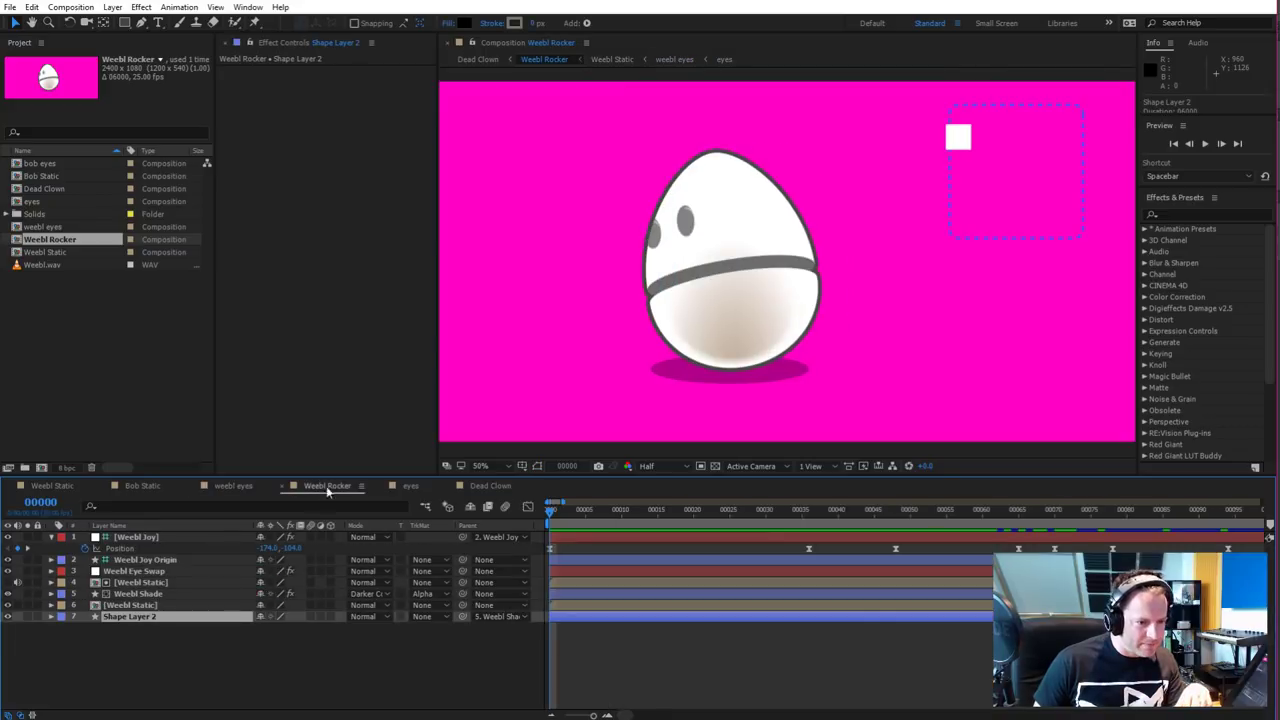
left_click(40, 486)
key("space")
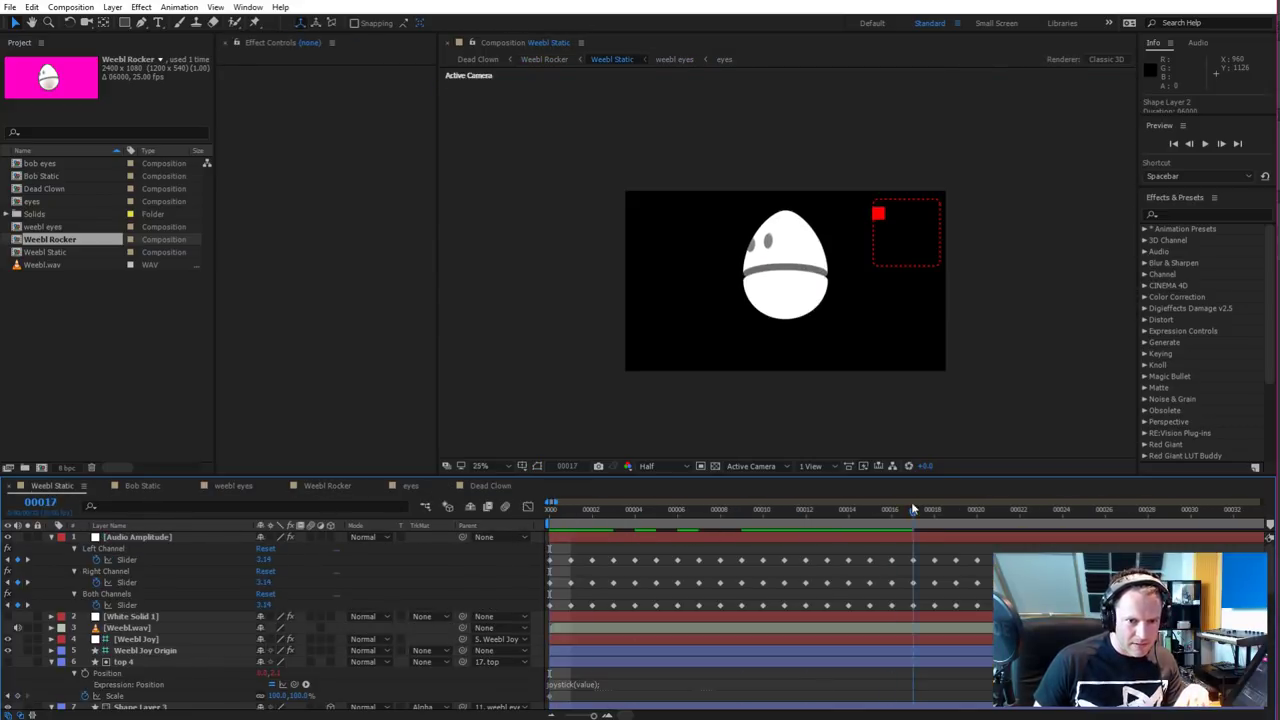
key("space")
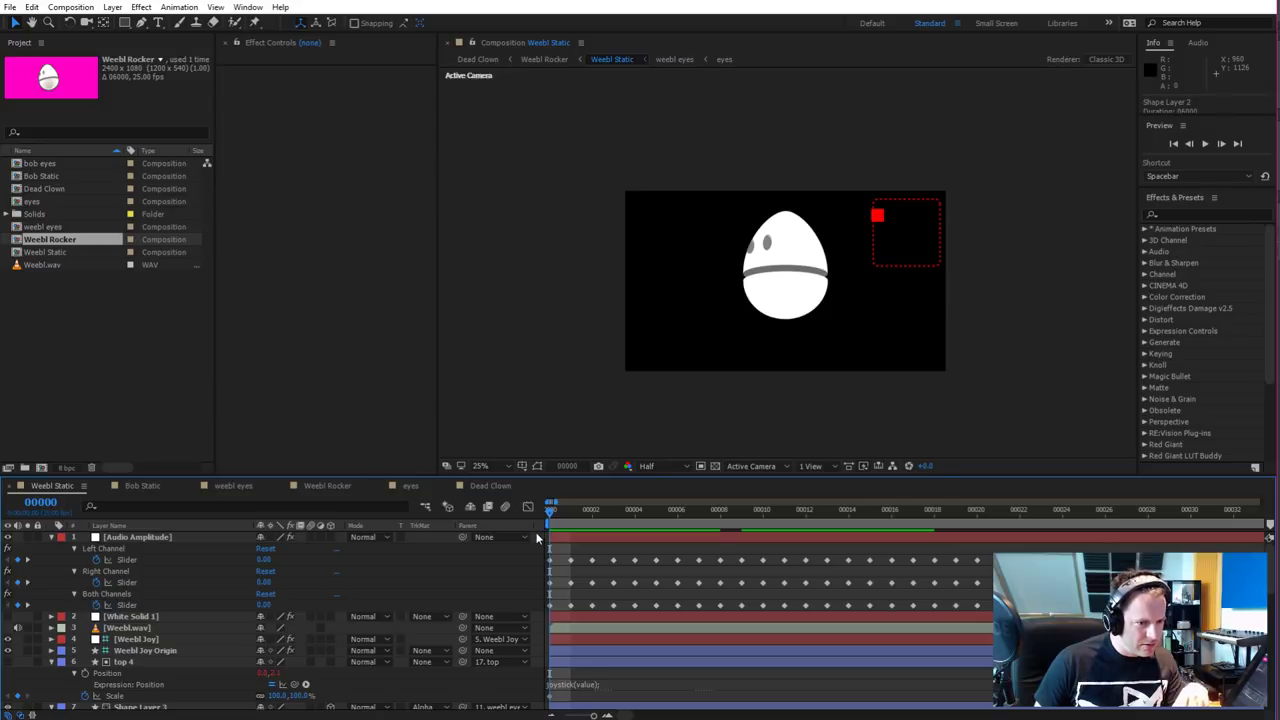
left_click(330, 486)
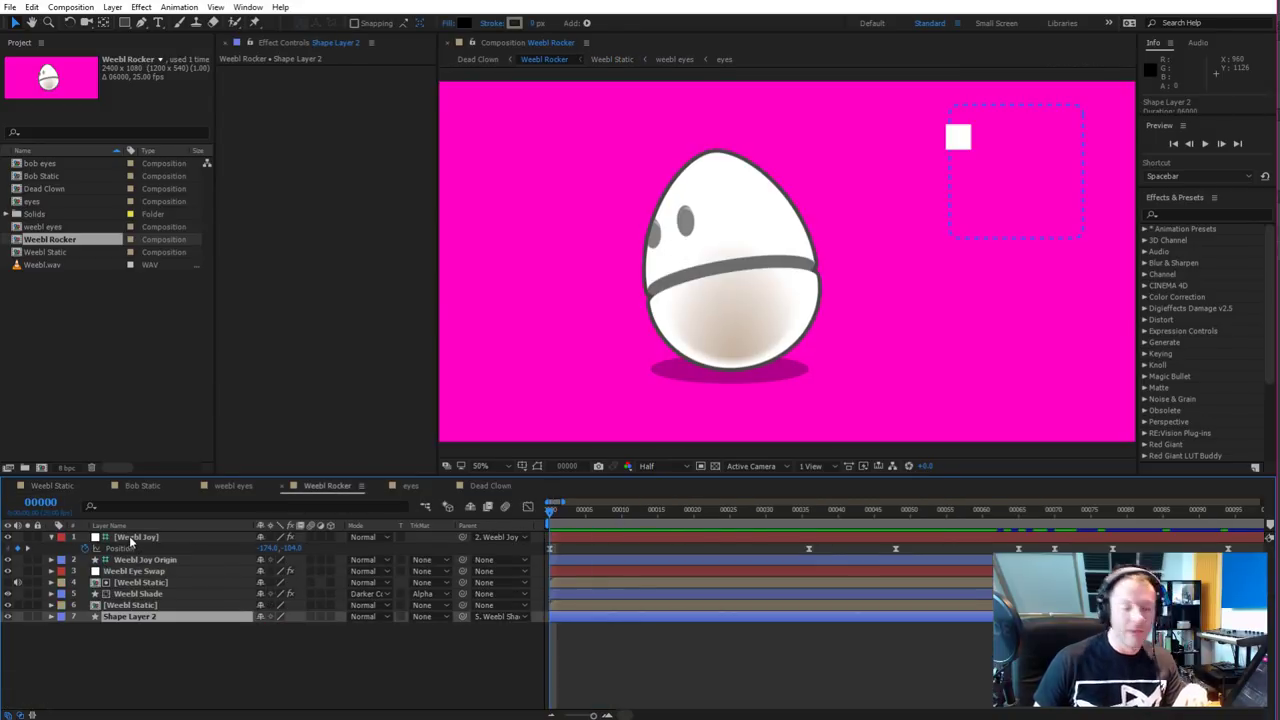
key("space")
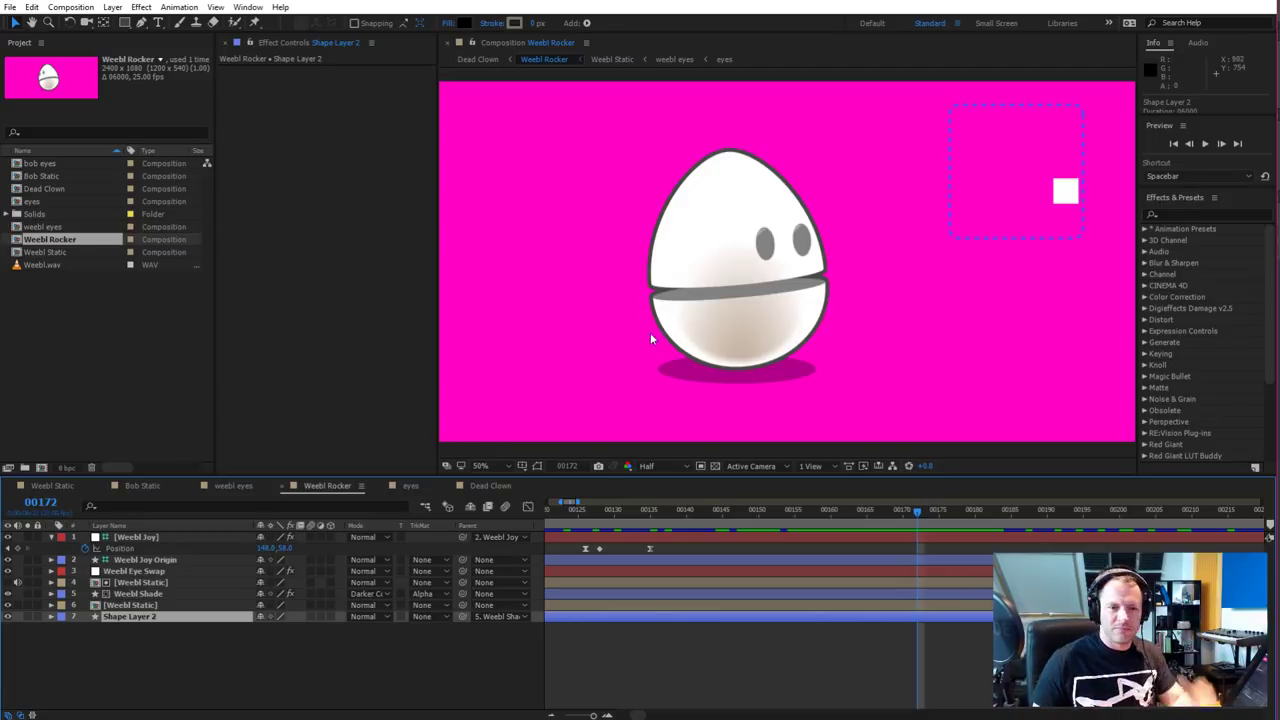
left_click_drag(693, 514, 740, 514)
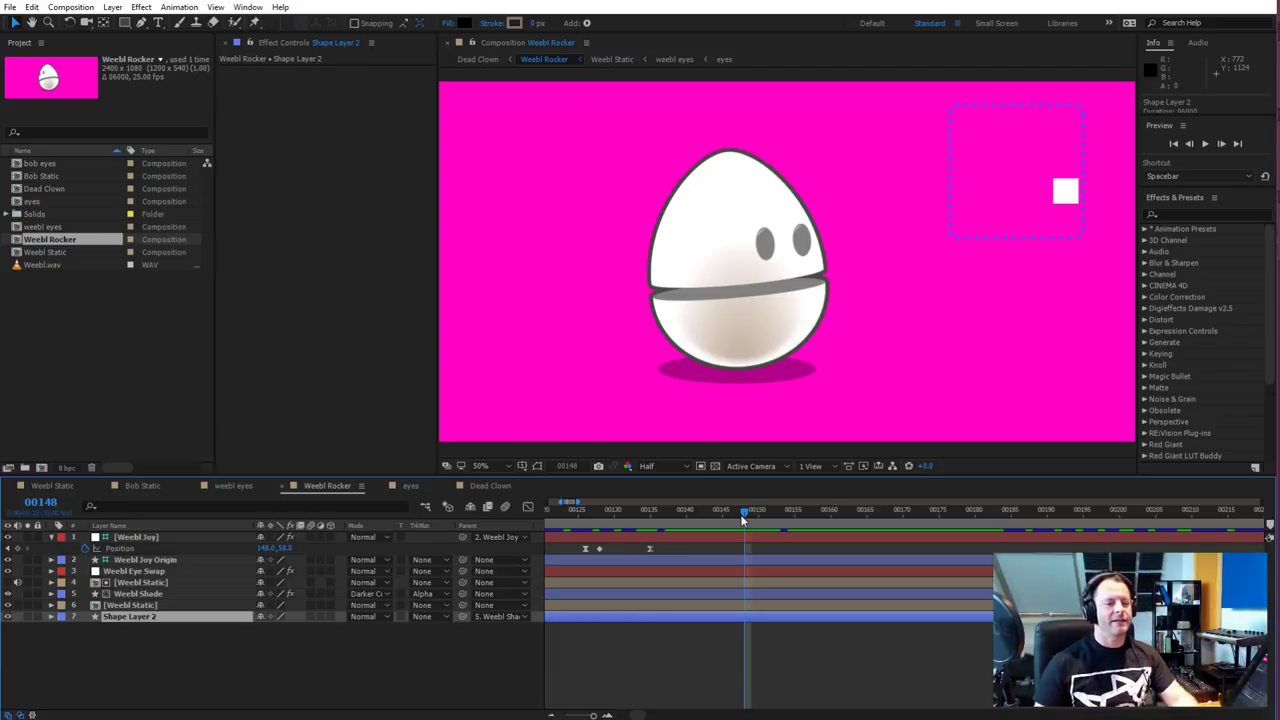
left_click(674, 510)
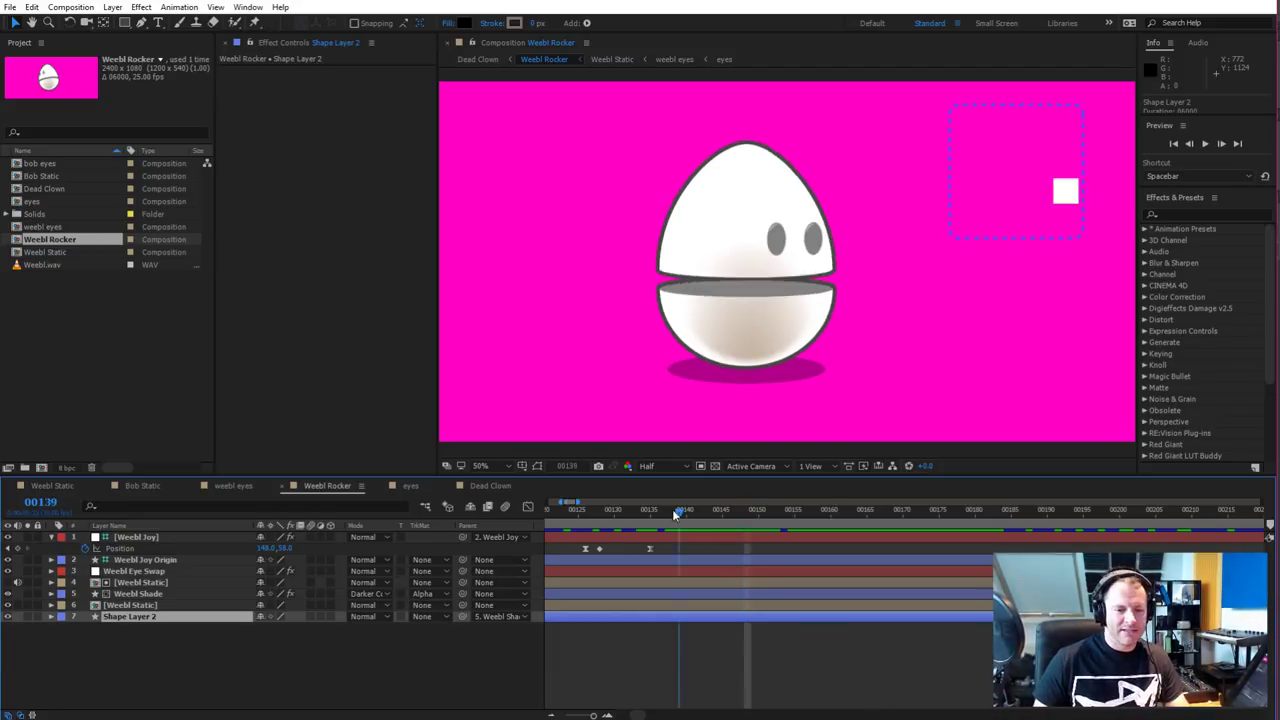
left_click_drag(674, 510, 708, 512)
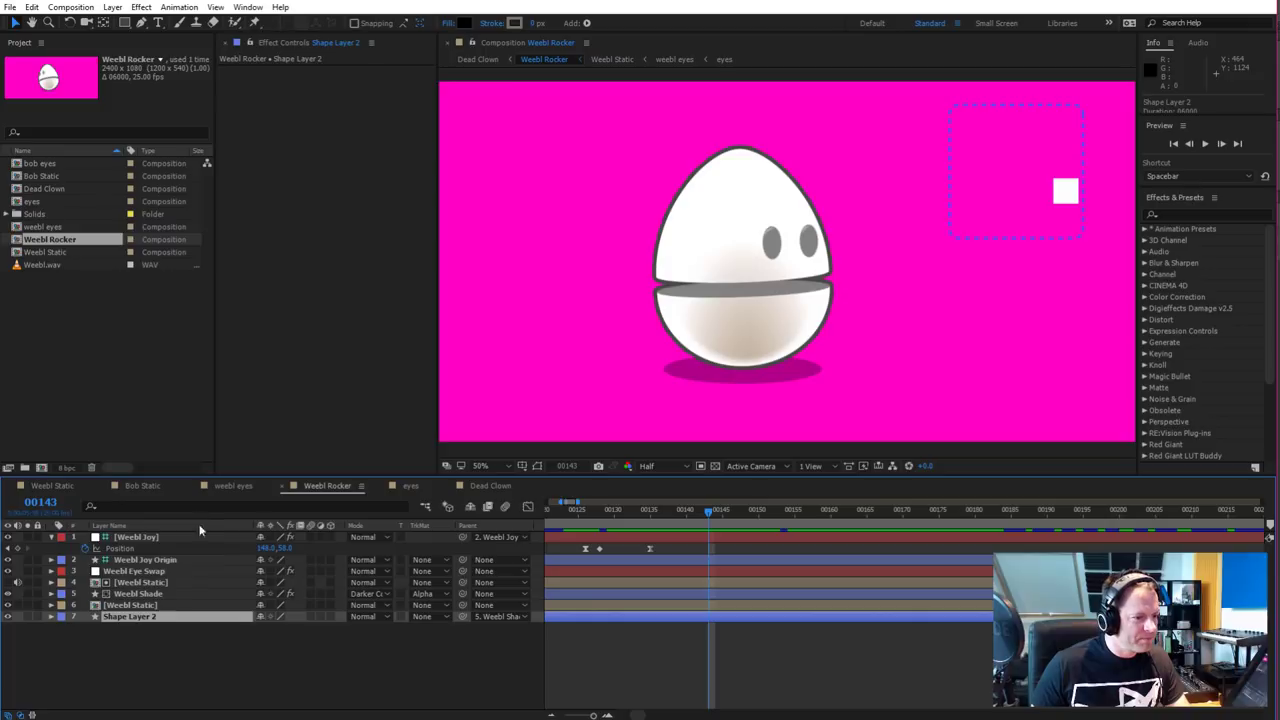
On Weebl Eye Swap, toggle the Shock and Joy eye checkboxes, then restore Normal
left_click(150, 572)
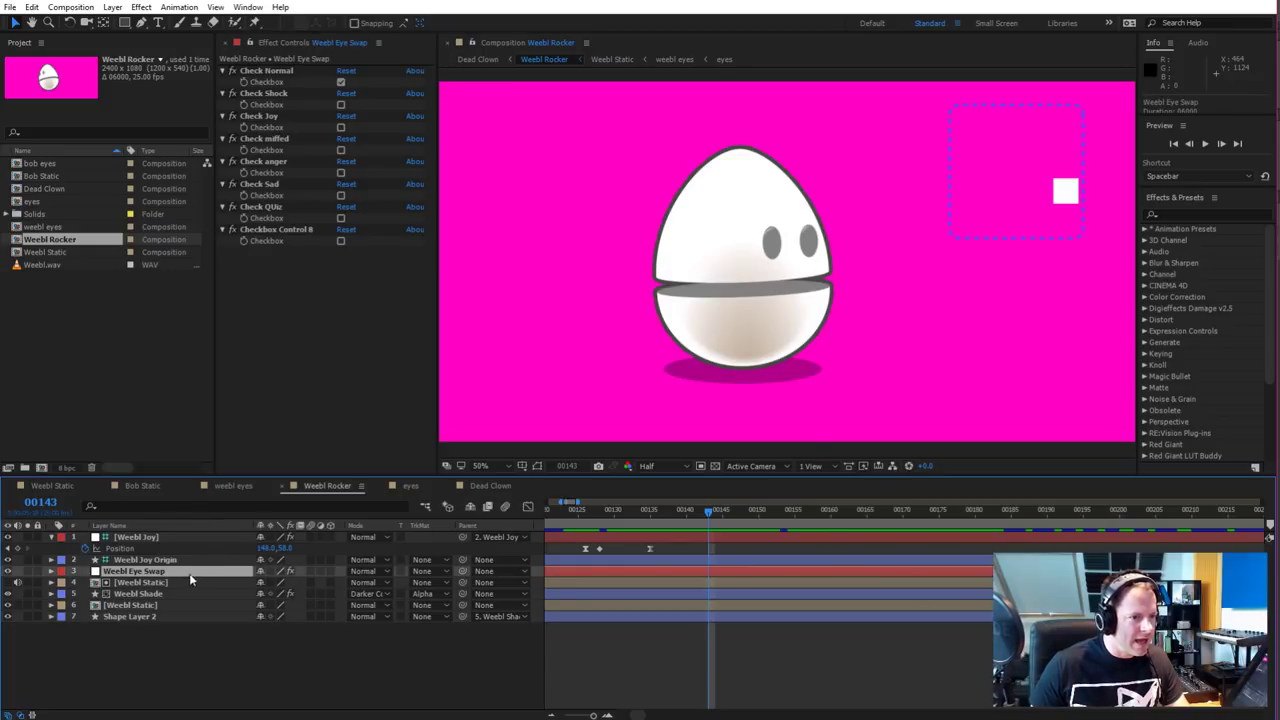
left_click(341, 104)
left_click(341, 81)
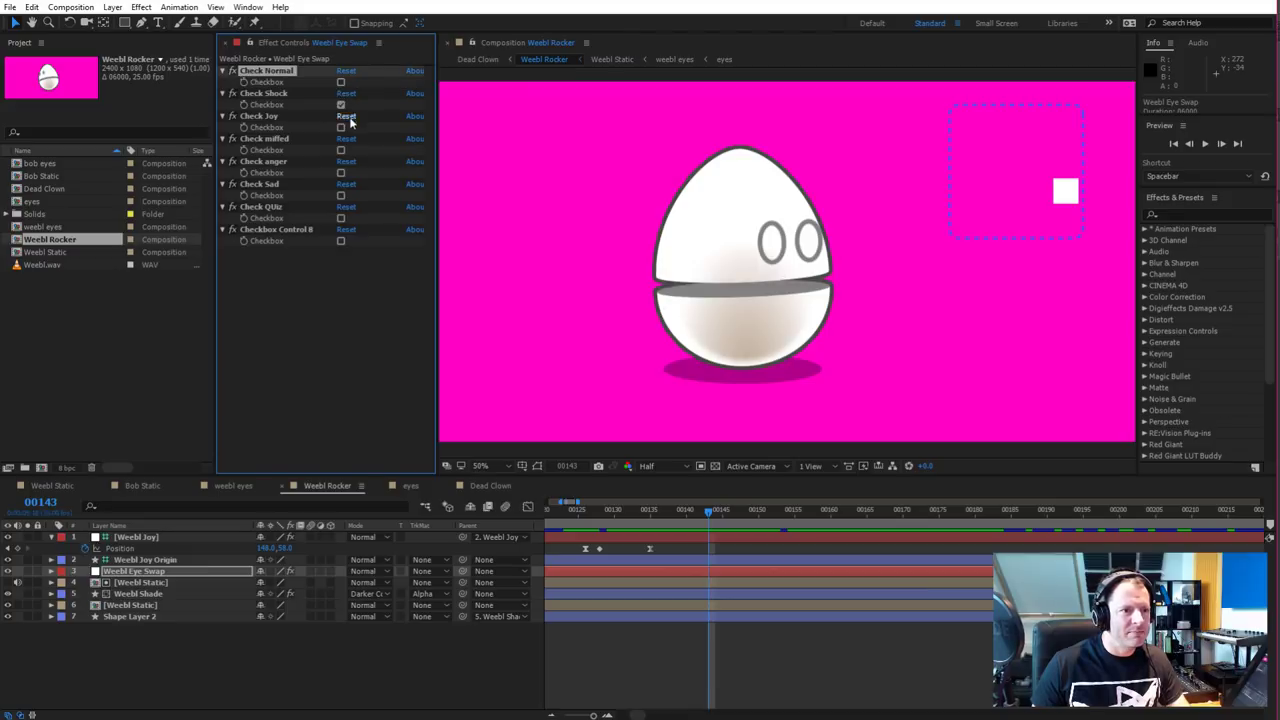
left_click(341, 104)
left_click(341, 127)
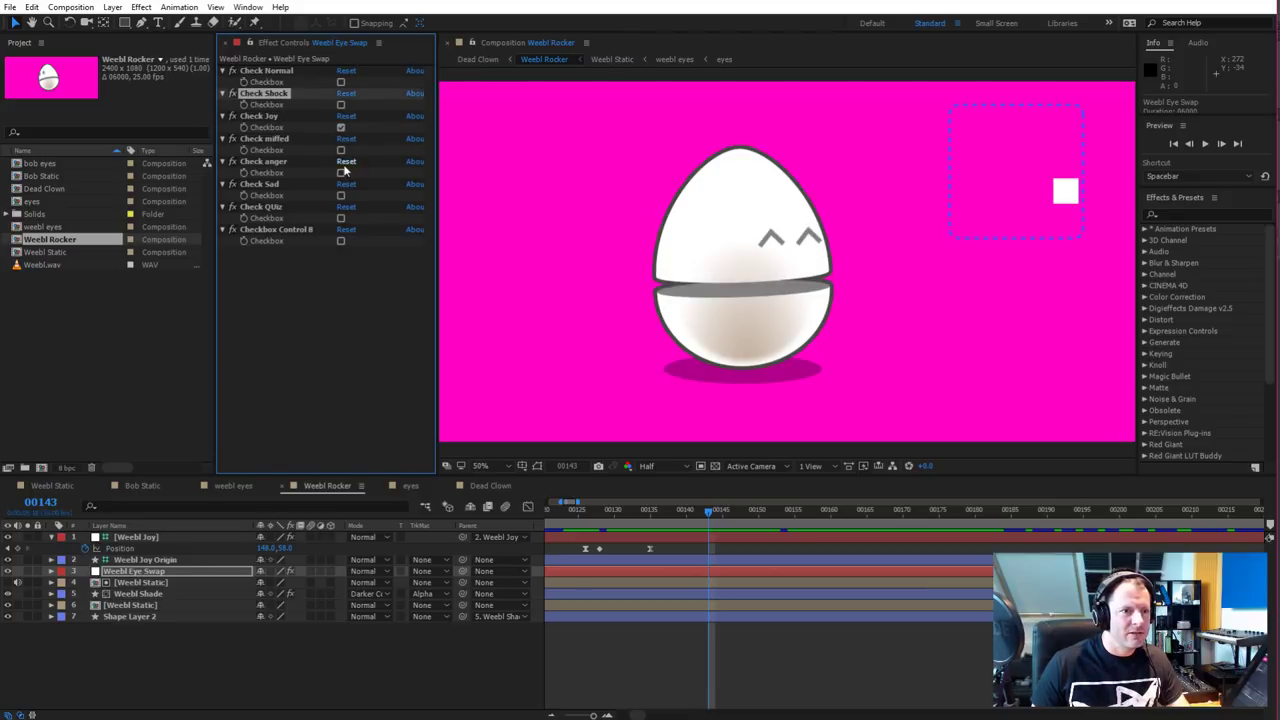
left_click(341, 81)
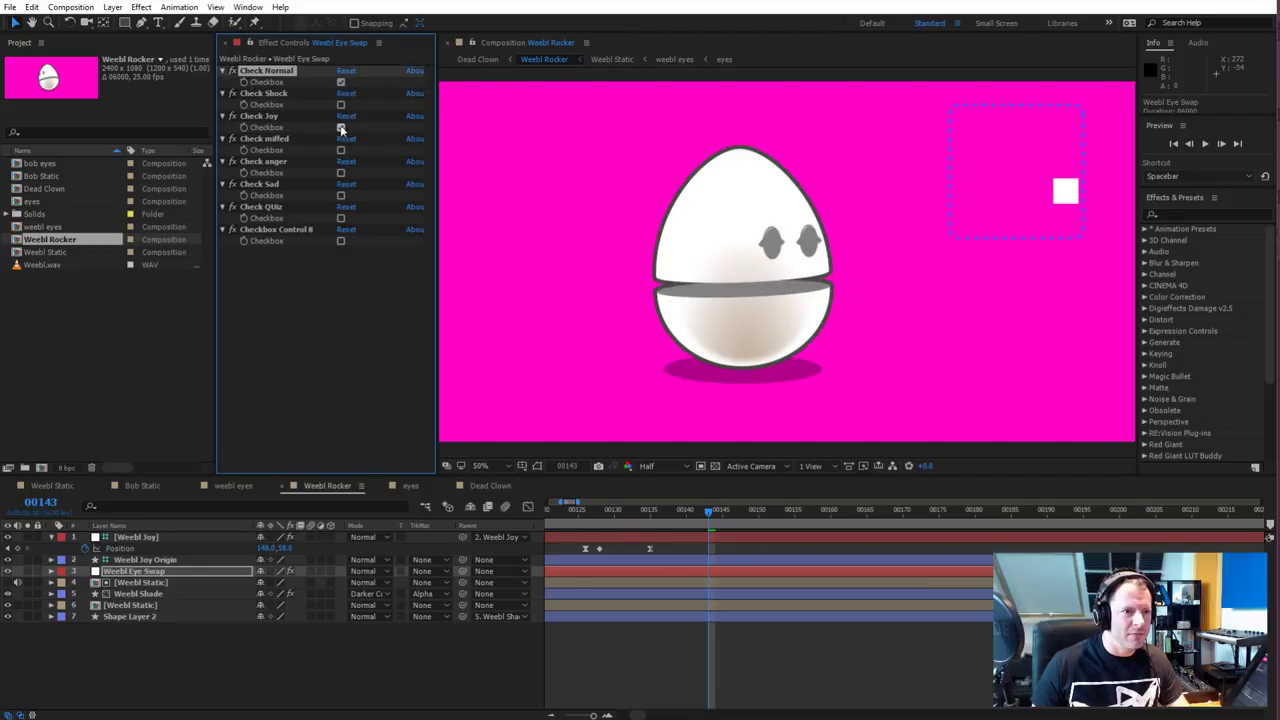
left_click(341, 127)
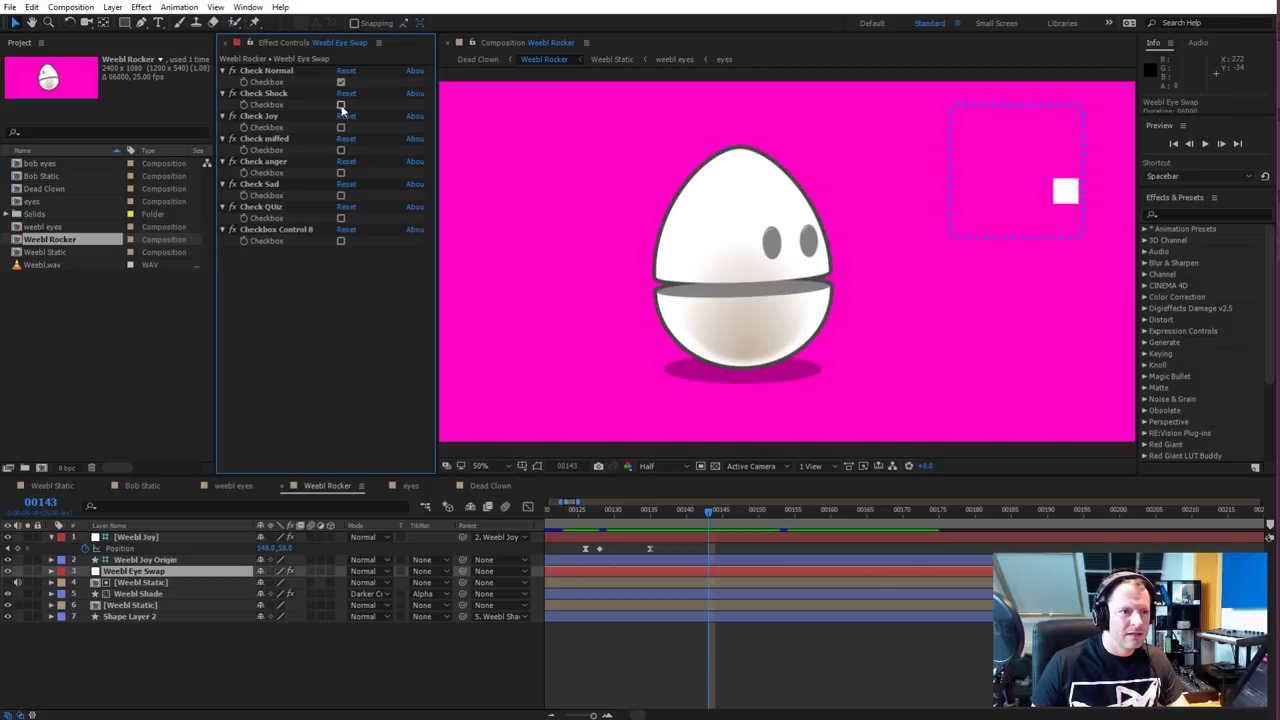
Cycle the eyes through Shock, Joy and miffed, then open the weebl eyes comp
left_click(341, 104)
left_click(341, 81)
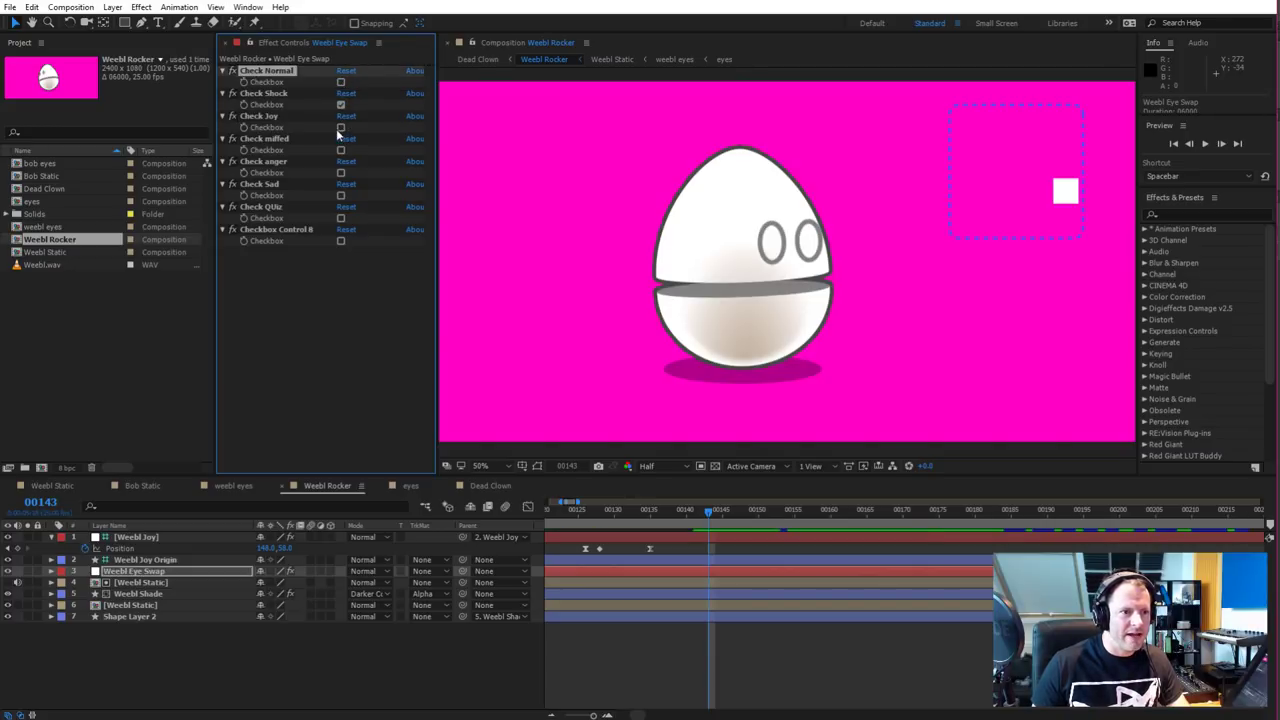
left_click(341, 127)
left_click(341, 104)
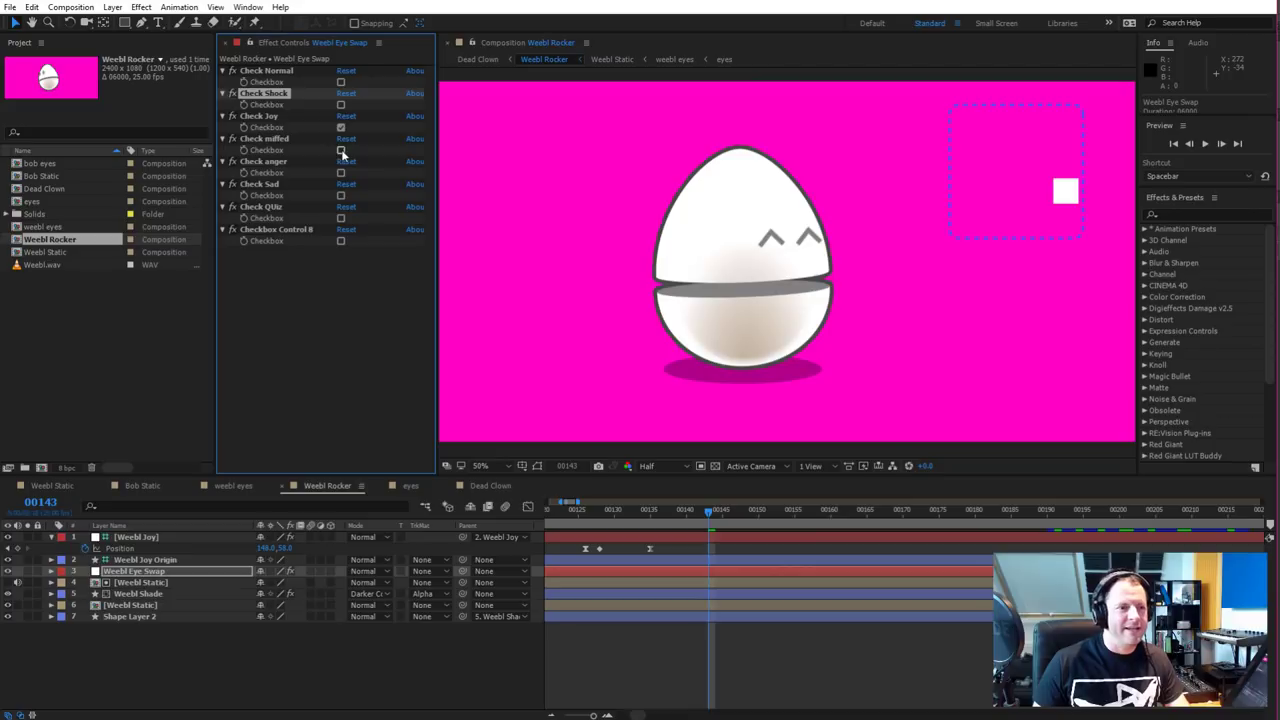
left_click(341, 150)
left_click(341, 127)
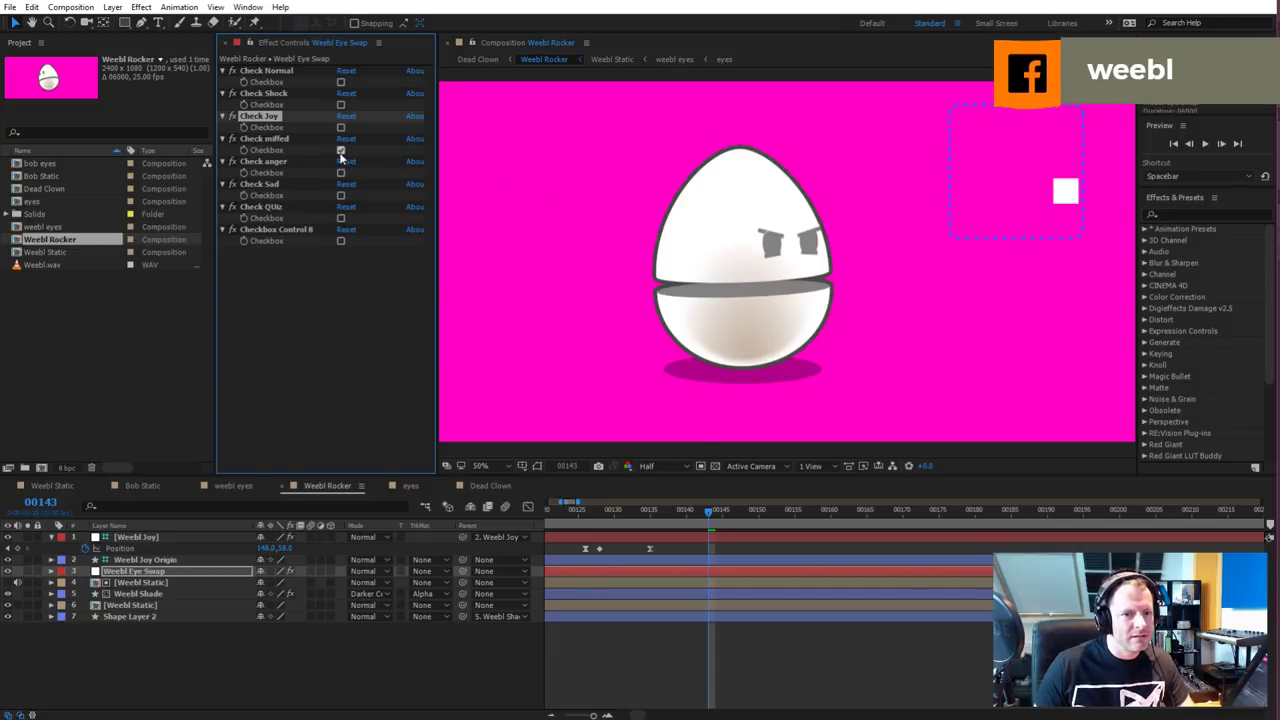
left_click(236, 487)
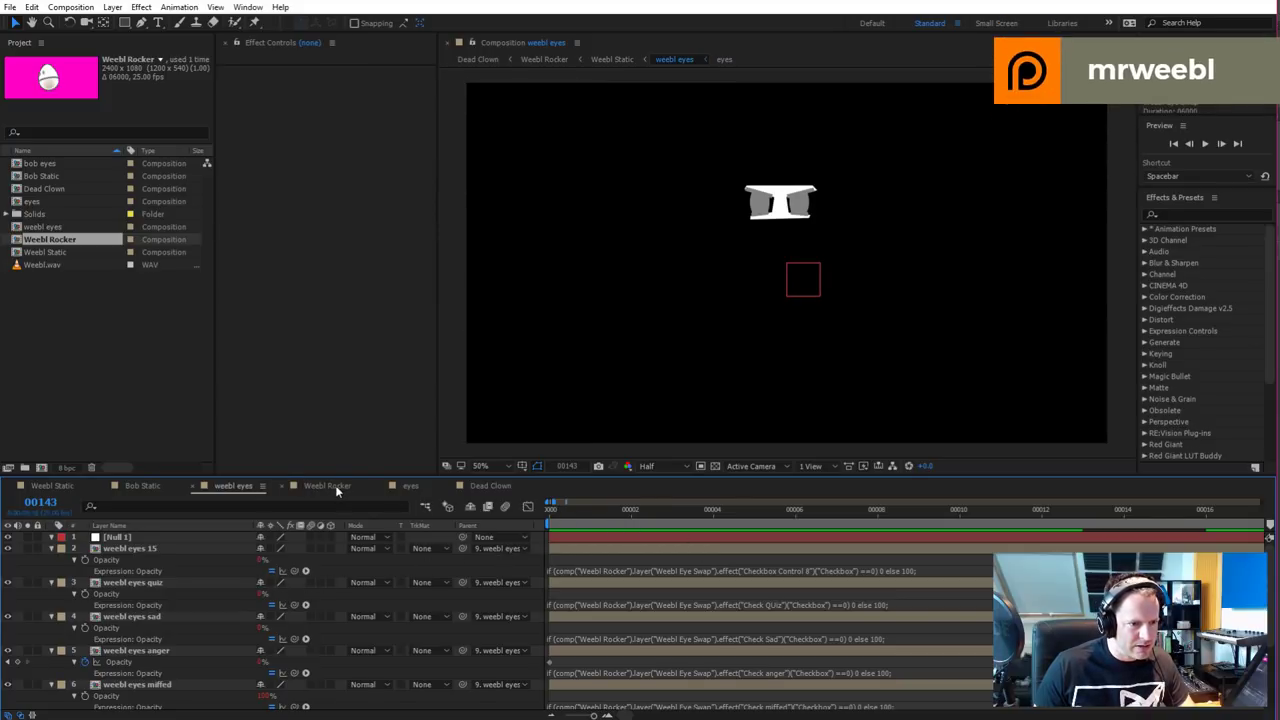
Open the eyes comp, scrub back to the first eye-swap frames, then switch to Weebl Static
left_click(411, 487)
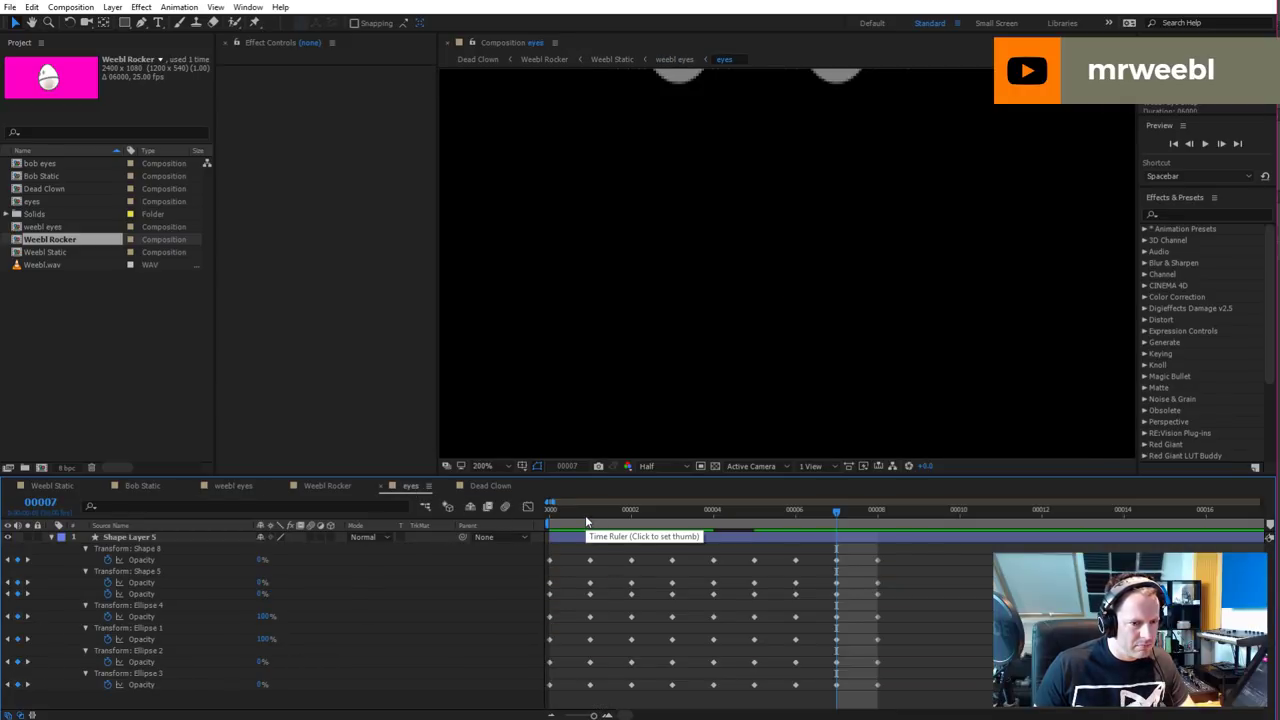
scroll(622, 271, "up", 2)
scroll(700, 284, "down", 4)
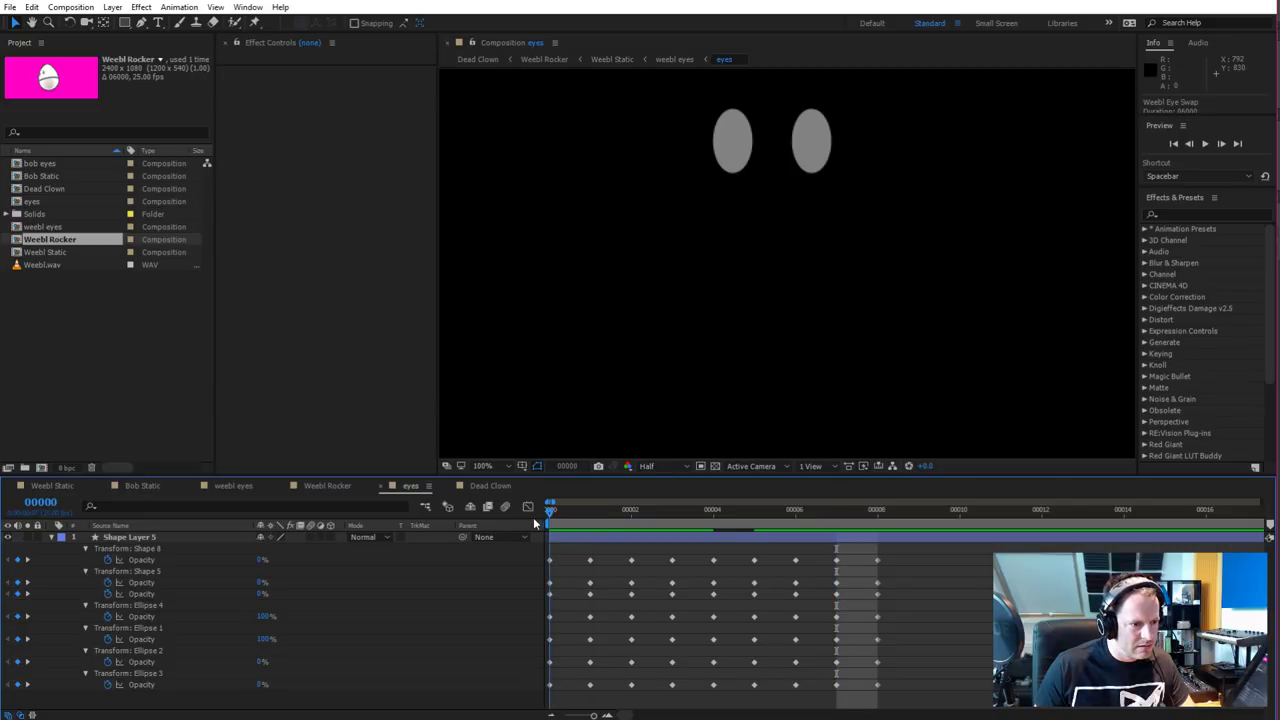
mouse_move(555, 514)
left_mouse_down()
mouse_move(830, 515)
mouse_move(564, 532)
left_mouse_up()
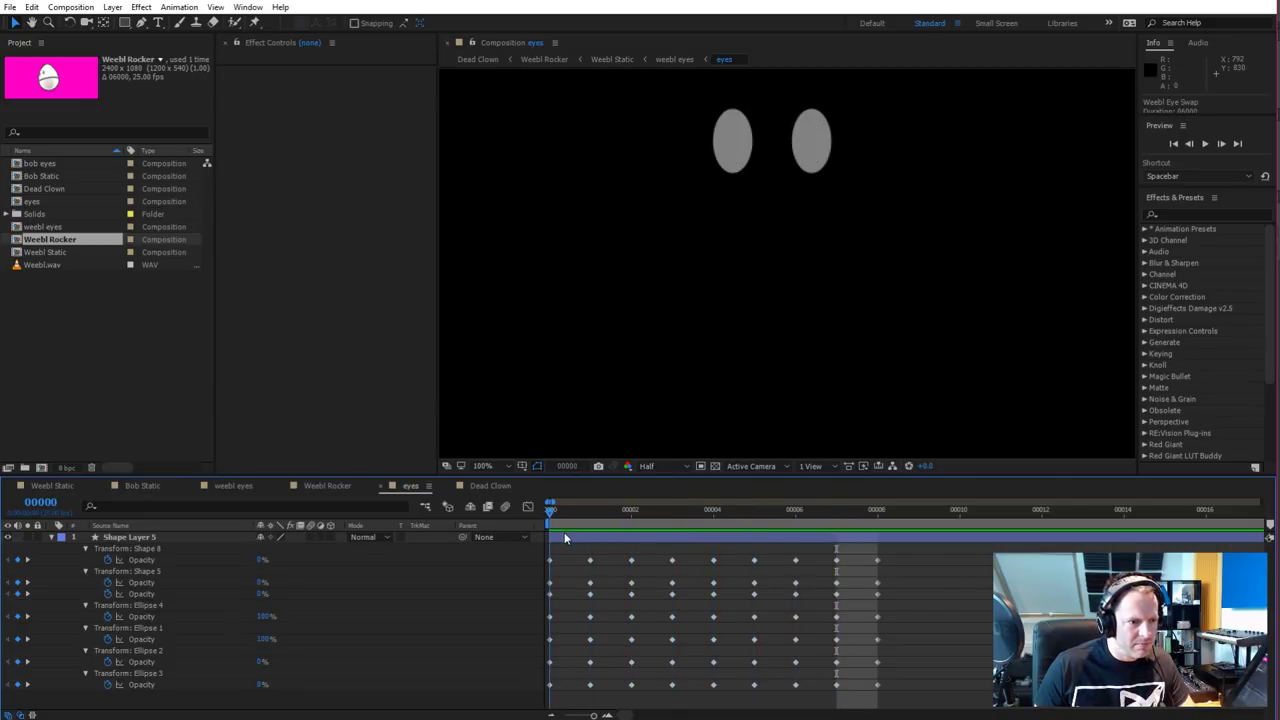
left_click(50, 485)
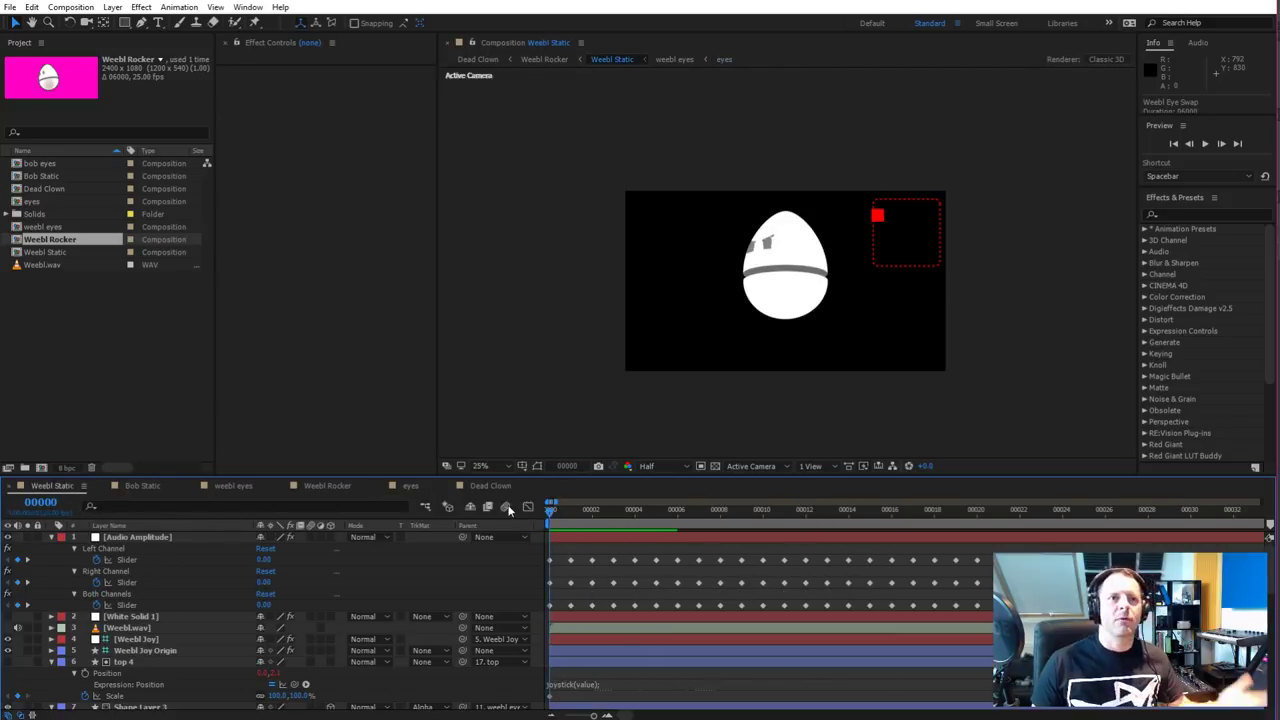
key("space")
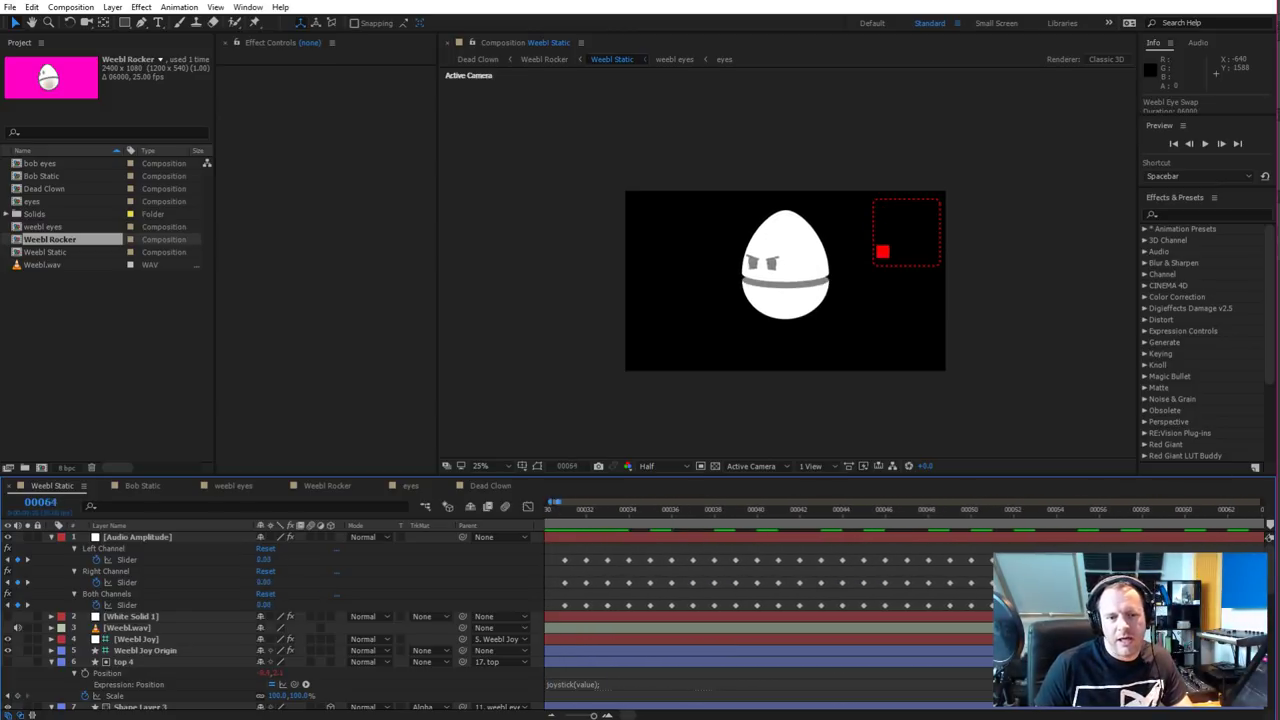
left_click(1031, 510)
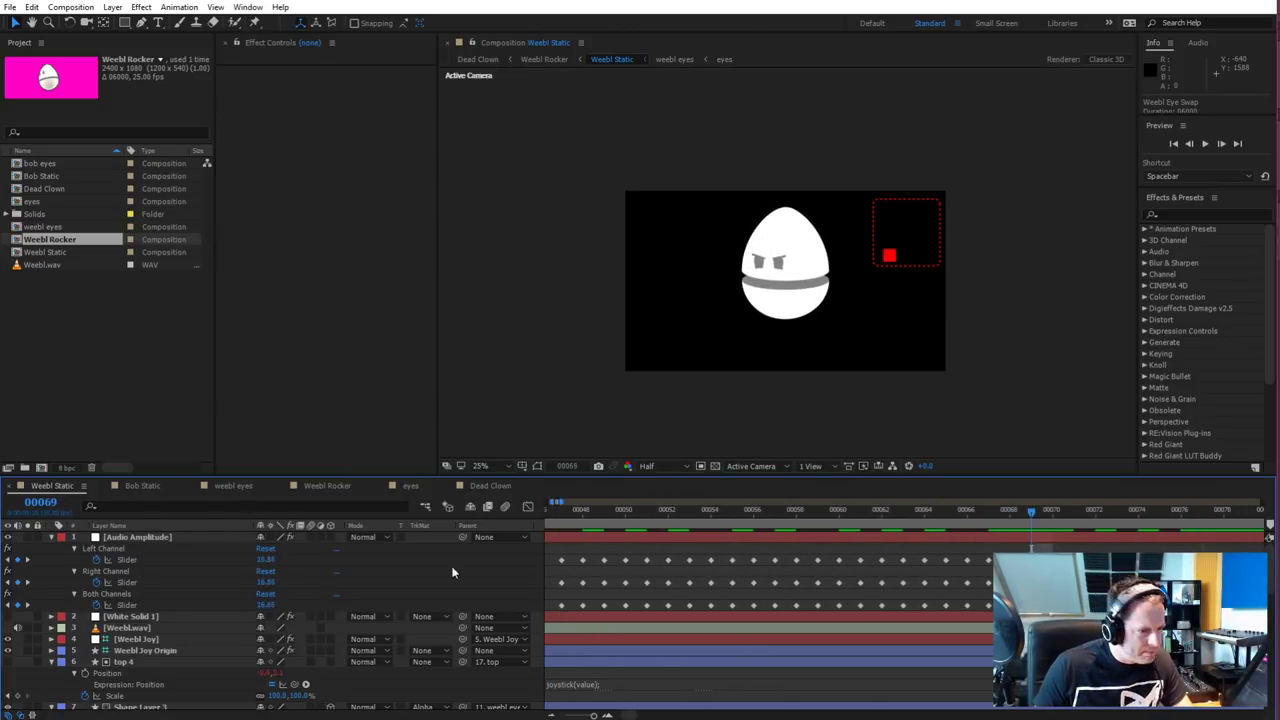
scroll(187, 597, "down", 2)
scroll(187, 597, "up", 2)
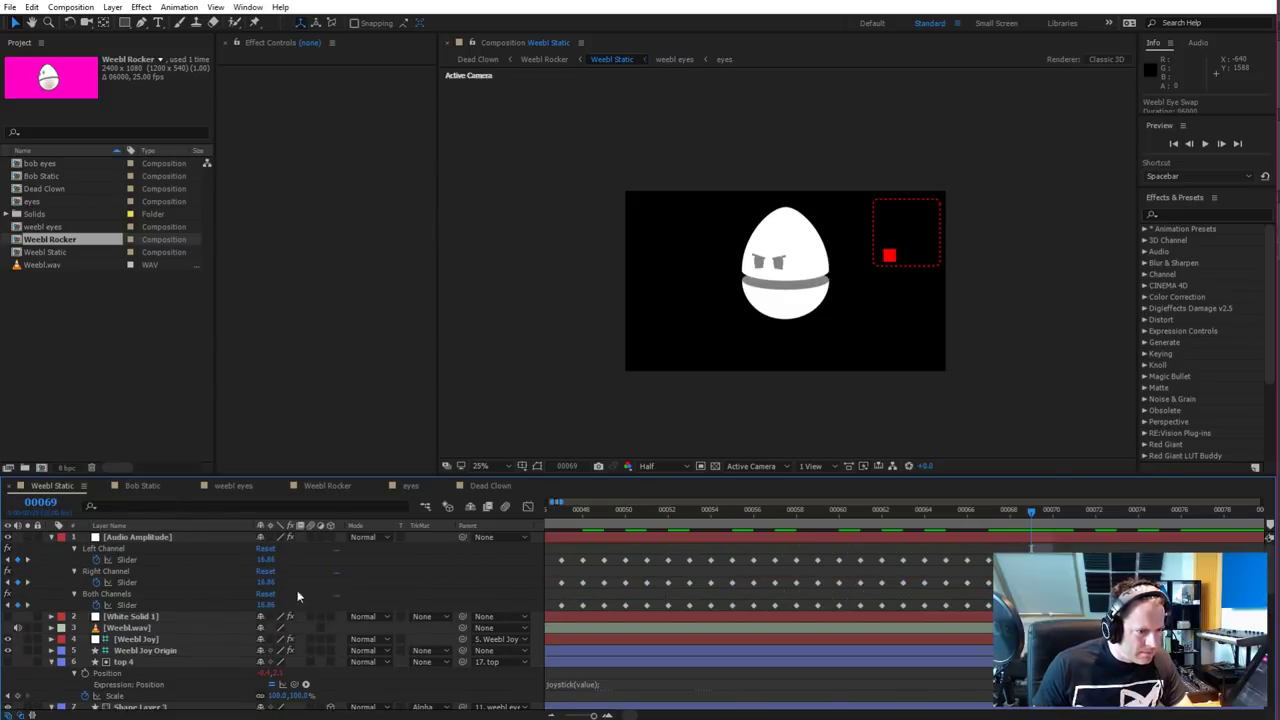
left_click(988, 510)
left_click_drag(966, 522, 1051, 537)
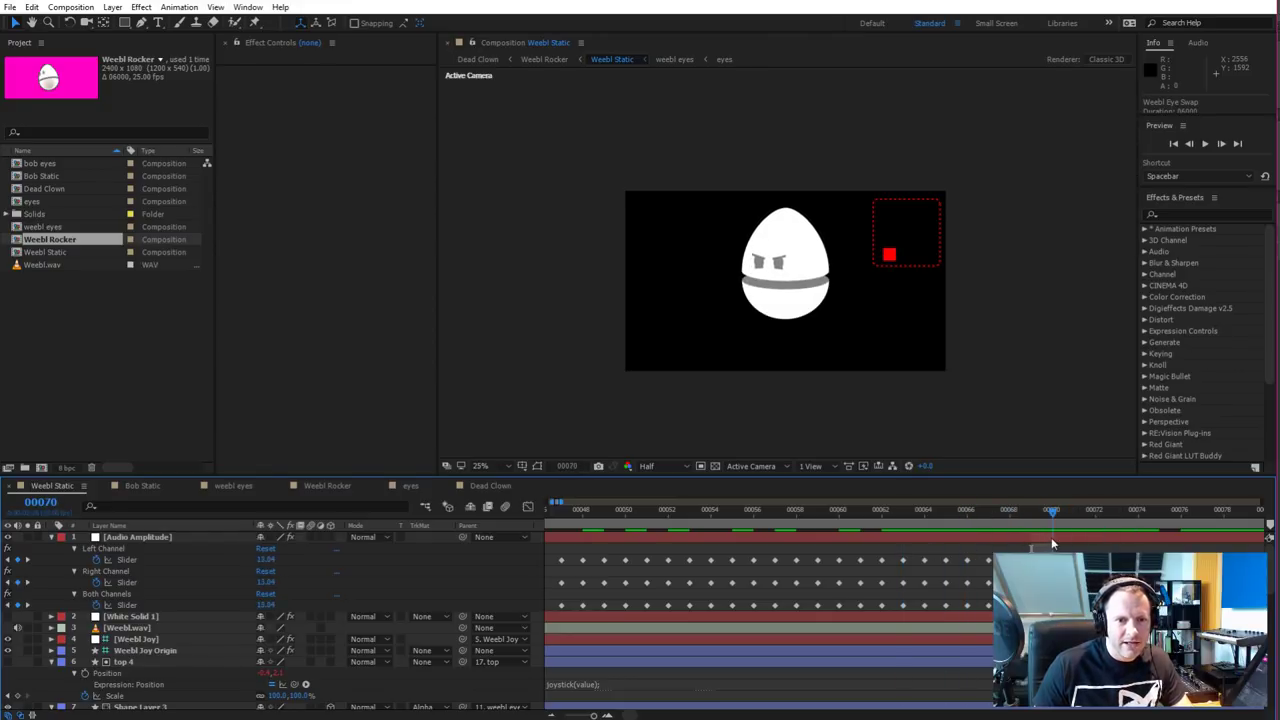
scroll(249, 571, "down", 3)
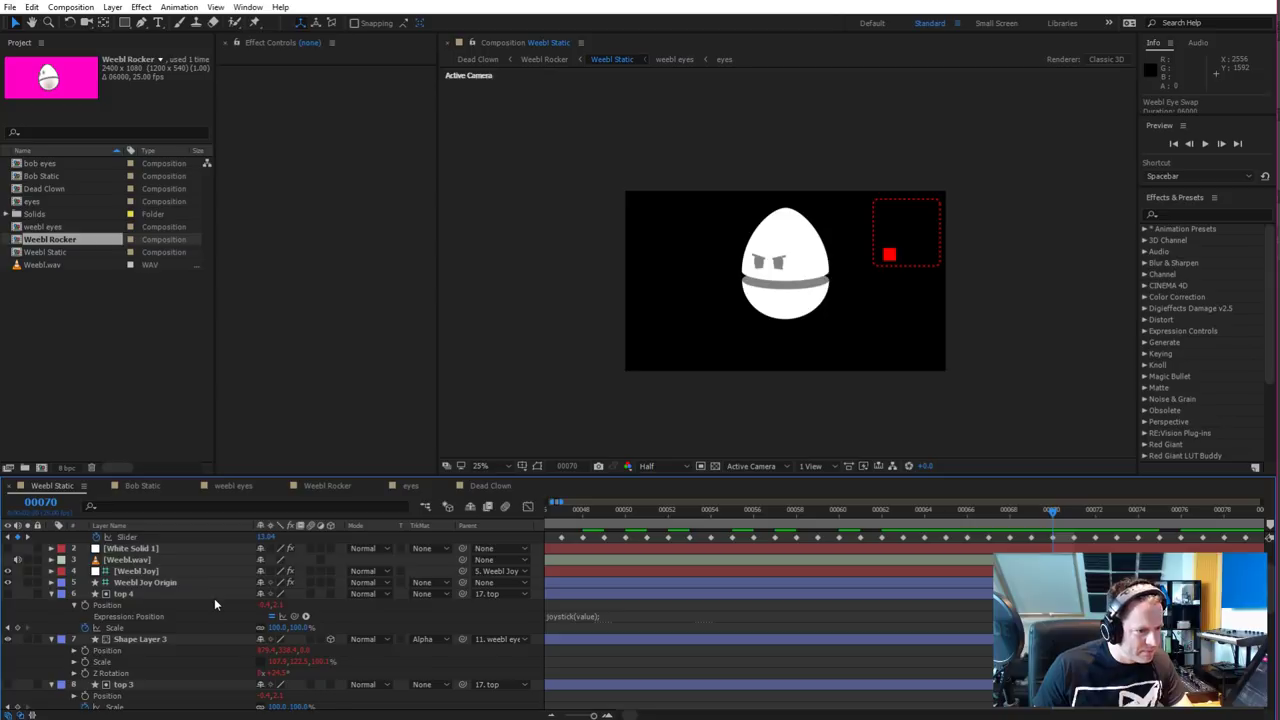
scroll(214, 598, "down", 2)
left_click(149, 606)
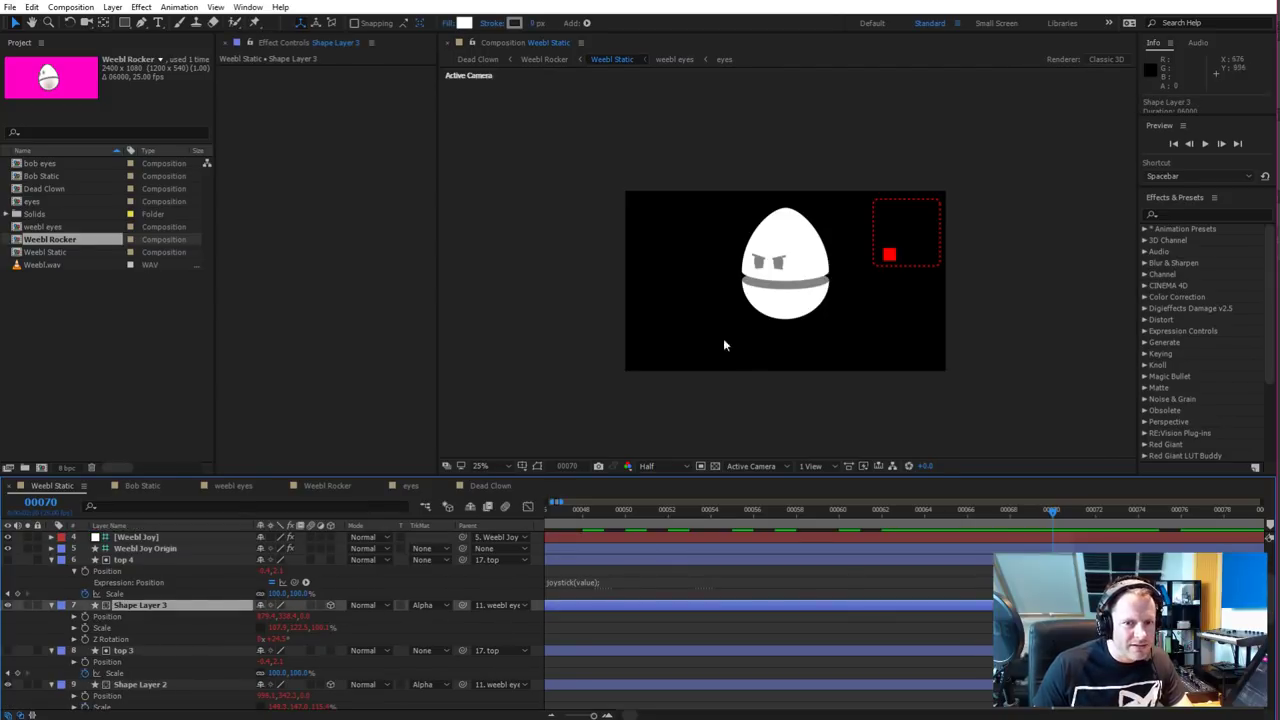
Zoom in on Weebl Static's eye layers, select and deselect Shape Layer 2, then open weebl eyes
scroll(723, 340, "up", 4)
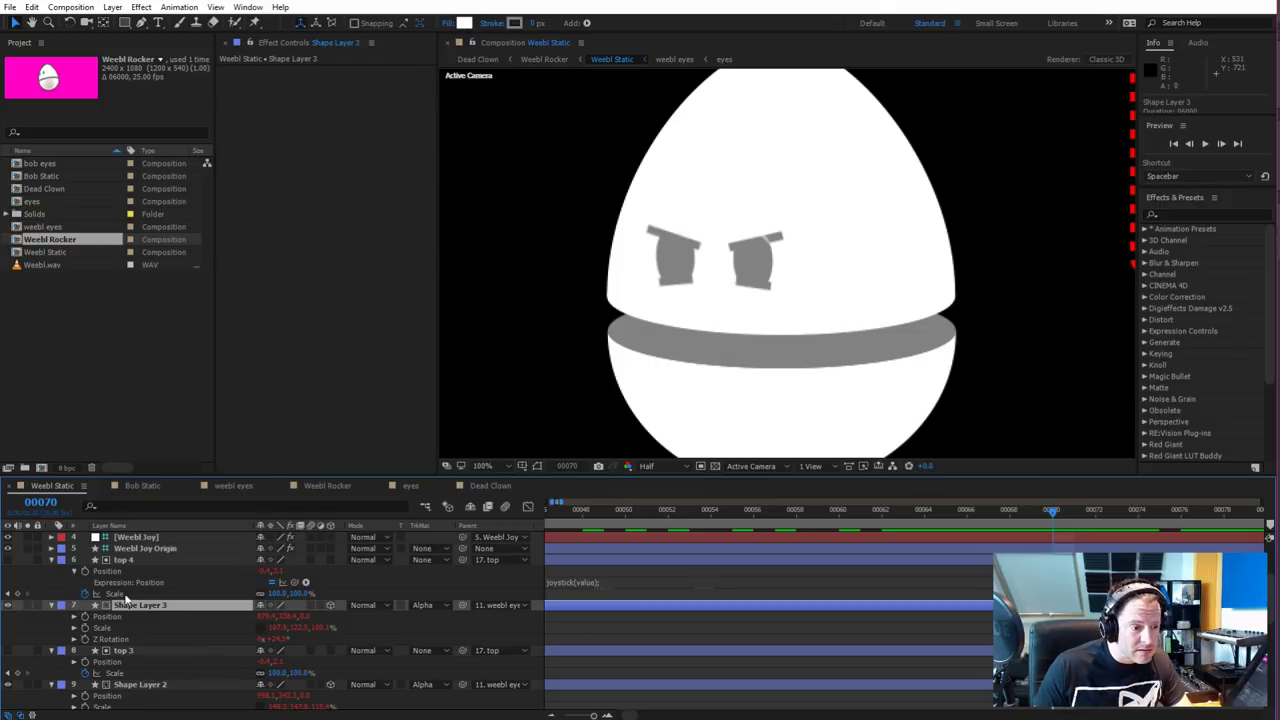
scroll(160, 597, "down", 2)
scroll(178, 604, "down", 4)
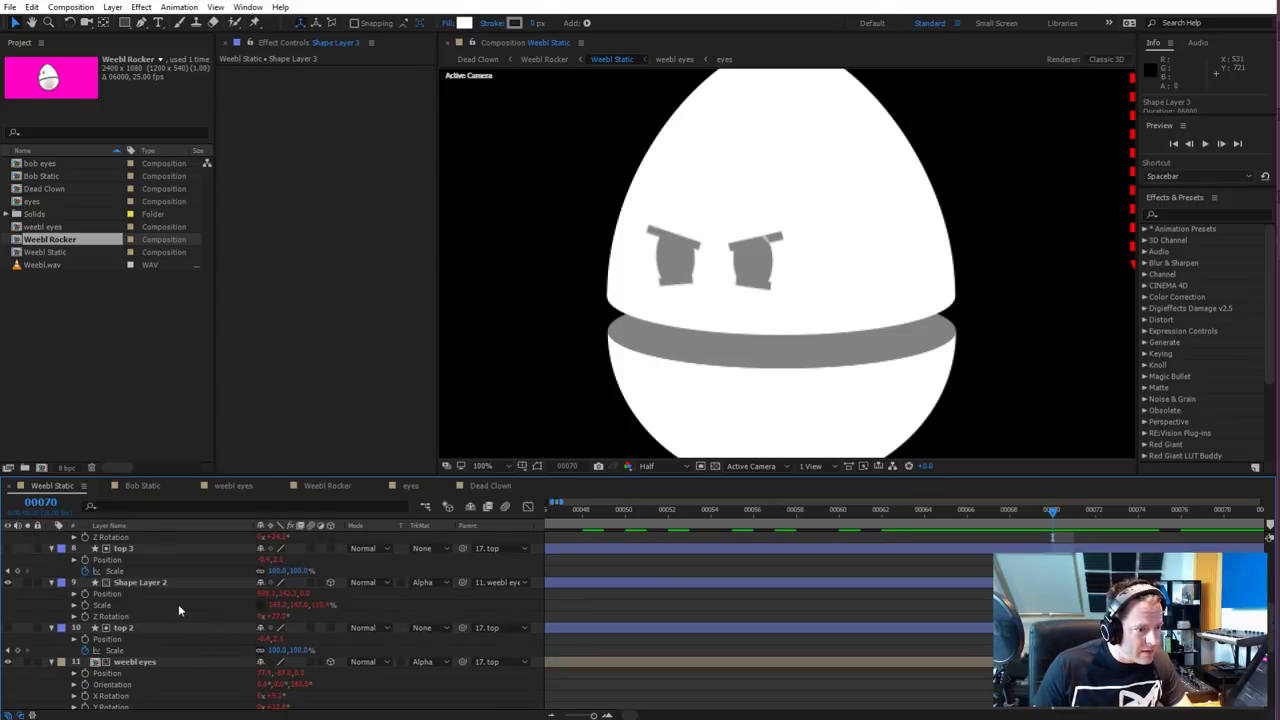
left_click(165, 584)
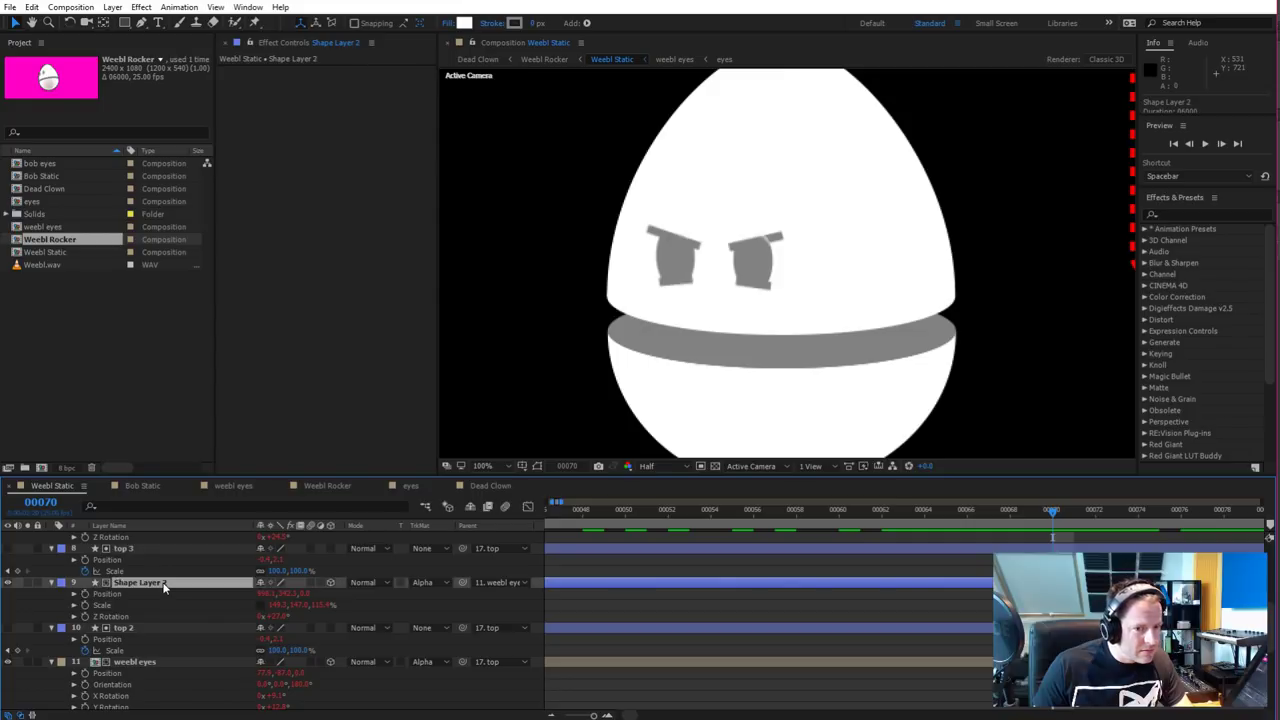
left_click(8, 587)
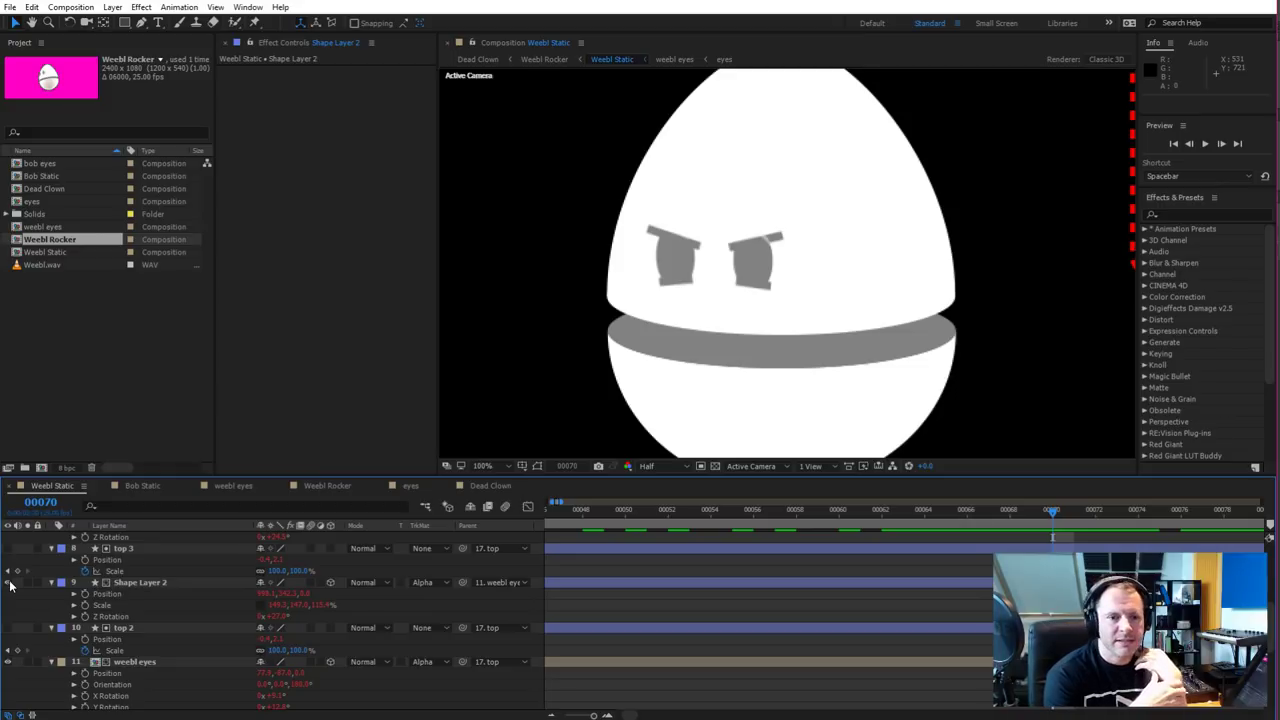
left_click(10, 586)
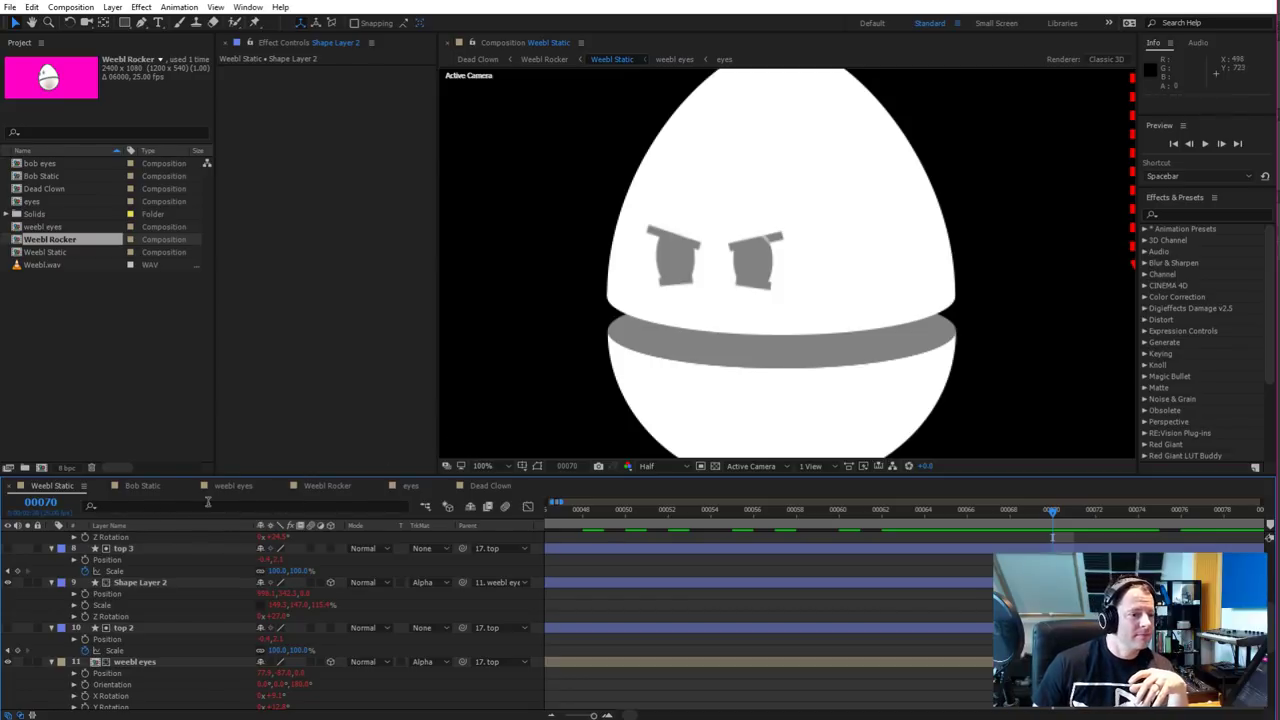
left_click(238, 490)
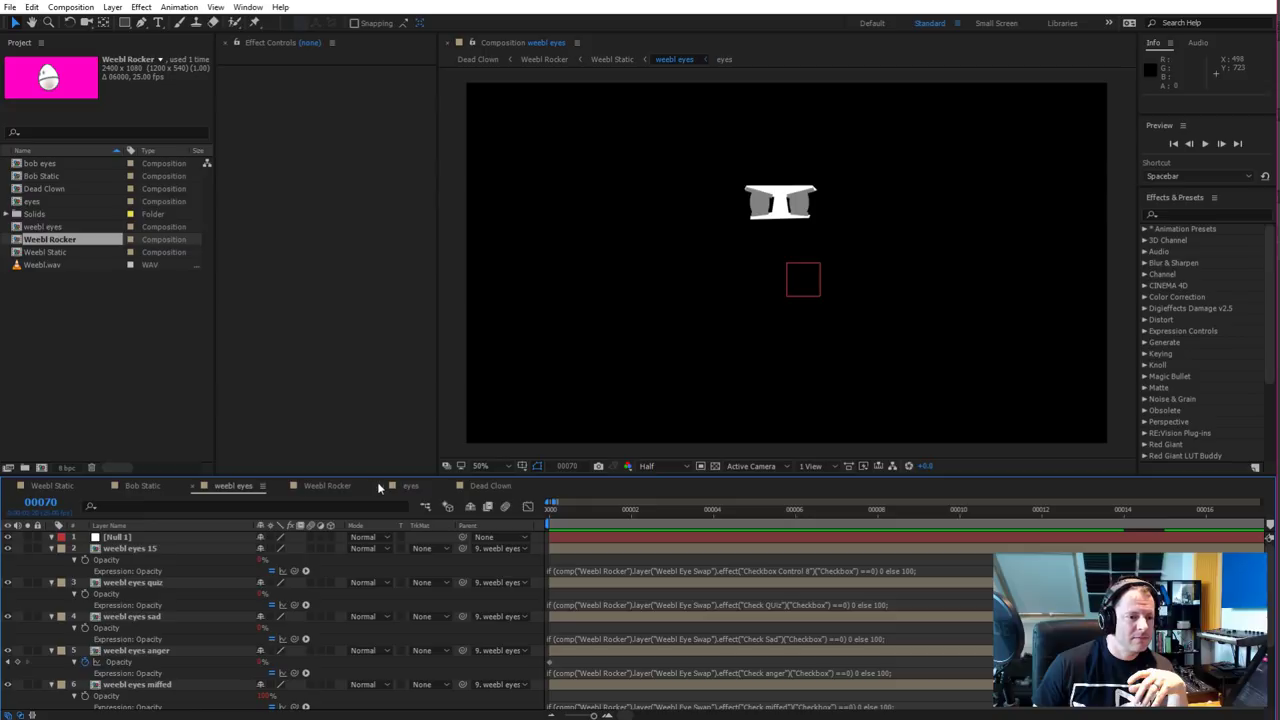
In Weebl Rocker, preview the miffed and then angry eye expressions around frame 00149
left_click(327, 486)
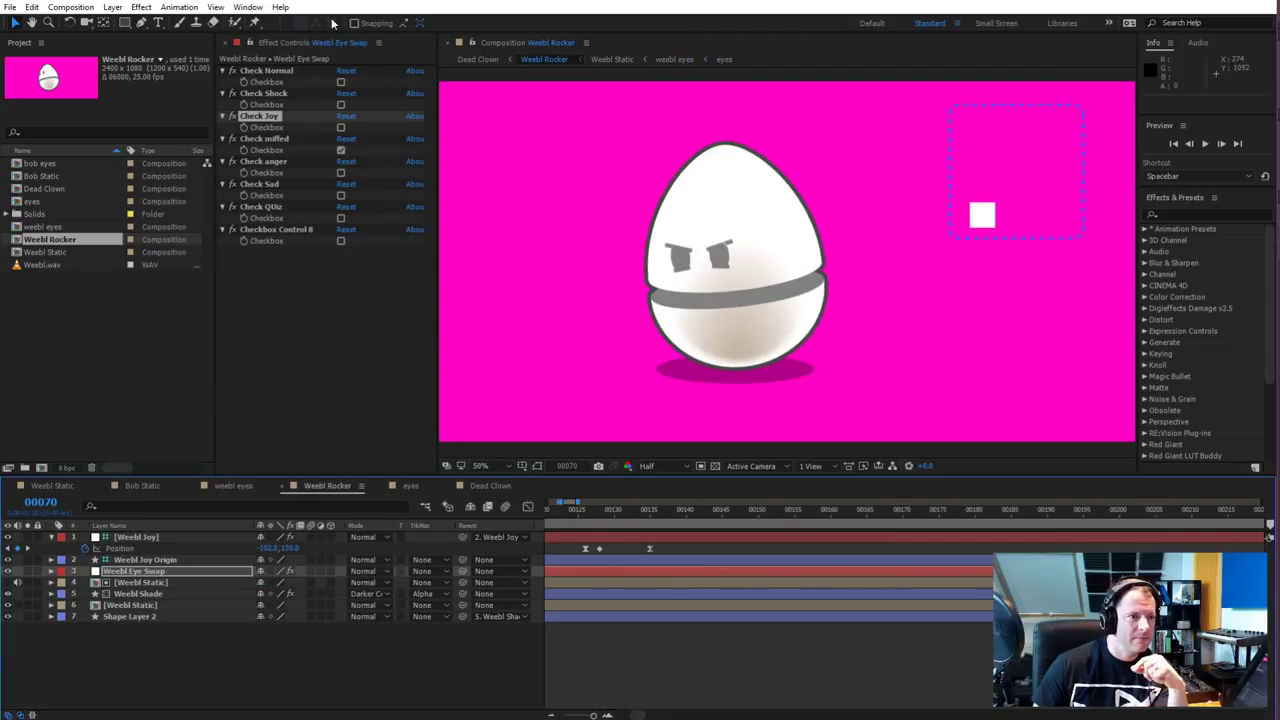
left_click(340, 150)
left_click(340, 150)
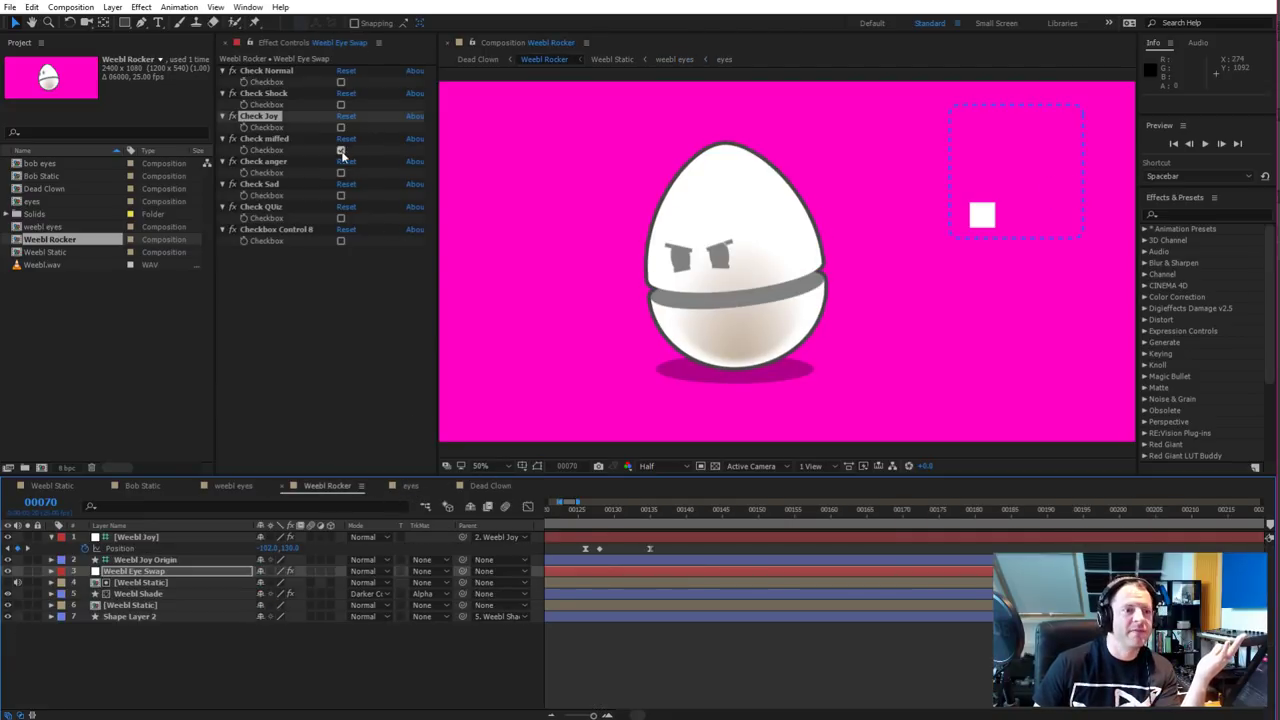
left_click(340, 150)
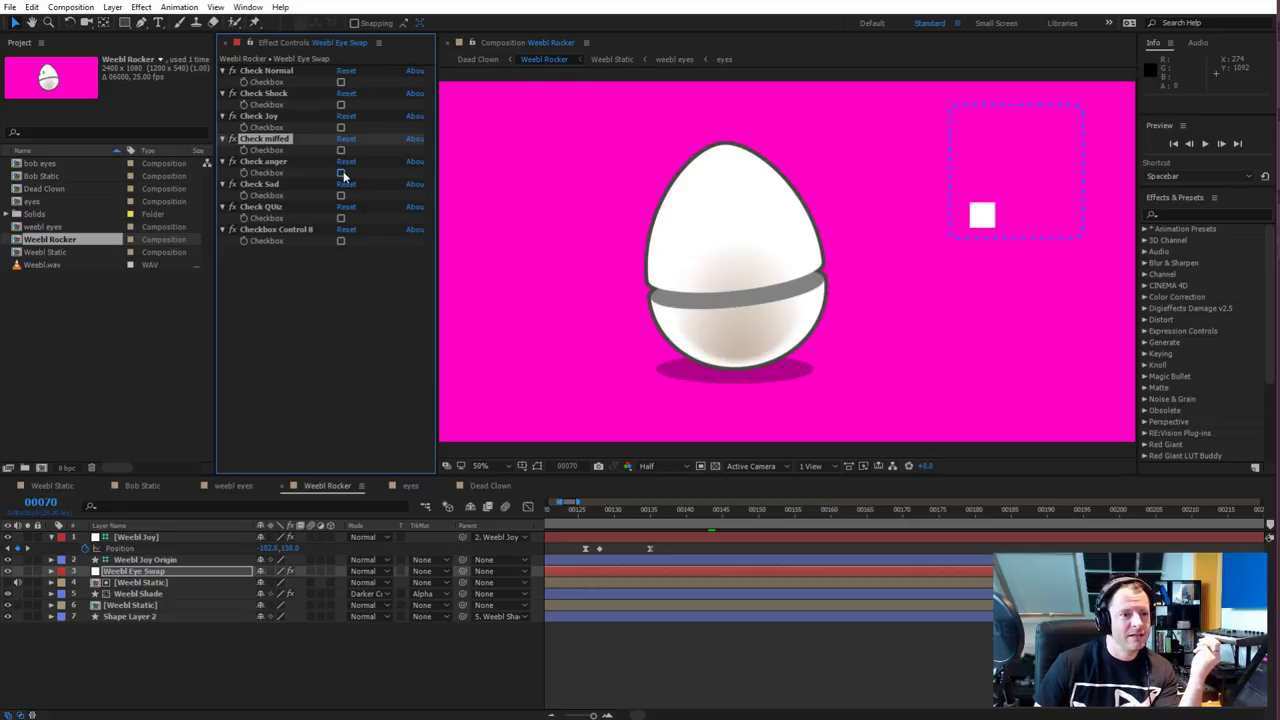
left_click(341, 173)
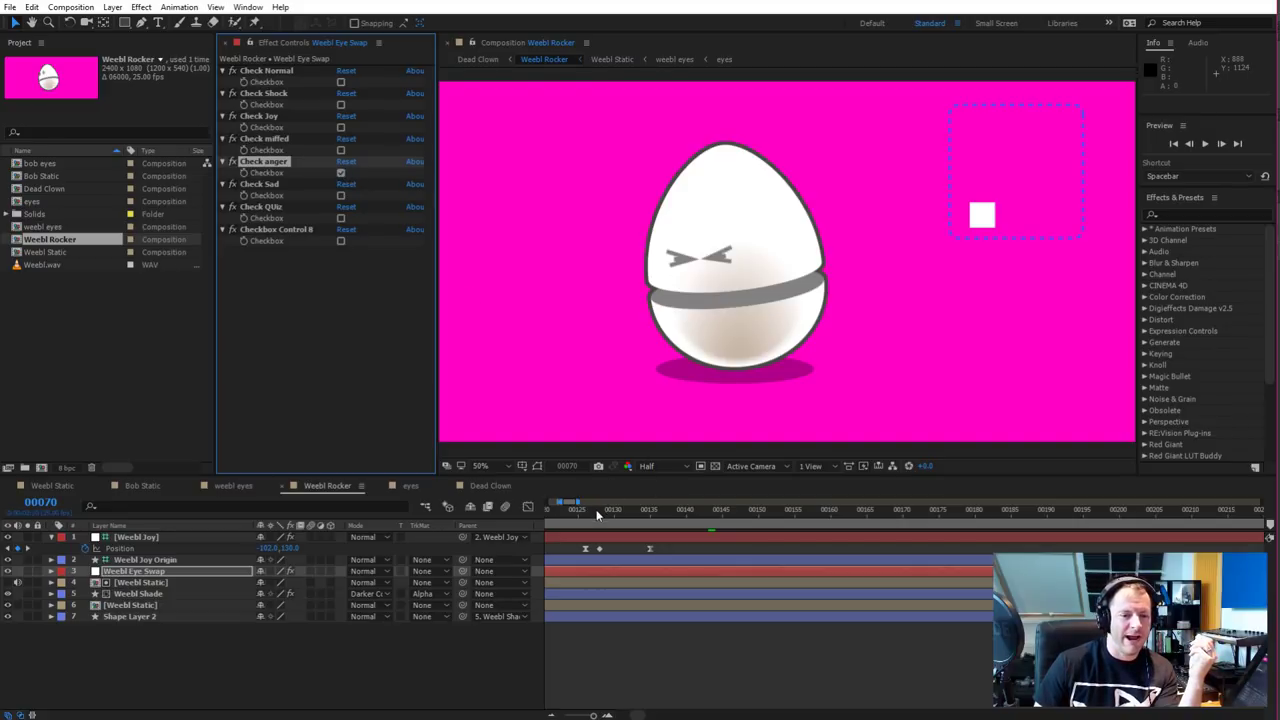
left_click_drag(600, 516, 773, 522)
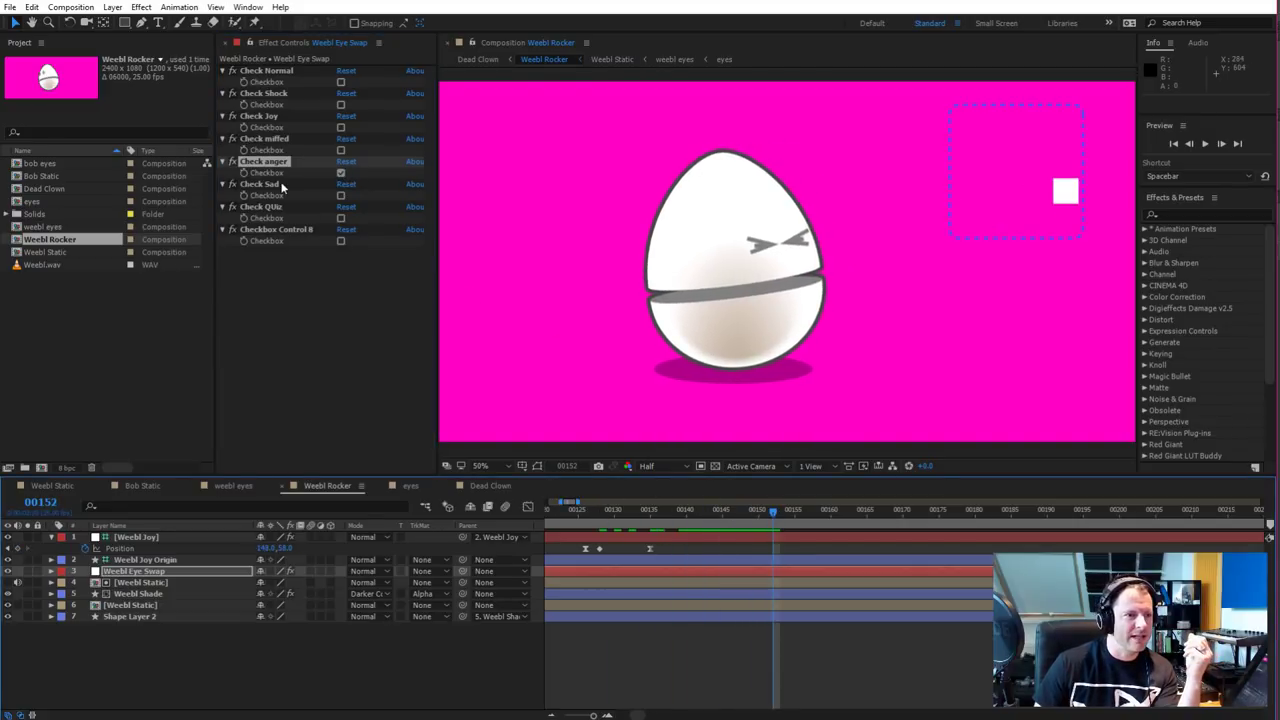
Switch the eyes from Sad to QUiz, ending on Checkbox Control 8's grey ovals
left_click(341, 195)
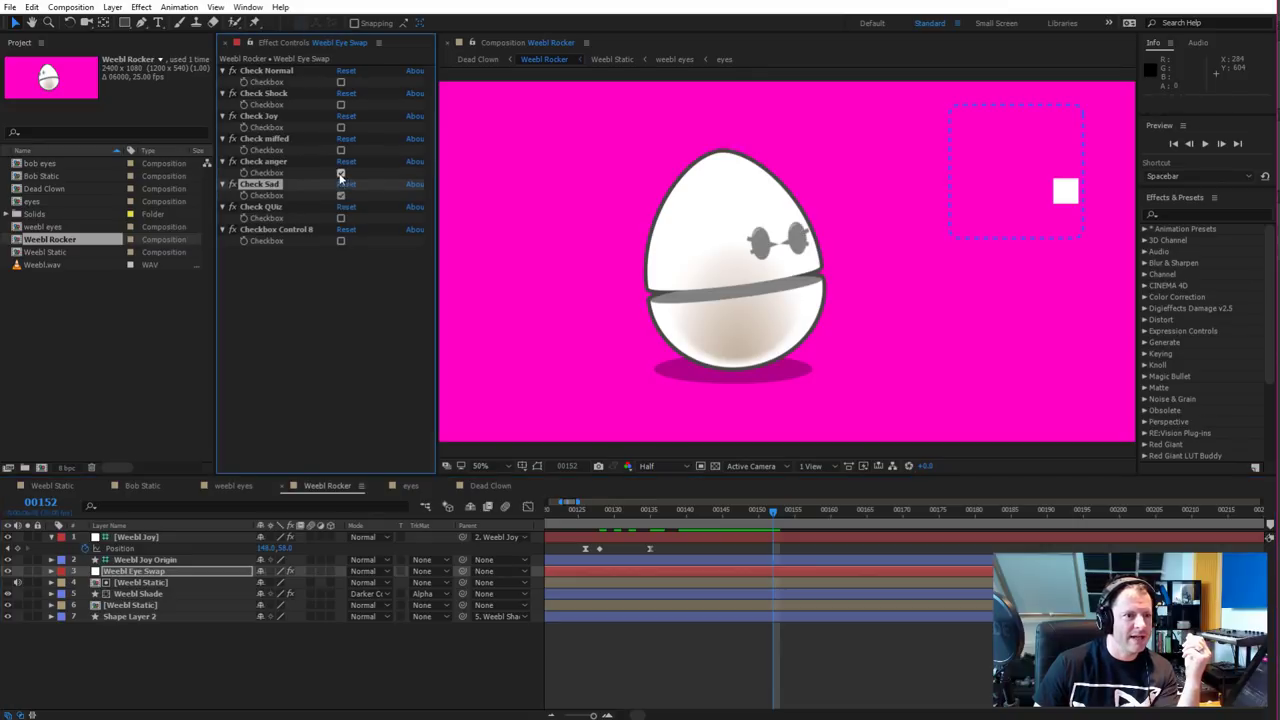
left_click(341, 173)
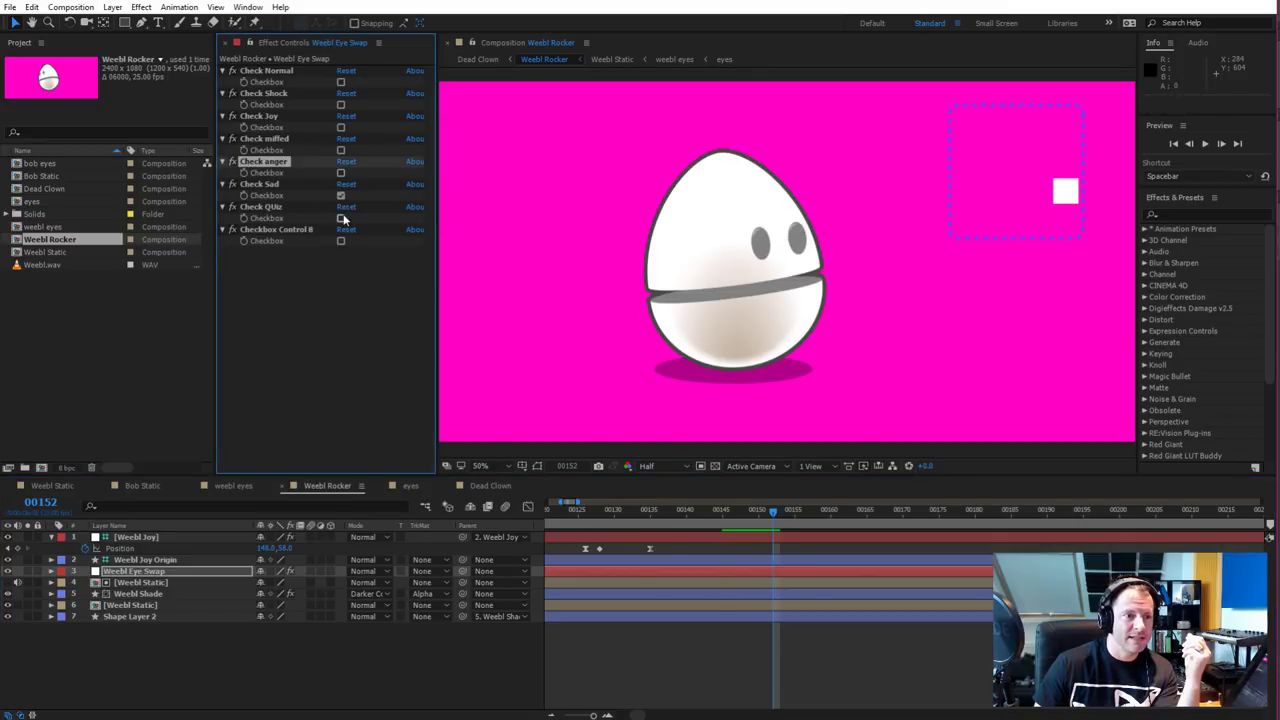
left_click(341, 218)
left_click(341, 195)
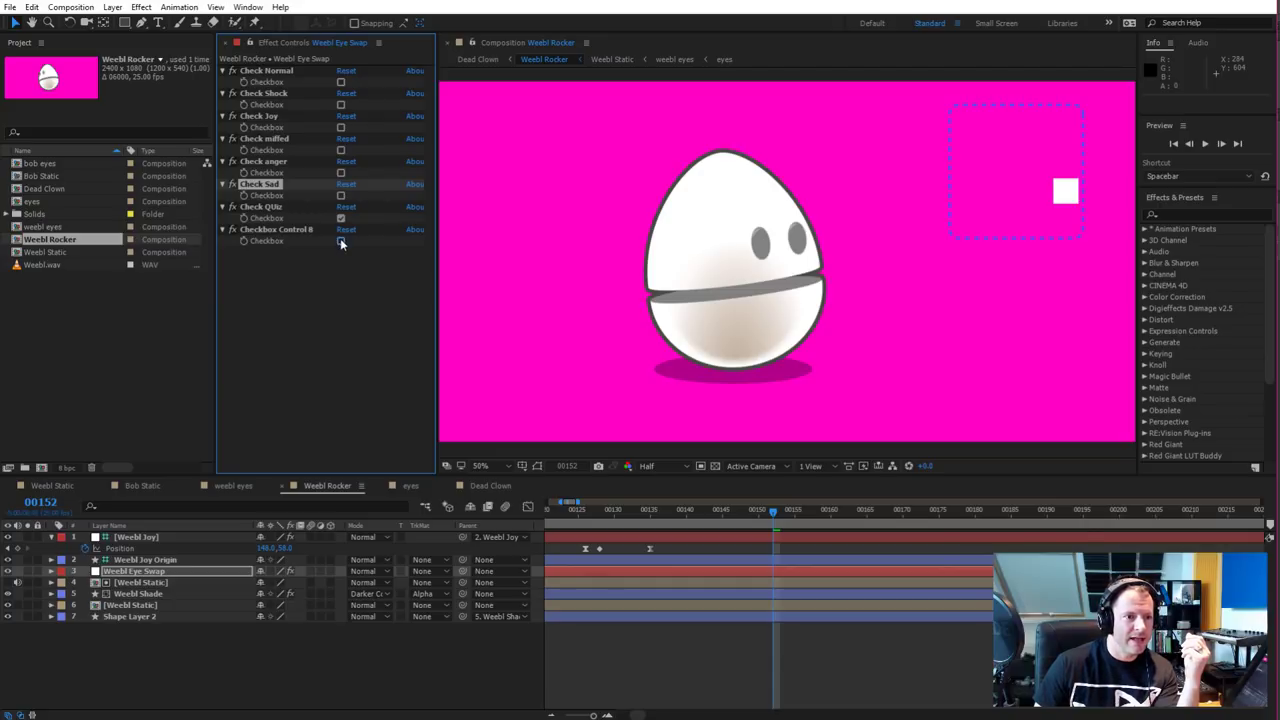
left_click(341, 241)
left_click(341, 218)
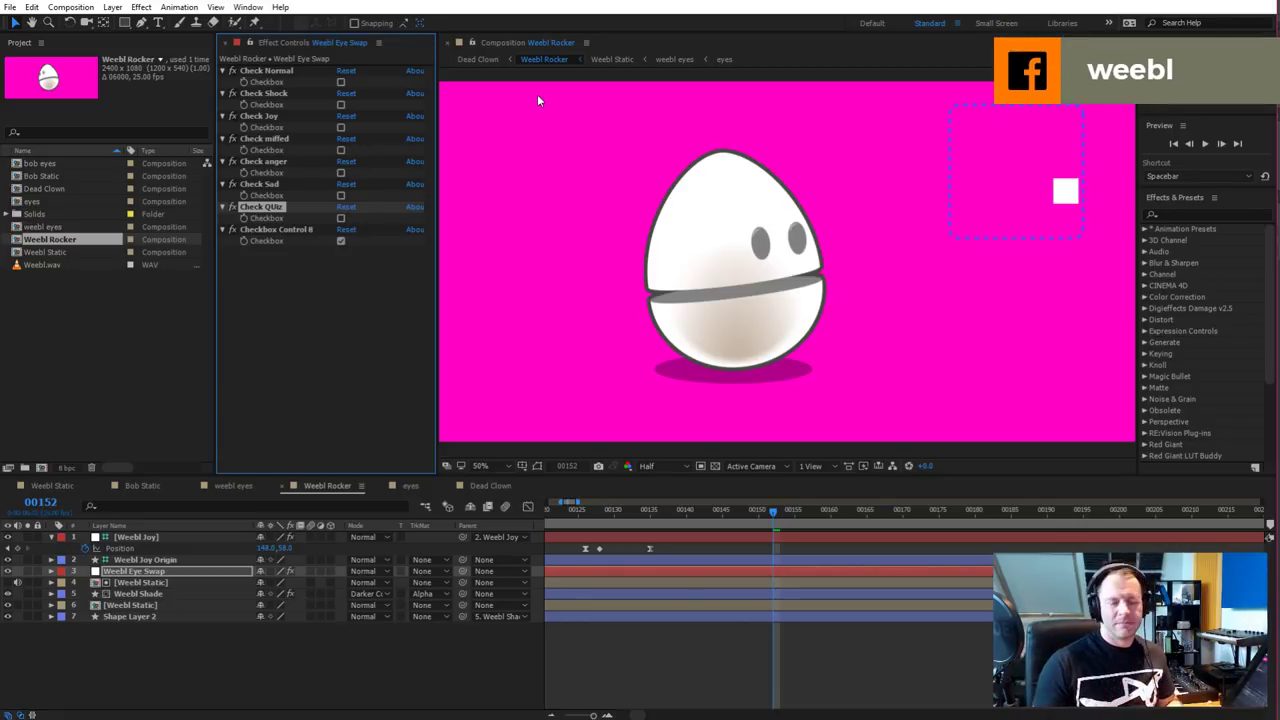
Go to frame 00162 and drag the Weebl Joy square left so the eyes slide left
scroll(826, 234, "up", 4)
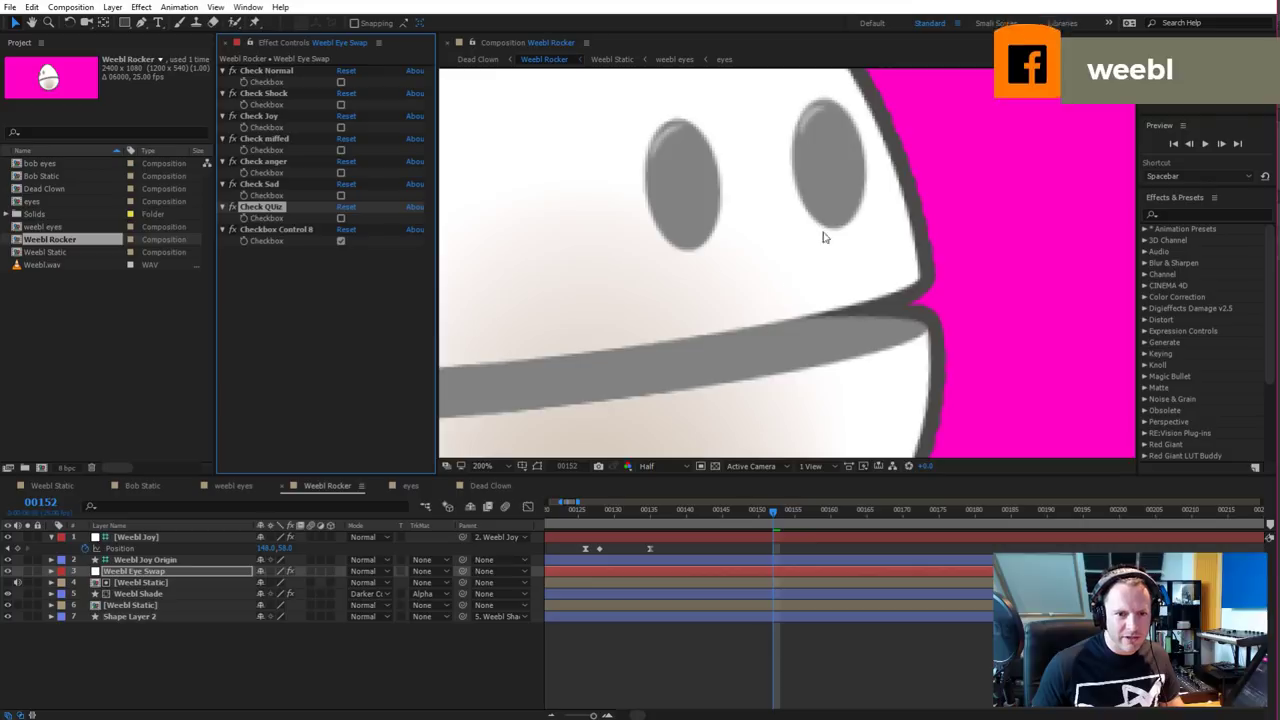
scroll(757, 209, "down", 2)
mouse_move(770, 516)
left_mouse_down()
mouse_move(1010, 492)
mouse_move(825, 489)
mouse_move(917, 510)
mouse_move(773, 512)
left_mouse_up()
left_click(848, 510)
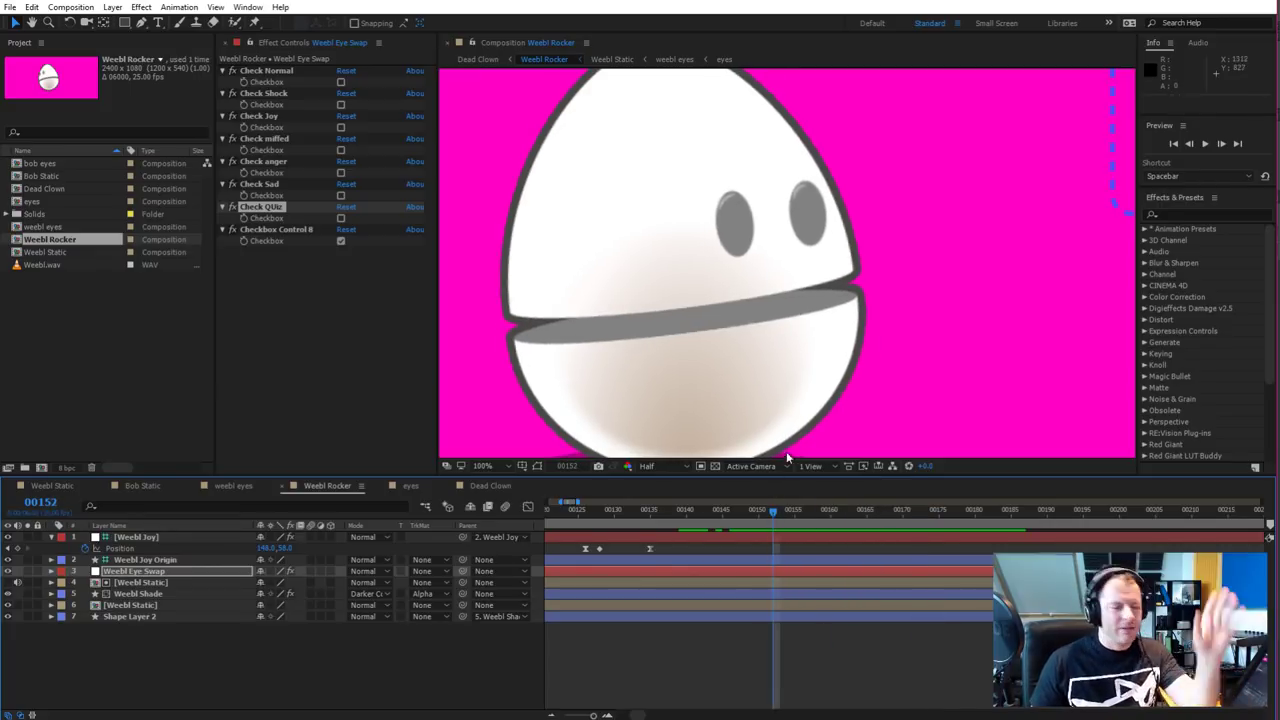
key("comma")
key("period")
key("period")
key("comma")
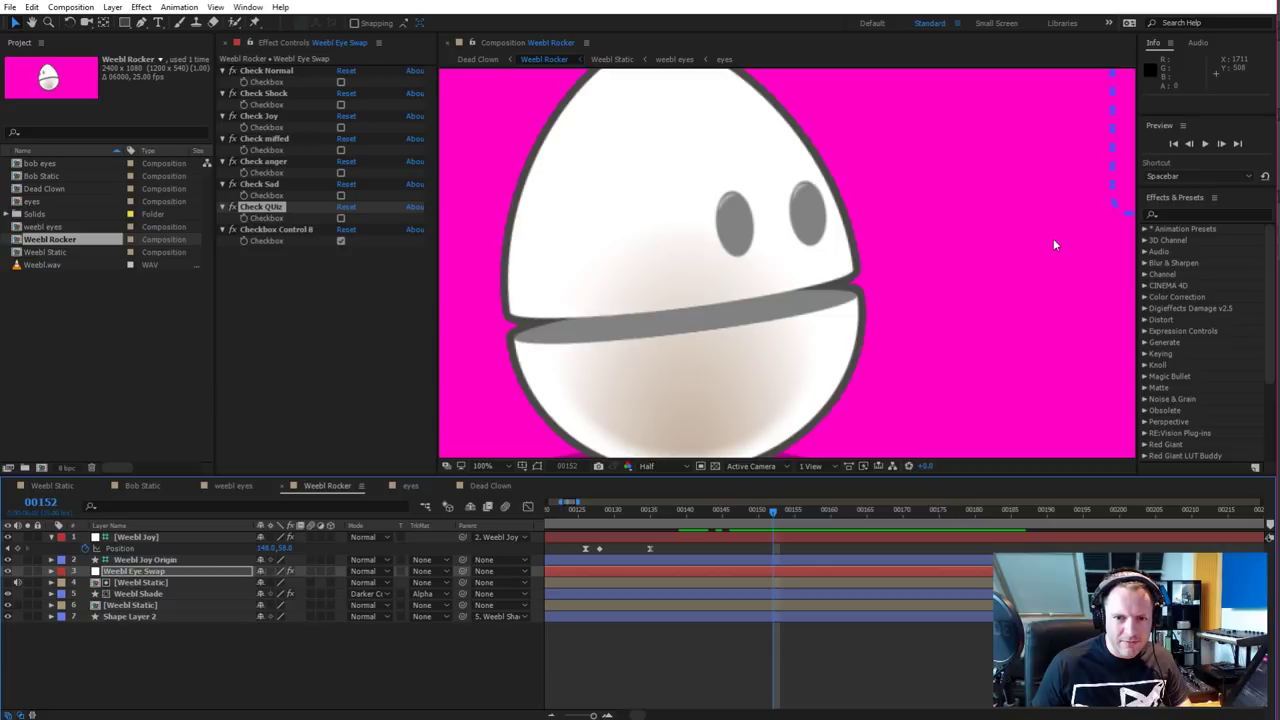
key("comma")
left_click(1052, 192)
left_click_drag(1052, 192, 937, 187)
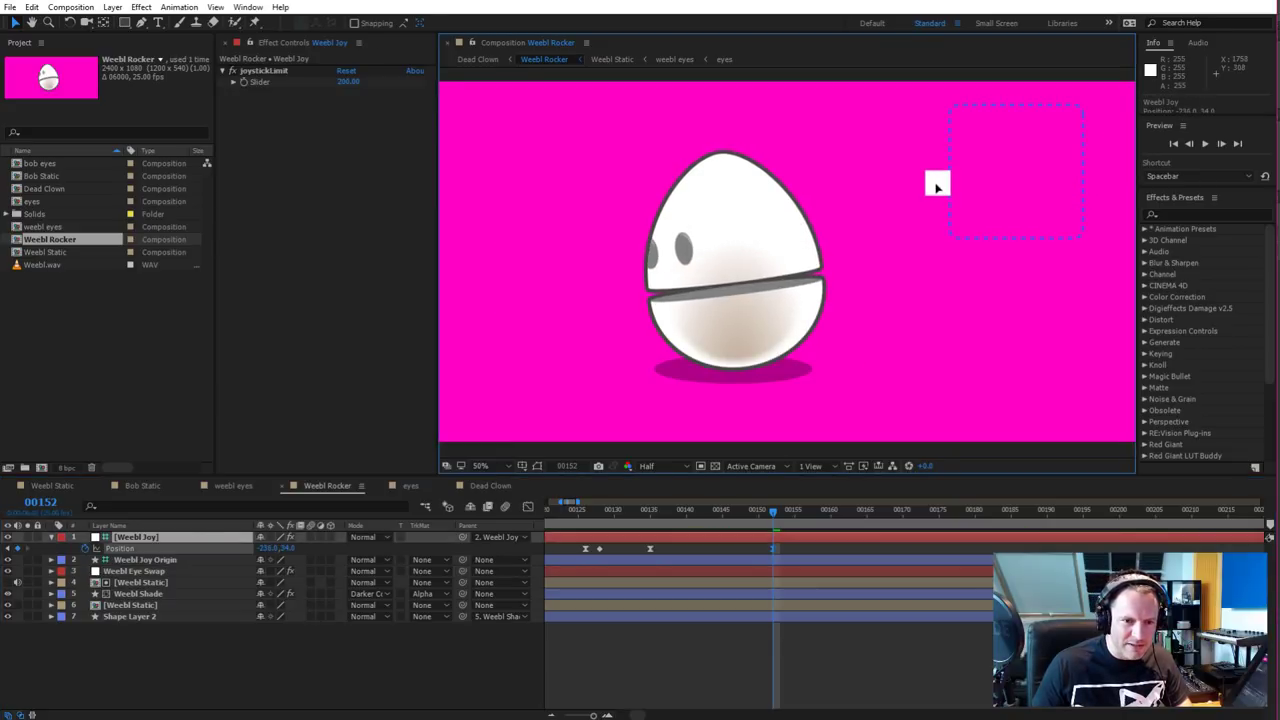
Drag the Weebl Joy control square around to test how the egg's eyes follow
key("period")
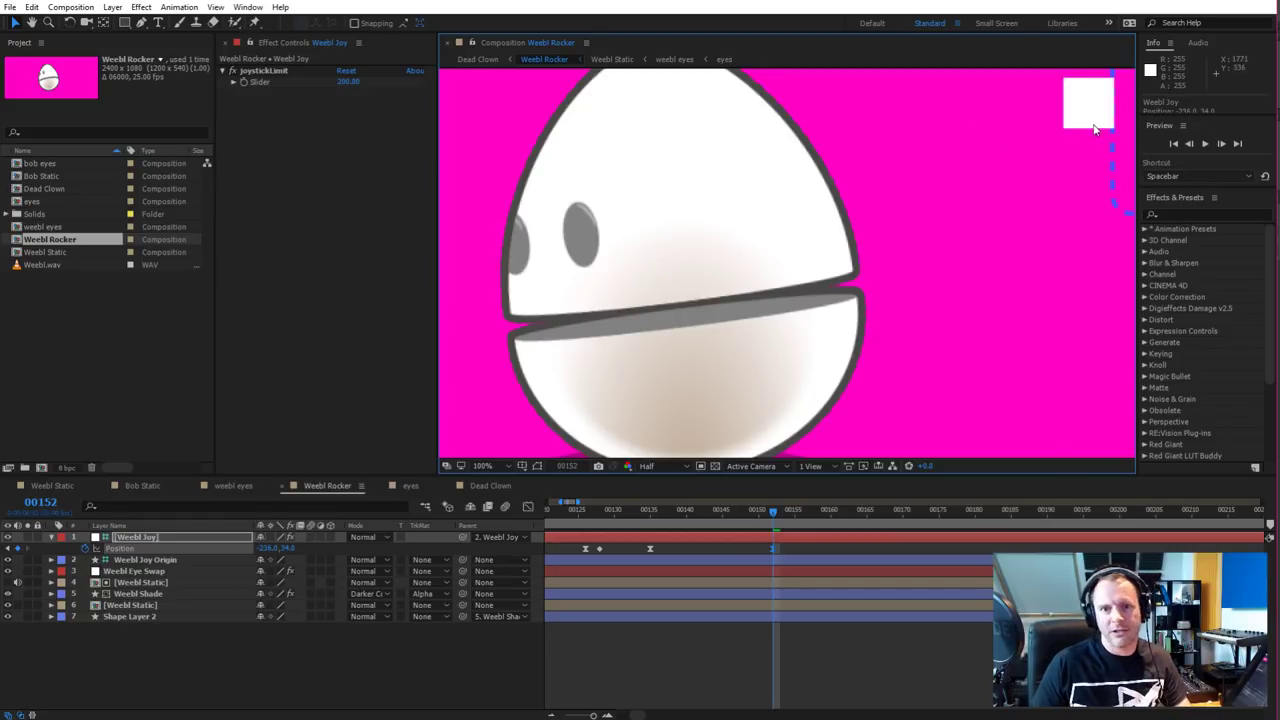
scroll(1027, 125, "right", 5)
left_click_drag(1029, 120, 929, 105)
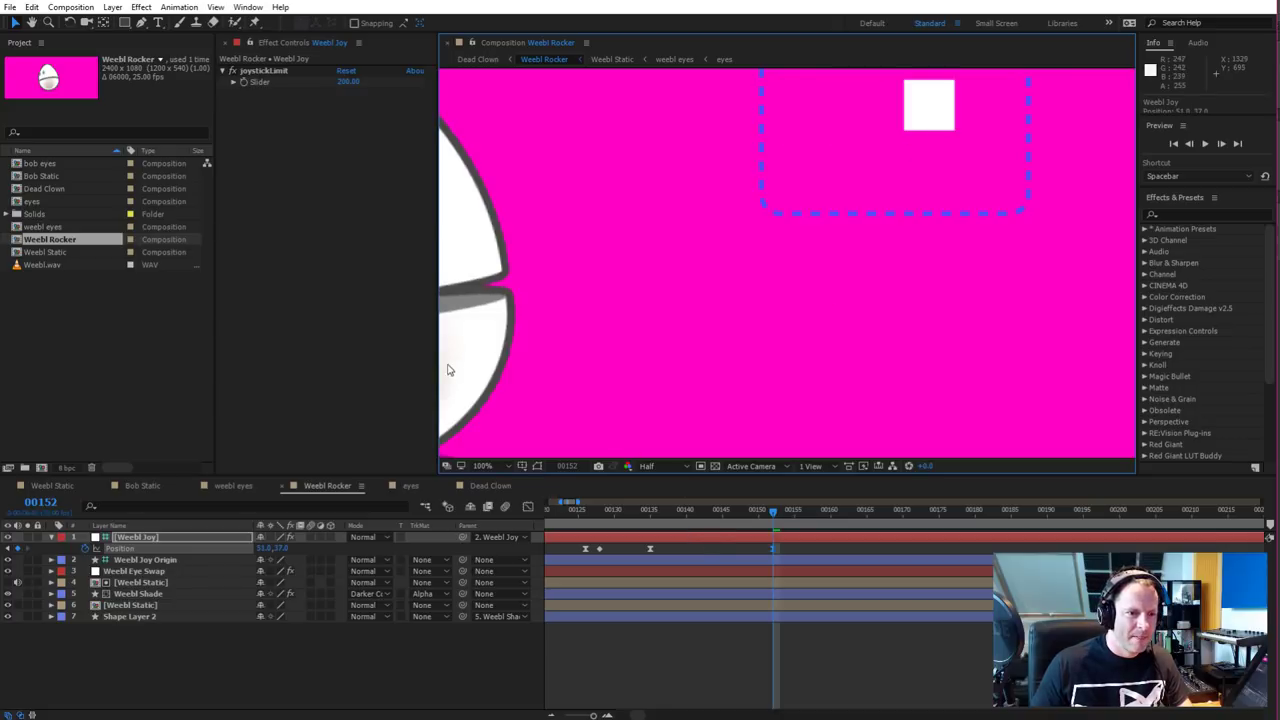
key("comma")
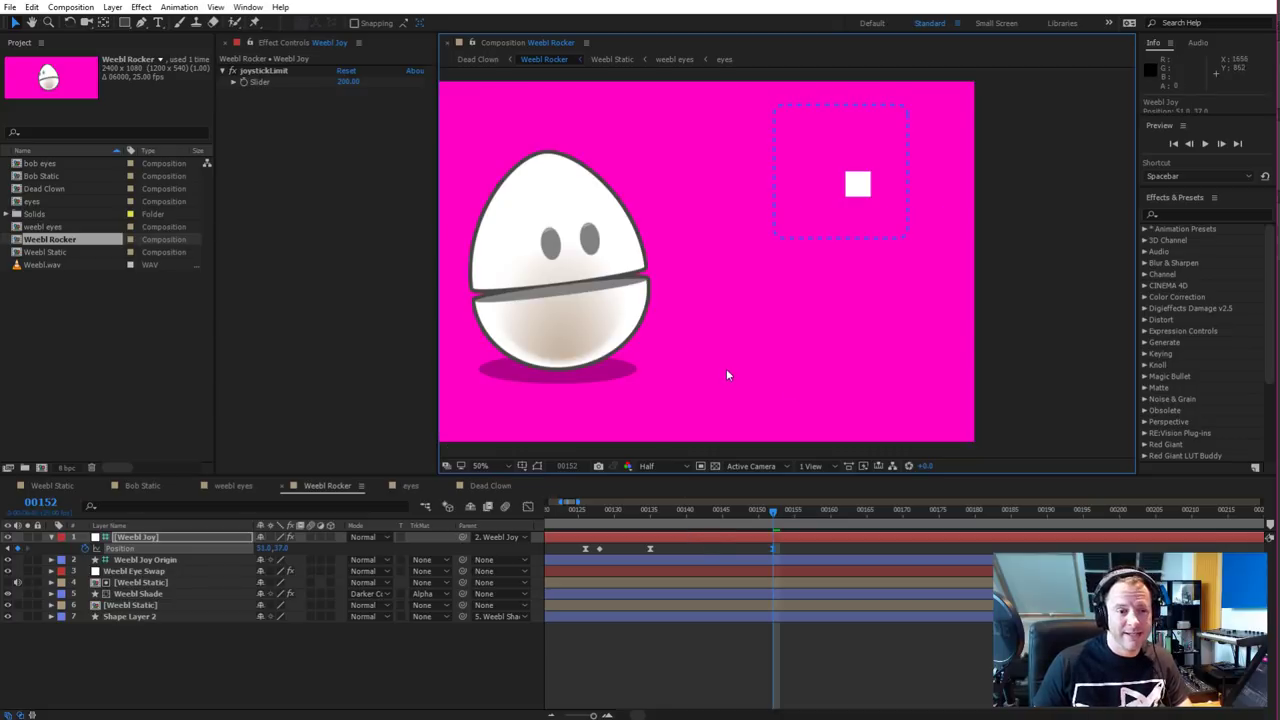
mouse_move(838, 189)
left_mouse_down()
mouse_move(786, 189)
mouse_move(845, 180)
left_mouse_up()
Play and scrub the rocking animation from the start through frames 15 and 40 onward
left_click_drag(686, 511, 767, 517)
key("space")
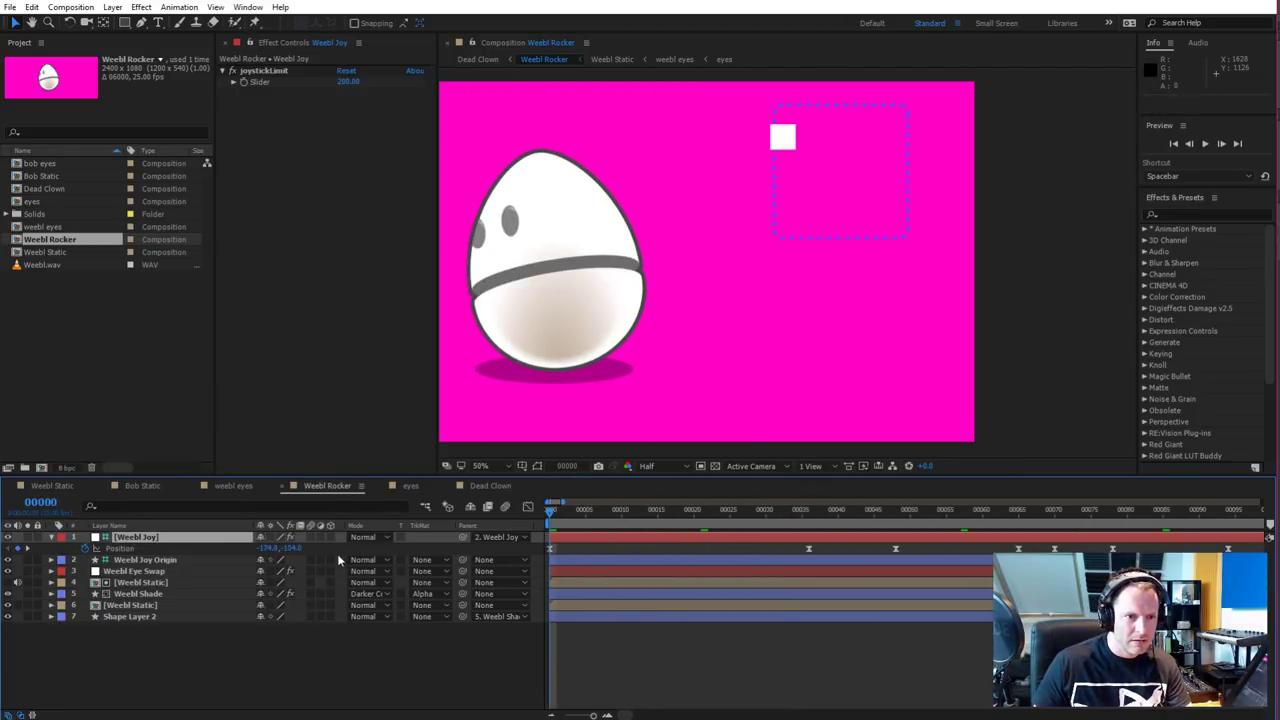
mouse_move(549, 550)
left_mouse_down()
mouse_move(636, 550)
mouse_move(551, 560)
left_mouse_up()
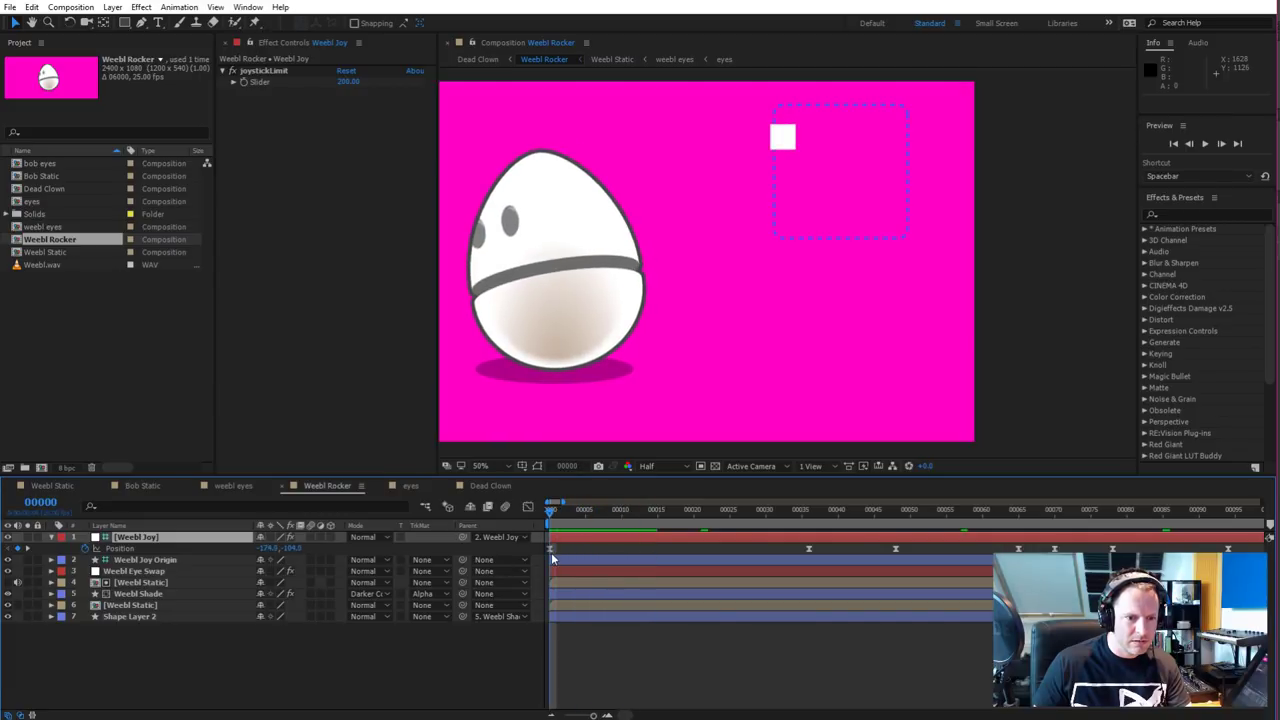
left_click(657, 515)
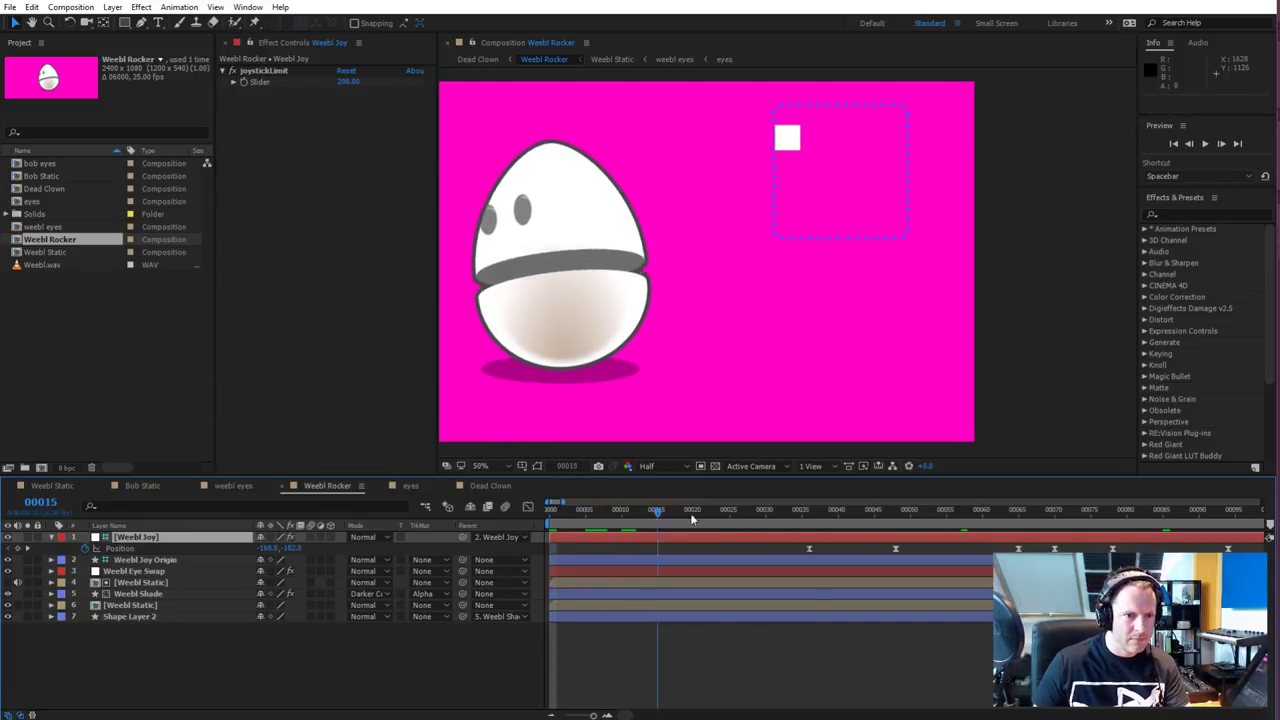
left_click_drag(691, 518, 838, 516)
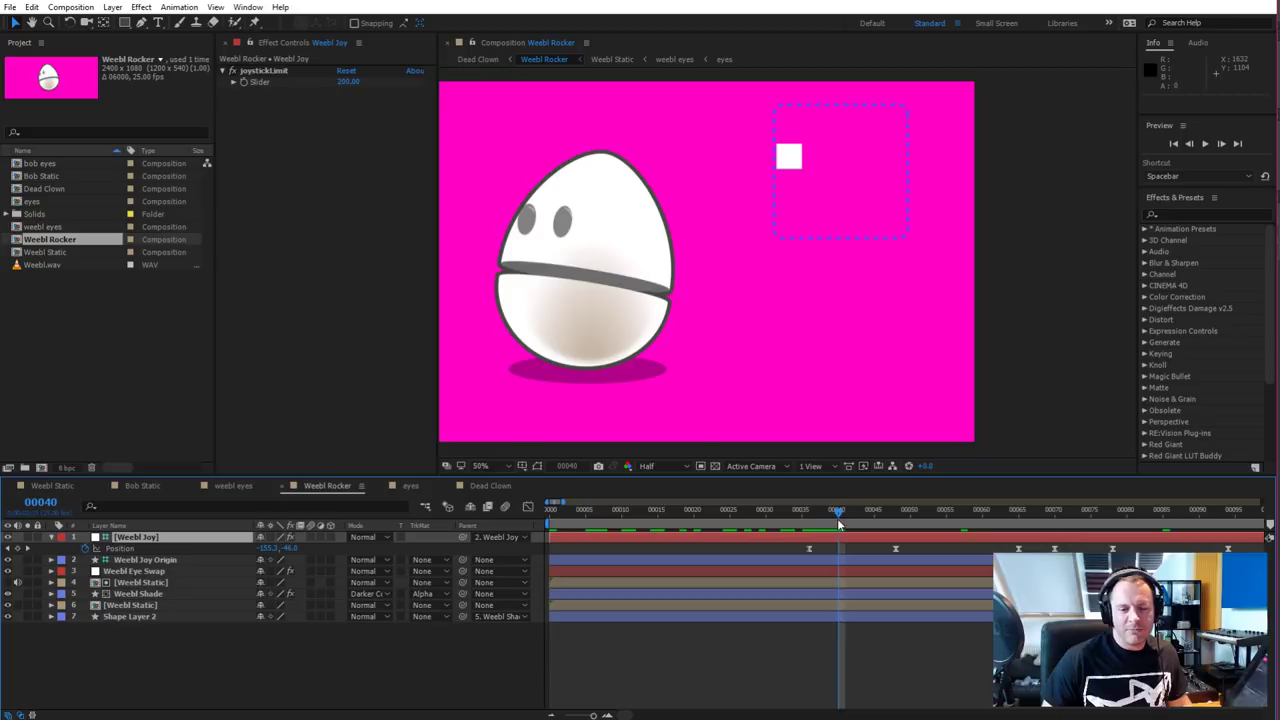
left_click_drag(839, 524, 950, 538)
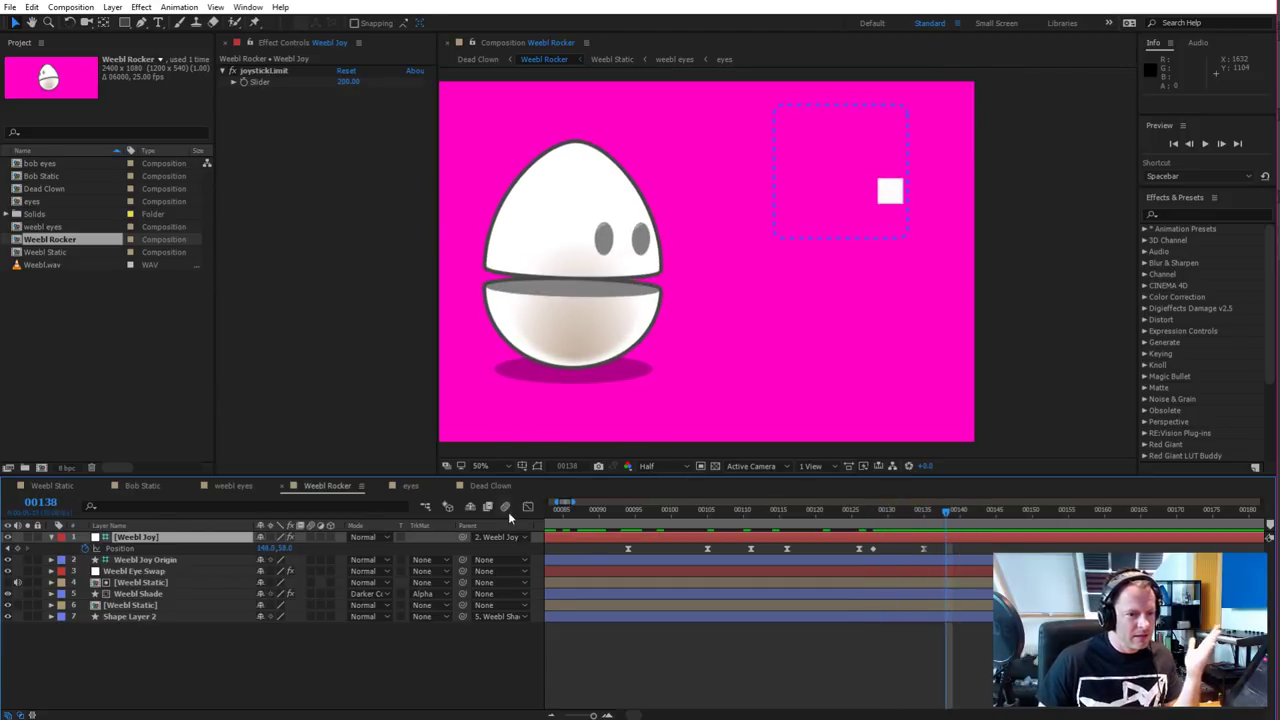
Scrub the eyes comp between frames 3 and 7 to compare the triangular and oval eye poses
left_click(411, 486)
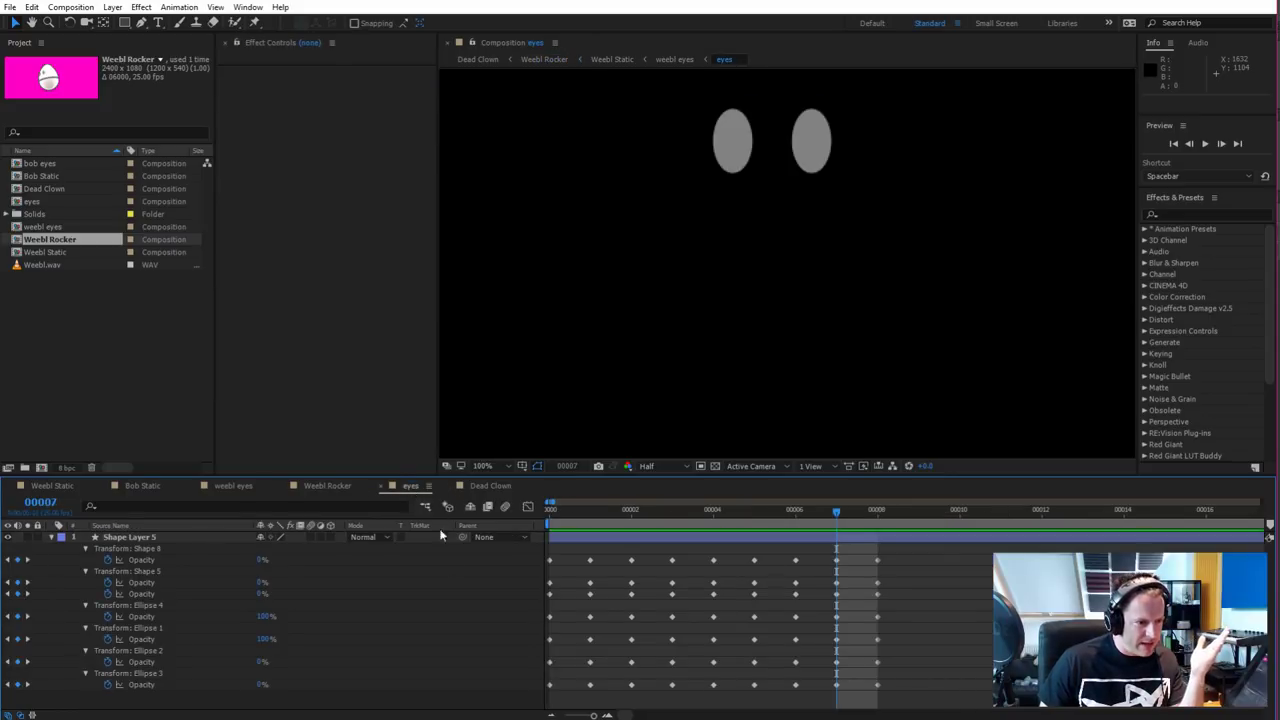
left_click_drag(876, 512, 743, 540)
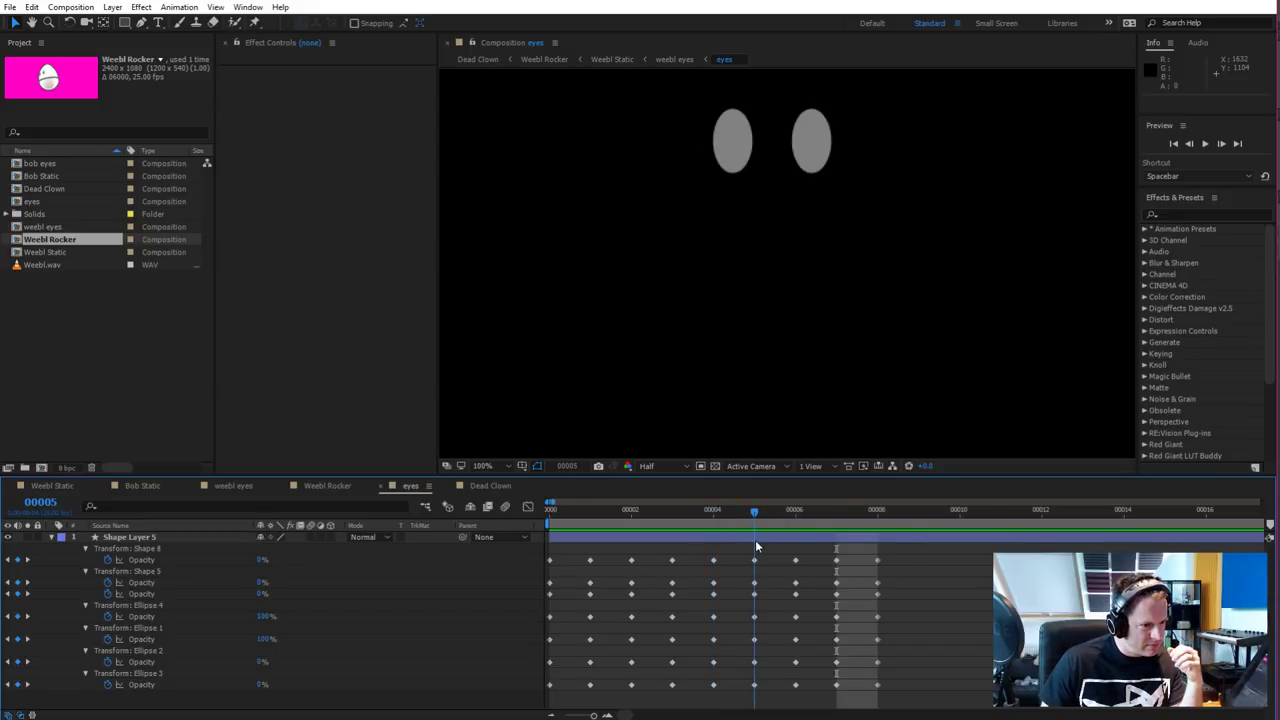
key("n")
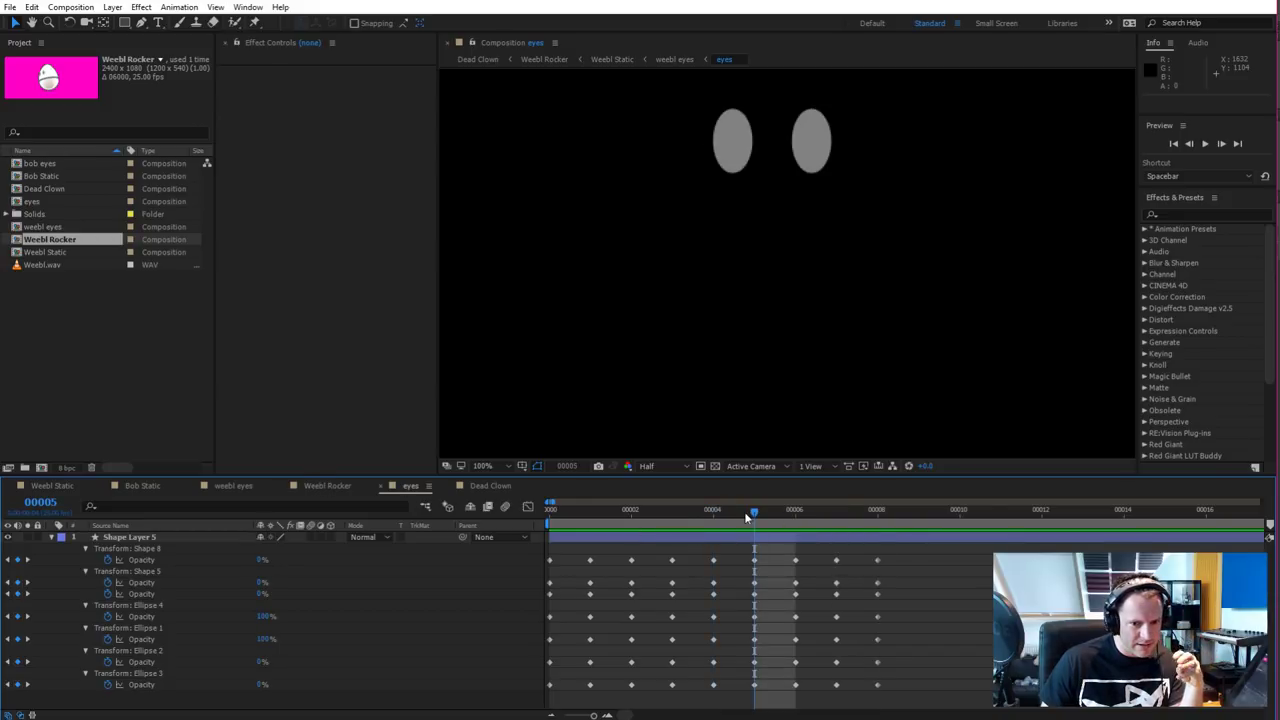
left_click_drag(749, 519, 792, 524)
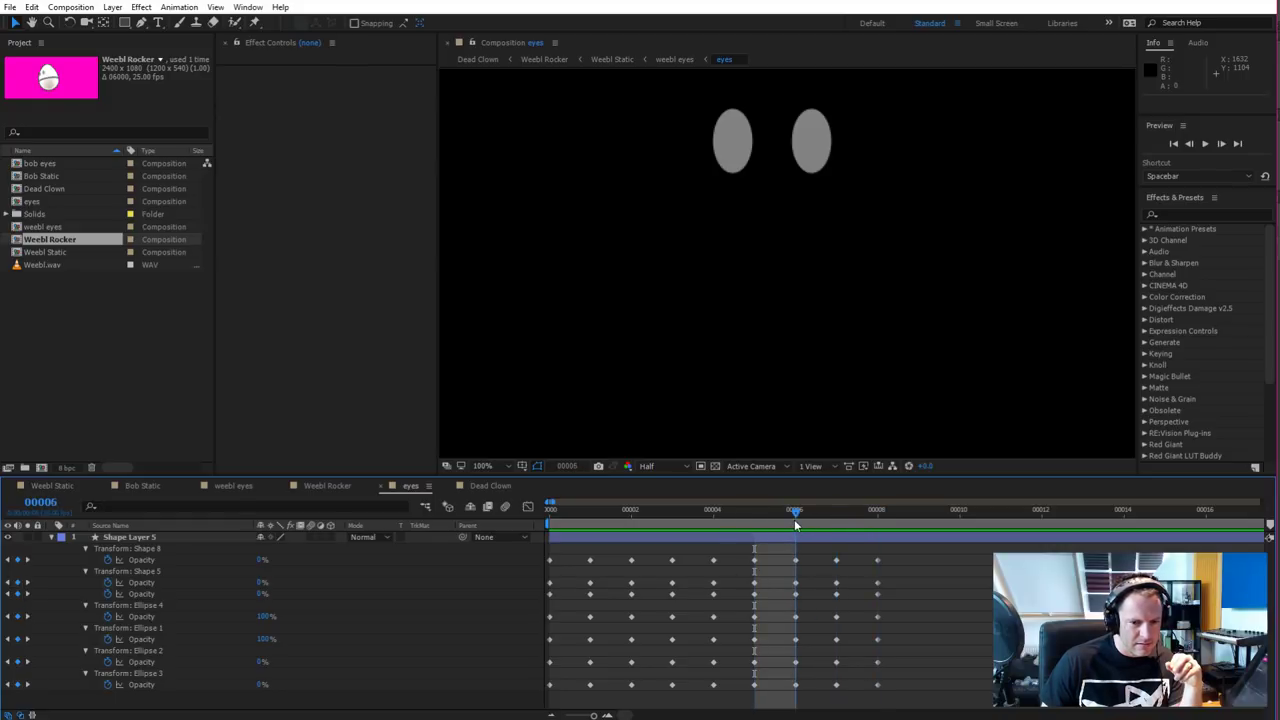
left_click_drag(816, 522, 741, 539)
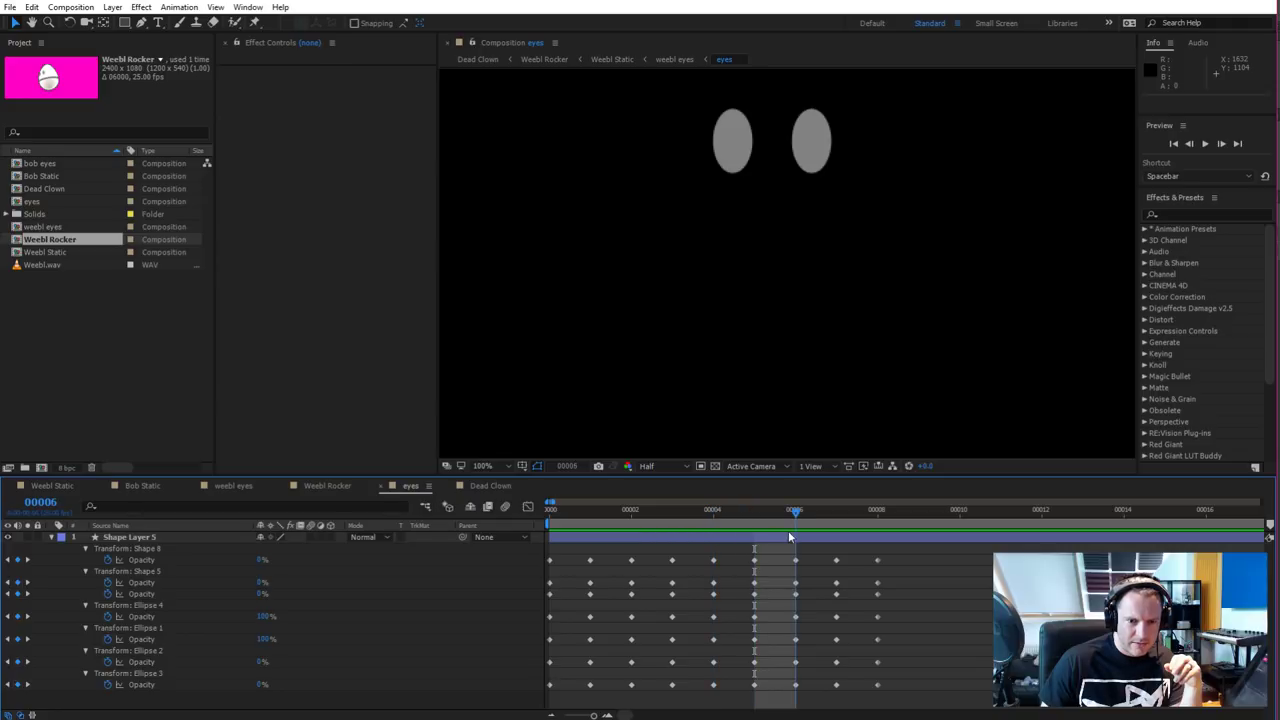
left_click_drag(789, 537, 820, 537)
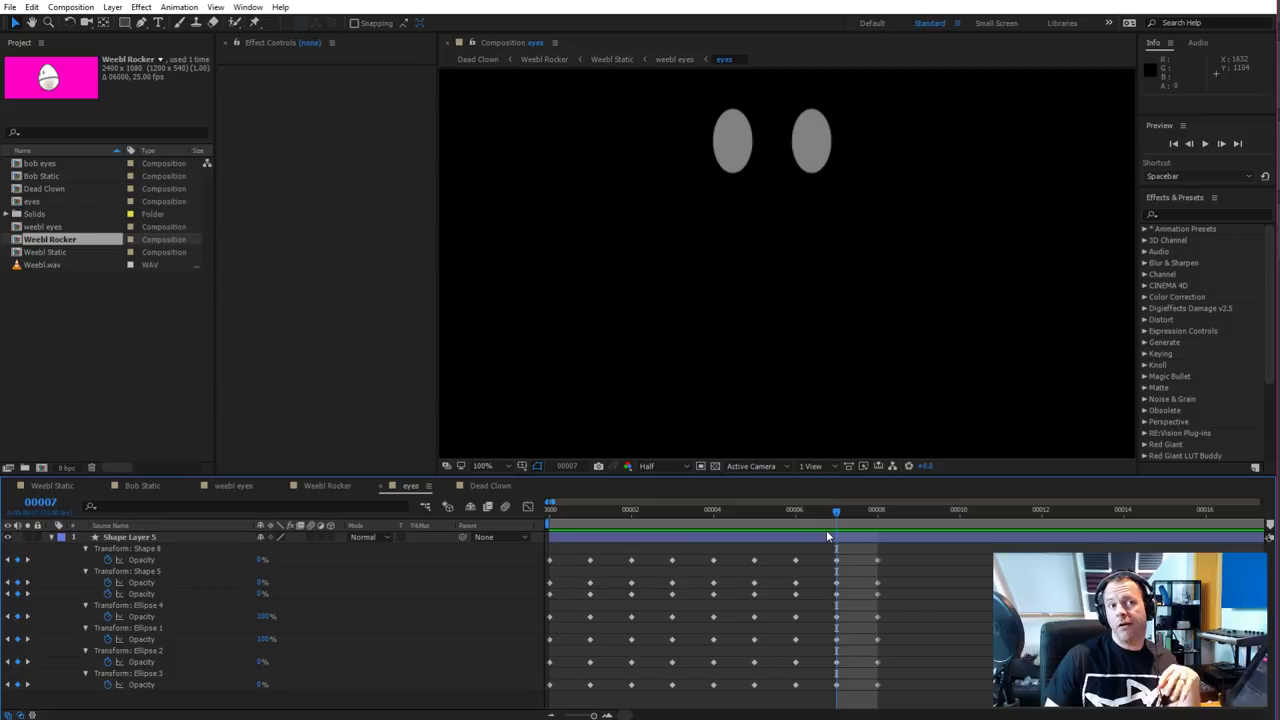
In Weebl Rocker, toggle Weebl Eye Swap's Check anger and Check Sad switches, ending on sad eyes
left_click(330, 486)
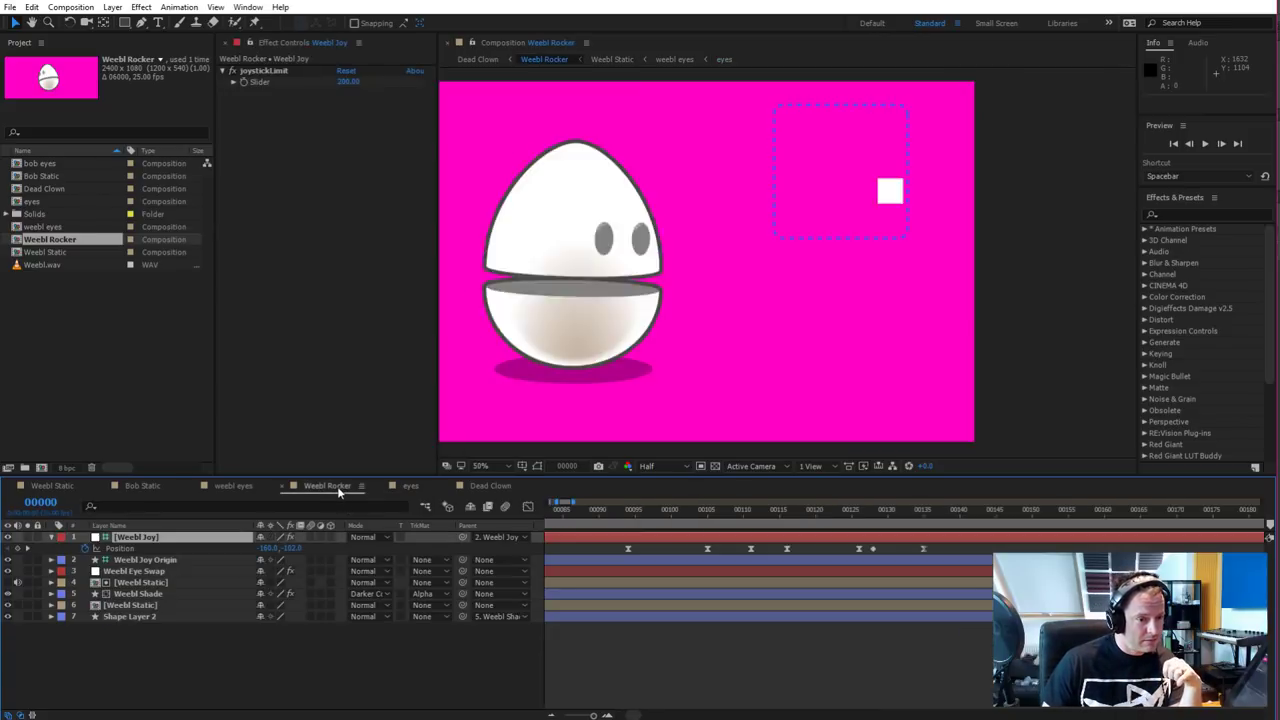
left_click(145, 571)
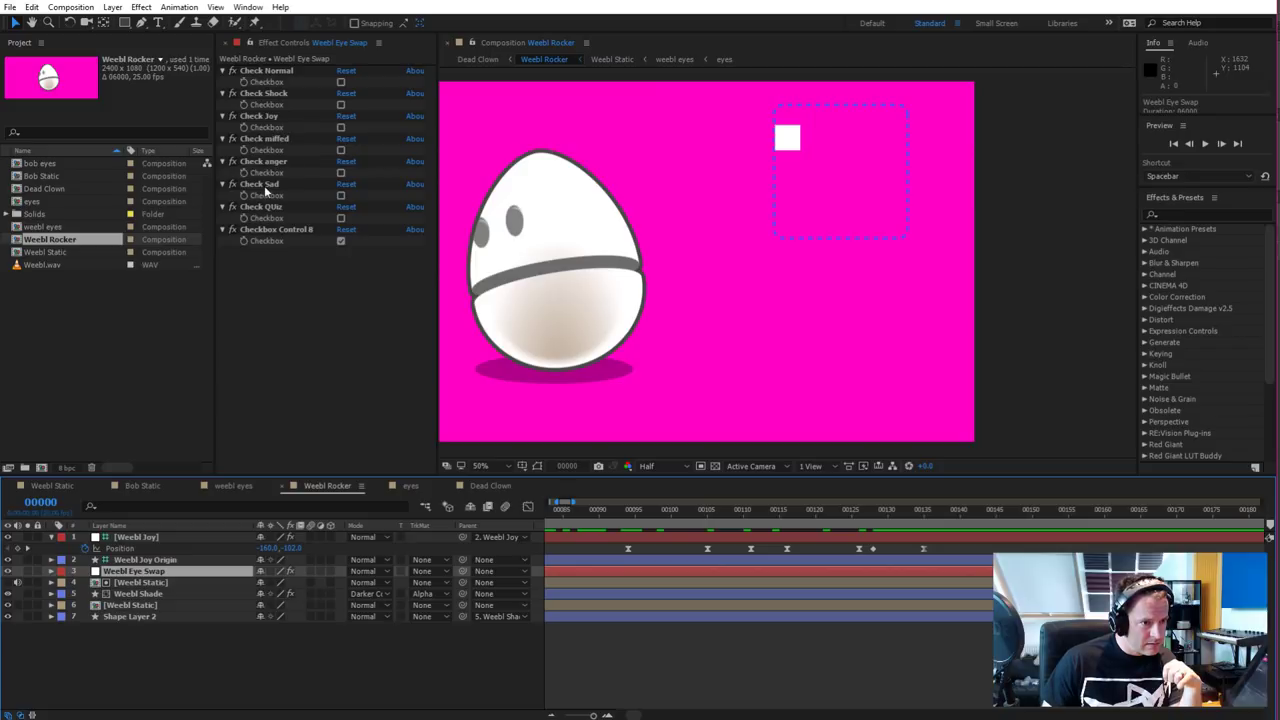
left_click(341, 174)
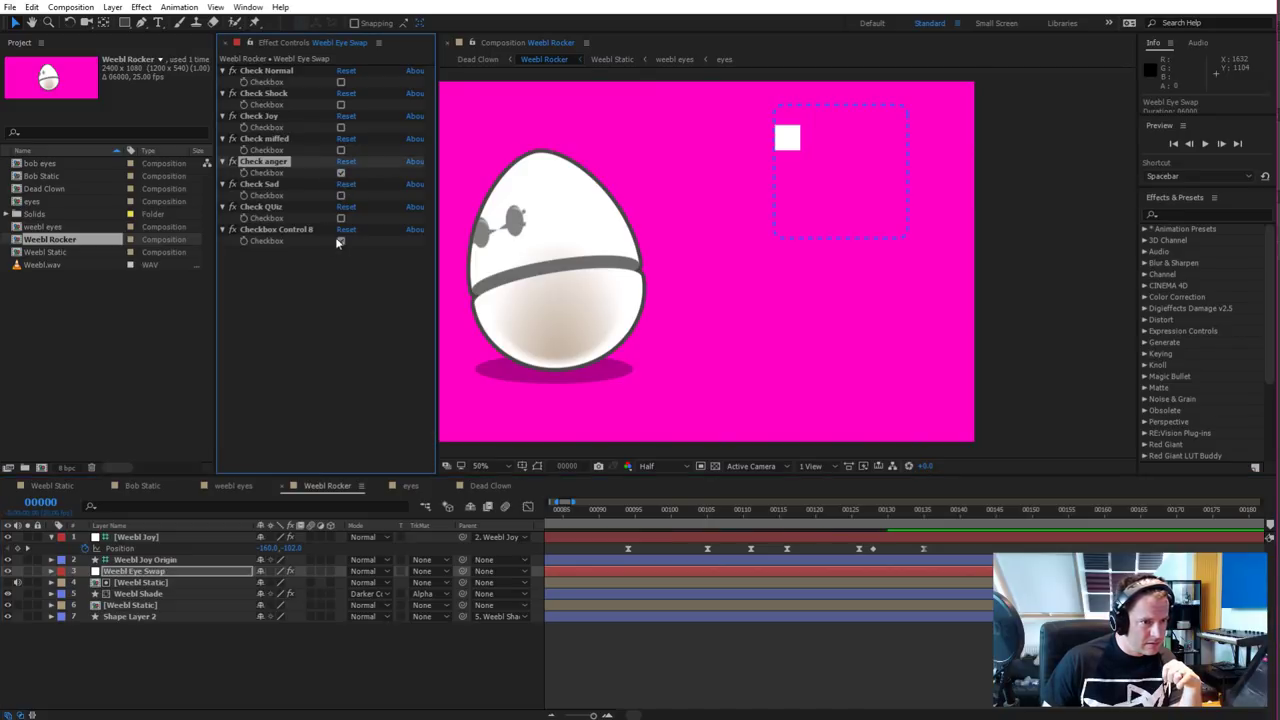
left_click(340, 241)
left_click(341, 196)
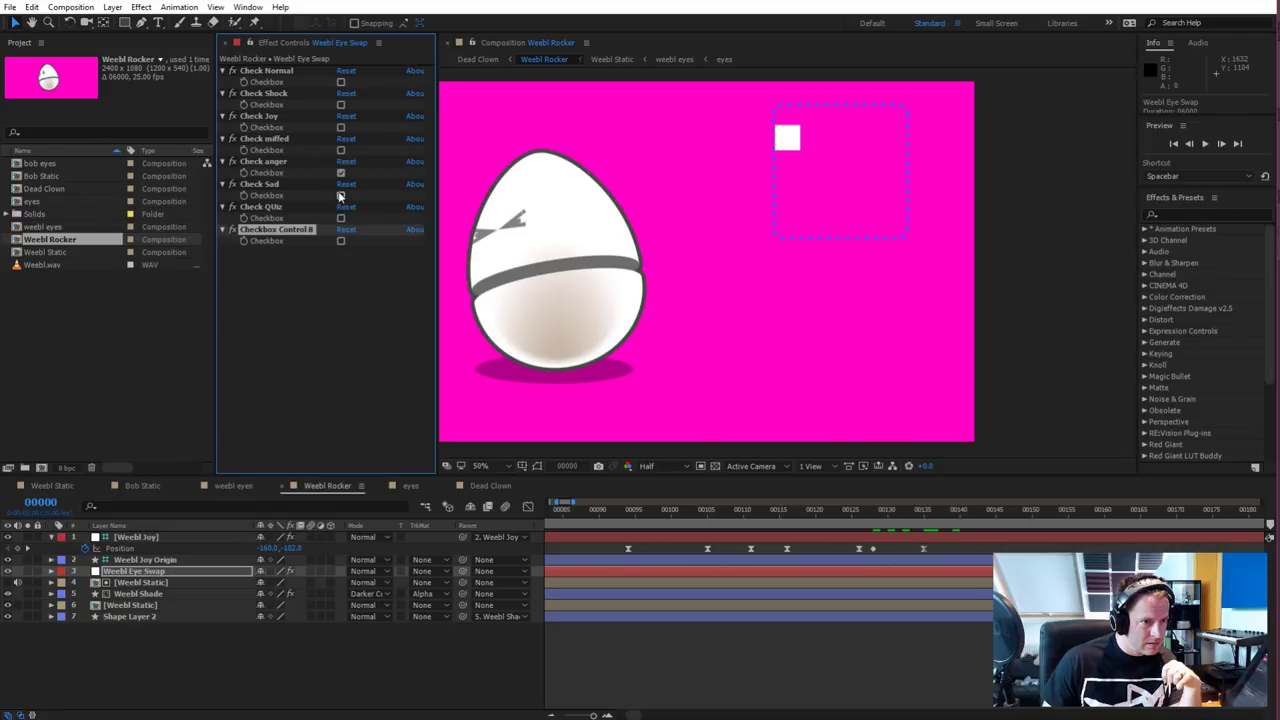
left_click(341, 173)
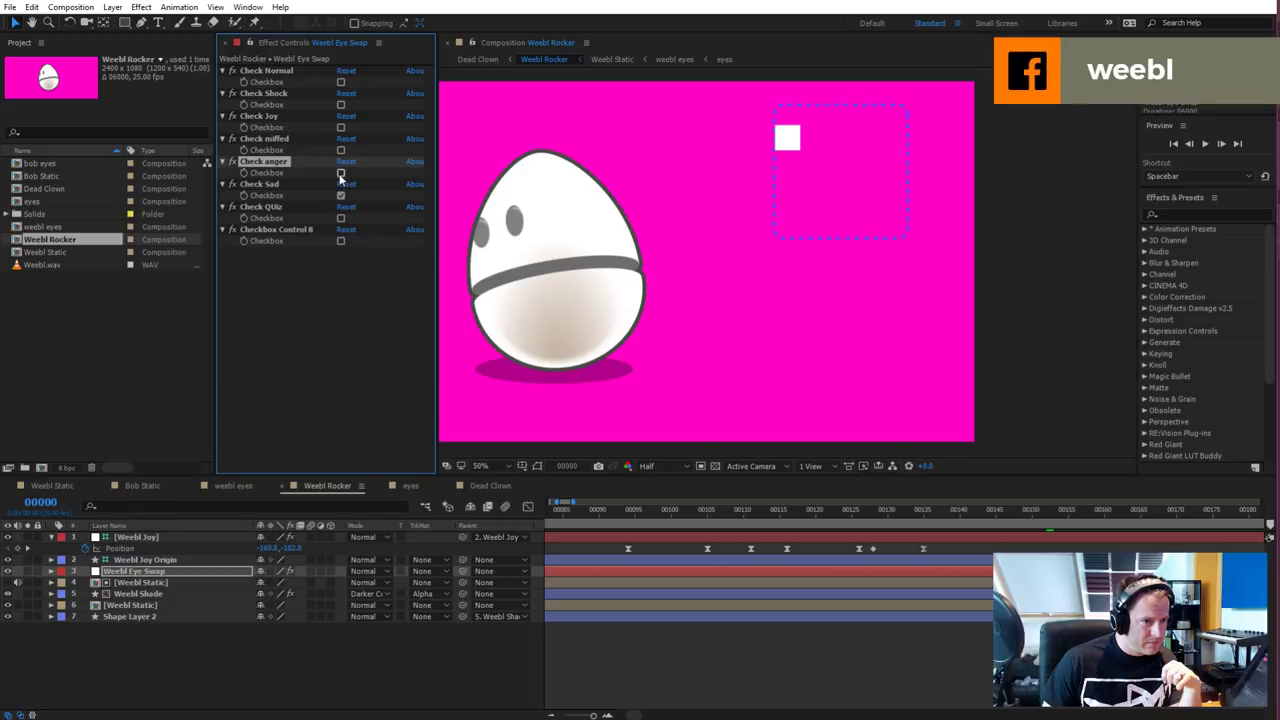
left_click(341, 196)
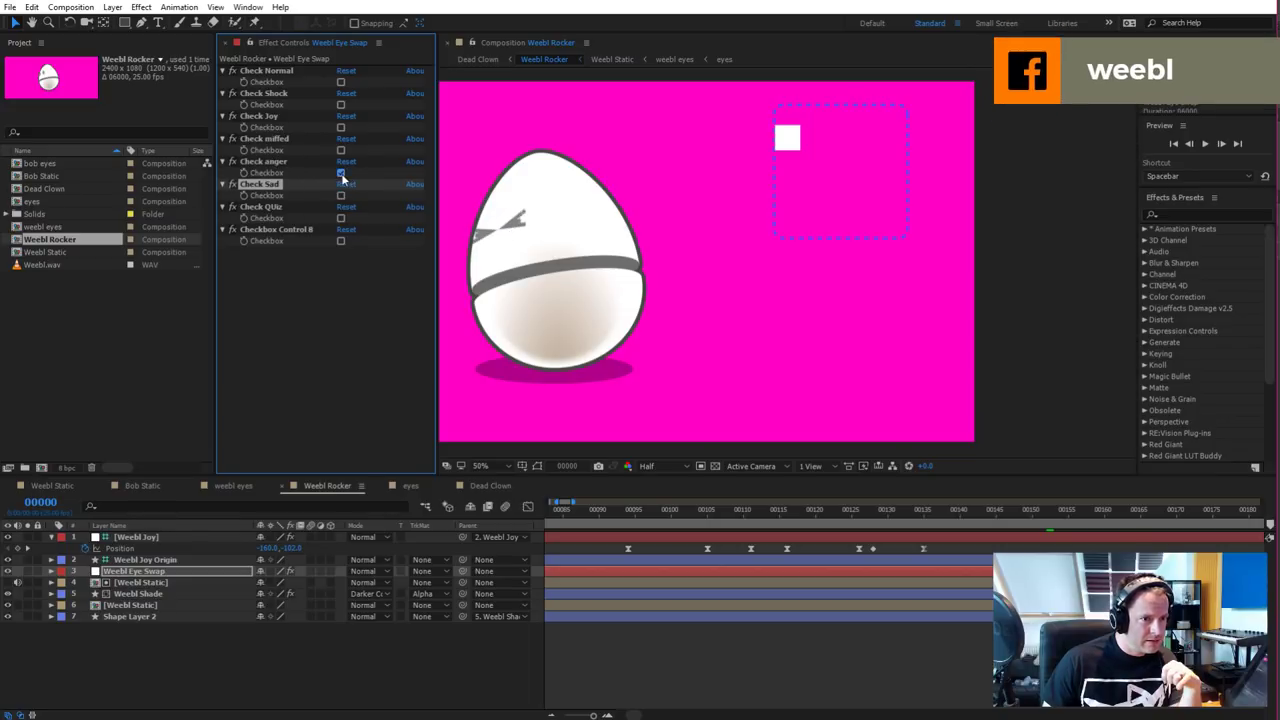
left_click(341, 173)
left_click(323, 200)
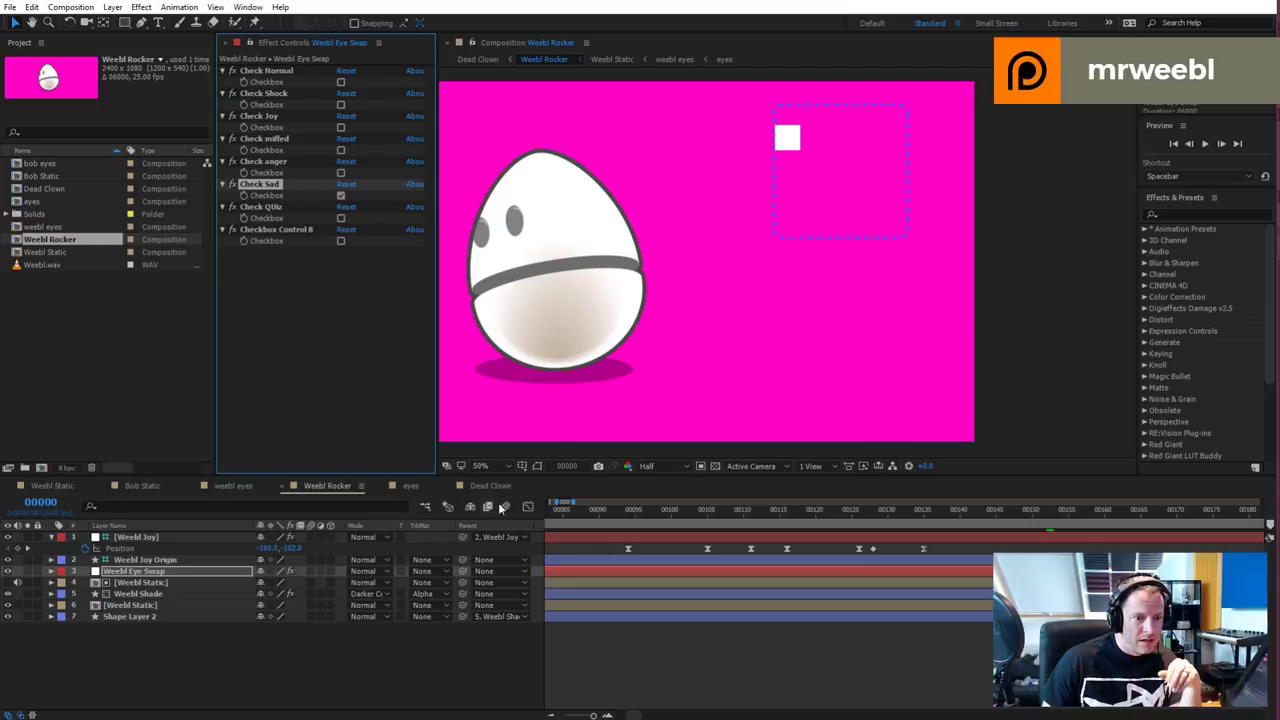
Open the eyes comp at frame 5 and deselect the eye shapes
left_click(411, 486)
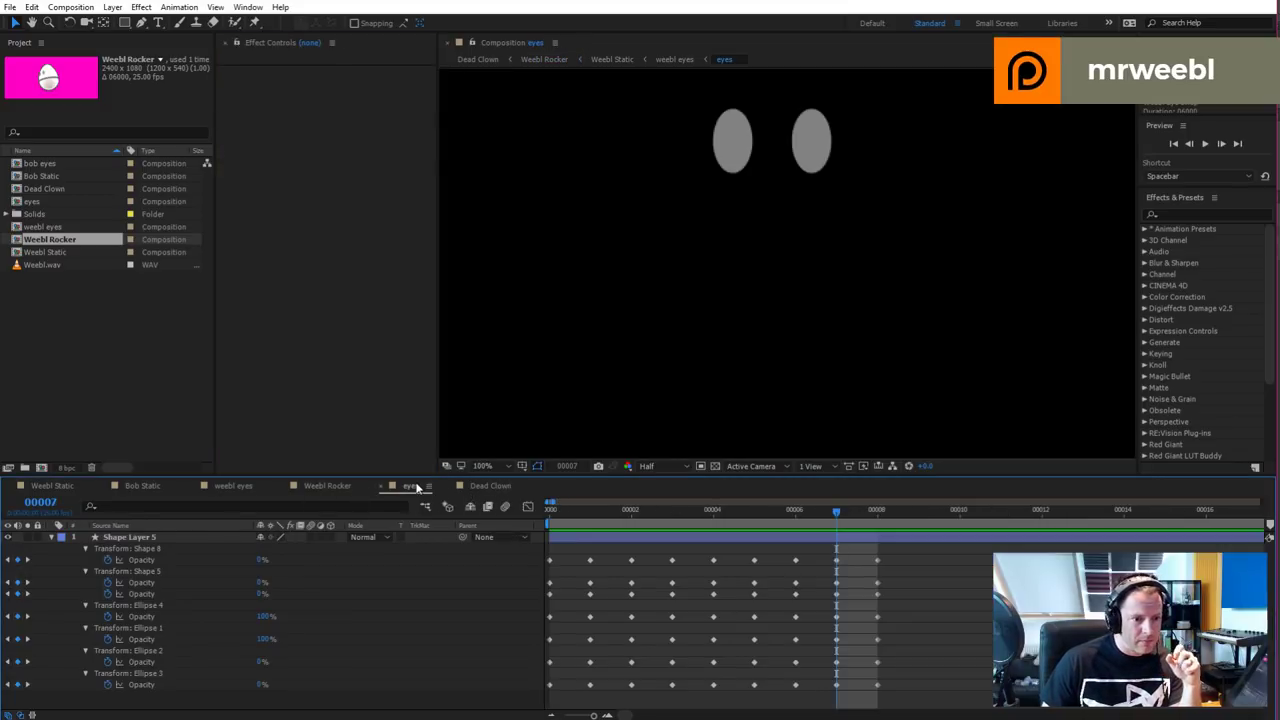
left_click_drag(805, 536, 745, 525)
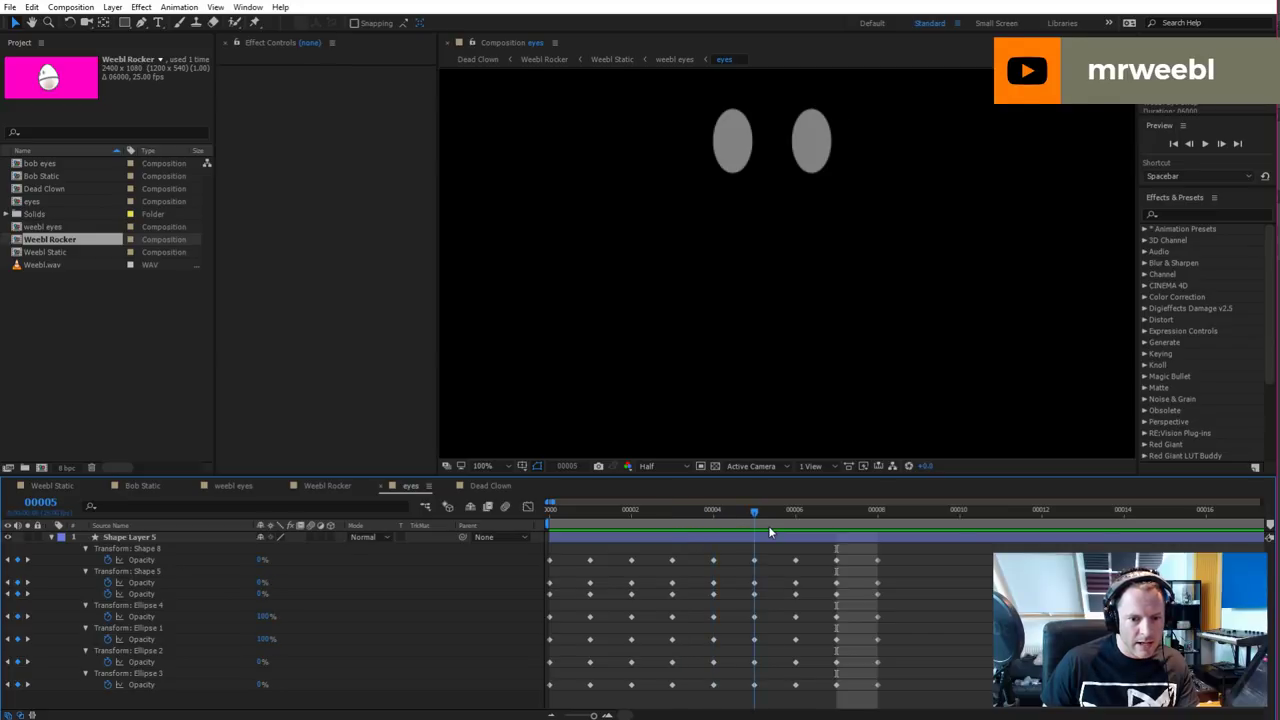
left_click(756, 267)
scroll(740, 218, "up", 2)
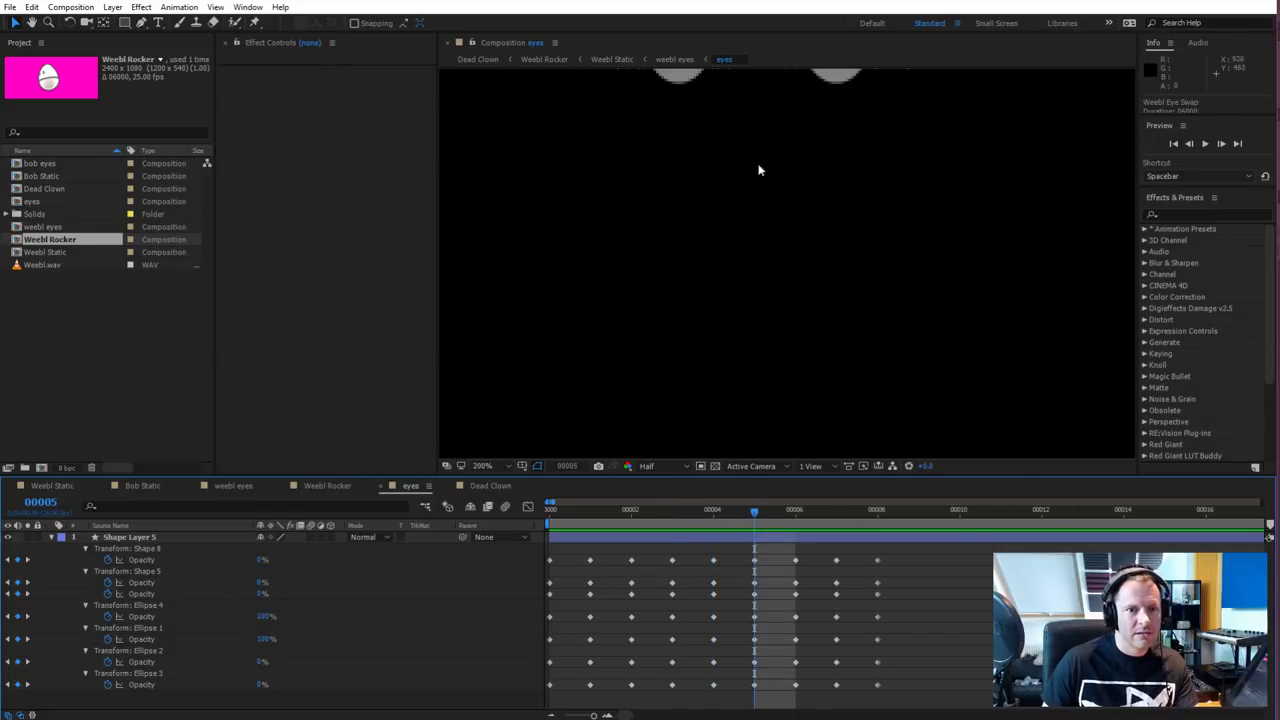
scroll(760, 166, "down", 3)
In Composition Settings, eyedrop the magenta from the Weebl Rocker thumbnail as the background colour
left_click(85, 8)
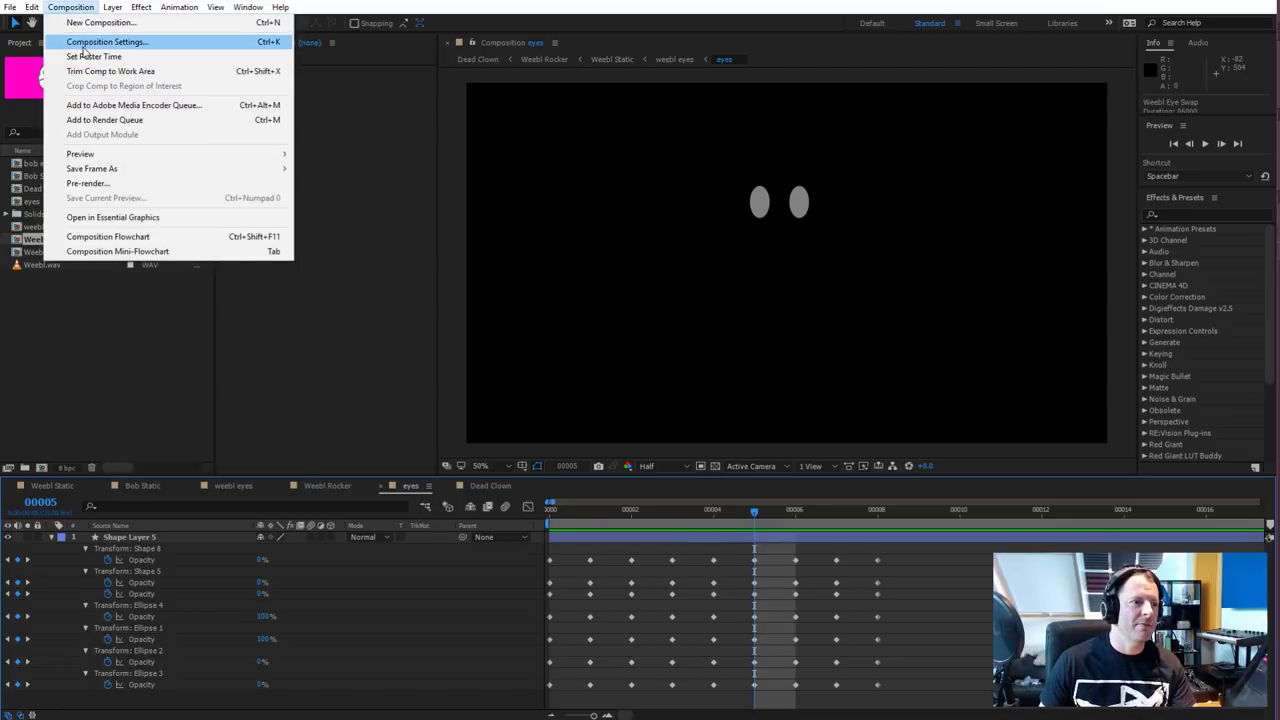
left_click(85, 42)
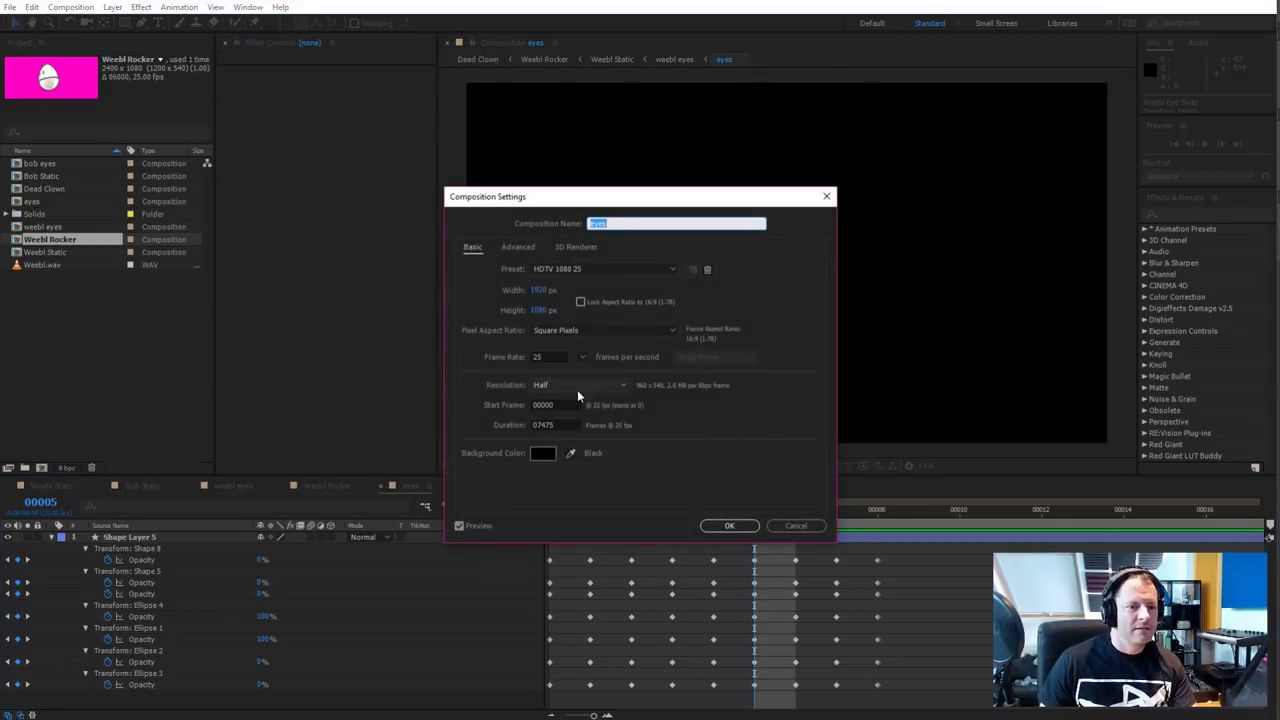
left_click(570, 451)
left_click(108, 84)
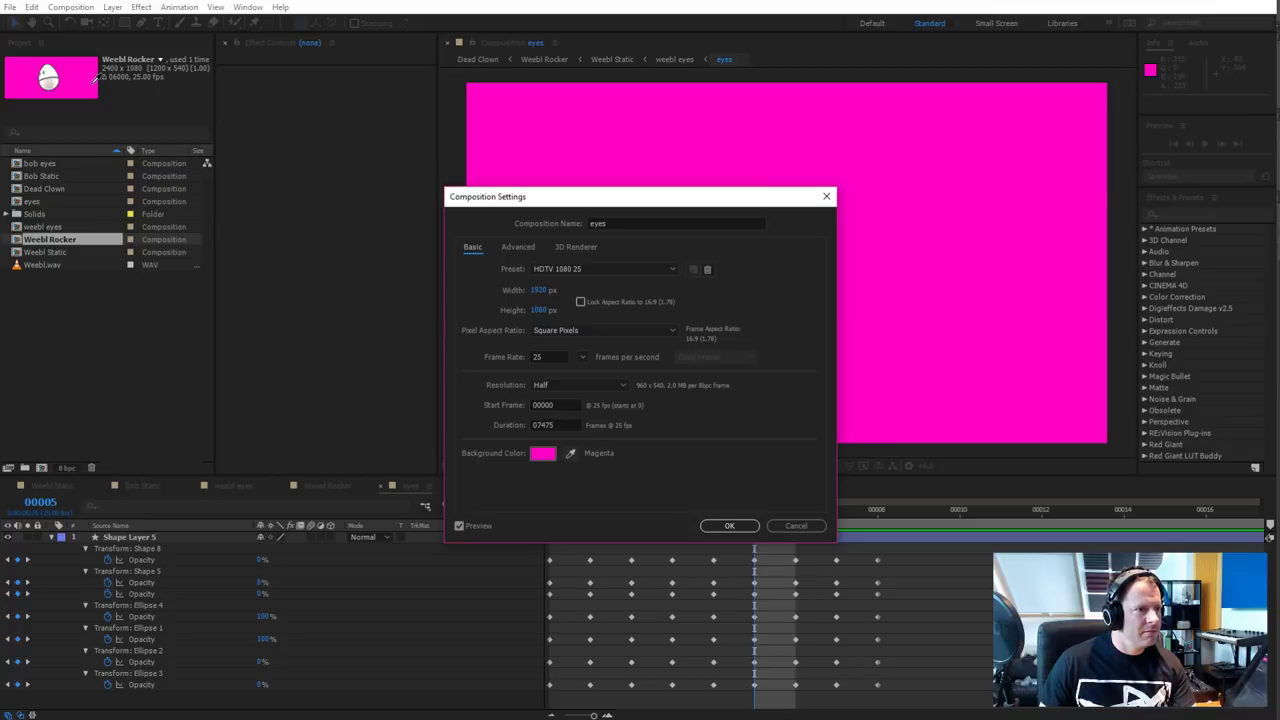
left_click(729, 526)
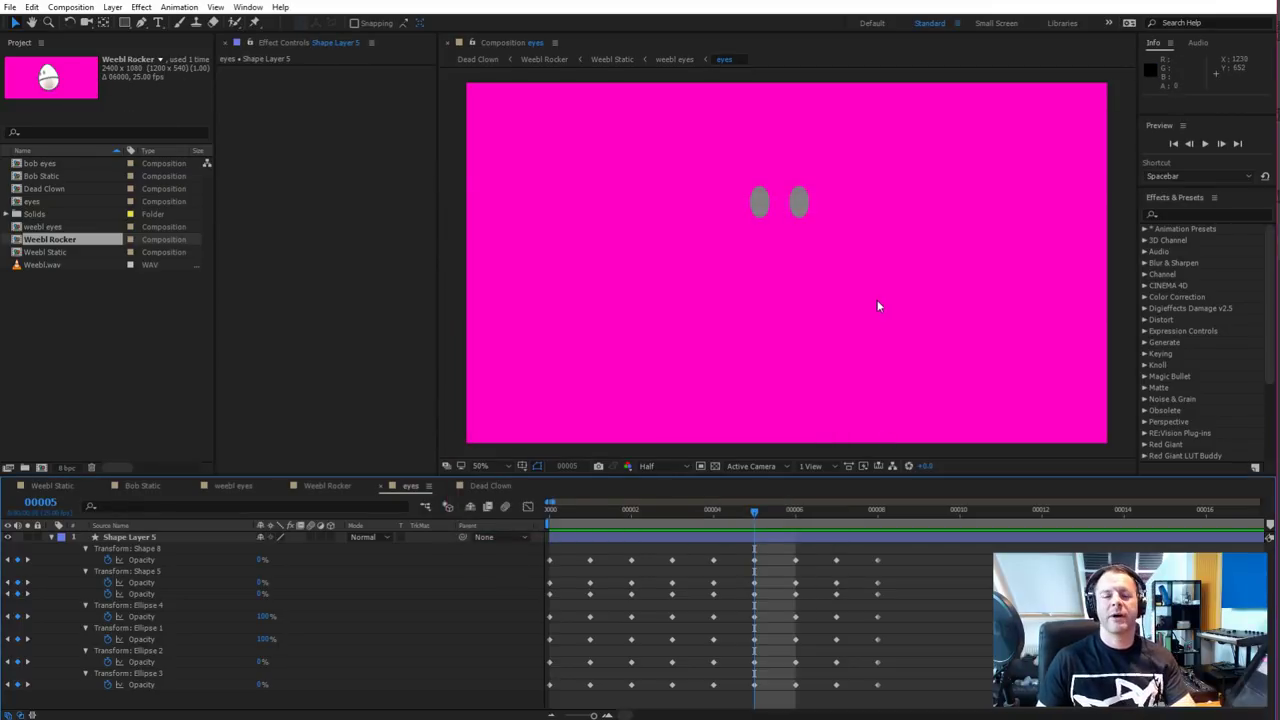
Zoom and pan the viewer in close on the centred eyes and clear the selection
key("period")
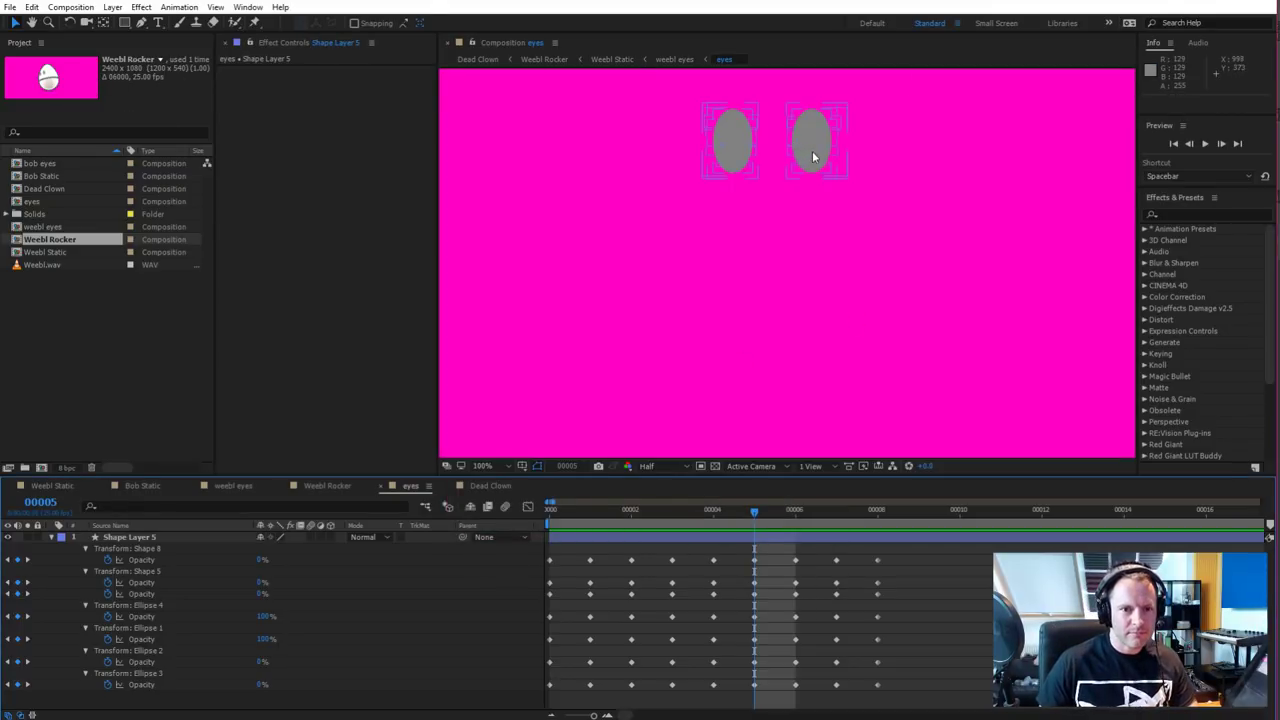
left_click(214, 627)
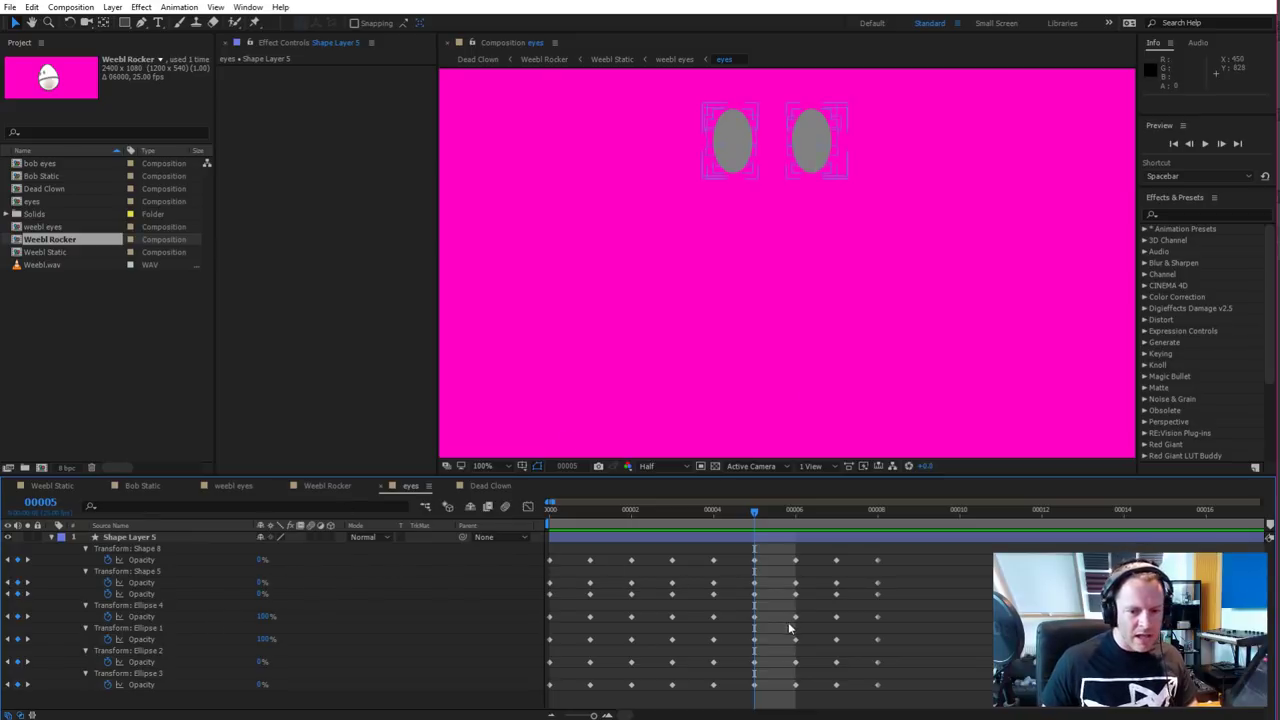
left_click(787, 197)
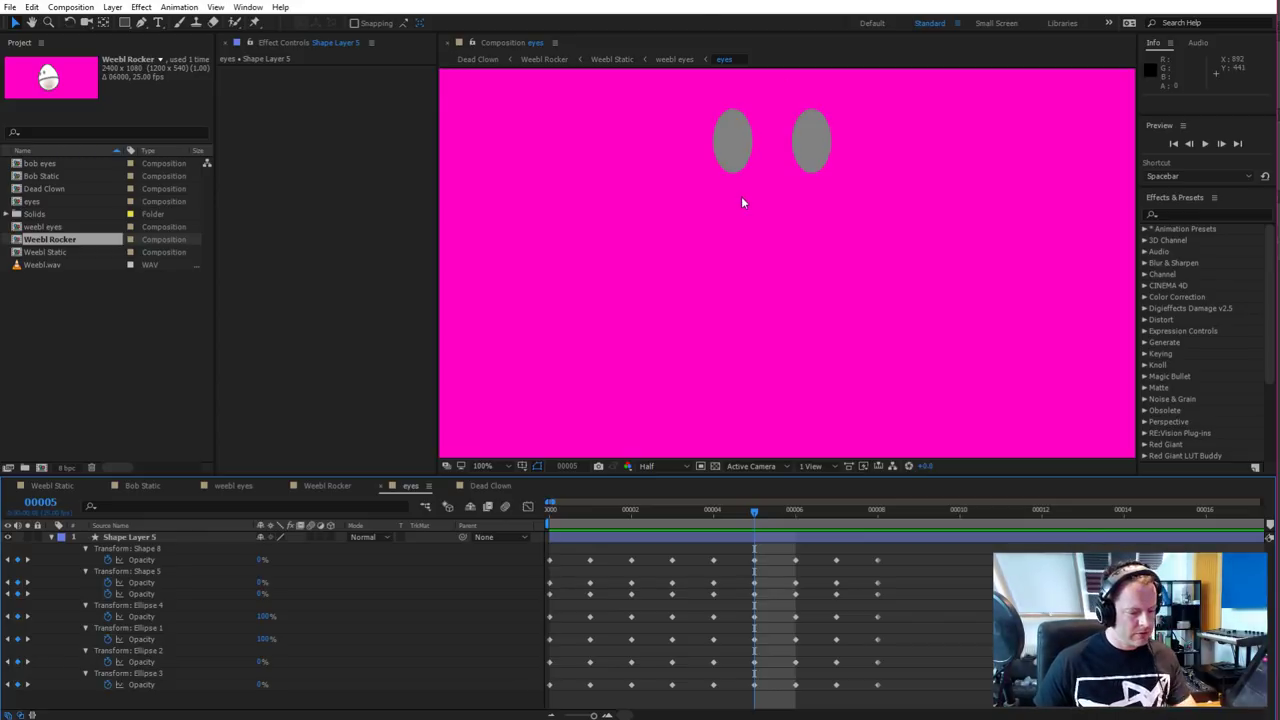
key("h")
left_click_drag(817, 184, 843, 309)
key("period")
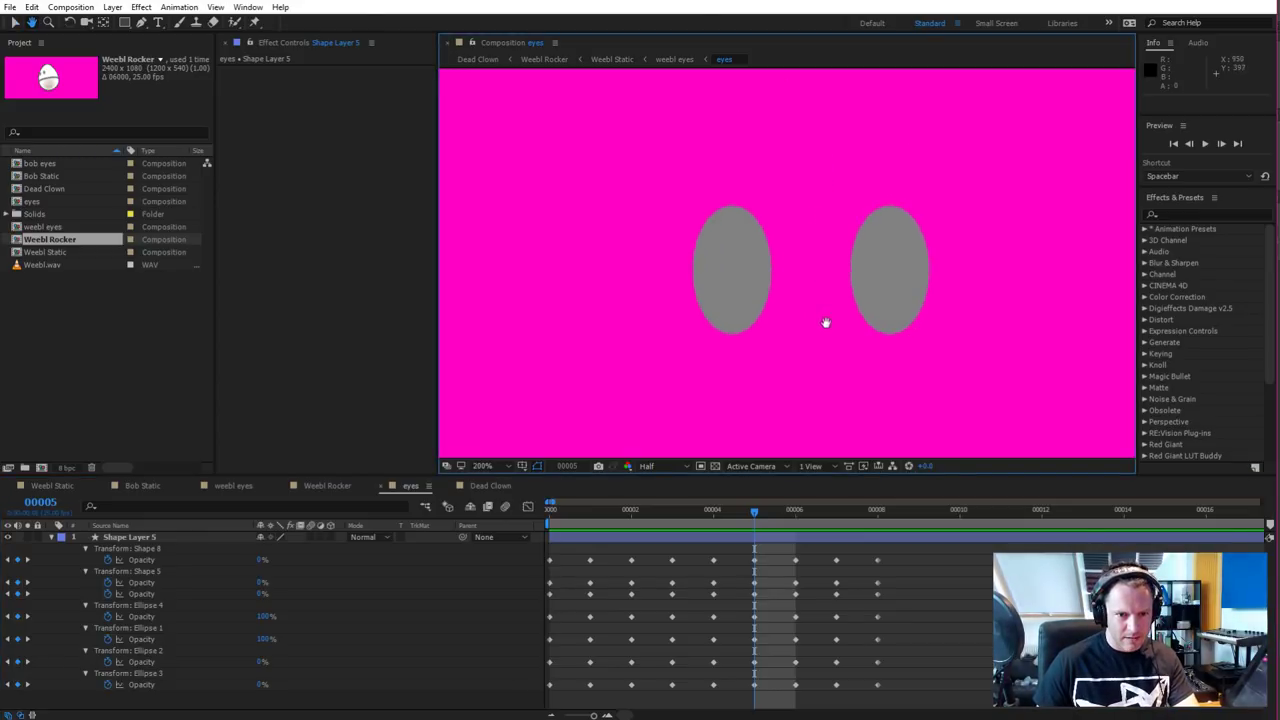
key("period")
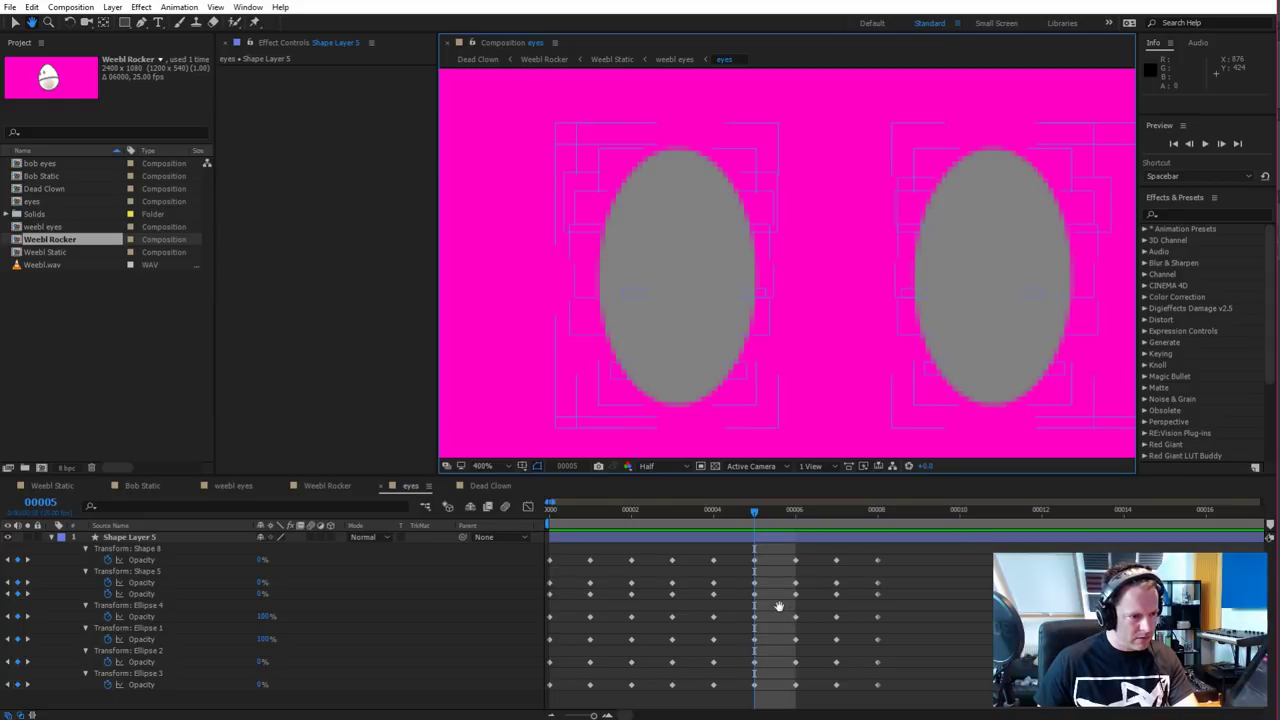
key("ctrl+shift+h")
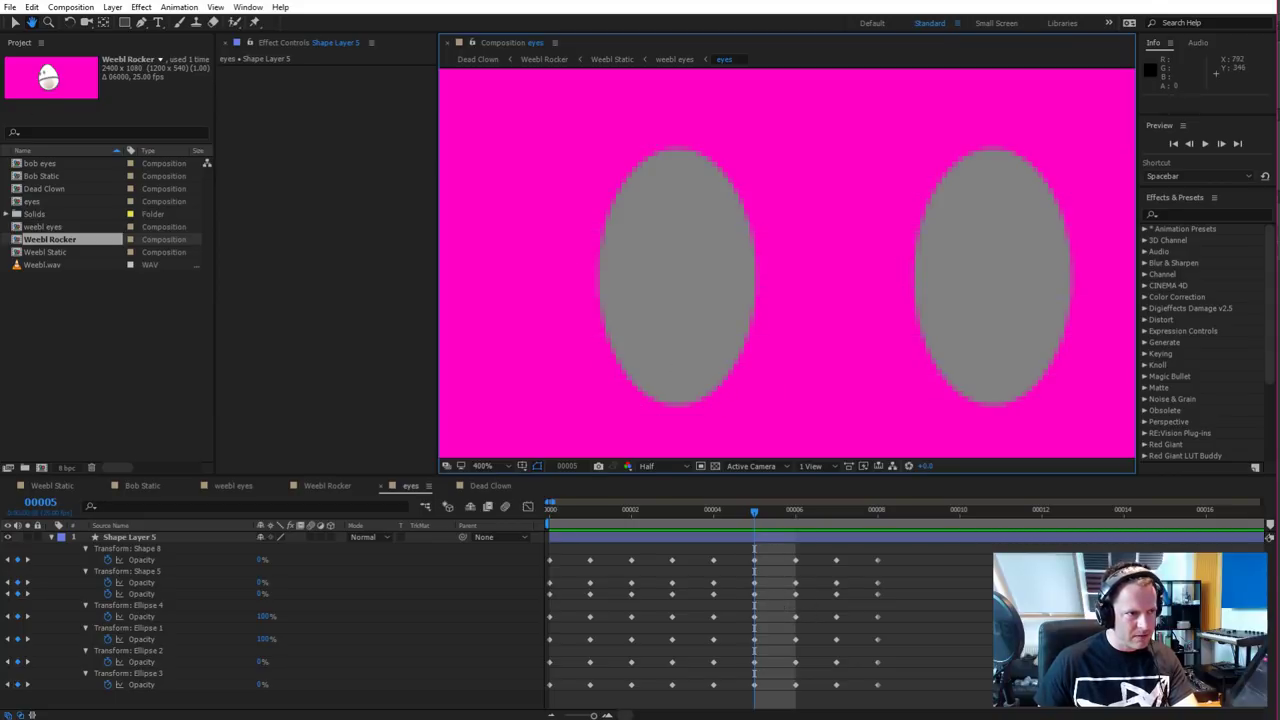
Switch to the Pen tool, check frame 4, and select Shape Layer 5 for drawing
left_click(141, 22)
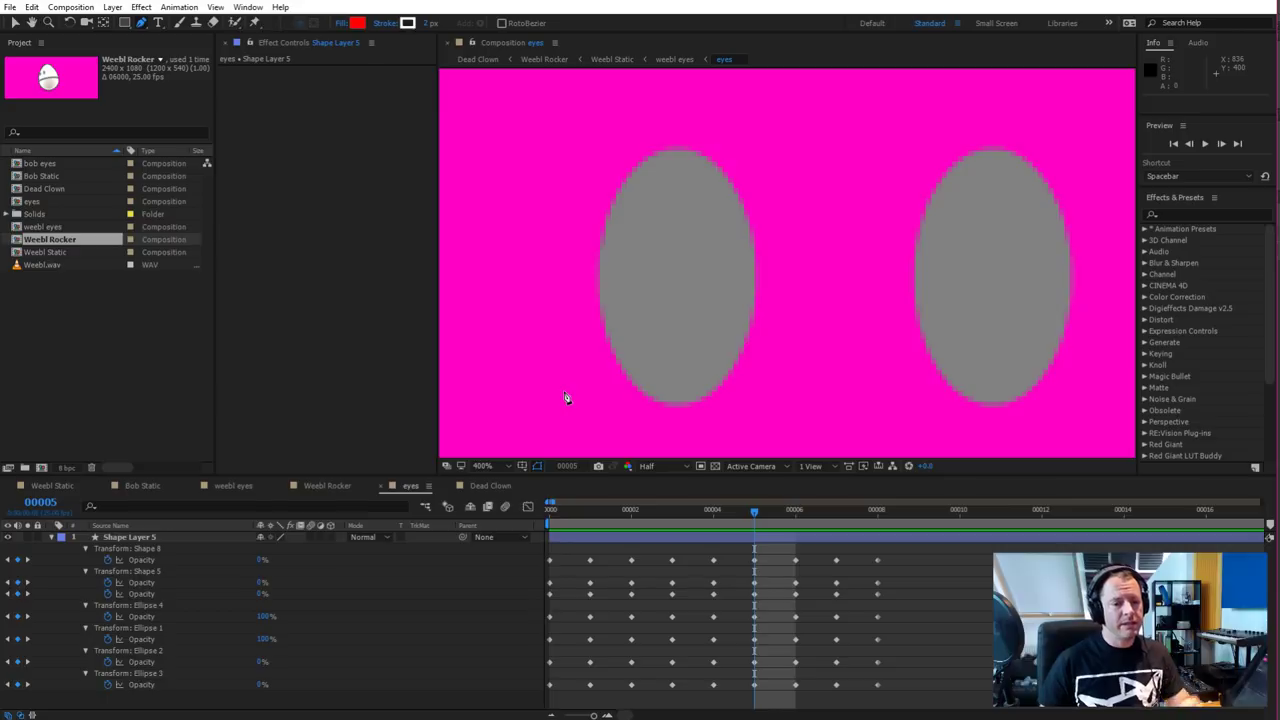
left_click(604, 432)
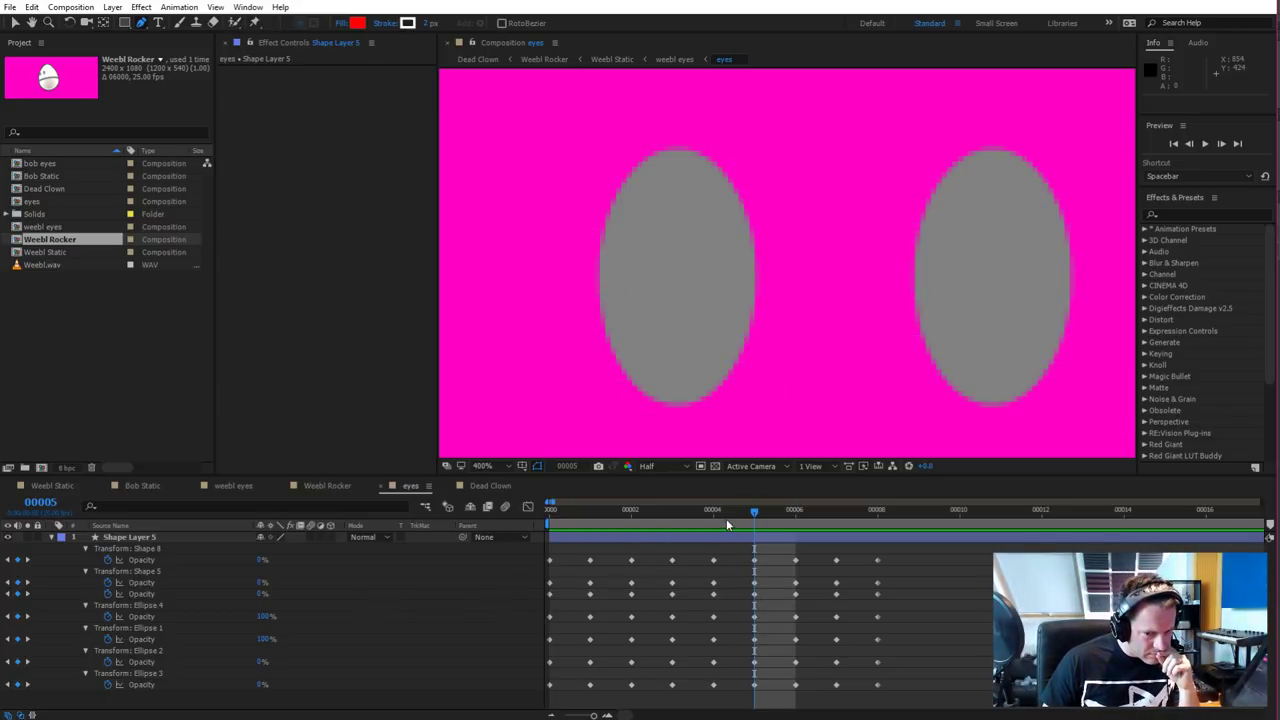
left_click_drag(726, 518, 751, 524)
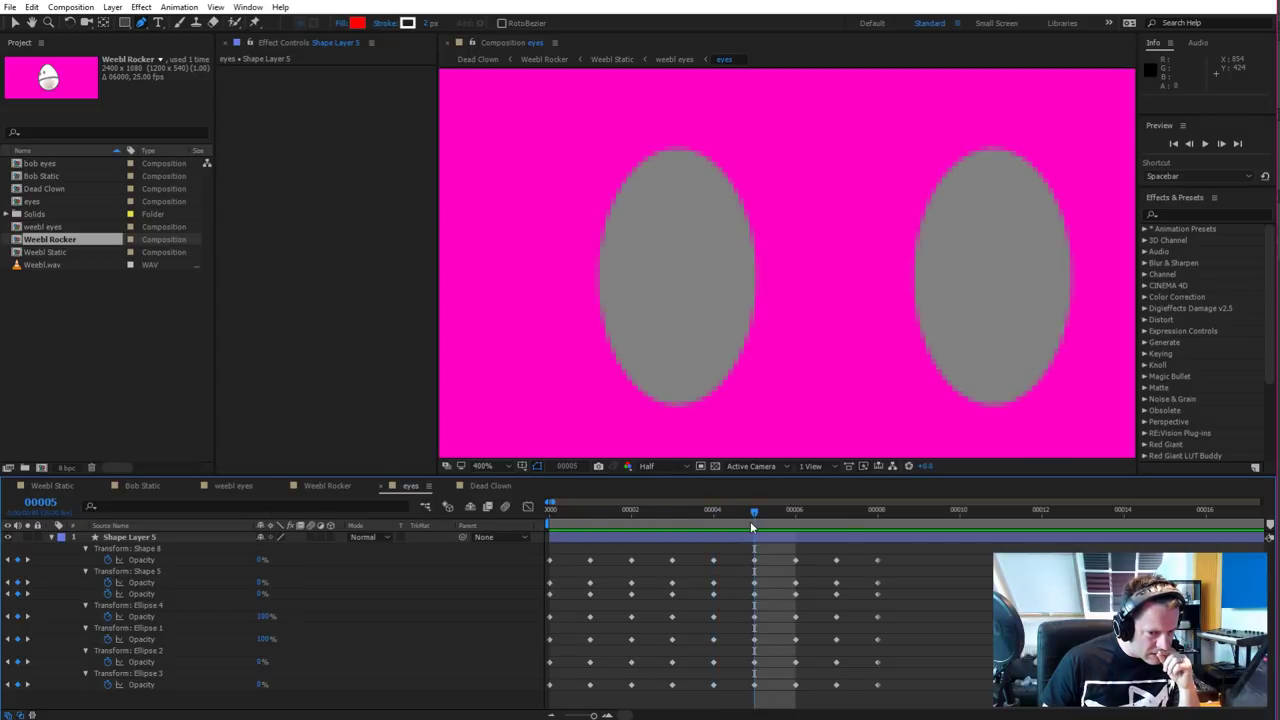
left_click(132, 538)
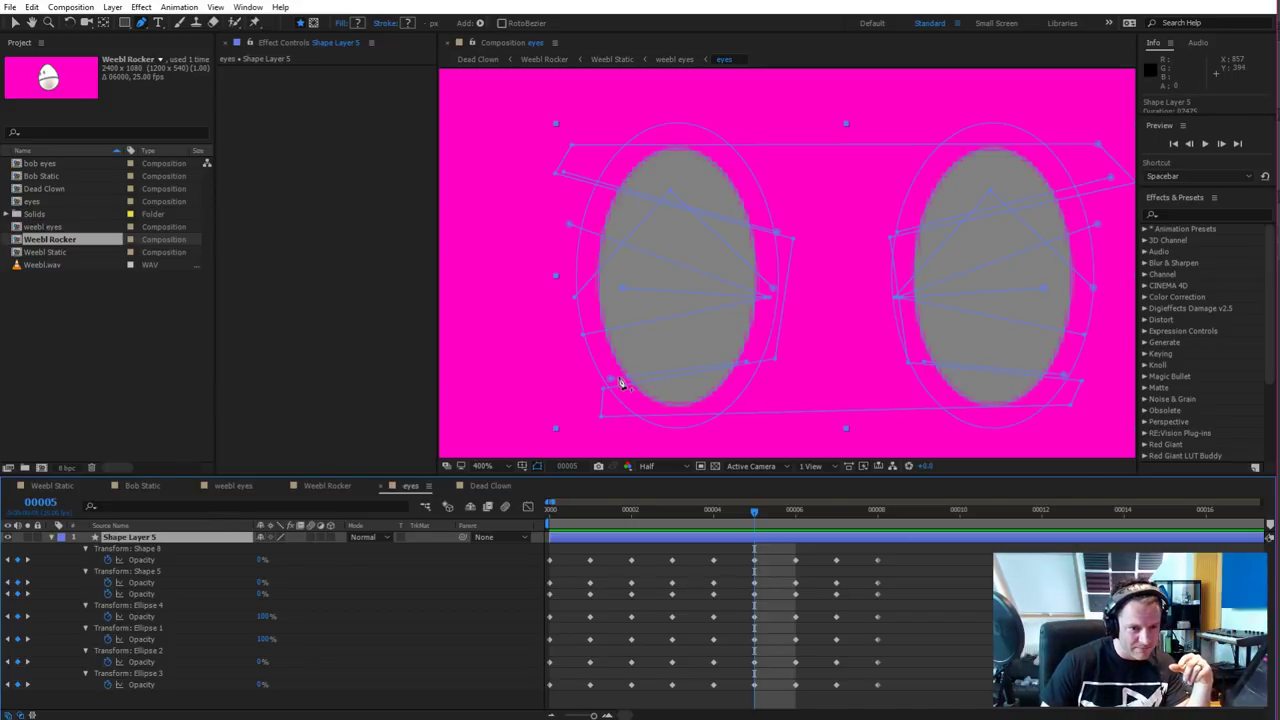
Sample the grey eye colour as the fill for new pen shapes
left_click(360, 22)
left_click(748, 344)
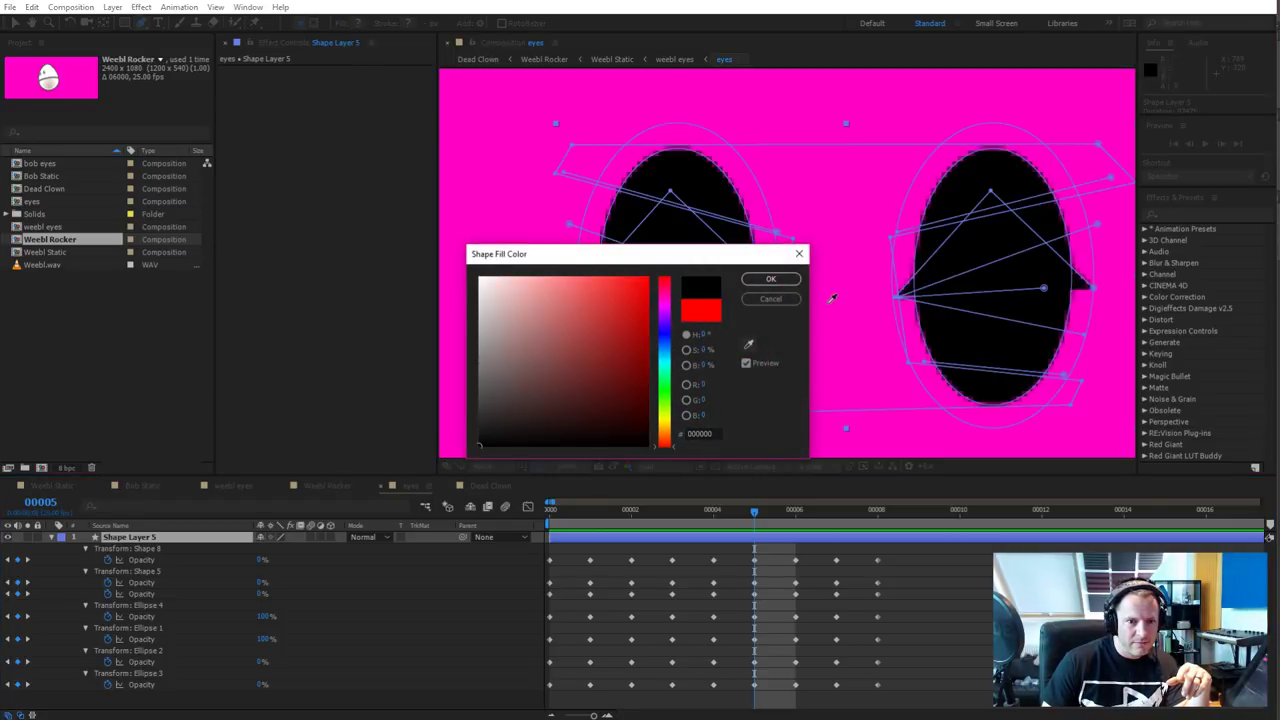
left_click(770, 297)
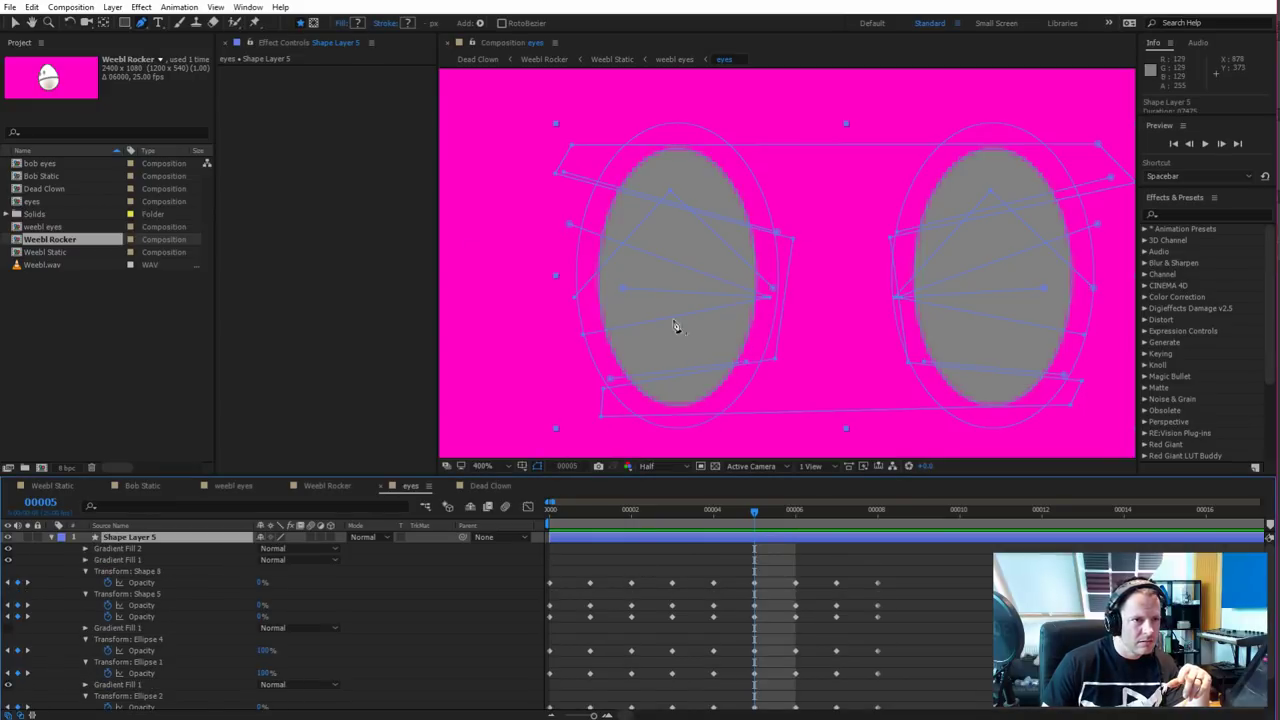
Reselect Shape Layer 5 and start a new Shape 9 pen path in it
left_click(379, 600)
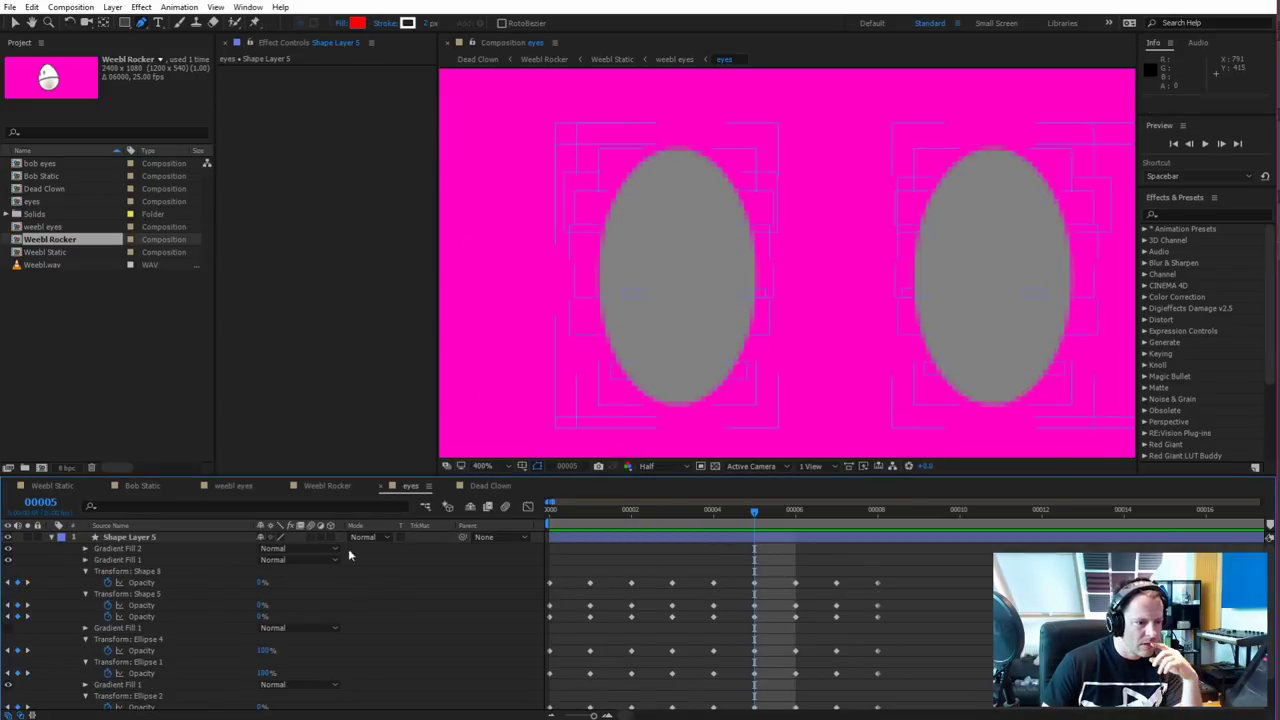
left_click(168, 540)
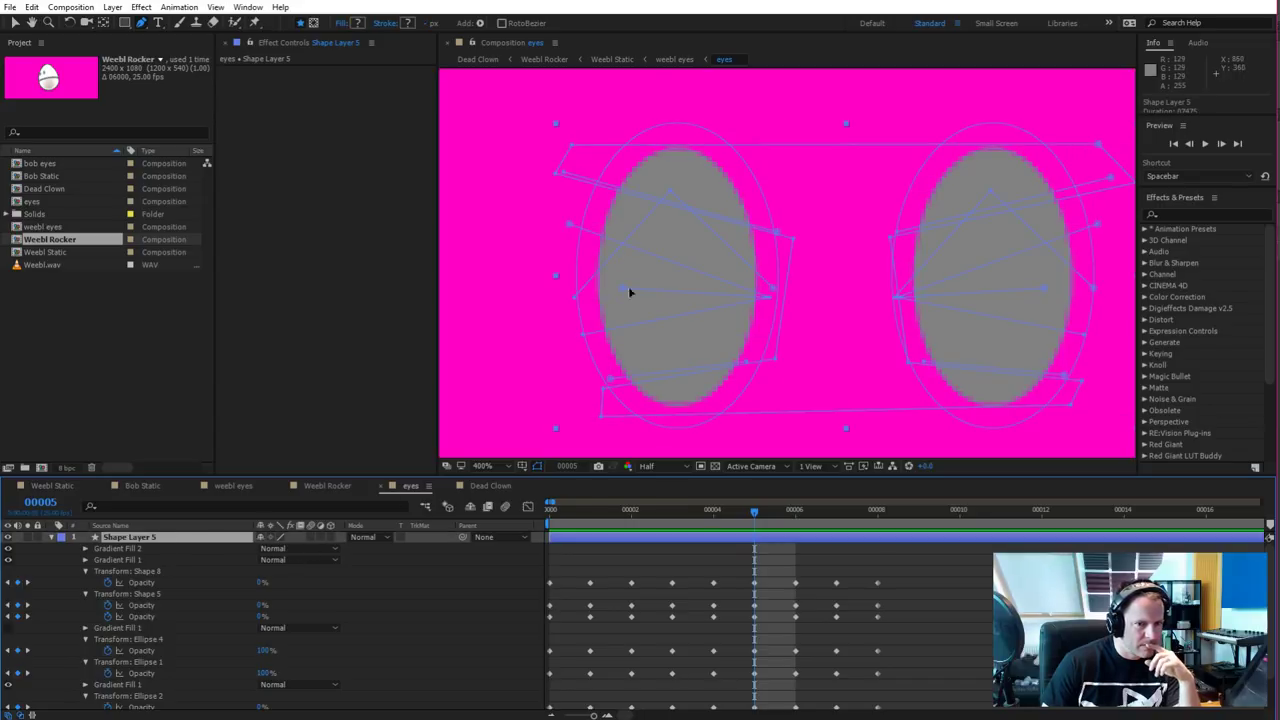
left_click(607, 377)
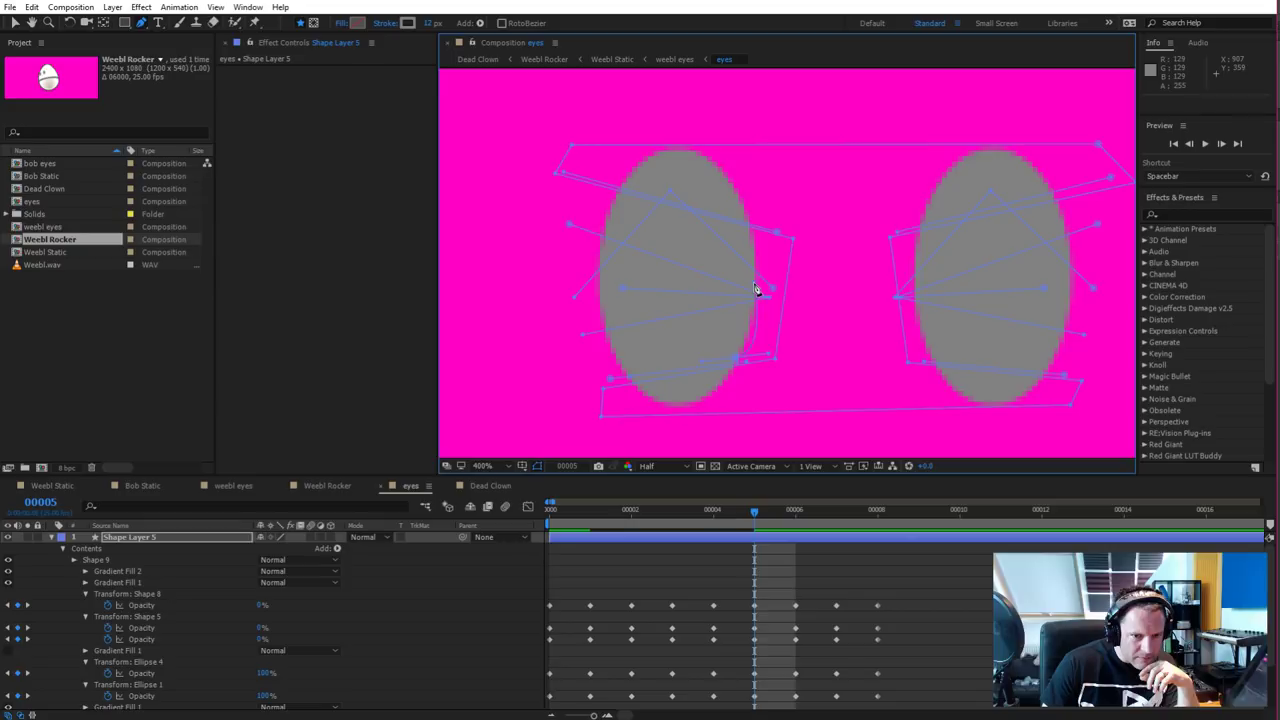
Extend the grey Shape 9 path along the left eye
left_click_drag(757, 291, 754, 285)
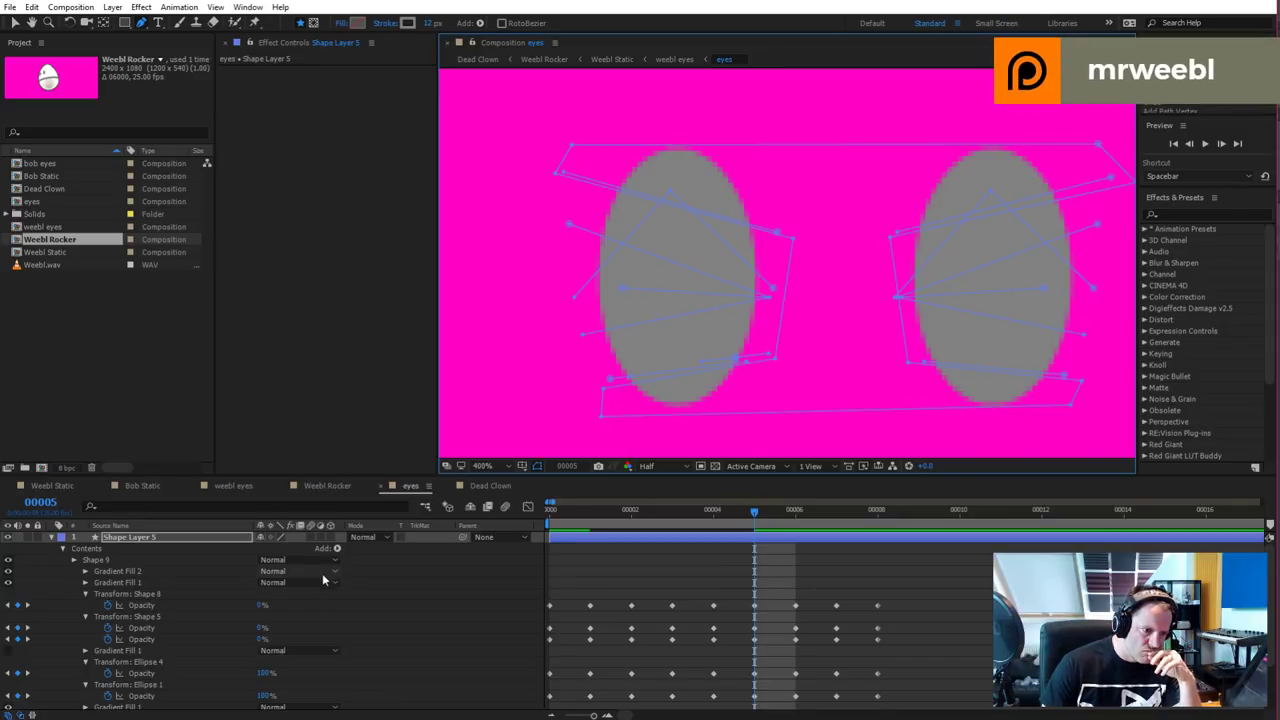
scroll(413, 613, "down", 3)
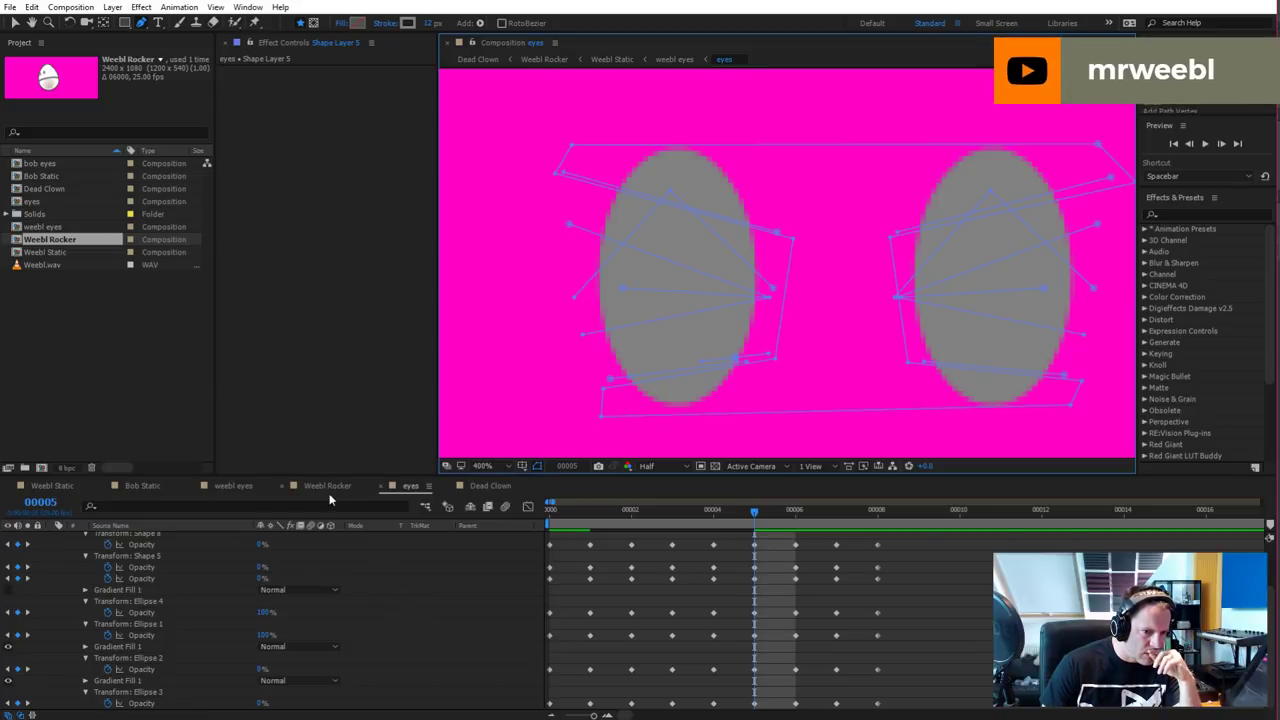
scroll(398, 615, "up", 3)
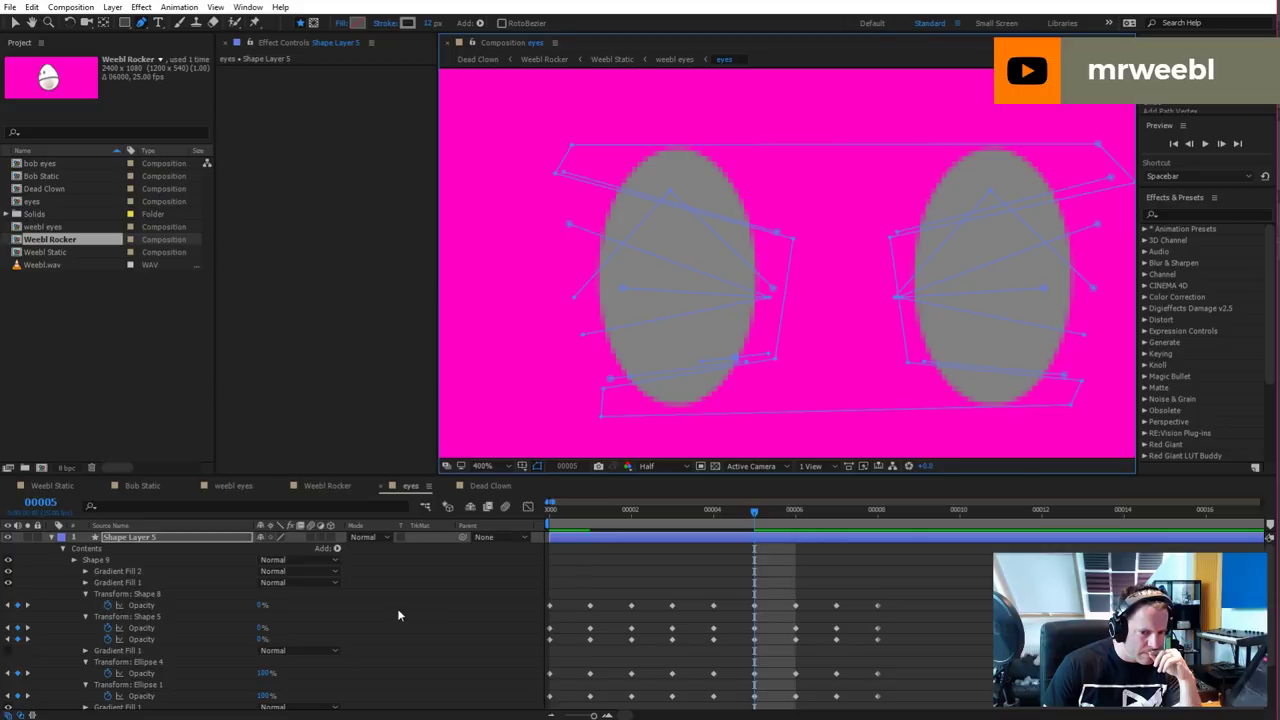
Save the project with File > Save
scroll(400, 608, "down", 3)
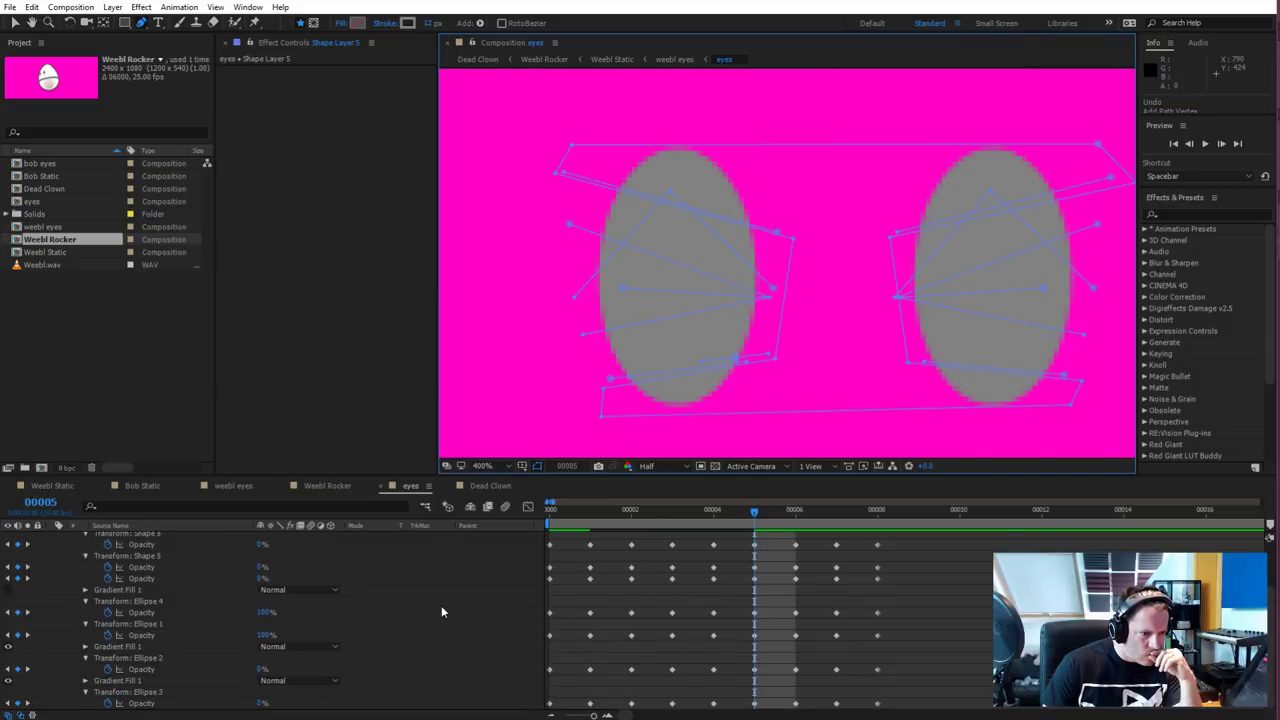
scroll(441, 605, "up", 3)
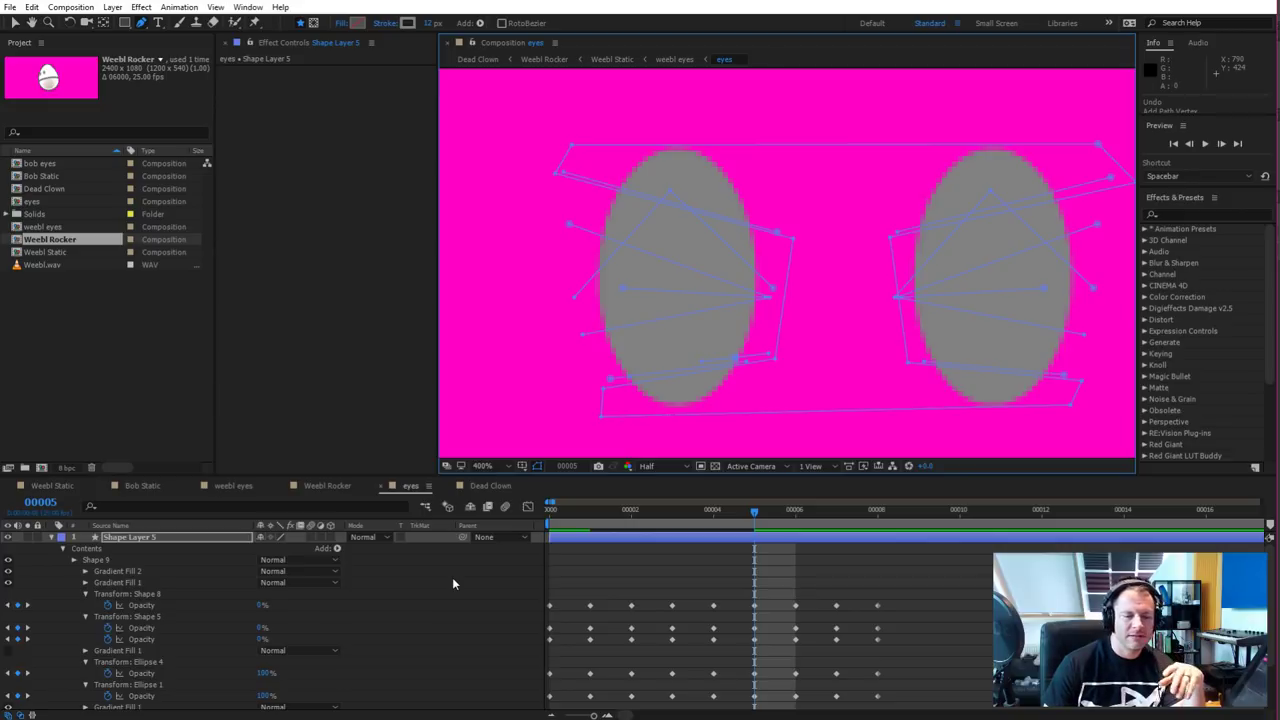
left_click(9, 7)
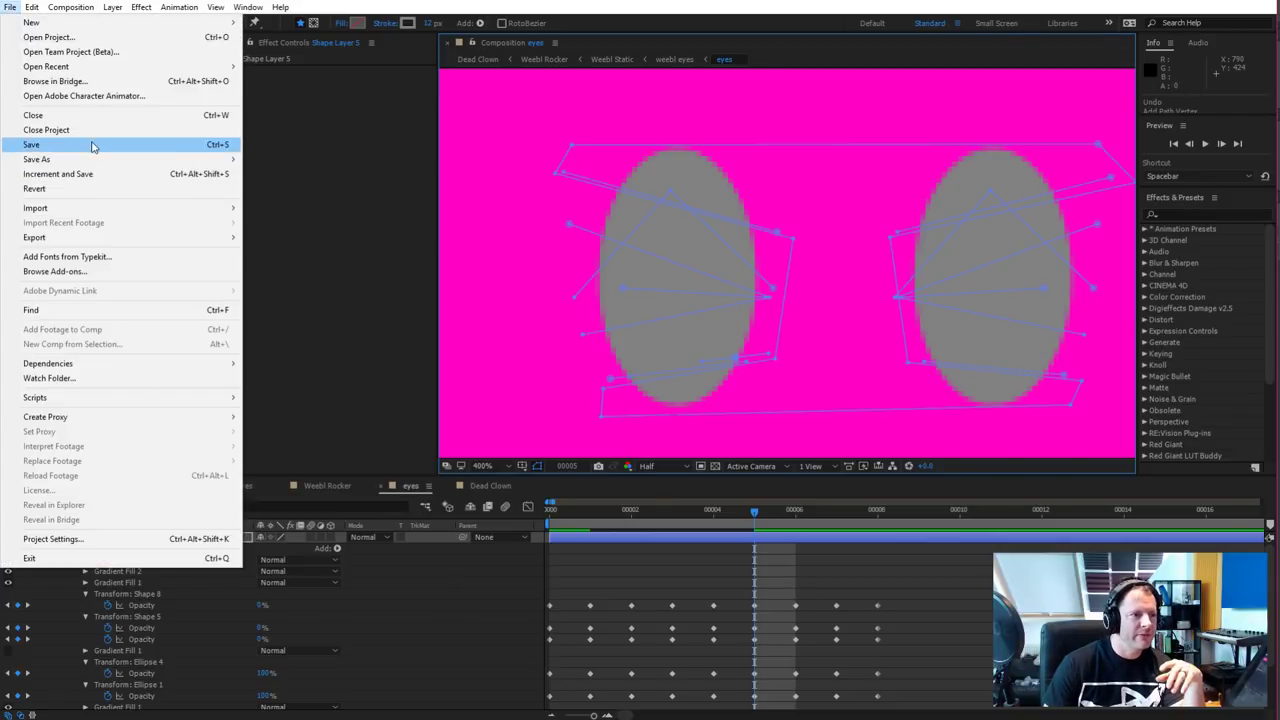
left_click(92, 147)
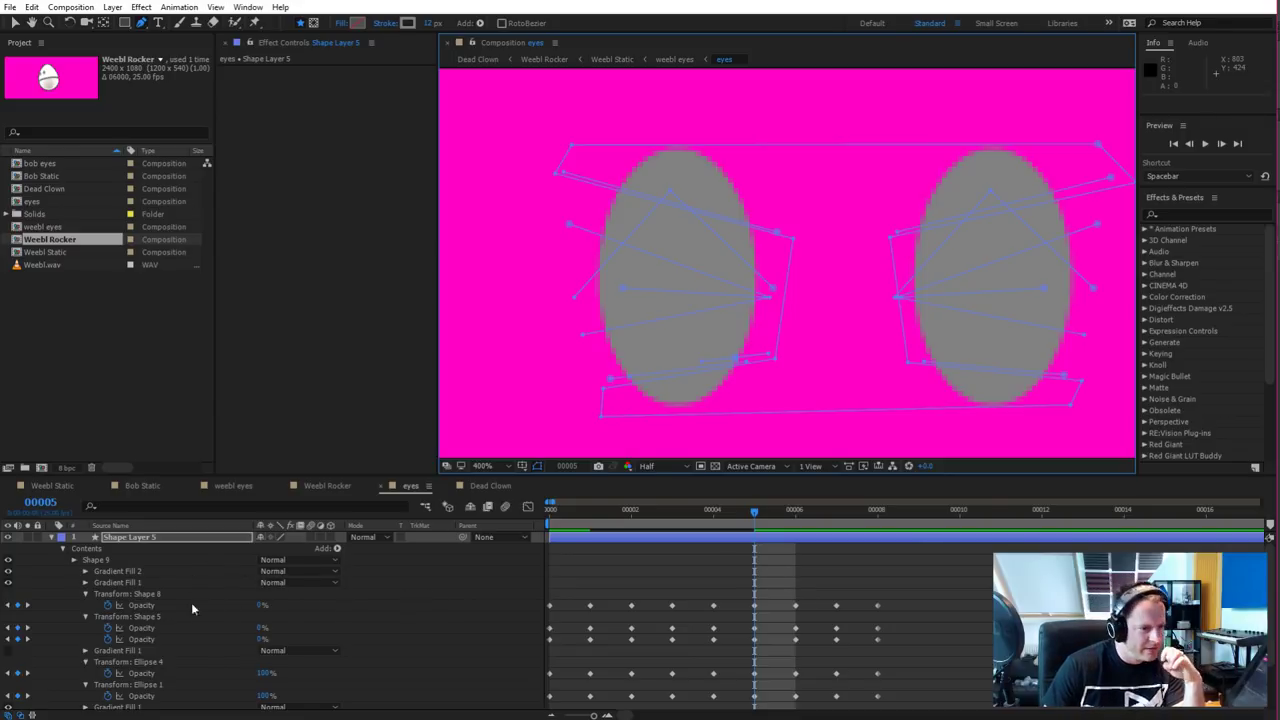
At frame 5, set Ellipse 4 and Ellipse 1 opacity to 0%, hiding both grey eyes
left_click(755, 605)
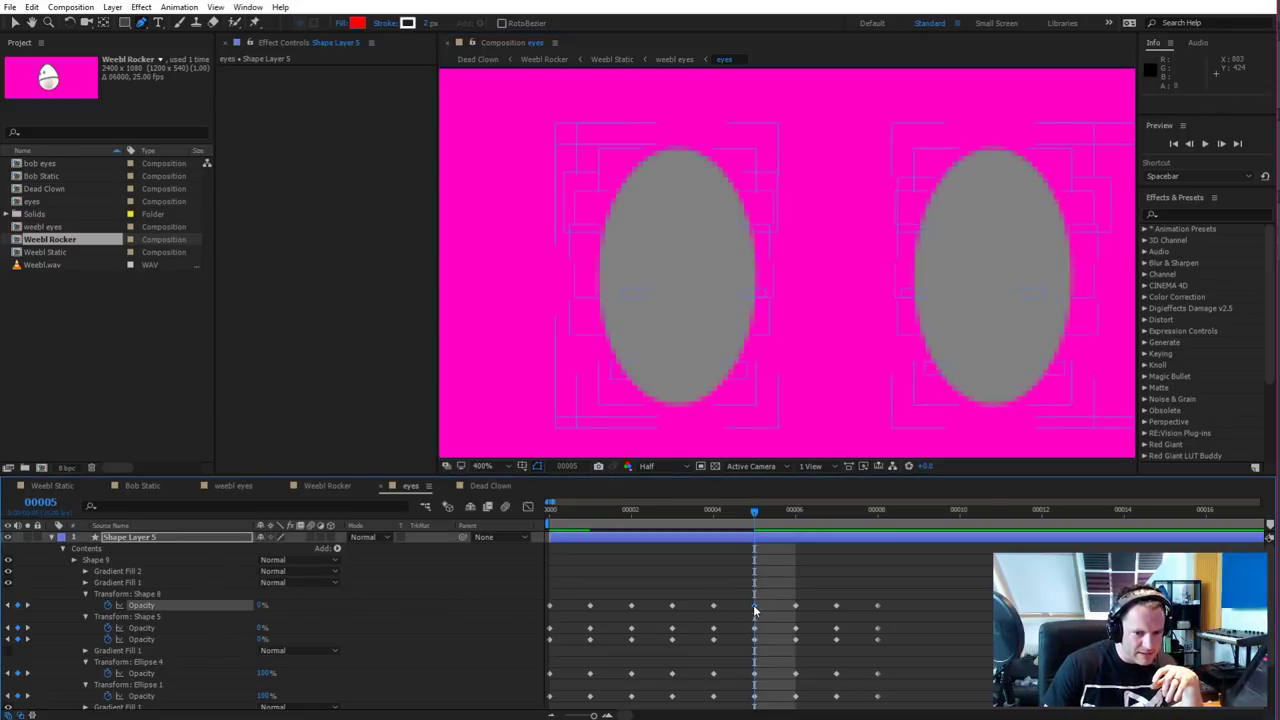
scroll(400, 640, "down", 3)
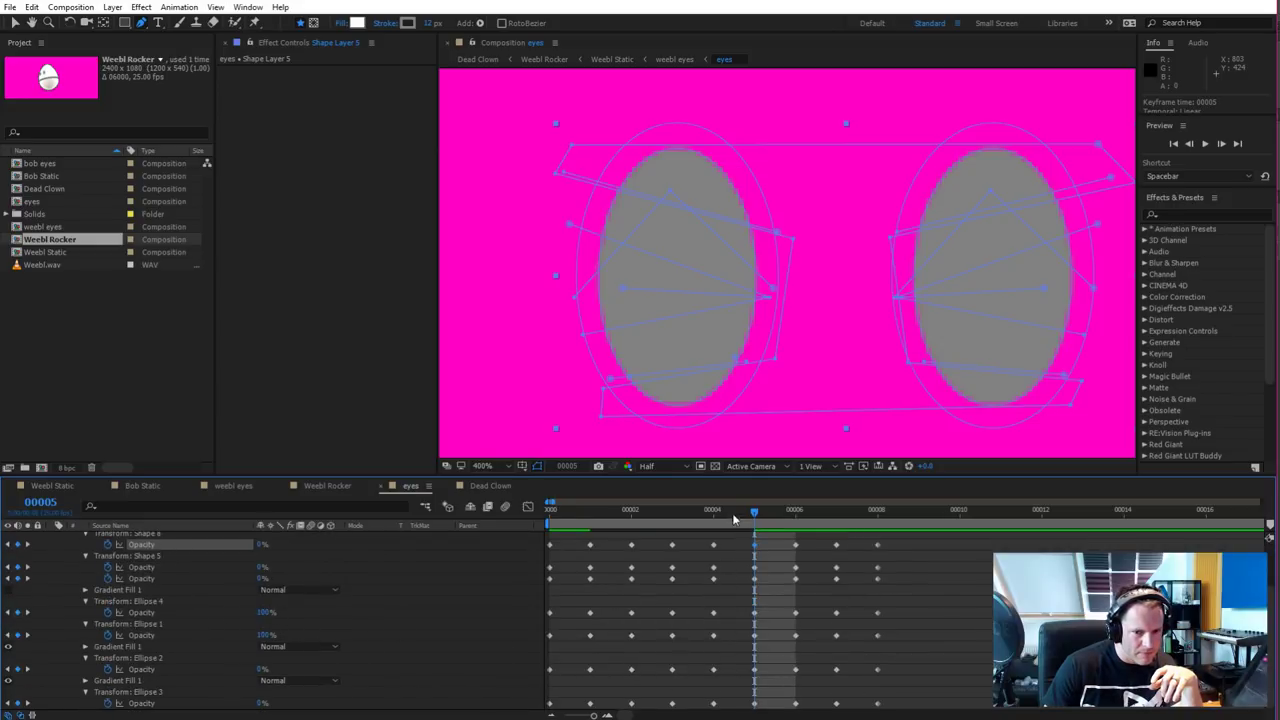
mouse_move(733, 519)
left_mouse_down()
mouse_move(714, 518)
mouse_move(740, 519)
left_mouse_up()
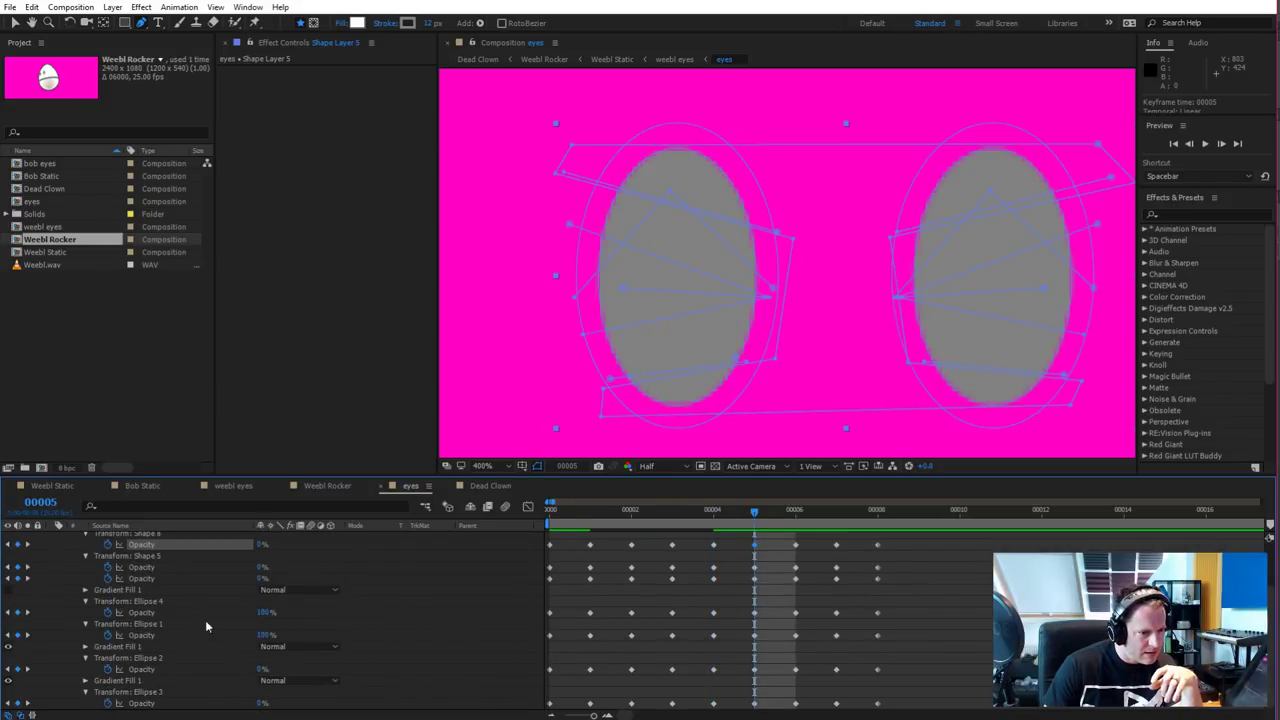
left_click_drag(264, 612, 103, 616)
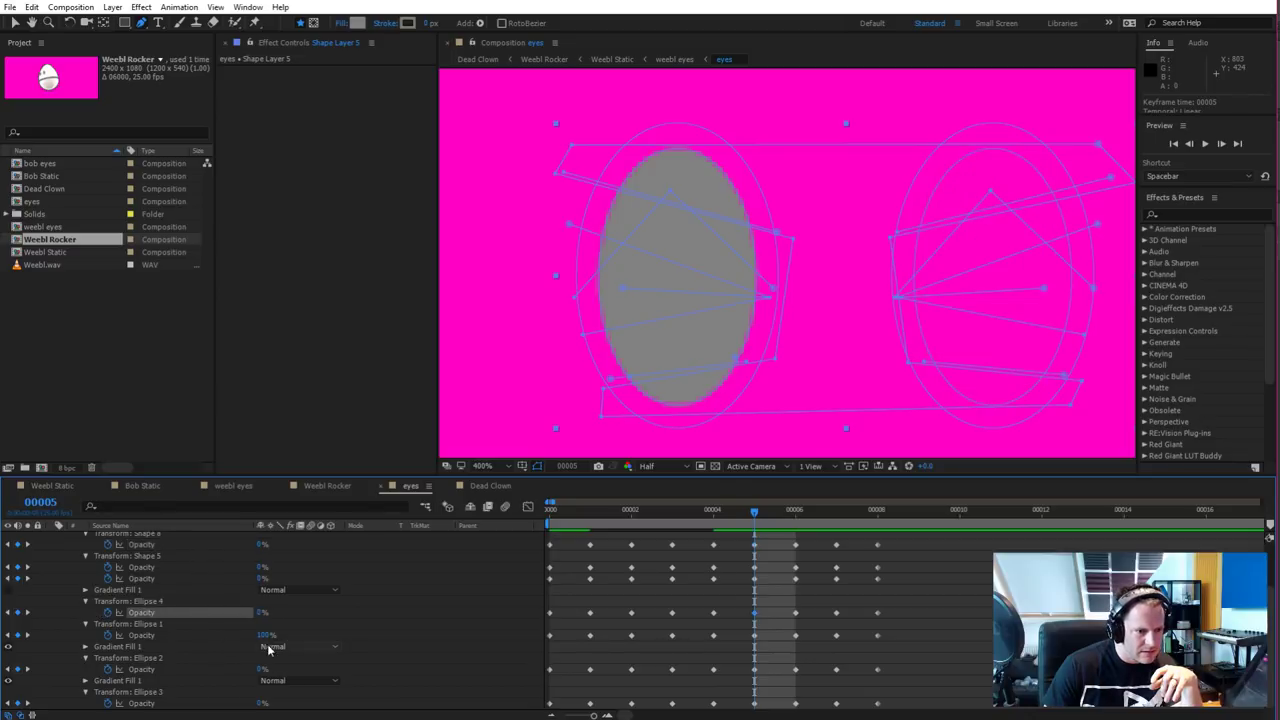
left_click_drag(264, 635, 88, 650)
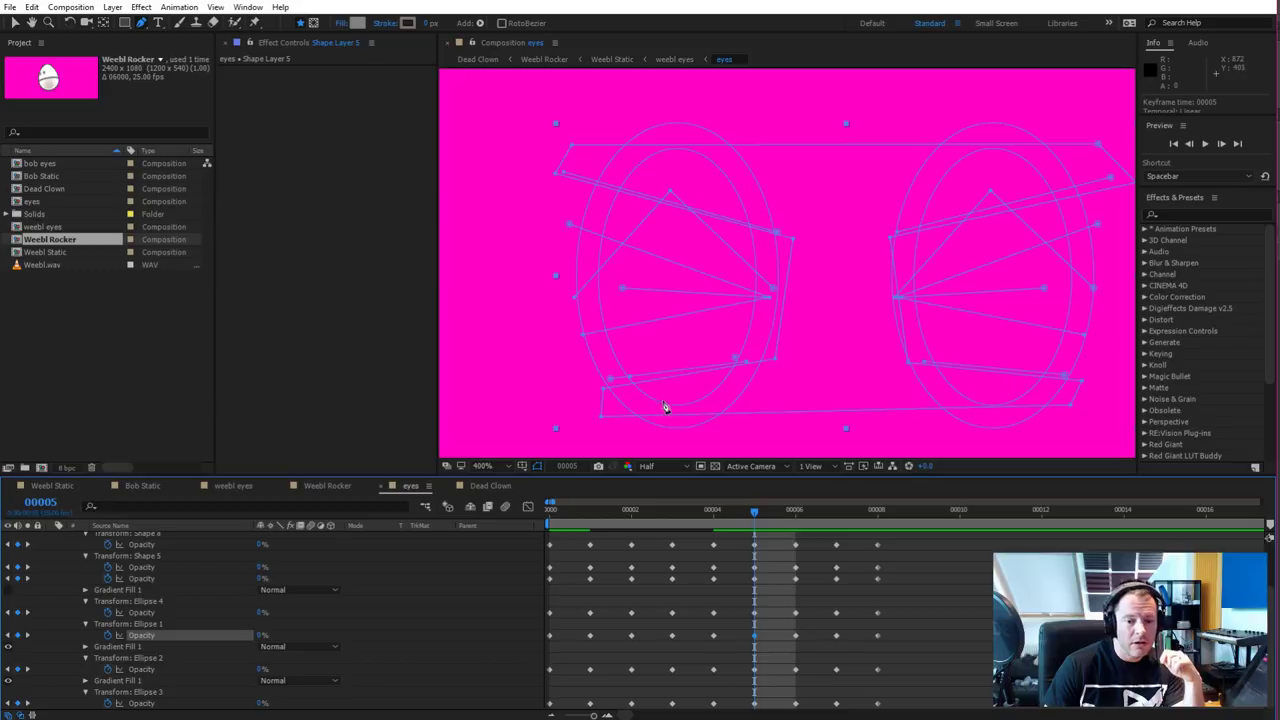
scroll(371, 560, "up", 2)
left_click(128, 537)
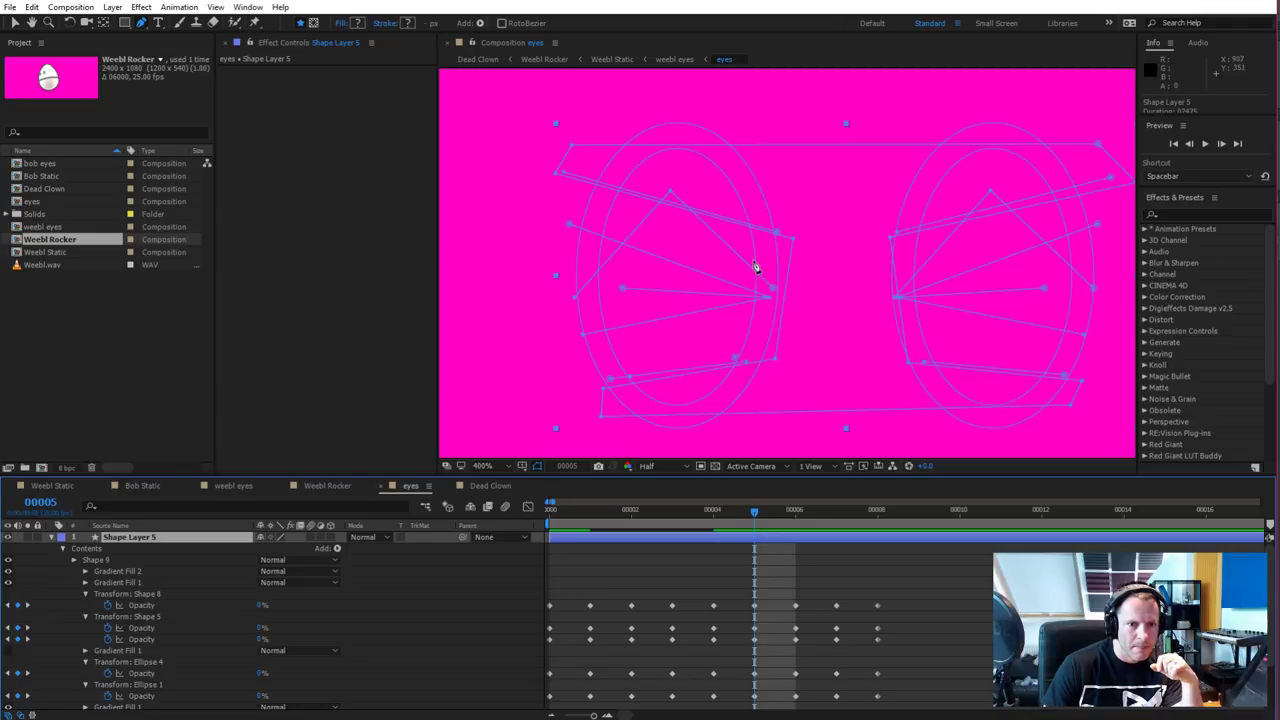
Draw an egg-shaped Shape 10 path with curved points around the left eye
left_click_drag(756, 276, 754, 240)
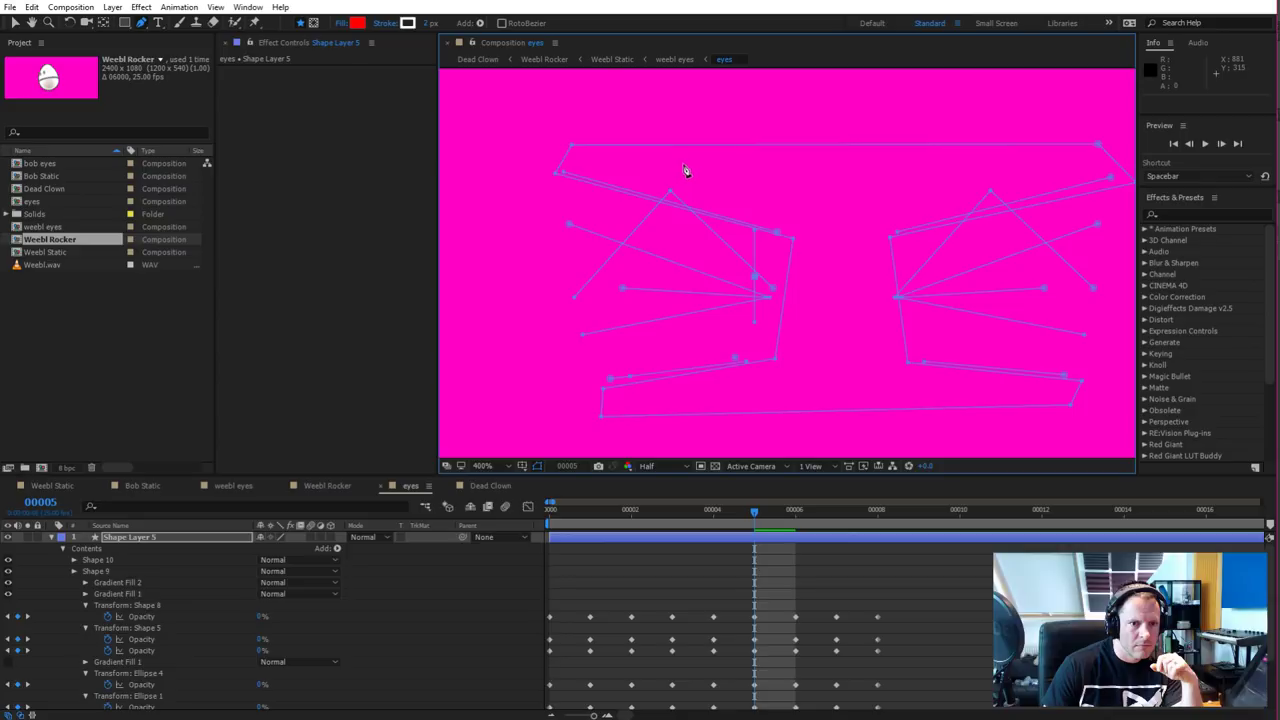
left_click_drag(682, 162, 642, 165)
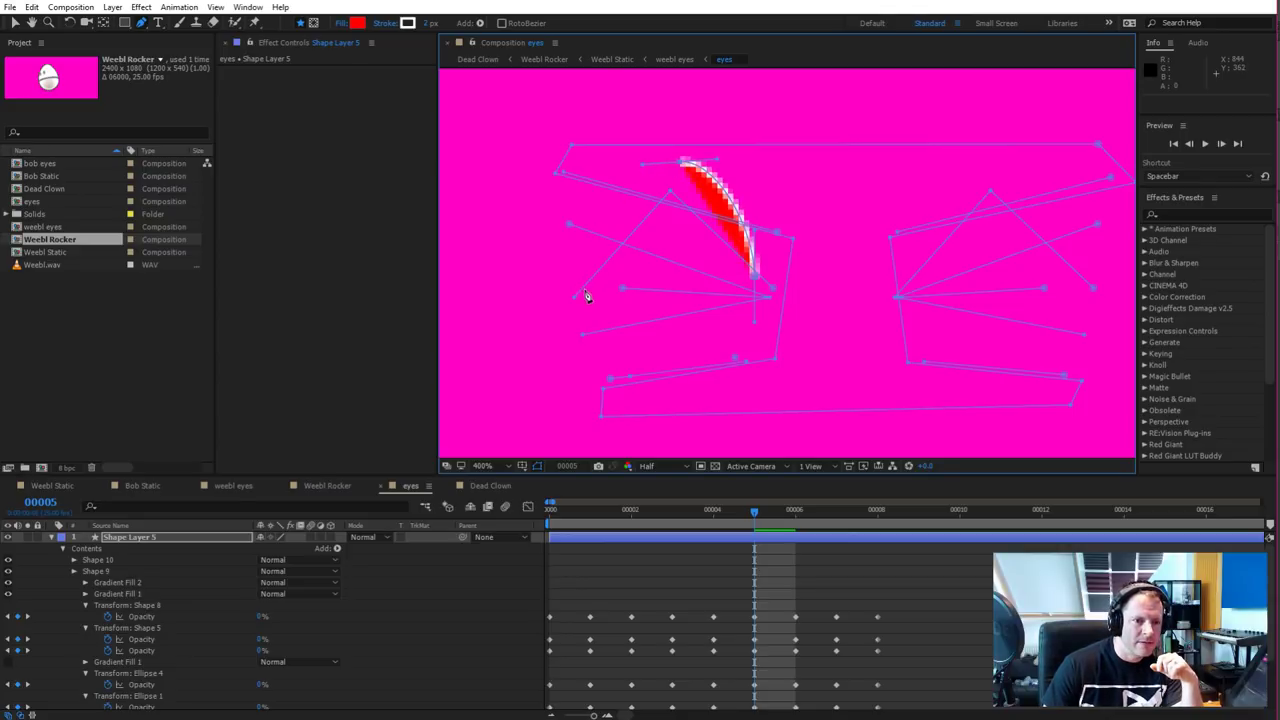
left_click_drag(586, 300, 592, 368)
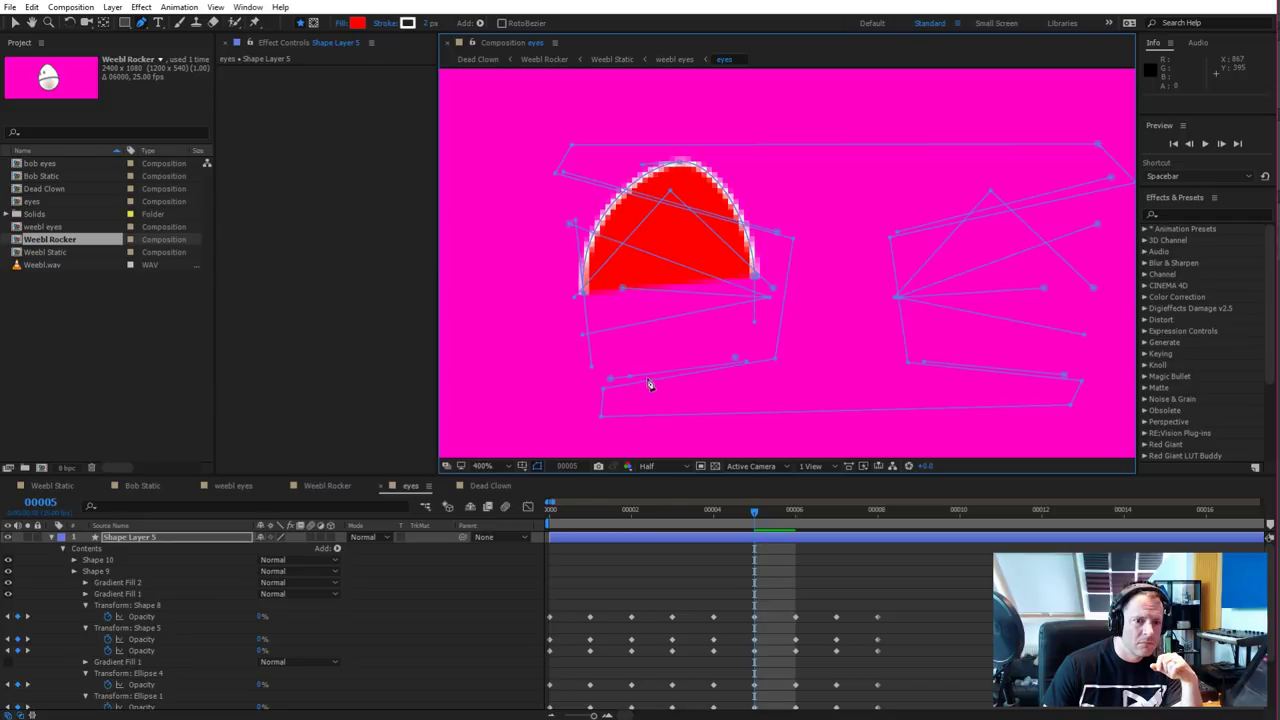
left_click(628, 382)
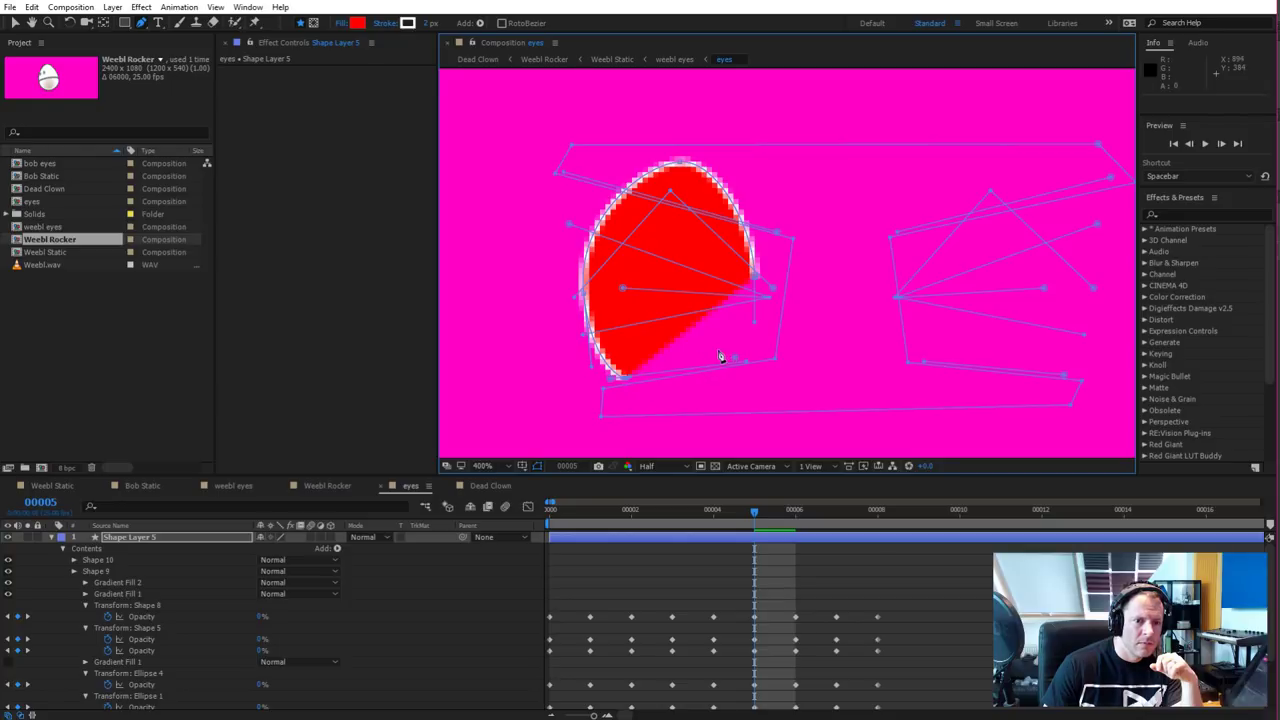
left_click_drag(724, 353, 745, 350)
left_click(756, 285)
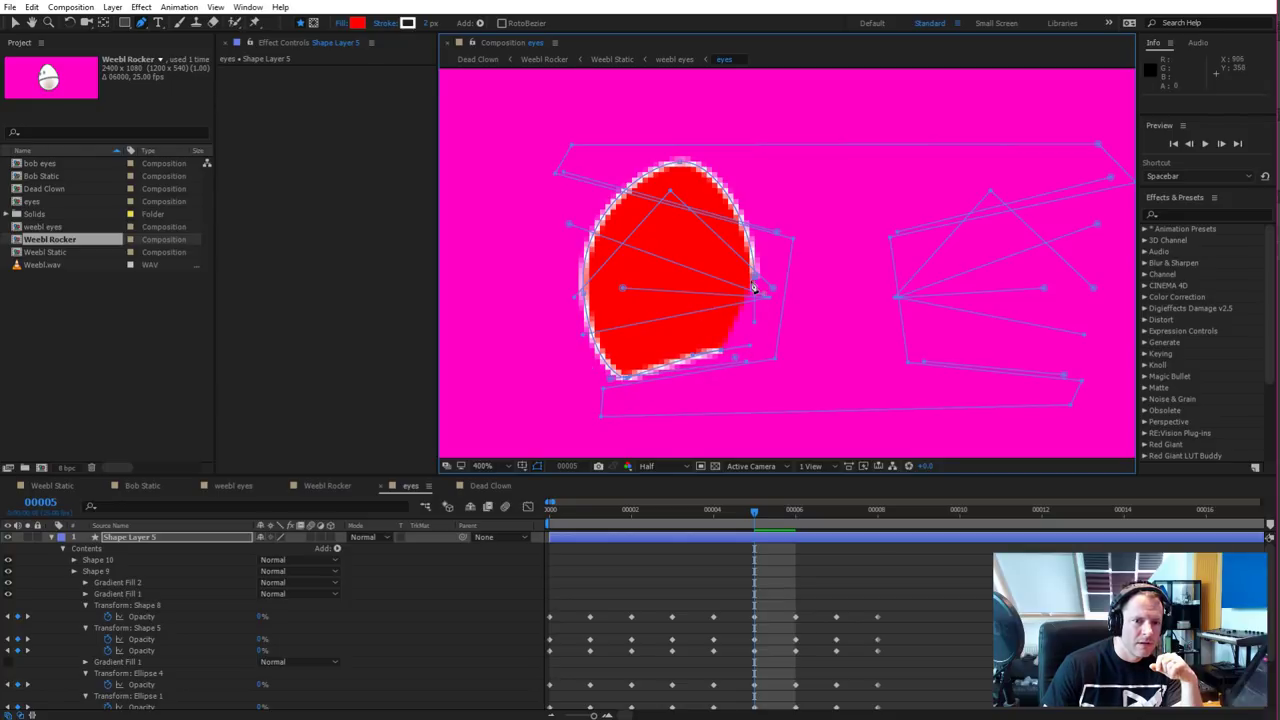
left_click_drag(756, 285, 770, 320)
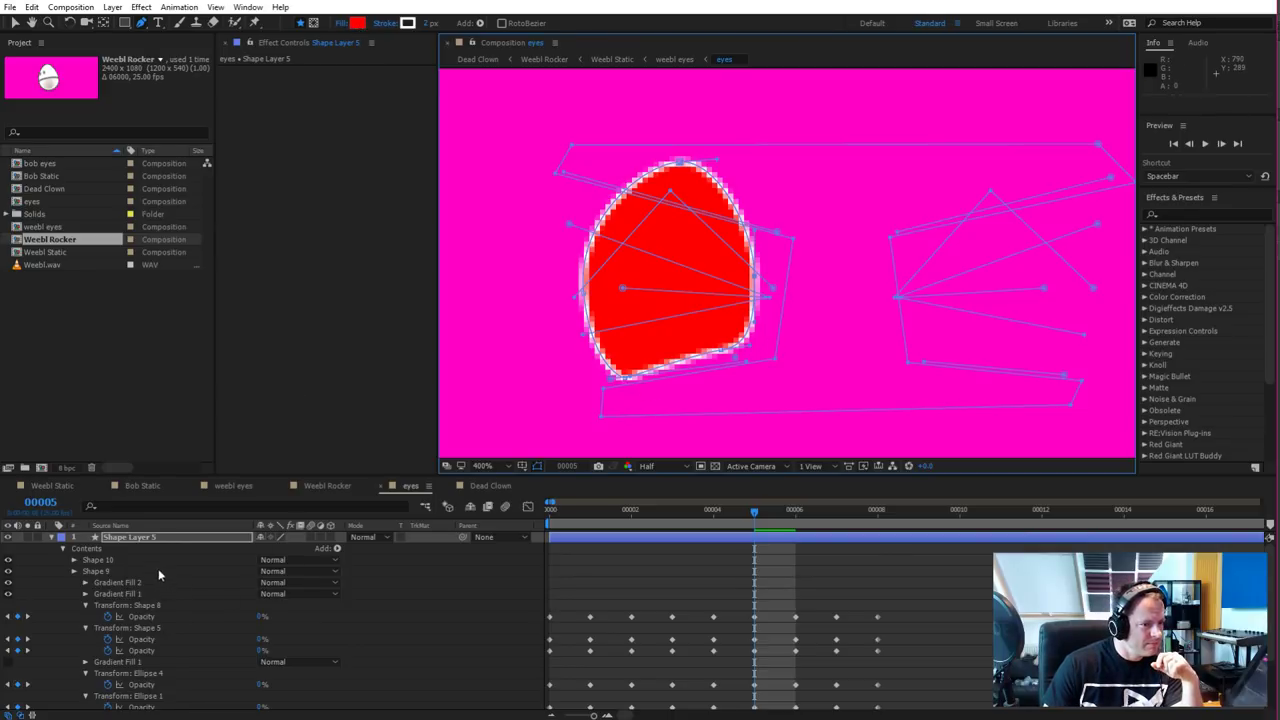
Select Shape Layer 5 and compare frames 4 and 5
left_click(140, 545)
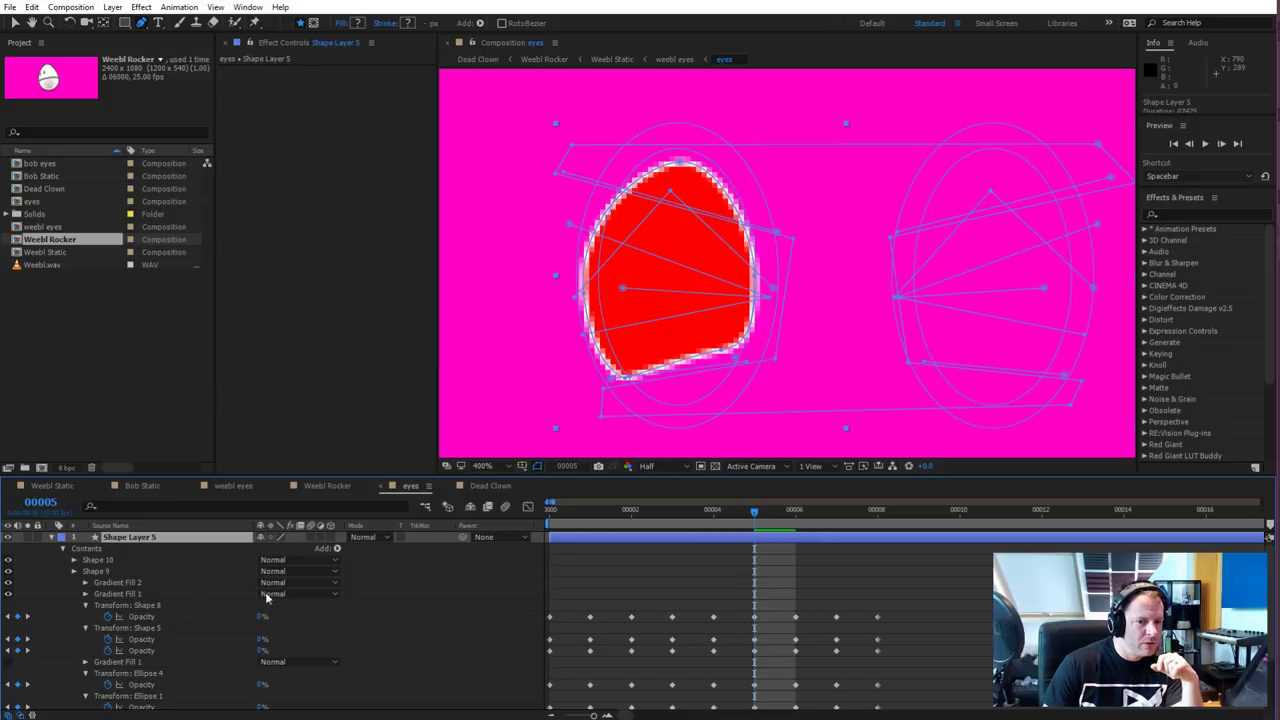
left_click(714, 511)
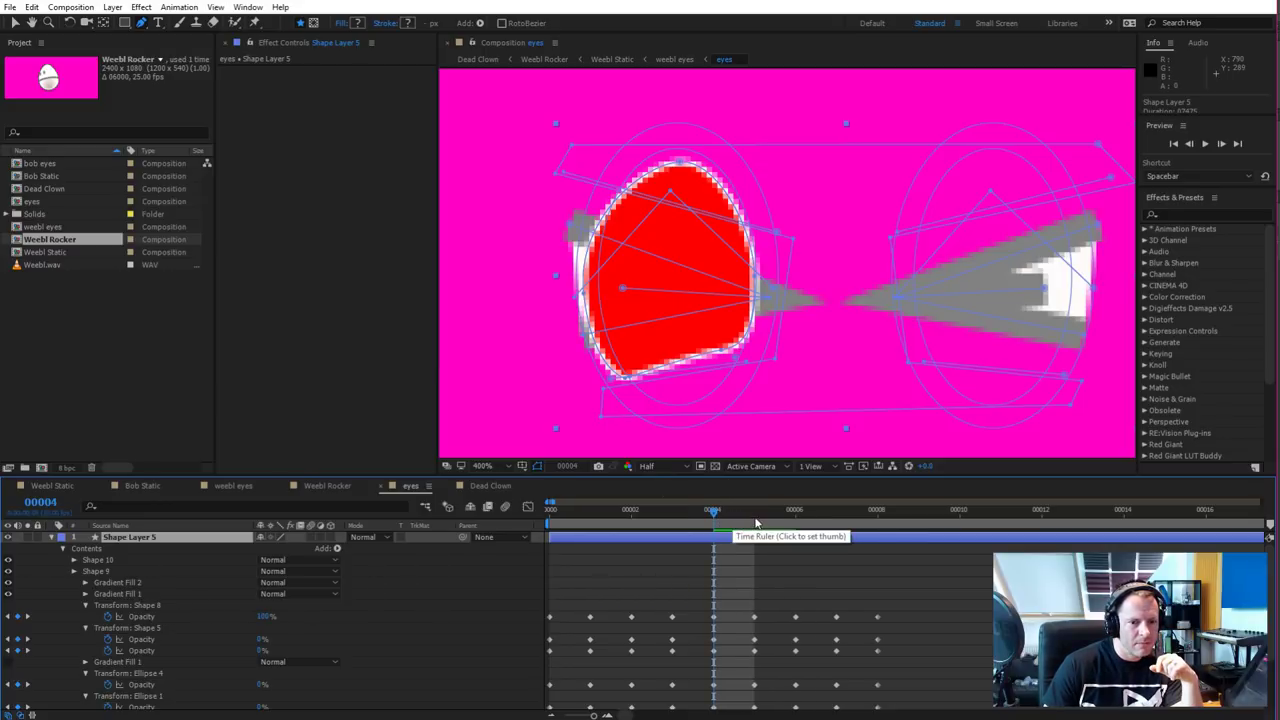
left_click(755, 522)
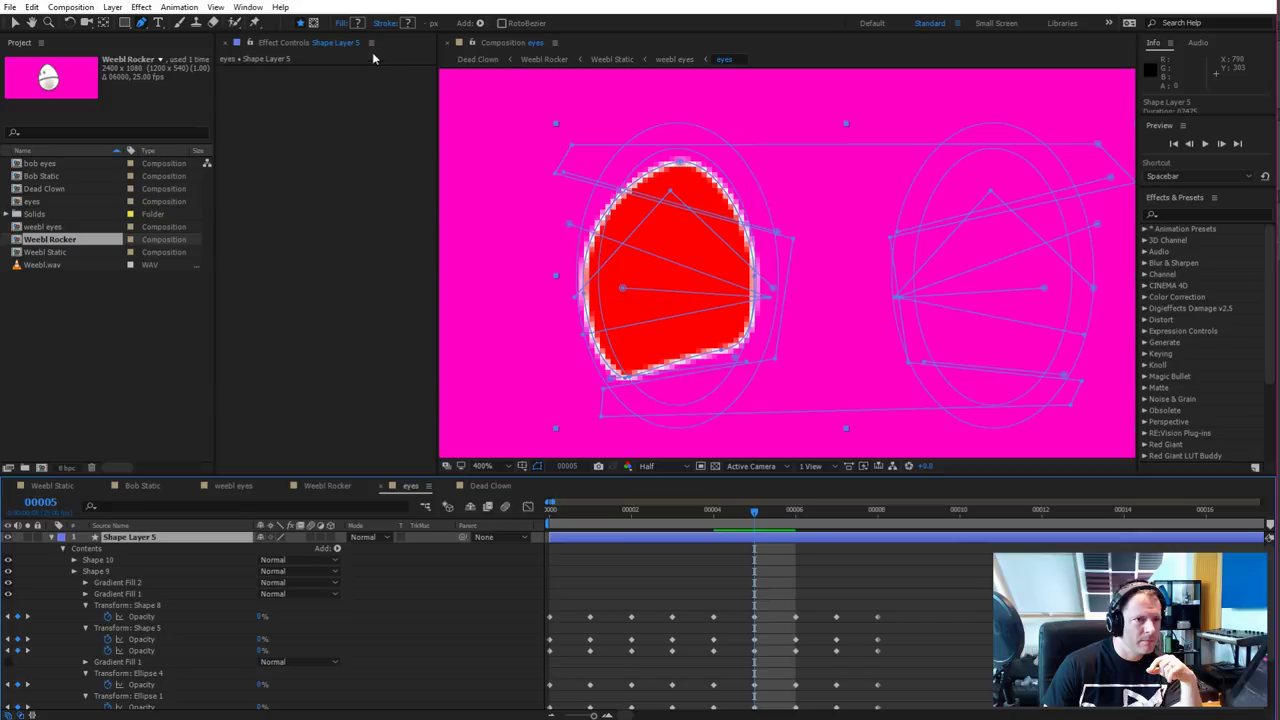
Pick a dark grey as the shape fill colour and compare frames 4 and 5
left_click(357, 23)
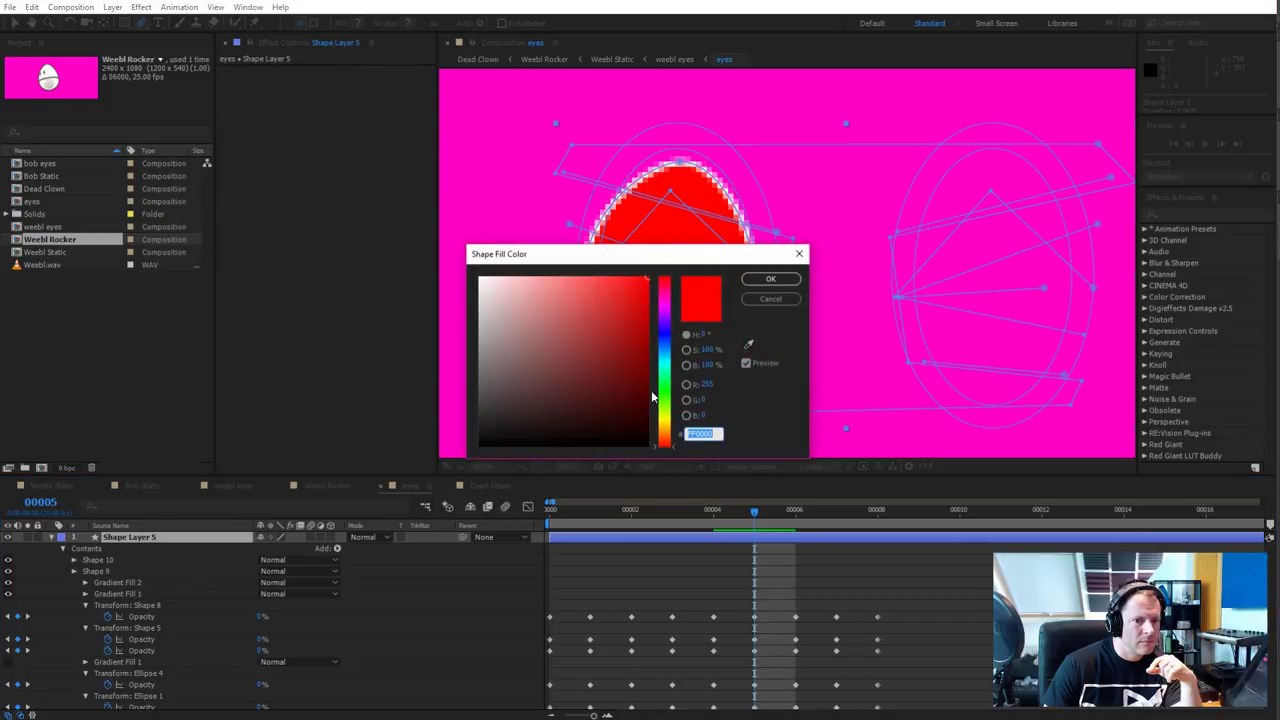
left_click_drag(572, 387, 479, 381)
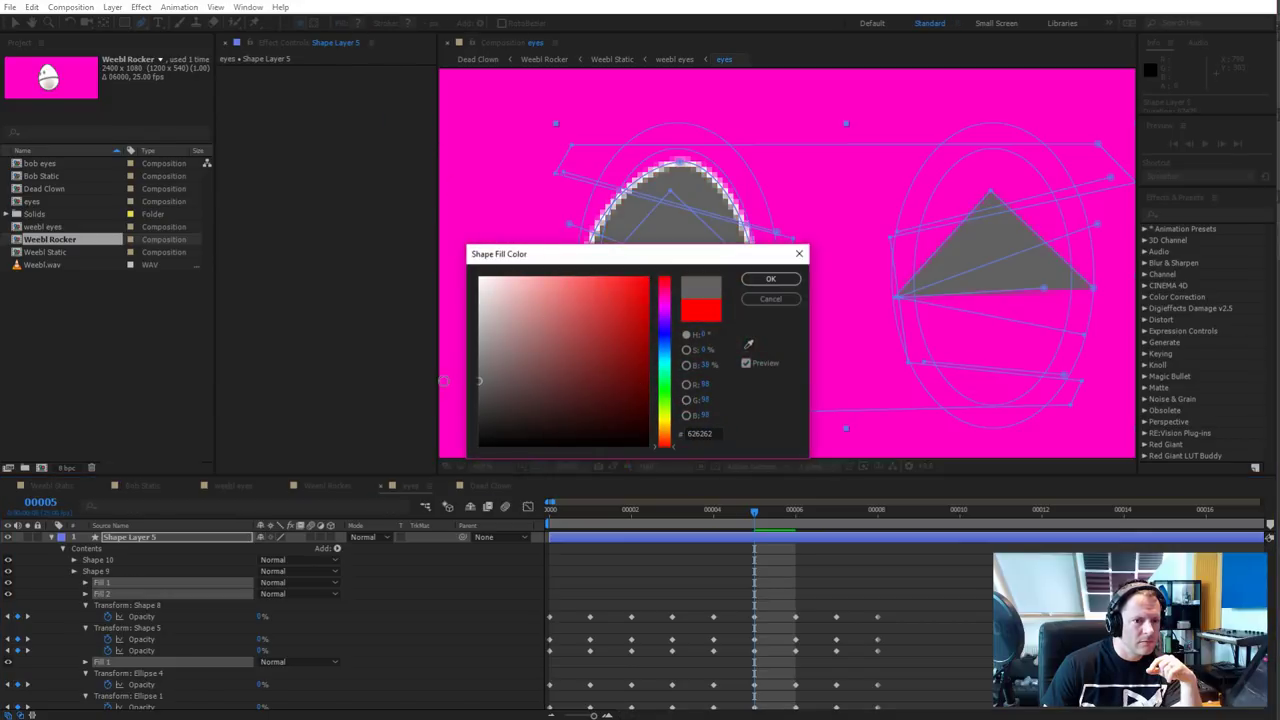
left_click(771, 280)
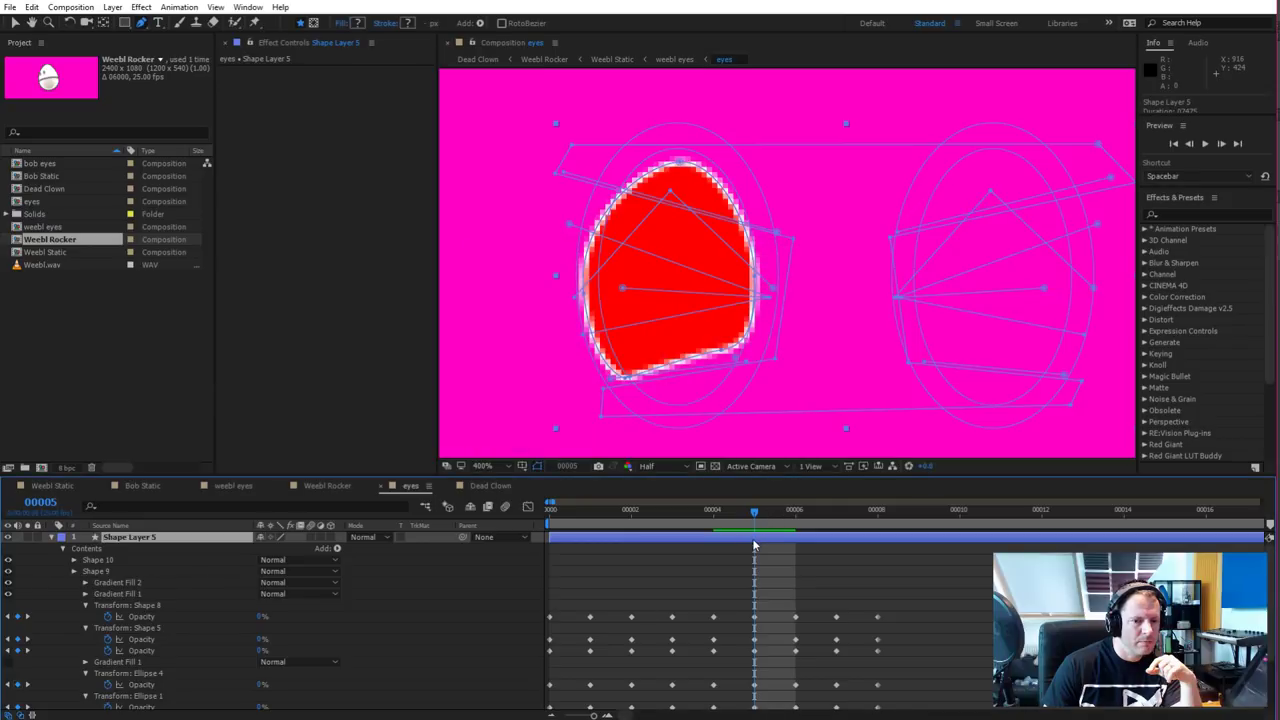
mouse_move(757, 525)
left_mouse_down()
mouse_move(713, 530)
mouse_move(740, 530)
left_mouse_up()
scroll(760, 560, "down", 2)
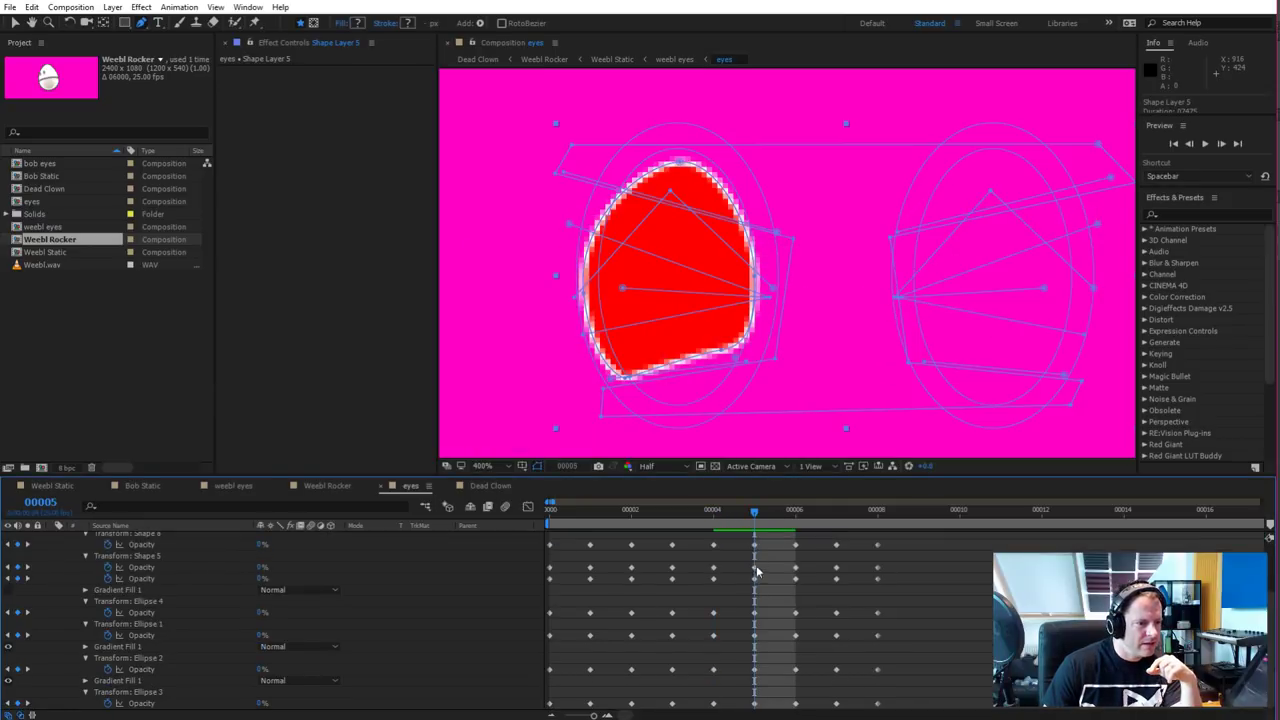
scroll(100, 580, "up", 2)
Fill the left eye Shape 10 with grey 686868 and set its stroke width to 0 px
left_click(146, 608)
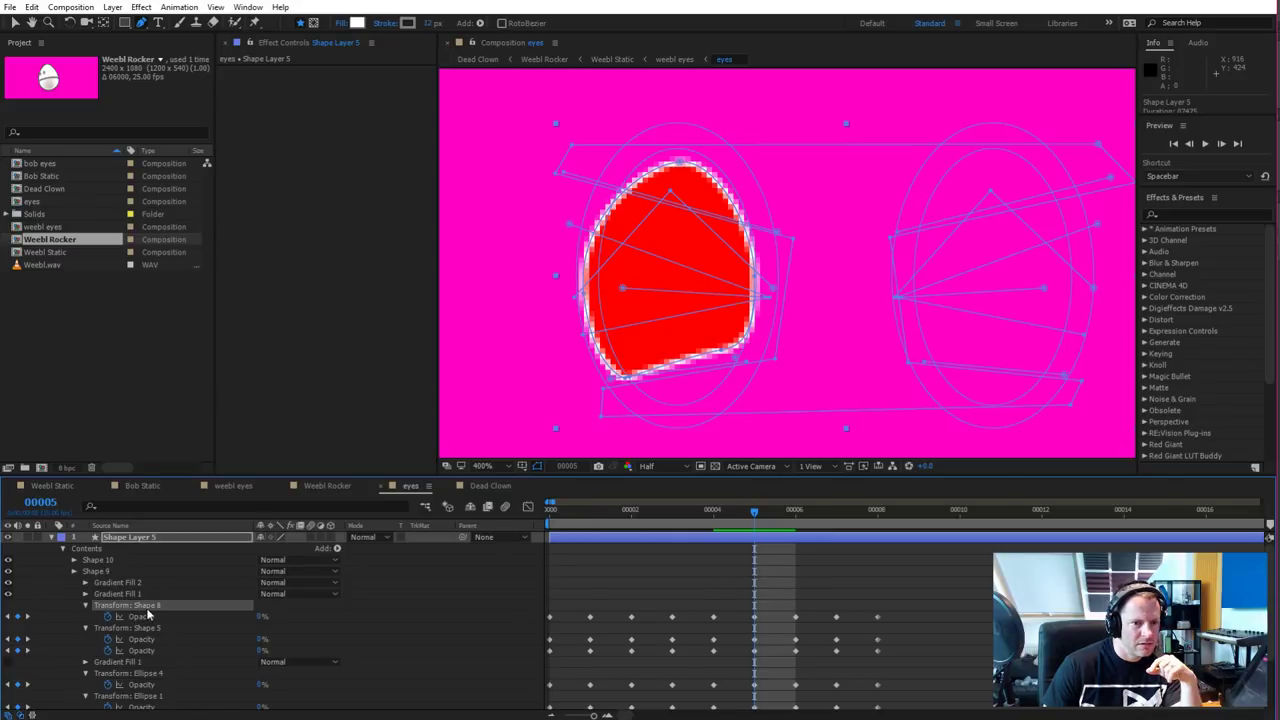
left_click(687, 165)
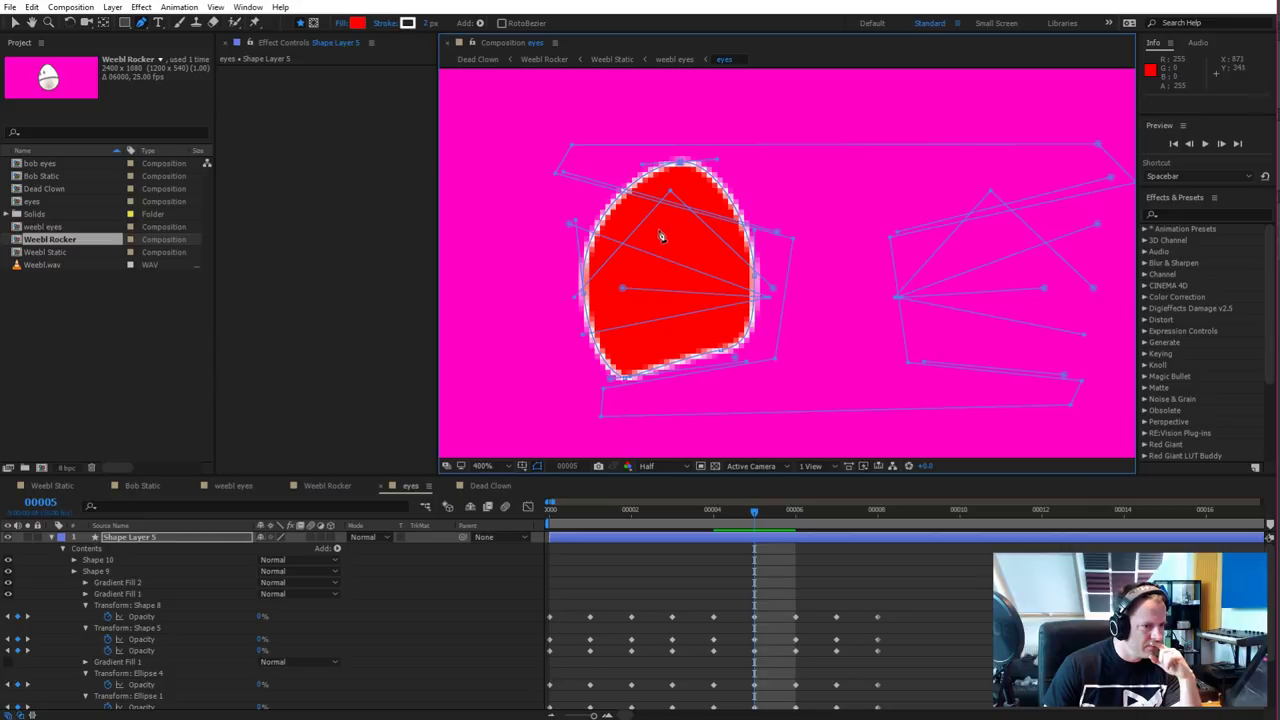
left_click(357, 22)
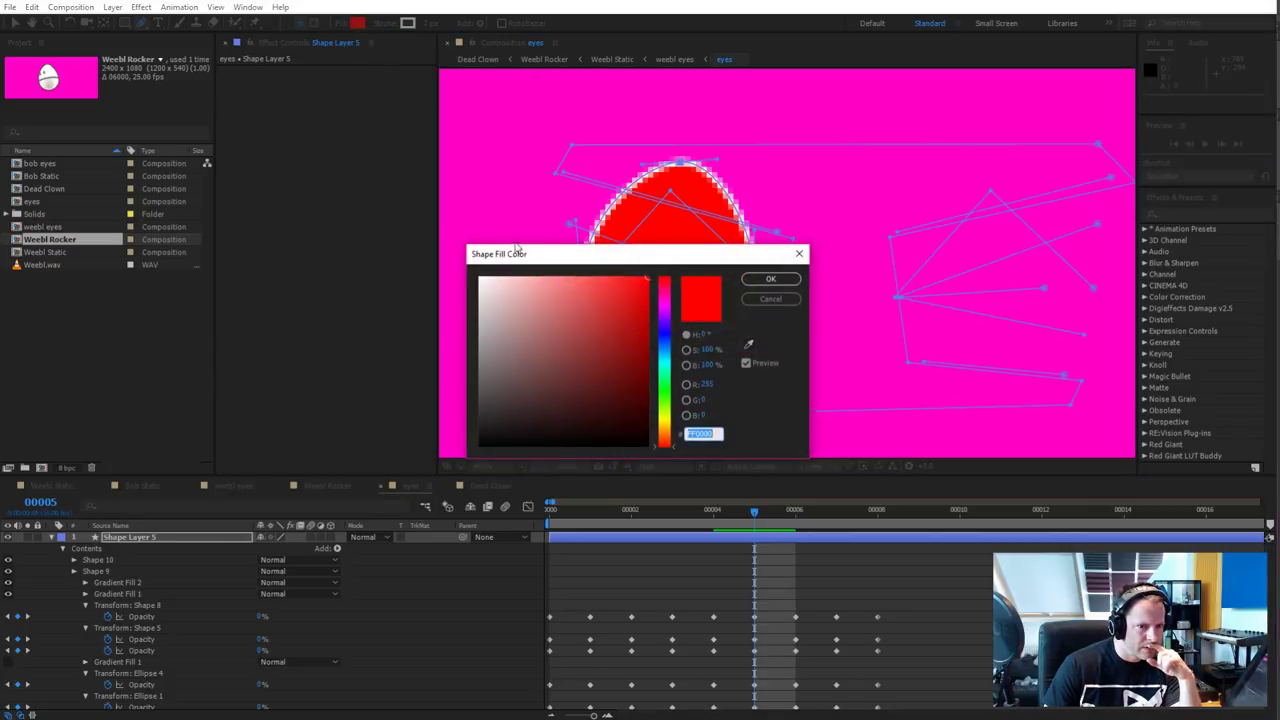
left_click(481, 375)
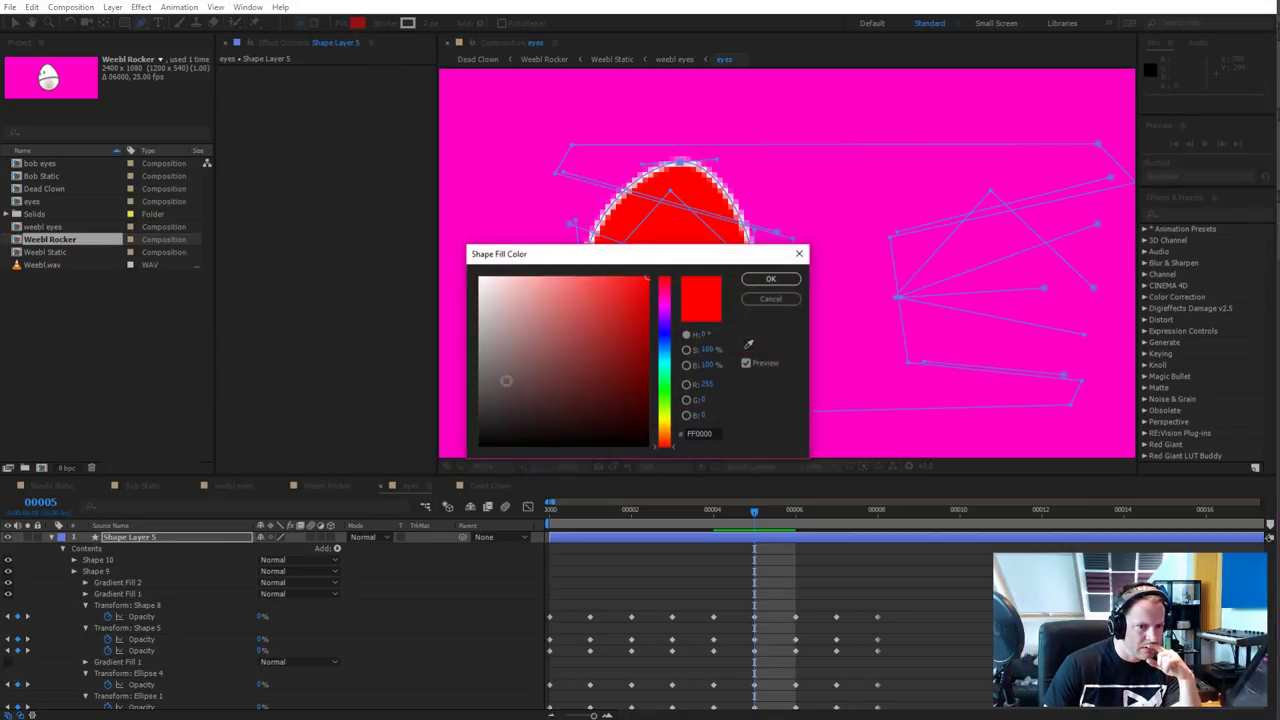
left_click(770, 279)
left_click_drag(430, 23, 412, 23)
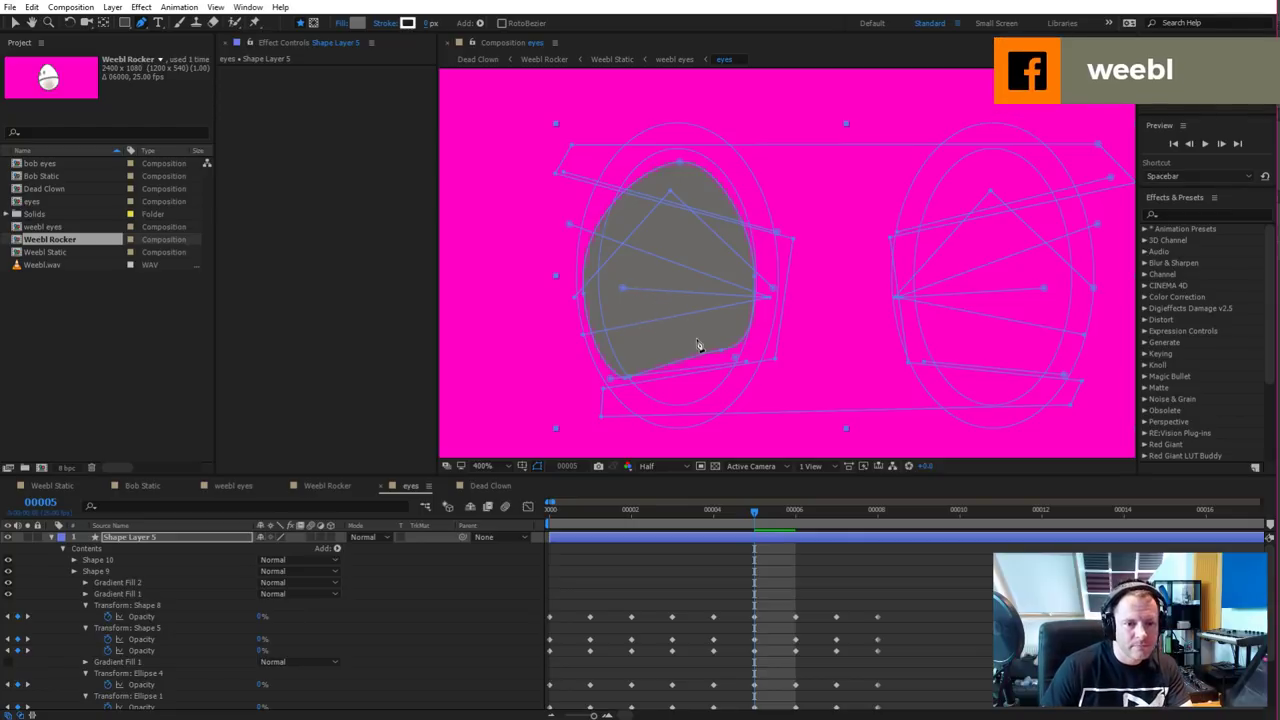
left_click(112, 562)
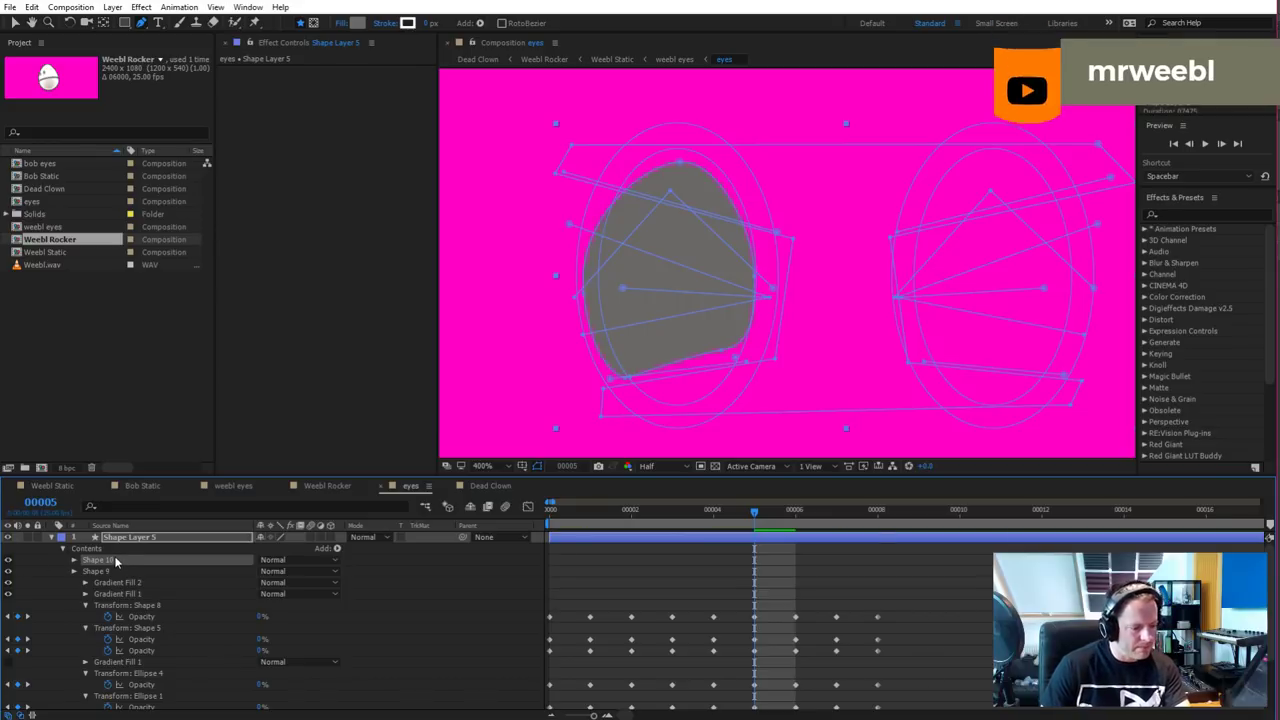
Duplicate Shape 10 as Shape 11 and move the copy onto the right eye position
key("ctrl+d")
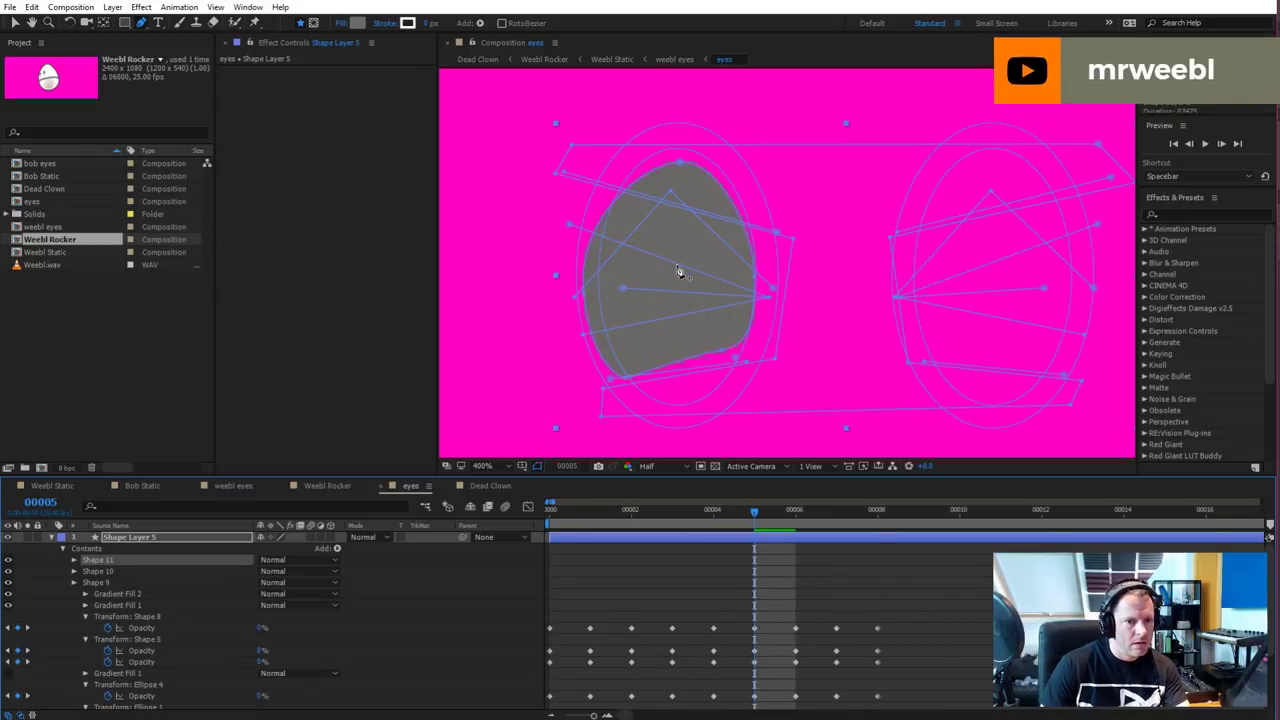
key("v")
left_click_drag(686, 277, 1207, 284)
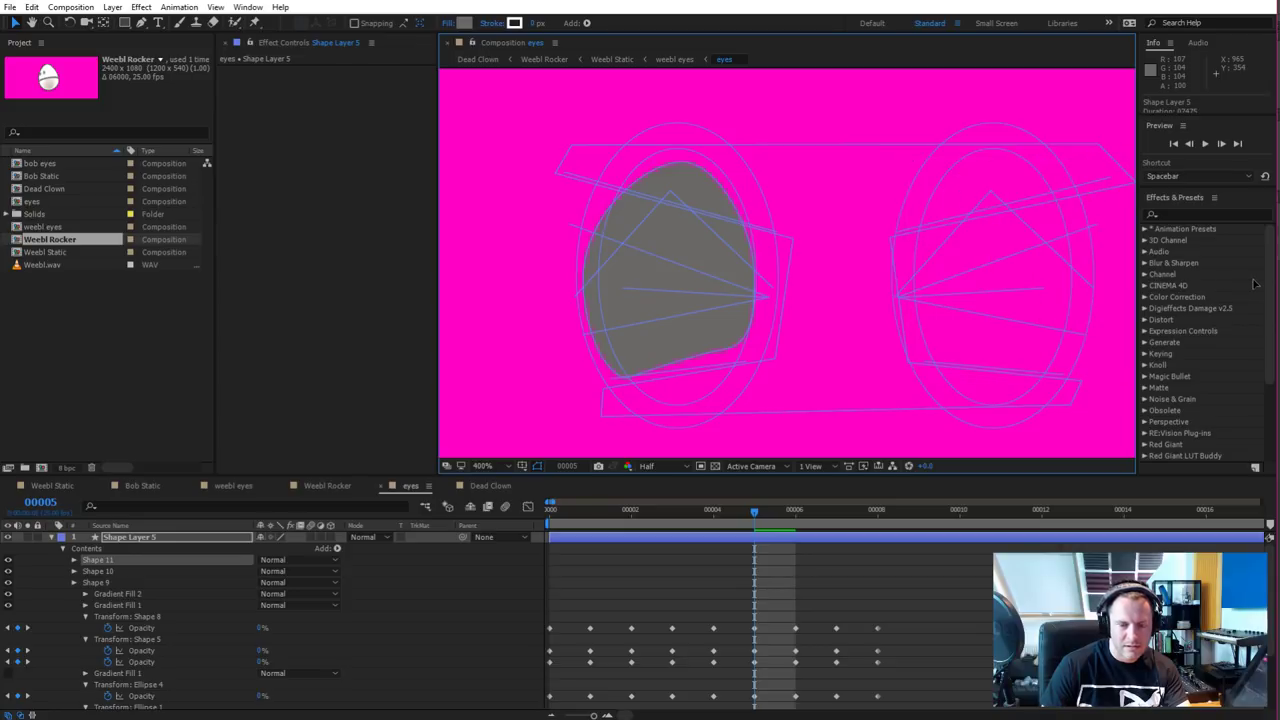
key("comma")
key("comma")
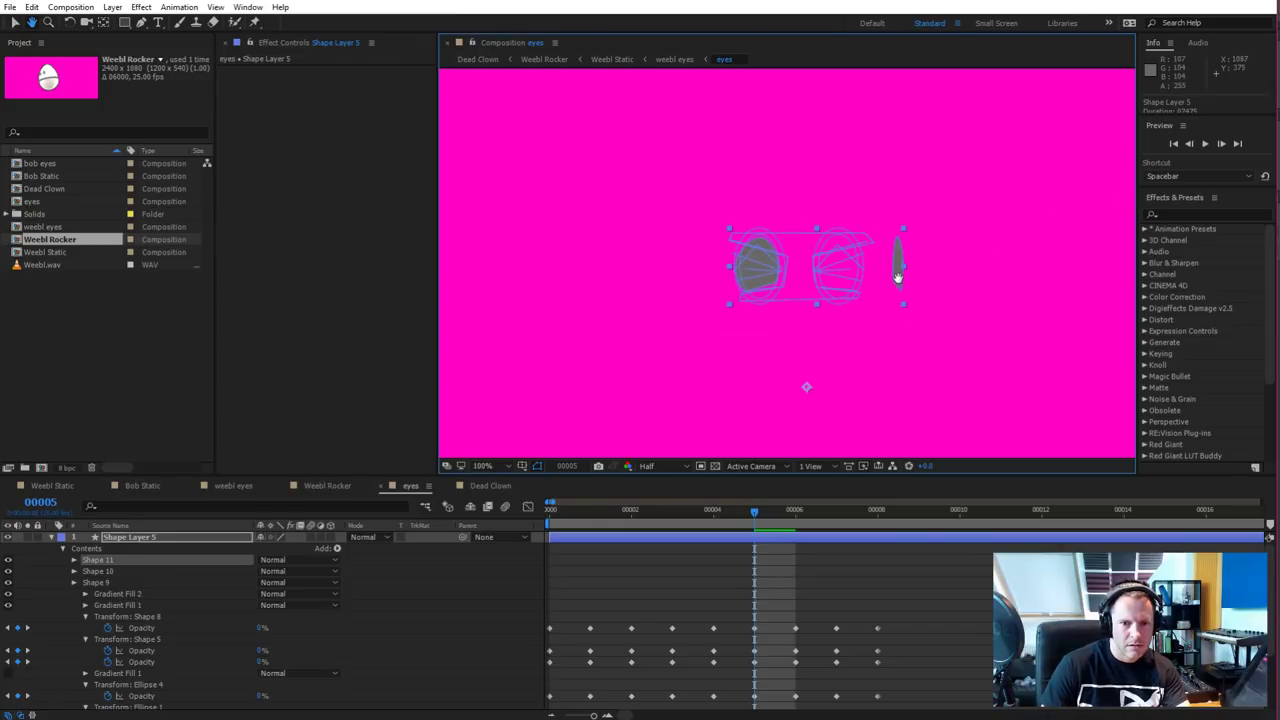
left_click_drag(898, 278, 848, 266)
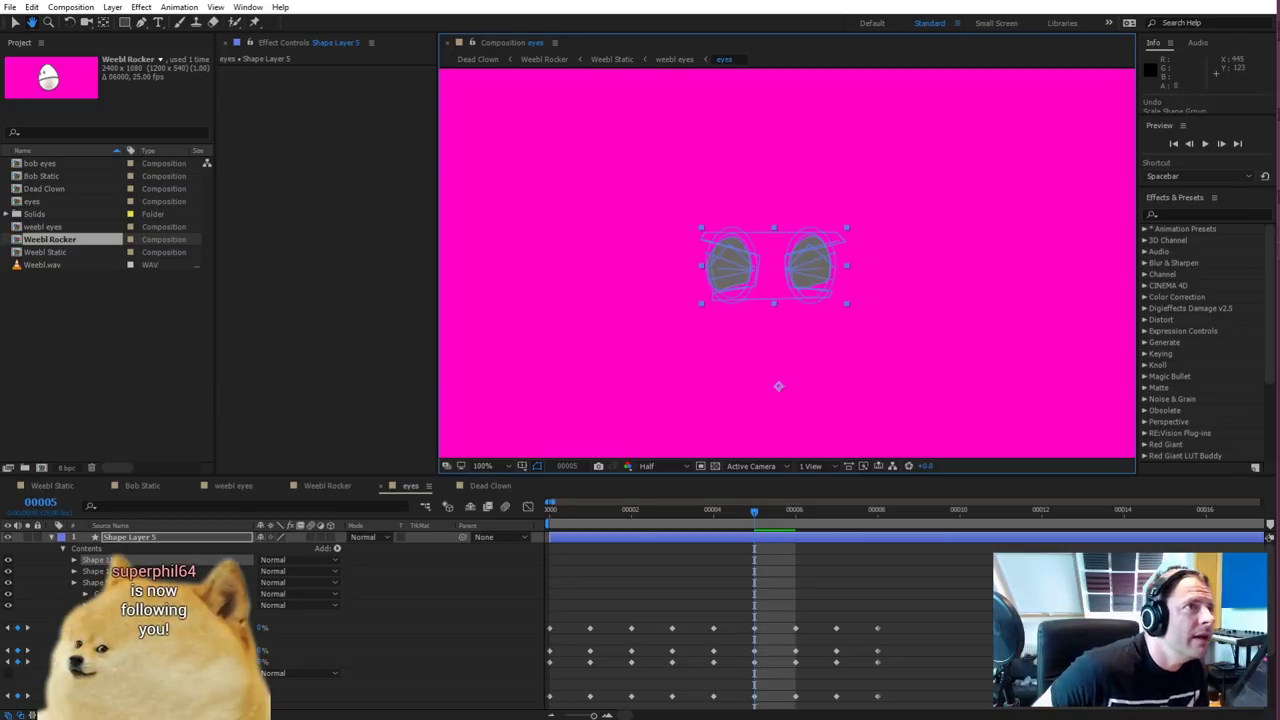
scroll(829, 287, "up", 4)
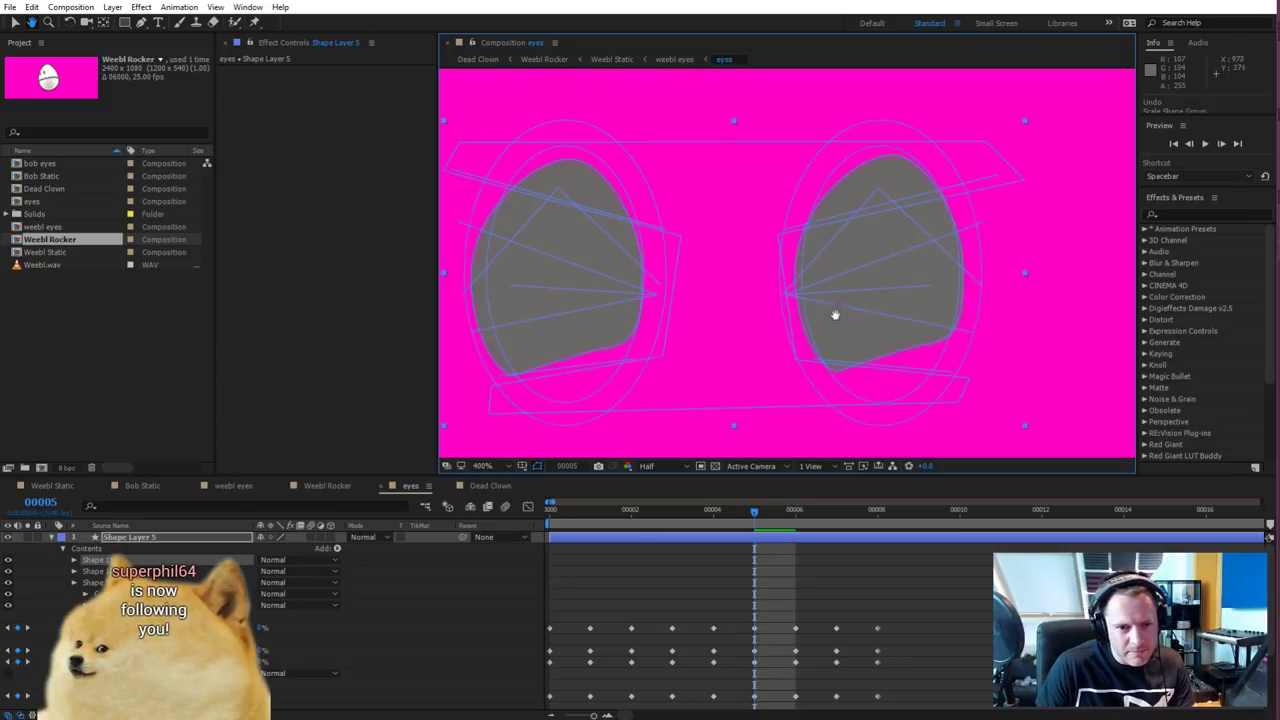
scroll(885, 281, "down", 2)
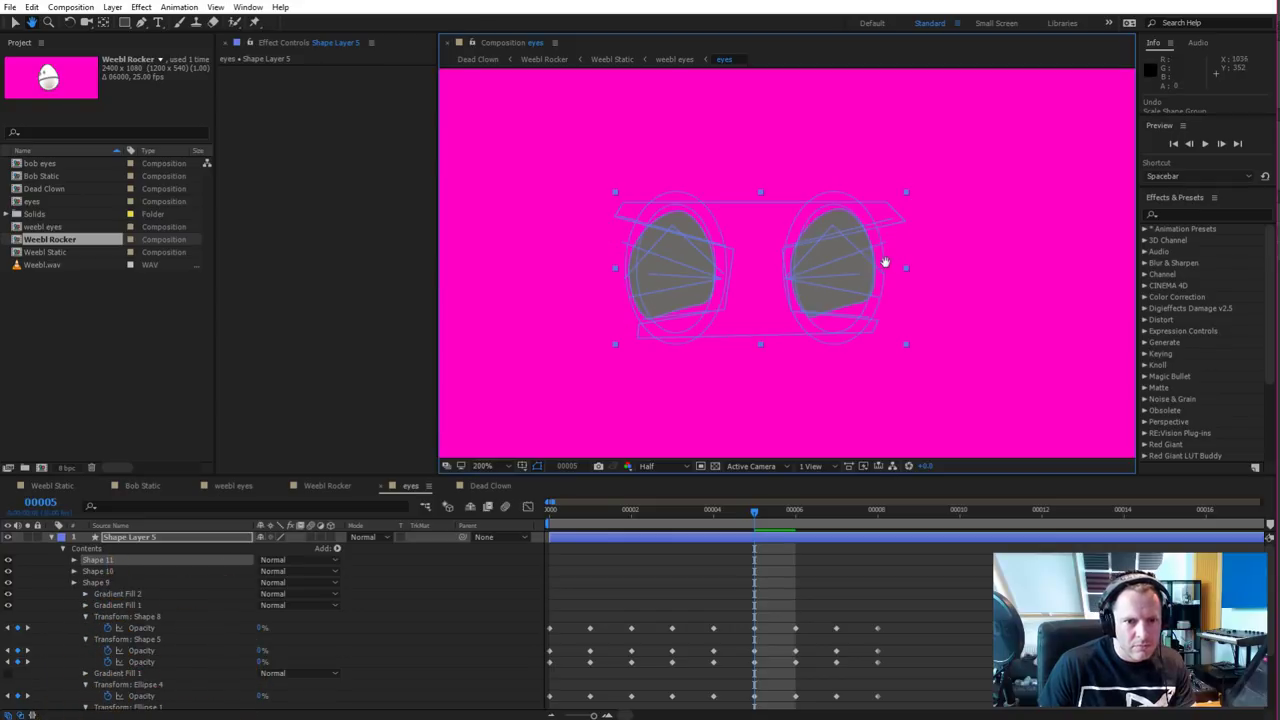
left_click(845, 274)
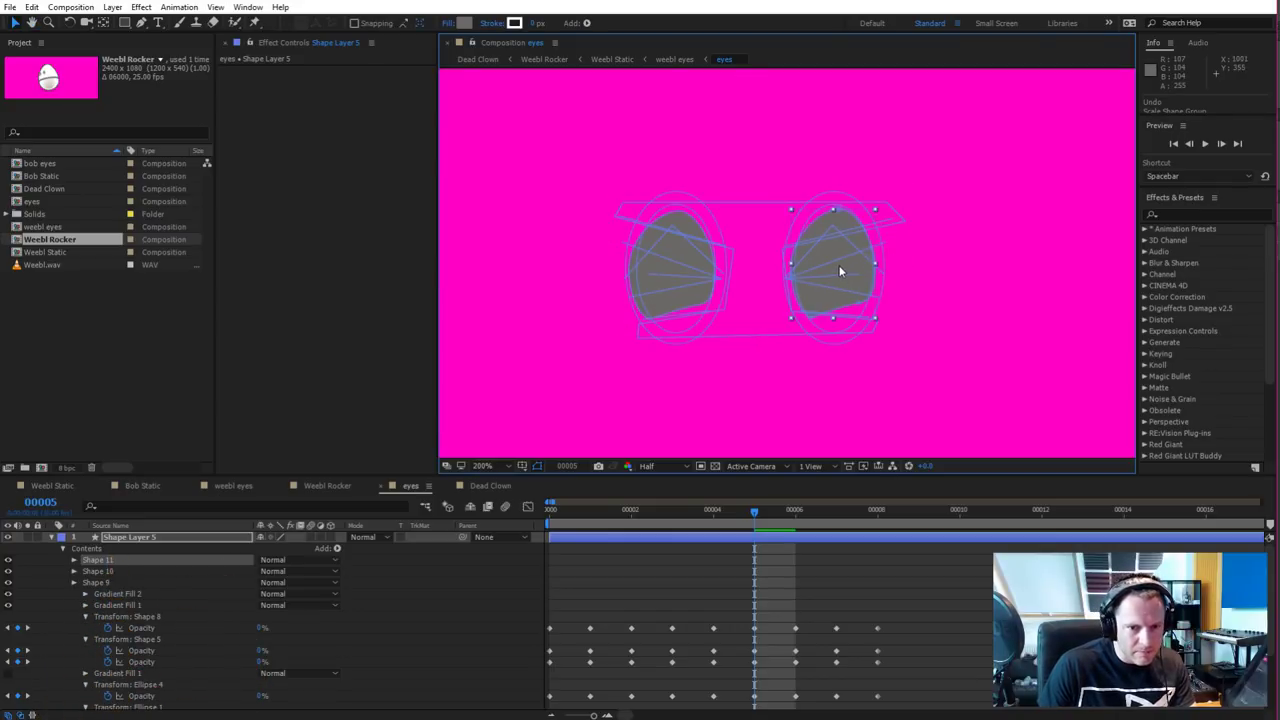
Flip the right grey eye (Shape 11) horizontally so it mirrors the left eye, narrowing it slightly
key("y")
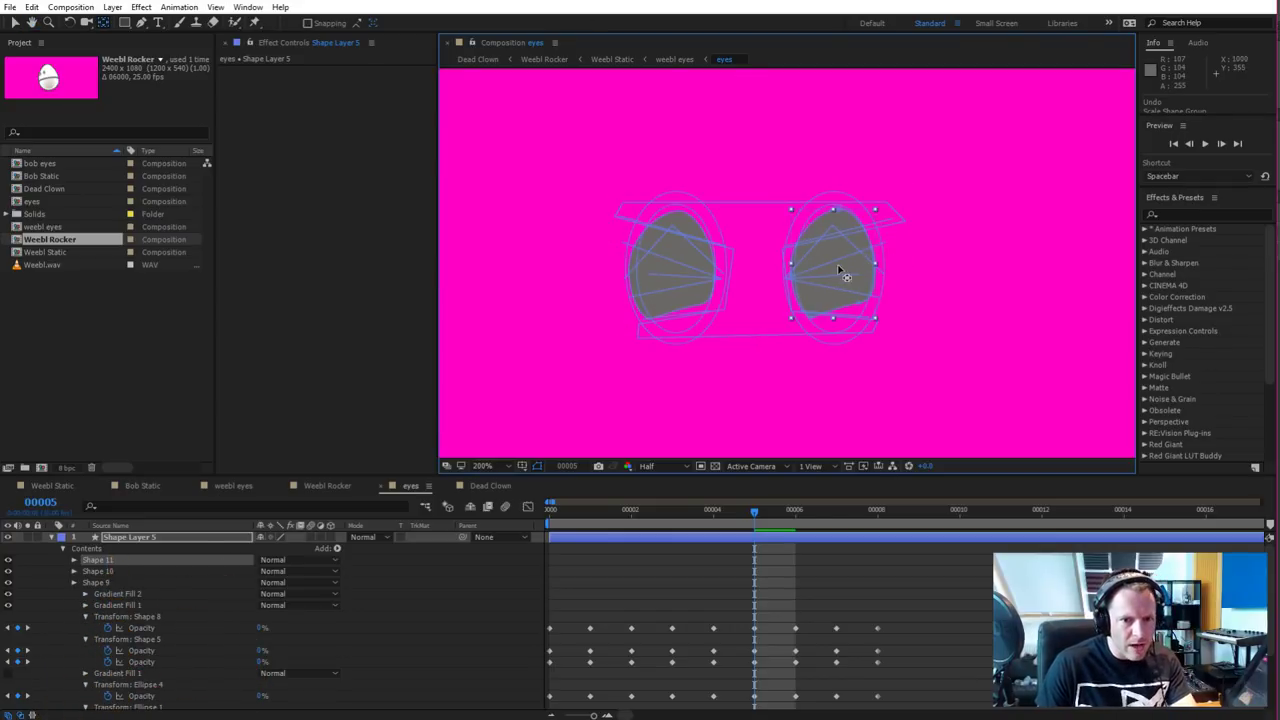
scroll(868, 295, "down", 4)
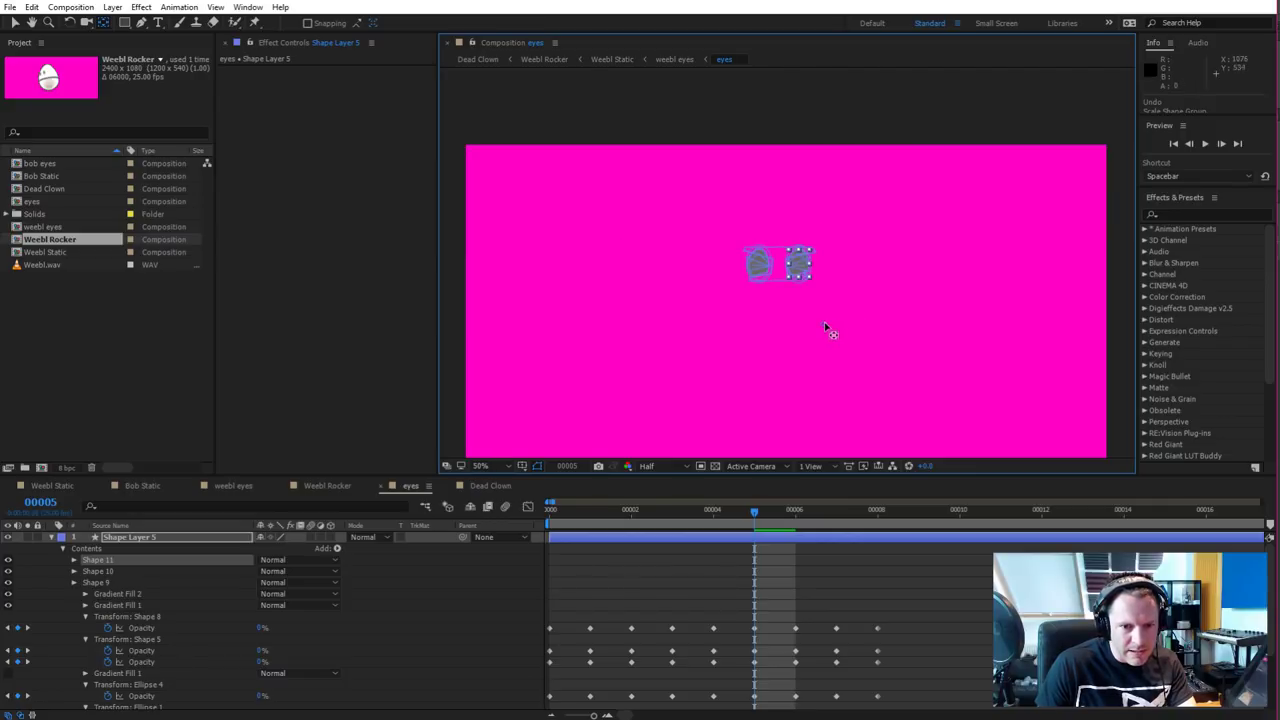
scroll(800, 268, "up", 6)
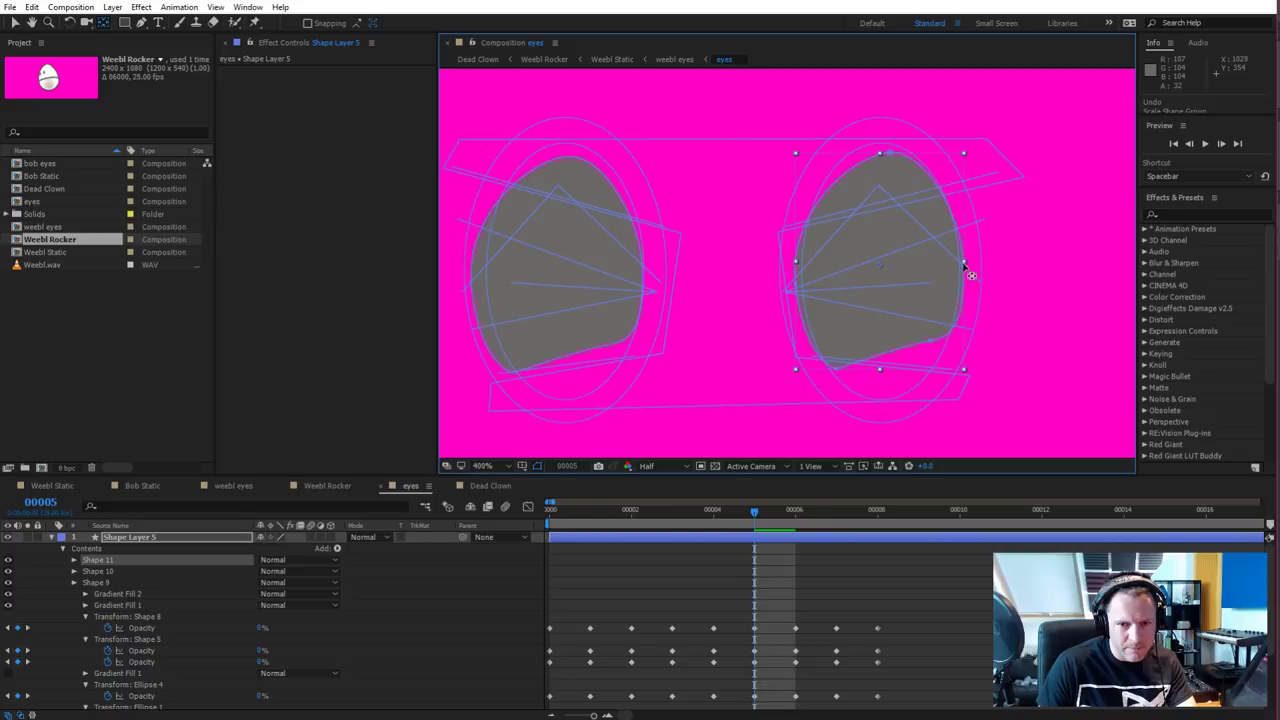
key("v")
left_click_drag(963, 268, 803, 271)
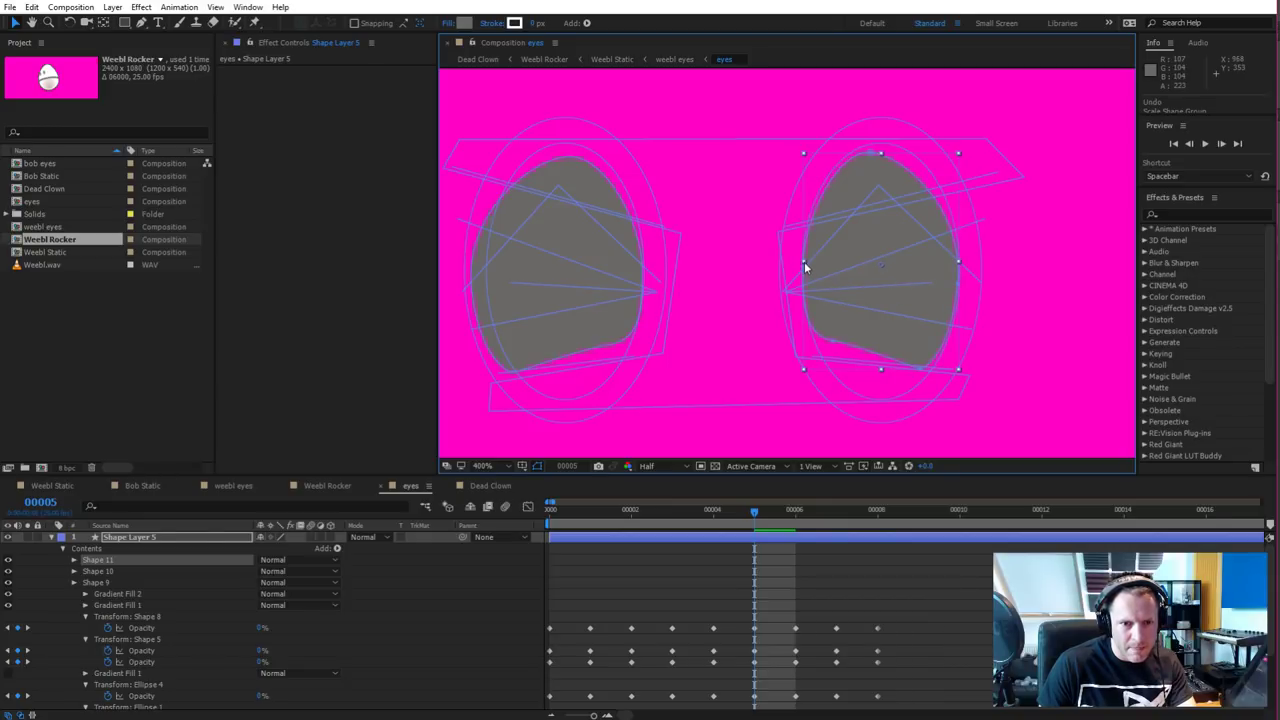
left_click_drag(802, 265, 804, 266)
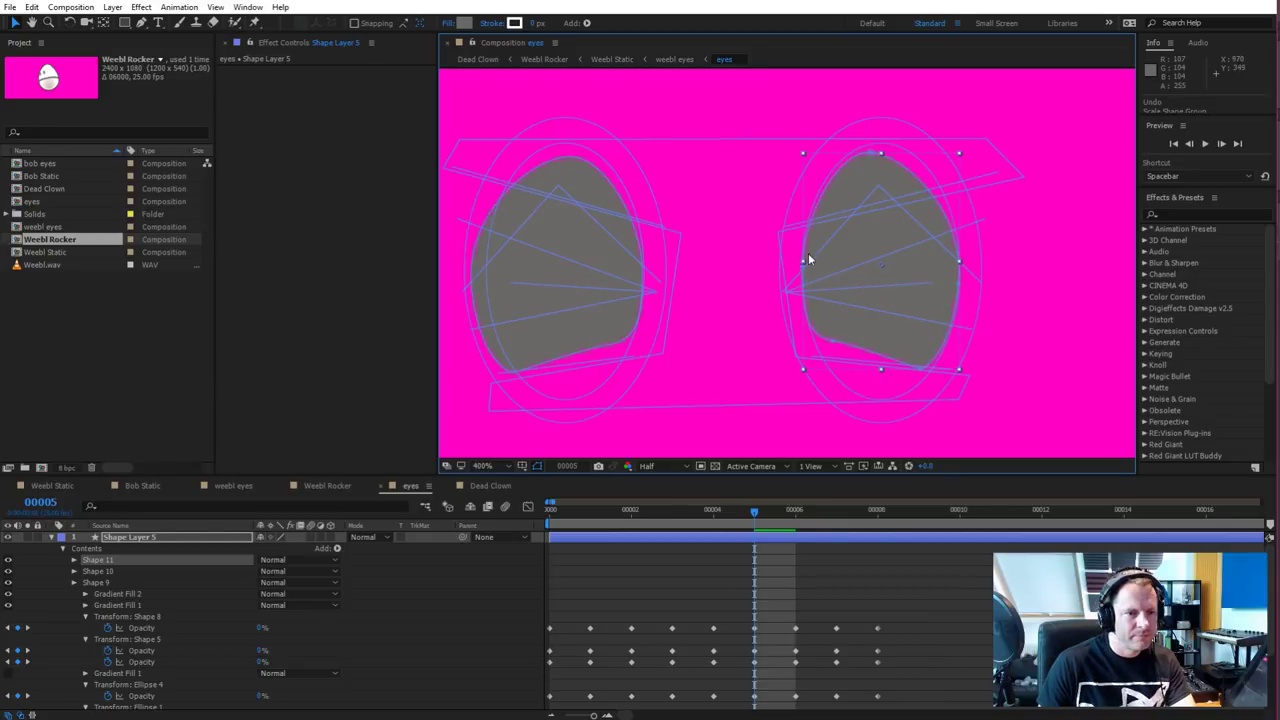
Preview the eye animation with nothing selected, then reselect Shape Layer 5
left_click(494, 605)
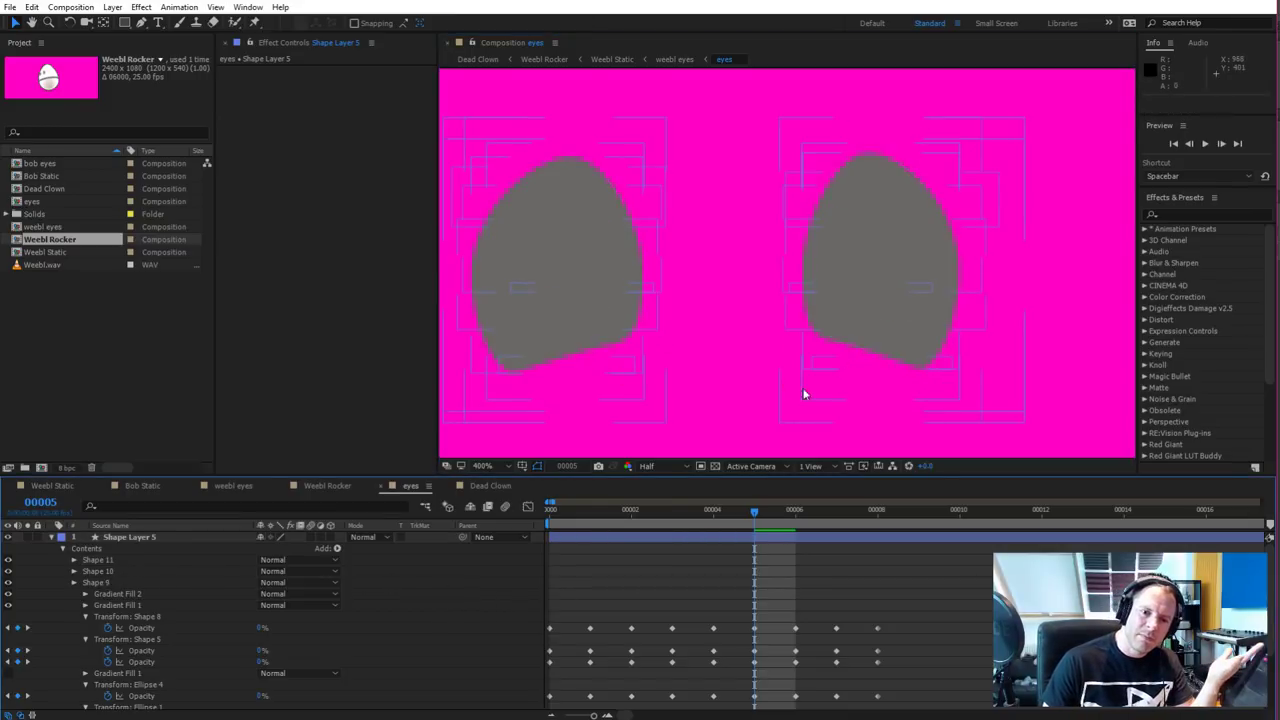
key("space")
key("space")
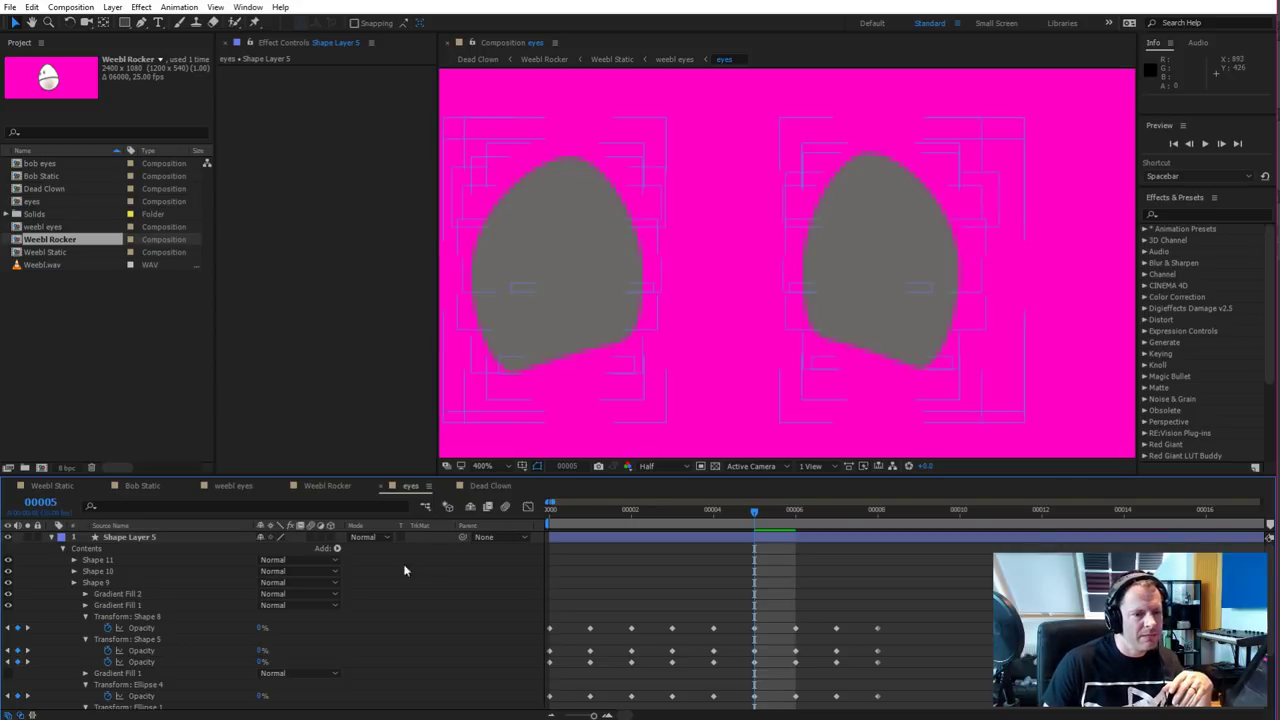
left_click(140, 537)
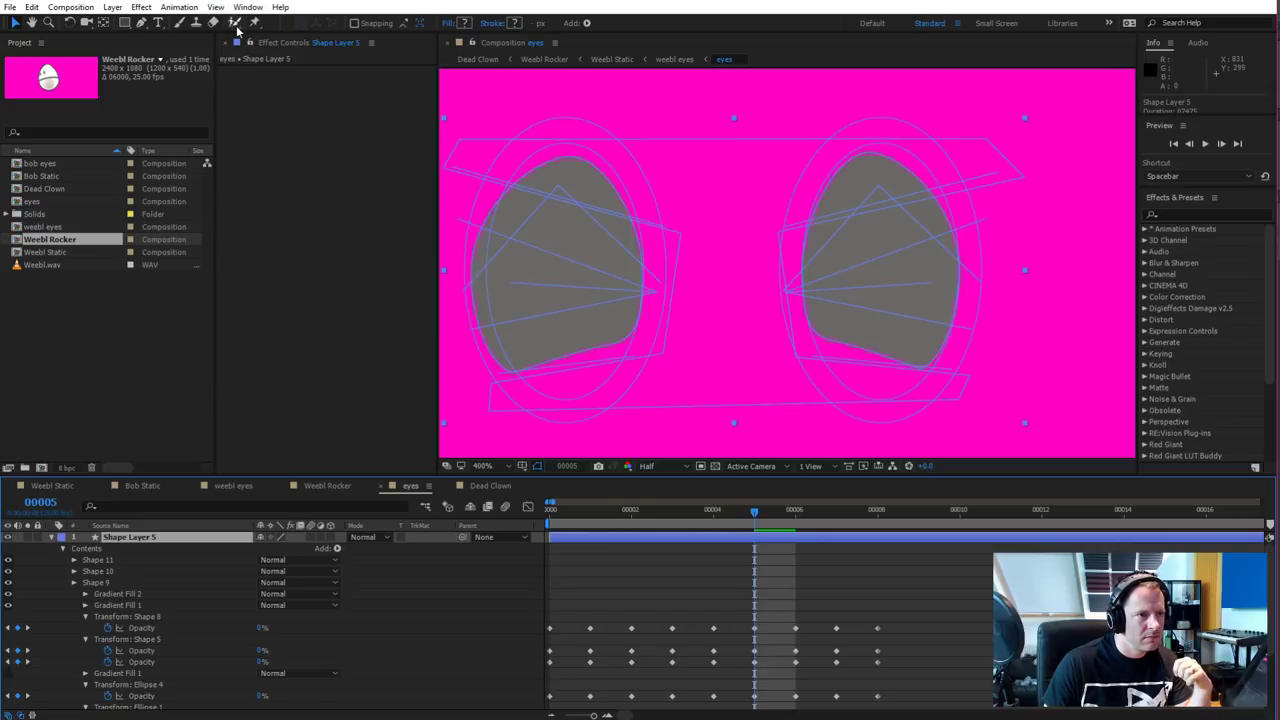
left_click(141, 23)
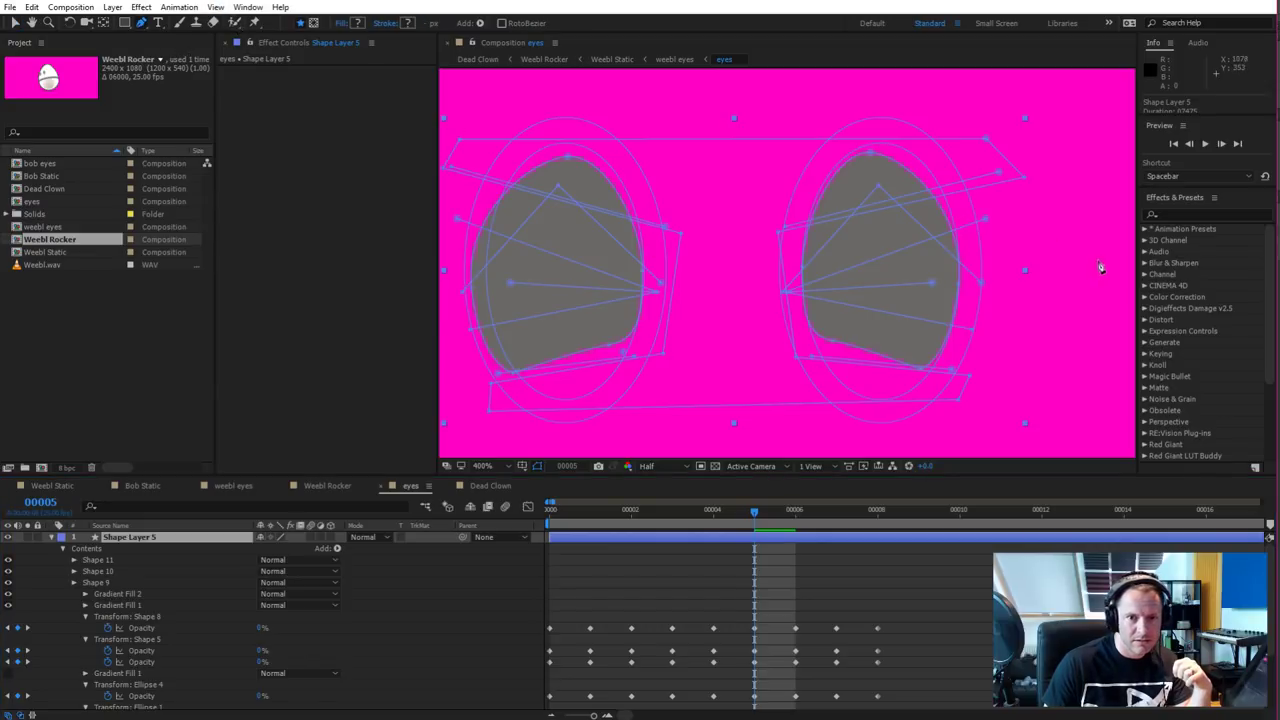
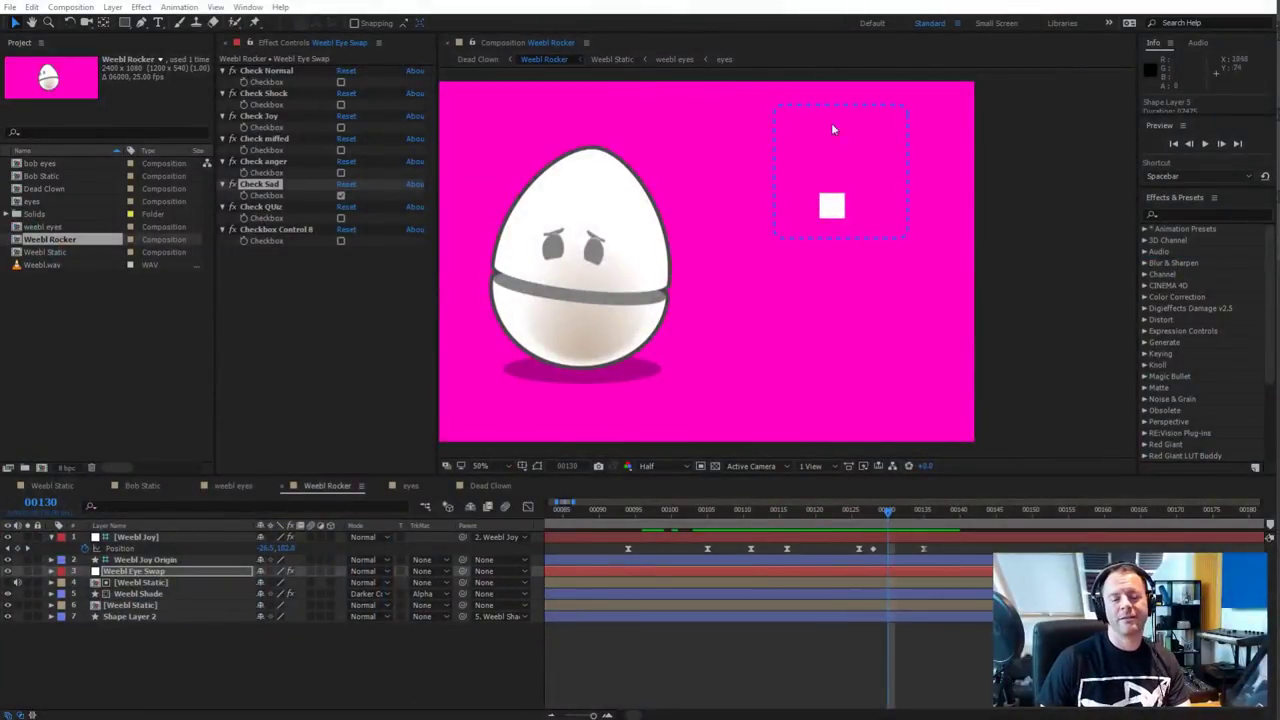
Scrub the egg animation from frame 127 to 138, then open the eyes comp and deselect Stroke 1
left_click_drag(891, 514, 948, 517)
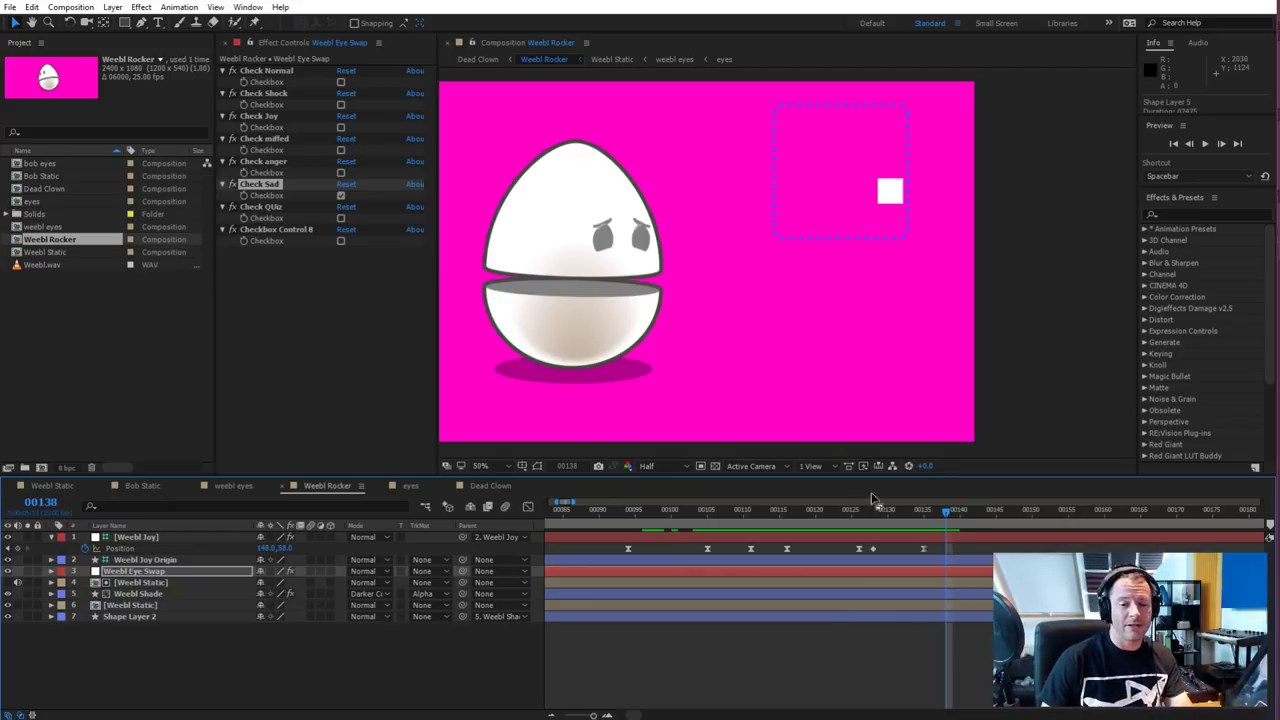
left_click_drag(928, 510, 884, 410)
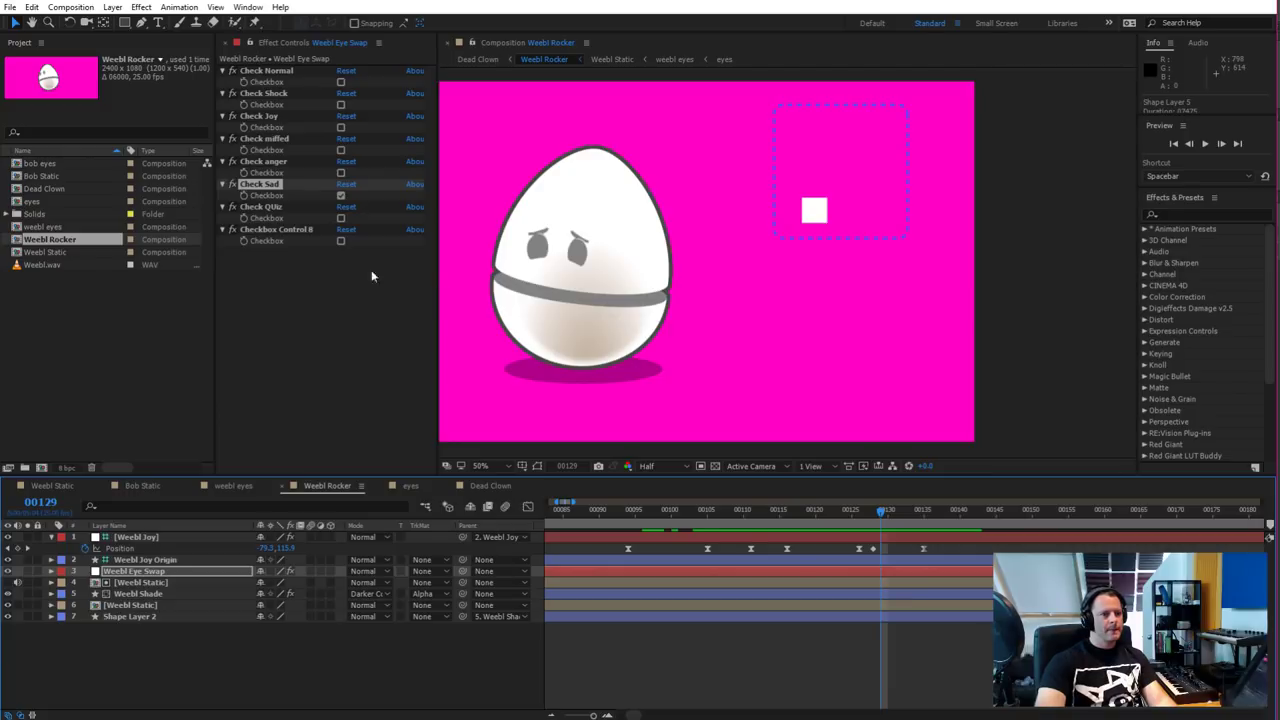
left_click(400, 486)
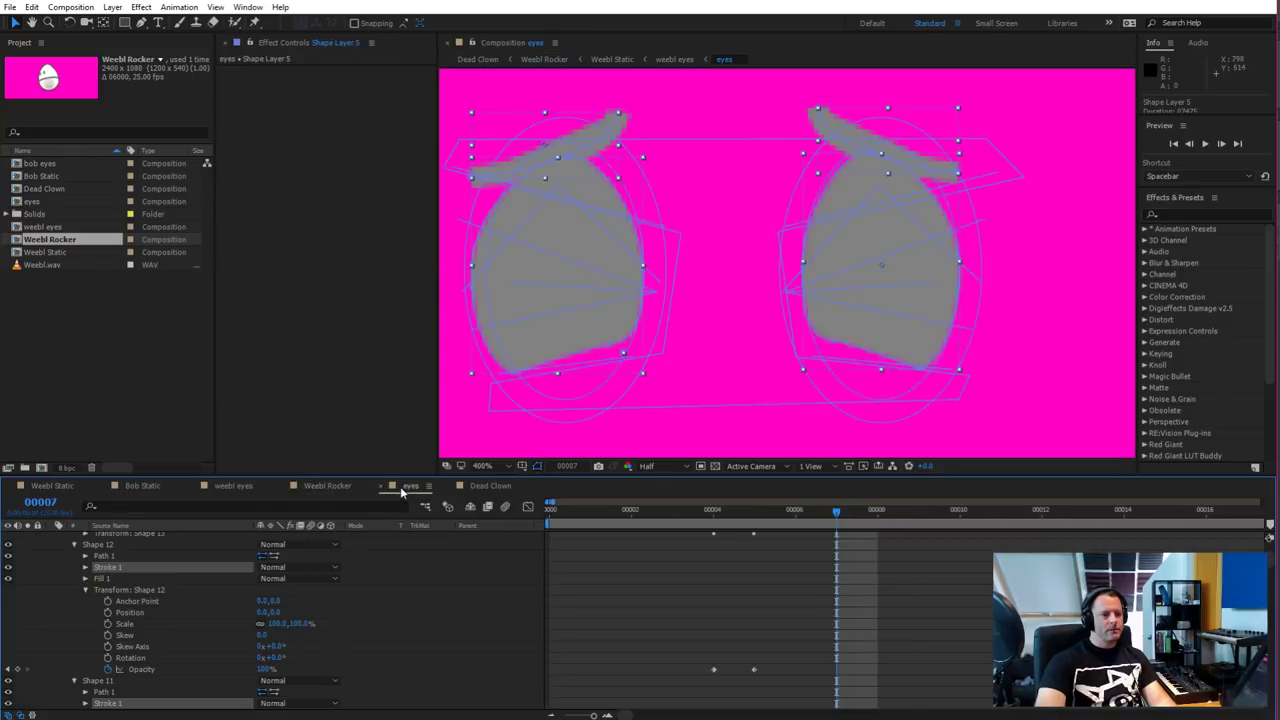
scroll(250, 602, "up", 3)
left_click(164, 550)
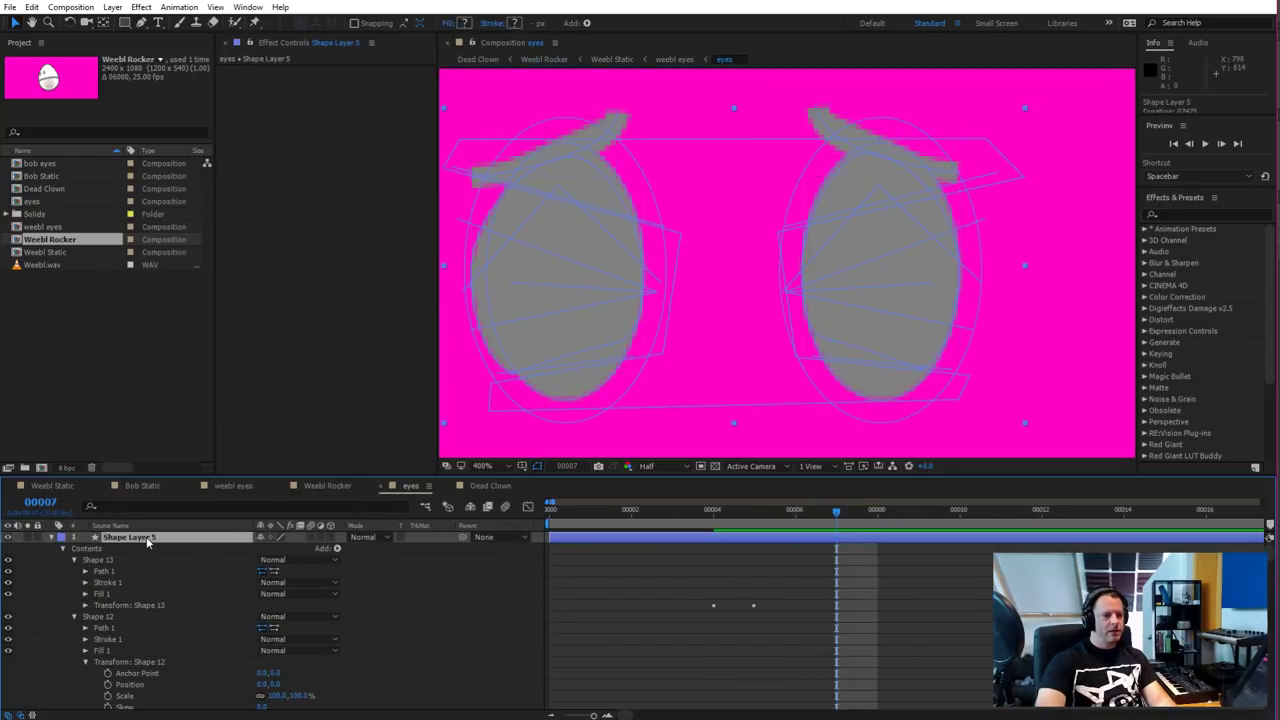
In Weebl Rocker, expand Weebl Eye Swap's Check Normal, Check Shock, Check Joy and Checkbox Control 8 effects
left_click(326, 486)
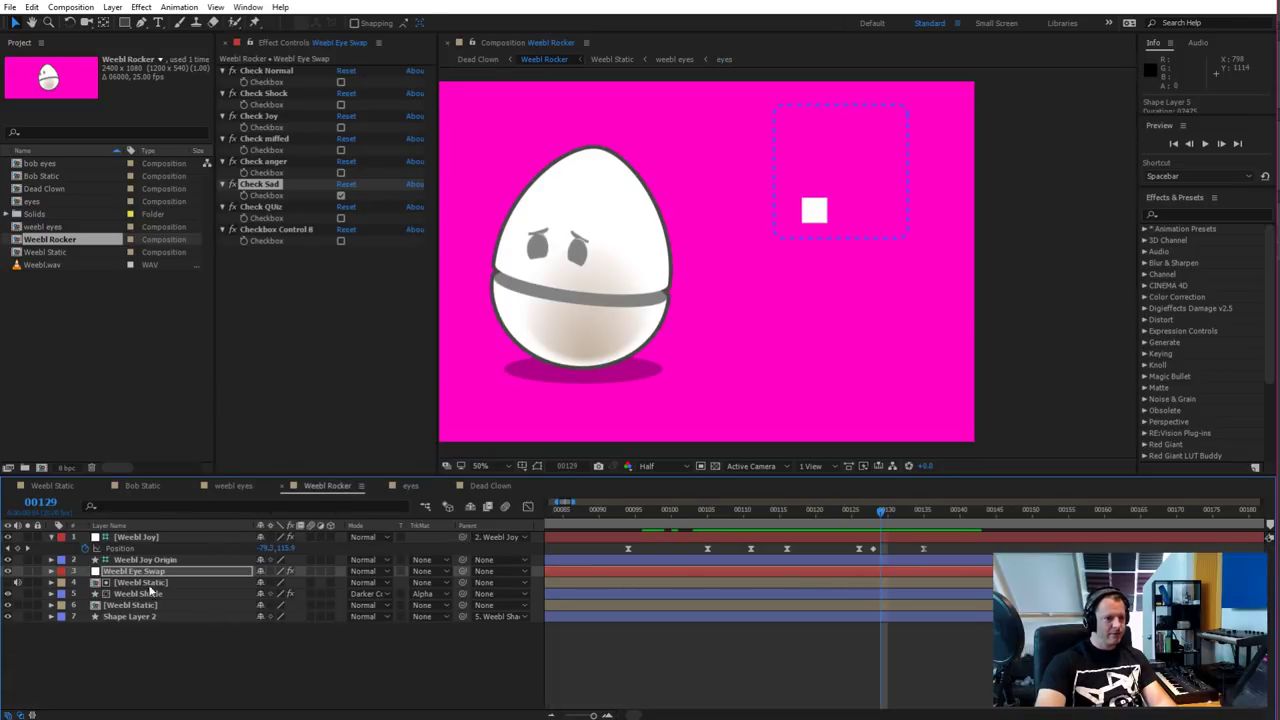
left_click(51, 571)
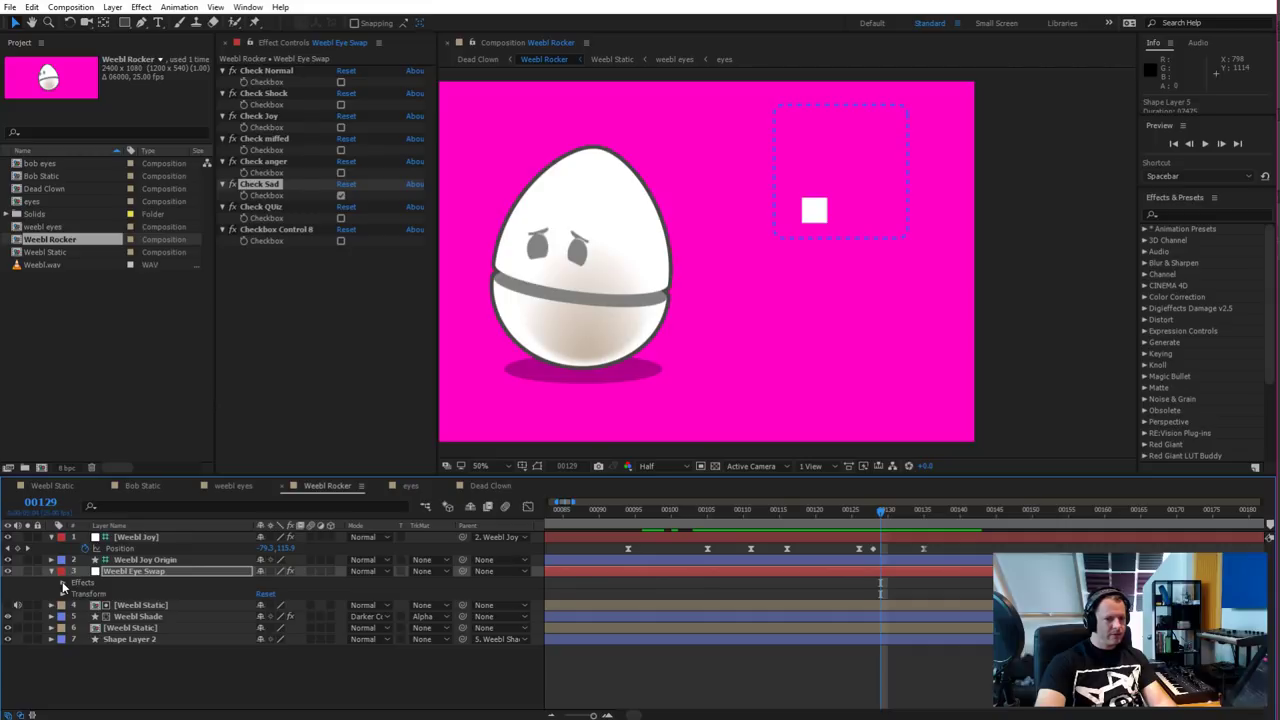
left_click(62, 583)
left_click(75, 595)
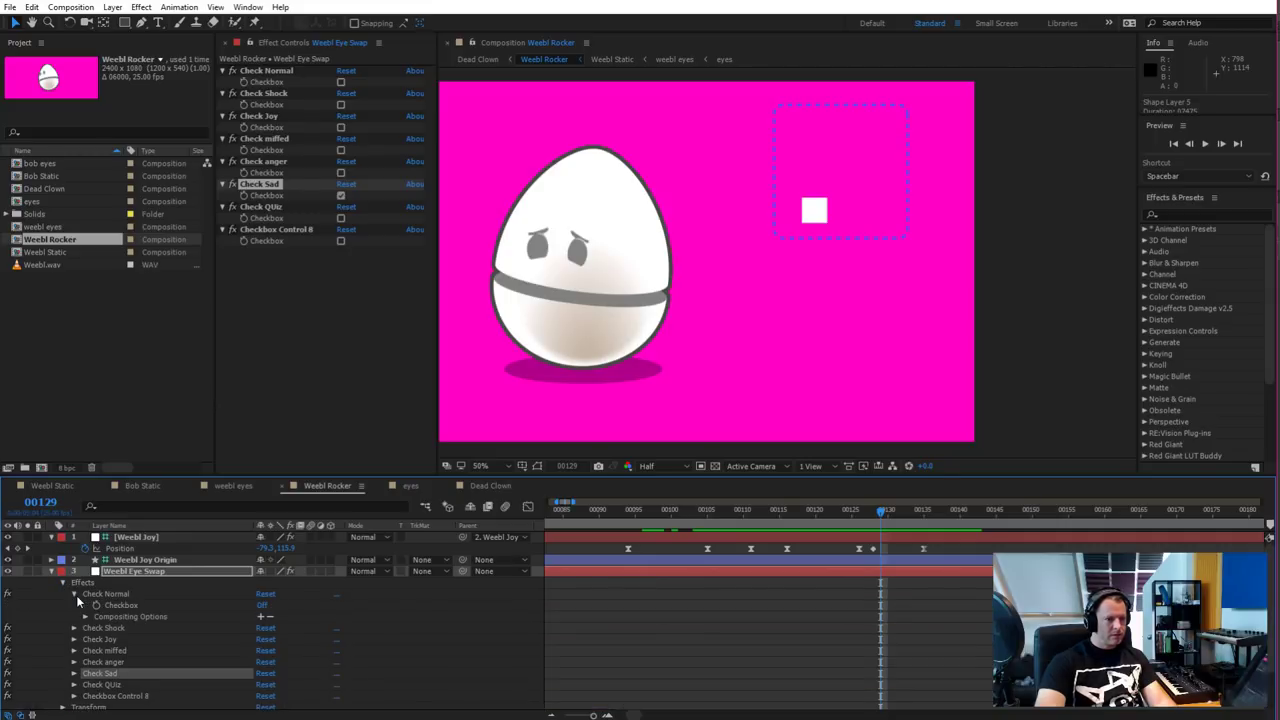
left_click(121, 607)
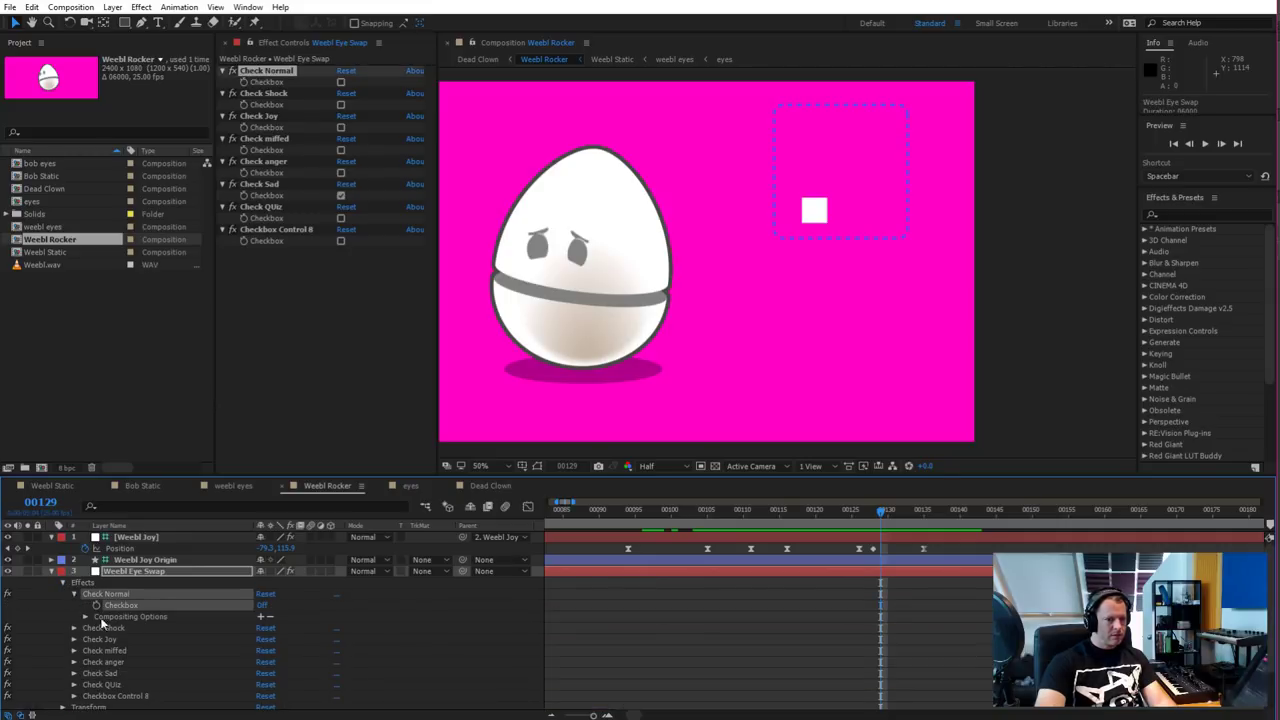
scroll(103, 620, "down", 2)
left_click(73, 579)
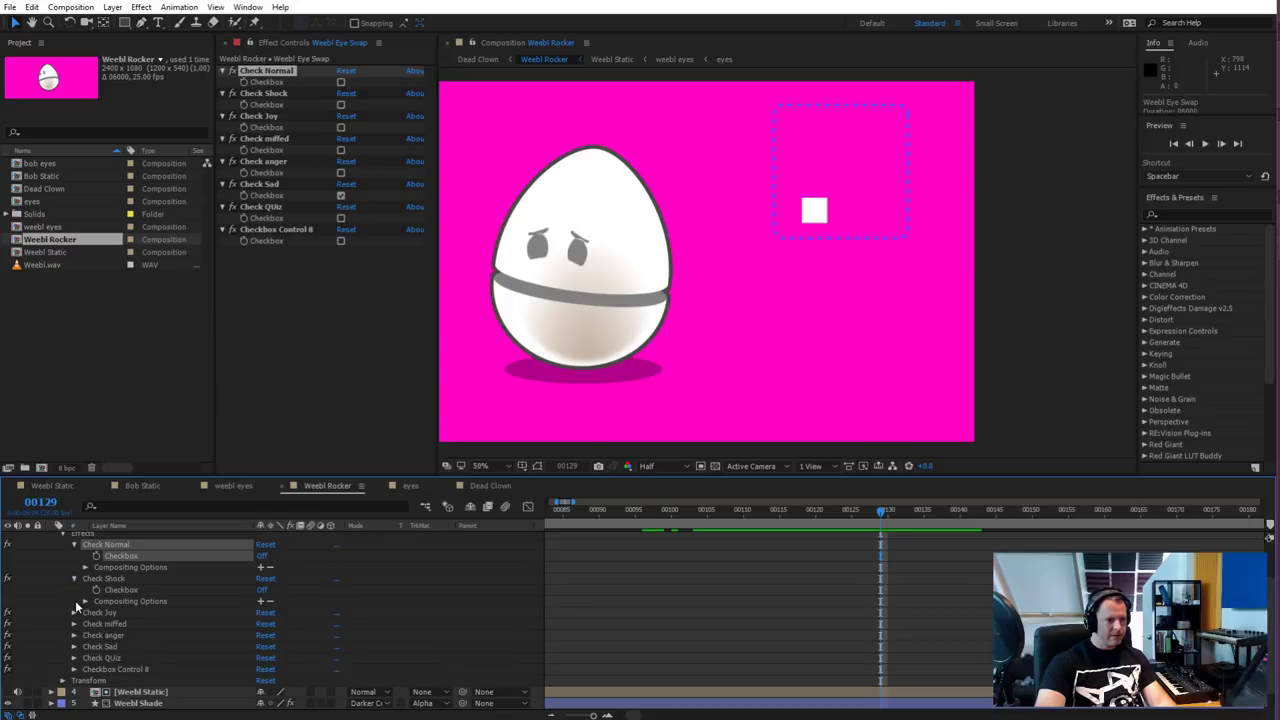
left_click(73, 613)
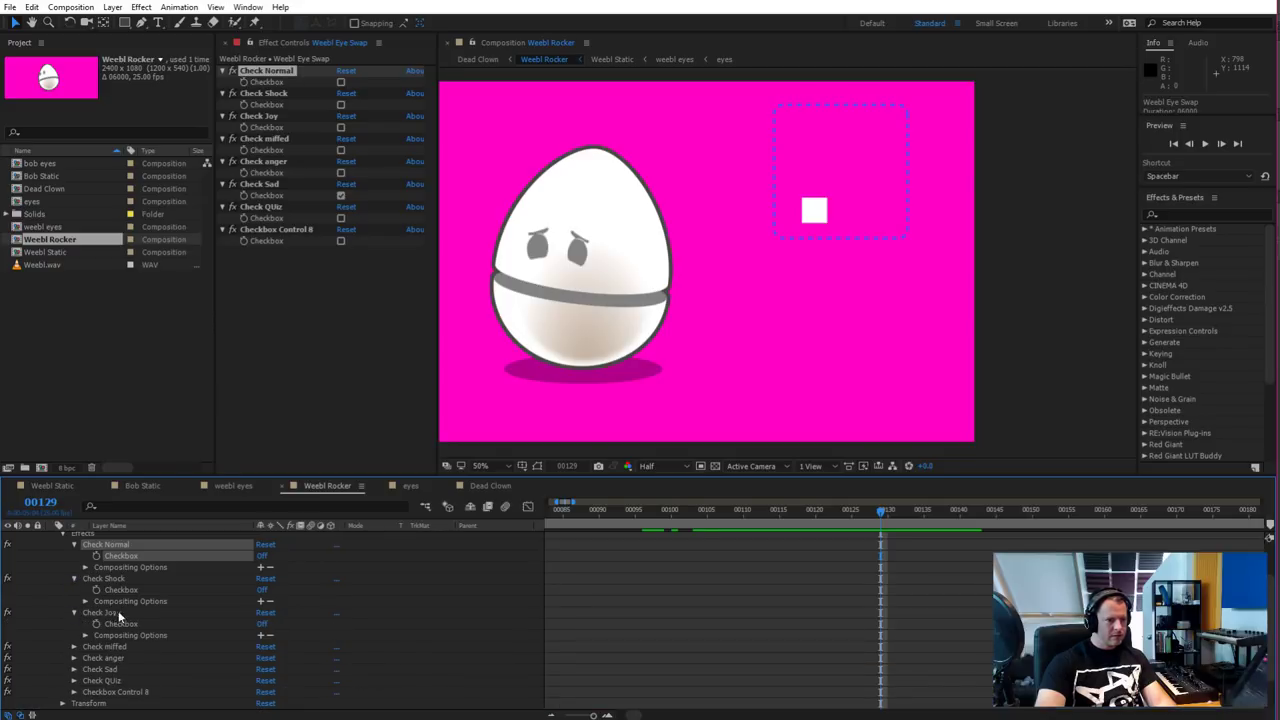
left_click(85, 602)
left_click(86, 603)
scroll(66, 645, "down", 2)
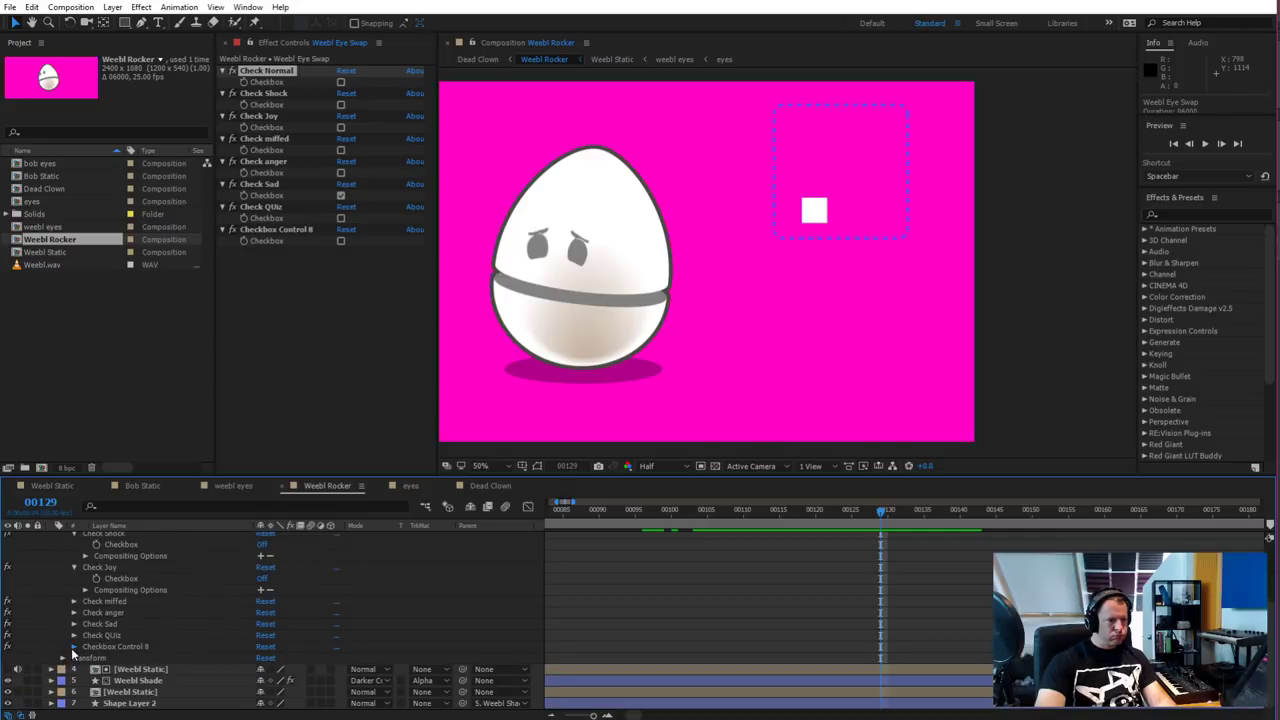
left_click(73, 647)
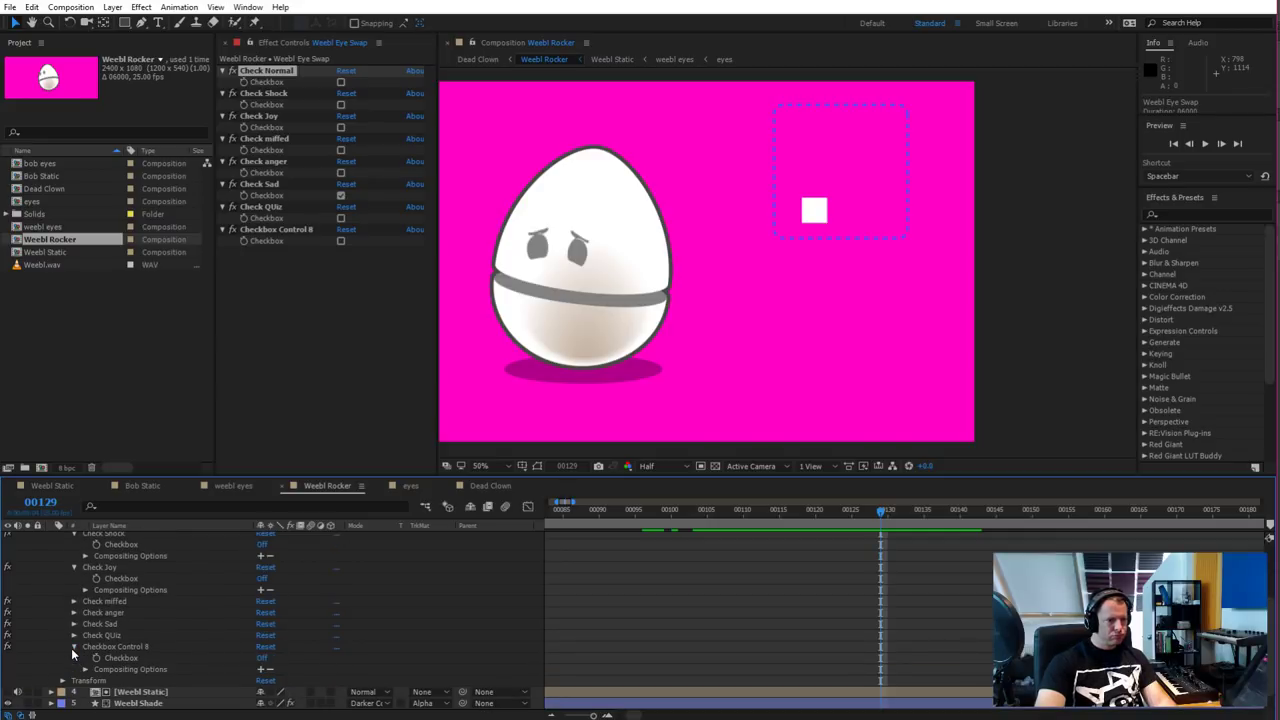
Scroll through the eyes comp's shape keyframes, then switch to Weebl Static
left_click(409, 488)
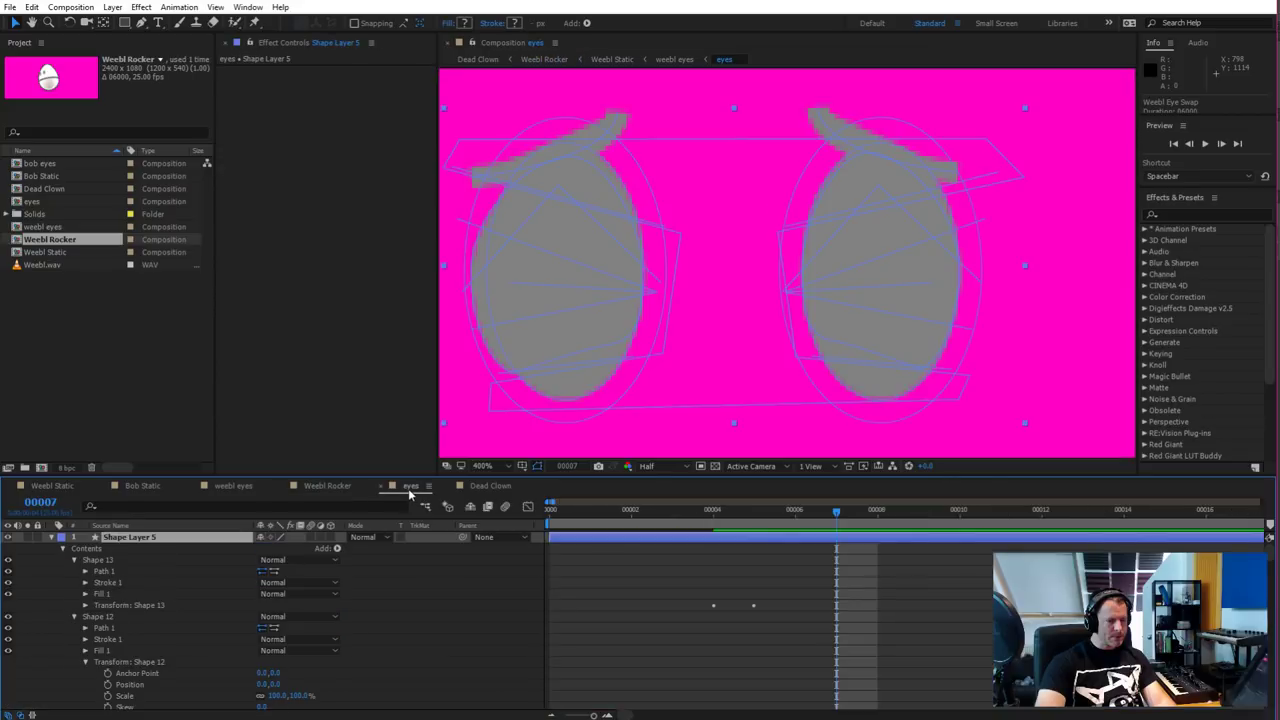
scroll(425, 610, "down", 3)
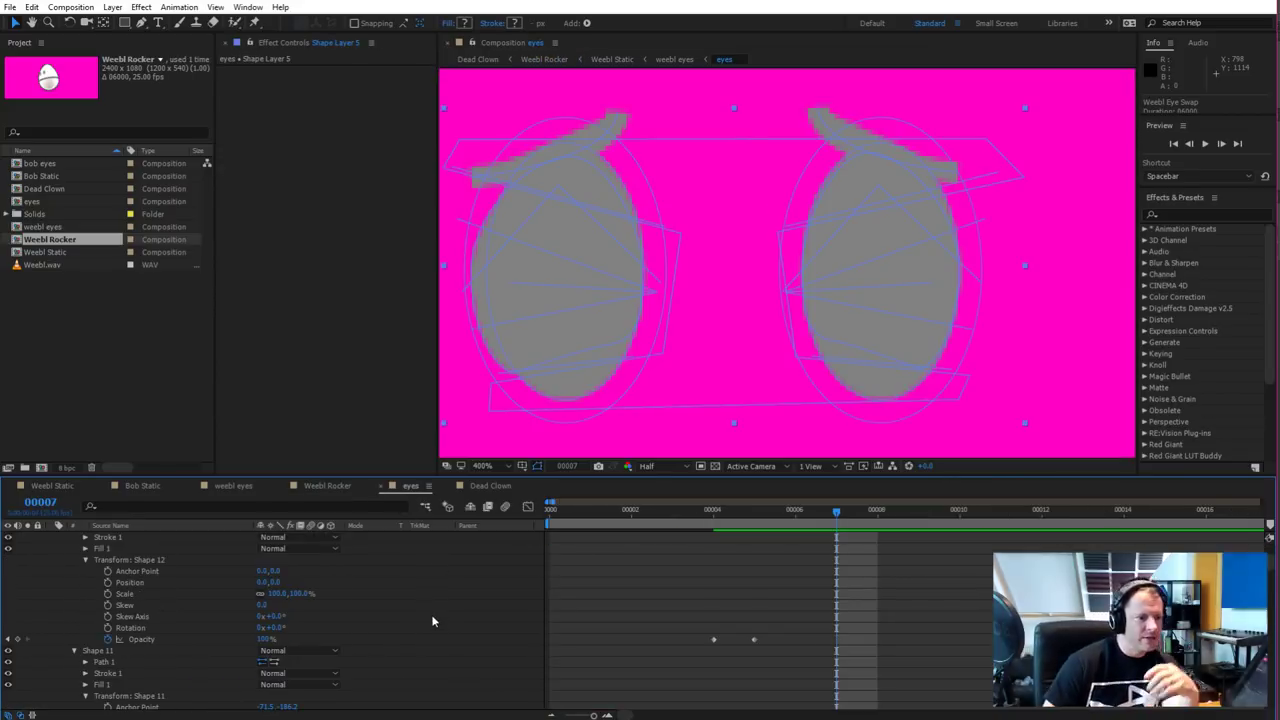
scroll(420, 618, "down", 5)
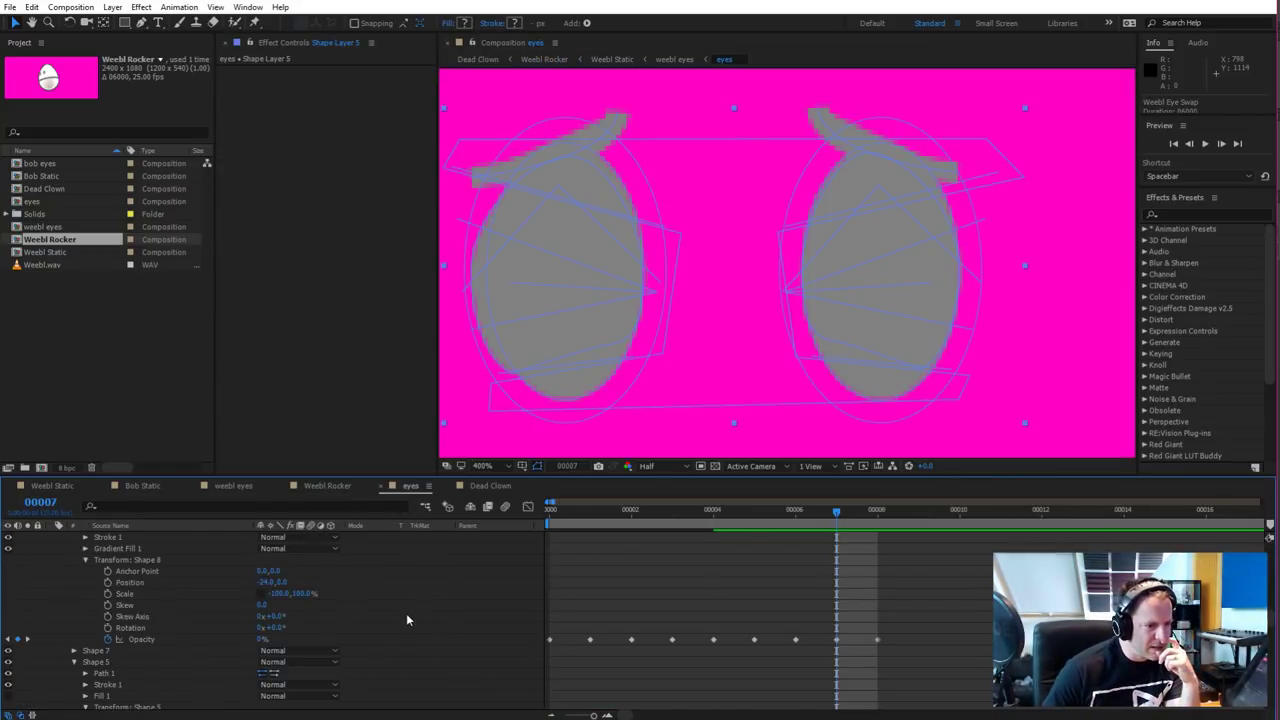
scroll(406, 620, "down", 3)
scroll(410, 620, "down", 2)
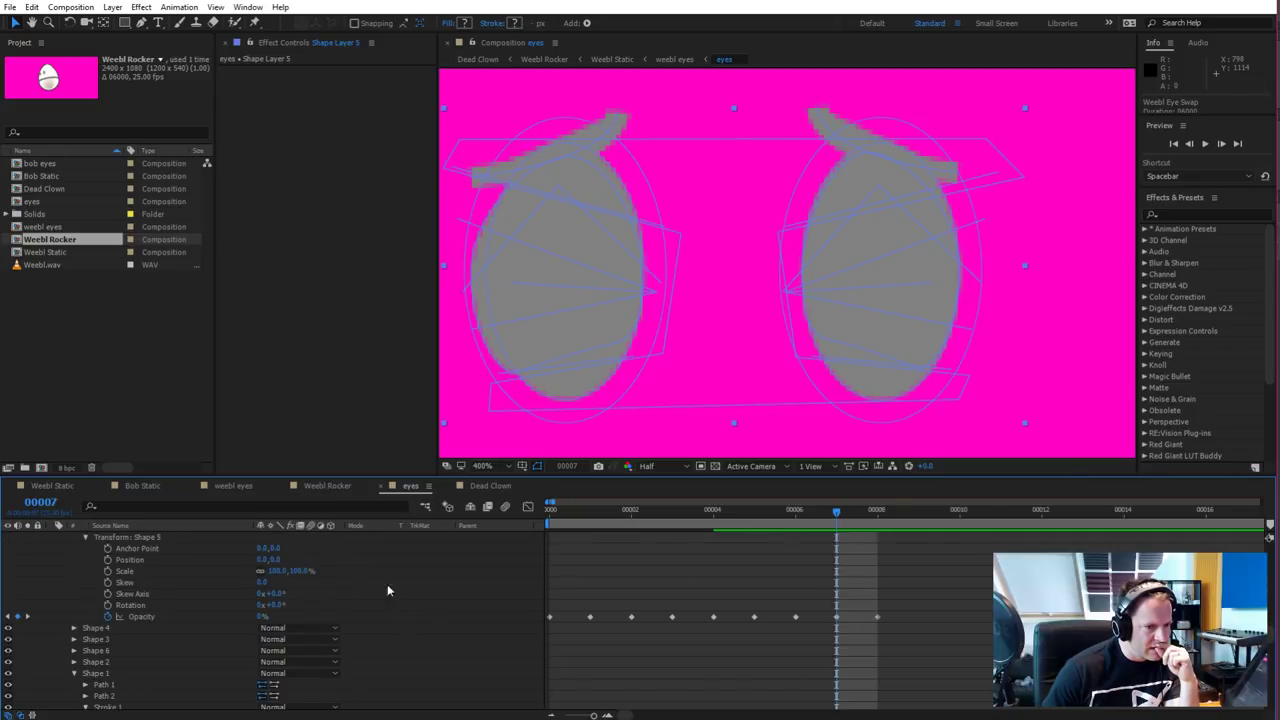
left_click(57, 486)
scroll(210, 600, "up", 5)
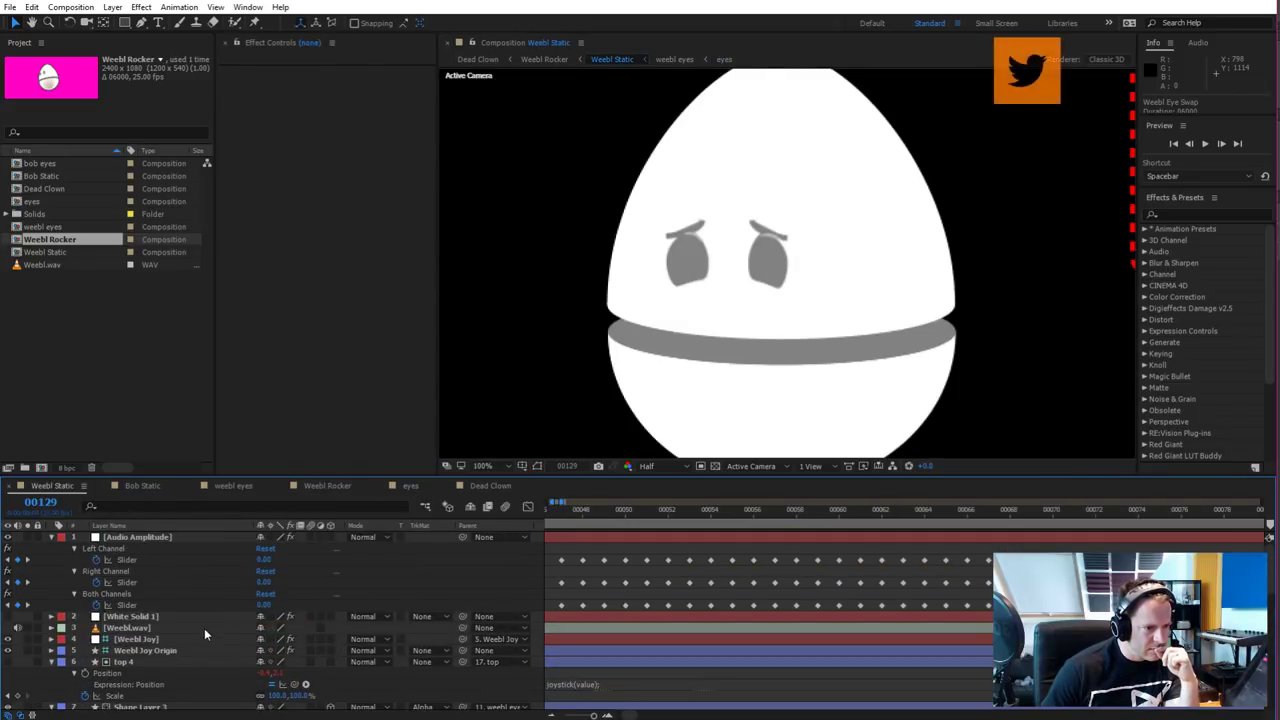
scroll(204, 628, "down", 2)
scroll(204, 628, "down", 2)
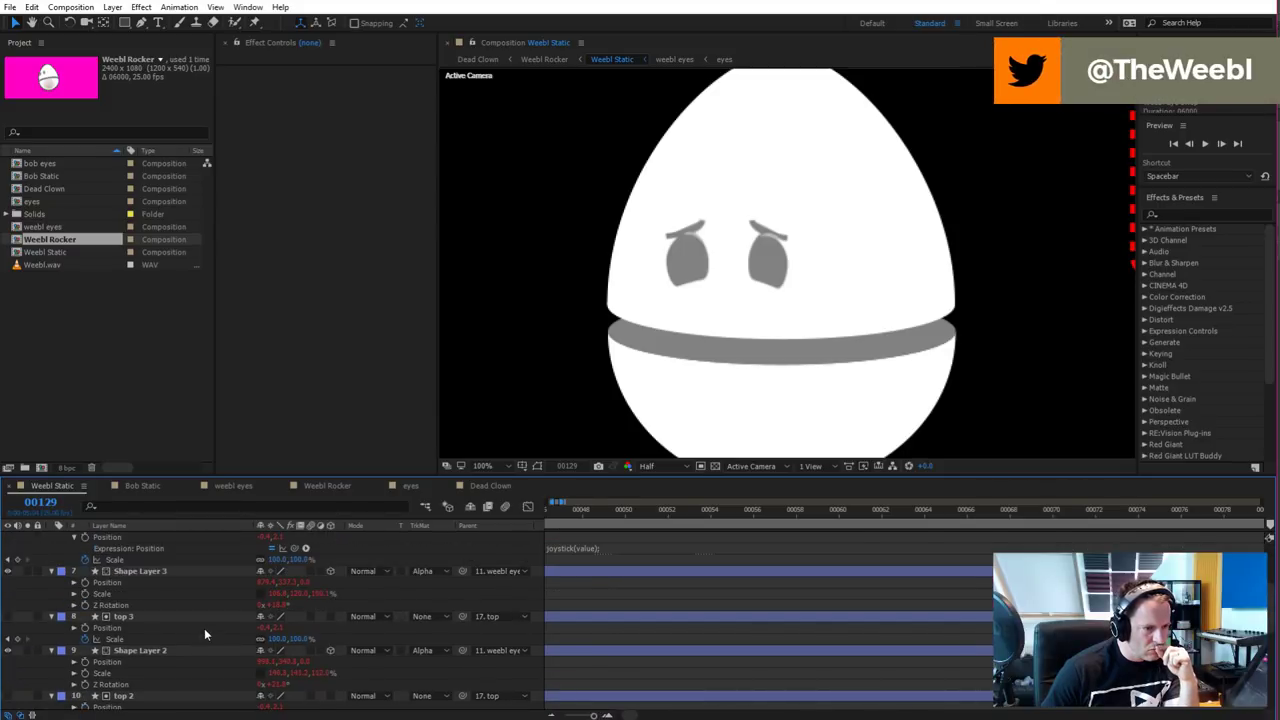
scroll(204, 628, "up", 3)
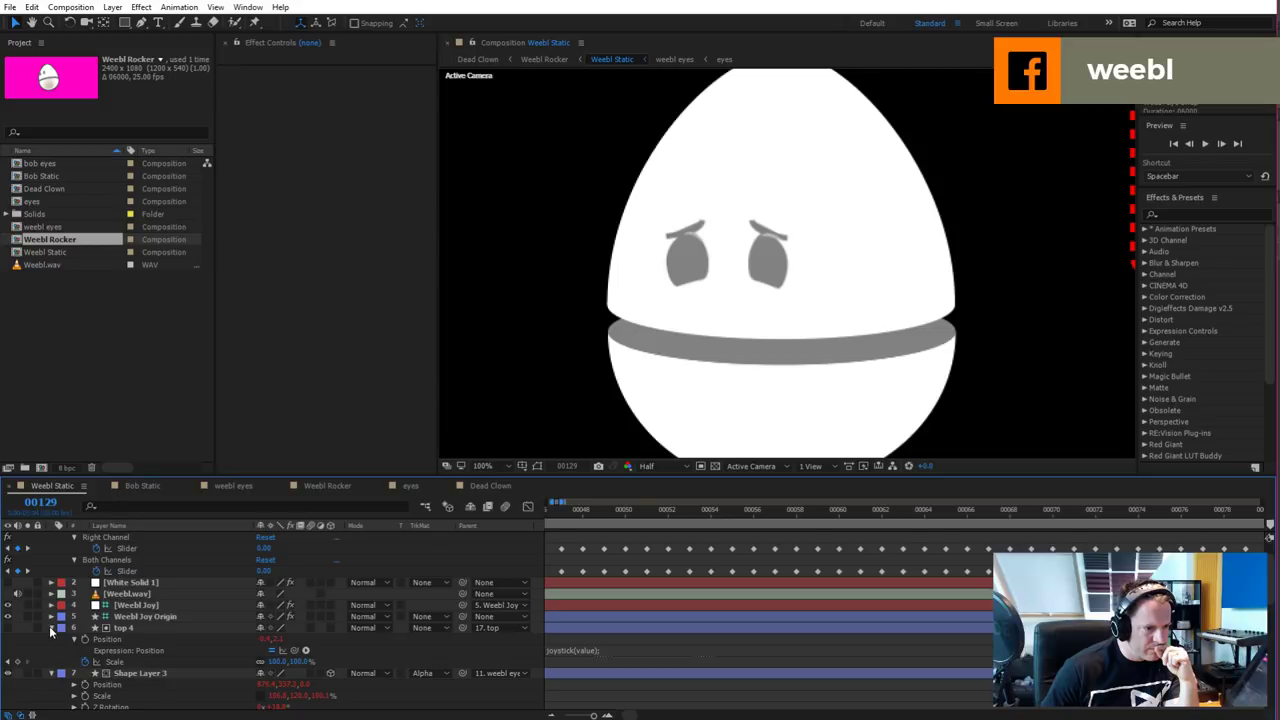
left_click(51, 628)
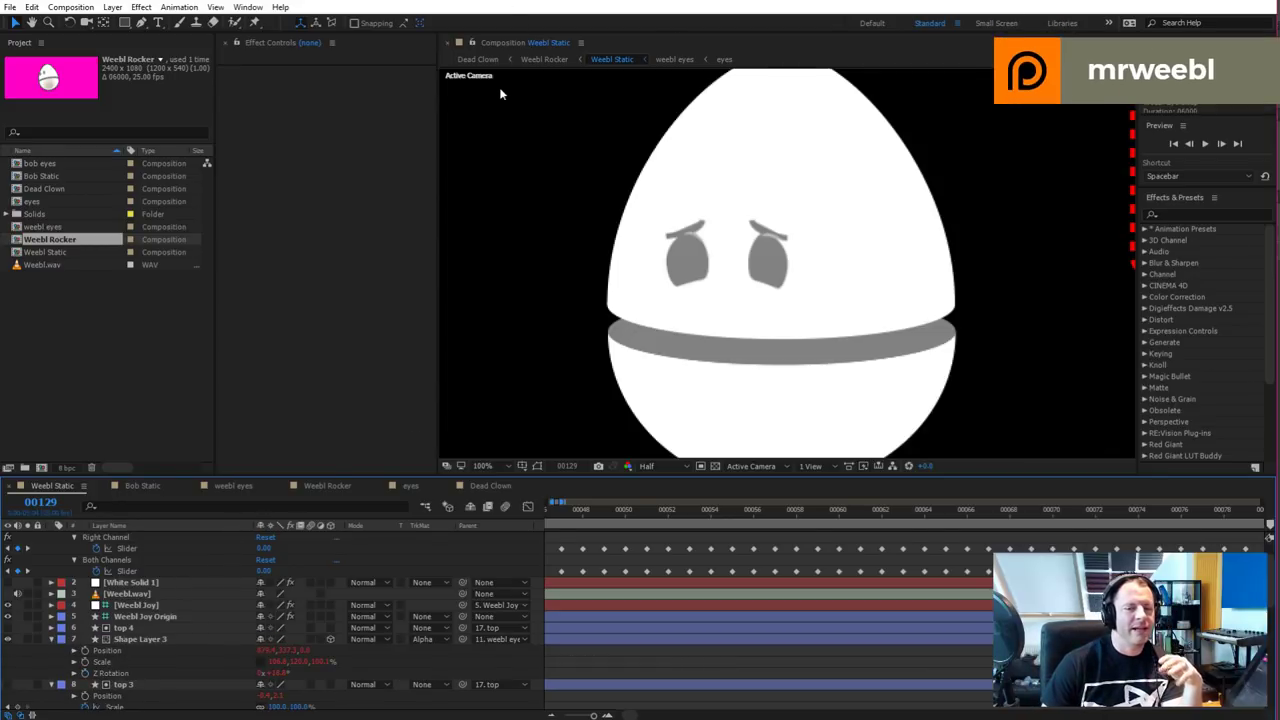
scroll(185, 640, "down", 2)
scroll(195, 635, "down", 5)
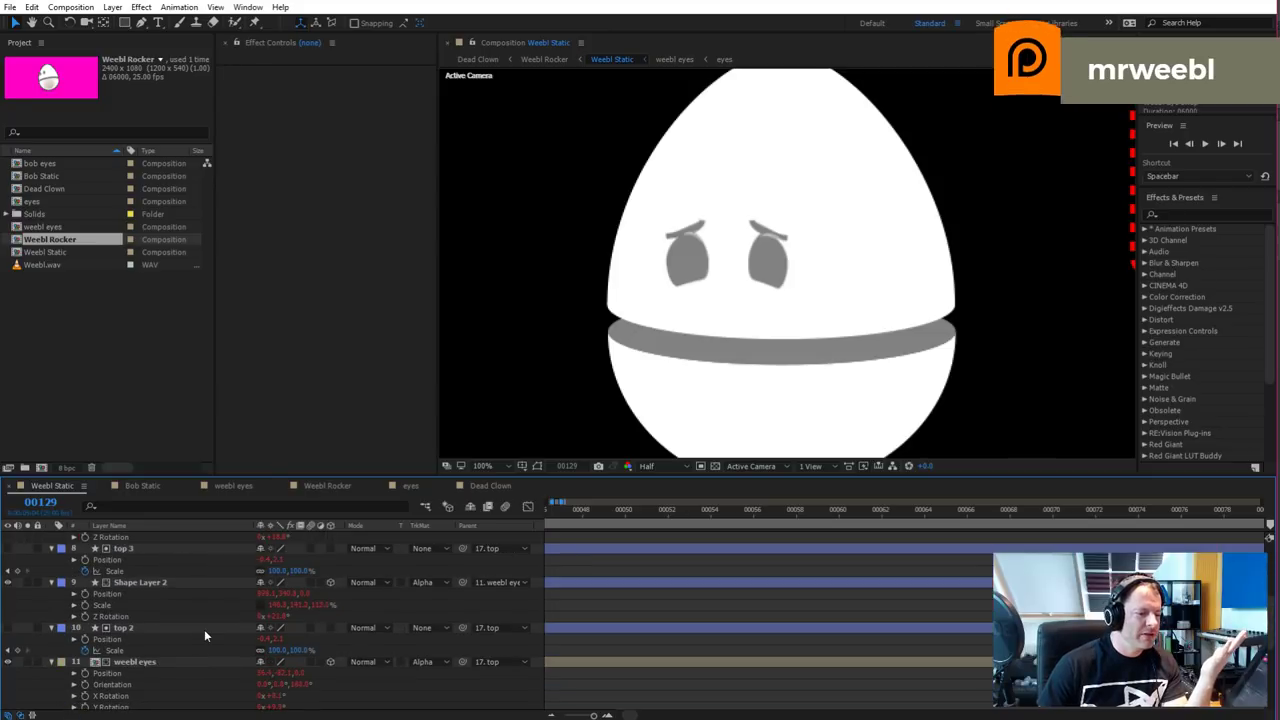
left_click(170, 561)
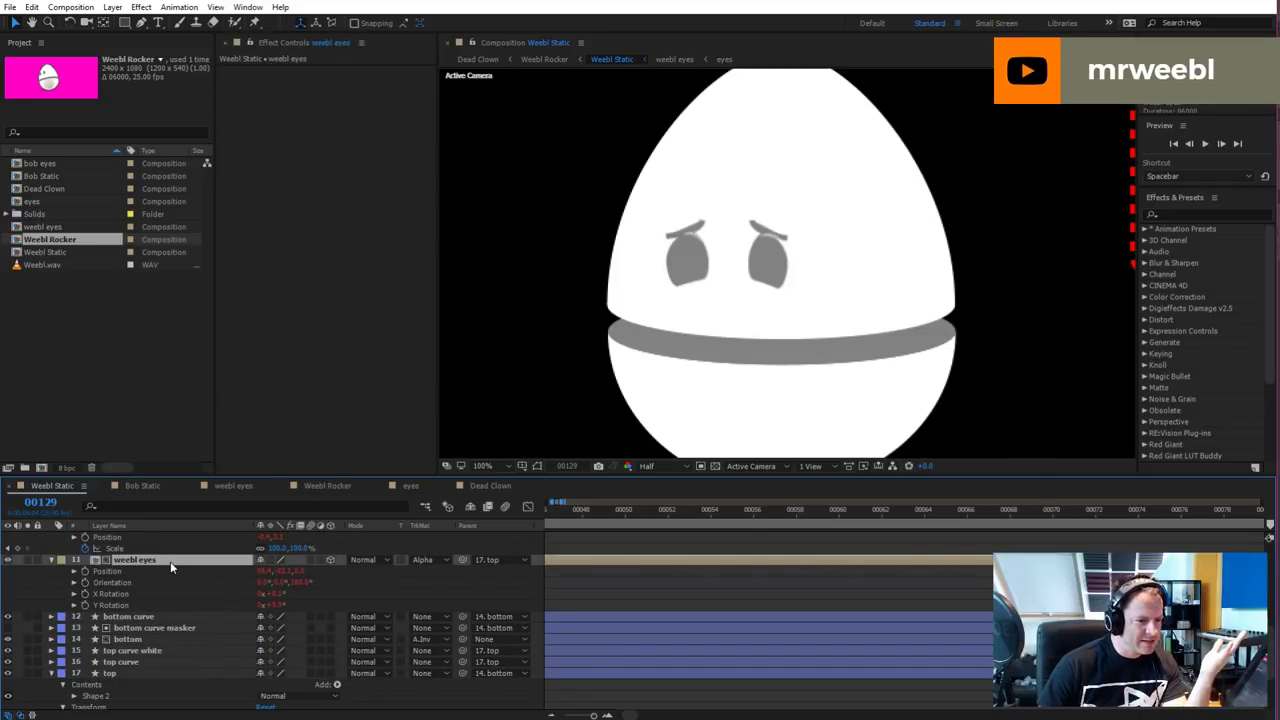
left_click(73, 572)
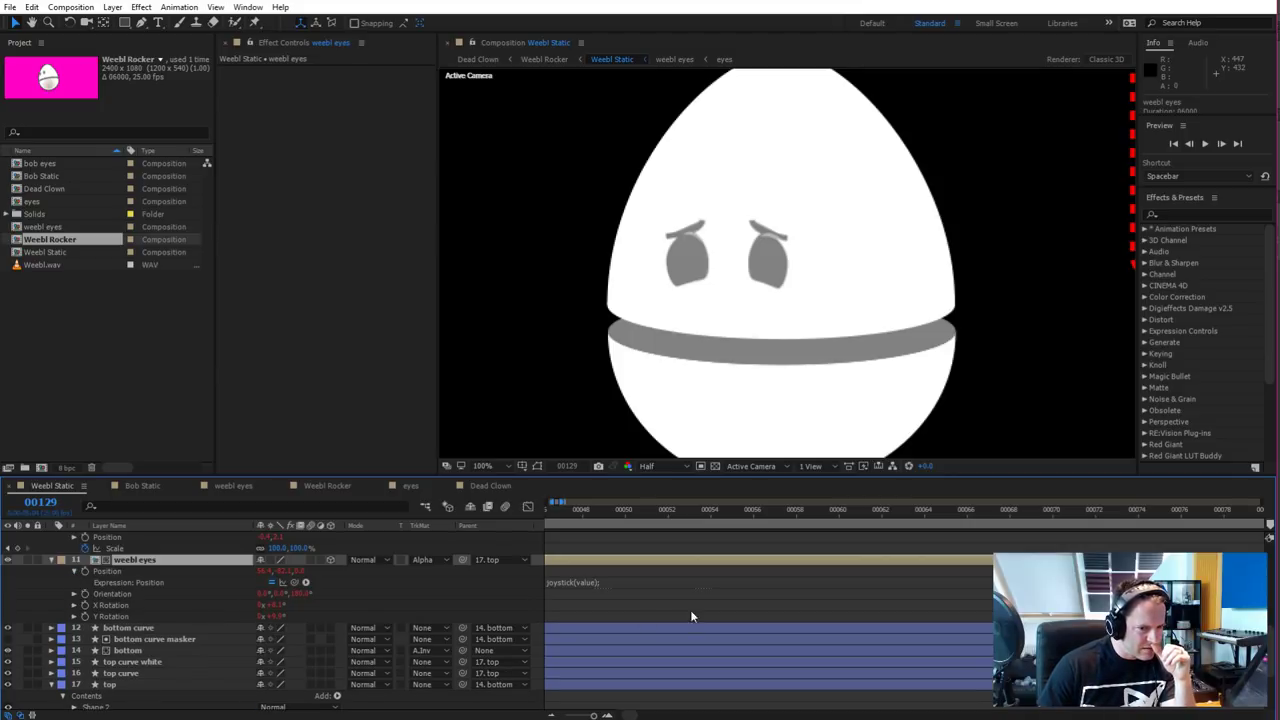
left_click(52, 559)
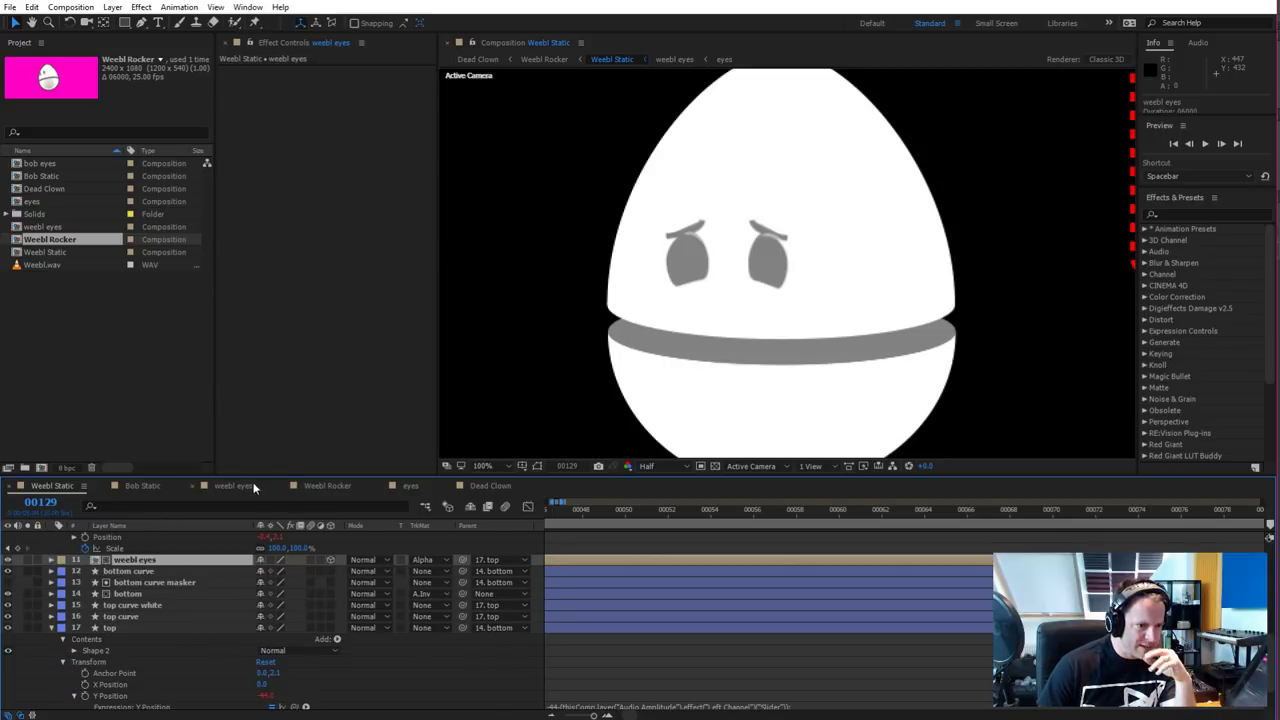
In weebl eyes, inspect layer 2's Opacity expression referencing Checkbox Control 8, then return to frame 0
left_click(218, 491)
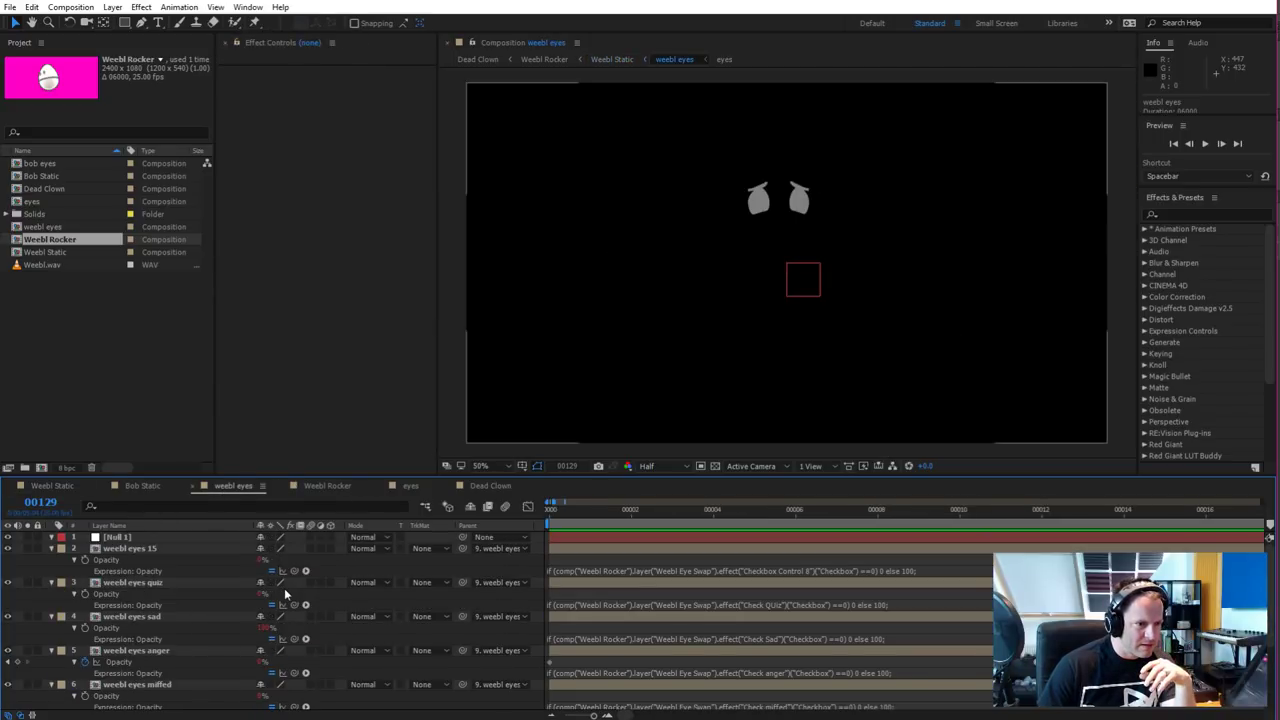
left_click(718, 570)
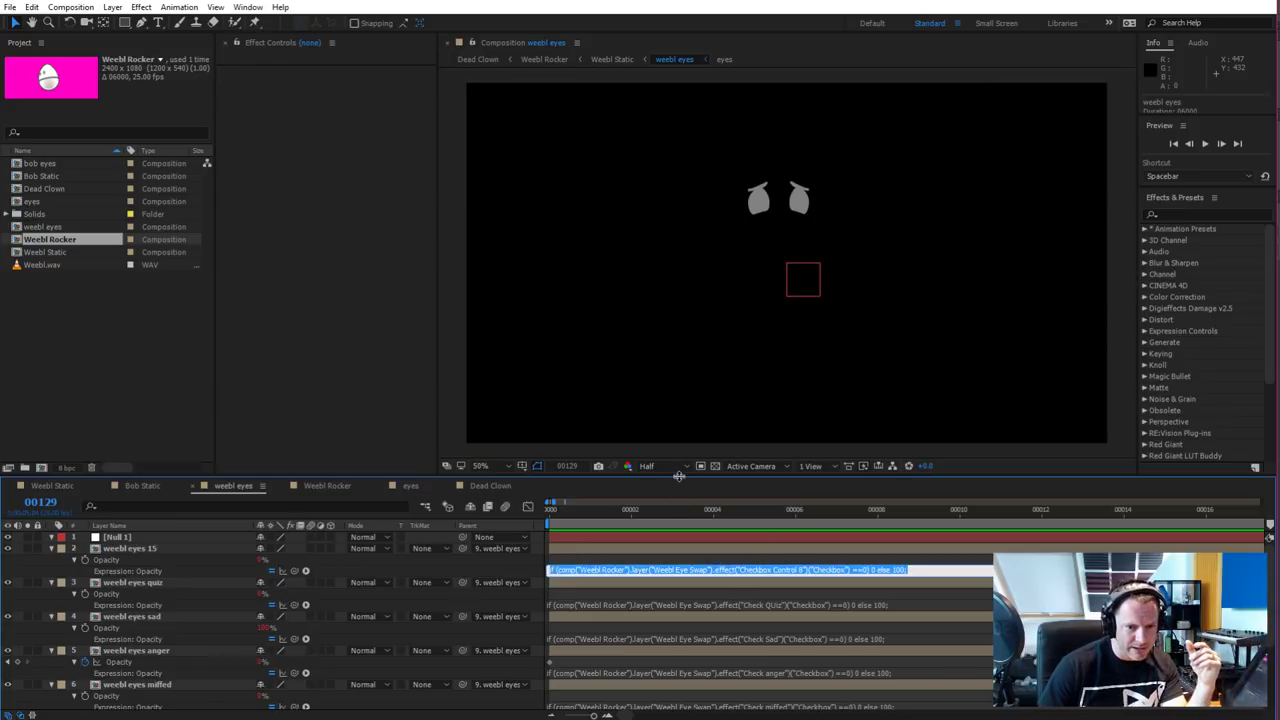
left_click(739, 570)
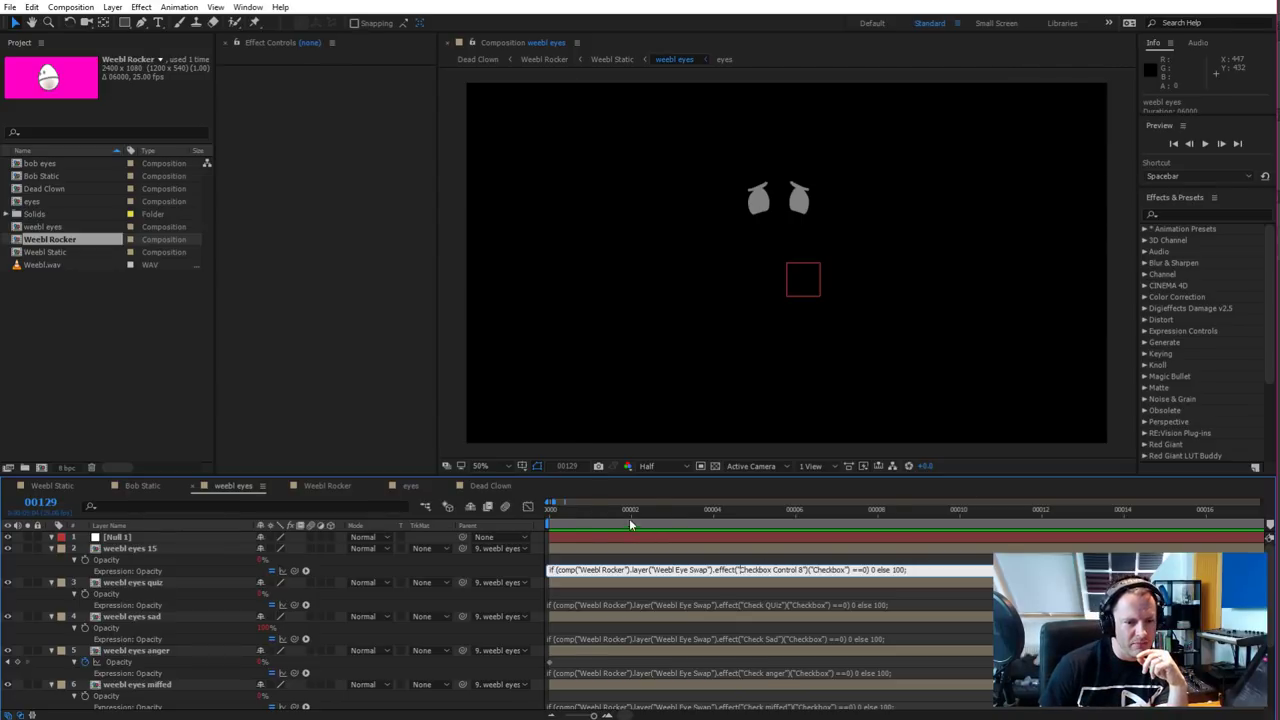
left_click(568, 515)
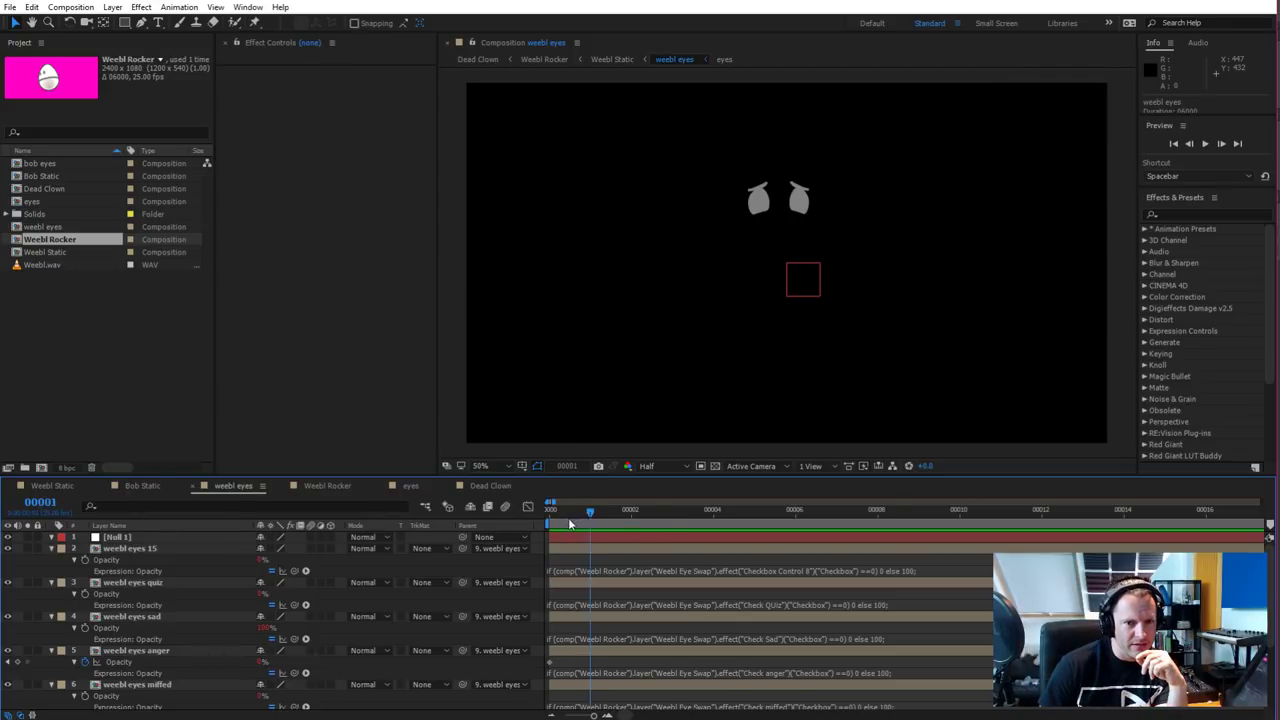
Scrub the eyes comp through frames 0–8 to review its eye-shape opacity keyframes, then return to Weebl Static
left_click(408, 486)
scroll(348, 579, "down", 2)
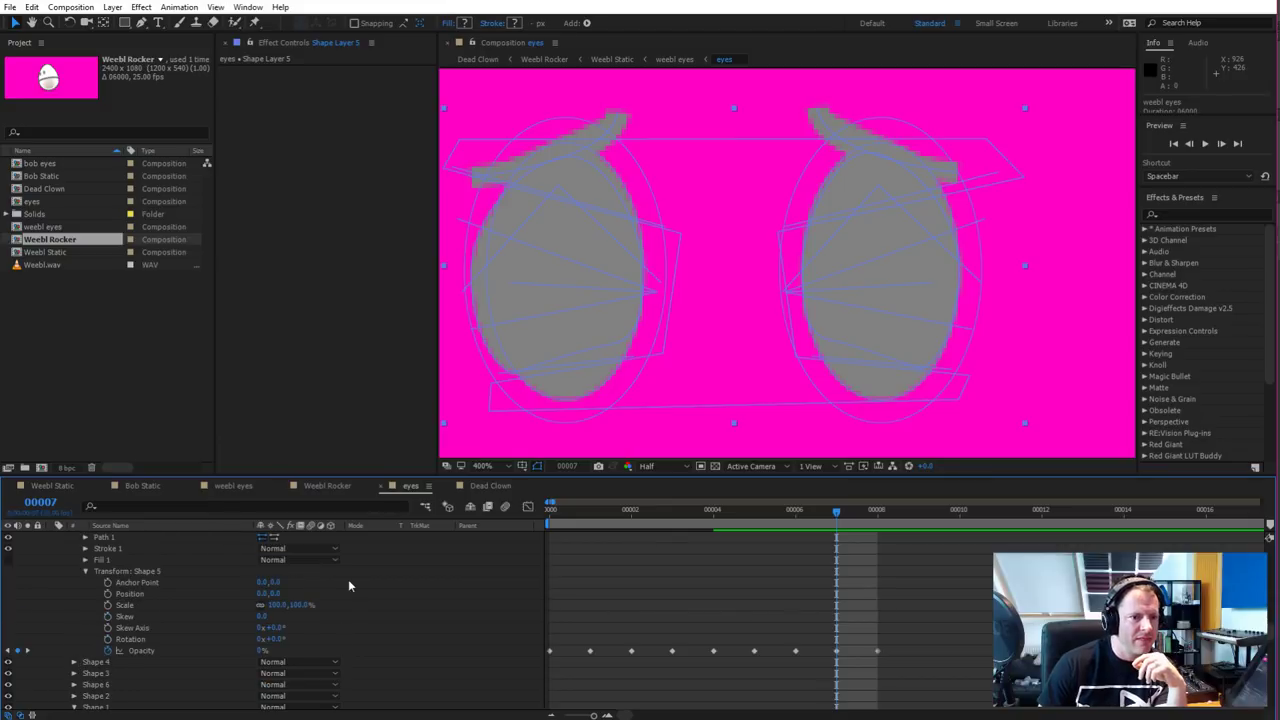
scroll(405, 571, "up", 4)
left_click(797, 518)
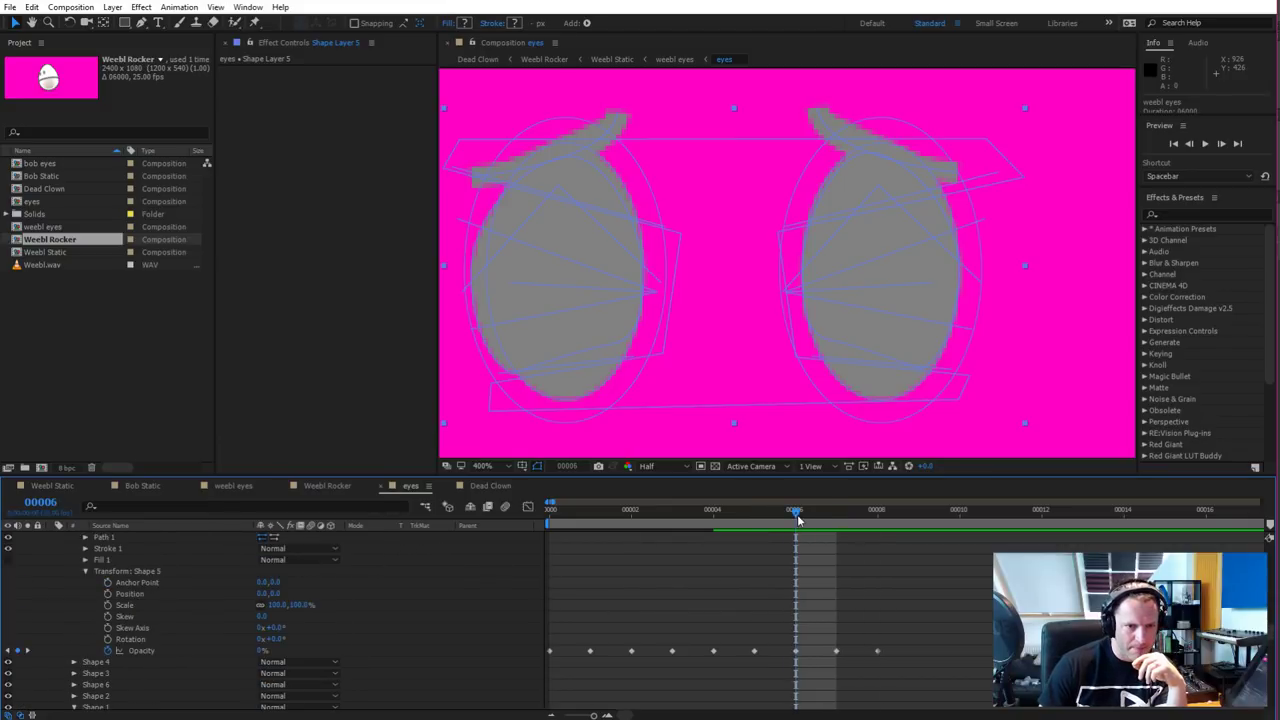
left_click_drag(797, 518, 548, 553)
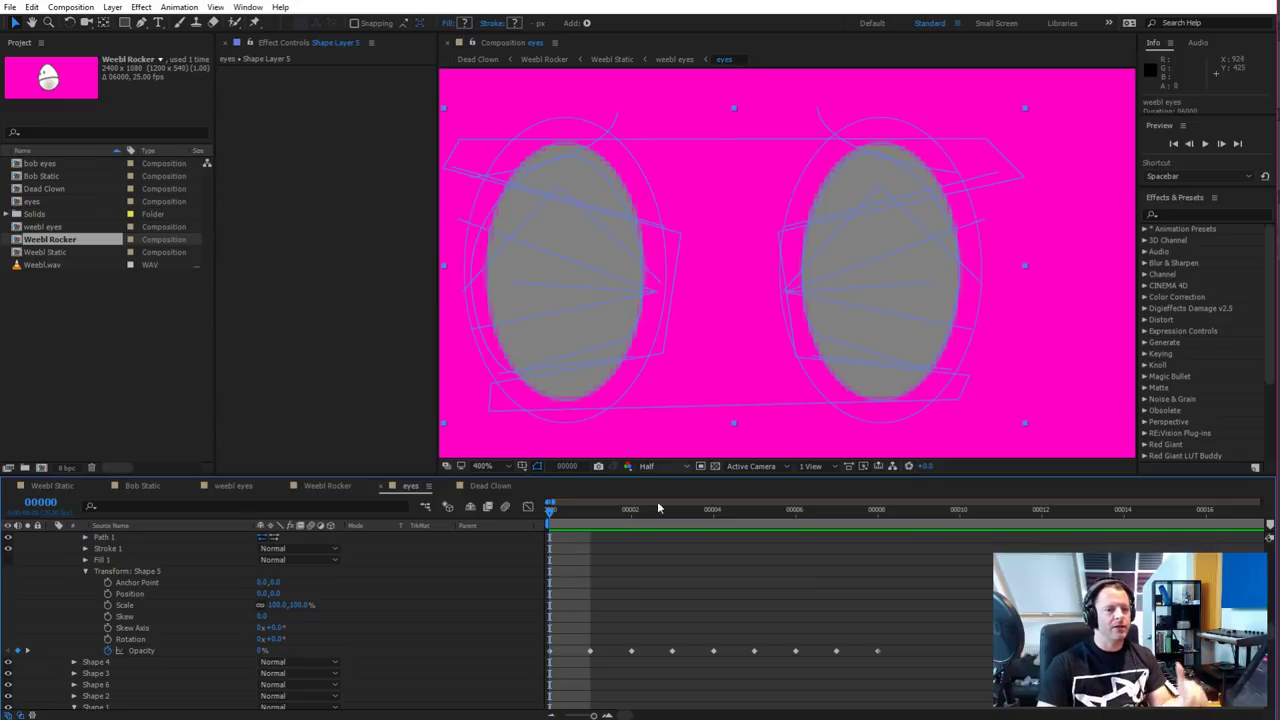
left_click(590, 516)
left_click_drag(590, 520, 550, 570)
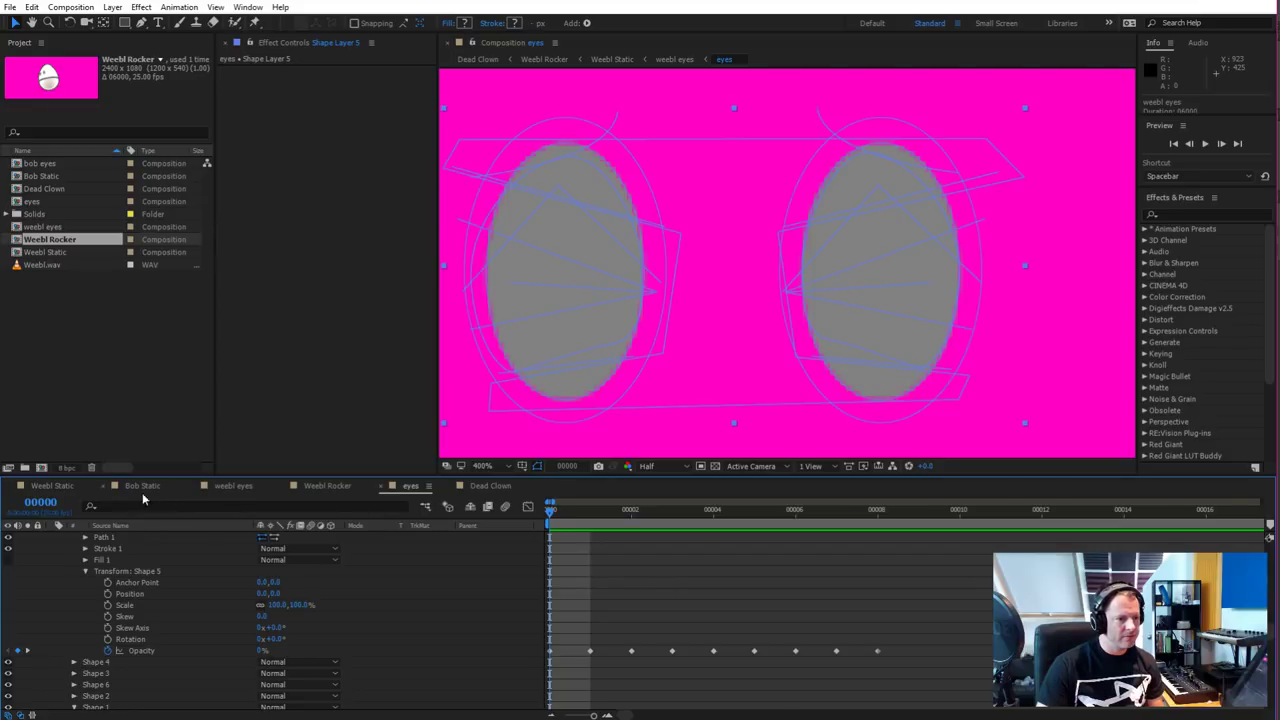
left_click(52, 486)
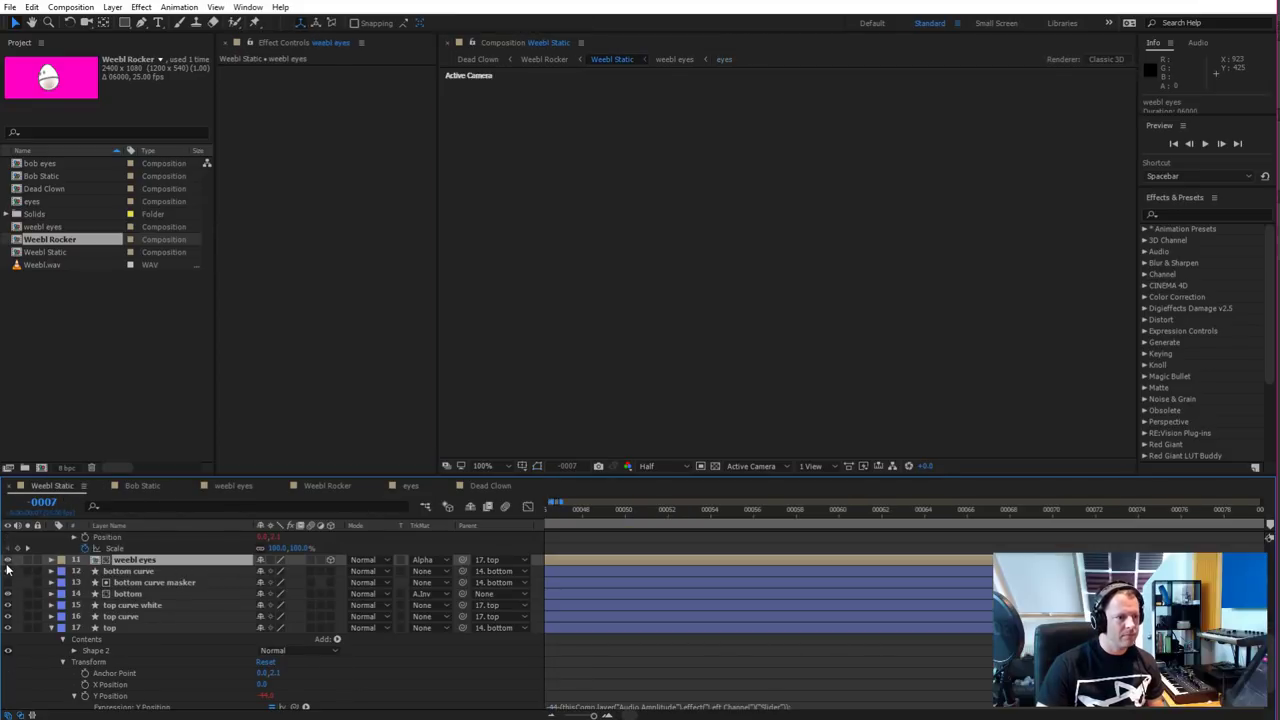
Select Shape Layer 2, play Weebl Static from frame 50, then switch to Dead Clown
scroll(173, 597, "up", 3)
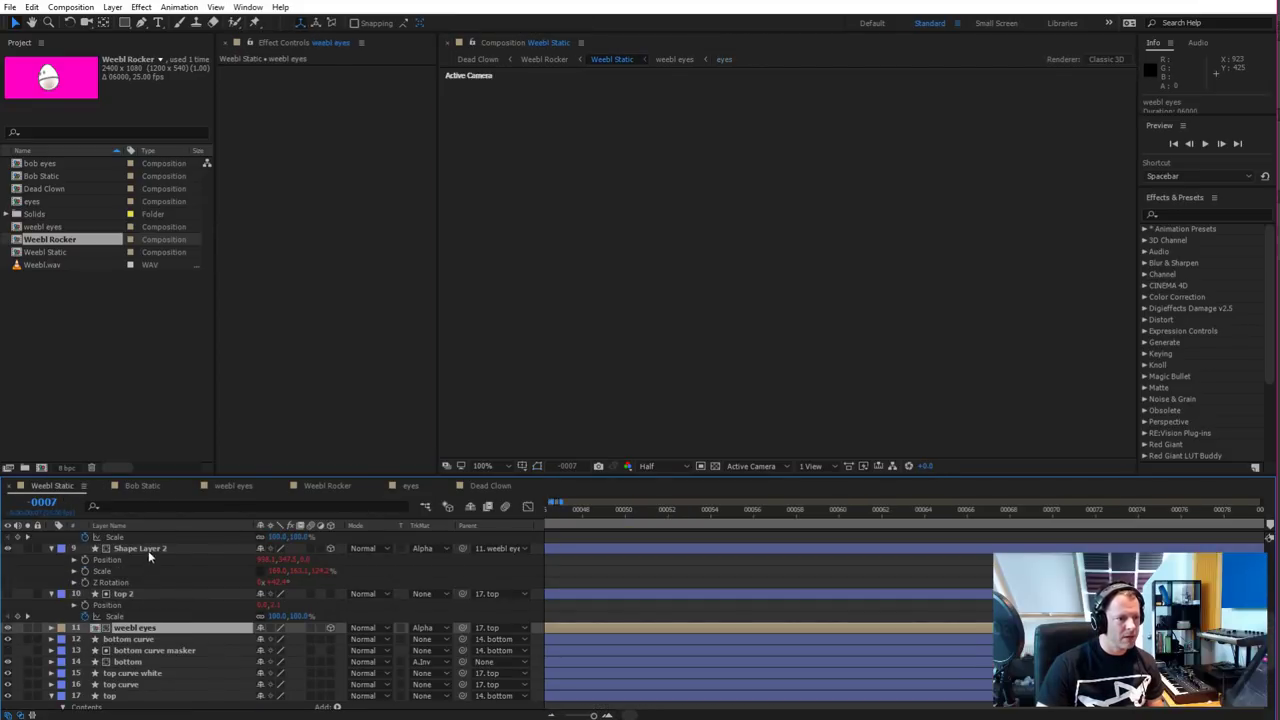
left_click(148, 550)
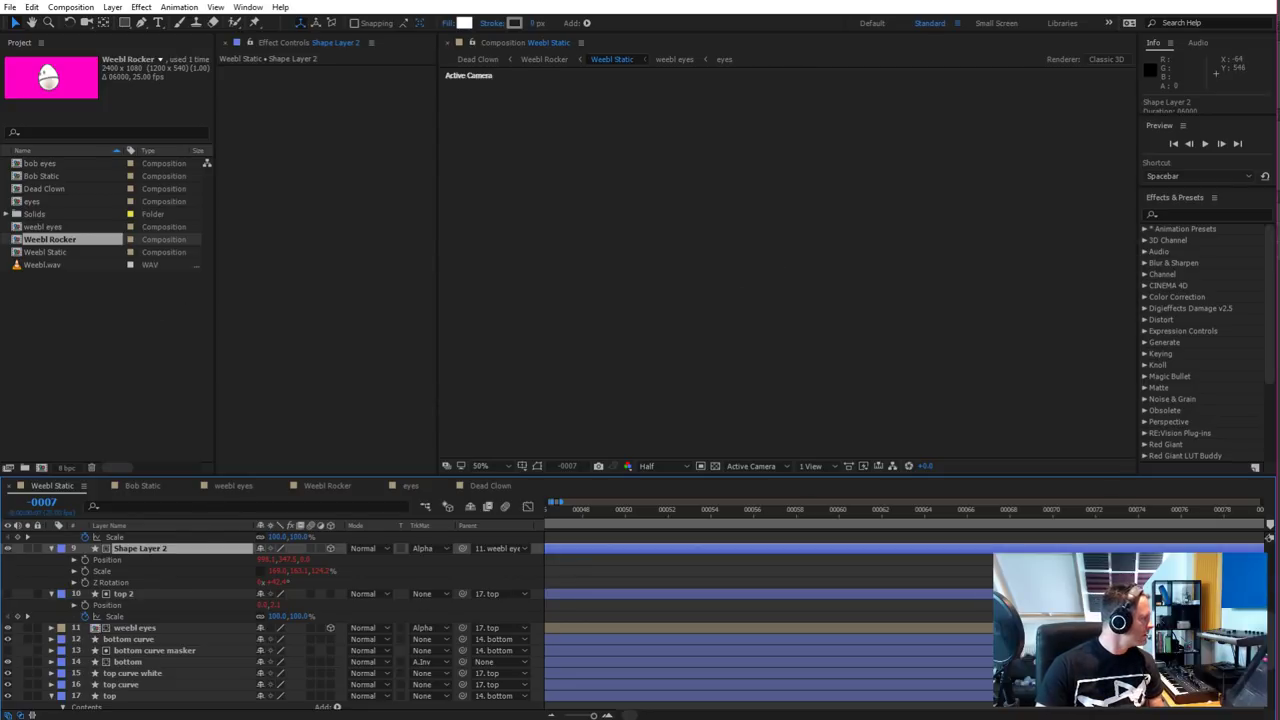
left_click(626, 513)
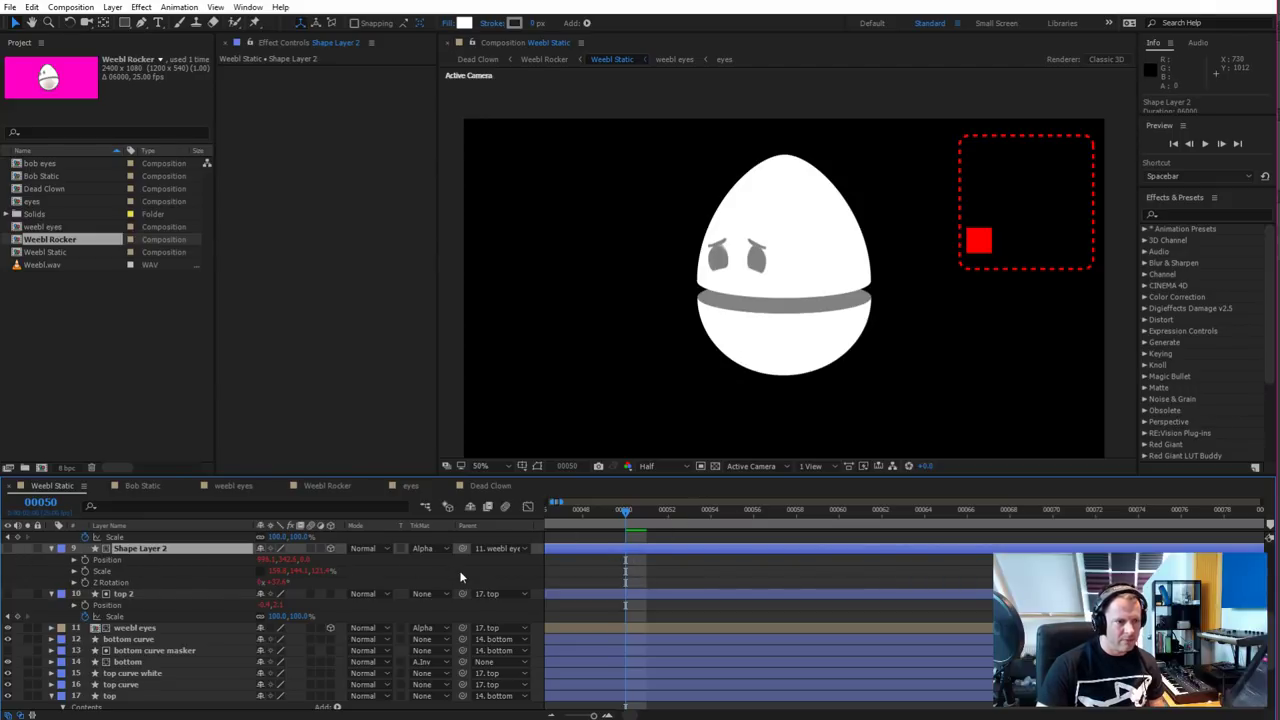
key("space")
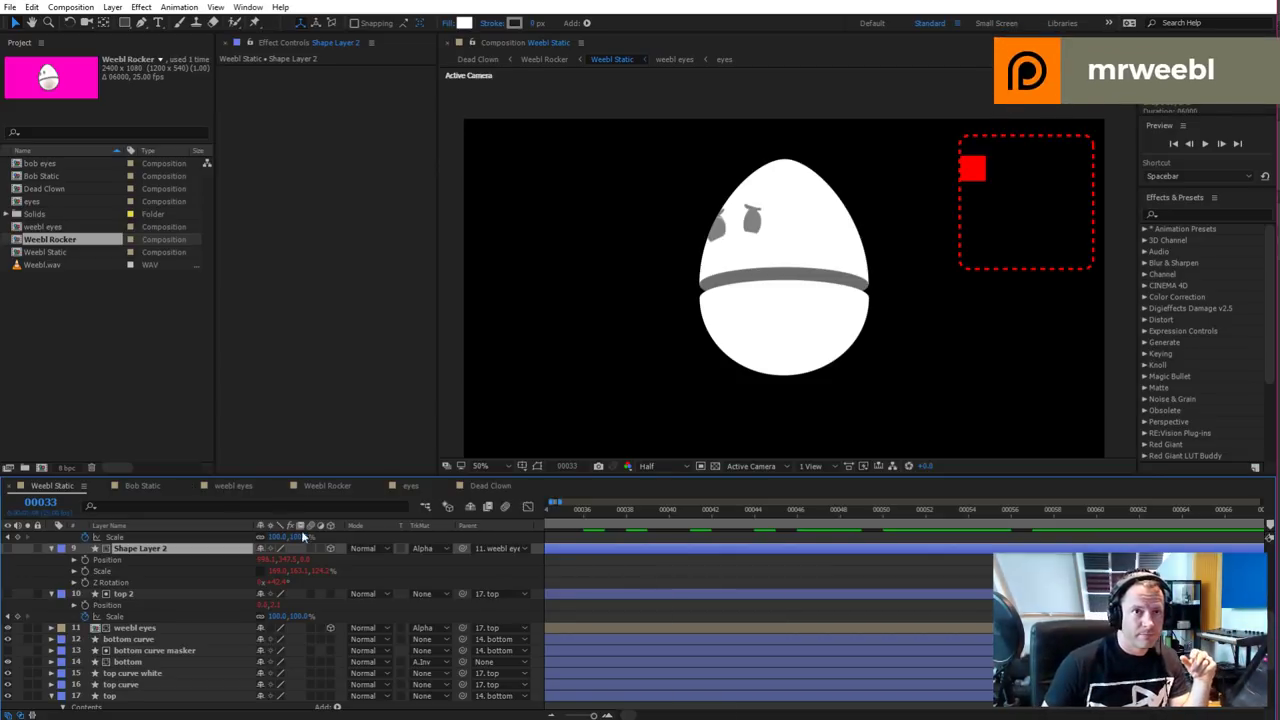
left_click(480, 486)
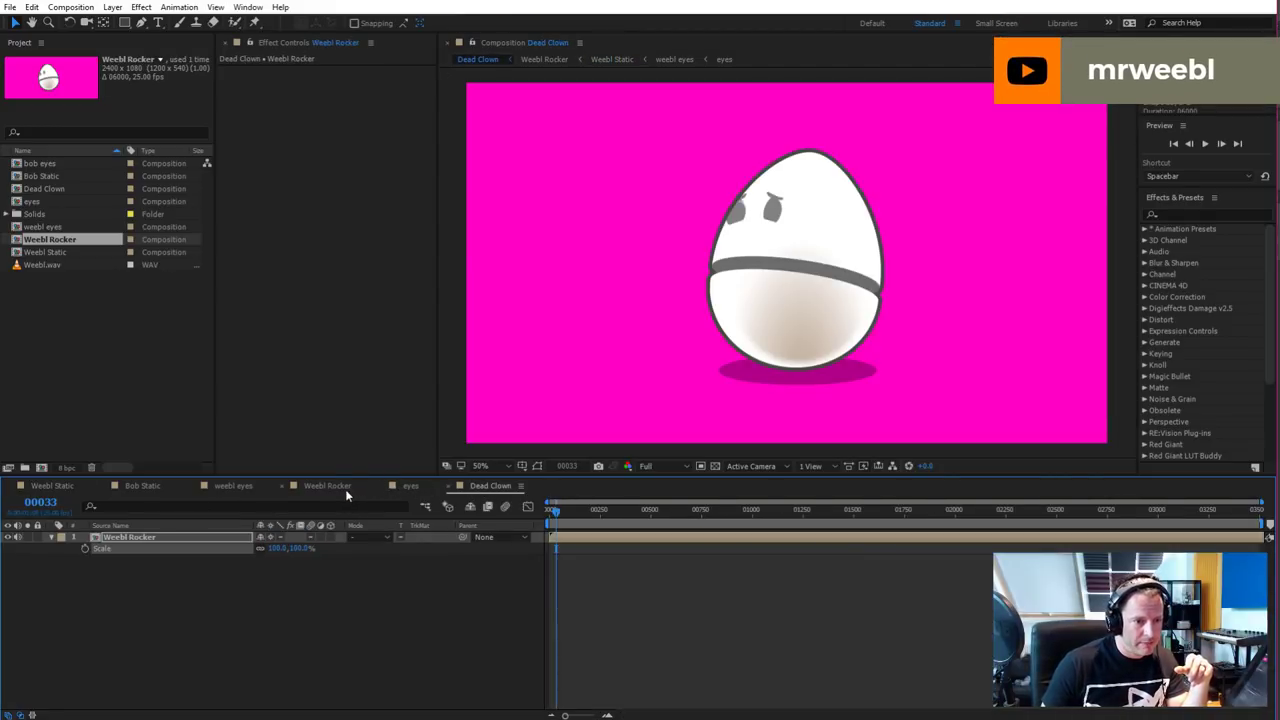
Scrub forward through Weebl Rocker to watch the egg's eye expressions switch
left_click(345, 489)
left_click_drag(563, 510, 637, 508)
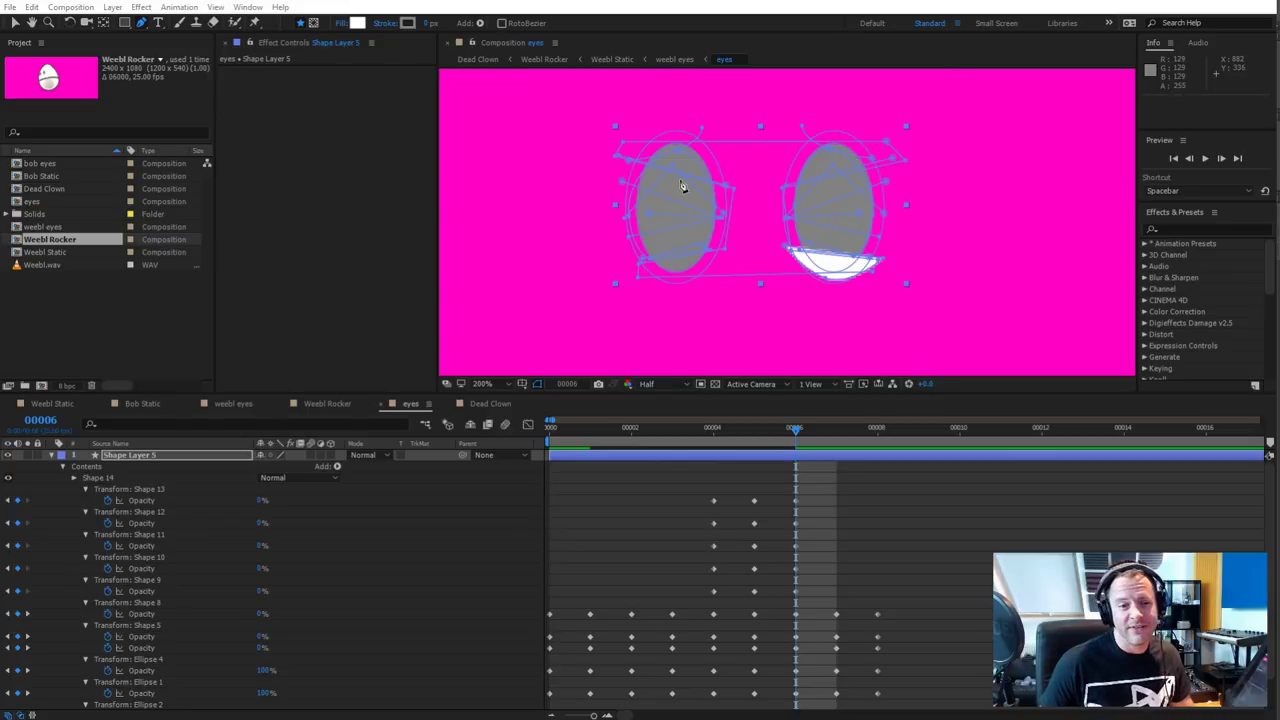
Select Shape Layer 5 in the eyes comp
left_click(130, 456)
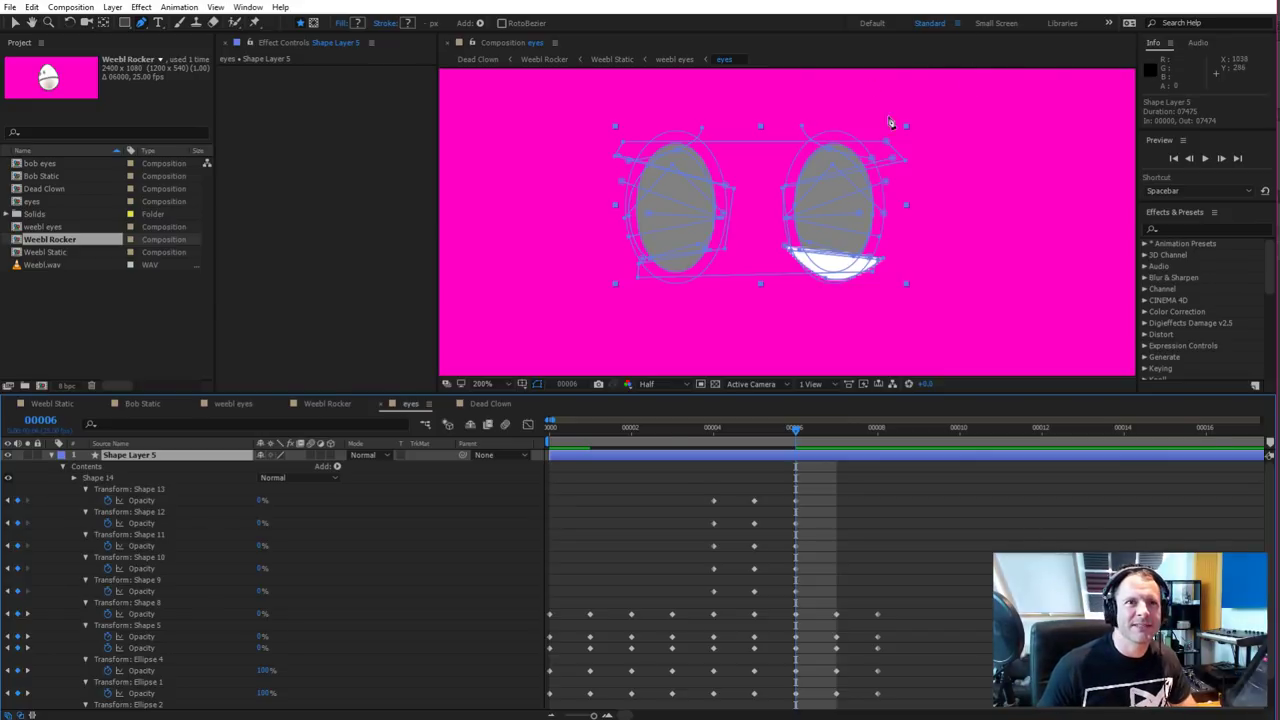
At 400% zoom, reshape the right eye's white lower lid by adjusting its corner points
key("period")
key("period")
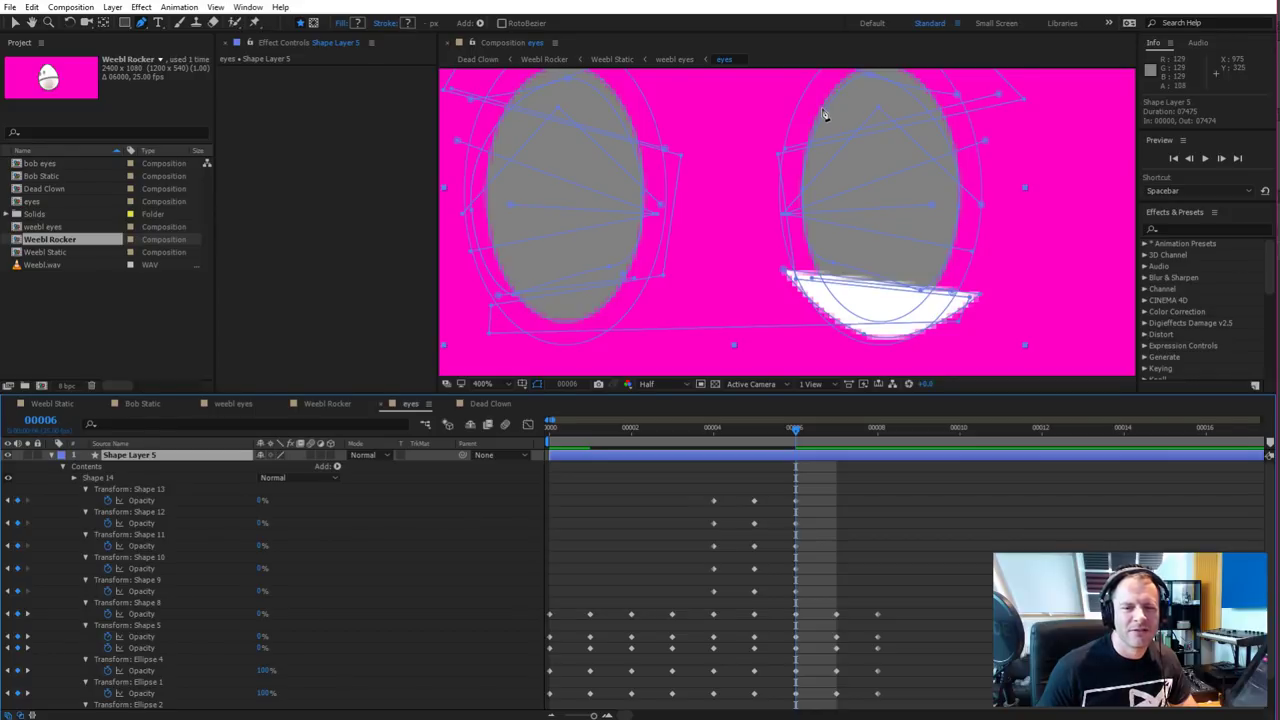
left_click(786, 274)
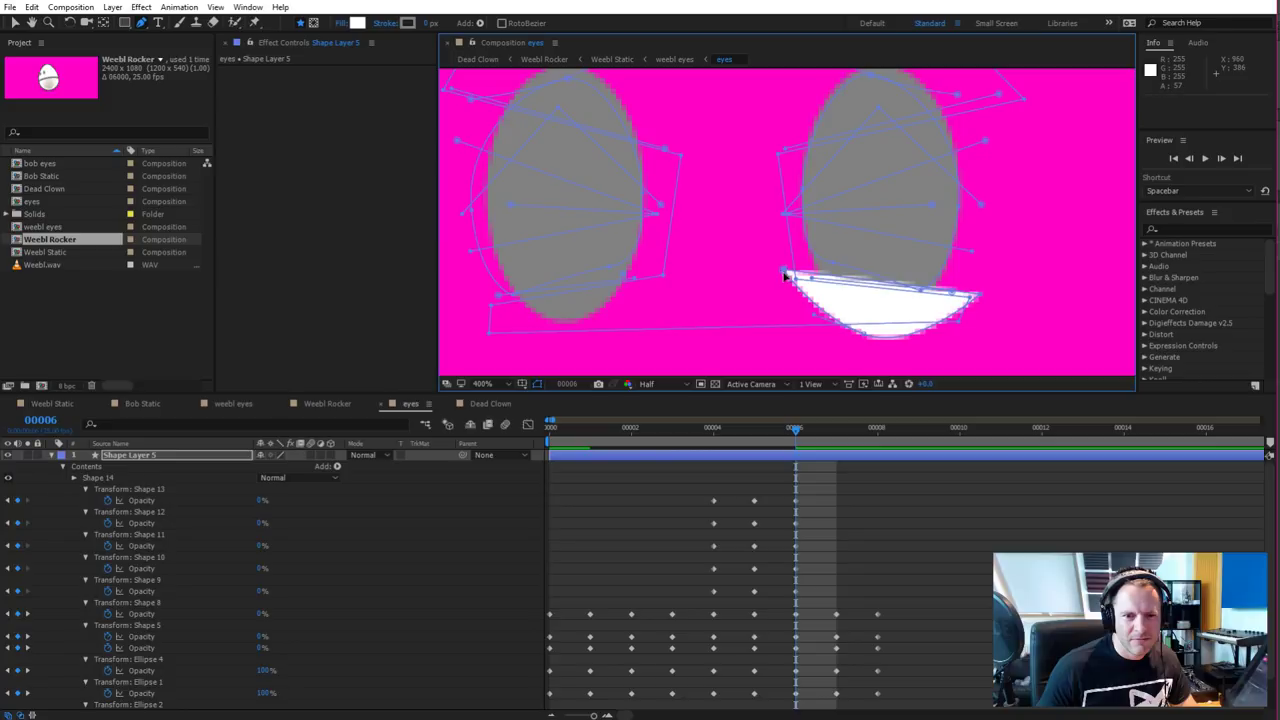
left_click_drag(786, 276, 790, 278)
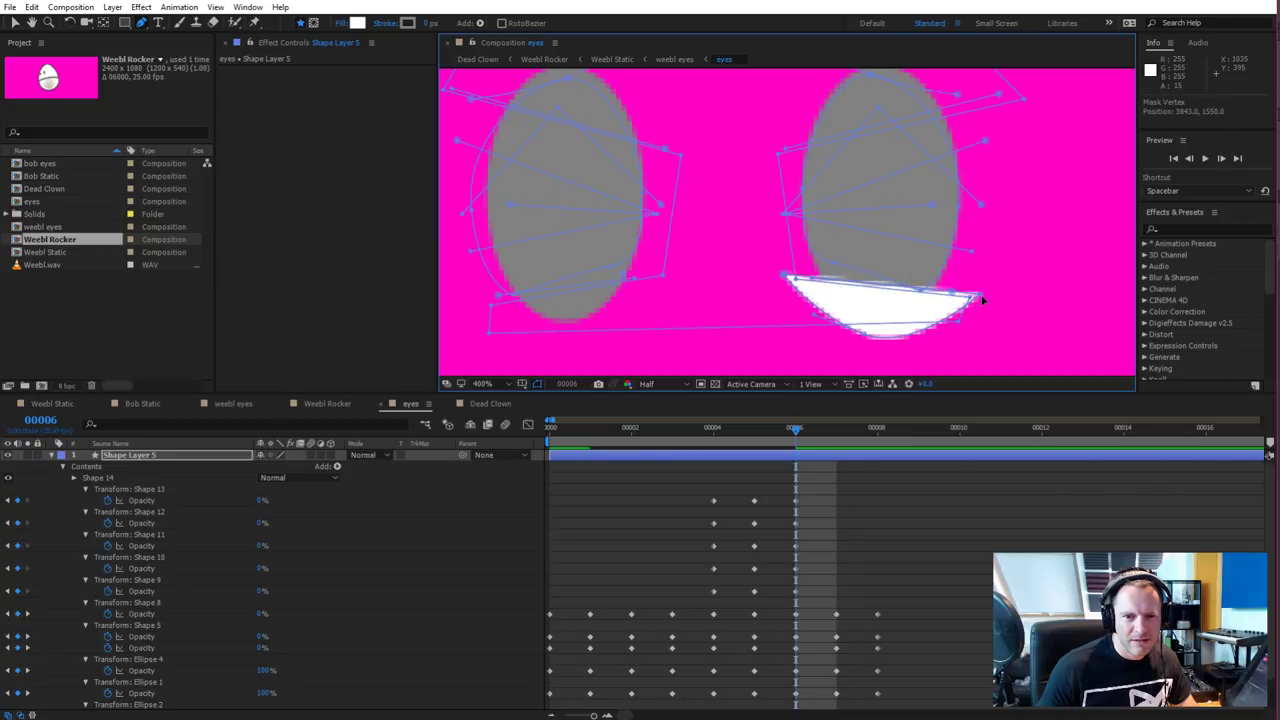
left_click_drag(982, 299, 984, 293)
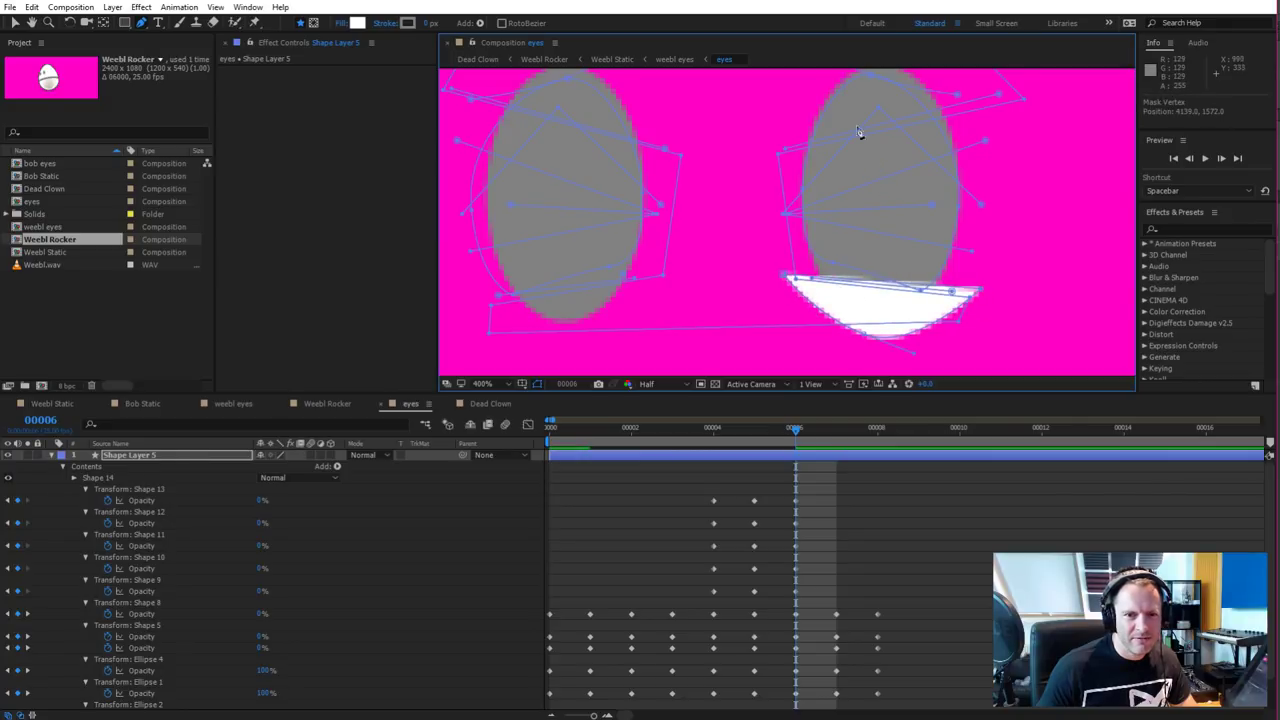
left_click_drag(789, 277, 796, 277)
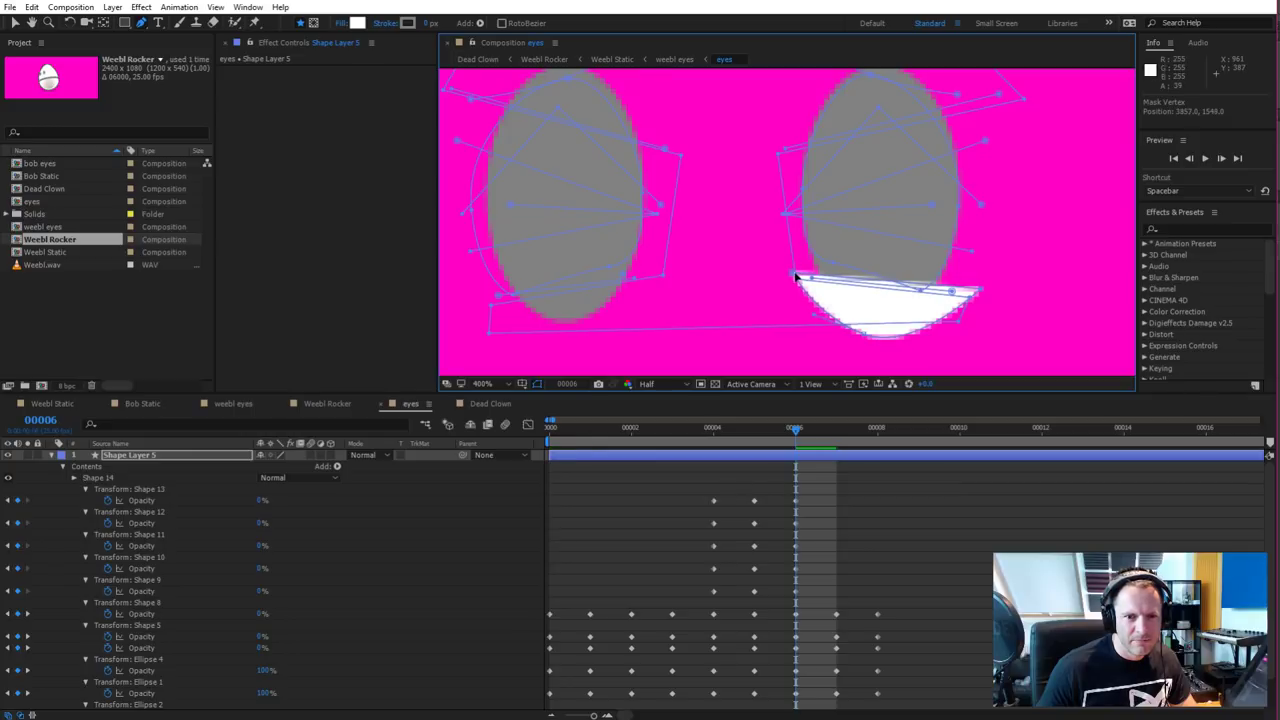
left_click_drag(982, 293, 976, 291)
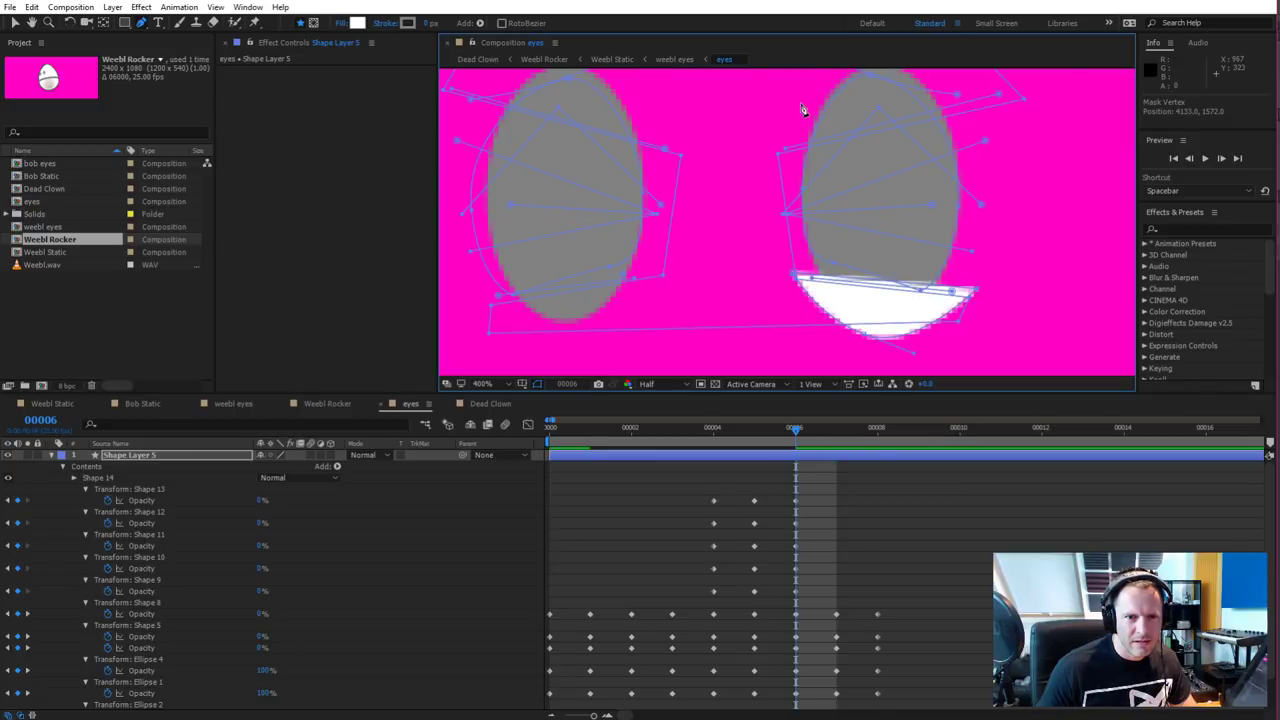
key("comma")
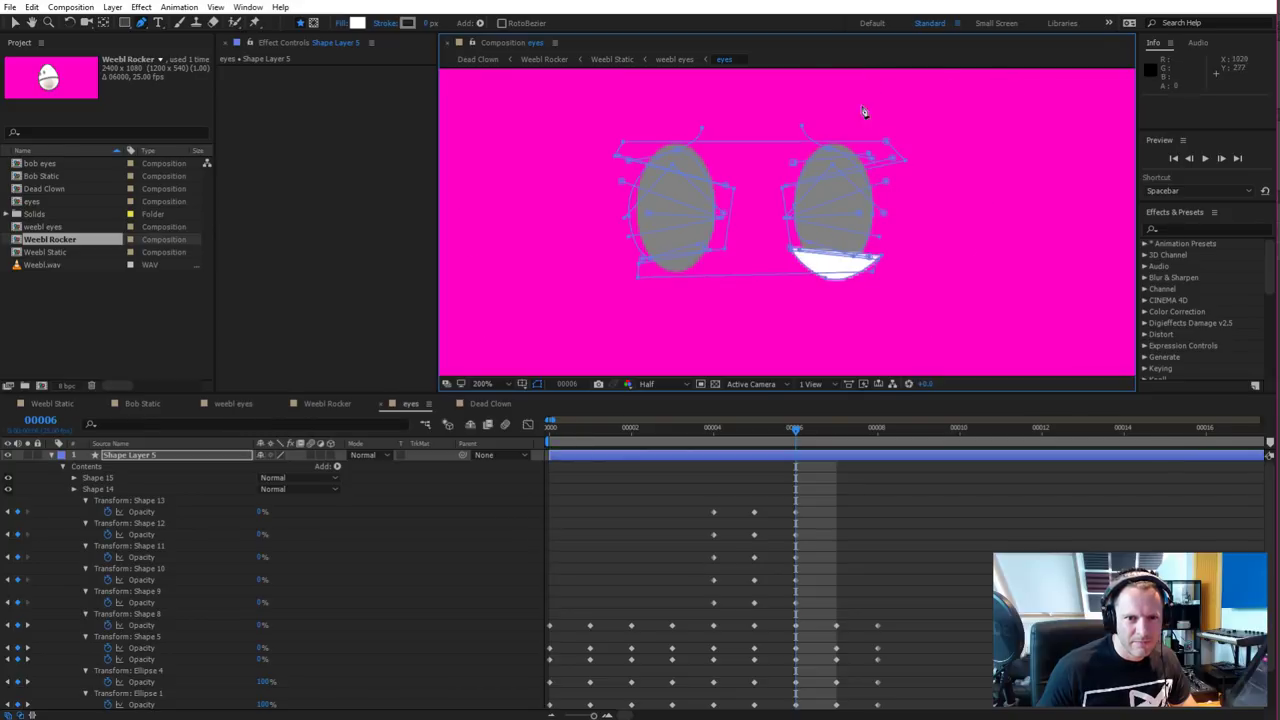
Add a white upper lid over the right eye and refine both lids' corners and curves
left_click_drag(832, 139, 826, 150)
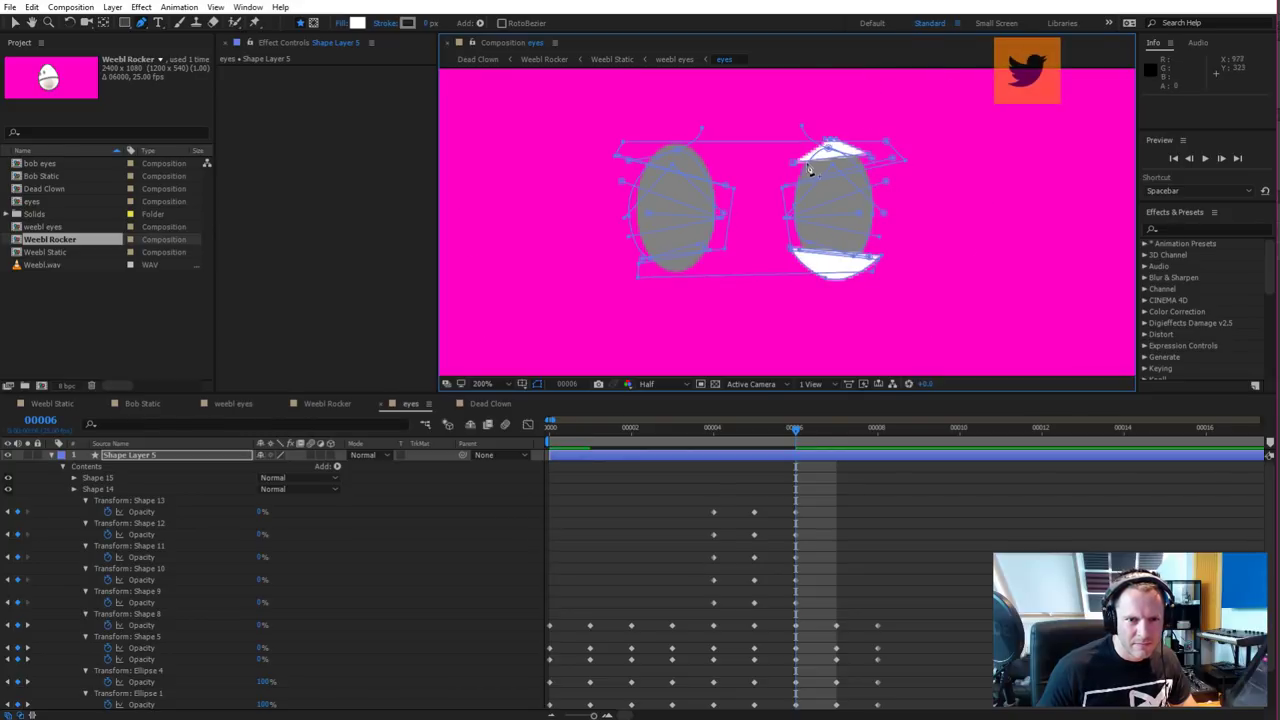
scroll(810, 170, "up", 2)
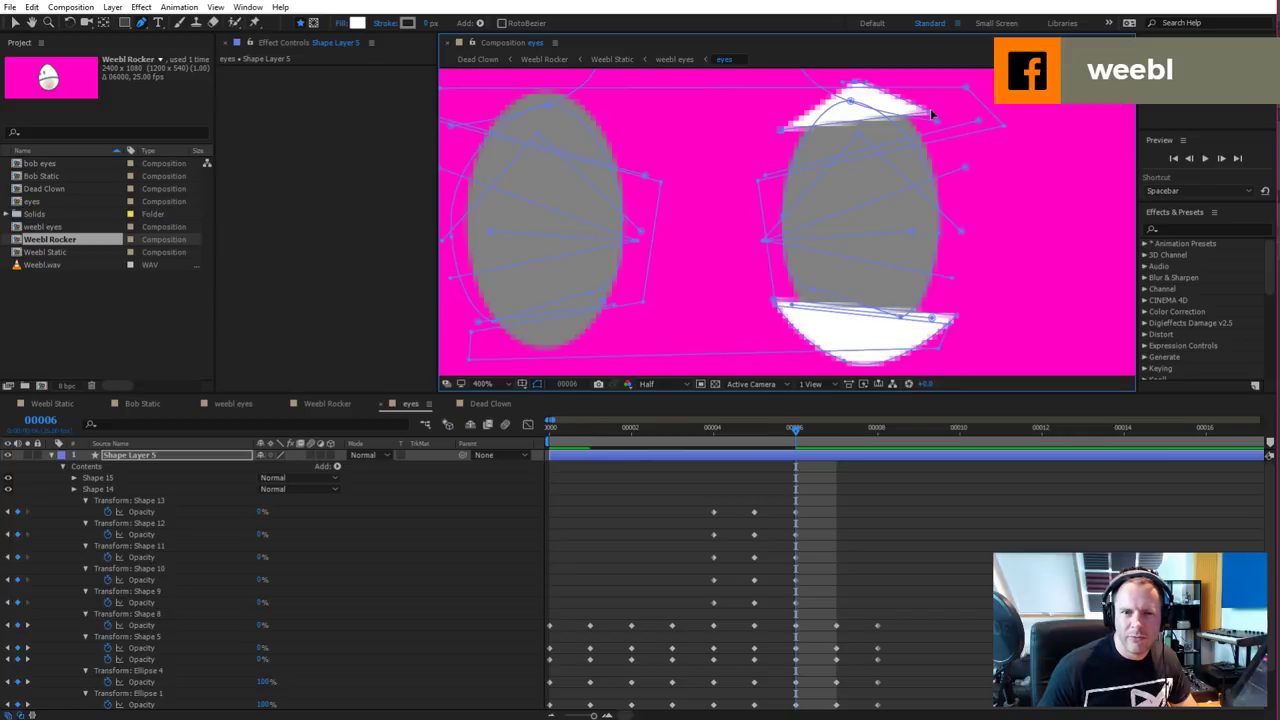
left_click_drag(943, 128, 944, 138)
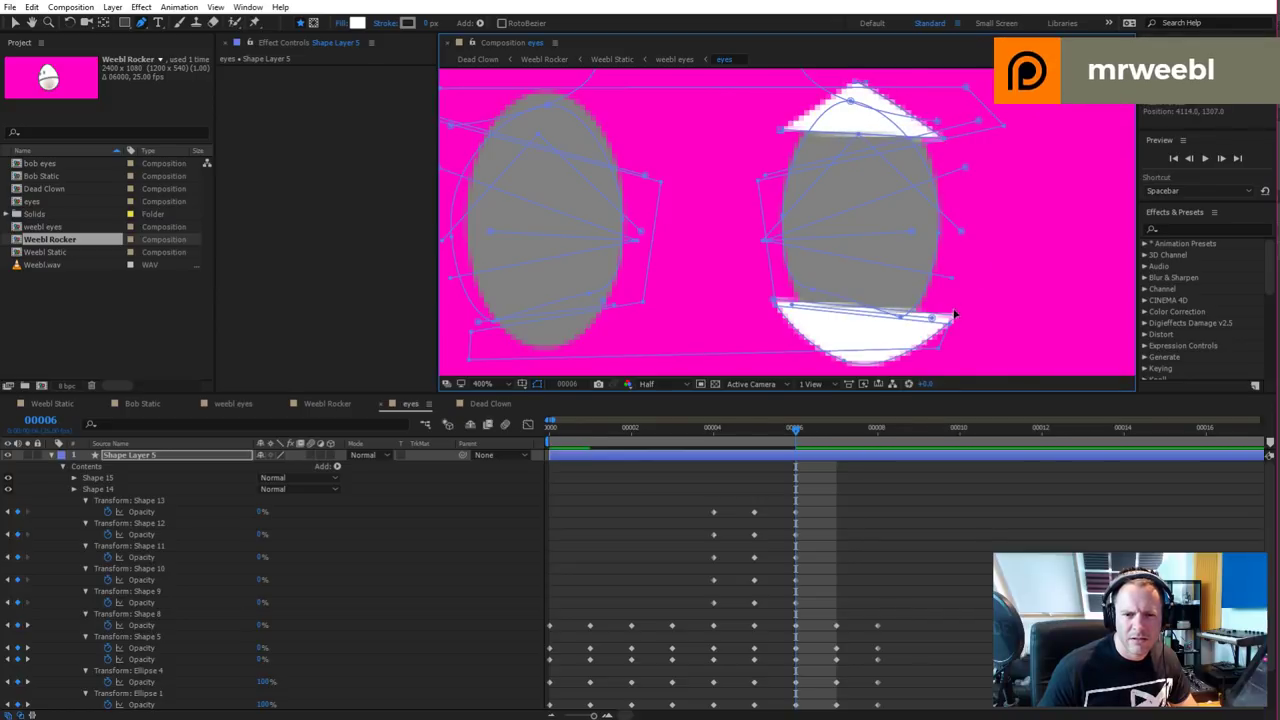
left_click_drag(957, 319, 940, 291)
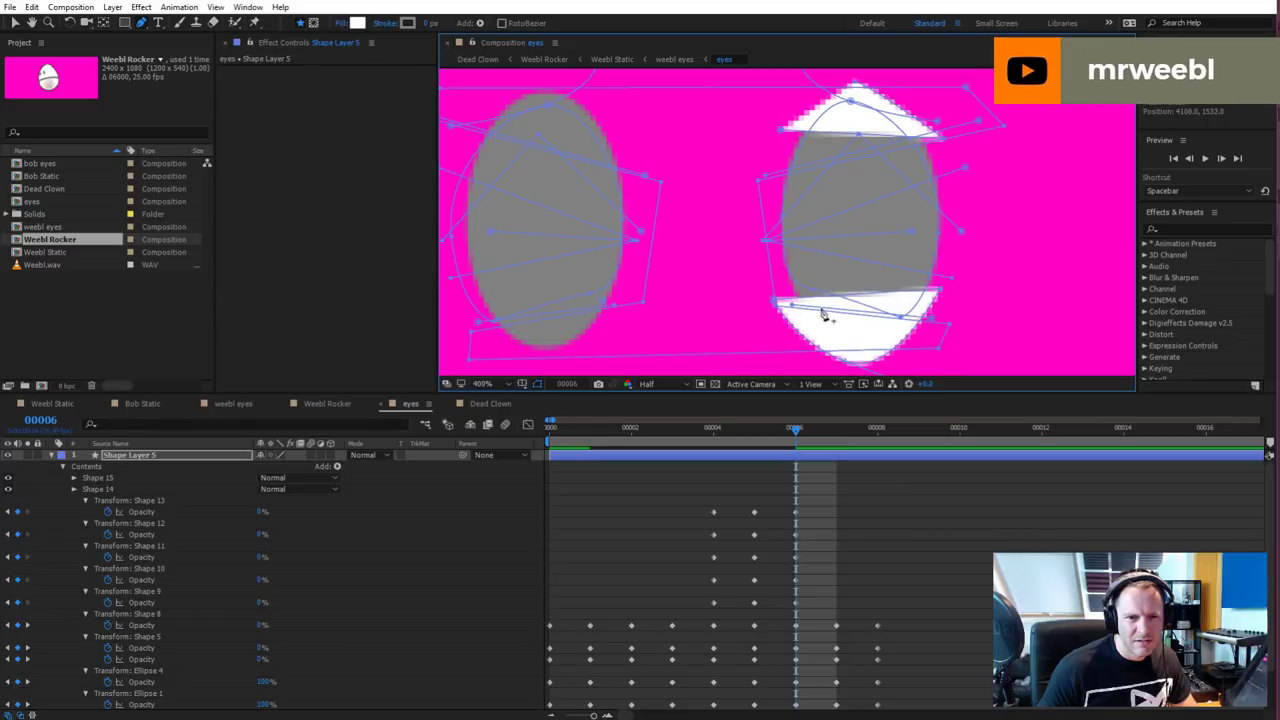
left_click_drag(775, 305, 786, 304)
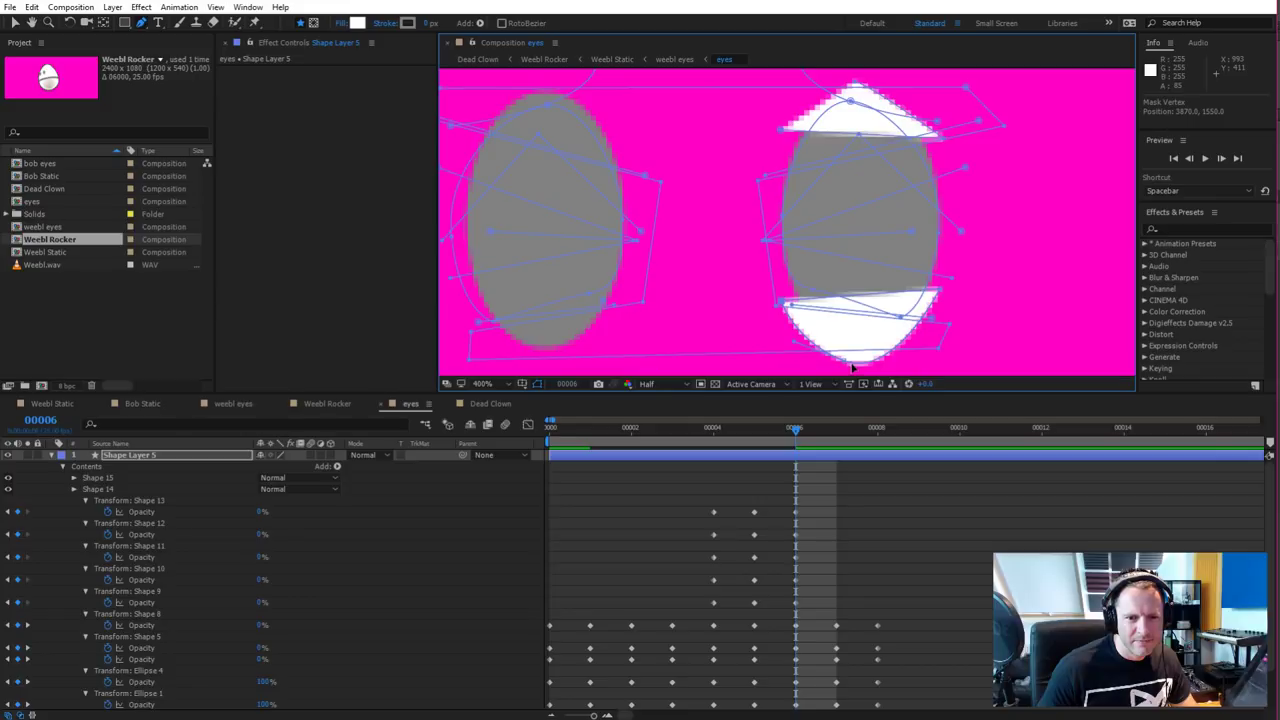
left_click_drag(842, 364, 867, 348)
left_click_drag(938, 292, 937, 290)
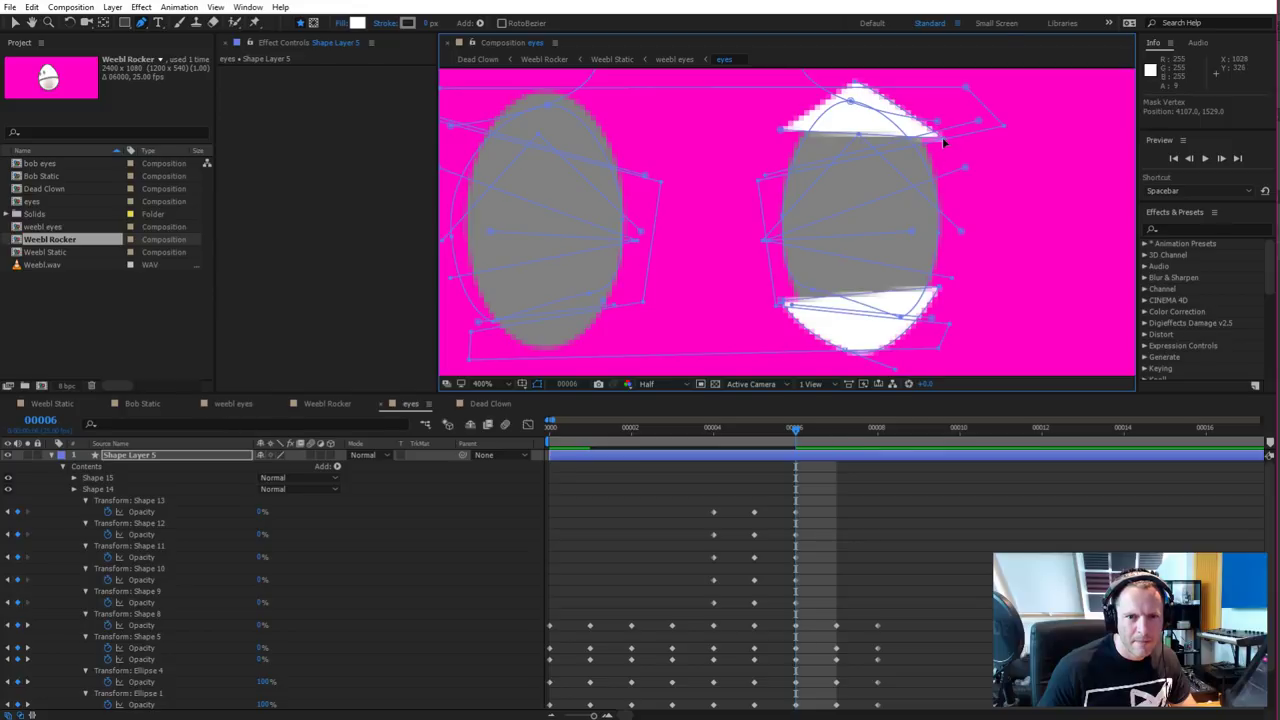
left_click_drag(943, 142, 942, 145)
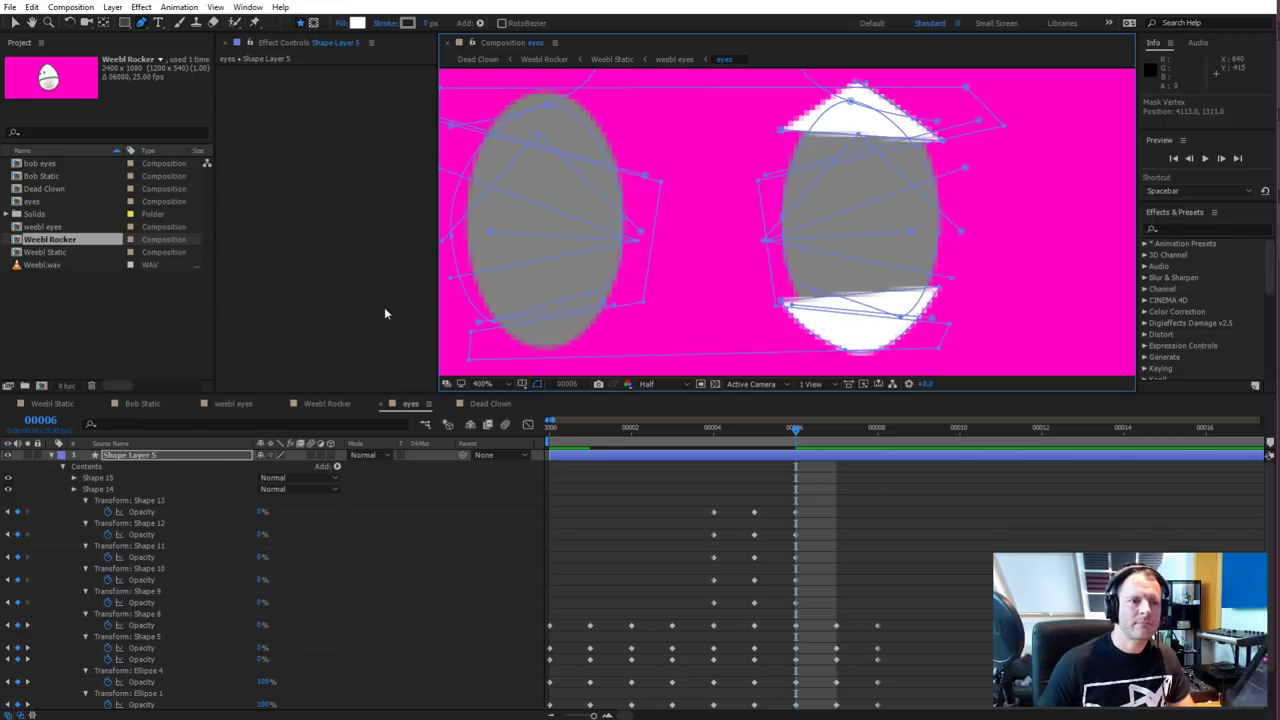
left_click(148, 456)
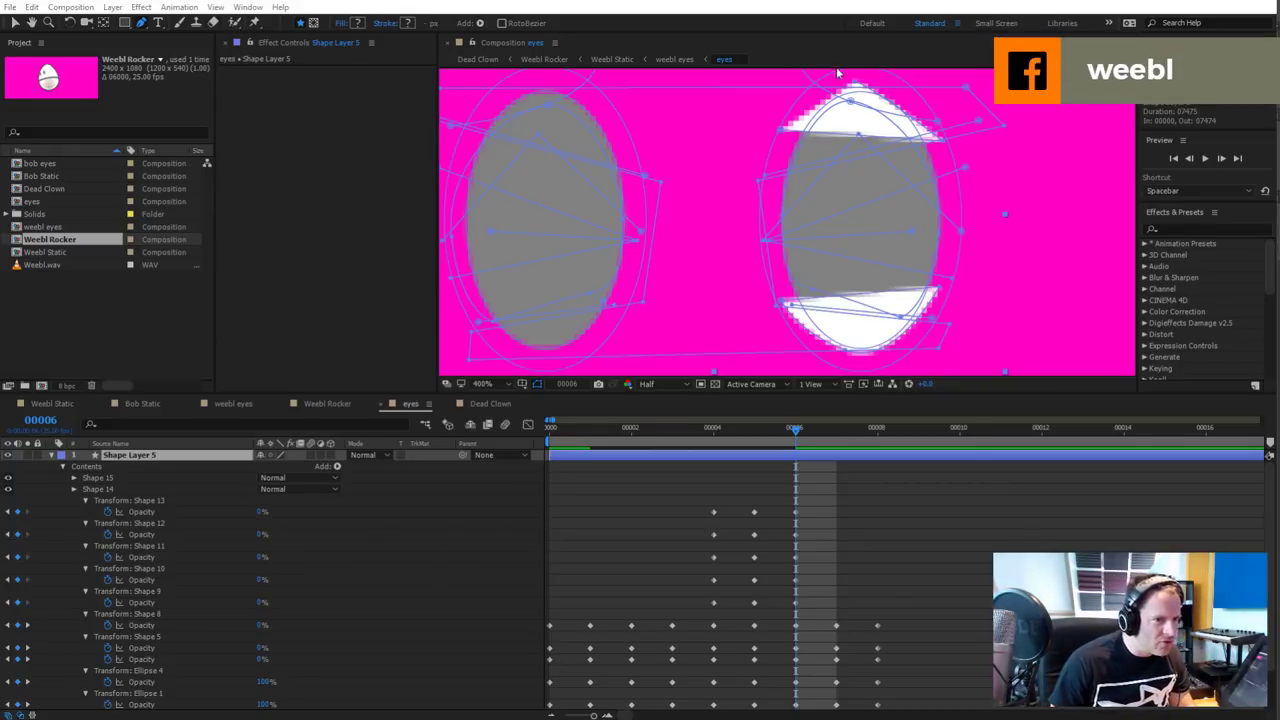
Begin a new lid path over the right eye's top and set its Fill to None
left_click(774, 111)
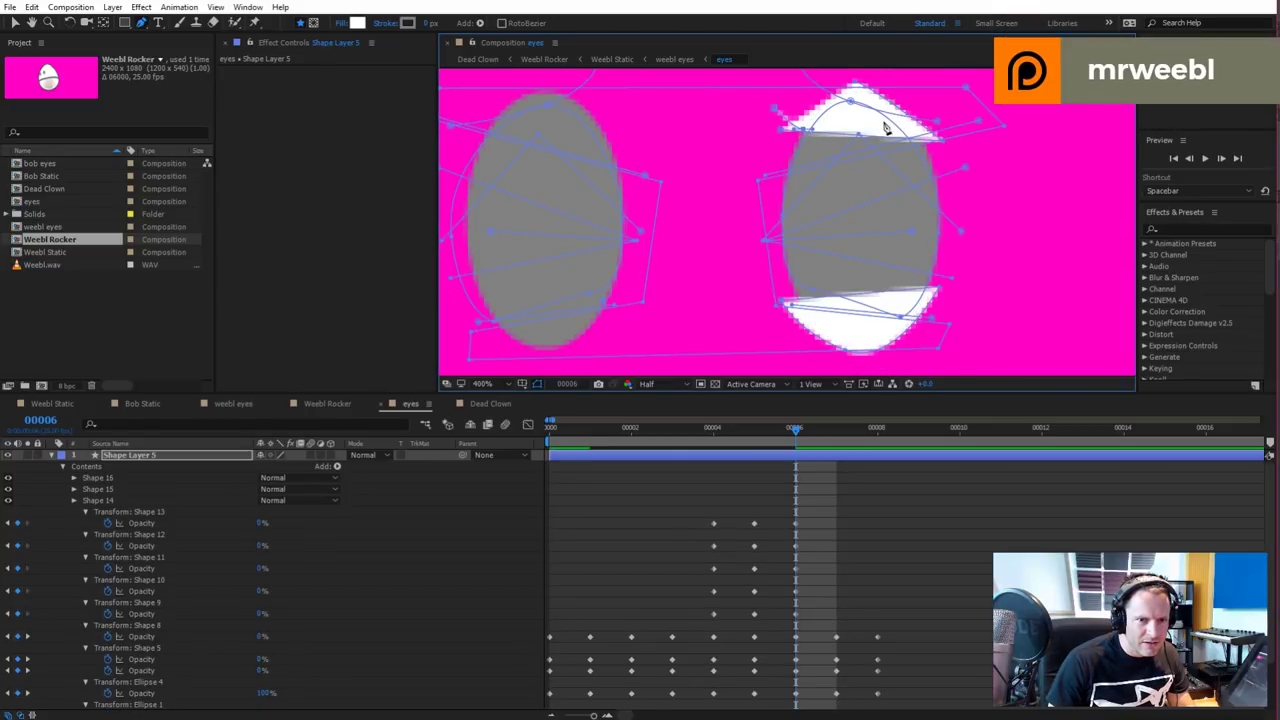
left_click(938, 141)
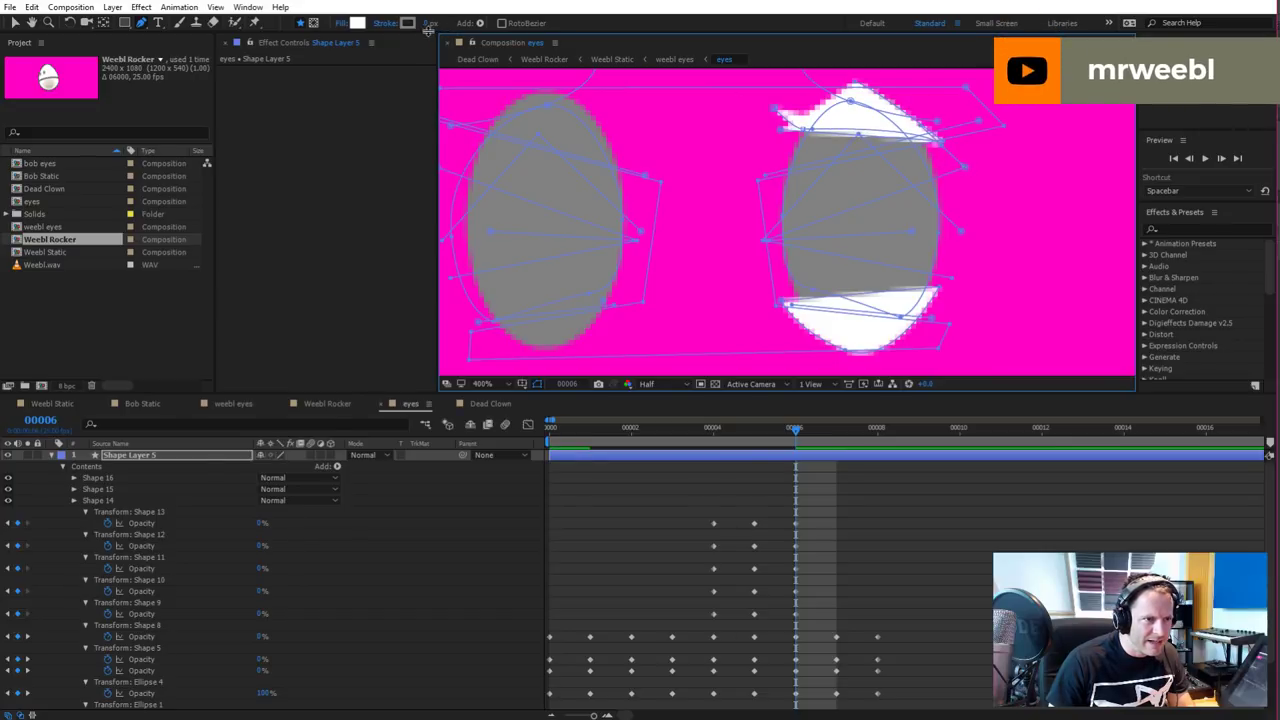
key("ctrl+z")
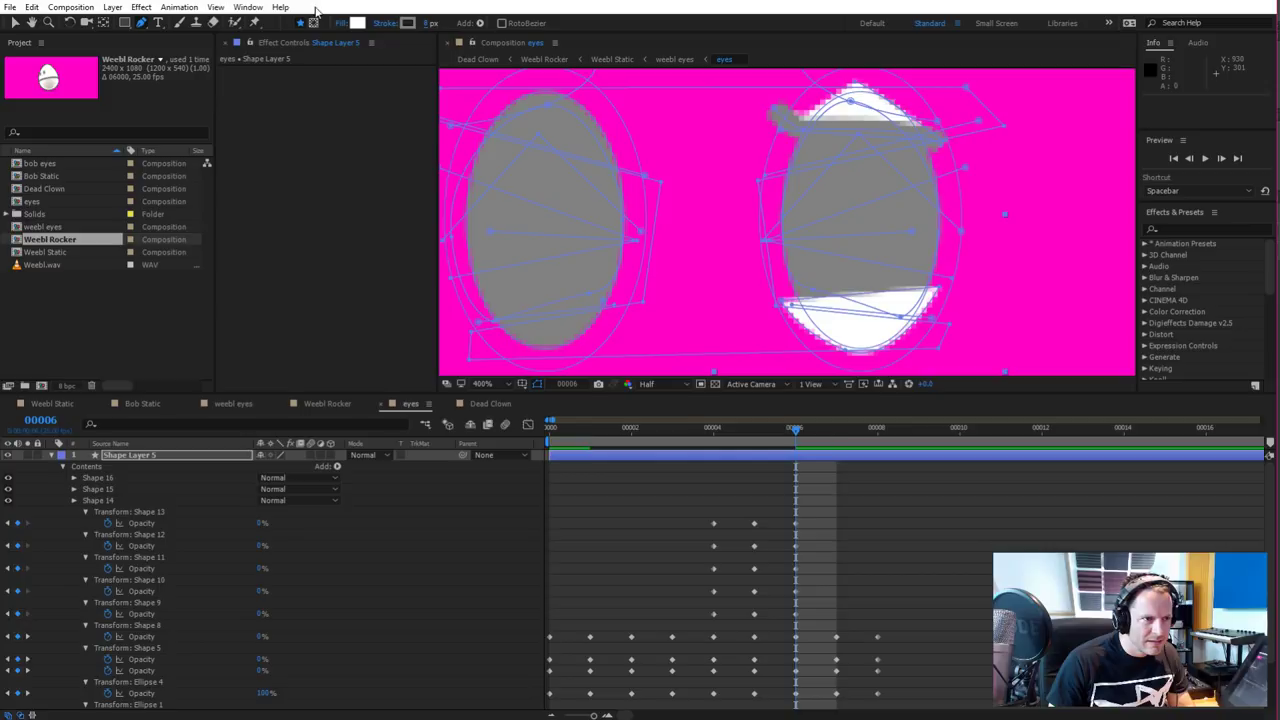
left_click(342, 23)
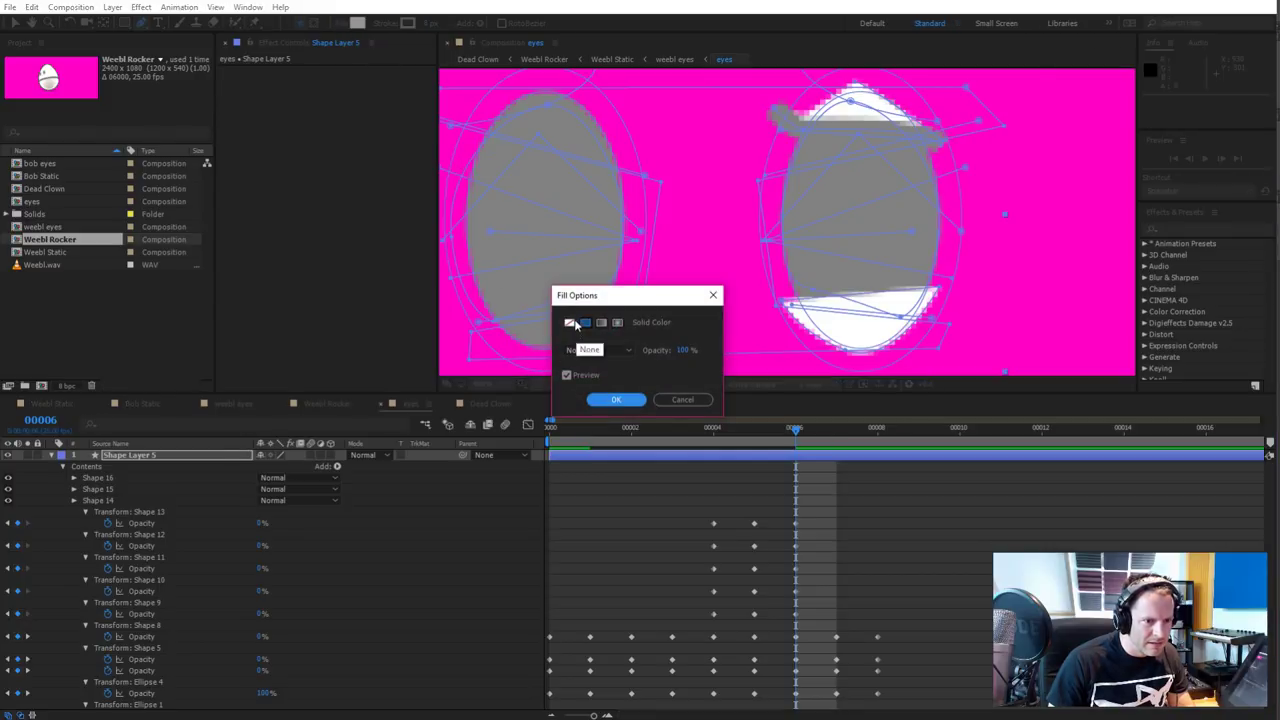
left_click(570, 322)
left_click(612, 399)
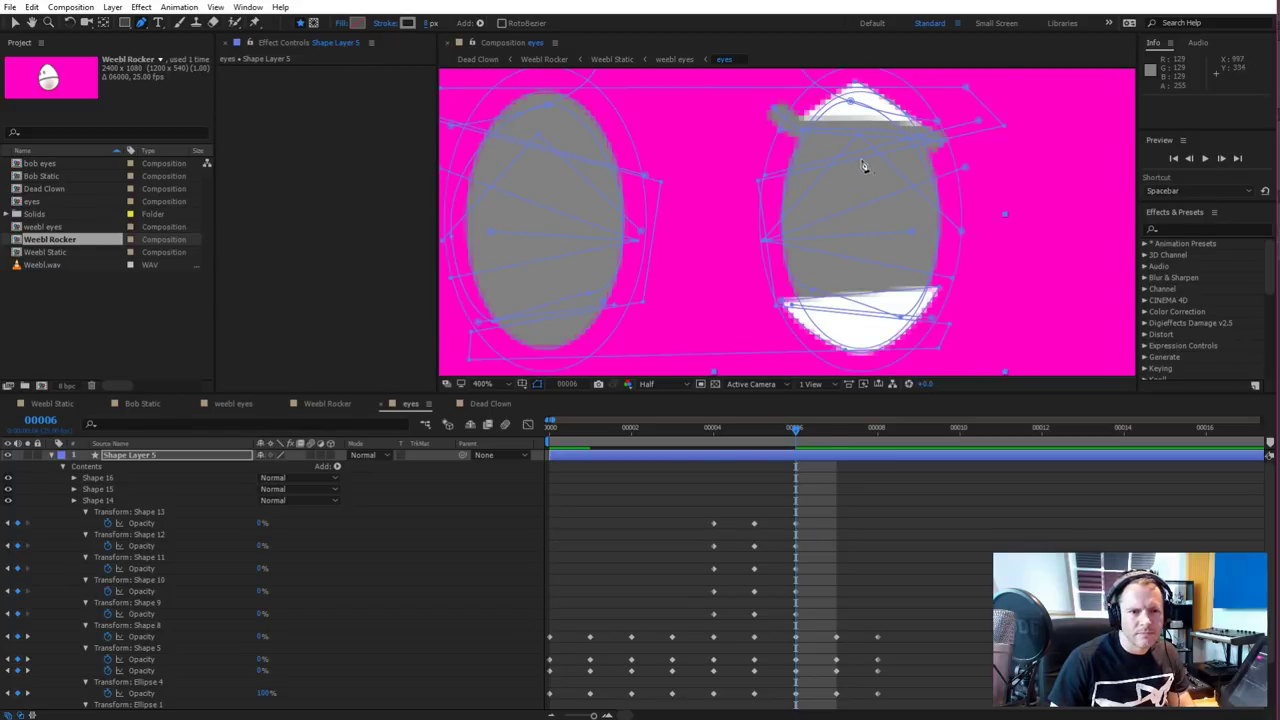
left_click(942, 149)
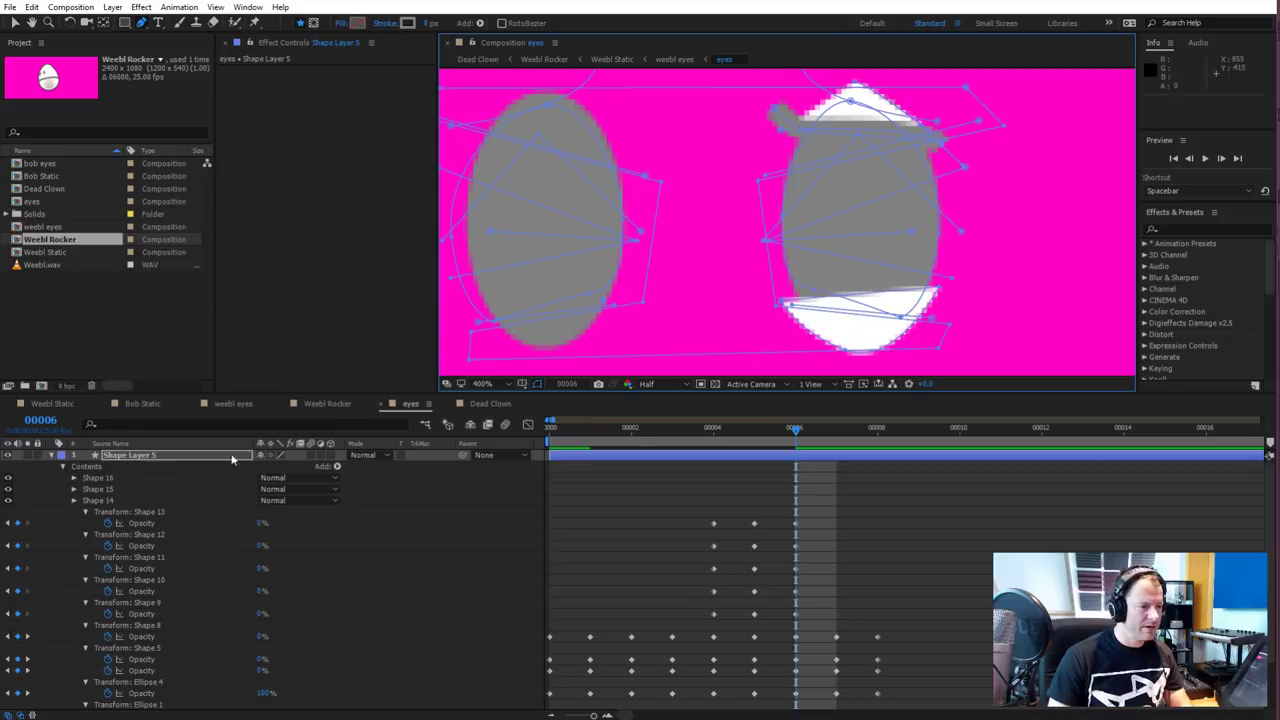
On Shape Layer 5, pen a curved four-point eyebrow path above the left eye
left_click(155, 458)
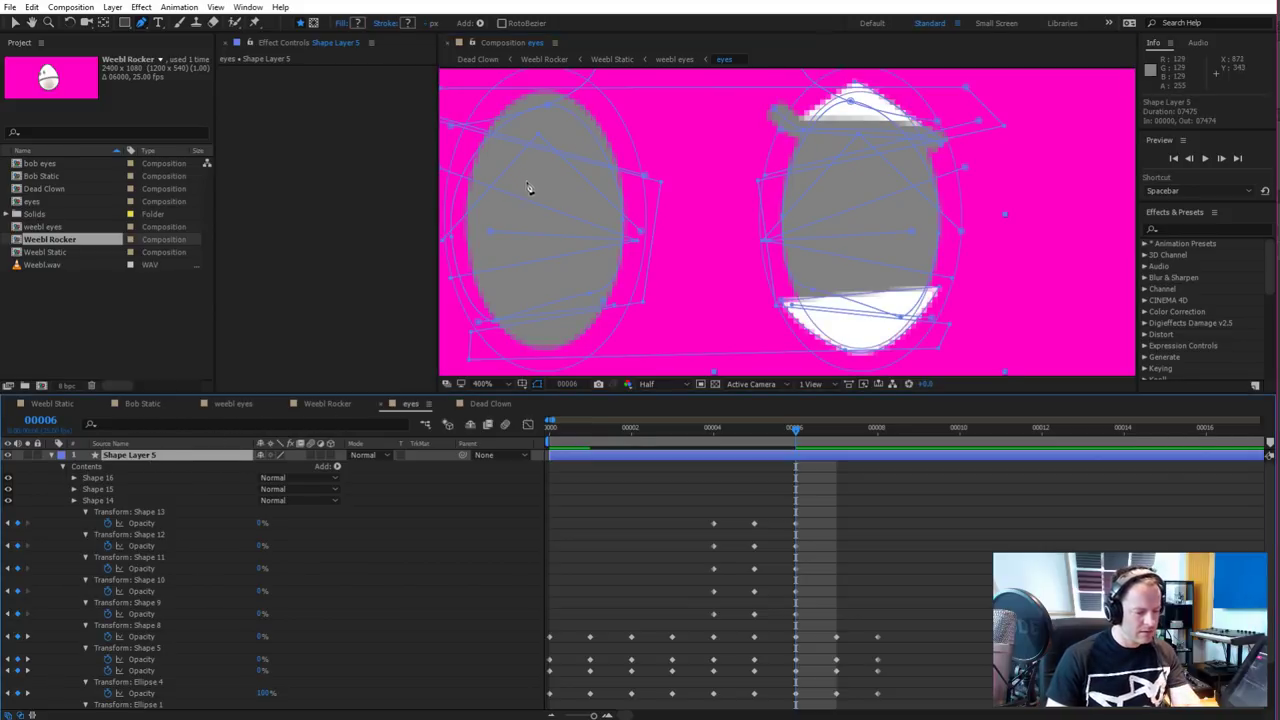
left_click_drag(525, 152, 581, 226)
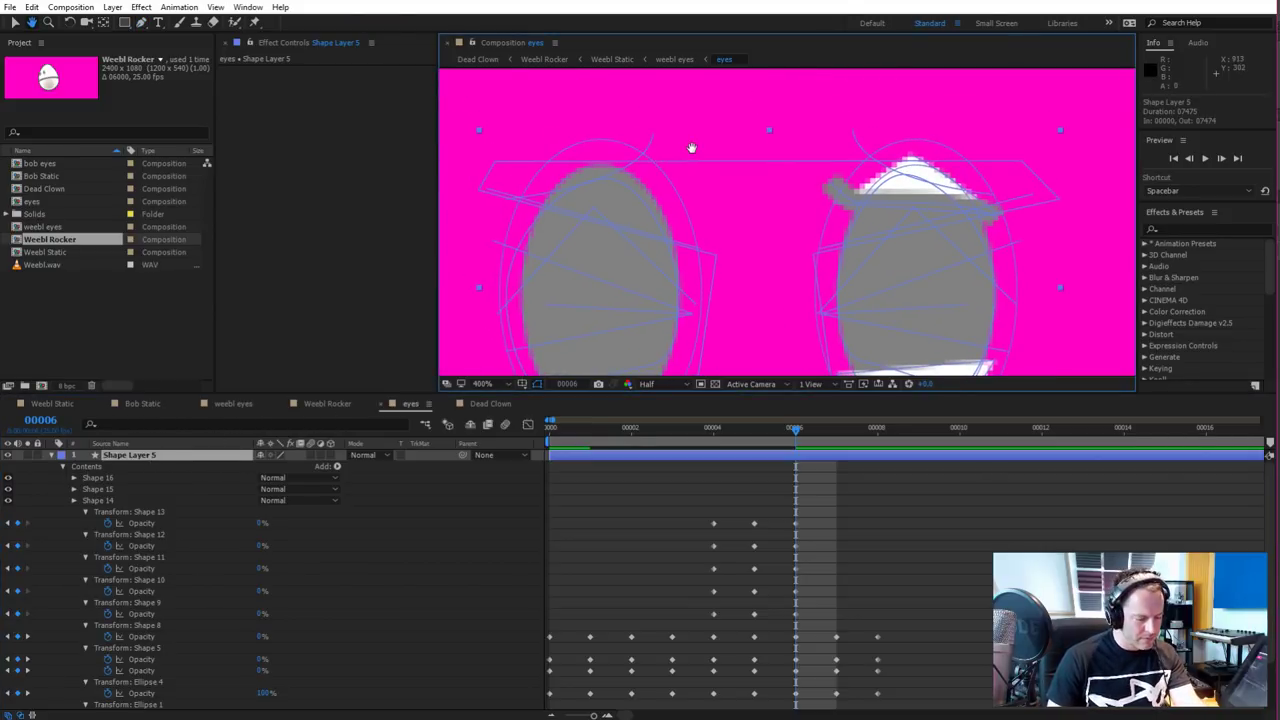
key("g")
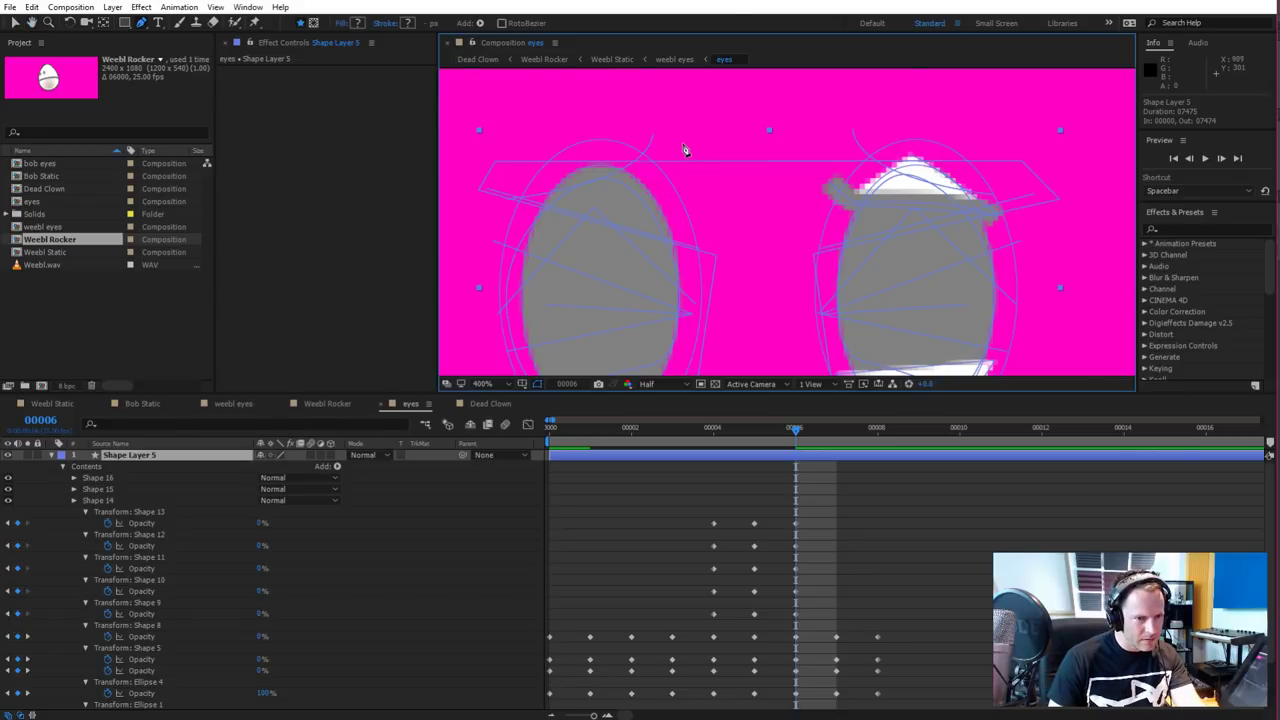
left_click(683, 147)
left_click(646, 162)
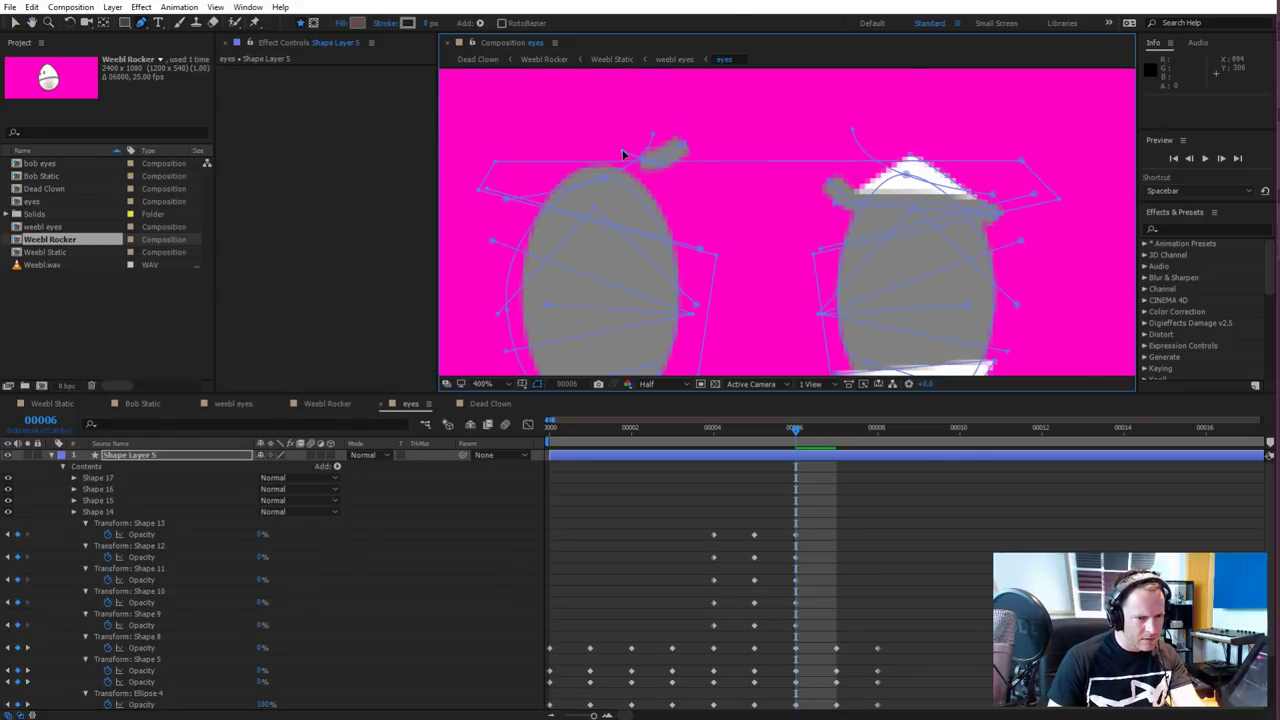
left_click_drag(553, 117, 516, 123)
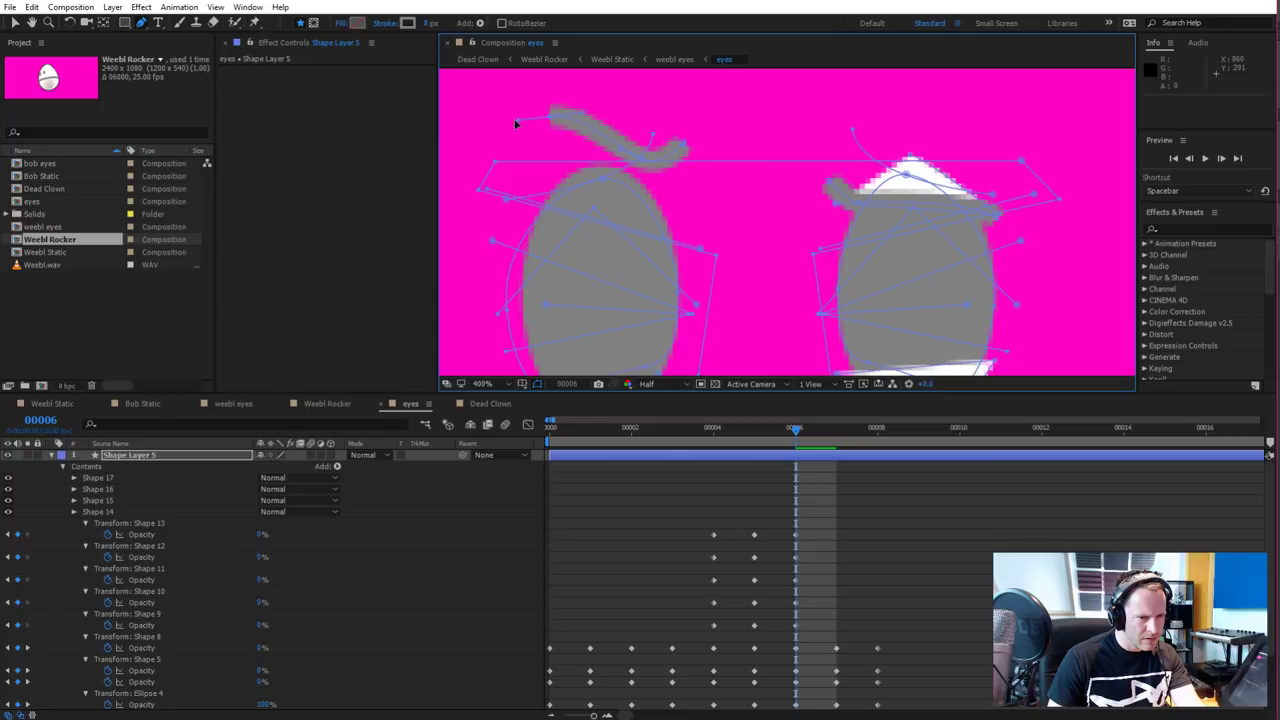
left_click(507, 142)
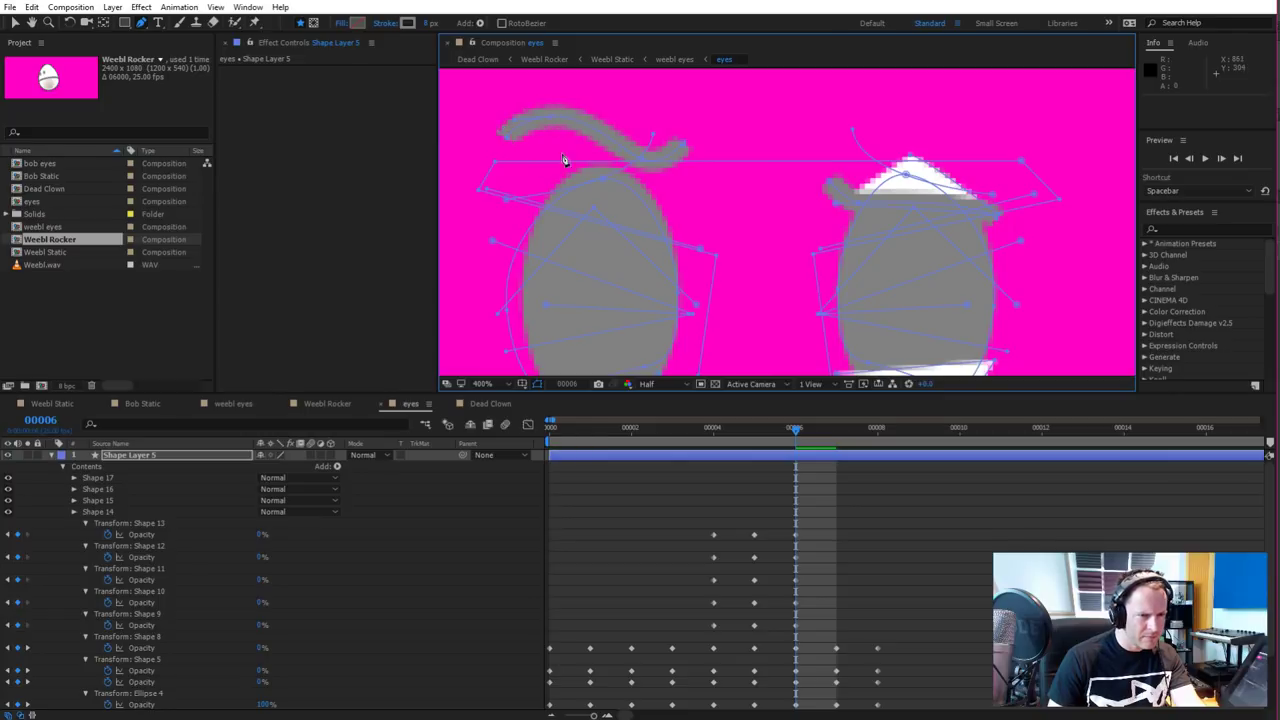
scroll(617, 177, "down", 2)
scroll(686, 177, "up", 2)
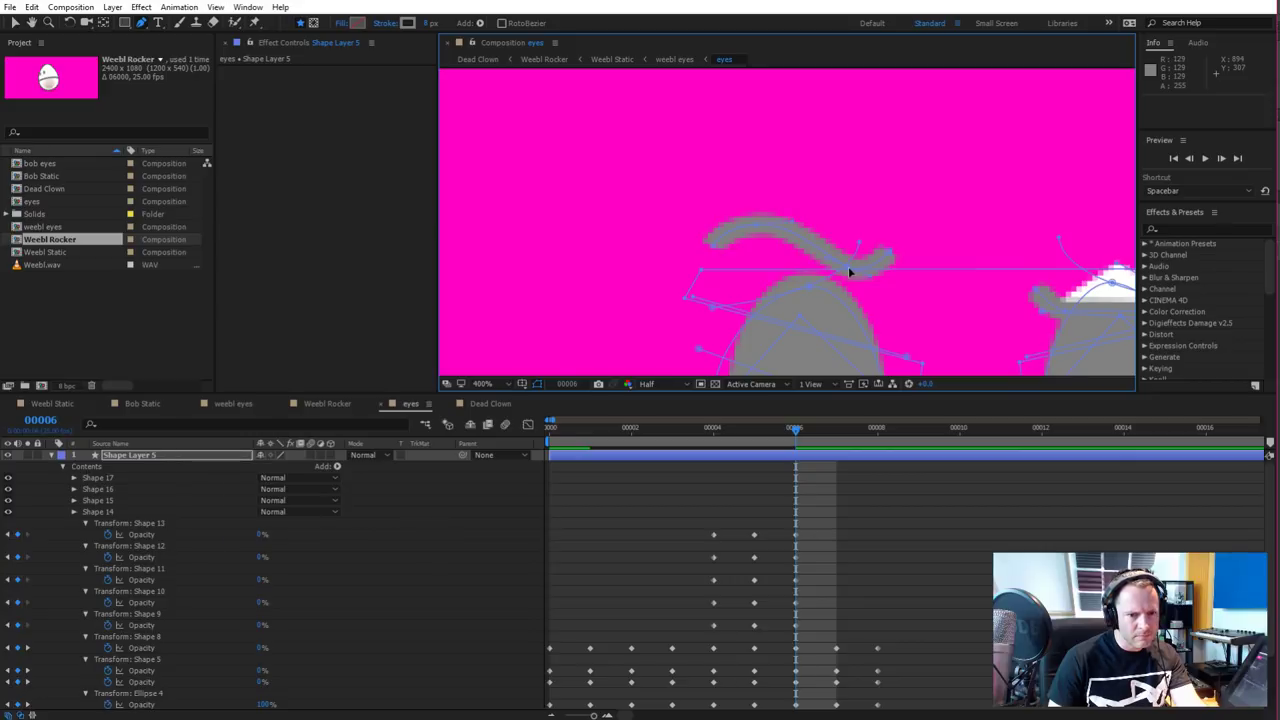
Adjust the eyebrow's curve and end points, zooming out to see both eyes
left_click_drag(847, 268, 849, 280)
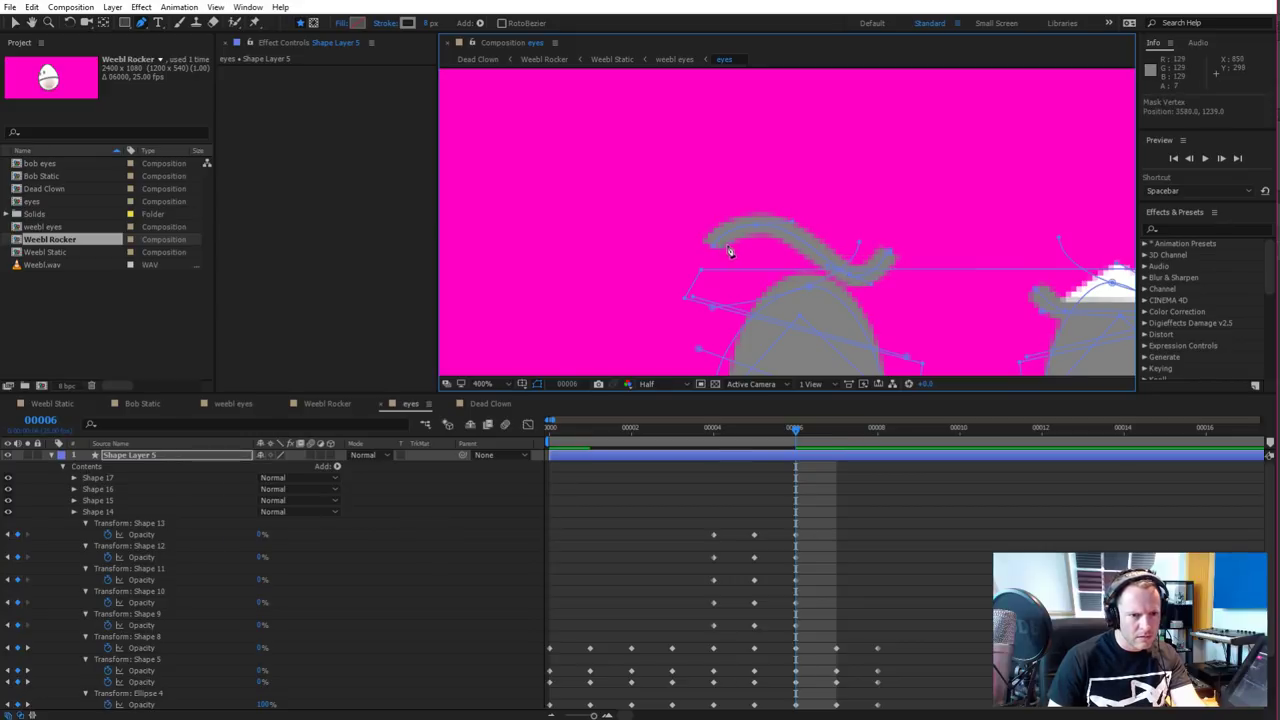
left_click_drag(714, 246, 781, 233)
key("comma")
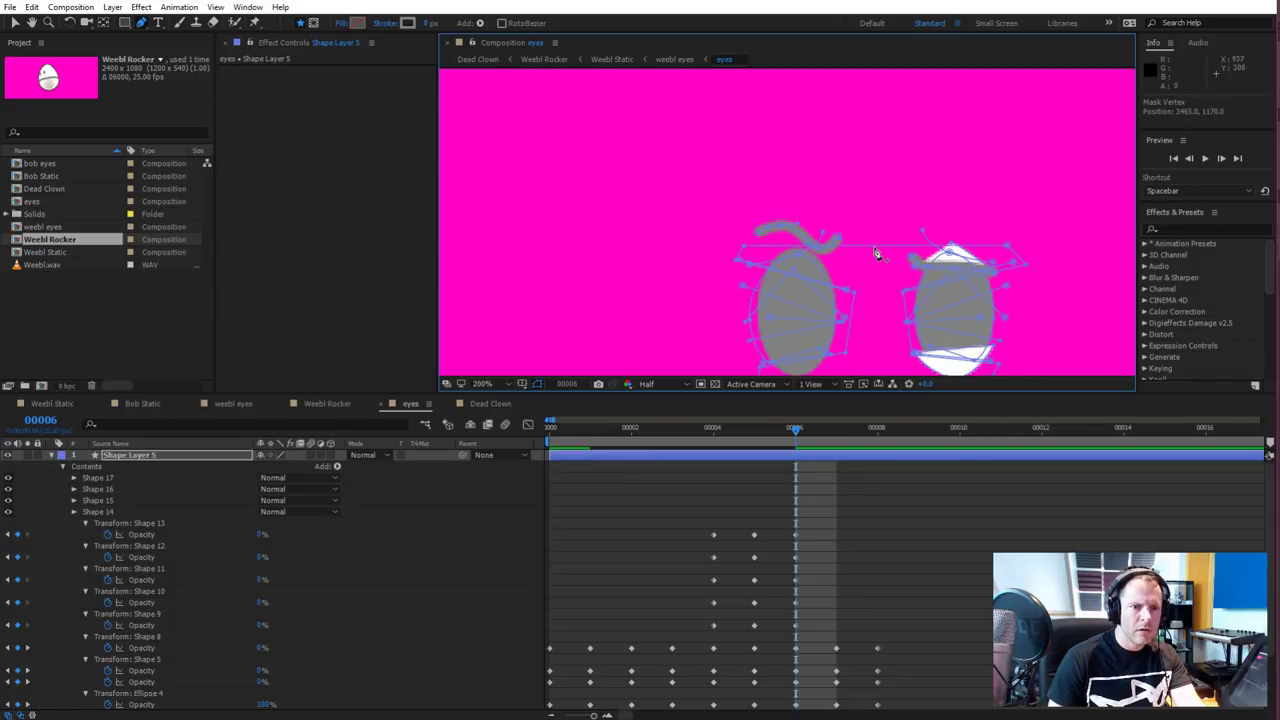
left_click(837, 245)
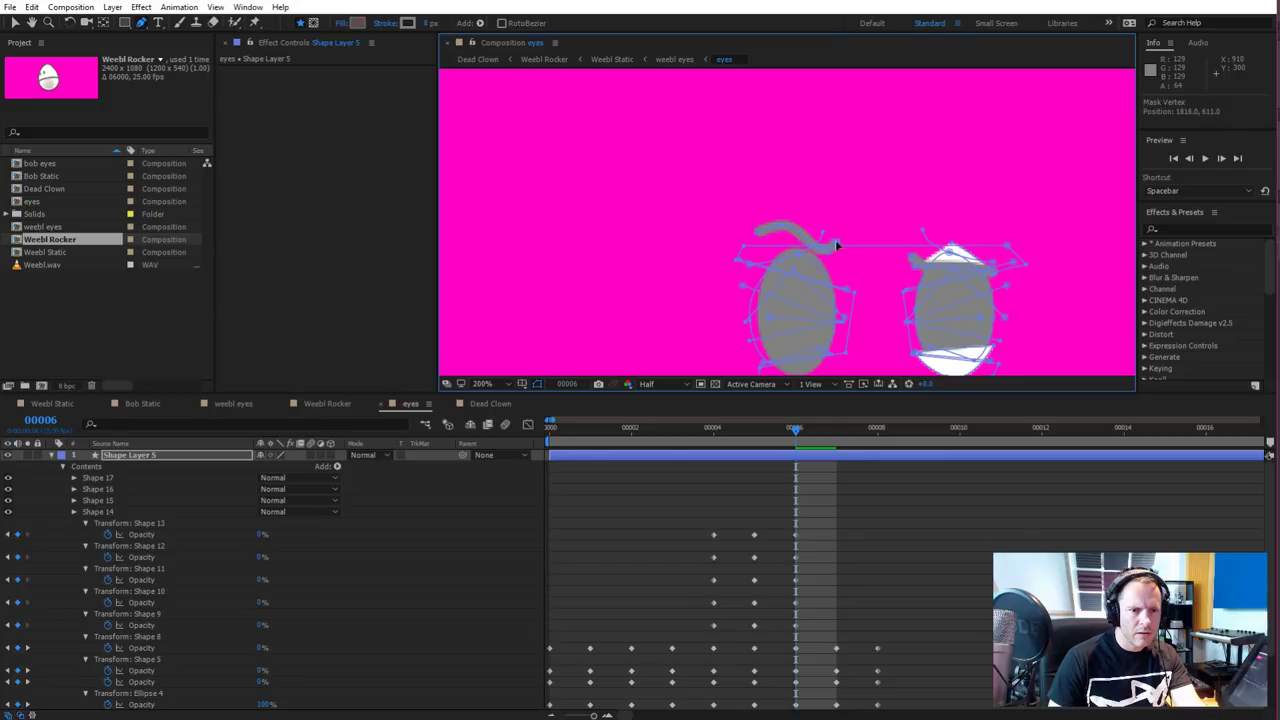
scroll(849, 294, "up", 1)
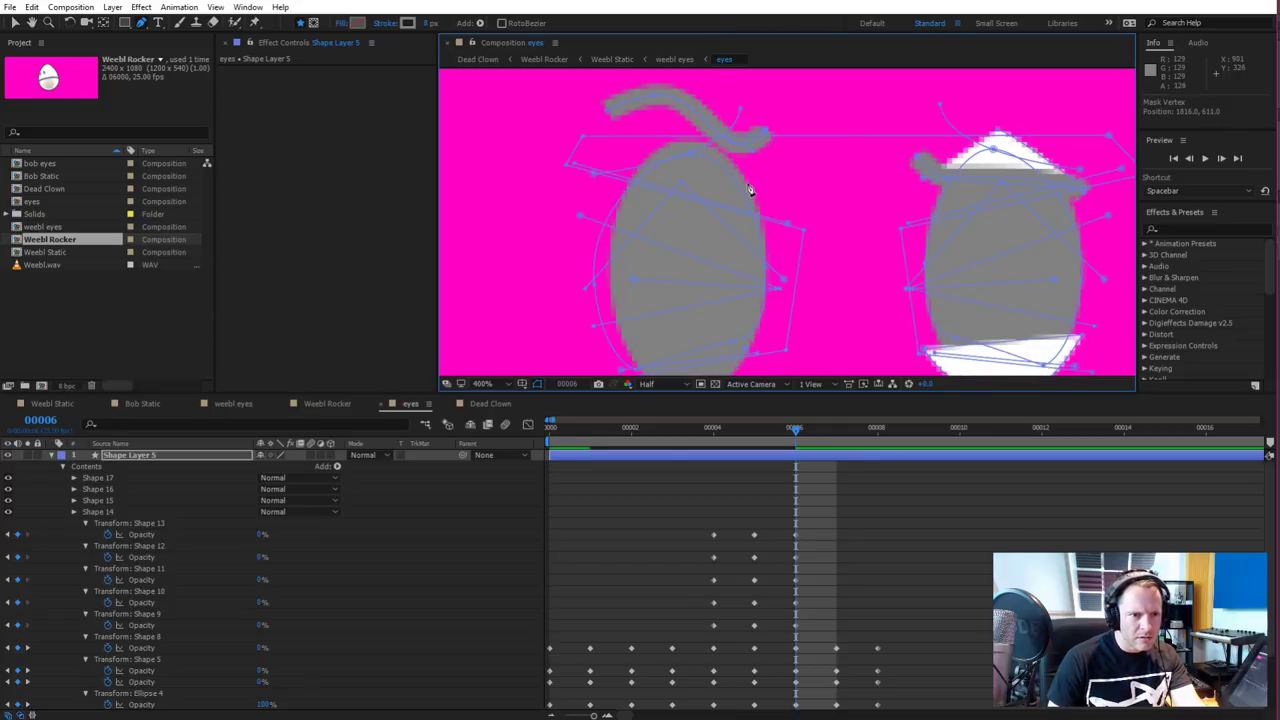
scroll(745, 185, "up", 1)
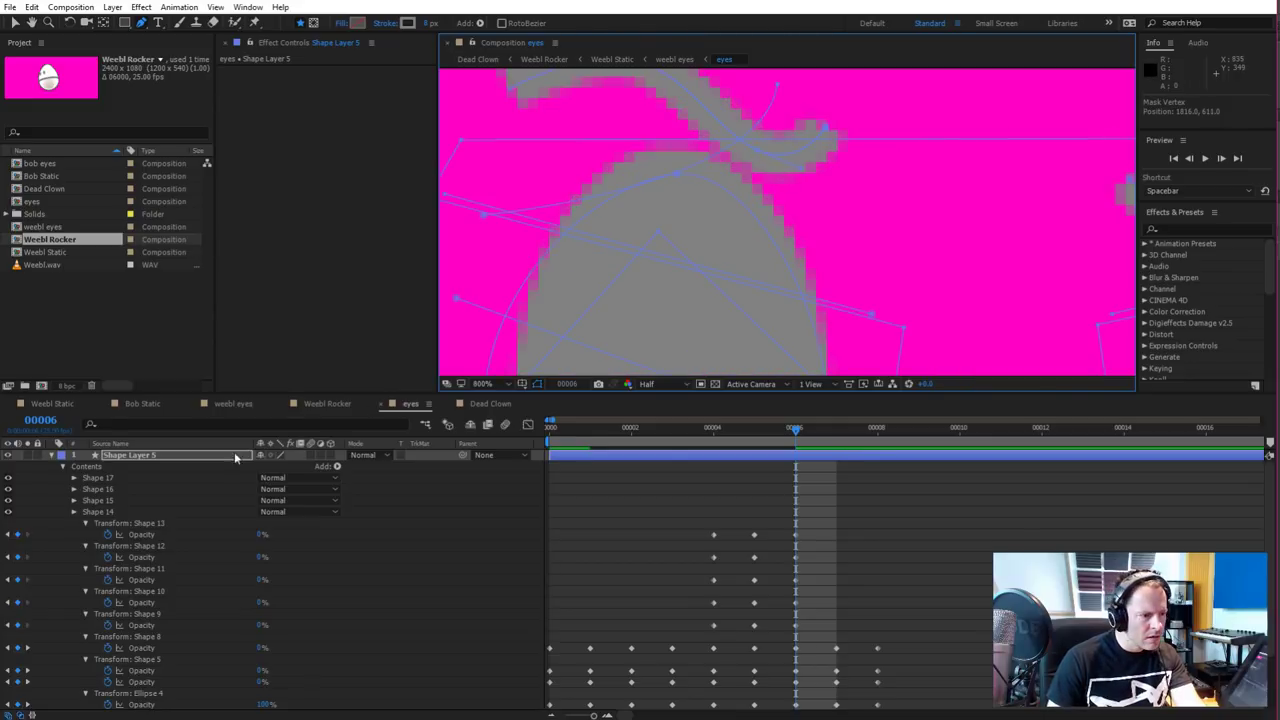
Expand Shape 17 and select the eyebrow's Path 1 with the Selection tool
left_click(145, 473)
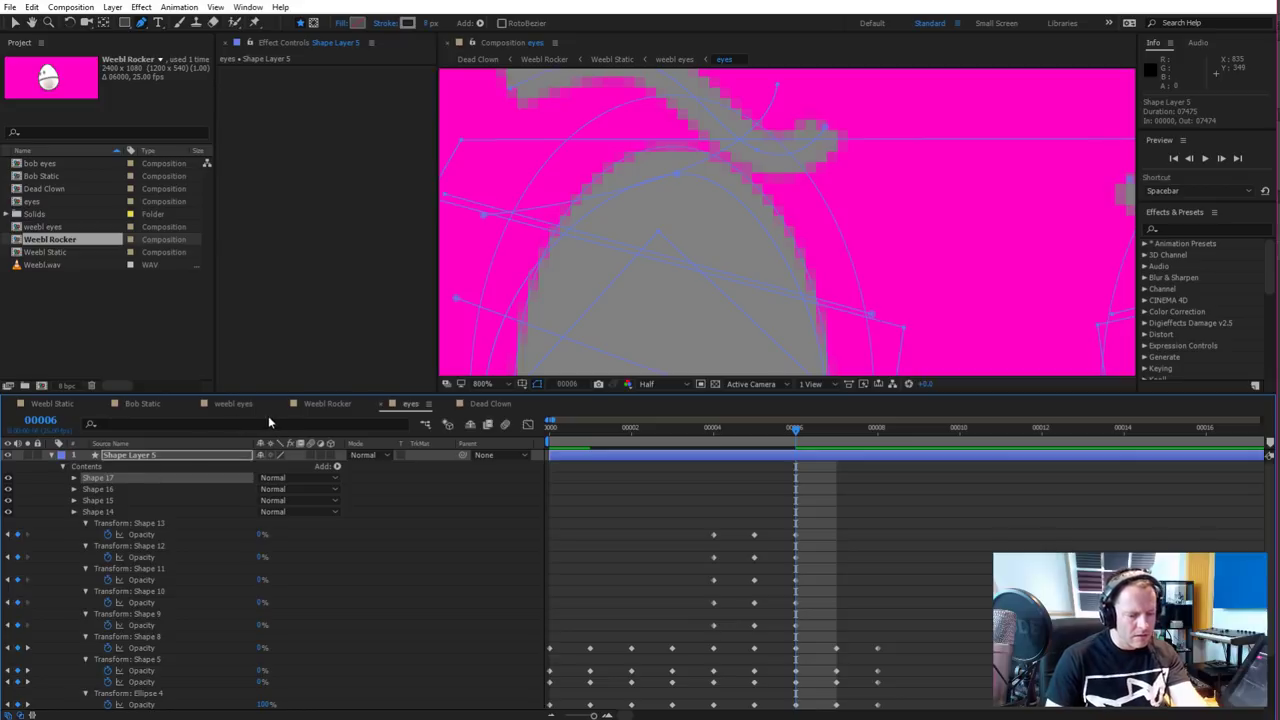
left_click(125, 480)
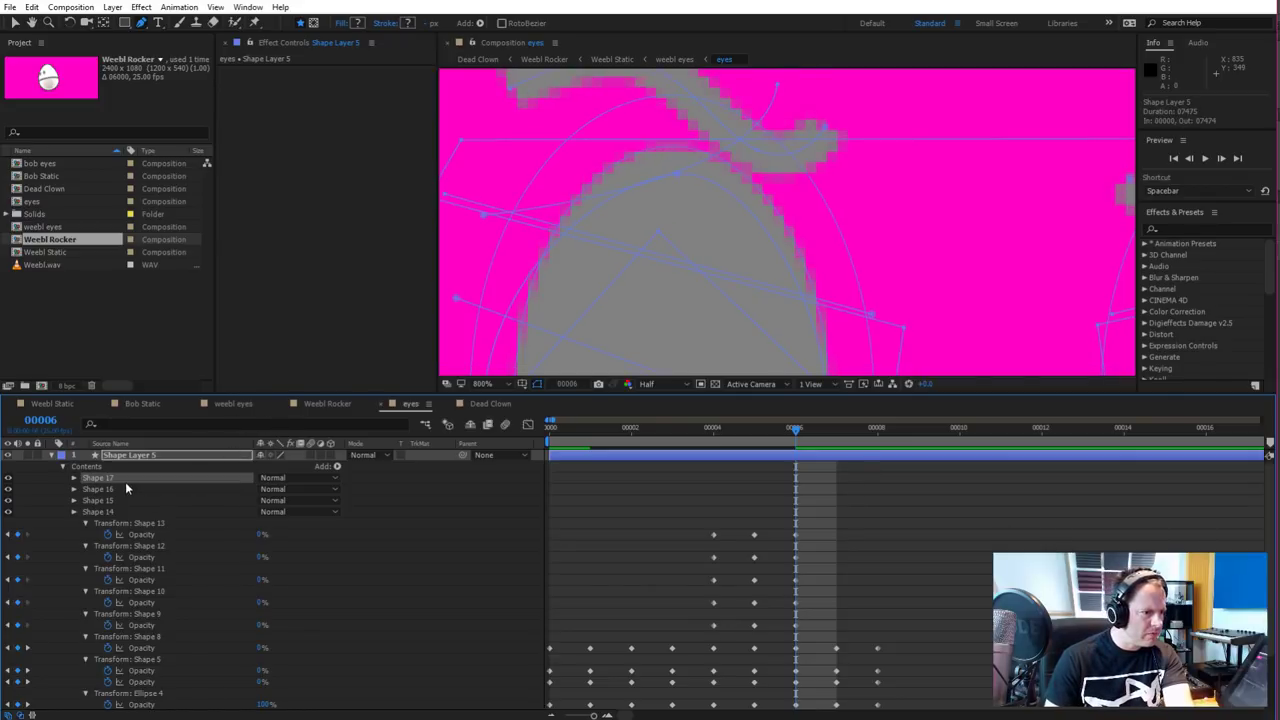
left_click(100, 480)
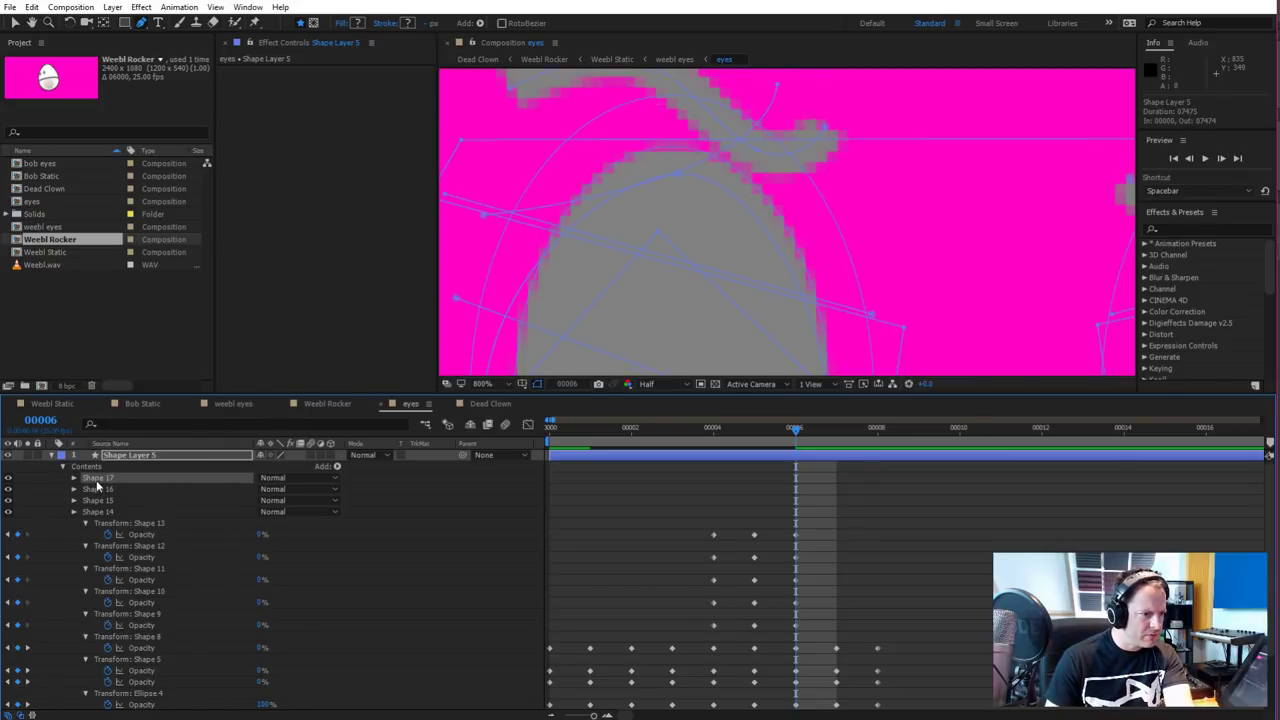
left_click(73, 478)
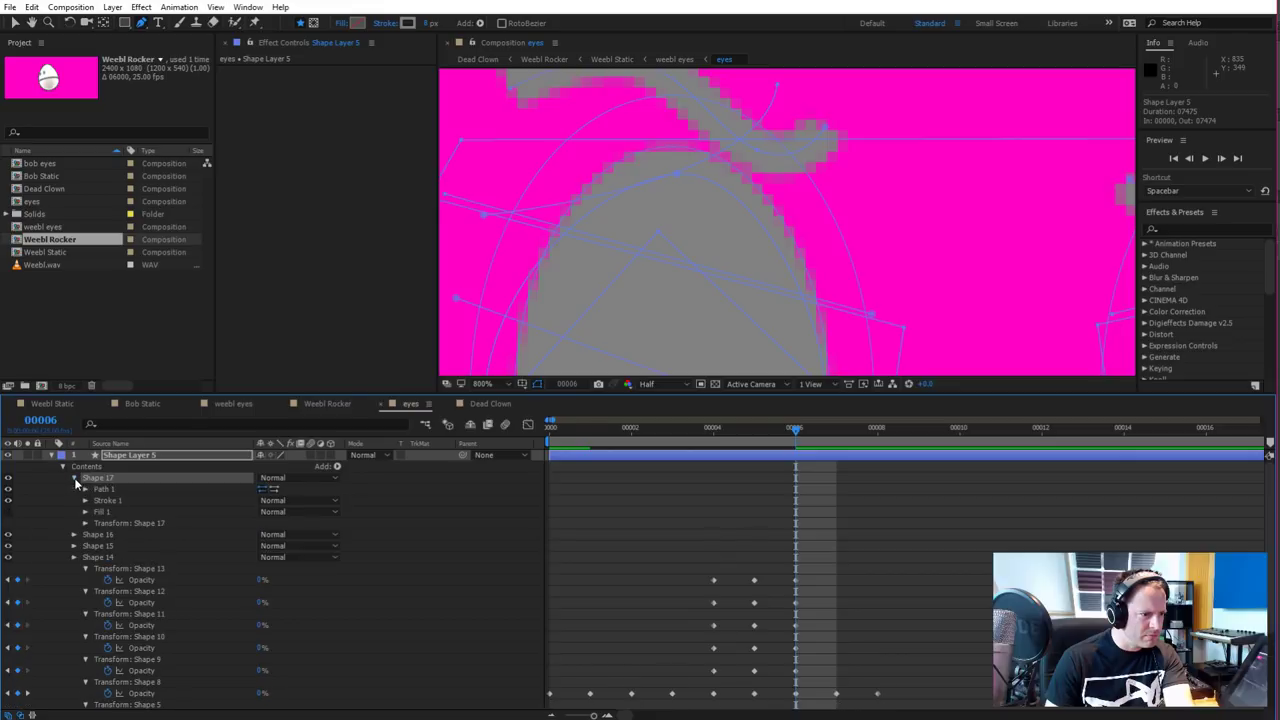
left_click(762, 158)
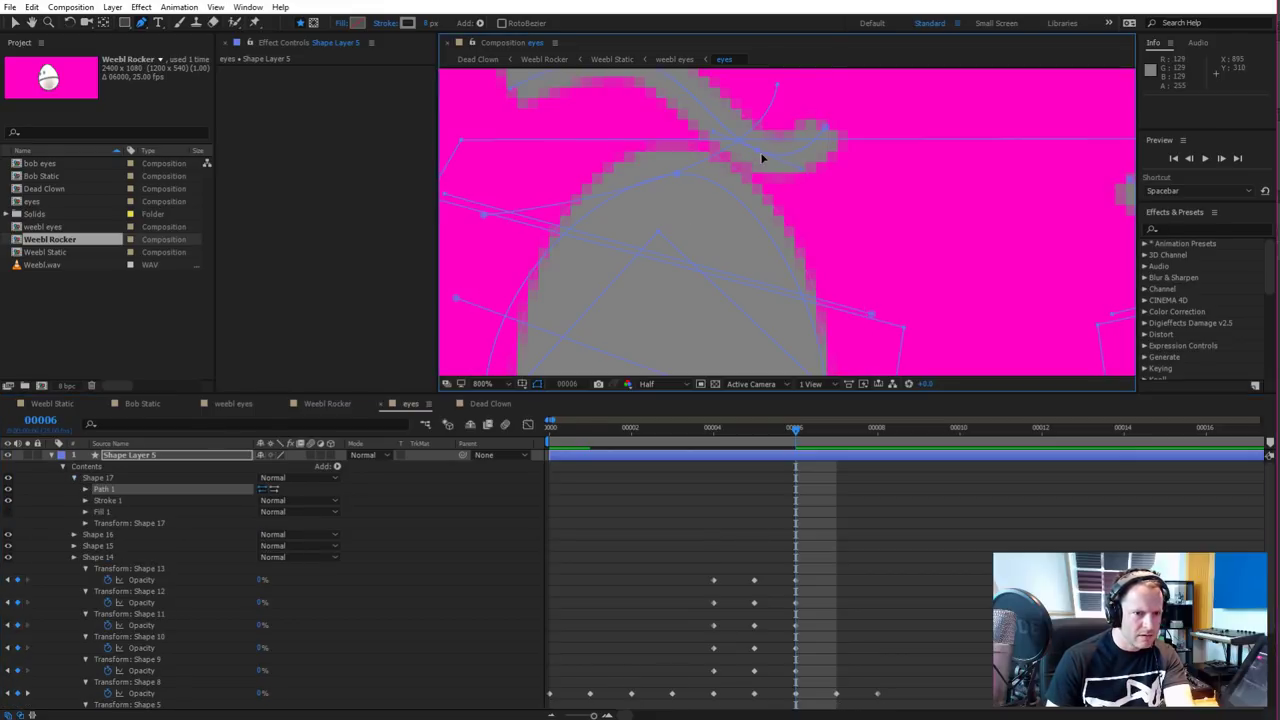
key("v")
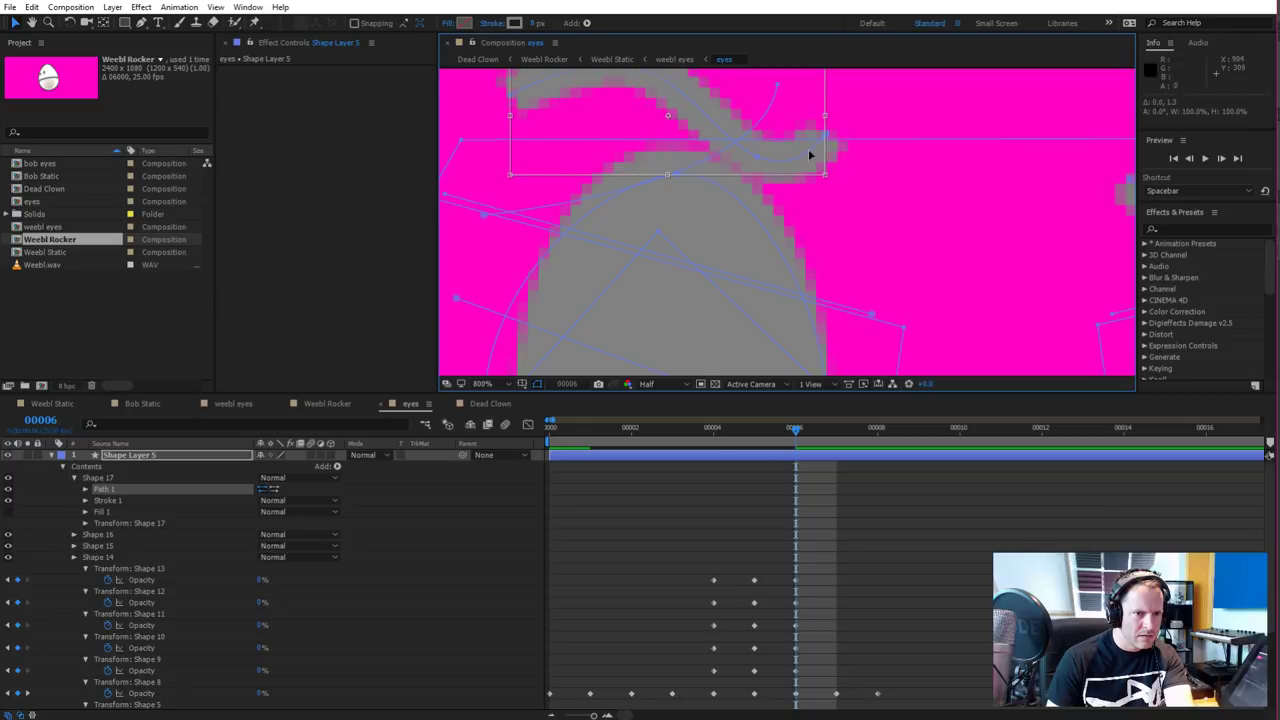
Zoom out and nudge the eyebrow with arrow keys until it sits just above the left eye
key("comma")
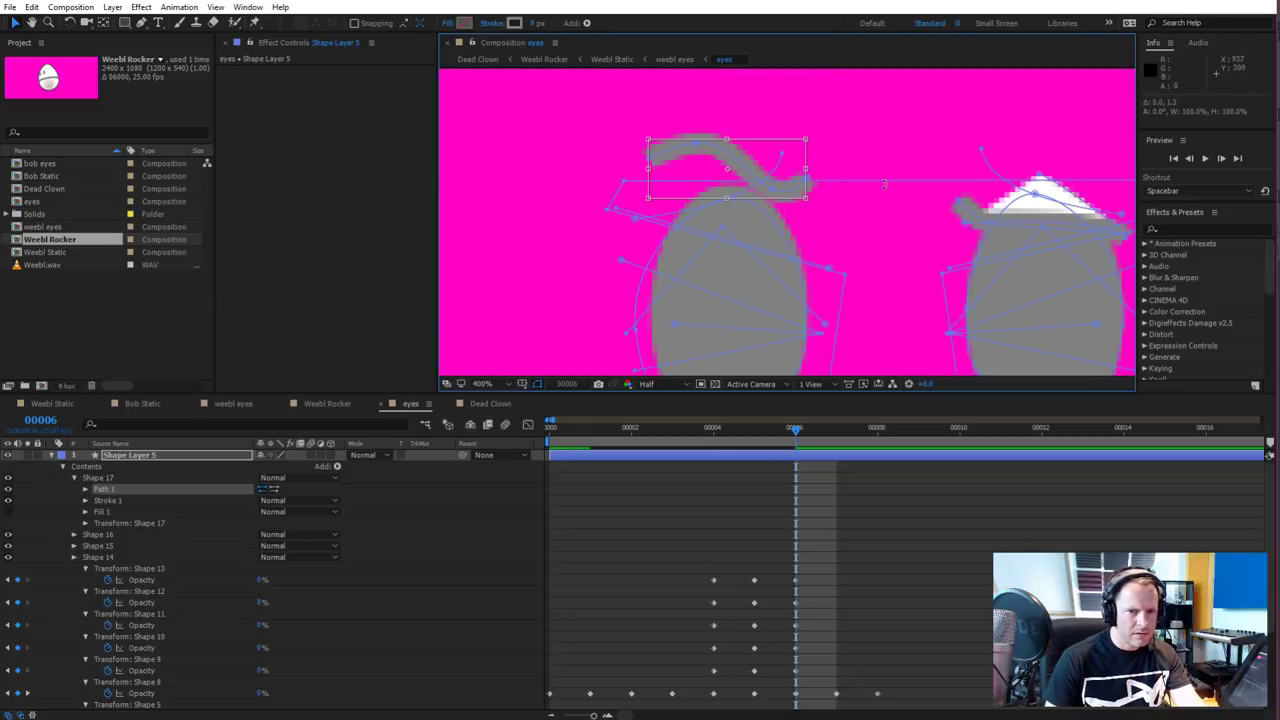
key("comma")
key("Down")
key("Down")
key("Down")
key("Down")
key("Right")
key("Right")
key("Right")
key("Right")
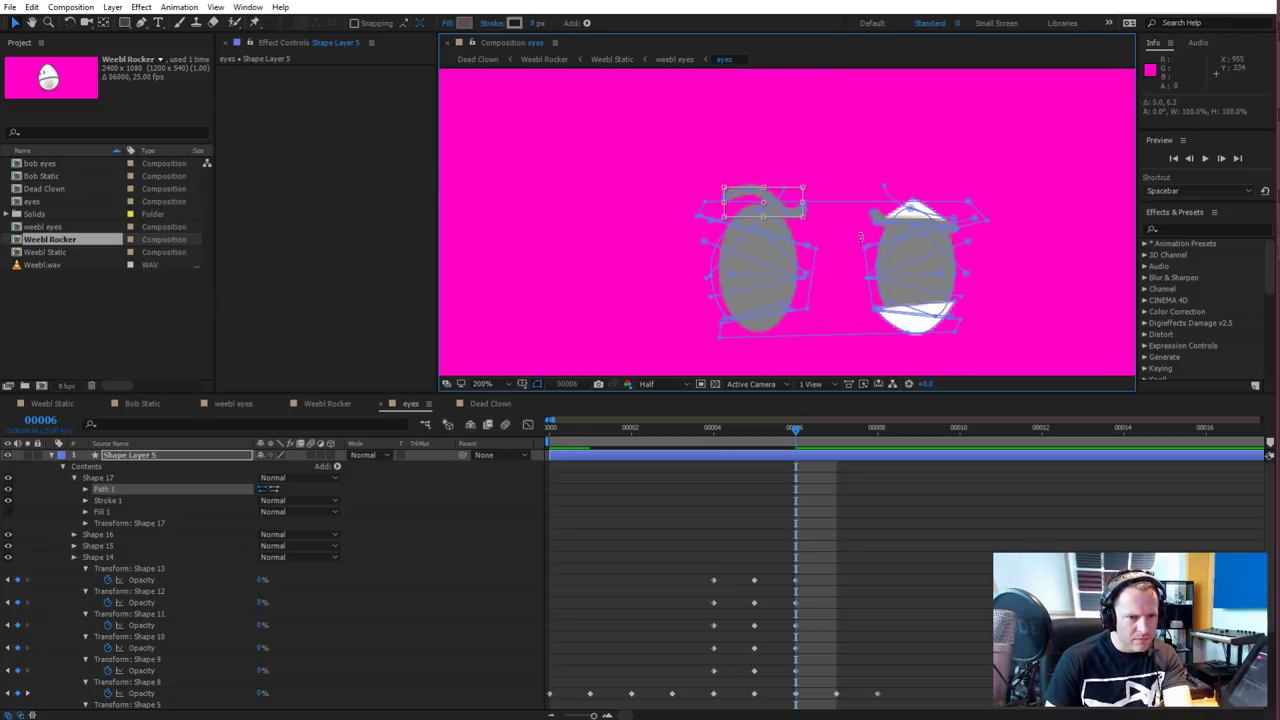
key("Left")
key("Up")
key("Left")
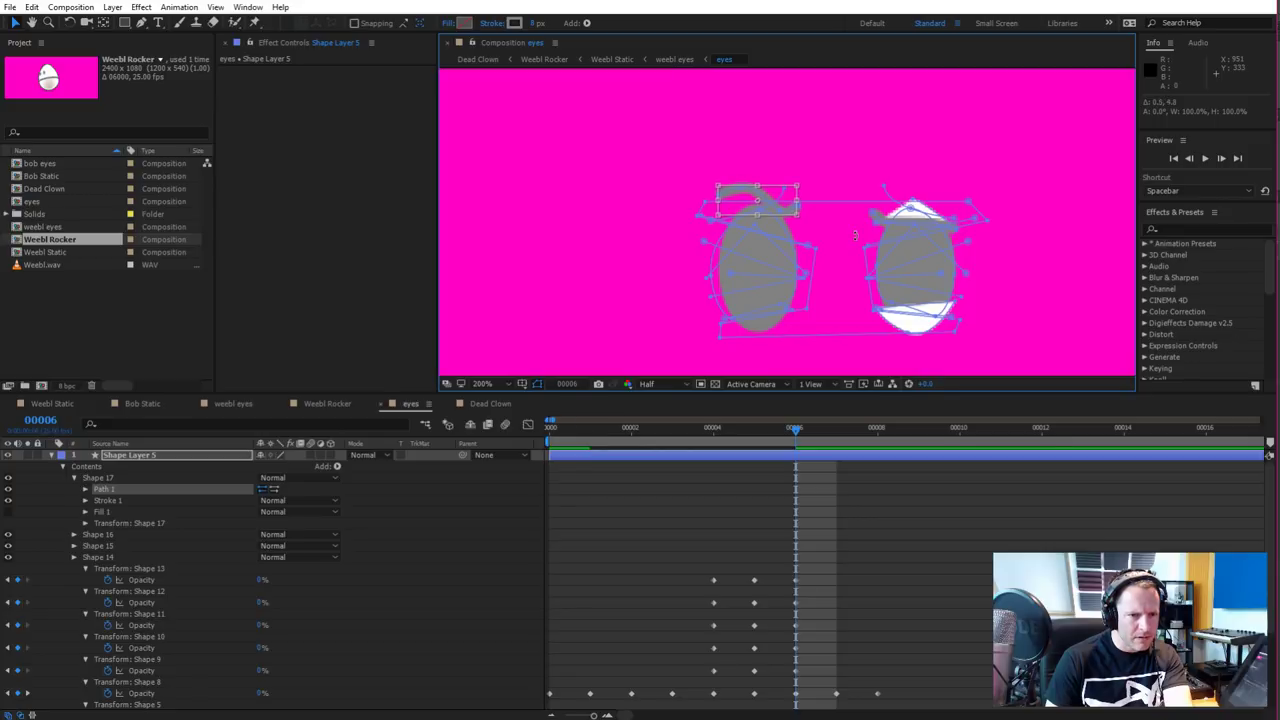
key("Left")
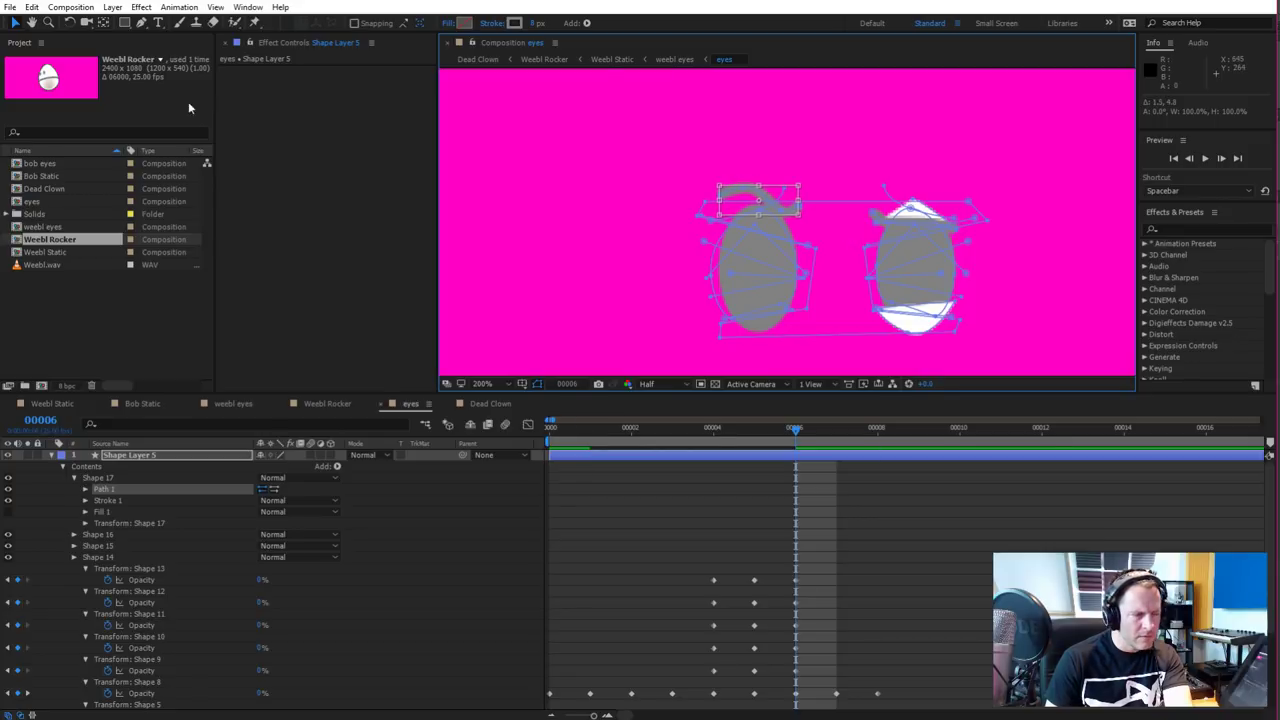
In Composition Settings, change the eyes comp's background colour from magenta to white (FFFFFF)
left_click(71, 7)
left_click(93, 42)
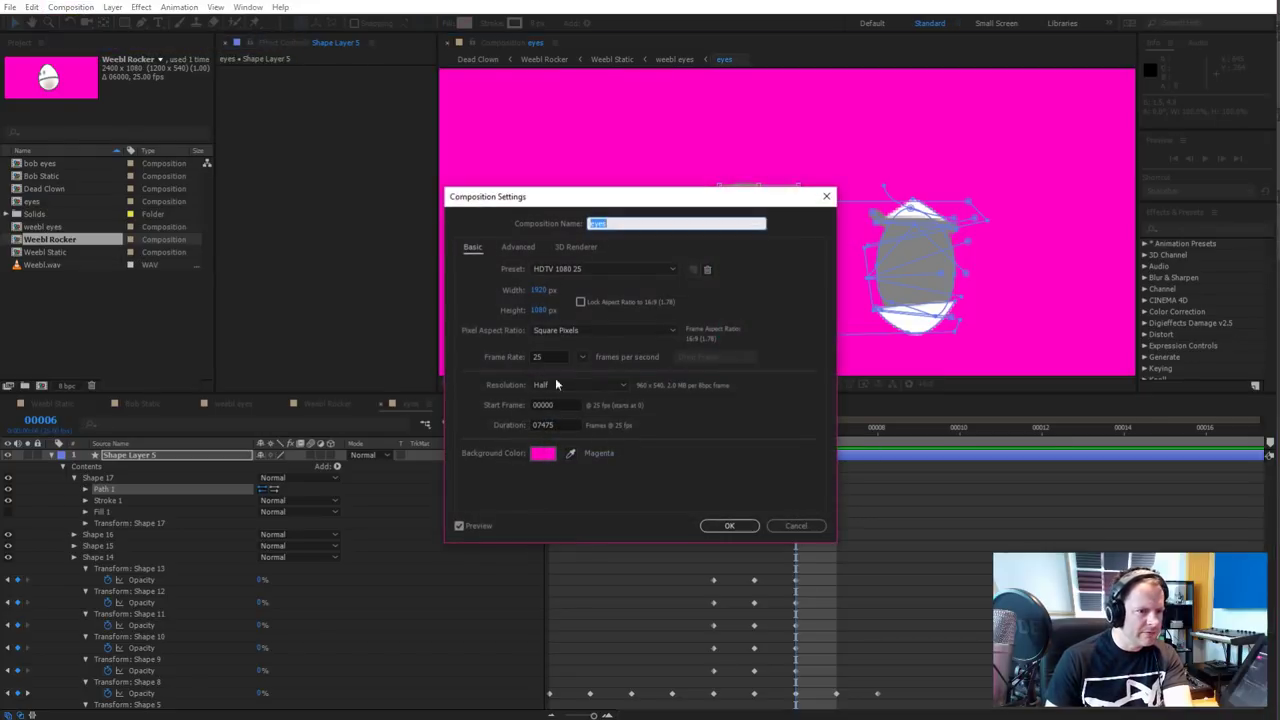
left_click(532, 452)
left_click_drag(500, 292, 426, 243)
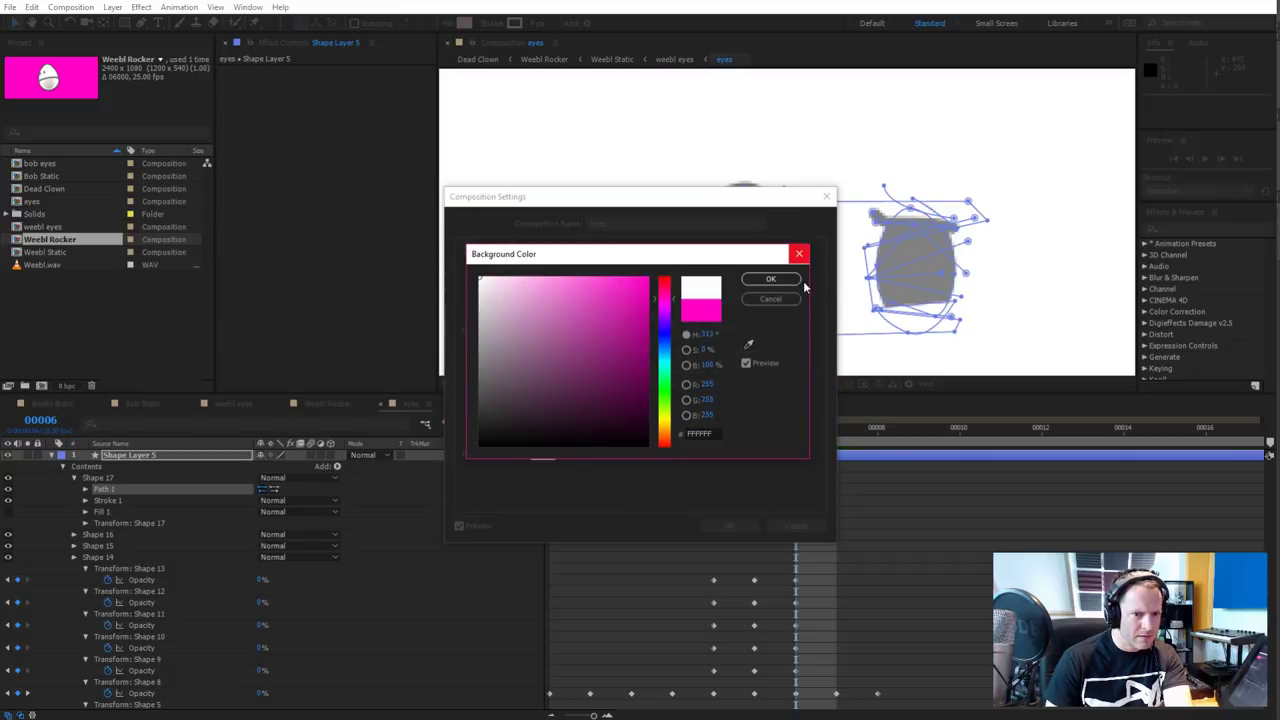
left_click(768, 280)
left_click(731, 527)
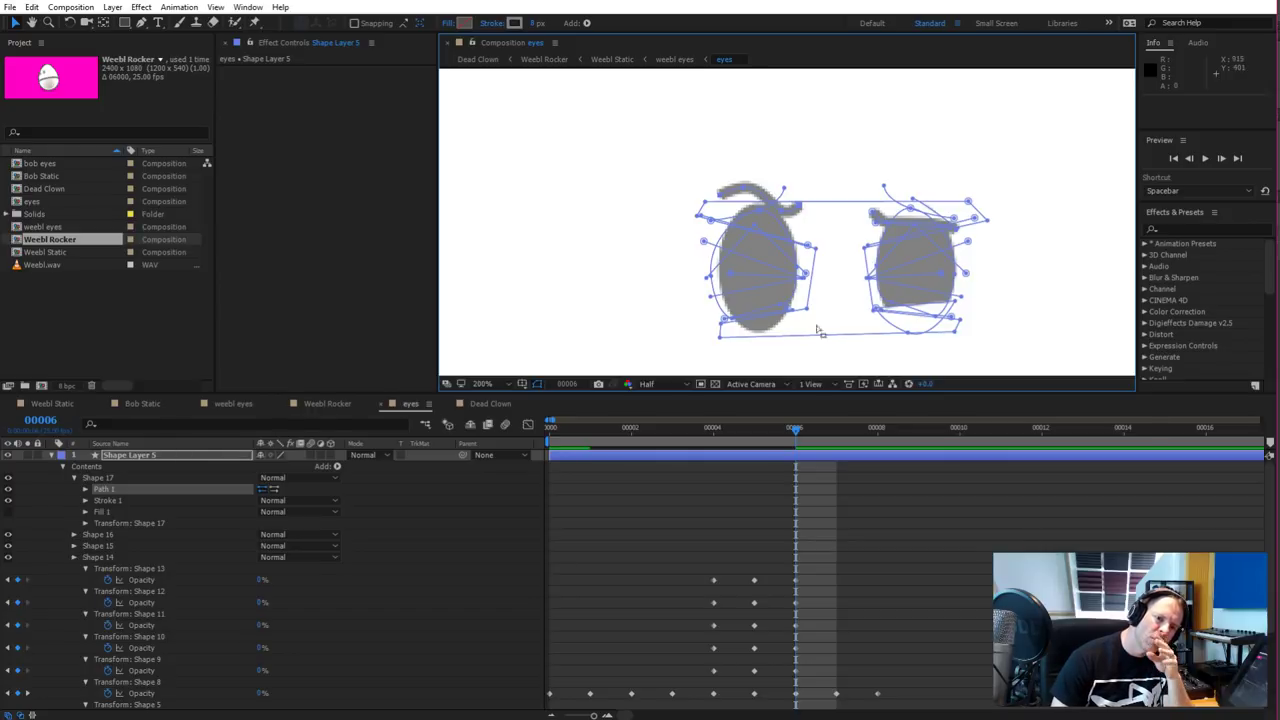
At frame 6, zoom the viewer to 400% and select points on the right eye's shape
scroll(914, 323, "up", 2)
scroll(914, 323, "down", 2)
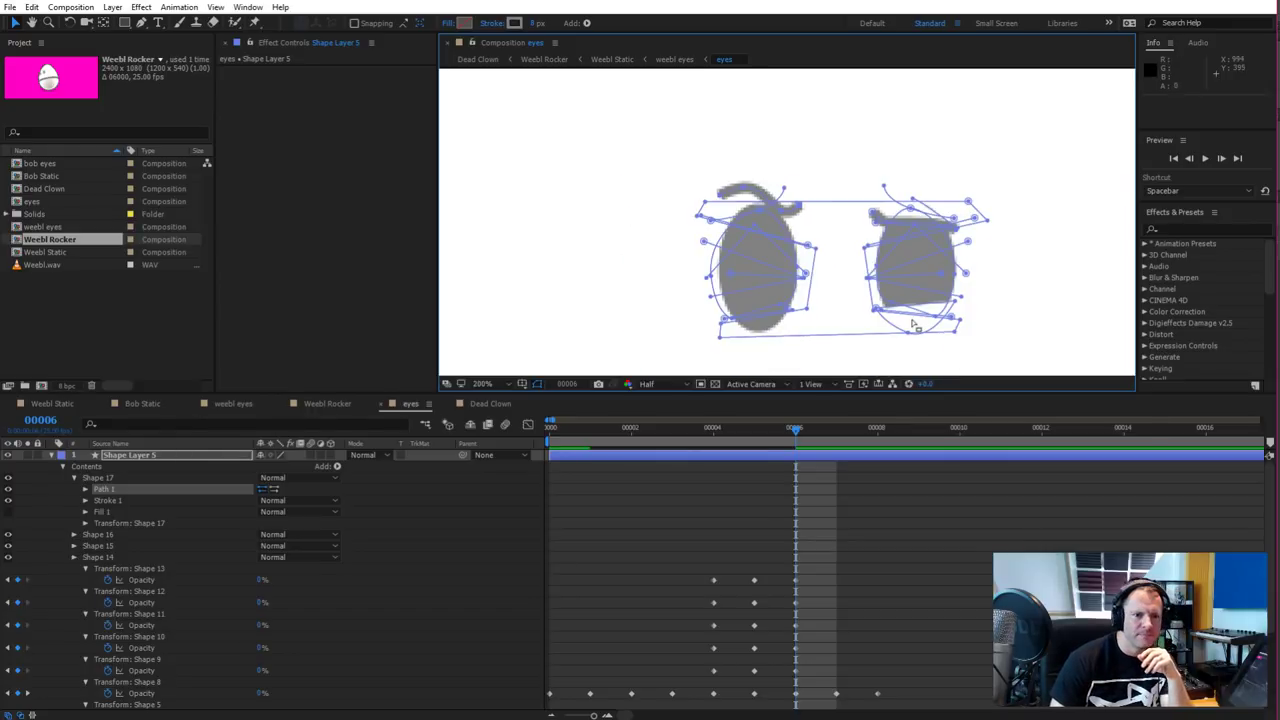
left_click(957, 234)
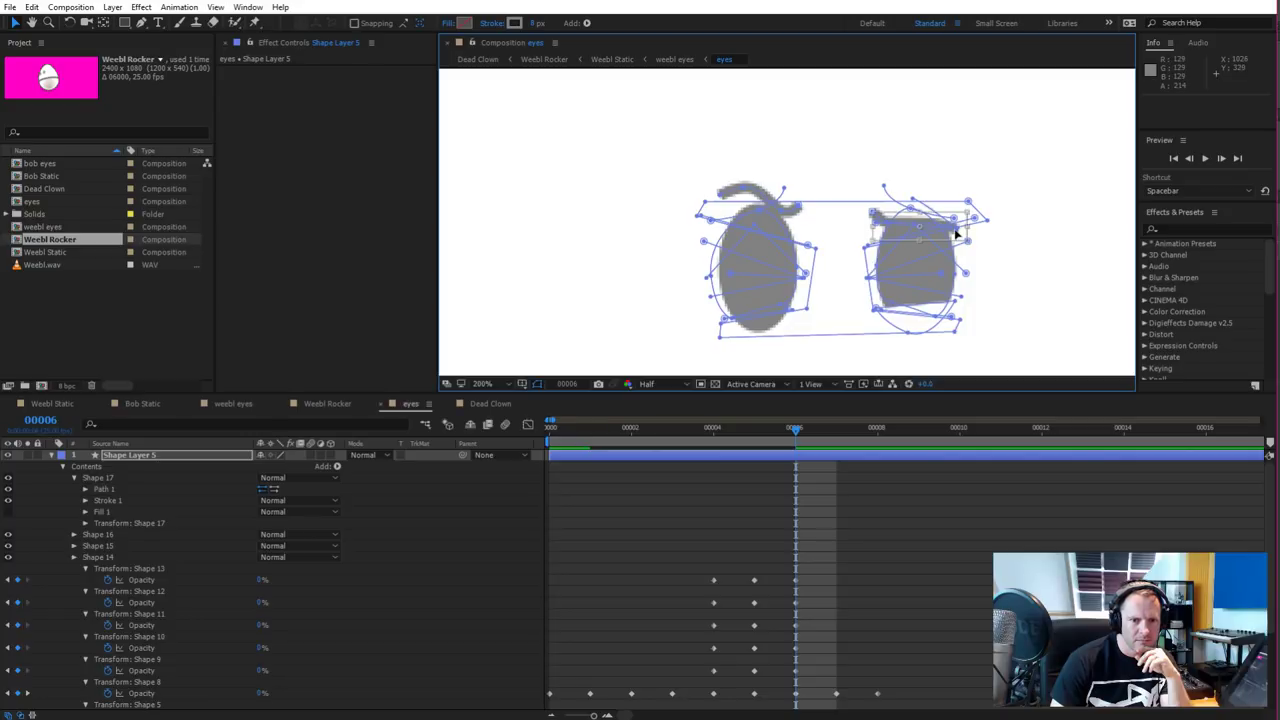
left_click(957, 232)
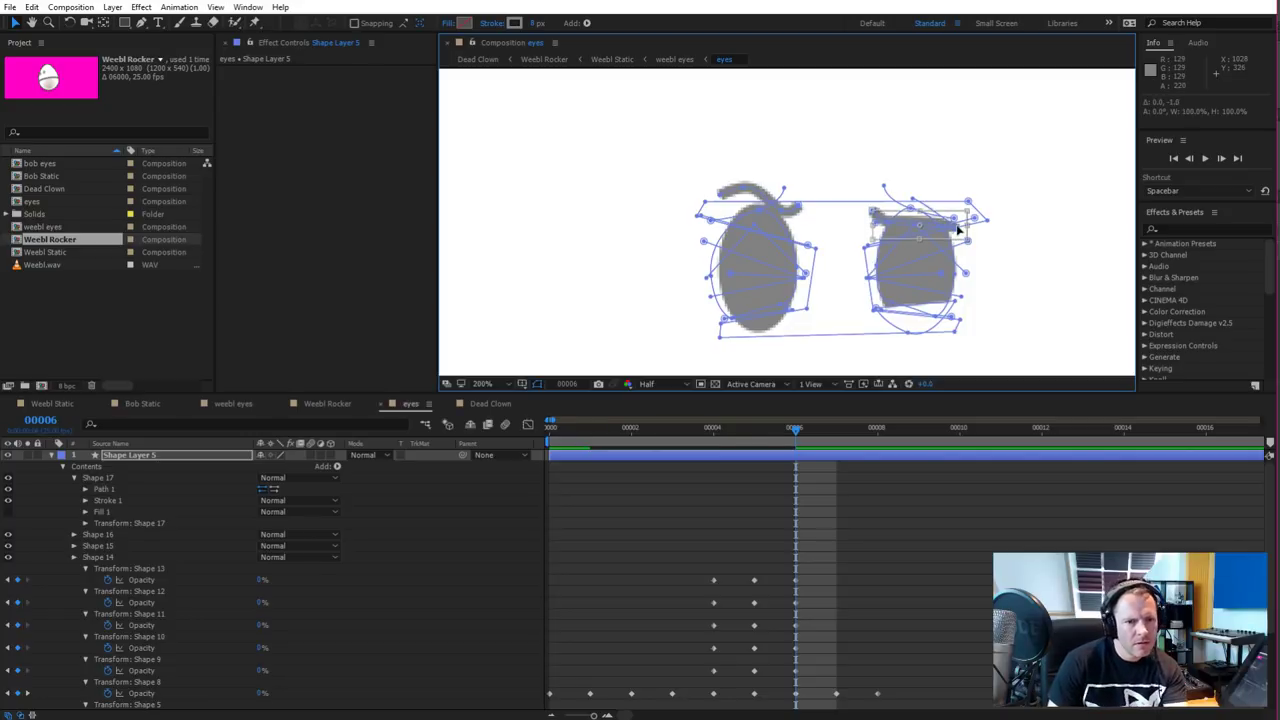
key("period")
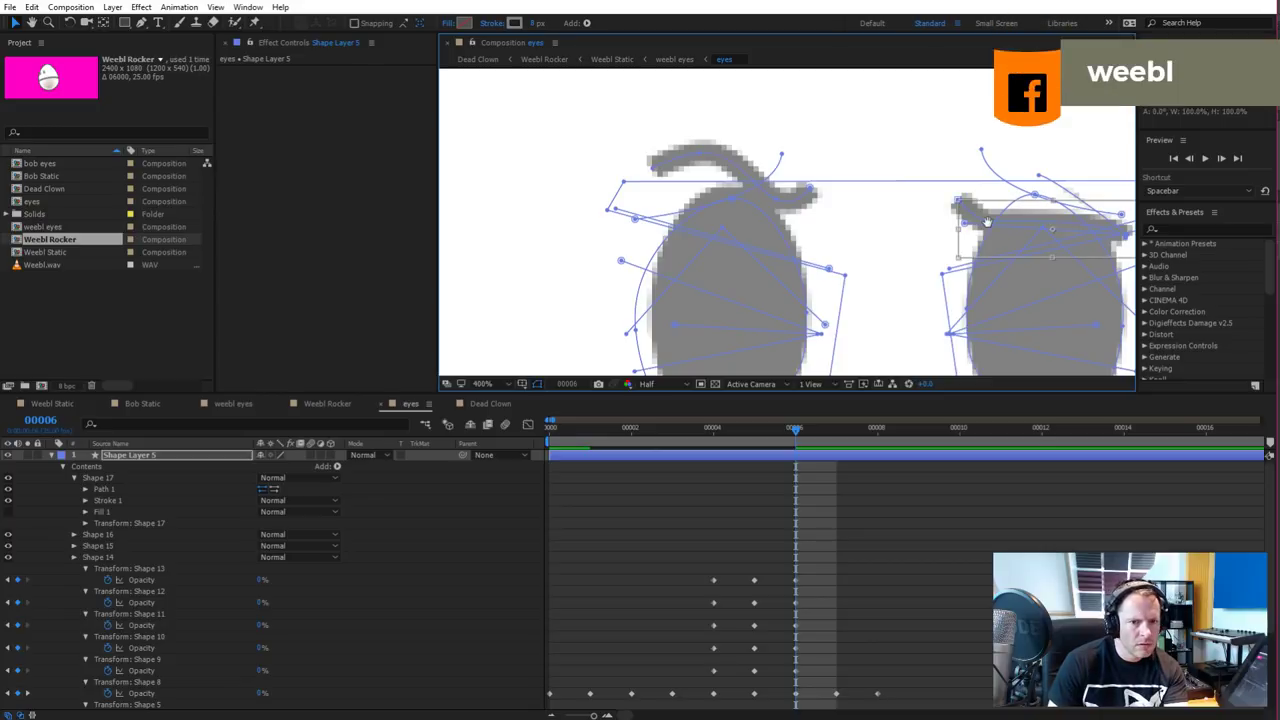
key("g")
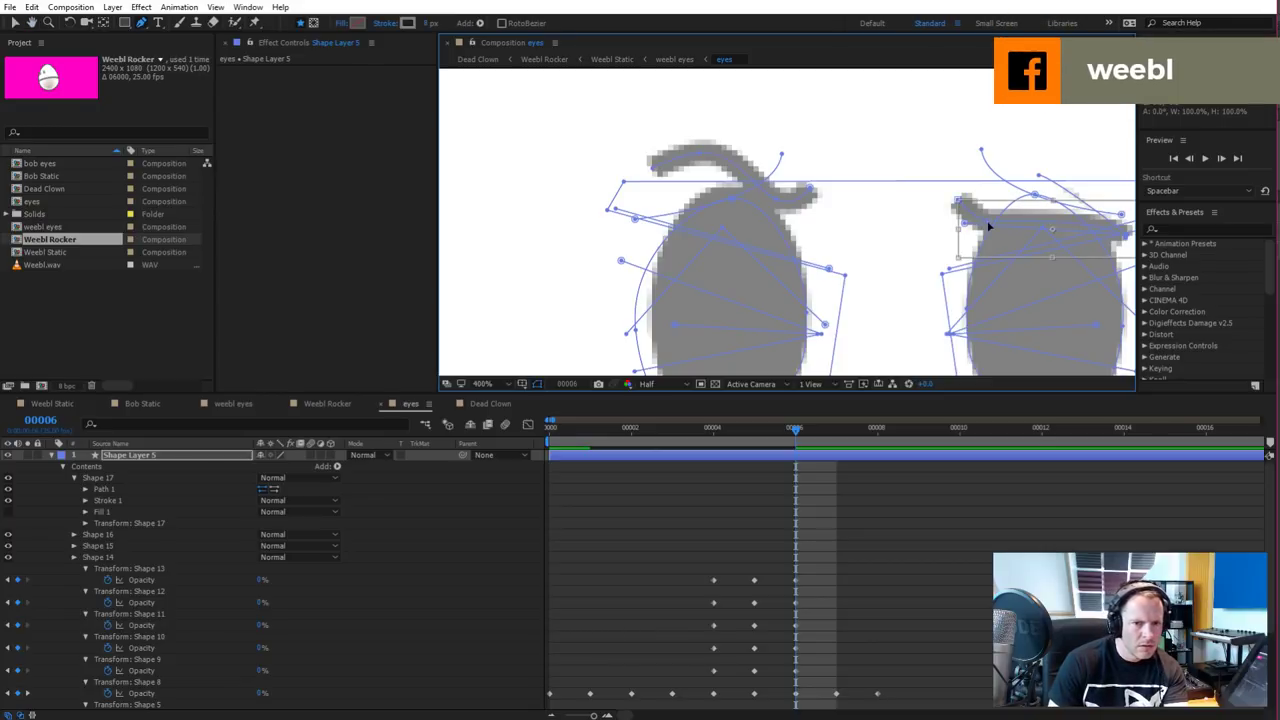
key("v")
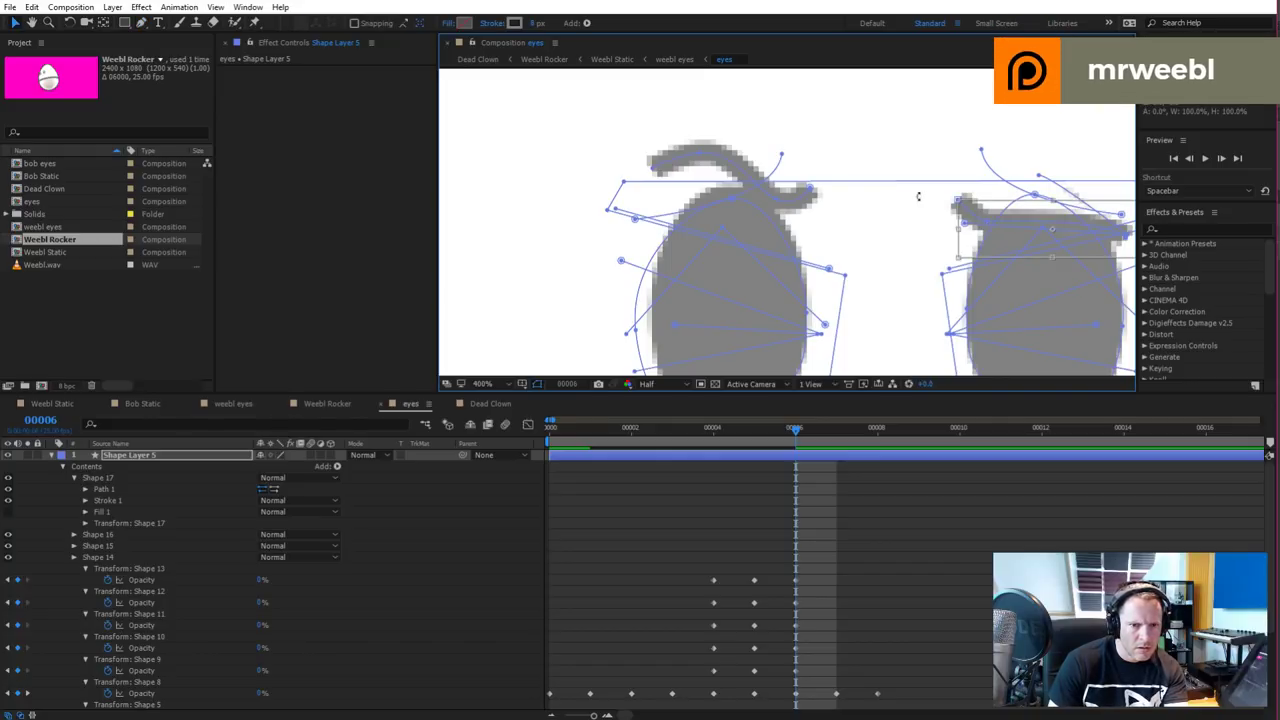
left_click(987, 228)
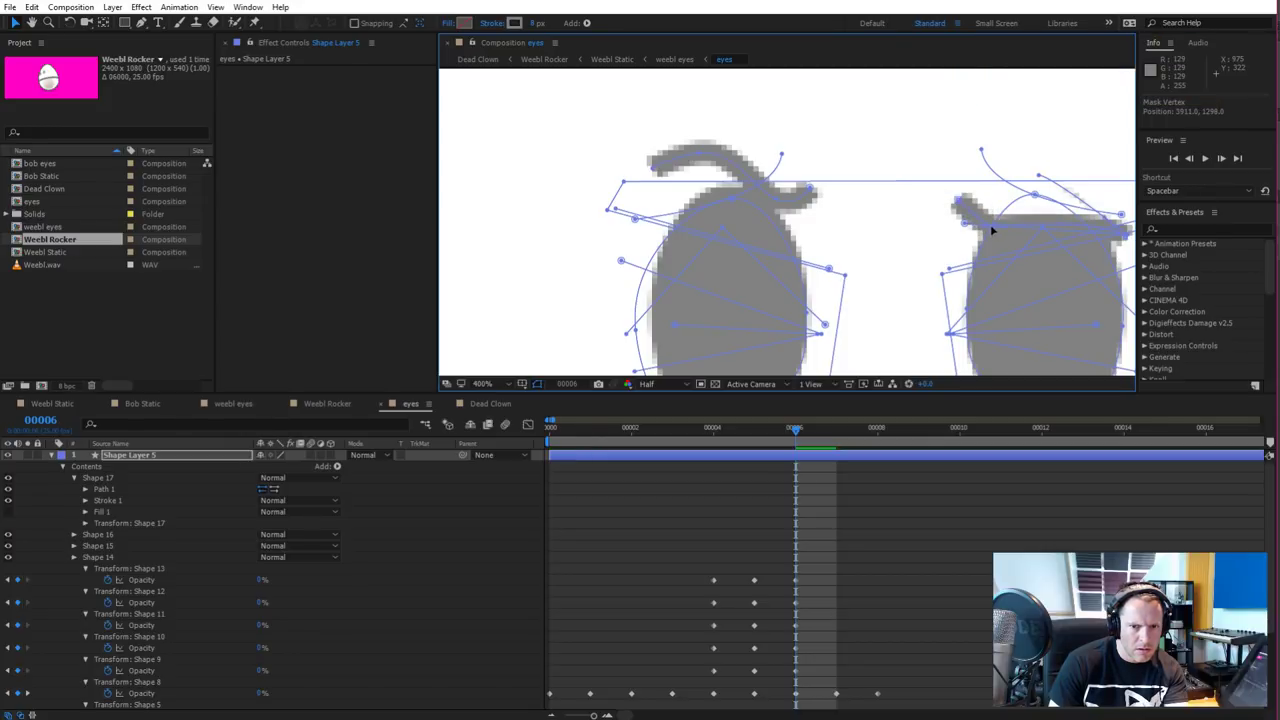
Drag the right eye's path vertex, nudge it down three times, and zoom out to 200%
left_click_drag(1124, 240, 1120, 236)
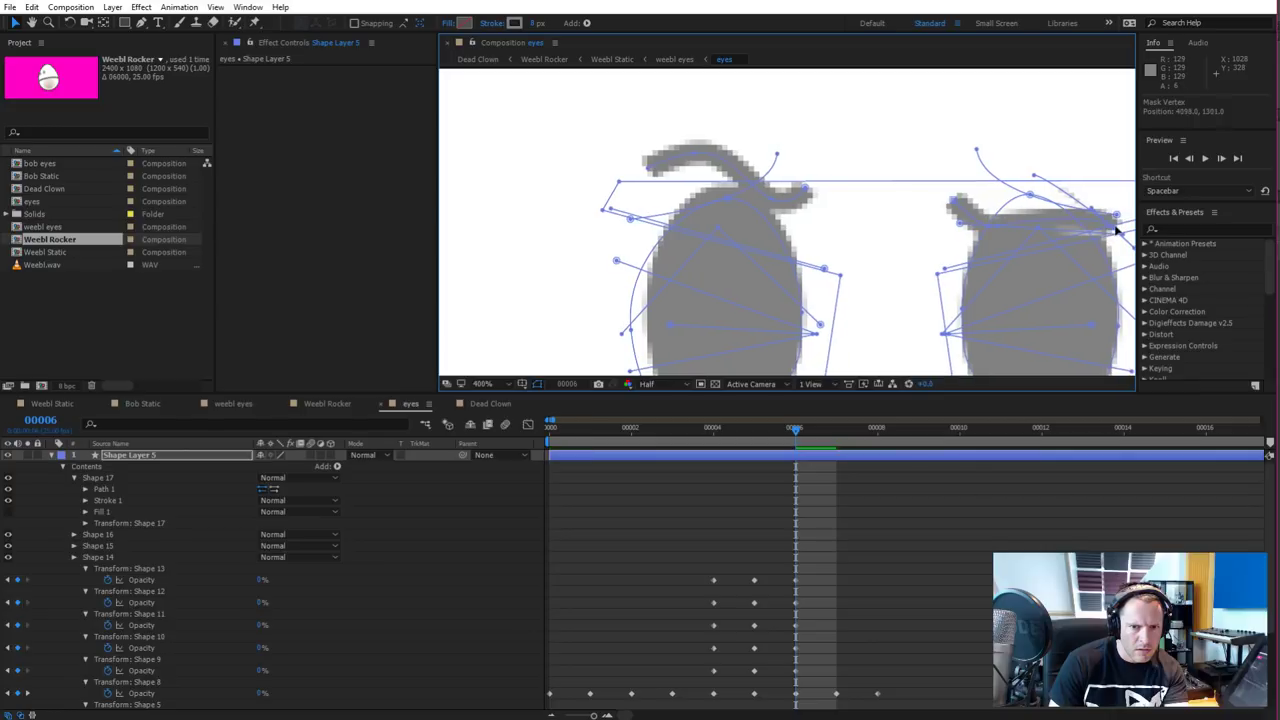
key("Down")
key("Down")
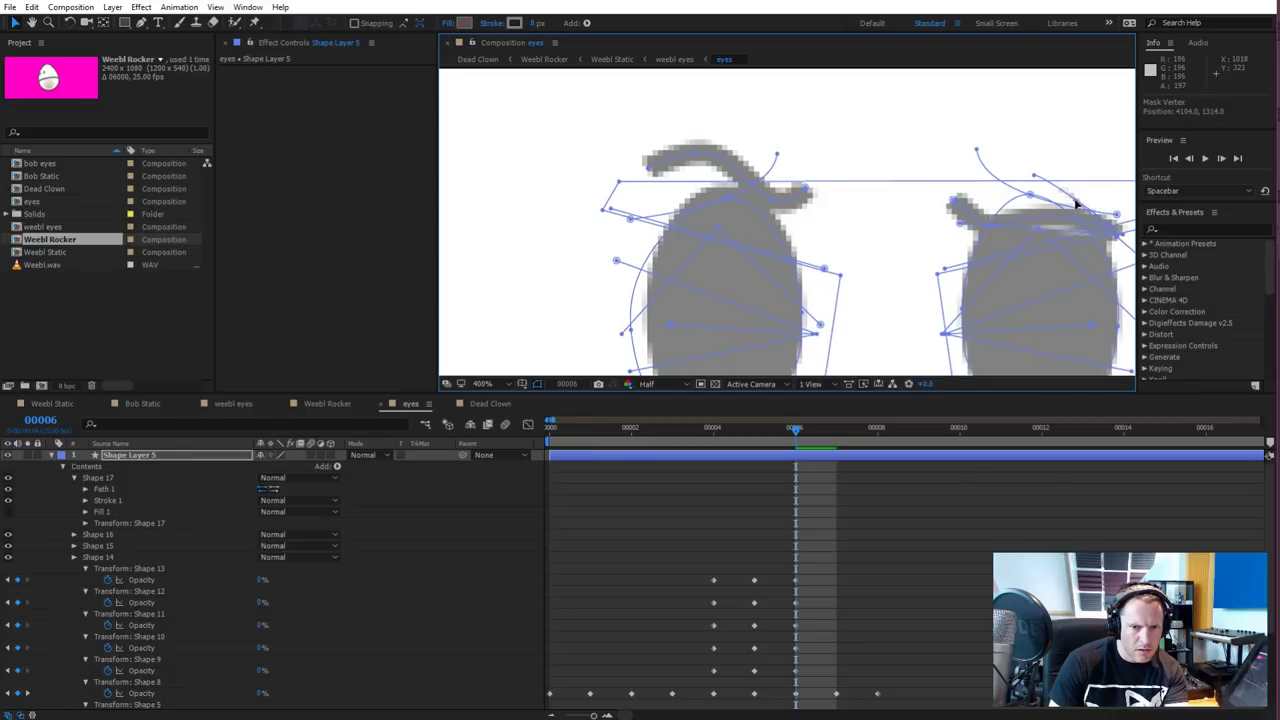
key("Down")
key("Down")
key("Down")
key("Down")
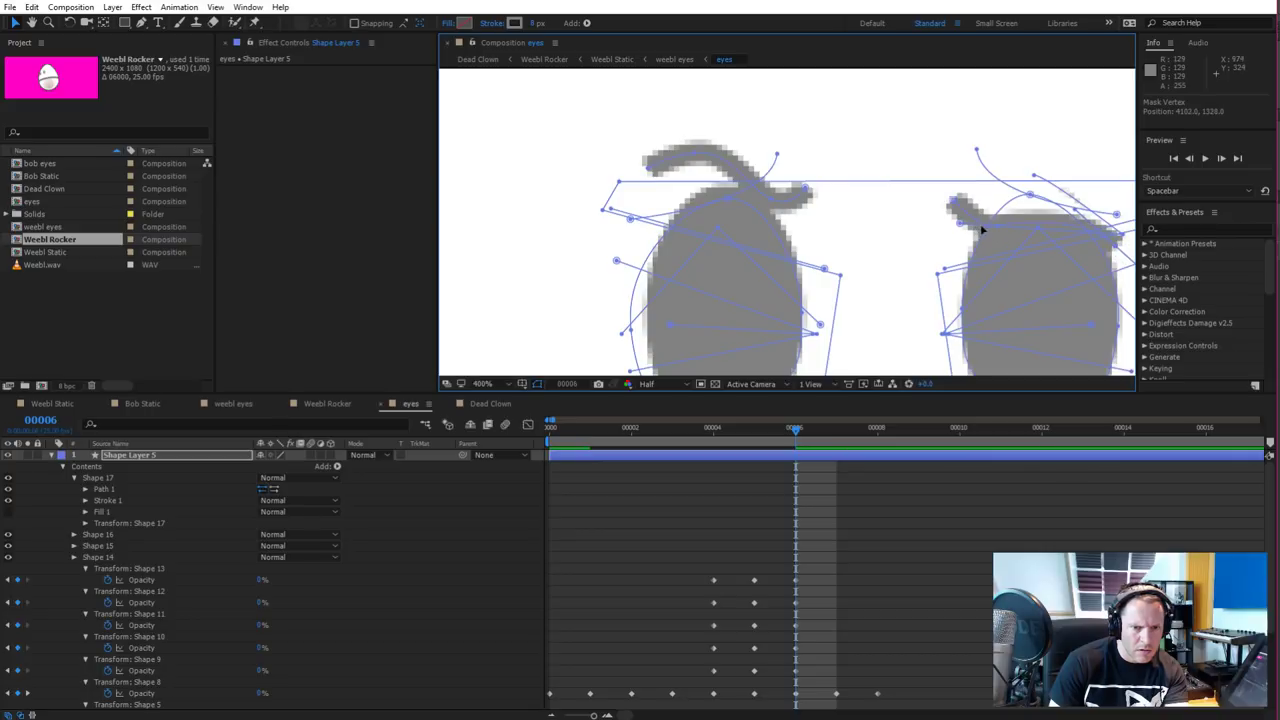
key("Down")
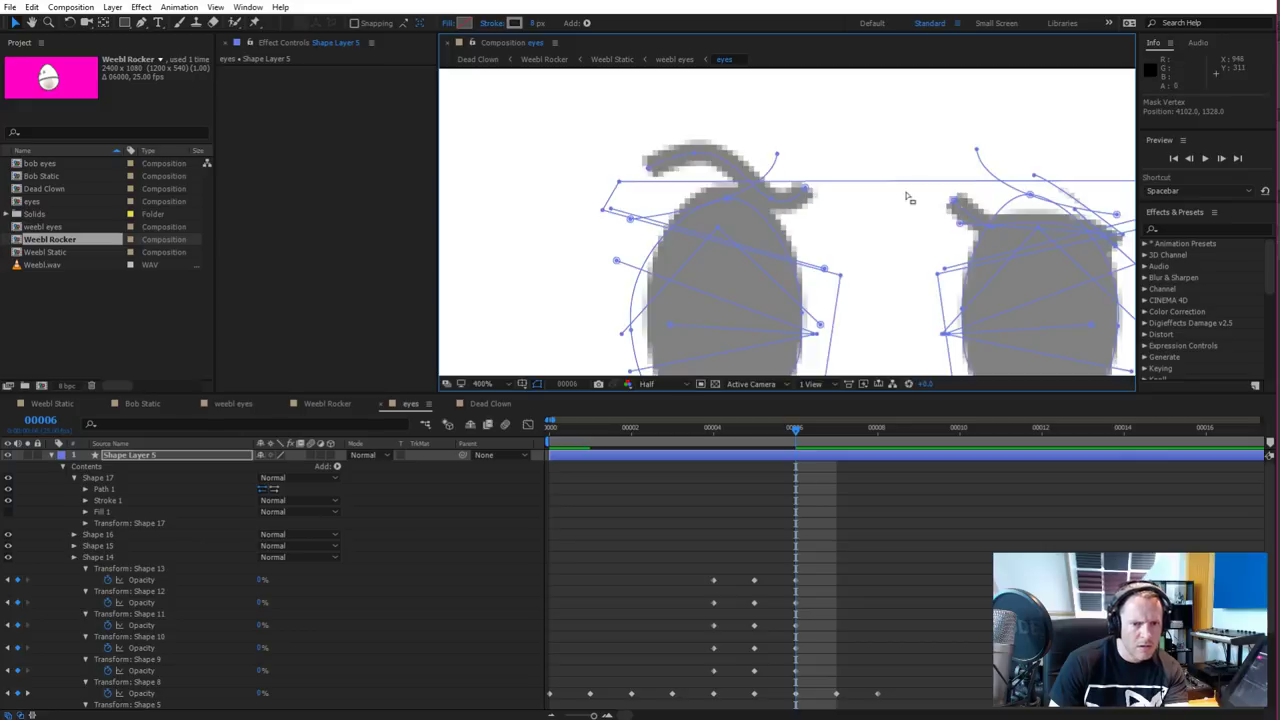
key("comma")
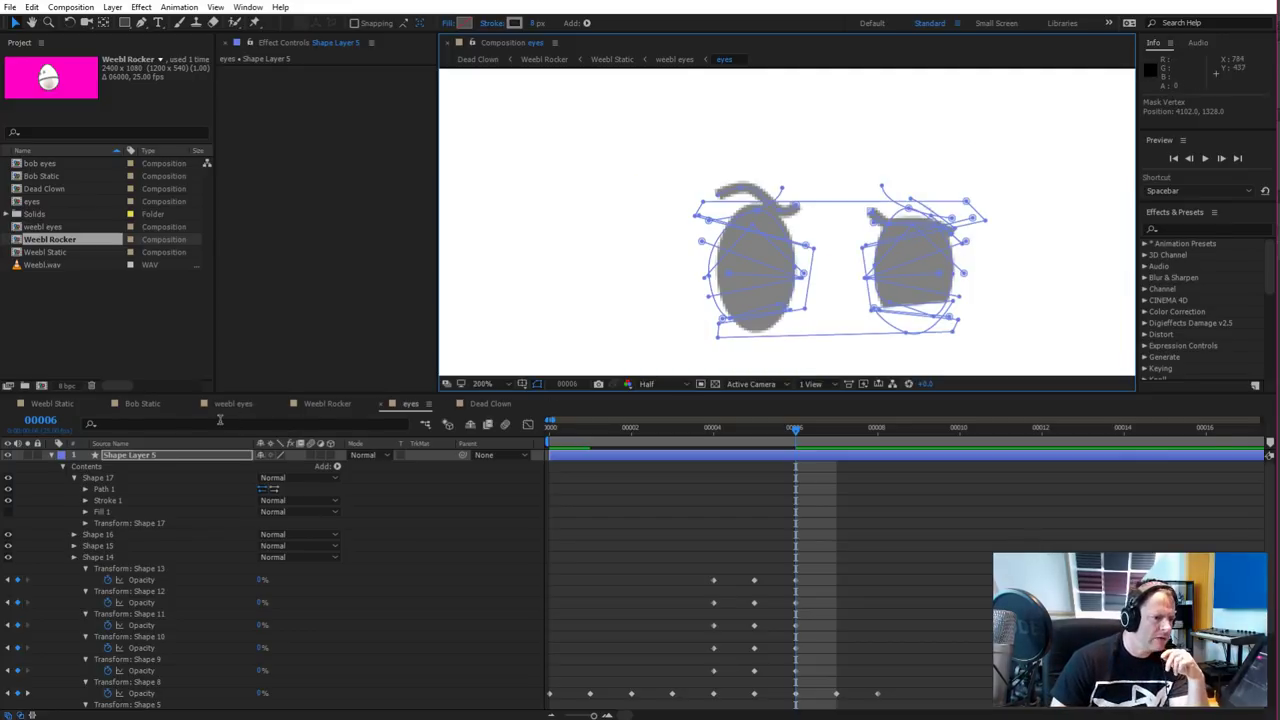
Select Shapes 14–17, expand Shape 15's Transform and set an Opacity keyframe at frame 6
mouse_move(796, 440)
left_mouse_down()
mouse_move(772, 442)
mouse_move(795, 445)
left_mouse_up()
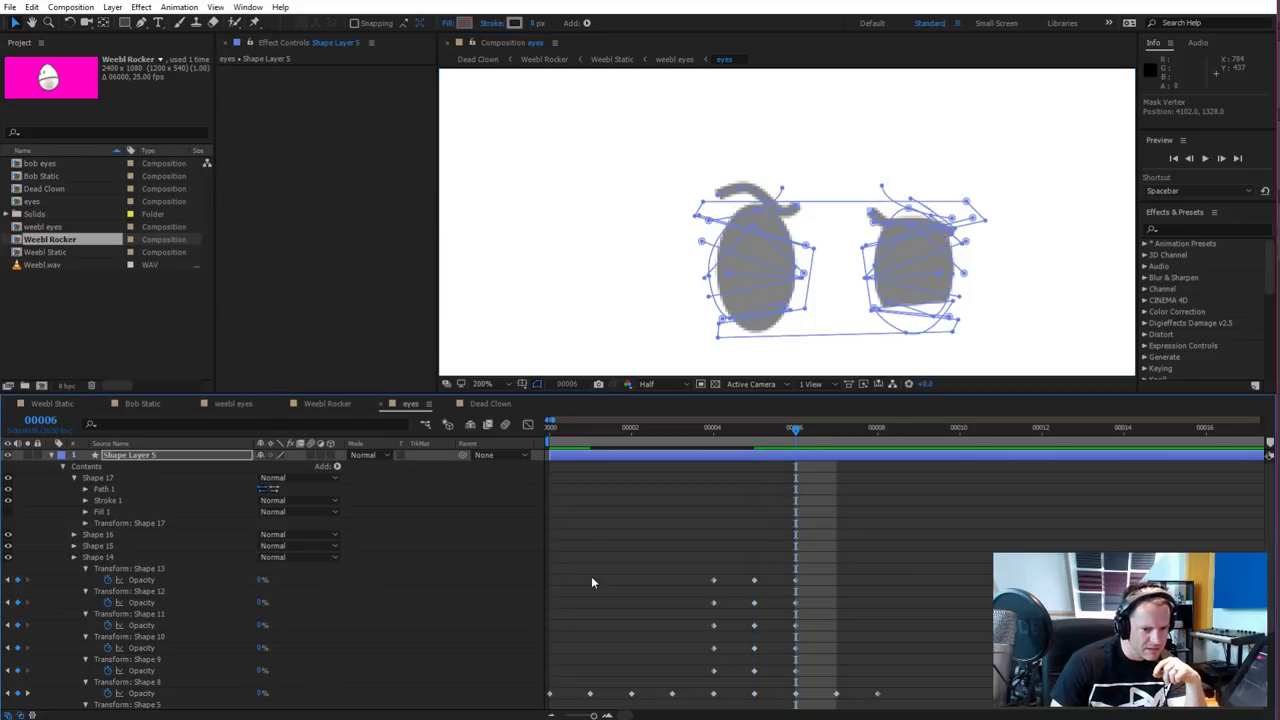
left_click(101, 478)
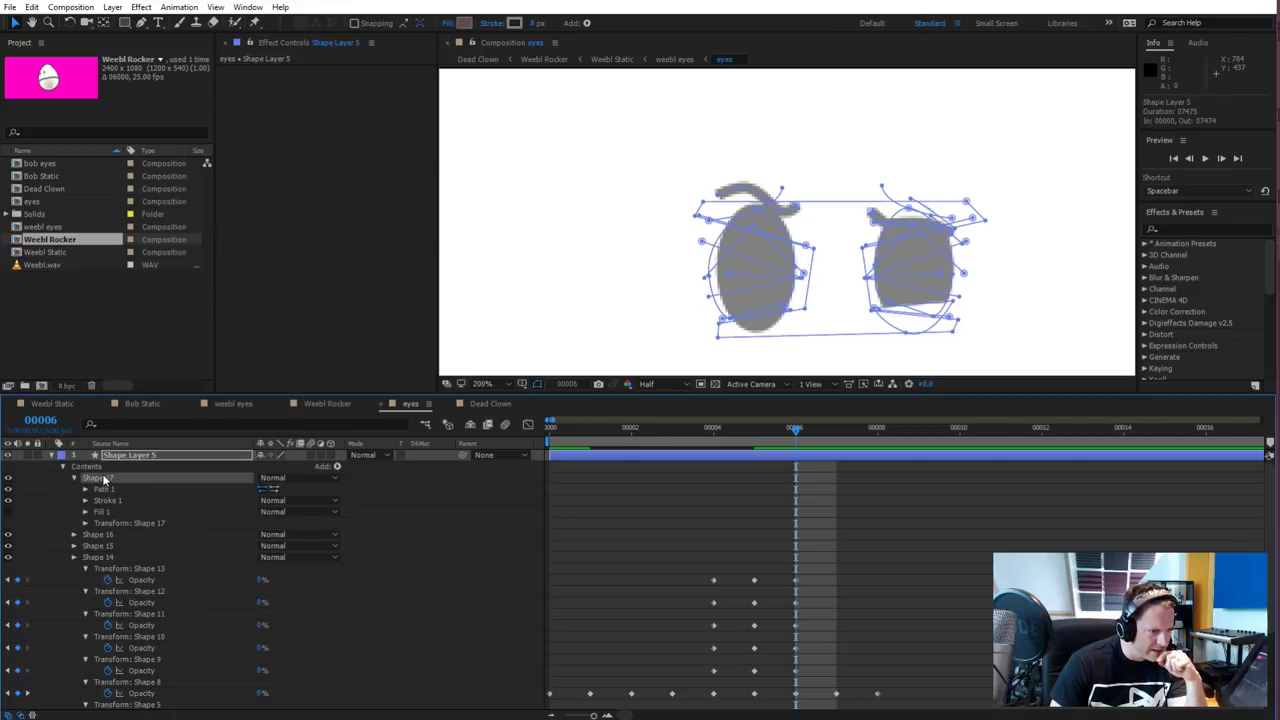
left_click(121, 558, "shift")
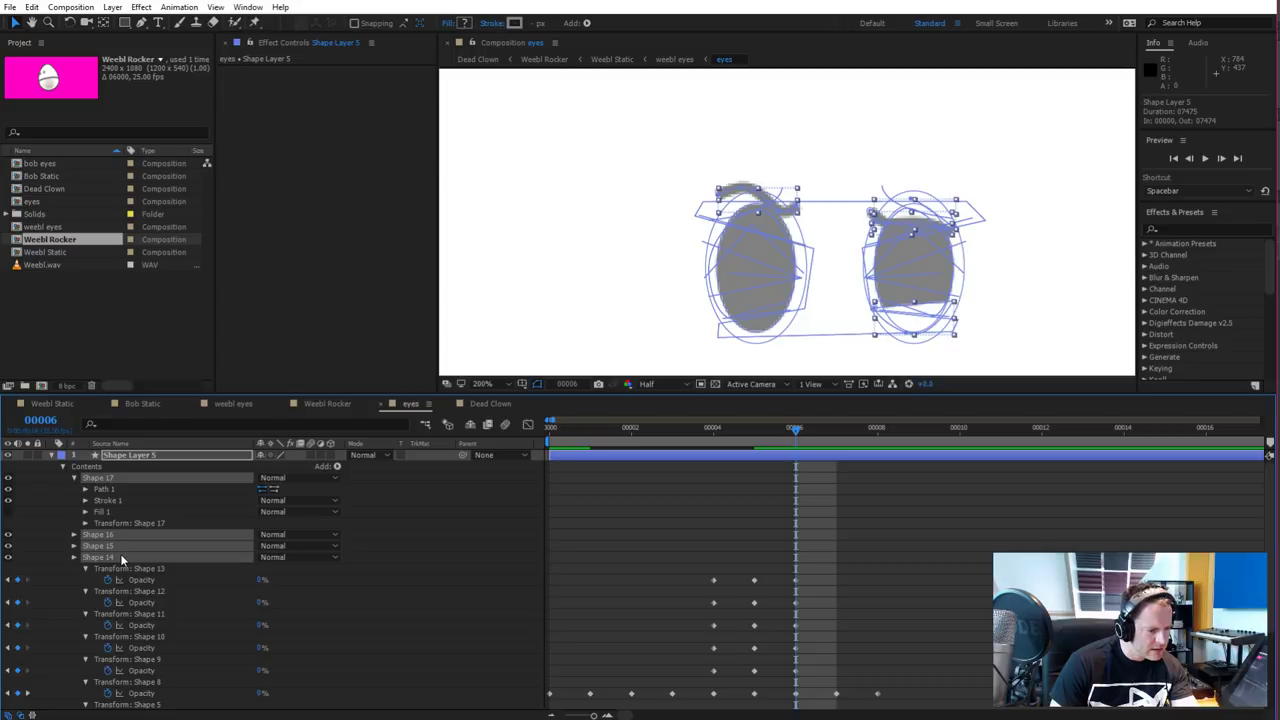
left_click(73, 557)
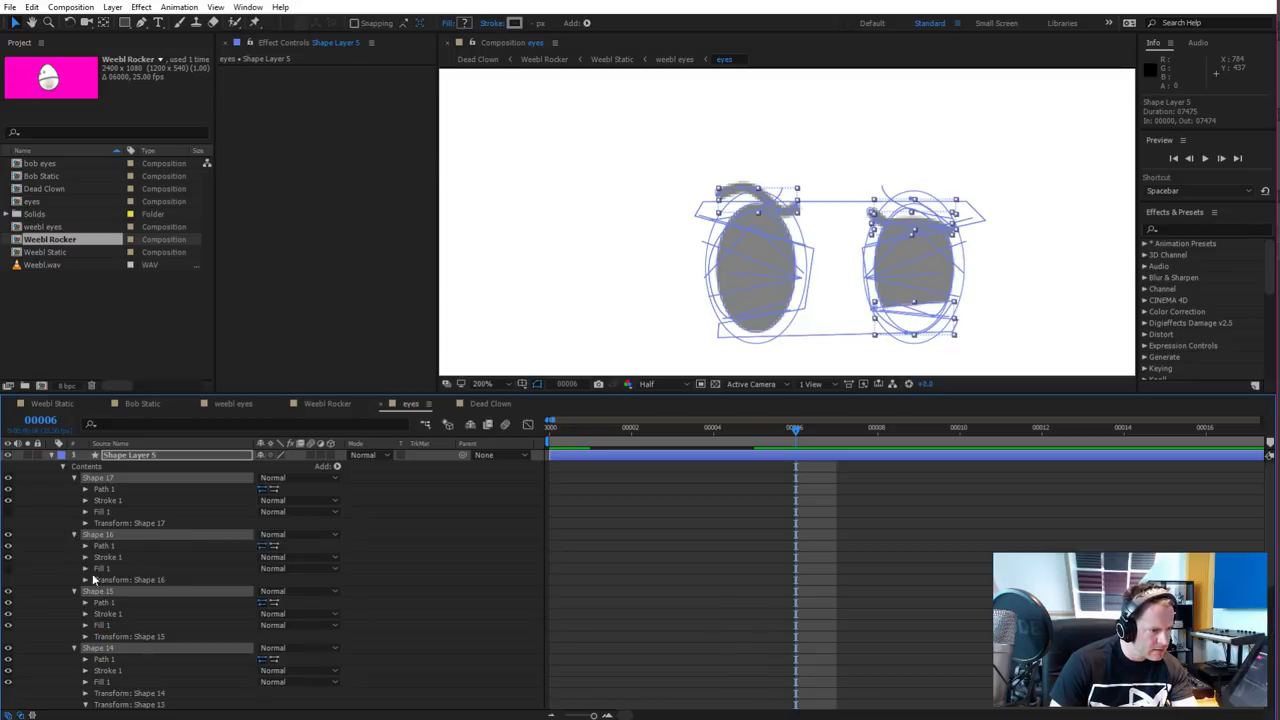
scroll(85, 645, "down", 1)
left_click(85, 637)
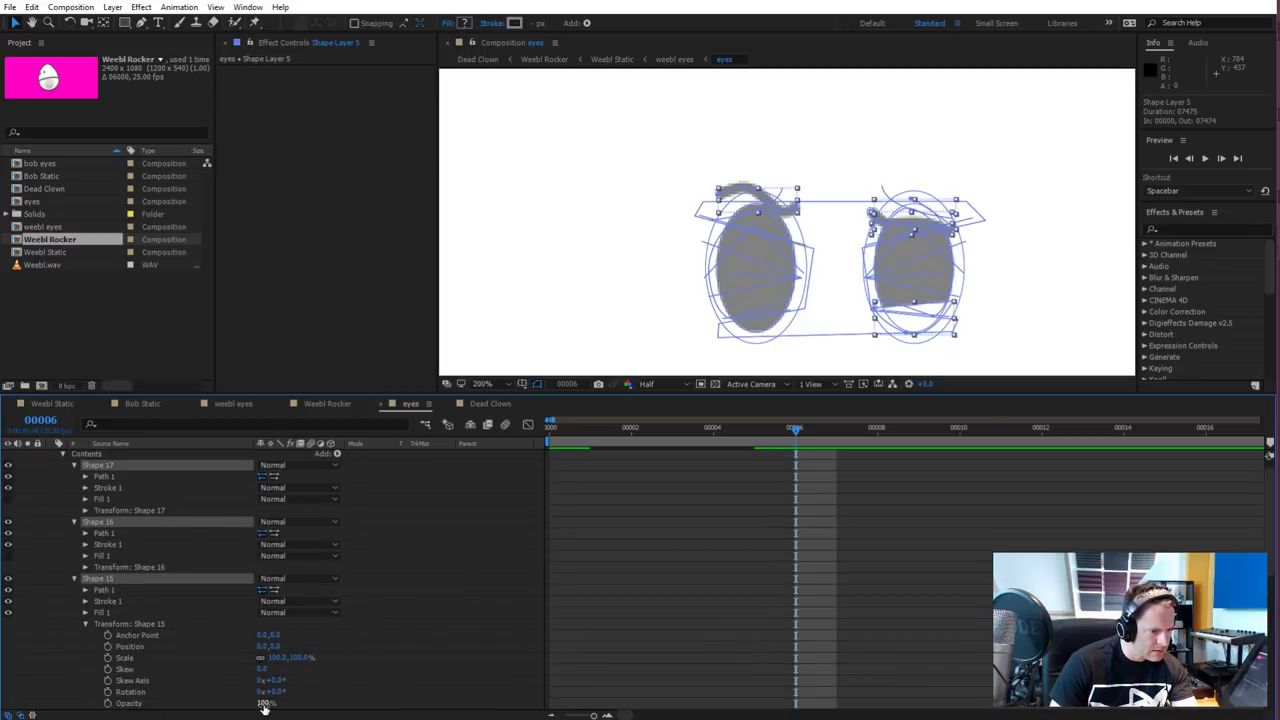
left_click(108, 703)
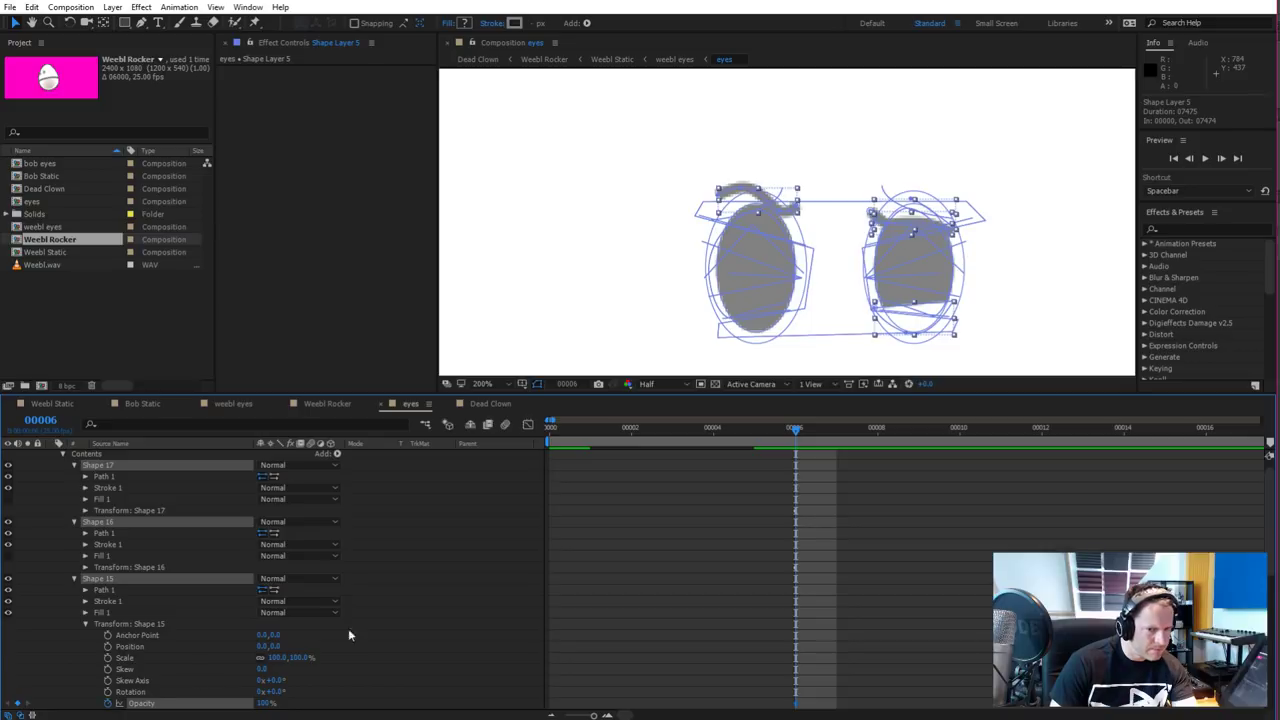
Set Shape 15's opacity to 0% at frames 5 and 7, then return to Weebl Static
left_click_drag(794, 430, 757, 427)
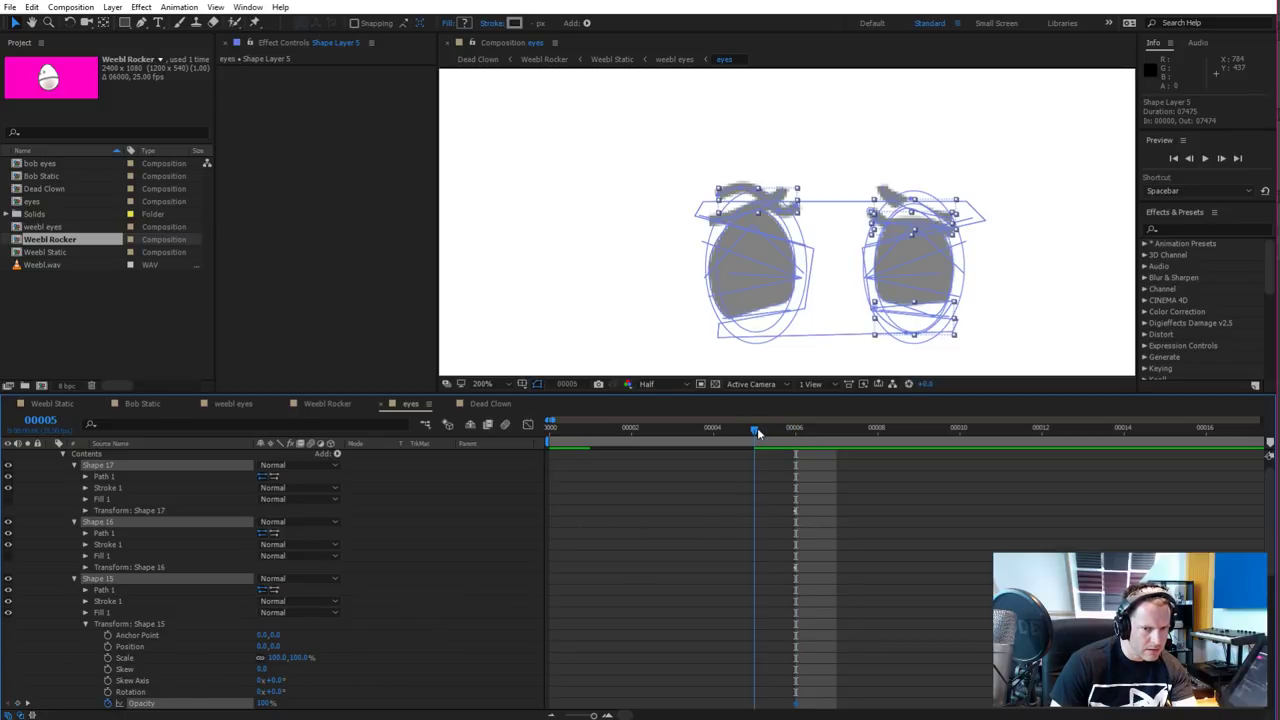
left_click(266, 703)
type("0")
key("Return")
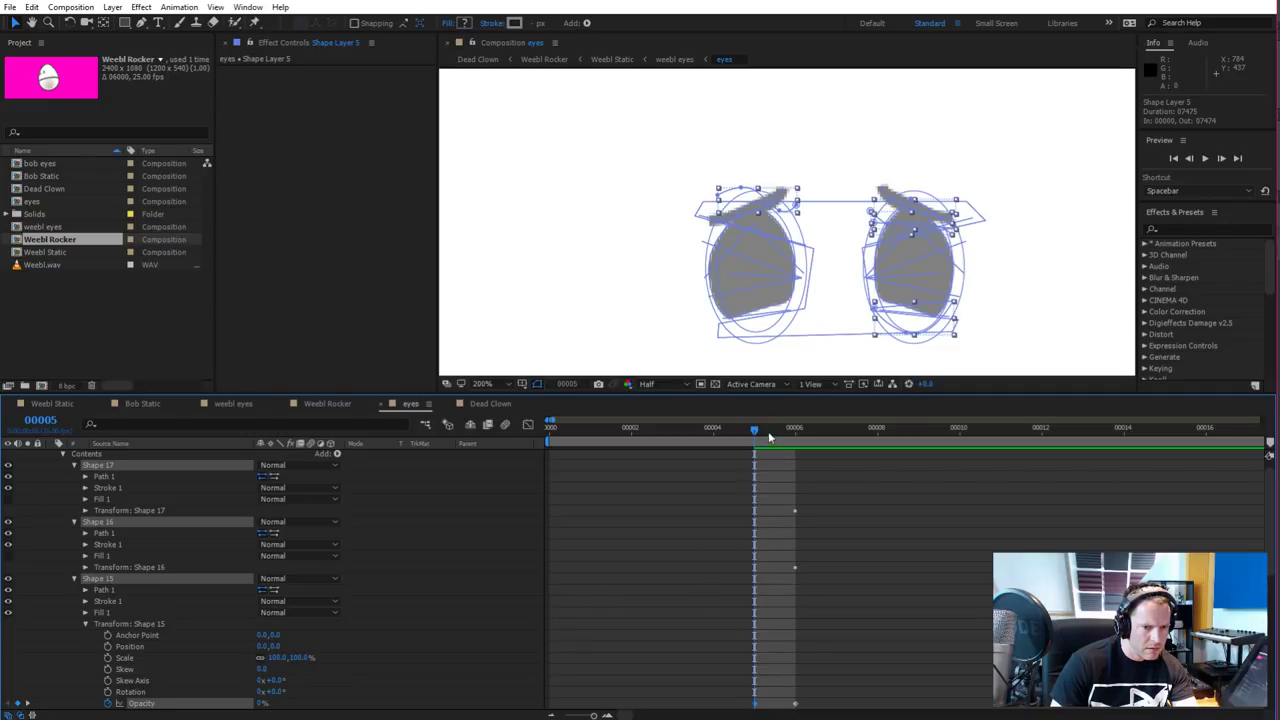
left_click_drag(768, 435, 836, 435)
left_click(266, 703)
type("0")
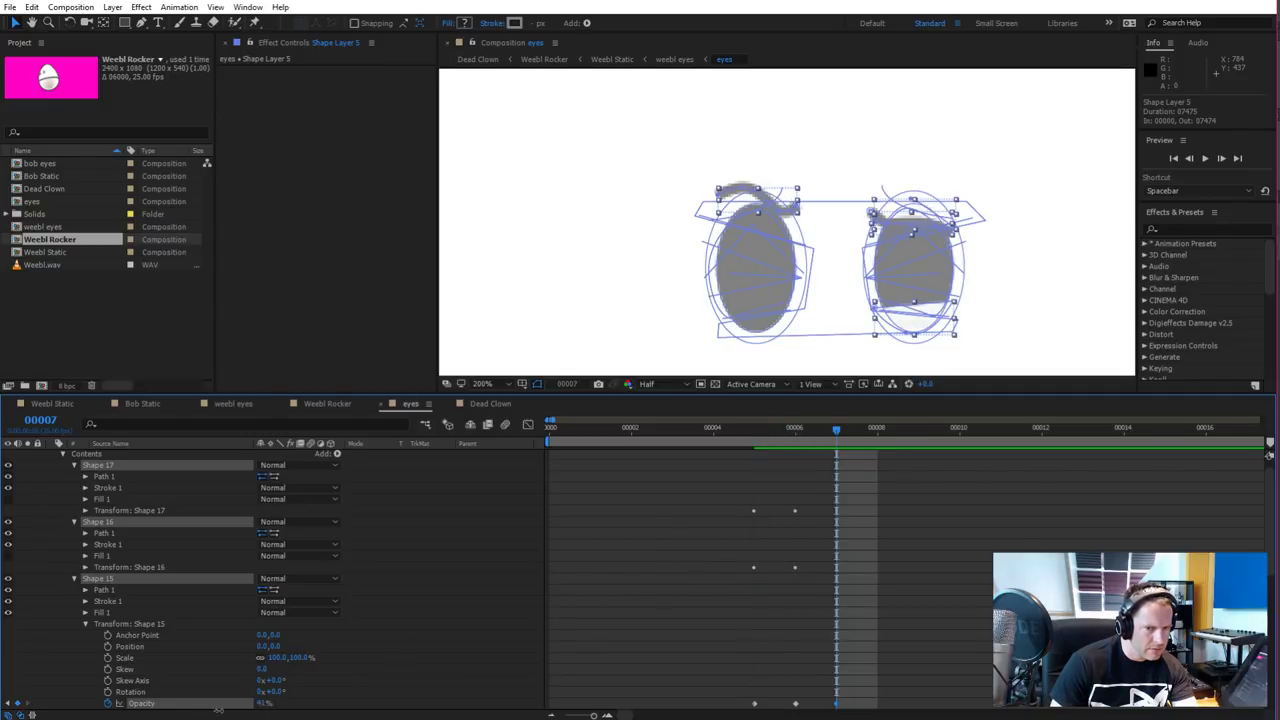
key("Return")
left_click_drag(823, 426, 791, 451)
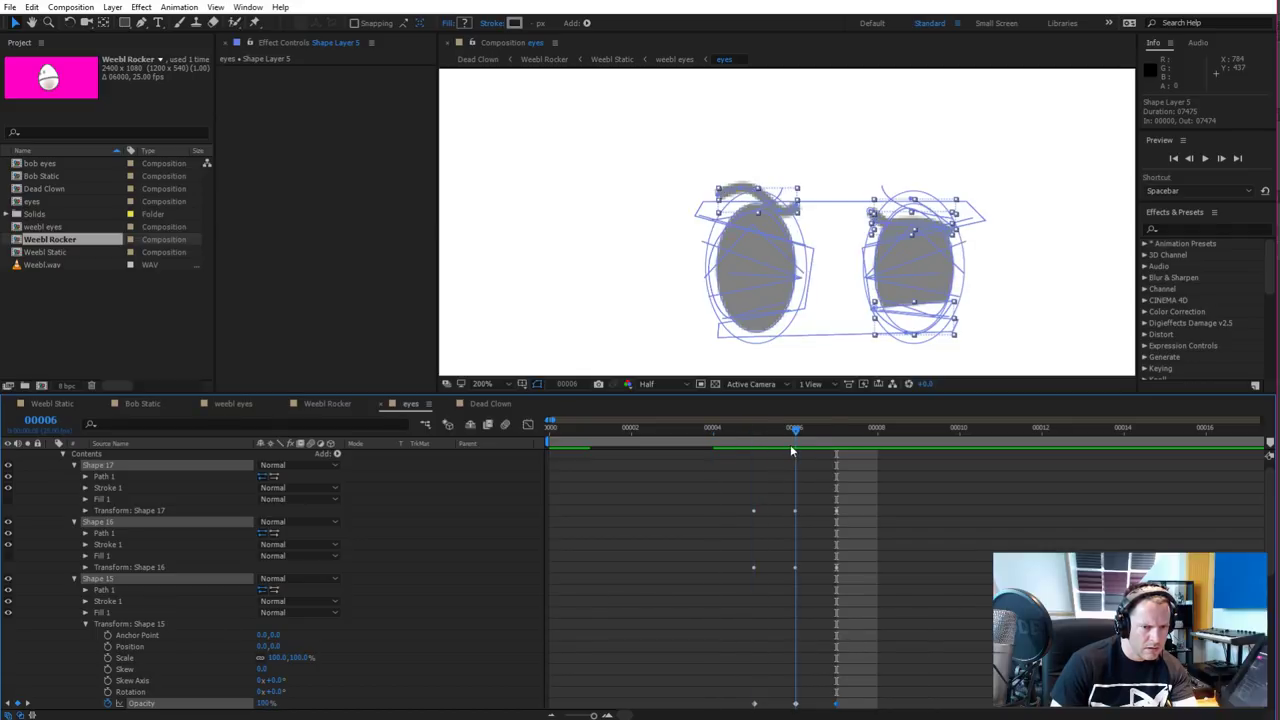
left_click(60, 403)
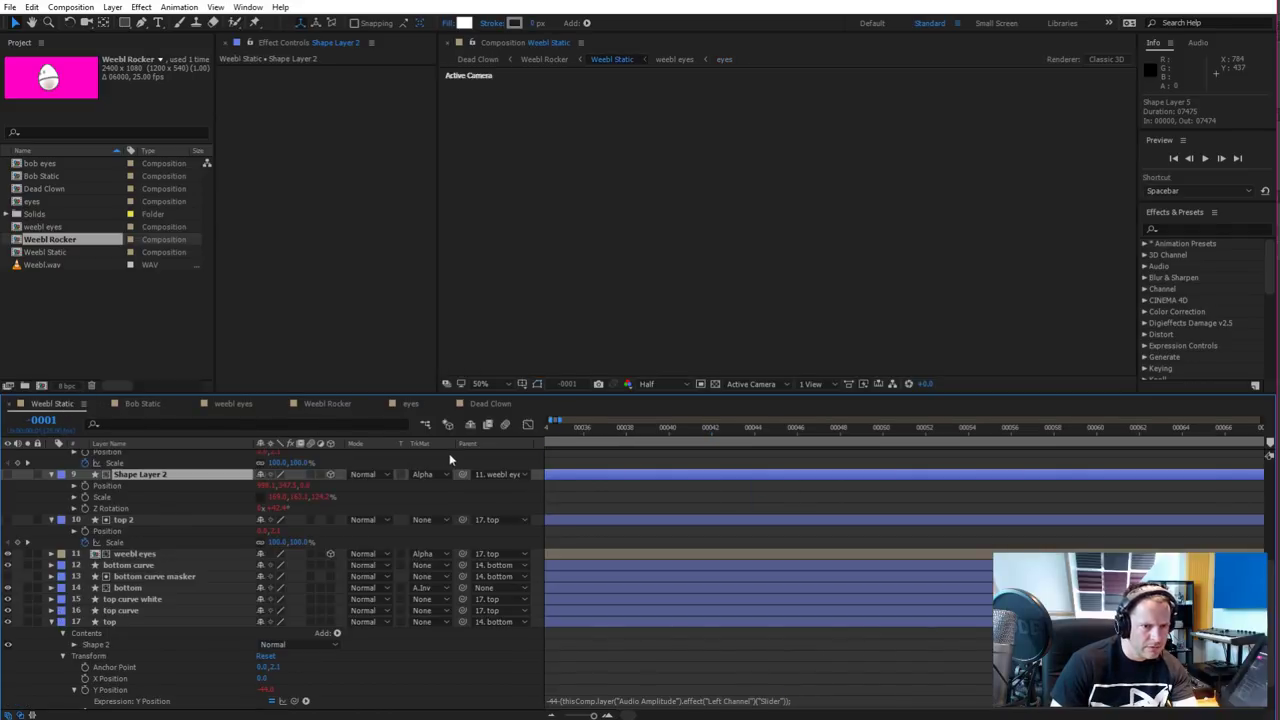
In Weebl Rocker, tick Check Quiz and untick Check Sad, then preview the egg's eyes
left_click_drag(588, 431, 794, 449)
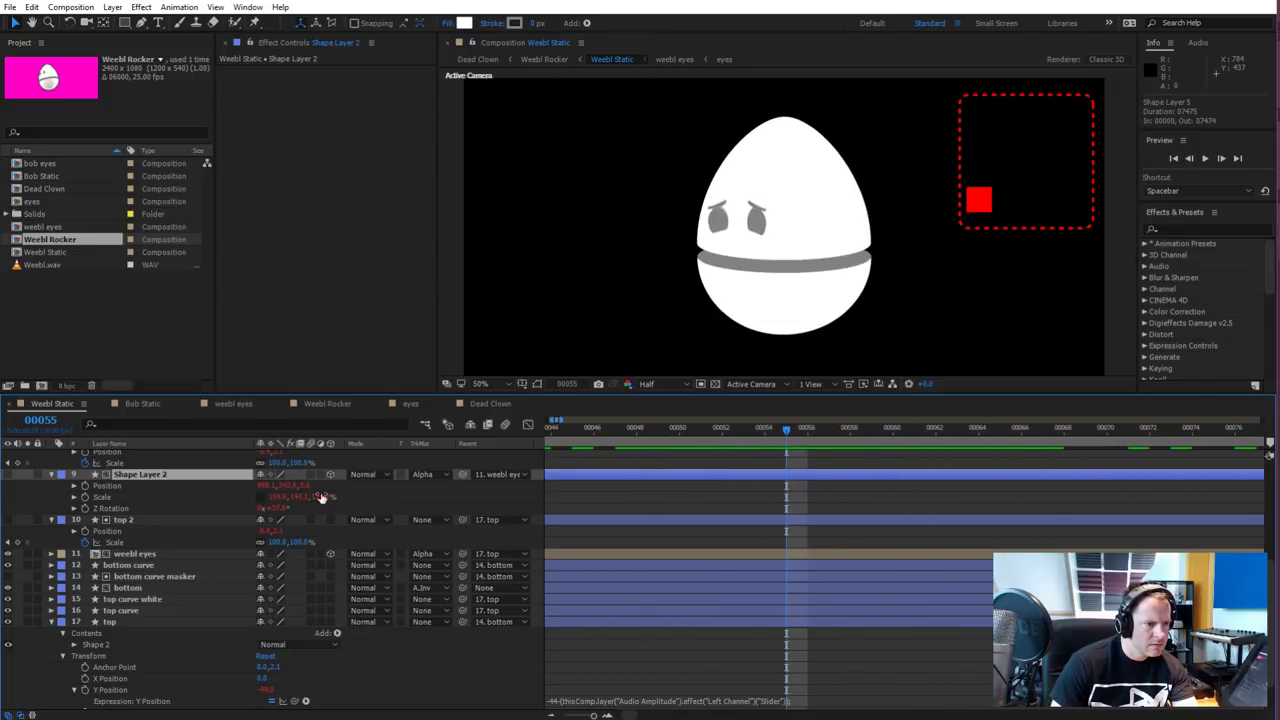
left_click(150, 520)
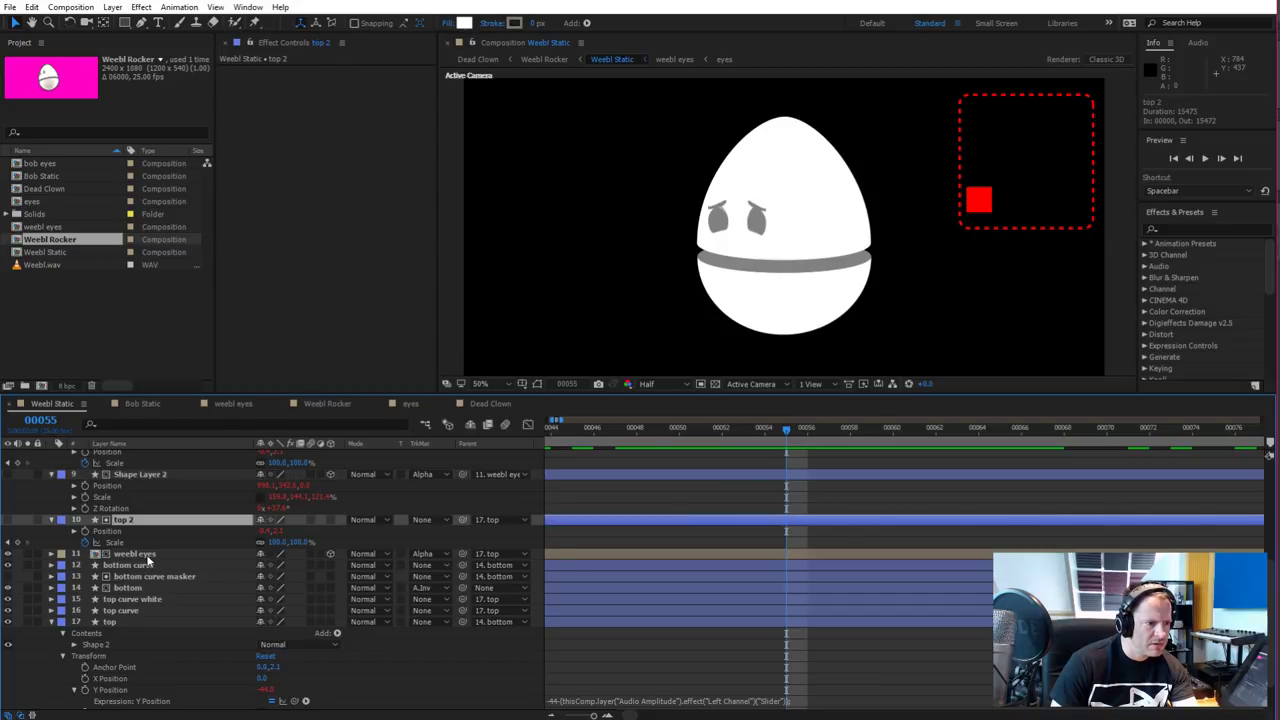
left_click(149, 556)
left_click(327, 403)
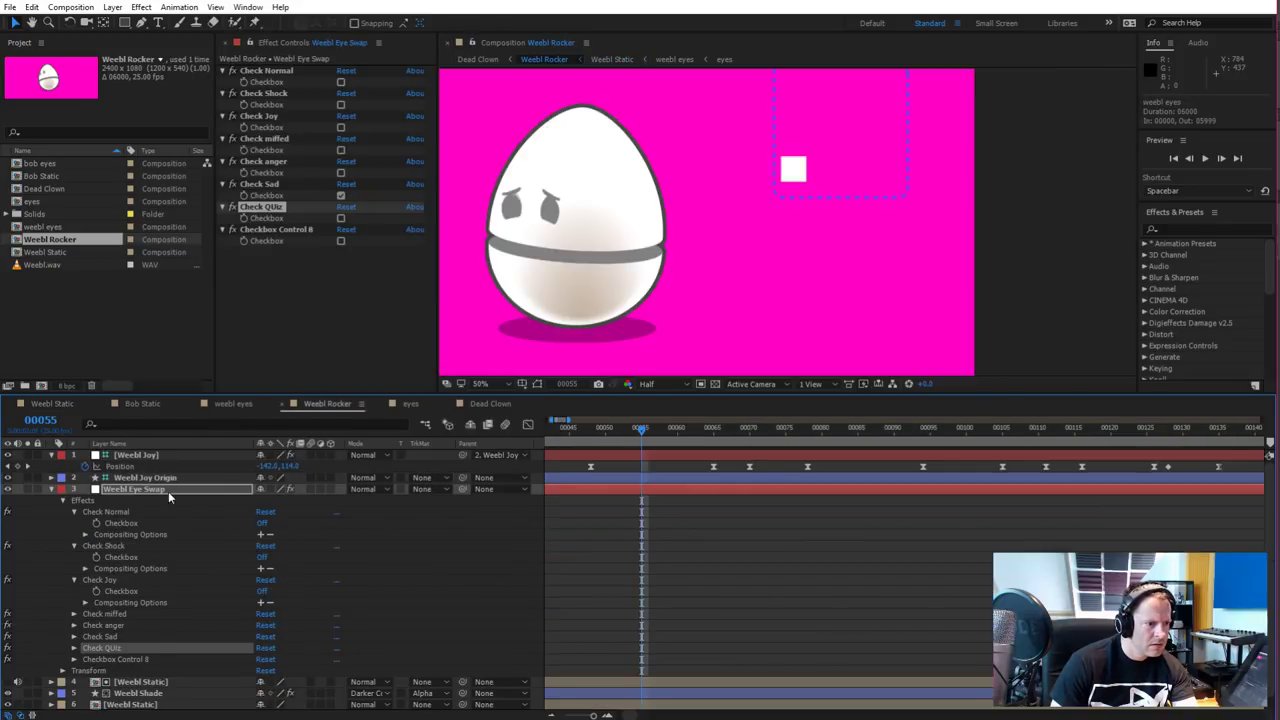
left_click(340, 218)
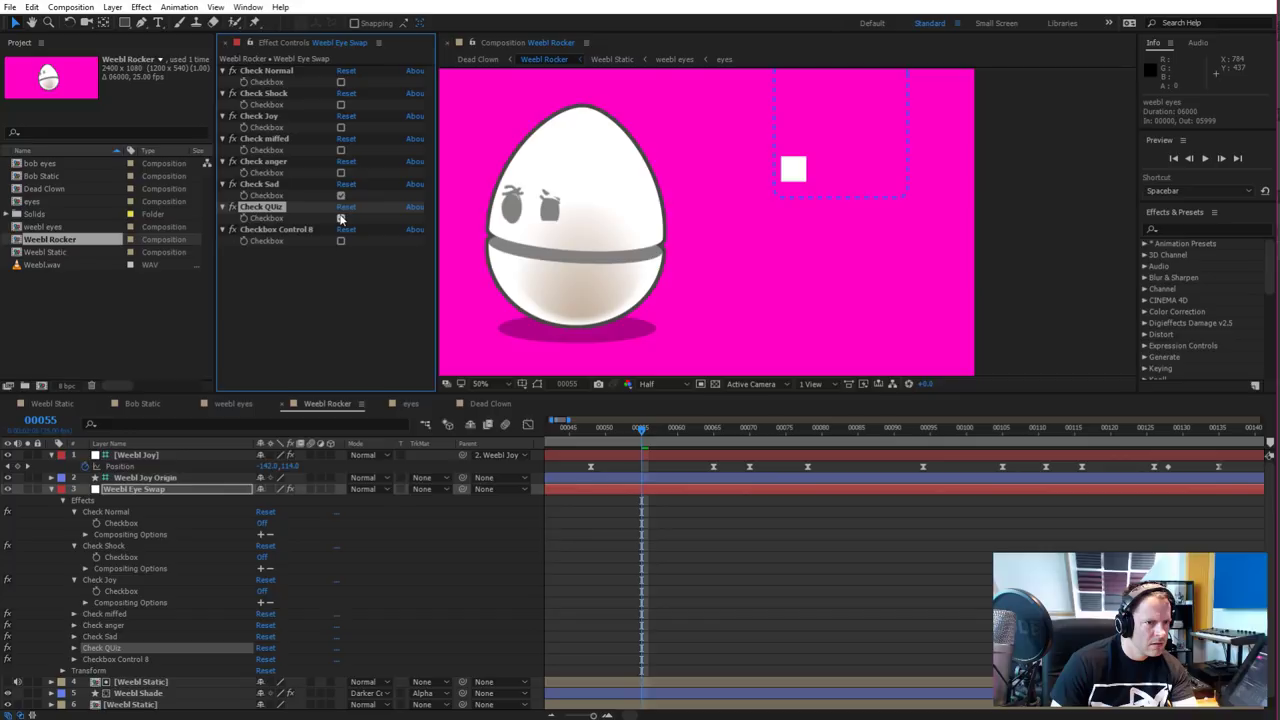
left_click(341, 195)
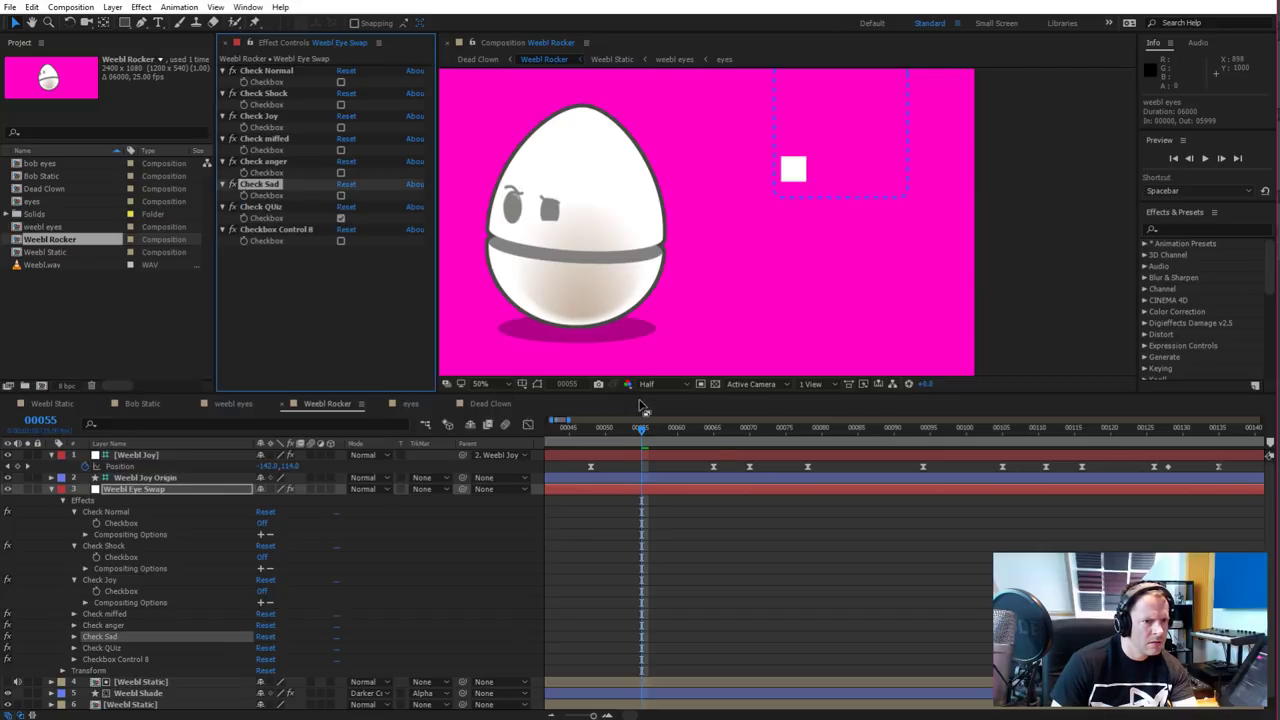
left_click_drag(642, 430, 740, 443)
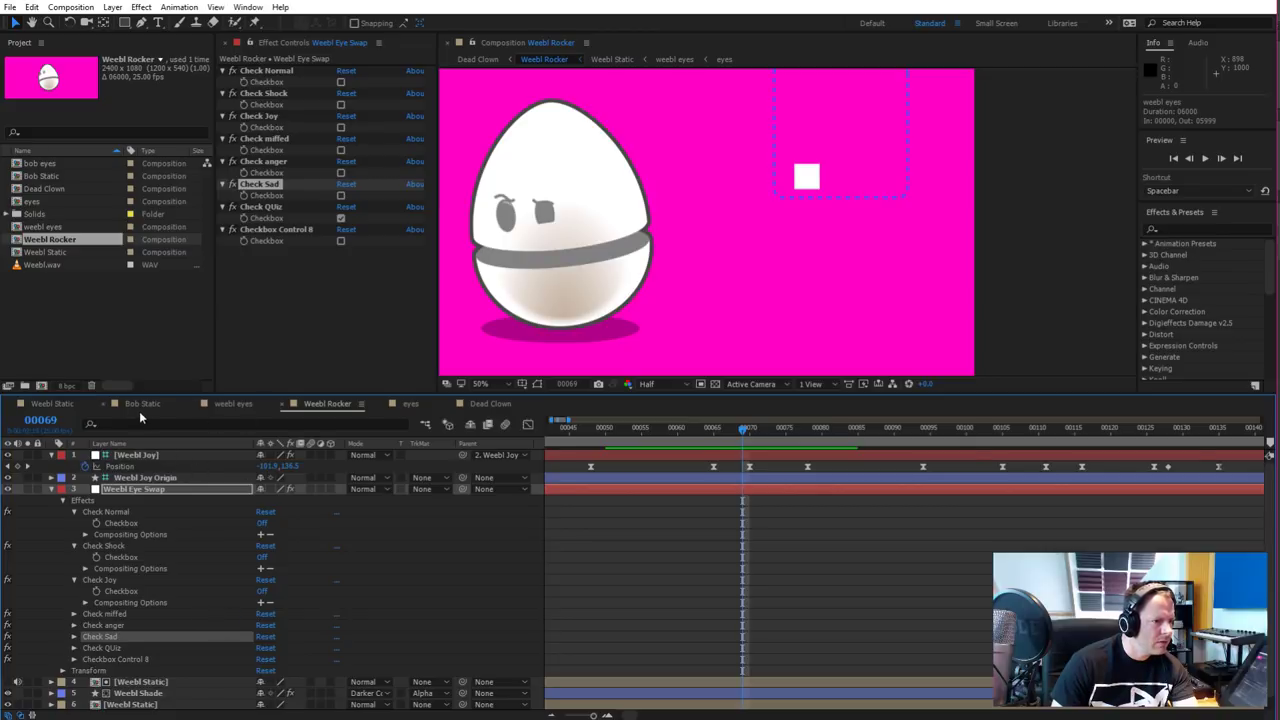
left_click(58, 404)
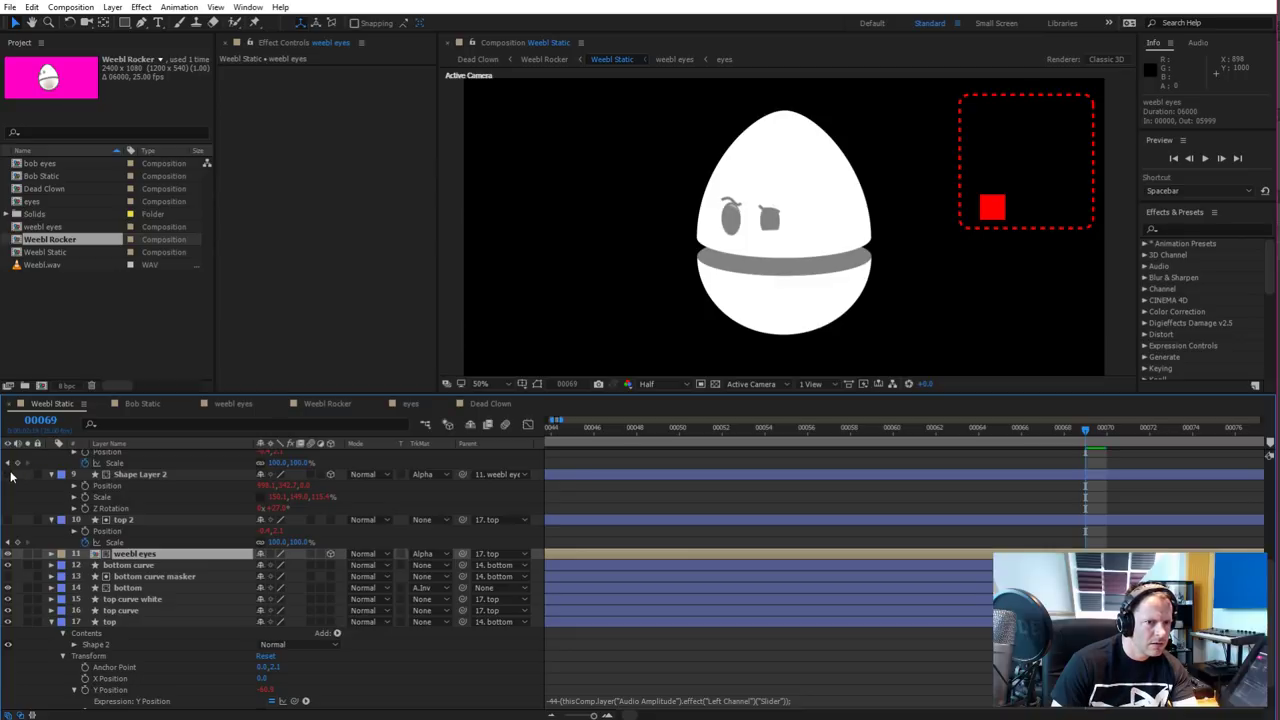
Zoom in on the egg's quiz eyes, view weebl eyes at frame 3, then reopen the eyes comp
scroll(25, 492, "up", 1)
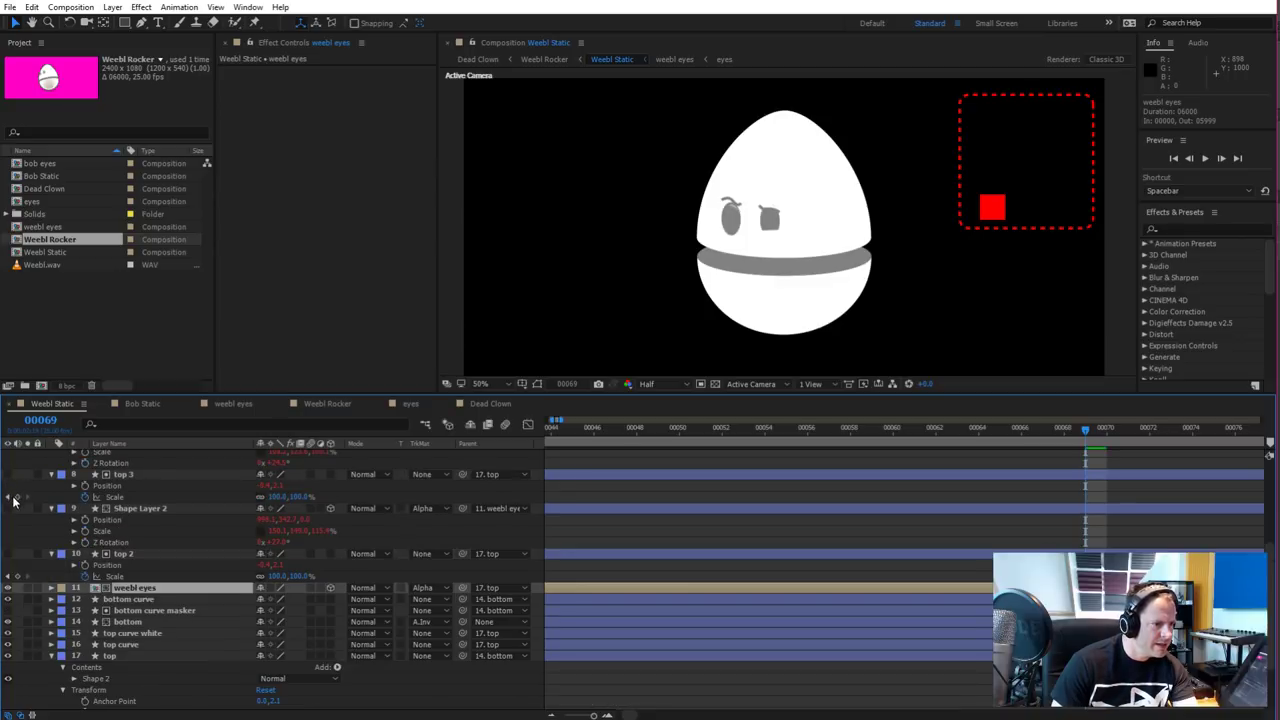
scroll(16, 503, "up", 1)
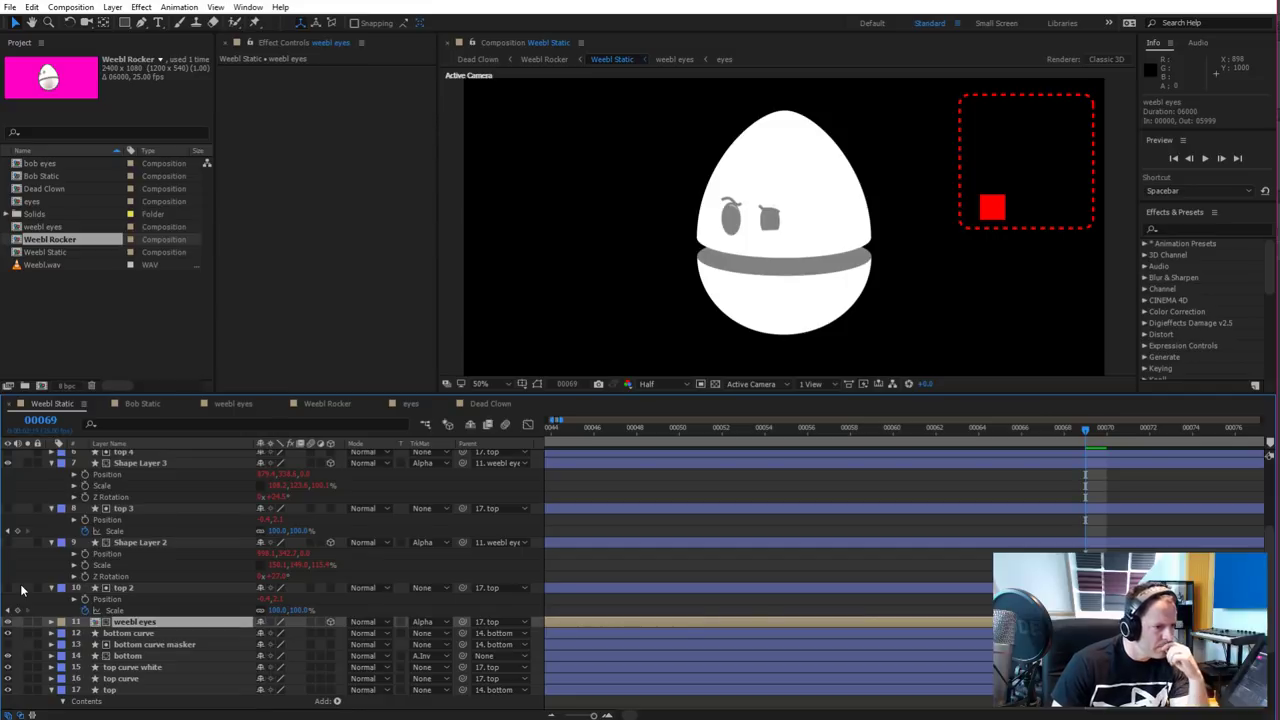
scroll(20, 580, "up", 1)
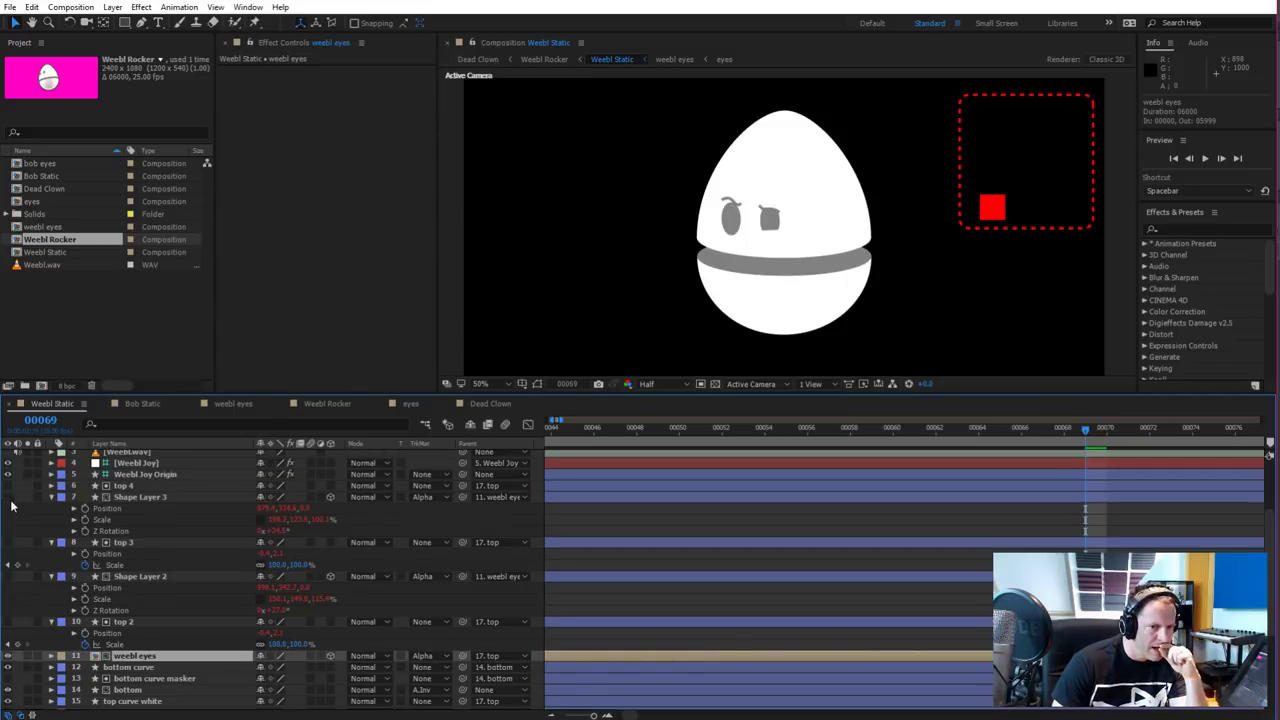
key("period")
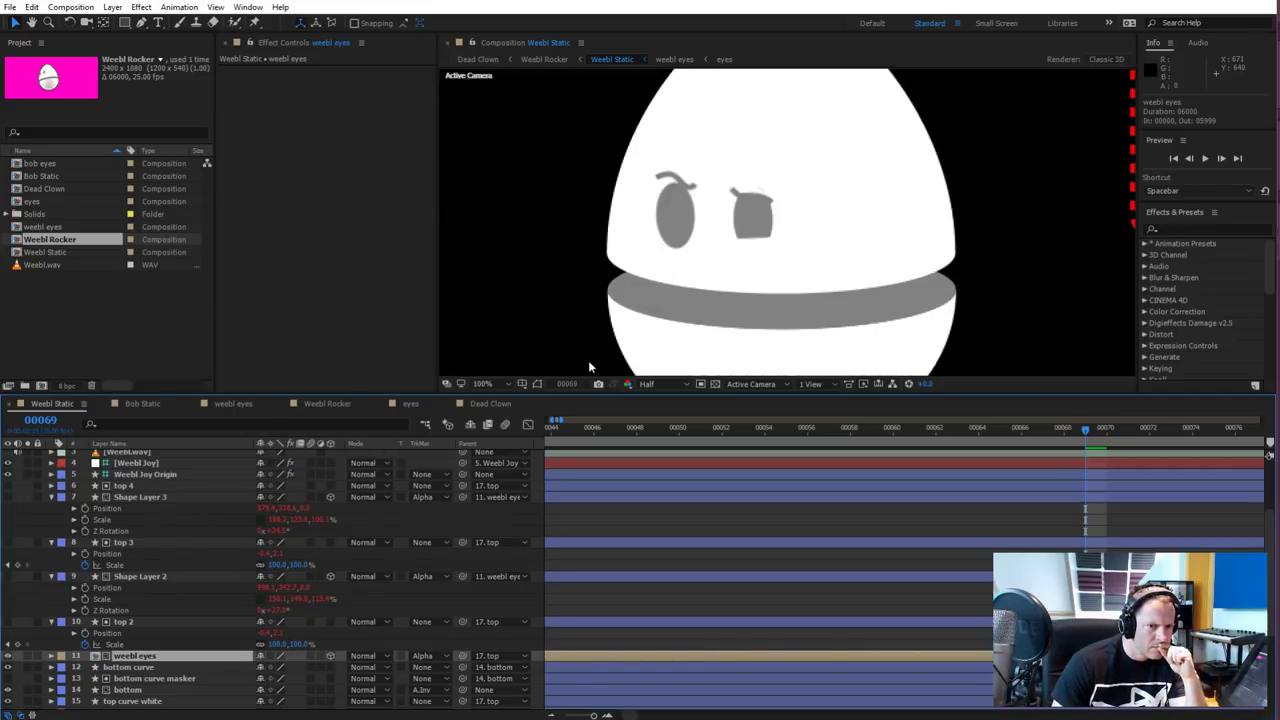
key("period")
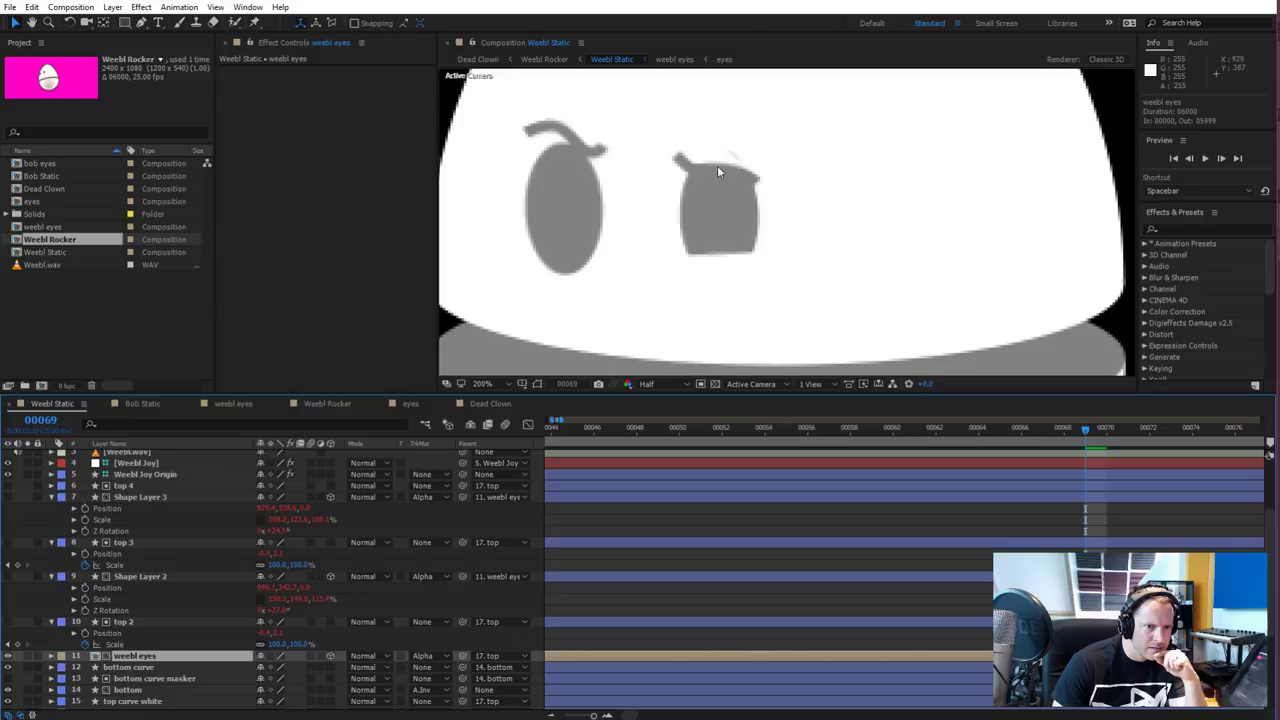
left_click(234, 404)
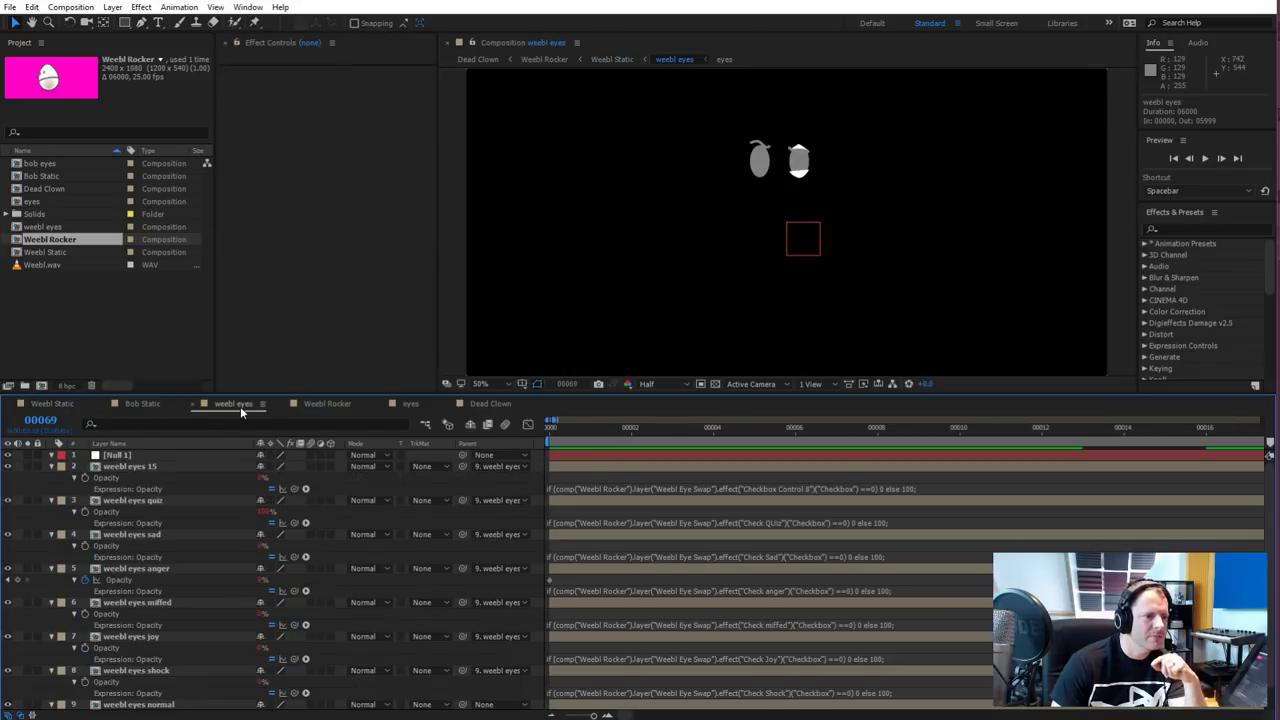
left_click_drag(689, 433, 672, 460)
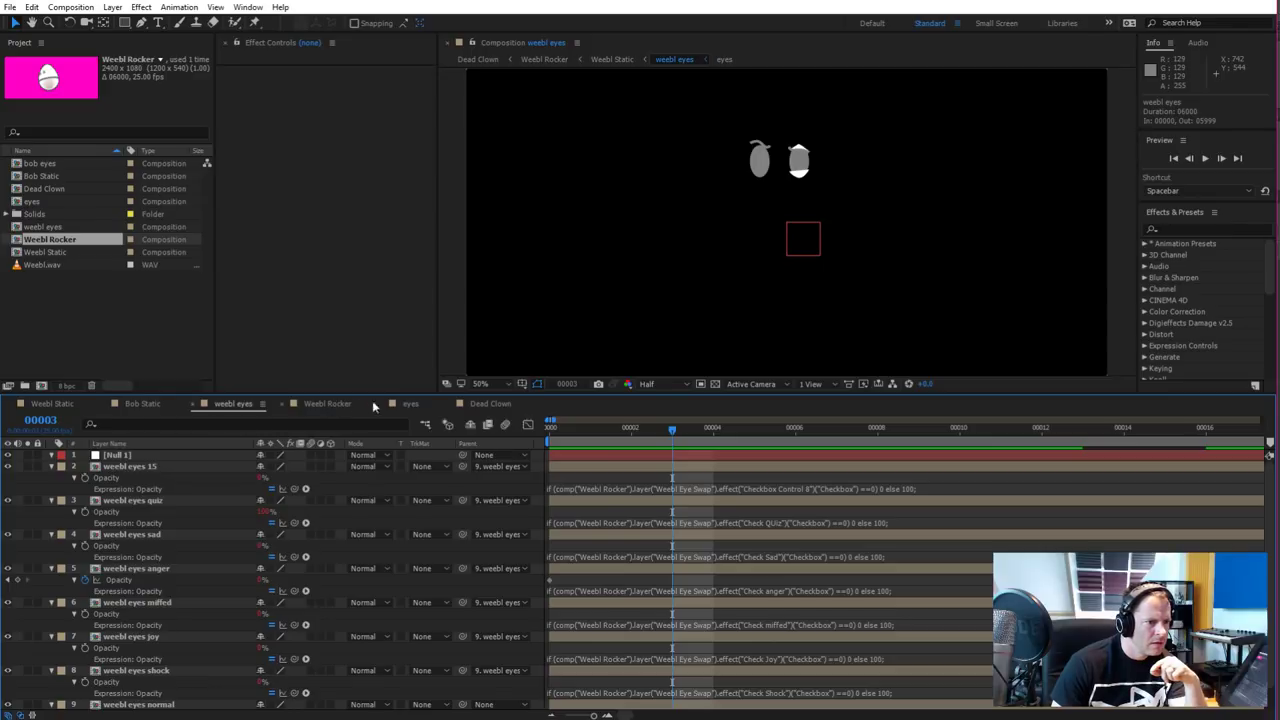
left_click(409, 403)
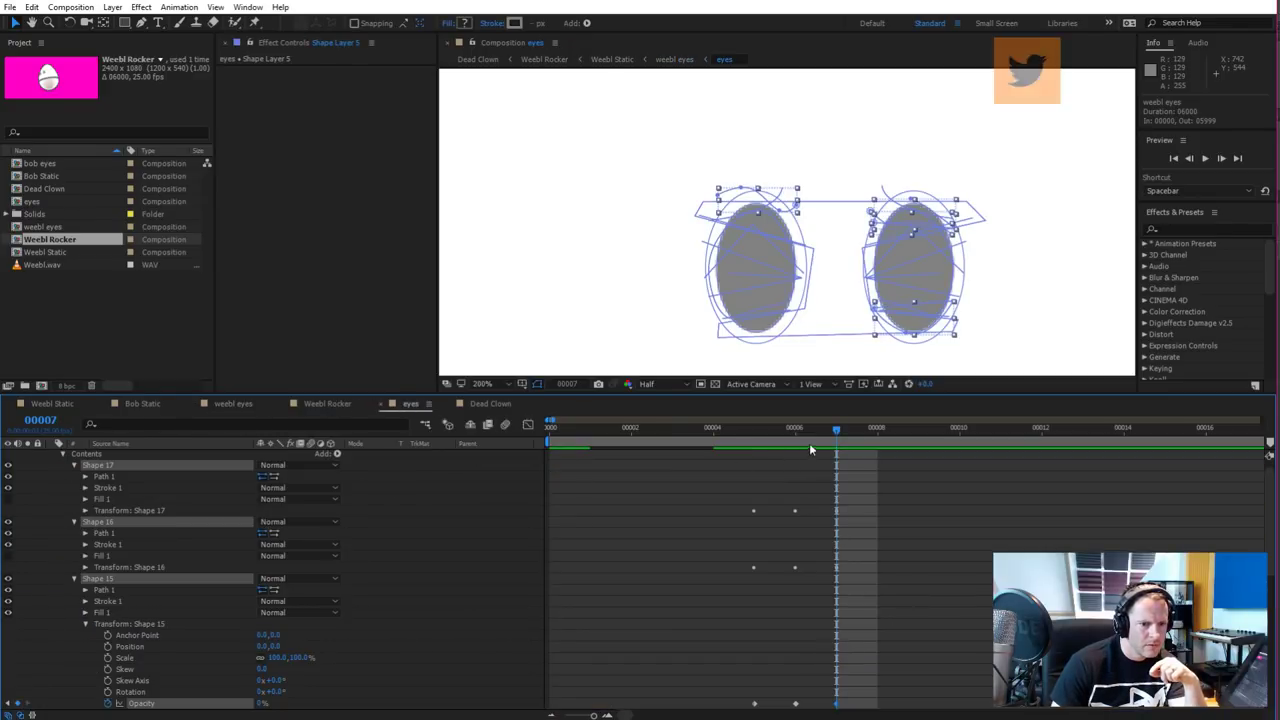
Go to frame 6 of the eyes comp and select the right eye's Shape 15
left_click_drag(809, 443, 684, 448)
left_click_drag(754, 449, 785, 449)
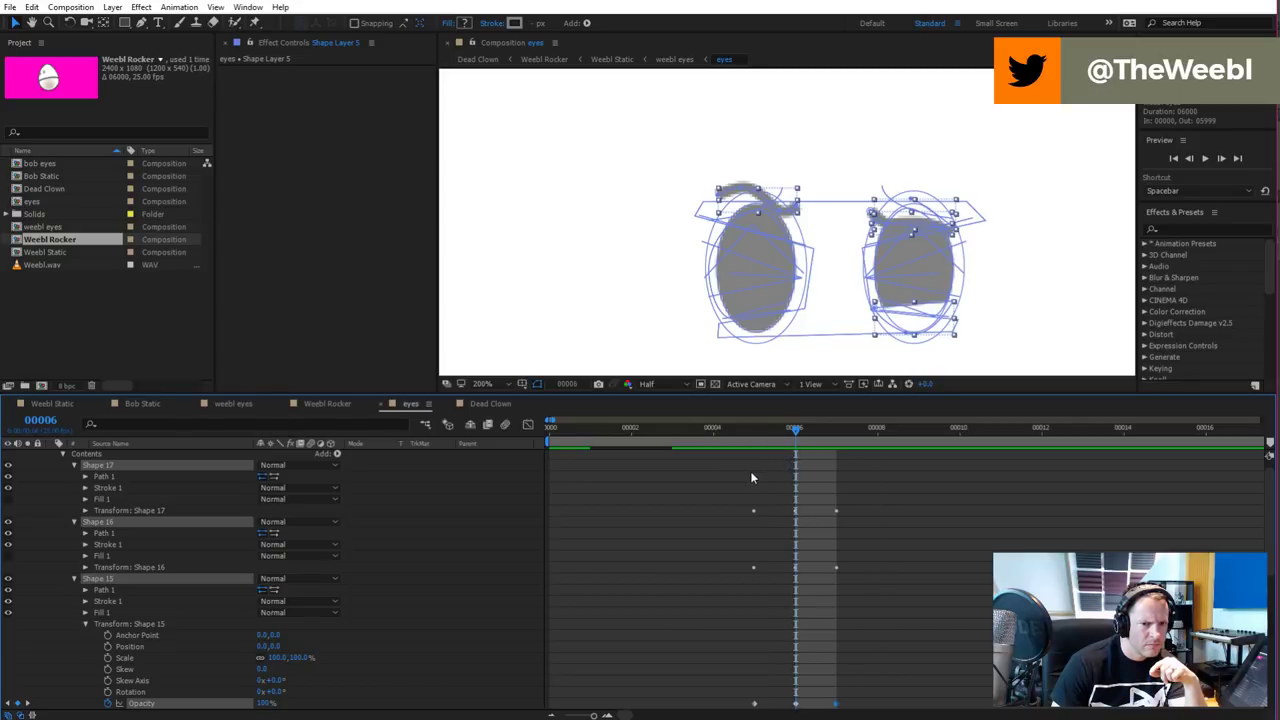
left_click(443, 534)
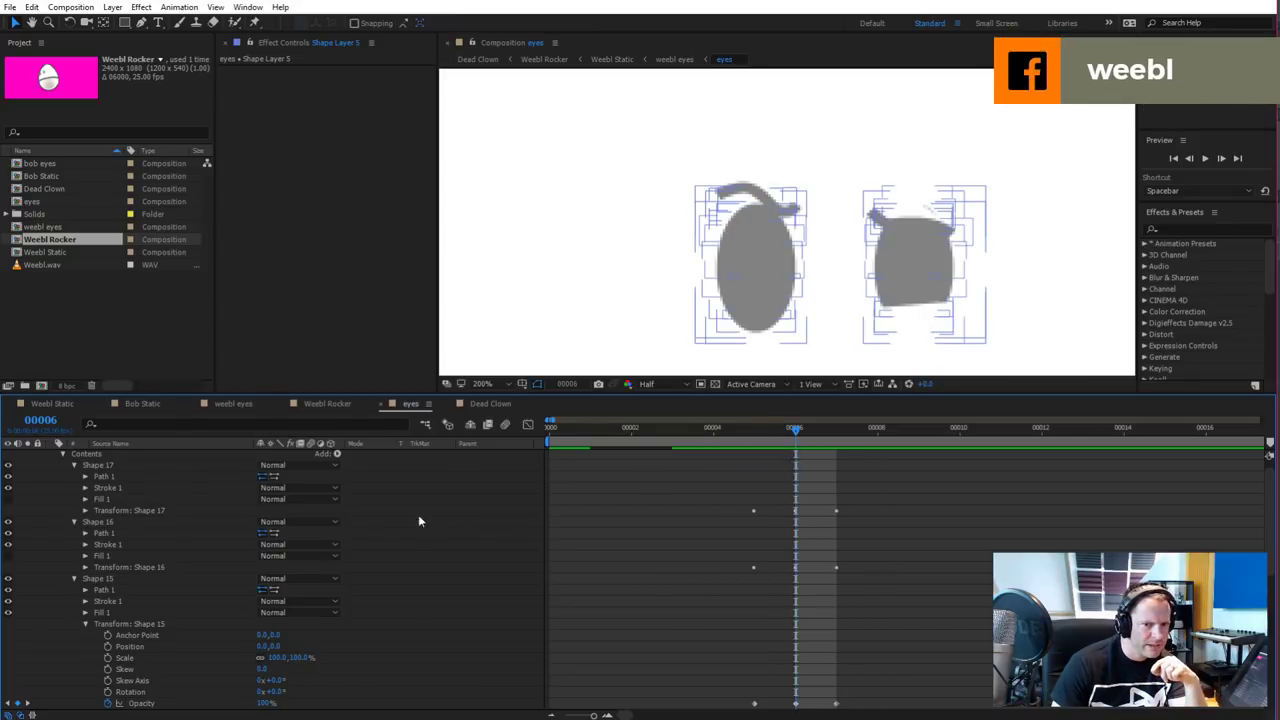
left_click(164, 510)
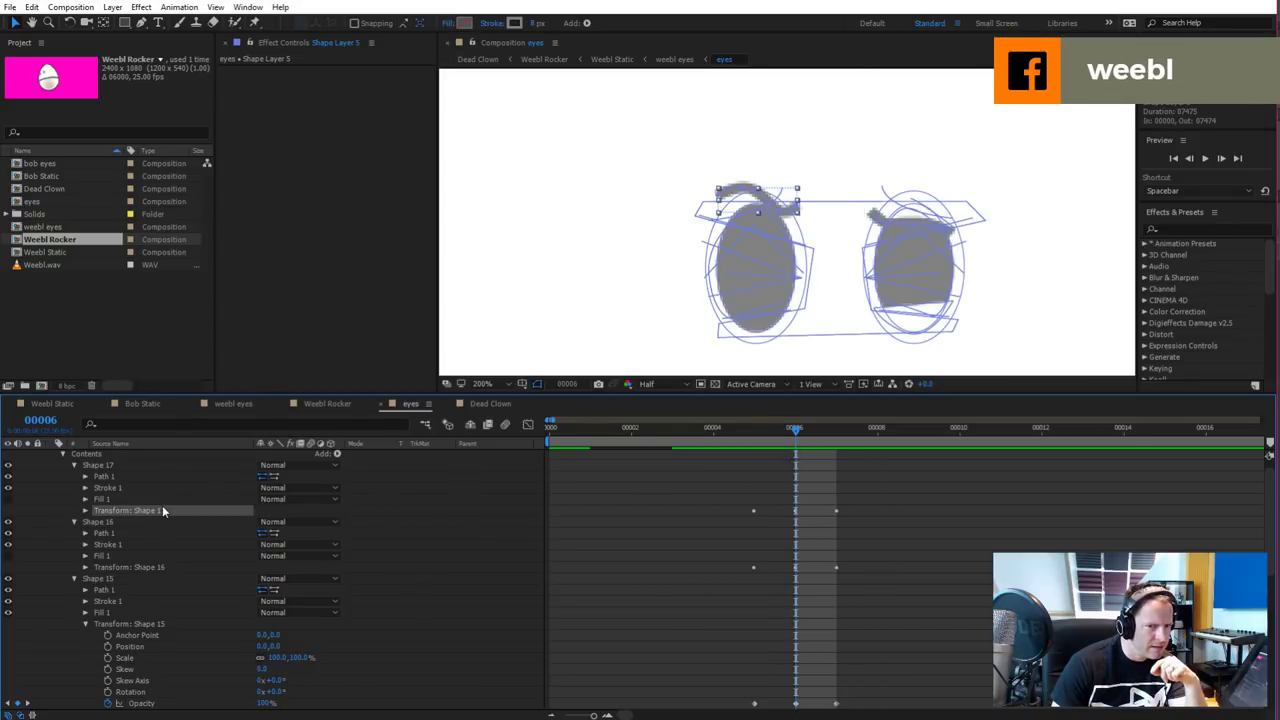
left_click(110, 523)
left_click(122, 579)
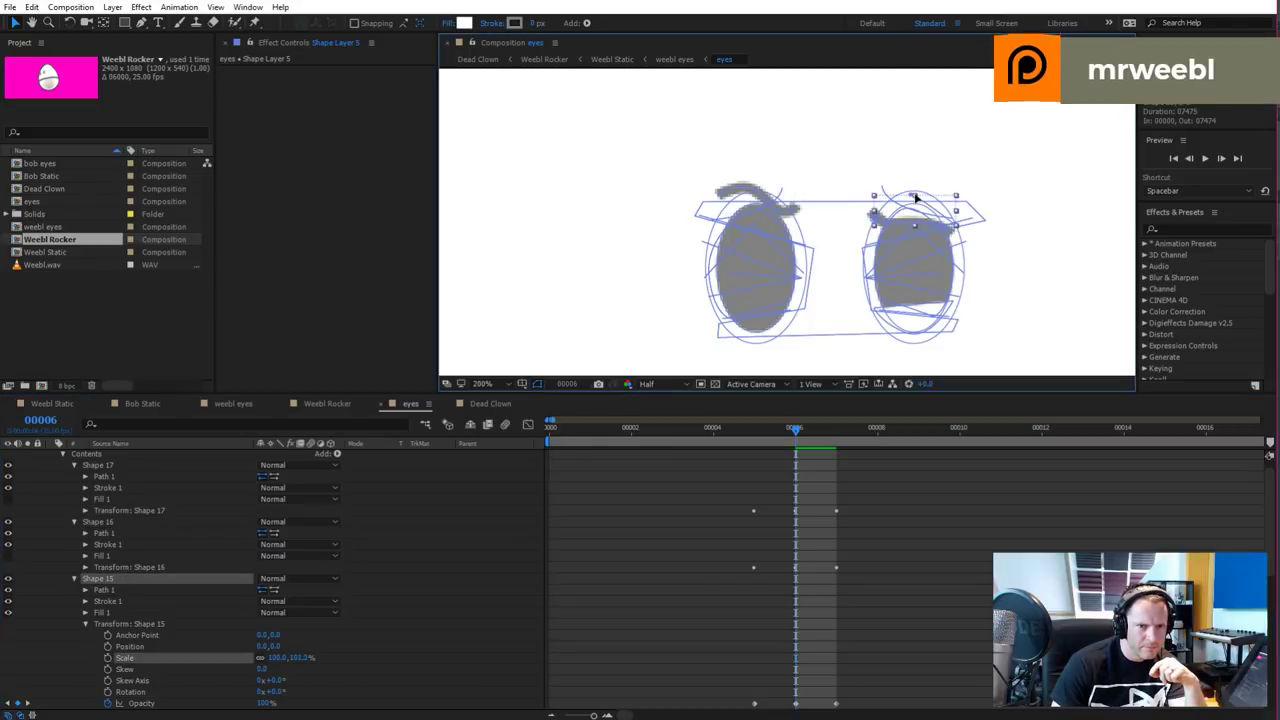
Stretch Shape 15 to 100,115.1% scale and nudge its position to 0,32
left_click_drag(916, 203, 963, 237)
key("Down")
key("Down")
key("Down")
key("Down")
key("Down")
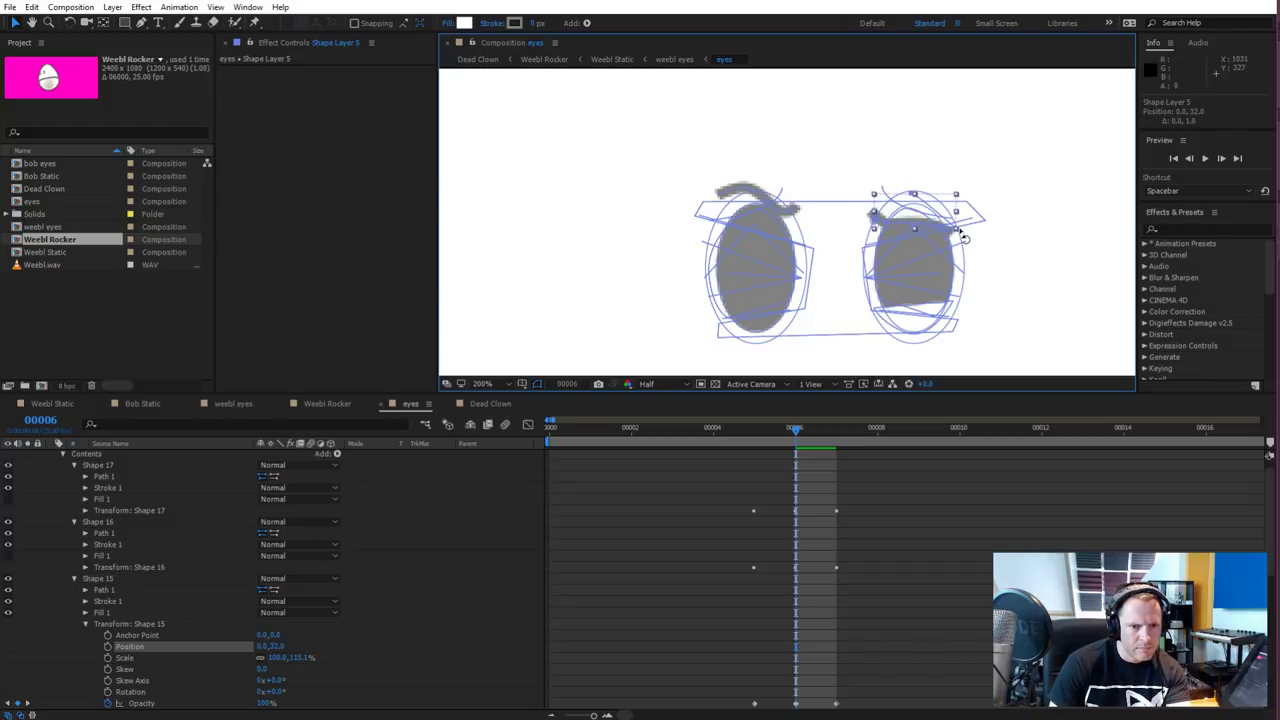
key("Up")
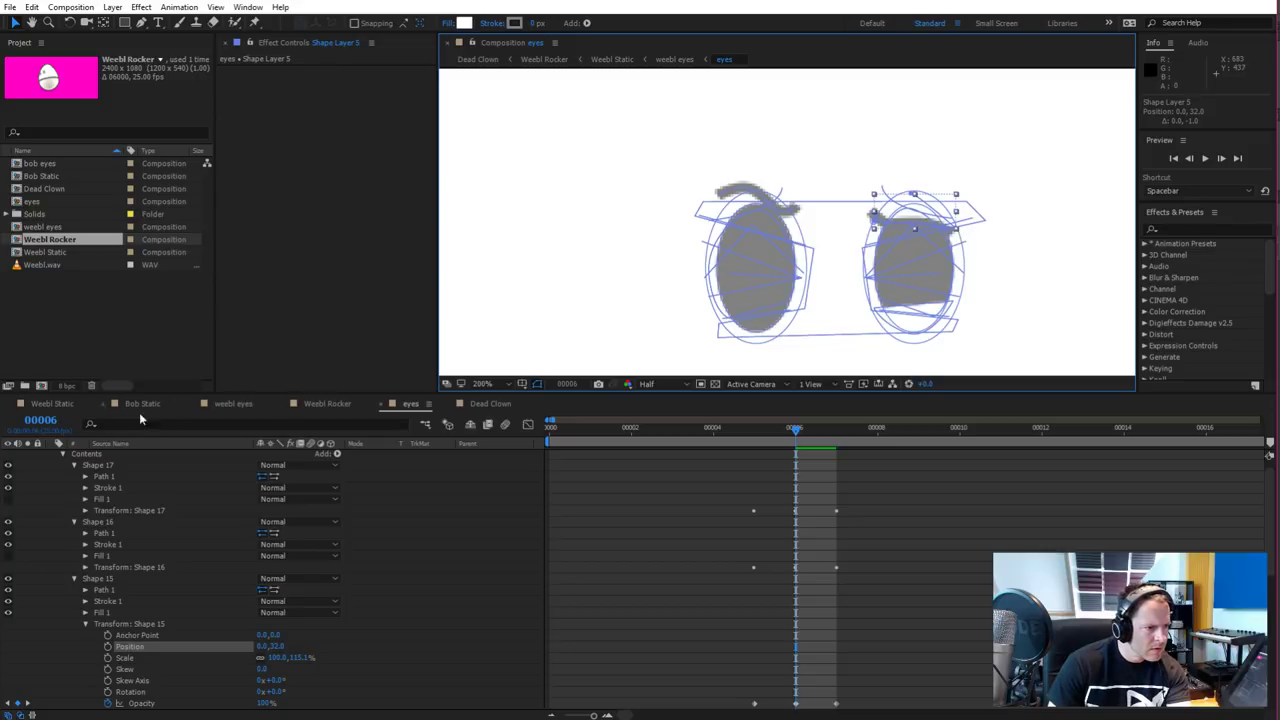
left_click(330, 403)
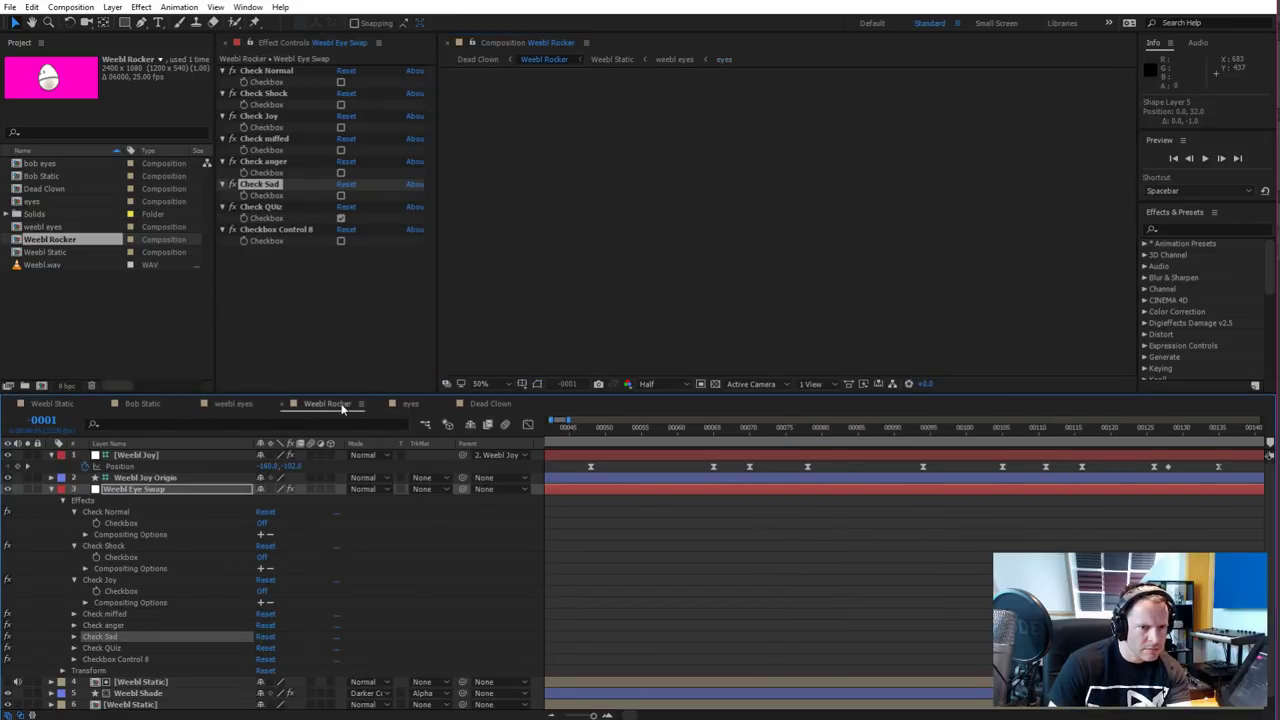
Scrub the Weebl Rocker timeline and zoom in and out to check the eyes, then return to the eyes comp
left_click(800, 447)
left_click_drag(800, 447, 1211, 420)
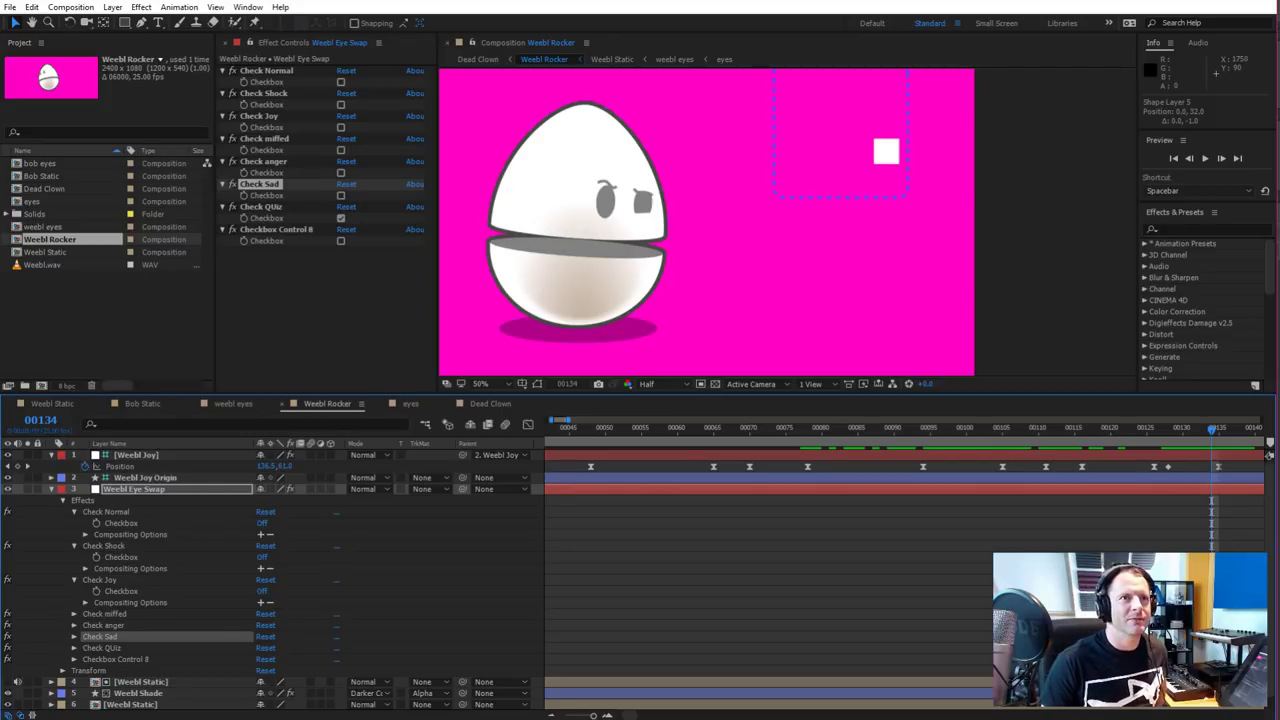
key("period")
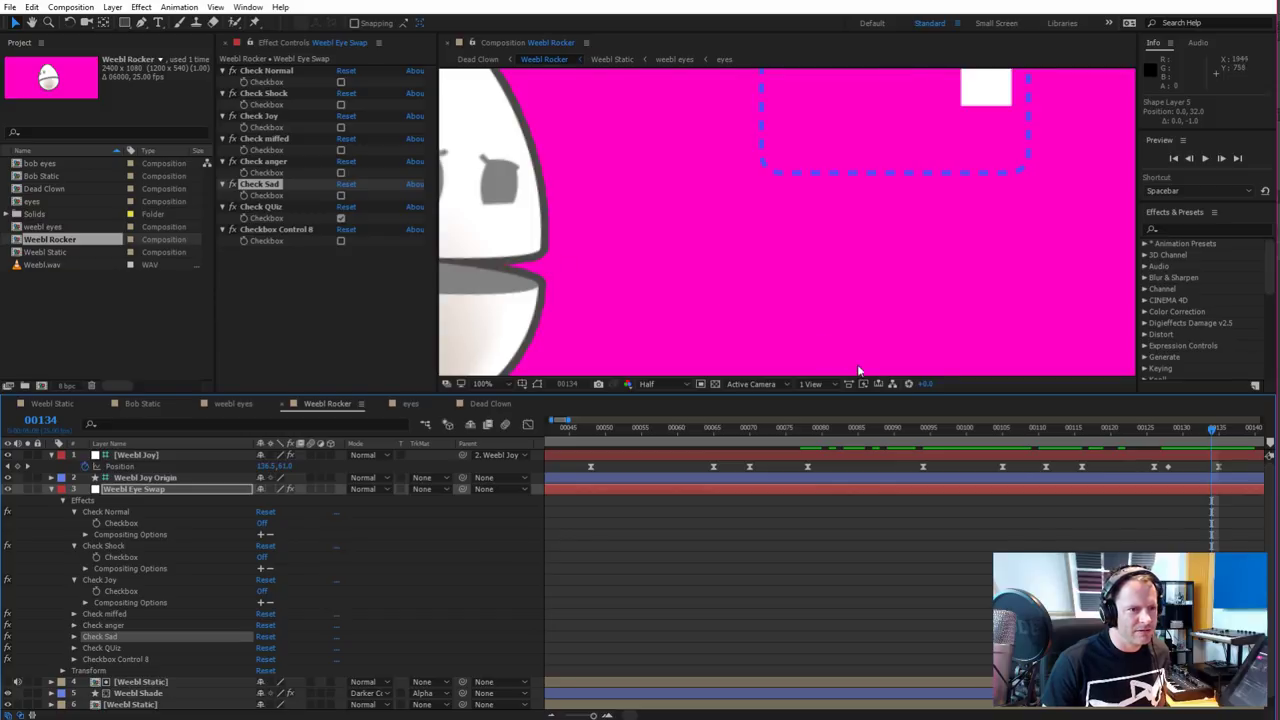
key("comma")
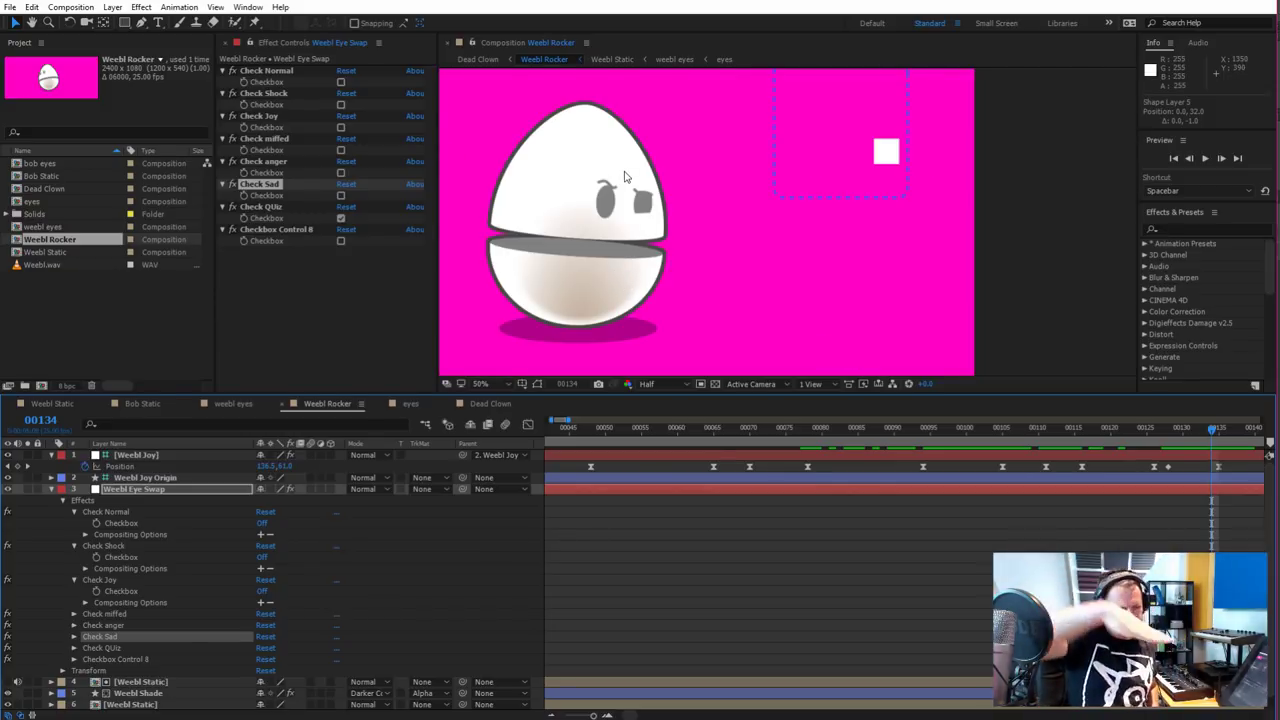
left_click(409, 404)
scroll(855, 292, "up", 2)
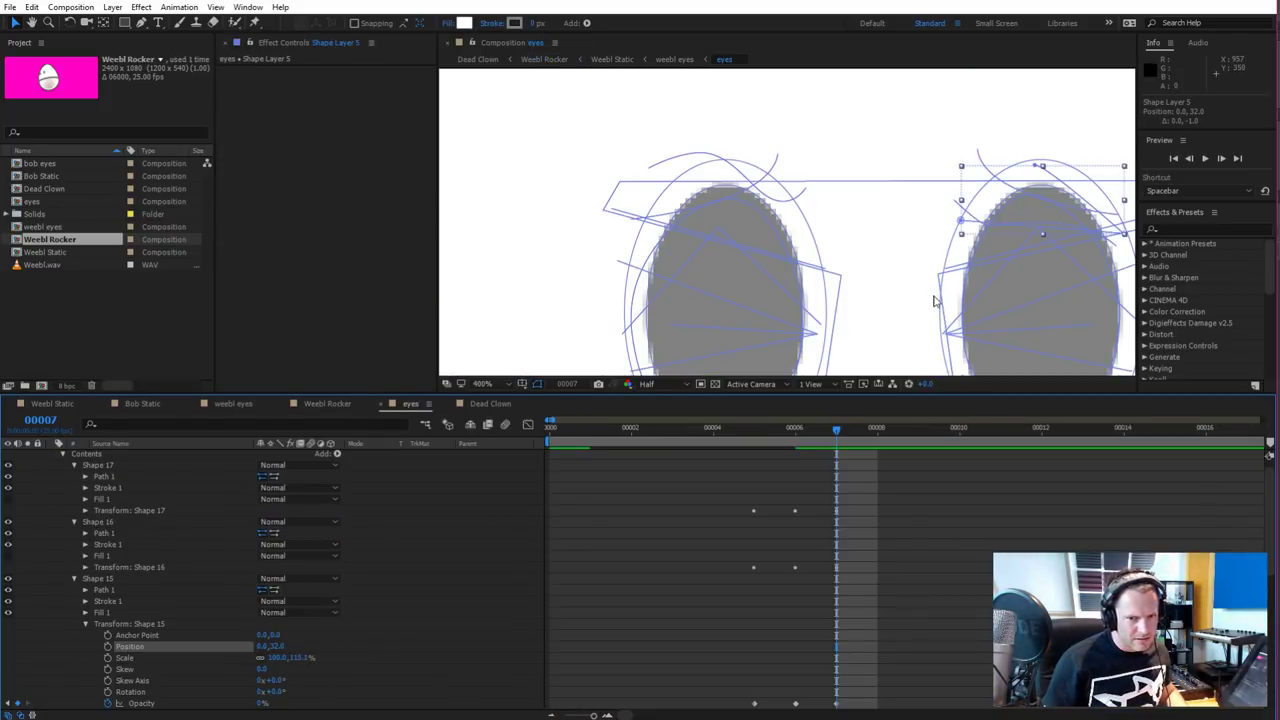
At frame 6, select Shape 15's path and pull the right eyelid down over the eye
left_click_drag(837, 431, 797, 430)
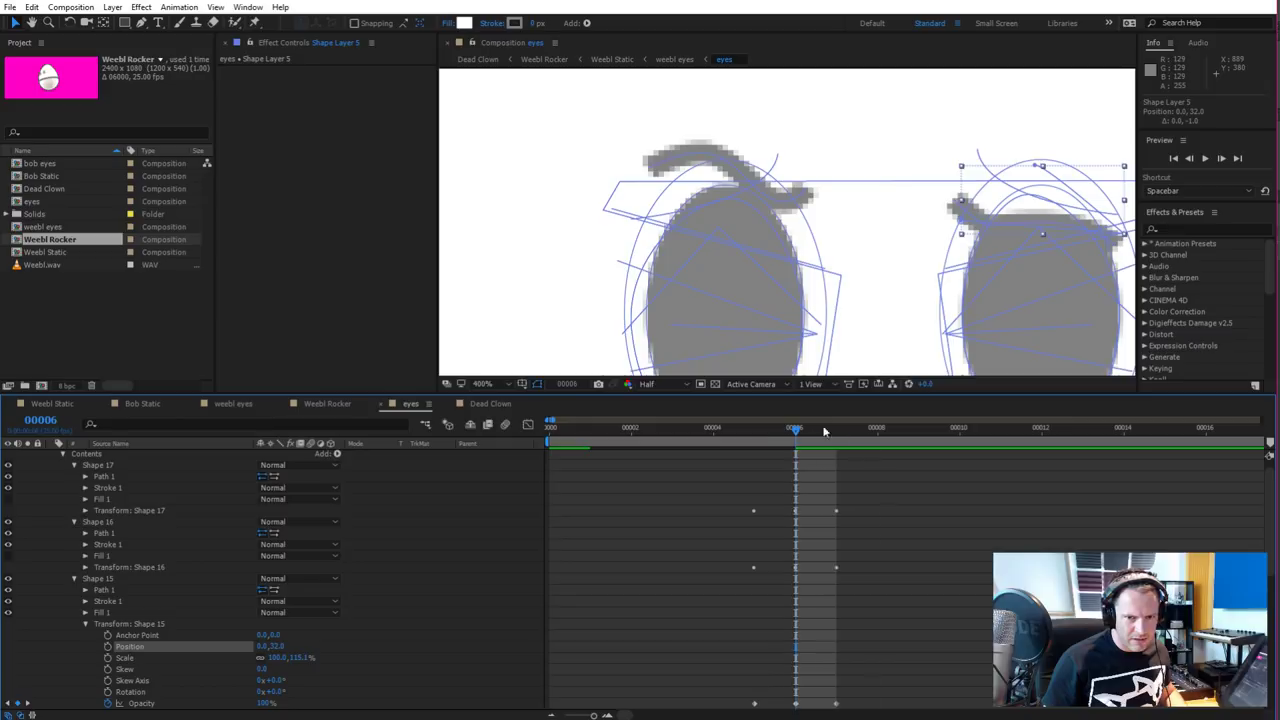
left_click(984, 229)
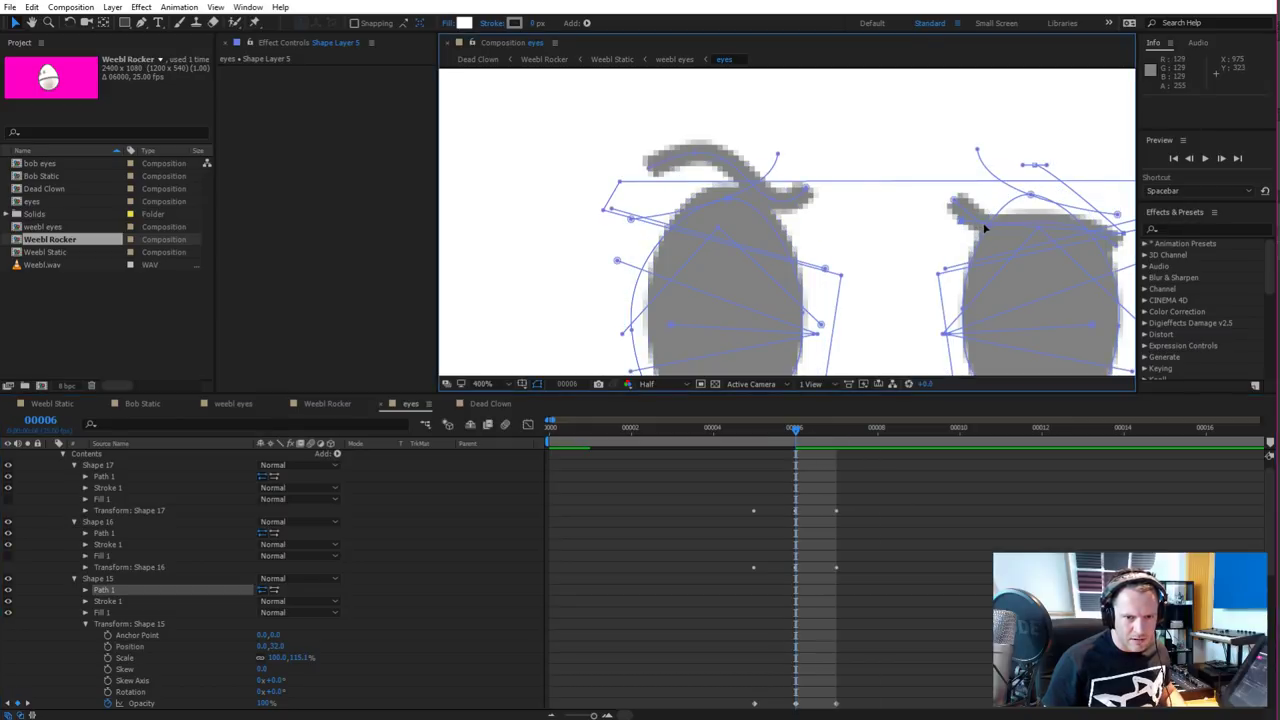
double_click(985, 227)
key("Escape")
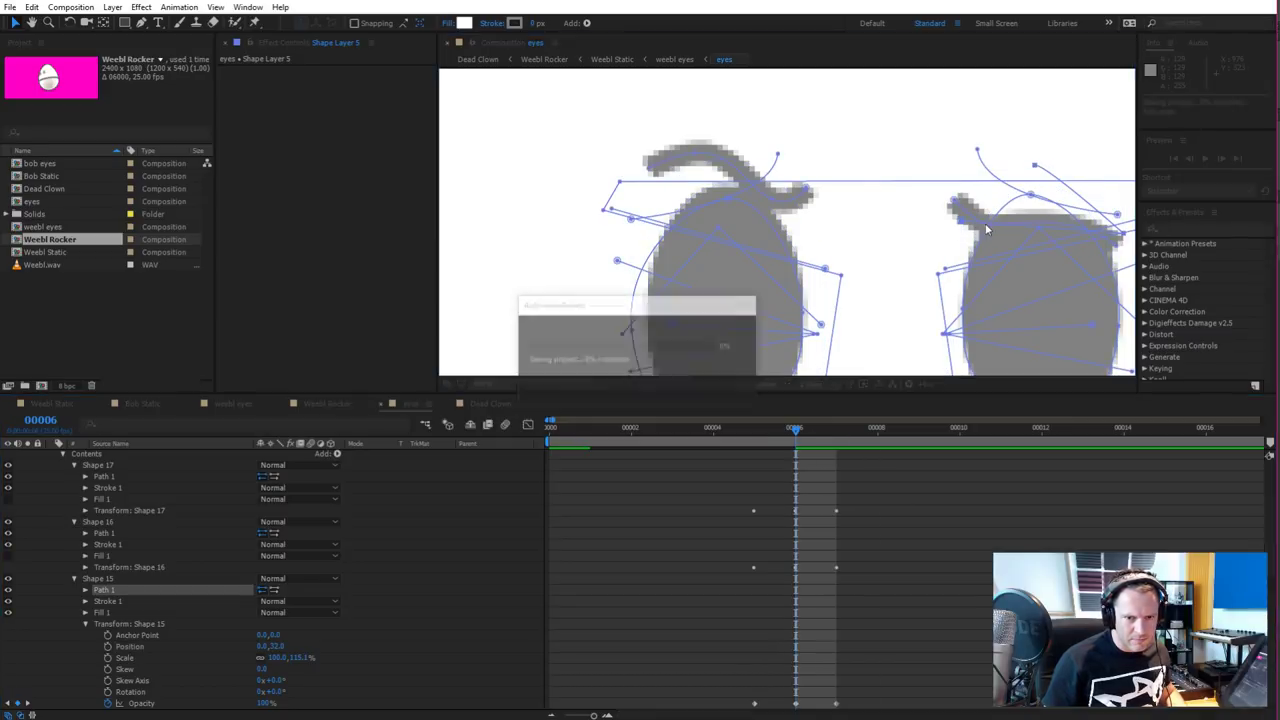
left_click(957, 206)
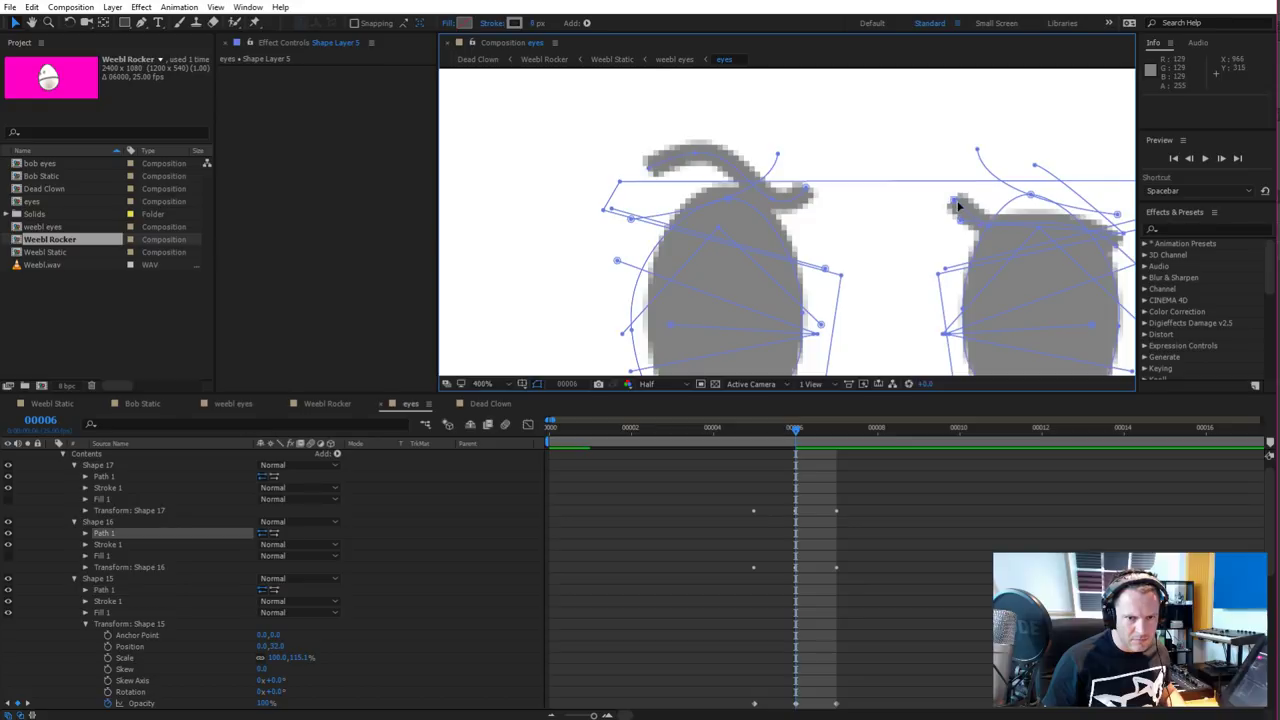
left_click(964, 226)
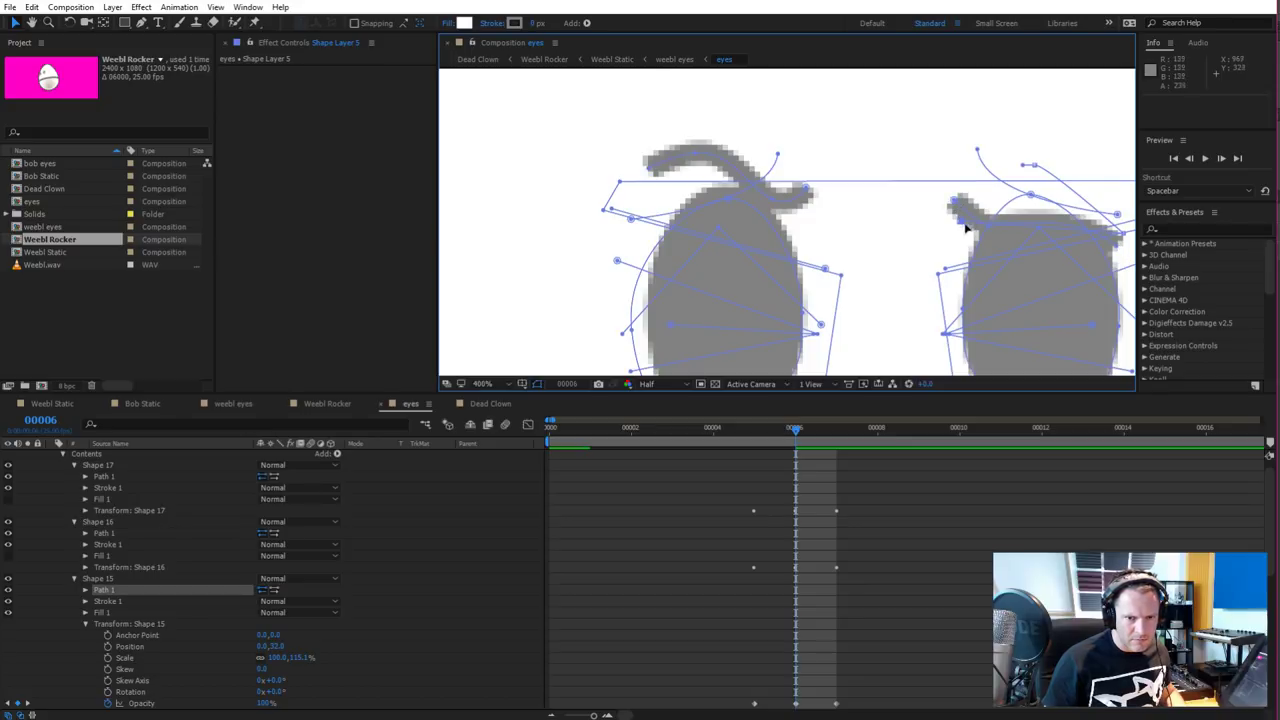
mouse_move(990, 229)
left_mouse_down()
mouse_move(986, 256)
mouse_move(986, 233)
left_mouse_up()
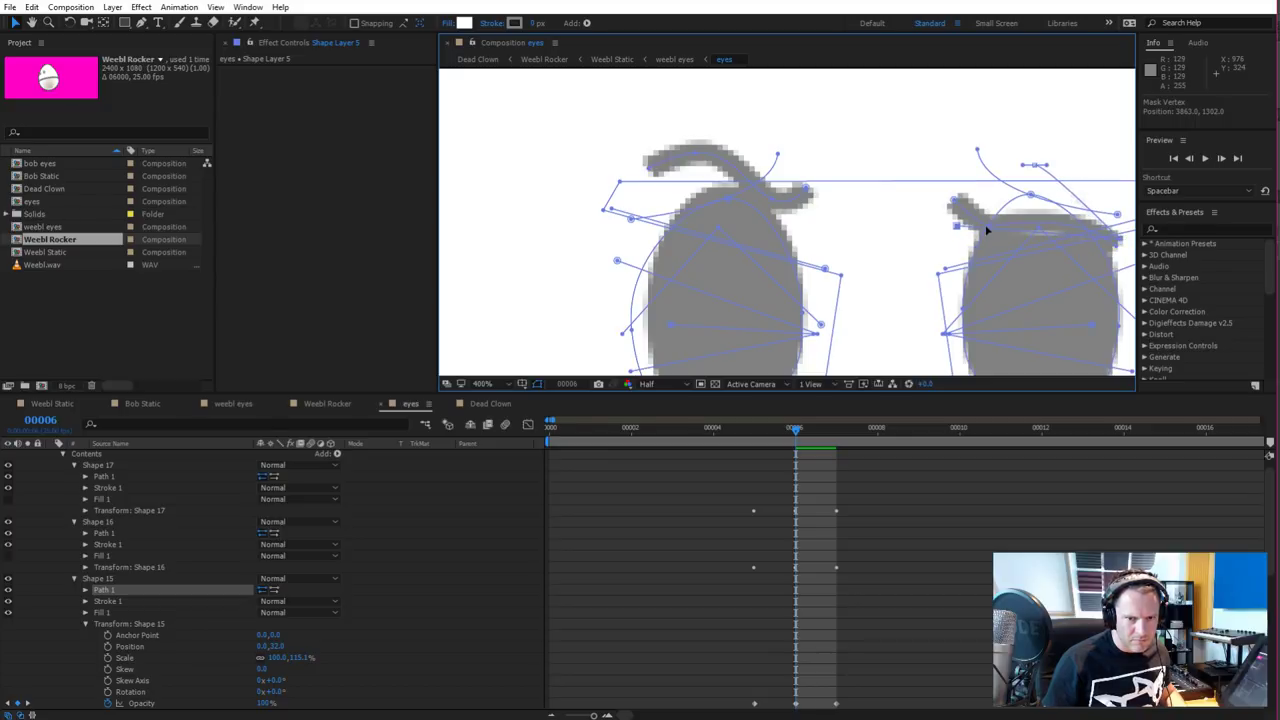
Zoom in on the right eye and reshape the eyelid's top-left corner and top-edge curve
left_click(957, 207)
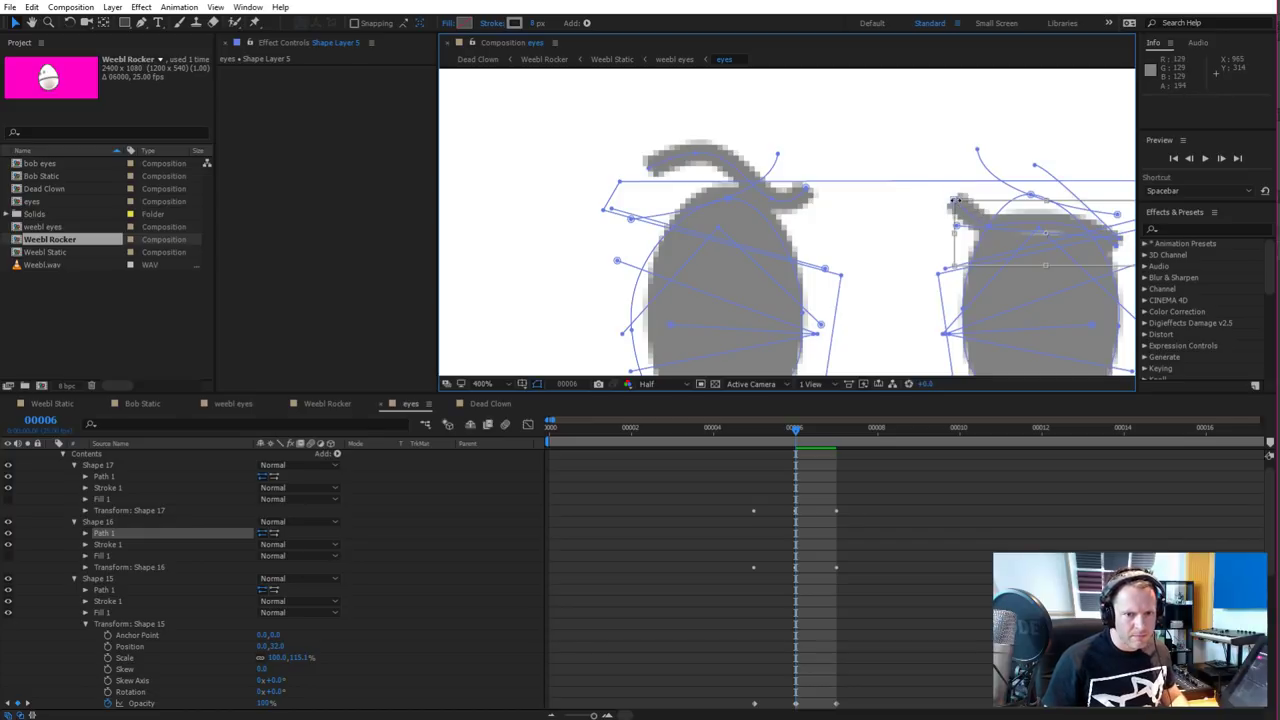
left_click(948, 204)
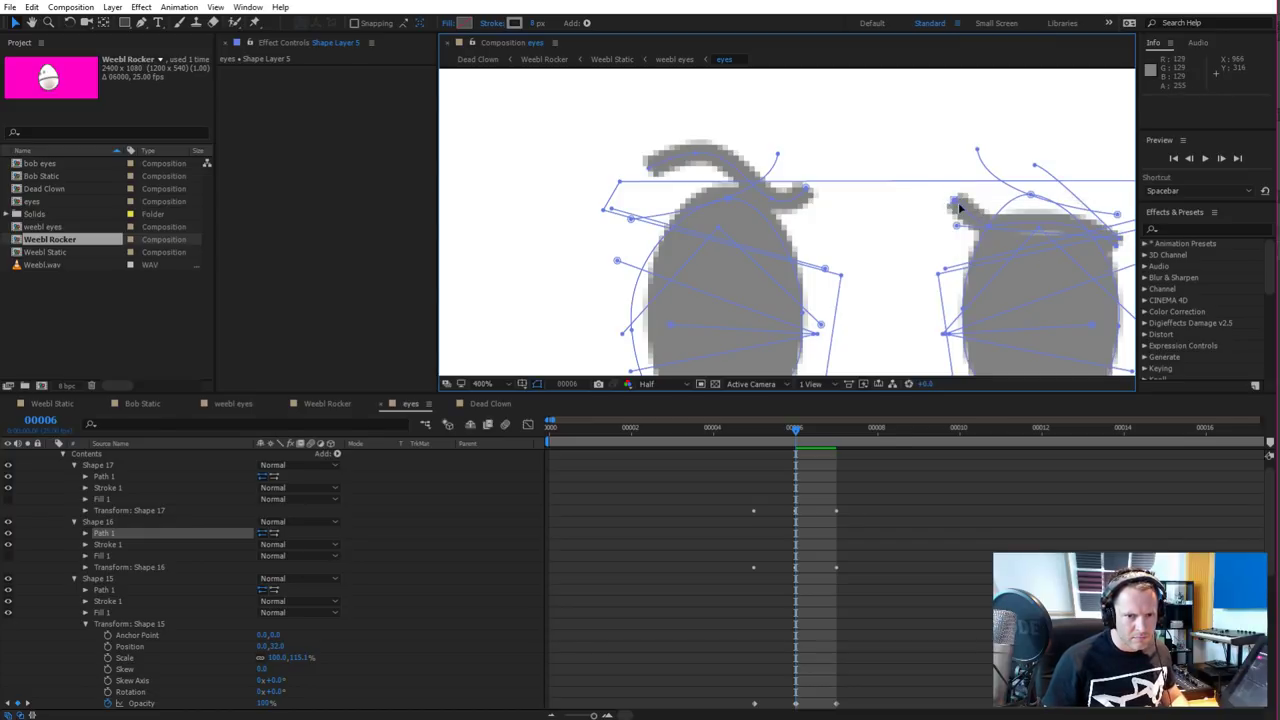
left_click_drag(950, 205, 955, 207)
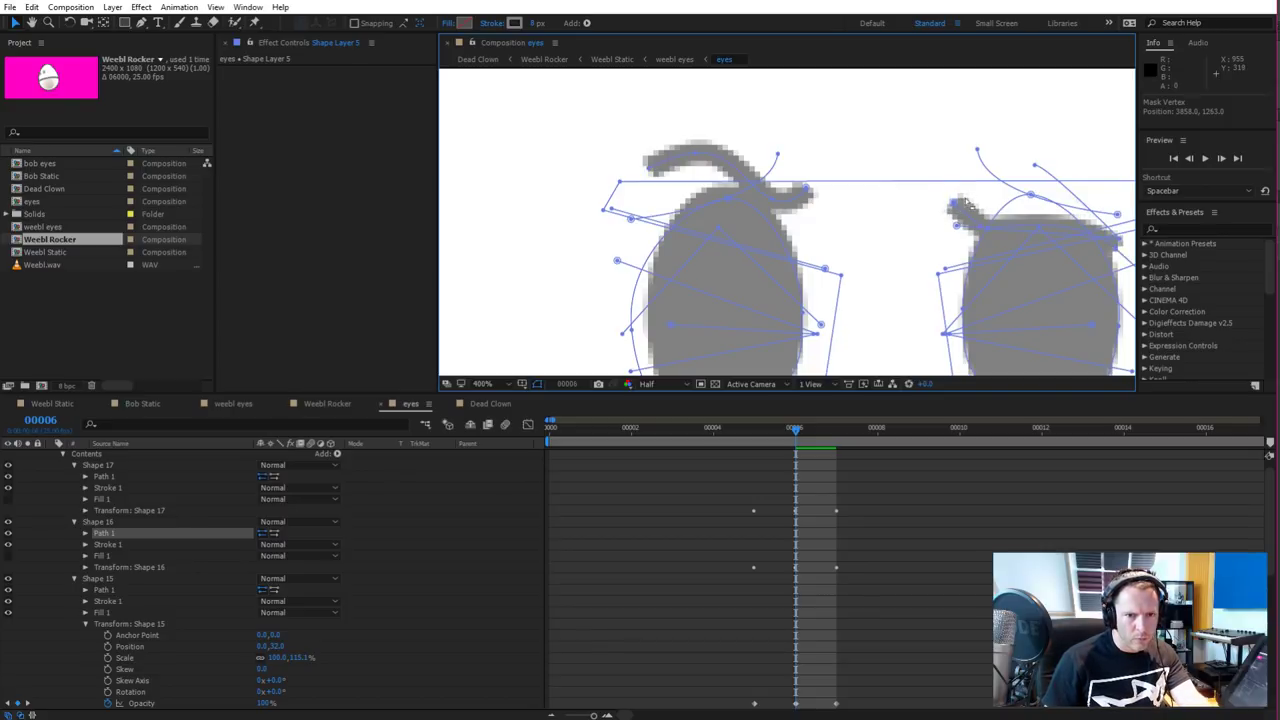
key("period")
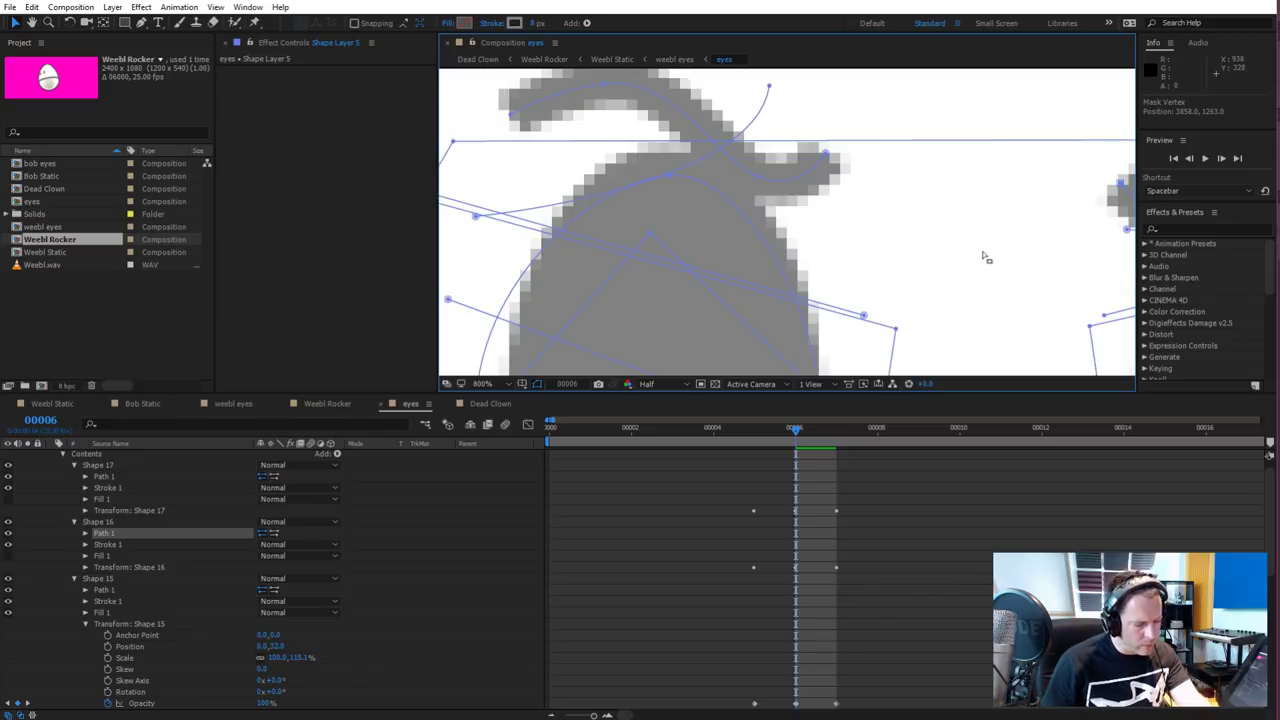
left_click_drag(985, 258, 583, 183)
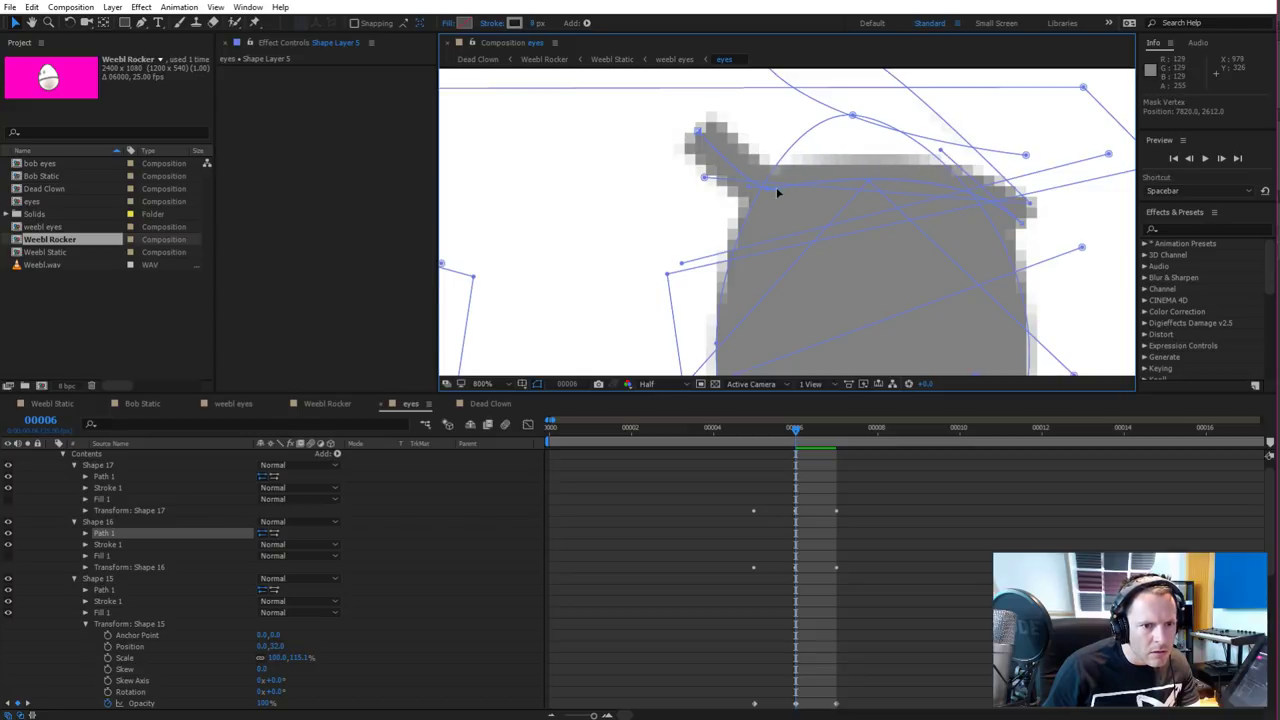
left_click_drag(776, 187, 970, 193)
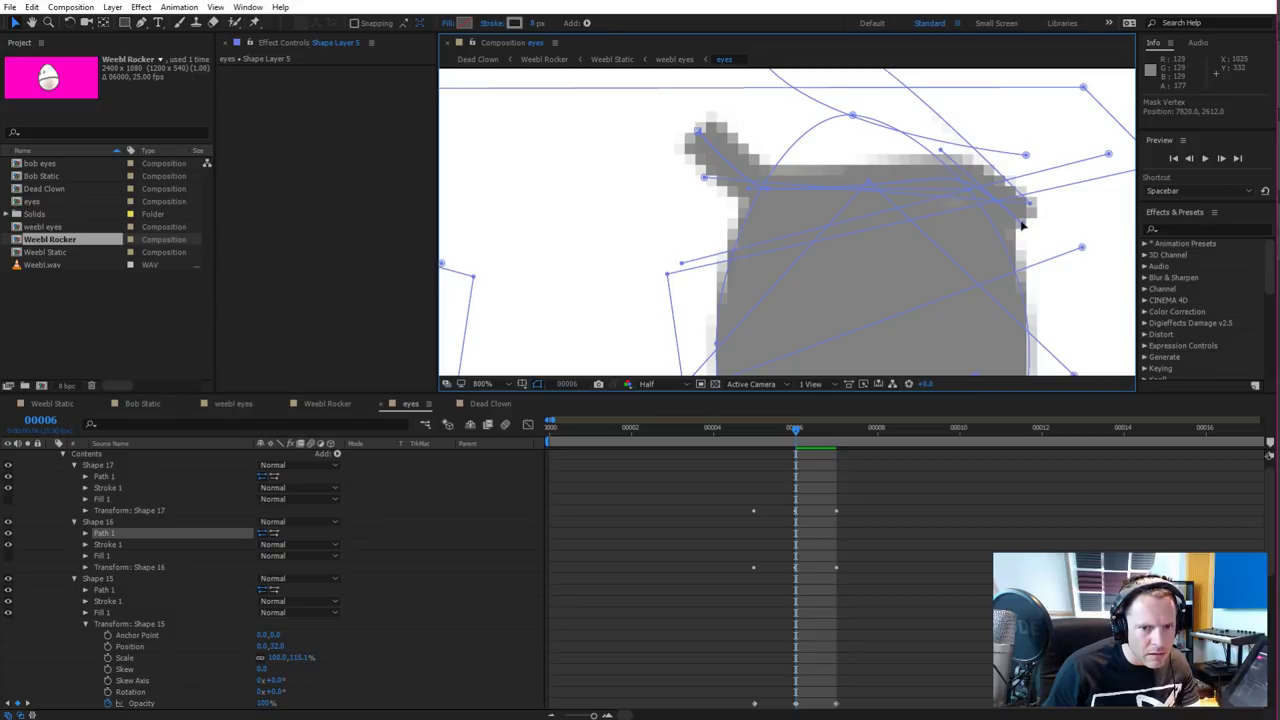
left_click_drag(1022, 225, 1026, 213)
Tuck the top-left vertex in, shrink its corner bump, and zoom back out
scroll(975, 250, "down", 4)
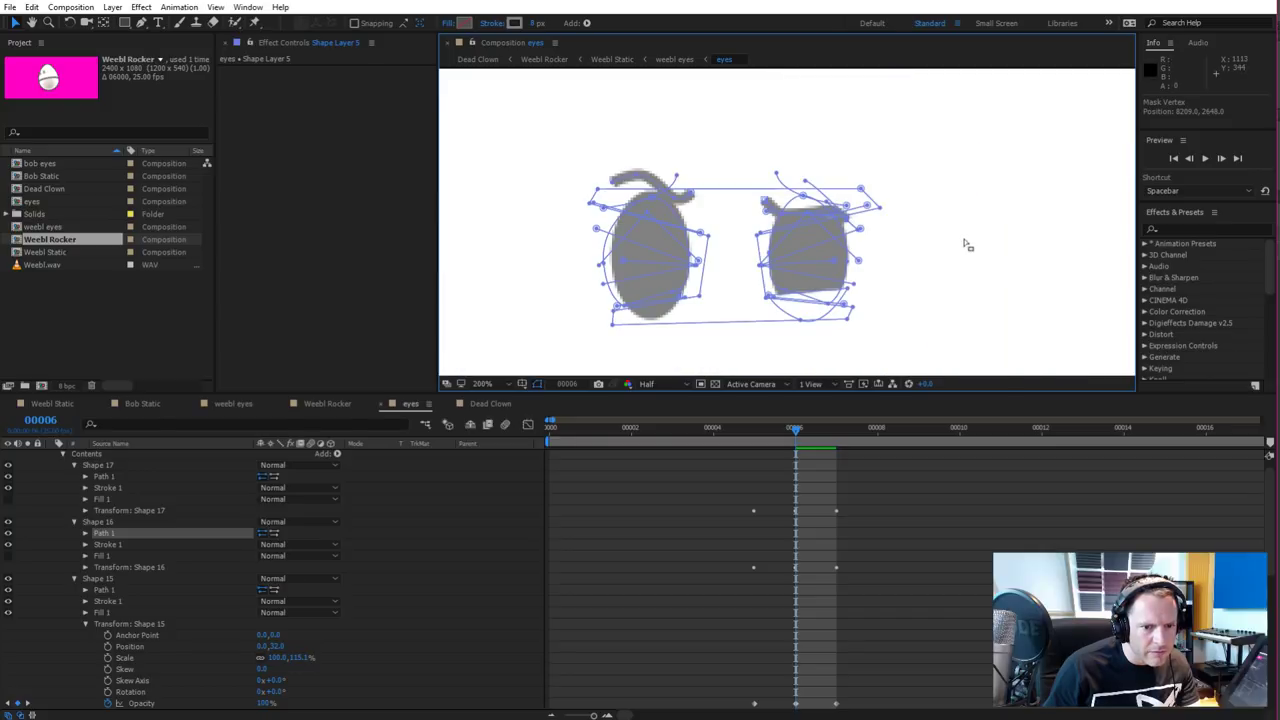
scroll(950, 247, "up", 4)
scroll(809, 217, "down", 2)
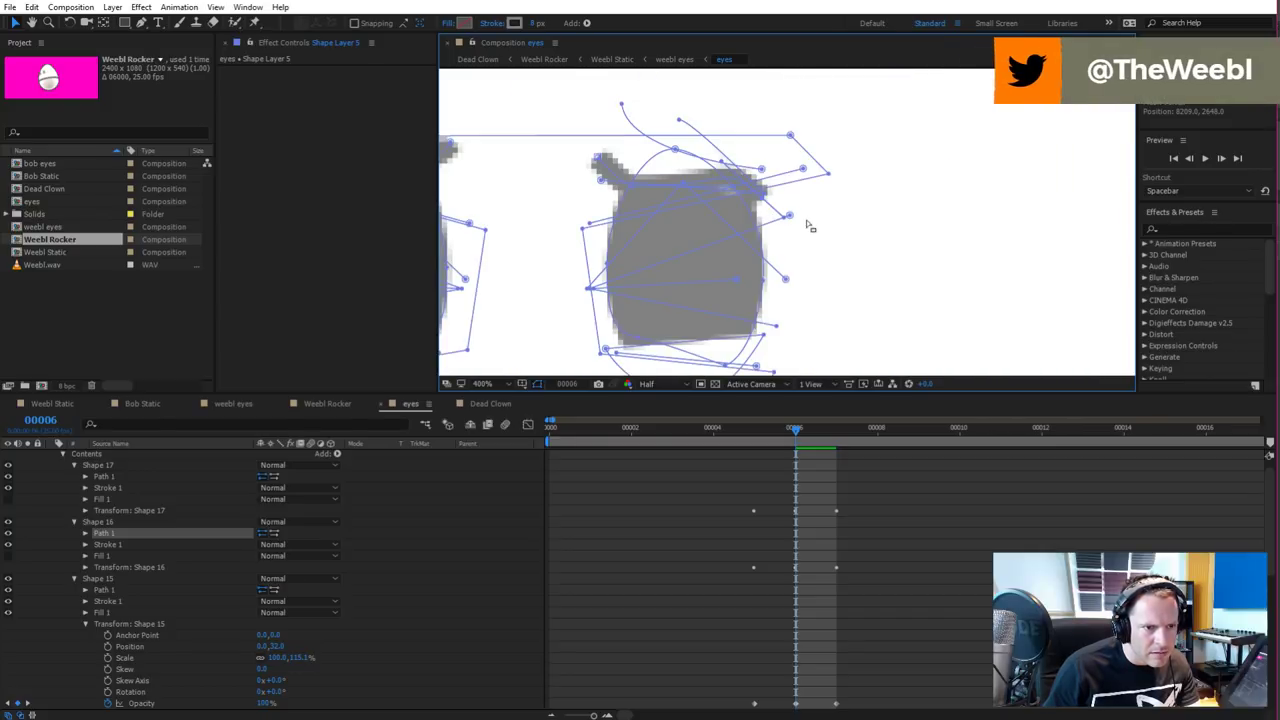
left_click_drag(632, 188, 628, 195)
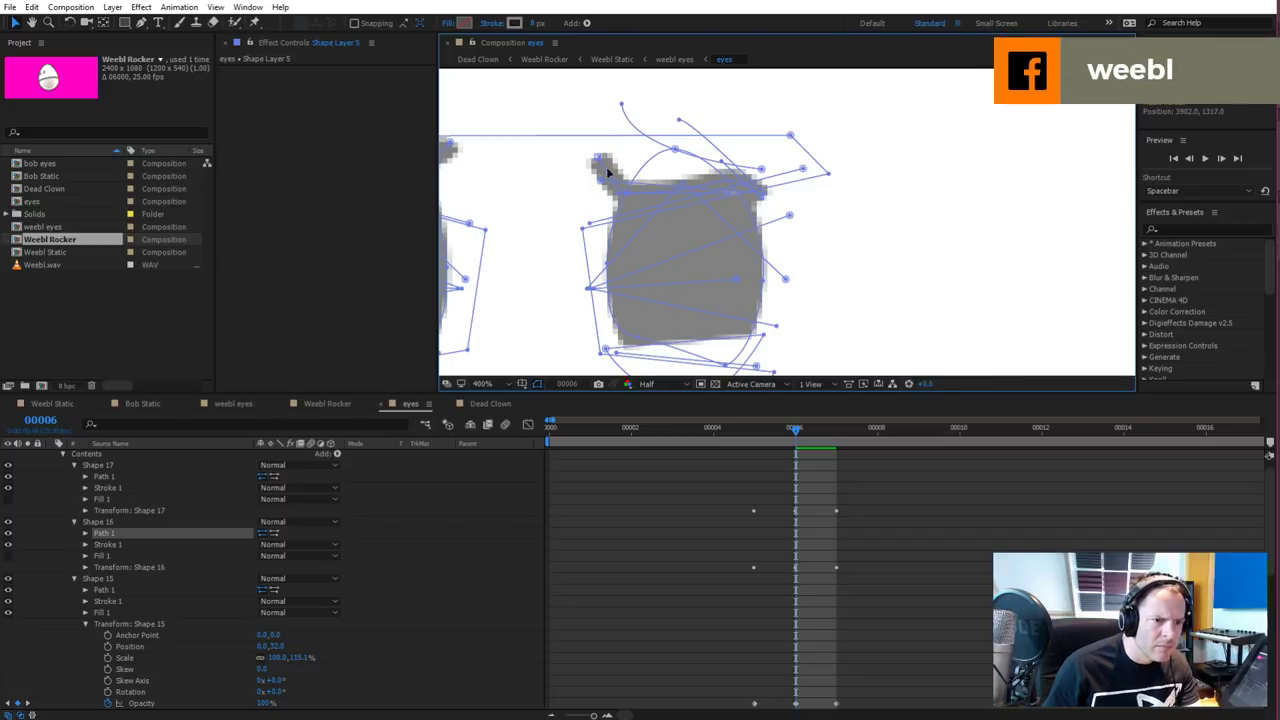
left_click_drag(606, 164, 593, 182)
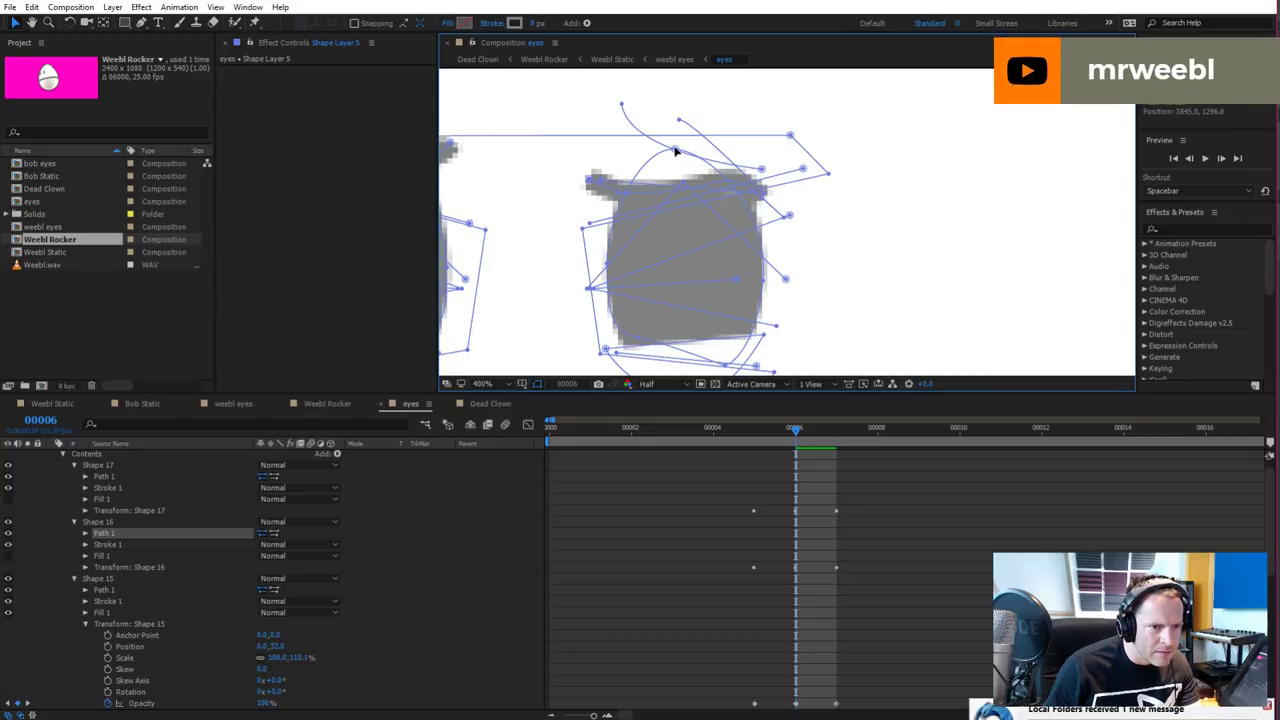
key("ctrl+a")
key("period")
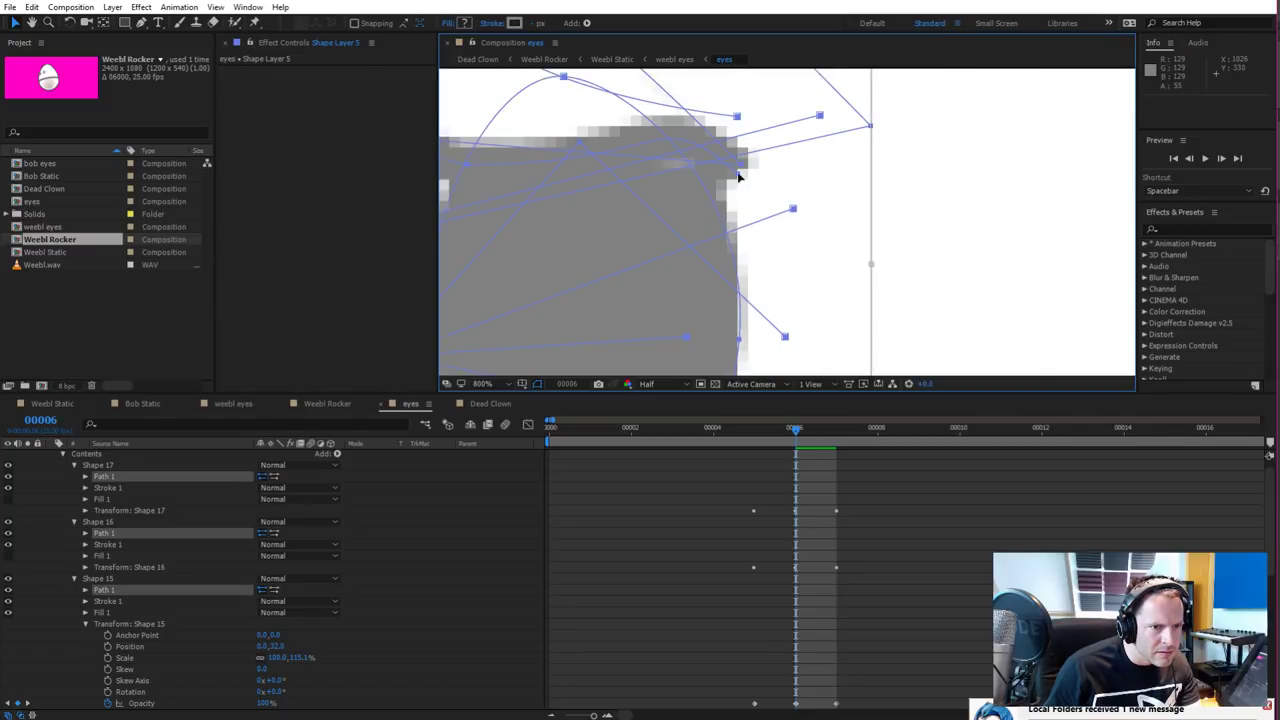
key("comma")
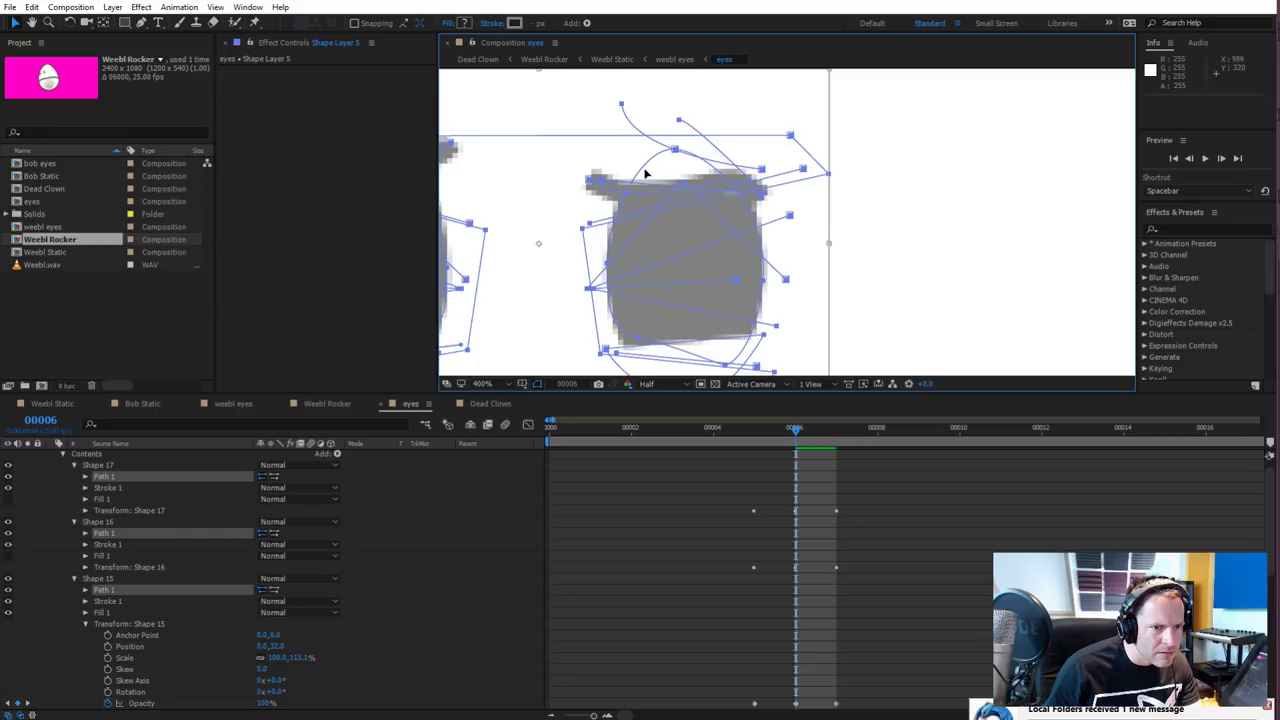
Expand Shape 15's Transform and raise its Position to 0.0,31.0
left_click(412, 596)
scroll(172, 546, "down", 5)
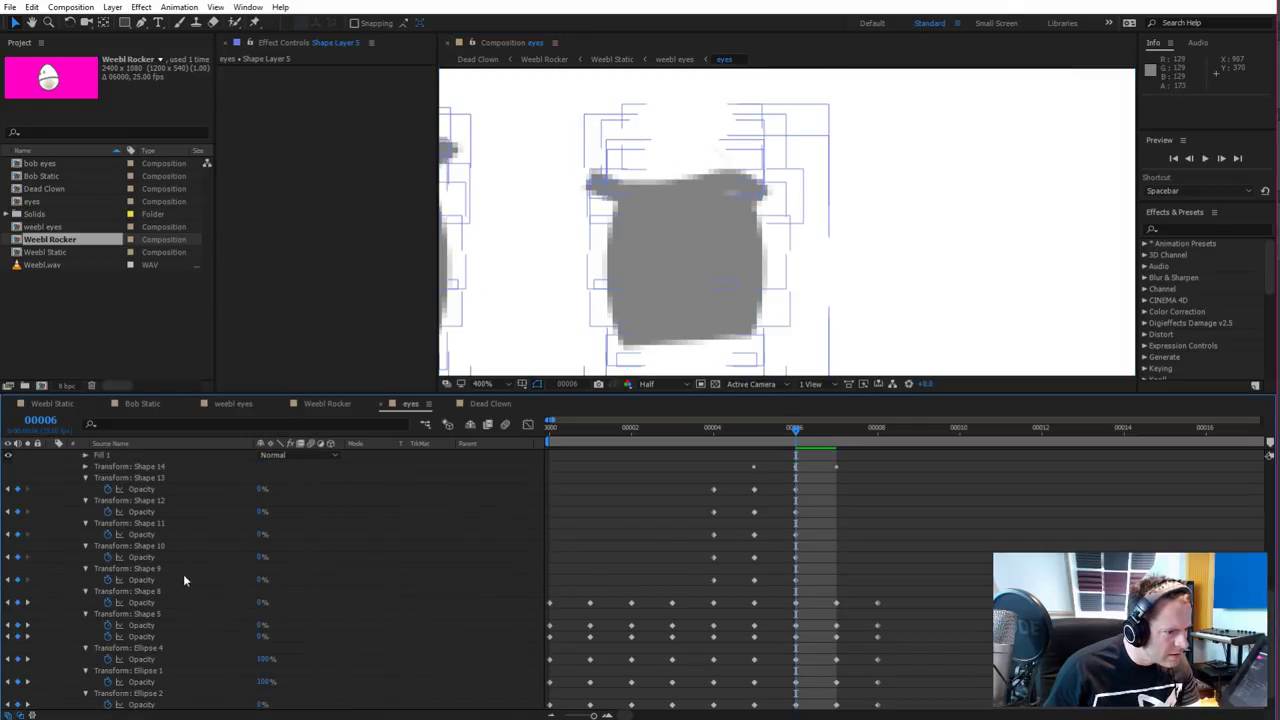
scroll(172, 510, "up", 2)
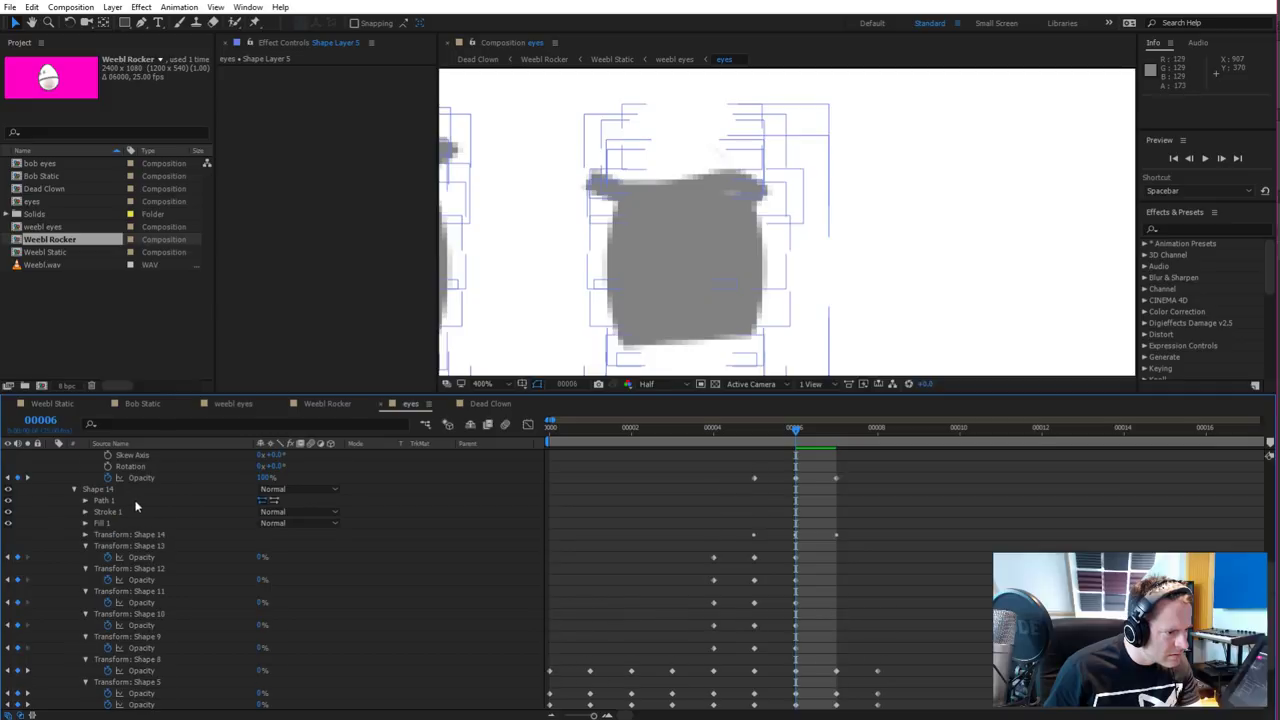
scroll(146, 498, "up", 3)
left_click(156, 498)
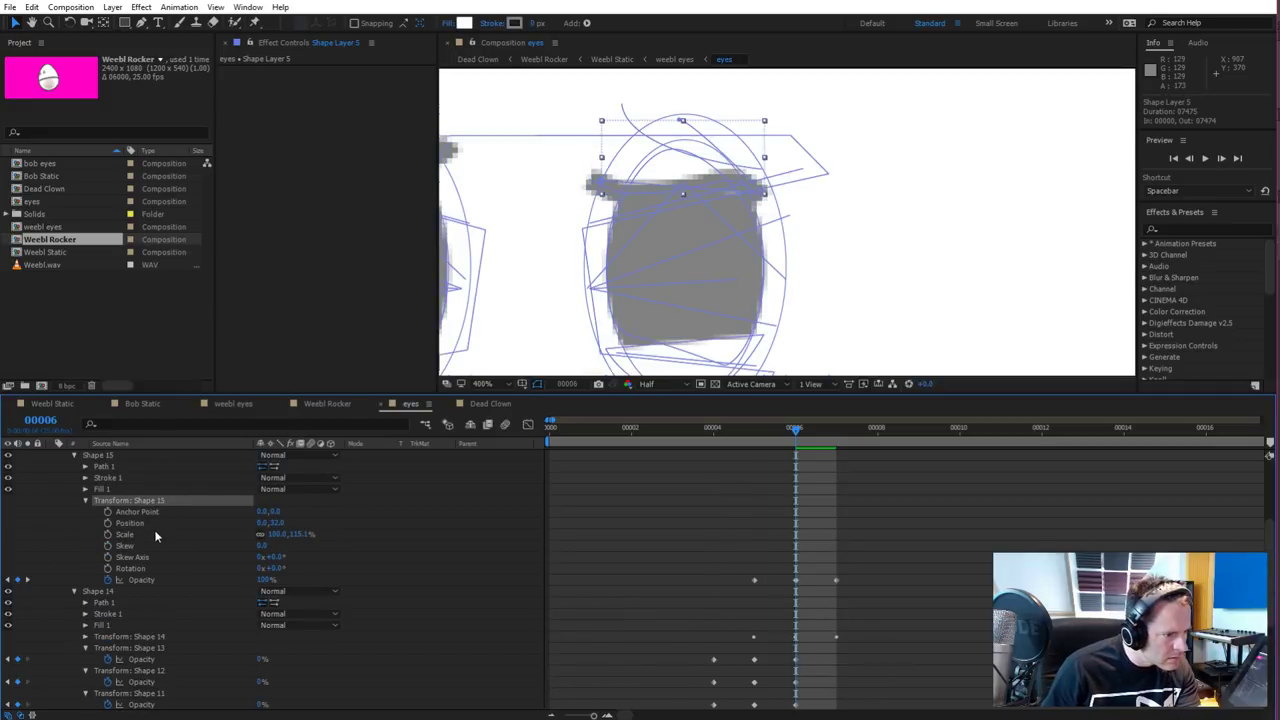
scroll(757, 210, "up", 1)
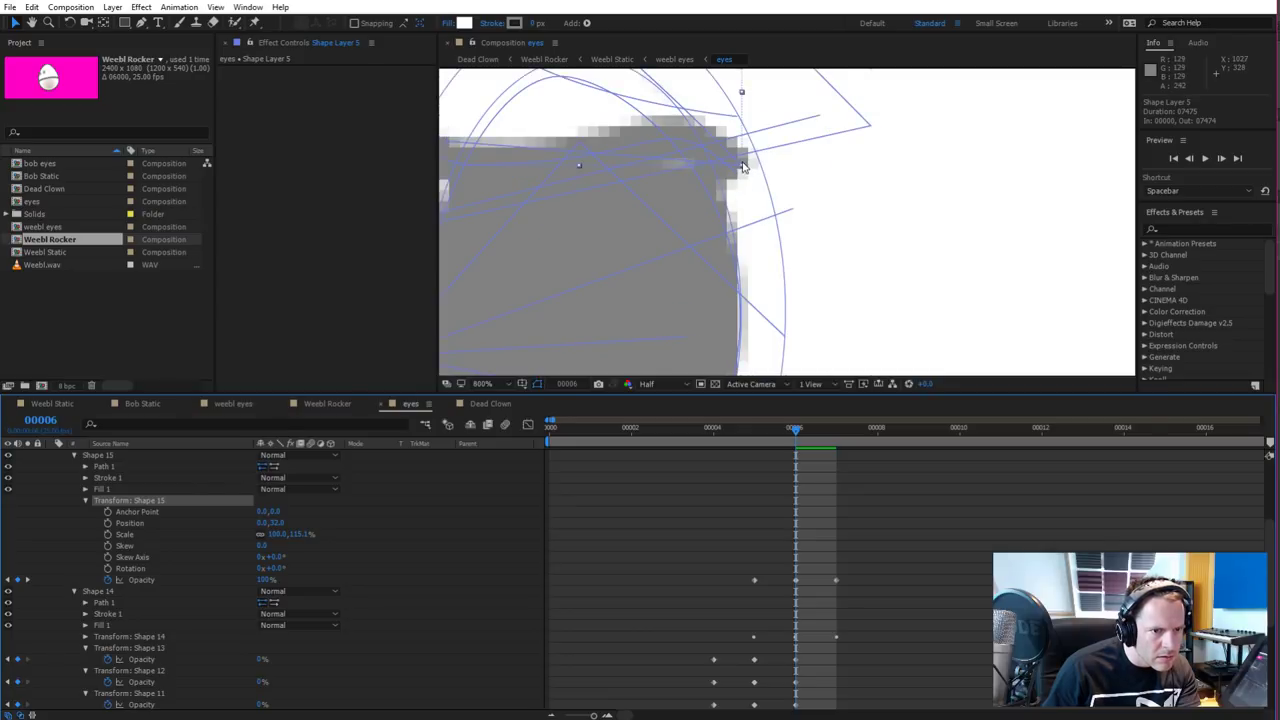
left_click_drag(733, 181, 731, 177)
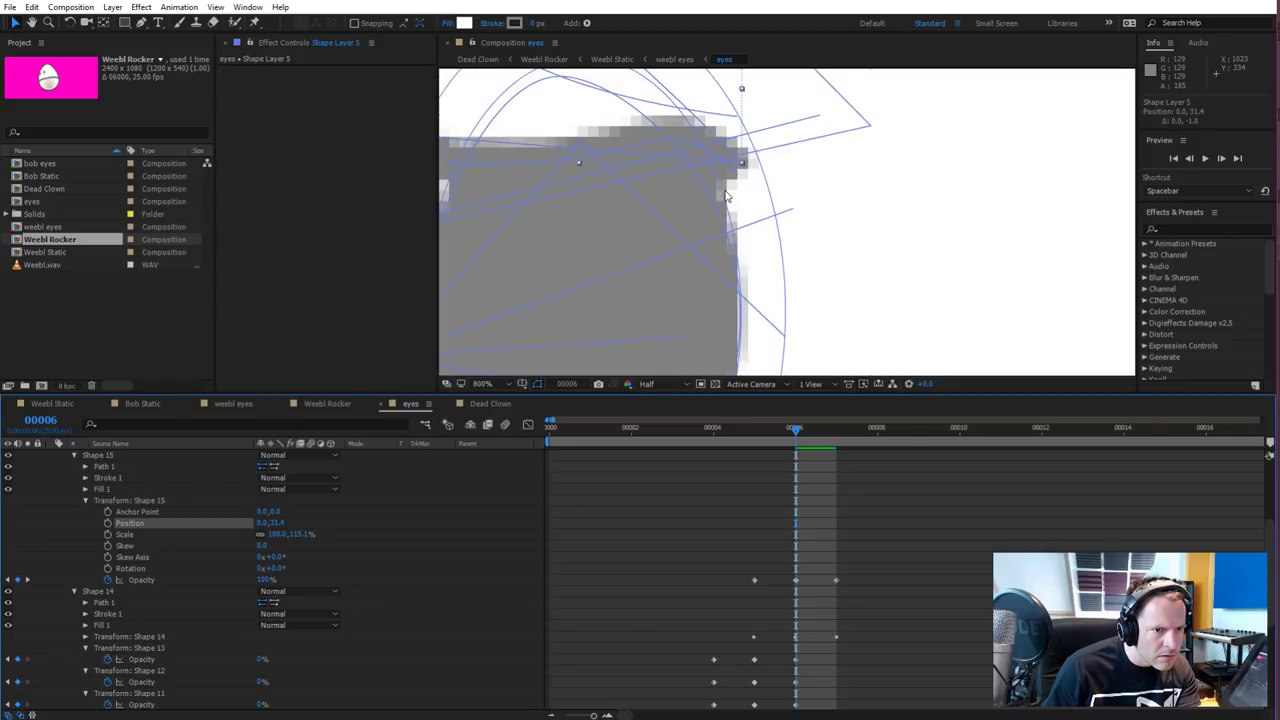
scroll(612, 188, "down", 1)
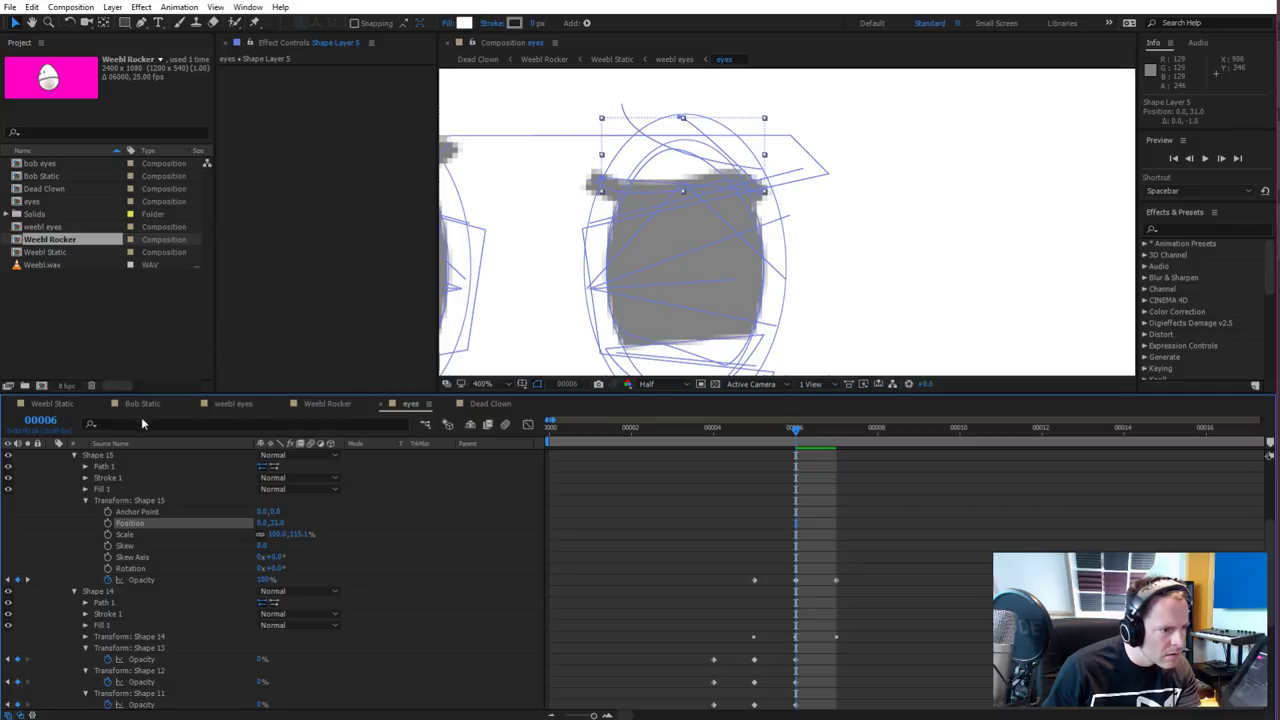
left_click(328, 404)
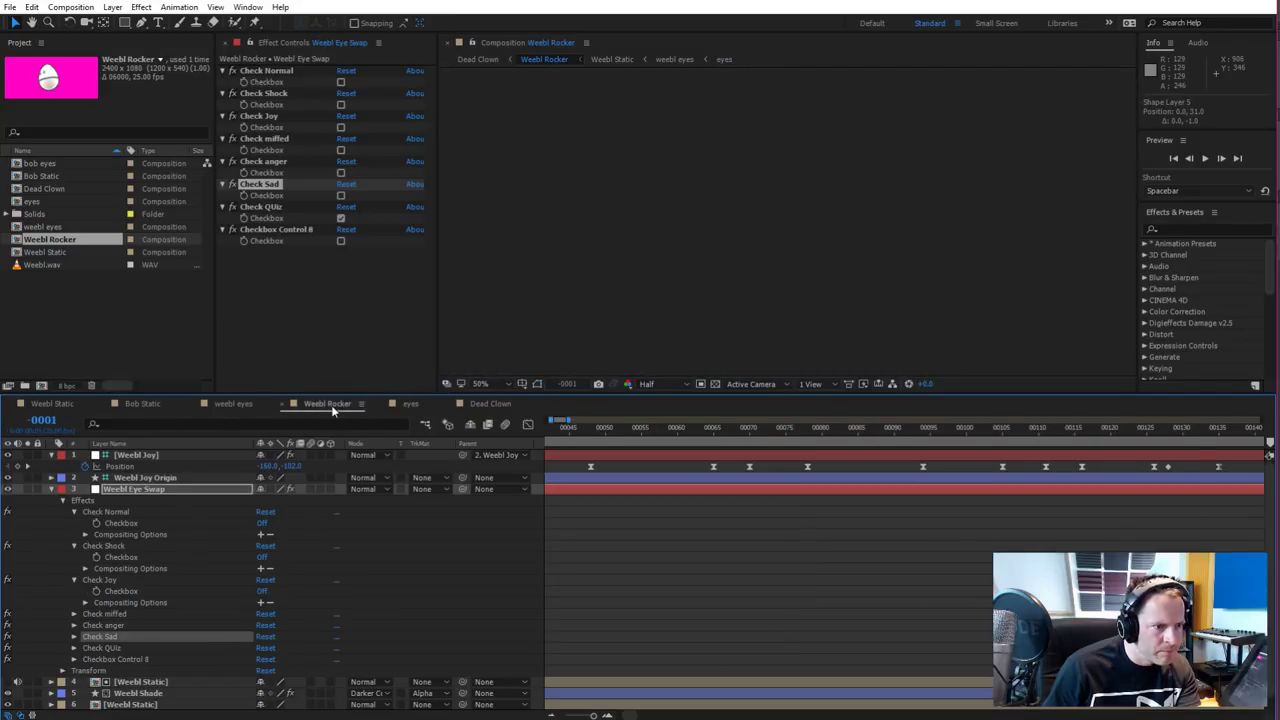
Rename Checkbox Control 8 on Weebl Eye Swap to 'Suave' and scrub to check the eyes
left_click_drag(735, 430, 1020, 428)
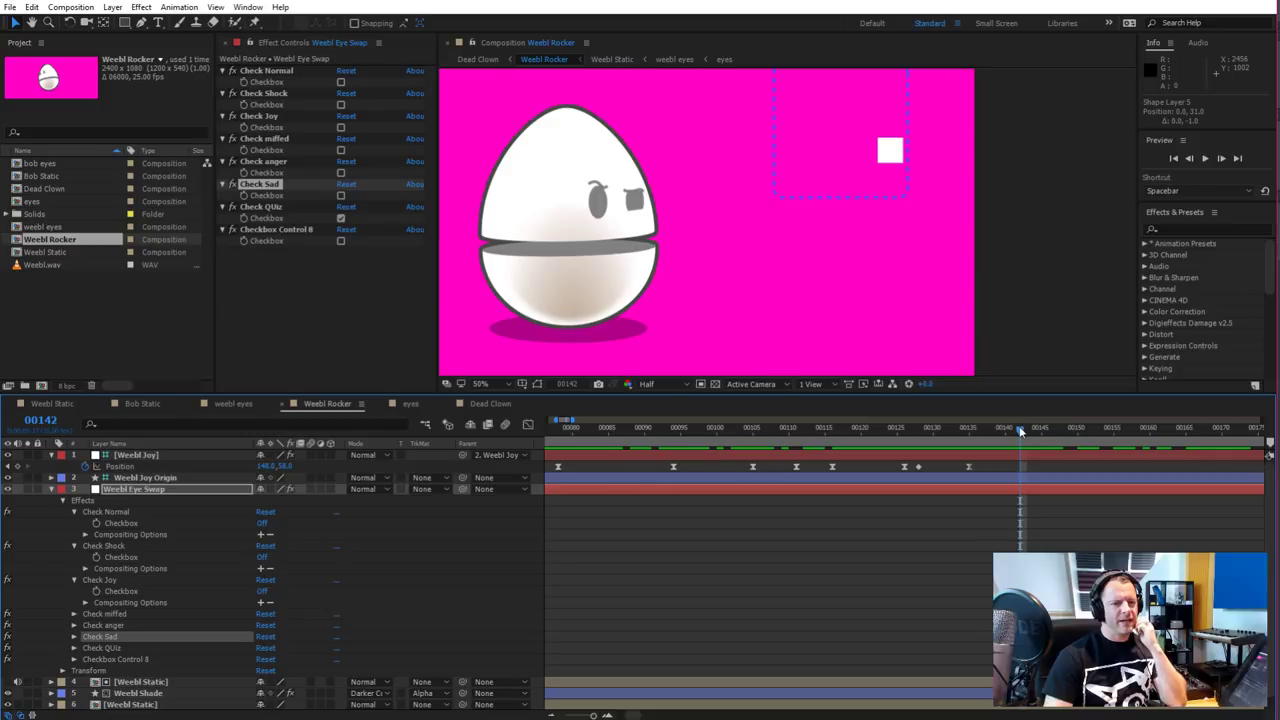
left_click_drag(1020, 430, 1056, 430)
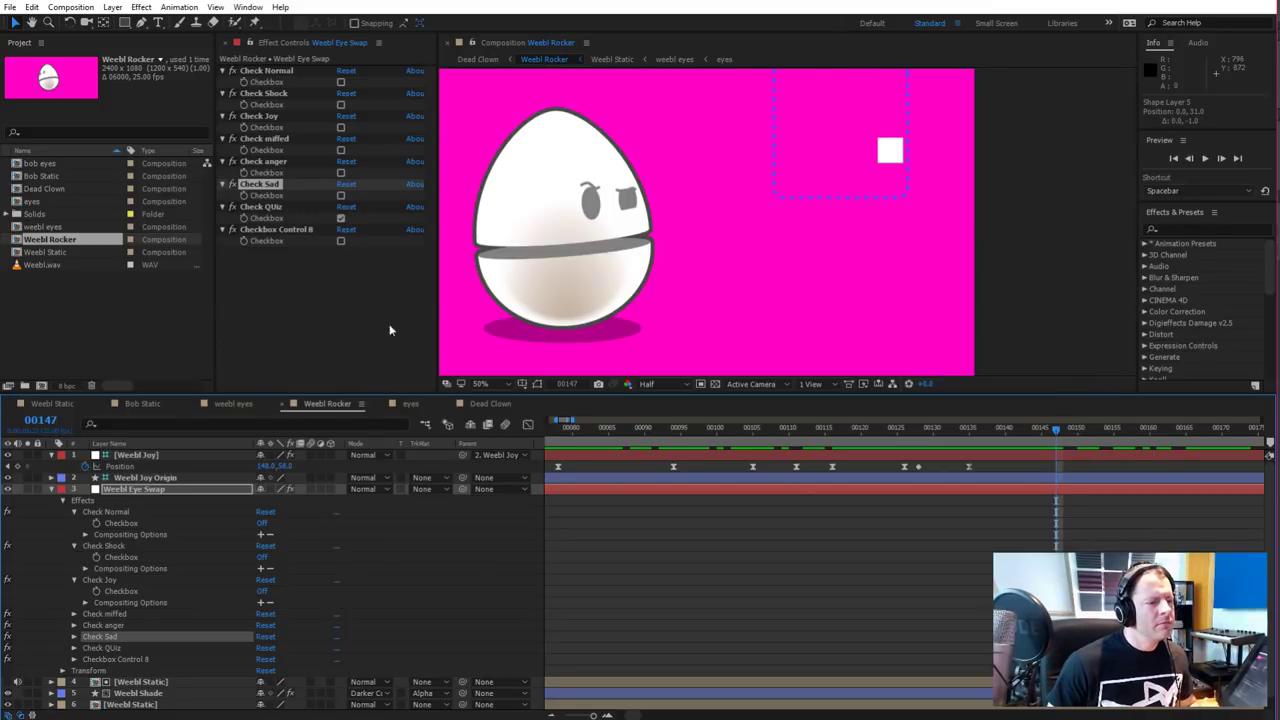
left_click(276, 207)
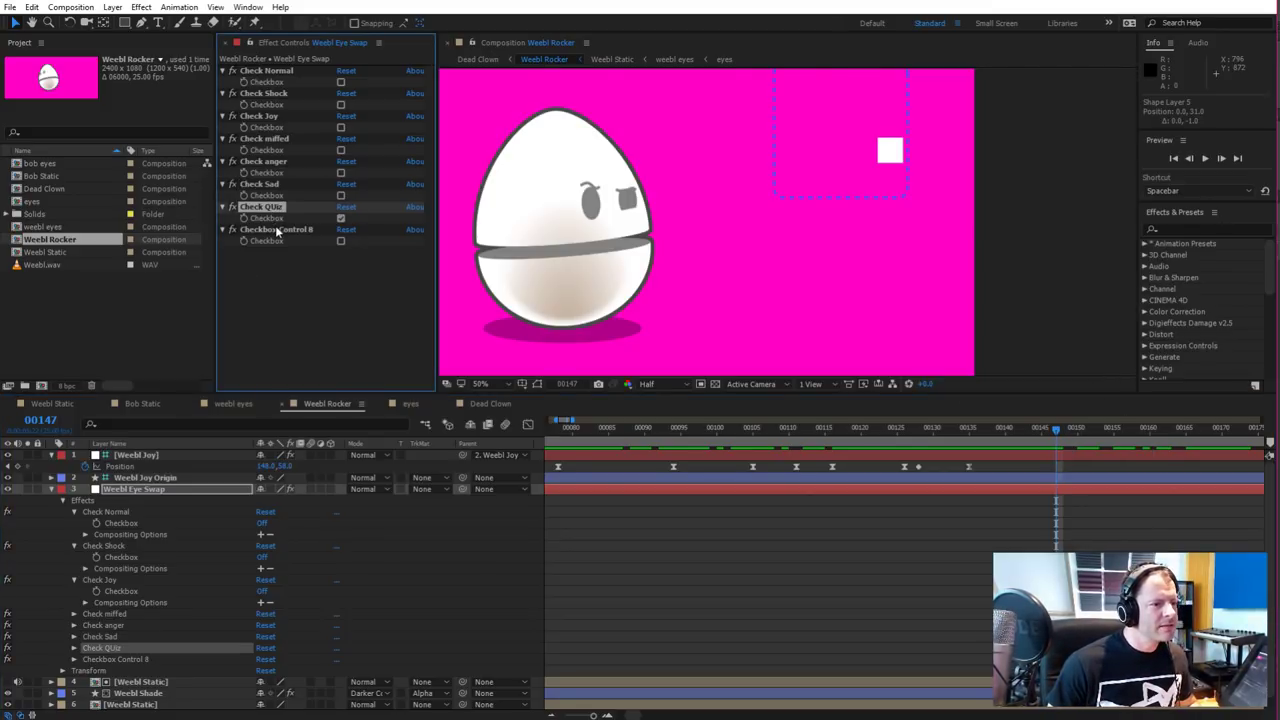
left_click(277, 230)
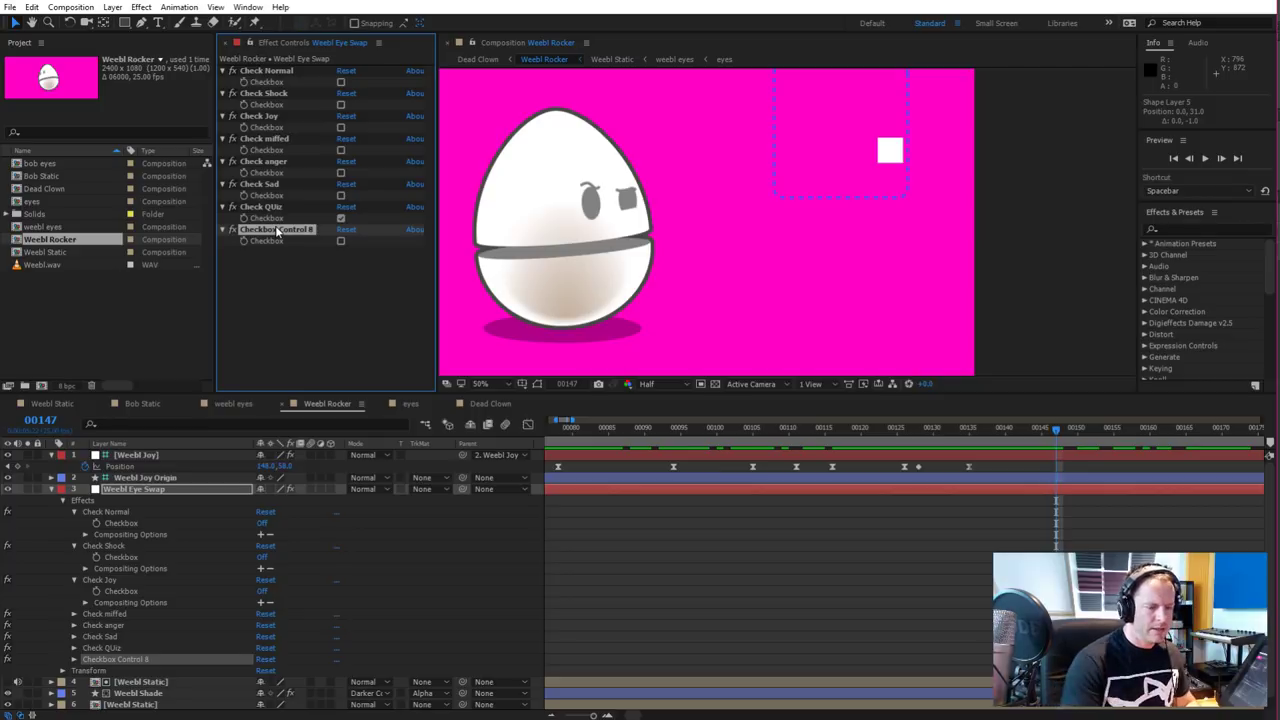
key("Return")
type("S")
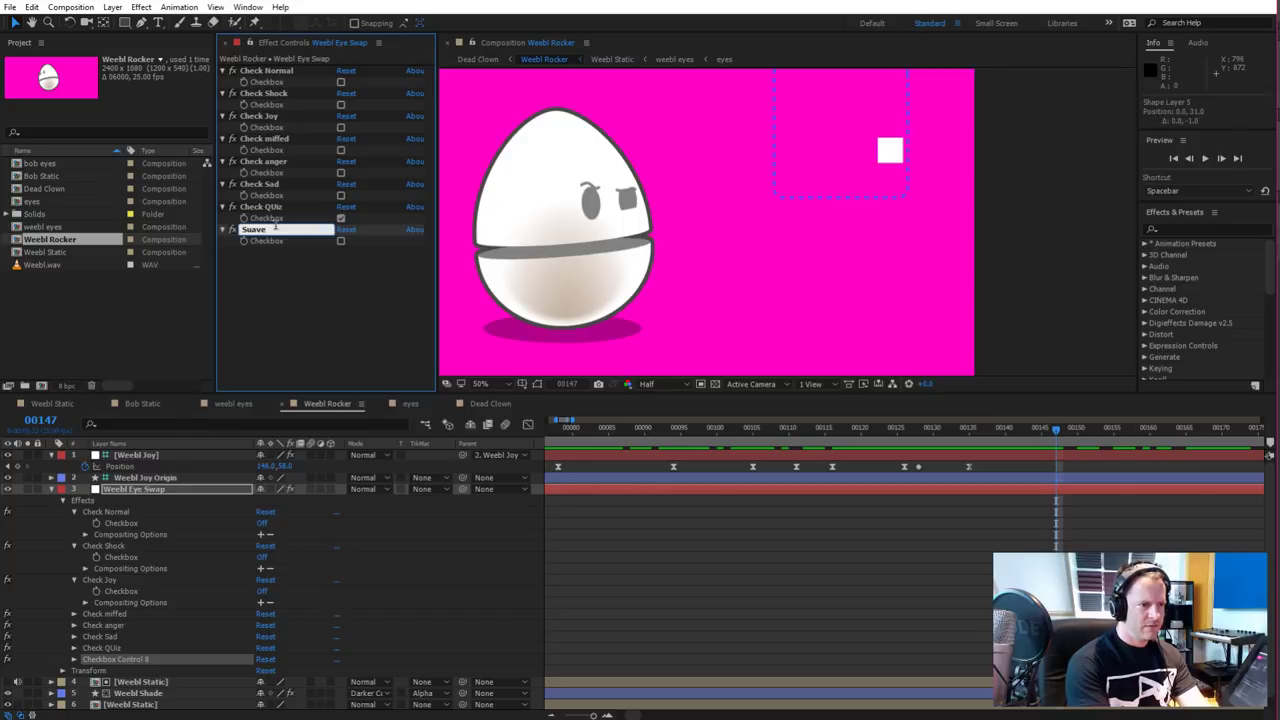
type("uave")
key("Return")
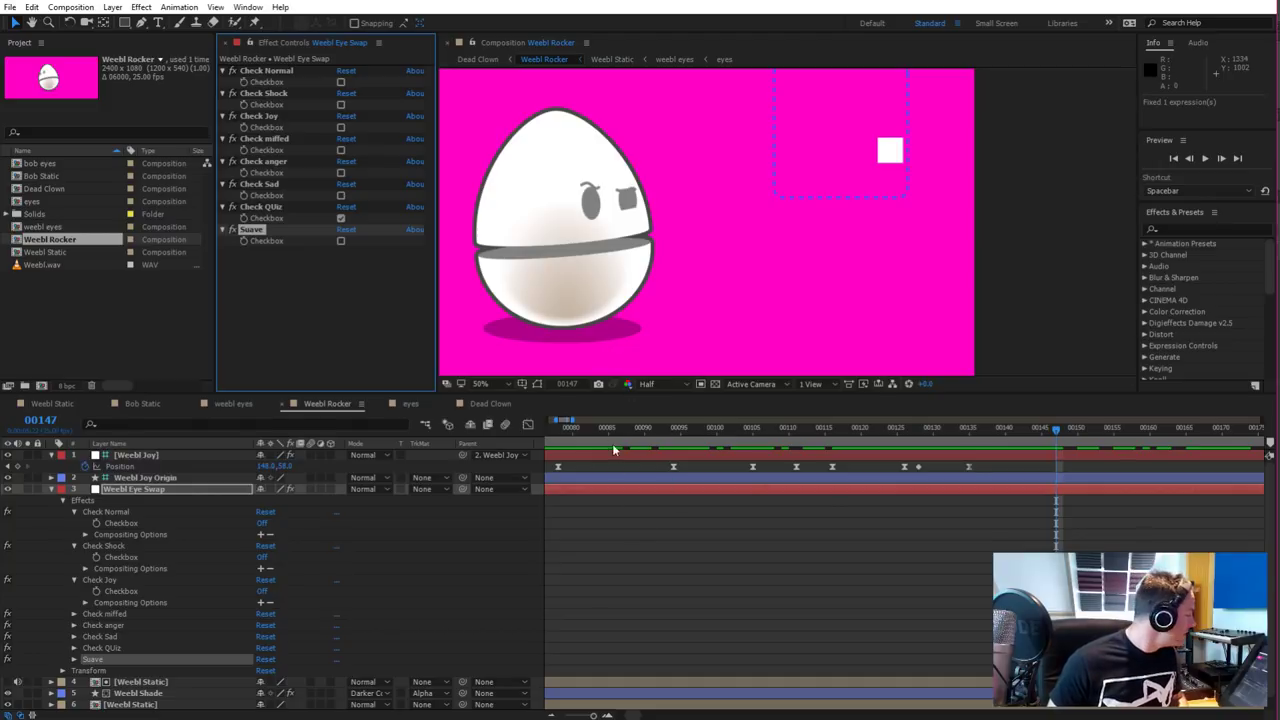
left_click_drag(1000, 430, 985, 461)
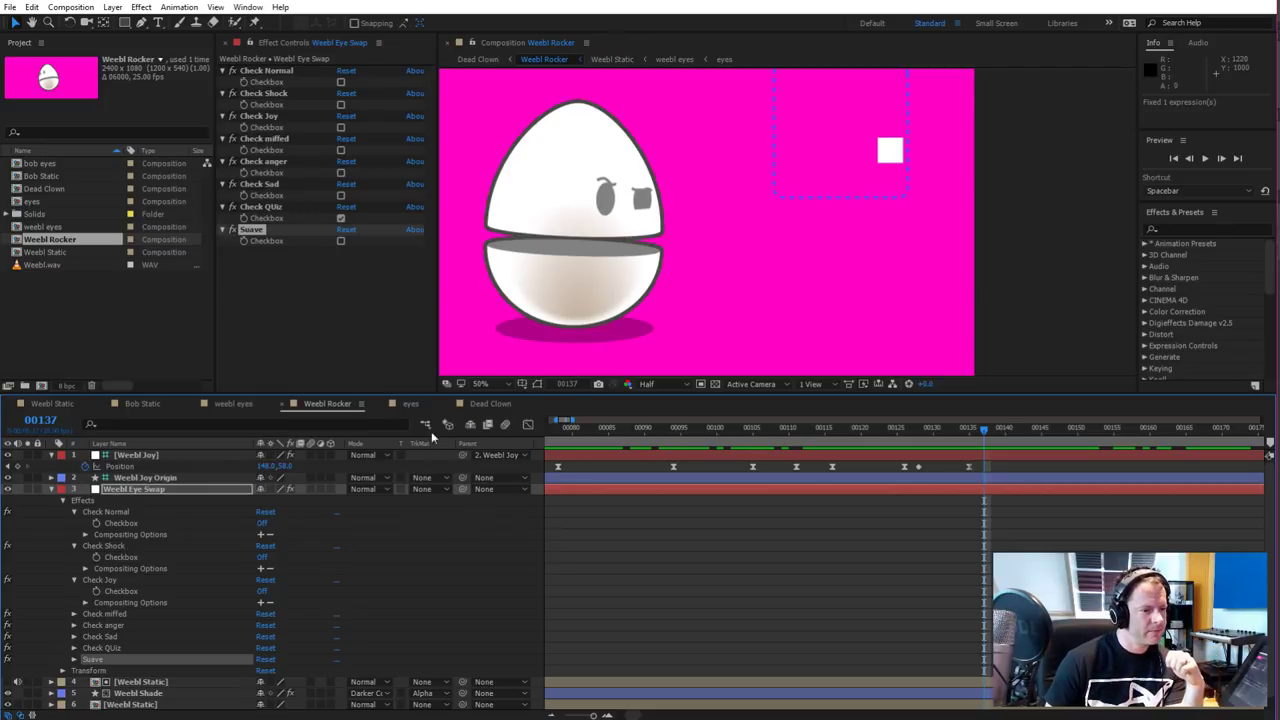
In the eyes comp, review the eye animation across frames 6 to 8
left_click(410, 404)
scroll(800, 275, "down", 4)
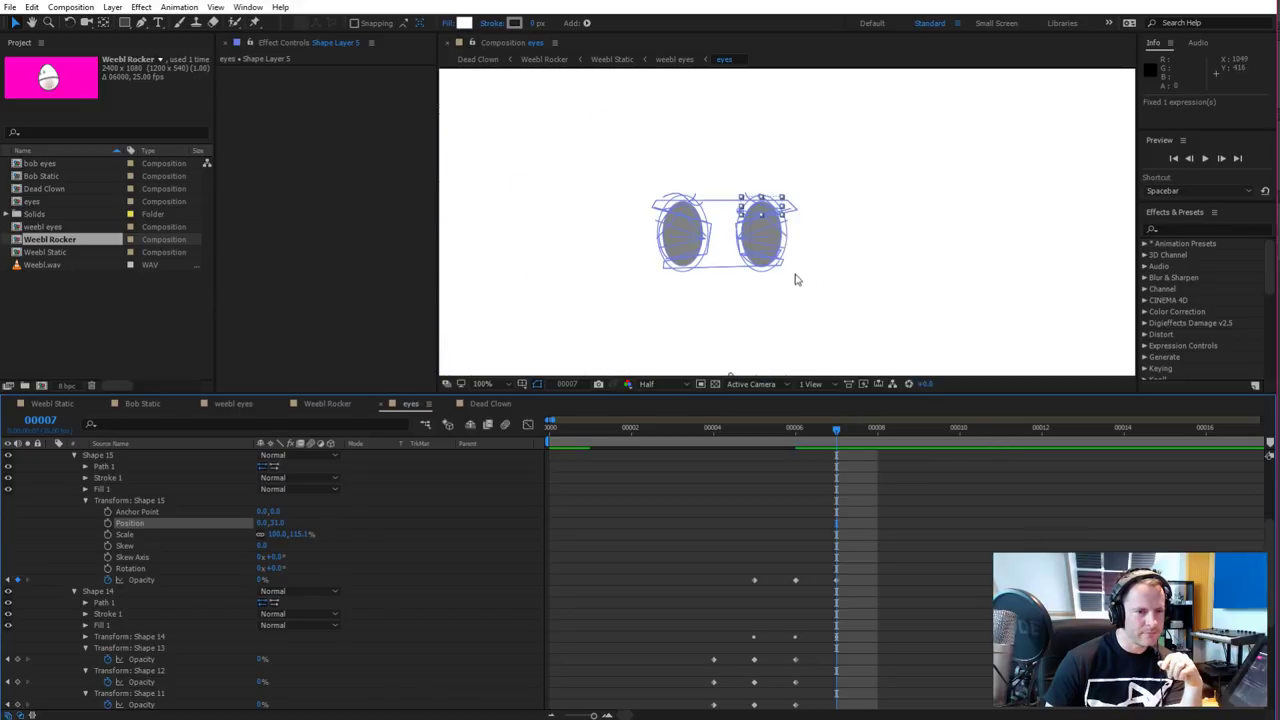
scroll(710, 312, "up", 3)
scroll(707, 312, "down", 3)
scroll(705, 315, "up", 2)
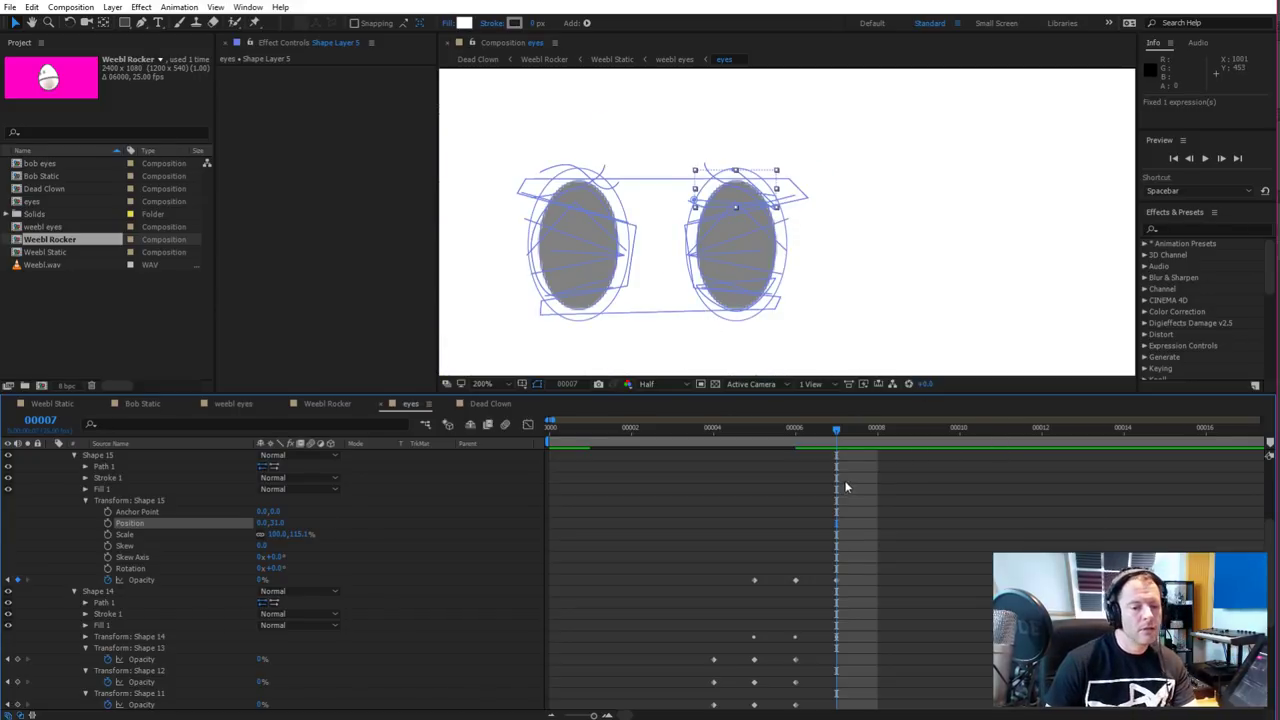
mouse_move(820, 444)
left_mouse_down()
mouse_move(772, 440)
mouse_move(831, 444)
mouse_move(758, 451)
mouse_move(836, 455)
left_mouse_up()
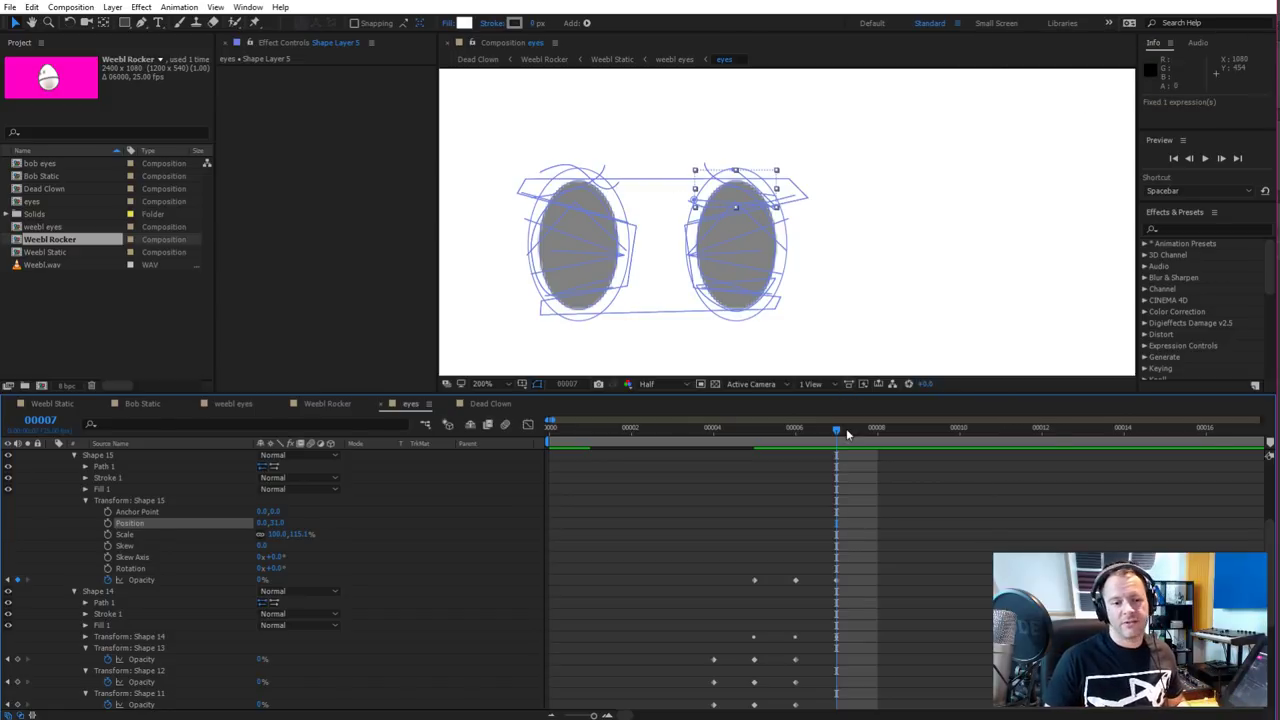
left_click(877, 428)
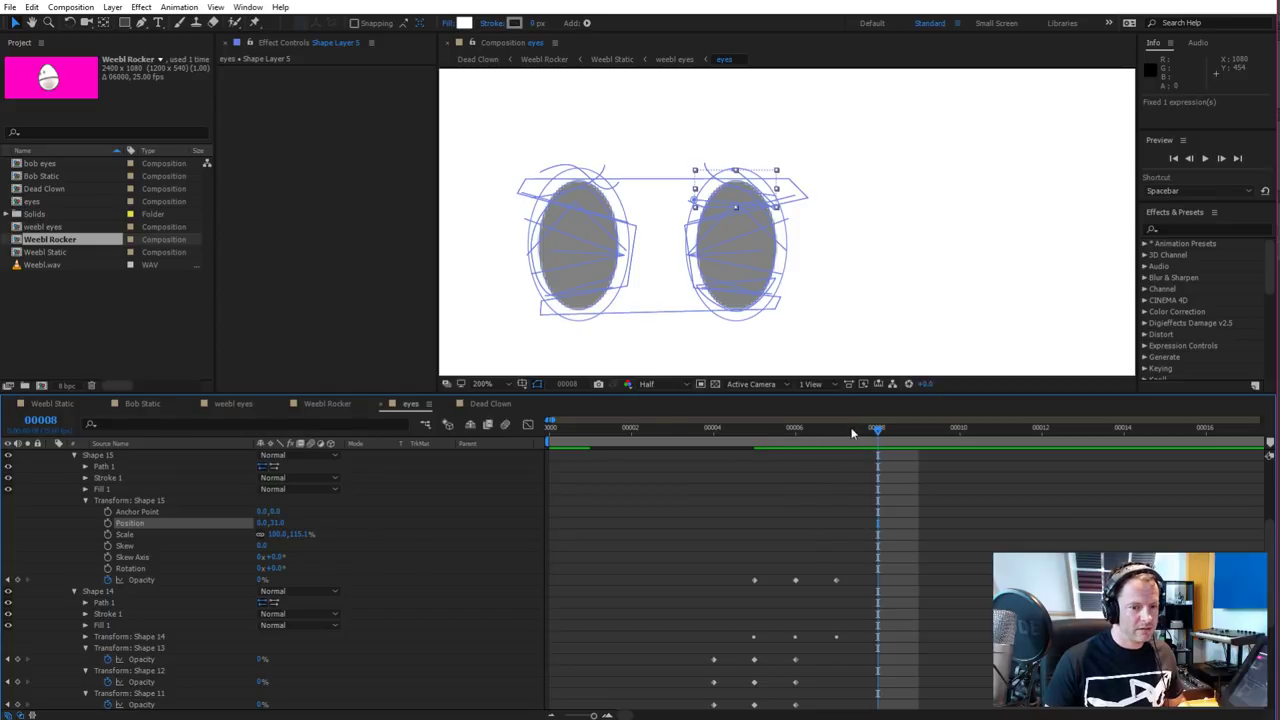
left_click(837, 430)
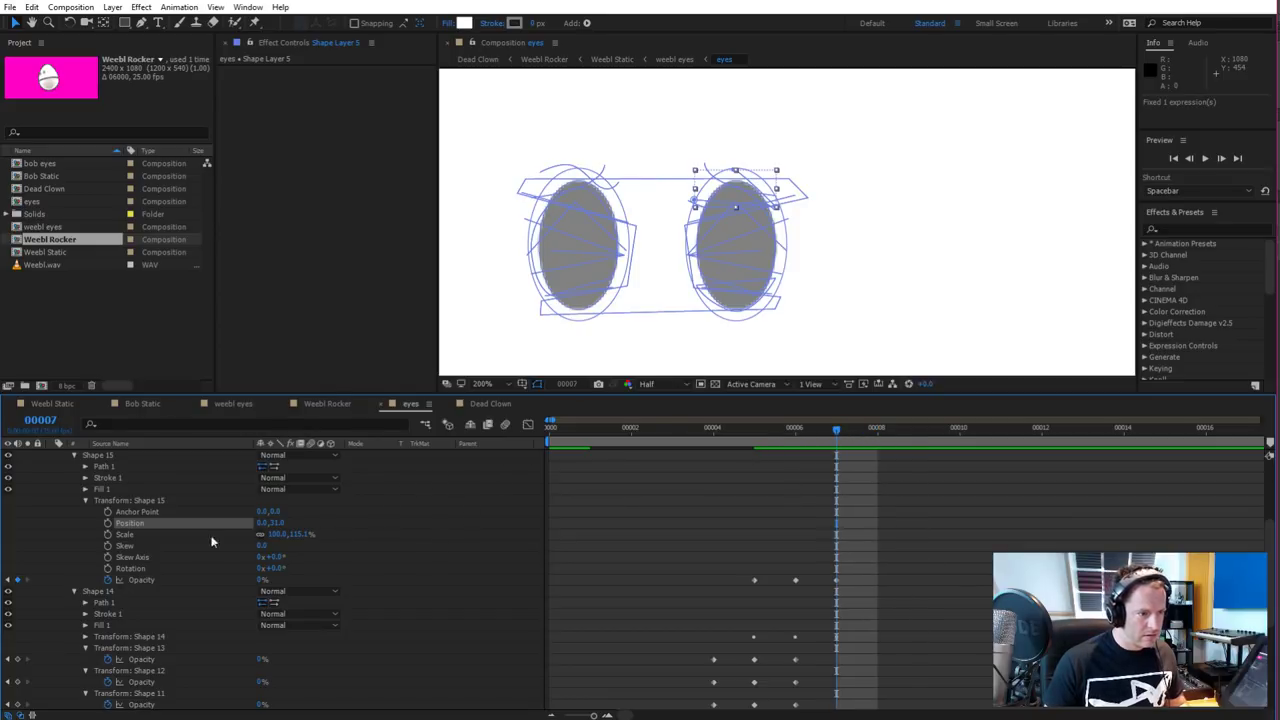
left_click_drag(797, 439, 836, 435)
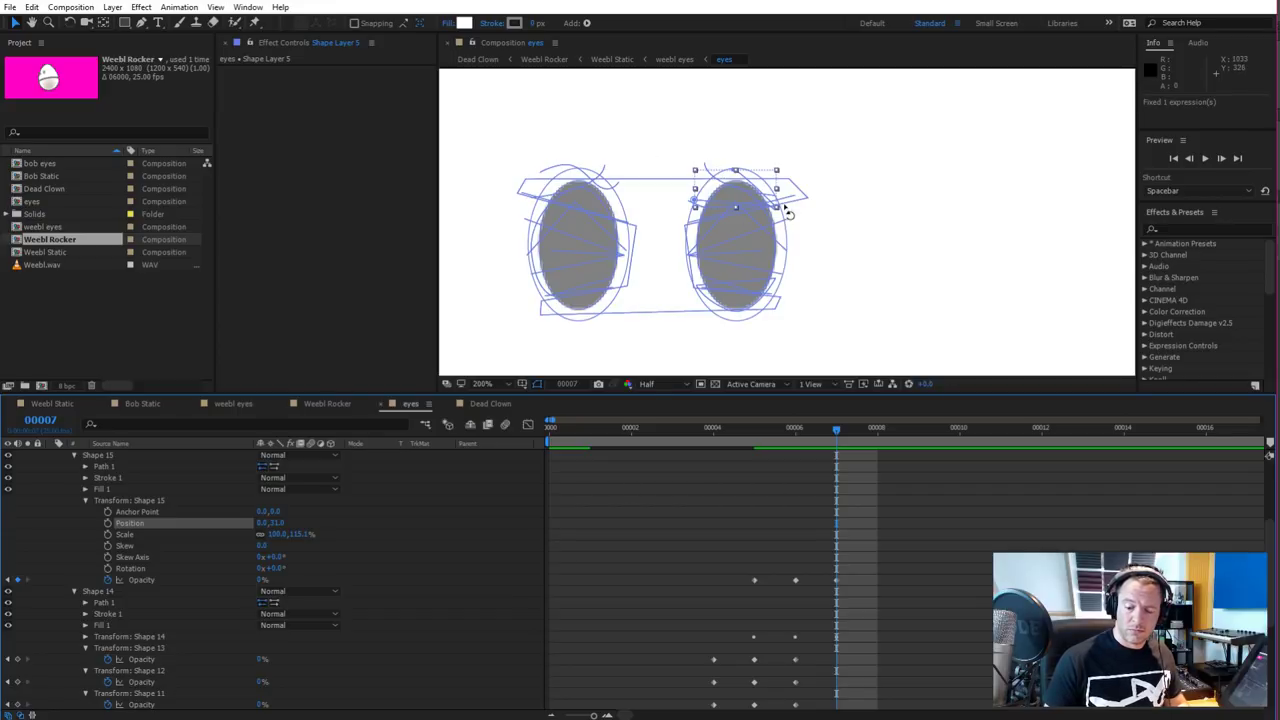
Select Shape Layer 5 and pick the Pen tool to draw new paths
scroll(367, 512, "up", 1)
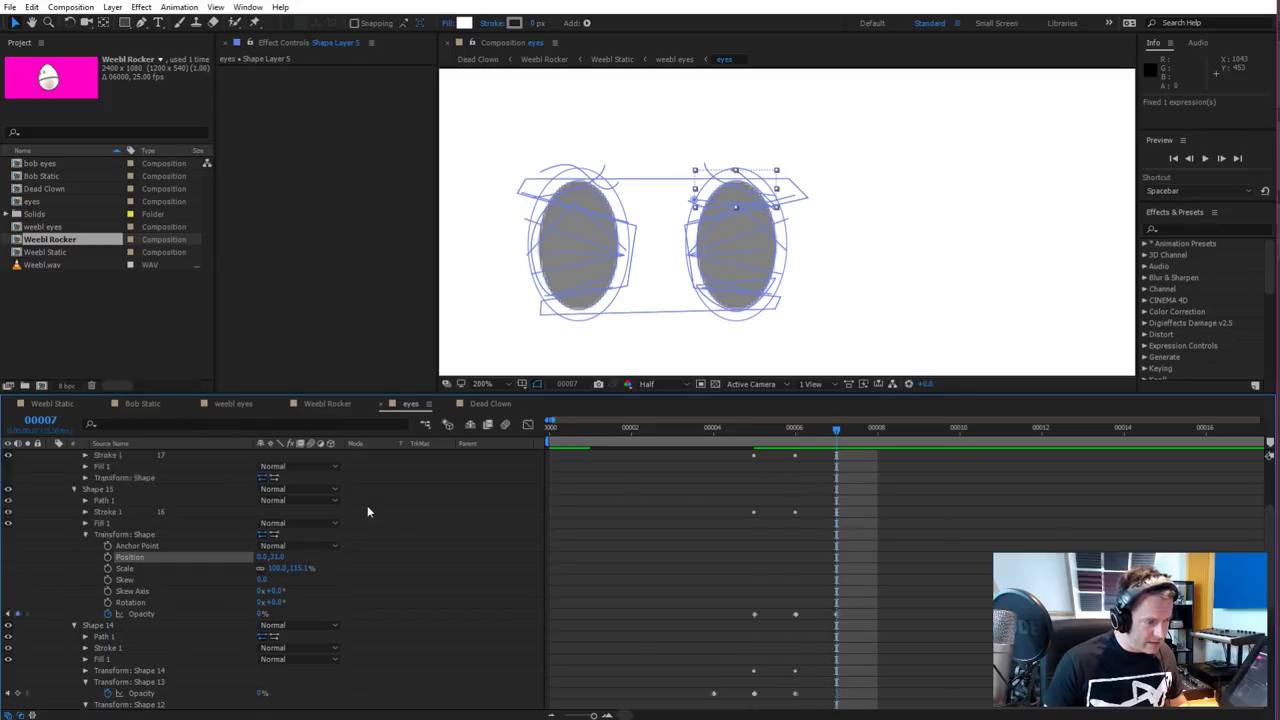
scroll(367, 510, "up", 3)
left_click(170, 458)
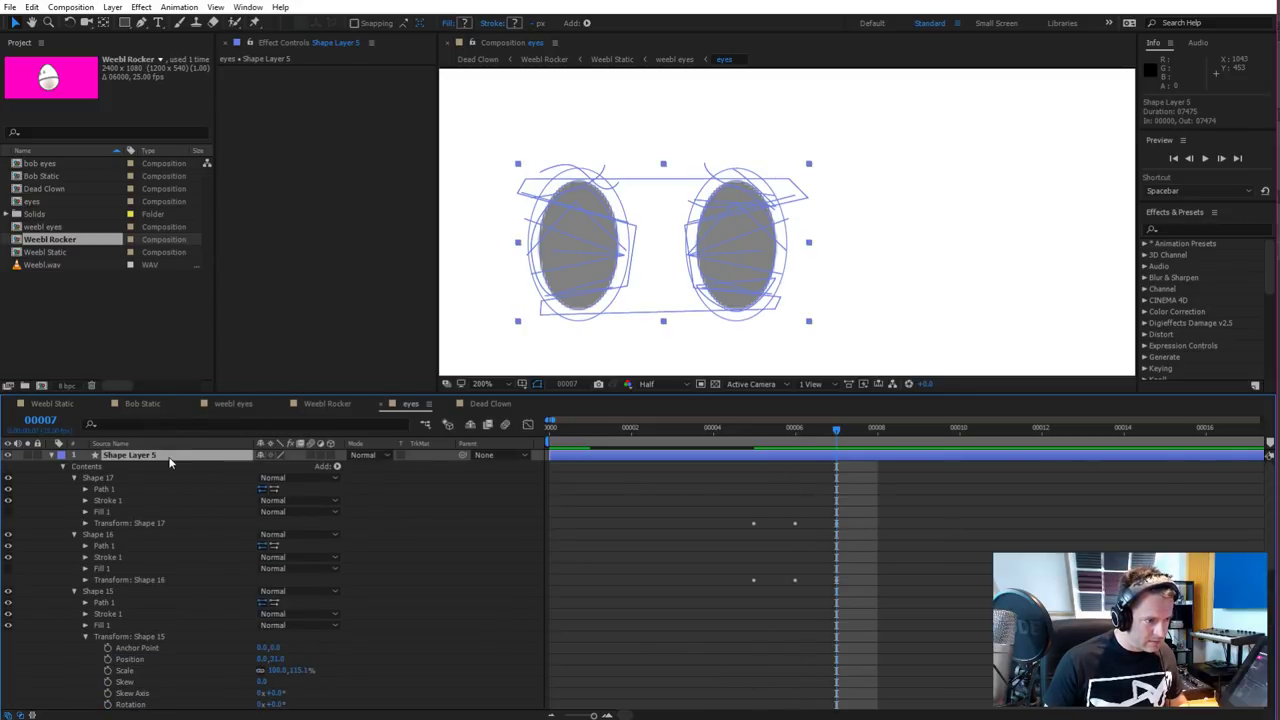
scroll(666, 276, "up", 3)
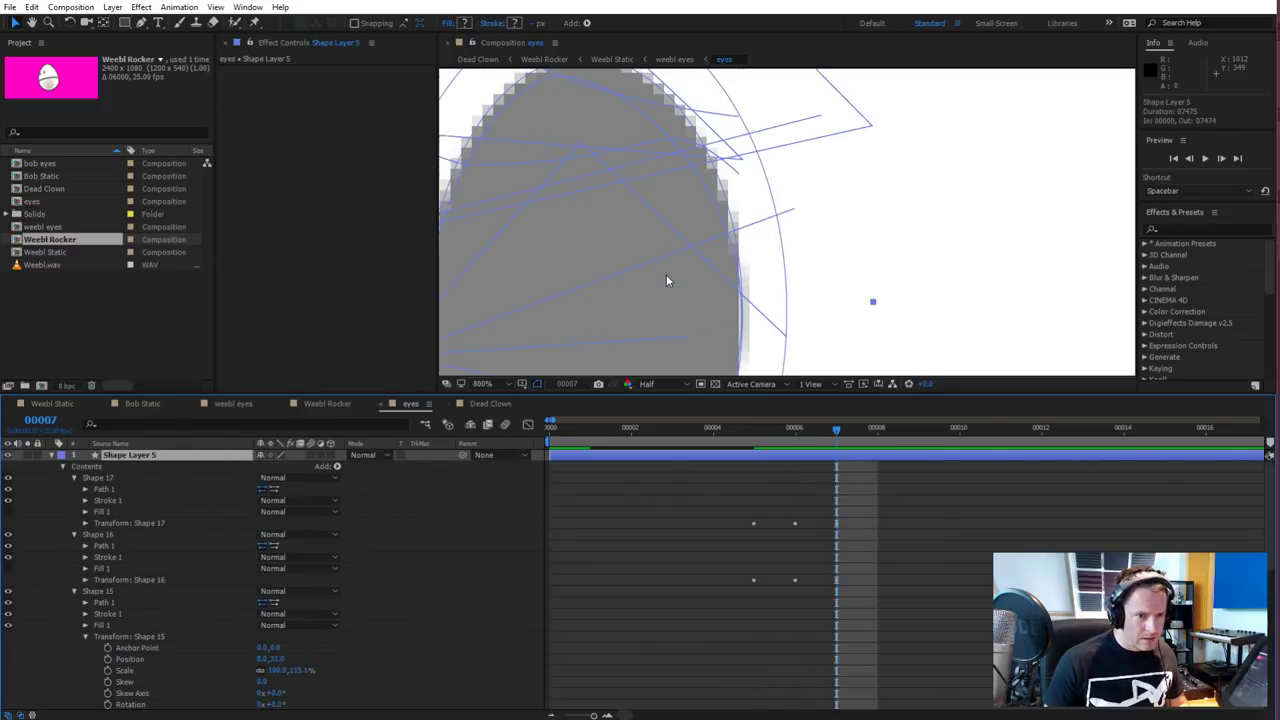
scroll(680, 250, "down", 3)
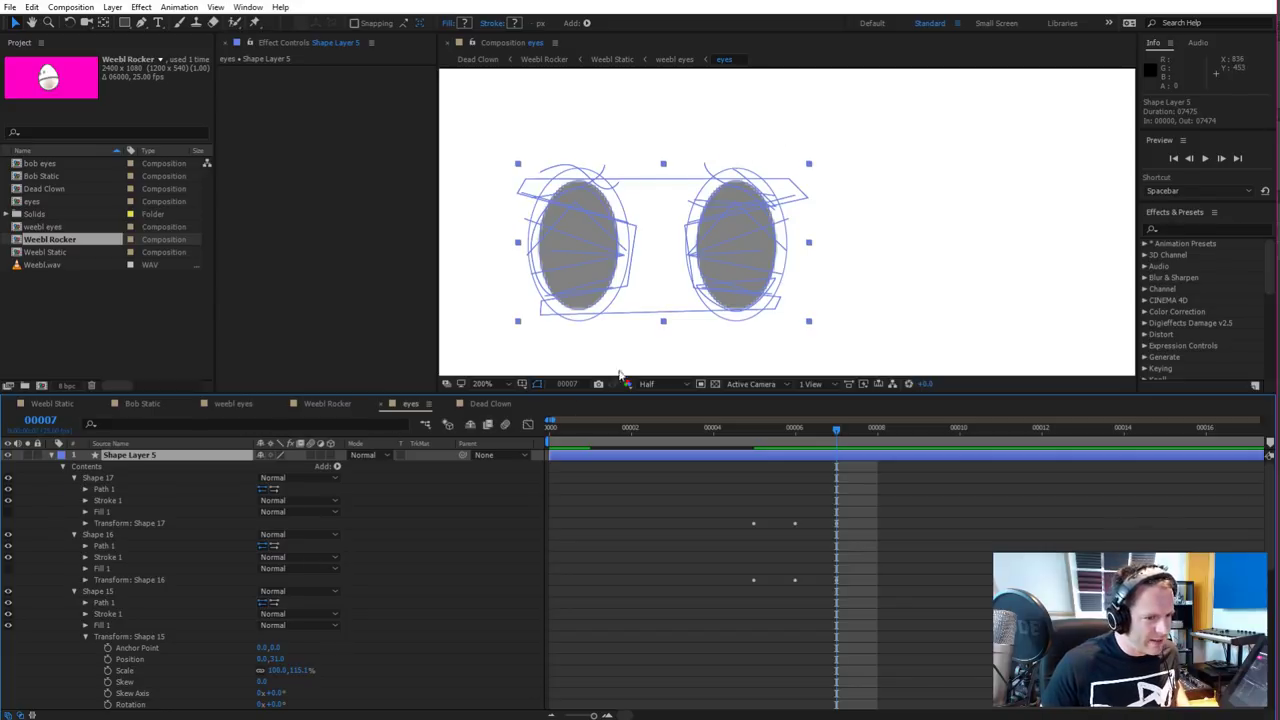
left_click(147, 24)
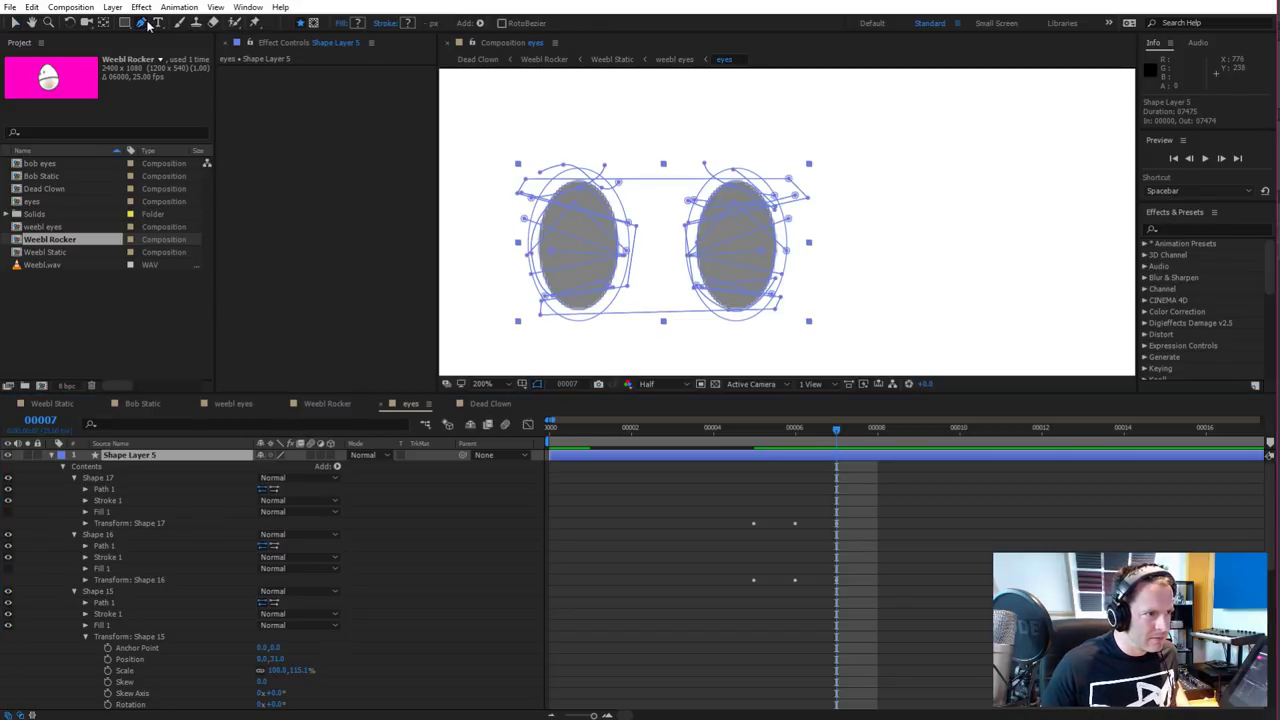
Draw a new open eyebrow stroke, Shape 18, above the right eye
left_click(691, 142)
left_click_drag(777, 167, 792, 168)
left_click_drag(691, 142, 698, 148)
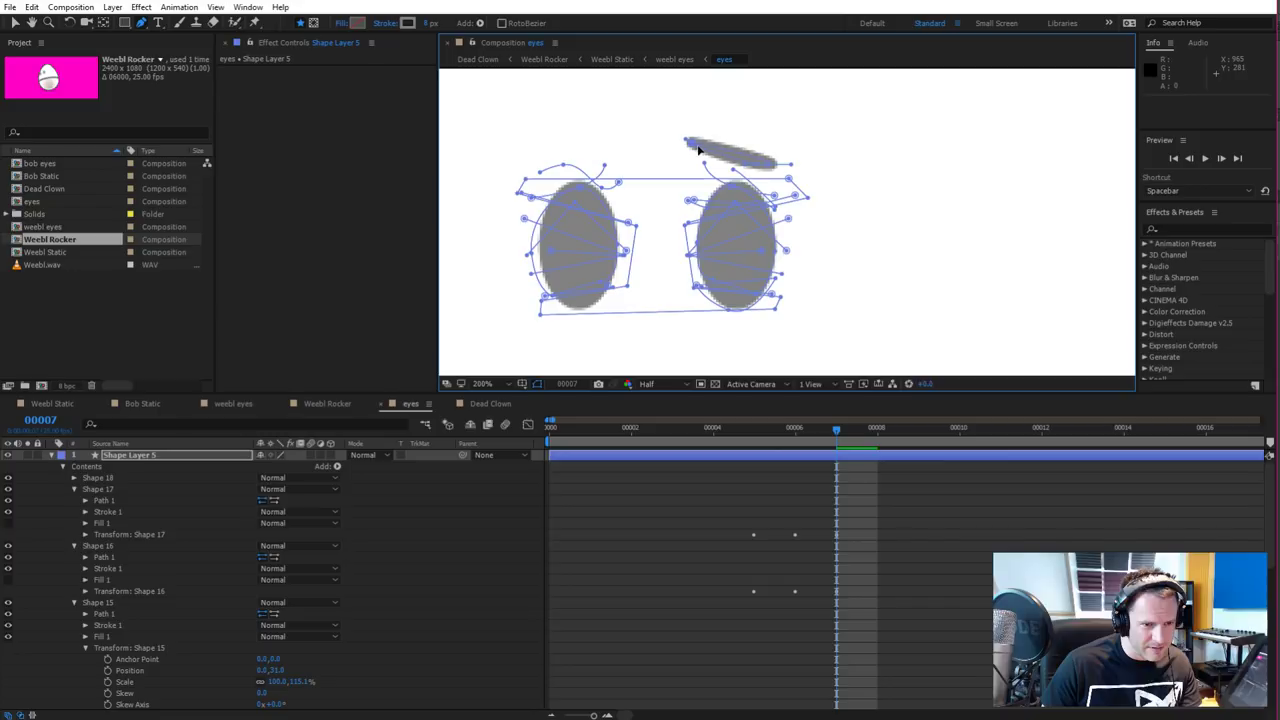
key("ctrl+z")
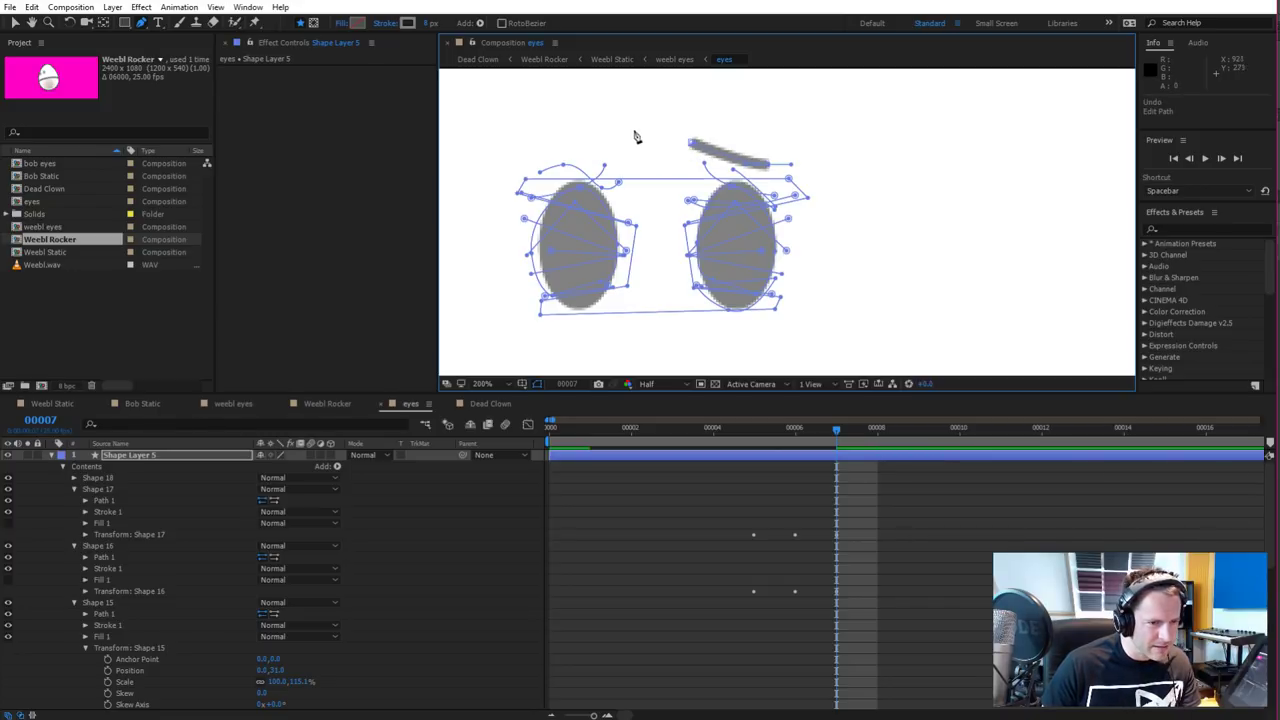
left_click(111, 477)
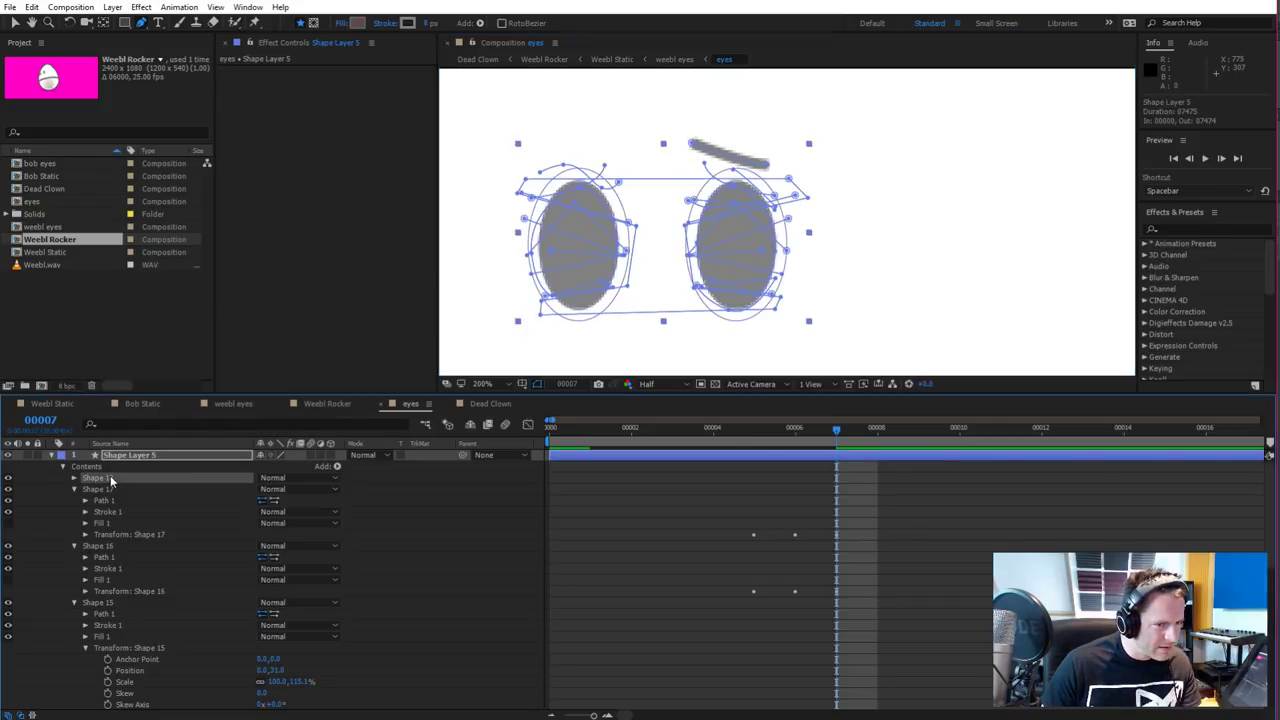
Reshape the Shape 18 eyebrow's points into a curve over the right eye
left_click_drag(692, 147, 800, 158)
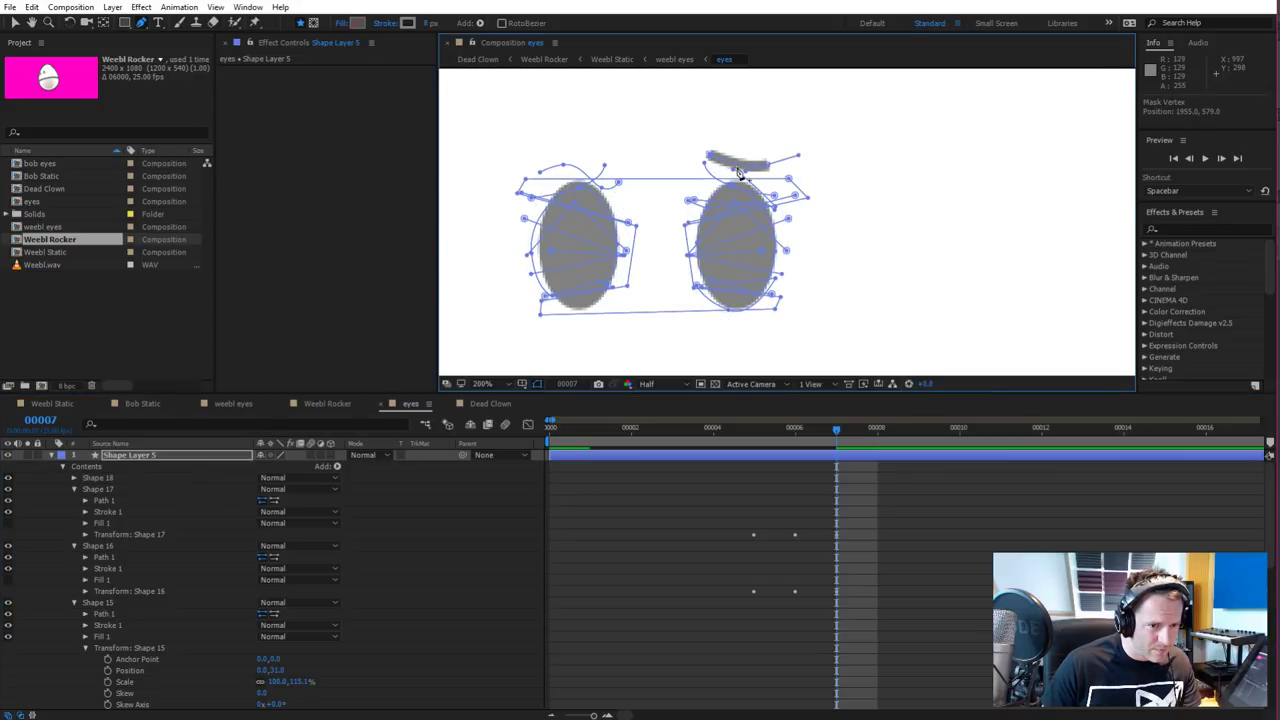
mouse_move(708, 154)
left_mouse_down()
mouse_move(755, 186)
mouse_move(753, 173)
left_mouse_up()
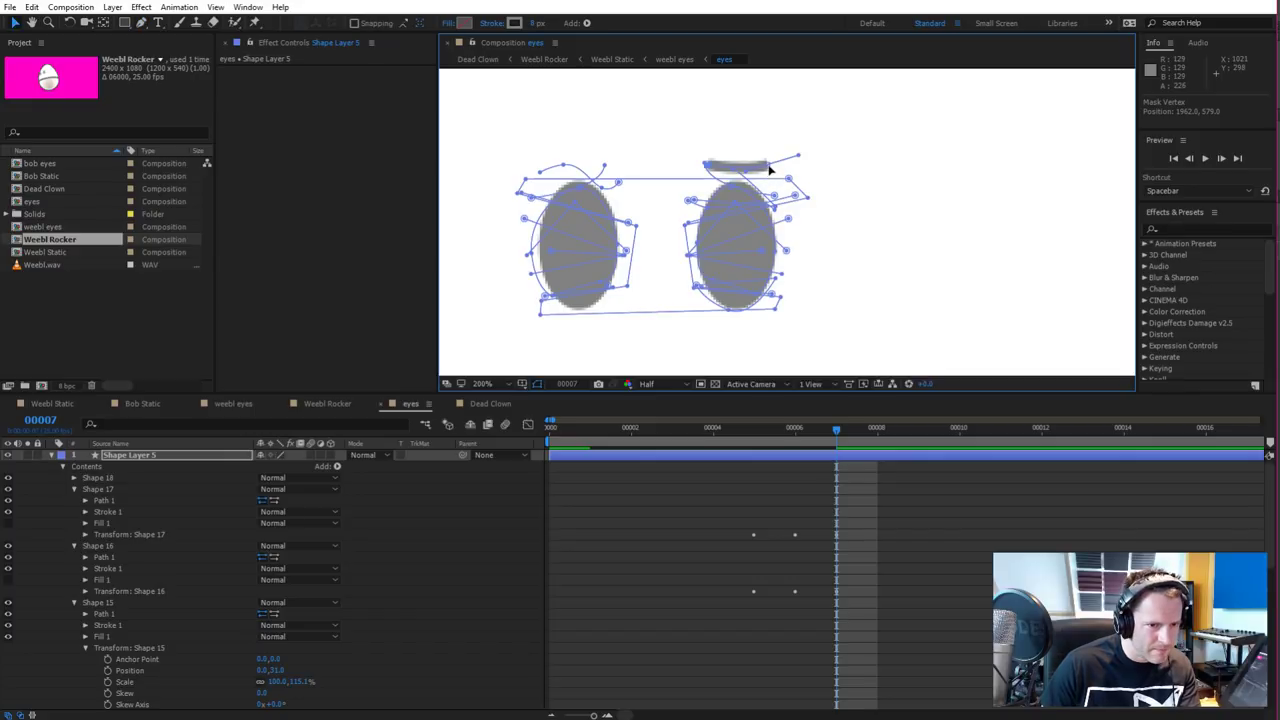
key("v")
left_click_drag(770, 170, 717, 171)
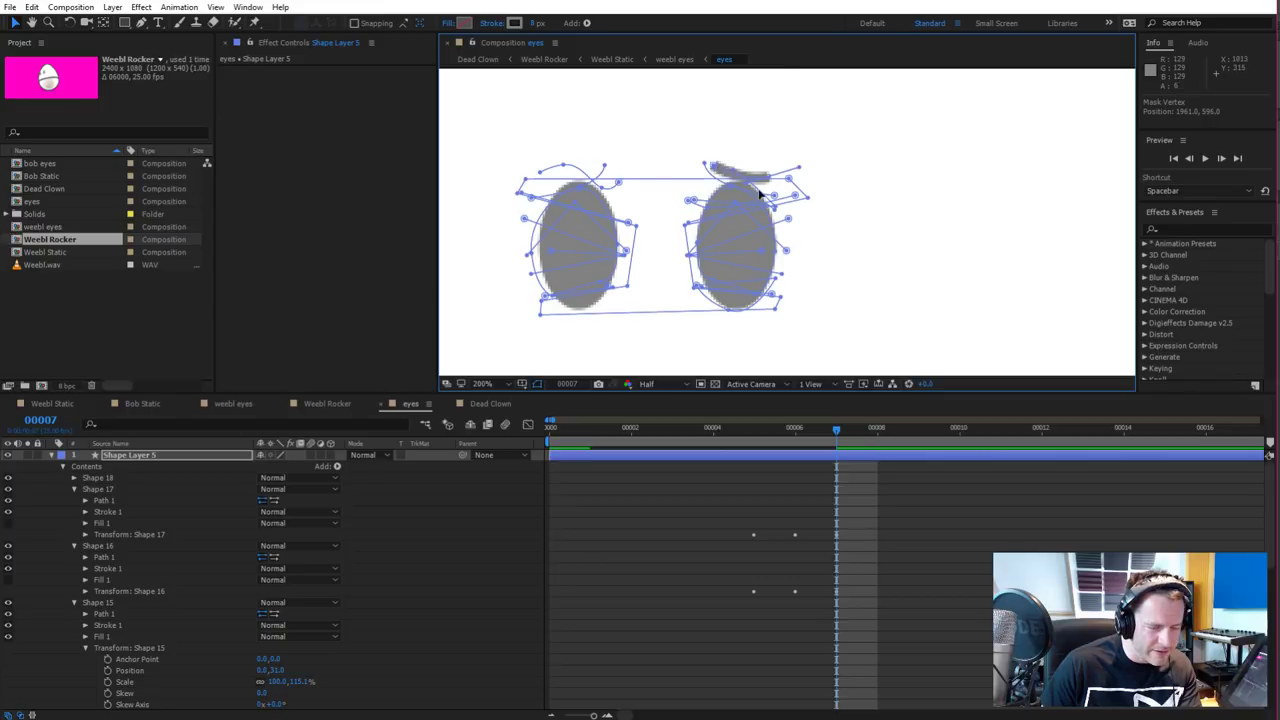
scroll(714, 208, "up", 2)
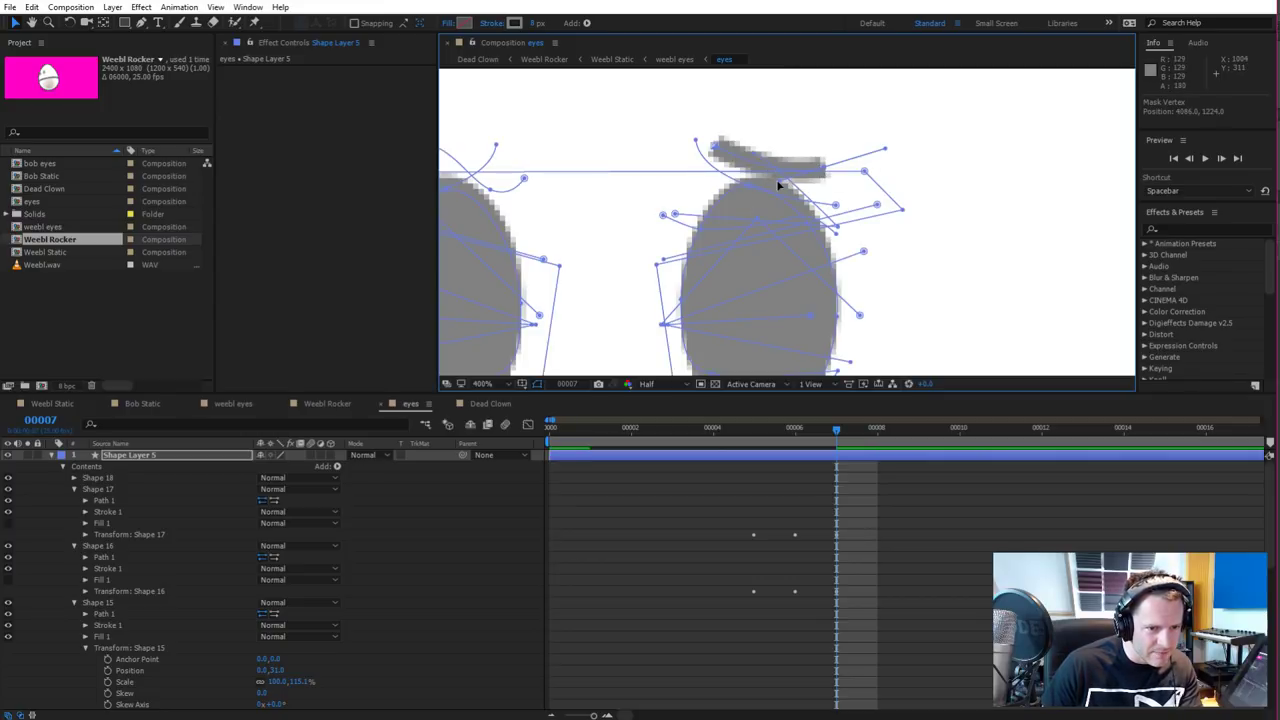
left_click_drag(779, 185, 753, 190)
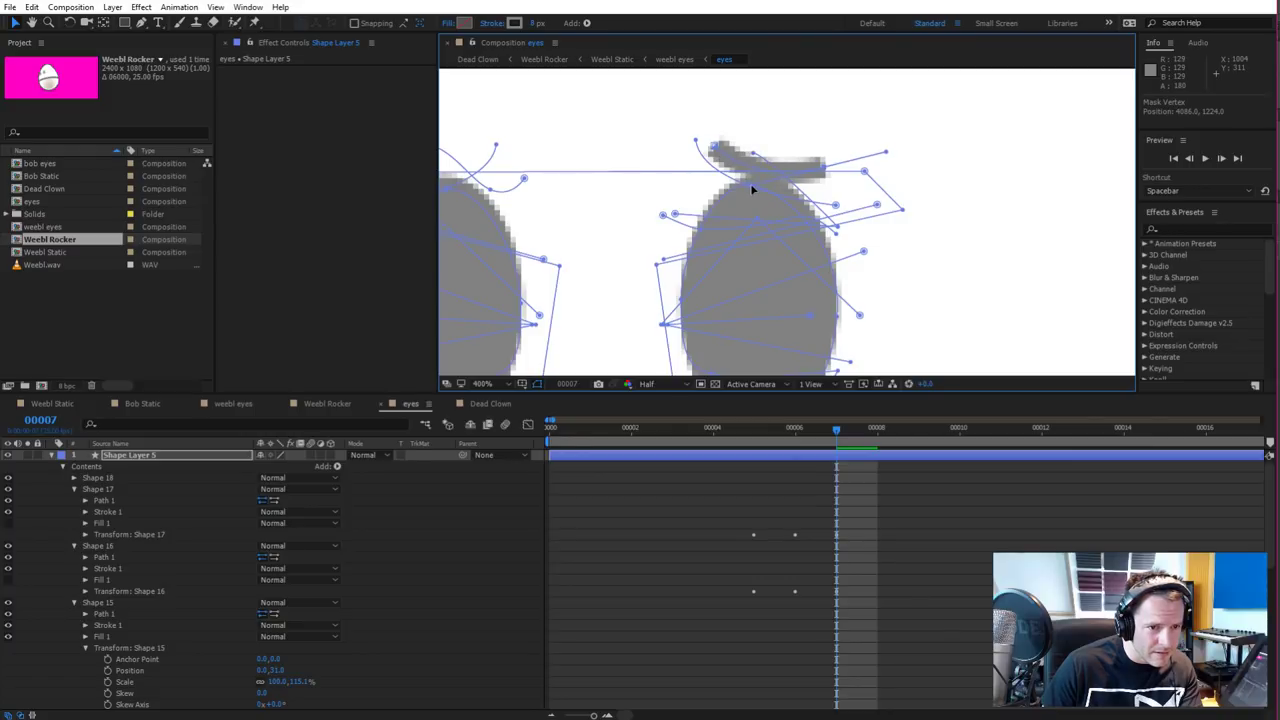
Zoom out and place the first Pen point of a new eyebrow above the left eye
key("comma")
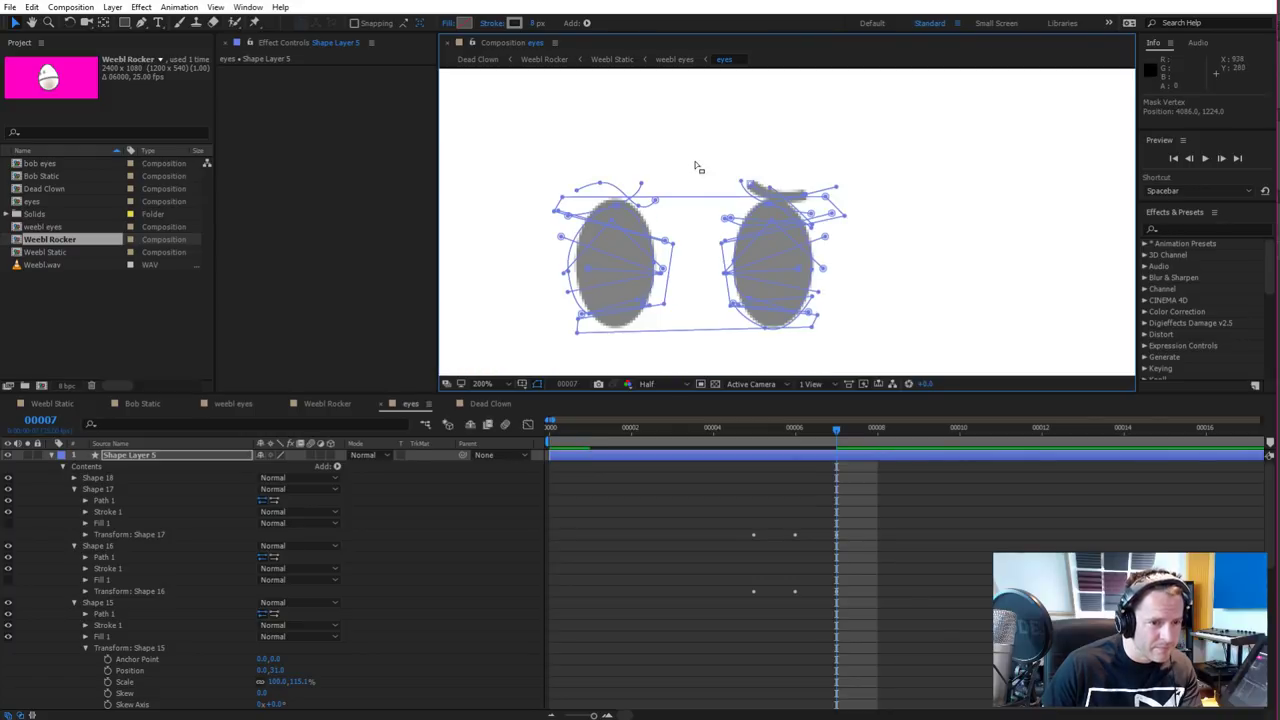
left_click(136, 457)
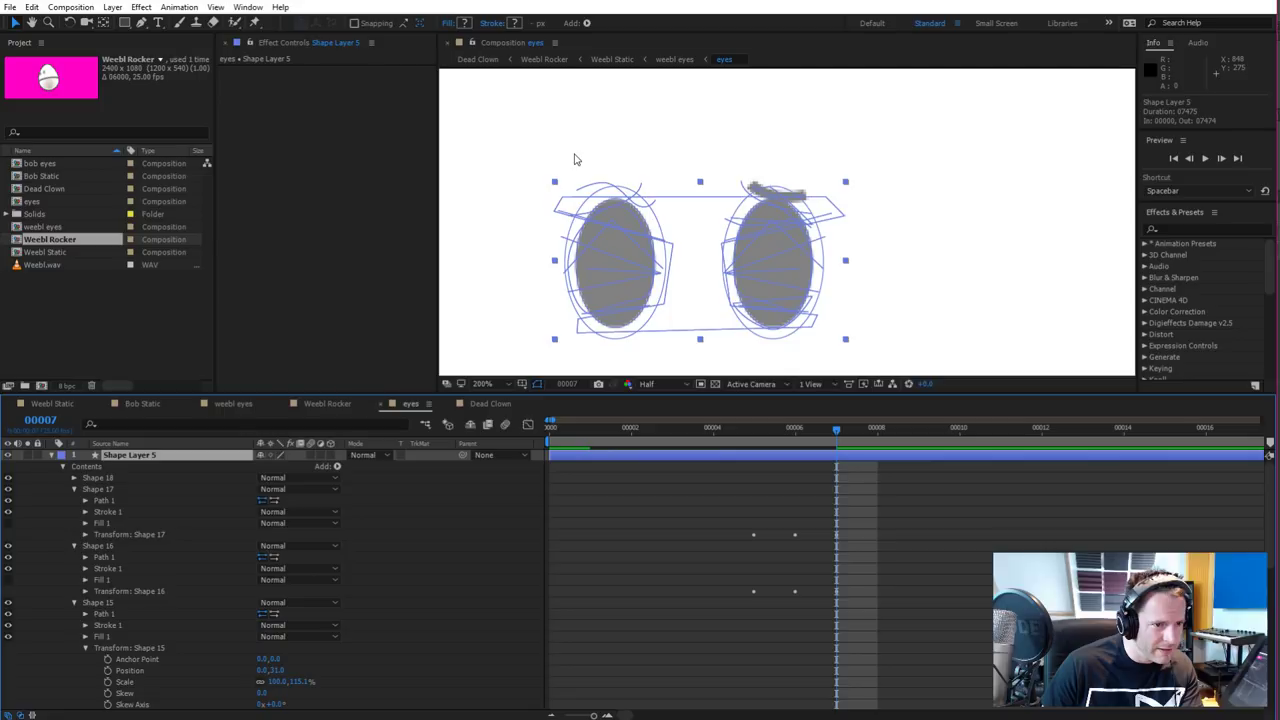
left_click(575, 159)
key("g")
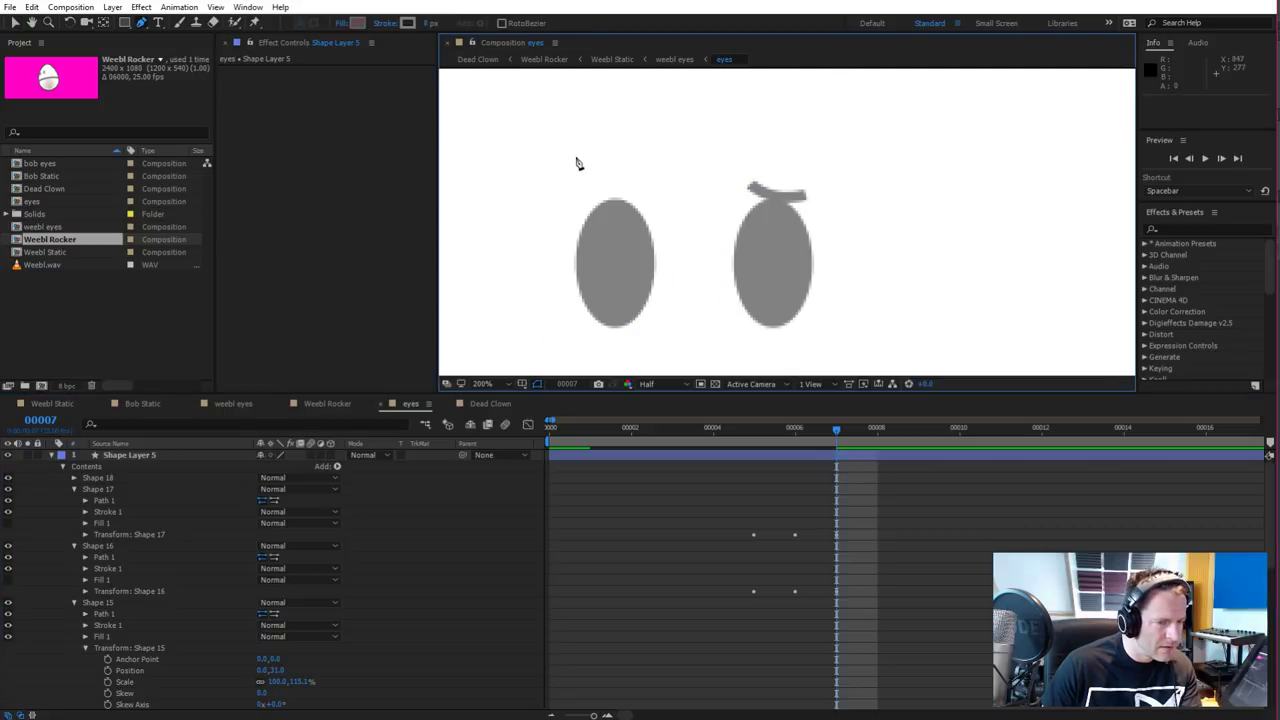
key("ctrl+a")
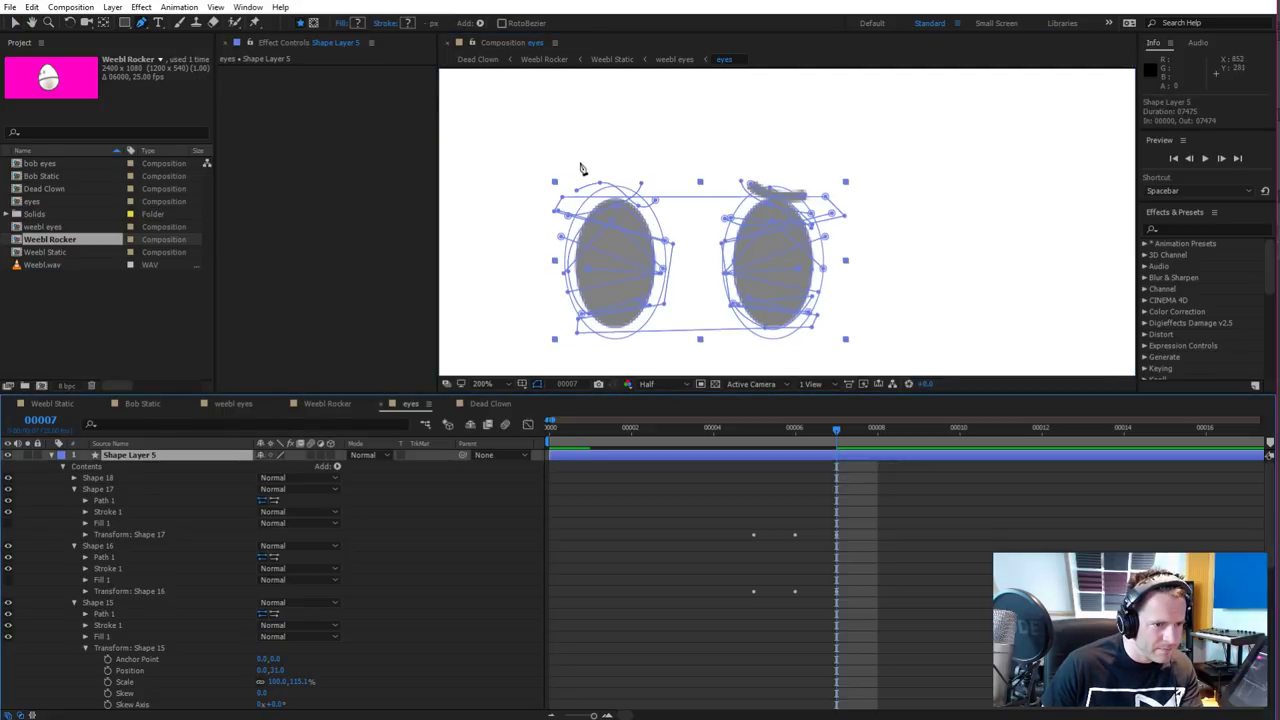
left_click(580, 166)
Pen out the curved left eyebrow with three more points above the left eye
mouse_move(603, 142)
left_mouse_down()
mouse_move(677, 166)
mouse_move(664, 161)
left_mouse_up()
left_click(684, 166)
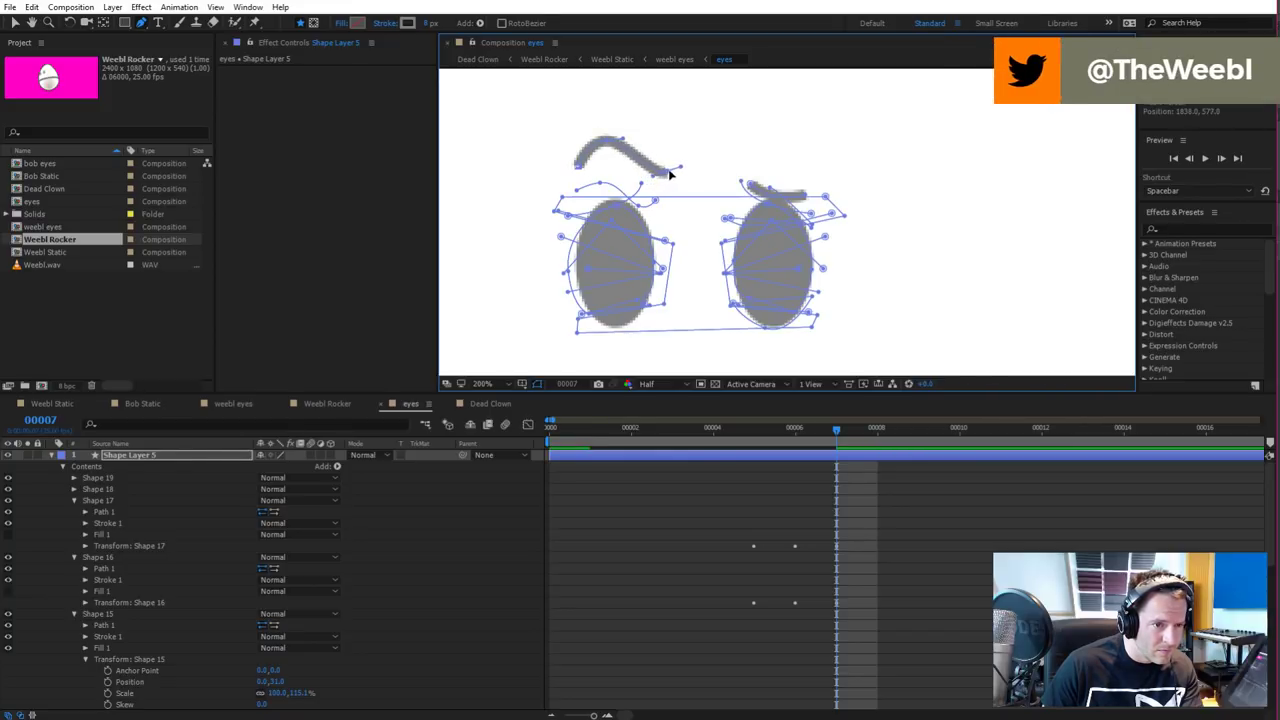
left_click(633, 138)
left_click_drag(633, 138, 697, 165)
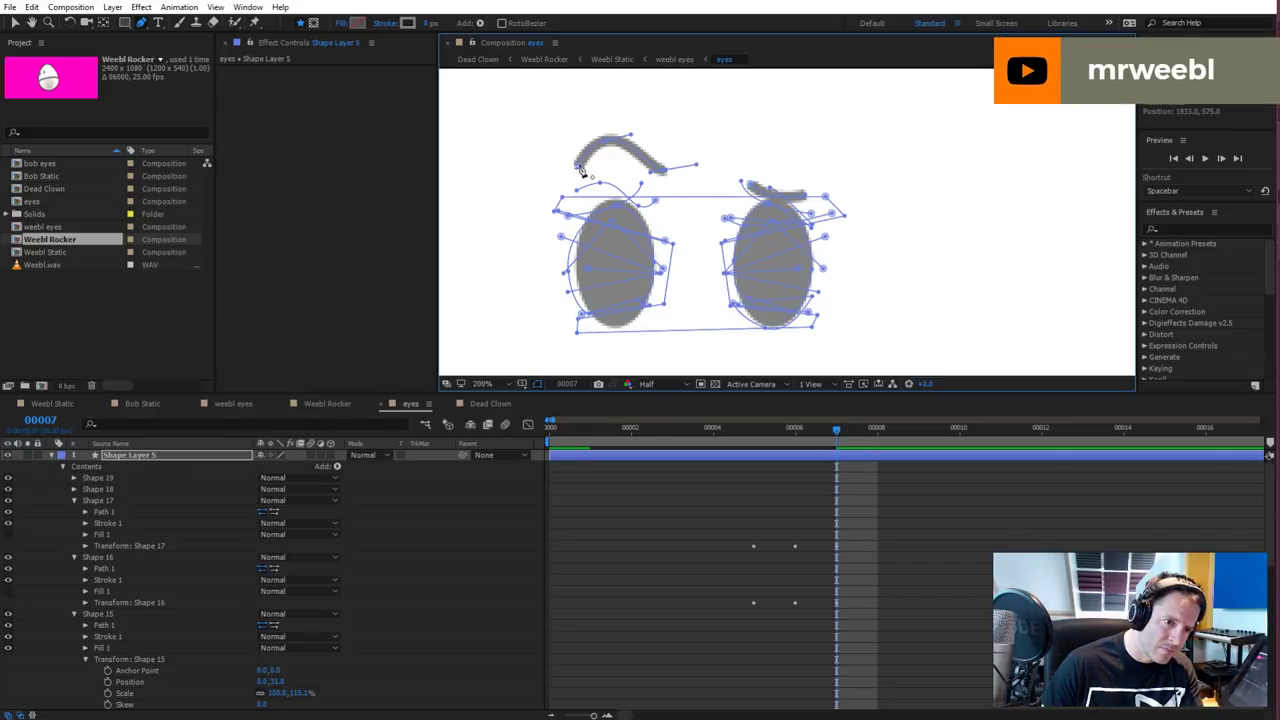
Adjust the left eyebrow's vertices, shortening it and angling it toward the inner corner
key("v")
left_click_drag(580, 170, 580, 162)
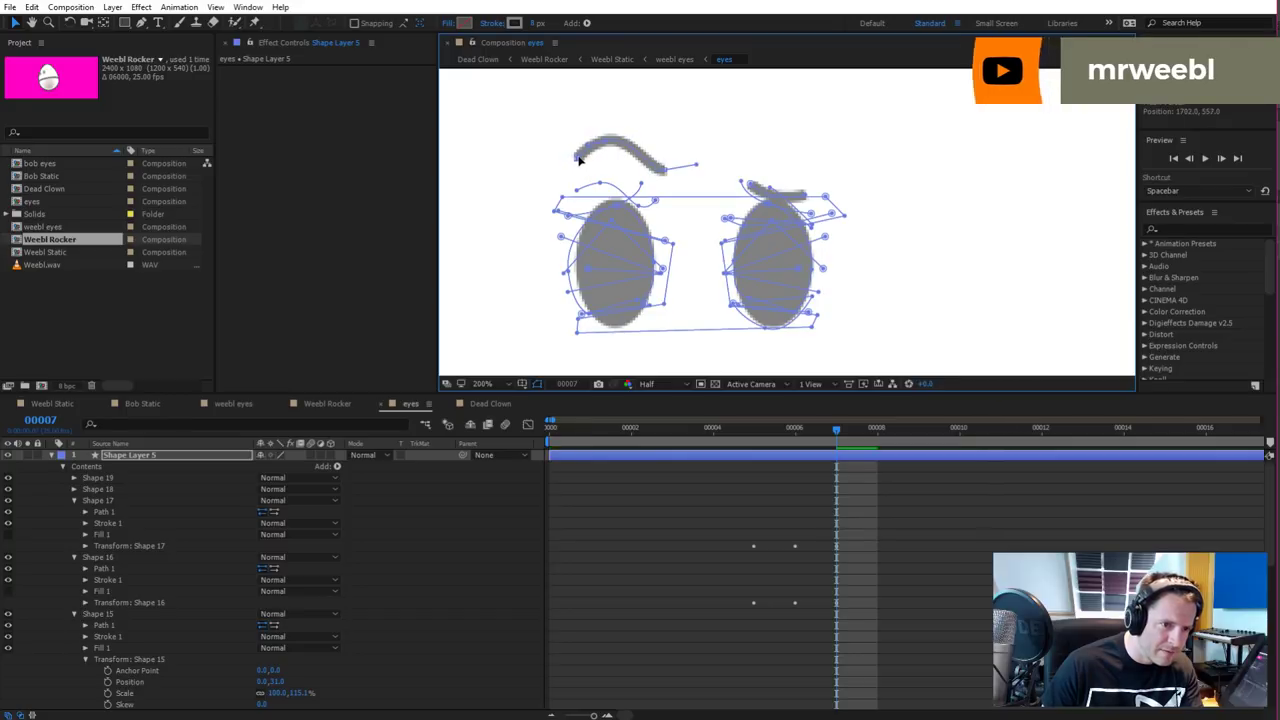
left_click_drag(663, 172, 667, 183)
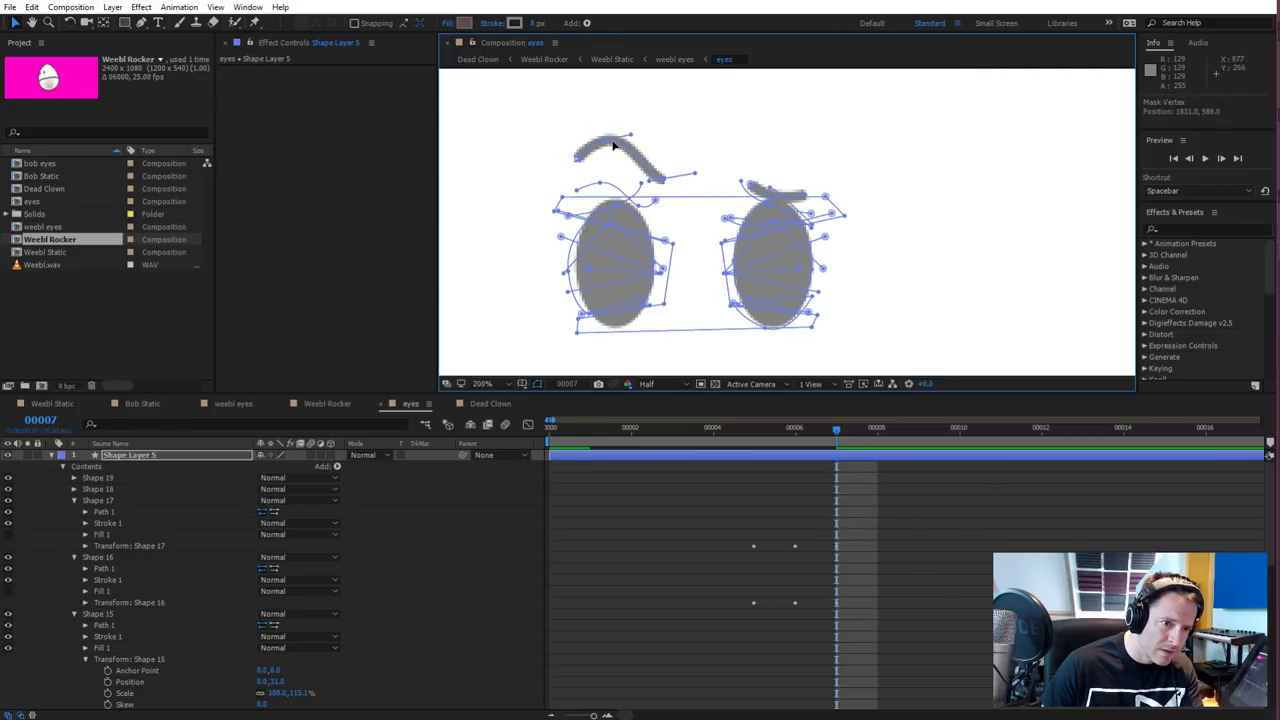
left_click_drag(617, 147, 622, 155)
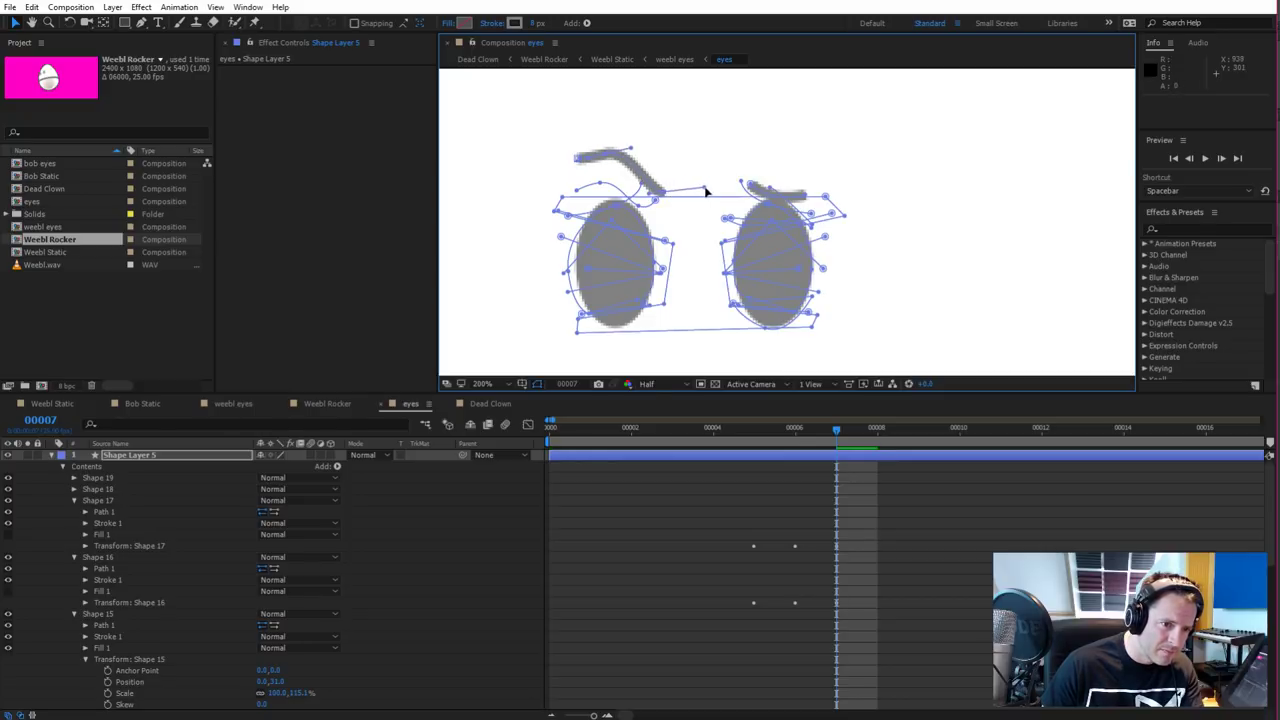
left_click_drag(706, 189, 636, 146)
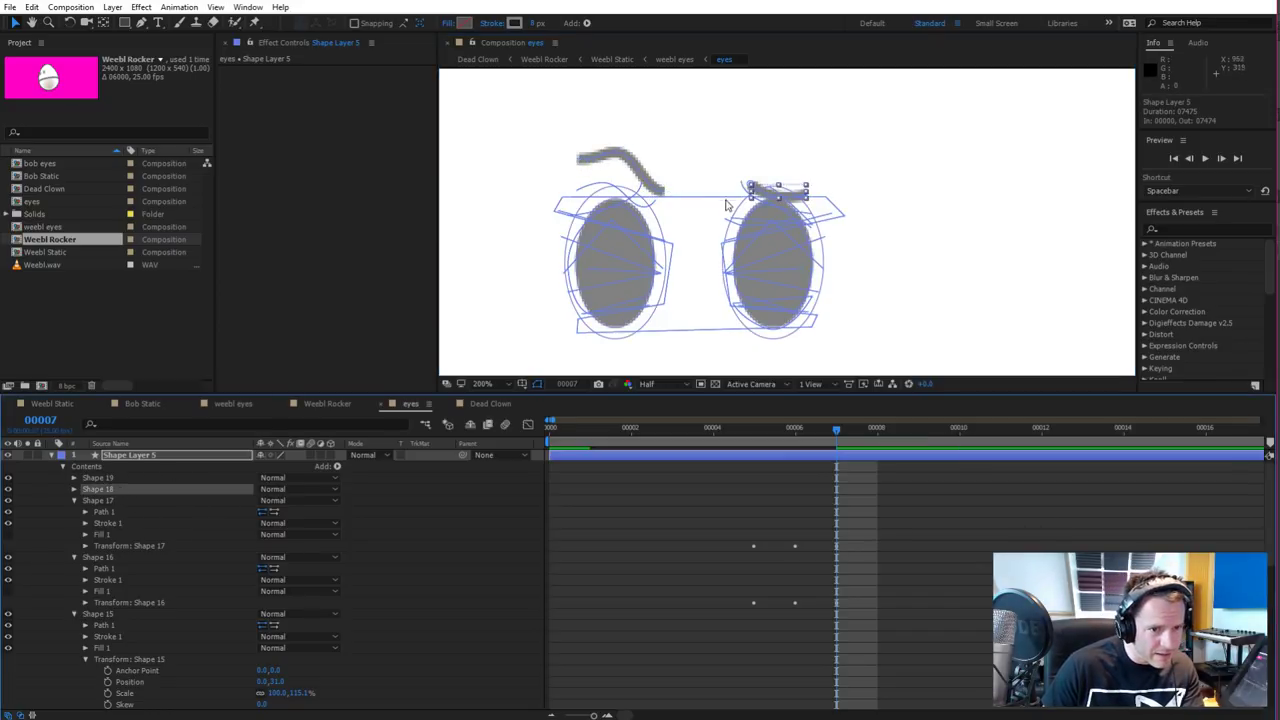
Drag the small right brow left, then arrow-nudge it onto the right eye's top edge
left_click(746, 200)
left_click_drag(746, 200, 672, 193)
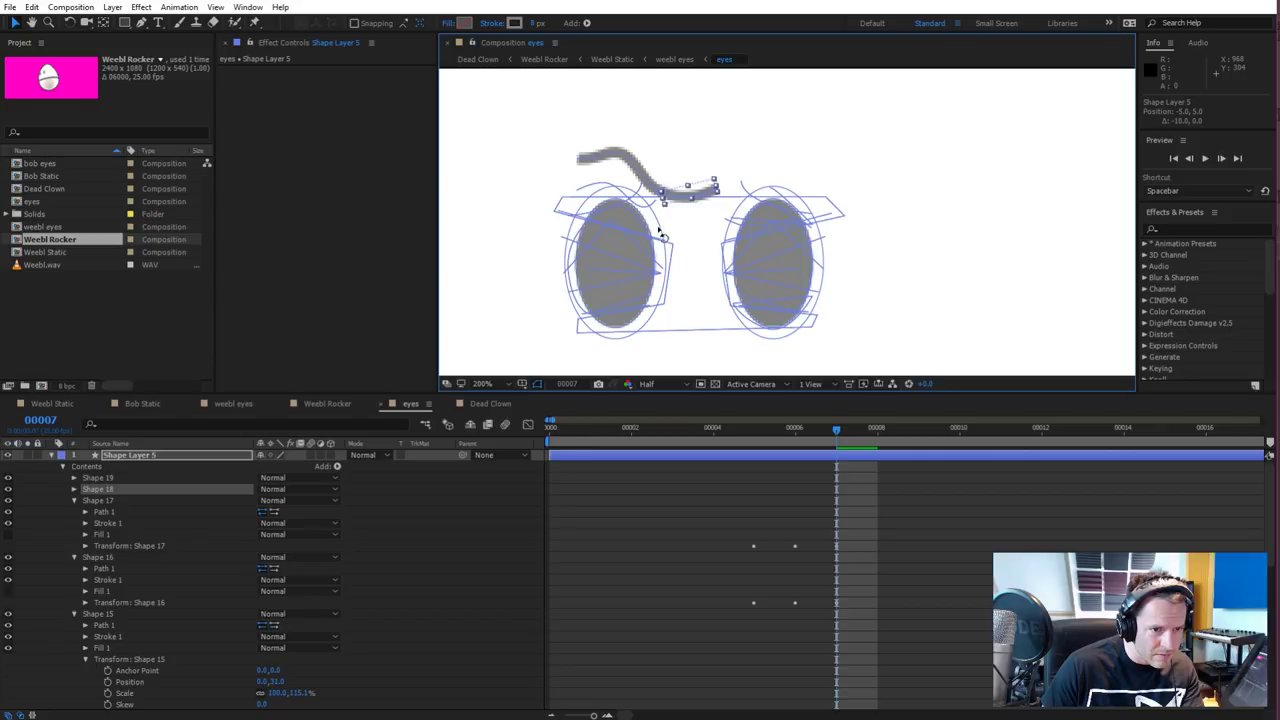
left_click(688, 200)
key("shift+Right")
key("shift+Right")
key("shift+Right")
key("shift+Right")
key("shift+Right")
key("shift+Right")
key("shift+Right")
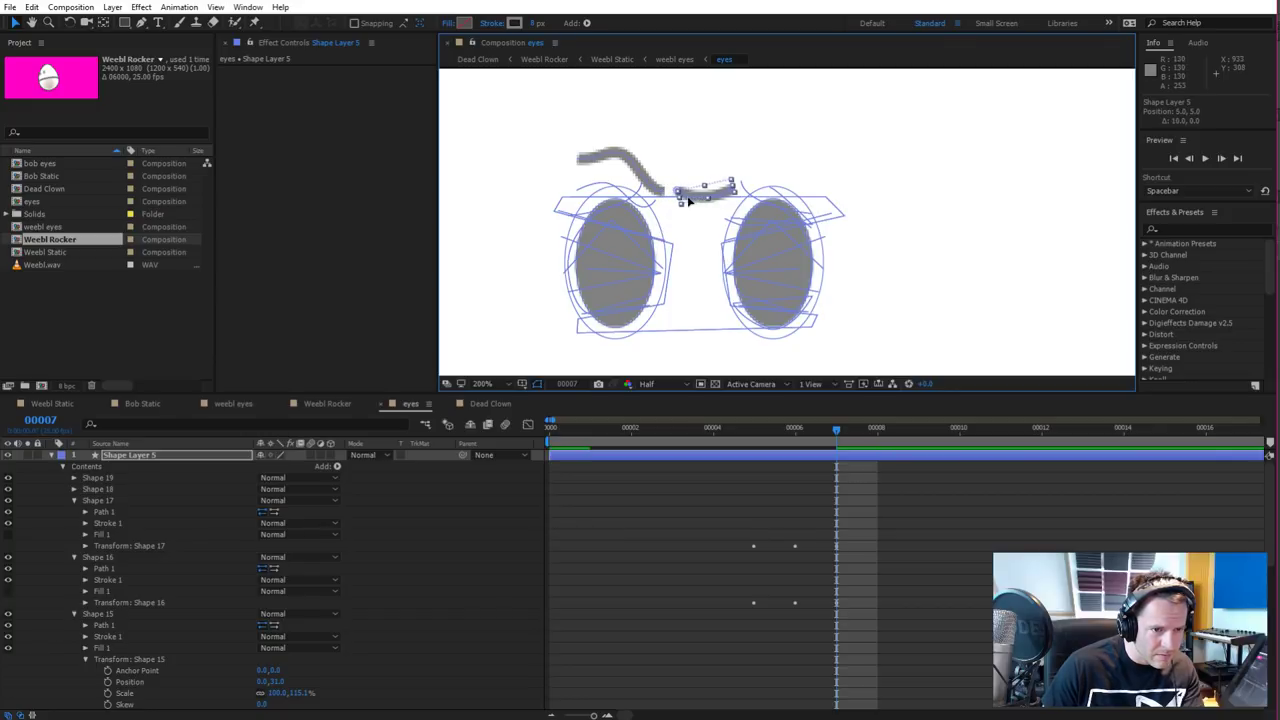
key("Left")
key("Left")
key("Left")
key("Left")
key("Left")
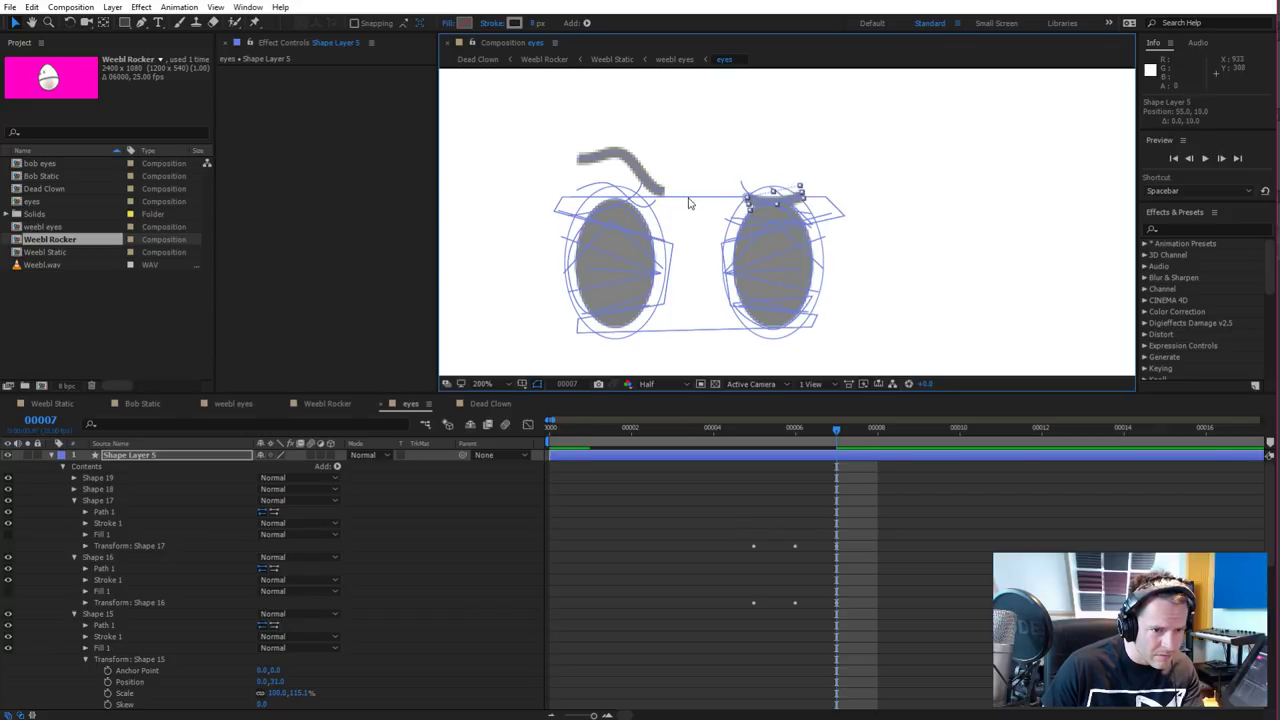
key("Down")
key("Down")
key("Down")
key("Down")
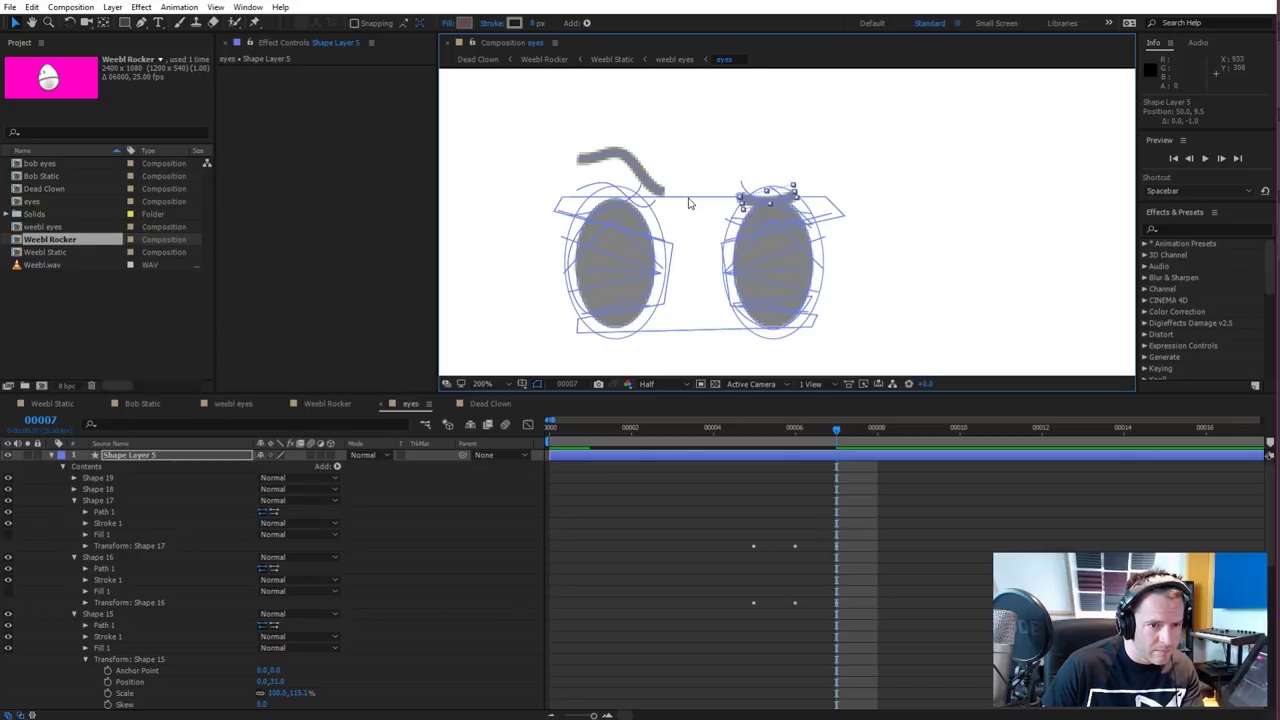
key("Right")
key("Right")
key("Right")
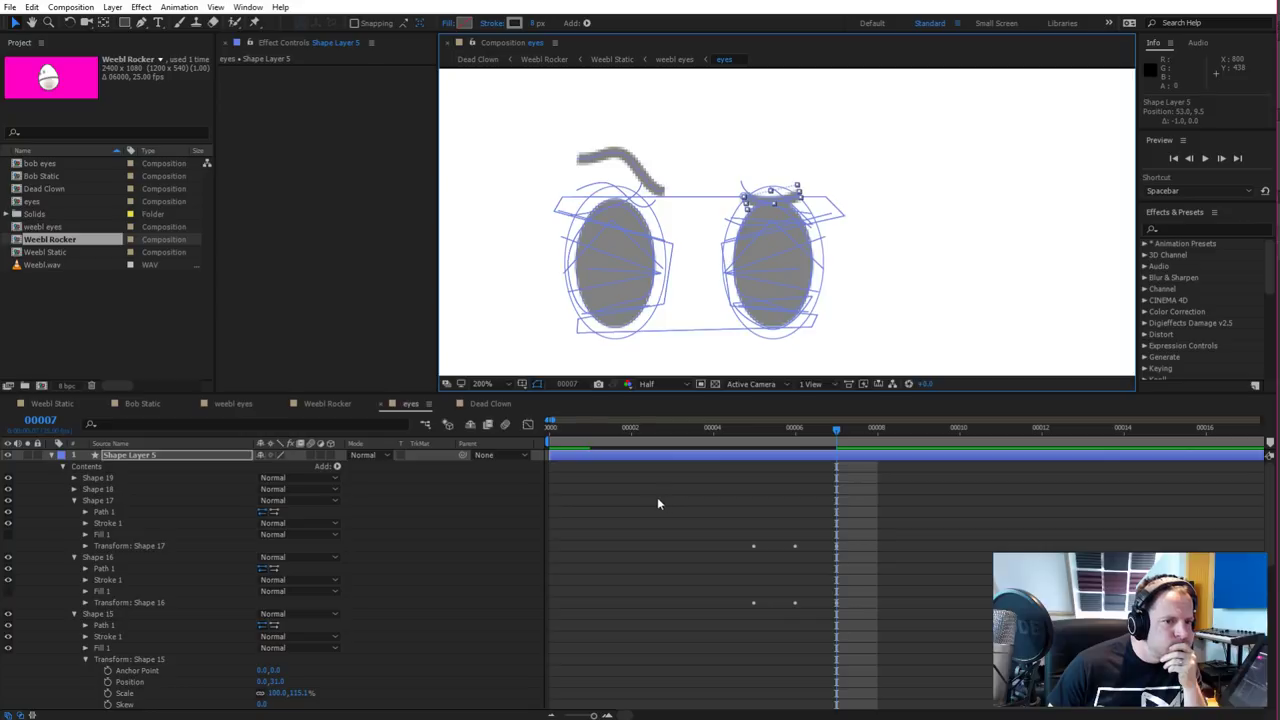
Reveal Shape Layer 5's animated properties and inspect the Ellipse 3 and Ellipse 2 transform groups
left_click(606, 302)
key("u")
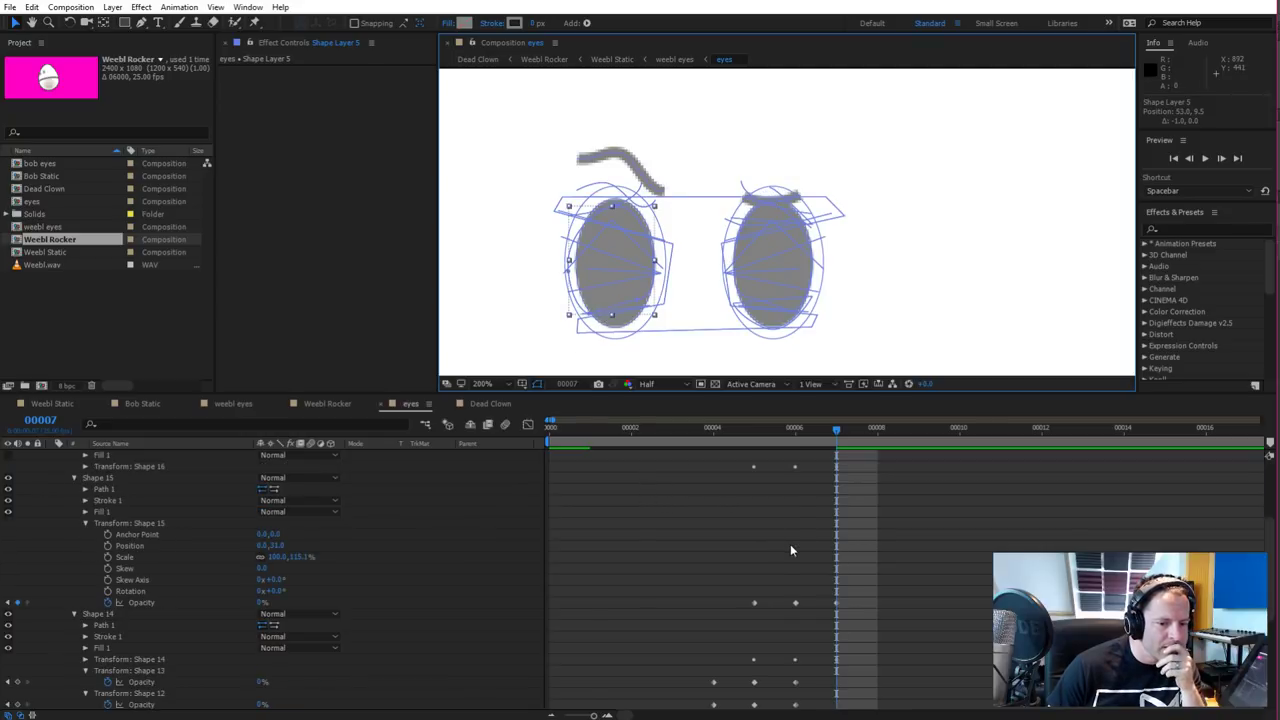
scroll(790, 544, "down", 5)
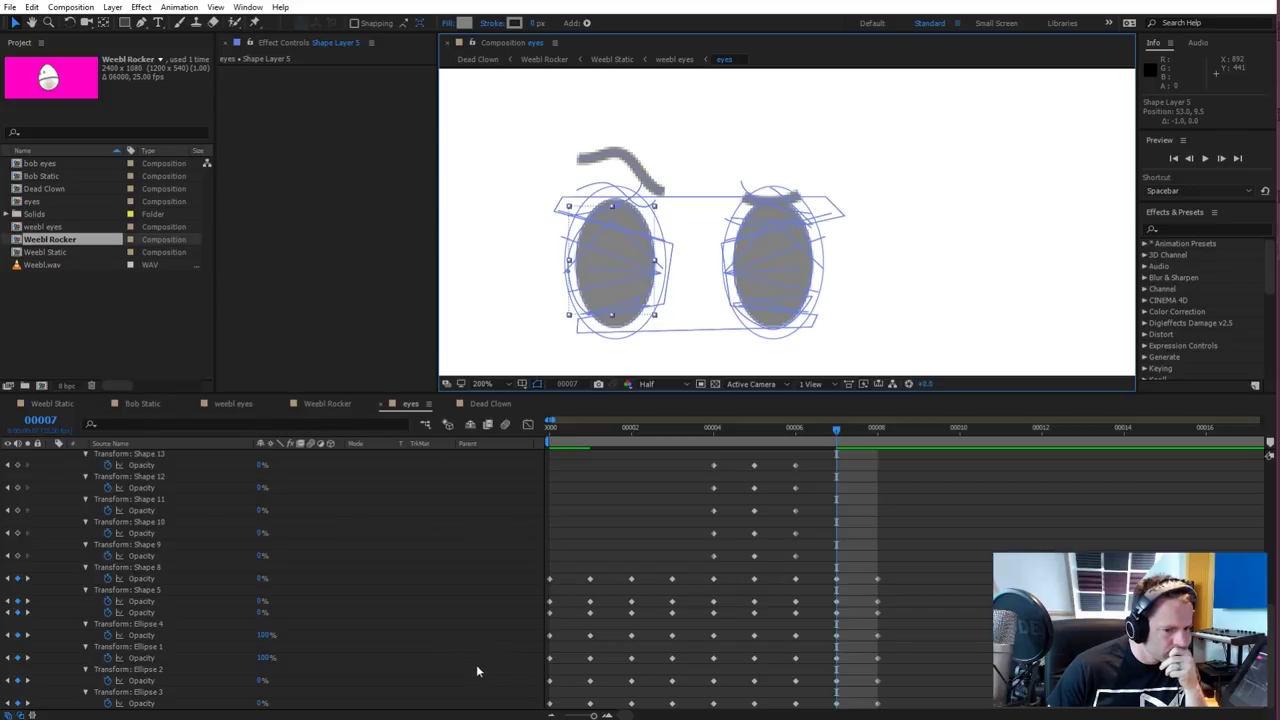
left_click(145, 695)
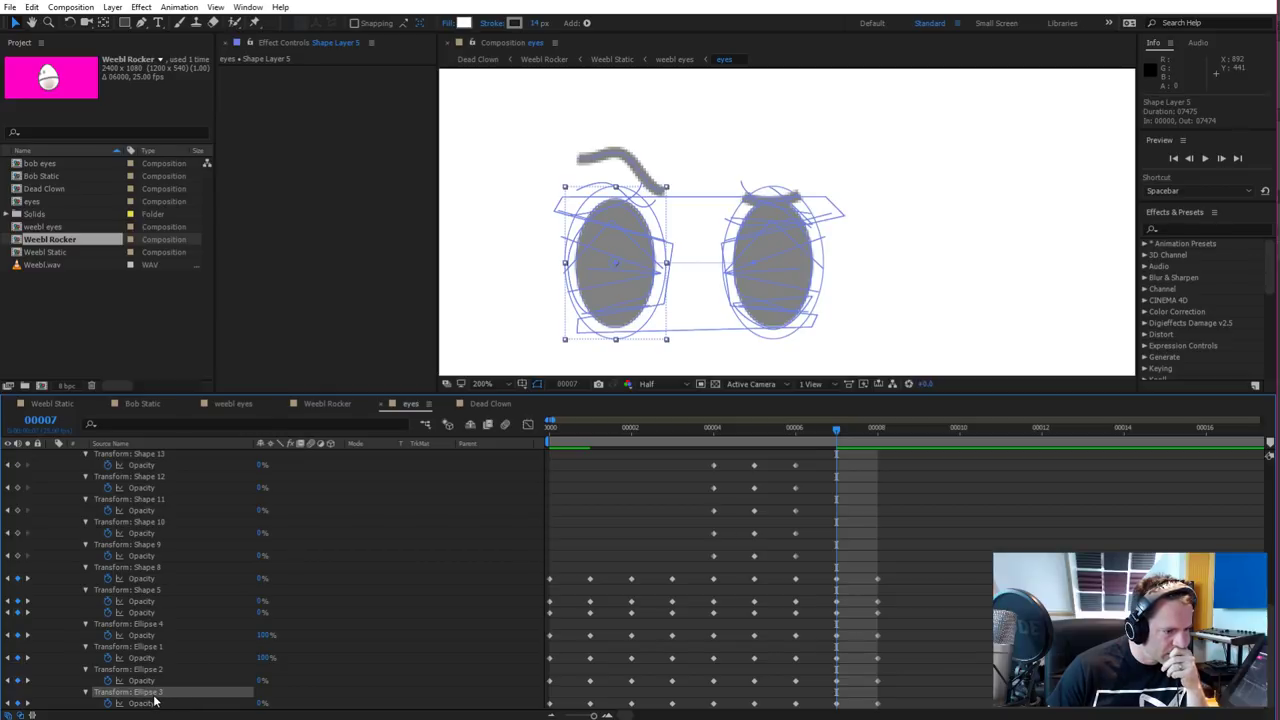
key("p")
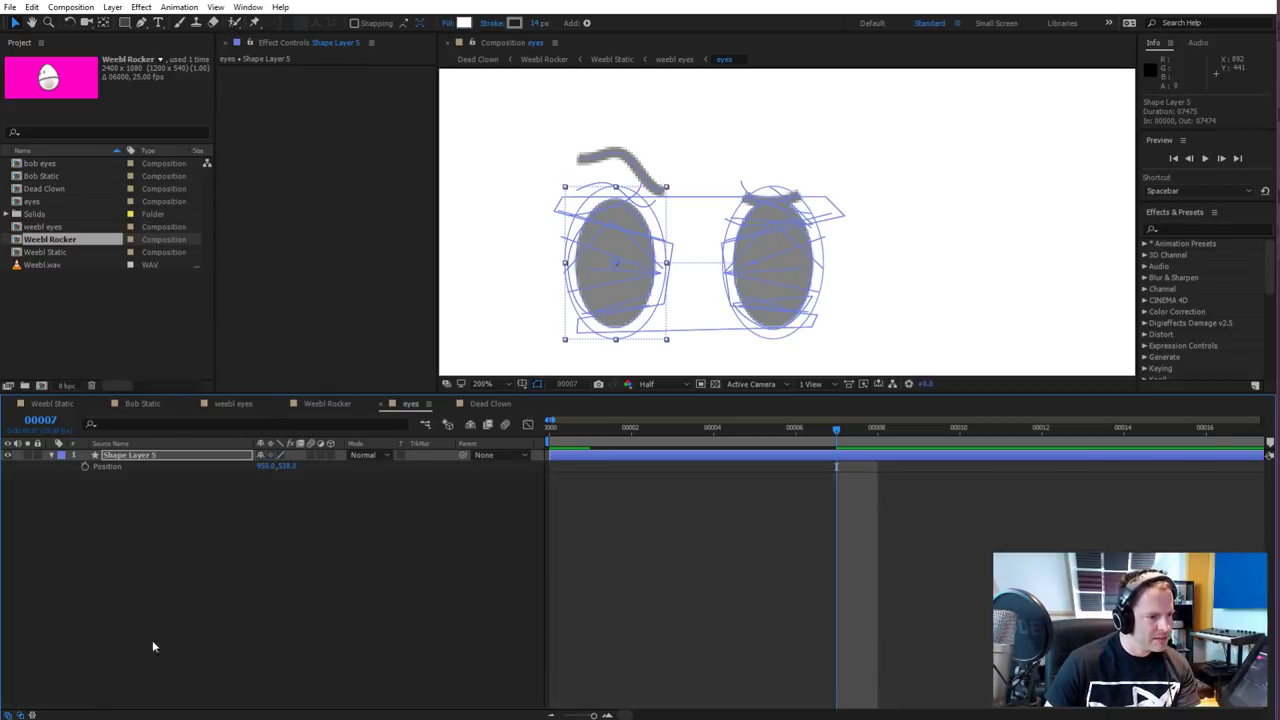
left_click(88, 466)
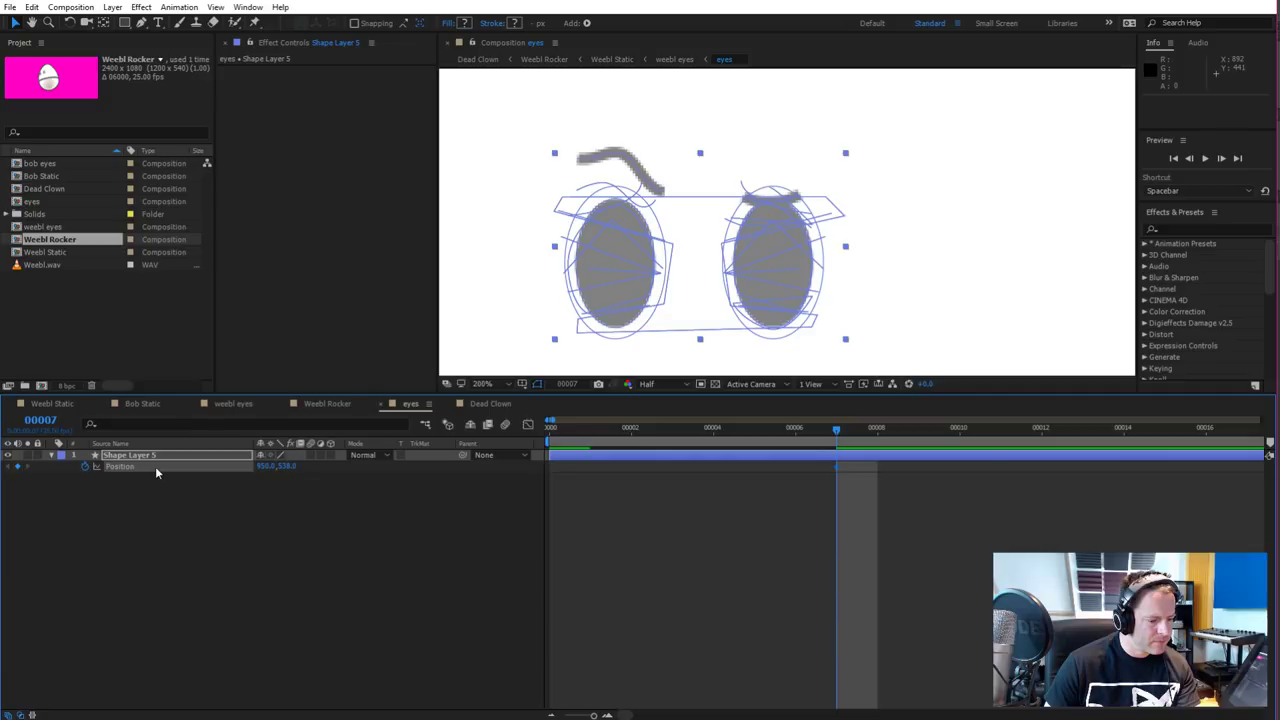
key("u")
scroll(150, 690, "down", 5)
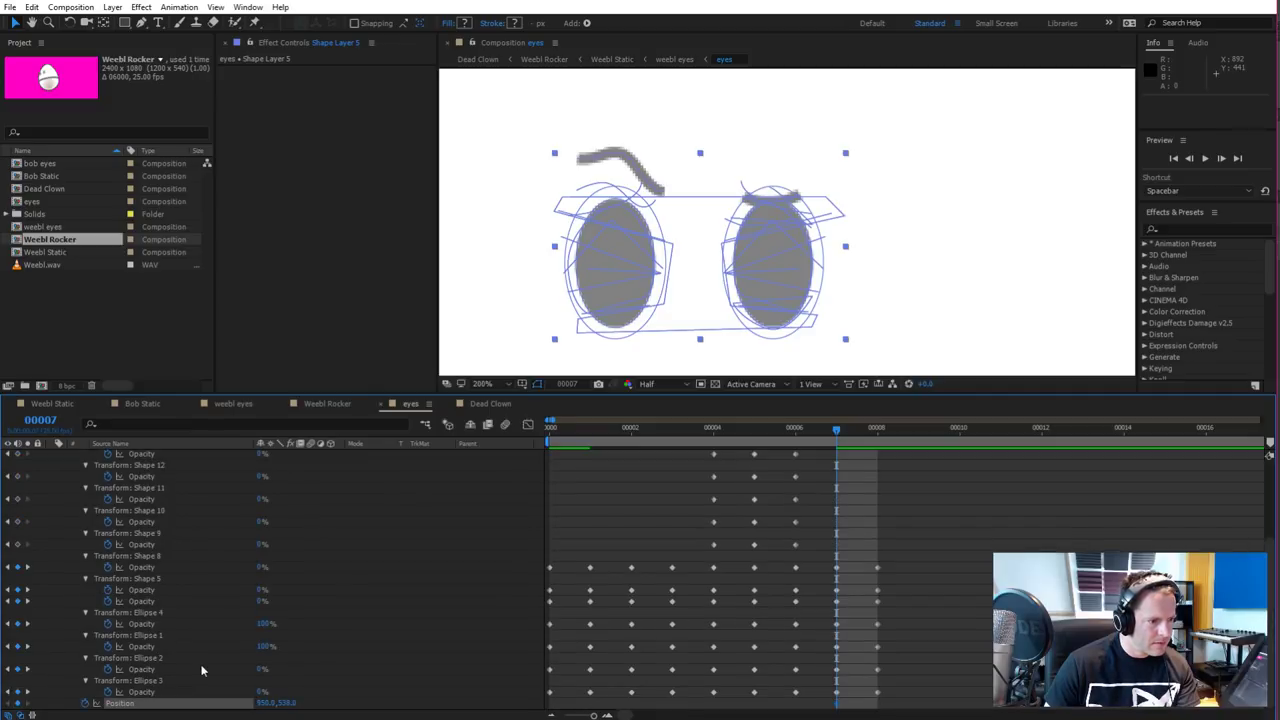
left_click(139, 685)
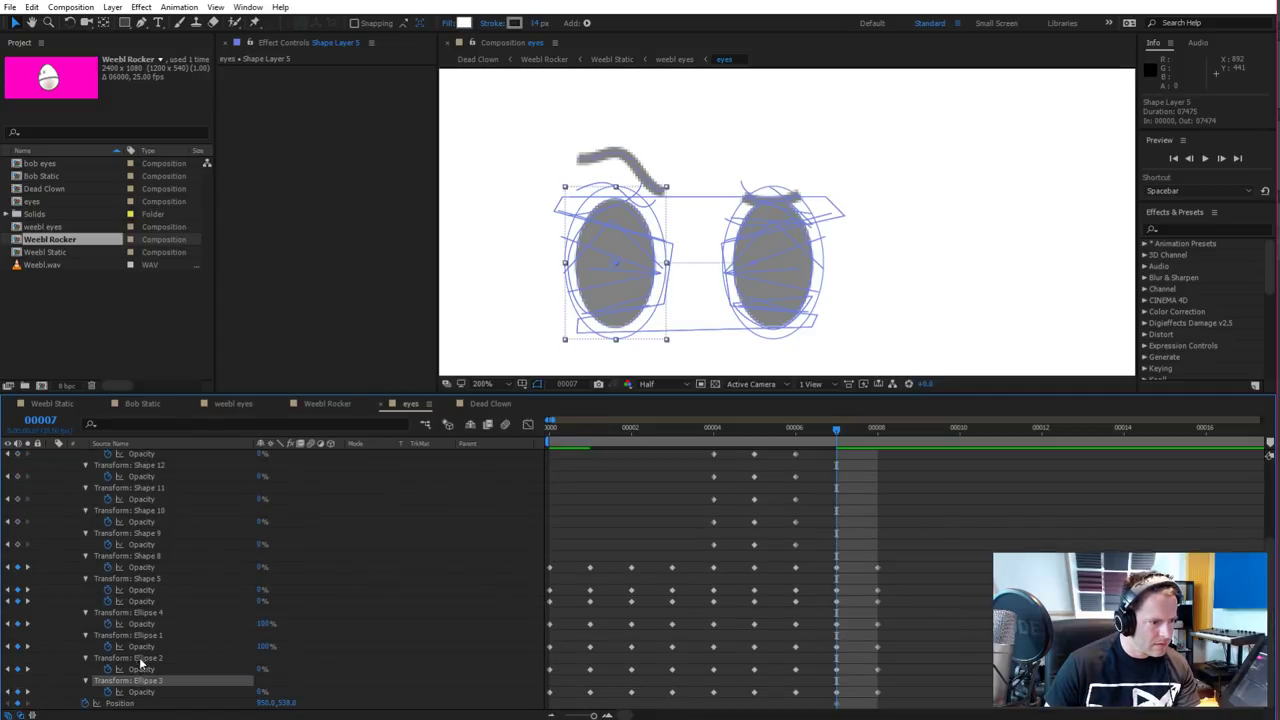
left_click(140, 659)
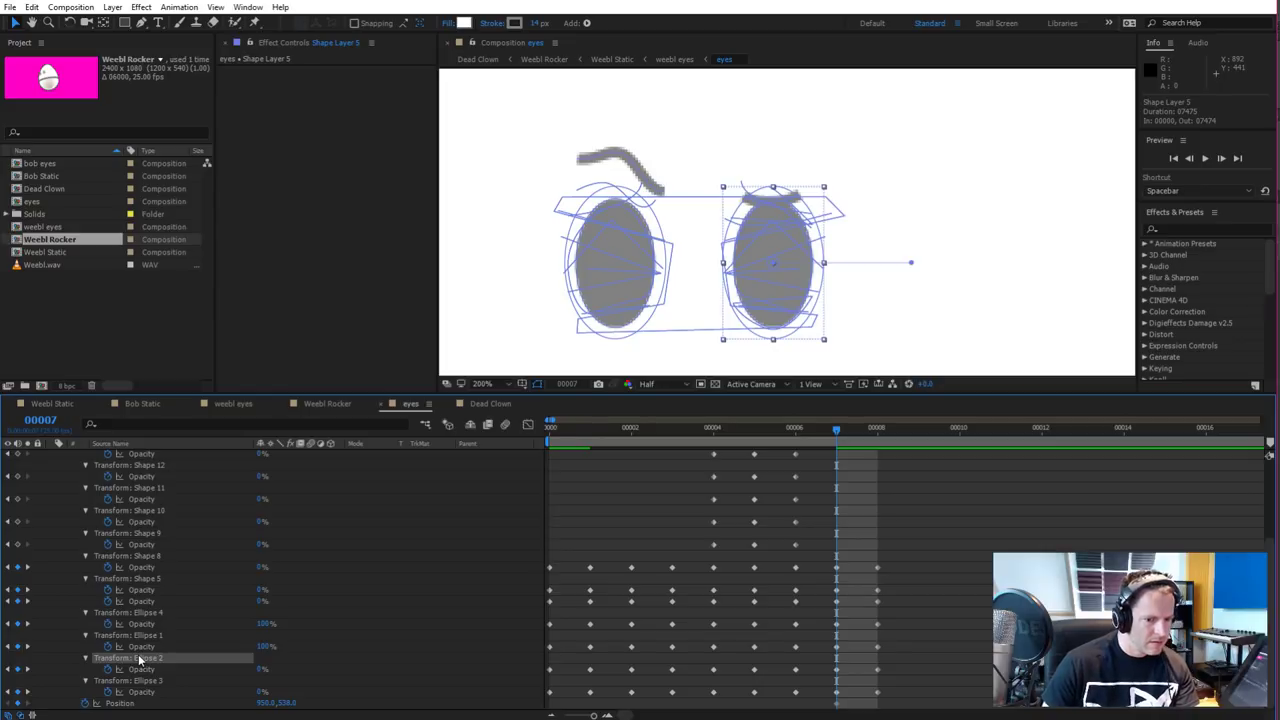
Toggle between Position-only and keyframed views to list the layer's opacity keyframes
key("u")
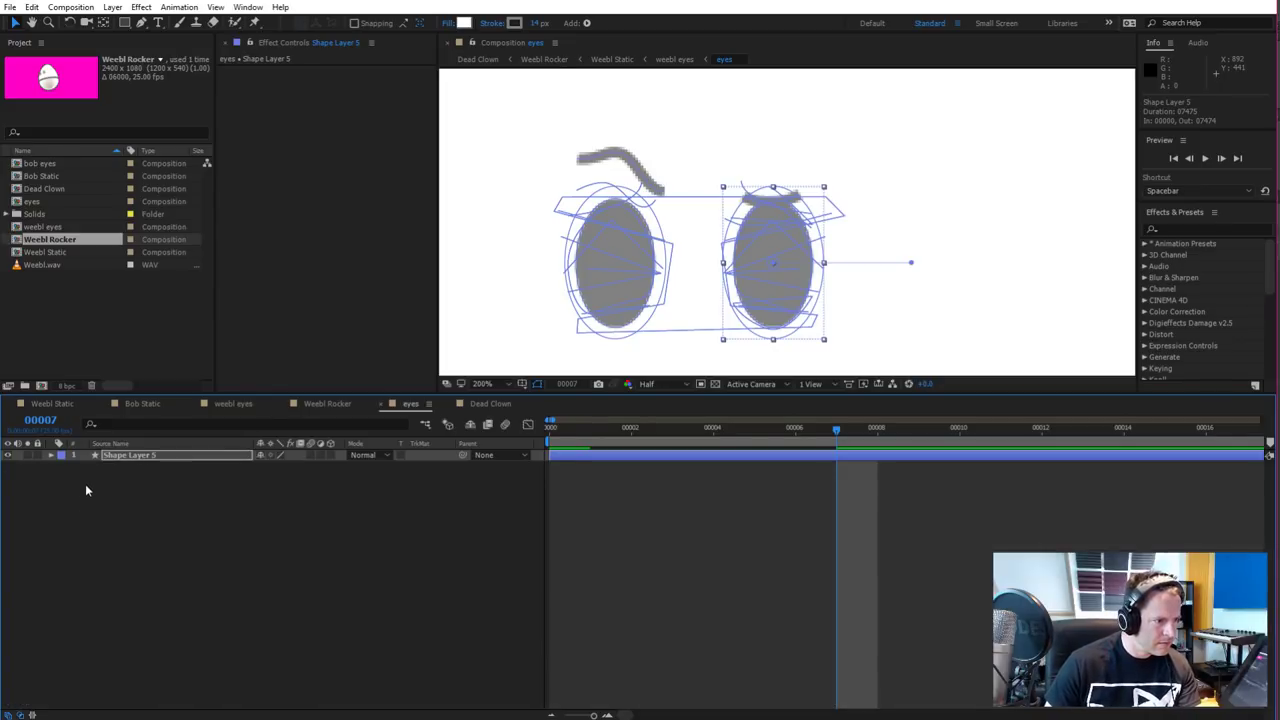
key("u")
key("u")
key("p")
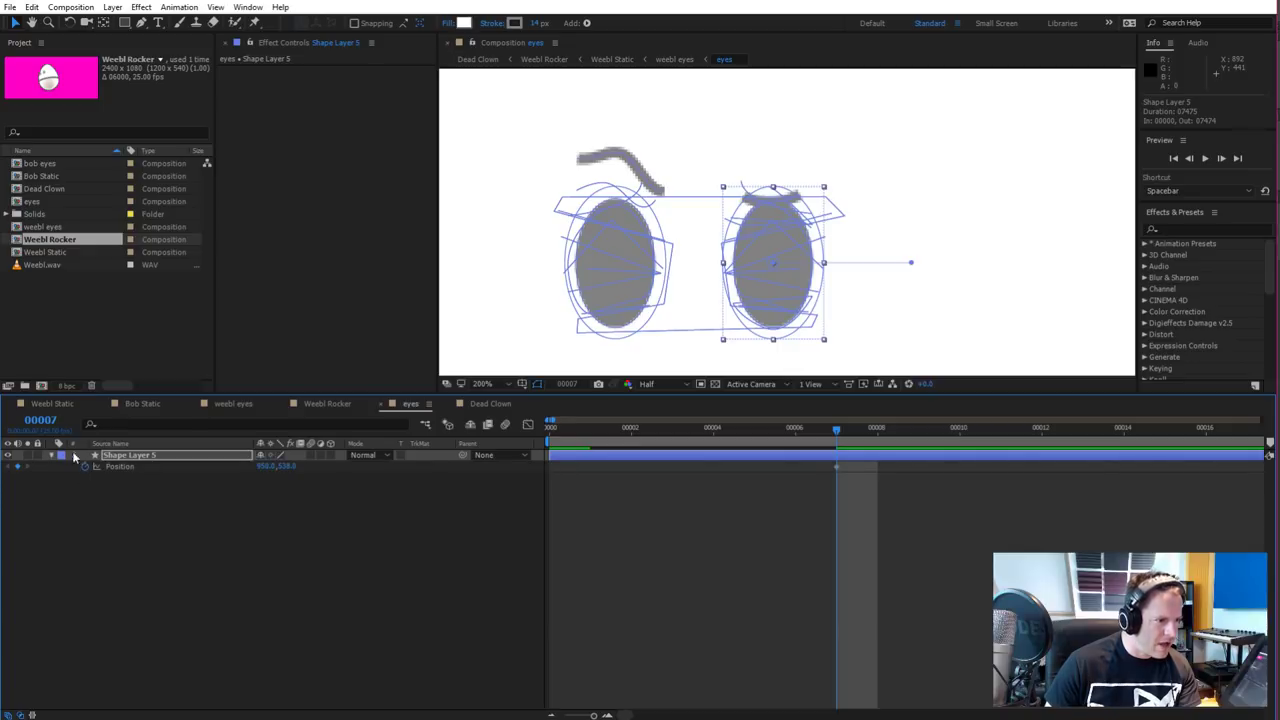
key("shift+u")
scroll(196, 580, "down", 1)
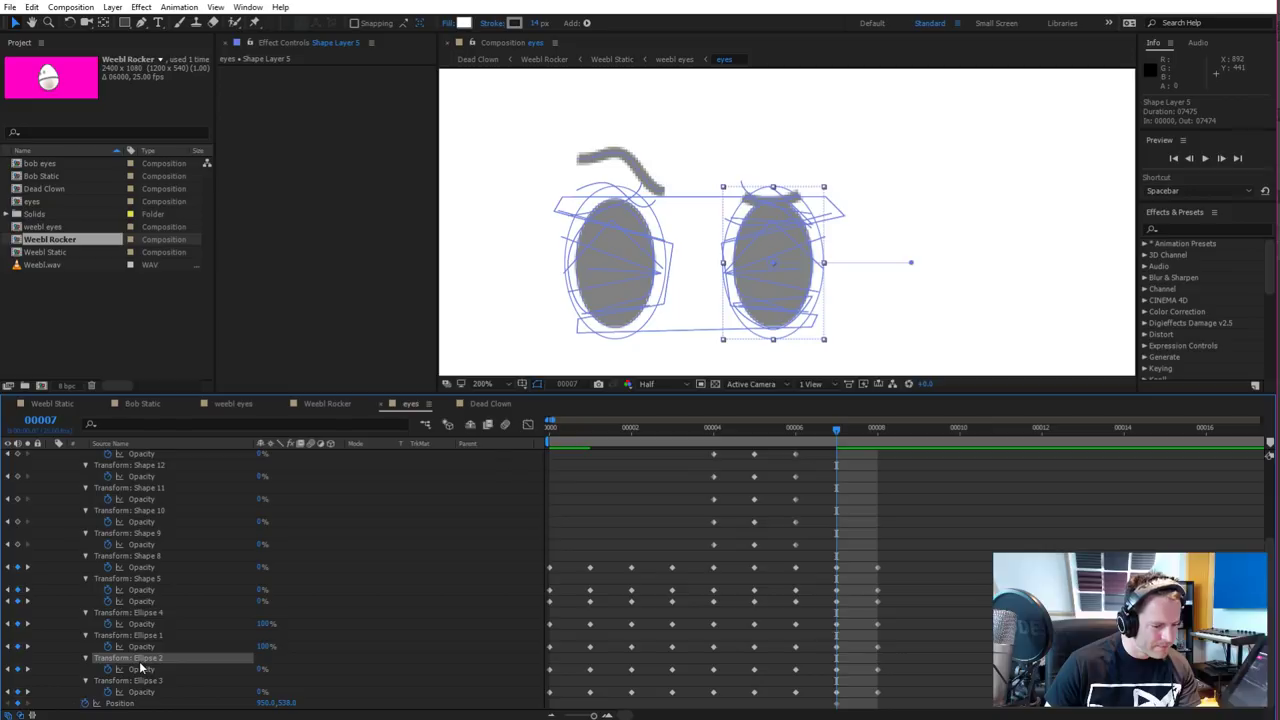
key("p")
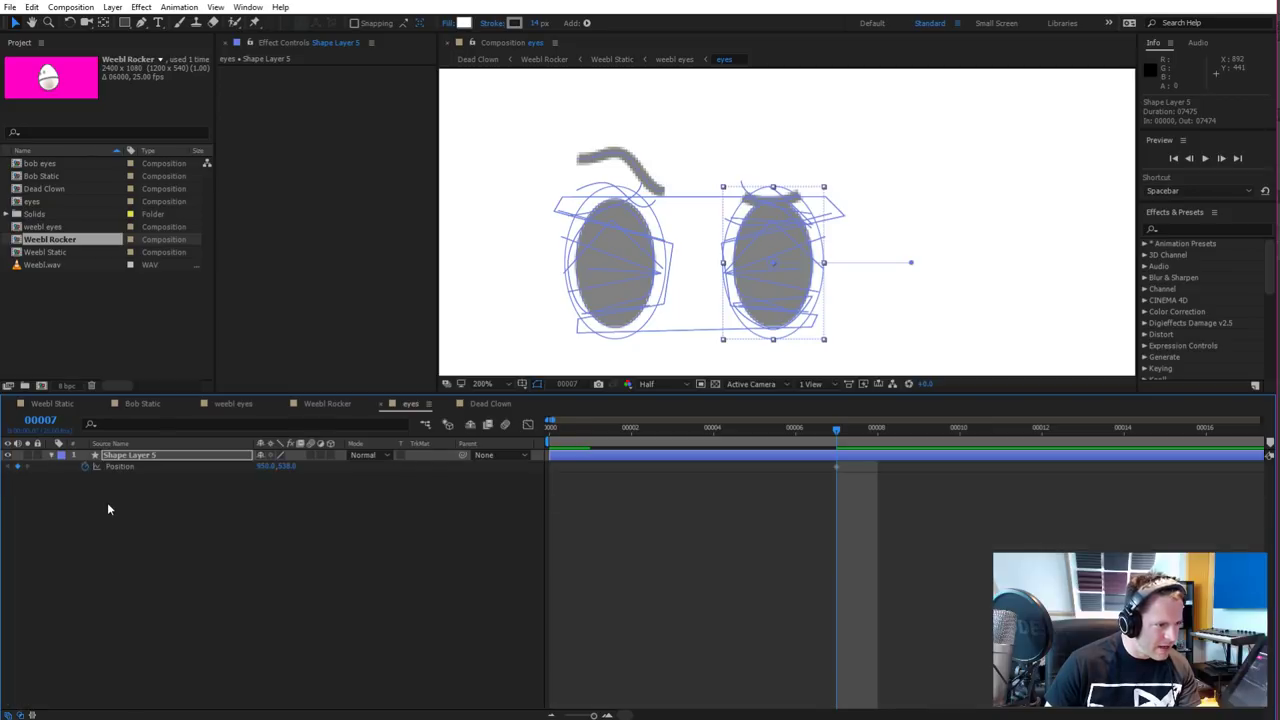
left_click(52, 455)
left_click(52, 455)
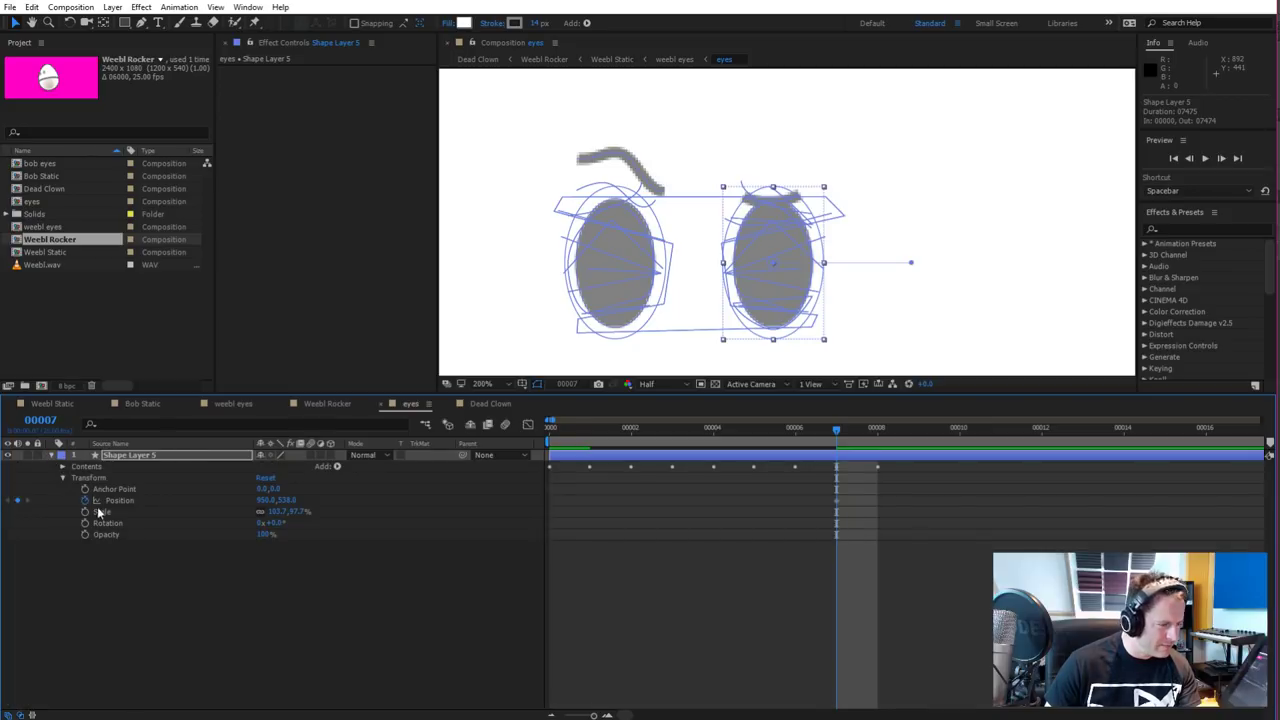
key("u")
scroll(252, 616, "down", 2)
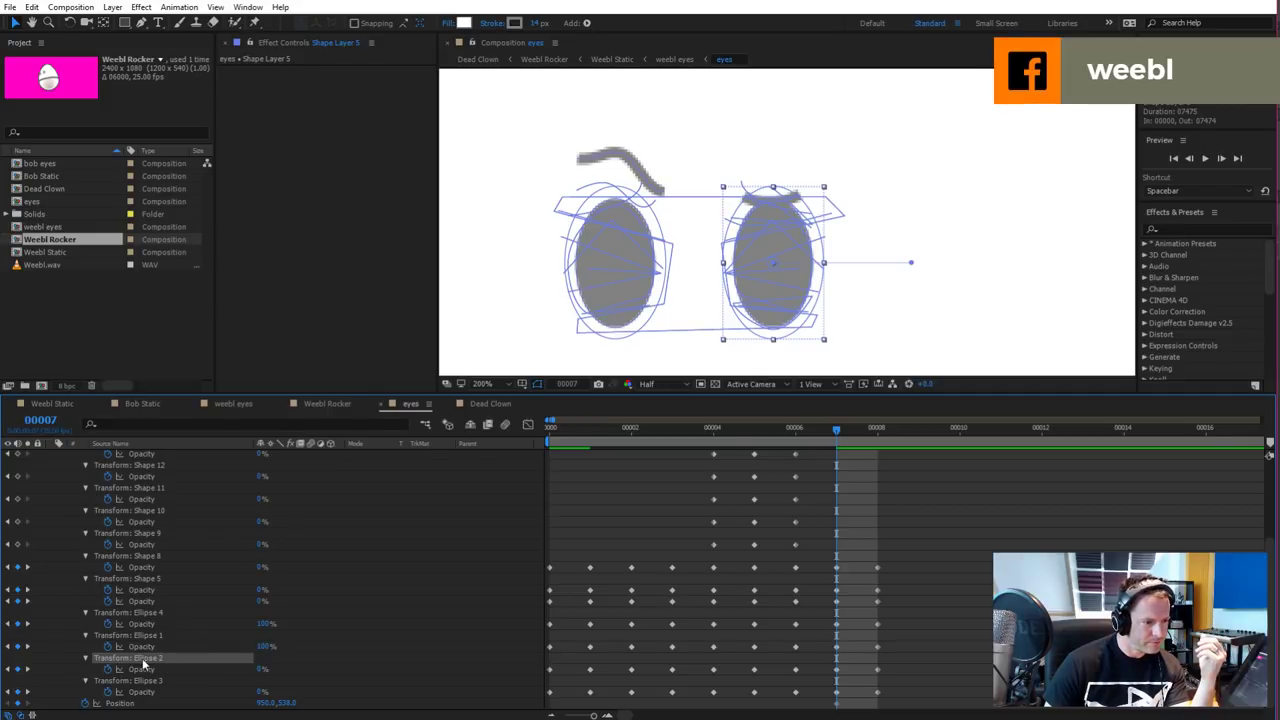
Inspect the Ellipse 1–4 transform groups to identify which shape is each eye
left_click(86, 662)
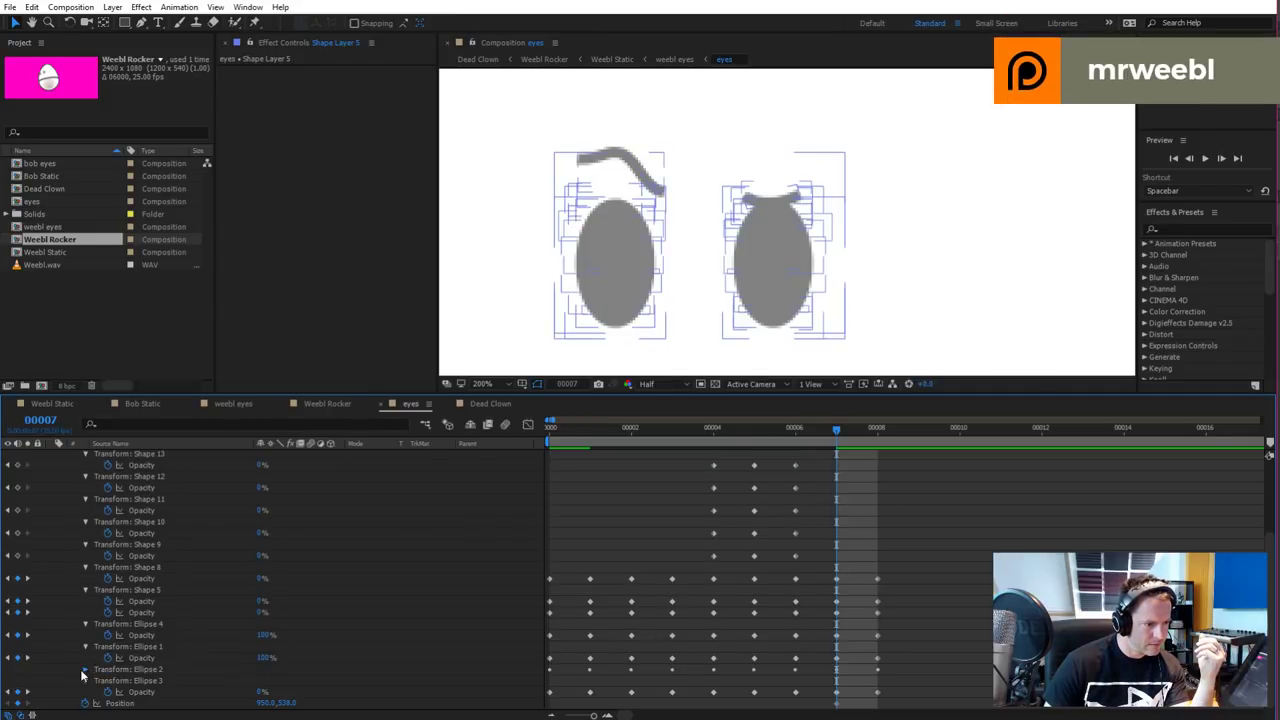
left_click(85, 669)
left_click(132, 647)
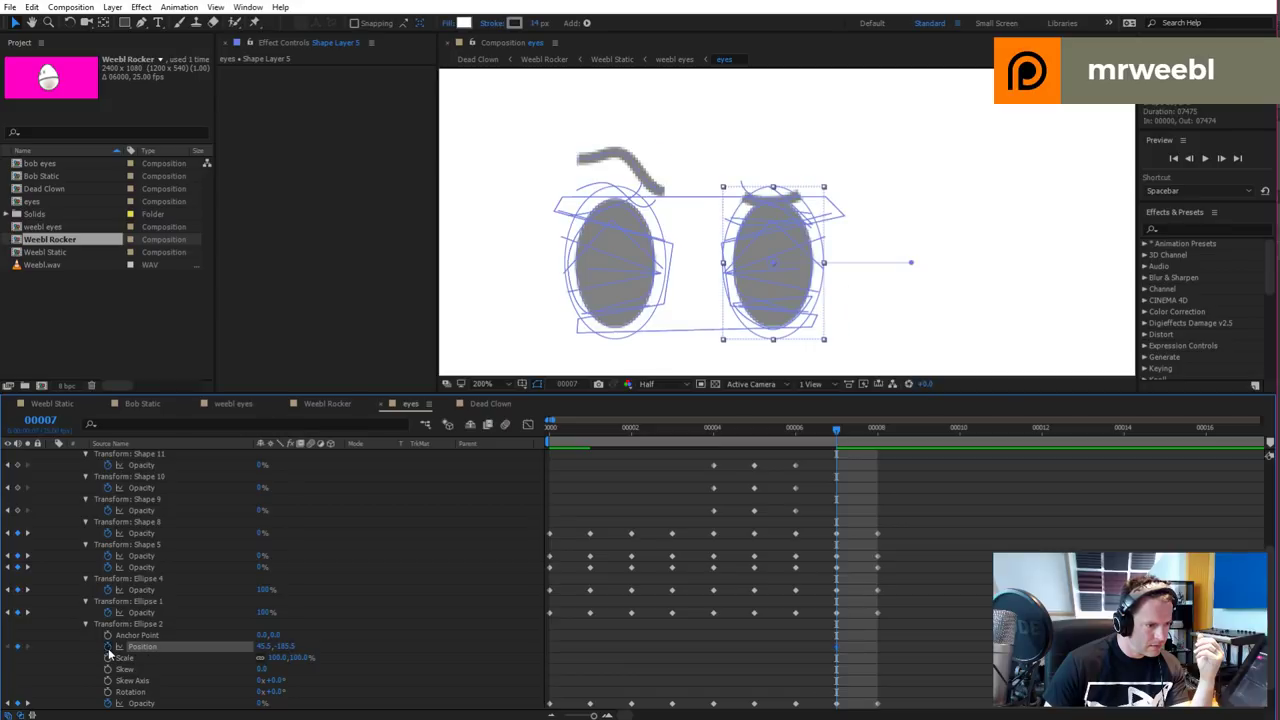
scroll(125, 660, "down", 1)
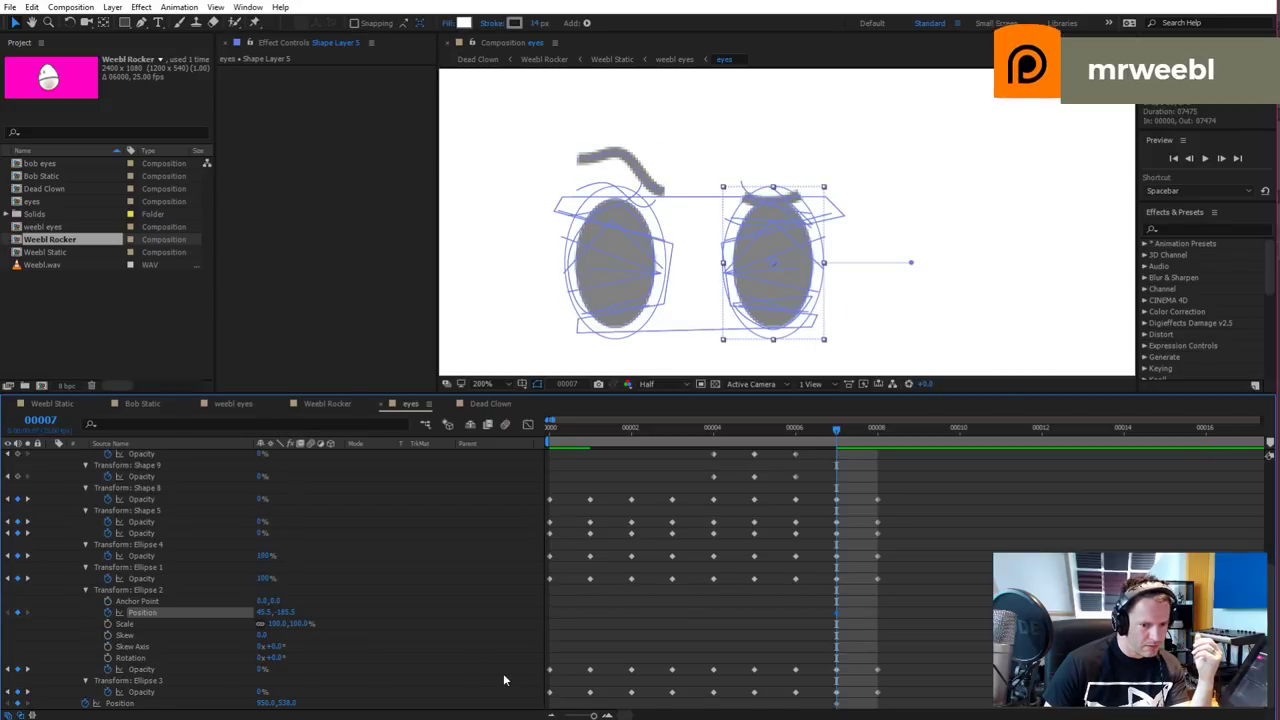
left_click(142, 696)
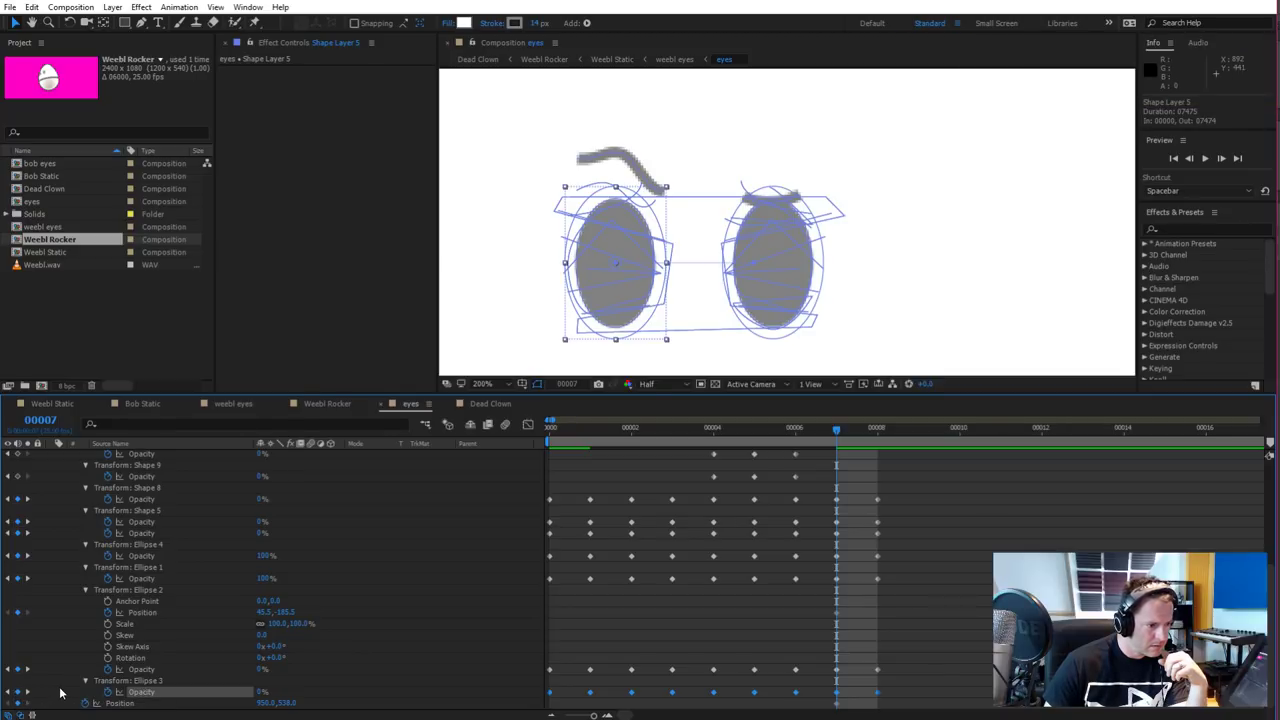
left_click(62, 692)
left_click(134, 681)
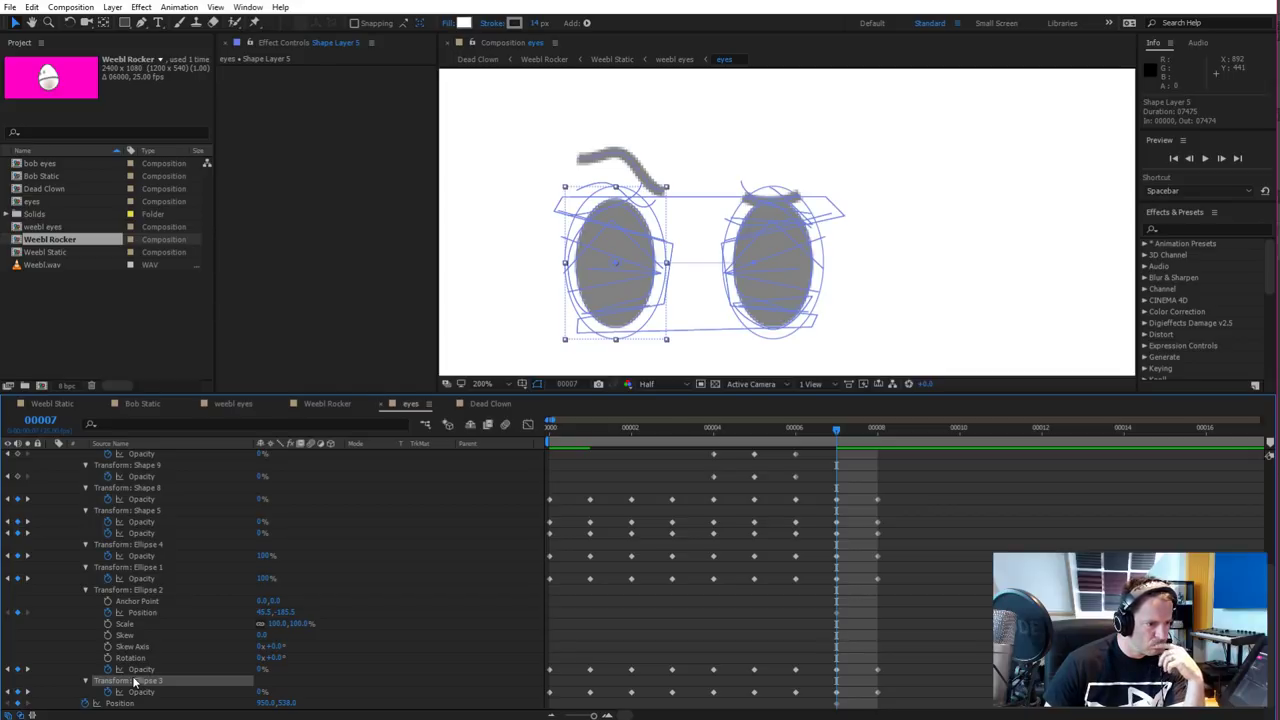
scroll(302, 671, "up", 2)
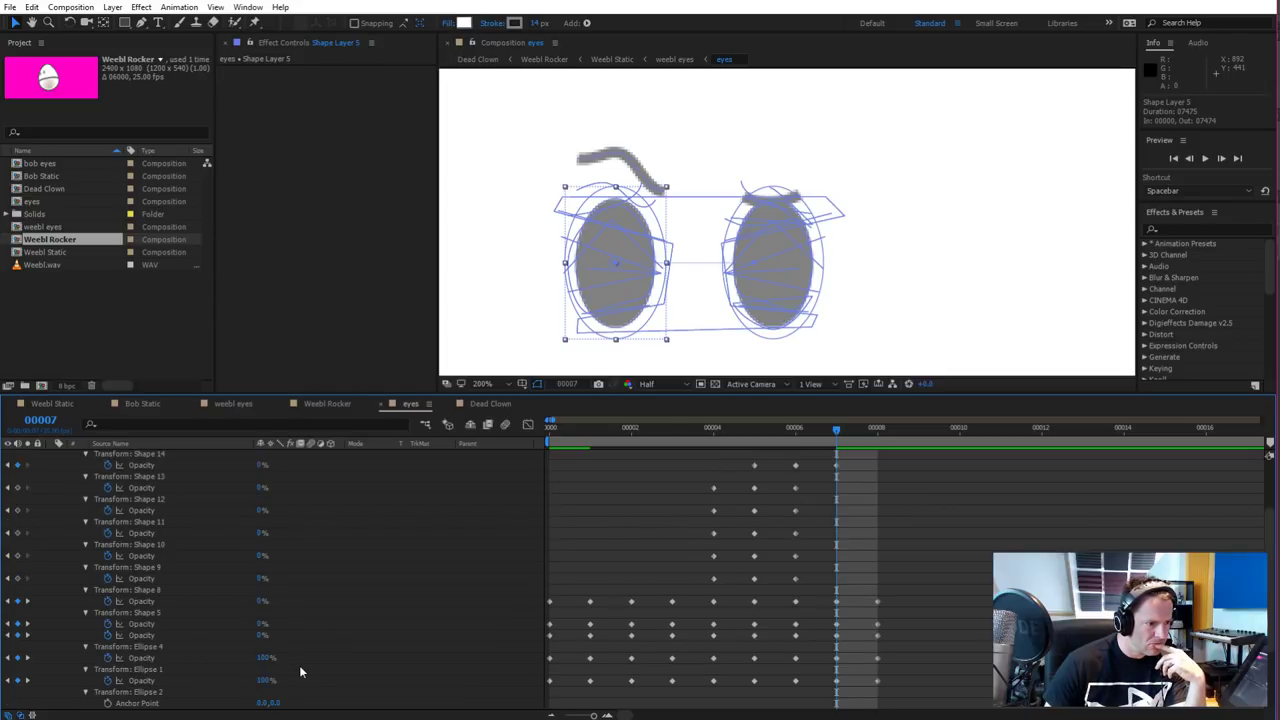
scroll(299, 665, "down", 2)
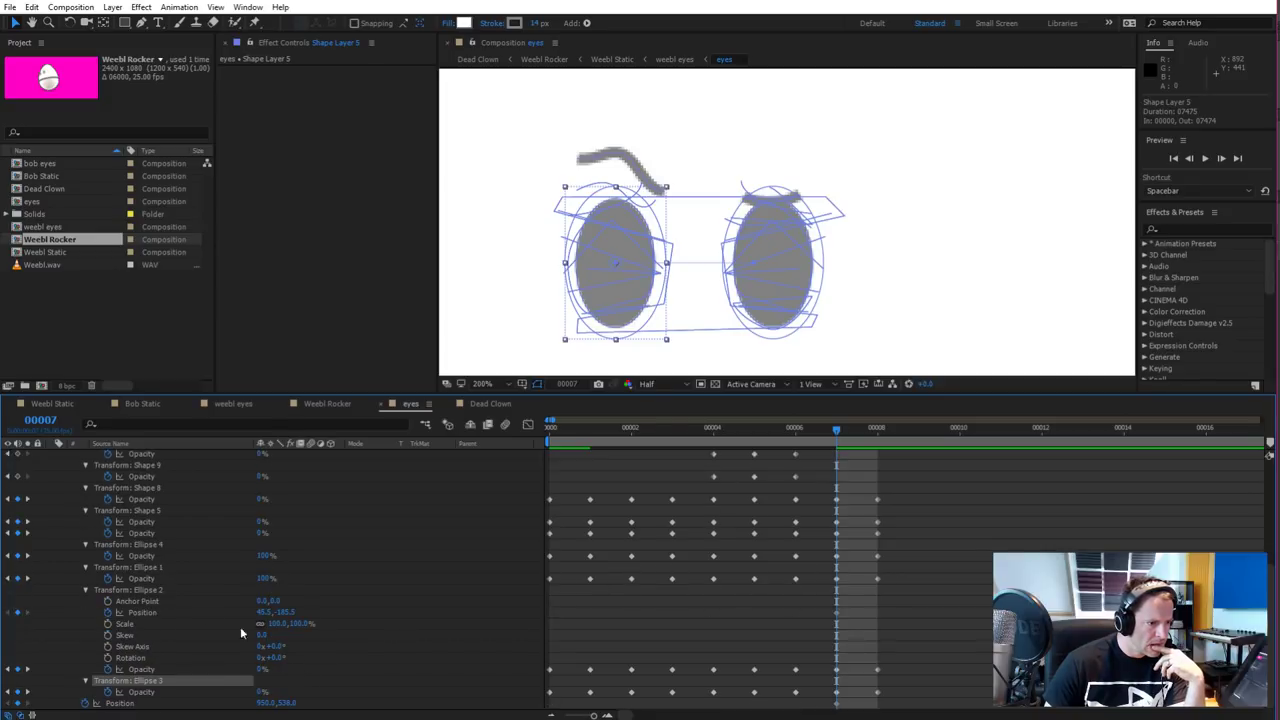
left_click(152, 568)
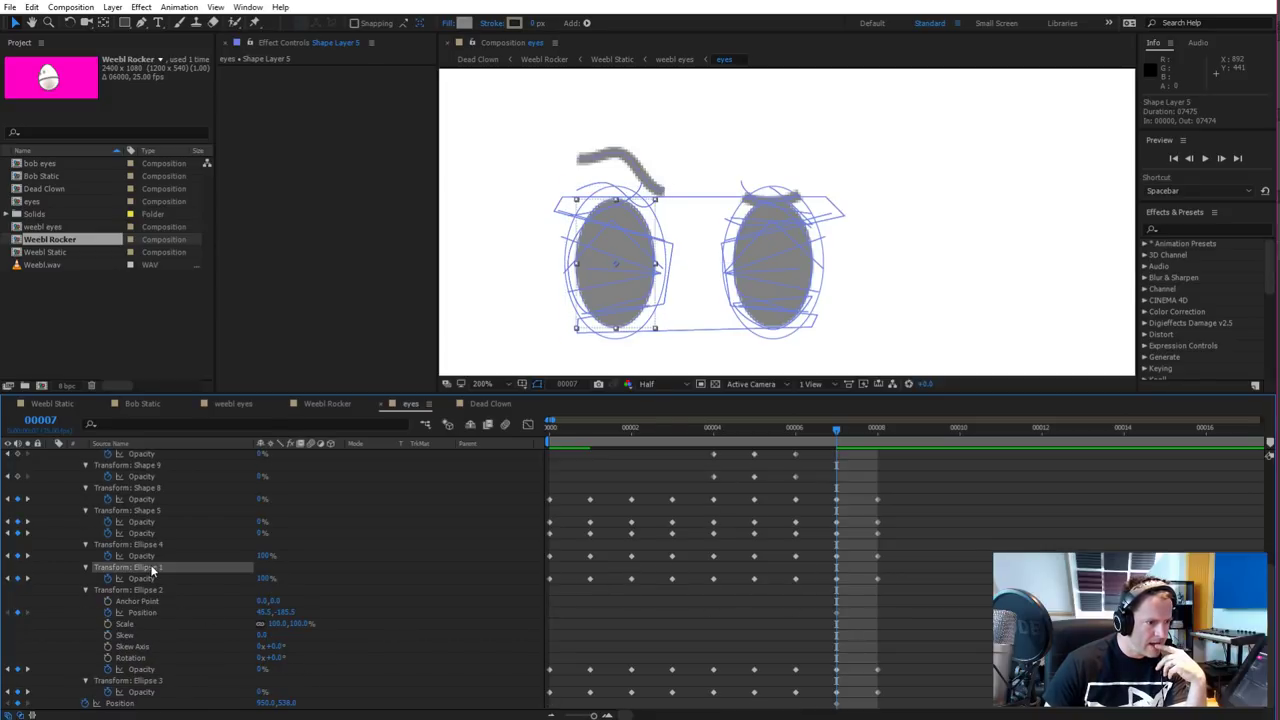
left_click(130, 682)
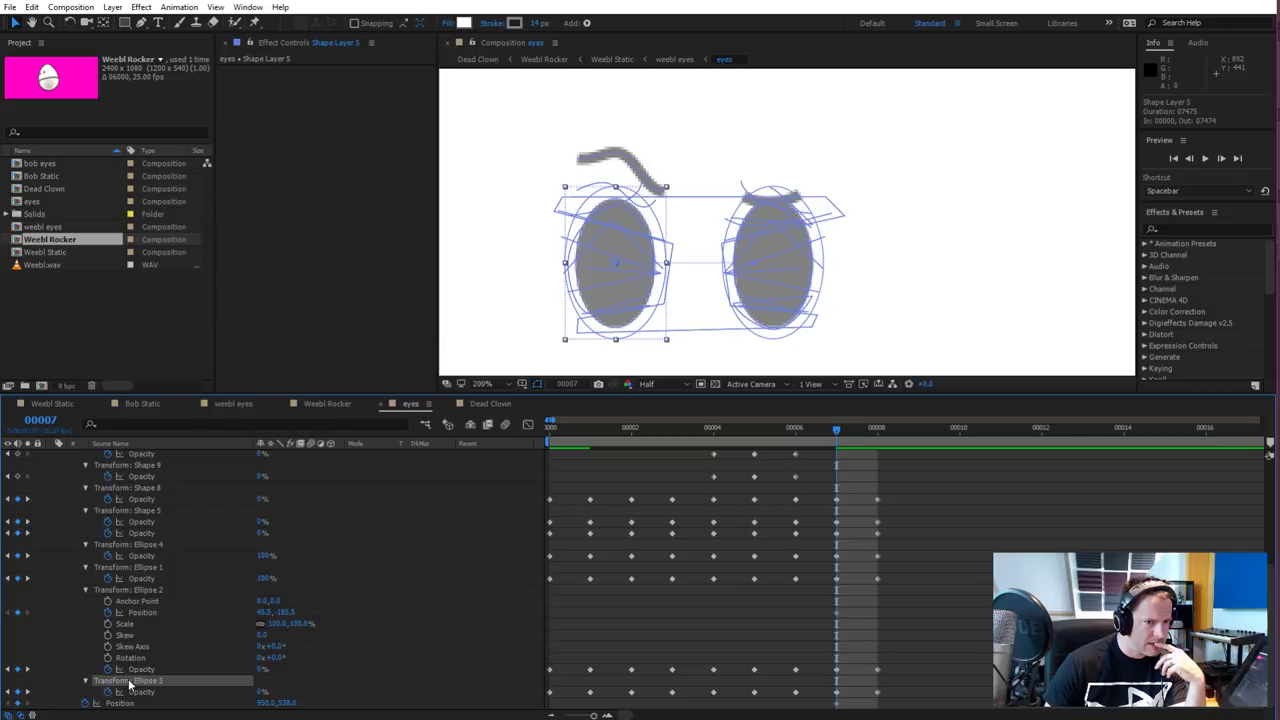
left_click(144, 590)
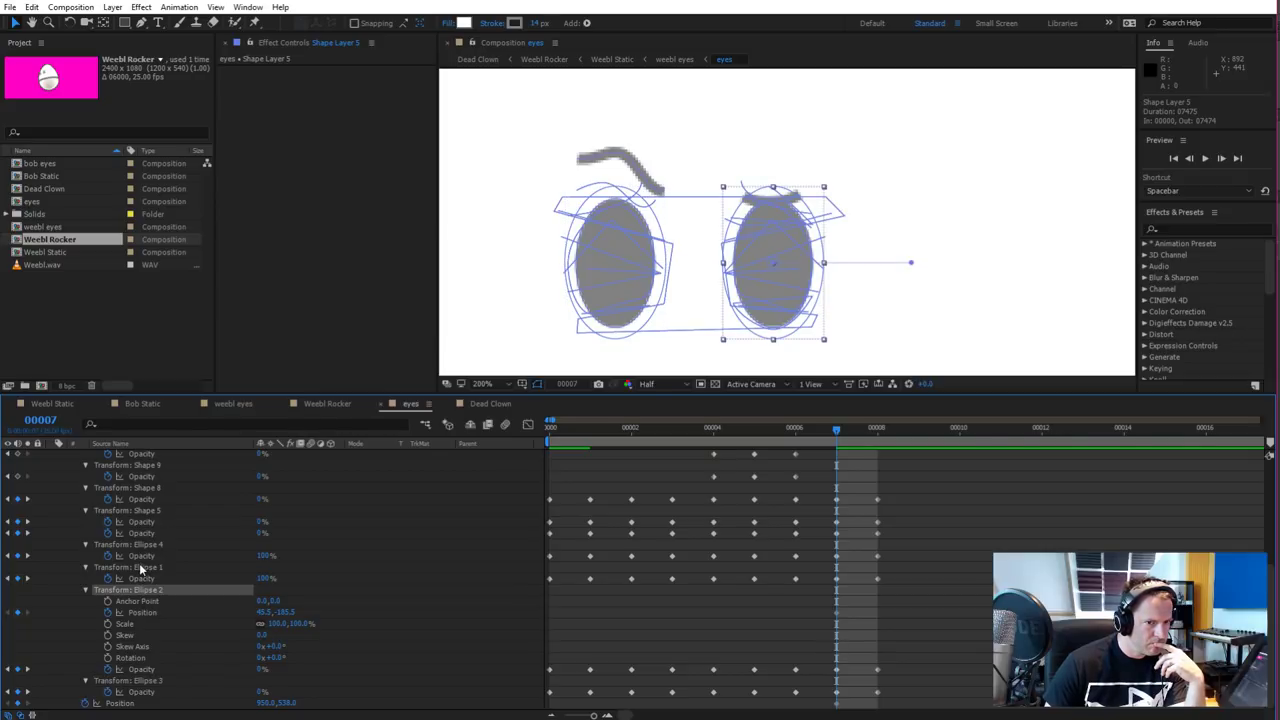
left_click(140, 546)
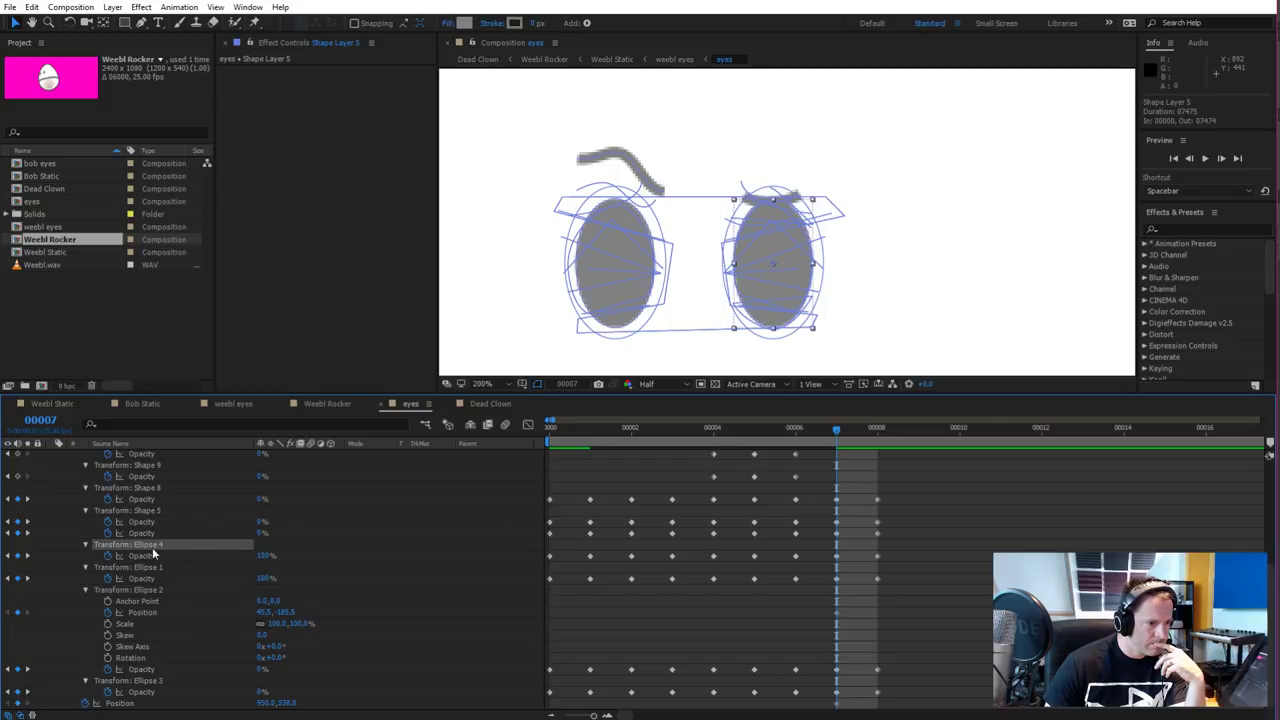
left_click(150, 566)
Show the keyframed properties and open the Ellipse 4 and Ellipse 1 transform groups
key("p")
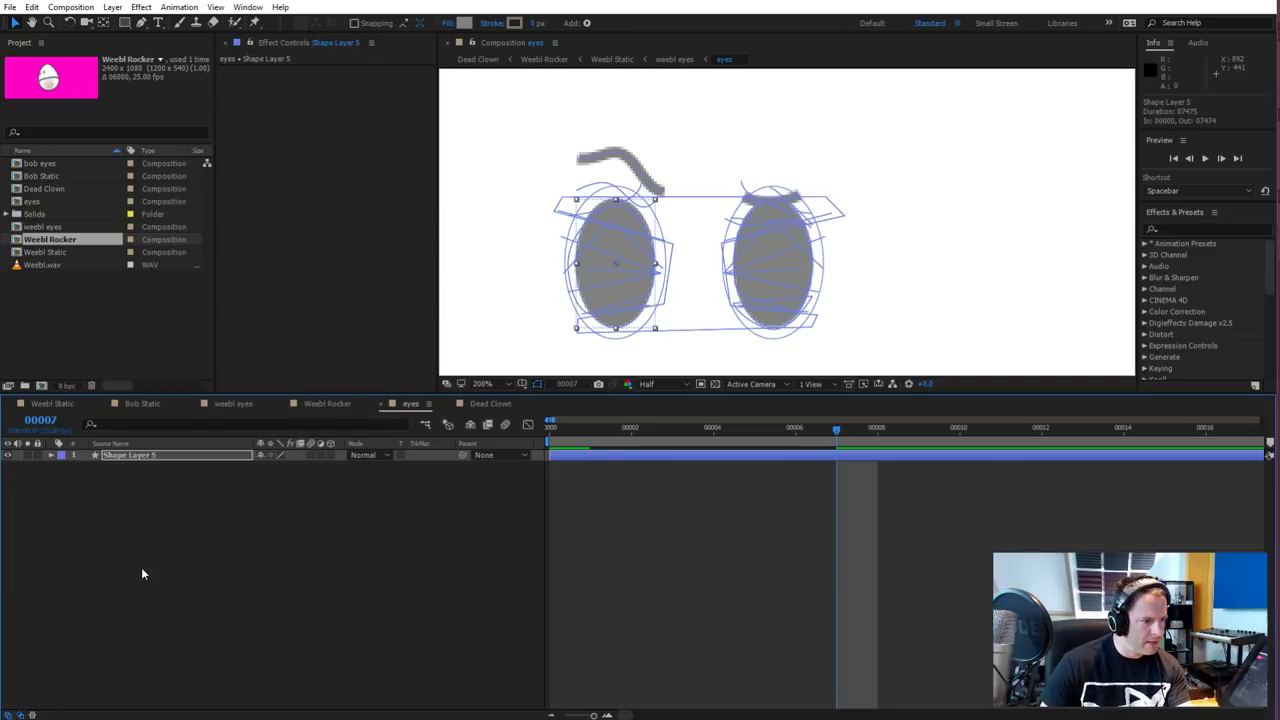
left_click(51, 456)
key("u")
scroll(182, 620, "down", 3)
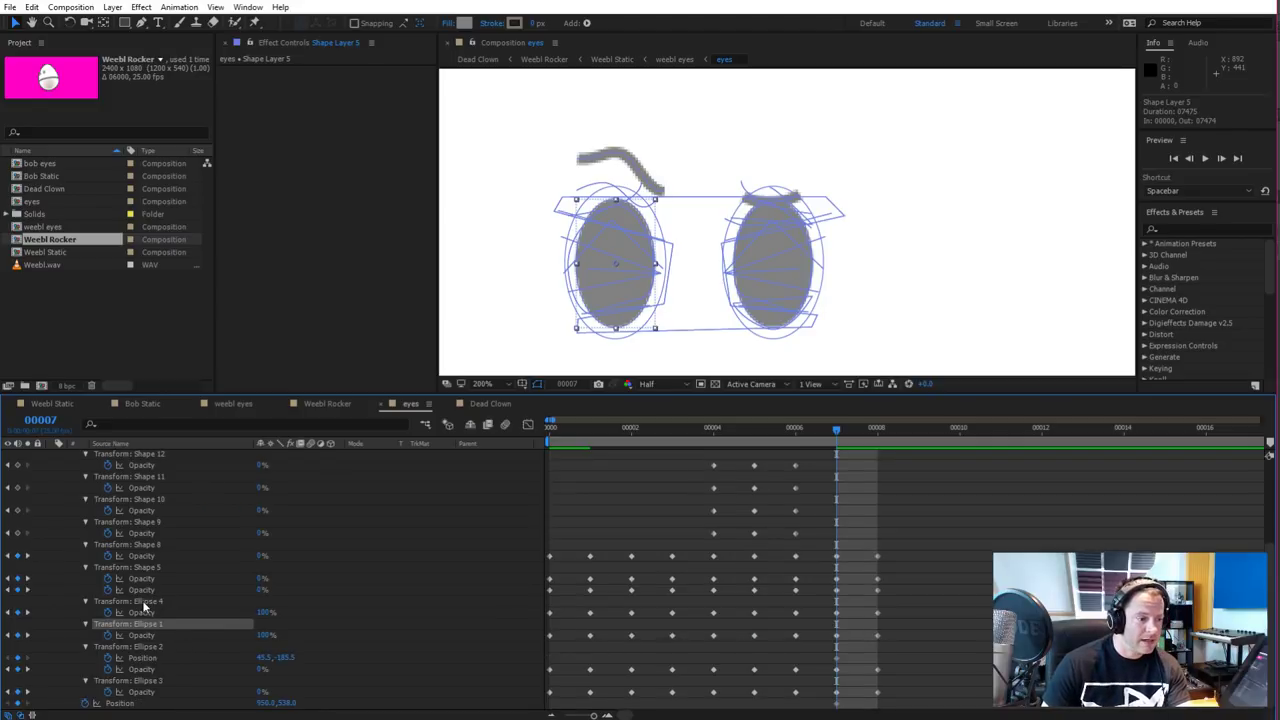
left_click(145, 603)
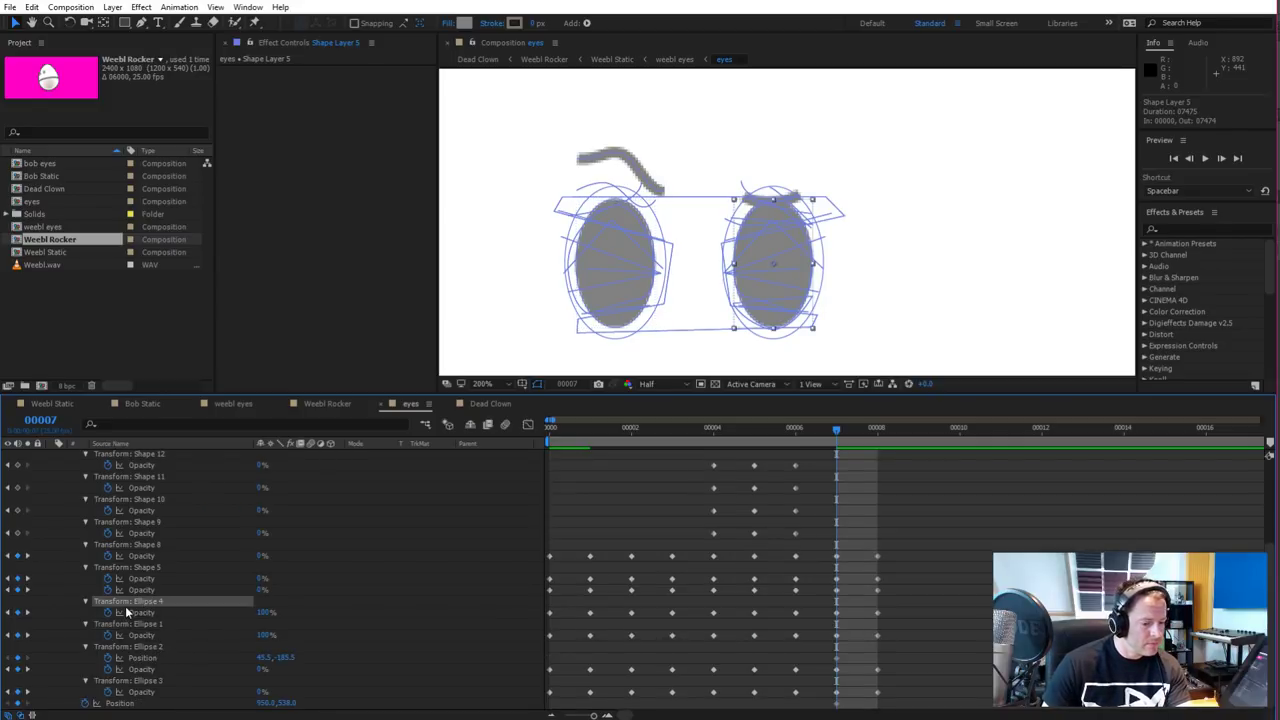
left_click(85, 601)
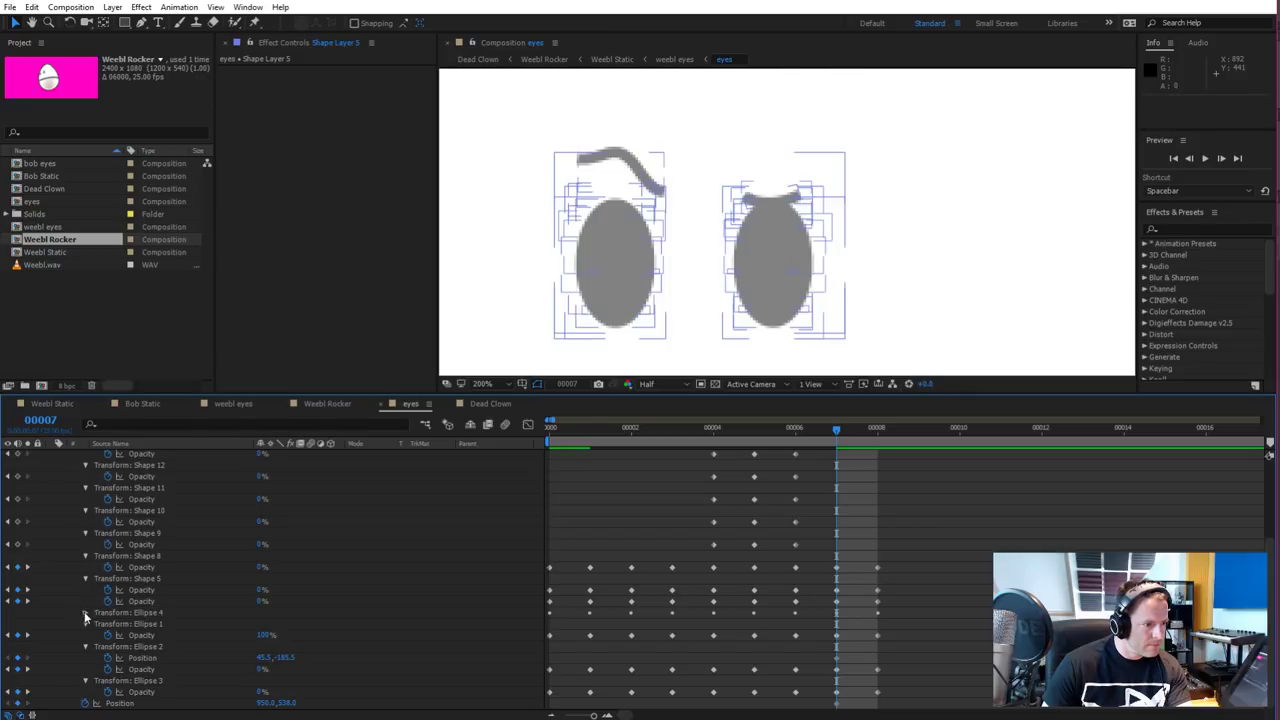
left_click(85, 624)
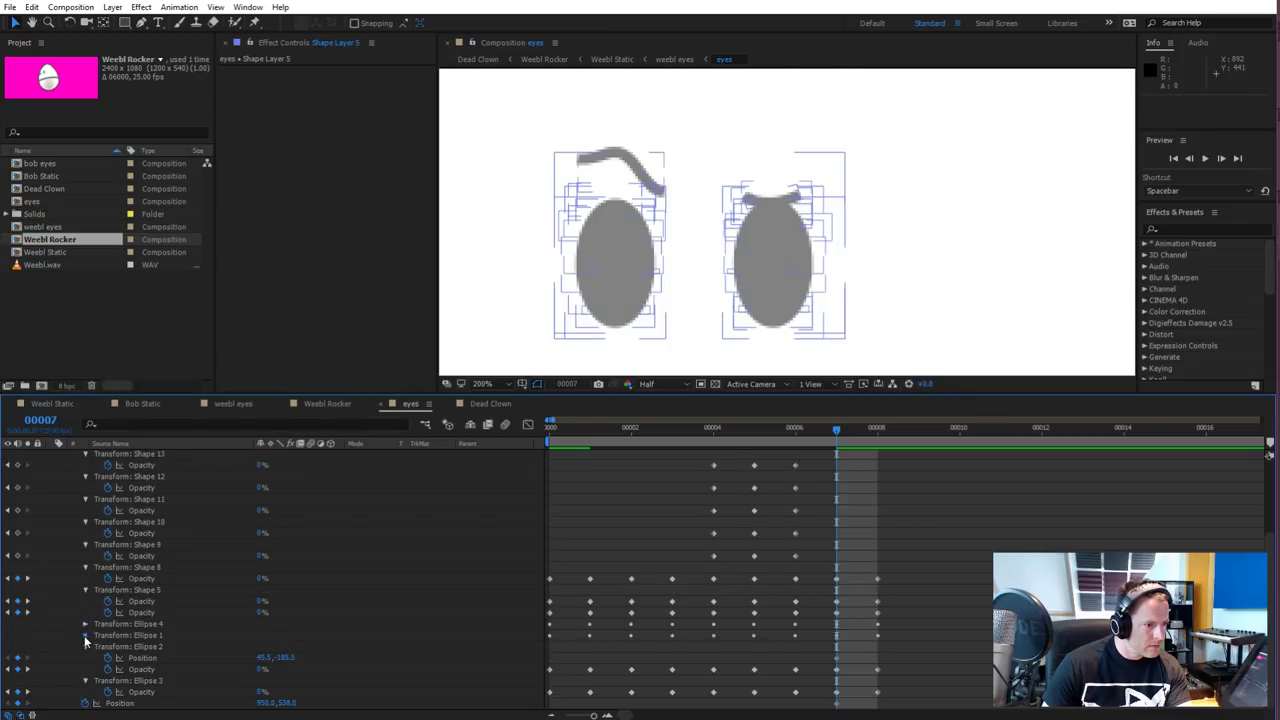
left_click(85, 624)
left_click(140, 624)
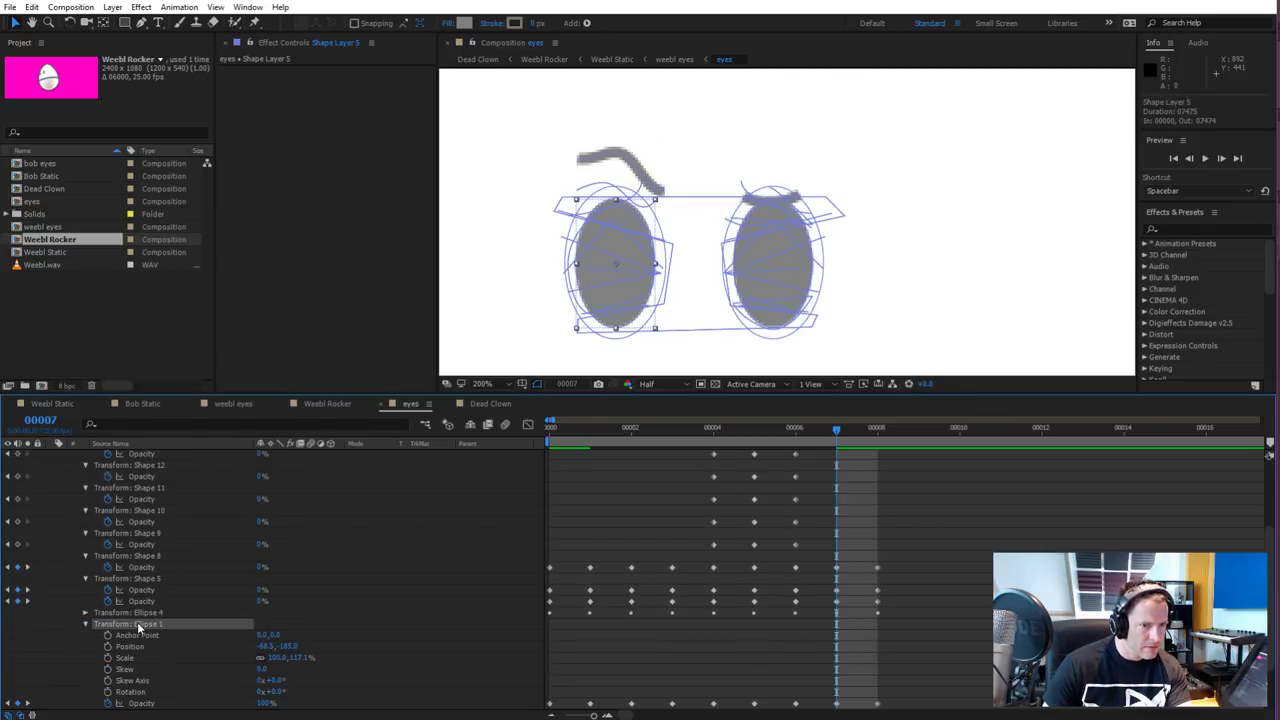
left_click(327, 403)
scroll(569, 345, "down", 1)
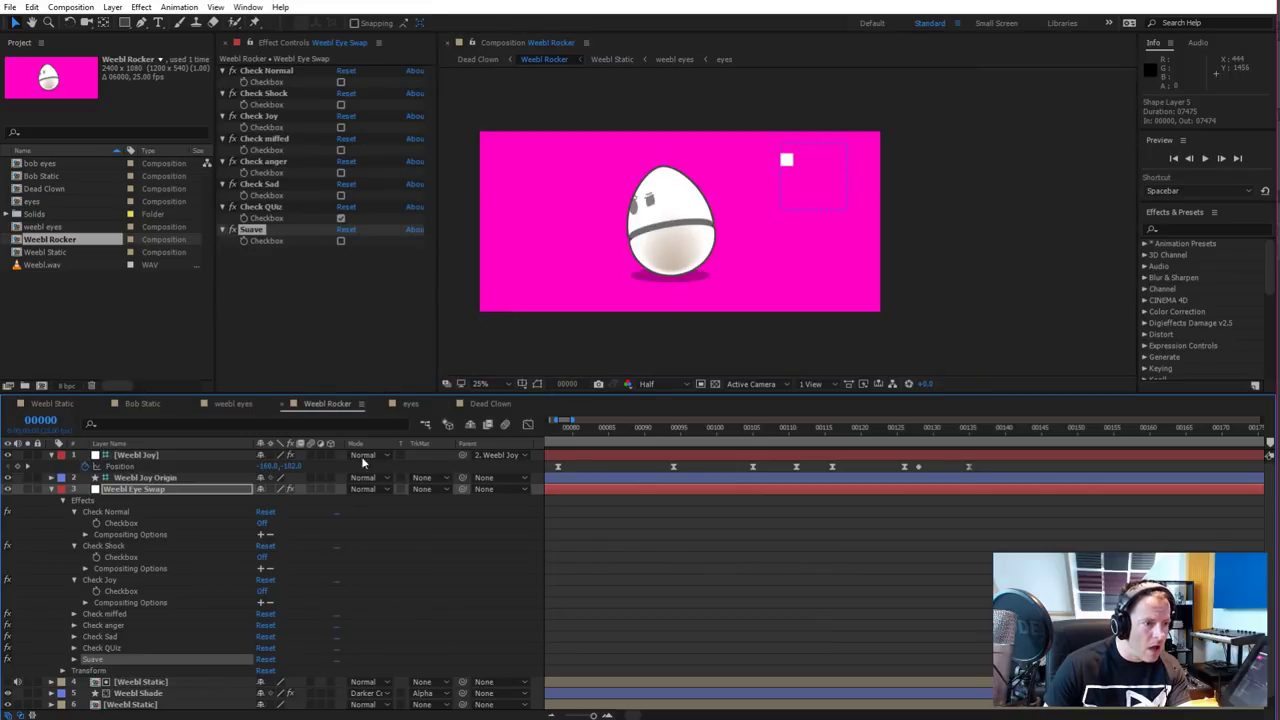
left_click(410, 403)
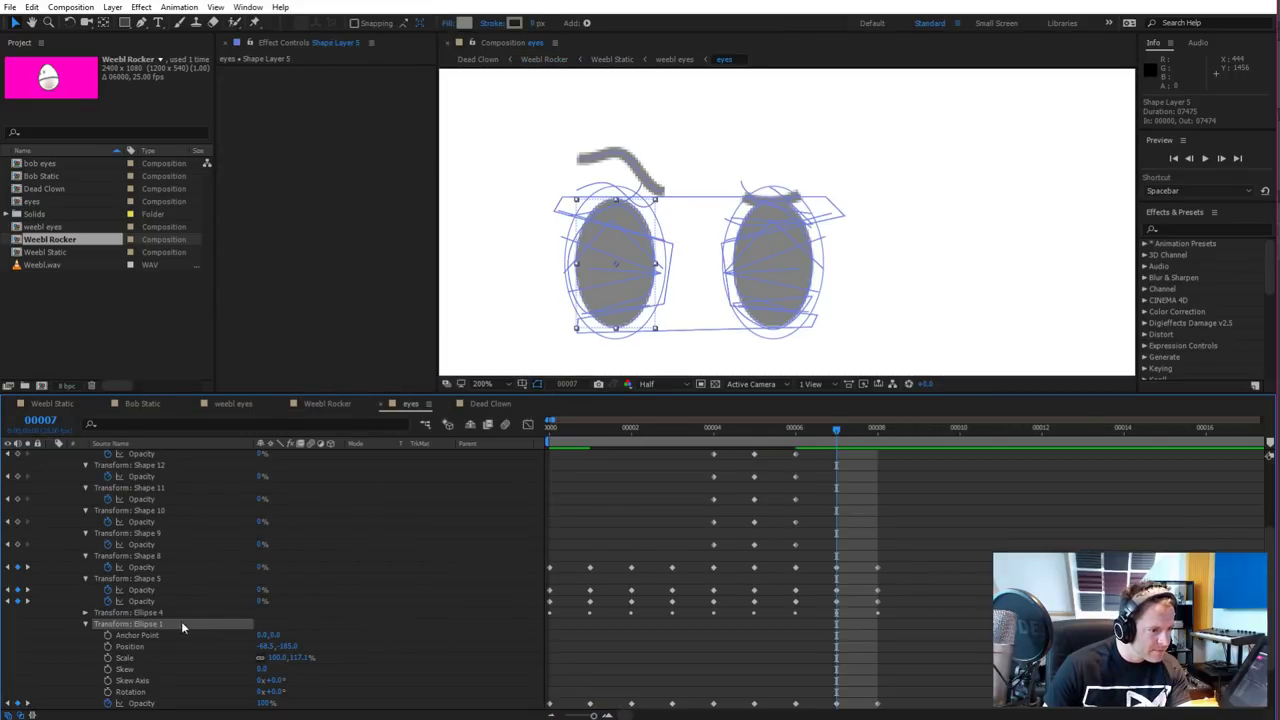
scroll(181, 621, "down", 1)
Set Position keyframes on Ellipse 1 and Ellipse 4 at frame 6
left_click(107, 578)
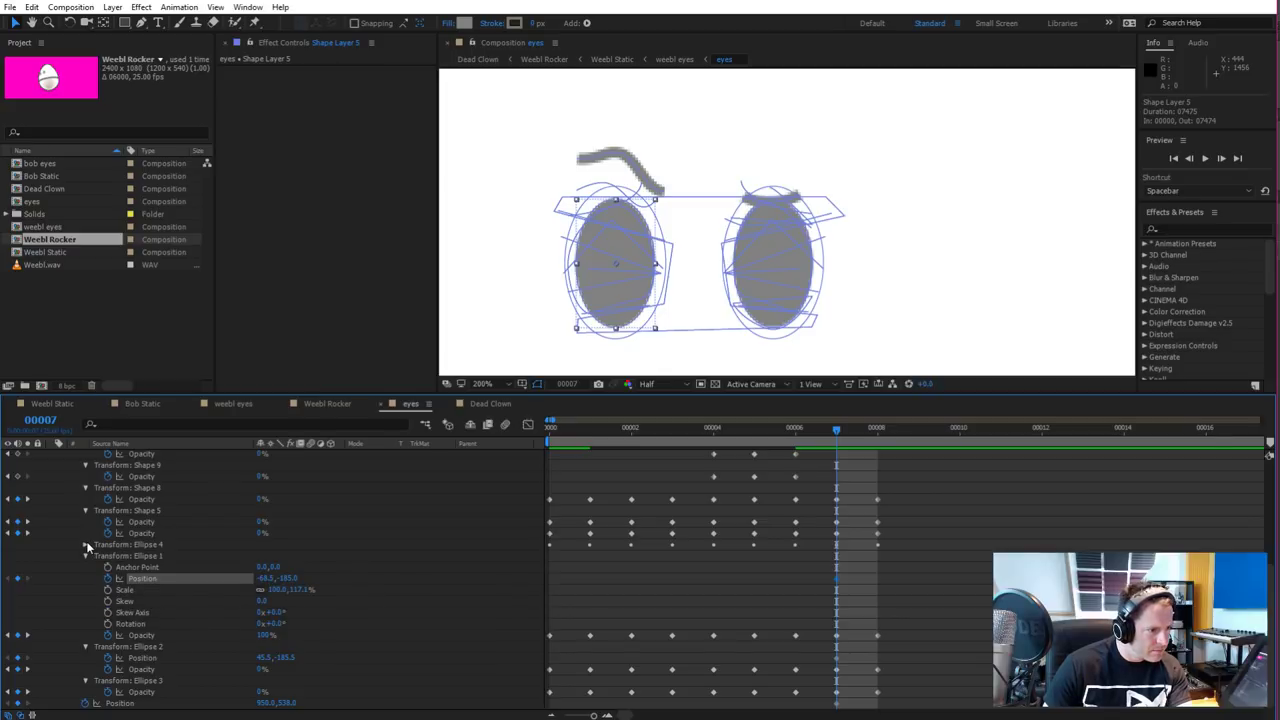
left_click(86, 544)
left_click(107, 567)
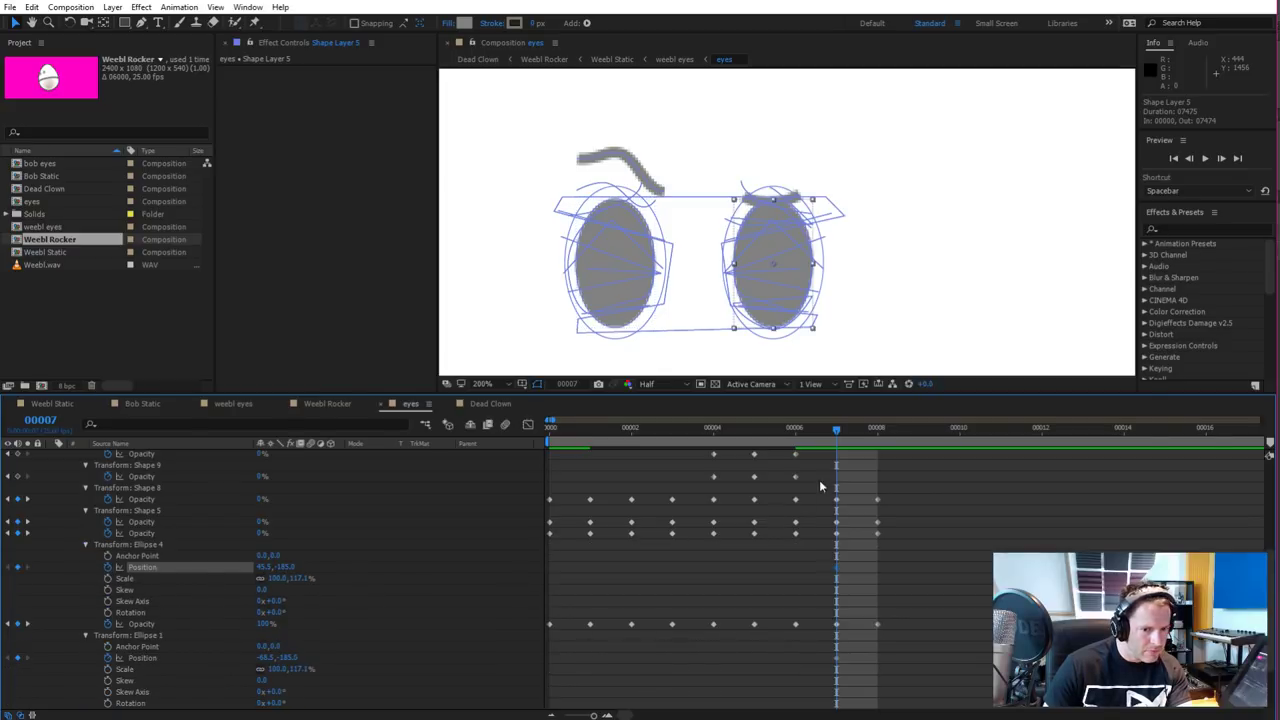
left_click(796, 432)
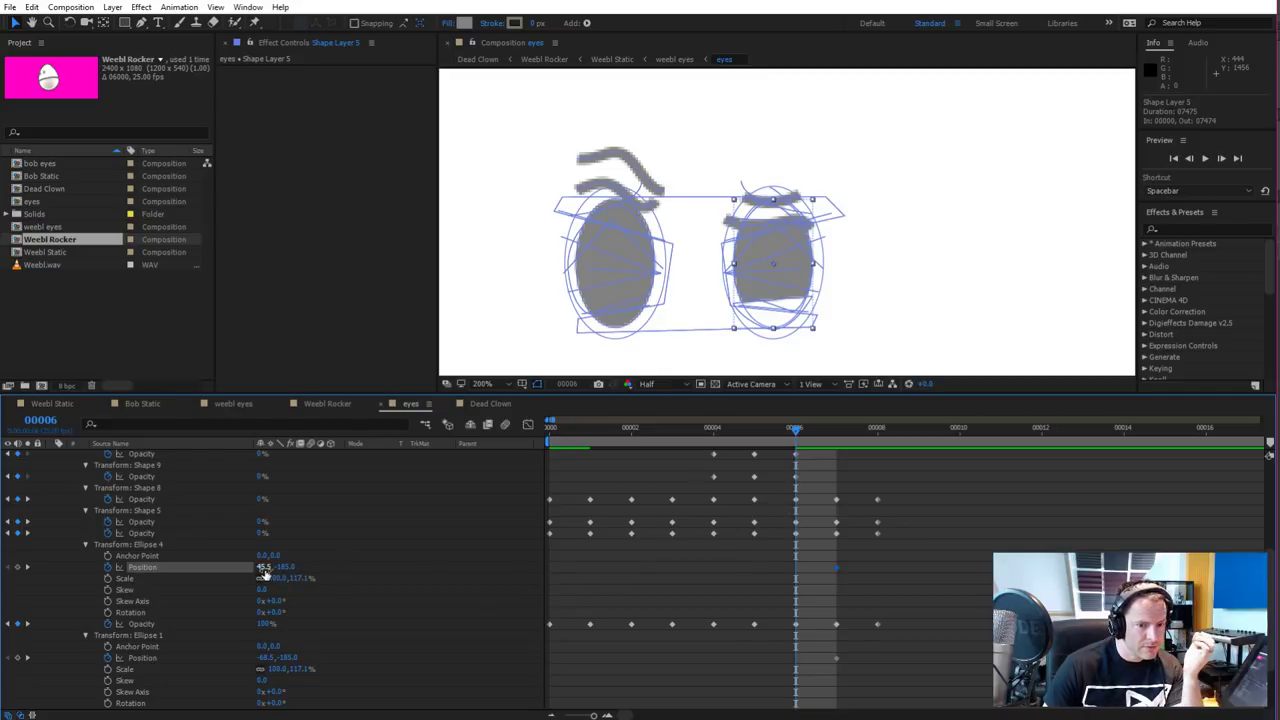
left_click_drag(263, 567, 313, 567)
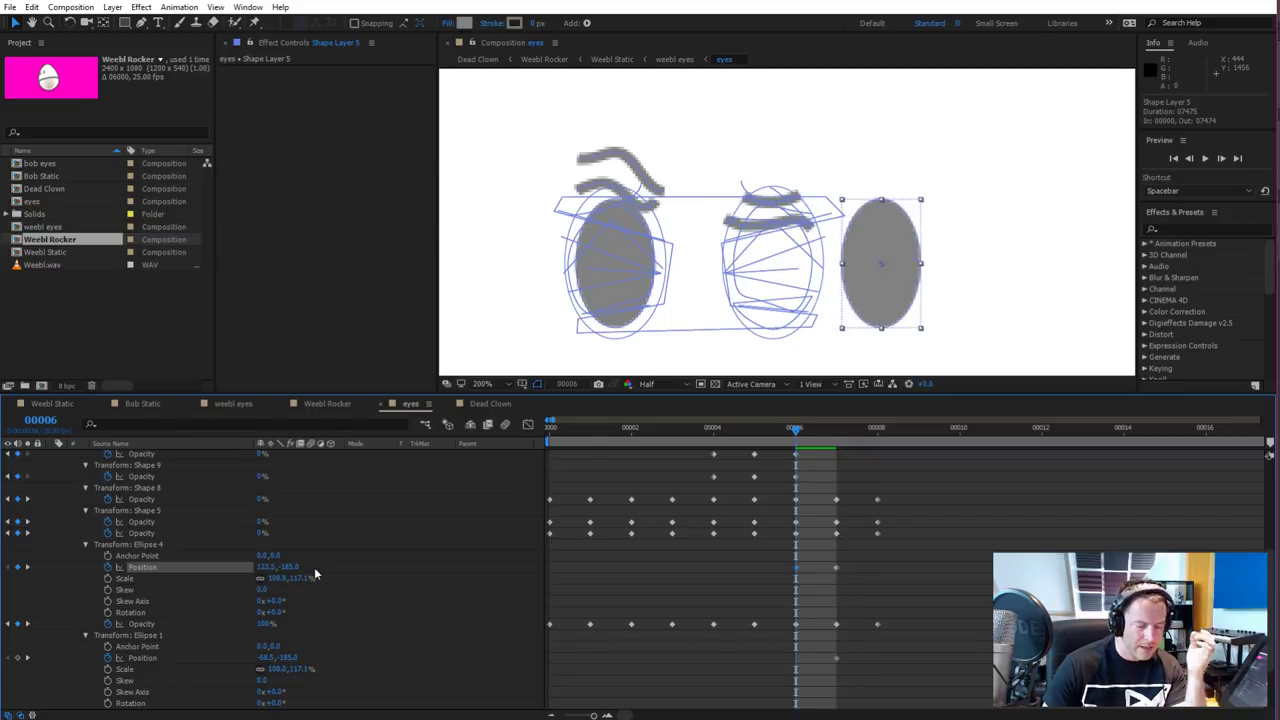
key("ctrl+z")
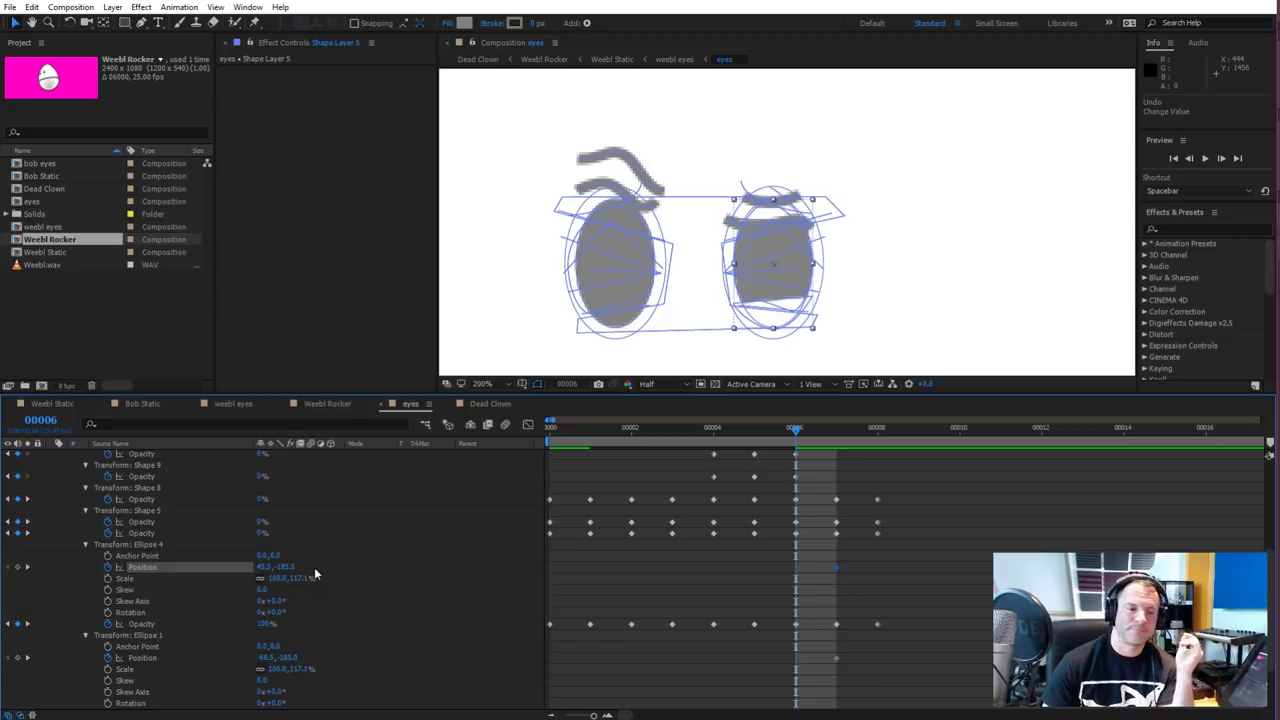
Keyframe Ellipse 4 and Ellipse 1 Scale at frame 6 and again at frame 7
left_click(108, 579)
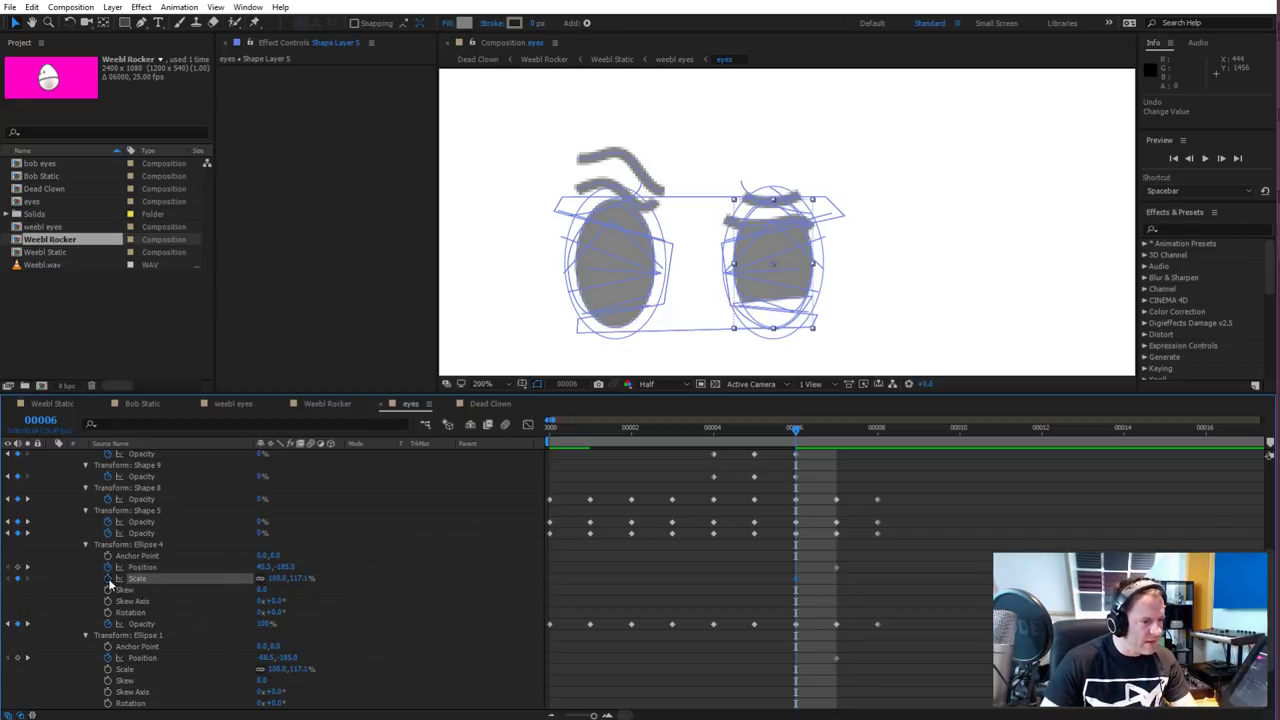
left_click(108, 669)
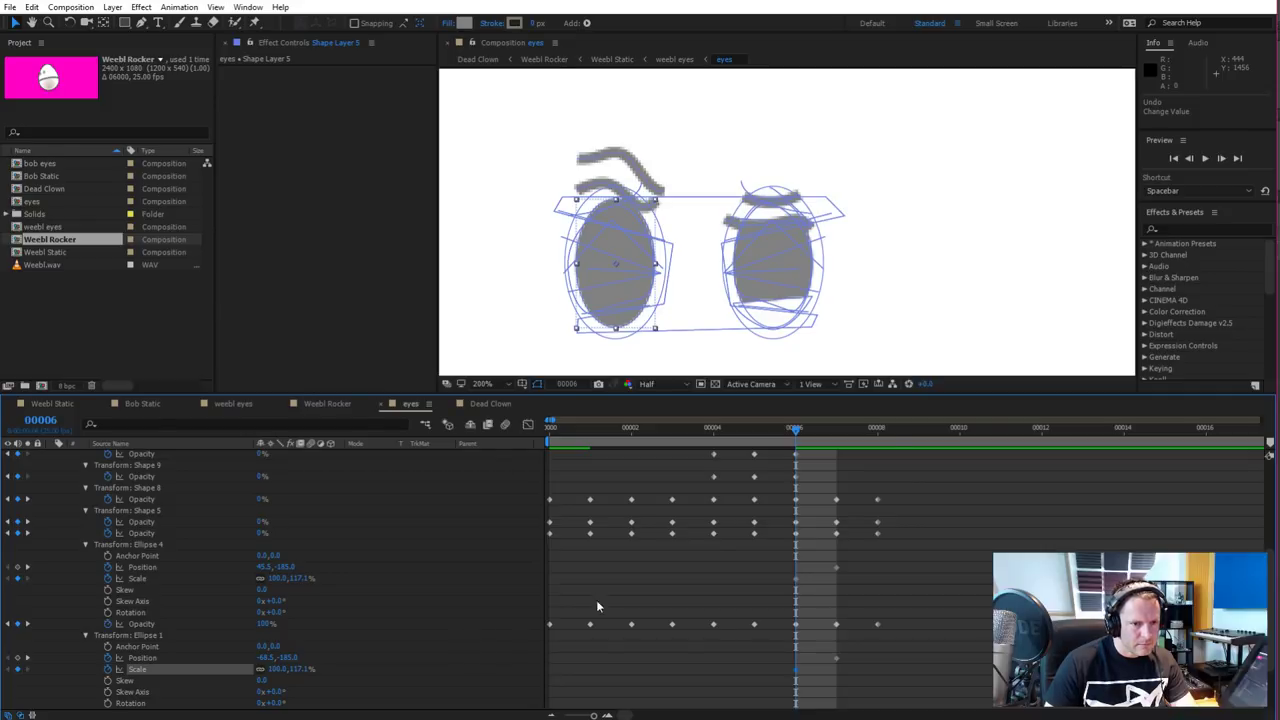
left_click_drag(777, 431, 818, 437)
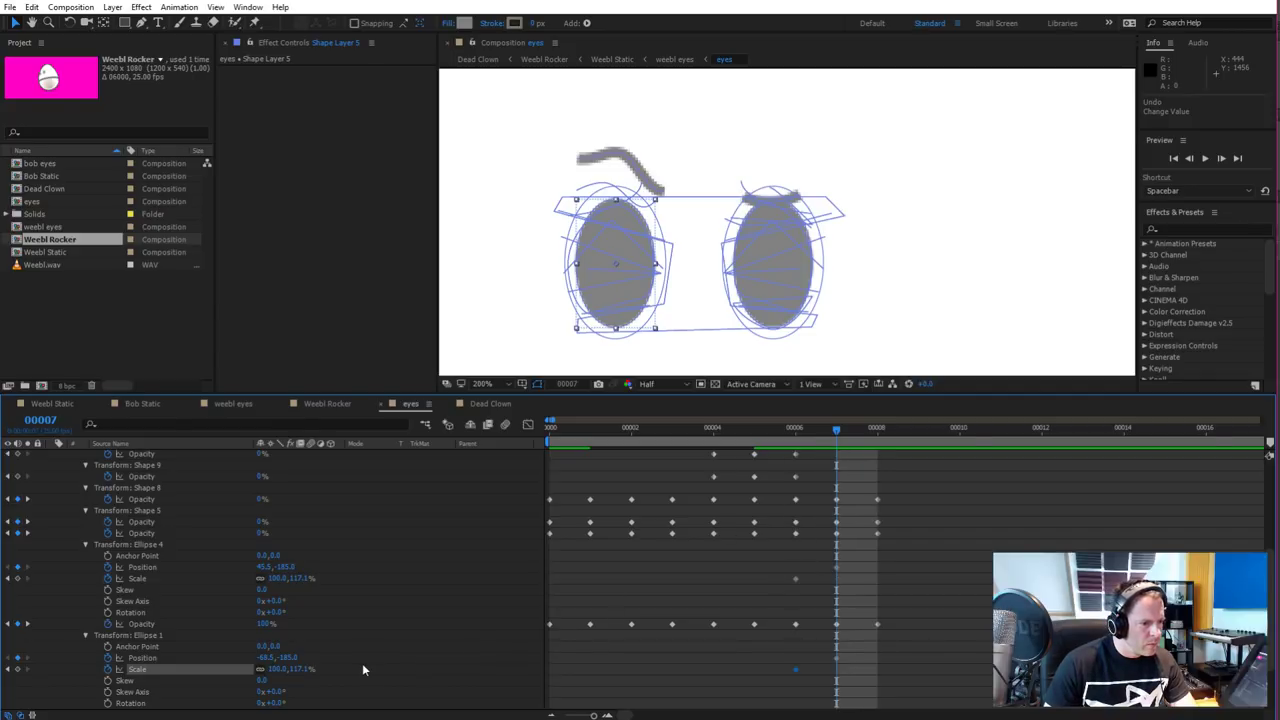
left_click(17, 669)
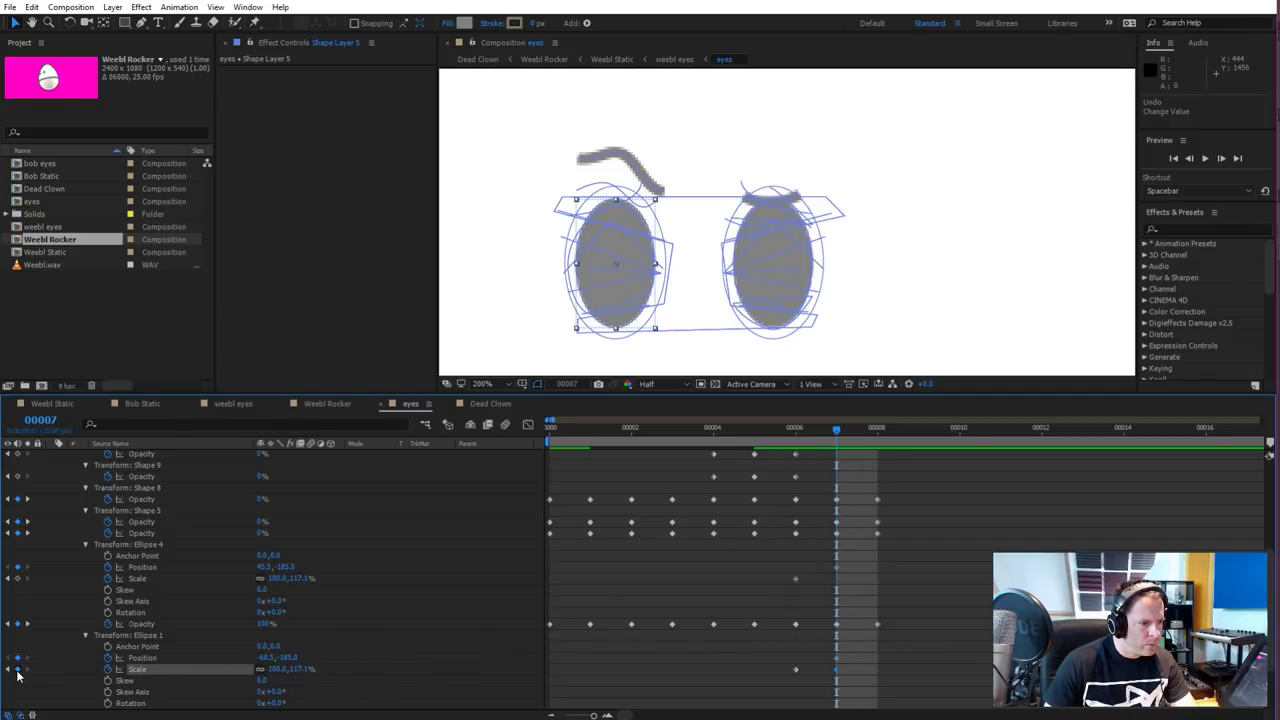
left_click(17, 579)
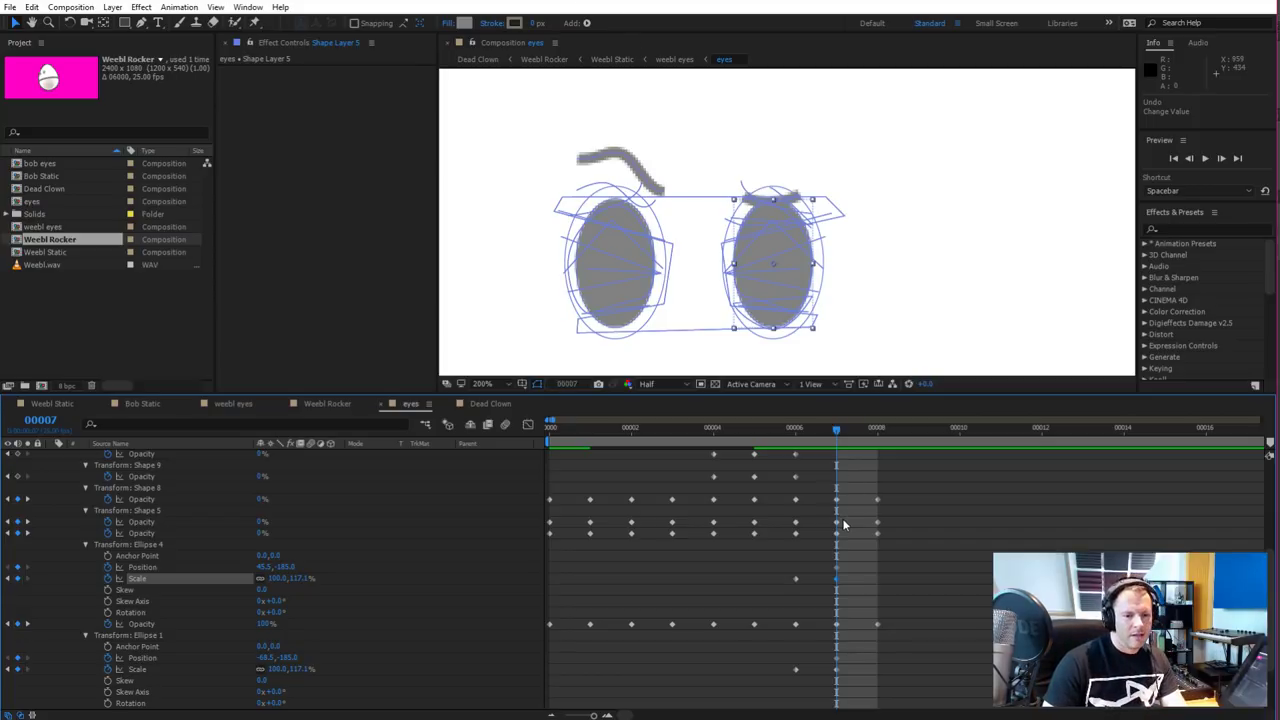
Return to frame 00006, check Shapes 16 and 17 to find the left eyebrow, and refold the layer
key("u")
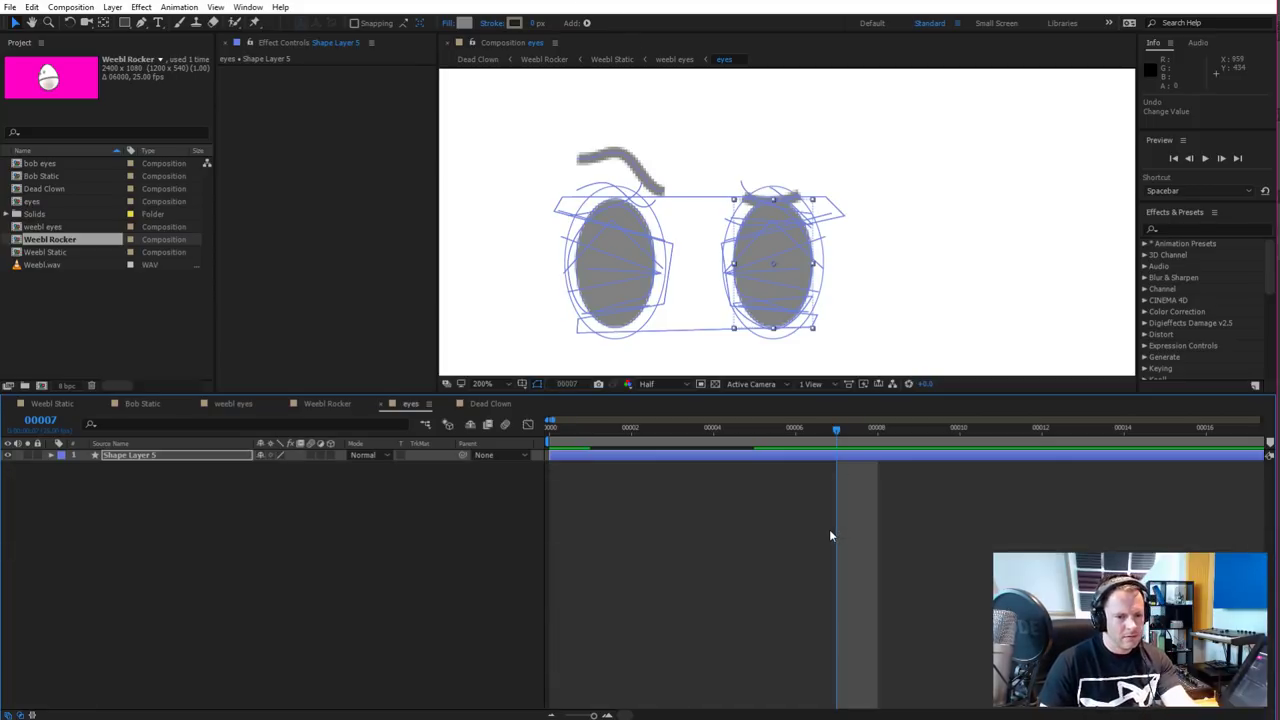
key("u")
scroll(850, 530, "down", 5)
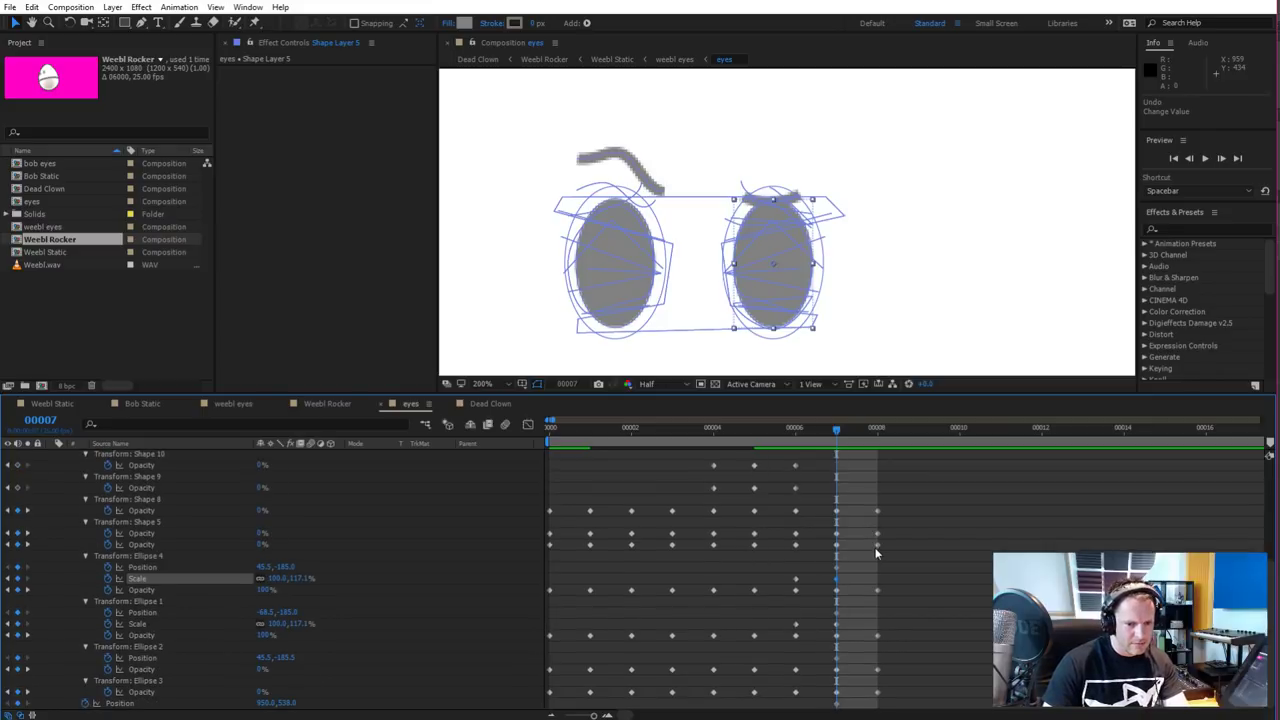
scroll(860, 573, "up", 4)
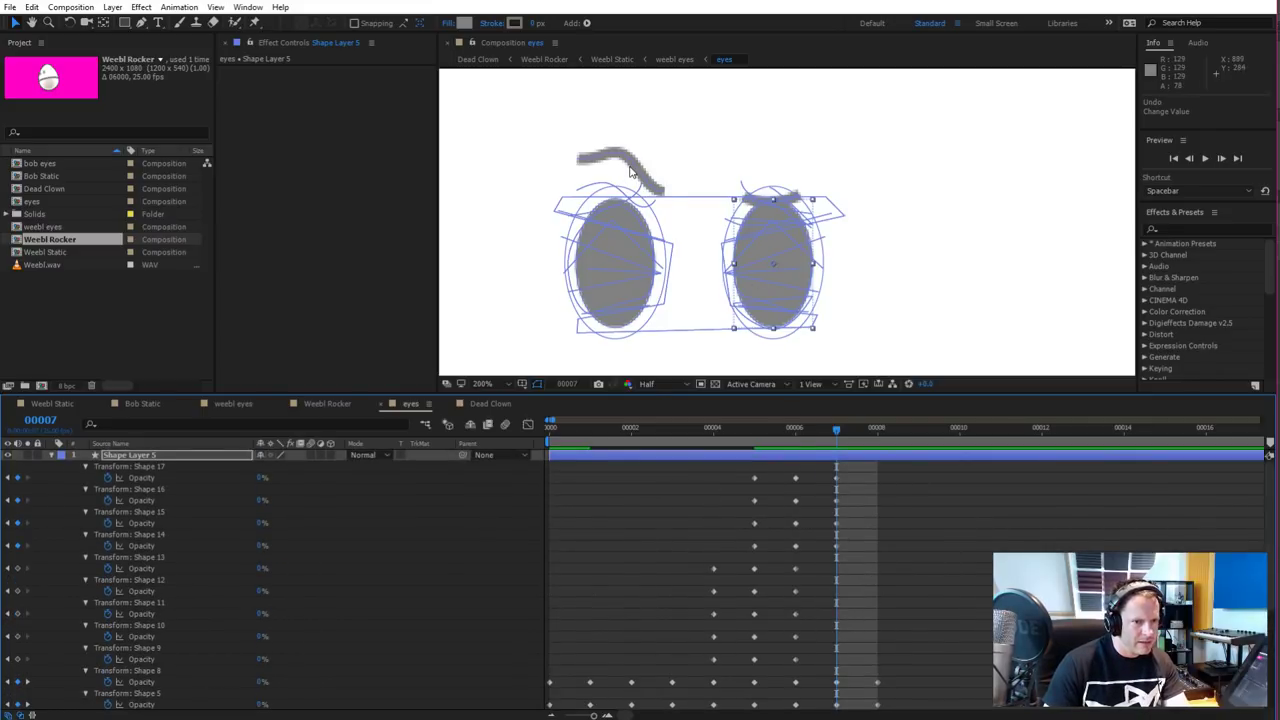
left_click_drag(834, 432, 799, 433)
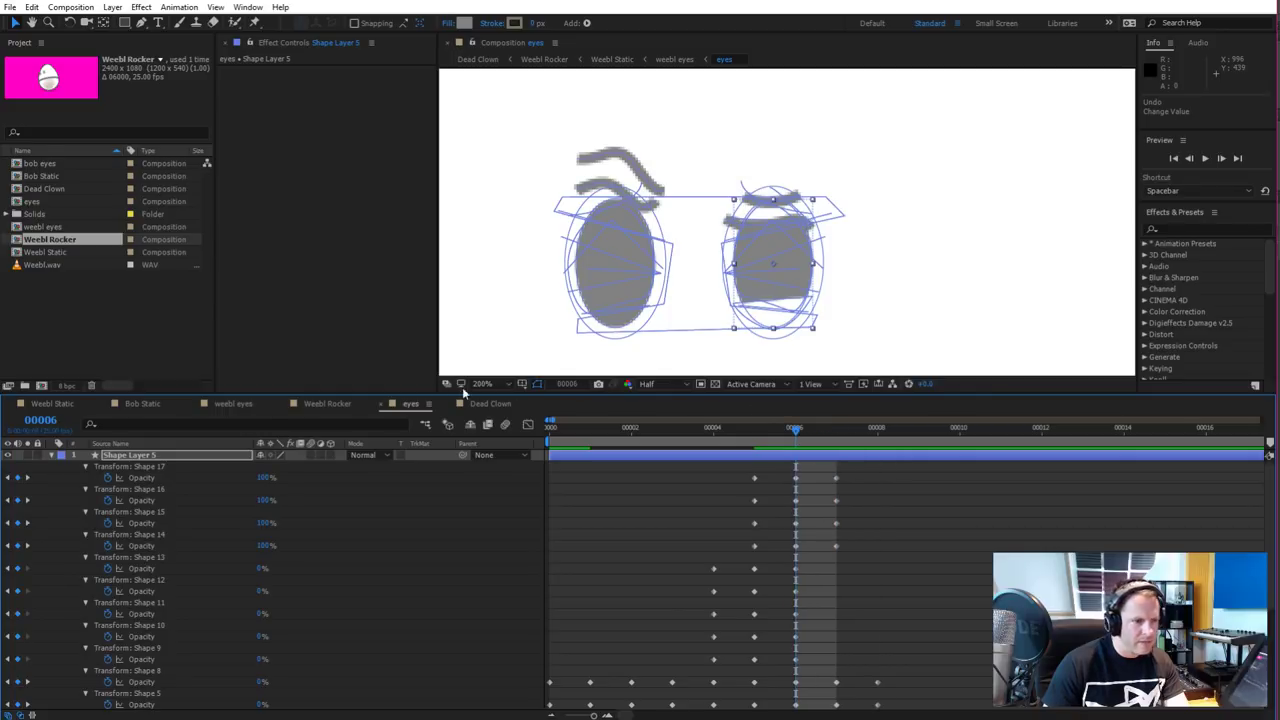
left_click(155, 490)
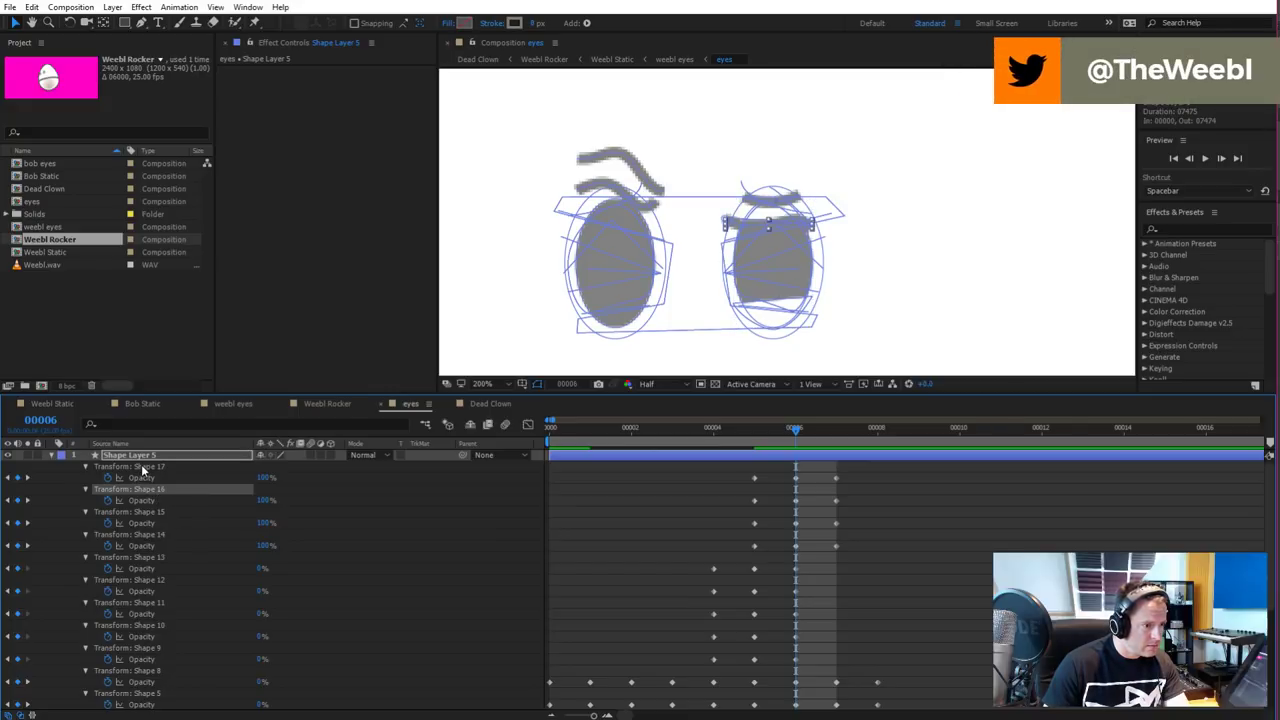
left_click(143, 467)
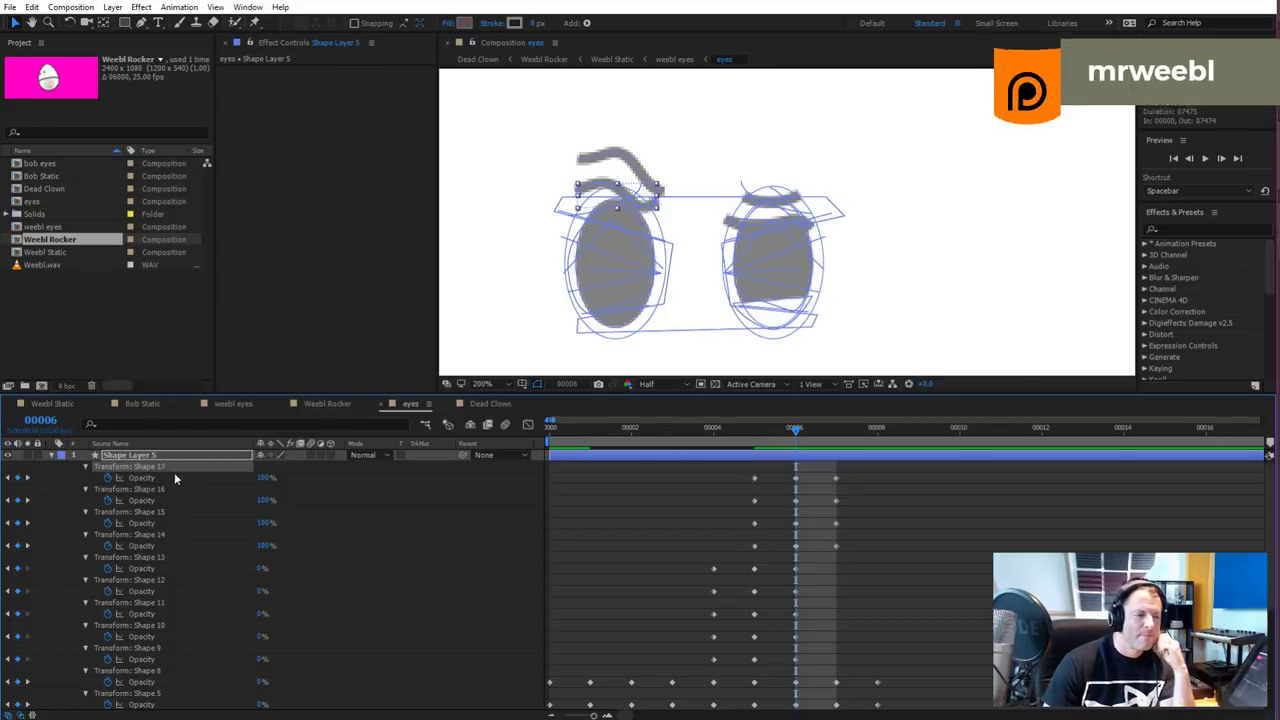
left_click(52, 455)
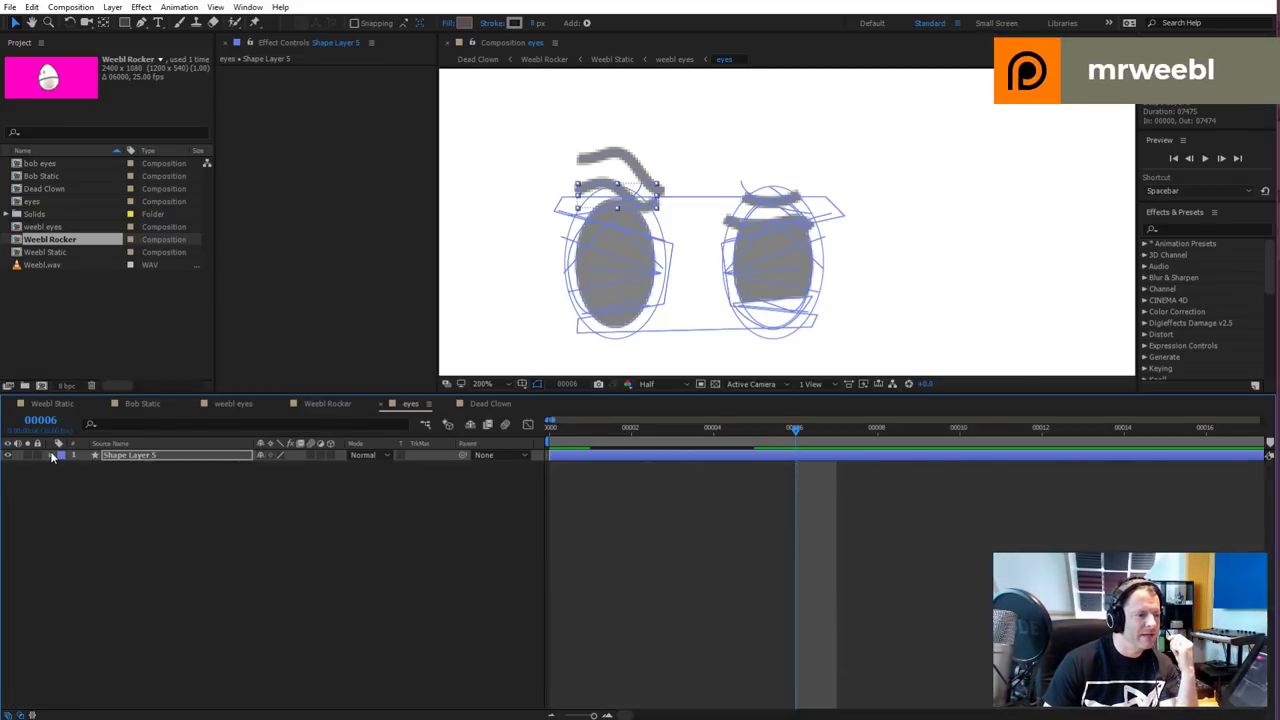
left_click(52, 455)
Start Opacity keyframes on Shapes 19 and 18, setting 0% on the frame before 00007
left_click(106, 479)
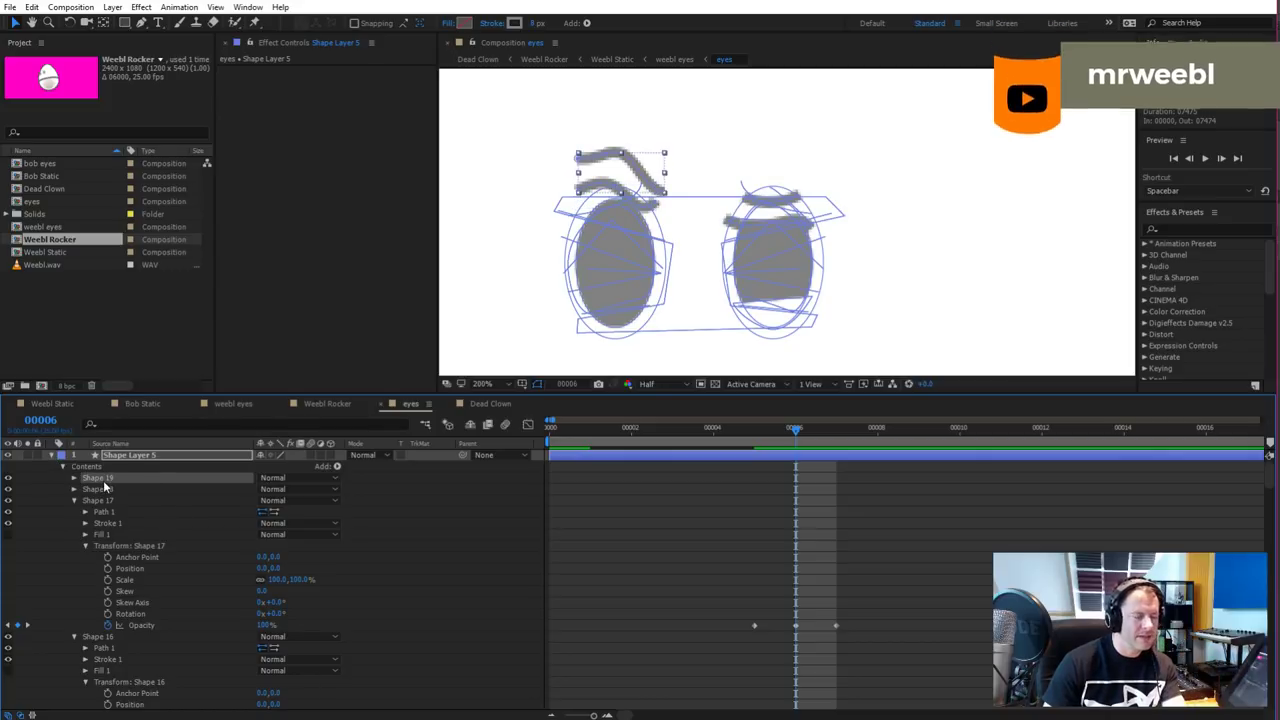
left_click(108, 490, "shift")
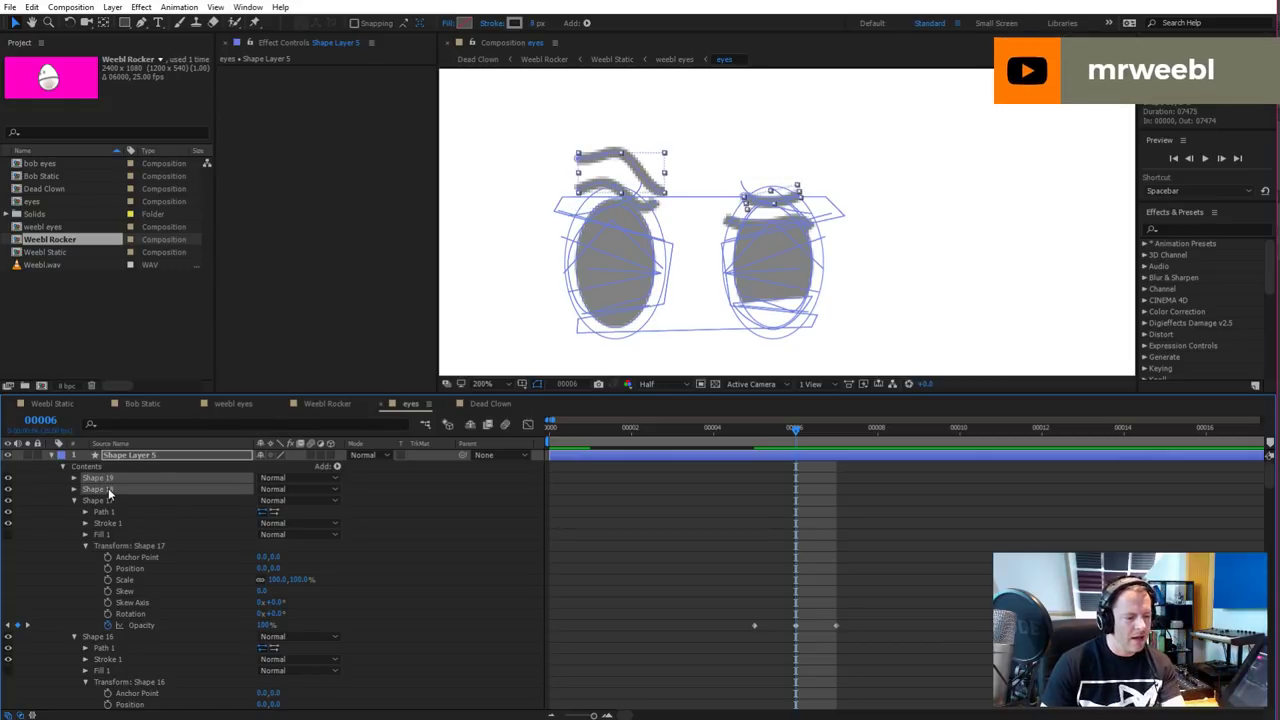
left_click(73, 478)
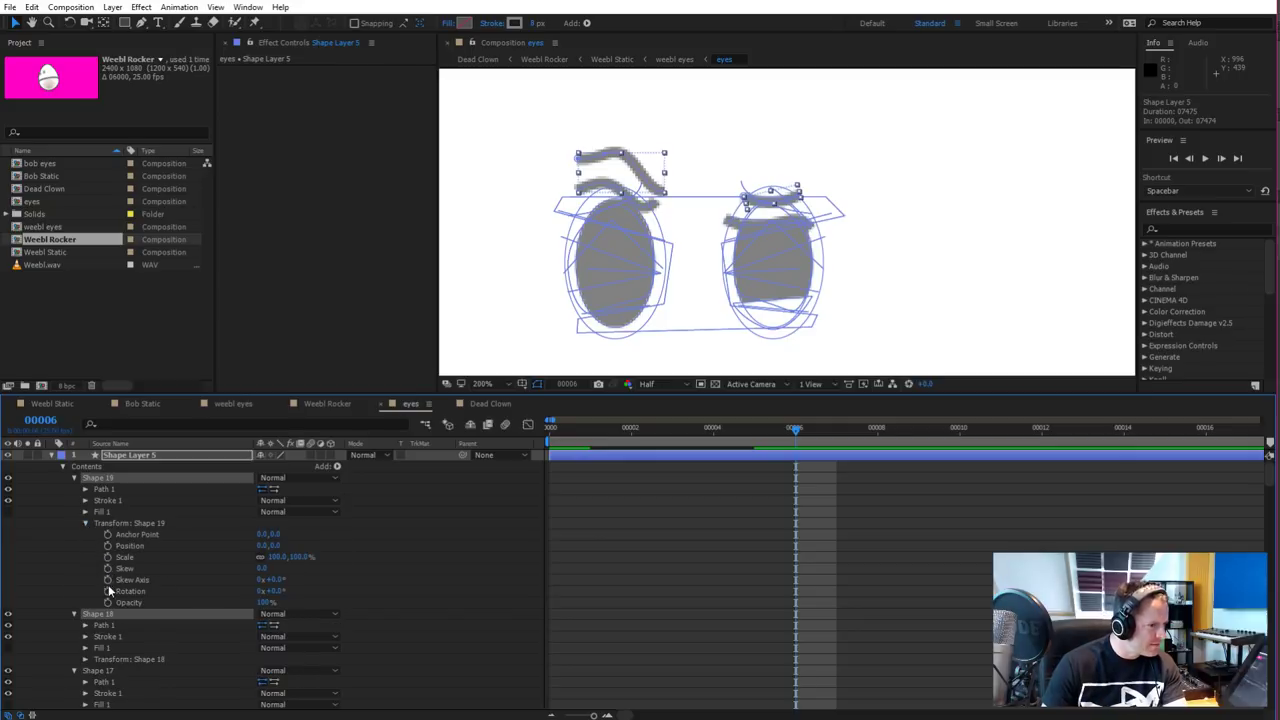
left_click(108, 602)
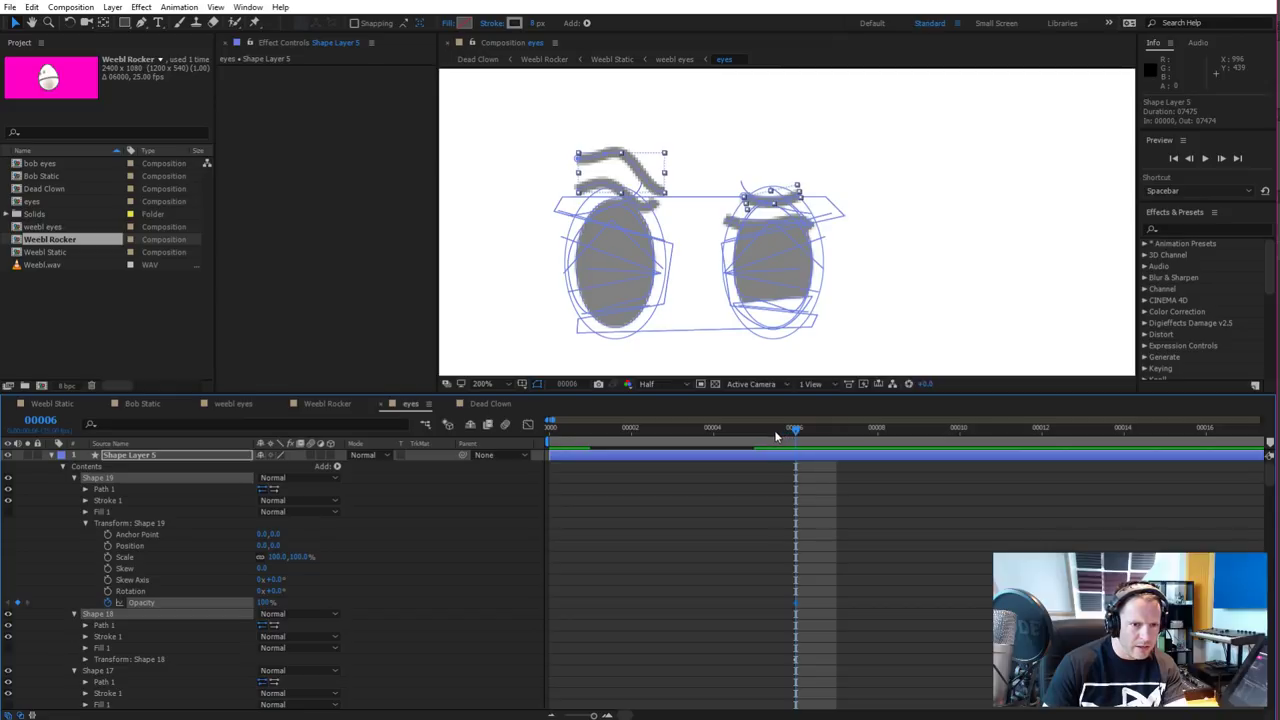
mouse_move(775, 435)
left_mouse_down()
mouse_move(720, 437)
mouse_move(796, 432)
mouse_move(758, 438)
mouse_move(781, 436)
mouse_move(769, 437)
left_mouse_up()
left_click_drag(253, 600, 37, 612)
left_click_drag(766, 435, 831, 467)
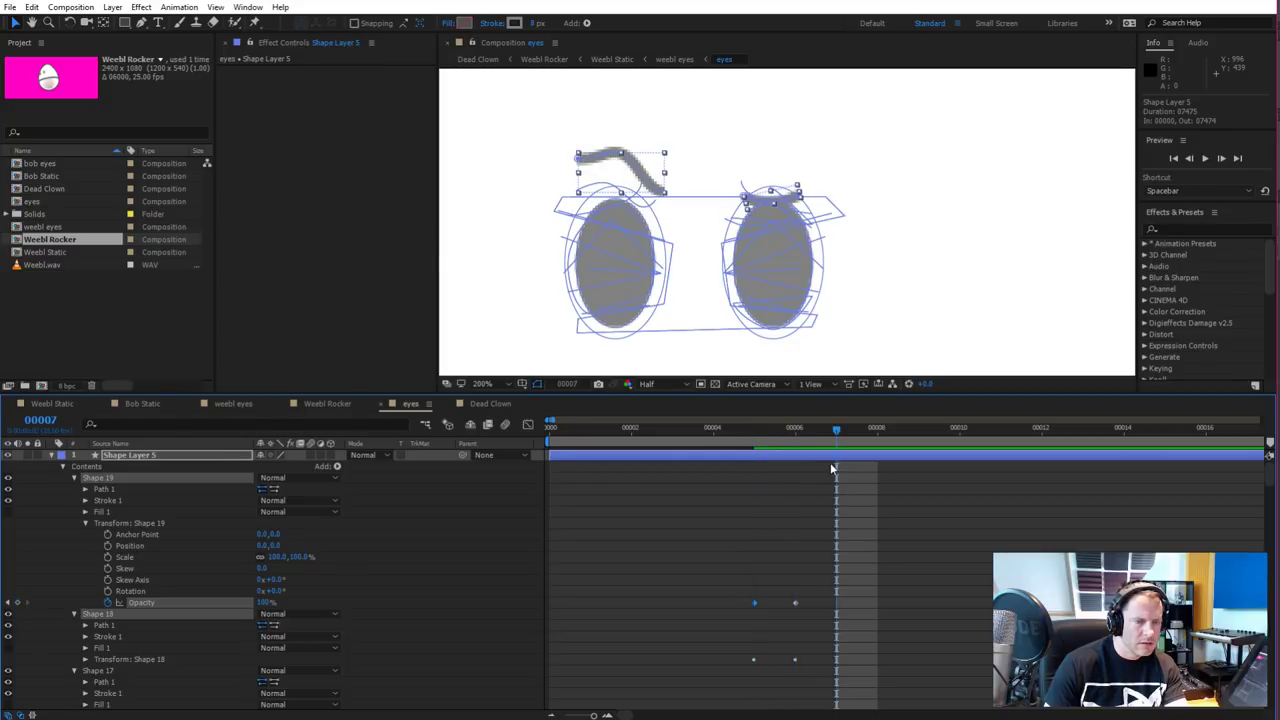
Shift the selected opacity keyframes one frame later and open Shape 18's transform
left_click_drag(822, 572, 770, 645)
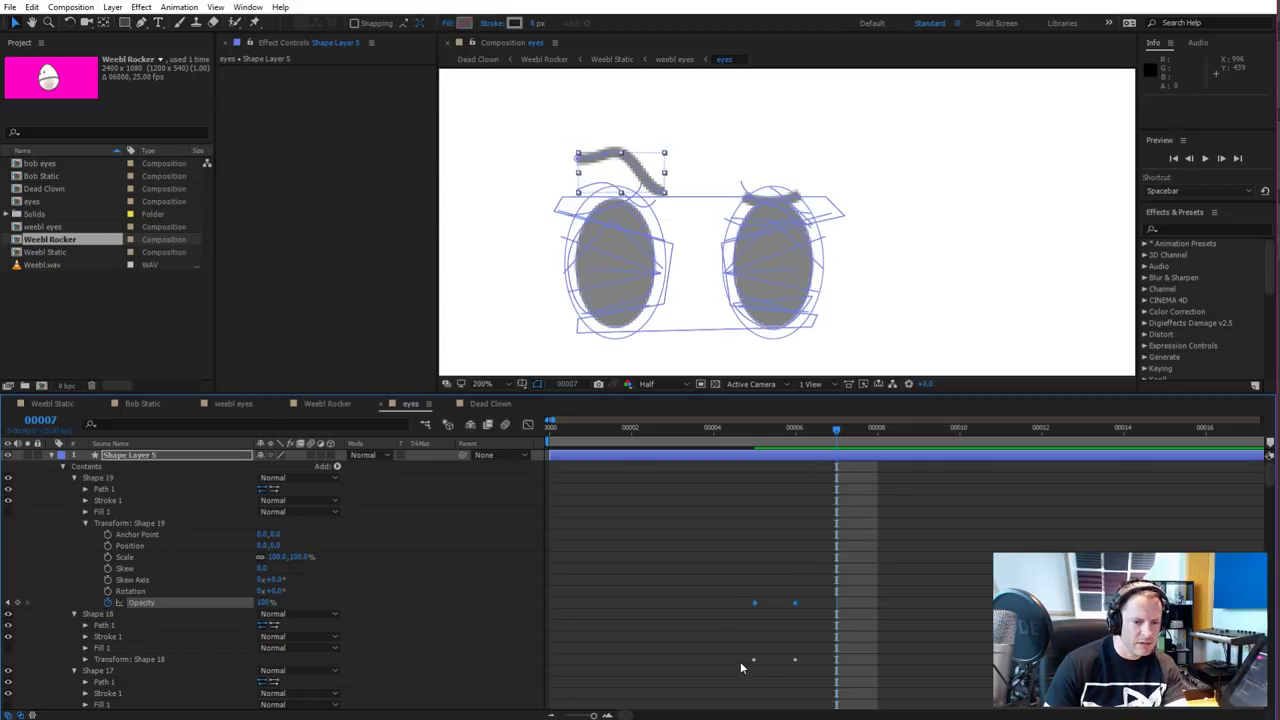
left_click_drag(800, 601, 841, 602)
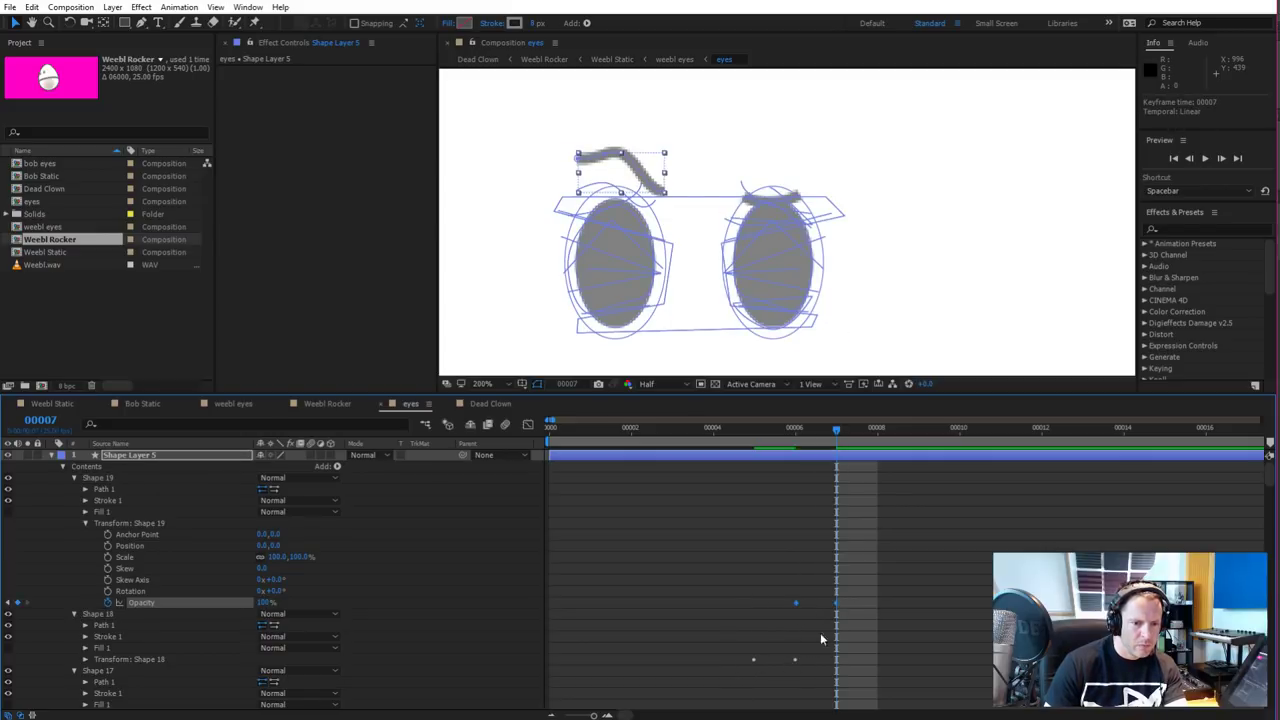
left_click(741, 660)
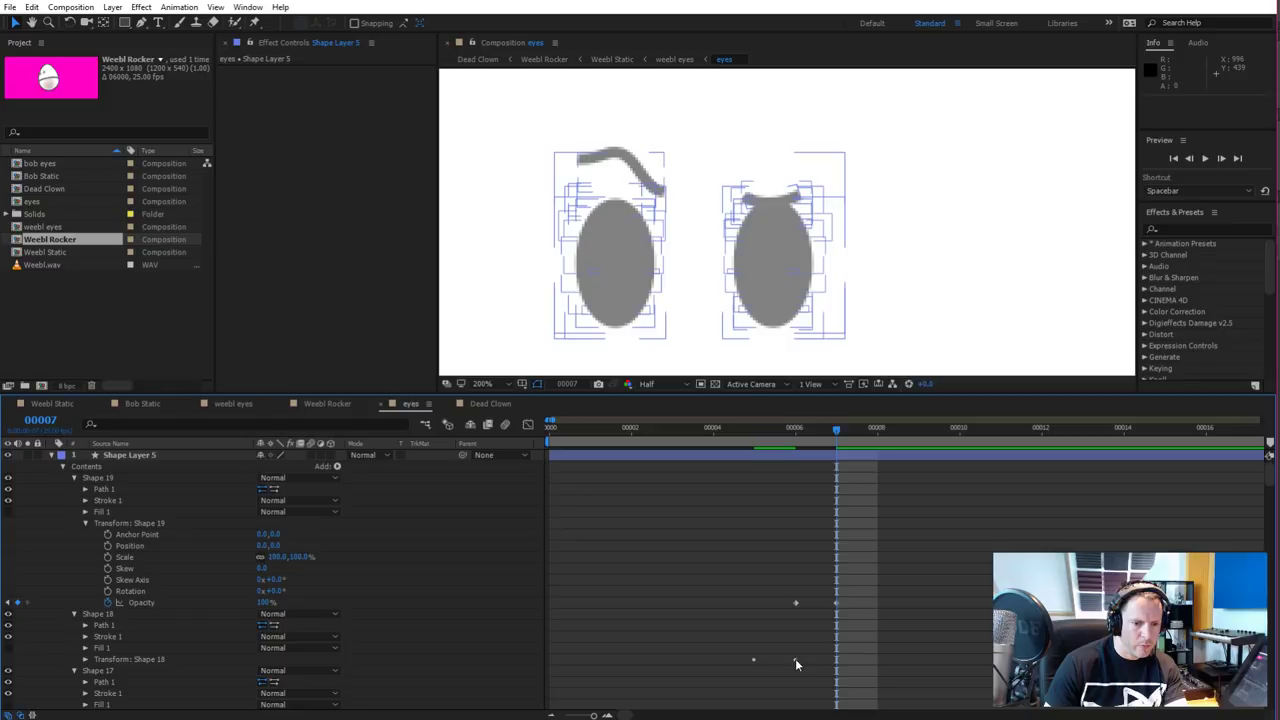
left_click(150, 660)
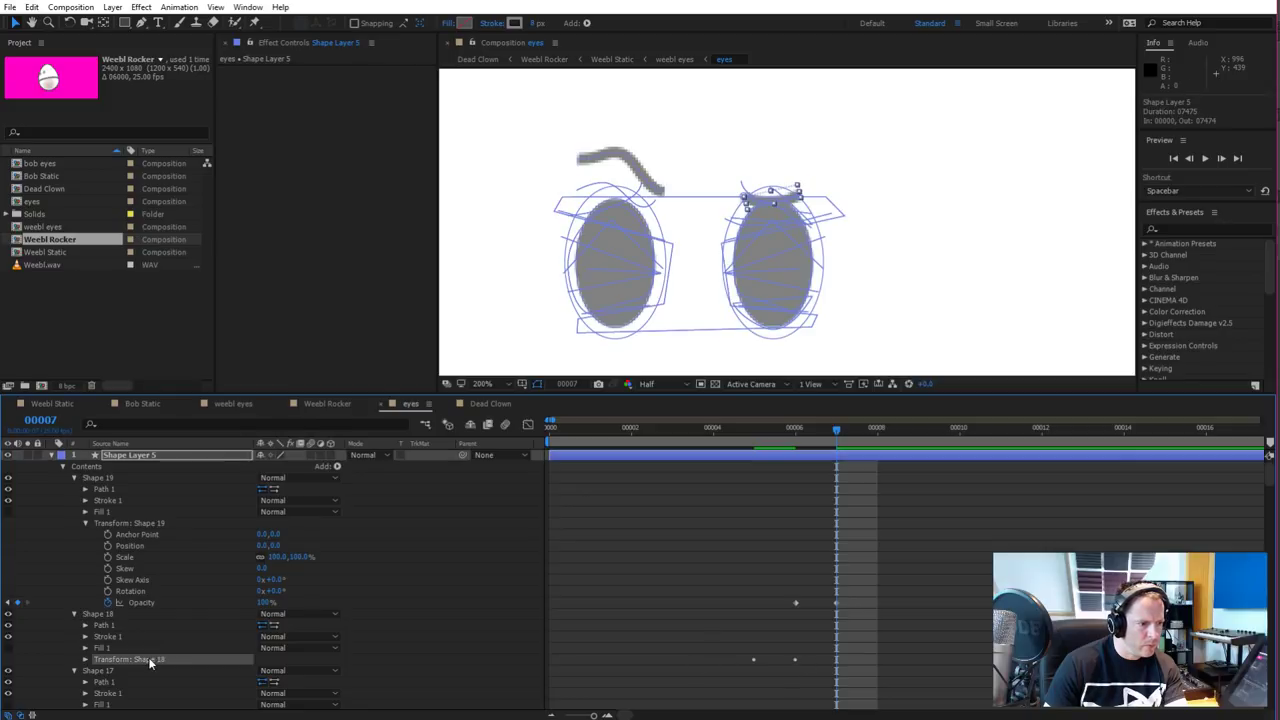
left_click(85, 660)
scroll(88, 665, "down", 3)
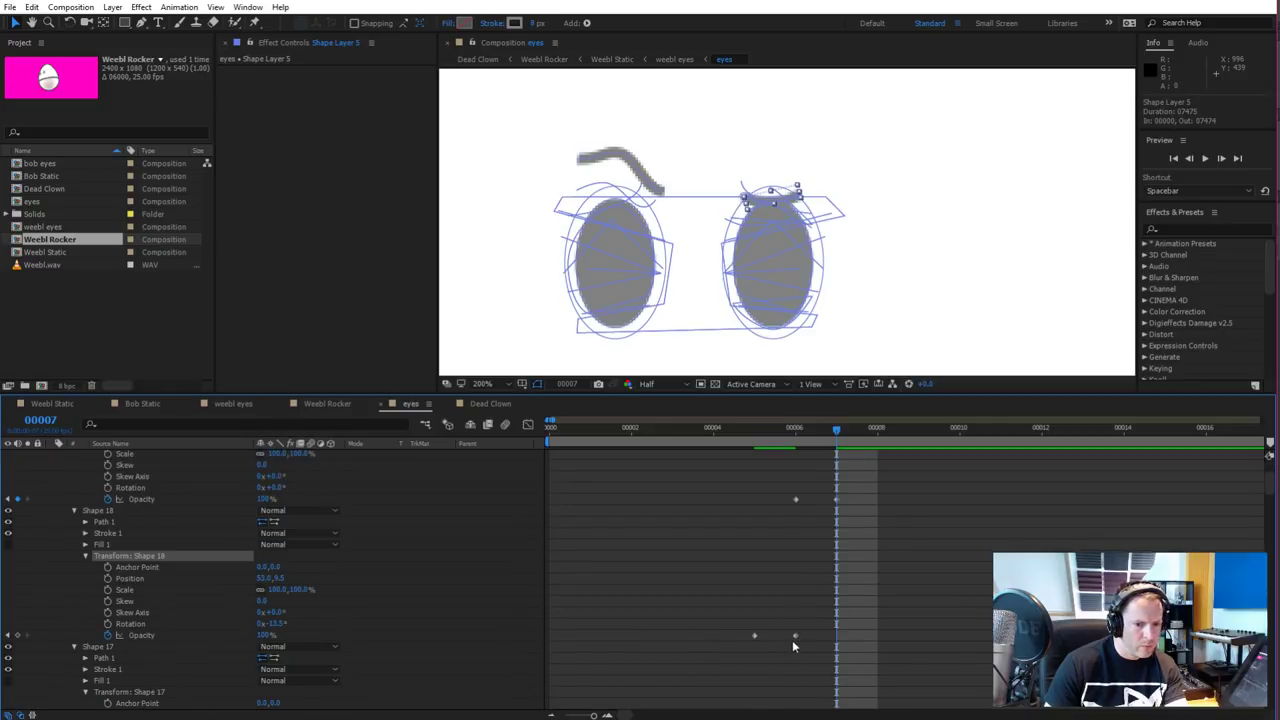
mouse_move(814, 629)
left_mouse_down()
mouse_move(757, 636)
mouse_move(837, 636)
left_mouse_up()
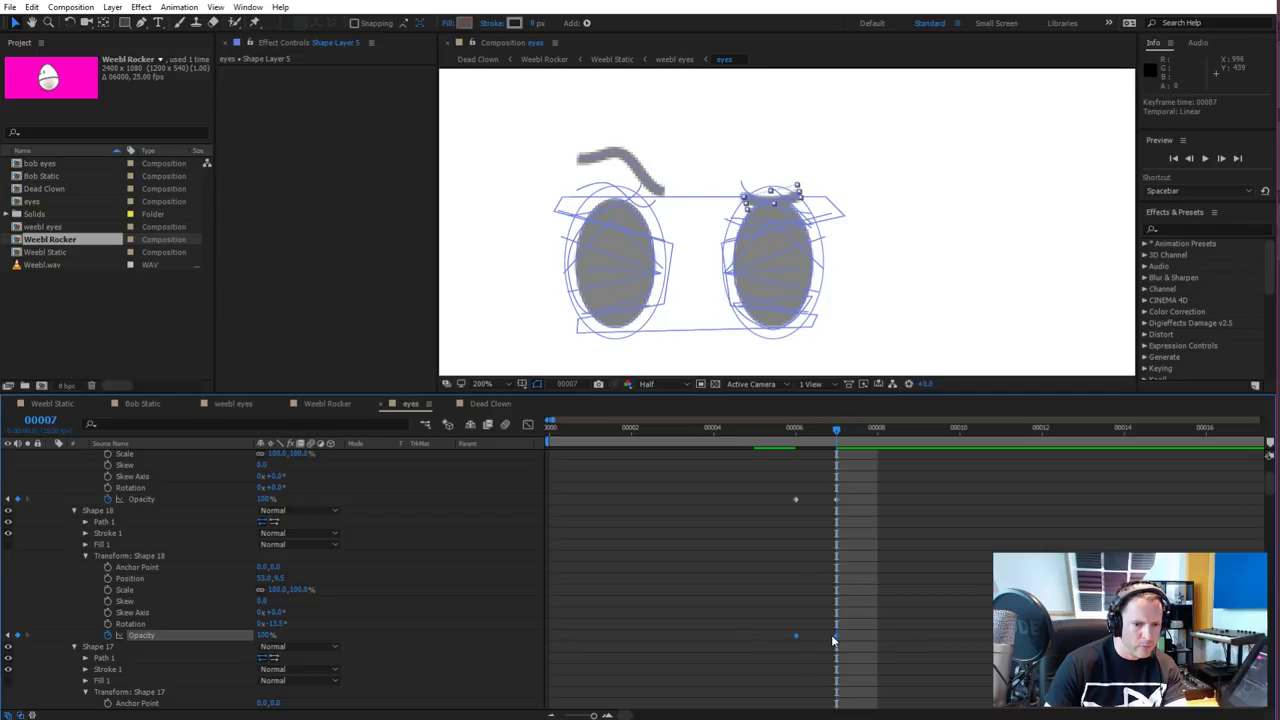
Copy the 0% opacity keyframe and paste it at frame 00008 on Shapes 18 and 19
left_click(869, 429)
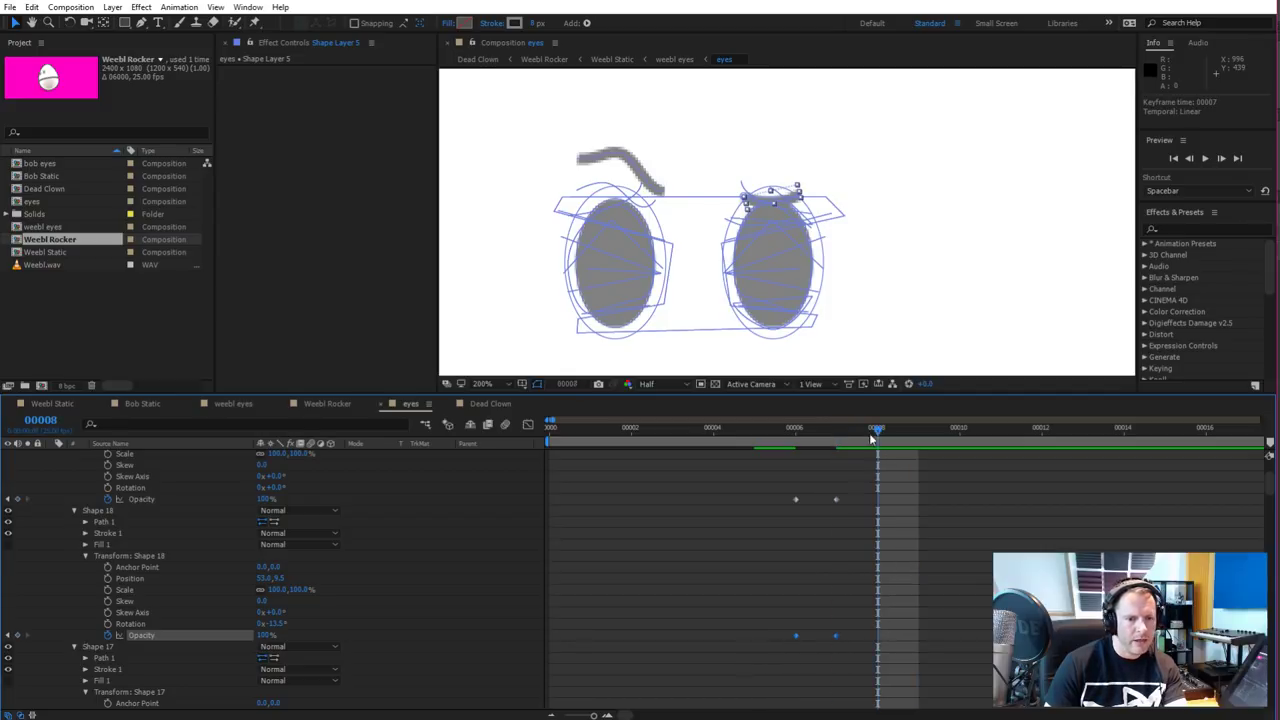
left_click(797, 638)
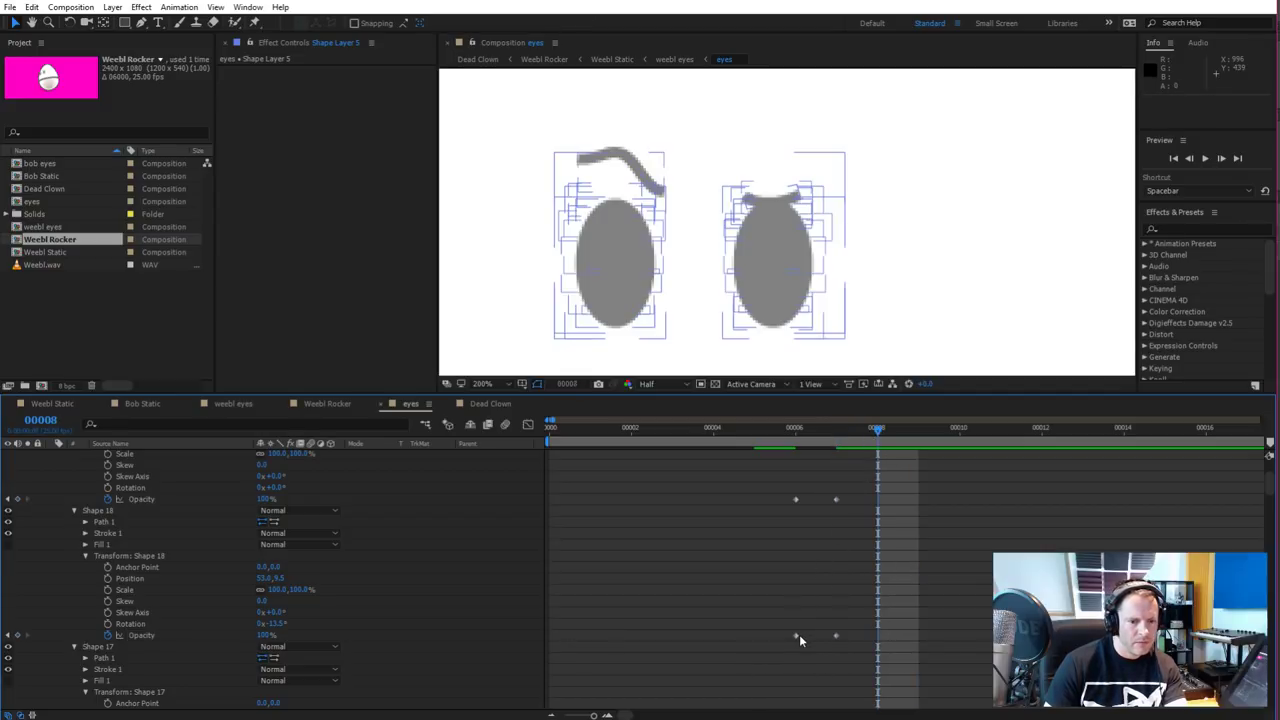
left_click(796, 636)
key("ctrl+c")
key("ctrl+v")
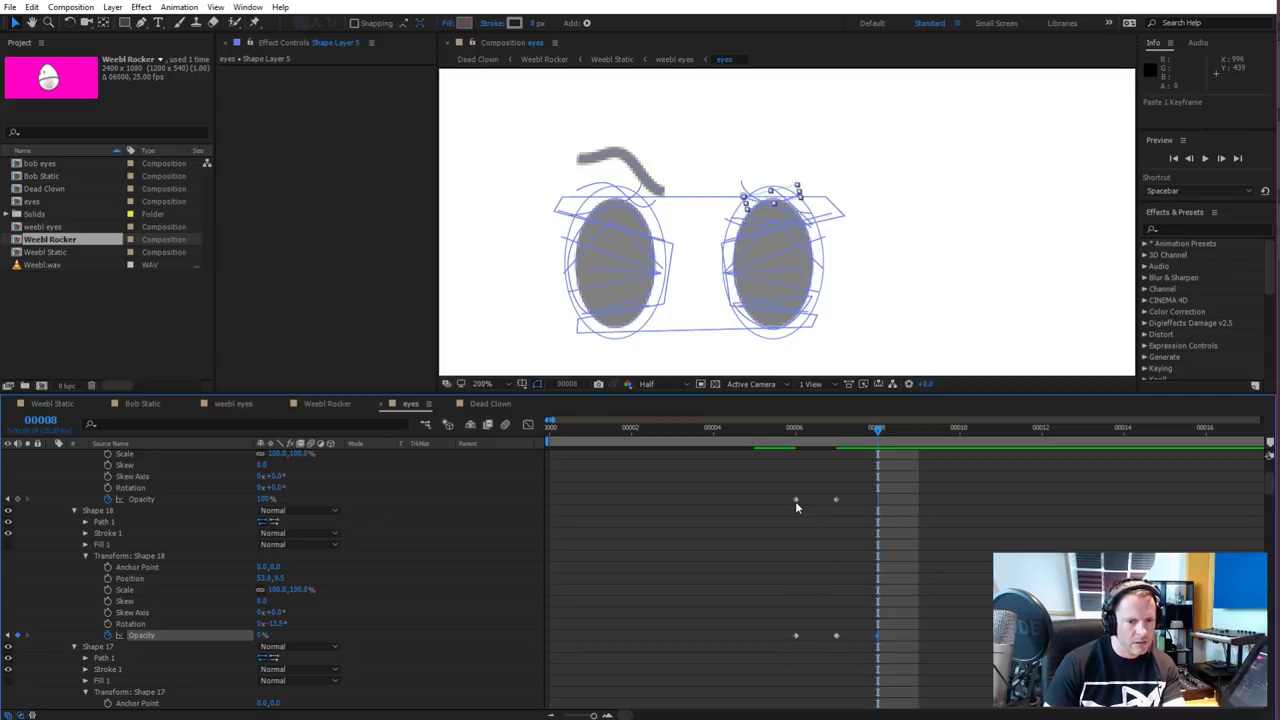
left_click(795, 499)
key("ctrl+v")
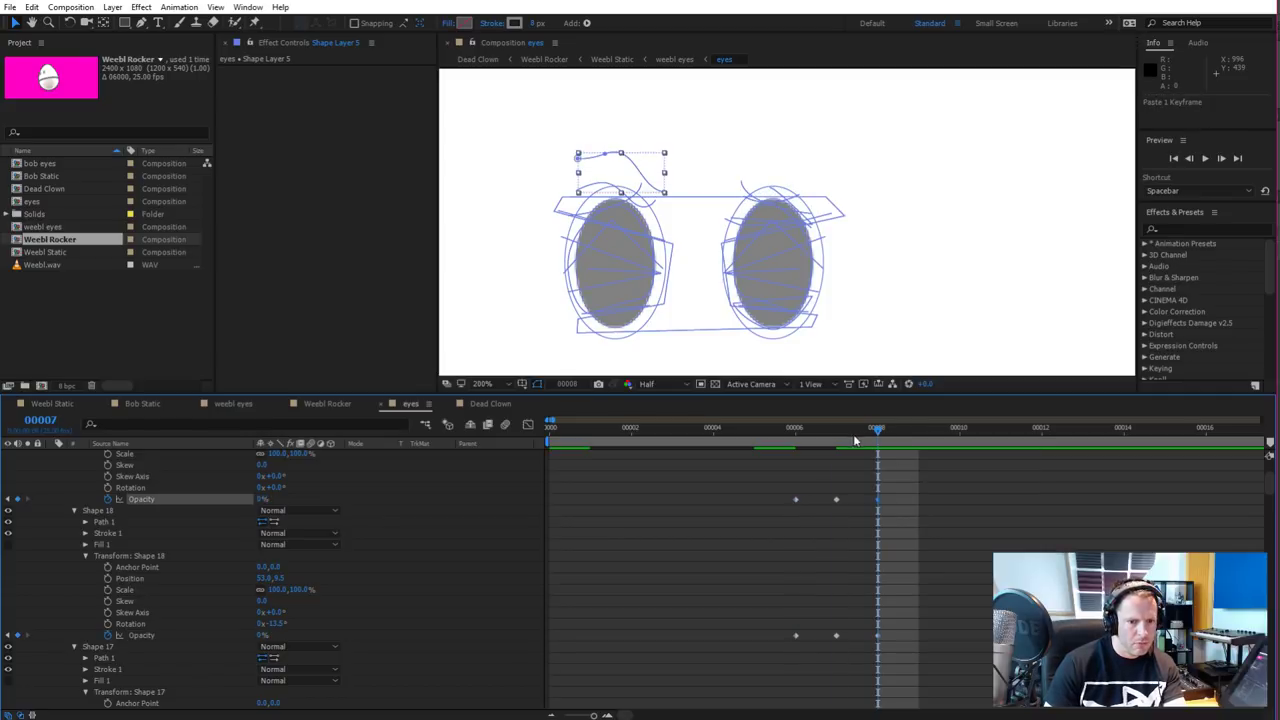
left_click(837, 432)
scroll(830, 548, "down", 1)
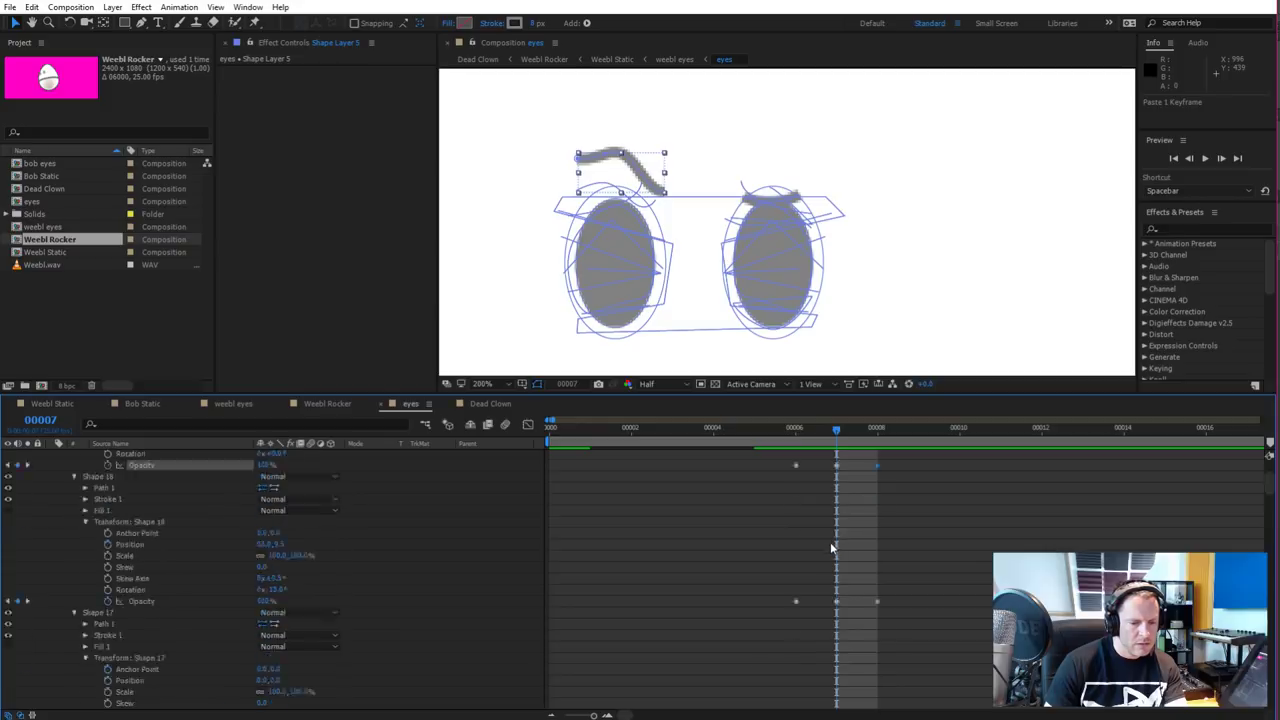
scroll(830, 548, "down", 10)
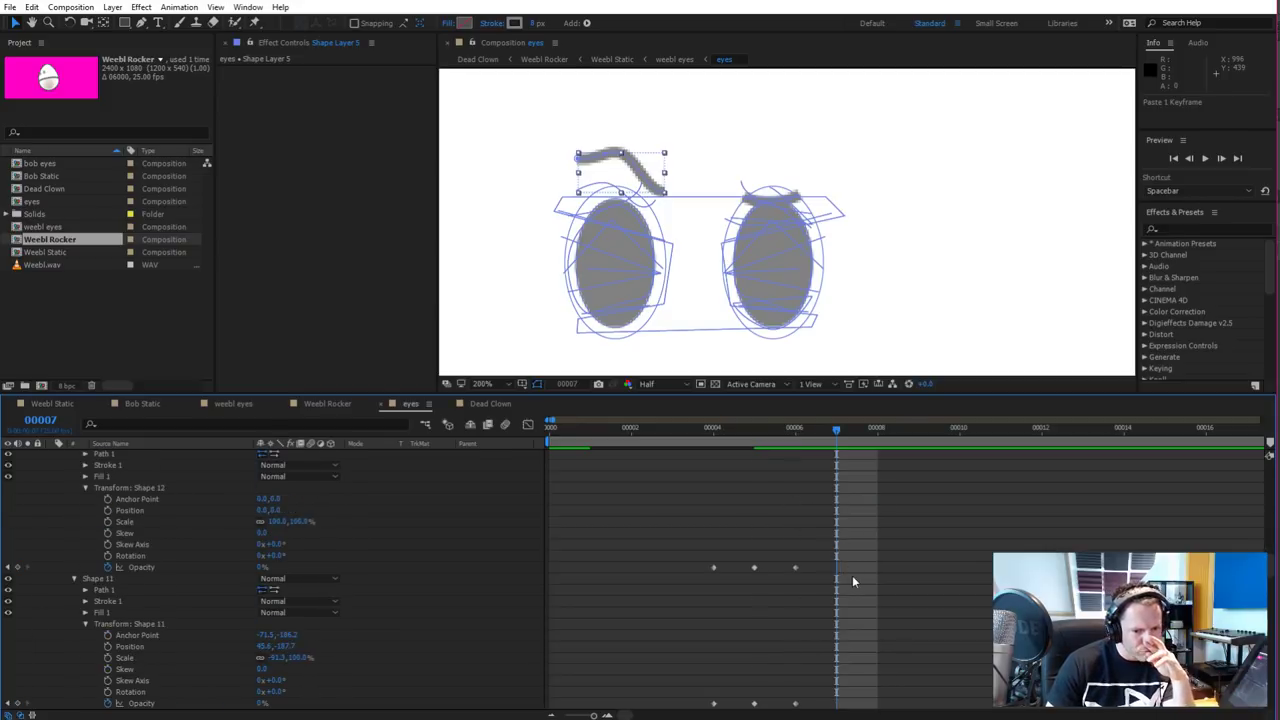
key("u")
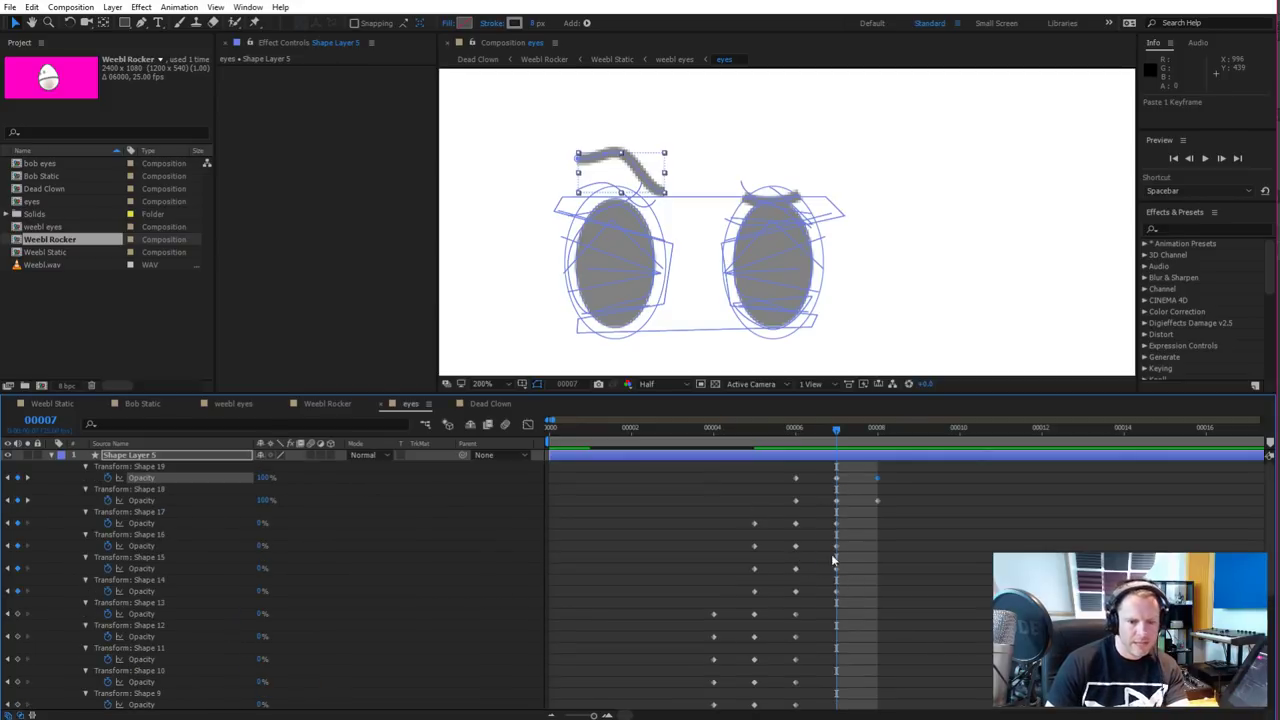
scroll(833, 560, "down", 12)
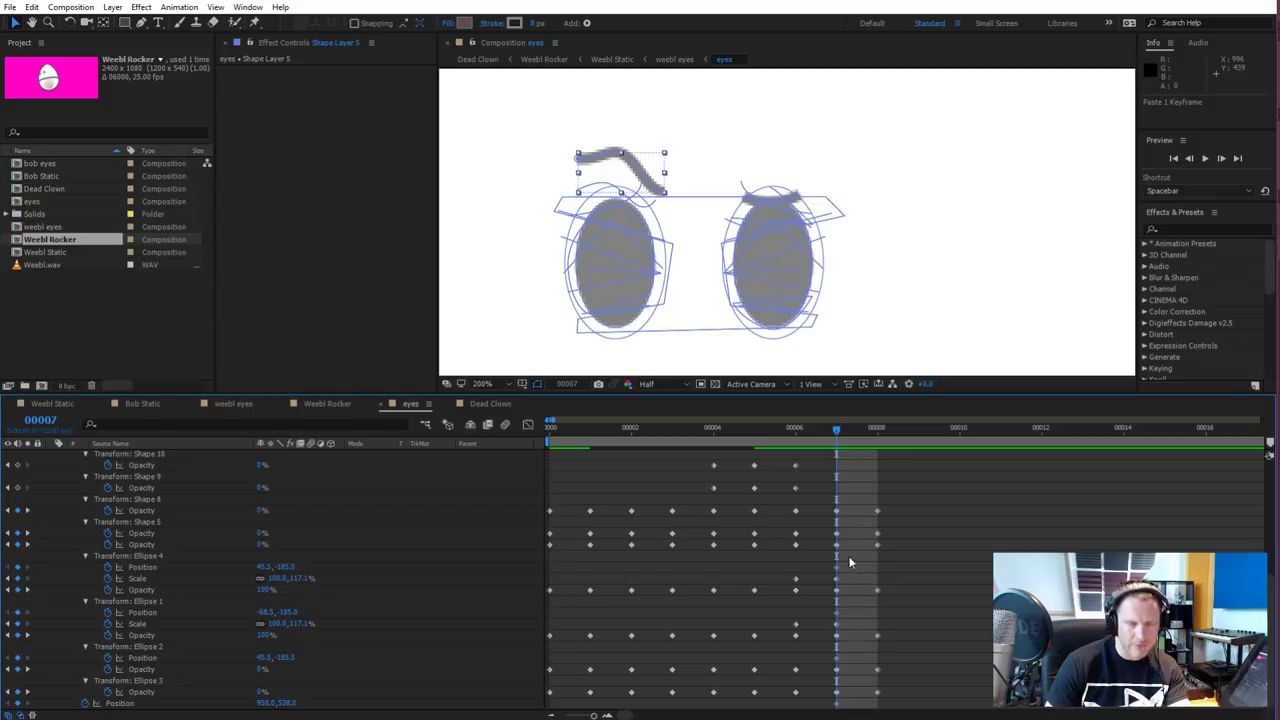
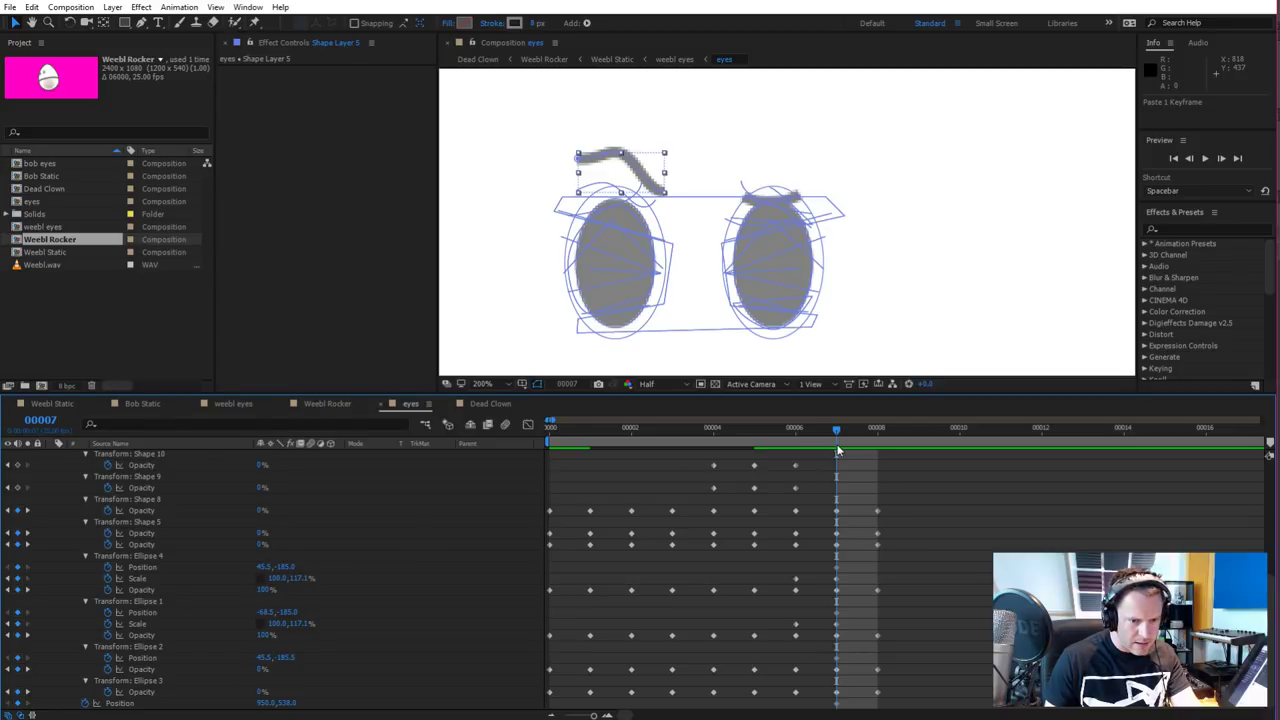
Add Scale keyframes for Ellipse 4 and Ellipse 1 at frame 8
left_click_drag(836, 440, 865, 448)
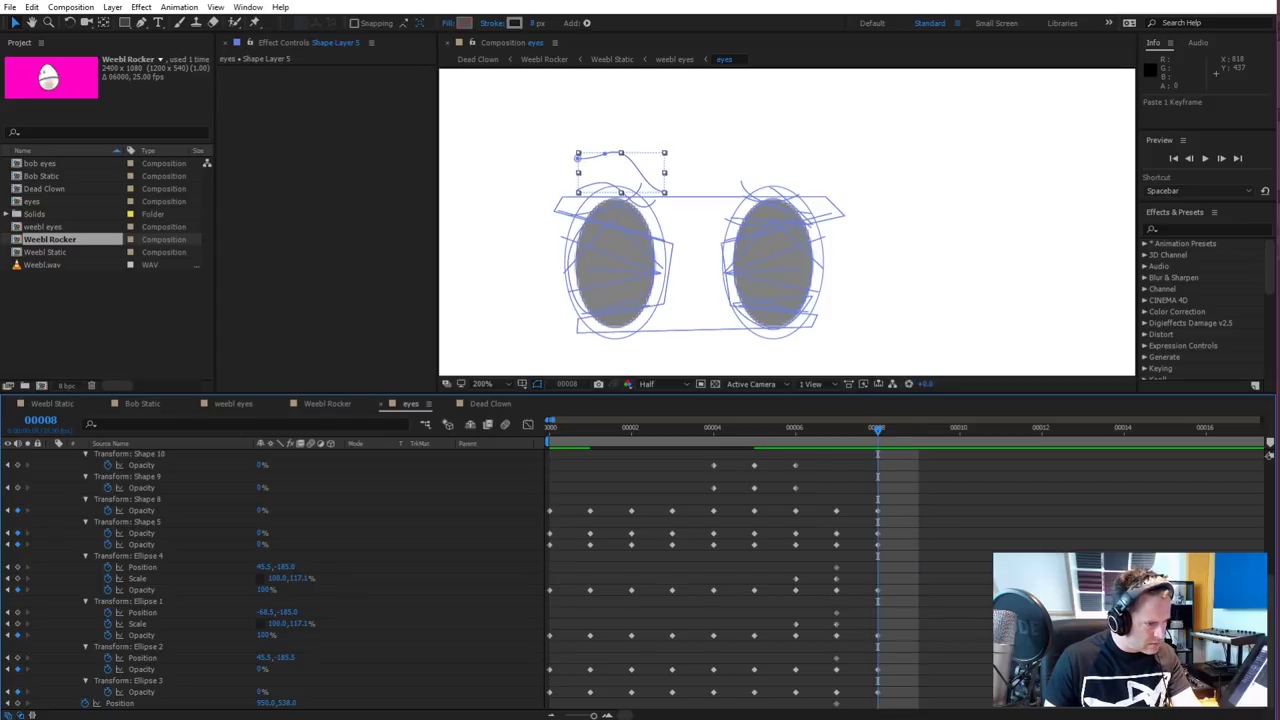
left_click(17, 578)
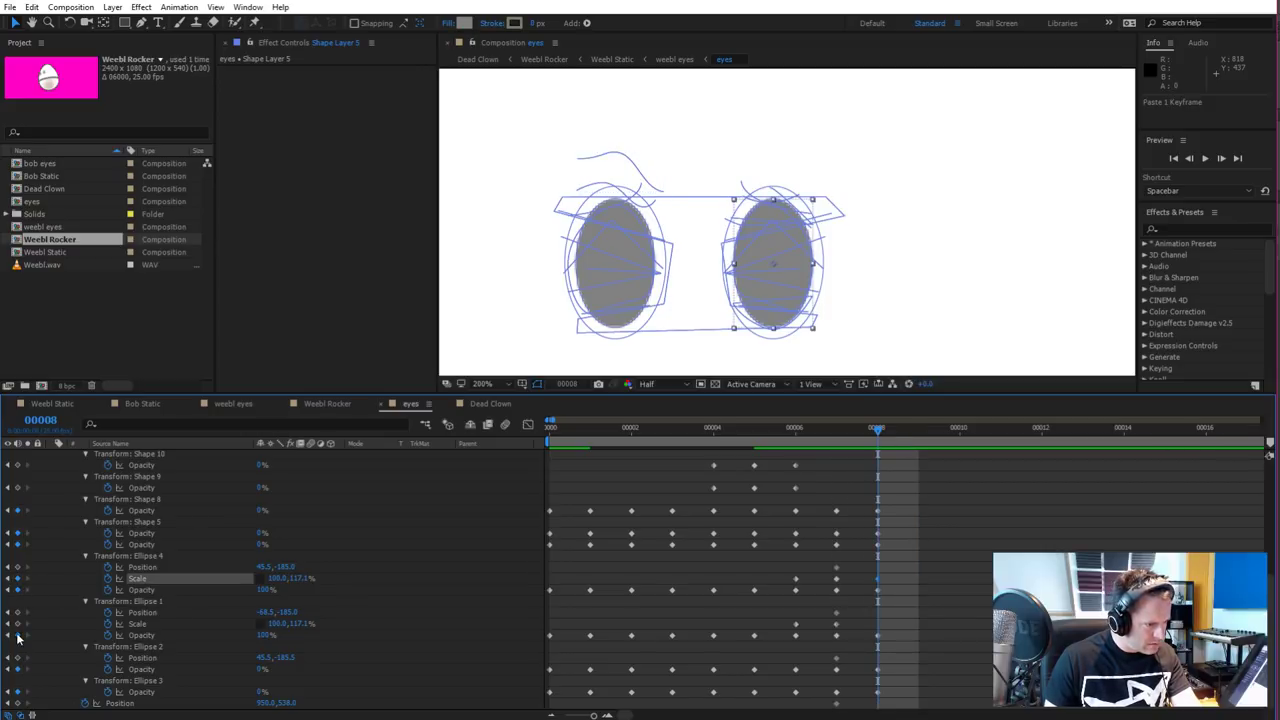
left_click(17, 623)
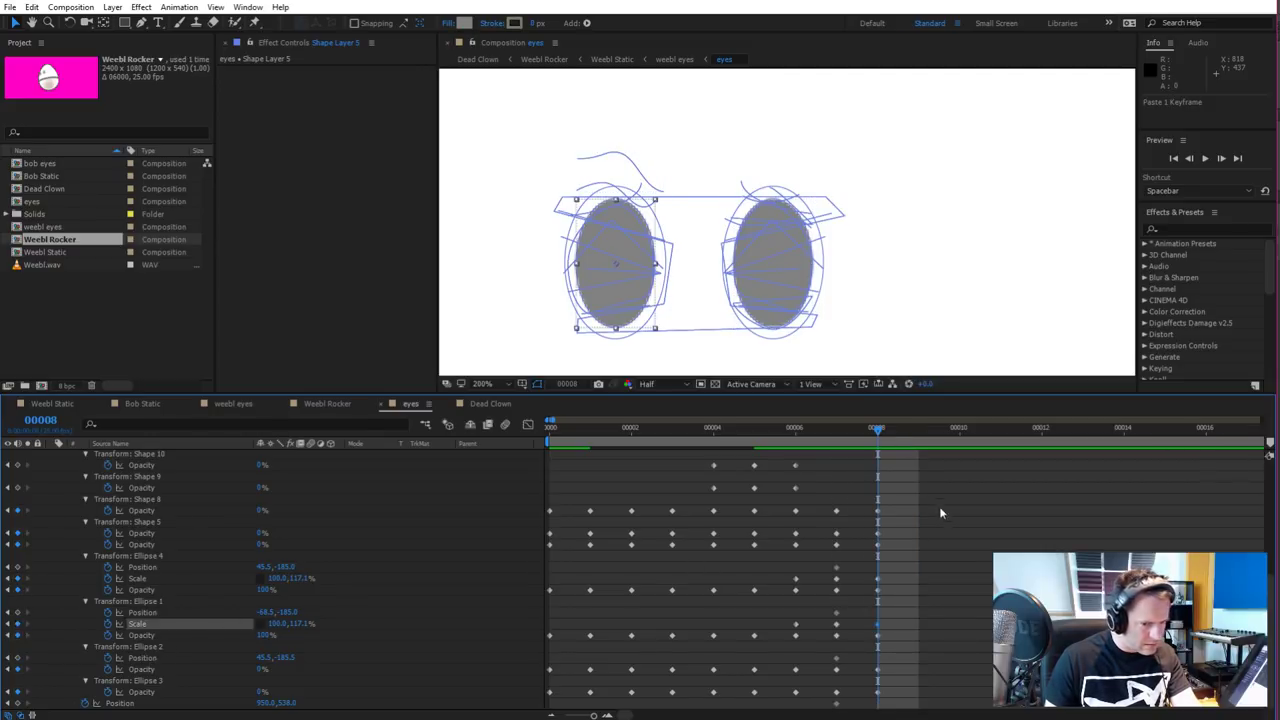
At frame 7, stretch Ellipse 4 Scale Y to about 104% and Ellipse 1 to about 120%
left_click(837, 432)
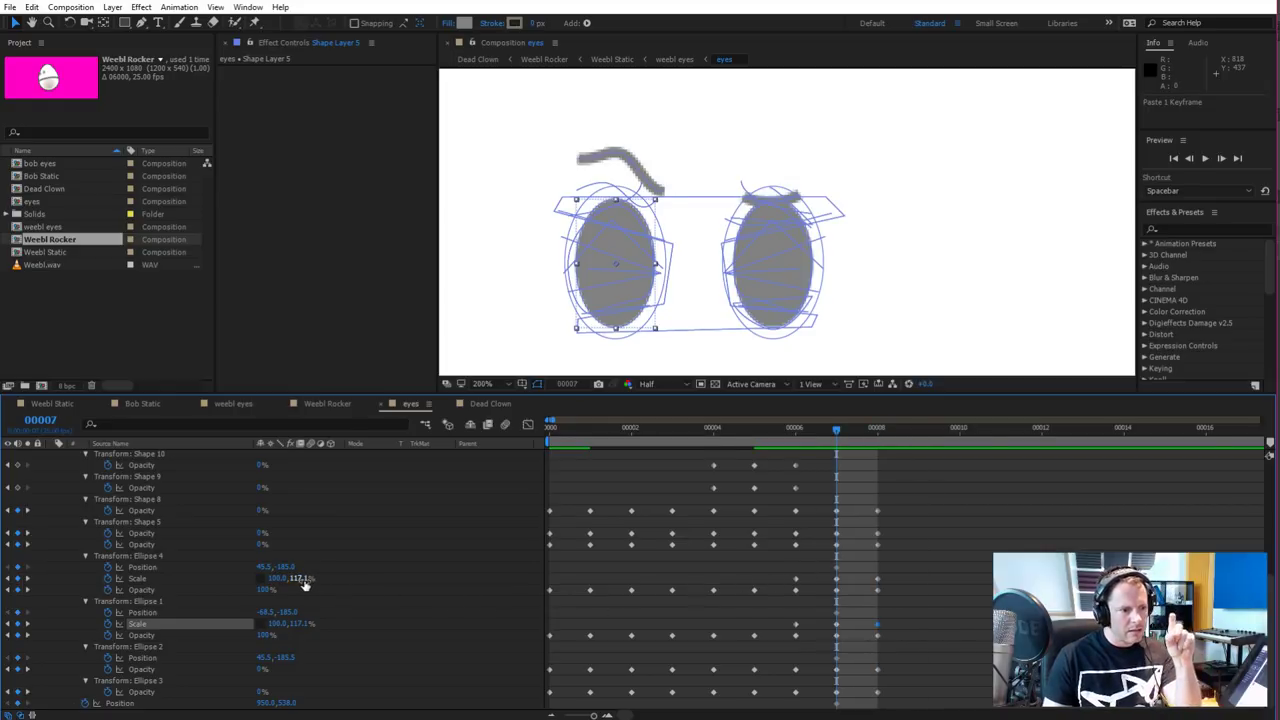
left_click_drag(293, 626, 289, 630)
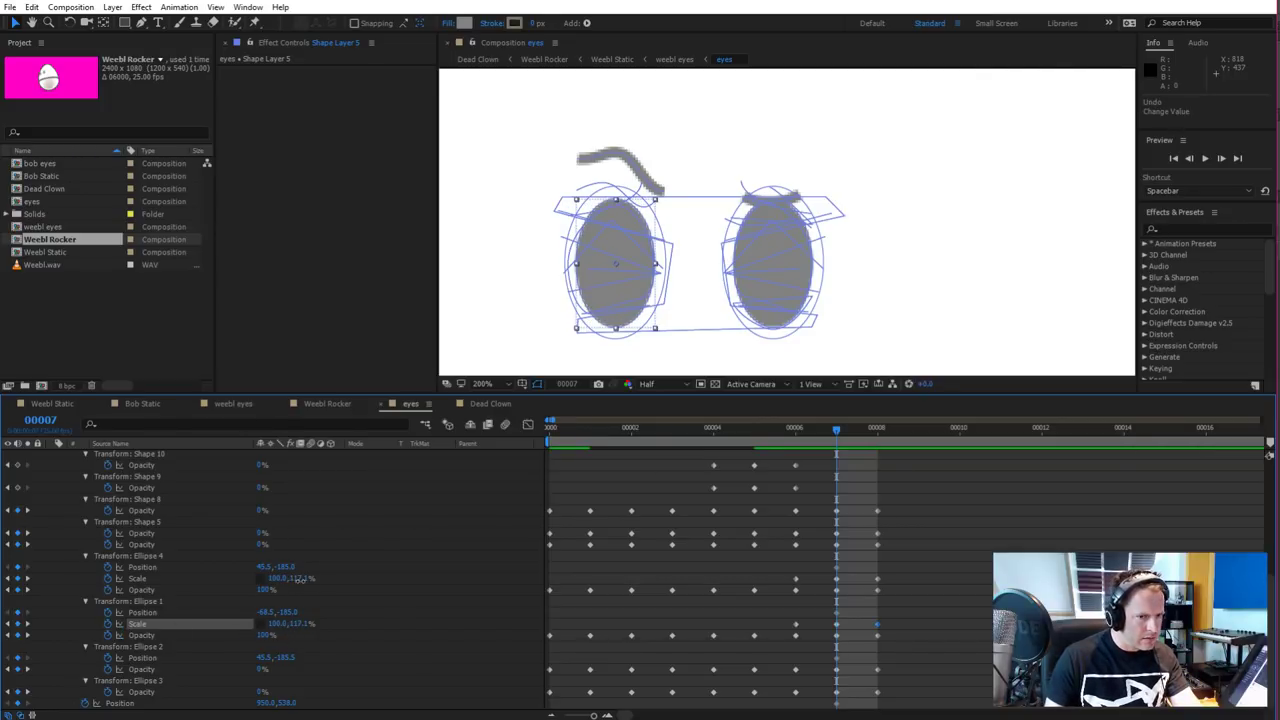
left_click_drag(299, 579, 290, 582)
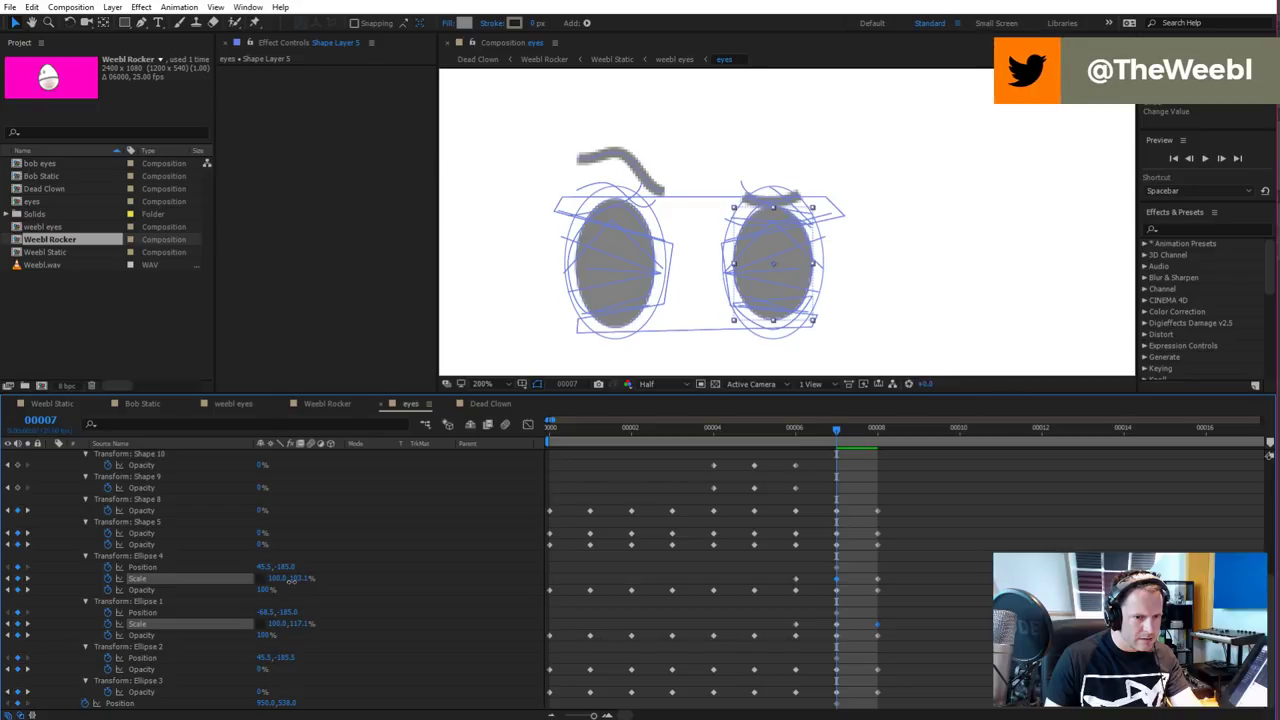
left_click(292, 580)
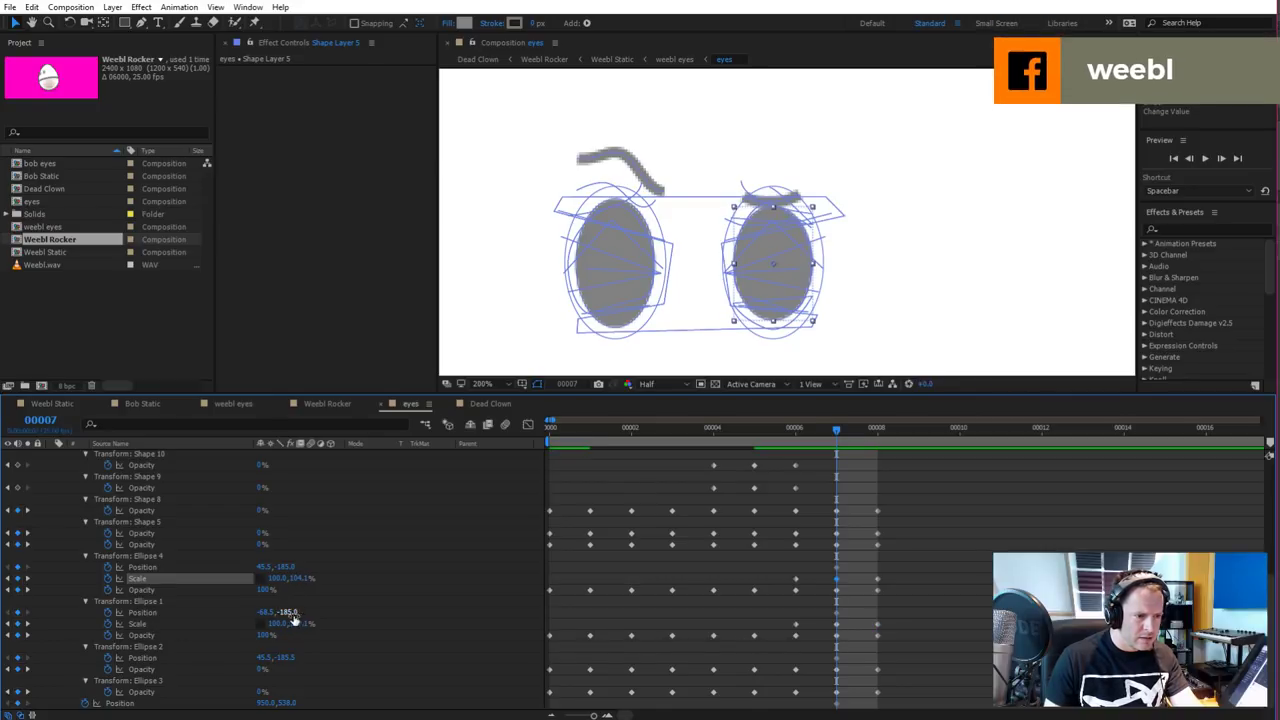
left_click_drag(297, 623, 296, 623)
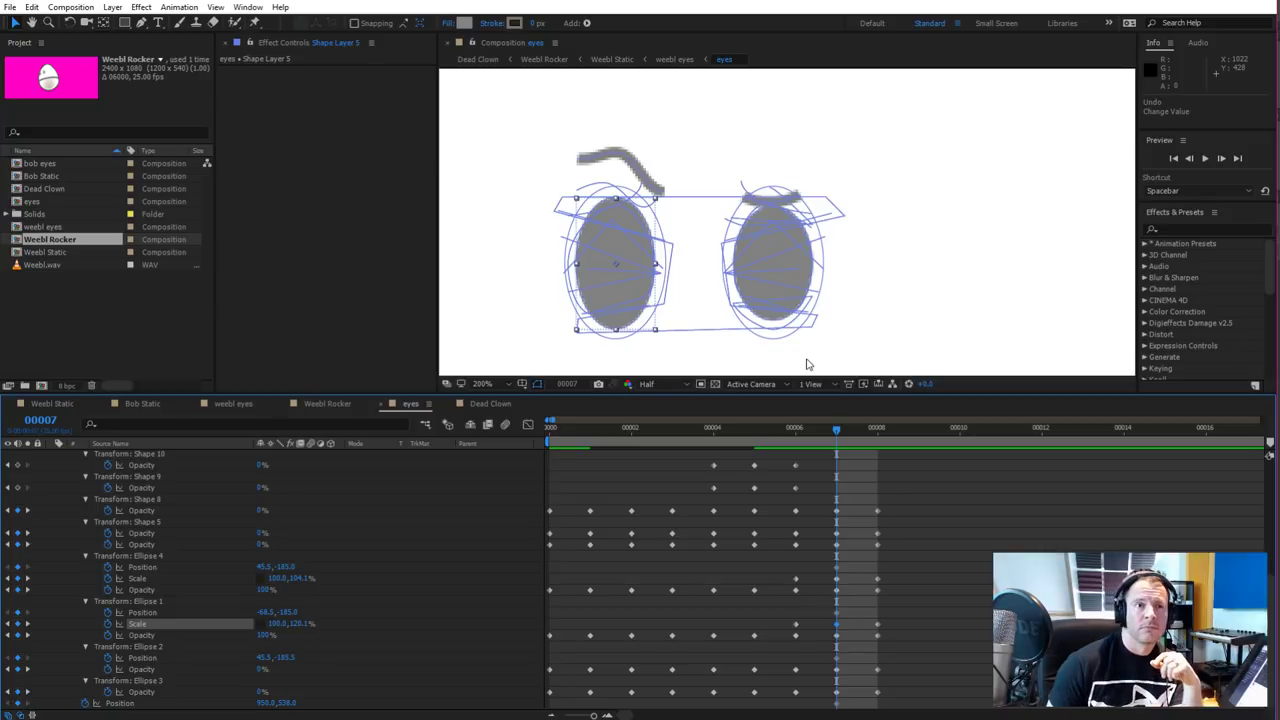
Nudge Shape 18's transform down until its Position reads about 51.5, 16.0 at frame 7
scroll(861, 479, "up", 5)
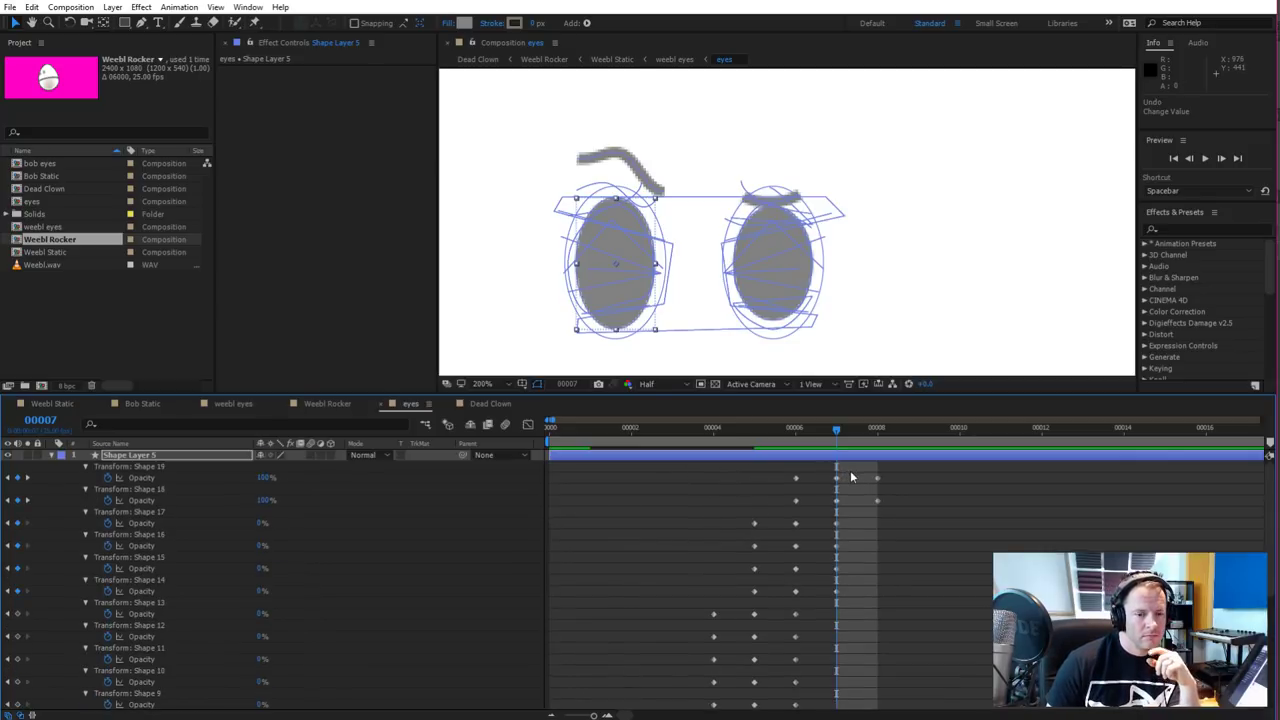
left_click(836, 479)
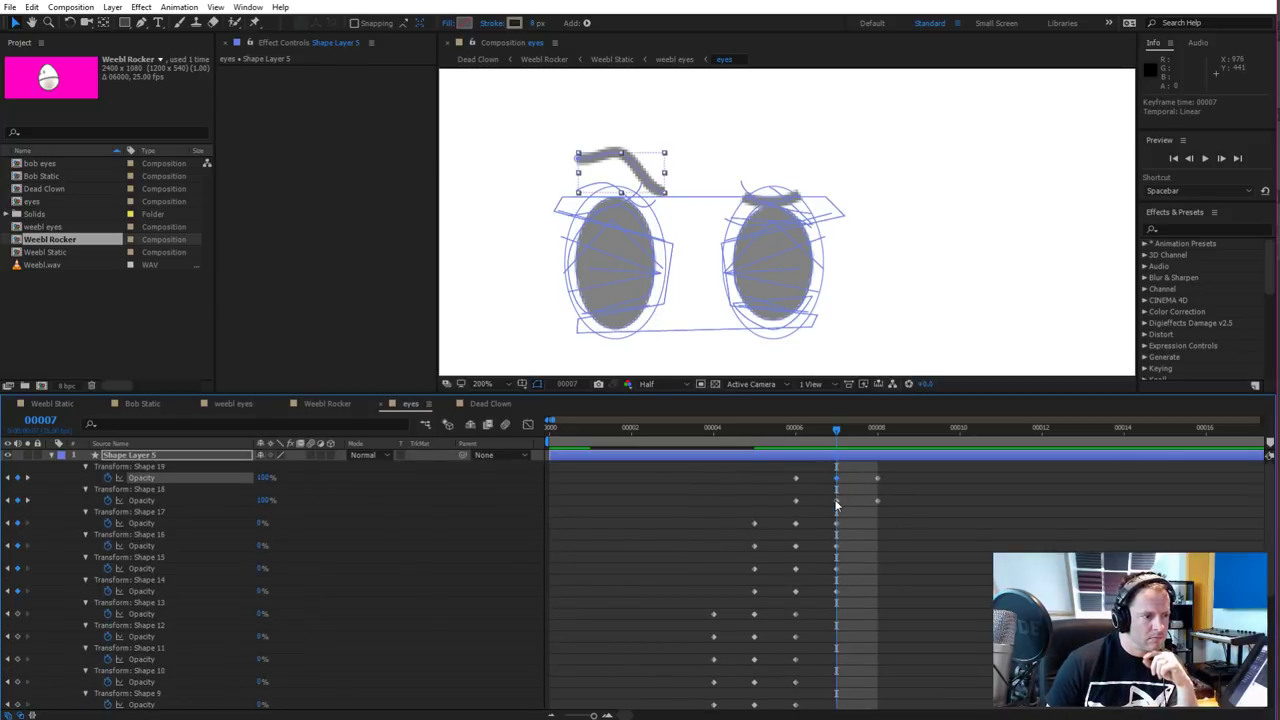
left_click(147, 499)
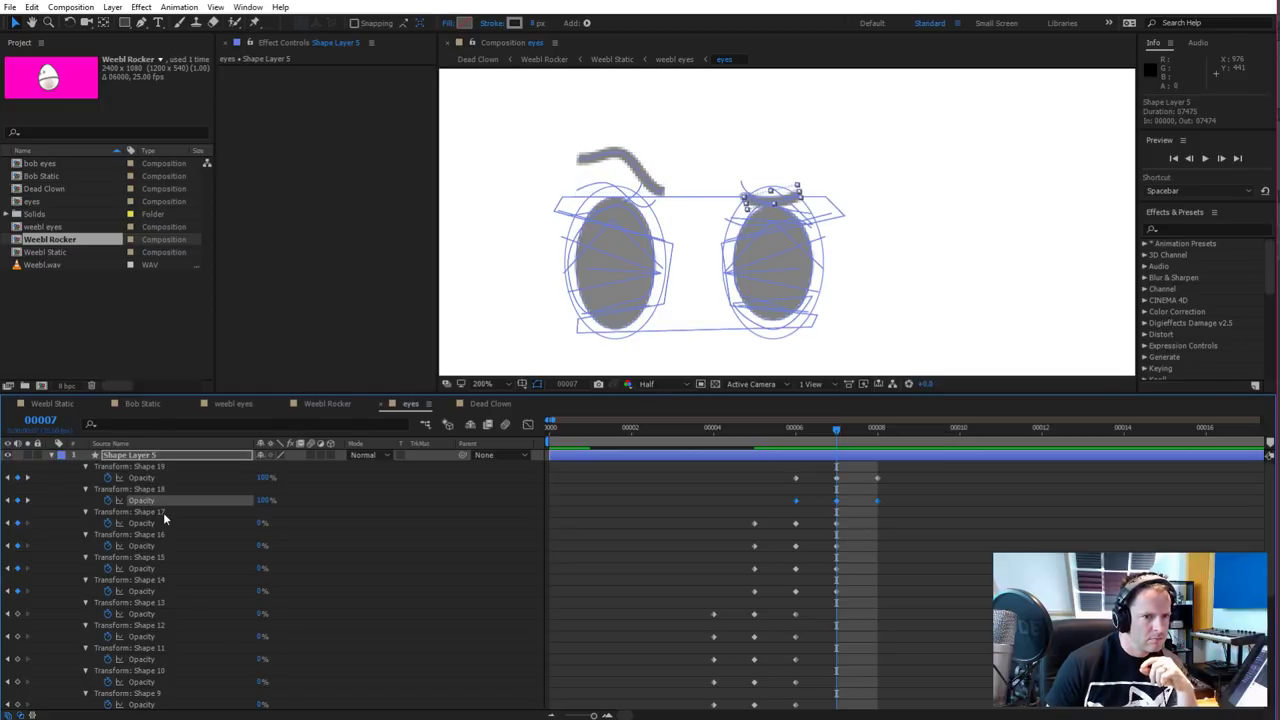
left_click(144, 489)
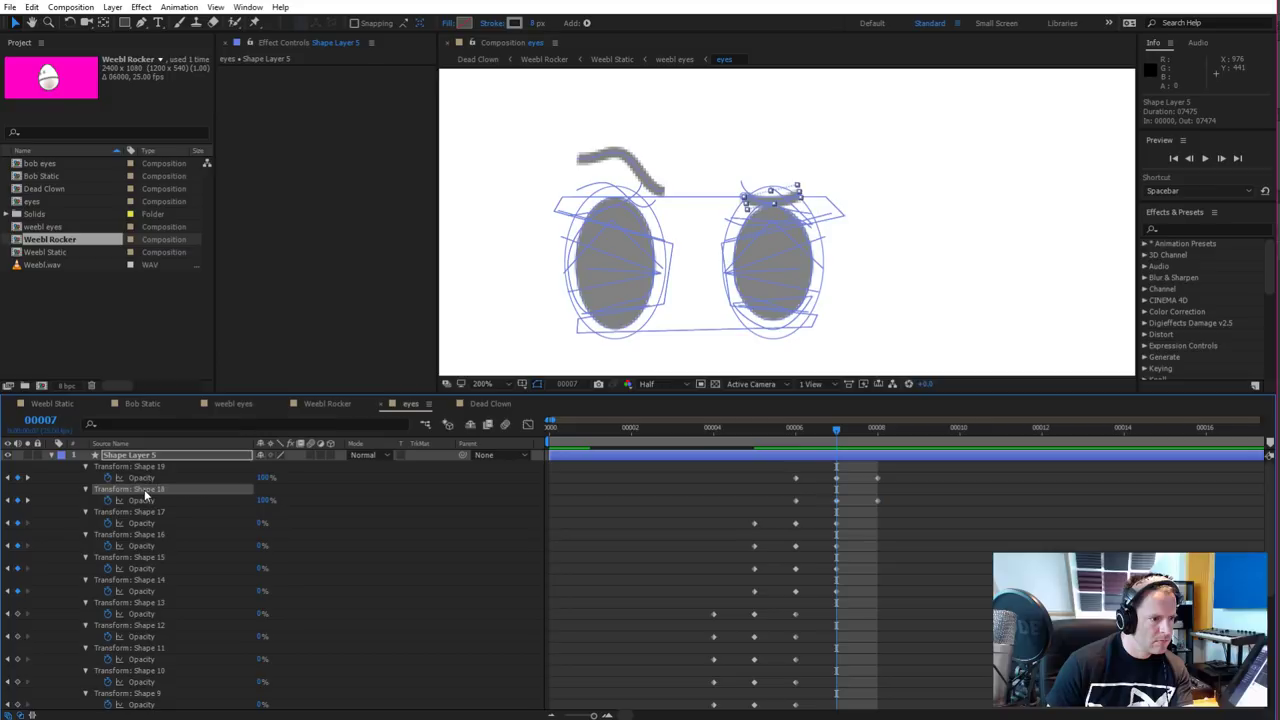
key("Down")
key("Down")
key("Down")
key("Down")
key("Down")
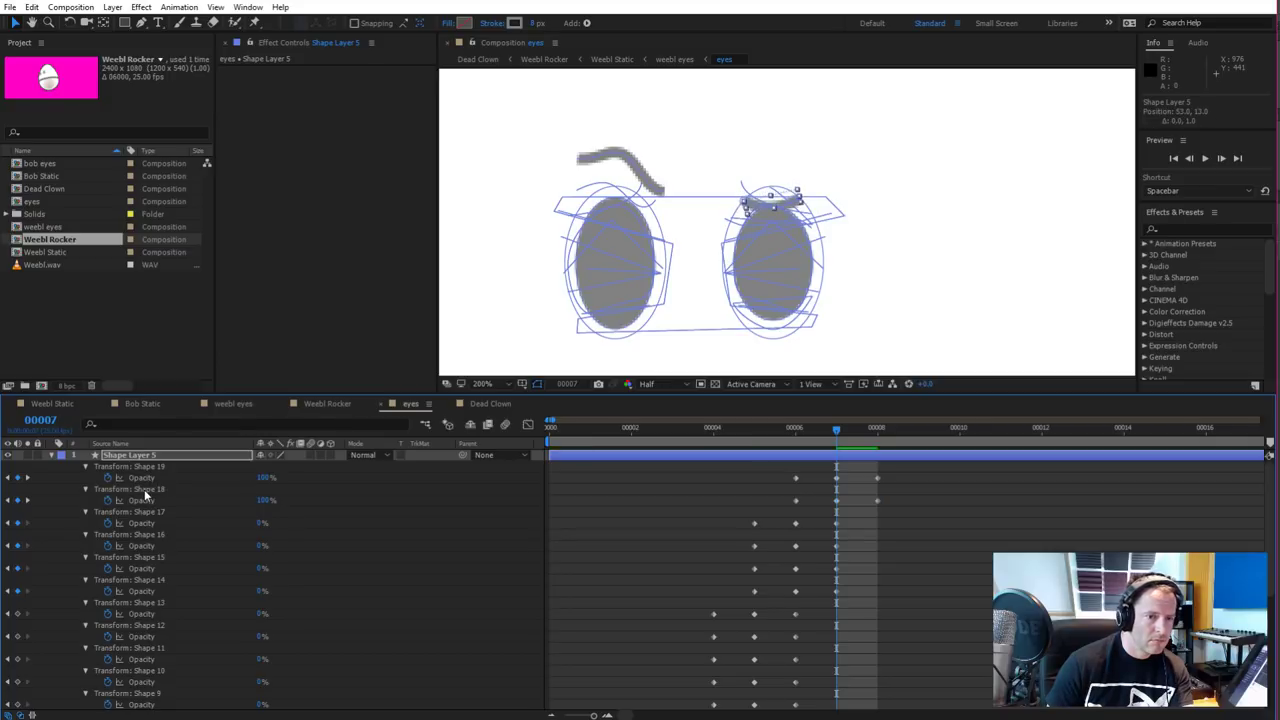
key("Left")
key("Left")
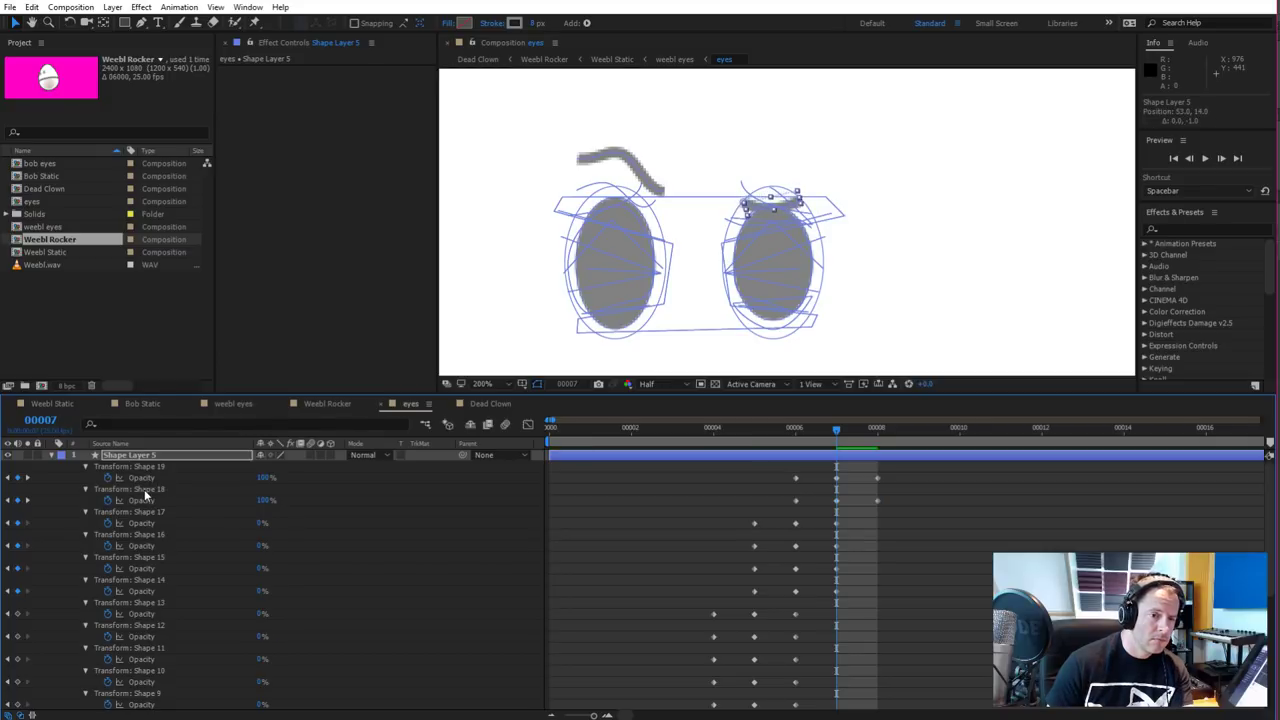
key("Up")
key("Down")
key("Down")
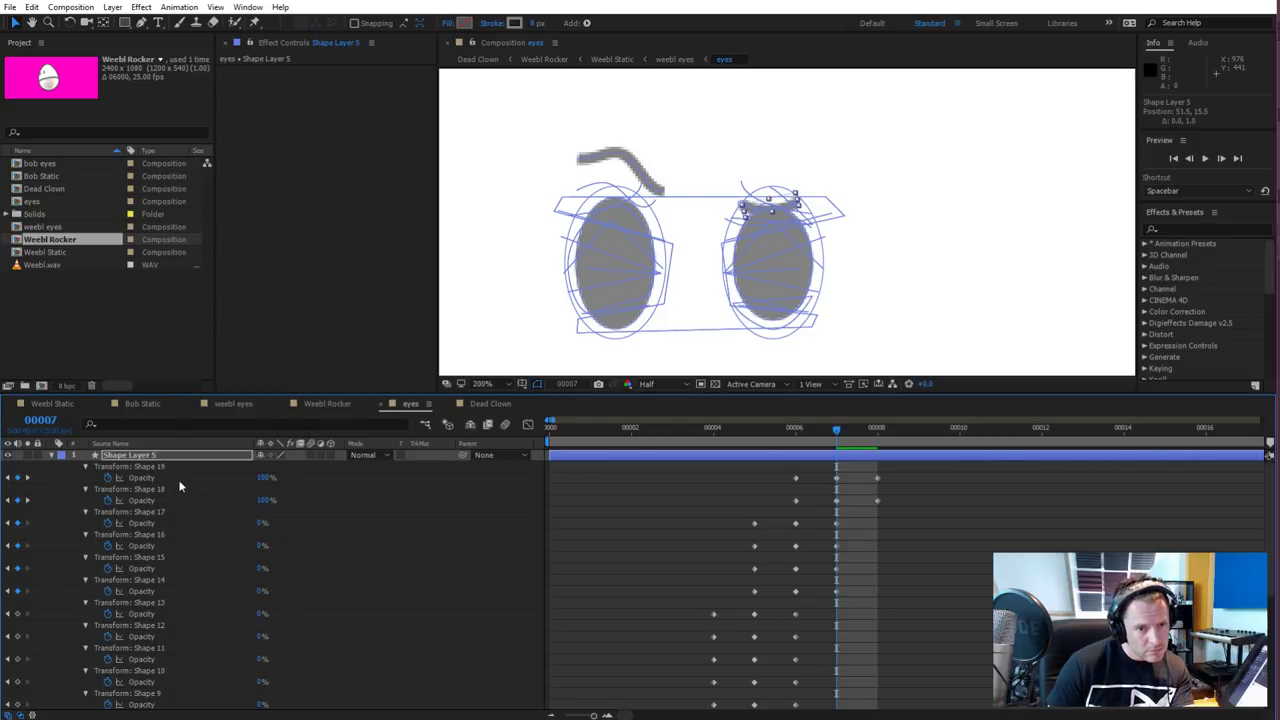
key("Down")
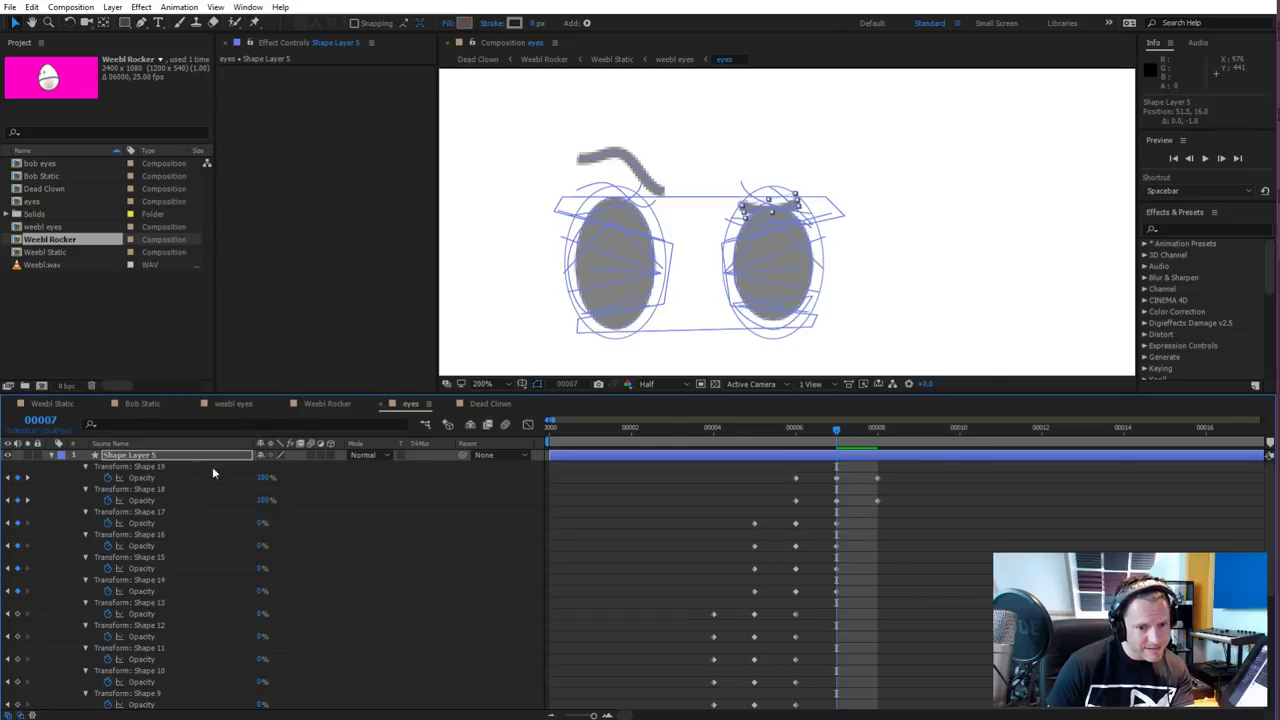
mouse_move(837, 435)
left_mouse_down()
mouse_move(820, 441)
mouse_move(838, 443)
left_mouse_up()
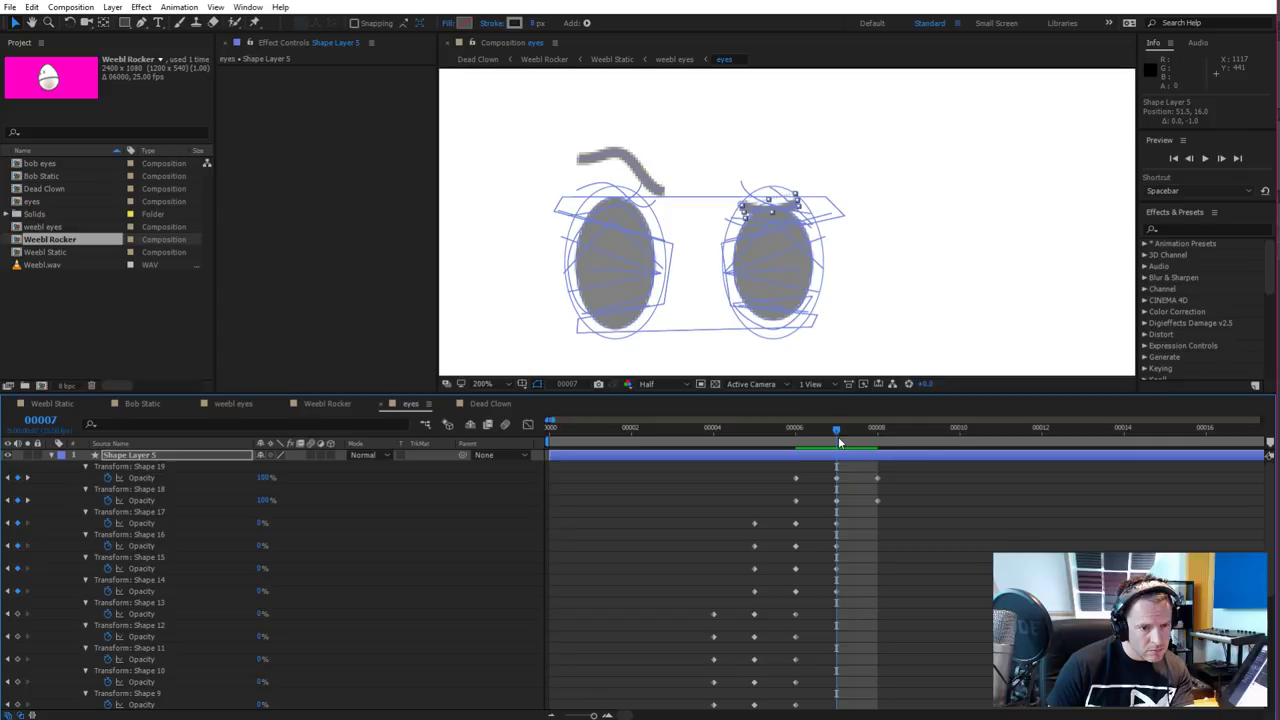
scroll(860, 490, "down", 5)
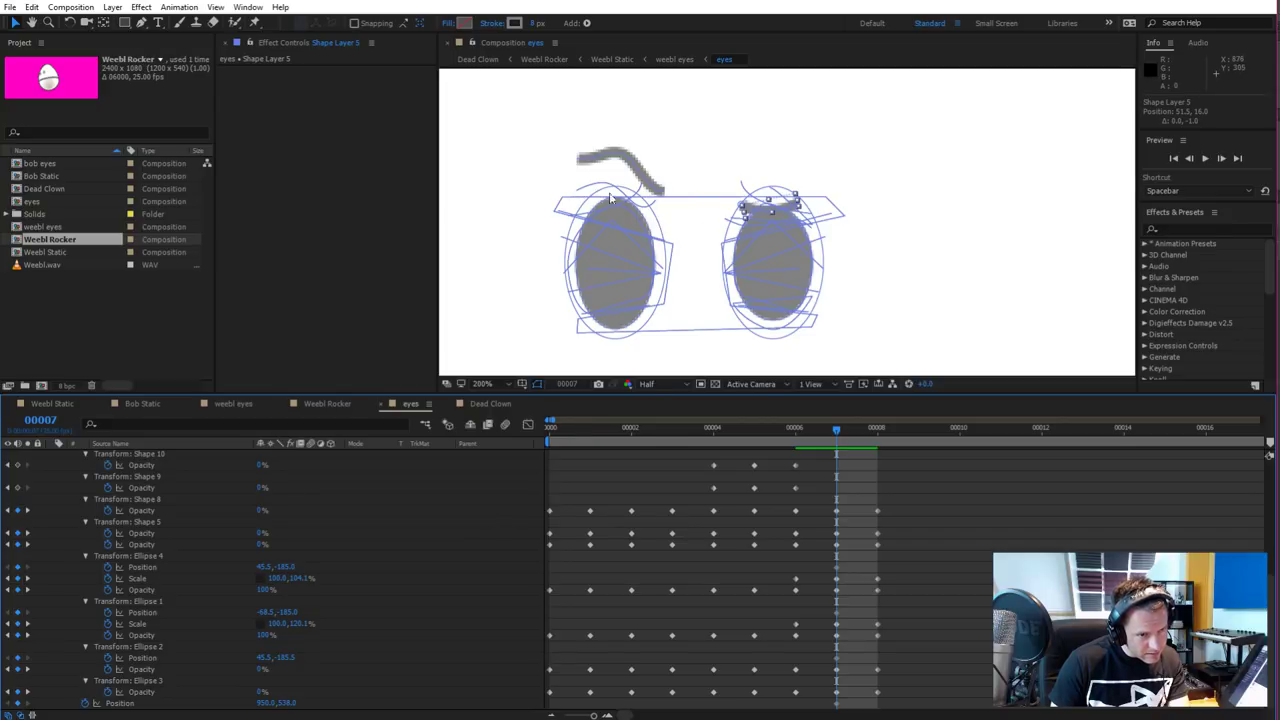
scroll(843, 521, "up", 5)
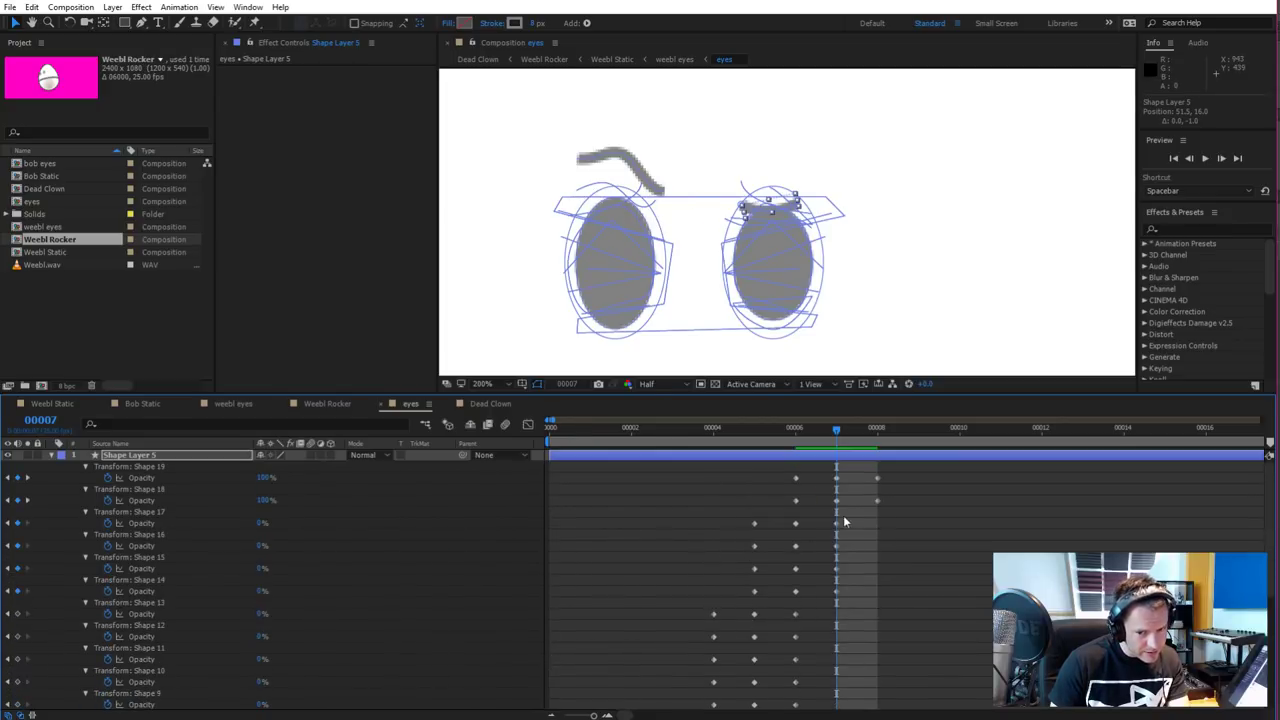
Draw a new curved Pen shape beside the eye in Shape Layer 5 and set its fill
left_click(840, 454)
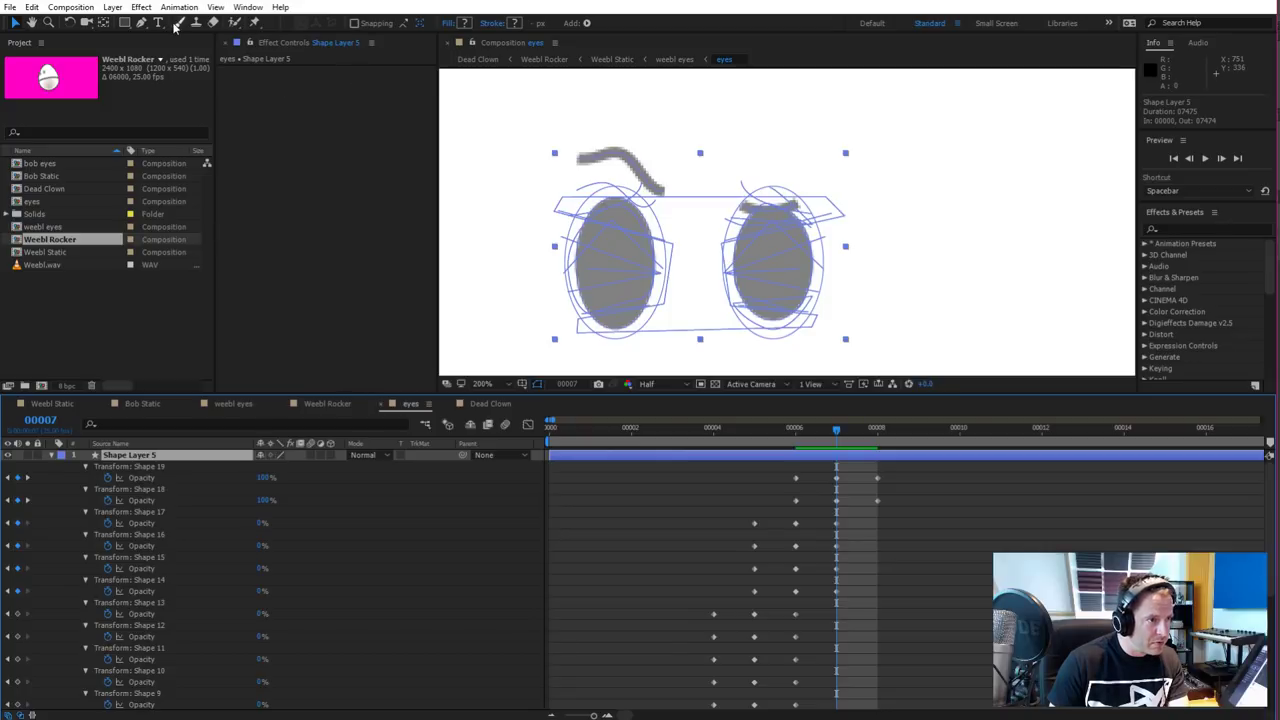
left_click(141, 22)
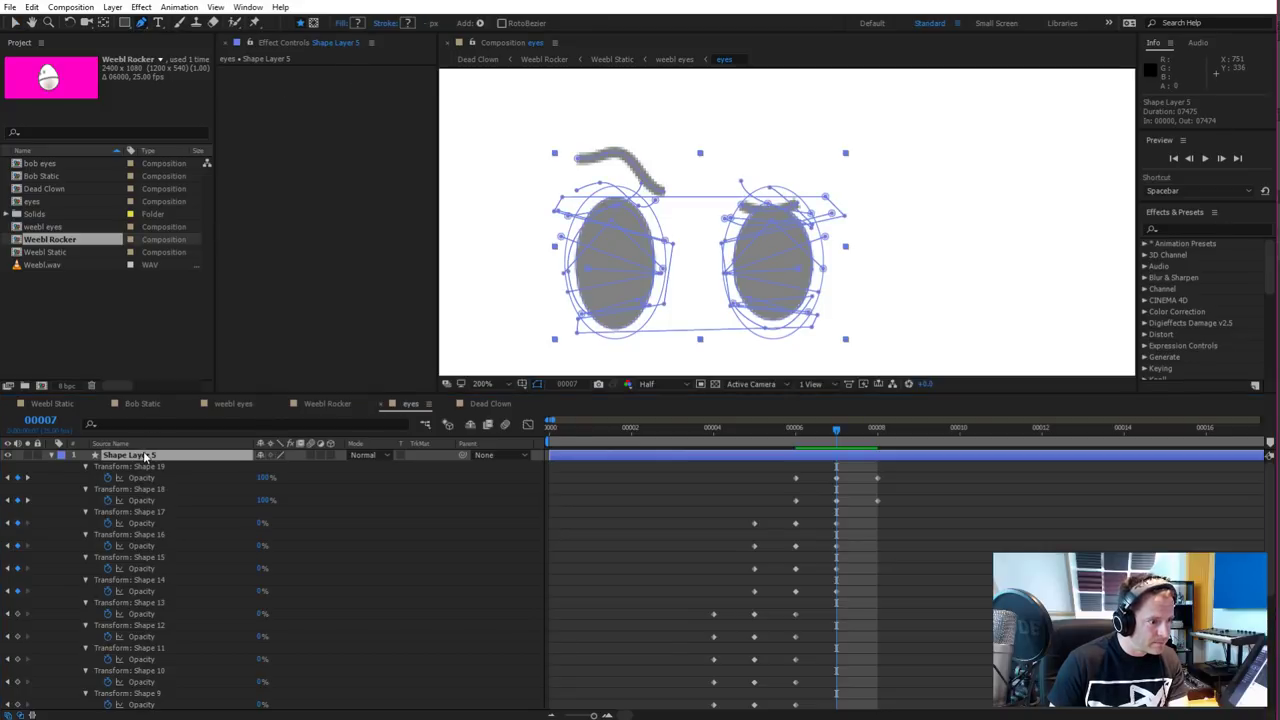
scroll(580, 213, "up", 4)
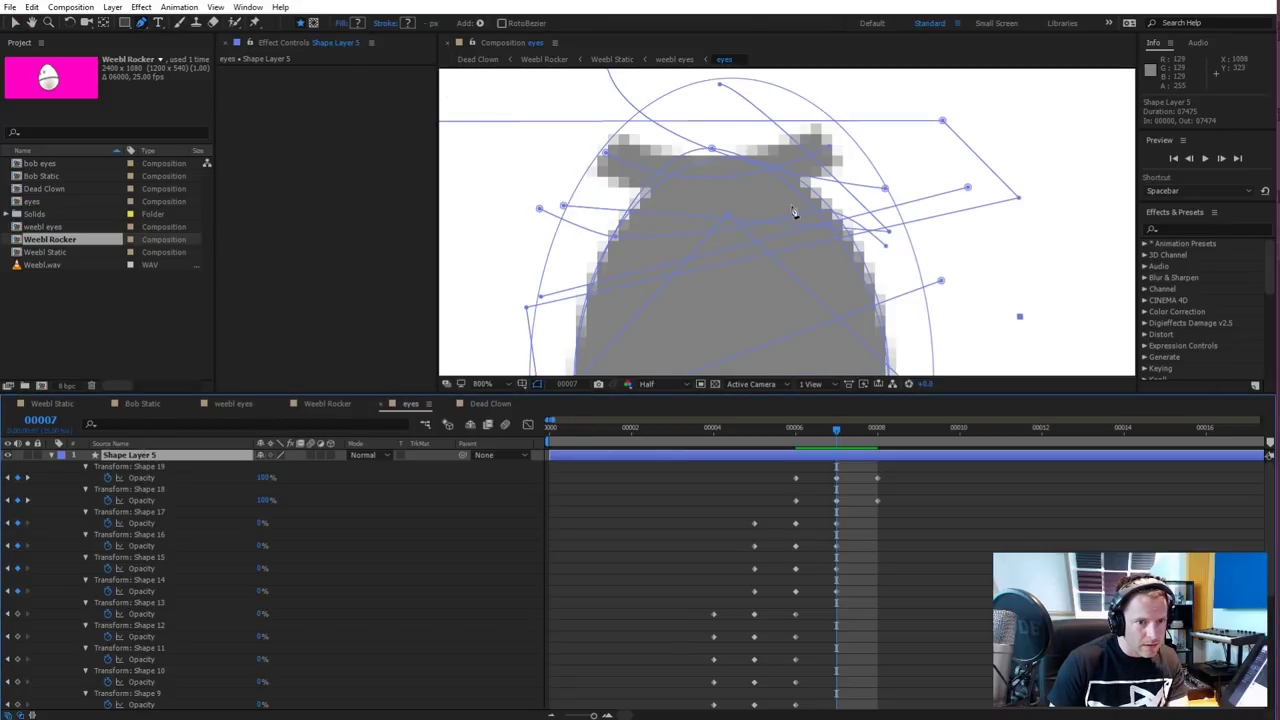
left_click(897, 242)
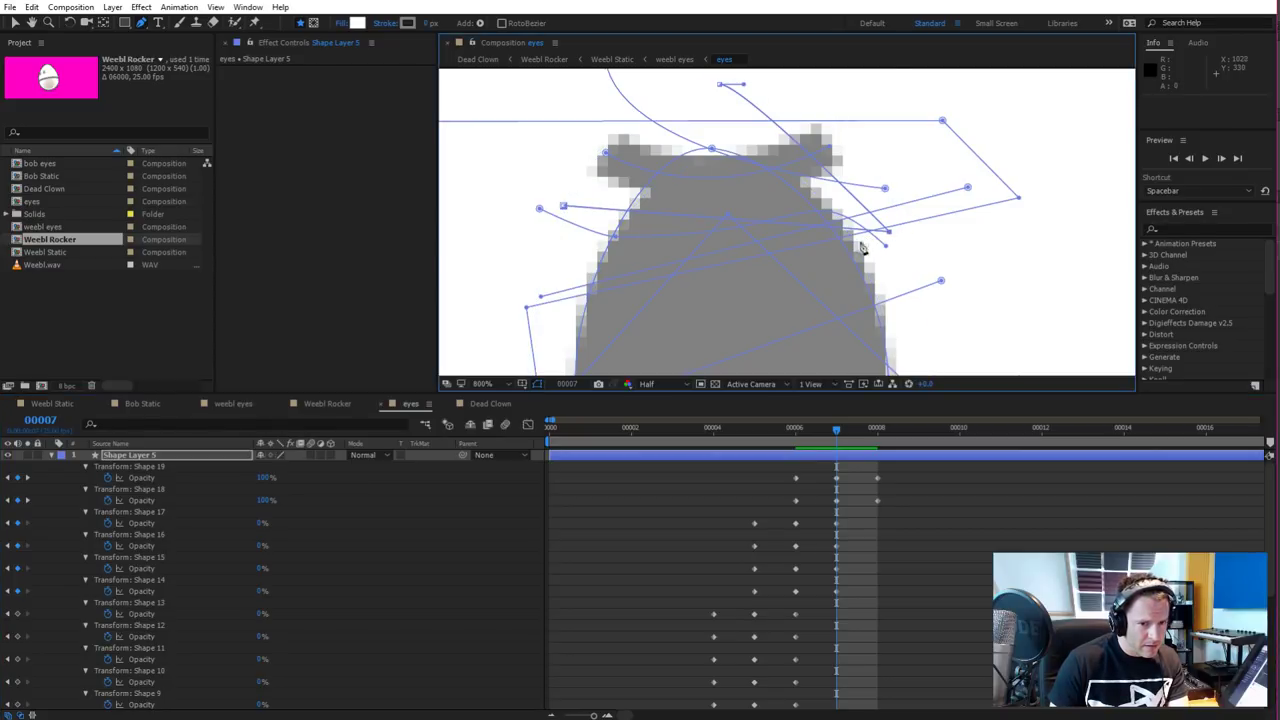
left_click(724, 204)
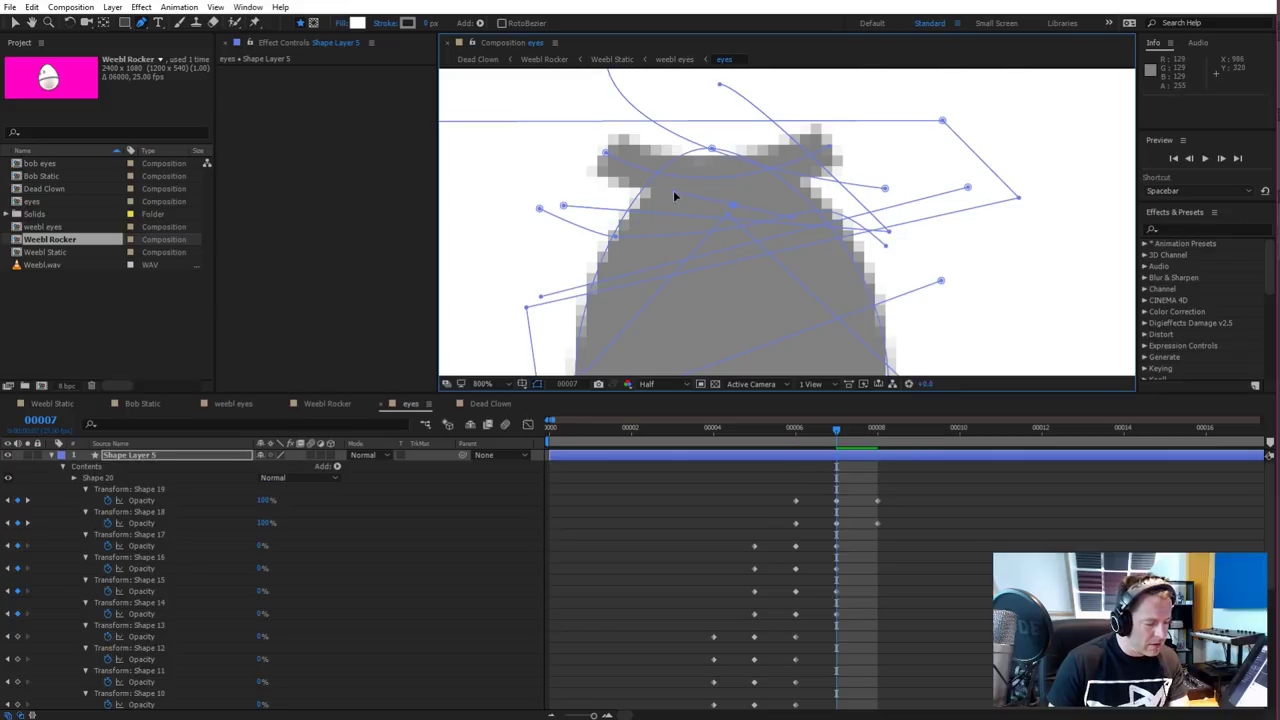
left_click(748, 216)
left_click(1051, 174)
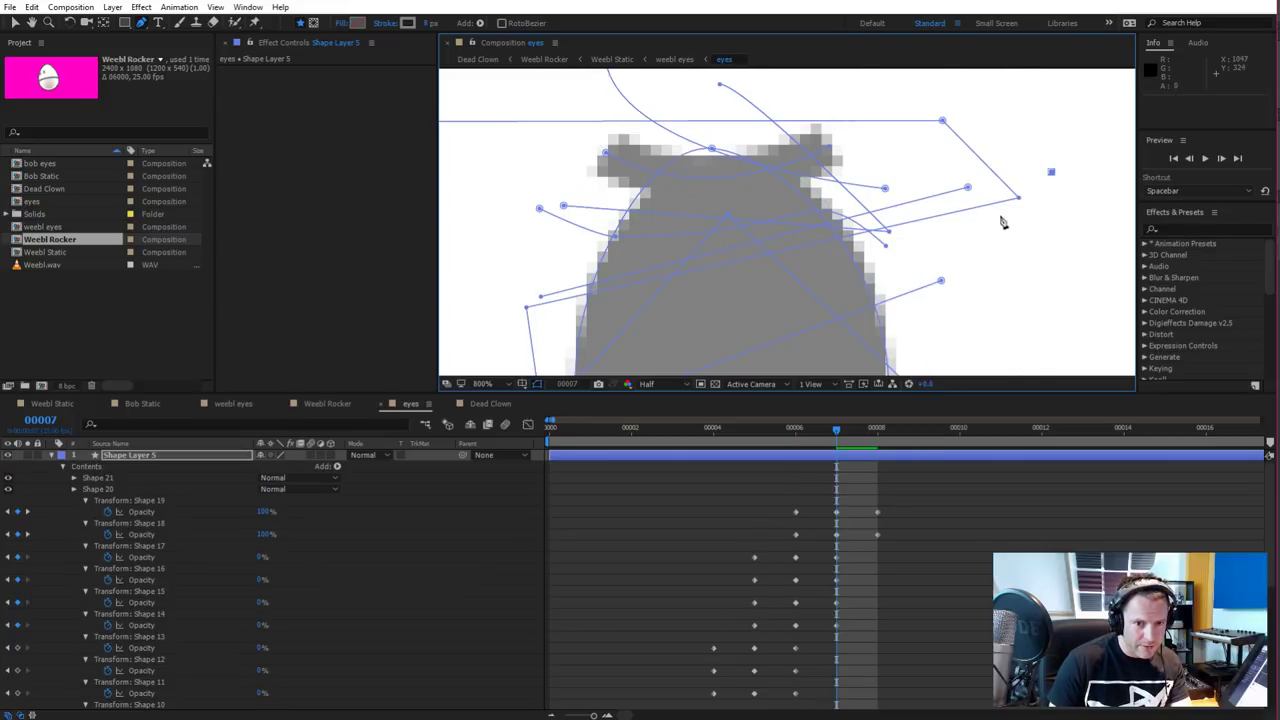
left_click_drag(1000, 214, 951, 229)
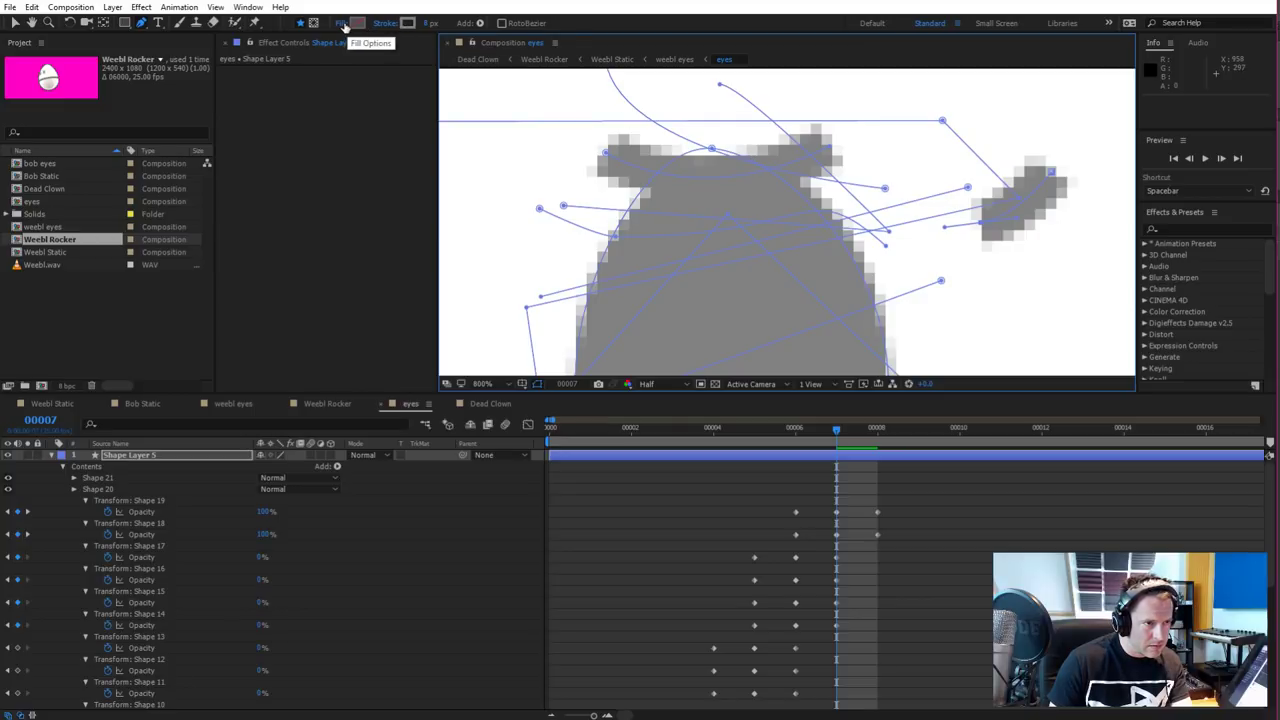
left_click(343, 23)
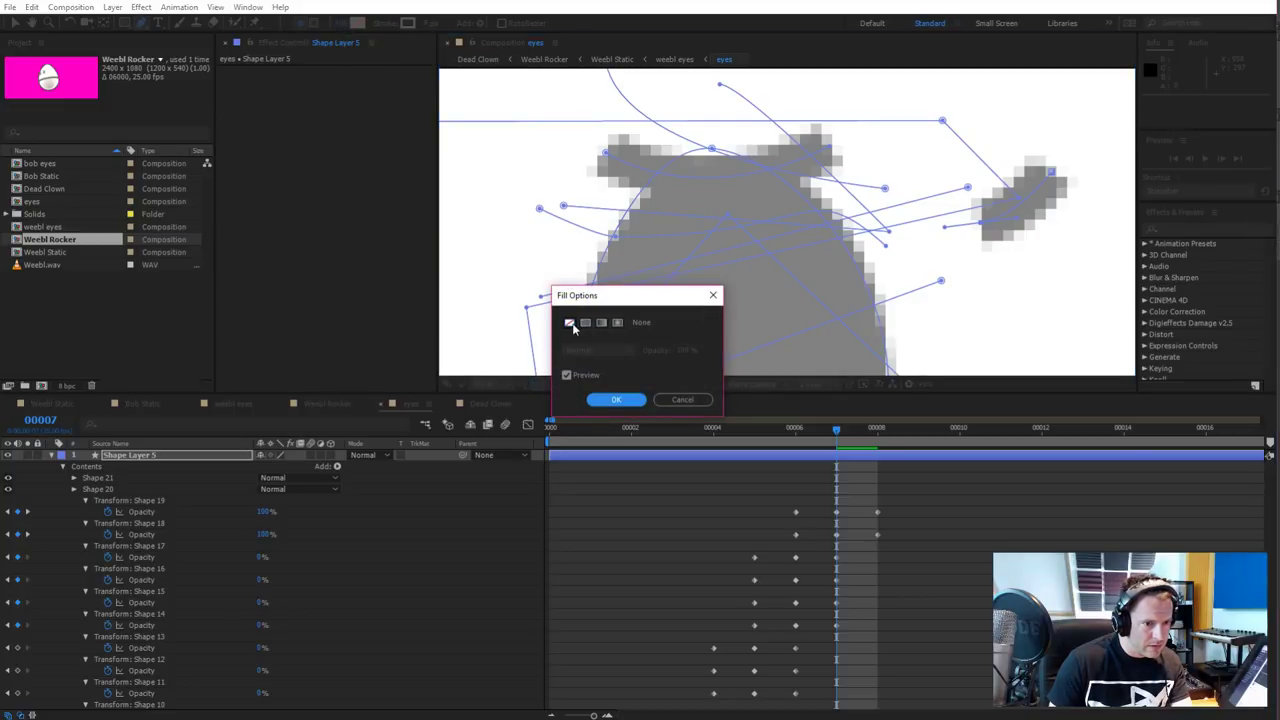
left_click(607, 399)
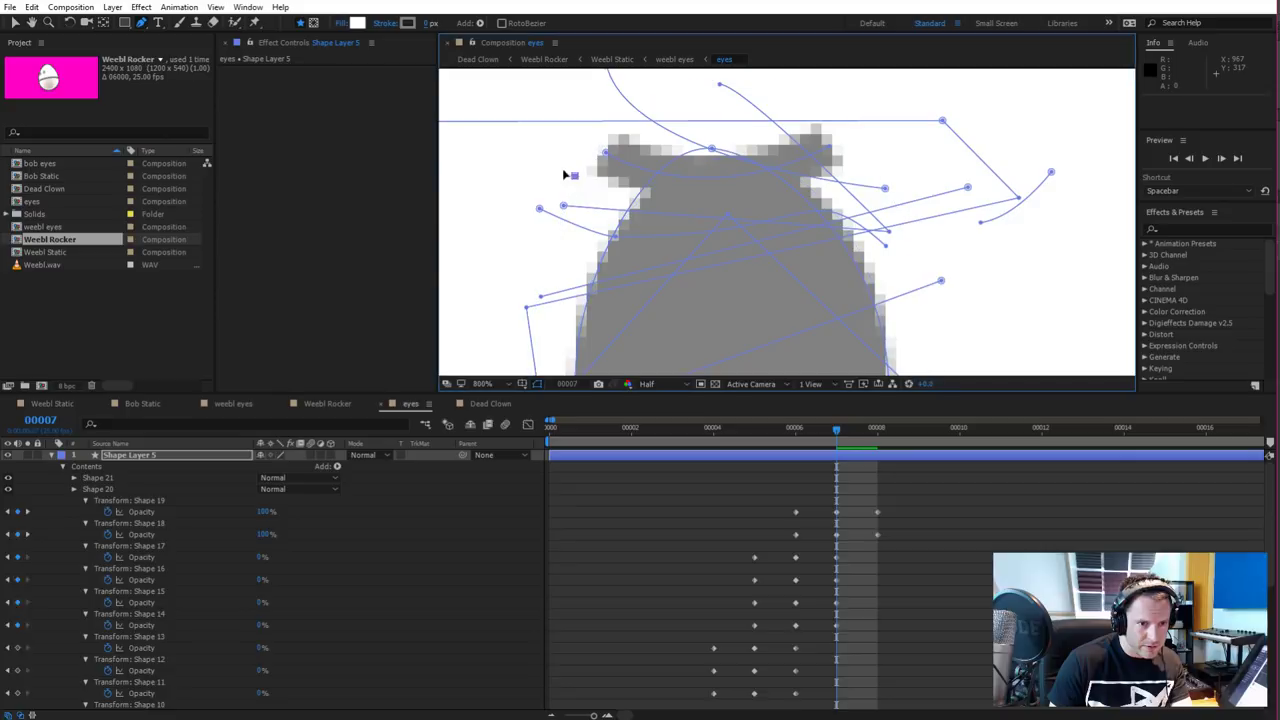
Undo the stray vertex and continue the eyebrow path with a curved point, zooming out to 200%
left_click_drag(572, 177, 526, 157)
key("ctrl+z")
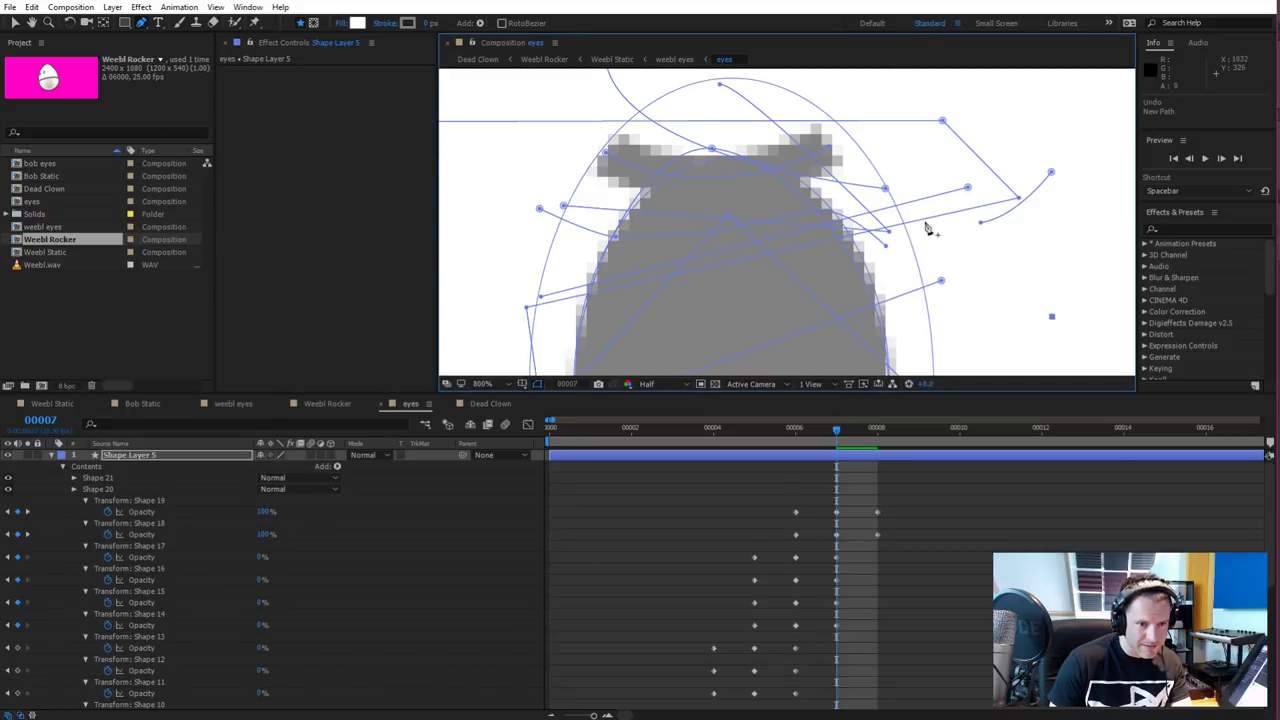
left_click(981, 224)
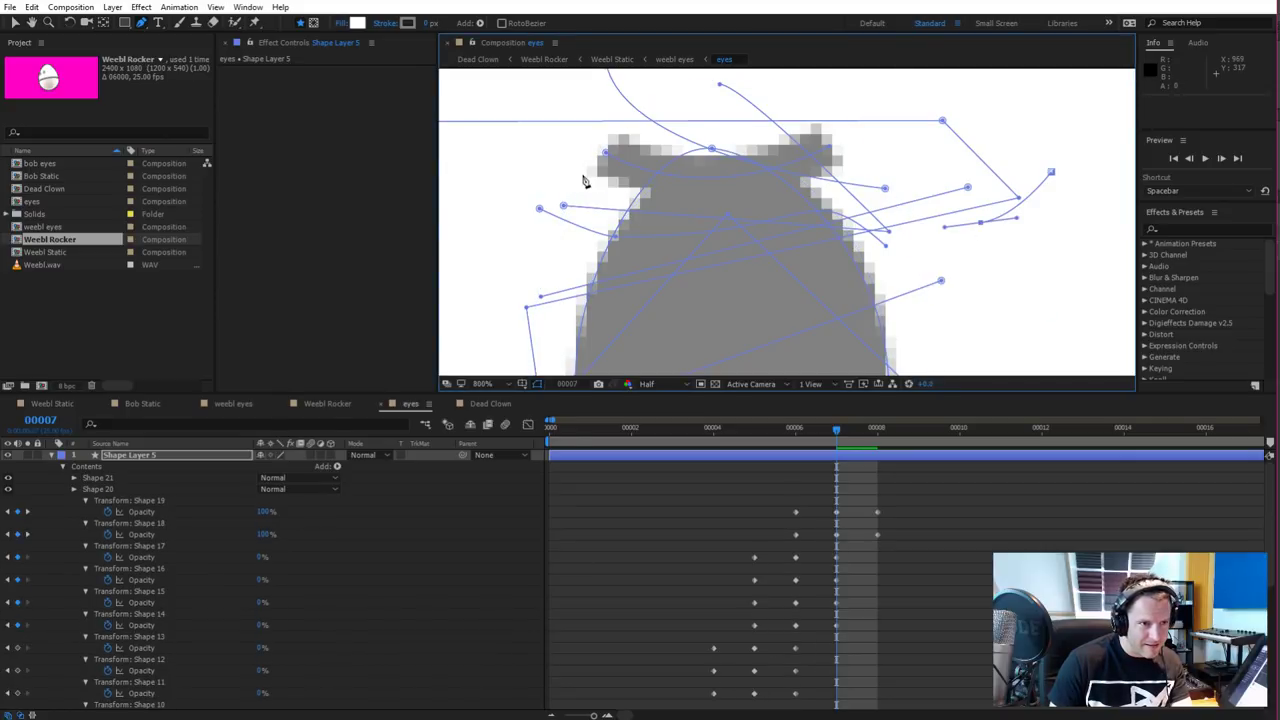
left_click_drag(584, 178, 519, 152)
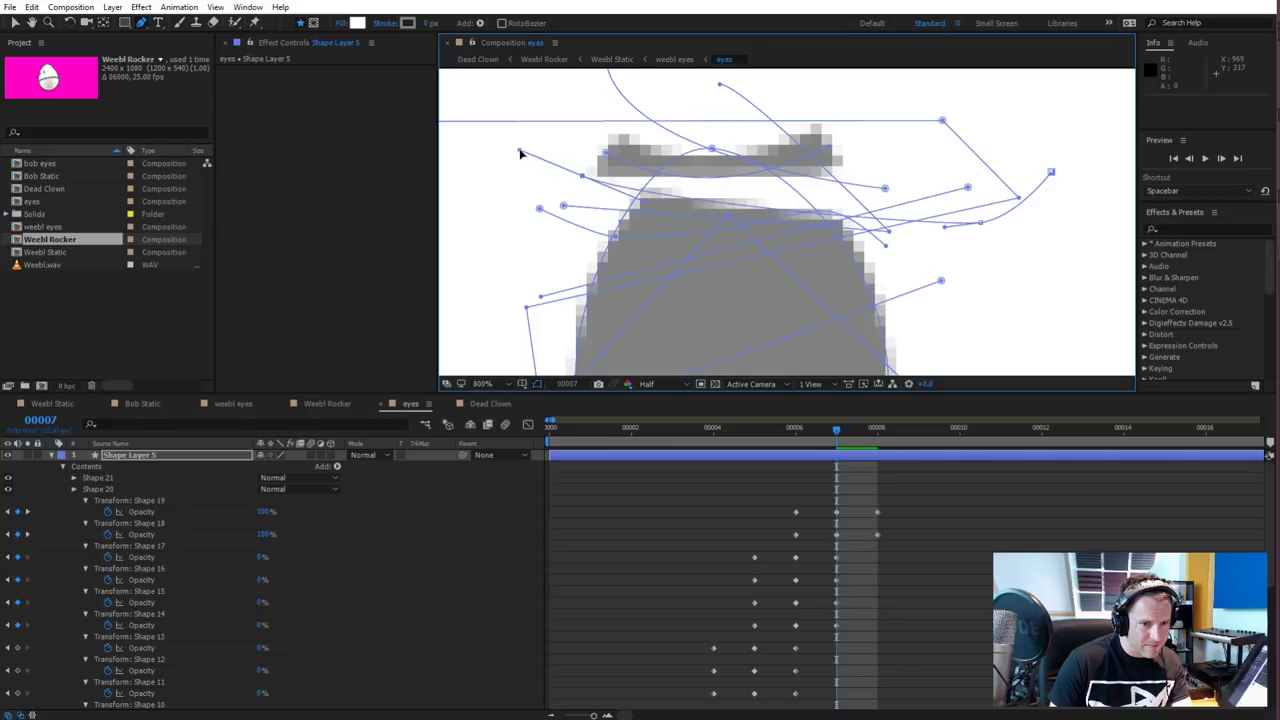
scroll(560, 205, "down", 2)
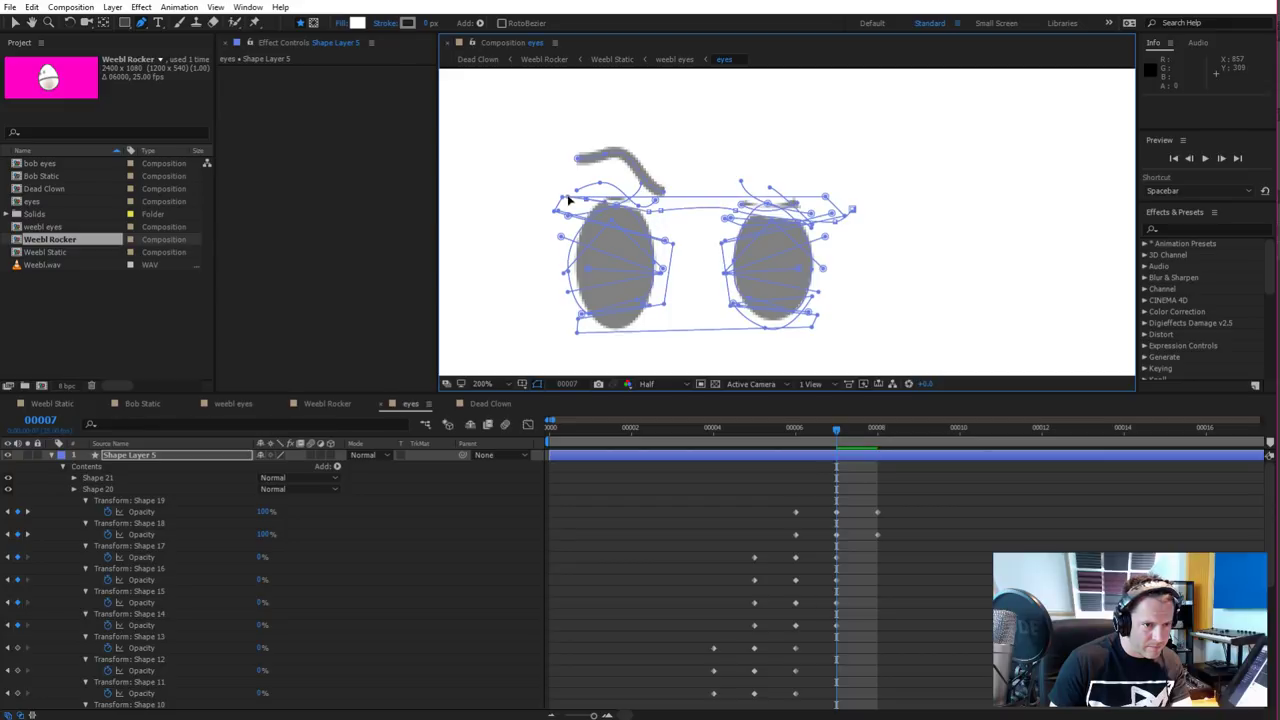
Add two vertices to the eyebrow path, pull its end up-left, and move Shape 21 below Shape 20
left_click(690, 166)
left_click(861, 195)
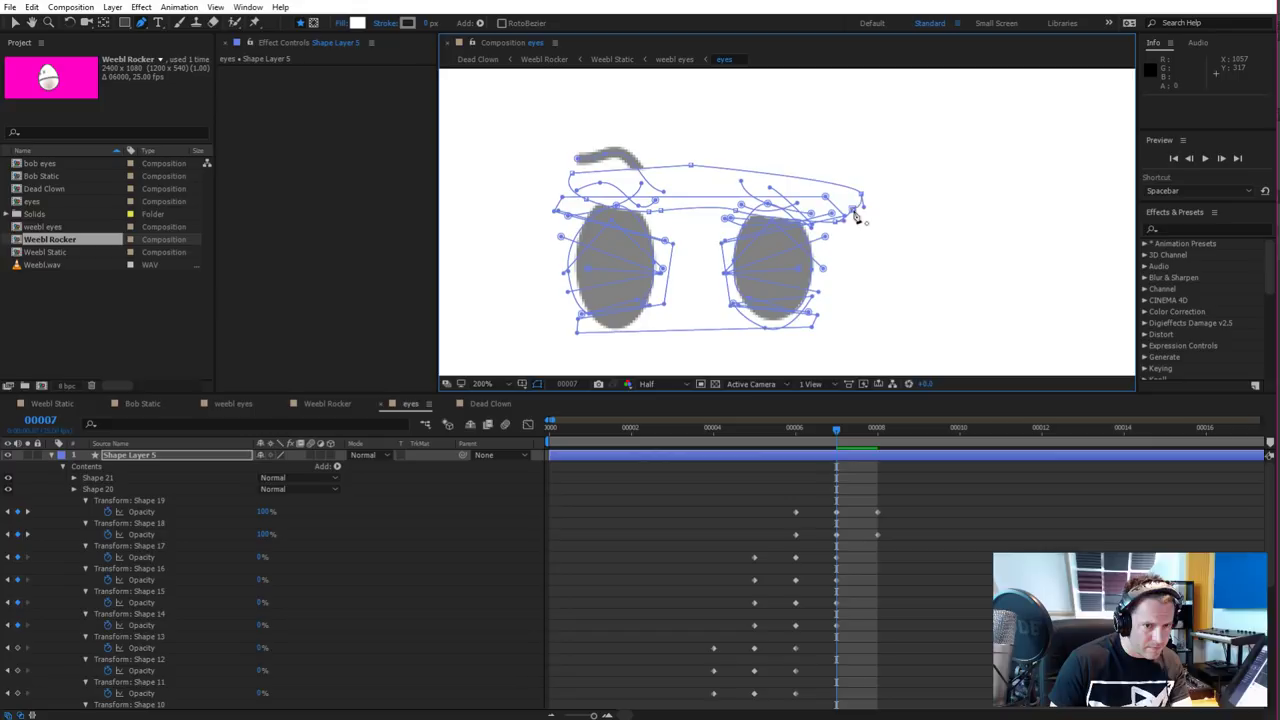
left_click_drag(859, 197, 811, 229)
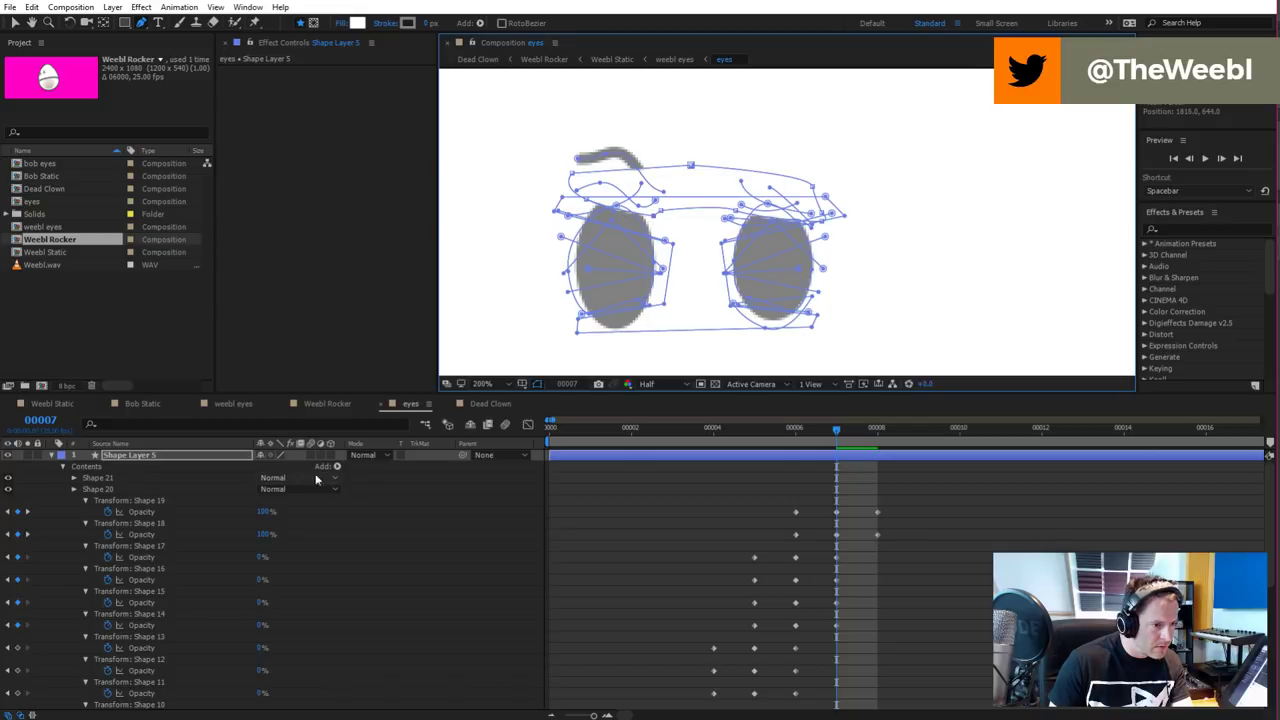
mouse_move(105, 478)
left_mouse_down()
mouse_move(130, 541)
mouse_move(104, 483)
mouse_move(110, 540)
mouse_move(104, 478)
mouse_move(106, 535)
mouse_move(101, 491)
left_mouse_up()
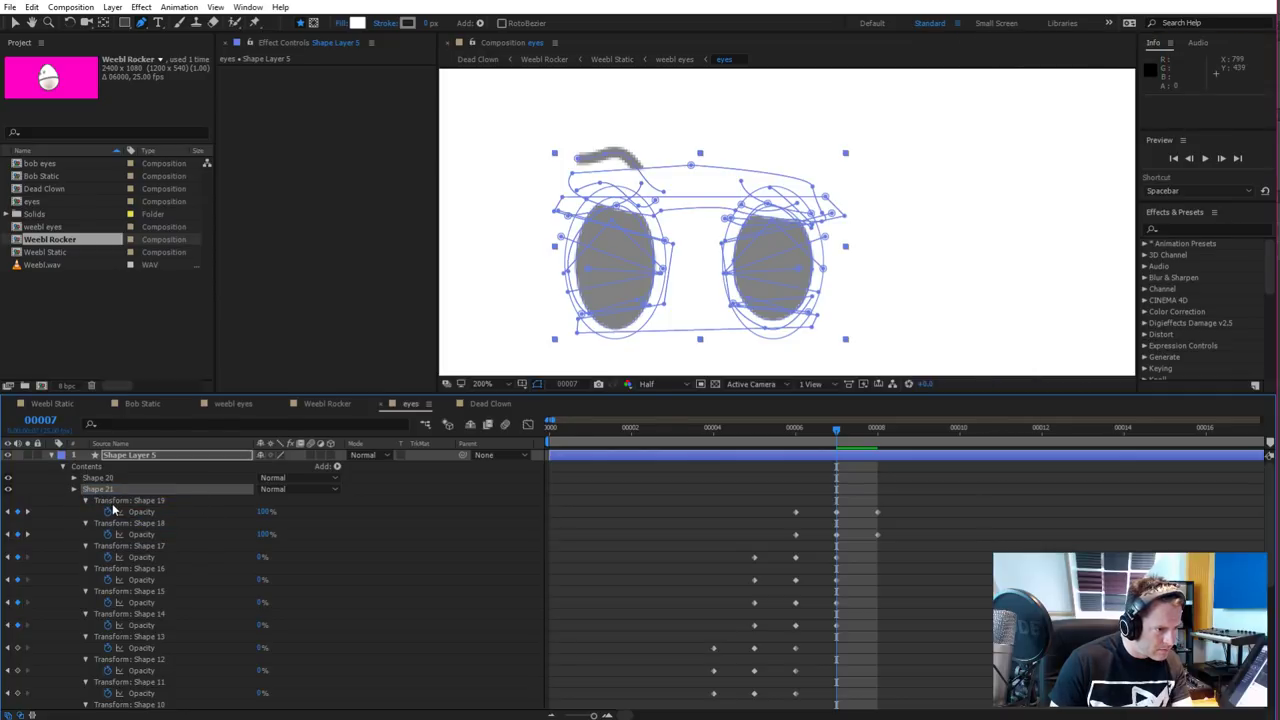
Move the Shape 21 group out of Shape 18 and drop it just above Shape 17
left_click(63, 468)
left_click(63, 468)
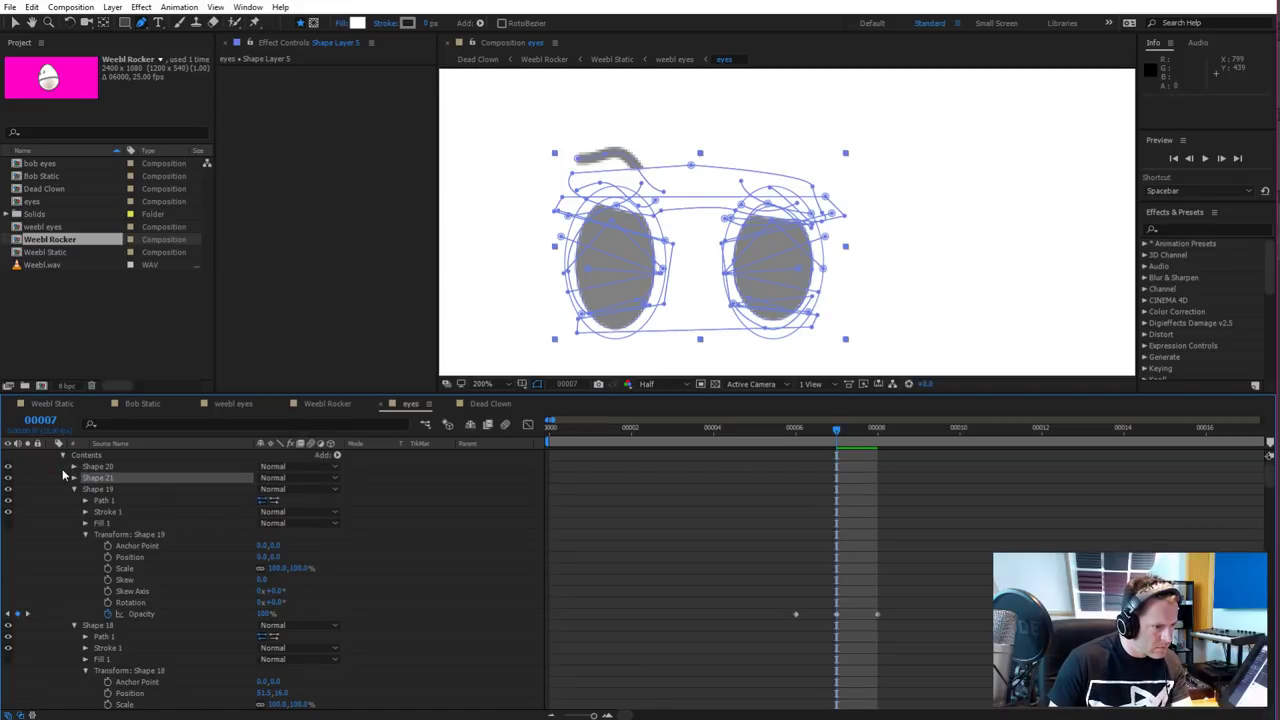
left_click_drag(97, 490, 87, 643)
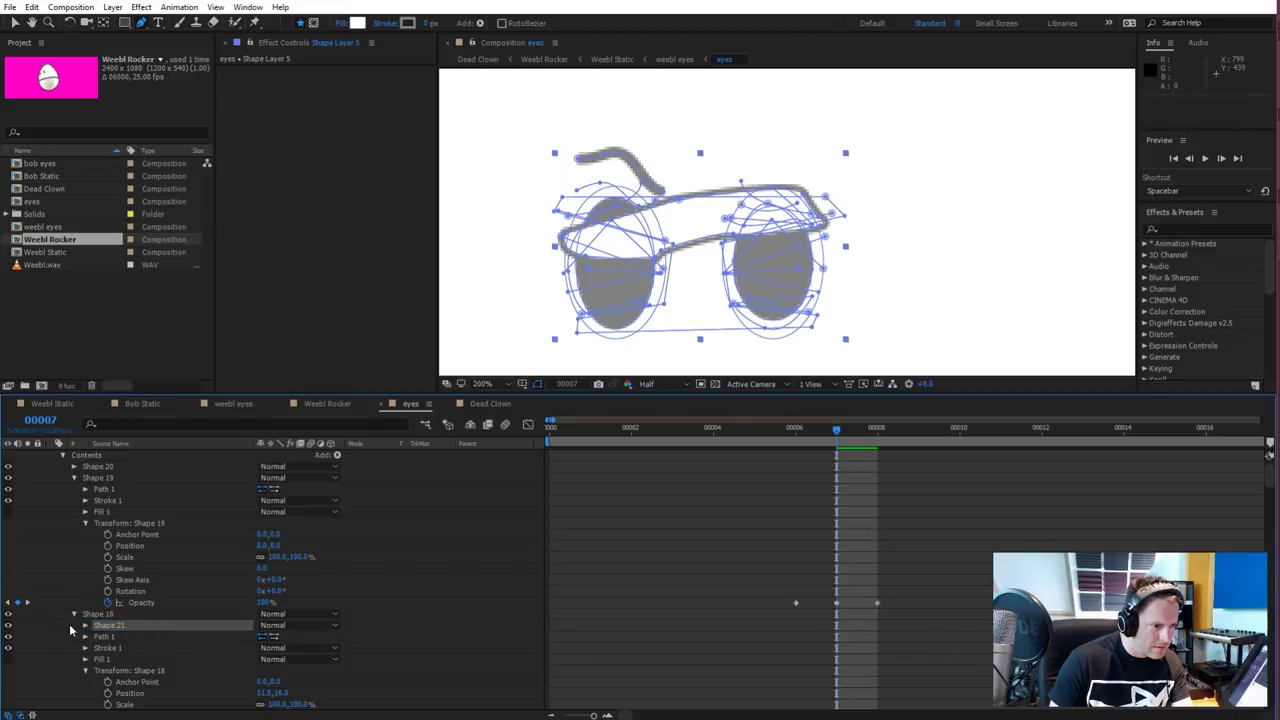
left_click_drag(96, 630, 76, 614)
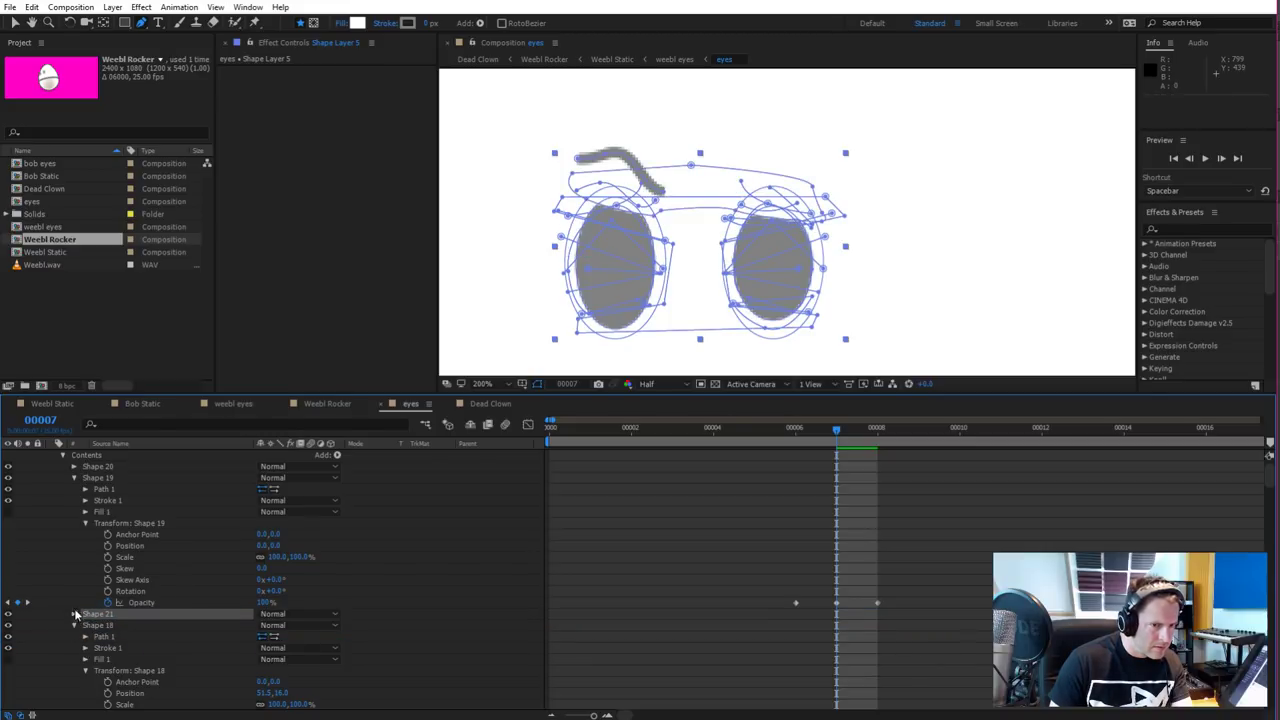
scroll(101, 580, "down", 2)
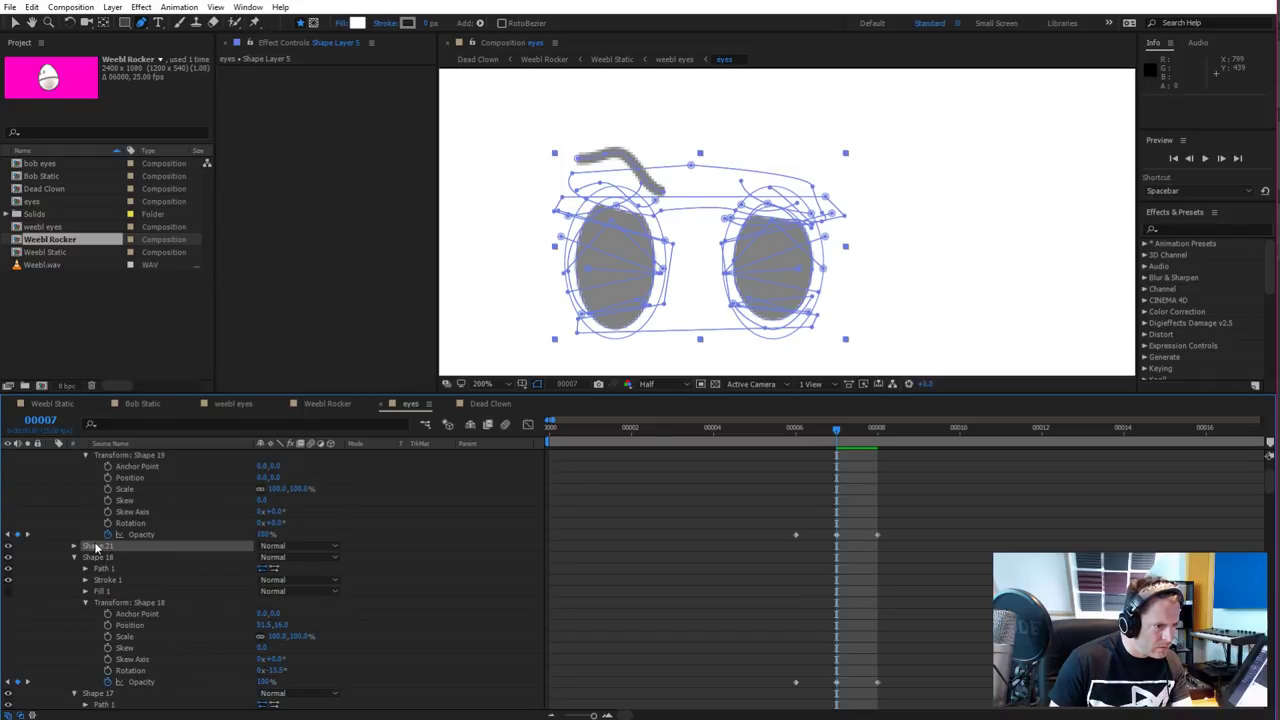
left_click_drag(96, 546, 98, 693)
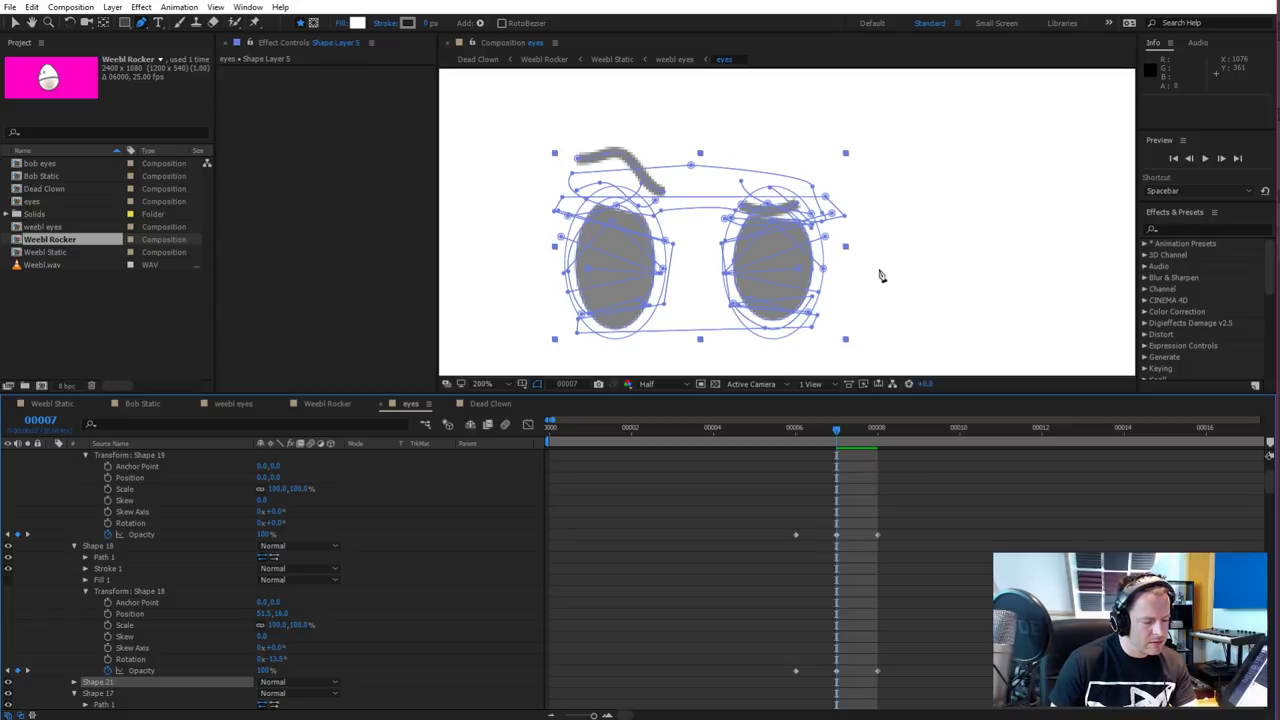
key("v")
scroll(871, 291, "up", 2)
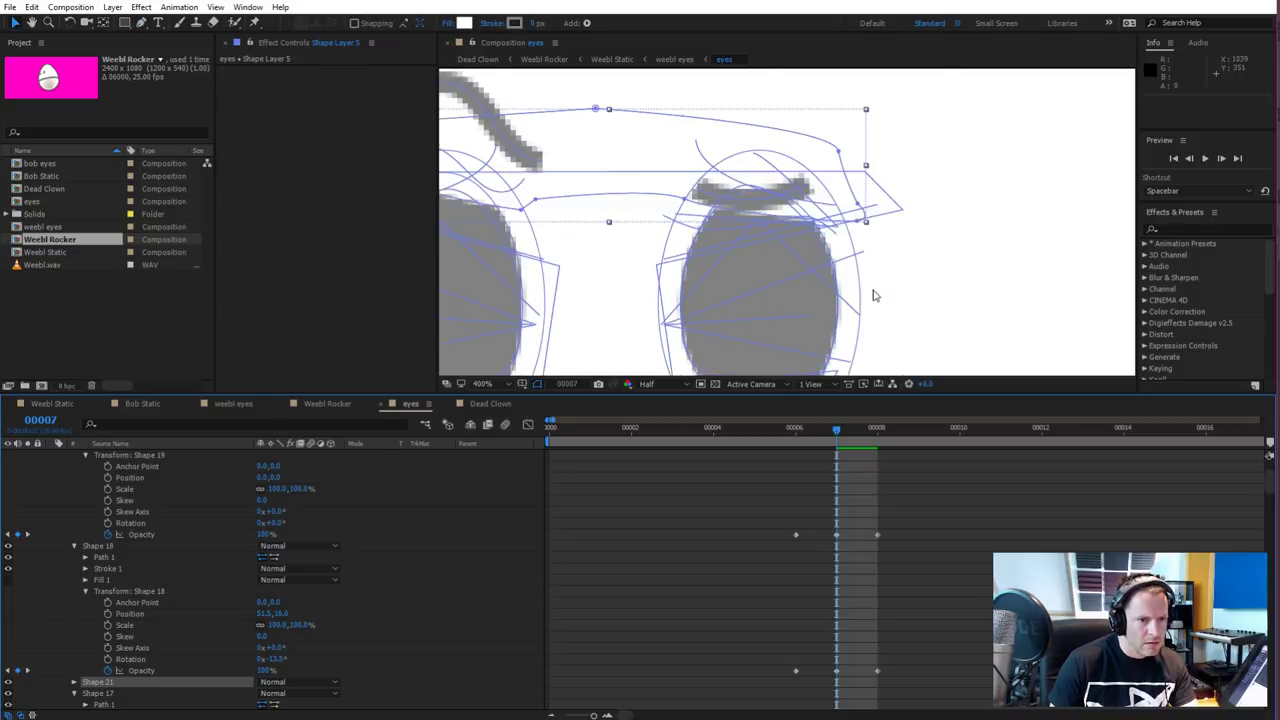
scroll(917, 280, "down", 2)
left_click(920, 278)
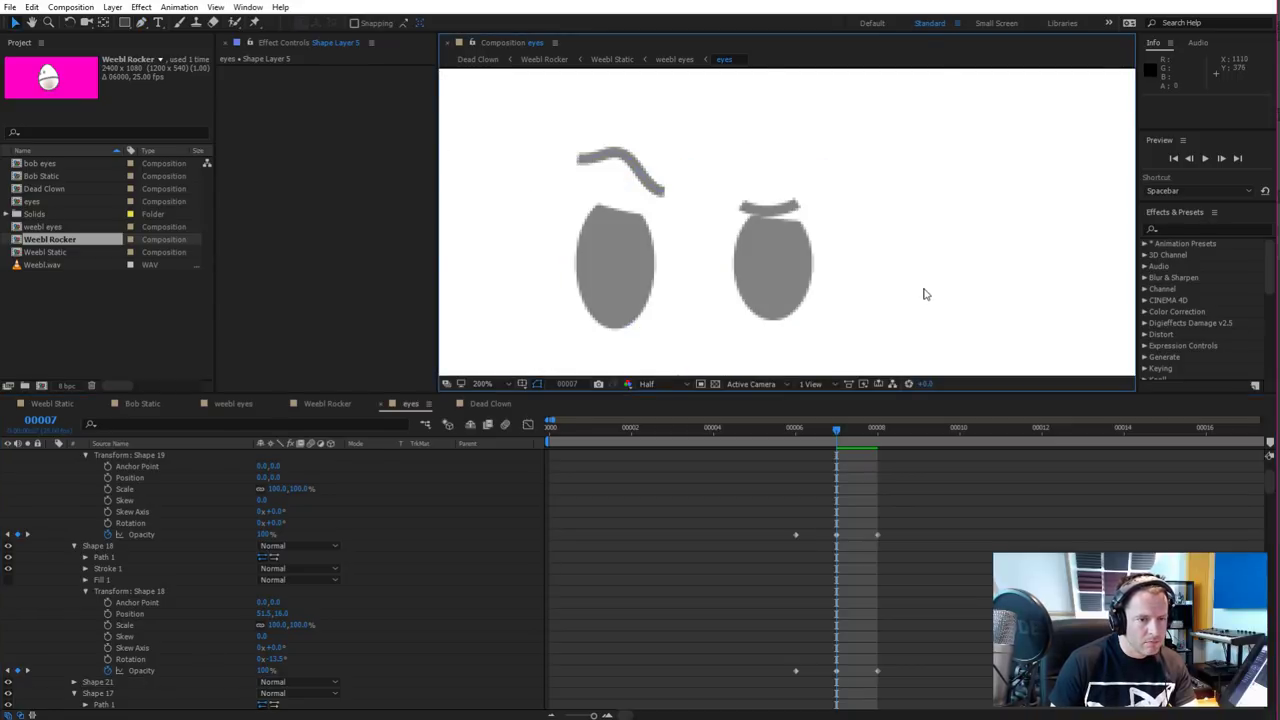
key("ctrl+a")
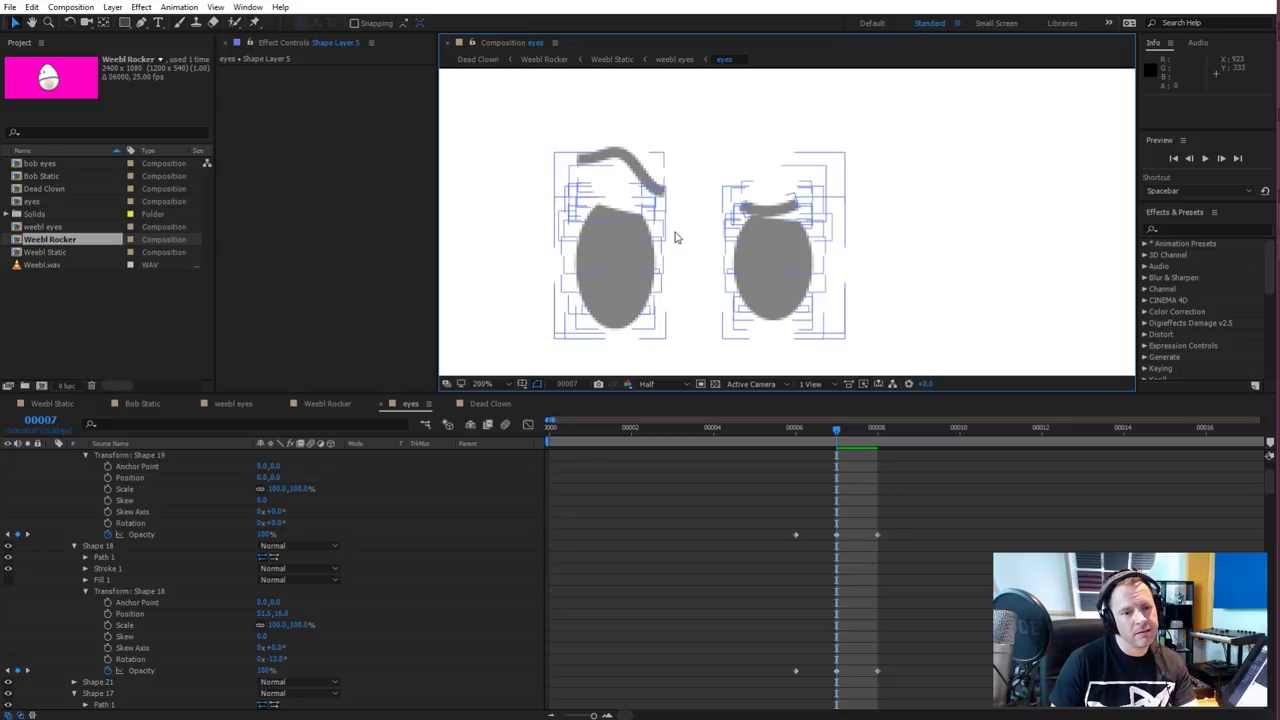
left_click(849, 174)
left_click(790, 208)
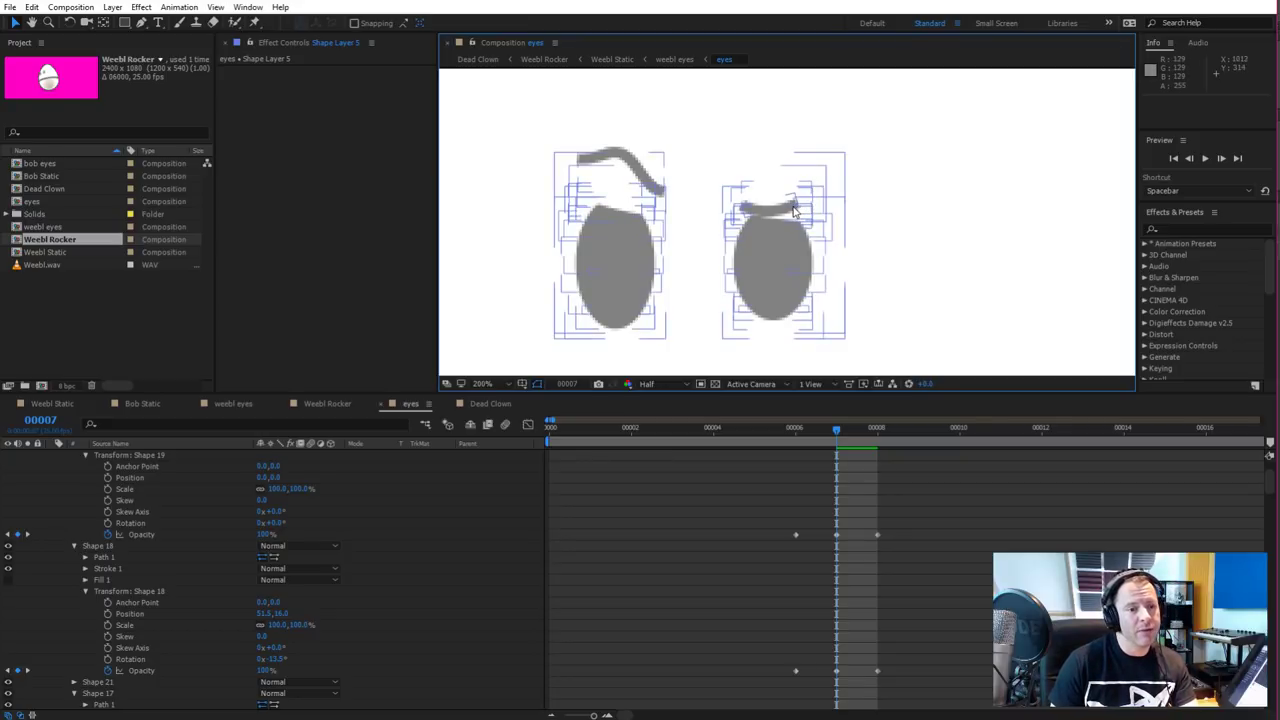
left_click(793, 210)
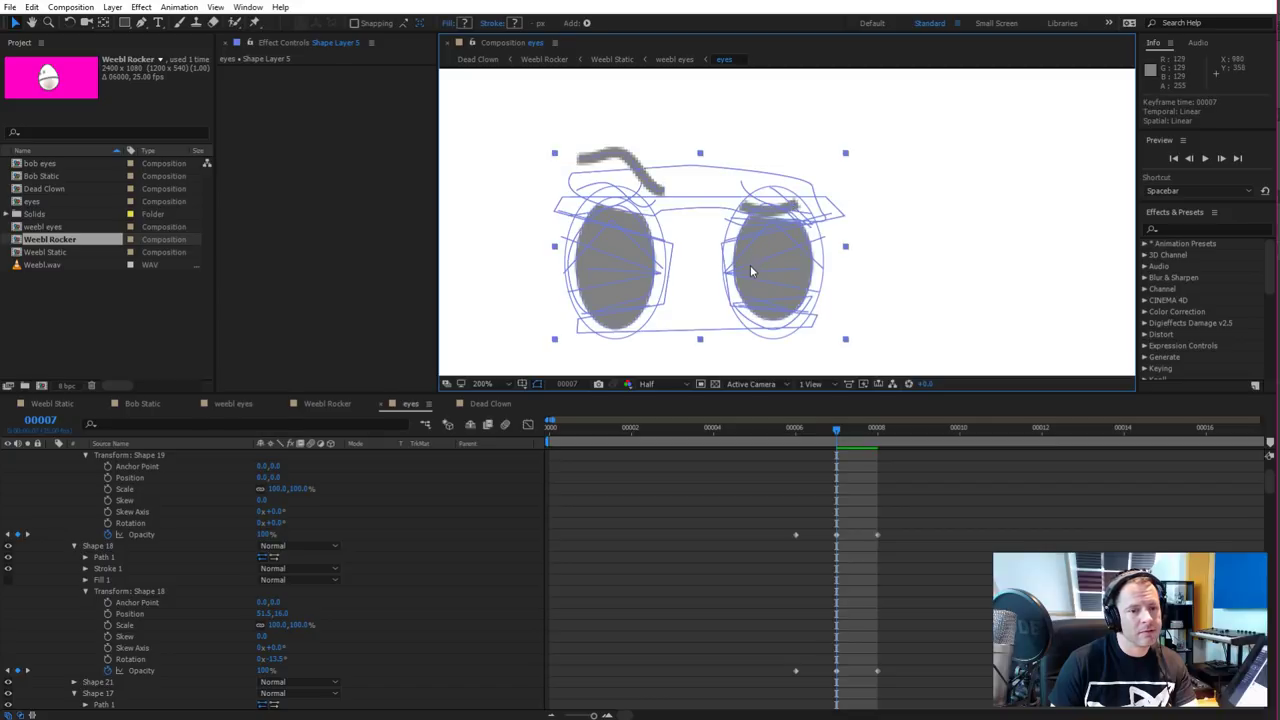
Delete Shape 20 from Shape Layer 5's contents
scroll(330, 510, "up", 2)
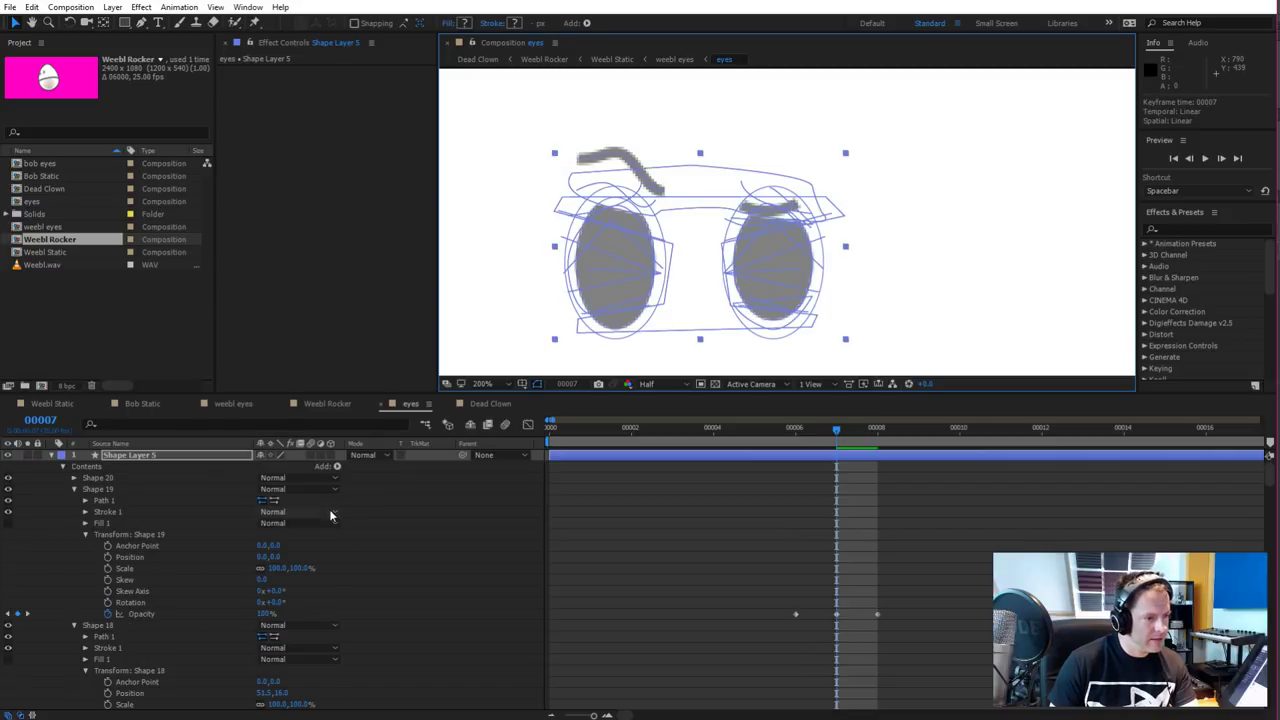
left_click(127, 490)
left_click(119, 478)
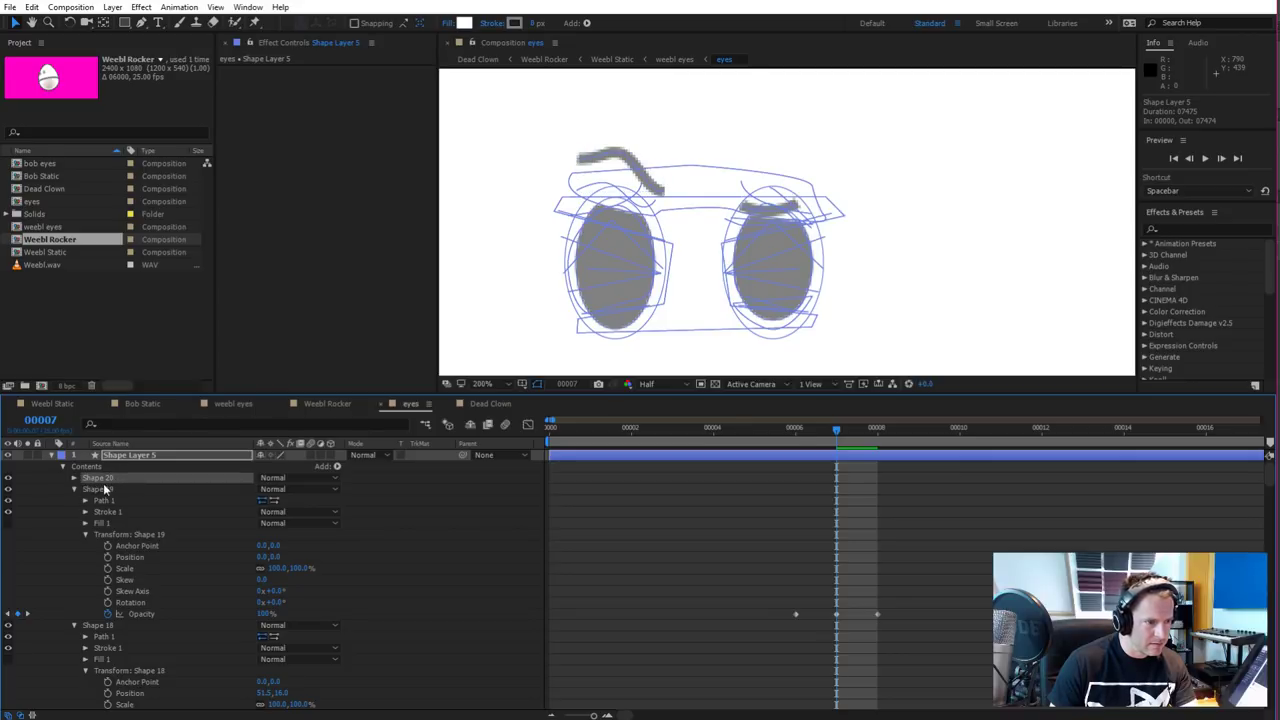
left_click(111, 480)
left_click(111, 486)
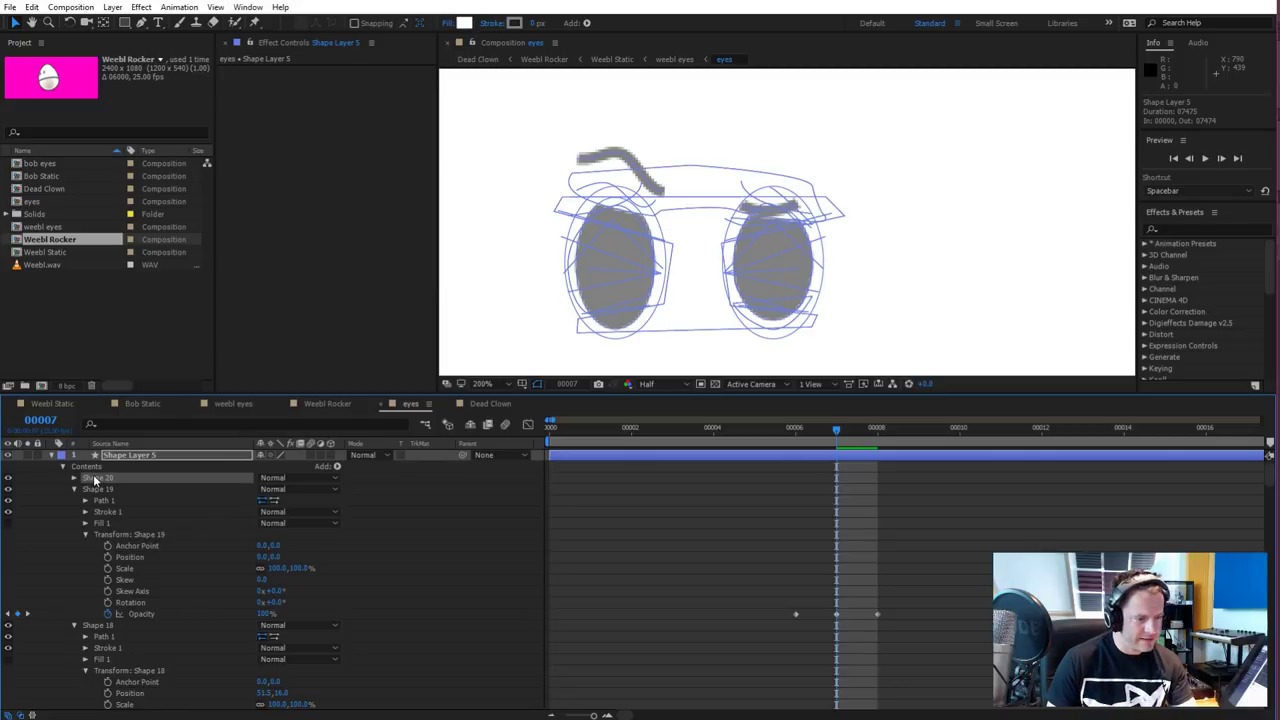
key("Delete")
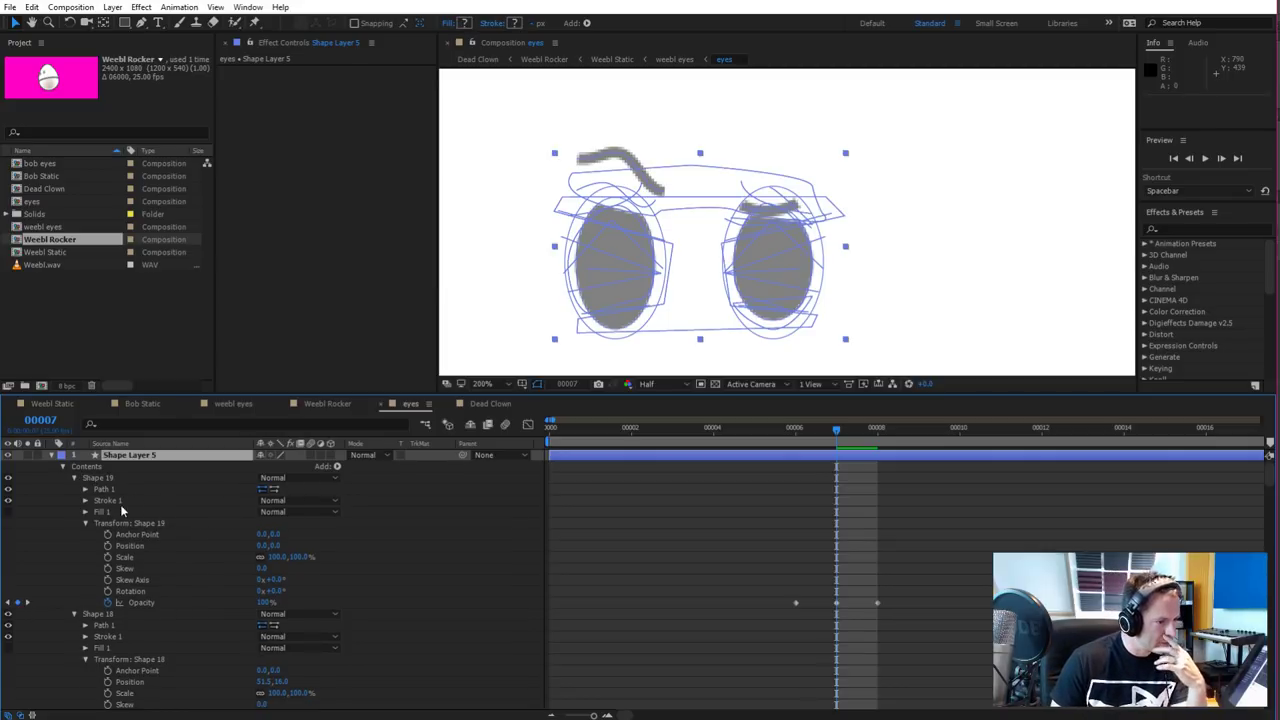
Edit Shape 18's path, moving a vertex down and right to flatten the right eye's top
left_click(108, 617)
scroll(756, 250, "up", 2)
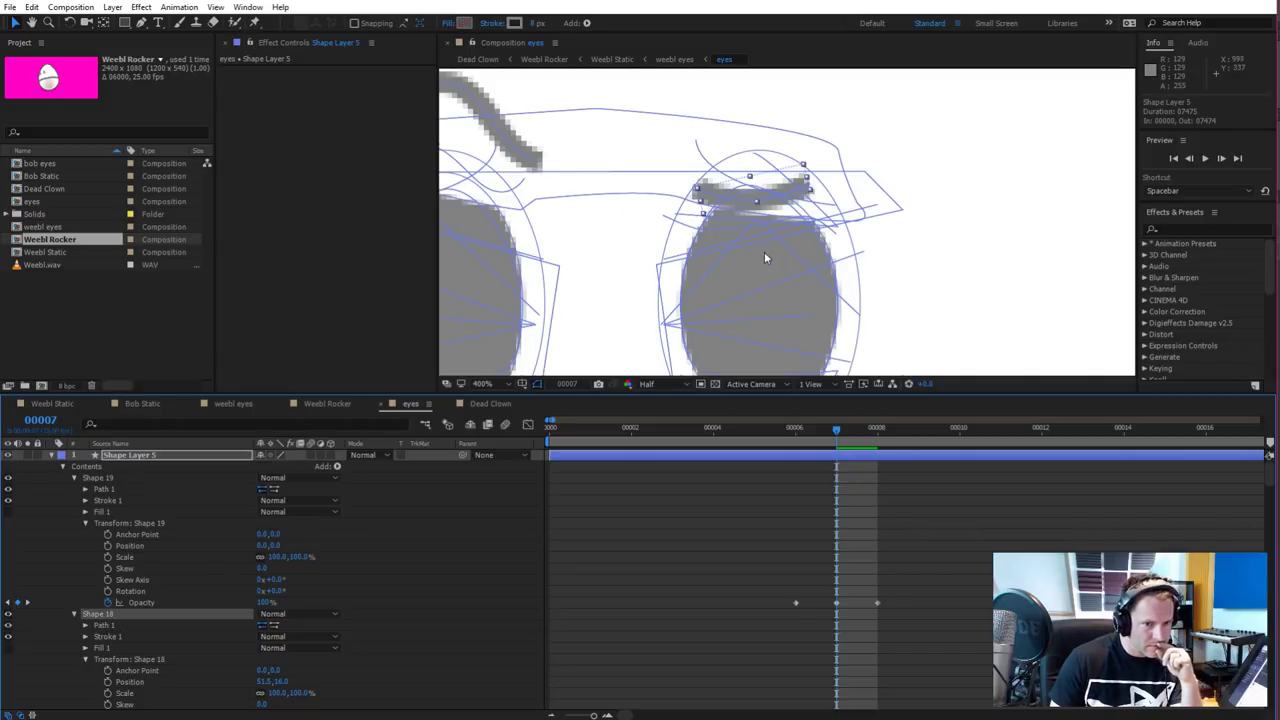
left_click(811, 186)
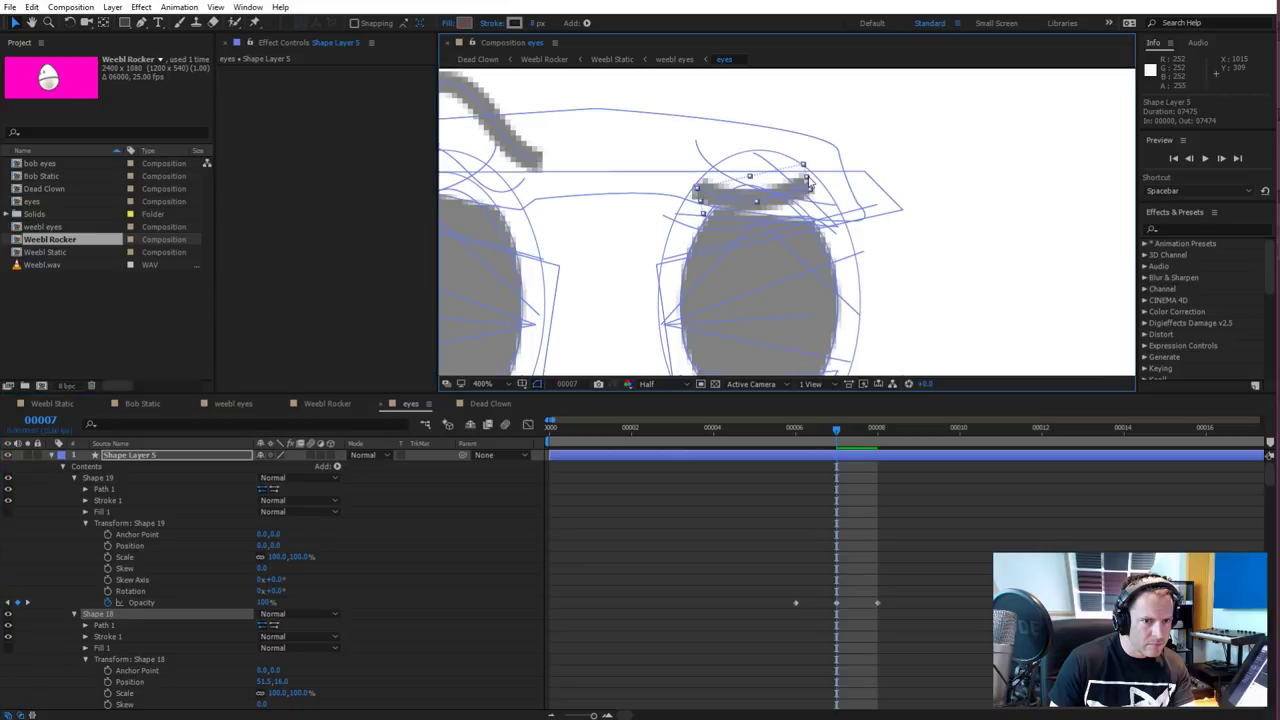
double_click(810, 183)
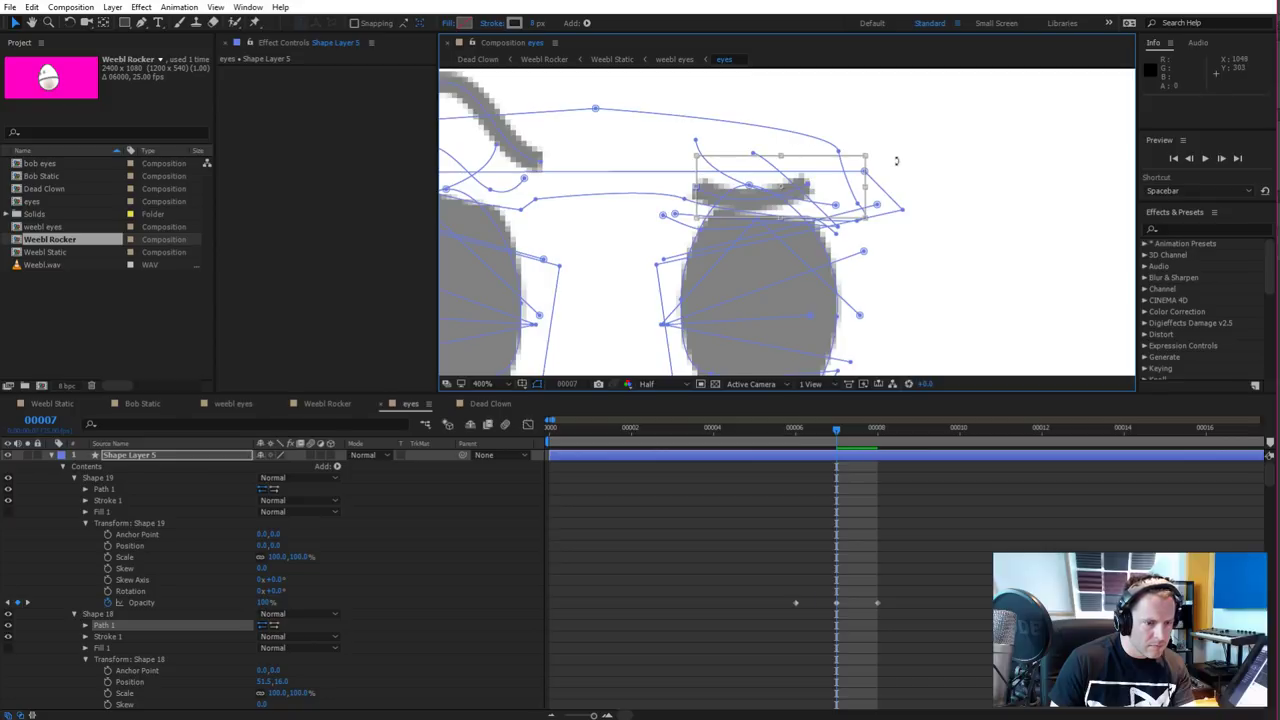
key("g")
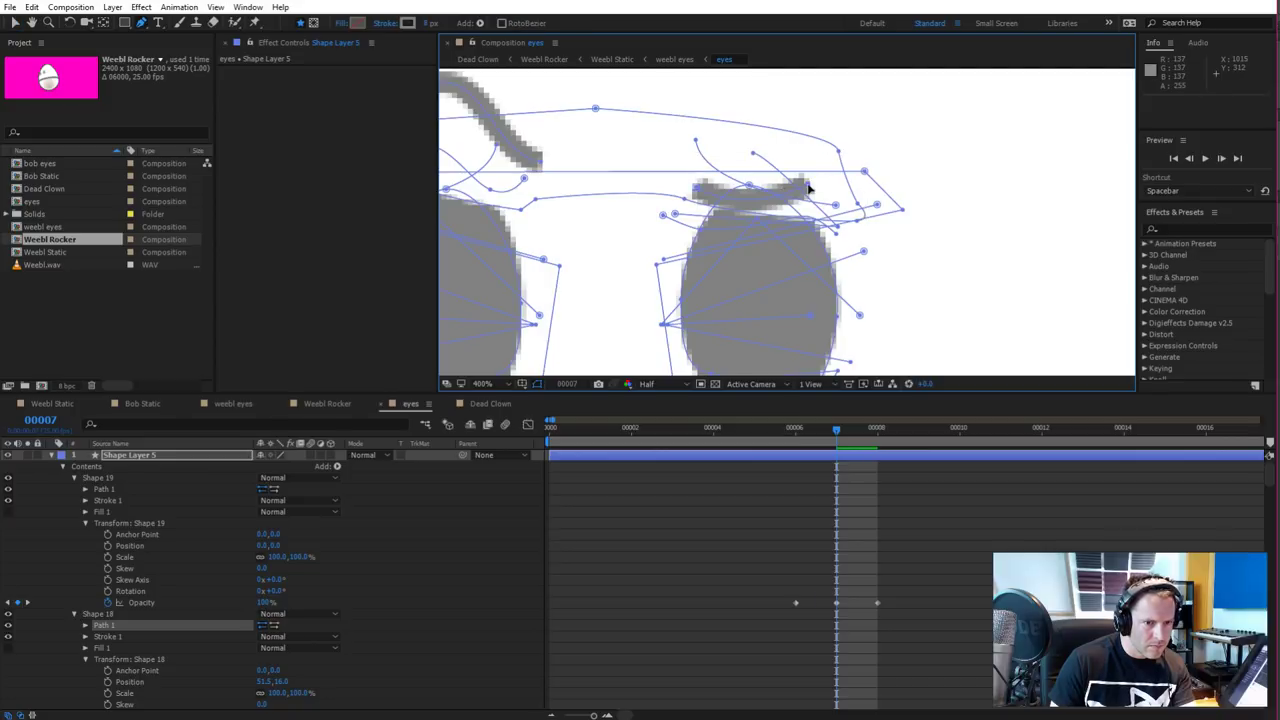
left_click_drag(810, 188, 812, 198)
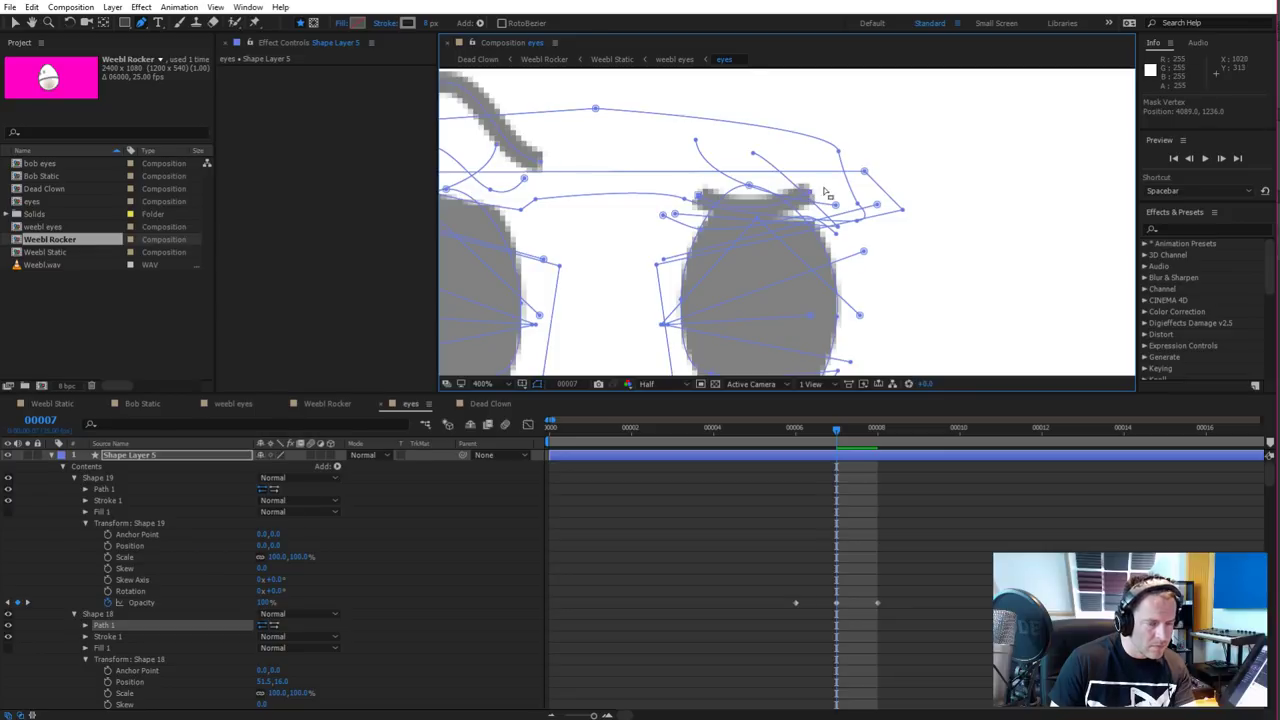
key("v")
left_click_drag(812, 198, 822, 208)
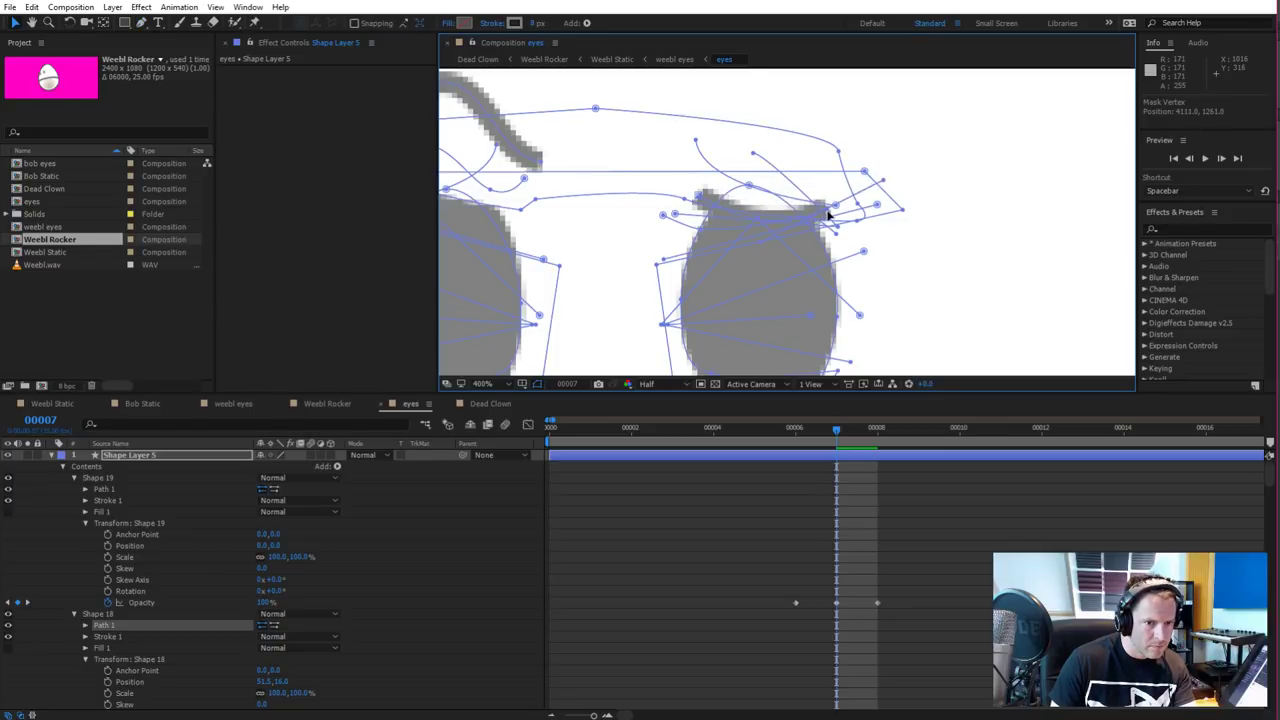
scroll(837, 224, "down", 4)
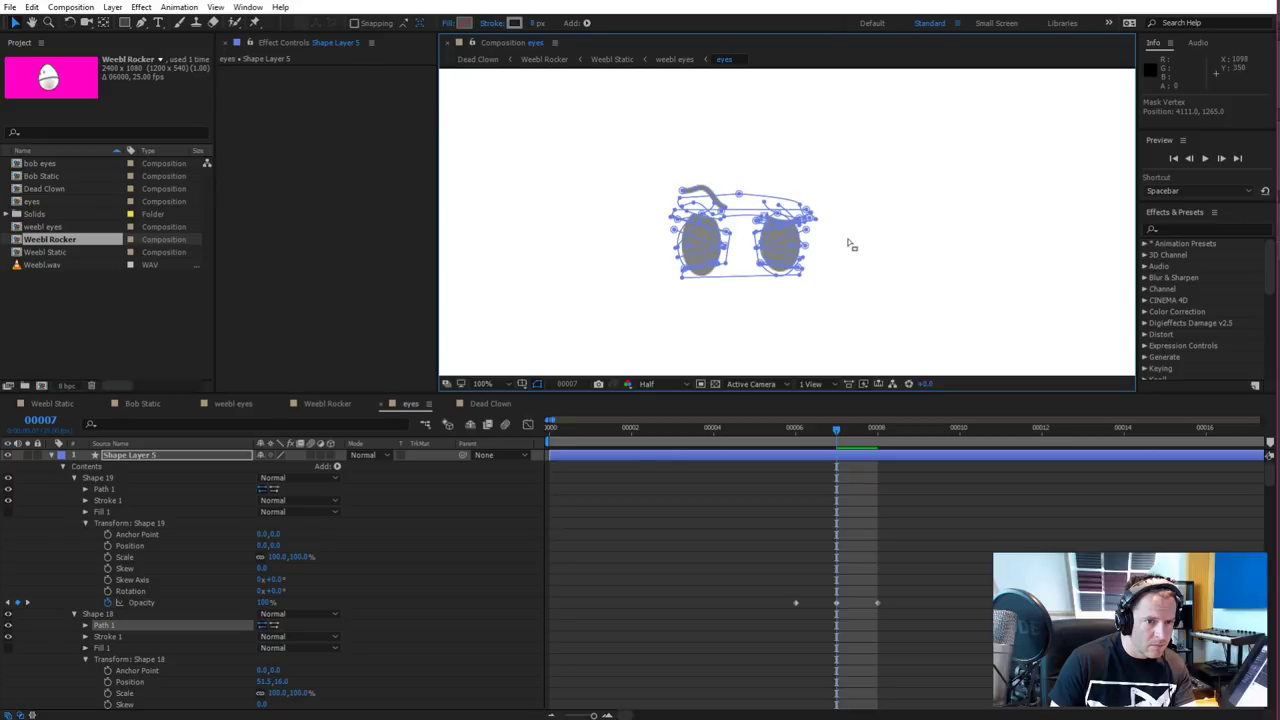
scroll(840, 240, "up", 2)
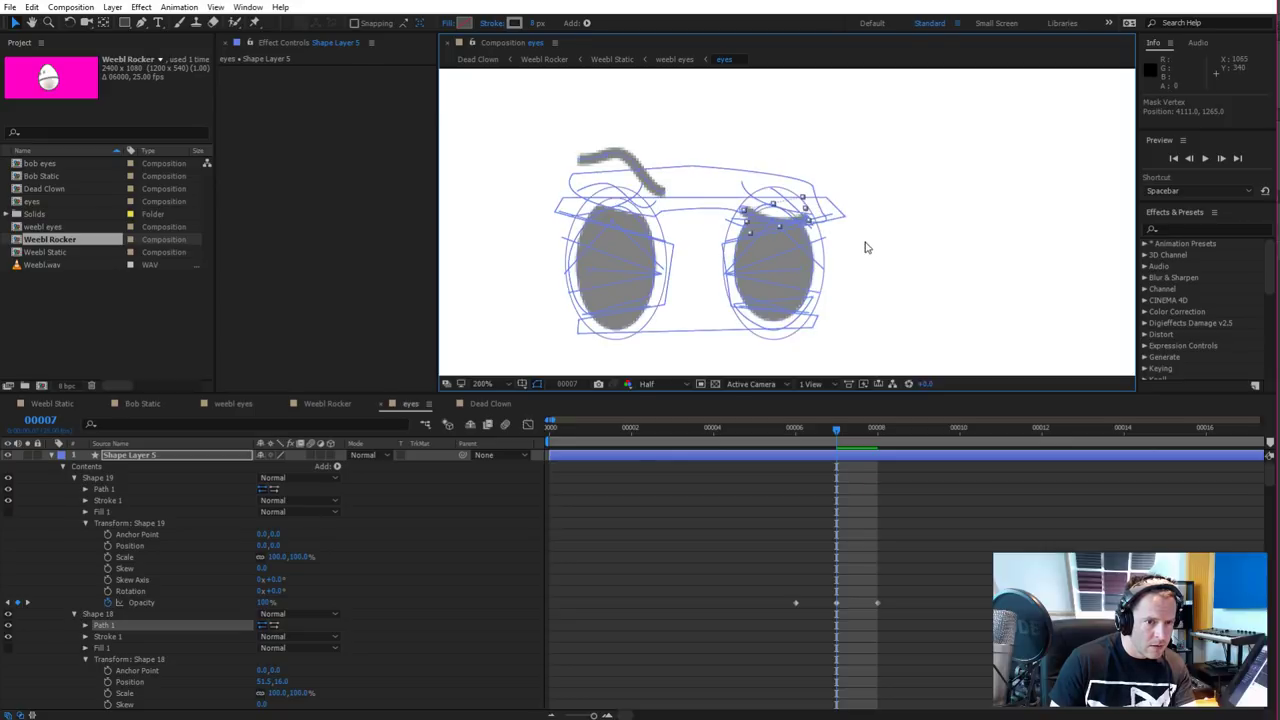
left_click(899, 268)
scroll(893, 270, "down", 2)
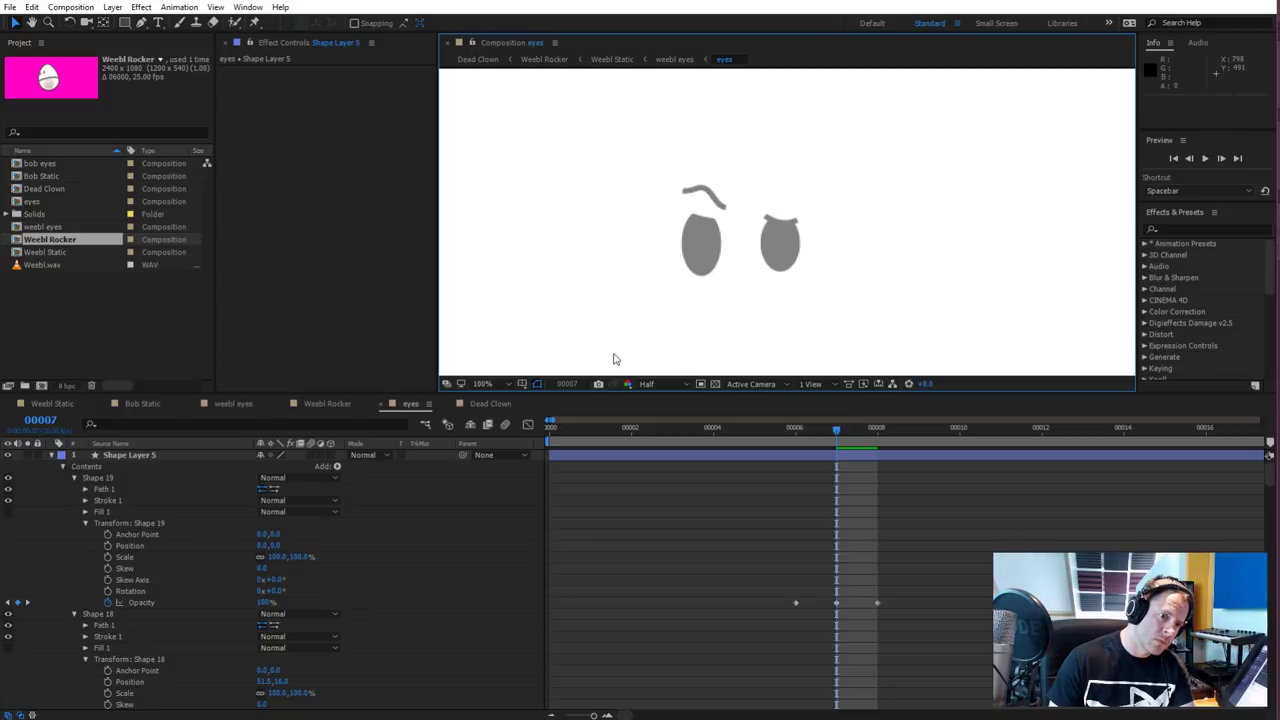
Reveal Shape Layer 5's keyframed properties and nudge Ellipse 1 Position to -68.5,-191.0
key("ctrl+a")
scroll(449, 617, "down", 10)
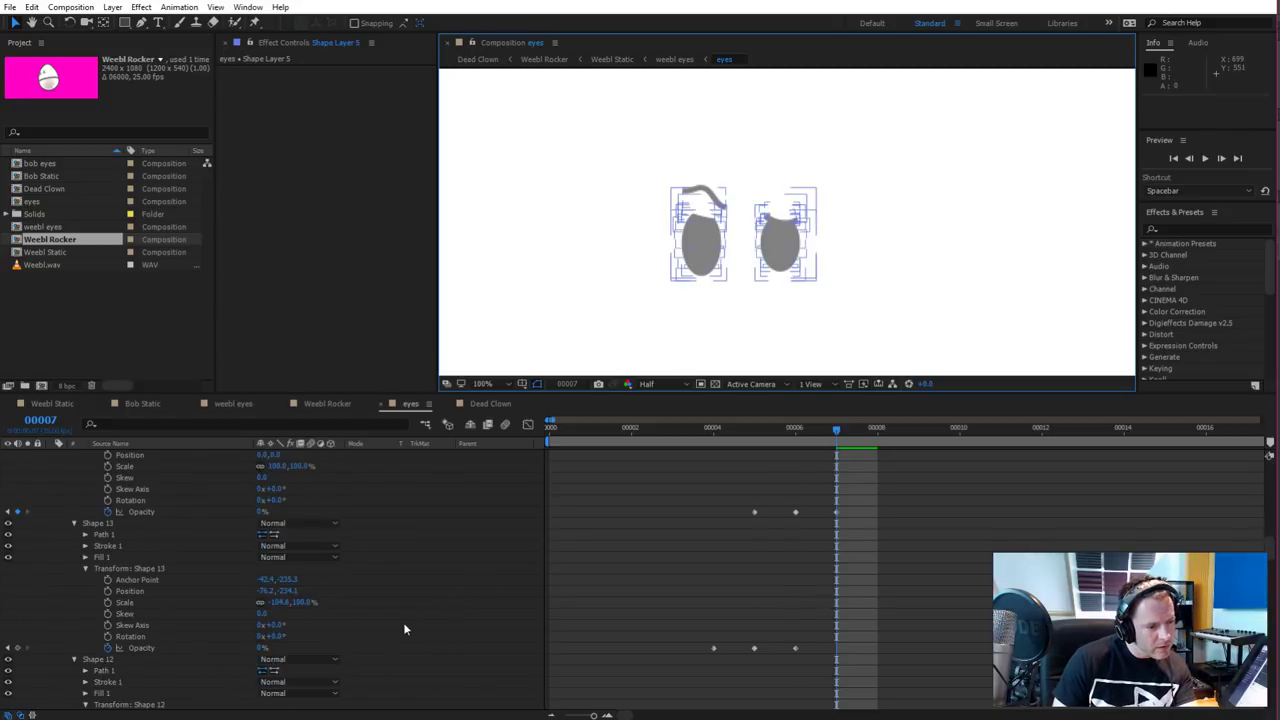
scroll(400, 617, "down", 10)
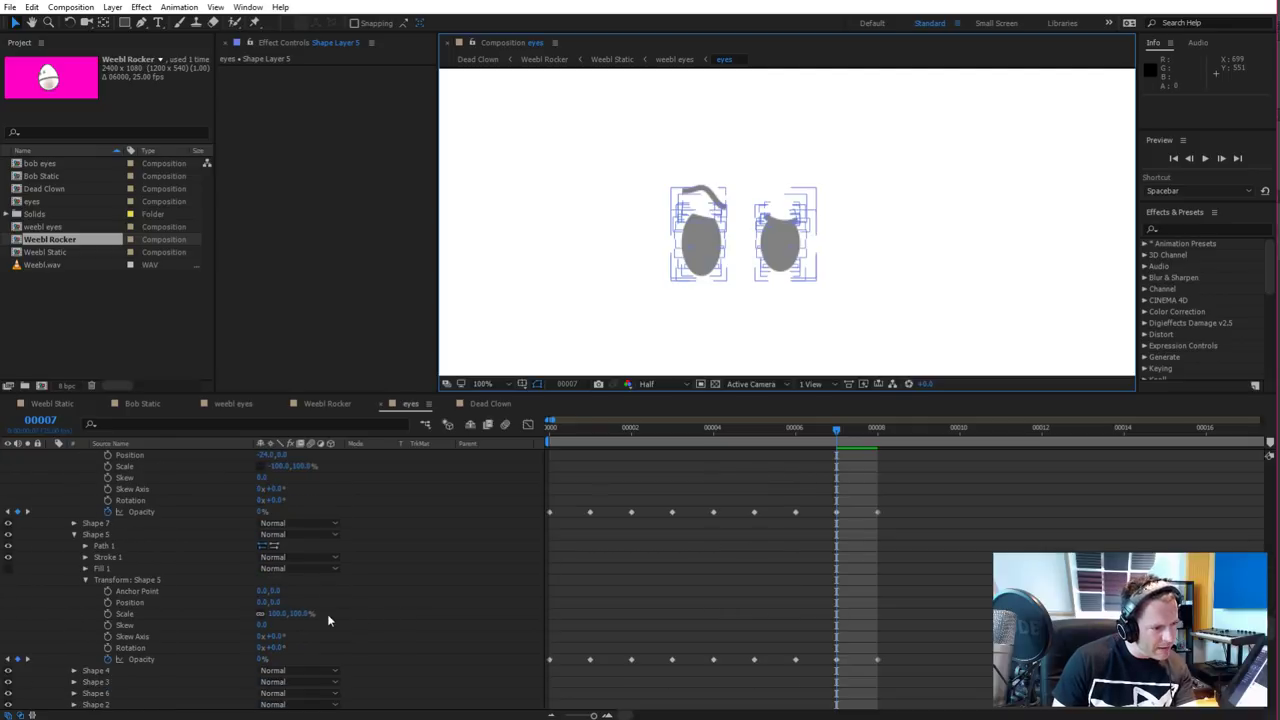
scroll(395, 605, "down", 10)
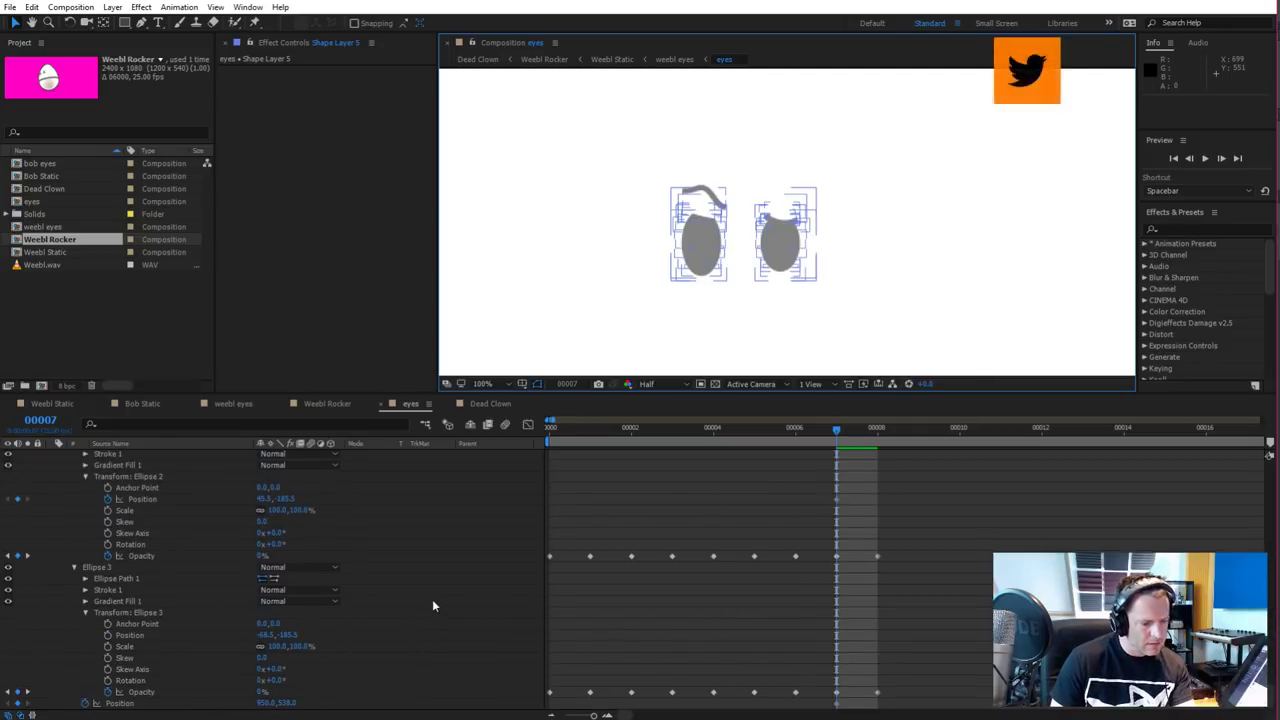
key("u")
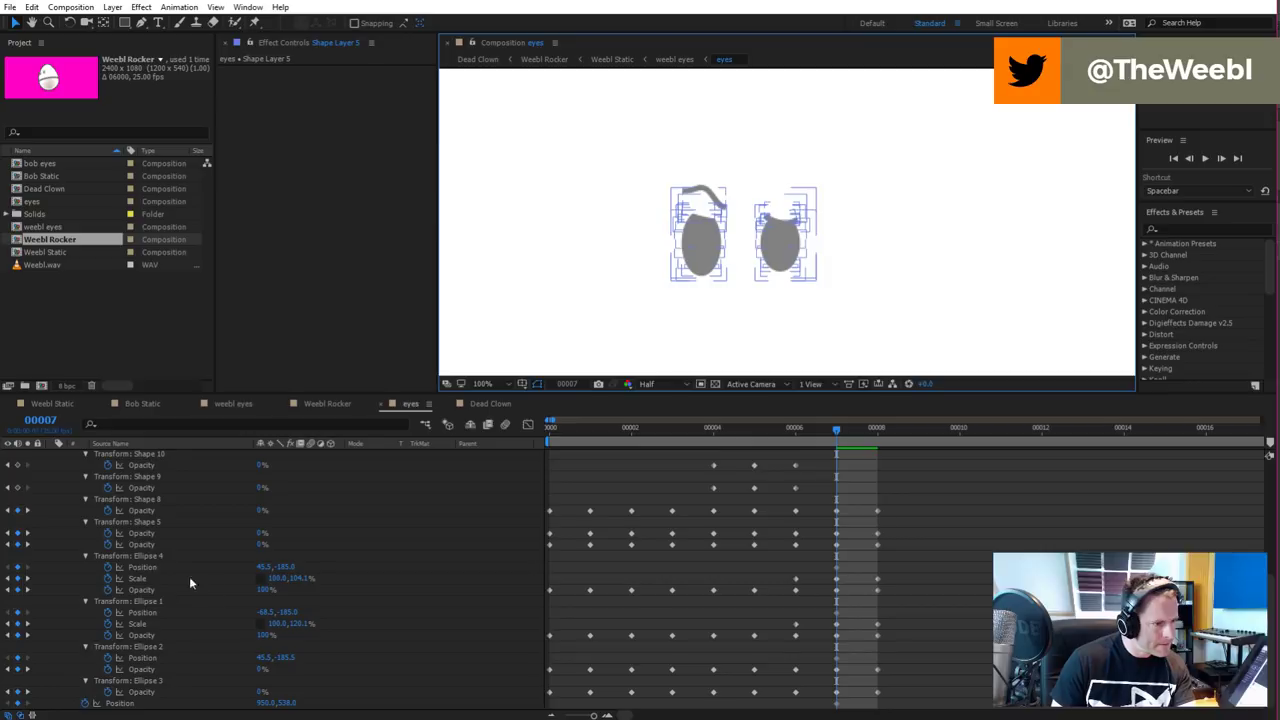
left_click(150, 558)
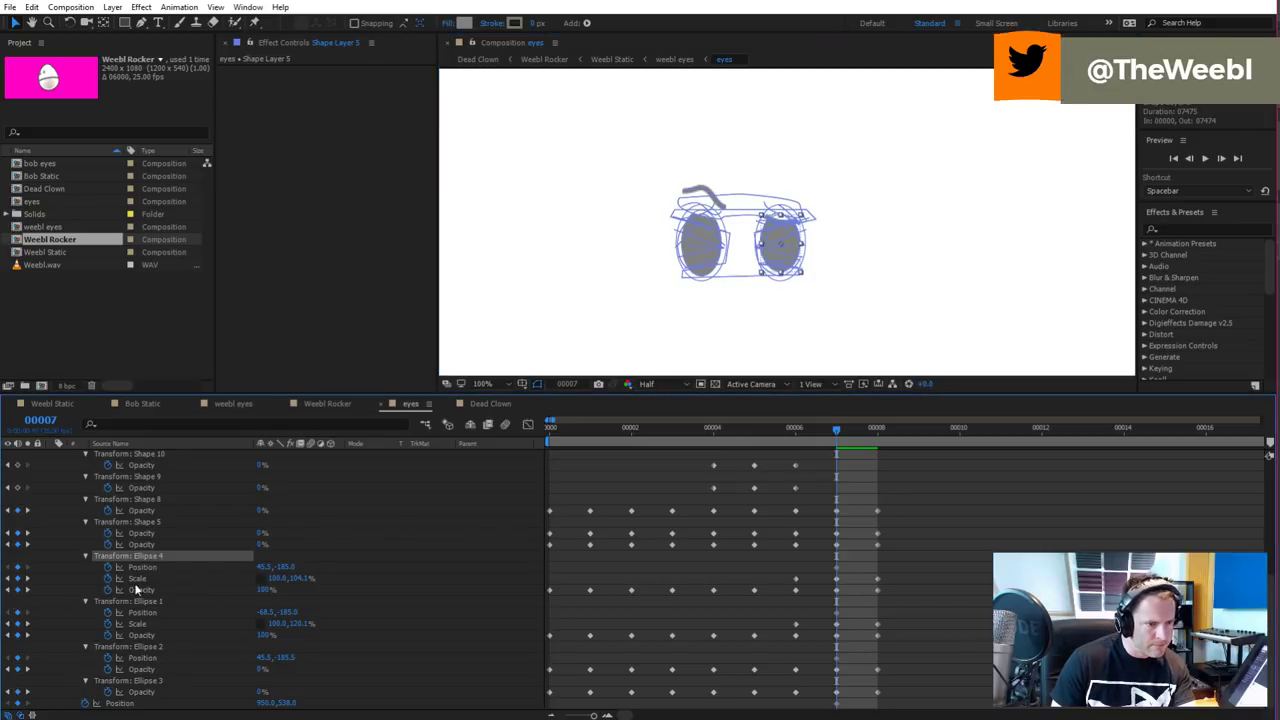
left_click(133, 601)
key("Down")
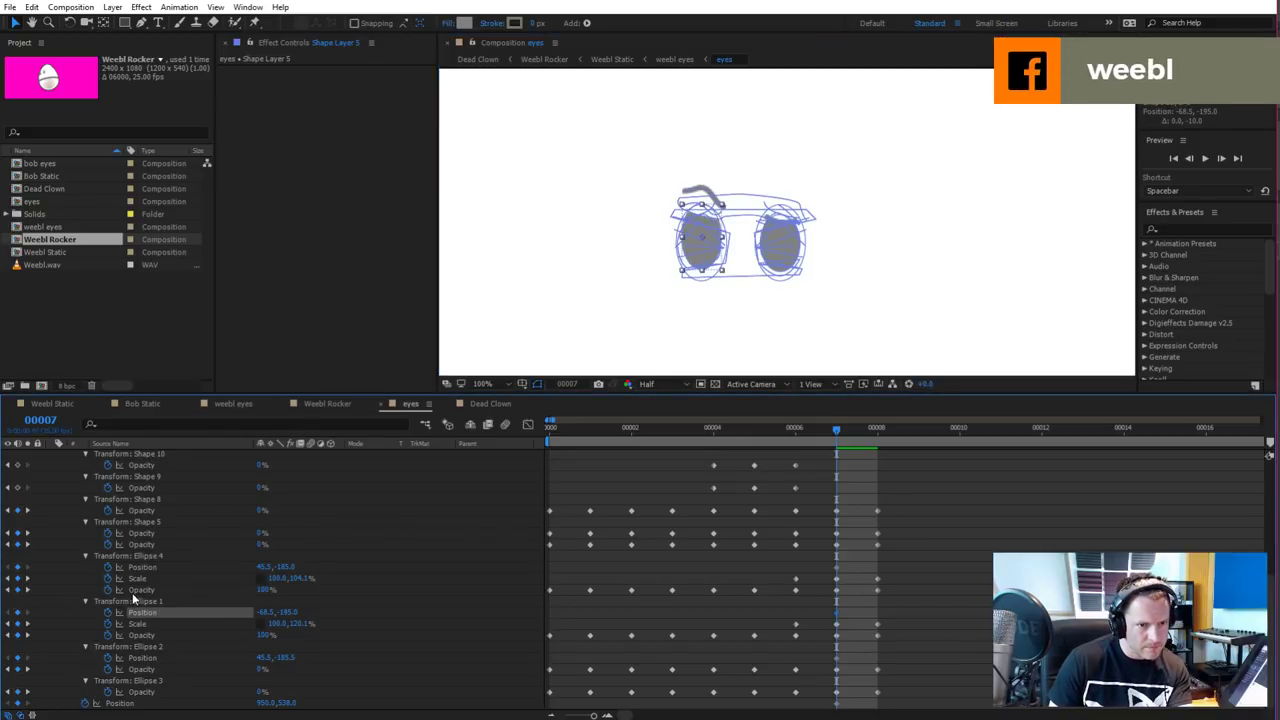
key("Up")
key("Up")
key("Up")
key("Up")
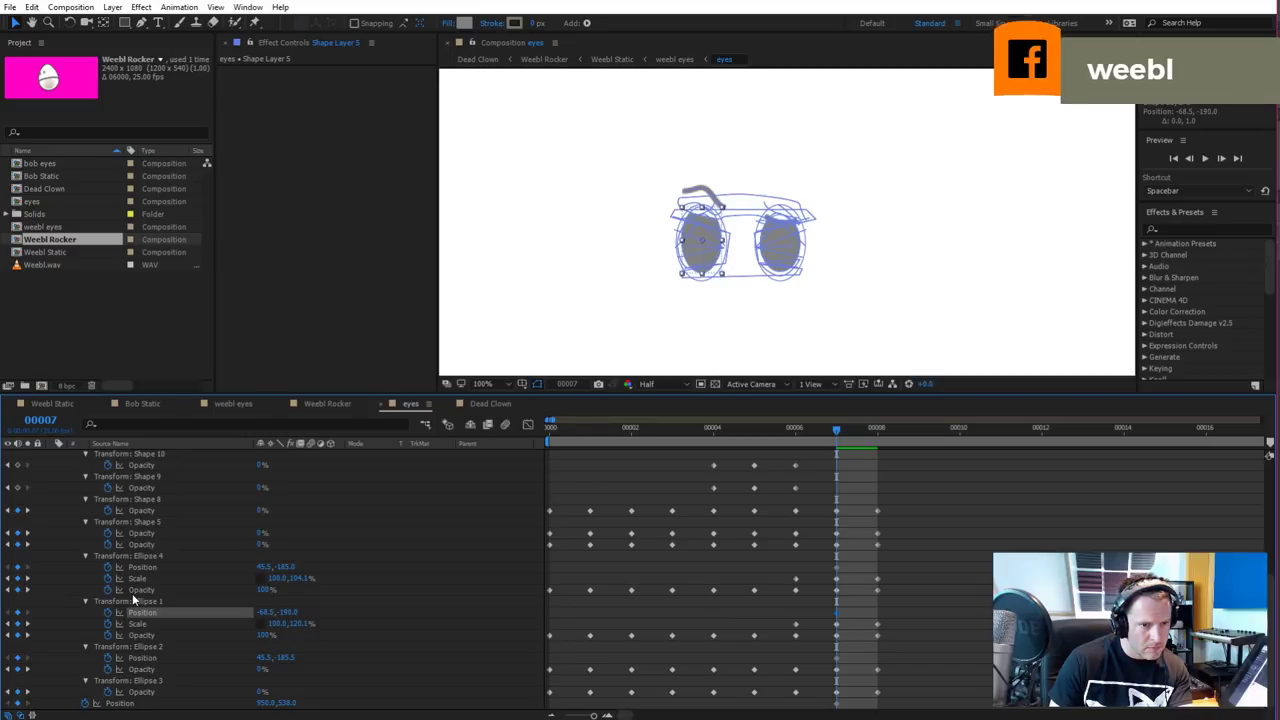
key("Down")
key("Down")
key("Down")
key("Down")
key("Down")
key("Down")
key("Down")
key("Down")
key("Down")
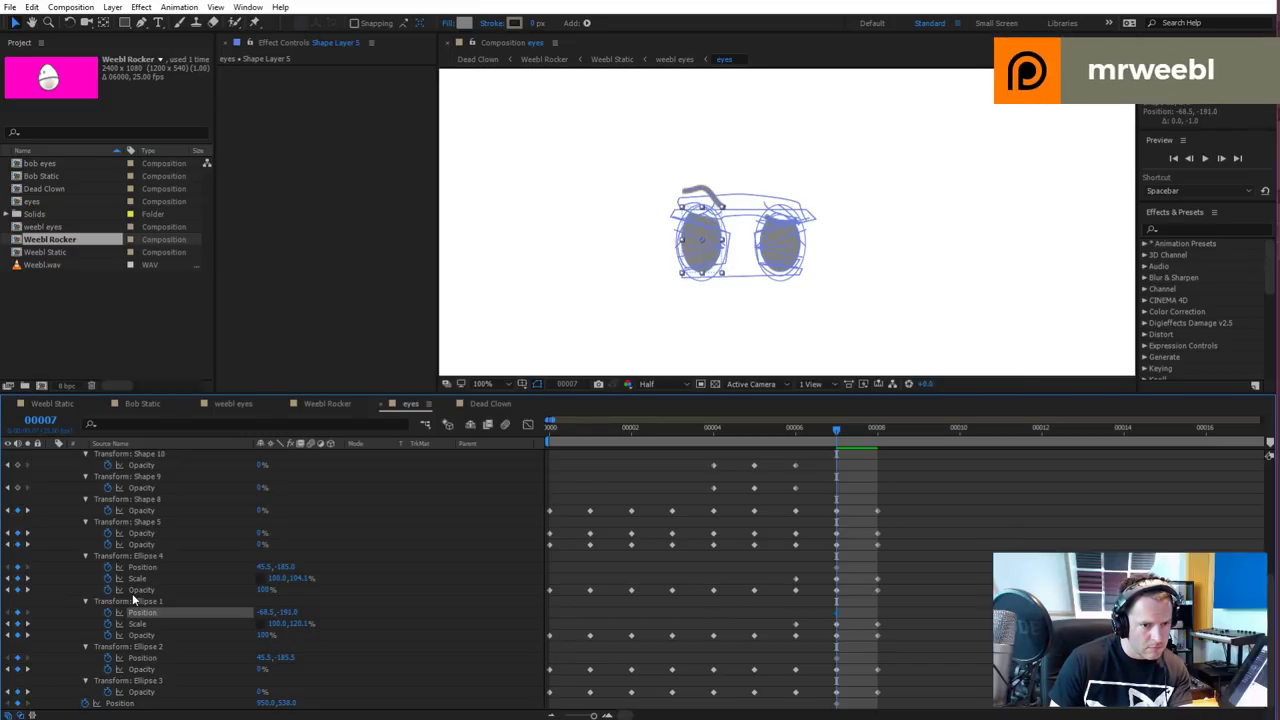
Compare the eye poses by flipping between frames 00006 and 00007
left_click(812, 434)
mouse_move(822, 445)
left_mouse_down()
mouse_move(789, 447)
mouse_move(839, 440)
mouse_move(798, 445)
left_mouse_up()
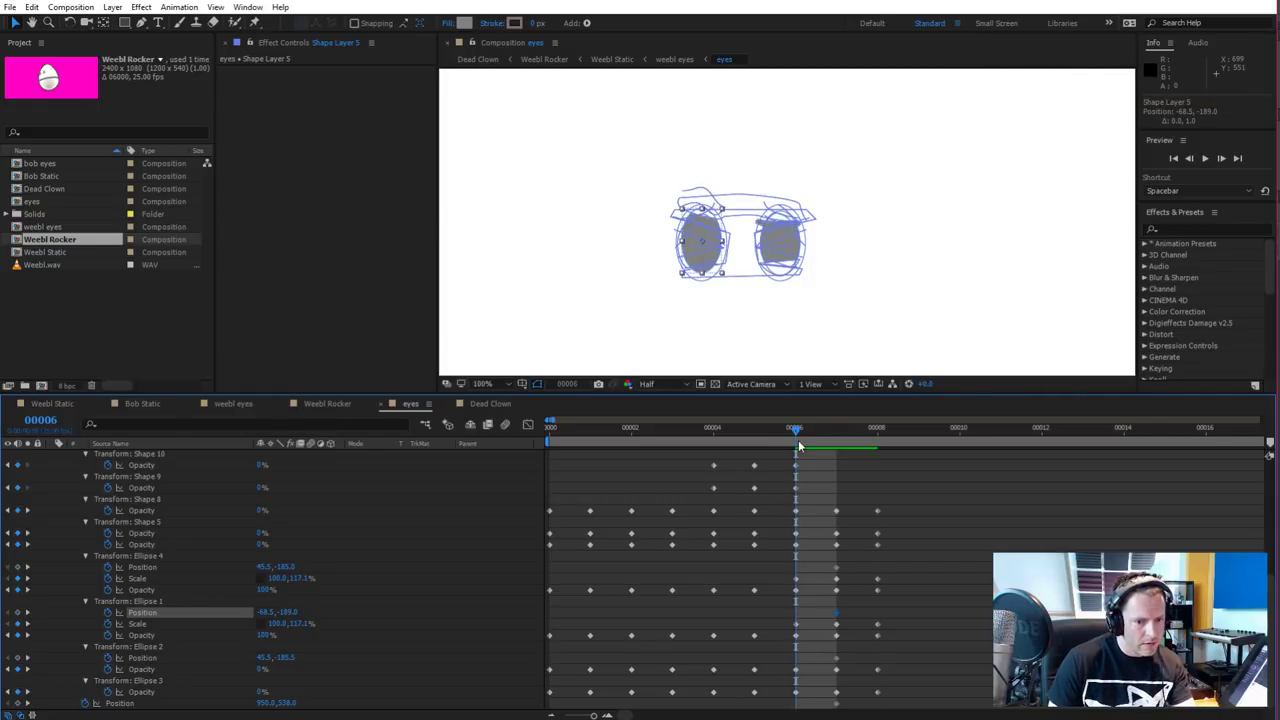
key("Page_Down")
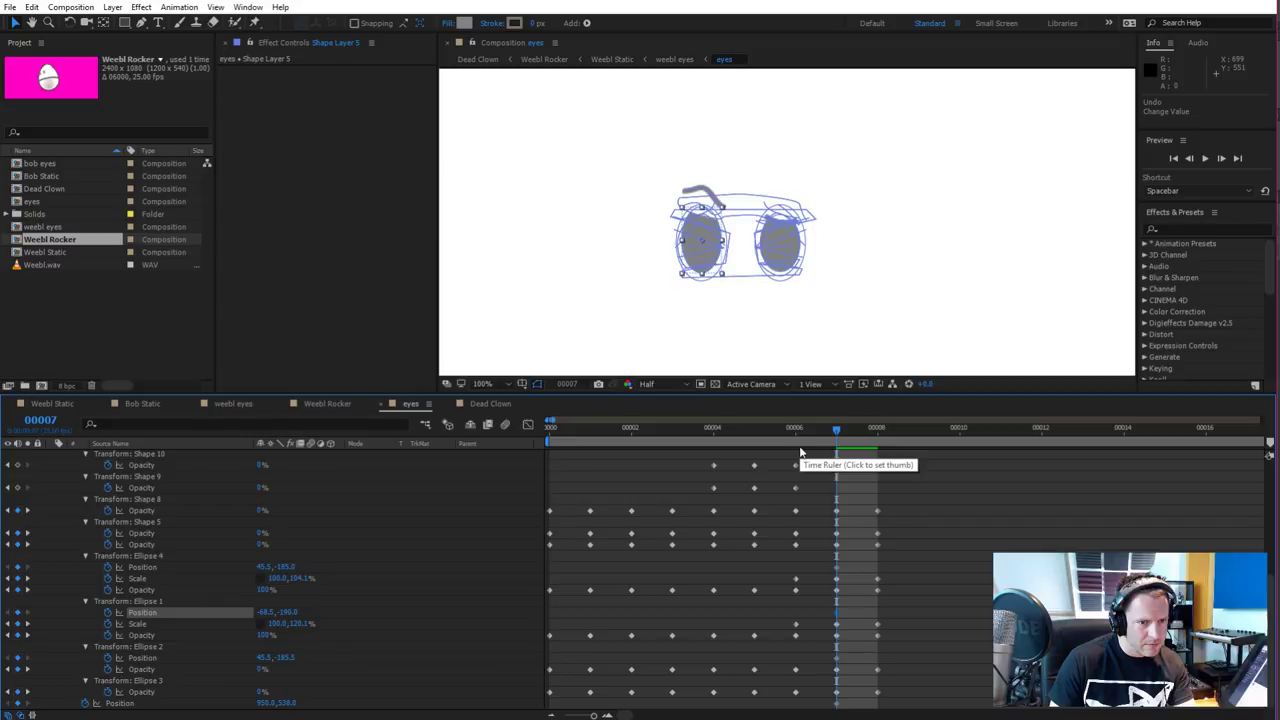
key("Page_Up")
key("Page_Down")
key("Page_Up")
key("Page_Down")
key("Up")
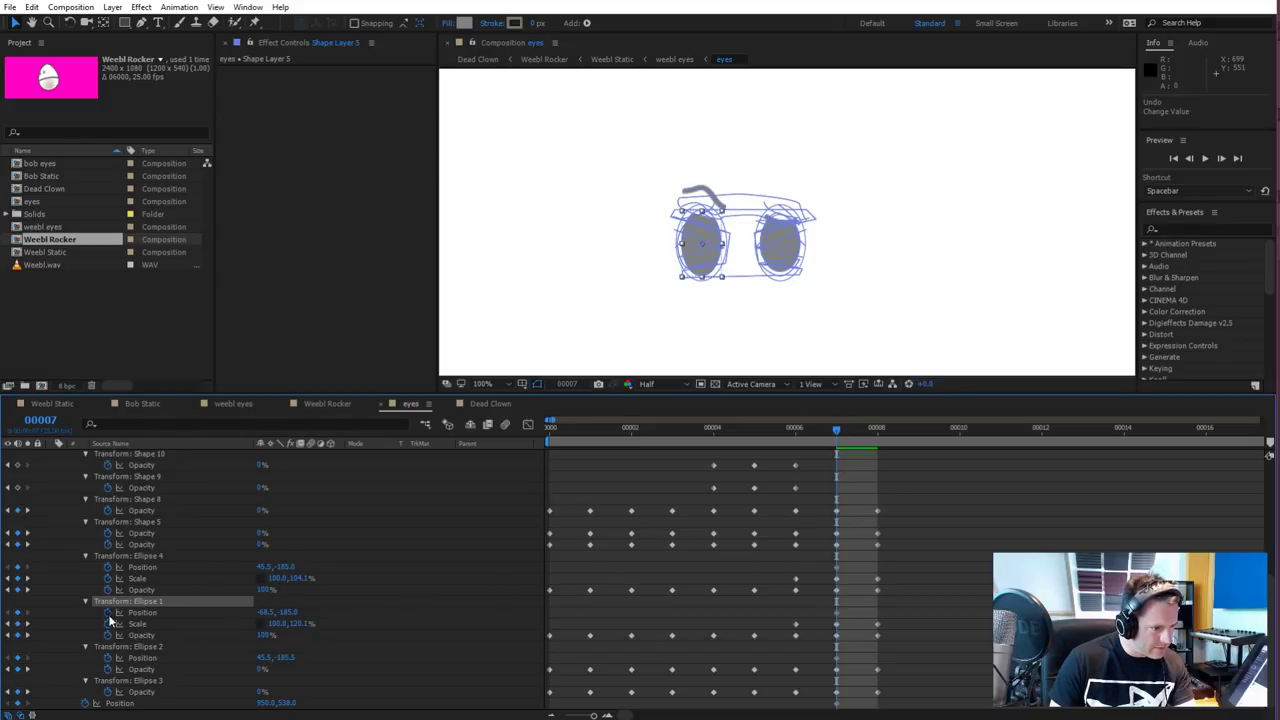
Keyframe Ellipse 1 Position at frame 00006, then raise it to -68.5,-192.0 at 00007
left_click(803, 429)
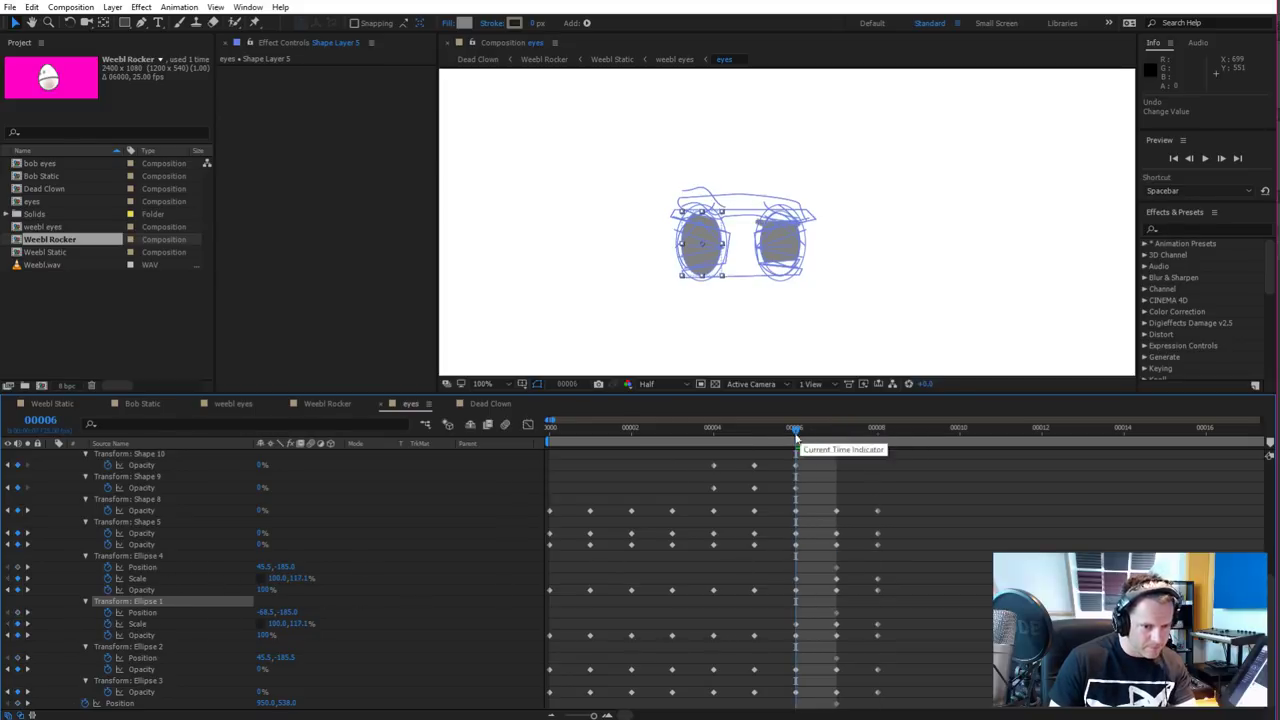
left_click(17, 612)
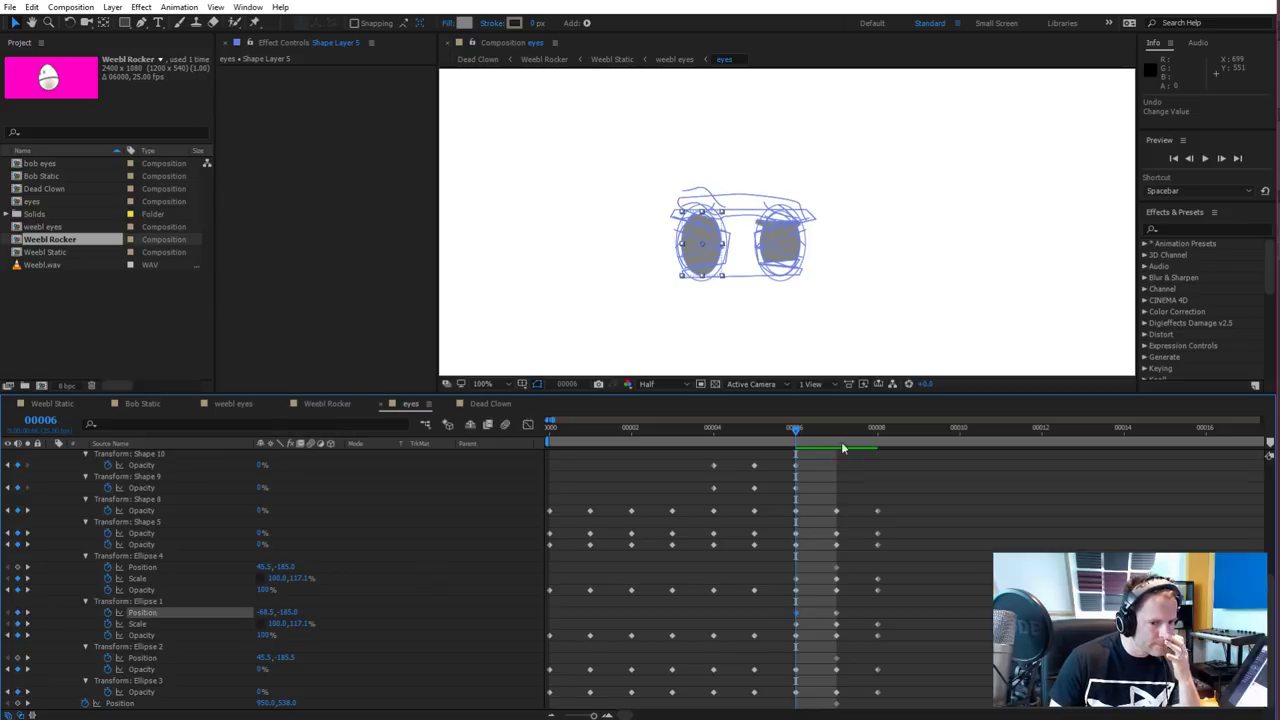
left_click(875, 430)
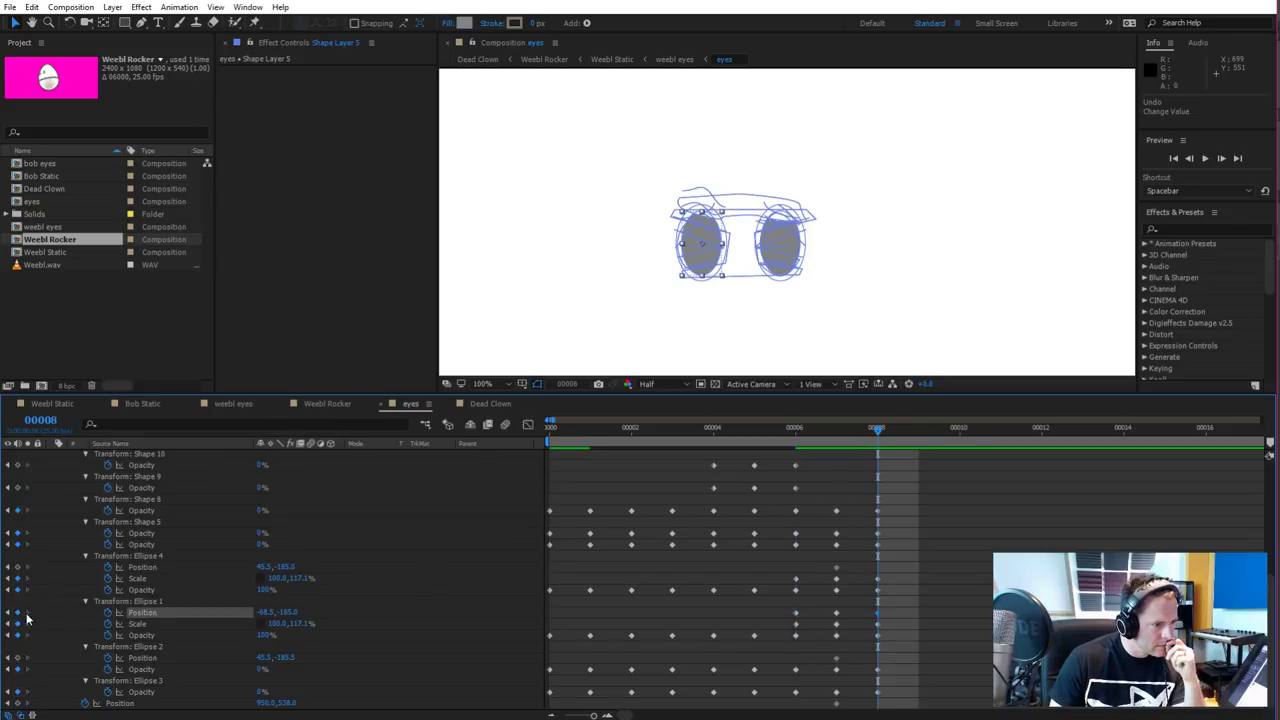
left_click(836, 429)
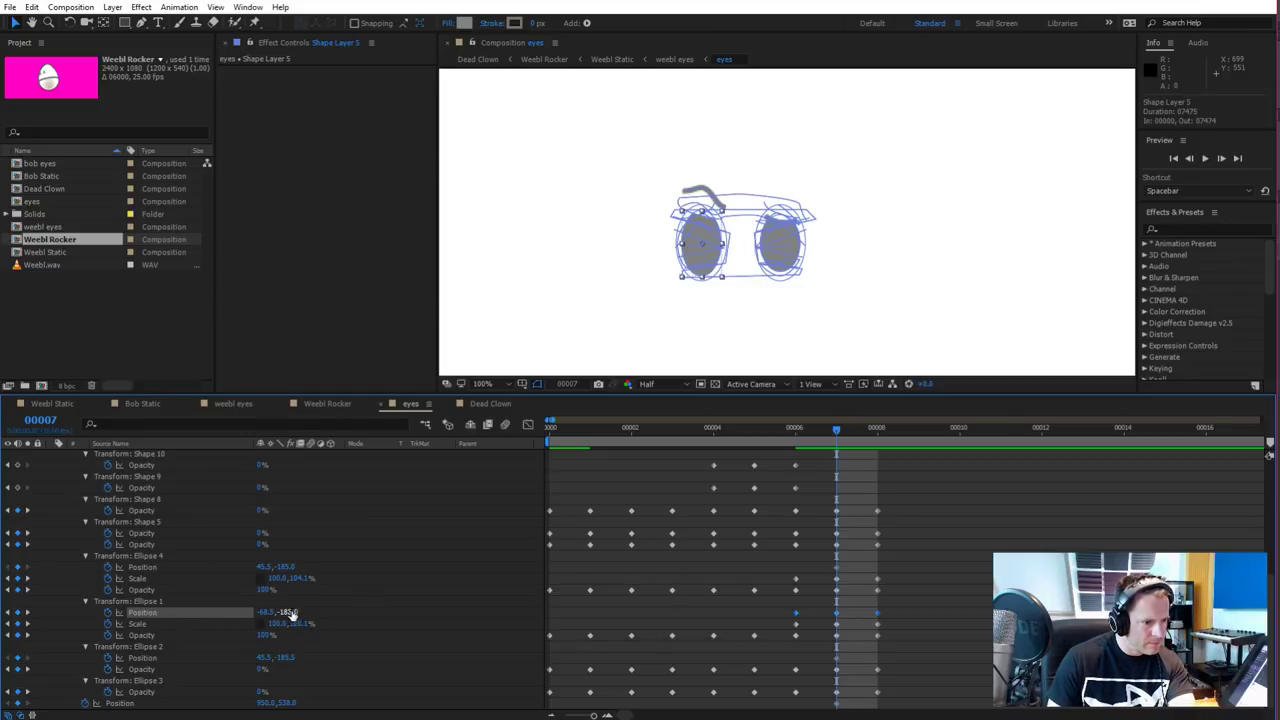
left_click_drag(286, 611, 289, 611)
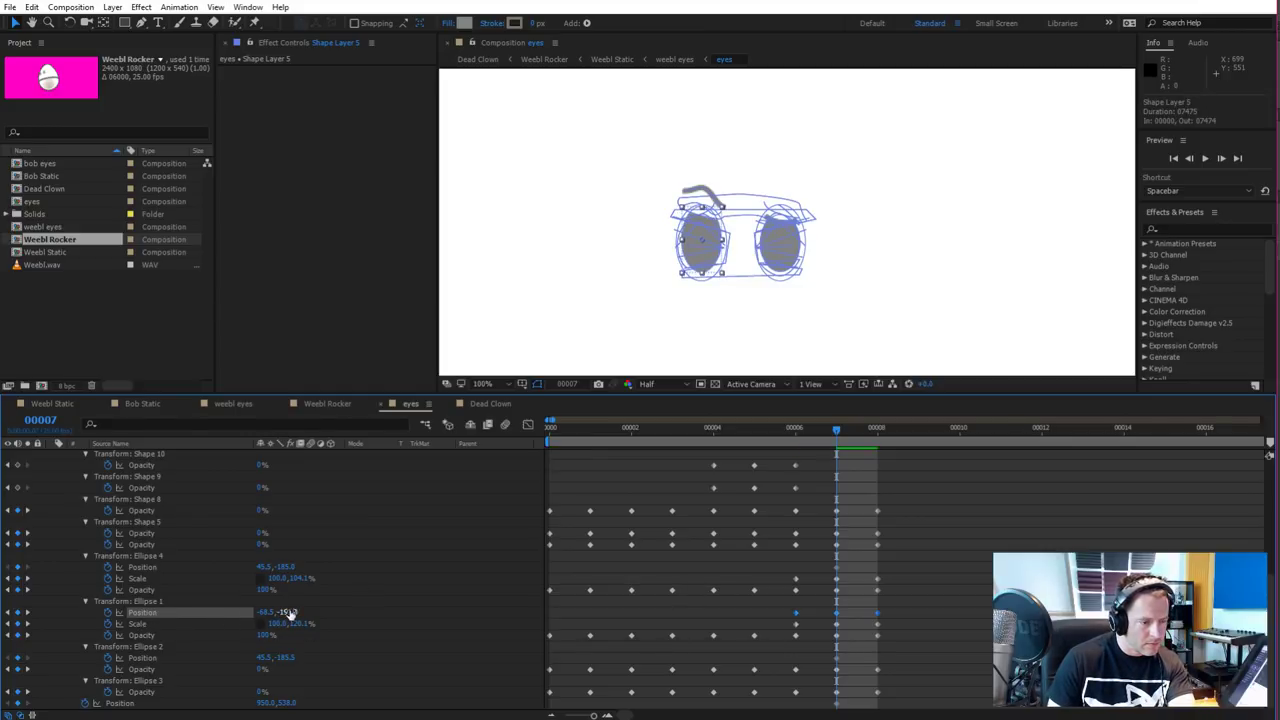
left_click(289, 611)
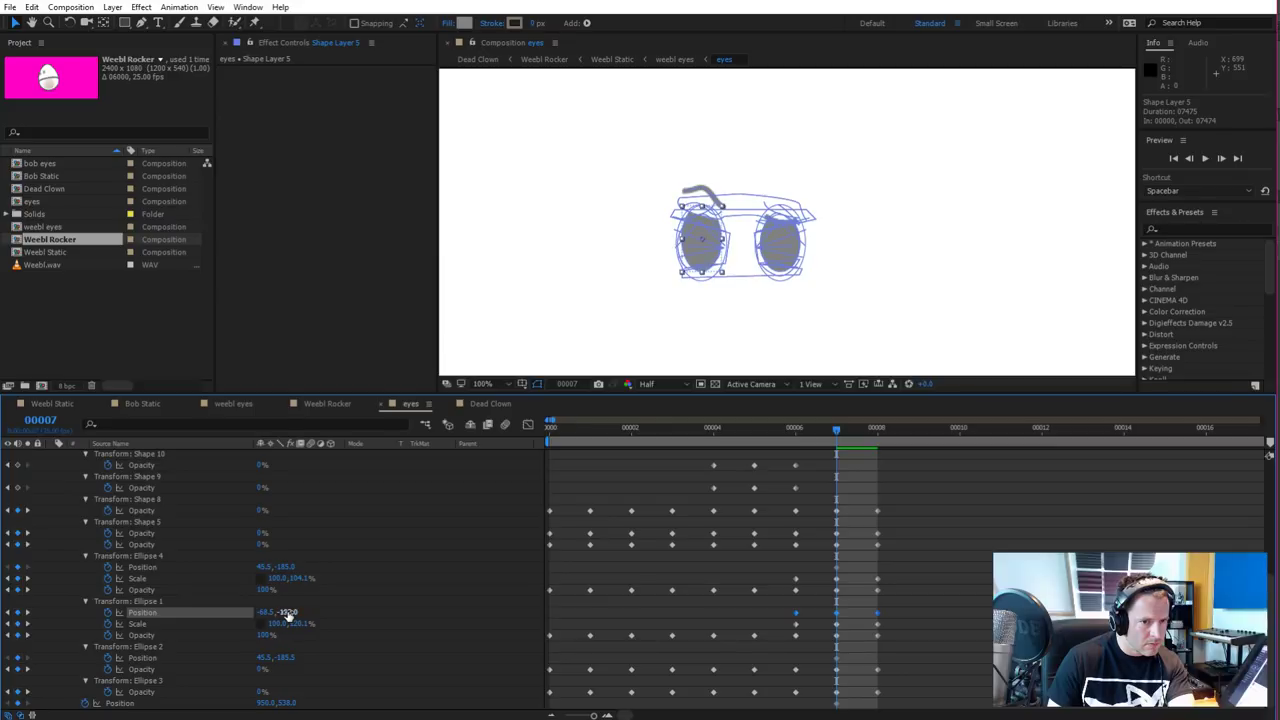
left_click(748, 212)
At 400% zoom, drag the outline's vertices and handles into a curved eyebrow over the left eye
scroll(733, 219, "up", 4)
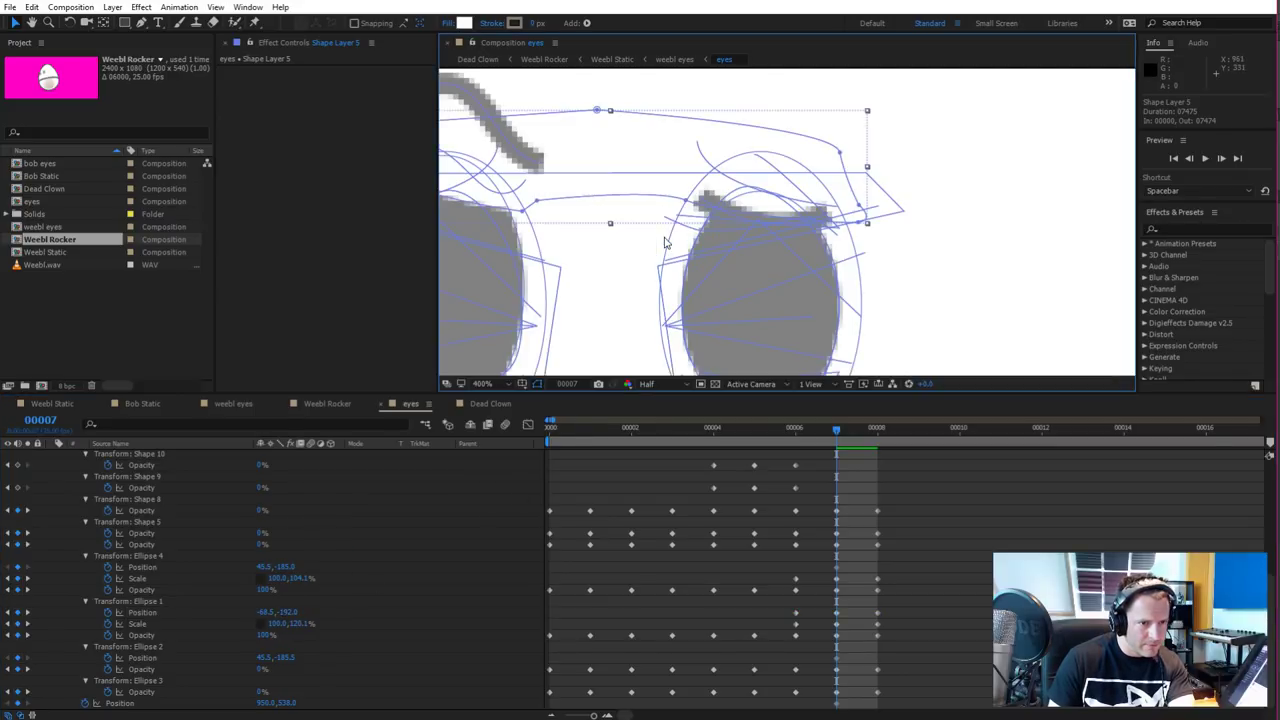
left_click(532, 203)
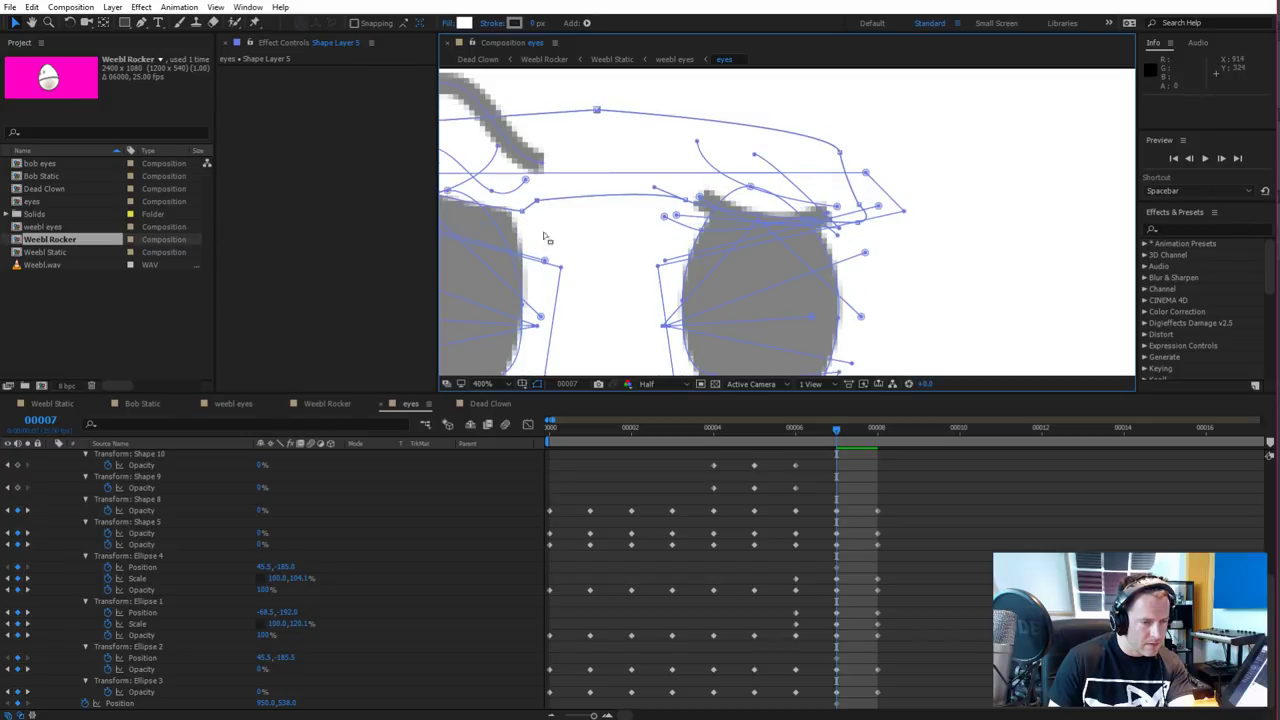
left_click_drag(626, 249, 909, 229)
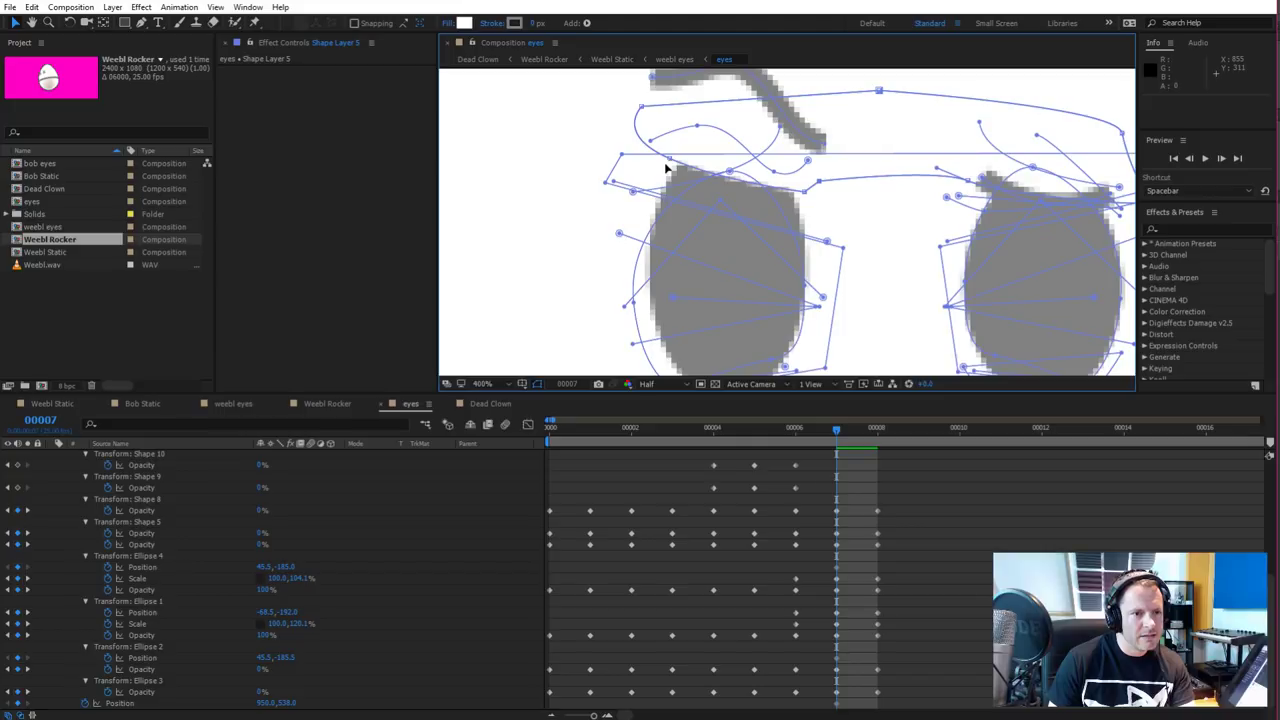
left_click_drag(666, 165, 662, 152)
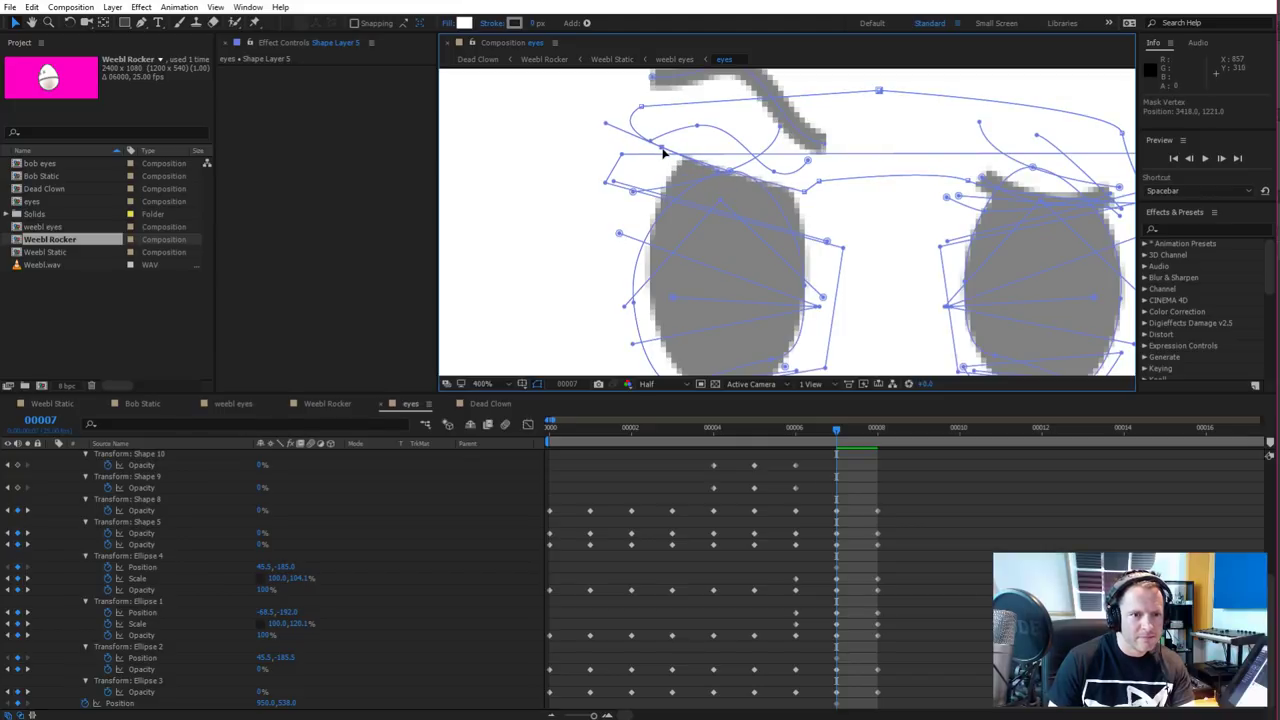
left_click(820, 186)
left_click_drag(808, 196, 639, 143)
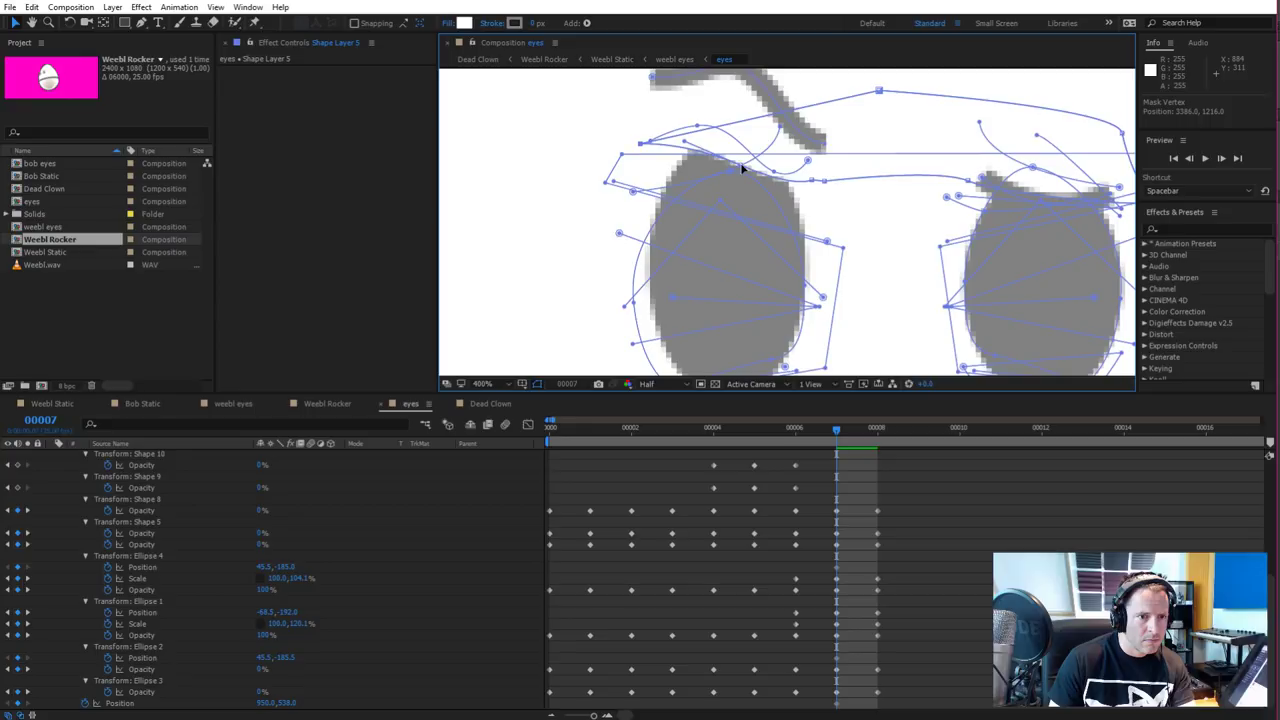
left_click_drag(746, 169, 743, 163)
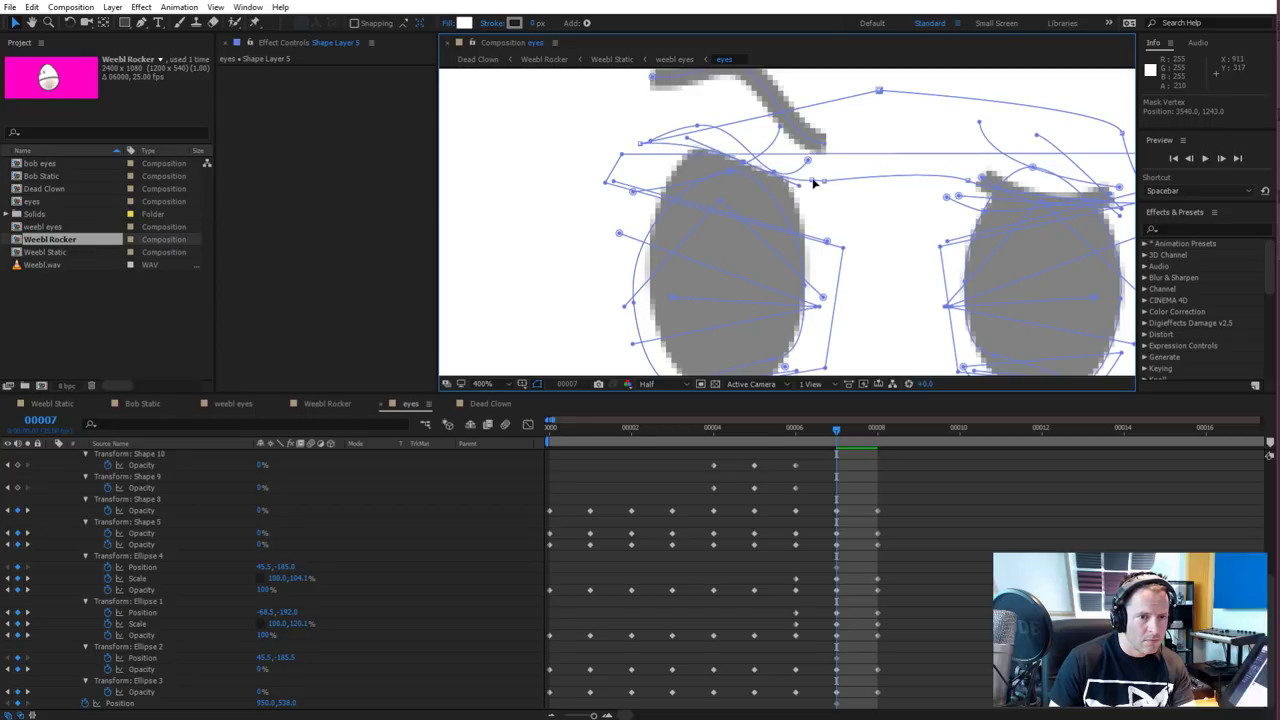
left_click_drag(814, 183, 807, 190)
key("comma")
key("comma")
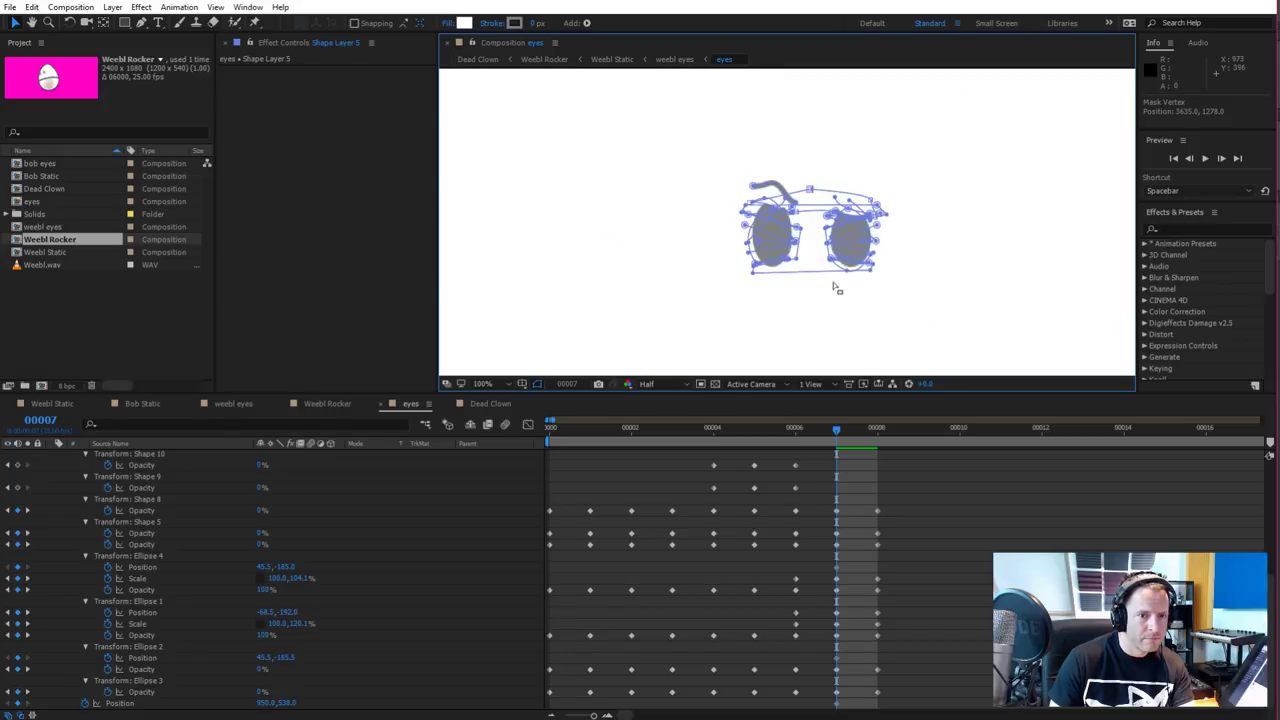
left_click(828, 301)
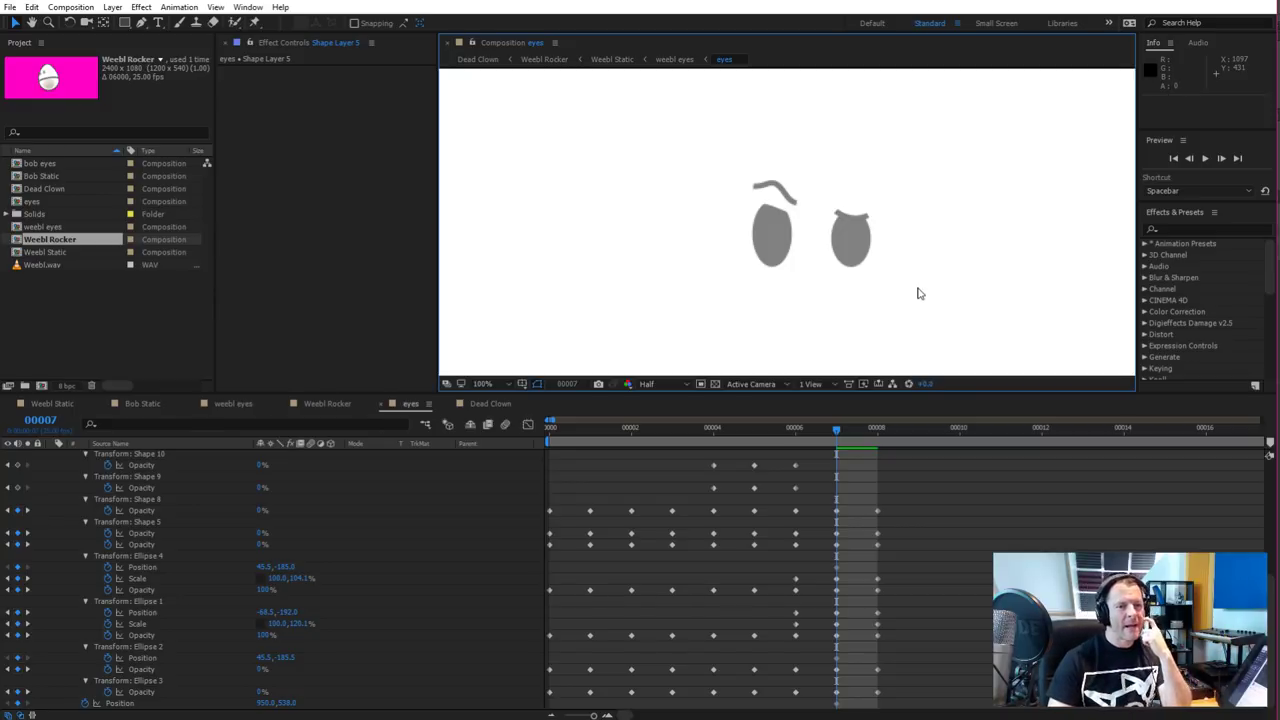
Shift the right eye's top shape slightly in the viewer
key("ctrl+a")
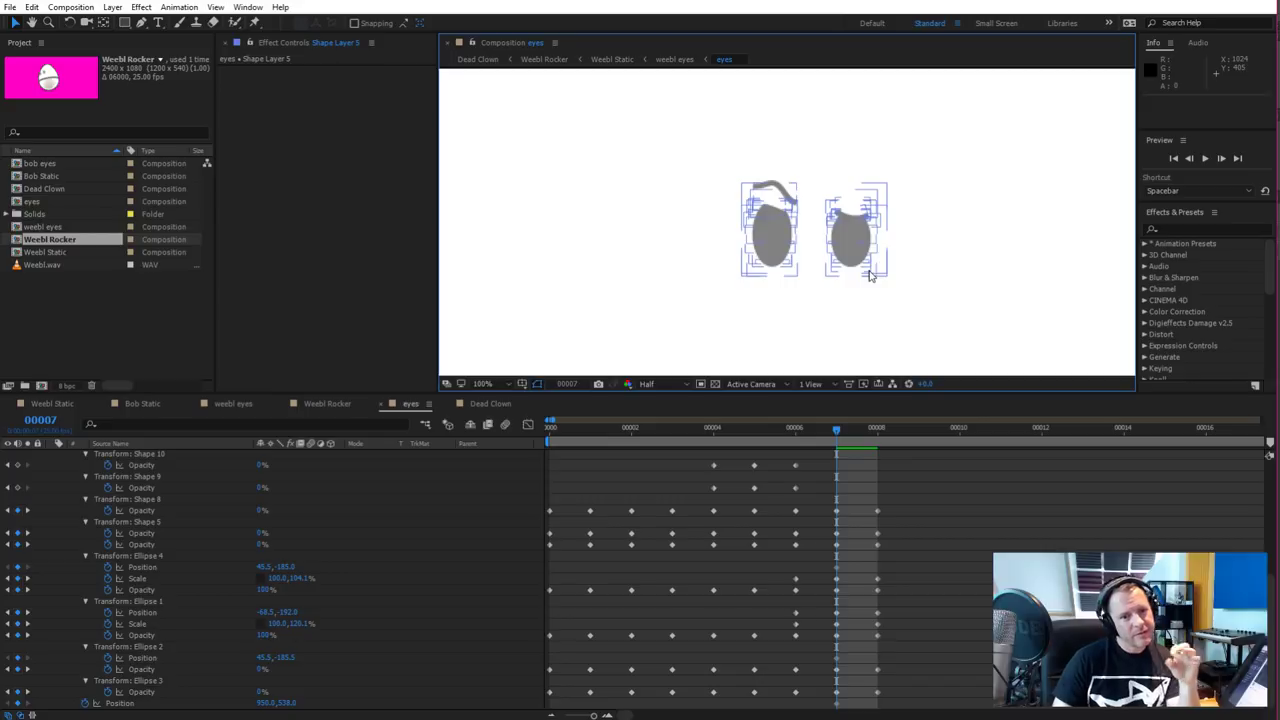
scroll(878, 273, "up", 4)
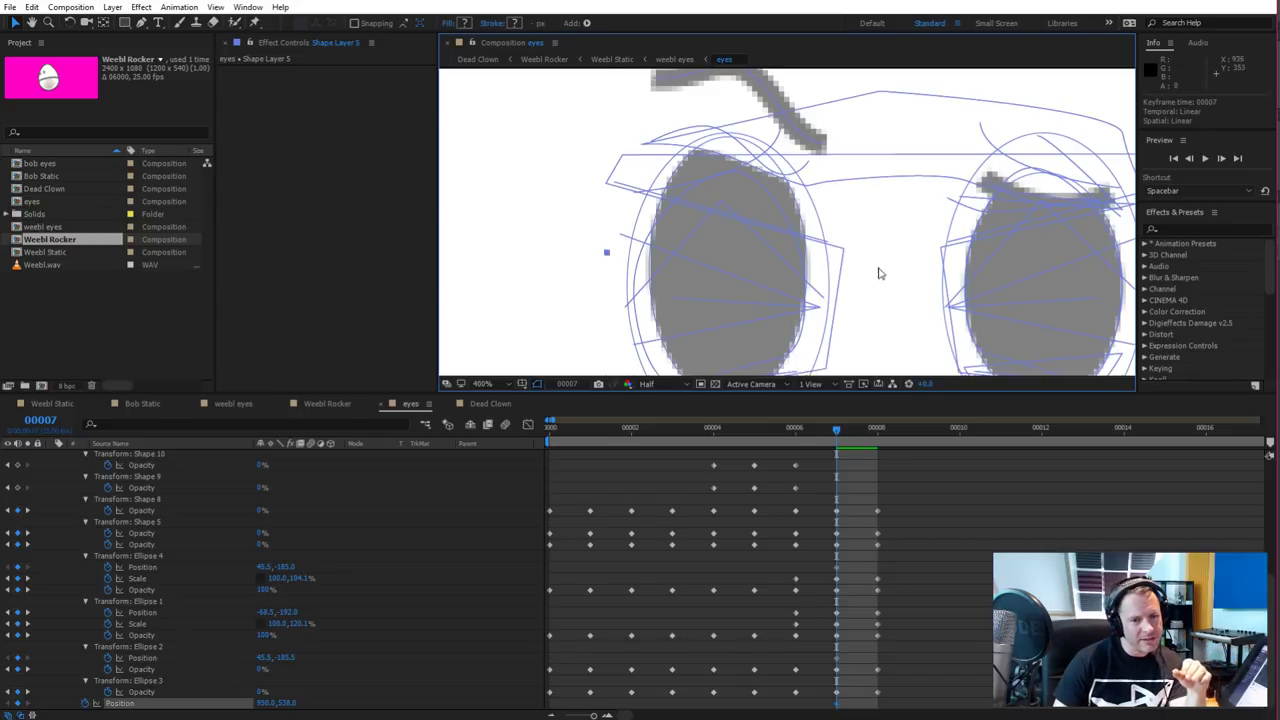
left_click(994, 177)
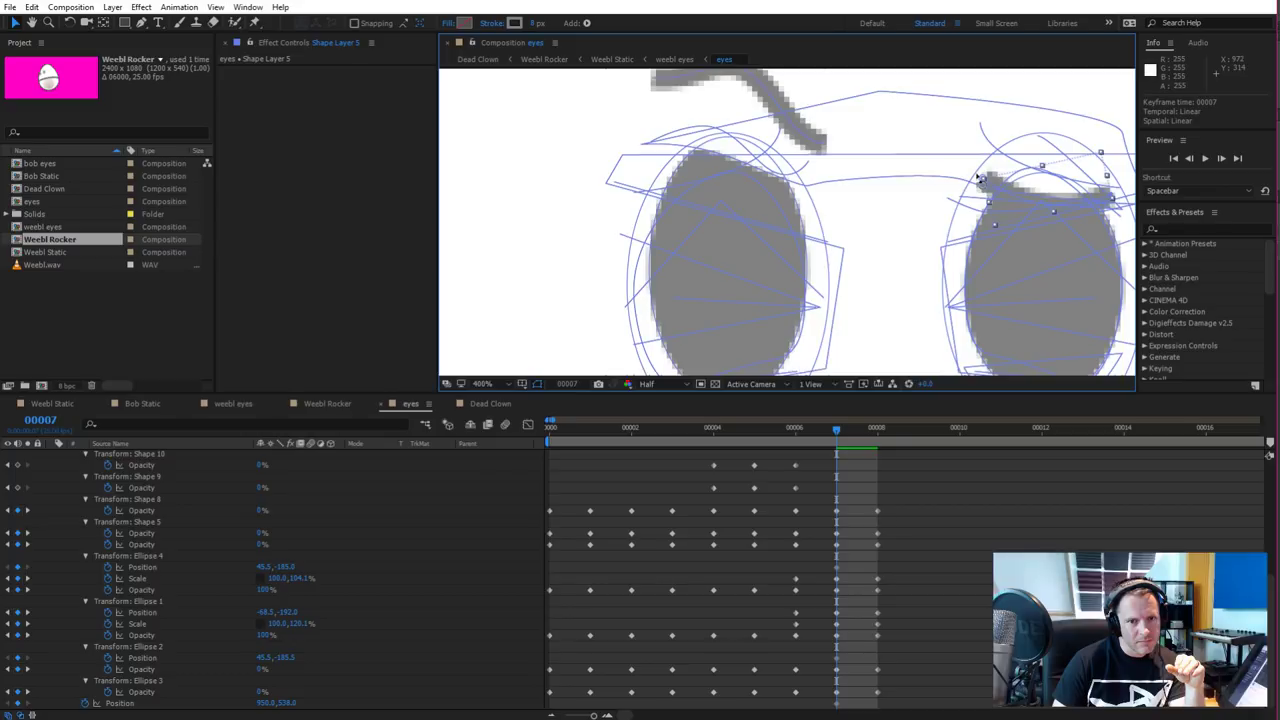
left_click_drag(985, 182, 1019, 207)
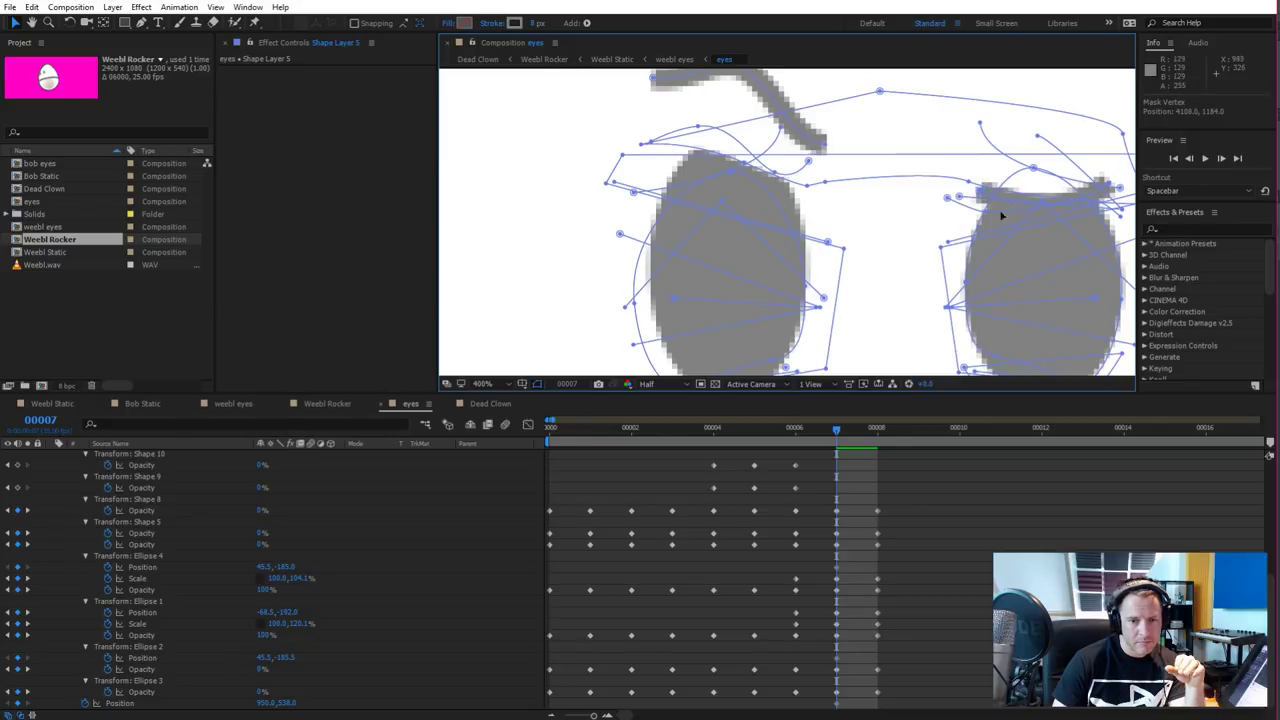
scroll(899, 262, "down", 2)
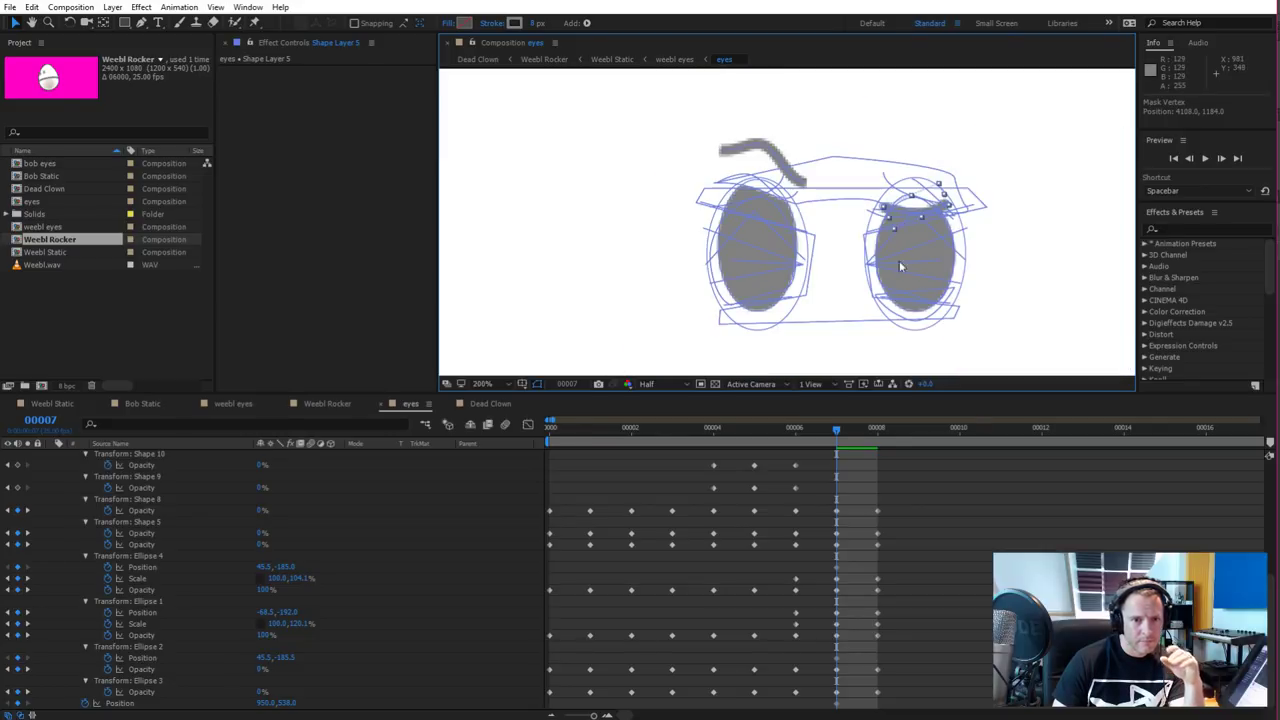
left_click(1049, 266)
Step back to frame 6 and list Shape Layer 5's animated properties
scroll(1037, 260, "down", 2)
scroll(1000, 276, "up", 1)
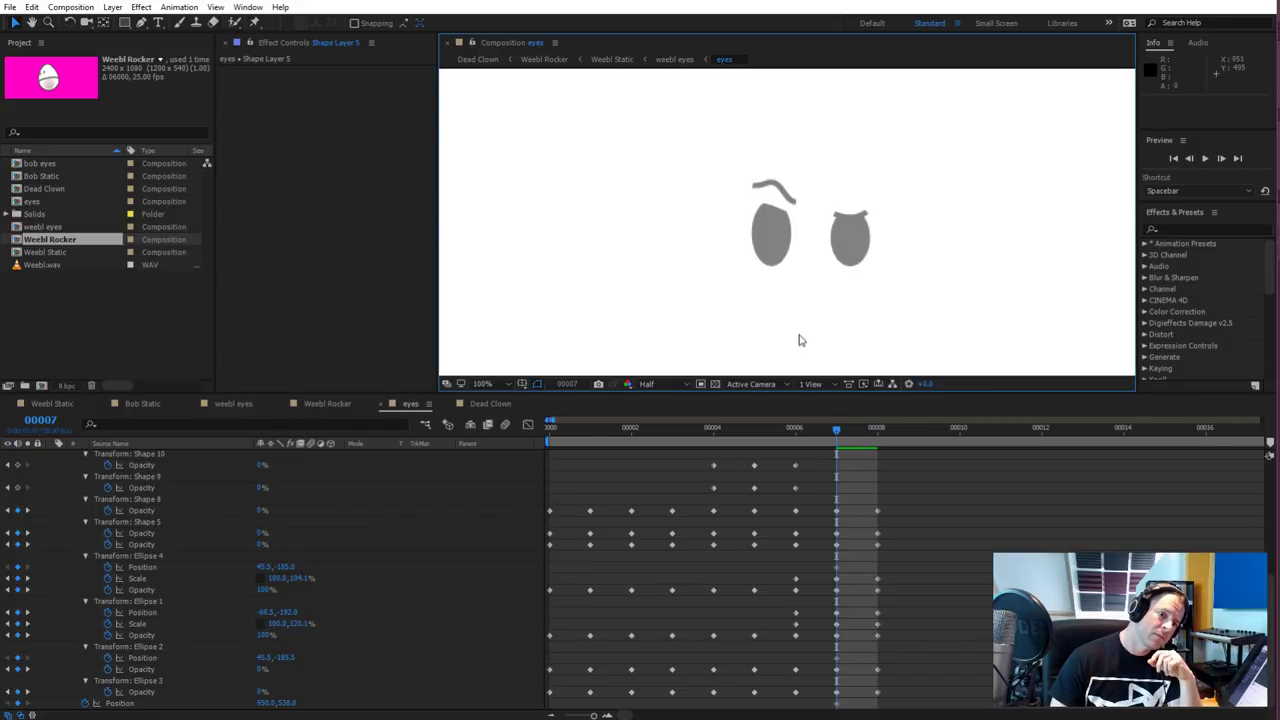
left_click_drag(838, 428, 800, 435)
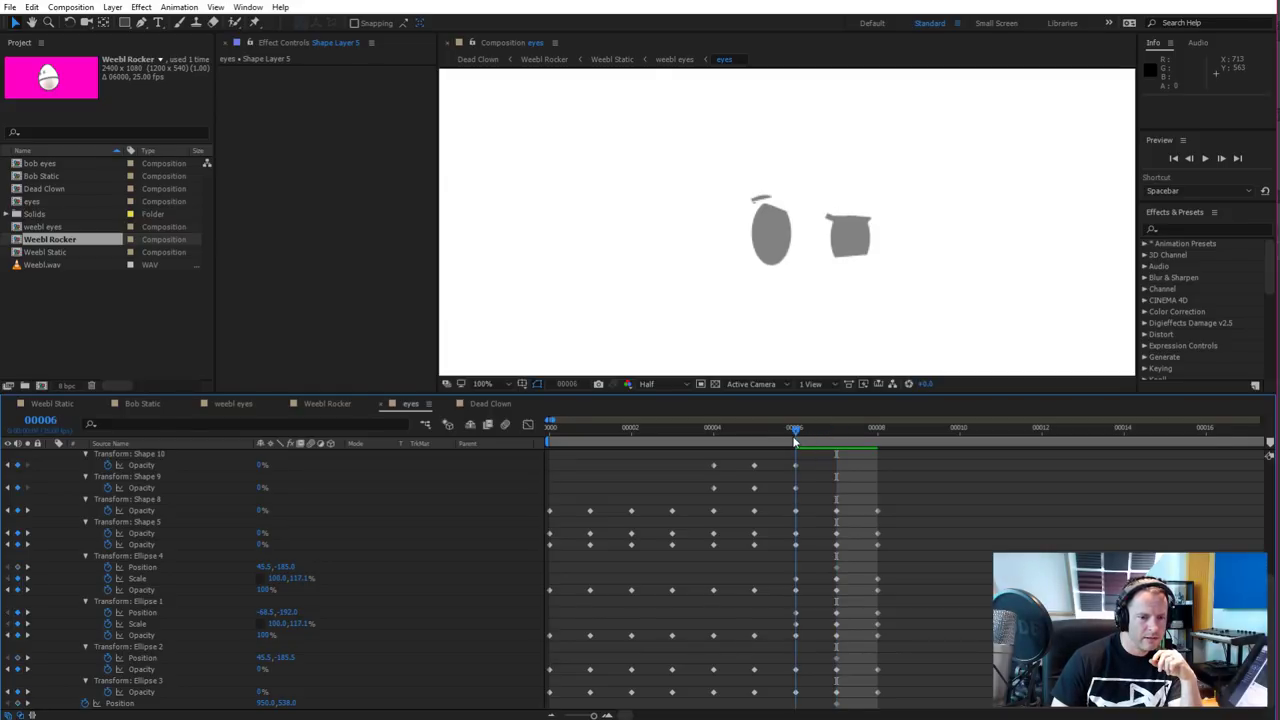
mouse_move(795, 440)
left_mouse_down()
mouse_move(827, 435)
mouse_move(797, 440)
left_mouse_up()
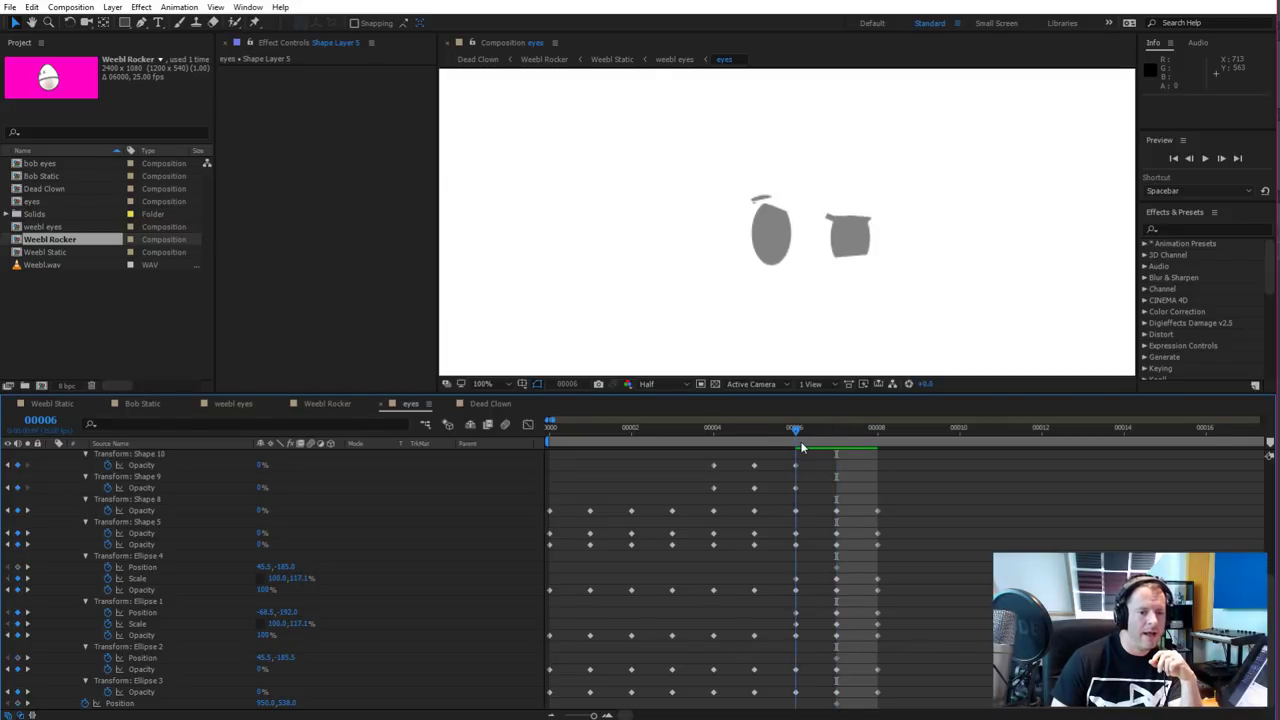
key("ctrl+v")
scroll(797, 497, "up", 1)
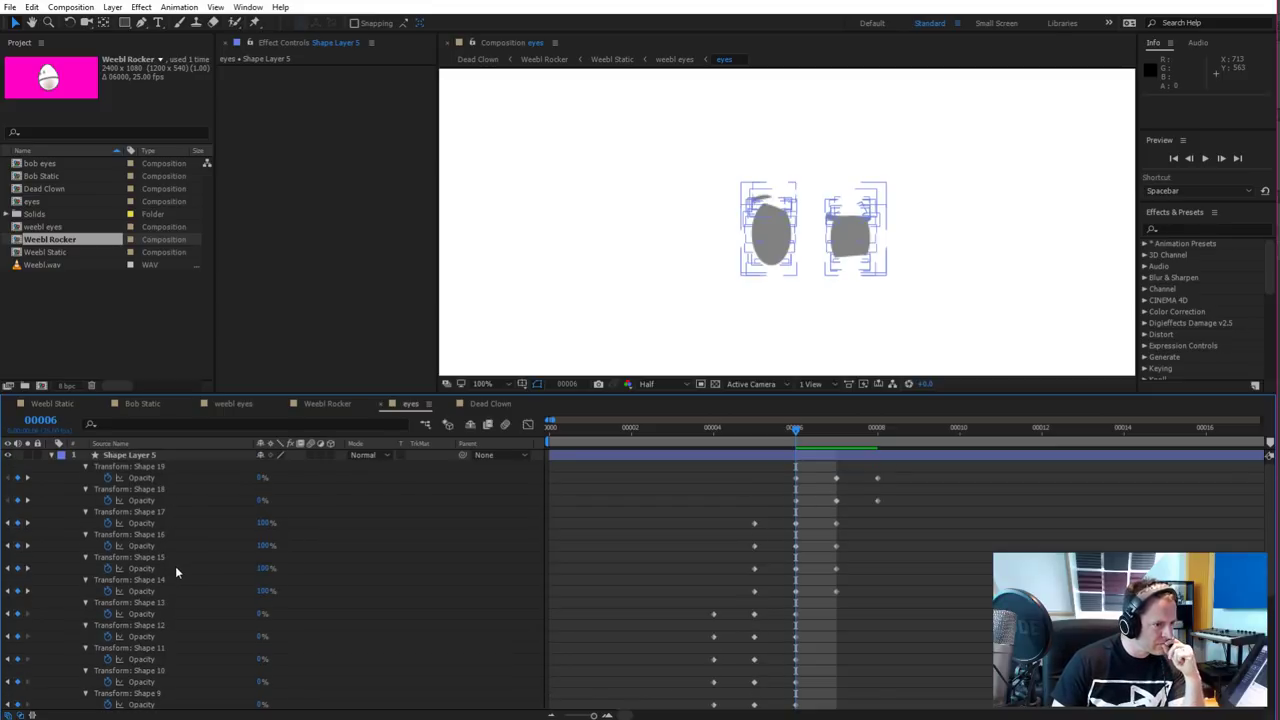
Select the Shape 21 group in Shape Layer 5 and expand its transform properties
left_click(126, 454)
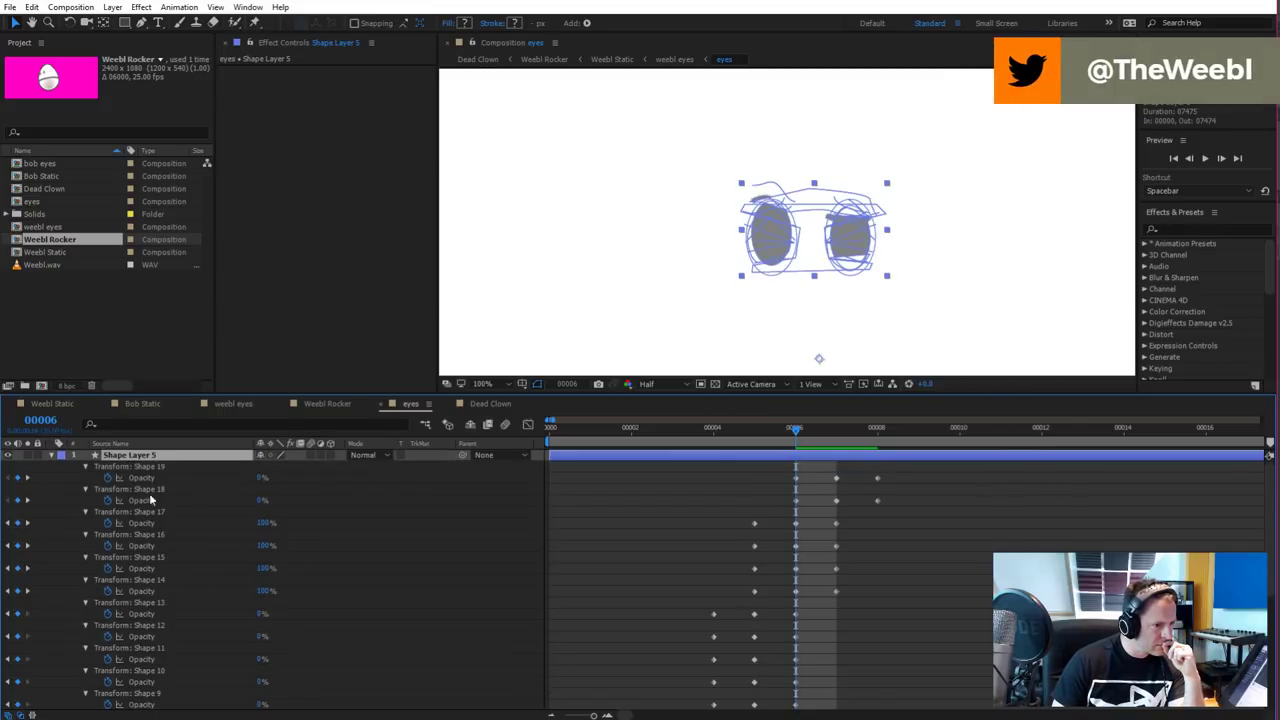
key("u")
key("u")
key("u")
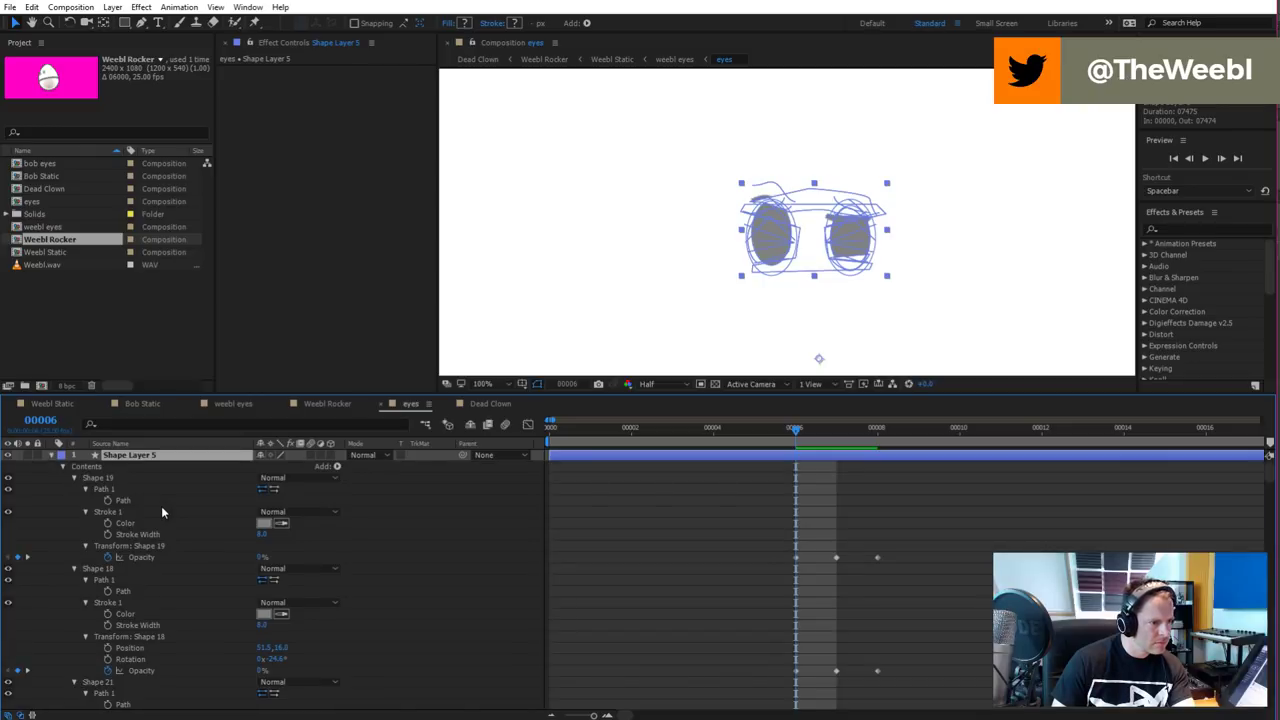
scroll(160, 512, "down", 3)
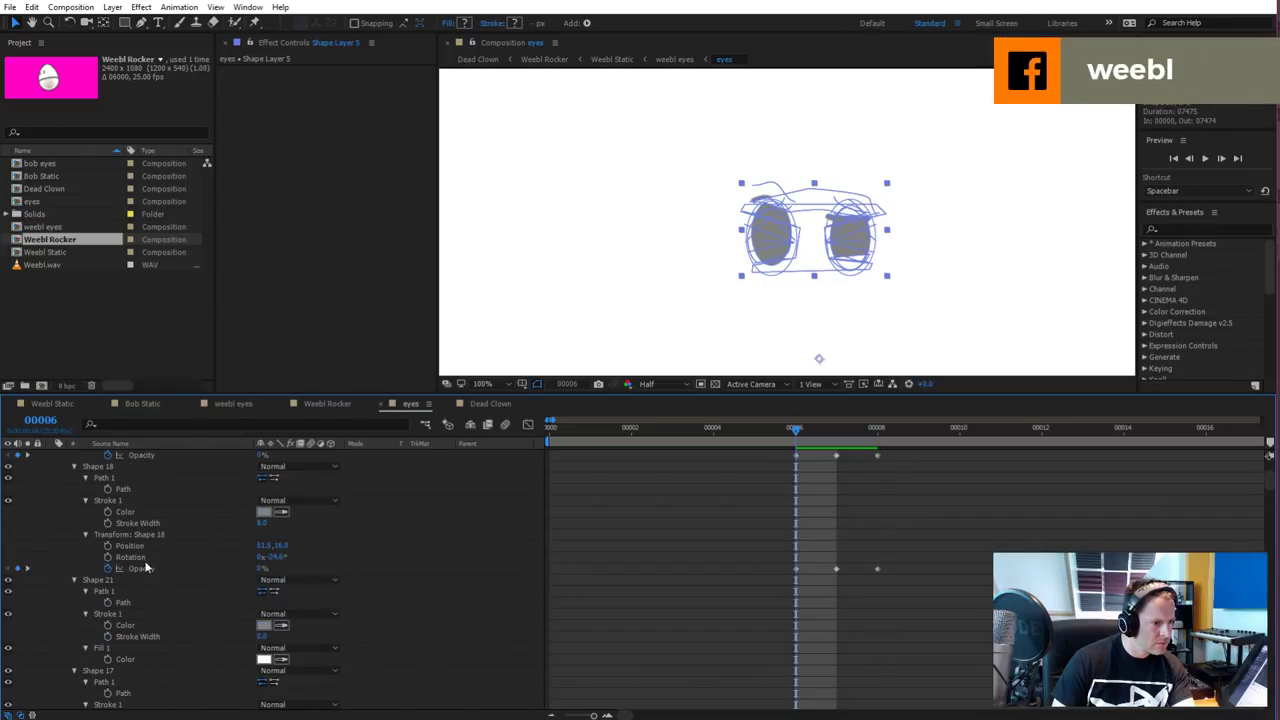
left_click(92, 581)
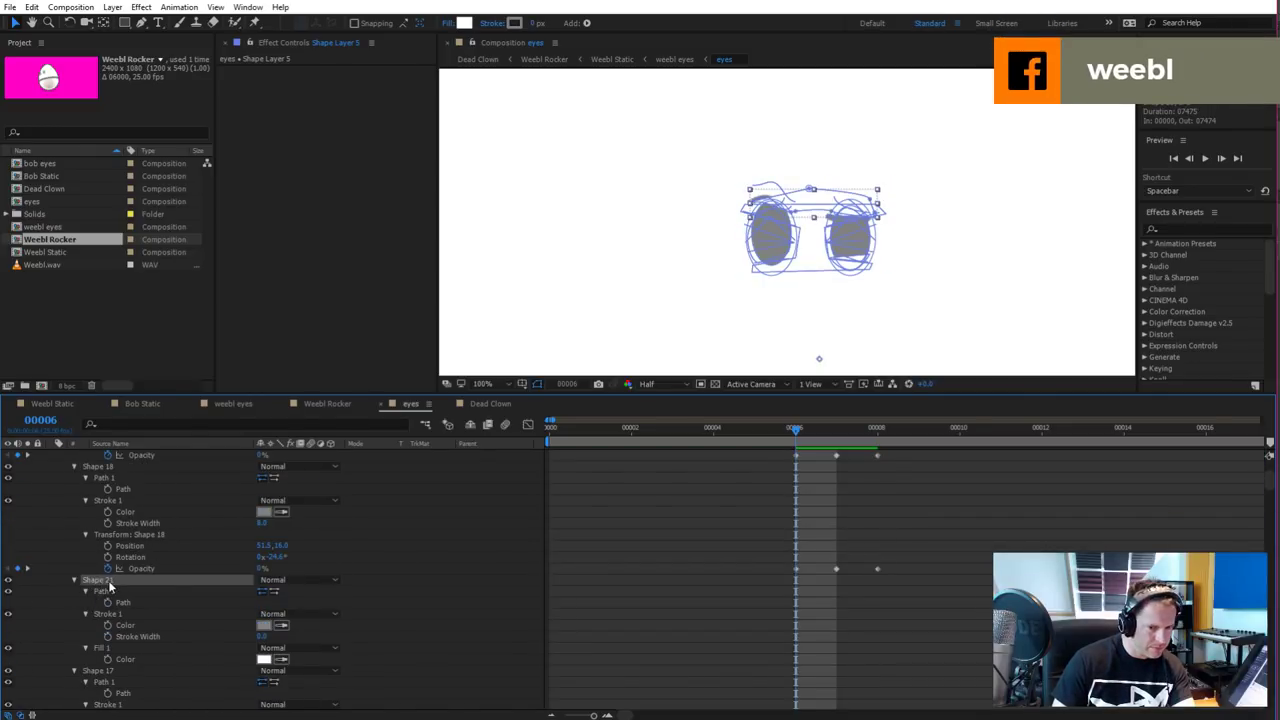
mouse_move(792, 440)
left_mouse_down()
mouse_move(757, 440)
mouse_move(830, 440)
mouse_move(801, 443)
left_mouse_up()
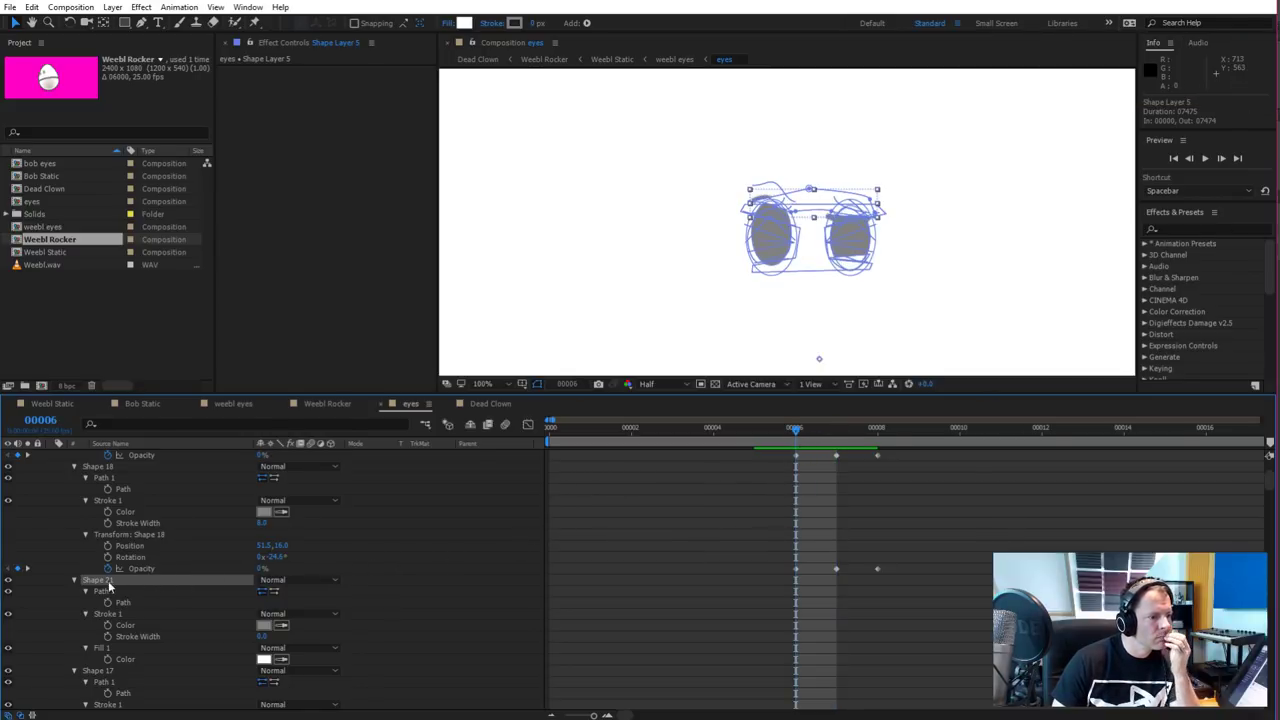
left_click(73, 580)
scroll(73, 587, "down", 1)
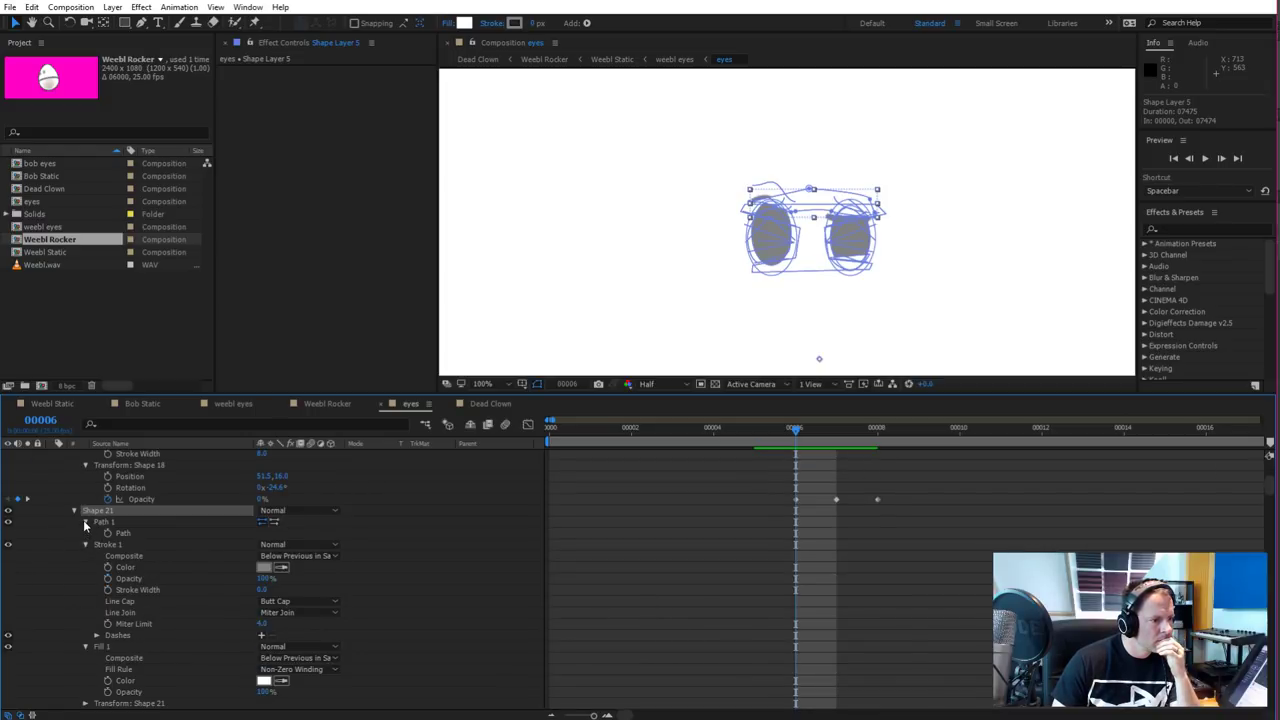
scroll(92, 614, "down", 2)
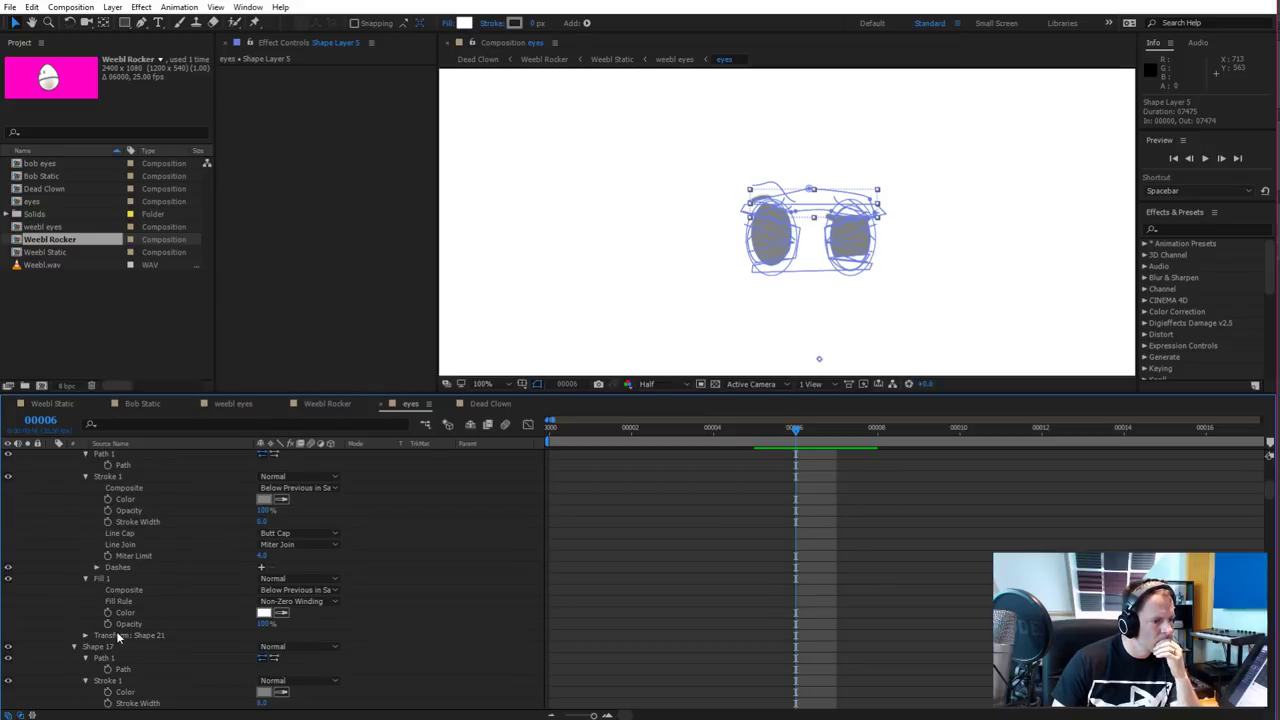
left_click(86, 636)
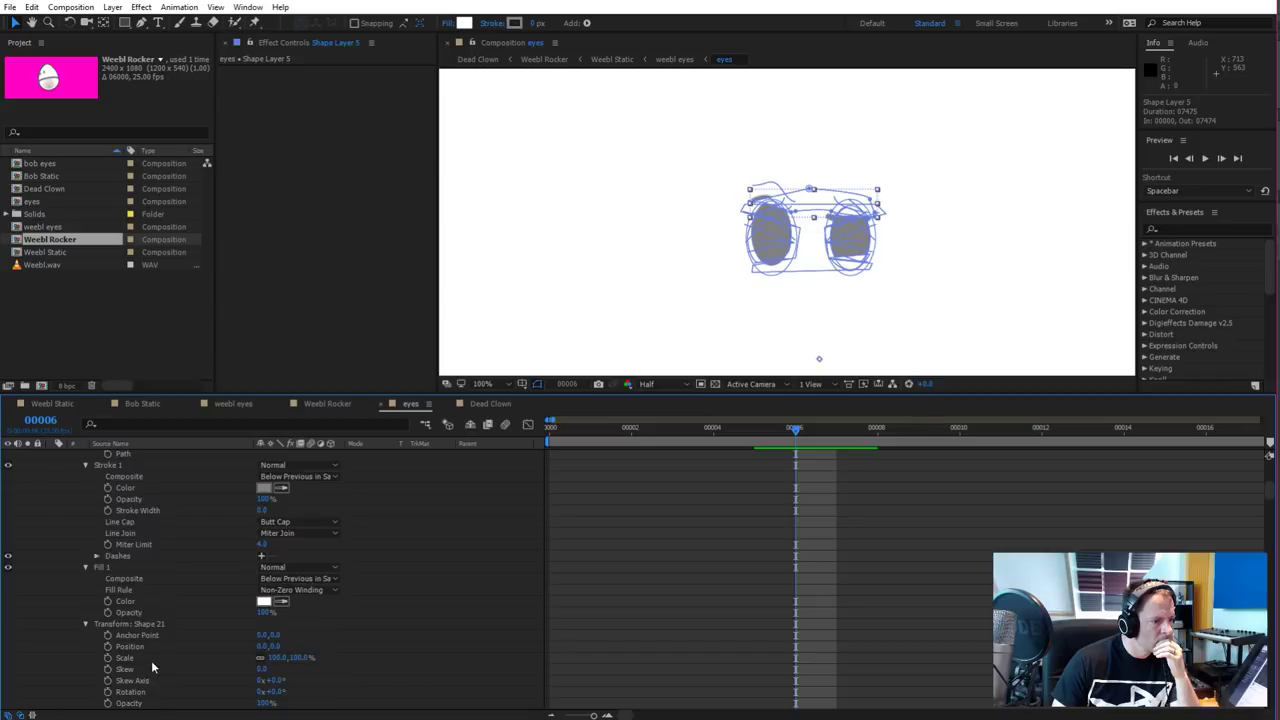
scroll(90, 635, "down", 3)
Key Shape 21's opacity 0% at frames 5 and 7, then shift the keys one frame later
left_click(108, 601)
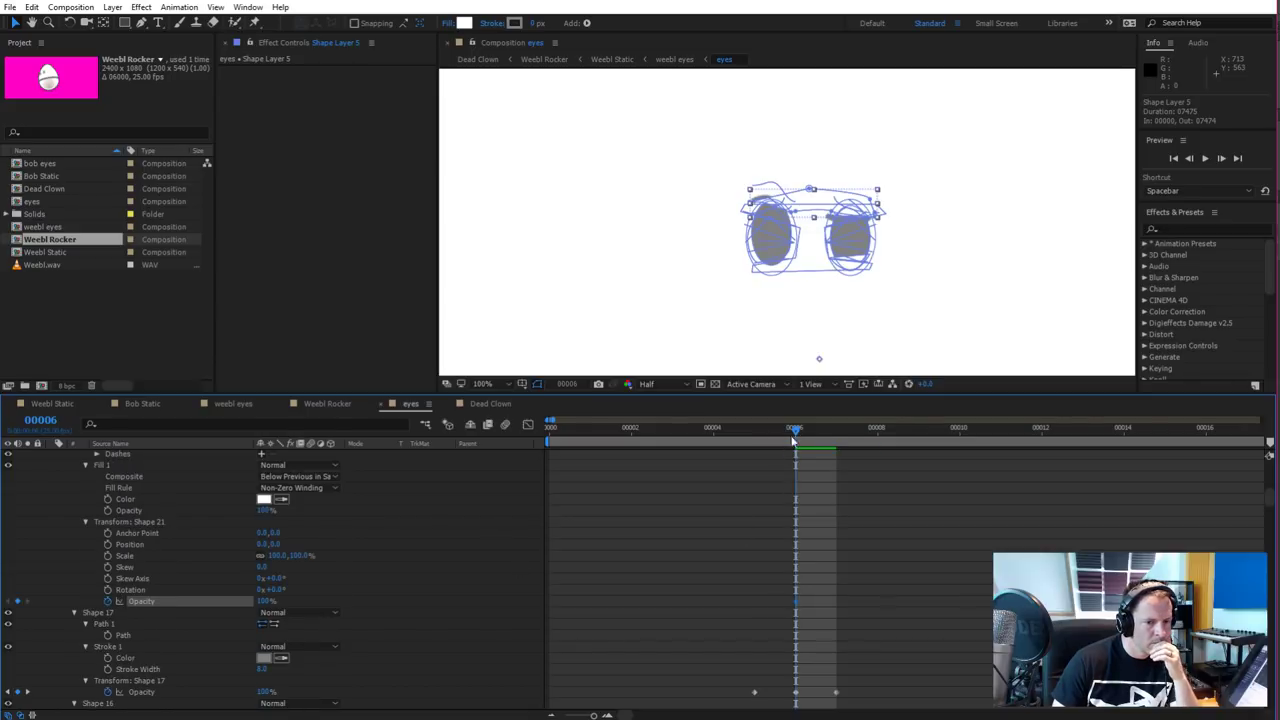
left_click_drag(793, 437, 769, 437)
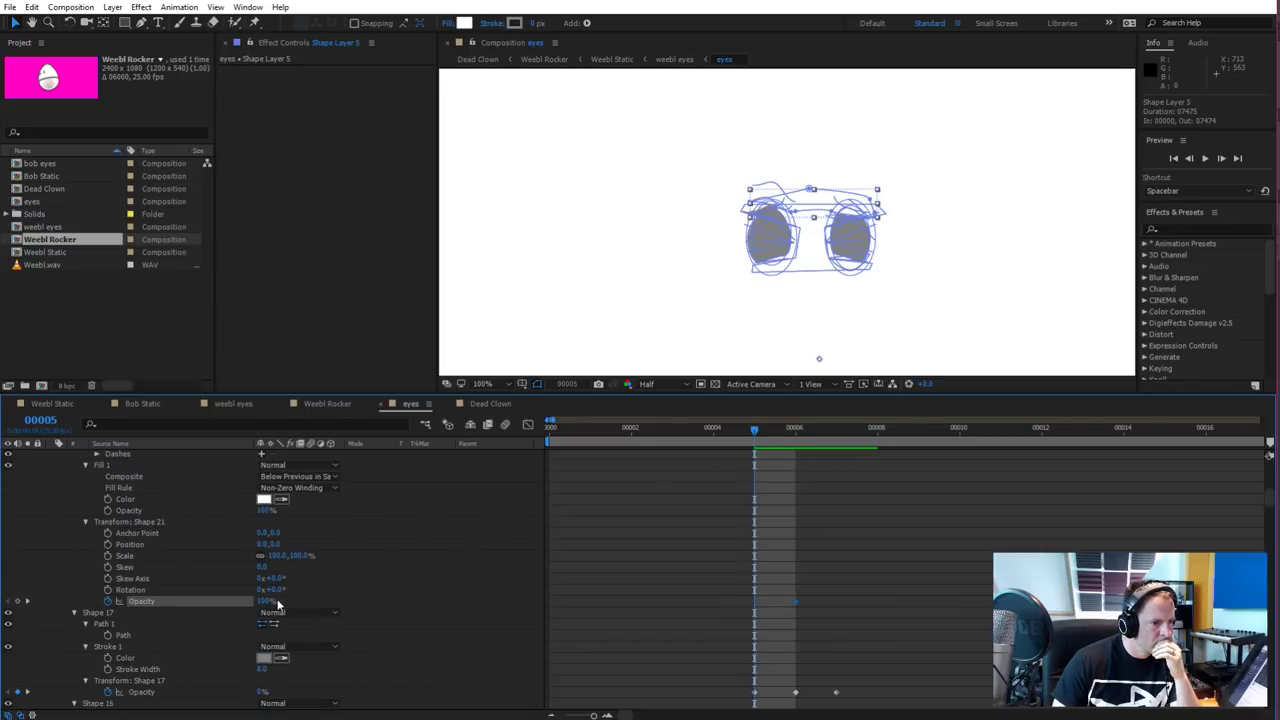
left_click_drag(265, 603, 98, 619)
left_click_drag(755, 430, 827, 434)
left_click_drag(263, 601, 100, 614)
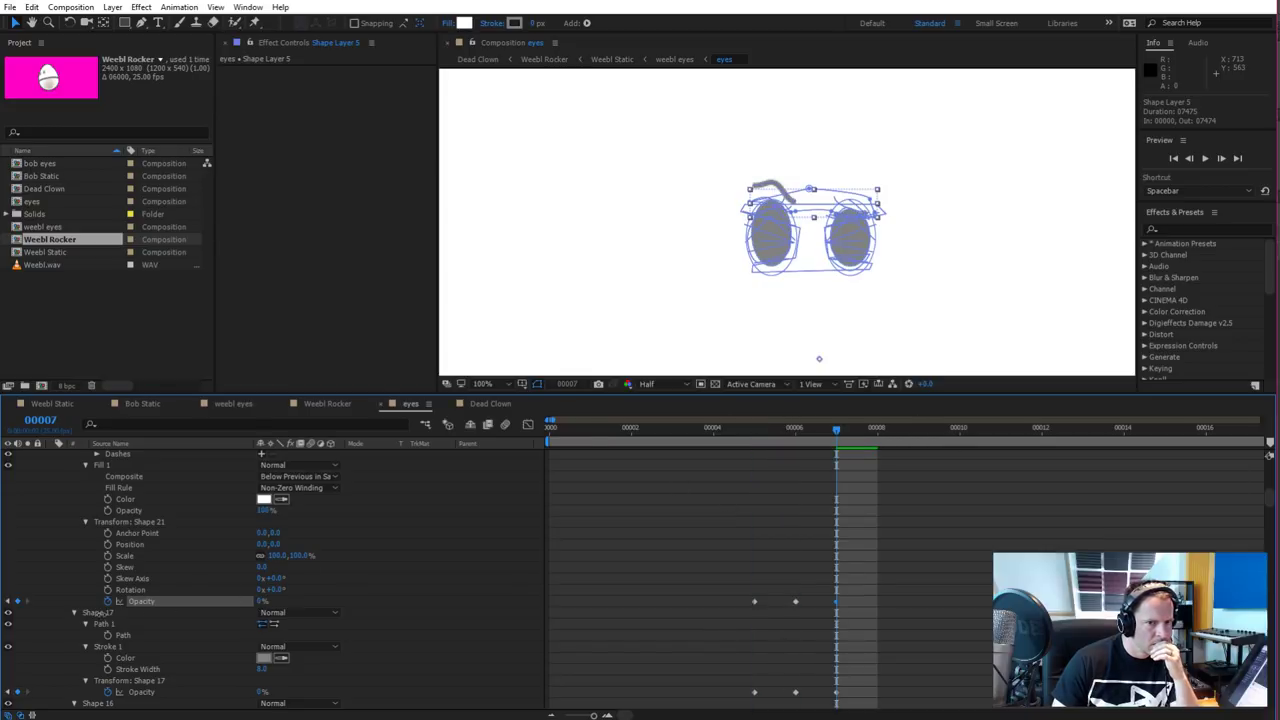
mouse_move(815, 440)
left_mouse_down()
mouse_move(777, 445)
mouse_move(836, 449)
mouse_move(773, 448)
mouse_move(825, 447)
mouse_move(799, 458)
mouse_move(825, 461)
left_mouse_up()
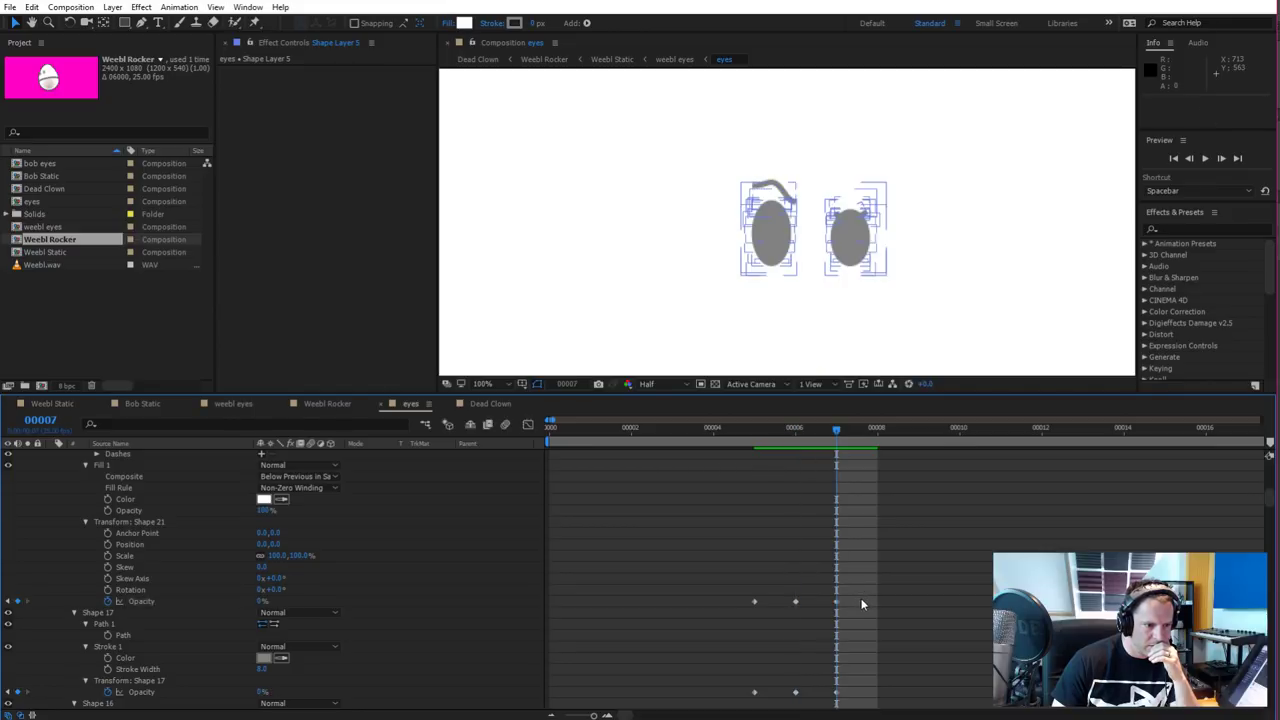
left_click_drag(861, 598, 799, 601)
left_click(772, 438)
left_click_drag(772, 438, 847, 484)
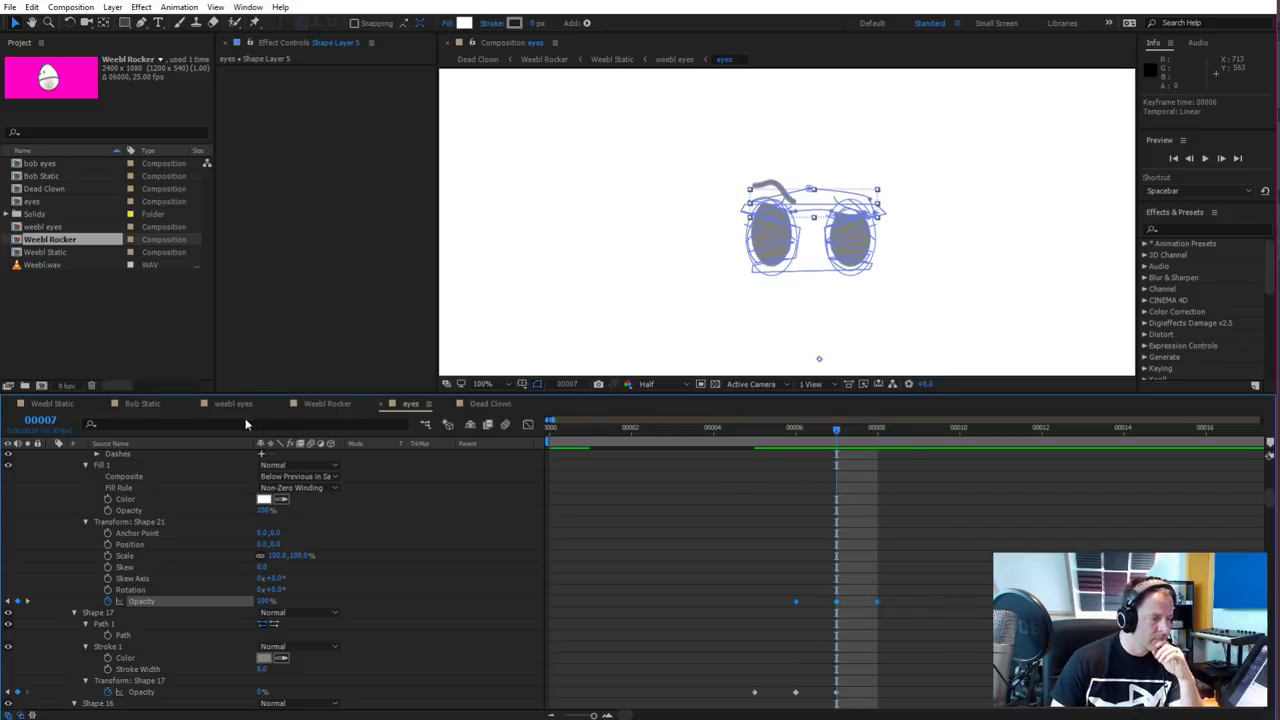
In Weebl Rocker at frame 132, switch the egg's eyes from Quiz to Suave
left_click(327, 403)
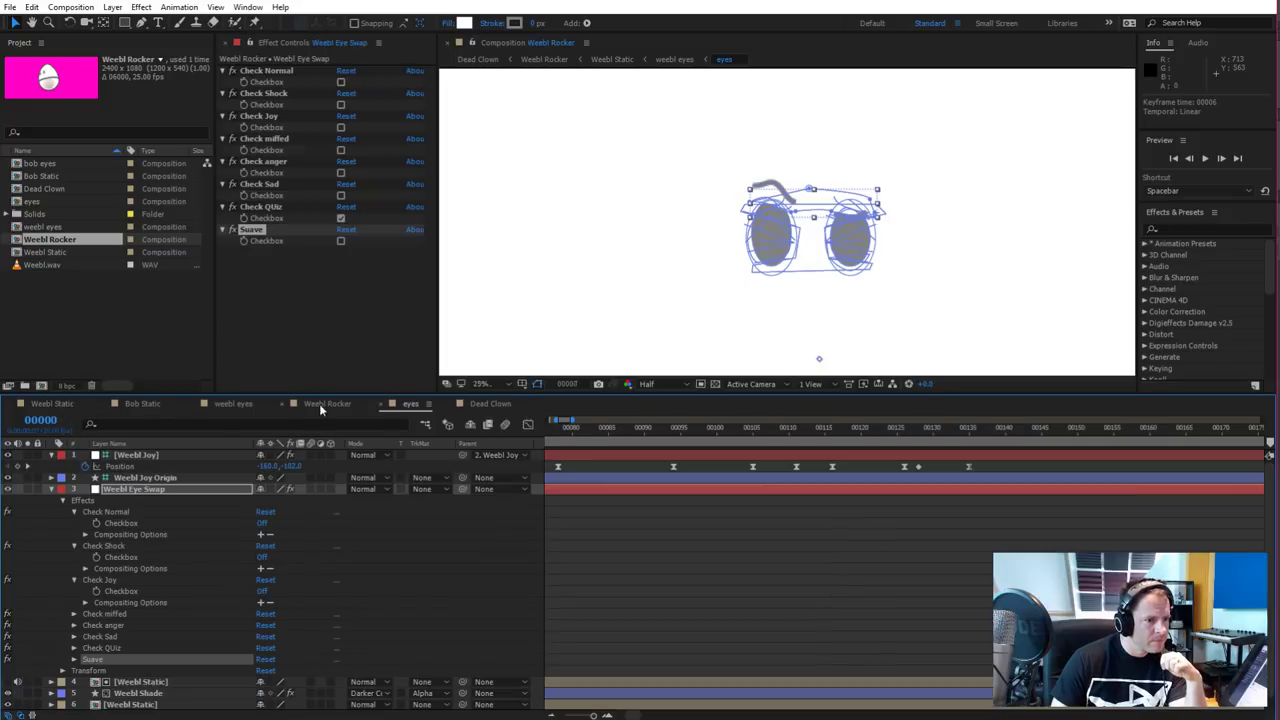
left_click(740, 432)
left_click_drag(752, 434, 947, 451)
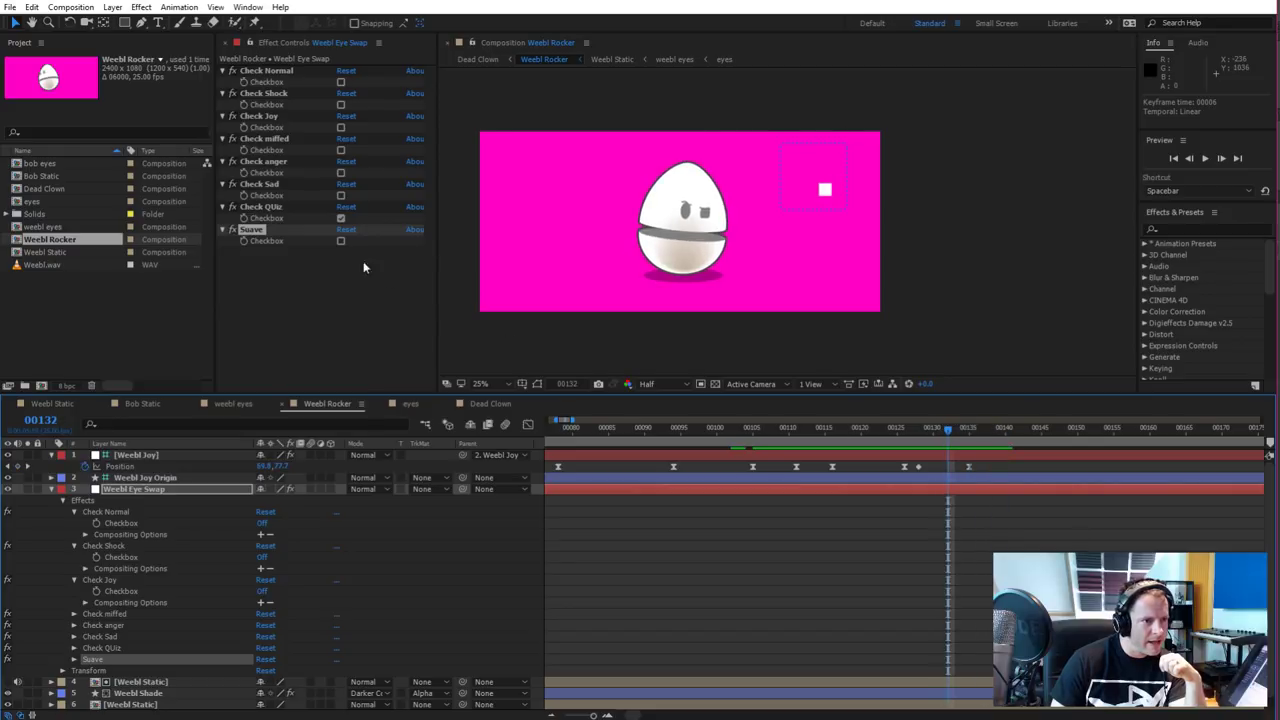
left_click(340, 240)
left_click(340, 218)
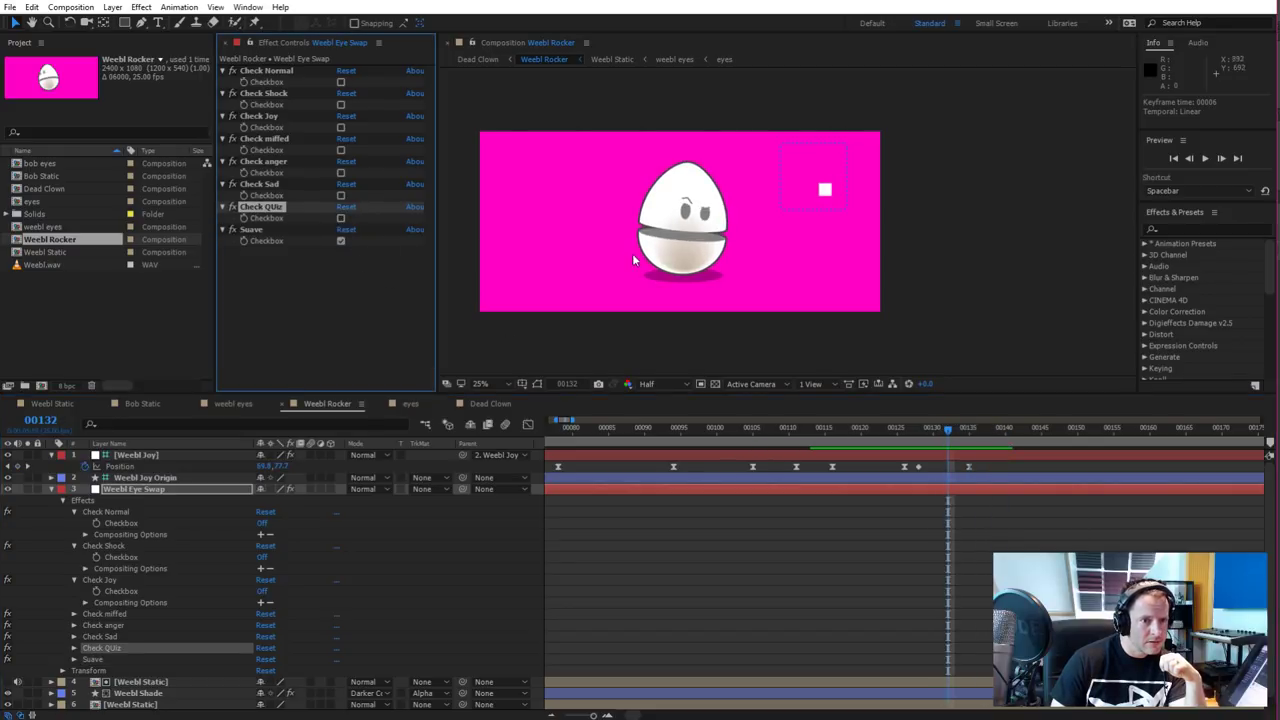
key("period")
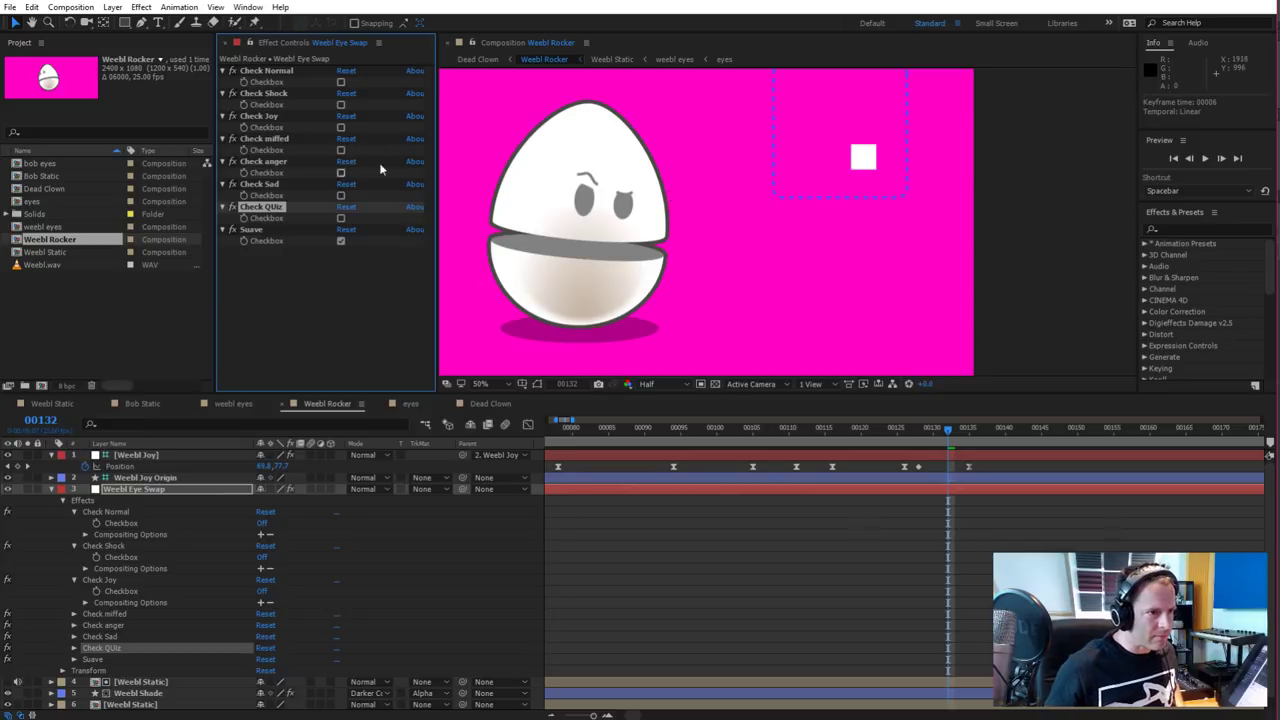
Turn Suave off and Check Normal on, then scrub to preview the plain eyes
left_click(340, 81)
left_click(340, 241)
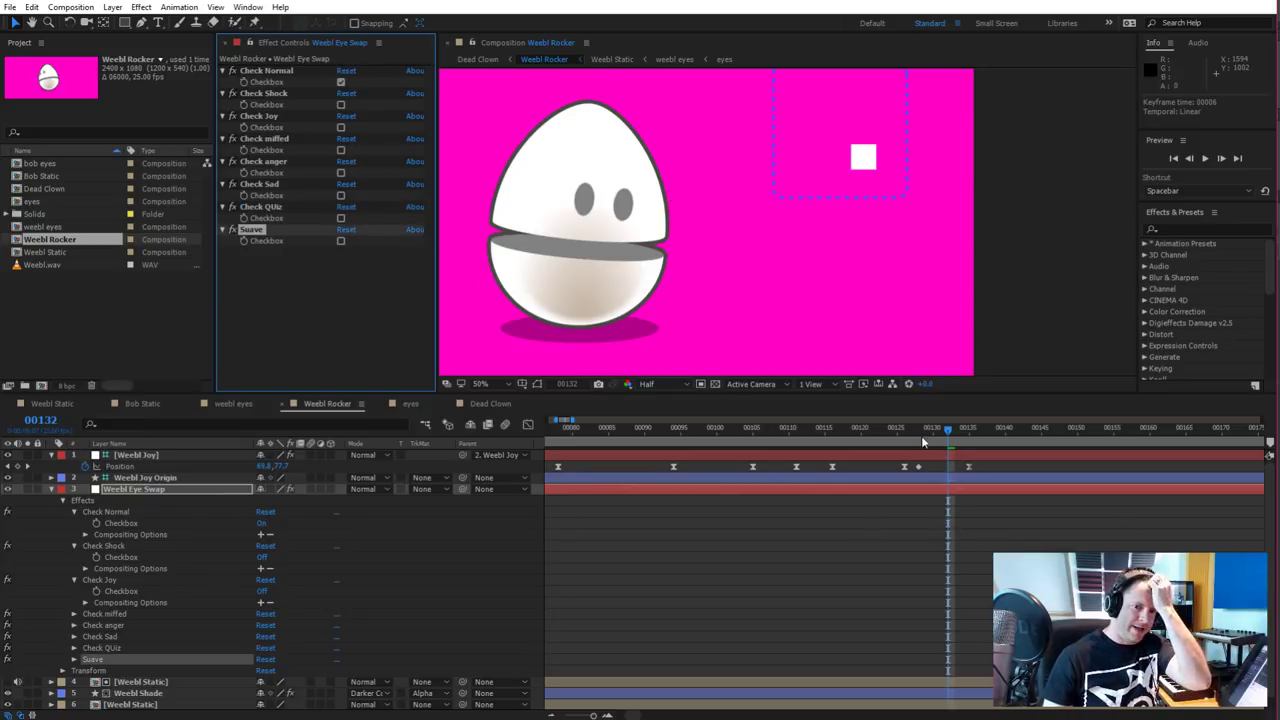
left_click_drag(920, 430, 832, 430)
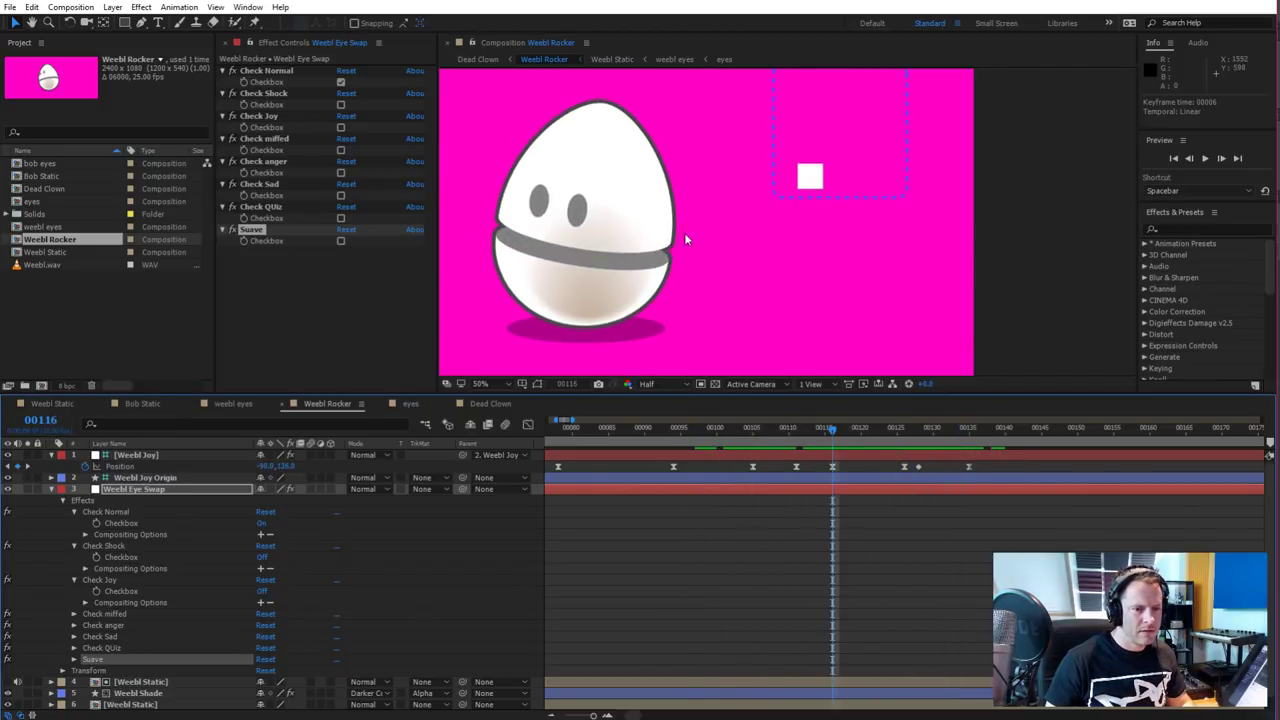
scroll(700, 252, "down", 4)
scroll(700, 252, "up", 2)
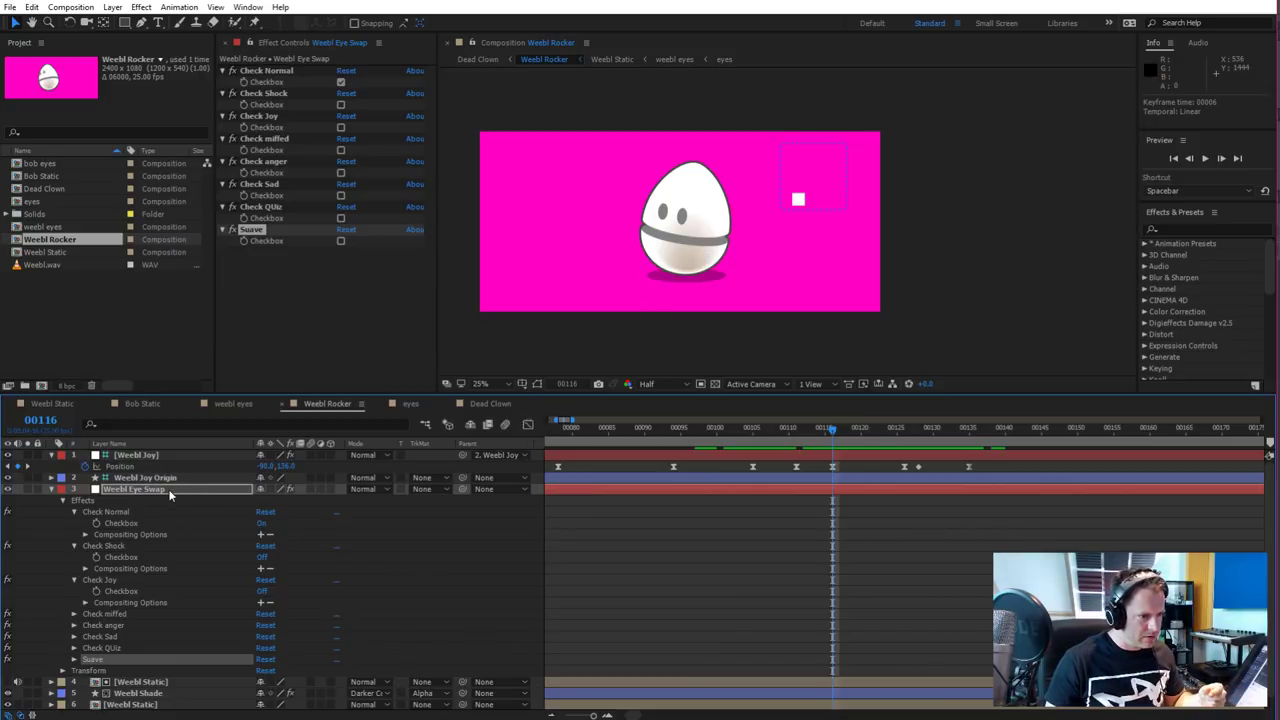
Preview the egg's rocking from frame 112 to 121 with layers 4–7 selected, undoing an accidental nudge
left_click(51, 489)
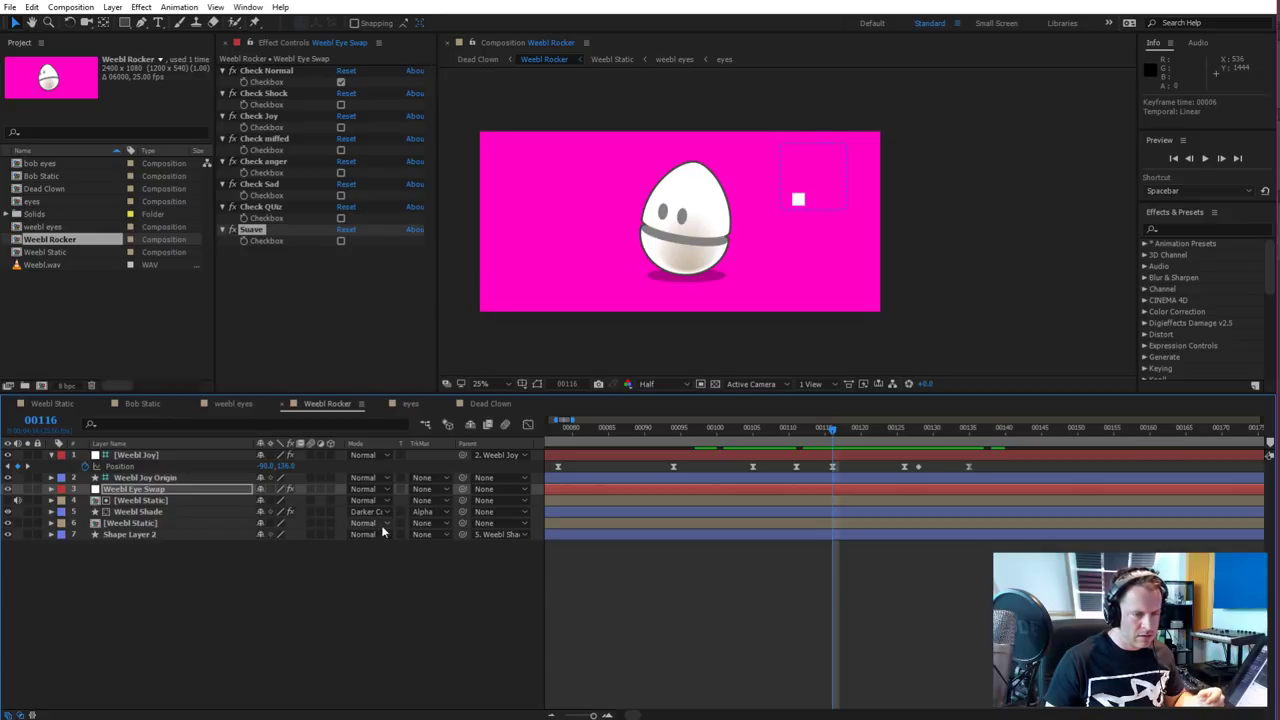
left_click(162, 523)
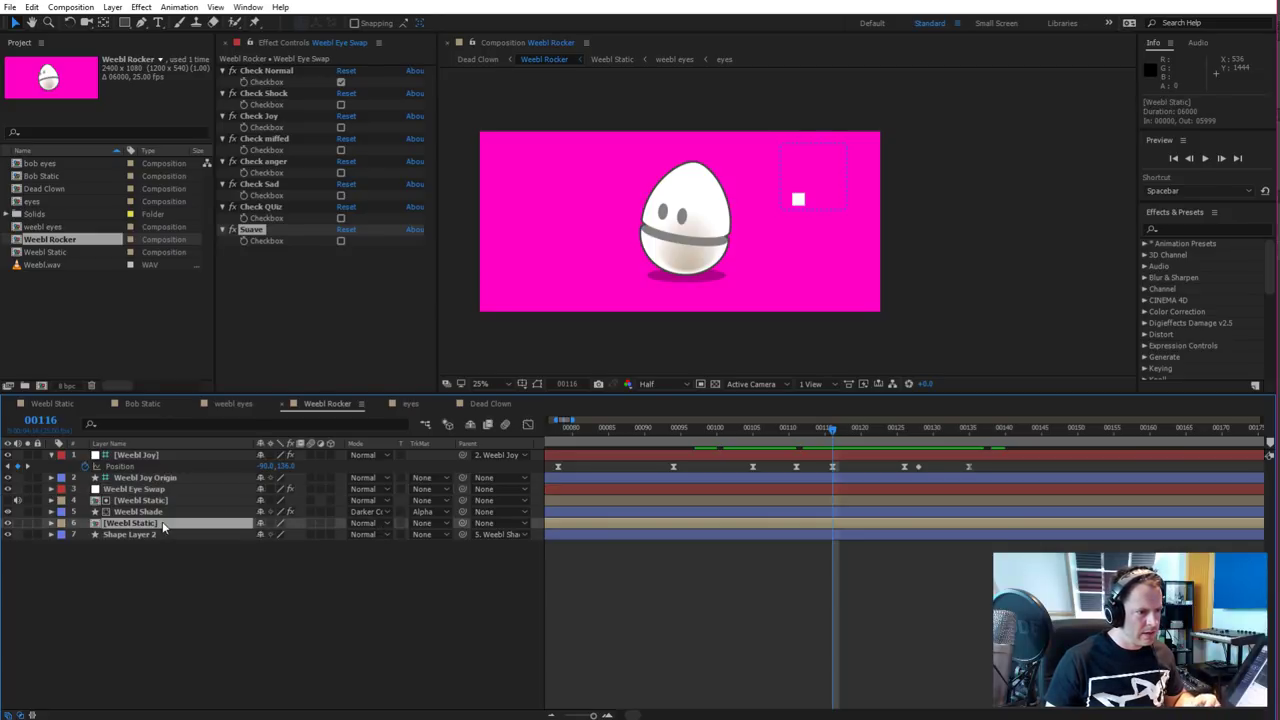
left_click(160, 499)
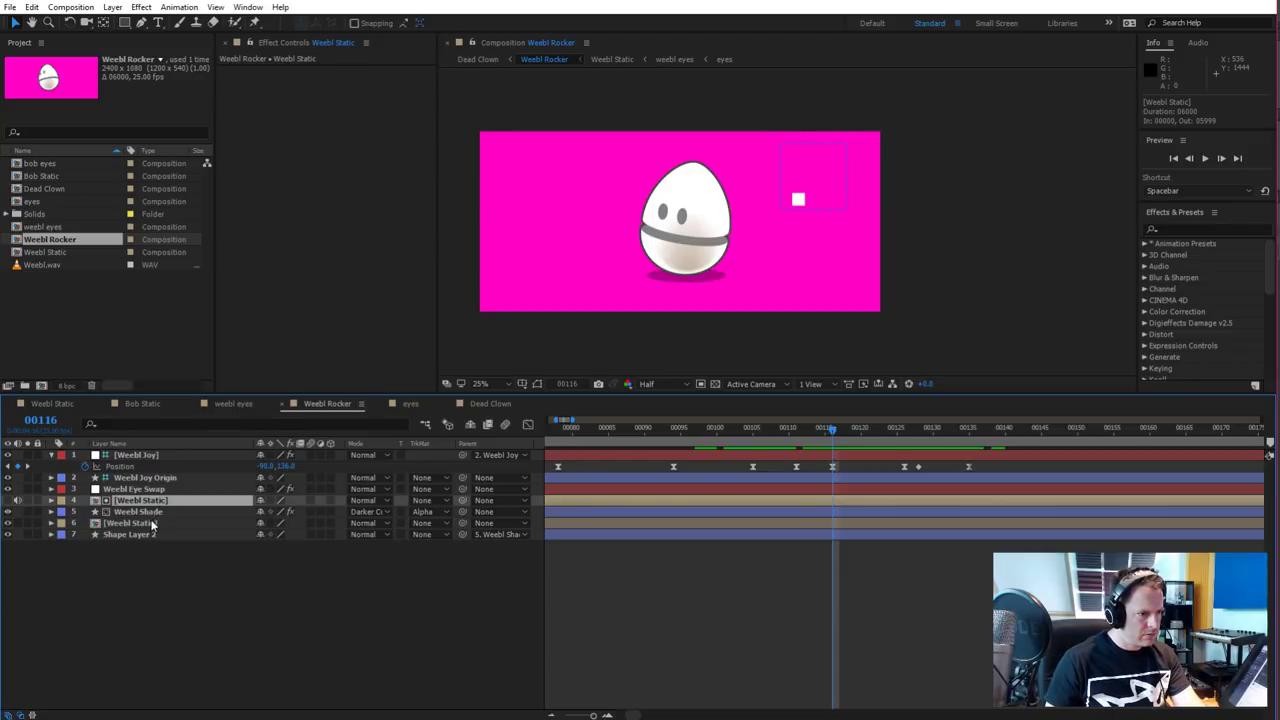
left_click(146, 534, "shift")
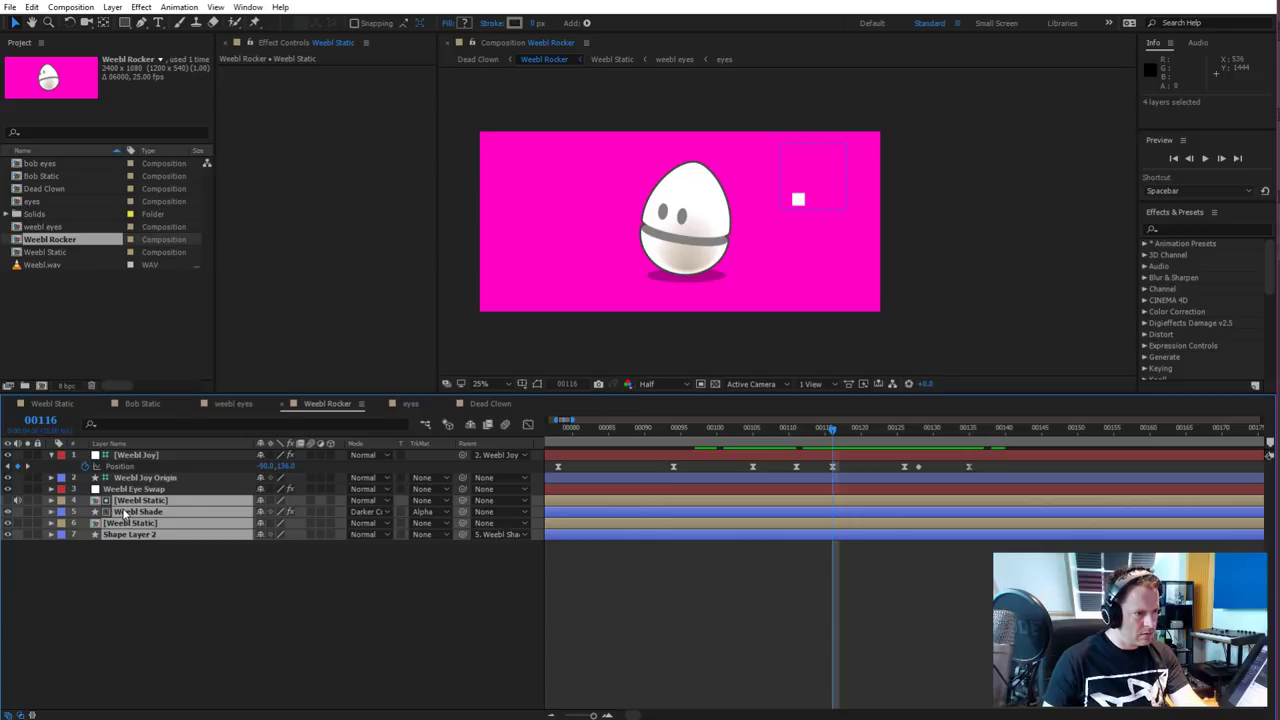
key("shift+Down")
key("shift+Down")
key("shift+Down")
key("shift+Down")
key("shift+Down")
key("shift+Down")
key("shift+Down")
key("shift+Down")
key("shift+Down")
key("Page_Up")
key("Page_Up")
key("Page_Up")
key("Page_Up")
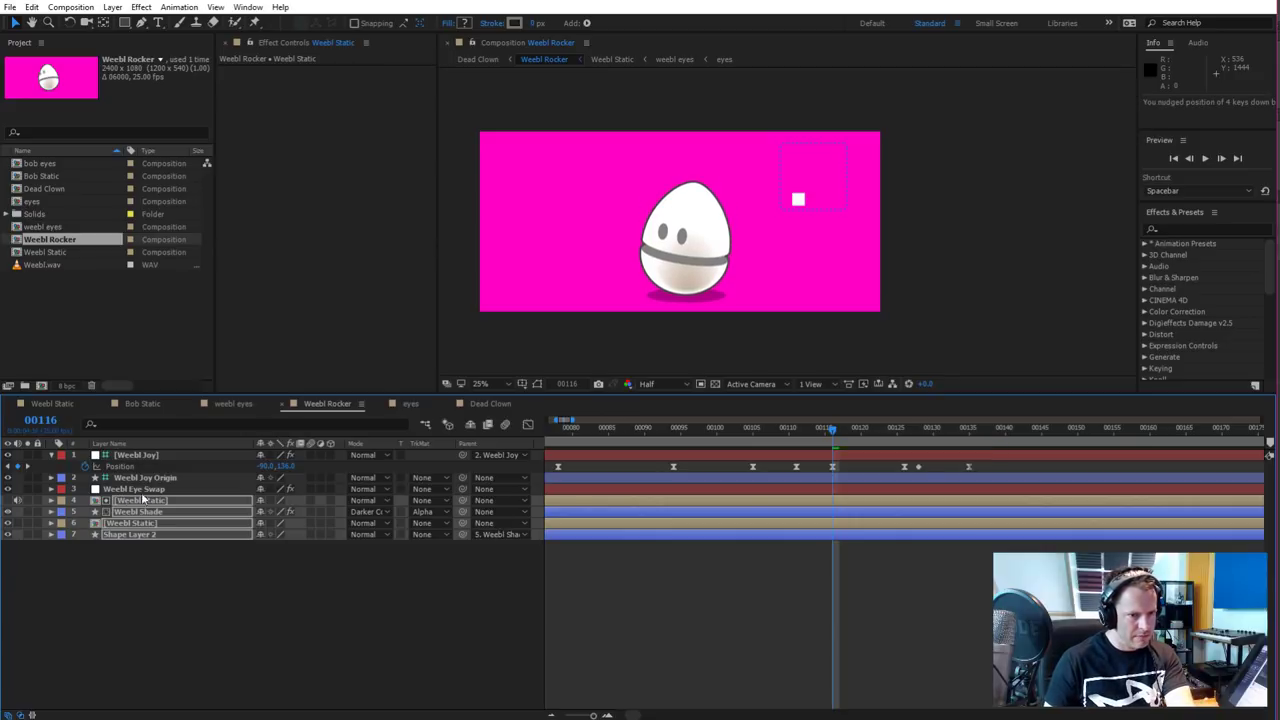
left_click_drag(746, 443, 860, 432)
key("ctrl+z")
Check Weebl Shade's position keyframes, then select the Weebl Eye Swap null
left_click(531, 570)
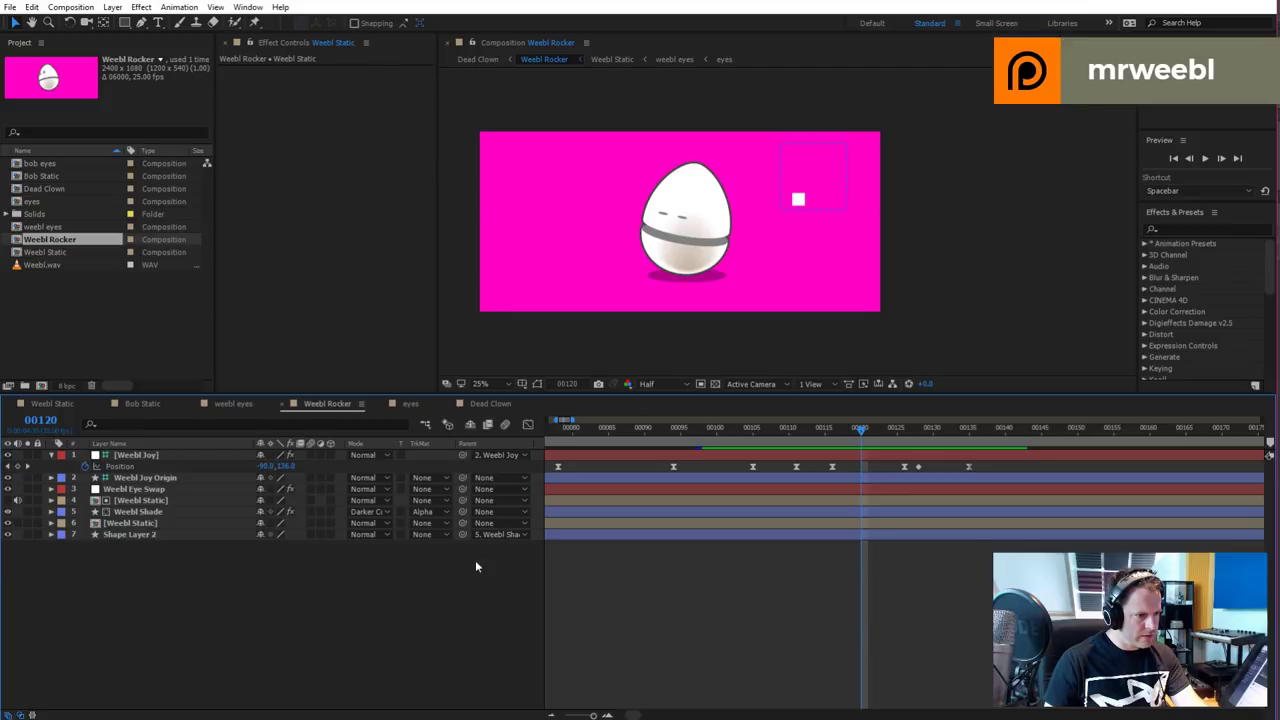
left_click(143, 512)
key("p")
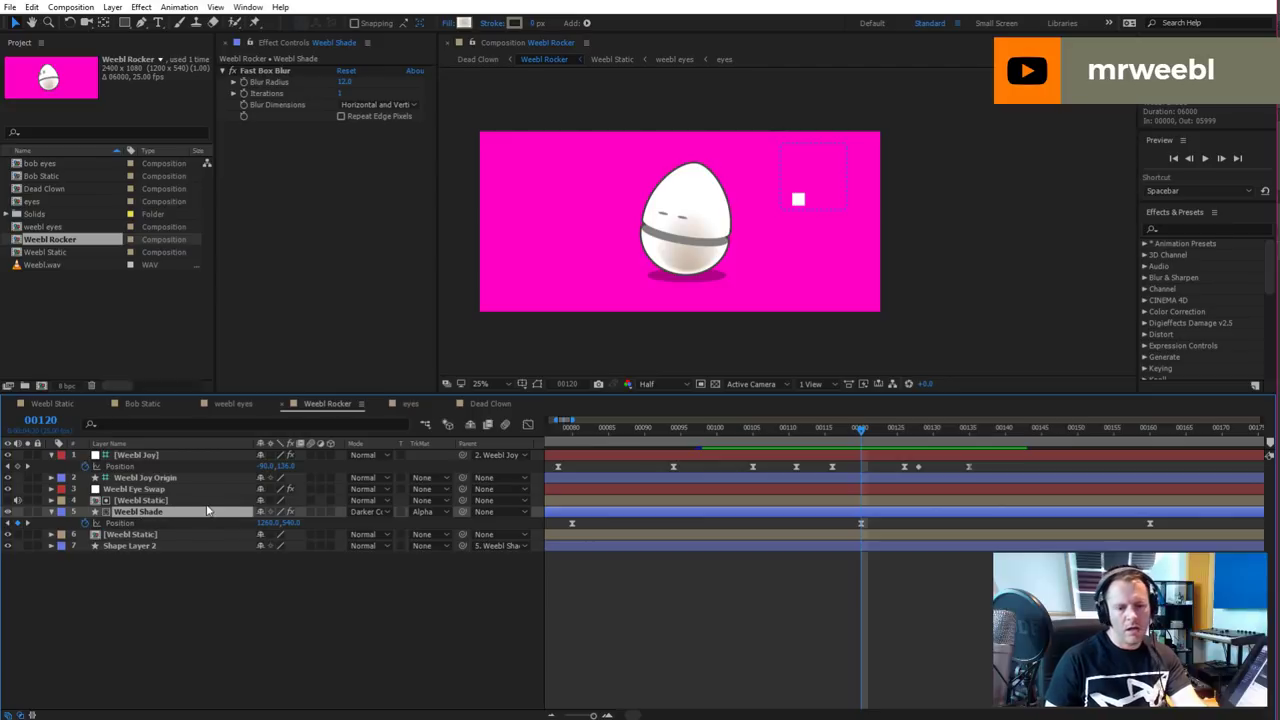
left_click(310, 574)
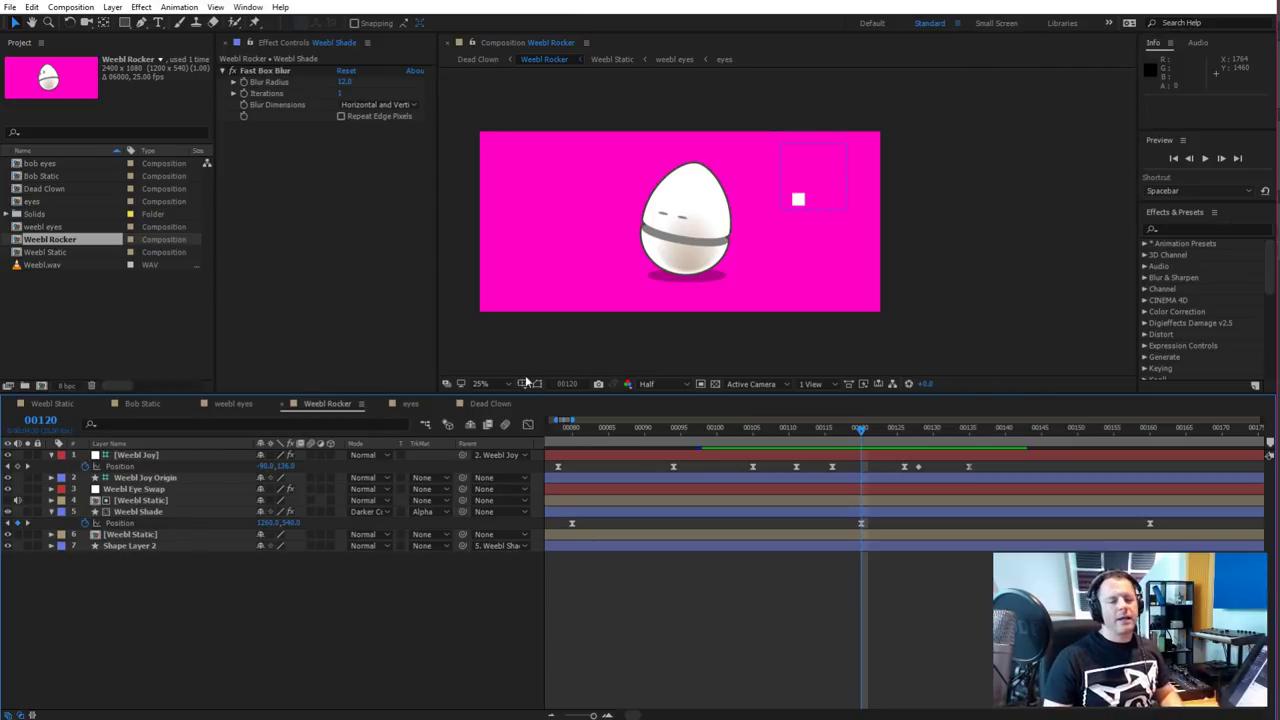
left_click(799, 199)
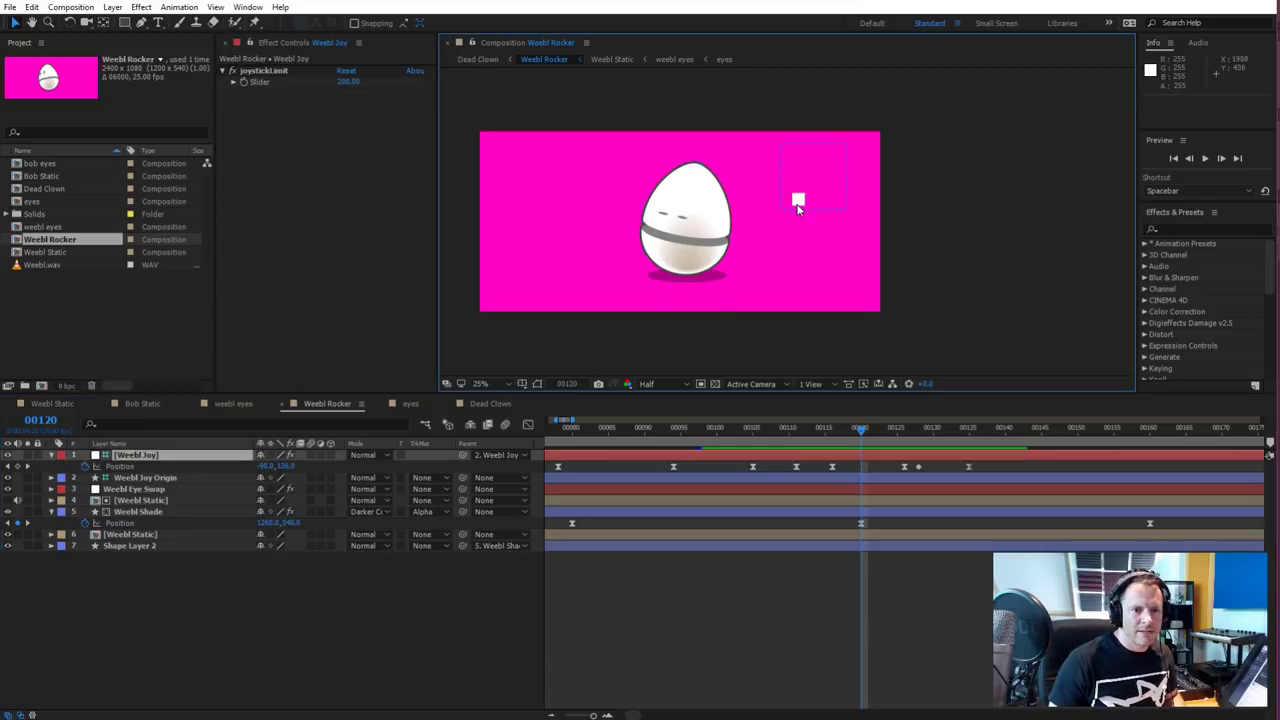
left_click(145, 478)
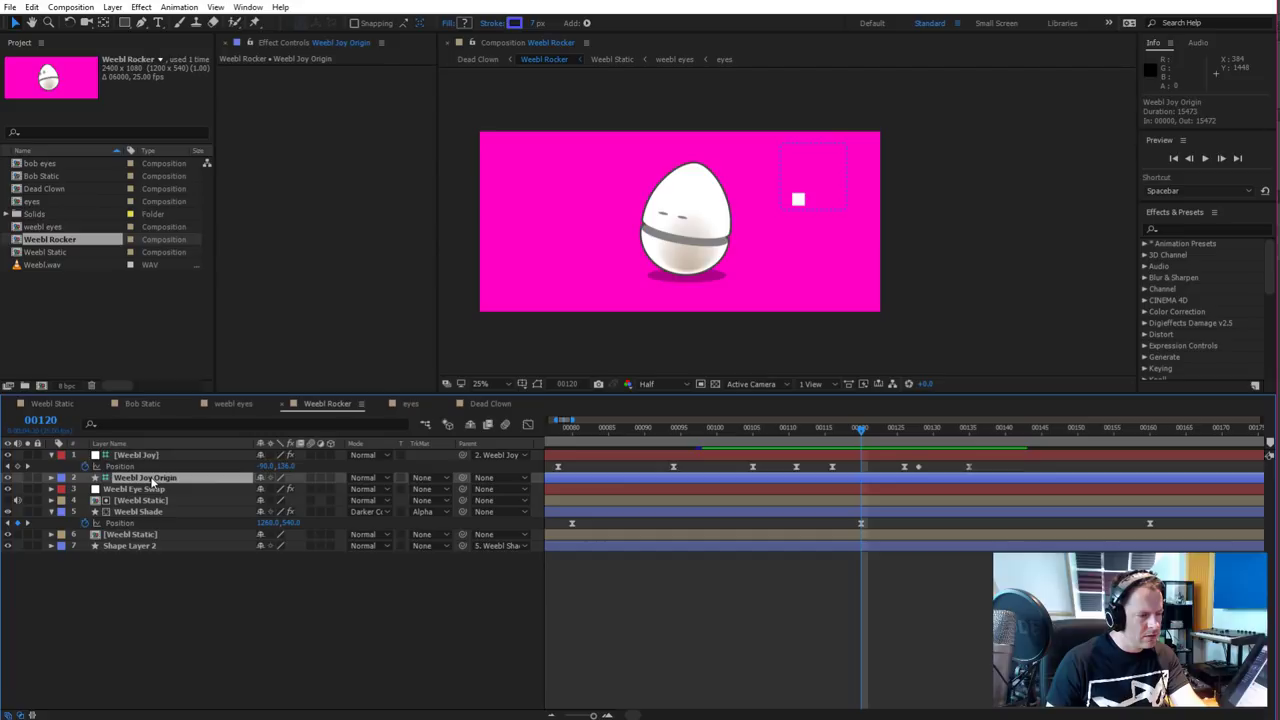
left_click(148, 493)
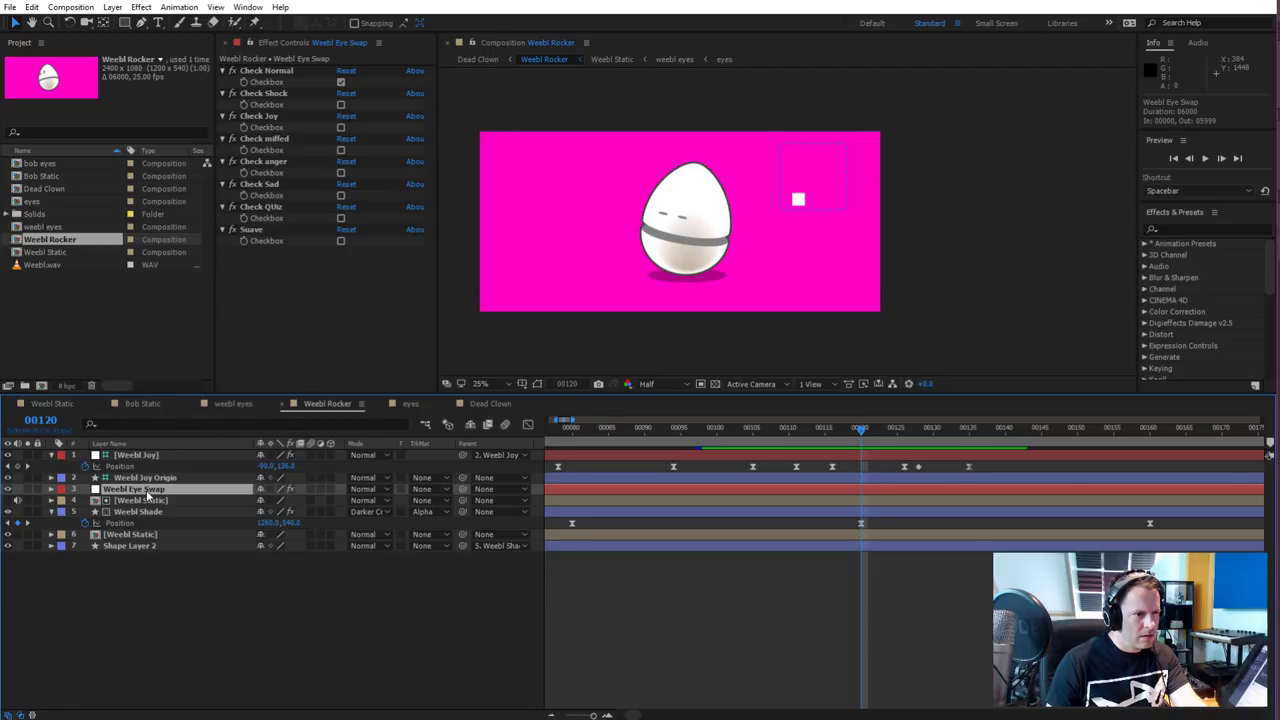
Move the Weebl Eye Swap null from Weebl Rocker into the Dead Clown comp with cut and paste
key("ctrl+x")
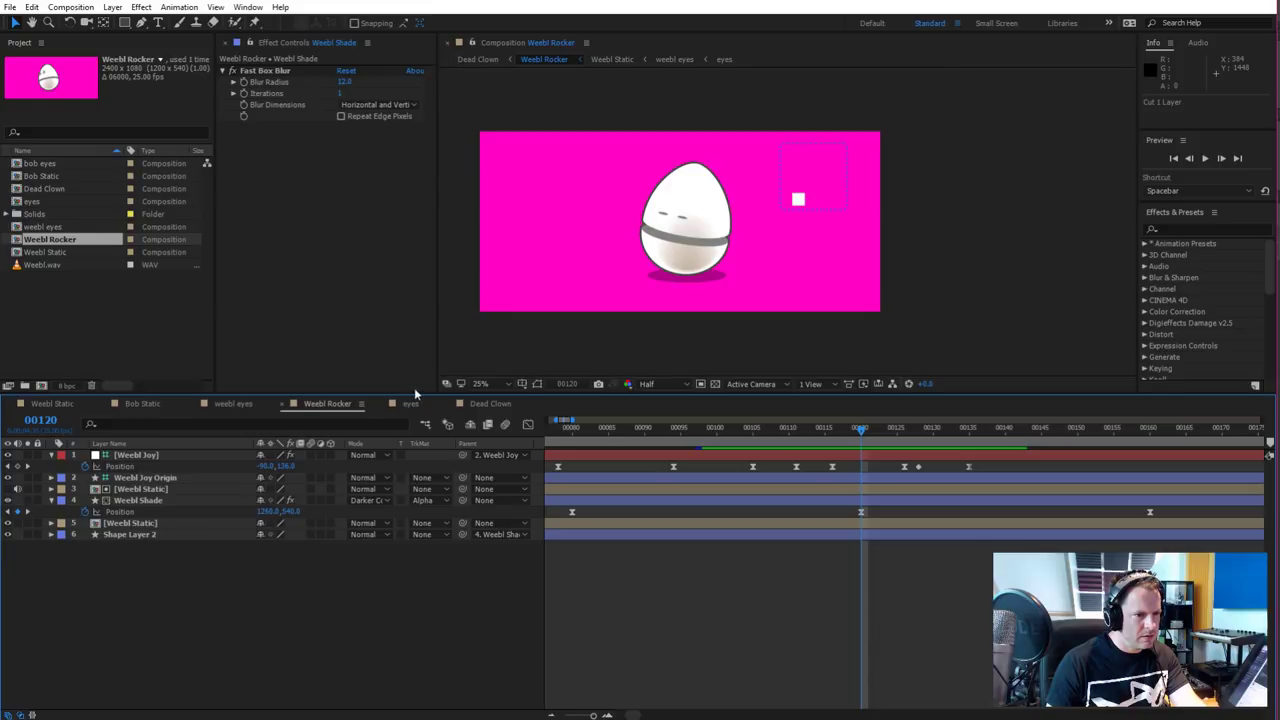
left_click(487, 404)
key("ctrl+v")
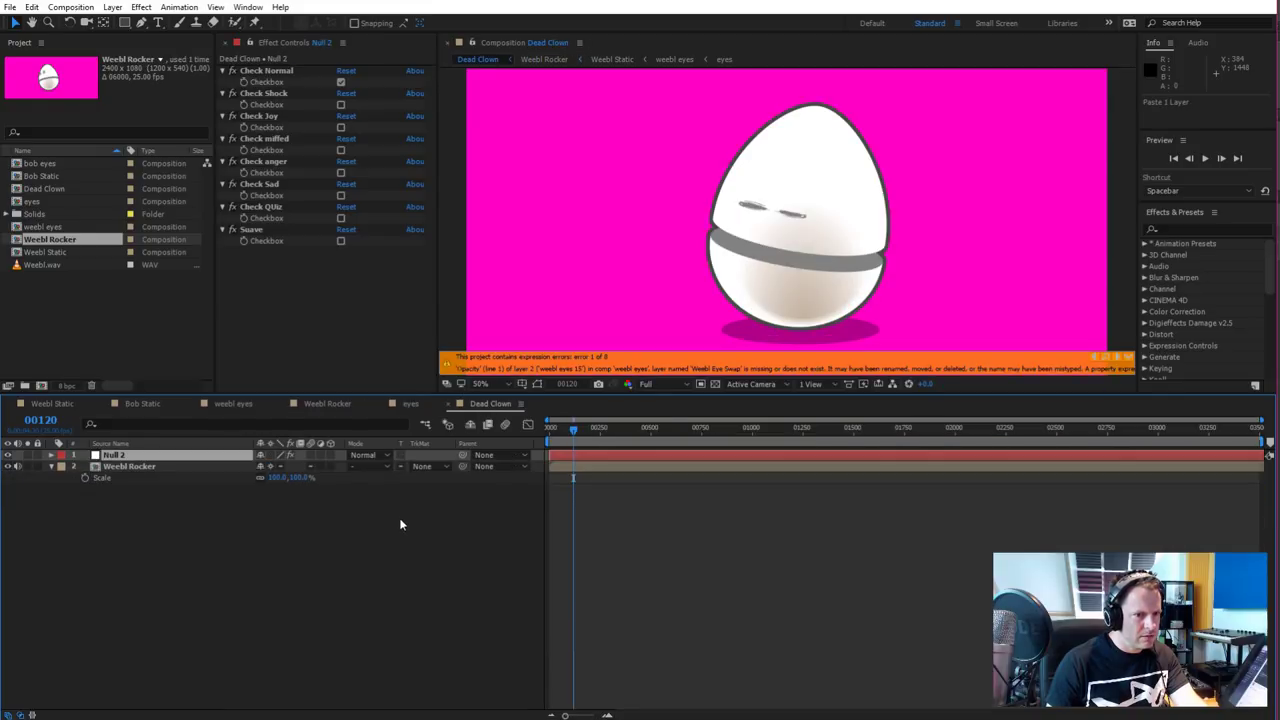
left_click(342, 516)
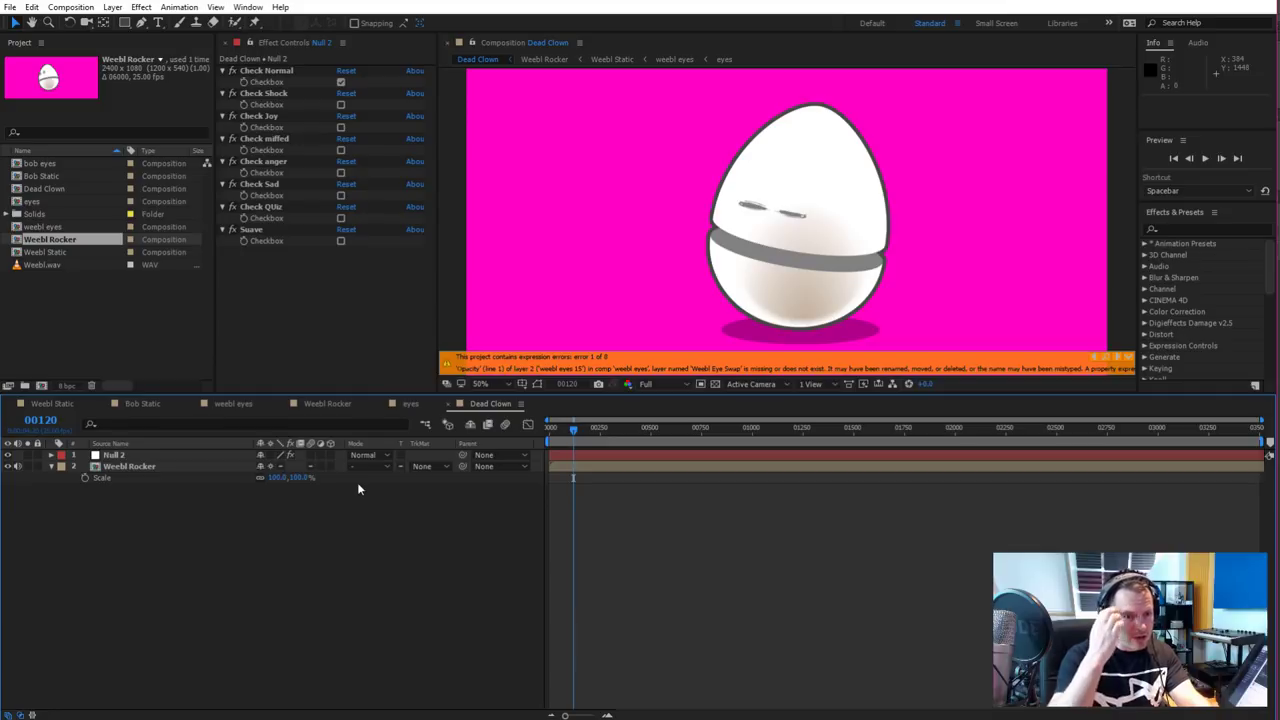
In weebl eyes, change the weebl eyes 15 opacity expression's comp name to 'Dead CLown' and copy it
left_click(234, 402)
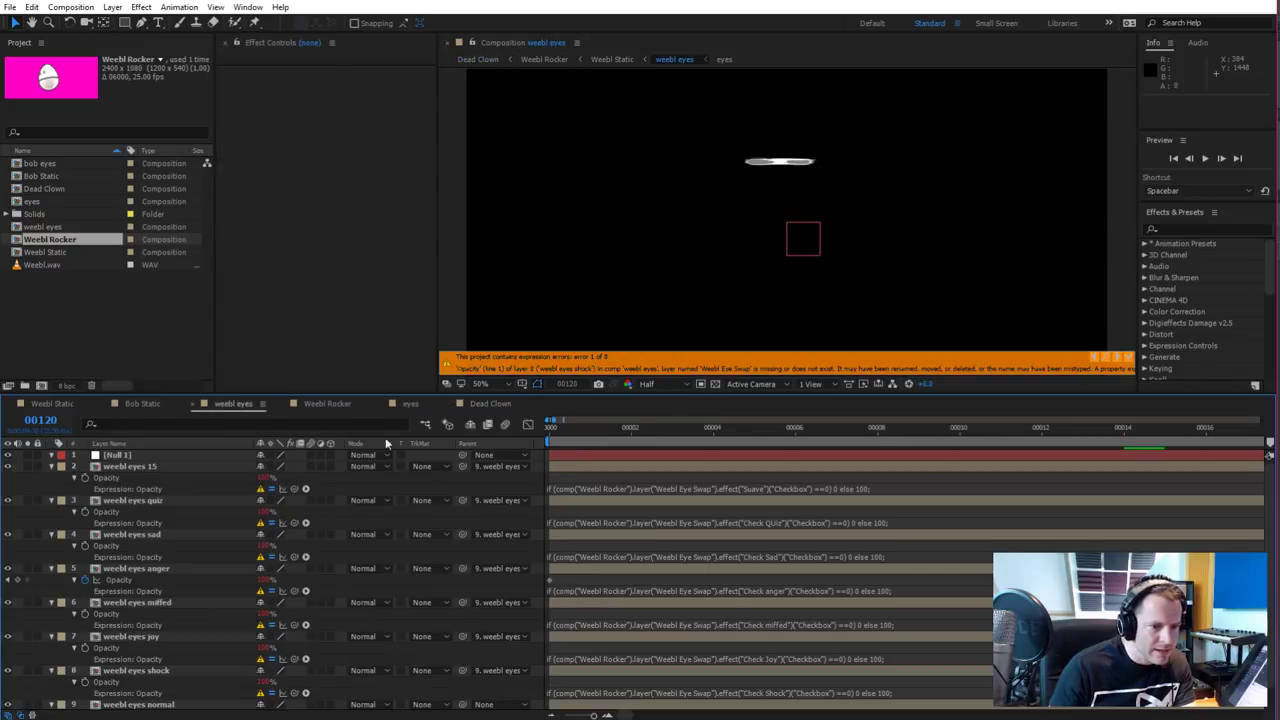
left_click(737, 490)
left_click(574, 486)
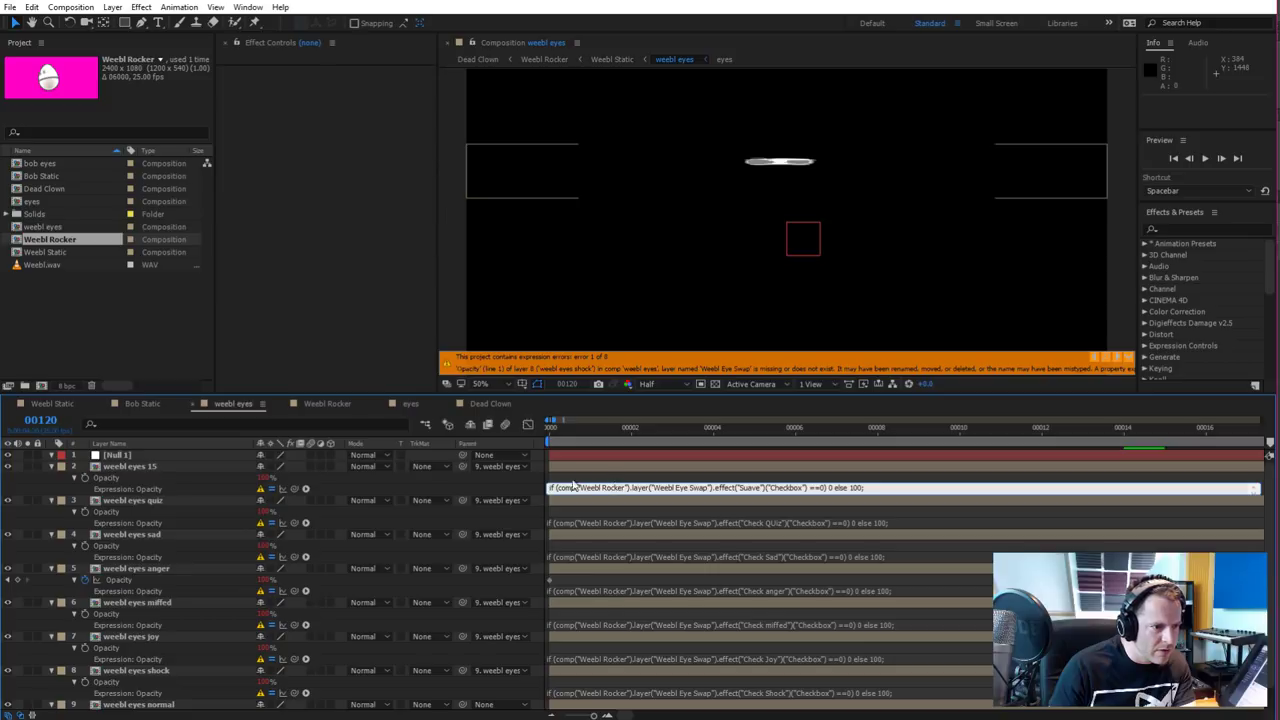
left_click_drag(628, 488, 580, 488)
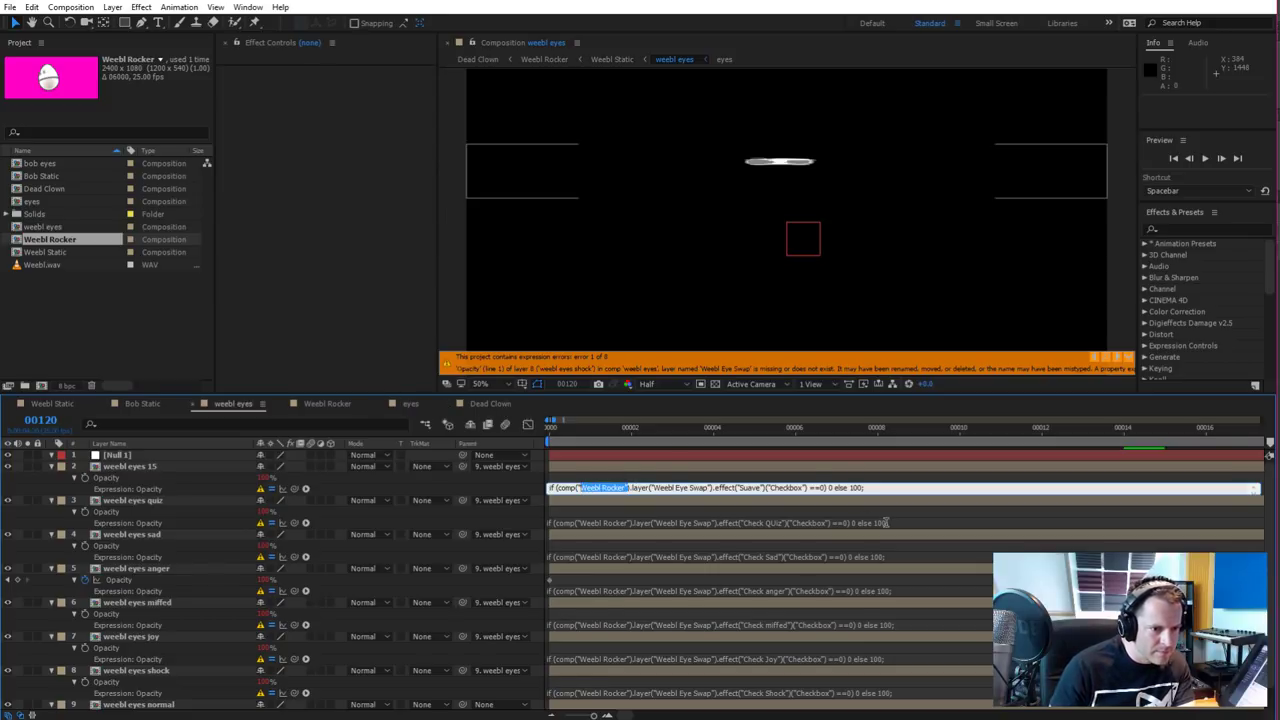
type("DEad CLown")
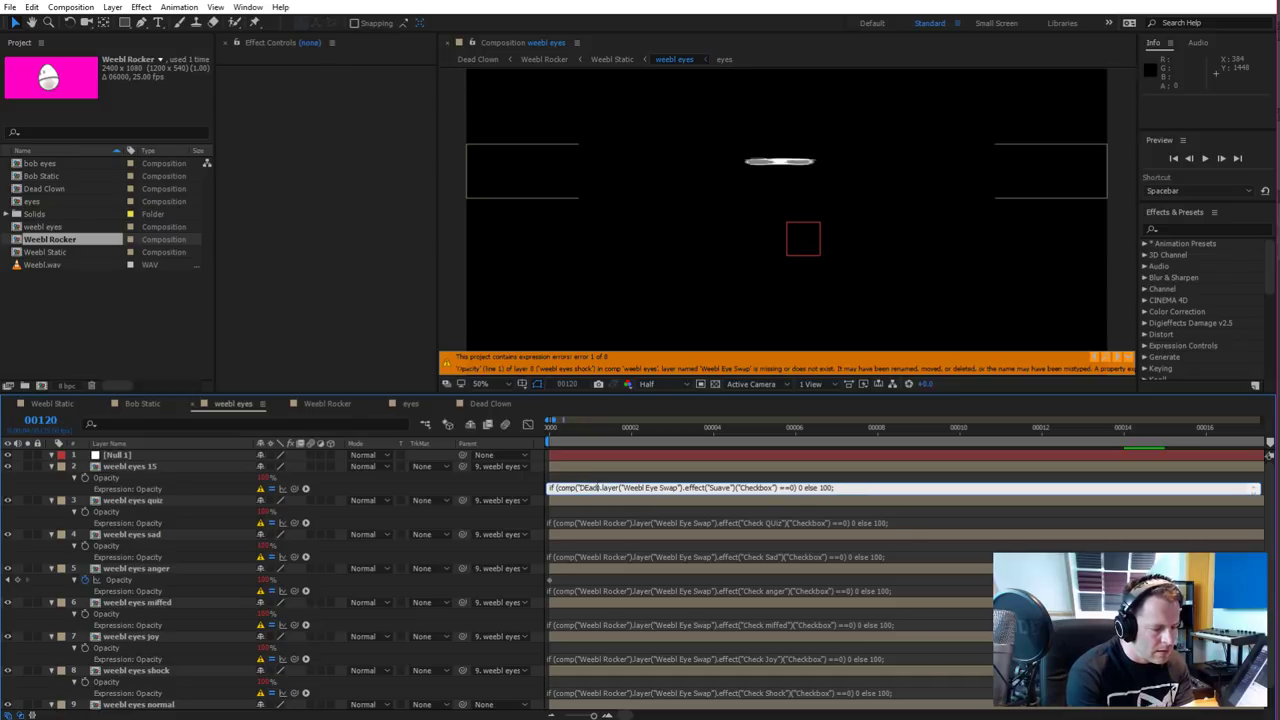
type("\"")
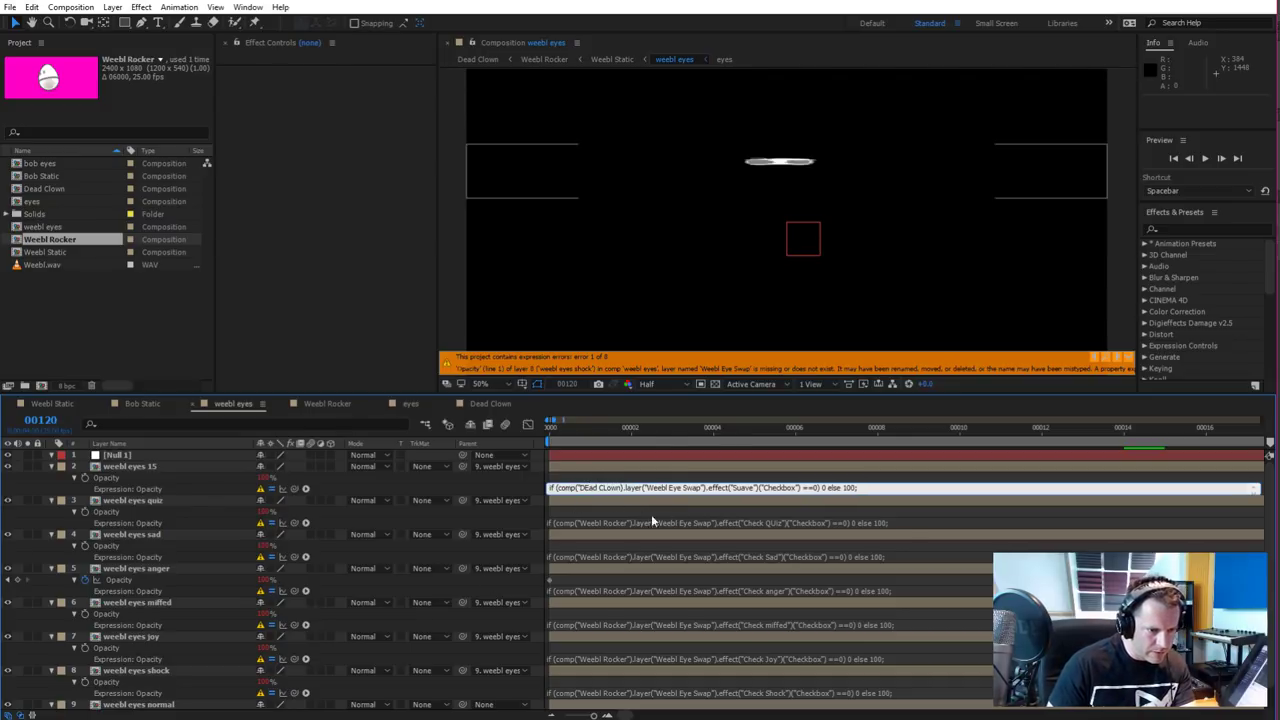
key("Left")
key("Left")
key("Left")
key("Left")
key("BackSpace")
type("l")
key("Left")
key("Left")
key("Left")
key("Left")
key("Left")
key("Left")
key("BackSpace")
type("e")
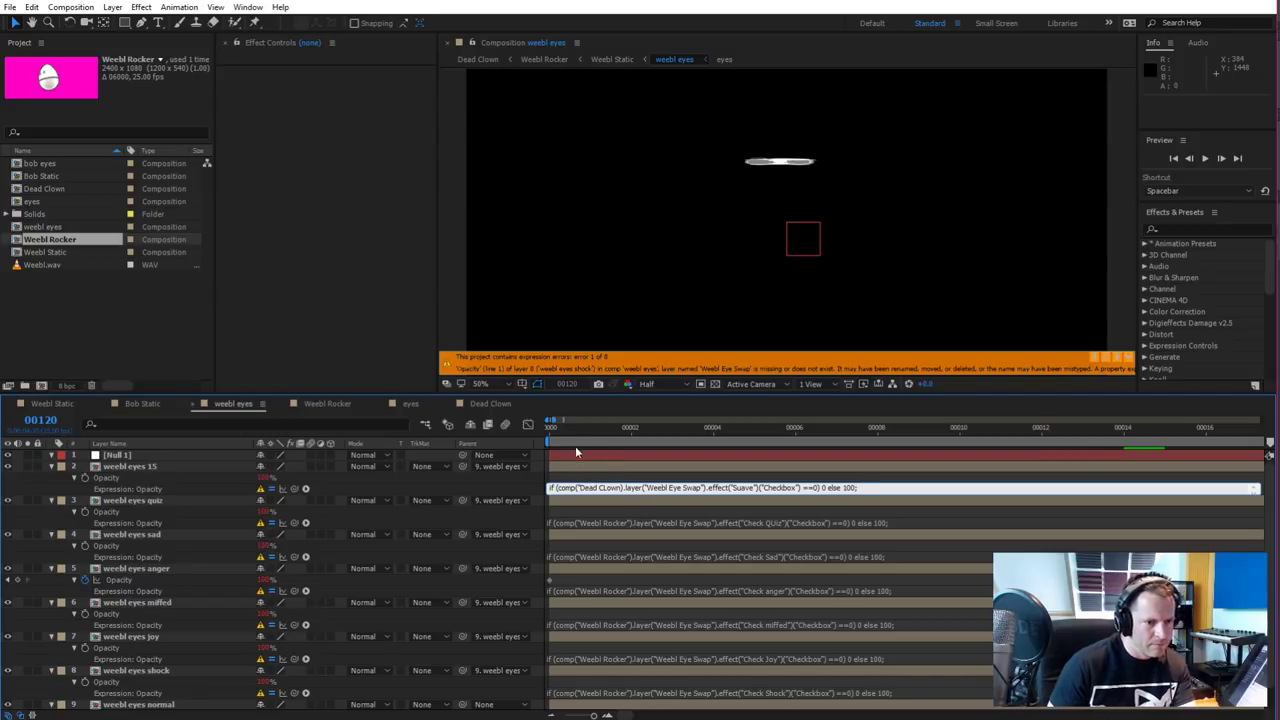
left_click_drag(621, 486, 581, 487)
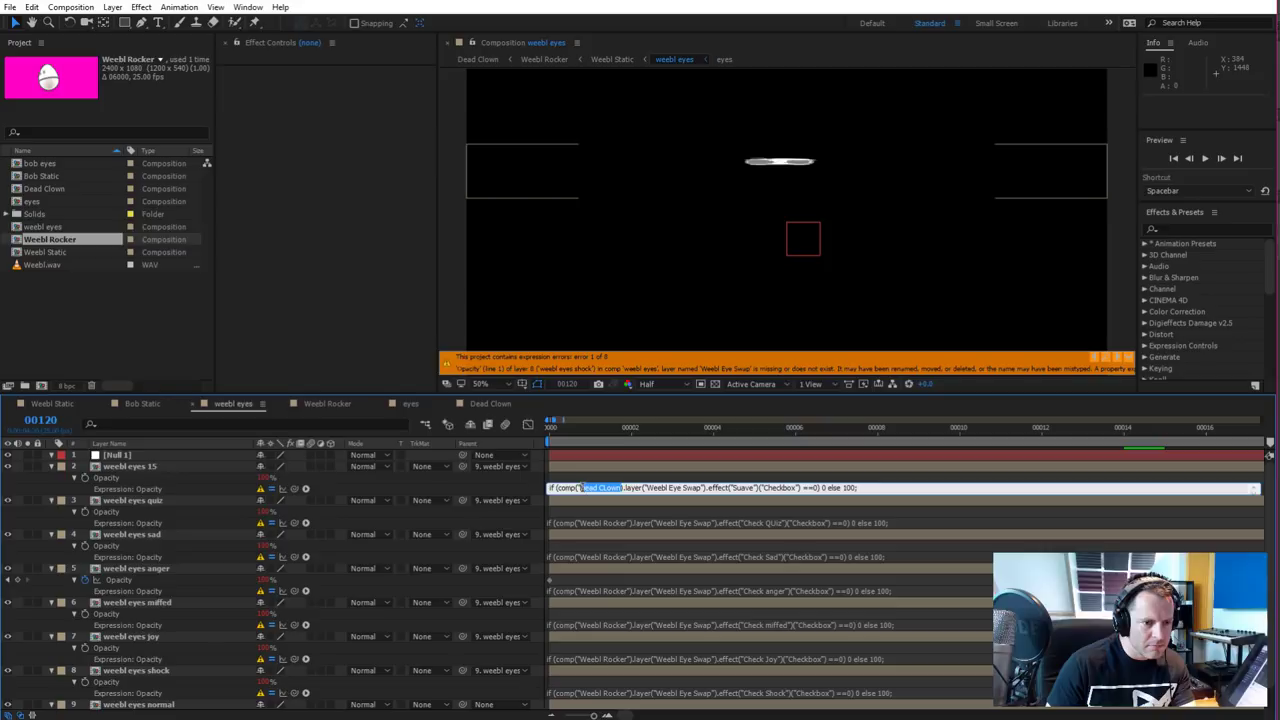
Paste 'Dead CLown' over 'Weebl Rocker' in the quiz, sad and anger opacity expressions
left_click(622, 522)
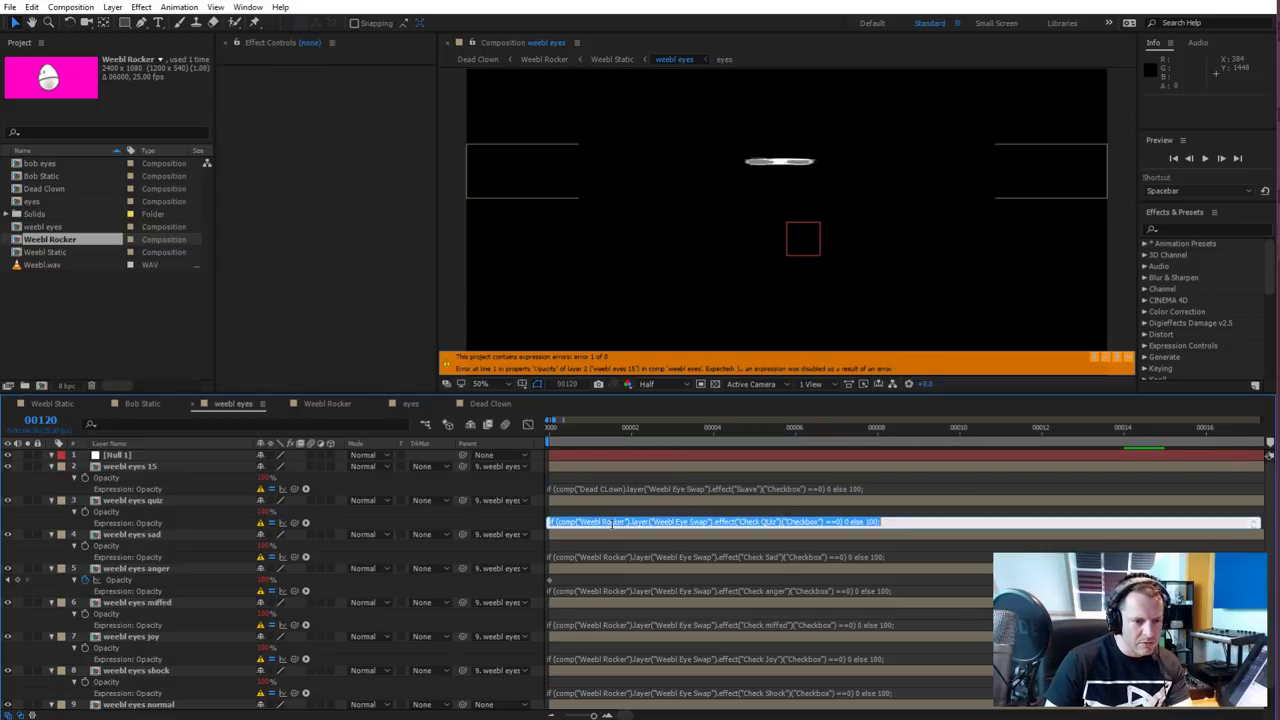
left_click(612, 522)
left_click_drag(628, 522, 581, 519)
key("ctrl+v")
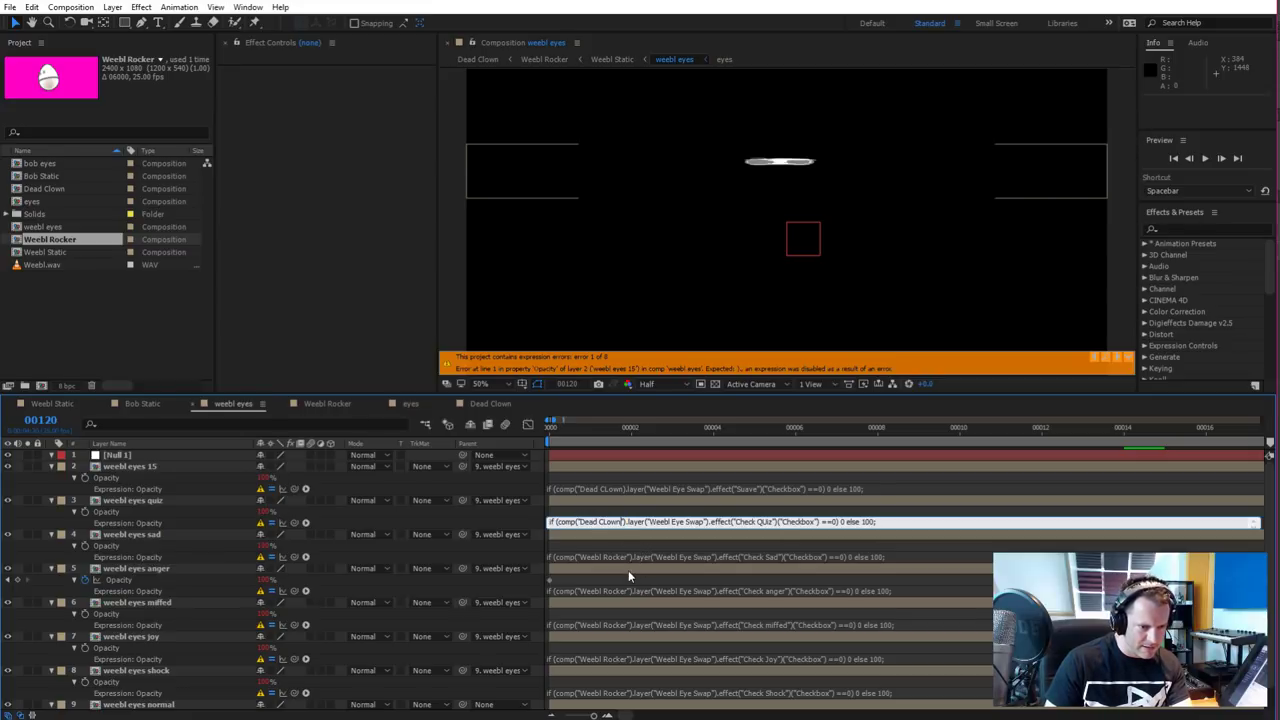
left_click(627, 557)
left_click(625, 556)
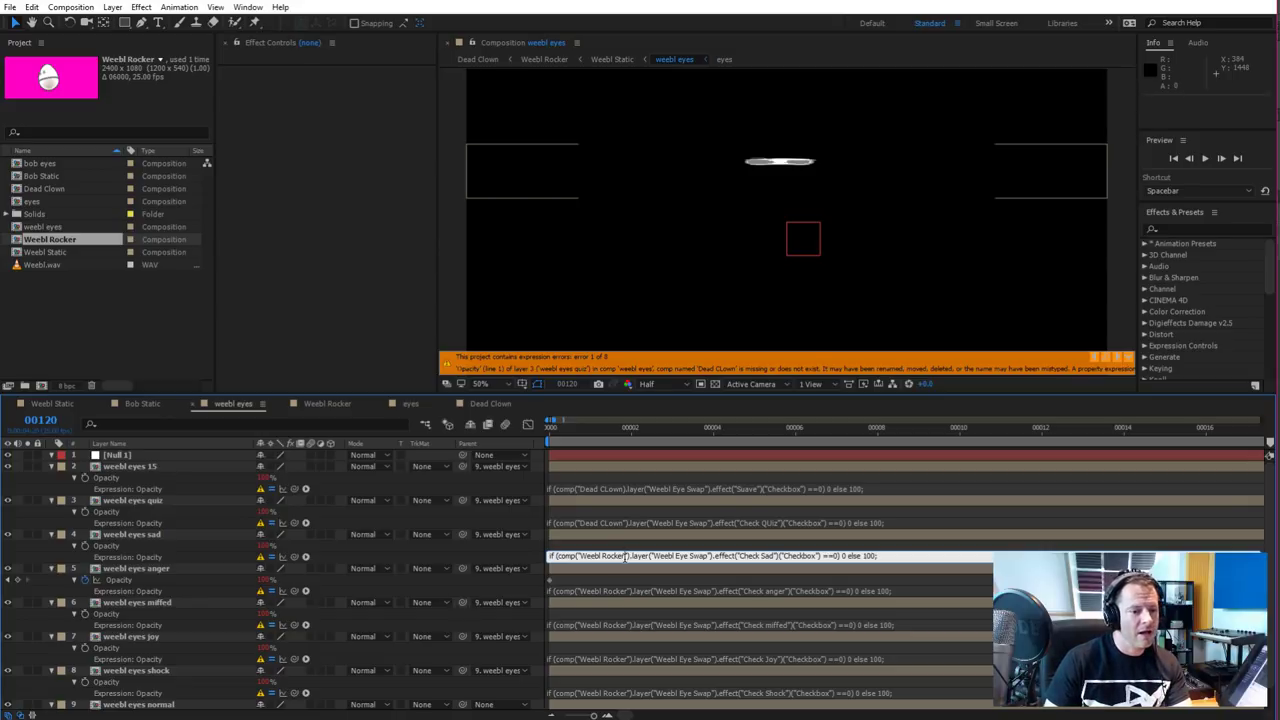
left_click_drag(627, 557, 579, 557)
type("Dead CLown")
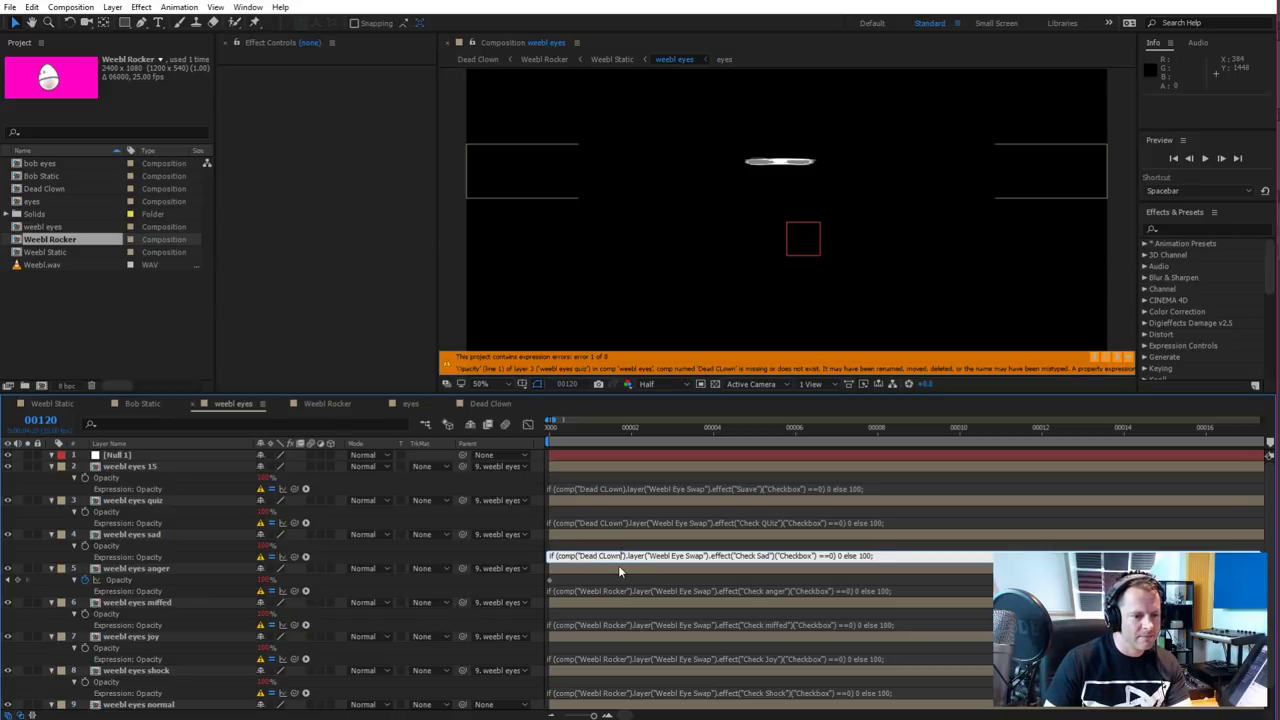
left_click(627, 589)
left_click(627, 589)
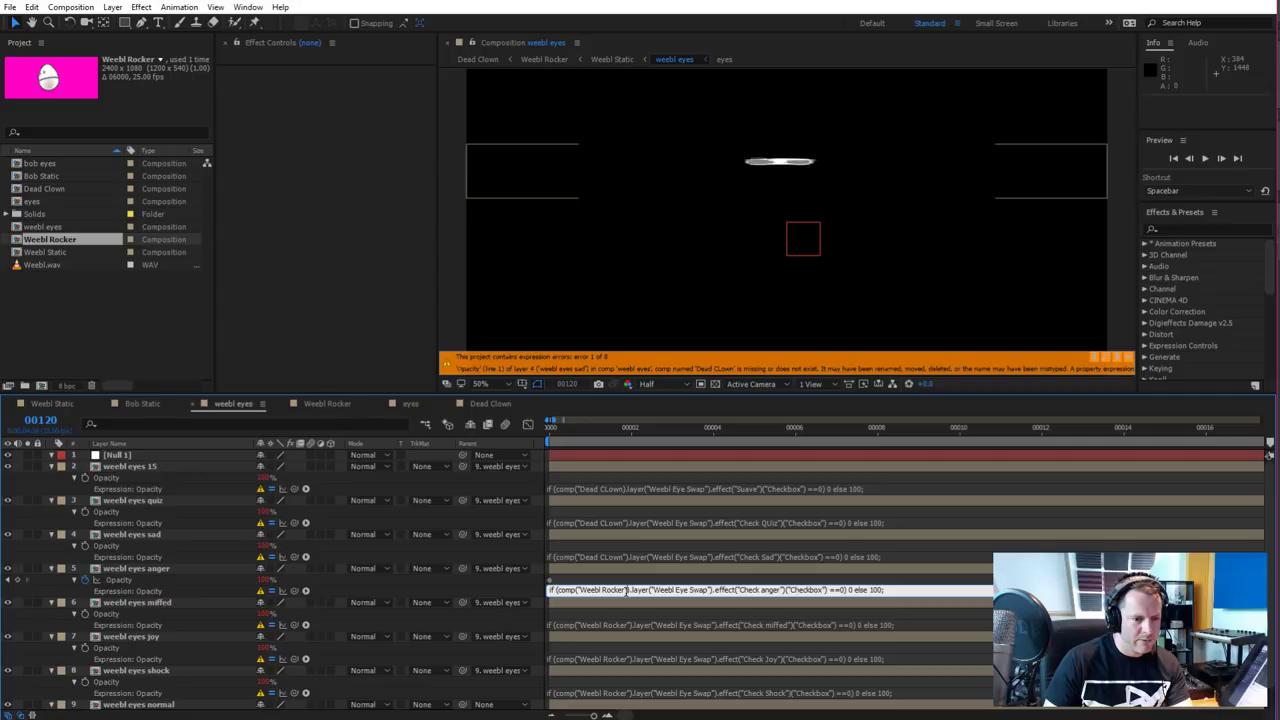
left_click_drag(627, 589, 579, 589)
type("Dead CLown")
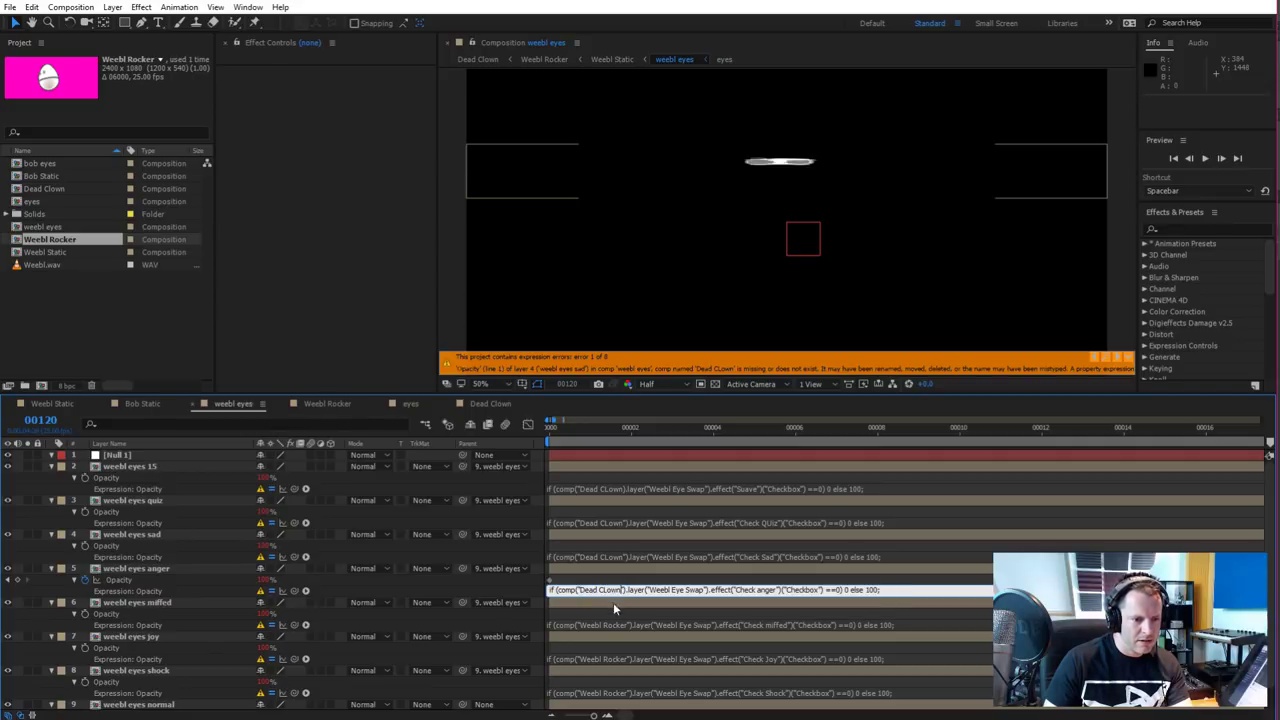
Replace 'Weebl Rocker' with 'Dead CLown' in the miffed and joy opacity expressions
left_click(628, 624)
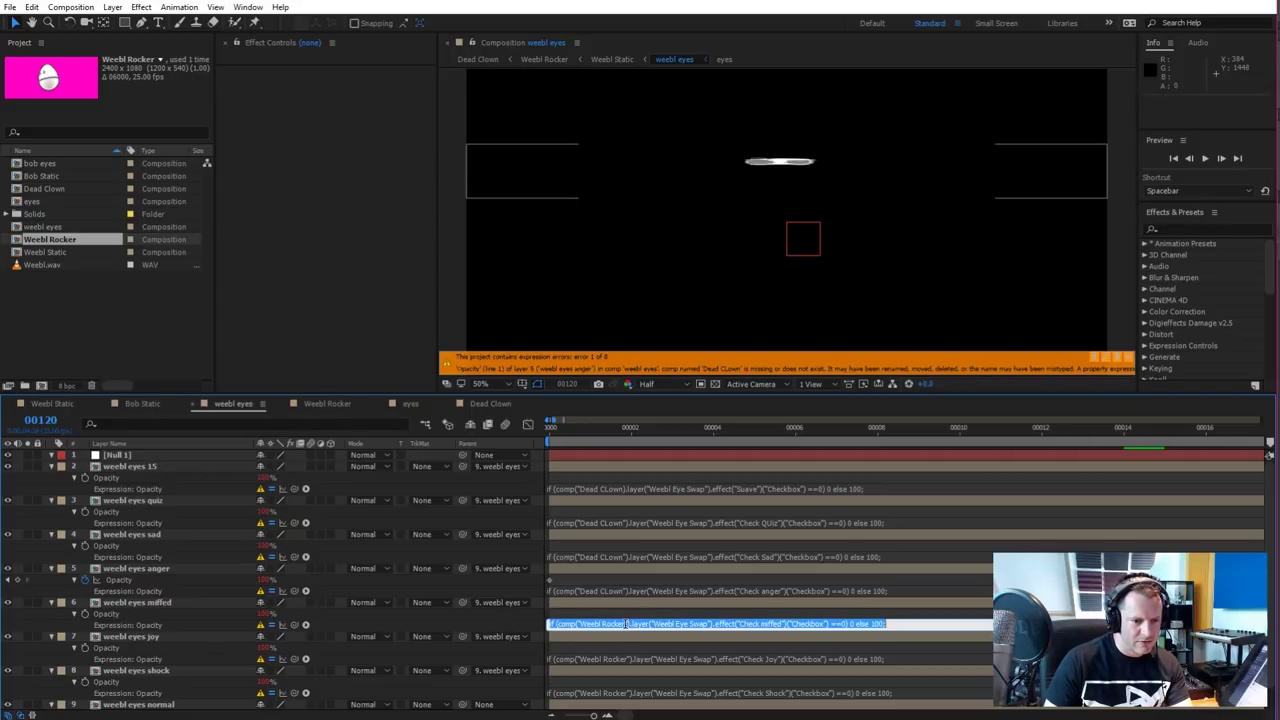
left_click(628, 624)
left_click_drag(627, 624, 576, 624)
type("Dead CLown")
scroll(615, 623, "down", 1)
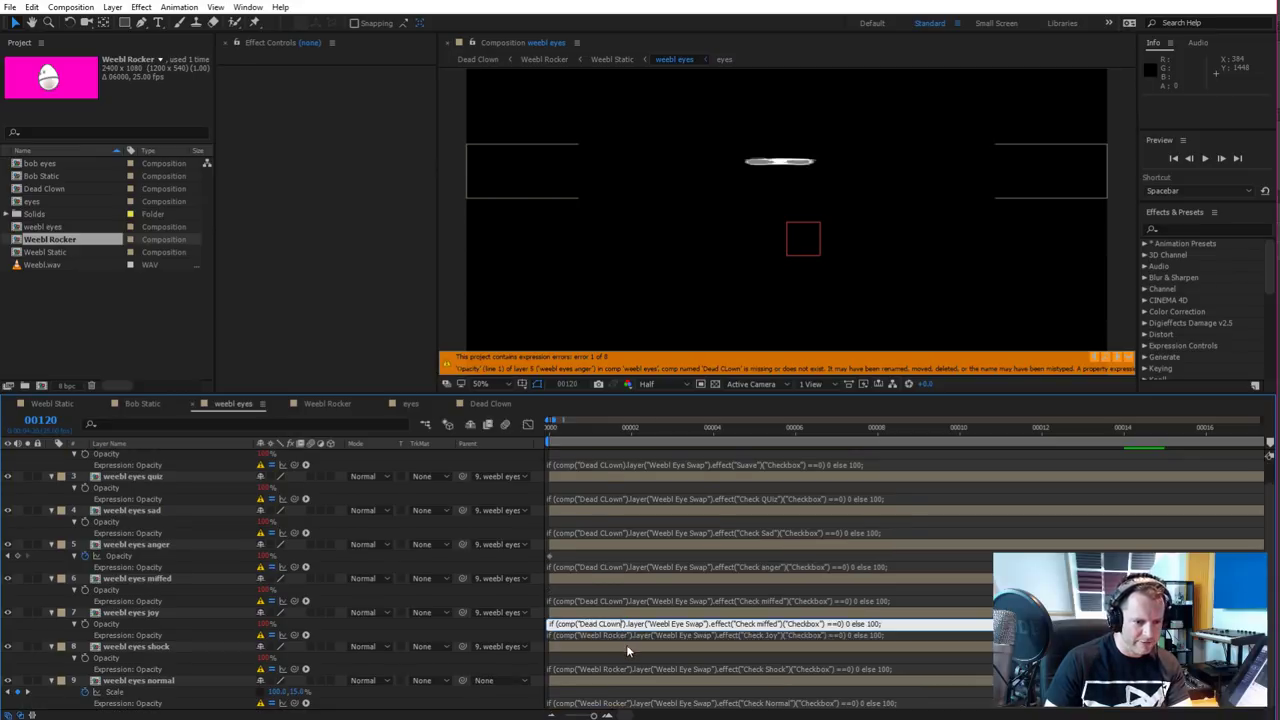
left_click(626, 636)
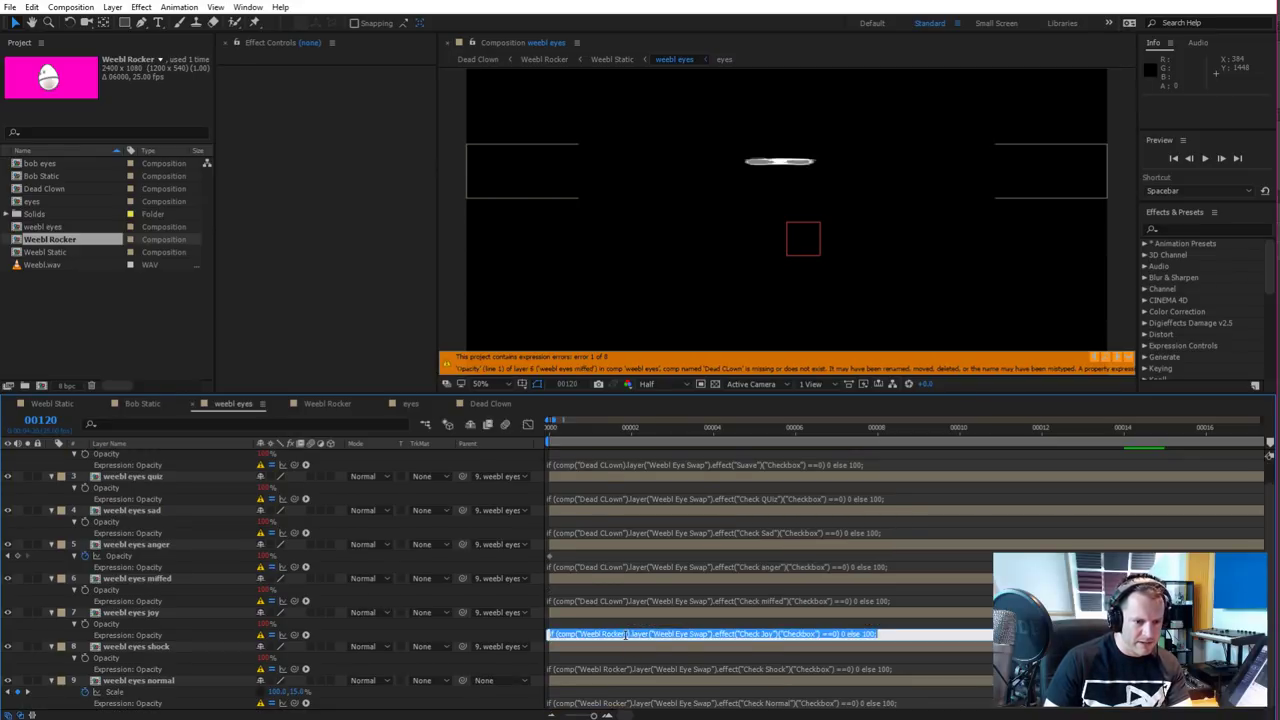
left_click(626, 634)
left_click_drag(626, 635, 583, 636)
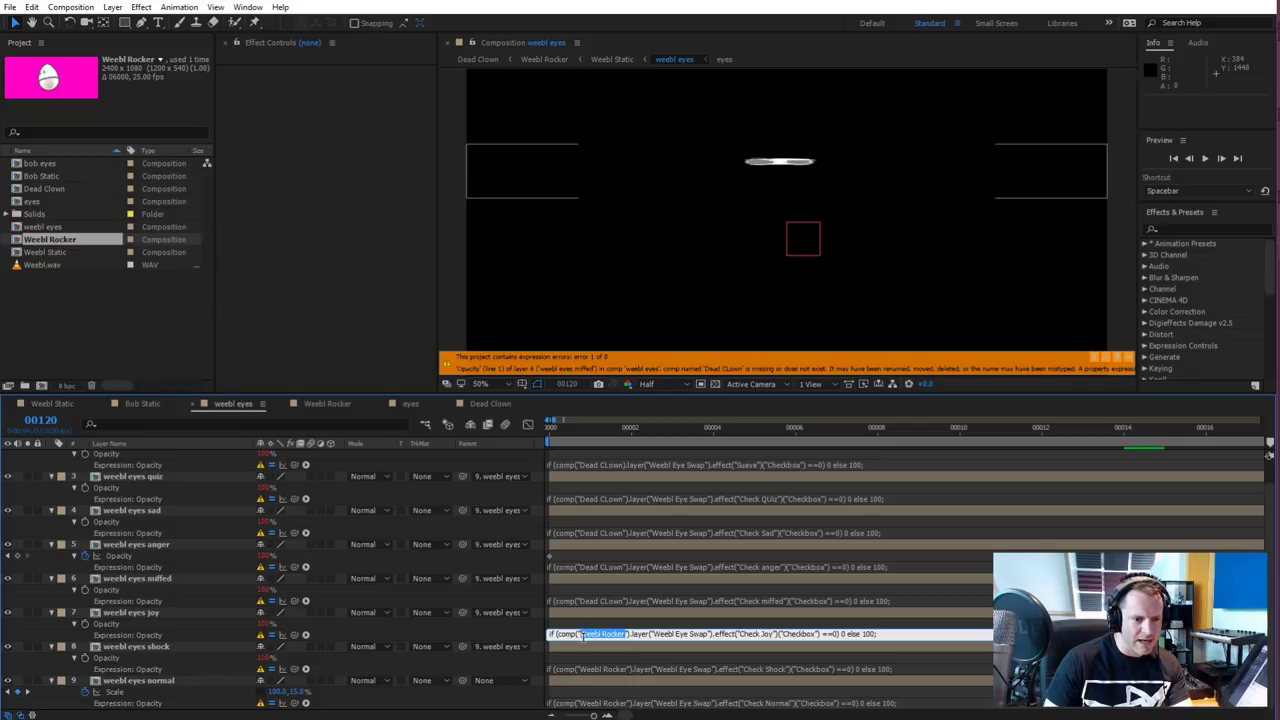
type("Dead CLown")
left_click(626, 668)
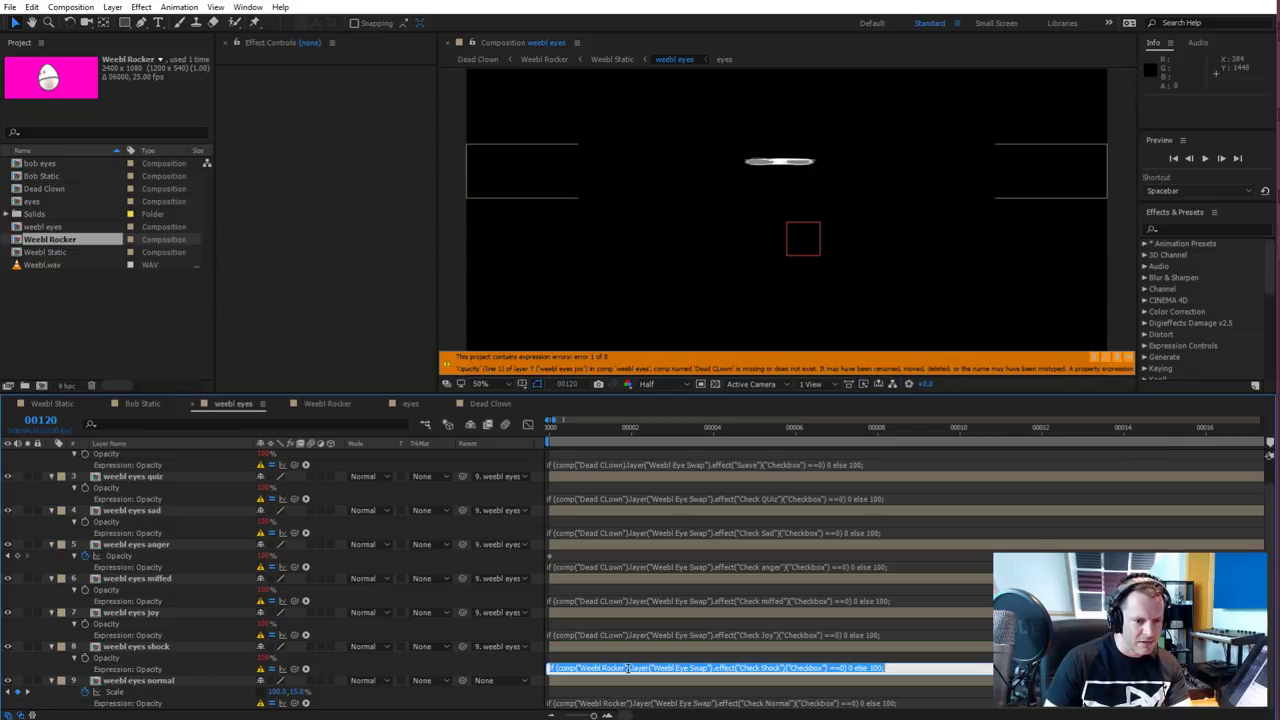
Replace 'Weebl Rocker' with 'Dead CLown' in the shock and normal opacity expressions
left_click(626, 668)
left_click_drag(626, 668, 579, 668)
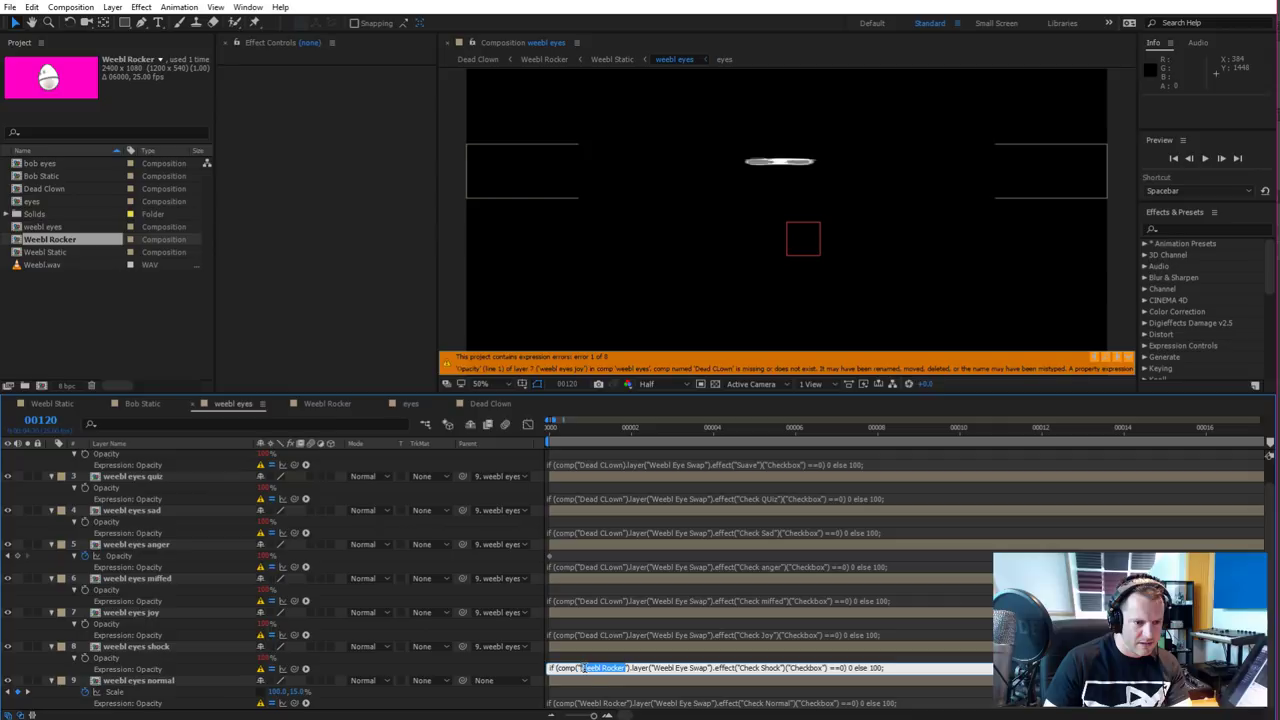
type("Dead CLown")
left_click(622, 702)
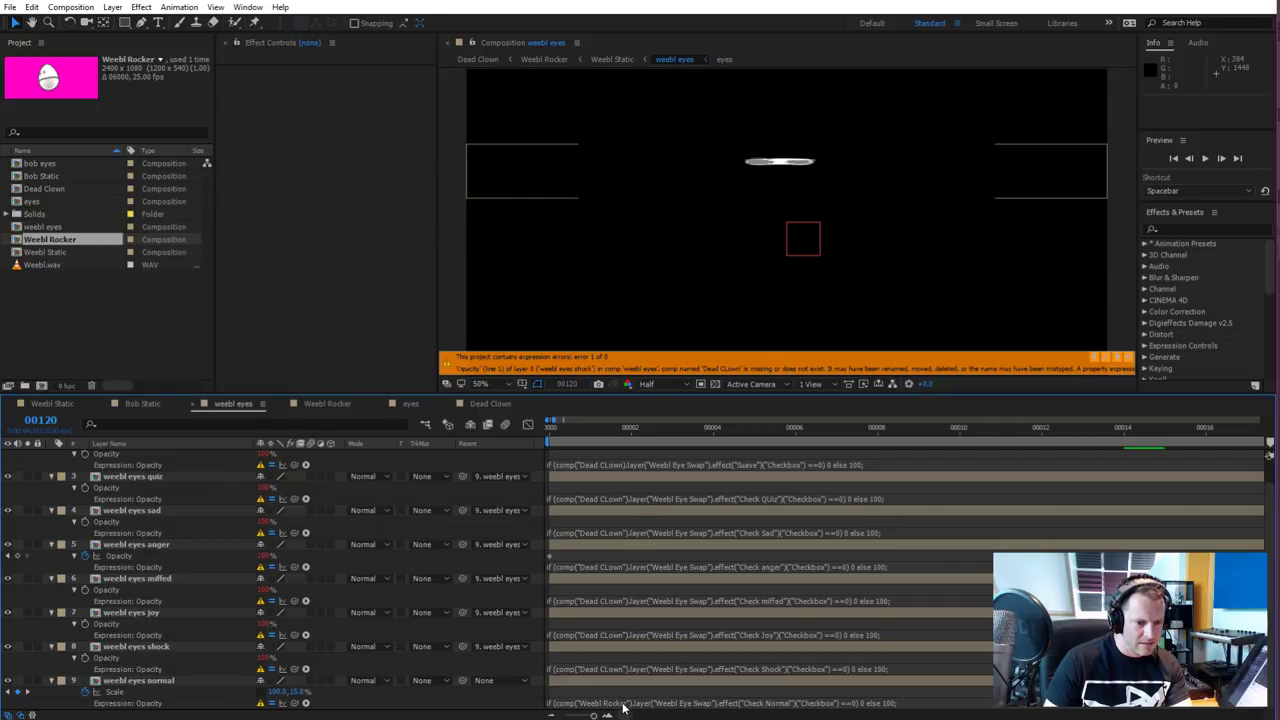
left_click(622, 702)
left_click(626, 702)
left_click_drag(626, 702, 578, 703)
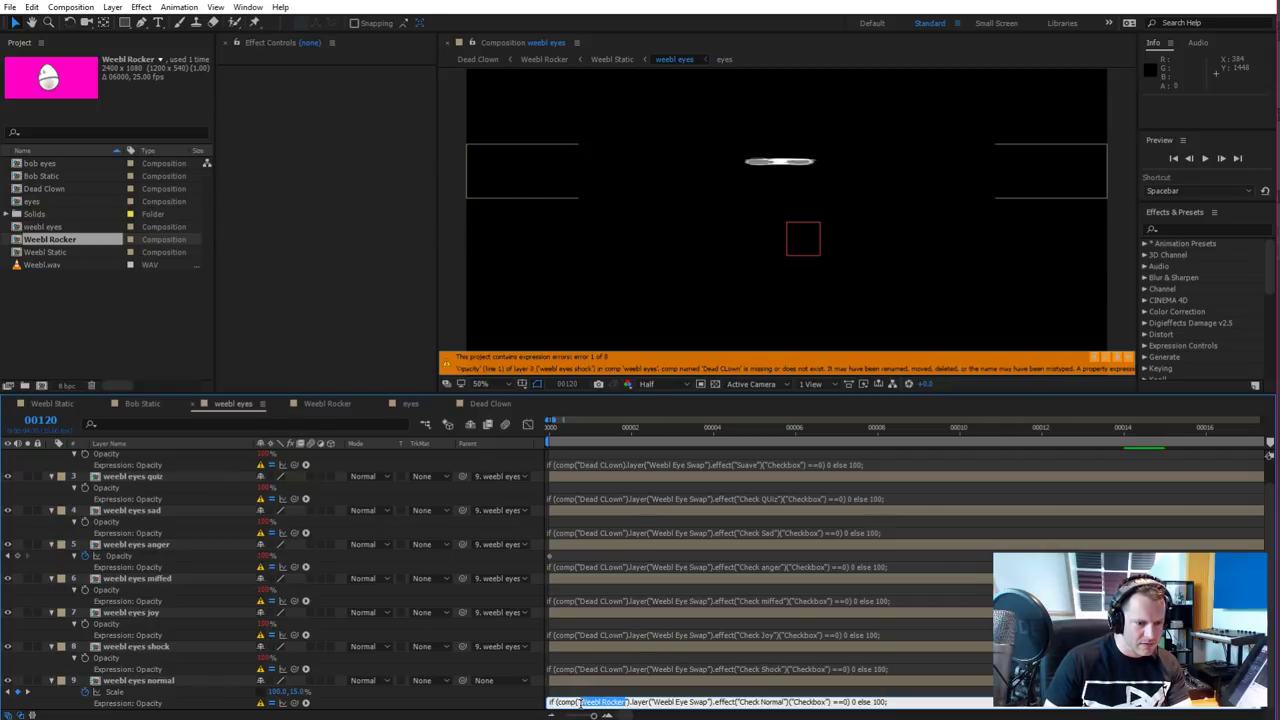
type("Dead CLown")
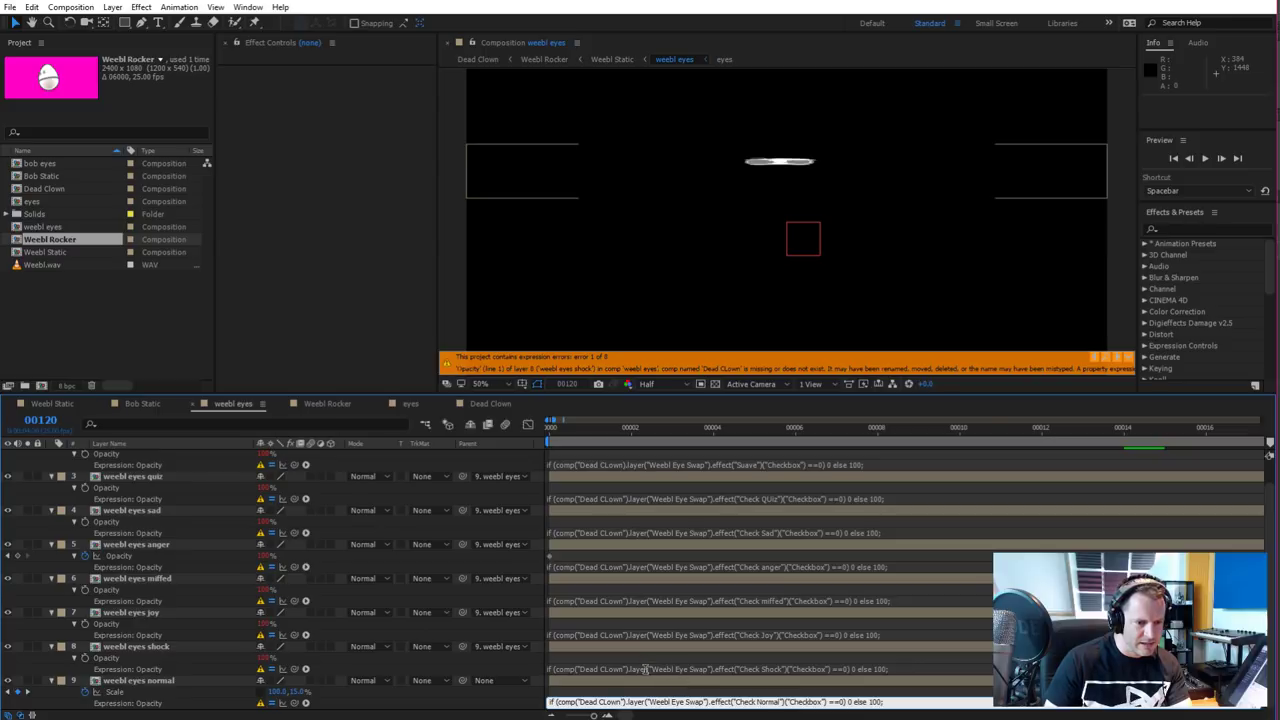
Undo the accidentally added null layer and commit the normal layer's expression edit
key("ctrl+alt+shift+y")
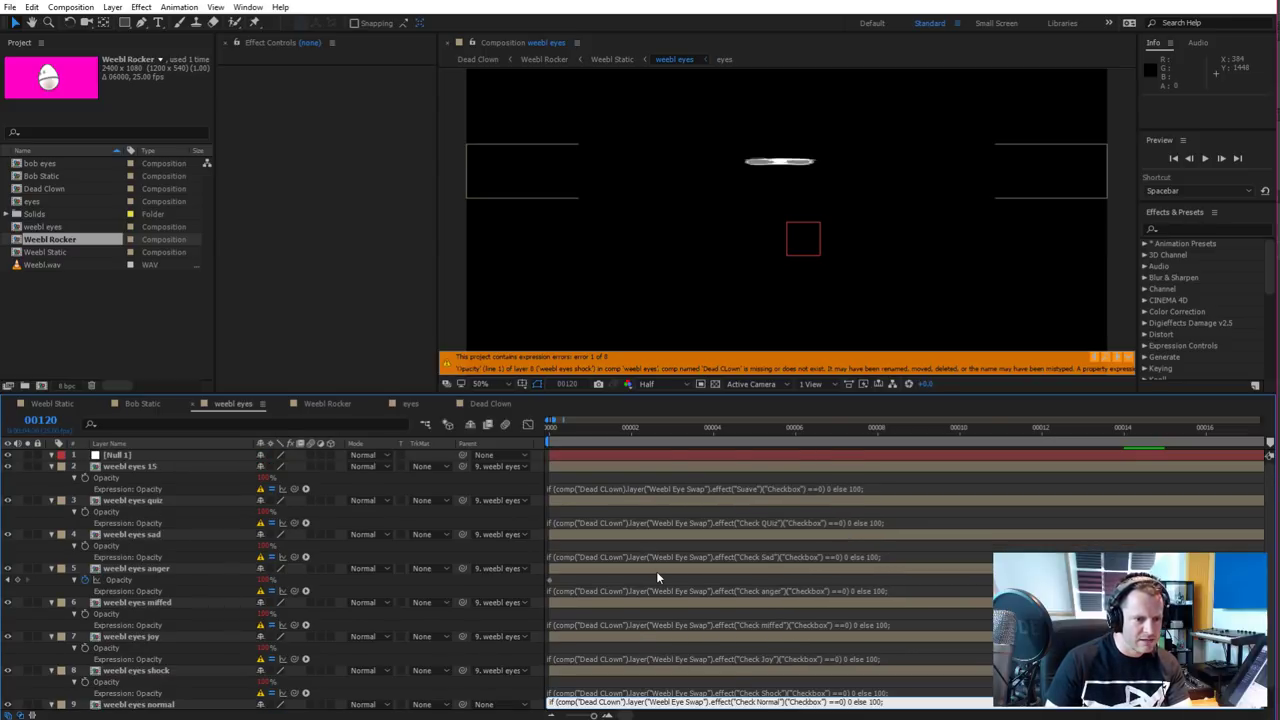
key("ctrl+z")
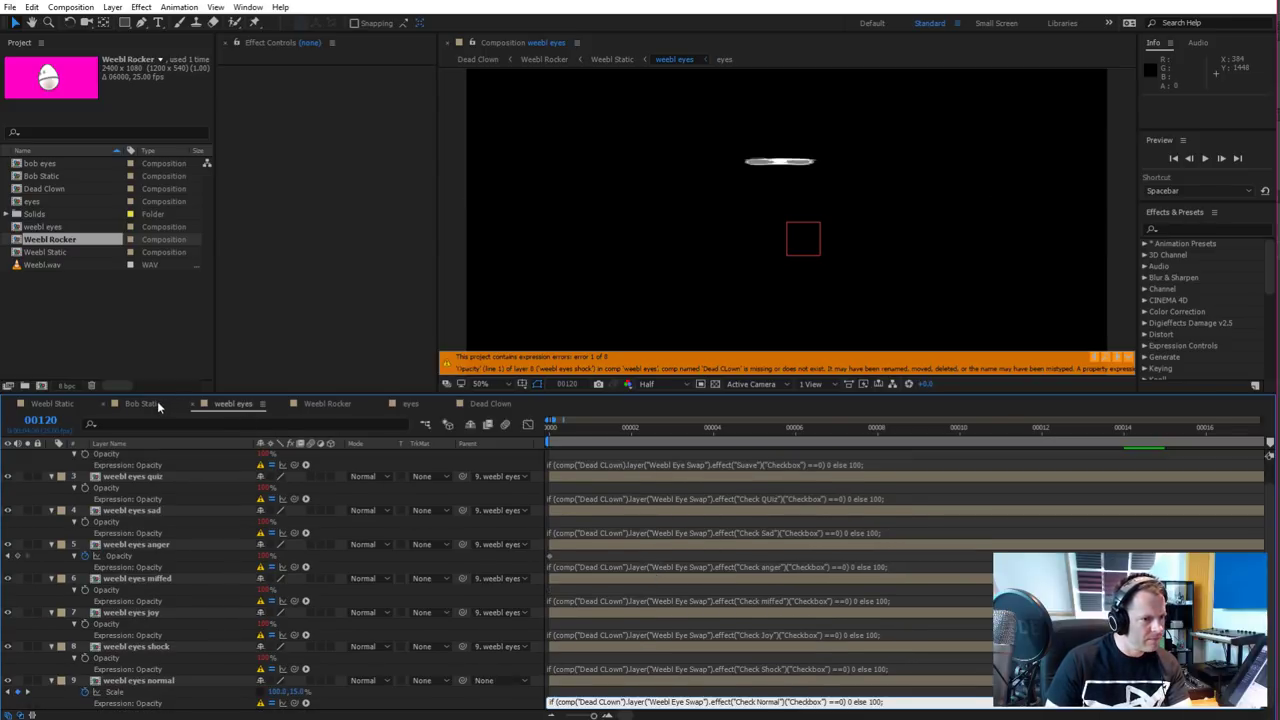
left_click(227, 403)
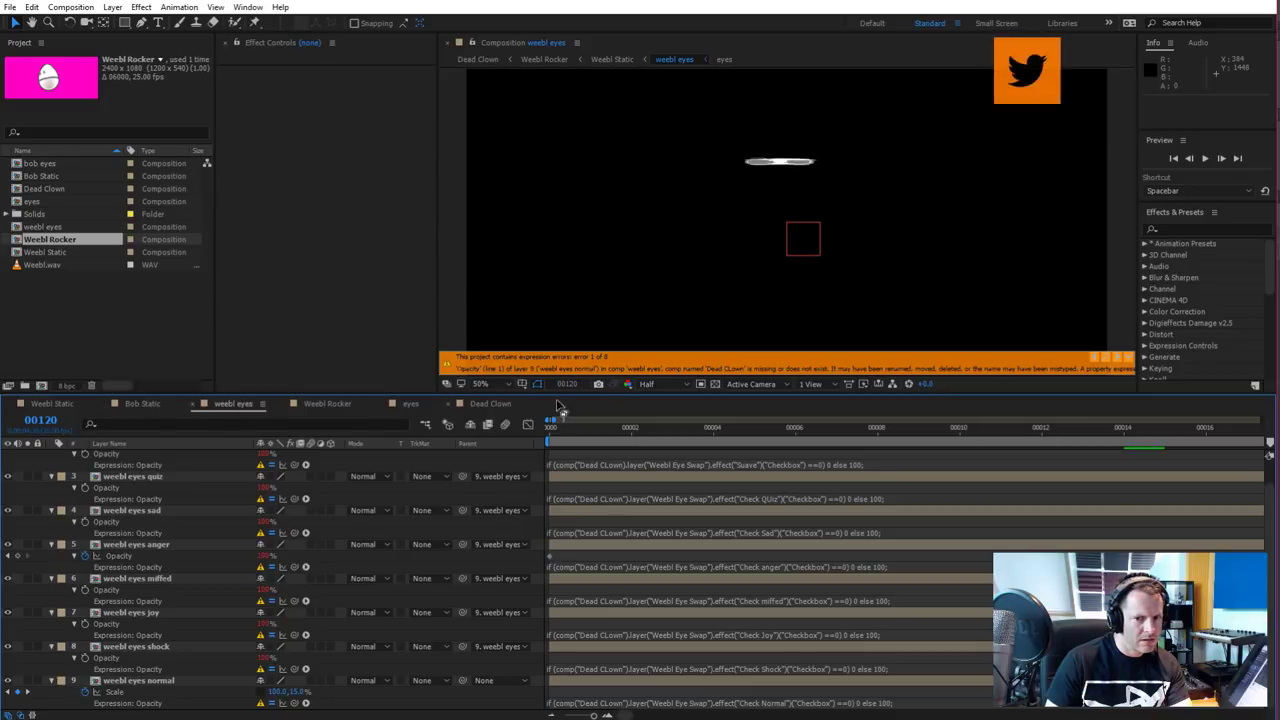
left_click(780, 161)
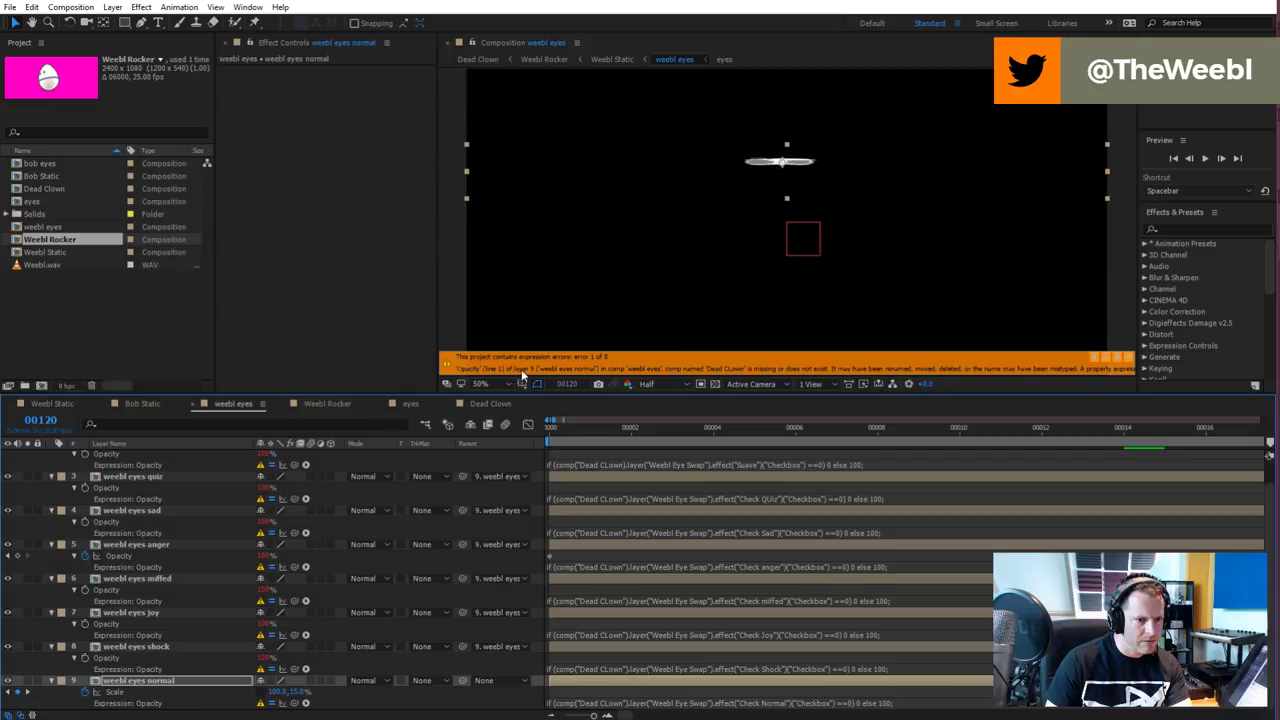
left_click(521, 369)
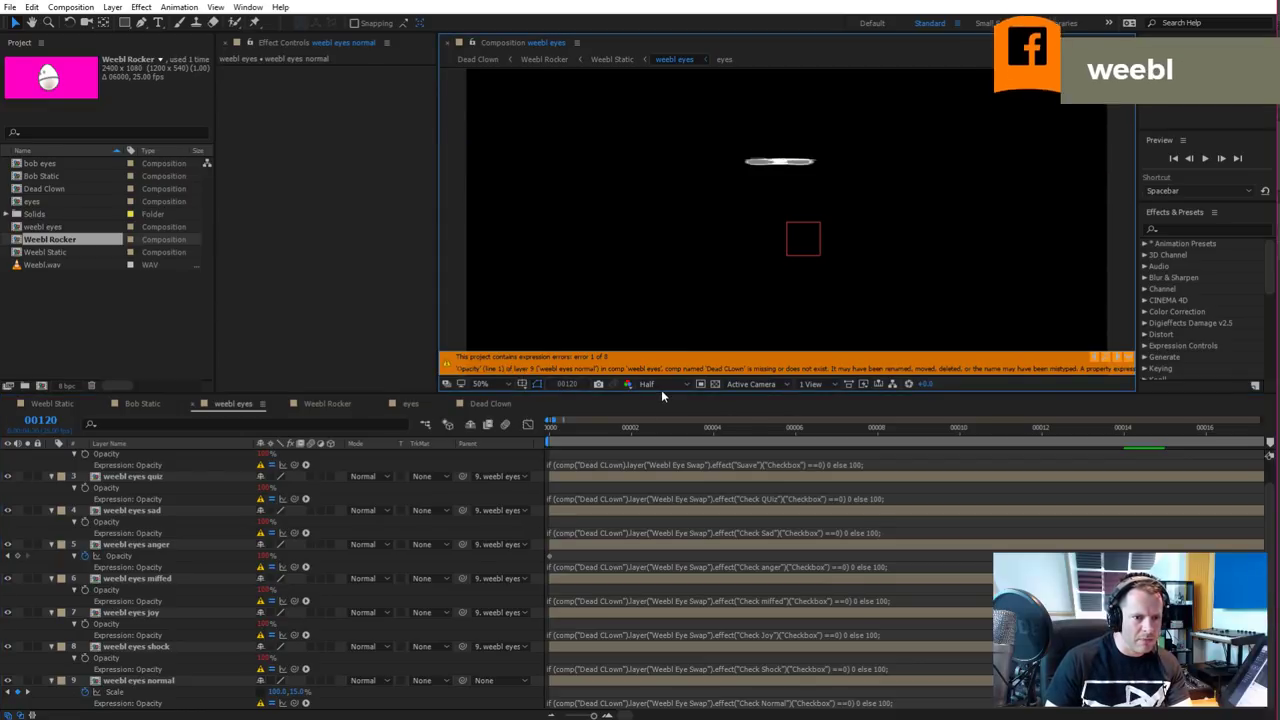
left_click(602, 466)
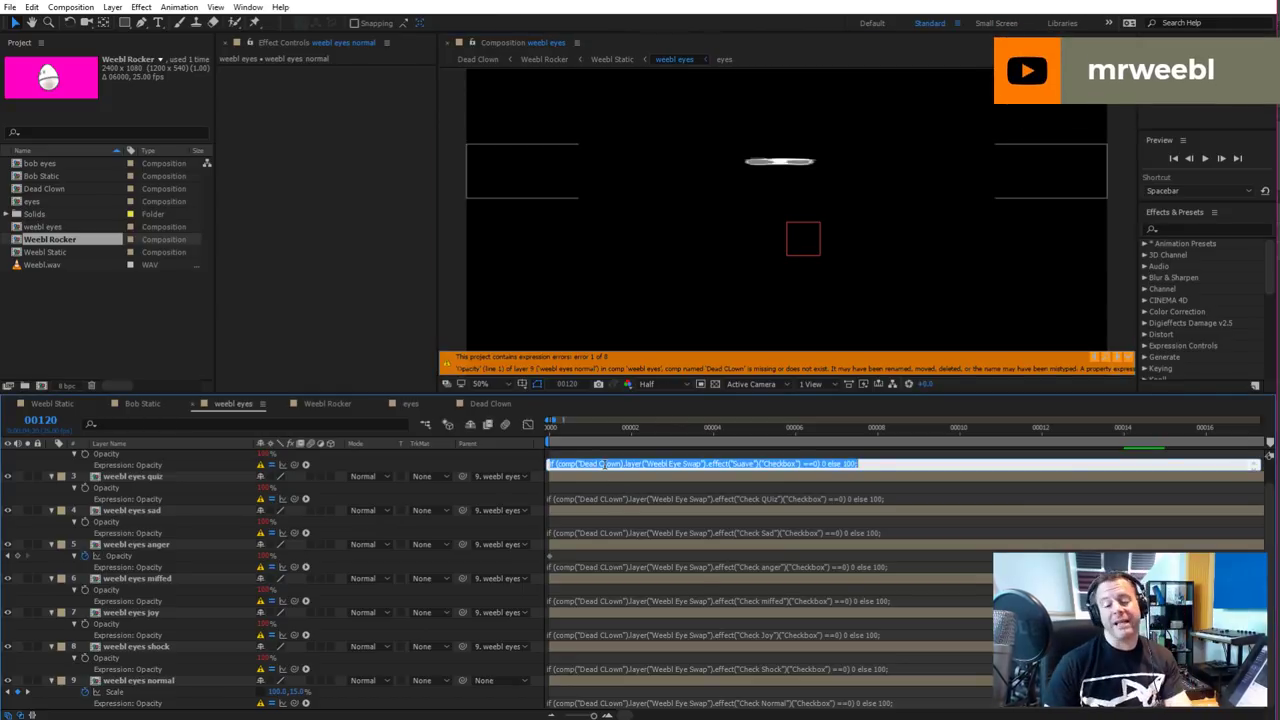
Correct 'CLown' to 'Clown' in the Suave and Check QUiz opacity expressions
double_click(603, 464)
triple_click(604, 464)
left_click(604, 464)
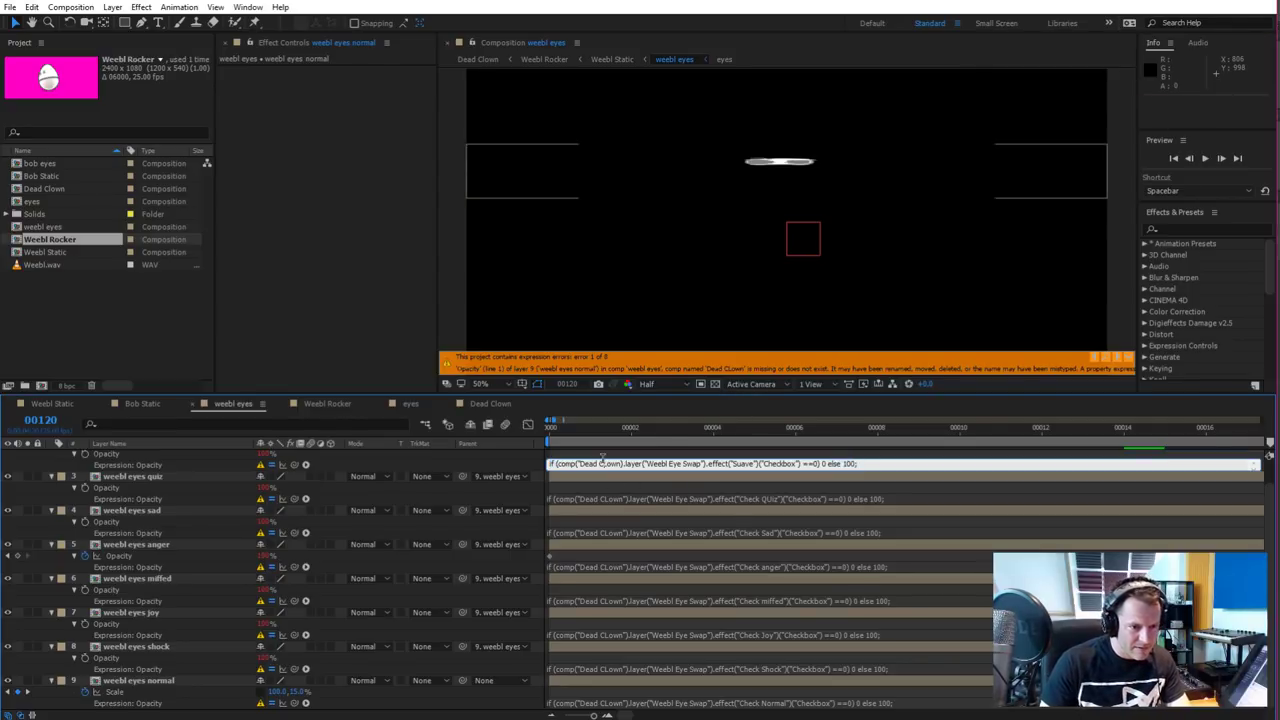
key("BackSpace")
type("l")
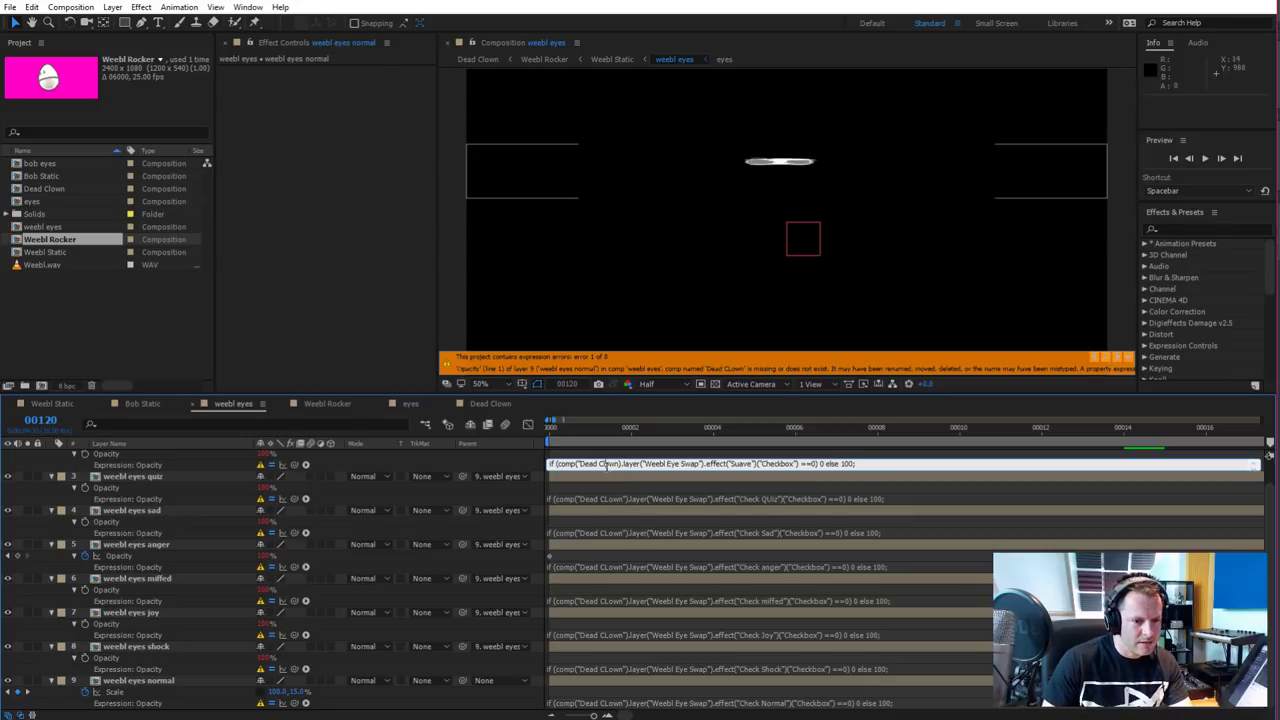
left_click(610, 498)
left_click(608, 498)
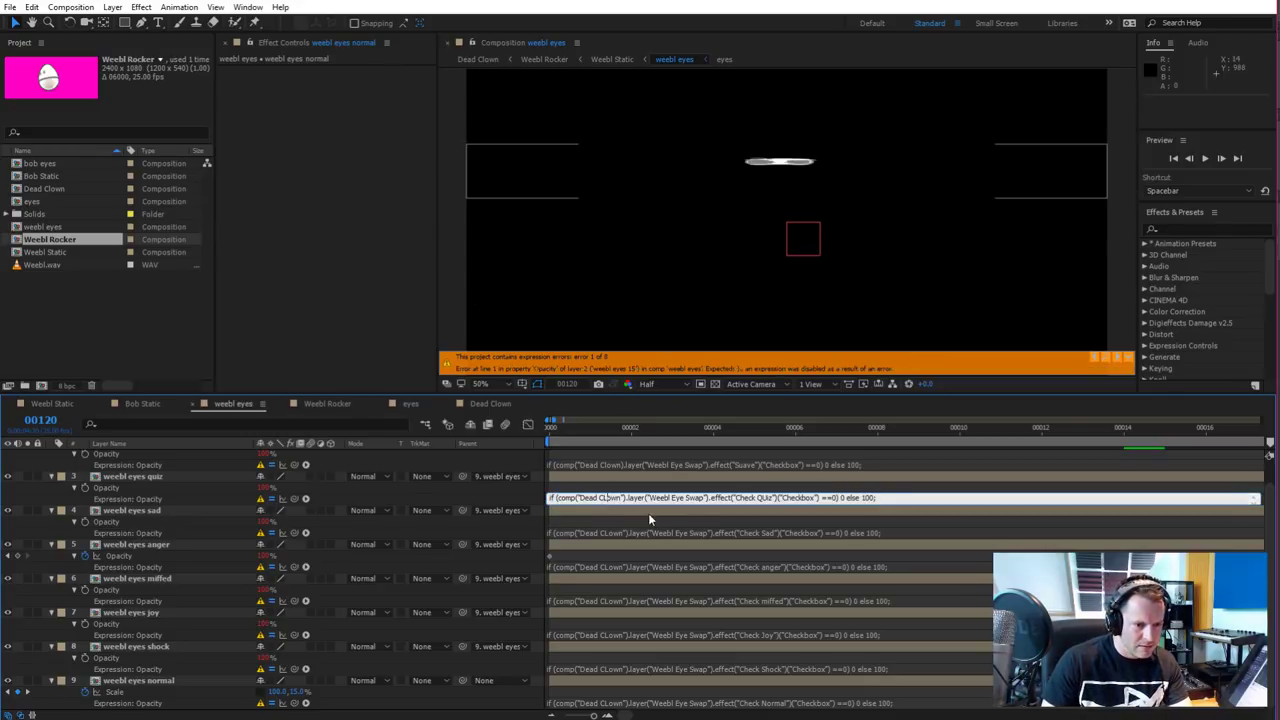
key("BackSpace")
type("l")
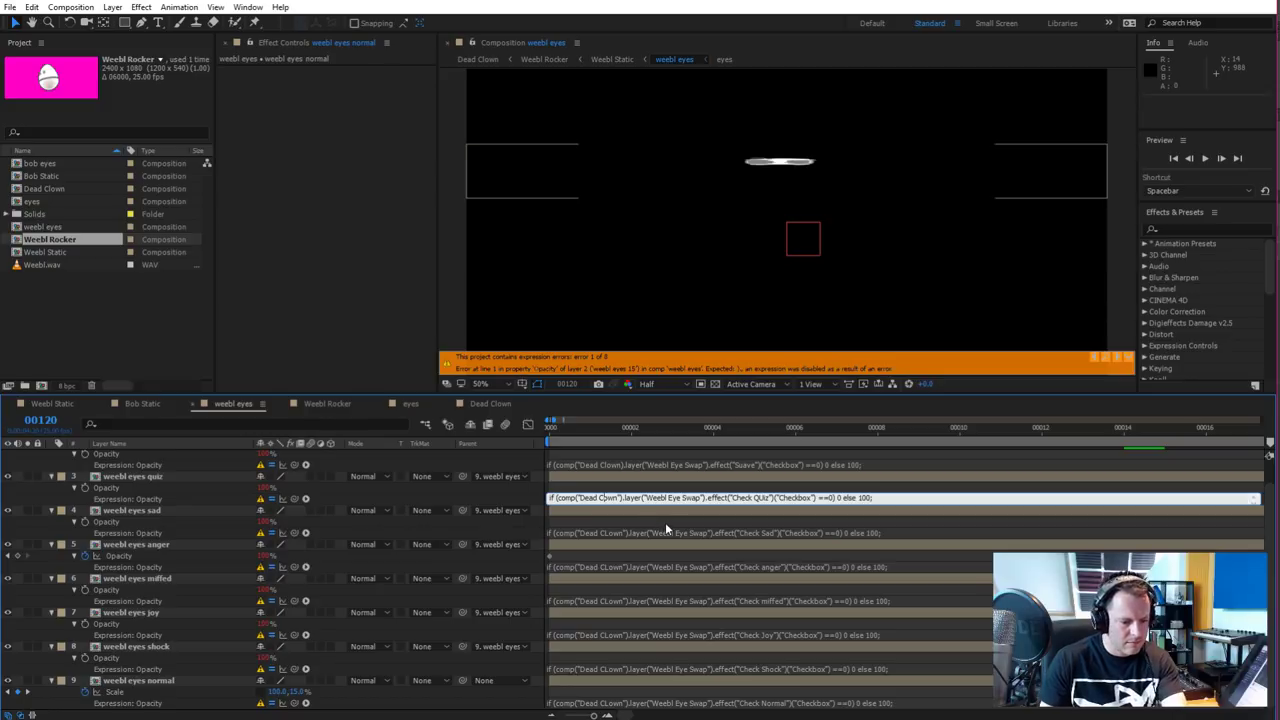
left_click(620, 532)
Correct 'CLown' to 'Clown' in the Check Sad, Check anger and Check miffed expressions
left_click(612, 533)
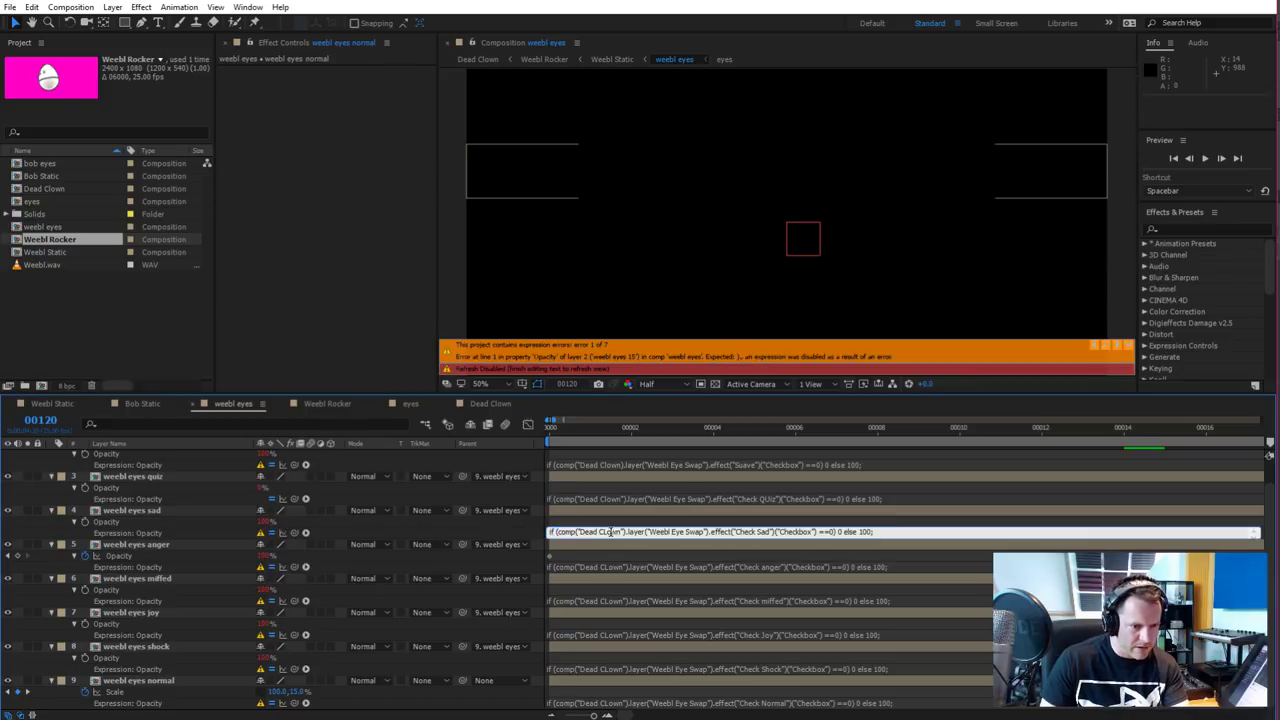
key("BackSpace")
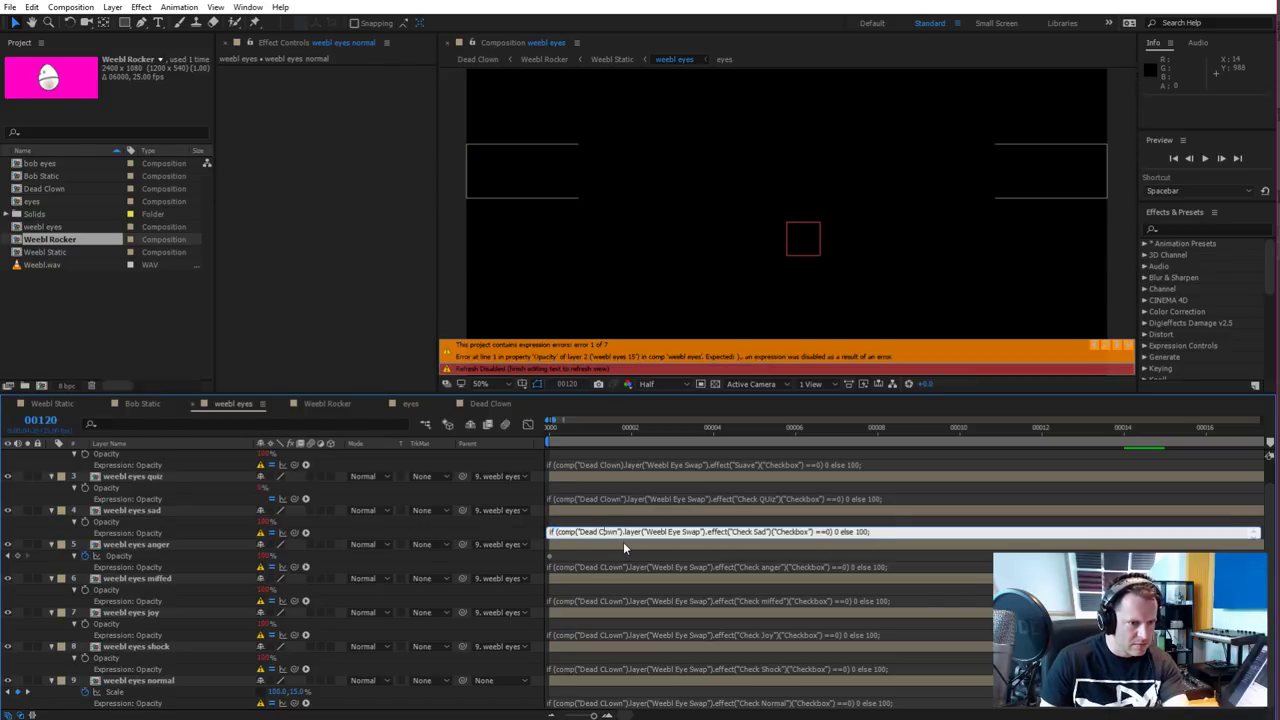
type("l")
left_click(610, 567)
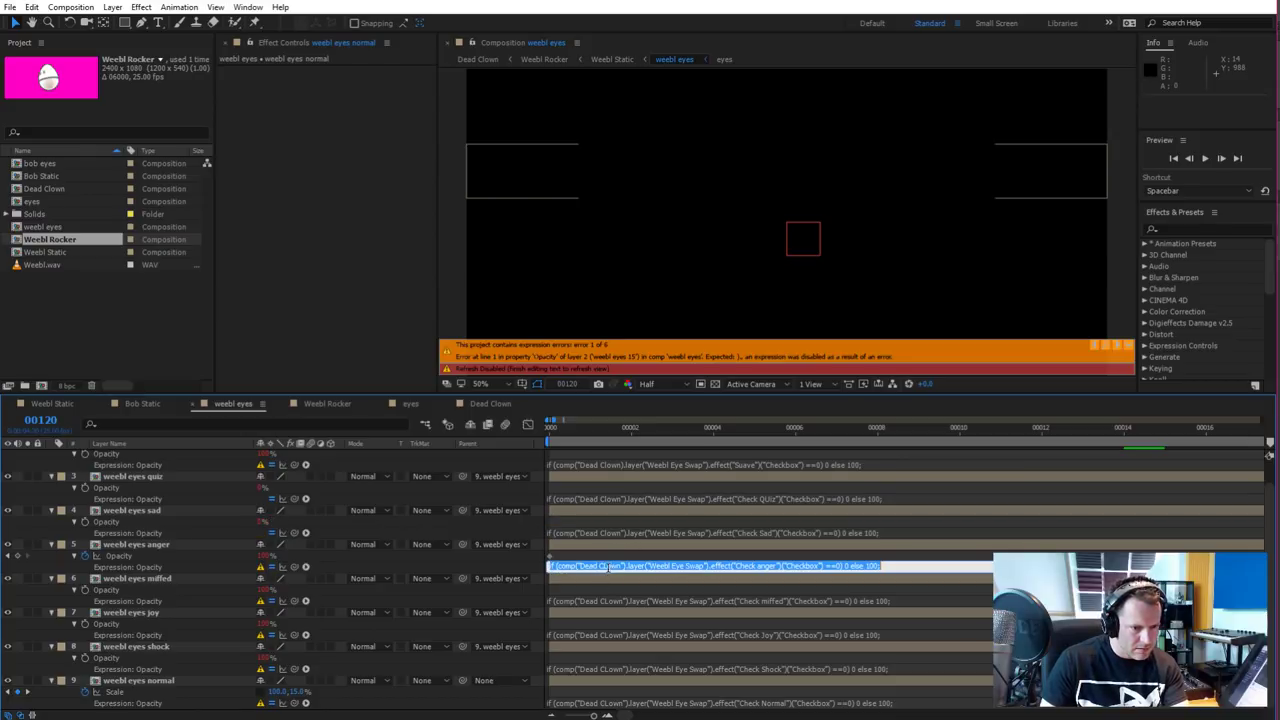
double_click(610, 567)
key("ctrl+a")
left_click(608, 567)
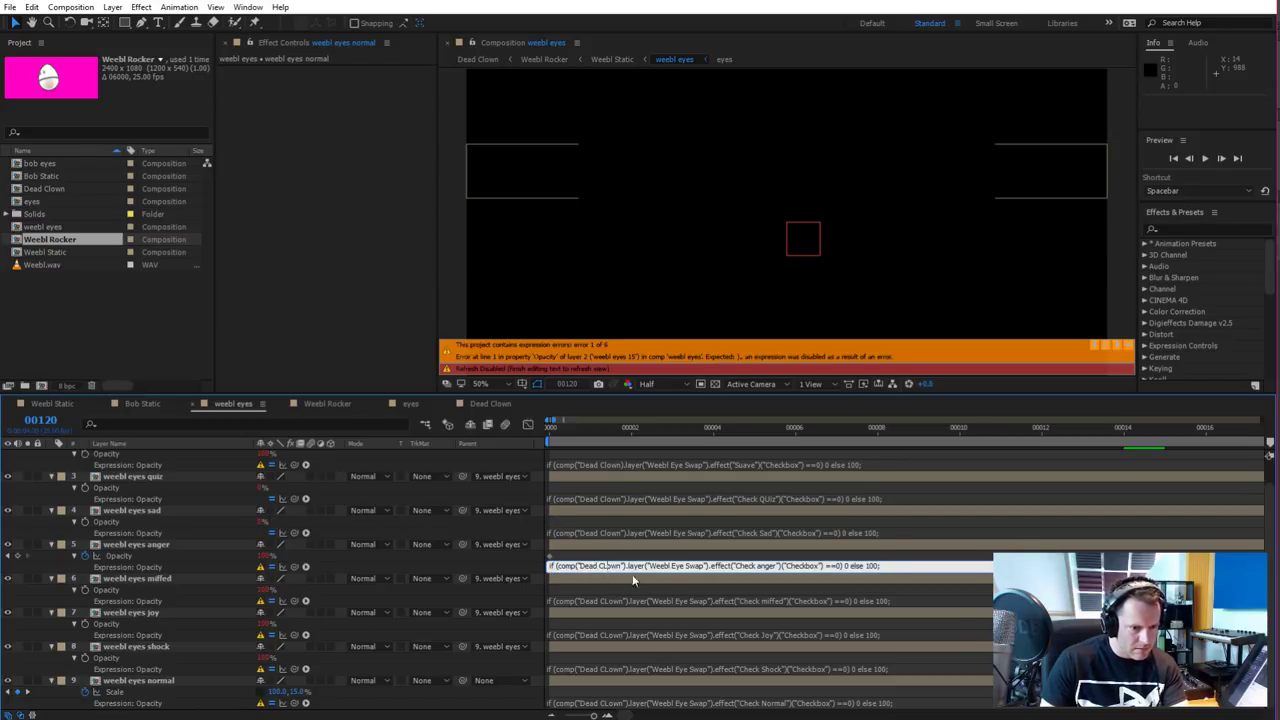
key("BackSpace")
type("l")
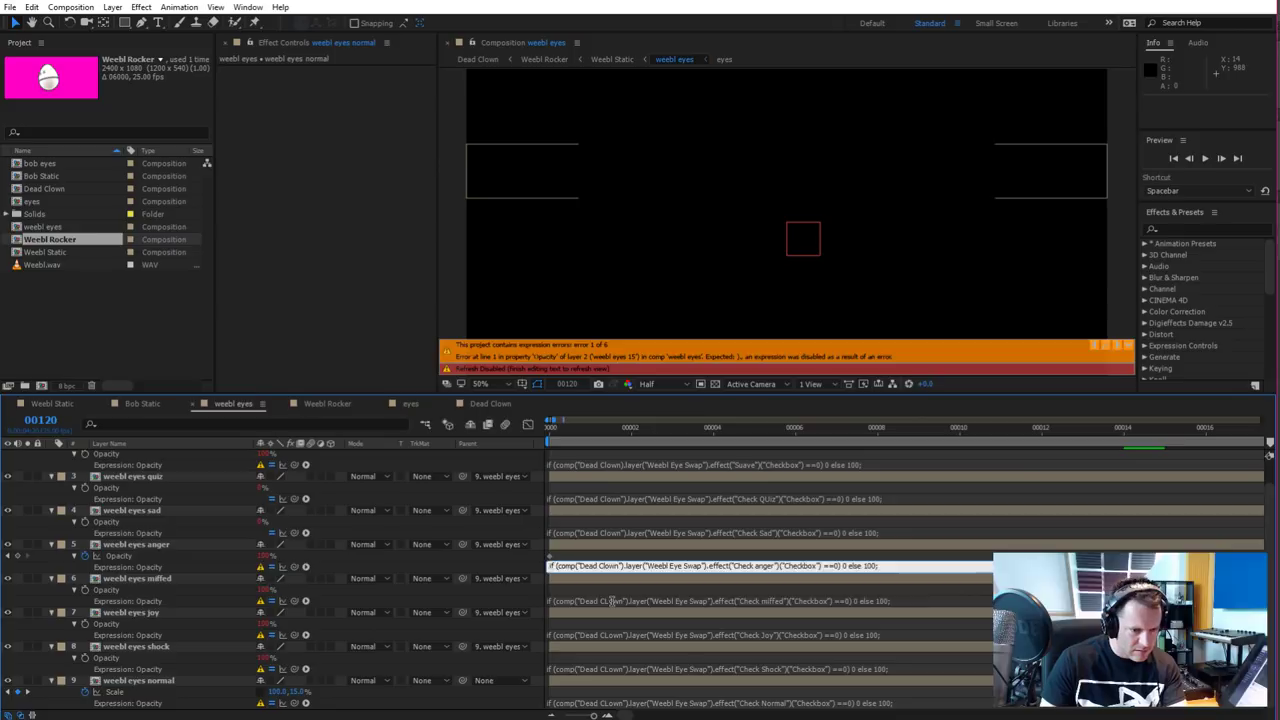
left_click(607, 600)
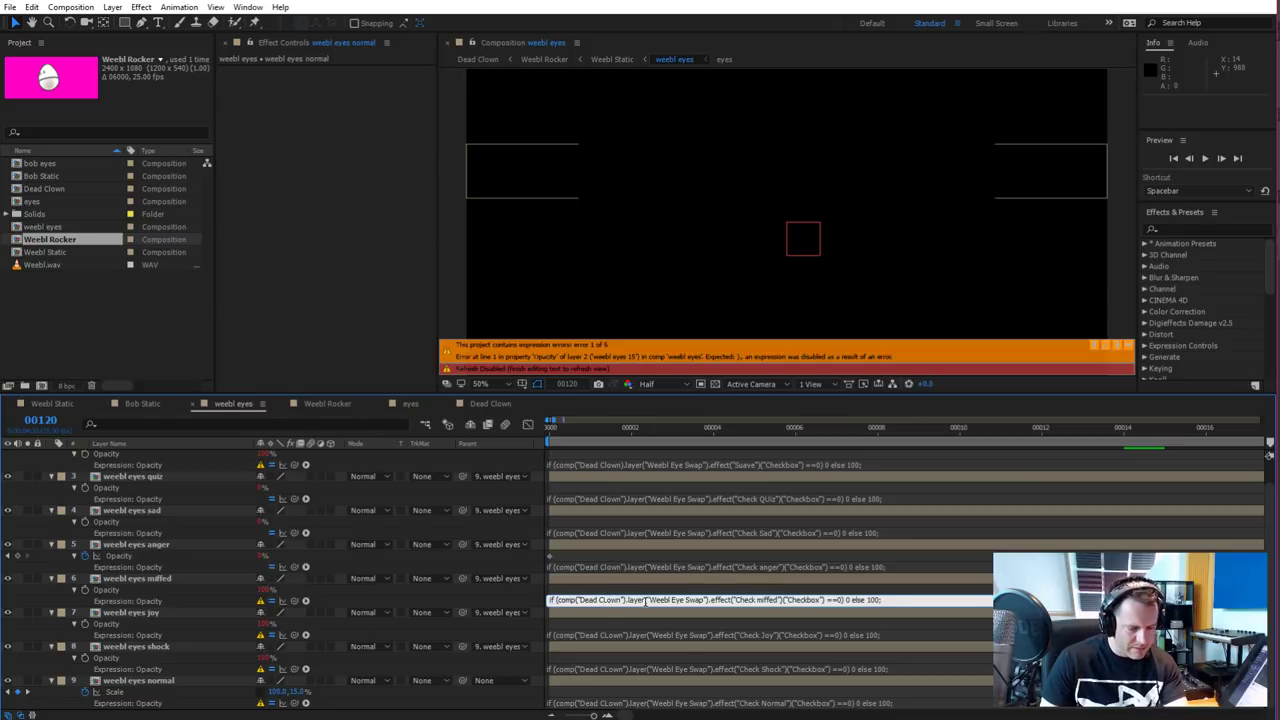
key("BackSpace")
type("l")
Correct 'CLown' to 'Clown' in the Check Joy, Check Shock and Check Normal expressions
left_click(604, 634)
key("ctrl+a")
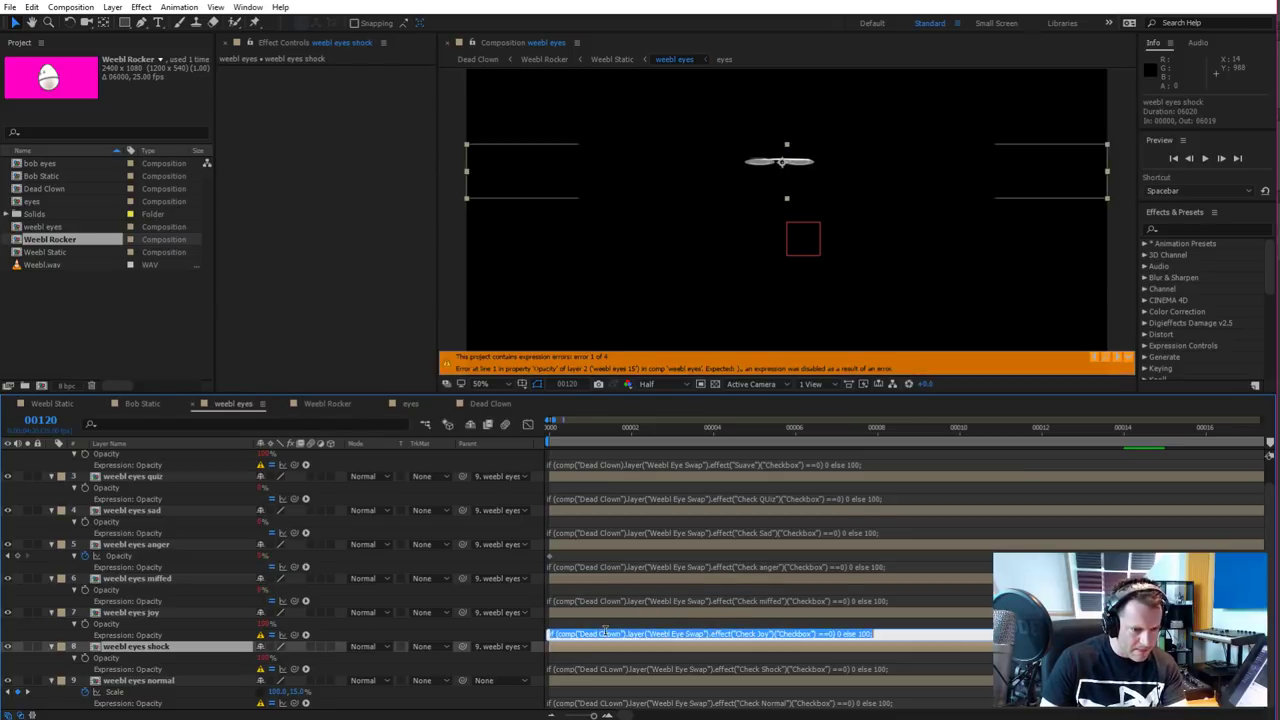
left_click(604, 632)
key("BackSpace")
type("l")
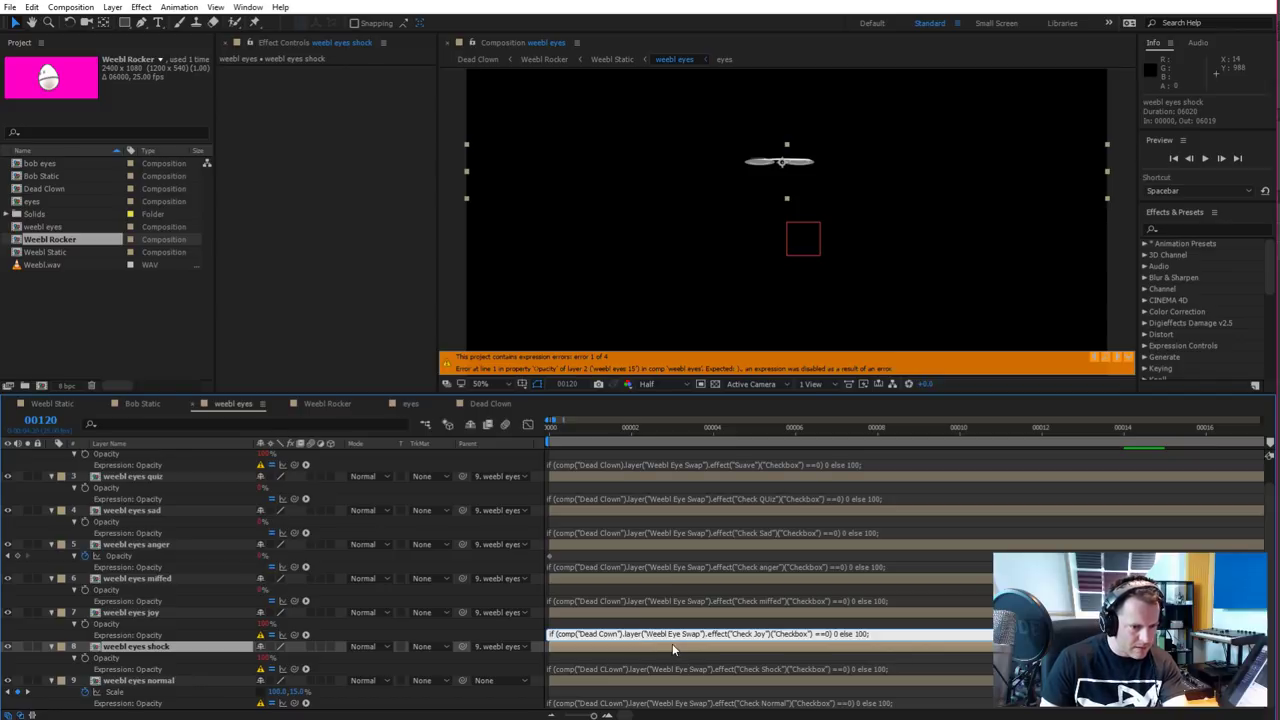
left_click(603, 667)
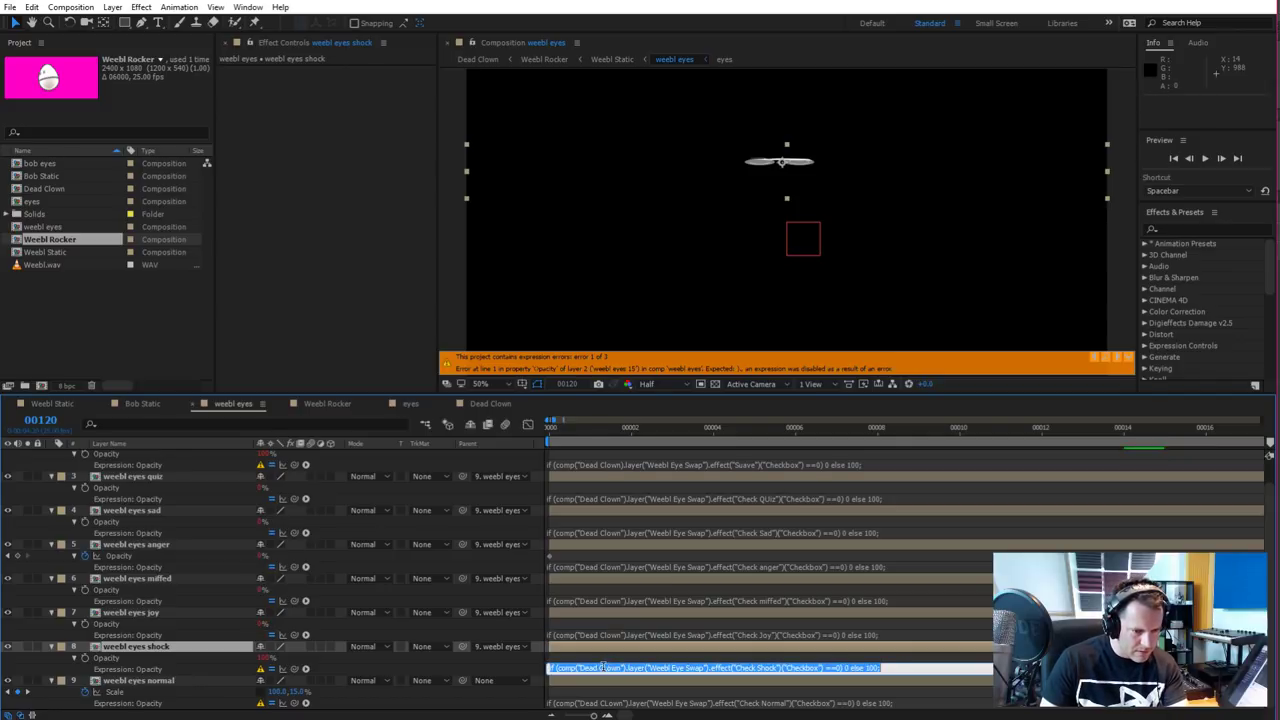
left_click(604, 667)
key("BackSpace")
type("l")
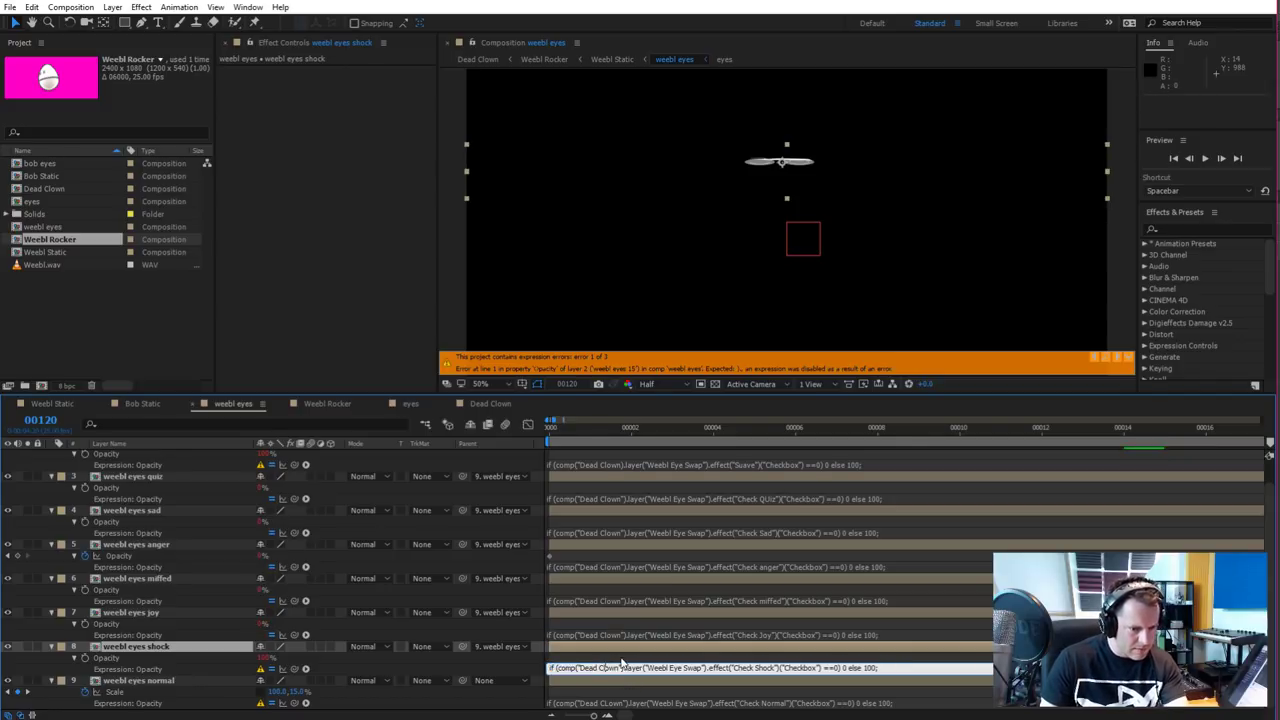
left_click(608, 702)
left_click(608, 702)
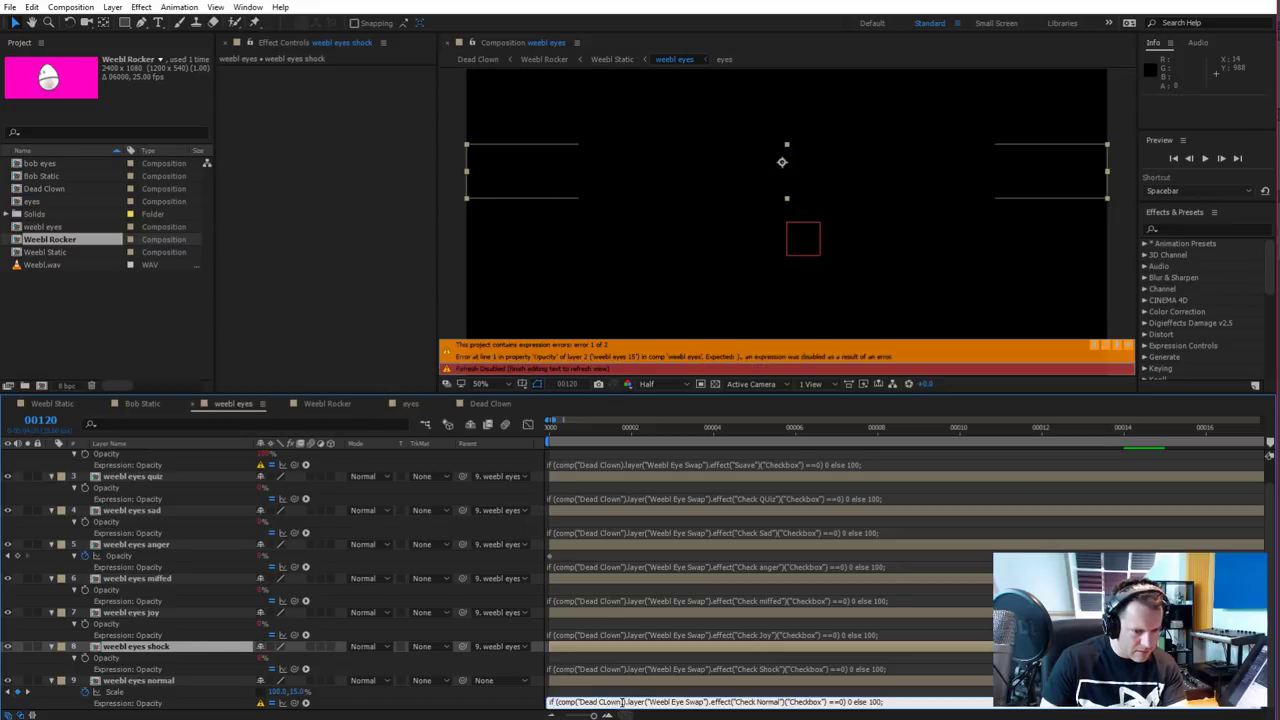
key("BackSpace")
type("l")
Commit the last expression edit and refresh the viewer to confirm the errors cleared
left_click(621, 667)
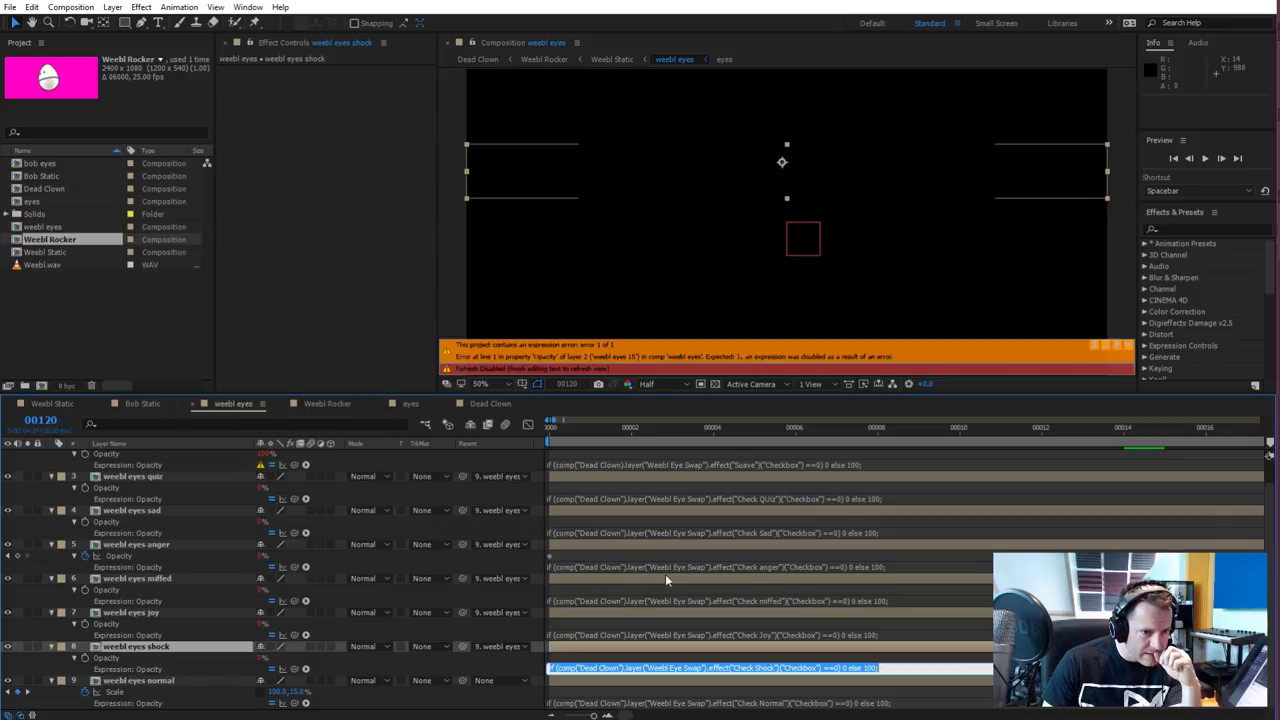
scroll(632, 563, "up", 1)
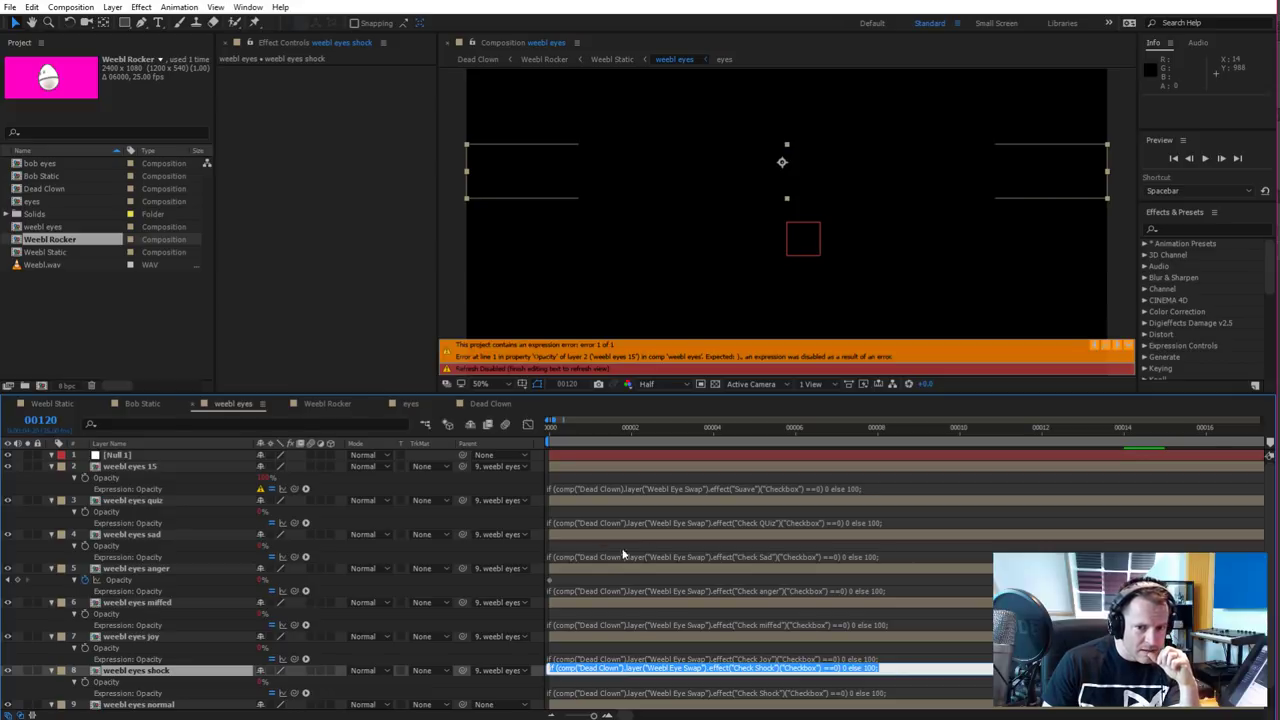
left_click(1110, 351)
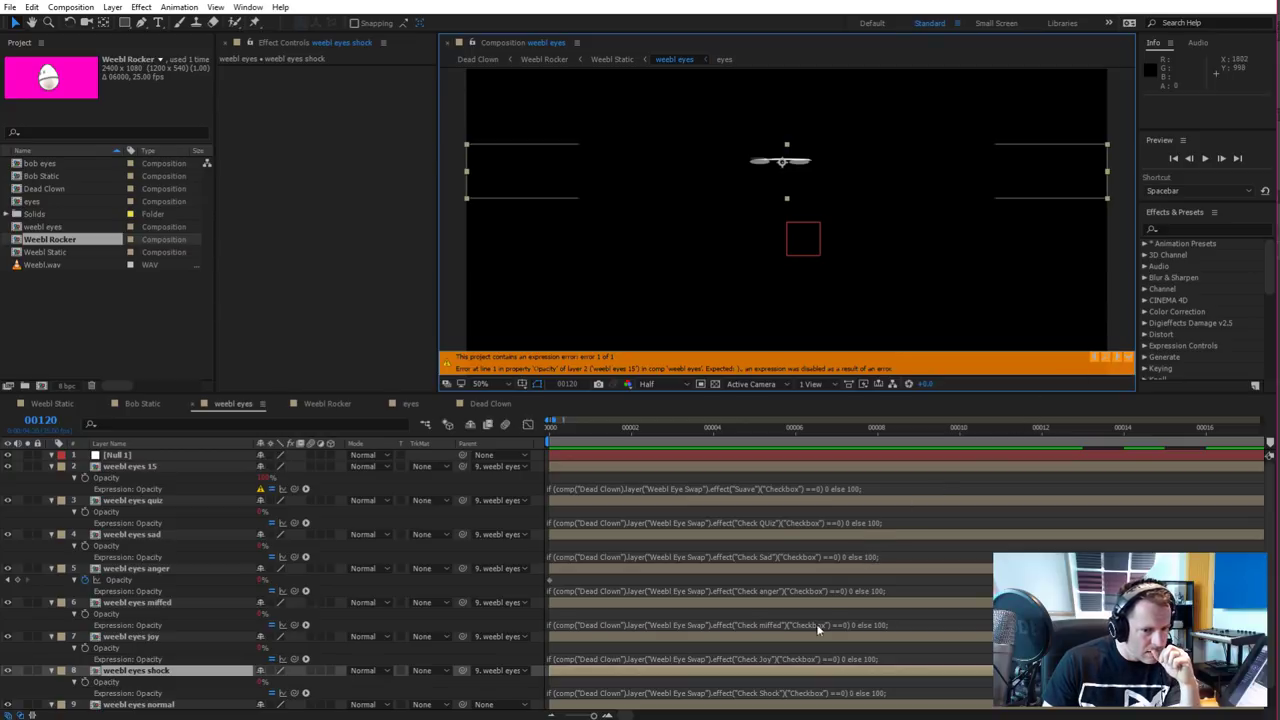
scroll(696, 687, "down", 1)
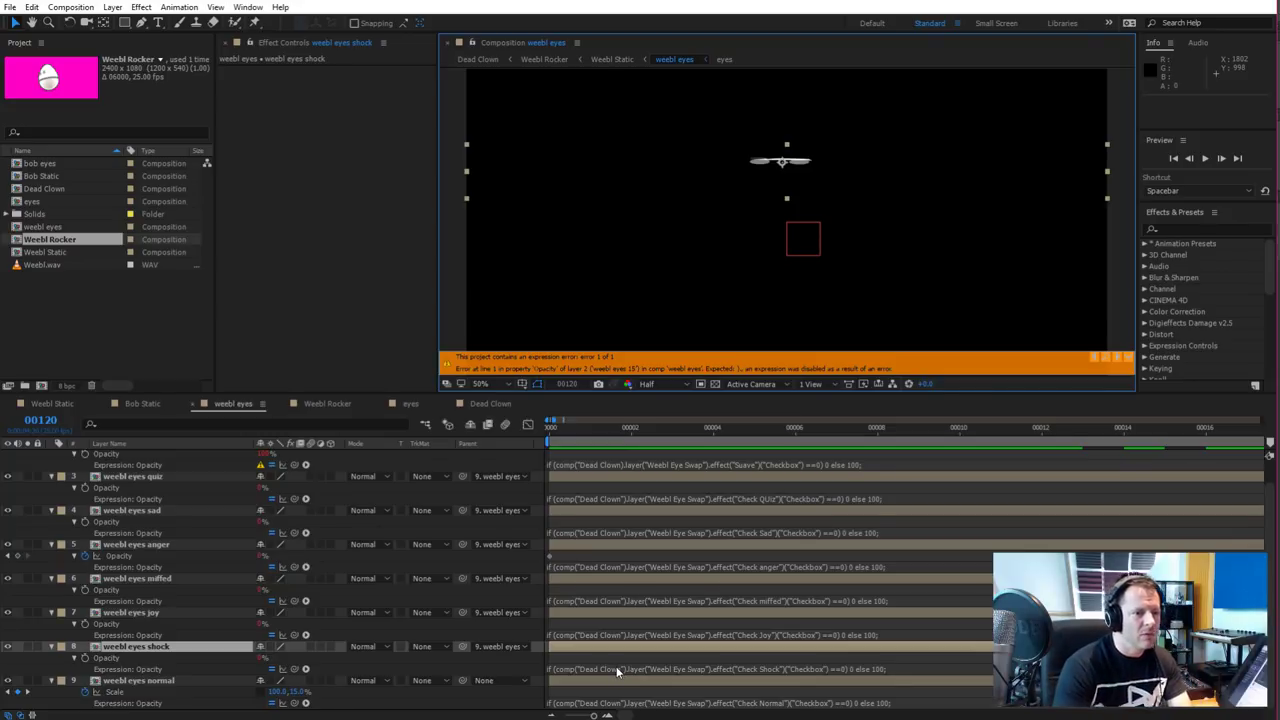
Rename the Null 2 layer in the Dead Clown comp to 'Weebl Eye Swap'
left_click(490, 404)
right_click(201, 571)
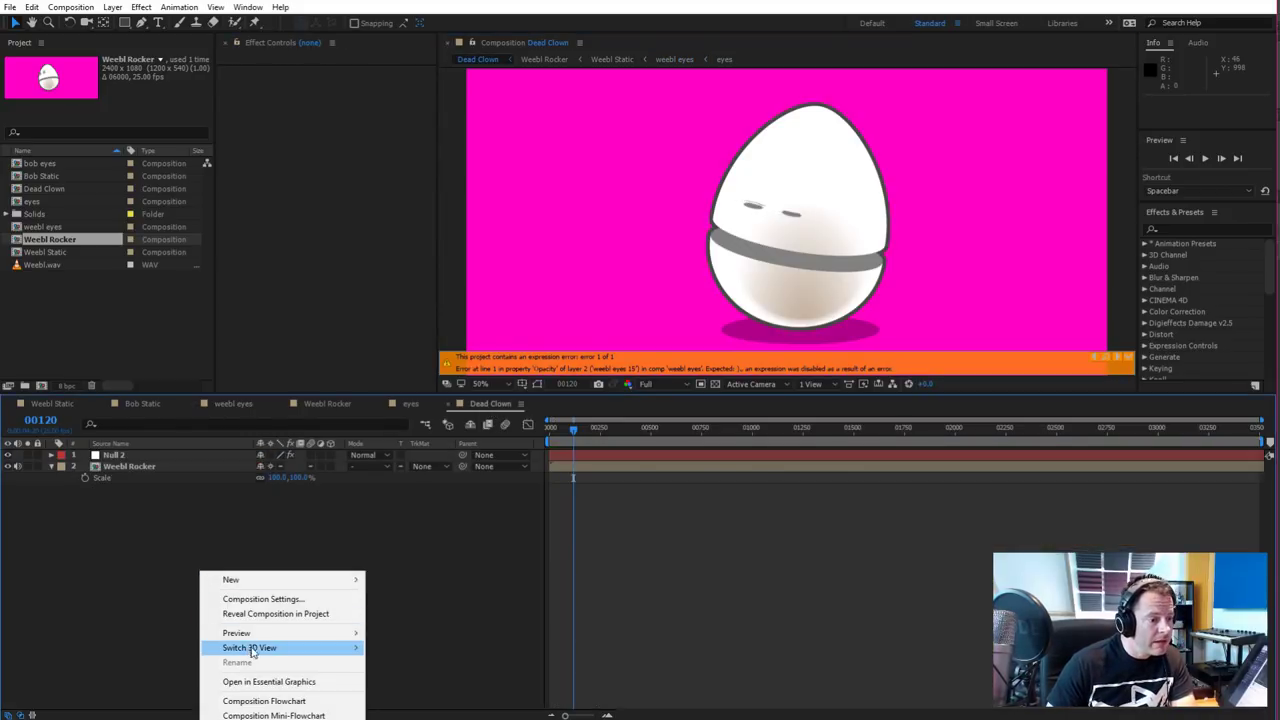
mouse_move(248, 636)
left_click(130, 577)
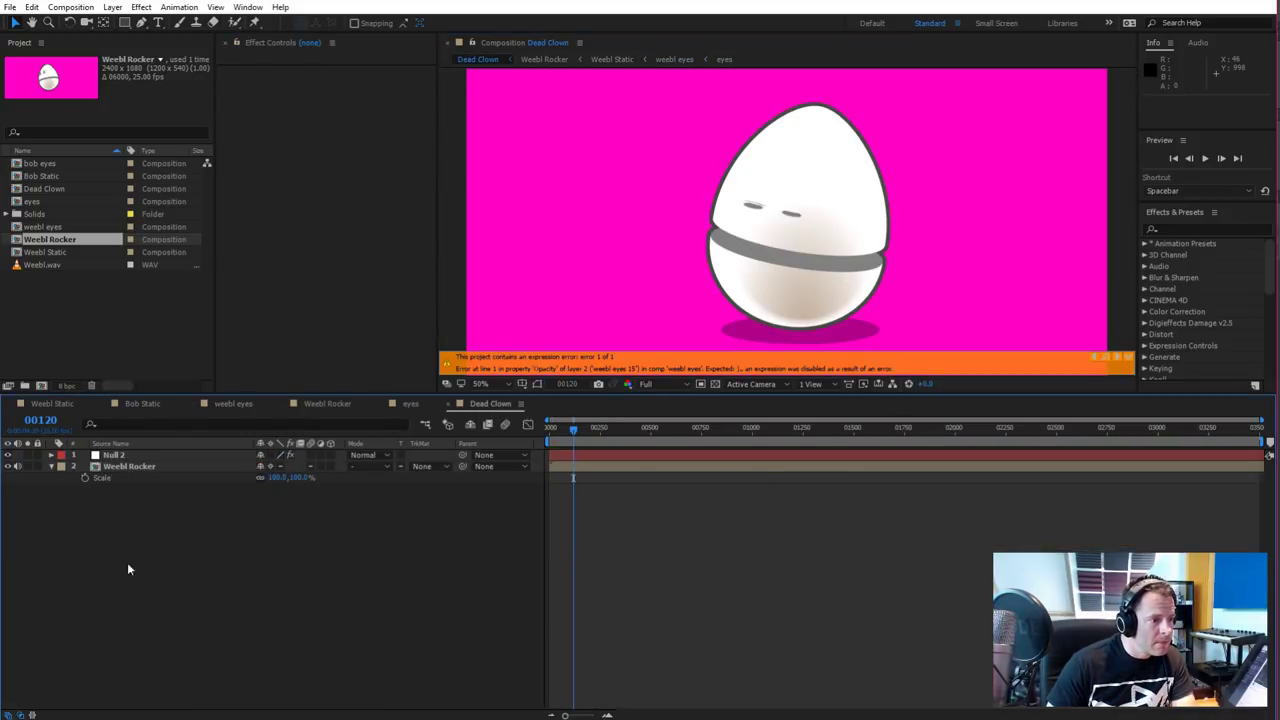
left_click(122, 457)
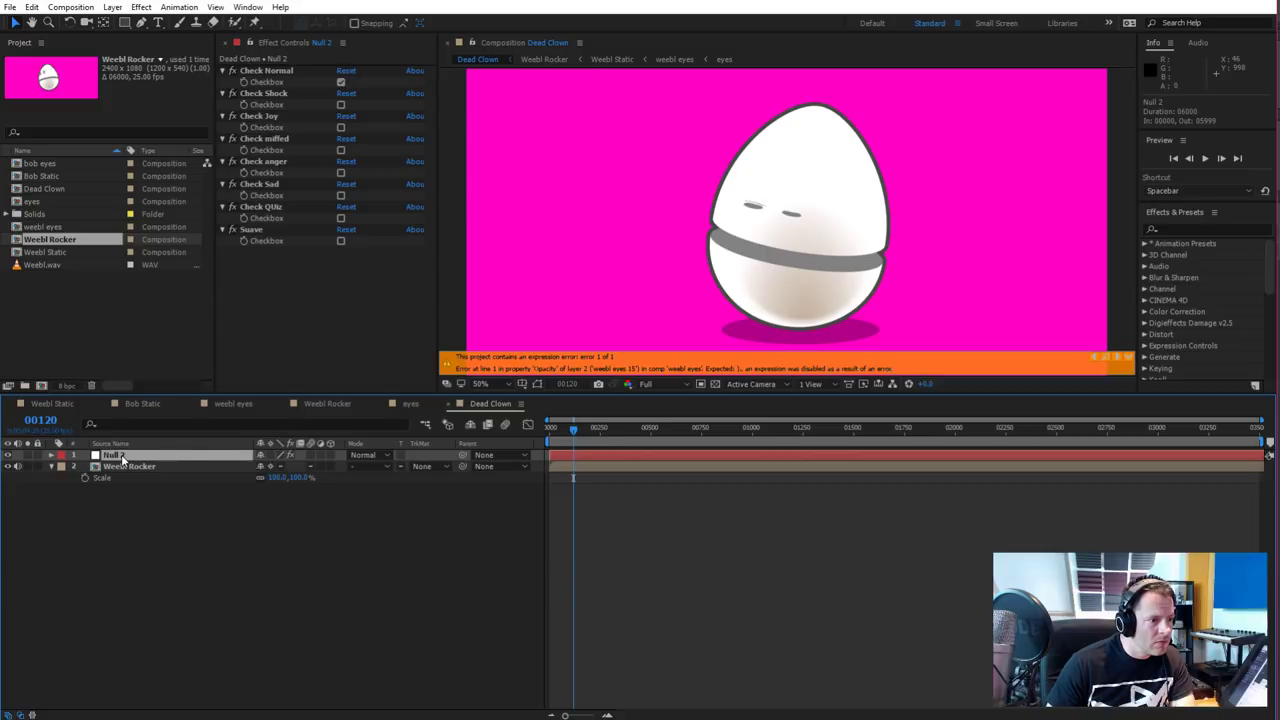
right_click(122, 457)
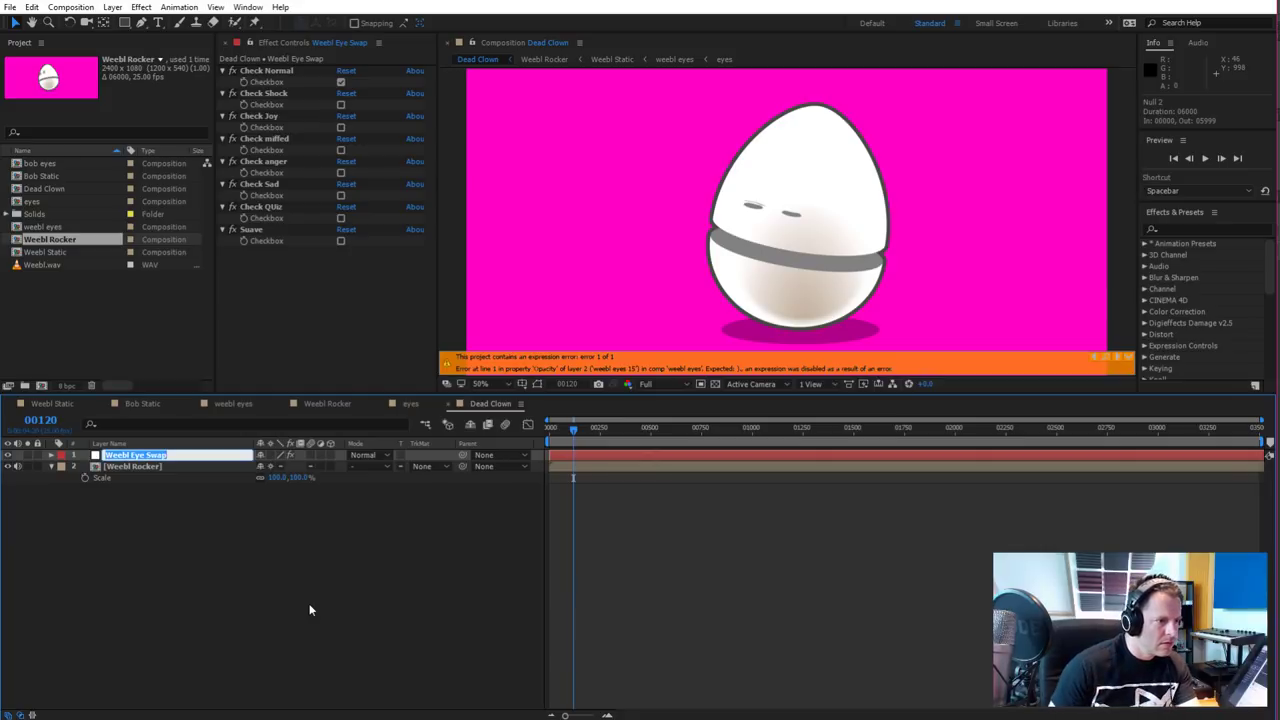
left_click(235, 570)
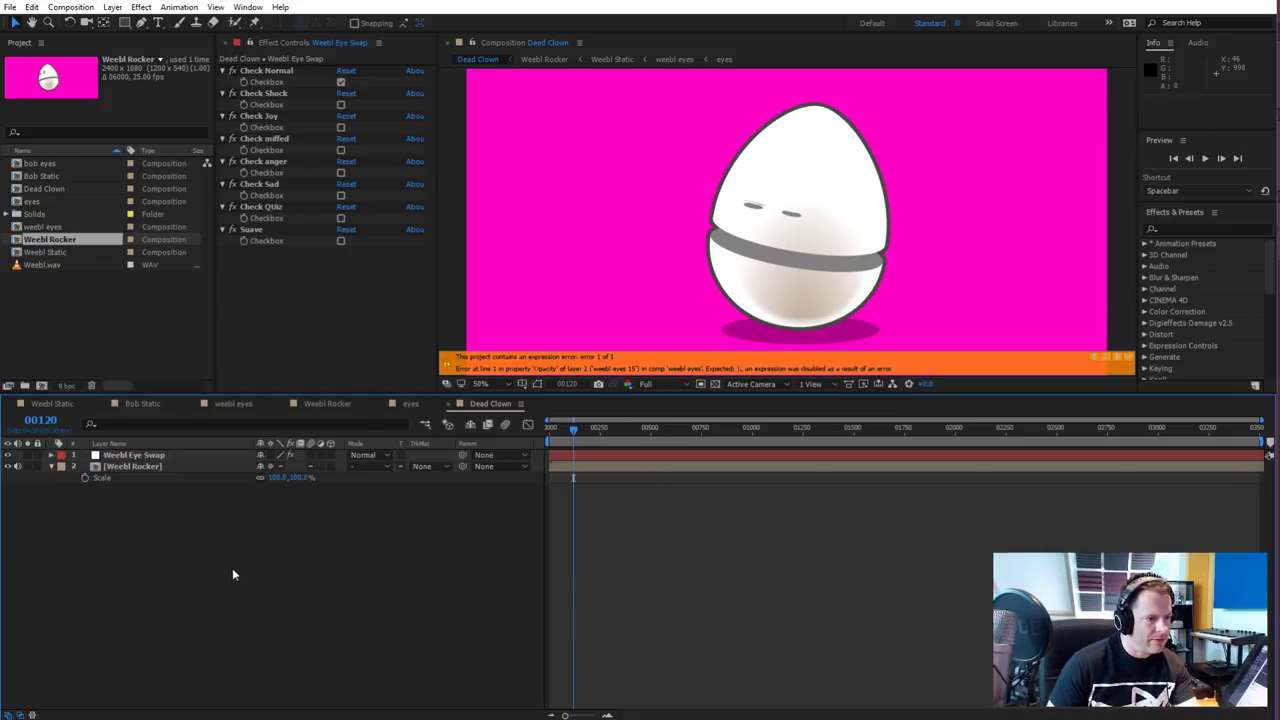
Check the Weebl Rocker comp, then select Weebl Eye Swap back in Dead Clown
left_click(355, 410)
left_click_drag(783, 437, 928, 445)
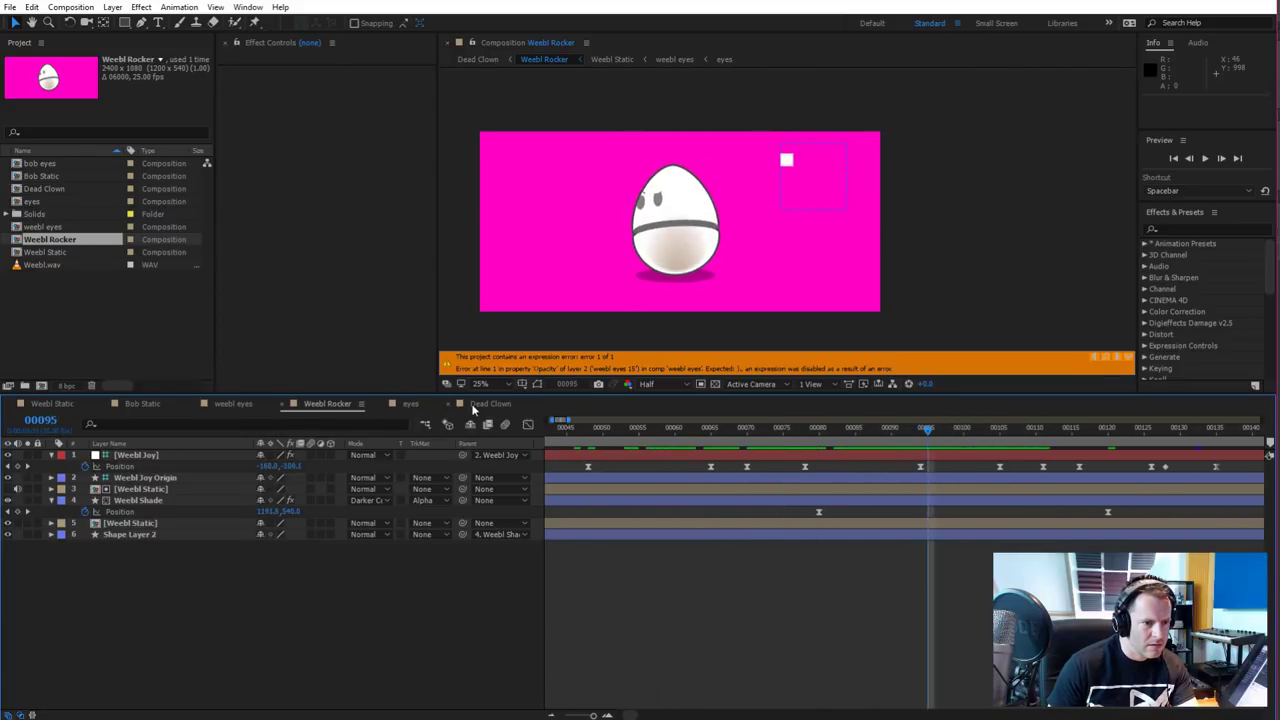
left_click(476, 406)
left_click(169, 456)
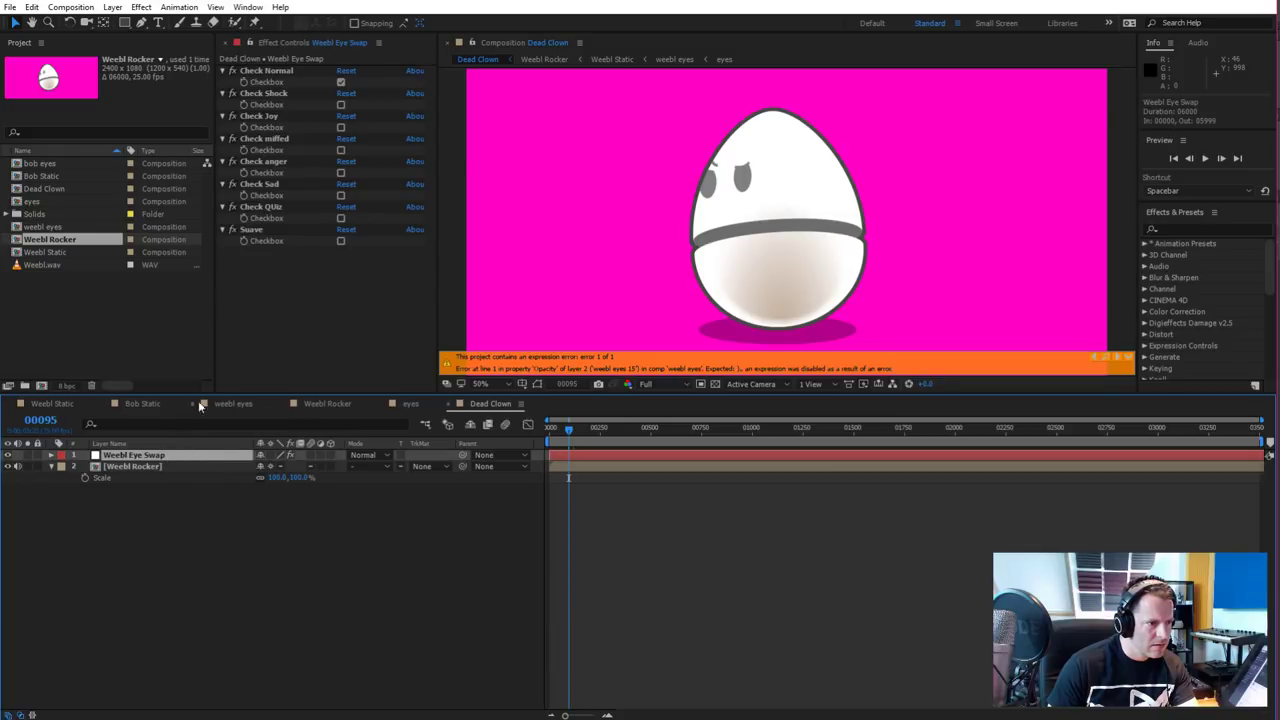
Toggle the Check Normal, Shock, Joy and miffed checkboxes to preview the eyes
left_click(341, 105)
left_click(341, 82)
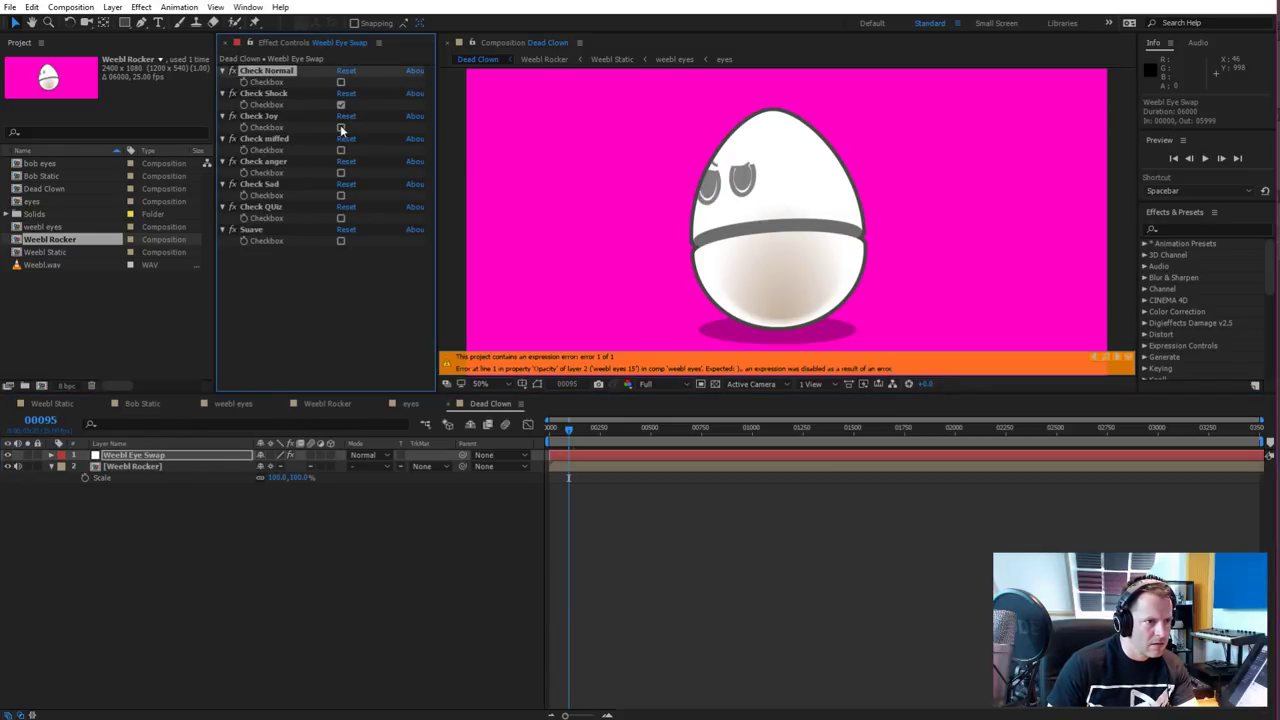
left_click(341, 127)
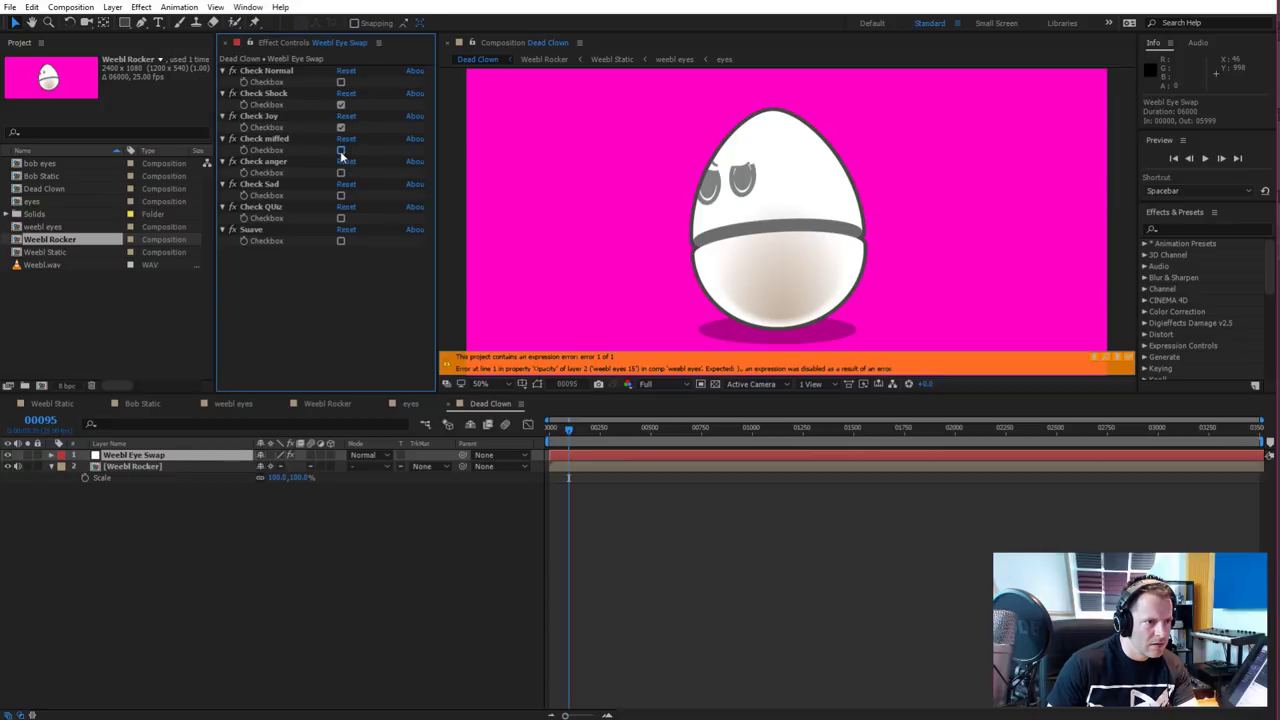
left_click(341, 150)
left_click(341, 127)
left_click(341, 105)
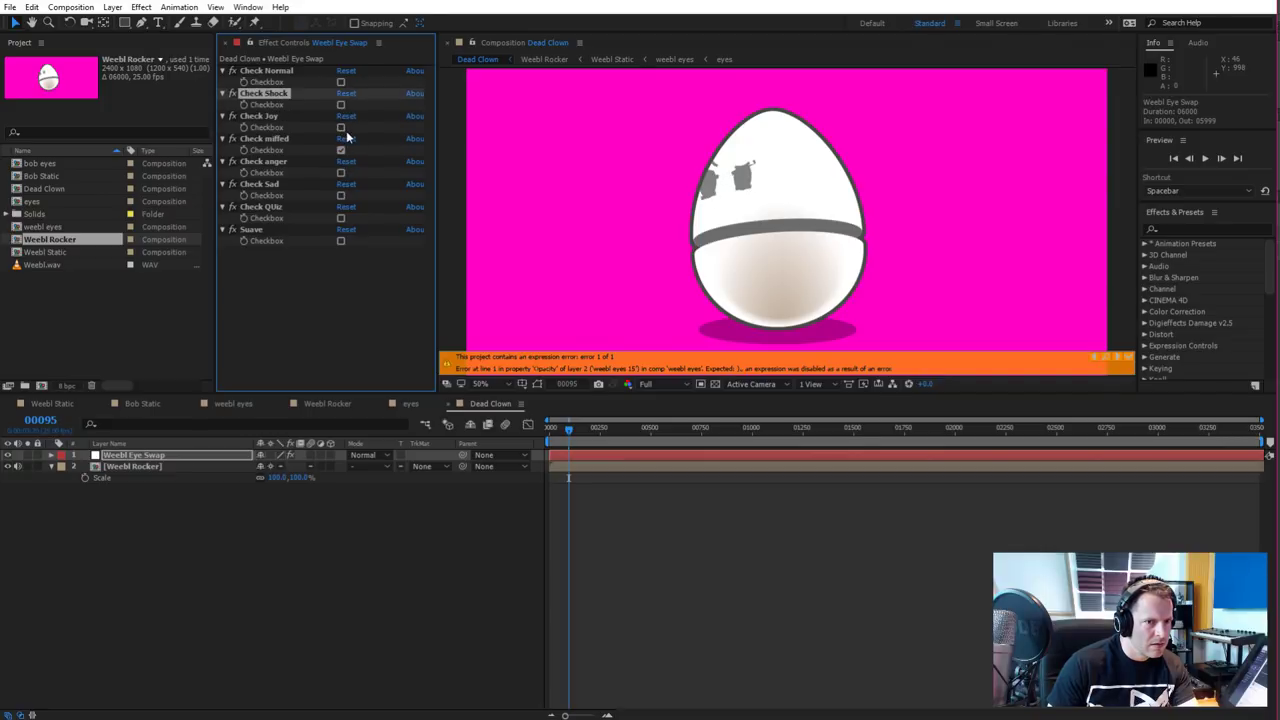
left_click(341, 127)
left_click(341, 105)
left_click(341, 127)
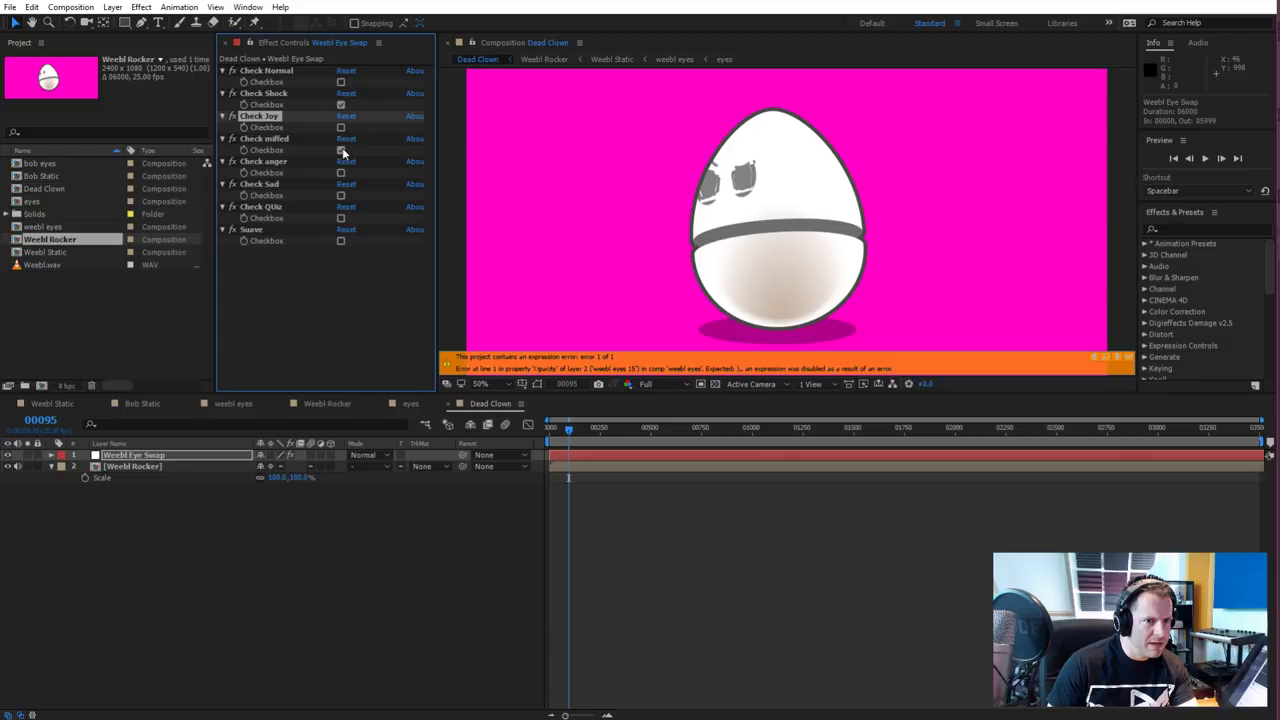
left_click(341, 150)
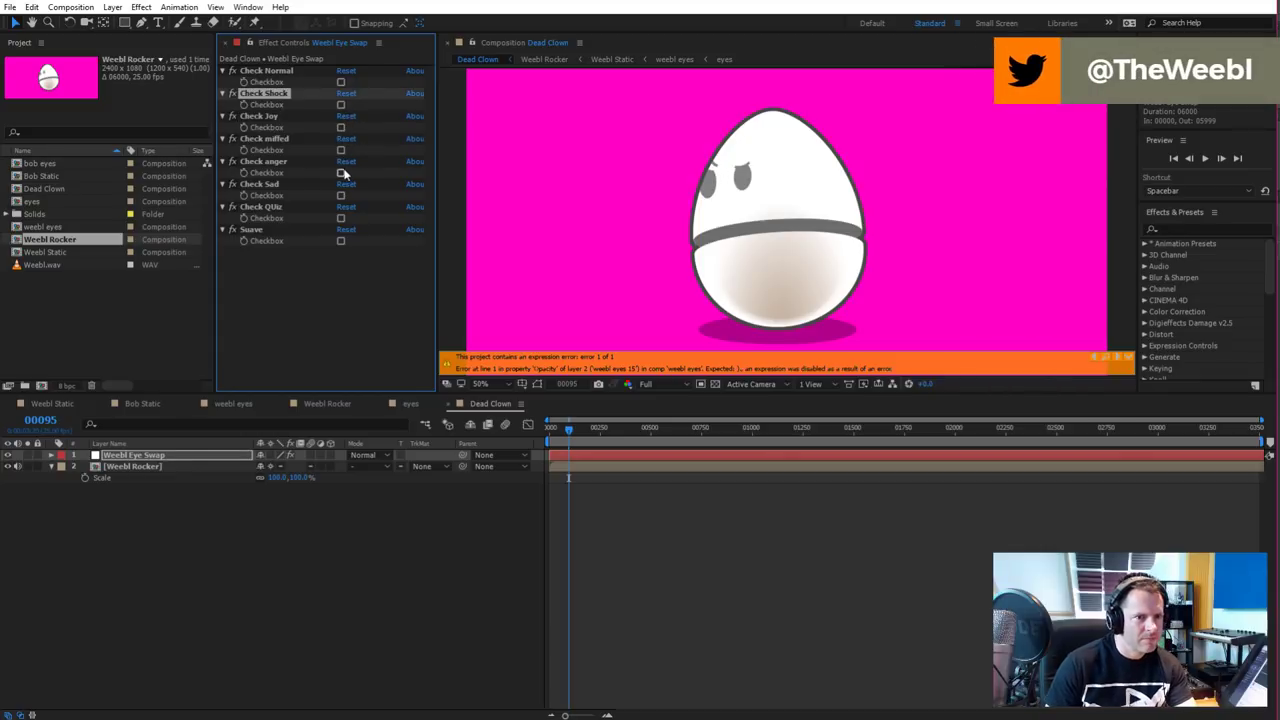
Try Suave, QUiz, Sad, anger, miffed, Joy, Shock and Normal eye expressions in turn
left_click(341, 242)
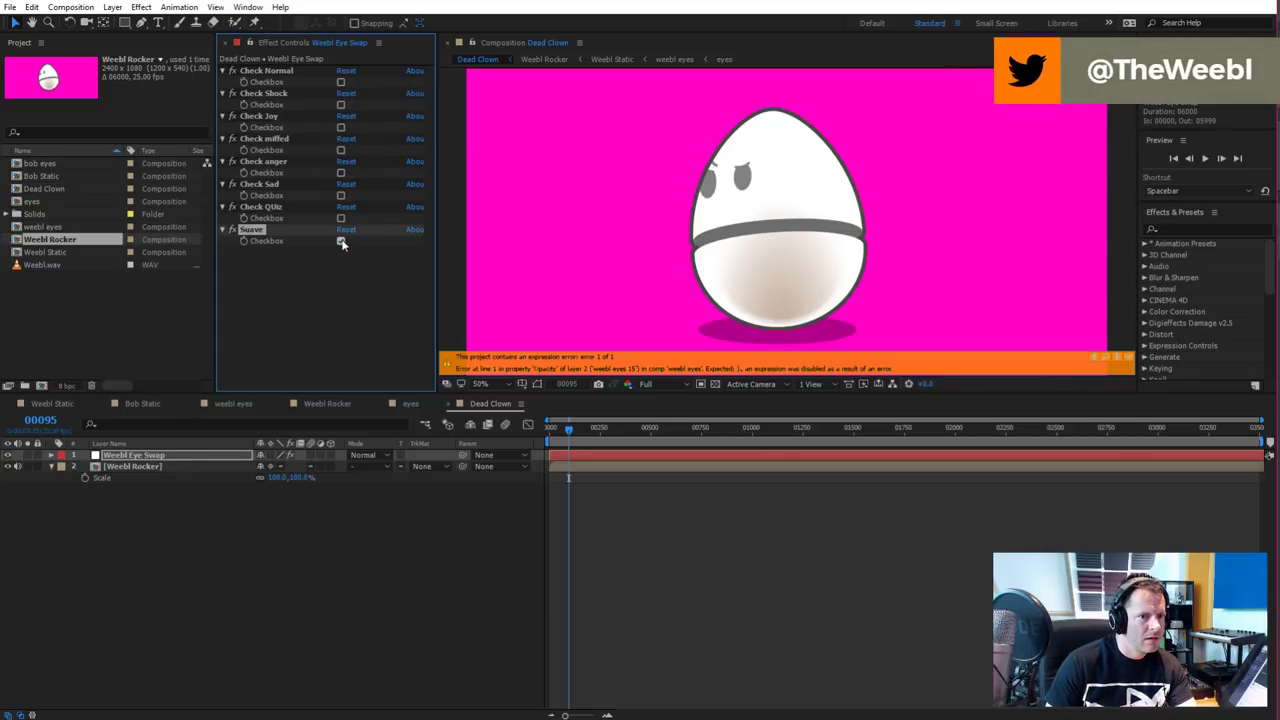
left_click(341, 219)
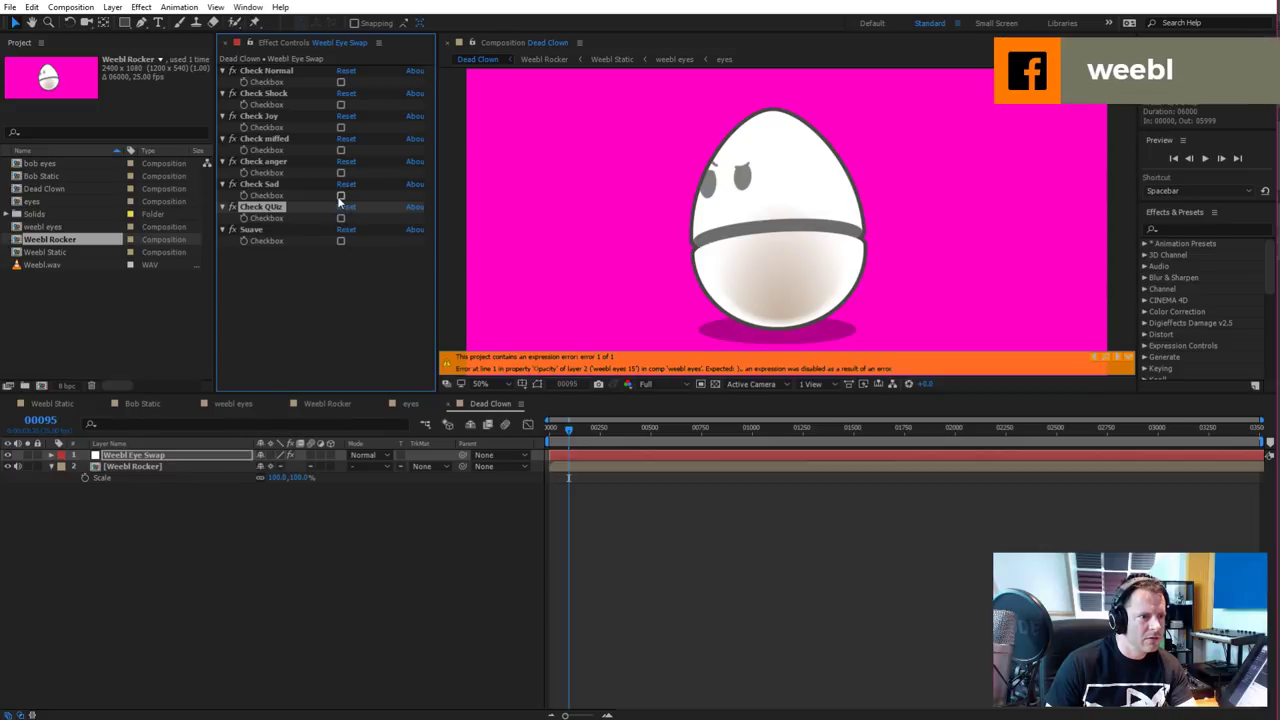
left_click(341, 196)
left_click(341, 174)
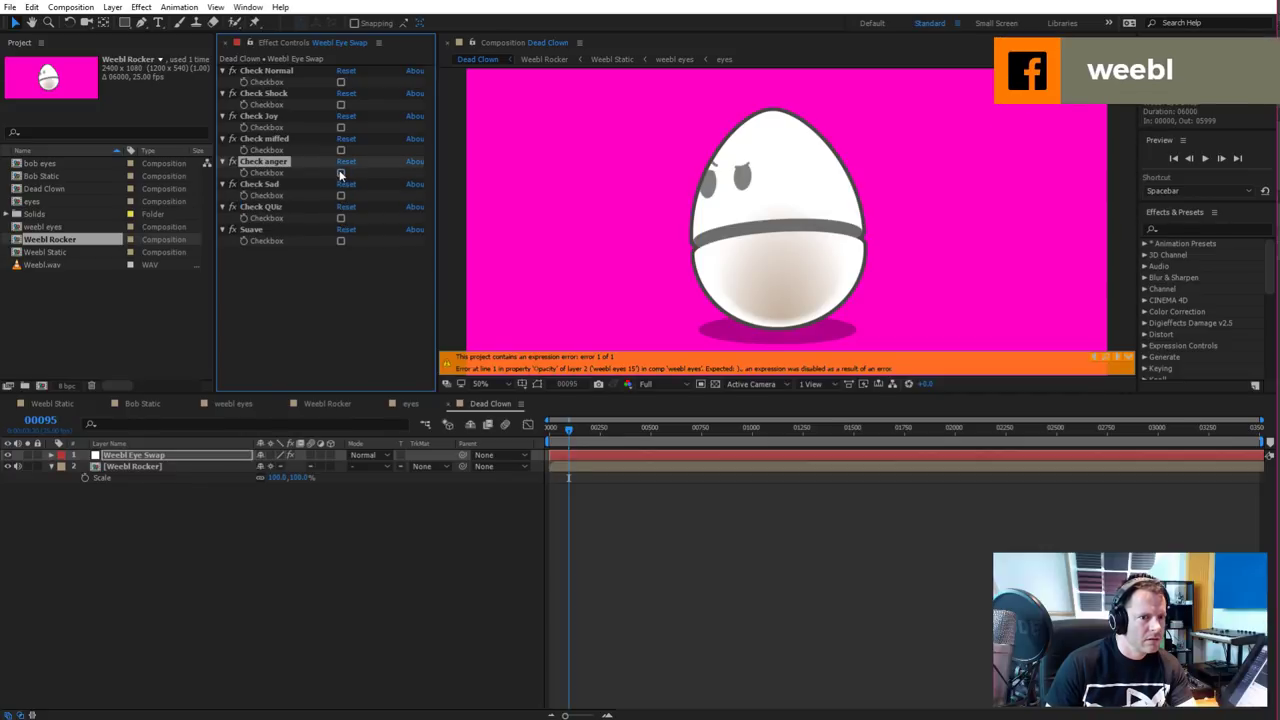
left_click(341, 150)
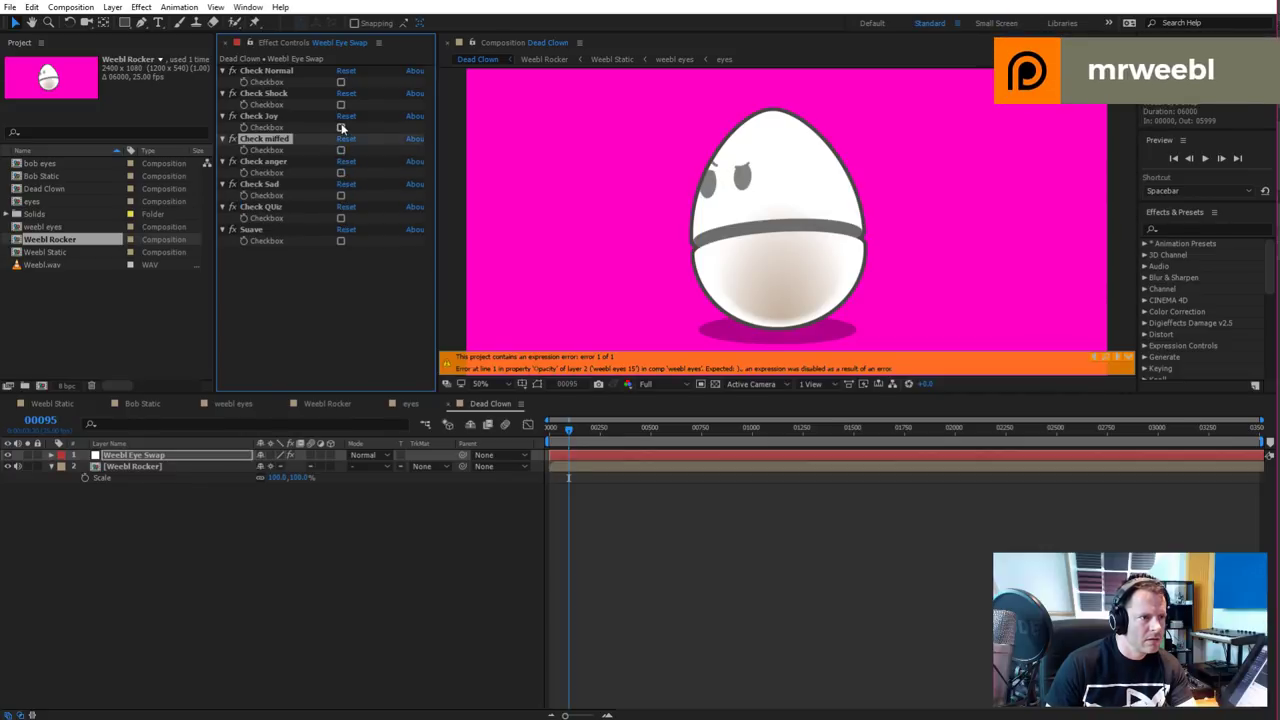
left_click(341, 127)
left_click(341, 104)
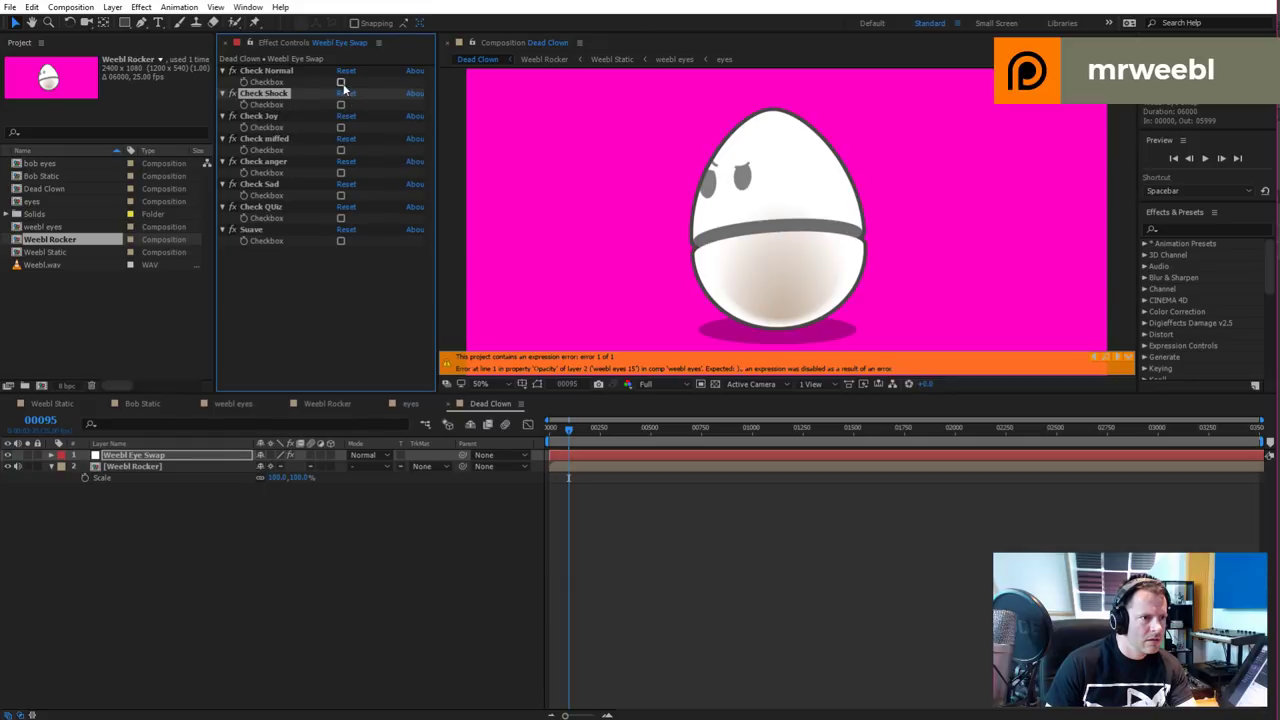
left_click(341, 82)
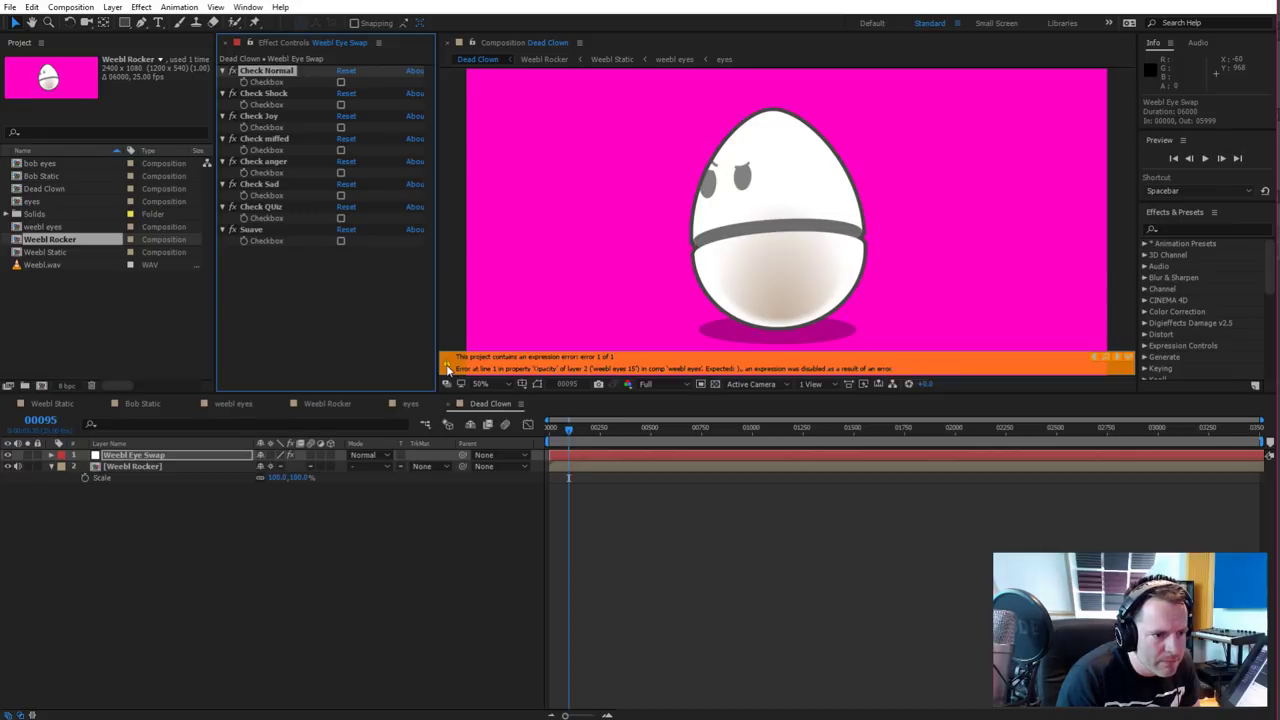
Add the missing quote after "Dead Clown" in the weebl eyes opacity expression, then return to Dead Clown
left_click(1110, 361)
left_click(1110, 361)
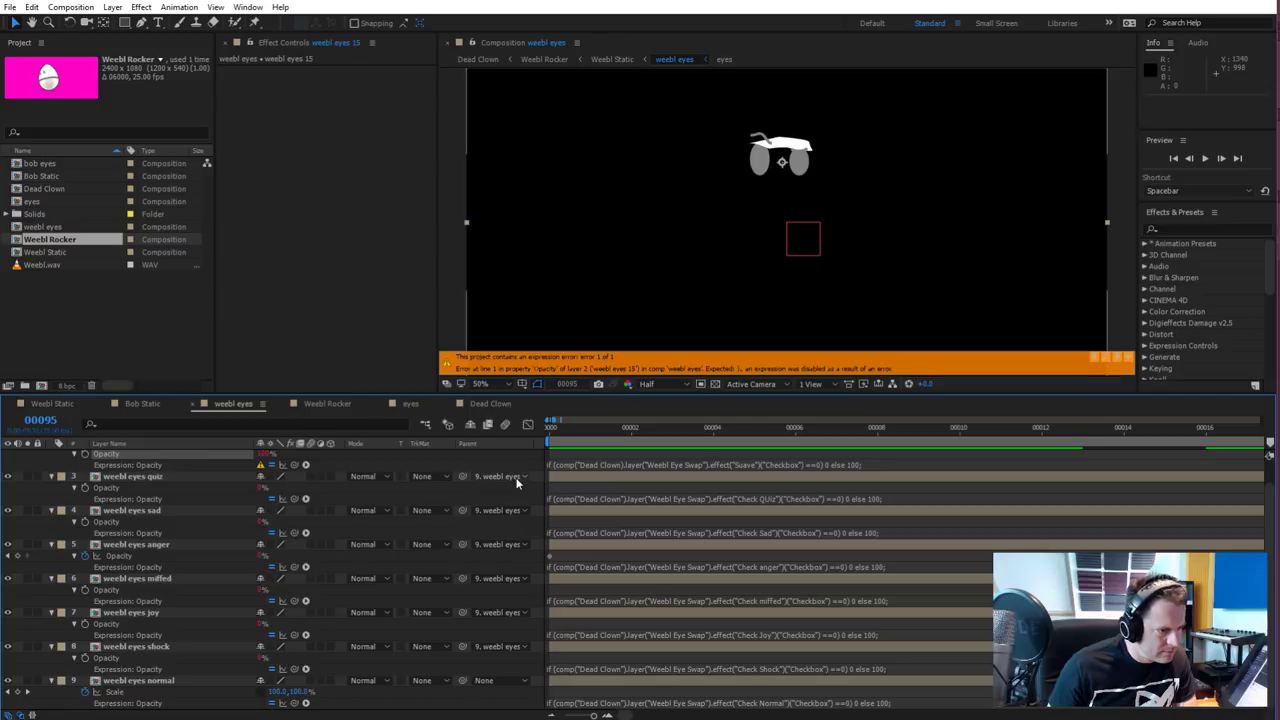
left_click(616, 465)
left_click(620, 464)
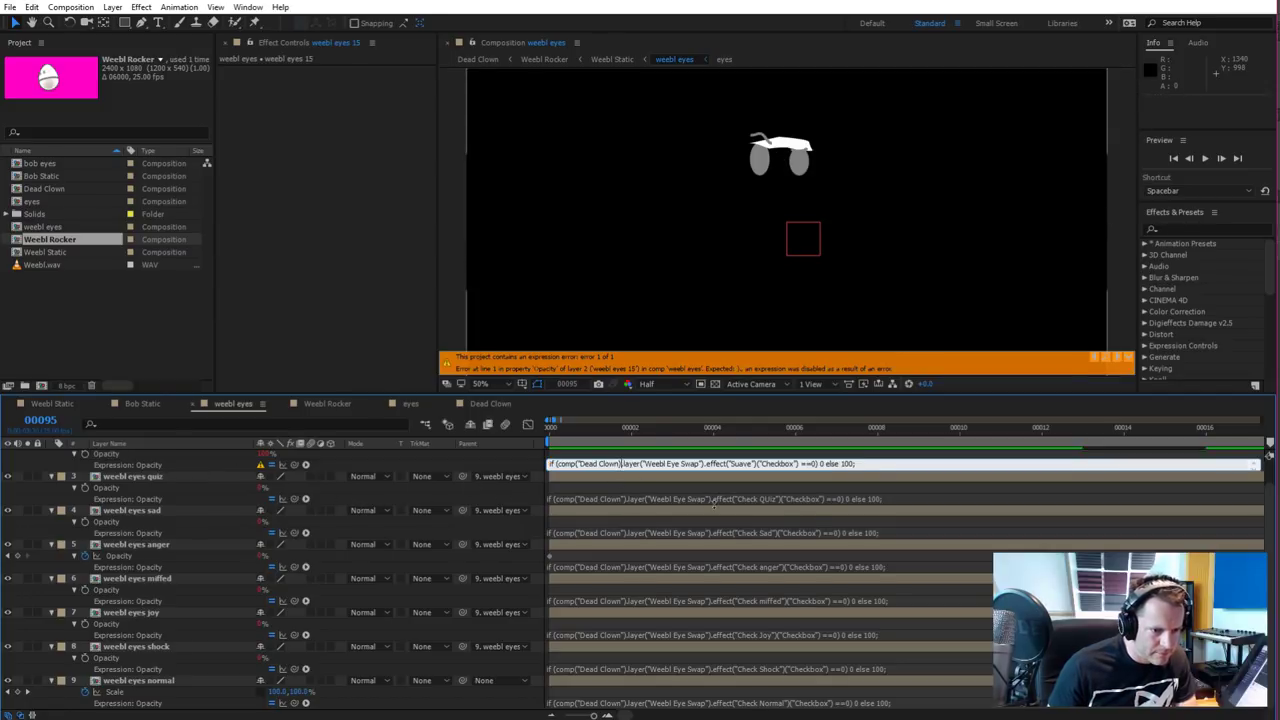
type("\"")
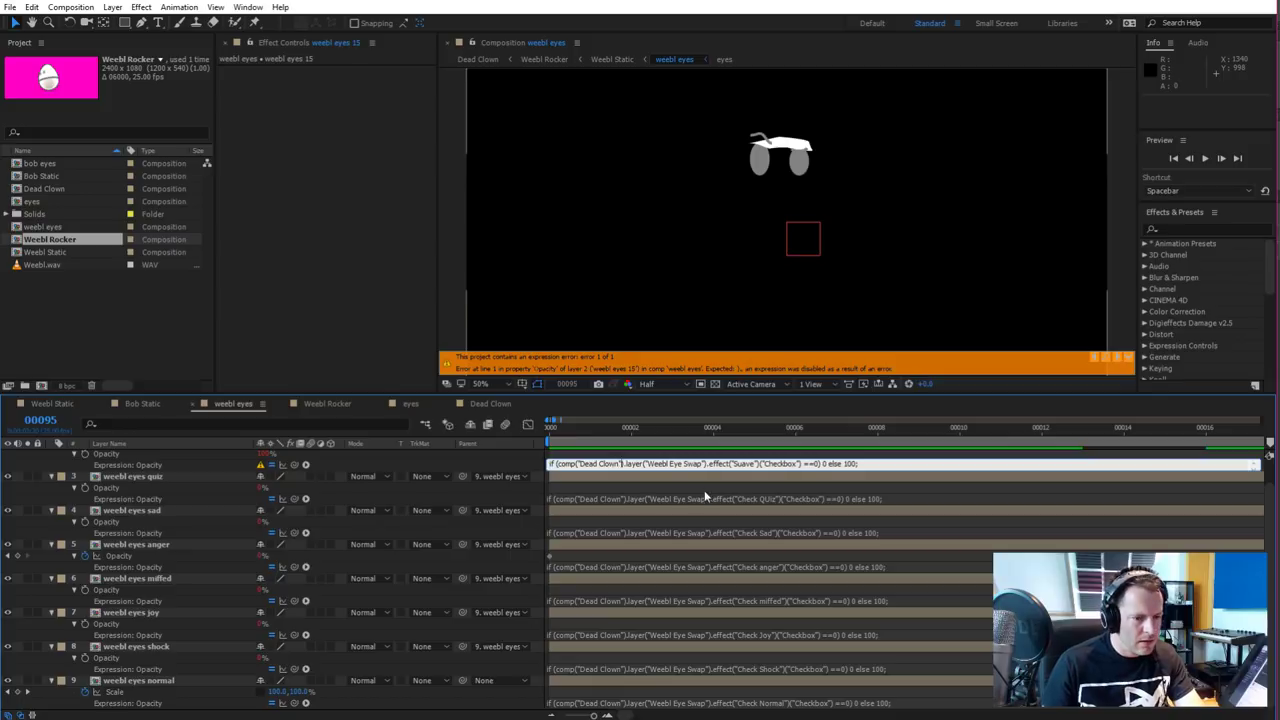
left_click(630, 505)
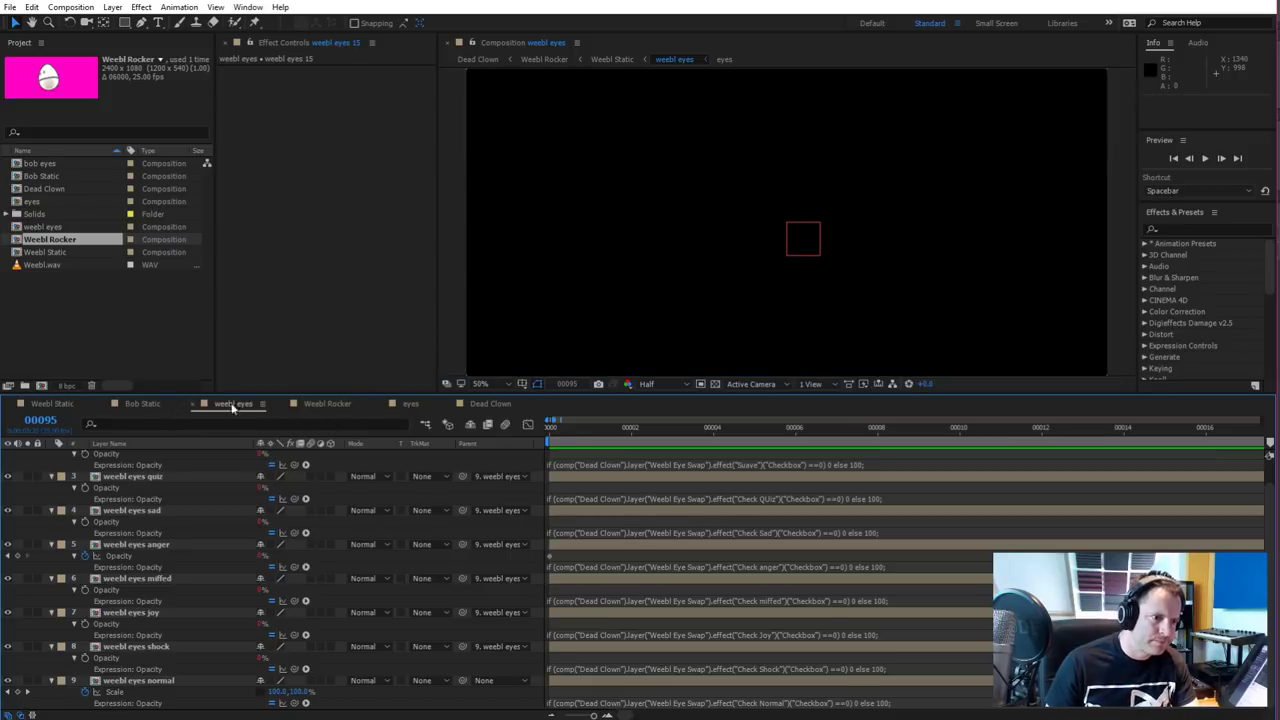
left_click(496, 404)
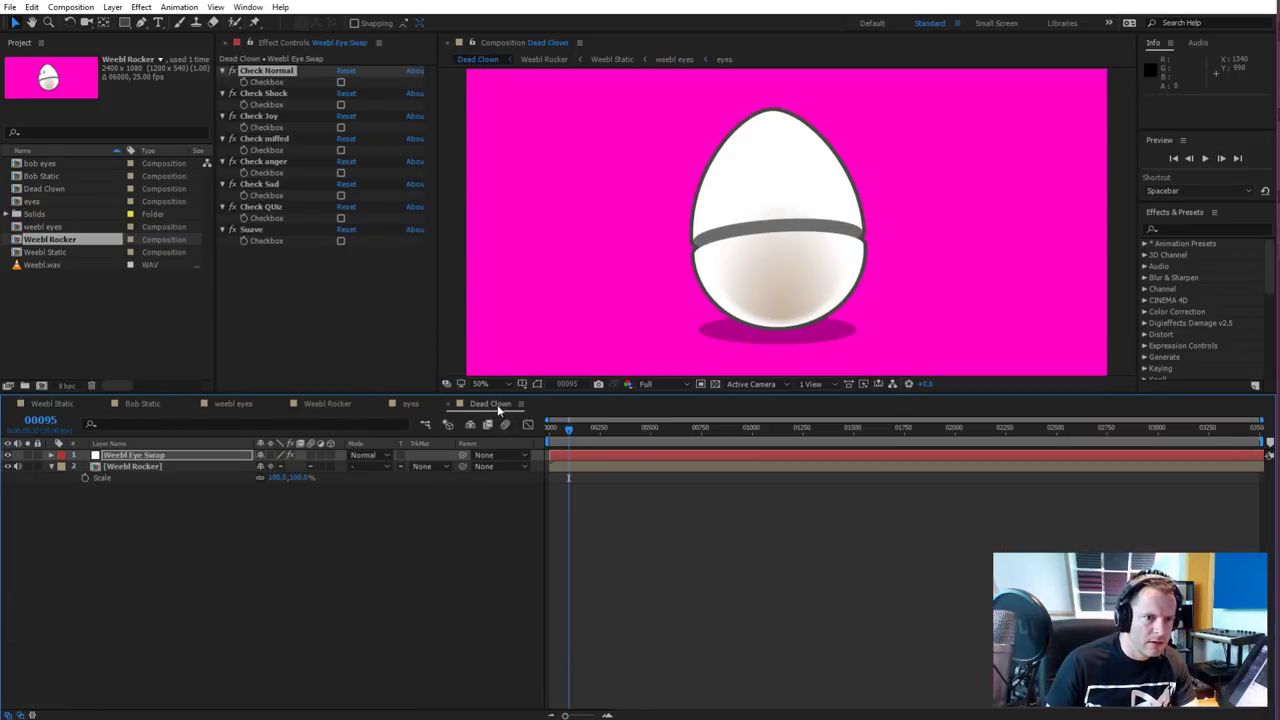
Tick and untick Check Normal, Shock and Joy to test each eye expression
left_click(341, 81)
left_click(341, 81)
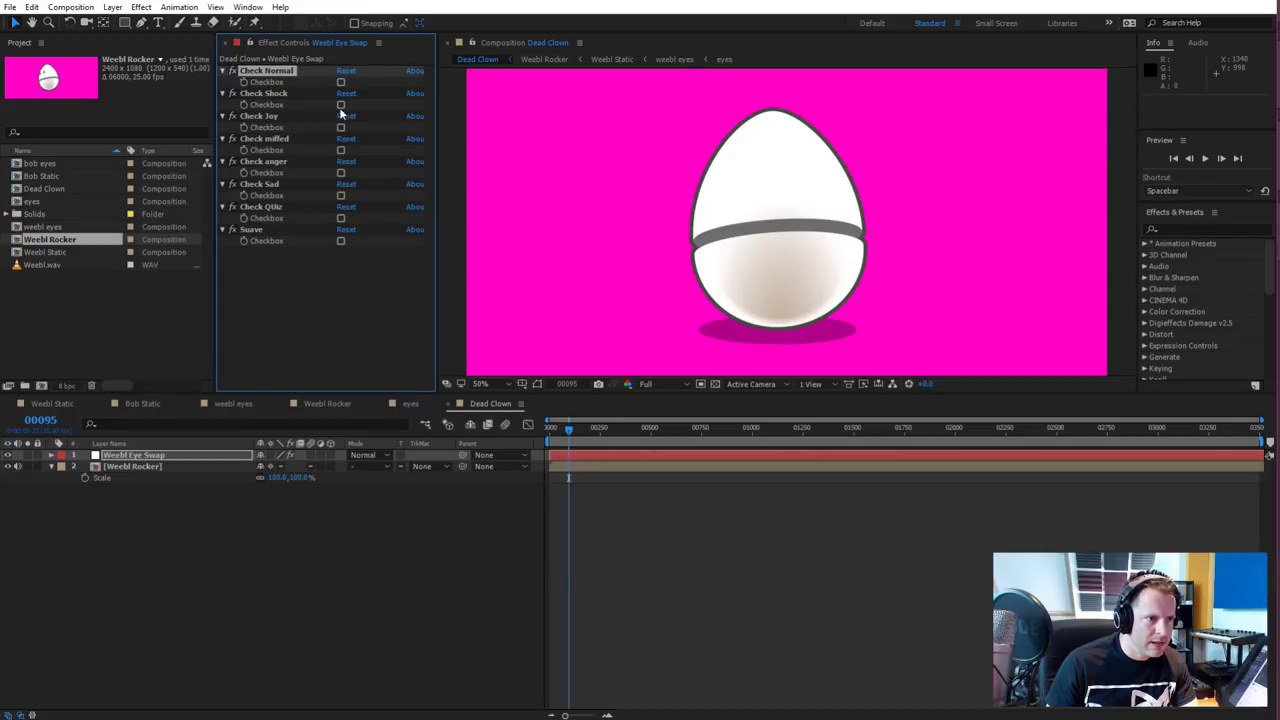
left_click(341, 104)
left_click(341, 104)
left_click(341, 127)
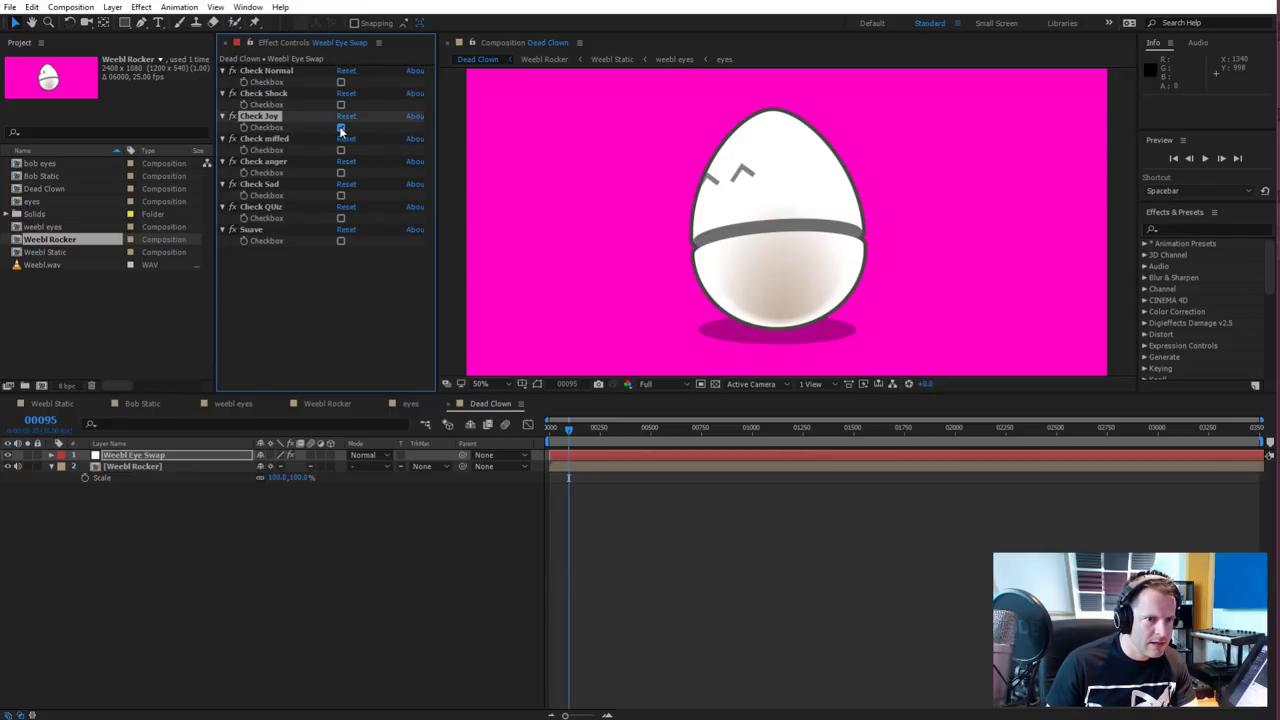
left_click(341, 127)
left_click(341, 104)
left_click(341, 104)
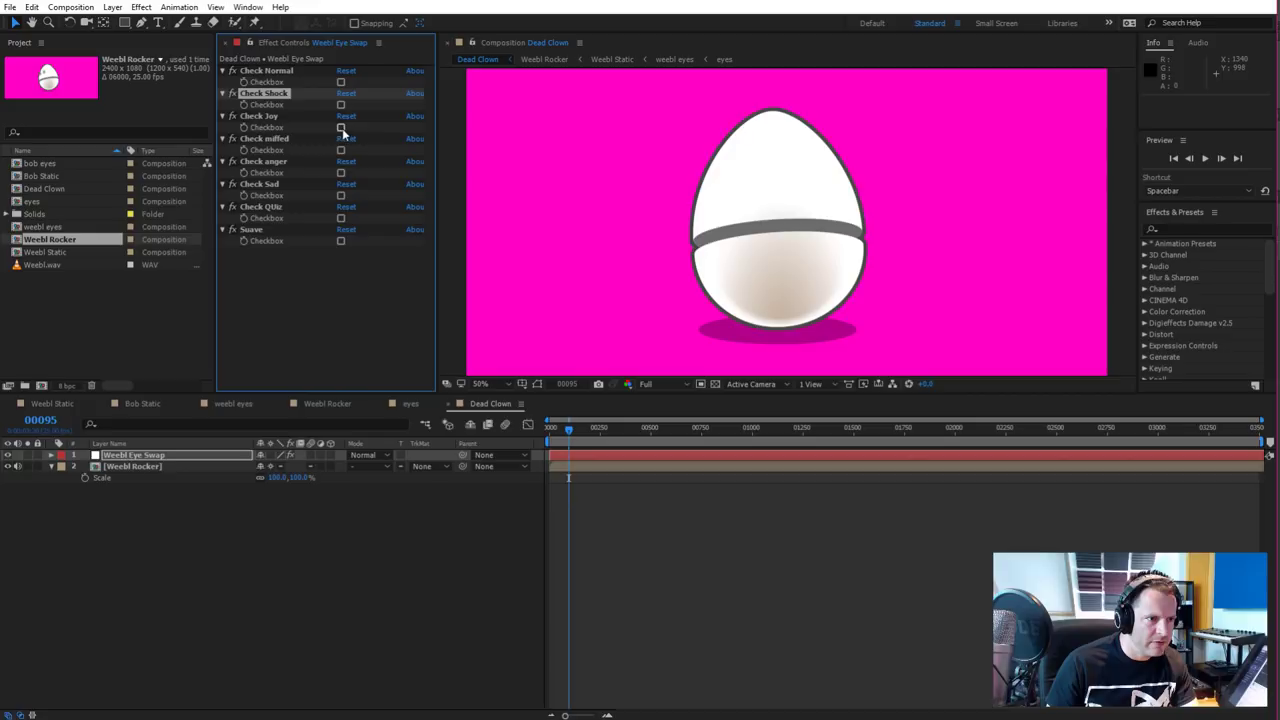
left_click(341, 127)
left_click(341, 127)
Test Check miffed and Check anger, leaving Check miffed switched on
left_click(341, 150)
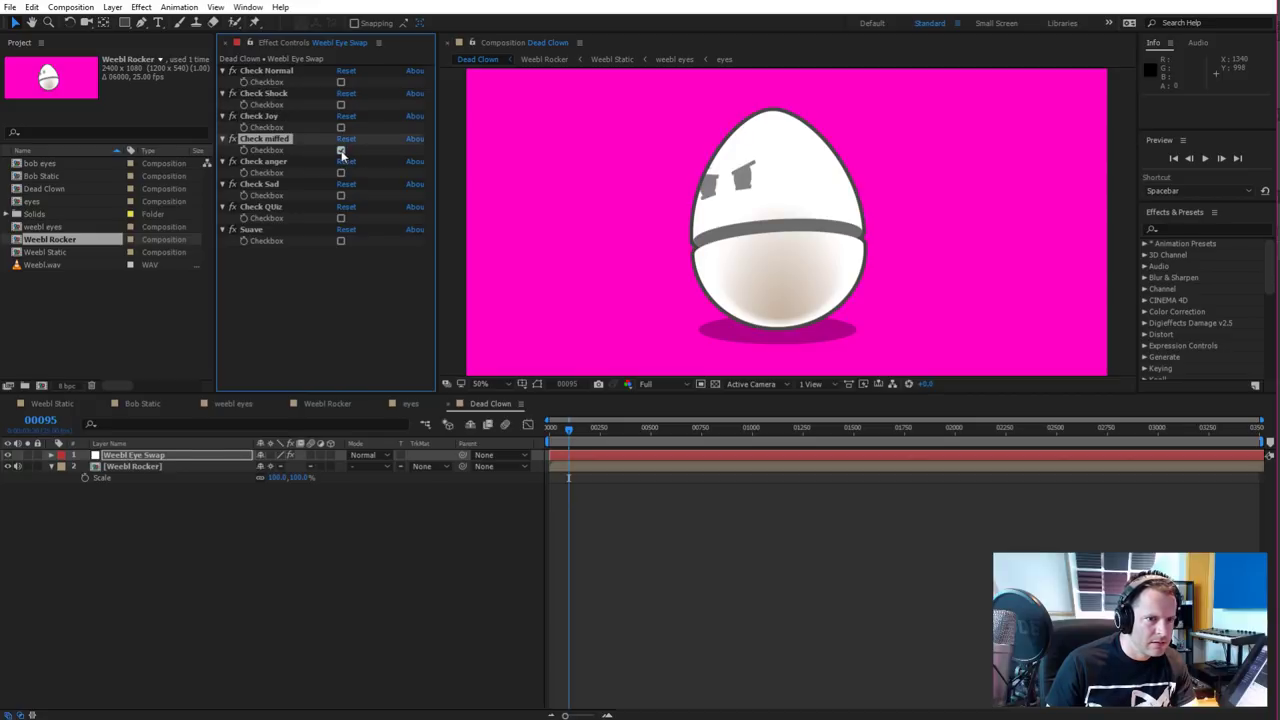
left_click(341, 150)
left_click(341, 150)
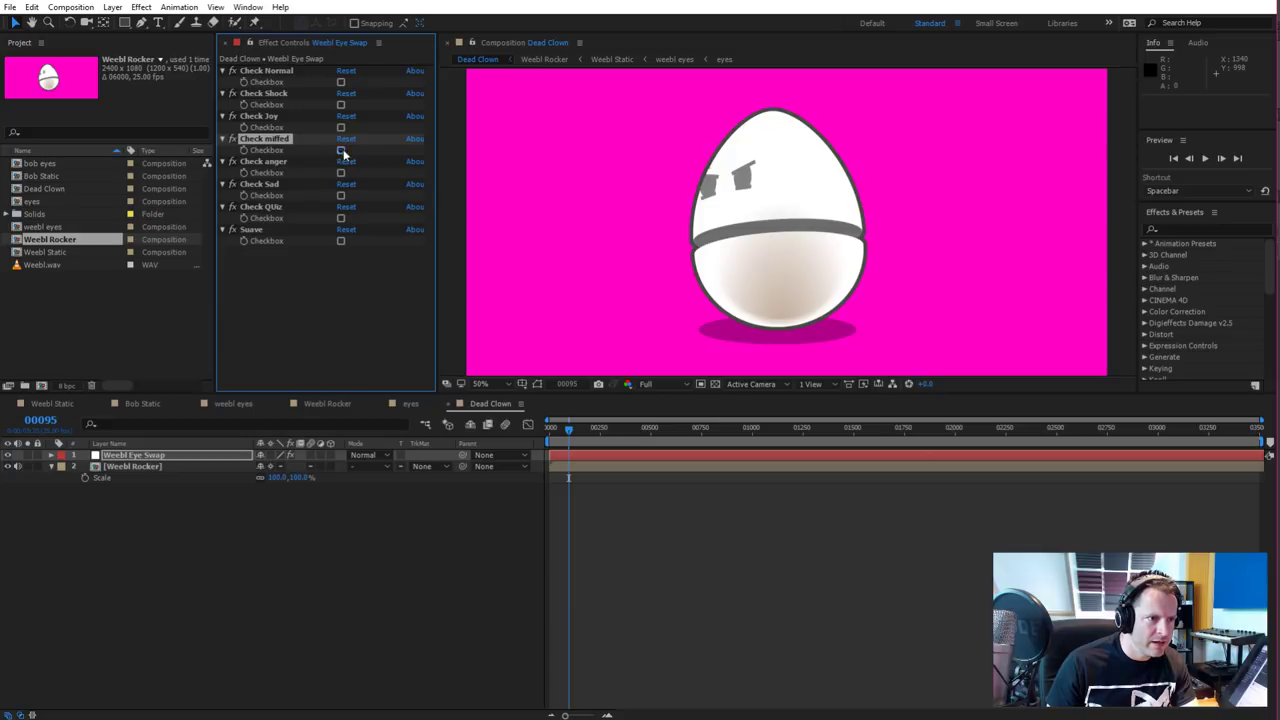
left_click(341, 150)
left_click(341, 173)
left_click(341, 173)
left_click(341, 150)
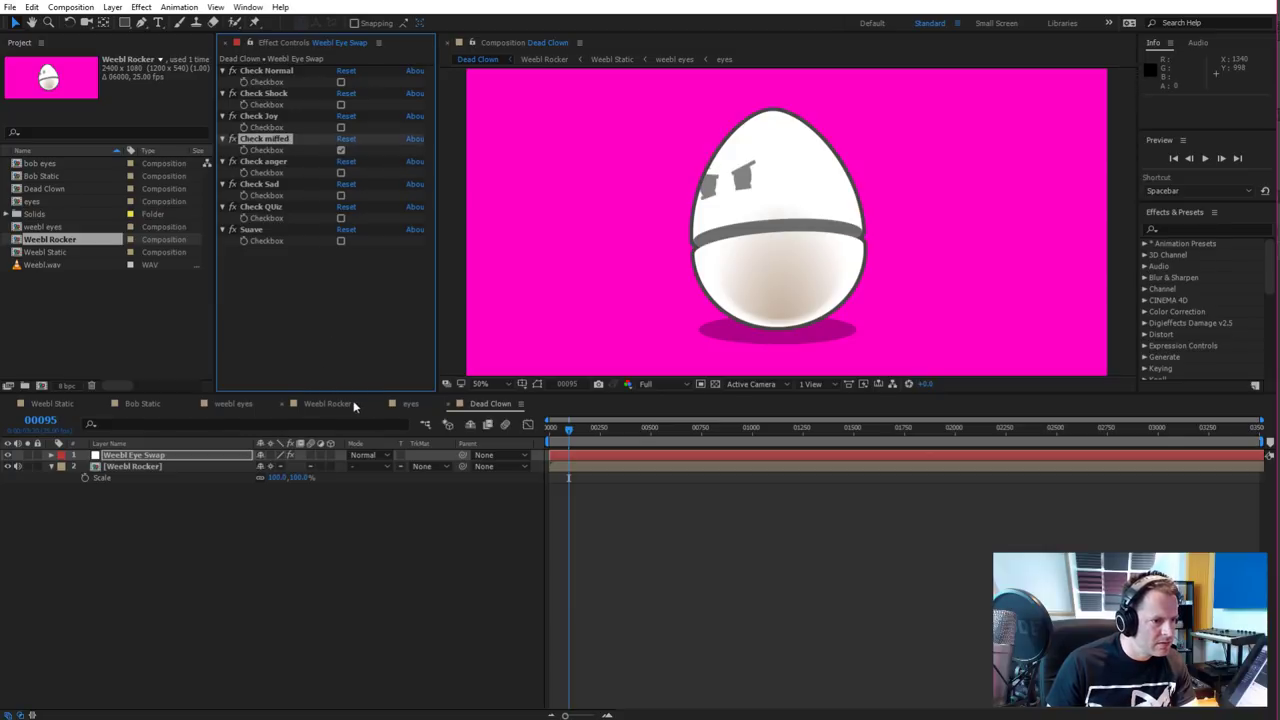
In the eyes comp, select the weebl eyes 15 layer and move to frame 3
left_click(230, 403)
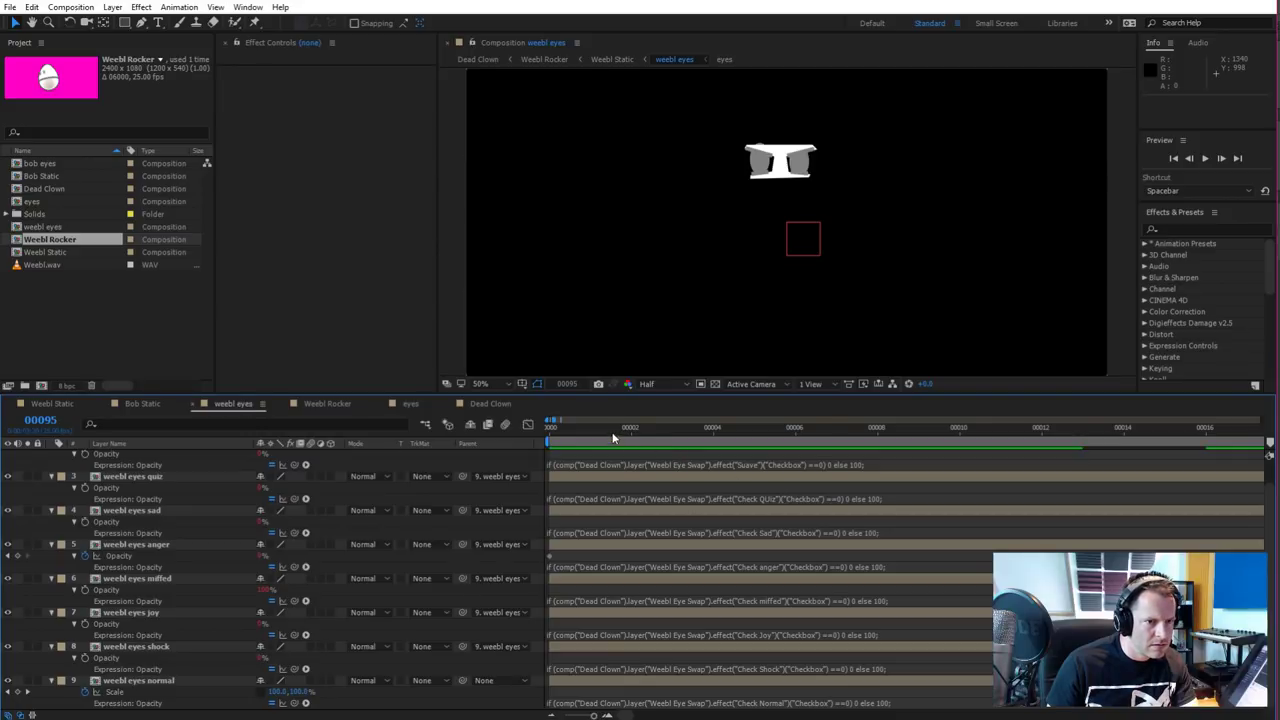
left_click(774, 155)
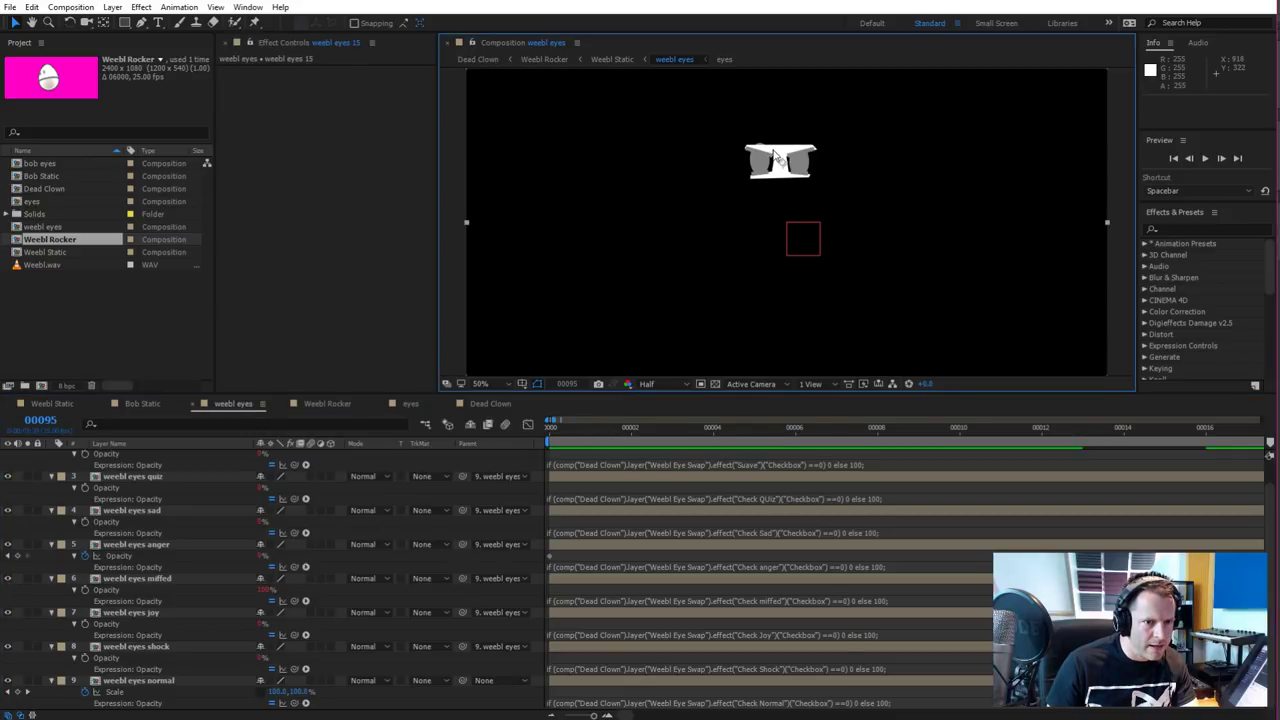
left_click(630, 668)
left_click(410, 403)
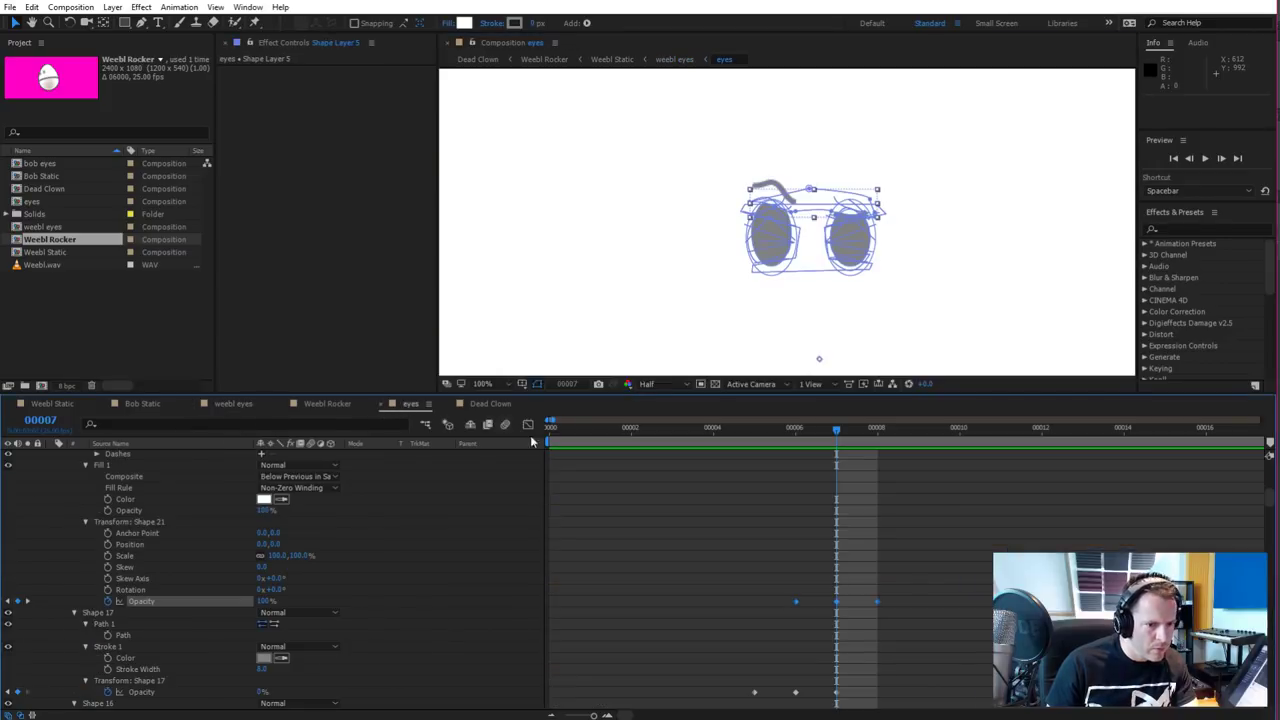
left_click(767, 438)
left_click_drag(767, 438, 666, 437)
Zoom to 200% and drag the left eye path's top vertex upward
left_click(815, 311)
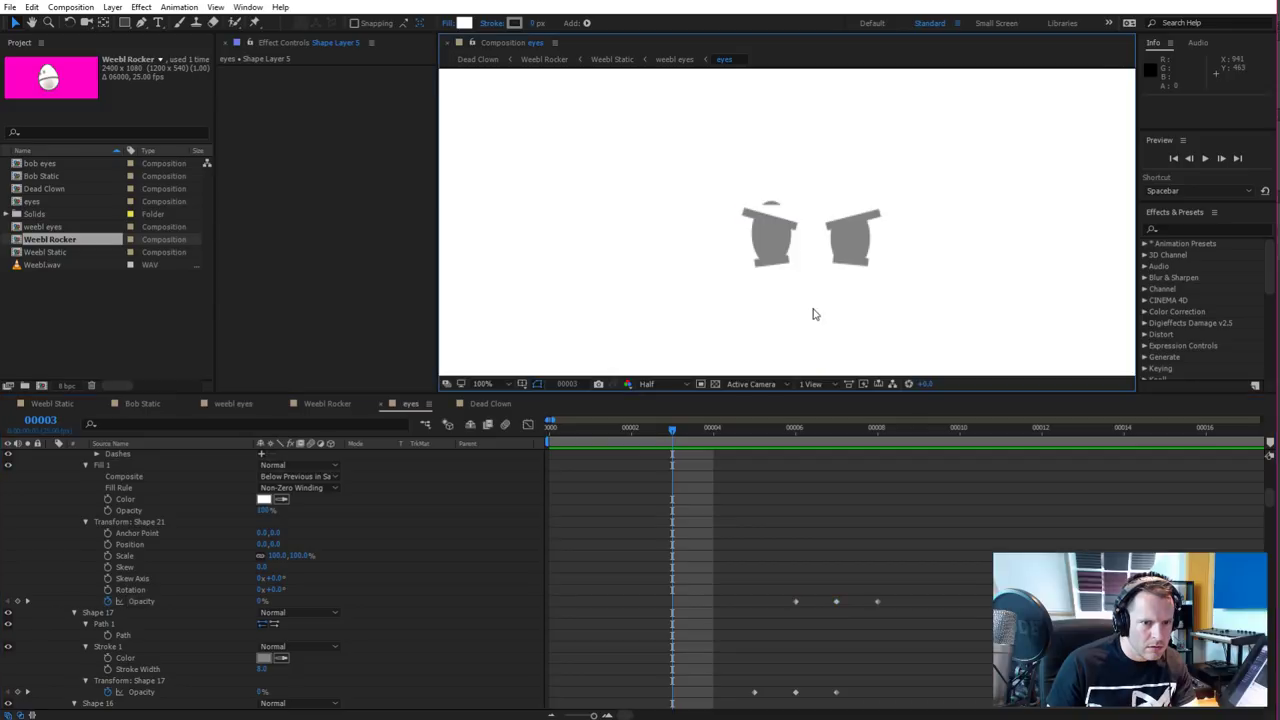
left_click(815, 218)
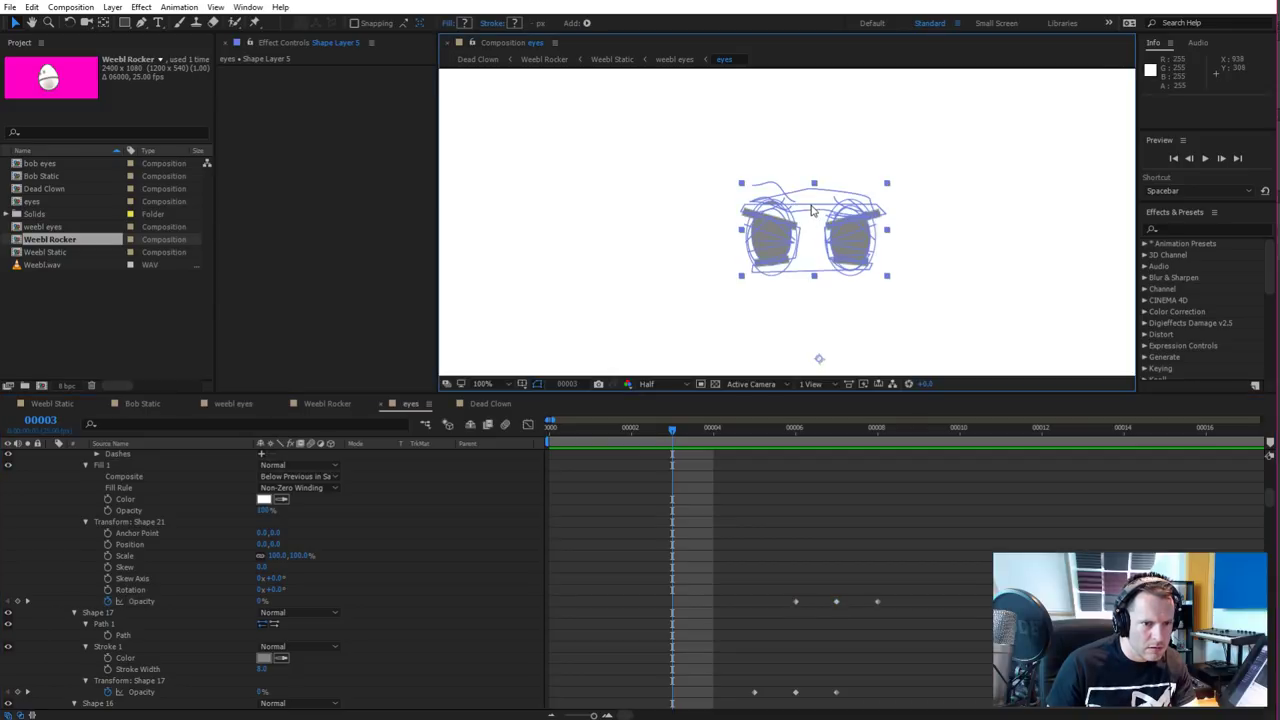
key("period")
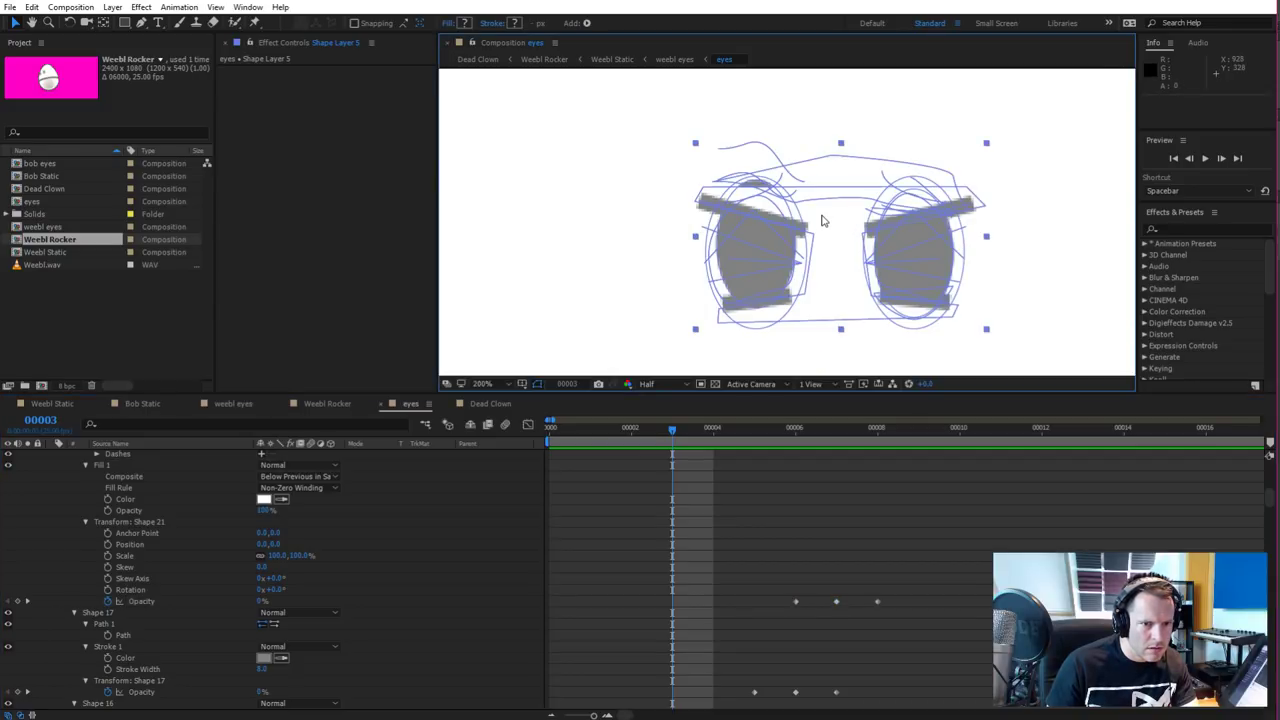
left_click(966, 194)
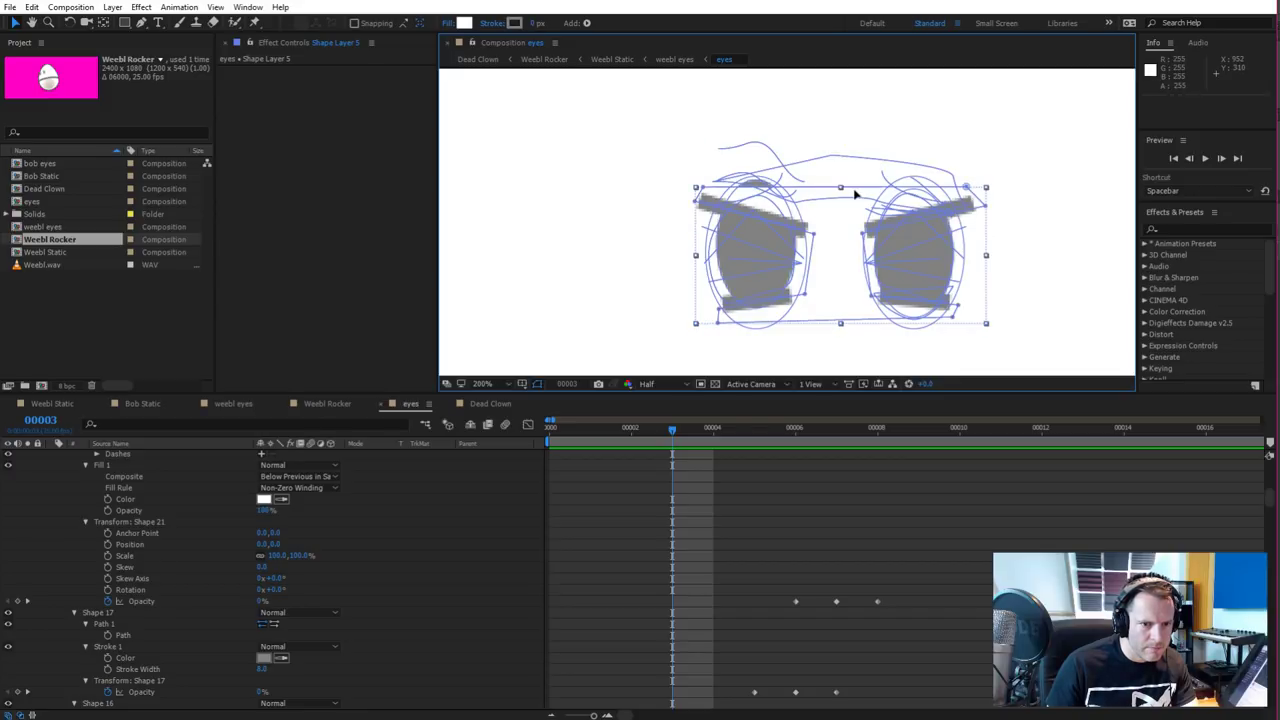
left_click_drag(961, 192, 954, 194)
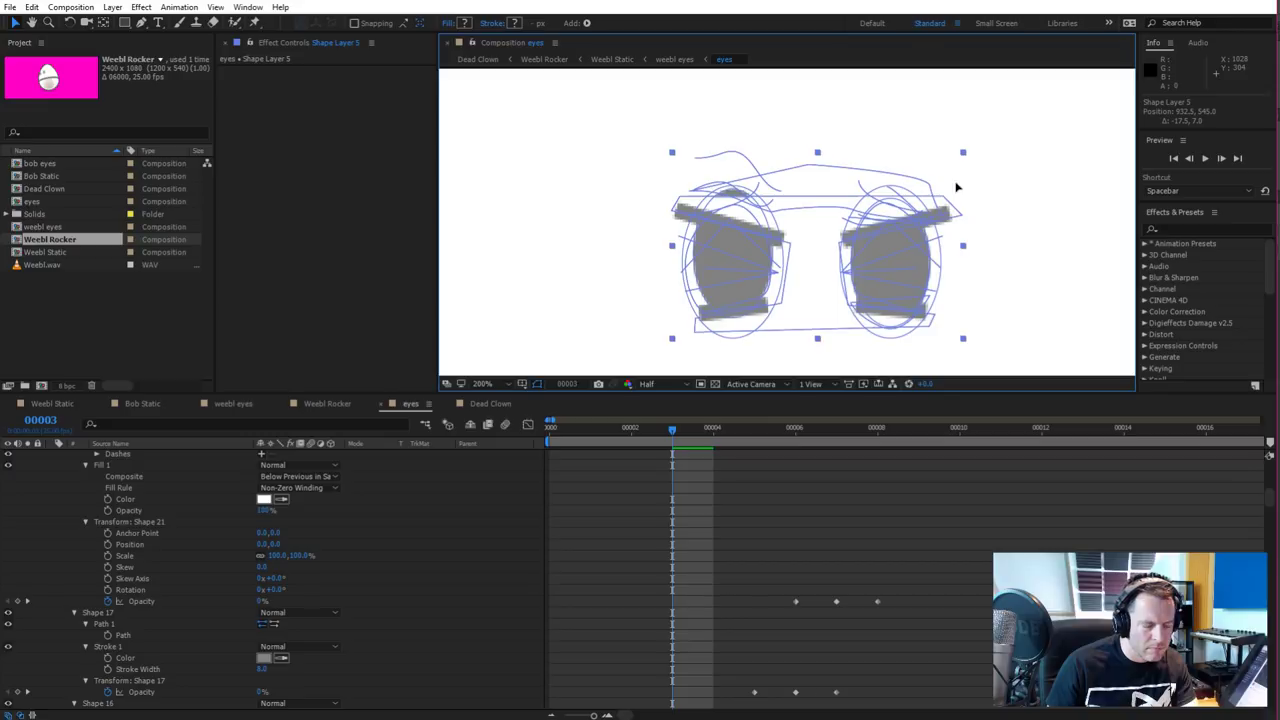
key("ctrl+z")
left_click(968, 190)
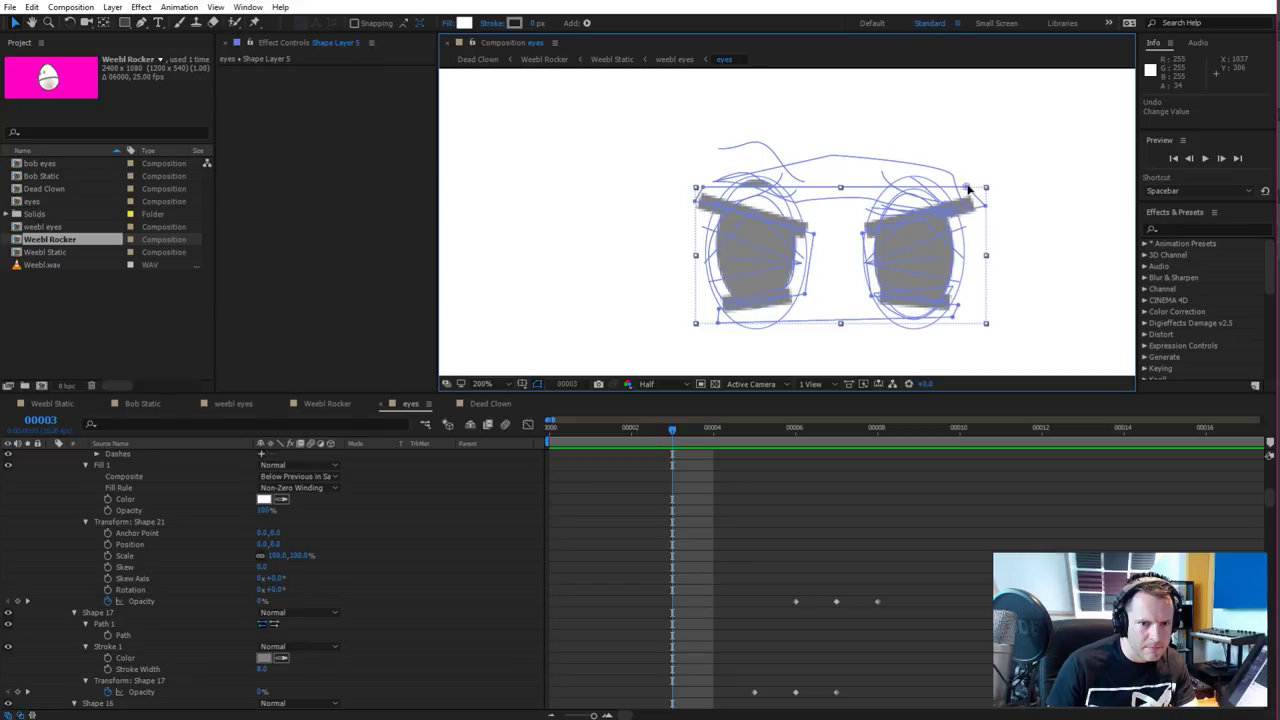
left_click(700, 194)
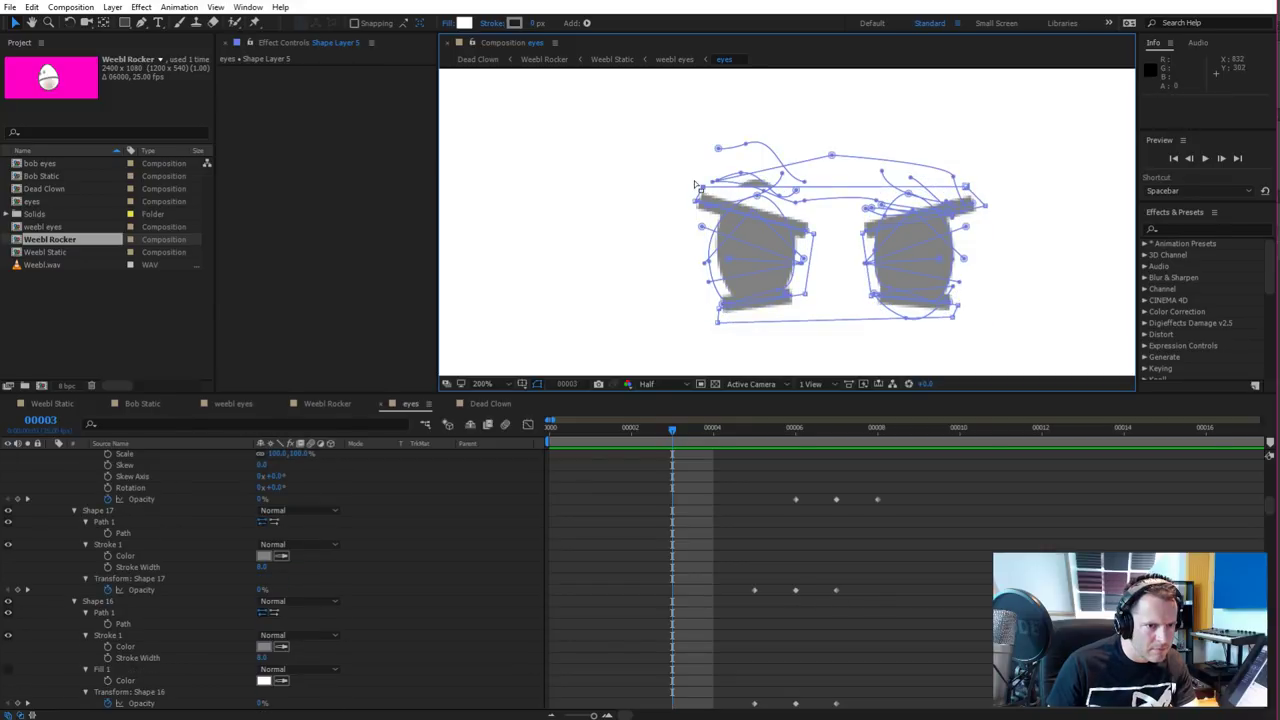
left_click_drag(700, 196, 703, 180)
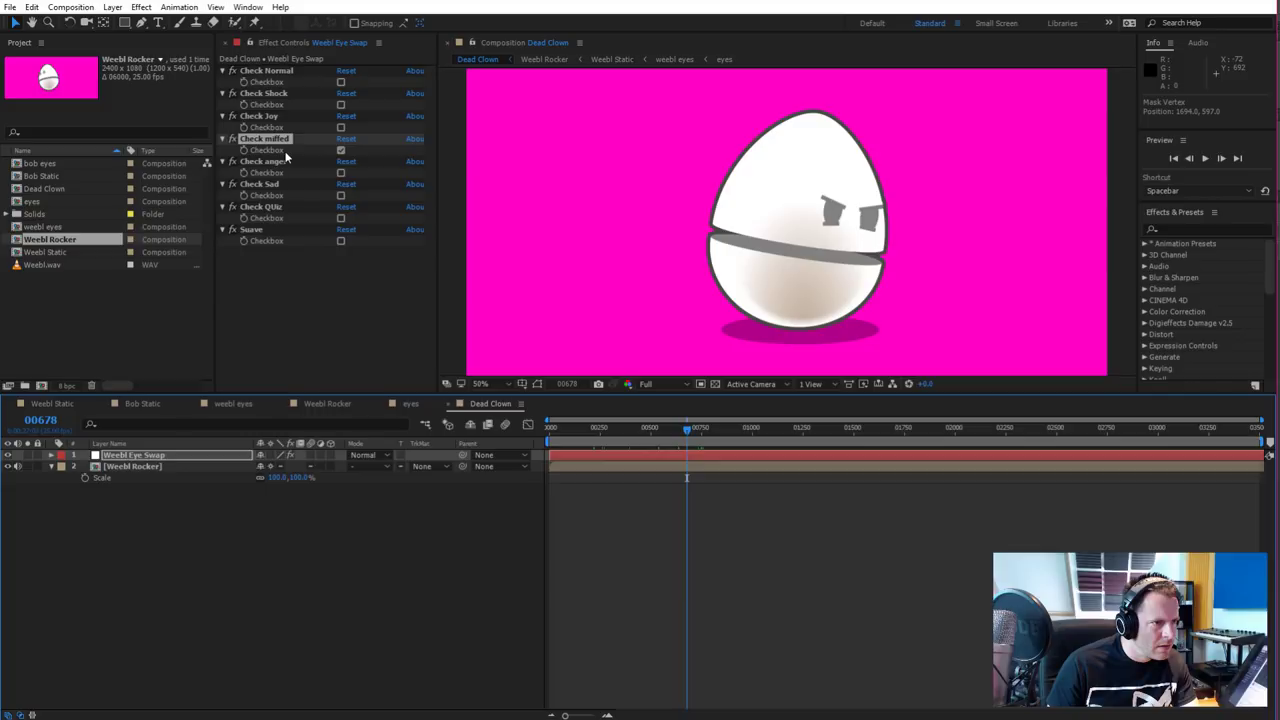
Switch off miffed, try the anger and Suave eyes, then revert to the QUiz eyes
left_click(340, 195)
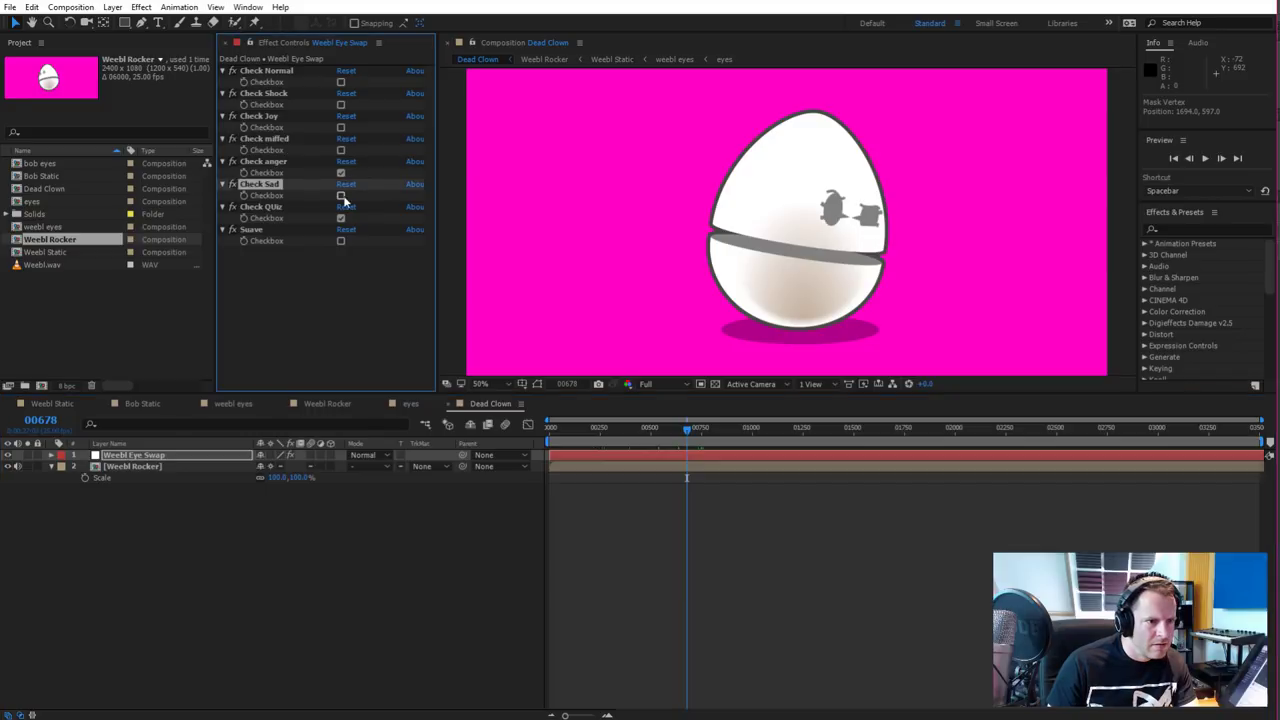
left_click(340, 174)
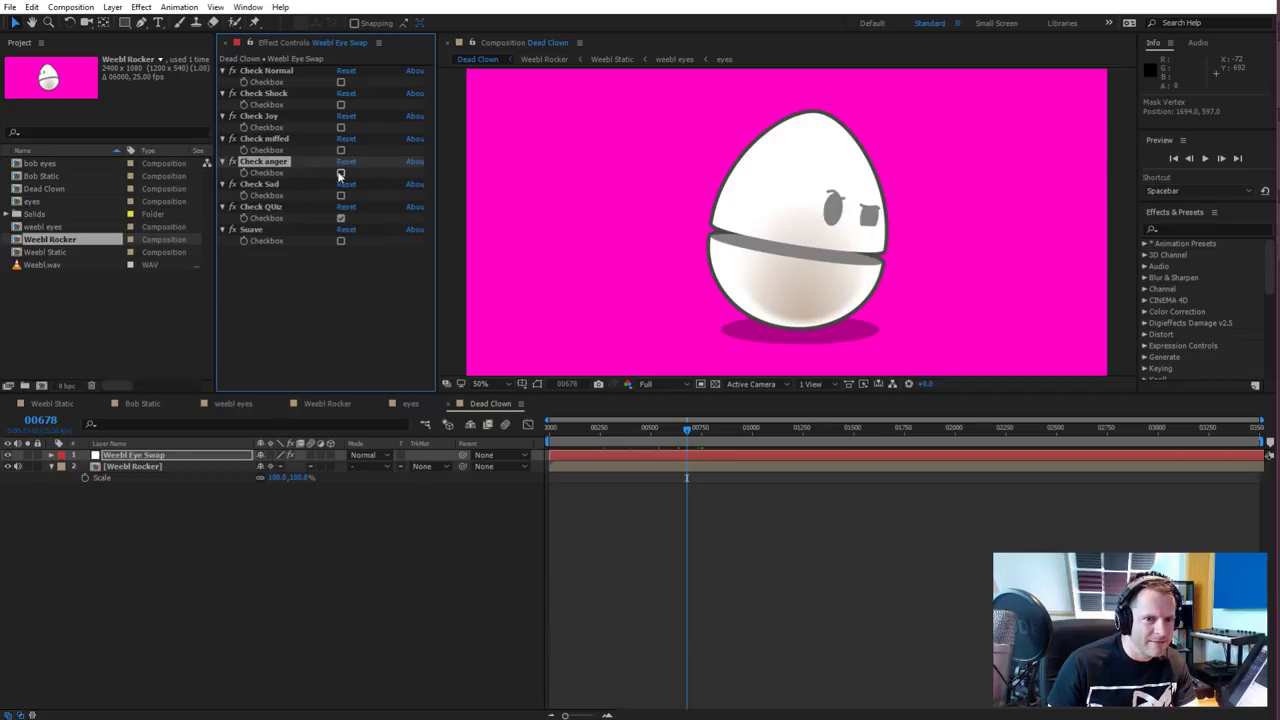
left_click(340, 172)
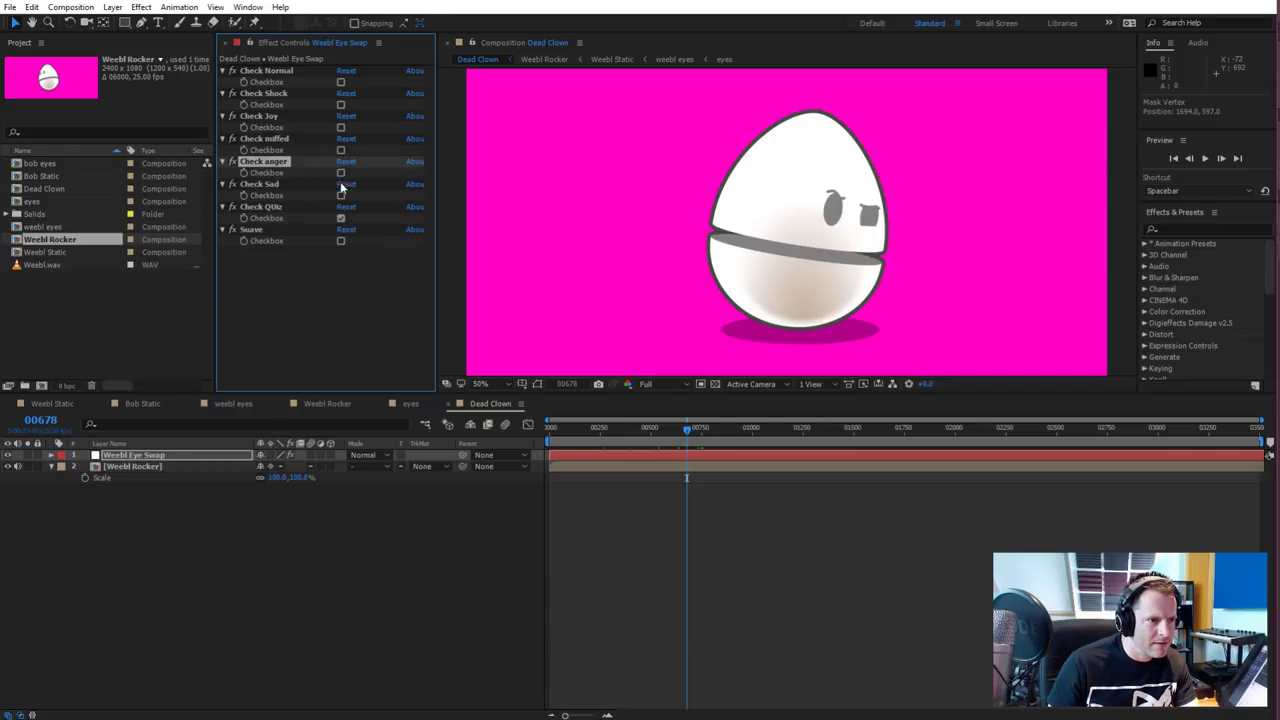
left_click(340, 241)
left_click(340, 218)
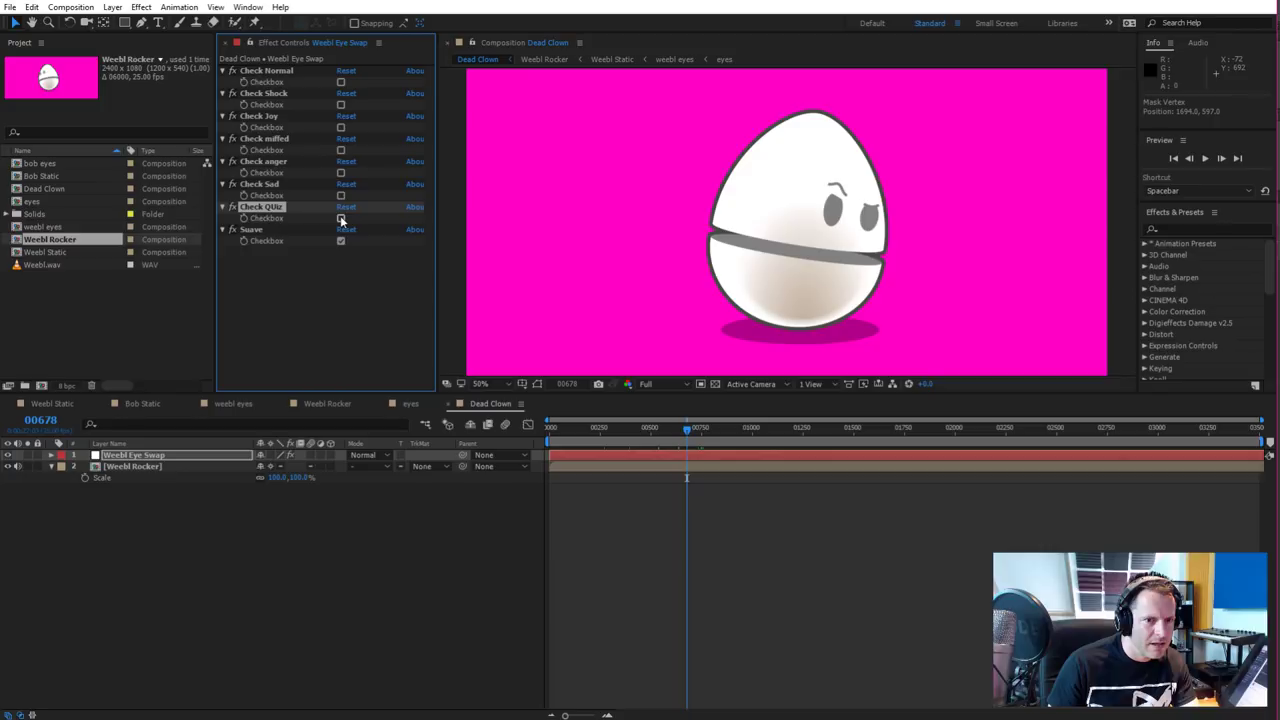
key("ctrl+z")
key("ctrl+z")
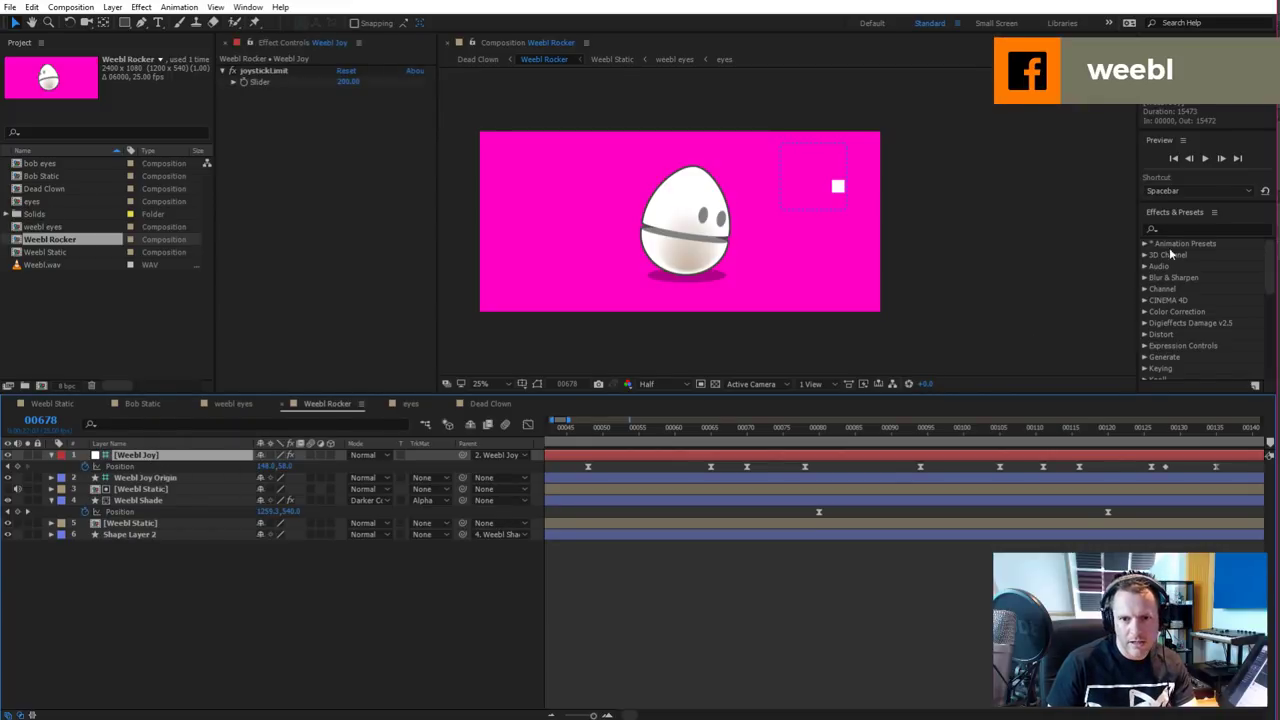
Launch Joysticks_n_Sliders.jsxbin from the Window menu and dismiss its file-access alert
left_click(248, 7)
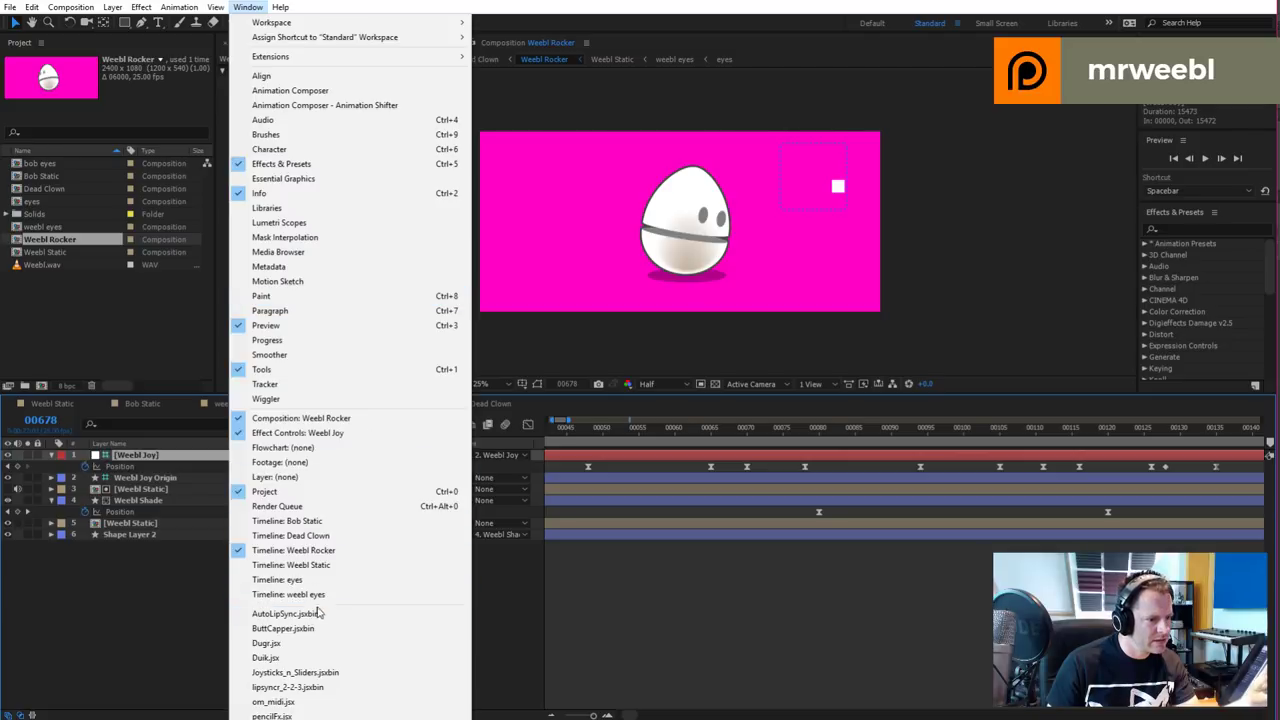
left_click(345, 672)
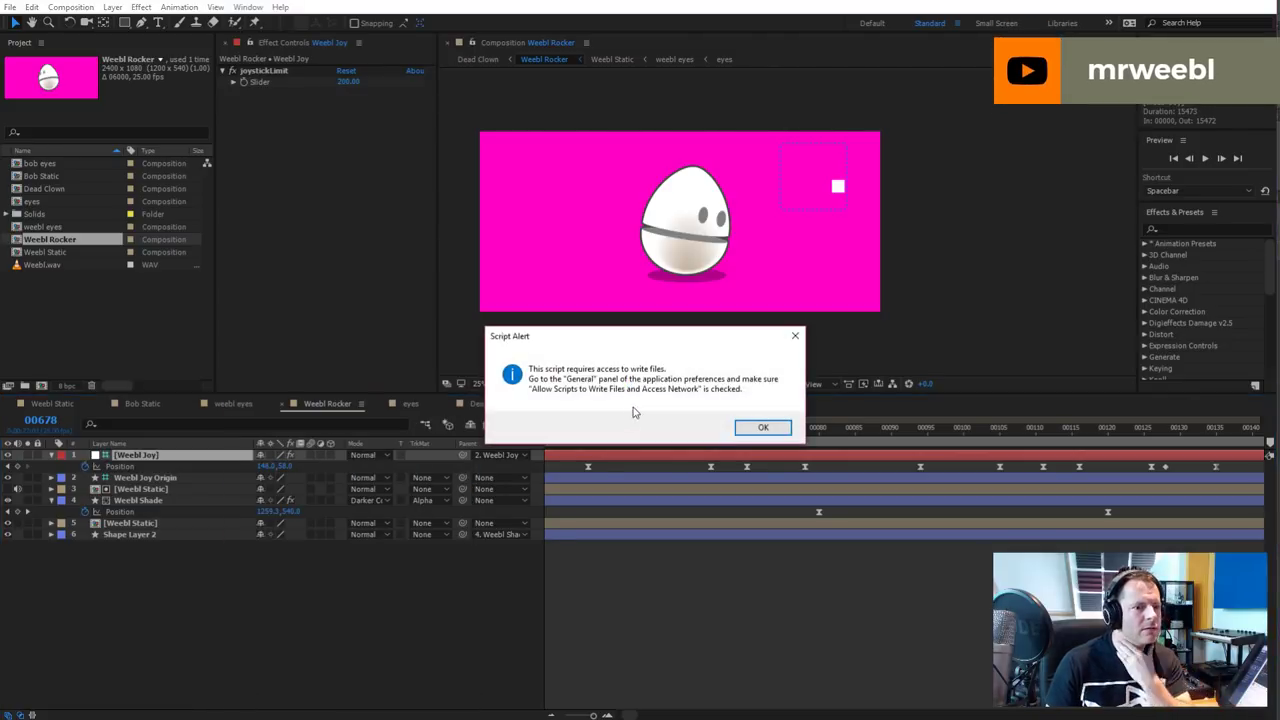
left_click(762, 428)
Enable Allow Scripts to Write Files and Access Network, then accept the script's trial mode
key("ctrl+alt+semicolon")
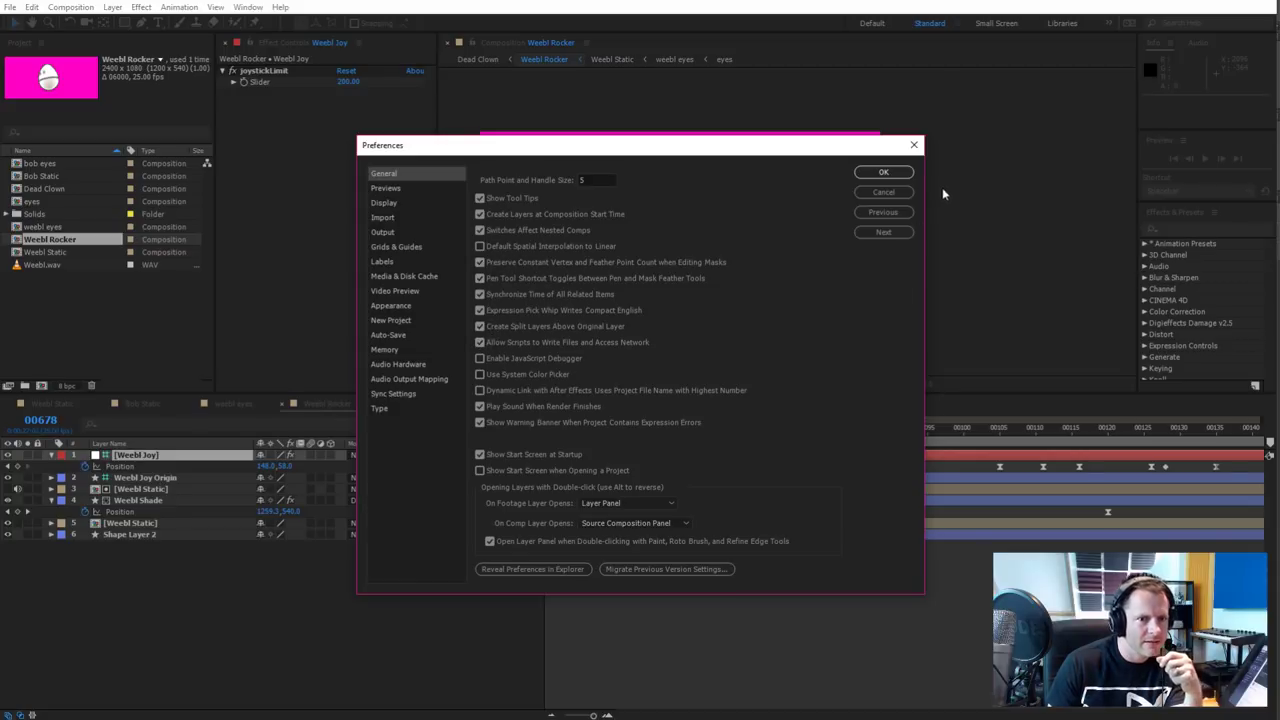
left_click(883, 172)
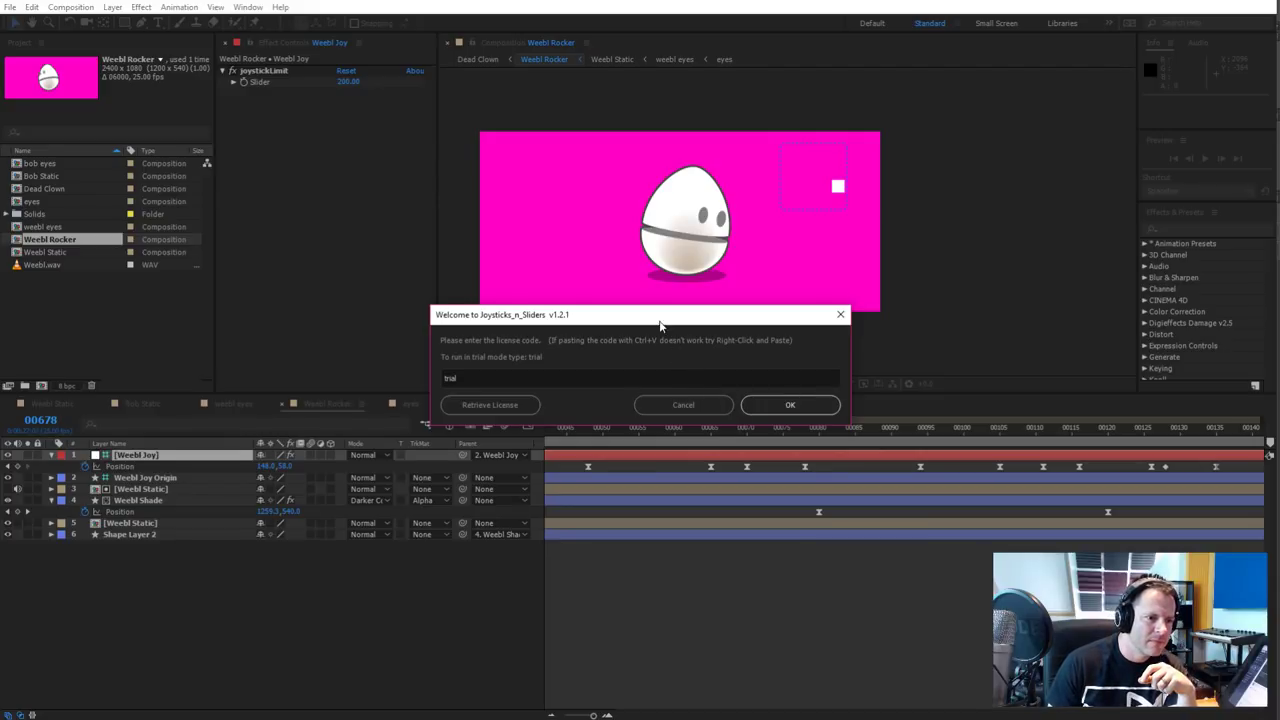
left_click_drag(660, 326, 614, 165)
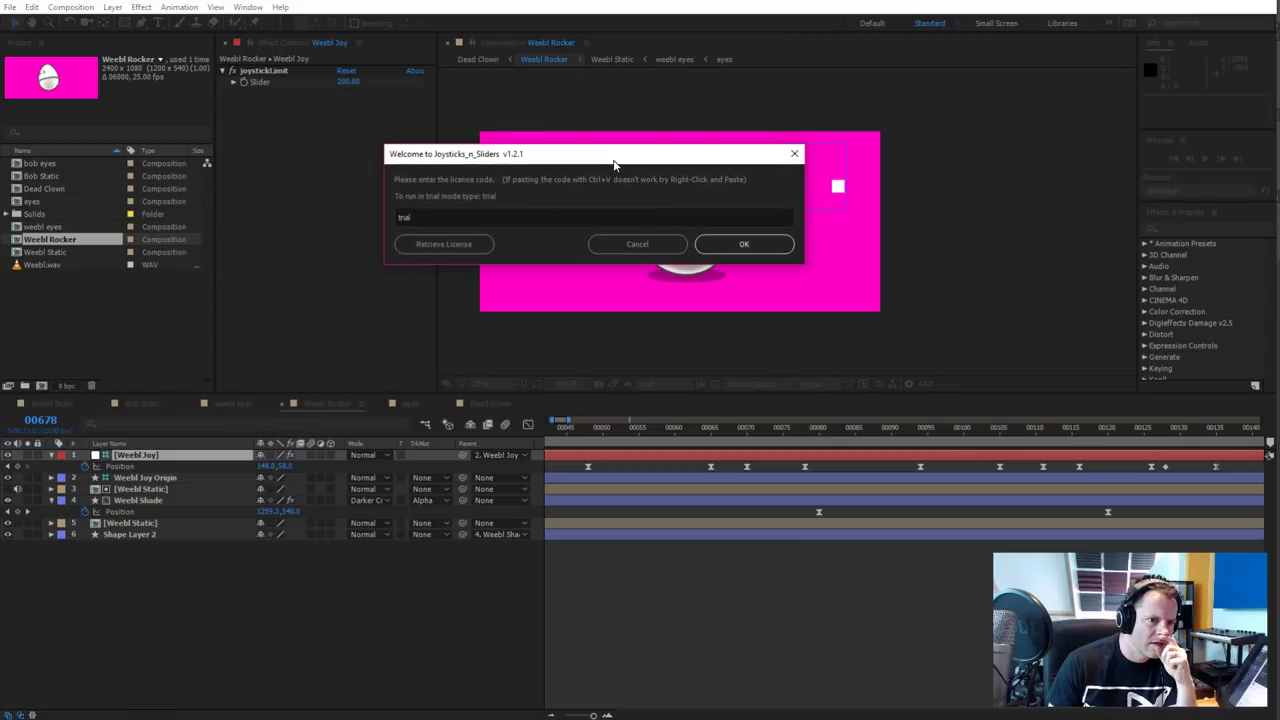
key("Return")
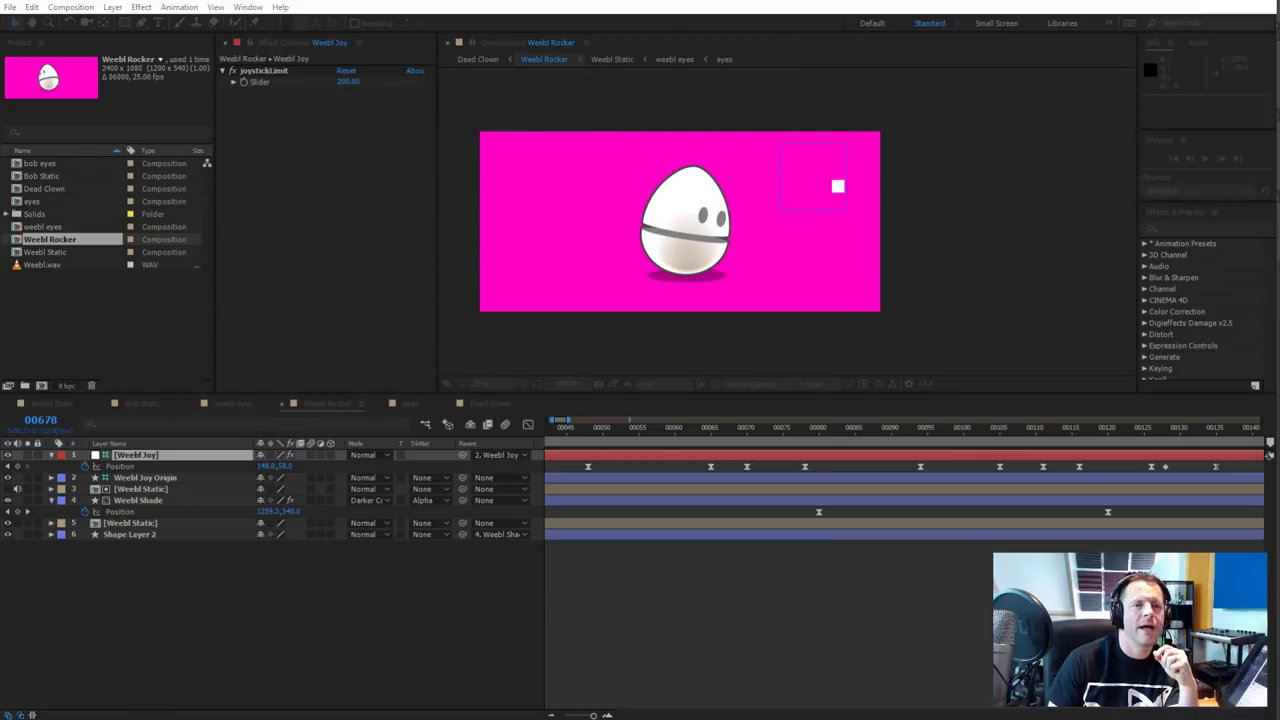
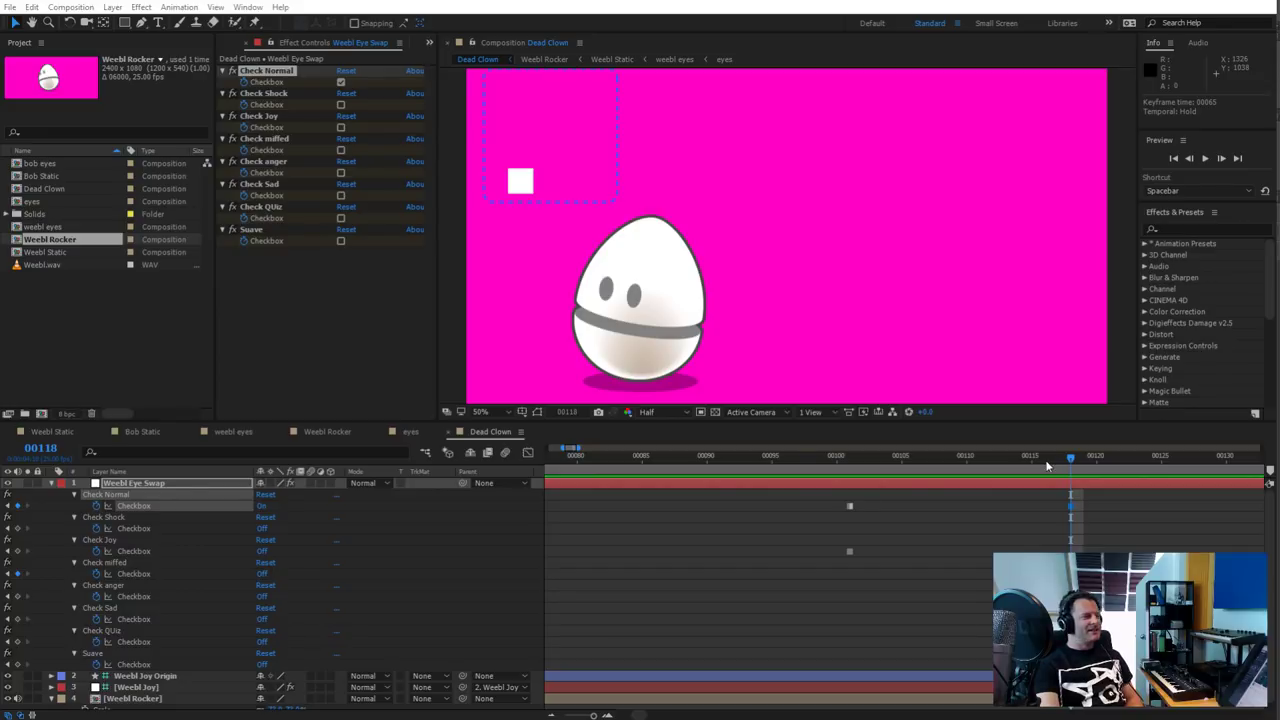
Rewind the Dead Clown animation to frame 00000 and set the viewer magnification to 25%
left_click_drag(1047, 458, 377, 503)
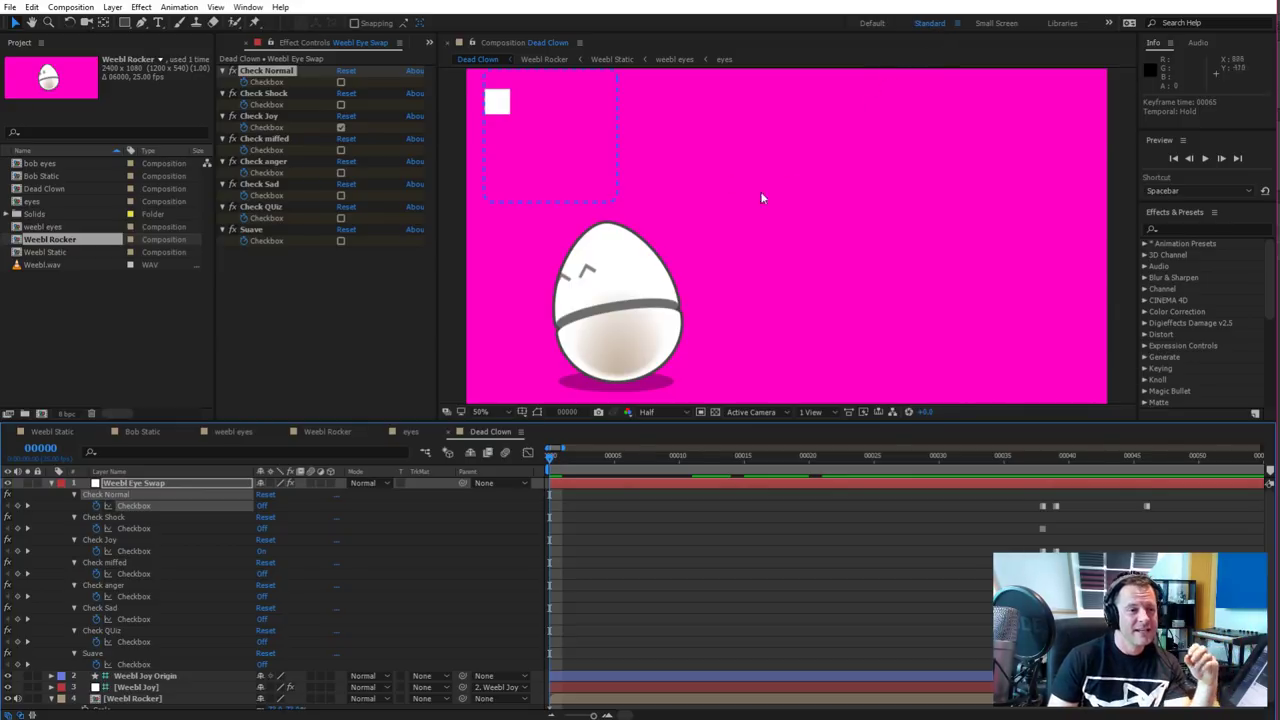
key("comma")
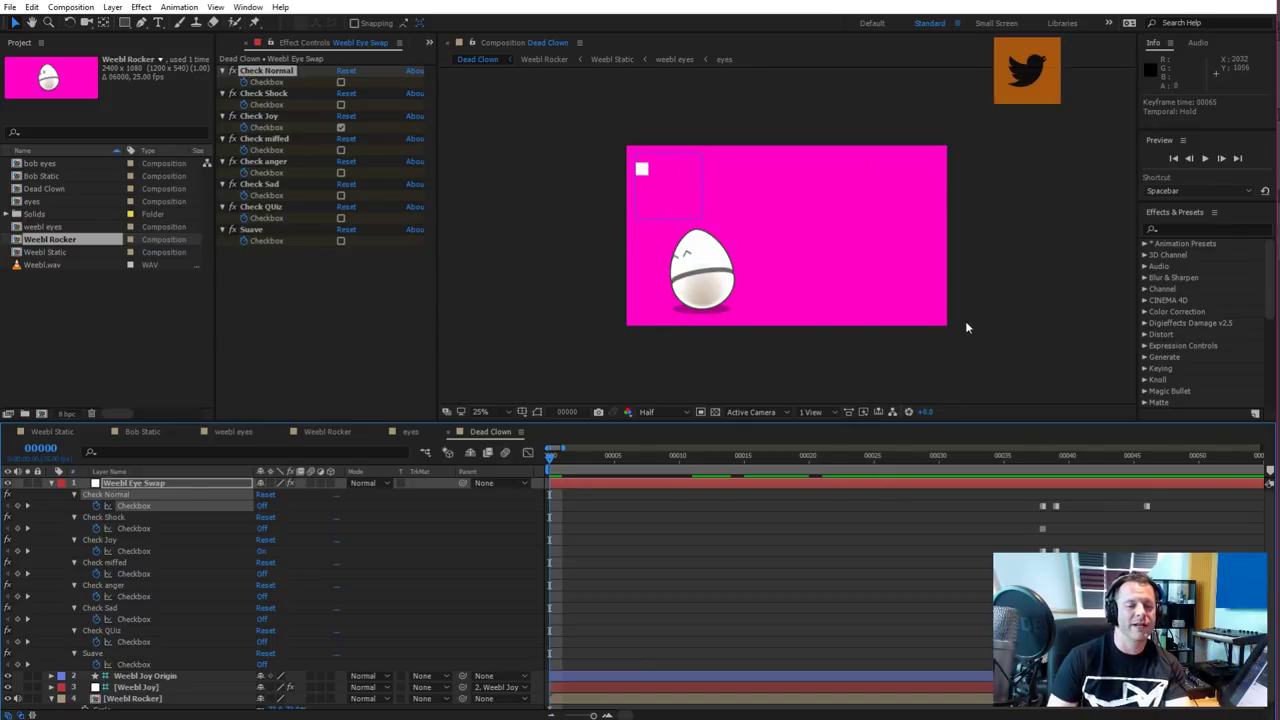
left_click_drag(565, 458, 555, 505)
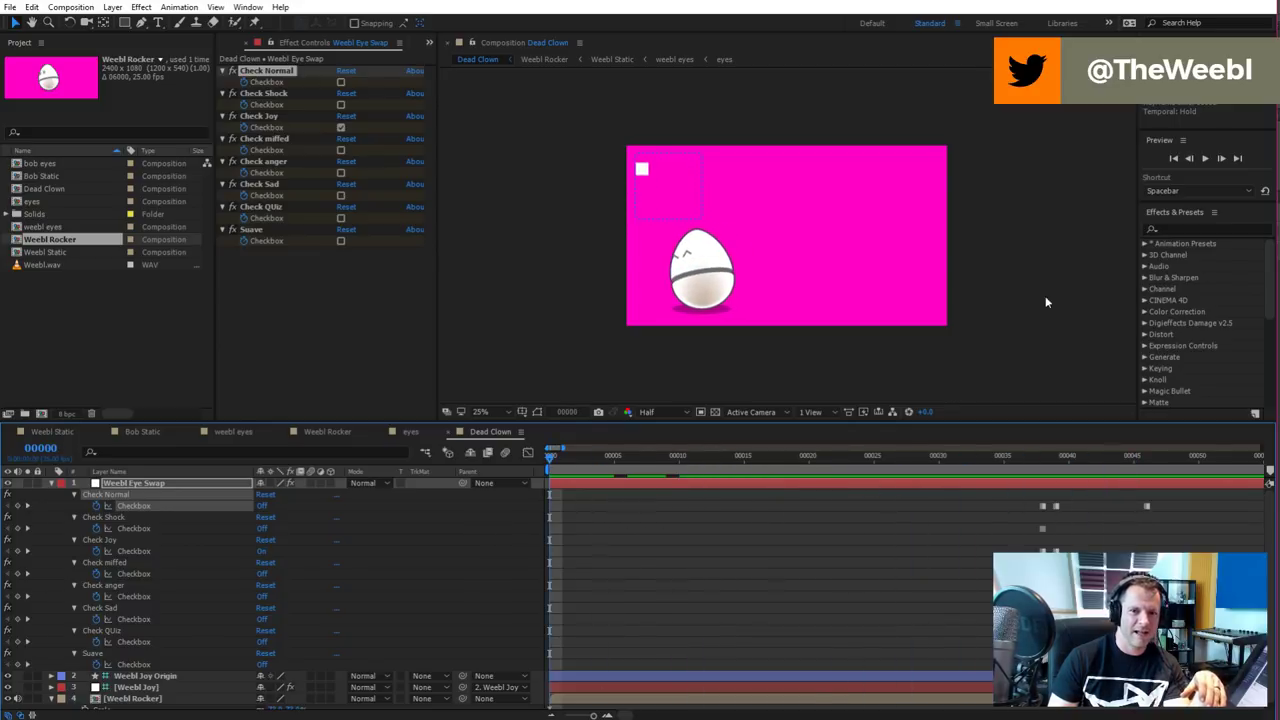
left_click(1206, 158)
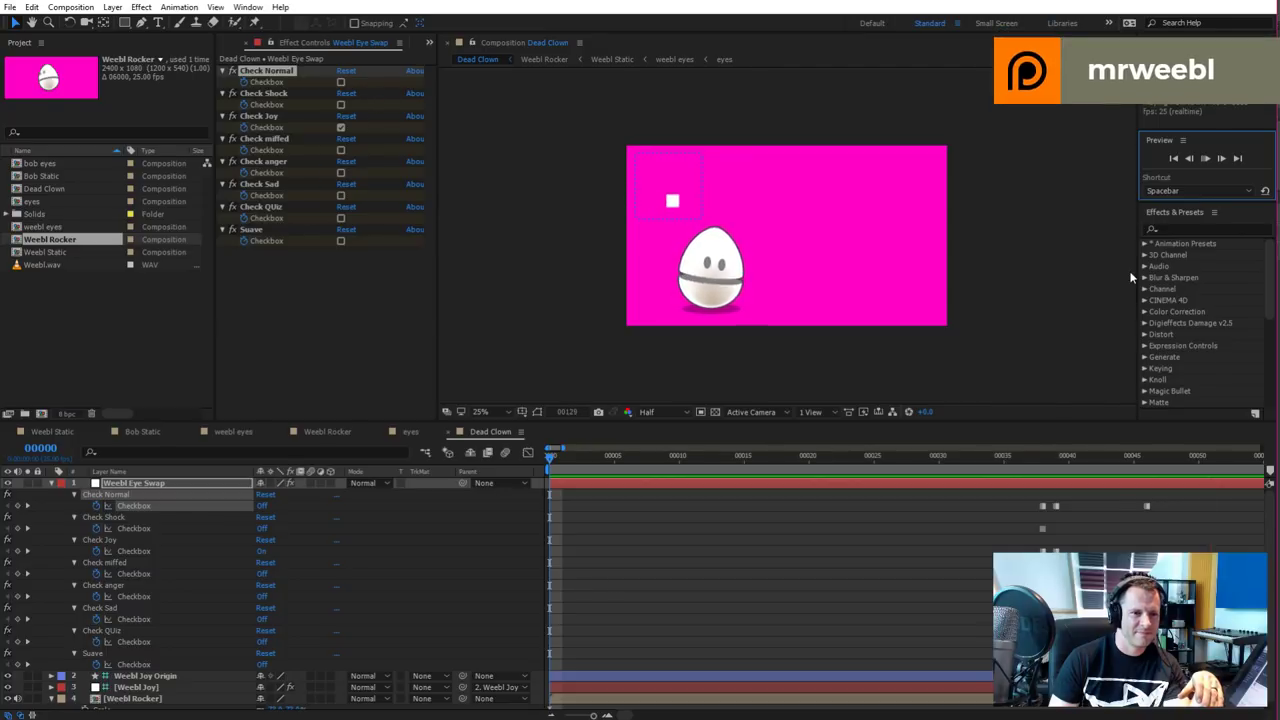
left_click(901, 460)
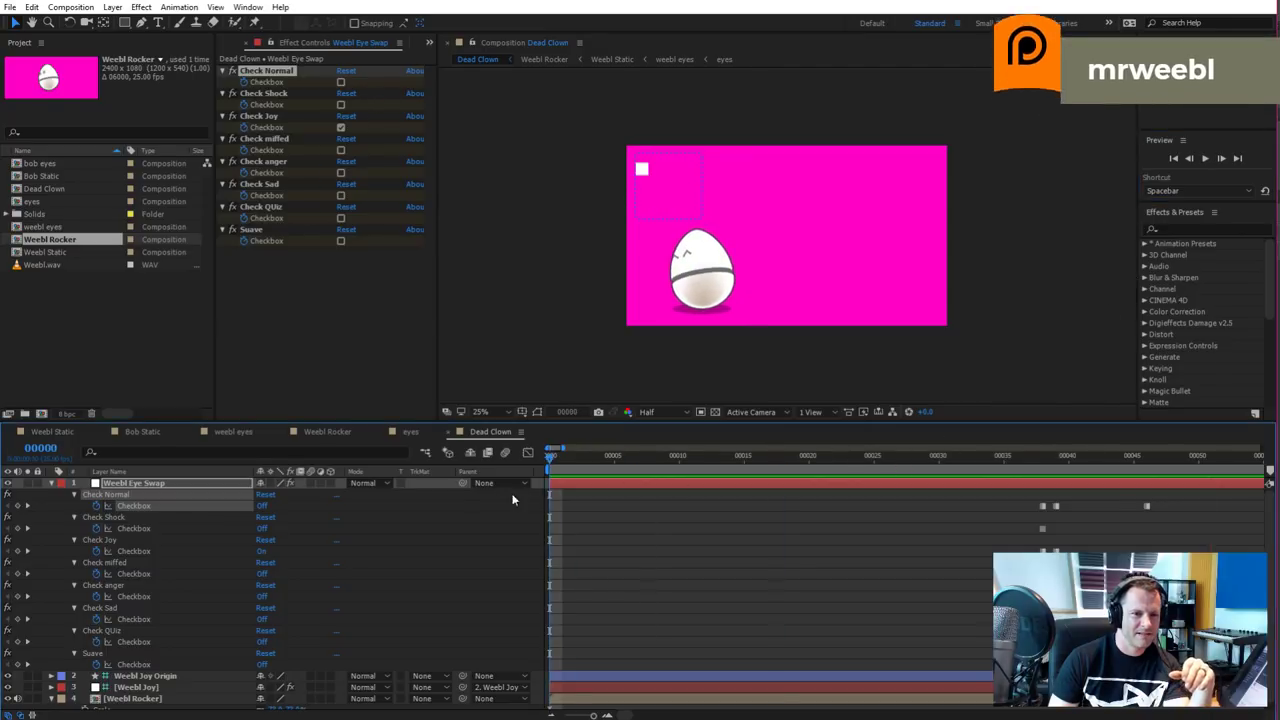
left_click(1206, 158)
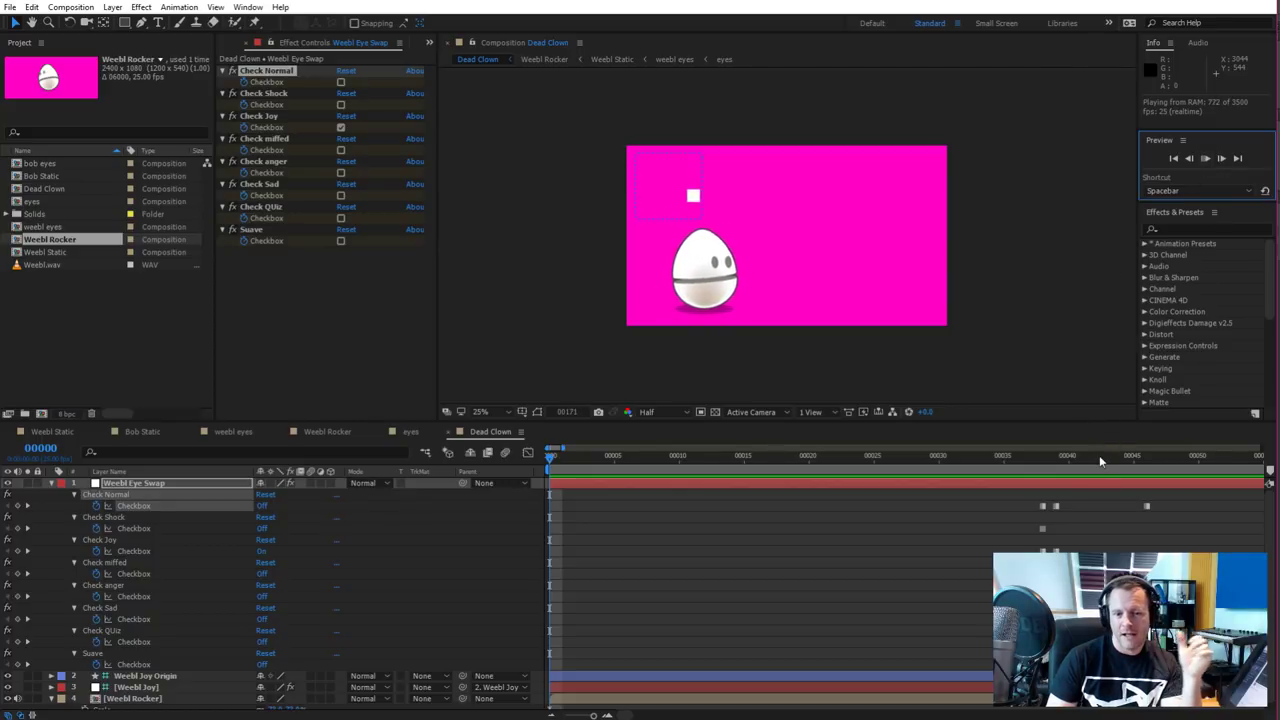
left_click(1096, 456)
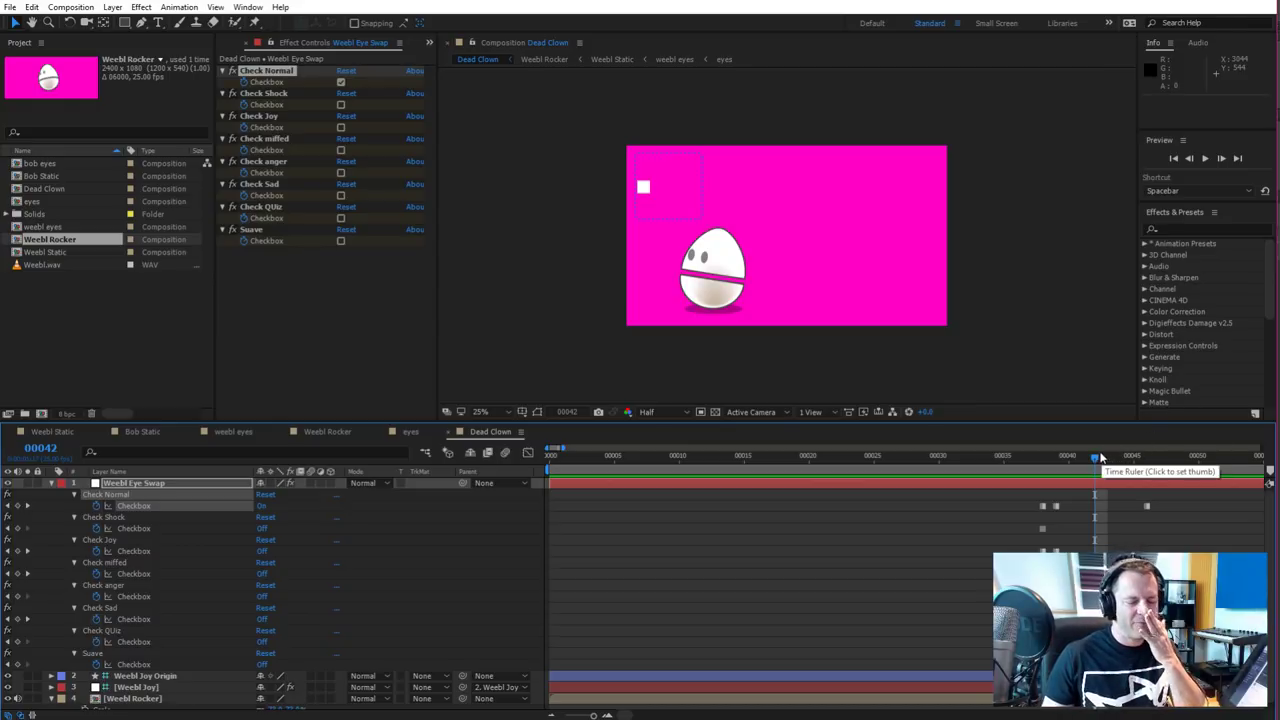
left_click_drag(1100, 456, 903, 458)
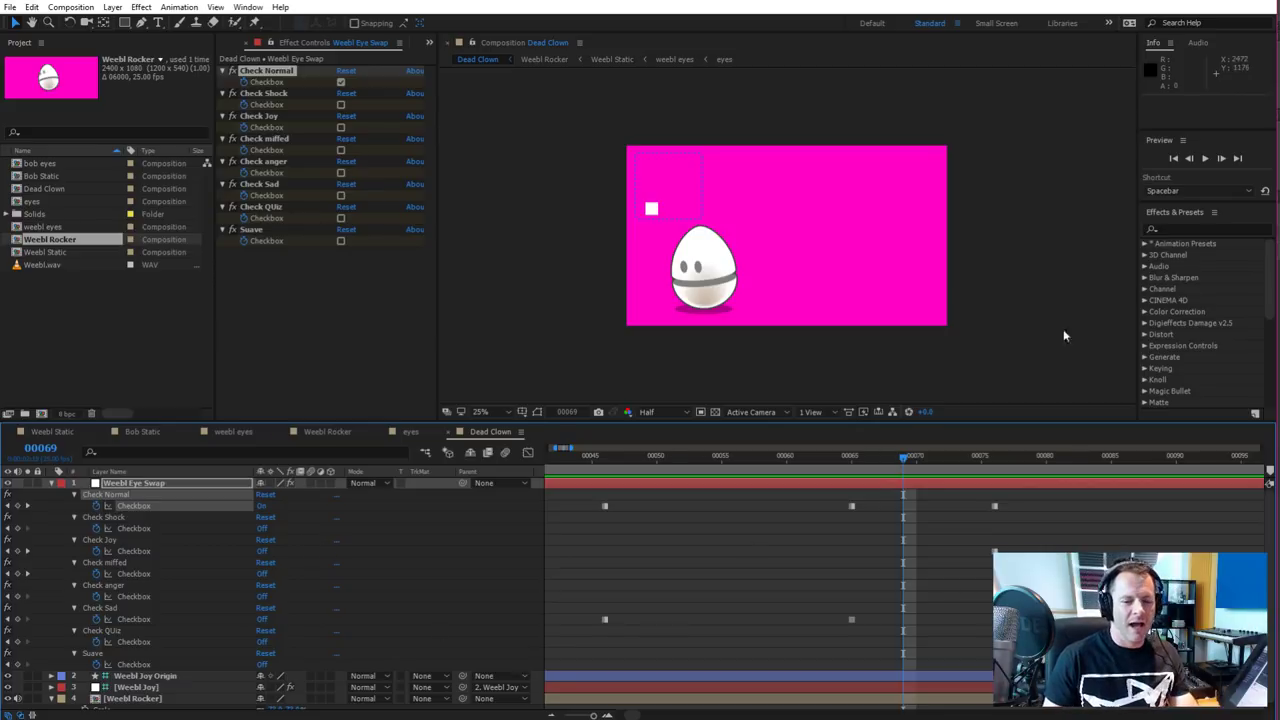
left_click_drag(910, 470, 941, 463)
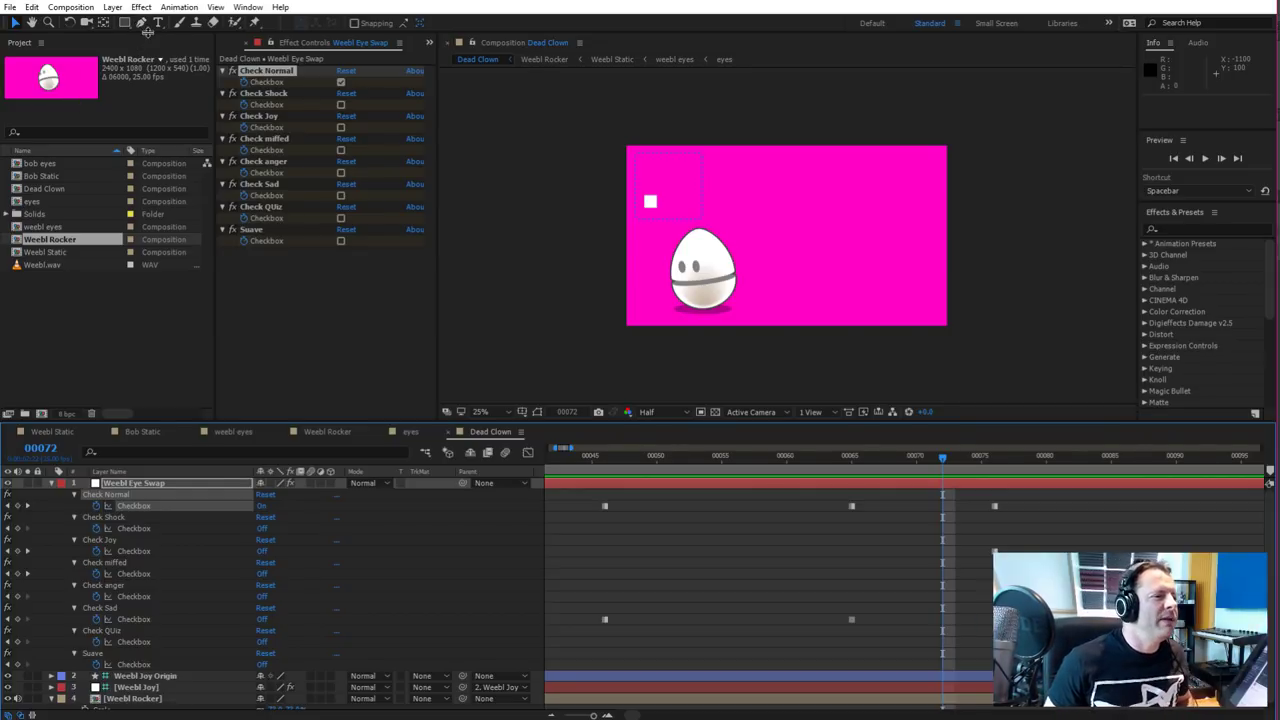
Create an empty text layer by typing 'The' in the viewer and erasing it
left_click(157, 22)
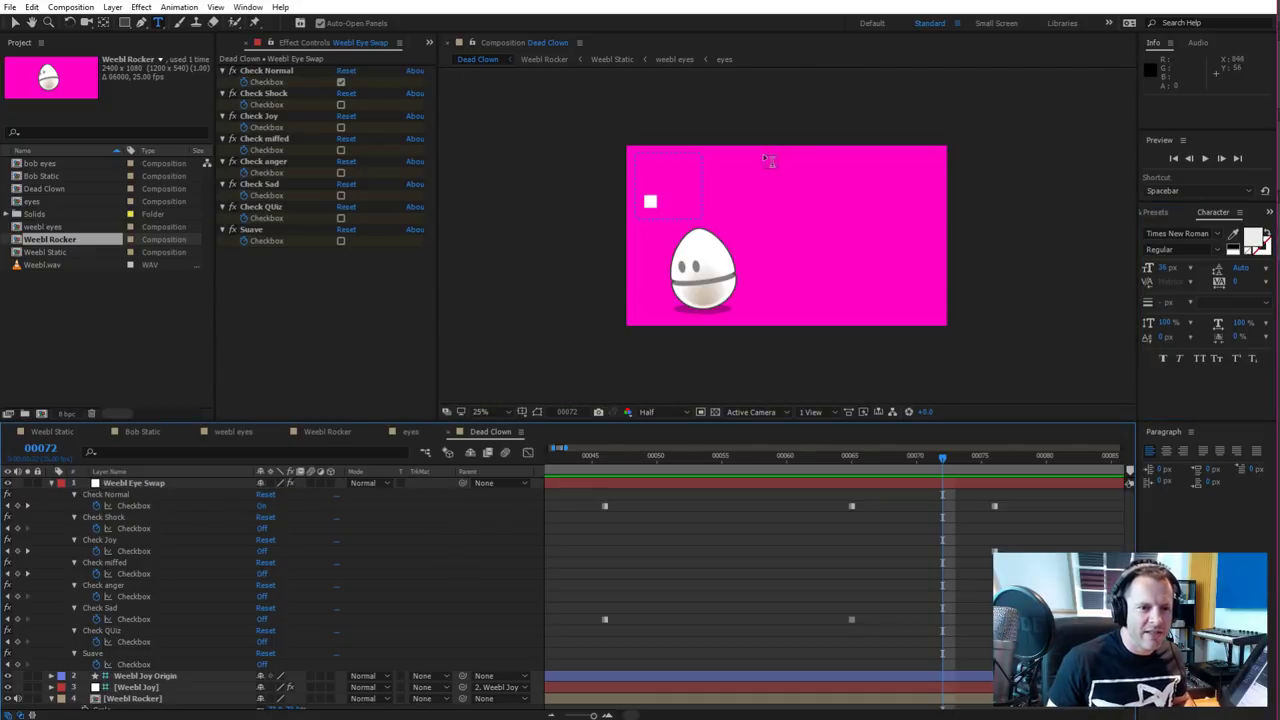
left_click(786, 172)
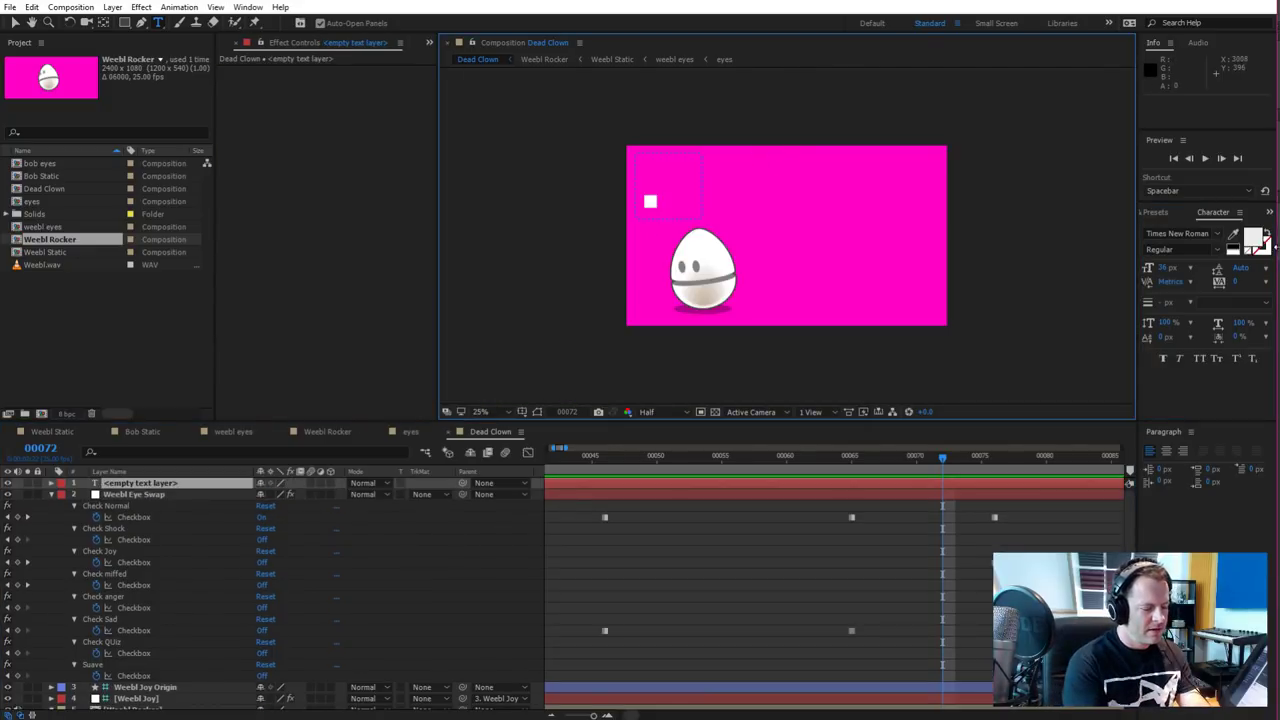
type("The")
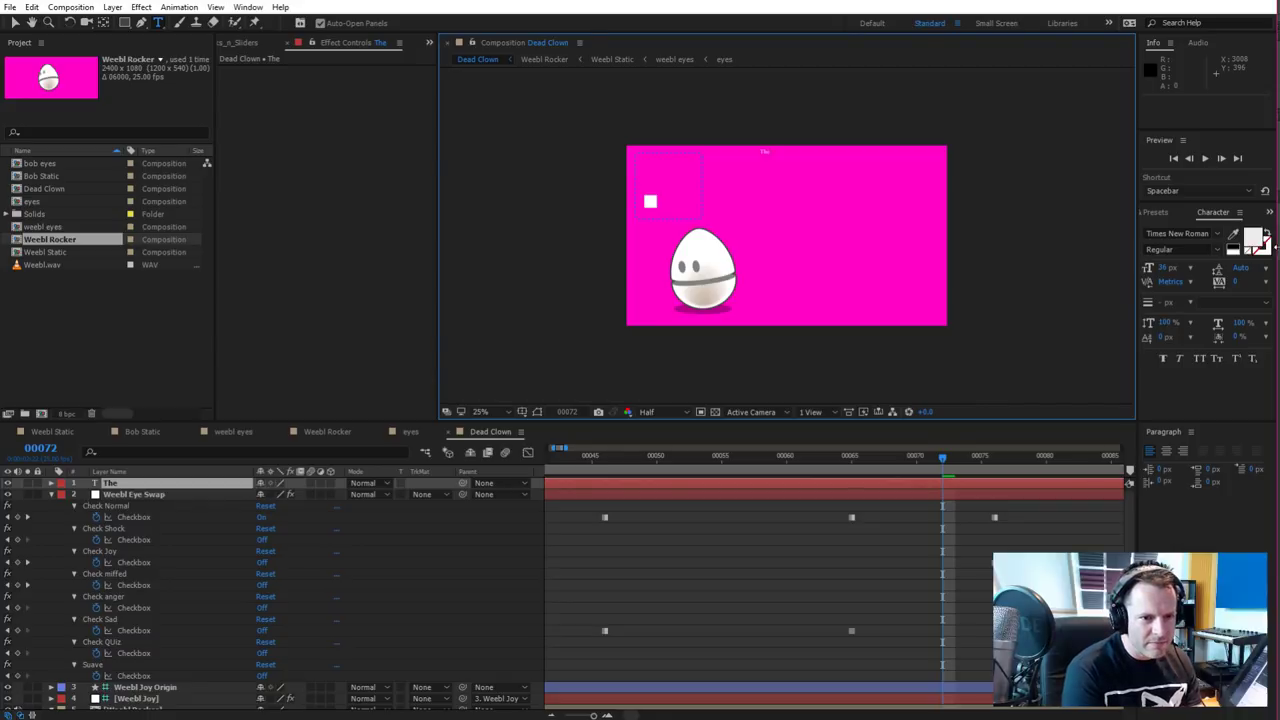
key("BackSpace")
key("BackSpace")
key("BackSpace")
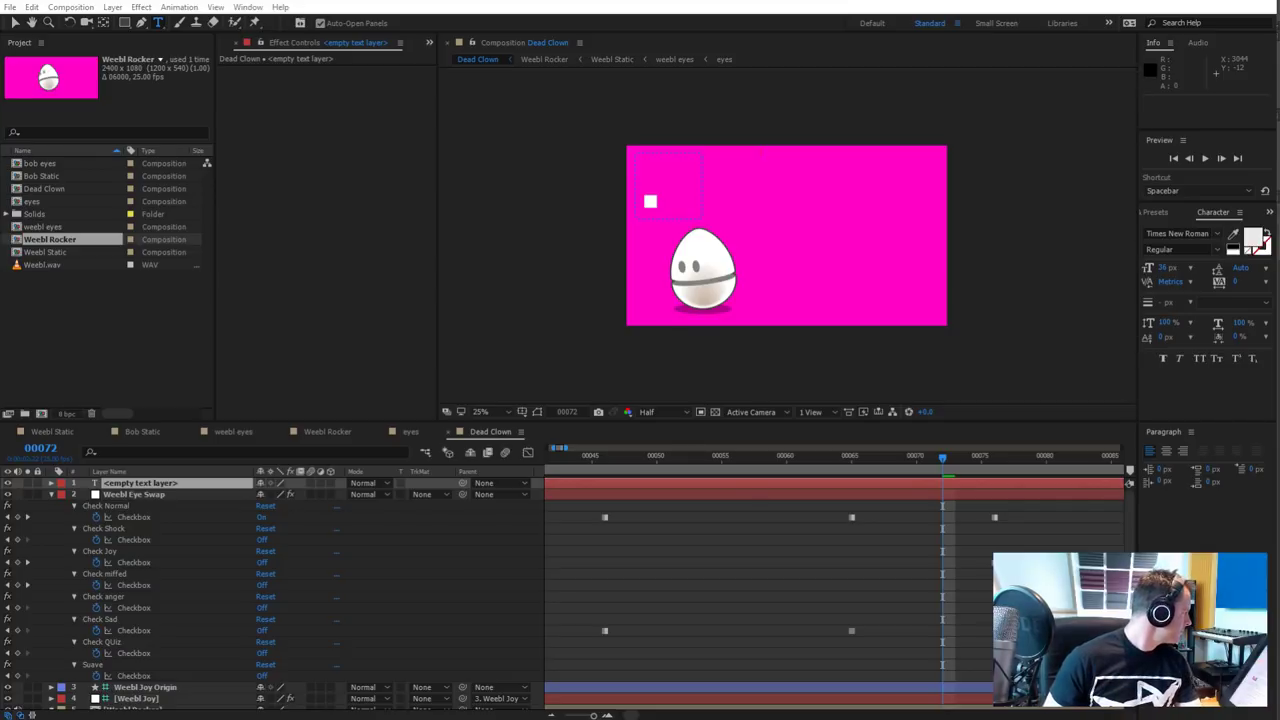
key("alt+Tab")
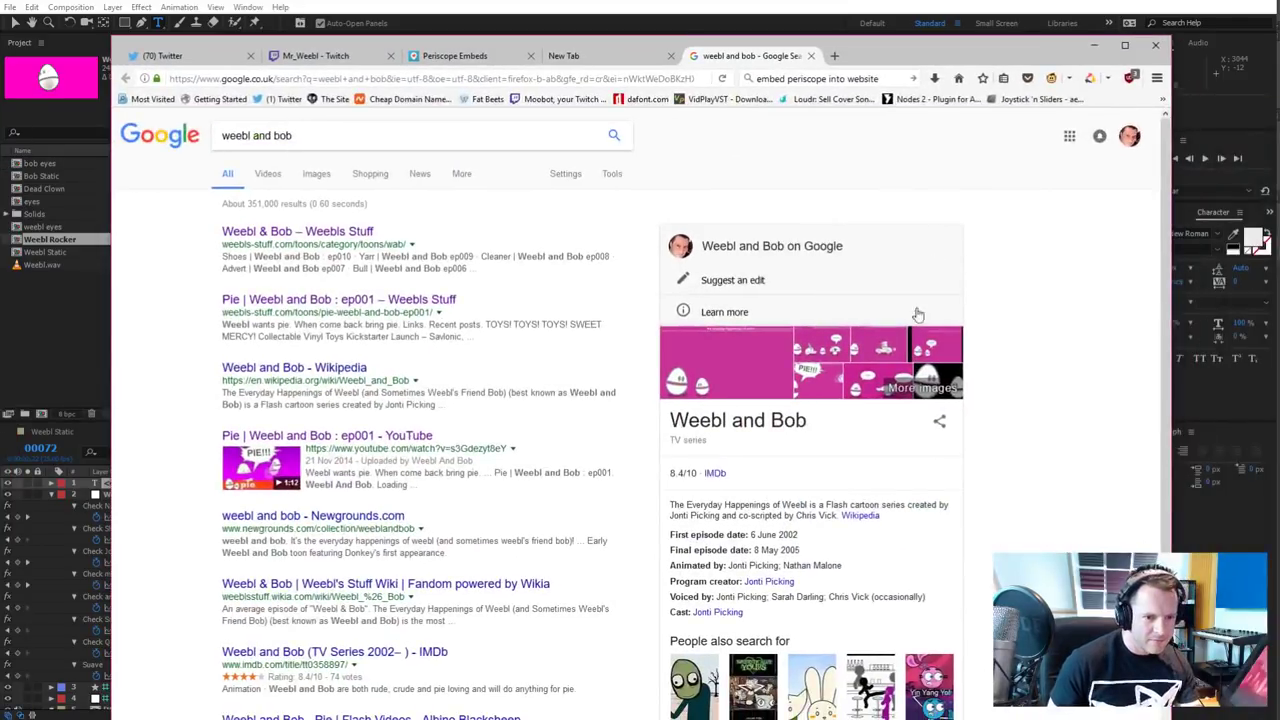
Look over the Weebl and Bob image and its wiki gallery, then return to After Effects
left_click(714, 349)
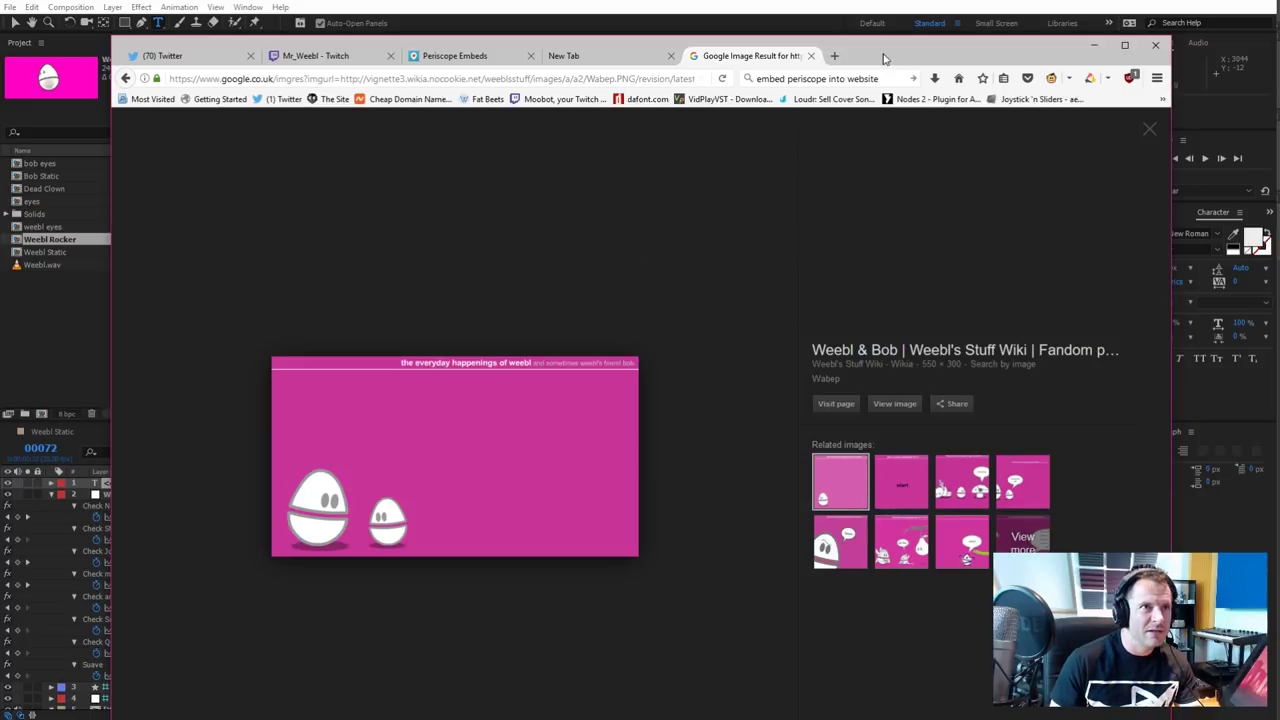
left_click(466, 483)
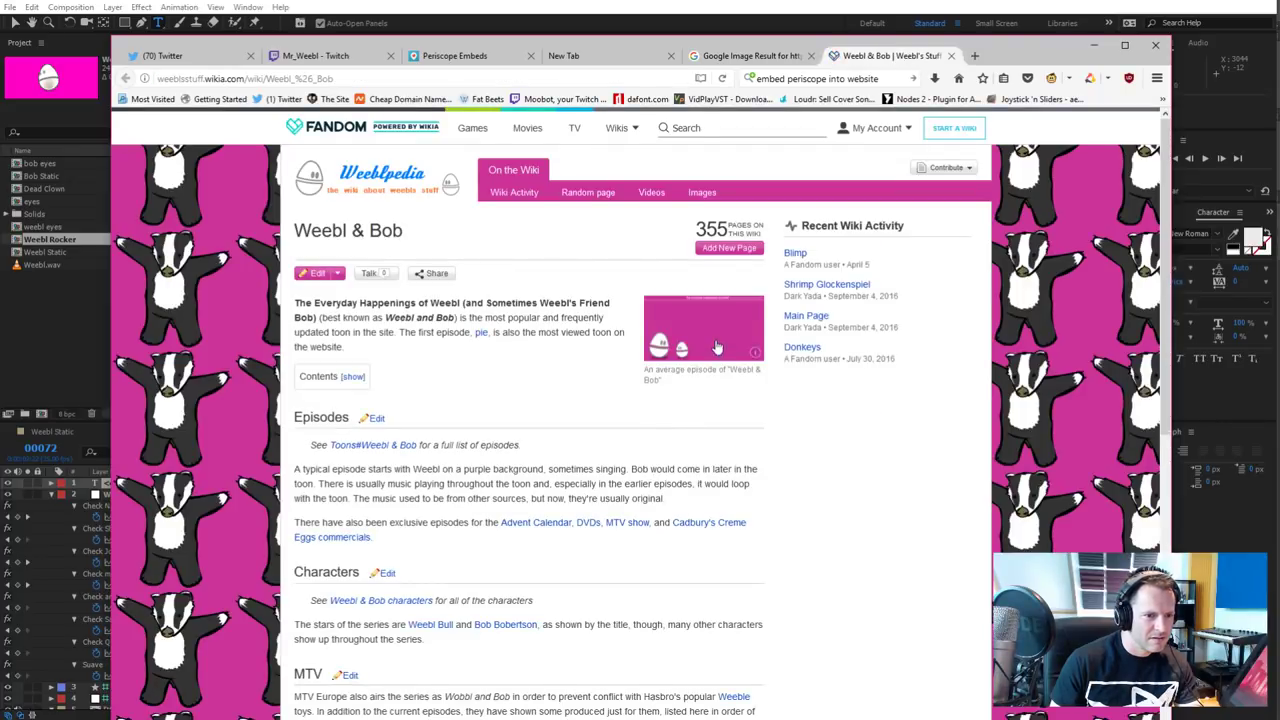
left_click(716, 347)
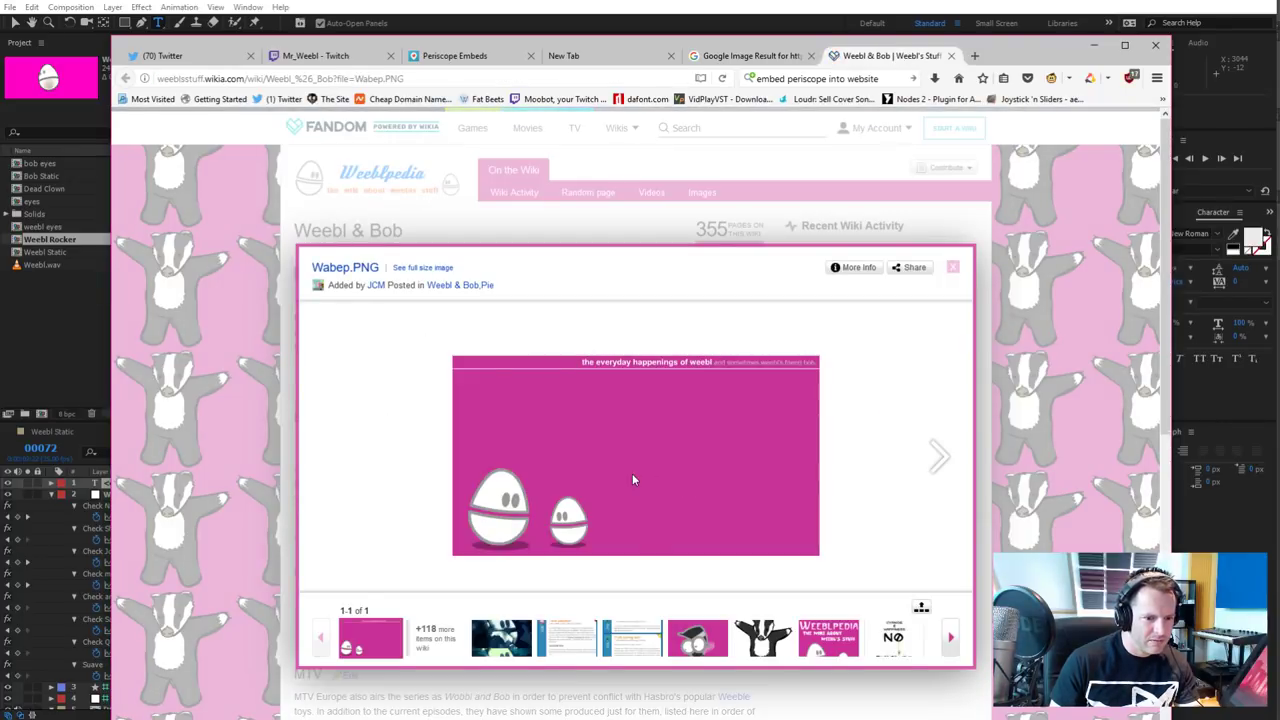
key("Right")
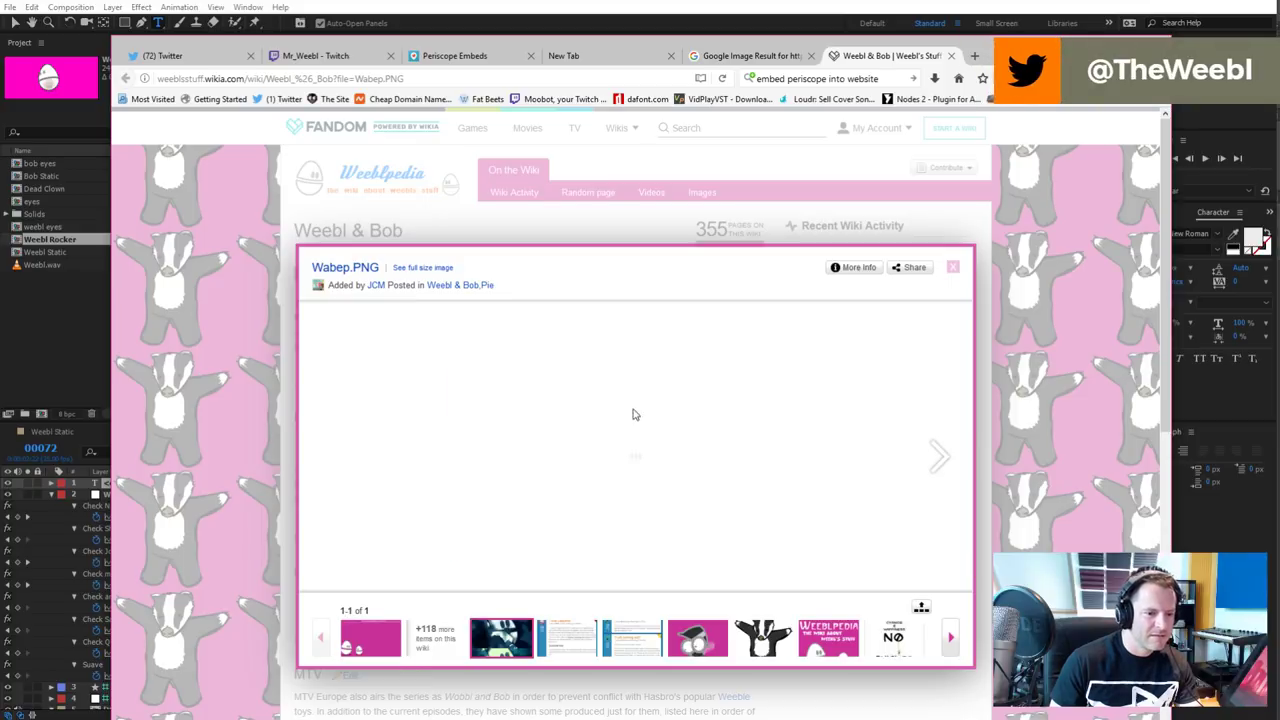
left_click(953, 157)
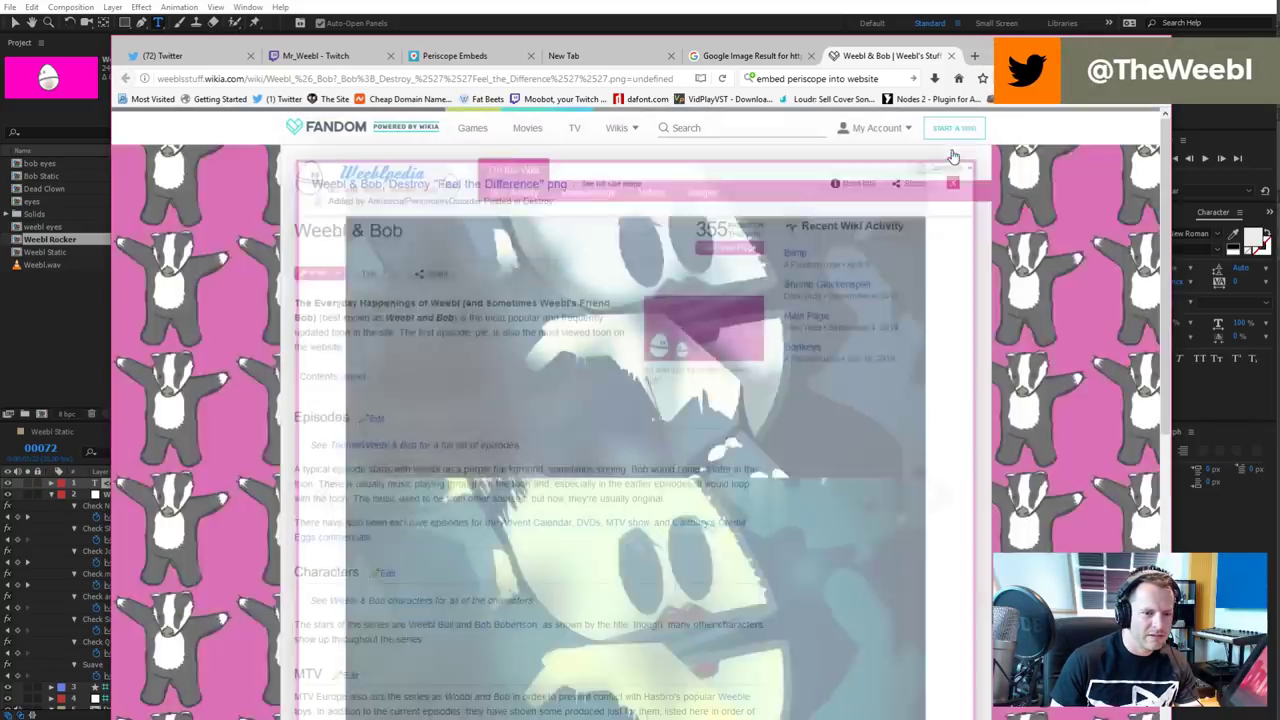
key("ctrl+w")
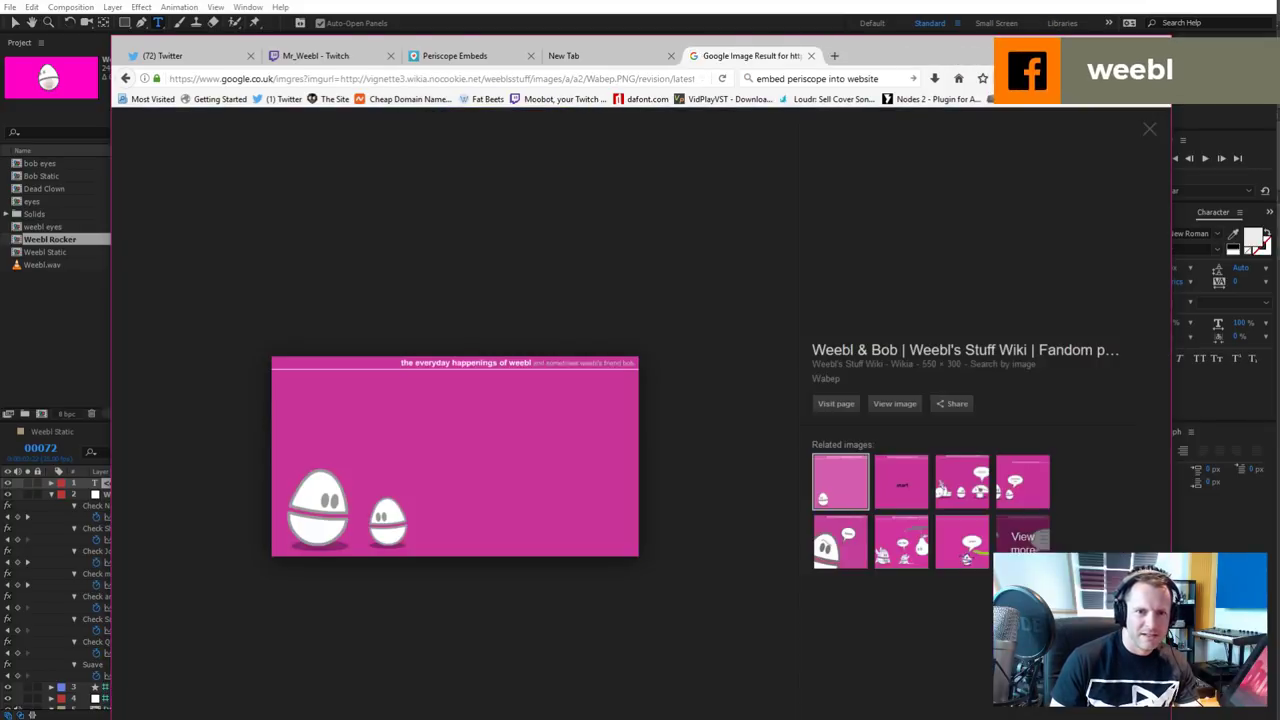
key("alt+Tab")
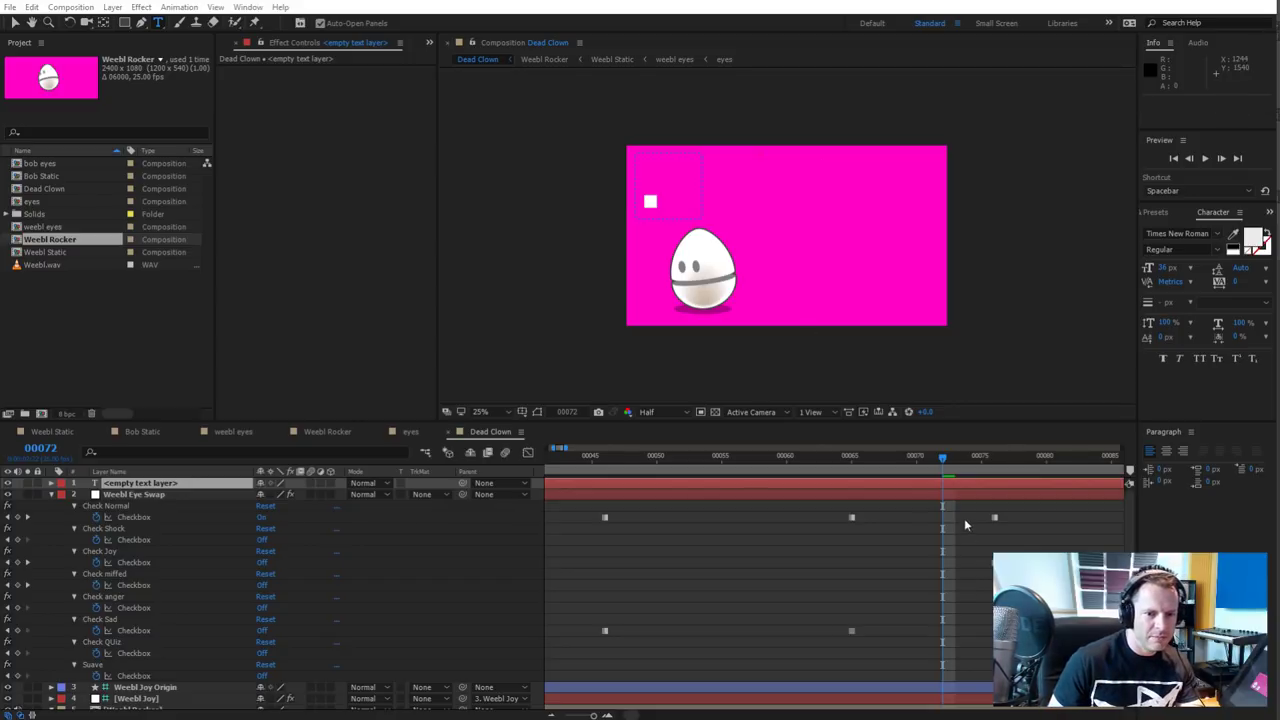
Delete the empty text layer from the Dead Clown timeline
left_click(943, 478)
key("t")
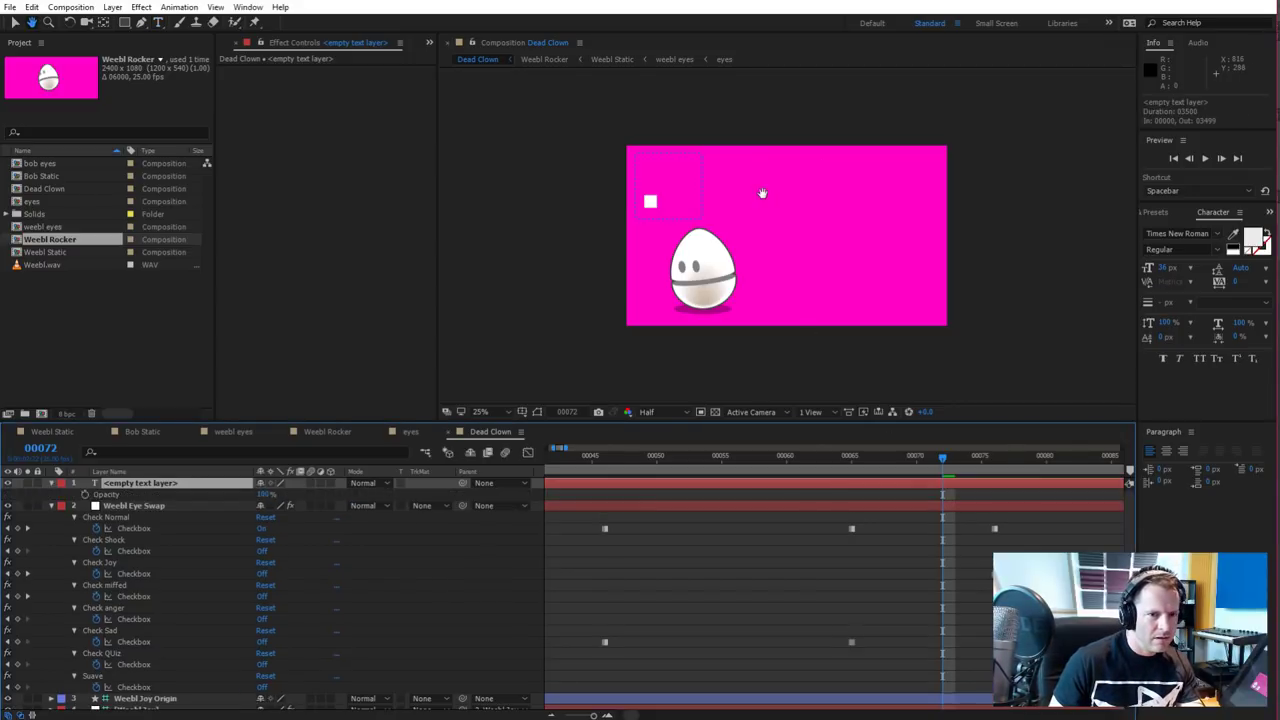
key("h")
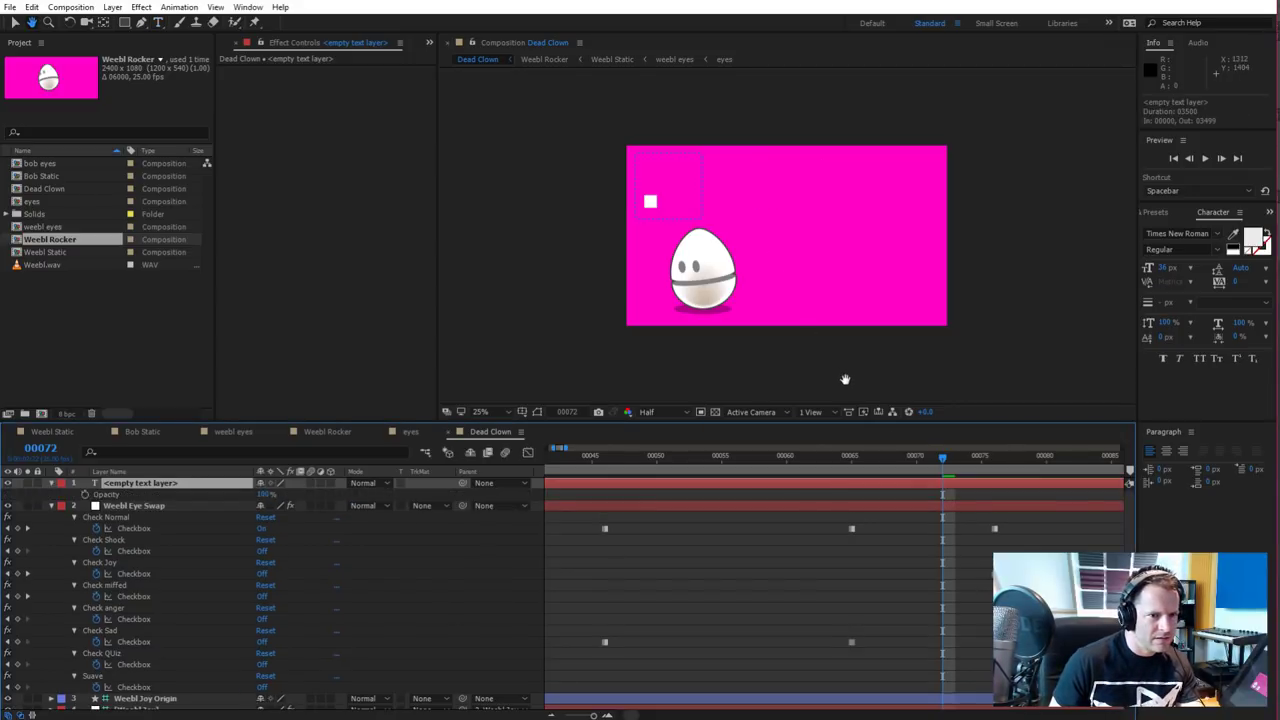
key("t")
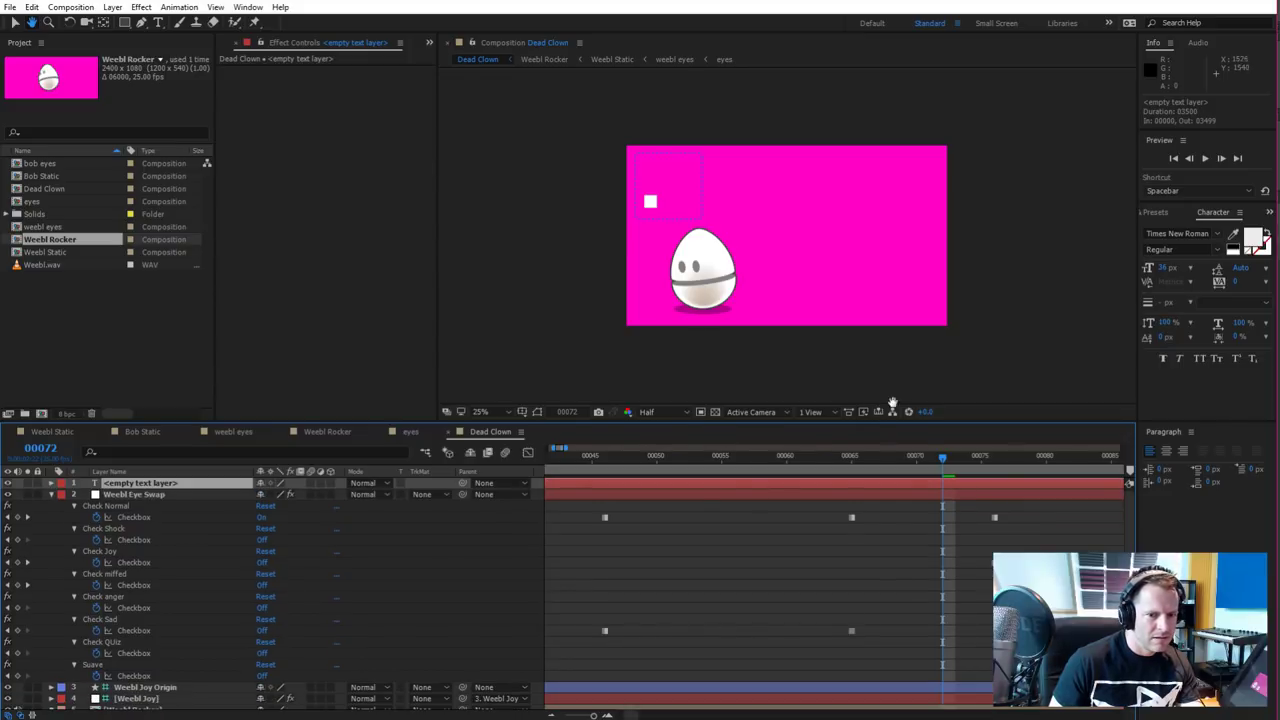
key("v")
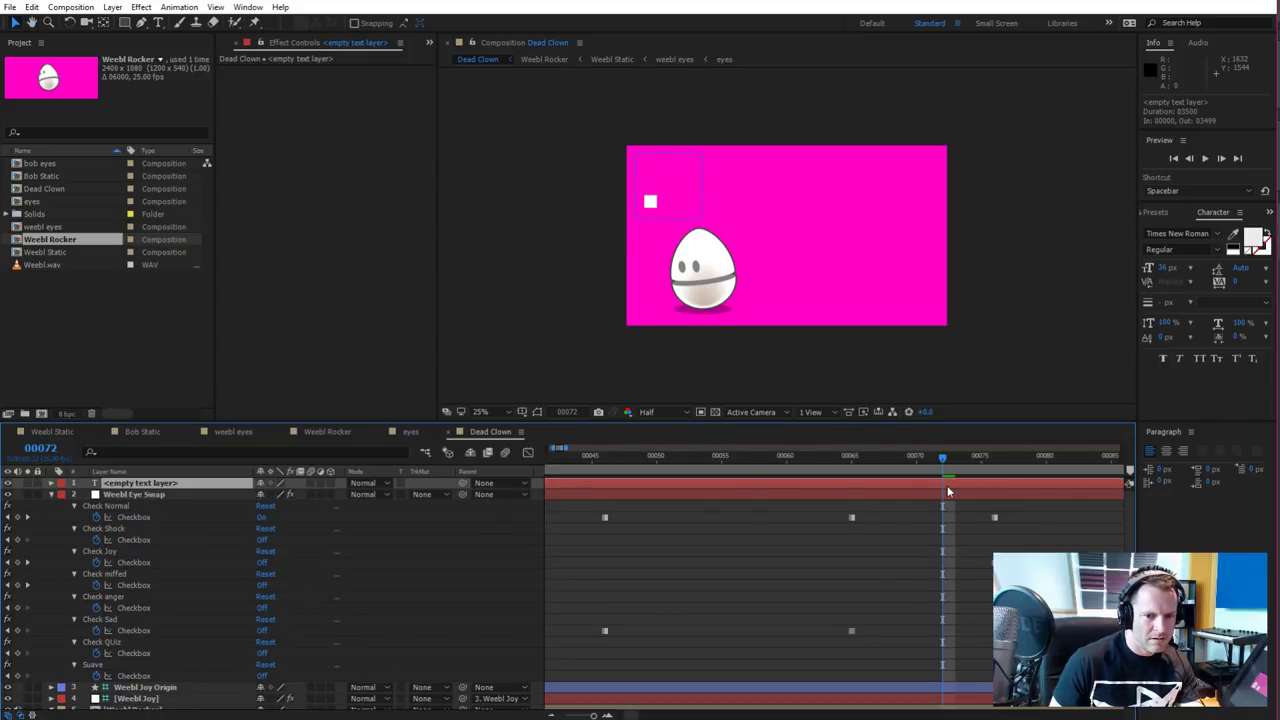
key("Delete")
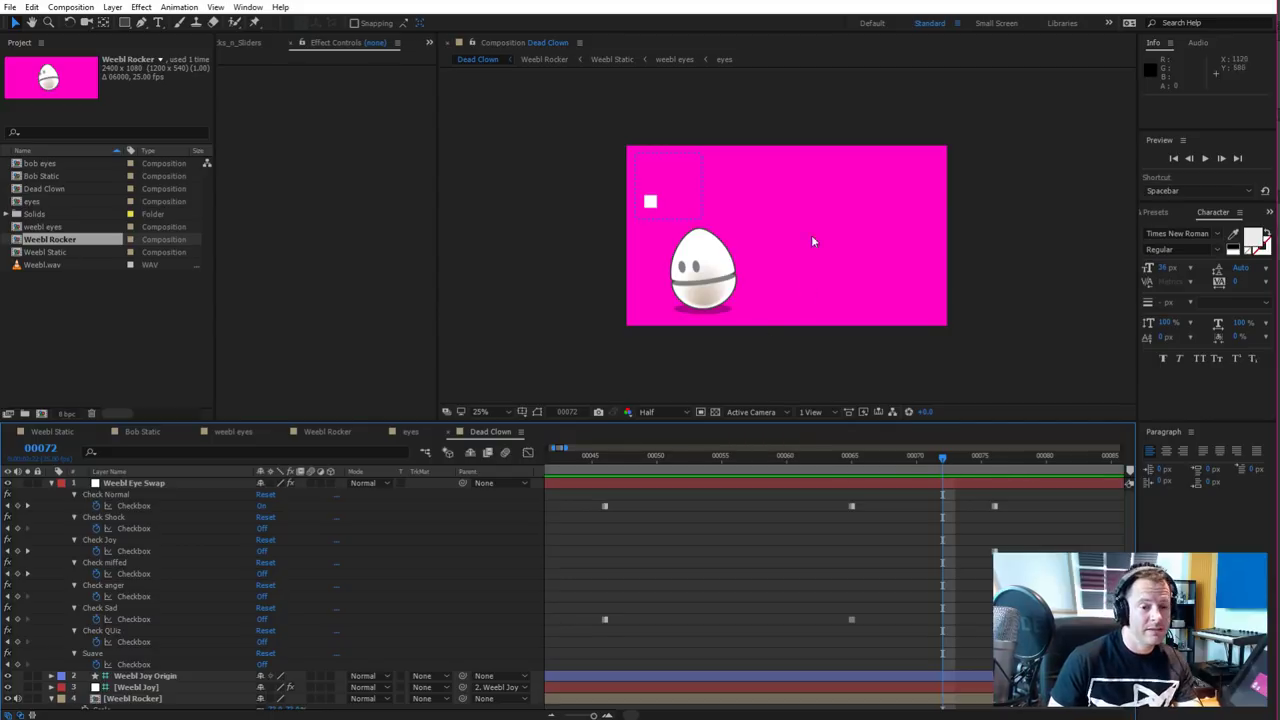
Type the title 'the everyday adventures of weebl and weebl's friend bob' near the top at 50% zoom
key("ctrl+t")
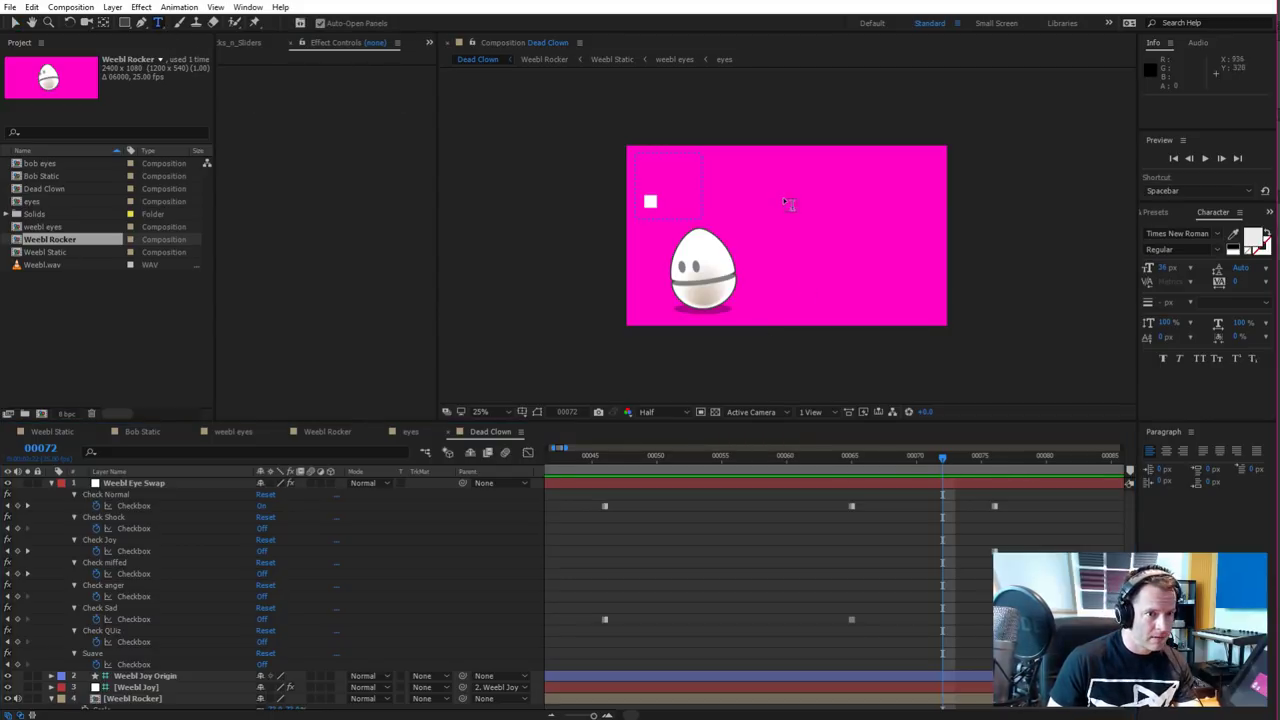
left_click(845, 187)
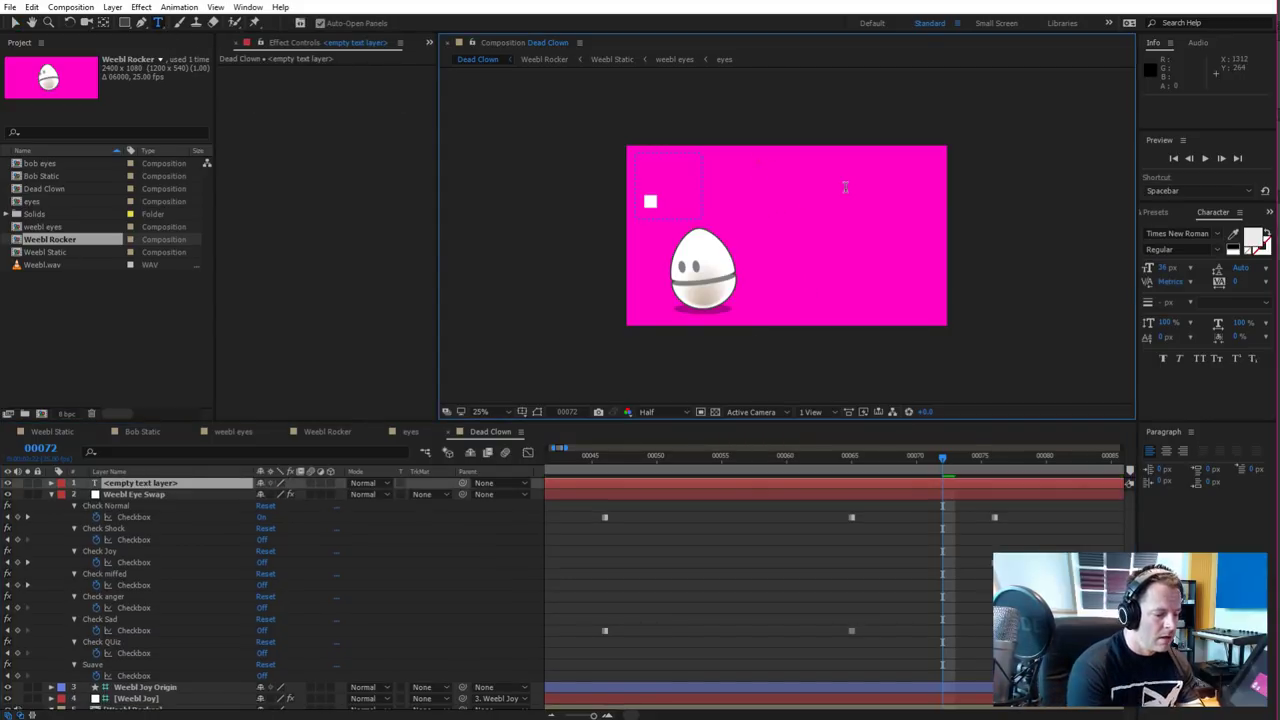
type("the everyda")
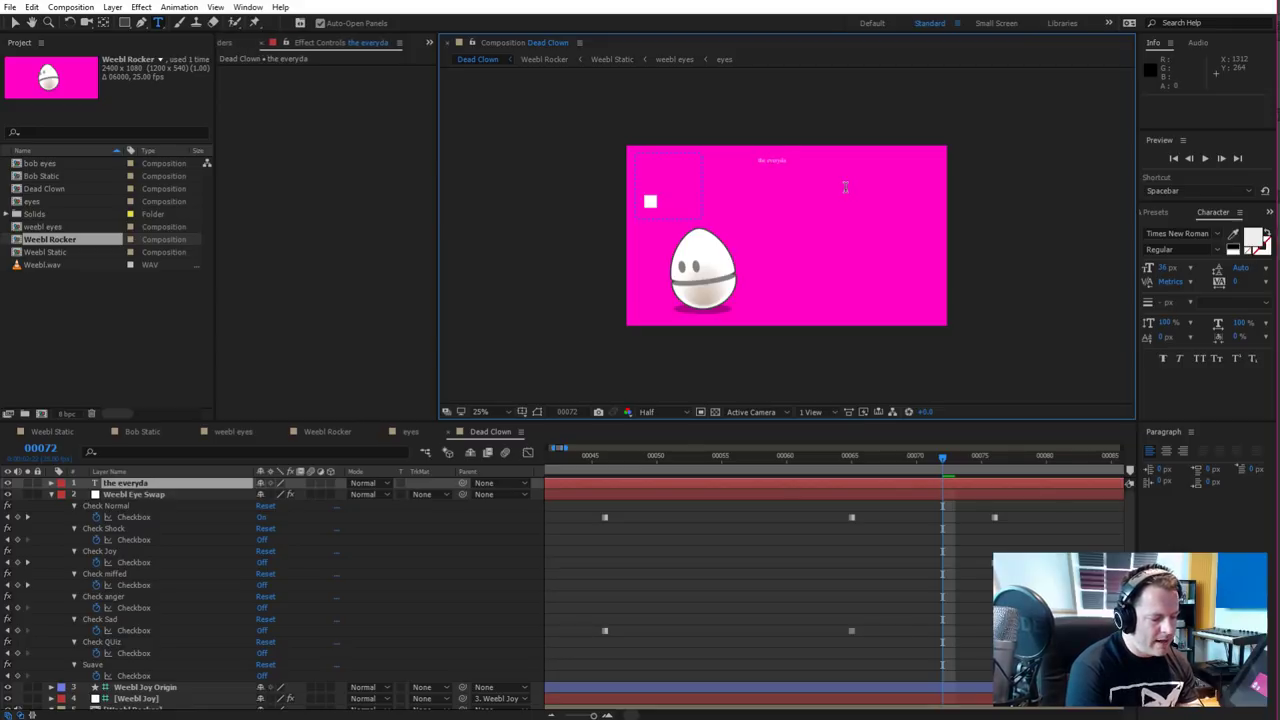
type("y adve")
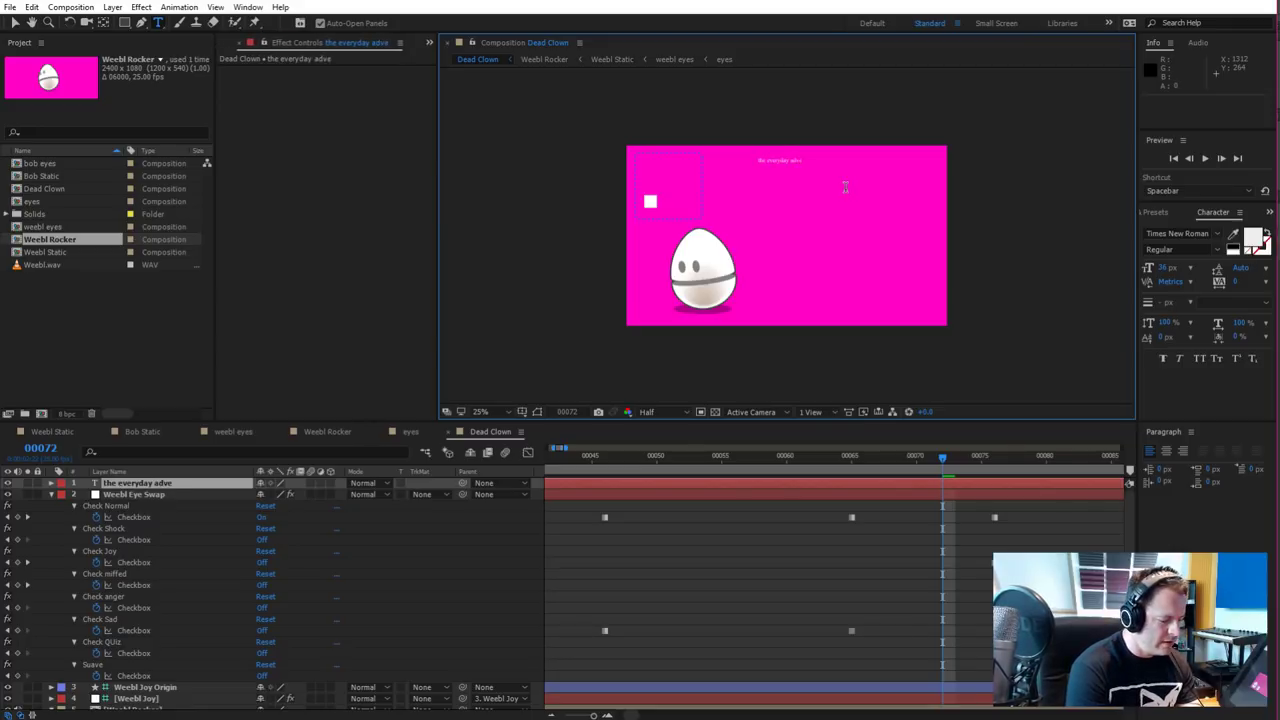
type("ntures of wee")
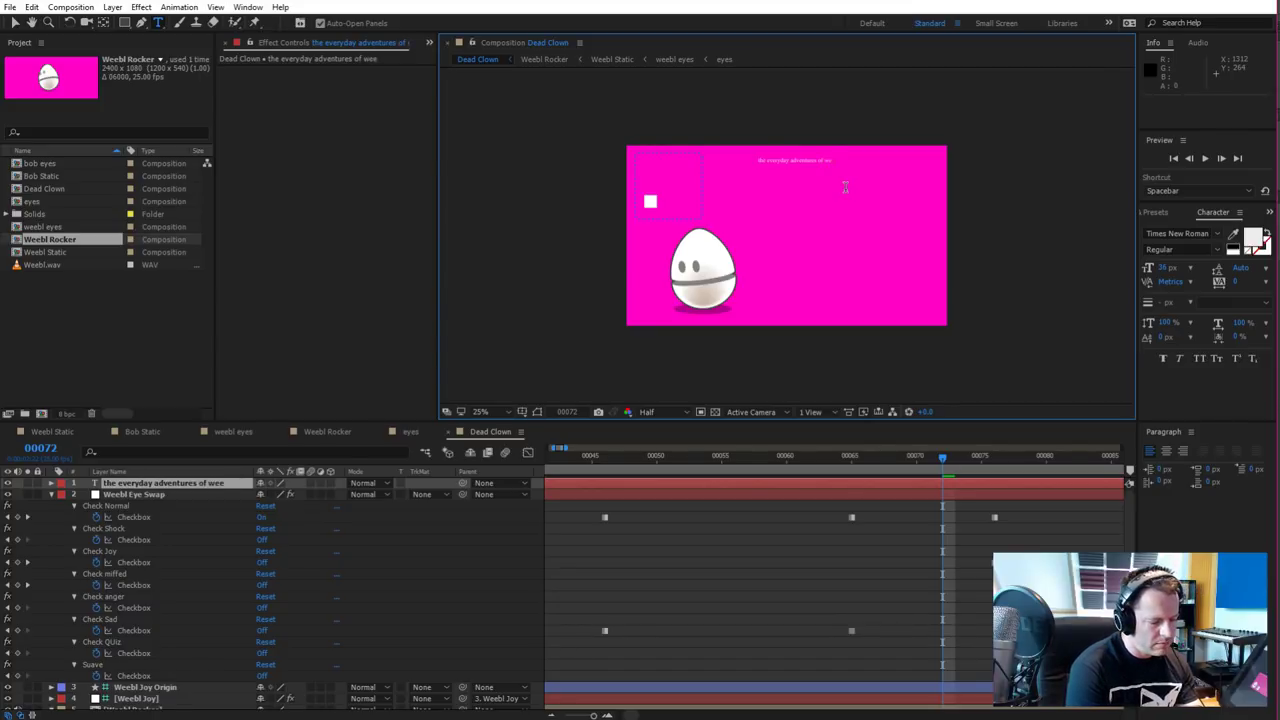
type("bl and we")
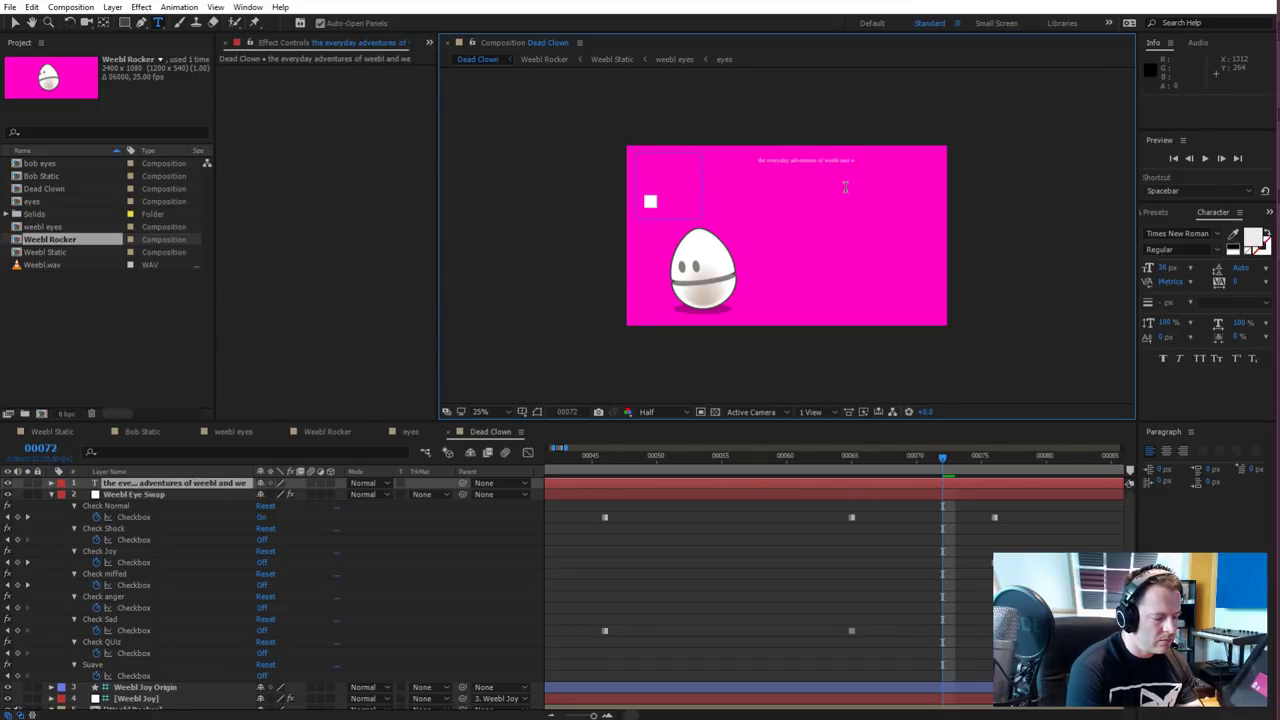
type("ebl's")
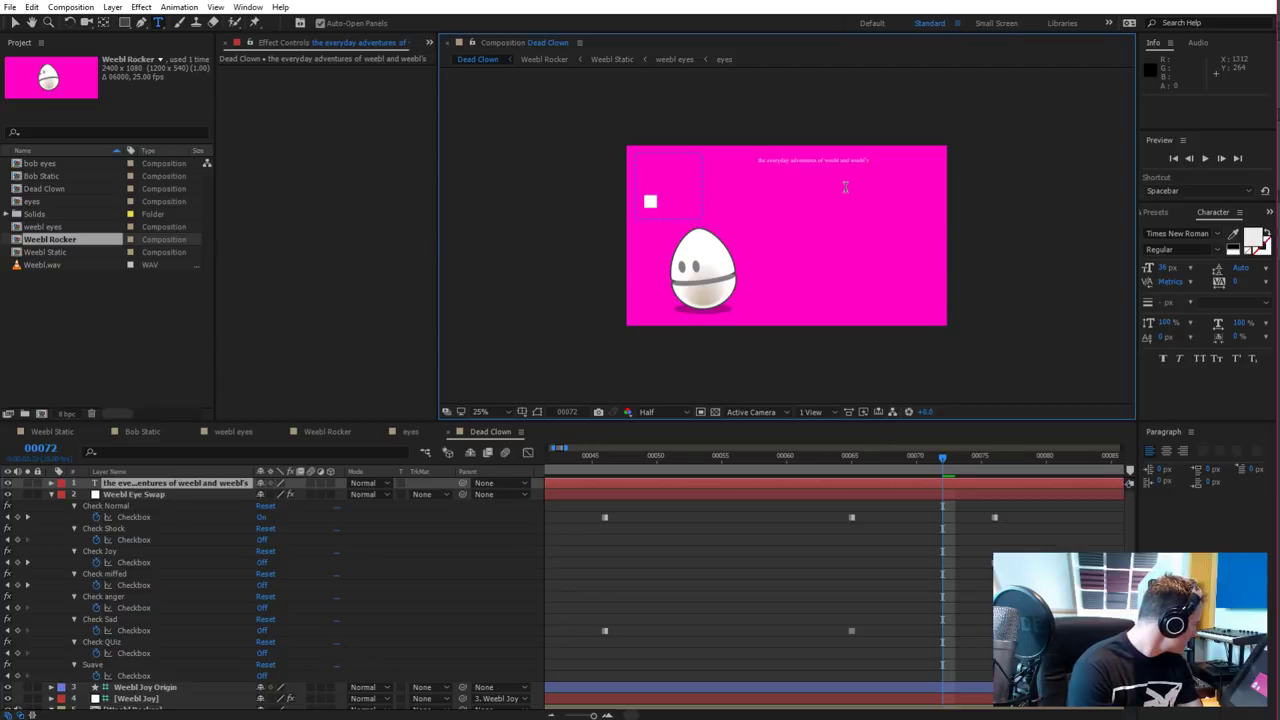
type(" friend bob")
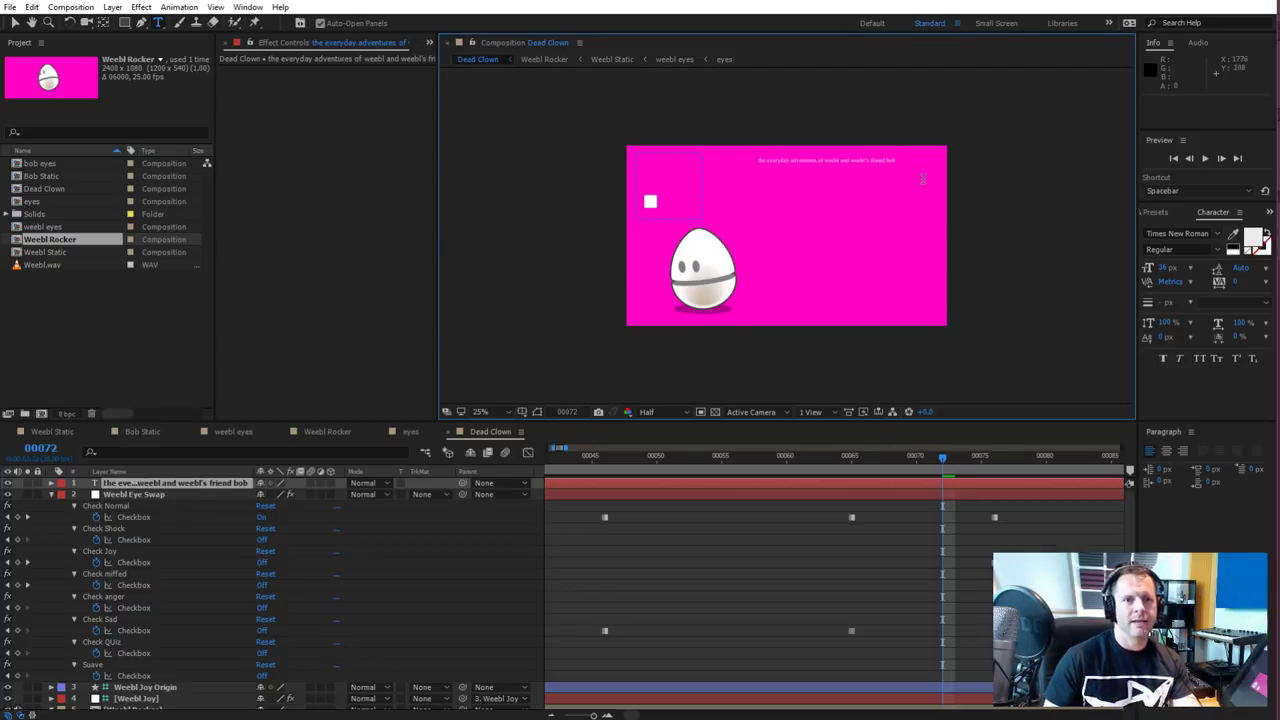
key("period")
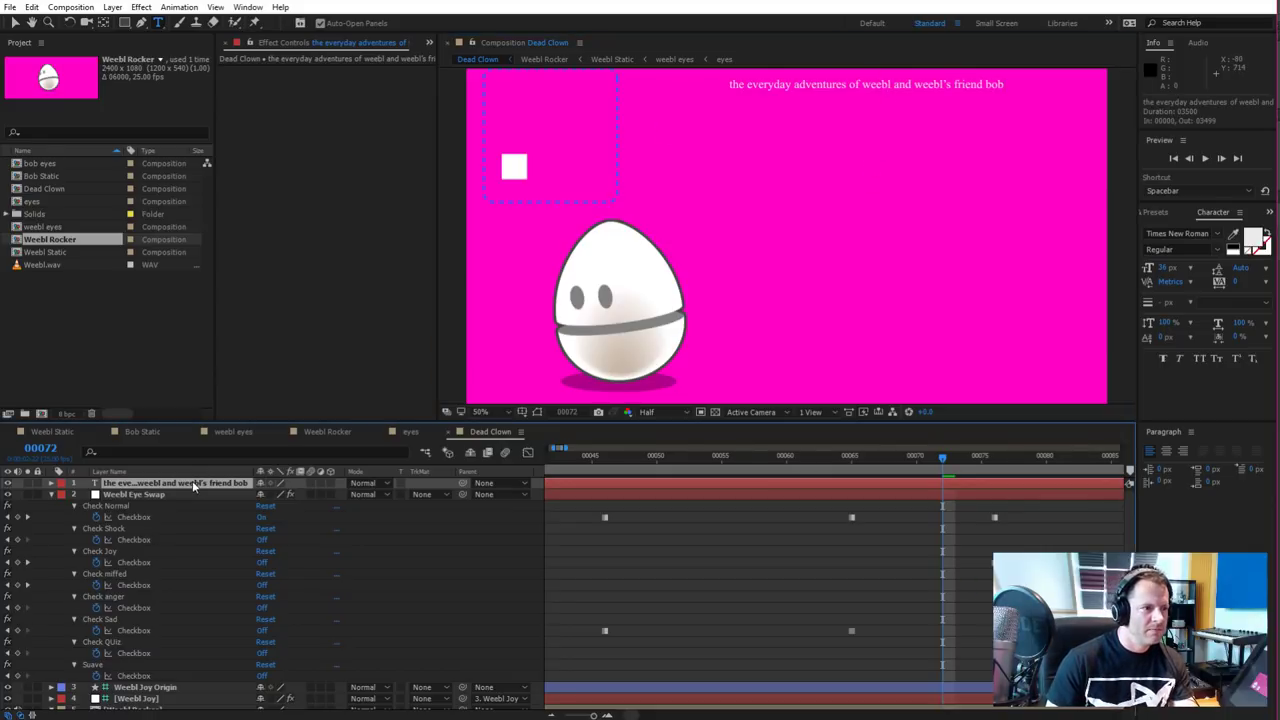
Right-align the title and move it so it ends near the comp's right edge
left_click(1182, 452)
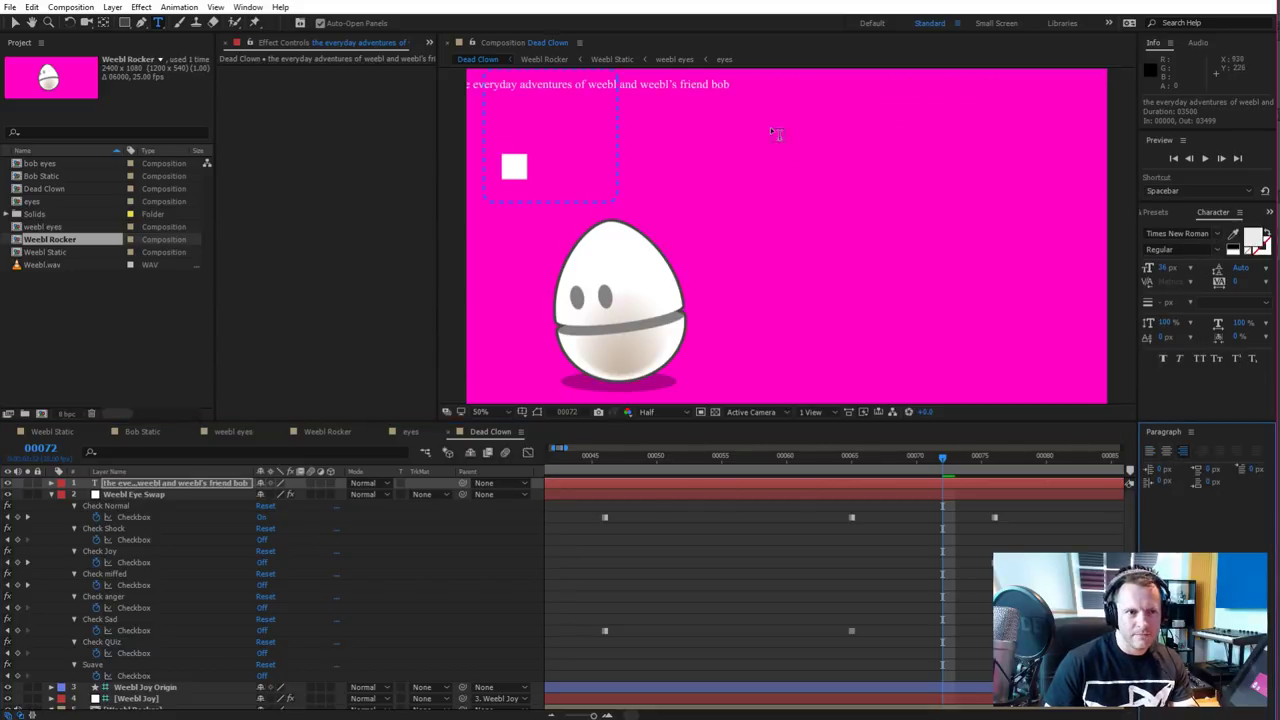
key("v")
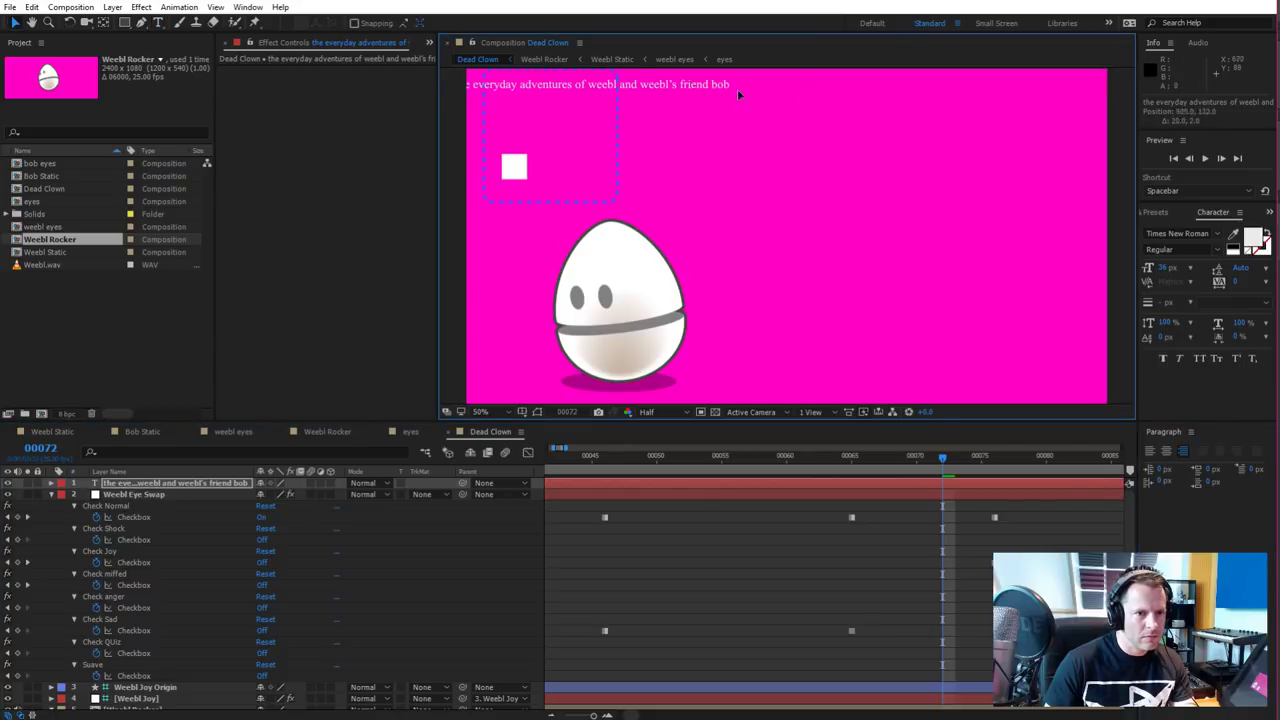
left_click_drag(737, 89, 1067, 86)
key("comma")
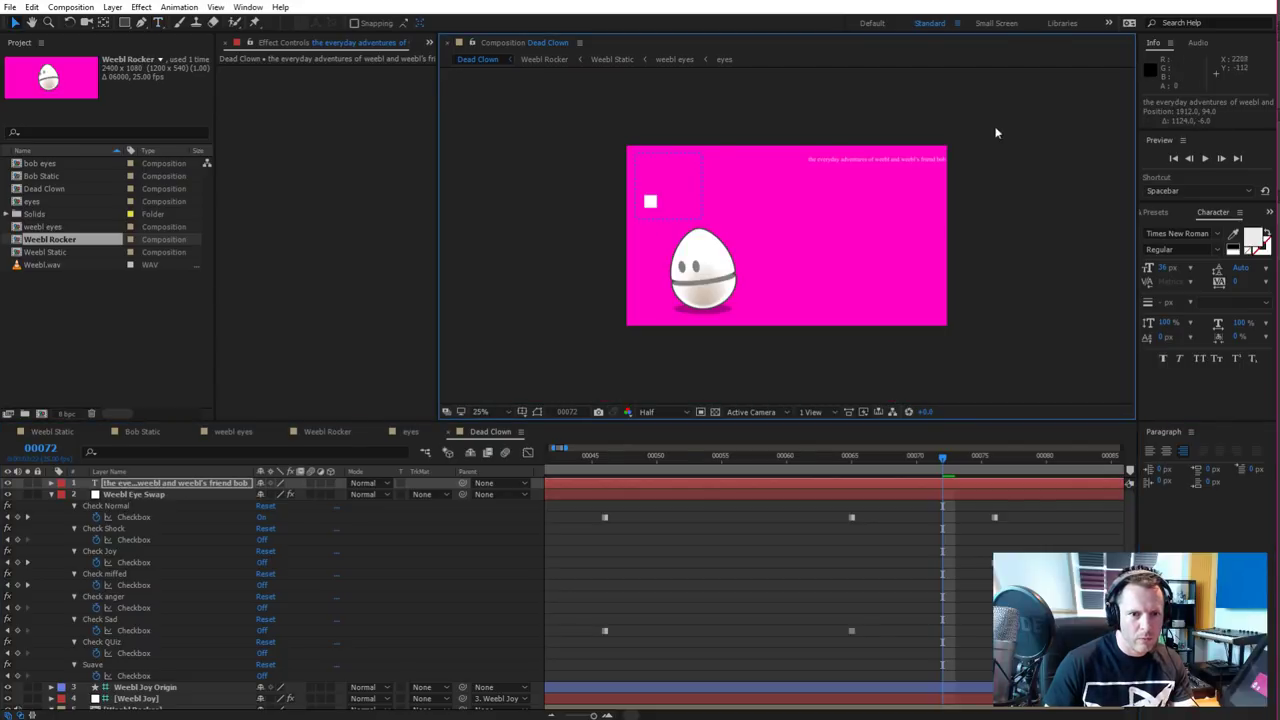
key("period")
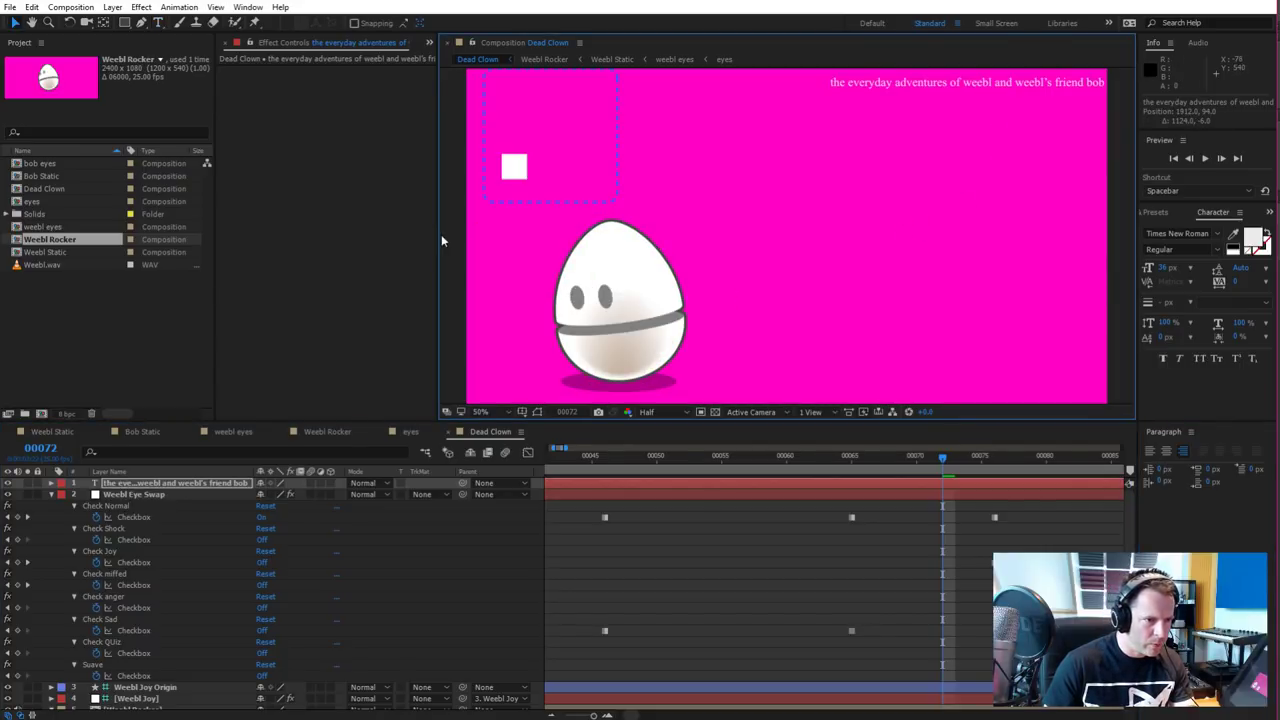
Enlarge the composition viewer and nudge the title up to 1904, 46
left_click_drag(438, 234, 428, 234)
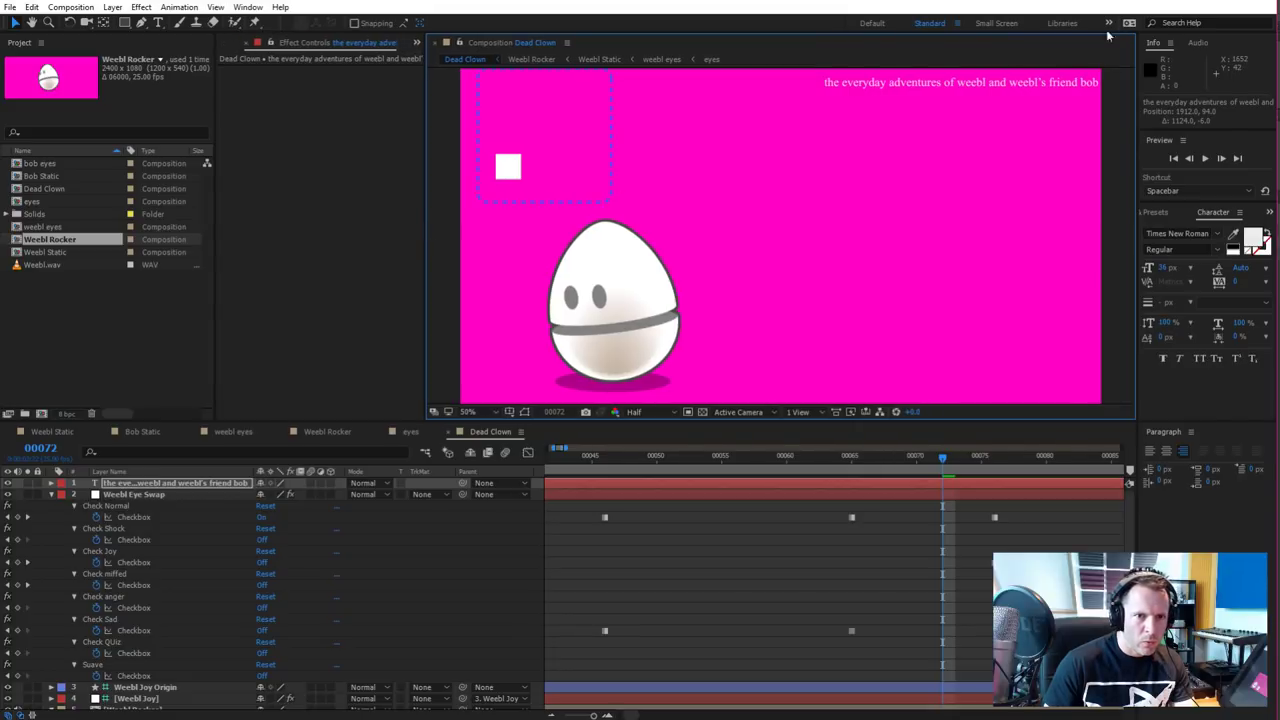
left_click_drag(948, 414, 963, 487)
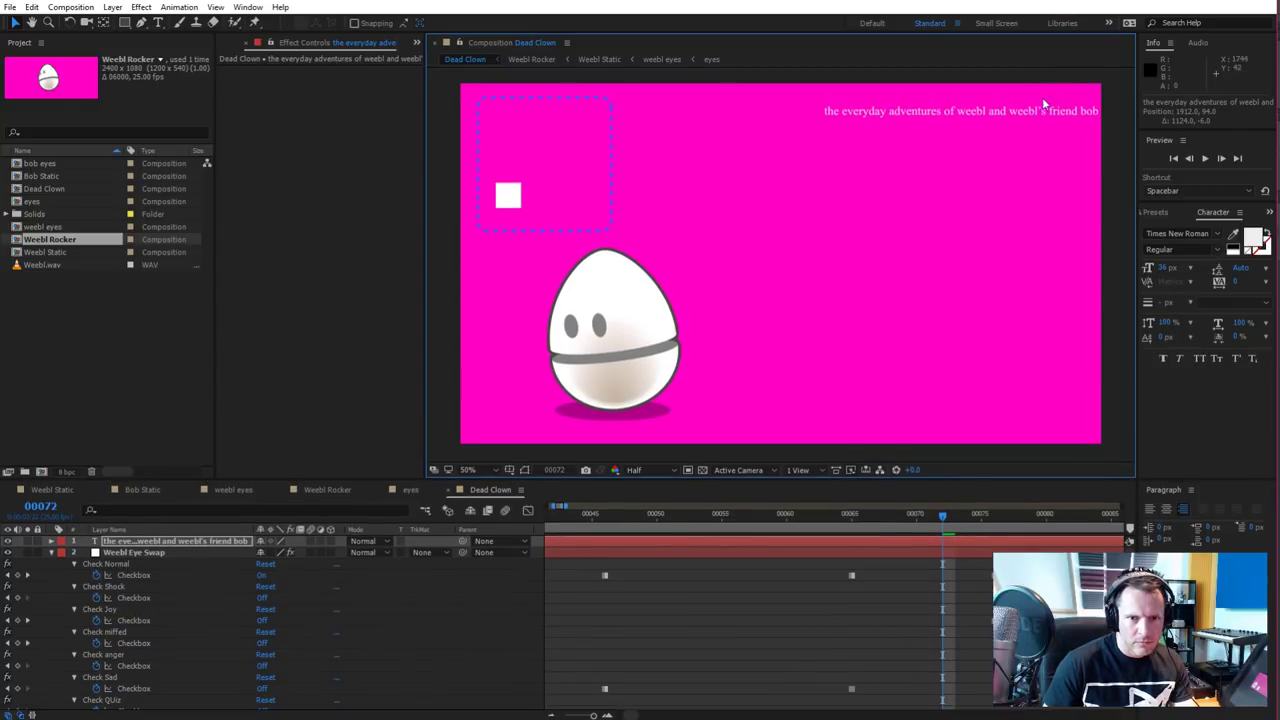
left_click_drag(1042, 97, 1037, 95)
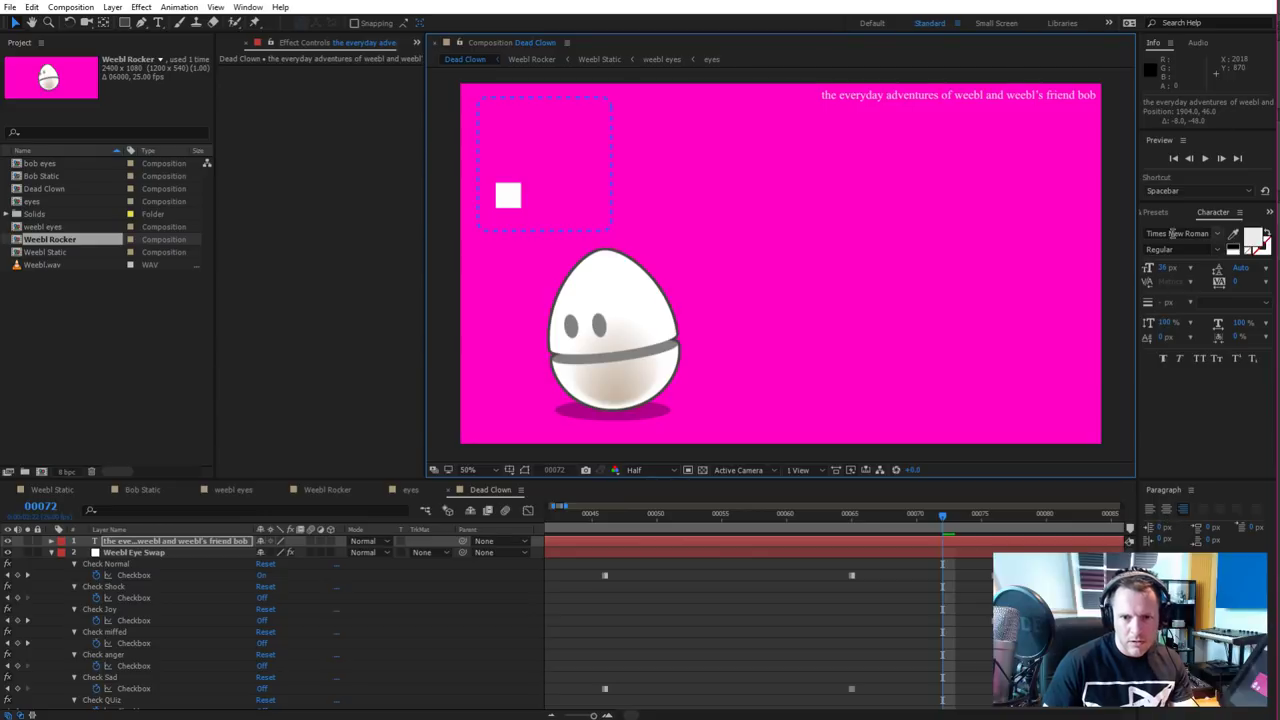
Try Helvetica Light Condensed as the title font
left_click(1216, 235)
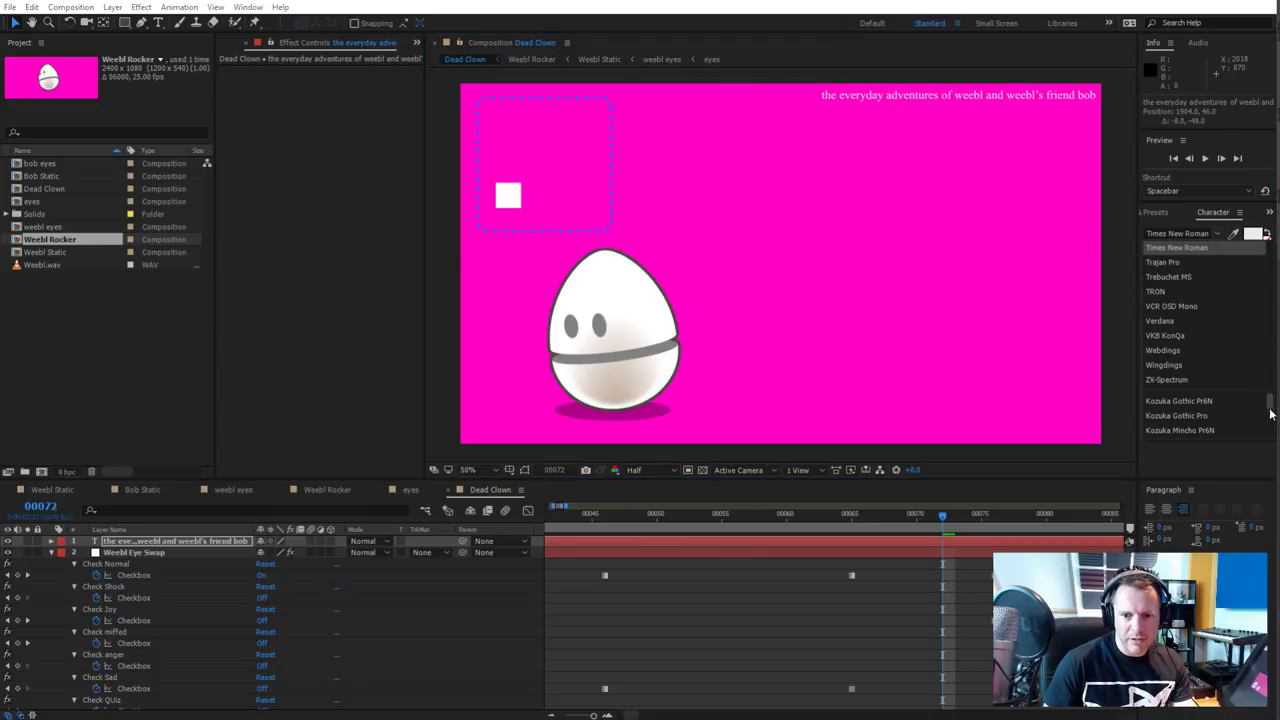
left_click_drag(1271, 407, 1262, 303)
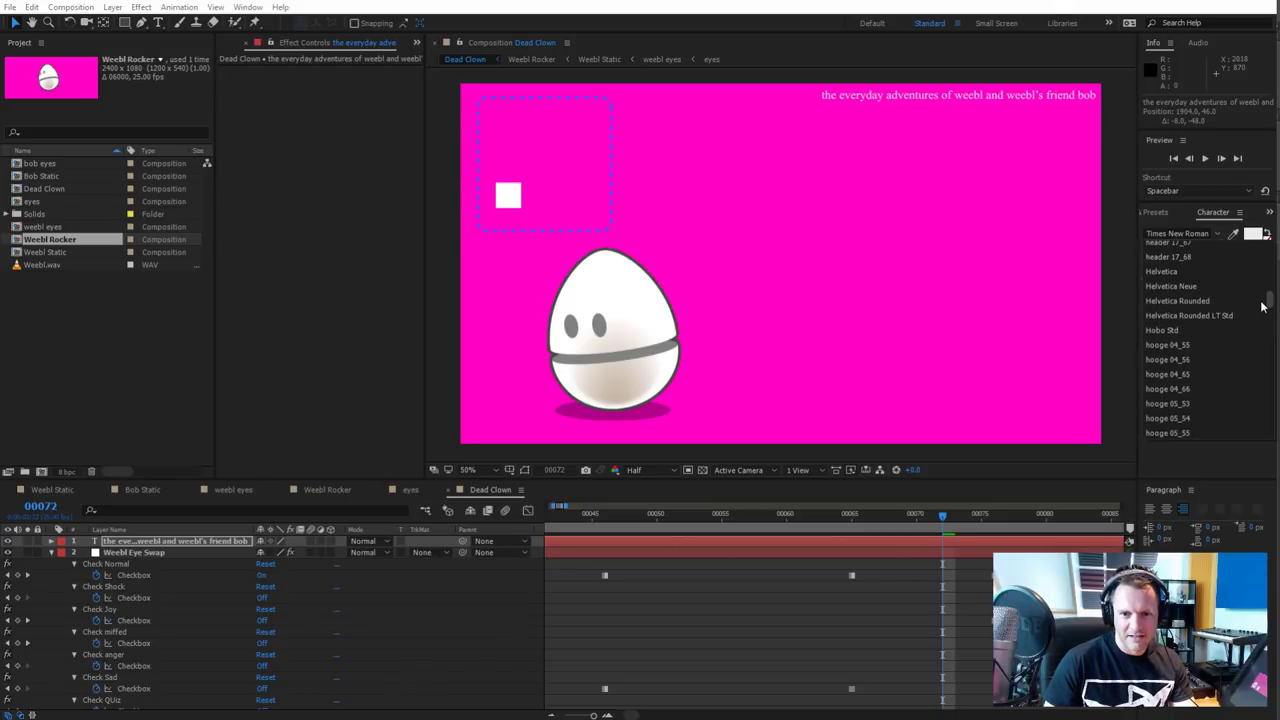
left_click(1179, 281)
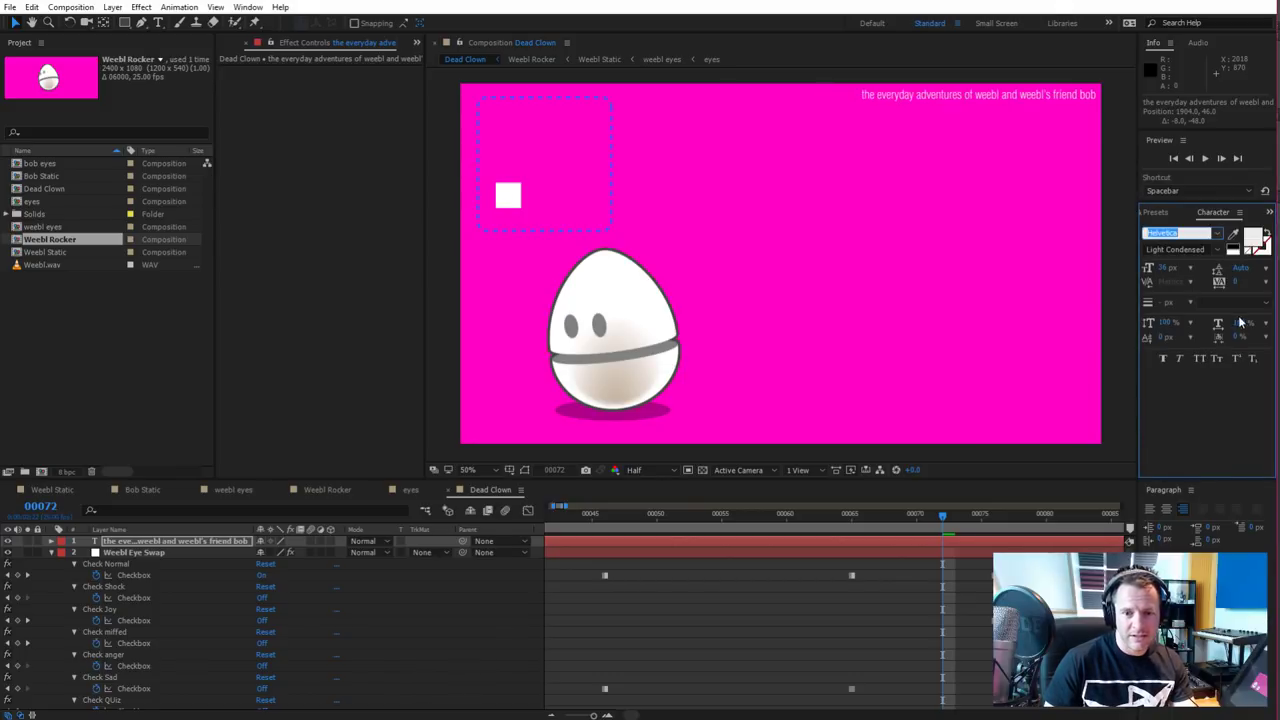
left_click(1220, 250)
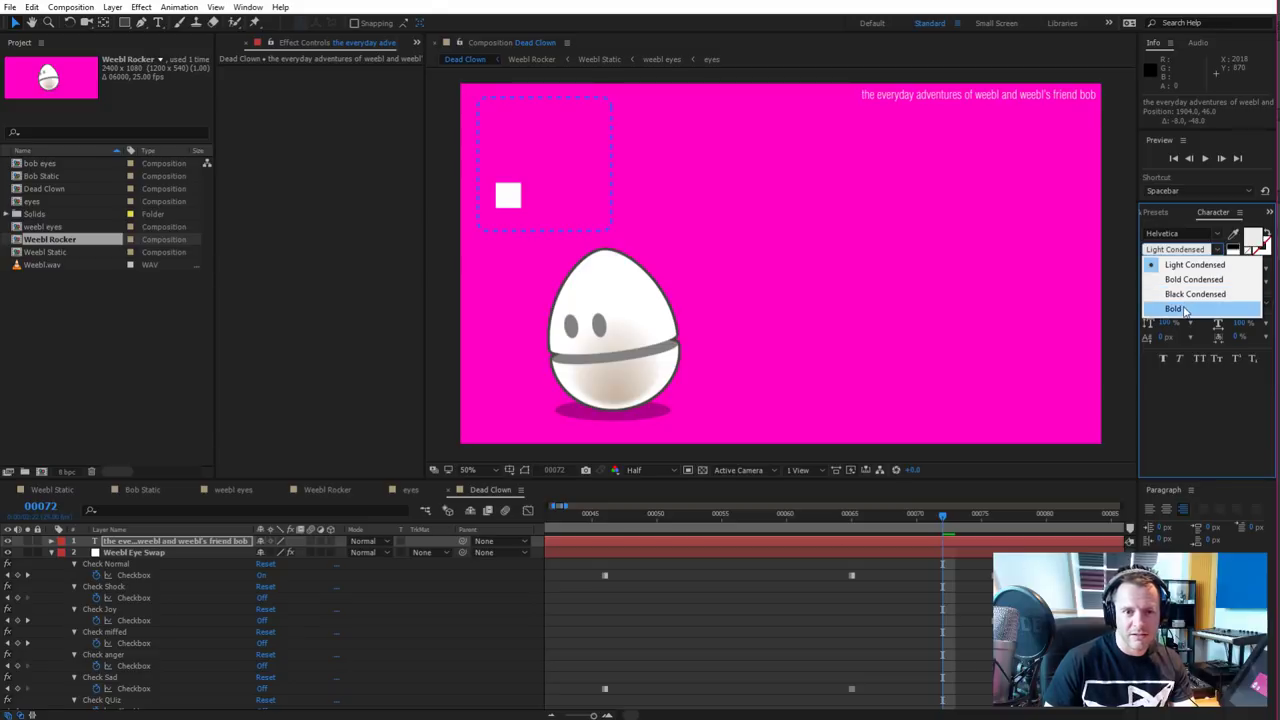
left_click(1222, 250)
Switch the title to Futura Std Book and enlarge it to 42 px
left_click(1219, 236)
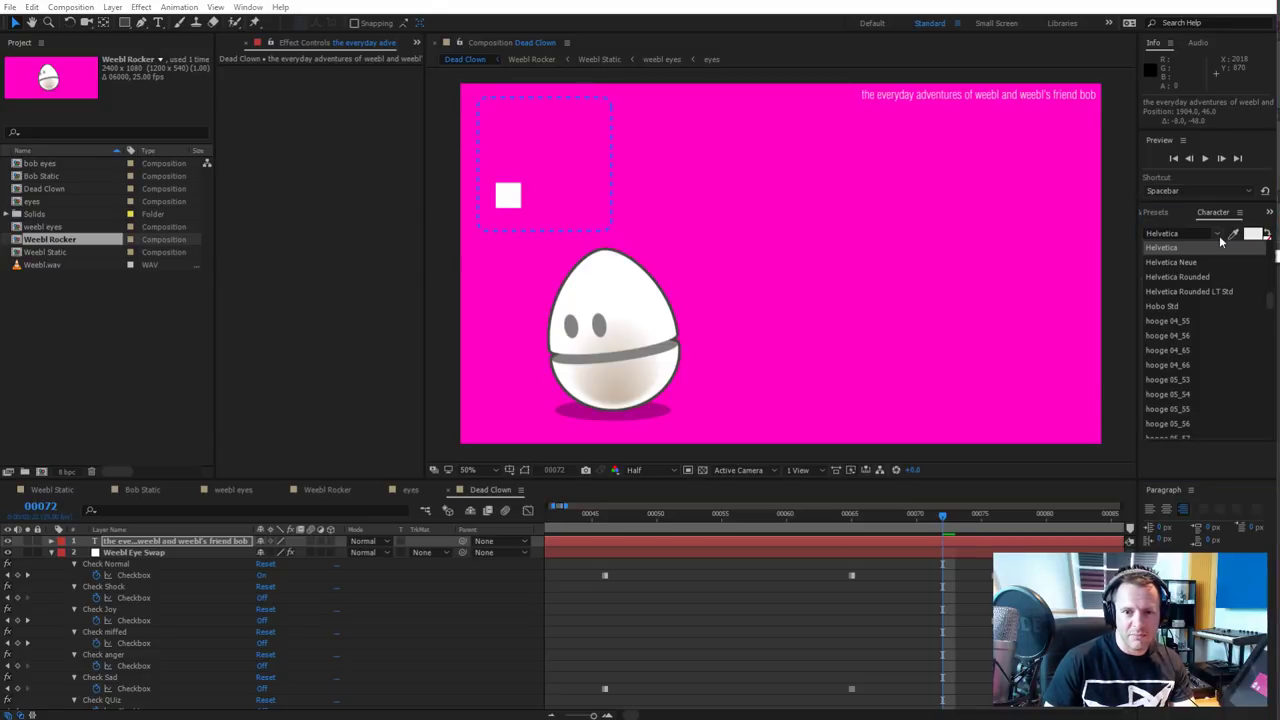
scroll(1218, 292, "up", 3)
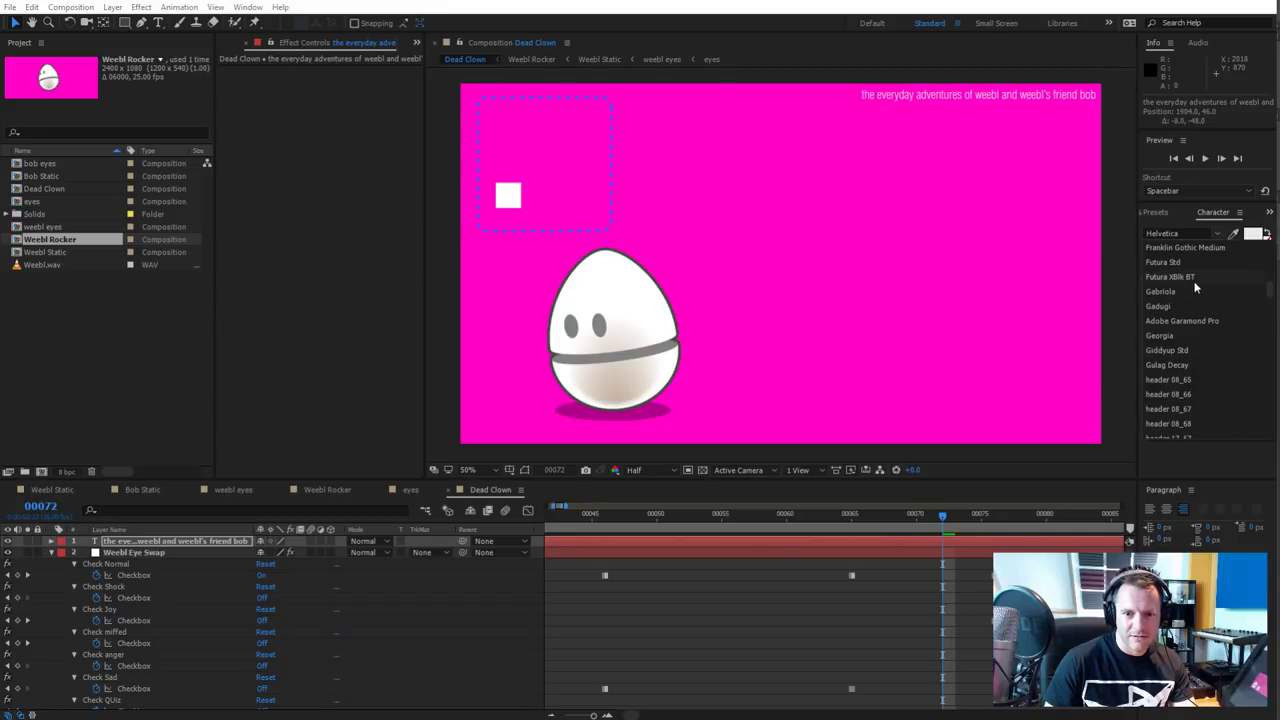
left_click(1182, 263)
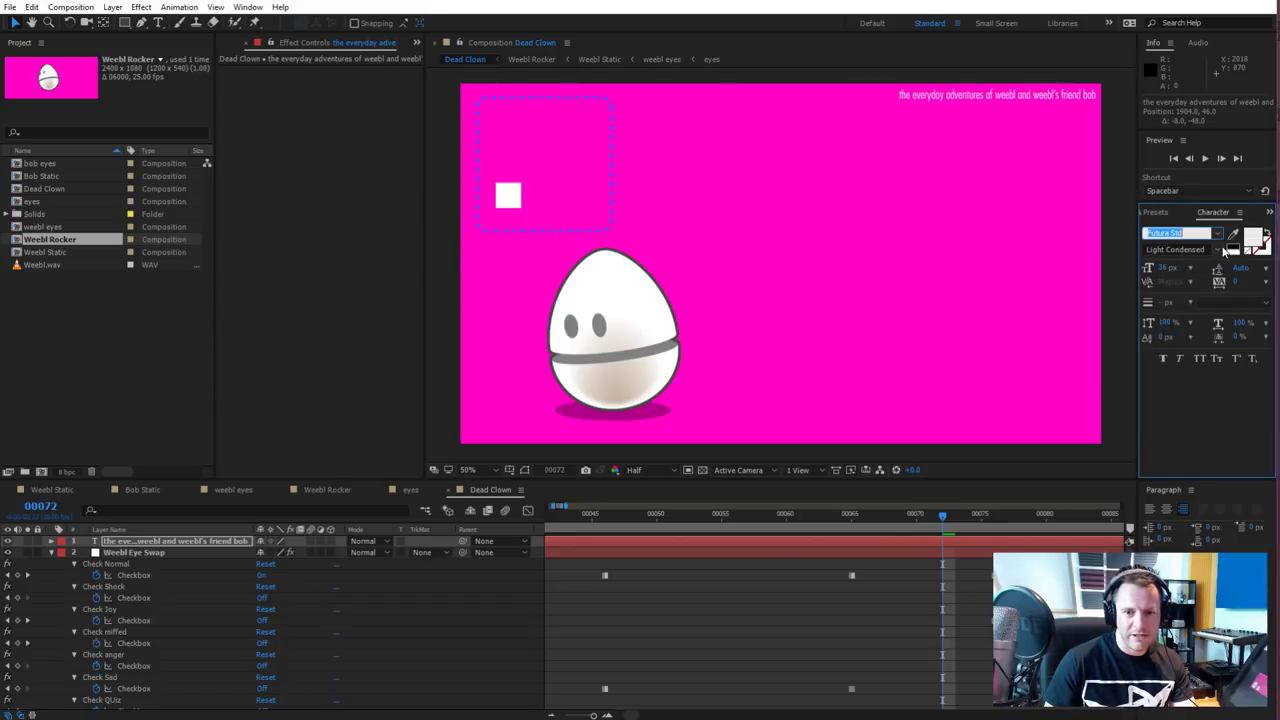
left_click(1221, 250)
left_click(1089, 384)
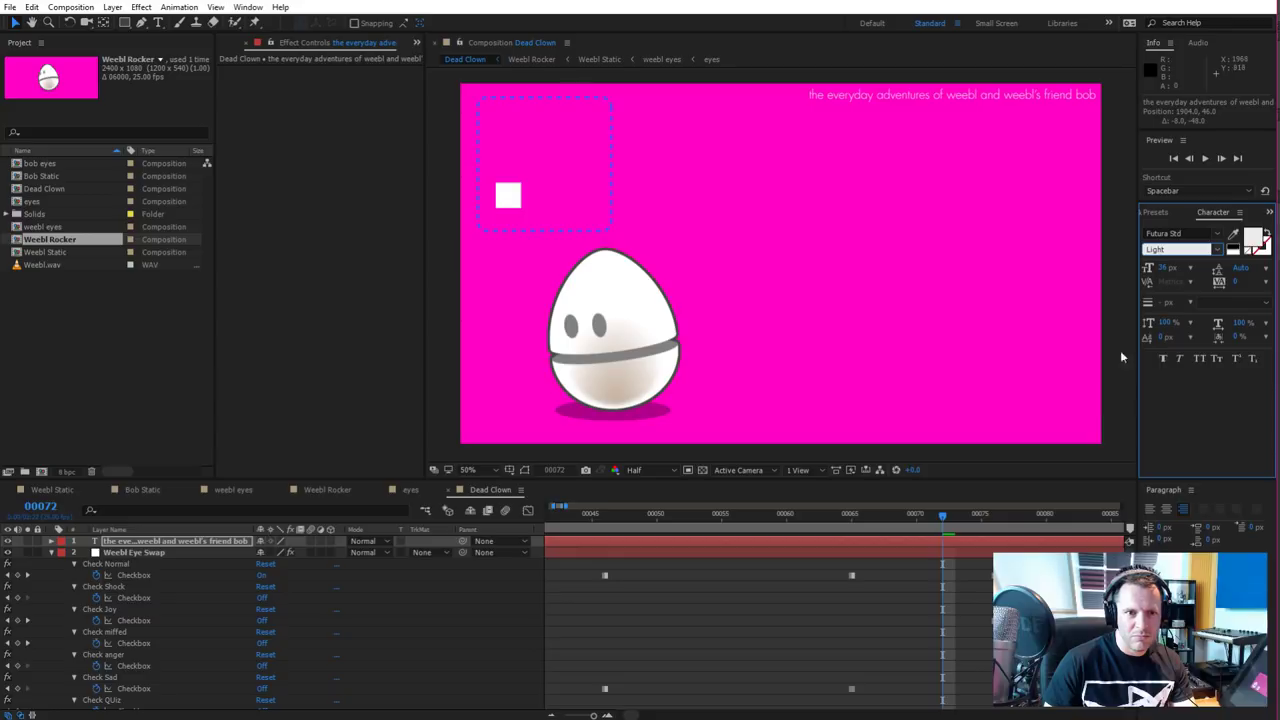
left_click(1220, 251)
left_click(1110, 412)
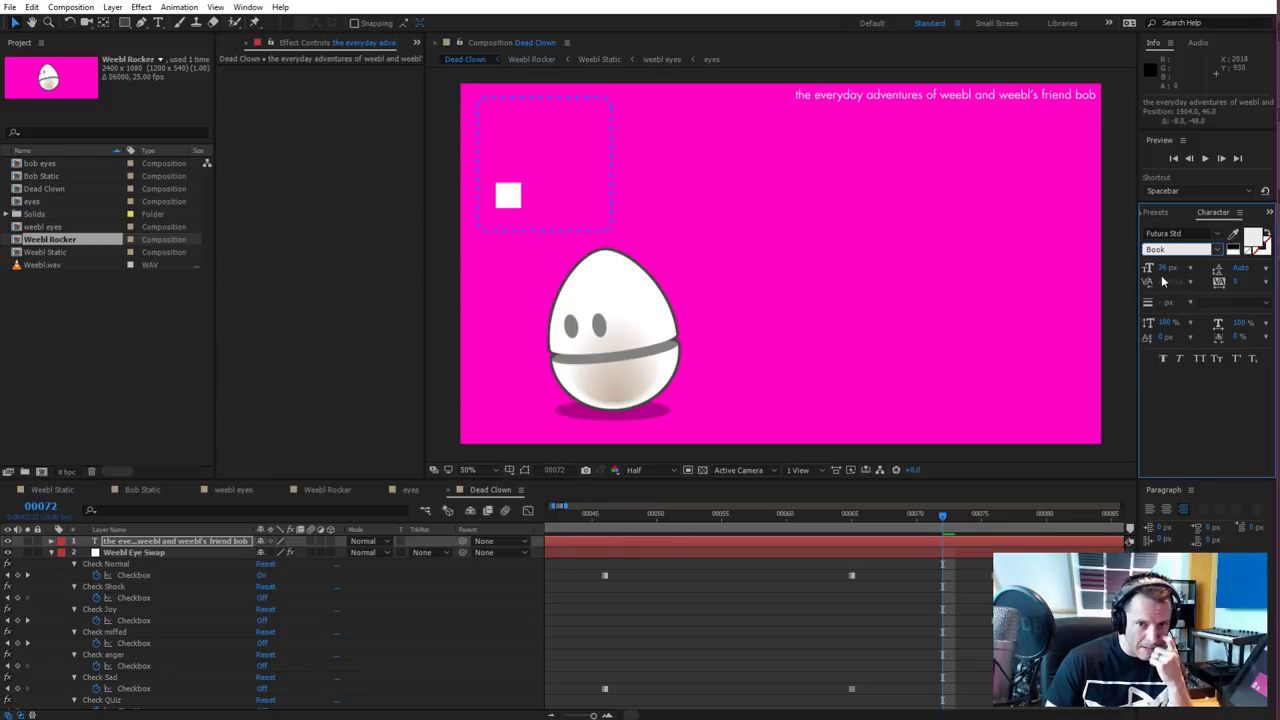
left_click_drag(1163, 270, 1167, 270)
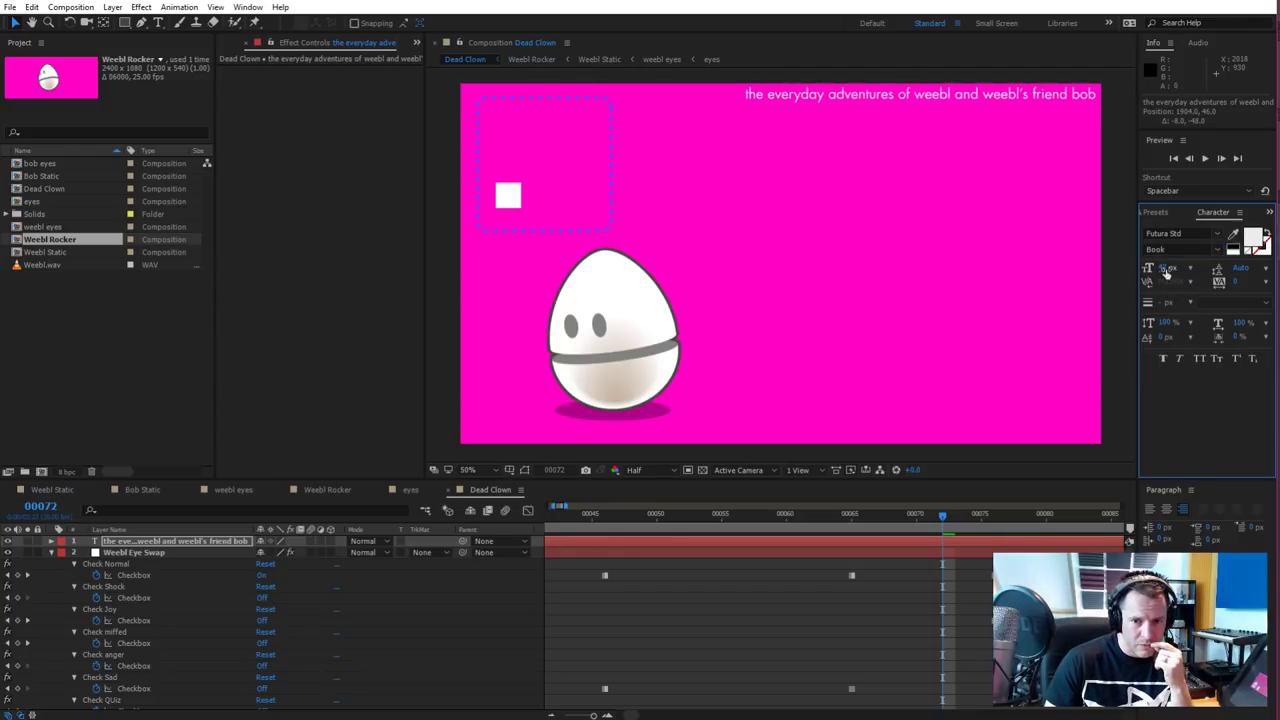
Change the title's Futura Std weight from Book to Medium
left_click(1221, 238)
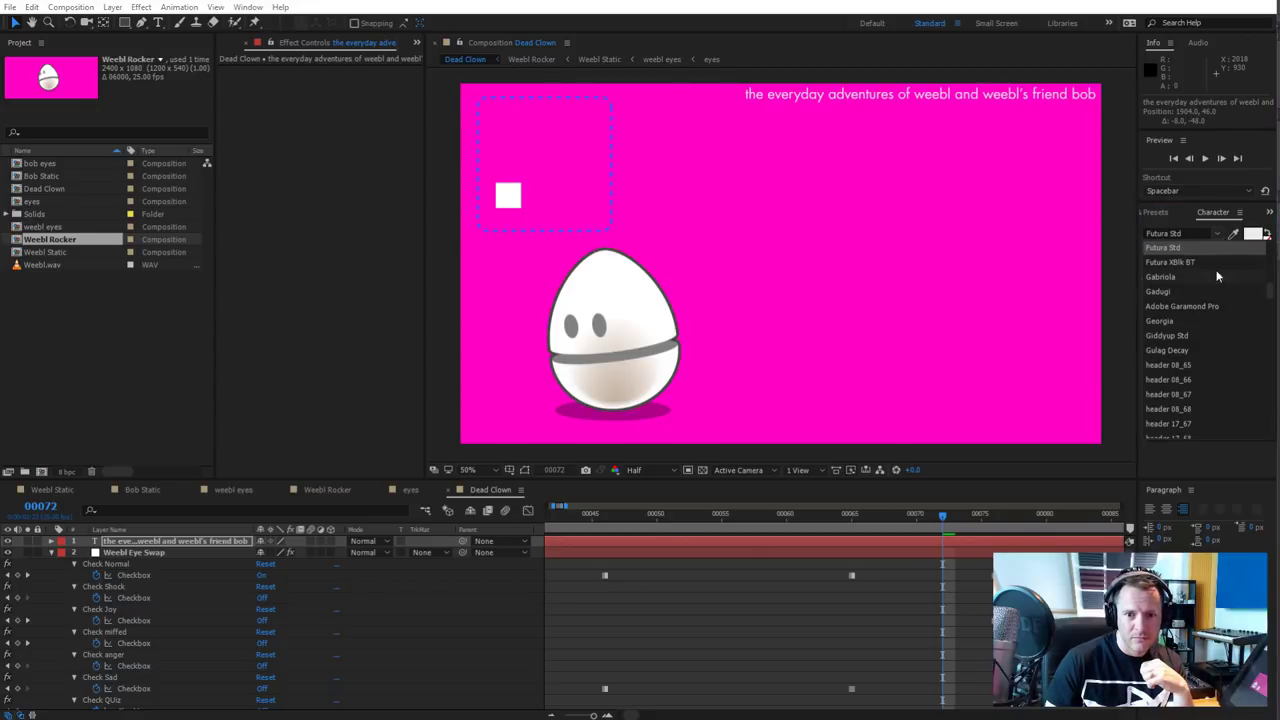
left_click(1189, 221)
left_click(1217, 249)
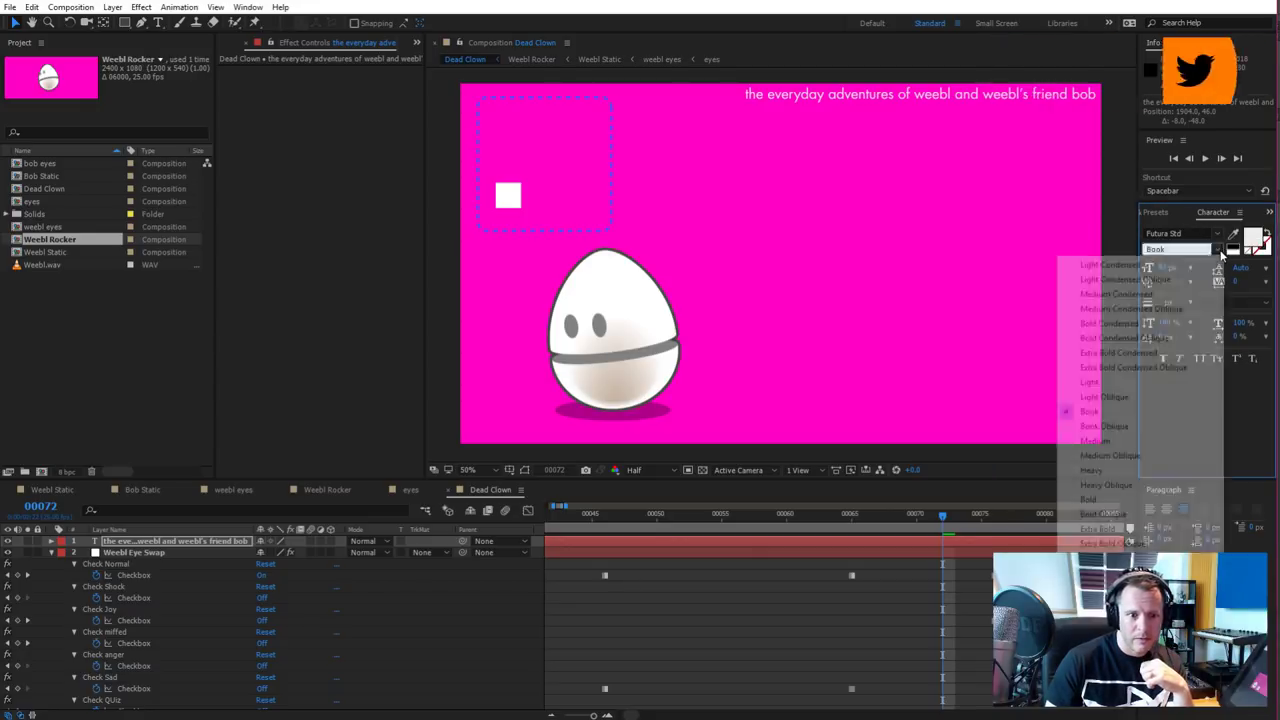
left_click(1112, 444)
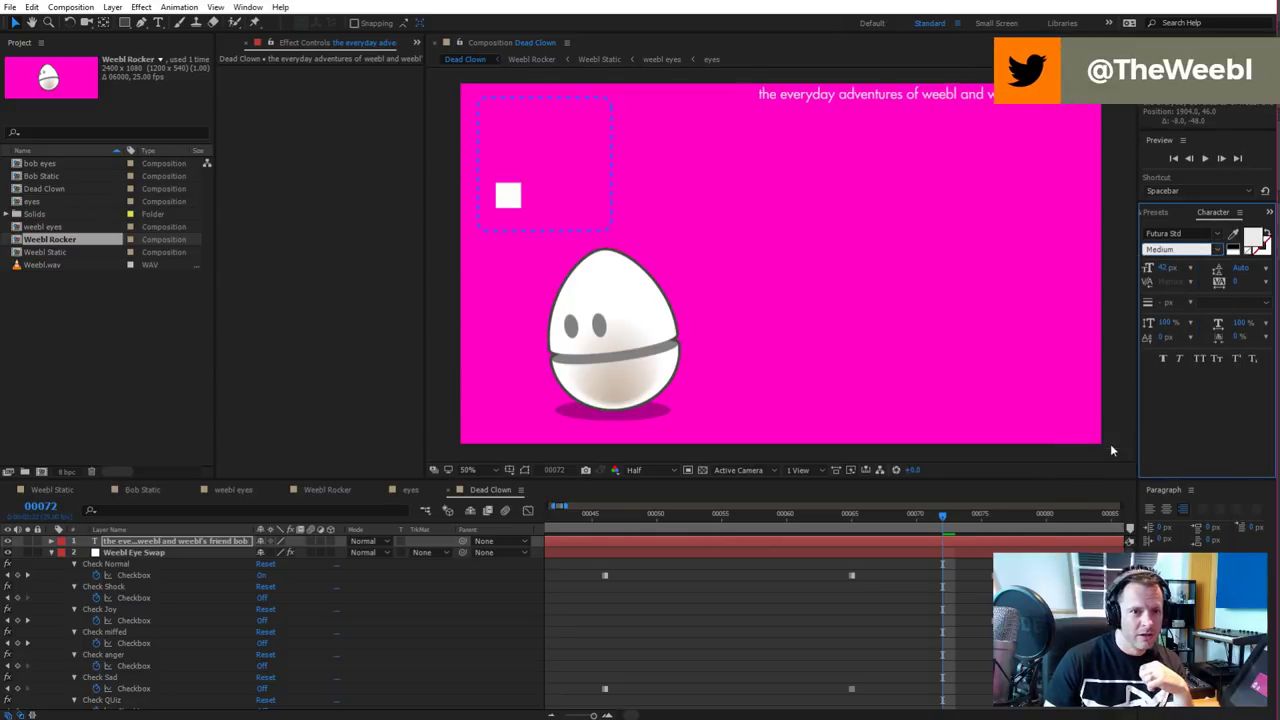
left_click(940, 95)
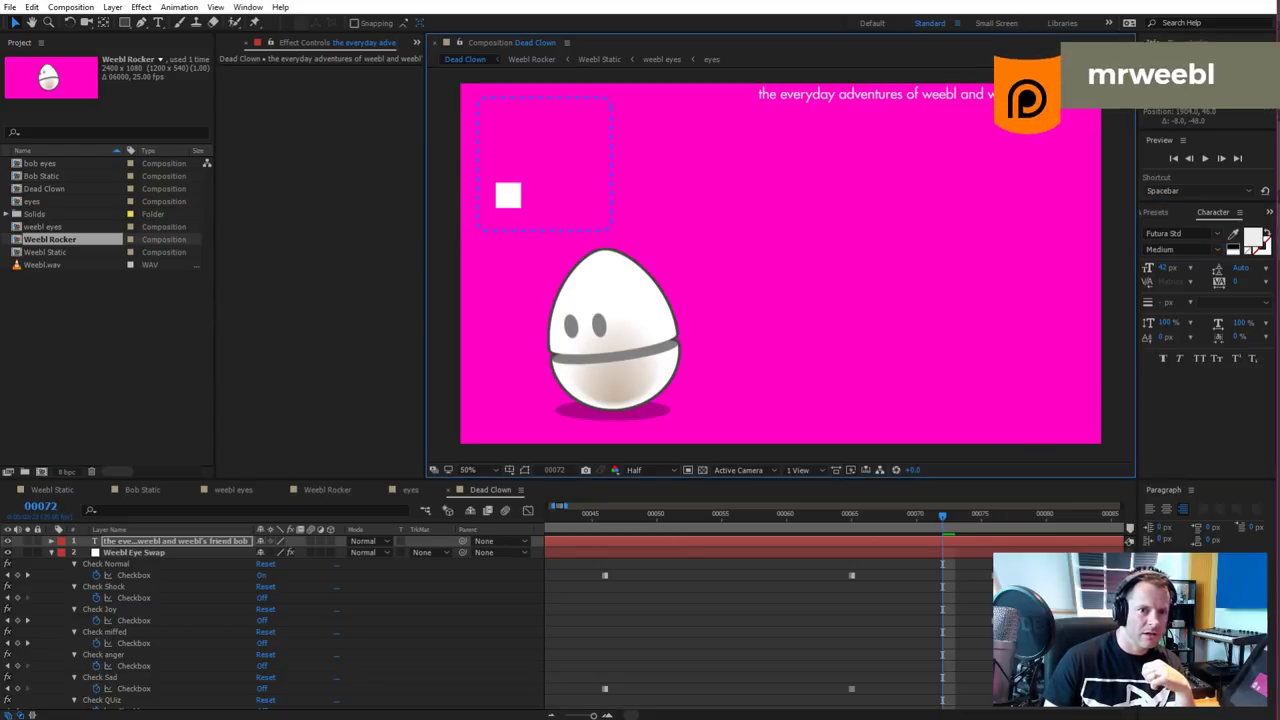
key("ctrl+t")
Insert 'sometimes' into the title and select 'and sometimes weebl's friend bob'
left_click(989, 96)
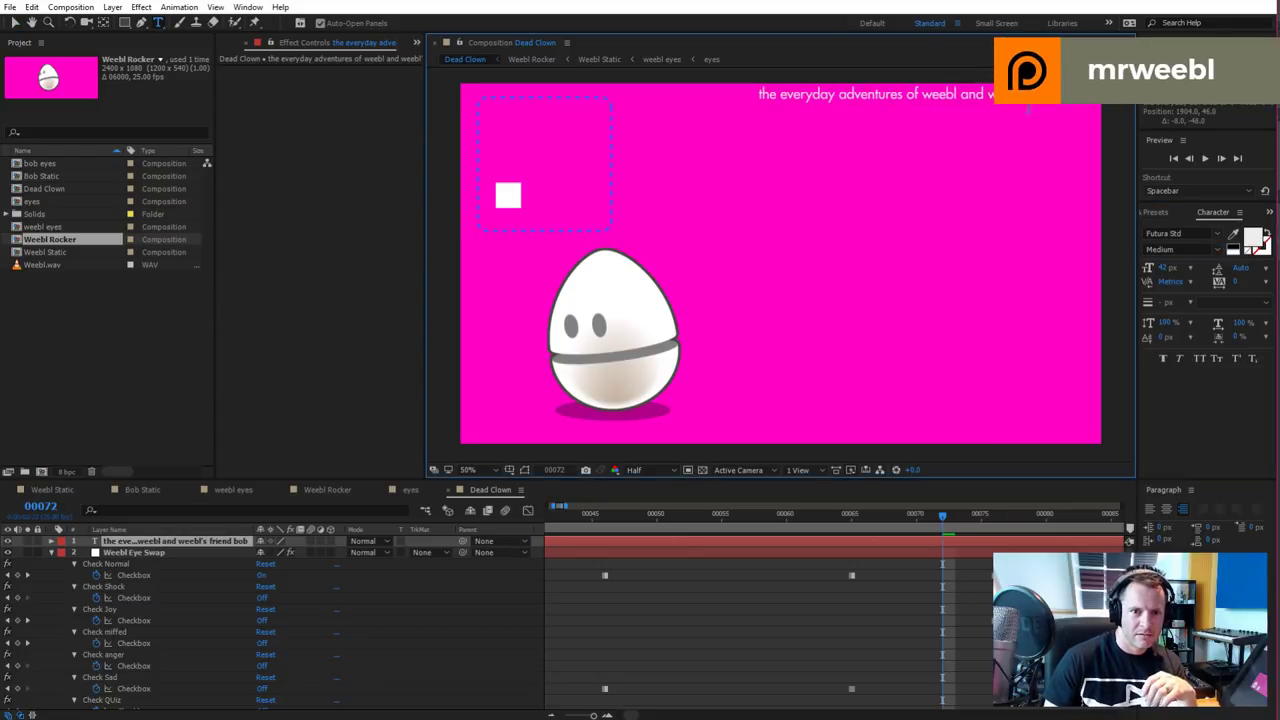
type("sometimes")
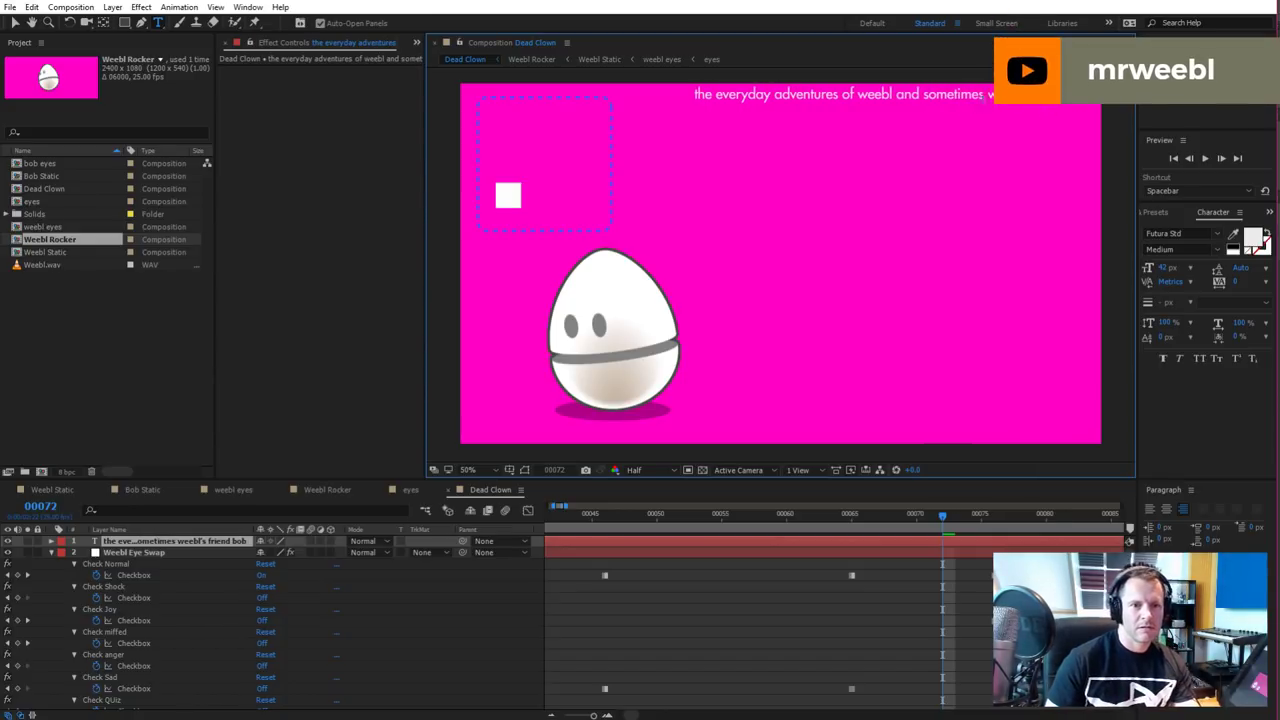
left_click_drag(893, 94, 1100, 95)
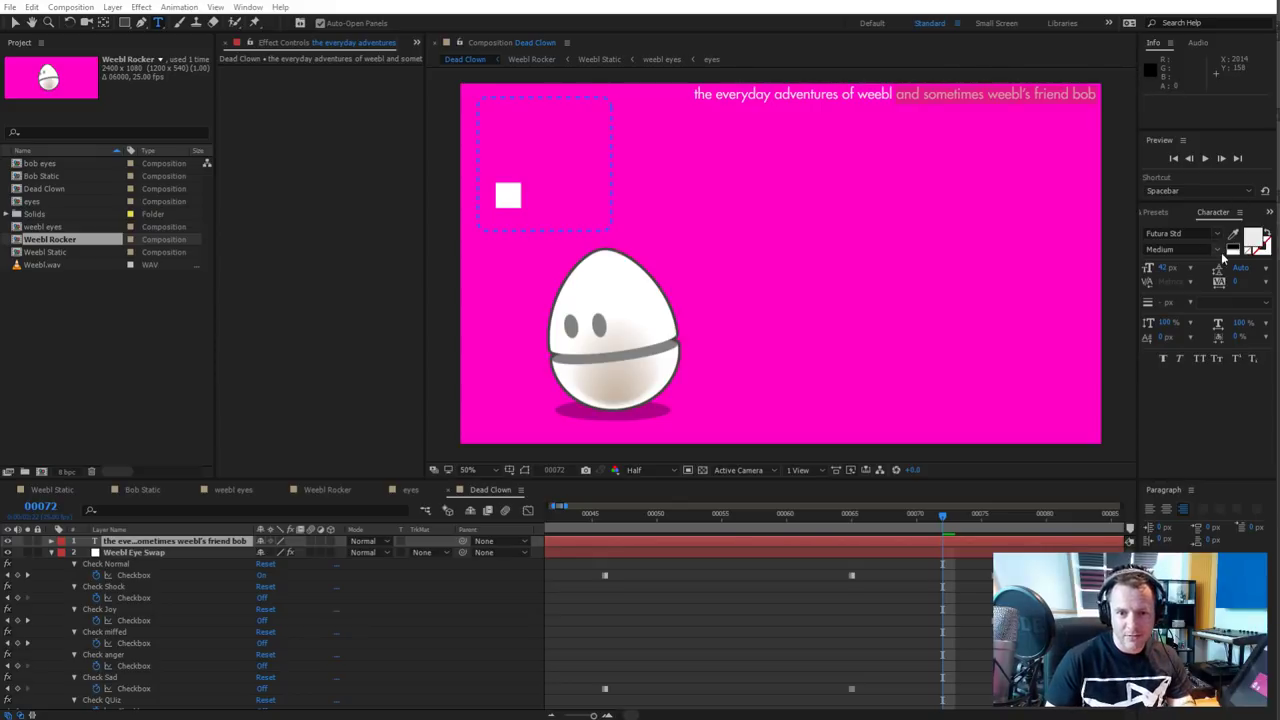
Colour the selected words light grey #B6B6B6, then select the title's first half
left_click(1256, 238)
type("808080")
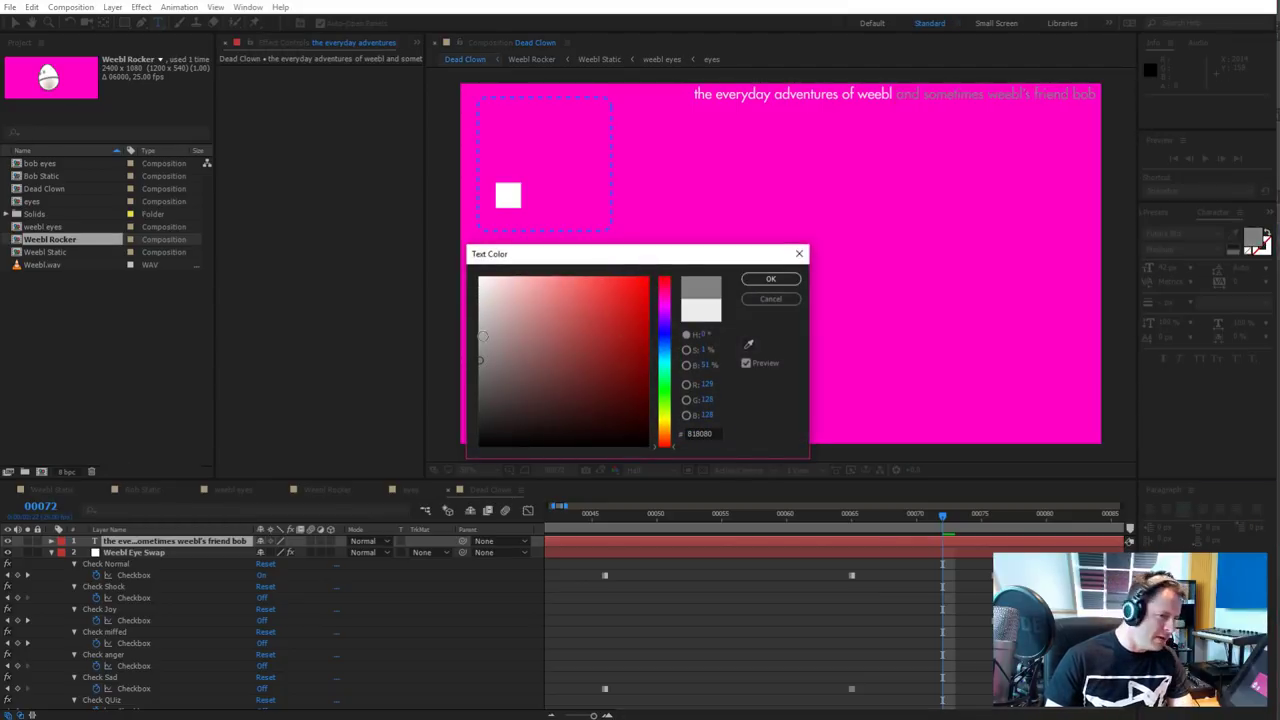
left_click_drag(476, 333, 476, 324)
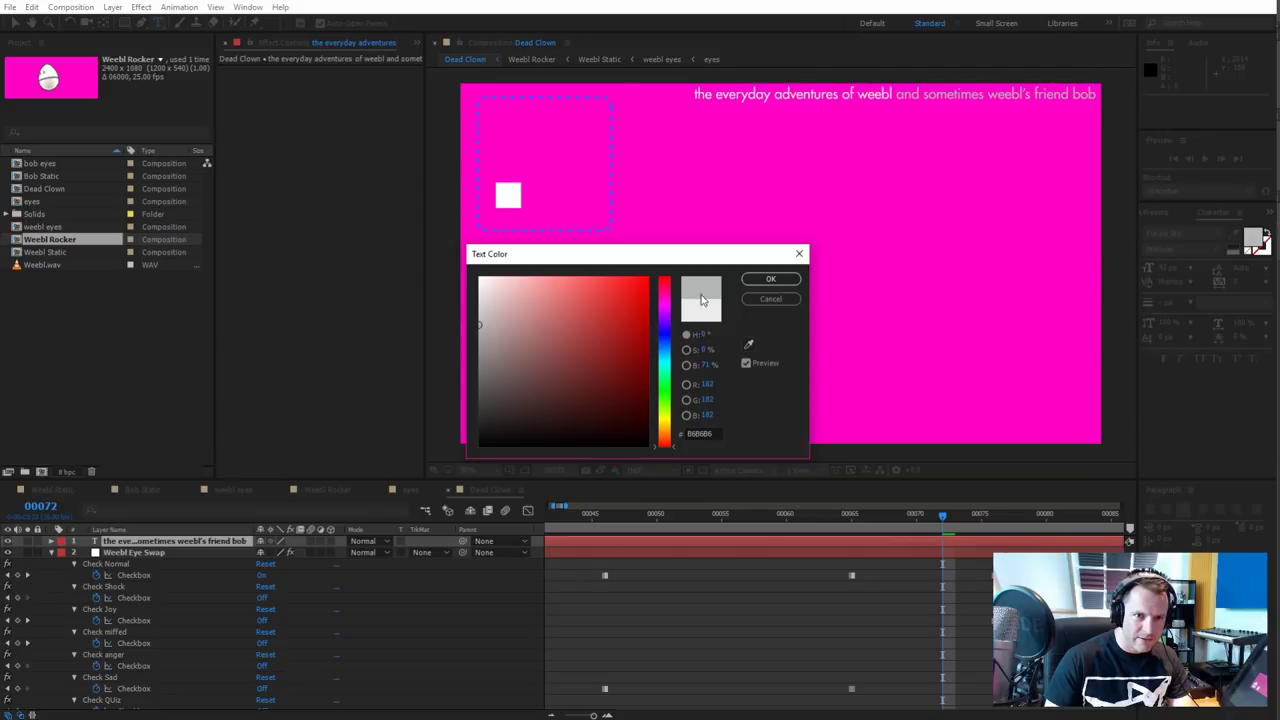
left_click(770, 279)
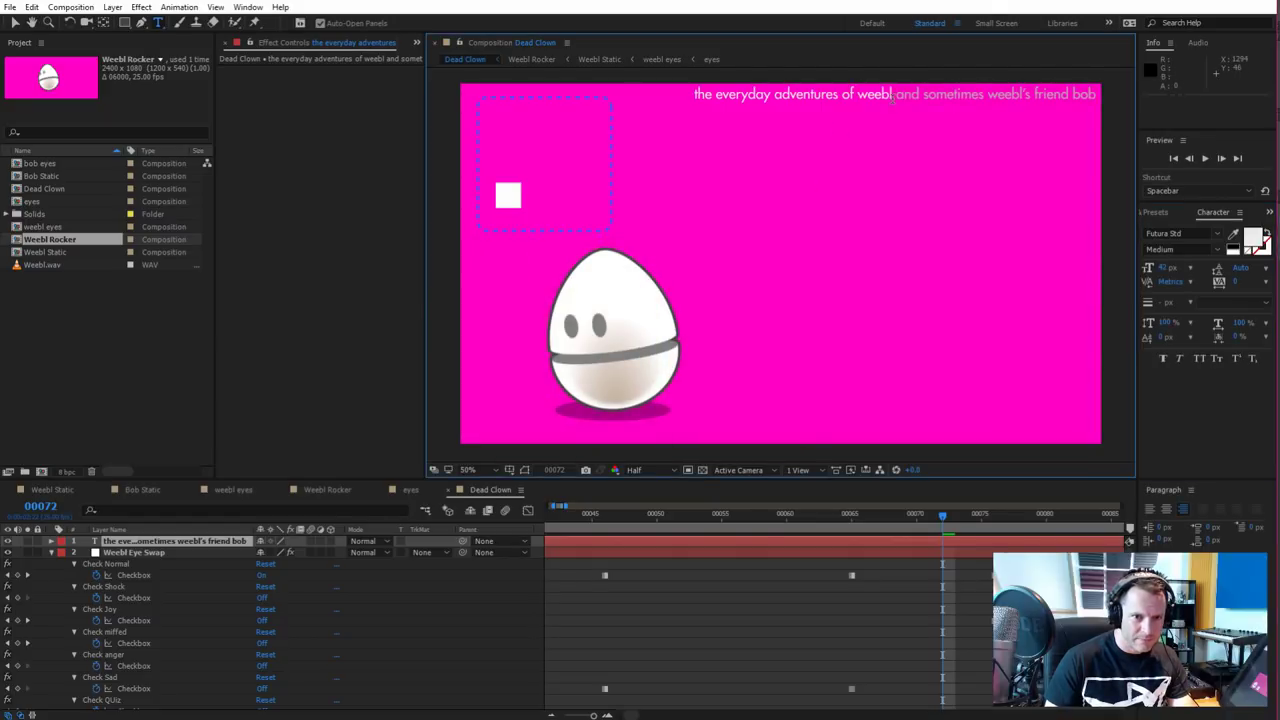
left_click_drag(893, 92, 688, 89)
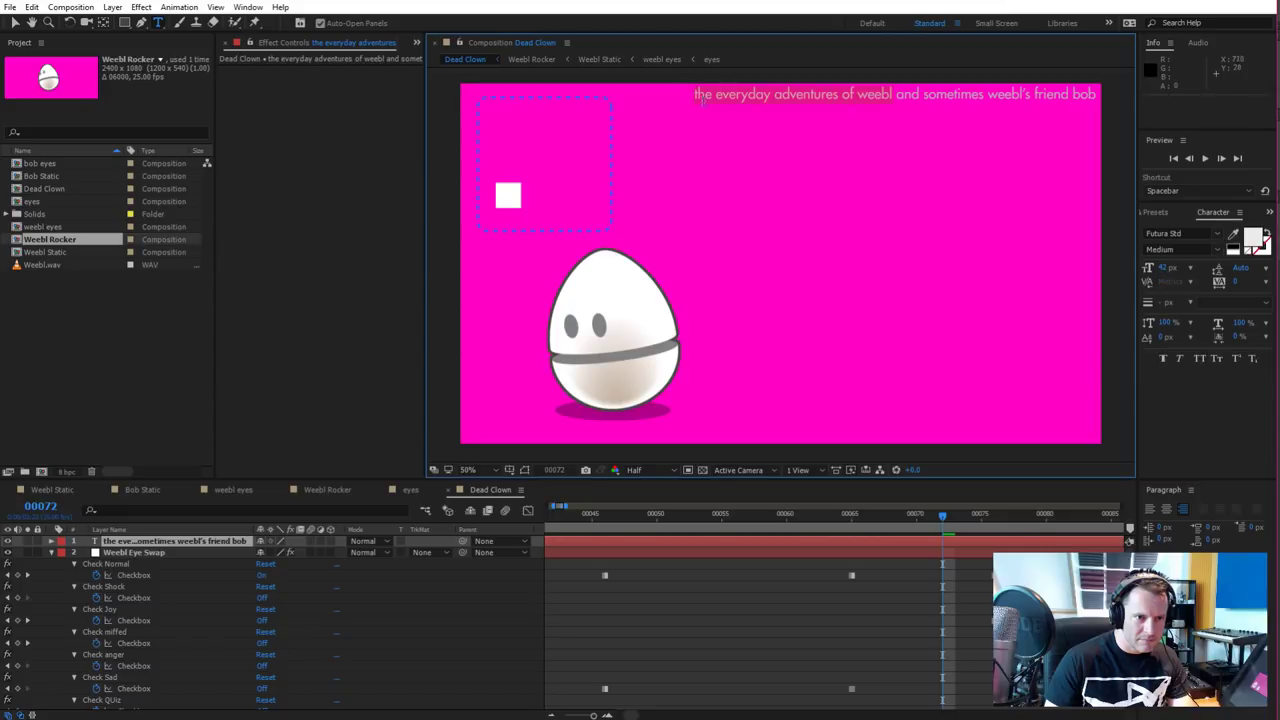
Make 'the everyday adventures of weebl' bold using Medium weight with a faux style
left_click(1216, 250)
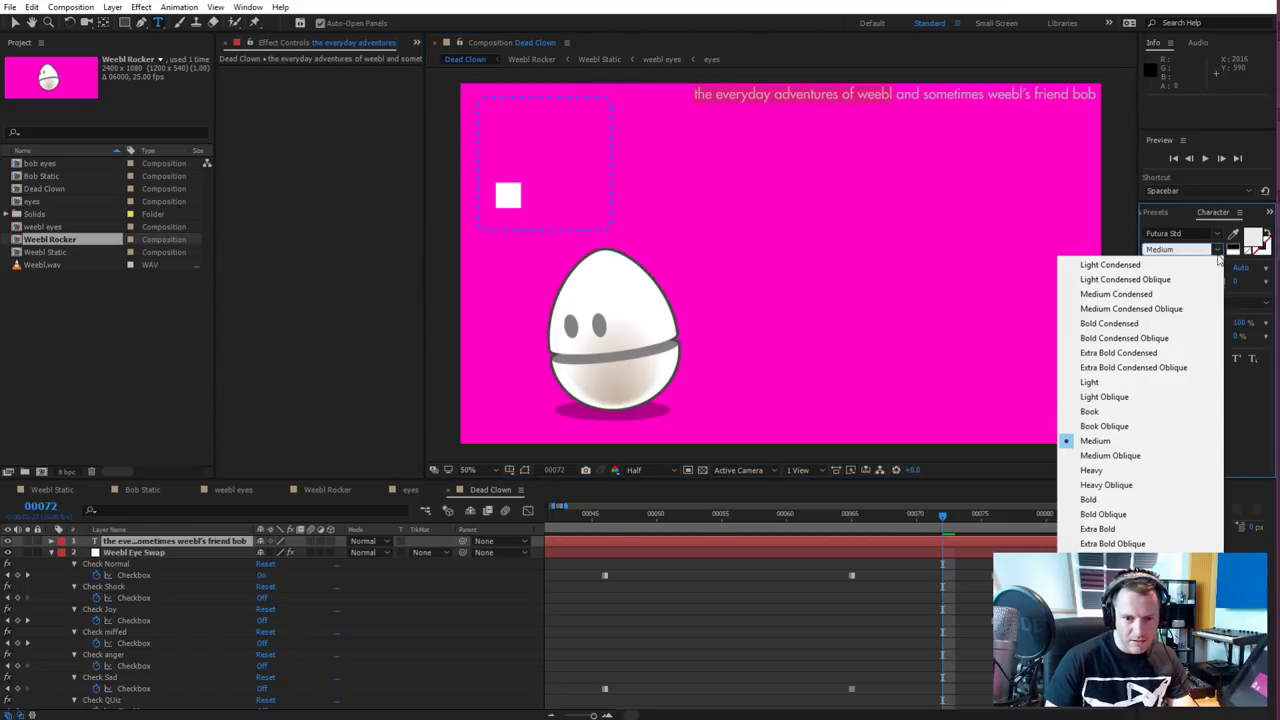
left_click(1100, 499)
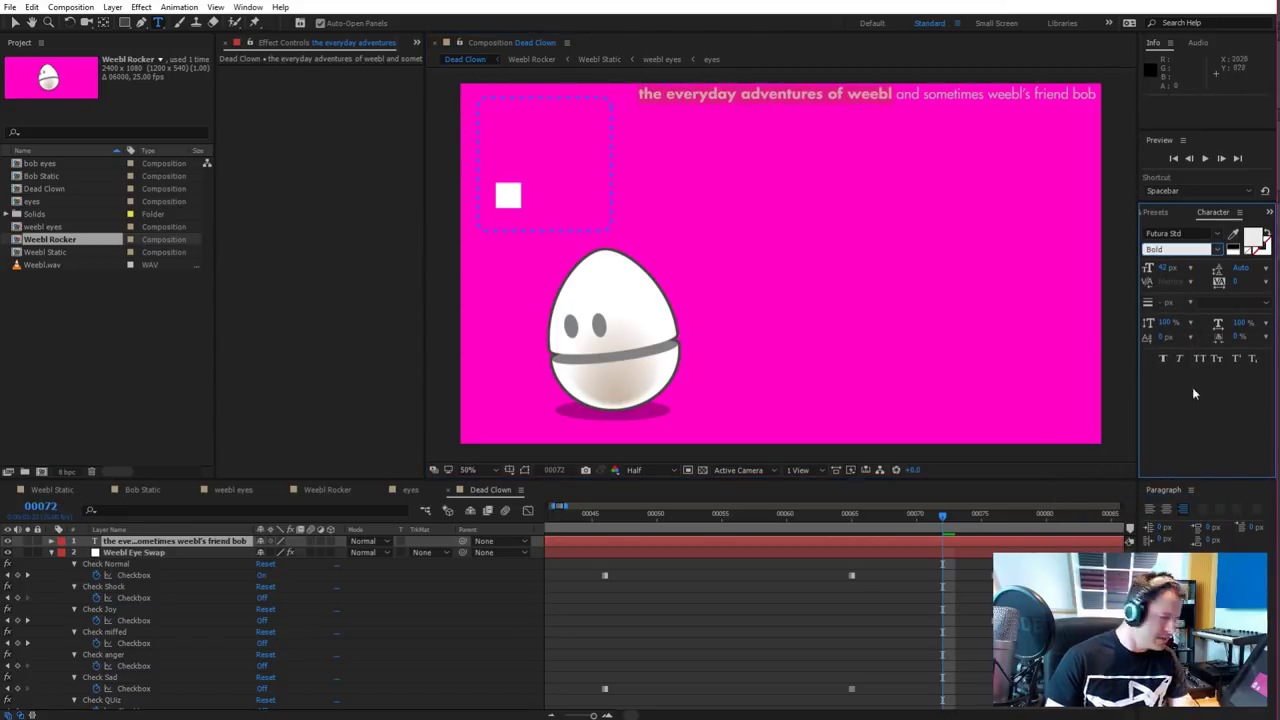
left_click(1216, 250)
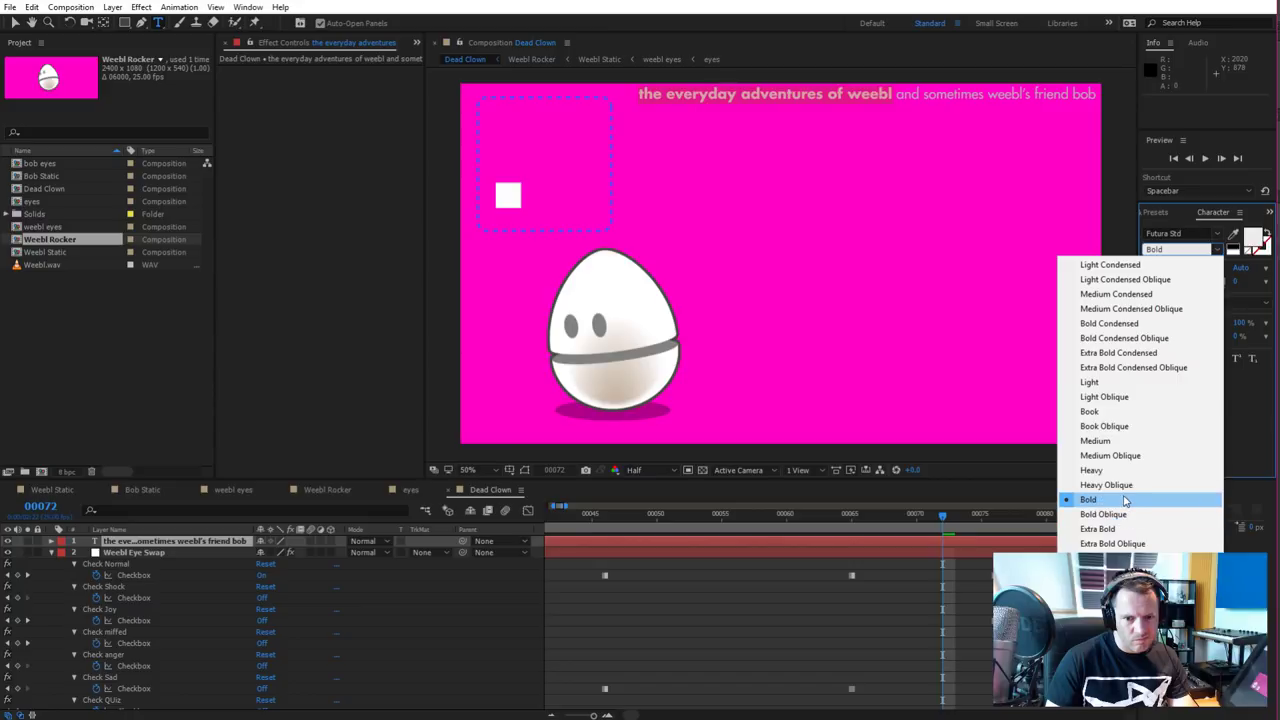
left_click(1112, 447)
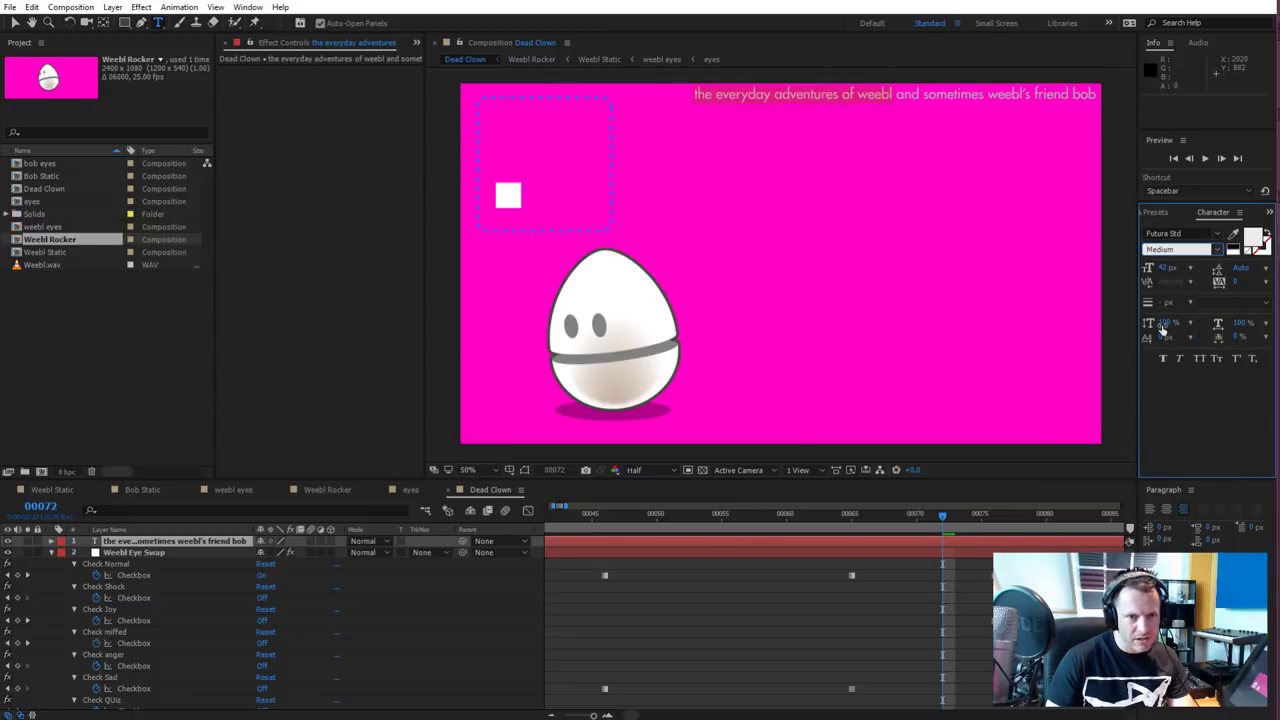
left_click(1270, 214)
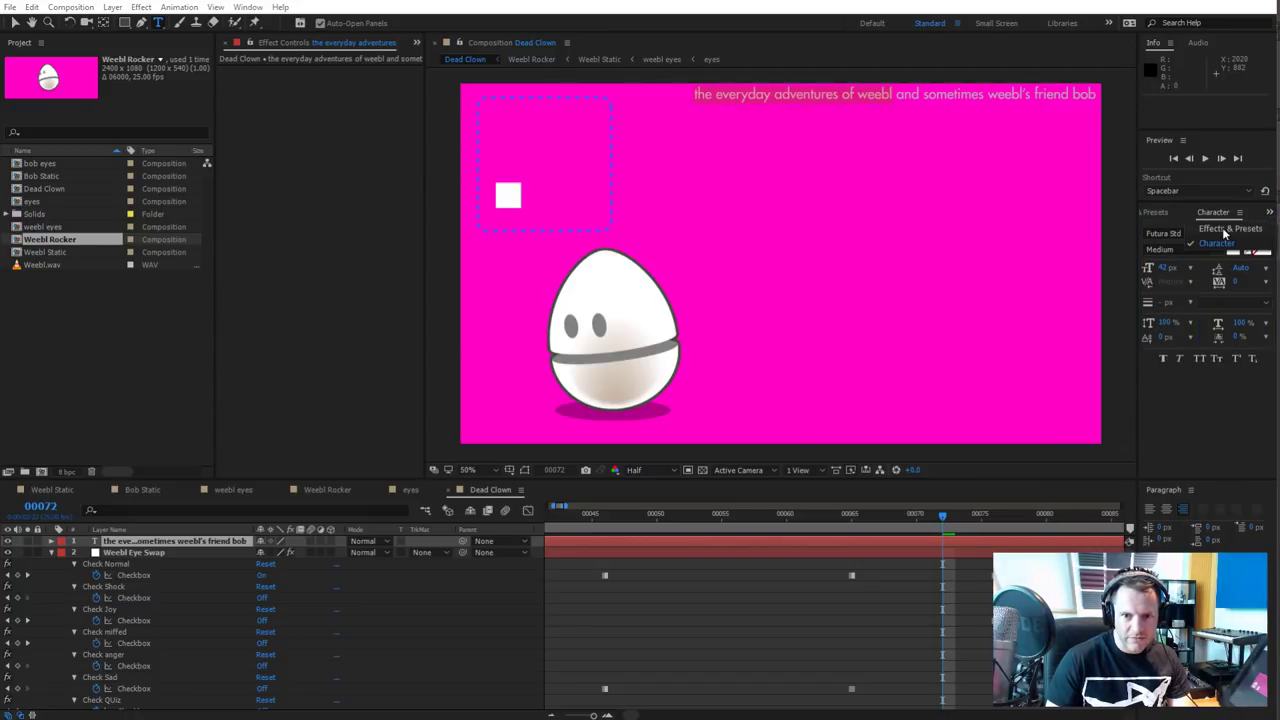
left_click(1271, 216)
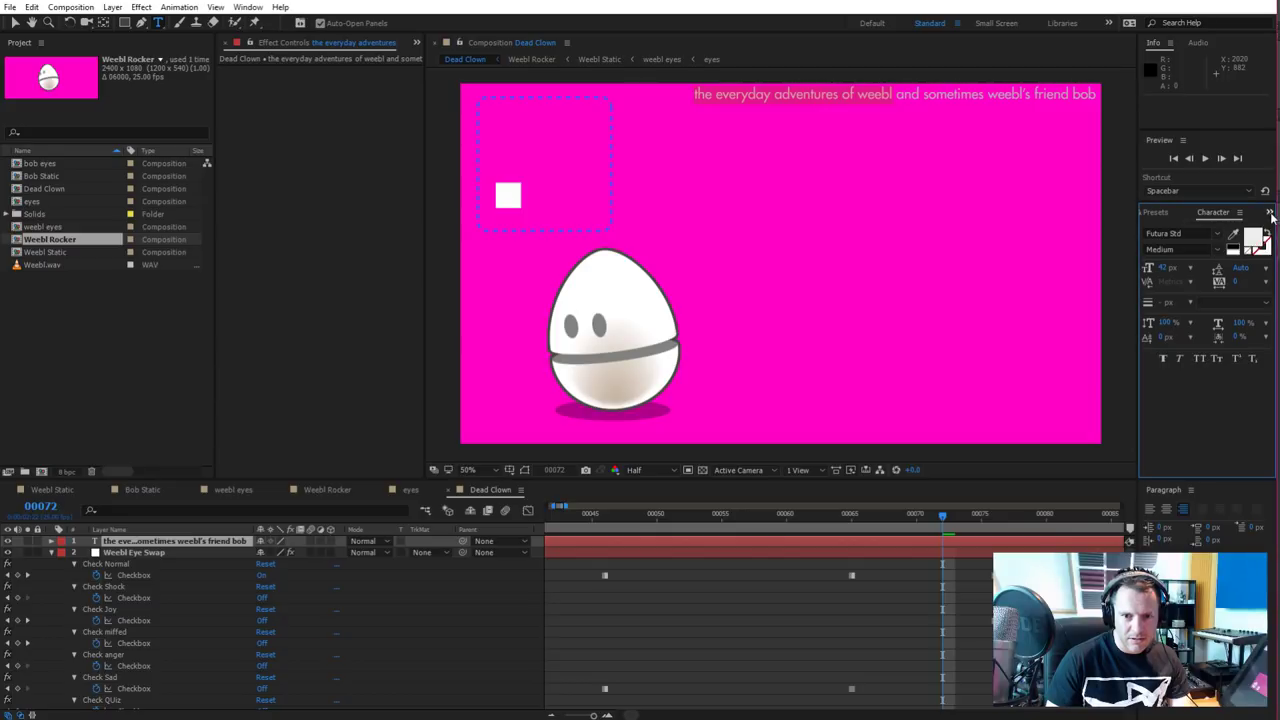
left_click(1240, 213)
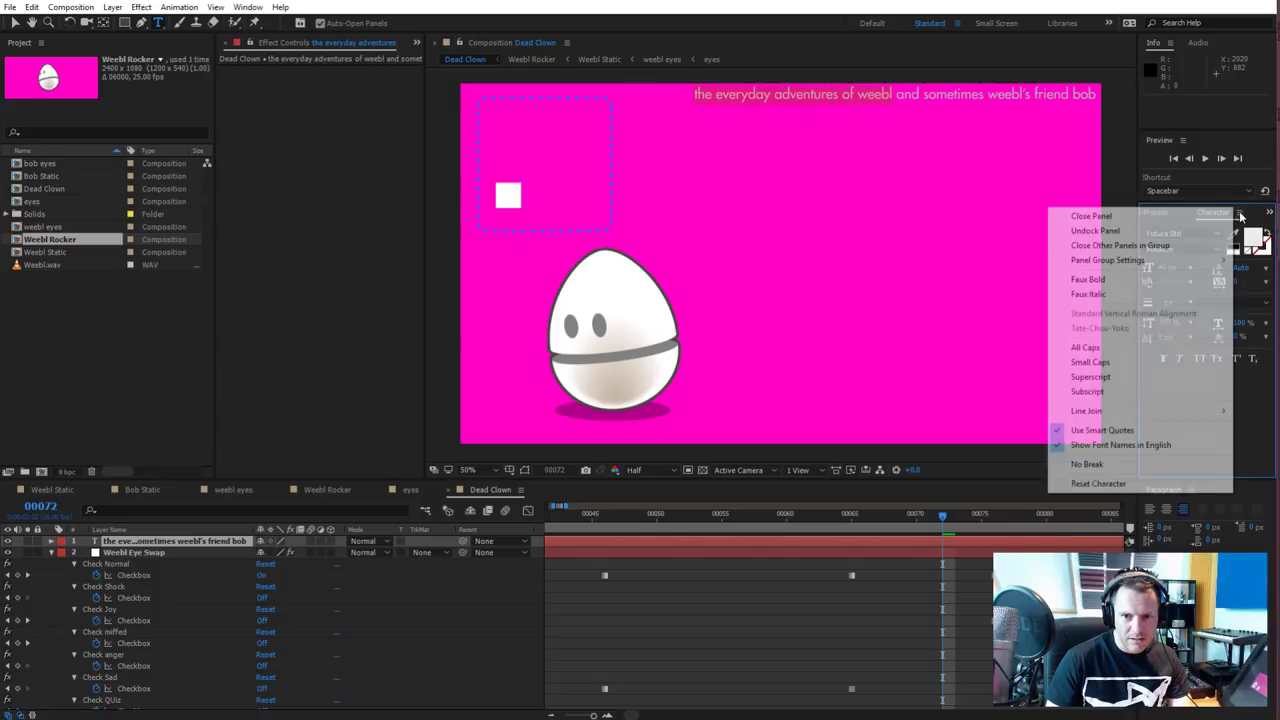
left_click(1103, 292)
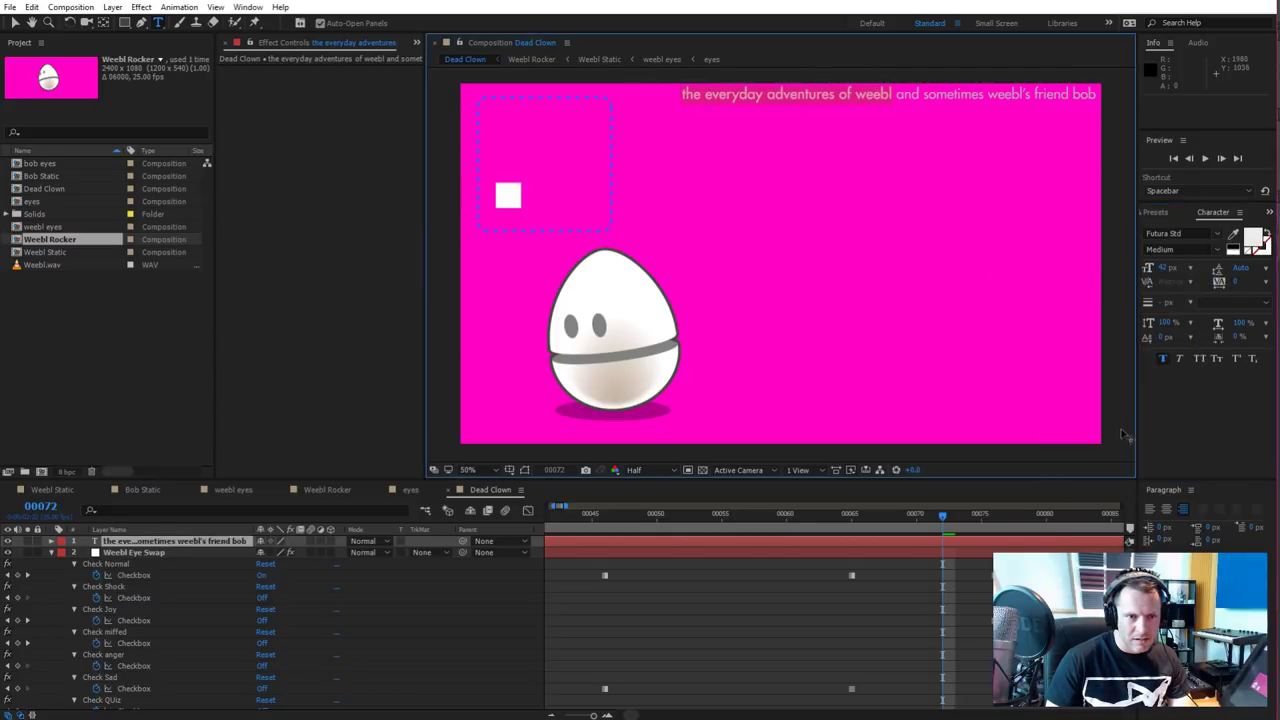
Commit the title edit and pick the Rectangle tool
left_click(642, 596)
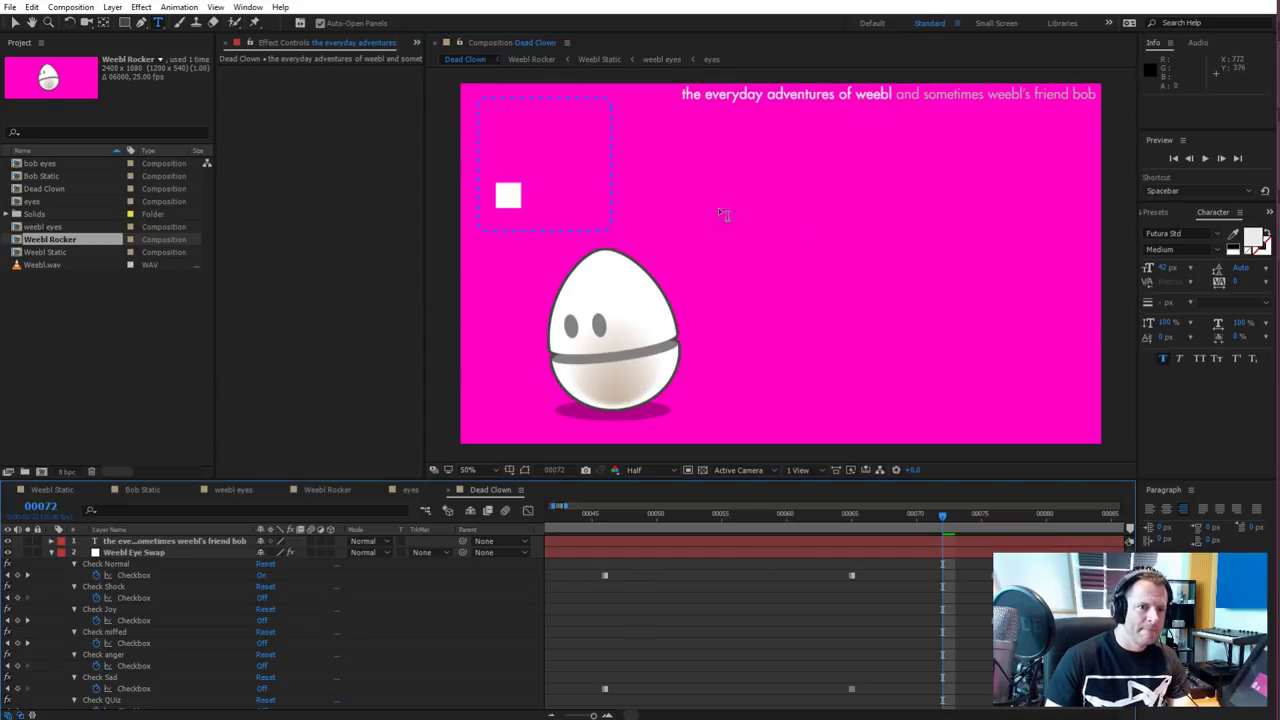
scroll(725, 225, "down", 2)
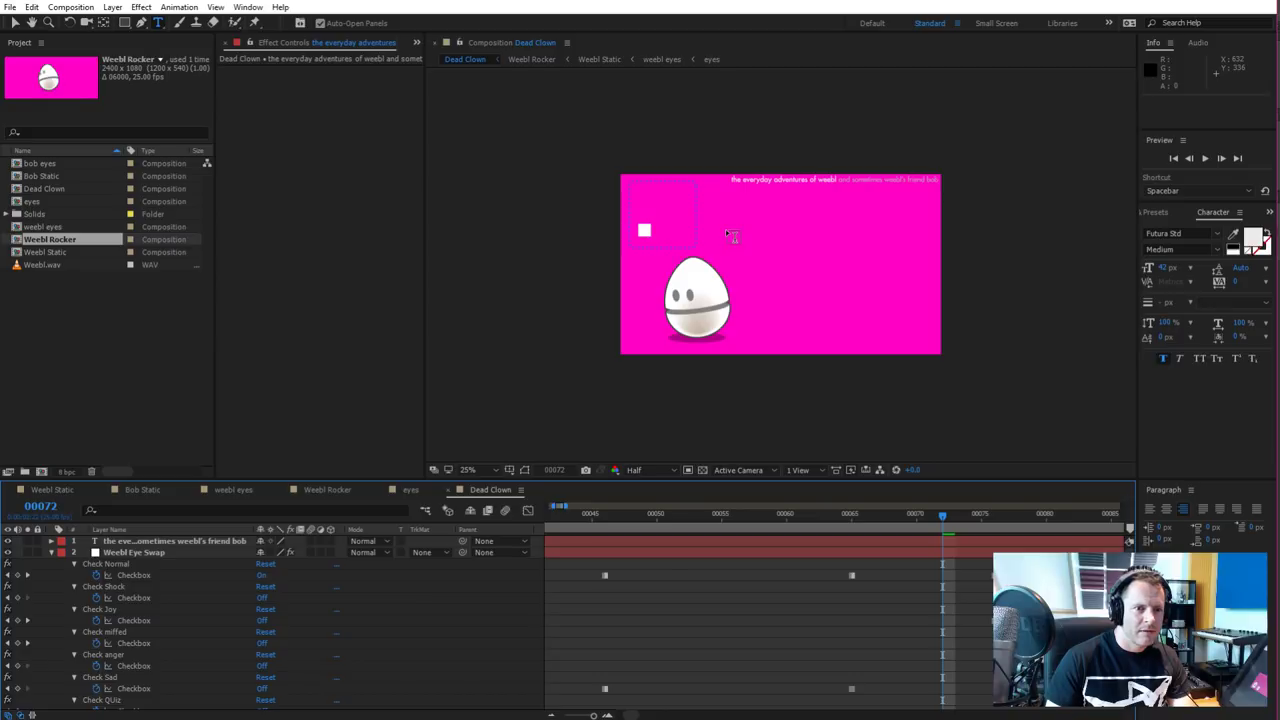
key("period")
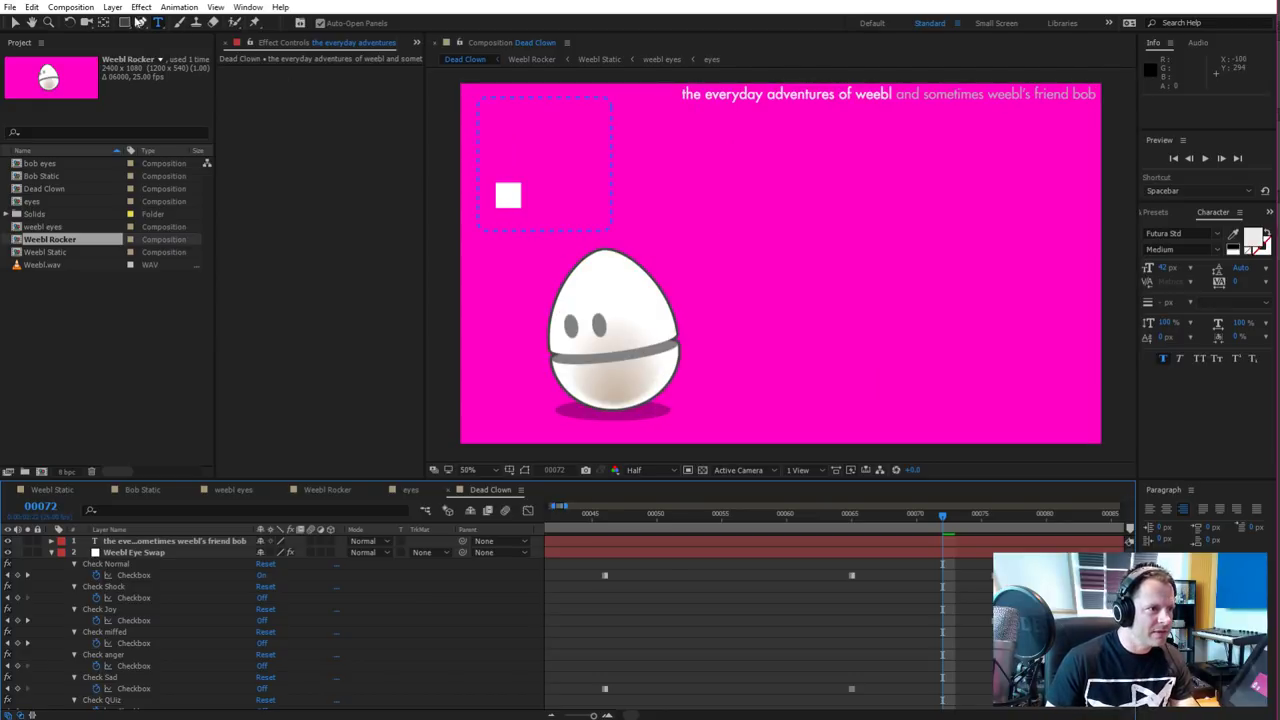
left_click(125, 23)
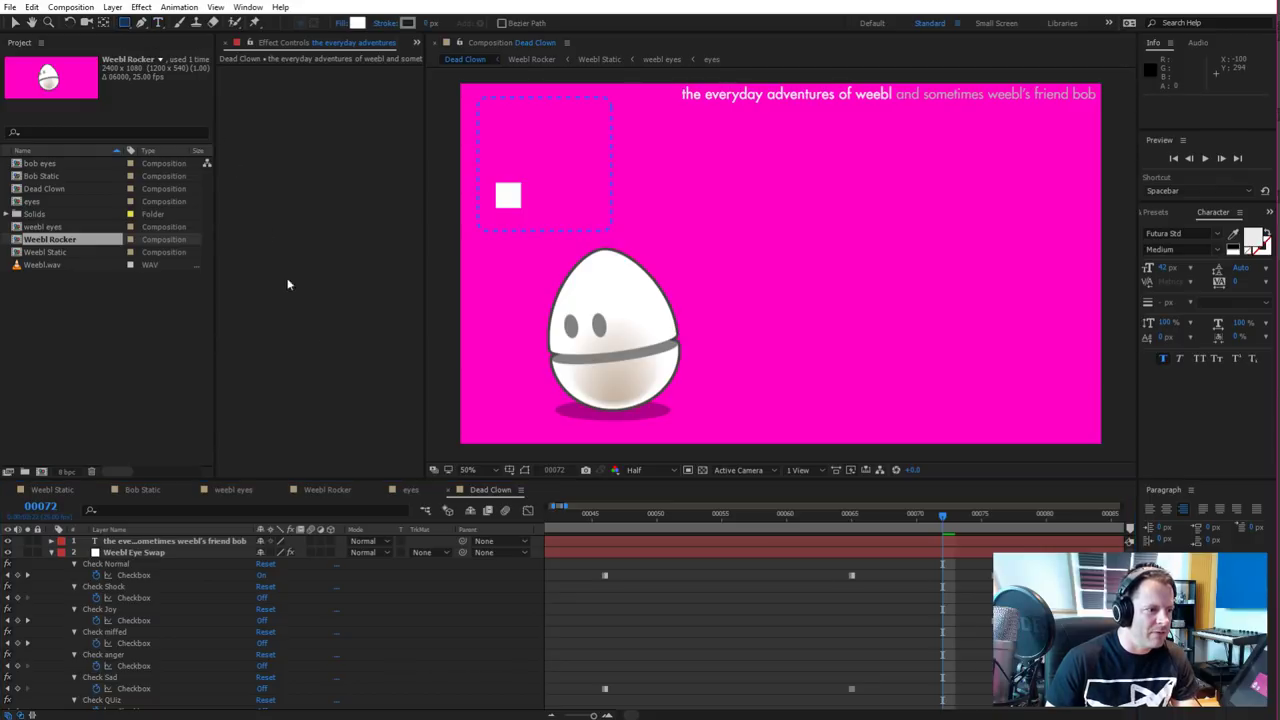
key("comma")
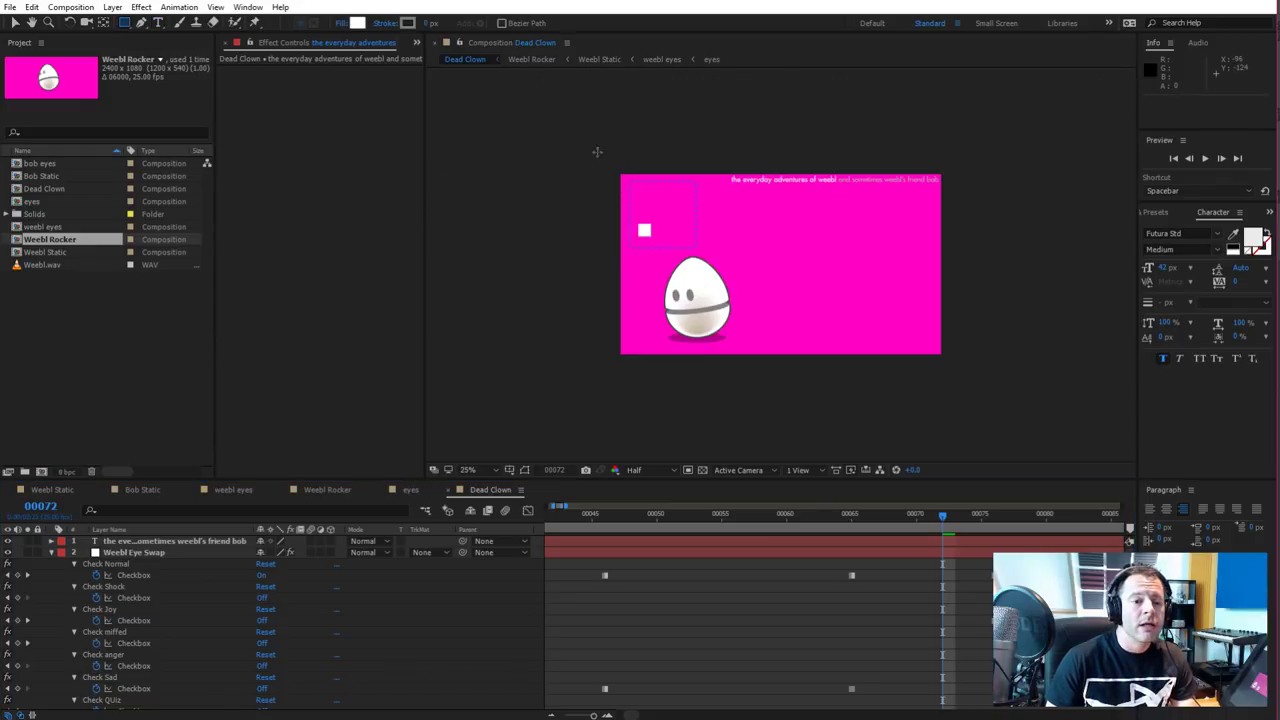
key("period")
Draw a rectangle bar across the comp's top and place it below the title layer
left_click(431, 665)
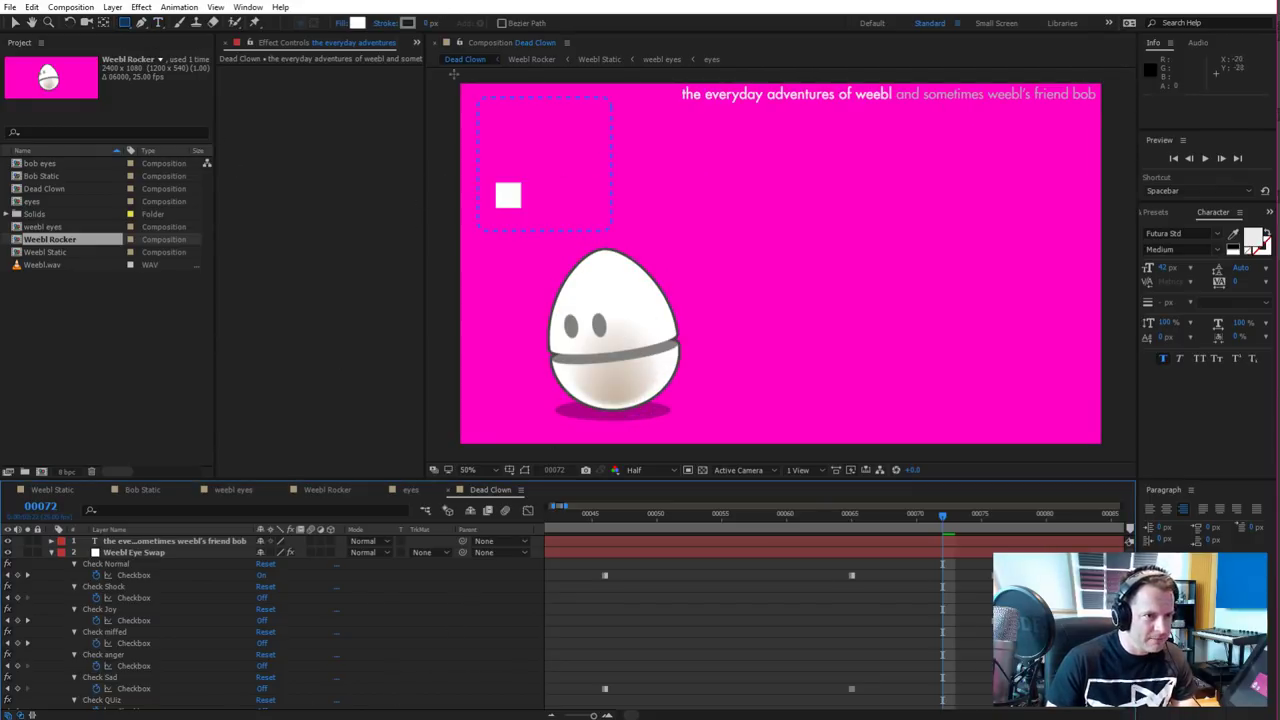
left_click_drag(447, 77, 1104, 104)
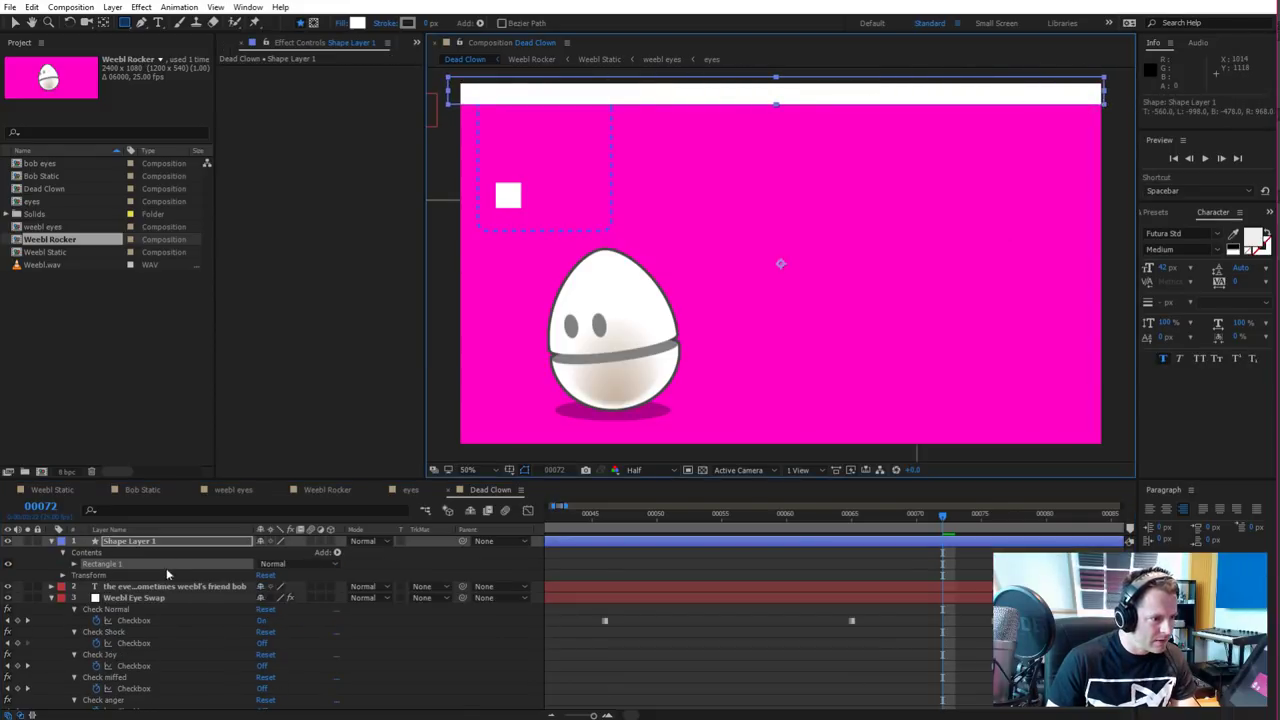
left_click_drag(161, 545, 180, 600)
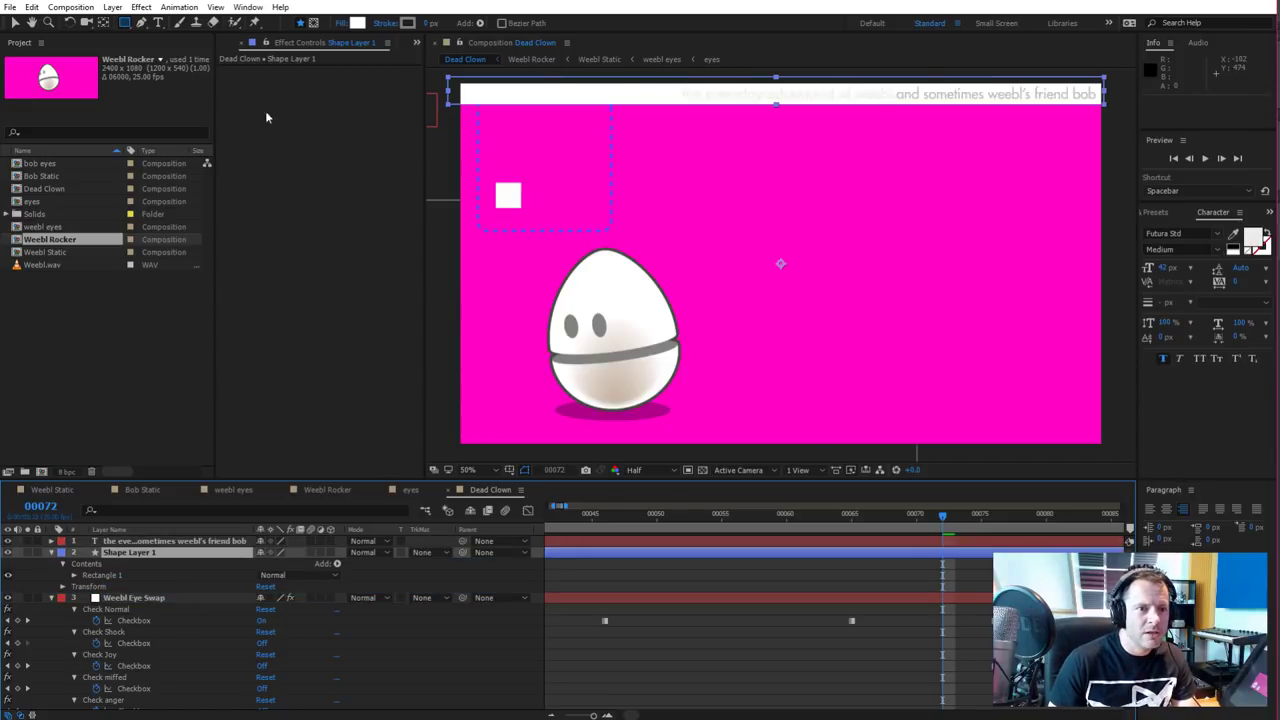
Give the bar a pink fill and set its outline width and colour
left_click(357, 22)
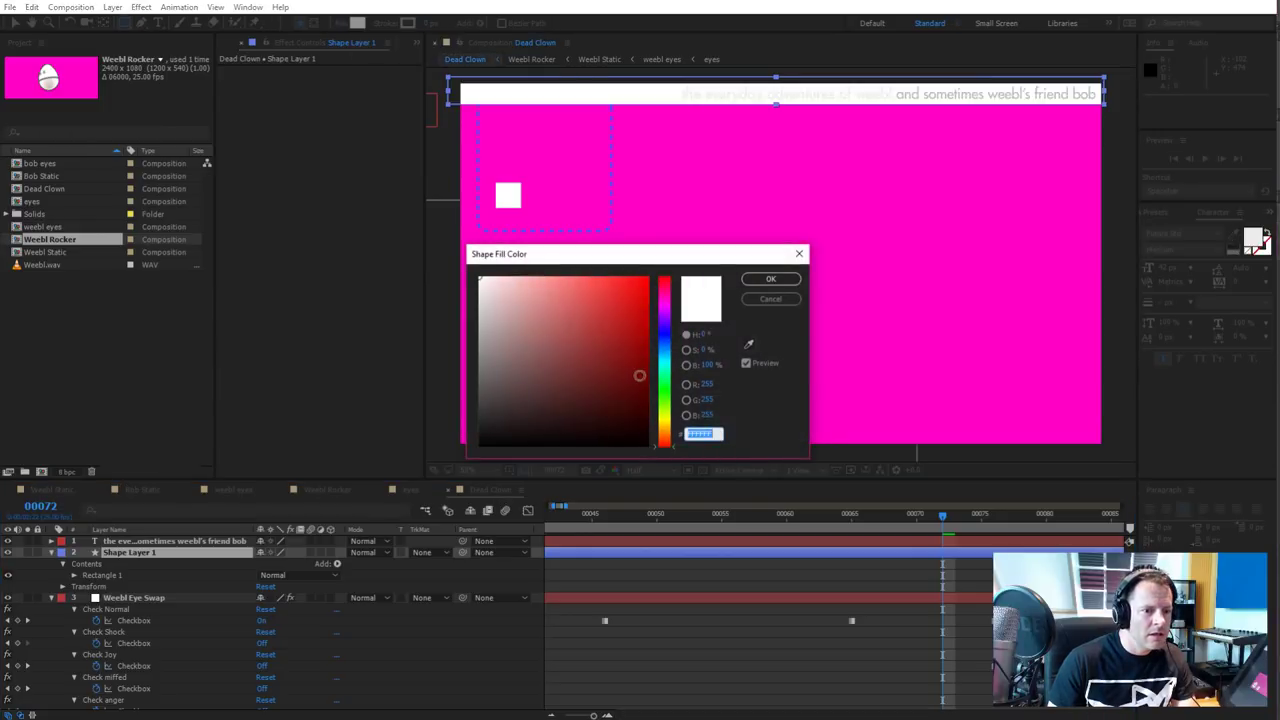
left_click(667, 308)
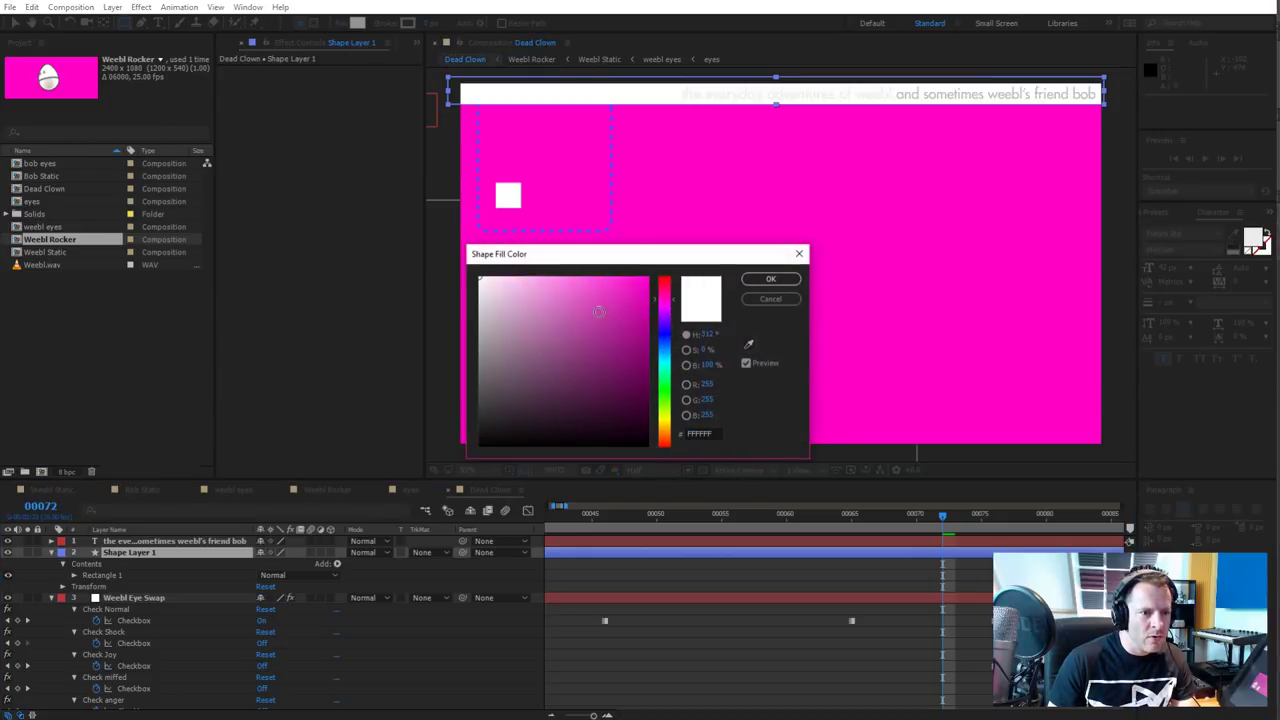
mouse_move(591, 320)
left_mouse_down()
mouse_move(560, 305)
mouse_move(610, 325)
mouse_move(629, 296)
left_mouse_up()
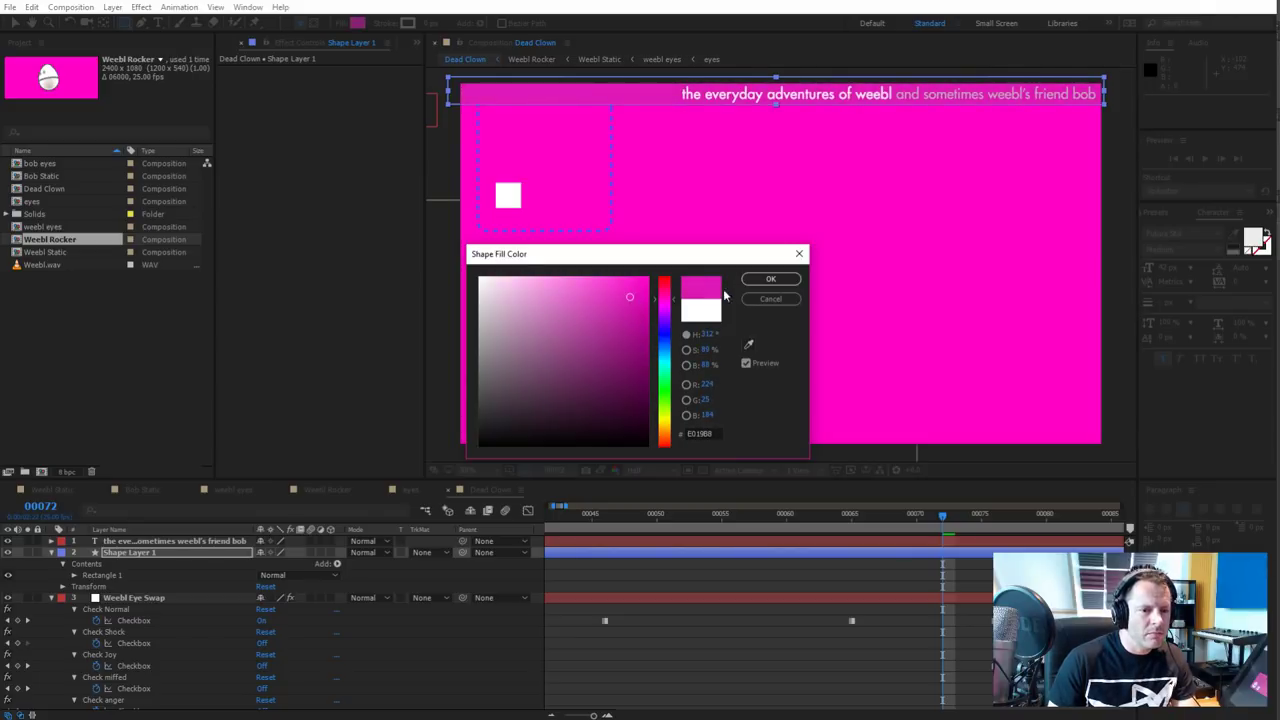
left_click(770, 279)
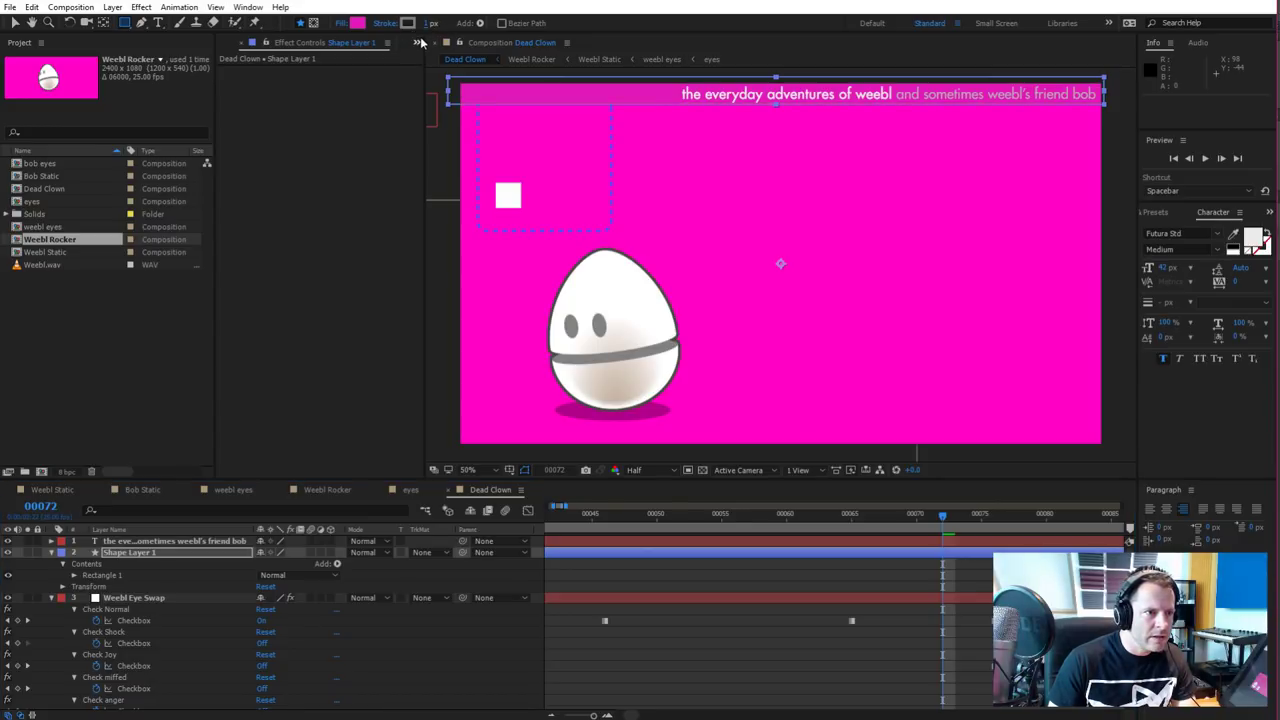
left_click(436, 23)
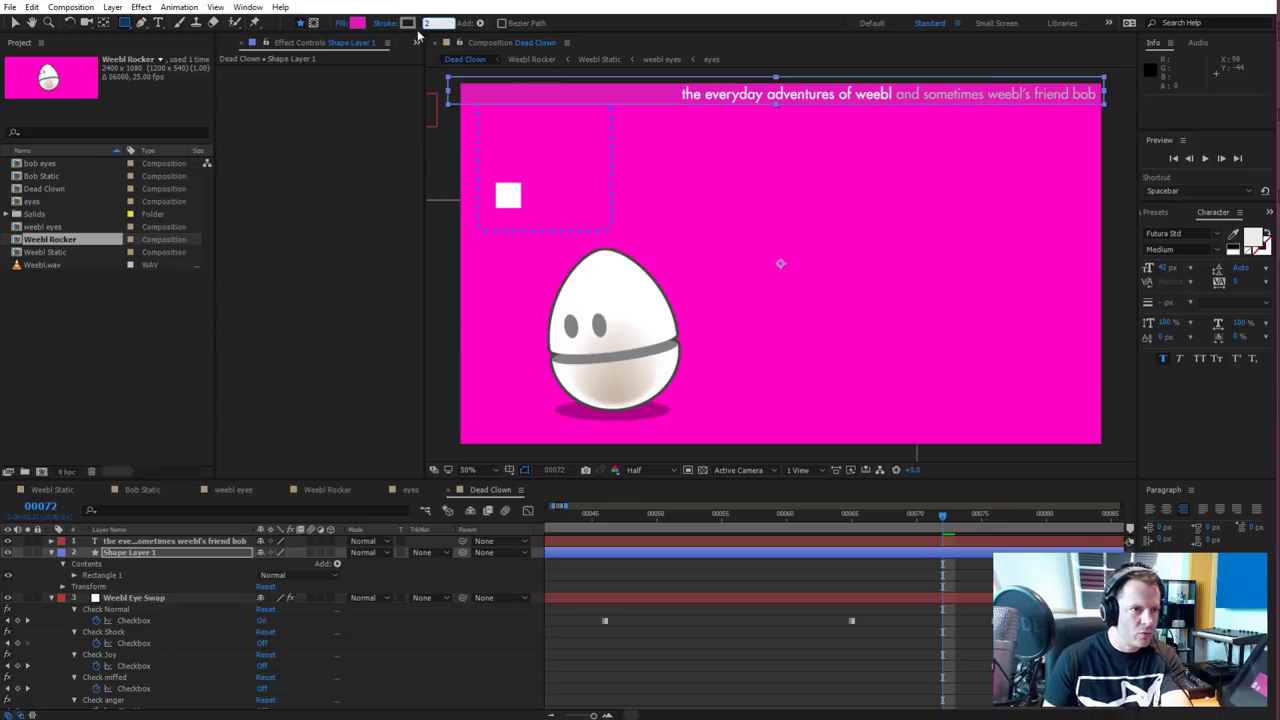
left_click(408, 23)
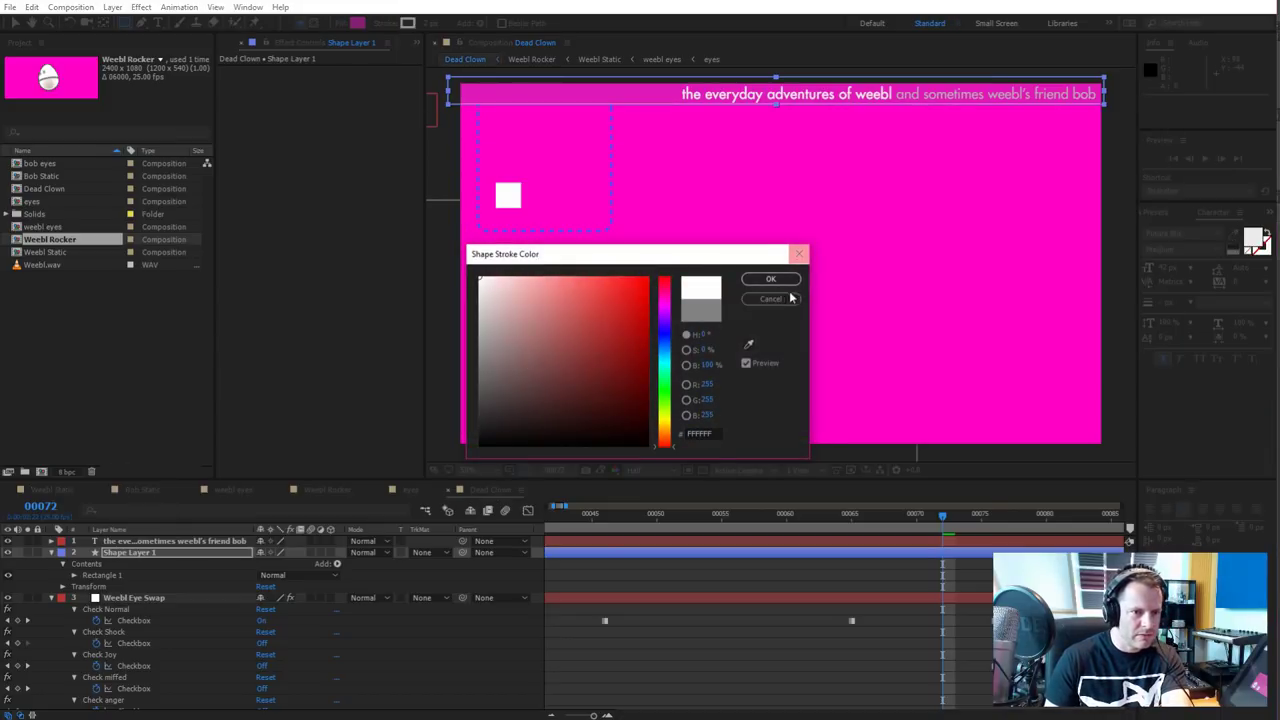
left_click(770, 280)
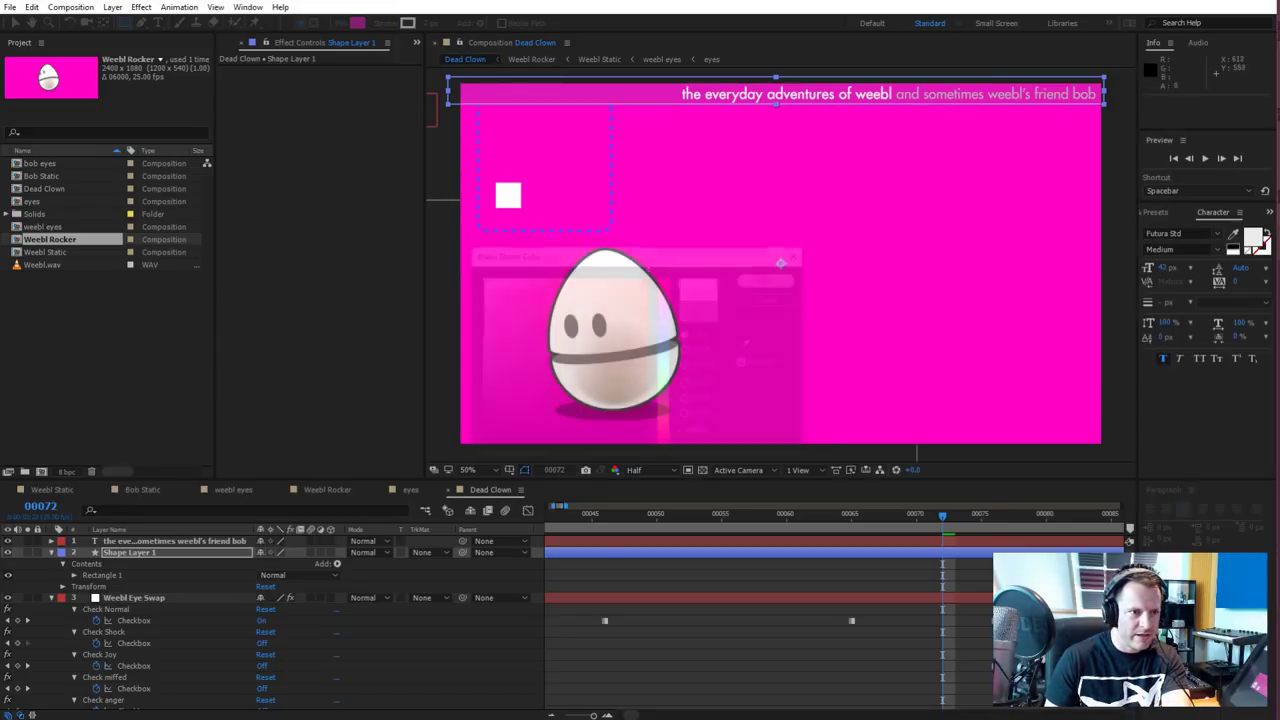
Check the bar by selecting the title text layer and Shape Layer 1 in the timeline
key("v")
left_click(440, 298)
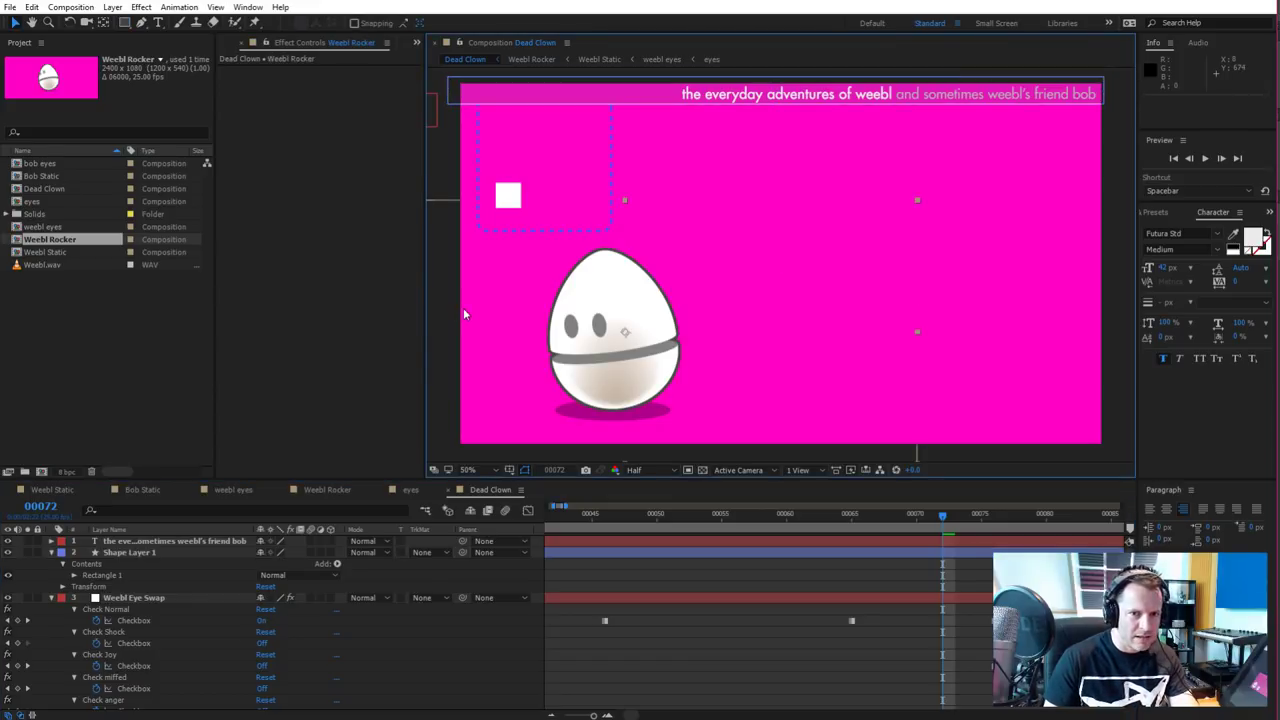
key("comma")
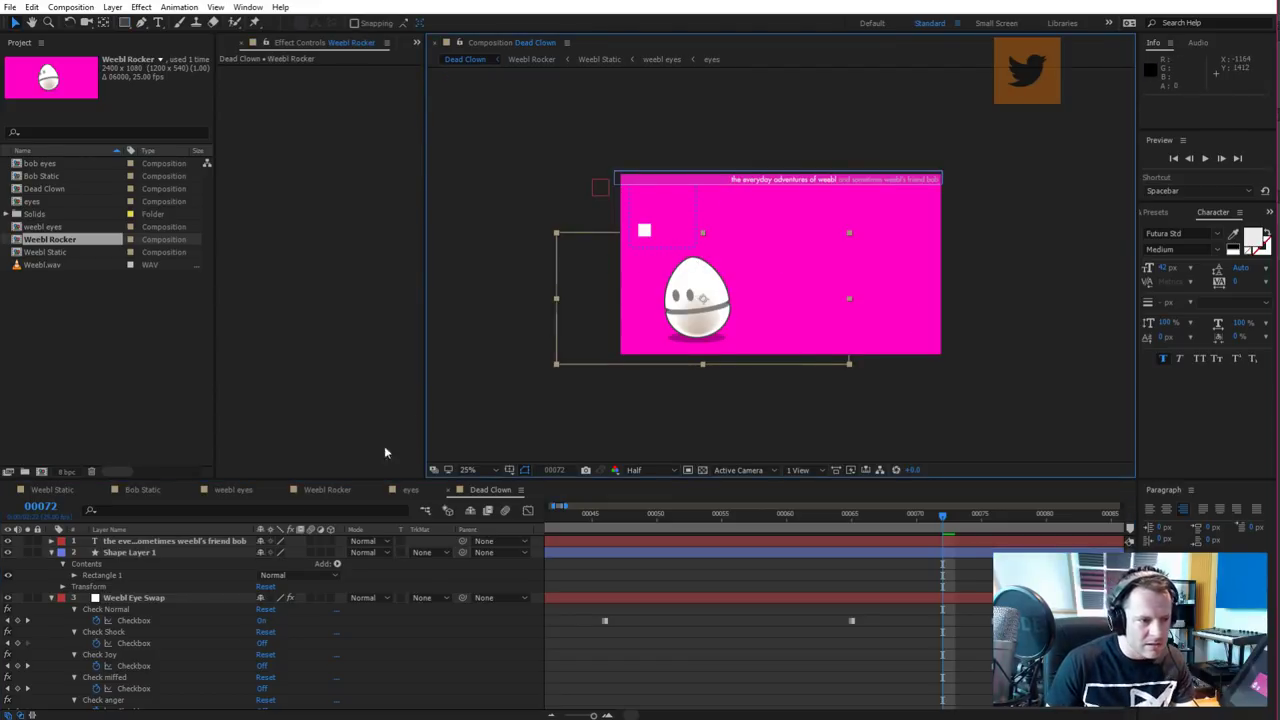
left_click(469, 350)
key("period")
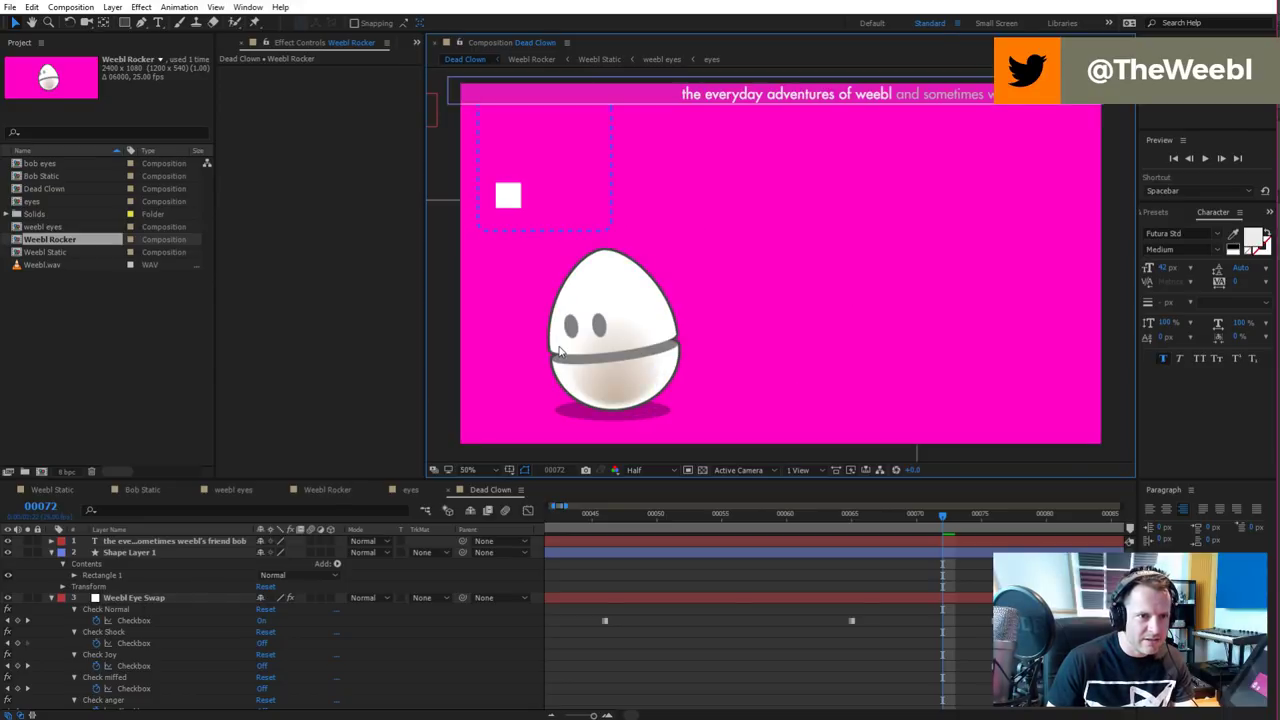
left_click(150, 540)
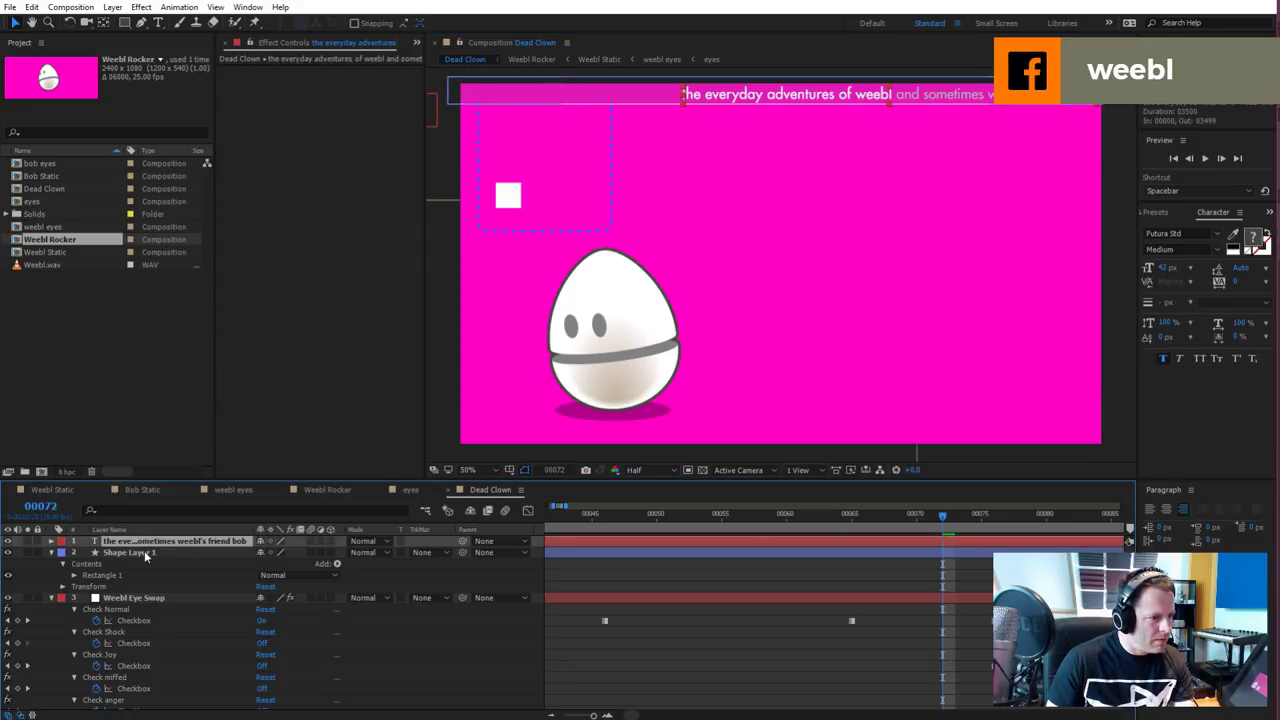
left_click(143, 551)
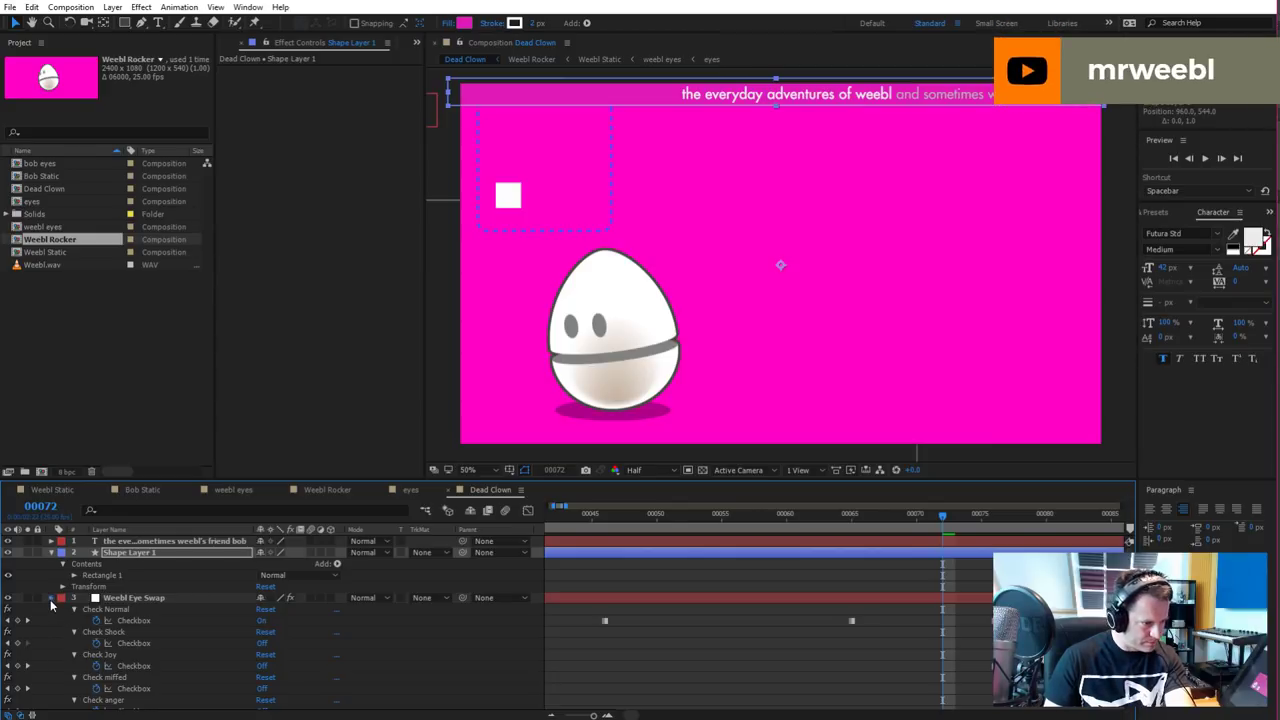
Move Weebl Eye Swap, Weebl Joy Origin and [Weebl Joy] to the top of the layer stack
left_click(51, 598)
left_click(128, 598)
left_click(140, 609, "shift")
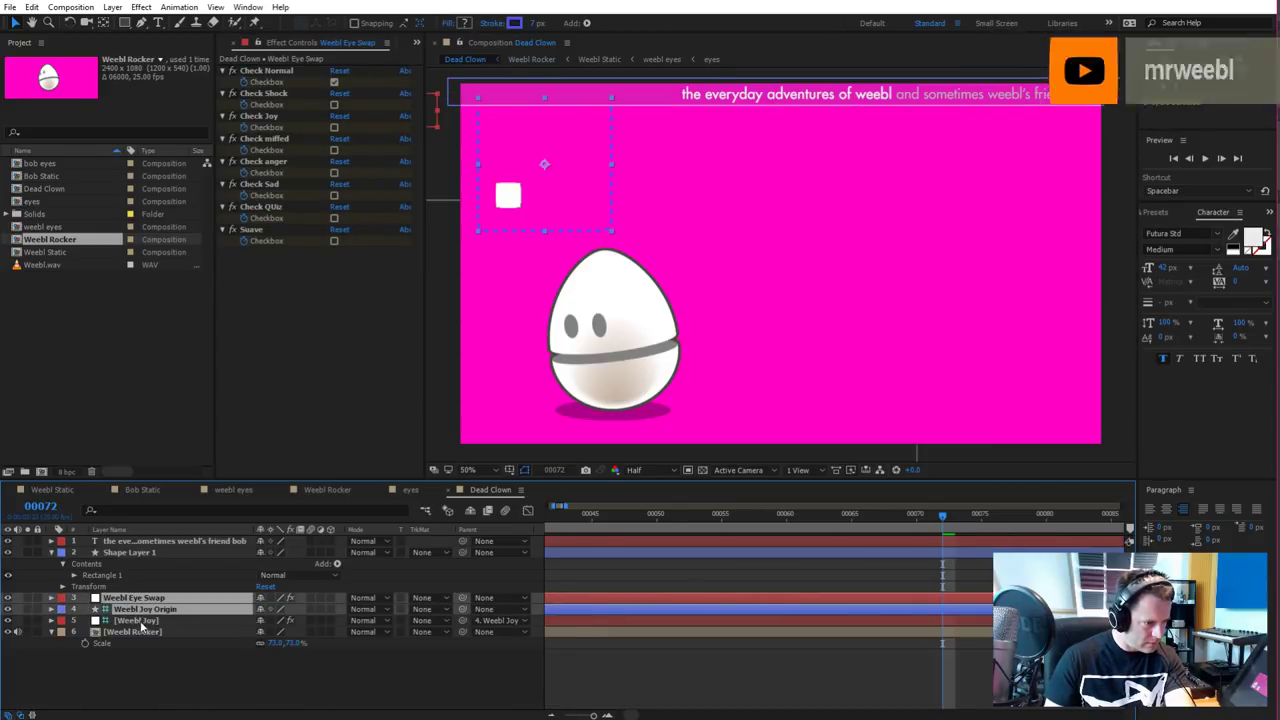
left_click(138, 620, "shift")
left_click_drag(138, 605, 135, 537)
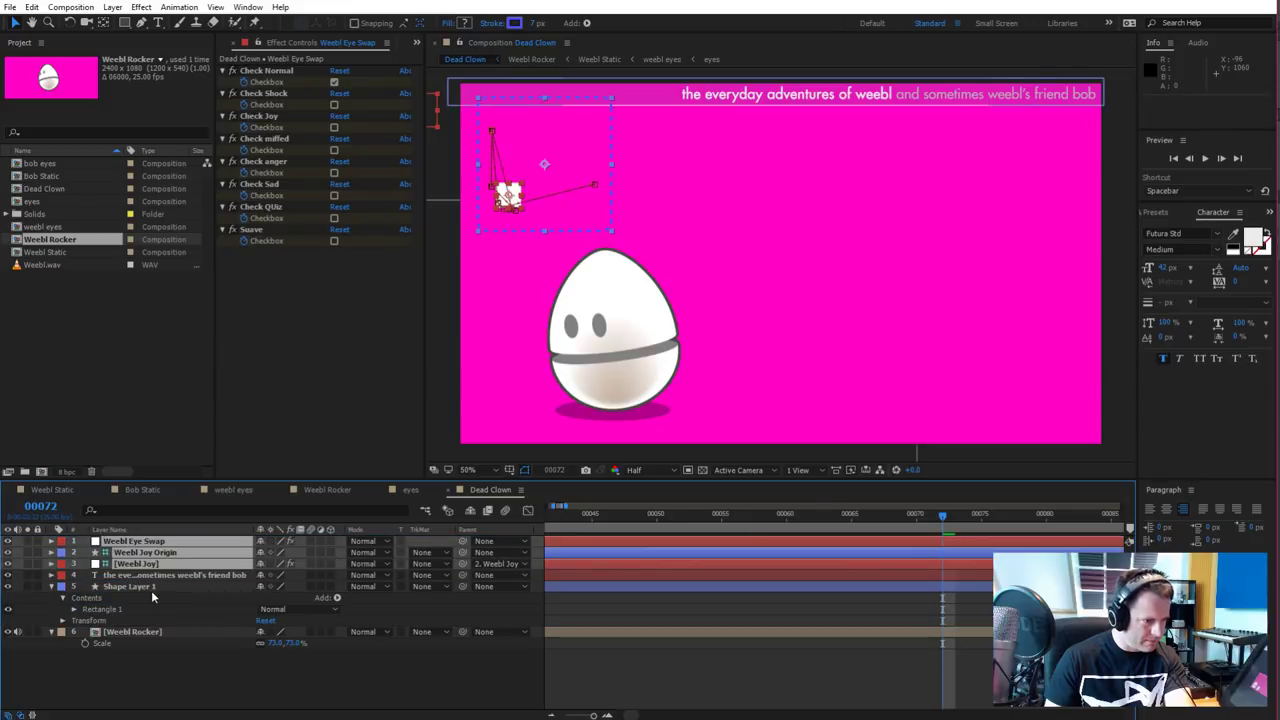
Lock the title text and Shape Layer 1, then place Weebl Joy Origin below [Weebl Joy]
left_click_drag(37, 576, 40, 590)
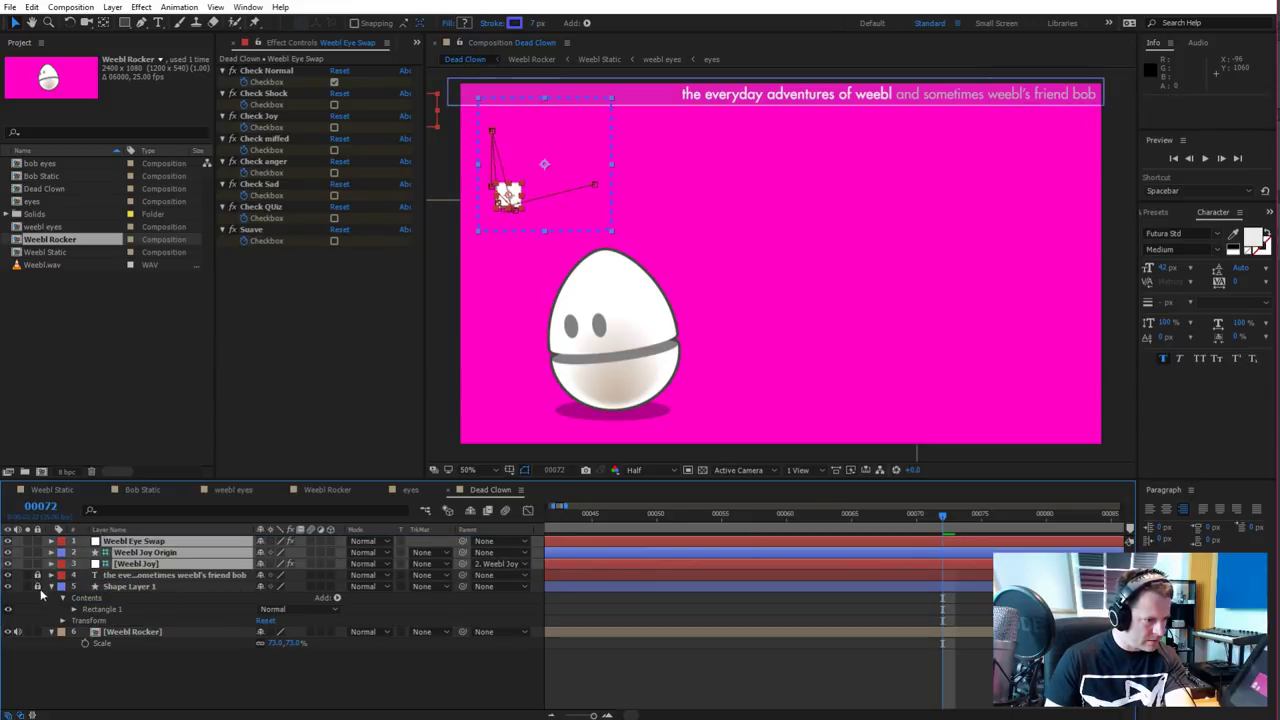
left_click(73, 628)
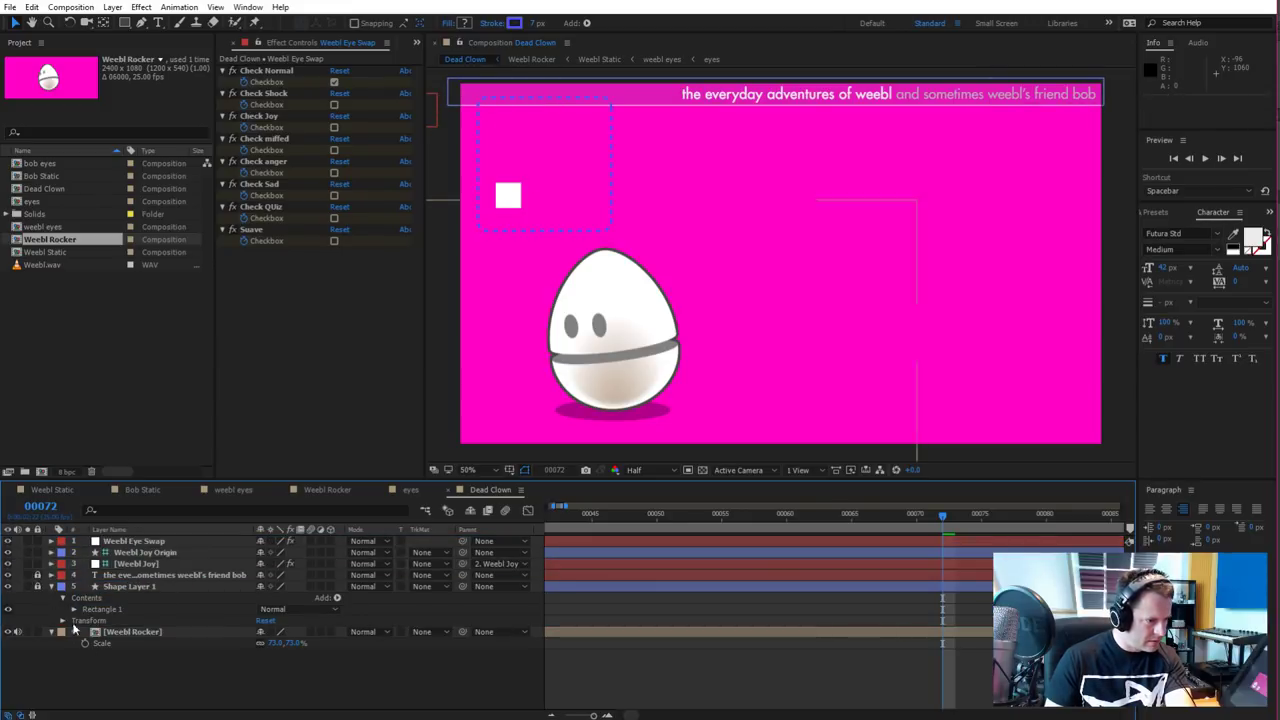
left_click(140, 565)
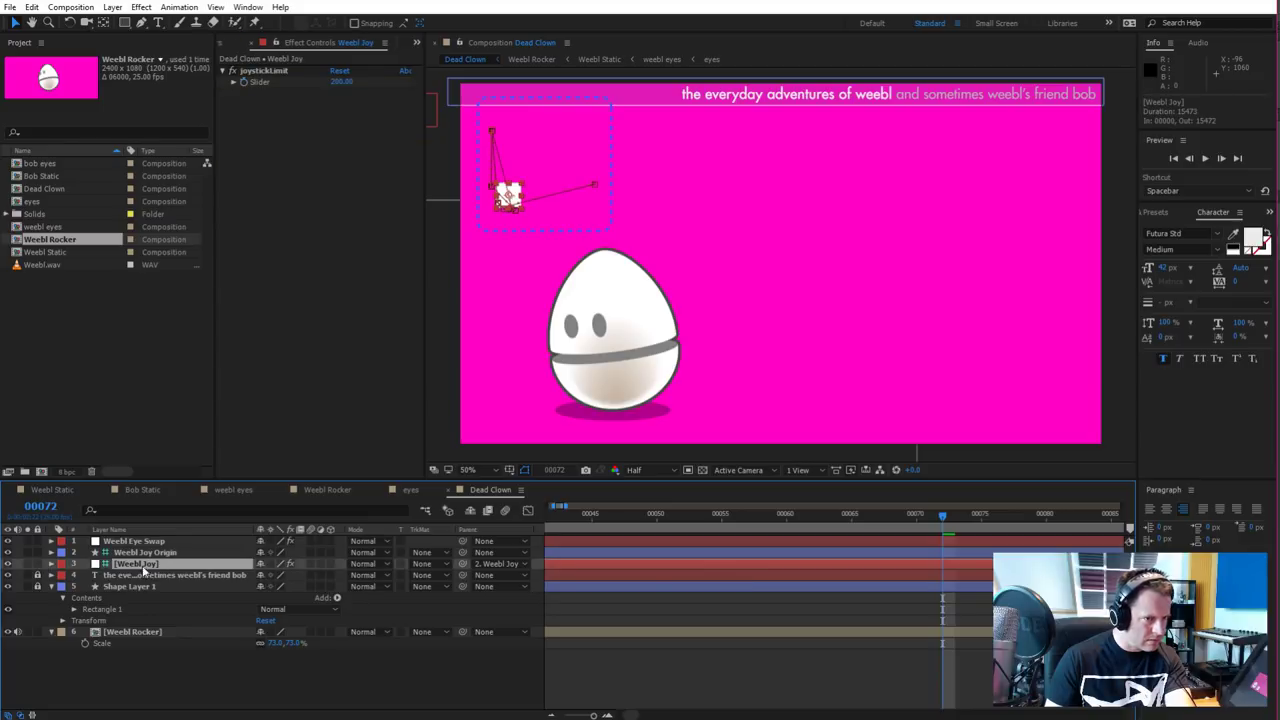
left_click(138, 553)
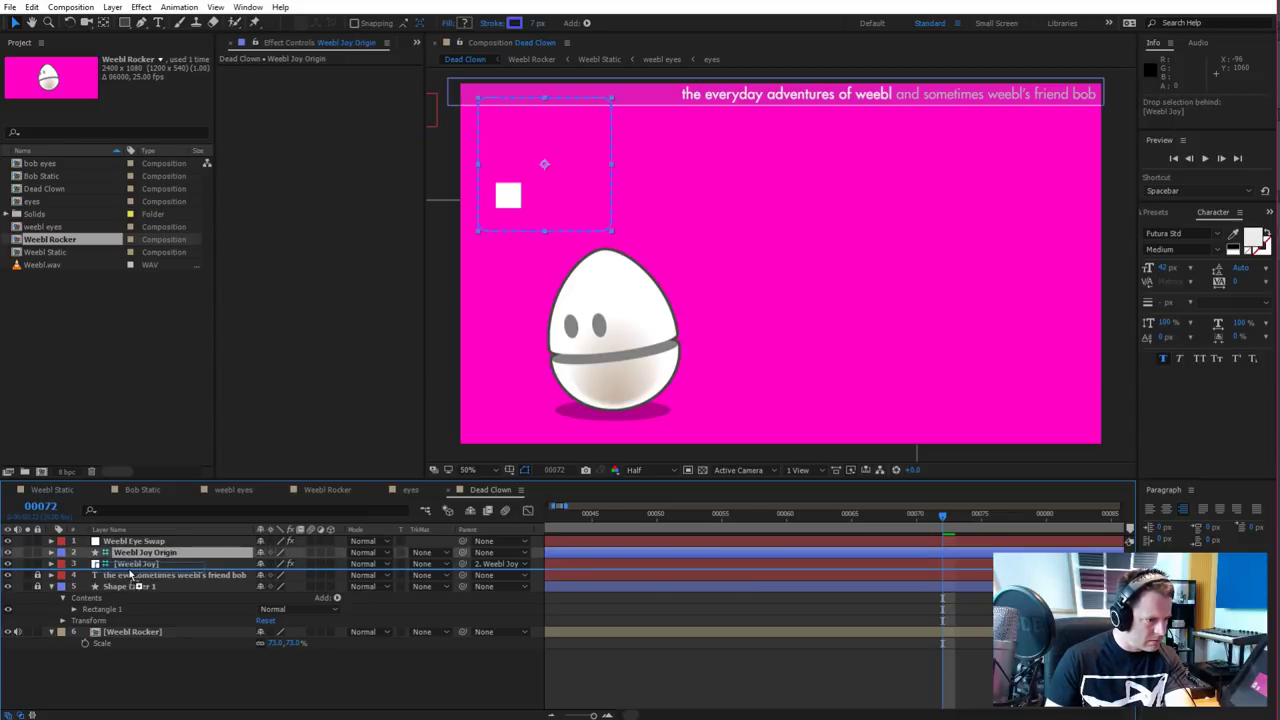
left_click_drag(130, 573, 129, 570)
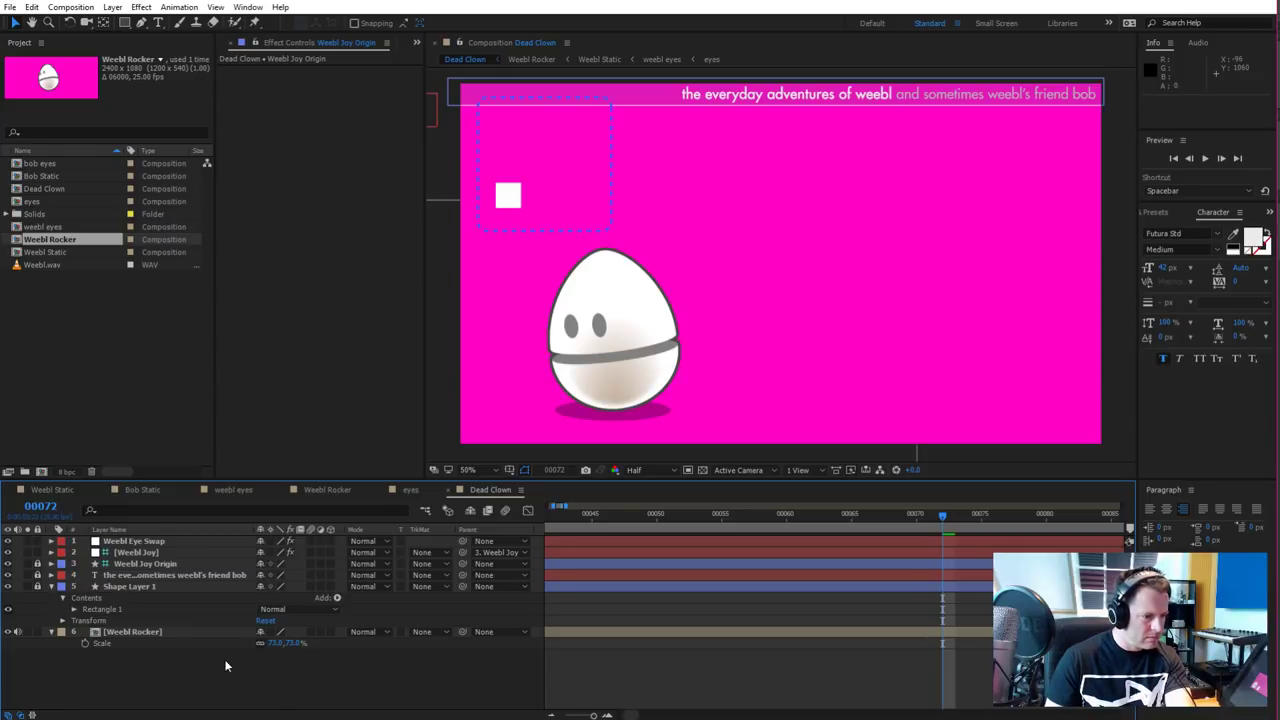
key("comma")
key("comma")
key("period")
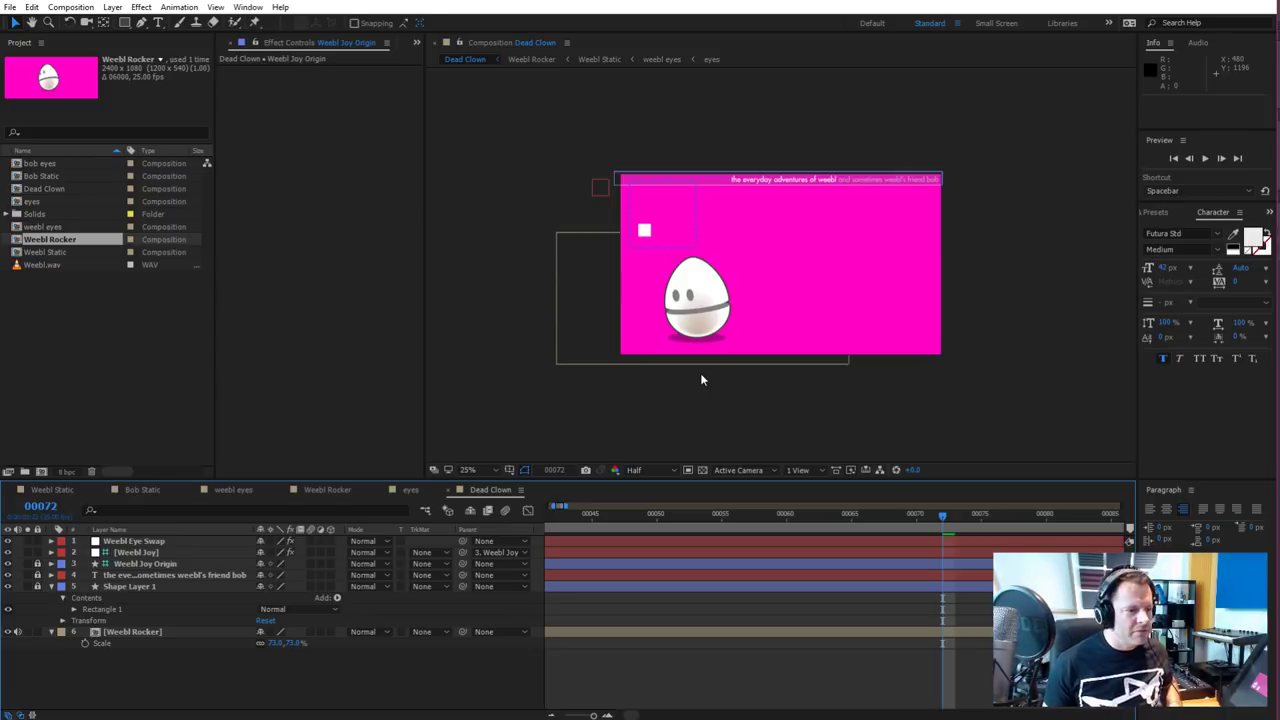
Switch to Weebl Static and make the timeline panel taller to show more layers
left_click(51, 491)
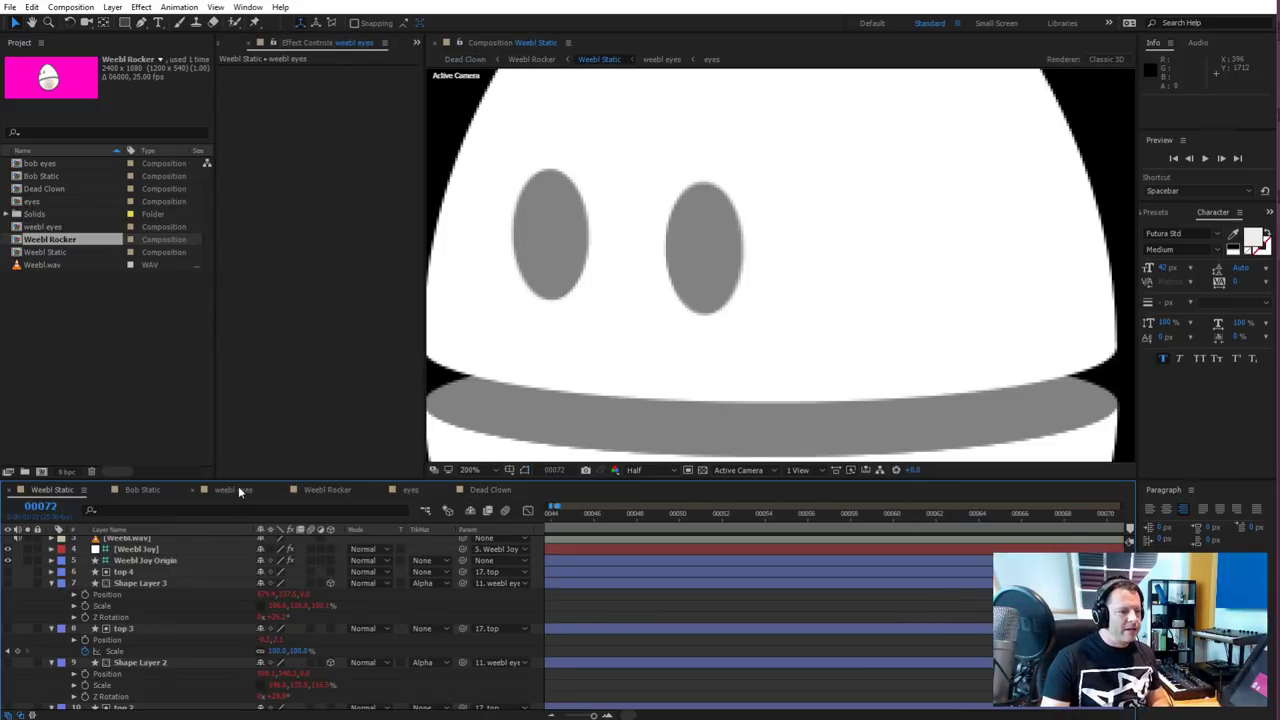
left_click_drag(257, 478, 271, 345)
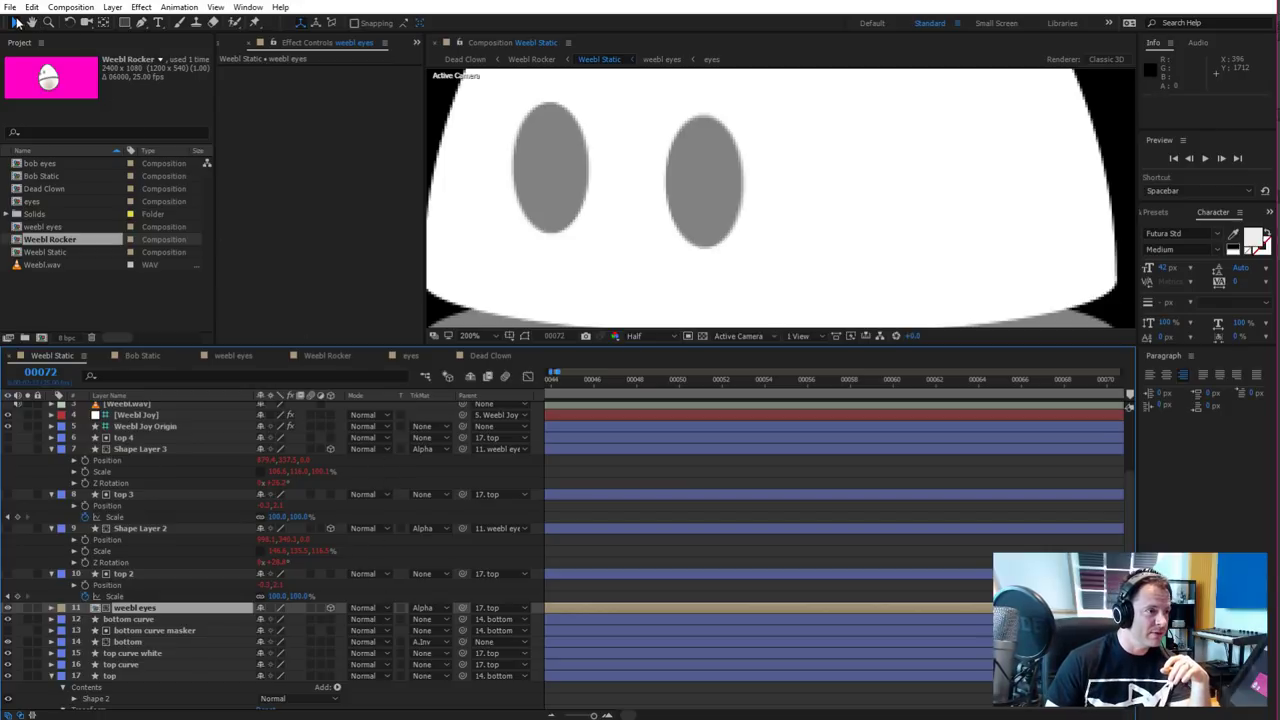
left_click(10, 8)
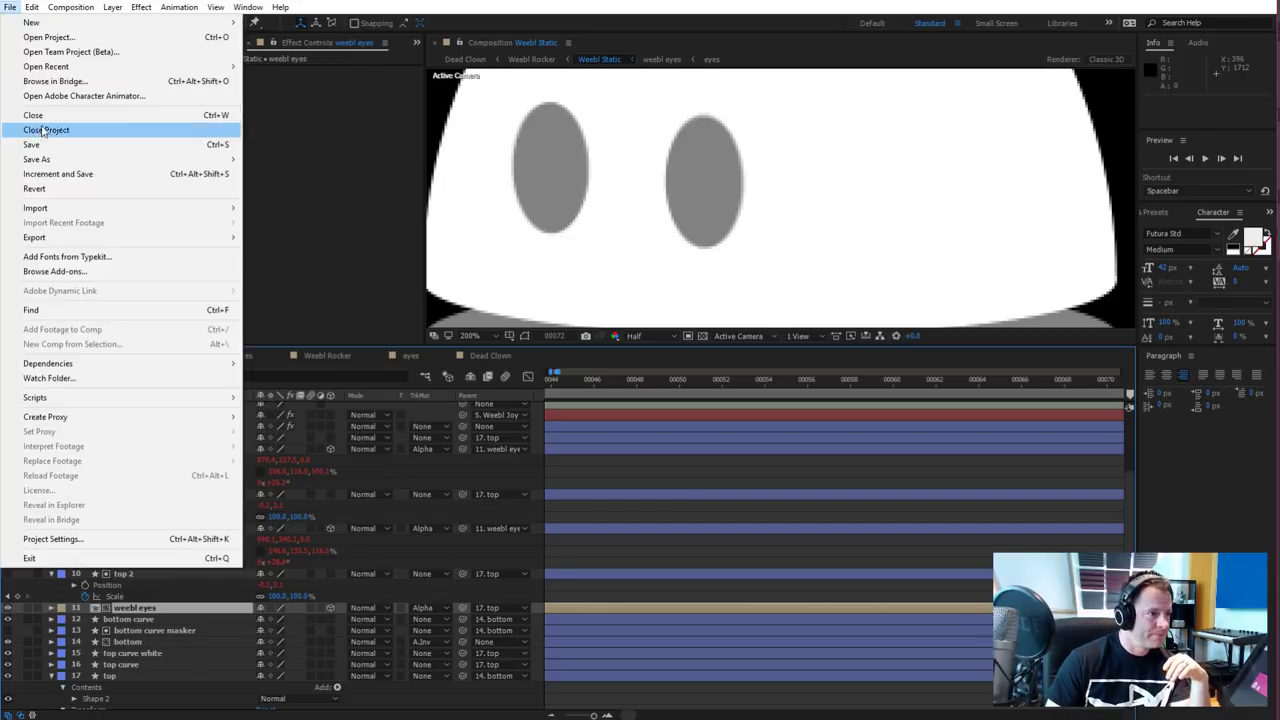
mouse_move(62, 212)
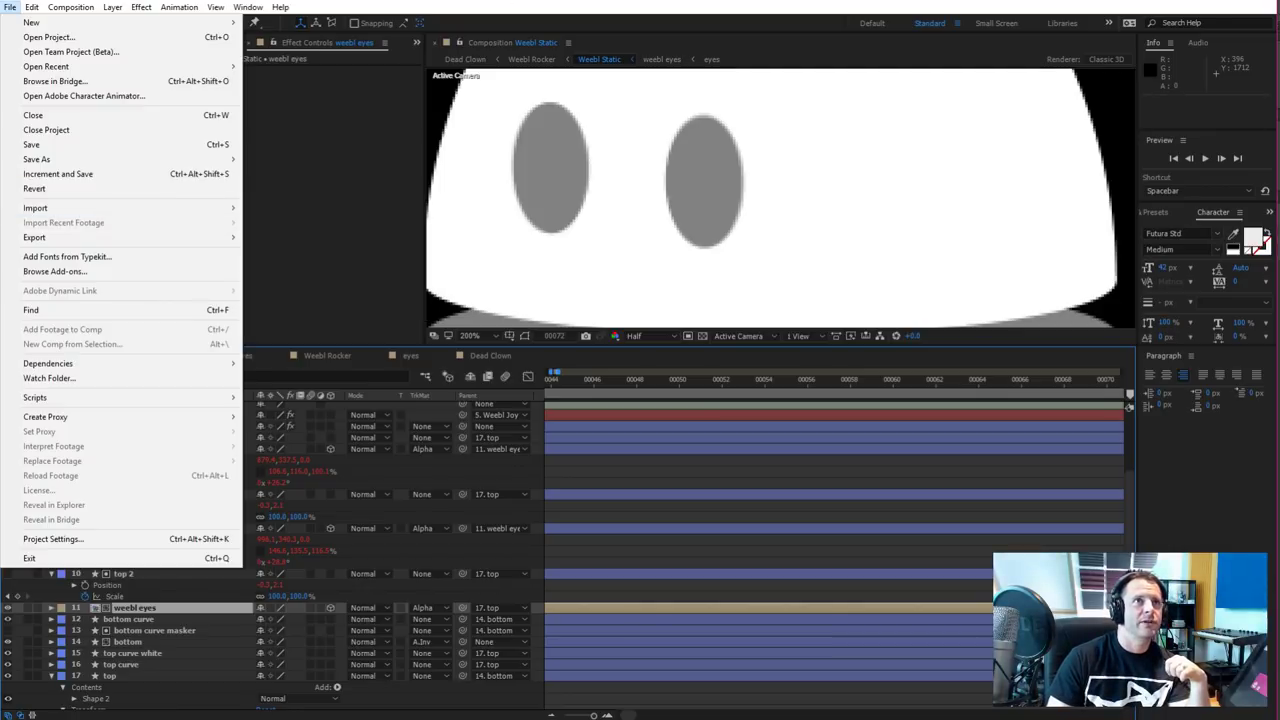
left_click(463, 74)
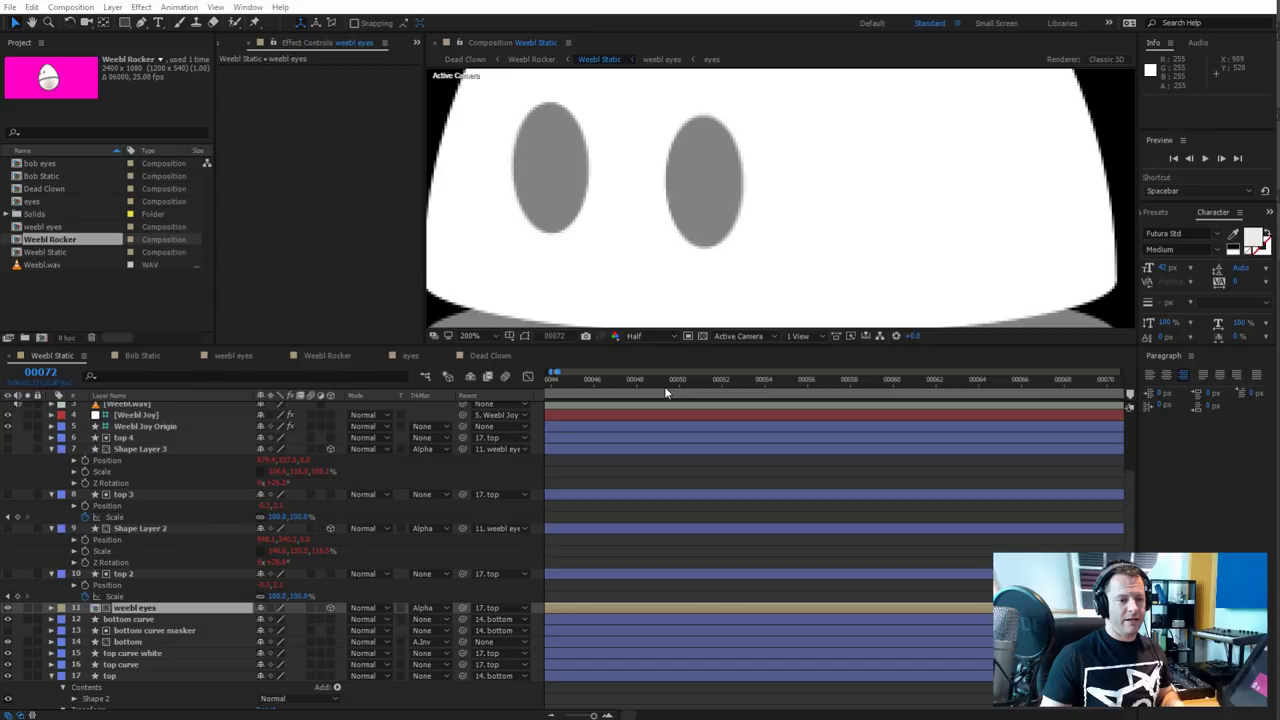
Zoom the timeline to full duration, put the playhead at frame 00000, and zoom the viewer to 25%
left_click(583, 716)
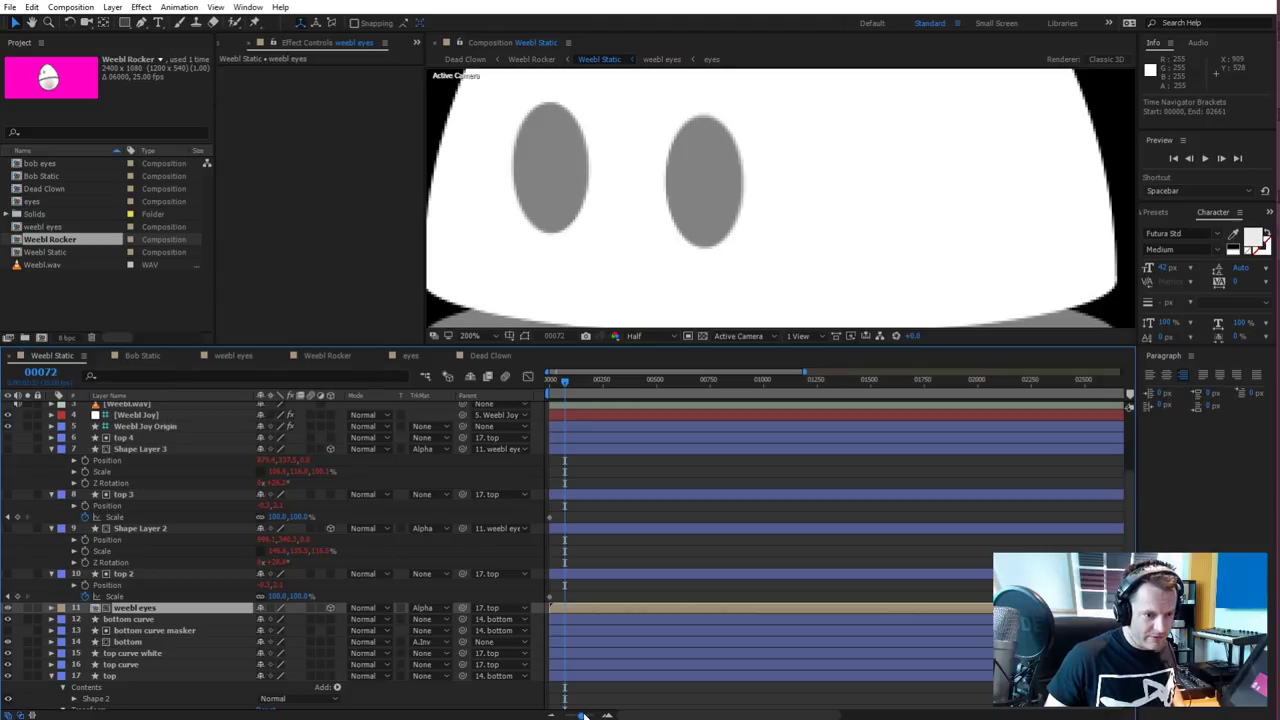
left_click_drag(566, 384, 550, 382)
scroll(755, 268, "down", 1)
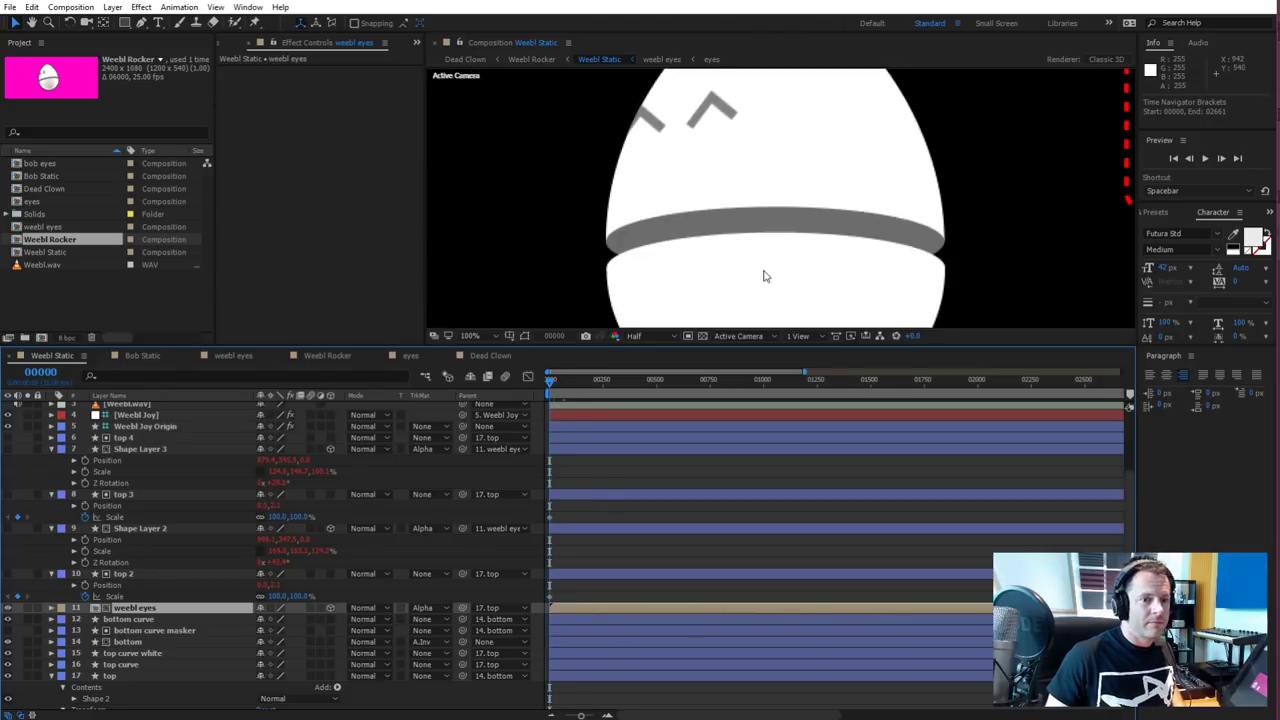
scroll(763, 276, "down", 3)
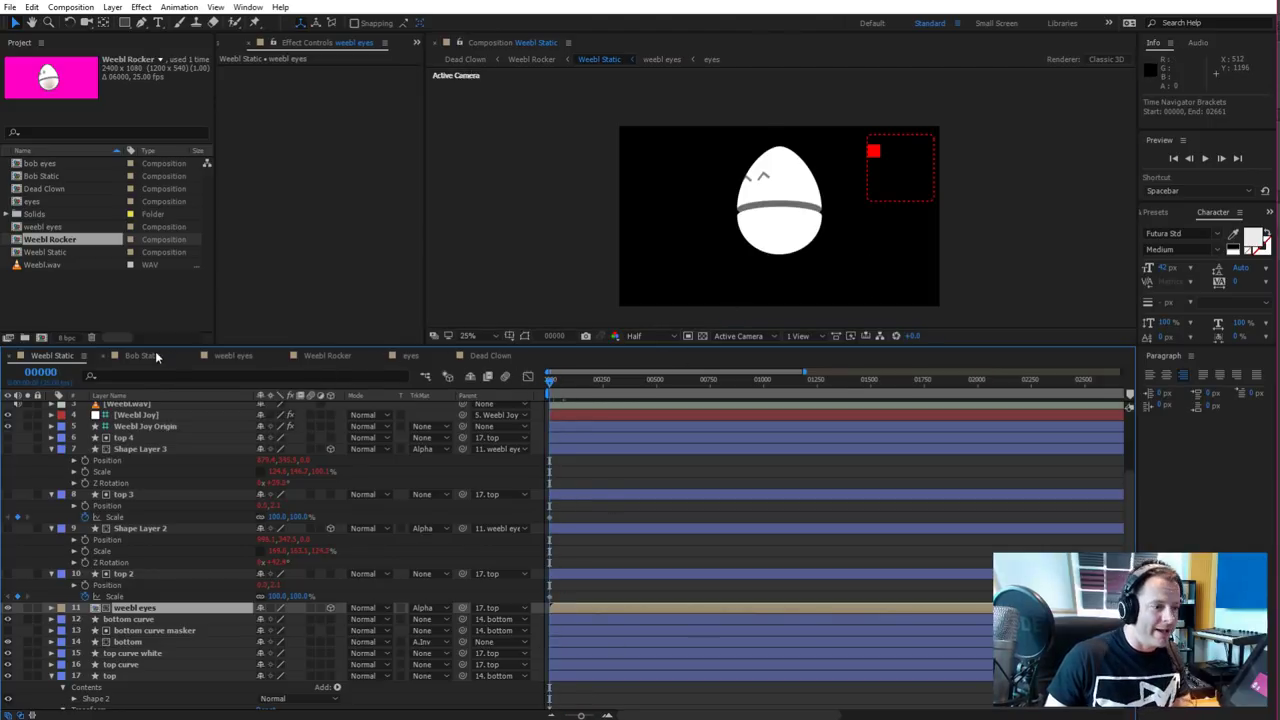
Preview the Bob Static animation, then return to Weebl Static
left_click(156, 357)
left_click(62, 355)
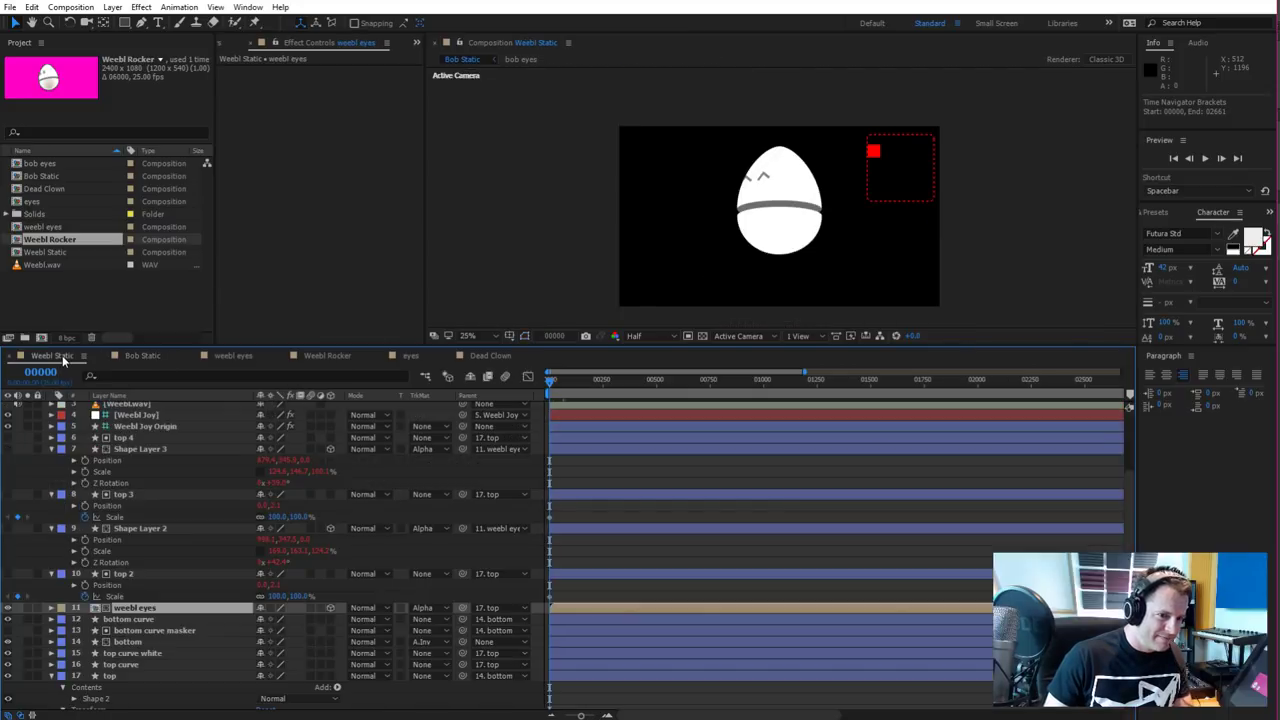
left_click(117, 354)
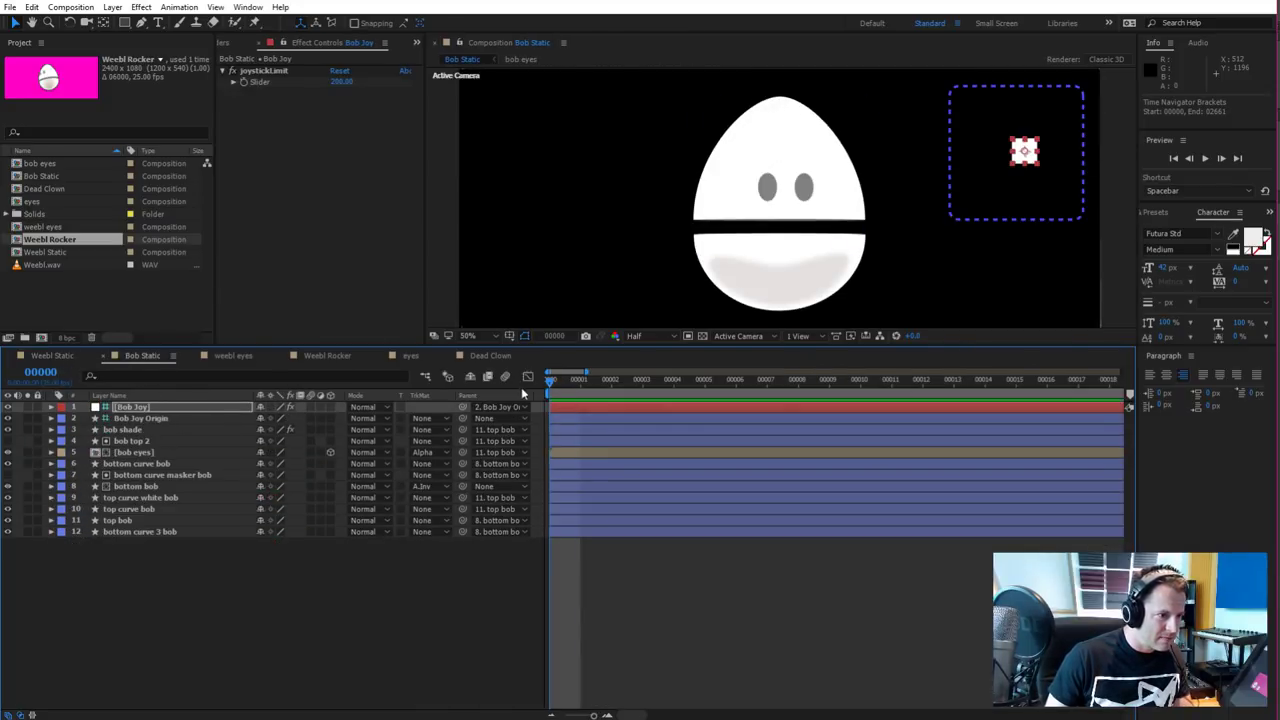
key("space")
key("space")
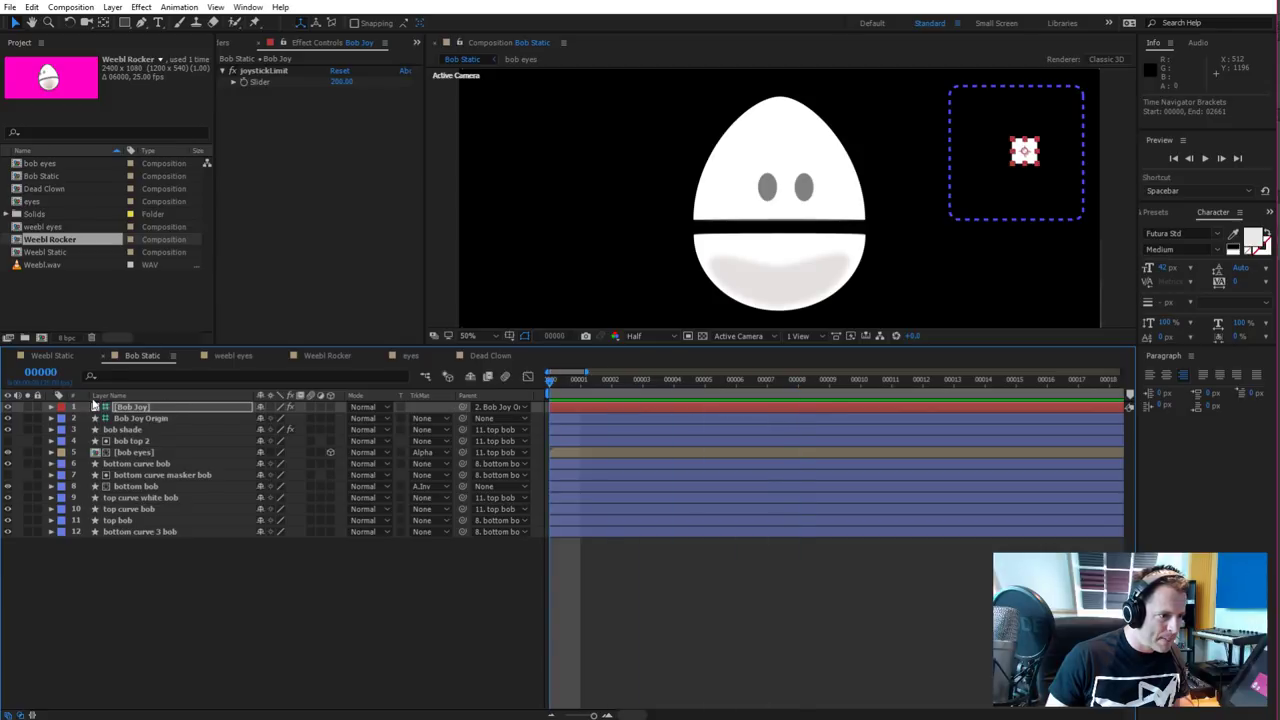
left_click(50, 356)
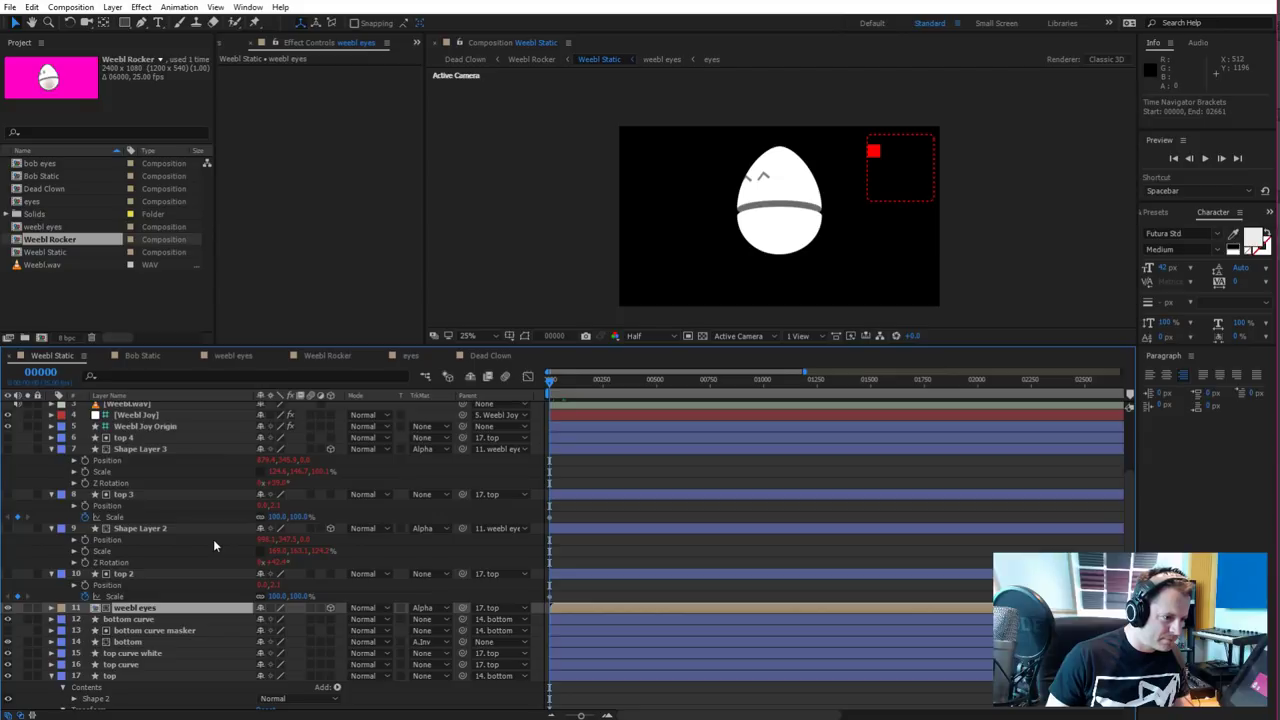
scroll(213, 539, "down", 3)
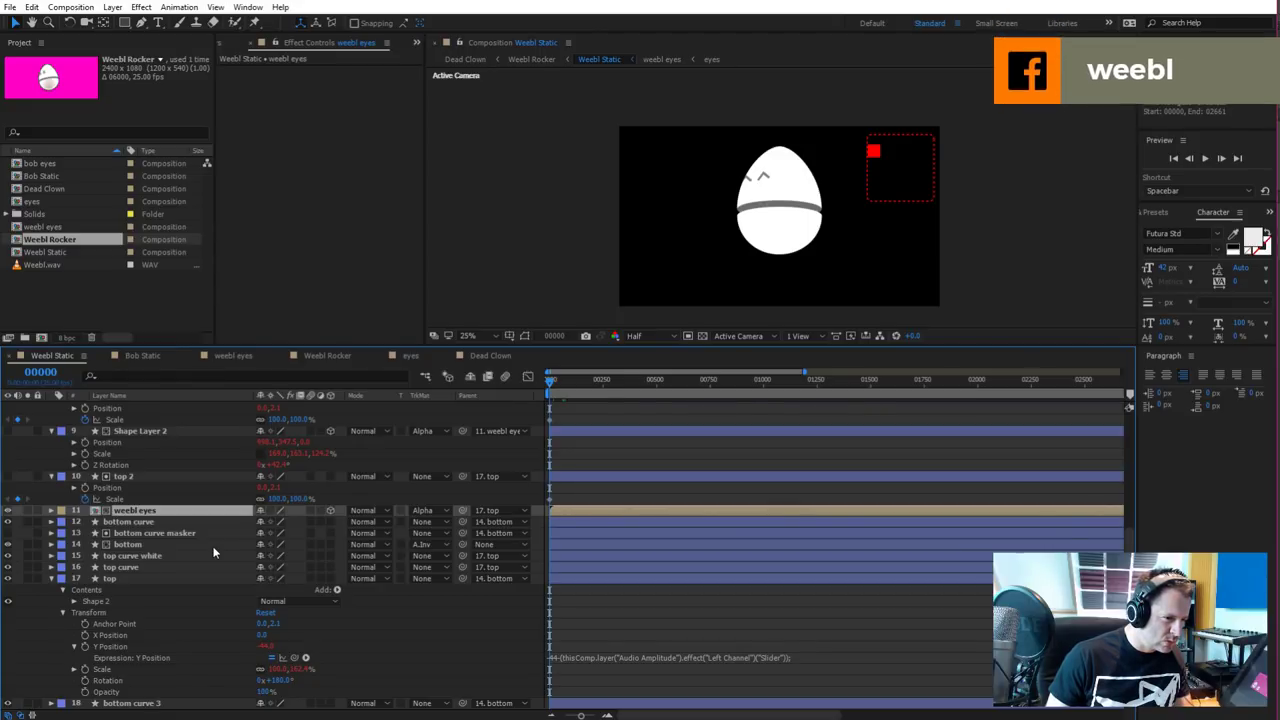
Open the weebl eyes composition and expand the Null 1 layer's properties
left_click(62, 303)
left_click(56, 162)
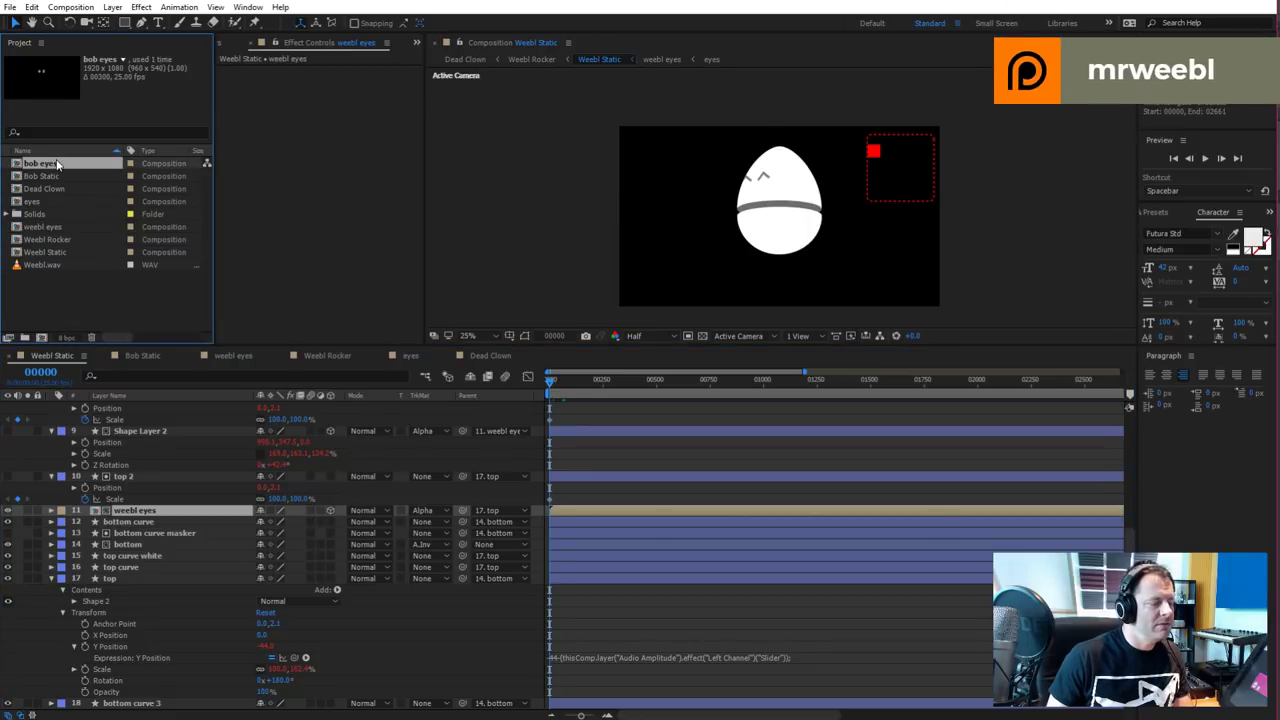
double_click(38, 229)
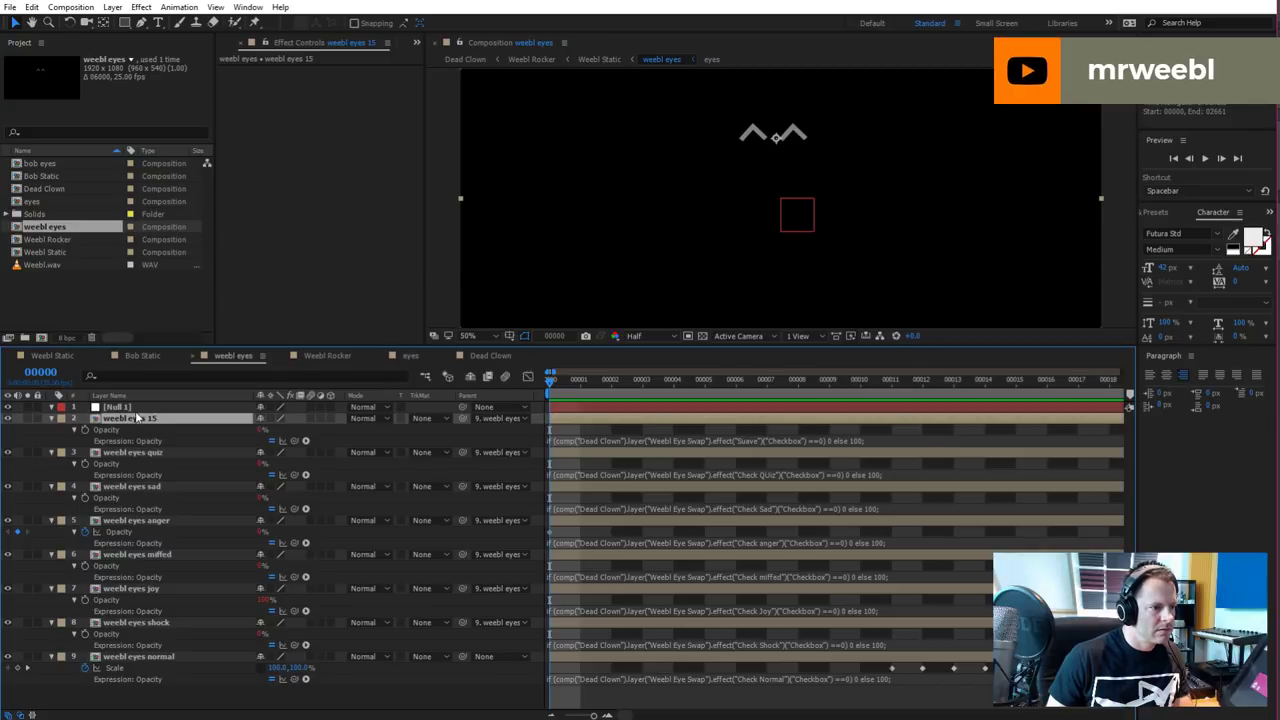
left_click(125, 407)
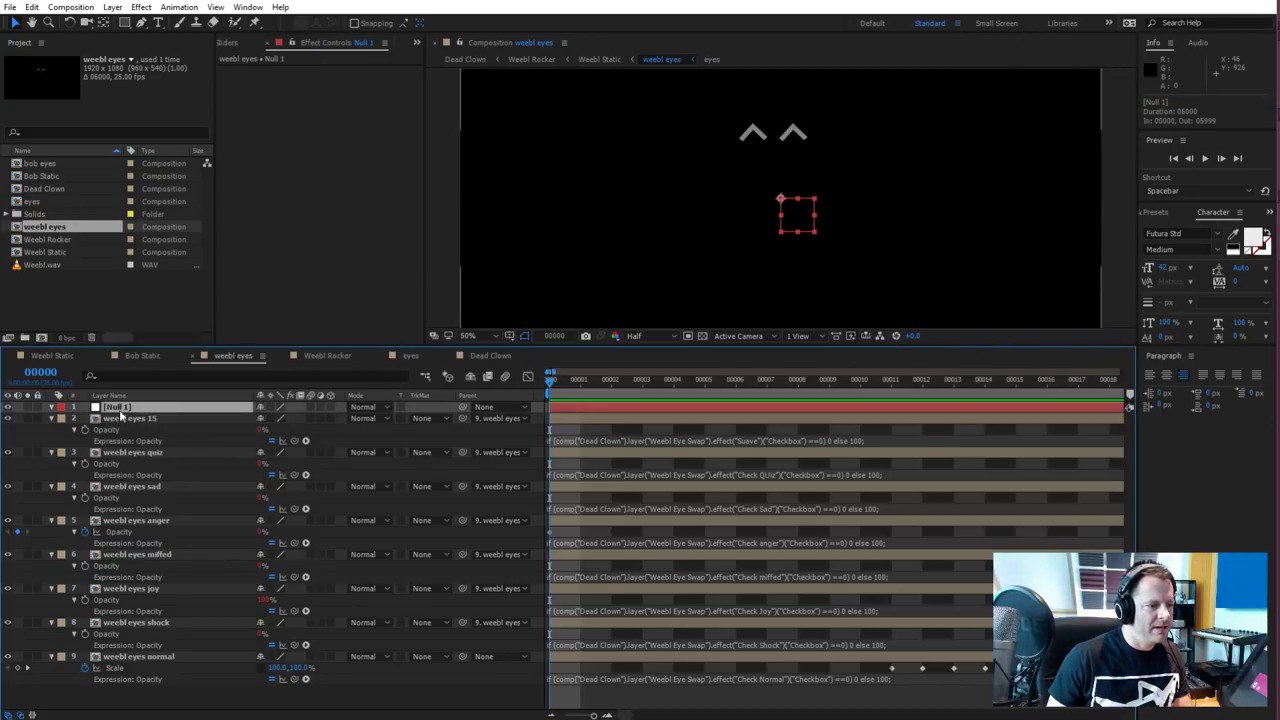
key("F2")
left_click(53, 408)
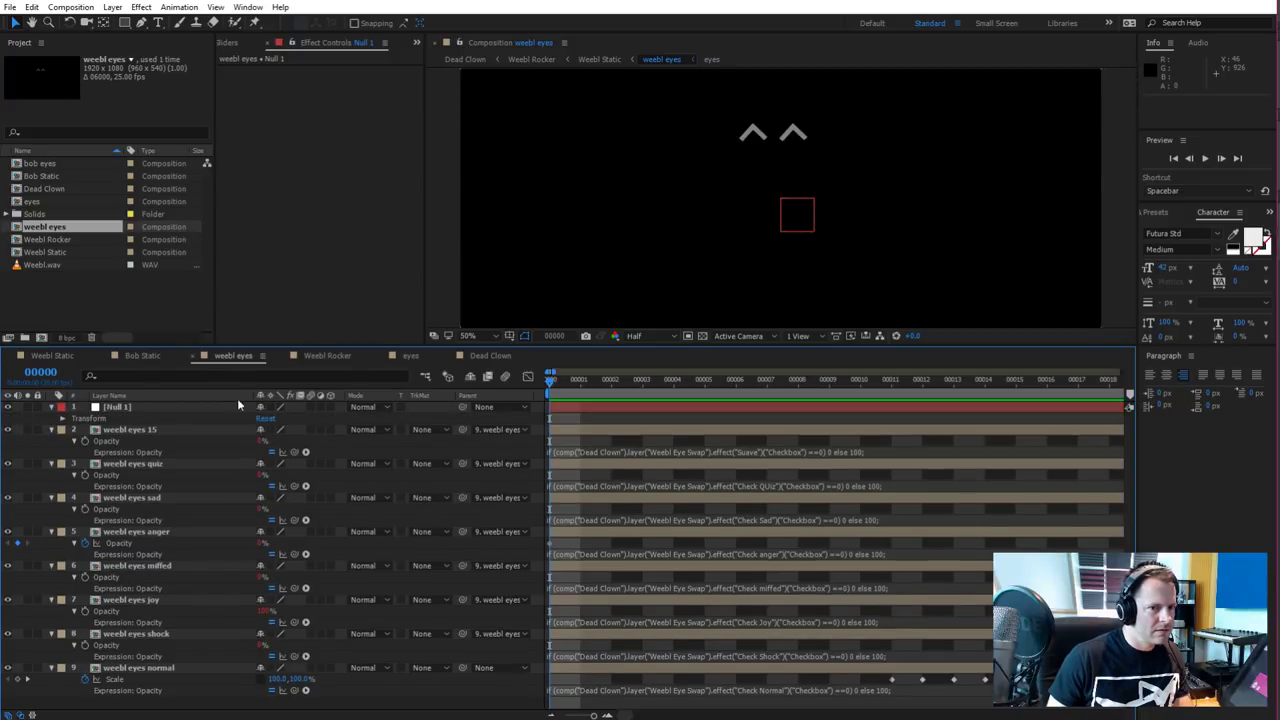
left_click(172, 410)
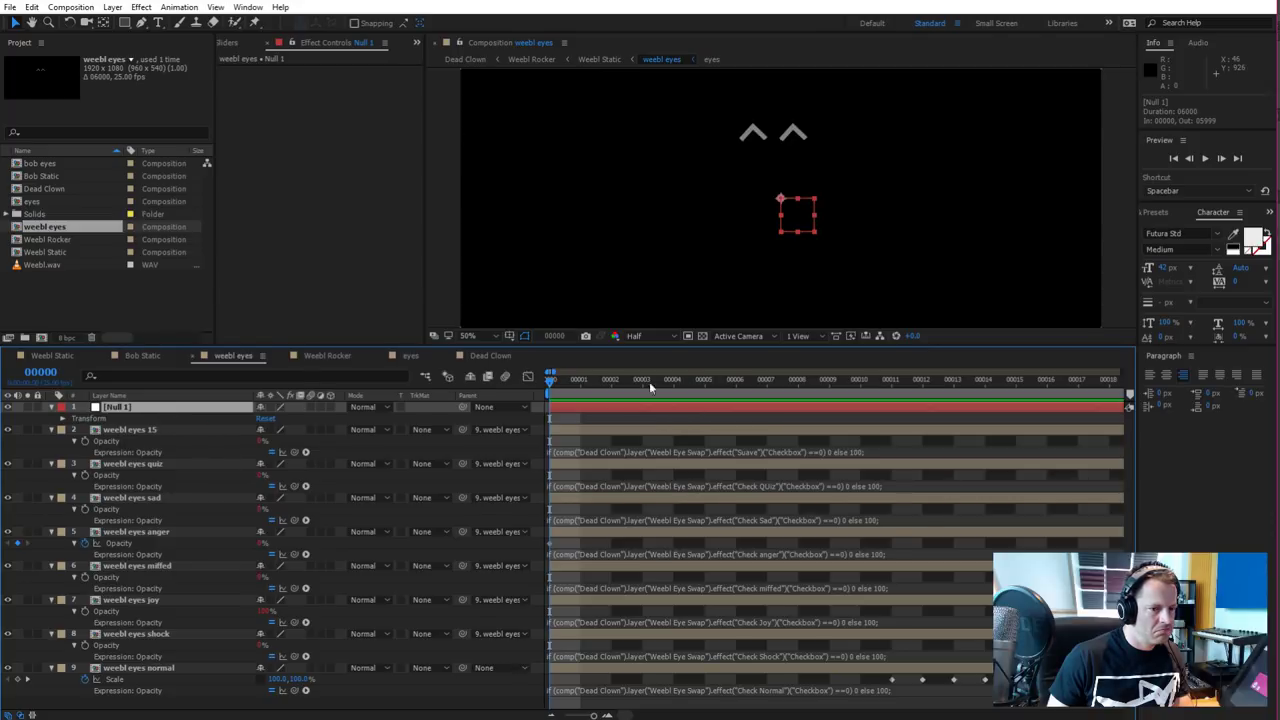
Scrub through the eye animation and return to the first frame
left_click(800, 381)
left_click_drag(800, 381, 655, 442)
key("Home")
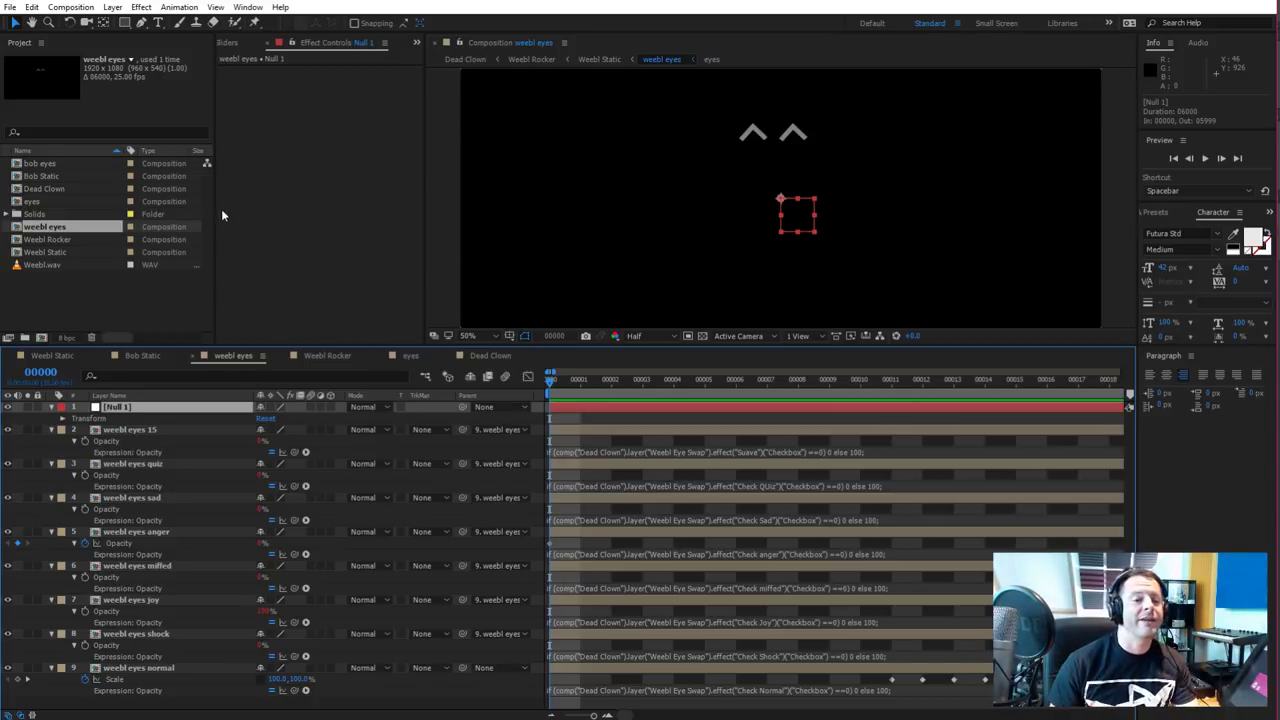
left_click(11, 7)
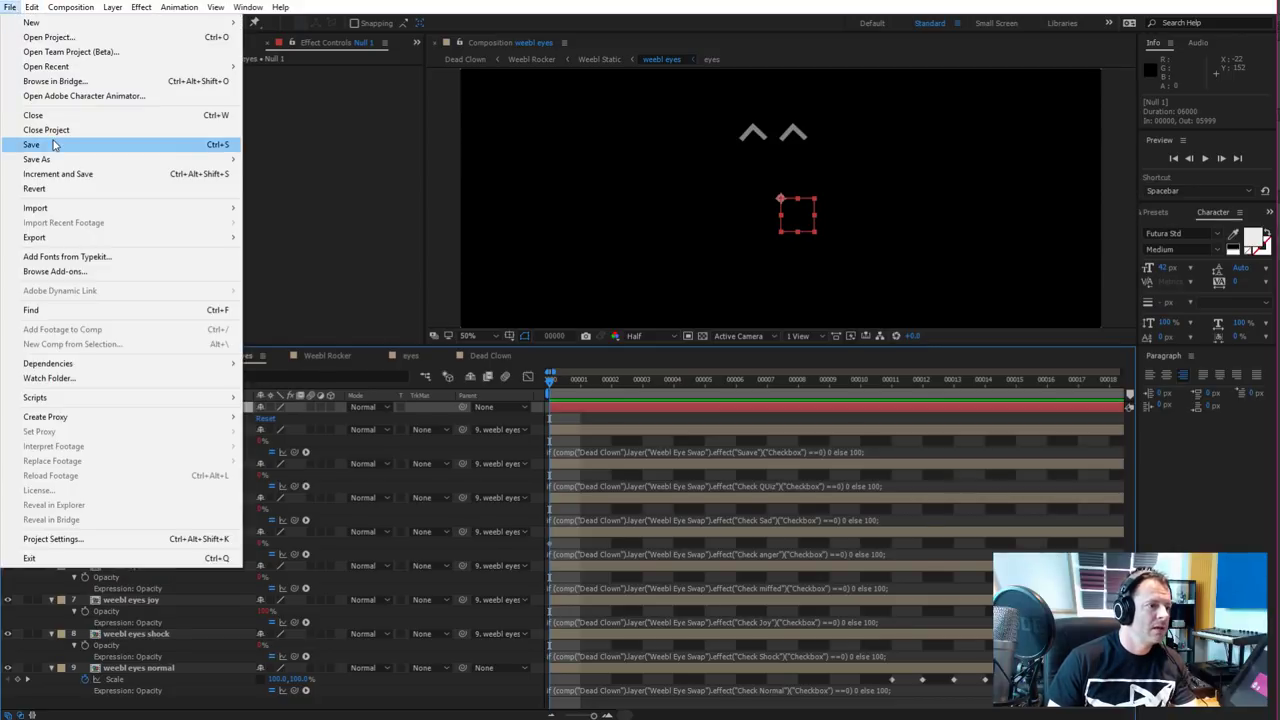
Save the weebl eyes project and open the Weebl bob sliders project
left_click(55, 145)
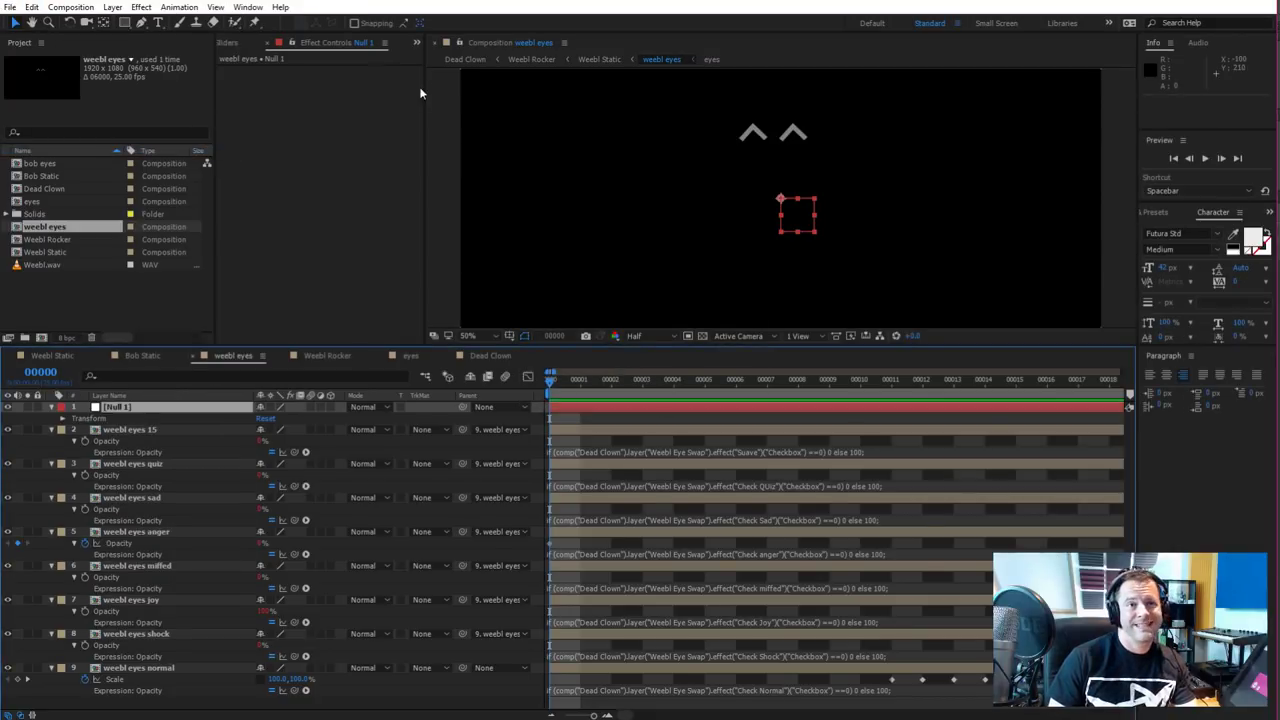
left_click(10, 7)
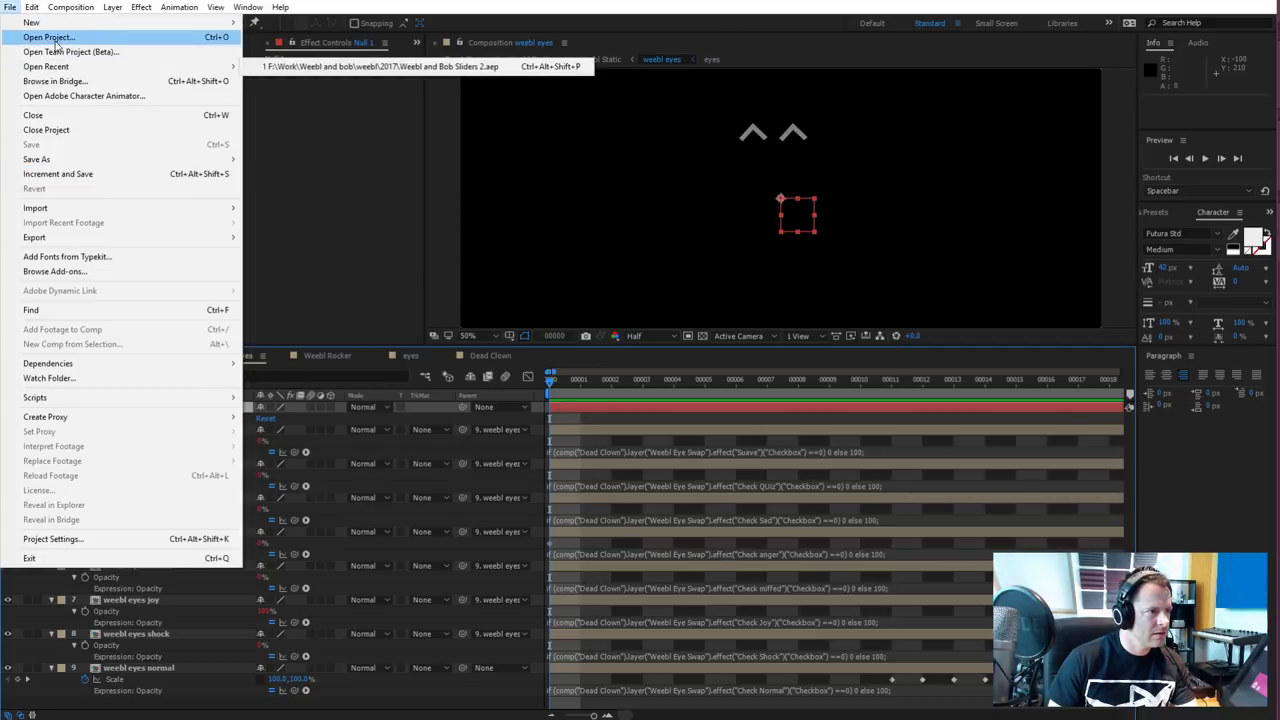
left_click(55, 40)
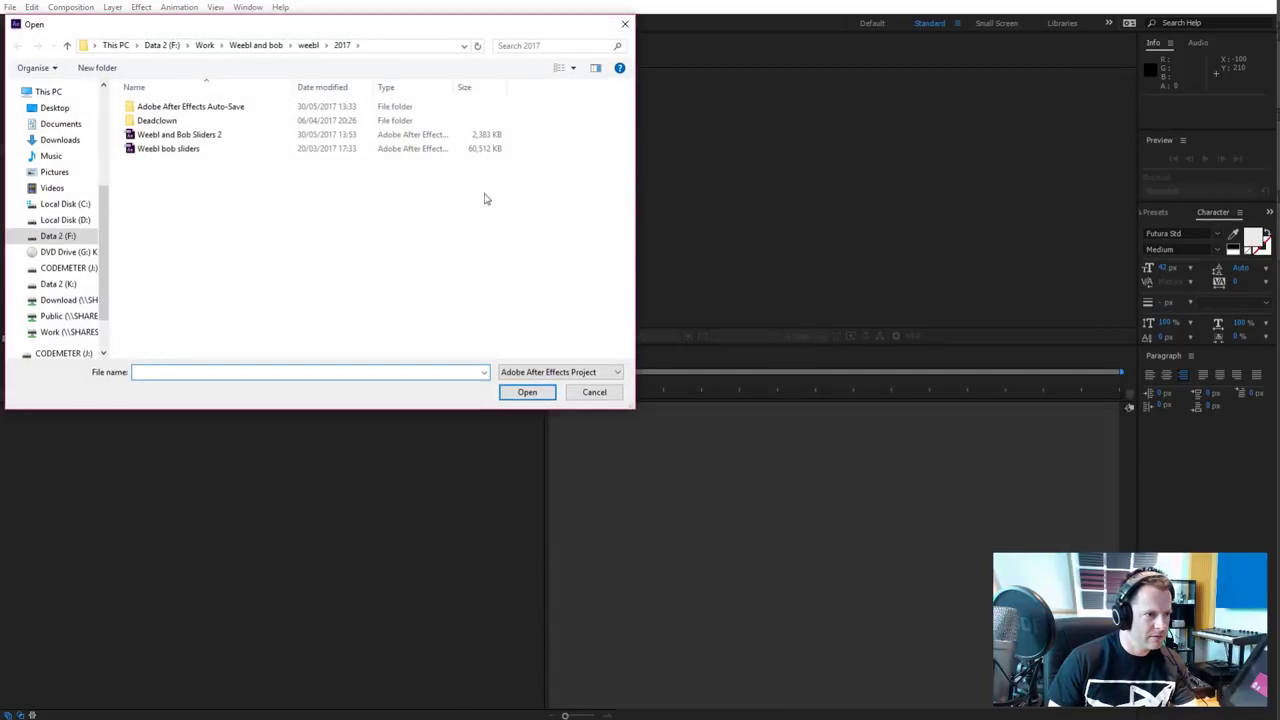
double_click(235, 150)
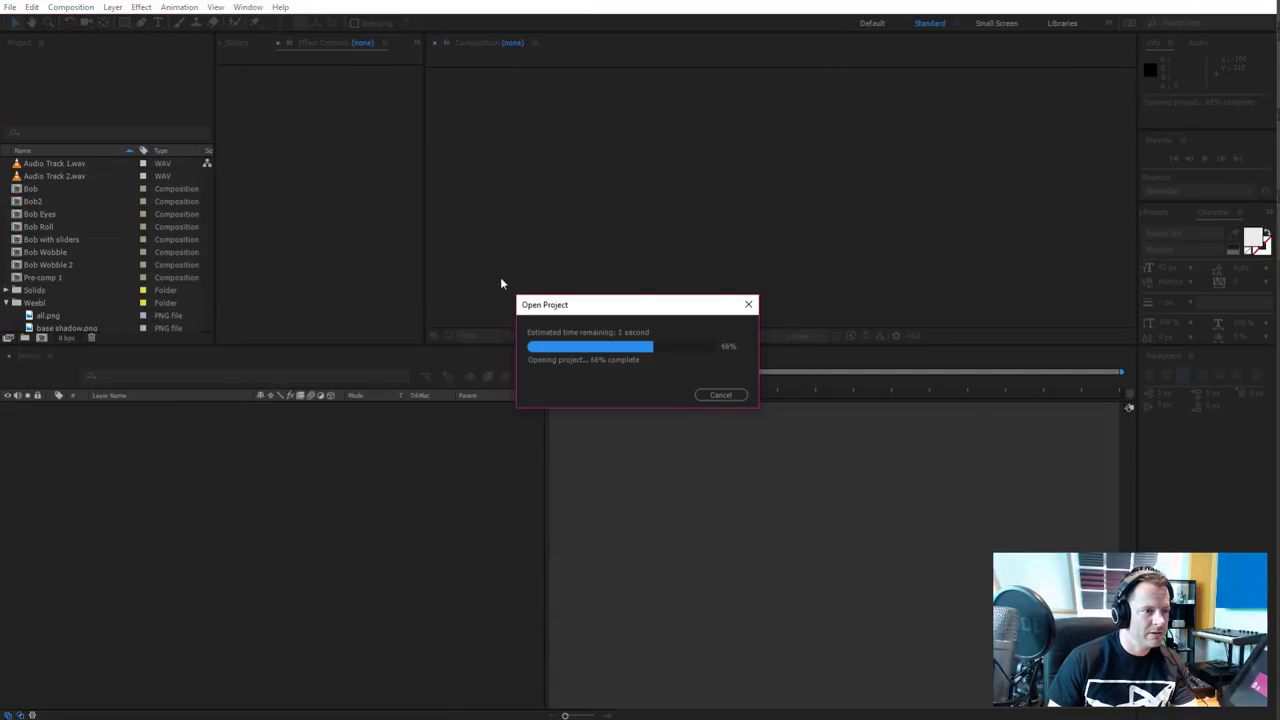
Scrub the loaded comp and set preview resolution to Full, then Half
left_click_drag(577, 382, 658, 384)
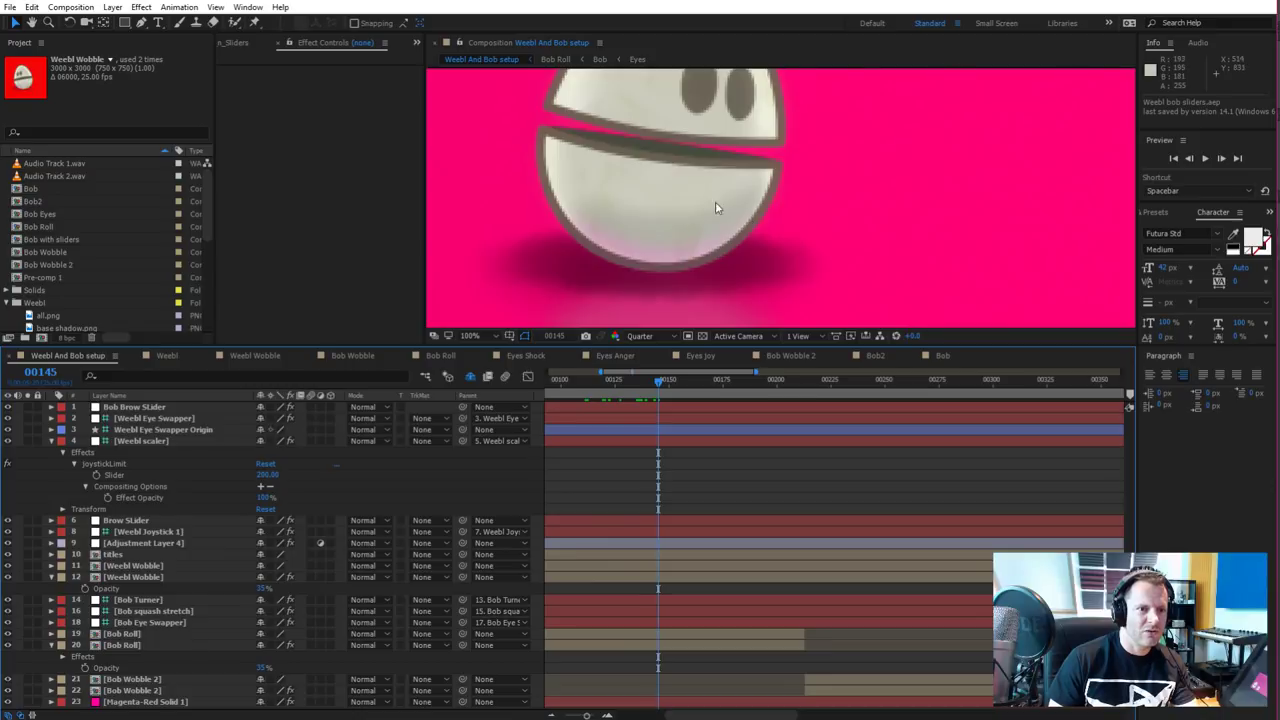
left_click(673, 337)
left_click(655, 370)
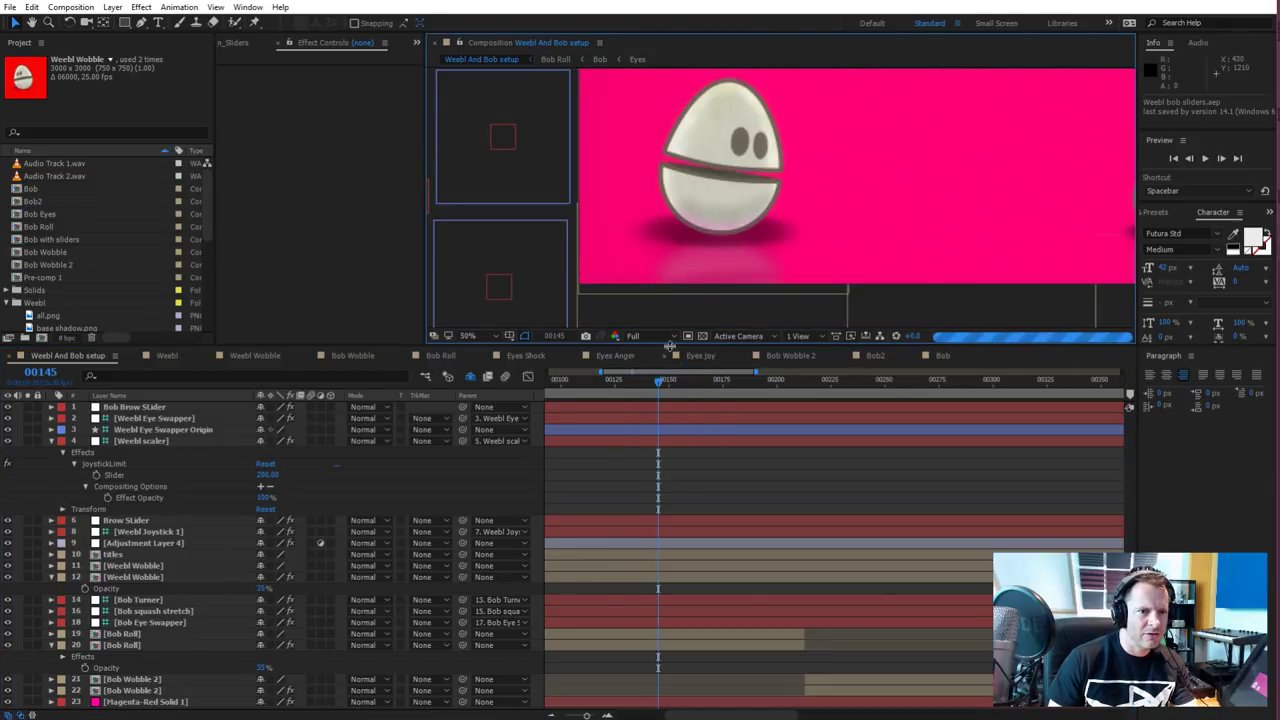
left_click(660, 336)
left_click(655, 382)
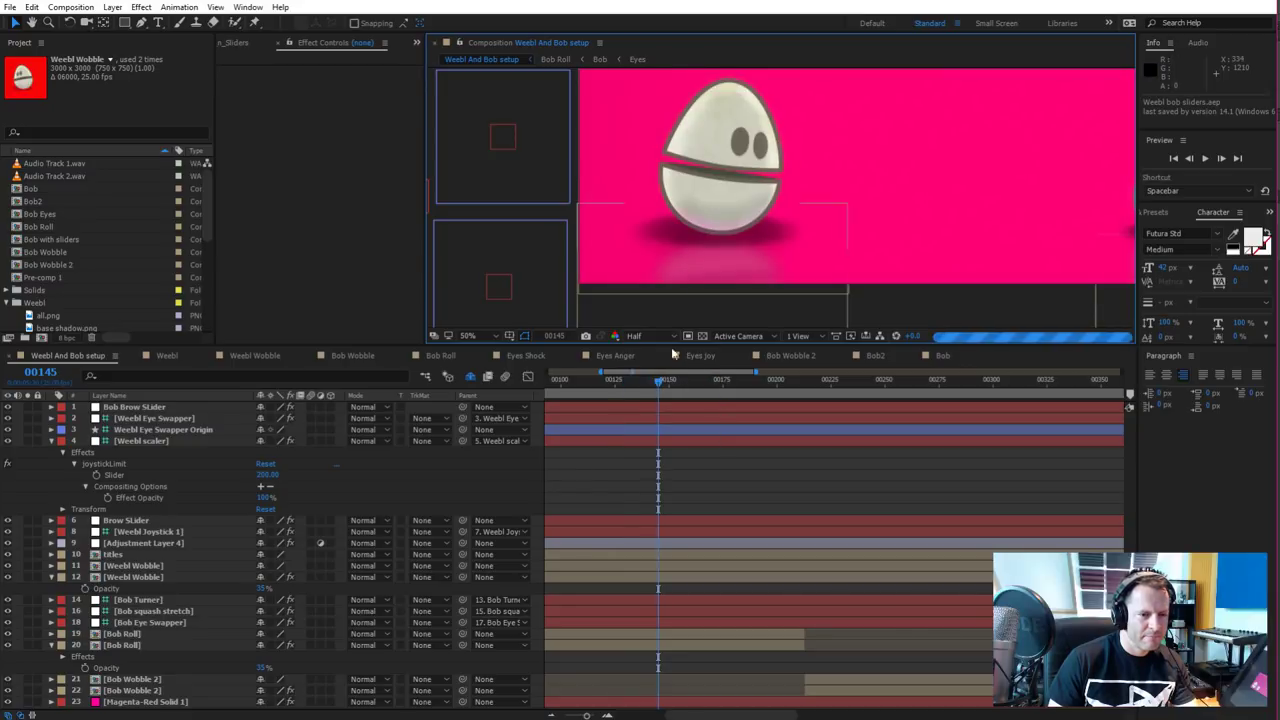
Enlarge the viewer panel, scrub back to earlier frames, and magnify the view to 100%
left_click_drag(650, 344, 649, 512)
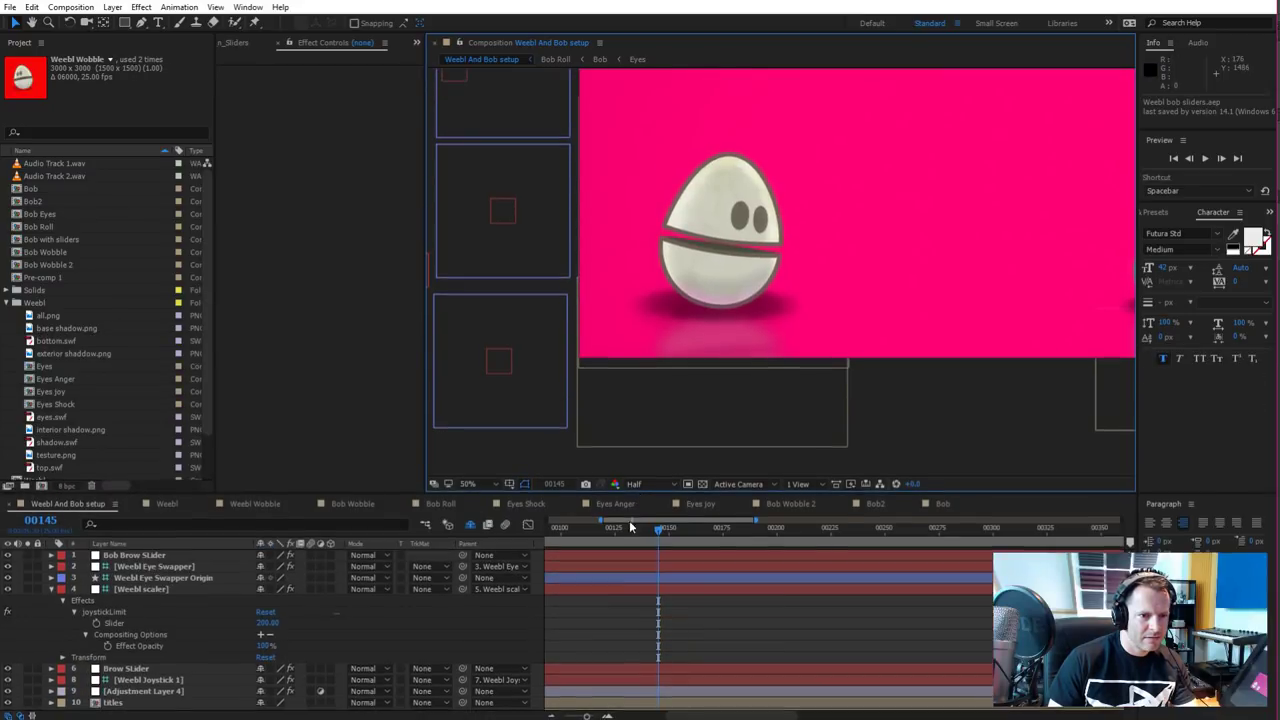
left_click_drag(666, 559, 969, 599)
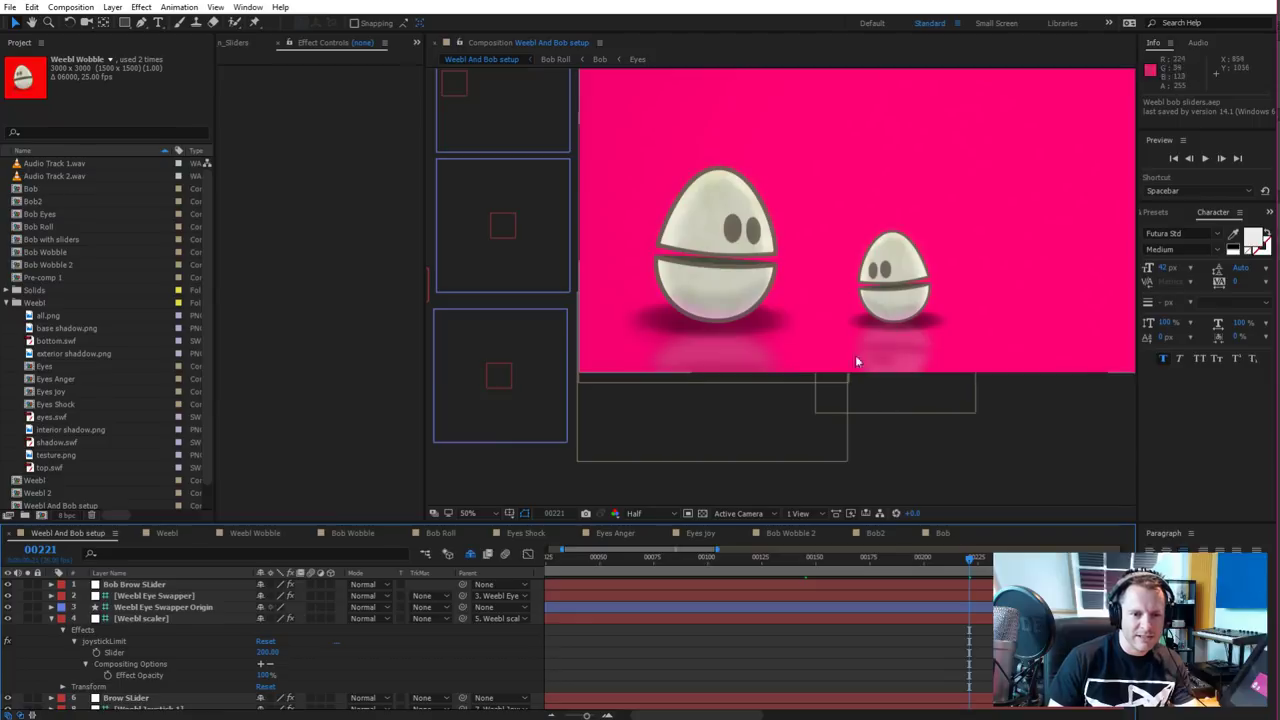
key("period")
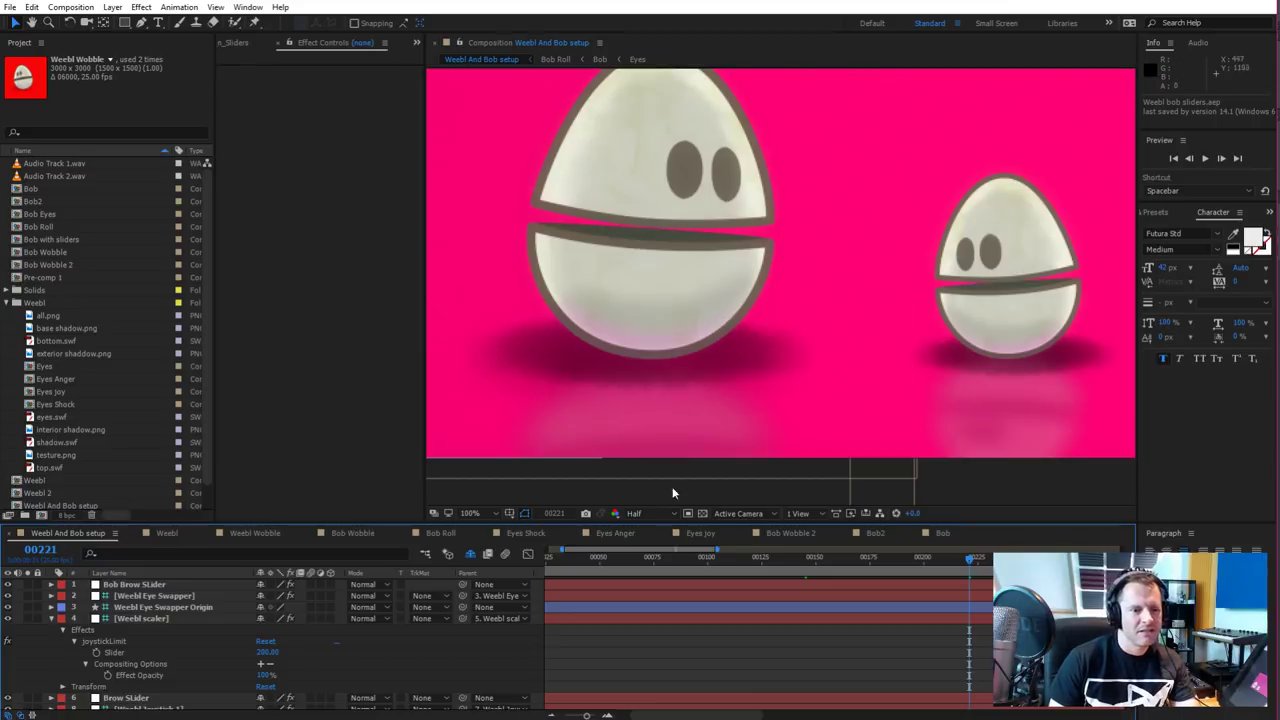
Play and stop preview of the egg's wobble animation with the timeline zoomed out
key("space")
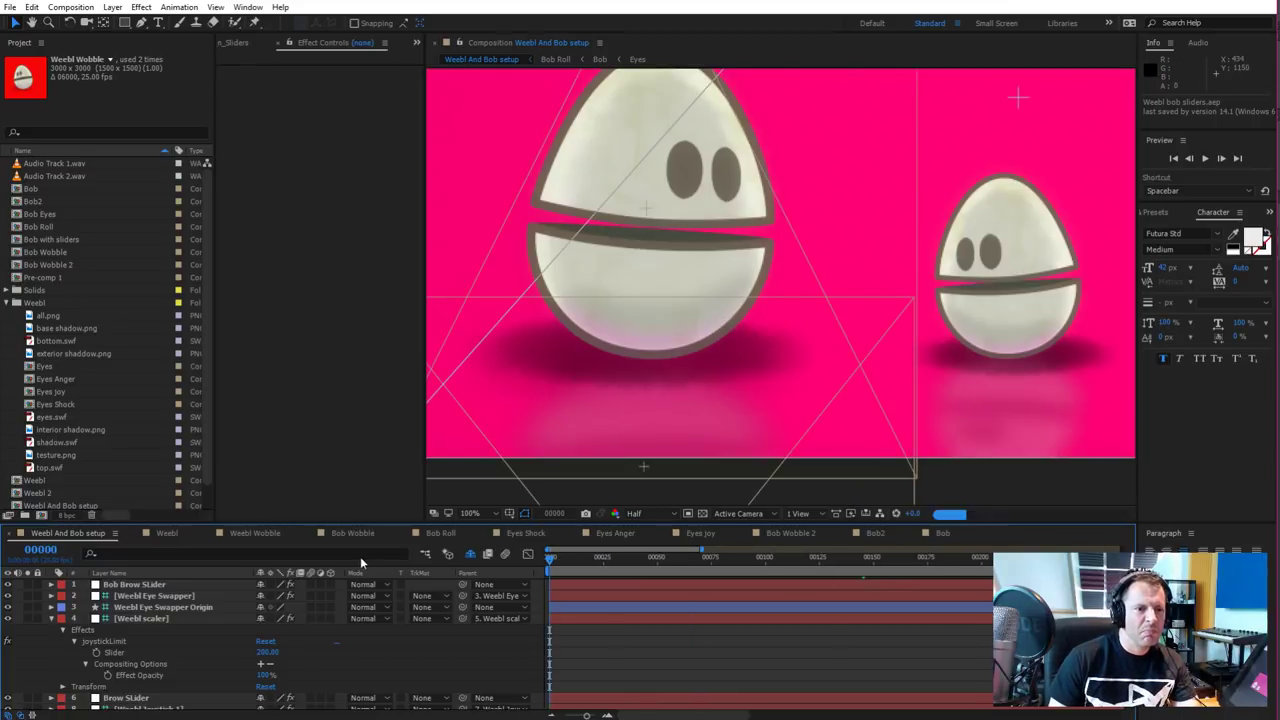
key("space")
left_click_drag(586, 716, 572, 716)
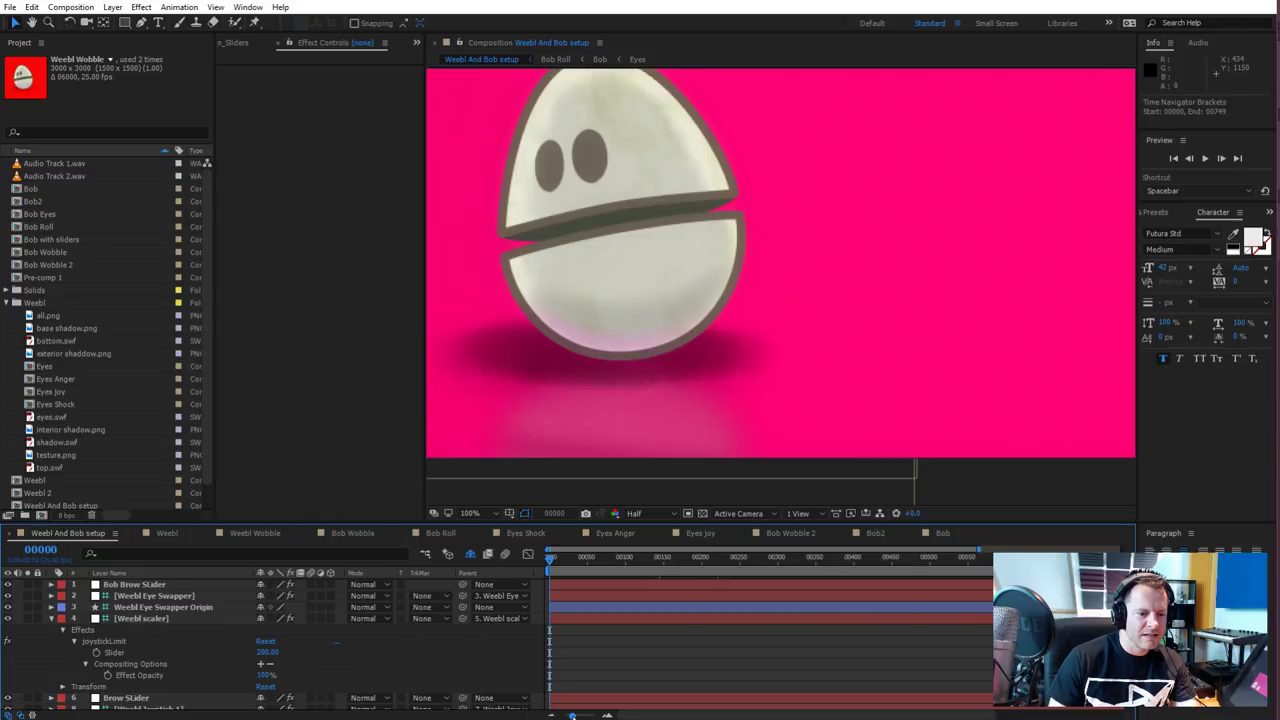
left_click(1205, 158)
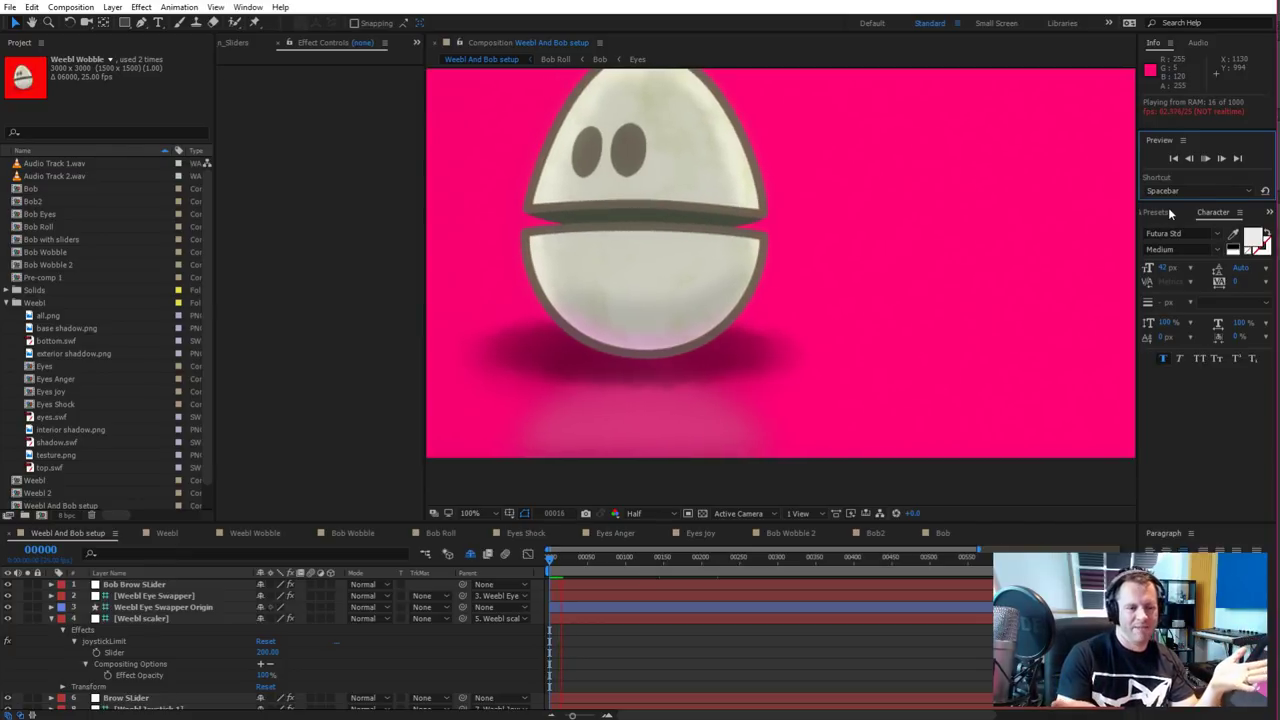
scroll(787, 275, "down", 4)
scroll(820, 288, "up", 2)
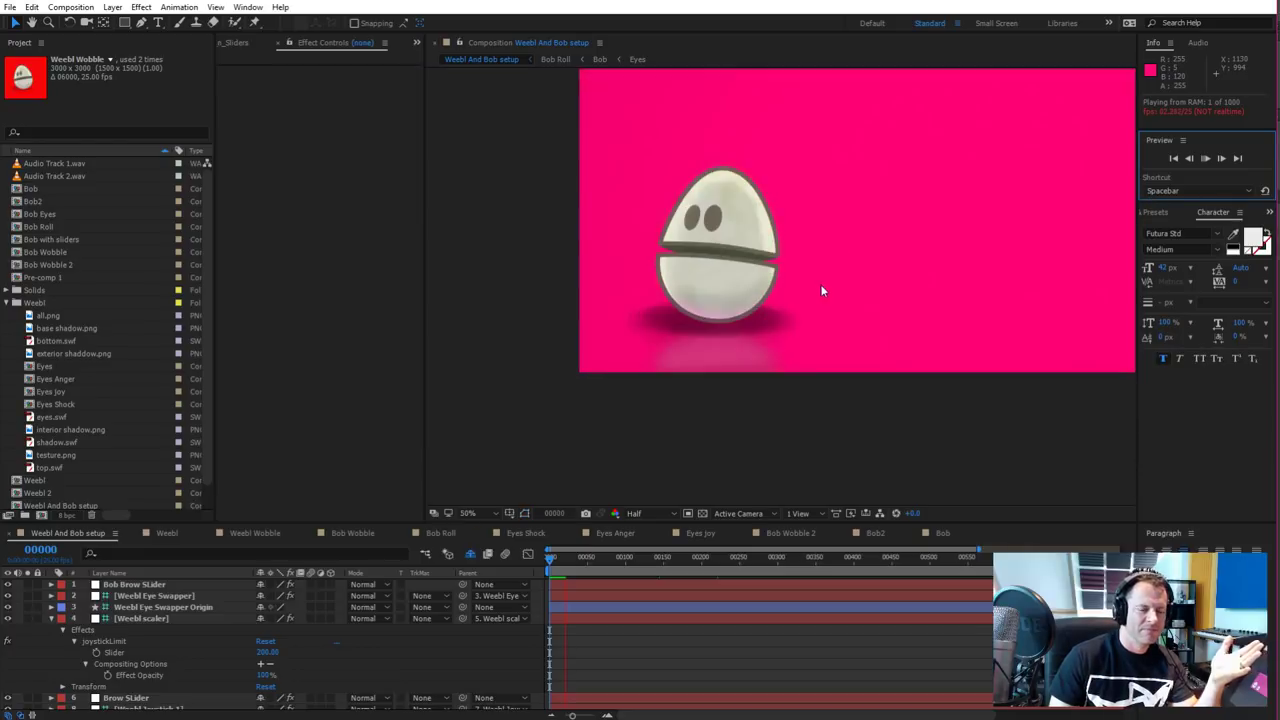
key("space")
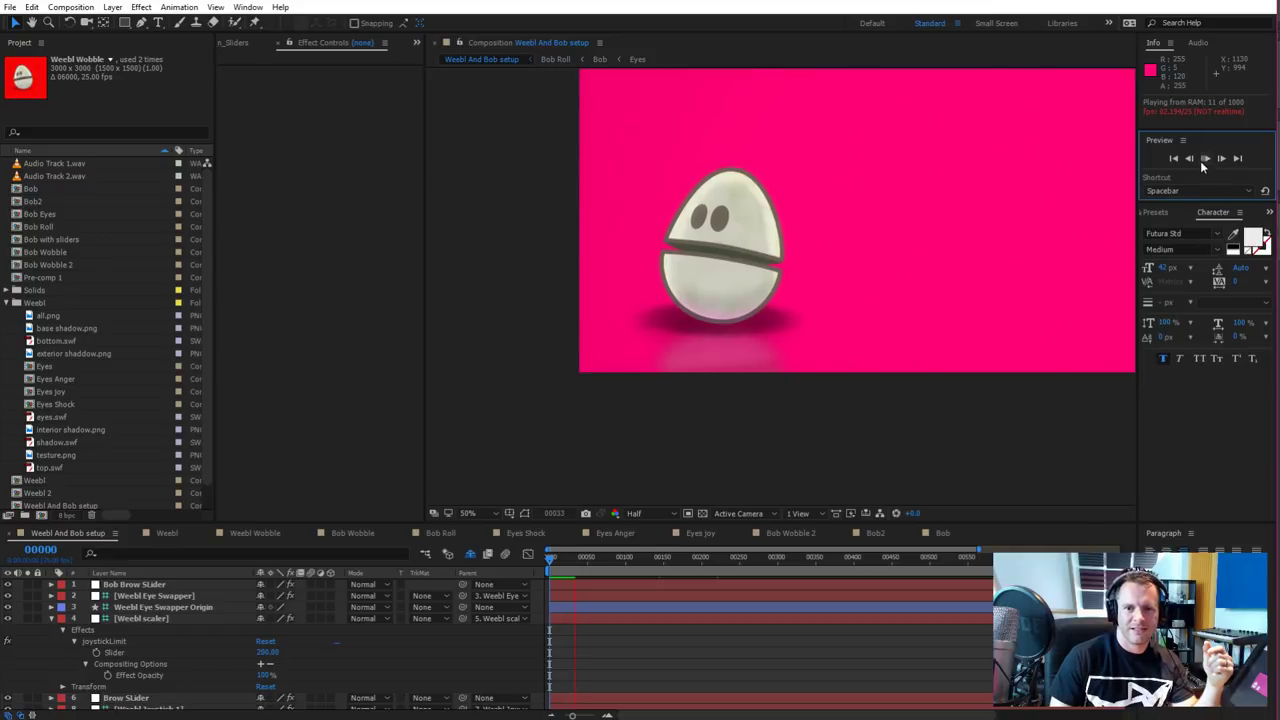
left_click(847, 375)
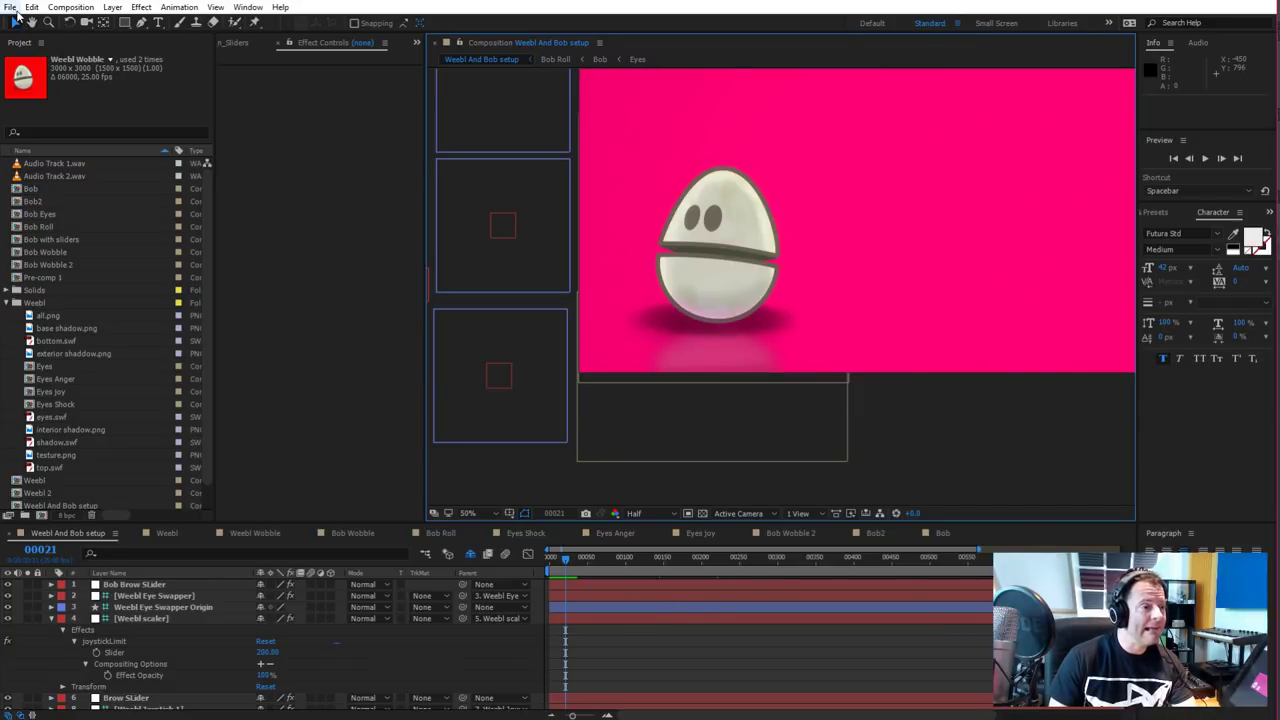
Browse the File, Animation and Window menus
left_click(12, 8)
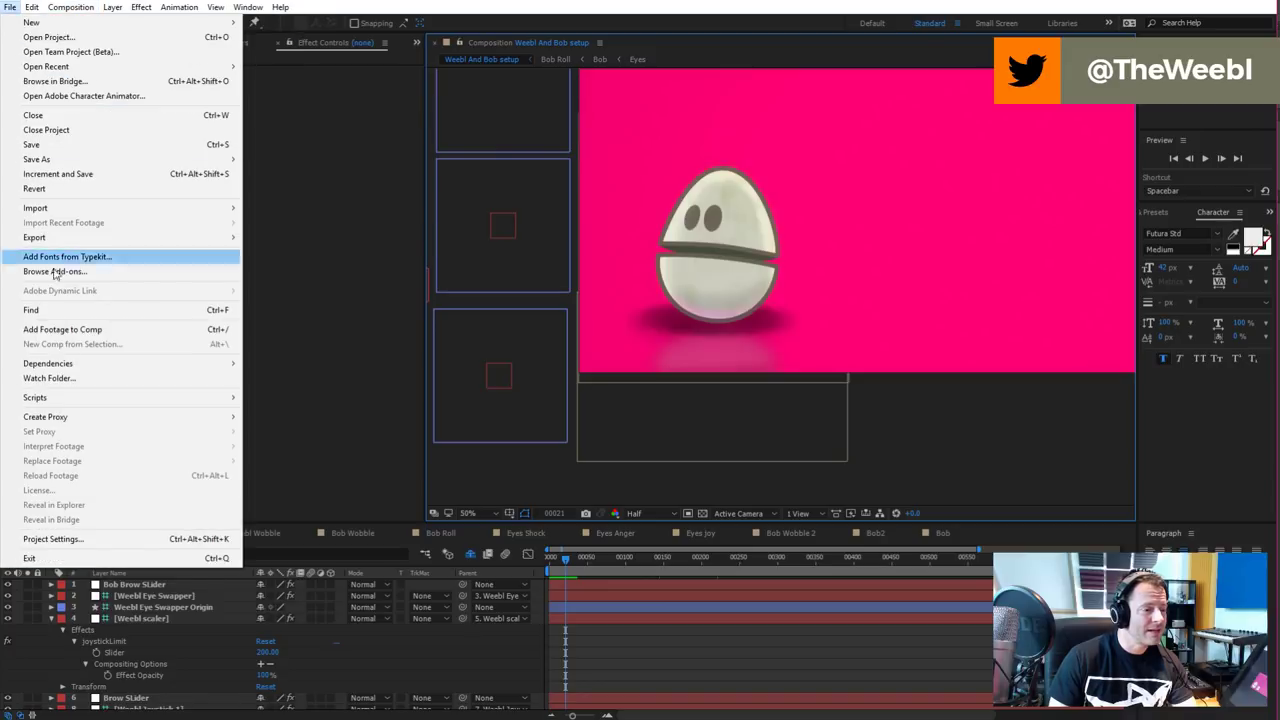
mouse_move(36, 22)
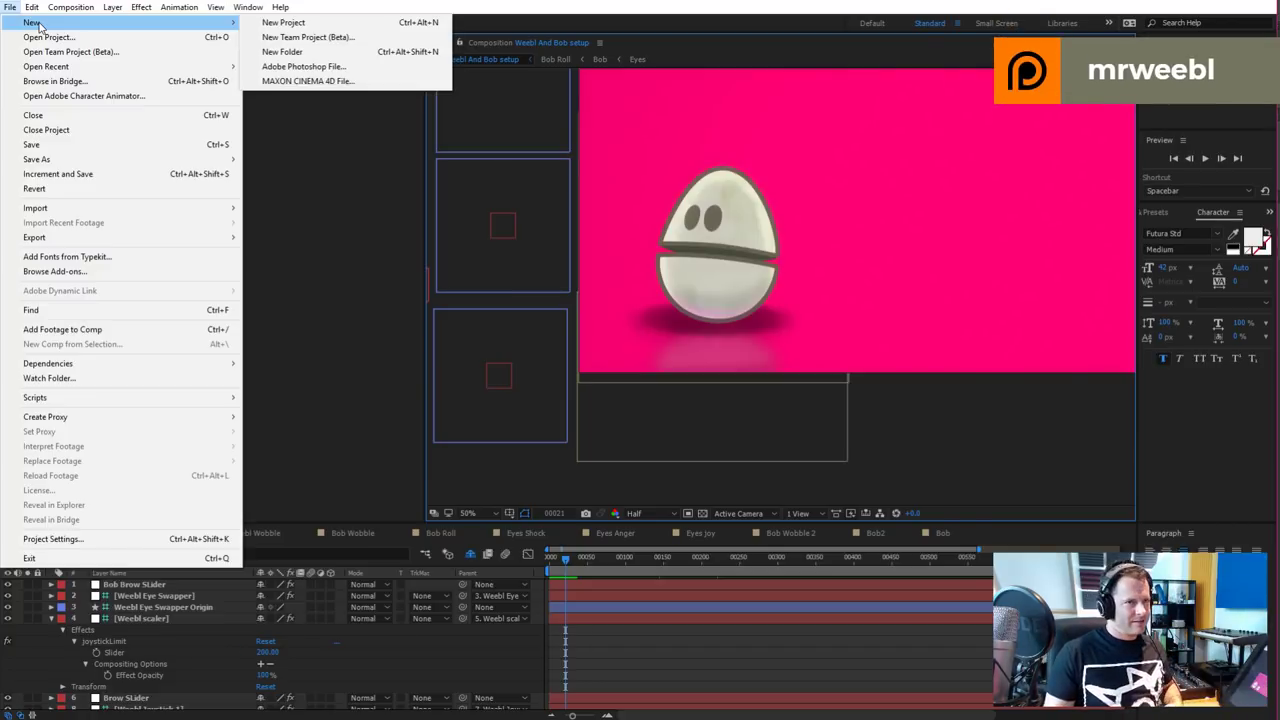
mouse_move(179, 7)
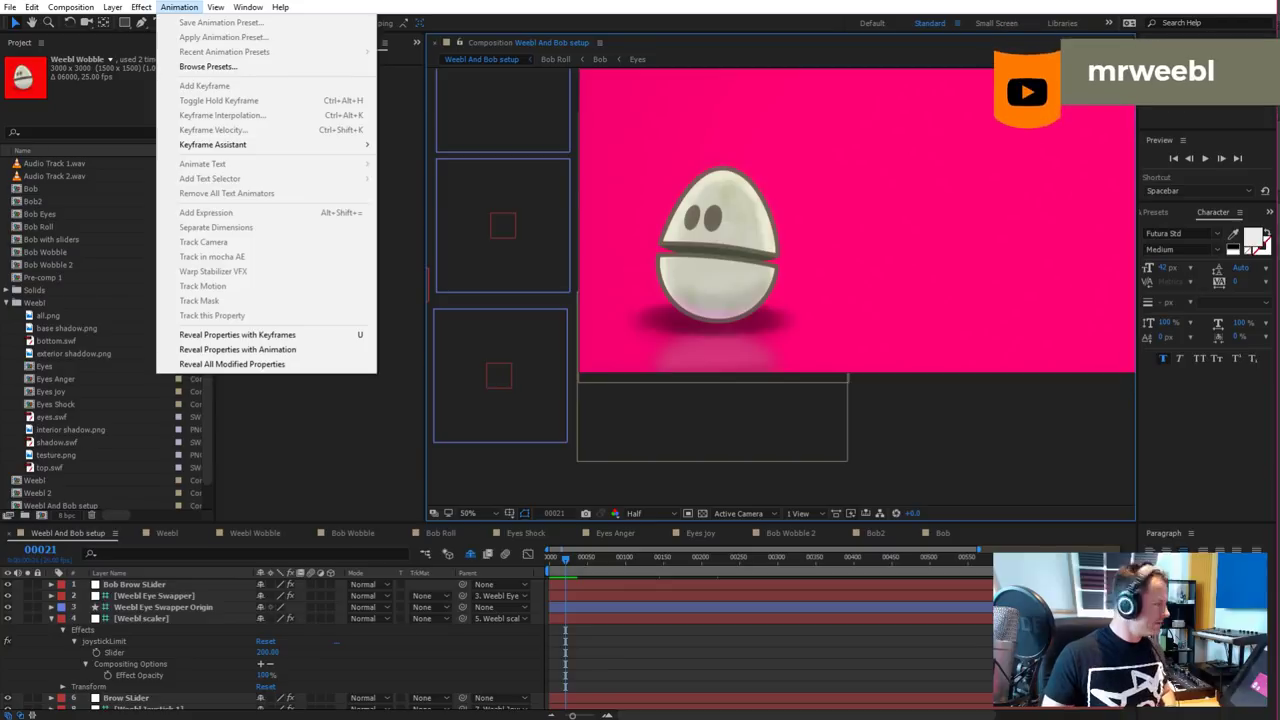
key("Escape")
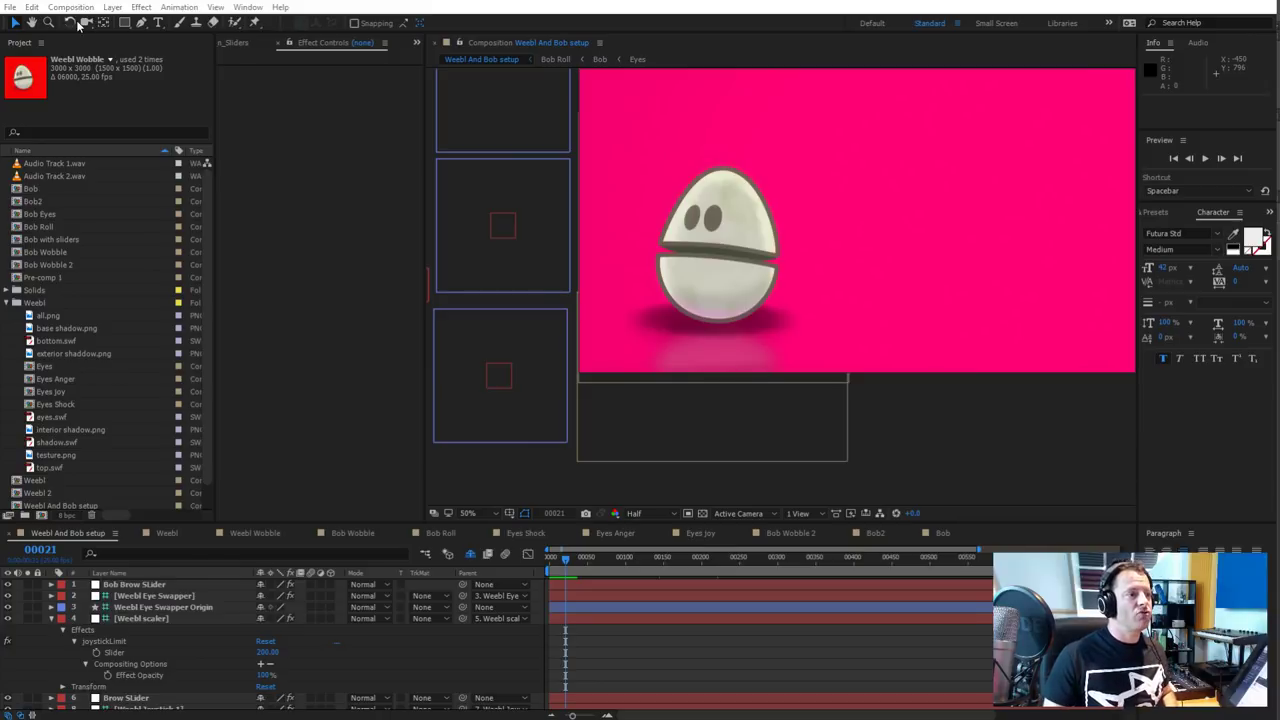
left_click(11, 8)
mouse_move(36, 27)
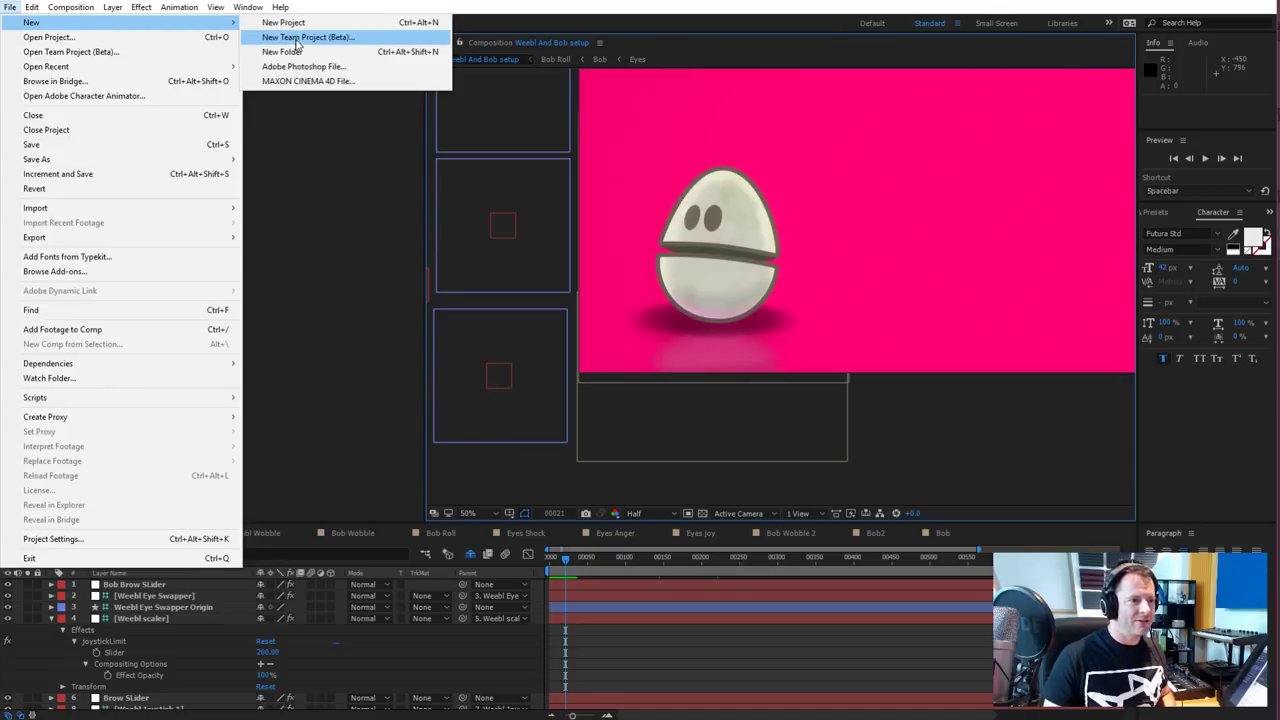
left_click(248, 8)
mouse_move(242, 12)
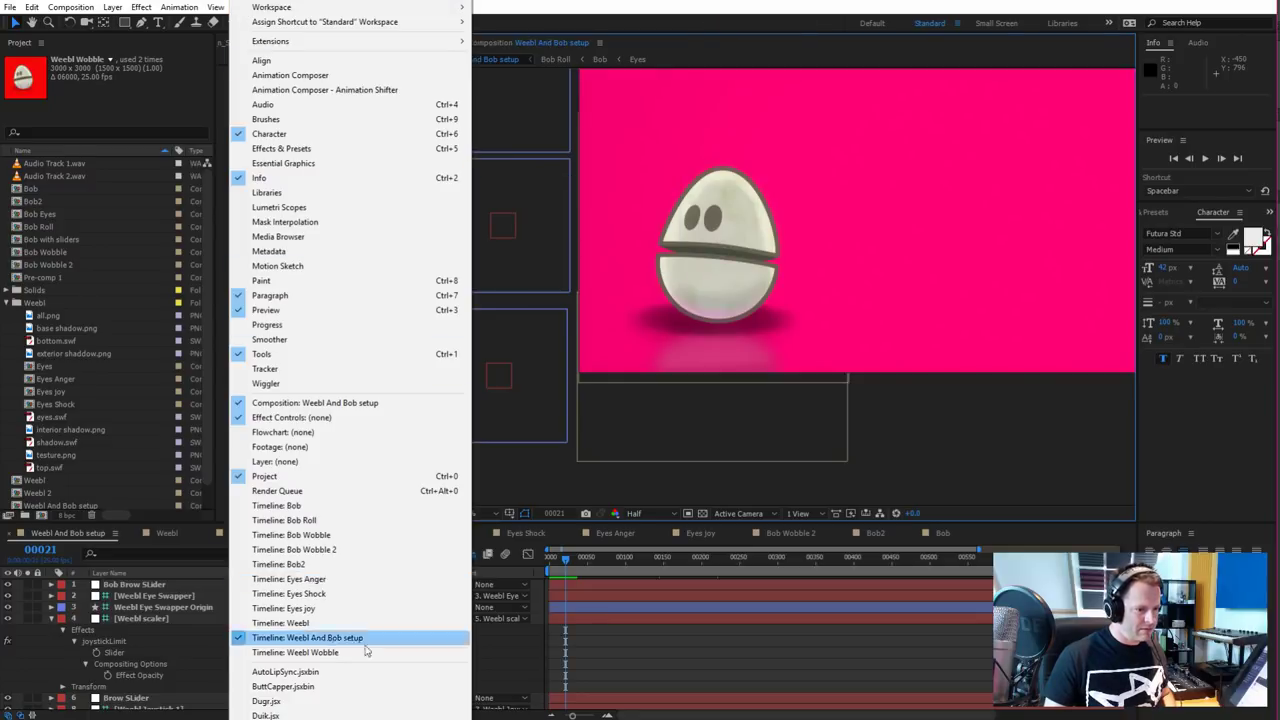
scroll(347, 600, "down", 3)
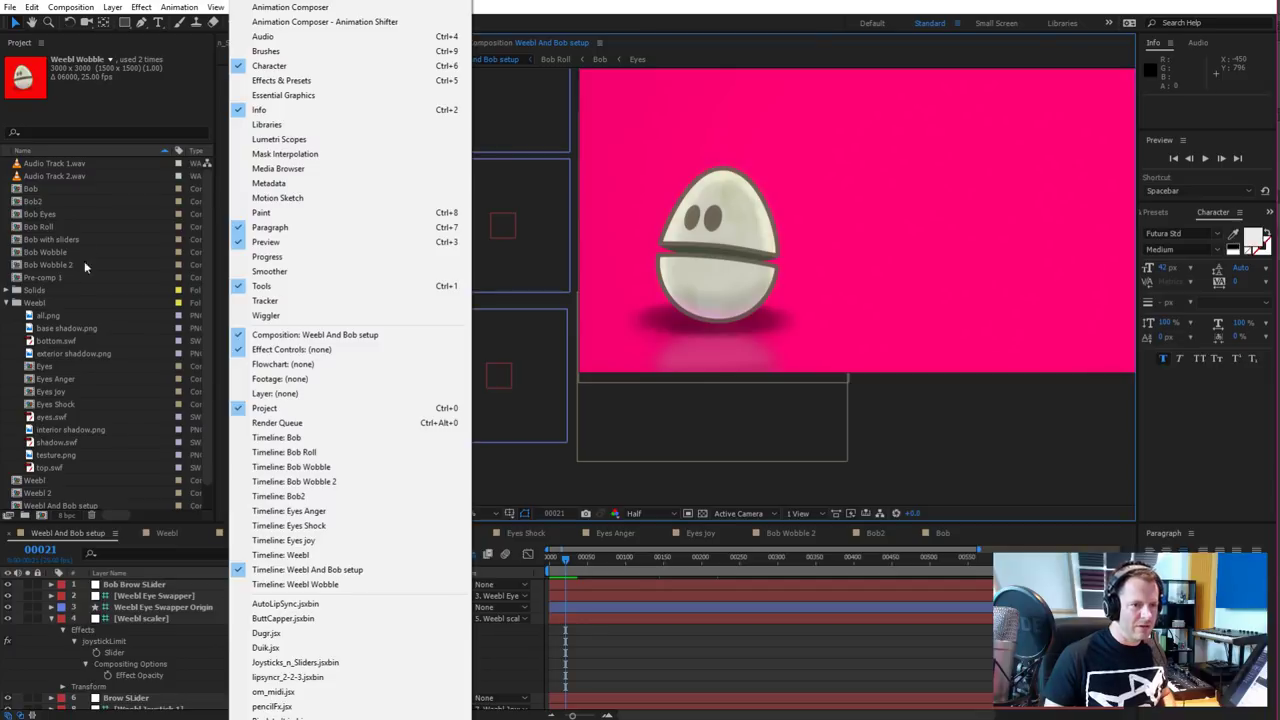
Start a new empty project through File > New > New Project
left_click(9, 7)
mouse_move(11, 21)
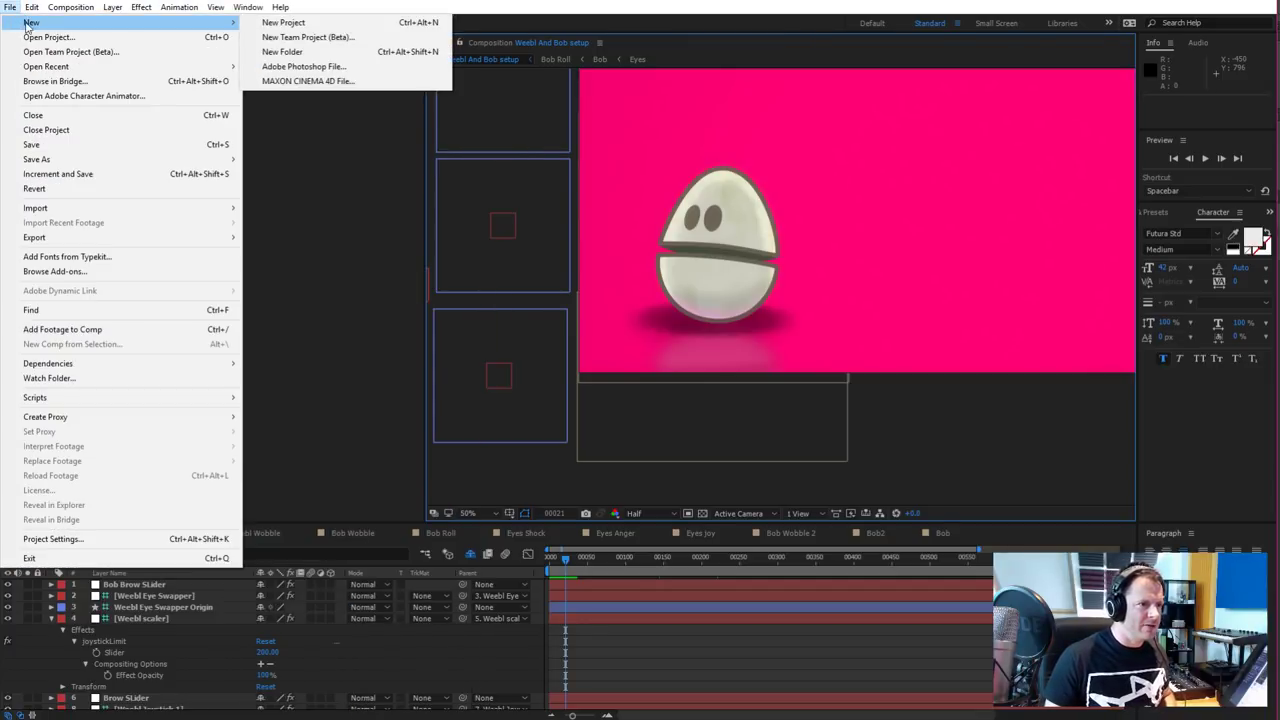
left_click(305, 24)
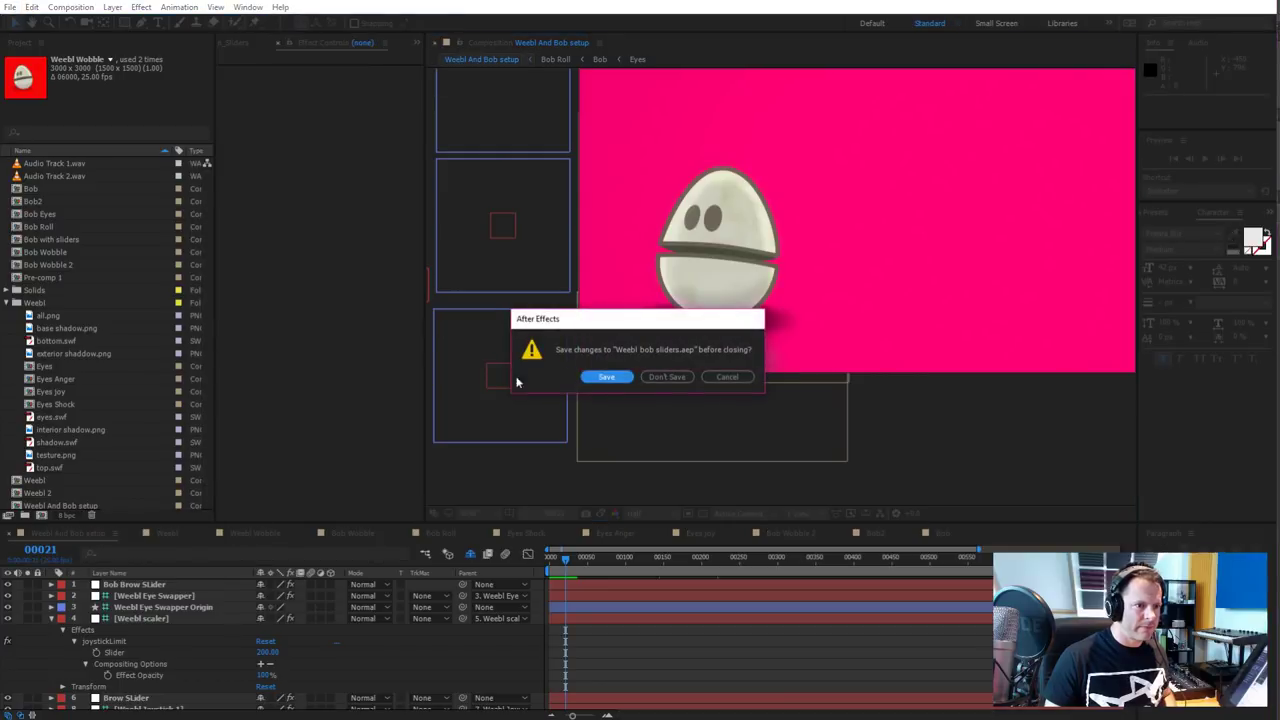
Discard changes to the old project and create Comp 1 at the default 1920×1080 settings
left_click(657, 376)
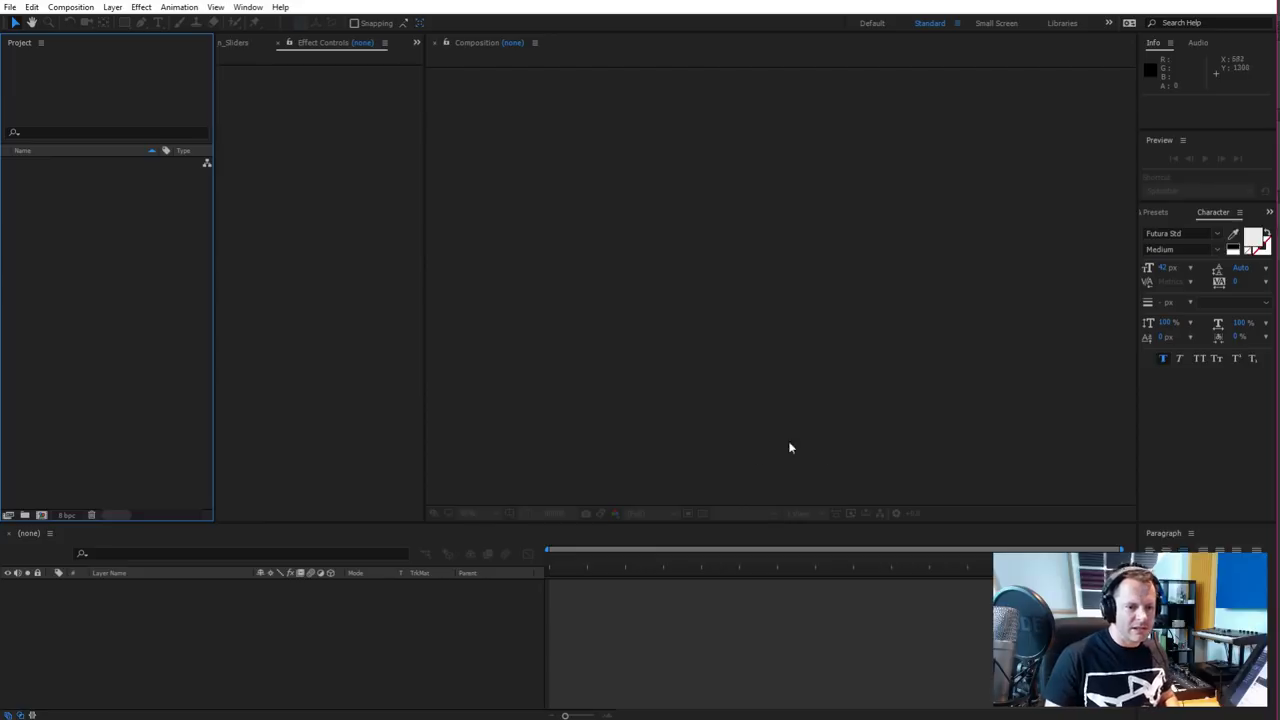
left_click(70, 7)
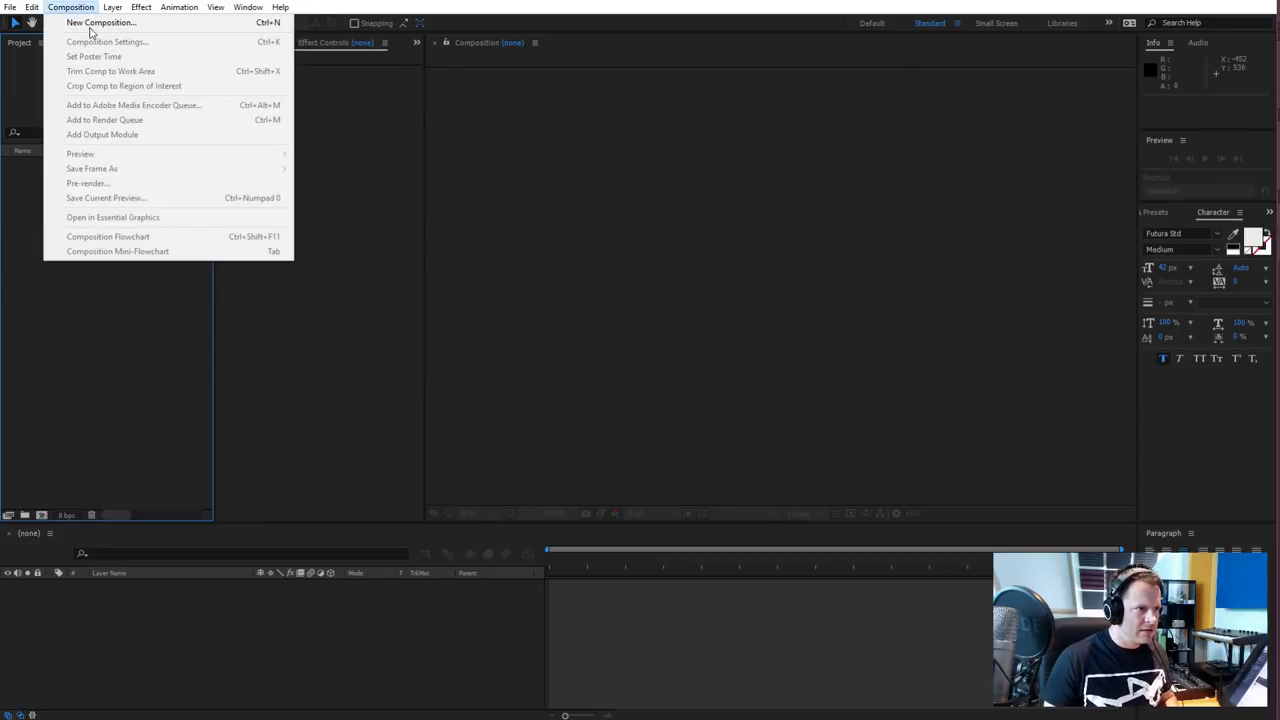
left_click(88, 24)
left_click(729, 527)
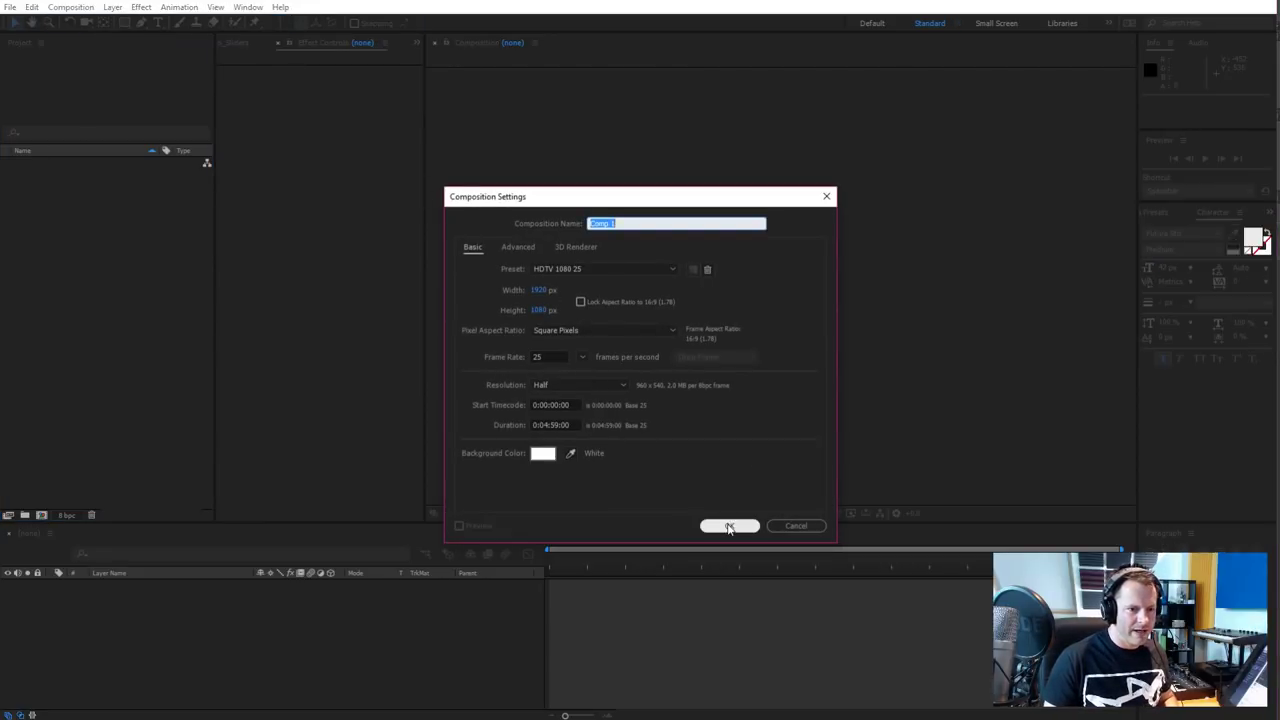
left_click(729, 527)
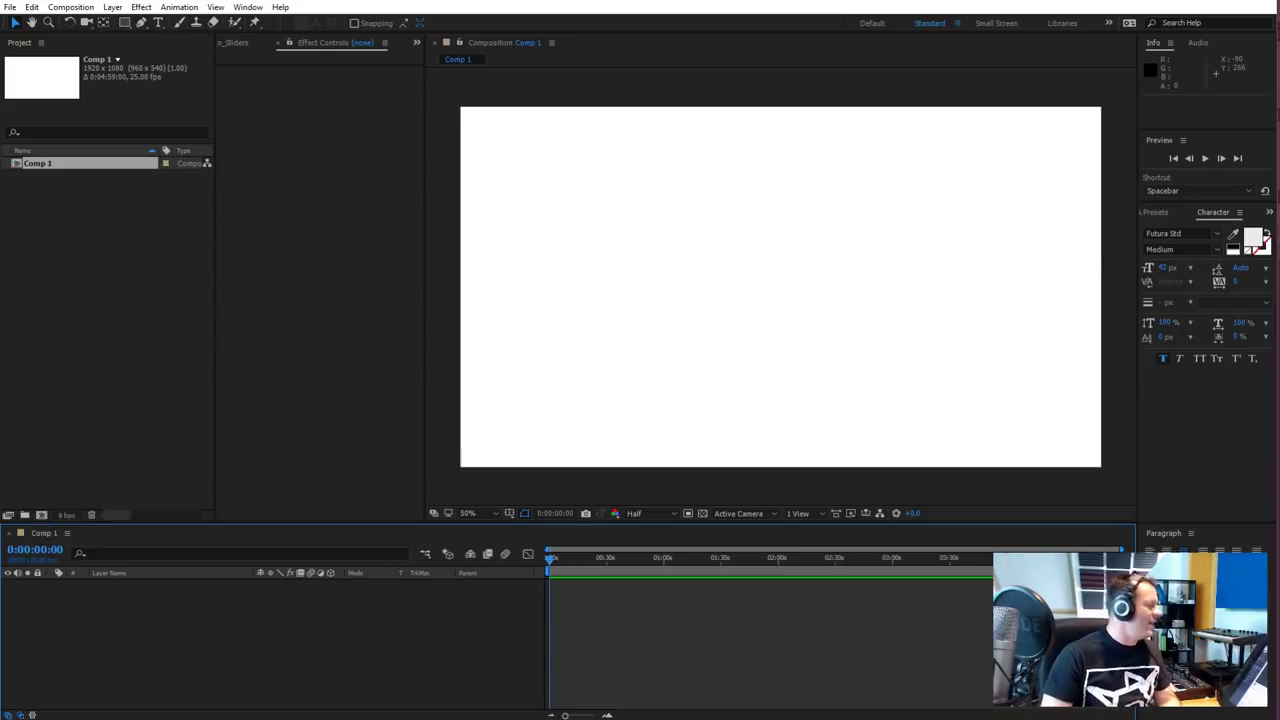
Change Comp 1's background colour to a pale cyan in Composition Settings
left_click(70, 7)
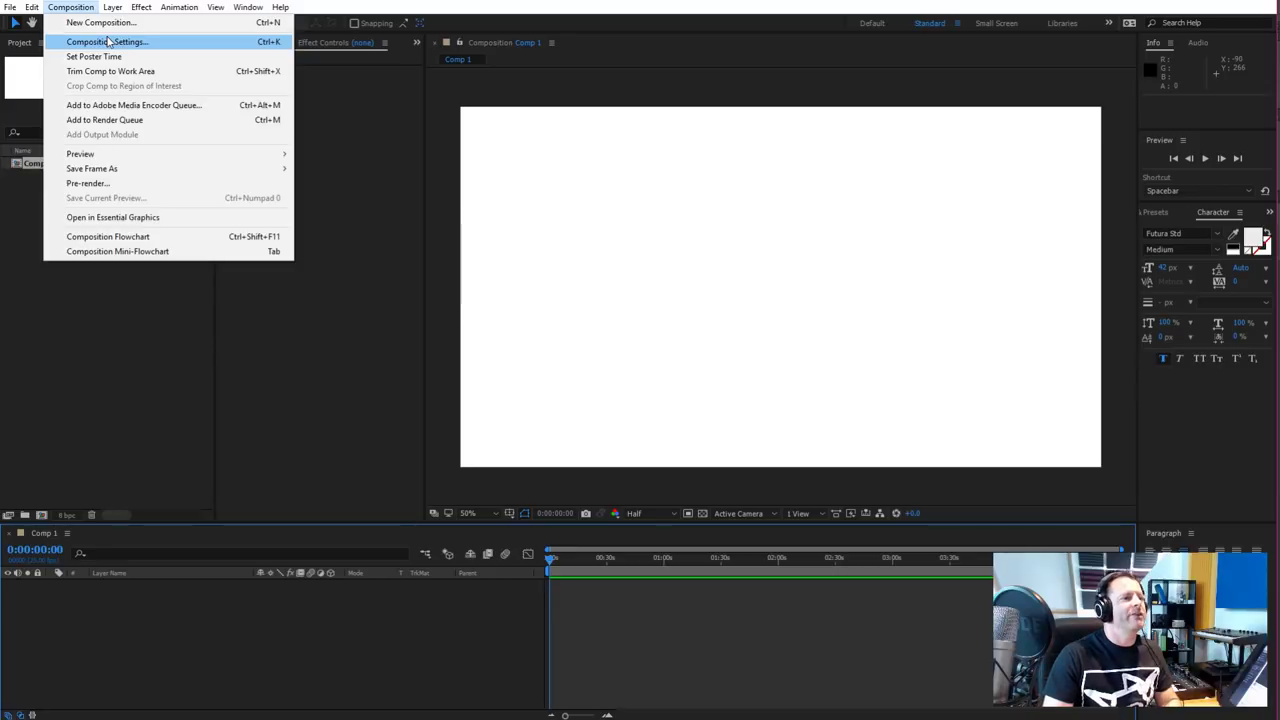
left_click(109, 38)
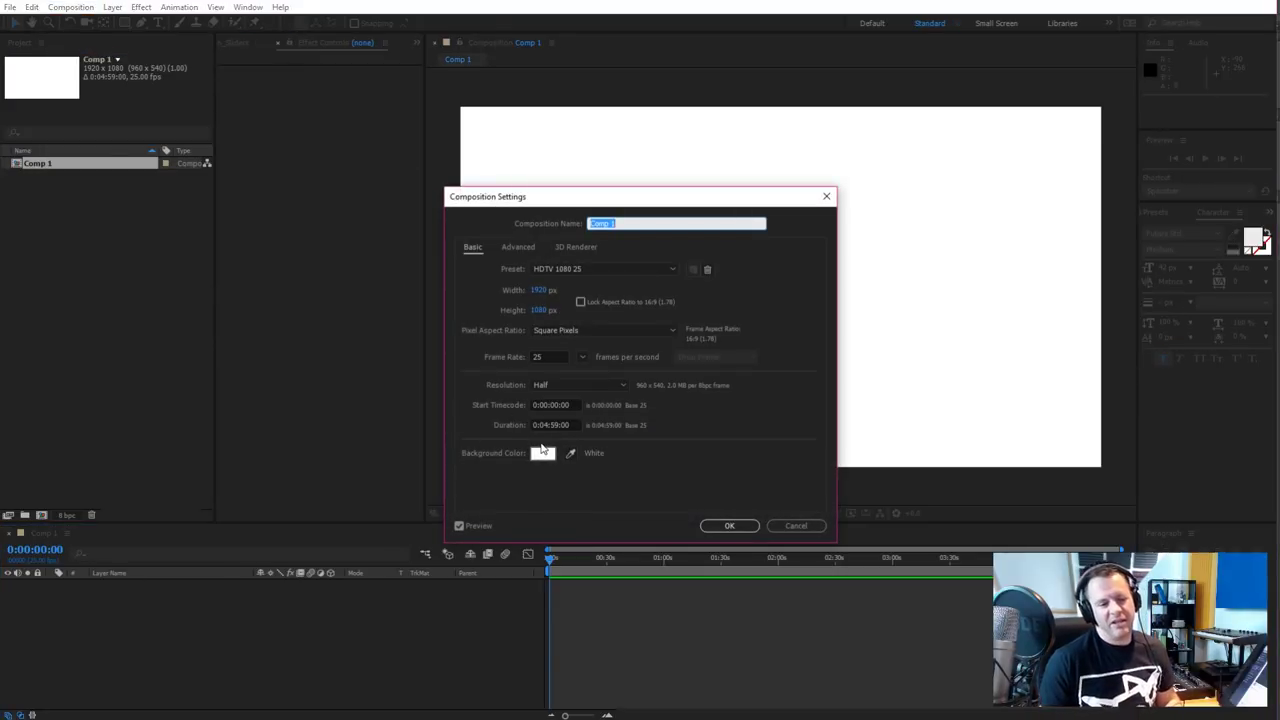
left_click(546, 460)
left_click(577, 366)
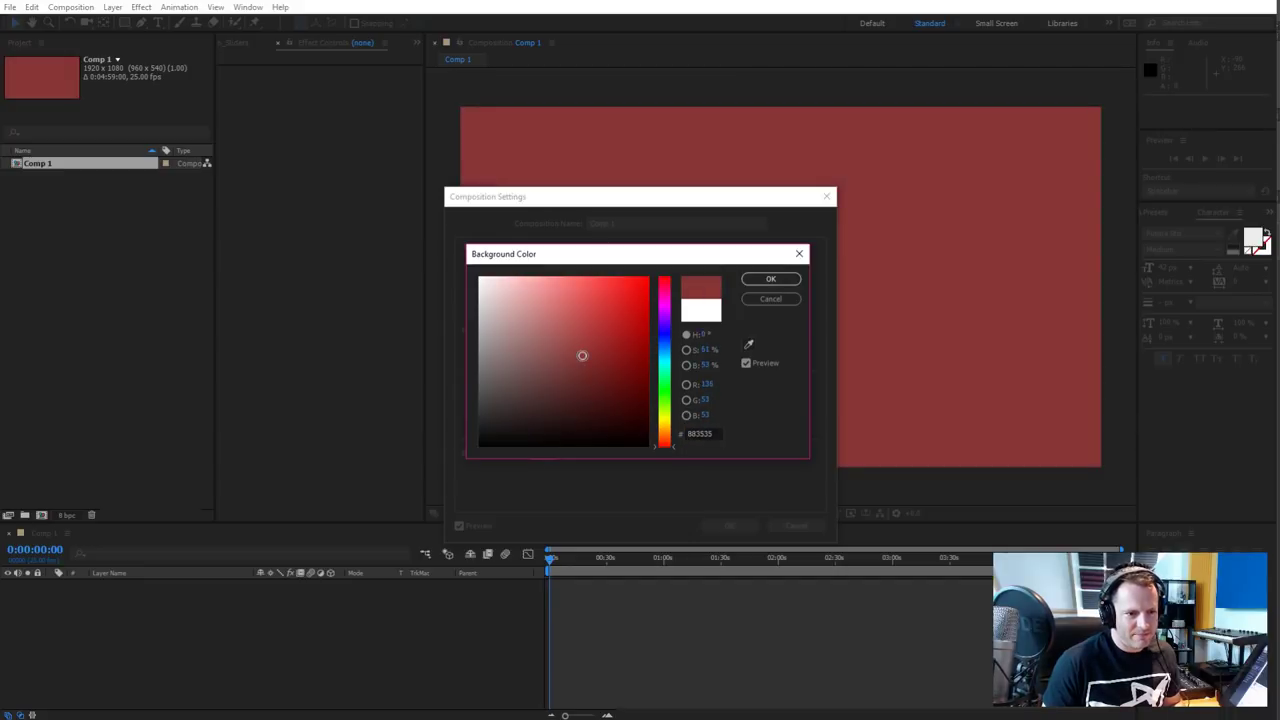
left_click(572, 320)
mouse_move(572, 320)
left_mouse_down()
mouse_move(534, 299)
mouse_move(544, 320)
left_mouse_up()
left_click(665, 358)
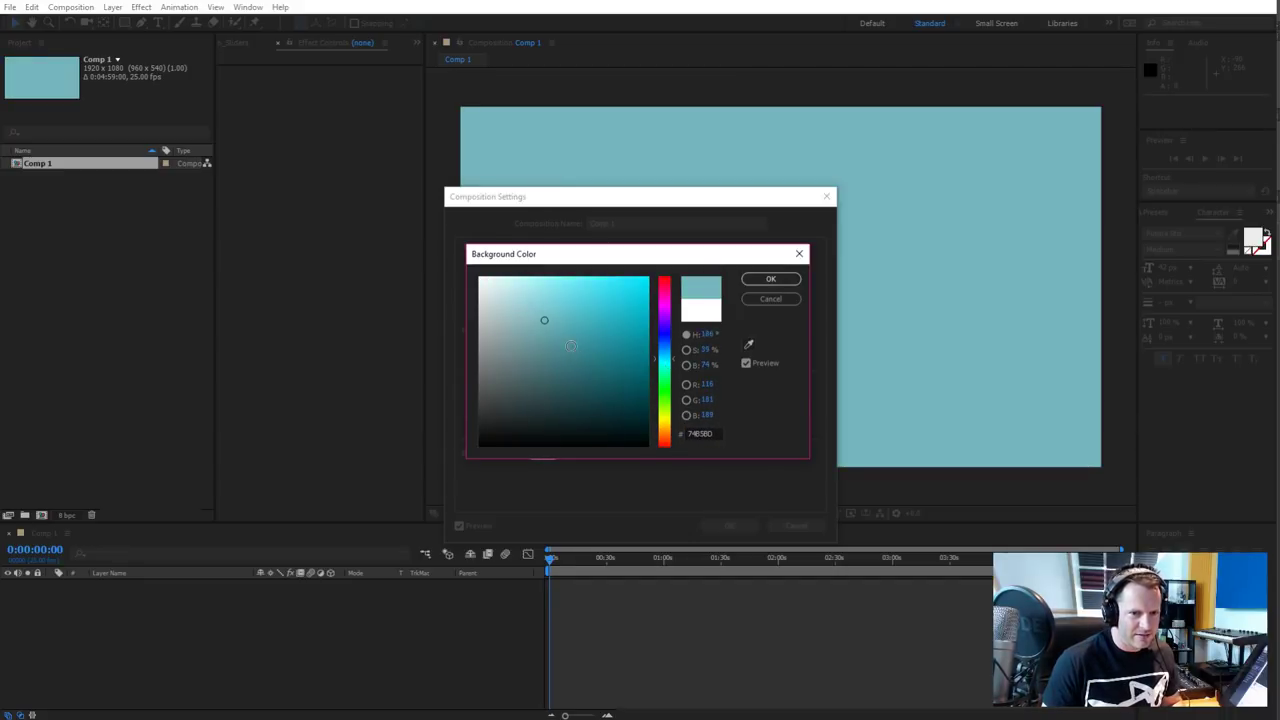
left_click(770, 279)
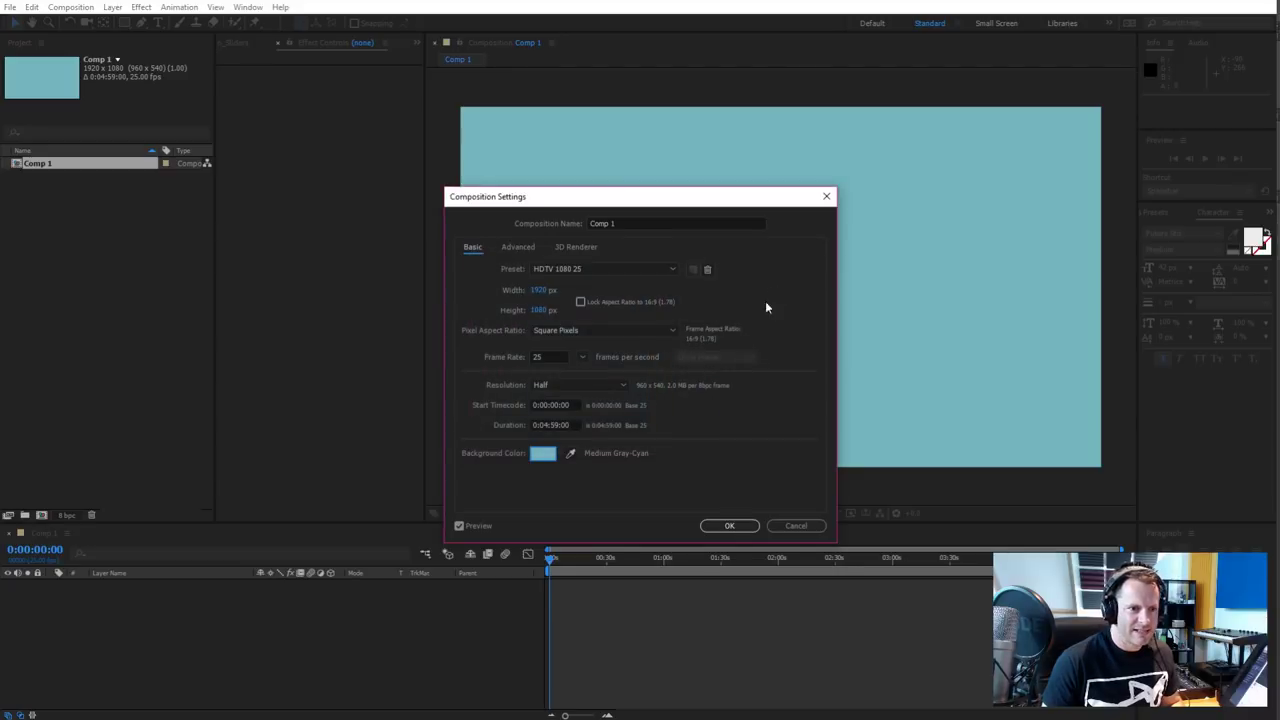
left_click(716, 529)
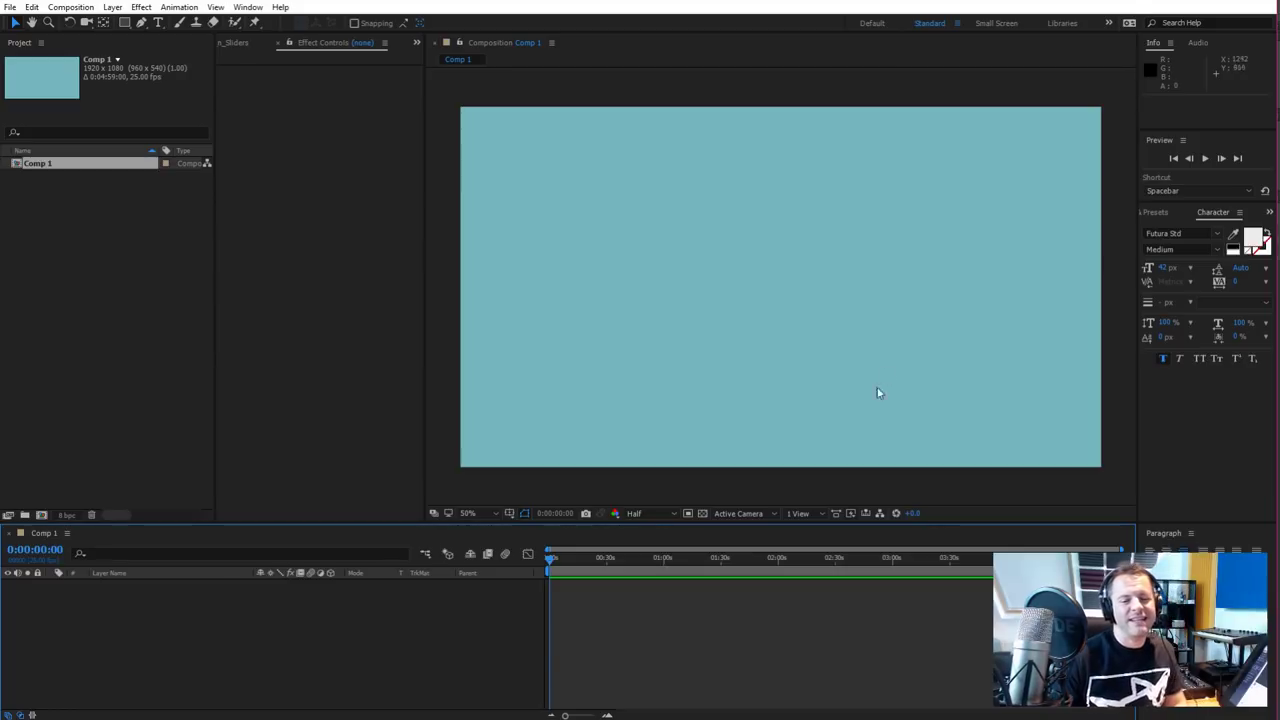
Draw a muted purple-filled rounded rectangle in the centre of Comp 1
left_click(124, 22)
left_click(202, 37)
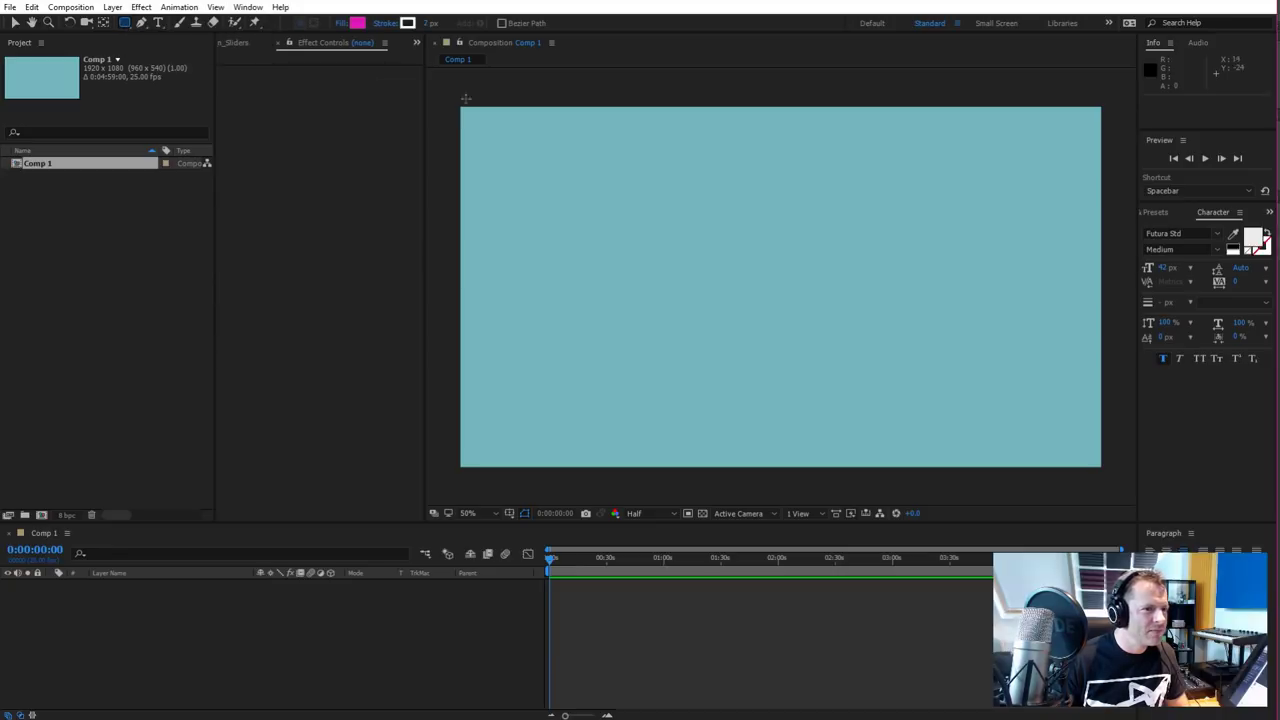
left_click(357, 22)
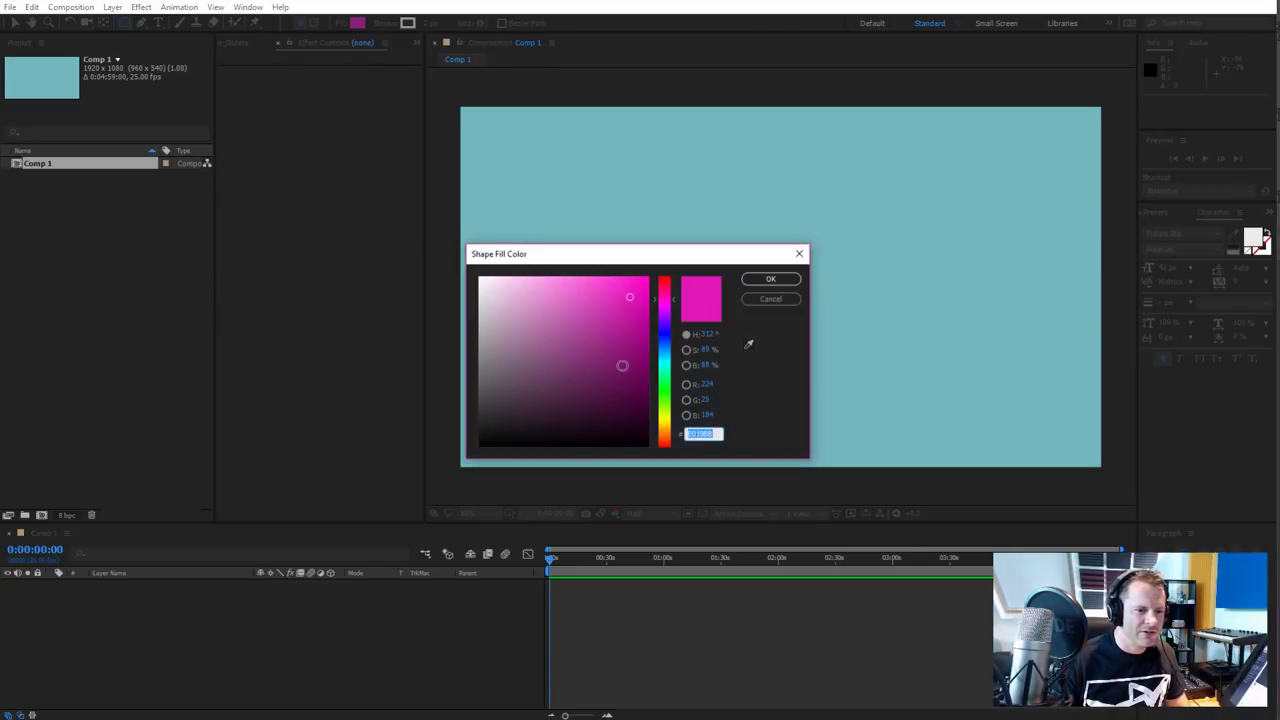
mouse_move(585, 383)
left_mouse_down()
mouse_move(540, 372)
mouse_move(550, 366)
left_mouse_up()
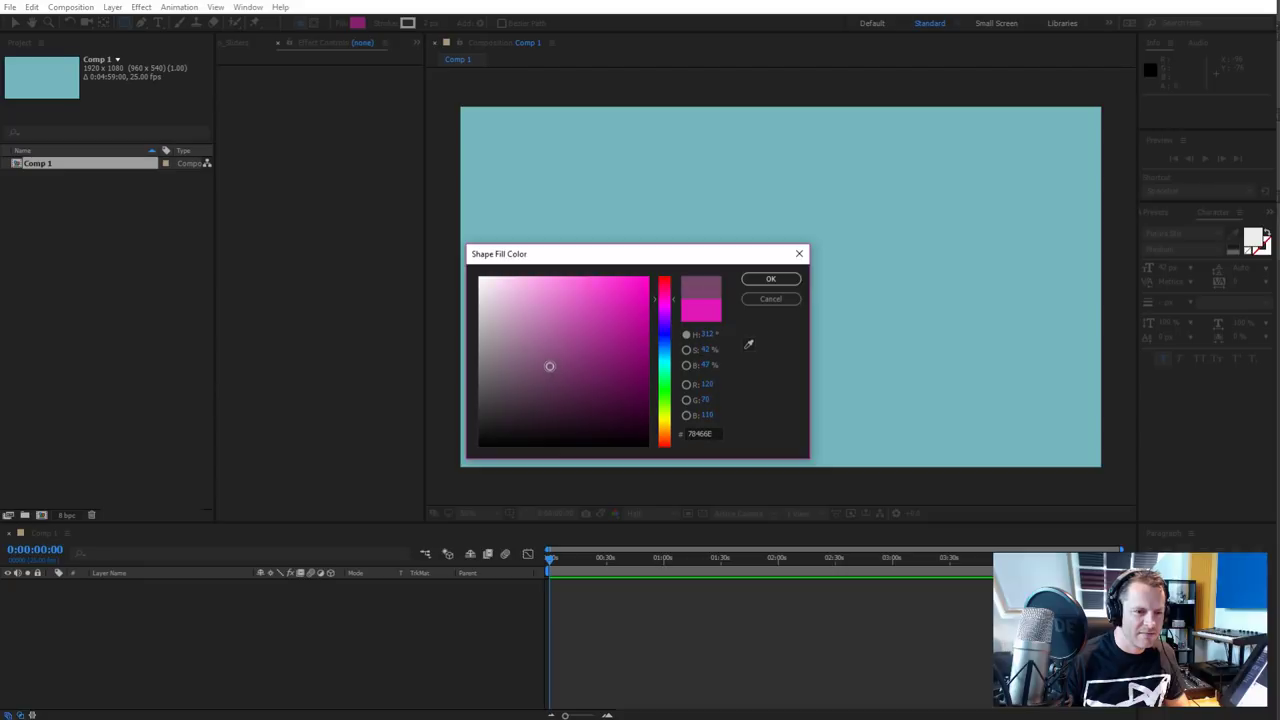
left_click(770, 279)
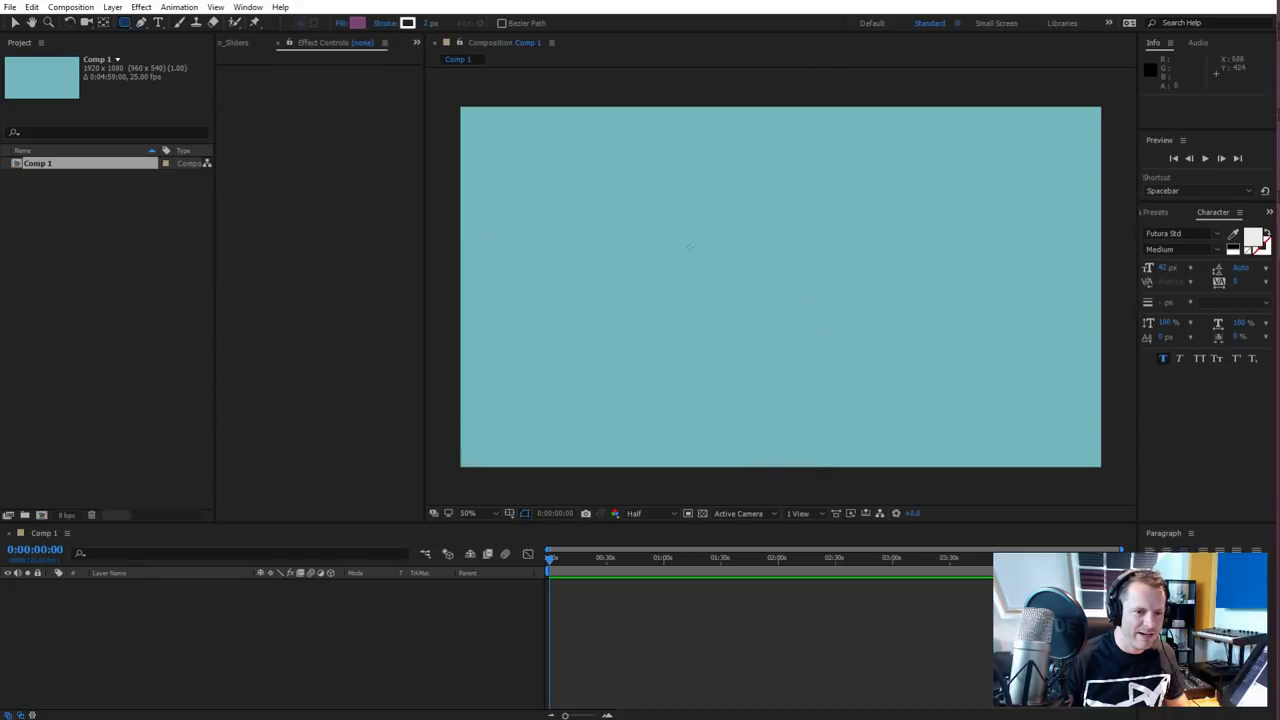
mouse_move(670, 246)
left_mouse_down()
mouse_move(917, 371)
mouse_move(898, 399)
left_mouse_up()
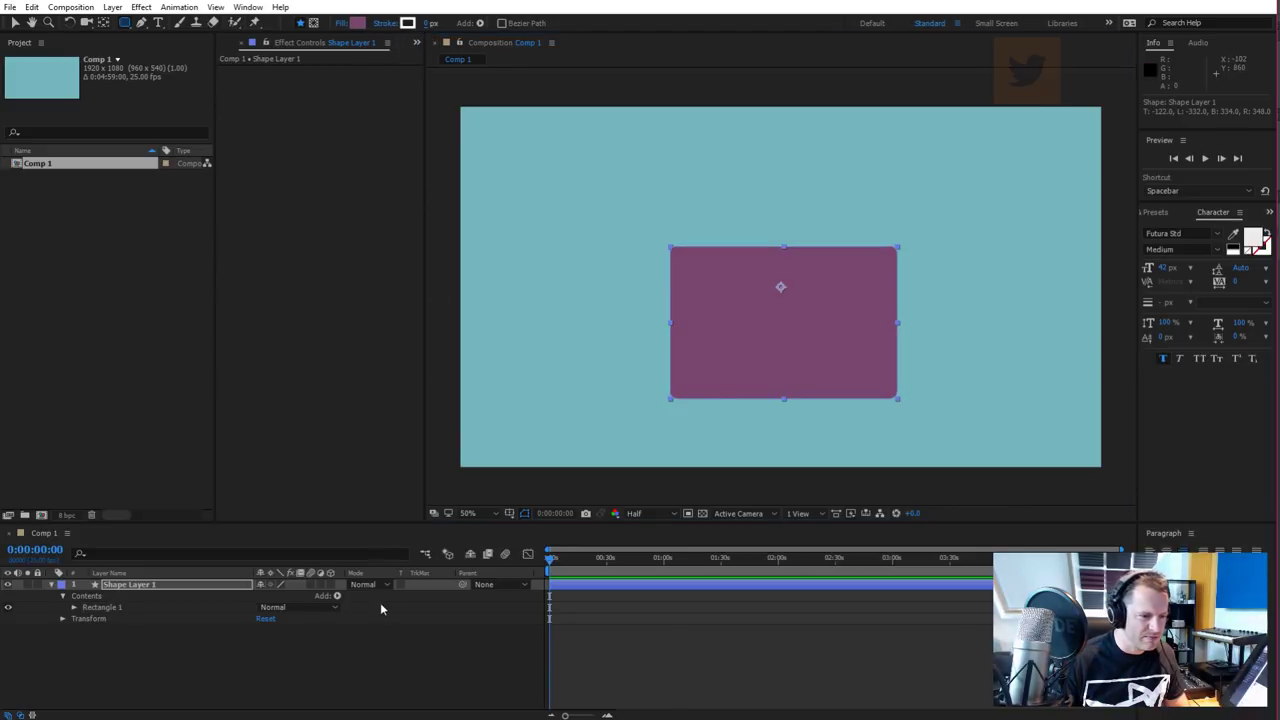
left_click(373, 640)
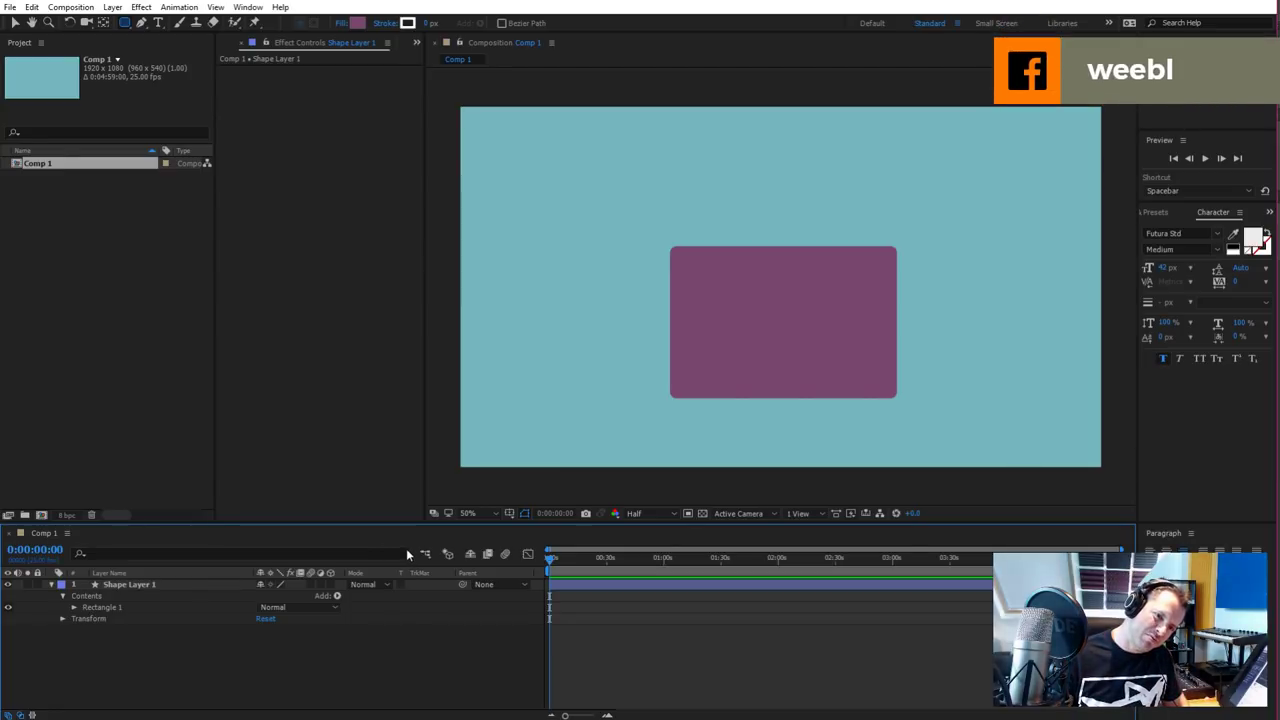
Raise Rectangle Path 1's Roundness to 189
left_click(74, 607)
left_click(85, 619)
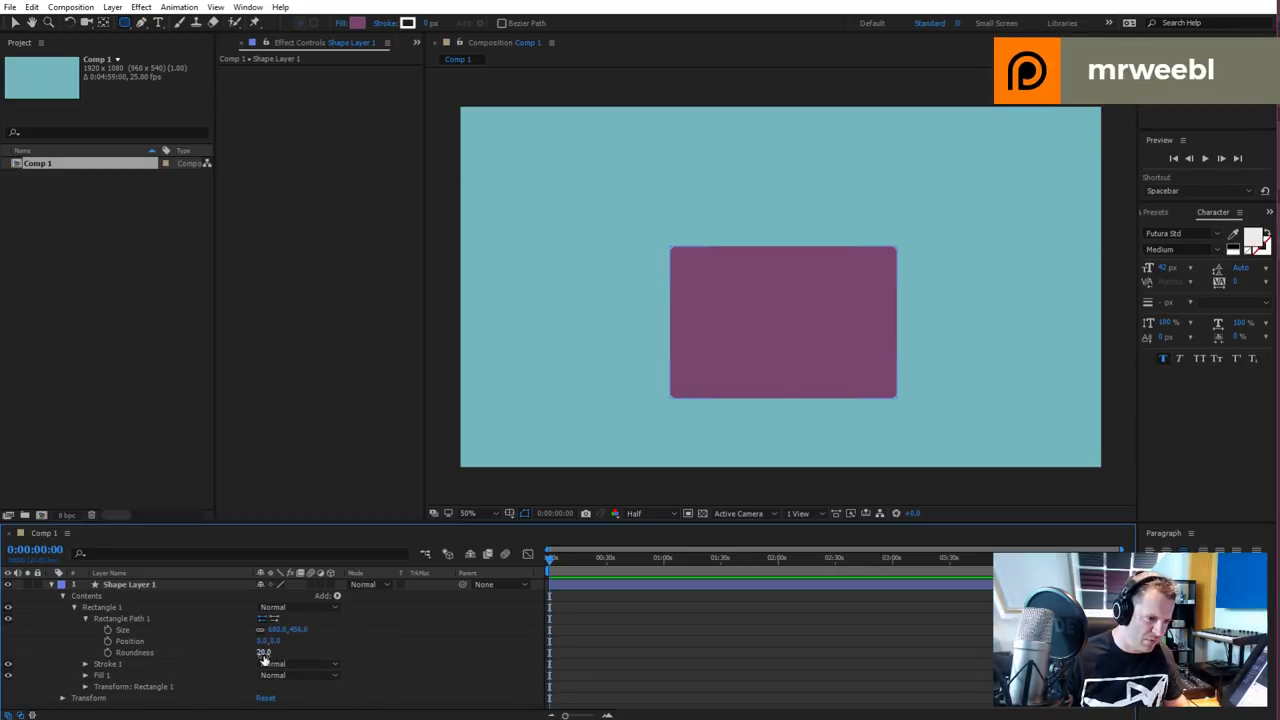
left_click_drag(263, 652, 372, 651)
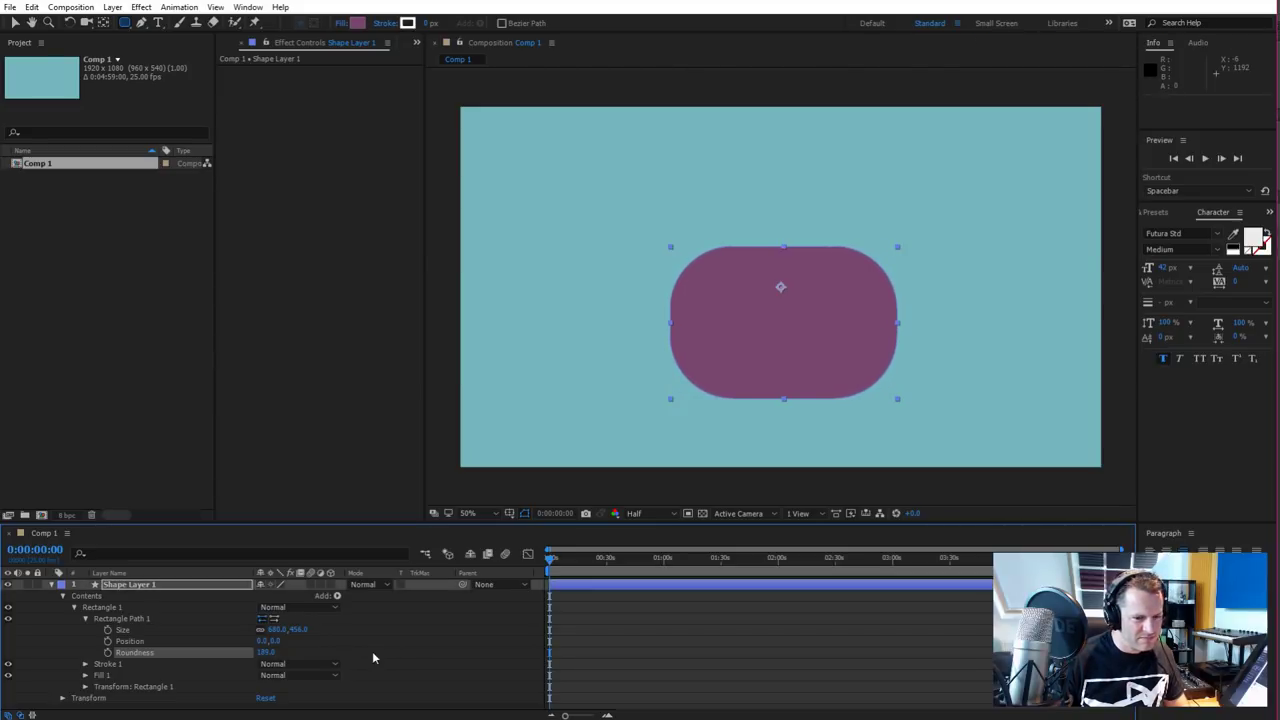
left_click(389, 400)
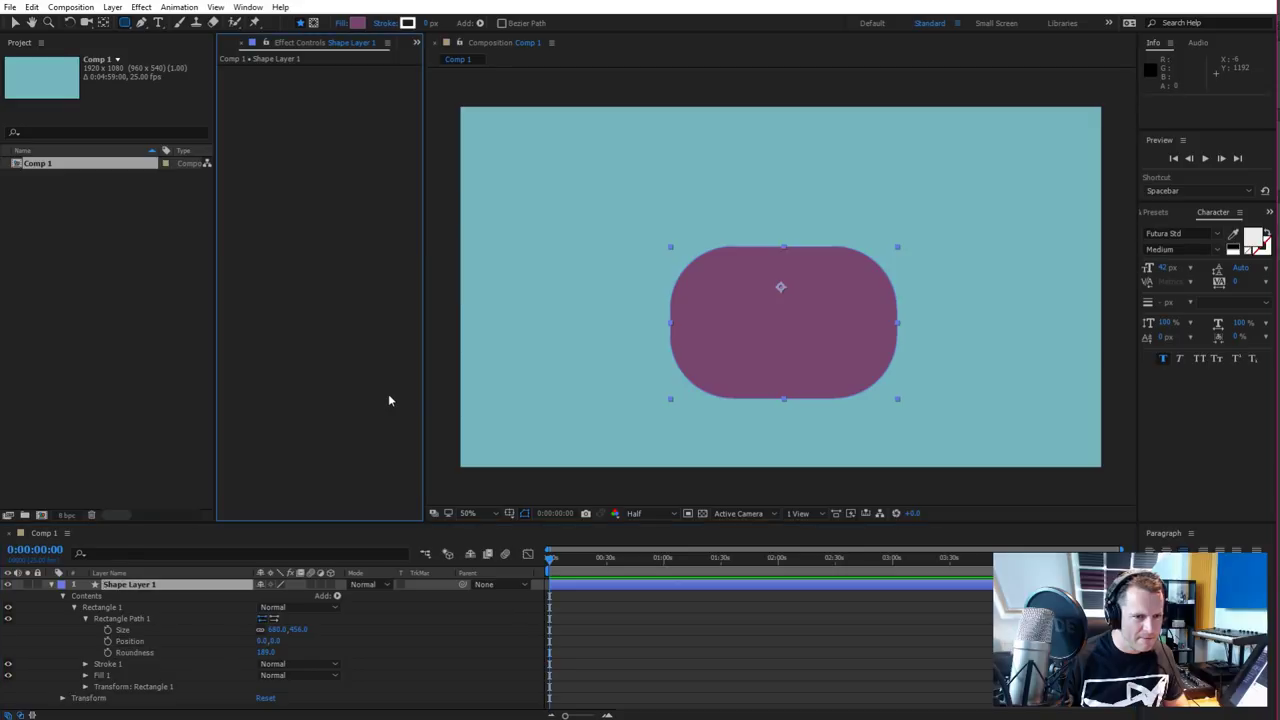
left_click(487, 484)
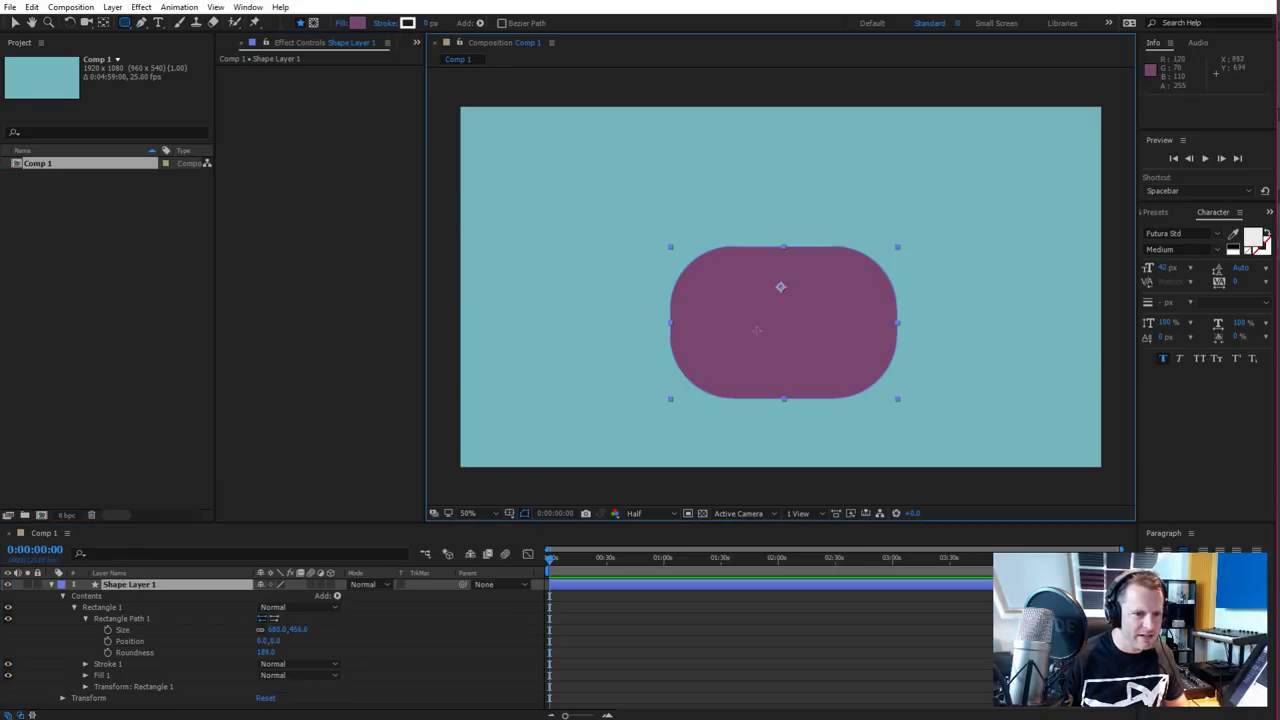
Narrow the rounded rectangle by dragging its left edge inward
left_click(112, 609)
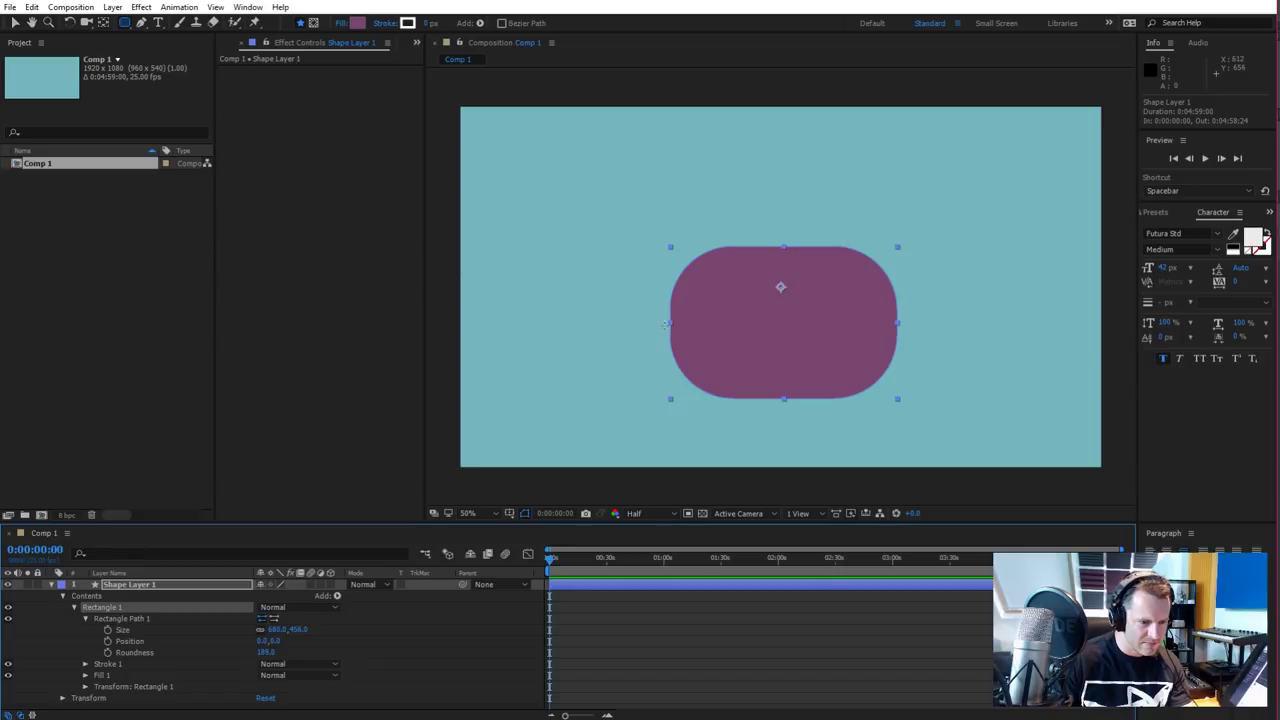
key("v")
left_click_drag(671, 323, 691, 331)
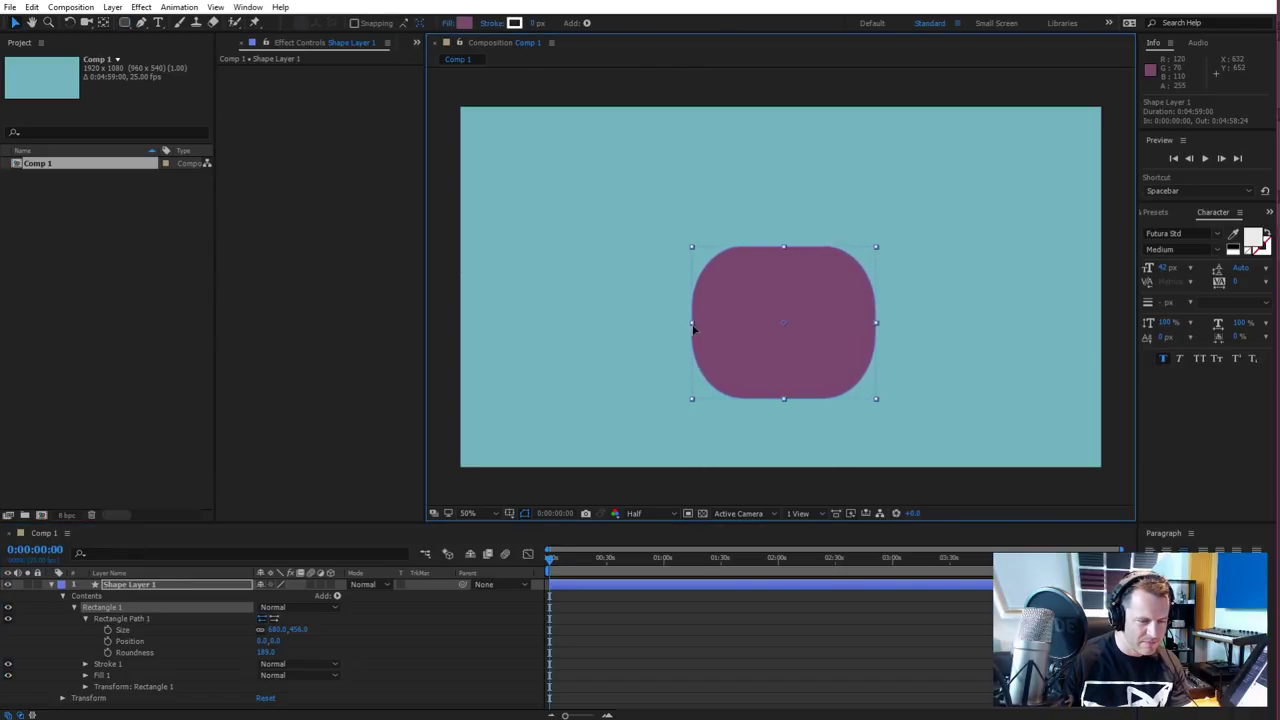
left_click(543, 442)
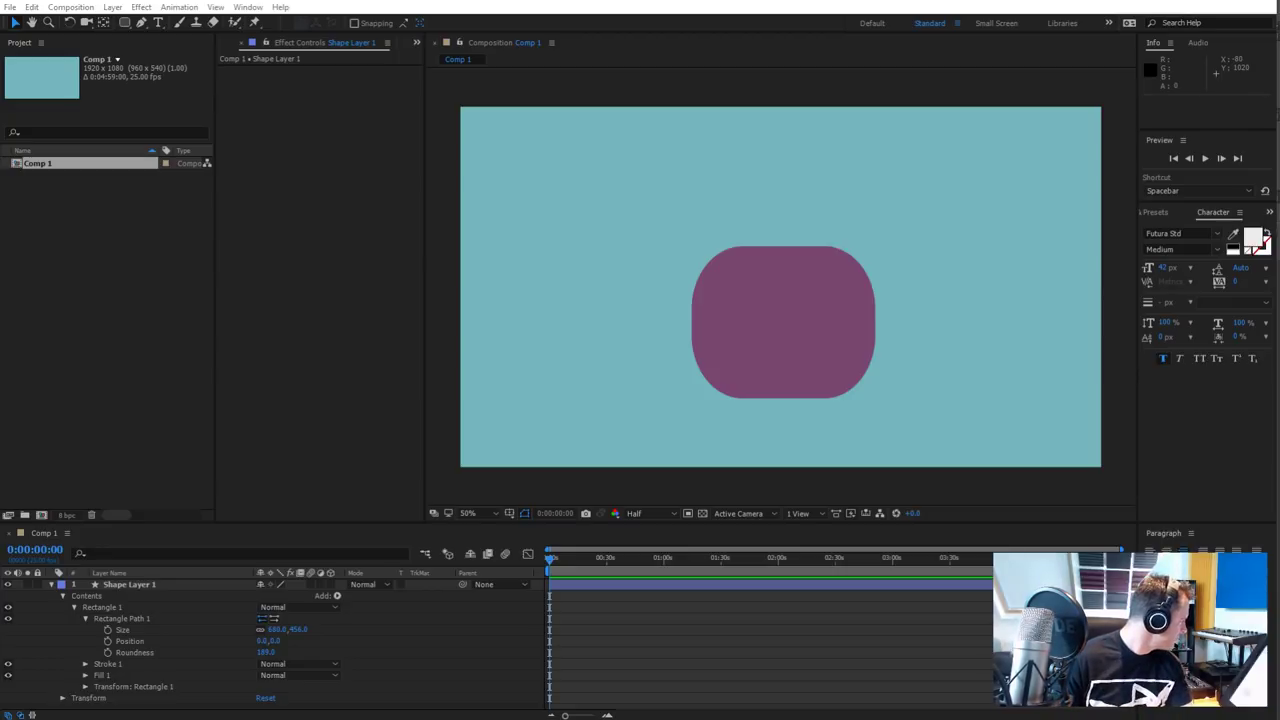
View Google image results for rhino in Firefox, shrink the window to the upper left, then return to After Effects
key("alt+Tab")
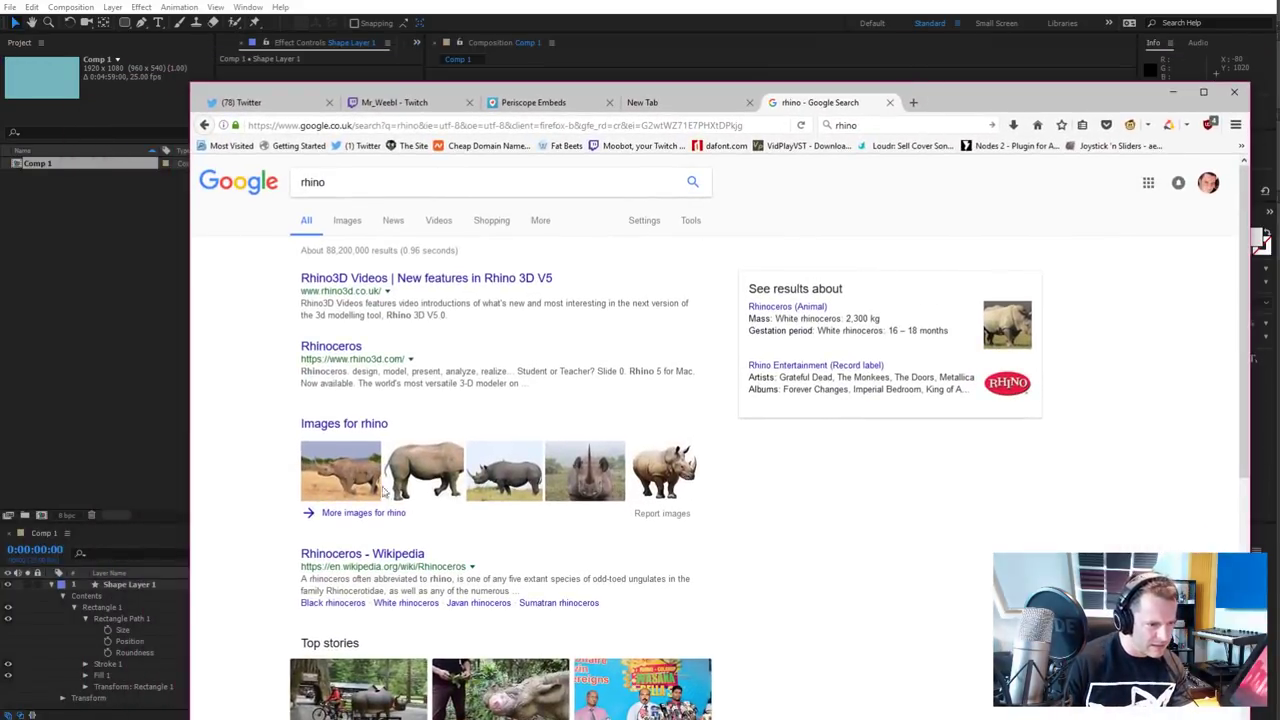
left_click(345, 486)
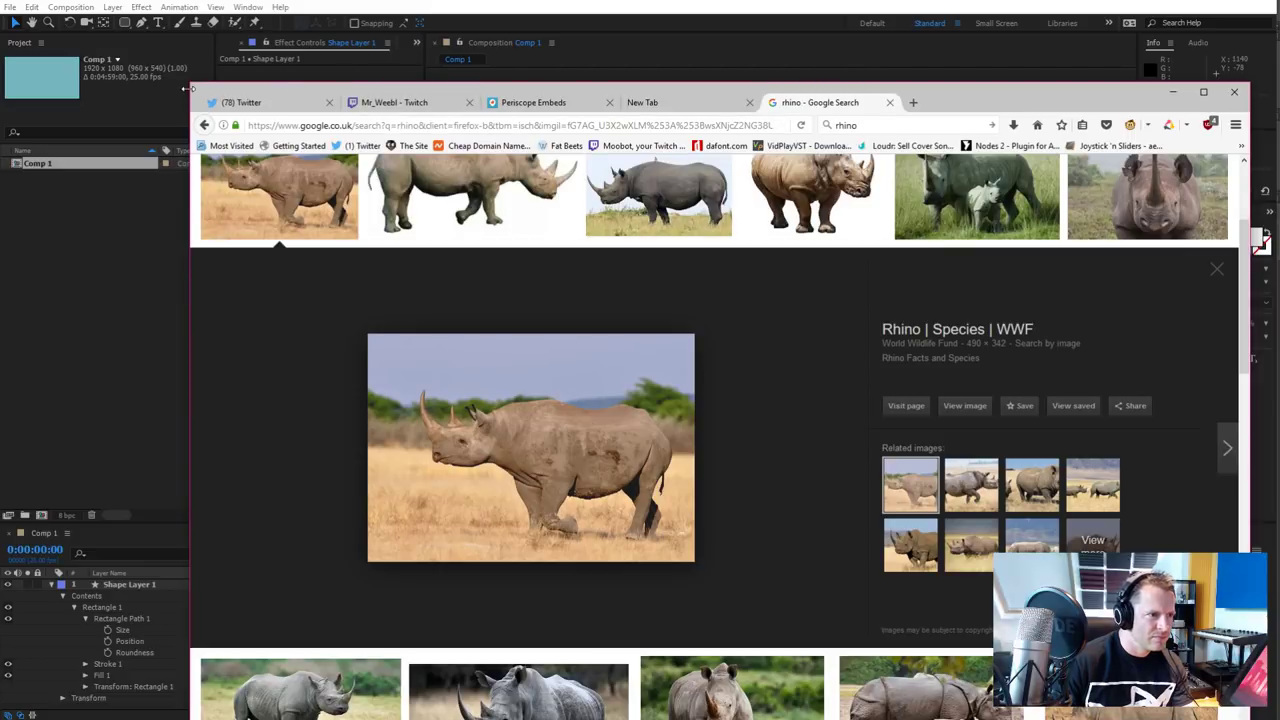
left_click_drag(191, 84, 826, 243)
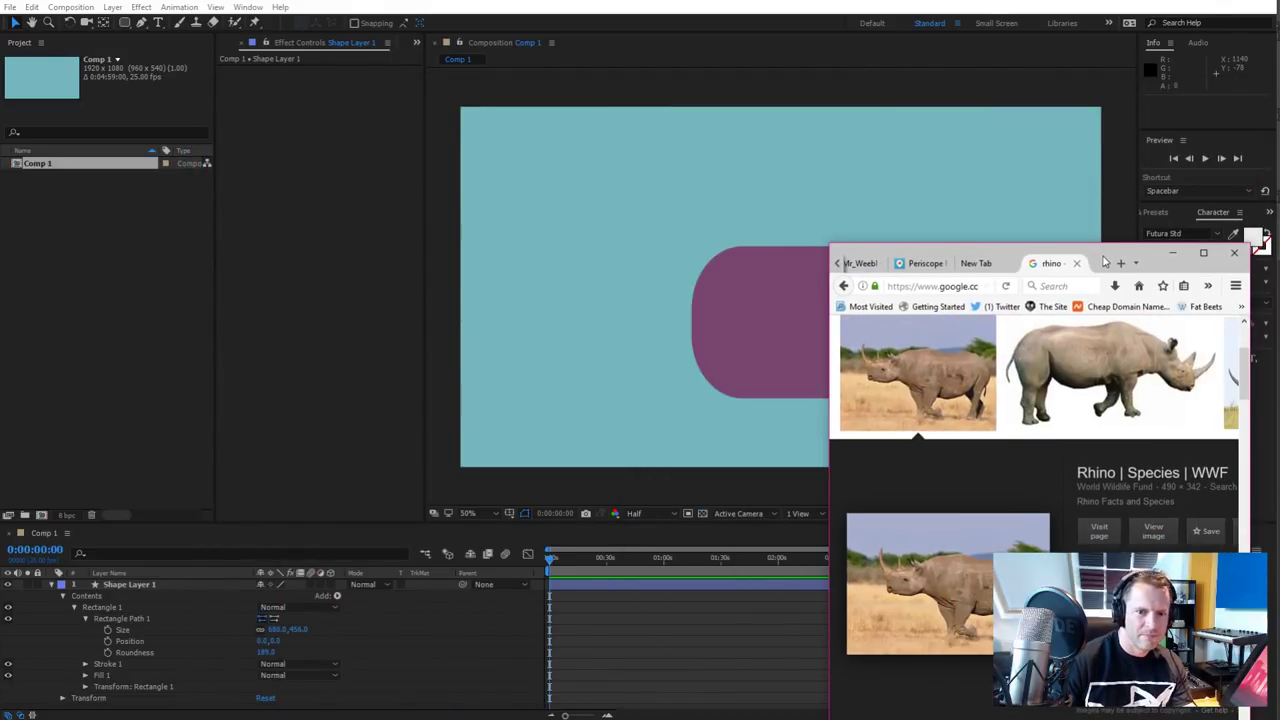
left_click_drag(1109, 258, 290, 93)
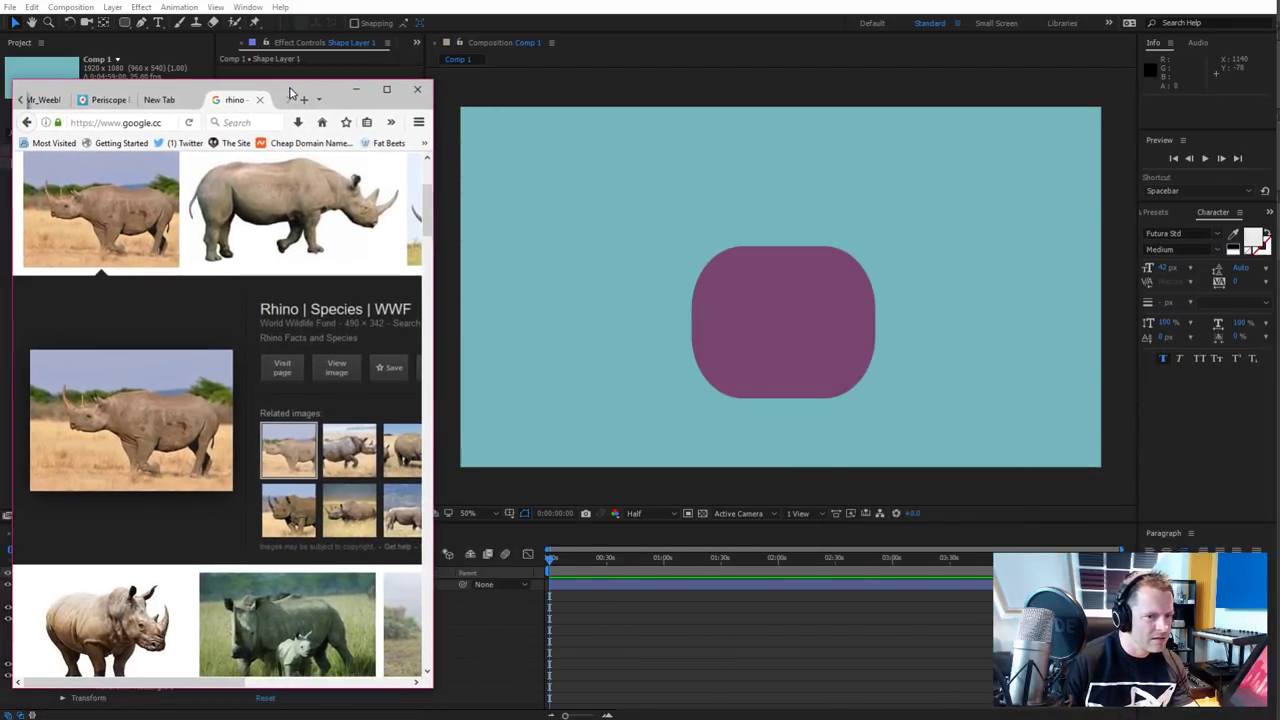
left_click(514, 602)
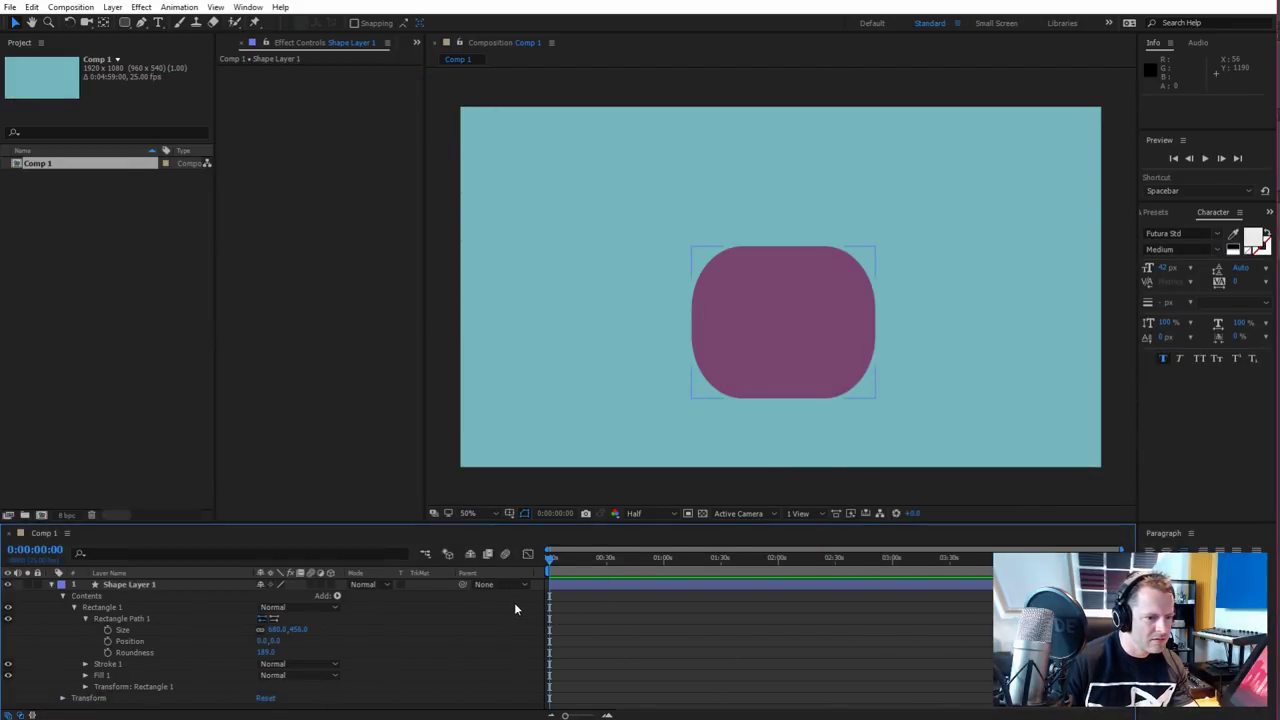
Choose the freeform Pen option, then bring the rhino Google Images window forward from the taskbar
left_click(141, 22)
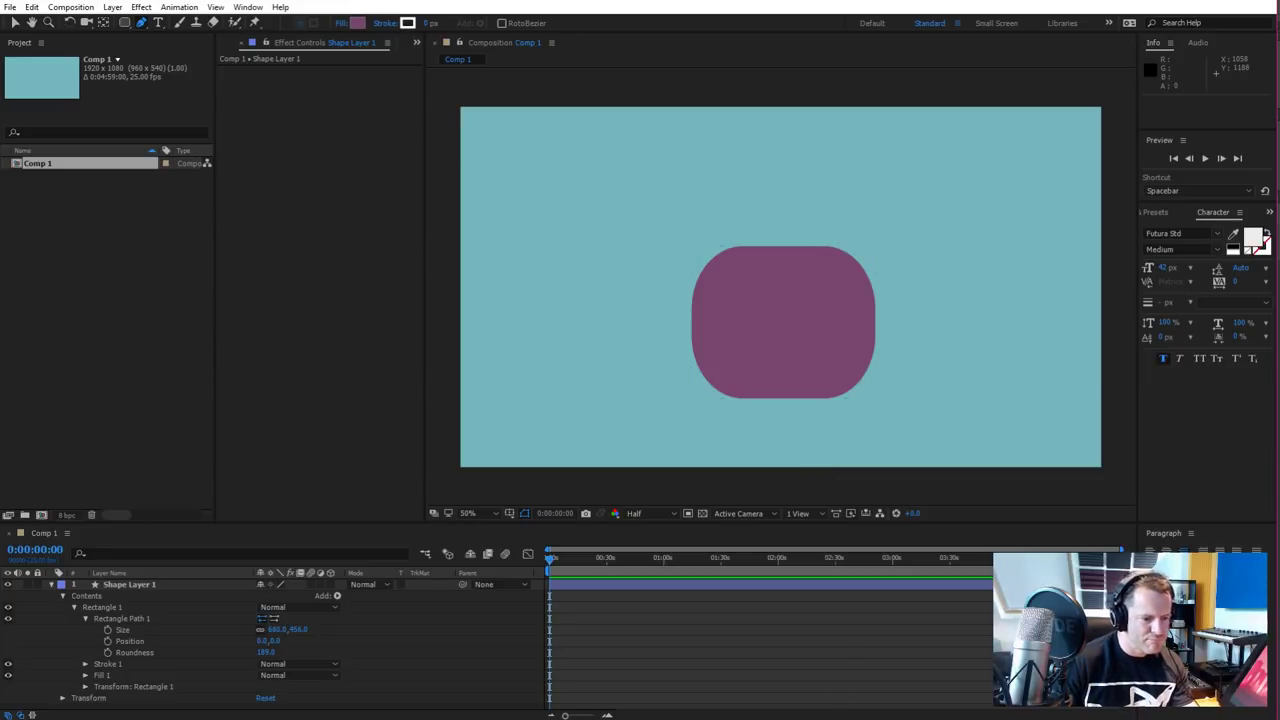
mouse_move(444, 719)
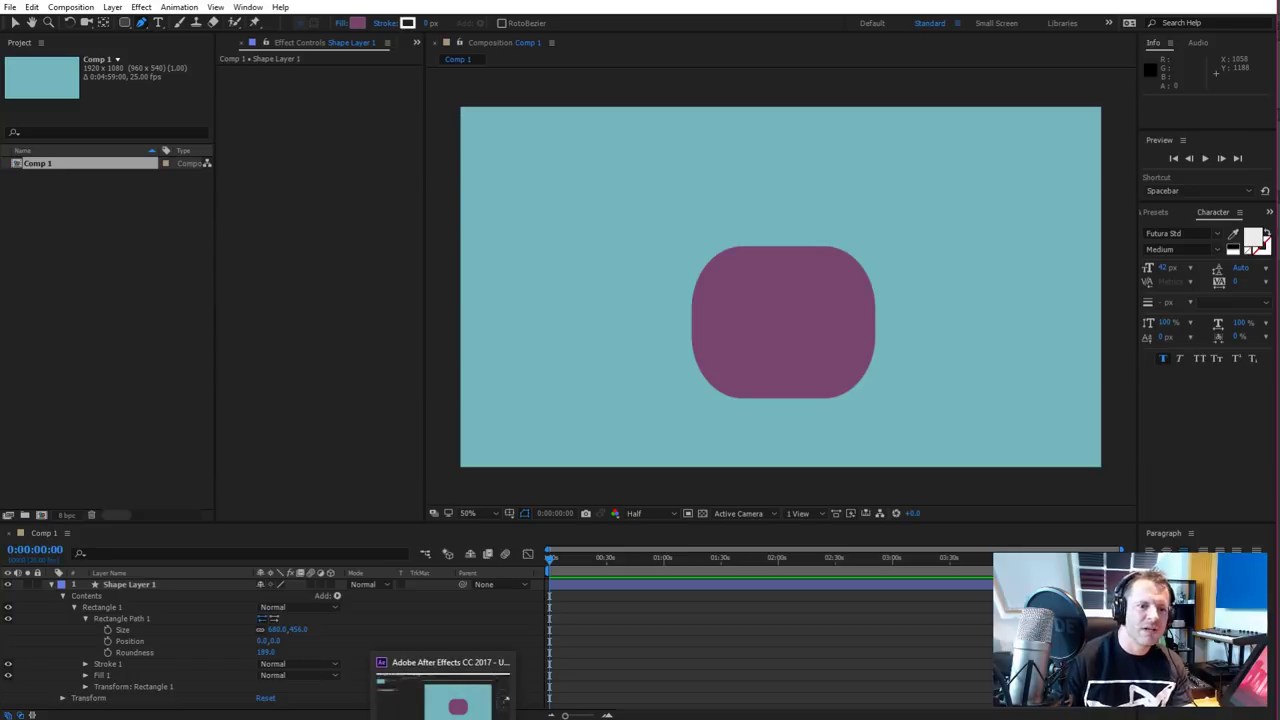
mouse_move(540, 719)
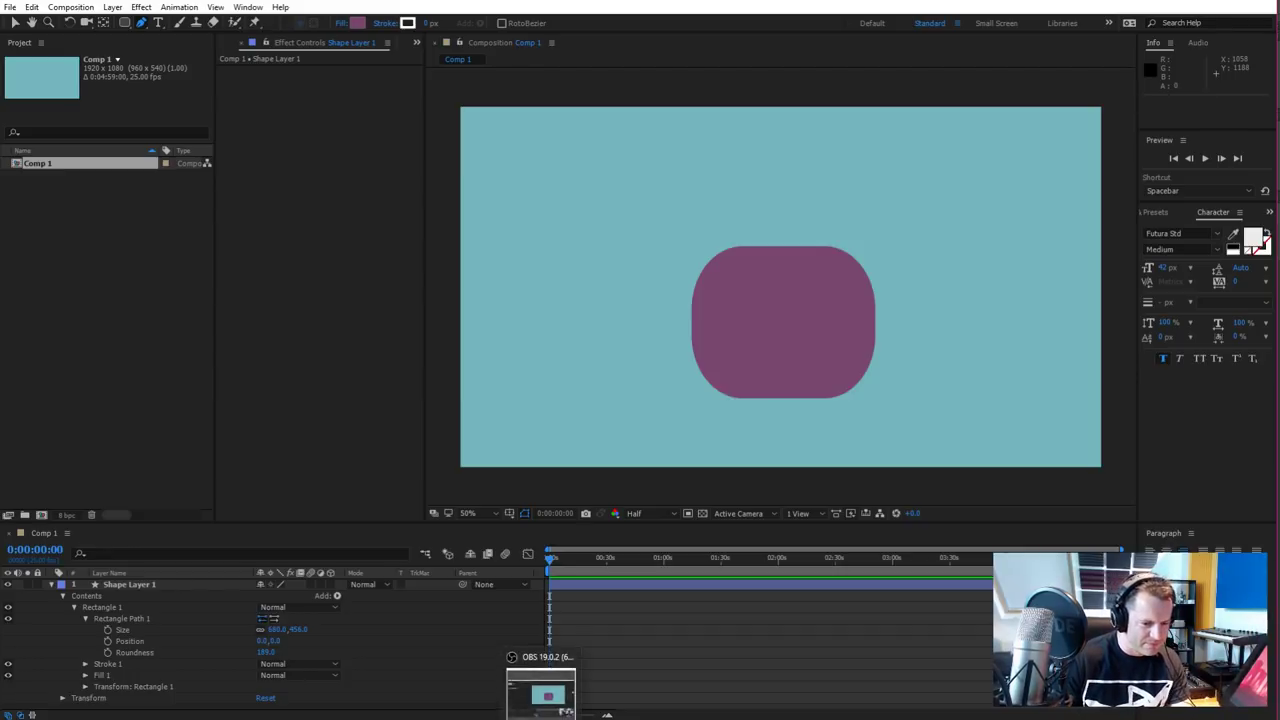
mouse_move(630, 719)
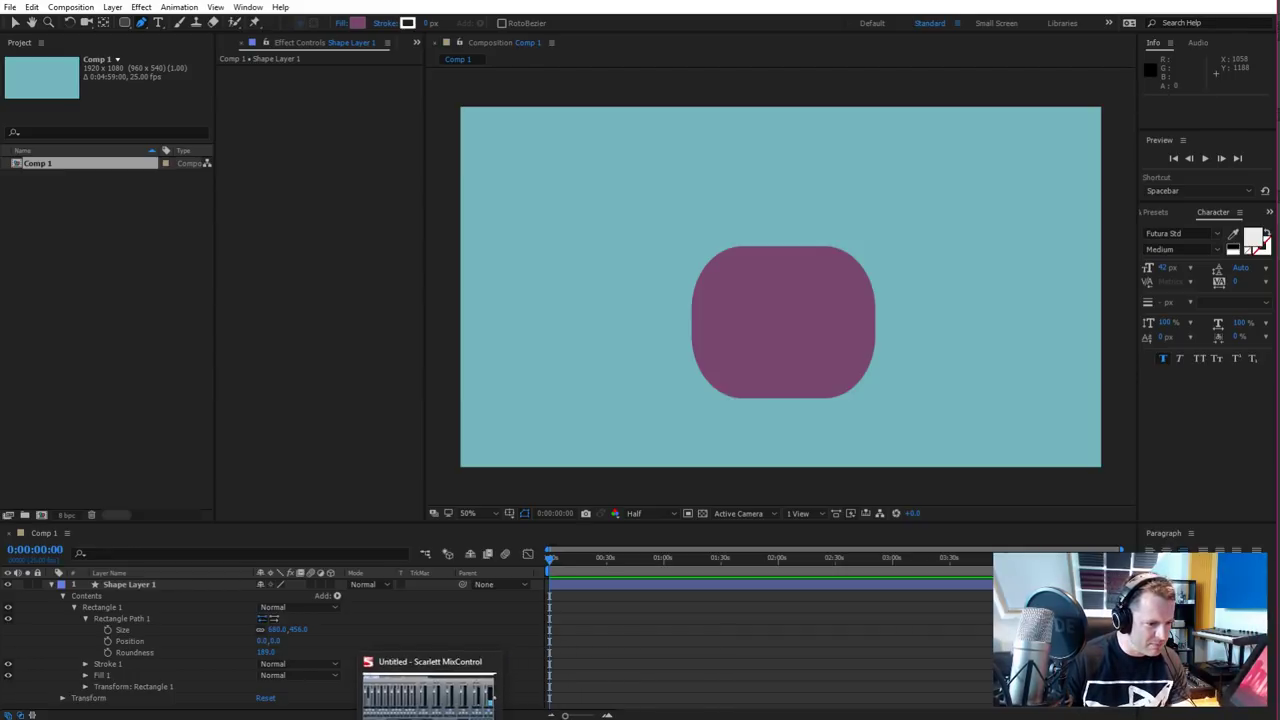
mouse_move(310, 719)
left_click(278, 688)
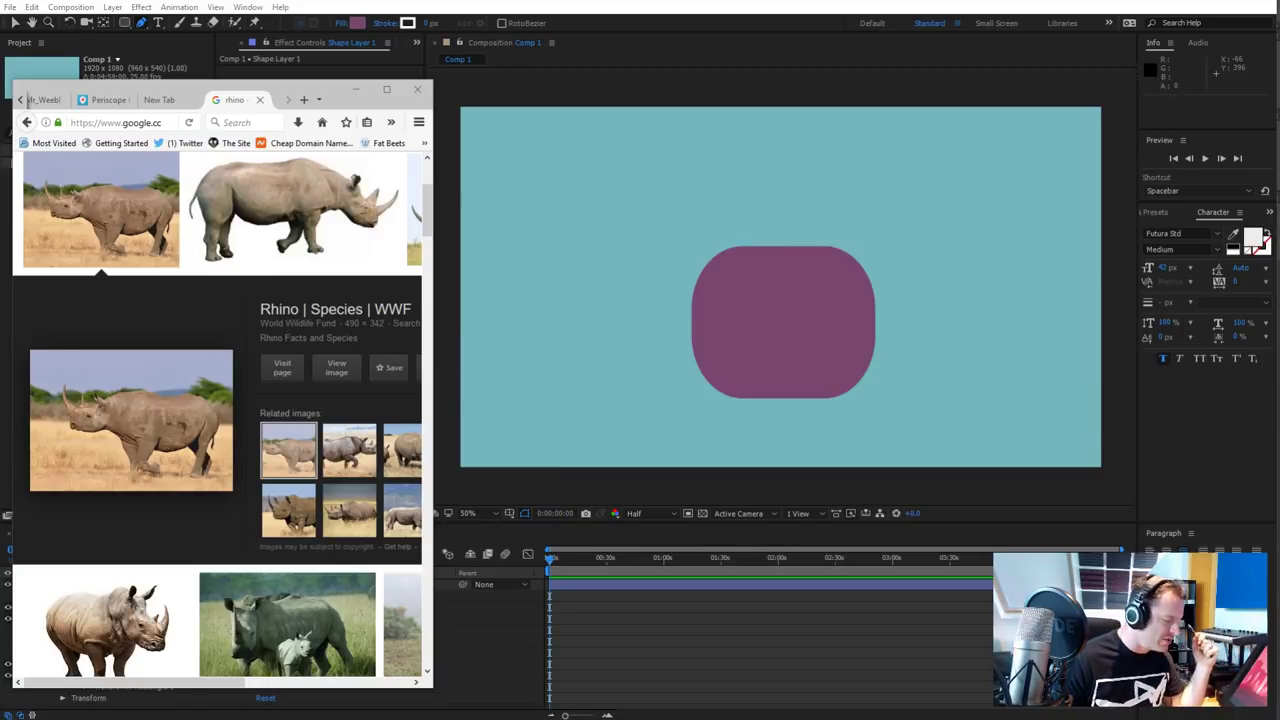
Switch briefly to Animate and back to the rhino image results
key("alt+Tab")
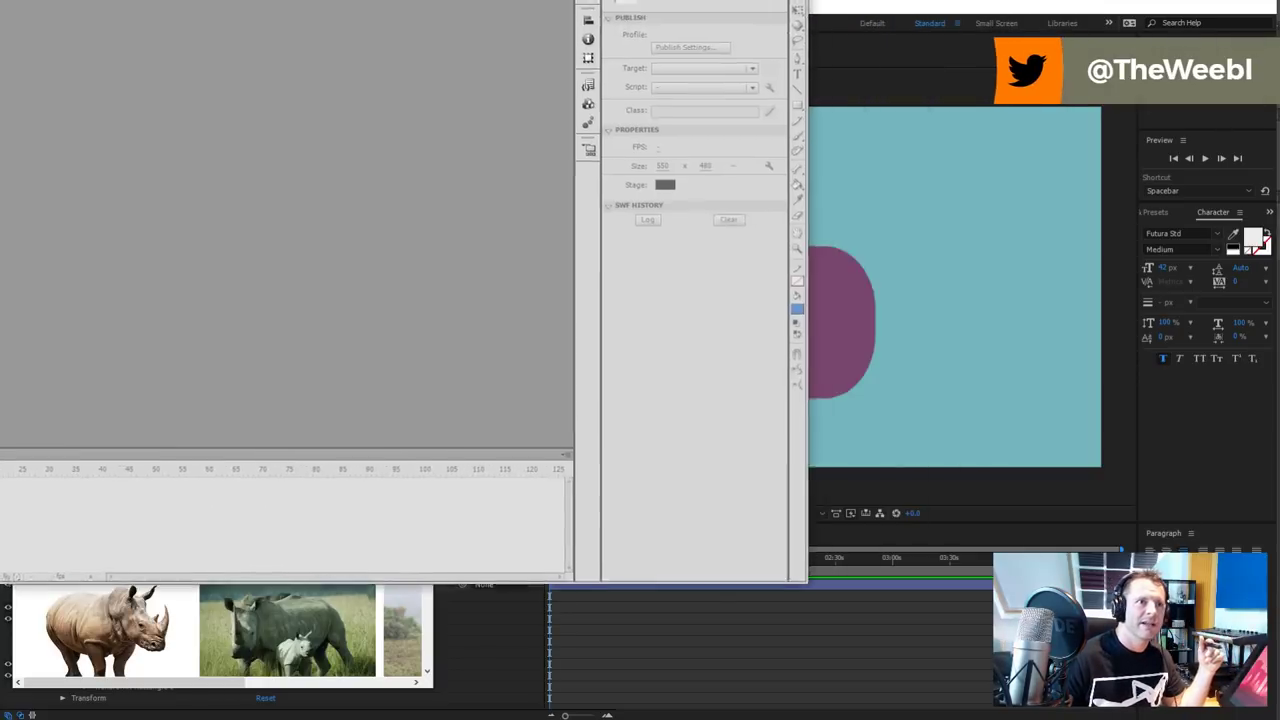
key("alt+Tab")
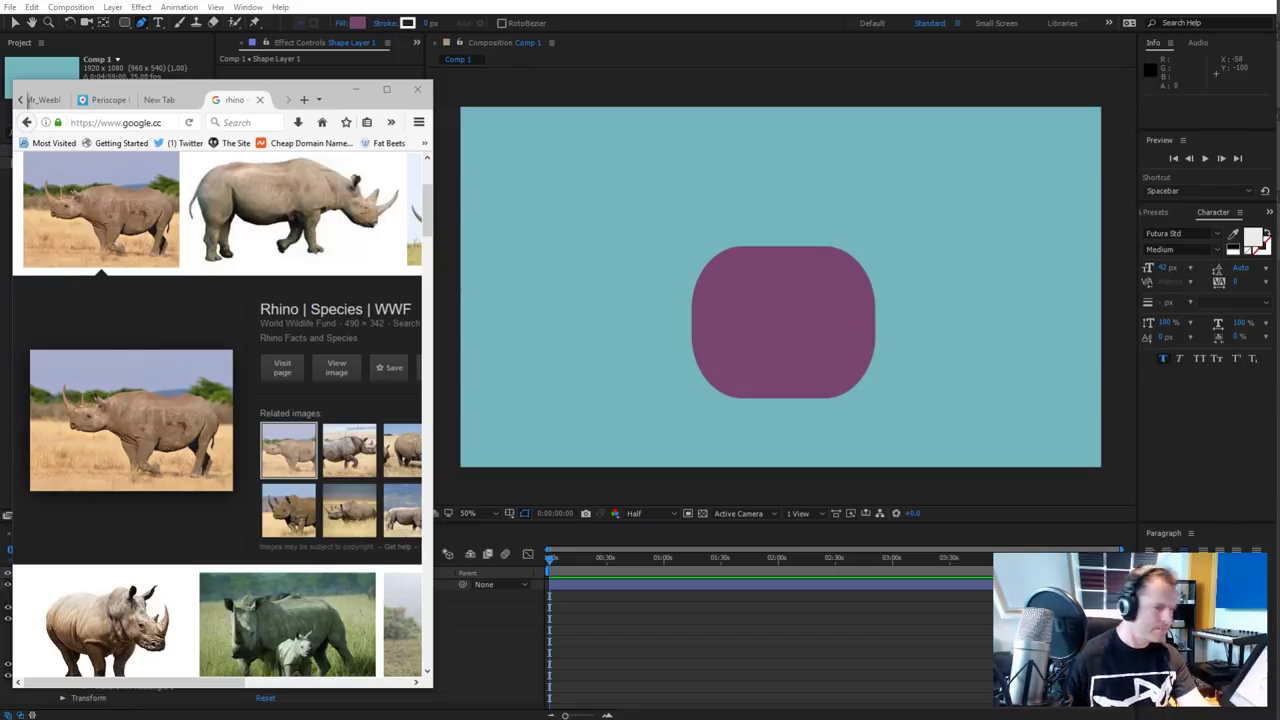
Close the reference browser and import rhino.swf from the Desktop via File > Import > File
left_click(417, 89)
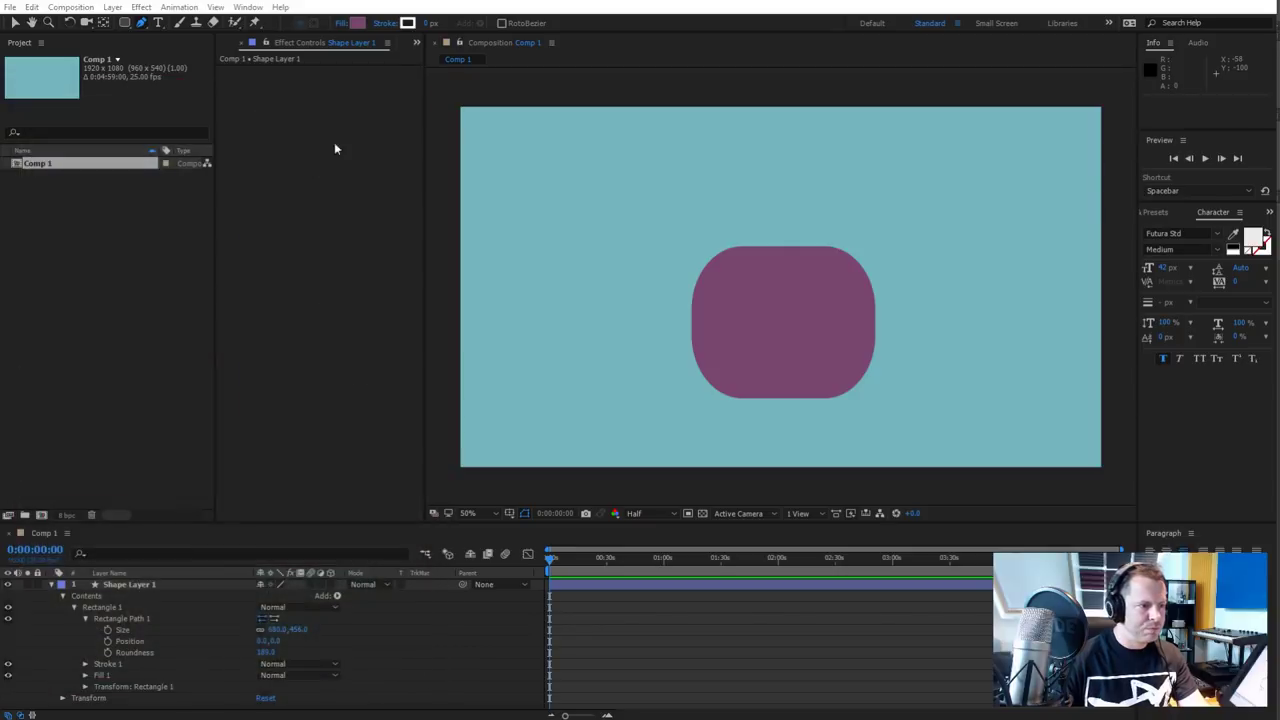
left_click(9, 7)
mouse_move(88, 208)
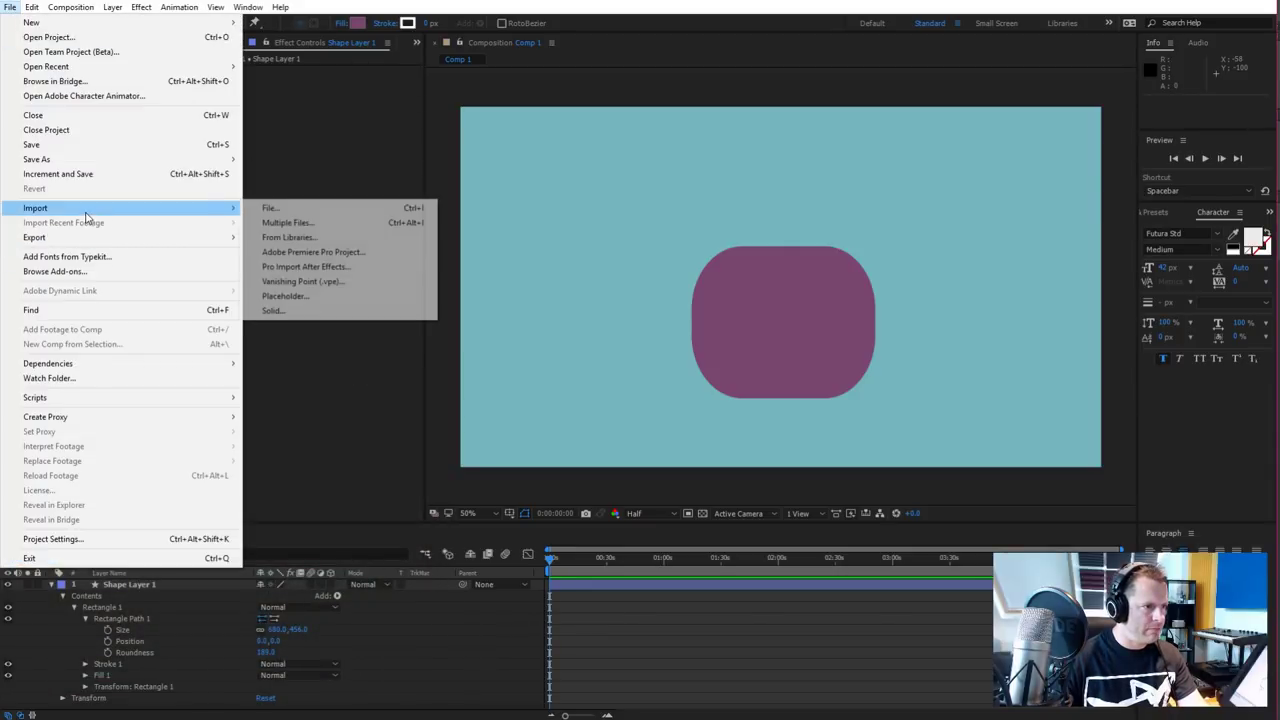
left_click(268, 207)
left_click(55, 108)
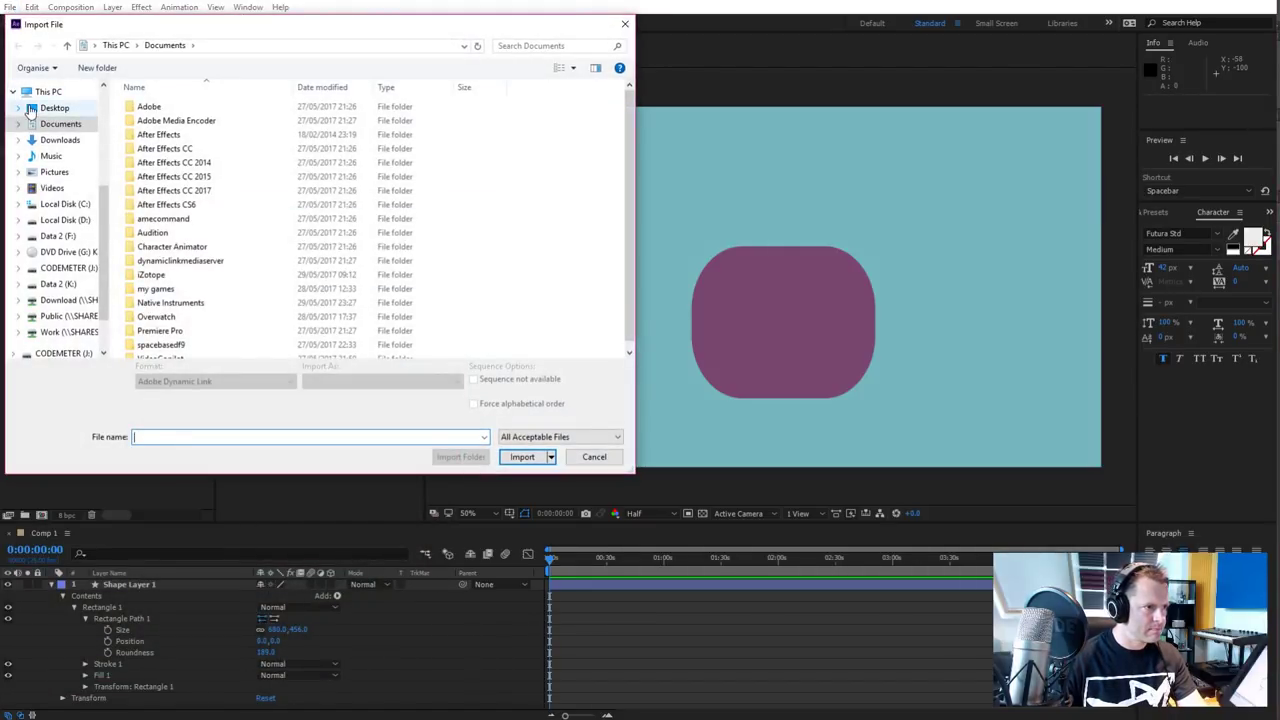
double_click(151, 108)
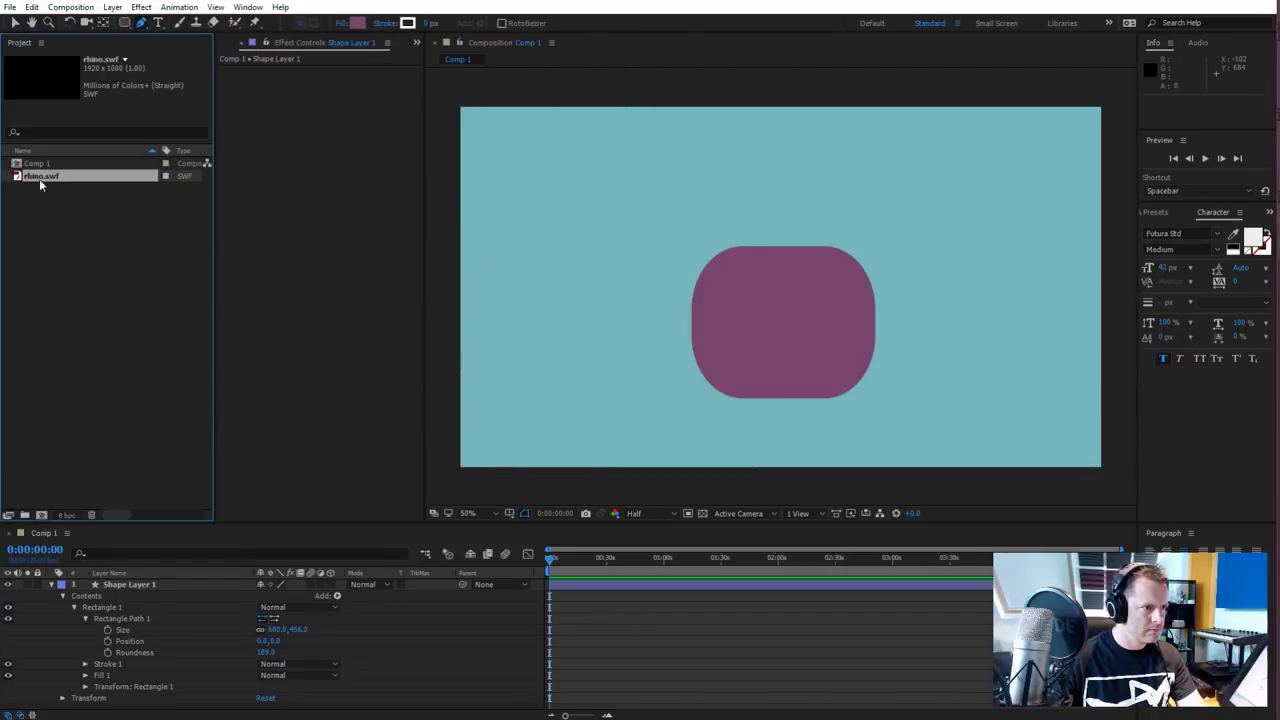
Add rhino.swf to Comp 1, enlarge it to about 156% and position it up and right
mouse_move(40, 178)
left_mouse_down()
mouse_move(494, 618)
mouse_move(310, 586)
left_mouse_up()
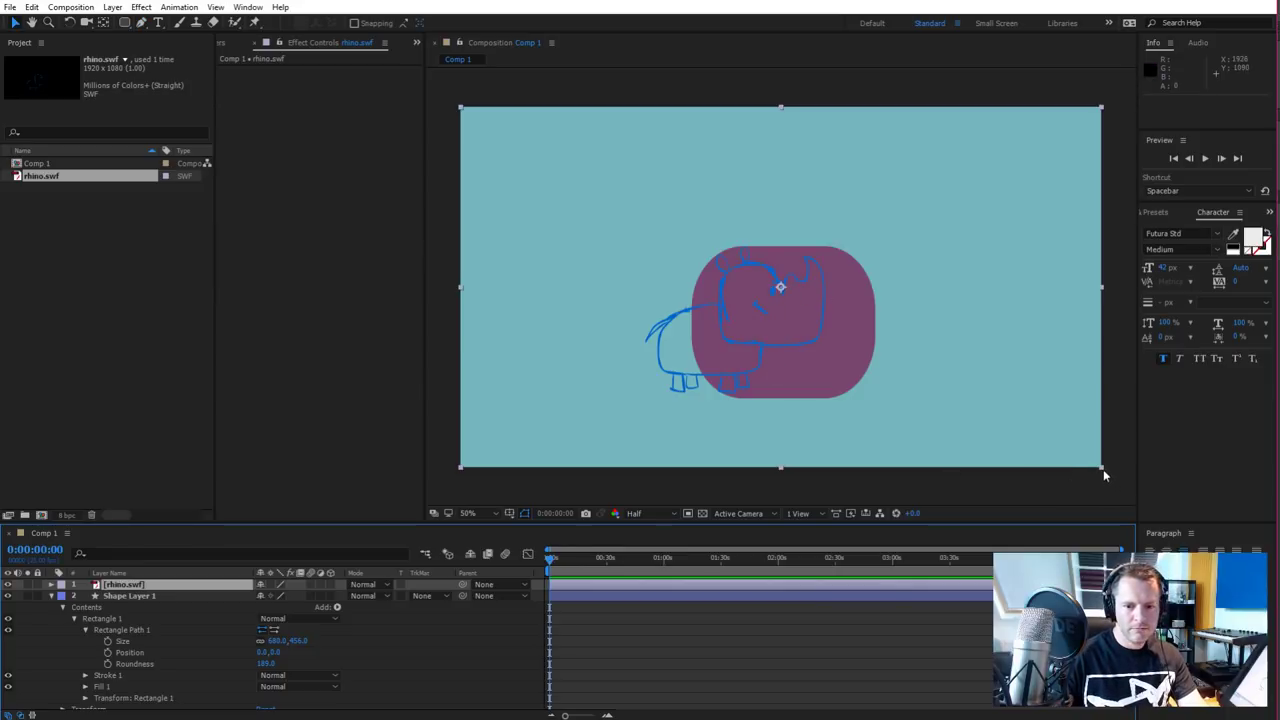
left_click_drag(1103, 469, 1279, 596)
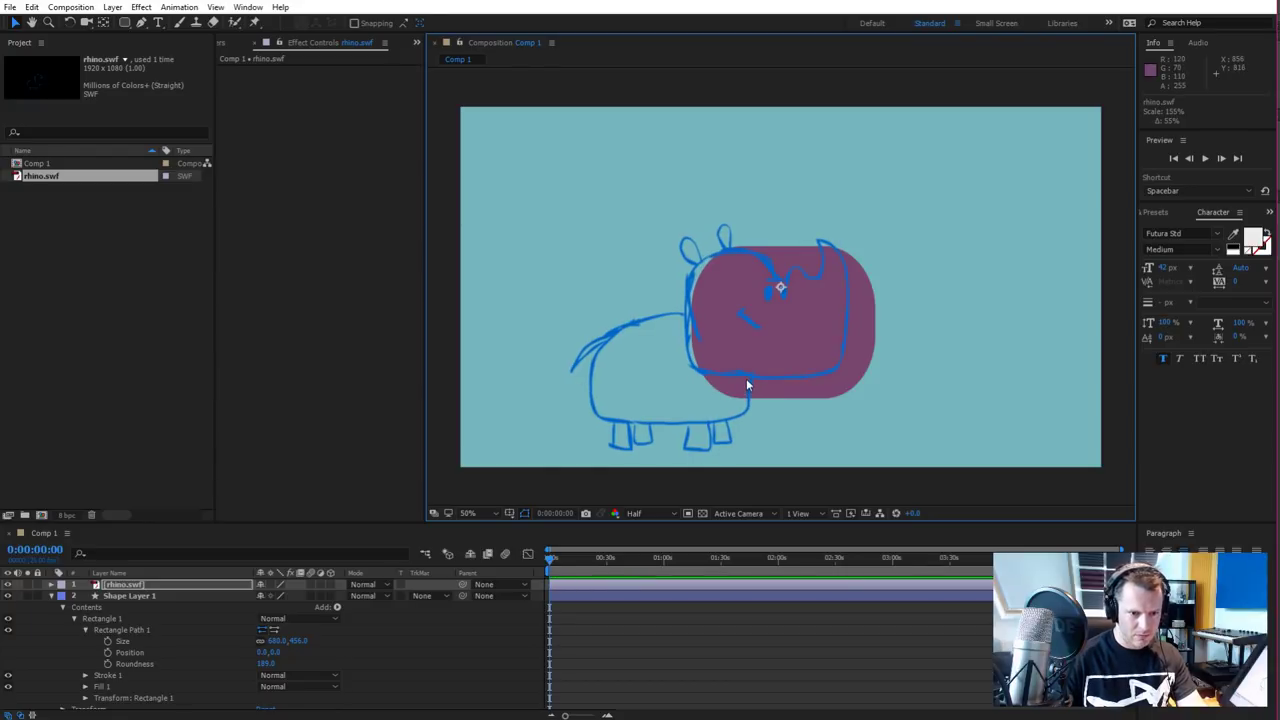
left_click_drag(746, 380, 864, 330)
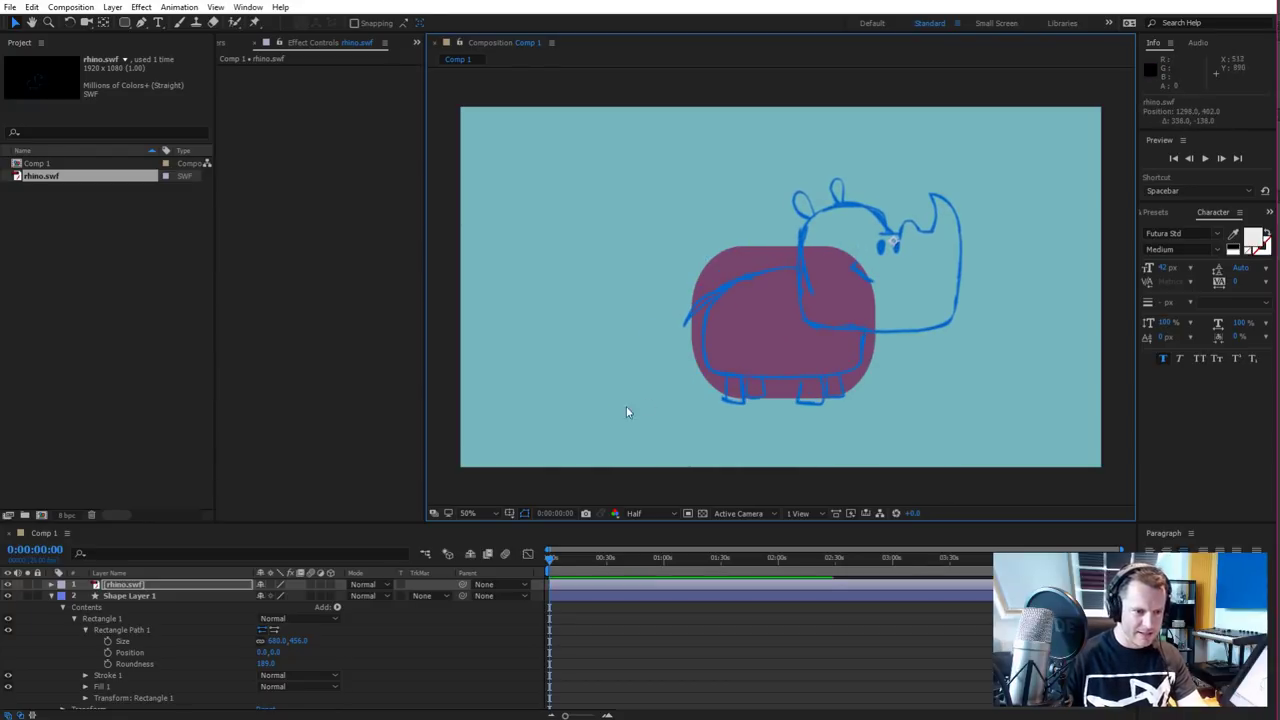
key("comma")
key("comma")
key("comma")
key("comma")
left_click_drag(684, 348, 649, 389)
key("period")
key("period")
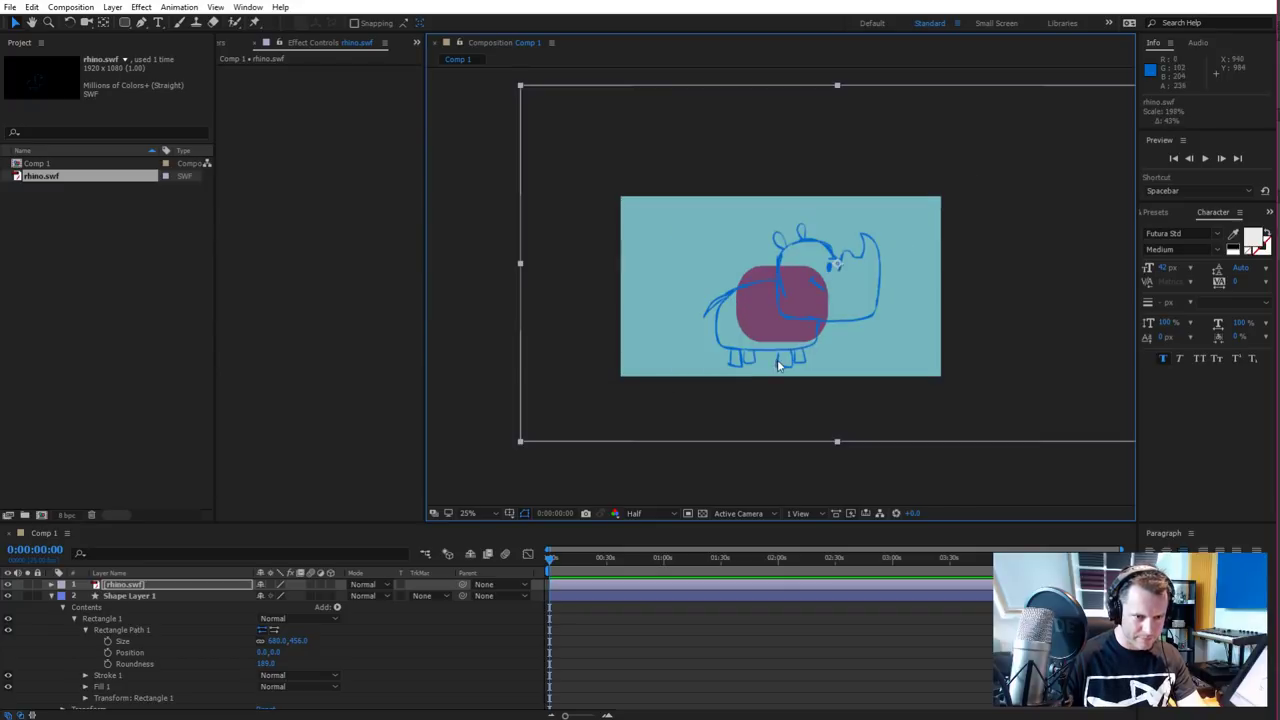
left_click_drag(896, 338, 886, 340)
key("comma")
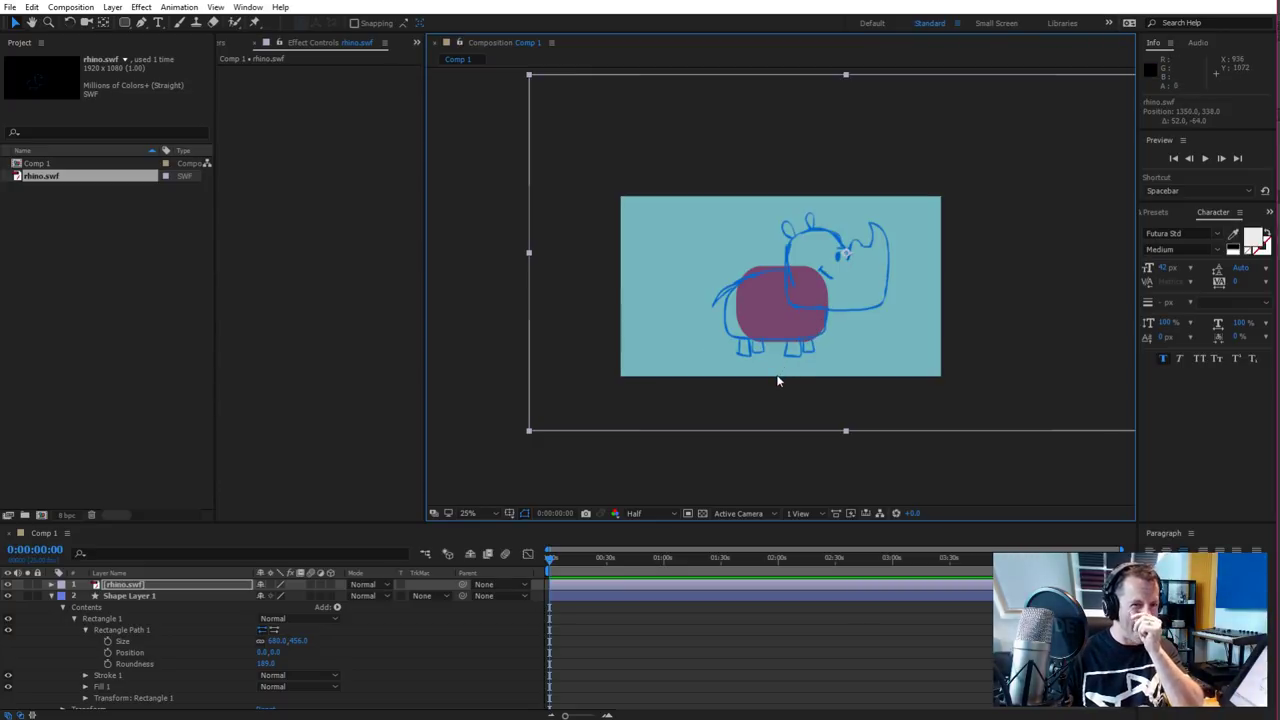
Delete the purple rounded rectangle shape layer
left_click(150, 596)
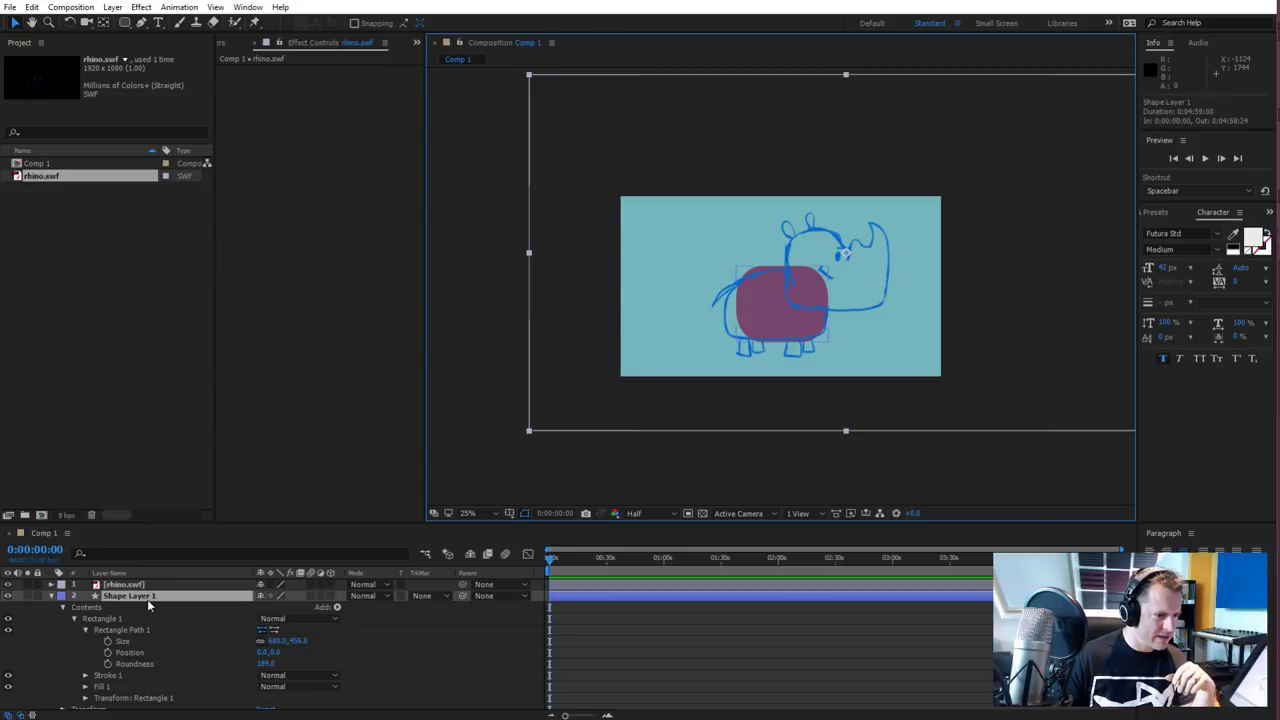
key("Delete")
key("period")
key("period")
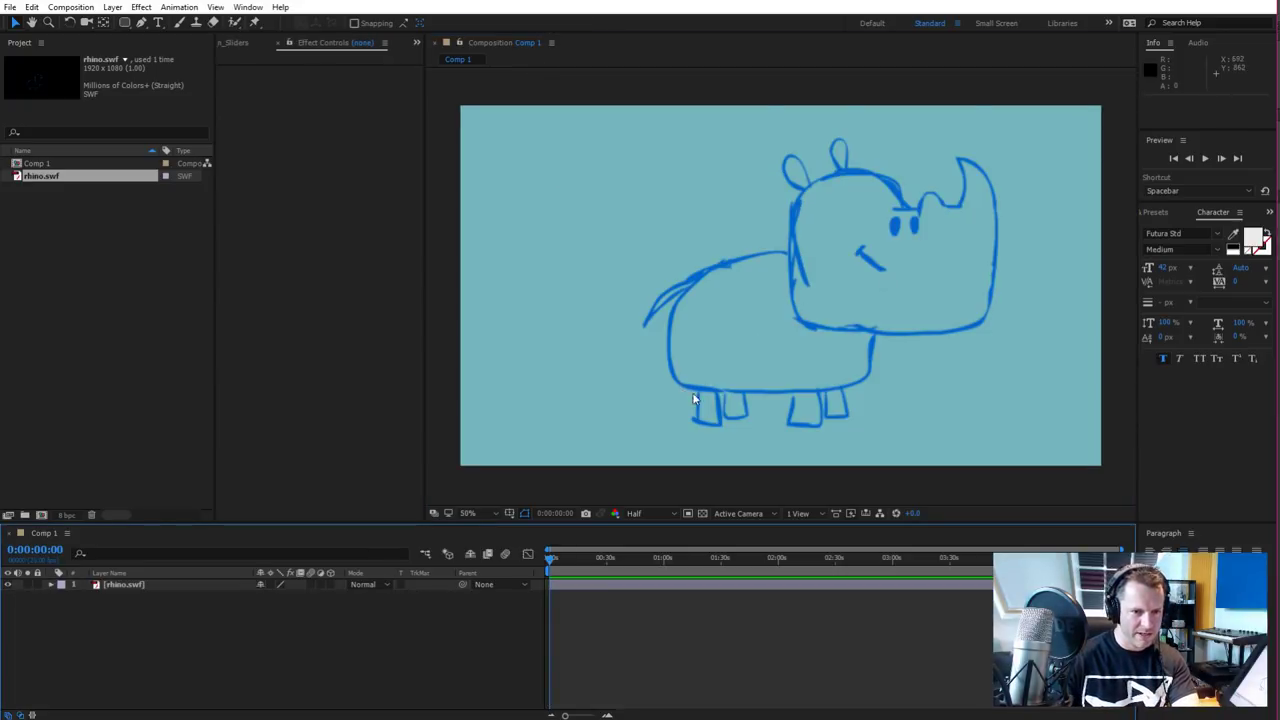
Begin a Pen path tracing the rhino's back, nose and lower jaw
left_click(142, 22)
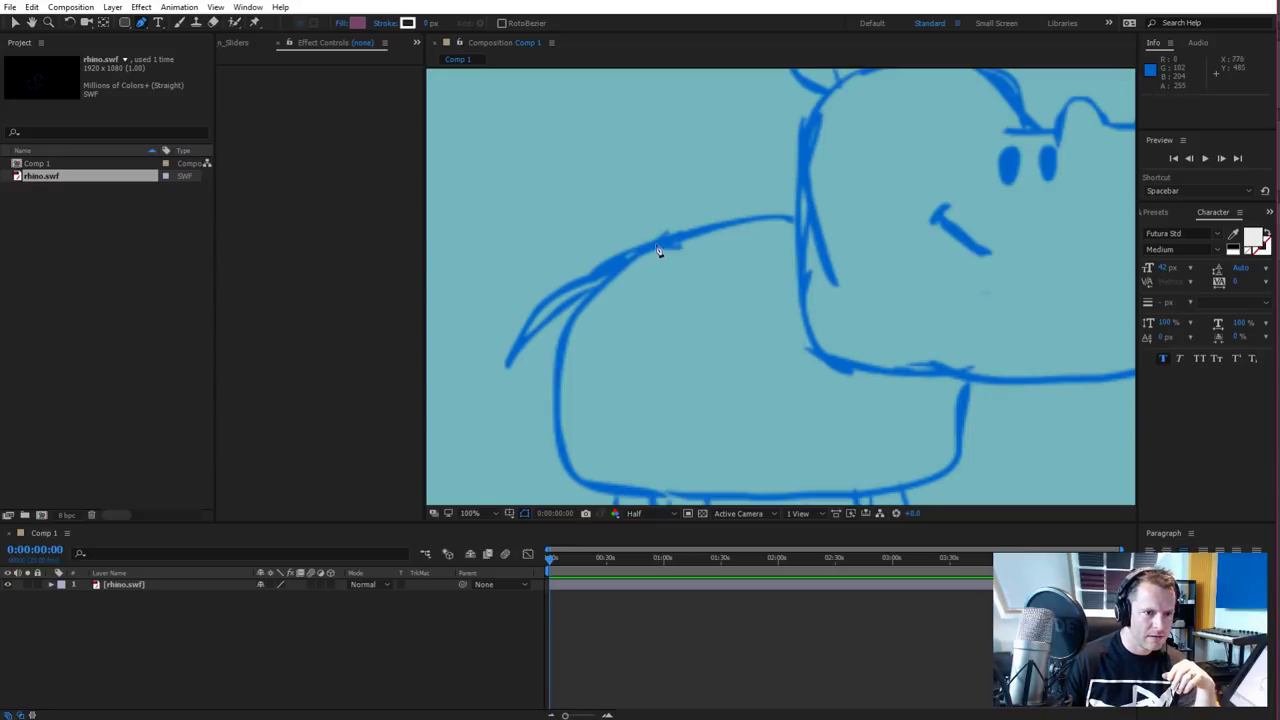
left_click(737, 224)
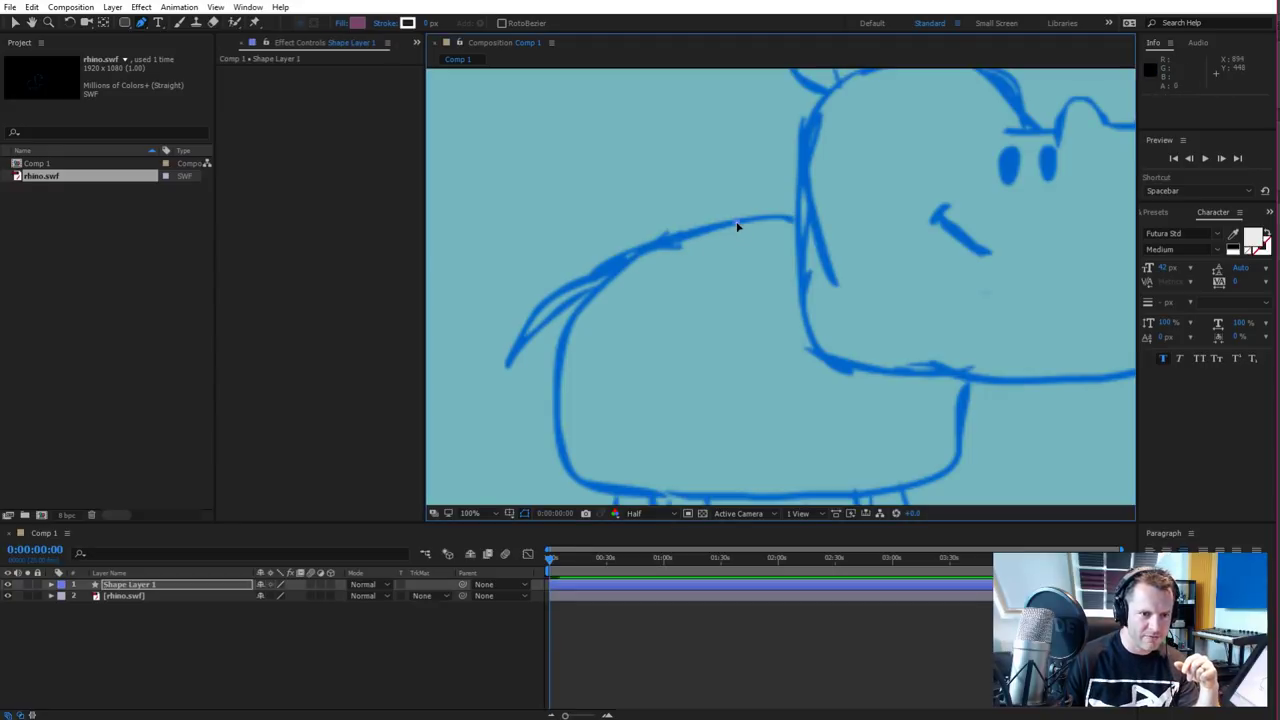
left_click_drag(945, 238, 978, 298)
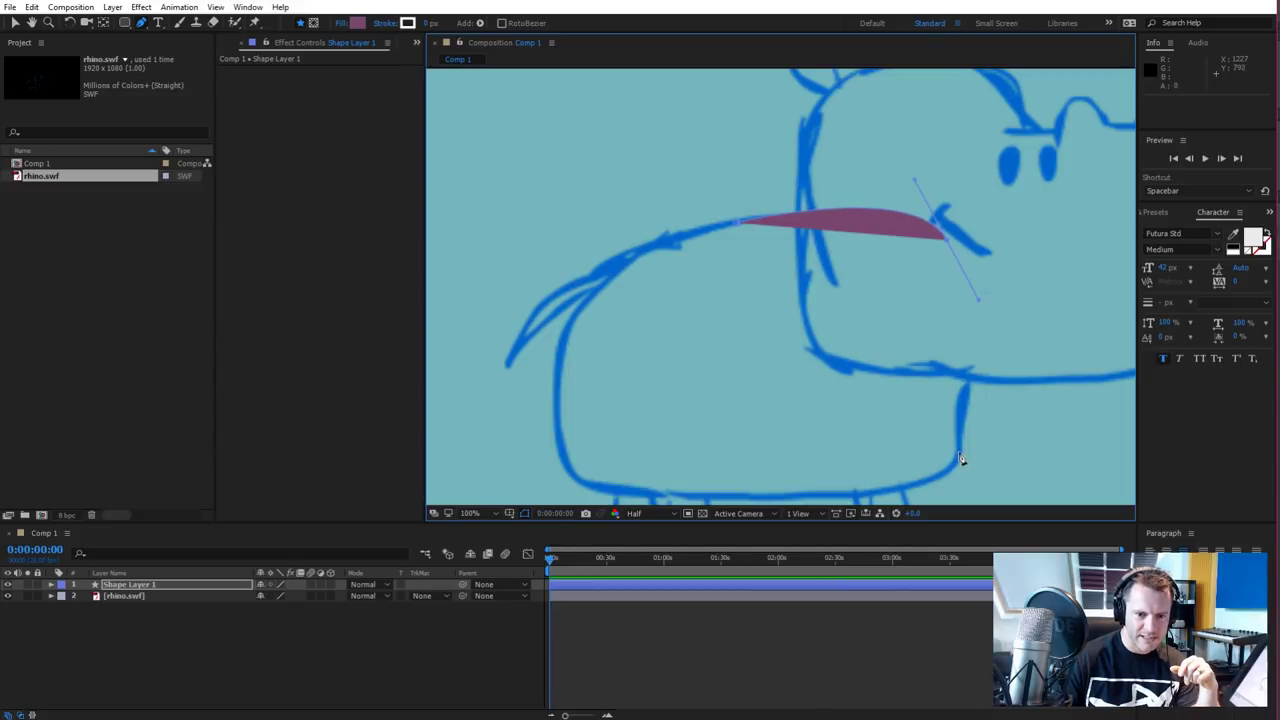
left_click(965, 398)
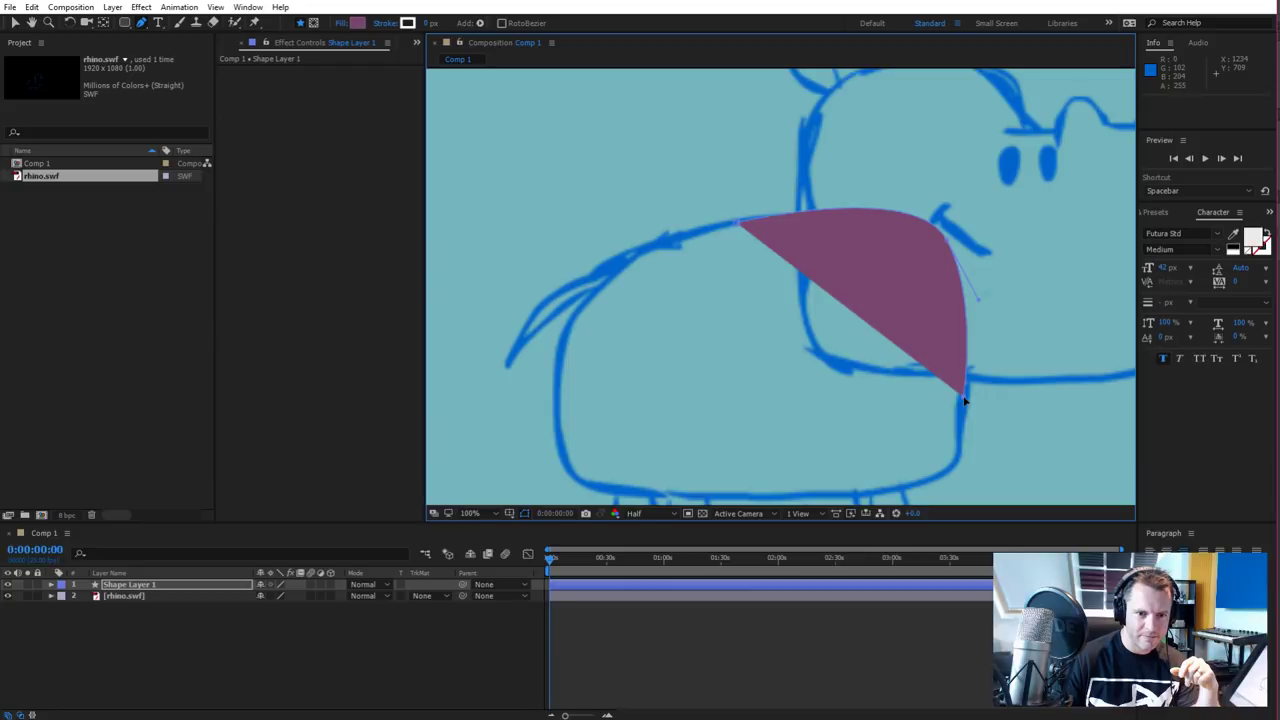
left_click_drag(881, 484, 809, 484)
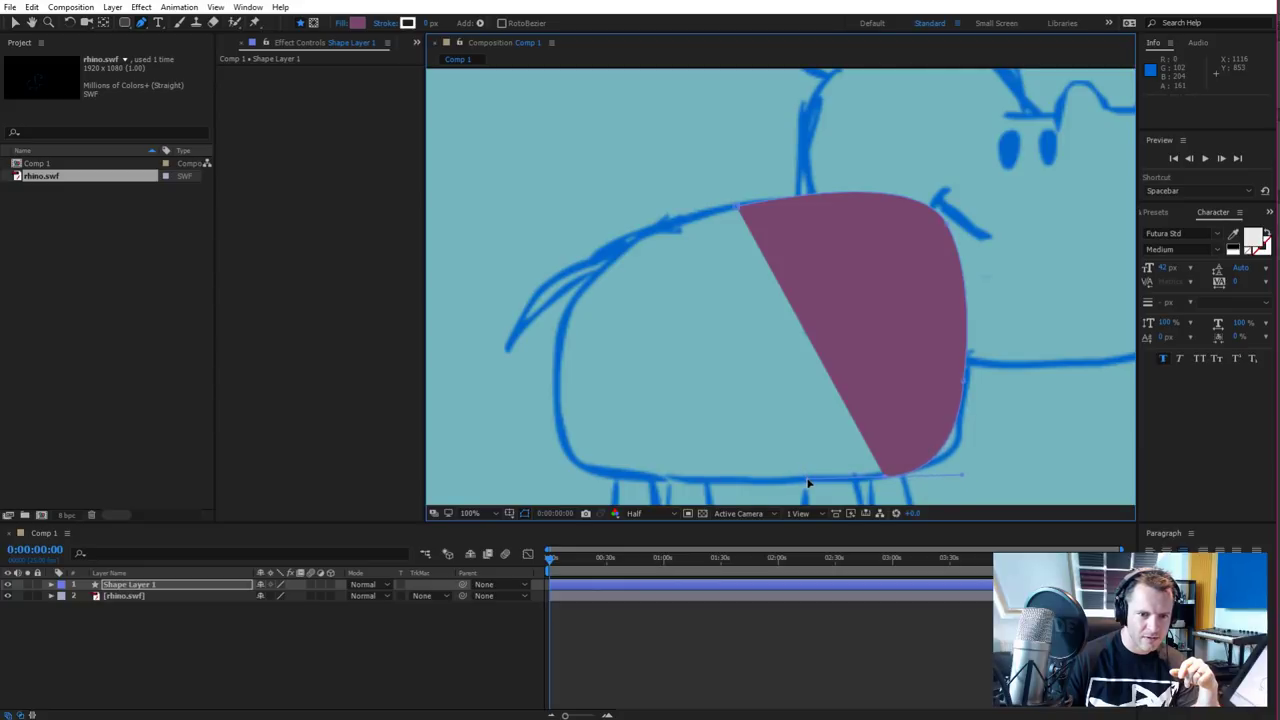
left_click(966, 383)
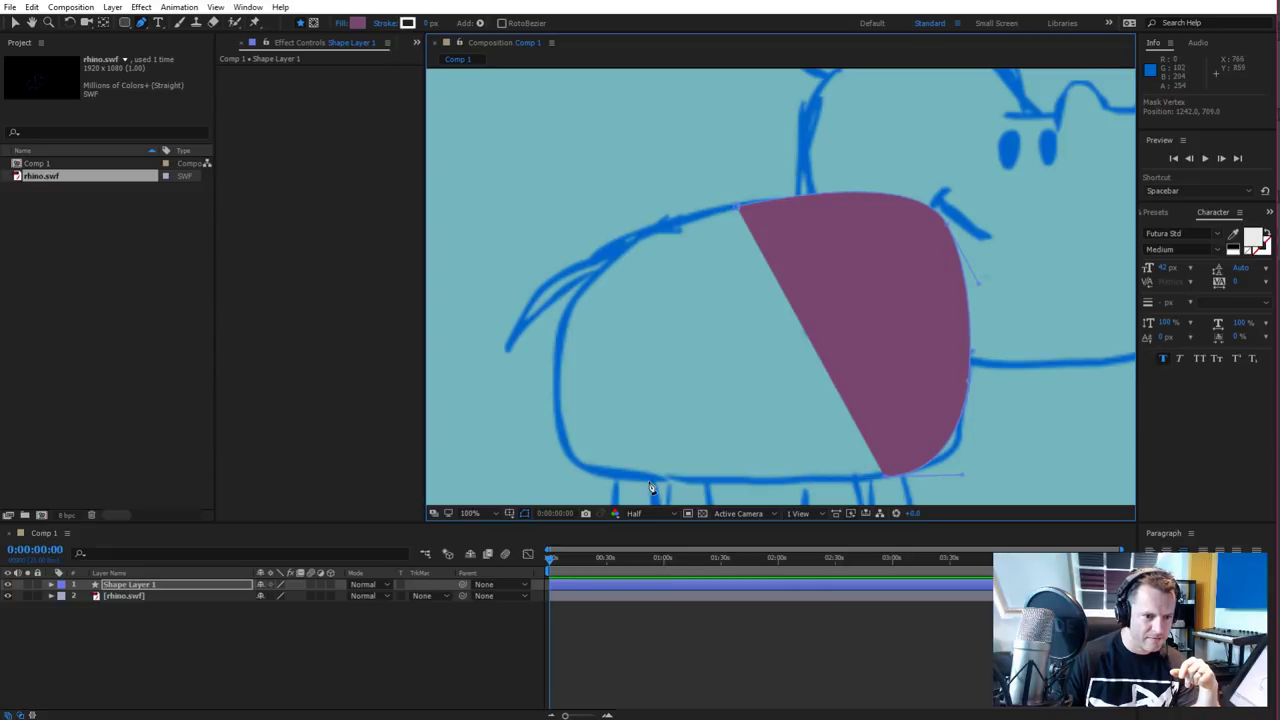
left_click(756, 484)
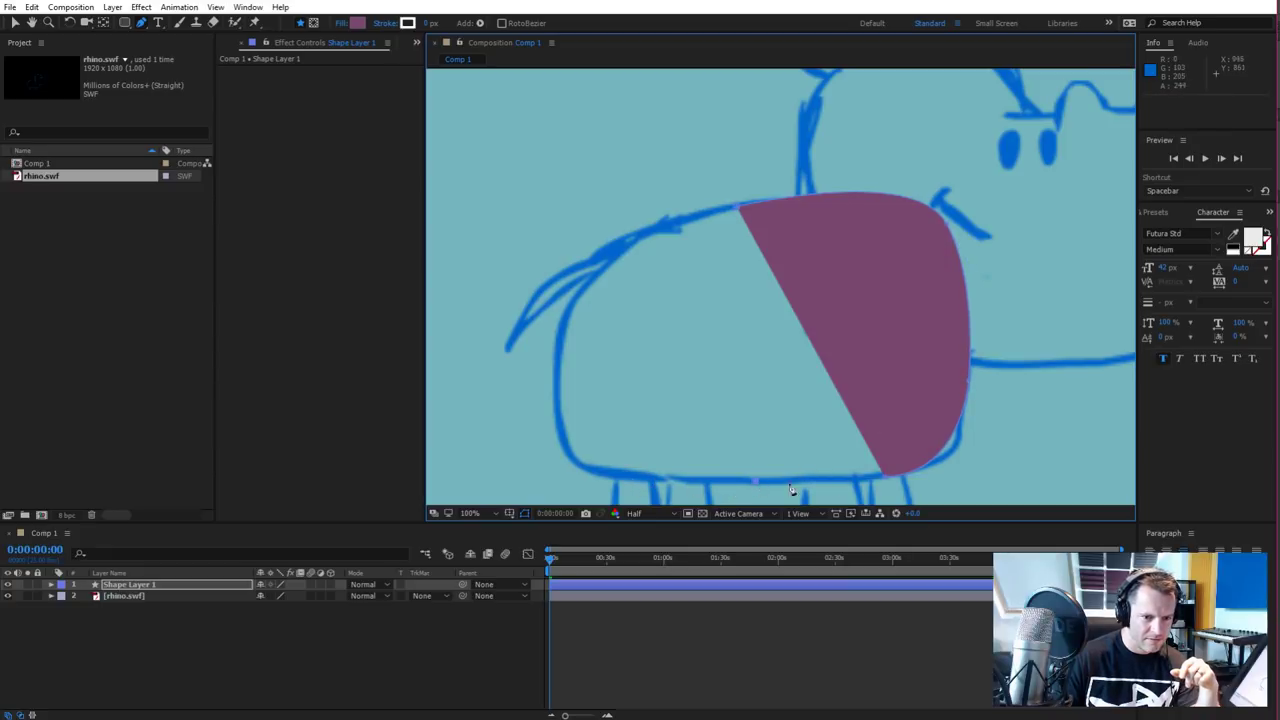
Finish the body outline along the belly and rear, then curve its upper-left edge to the back
left_click_drag(889, 479, 962, 474)
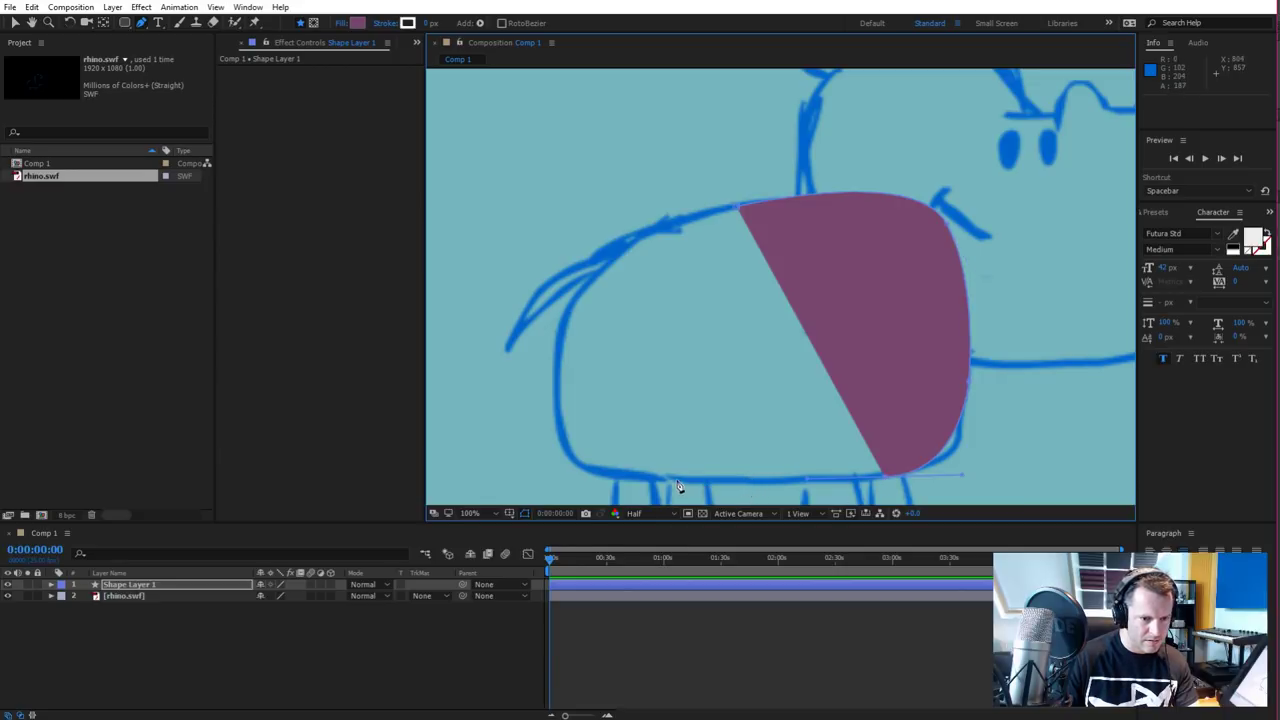
left_click_drag(630, 477, 556, 469)
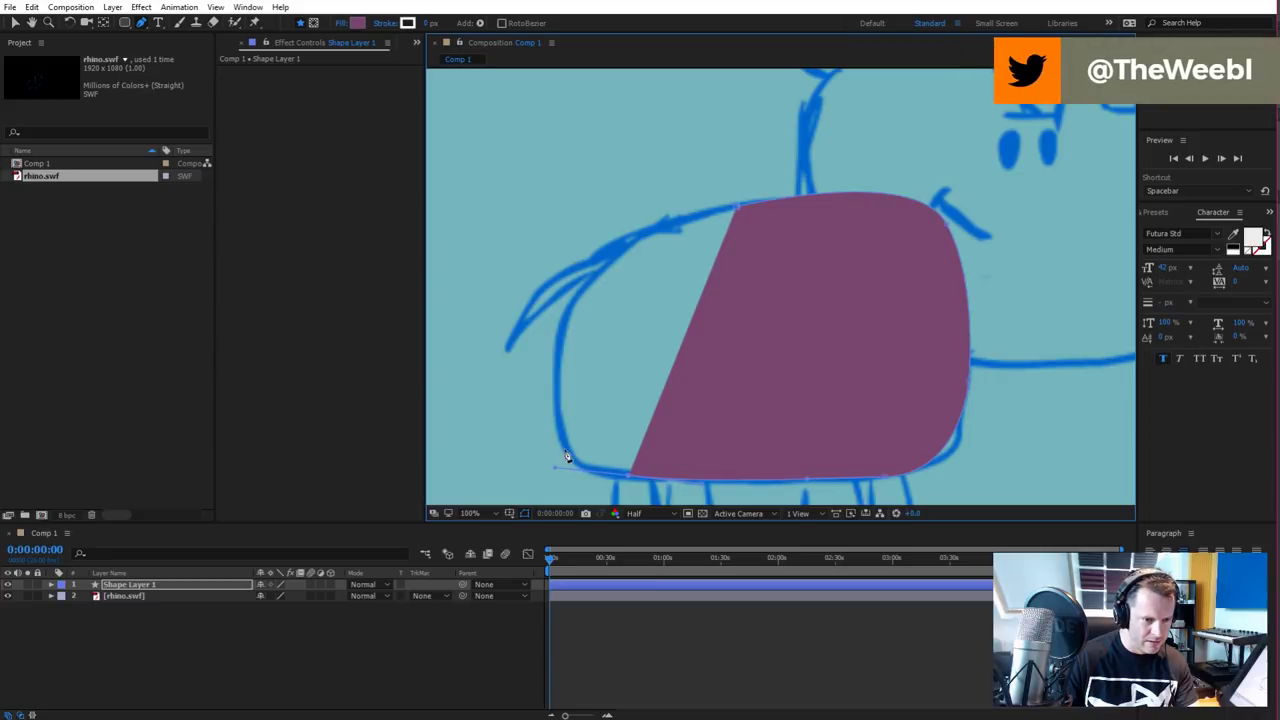
left_click_drag(809, 483, 807, 487)
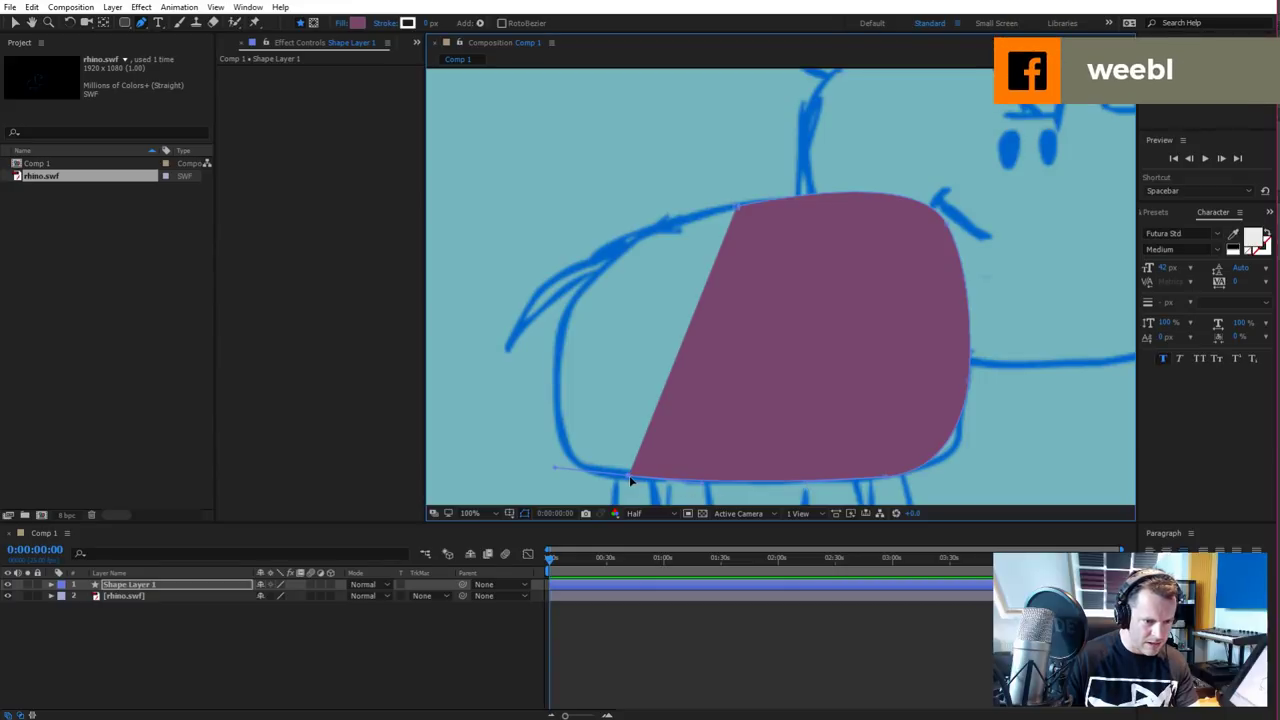
left_click(557, 389)
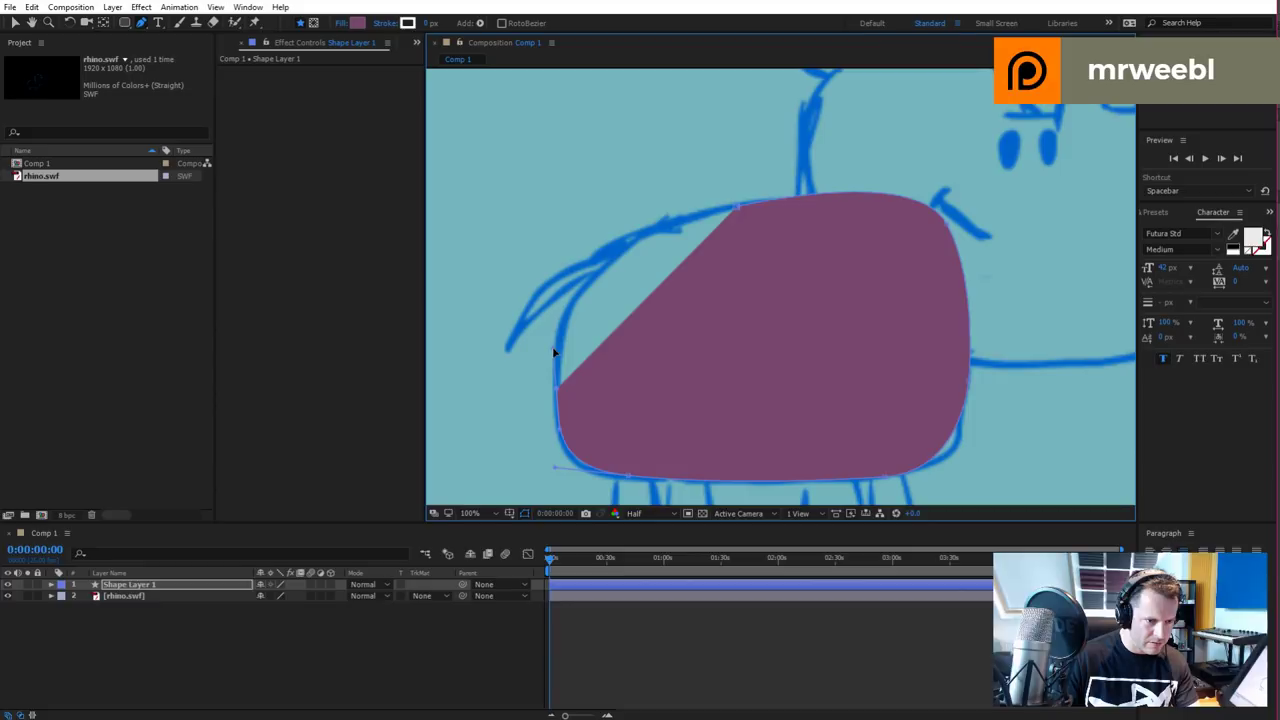
left_click(737, 211)
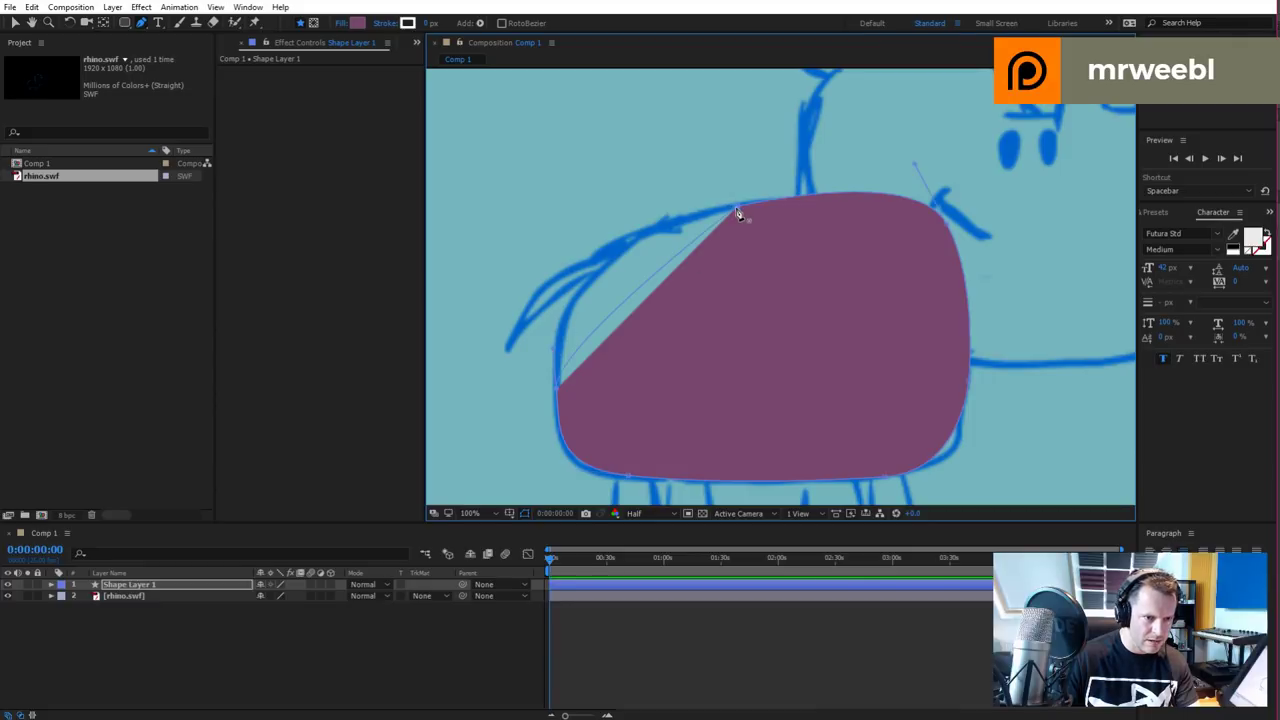
left_click_drag(737, 213, 778, 204)
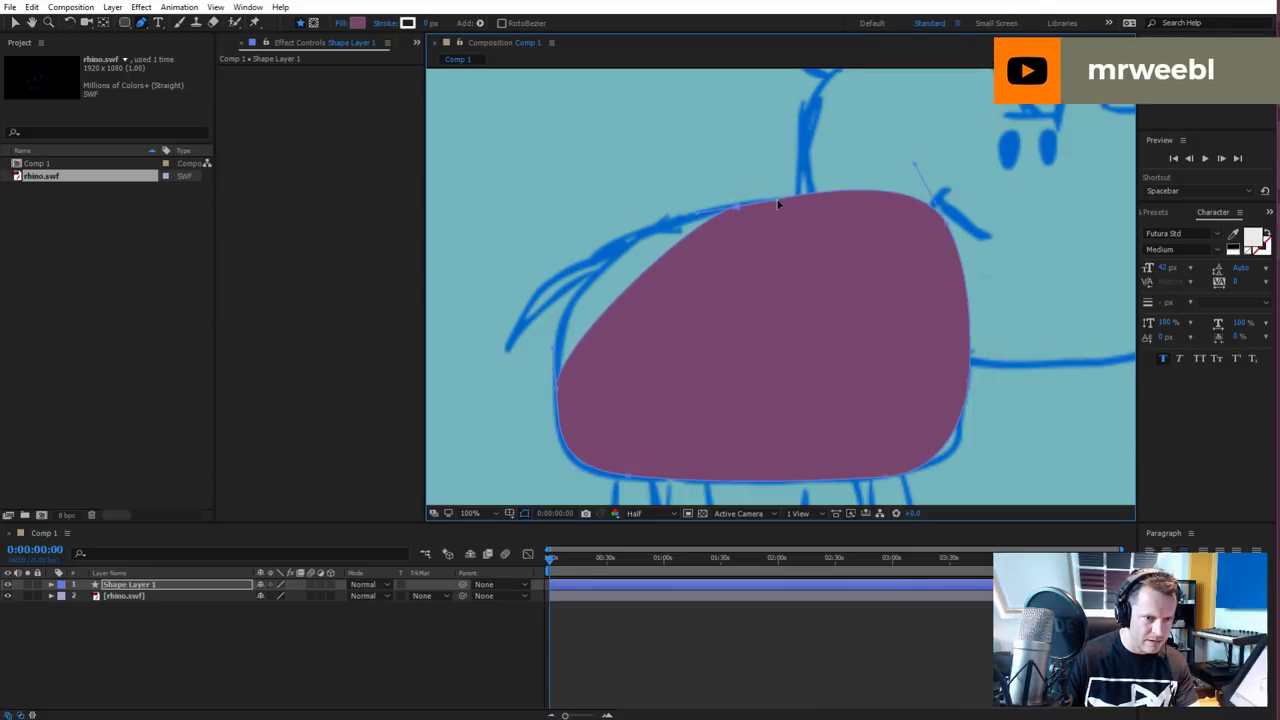
left_click_drag(698, 214, 566, 242)
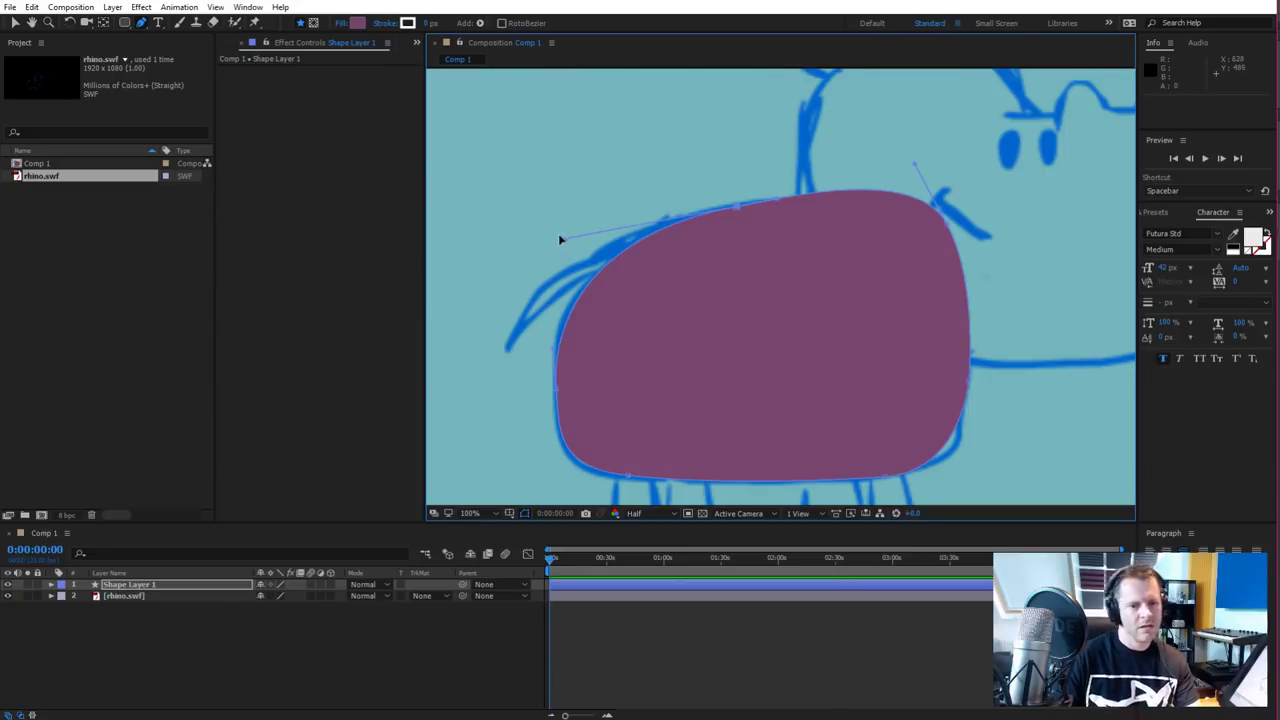
scroll(697, 232, "down", 2)
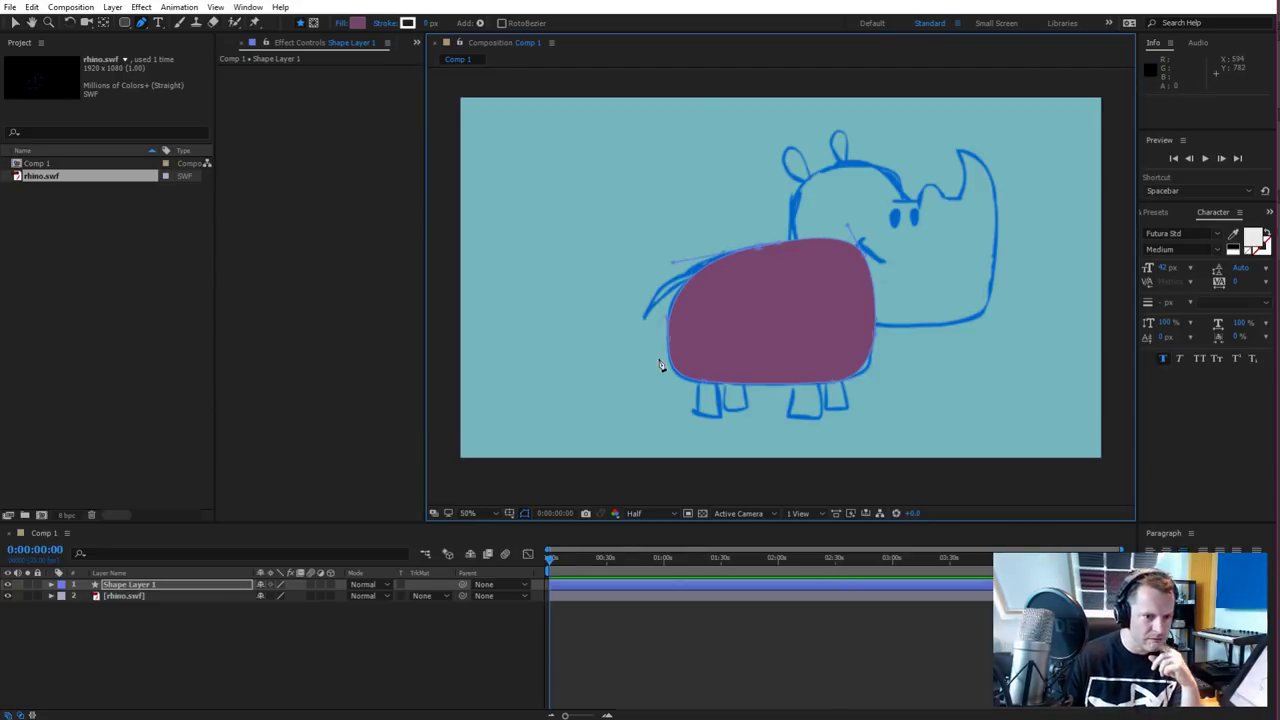
left_click(334, 630)
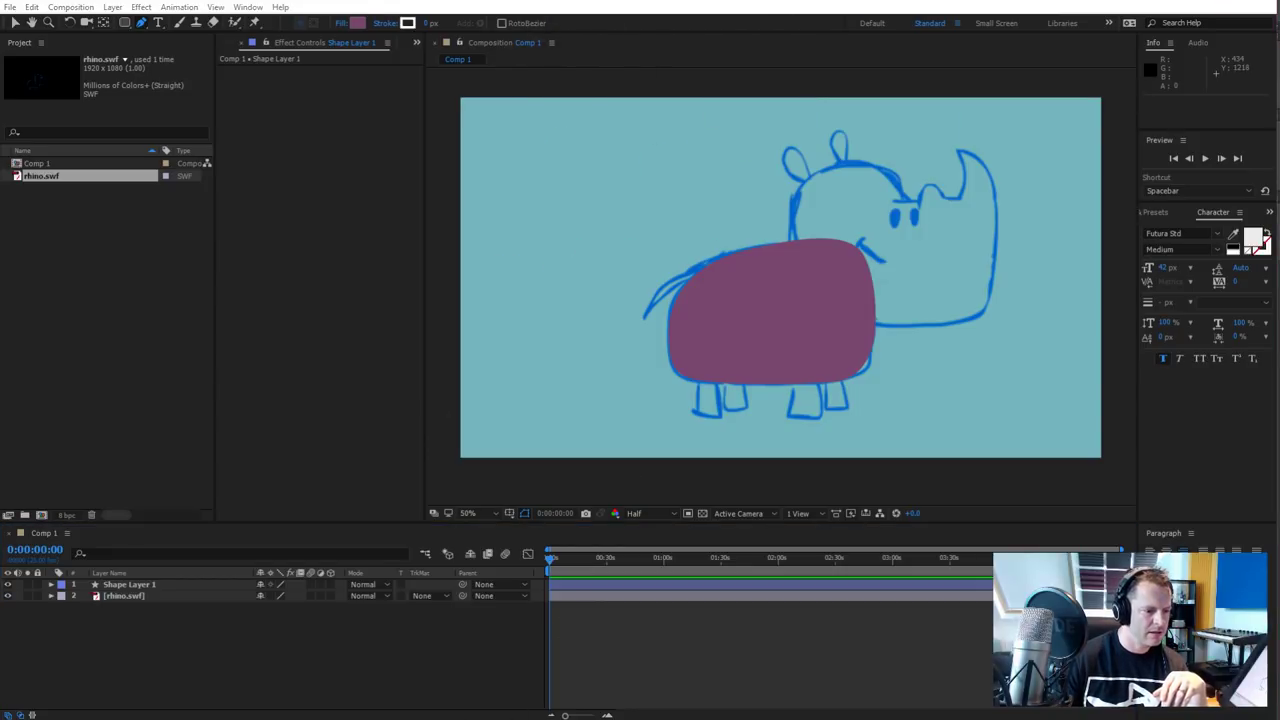
right_click(260, 719)
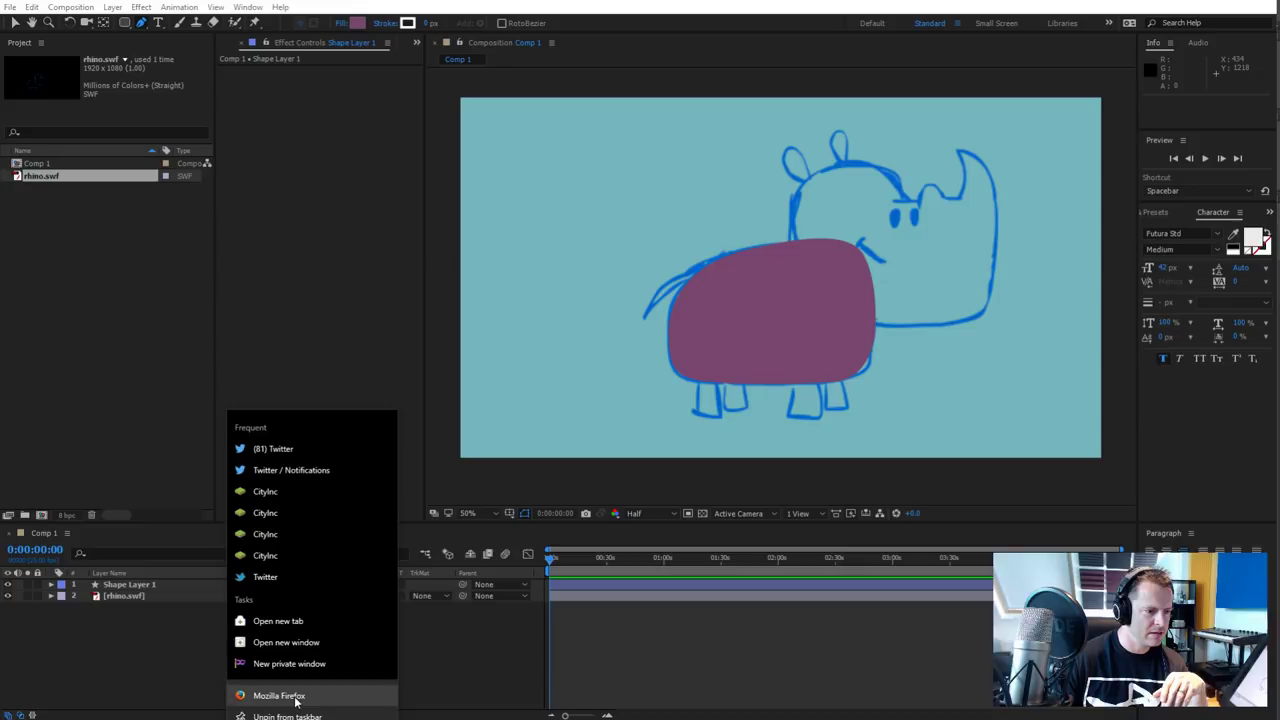
left_click(296, 643)
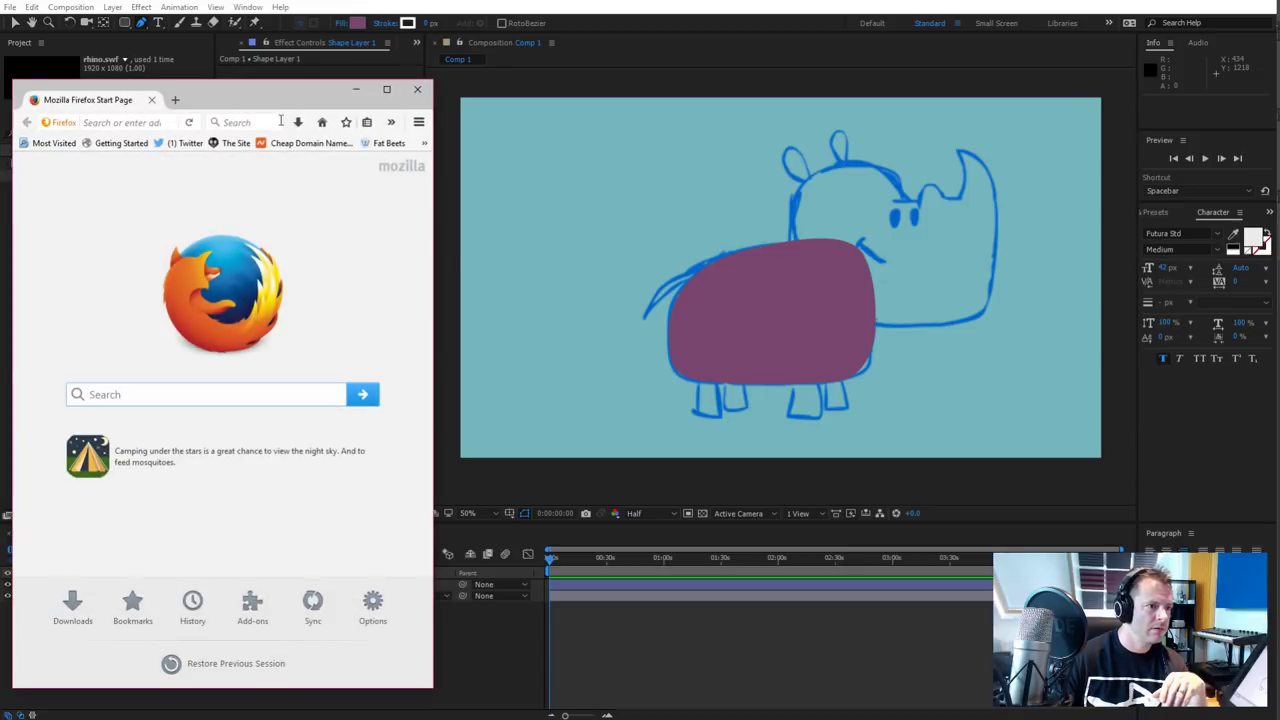
type("hey")
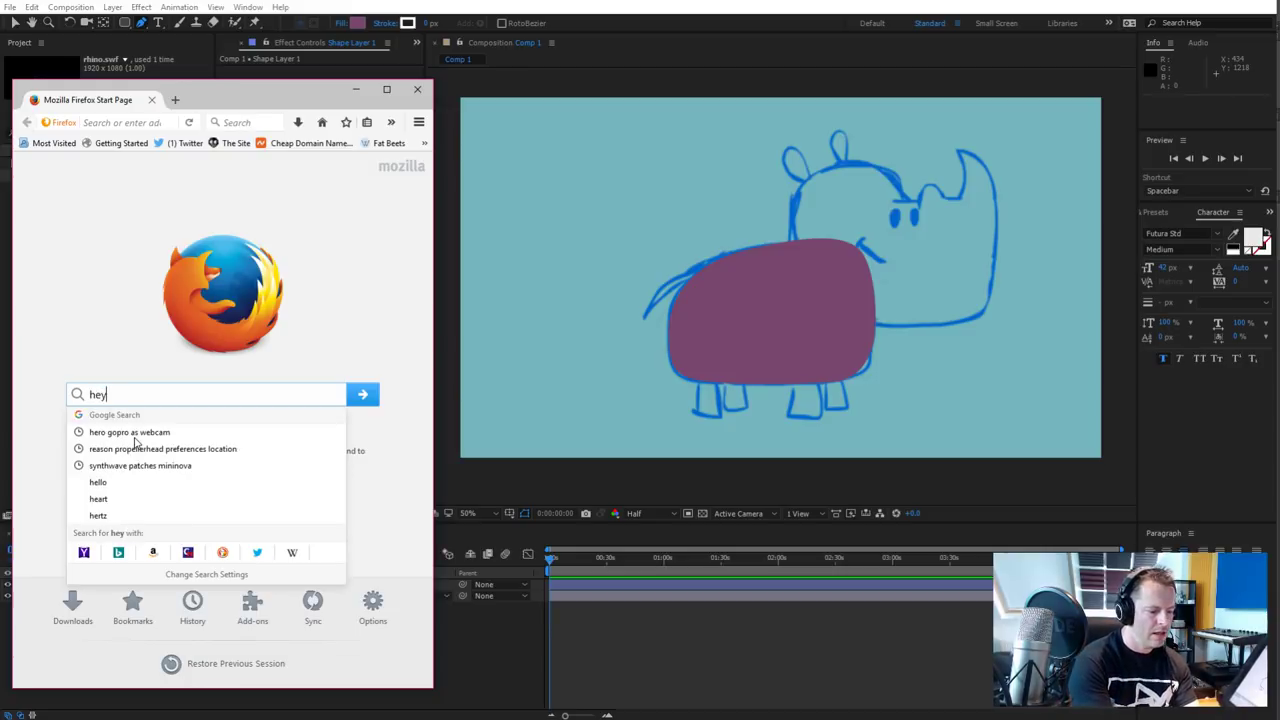
type(" dugee")
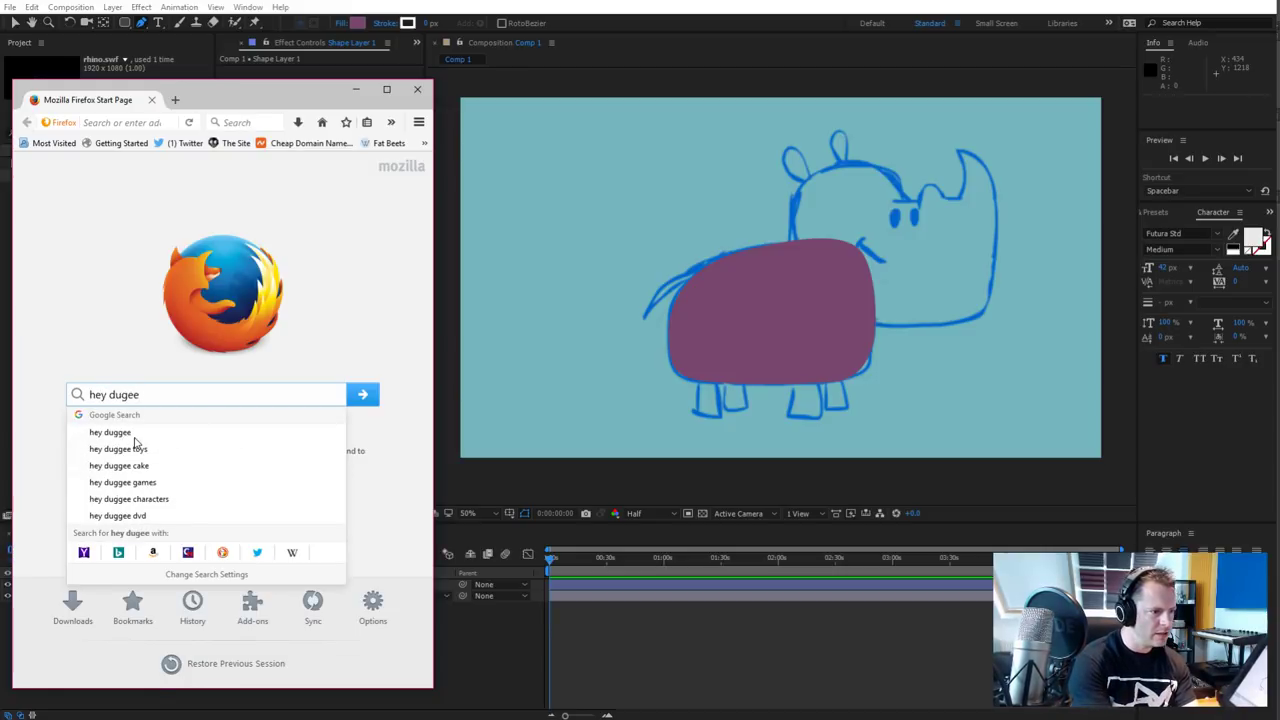
key("Return")
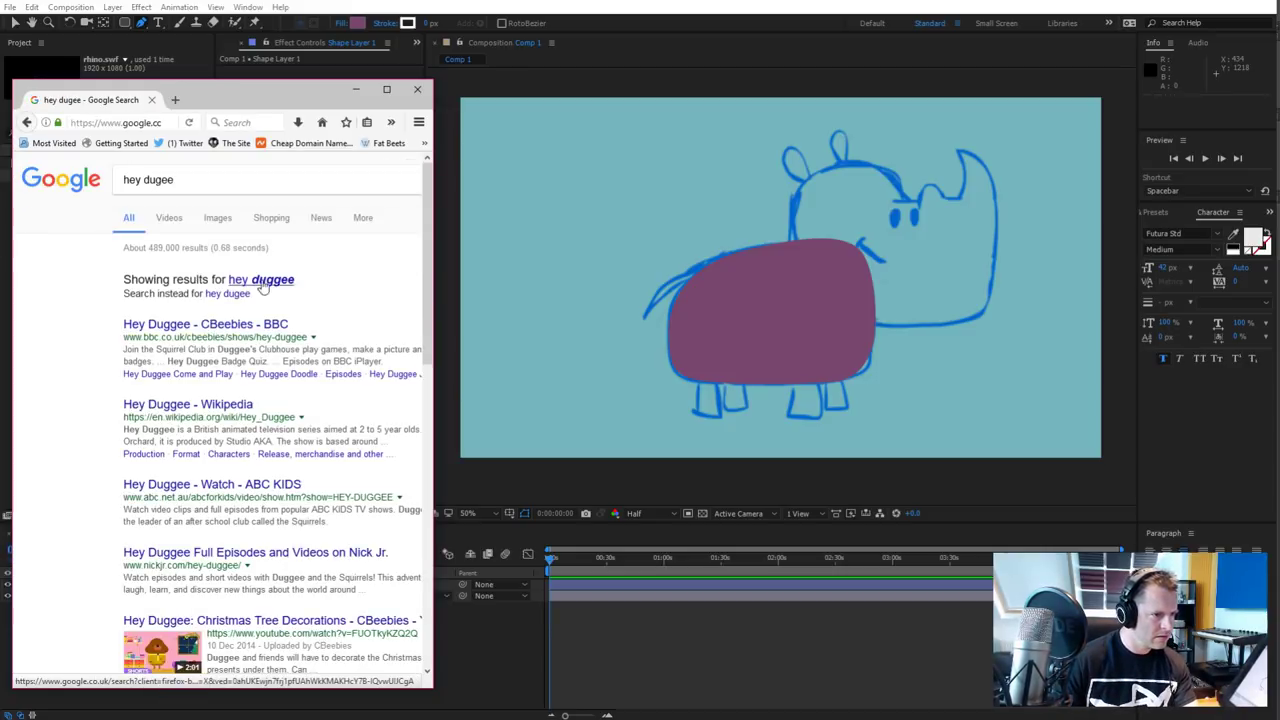
left_click(272, 283)
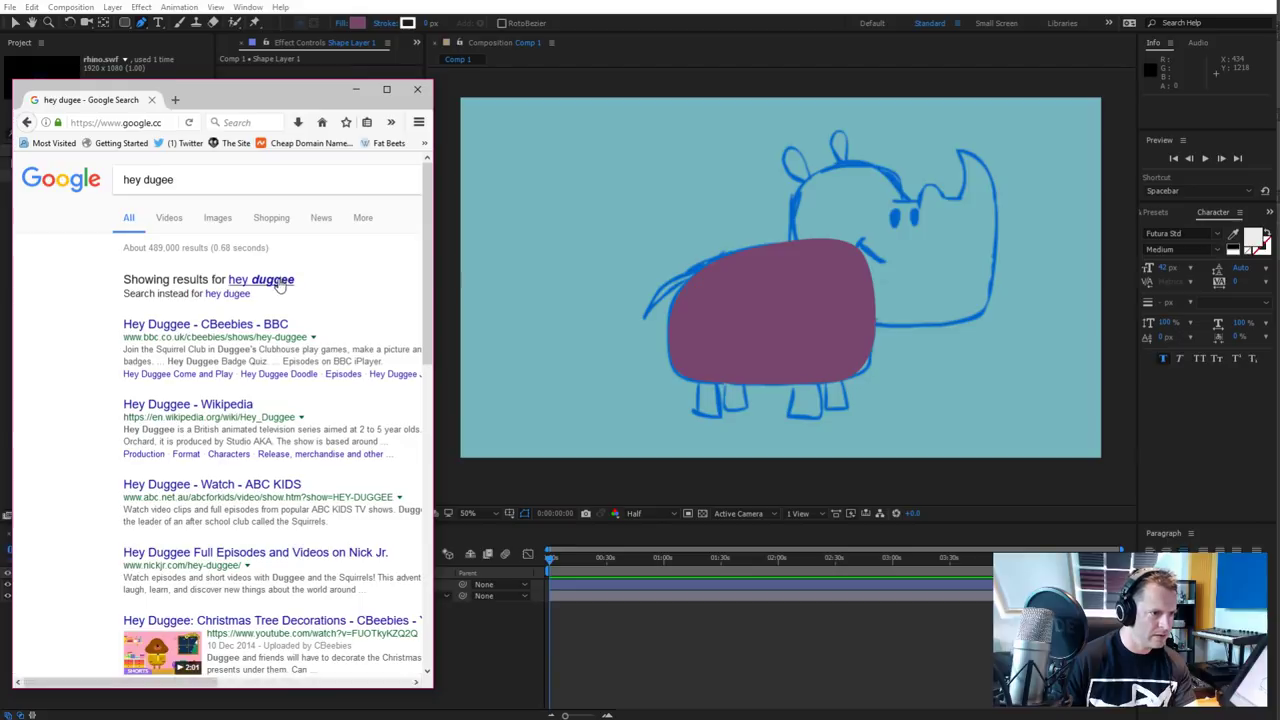
left_click(217, 218)
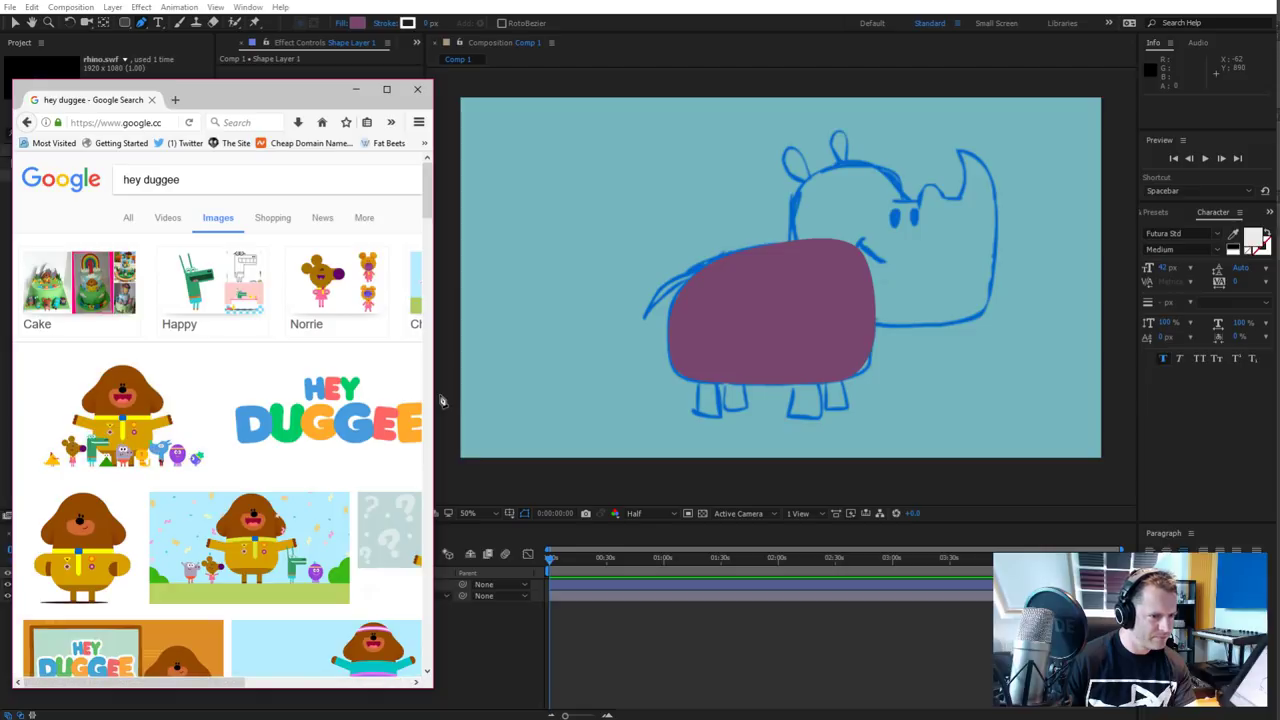
left_click_drag(433, 401, 724, 401)
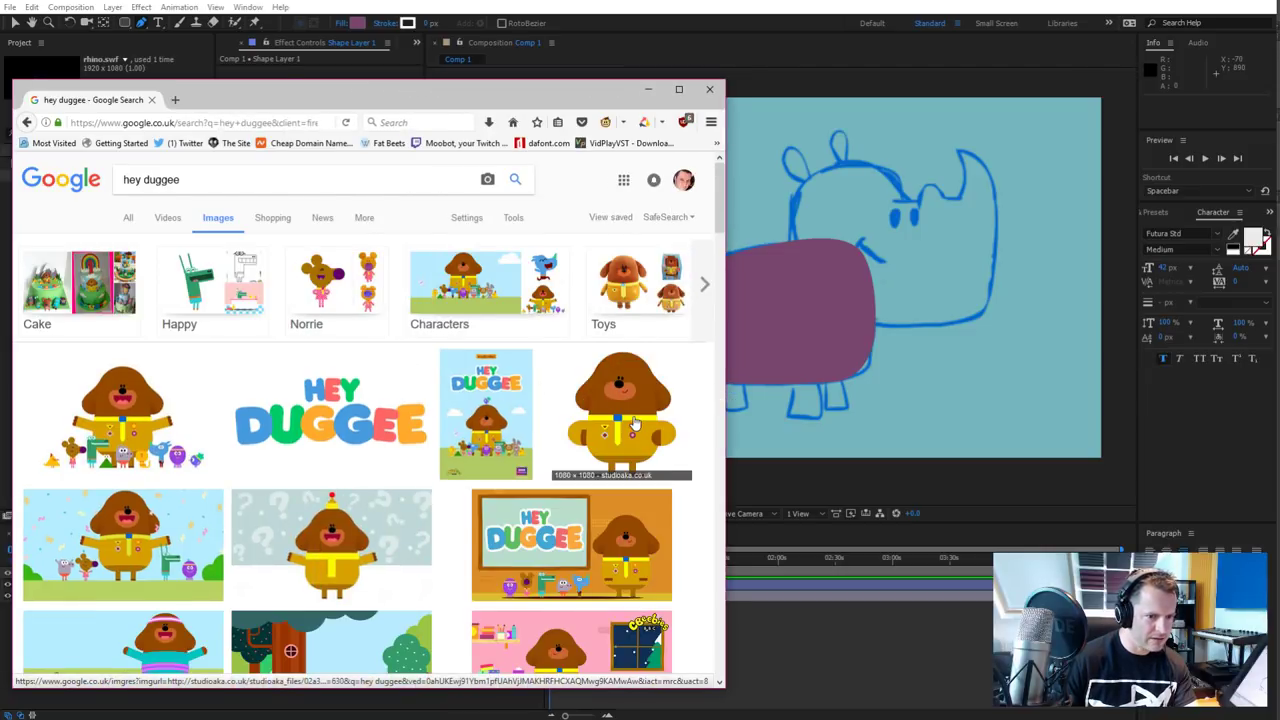
left_click(633, 423)
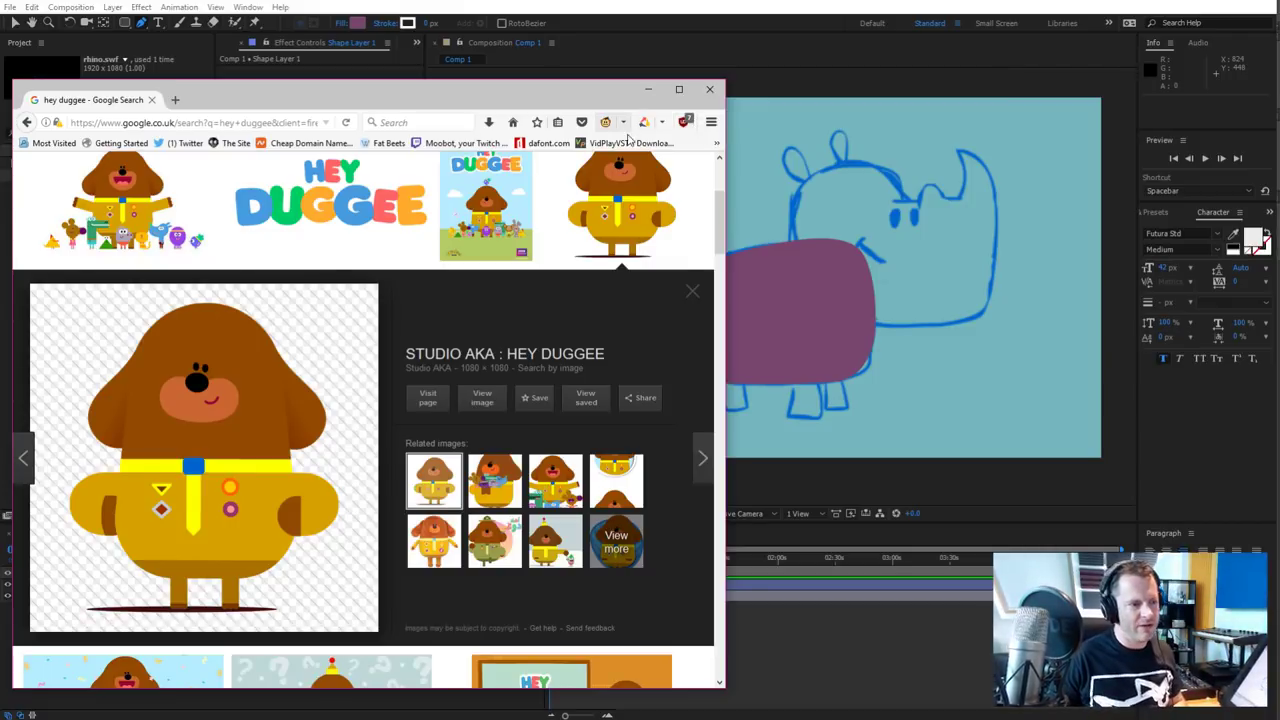
left_click(709, 91)
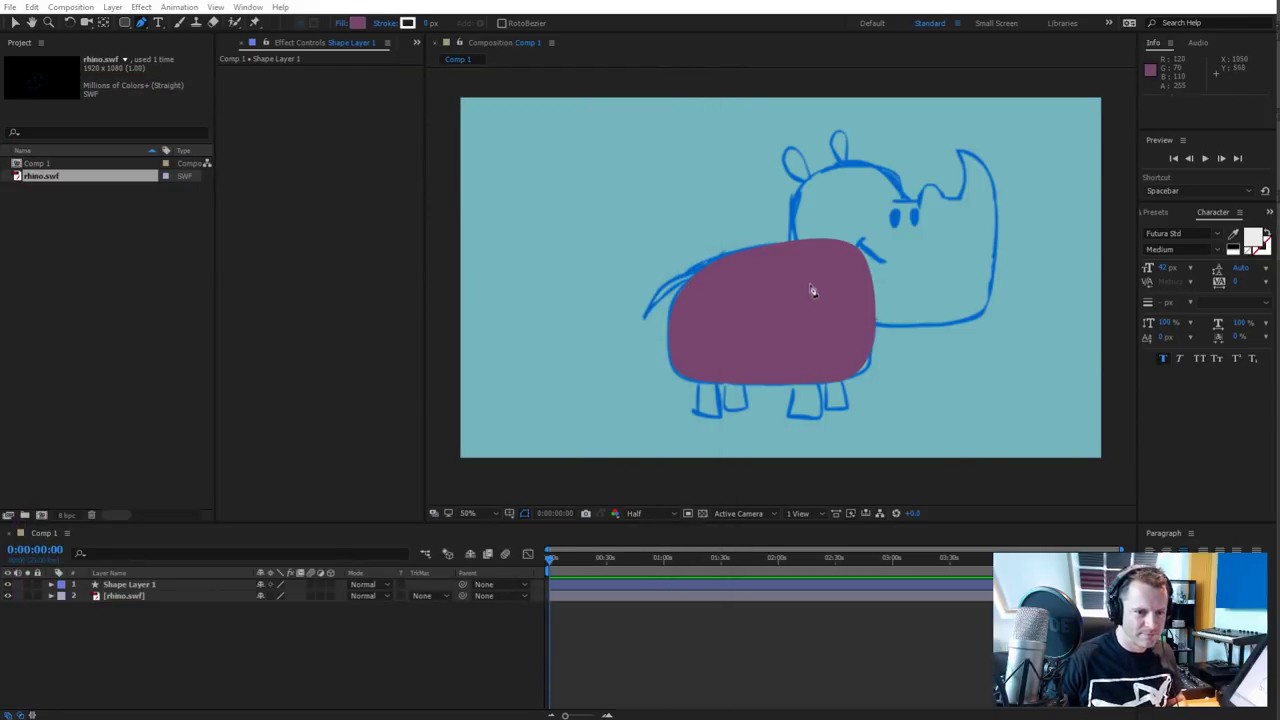
Start Shape Layer 2 with a Pen point on the rhino's head outline
key("period")
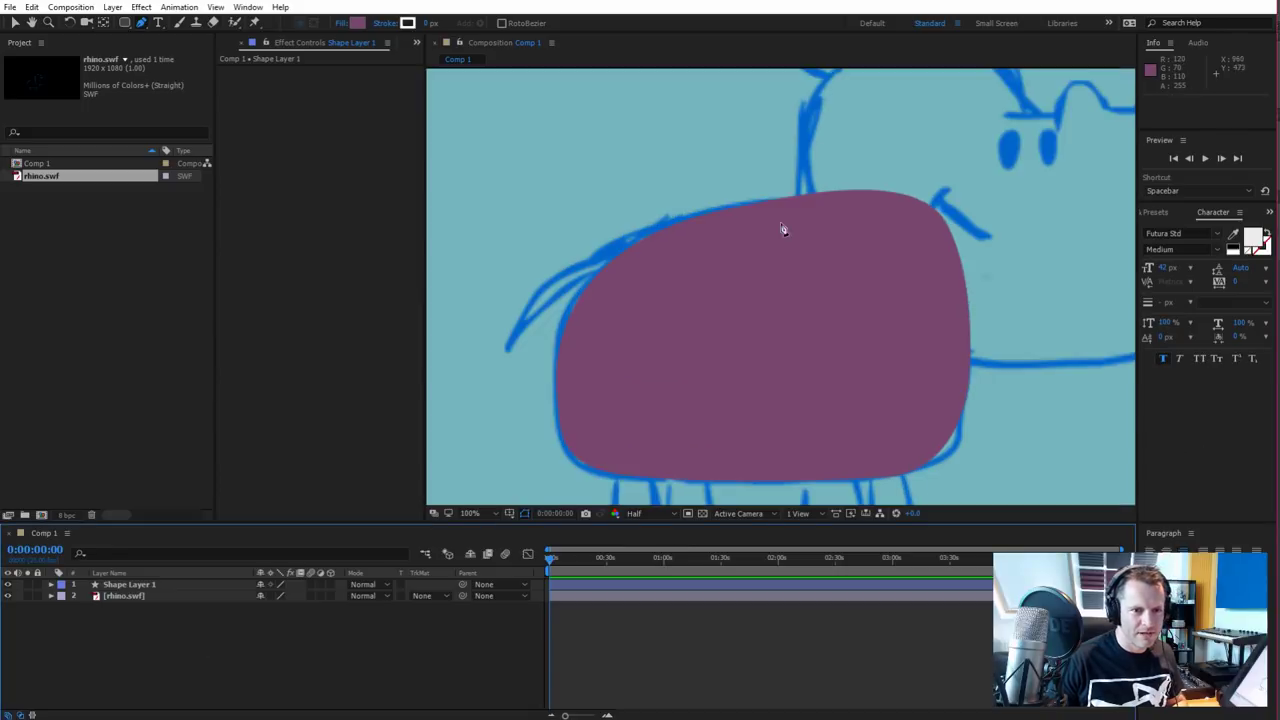
key("comma")
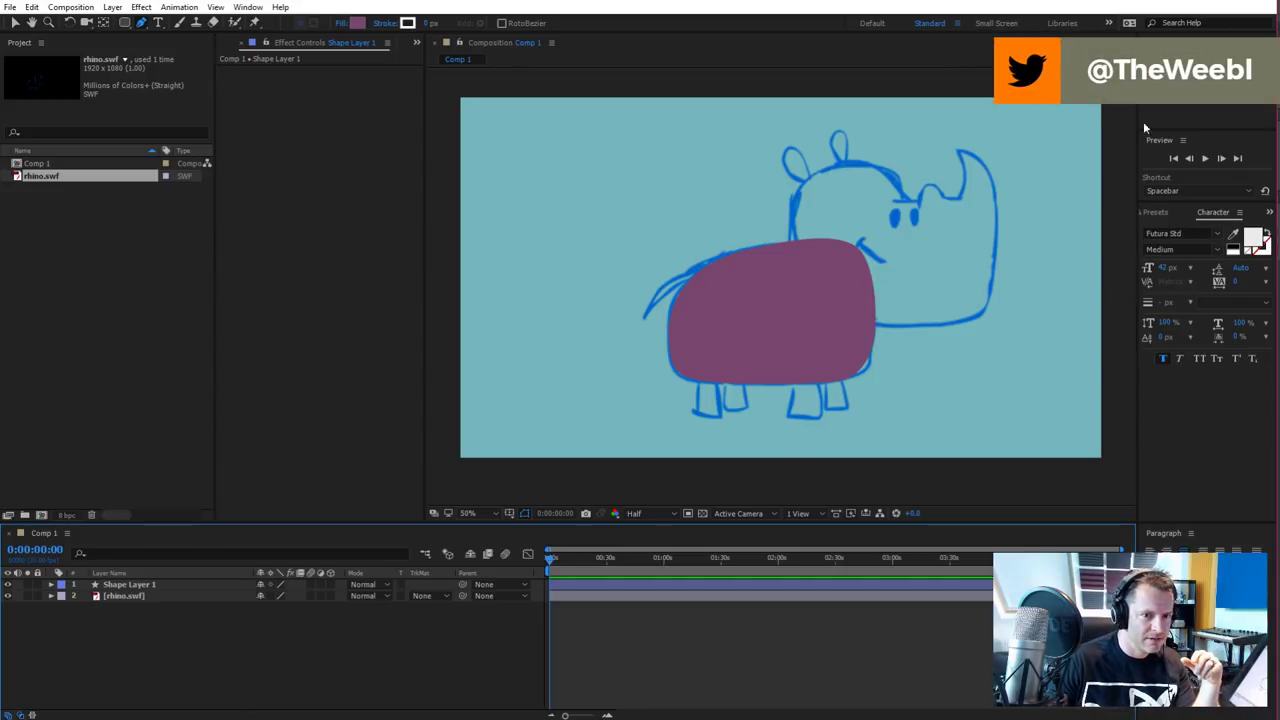
left_click(832, 175)
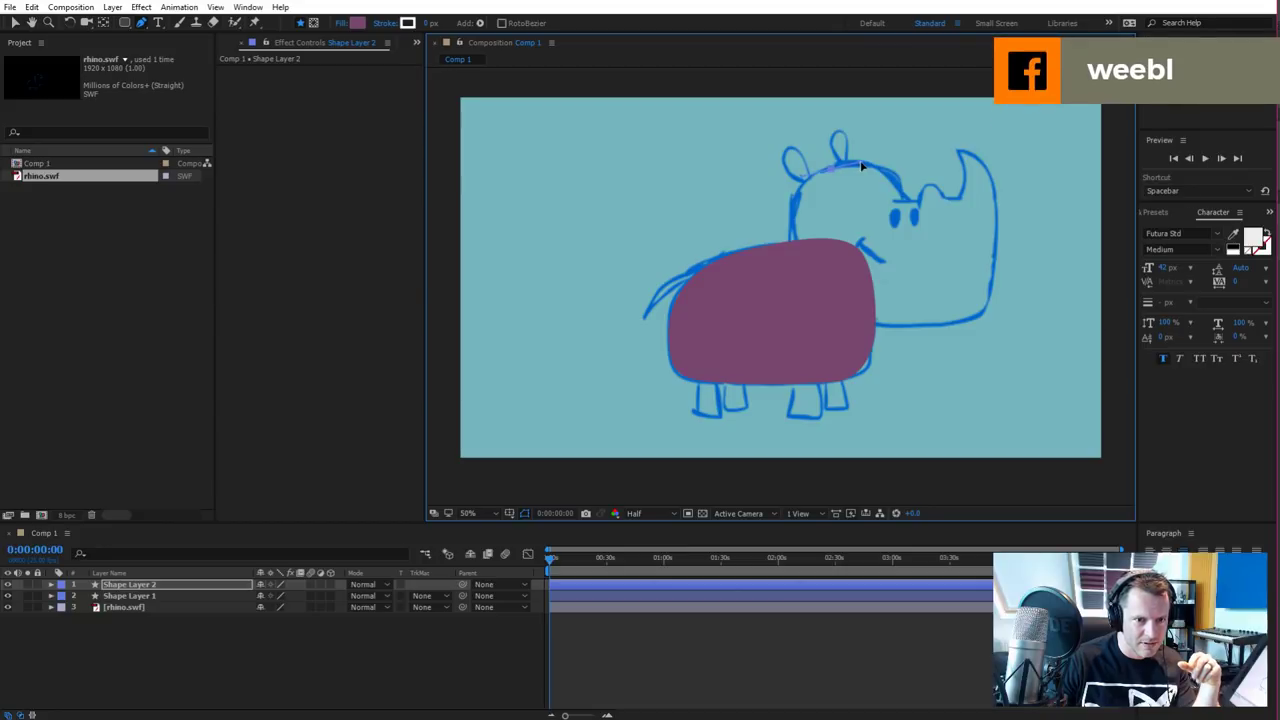
scroll(882, 192, "up", 2)
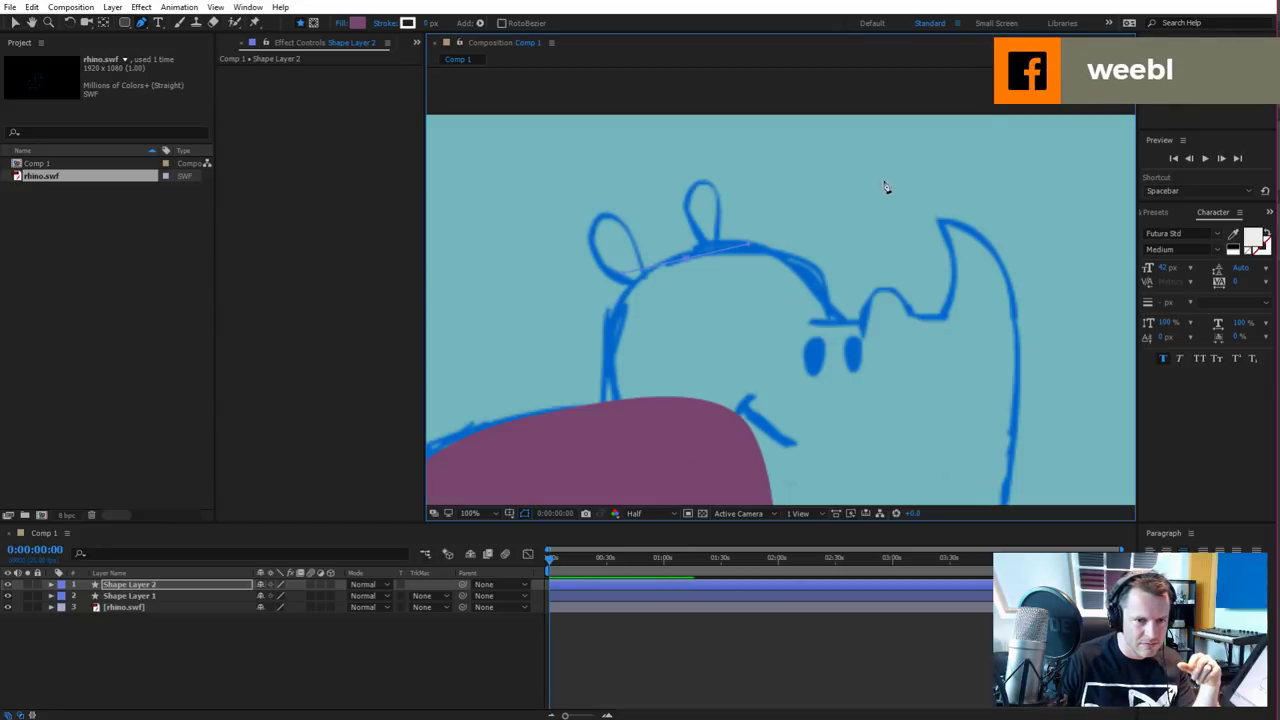
Trace the head's brow with Pen points, reaching up the bump toward the horn
left_click(841, 320)
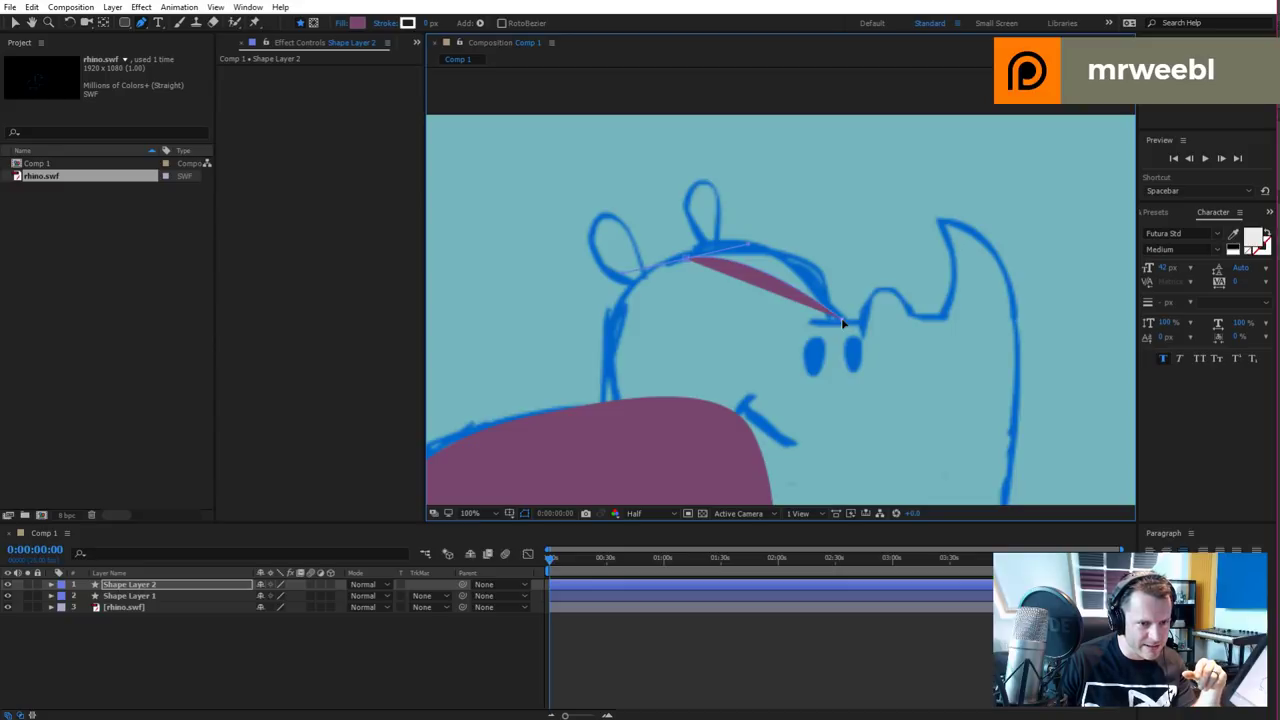
left_click_drag(749, 248, 796, 209)
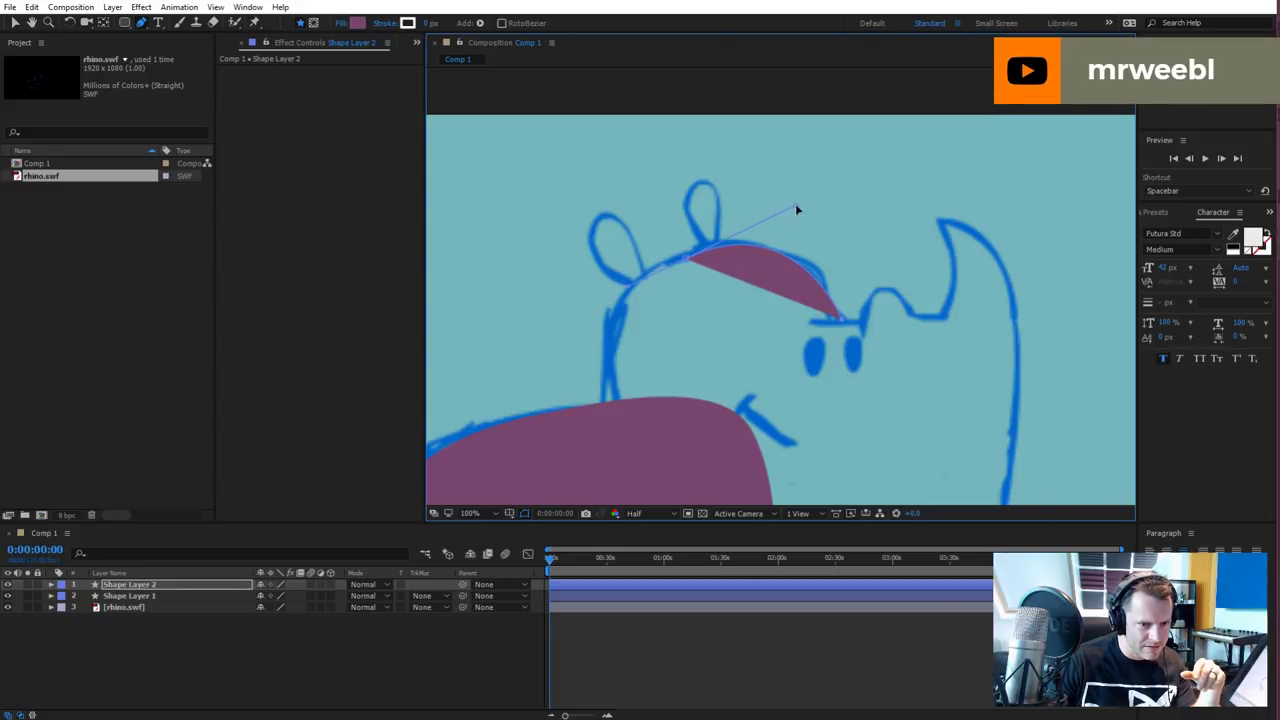
left_click(690, 262)
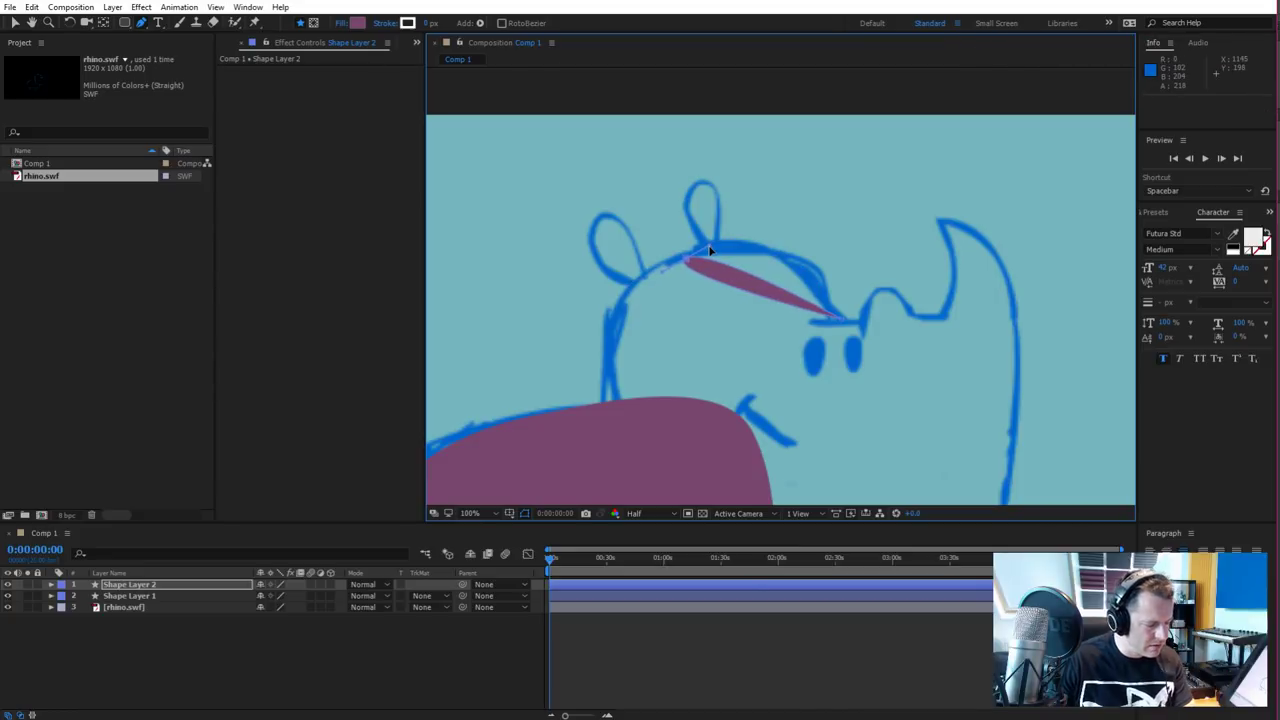
key("ctrl+z")
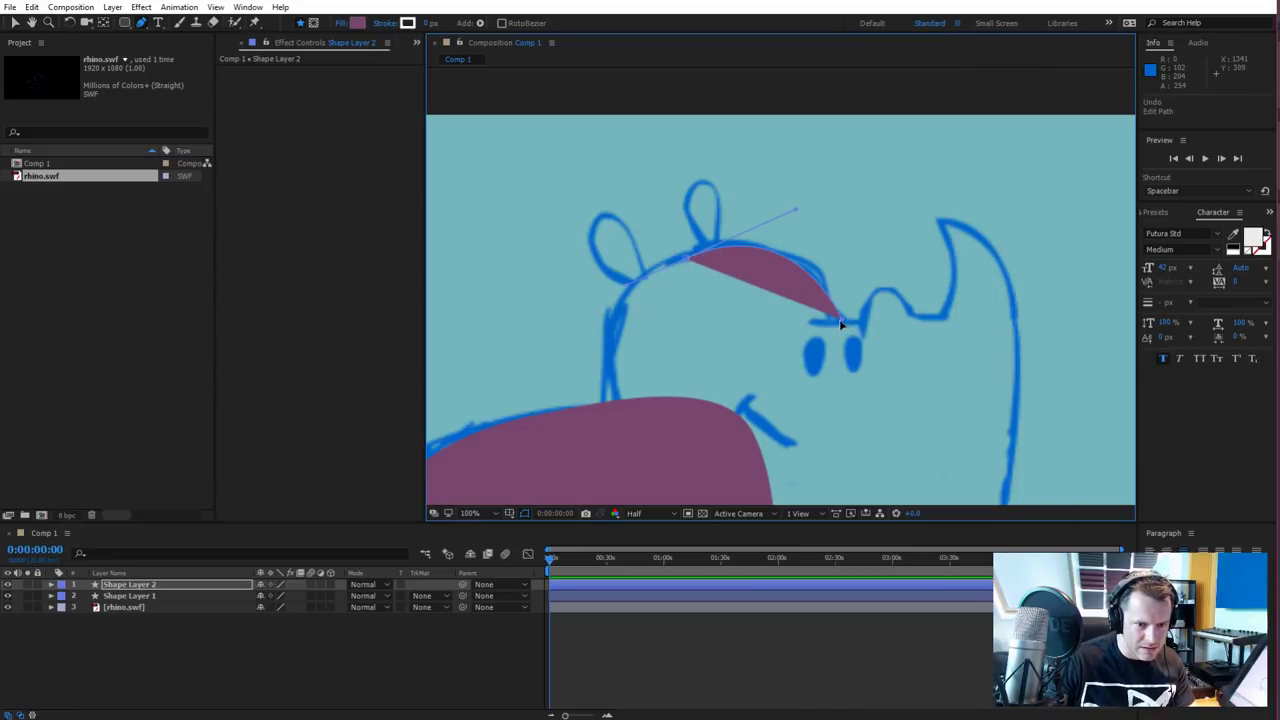
left_click(864, 328)
mouse_move(864, 327)
left_mouse_down()
mouse_move(845, 329)
mouse_move(860, 321)
left_mouse_up()
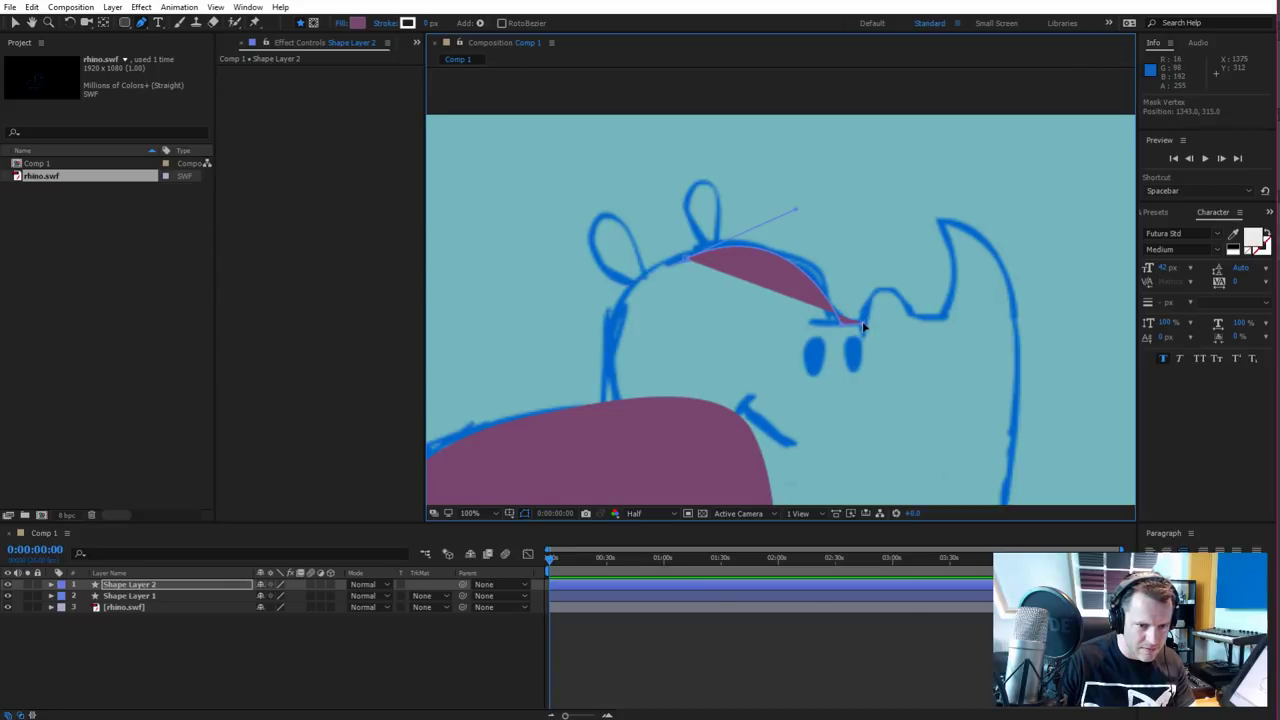
left_click(864, 325)
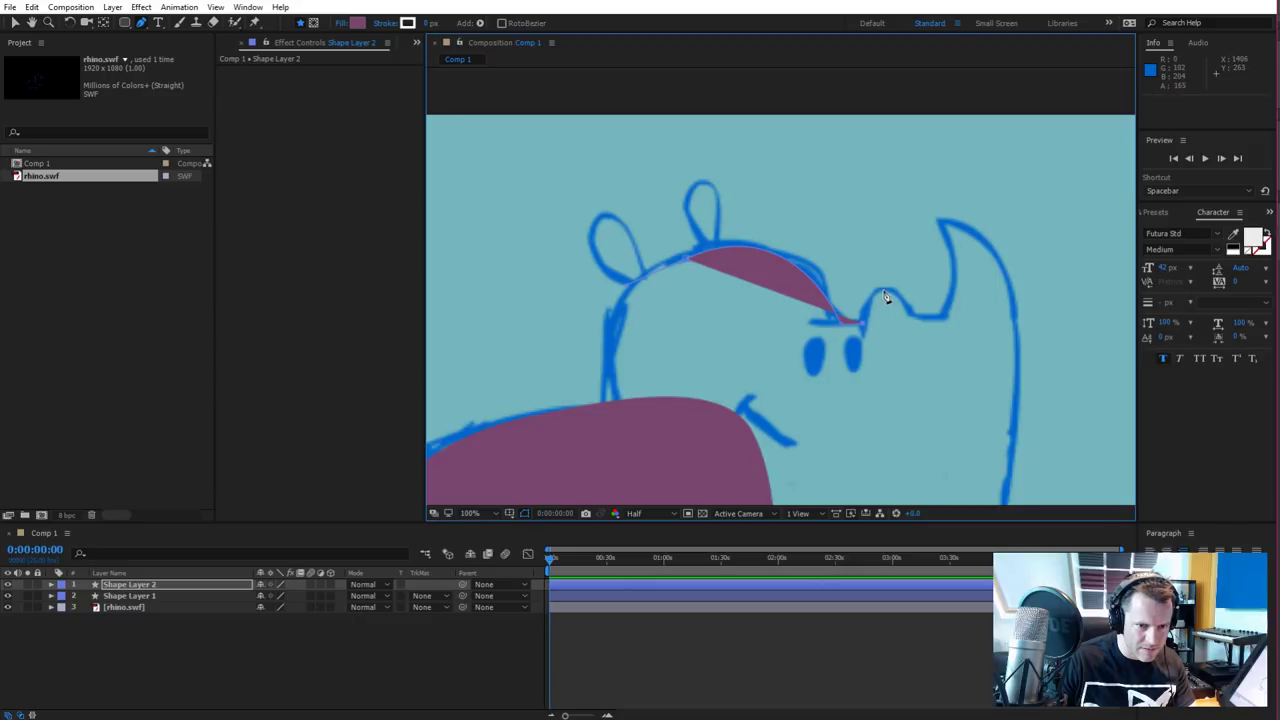
left_click(884, 294)
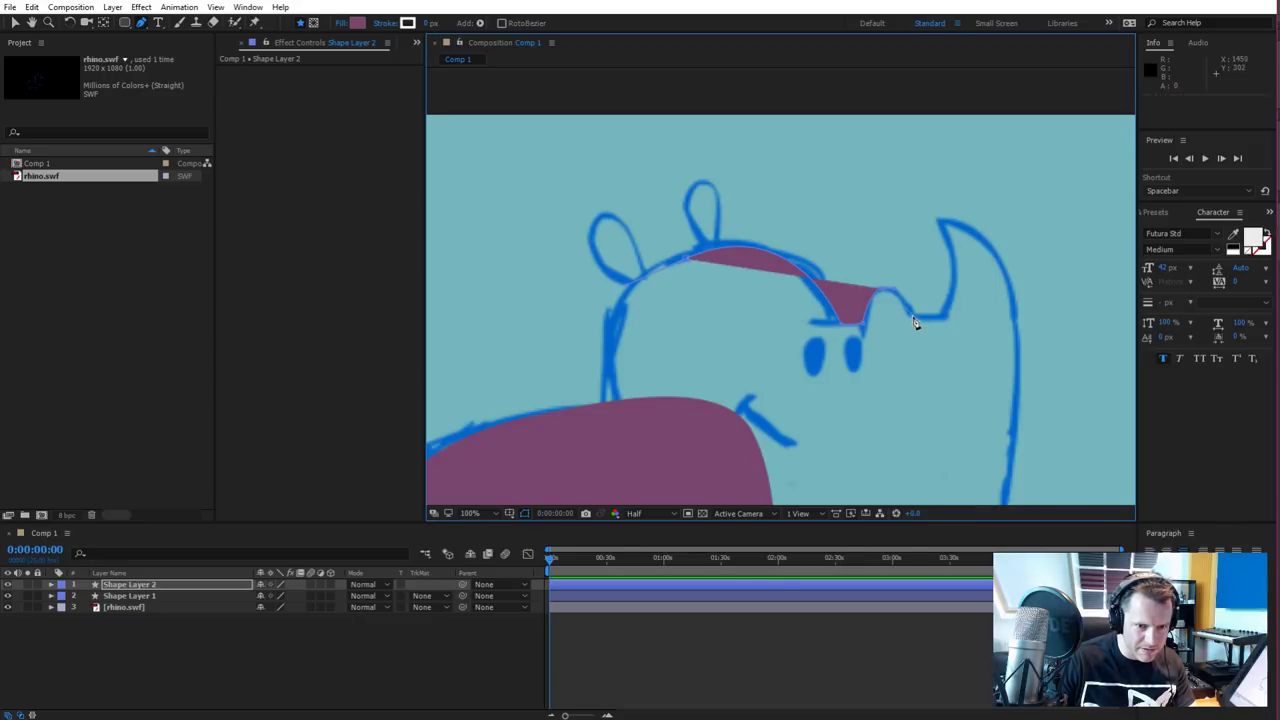
Continue the head path over the peak and curve it along the horn's lower right
left_click(912, 320)
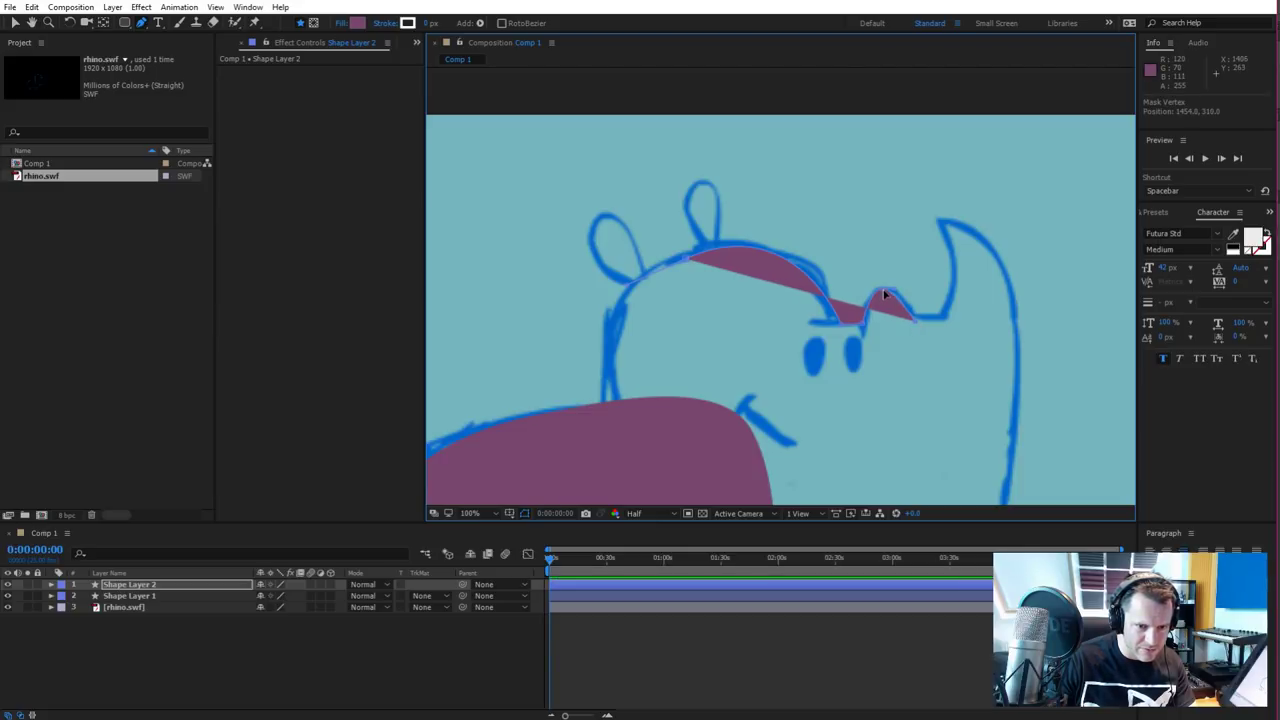
left_click(884, 294, "alt")
left_click_drag(876, 293, 871, 294)
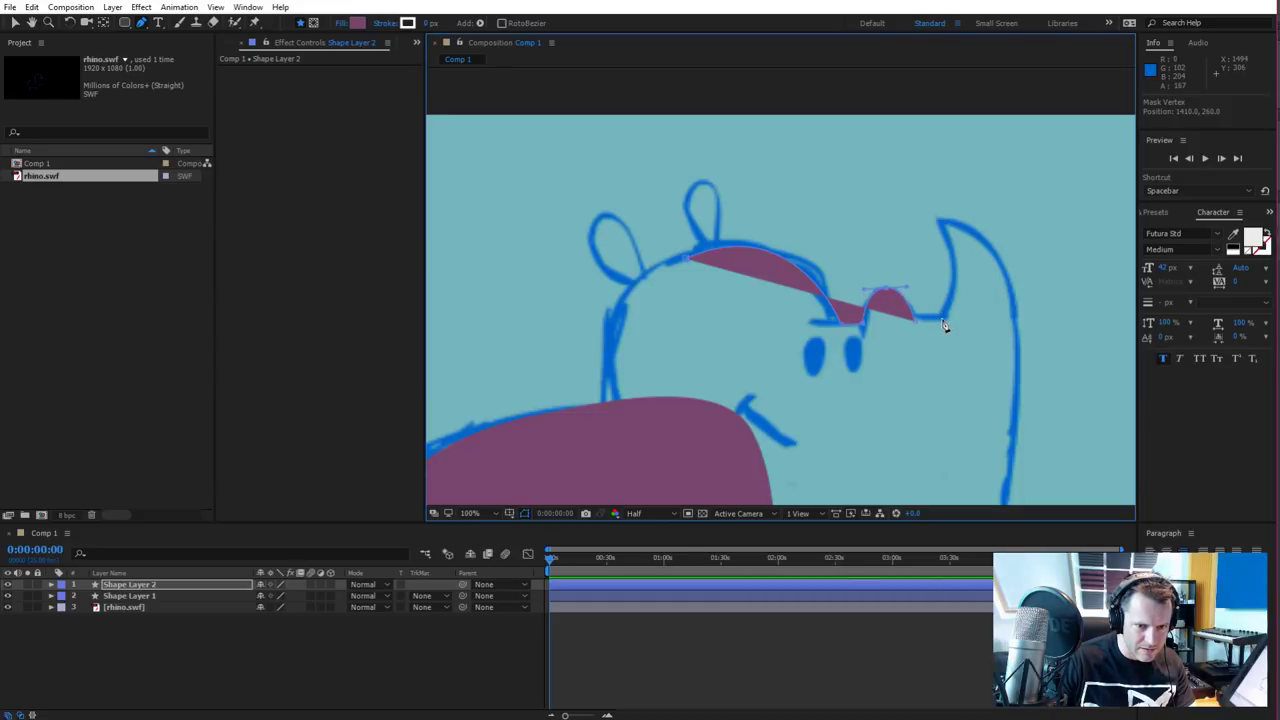
key("ctrl+z")
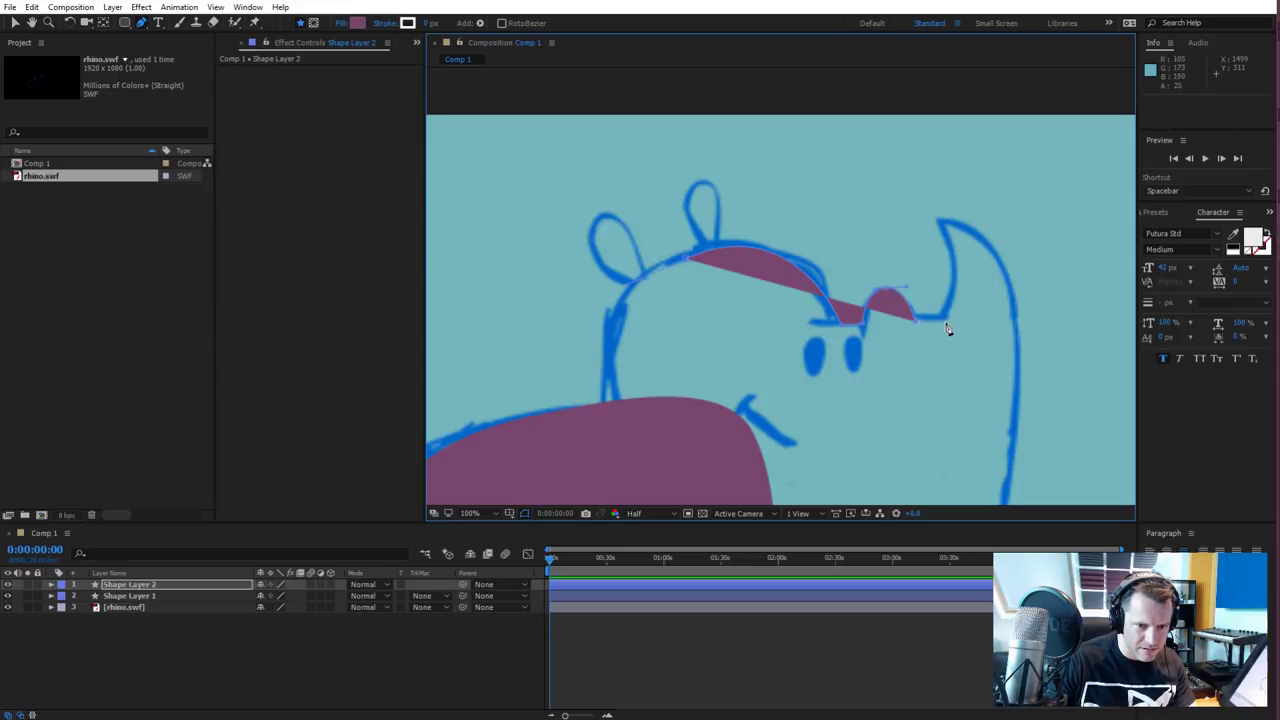
left_click_drag(952, 313, 955, 268)
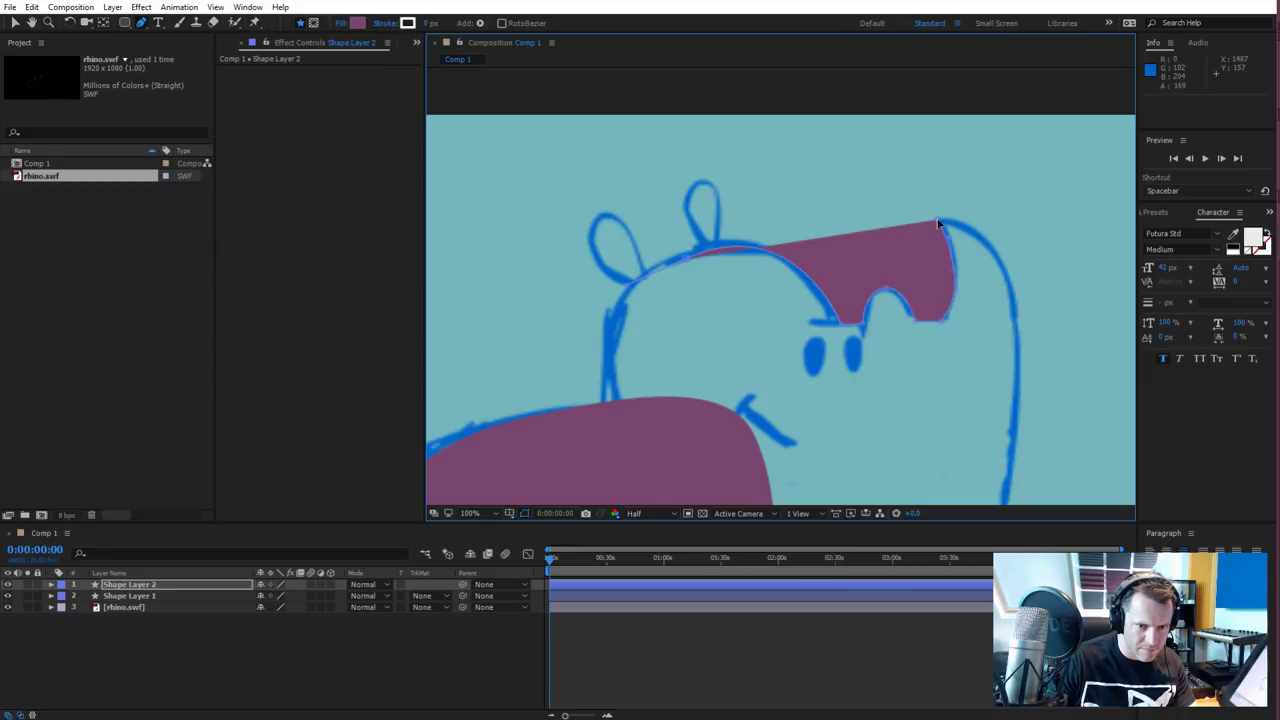
left_click(1016, 323)
left_click_drag(1018, 352, 1033, 442)
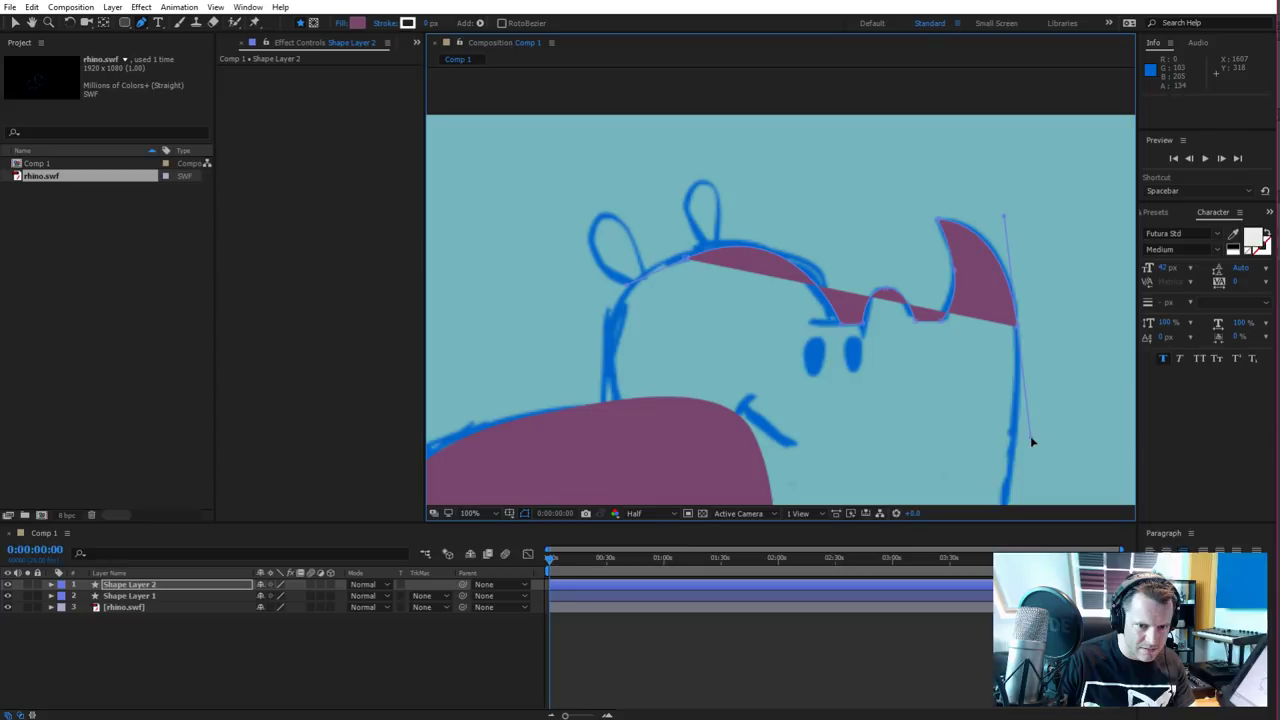
left_click_drag(1033, 442, 859, 322)
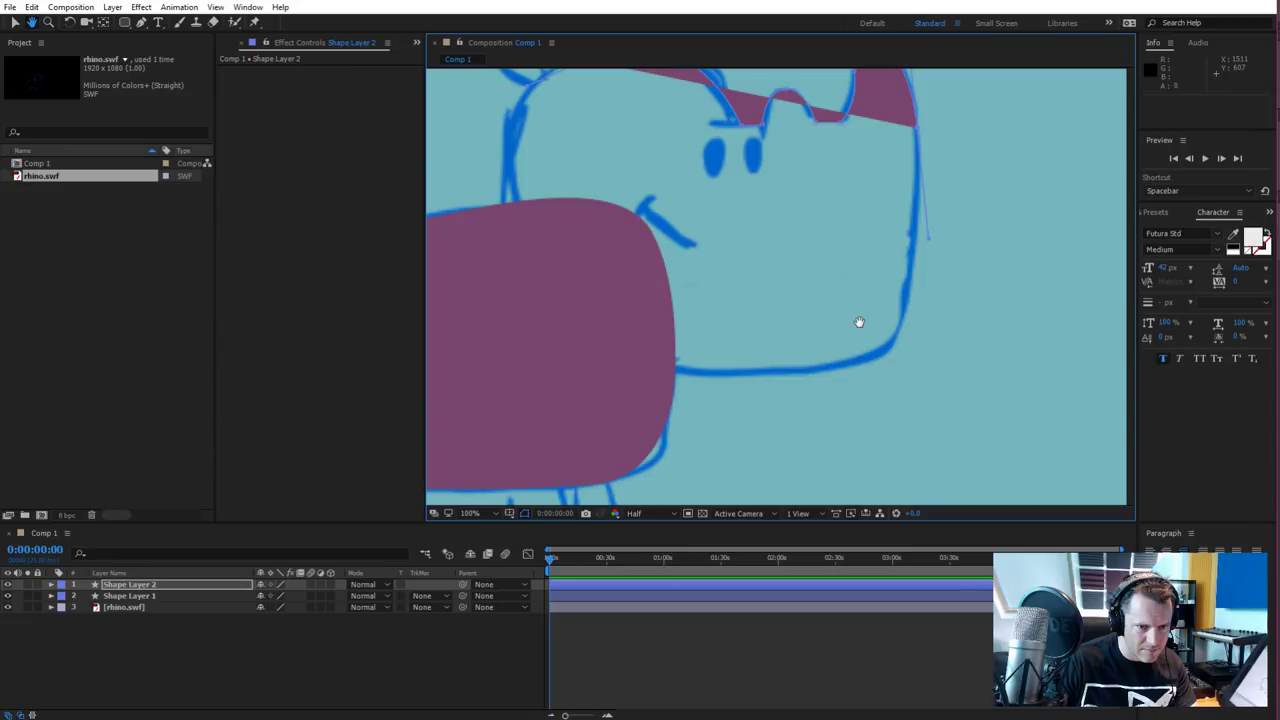
Hide Shape Layer 1 and close the head path along its bottom and left edges
key("g")
left_click(842, 359)
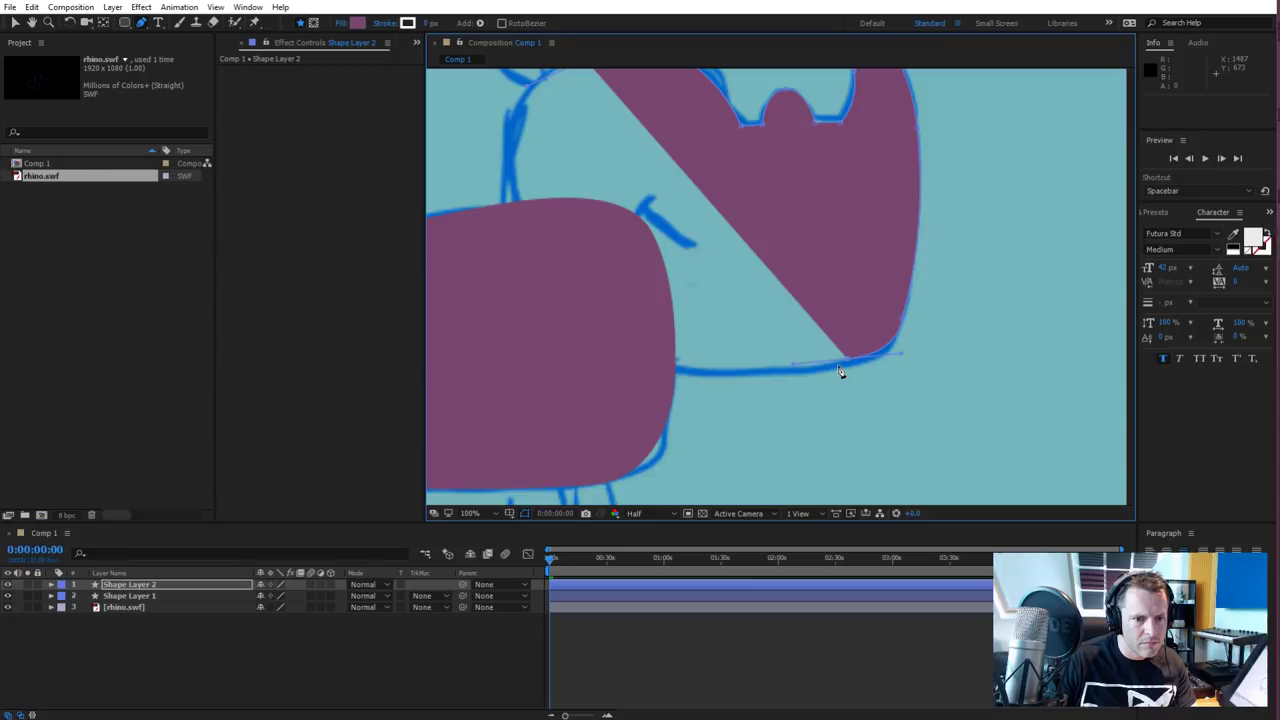
left_click(7, 595)
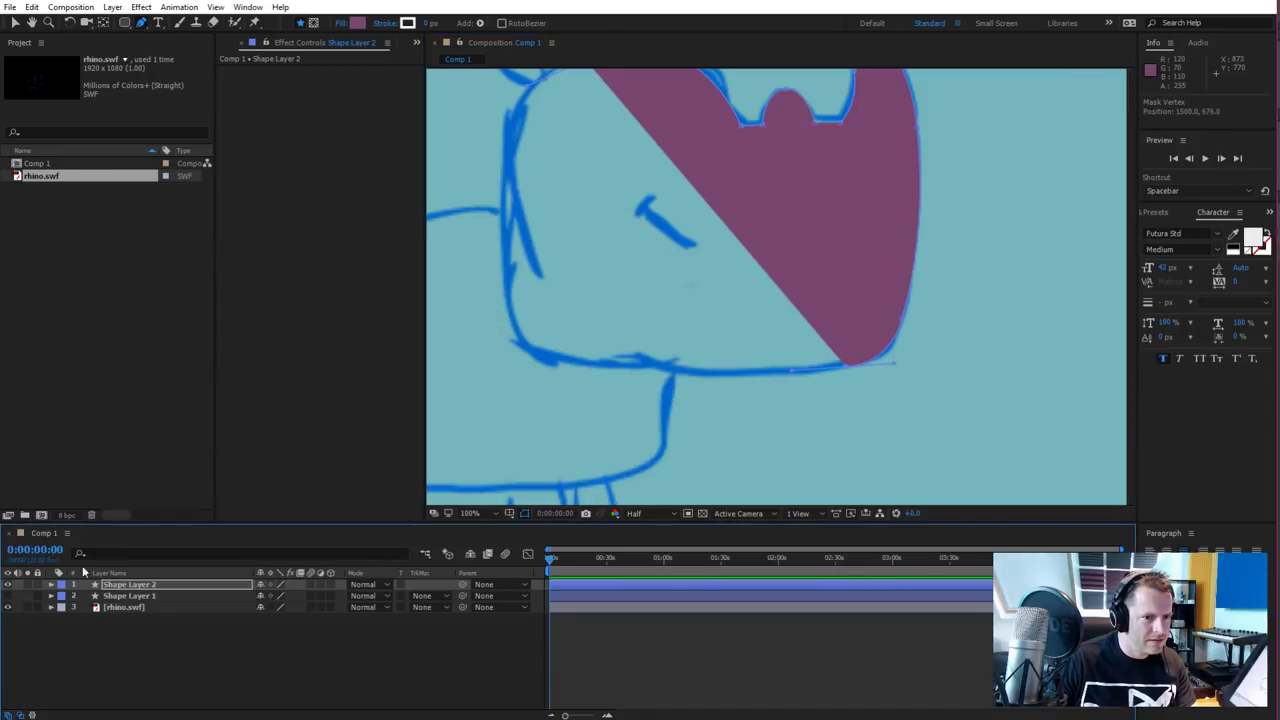
left_click(585, 365)
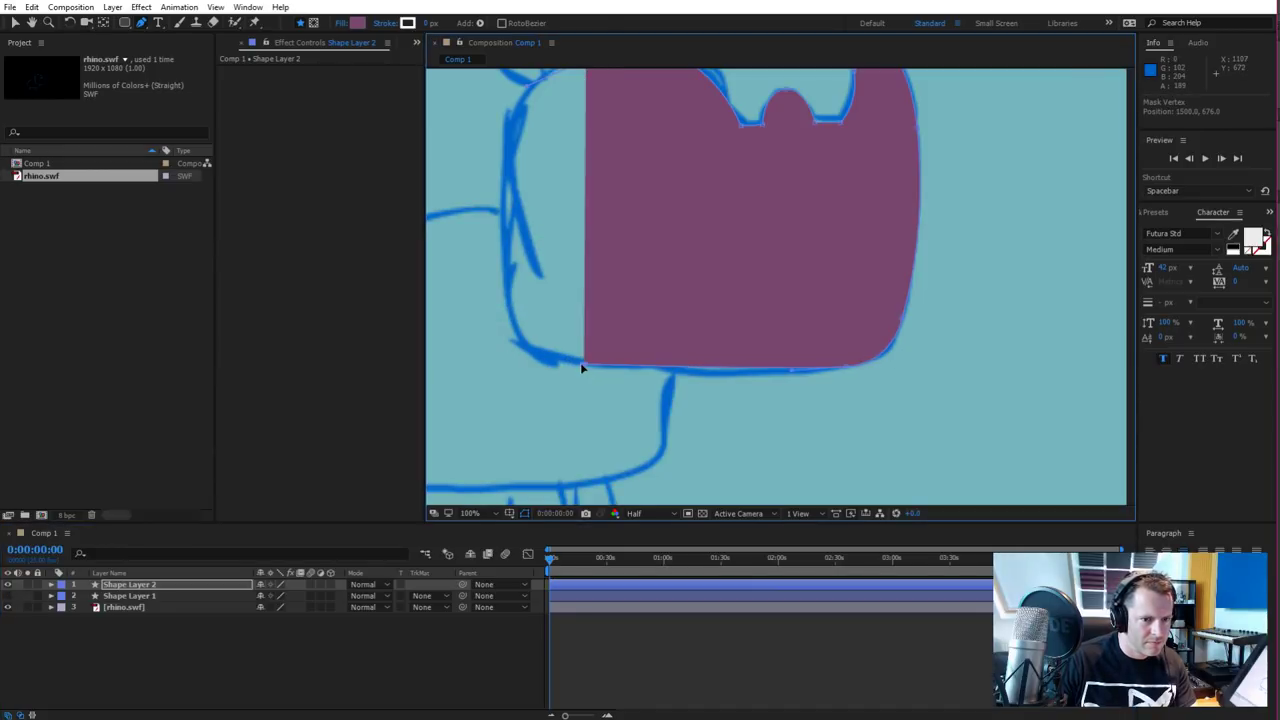
left_click(508, 356)
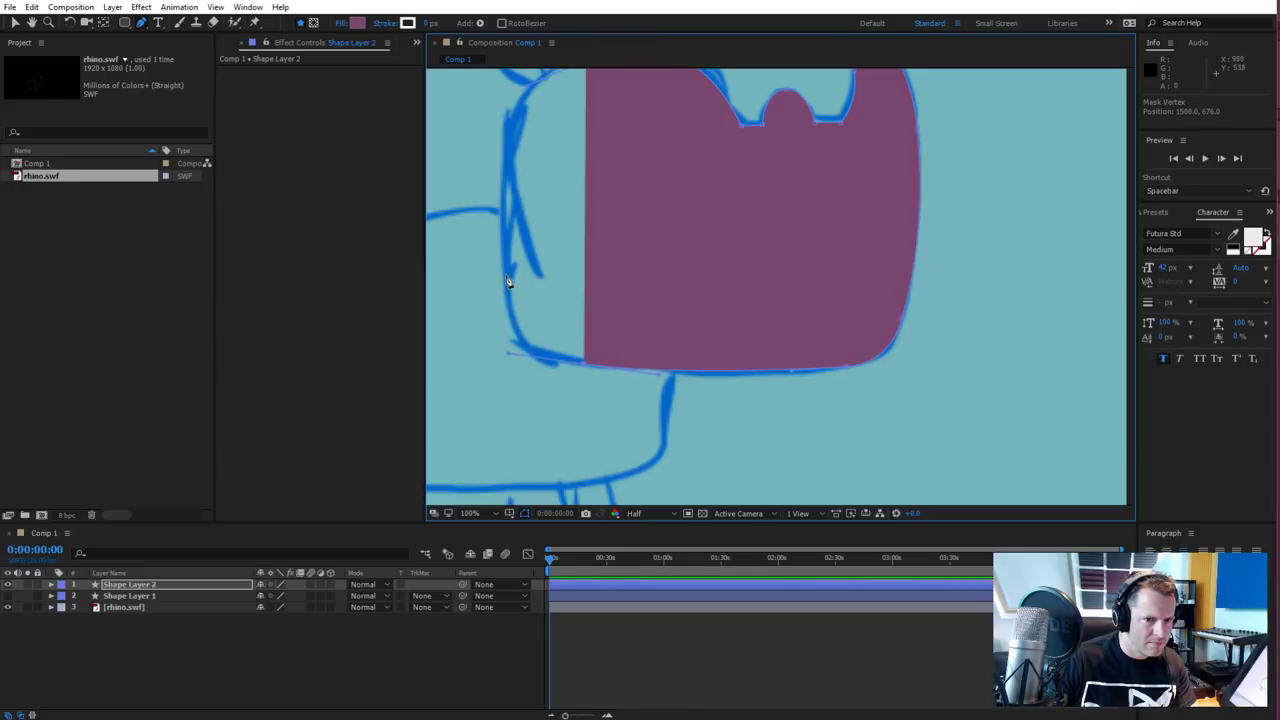
left_click(510, 315)
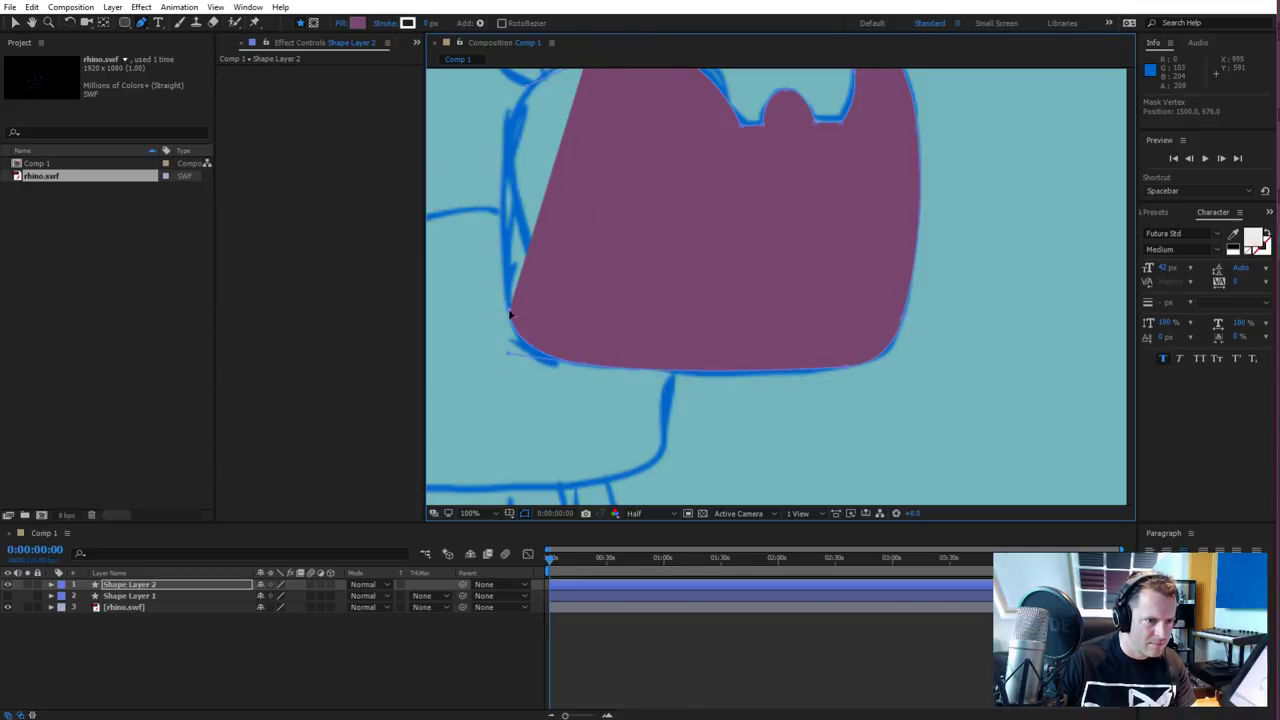
left_click(509, 137)
left_click(517, 89)
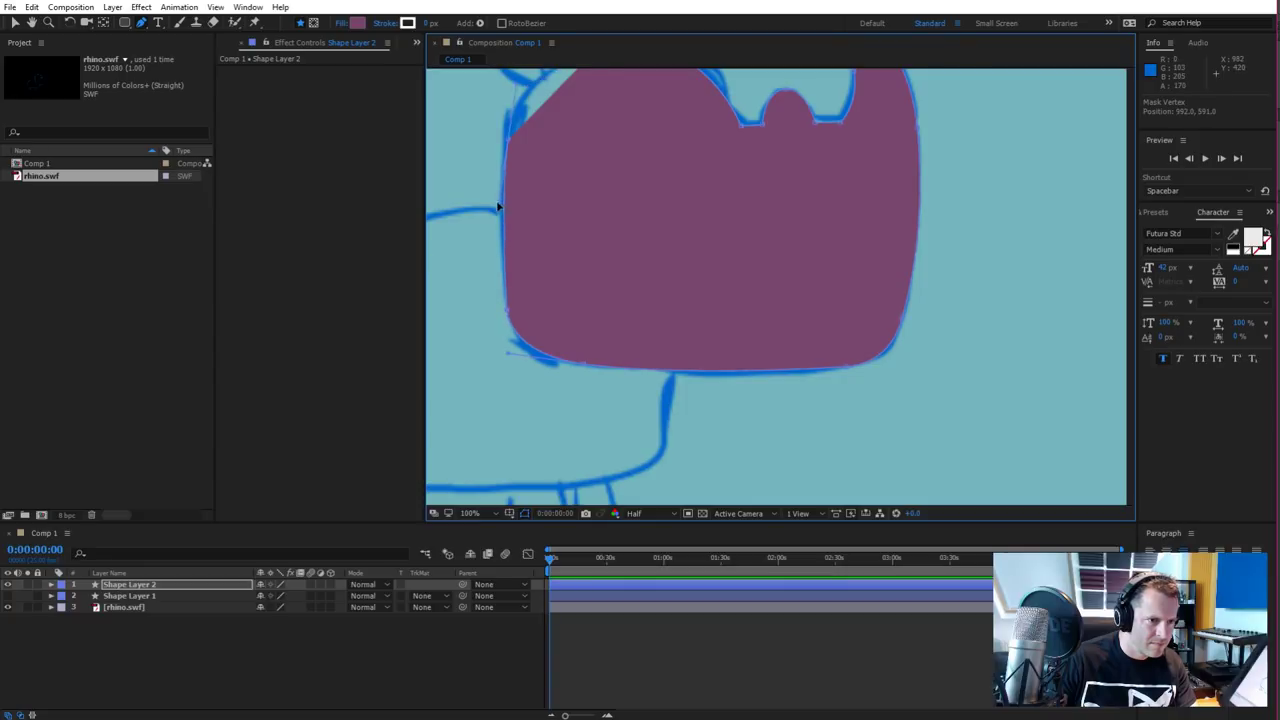
left_click(507, 136)
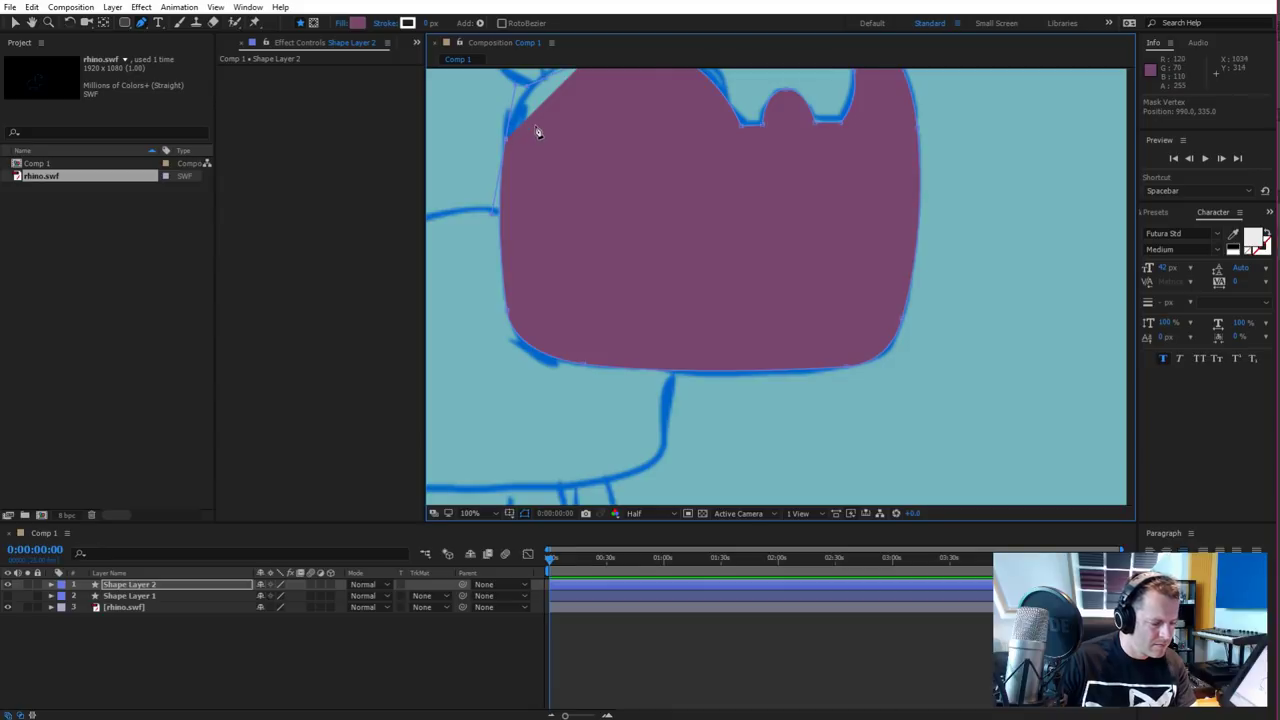
left_click_drag(563, 131, 625, 285)
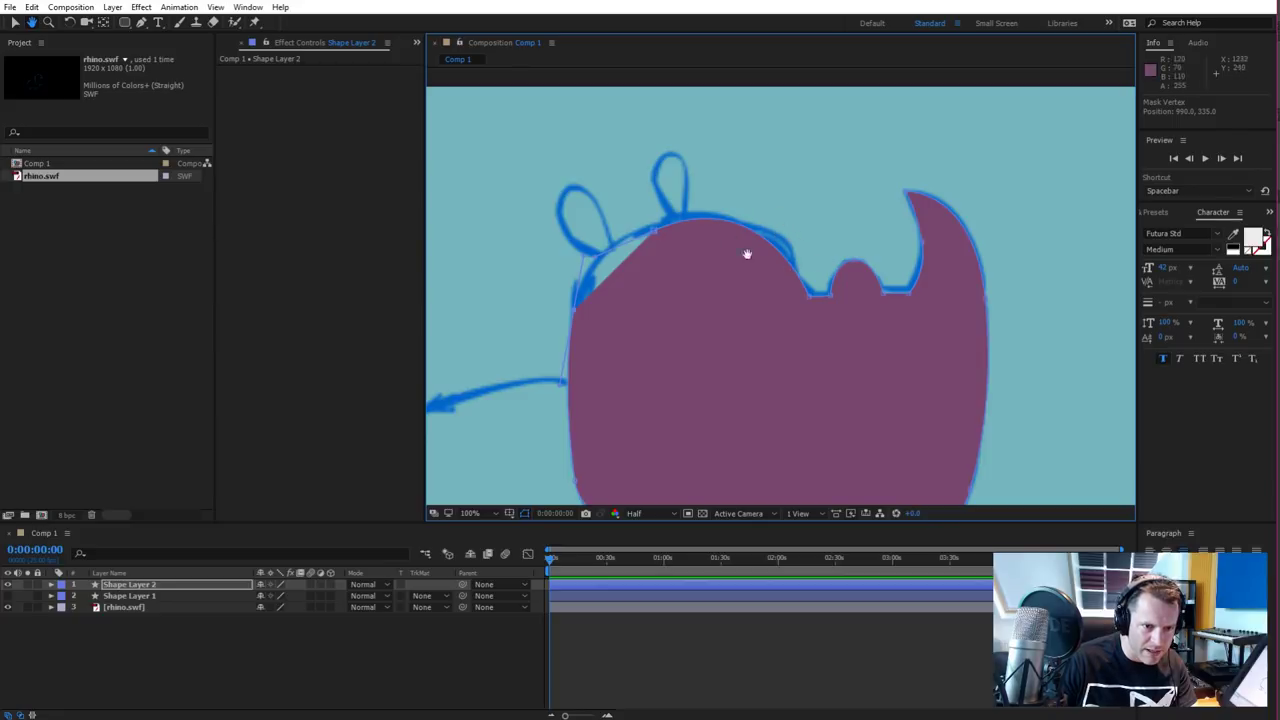
Round the head's upper-left corner and top curve with Bezier handles to match the sketch
key("g")
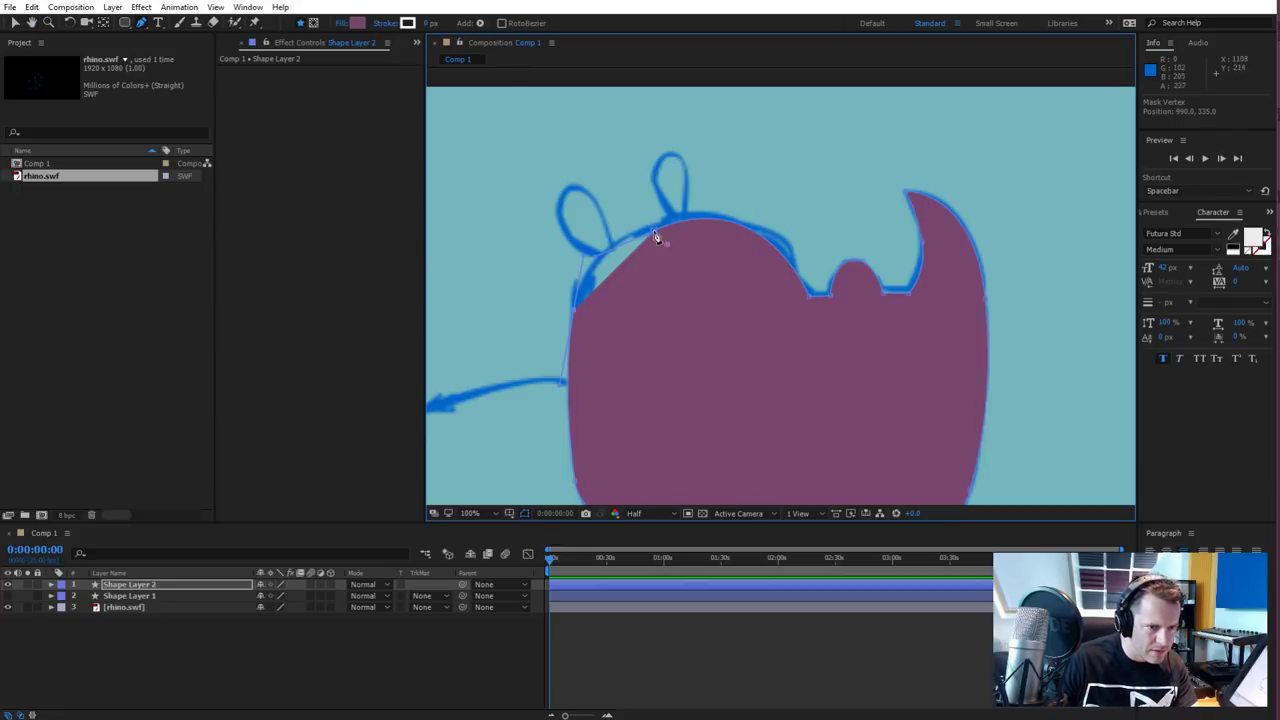
left_click(656, 236)
mouse_move(584, 258)
left_mouse_down()
mouse_move(592, 308)
mouse_move(601, 255)
left_mouse_up()
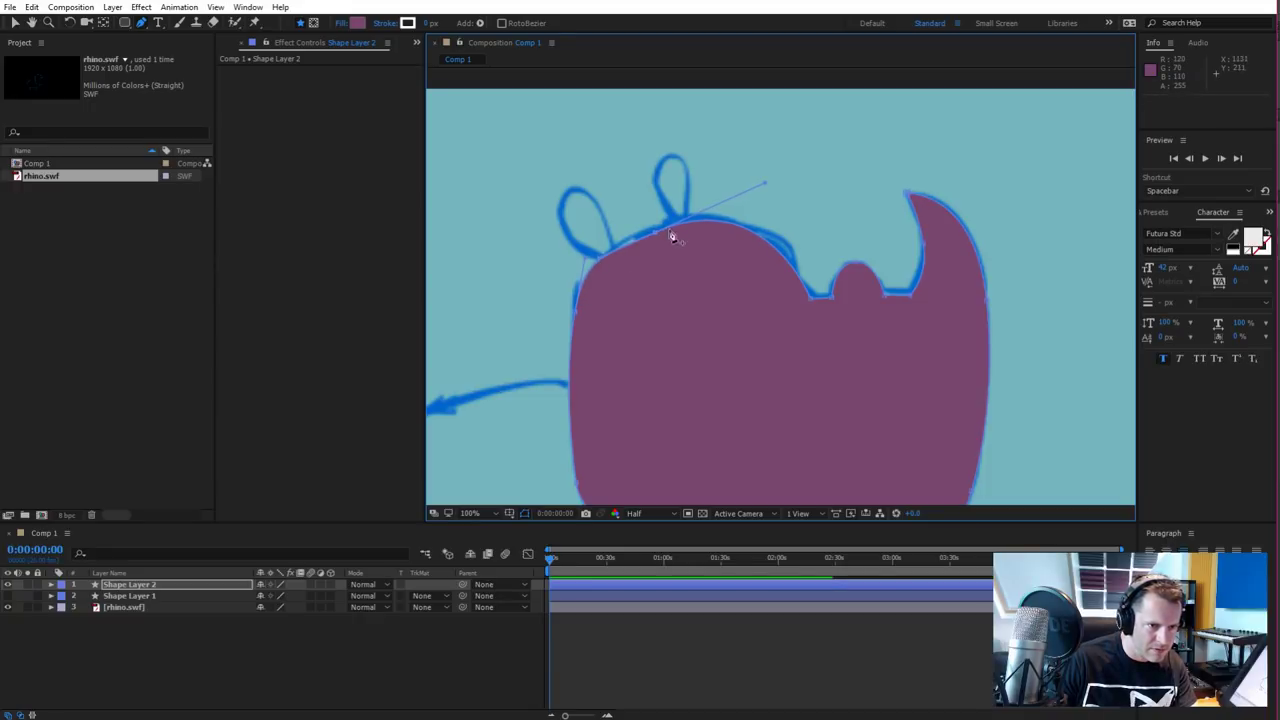
left_click_drag(657, 237, 595, 248)
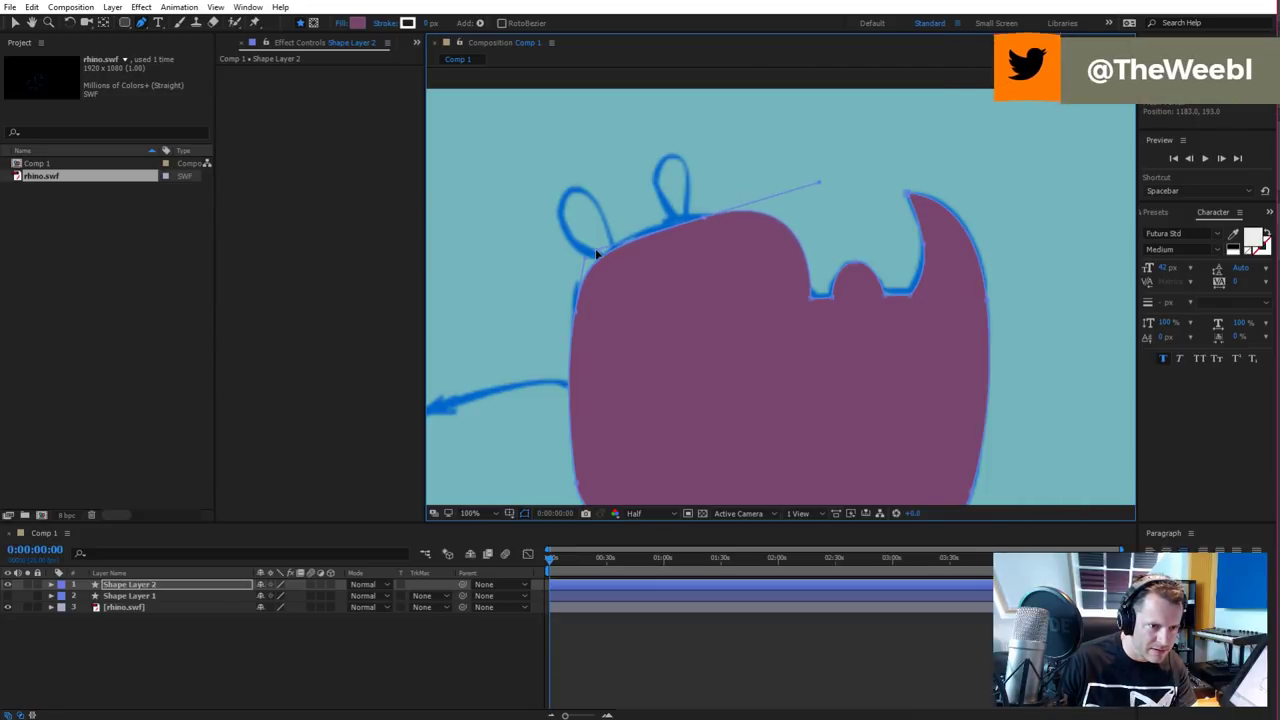
left_click_drag(815, 187, 773, 204)
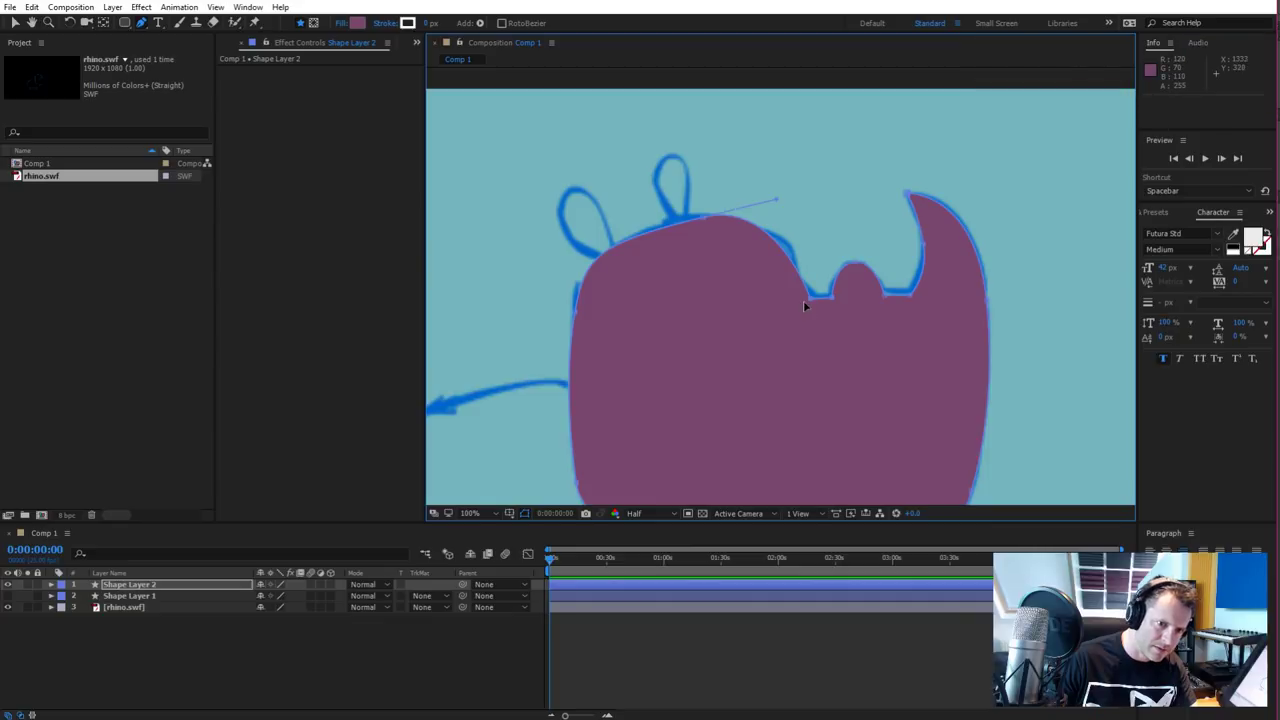
left_click_drag(703, 217, 713, 215)
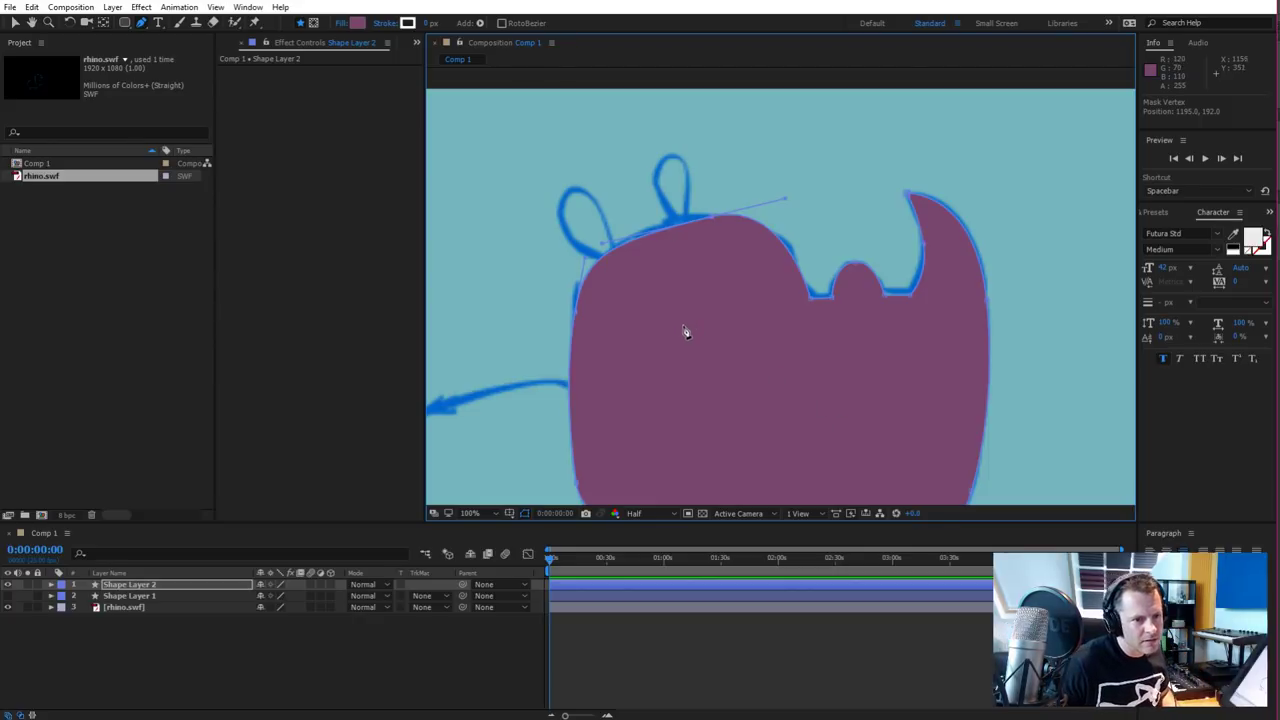
scroll(685, 332, "down", 2)
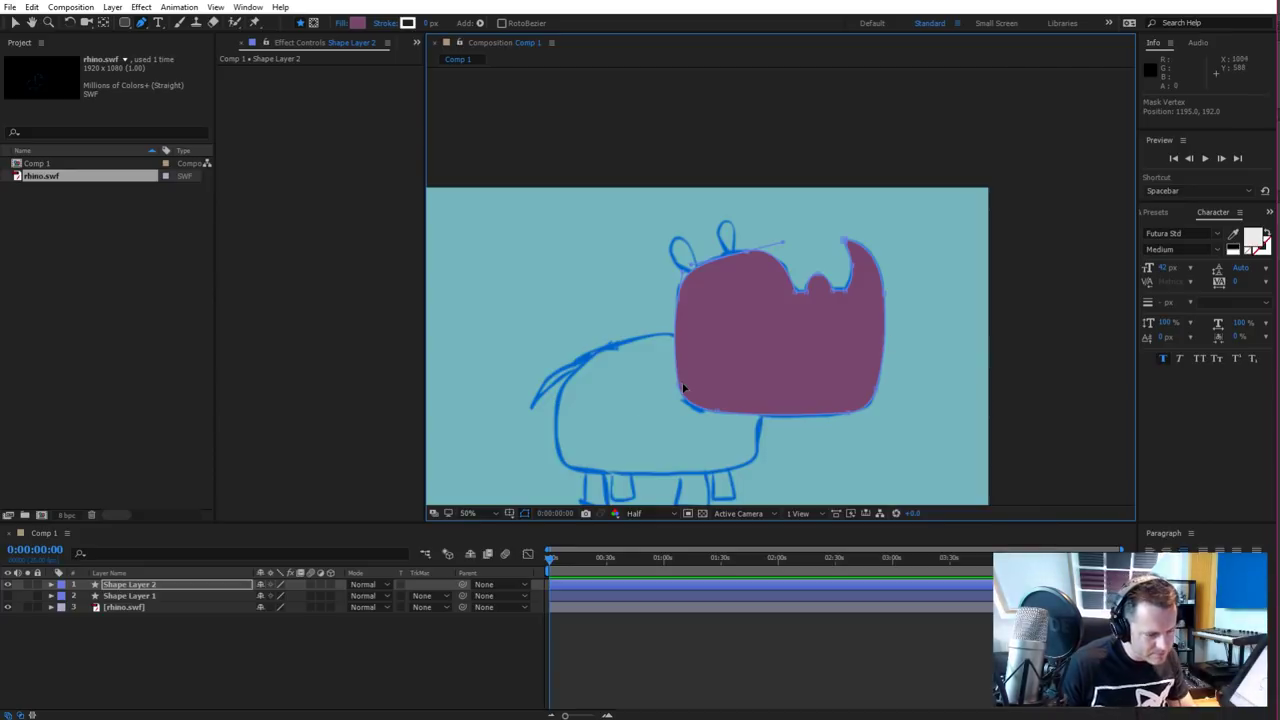
Reselect the head shape layer and scrub the timeline to refresh the preview
key("v")
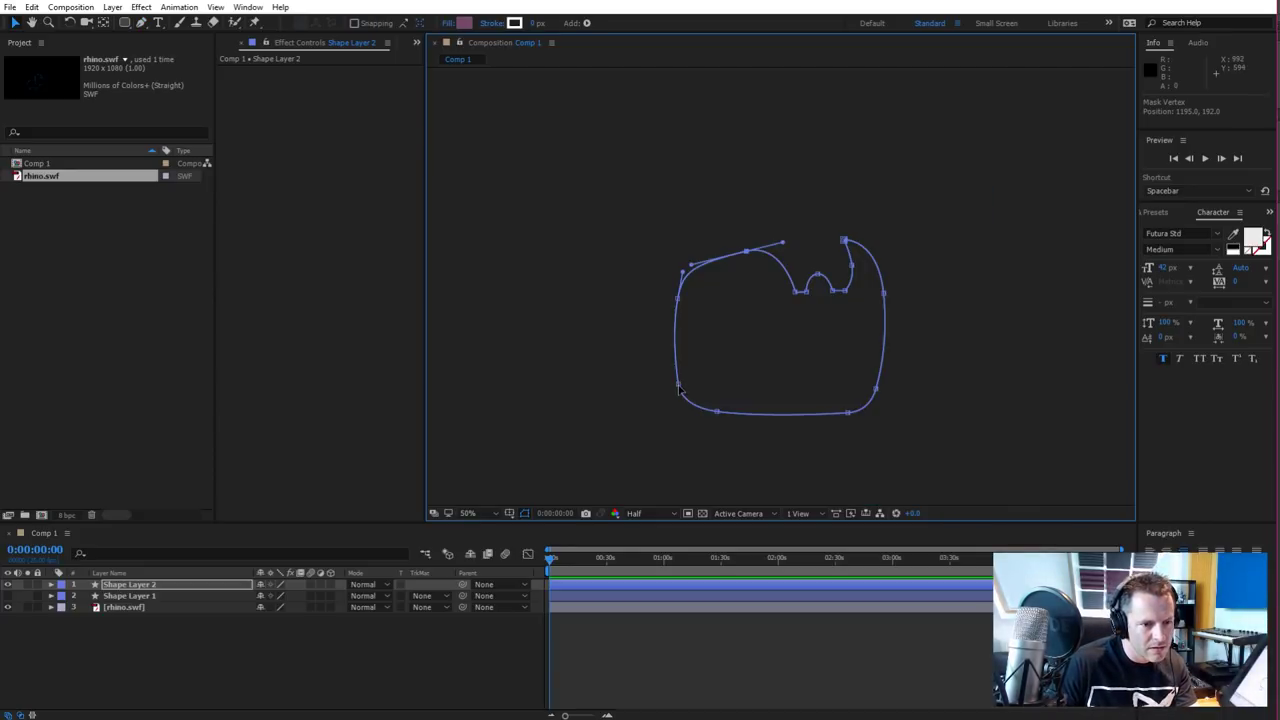
left_click(166, 636)
left_click(130, 595)
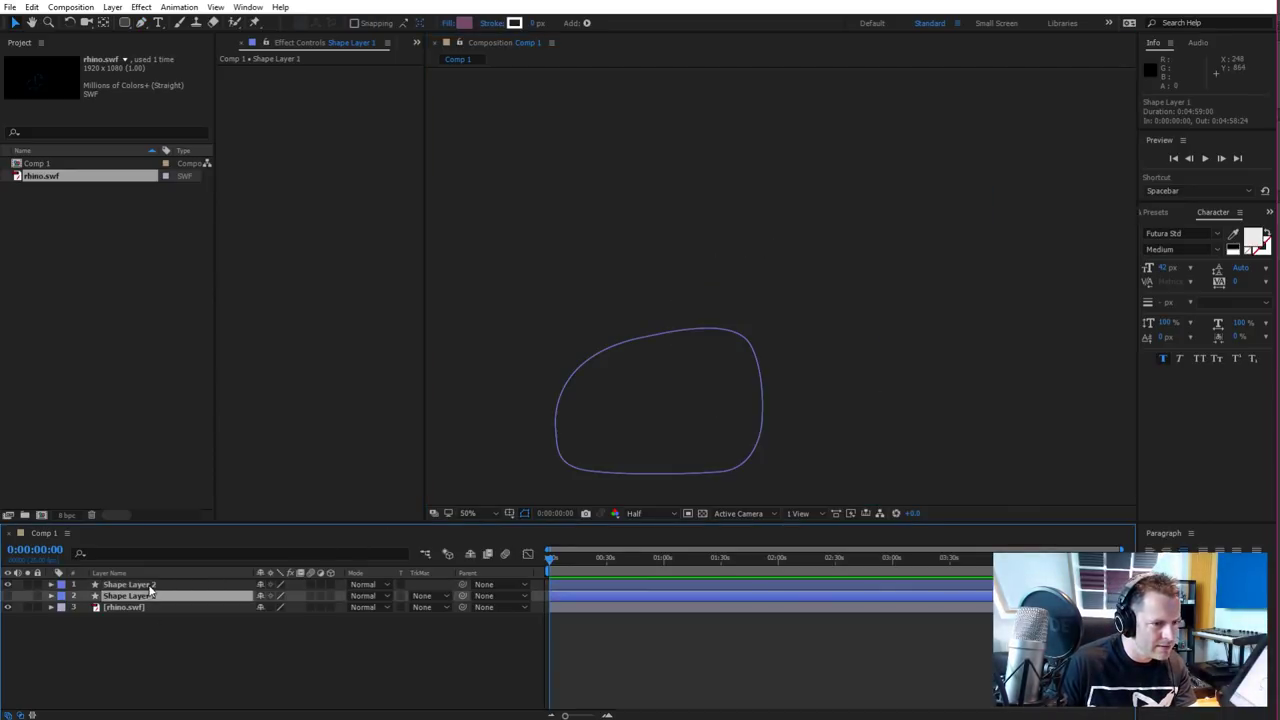
left_click(130, 584)
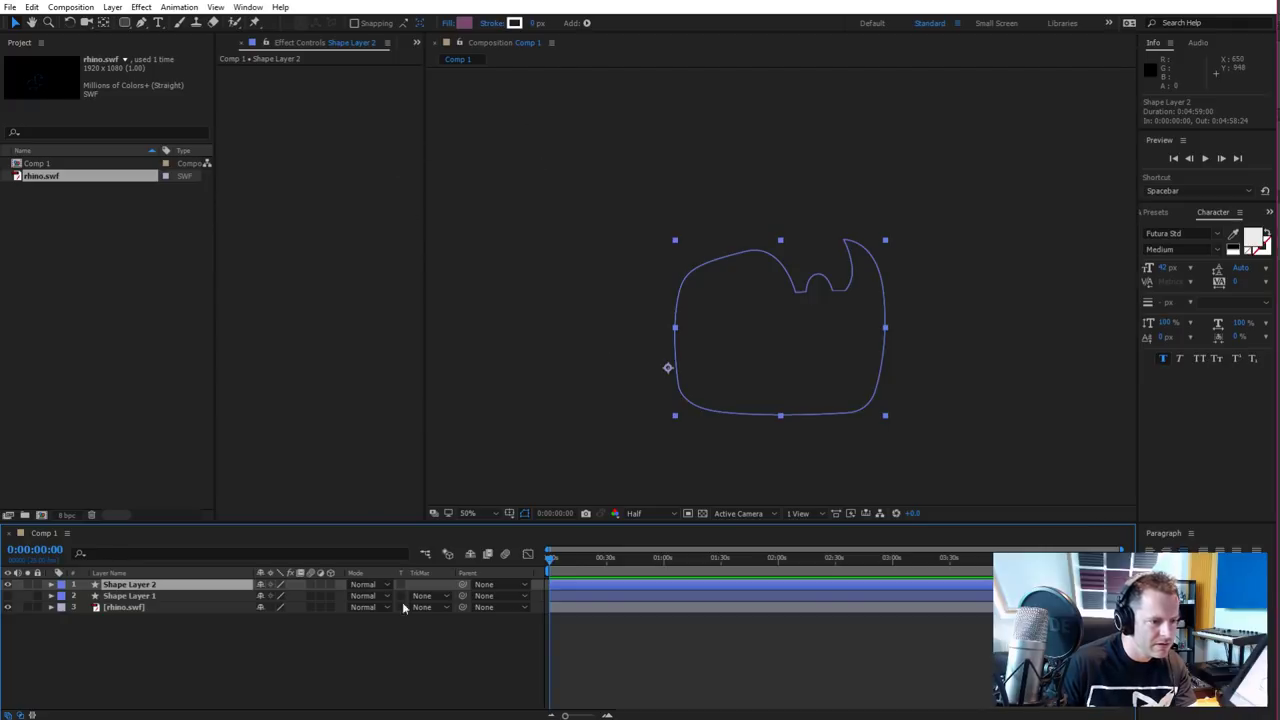
left_click_drag(584, 562, 548, 568)
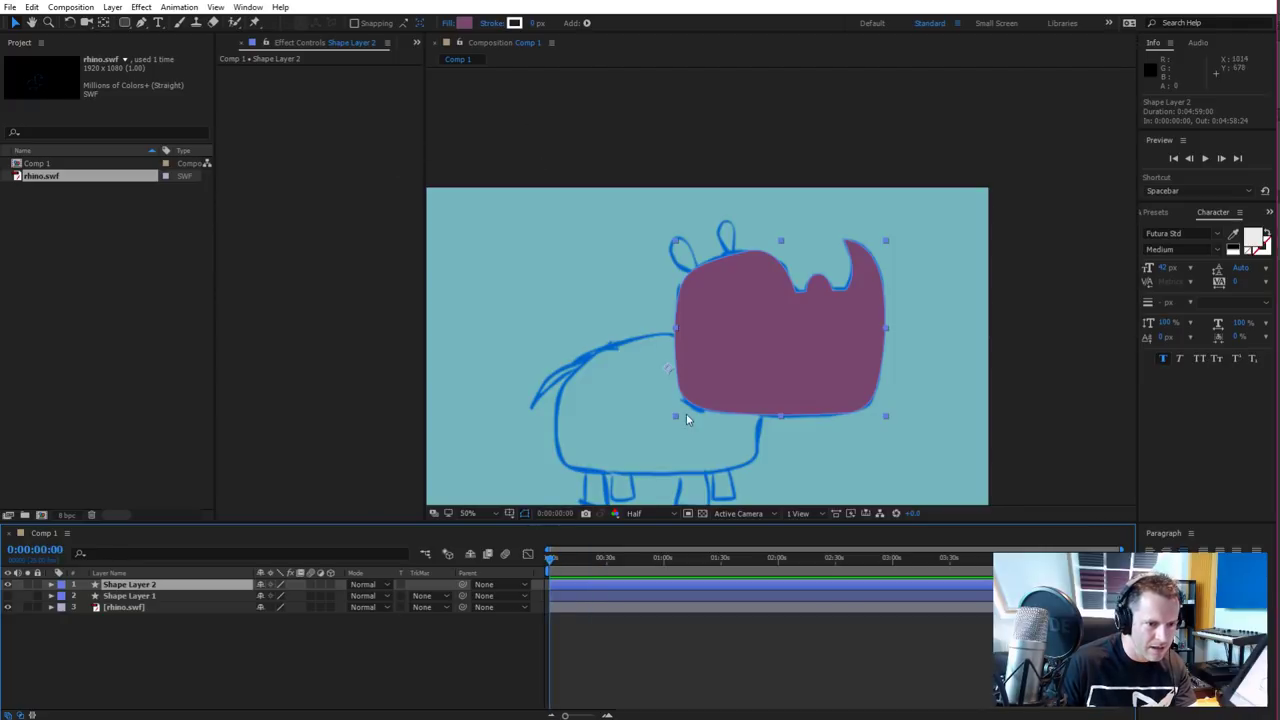
key("period")
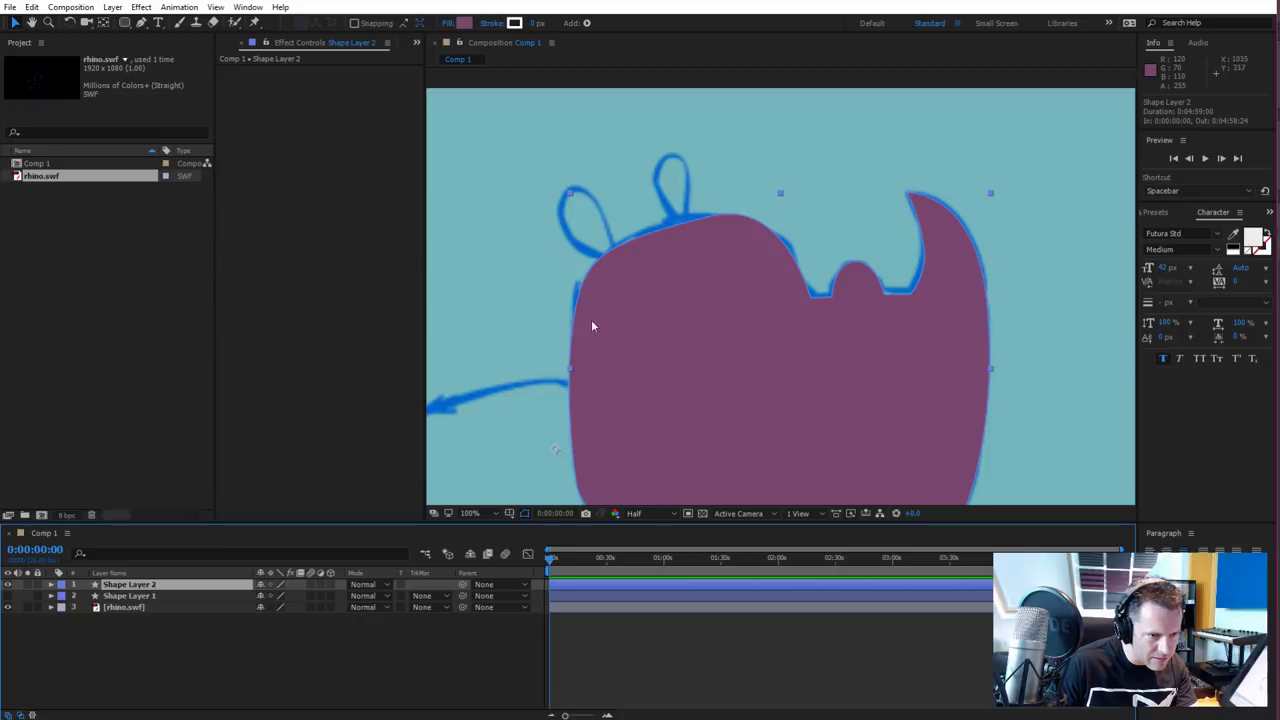
key("comma")
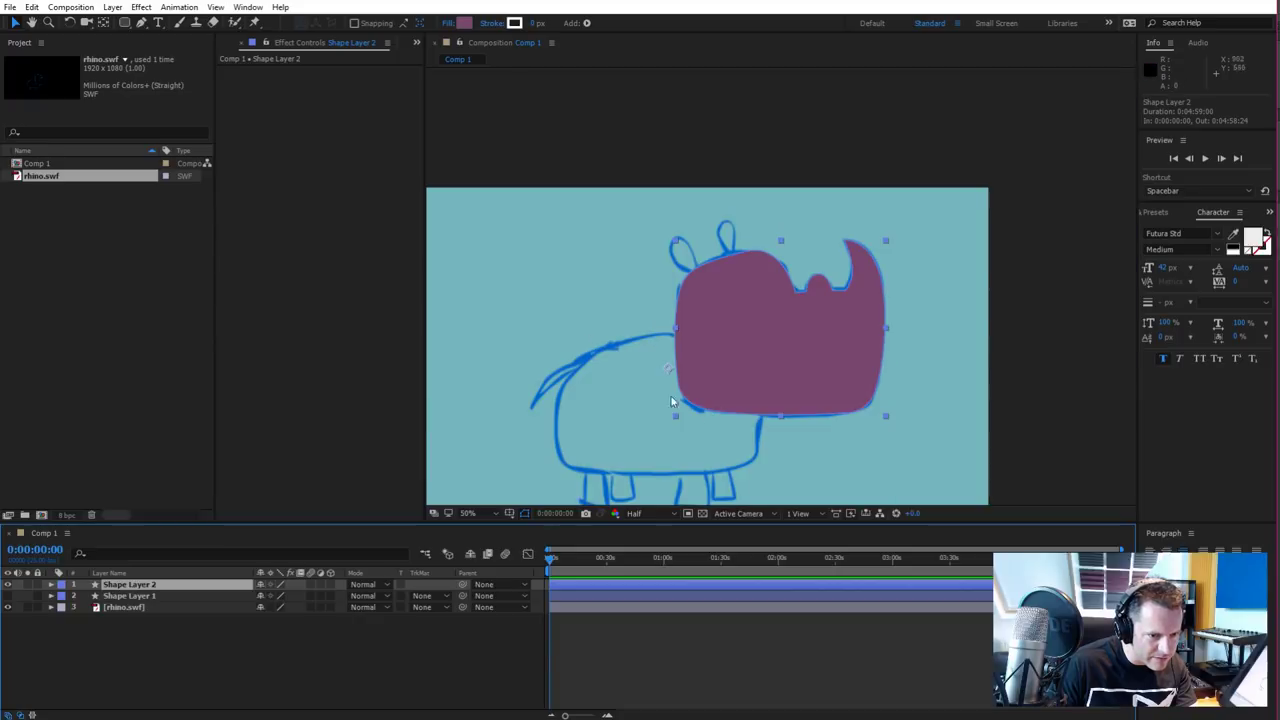
Adjust the head's lower vertices into a flatter bottom edge under the jaw
left_click(785, 418)
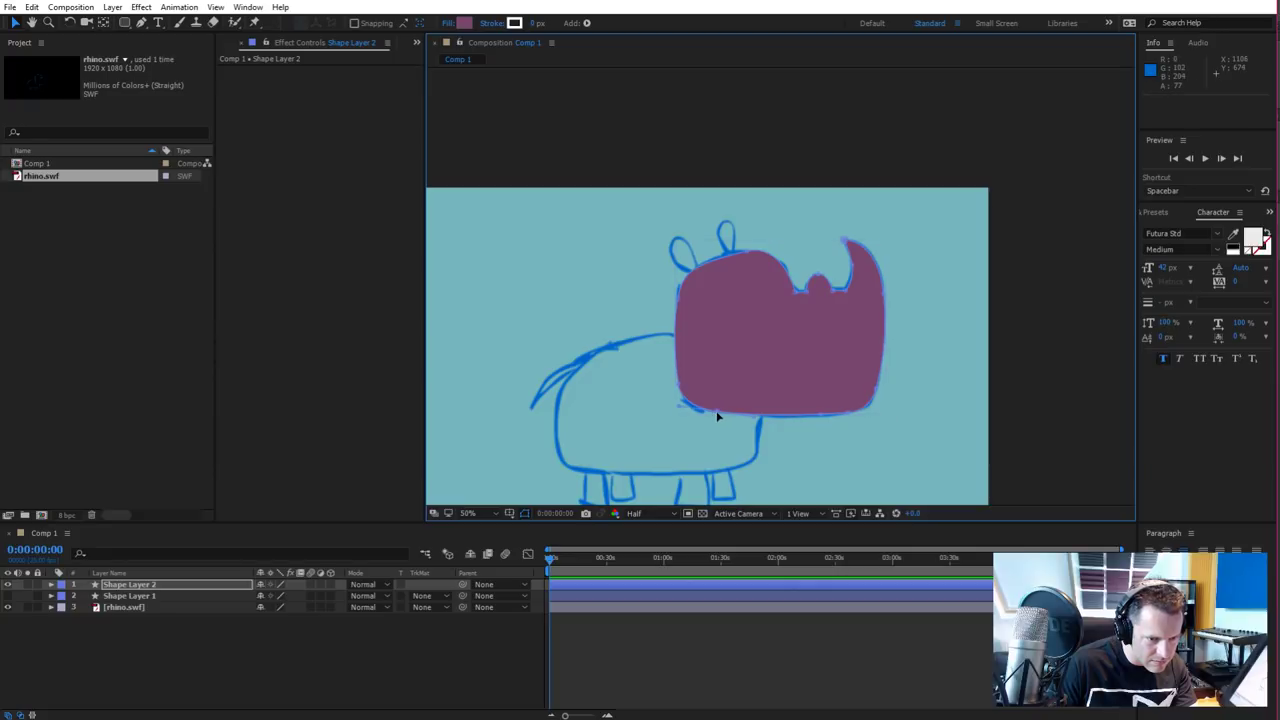
left_click_drag(716, 414, 715, 398)
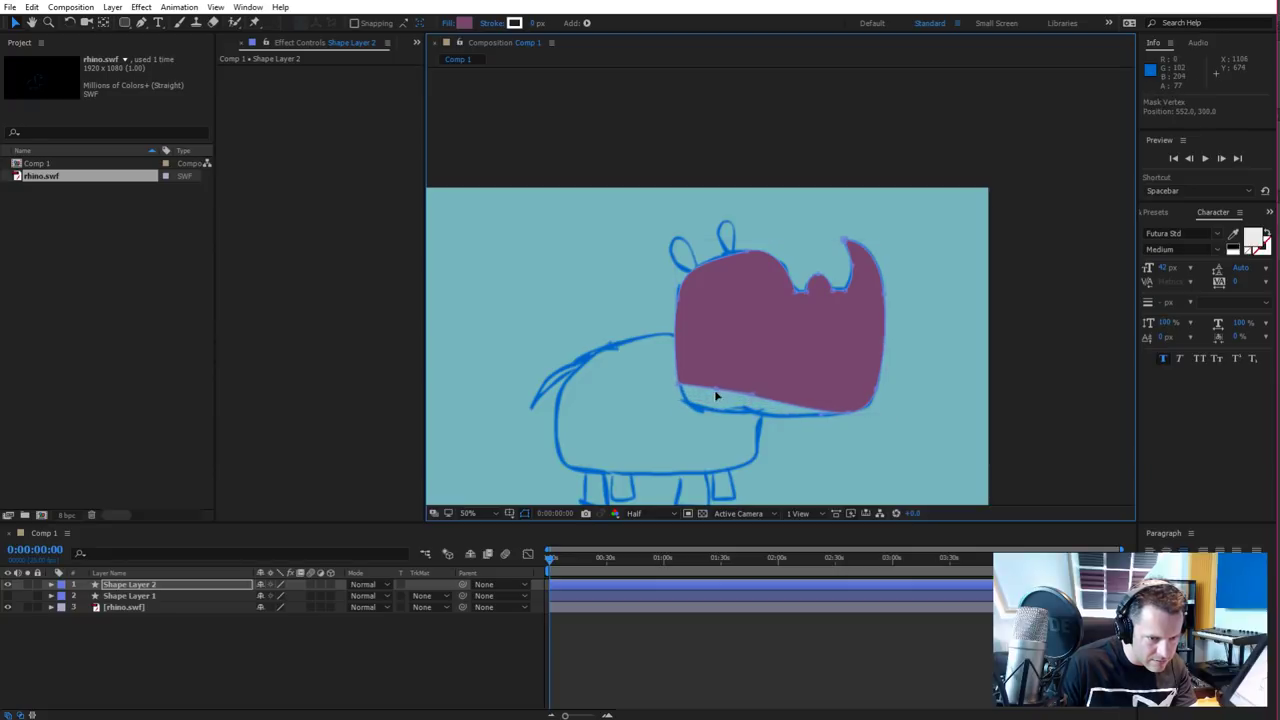
key("ctrl+z")
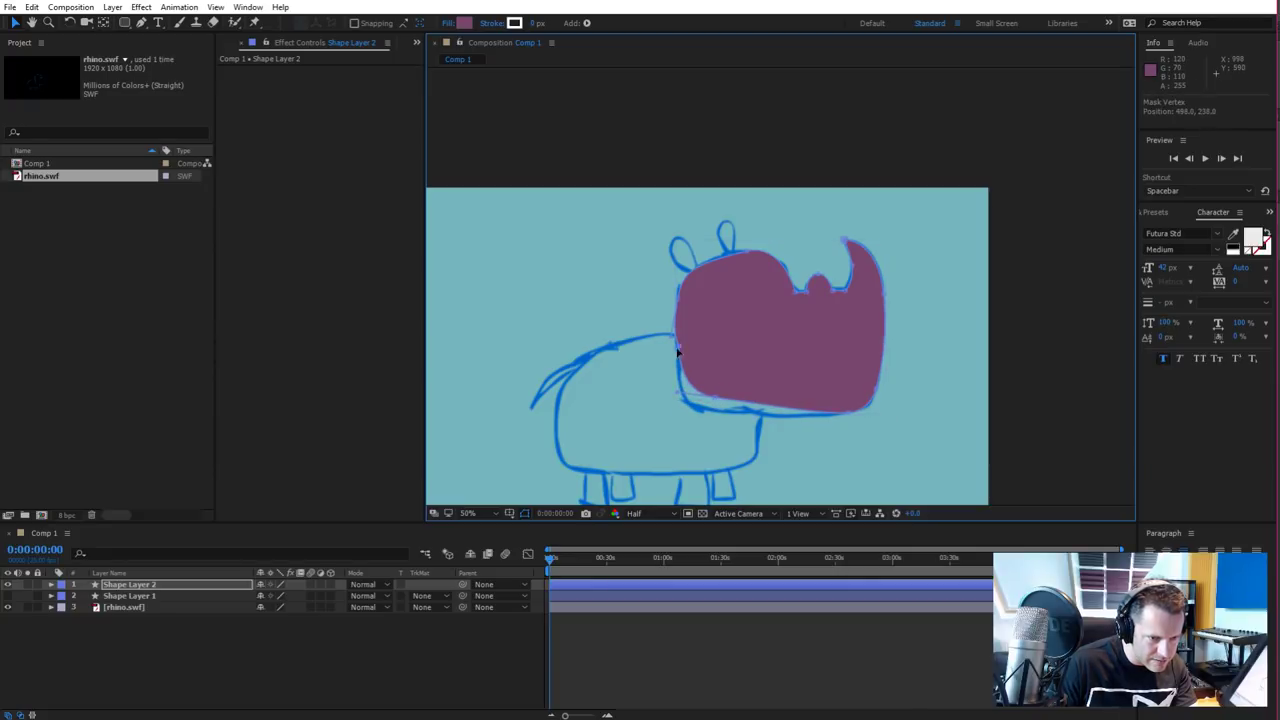
left_click_drag(681, 350, 677, 356)
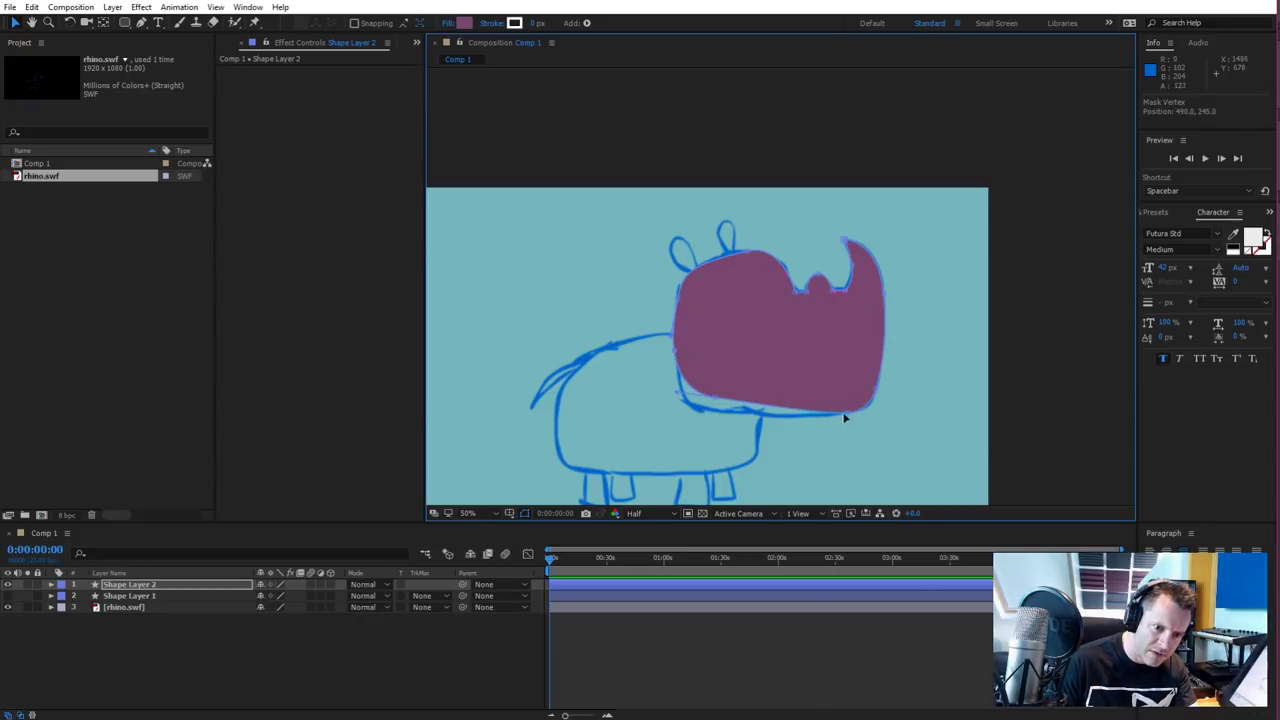
mouse_move(849, 421)
left_mouse_down()
mouse_move(849, 443)
mouse_move(841, 431)
left_mouse_up()
left_click_drag(749, 404, 751, 415)
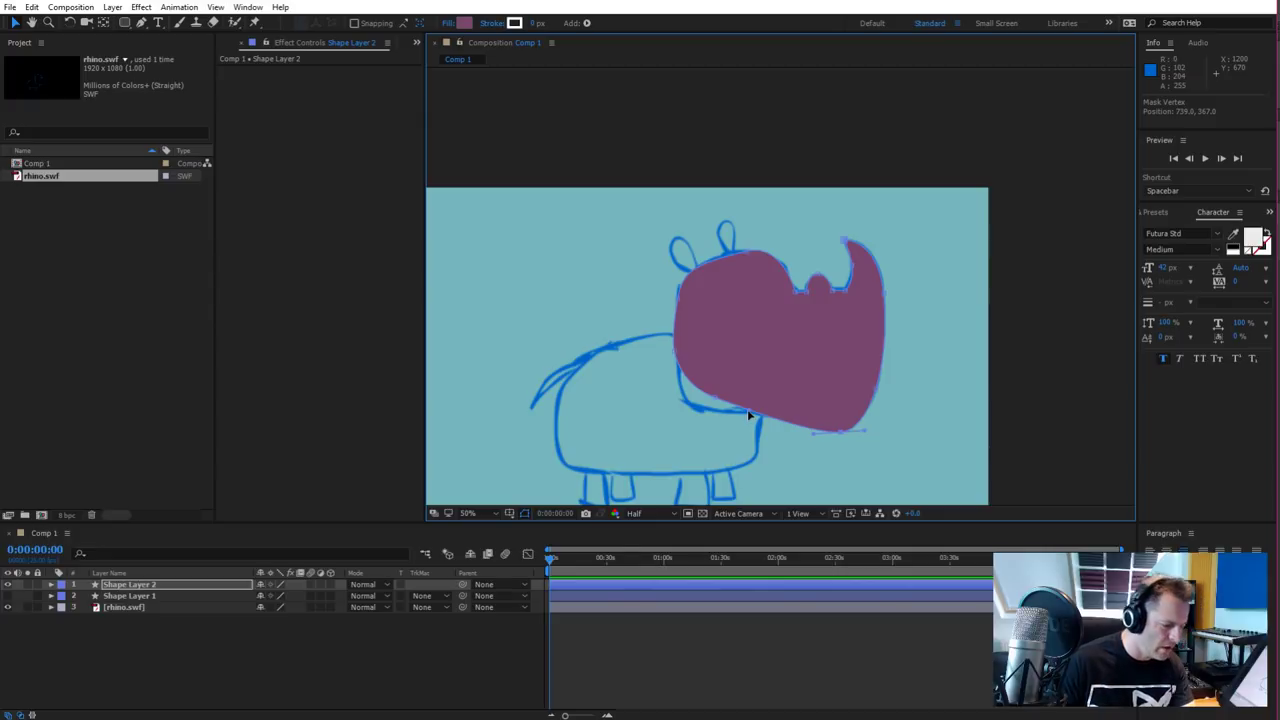
key("ctrl+z")
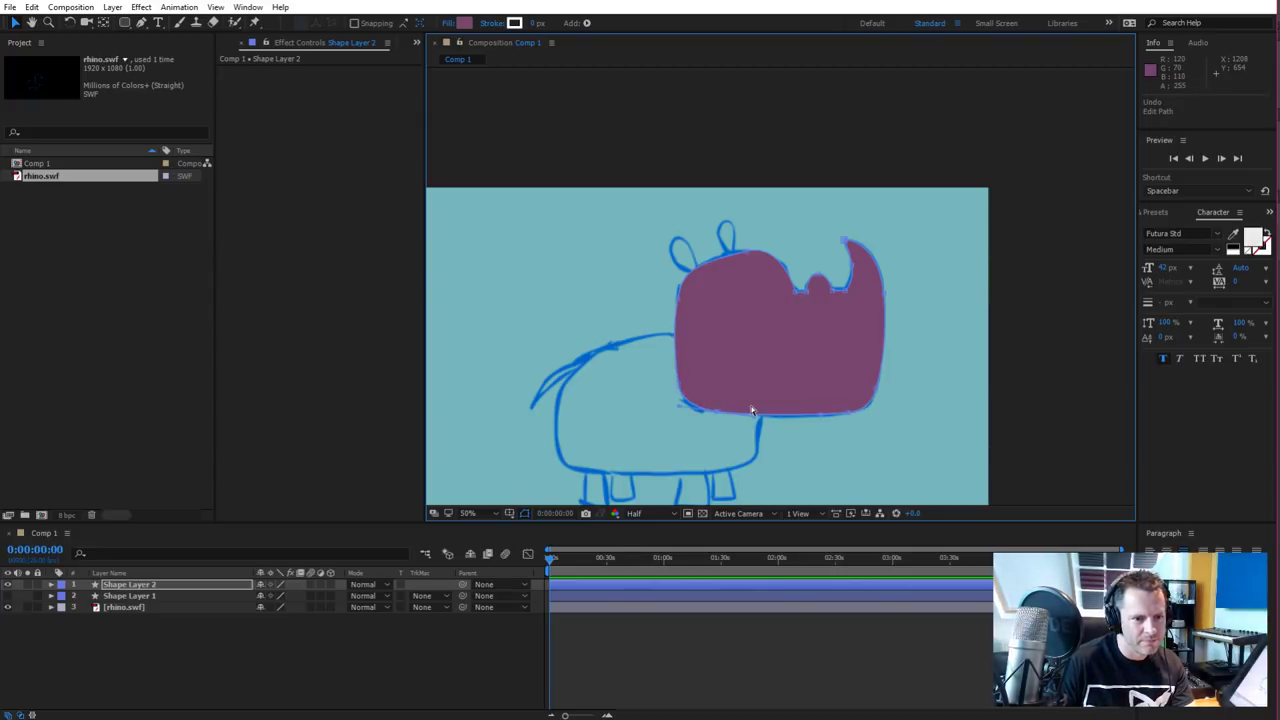
left_click(210, 638)
Trace the right ear as a closed purple teardrop and pull its base down into the head
scroll(678, 300, "up", 4)
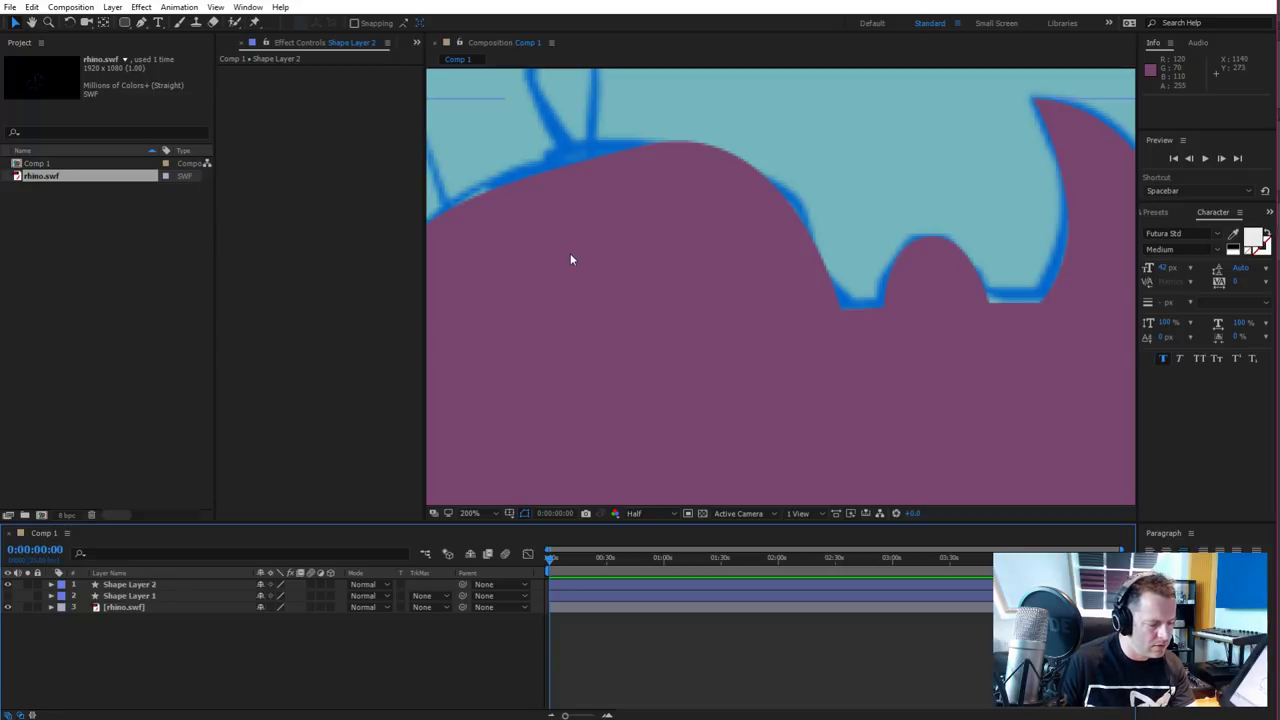
left_click_drag(506, 169, 706, 364)
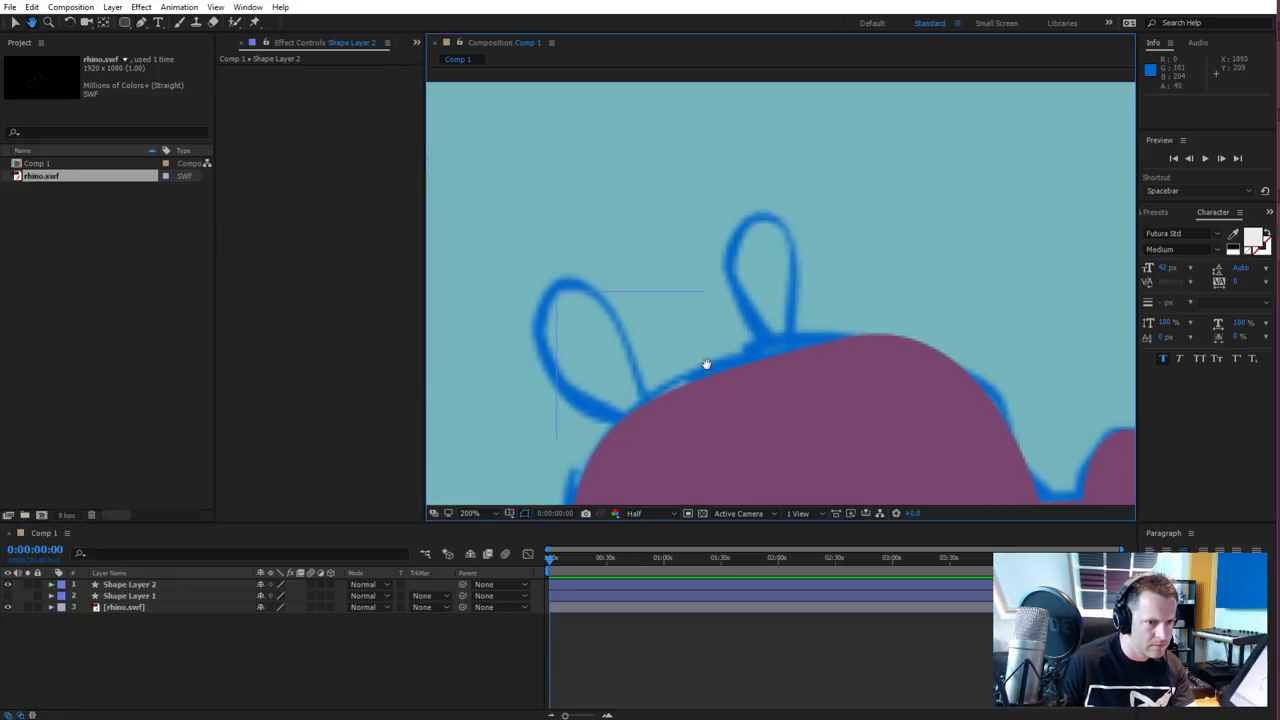
key("g")
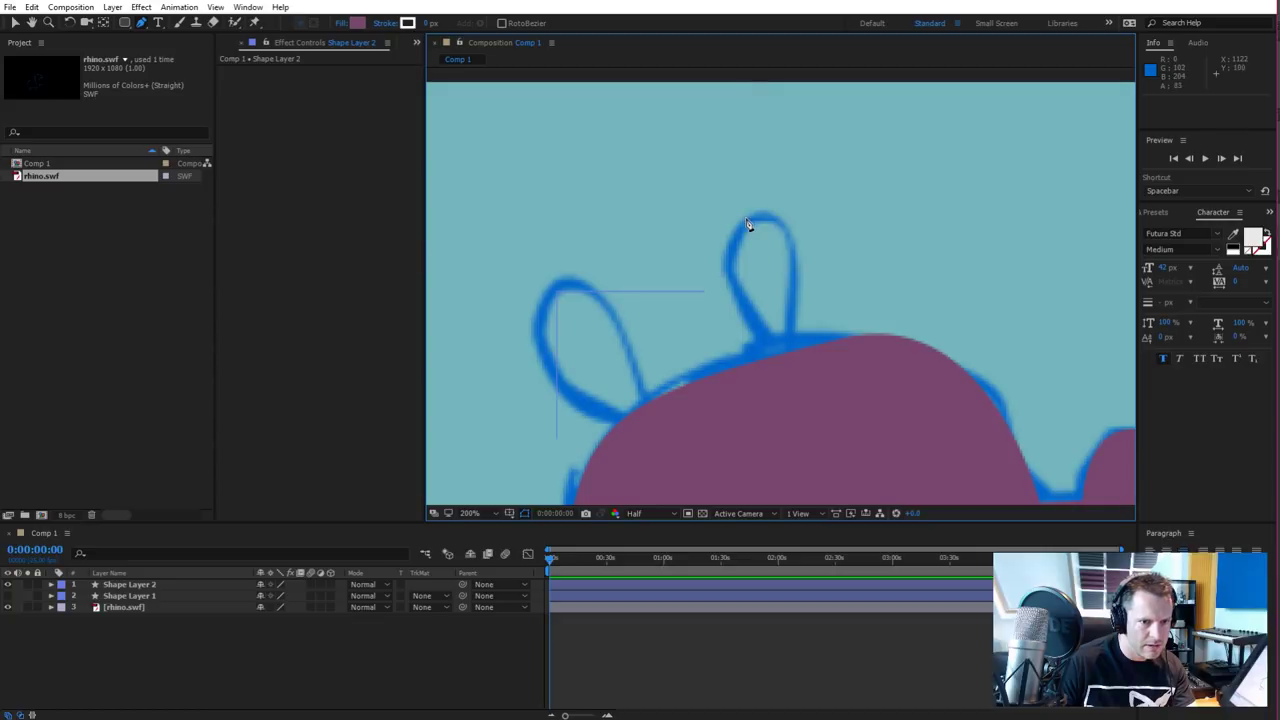
left_click_drag(743, 226, 782, 211)
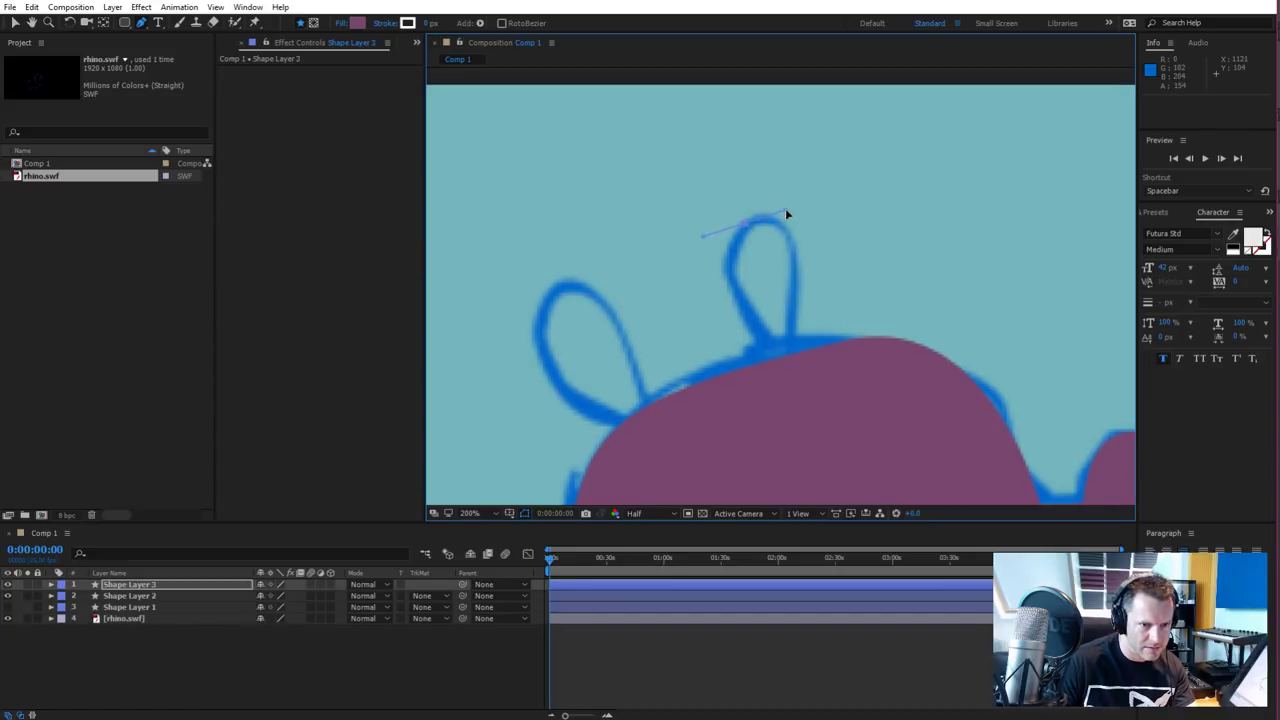
left_click(796, 257)
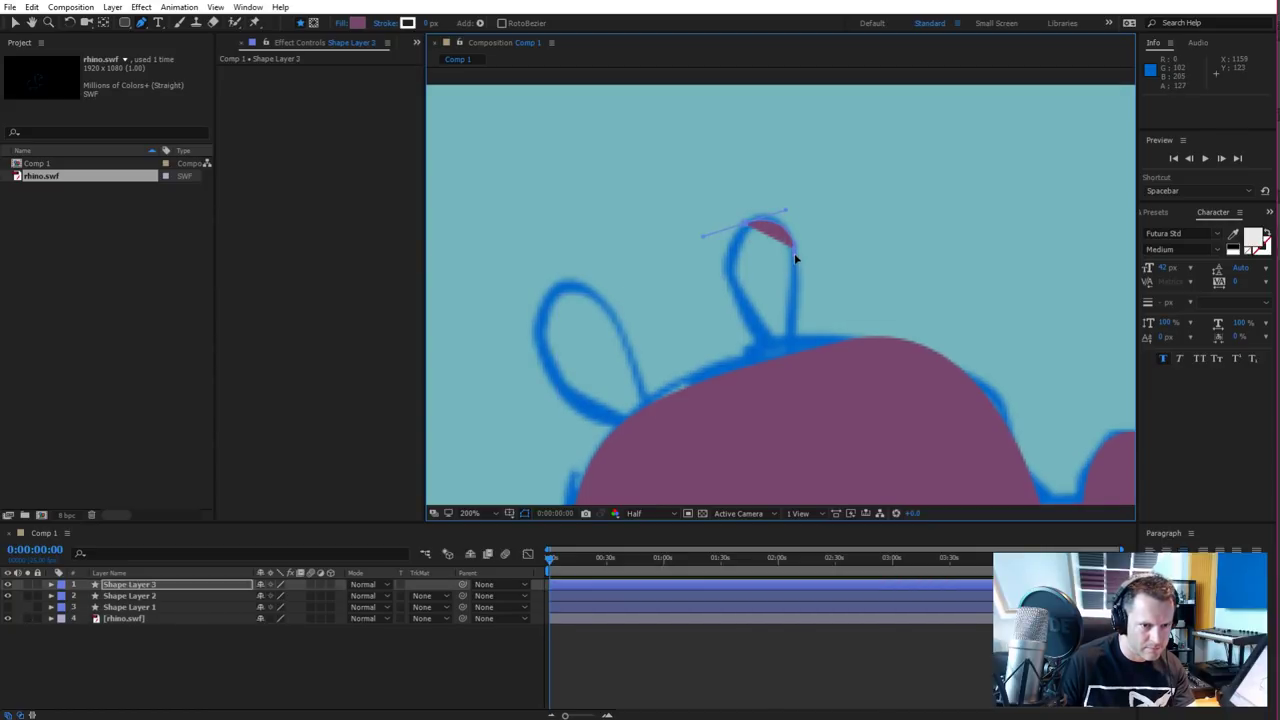
left_click(791, 378)
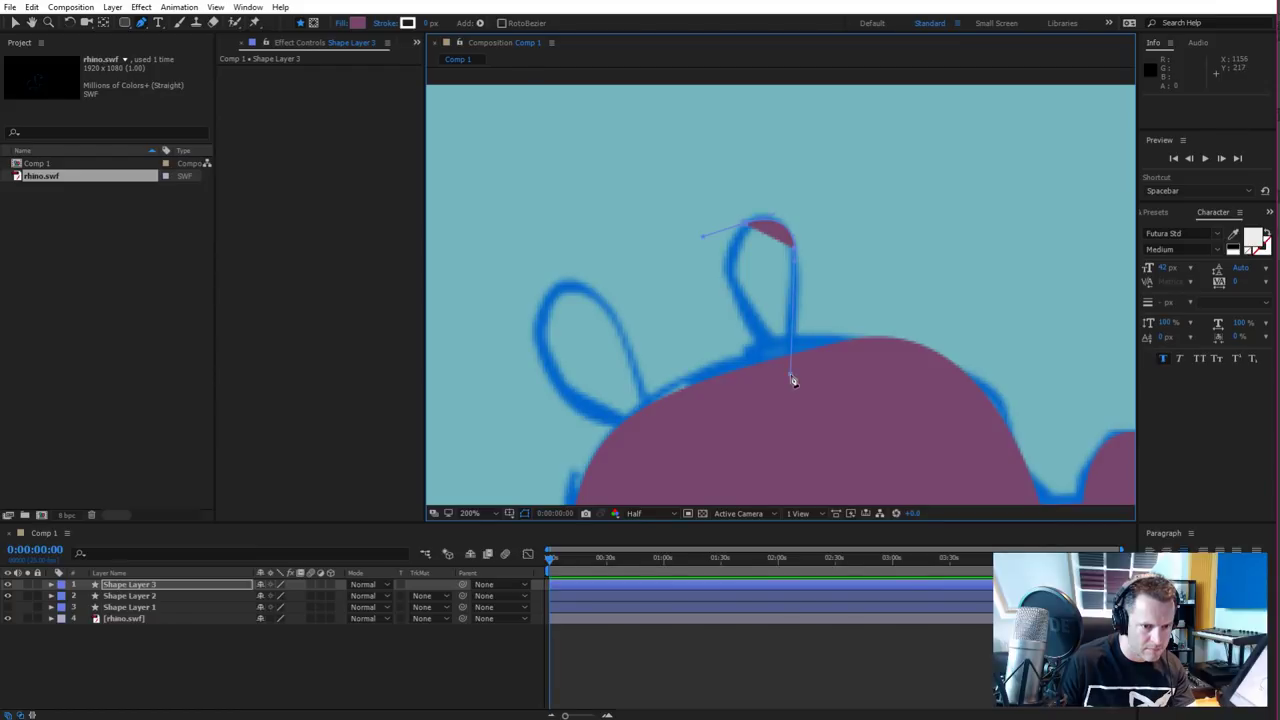
left_click(730, 289)
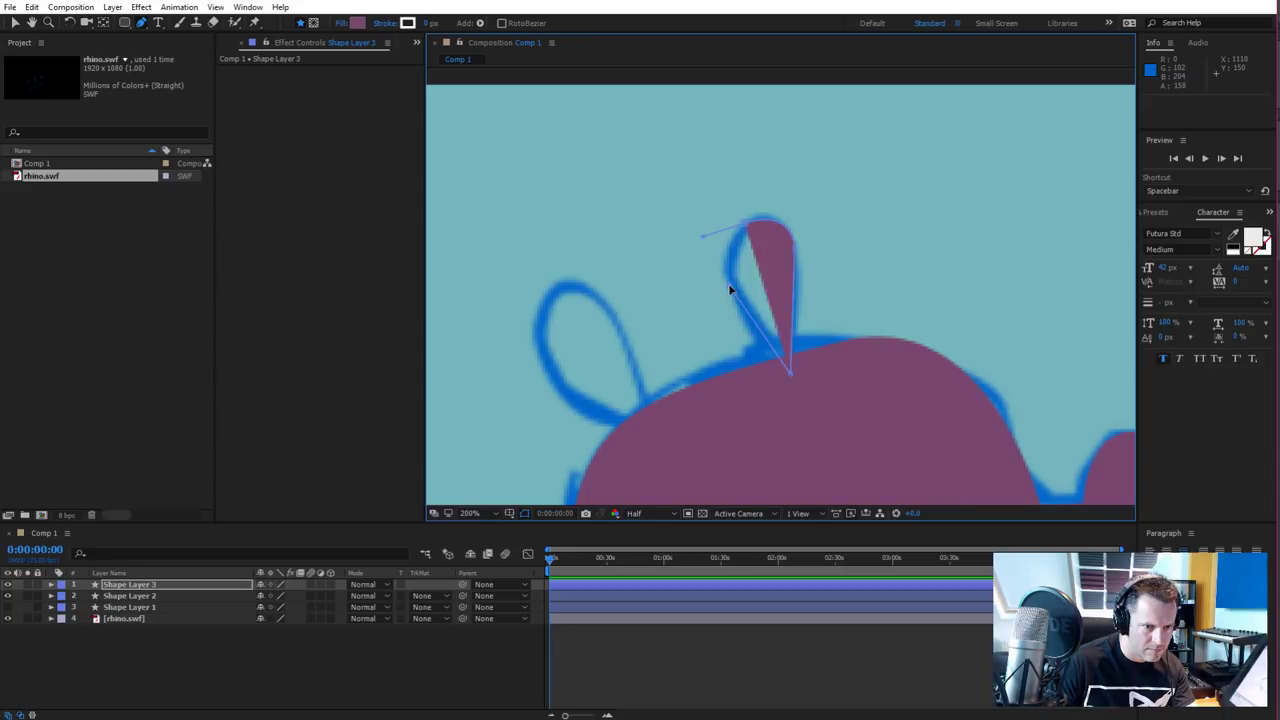
left_click(744, 228)
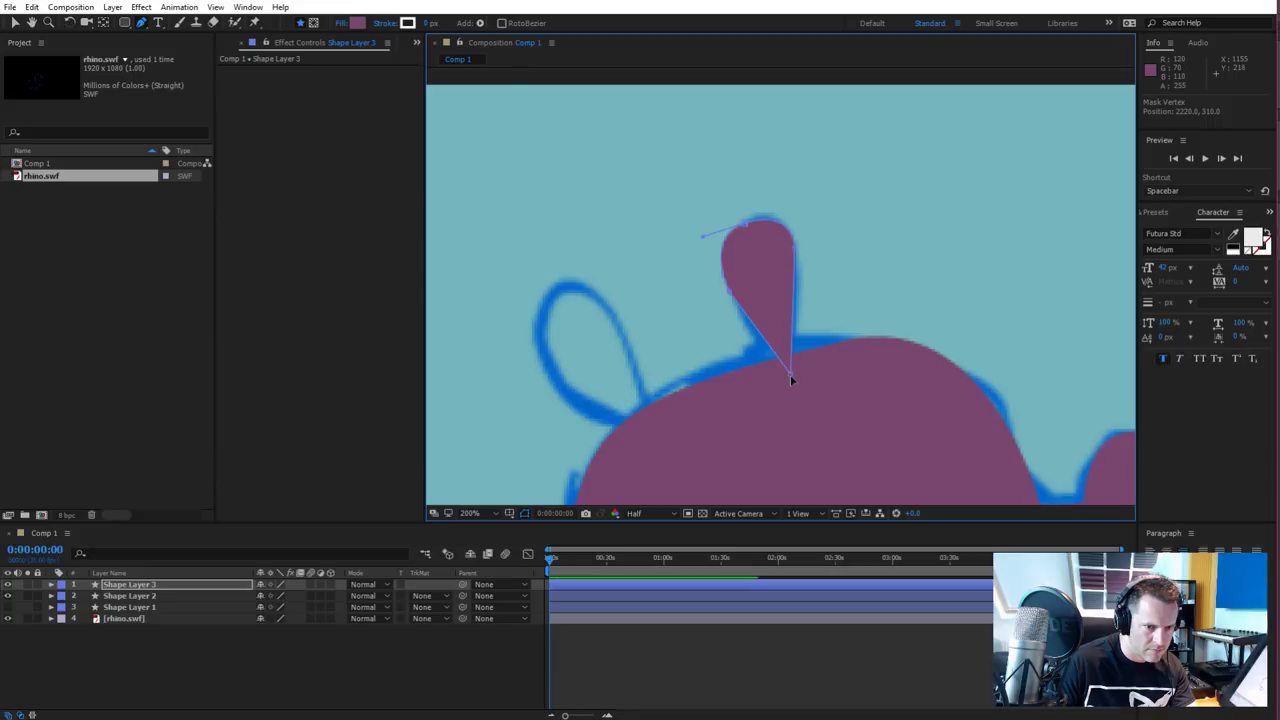
left_click_drag(790, 374, 793, 408)
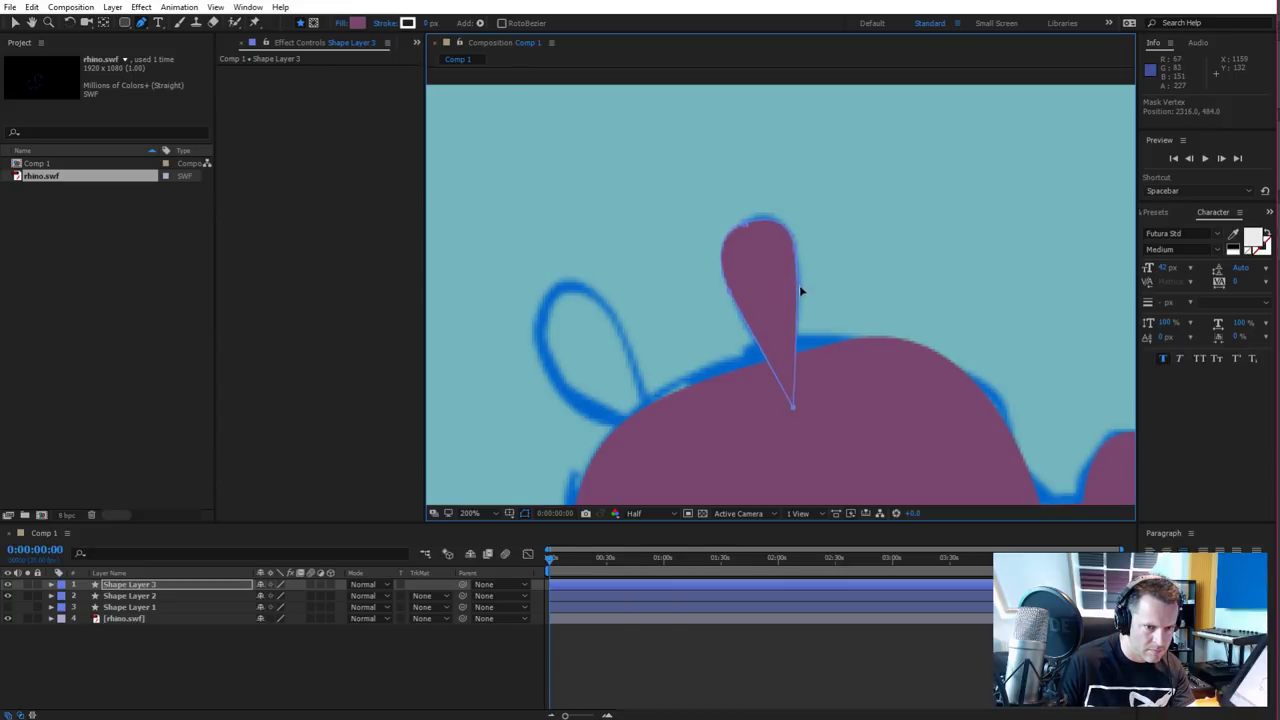
left_click(731, 294)
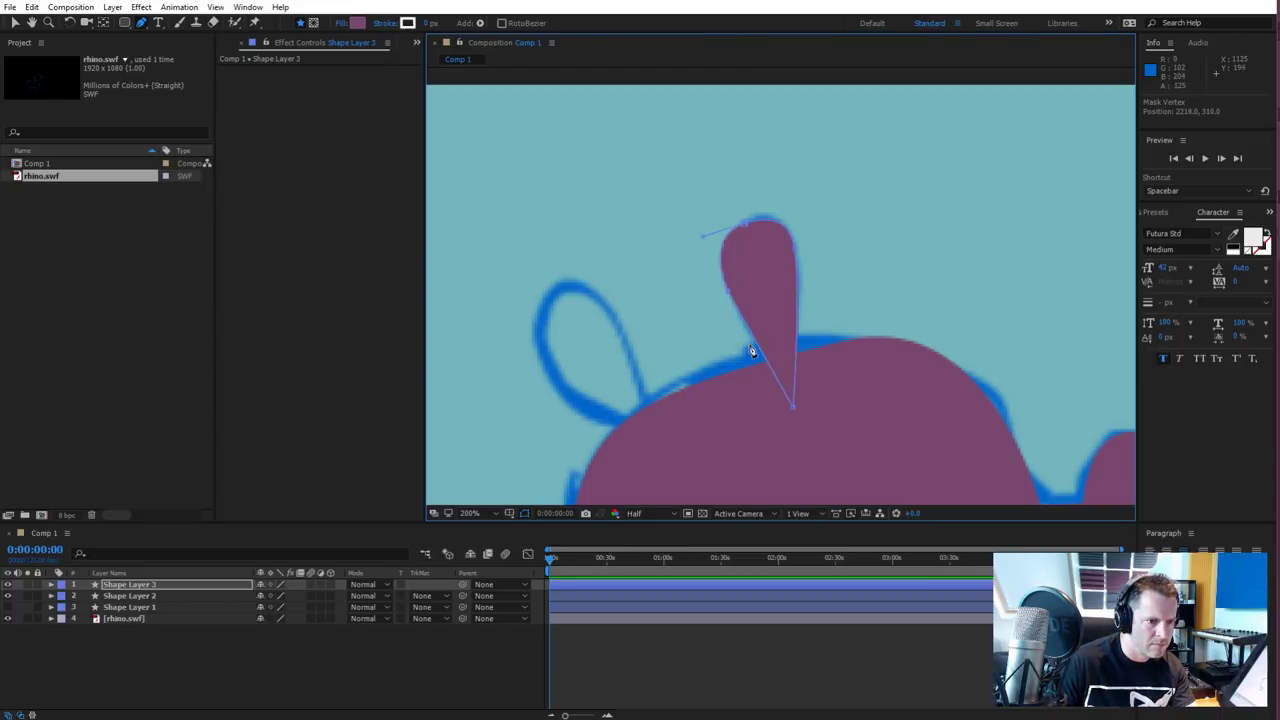
left_click(211, 588)
Duplicate the ear shape layer and move the copy onto the rhino's left ear sketch
key("ctrl+d")
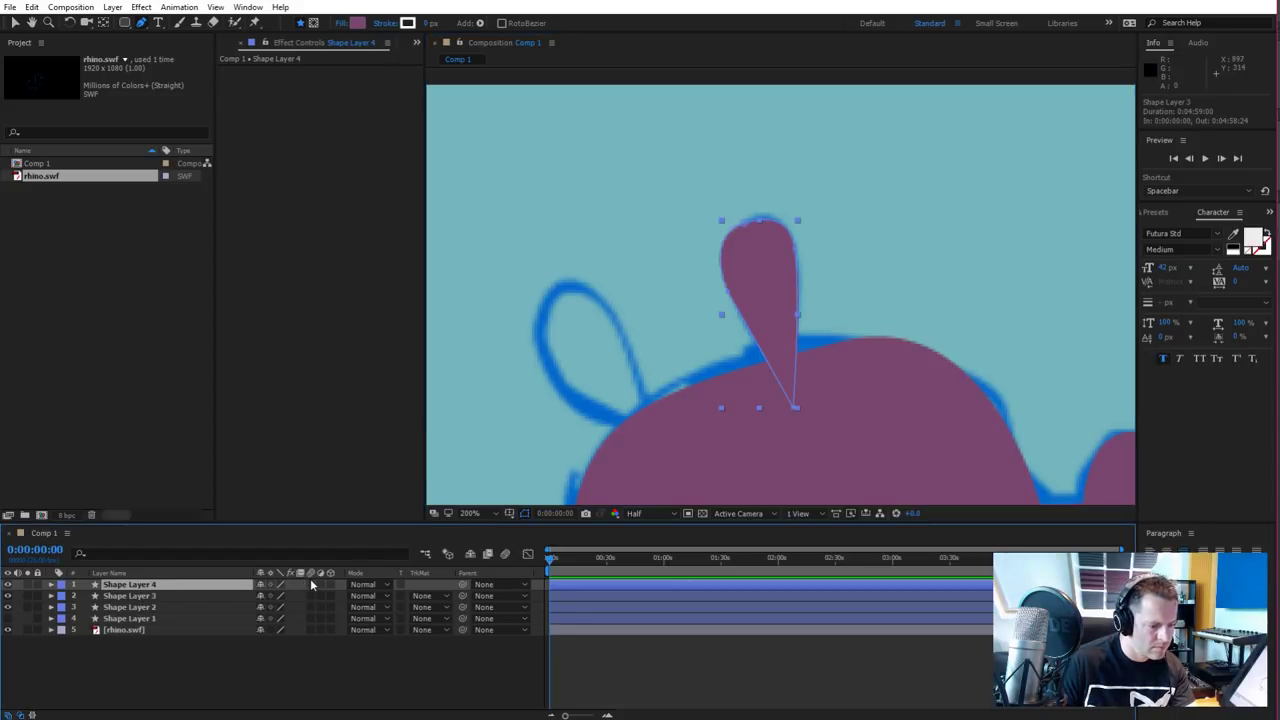
key("v")
left_click_drag(758, 273, 628, 328)
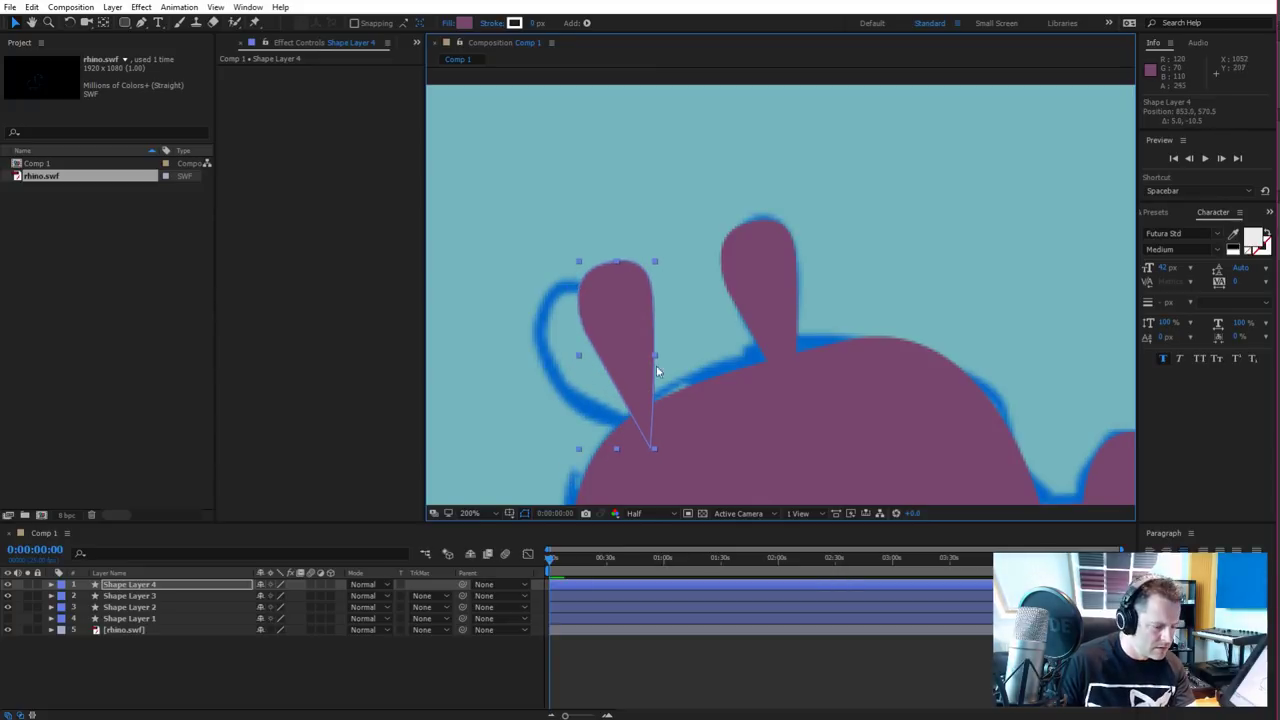
Move the anchor points of the left and right ears to their bases
key("y")
scroll(750, 346, "down", 2)
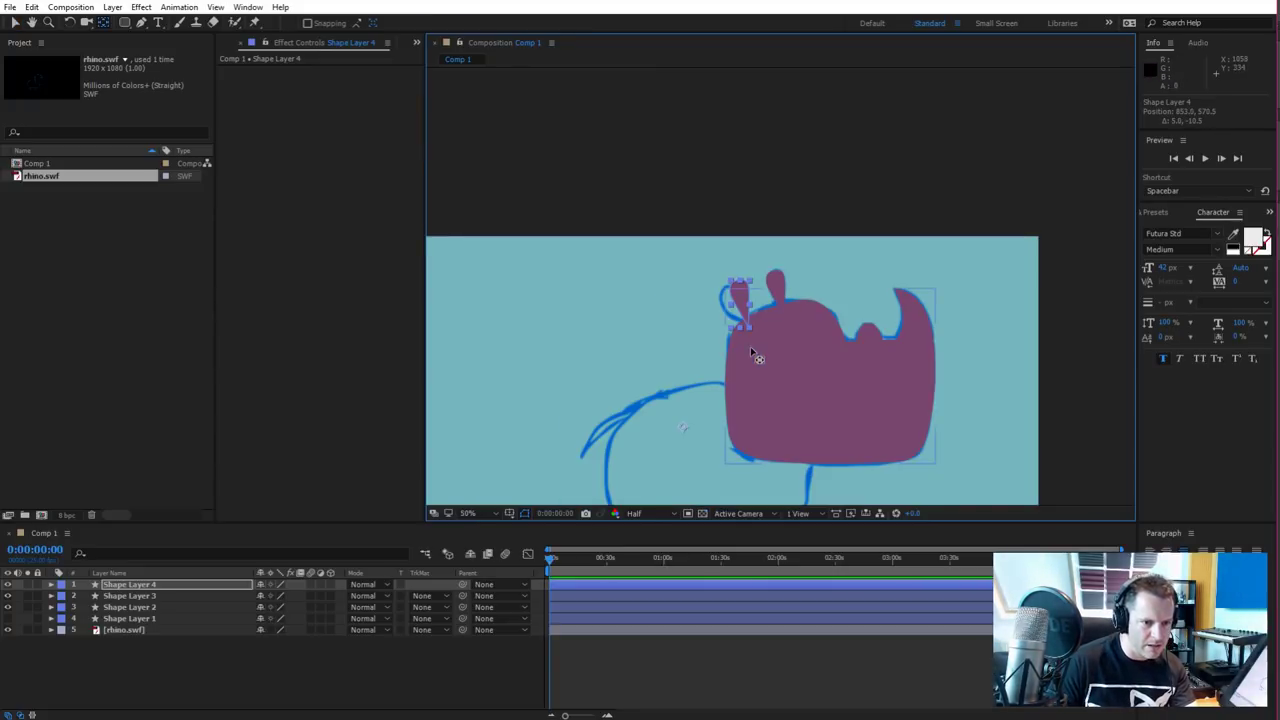
left_click_drag(682, 430, 747, 328)
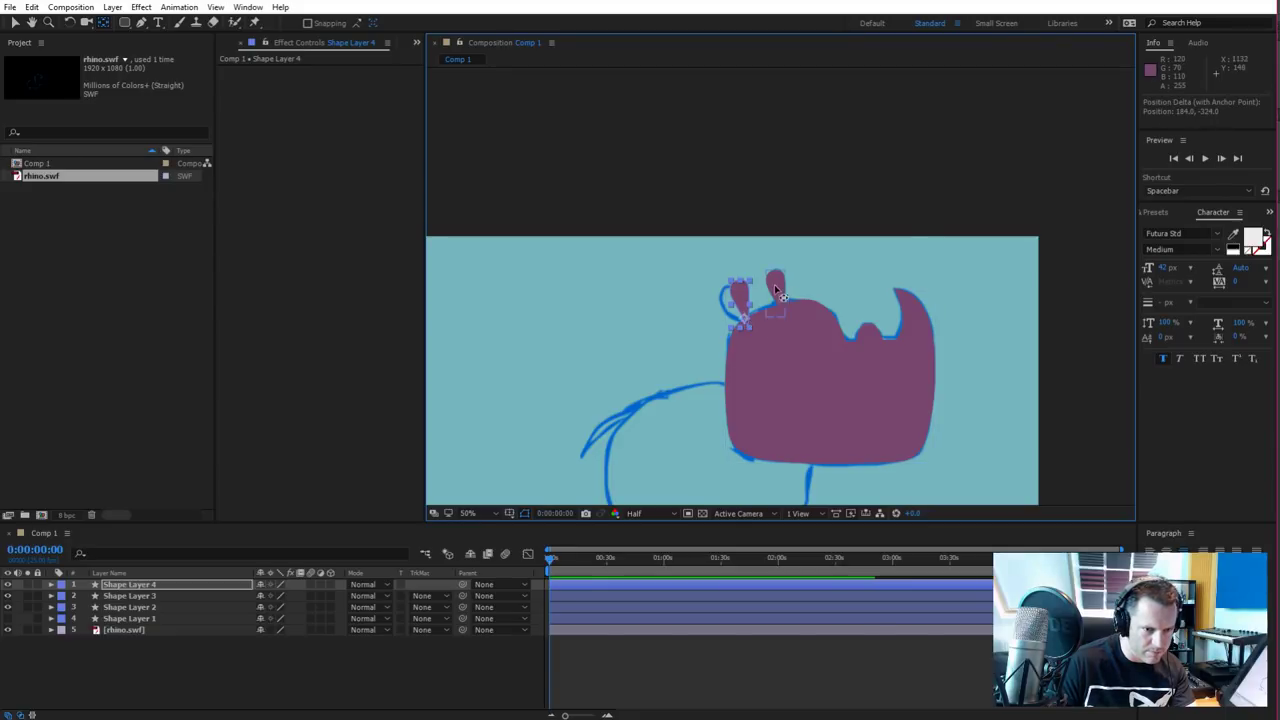
left_click(774, 284)
left_click_drag(717, 423, 775, 318)
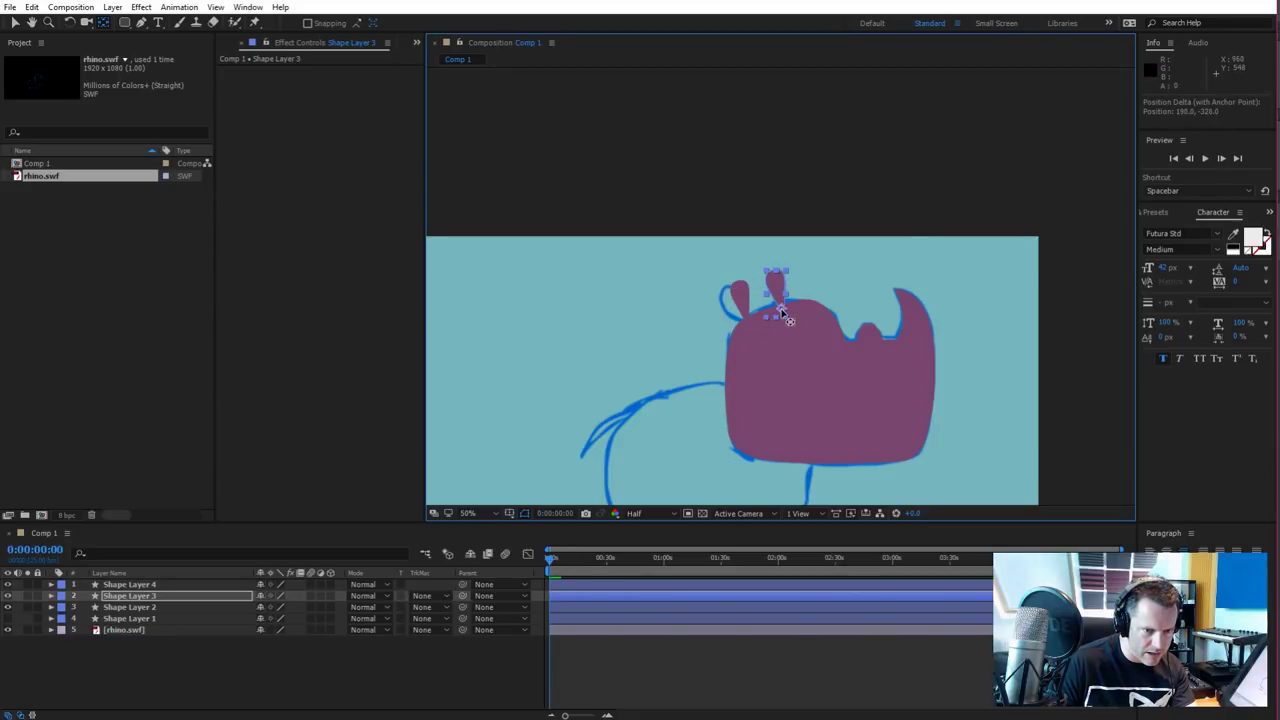
key("period")
key("period")
left_click(800, 390)
key("comma")
key("comma")
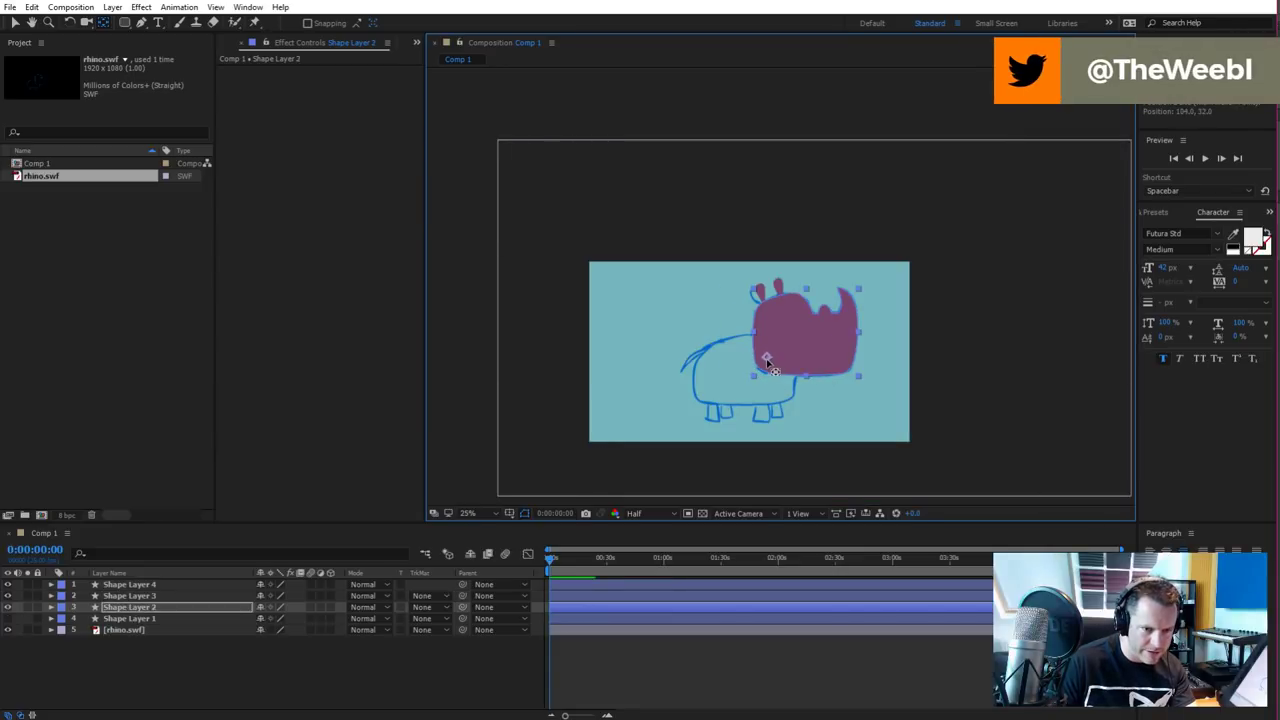
Check both ears' pivots and fine-tune the left ear's anchor point at its base
key("period")
key("period")
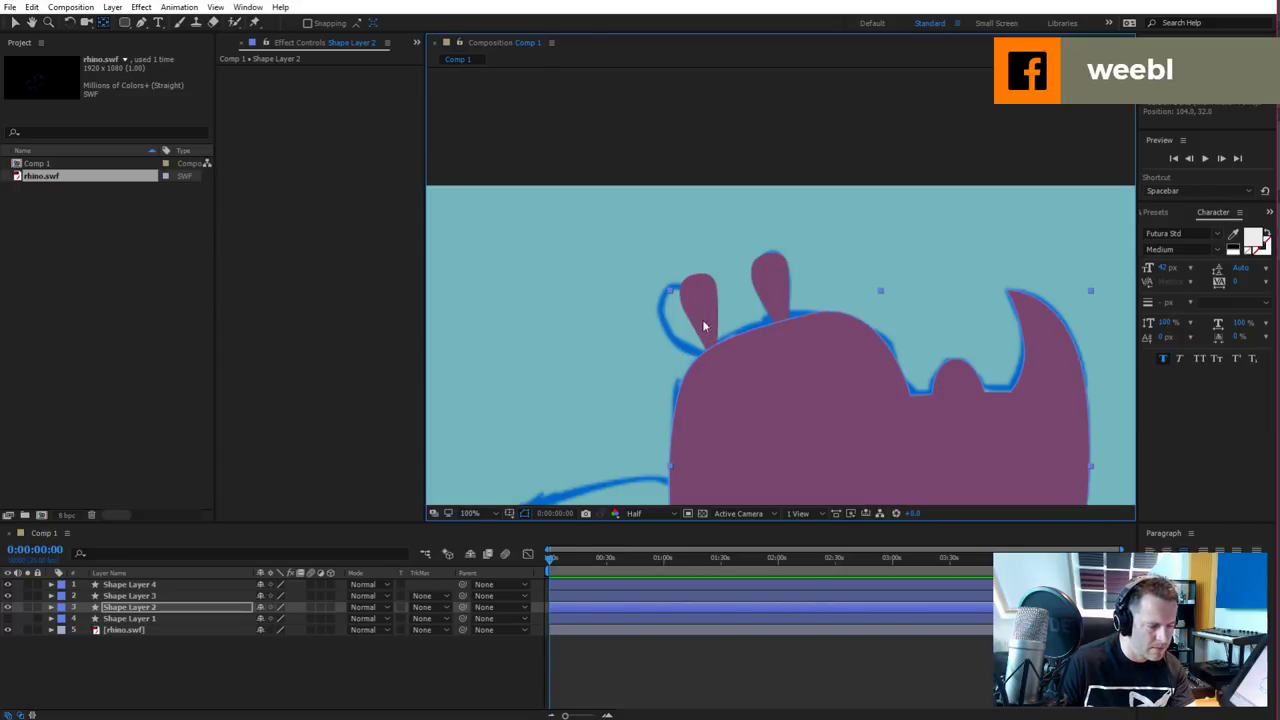
key("v")
left_click(128, 596)
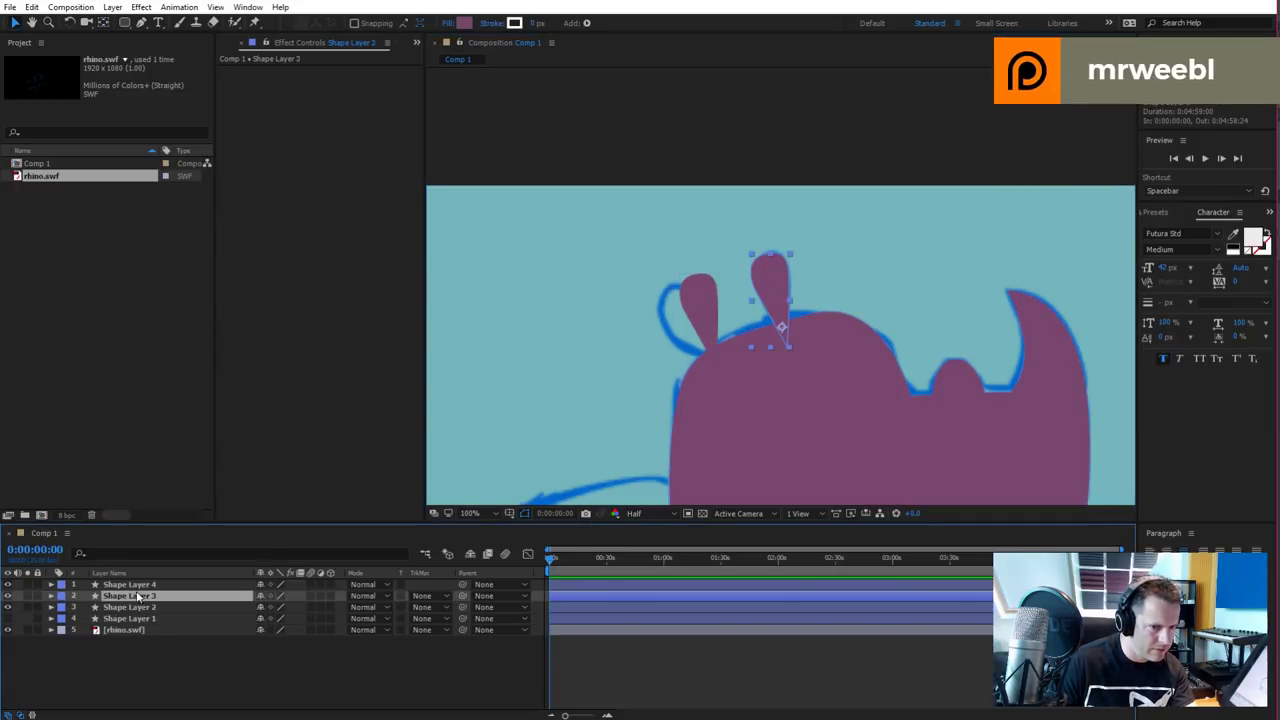
left_click(128, 585)
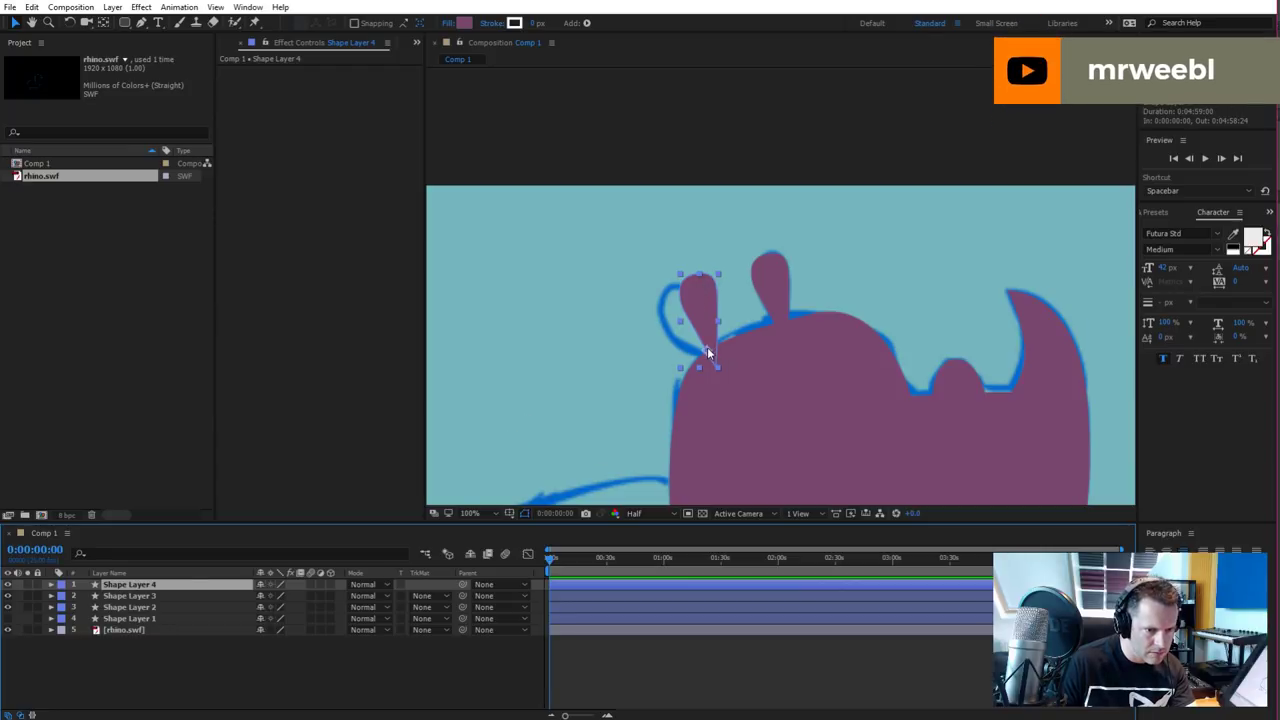
key("y")
left_click(710, 349)
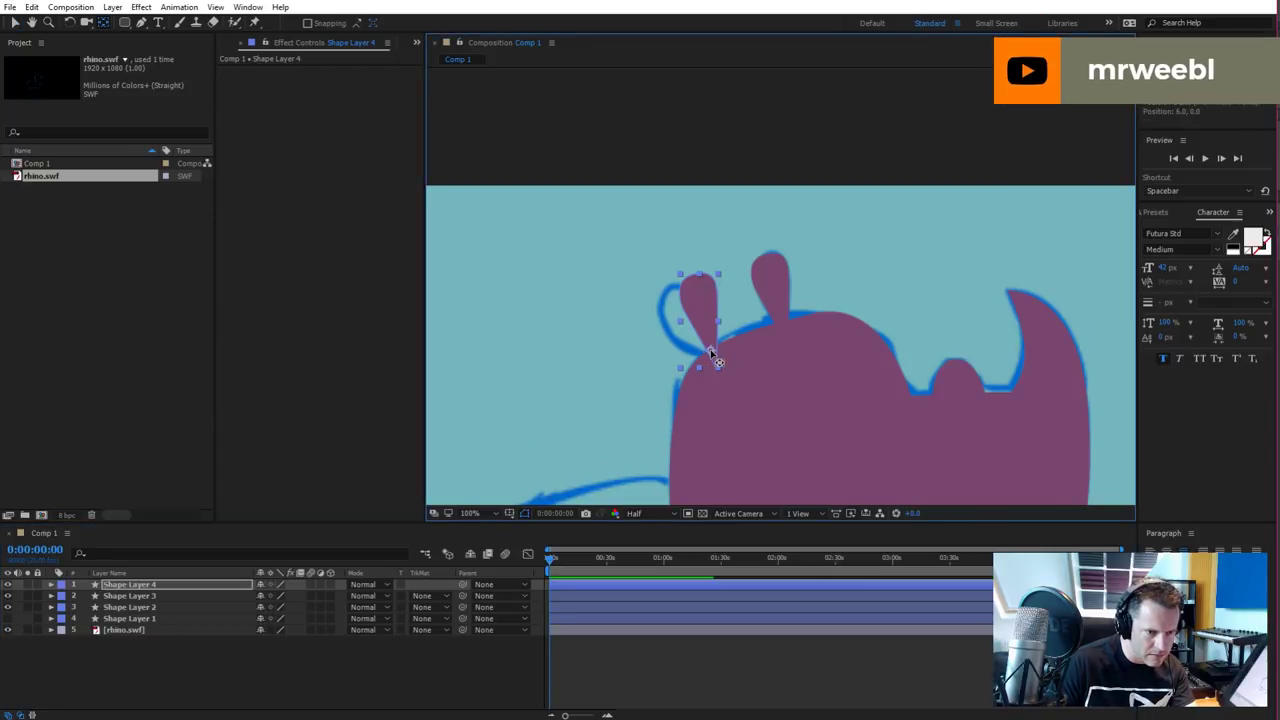
left_click(778, 288)
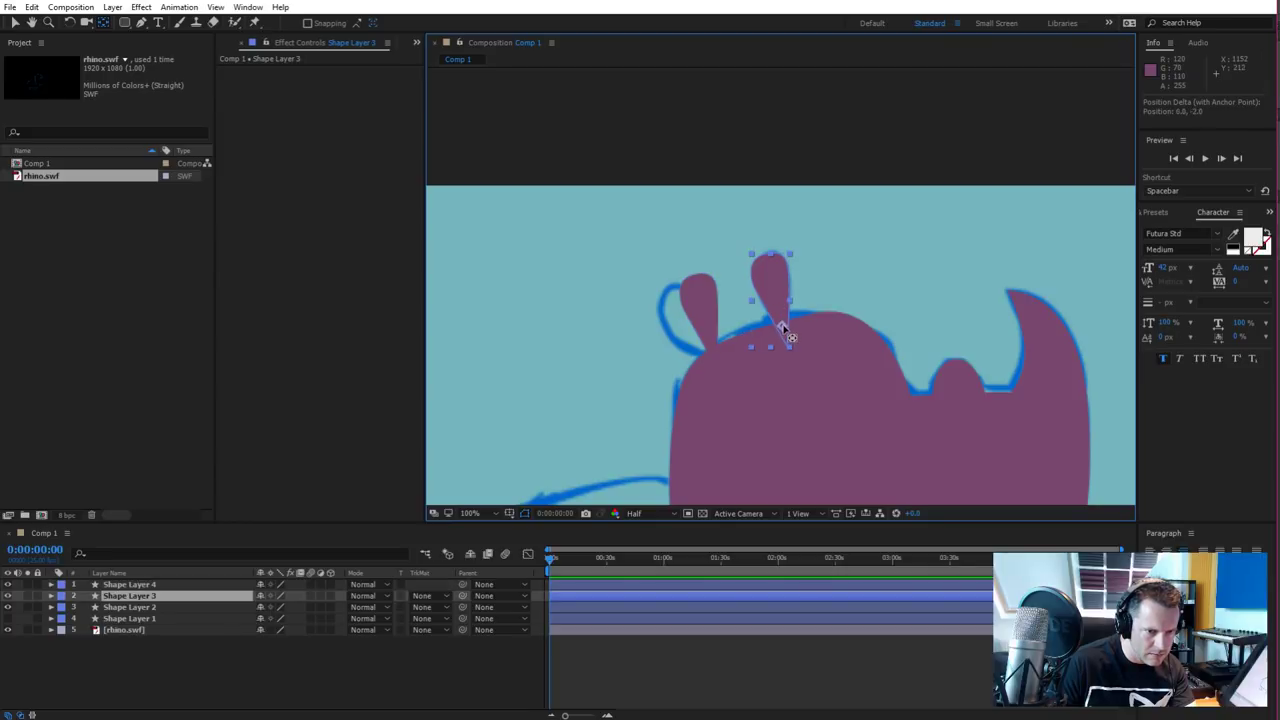
left_click(706, 323)
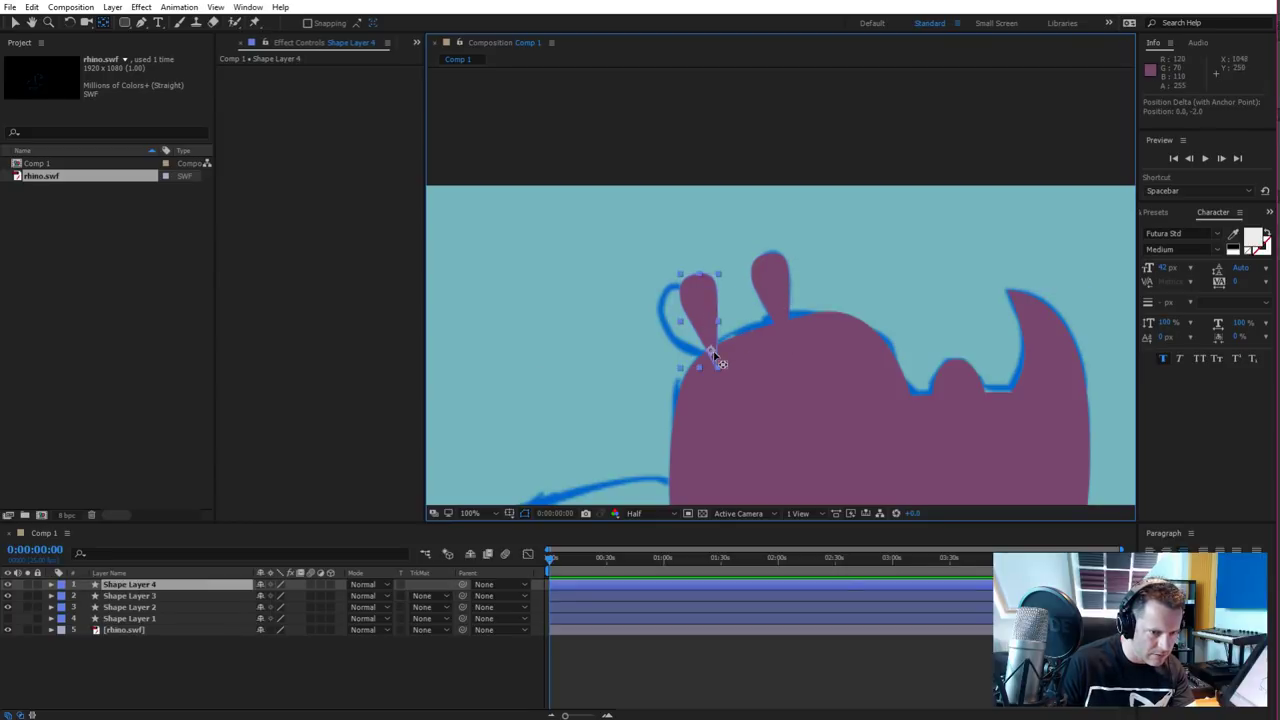
left_click_drag(711, 351, 713, 354)
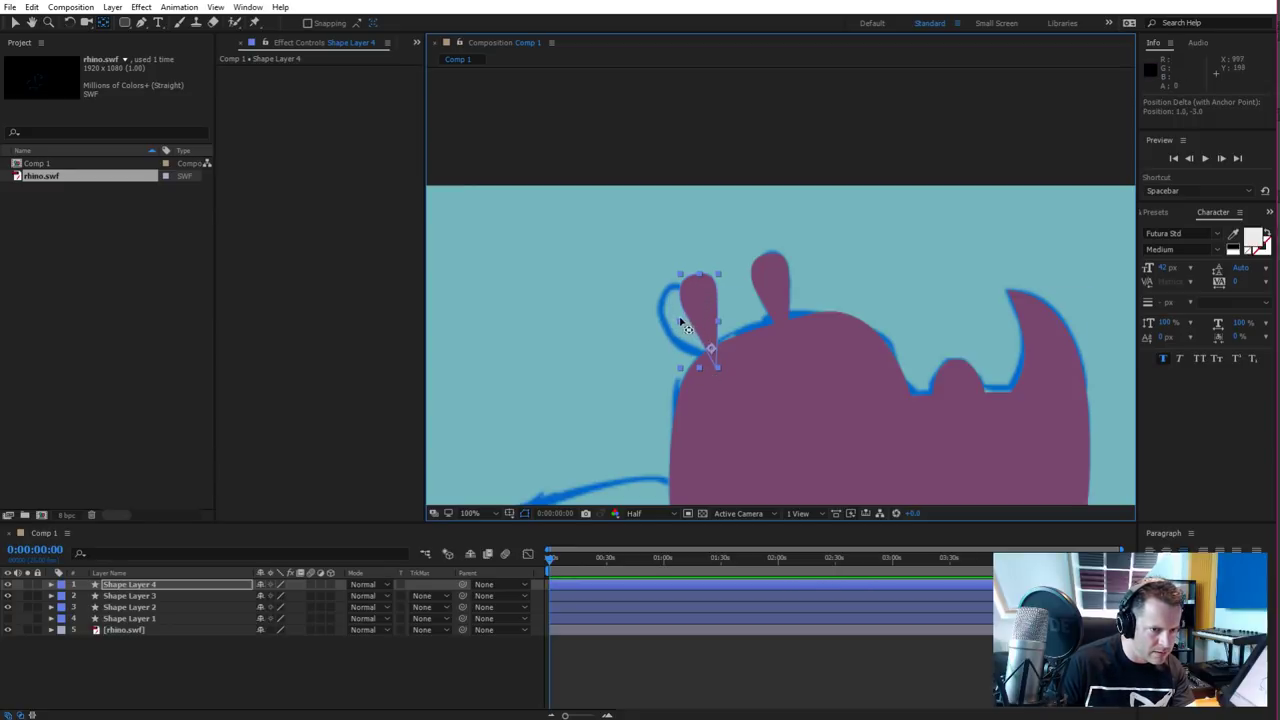
Stretch Shape Layer 4 wider horizontally and rotate it to -28°
key("v")
mouse_move(681, 321)
left_mouse_down()
mouse_move(673, 328)
mouse_move(691, 328)
left_mouse_up()
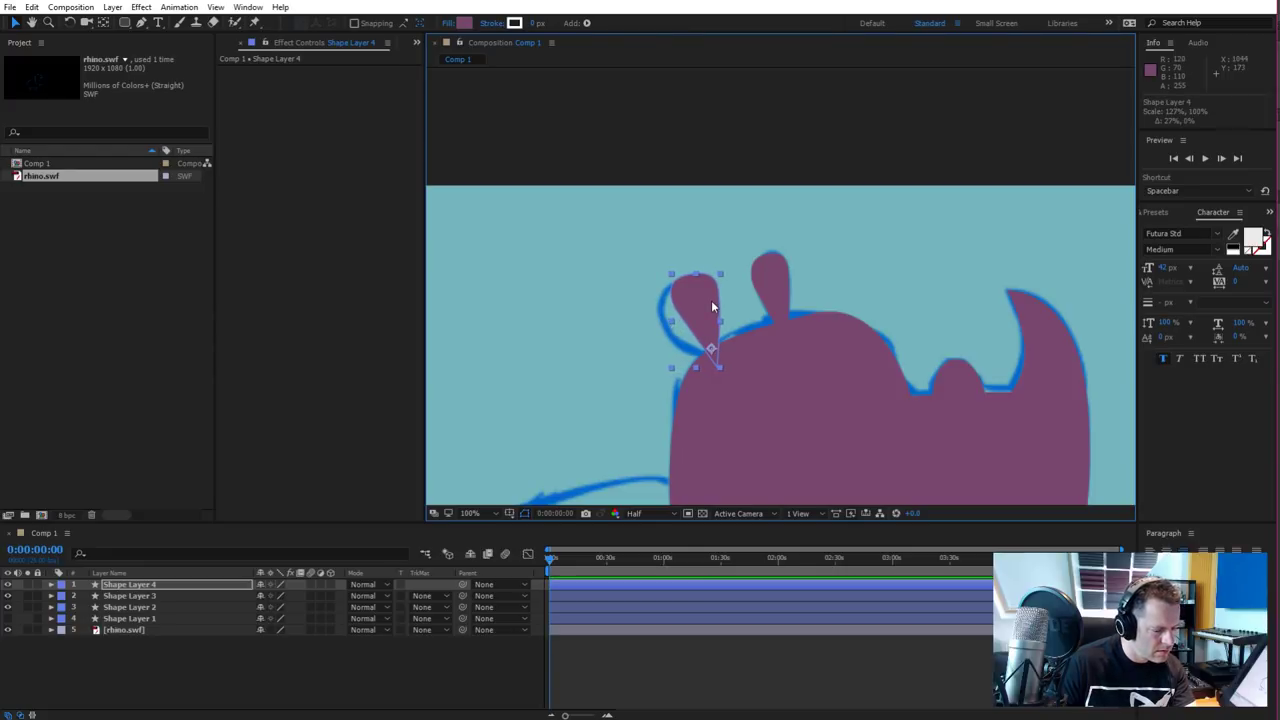
key("r")
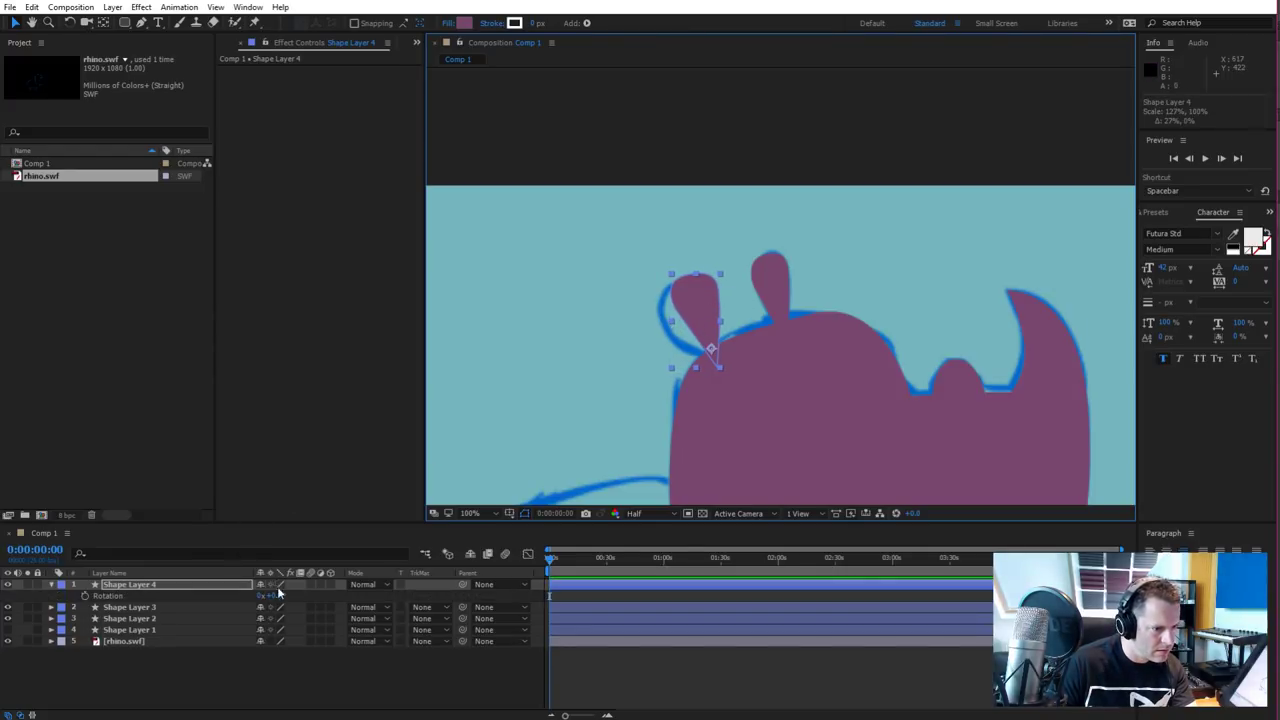
left_click_drag(277, 589, 249, 589)
Hide the purple head and body fill layer to reveal the rhino sketch
scroll(720, 287, "down", 4)
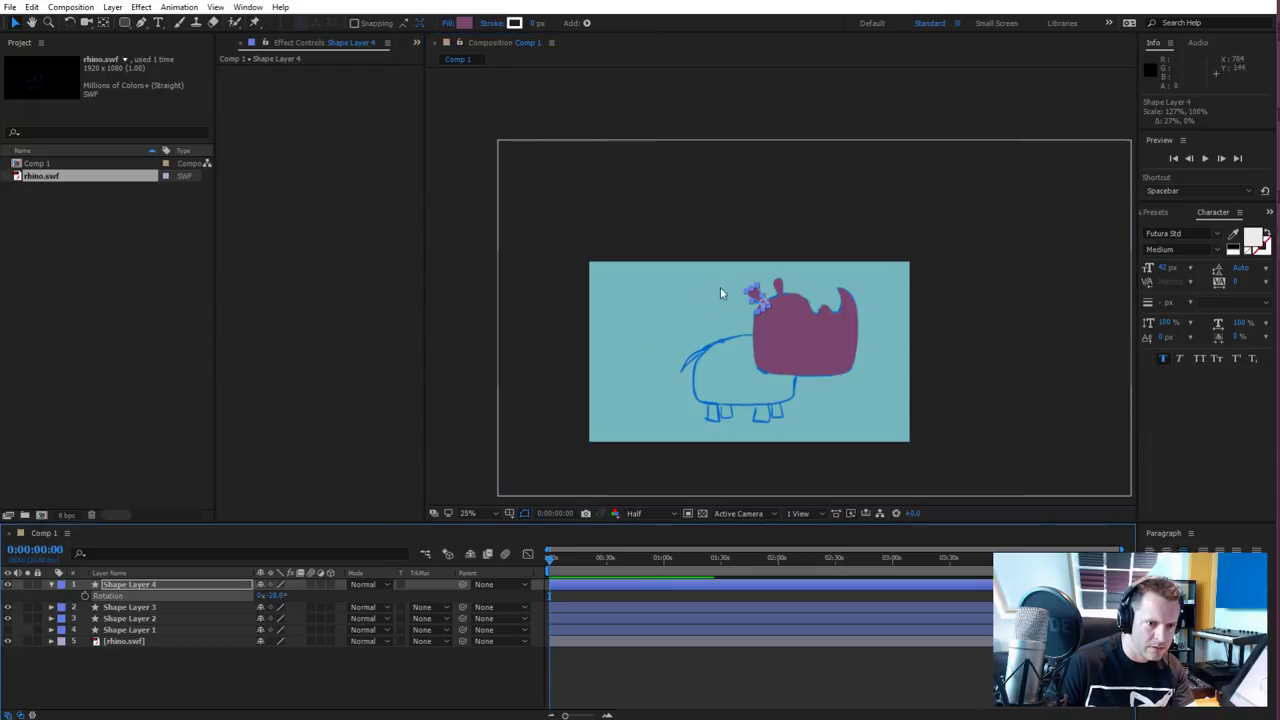
scroll(722, 290, "up", 2)
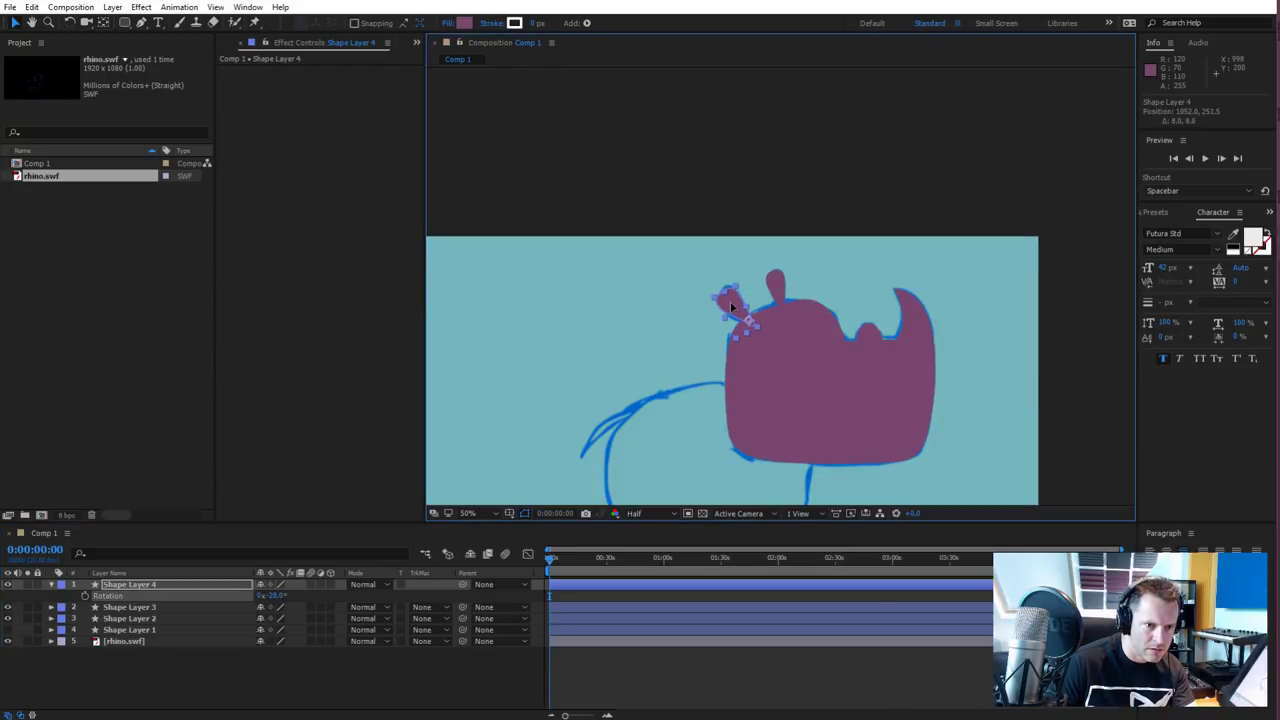
left_click(670, 332)
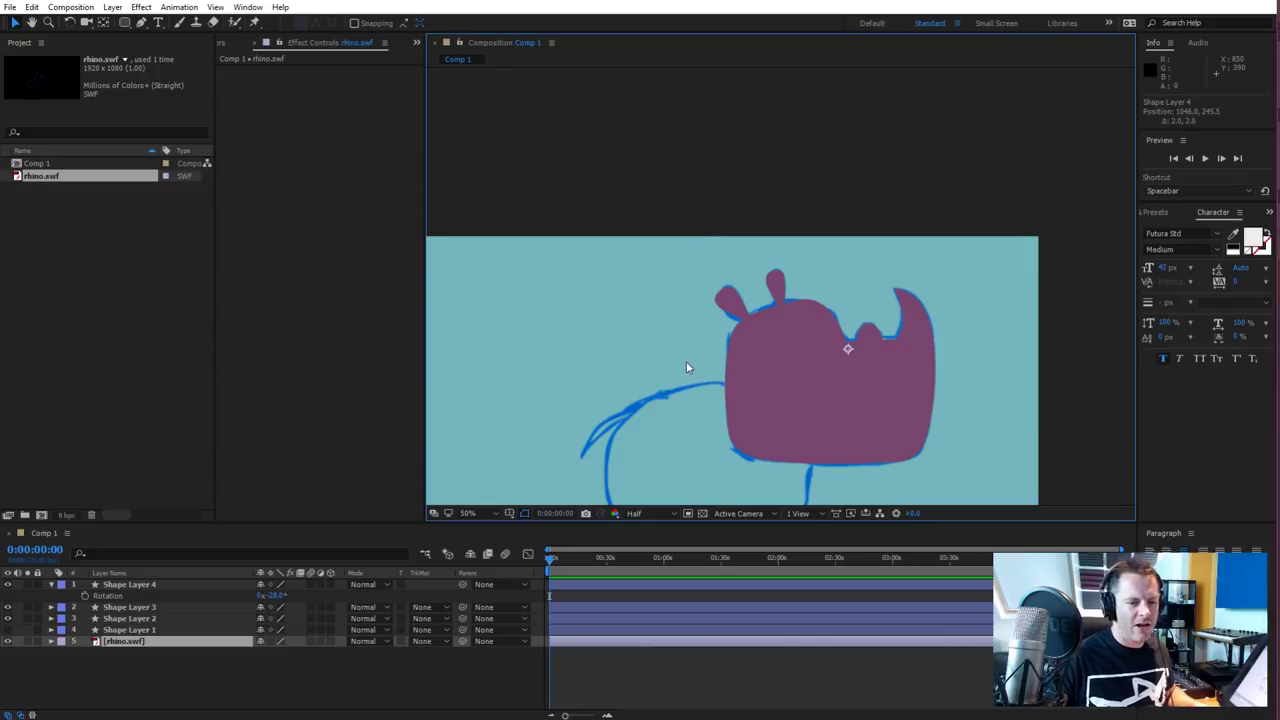
left_click(9, 618)
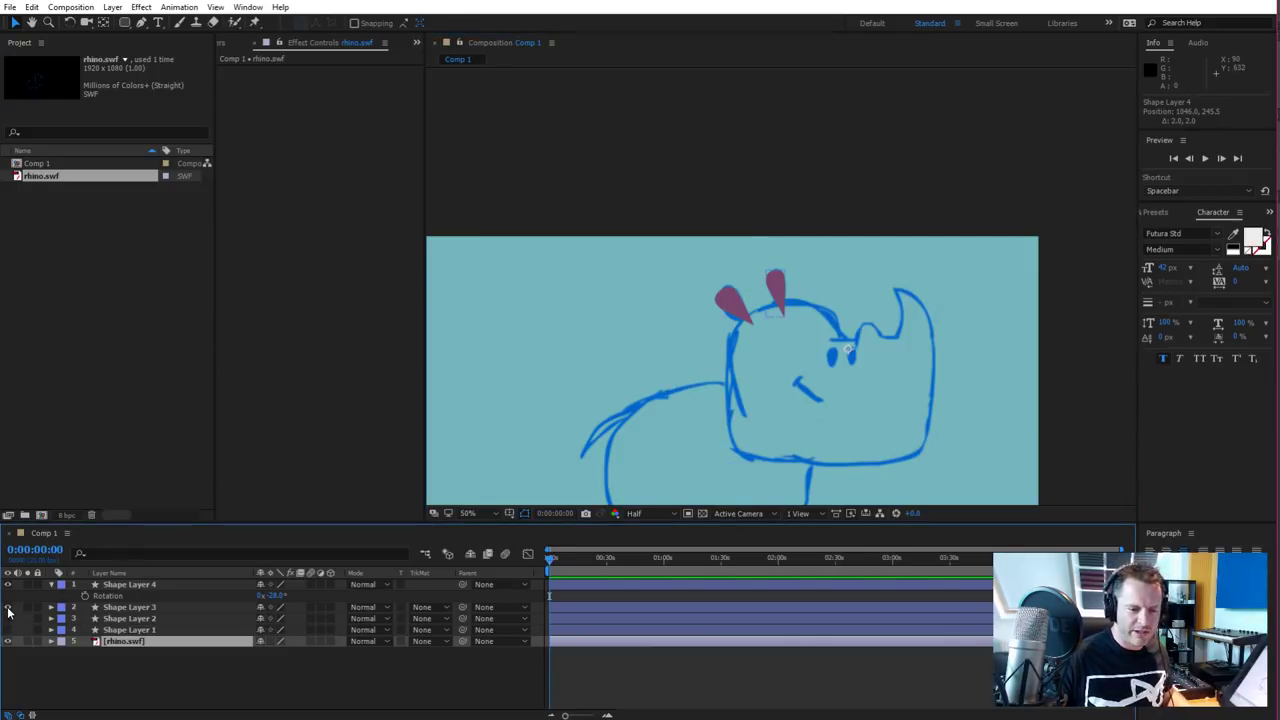
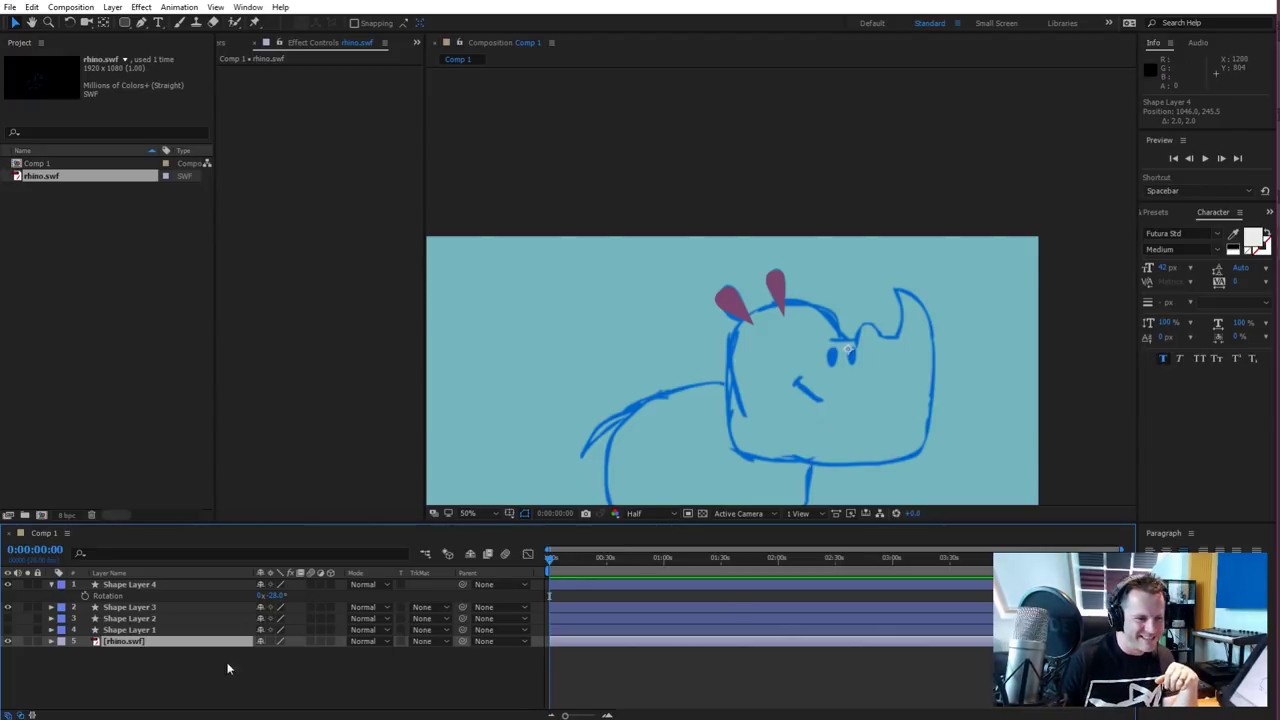
Deselect the rhino.swf layer, bring the eyes into view, and choose the Ellipse tool
left_click(277, 690)
scroll(866, 384, "up", 4)
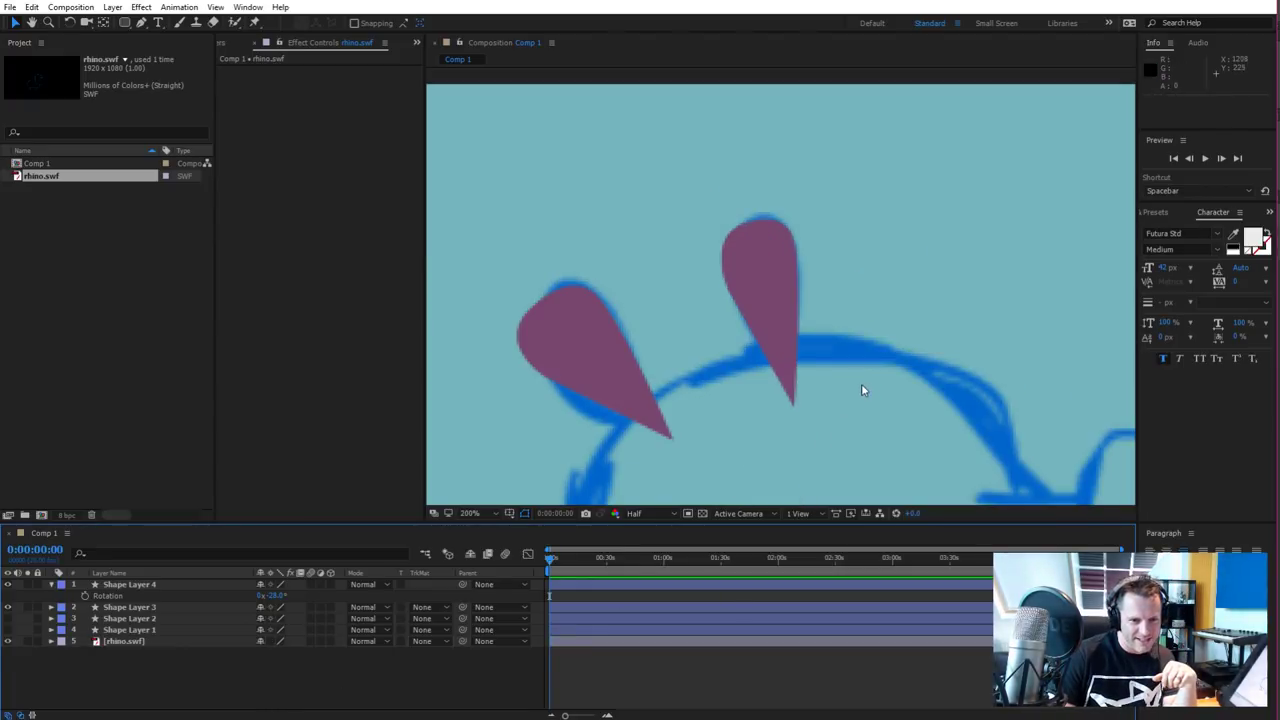
scroll(861, 383, "down", 2)
left_click_drag(902, 397, 737, 354)
scroll(737, 354, "up", 1)
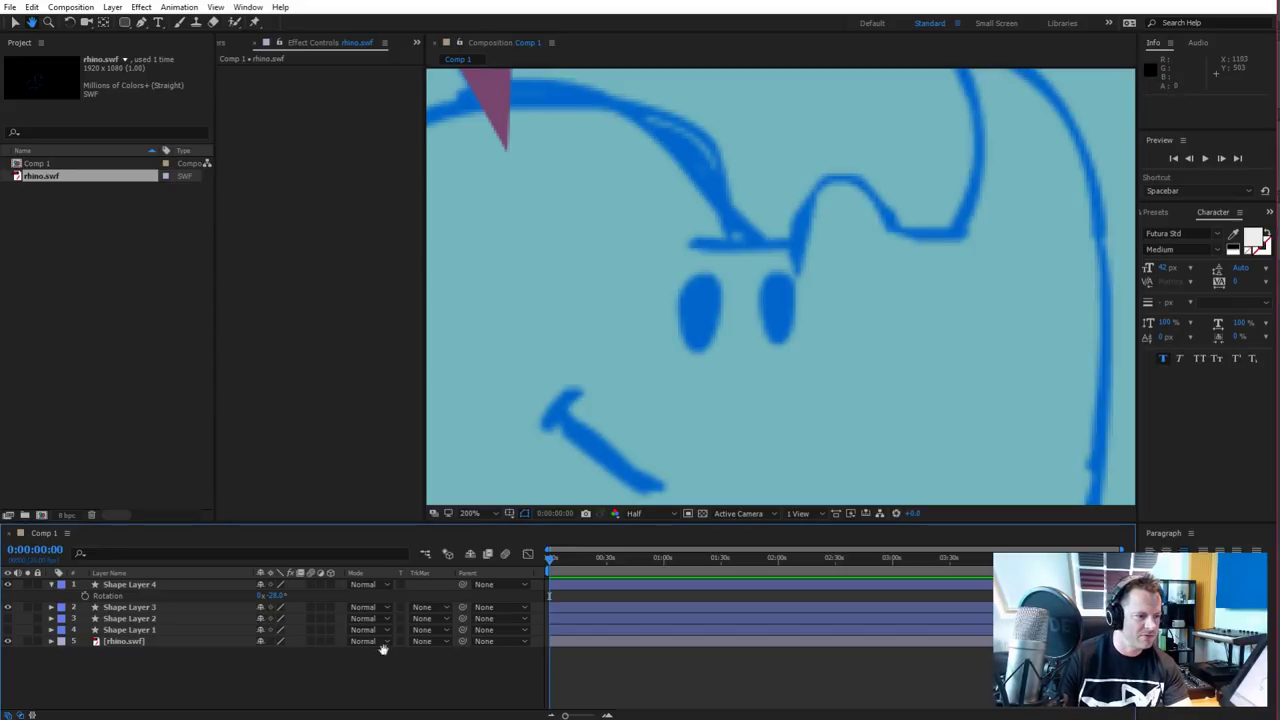
key("g")
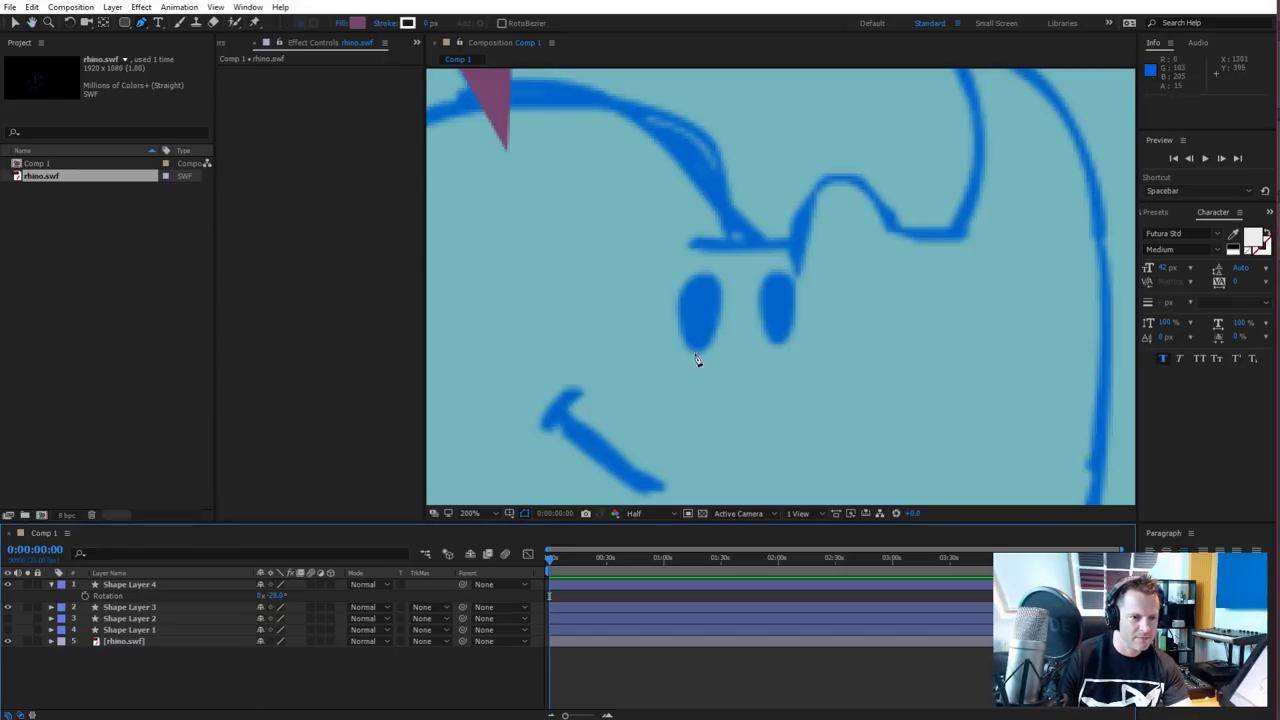
left_click(124, 23)
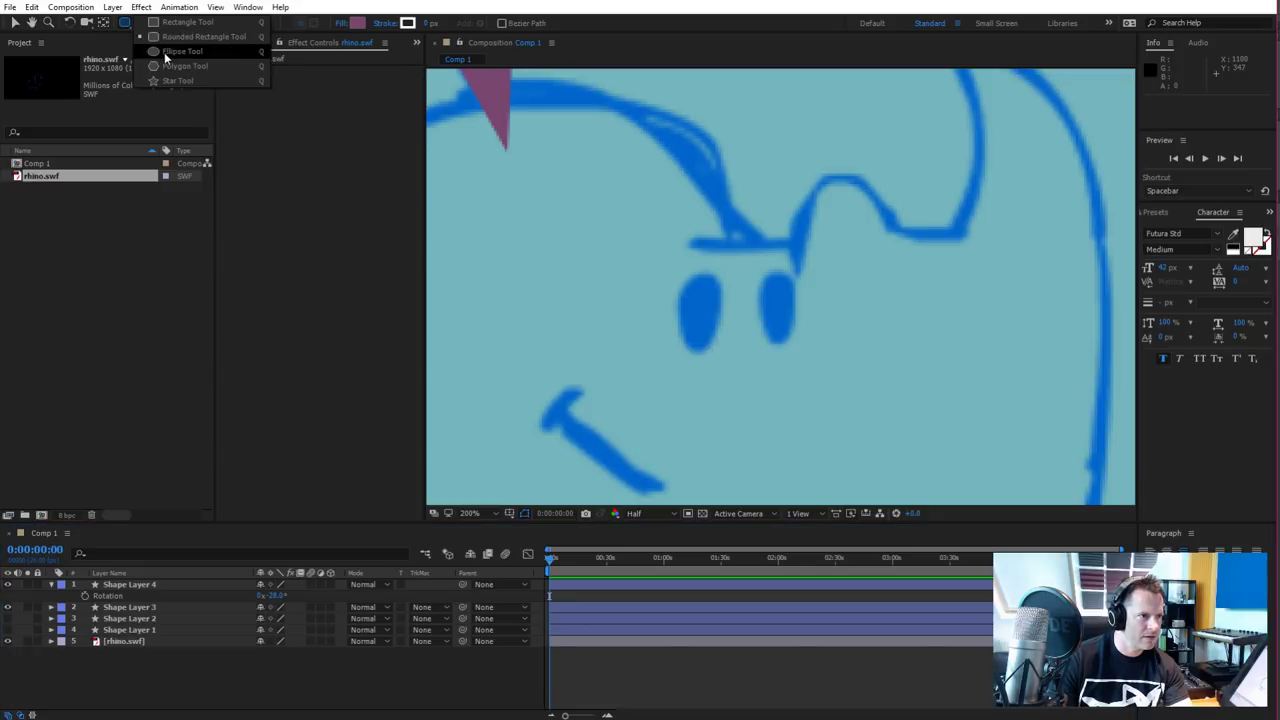
left_click(182, 51)
Set the shape fill to near-black #100D0F and draw an oval over each eye
left_click(352, 22)
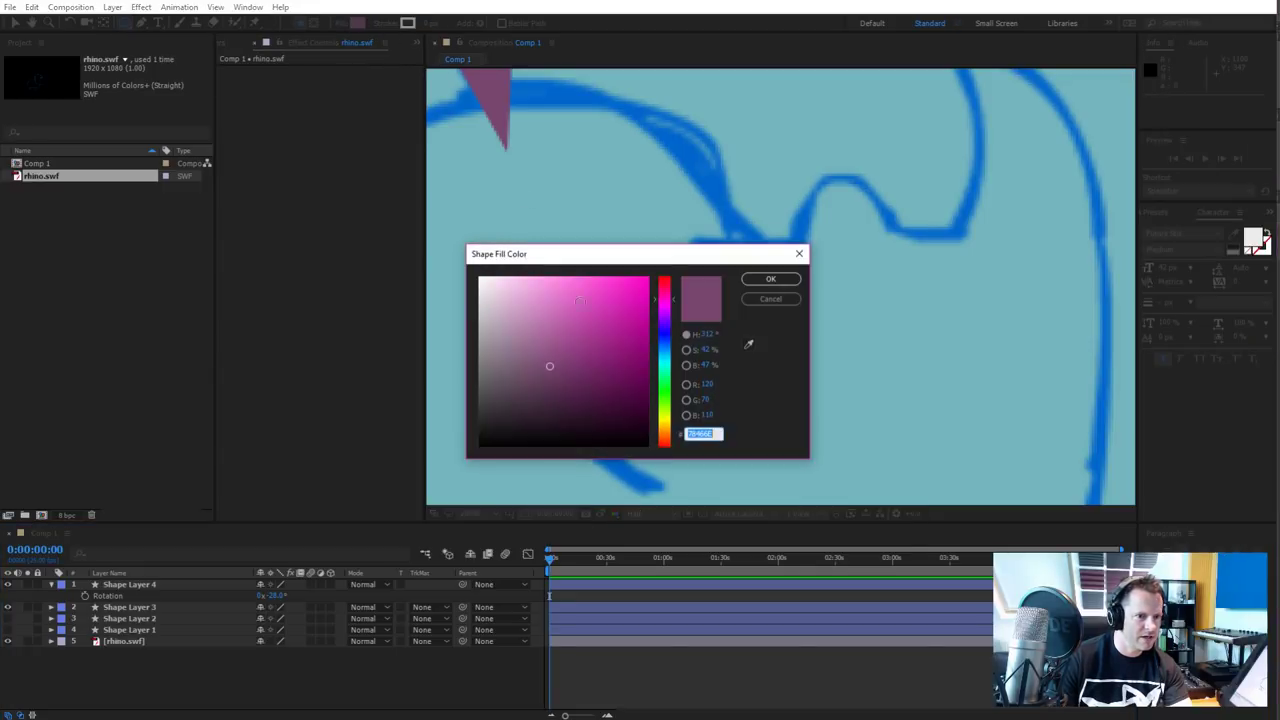
mouse_move(599, 425)
left_mouse_down()
mouse_move(563, 406)
mouse_move(508, 435)
left_mouse_up()
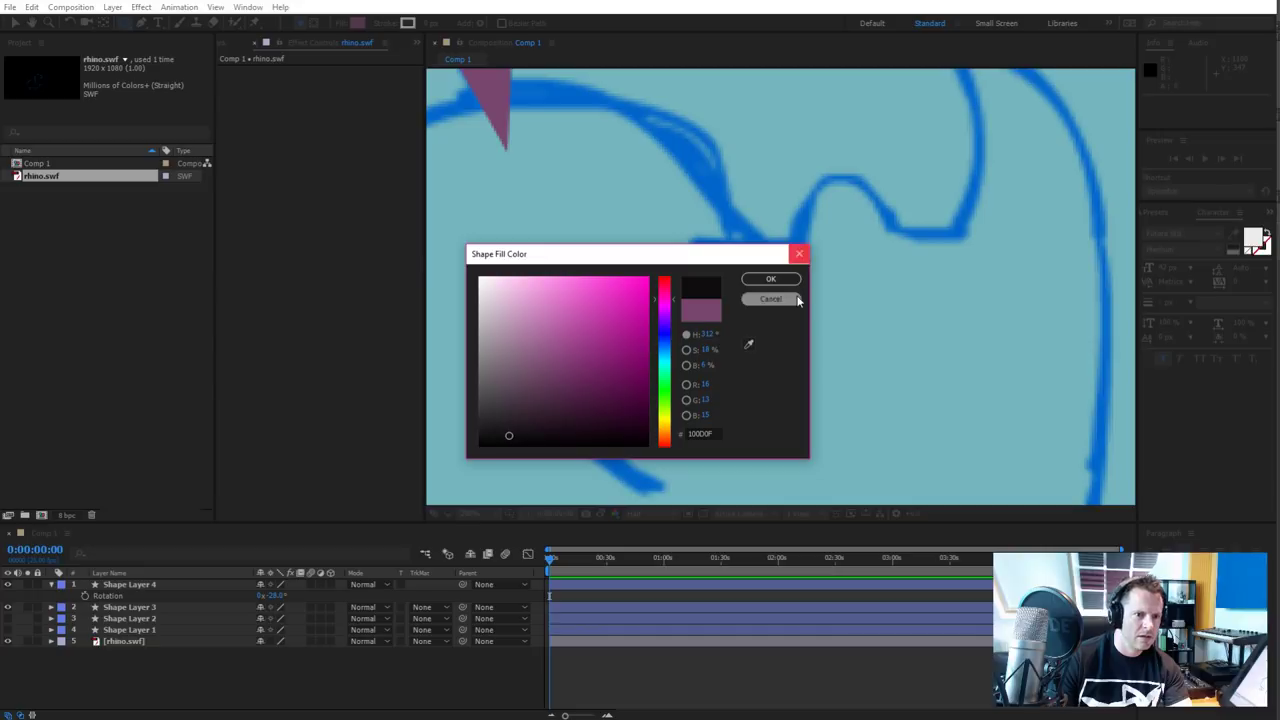
left_click(770, 279)
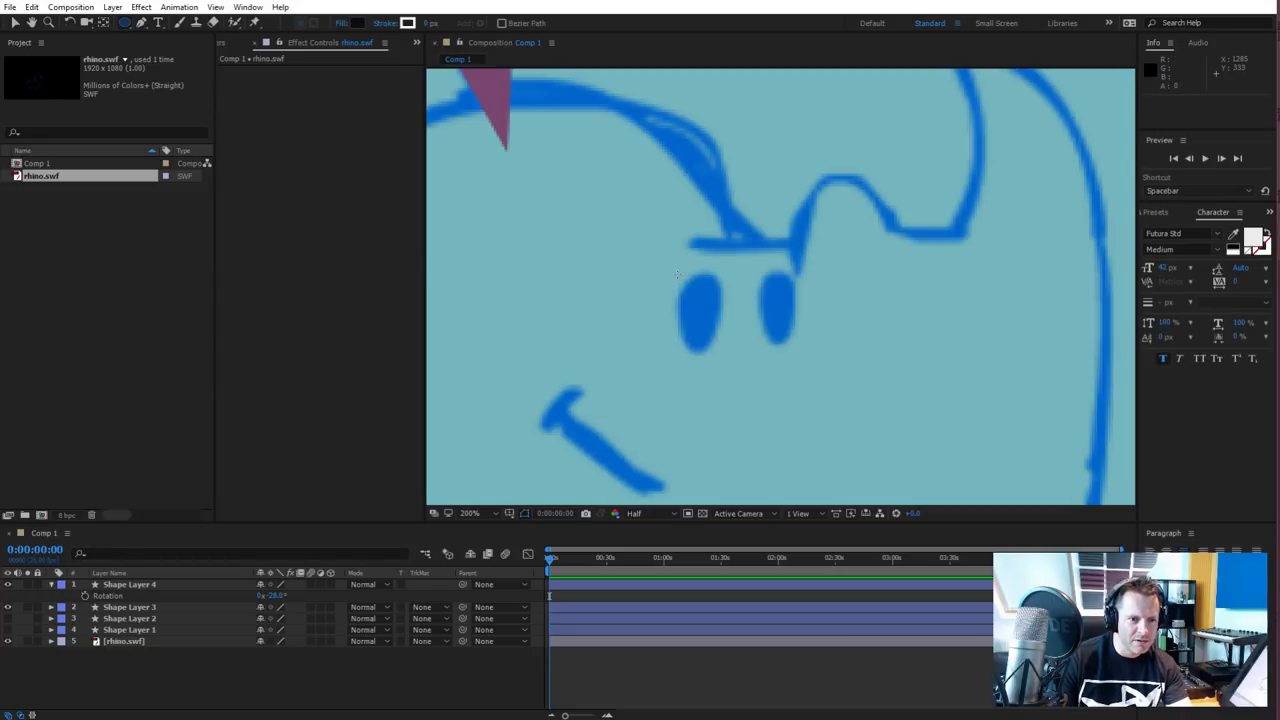
mouse_move(680, 278)
left_mouse_down()
mouse_move(714, 357)
mouse_move(727, 355)
left_mouse_up()
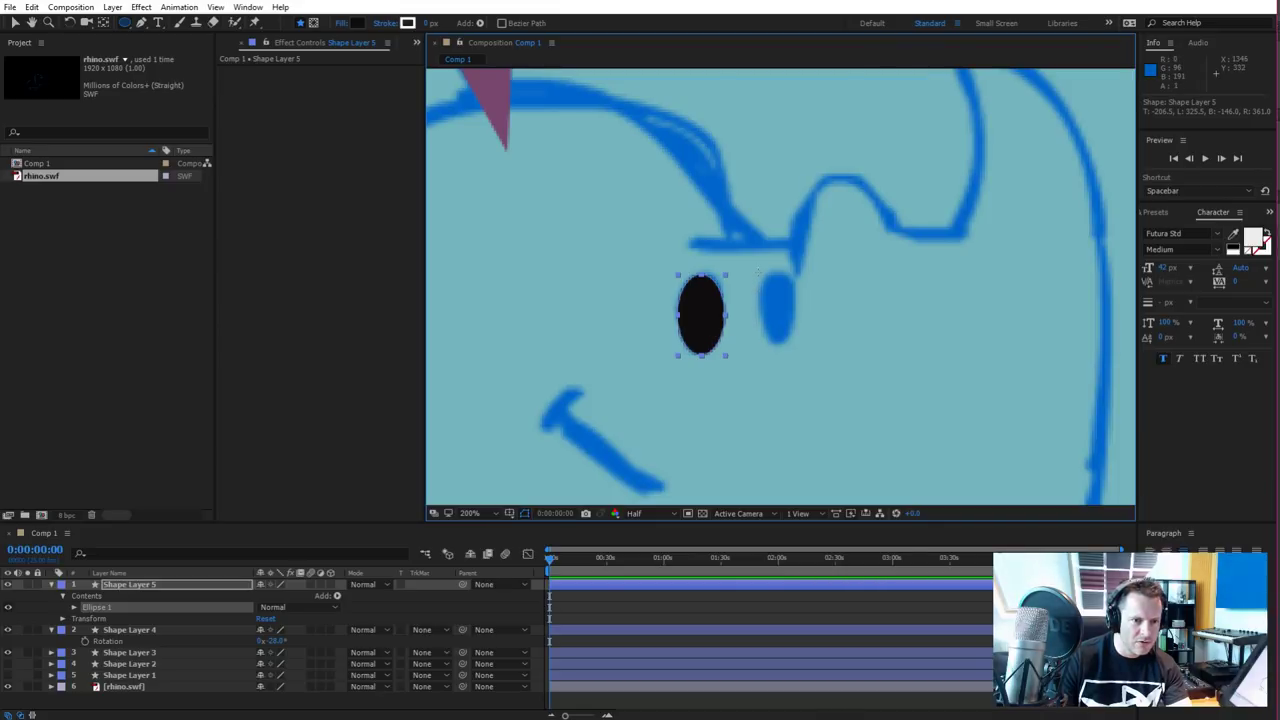
left_click_drag(757, 273, 800, 352)
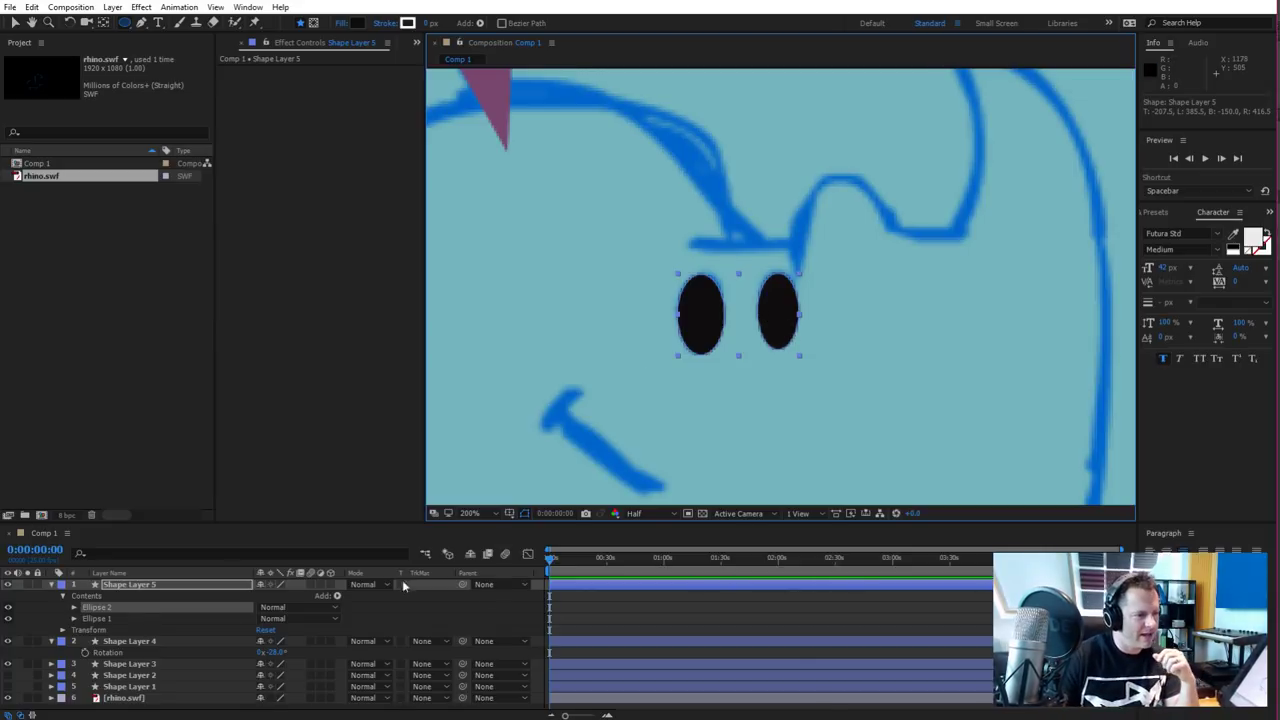
Make the hidden purple body fill visible again and select the eyes layer, Shape Layer 5
left_click(9, 686)
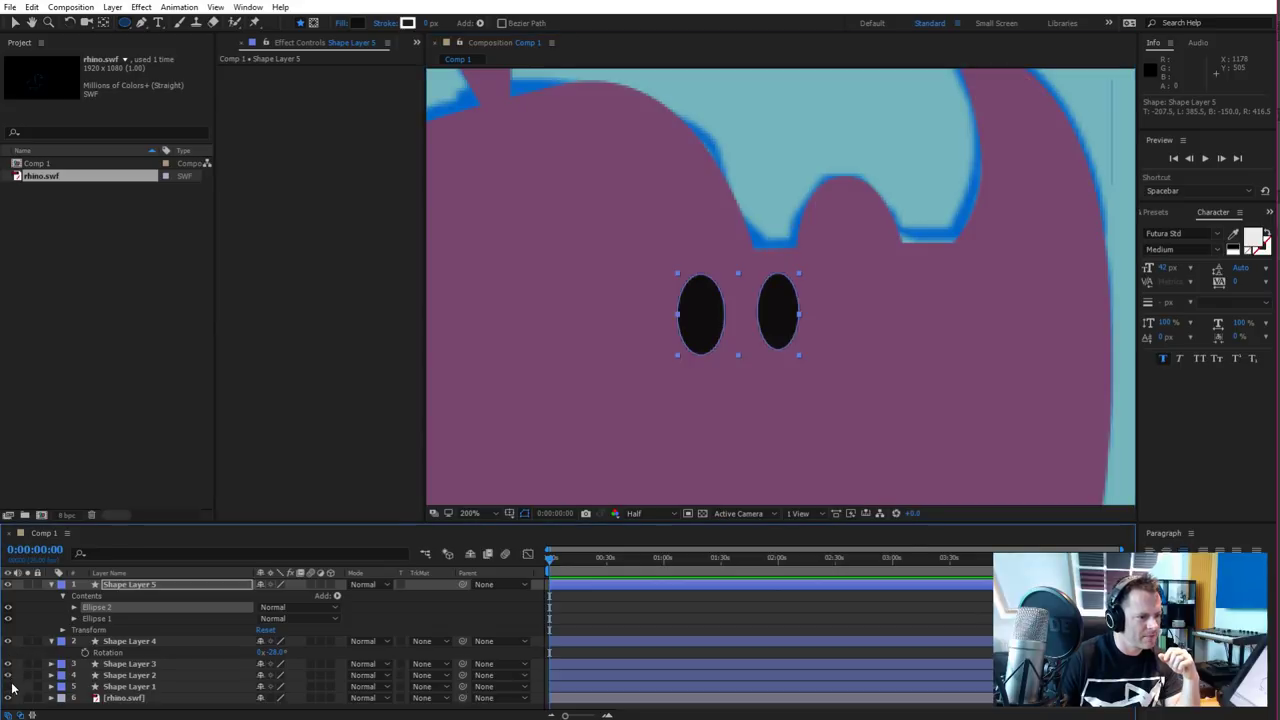
scroll(643, 346, "down", 3)
scroll(714, 433, "up", 2)
scroll(714, 433, "down", 2)
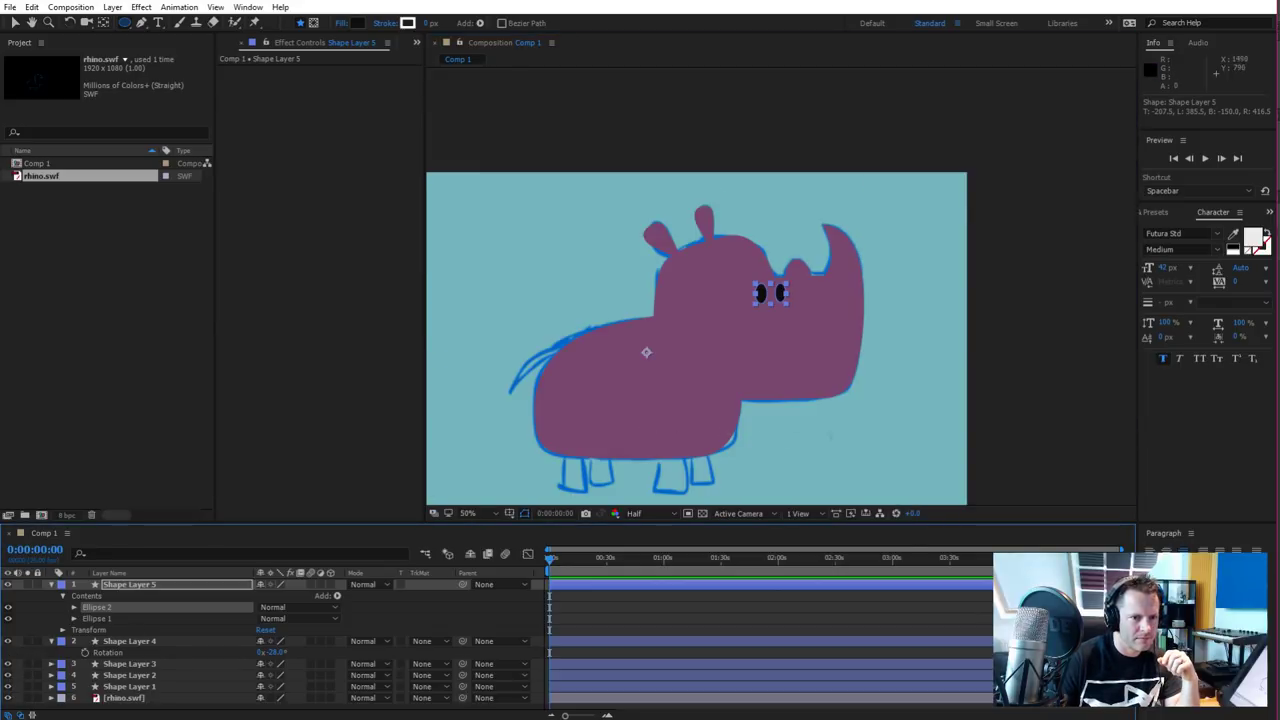
key("v")
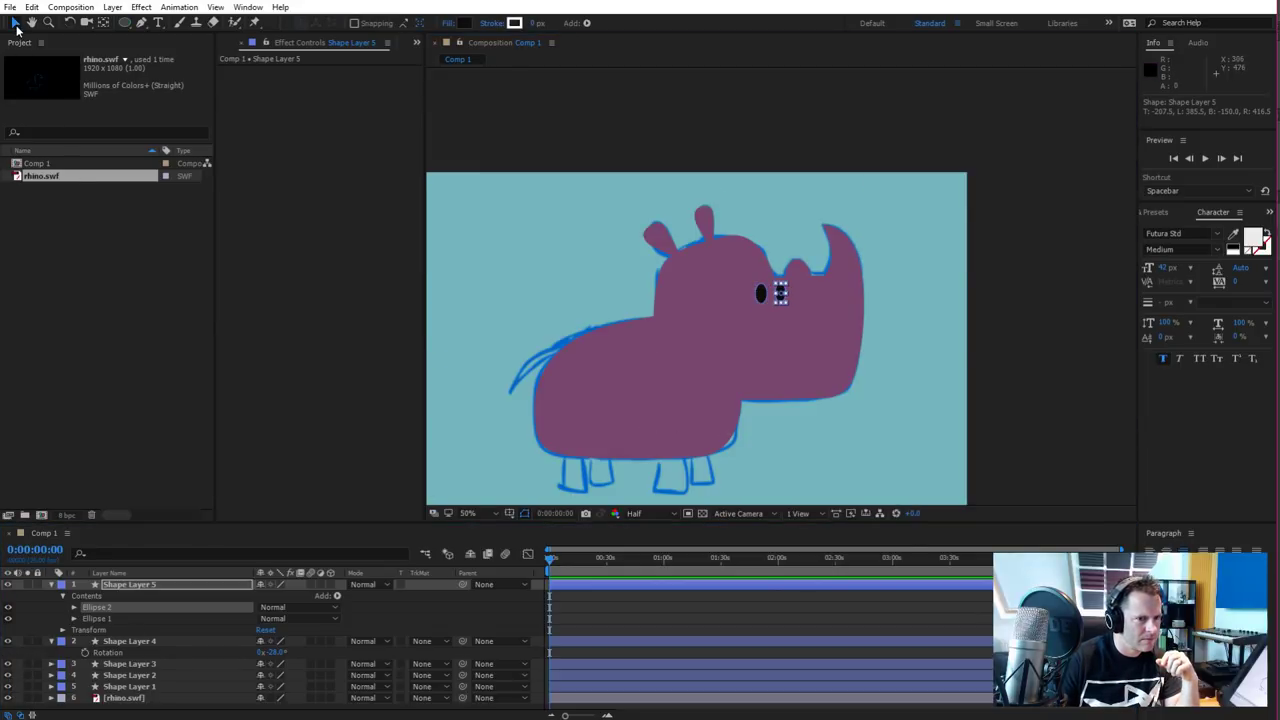
left_click(883, 466)
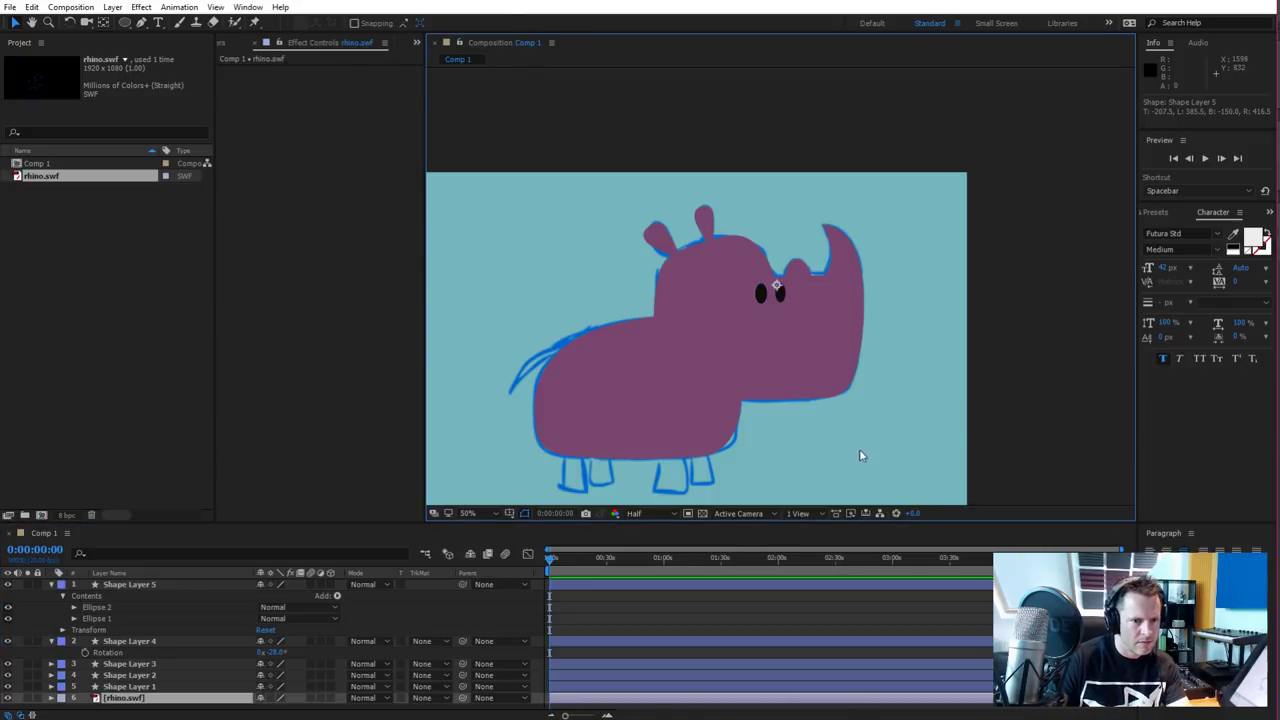
scroll(859, 456, "up", 2)
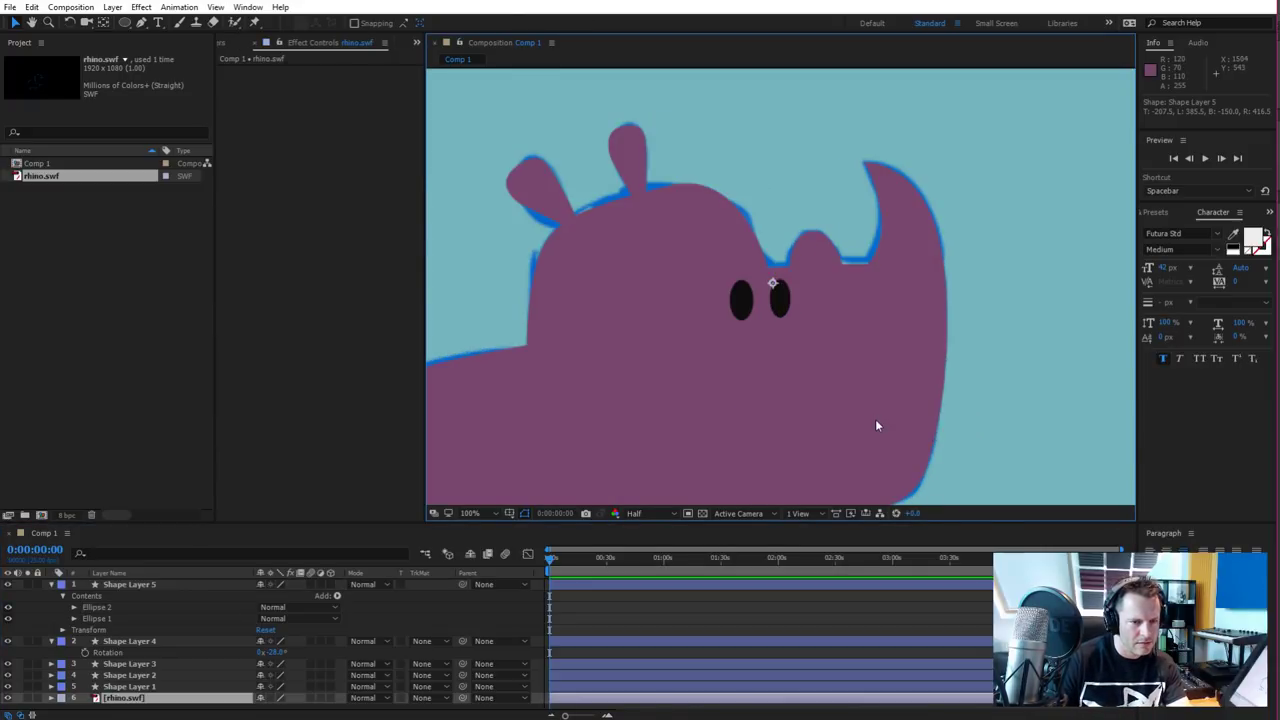
left_click(144, 585)
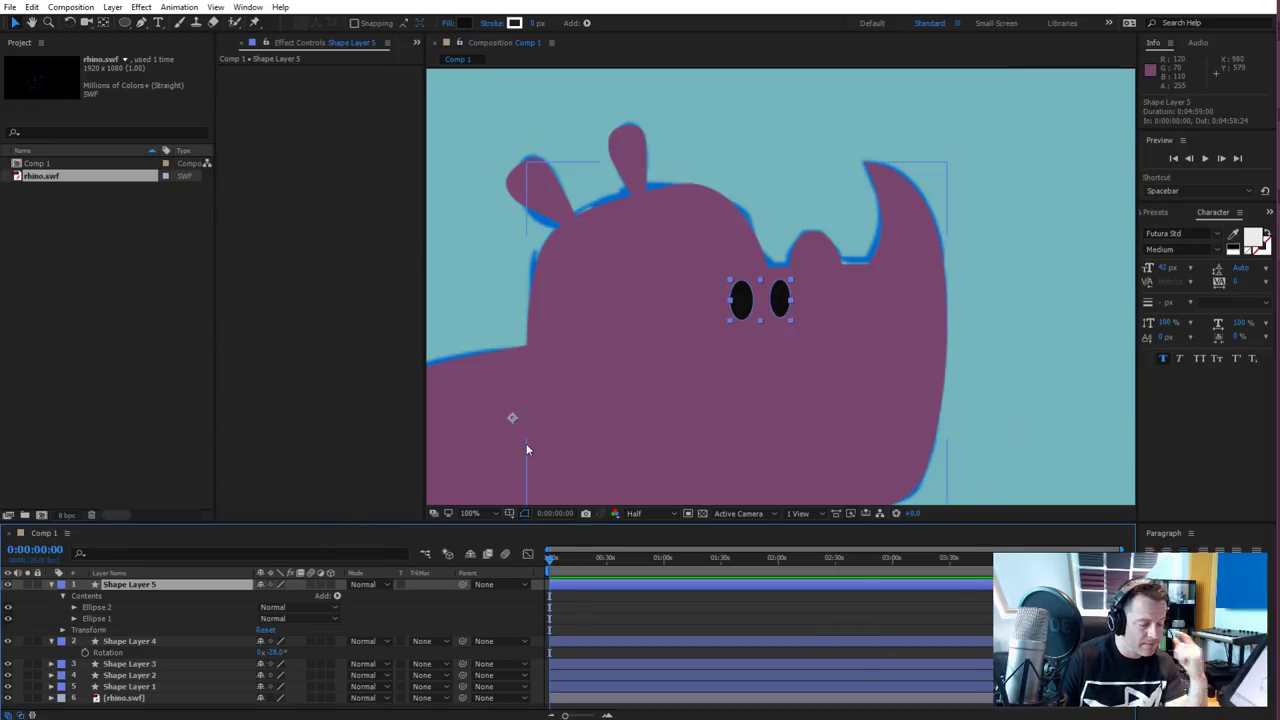
Drag Shape Layer 5's anchor point to the middle of the eyes, then select Shape Layer 2
key("y")
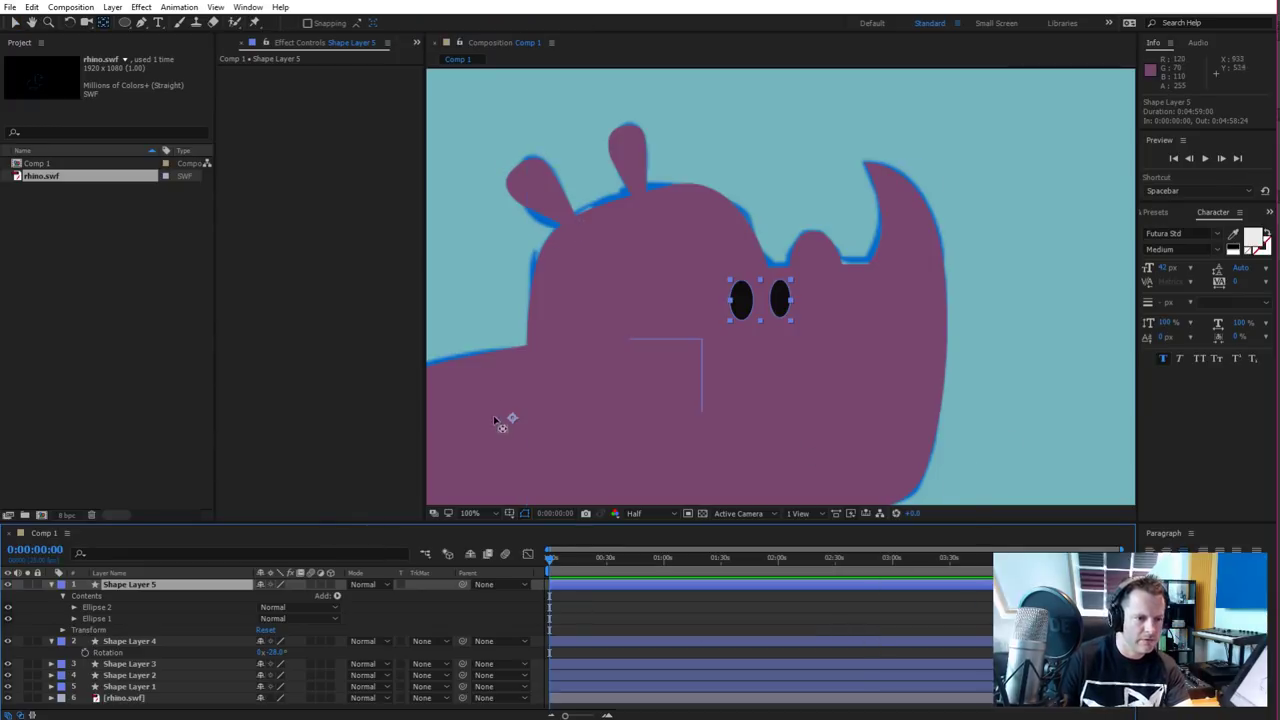
left_click_drag(512, 418, 761, 302)
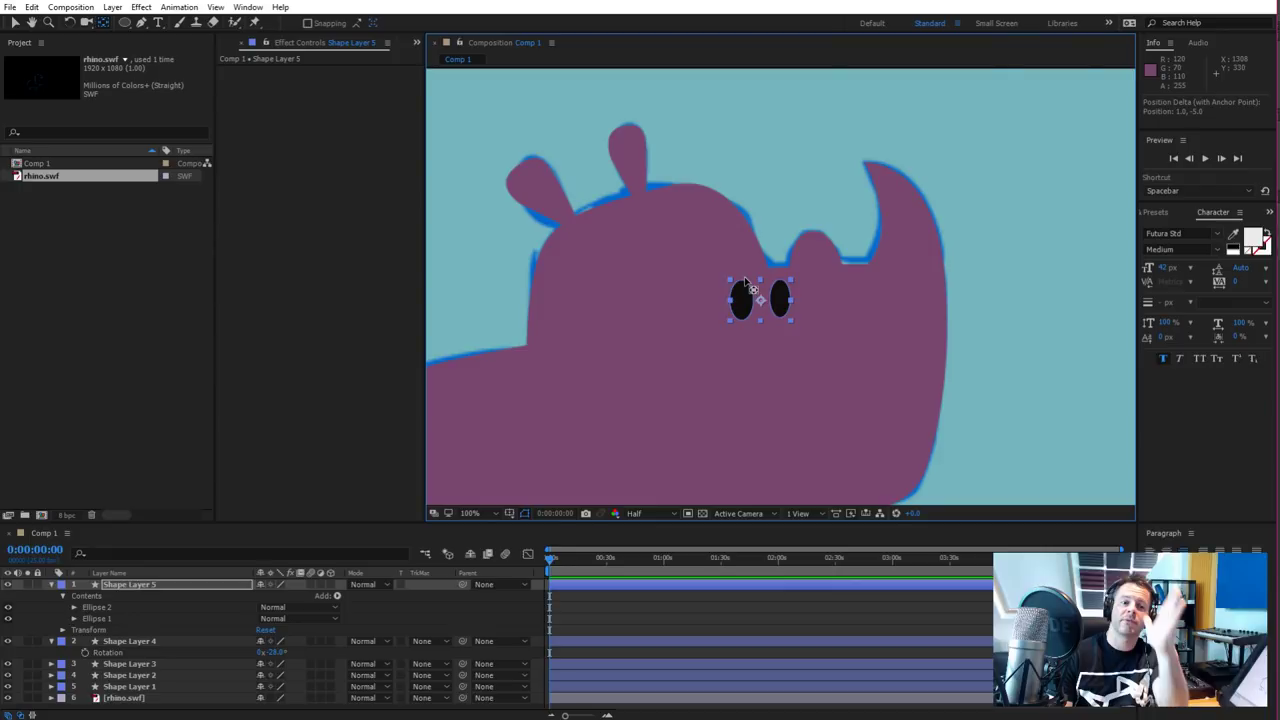
scroll(814, 250, "down", 2)
scroll(814, 283, "up", 2)
scroll(805, 275, "down", 2)
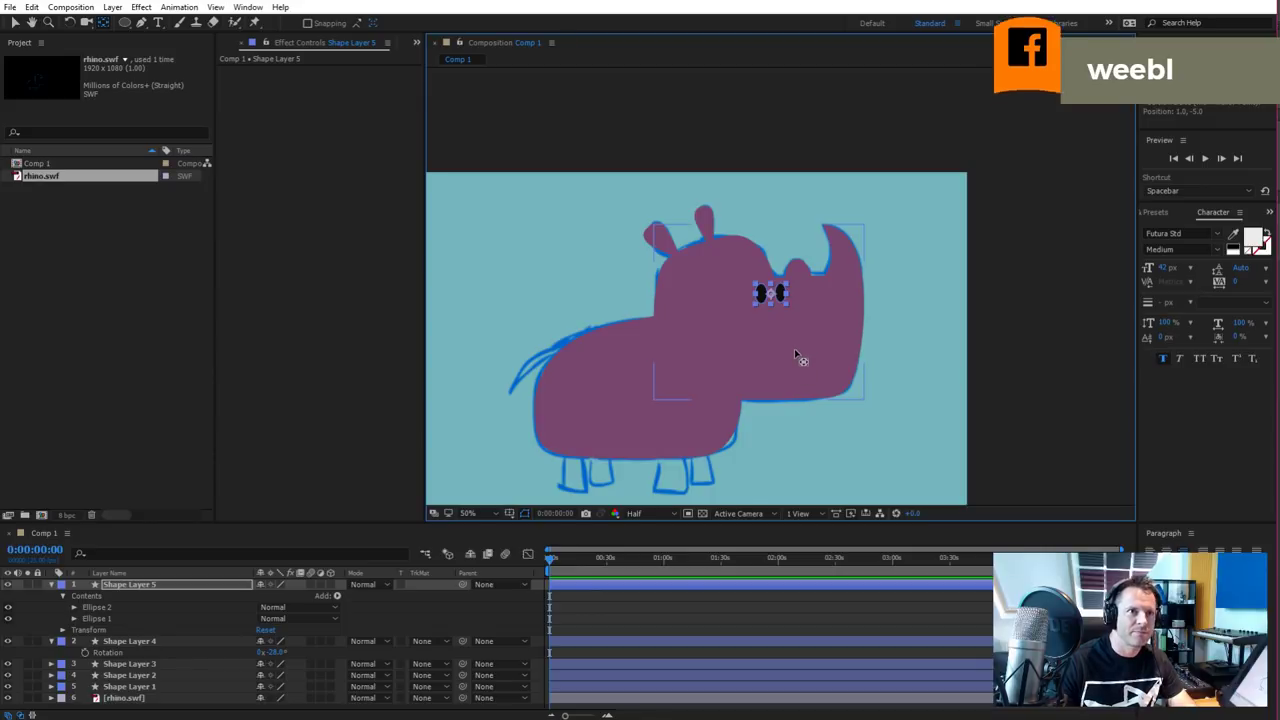
left_click(390, 600)
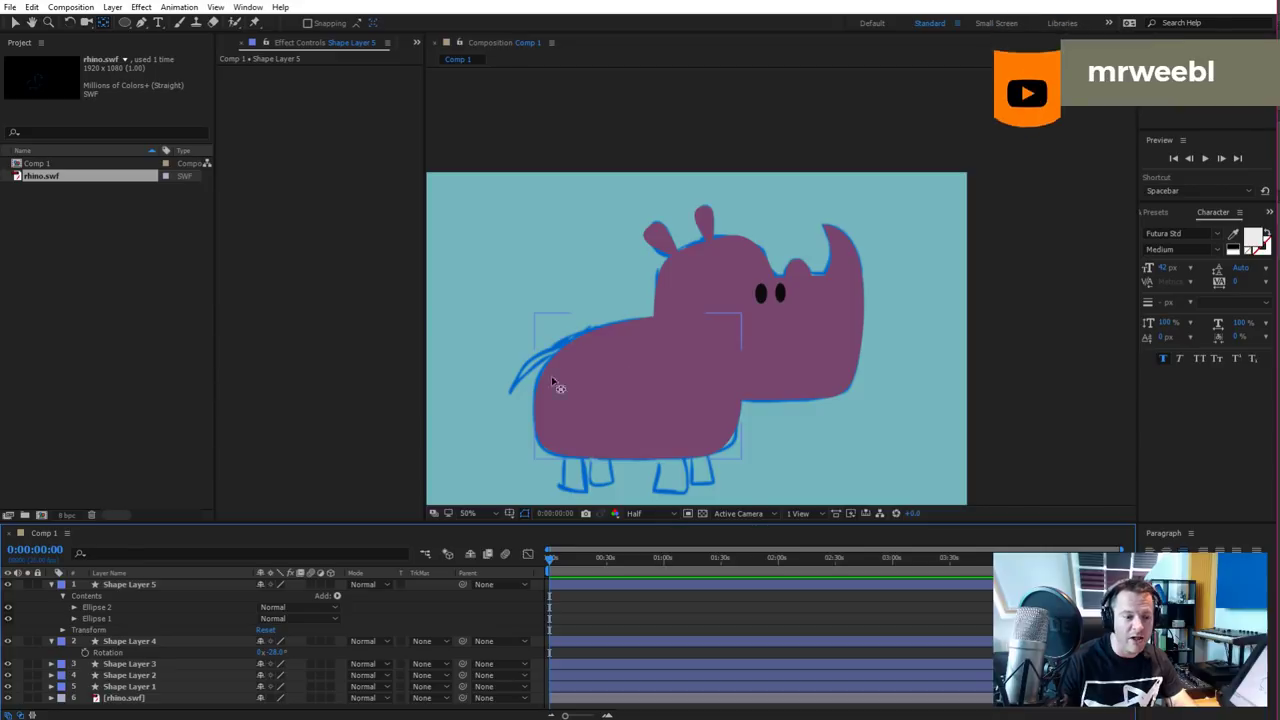
left_click(150, 589)
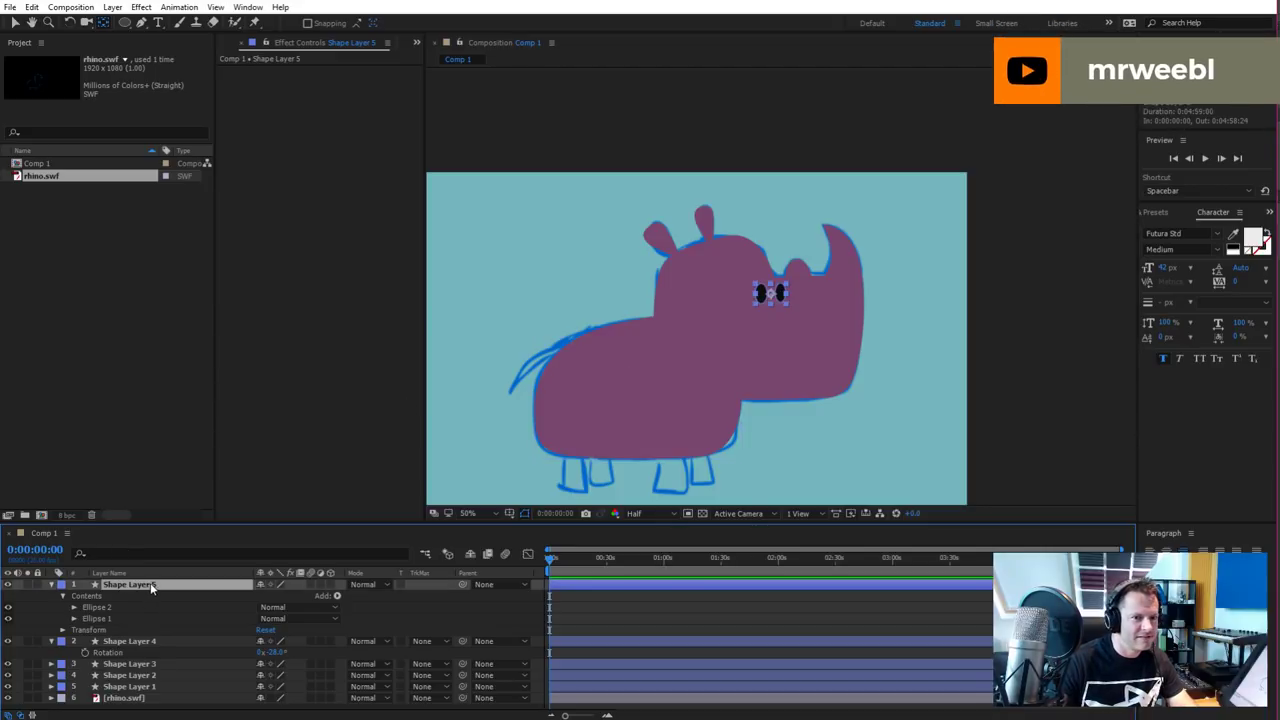
left_click(143, 676)
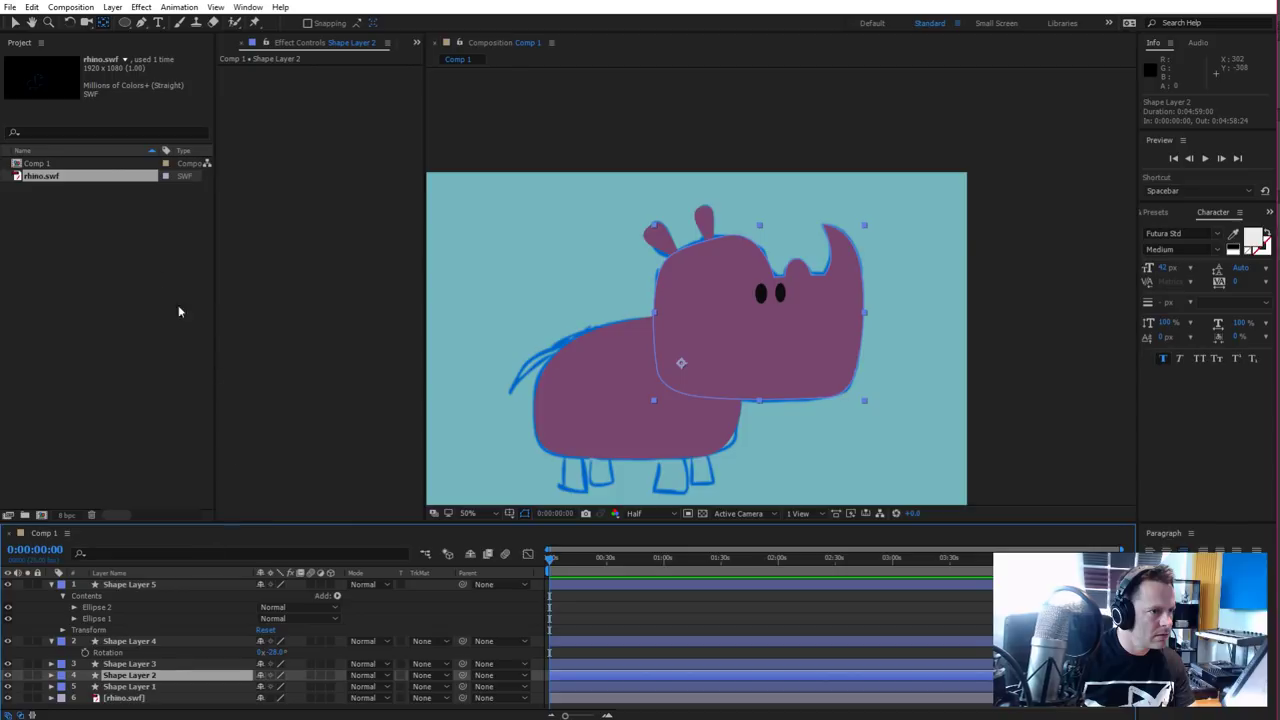
Change Shape Layer 2's head fill to the paler purple 8F5E85, then deselect it
key("v")
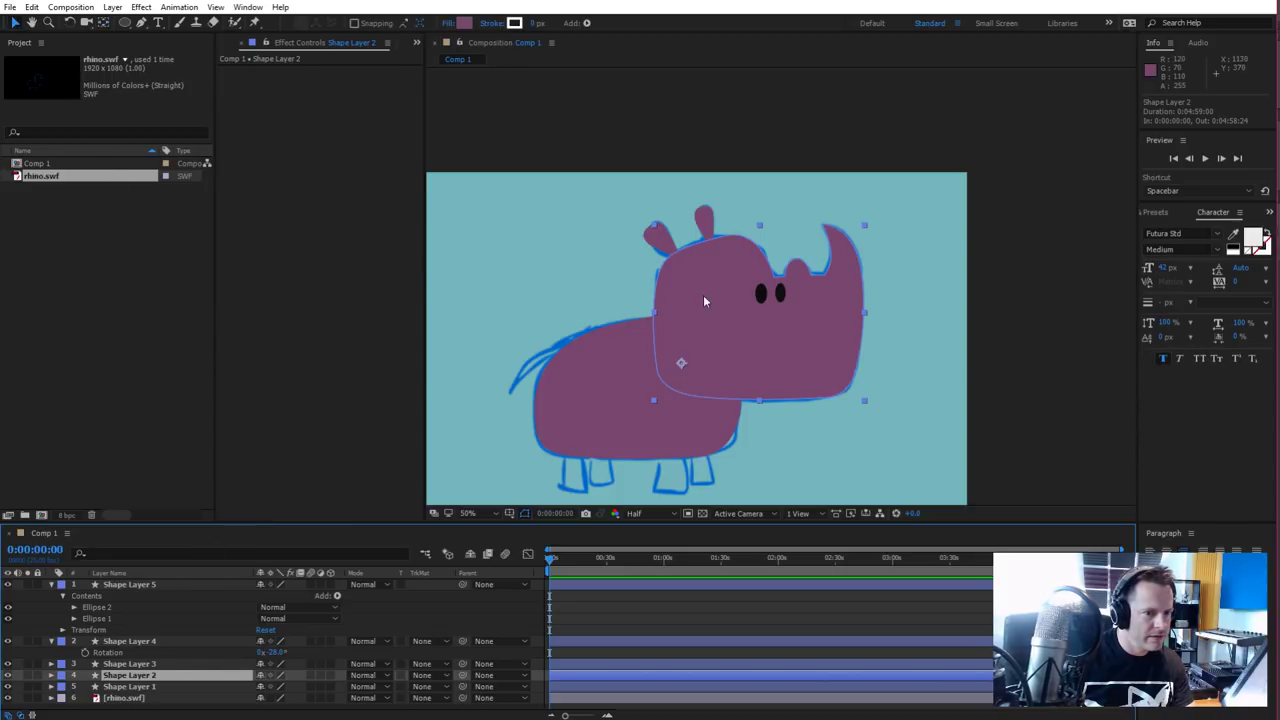
left_click(703, 295)
left_click(464, 22)
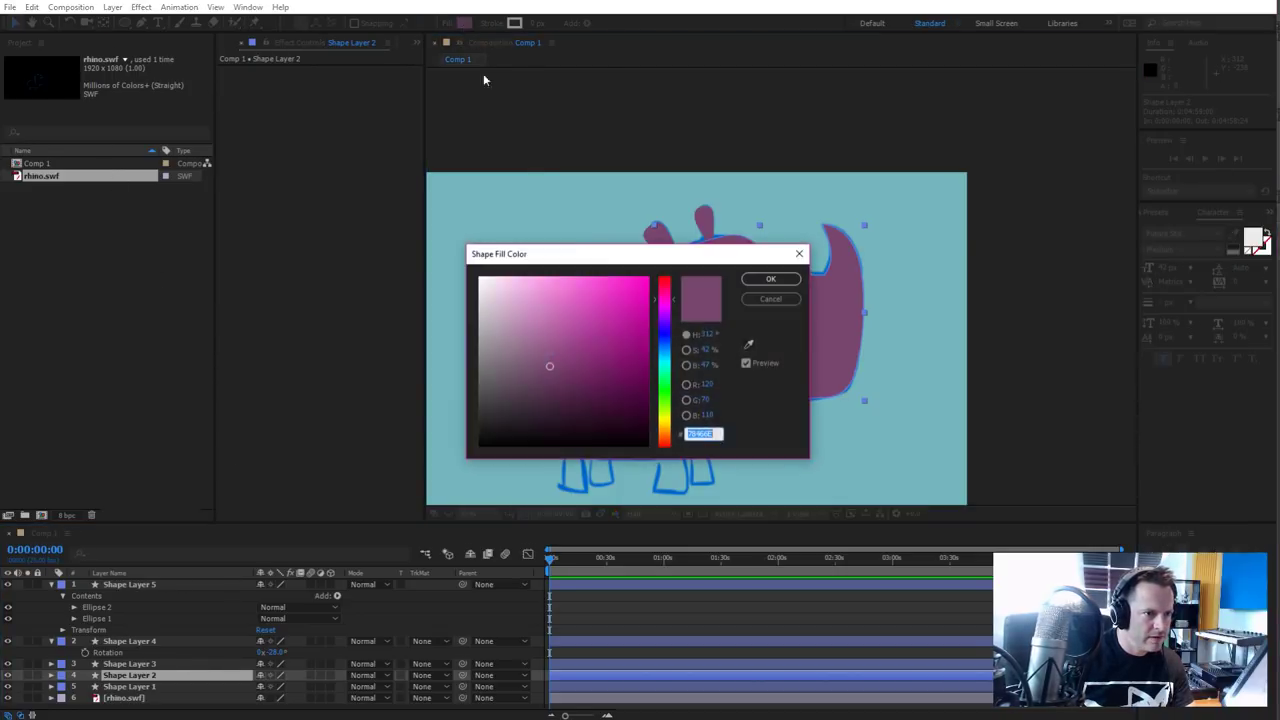
left_click(537, 351)
left_click(762, 281)
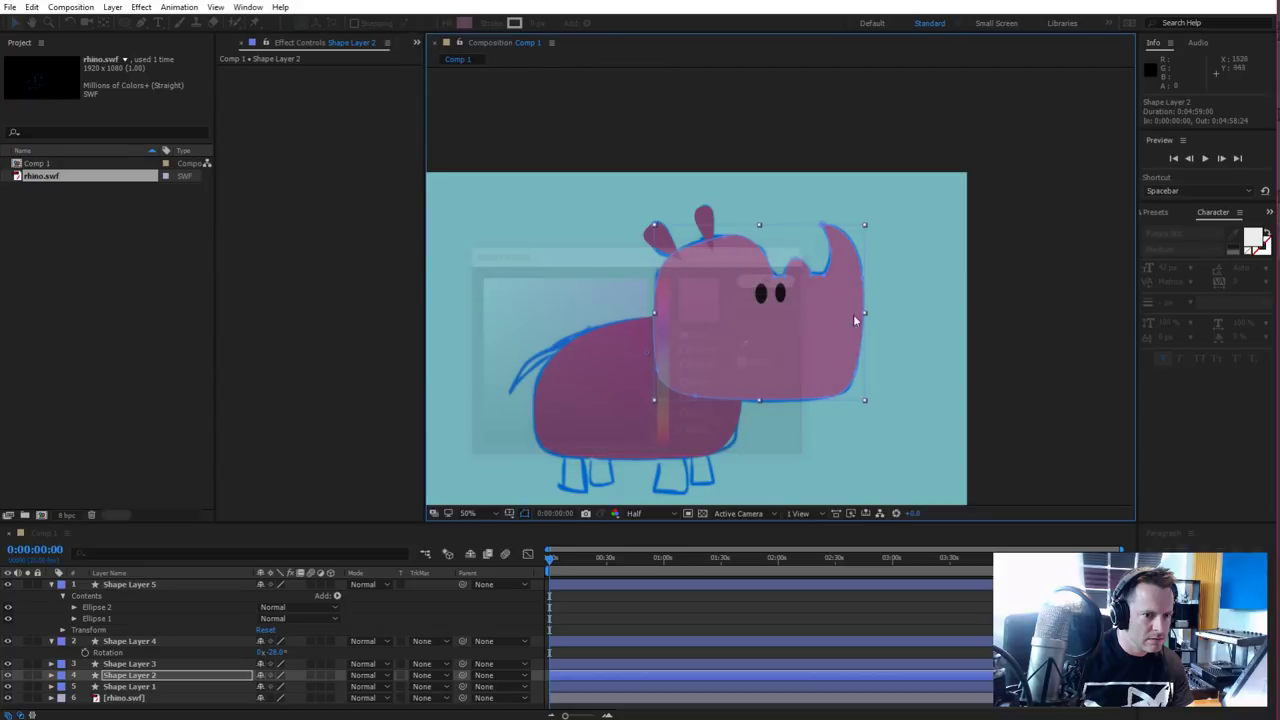
left_click(822, 449)
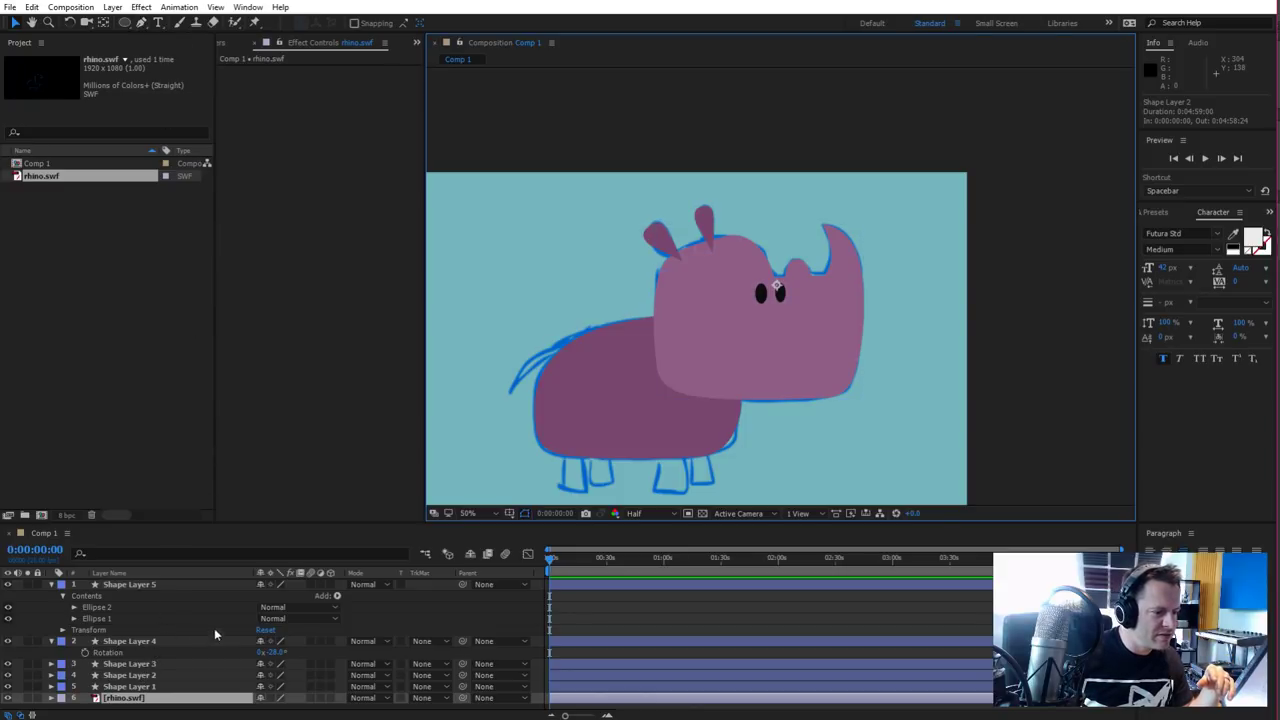
Zoom in on the head and place the first Pen points along the top of the head
left_click(408, 616)
key("period")
key("period")
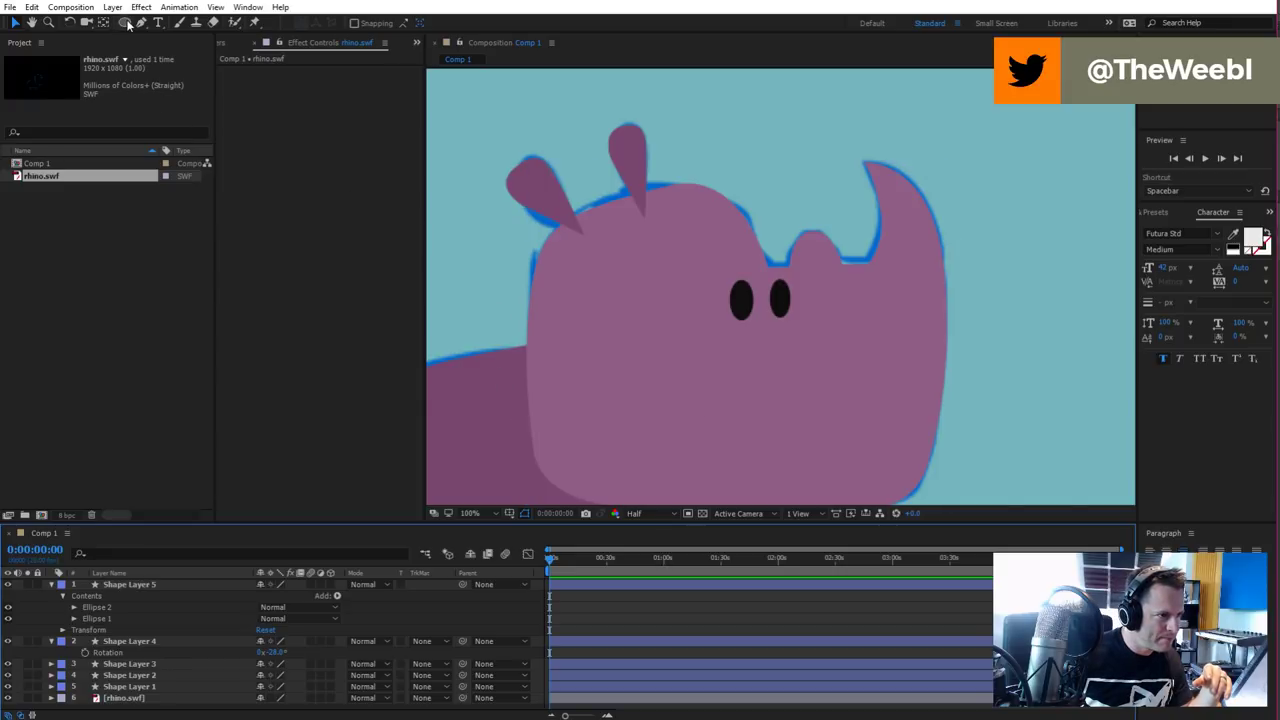
left_click(179, 22)
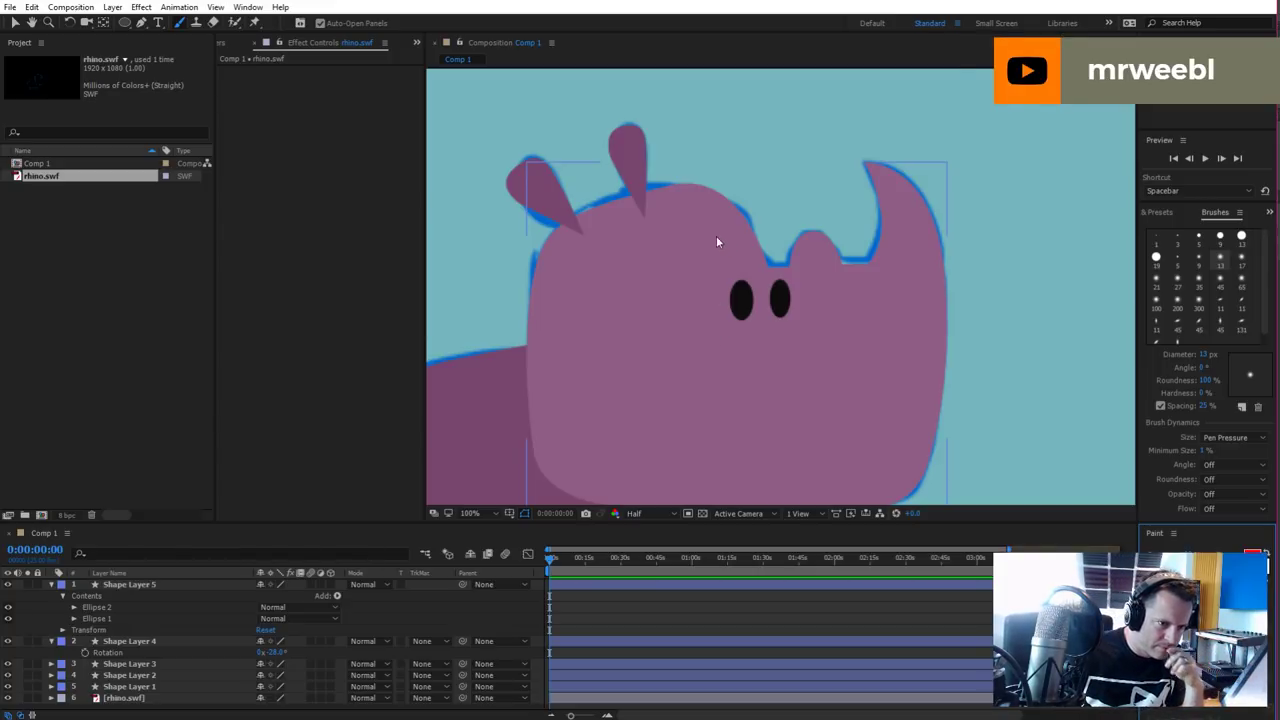
left_click(141, 22)
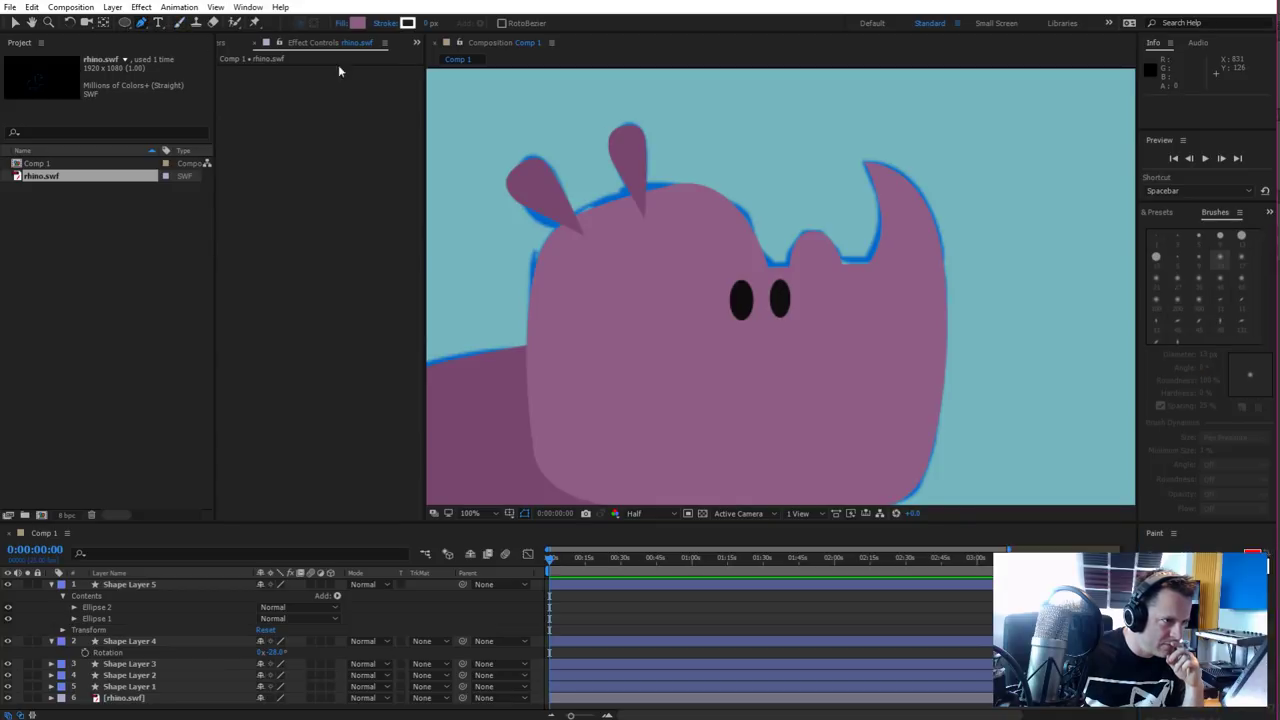
left_click(570, 218)
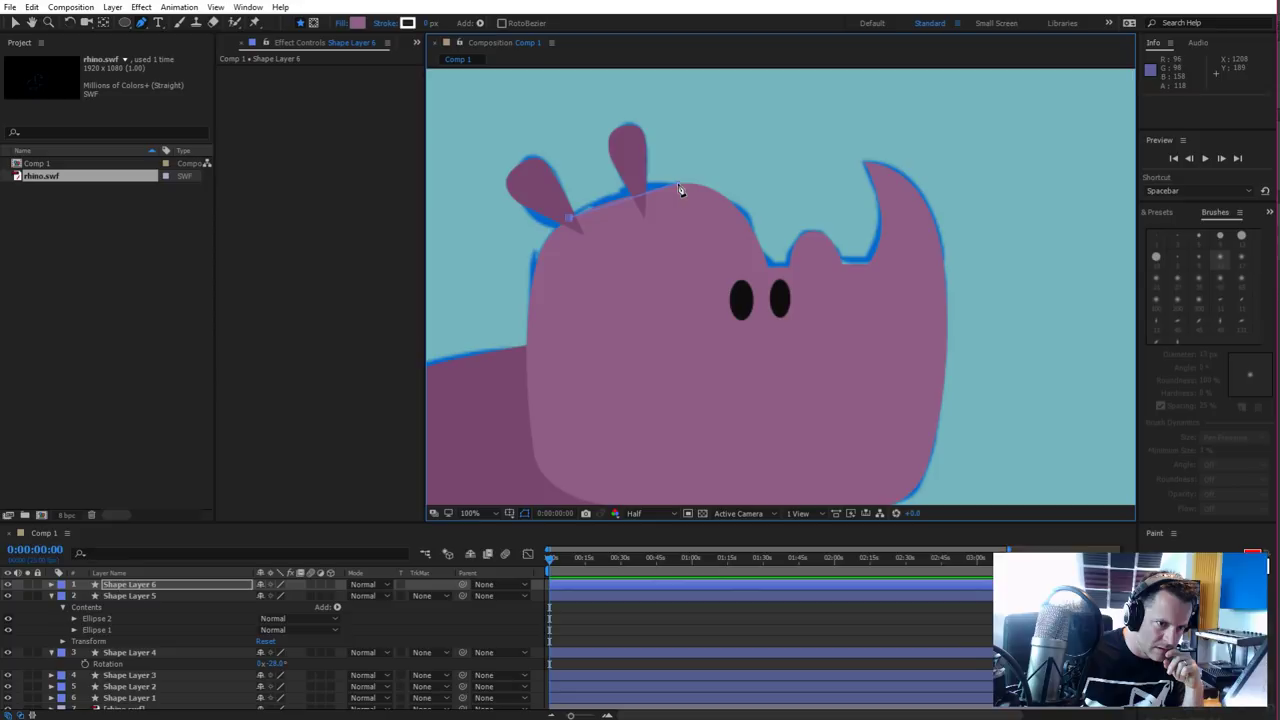
left_click(710, 182)
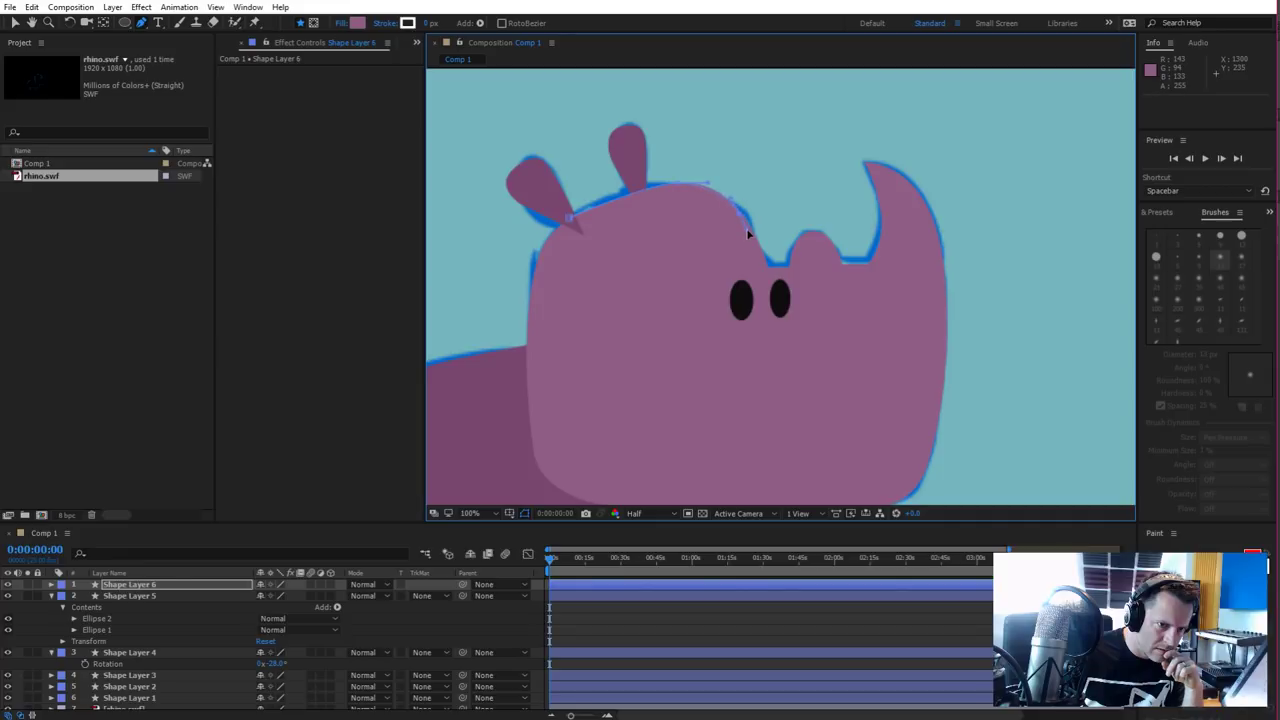
left_click(743, 215)
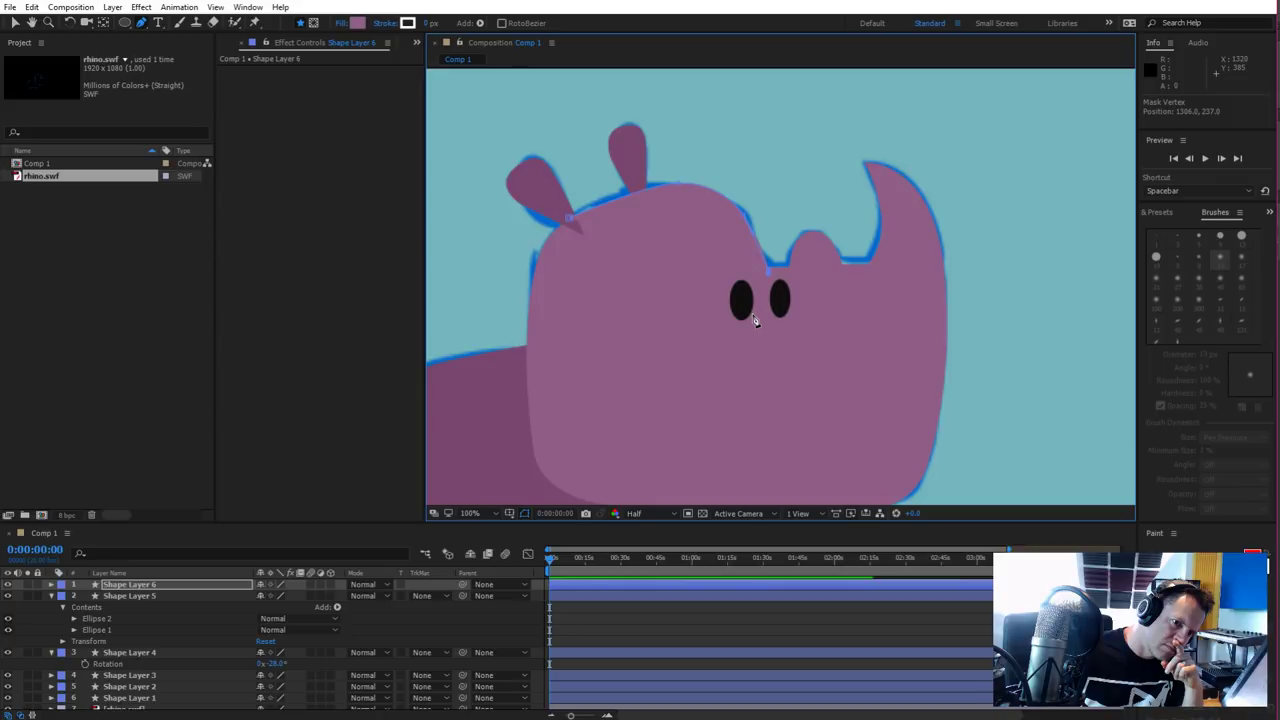
Continue the path from beside the eye round the head's left edge up to the ear
left_click_drag(752, 324, 599, 368)
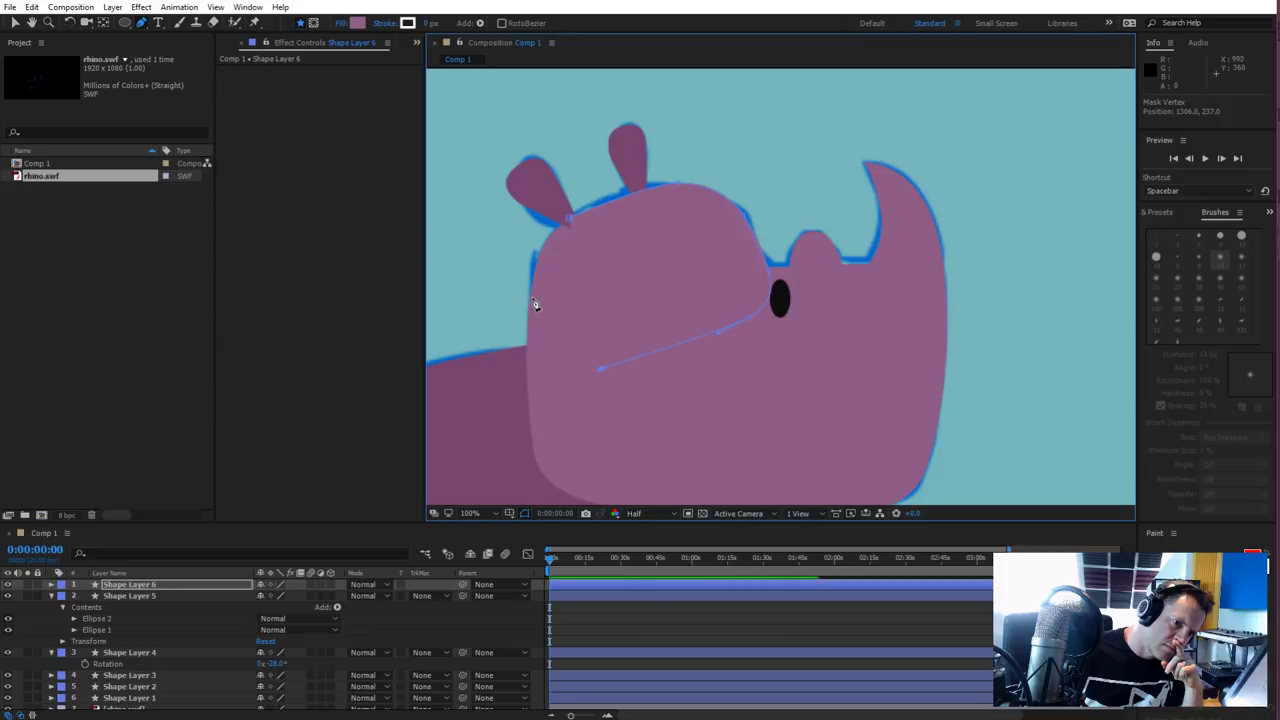
left_click(551, 357)
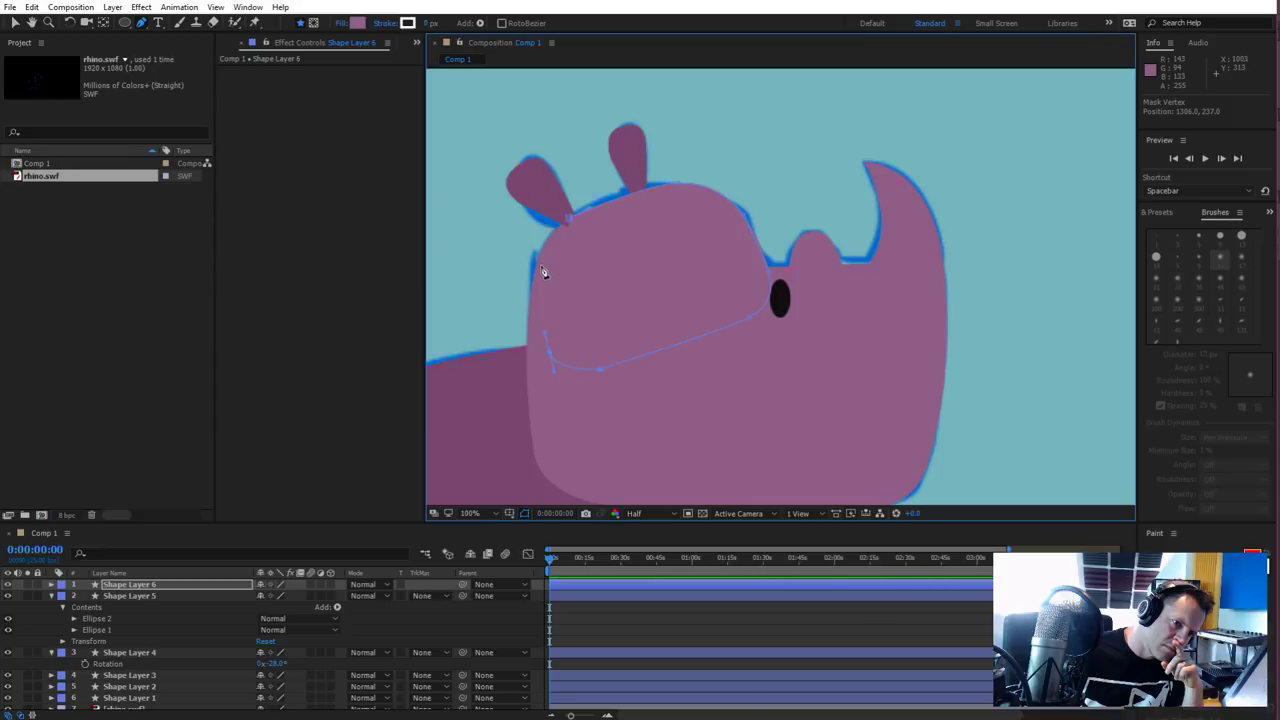
left_click_drag(543, 273, 541, 269)
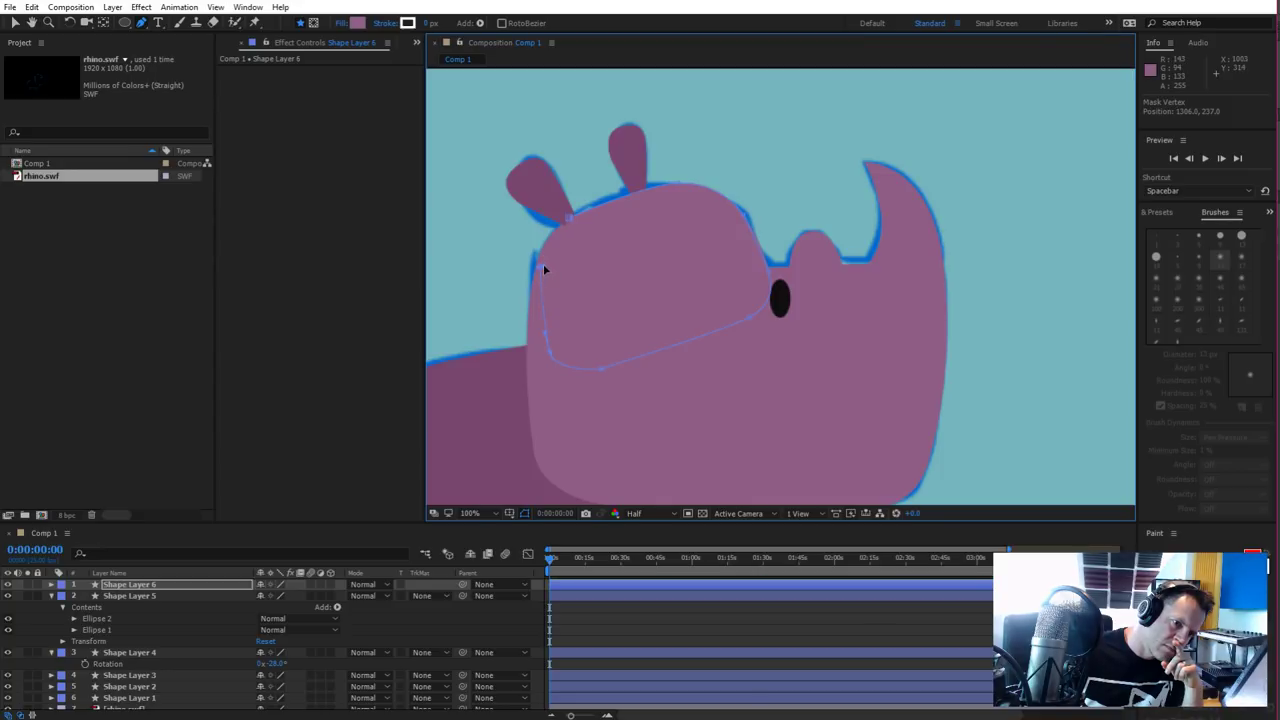
left_click(570, 217)
left_click_drag(573, 221, 535, 235)
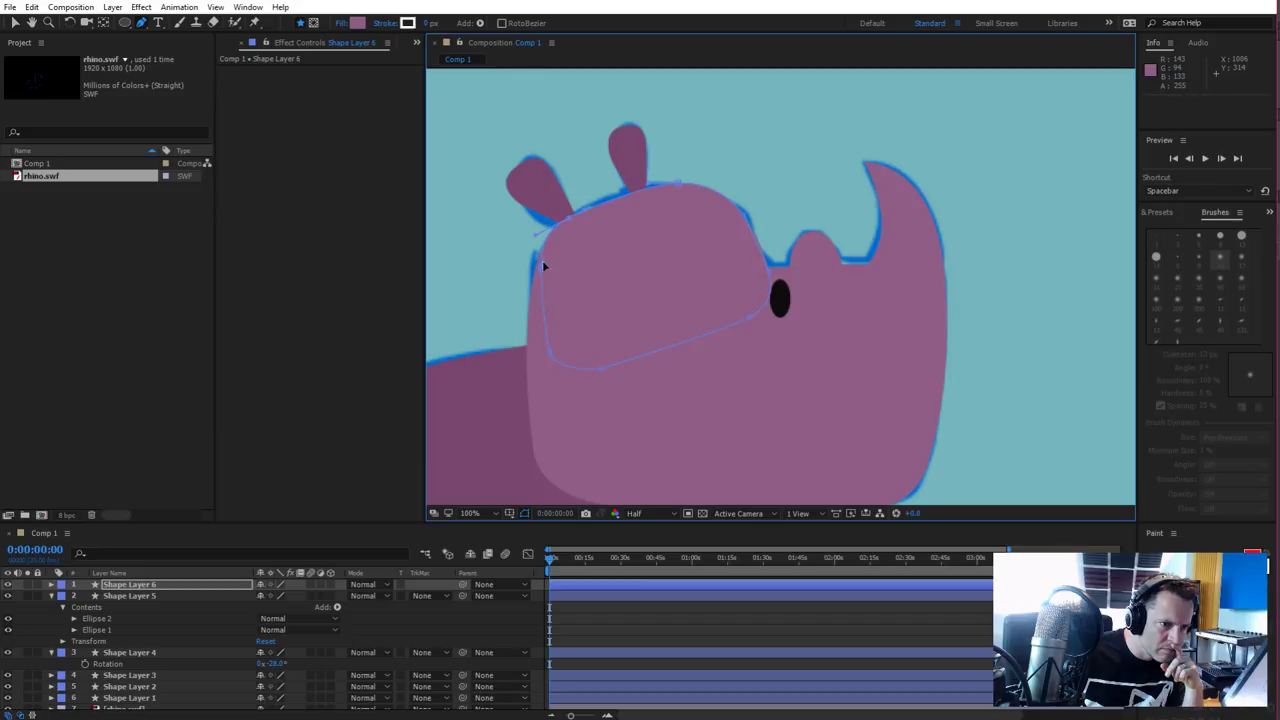
left_click_drag(541, 264, 537, 285)
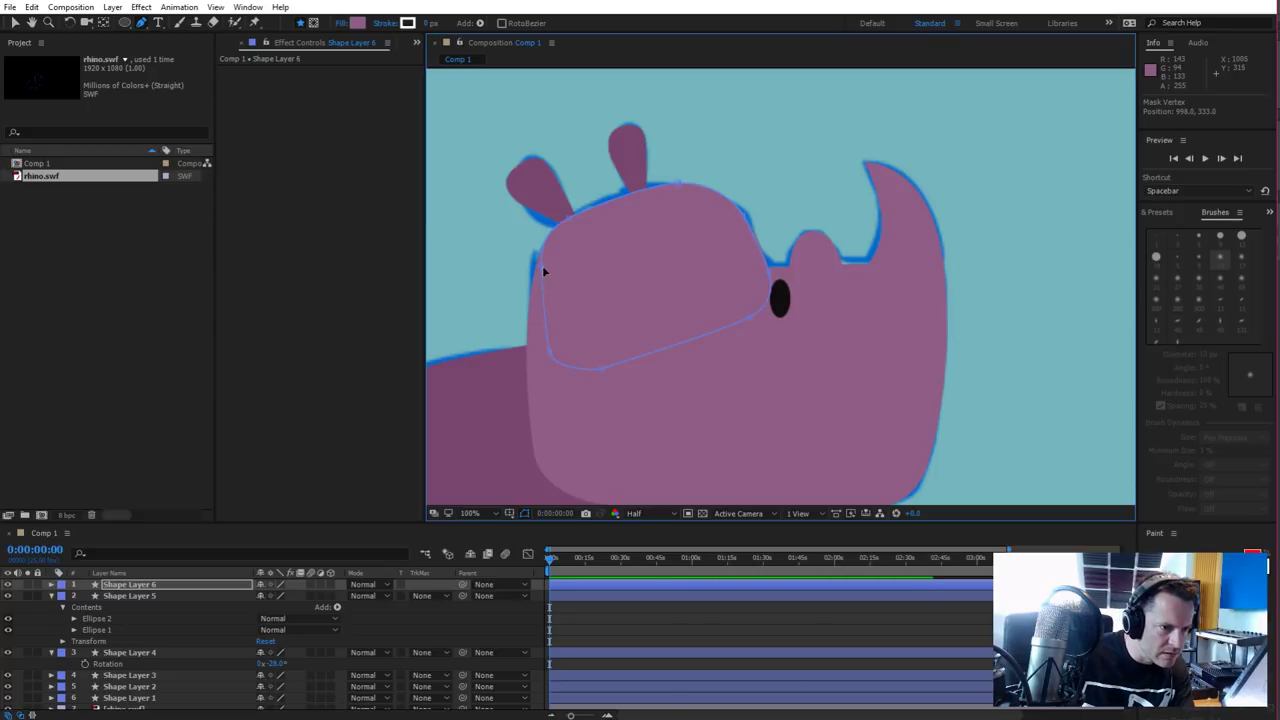
left_click_drag(539, 270, 539, 273)
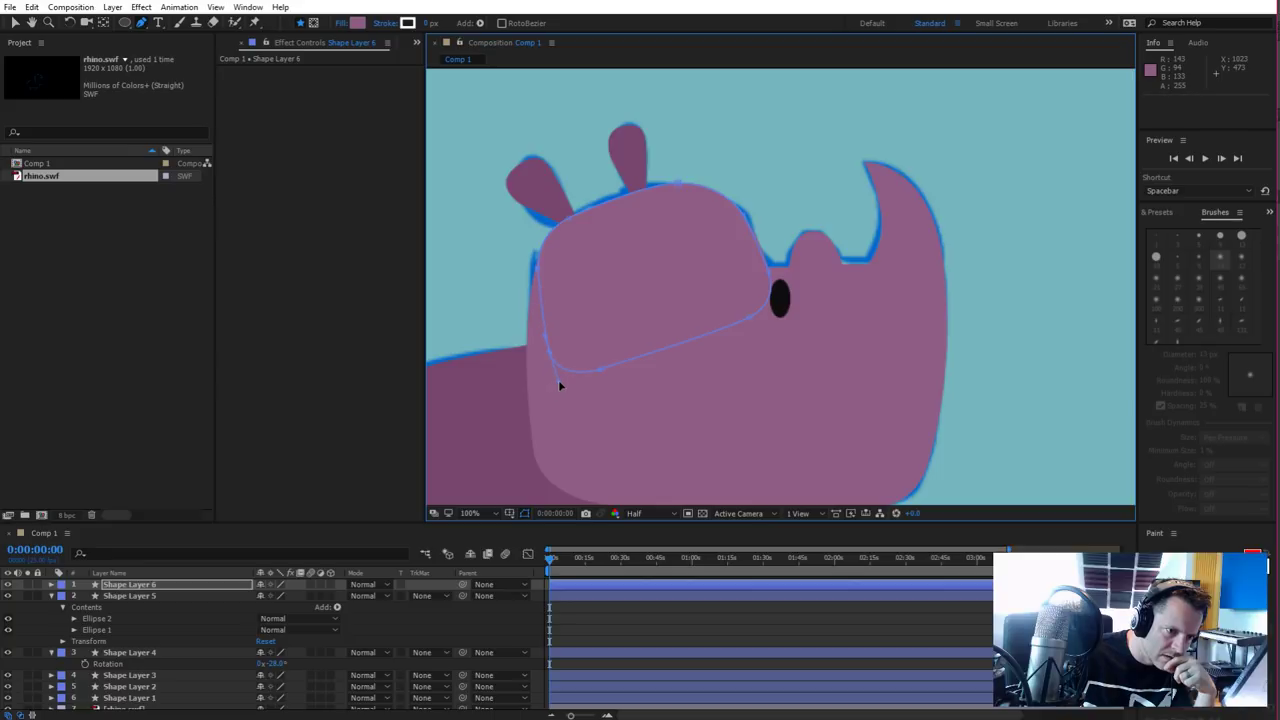
left_click(558, 380)
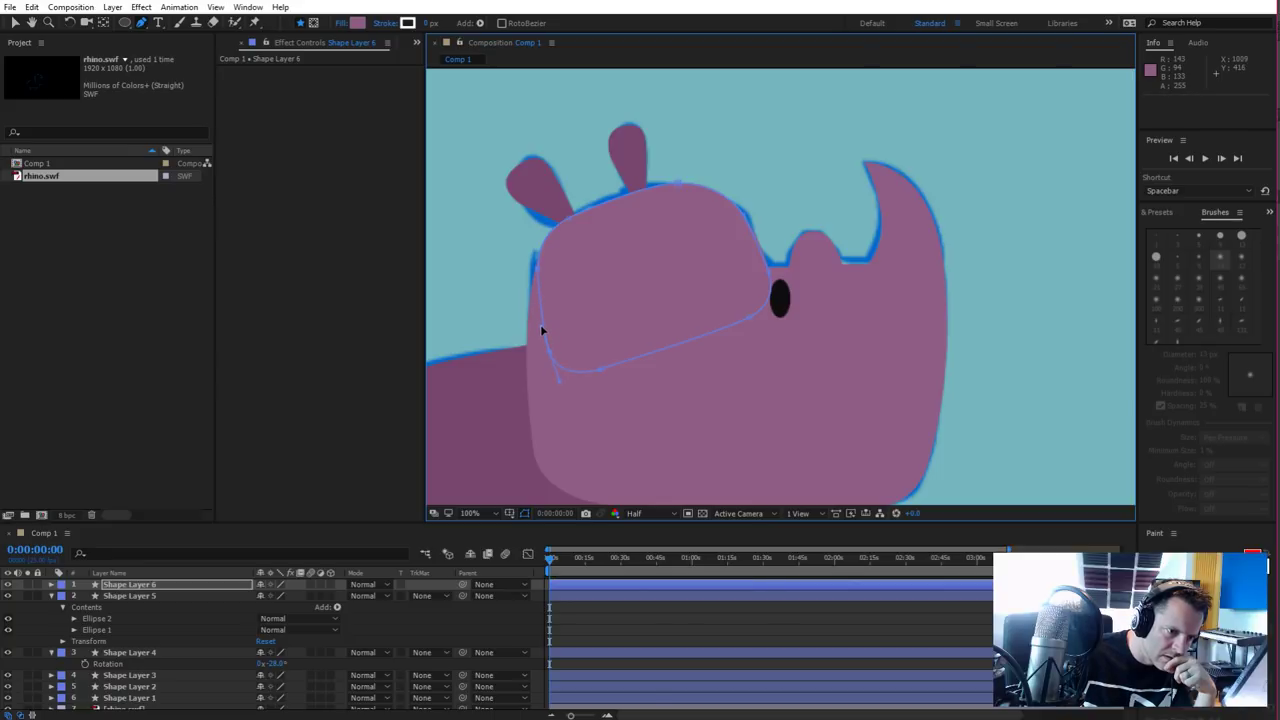
left_click(540, 324)
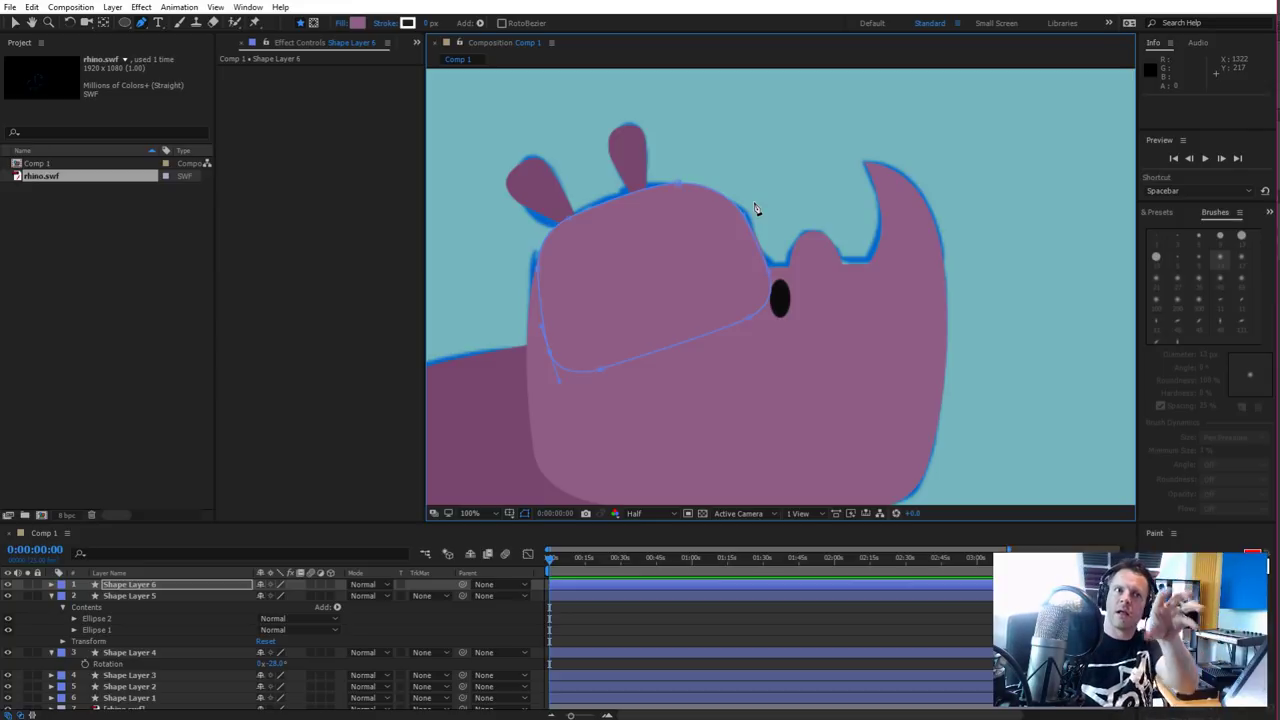
Fill the new upper-head shape with the darker purple 653B5D
left_click(360, 24)
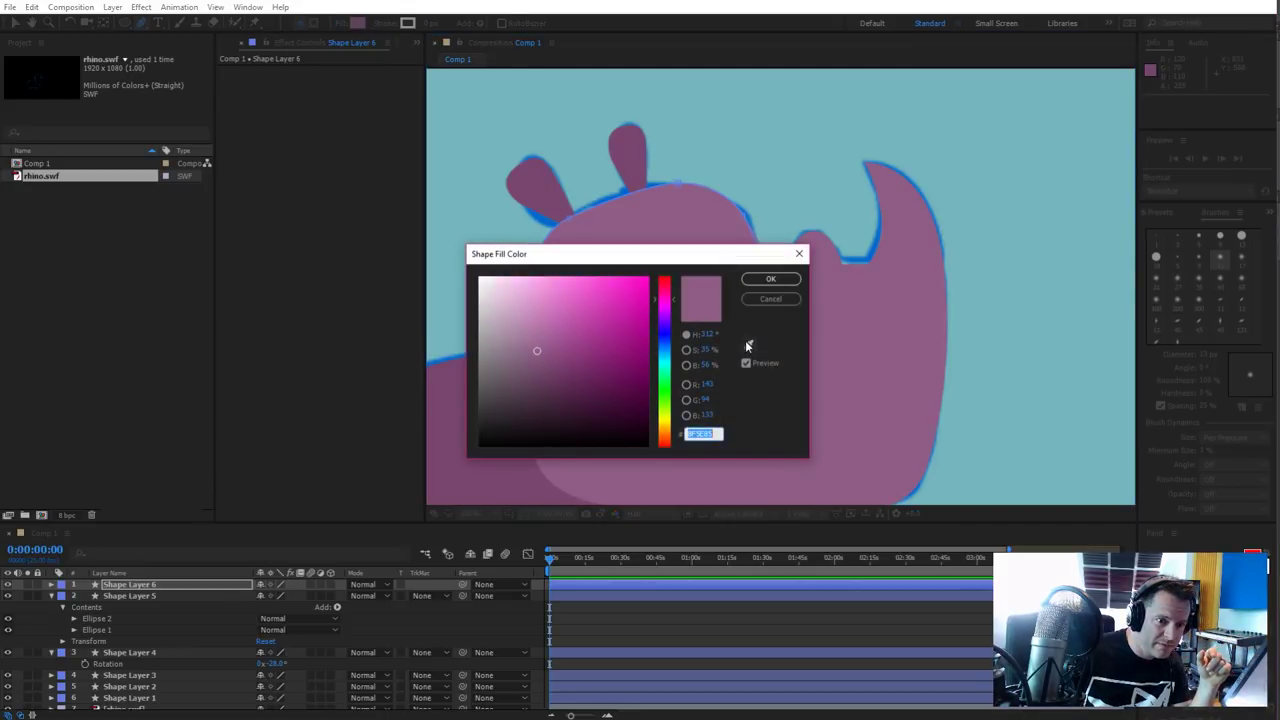
left_click(781, 296)
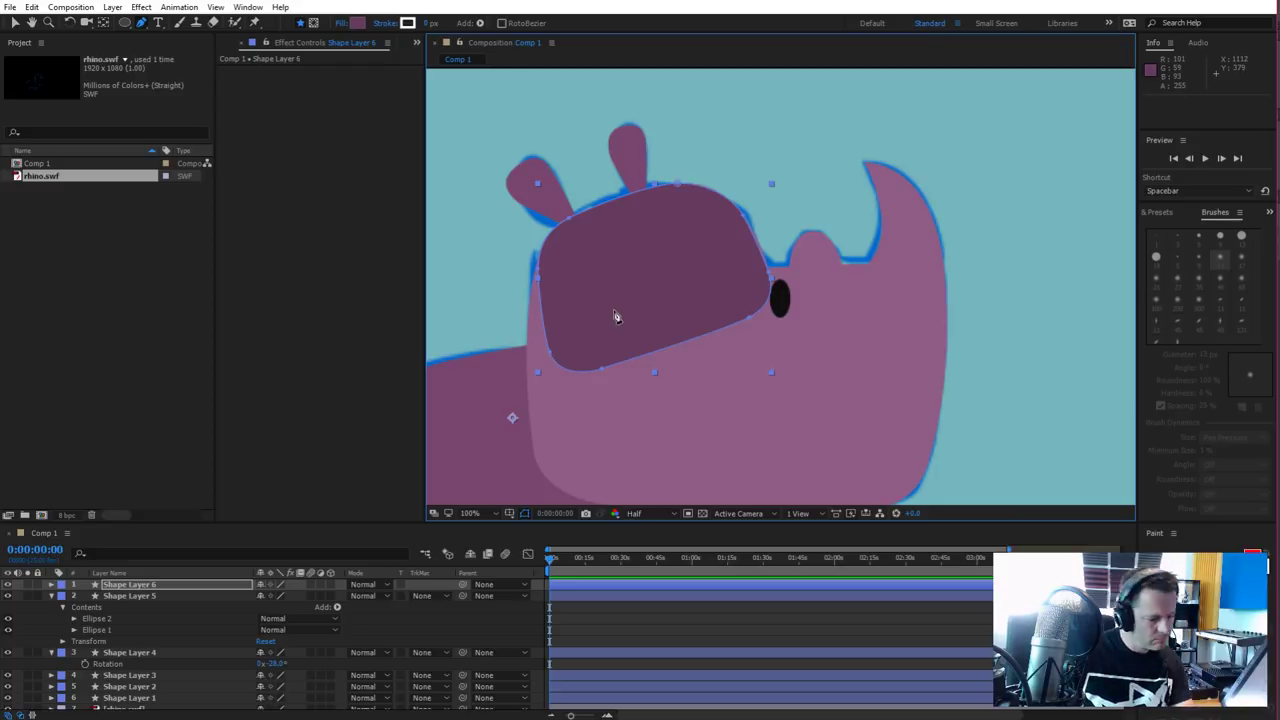
Deselect Shape Layer 6 with the Selection tool and switch back to the Pen tool
key("v")
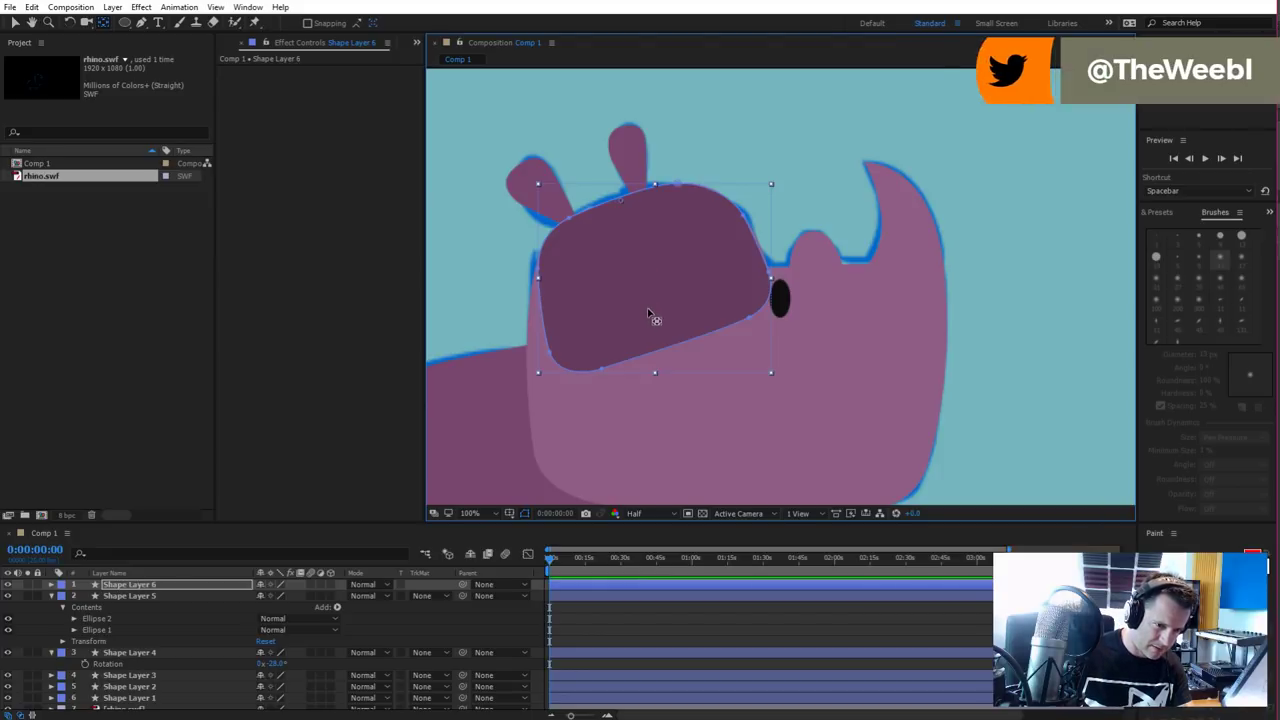
left_click(389, 620)
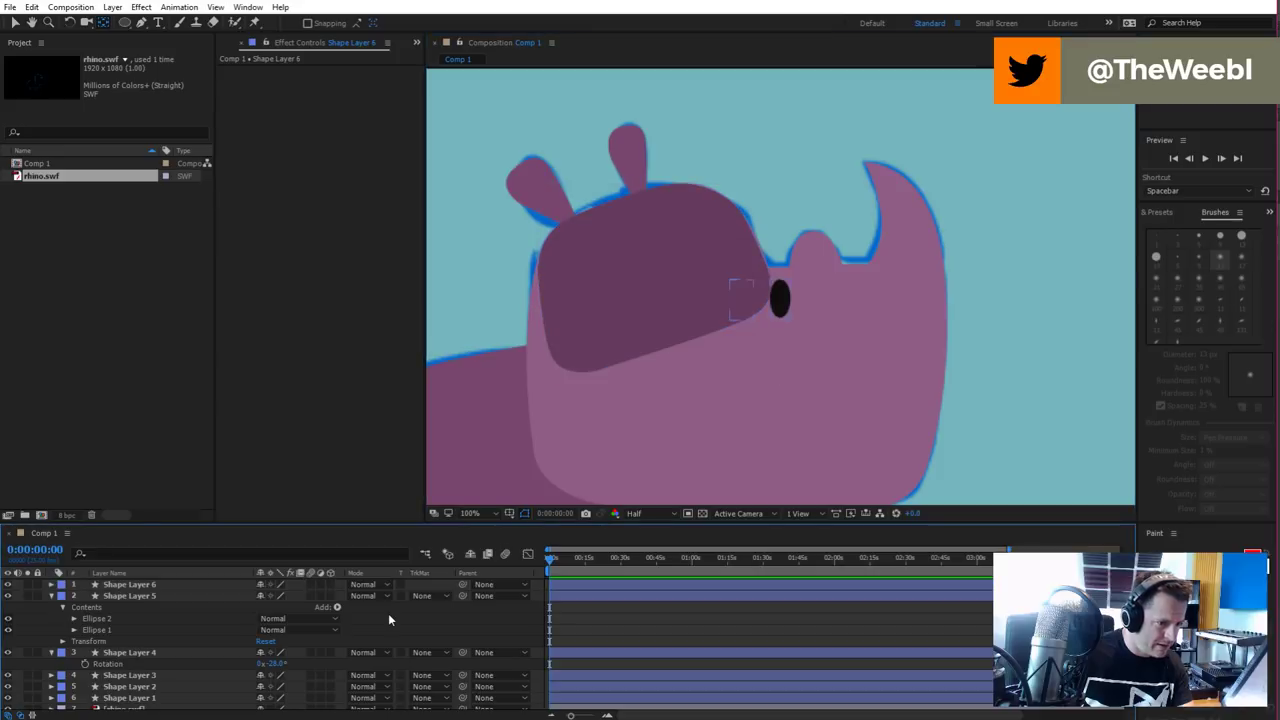
left_click(142, 24)
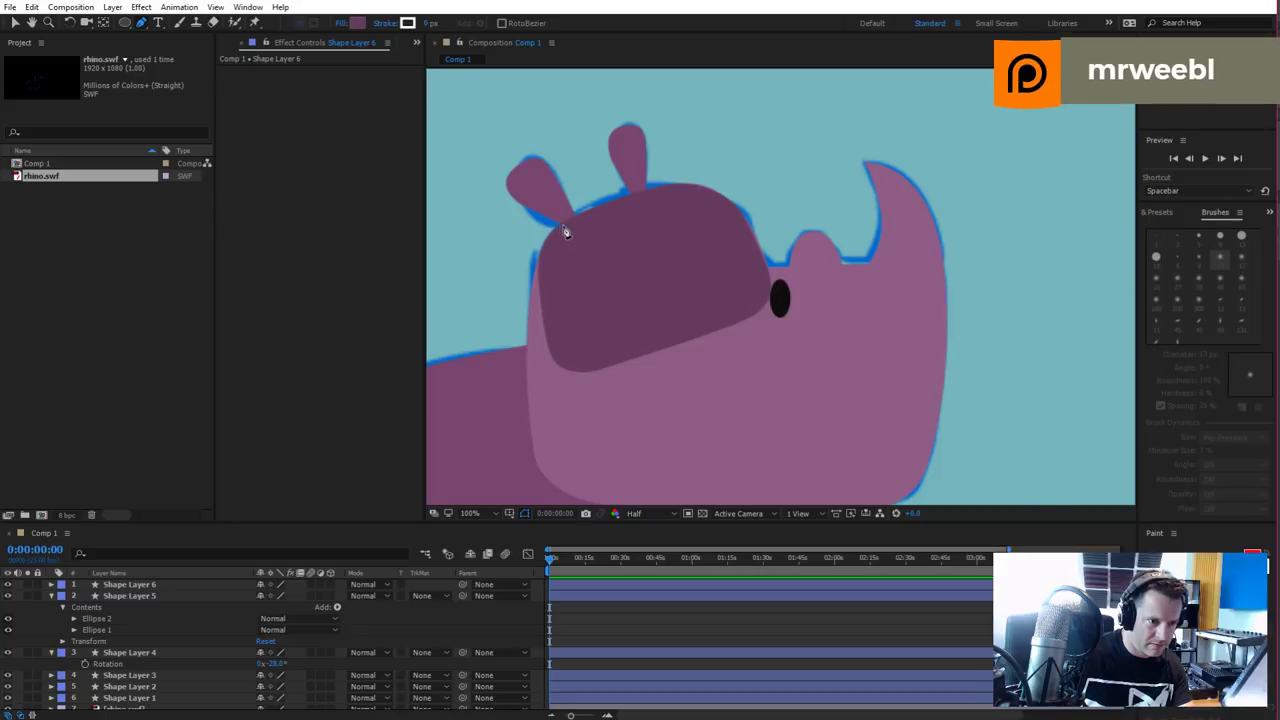
Trace a new path from the left ear down the head's side and along the jaw, undoing a stray close
left_click_drag(575, 226, 538, 278)
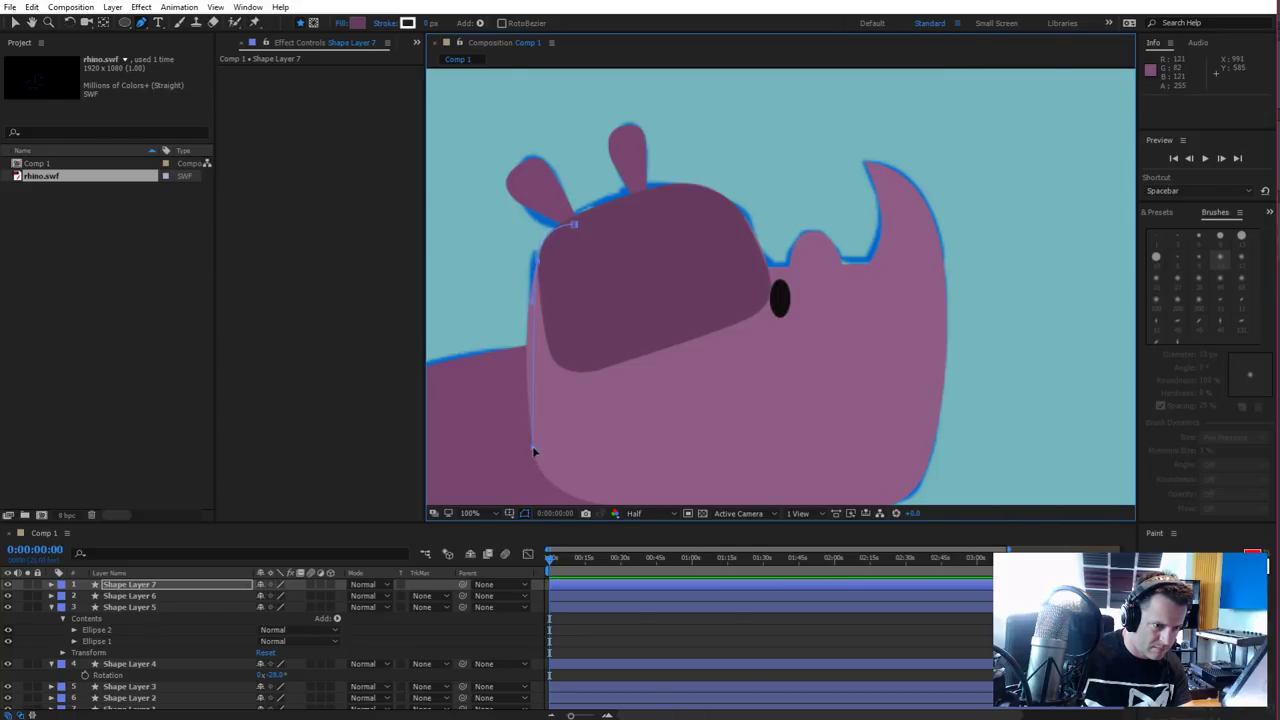
left_click_drag(533, 452, 546, 483)
scroll(537, 471, "down", 1)
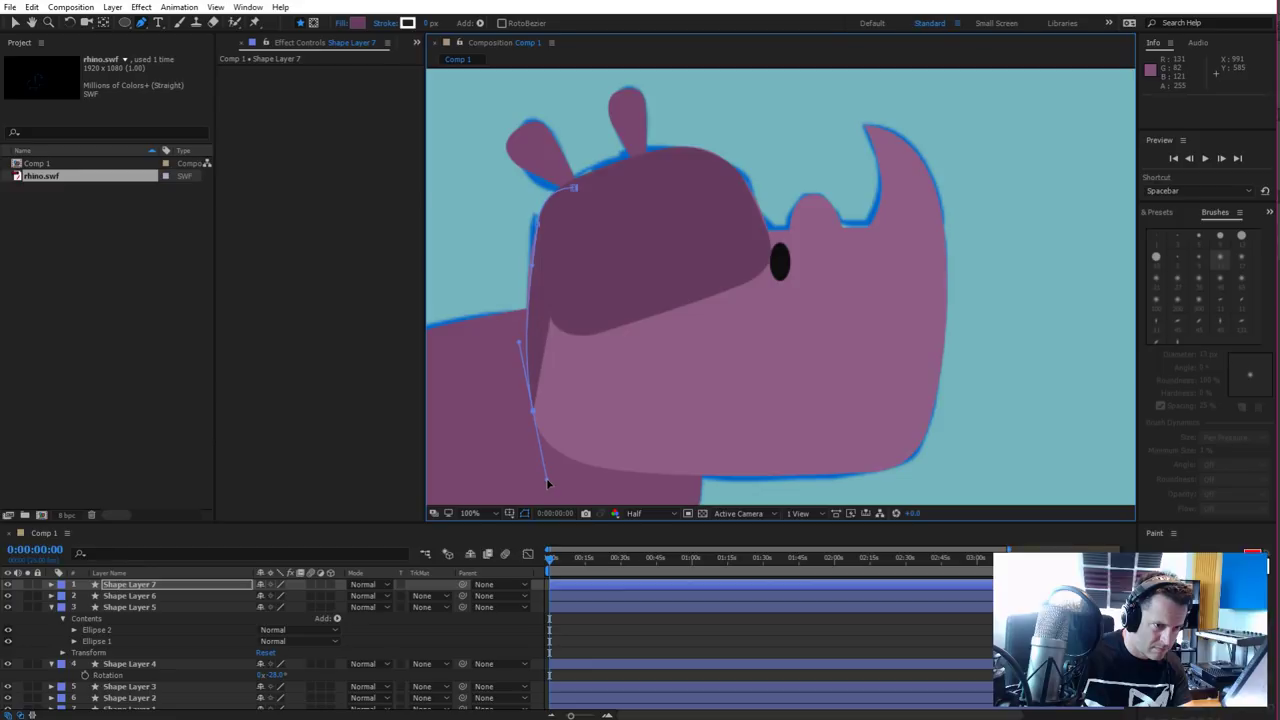
left_click_drag(519, 341, 518, 320)
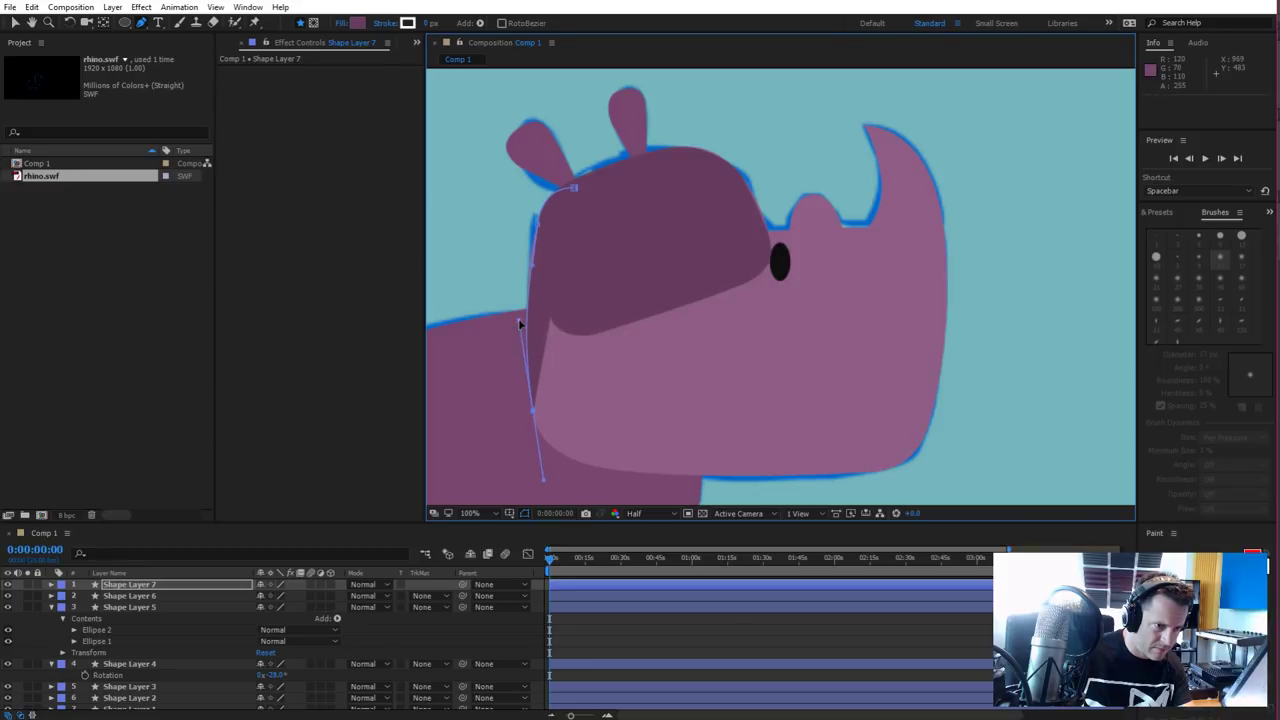
left_click(530, 267)
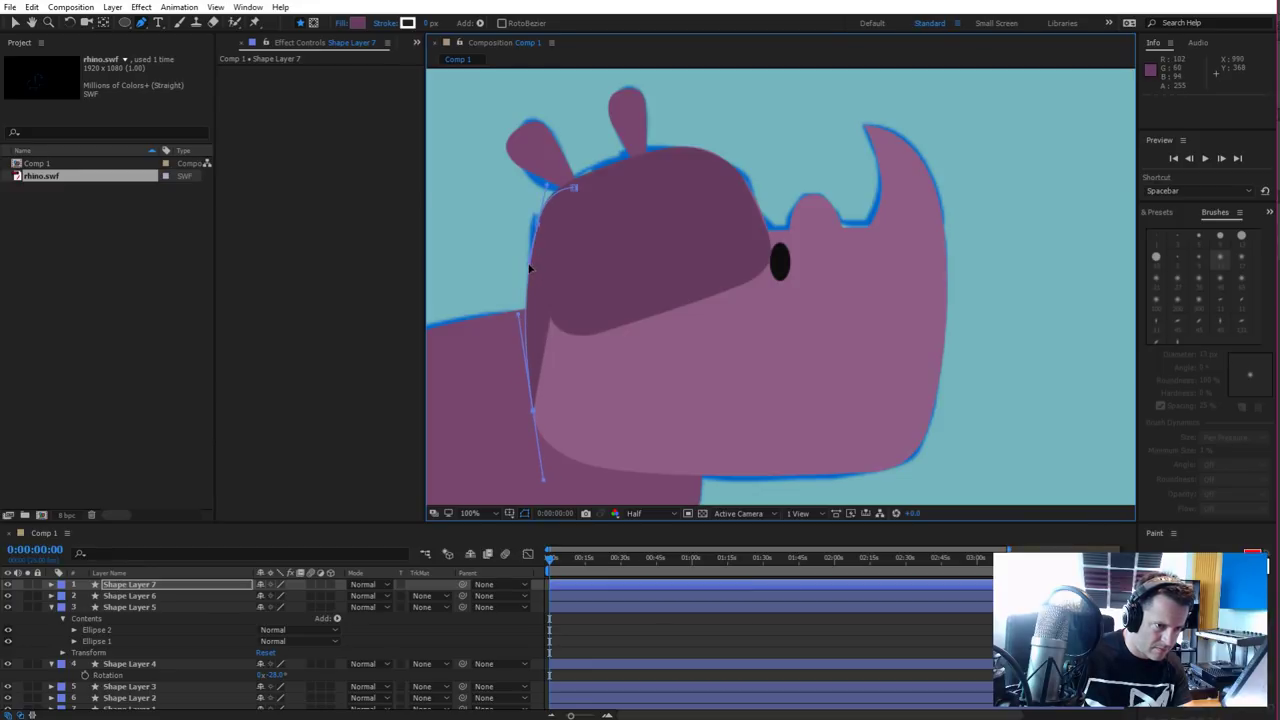
left_click(575, 187)
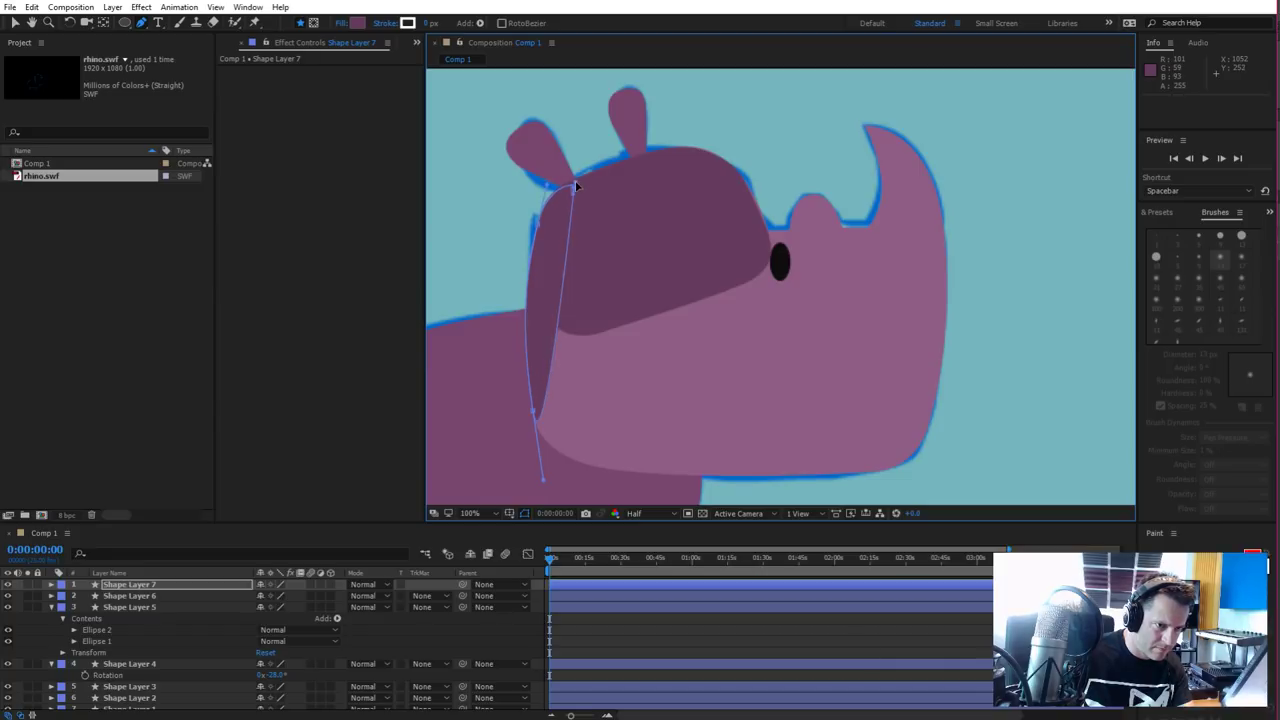
key("ctrl+z")
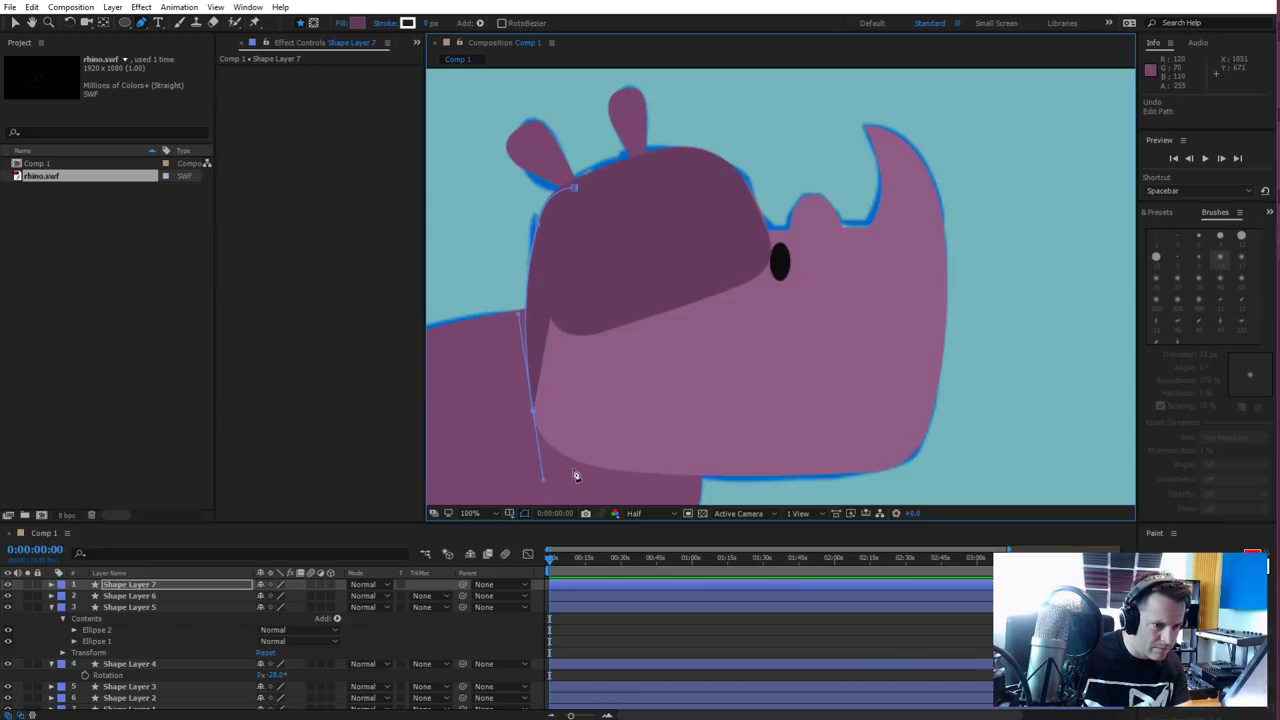
left_click_drag(566, 457, 533, 438)
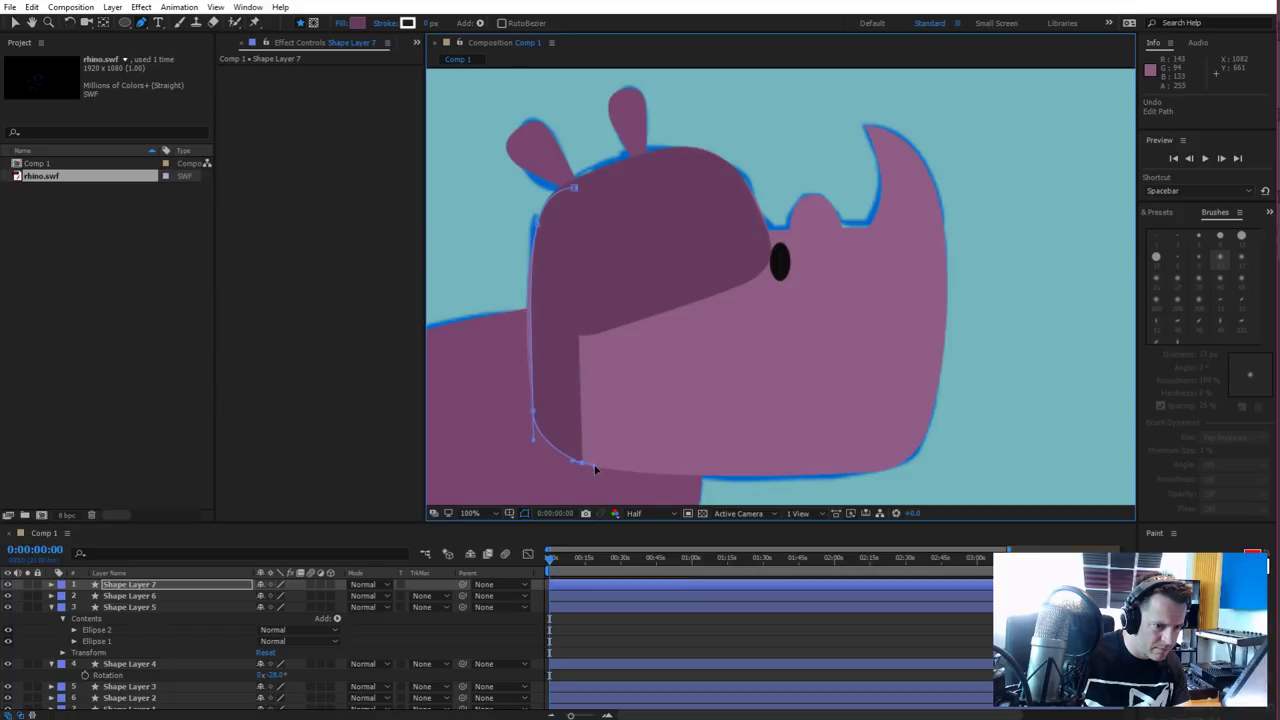
left_click(698, 462)
mouse_move(757, 404)
left_mouse_down()
mouse_move(757, 363)
mouse_move(753, 404)
left_mouse_up()
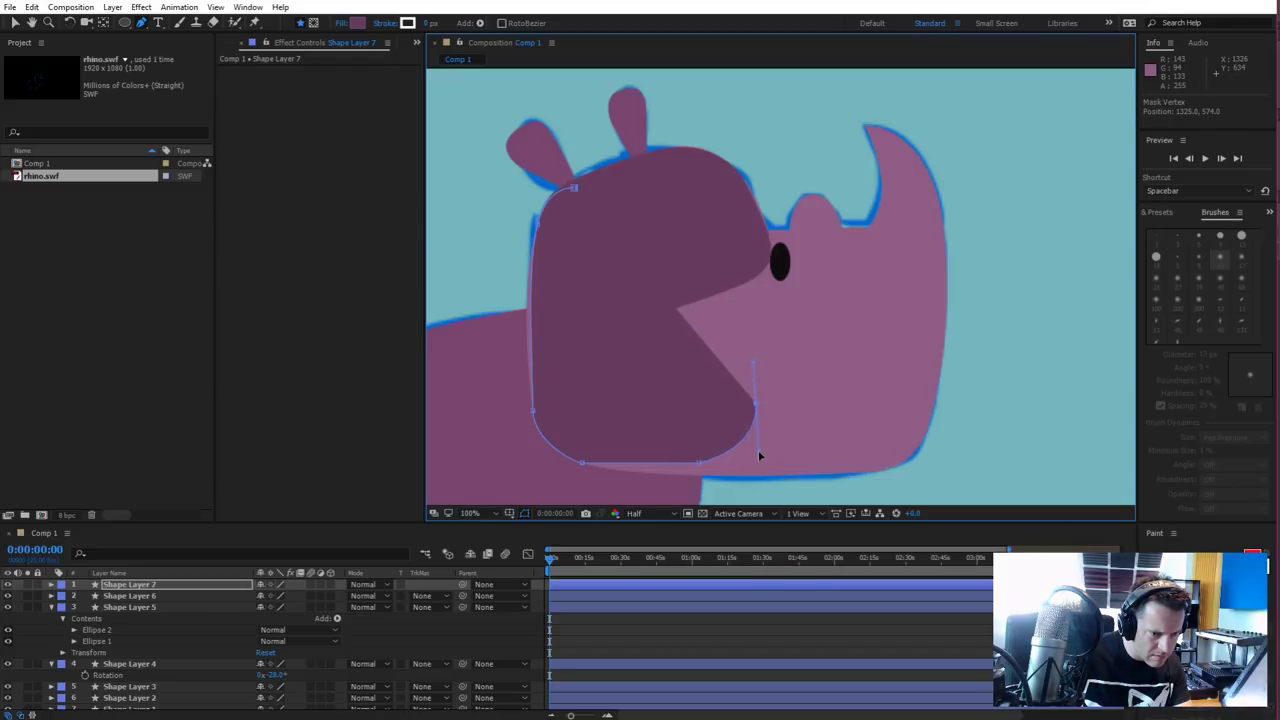
Add vertices across the top of the head, undoing an accidental path close
left_click(754, 215)
left_click_drag(720, 180, 691, 179)
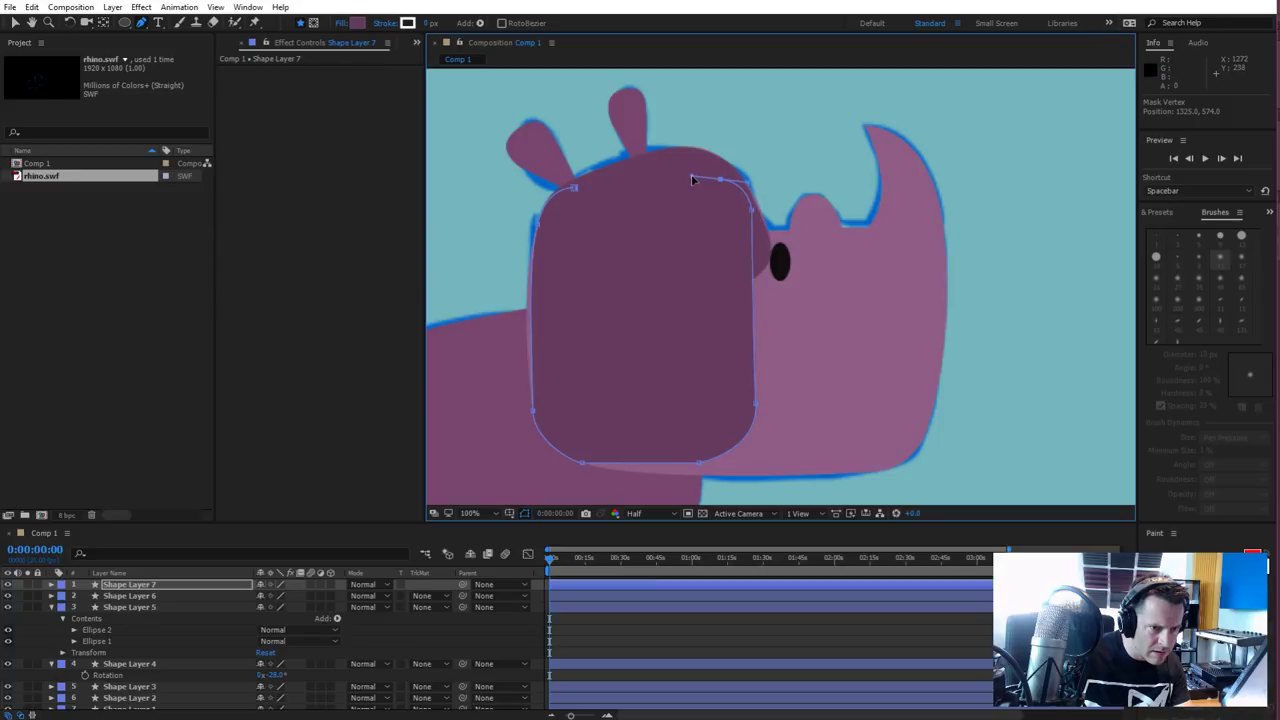
left_click(575, 188)
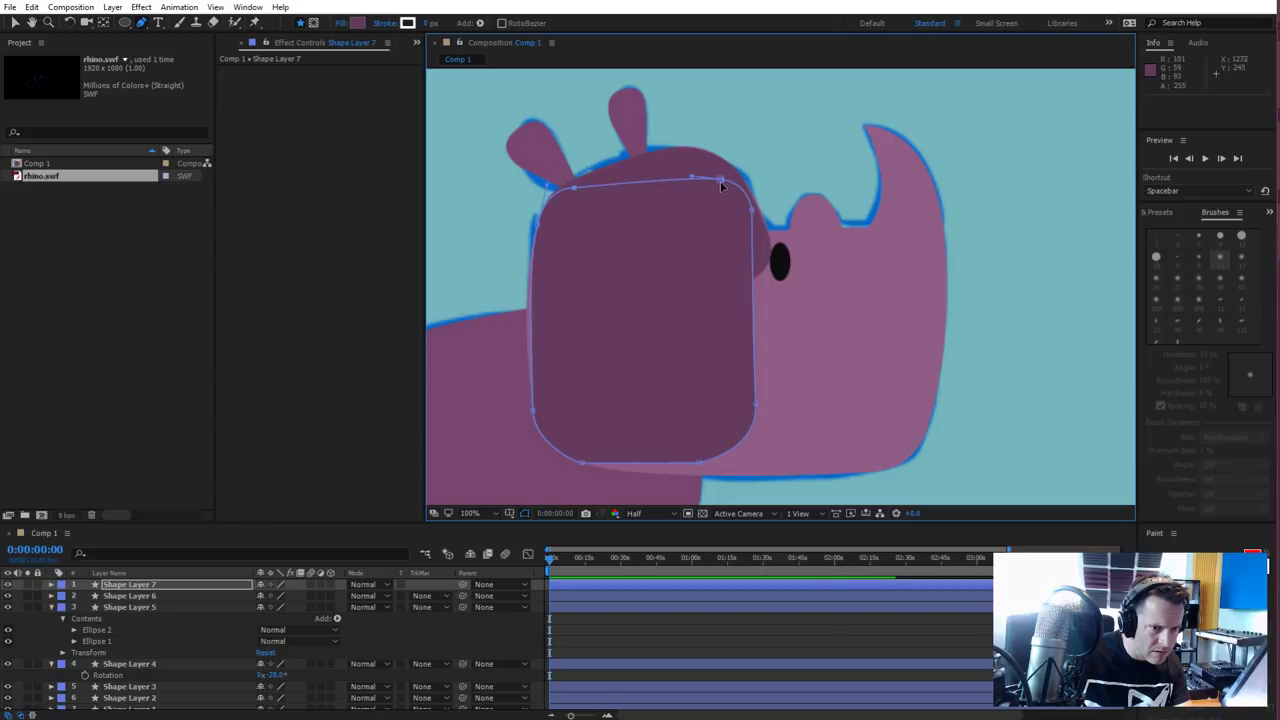
key("ctrl+z")
key("ctrl+z")
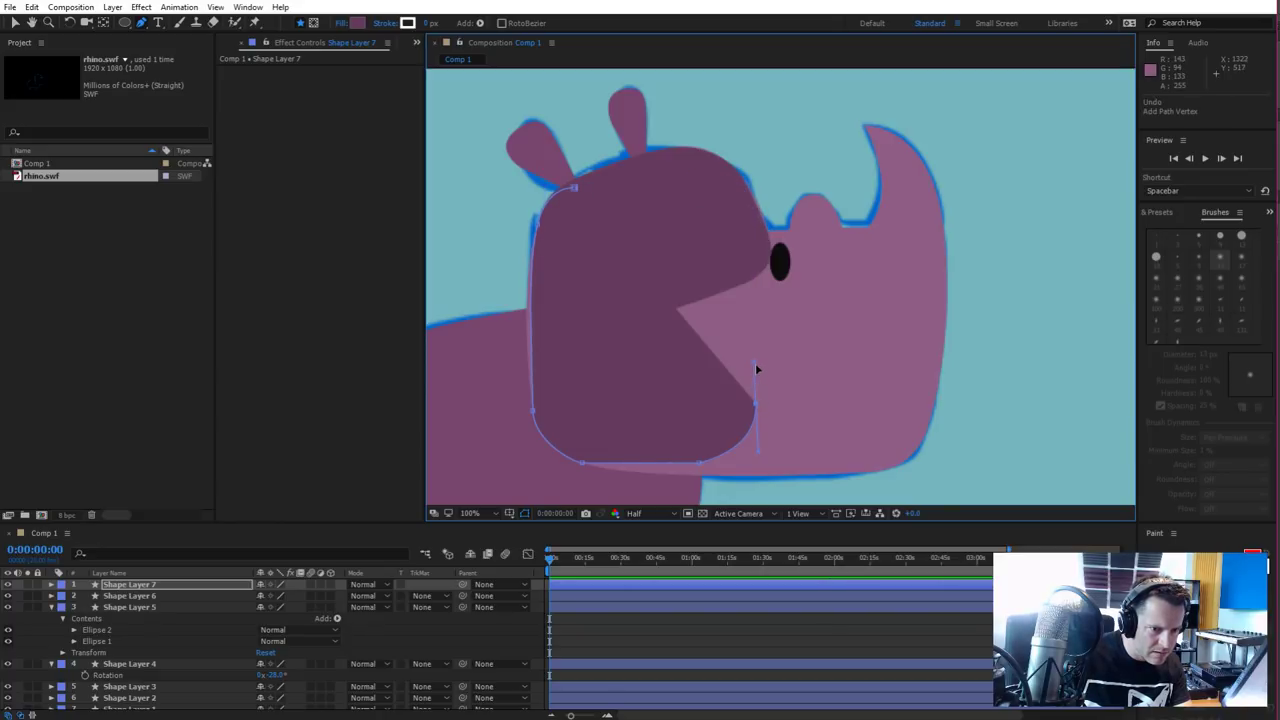
Drag points and handles to round the top-right corner and bow the right edge outward
left_click(755, 364)
left_click_drag(740, 192, 637, 180)
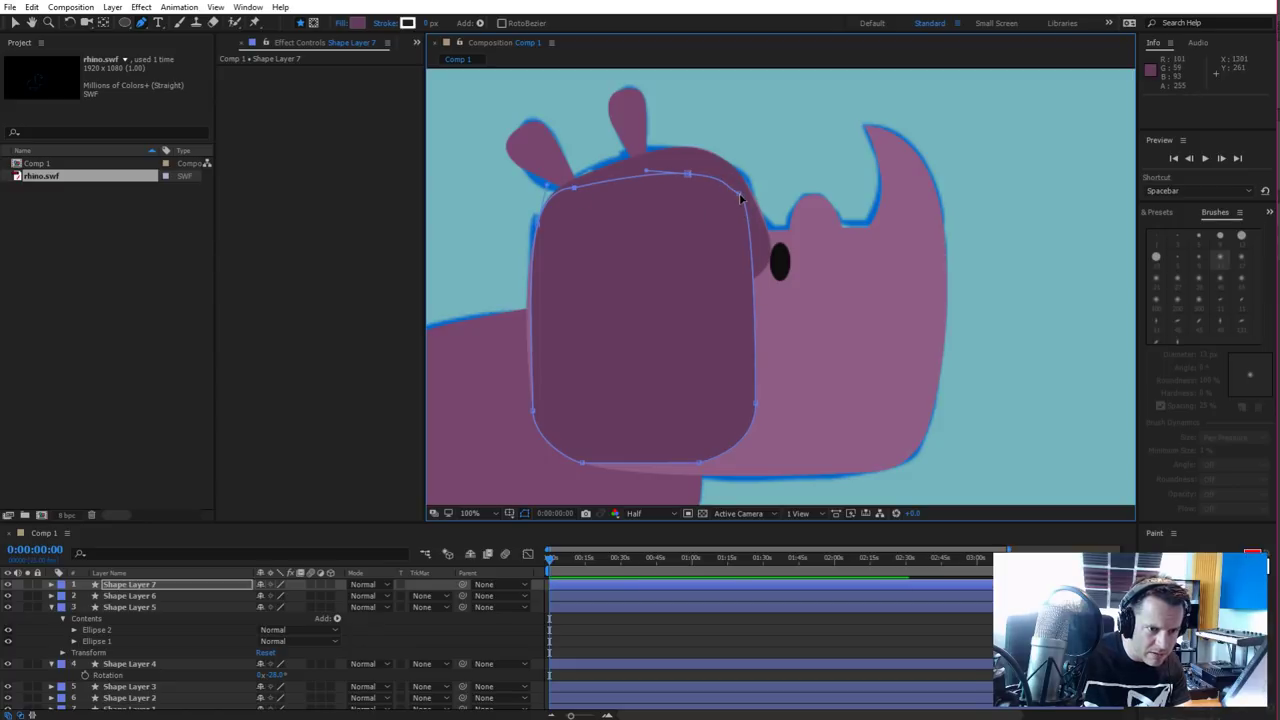
left_click_drag(740, 197, 760, 213)
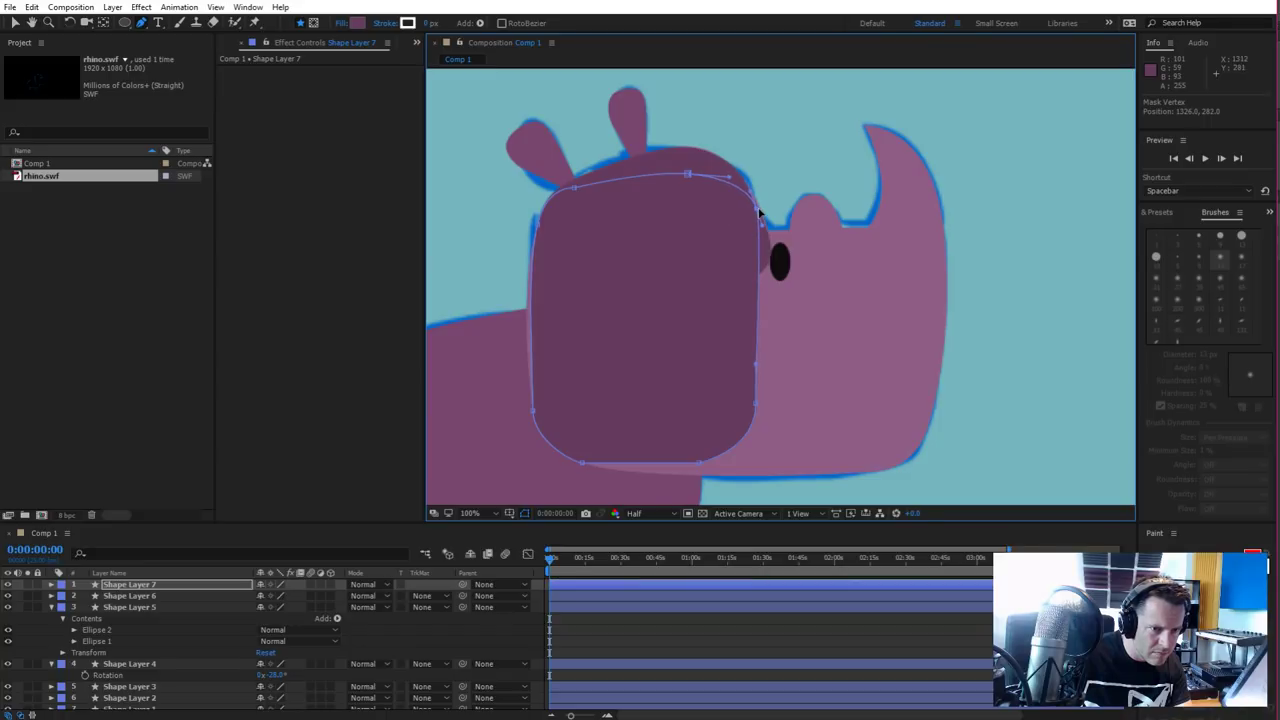
left_click_drag(686, 174, 722, 188)
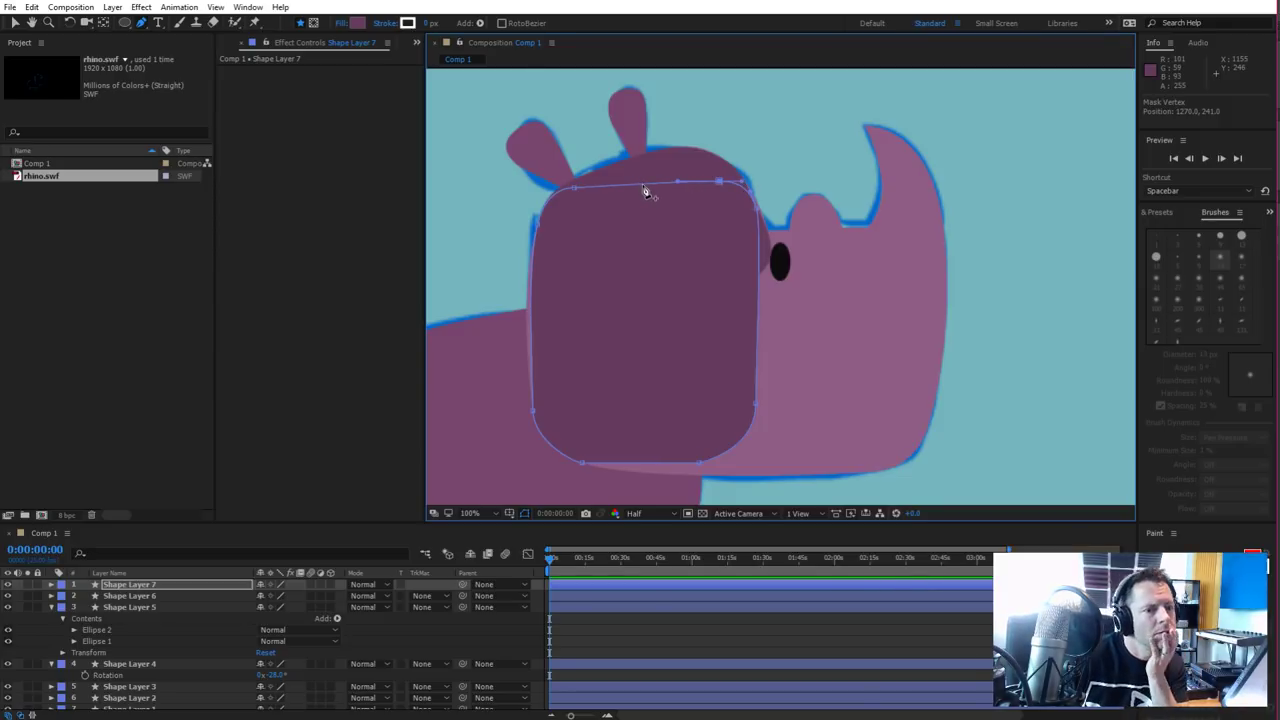
left_click_drag(720, 183, 756, 222)
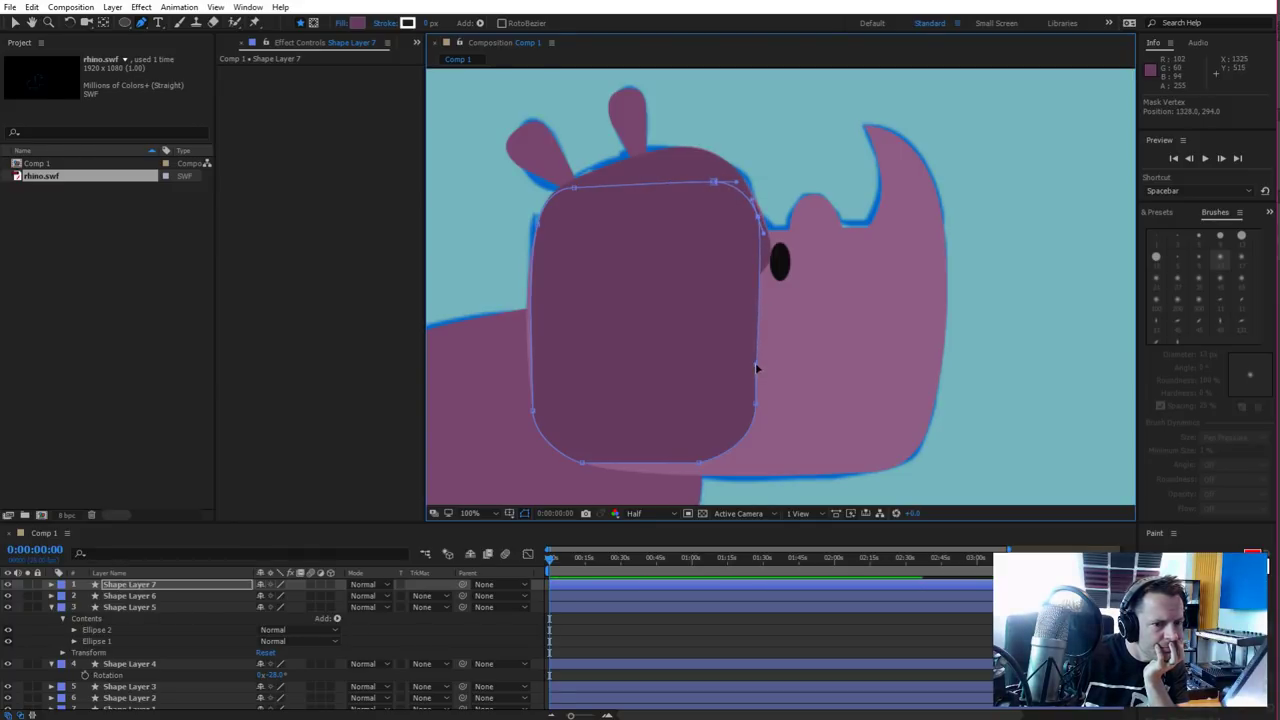
left_click_drag(754, 371, 765, 410)
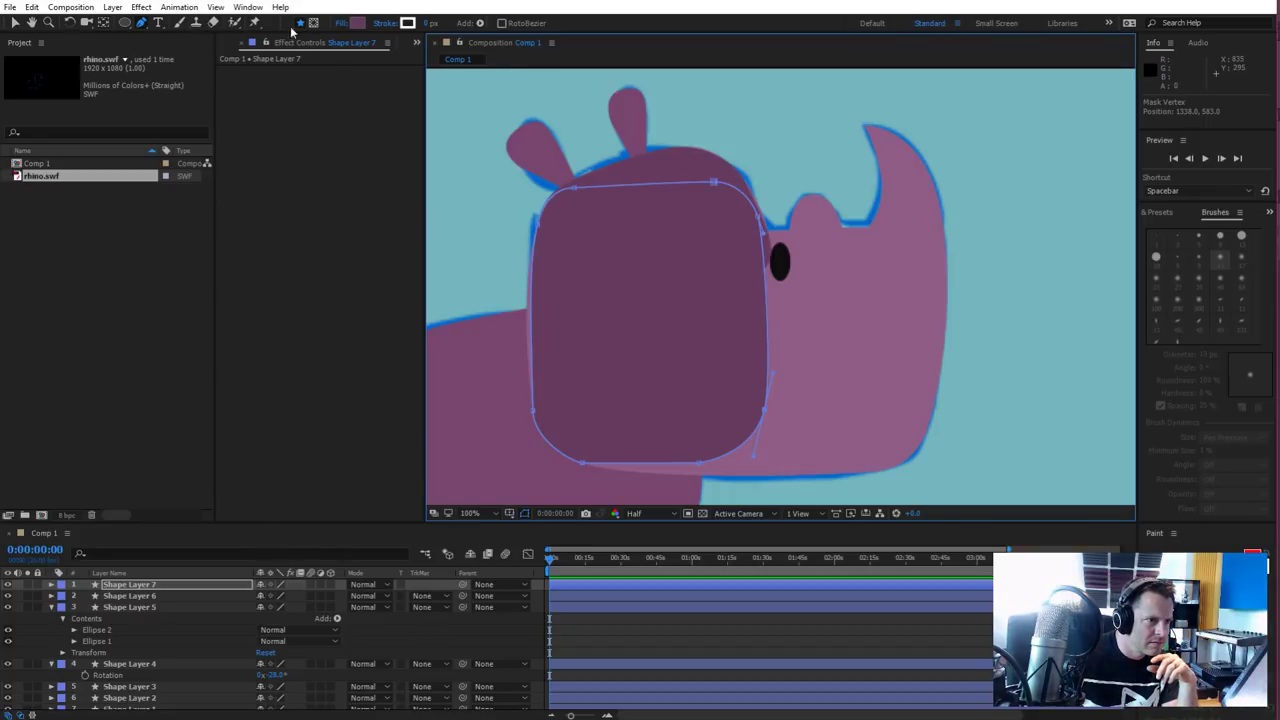
key("v")
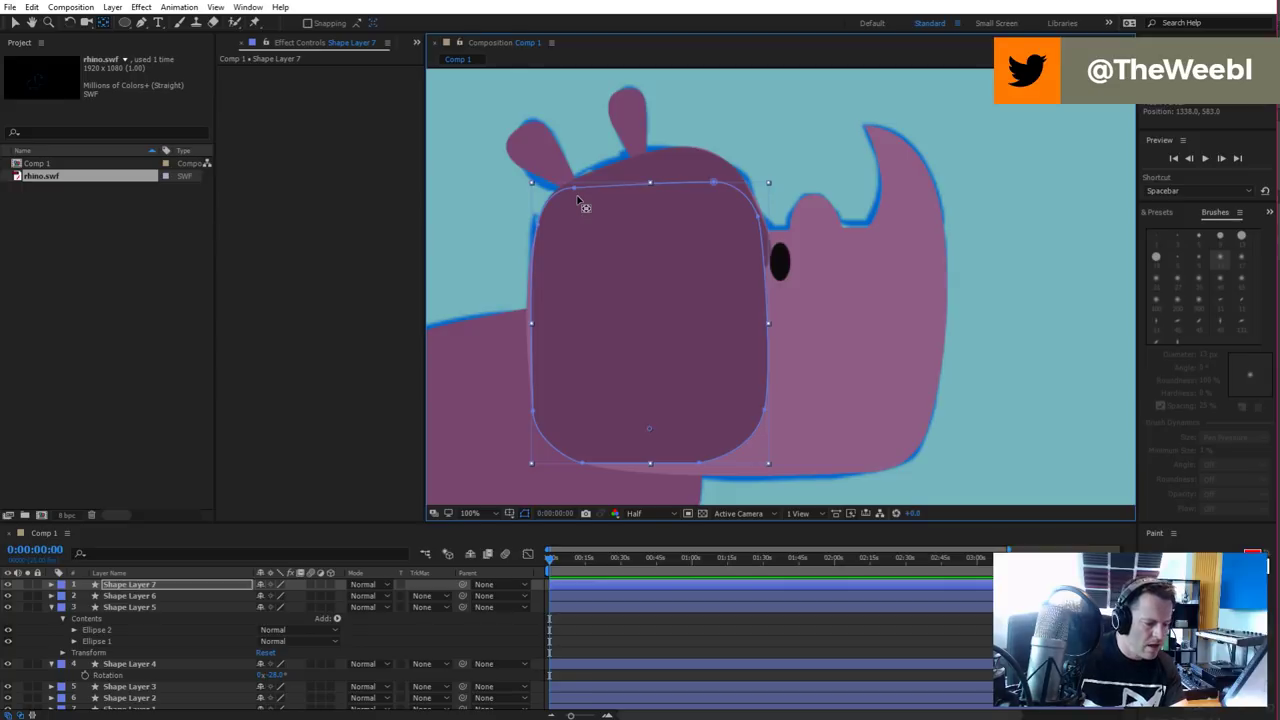
Draw a dark shadow path on the snout from below the horn to the jaw, undoing one stray point
key("g")
left_click(456, 640)
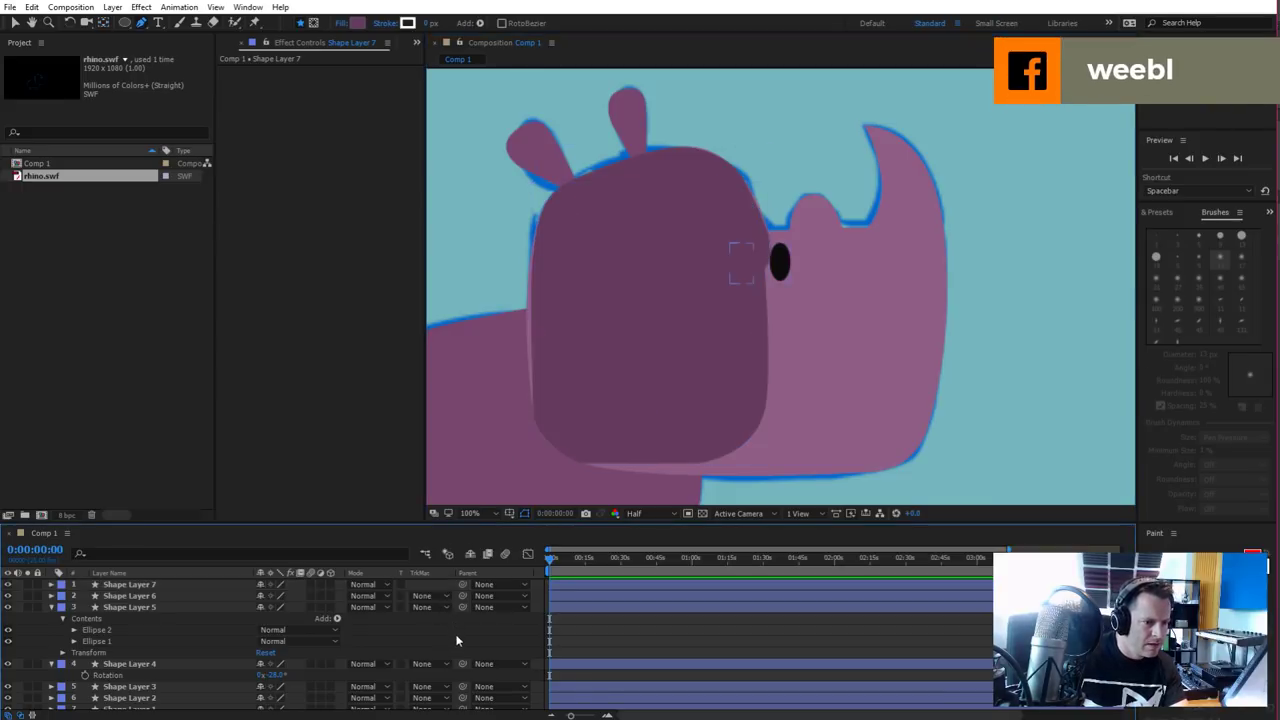
left_click(866, 234)
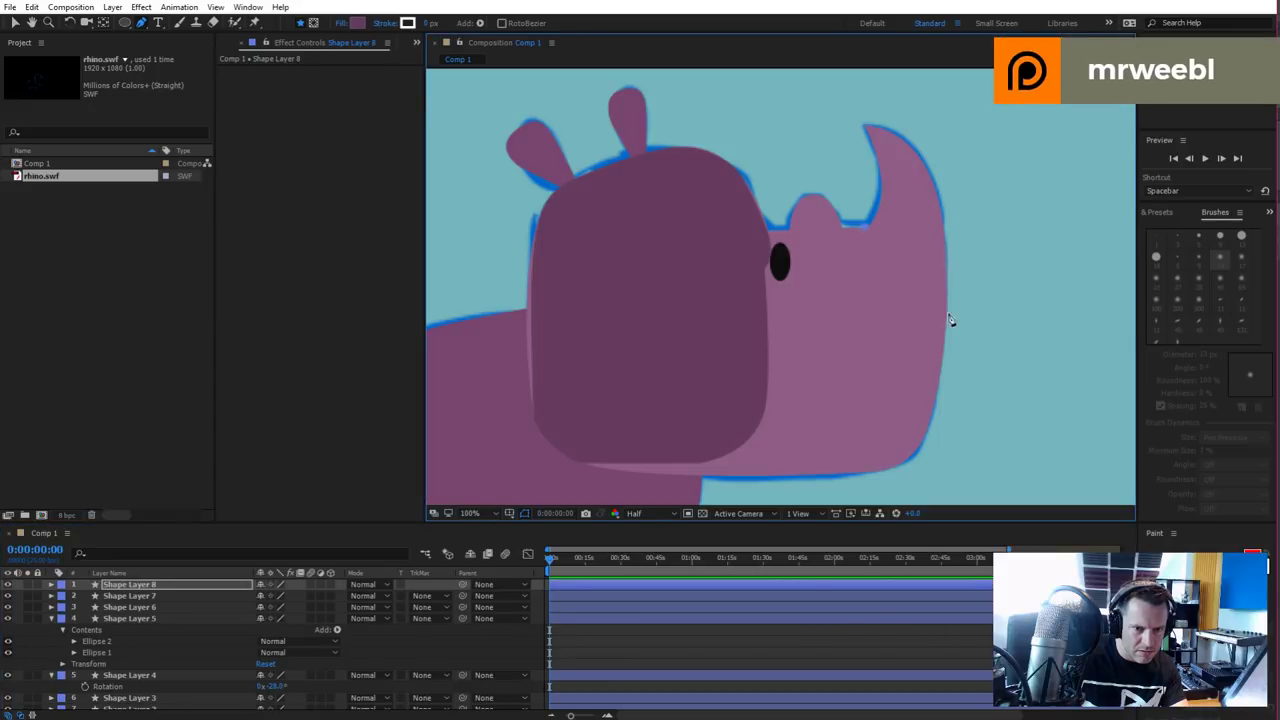
left_click_drag(946, 338, 934, 462)
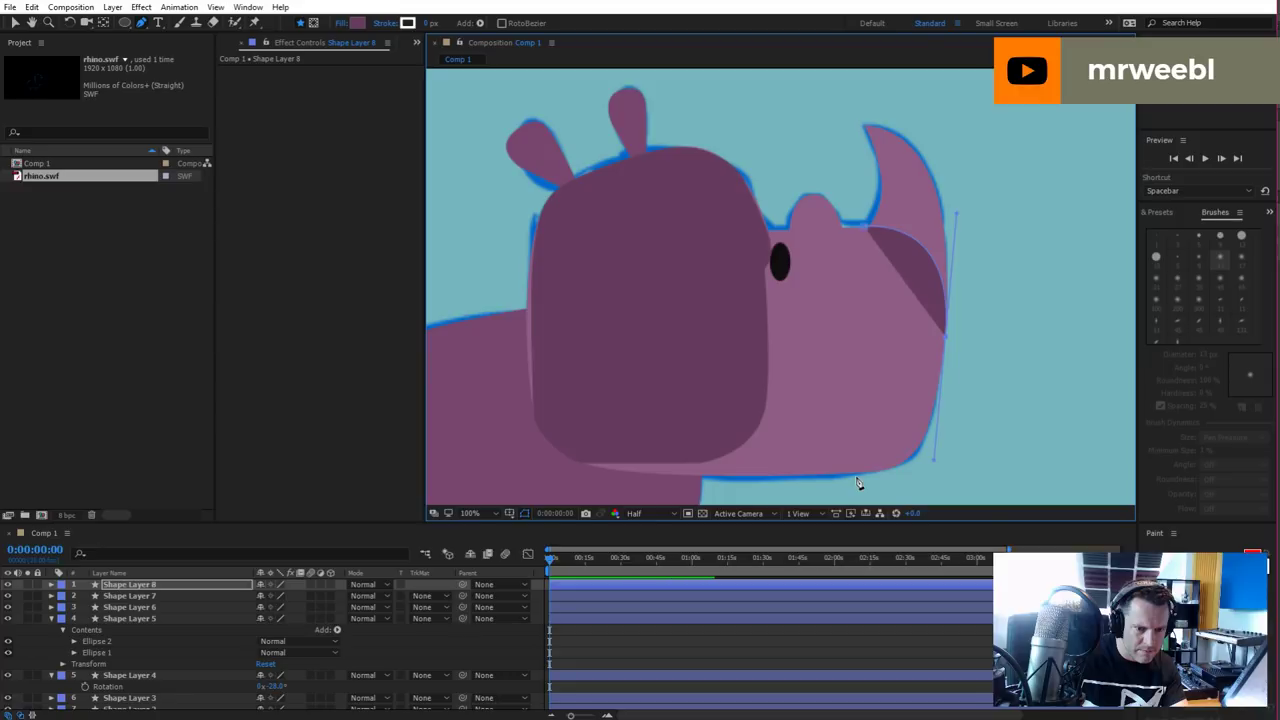
left_click(932, 410)
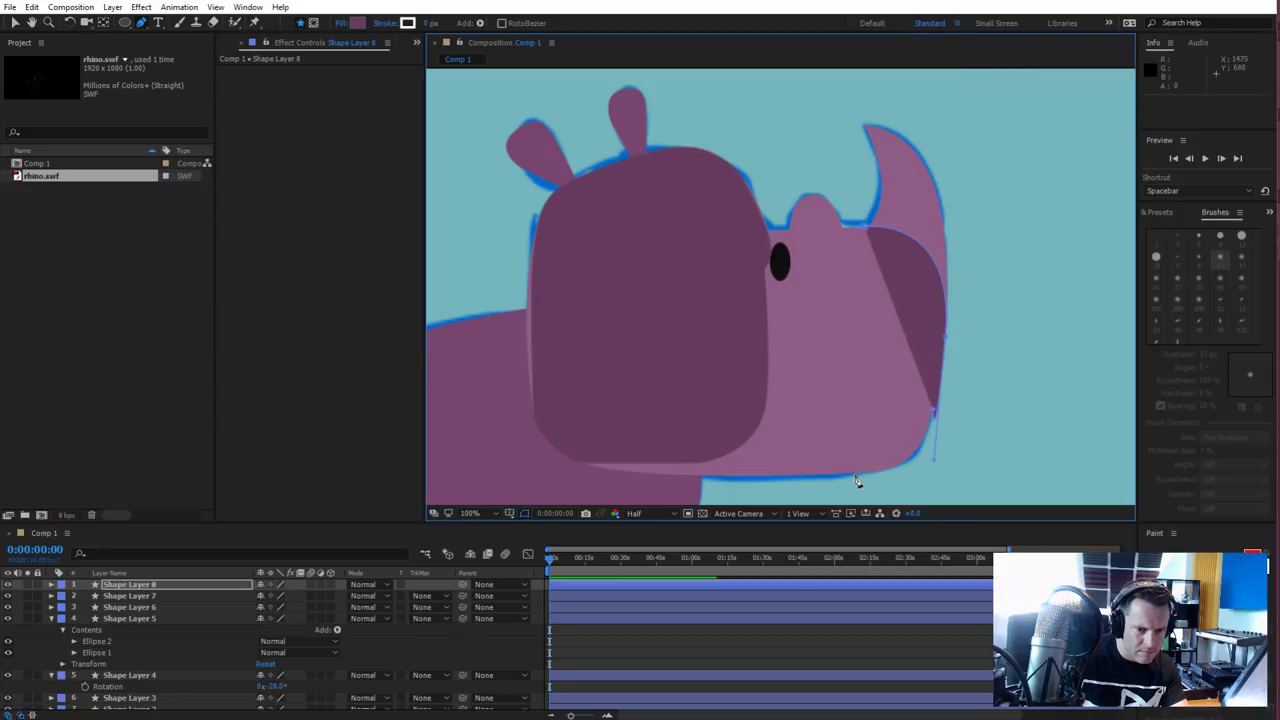
left_click_drag(840, 477, 796, 466)
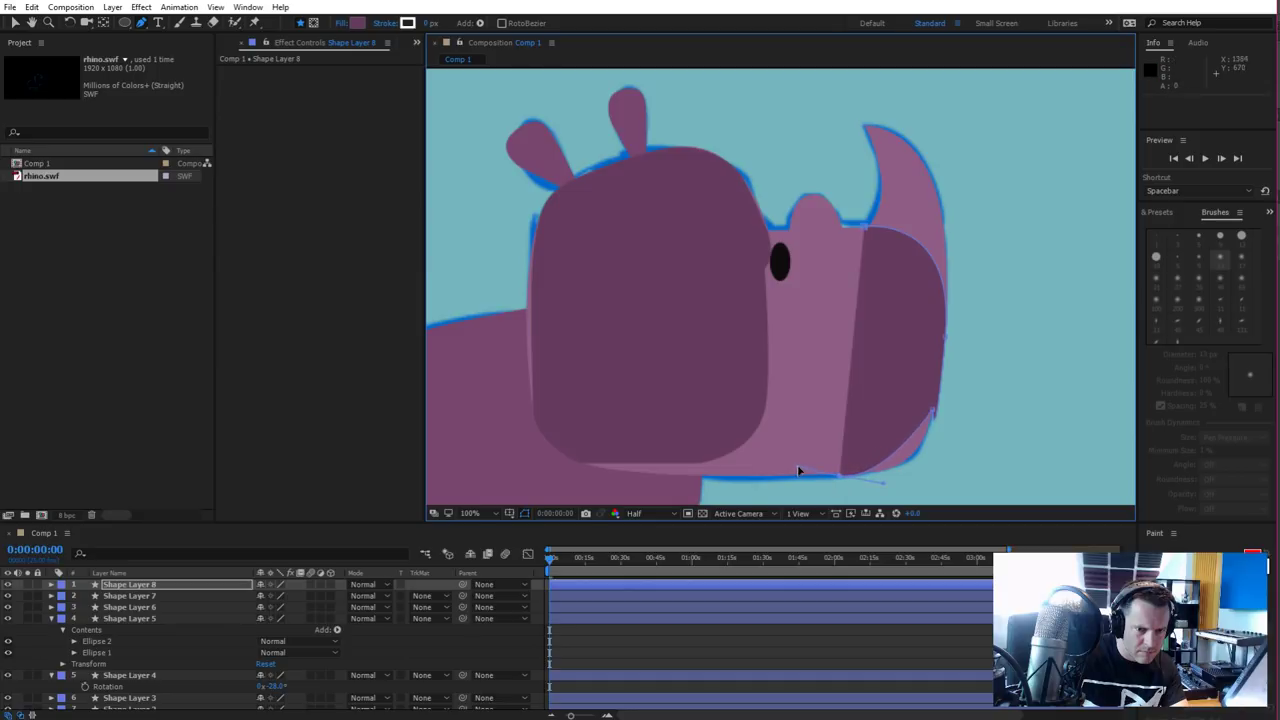
key("ctrl+z")
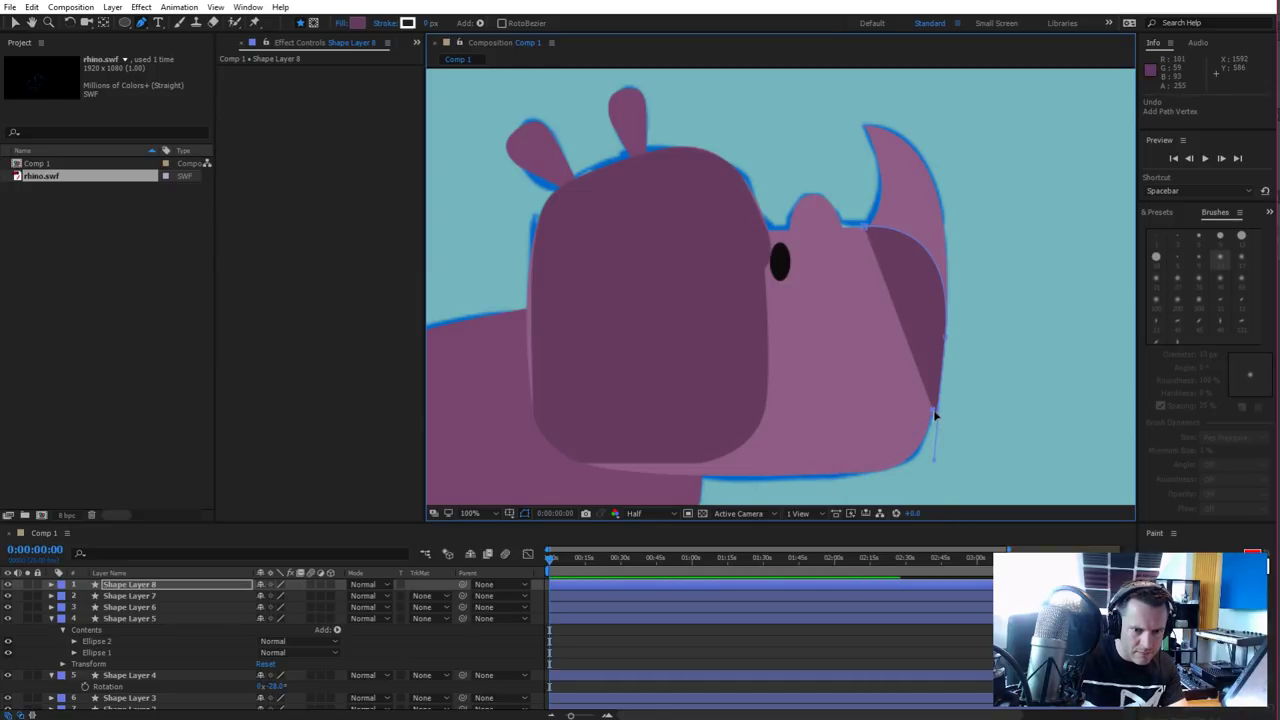
mouse_move(934, 458)
left_mouse_down()
mouse_move(936, 414)
mouse_move(929, 436)
left_mouse_up()
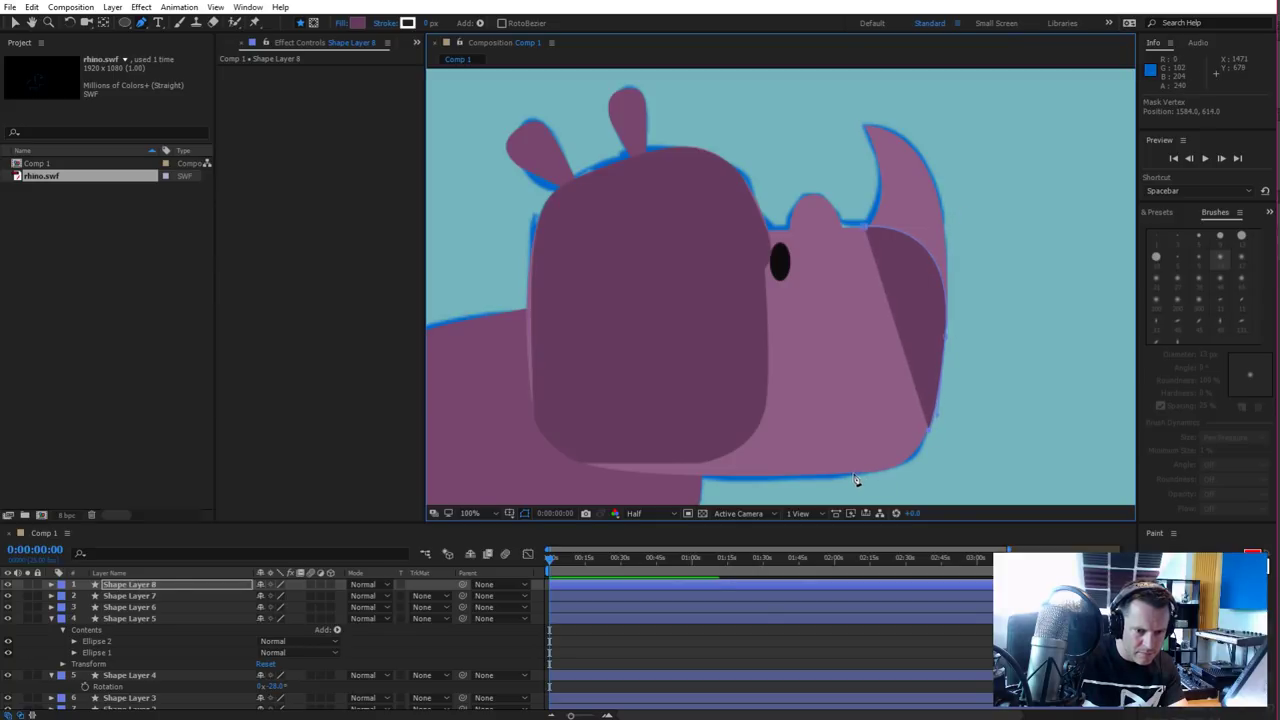
left_click_drag(855, 478, 789, 481)
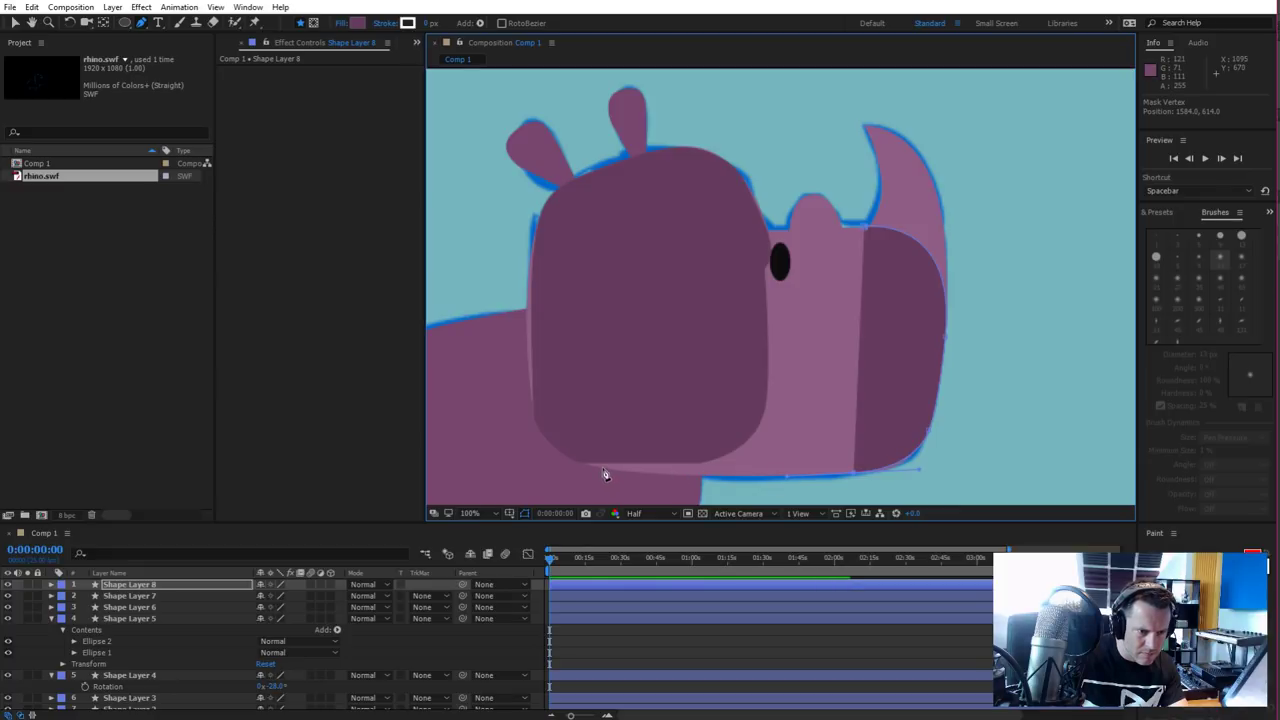
Extend Shape Layer 8's dark snout outline up the rhino's left side and add top corner points
left_click_drag(604, 474, 582, 465)
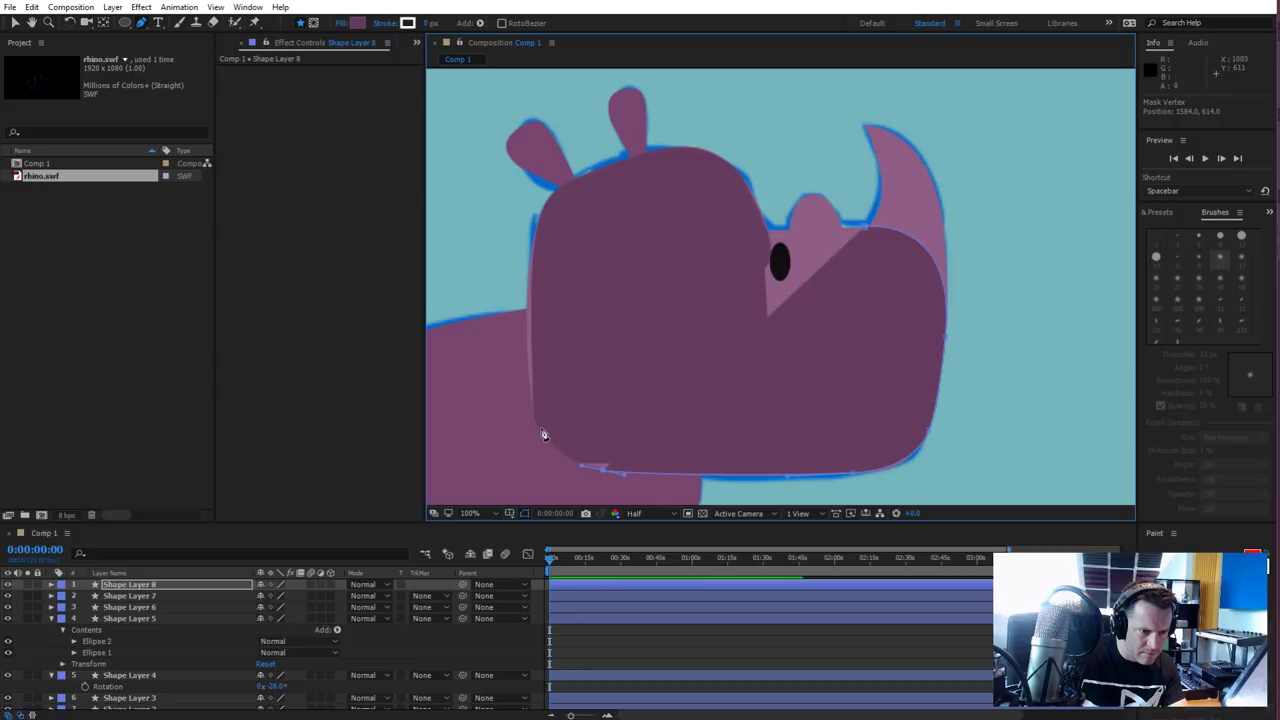
left_click_drag(547, 427, 541, 373)
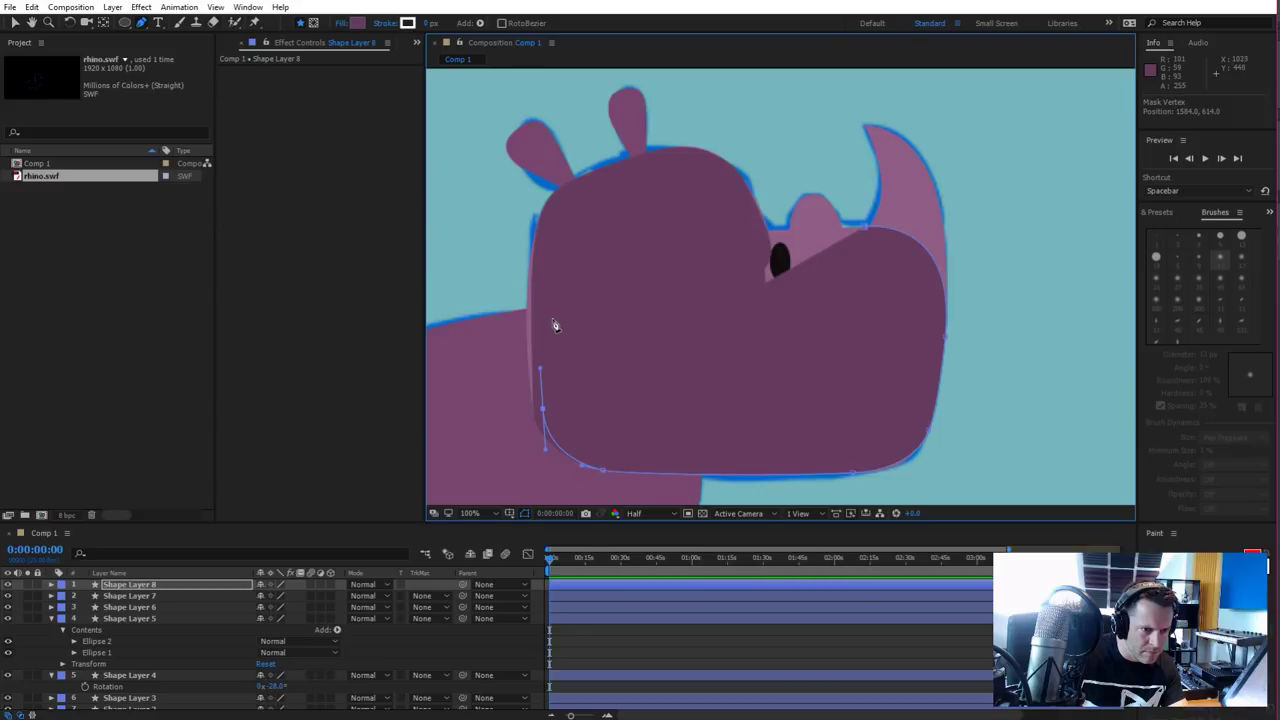
left_click_drag(540, 370, 544, 319)
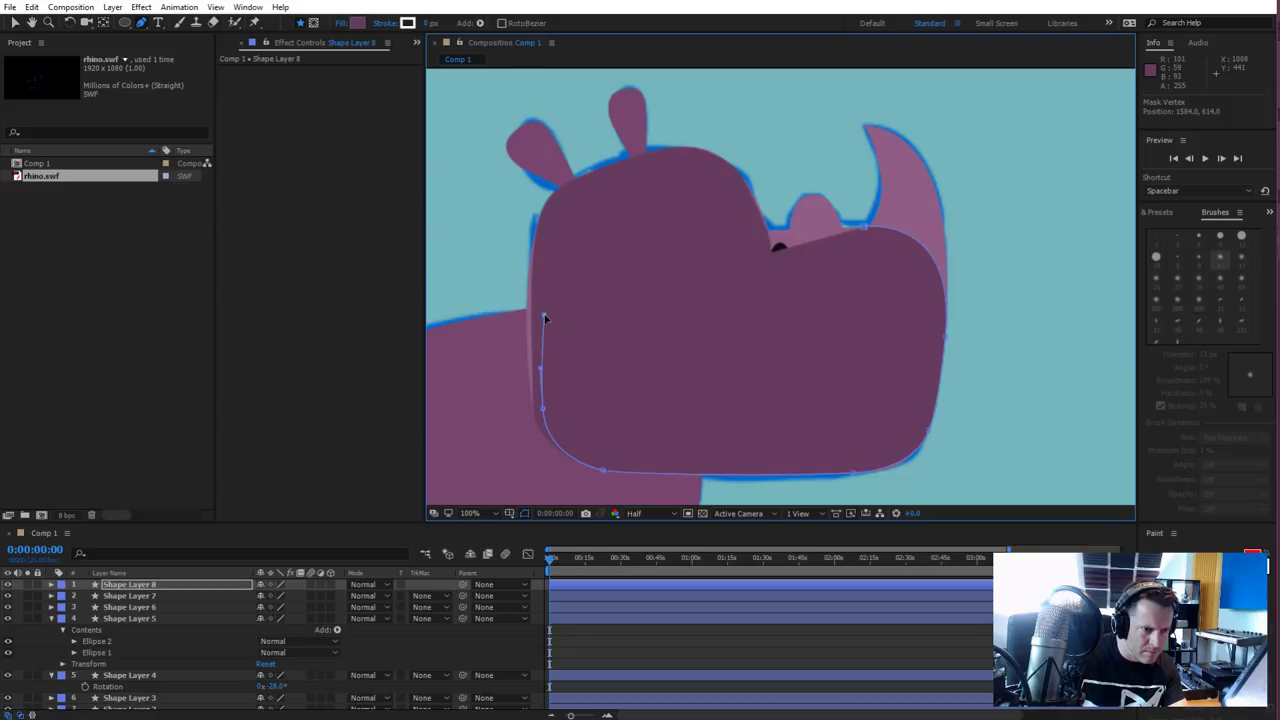
left_click_drag(544, 318, 541, 318)
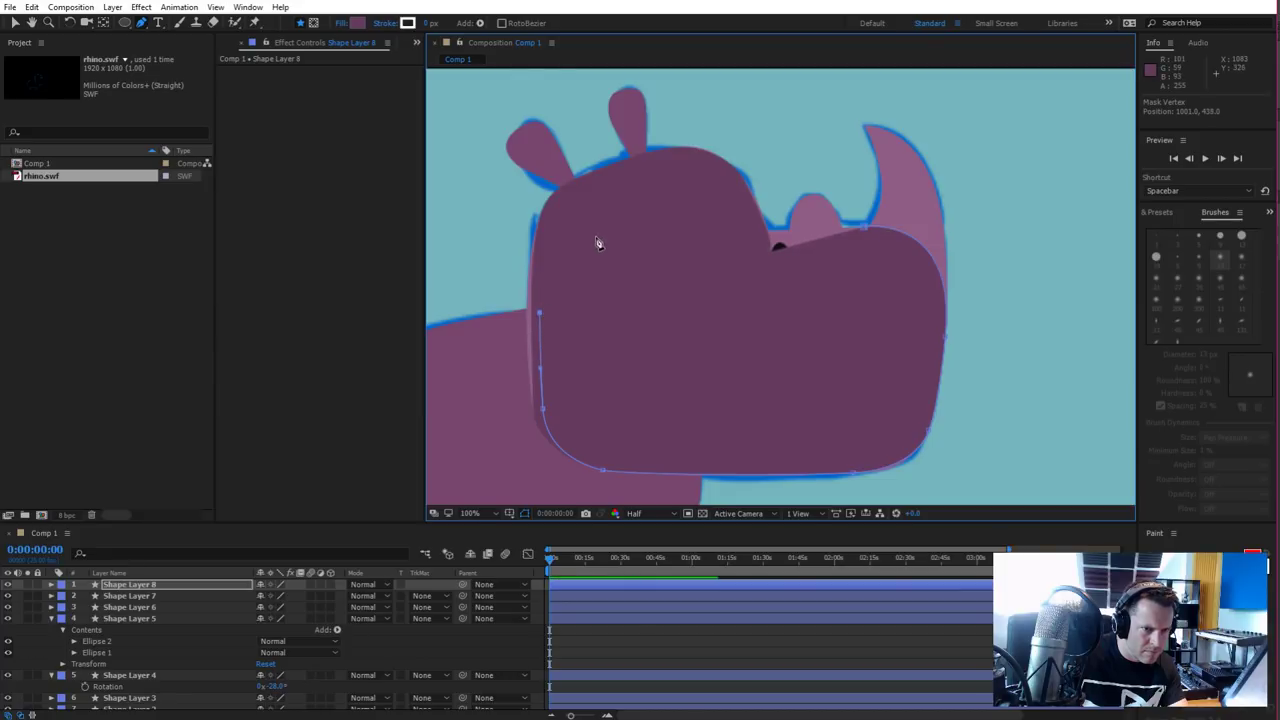
left_click_drag(601, 231, 672, 231)
left_click(855, 232)
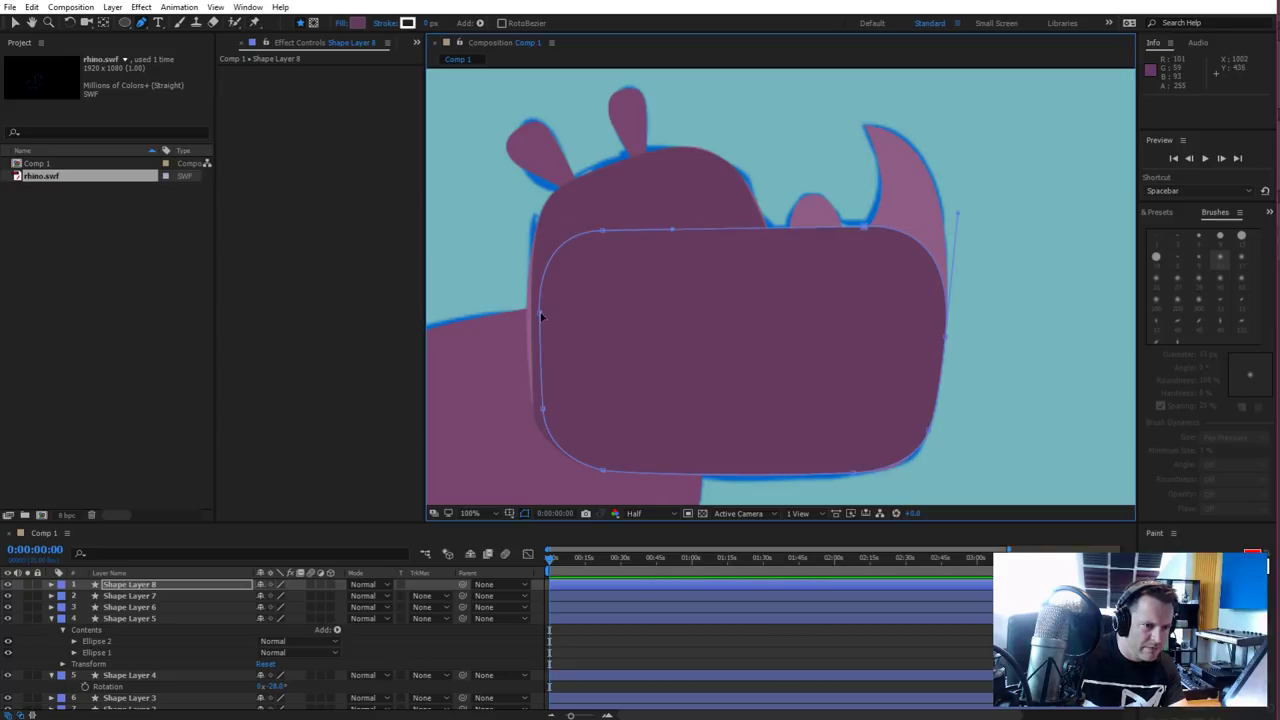
Straighten the muzzle's left edge and round its top and bottom corners
left_click_drag(539, 318, 557, 312)
mouse_move(545, 413)
left_mouse_down()
mouse_move(591, 423)
mouse_move(563, 420)
left_mouse_up()
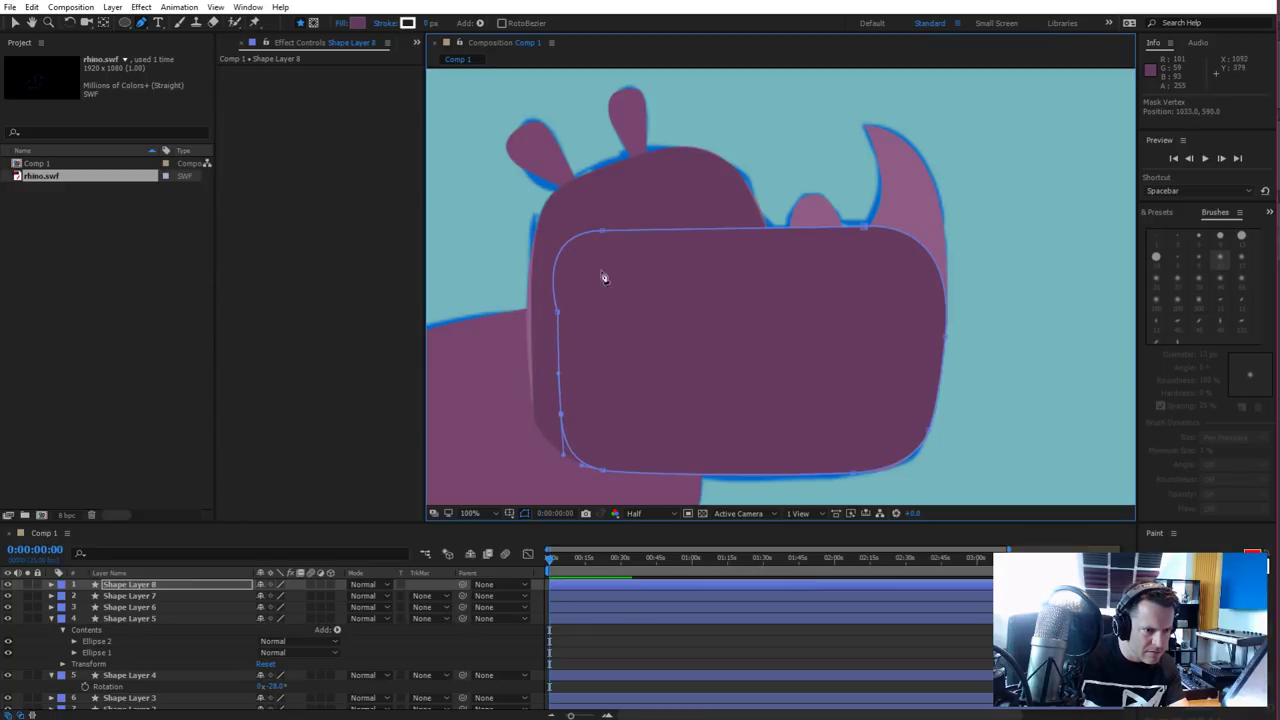
left_click_drag(602, 230, 632, 232)
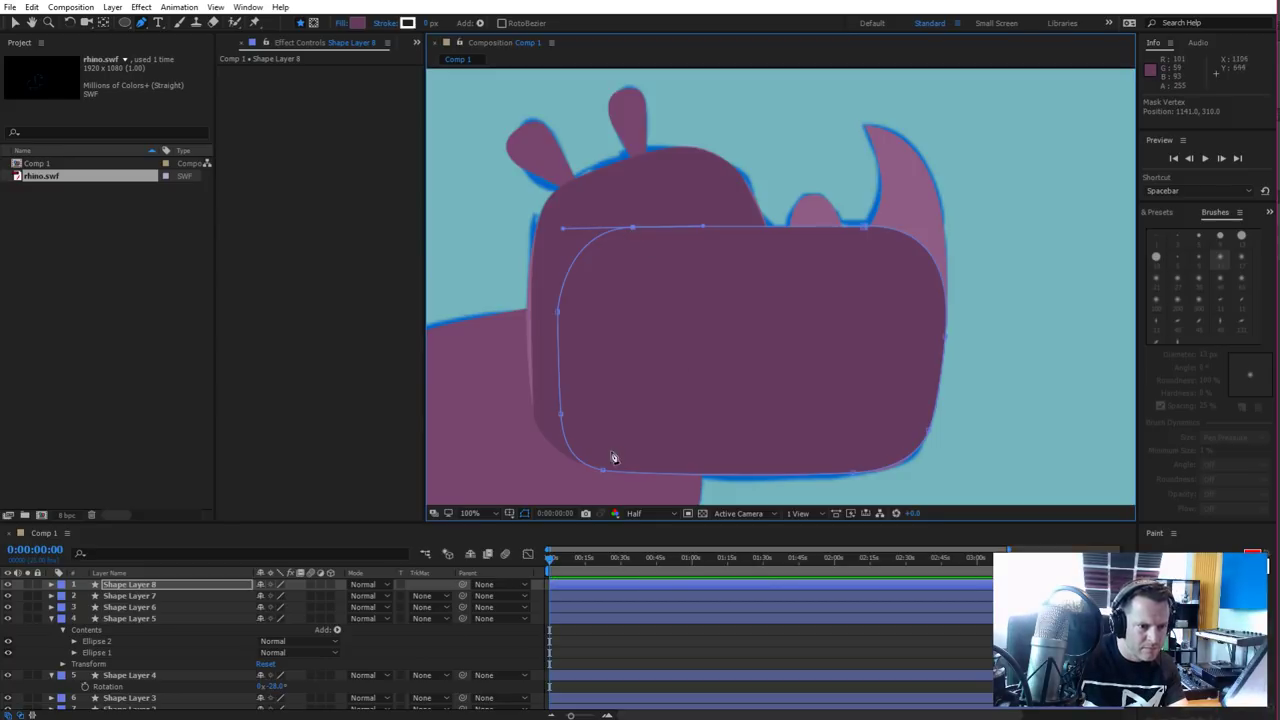
mouse_move(604, 469)
left_mouse_down()
mouse_move(571, 466)
mouse_move(586, 429)
mouse_move(609, 471)
mouse_move(584, 410)
mouse_move(594, 470)
left_mouse_up()
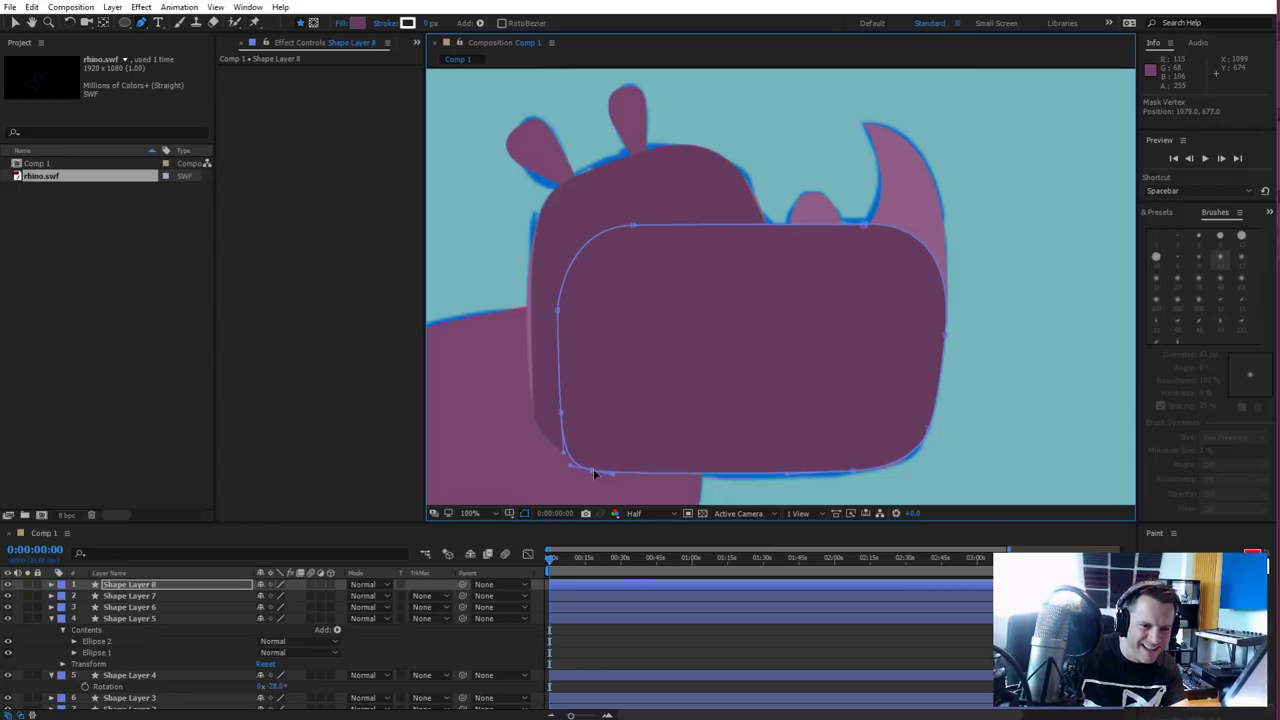
left_click_drag(564, 422, 556, 307)
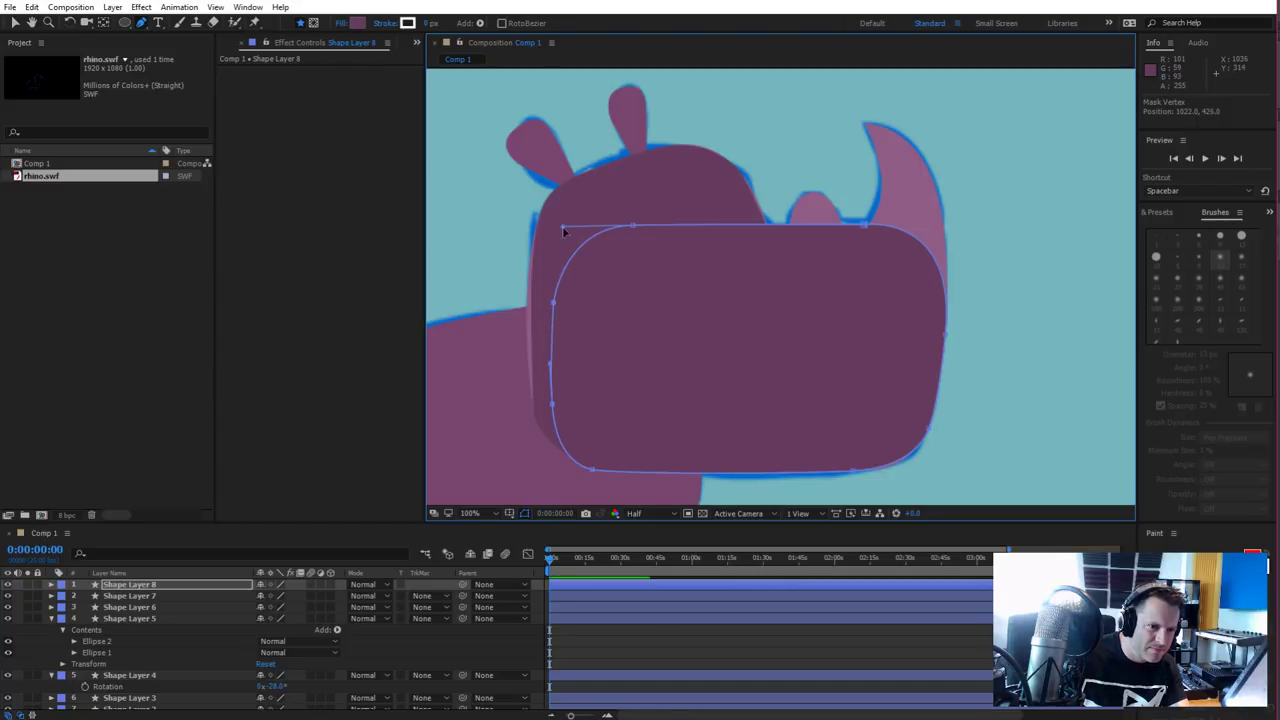
left_click_drag(562, 227, 551, 232)
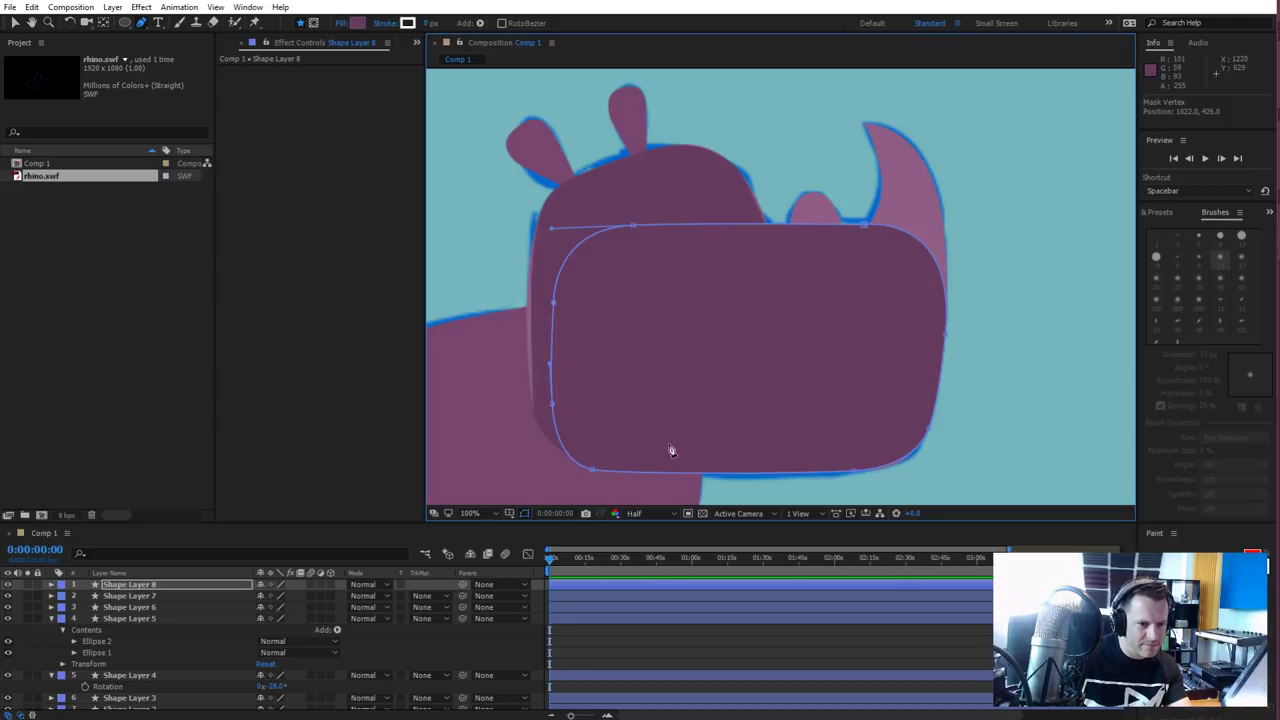
left_click(417, 650)
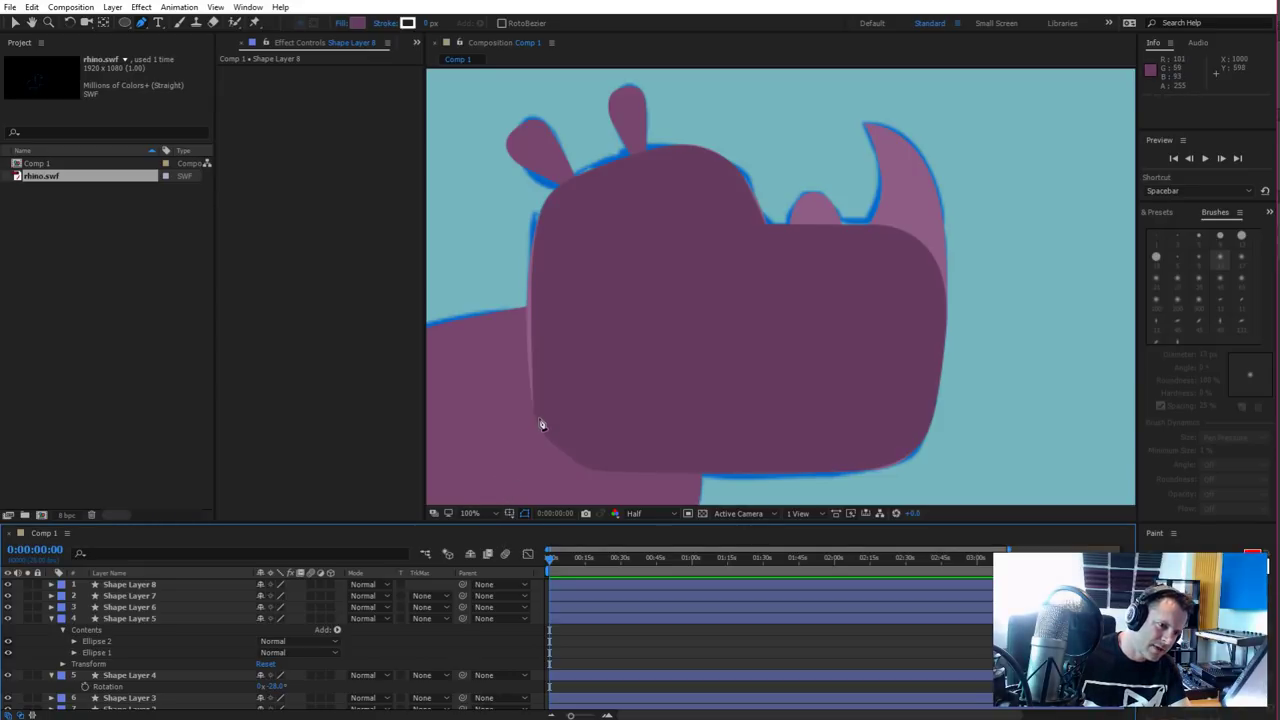
Reshape Shape Layer 7's bottom vertices to refine the head's lower jaw curve
left_click(167, 602)
left_click(167, 598)
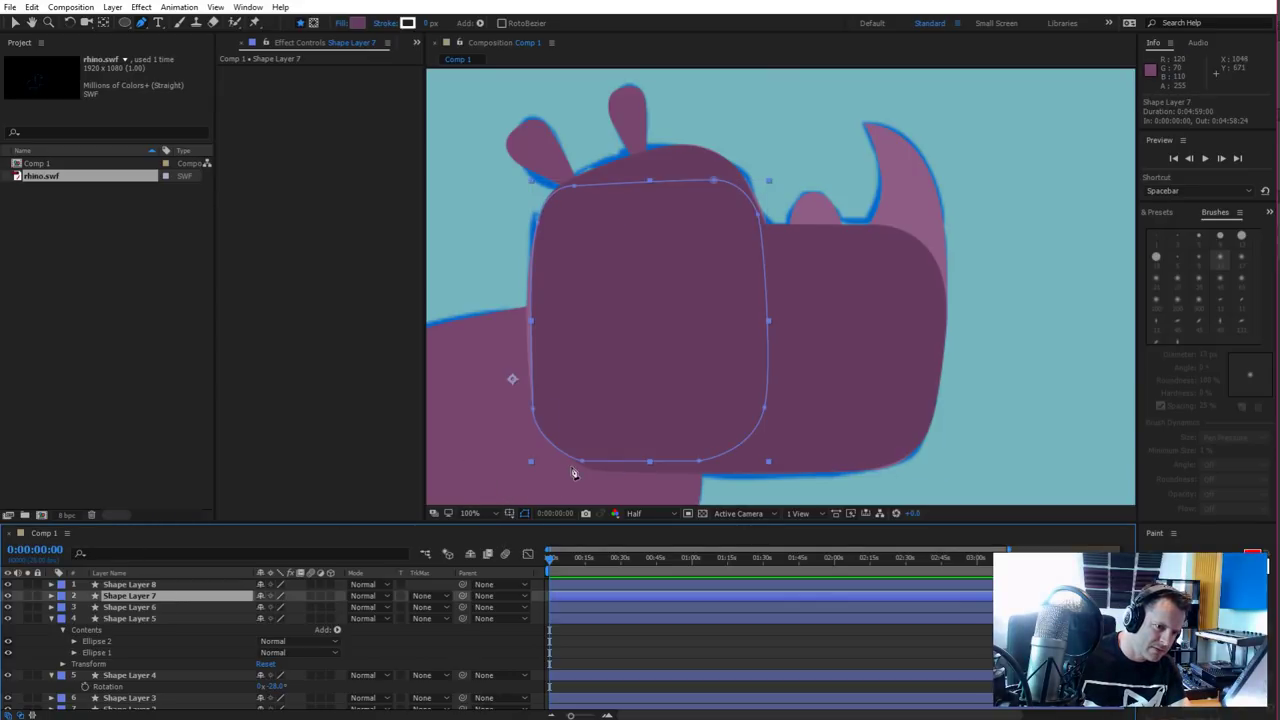
left_click_drag(581, 464, 536, 450)
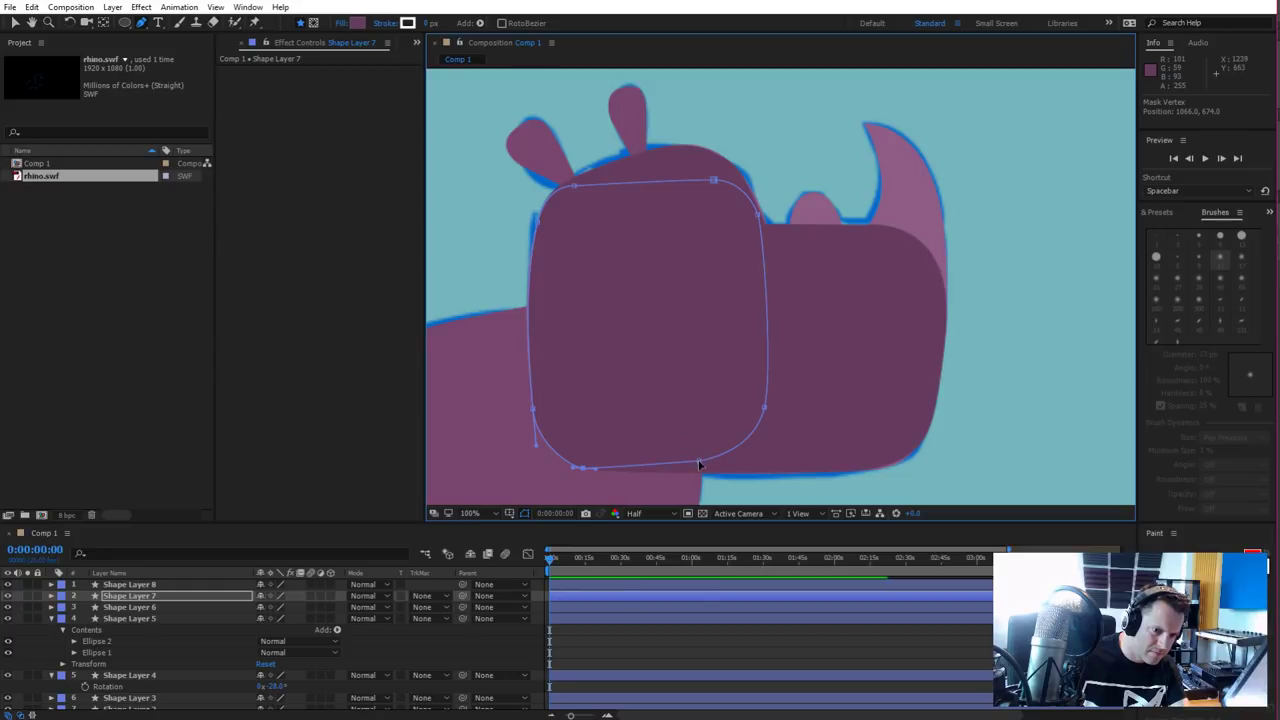
left_click_drag(697, 462, 713, 468)
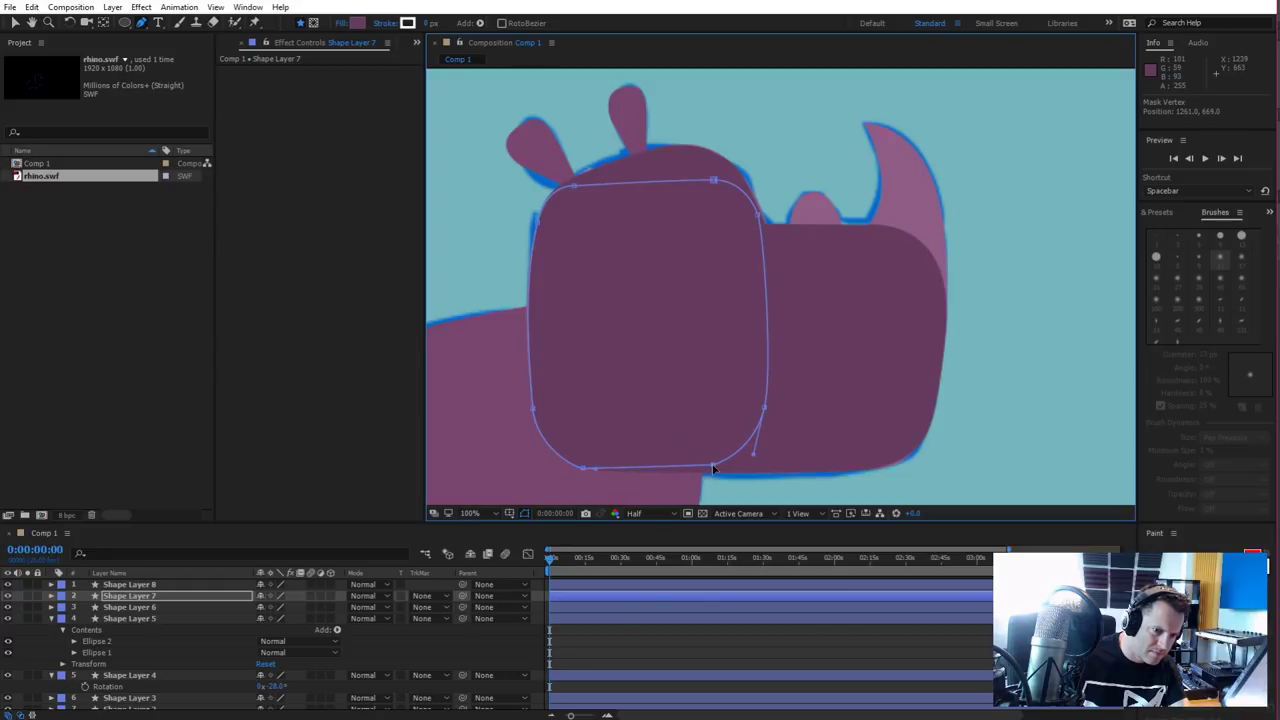
left_click_drag(597, 466, 656, 472)
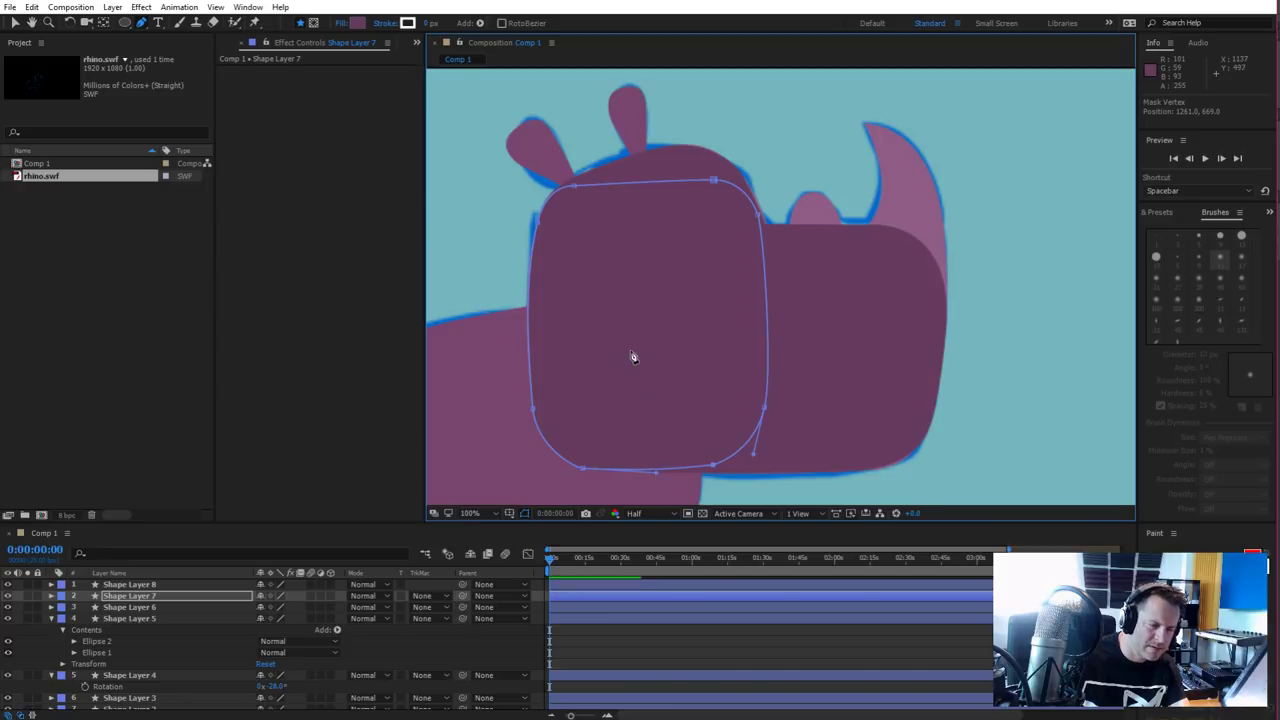
left_click(389, 628)
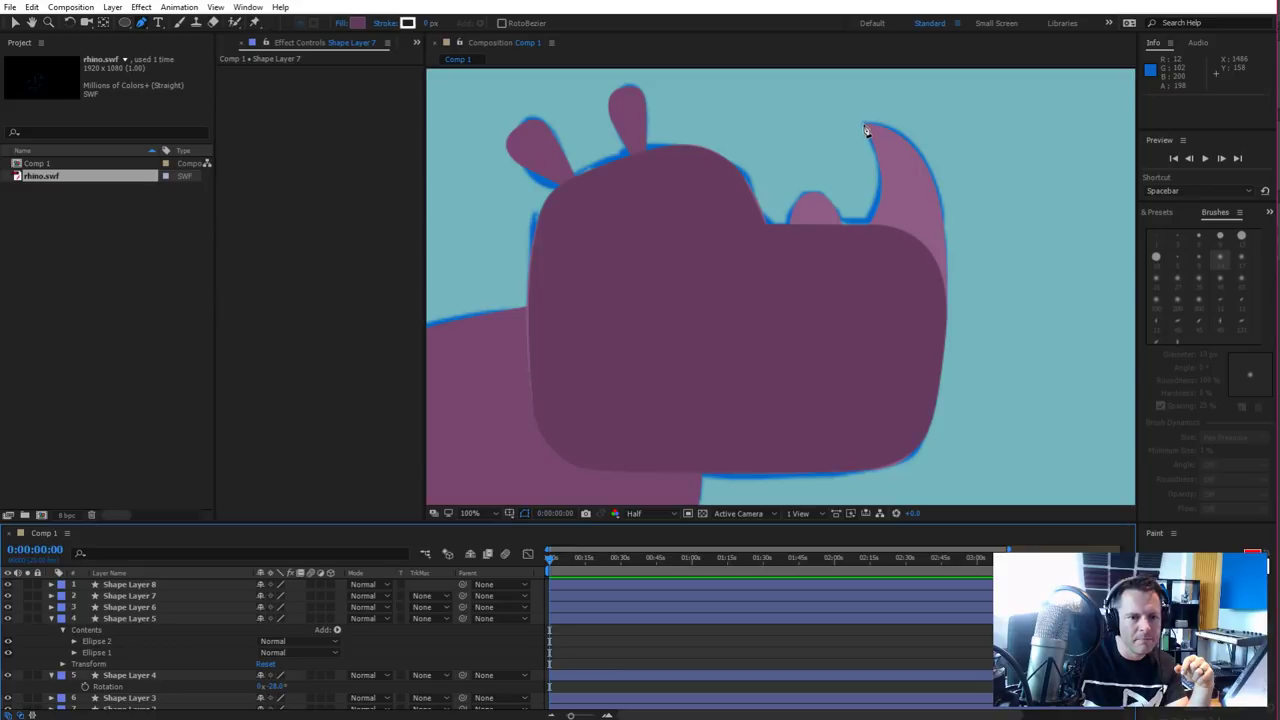
Trace the long front horn on Shape Layer 9 as a curved pen path from base to tip
left_click(858, 231)
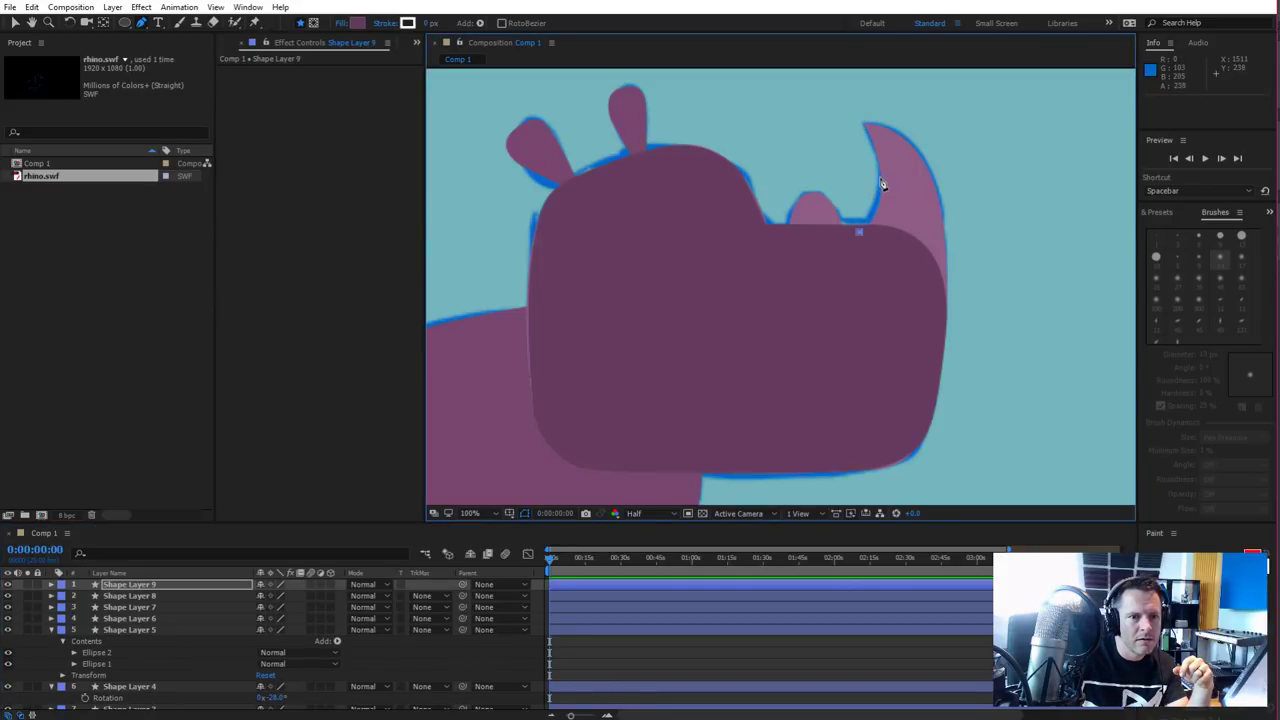
left_click(876, 153)
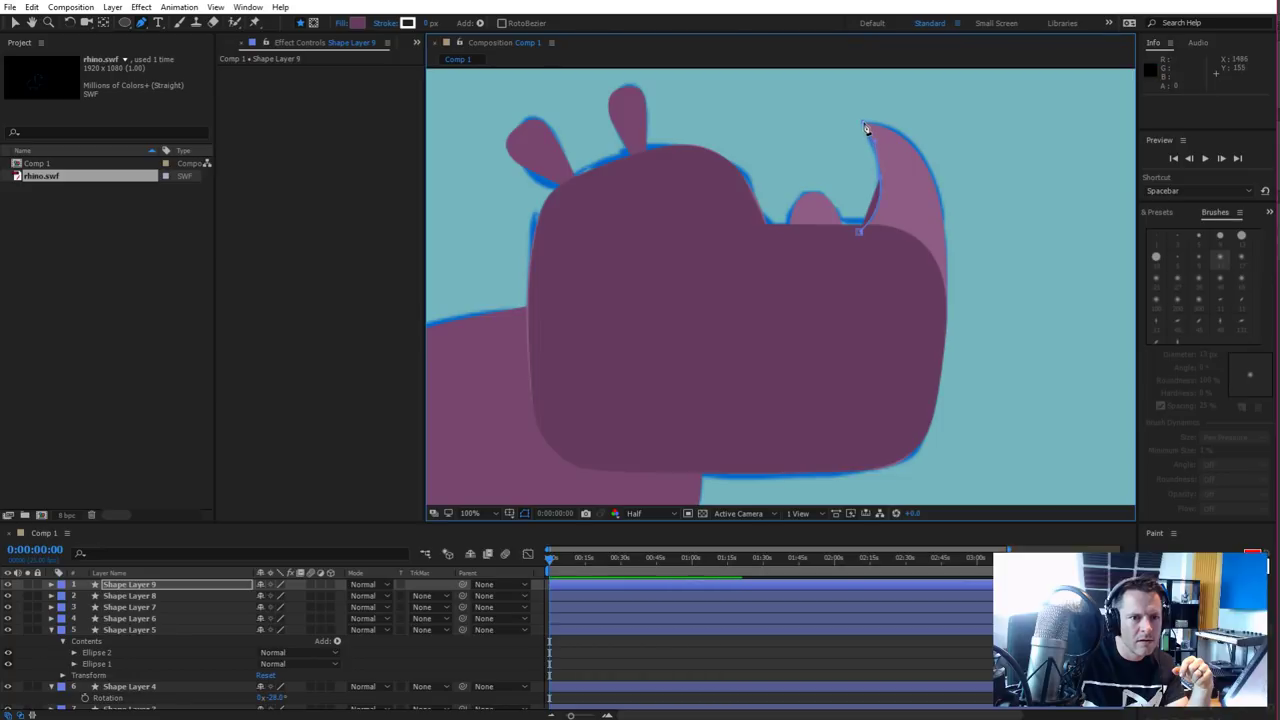
left_click(865, 124)
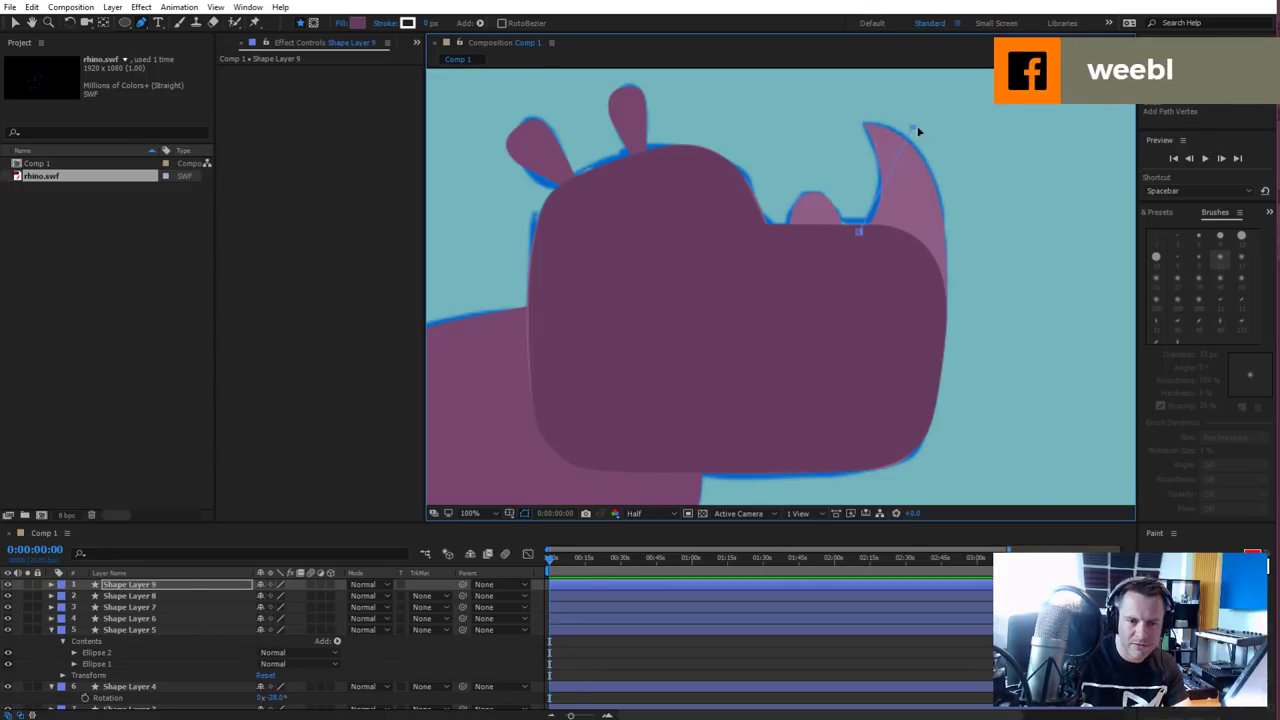
left_click_drag(914, 128, 937, 128)
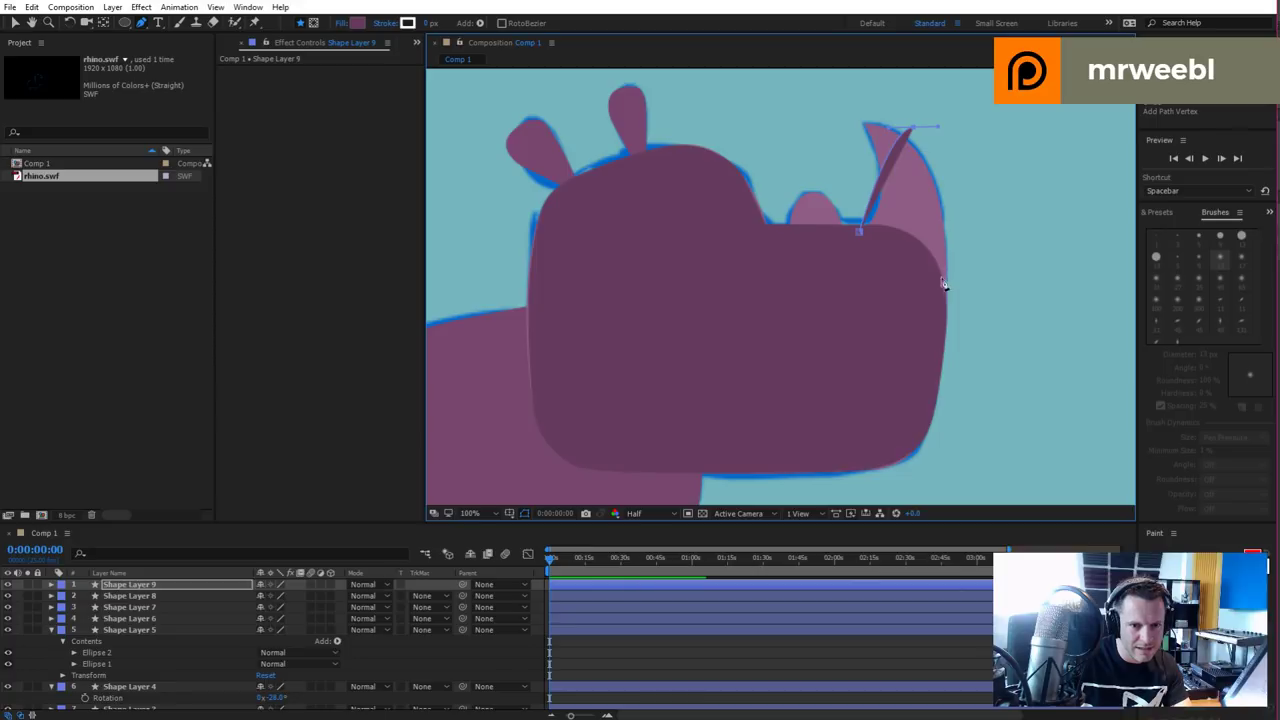
left_click_drag(944, 293, 948, 324)
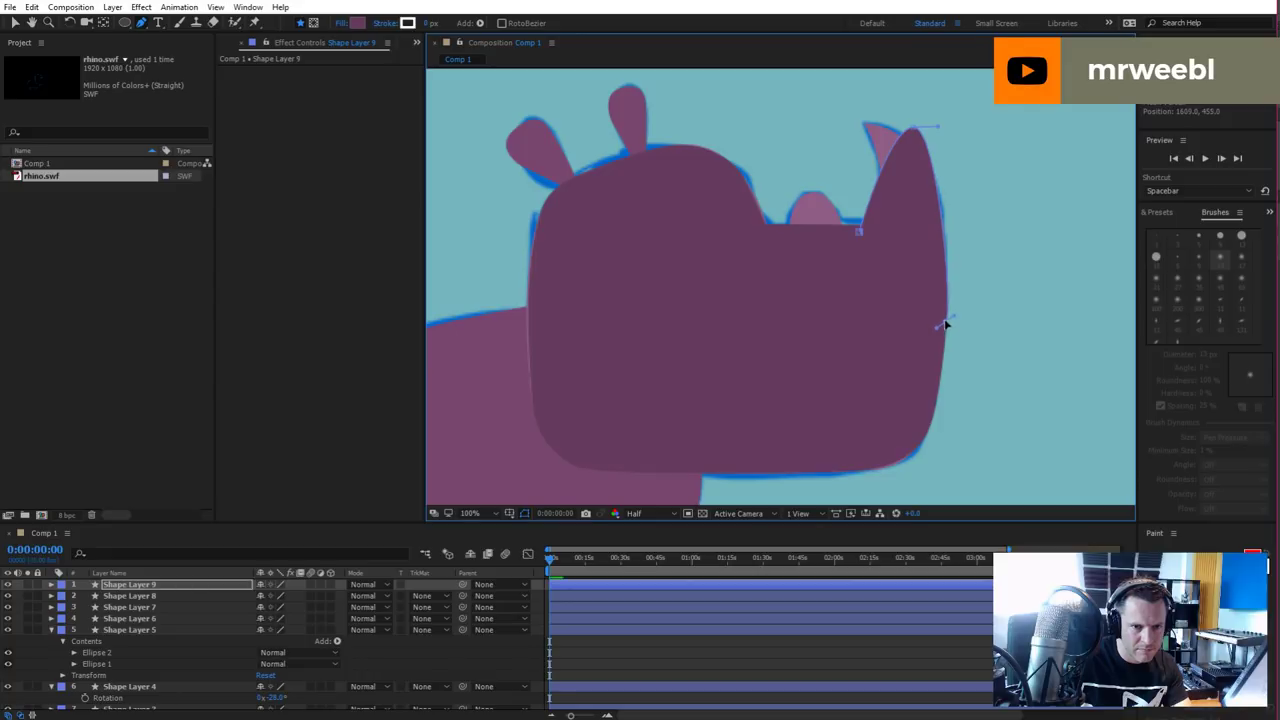
left_click_drag(940, 126, 946, 128)
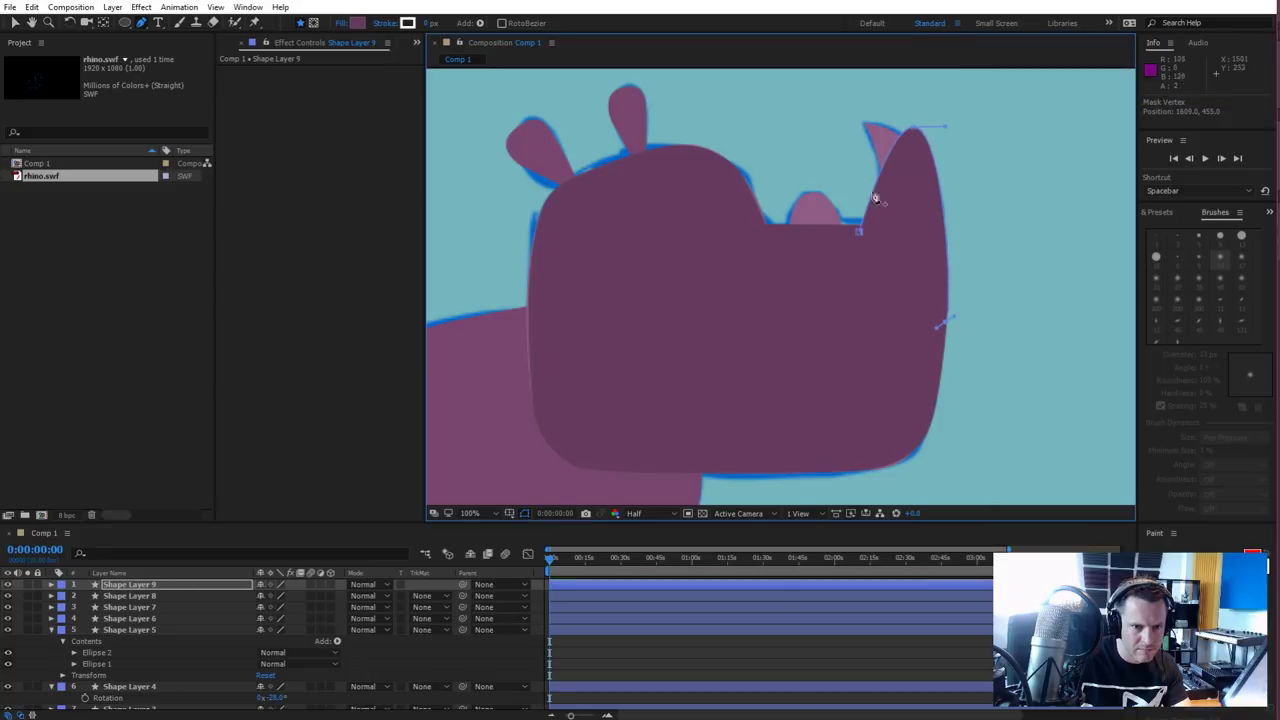
left_click(860, 234)
left_click_drag(860, 234, 912, 383)
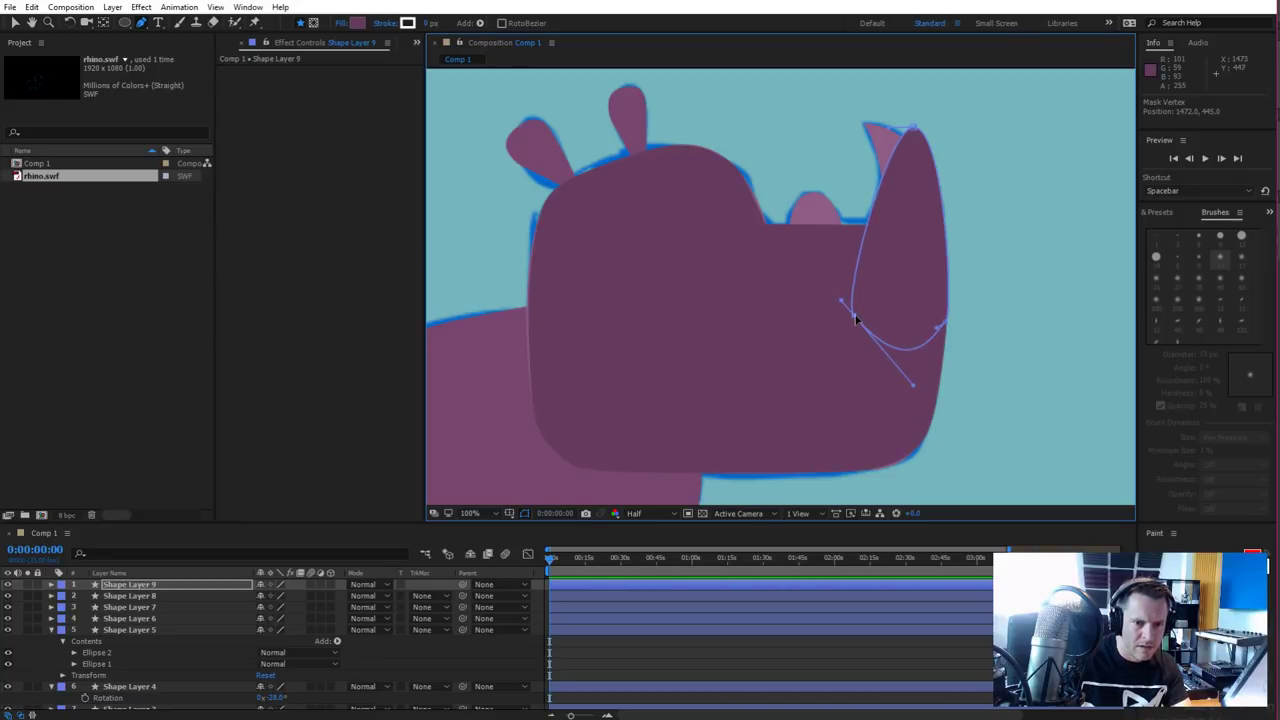
left_click_drag(937, 332, 856, 334)
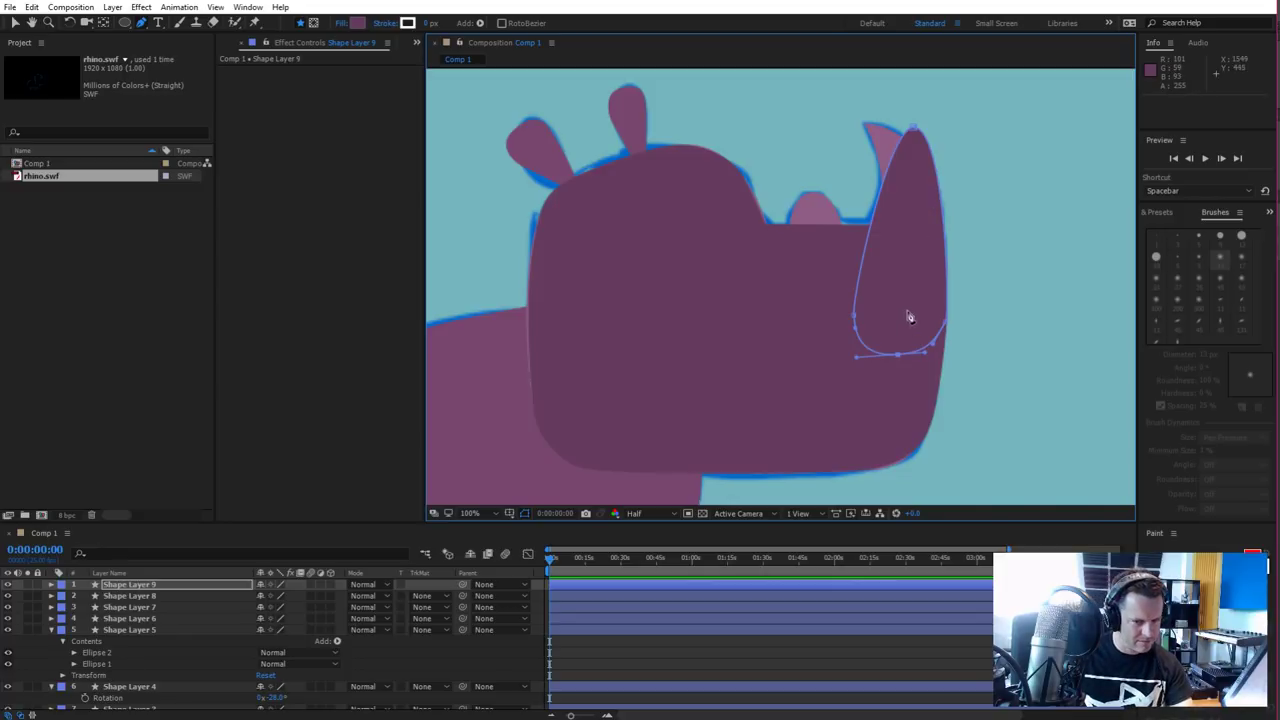
On Shape Layer 5, draw a pointed dome path in the notch between the horns
scroll(800, 330, "down", 5)
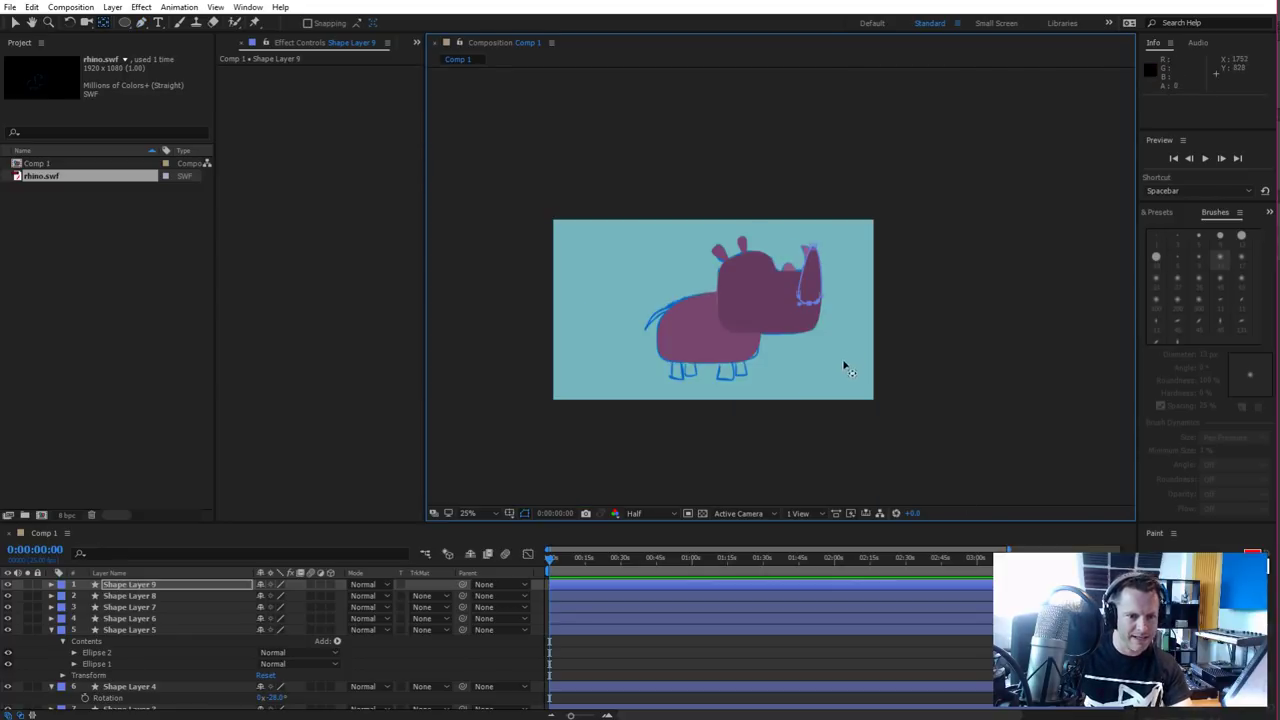
scroll(800, 378, "up", 3)
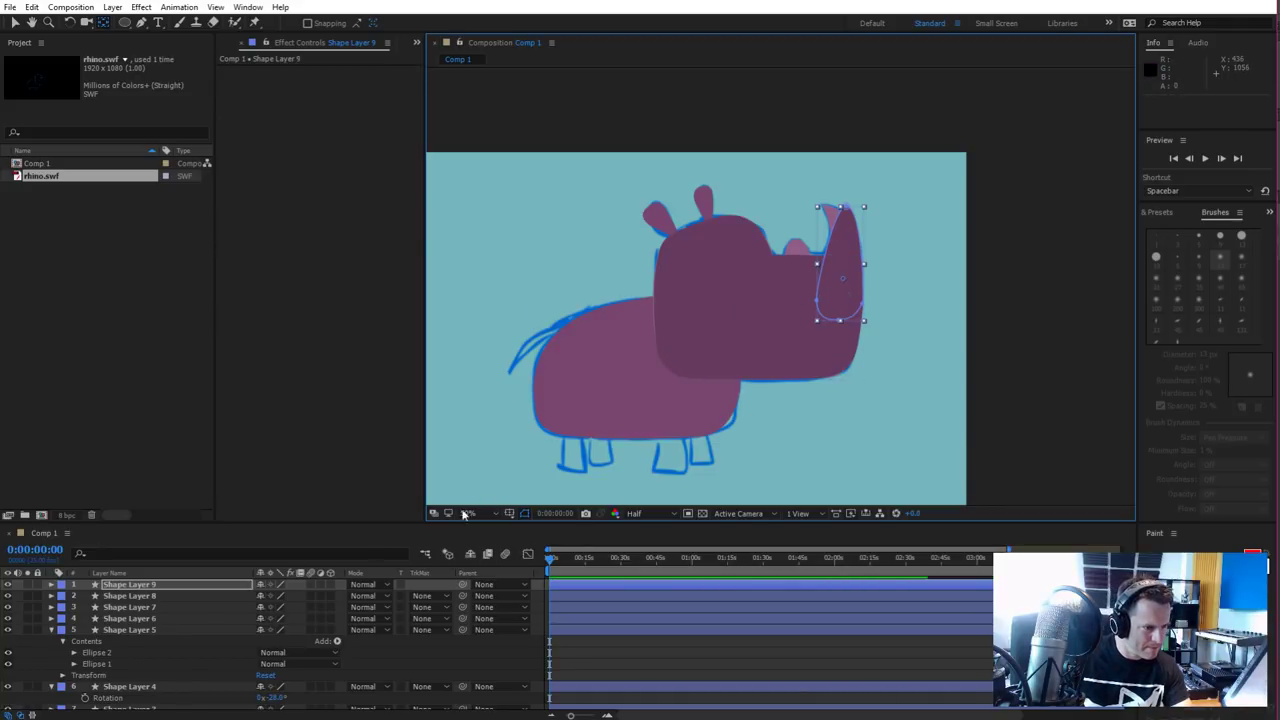
left_click(229, 631)
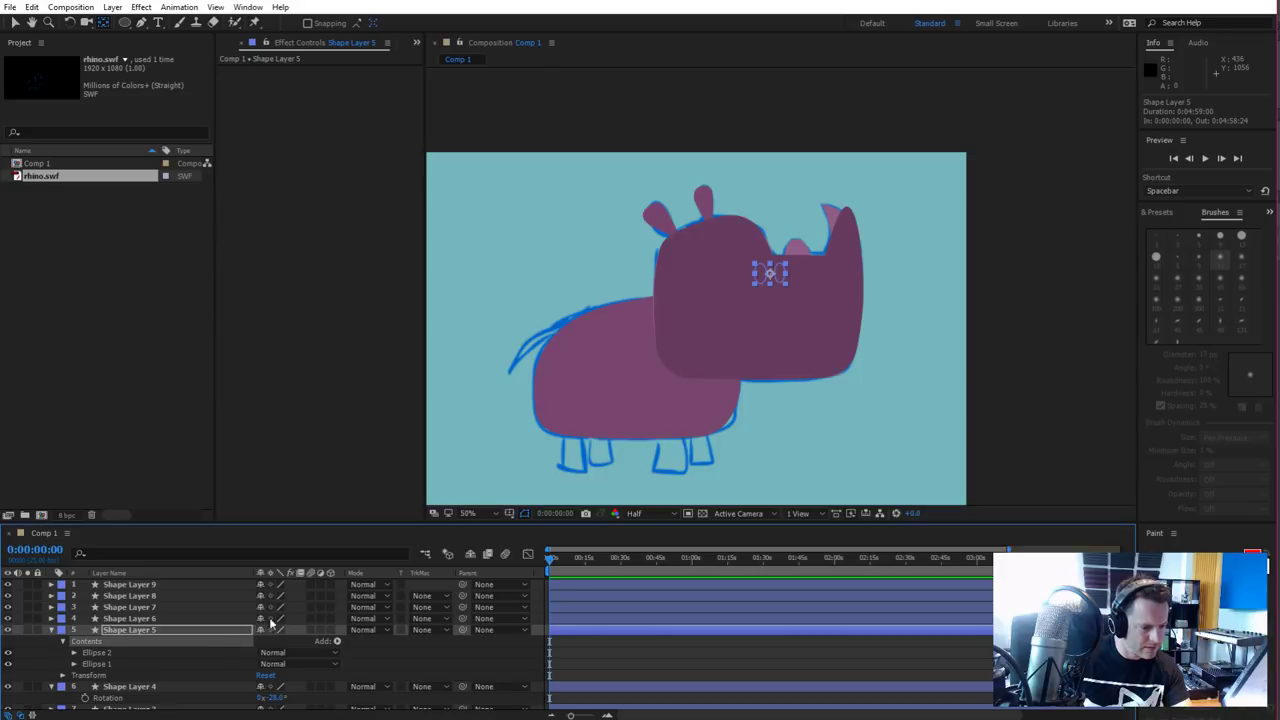
key("g")
scroll(785, 292, "up", 2)
left_click(815, 197)
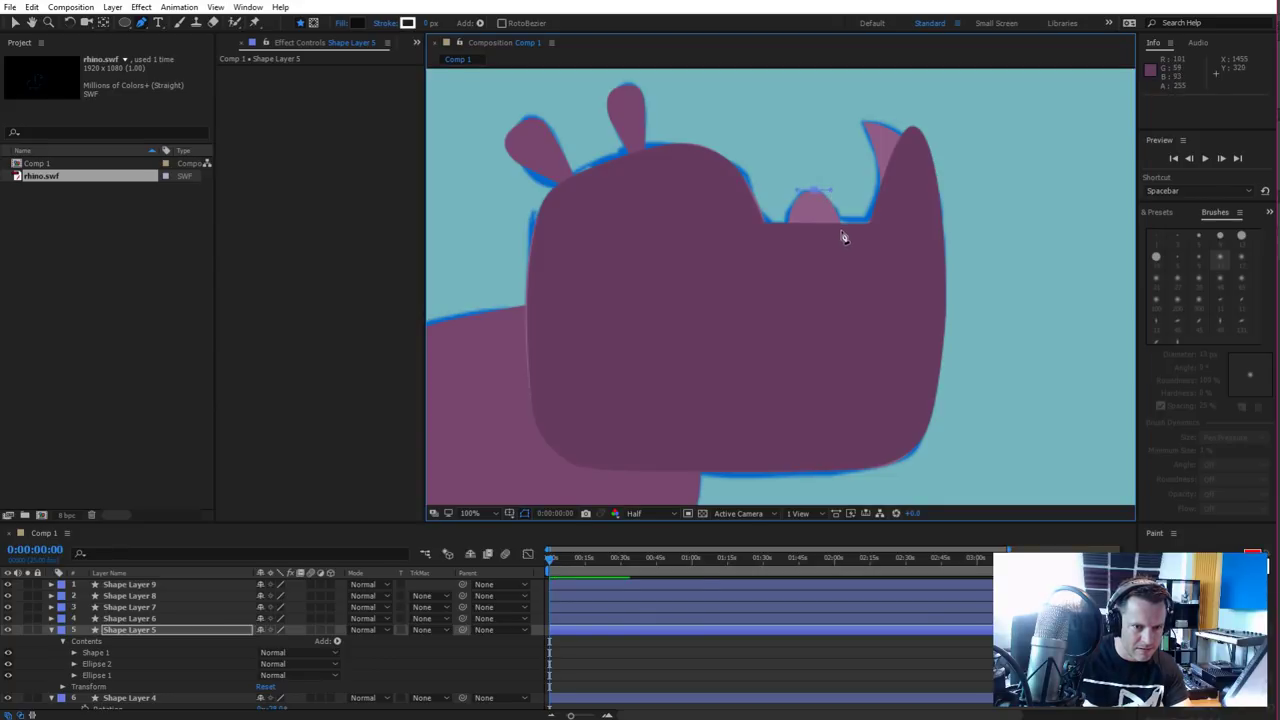
left_click_drag(840, 230, 786, 232)
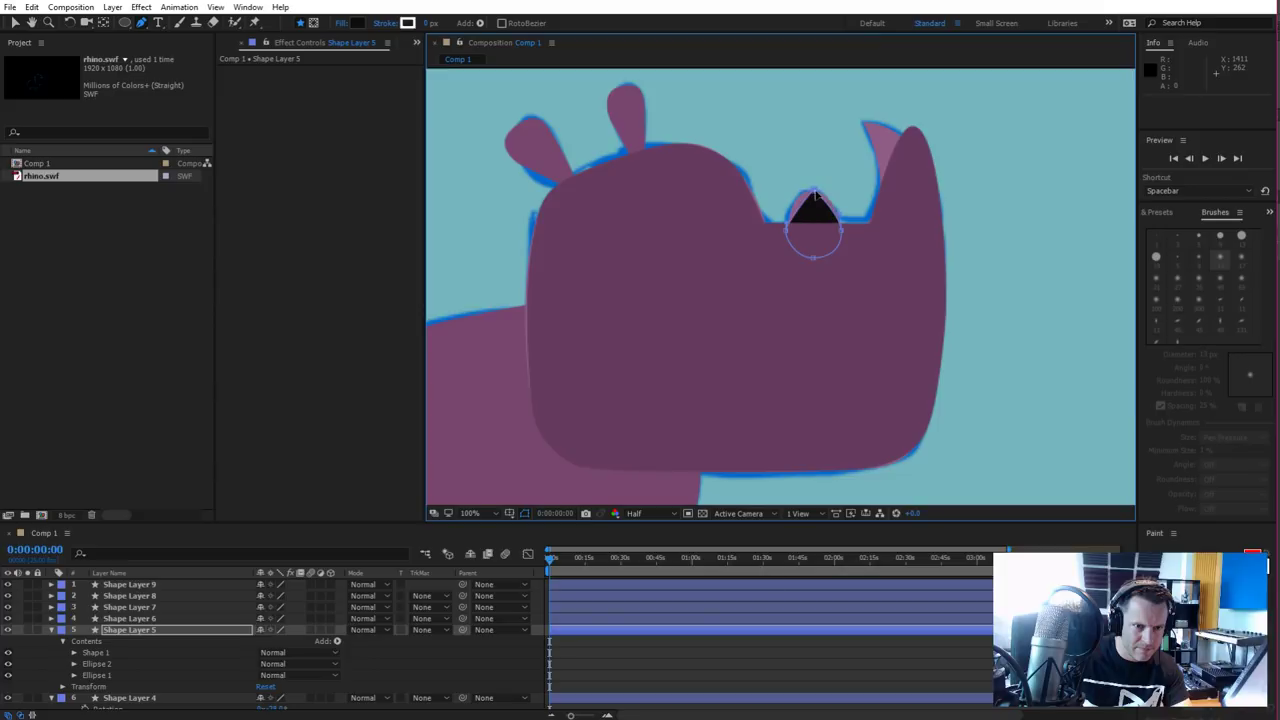
mouse_move(813, 192)
left_mouse_down()
mouse_move(843, 211)
mouse_move(830, 196)
left_mouse_up()
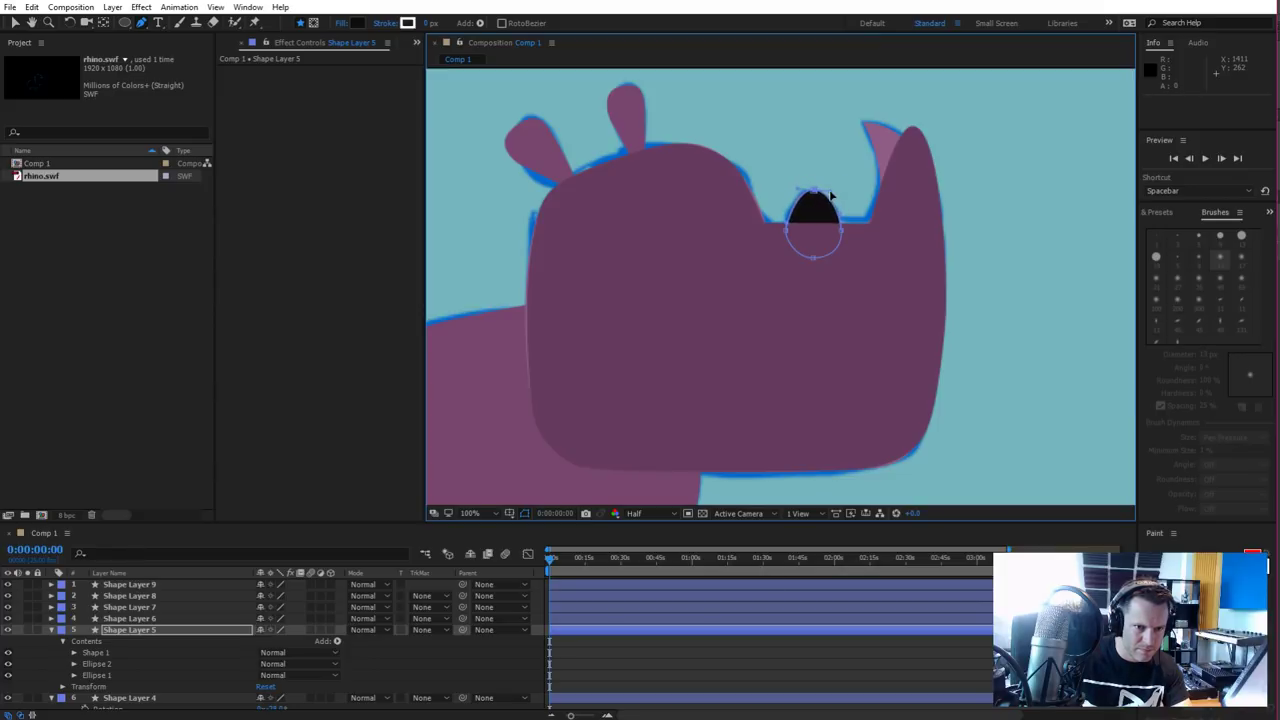
left_click(813, 190, "alt")
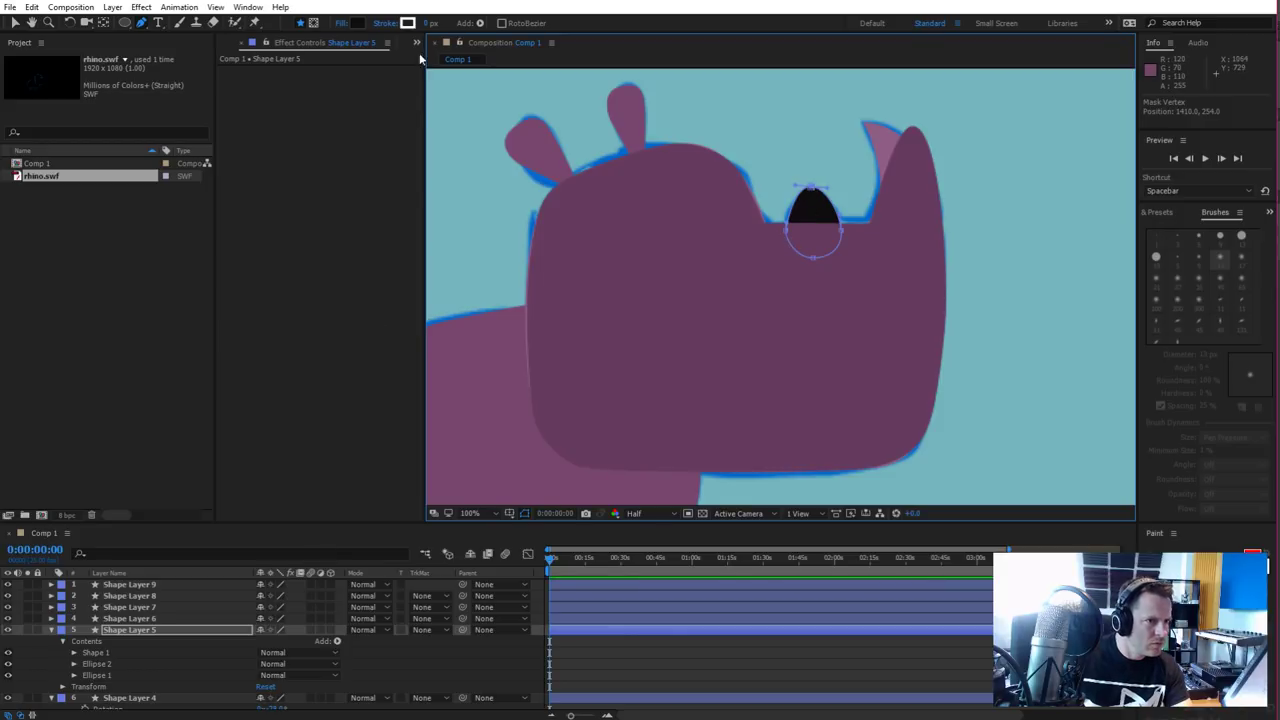
left_click(357, 23)
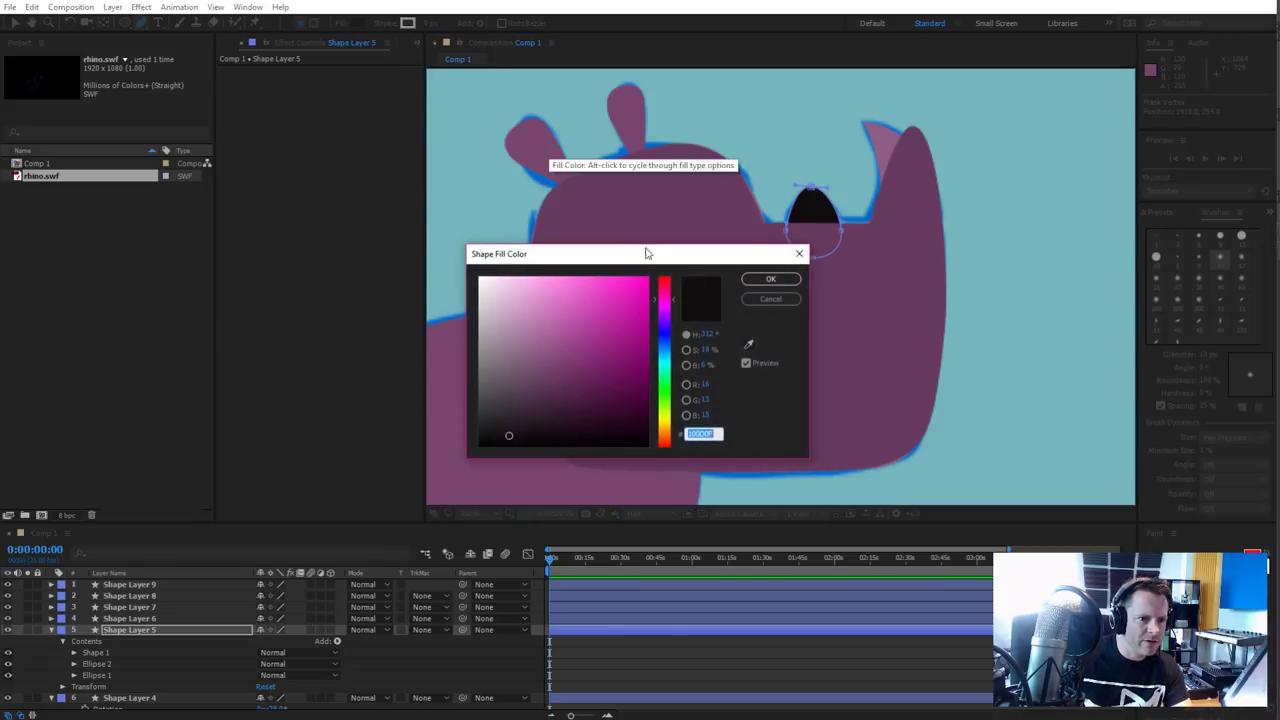
Fill the small horn with the rhino body's purple using the eyedropper
left_click(748, 343)
left_click(872, 324)
left_click(770, 278)
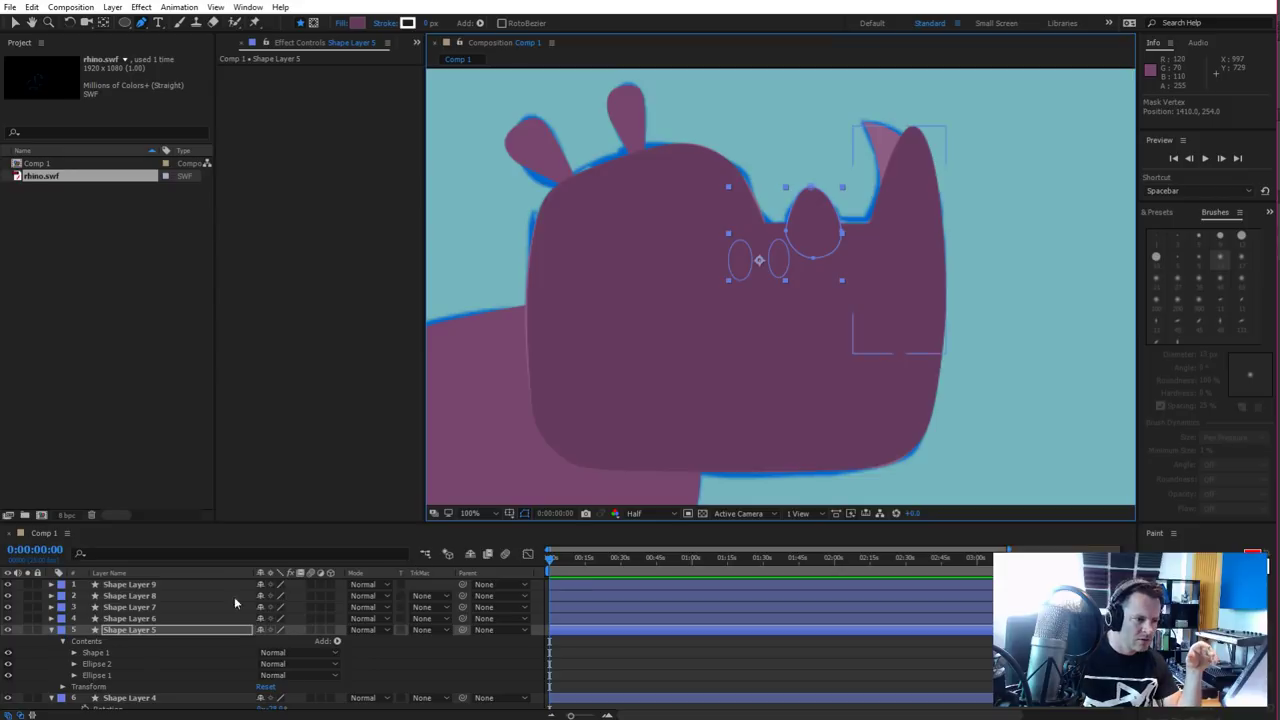
Delete Shape Layer 2 and reselect Shape Layer 5
scroll(150, 650, "down", 3)
left_click(153, 670)
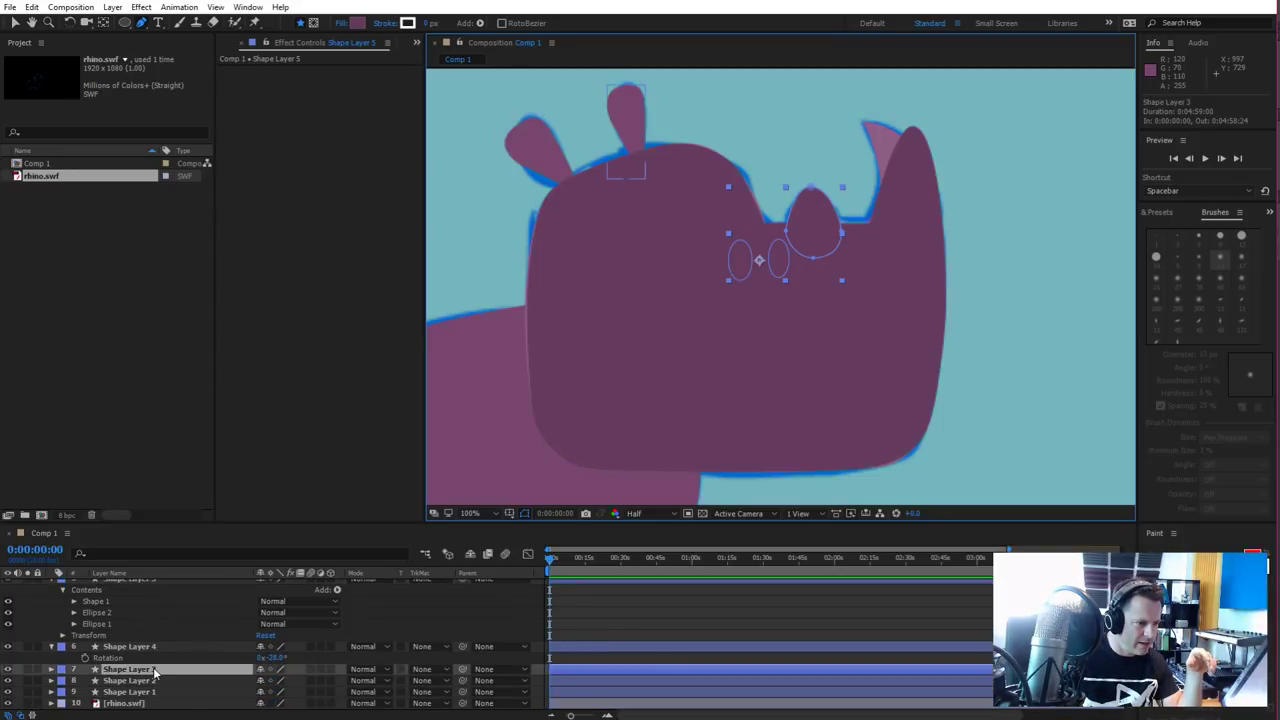
left_click(148, 680)
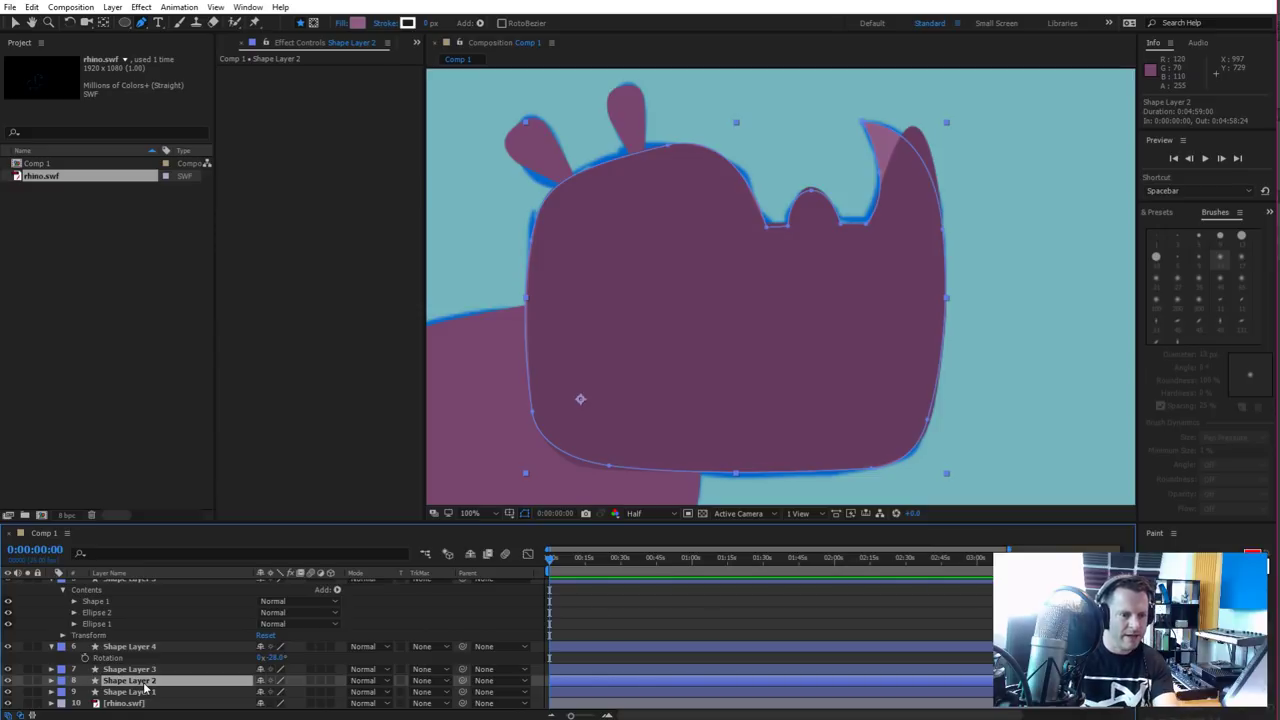
key("Delete")
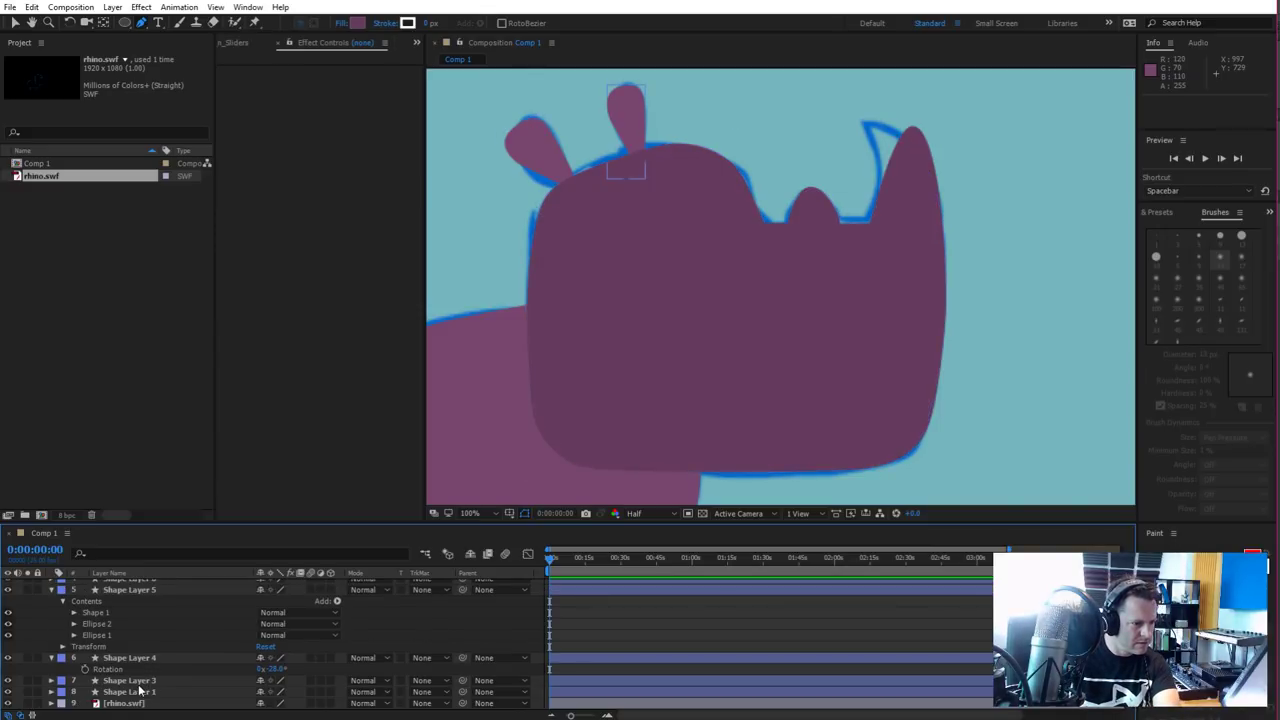
scroll(136, 635, "up", 1)
left_click(138, 625)
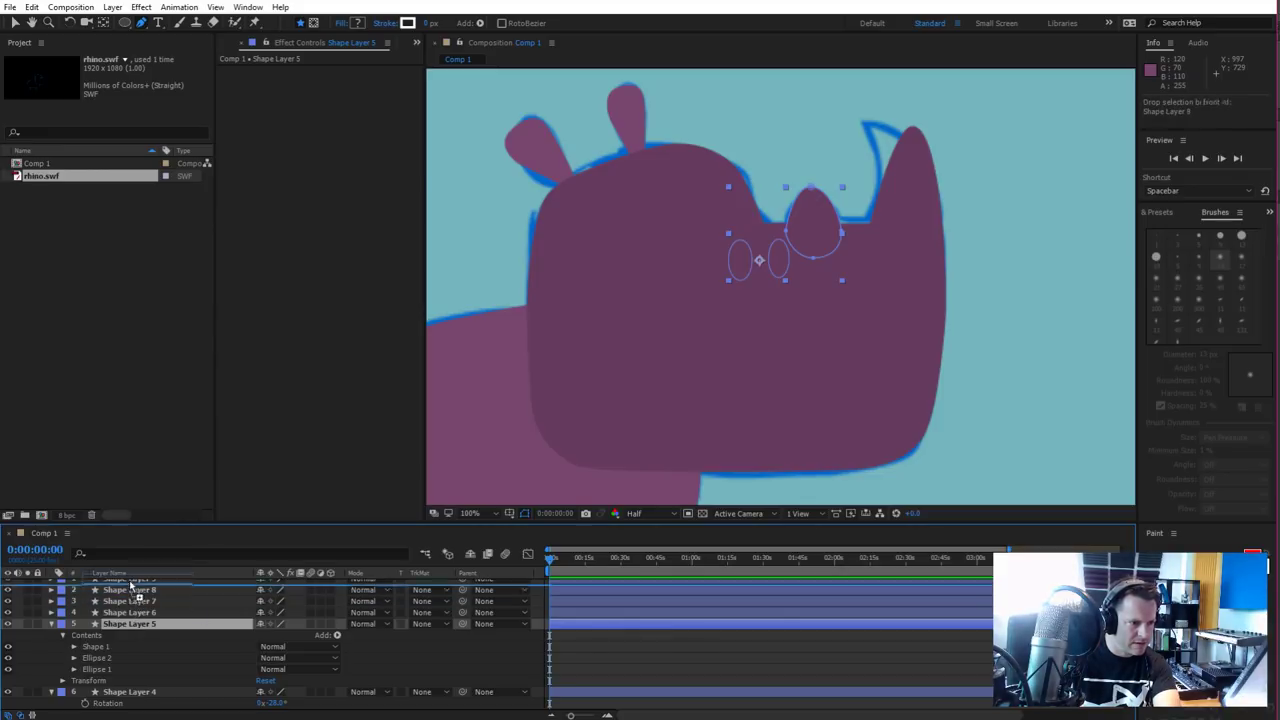
Move Shape Layer 5 just under Shape Layer 9 and inspect its paths
scroll(139, 590, "up", 1)
left_click_drag(133, 568, 133, 596)
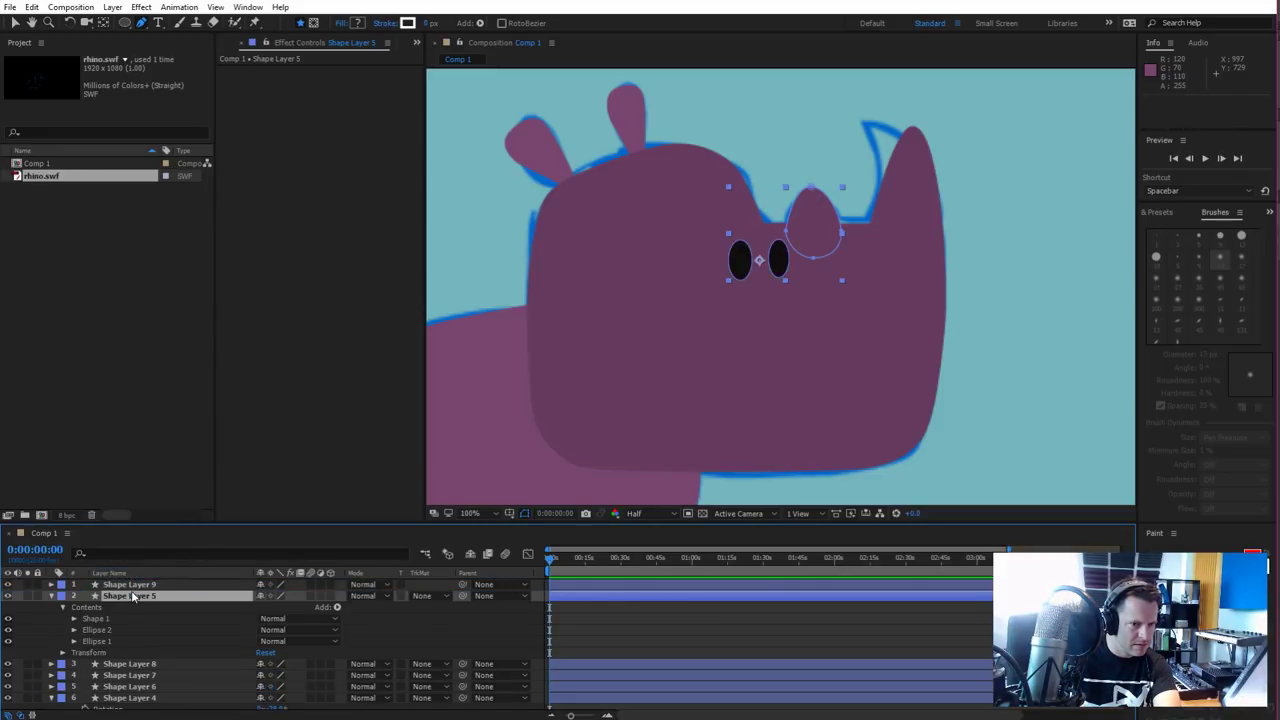
left_click(158, 619)
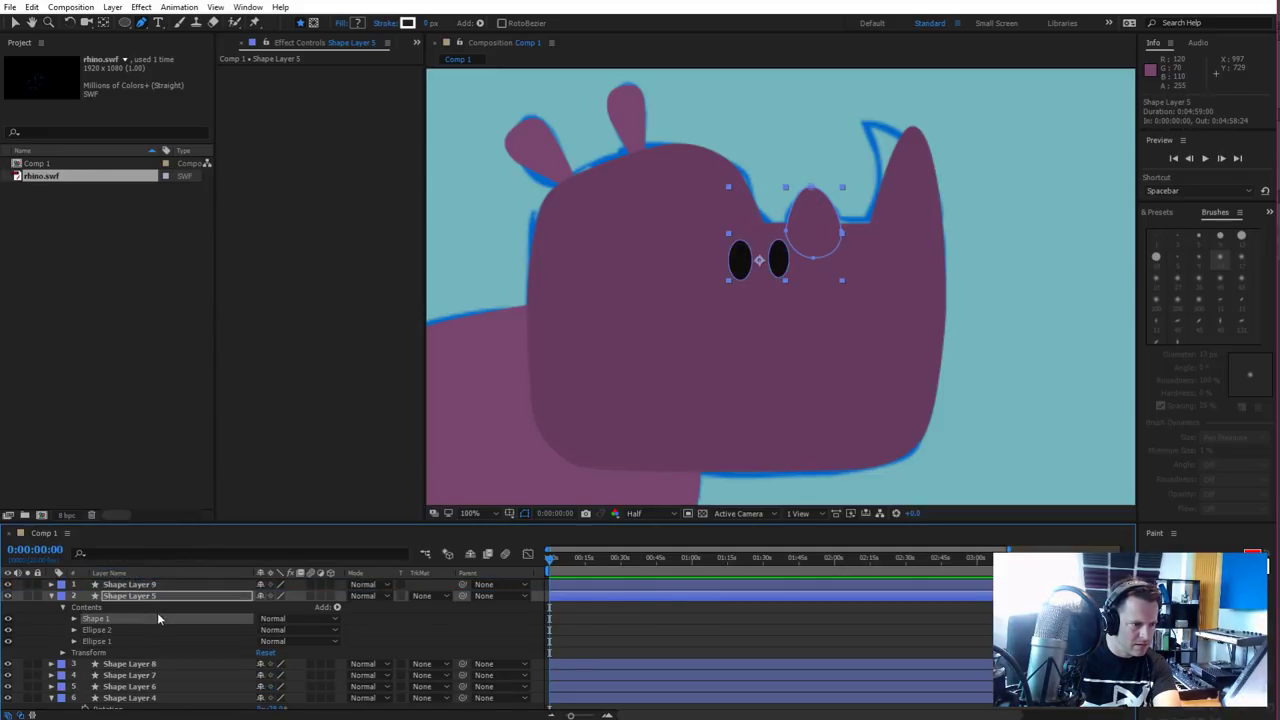
left_click(8, 596)
left_click(8, 596)
left_click(98, 629)
left_click(100, 621)
left_click(135, 597)
Duplicate Shape Layer 5 and delete both eye ellipses from the copy
key("ctrl+d")
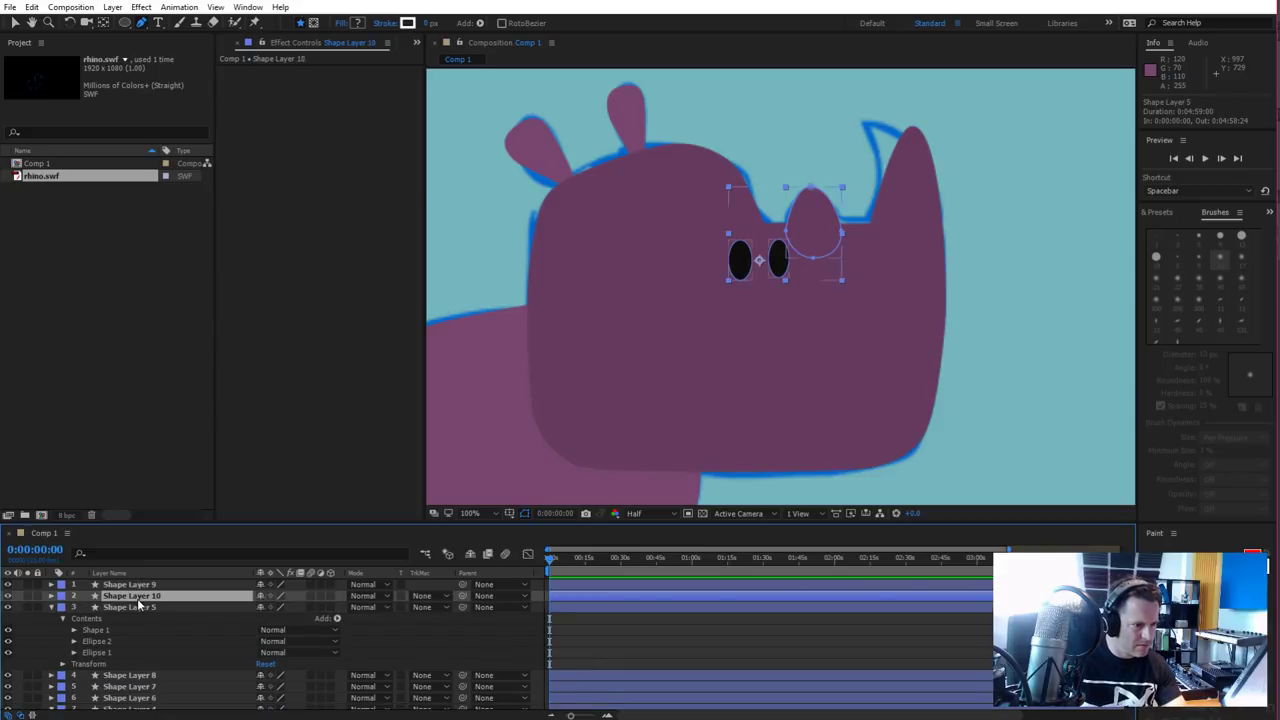
left_click(138, 585)
left_click(140, 605)
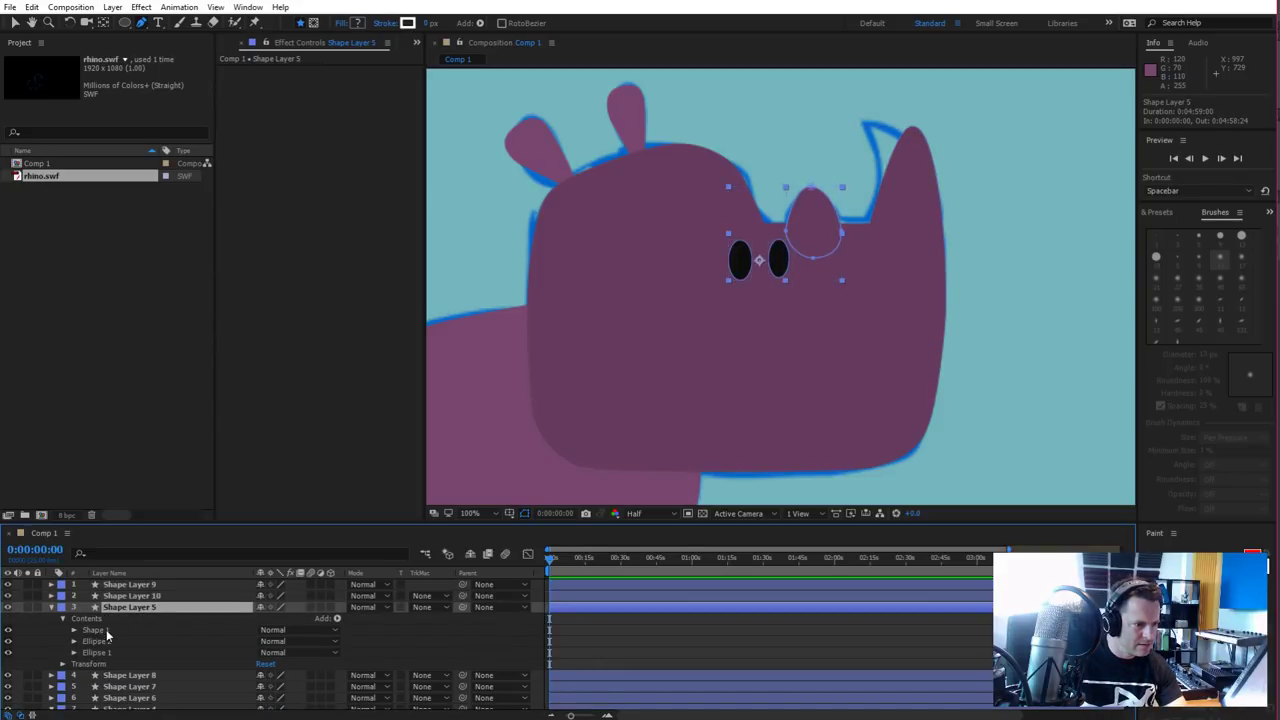
left_click(143, 597)
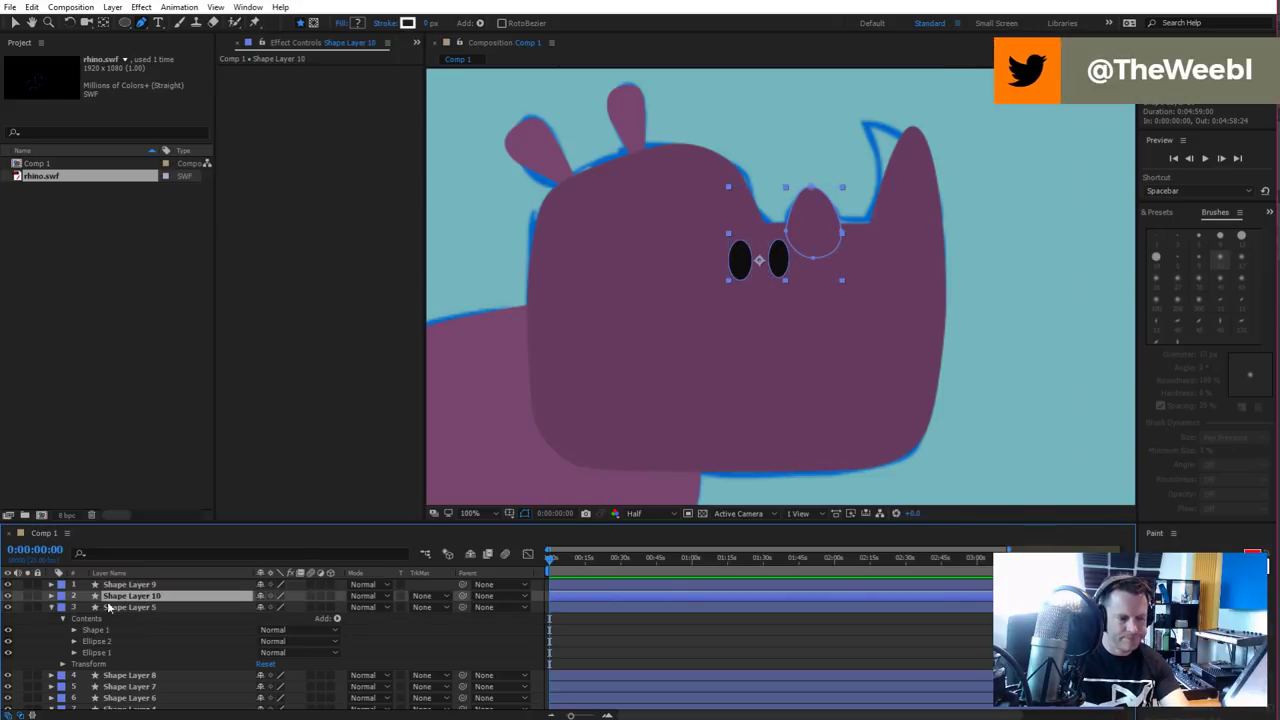
left_click(51, 596)
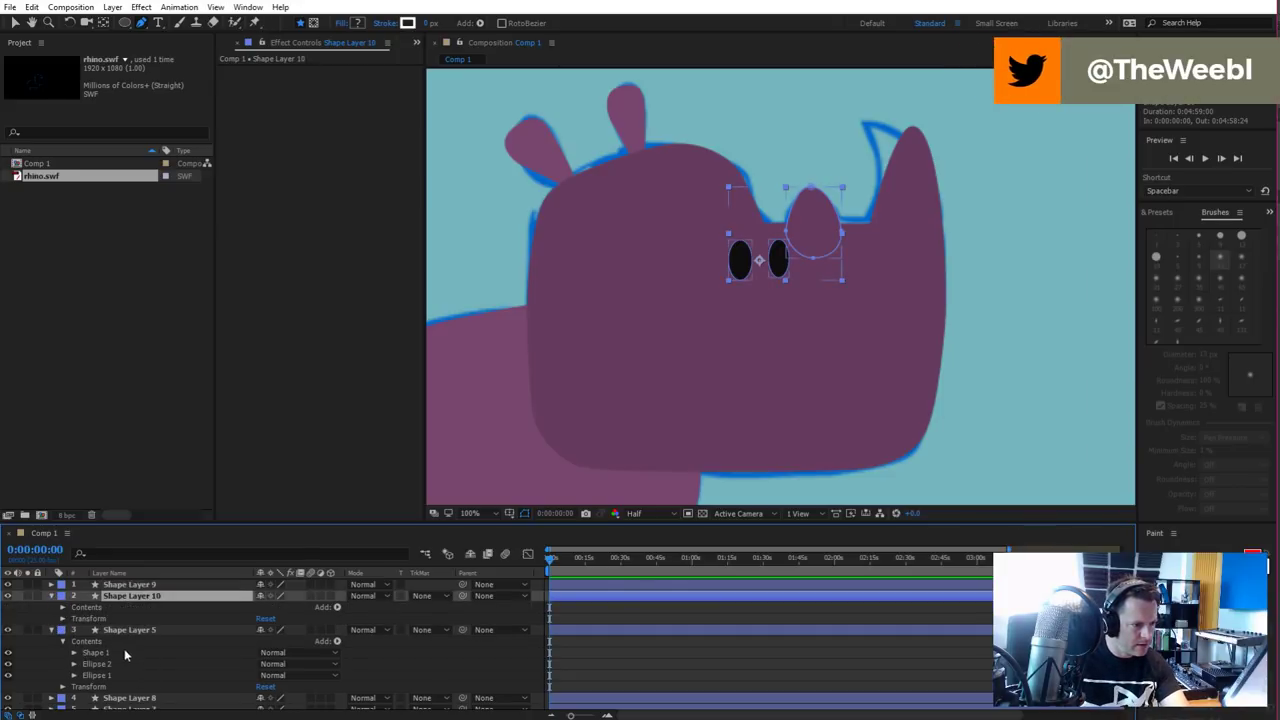
left_click(62, 607)
left_click(62, 607)
left_click(62, 607)
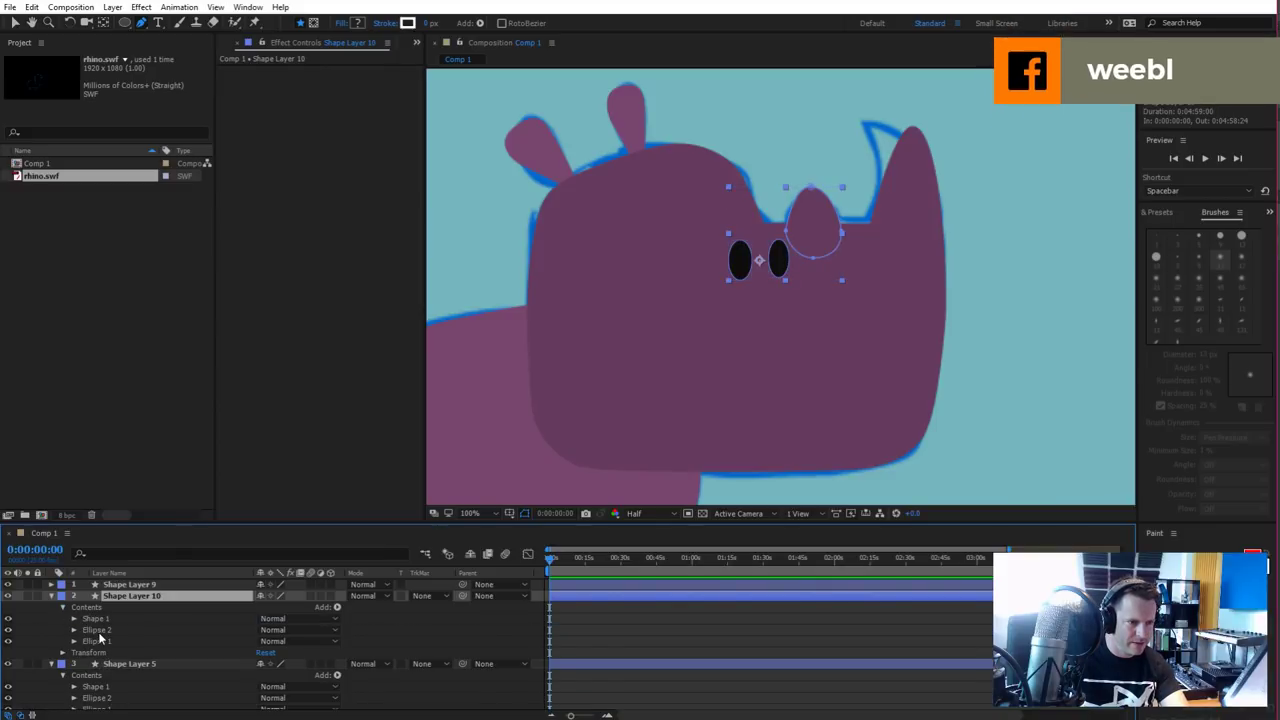
left_click(99, 631)
key("Delete")
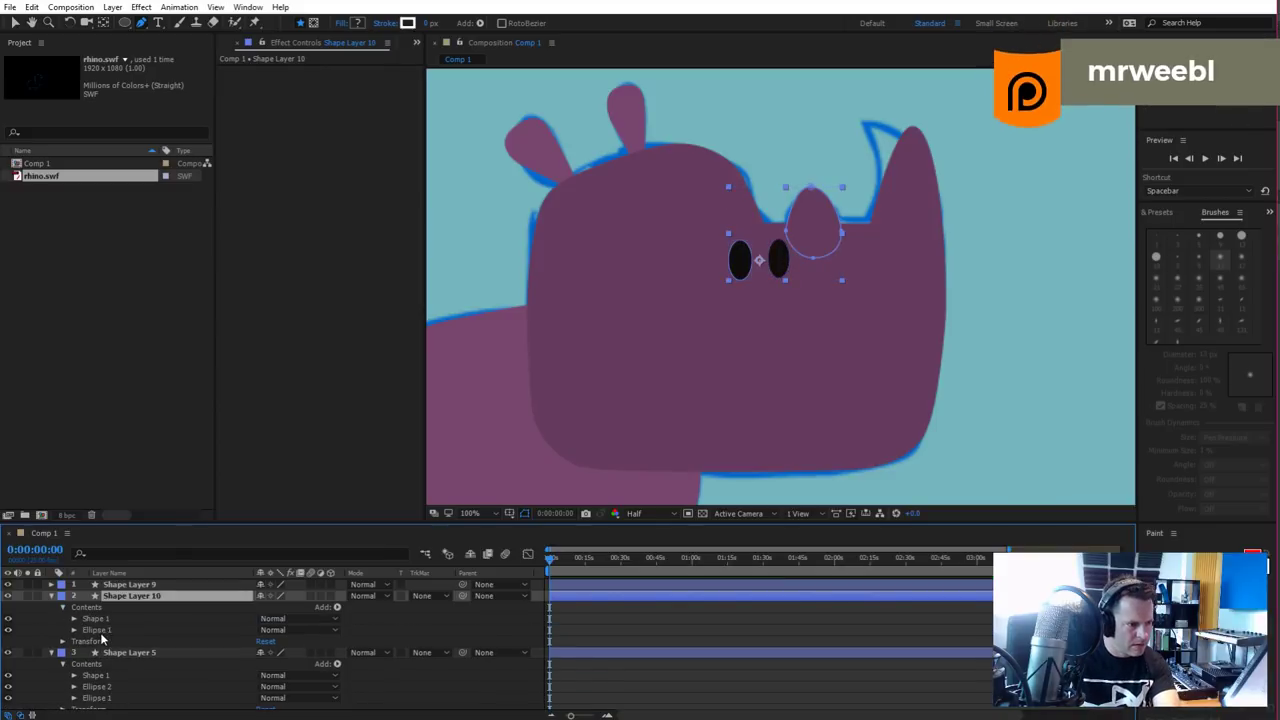
left_click(100, 630)
key("Delete")
Remove the horn path from Shape Layer 5 and rename it 'eye'
left_click(114, 663)
key("Delete")
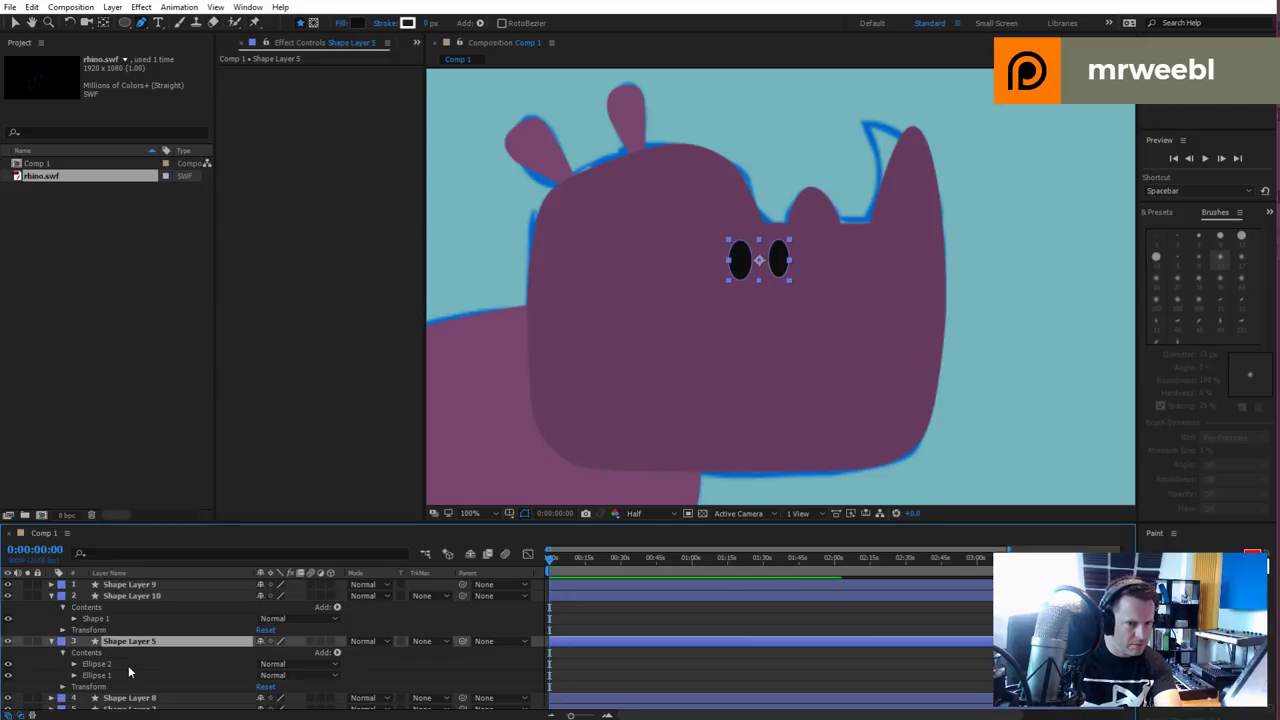
left_click(51, 641)
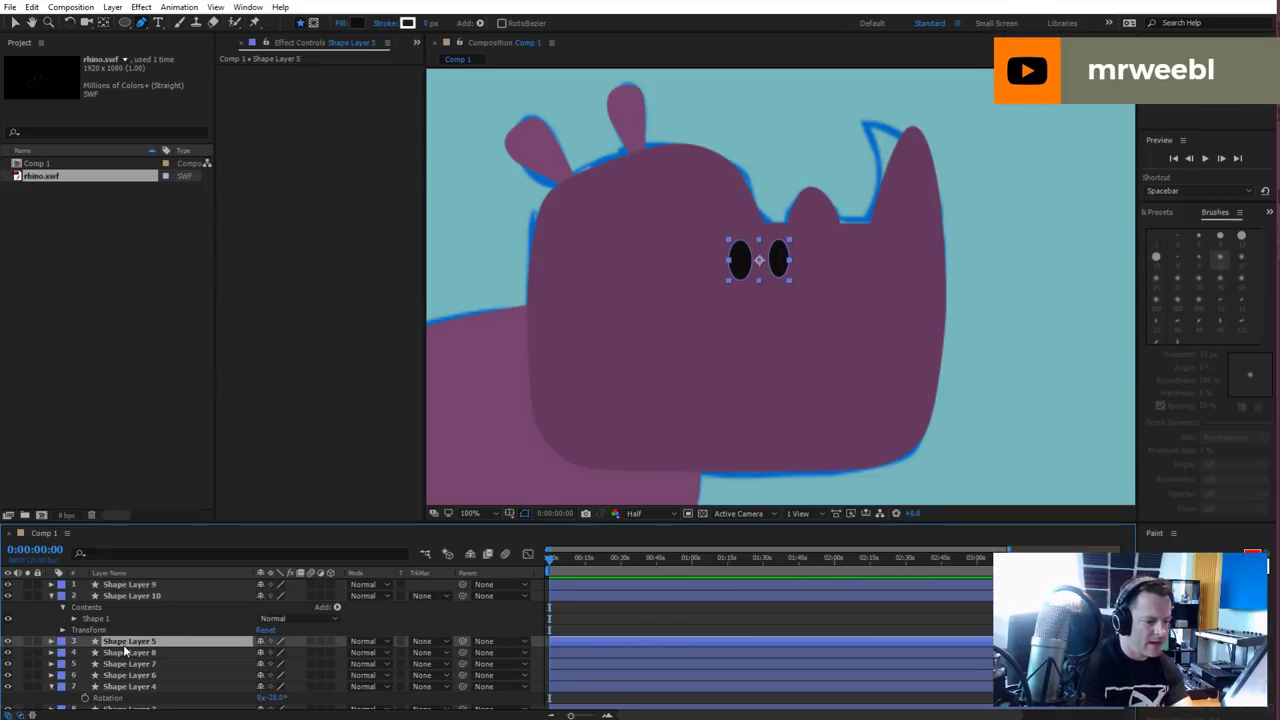
key("y")
key("Return")
type("eye")
key("Return")
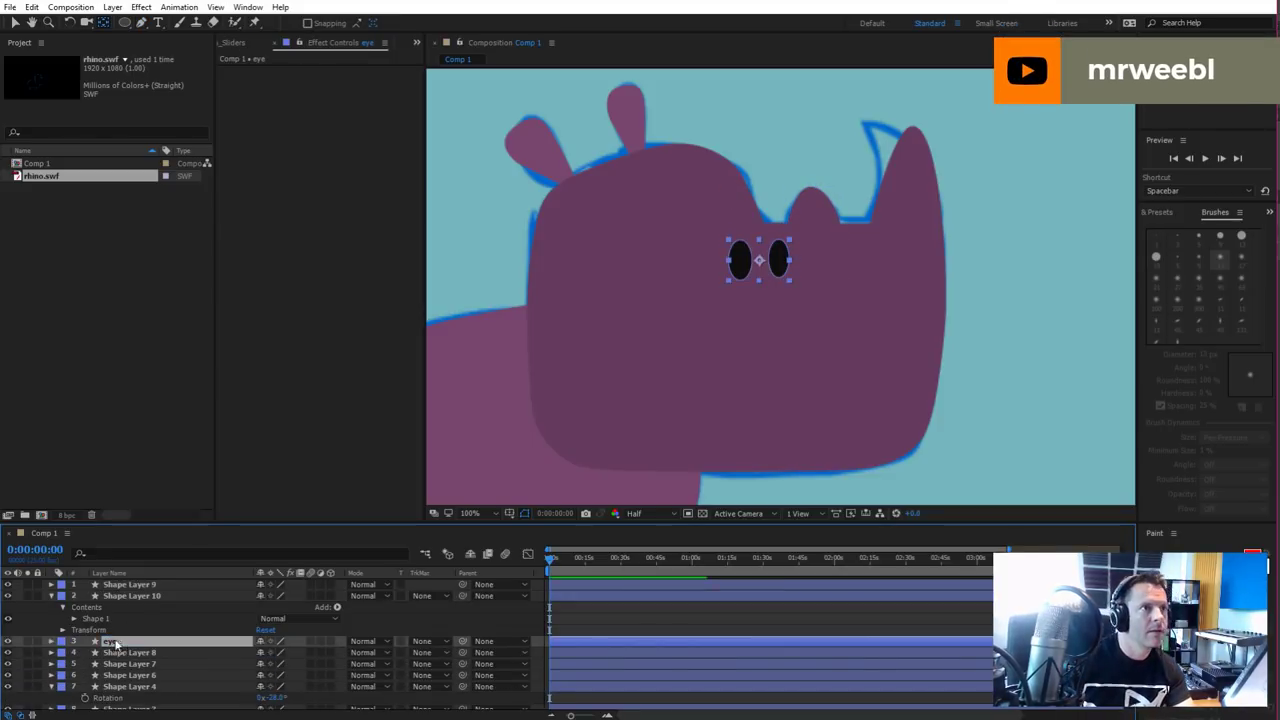
Rename Shape Layer 10 to 'short horn' and Shape Layer 9 to 'long horn'
left_click(144, 596)
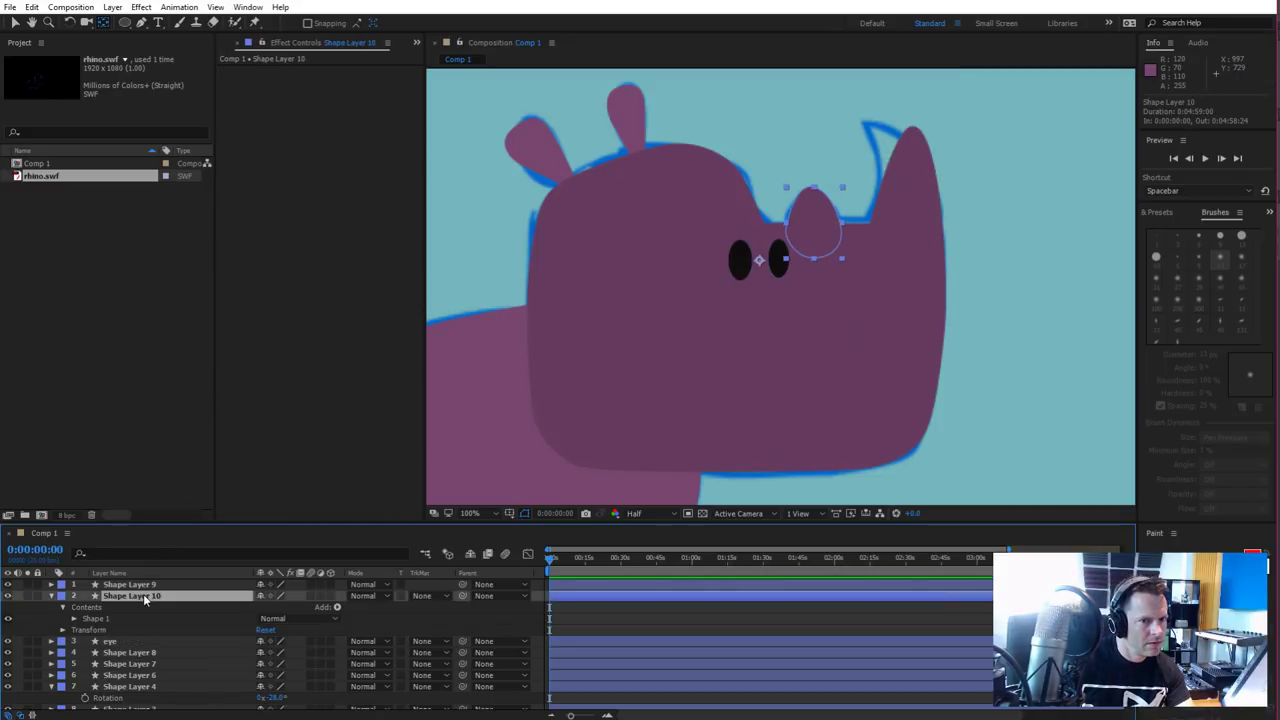
key("Return")
type("short horn")
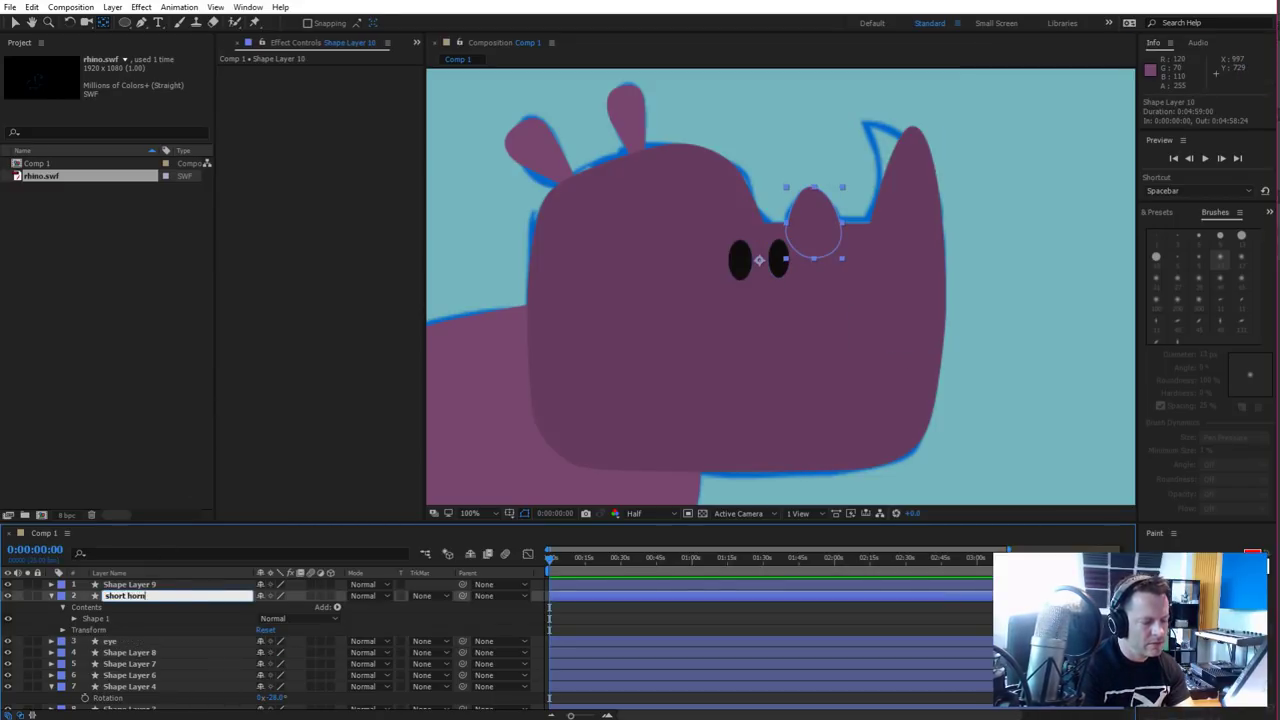
key("Return")
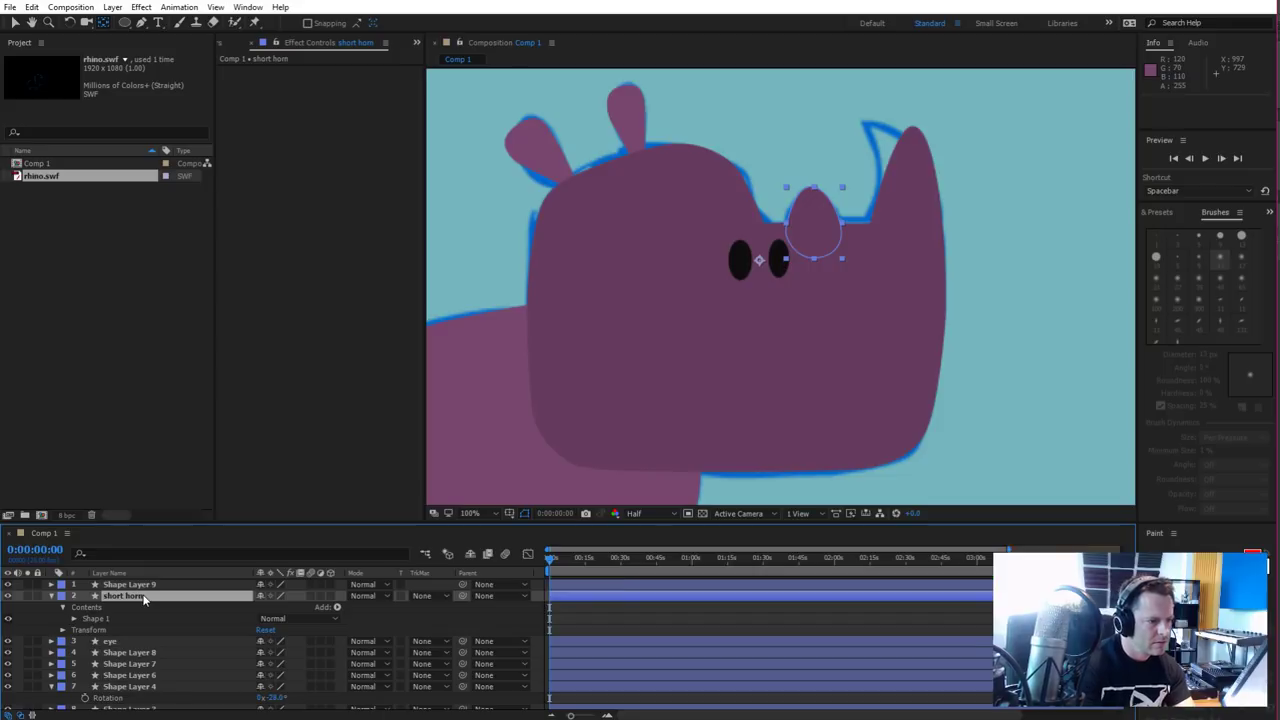
left_click(128, 585)
key("Return")
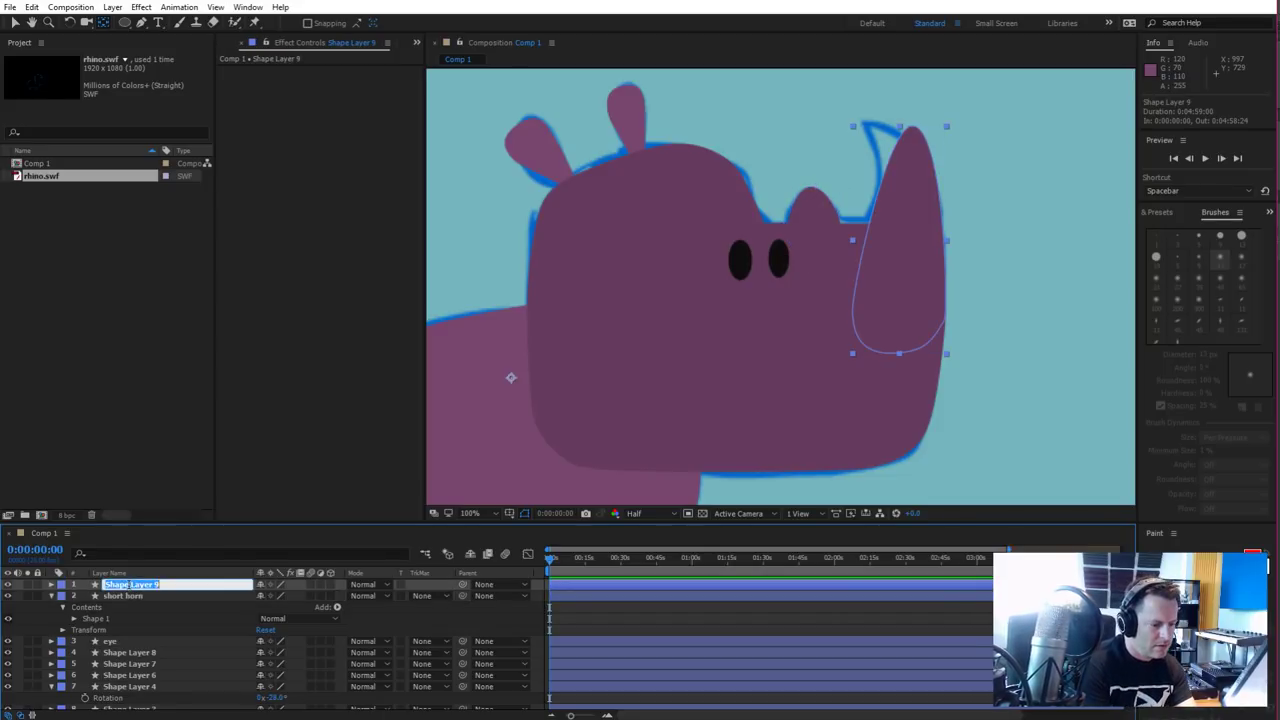
type("lo")
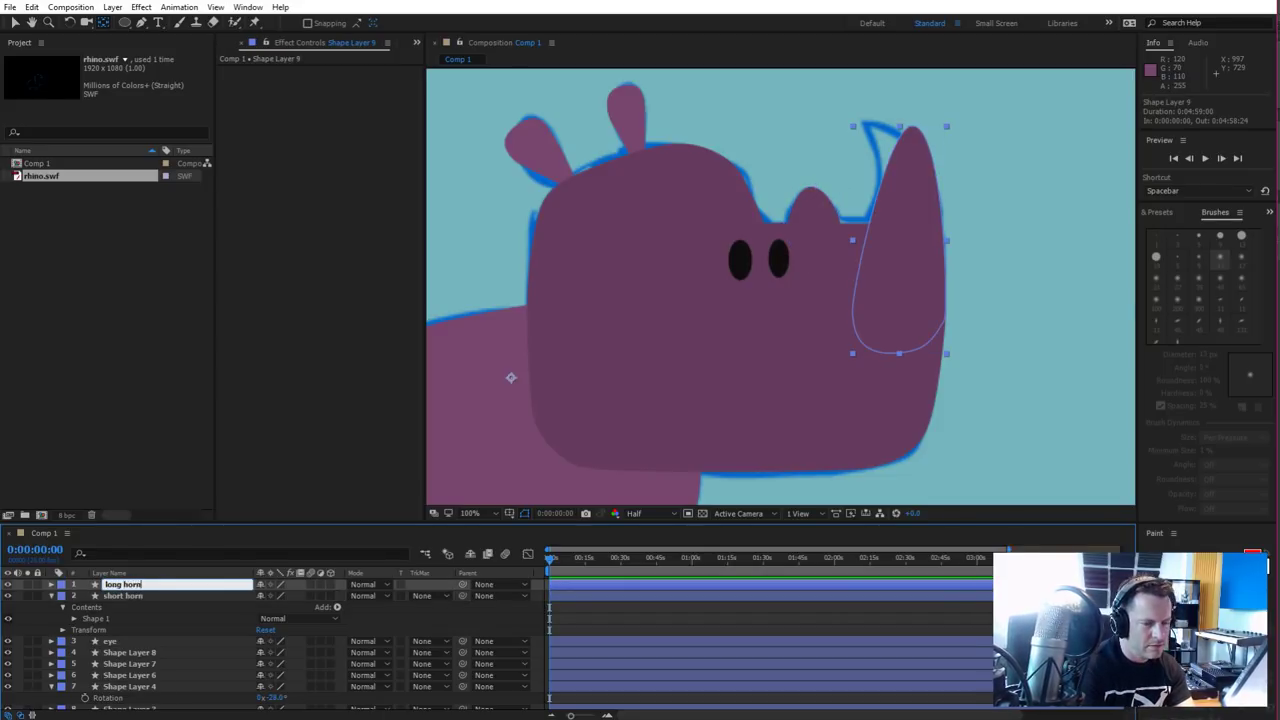
type("ng horn")
key("Return")
Rename the rhino's body shape layer to 'body'
scroll(722, 410, "down", 2)
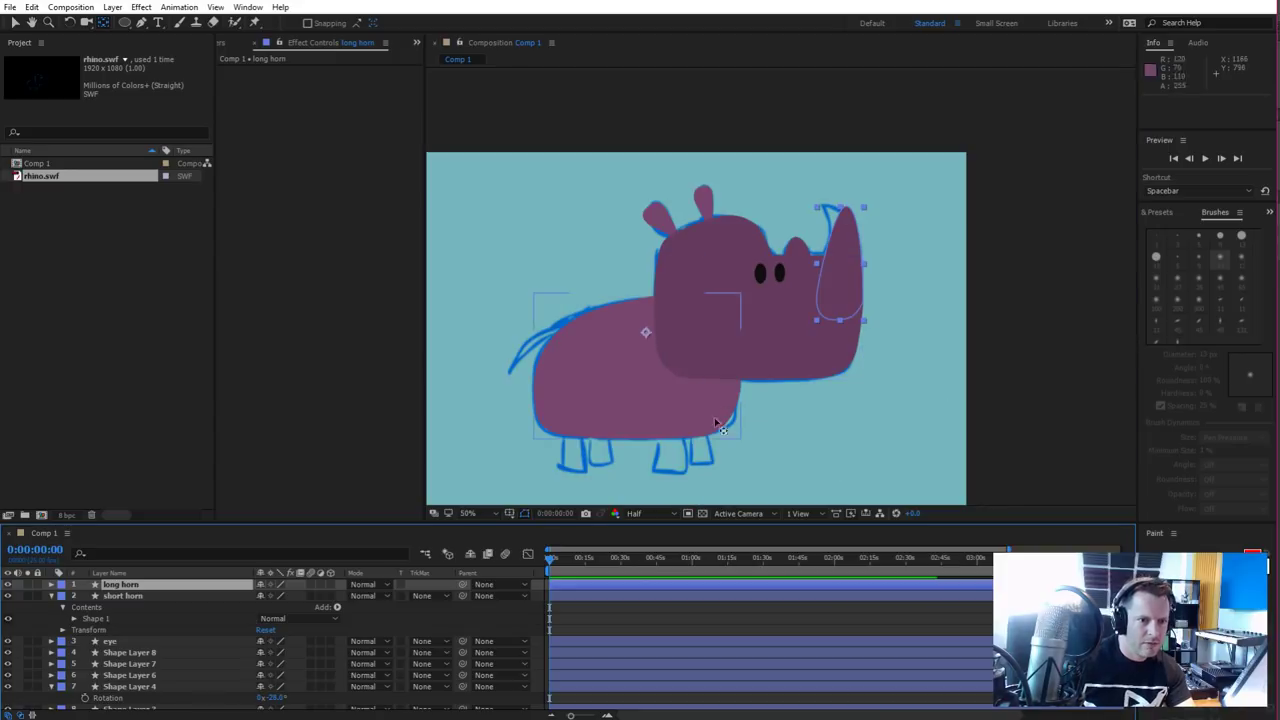
left_click(671, 401)
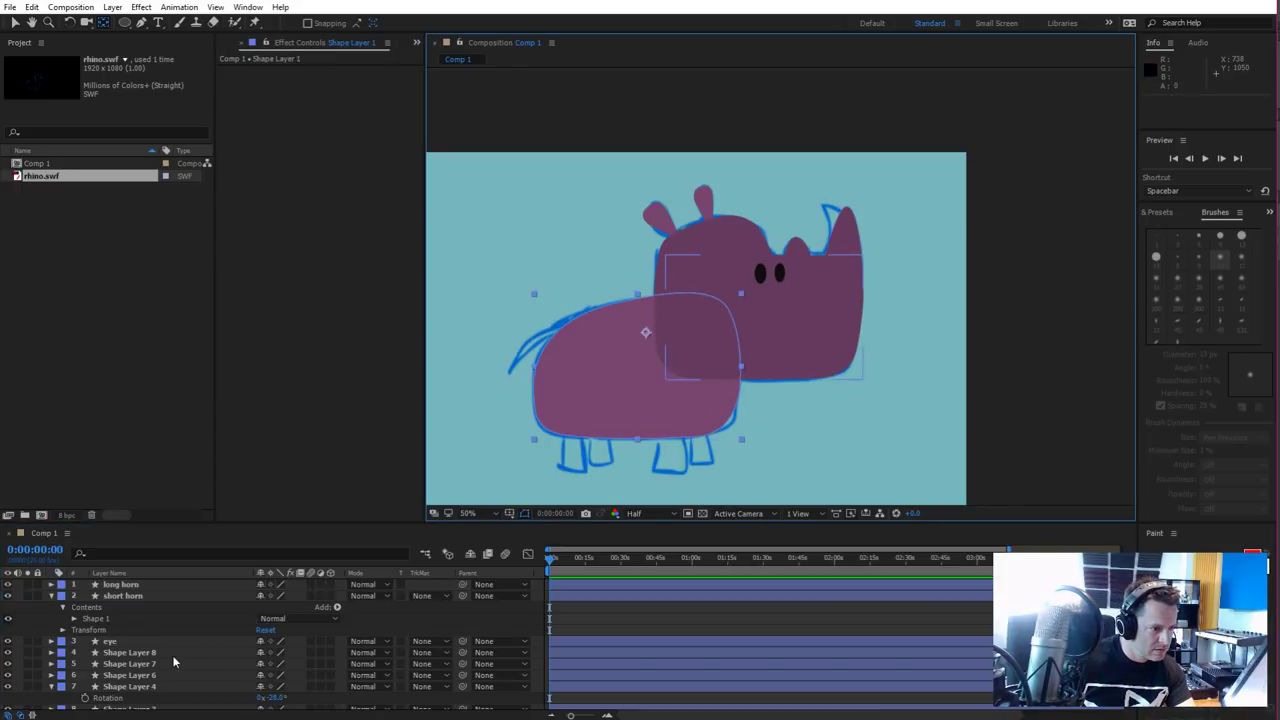
scroll(176, 662, "down", 1)
left_click(150, 698)
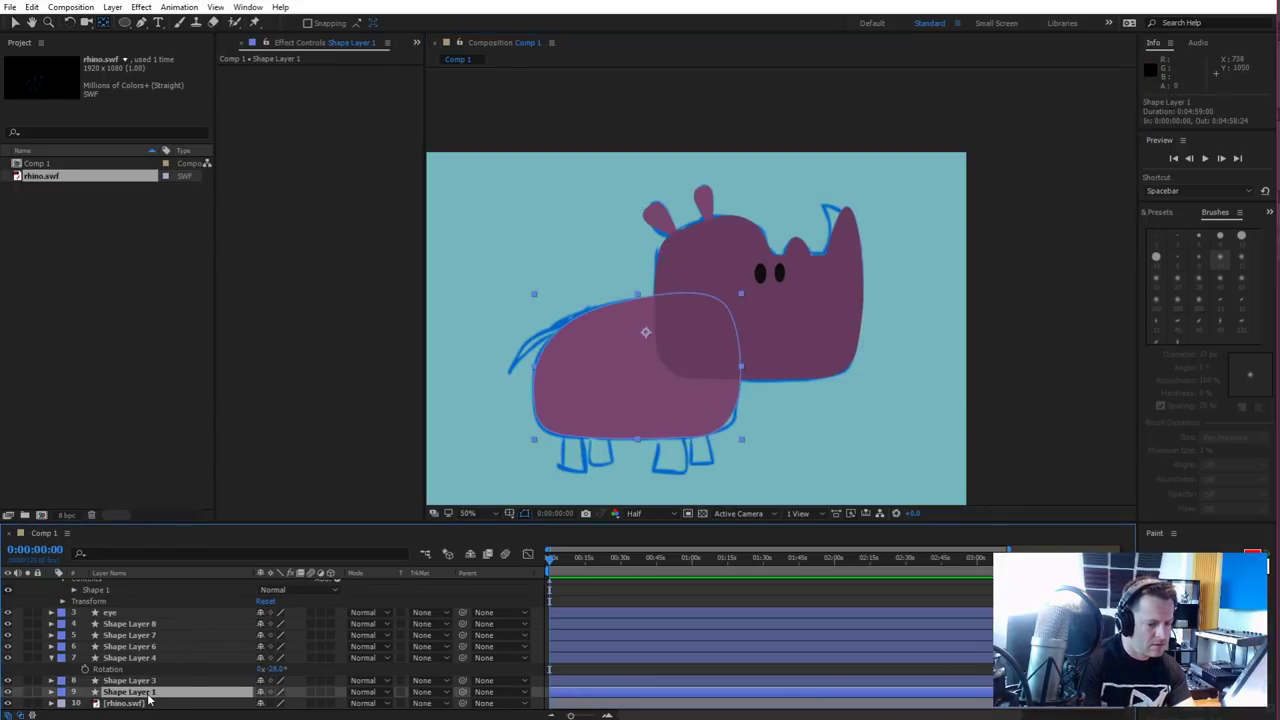
key("Return")
type("b")
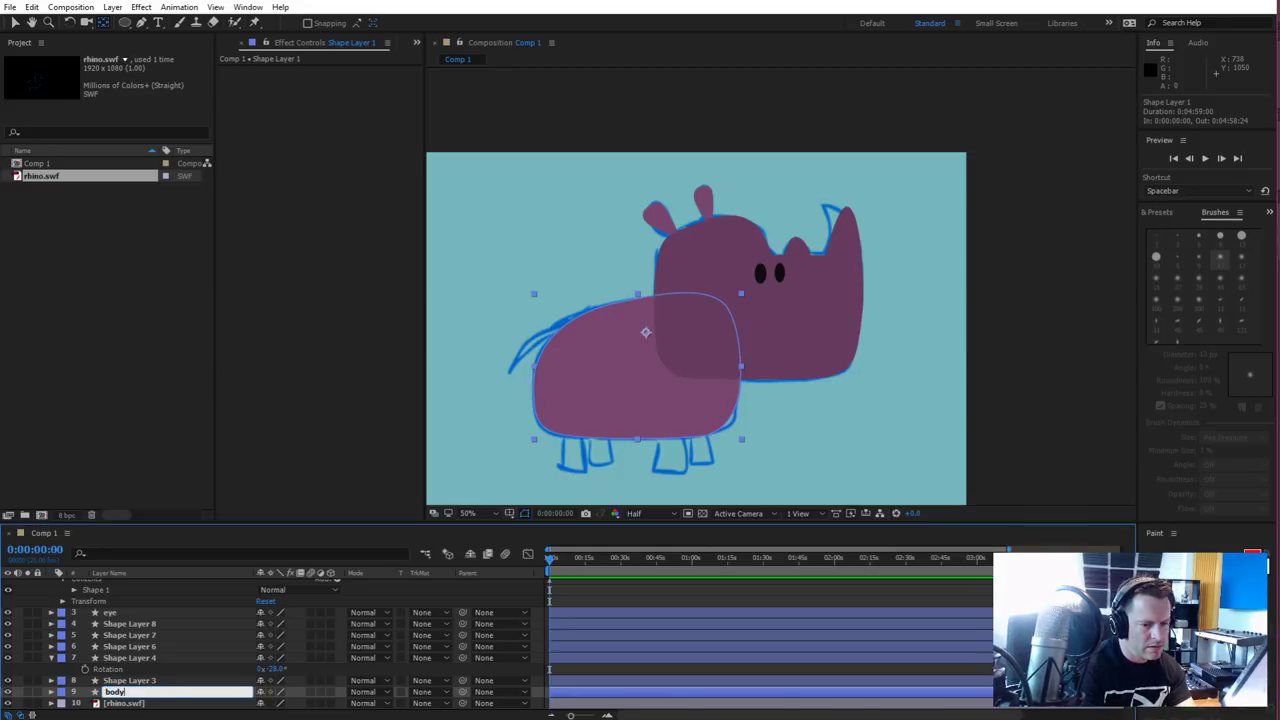
type("ody")
key("Return")
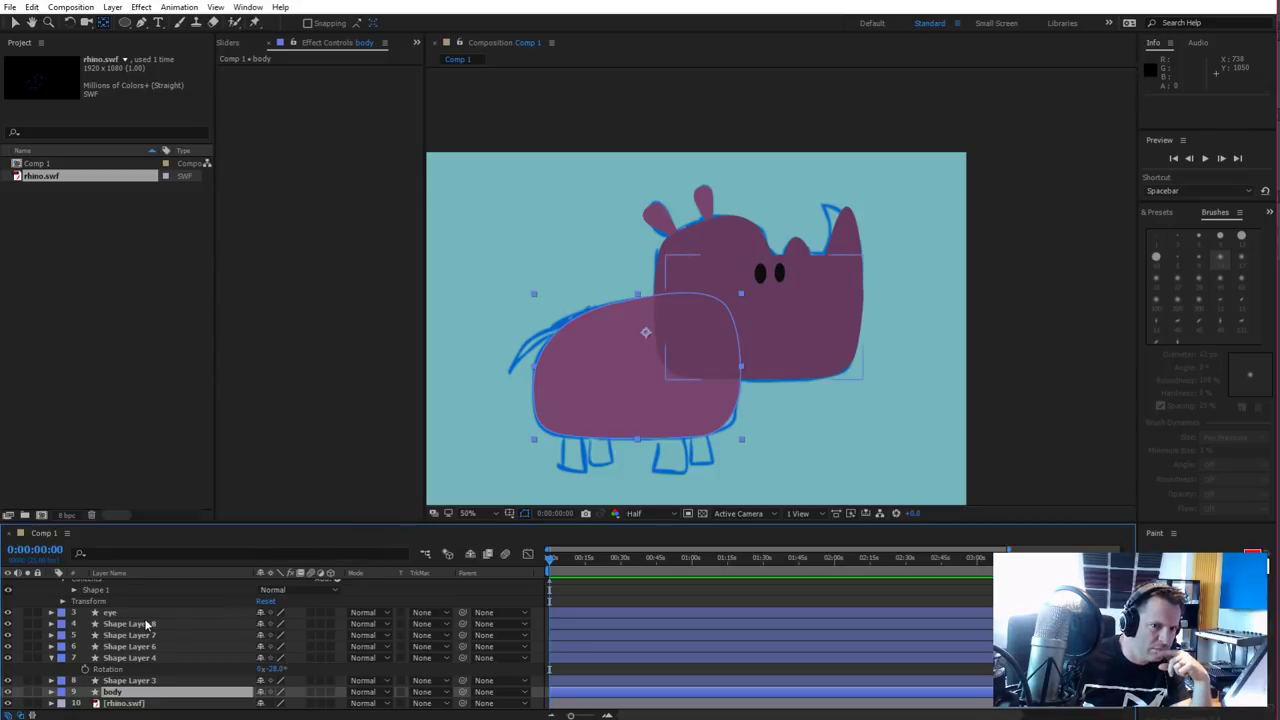
Rename the head's base layer 'head base' and the snout layer 'nose area'
scroll(140, 626, "up", 2)
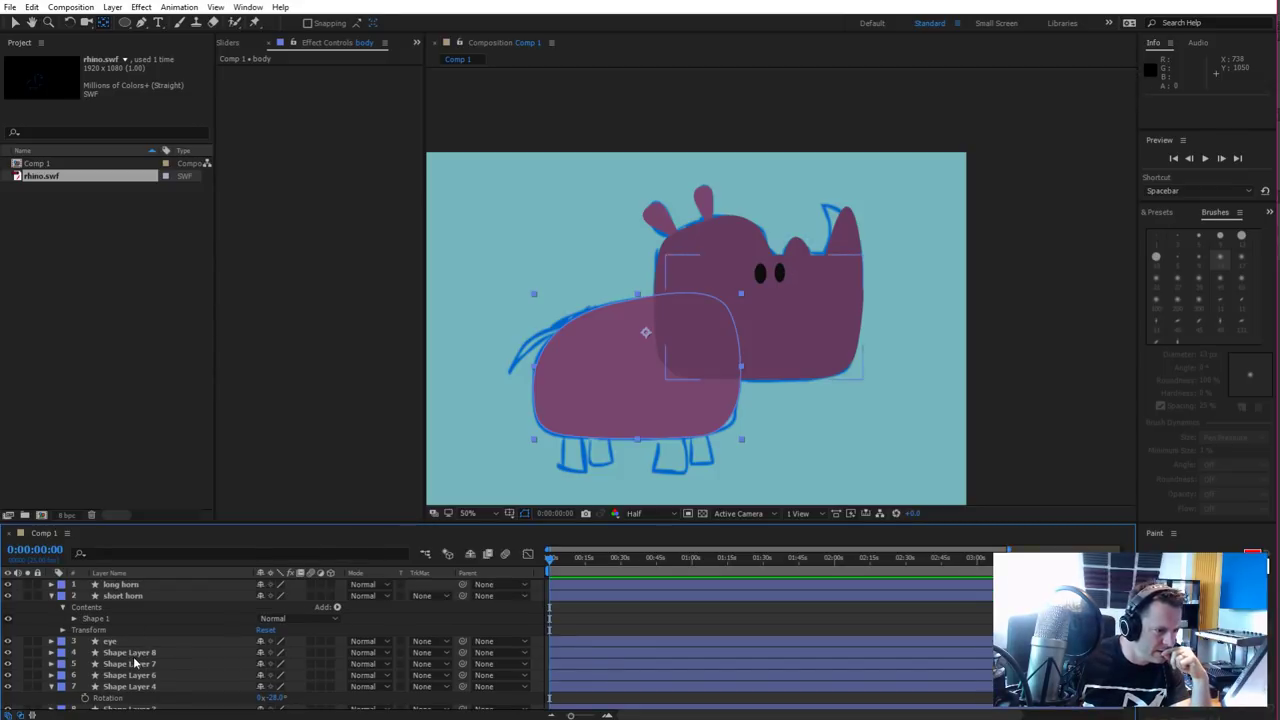
left_click(134, 656)
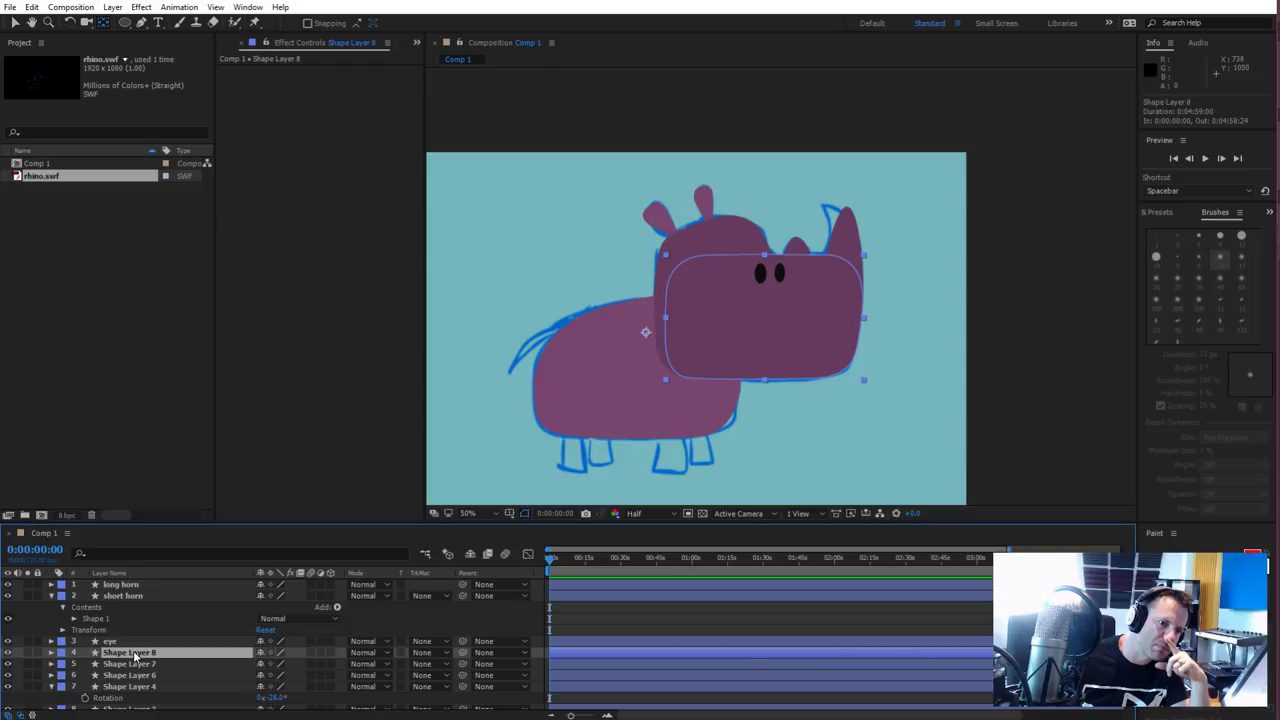
left_click(136, 666)
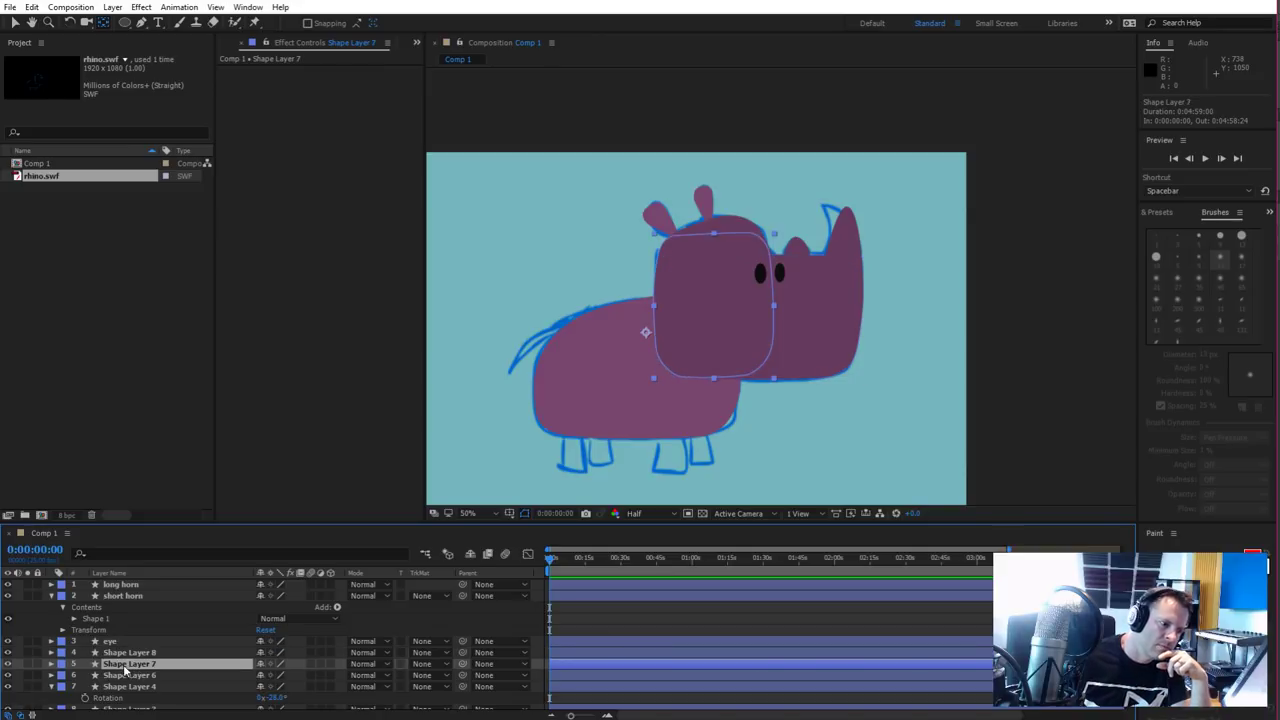
key("Return")
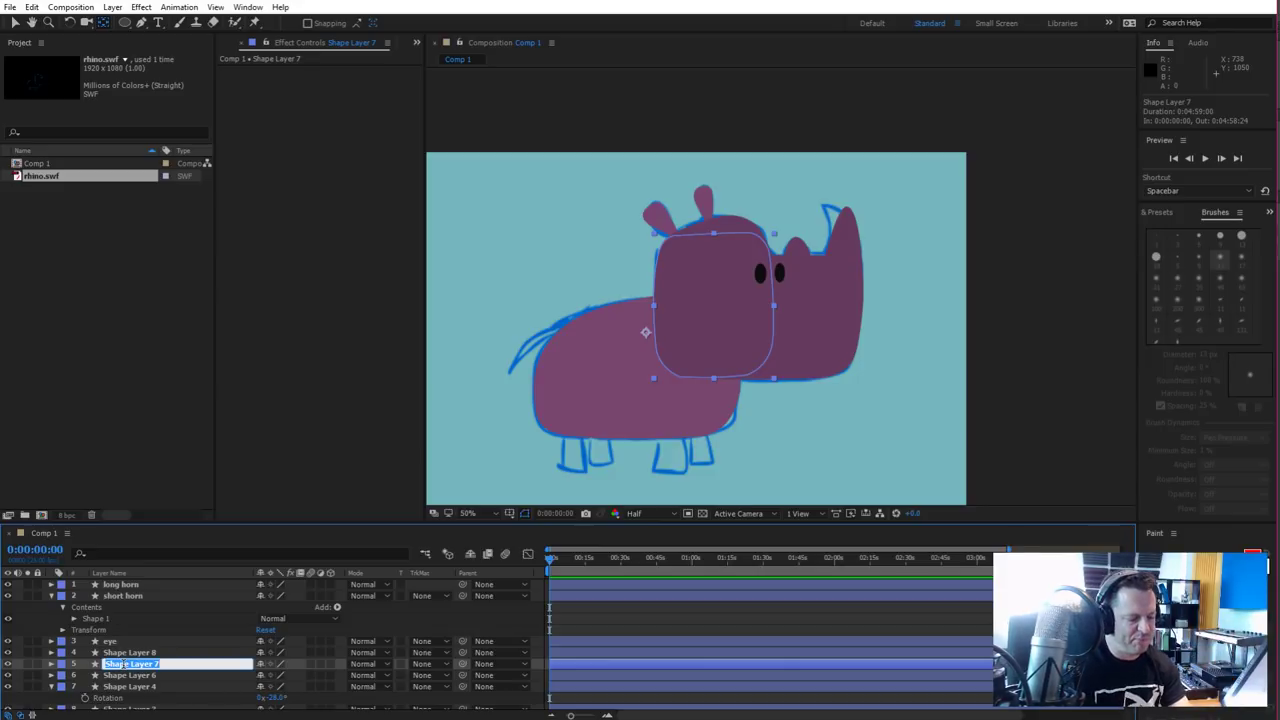
type("head")
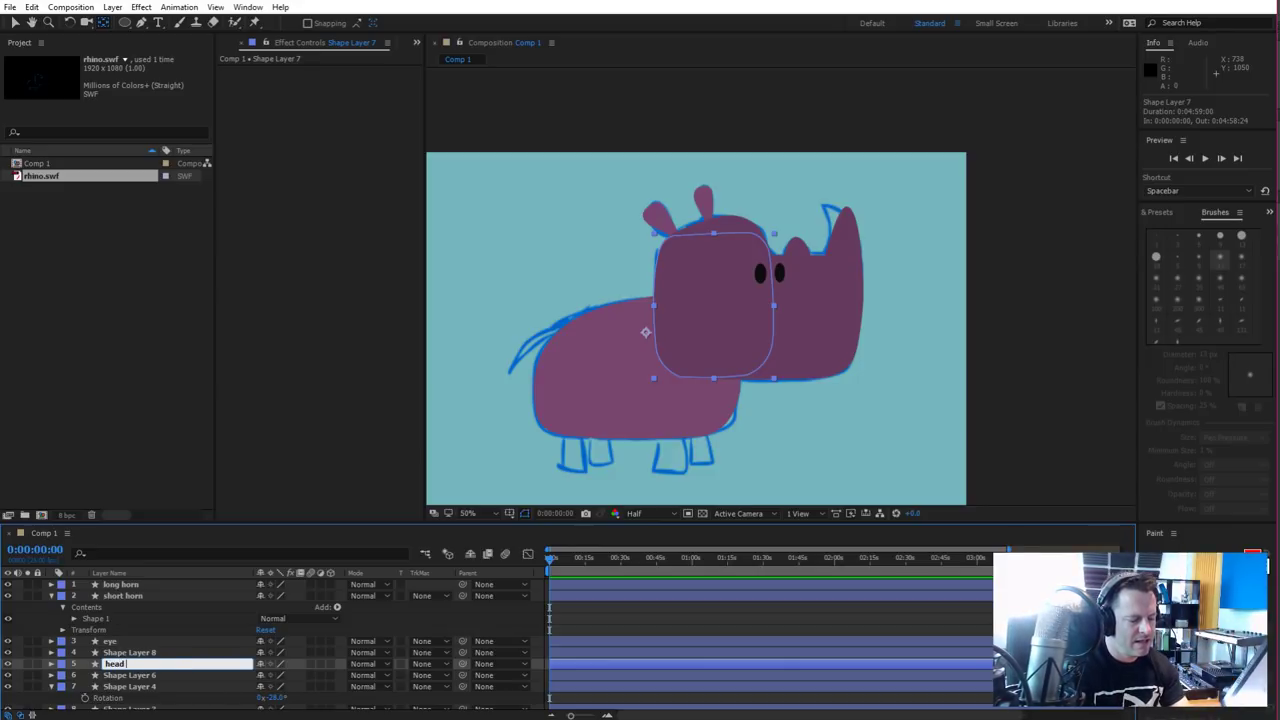
type(" base")
key("Return")
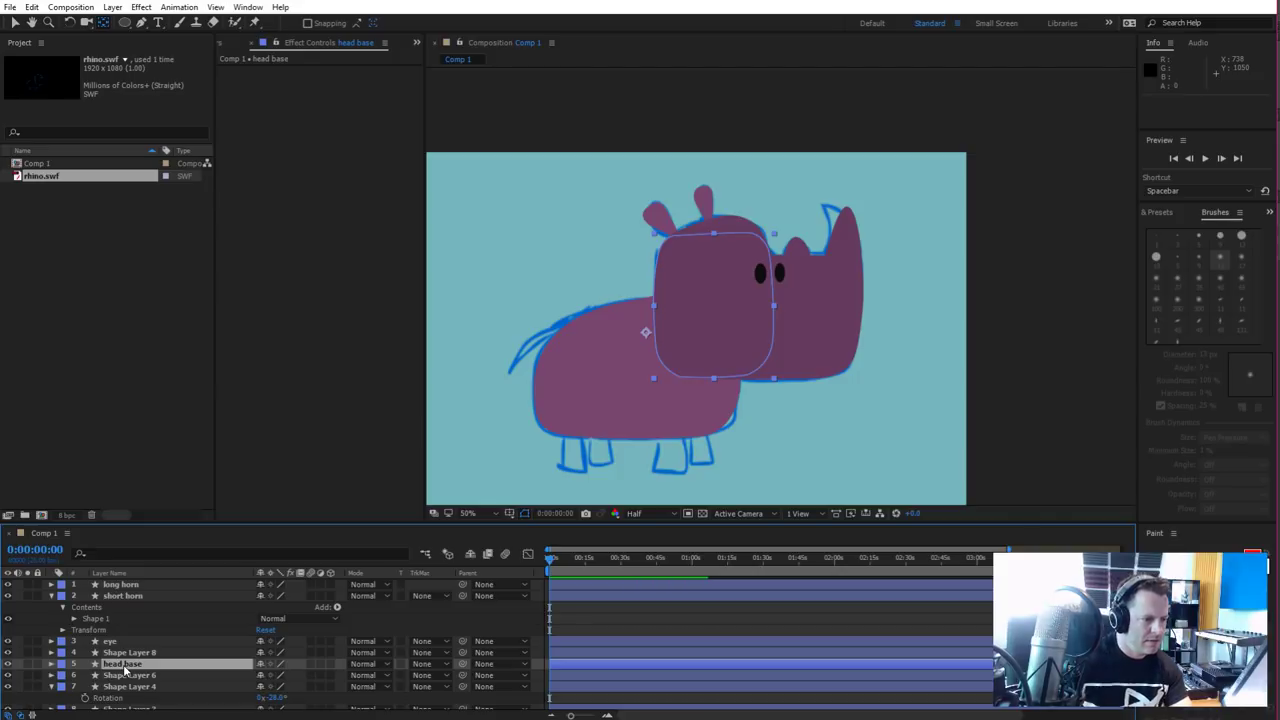
left_click(140, 653)
key("Return")
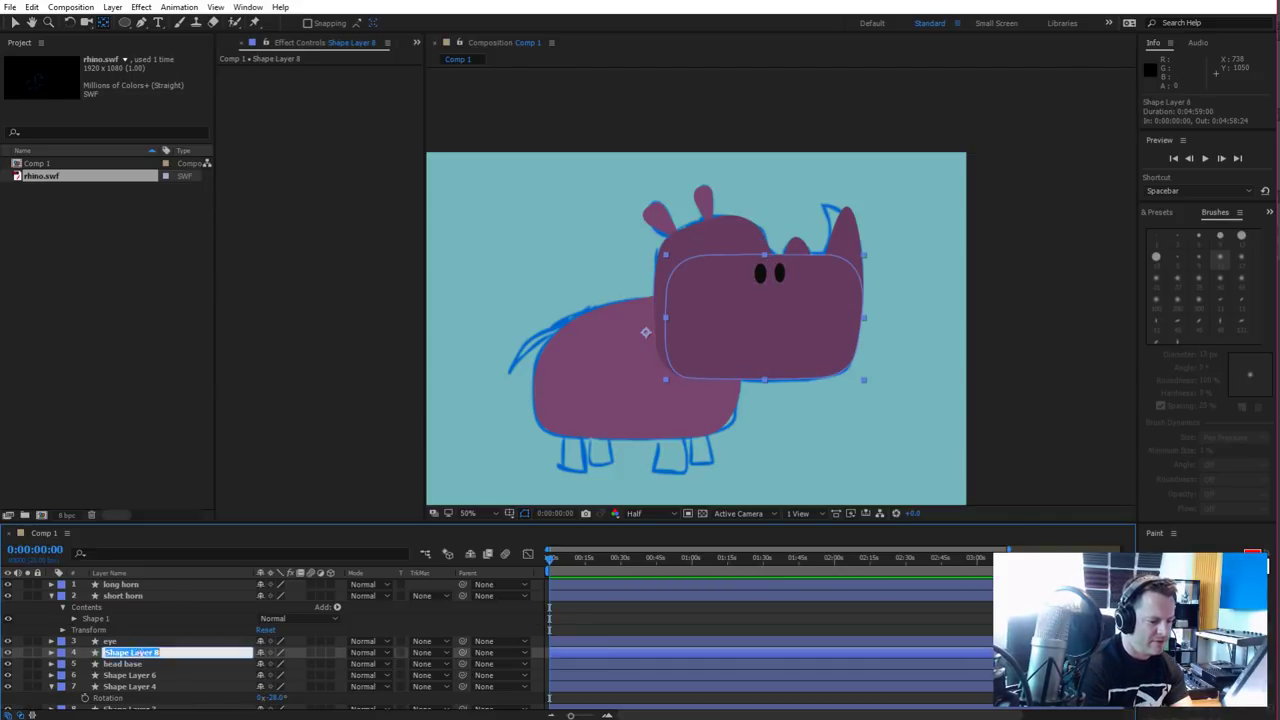
type("nose area")
key("Return")
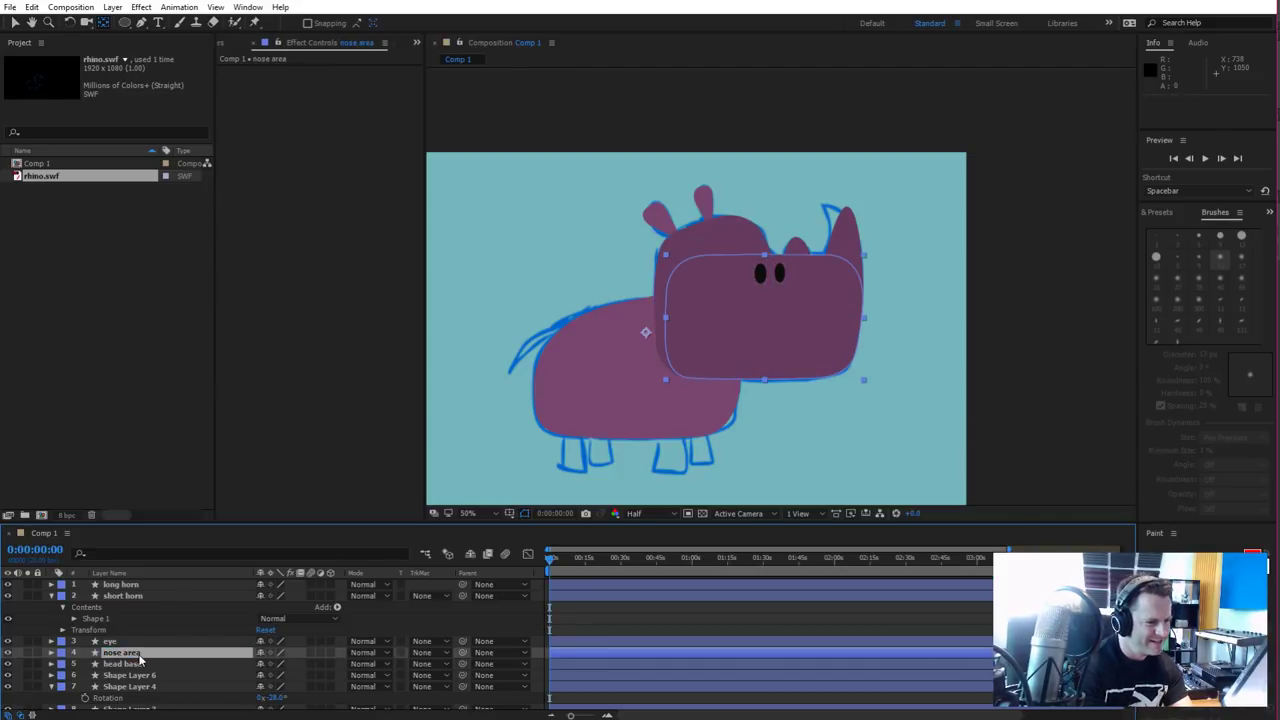
Rename the remaining layers 'forehead', 'right ear' and 'left ear'
left_click(150, 677)
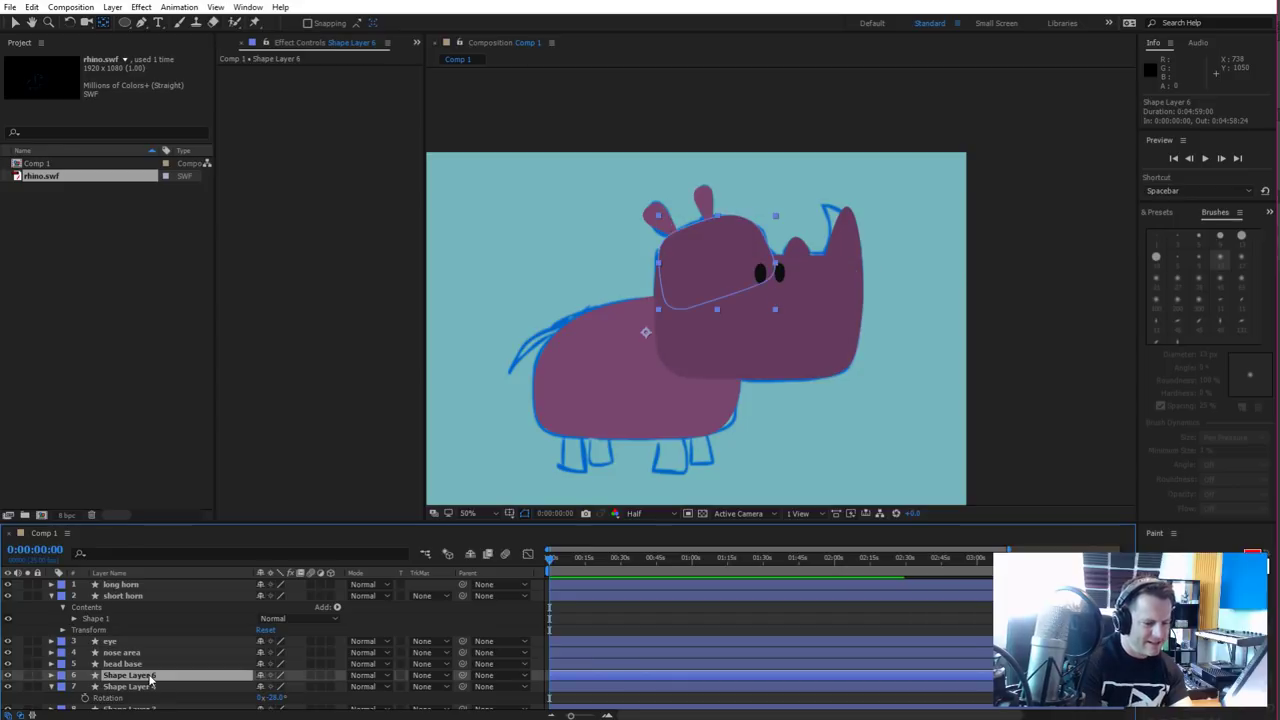
key("Return")
type("fore")
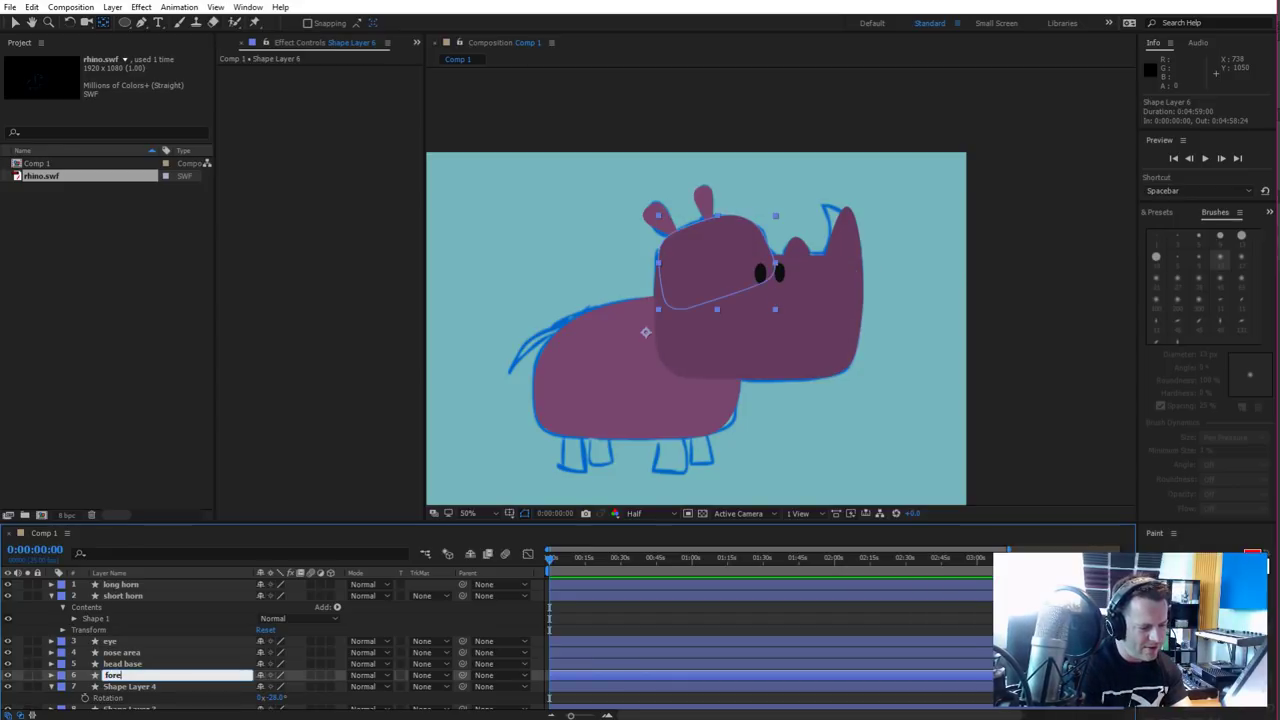
type("head")
key("Return")
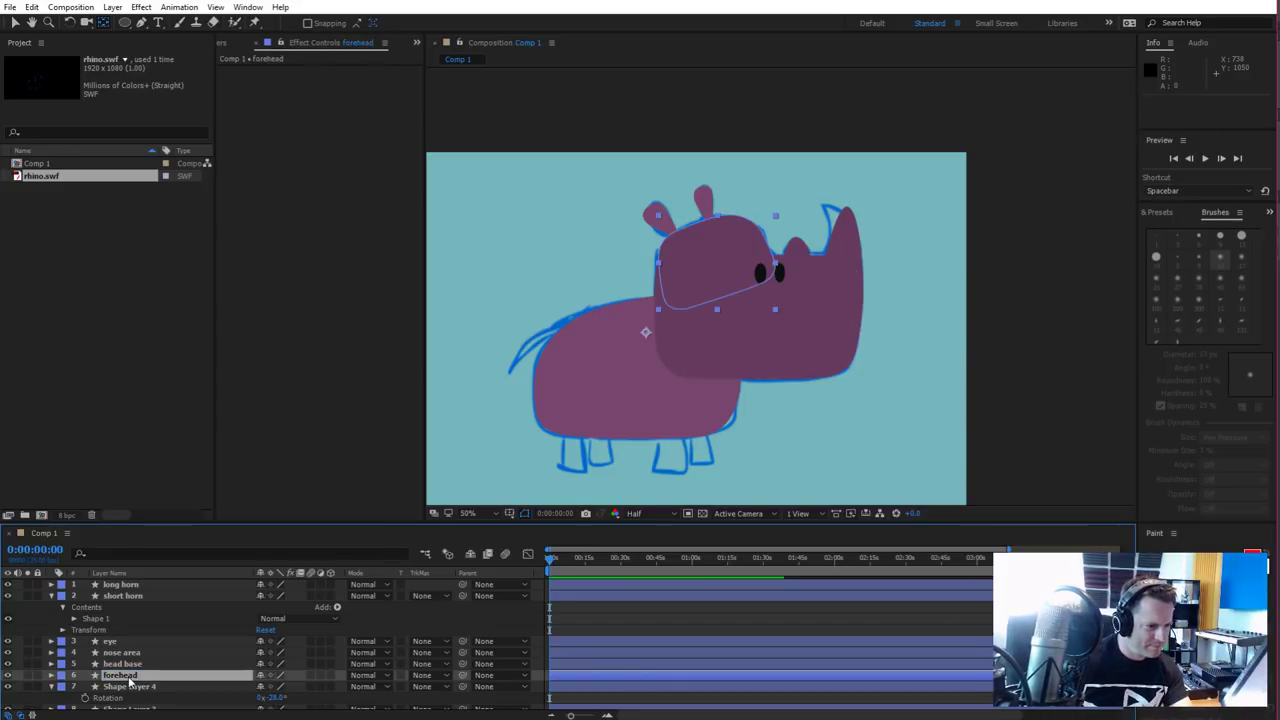
left_click(130, 688)
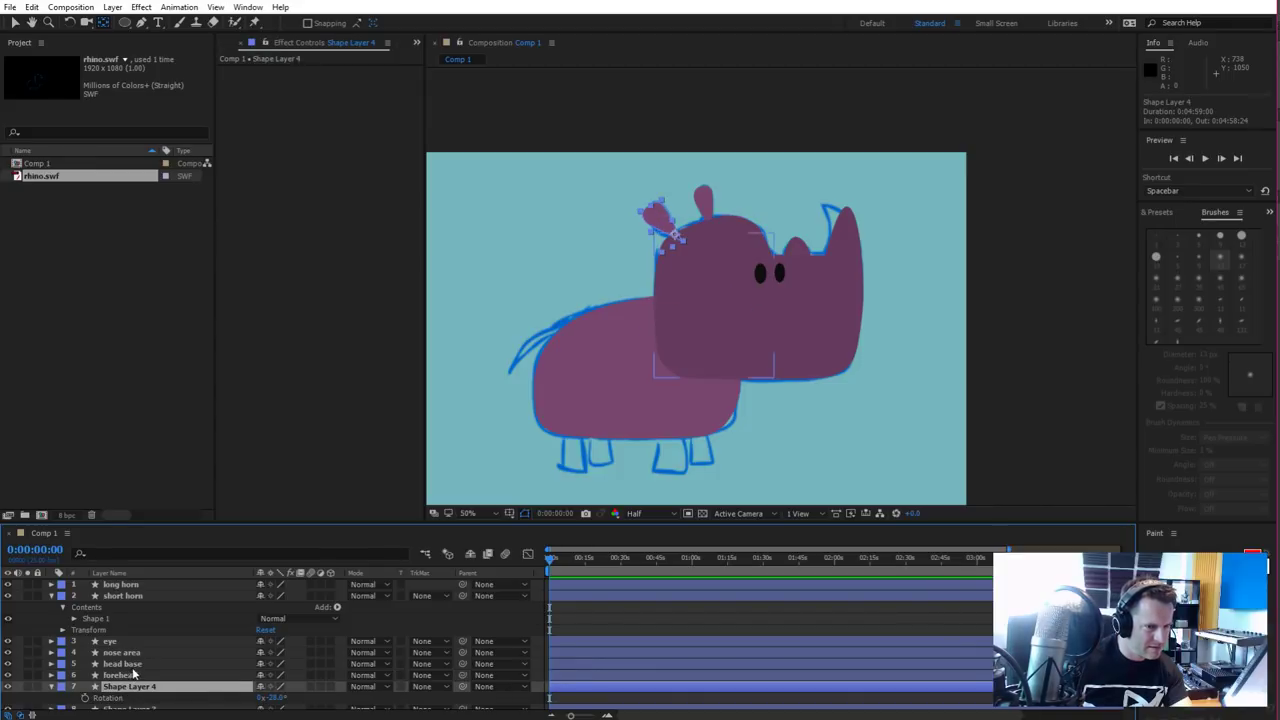
key("Return")
type("e")
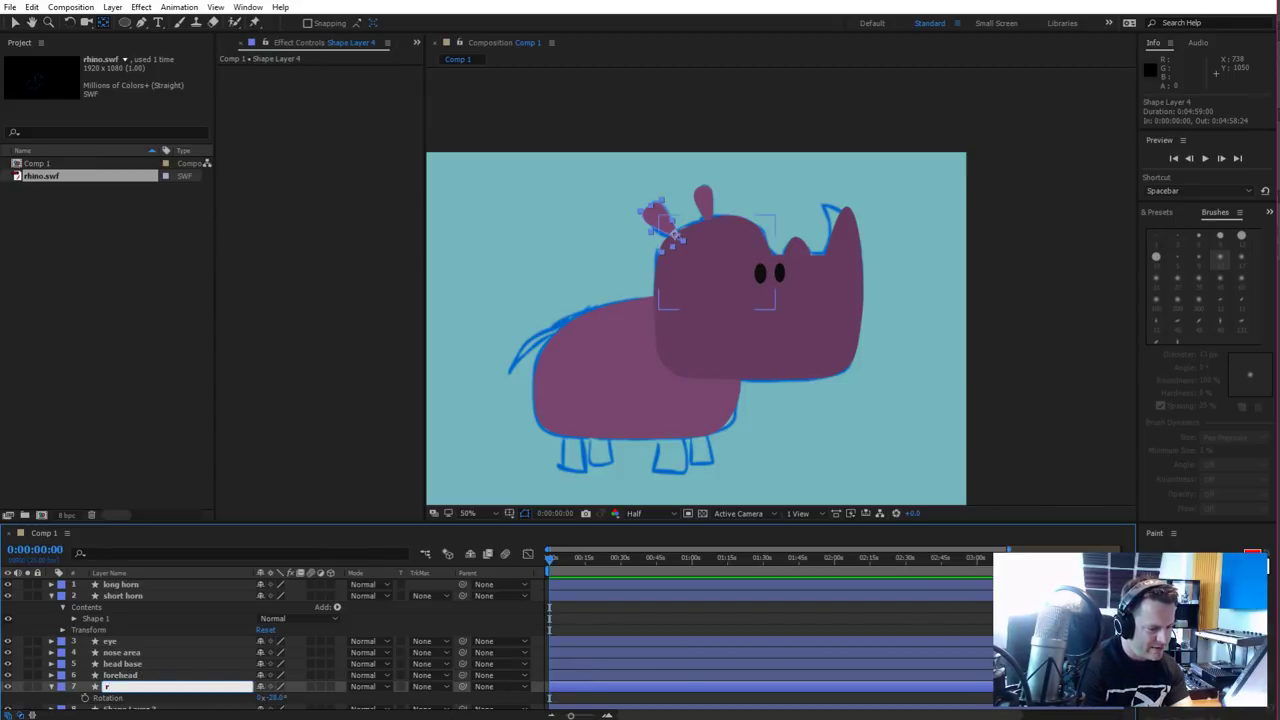
type("ight ear")
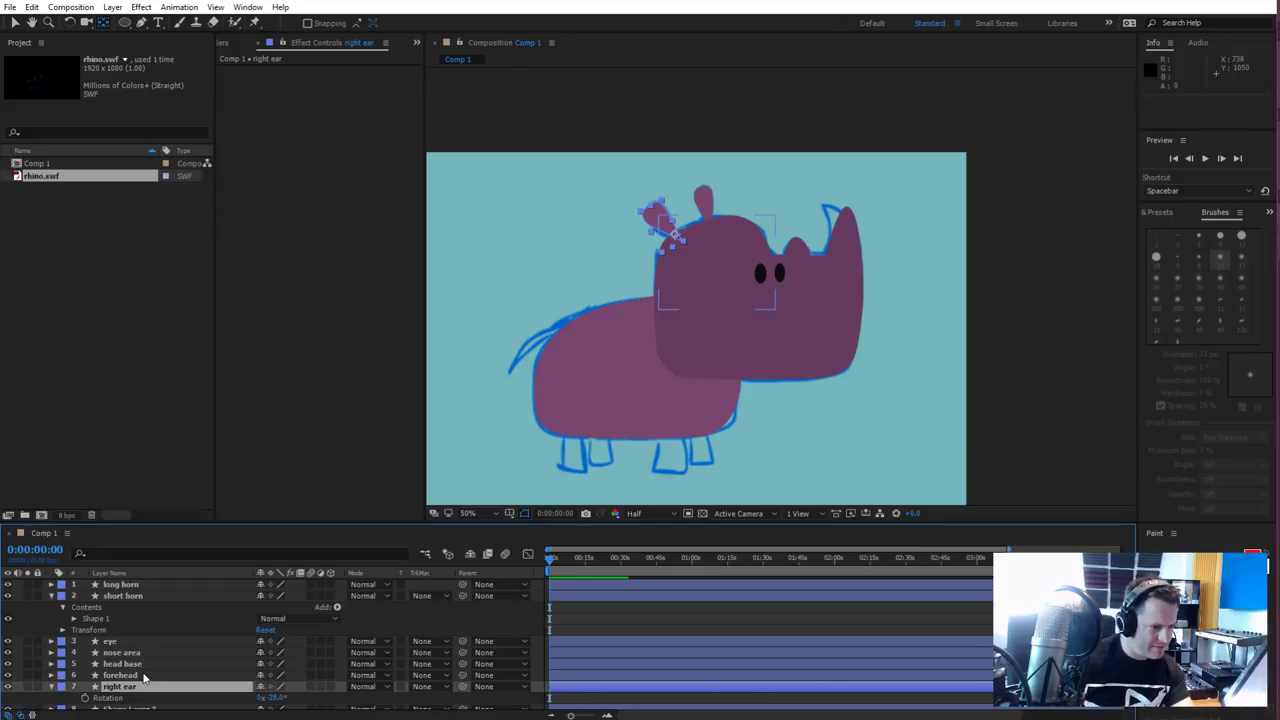
key("Return")
scroll(130, 680, "down", 1)
left_click(130, 680)
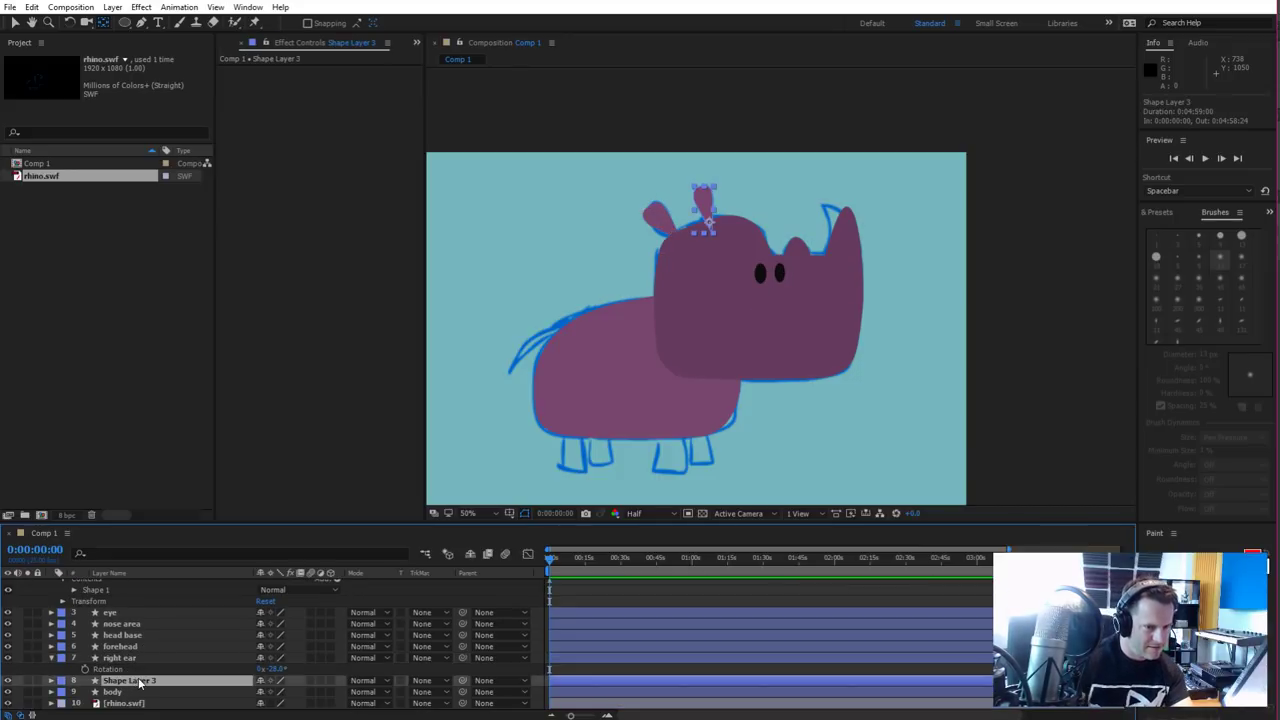
key("Return")
type("left ear")
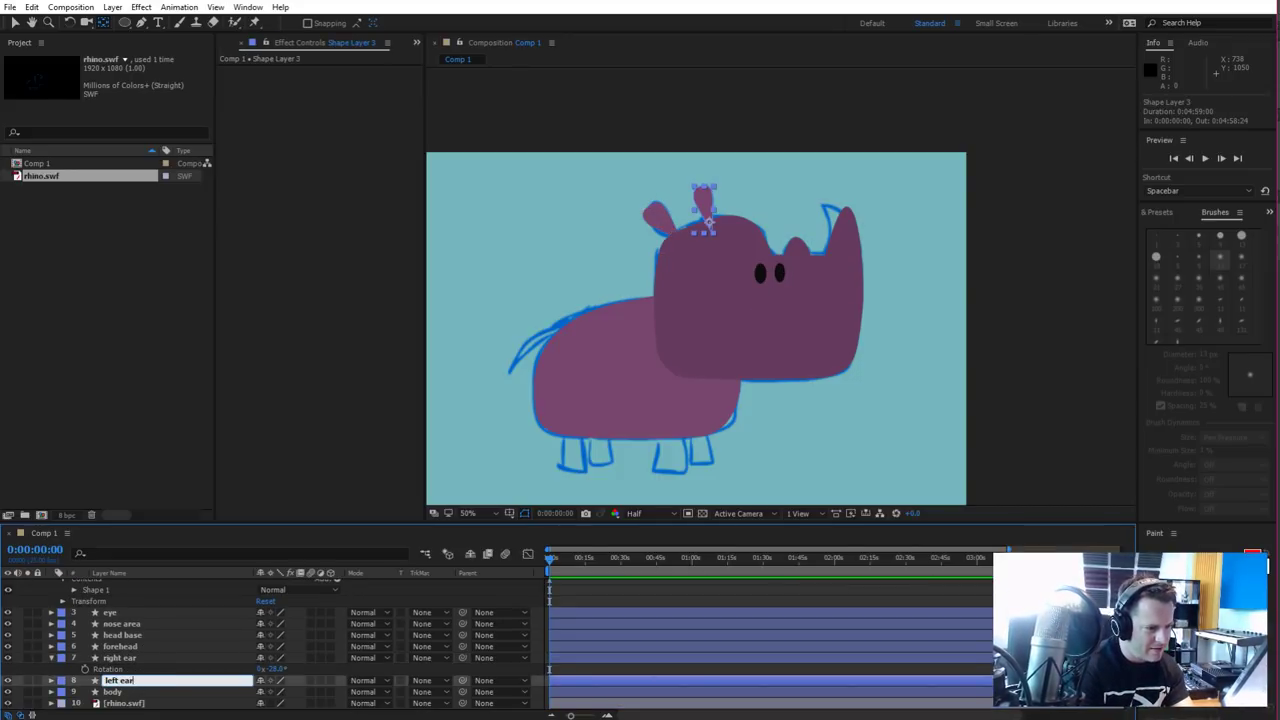
key("Return")
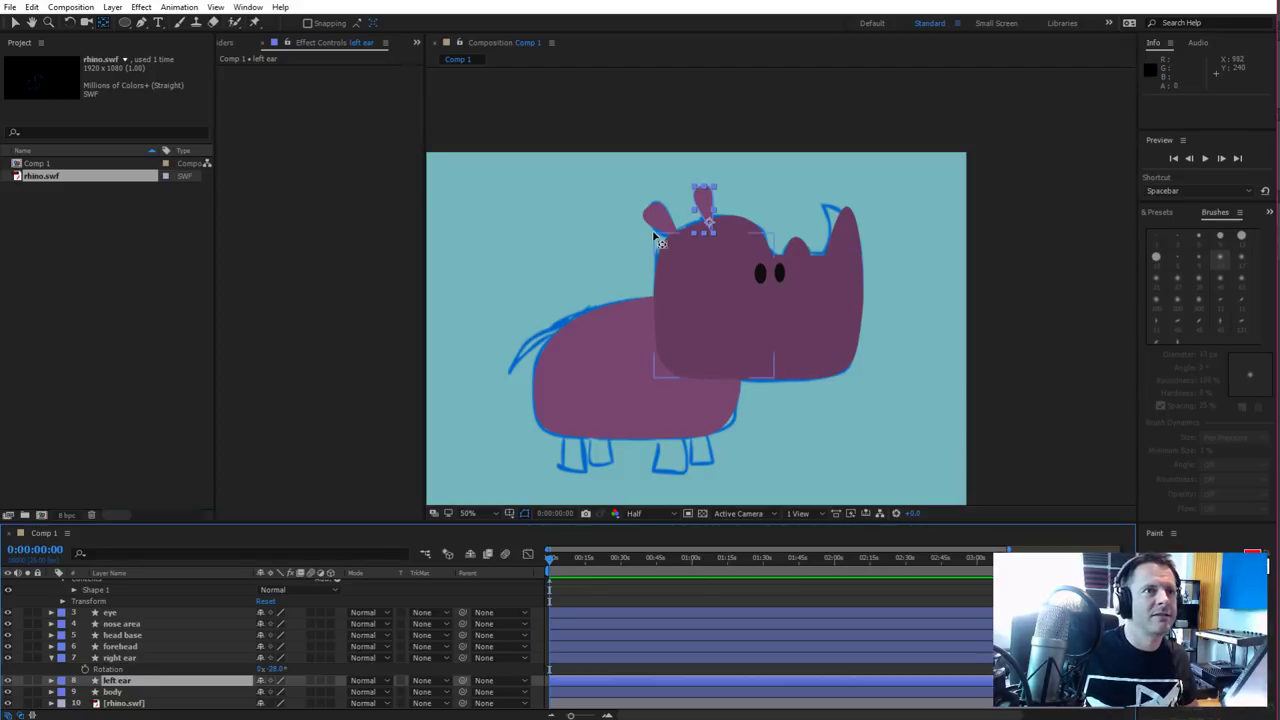
Move the anchor points of the nose area, head base and forehead layers
left_click(713, 298)
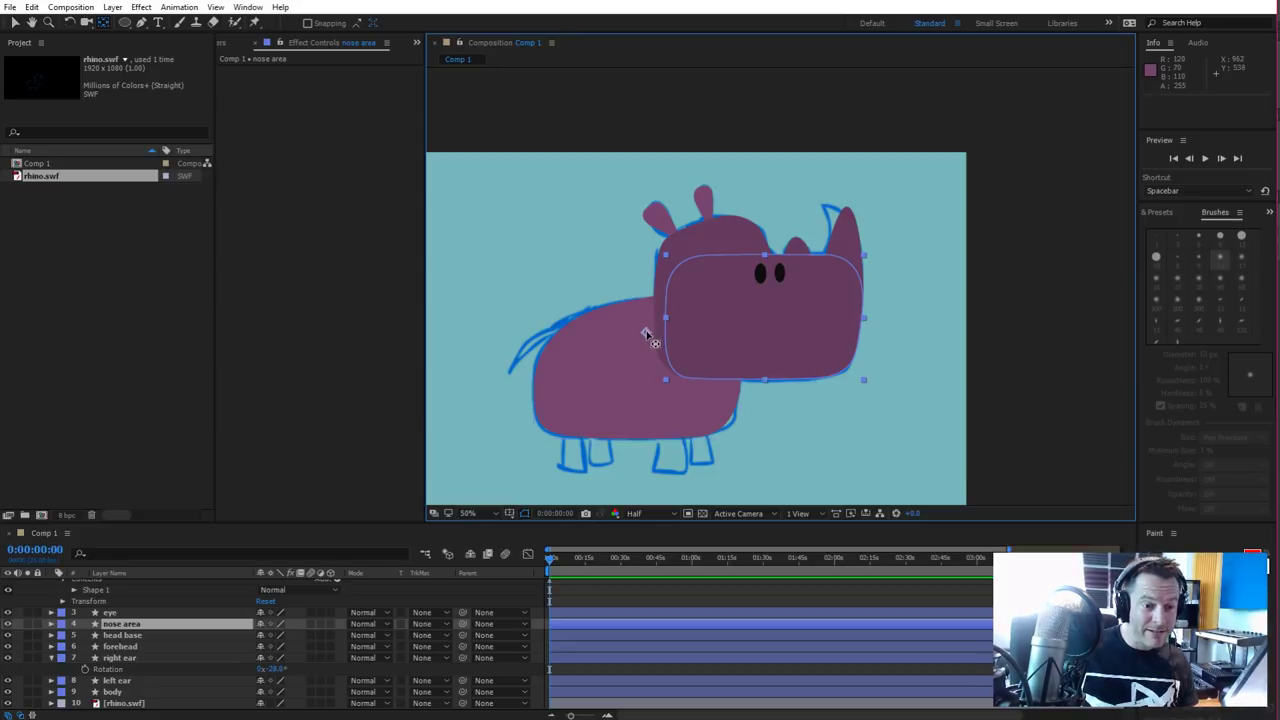
left_click_drag(645, 333, 770, 273)
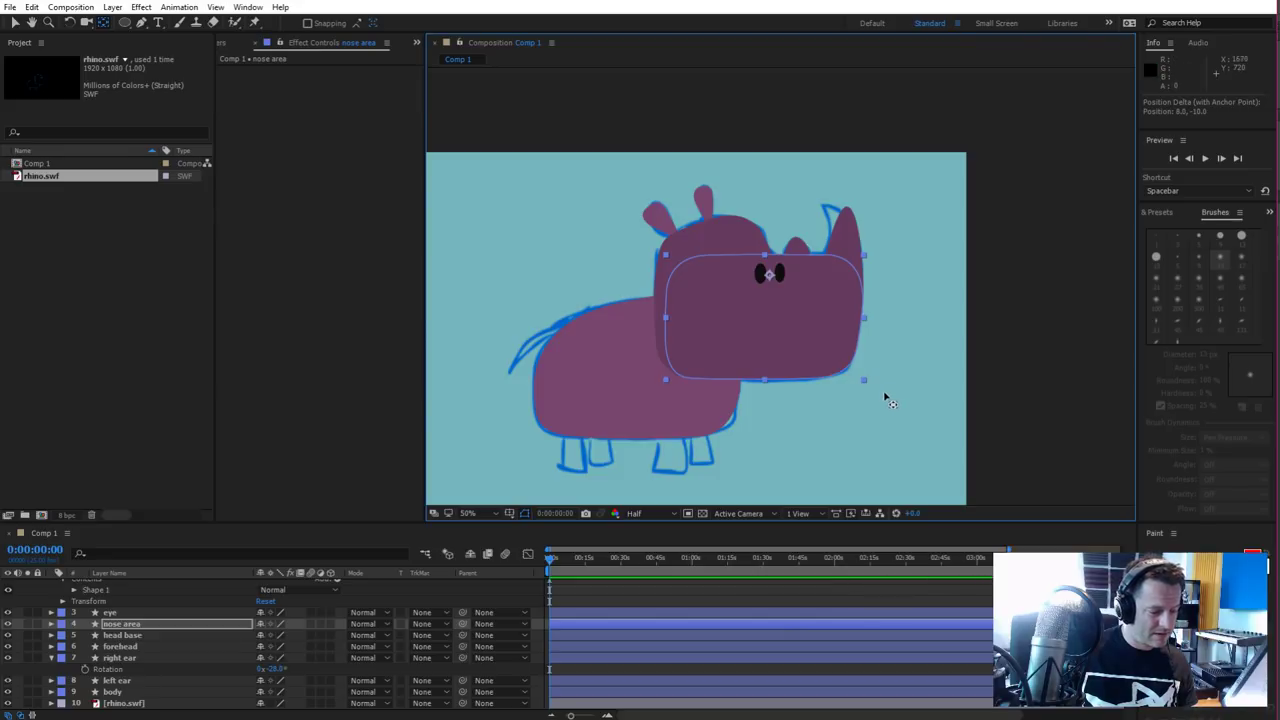
left_click(660, 310)
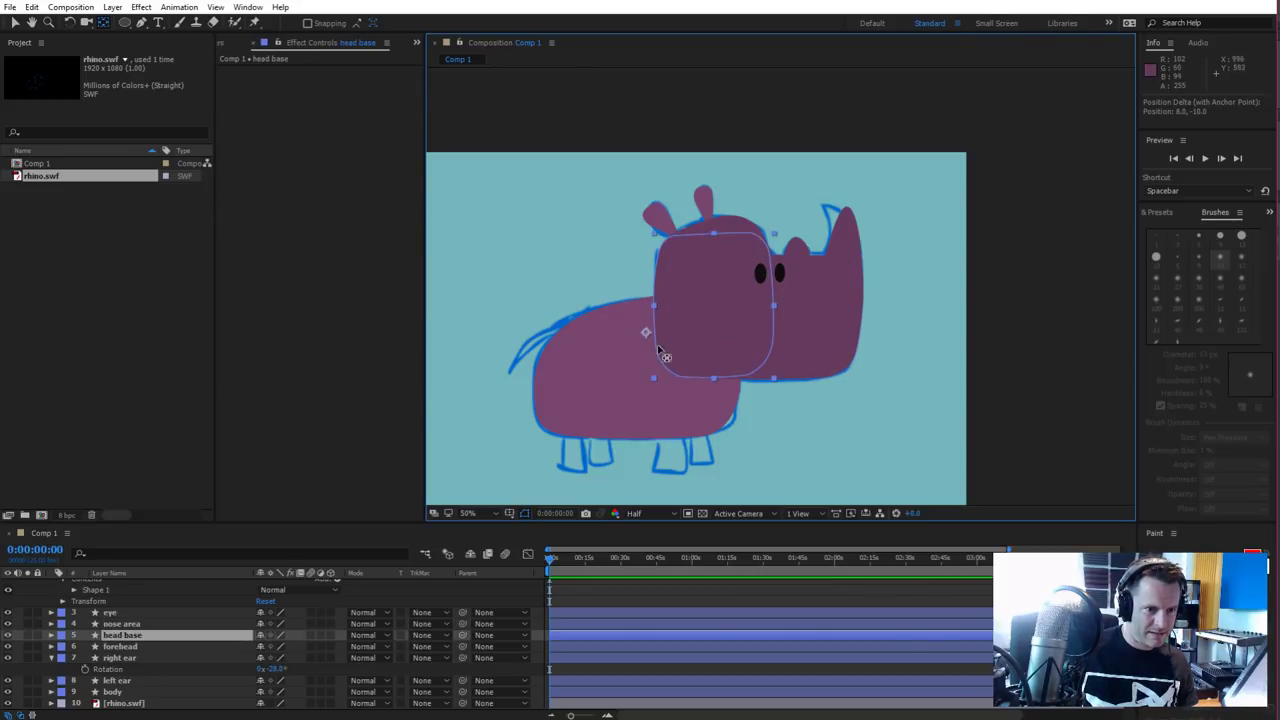
left_click_drag(645, 332, 722, 378)
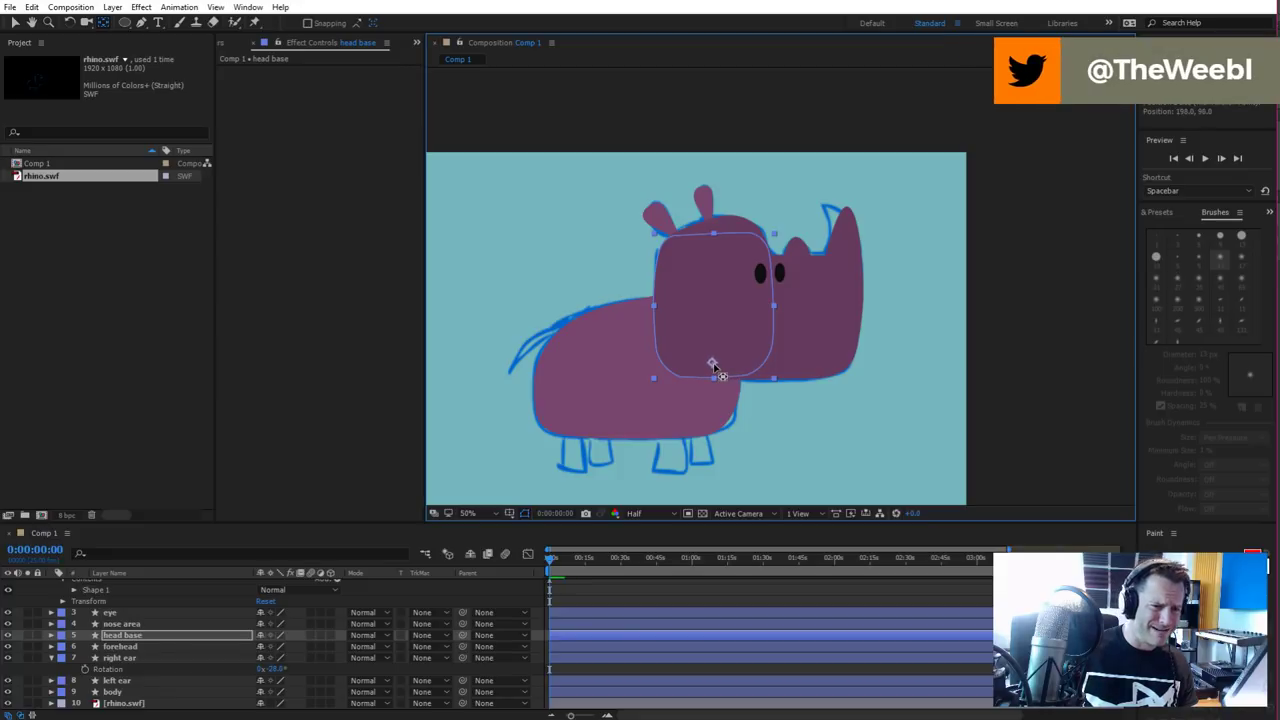
left_click(742, 230)
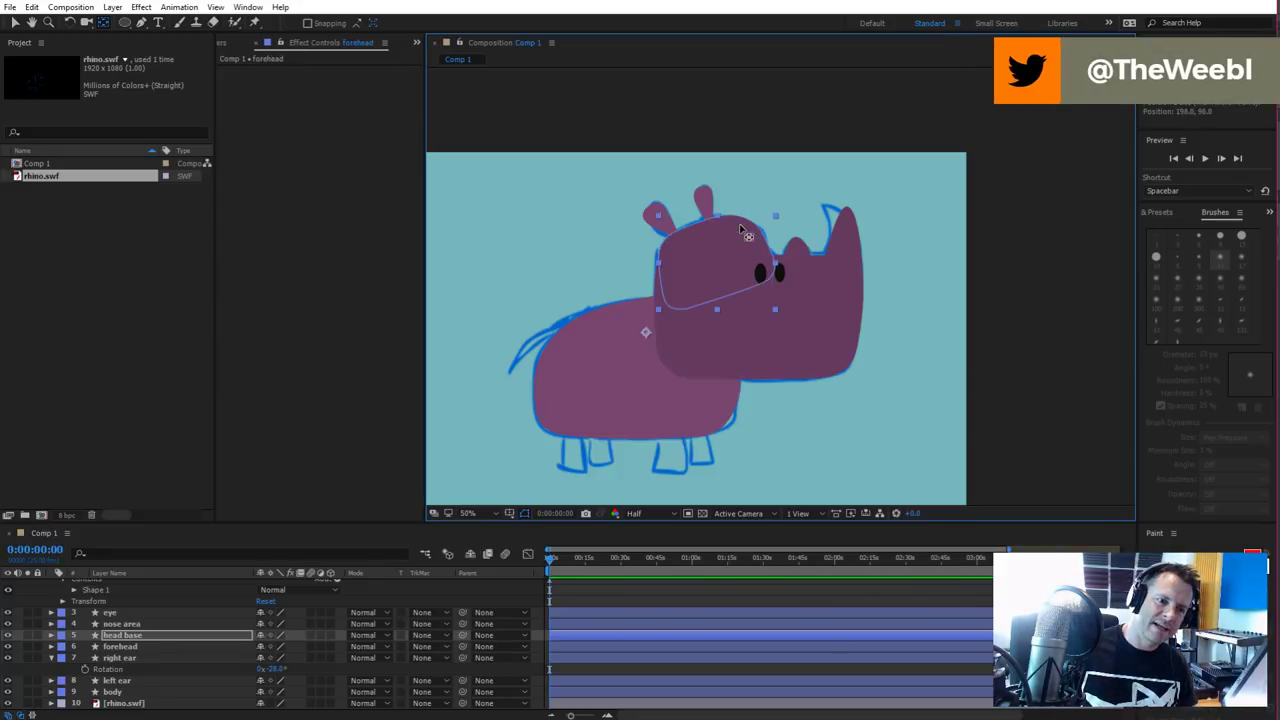
left_click_drag(645, 332, 704, 236)
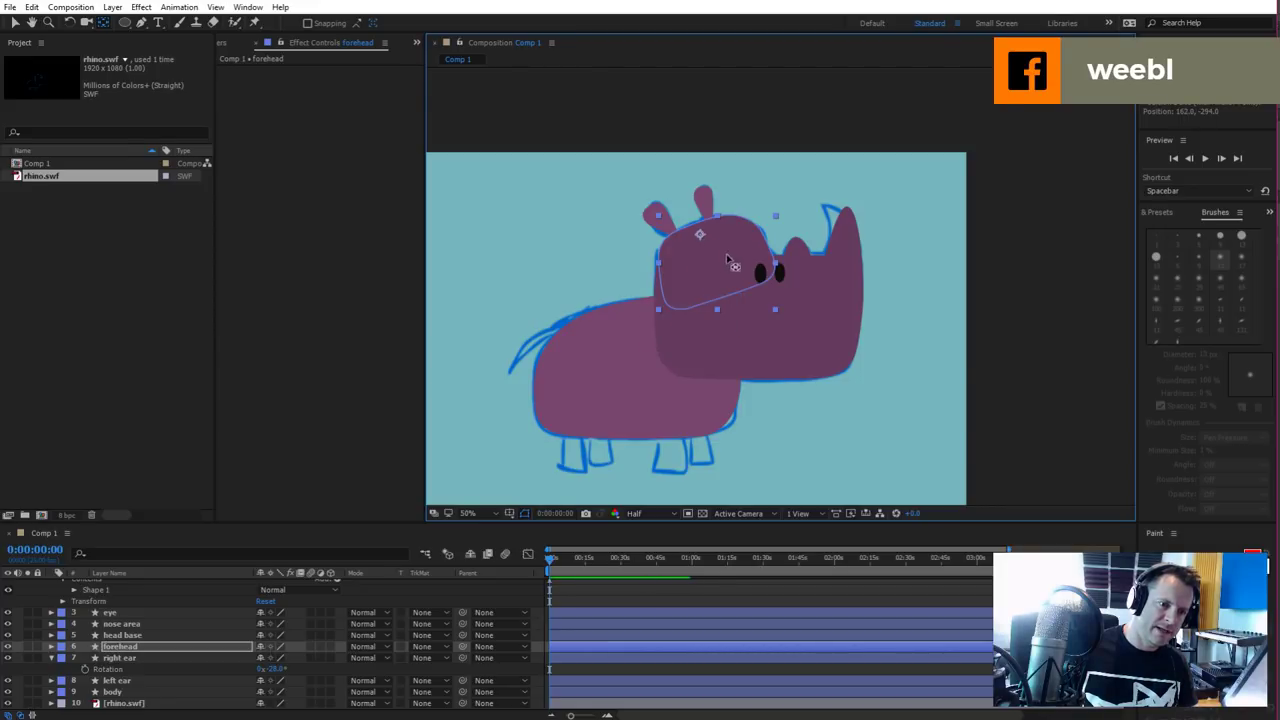
Check the ear, eye and horn layers and nudge the long horn's anchor point right
left_click(703, 200)
left_click(656, 216)
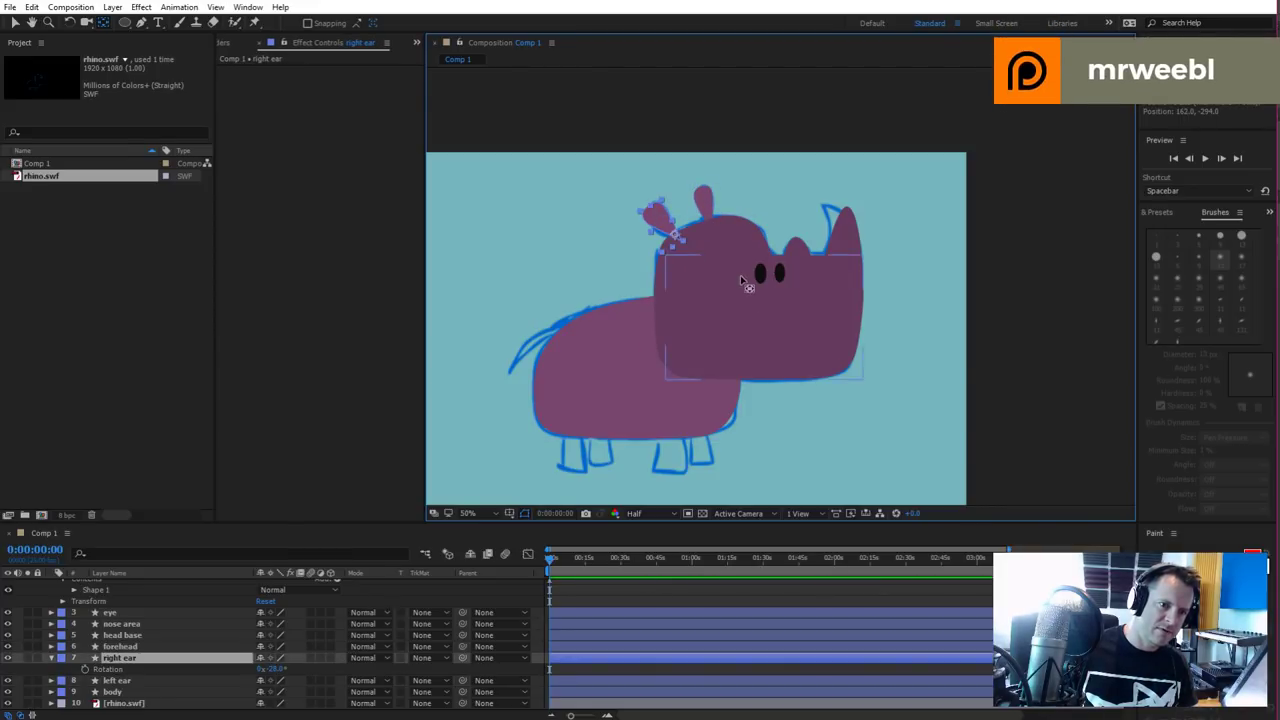
left_click(760, 276)
left_click(808, 296)
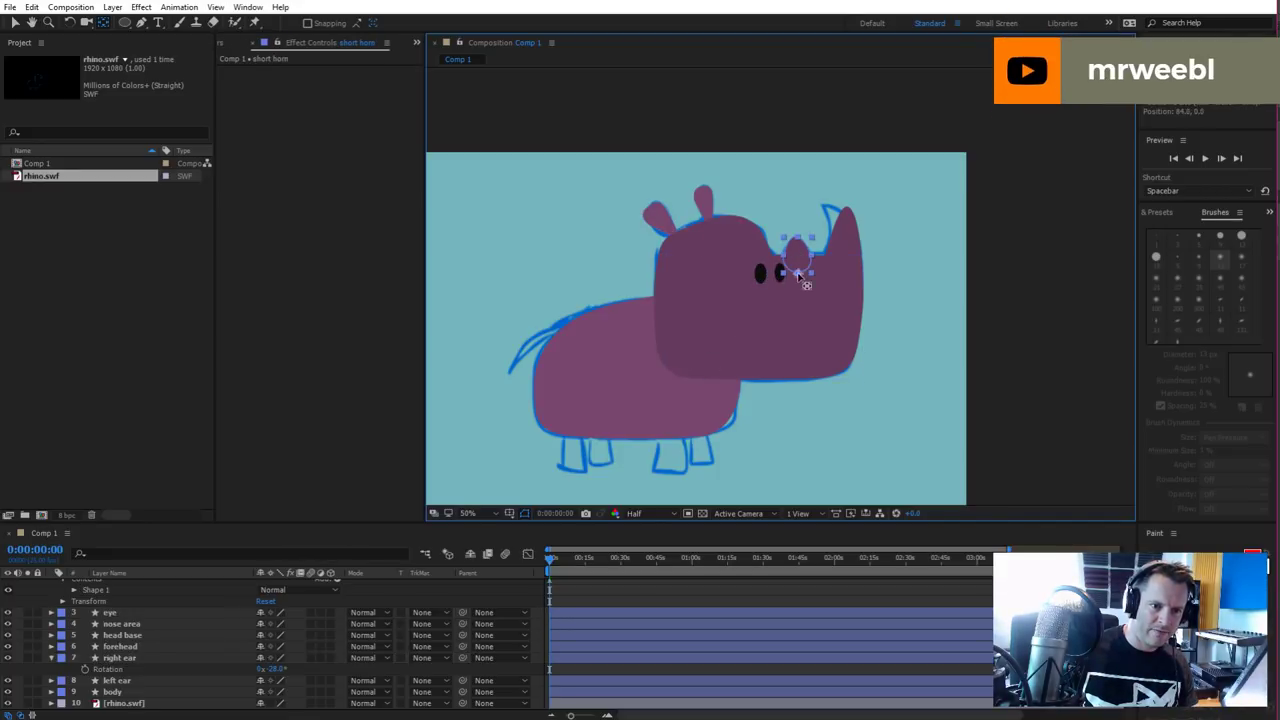
left_click(798, 266)
left_click(842, 262)
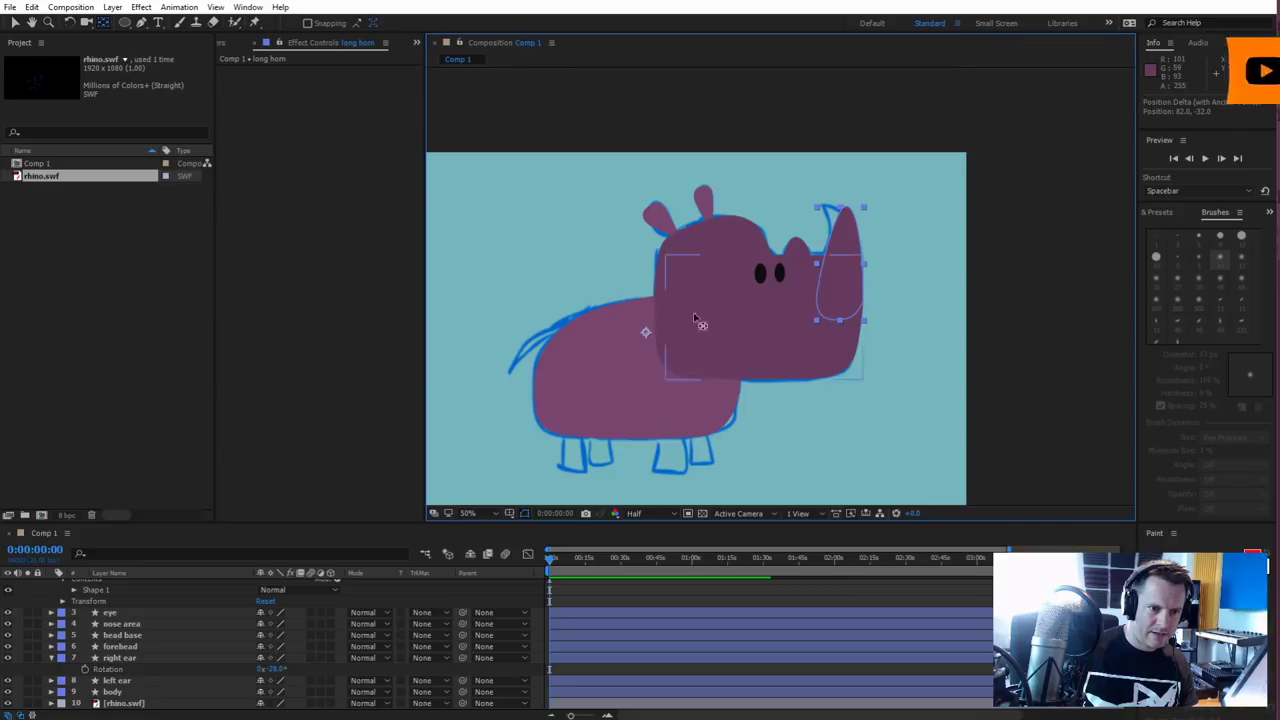
mouse_move(826, 306)
left_mouse_down()
mouse_move(845, 290)
mouse_move(838, 306)
left_mouse_up()
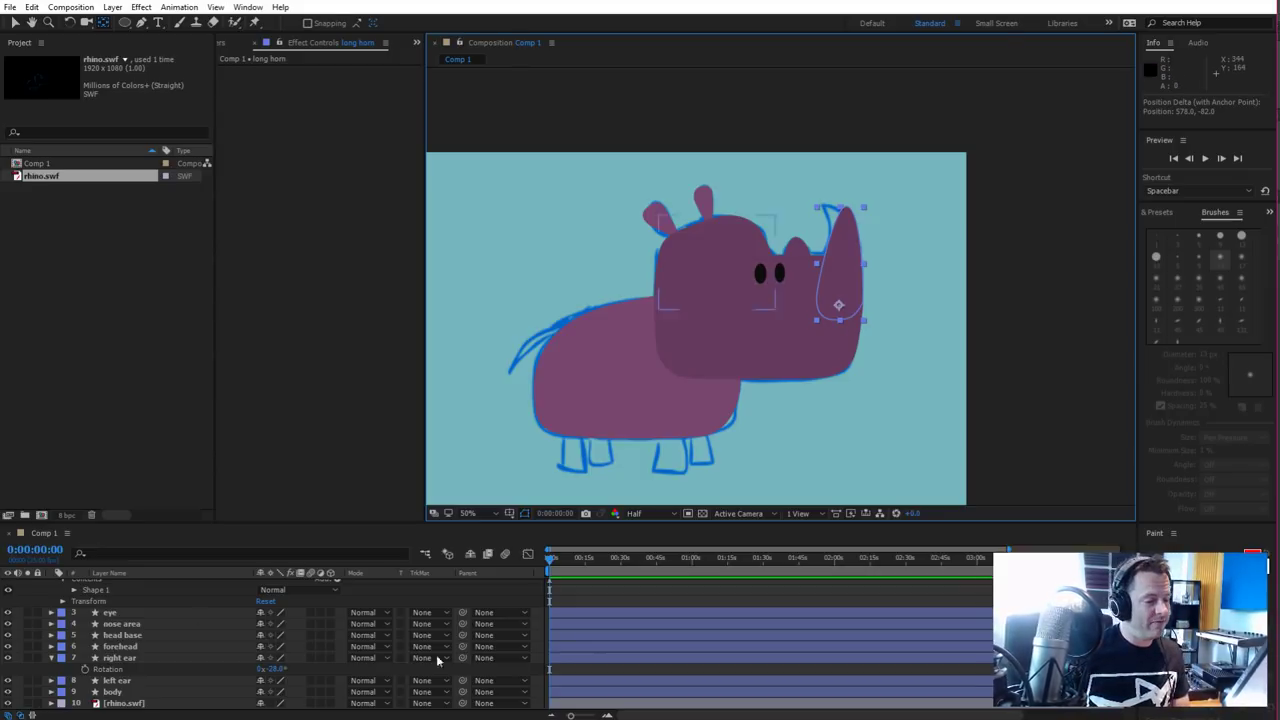
Zoom in on the rhino's face, select the long and short horn layers, then deselect
key("period")
key("period")
scroll(434, 585, "up", 1)
left_click(434, 585)
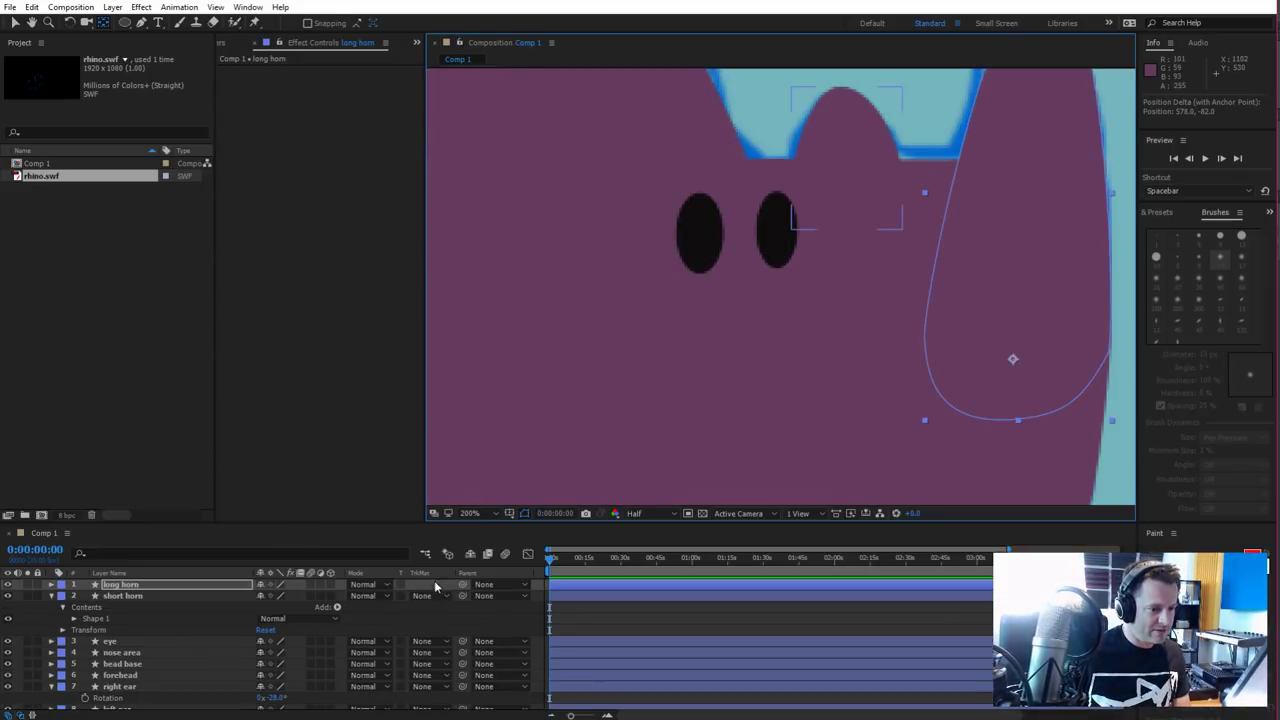
left_click(186, 616)
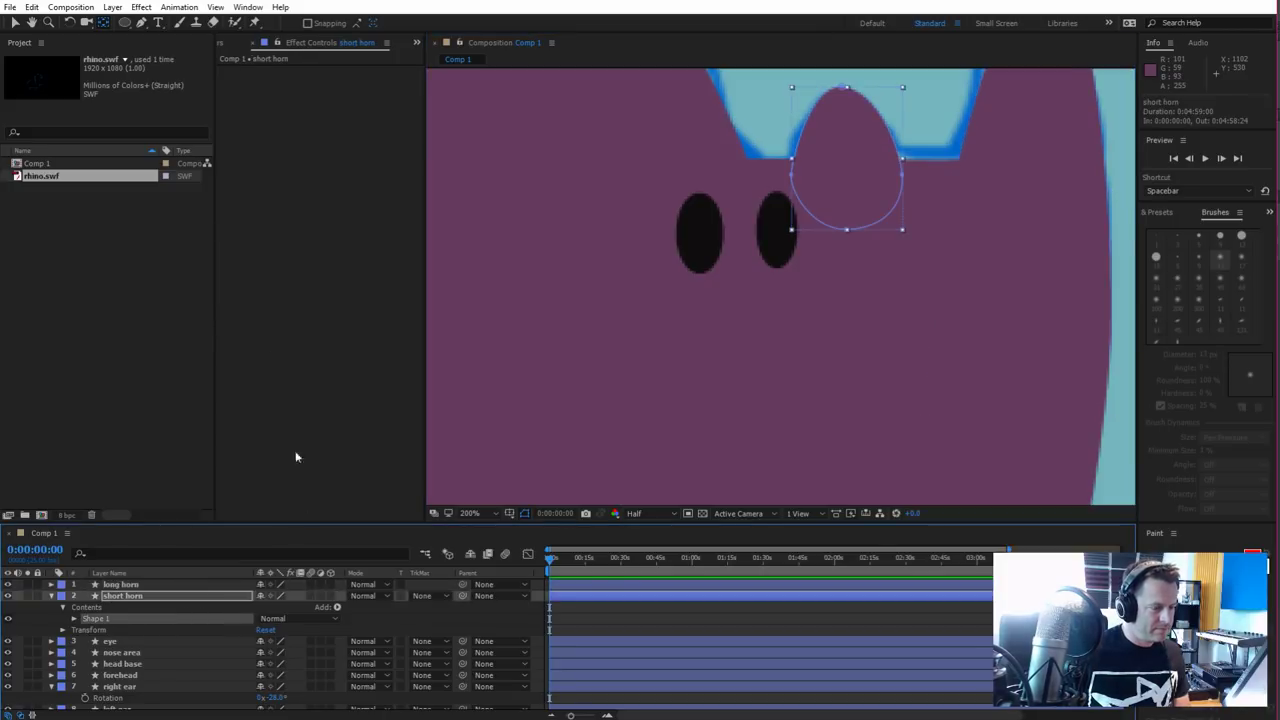
key("F2")
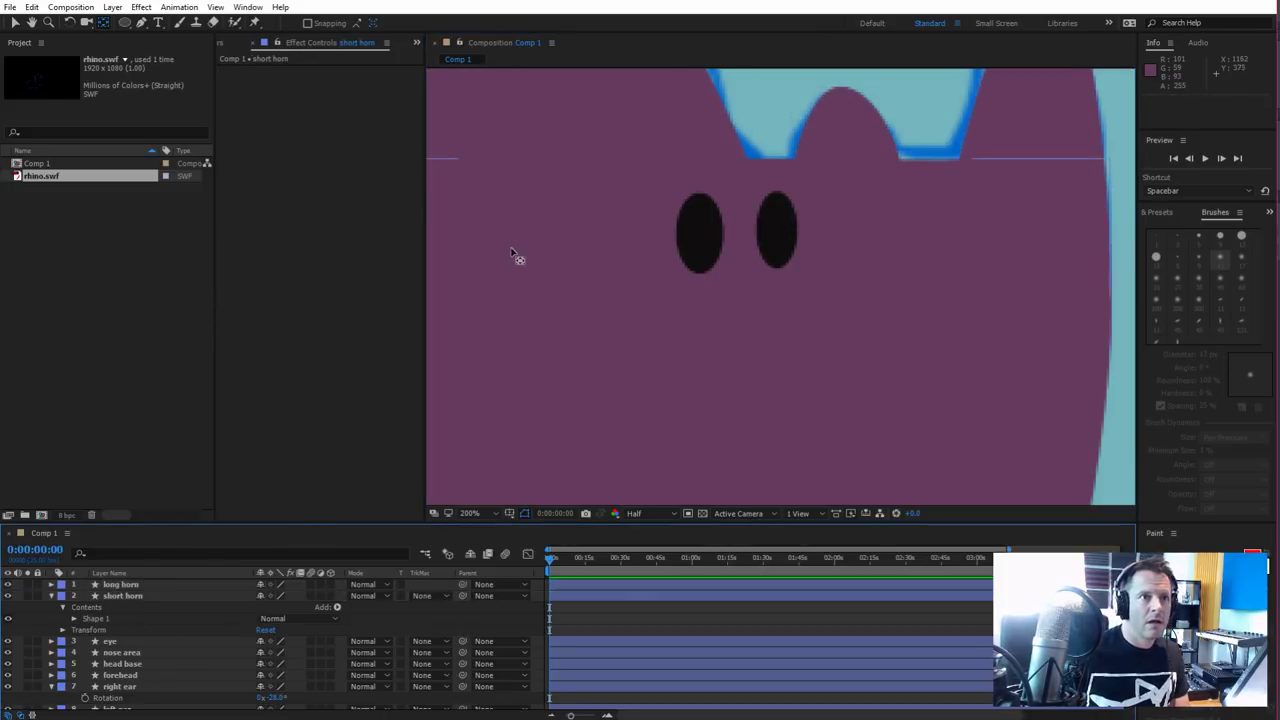
Draw a curved open smile path below the eyes and give it a thick stroke
left_click(141, 22)
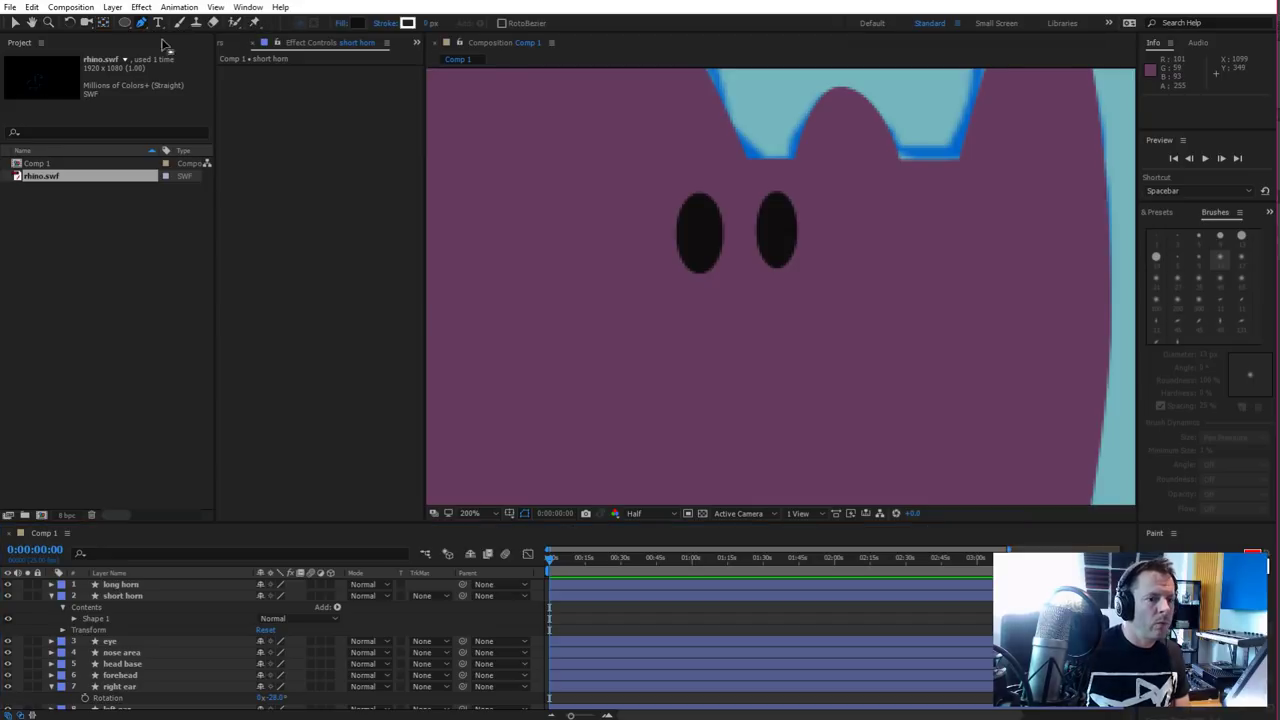
left_click(727, 360)
left_click_drag(605, 313, 596, 257)
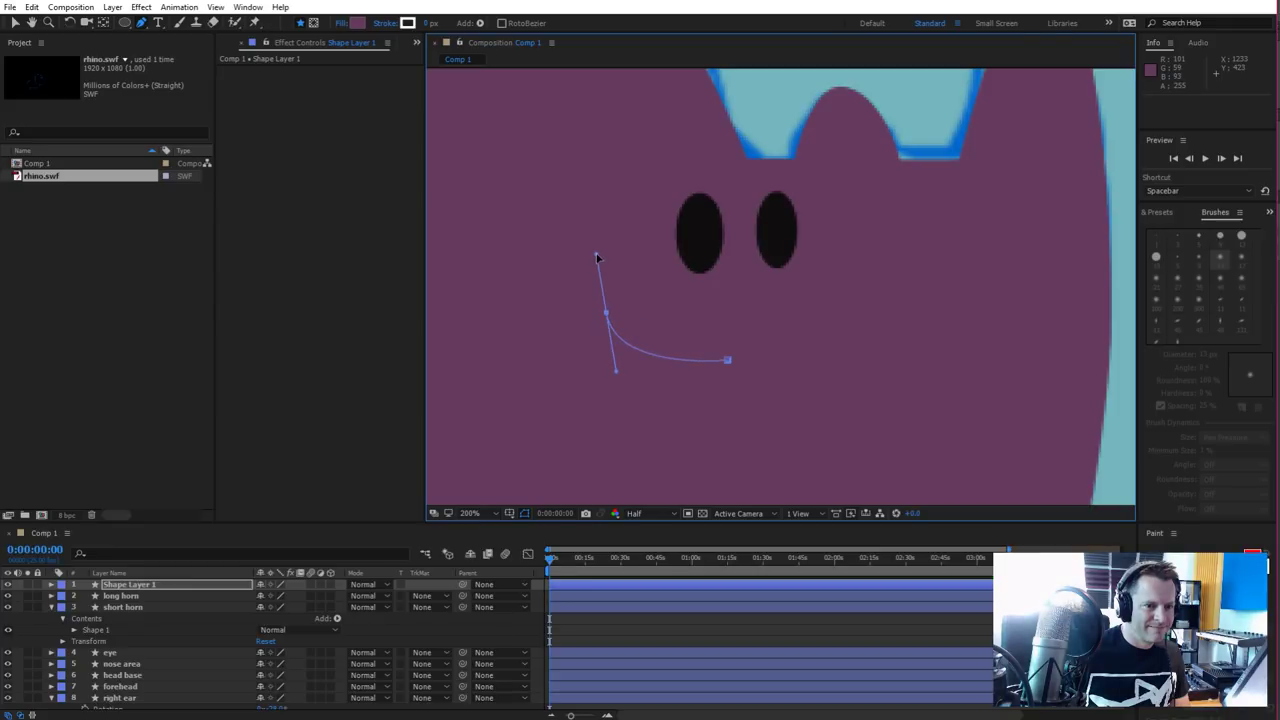
left_click(727, 361)
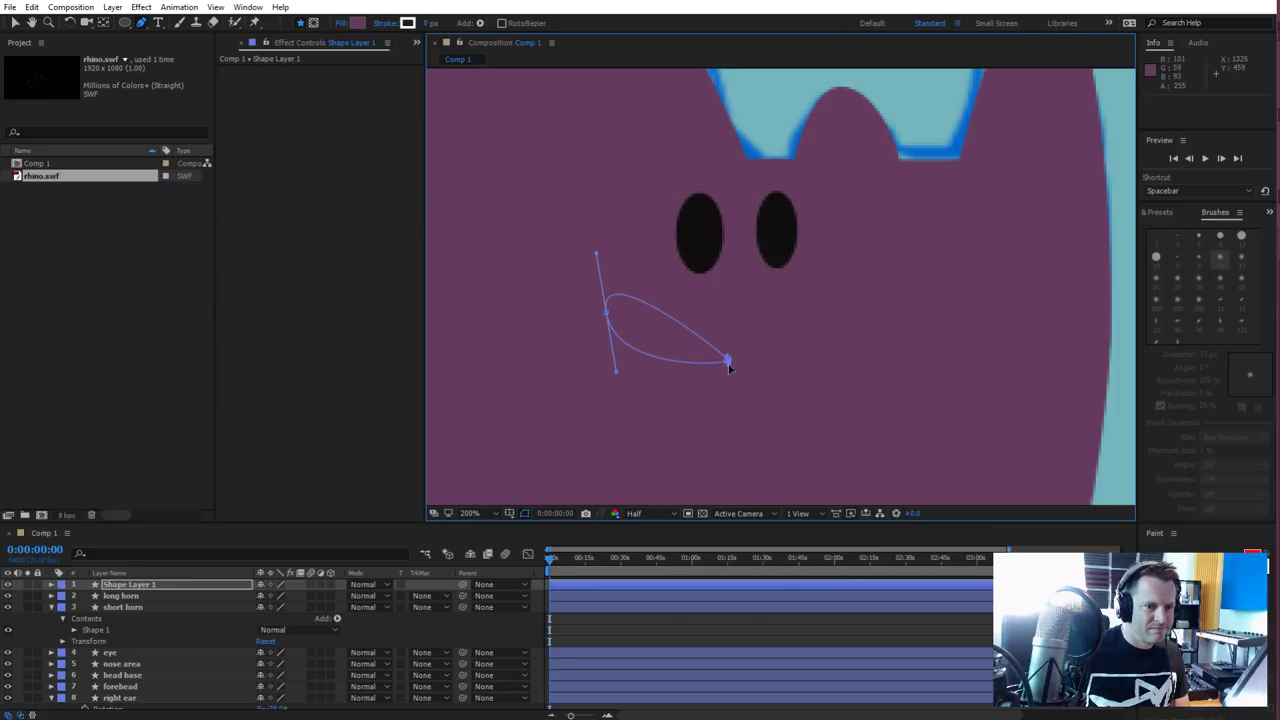
key("ctrl+z")
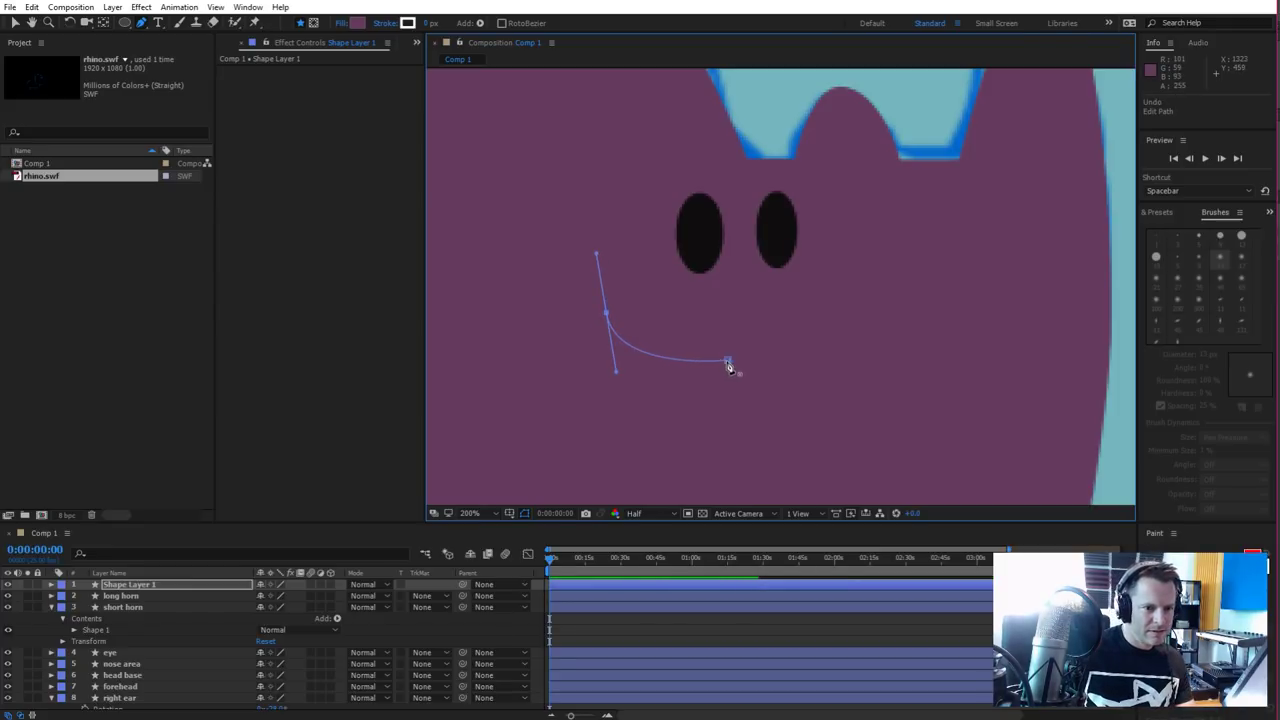
left_click_drag(606, 317, 610, 311)
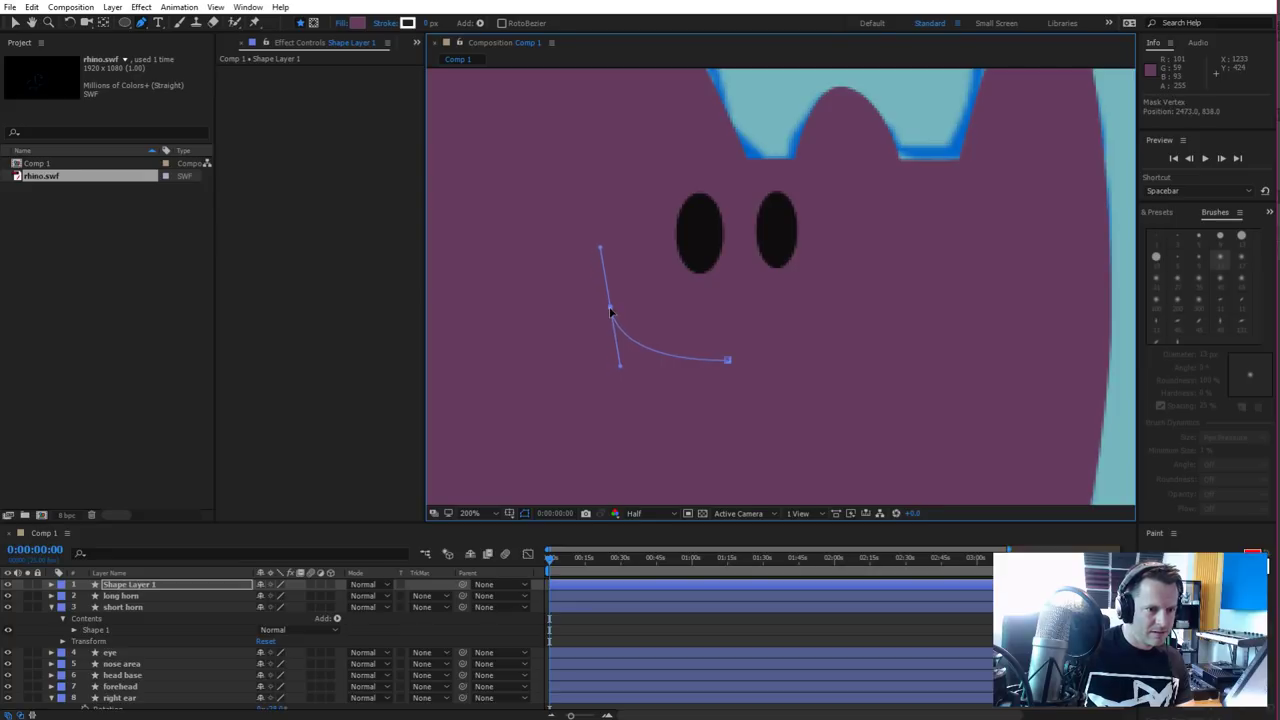
left_click_drag(620, 366, 631, 377)
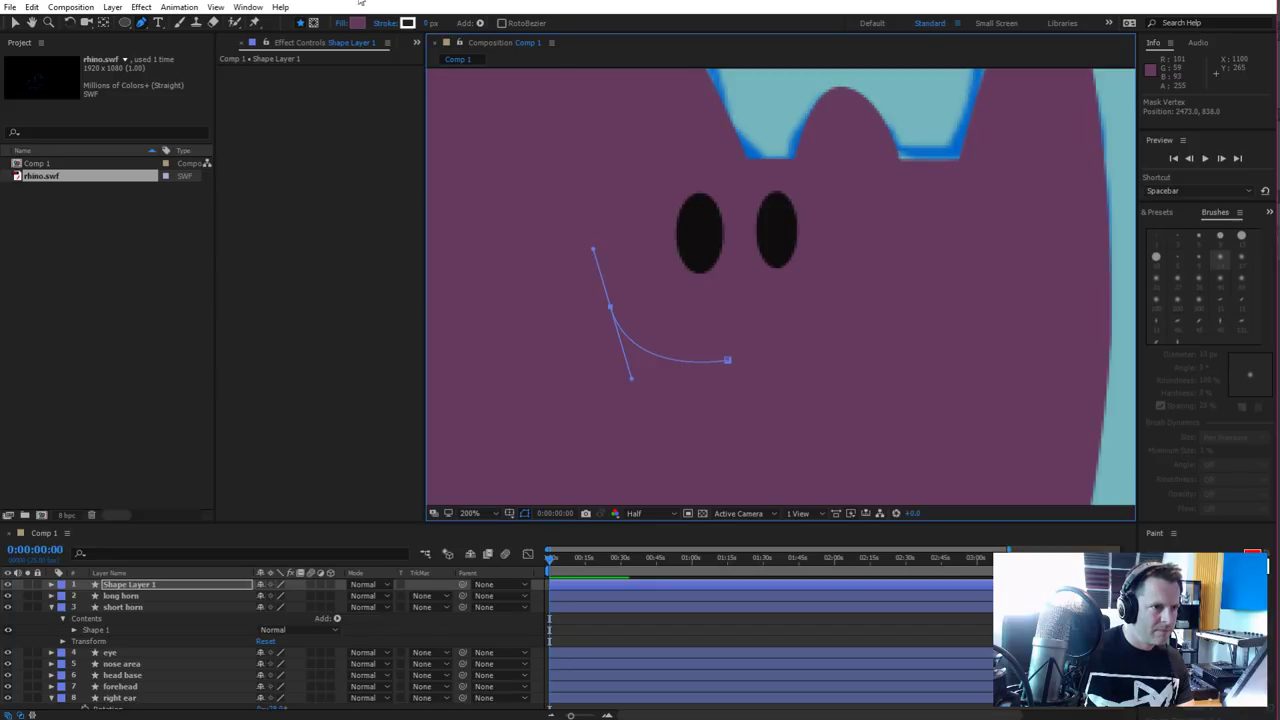
left_click_drag(431, 23, 436, 22)
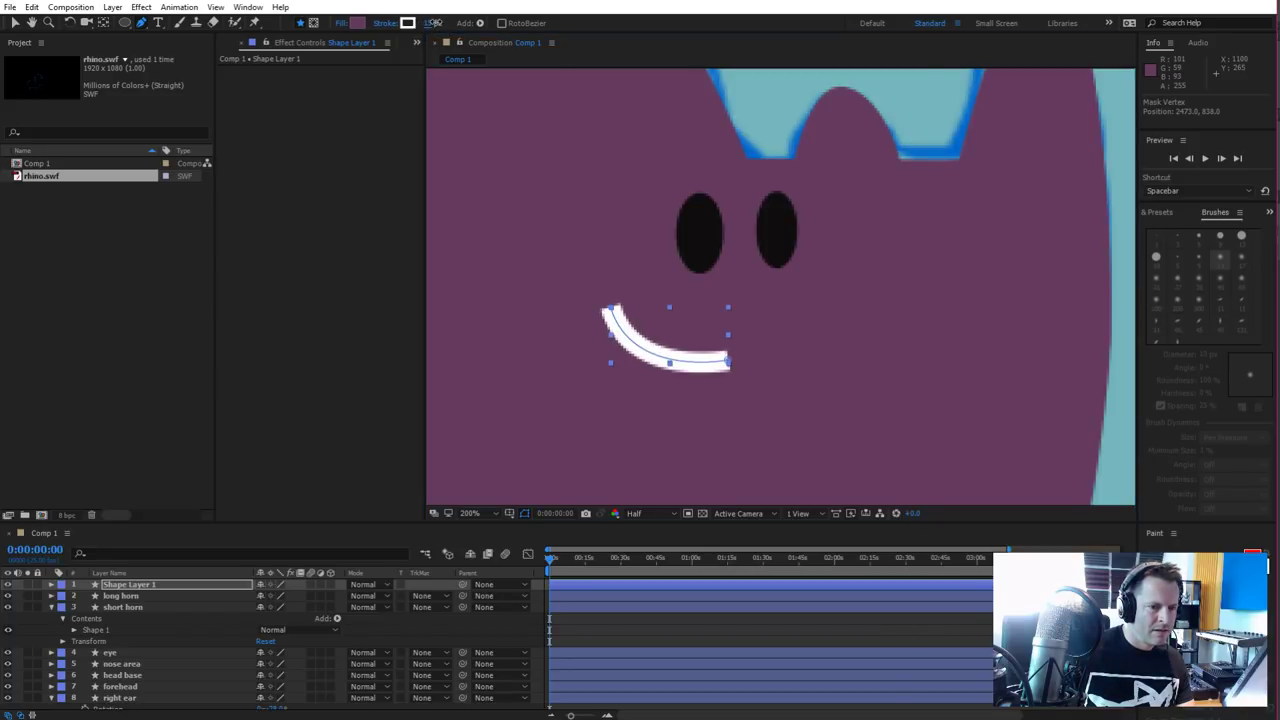
Change the smile's stroke colour from white to dark purple 351645
left_click(407, 22)
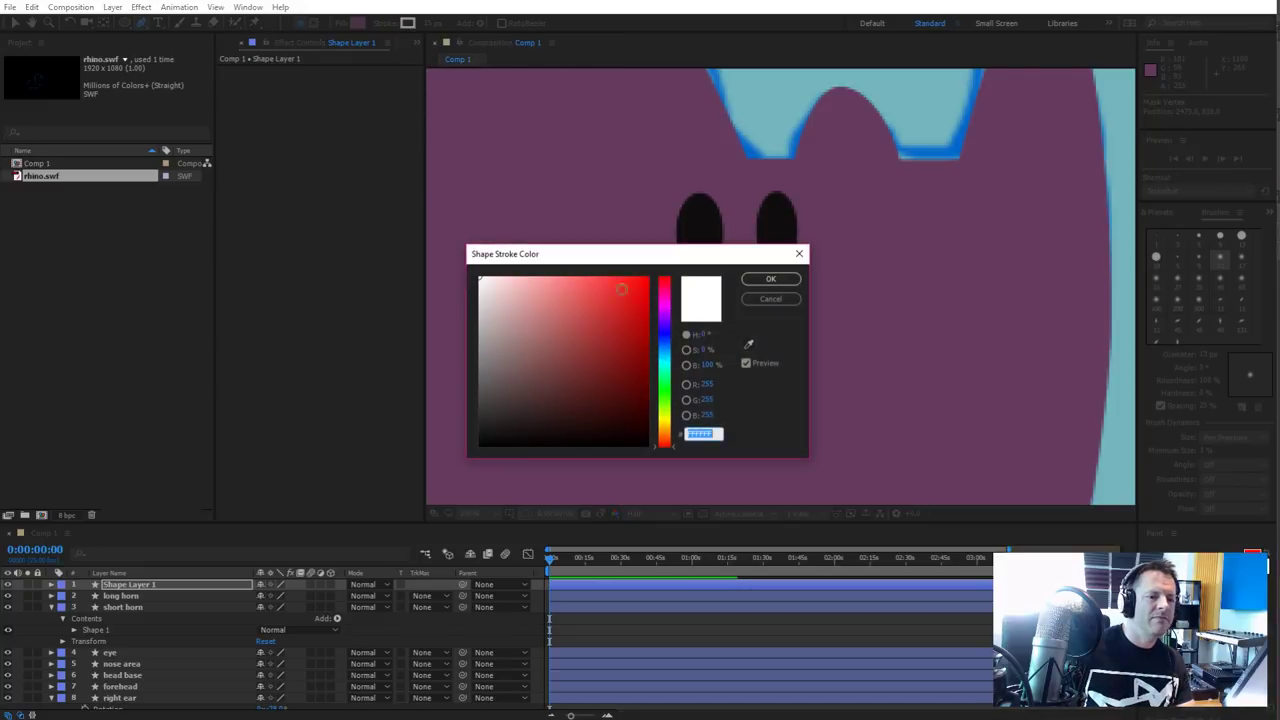
left_click_drag(614, 259, 260, 130)
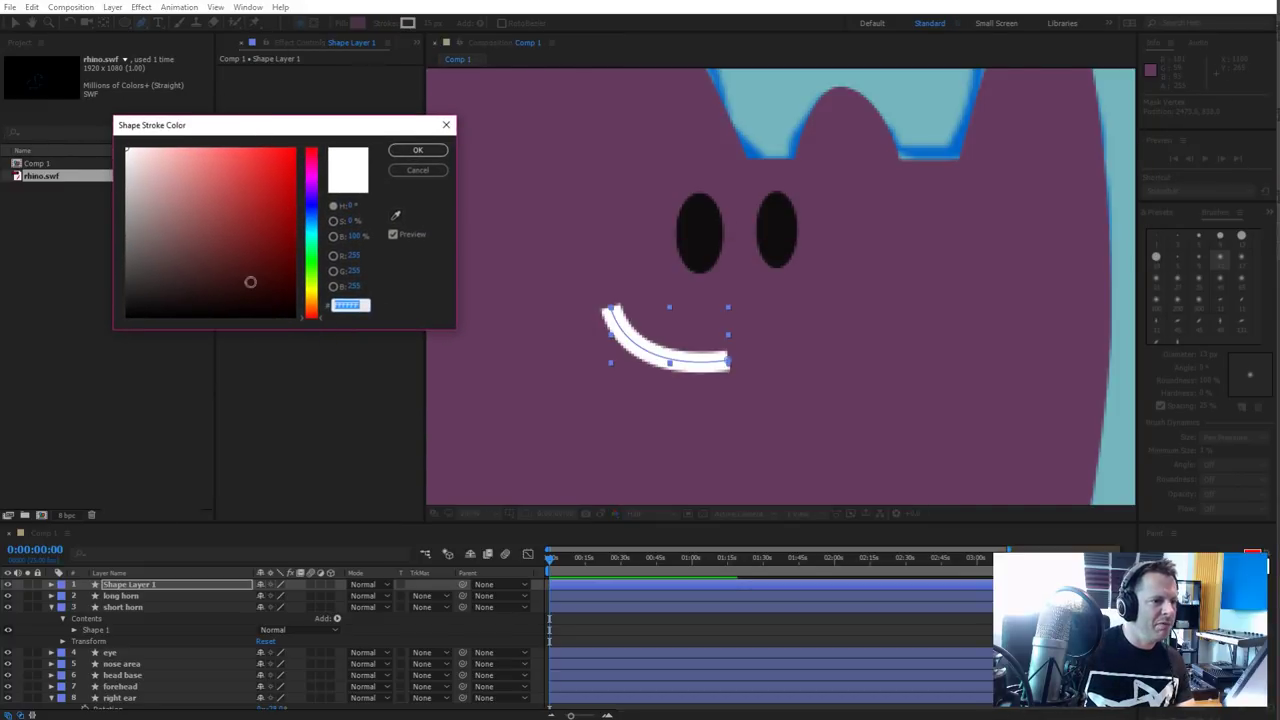
left_click_drag(318, 300, 318, 193)
left_click(262, 255)
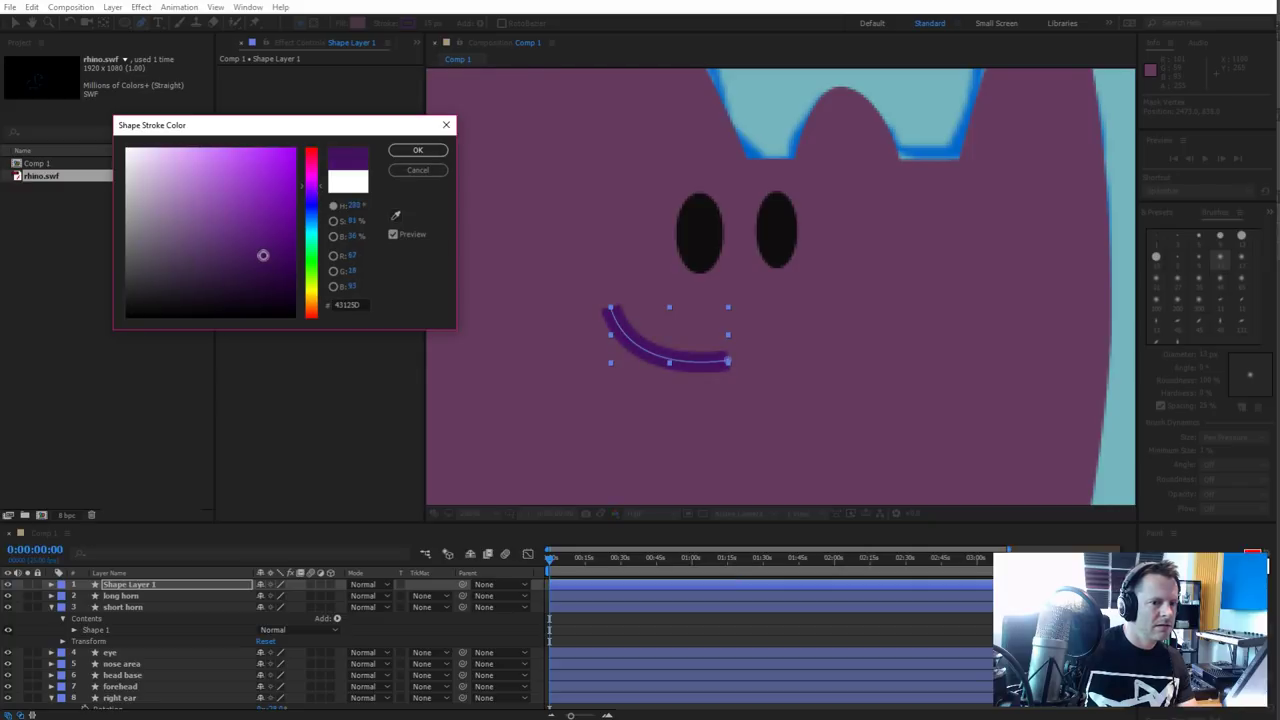
mouse_move(262, 255)
left_mouse_down()
mouse_move(256, 245)
mouse_move(233, 261)
mouse_move(243, 276)
left_mouse_up()
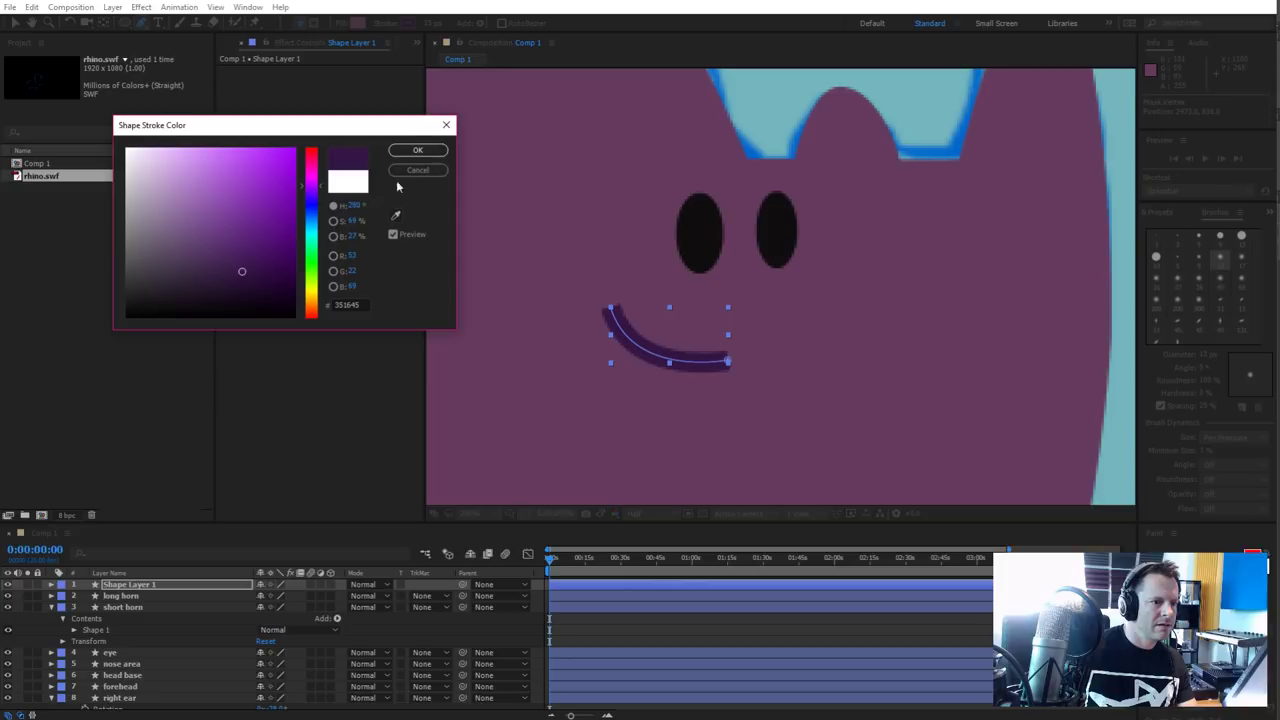
left_click(418, 150)
key("comma")
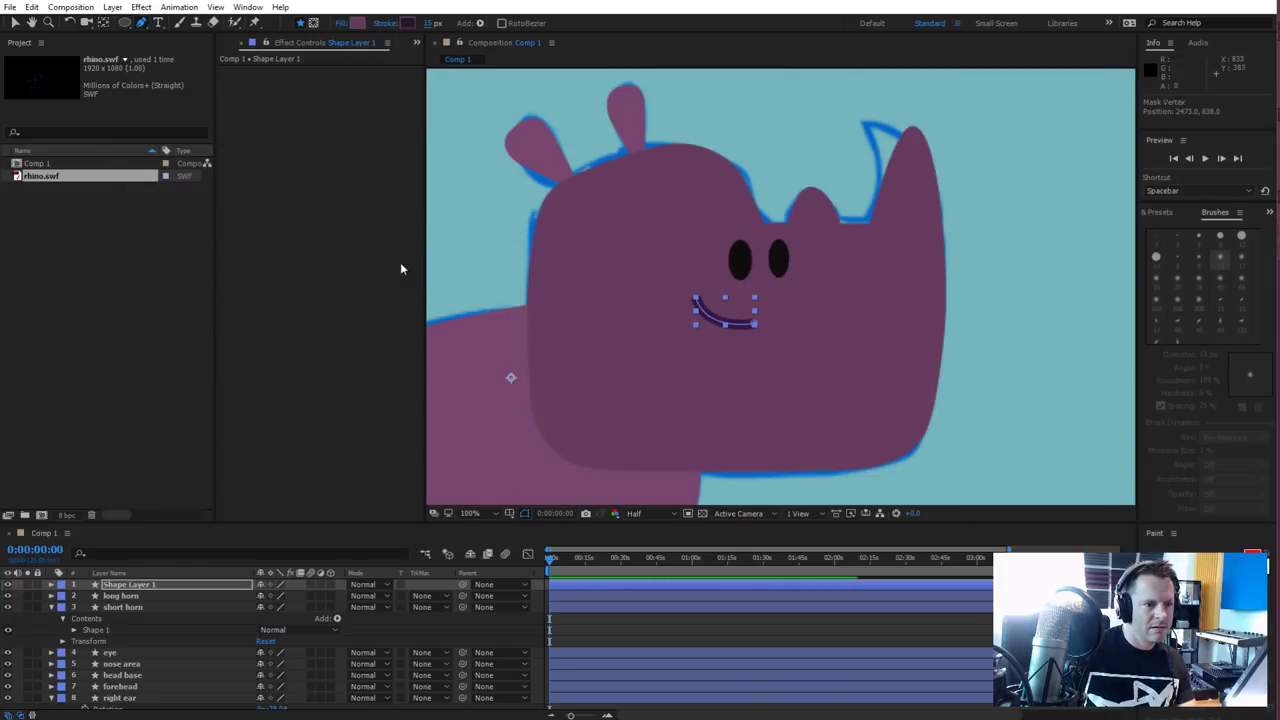
left_click(133, 584)
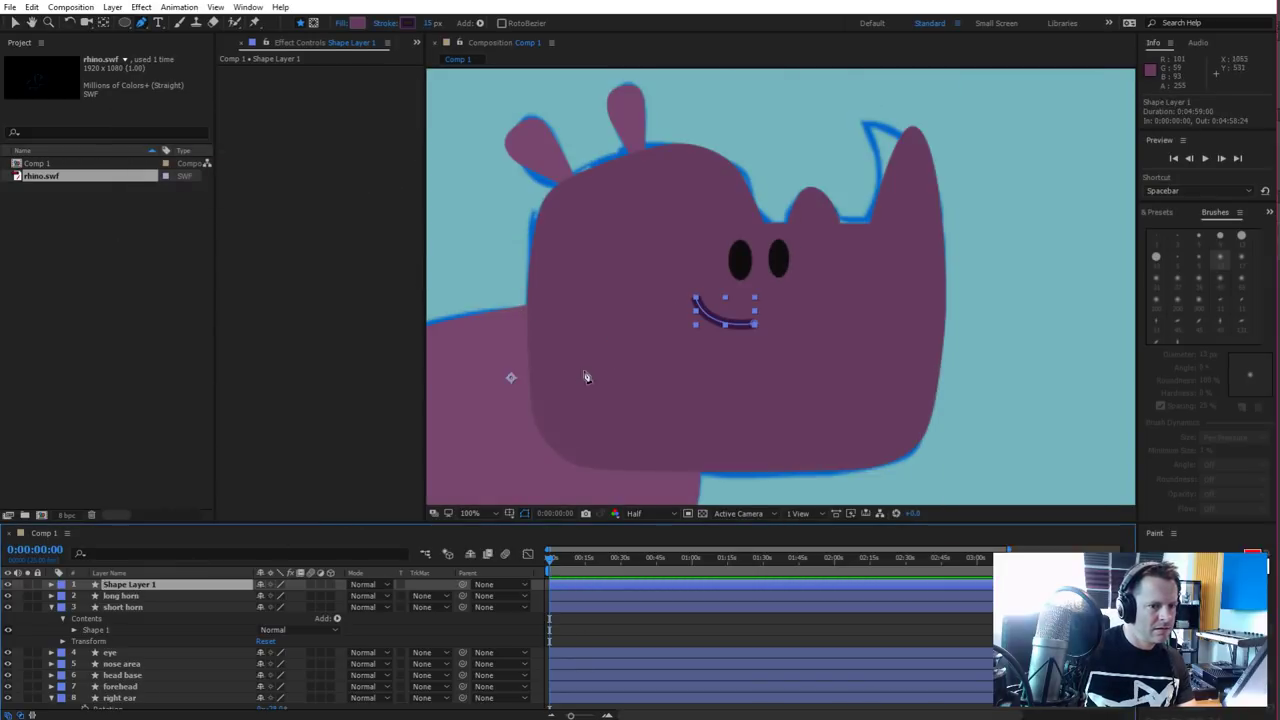
key("period")
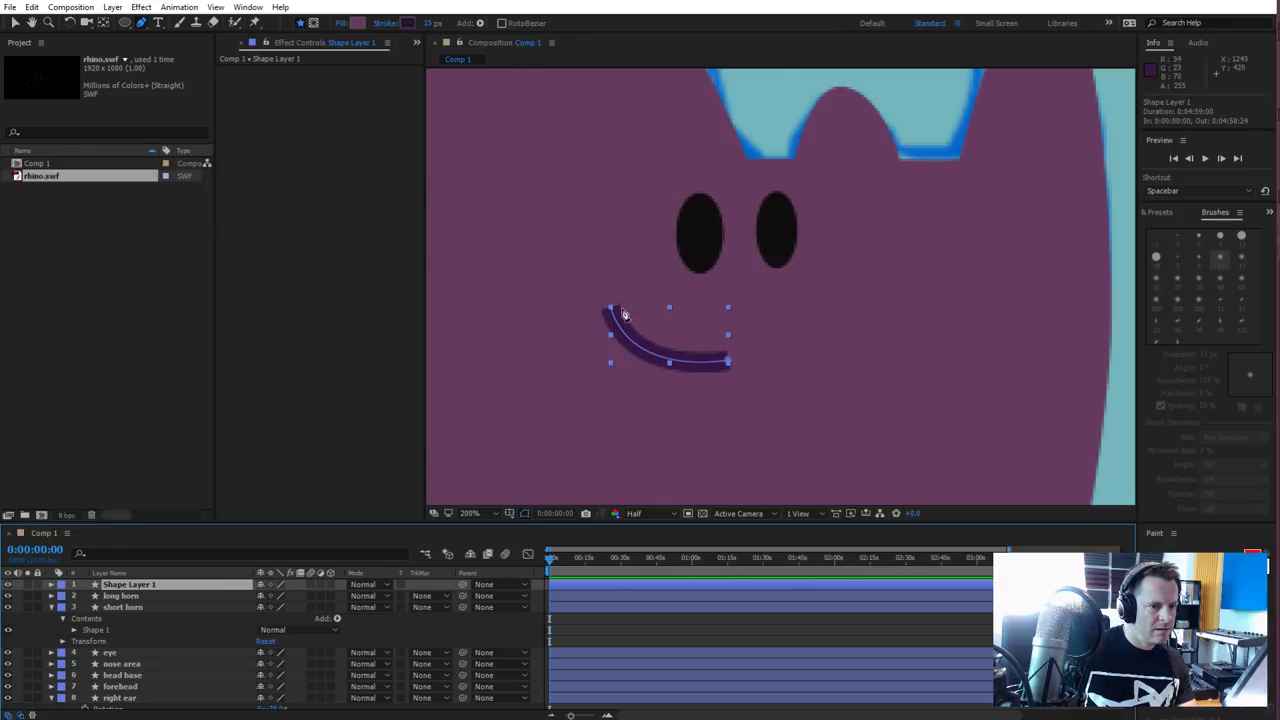
Pull Bezier handles out of the smile's left vertex to curl it into a small upturned hook
left_click_drag(637, 305, 580, 317)
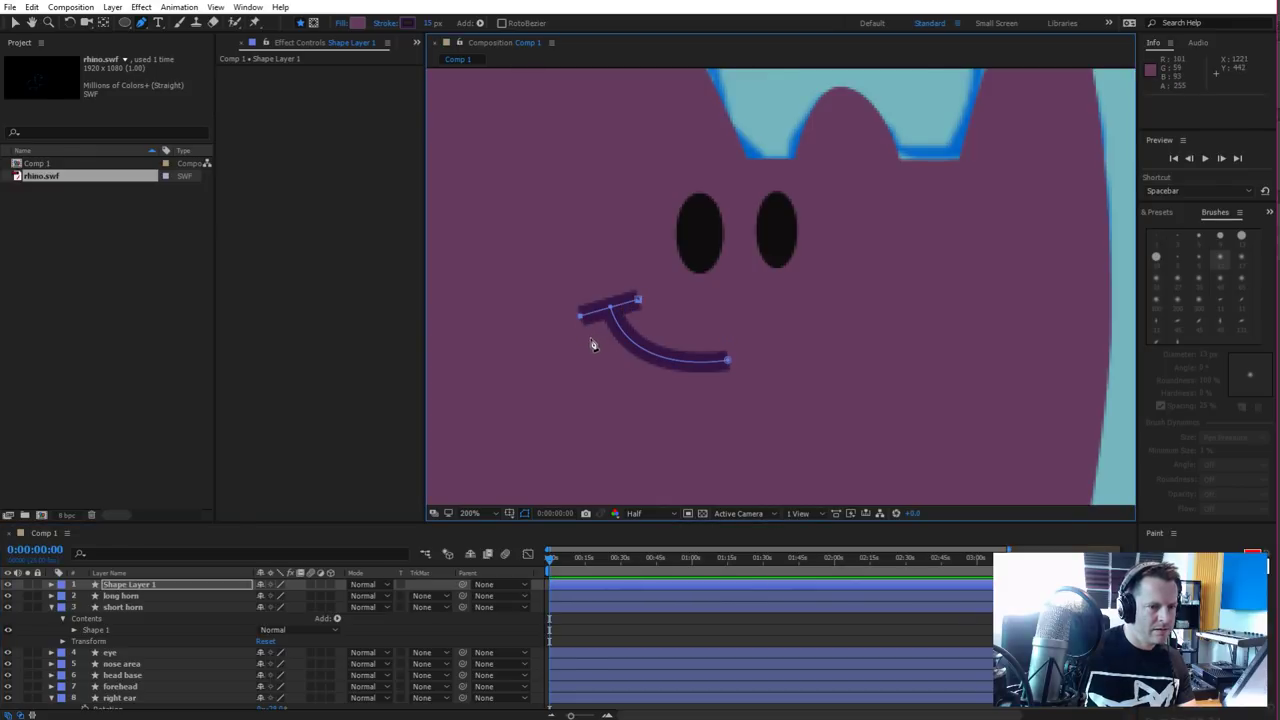
key("ctrl+t")
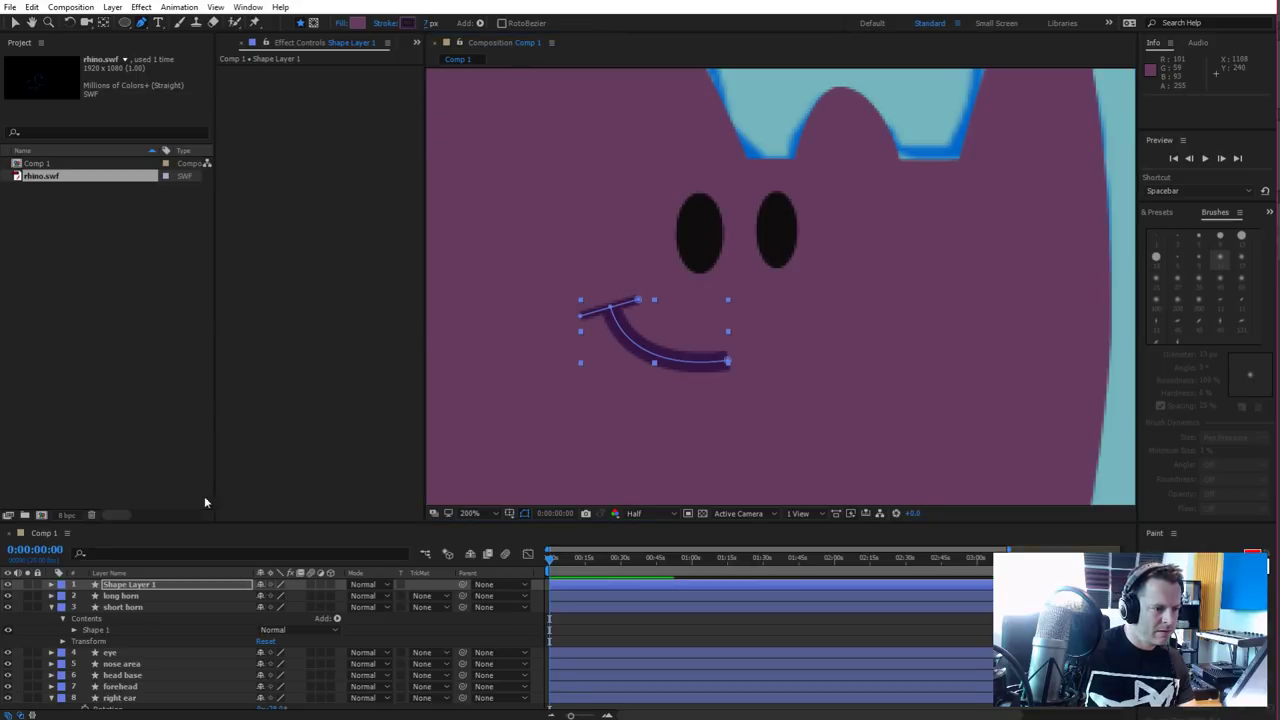
left_click(217, 607)
key("comma")
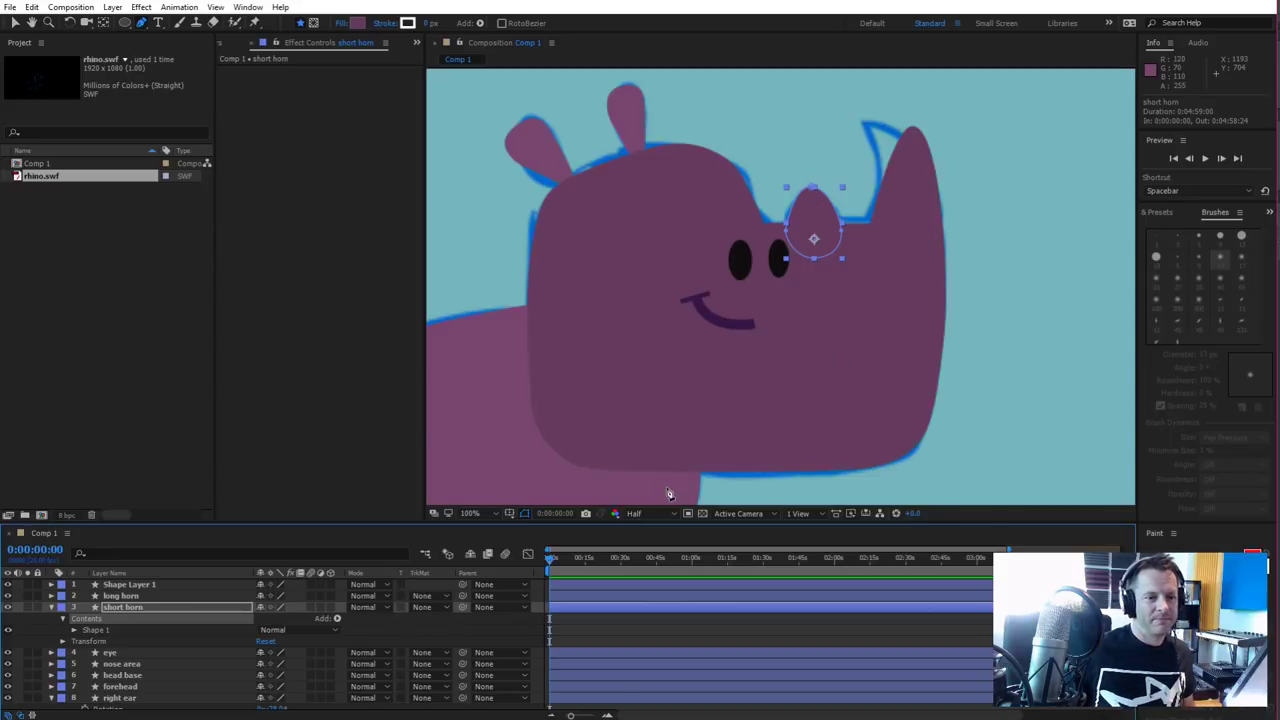
Switch the left ear layer's fill to a linear gradient
scroll(150, 690, "down", 2)
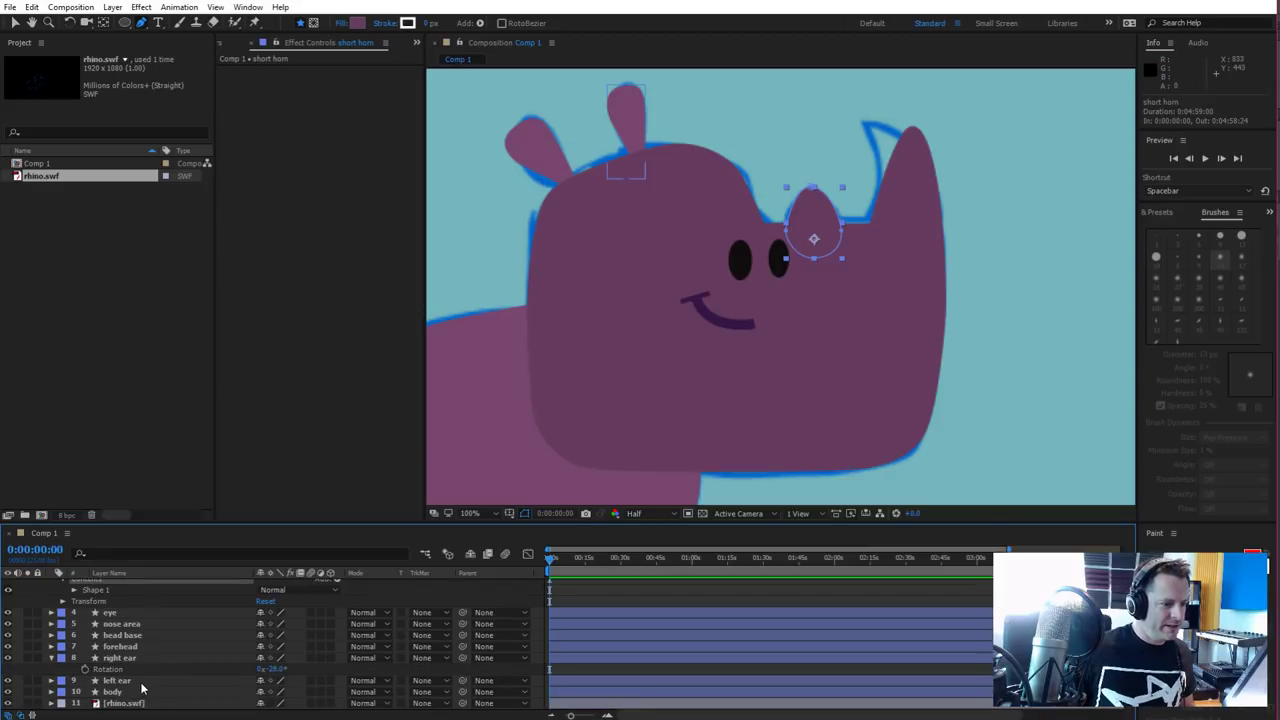
left_click(130, 670)
left_click(118, 680)
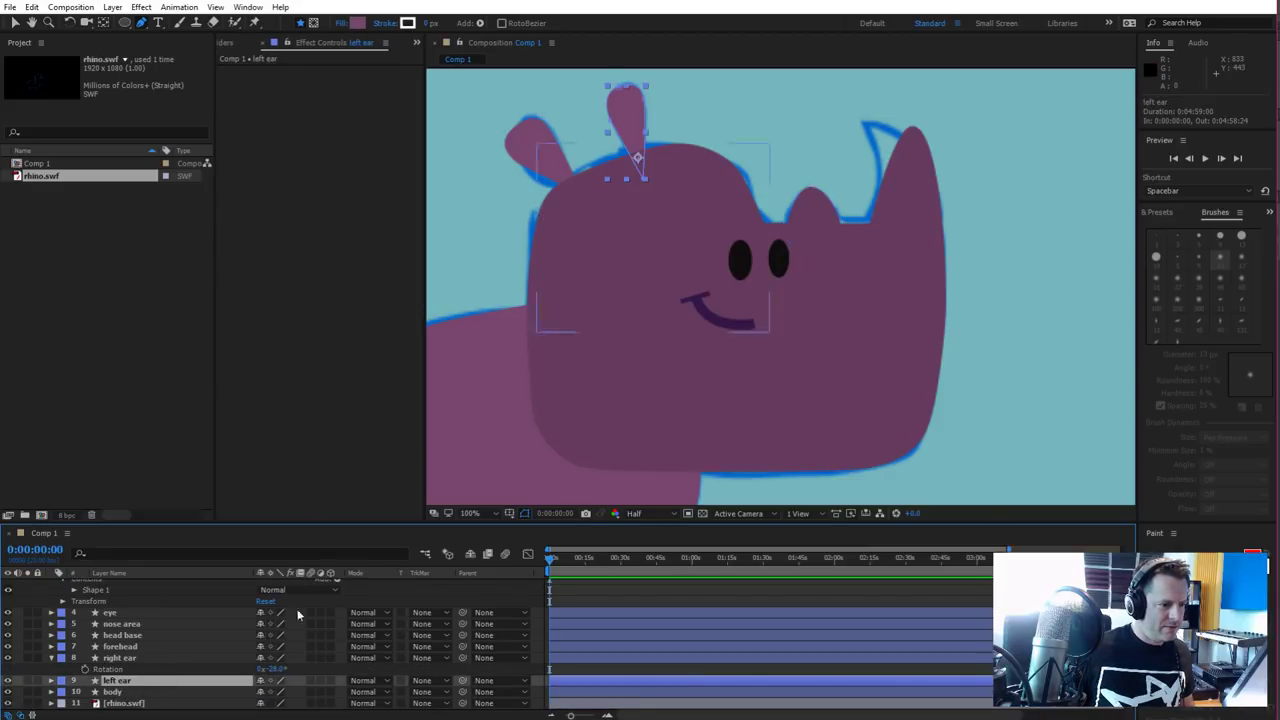
left_click(340, 24)
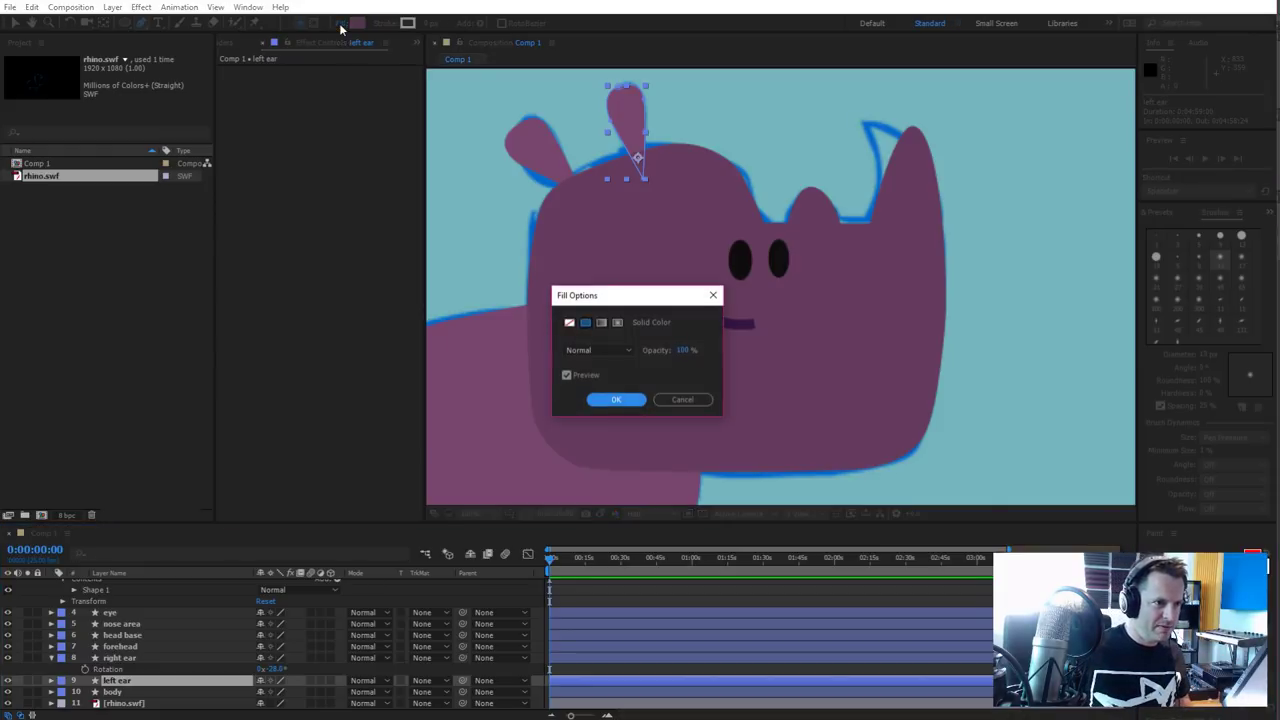
left_click(601, 323)
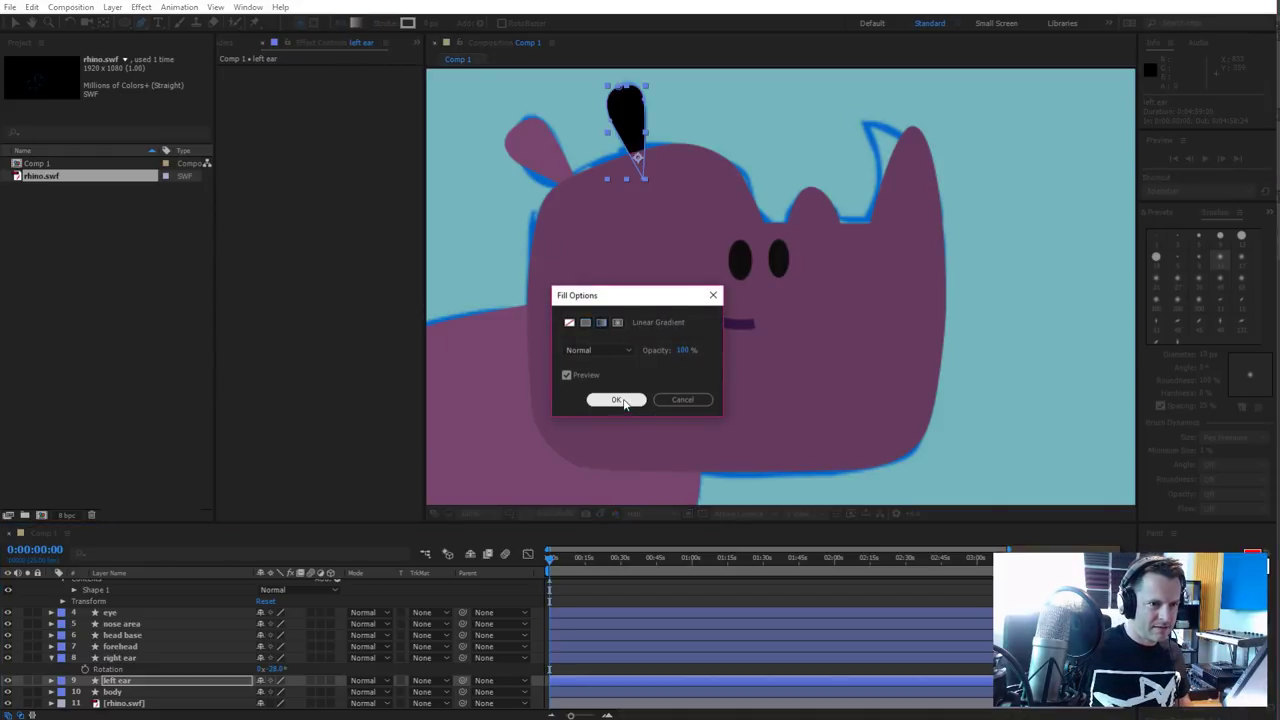
left_click(620, 400)
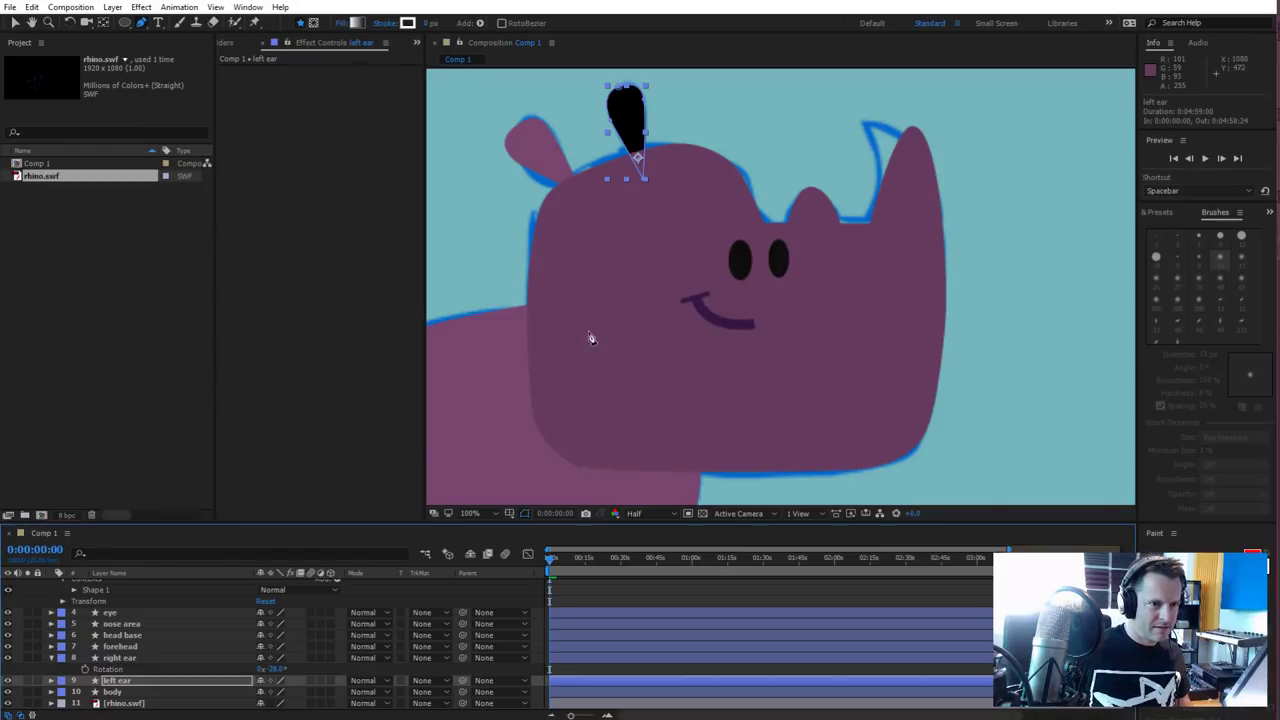
Set the left ear's gradient stops to dark brown 3F2323 and dark purple 43253D
left_click(356, 22)
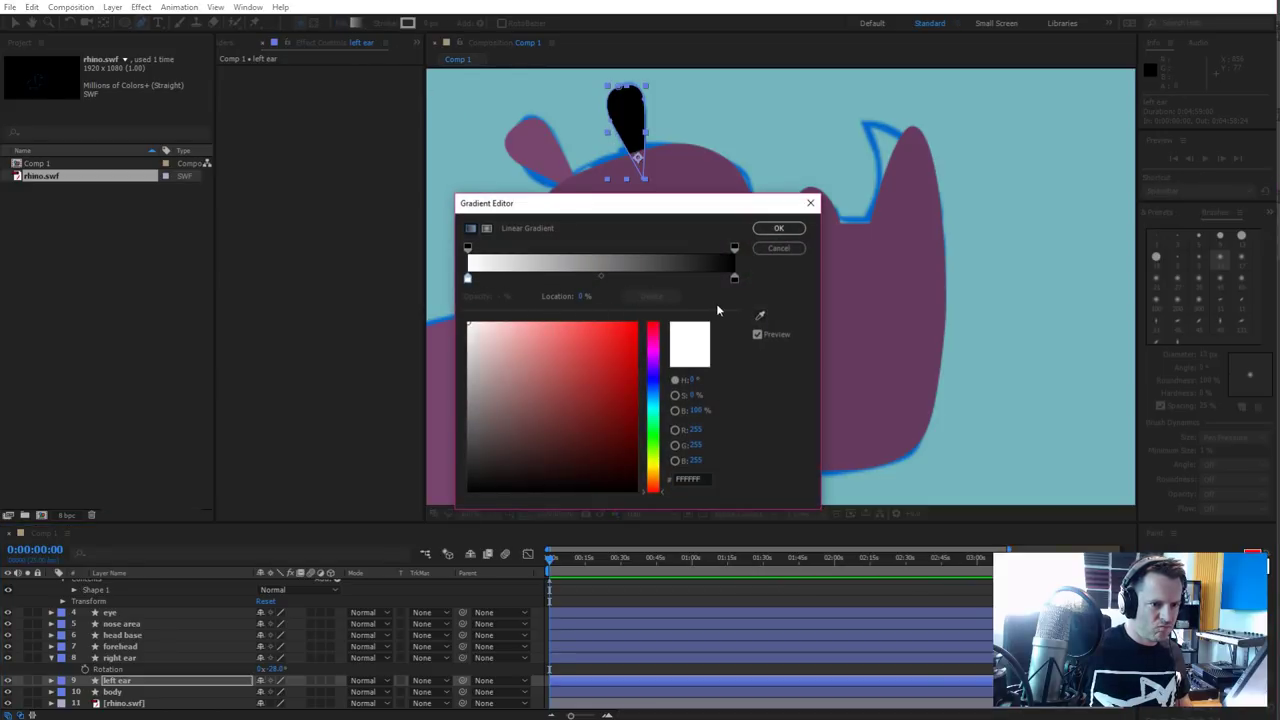
left_click(760, 318)
left_click(835, 330)
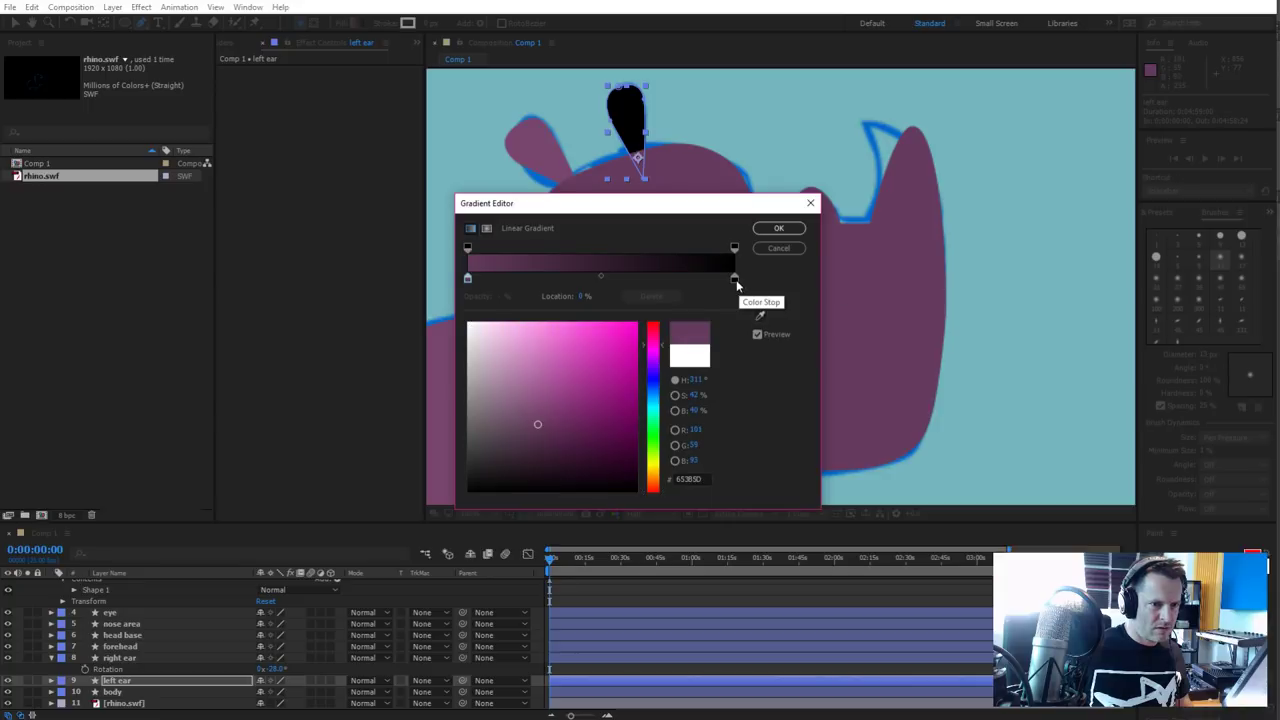
left_click(735, 281)
left_click(760, 316)
left_click(886, 320)
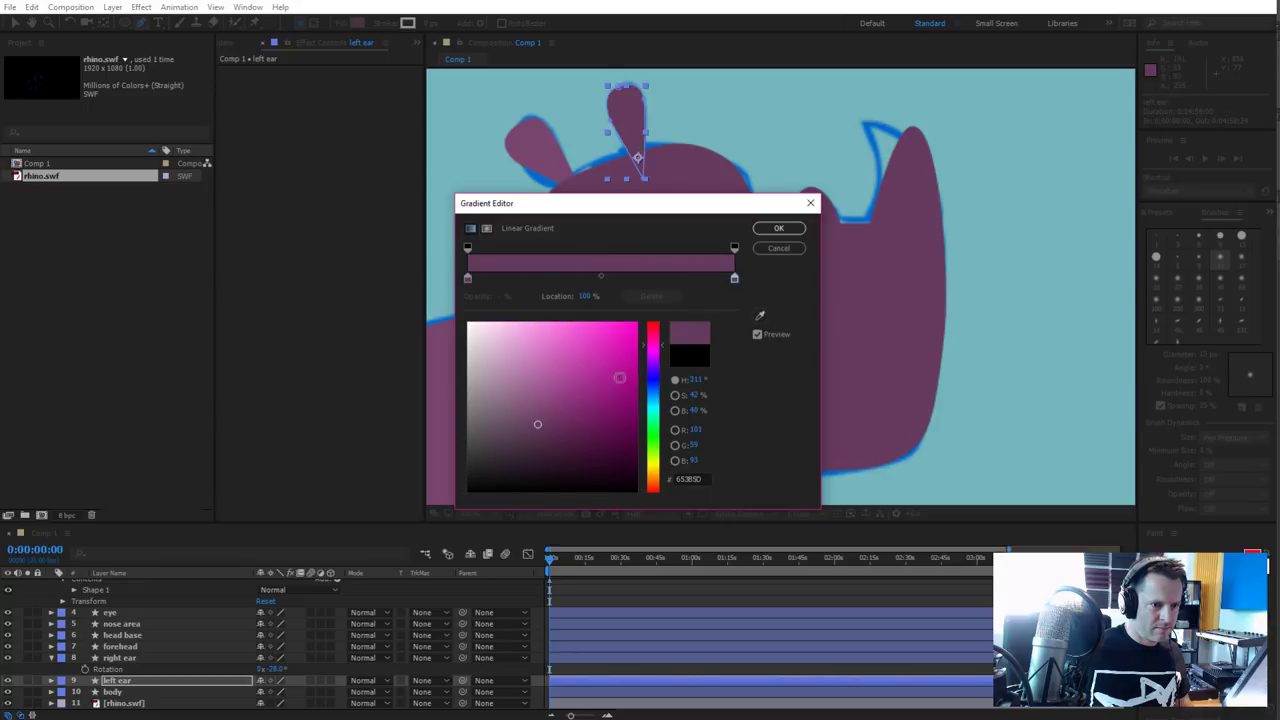
left_click(544, 448)
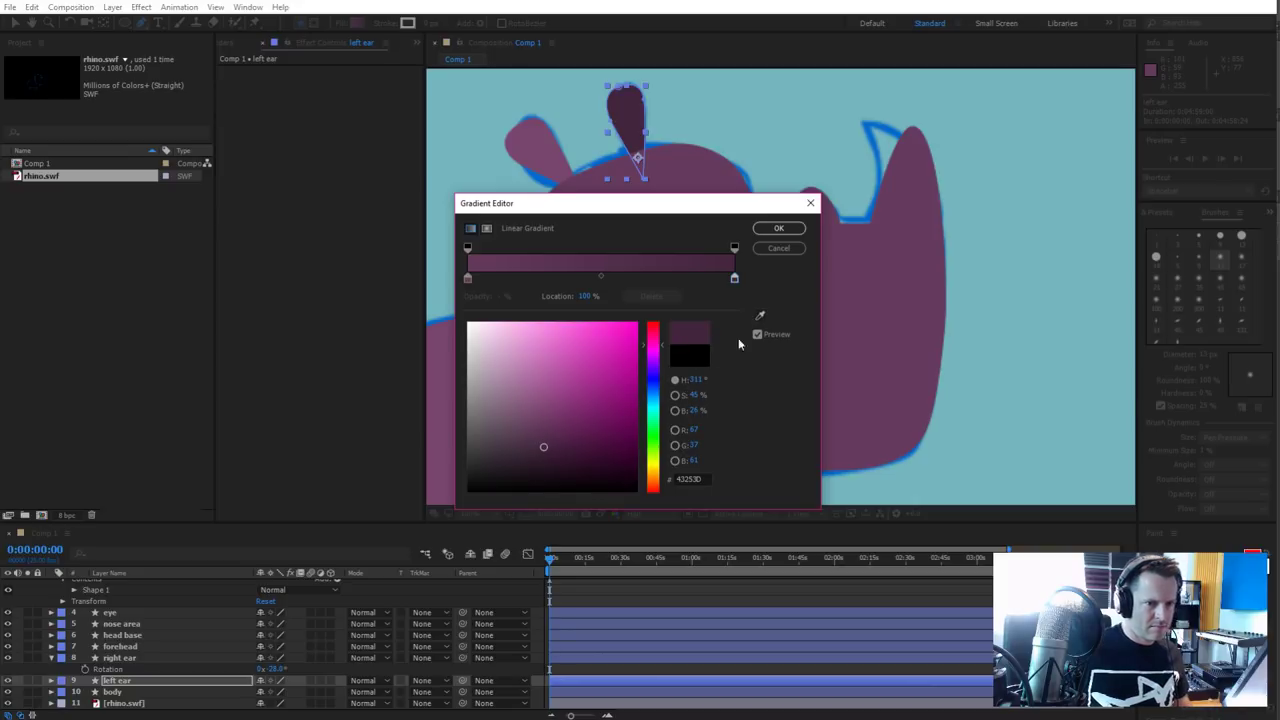
left_click(760, 316)
left_click(841, 321)
left_click(468, 278)
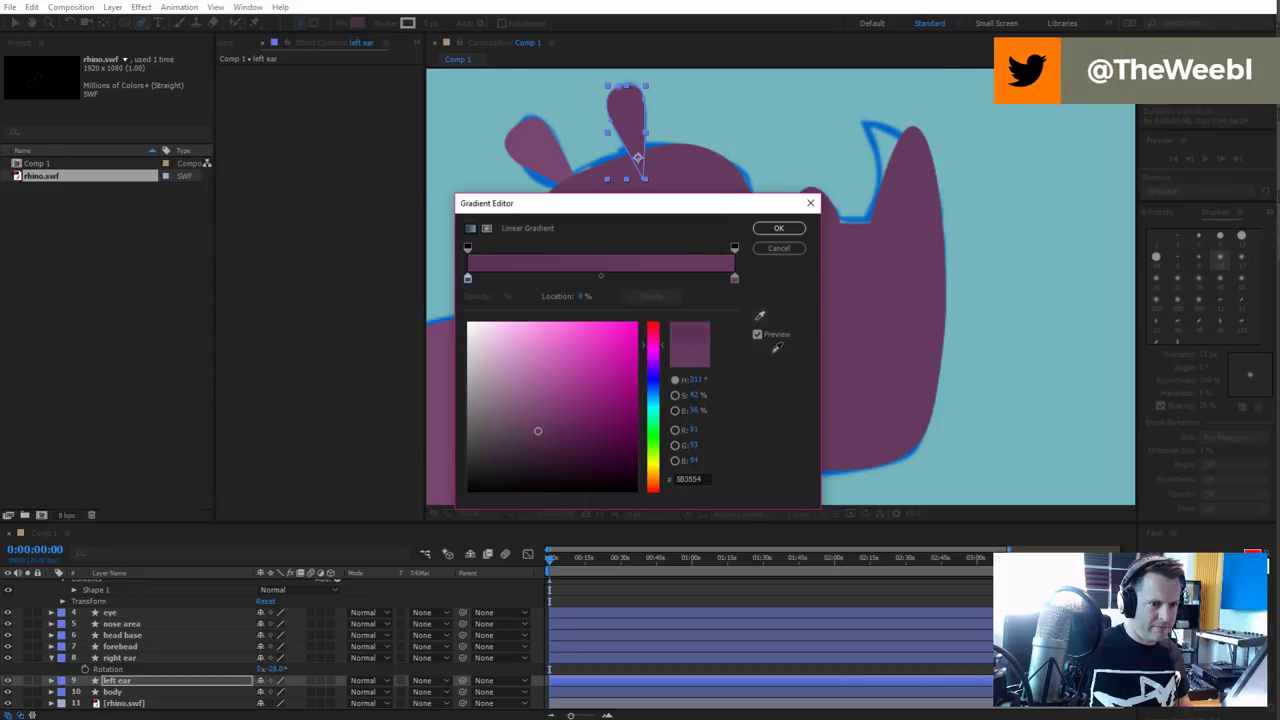
left_click(543, 443)
left_click_drag(543, 443, 541, 449)
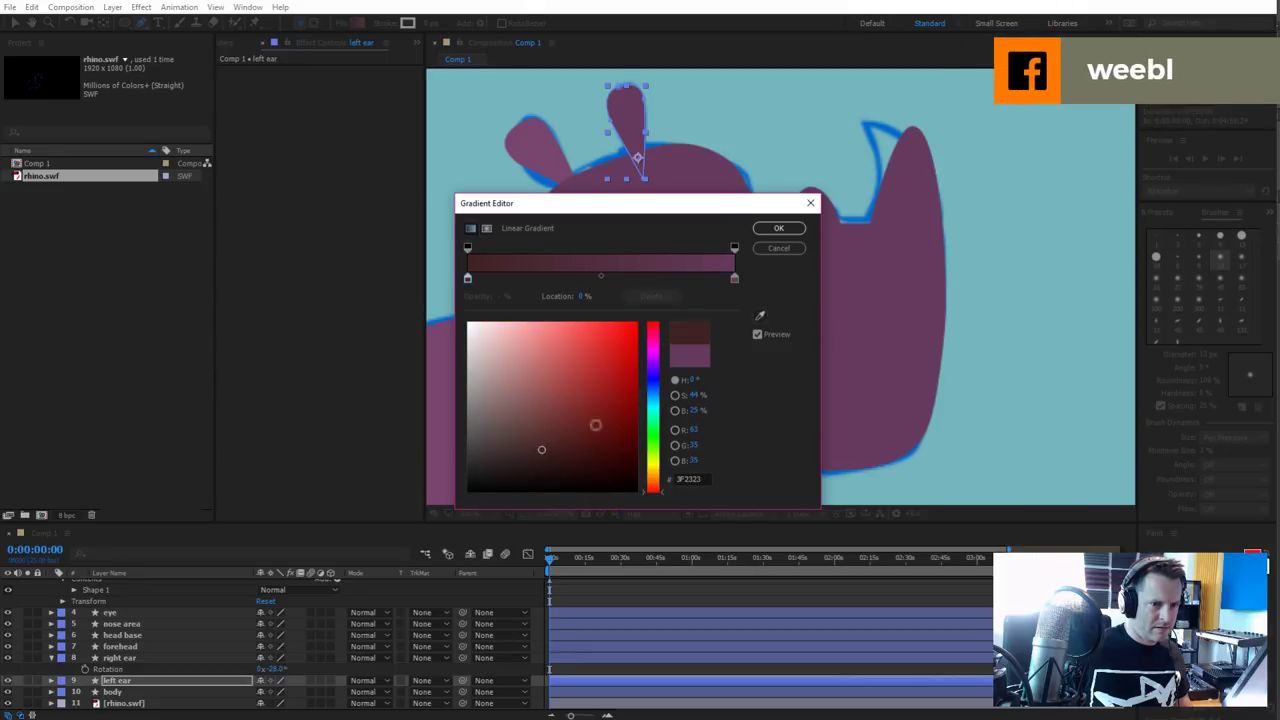
left_click(778, 228)
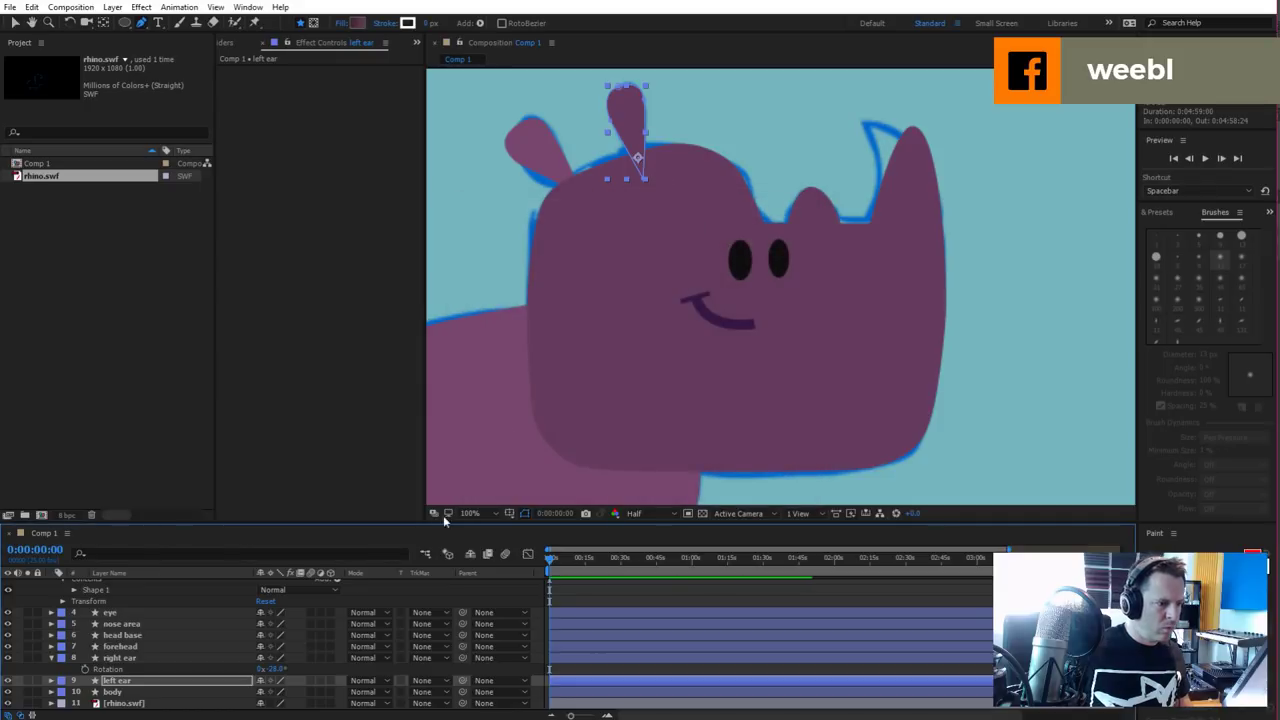
Expand the left ear layer down to Contents > Shape 1 > Gradient Fill 1
left_click(52, 681)
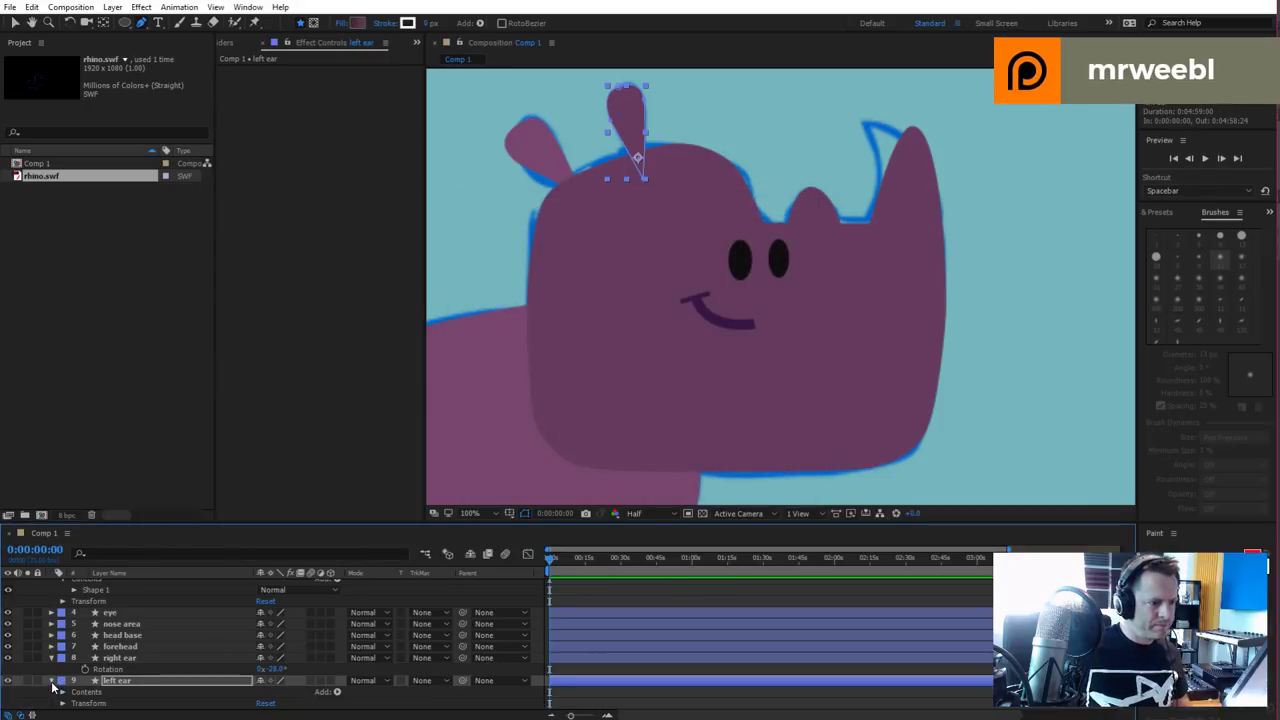
left_click(52, 681)
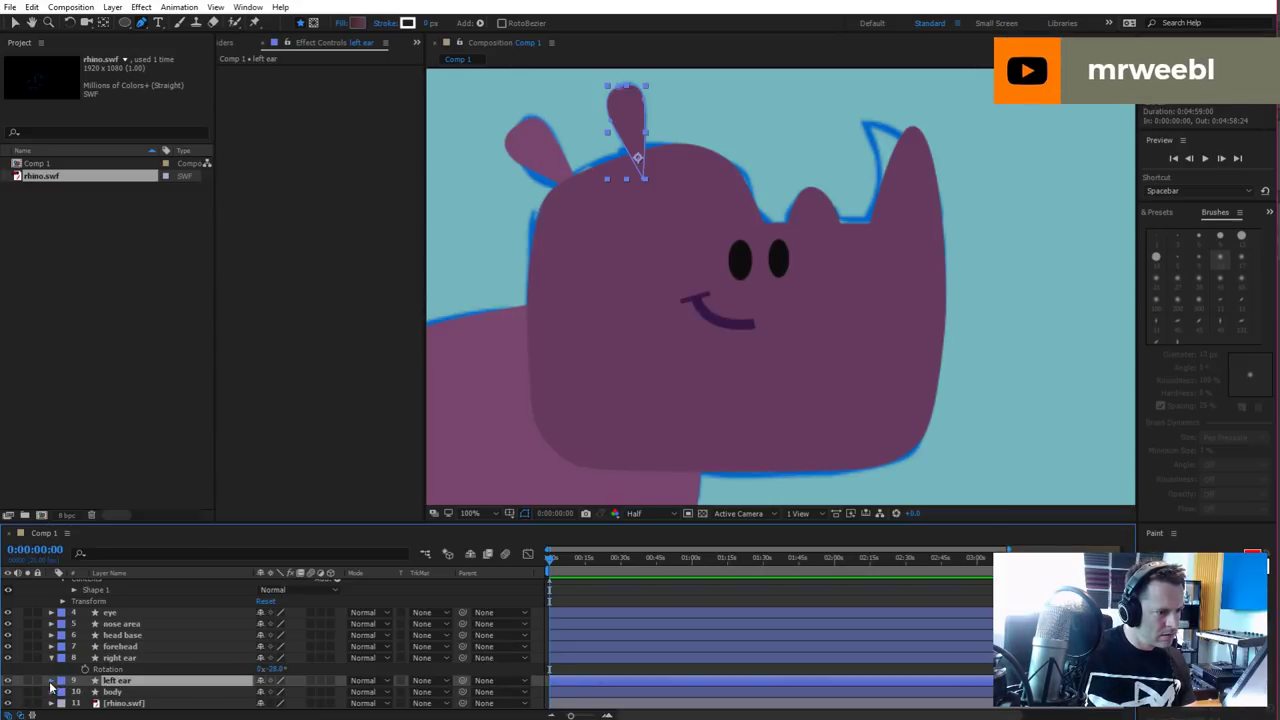
left_click(52, 681)
scroll(120, 677, "down", 1)
left_click(62, 670)
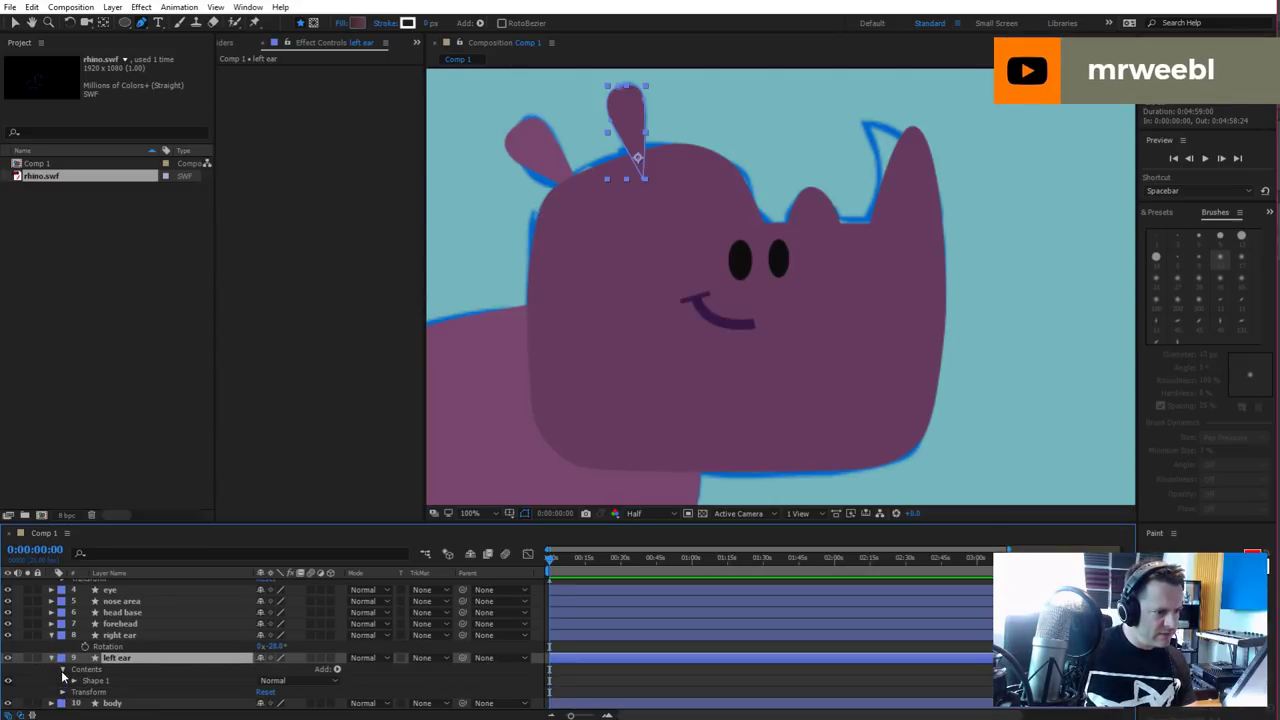
left_click(74, 681)
scroll(110, 675, "down", 2)
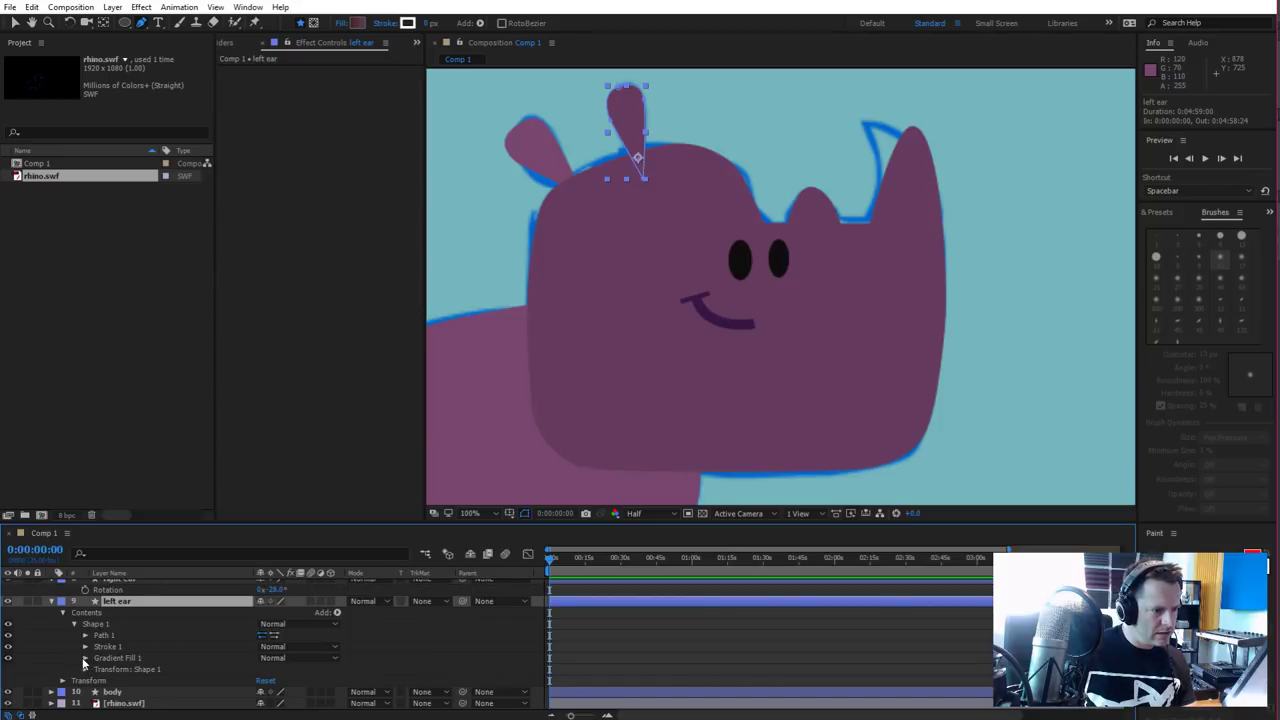
left_click(85, 658)
scroll(184, 660, "down", 3)
Scrub the gradient's Start Point to 270,-2 and End Point to 148,-25
left_click(124, 625)
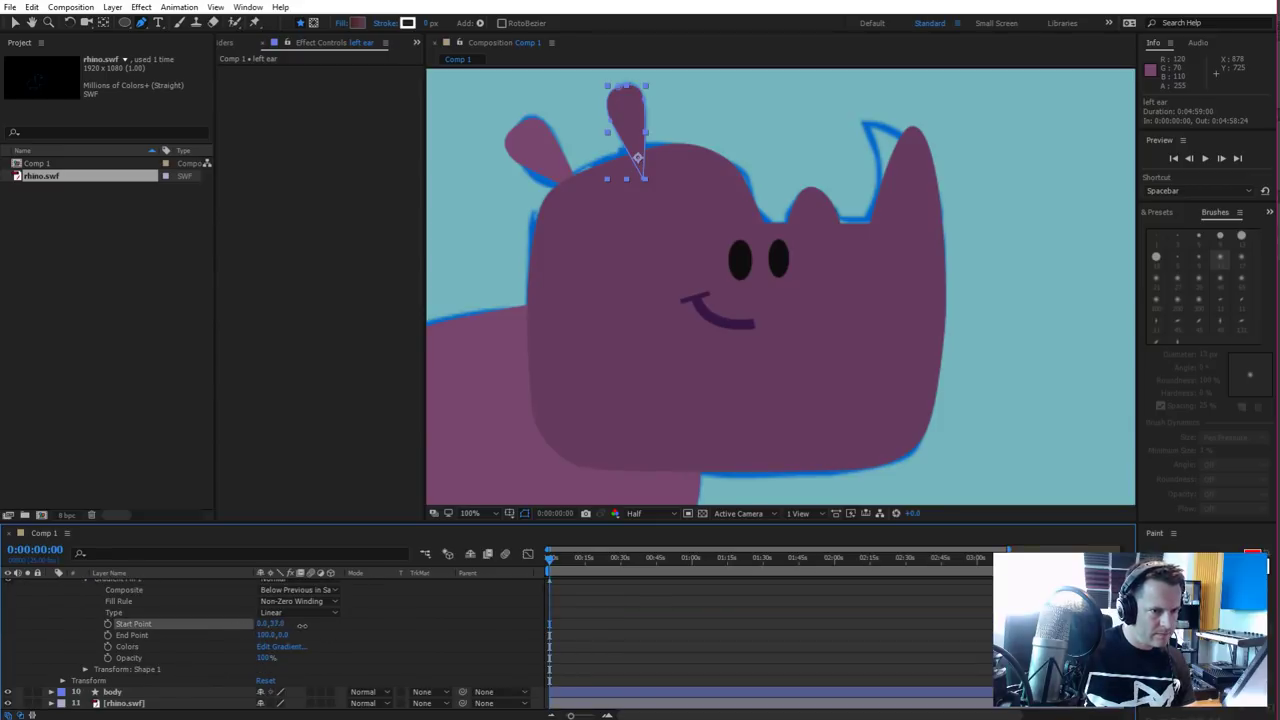
left_click_drag(276, 624, 391, 616)
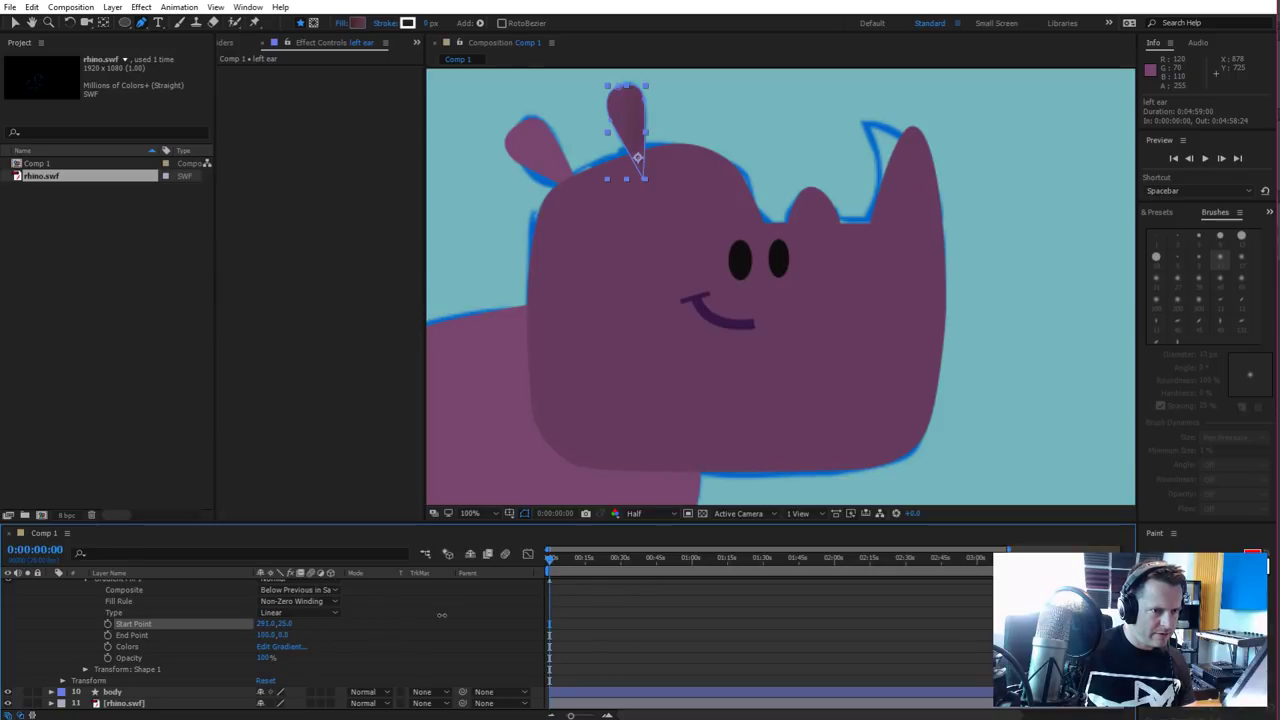
mouse_move(289, 623)
left_mouse_down()
mouse_move(343, 625)
mouse_move(266, 640)
mouse_move(287, 623)
left_mouse_up()
scroll(531, 271, "down", 4)
scroll(623, 323, "up", 2)
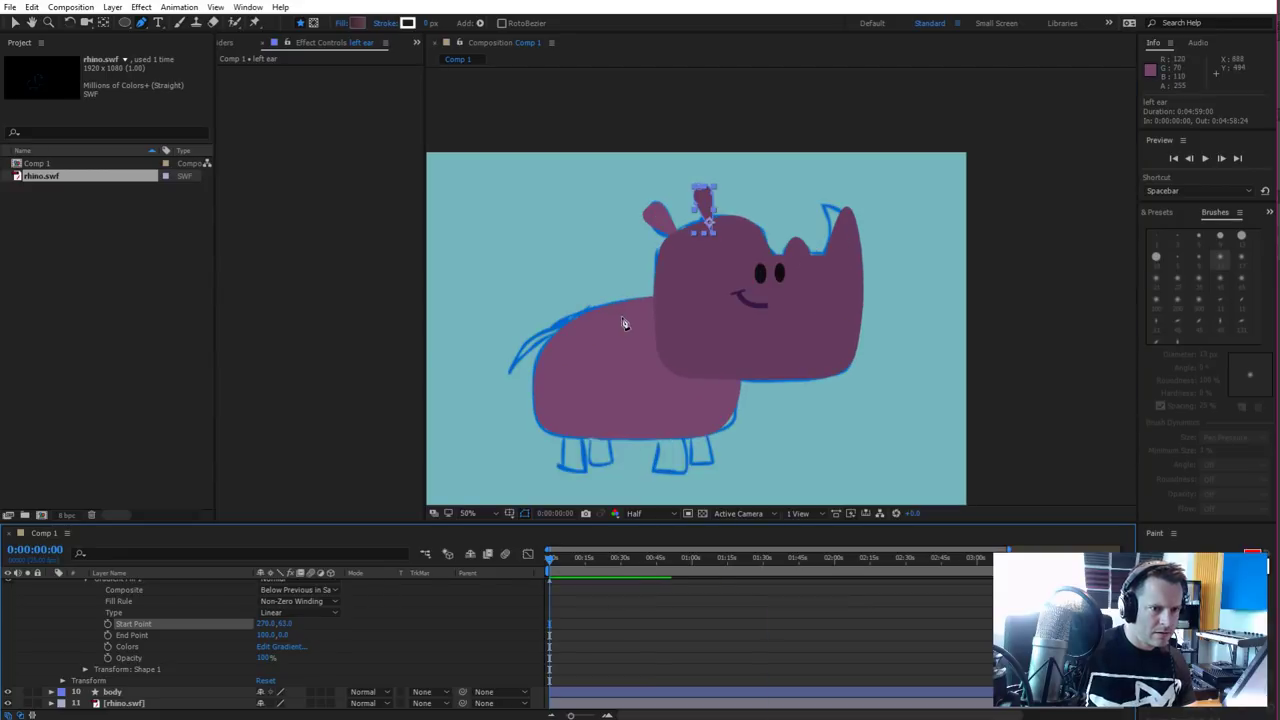
scroll(623, 323, "up", 3)
scroll(629, 271, "down", 2)
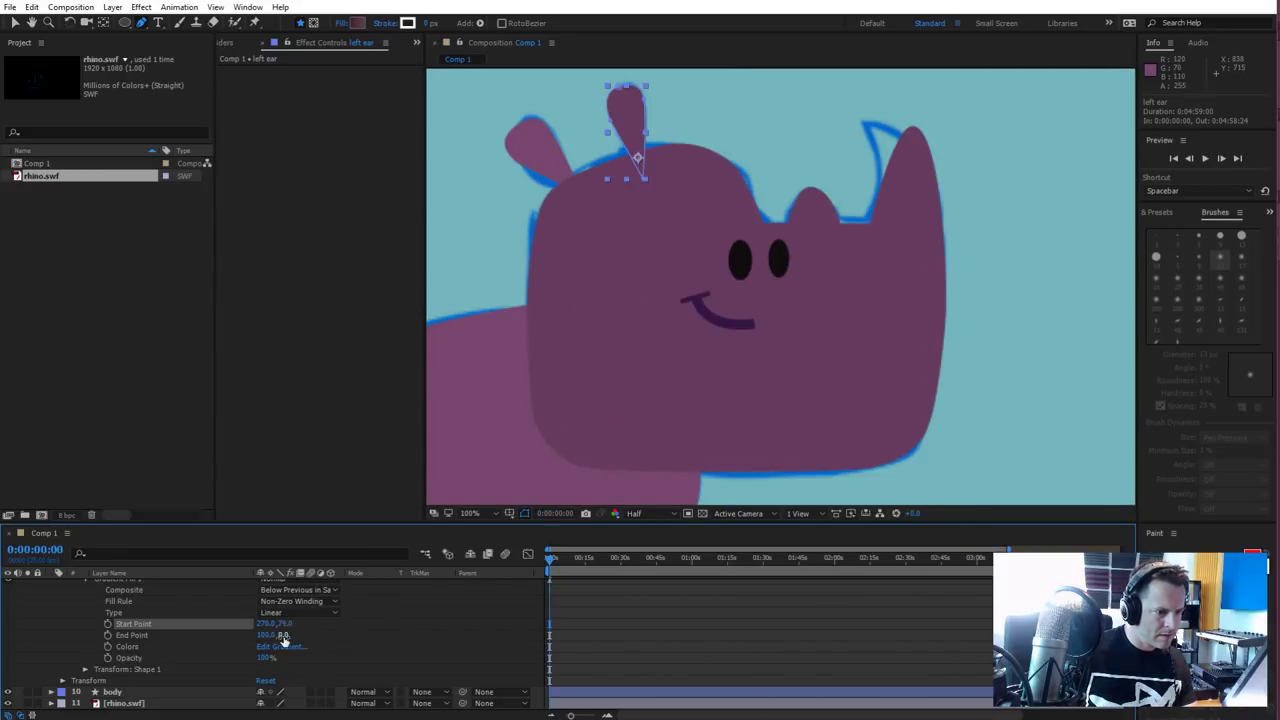
left_click_drag(283, 636, 389, 623)
left_click_drag(258, 647, 207, 654)
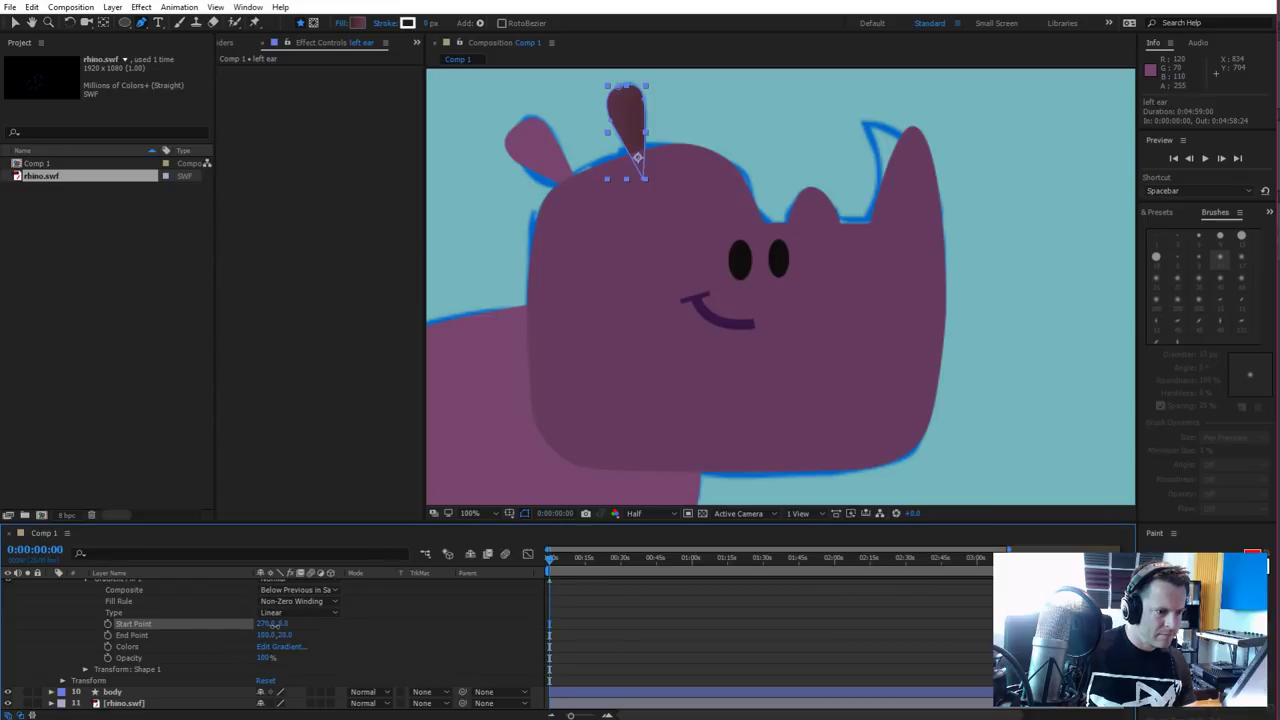
left_click_drag(273, 624, 365, 632)
Drag the left ear's gradient handles in the viewer to run from 196,-303 to 173,-385
left_click_drag(278, 646, 258, 646)
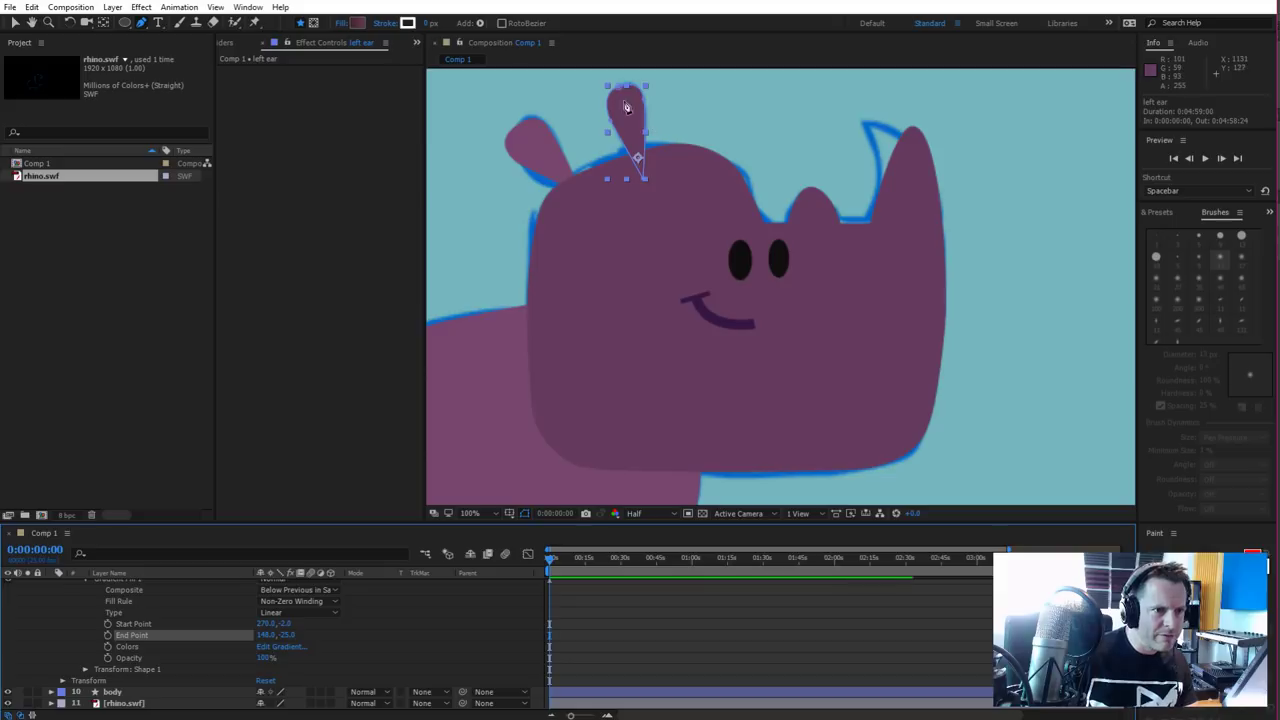
left_click(619, 91)
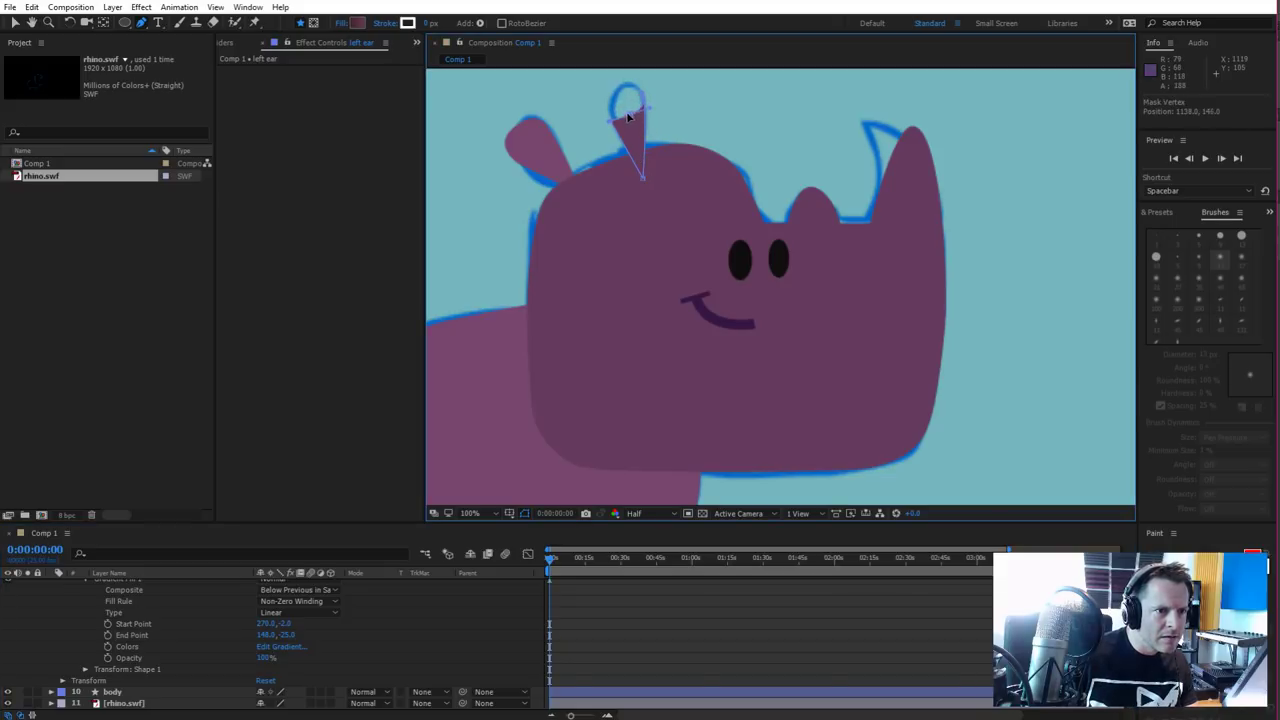
key("ctrl+z")
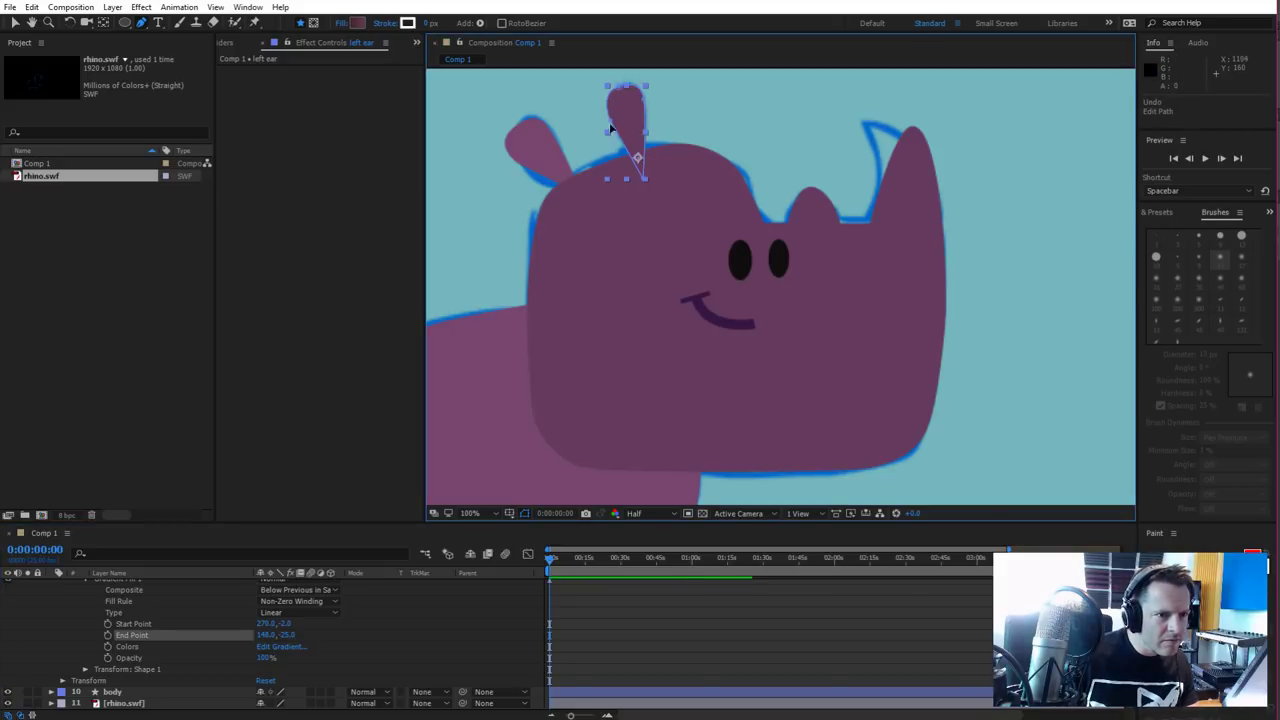
key("v")
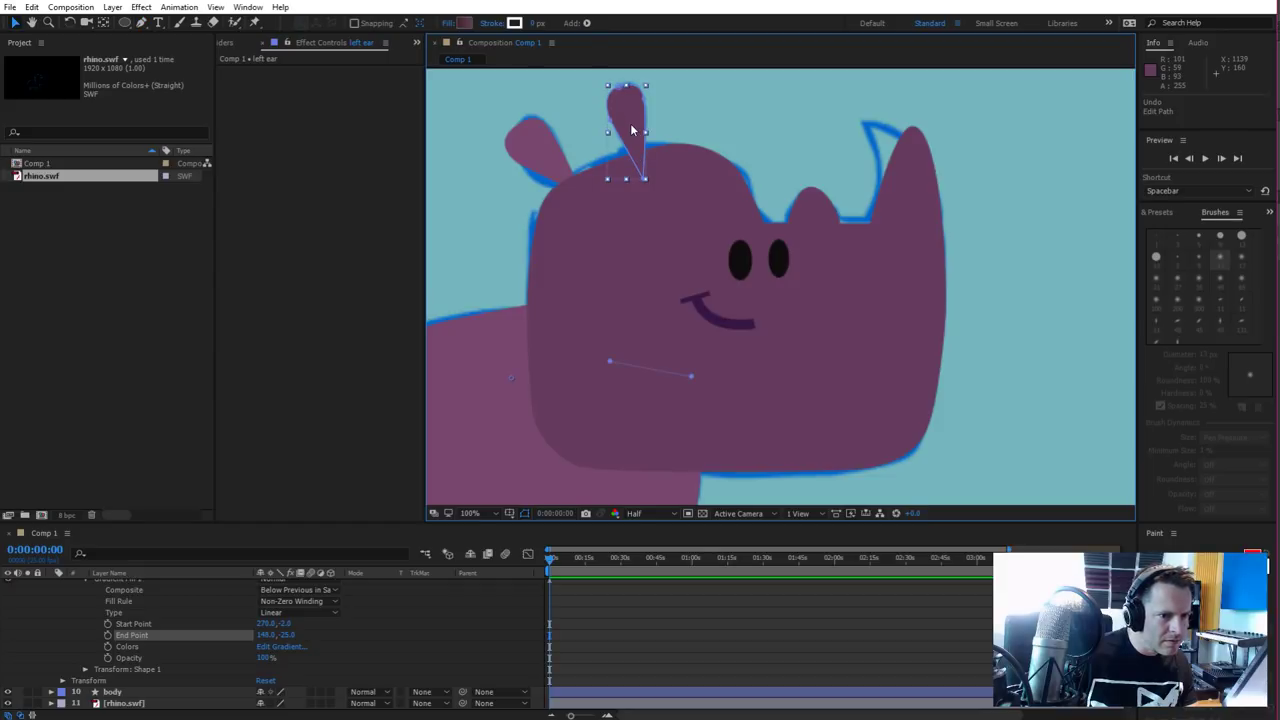
left_click_drag(612, 364, 629, 221)
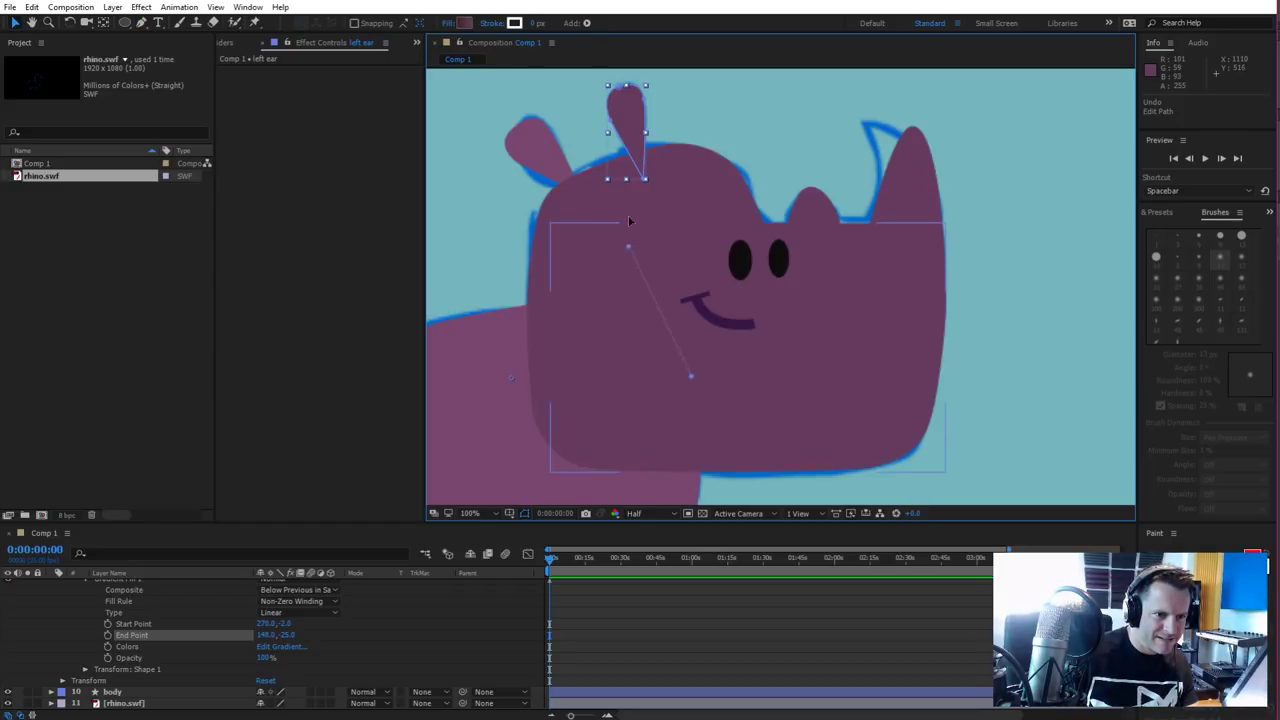
left_click_drag(691, 376, 645, 177)
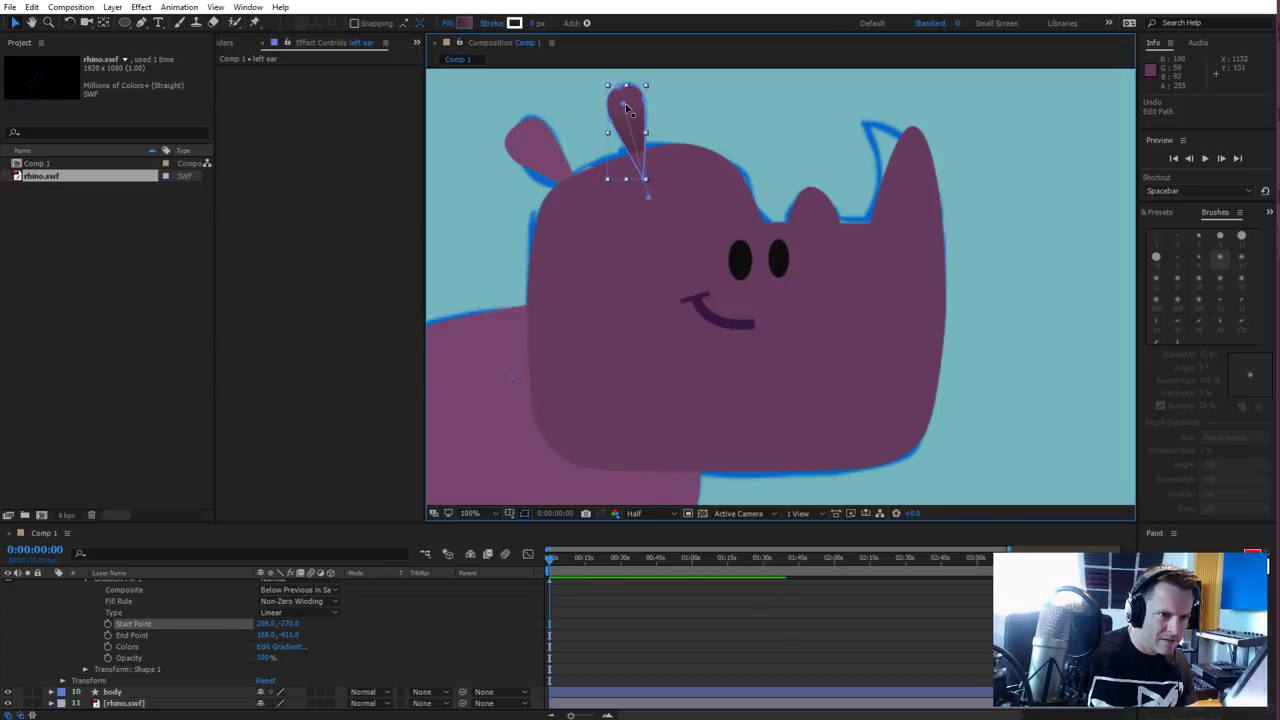
left_click_drag(626, 106, 632, 122)
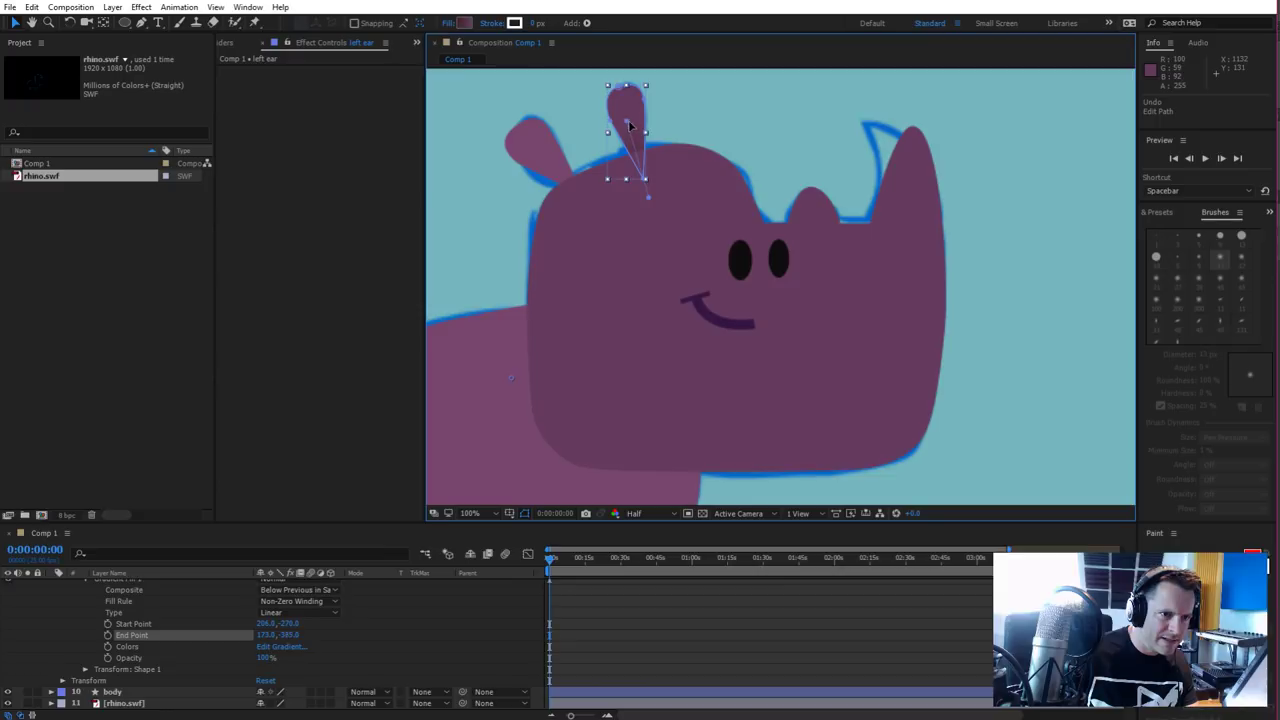
left_click_drag(650, 198, 647, 190)
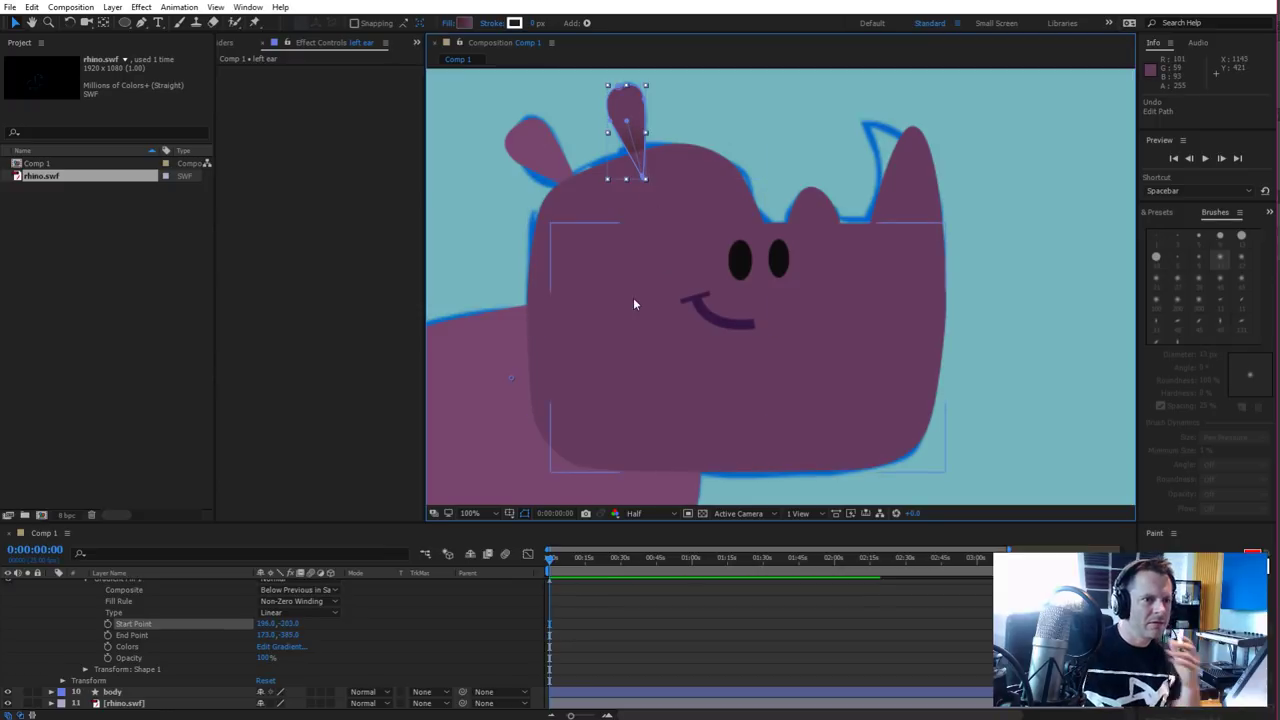
Give the right ear a linear gradient fill and drag its handles onto the ear
left_click(514, 140)
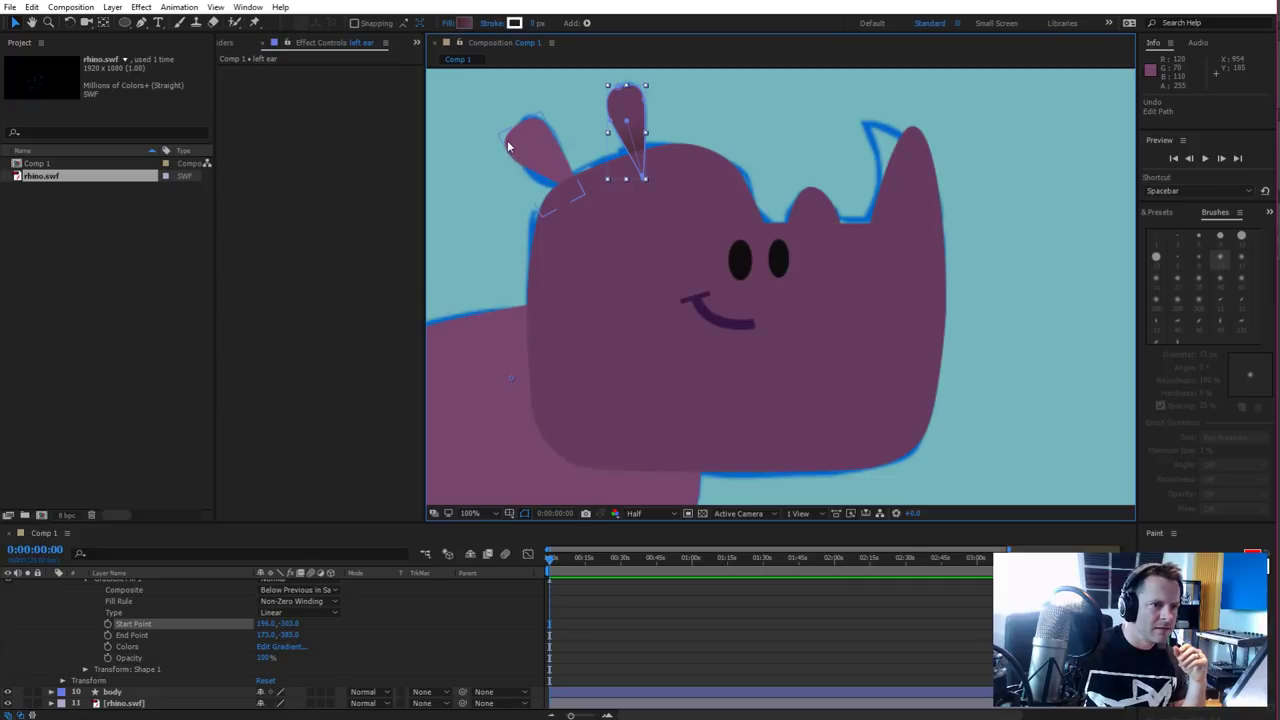
left_click(448, 24)
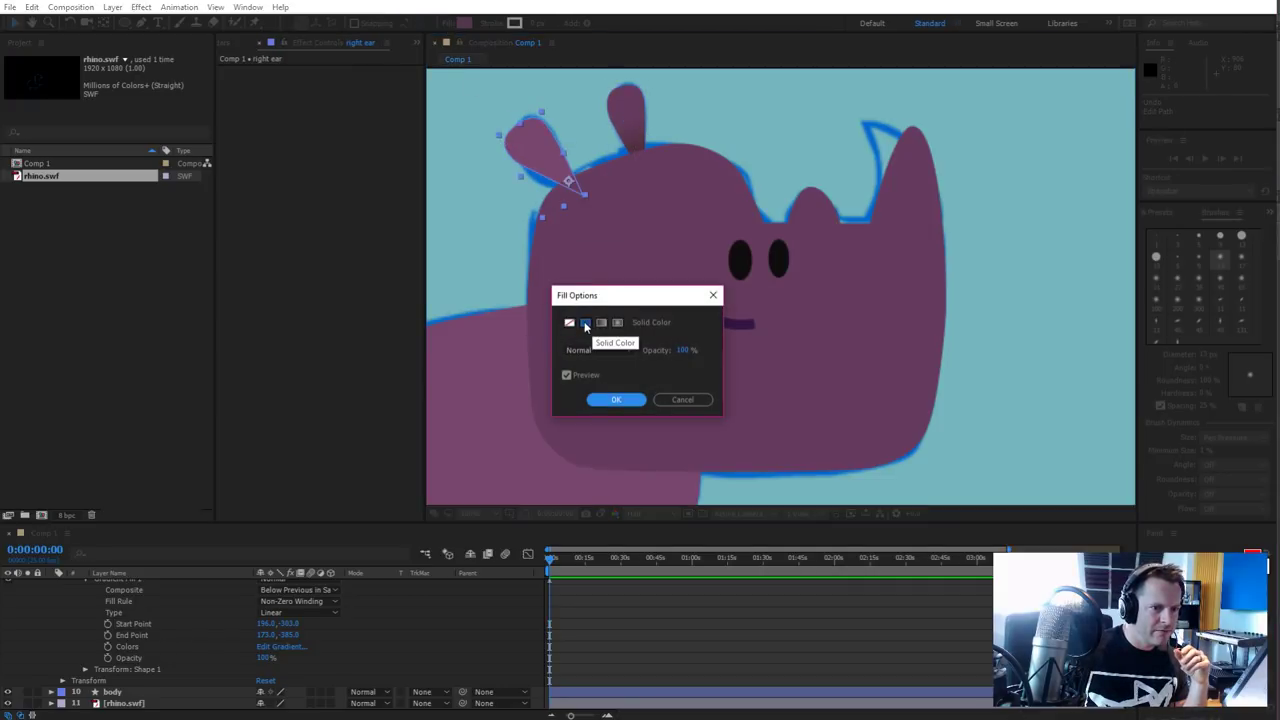
left_click(617, 400)
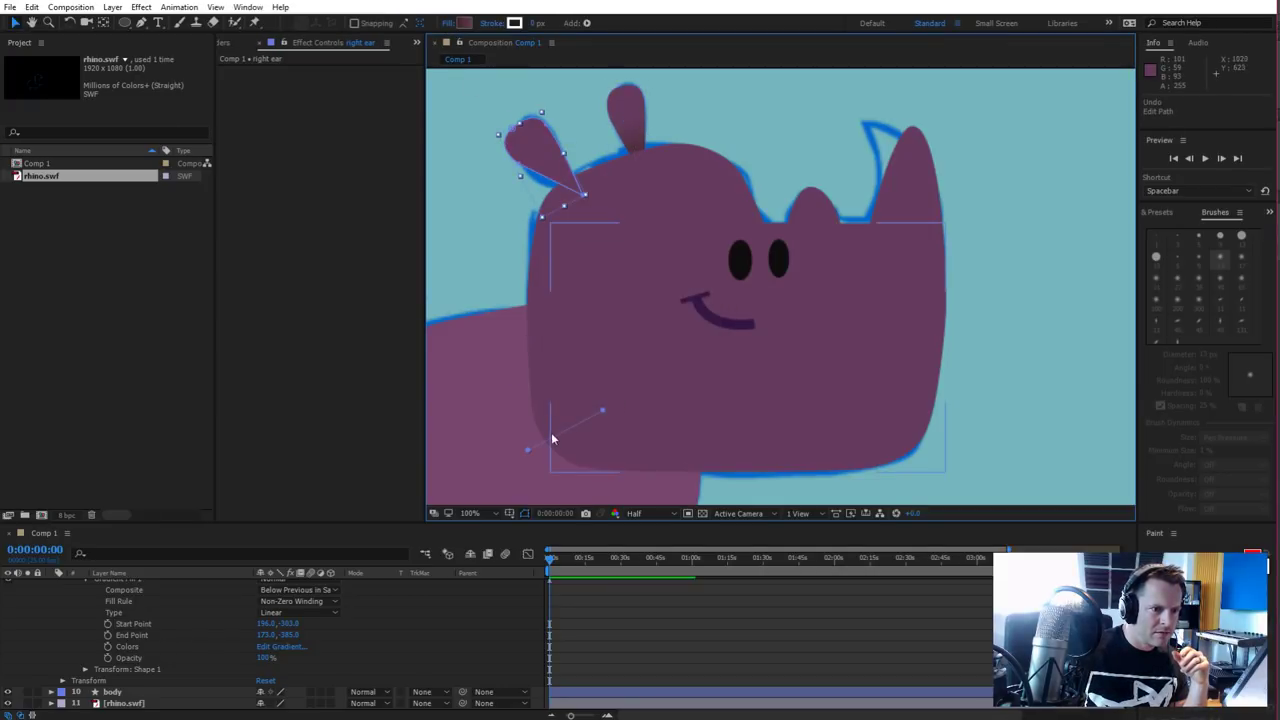
left_click_drag(530, 453, 580, 196)
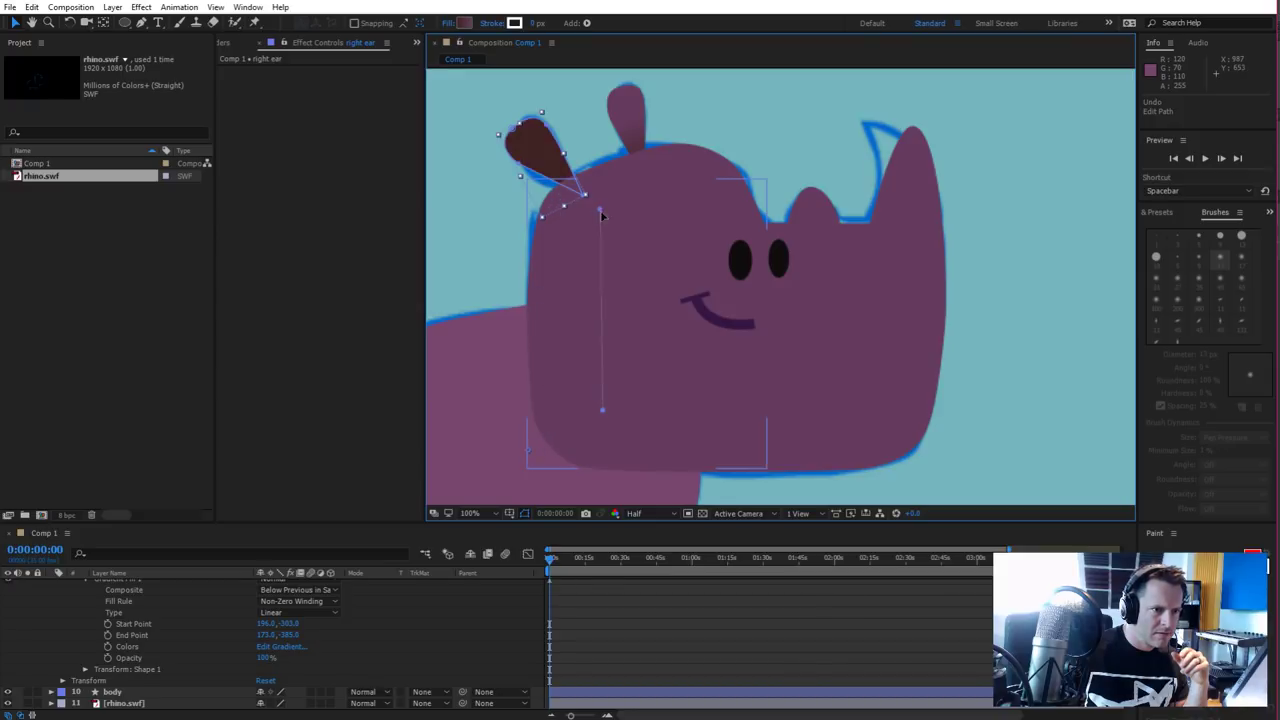
left_click_drag(603, 410, 535, 152)
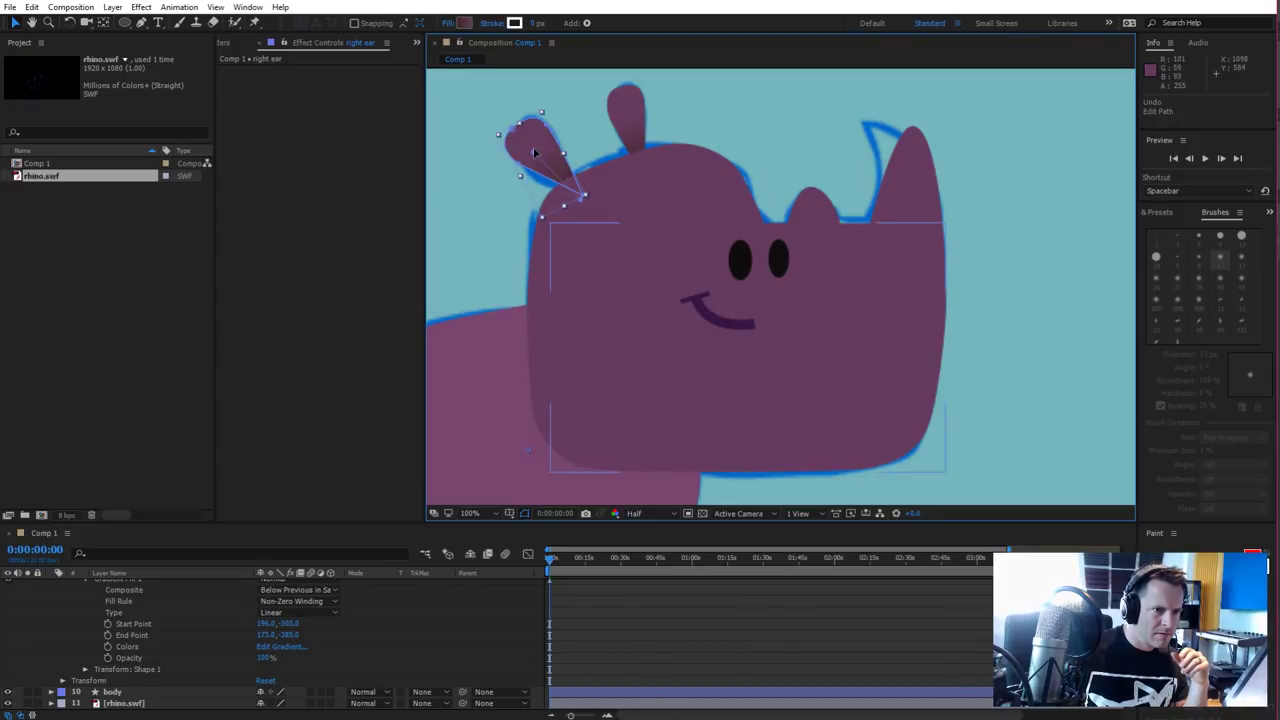
Give the rhino's body a linear gradient fill and adjust its start and end handles
left_click(500, 372)
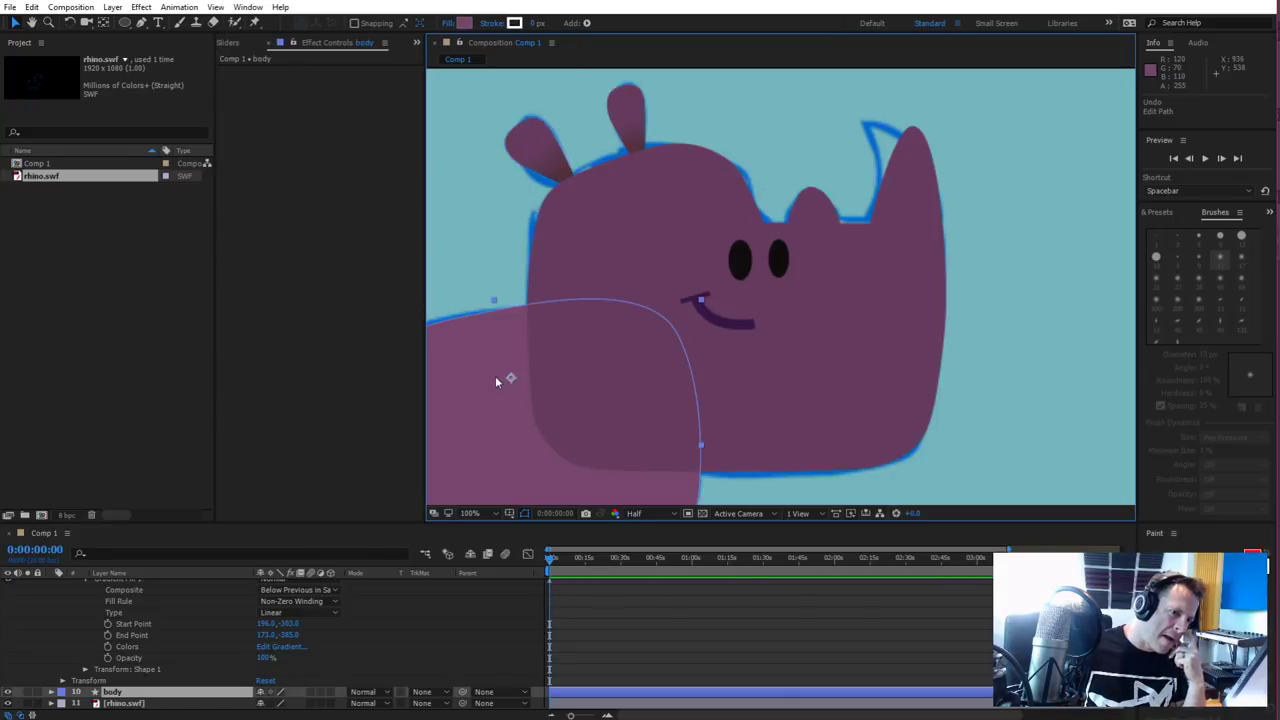
key("comma")
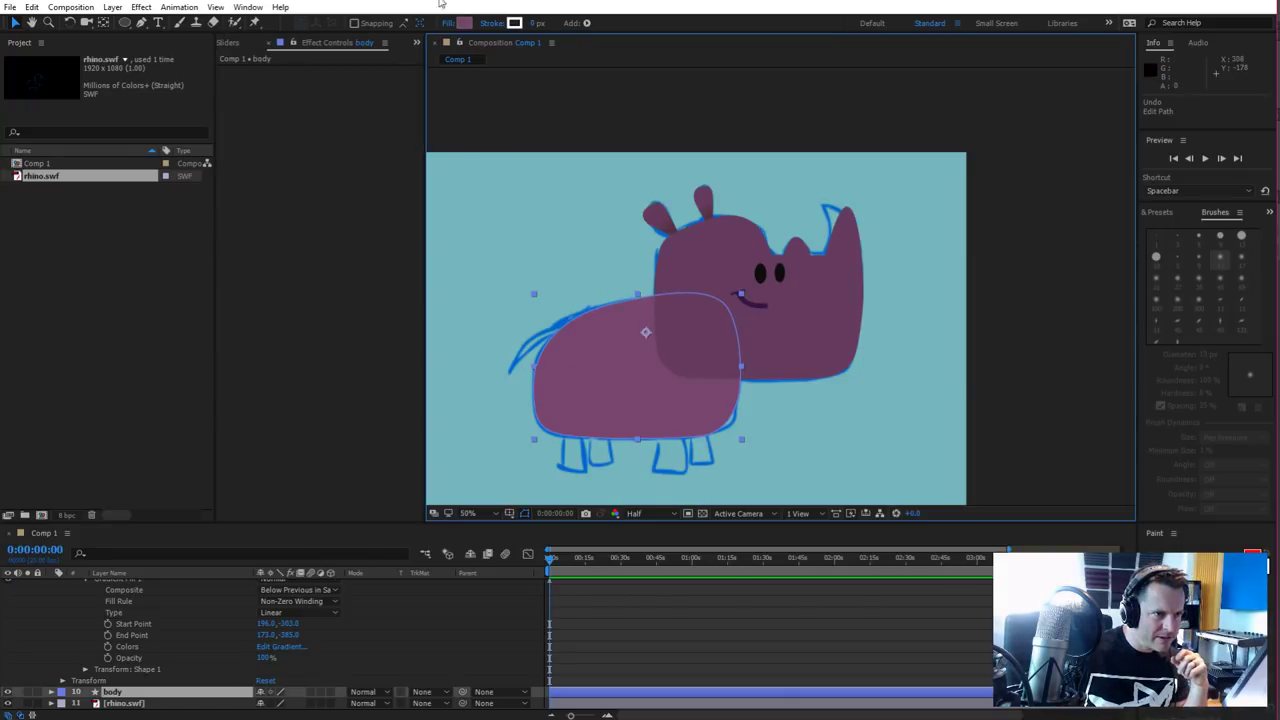
left_click(455, 25)
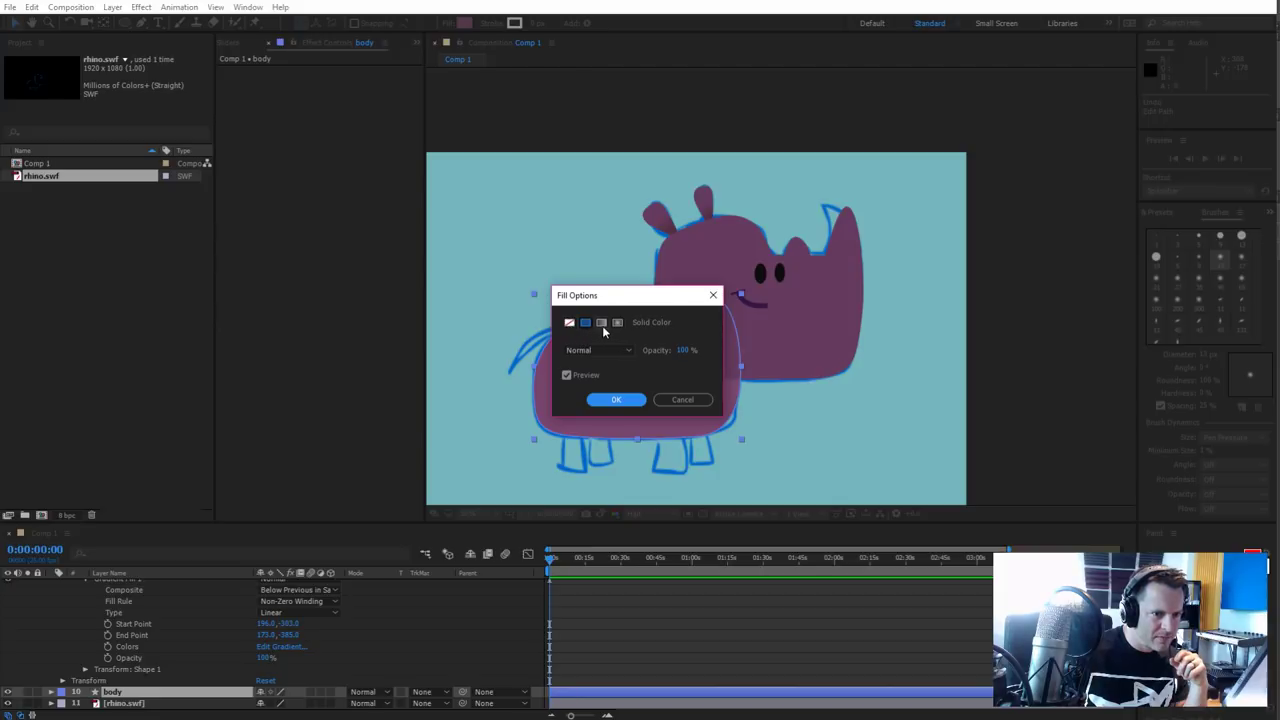
left_click(601, 323)
left_click(606, 400)
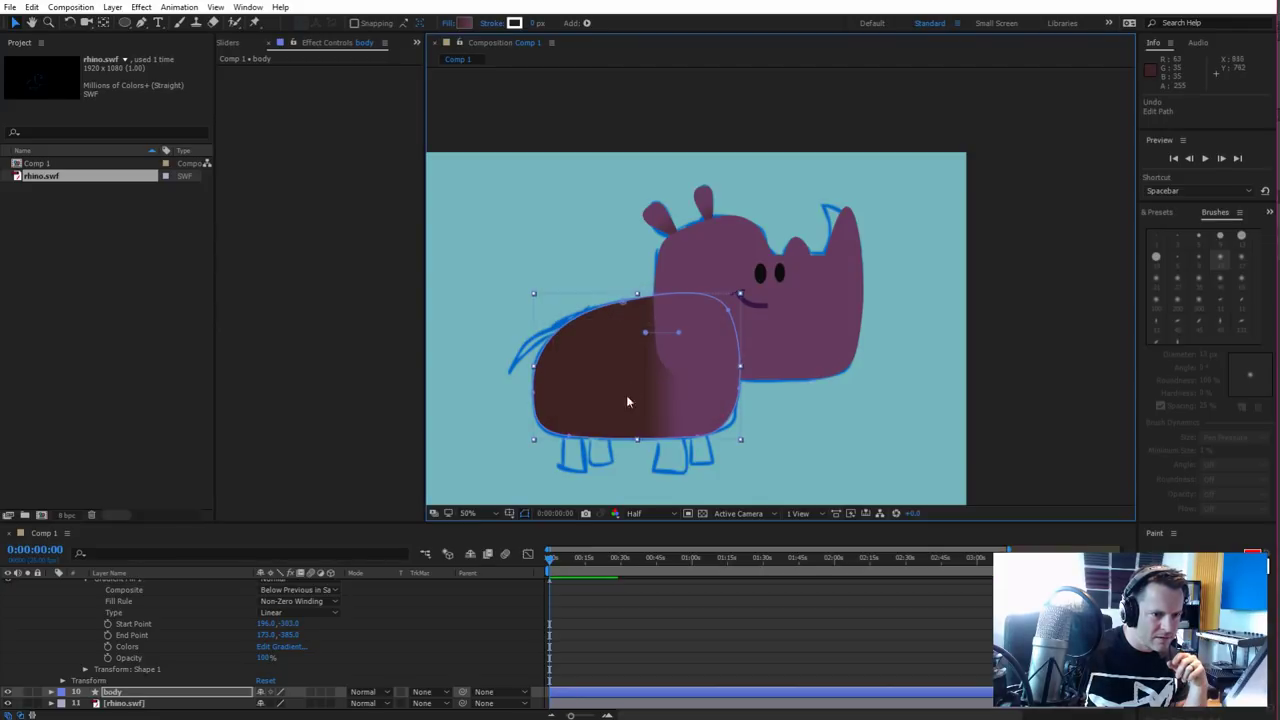
left_click_drag(676, 333, 710, 285)
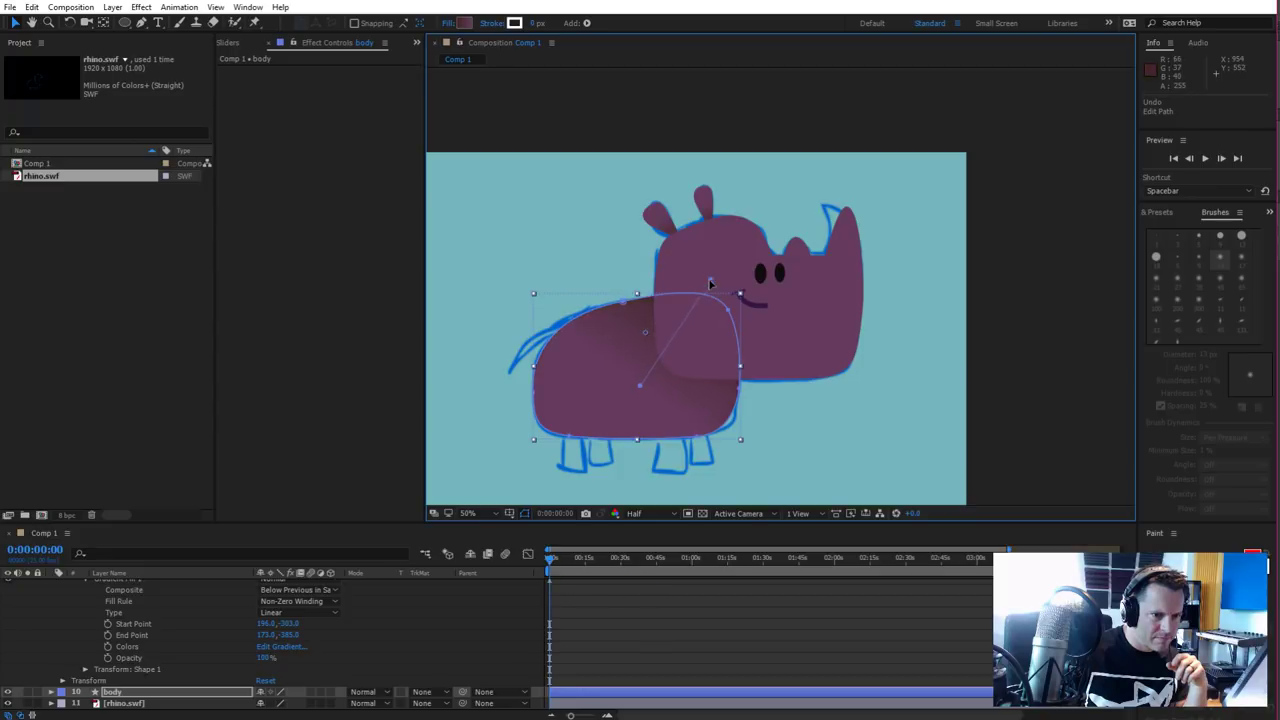
left_click_drag(716, 241, 751, 239)
left_click_drag(640, 384, 667, 369)
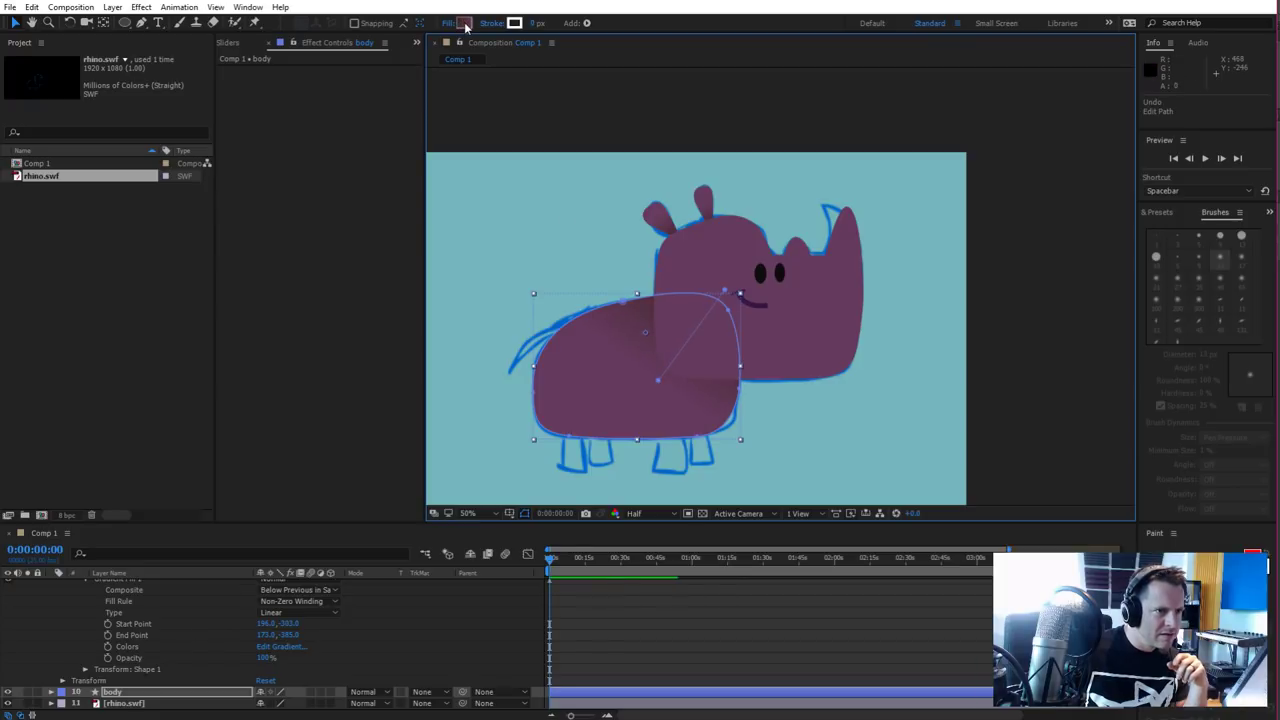
Switch the body's fill to a radial gradient, keeping the existing colours
left_click(463, 22)
left_click(779, 228)
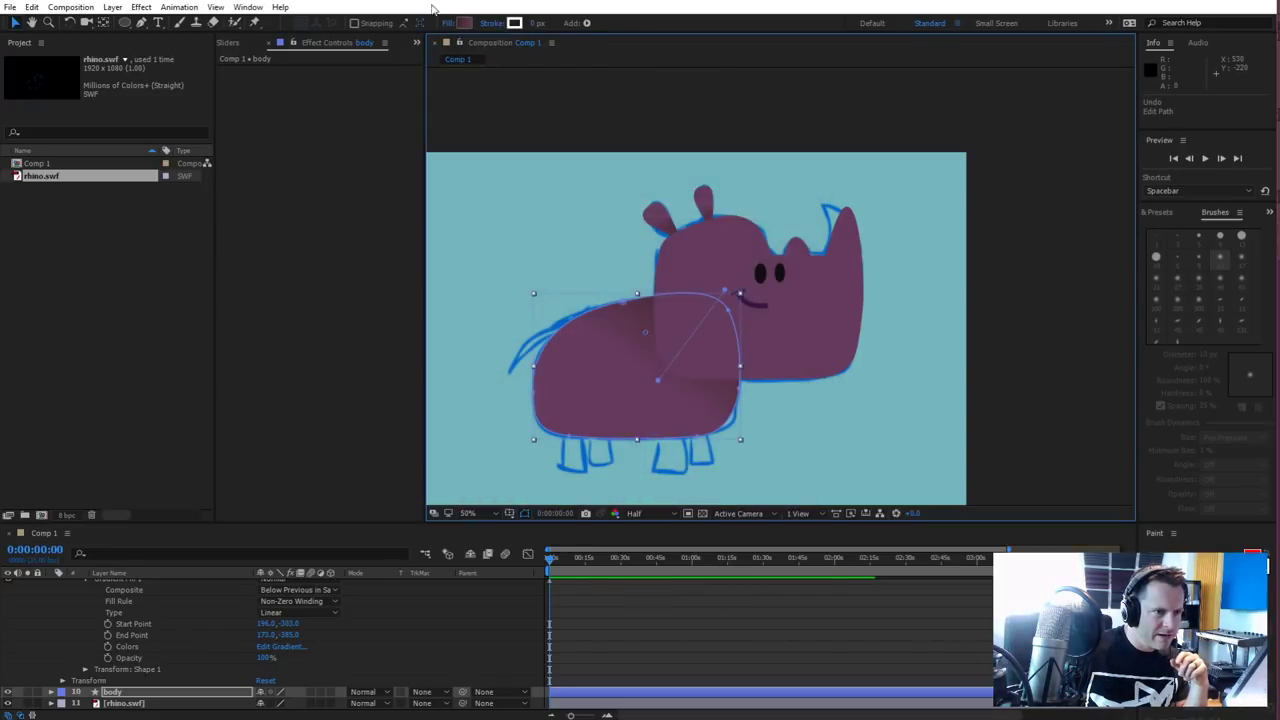
left_click(447, 24)
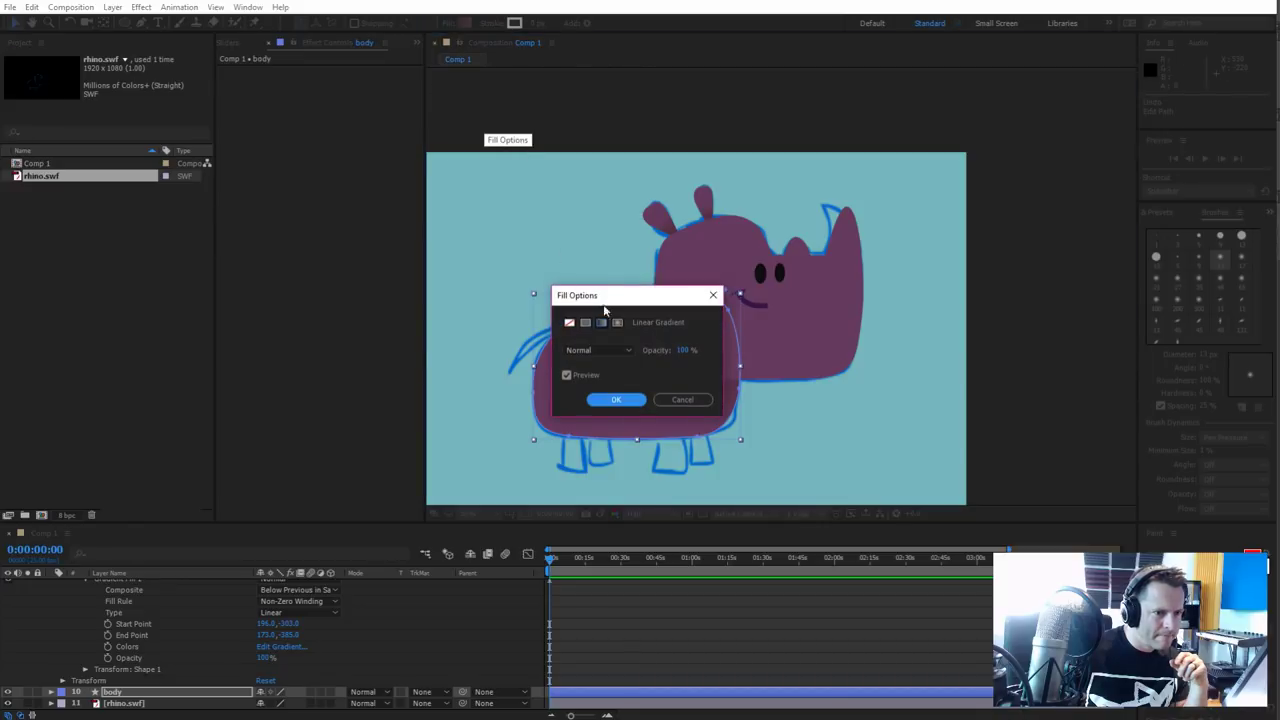
left_click(617, 322)
left_click(617, 400)
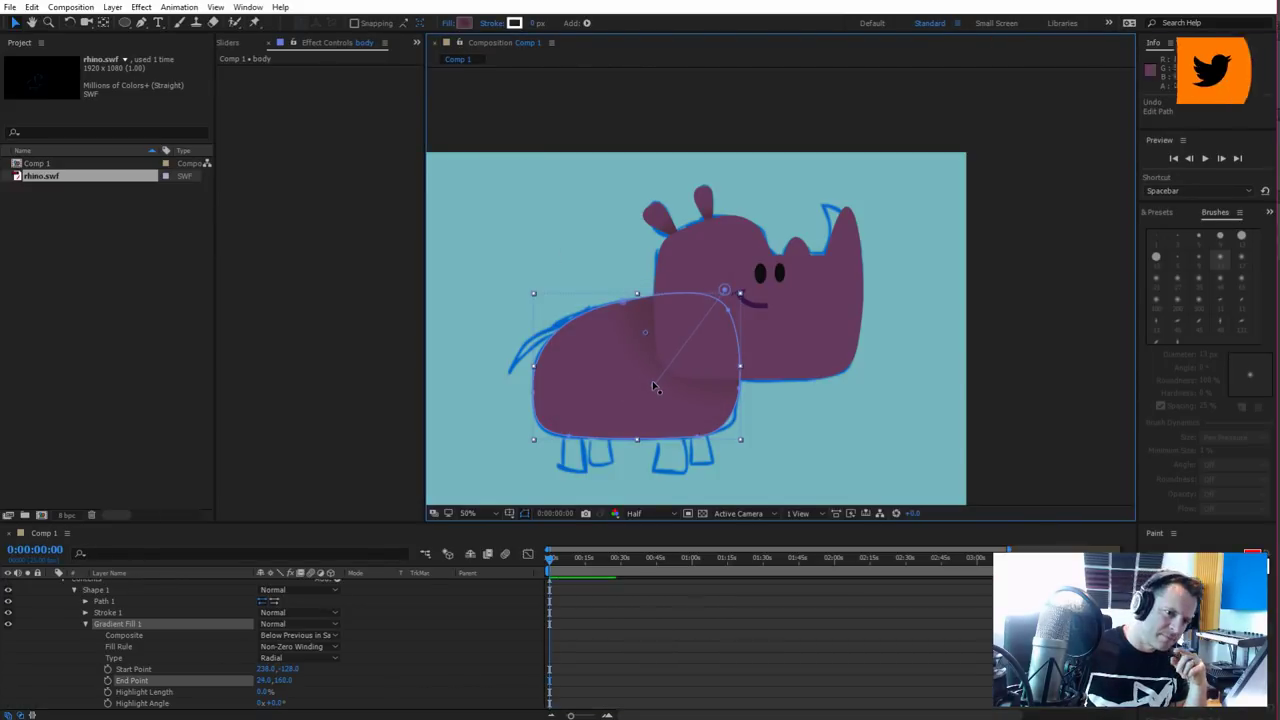
left_click(815, 428)
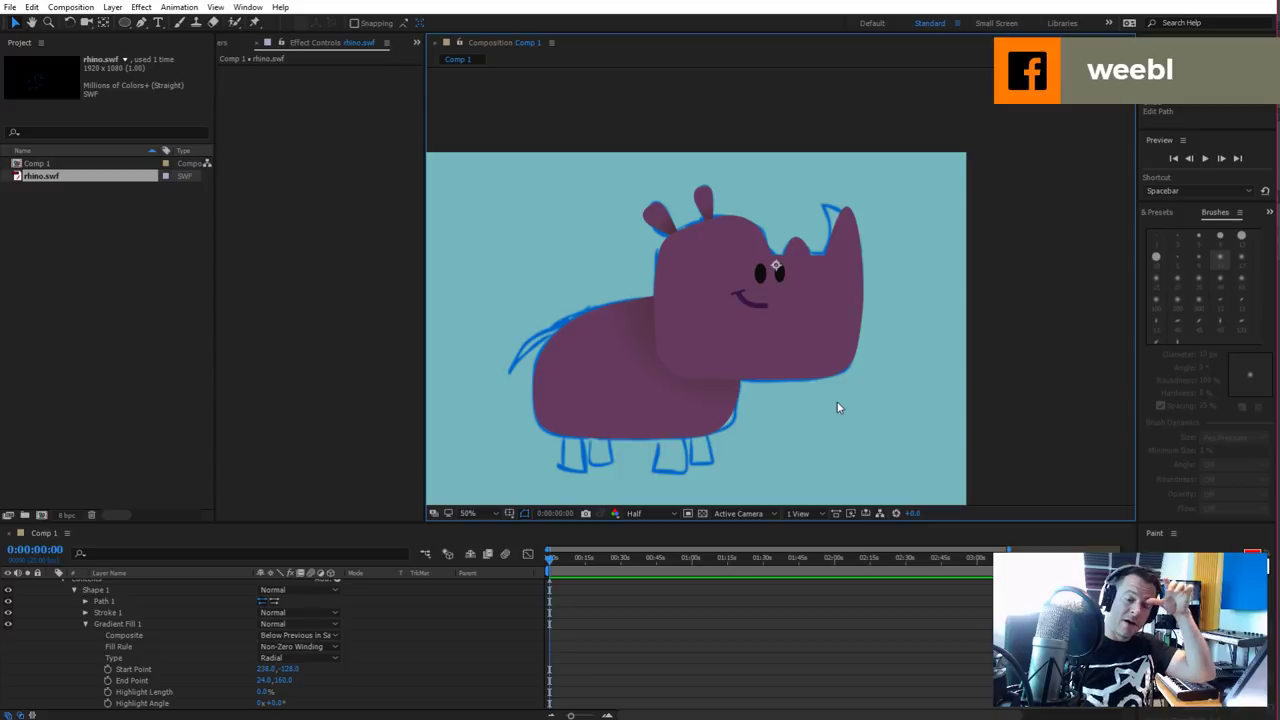
Collapse the left ear layer and enlarge the timeline's layer list
scroll(84, 605, "up", 3)
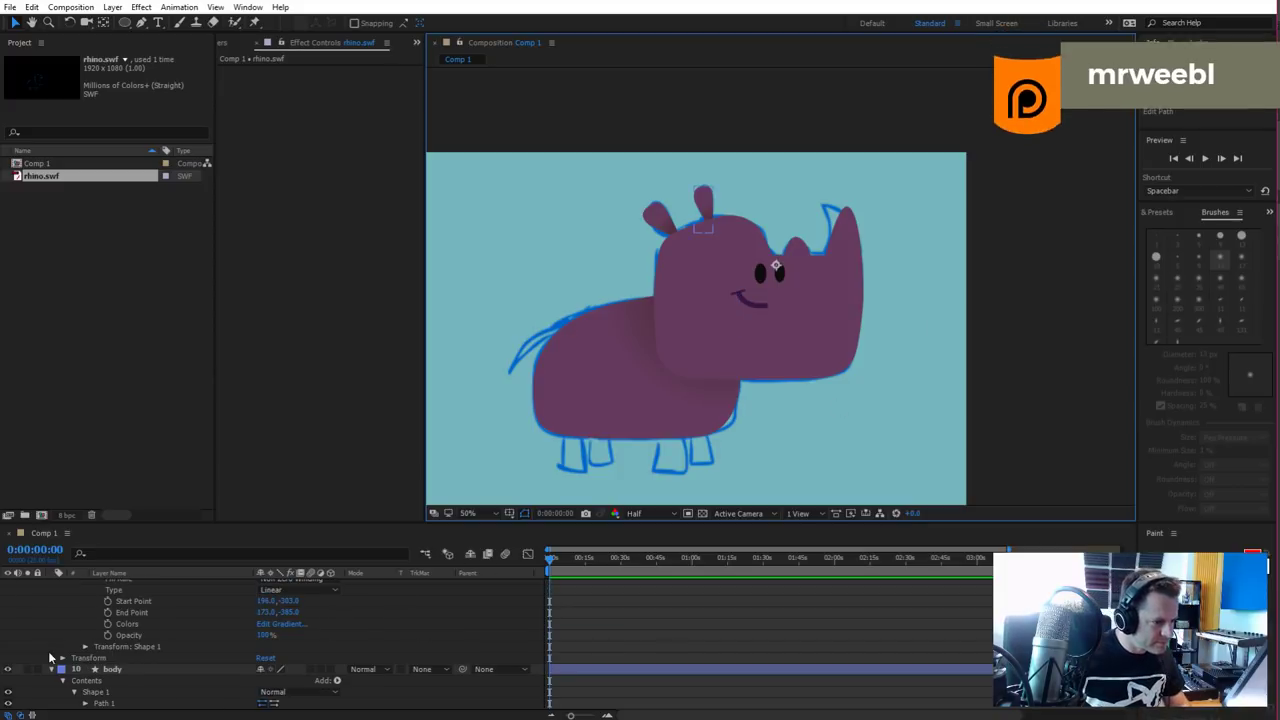
scroll(100, 652, "up", 5)
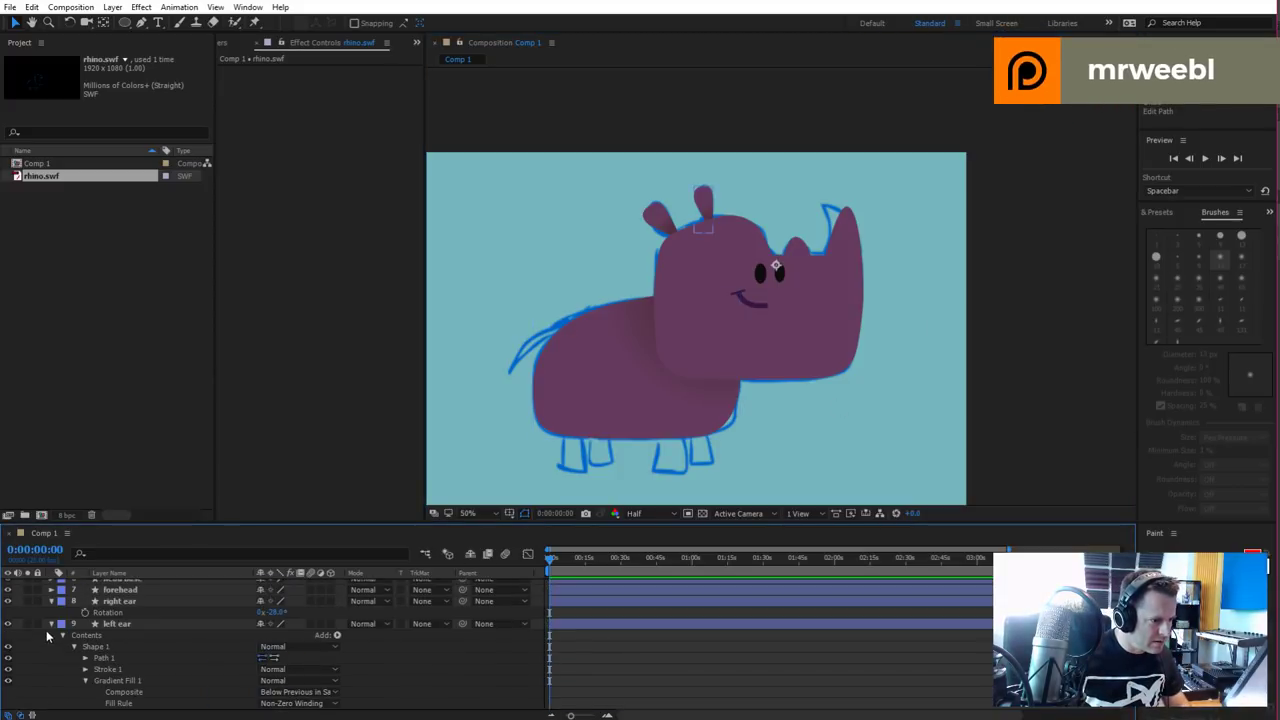
left_click(52, 624)
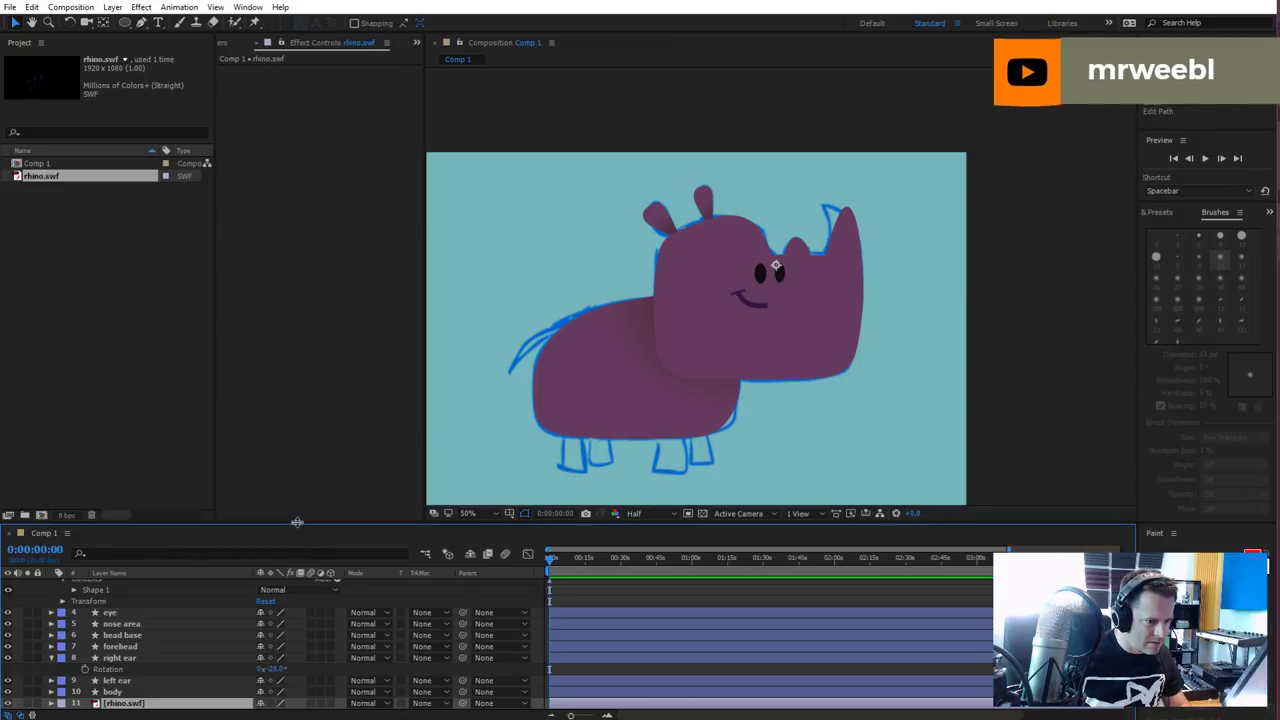
left_click_drag(300, 524, 292, 455)
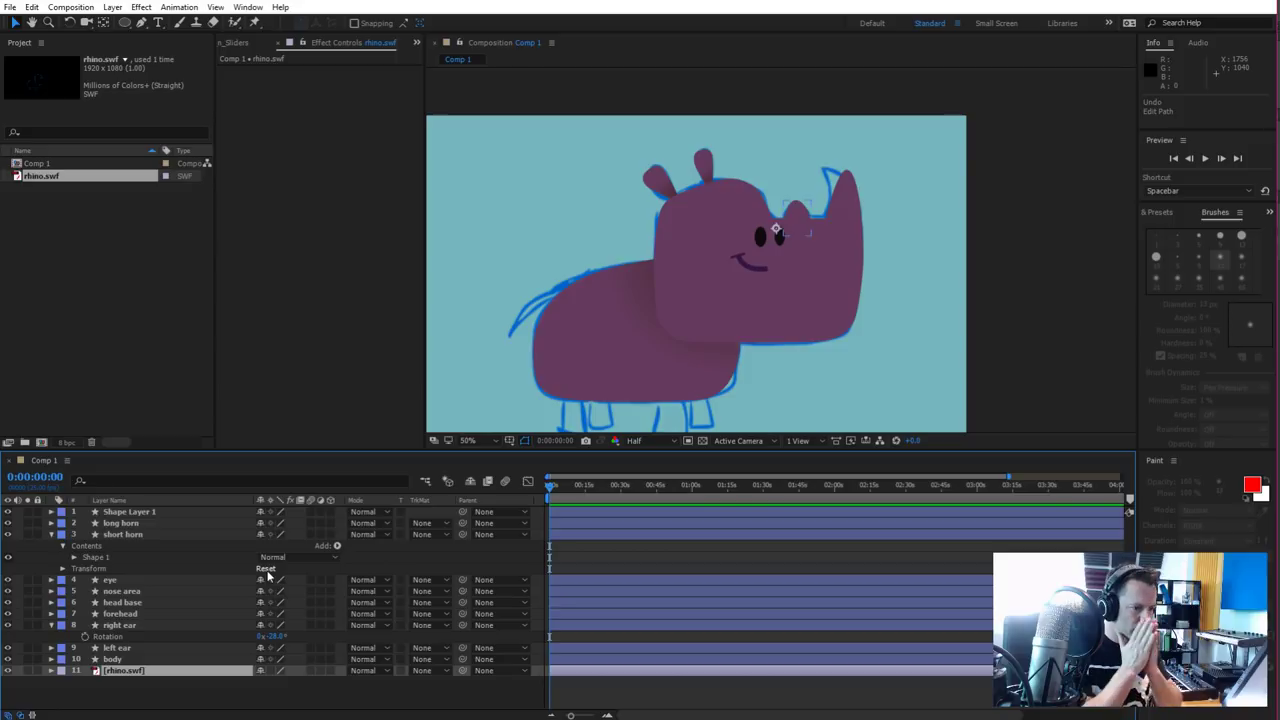
Rename Shape Layer 1 to 'mouth', correcting the mistyped 'mouthgy'
left_click(147, 513)
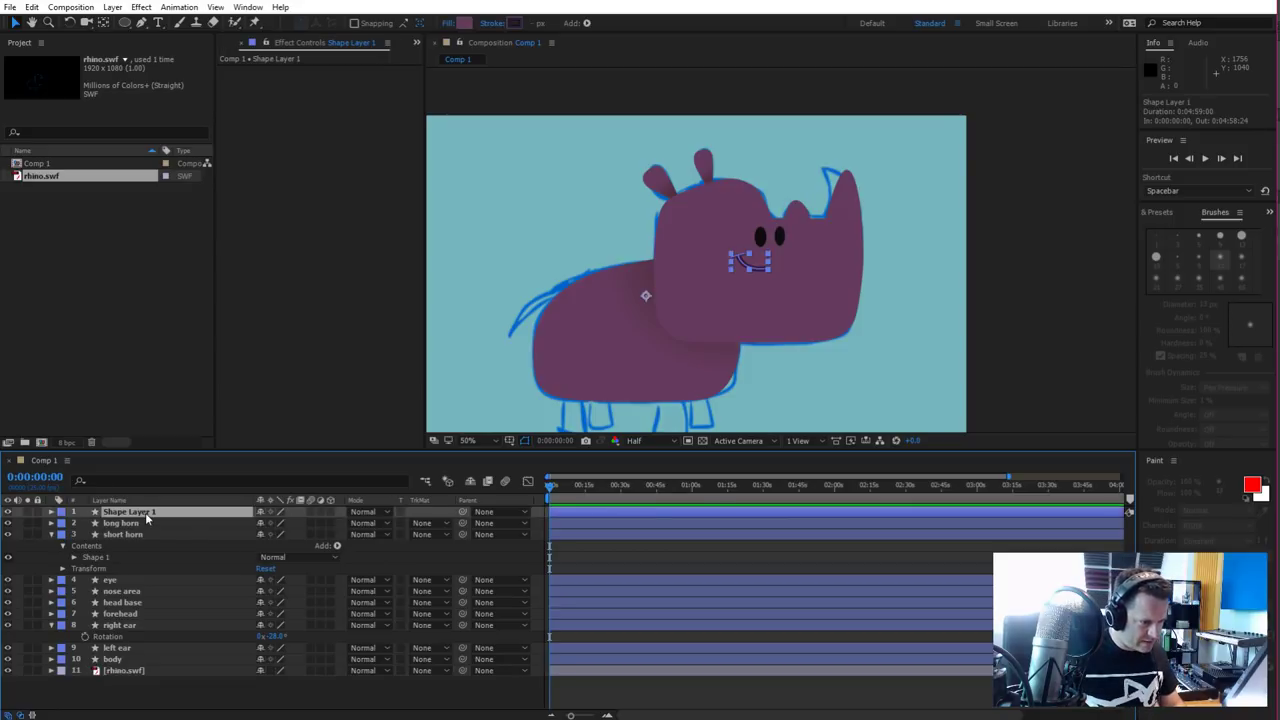
type("mou")
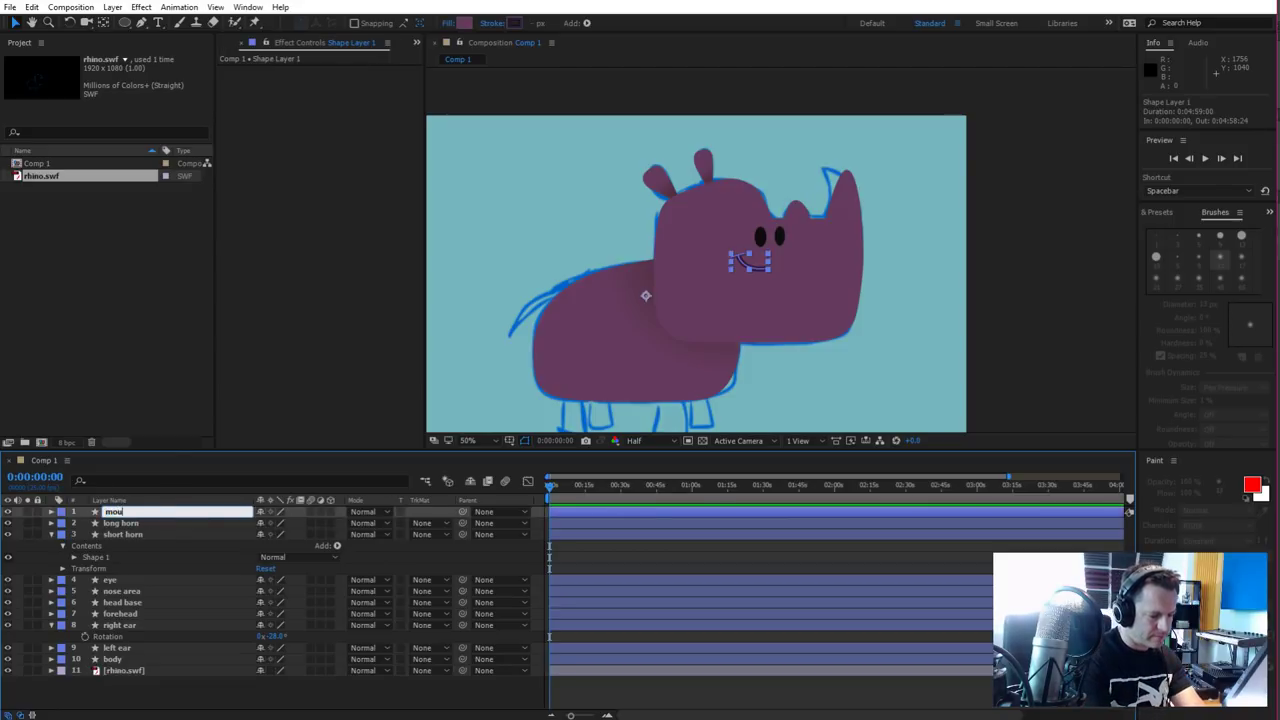
type("thgy")
key("Return")
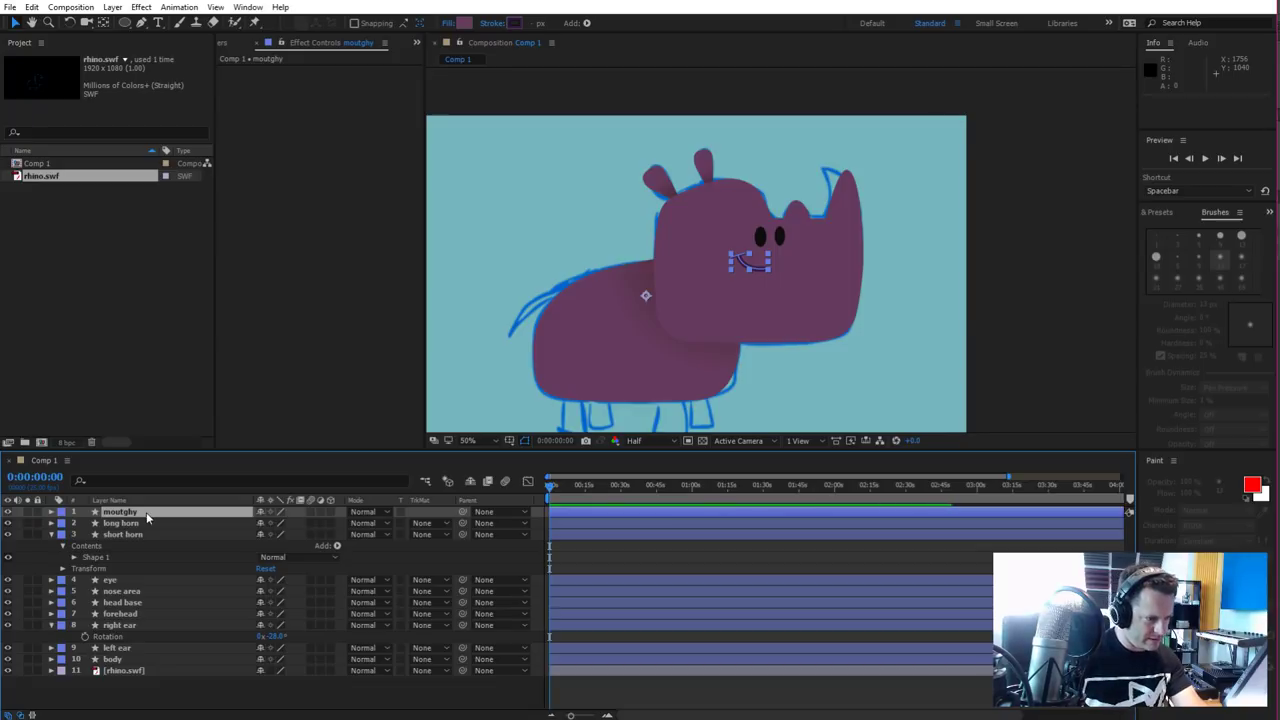
double_click(147, 516)
double_click(117, 514)
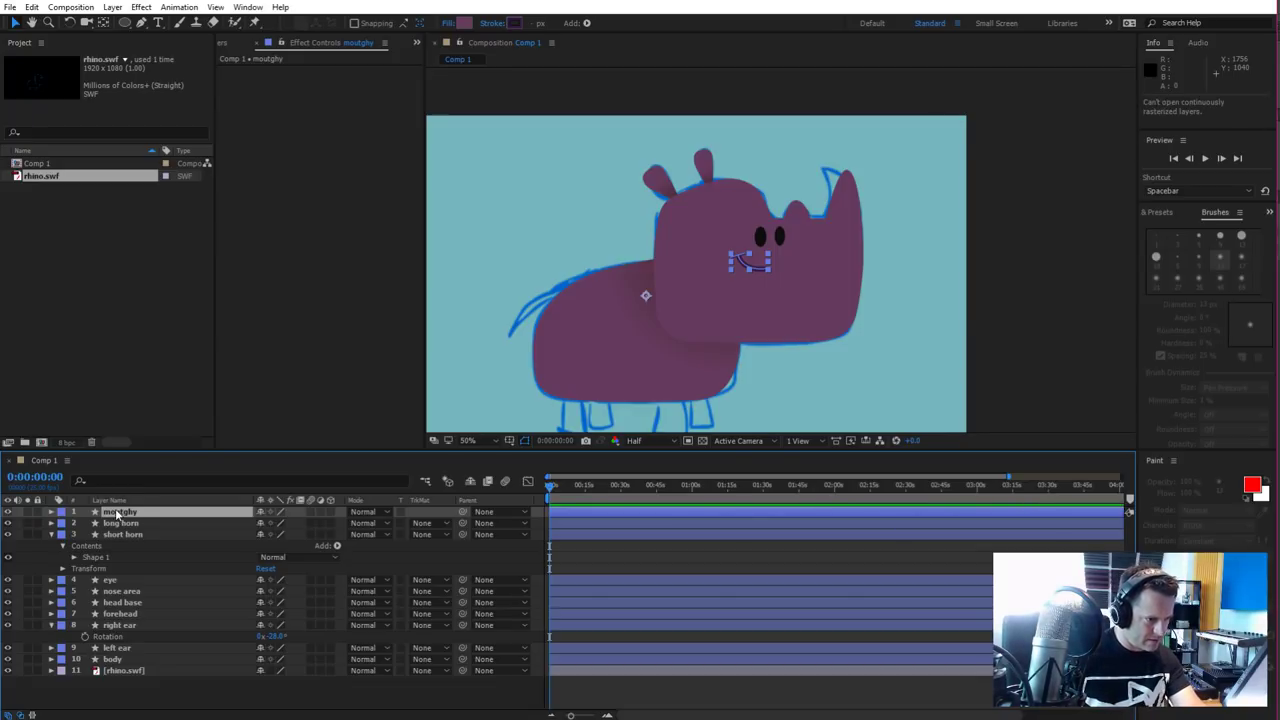
key("Return")
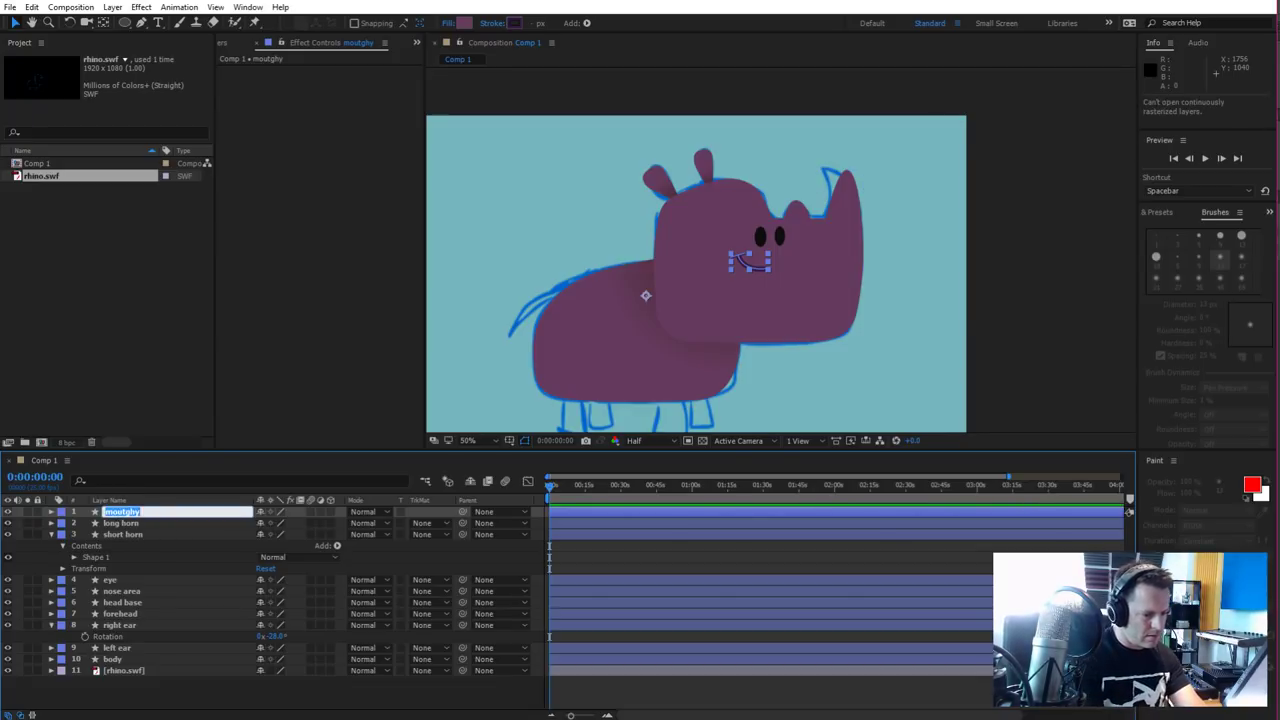
type("mouth")
key("Return")
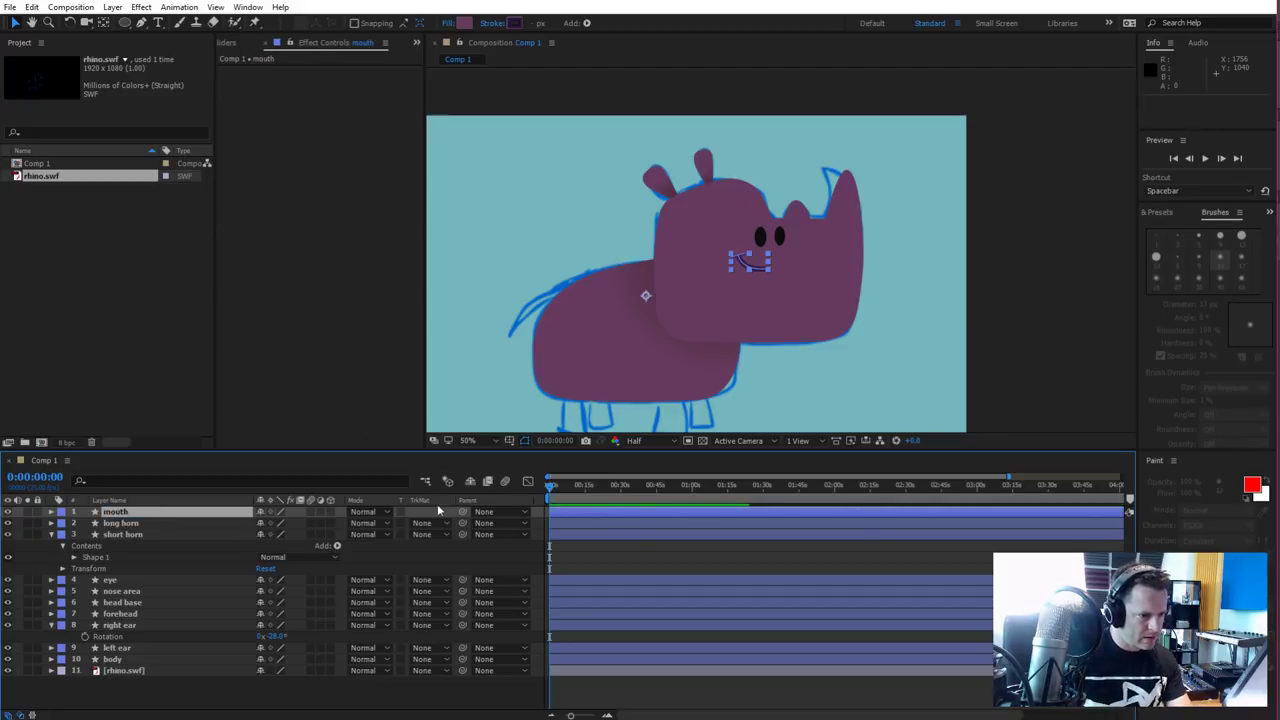
Parent the mouth, long horn and short horn to the nose area
left_click_drag(462, 511, 143, 596)
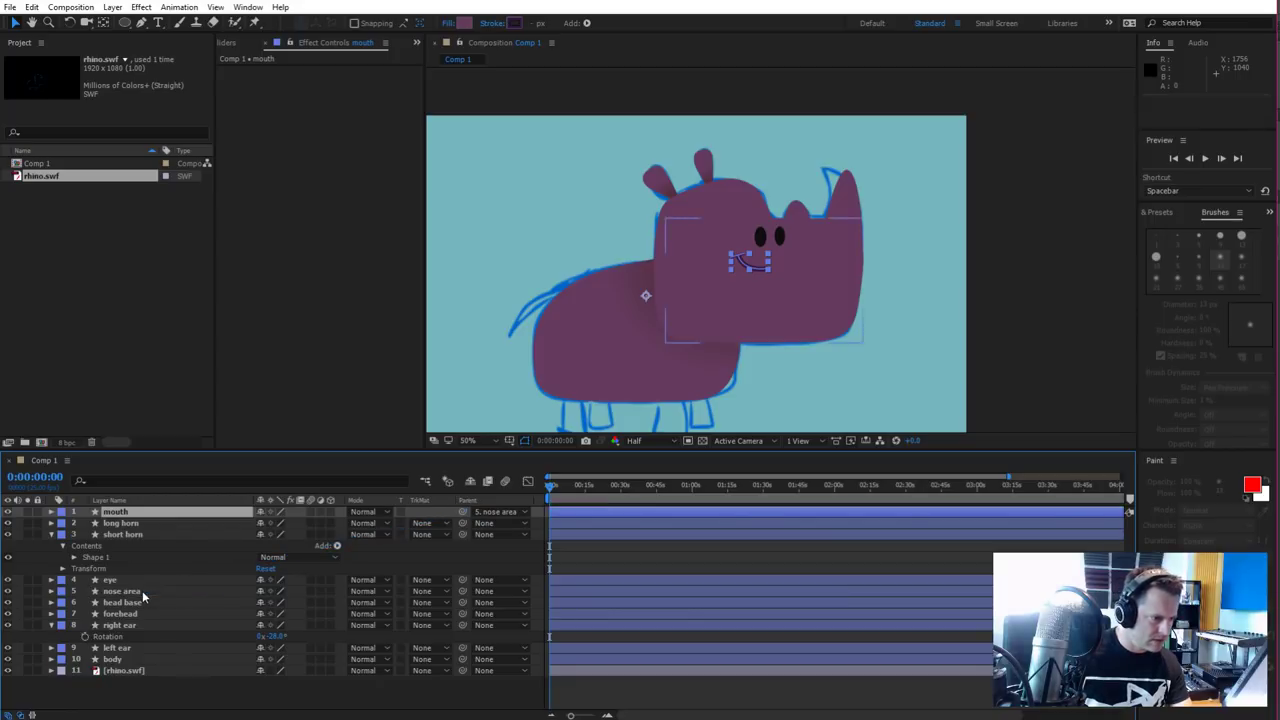
left_click_drag(462, 523, 115, 591)
left_click_drag(462, 534, 129, 591)
Parent the eye, nose area and forehead to the head base
left_click_drag(438, 589, 148, 596)
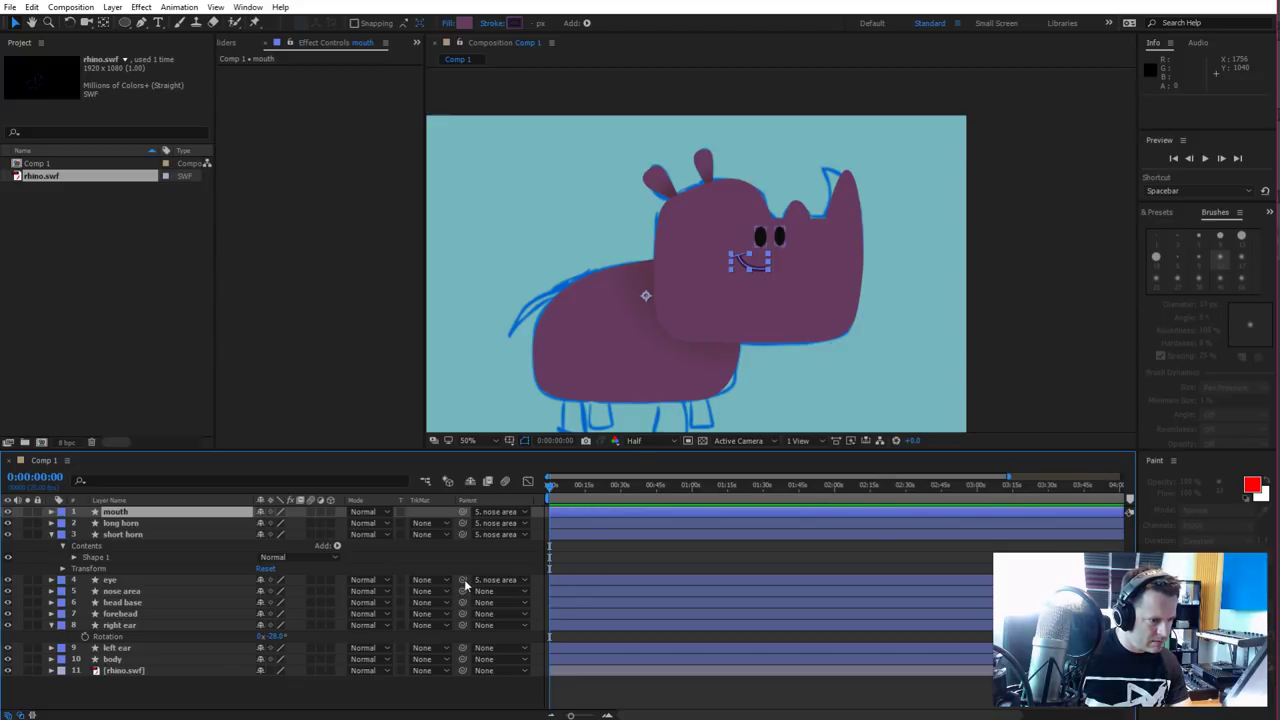
left_click_drag(464, 579, 163, 603)
key("space")
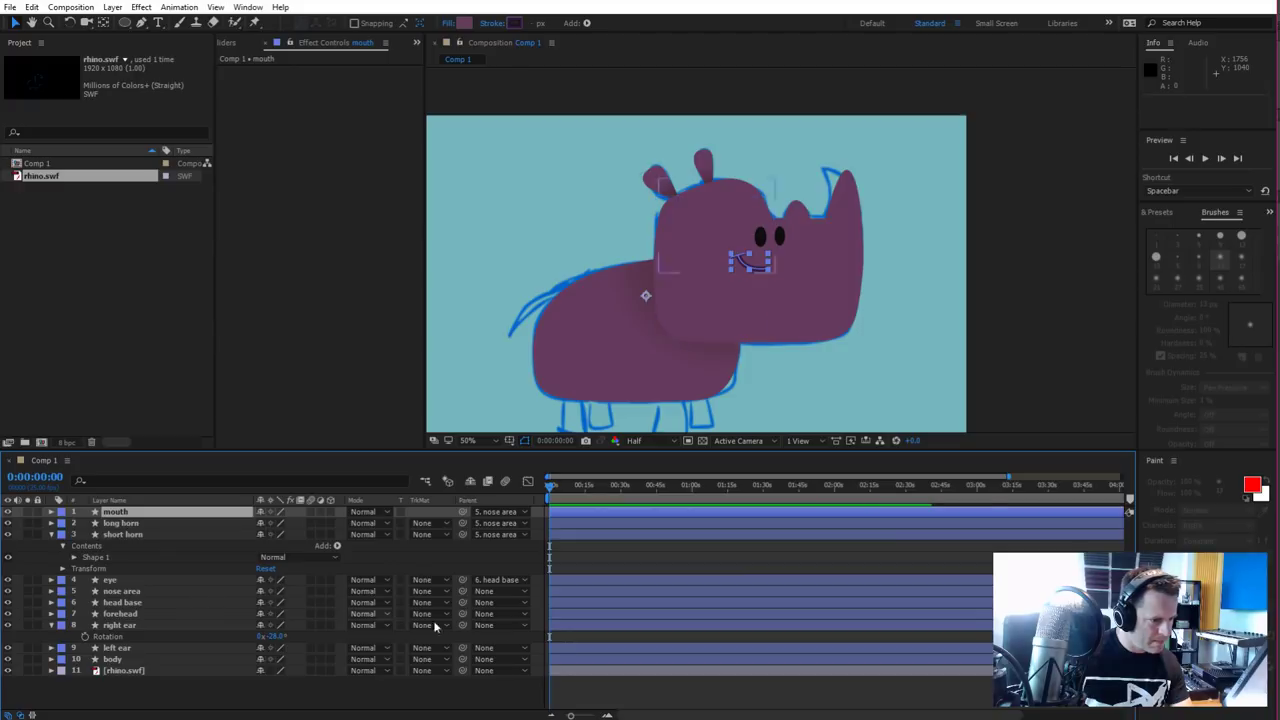
left_click_drag(463, 591, 160, 603)
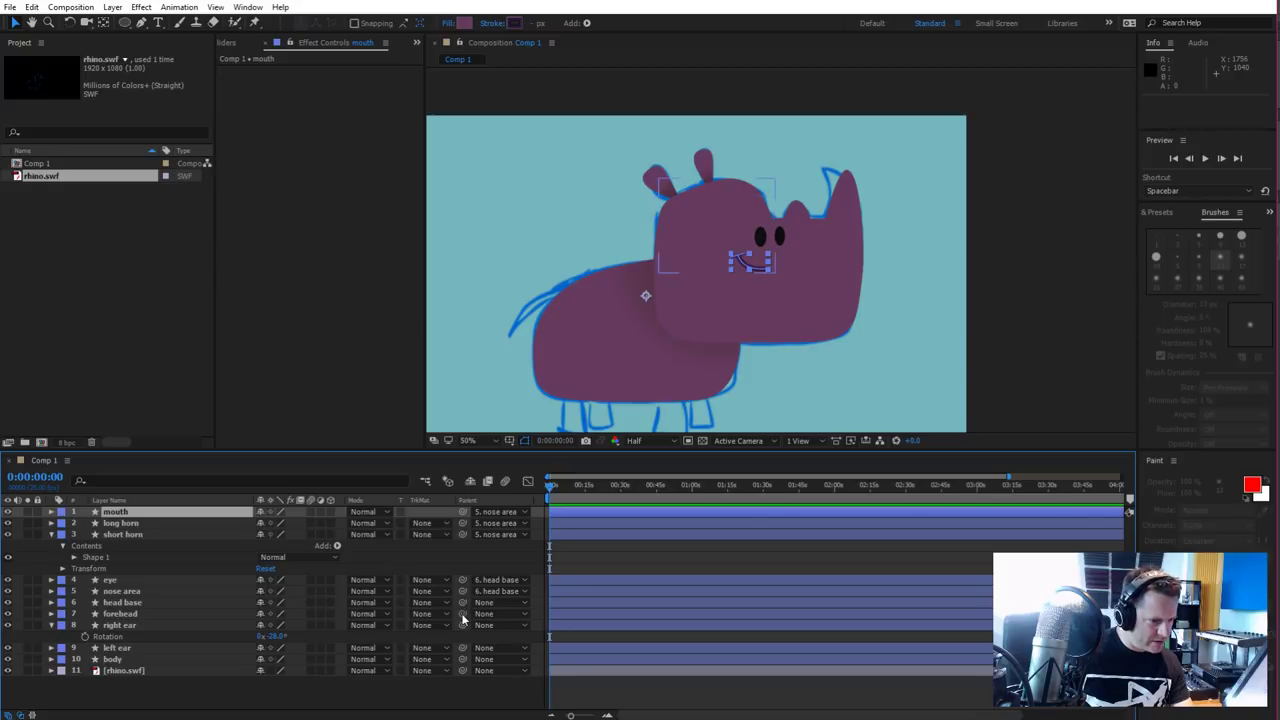
left_click_drag(462, 613, 120, 602)
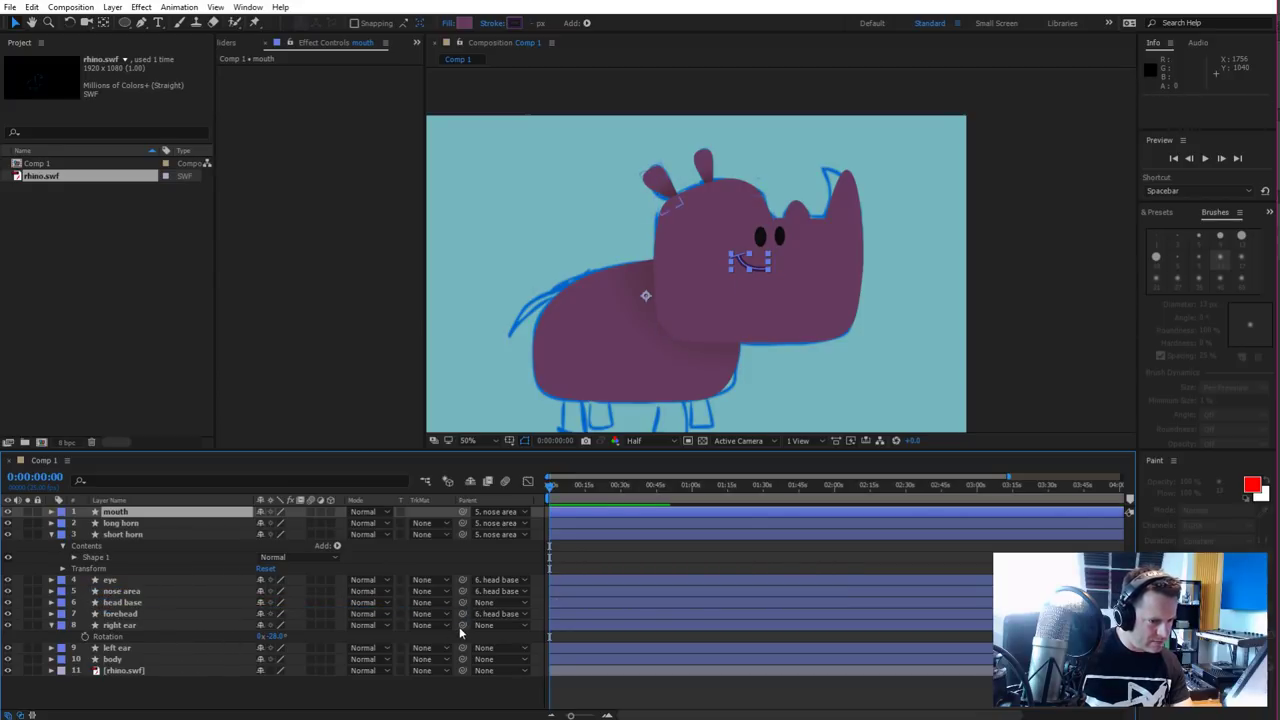
Parent both ears to the forehead and the head base to the body, then test-move the body
left_click_drag(462, 625, 120, 614)
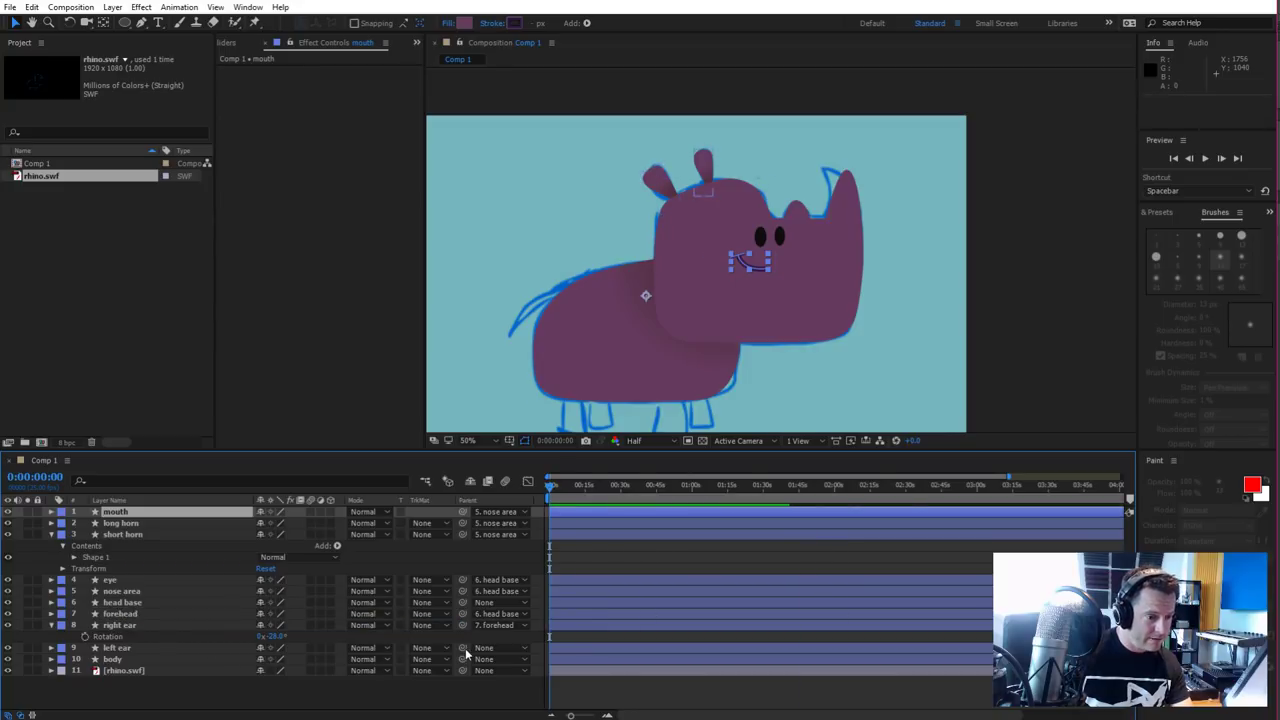
left_click_drag(462, 648, 122, 614)
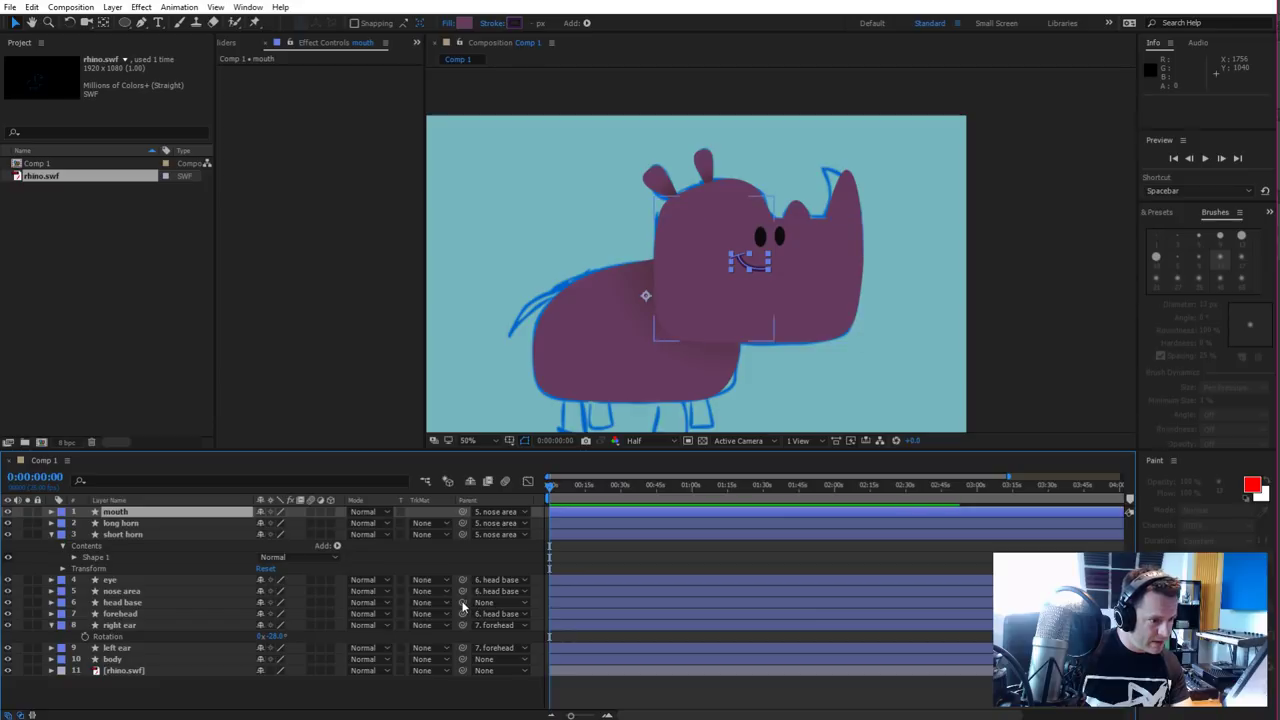
left_click_drag(460, 603, 137, 660)
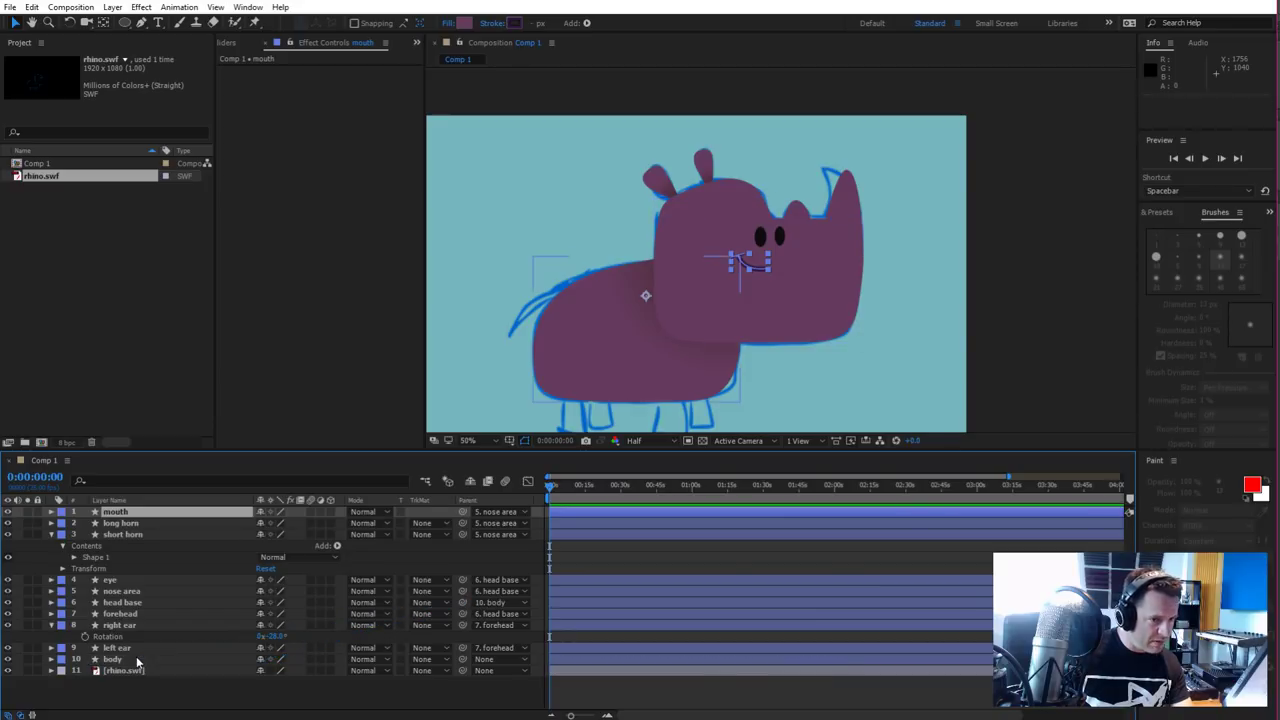
left_click(110, 659)
mouse_move(580, 363)
left_mouse_down()
mouse_move(533, 321)
mouse_move(538, 354)
mouse_move(560, 370)
mouse_move(635, 355)
mouse_move(616, 358)
mouse_move(606, 338)
mouse_move(595, 364)
left_mouse_up()
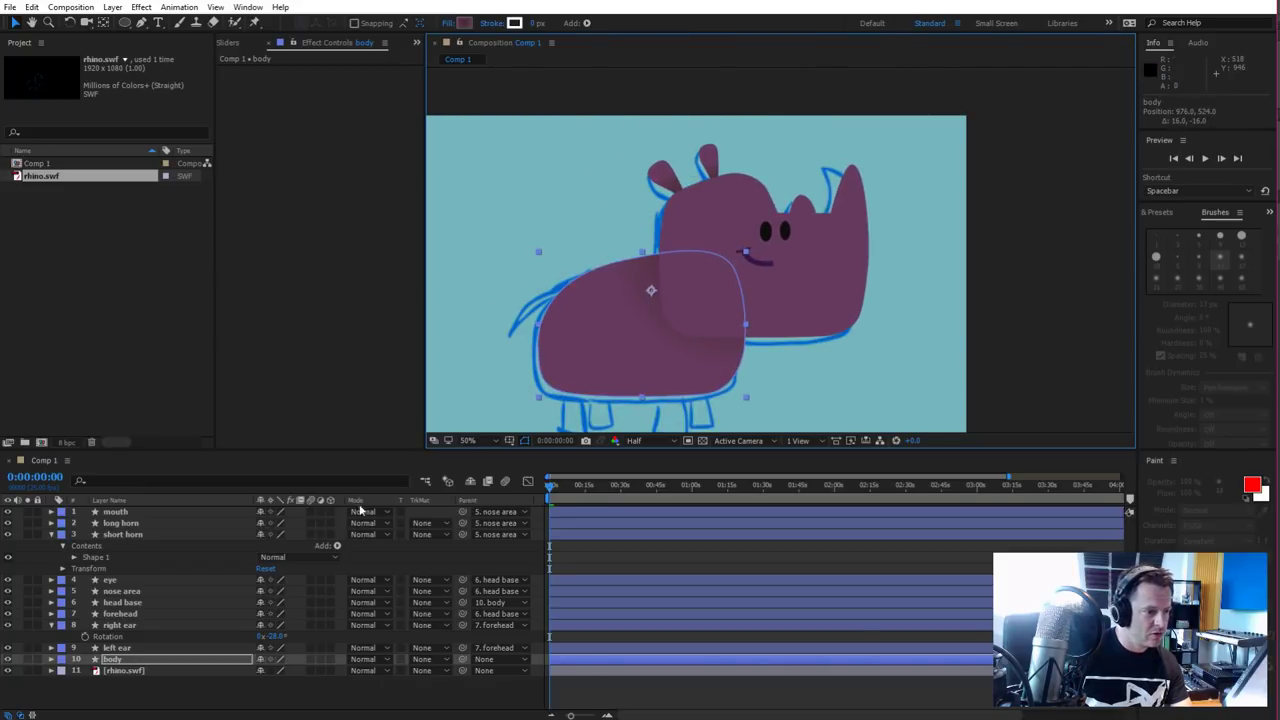
Test-tilt the head base's Rotation, then undo it to restore the head upright
left_click(136, 602)
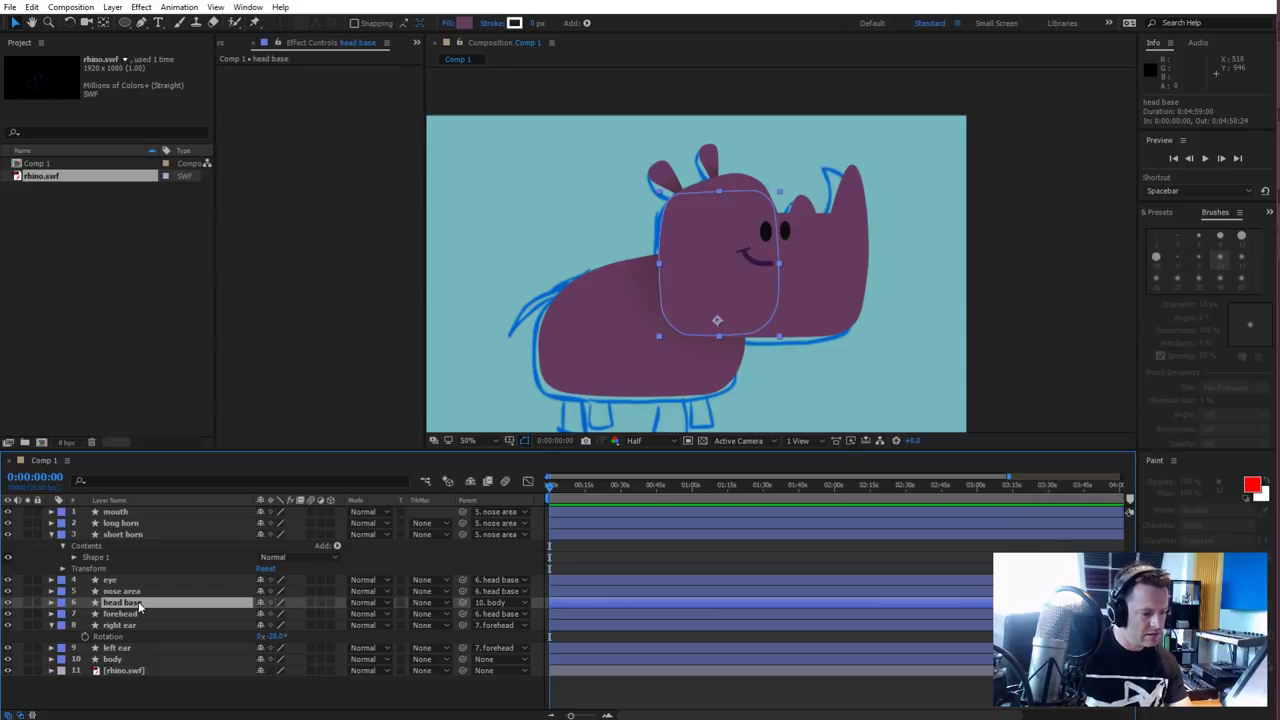
key("r")
left_click_drag(268, 613, 231, 574)
key("ctrl+z")
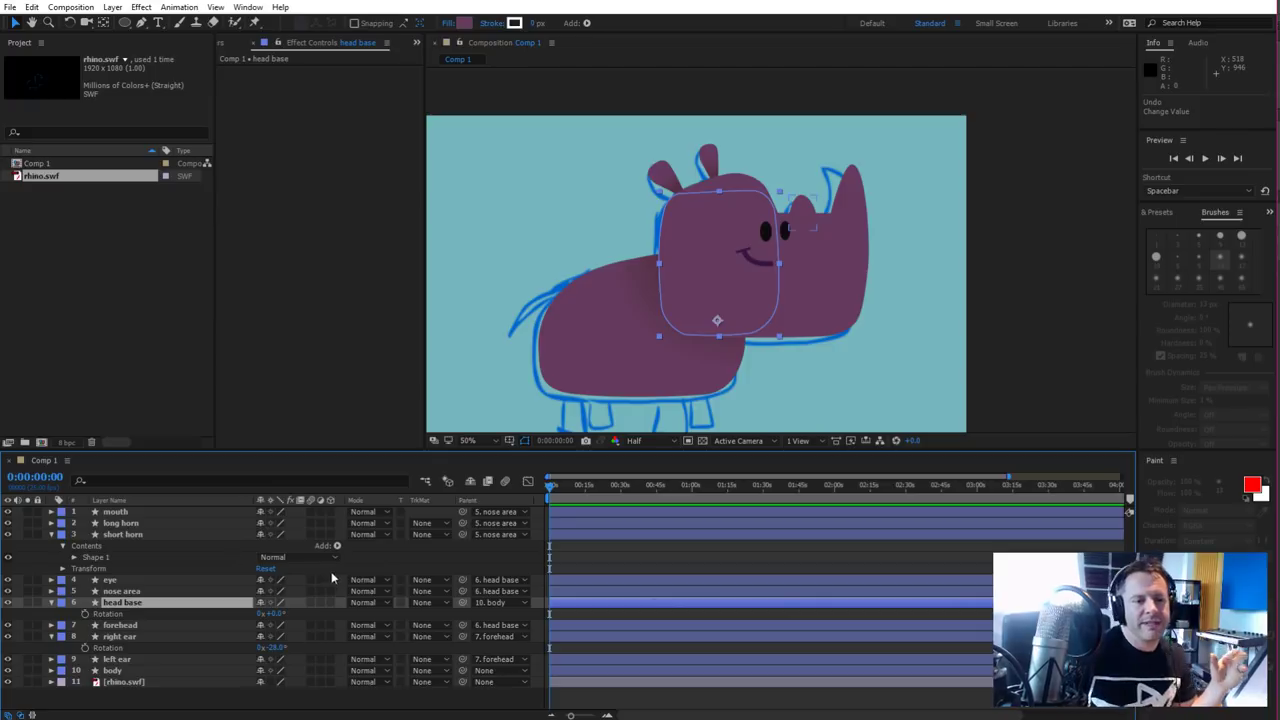
Adjust the right ear's rotation angle and drag the rhino.swf reference layer in the viewer
left_click(147, 637)
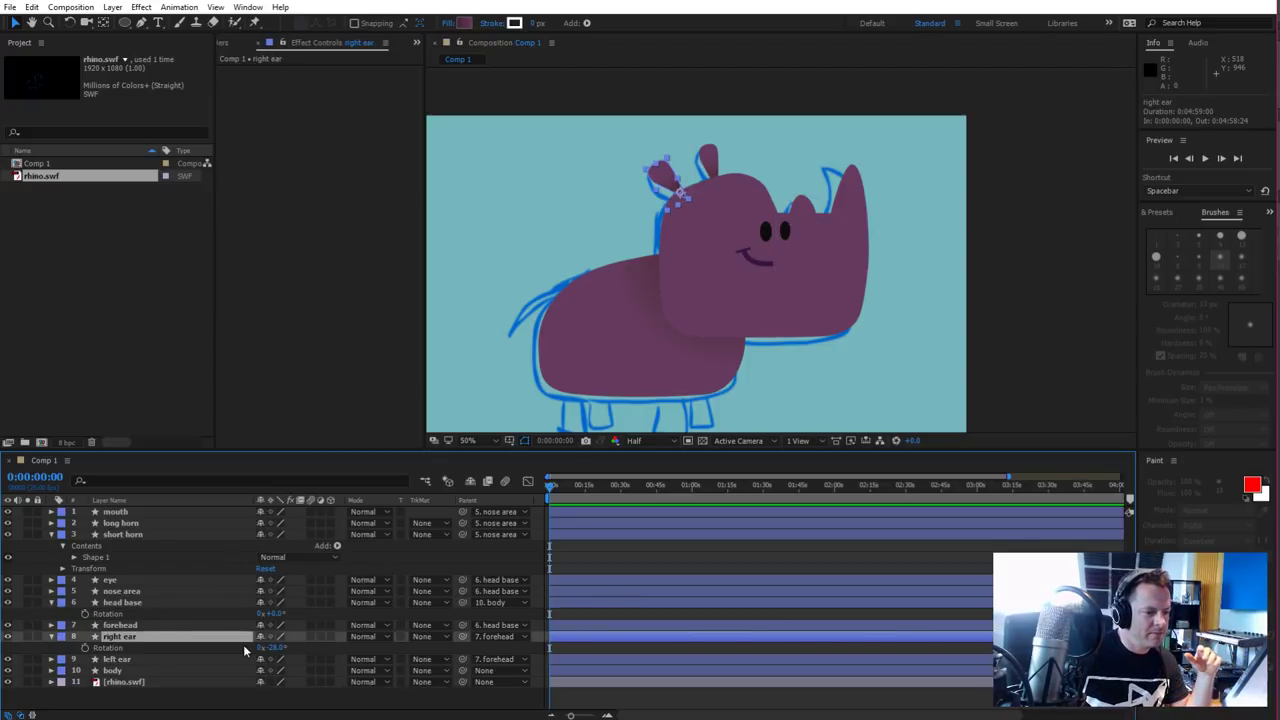
mouse_move(275, 647)
left_mouse_down()
mouse_move(292, 646)
mouse_move(275, 622)
left_mouse_up()
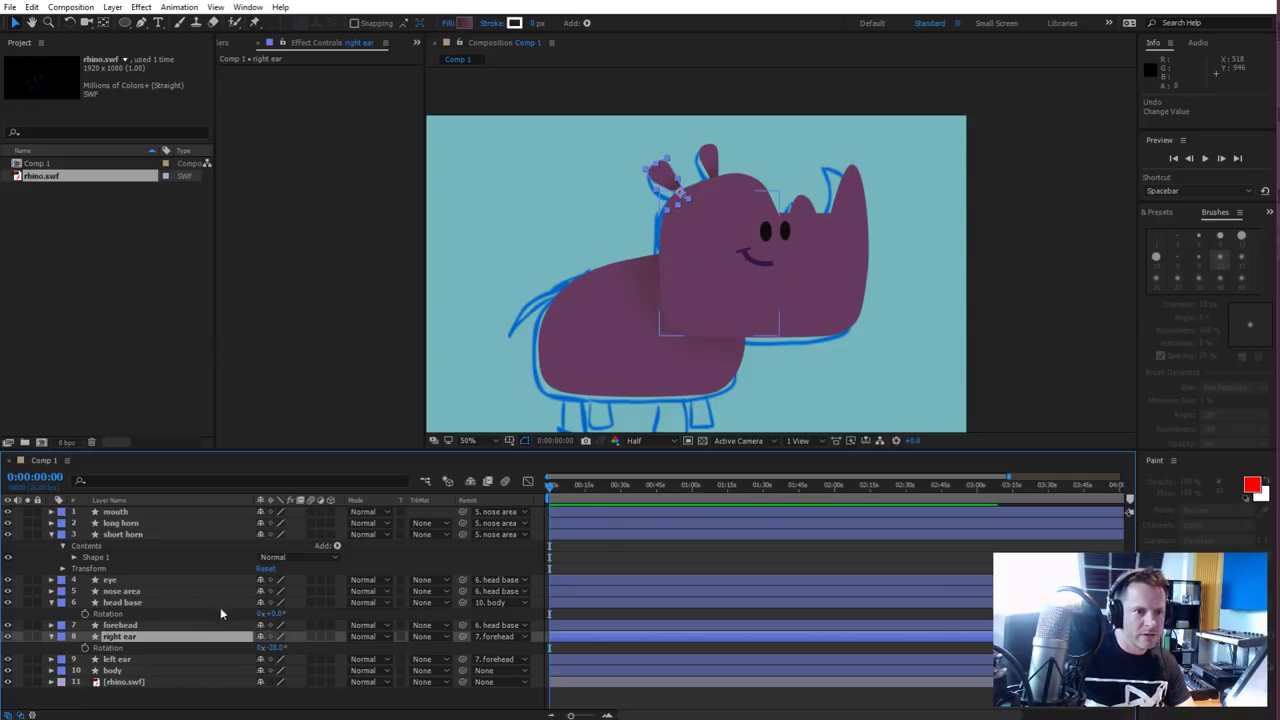
left_click(550, 222)
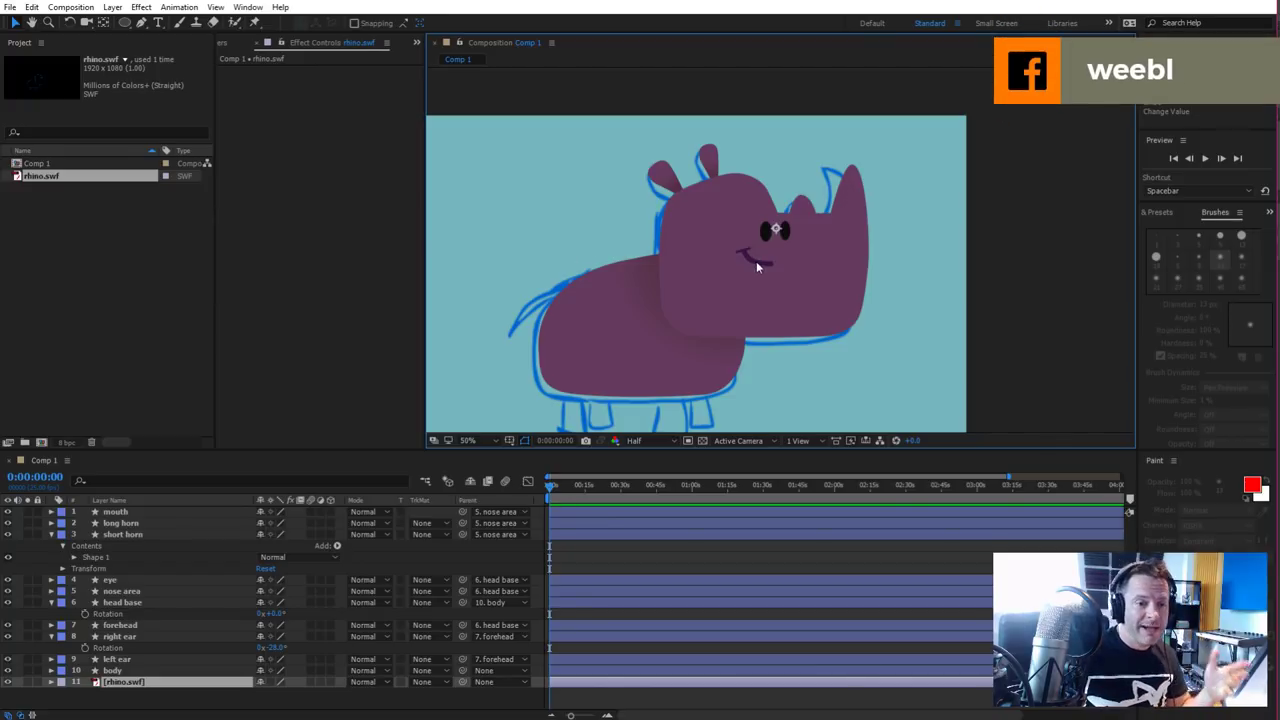
left_click_drag(757, 255, 844, 234)
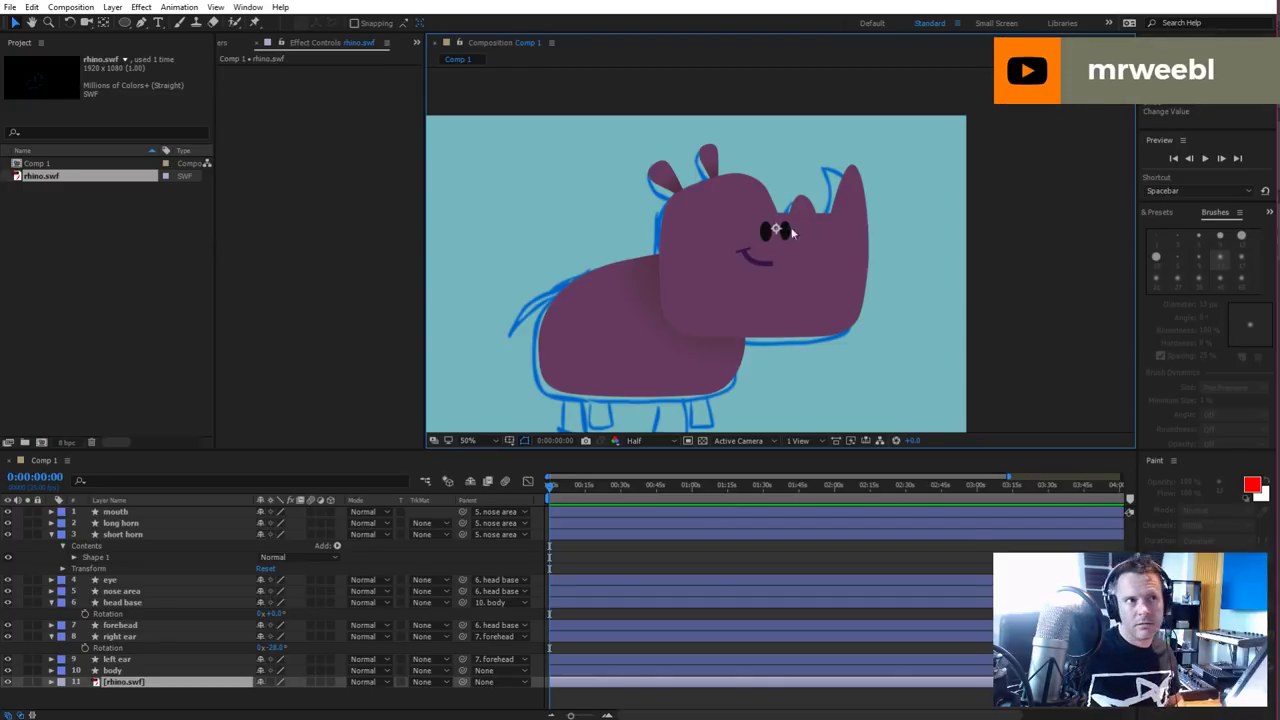
left_click(157, 514)
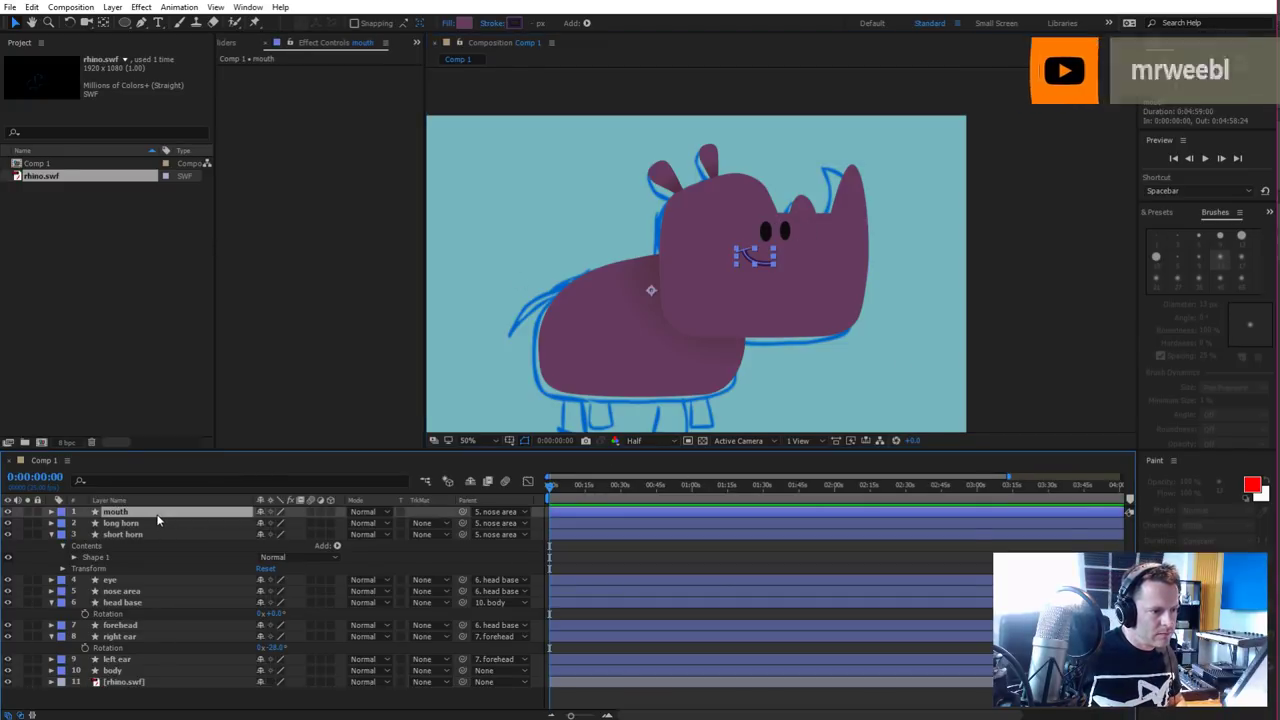
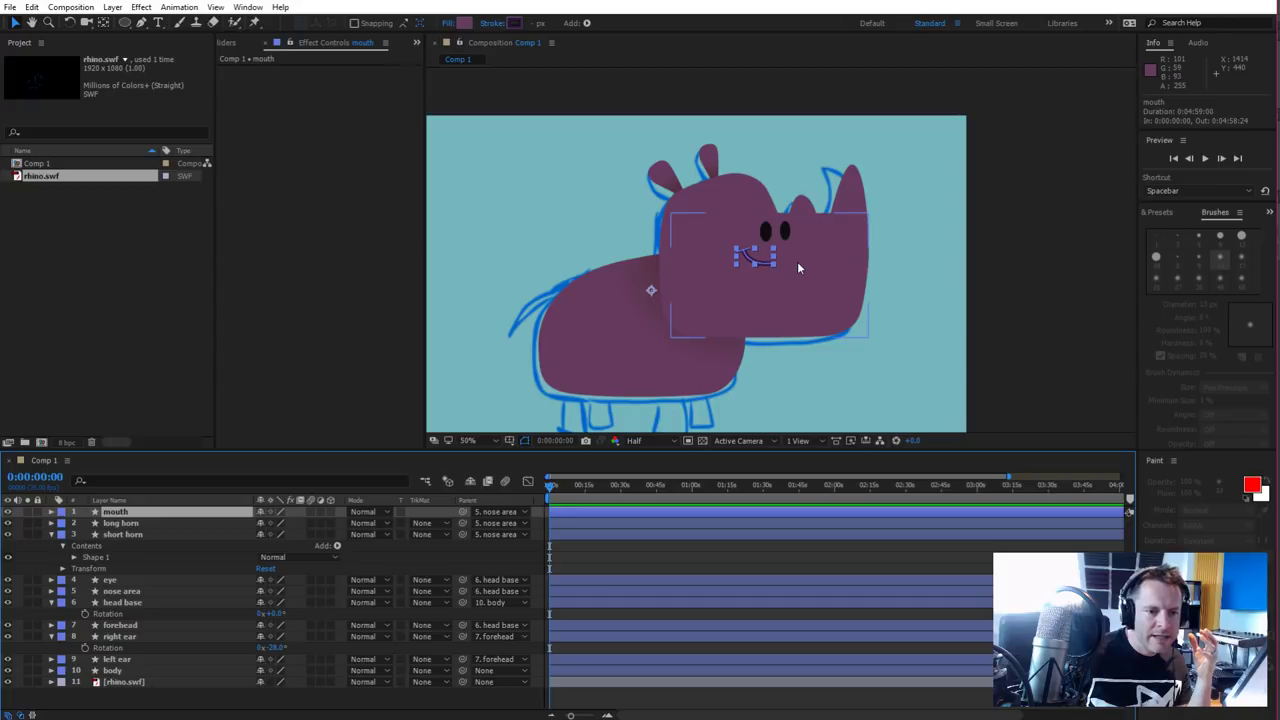
Zoom to 100% and draw a rectangle shape just right of the rhino's eyes
left_click(389, 560)
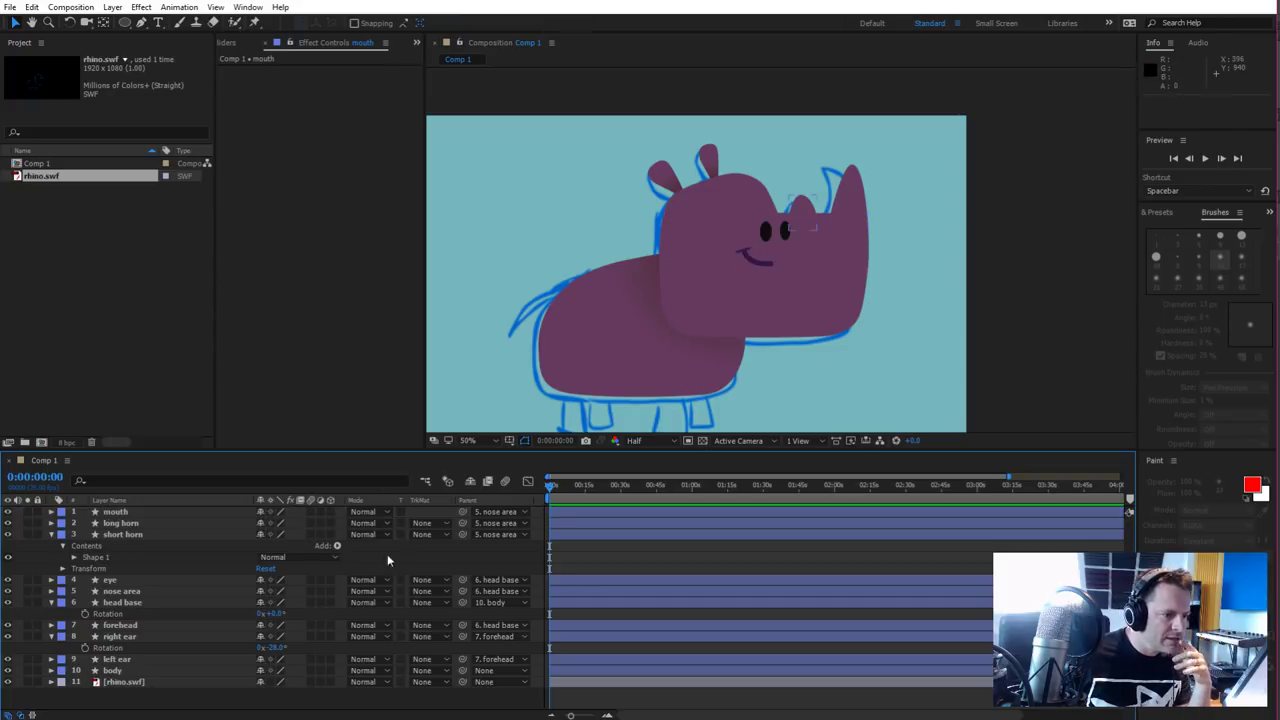
key("period")
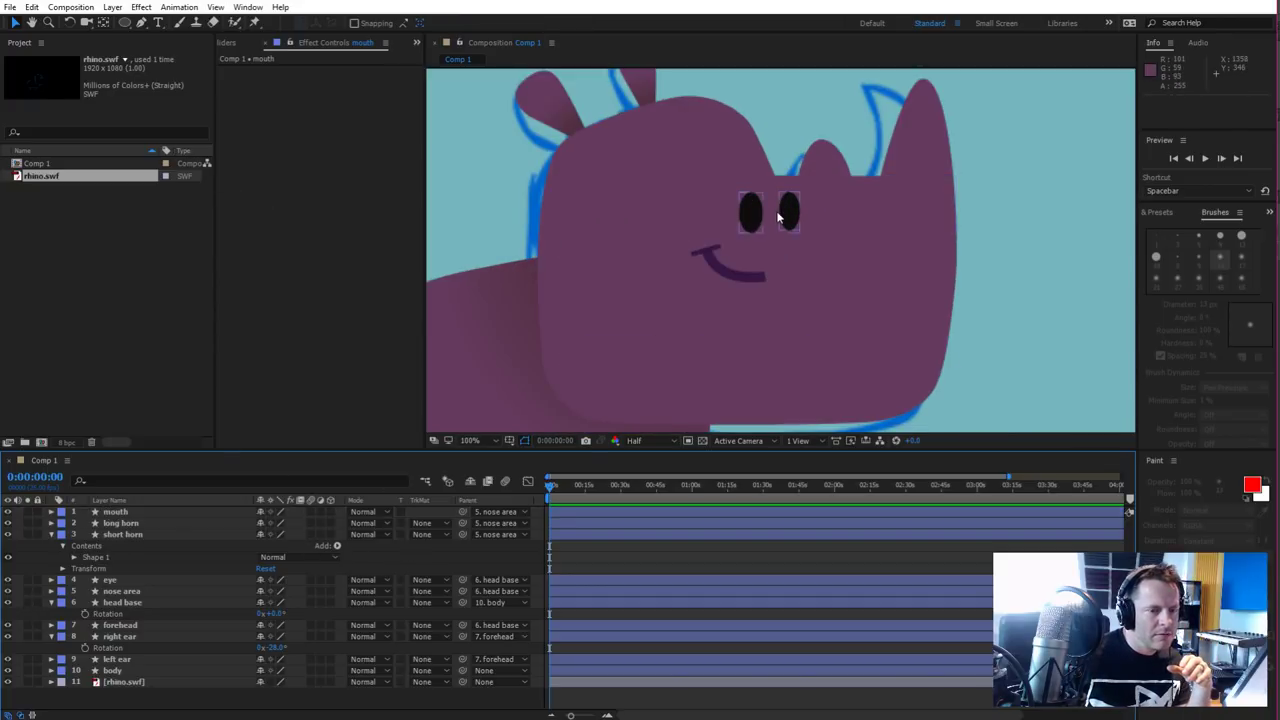
left_click(125, 23)
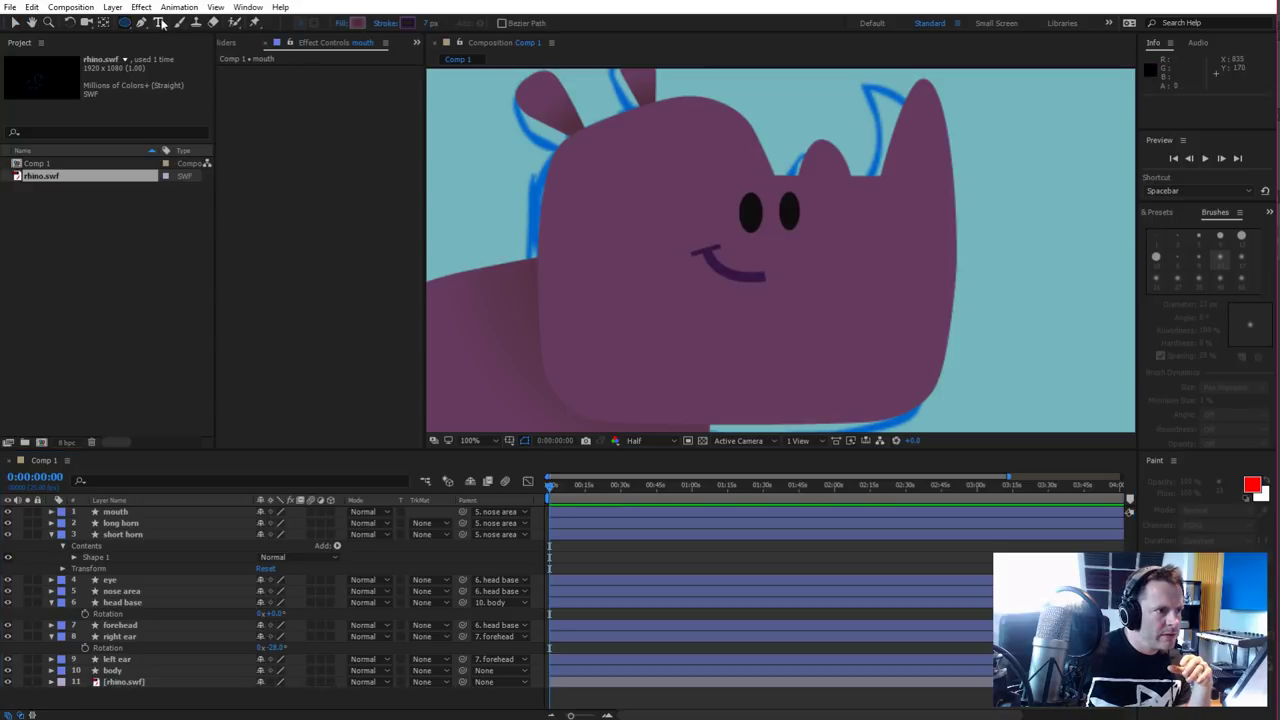
left_click_drag(127, 25, 160, 26)
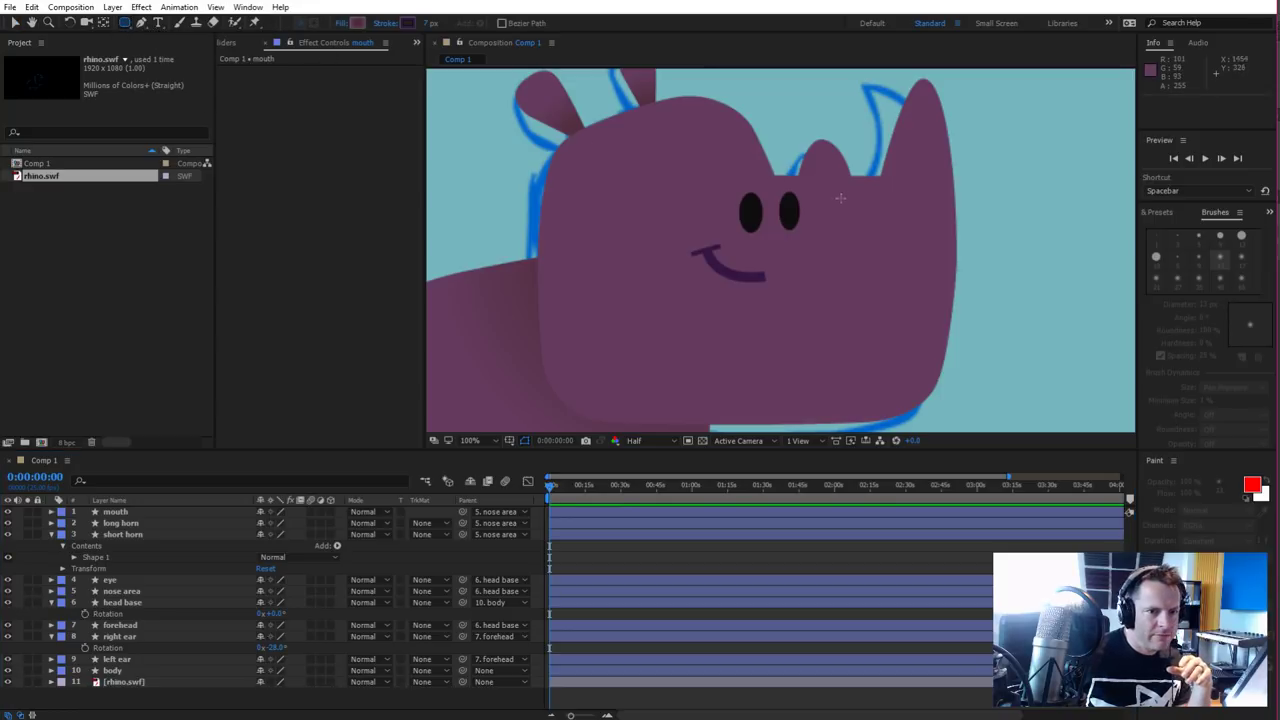
left_click_drag(808, 180, 946, 280)
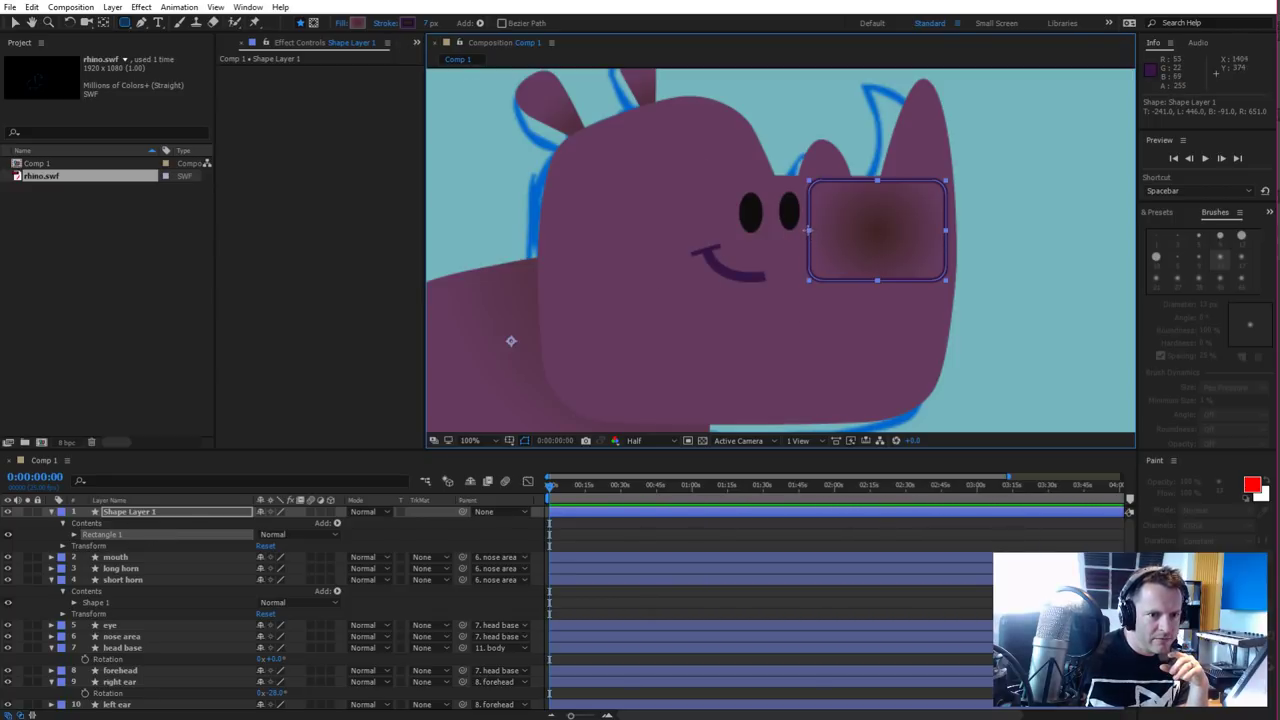
Give the rectangle a solid fill eyedropped from the rhino body colour
left_click(136, 514)
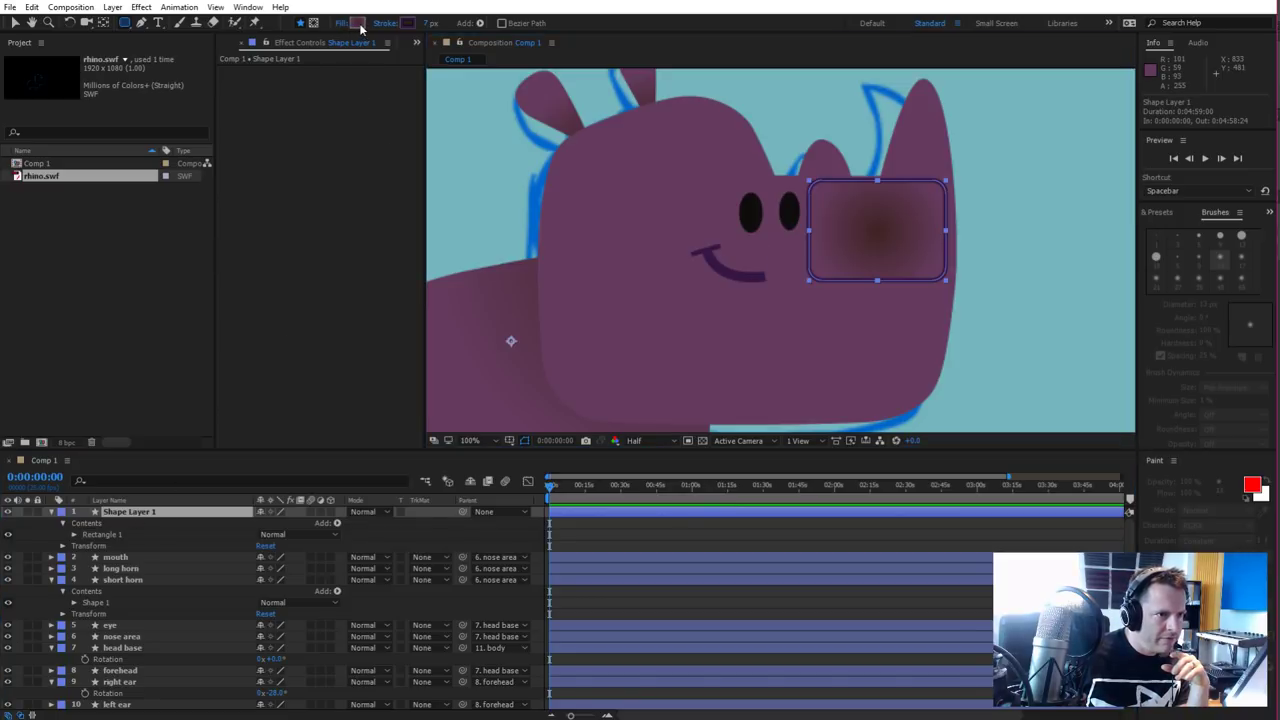
left_click(361, 27)
key("Escape")
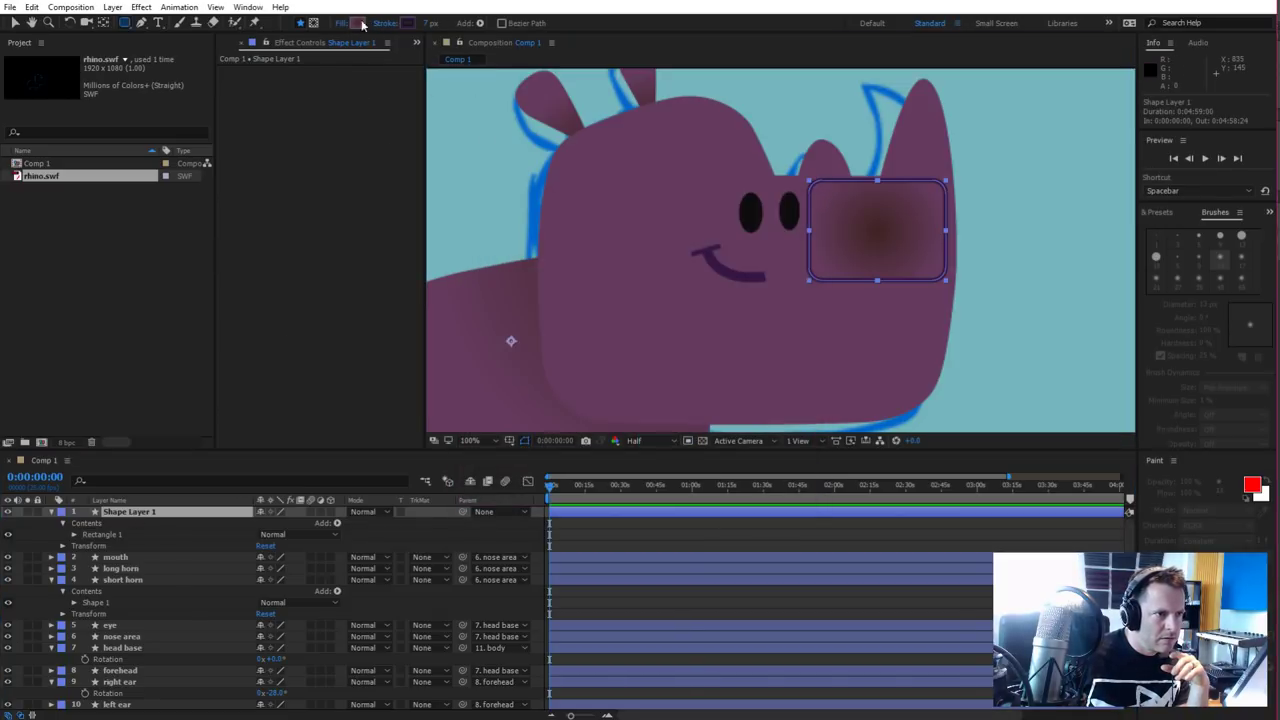
left_click(343, 23)
left_click(585, 322)
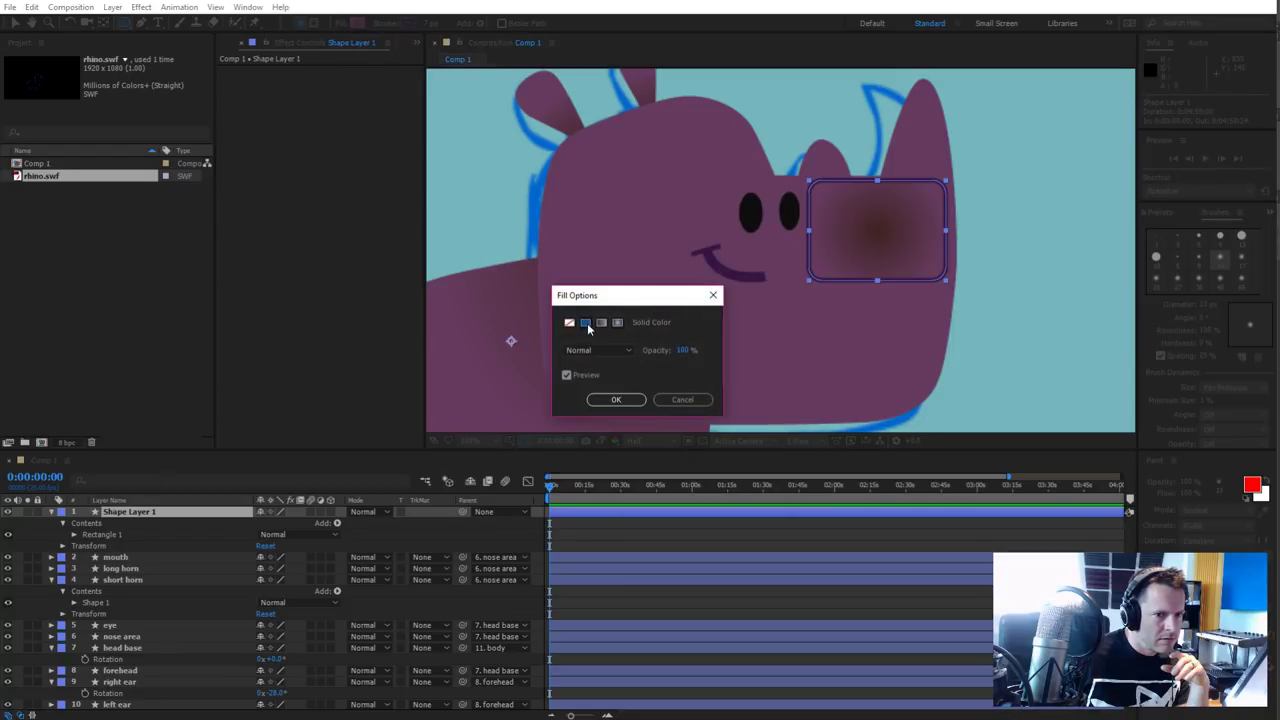
left_click(614, 401)
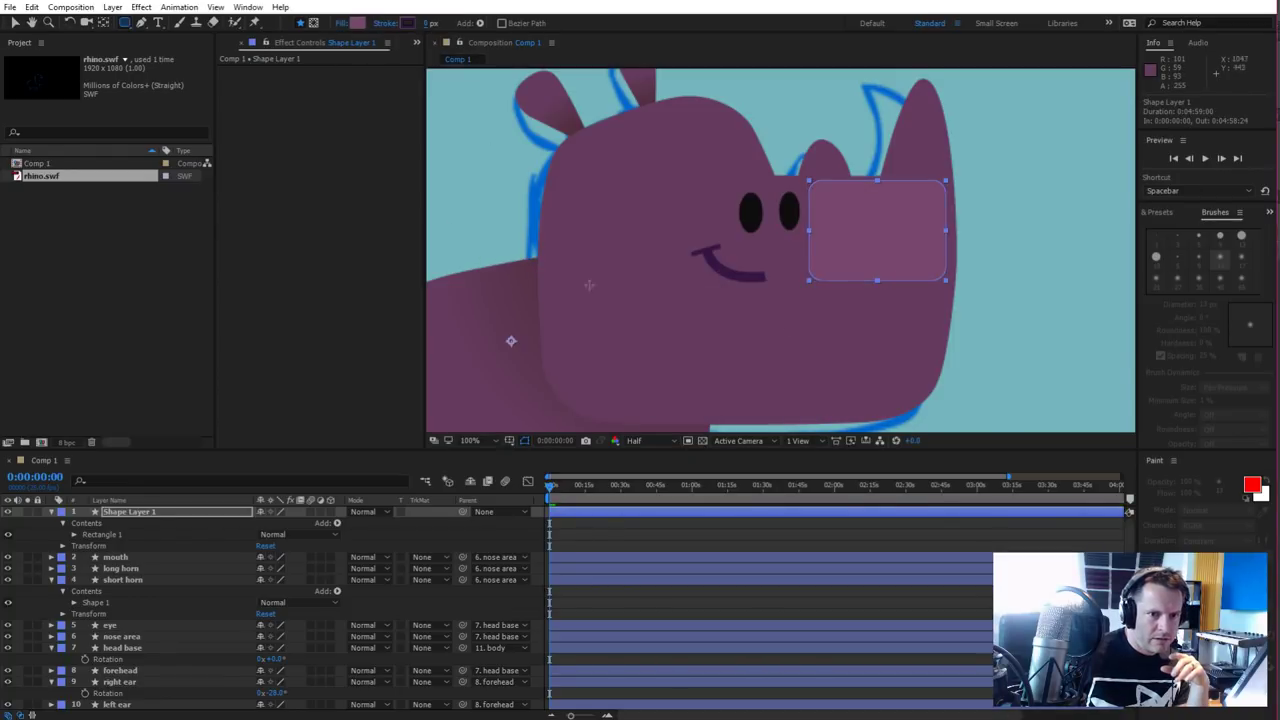
left_click(357, 23)
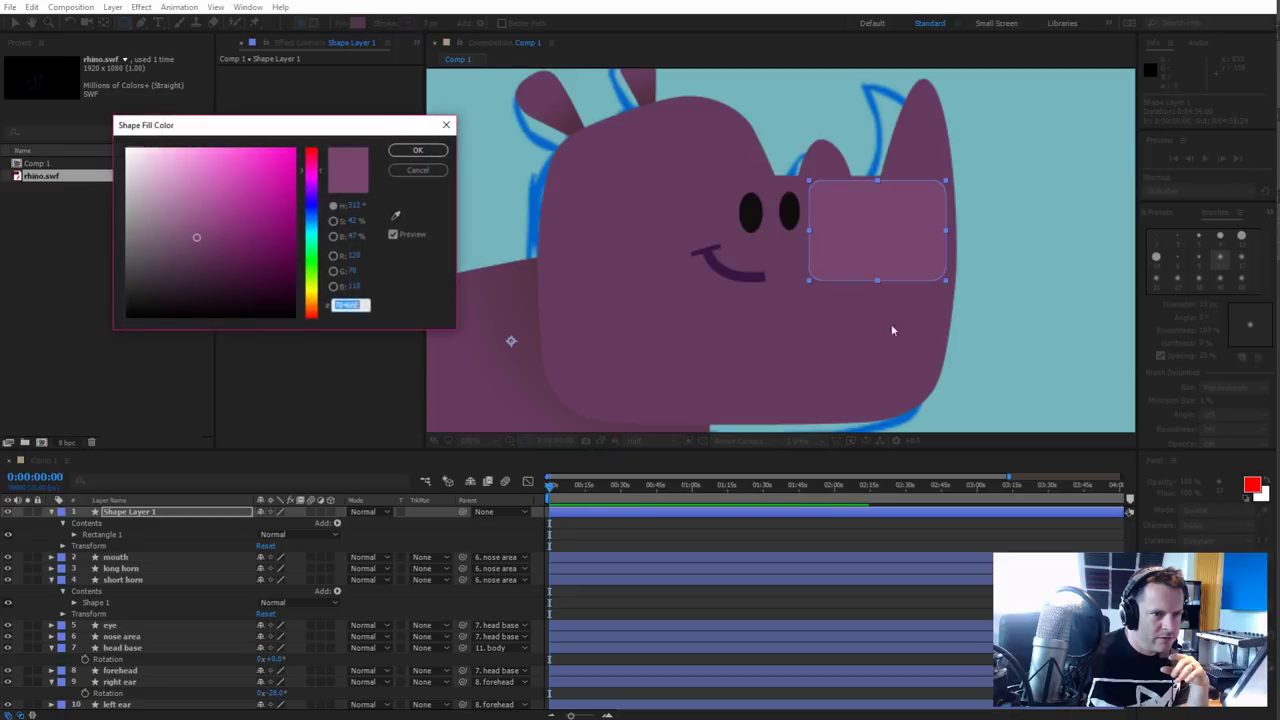
left_click(396, 213)
left_click(873, 336)
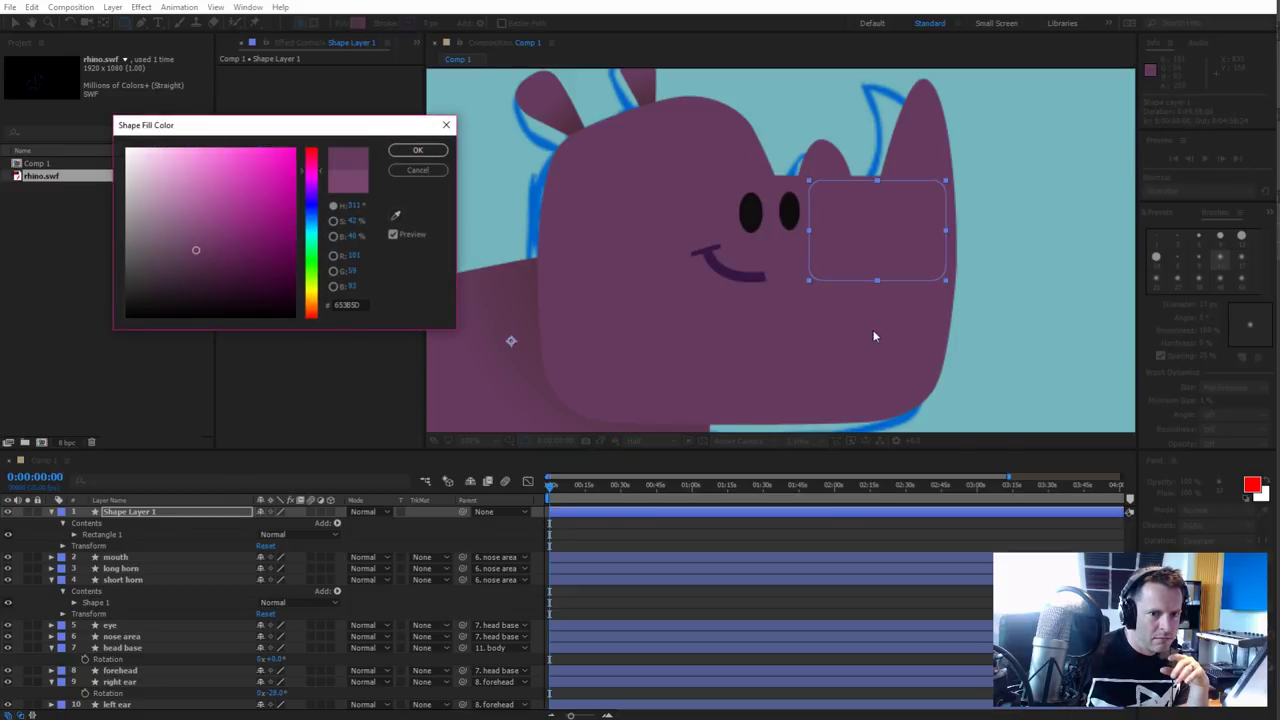
left_click(417, 150)
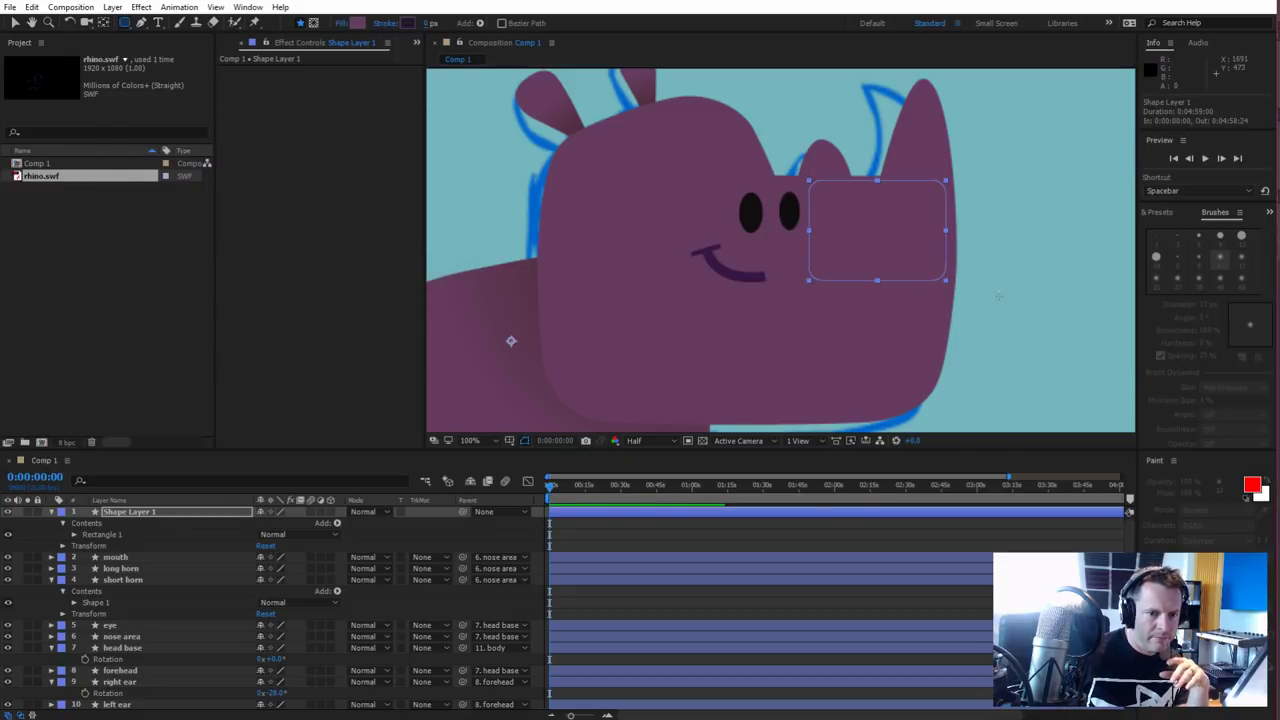
Rename the new shape layer to 'eyte blocker'
left_click(1066, 280)
key("v")
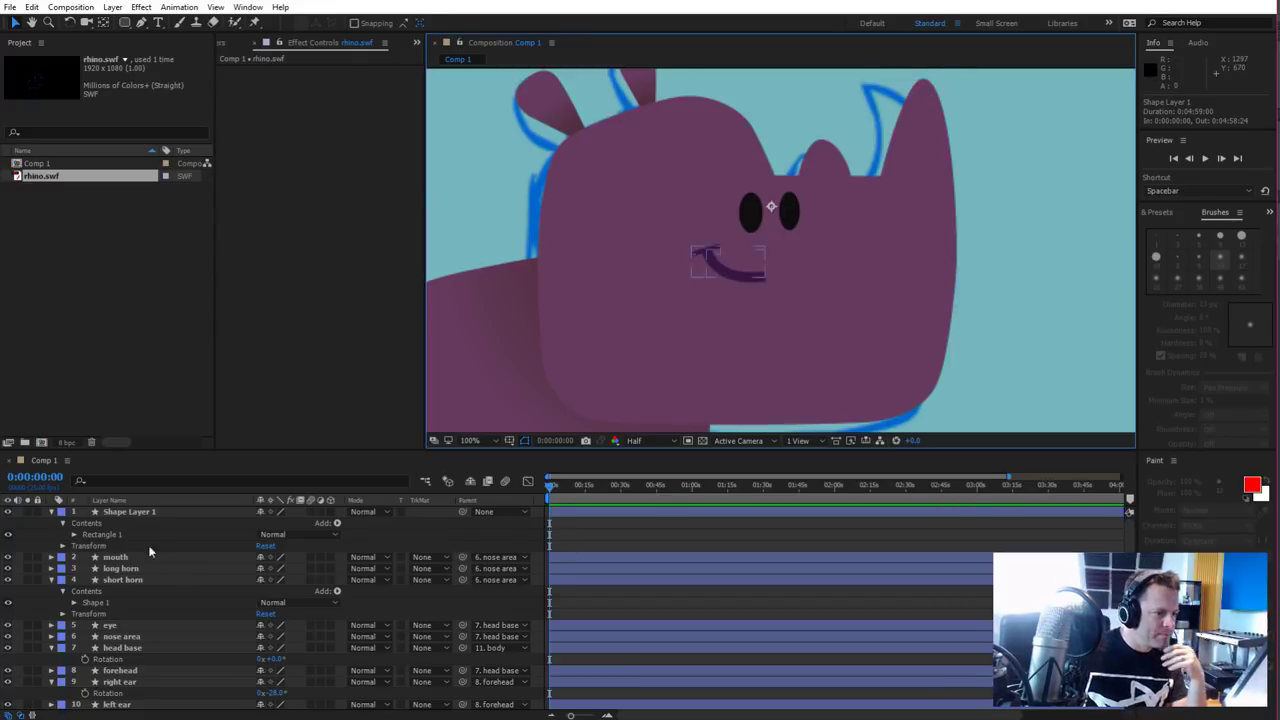
left_click(154, 511)
key("Return")
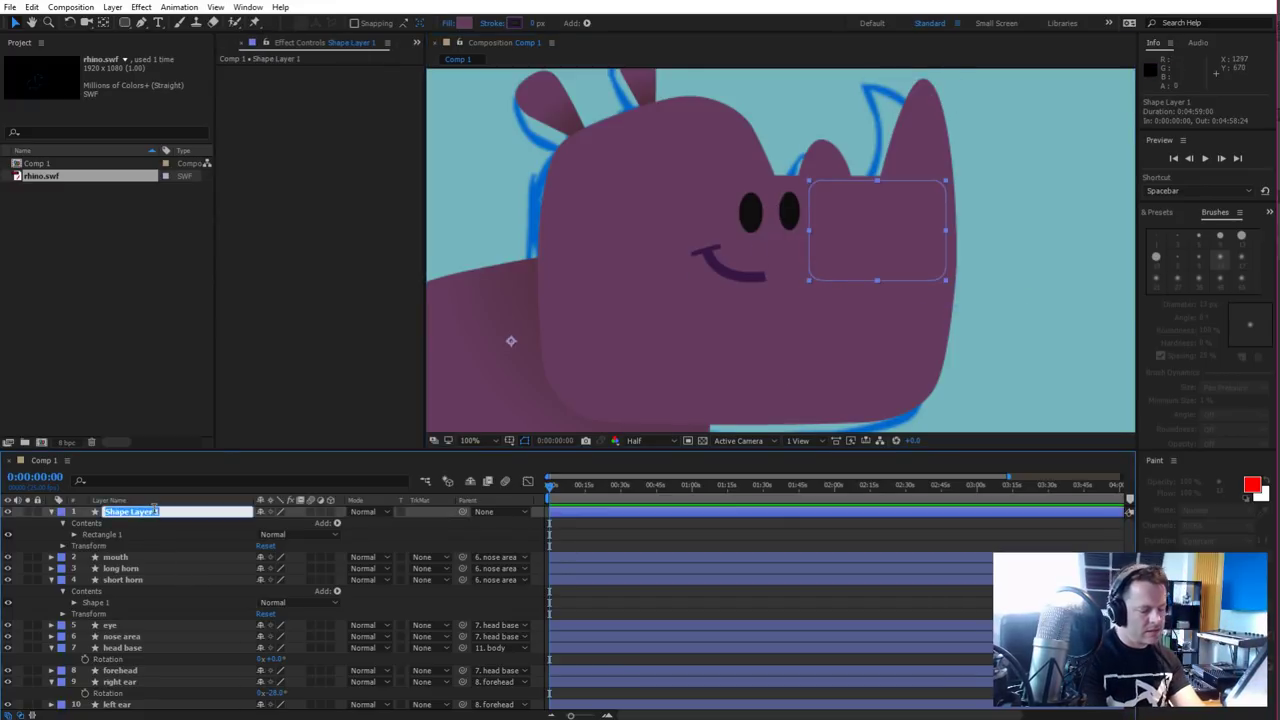
type("eyte")
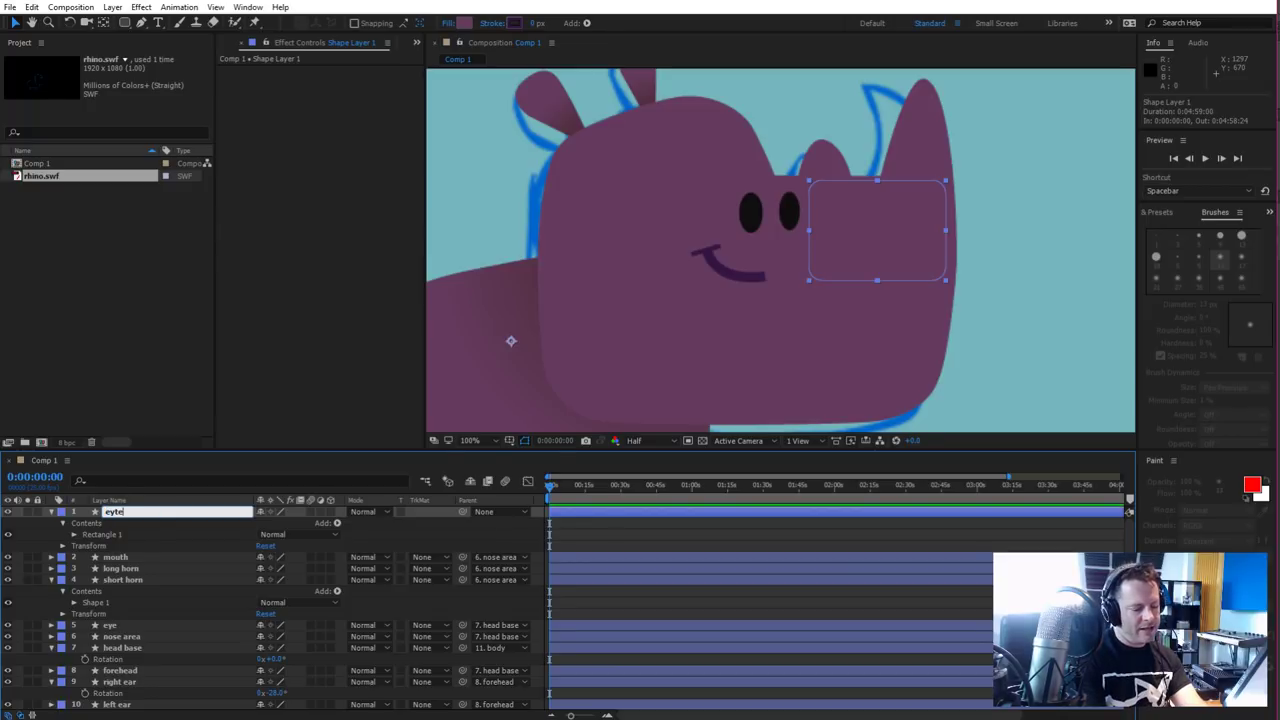
type(" blocker")
key("Return")
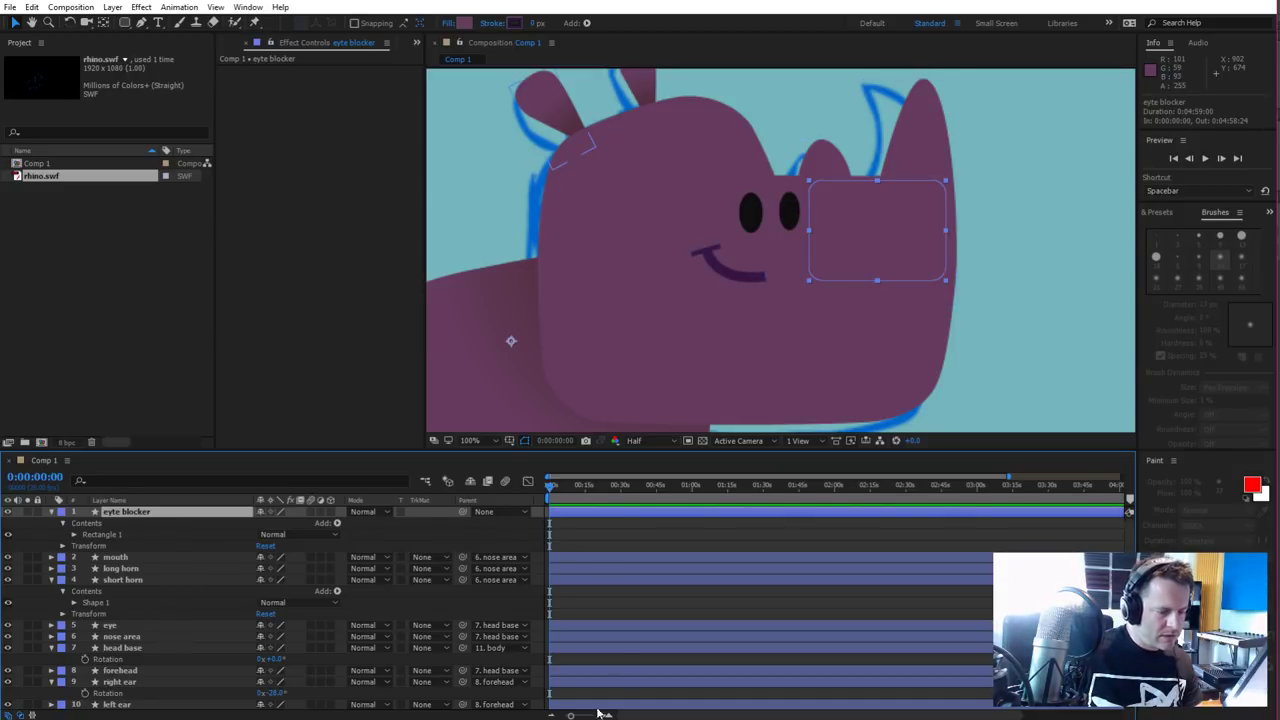
Zoom the timeline to about seven seconds and check Composition Settings without changes
left_click(607, 715)
left_click(607, 715)
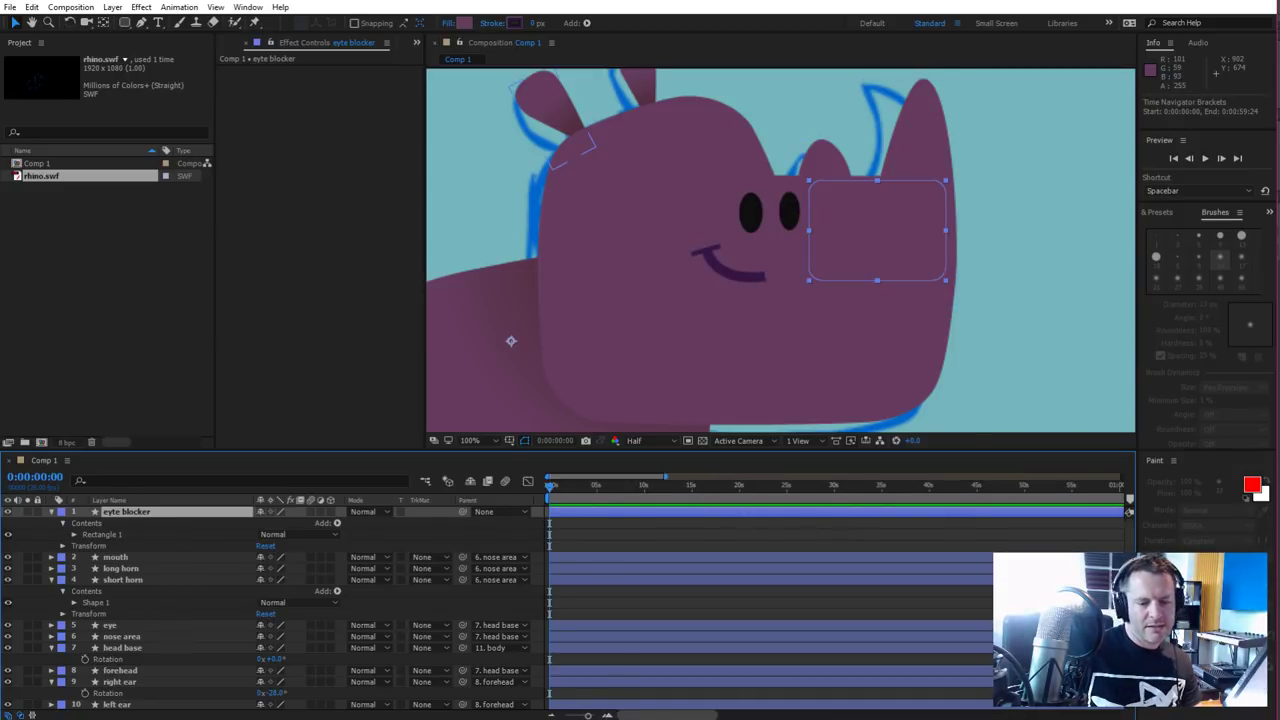
left_click(607, 715)
left_click(607, 715)
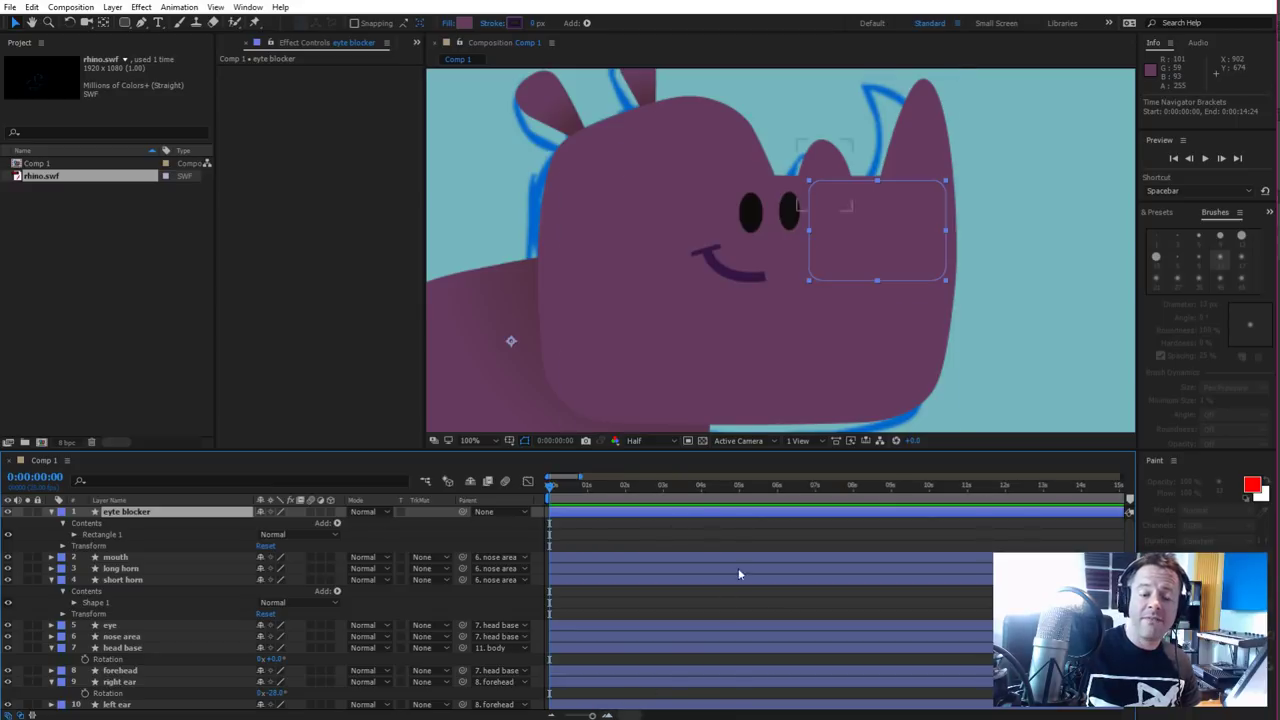
left_click_drag(610, 715, 622, 716)
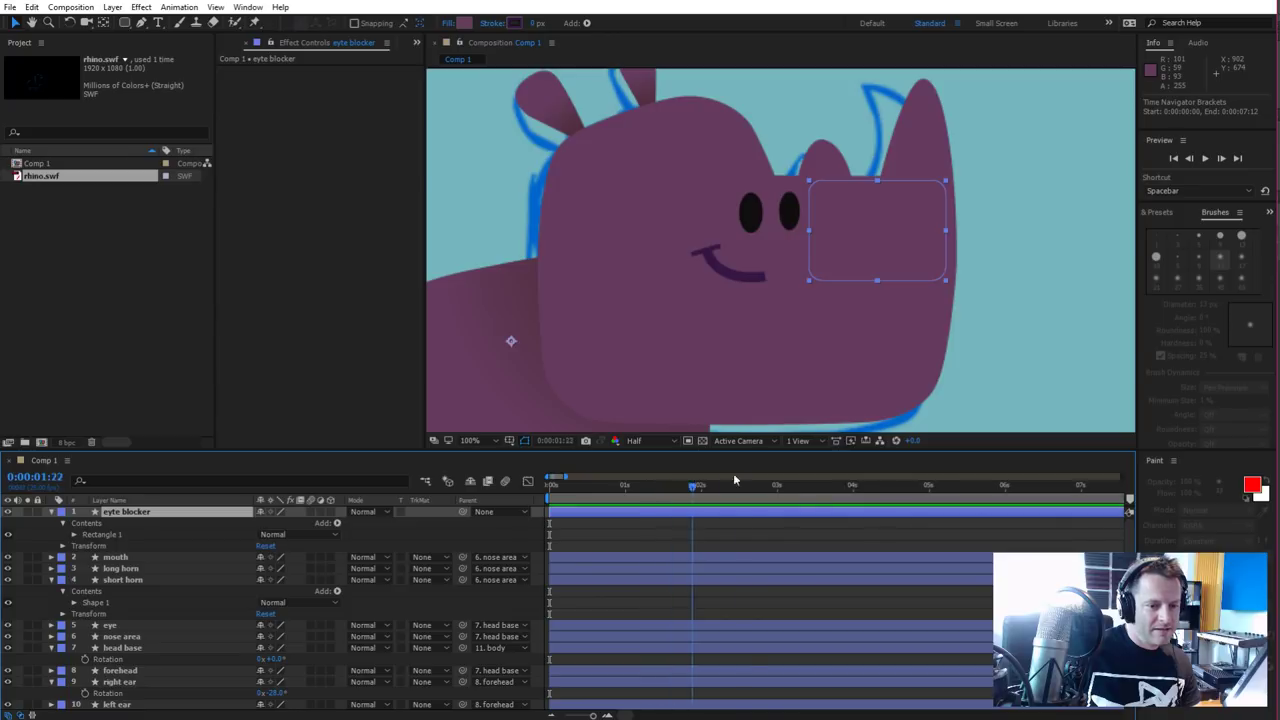
left_click(38, 477)
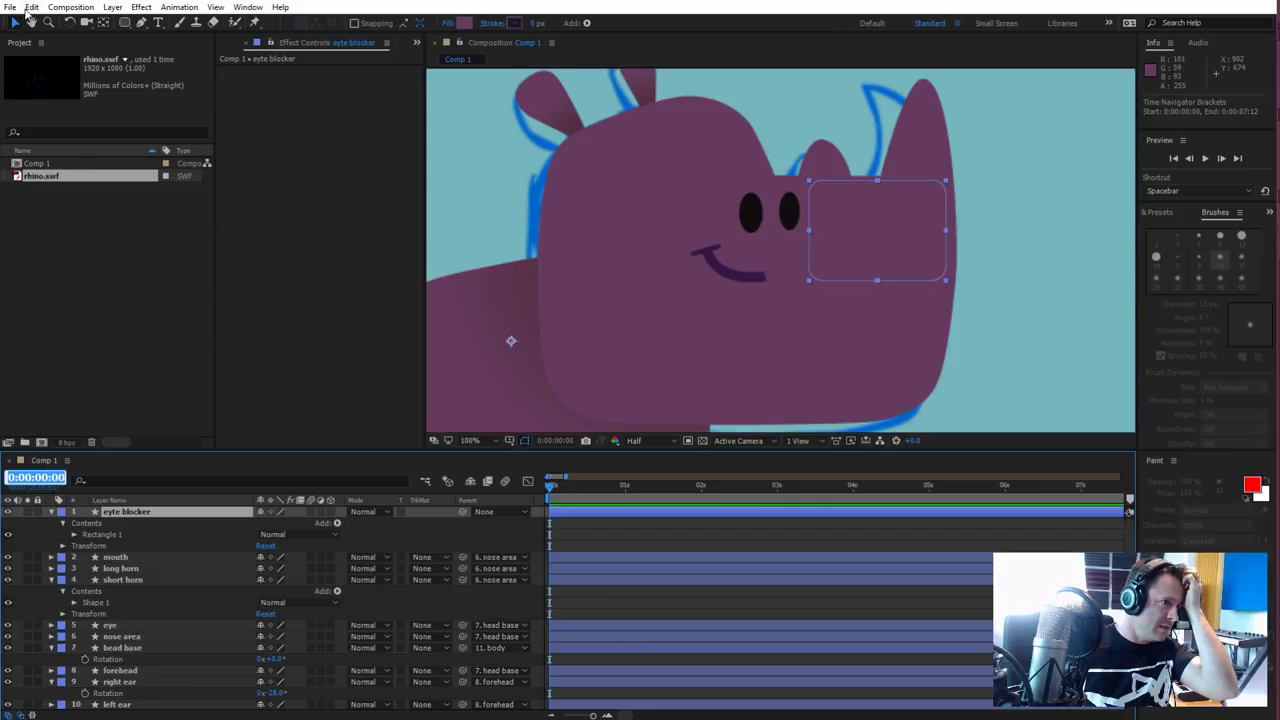
left_click(31, 8)
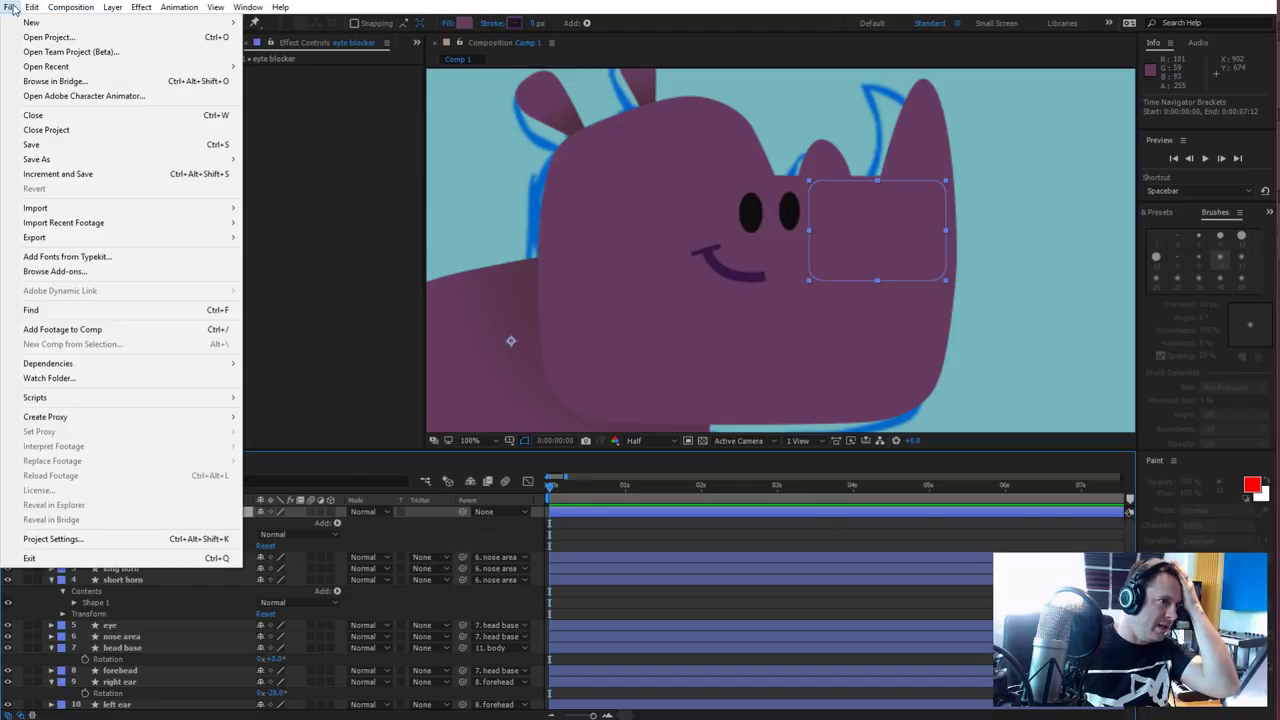
mouse_move(90, 11)
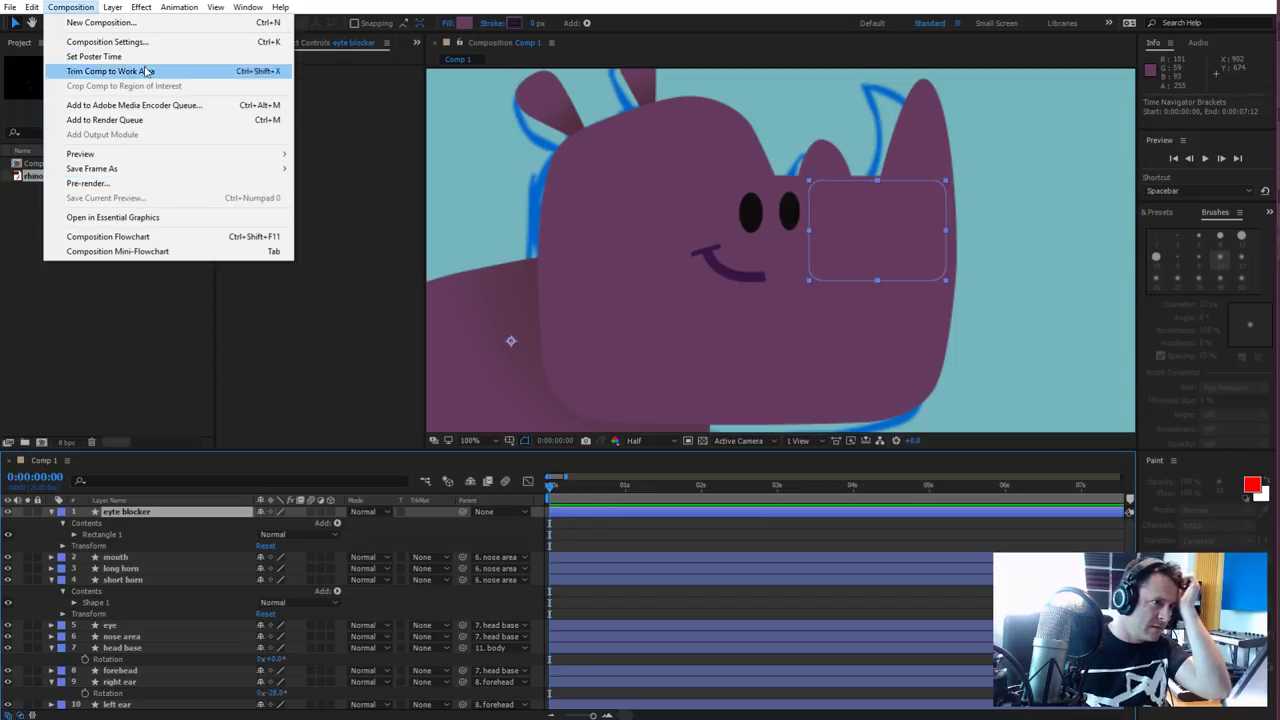
left_click(107, 41)
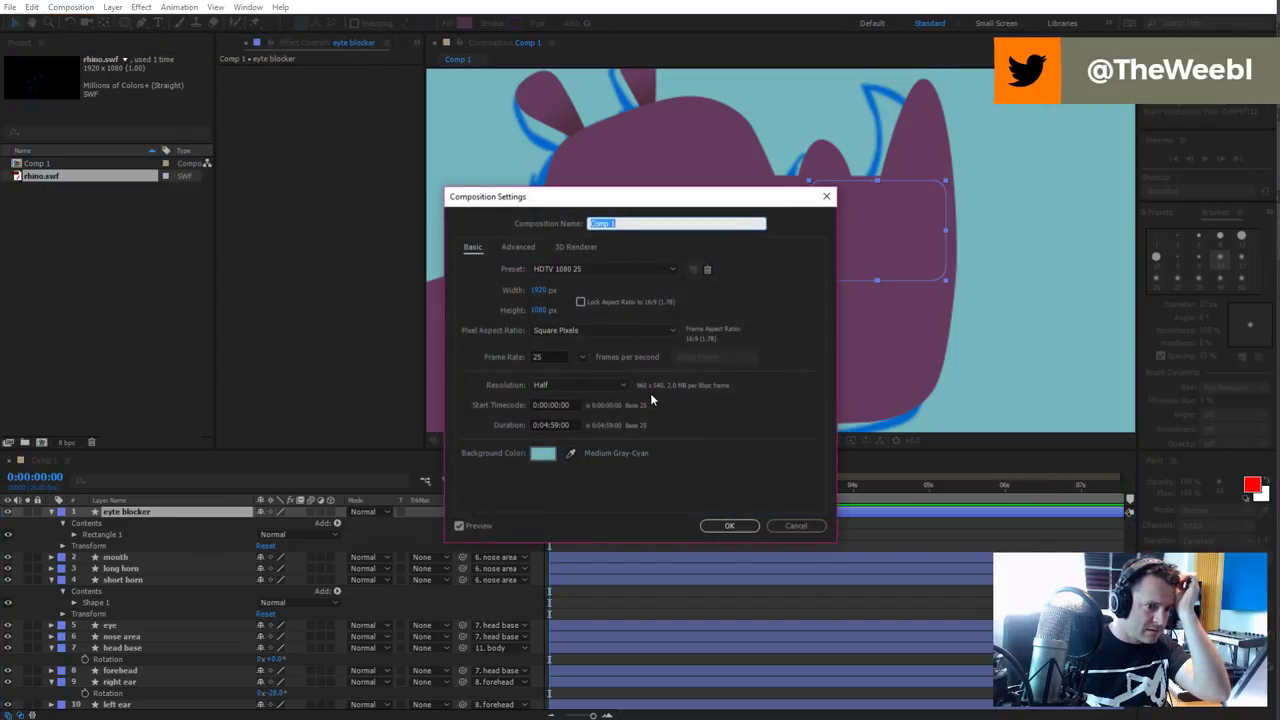
left_click(796, 530)
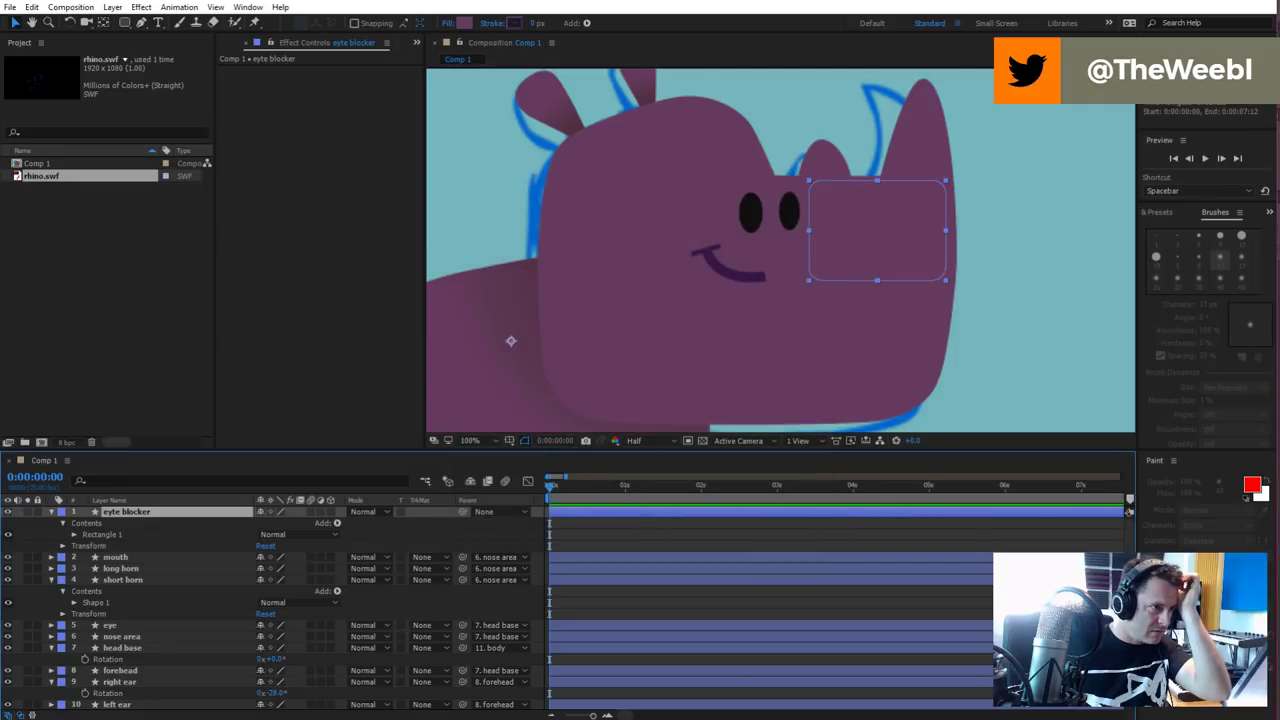
Set the Project Settings time display style to Frames with default base 25
left_click(9, 7)
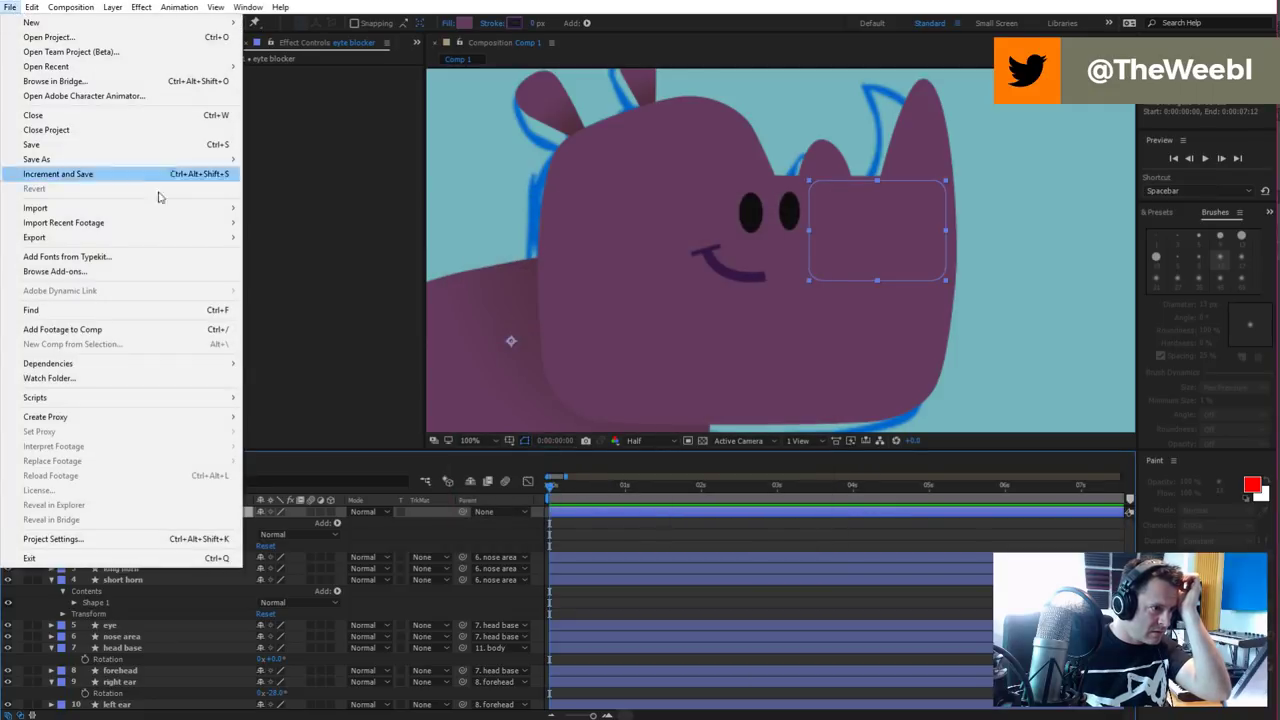
left_click(100, 538)
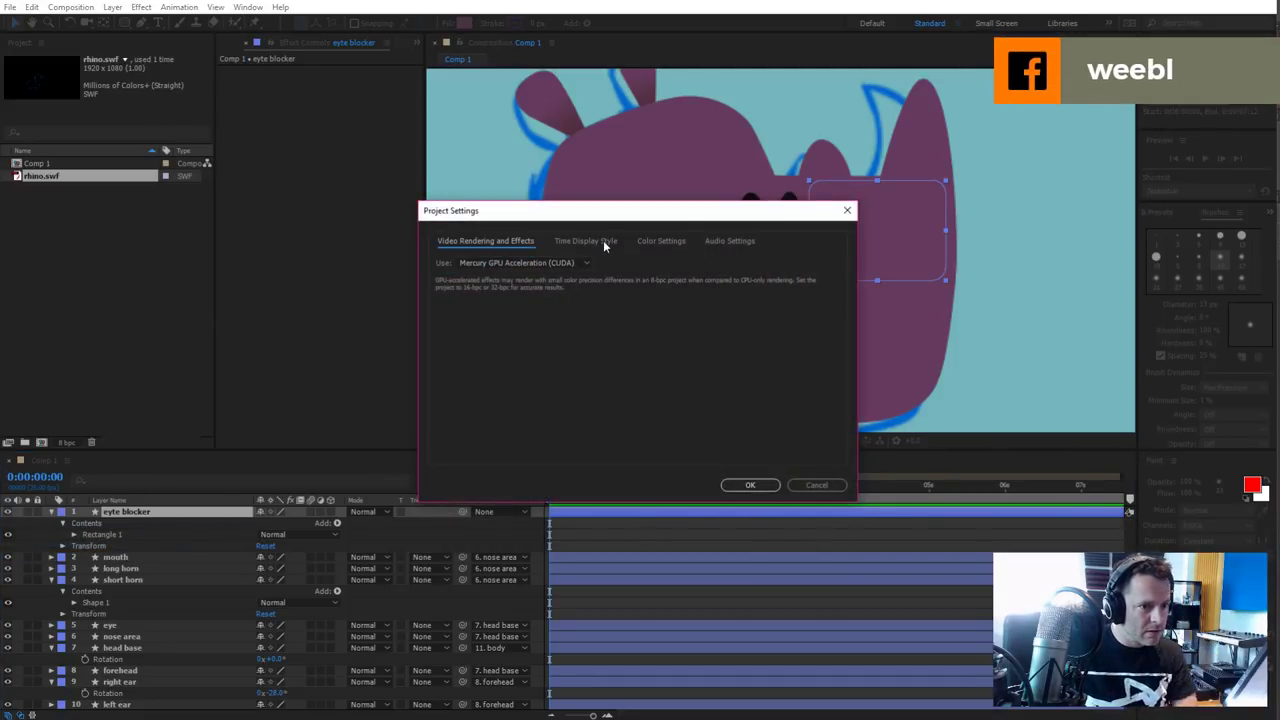
left_click(603, 241)
left_click(442, 322)
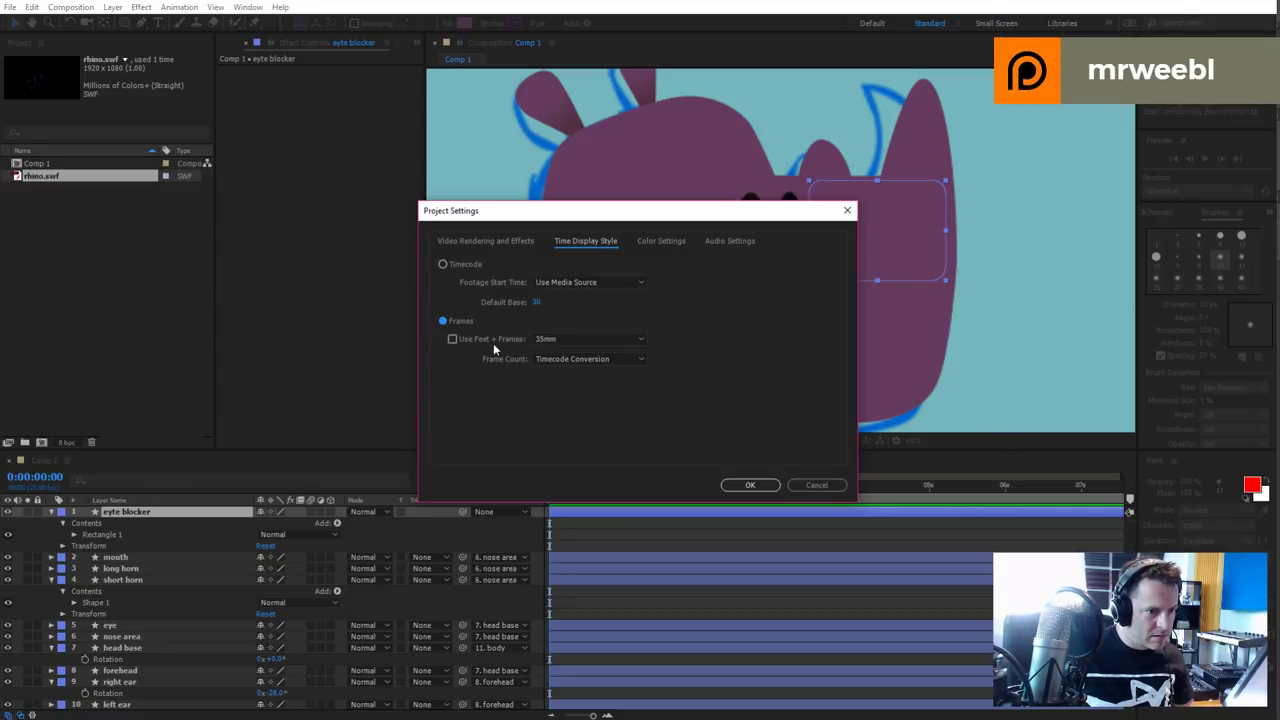
left_click(589, 343)
left_click(580, 368)
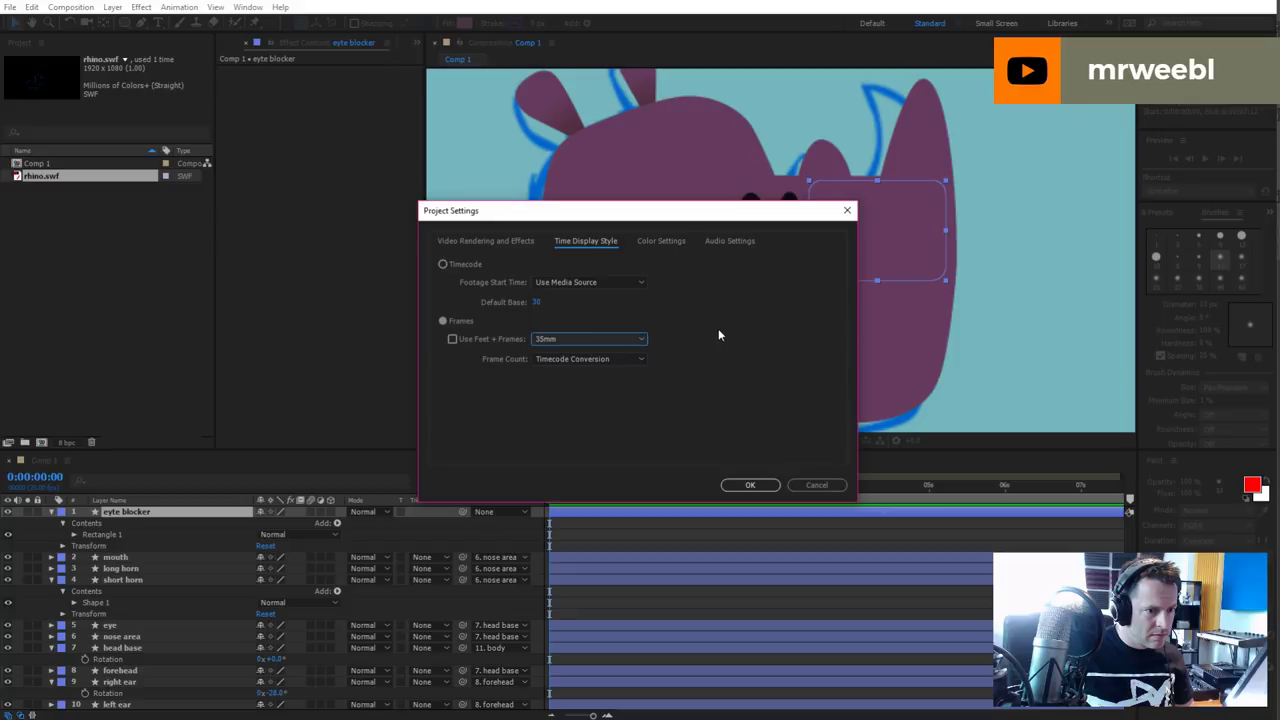
left_click(535, 303)
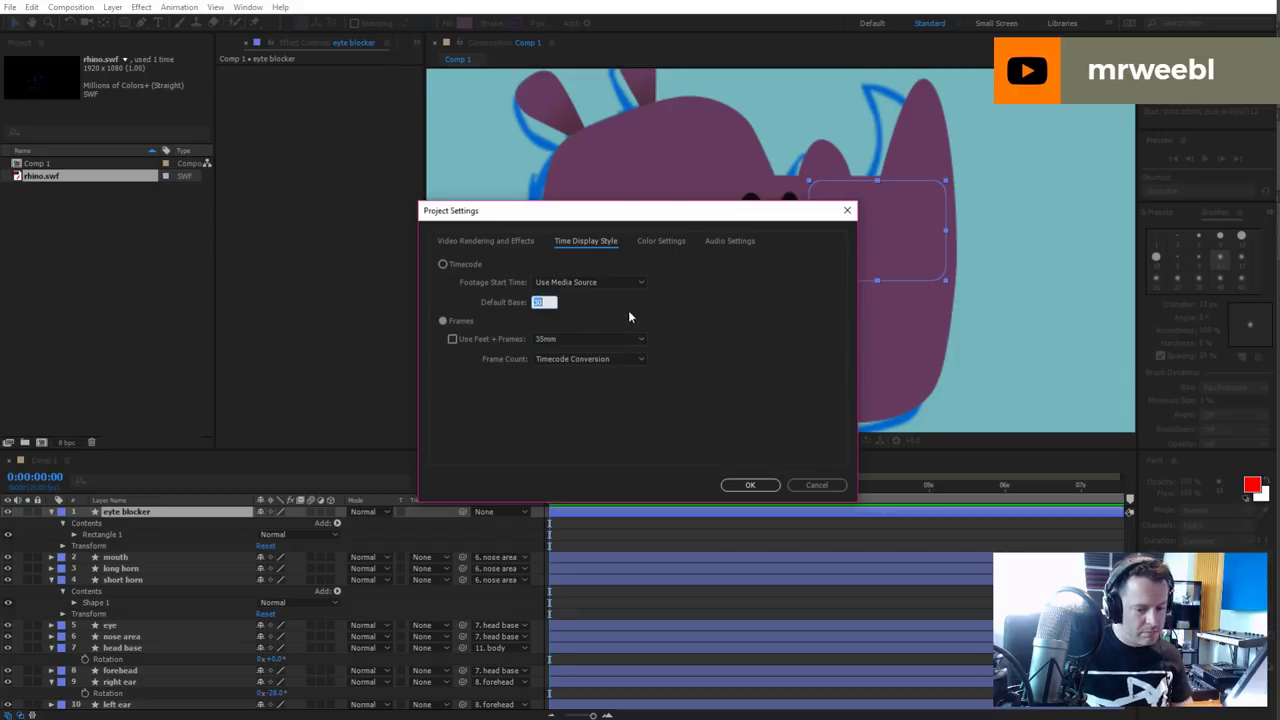
type("25")
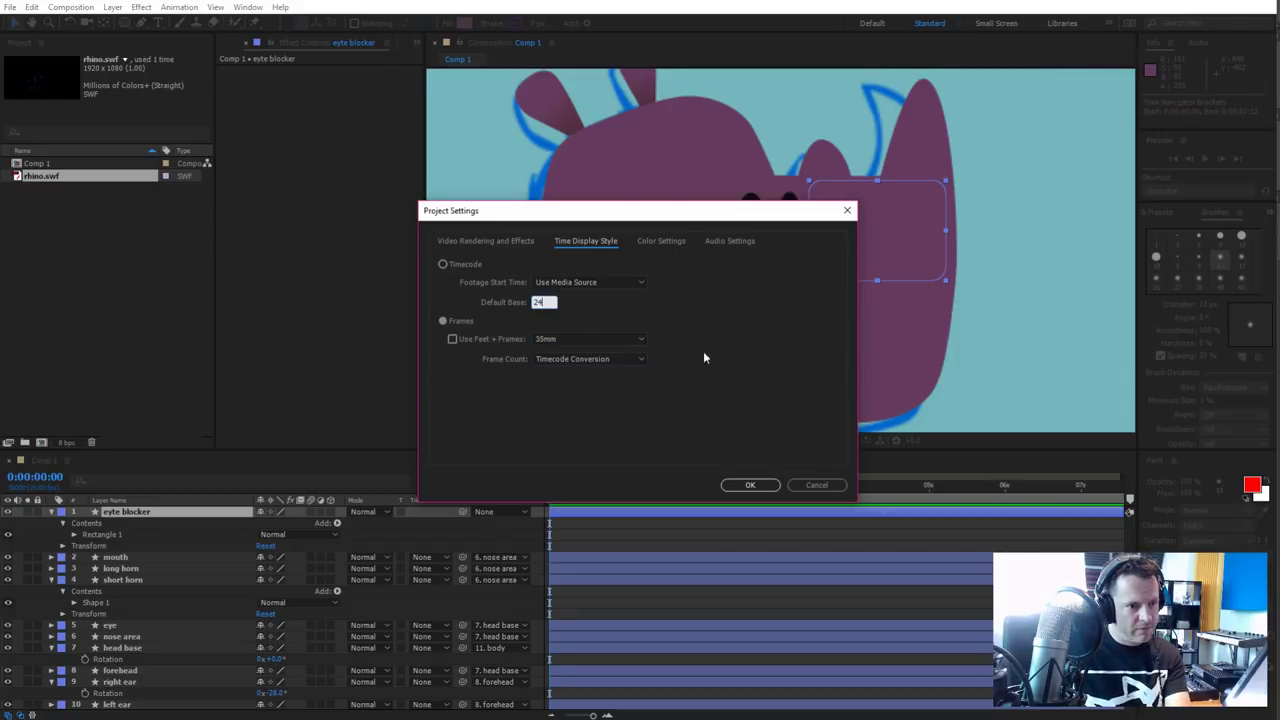
left_click(748, 485)
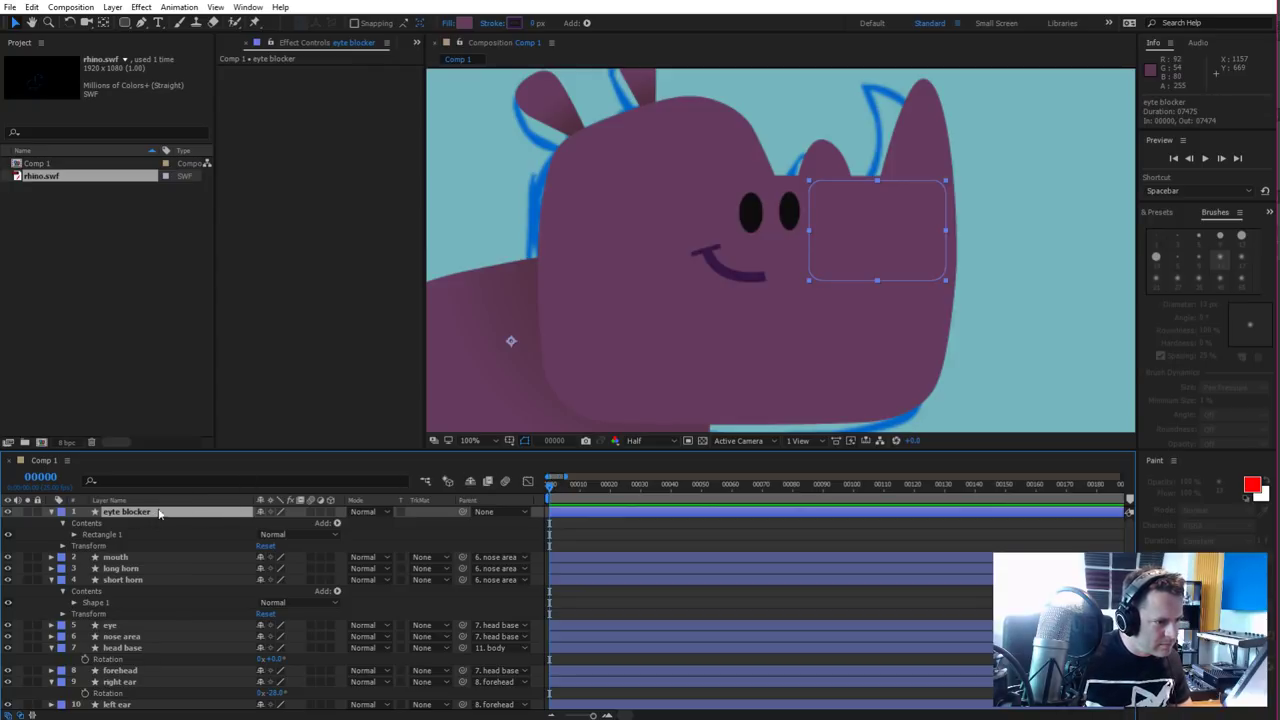
Rename the layer to 'eye blocker' and move the current time to frame 1
key("Return")
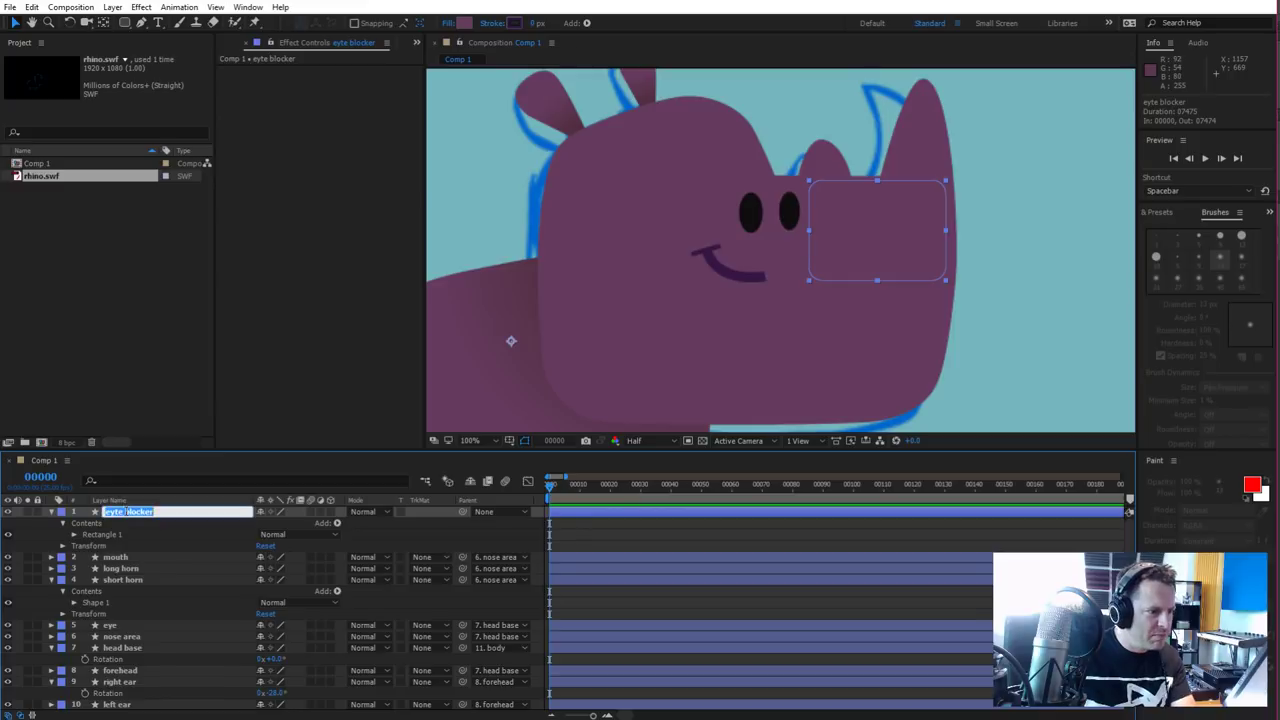
type("eye blo")
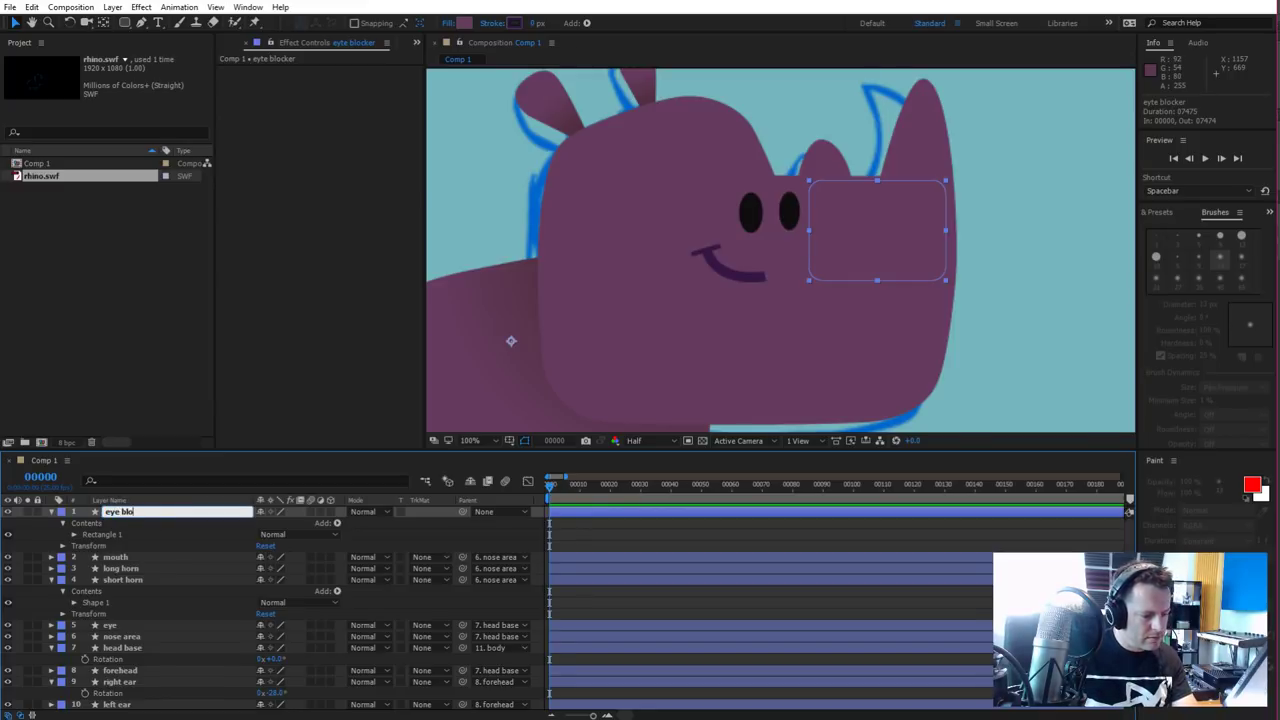
type("cker")
key("Return")
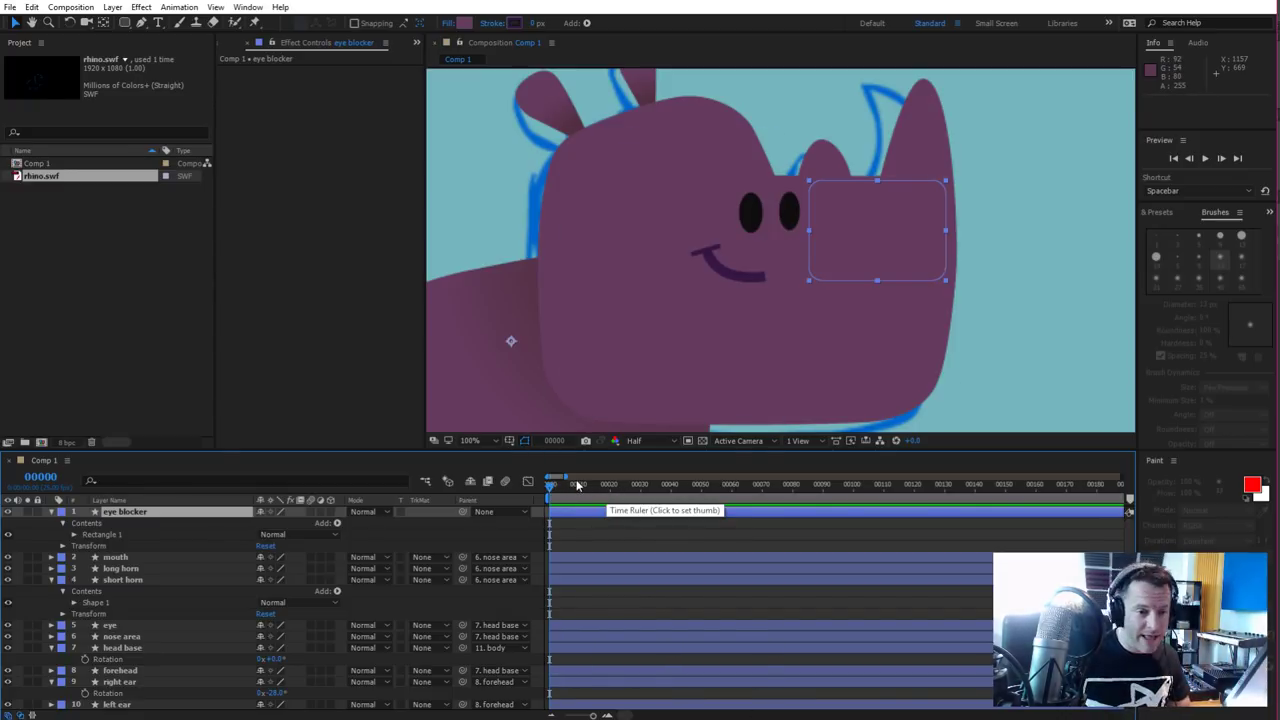
left_click(608, 715)
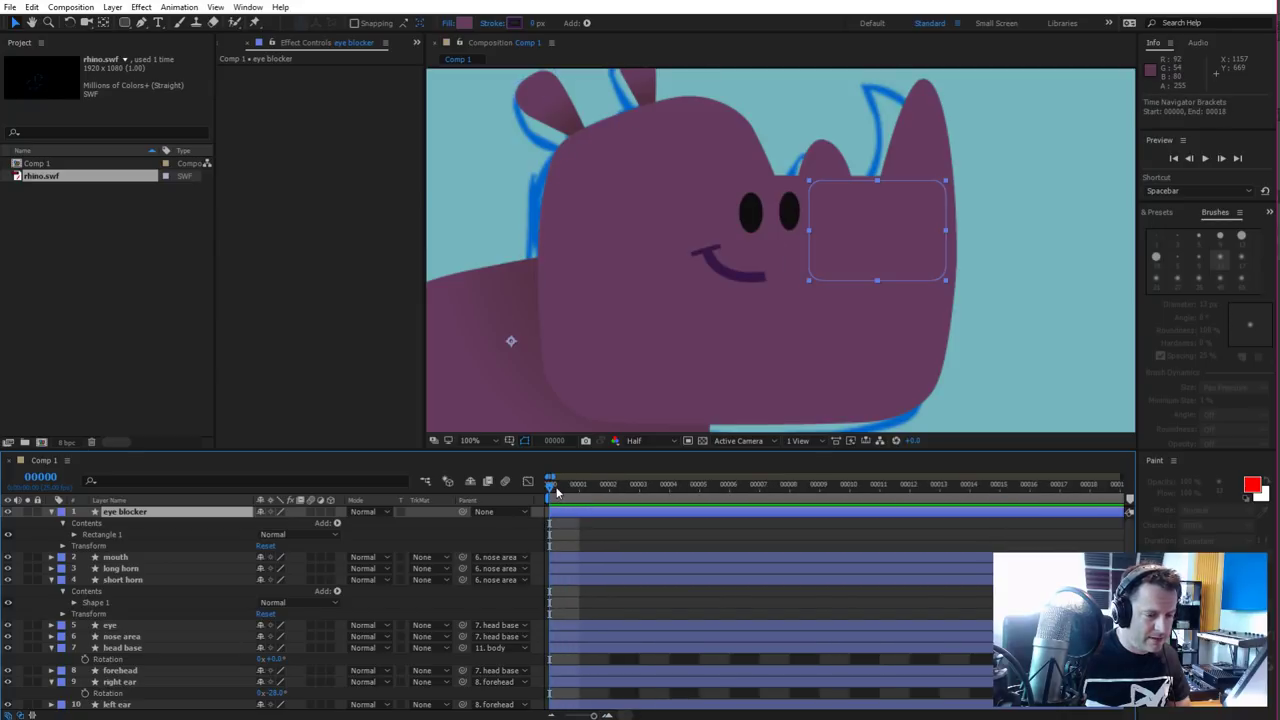
key("Page_Down")
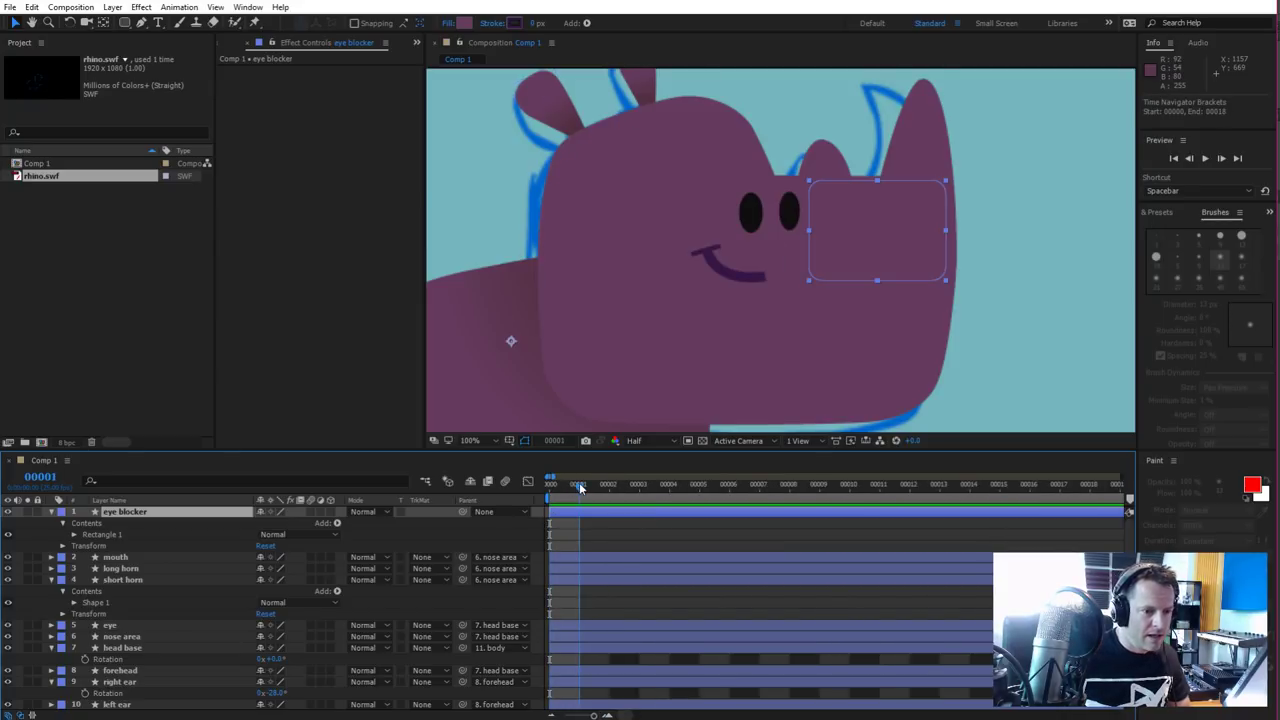
Open the Joysticks_n_Sliders.jsxbin panel from Window and read its help info
left_click(247, 7)
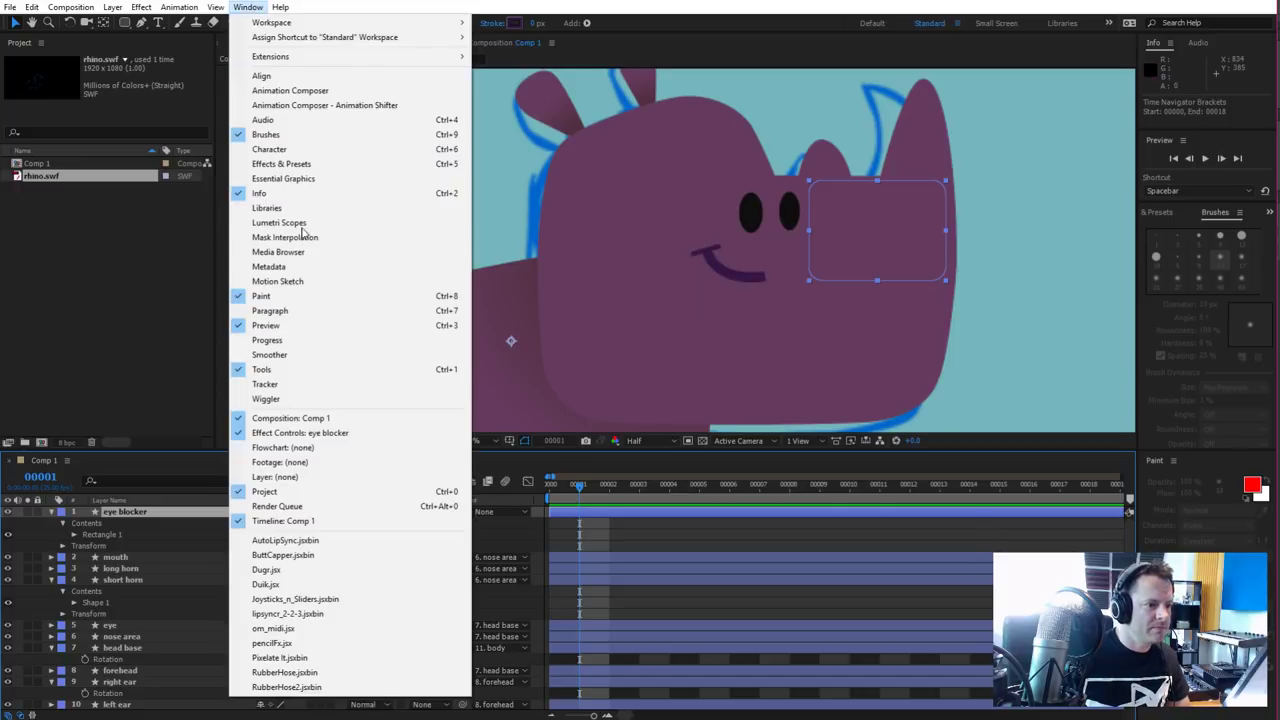
left_click(275, 597)
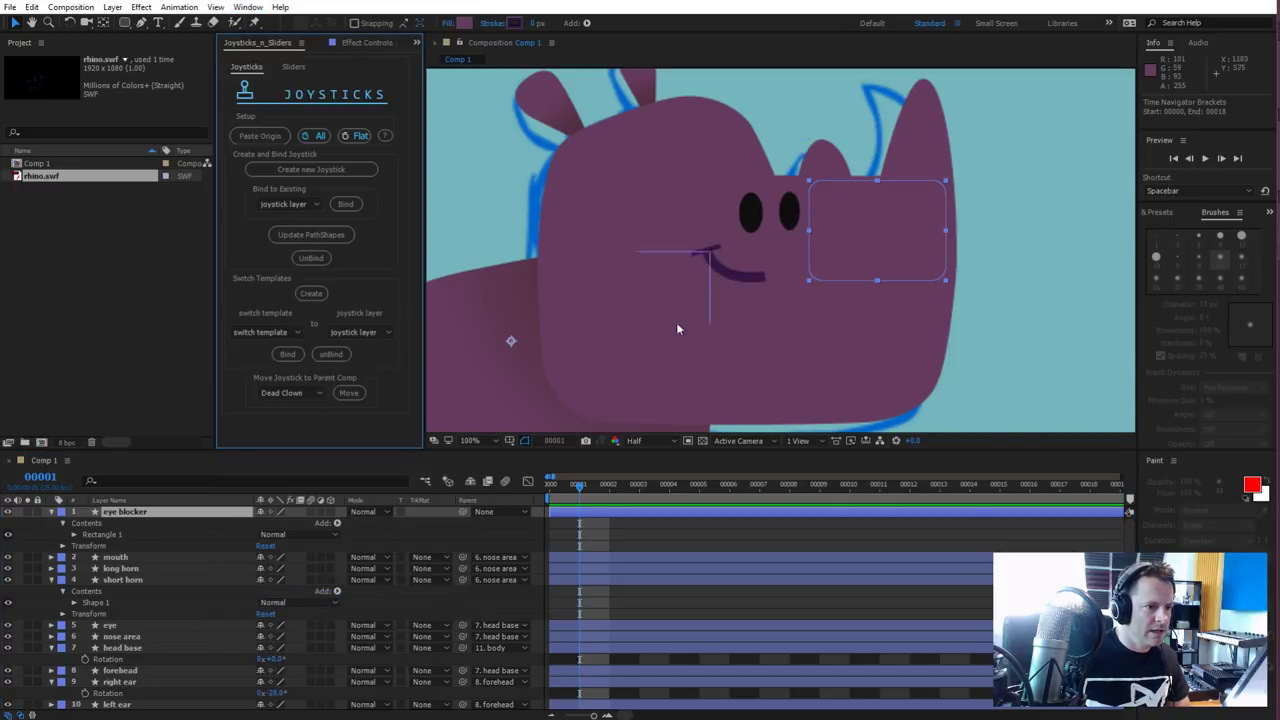
left_click(386, 136)
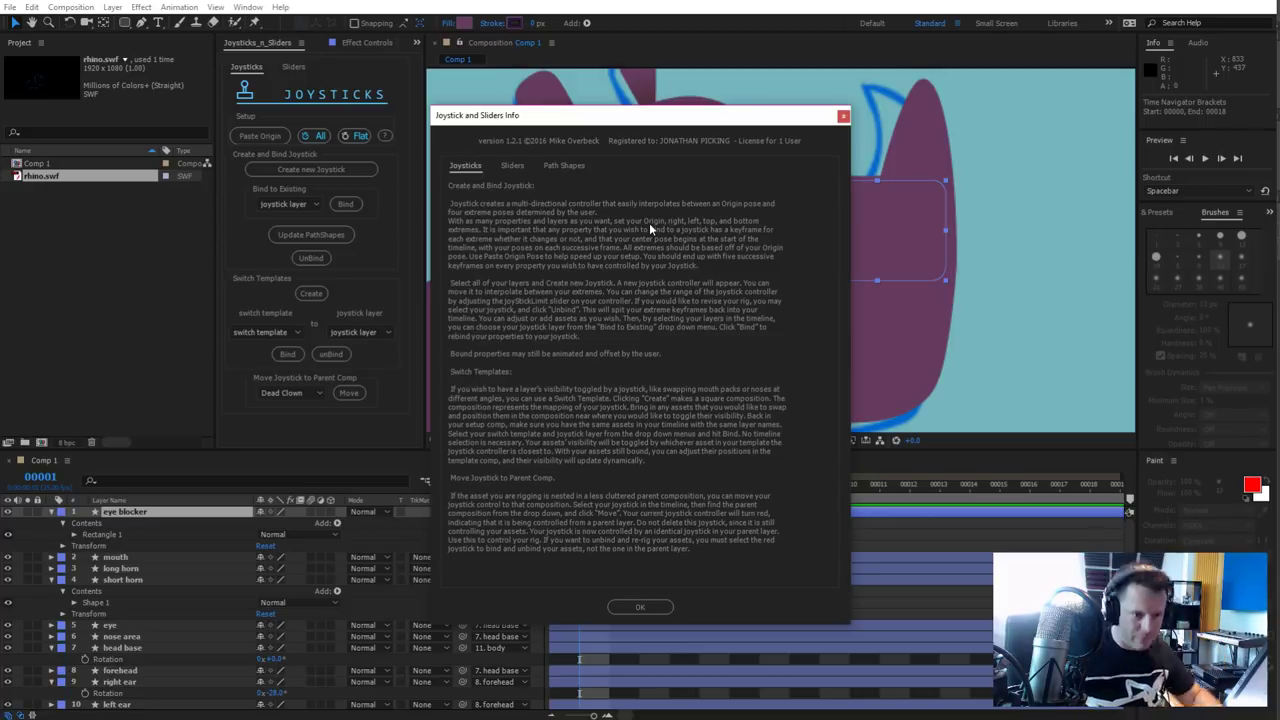
left_click(843, 115)
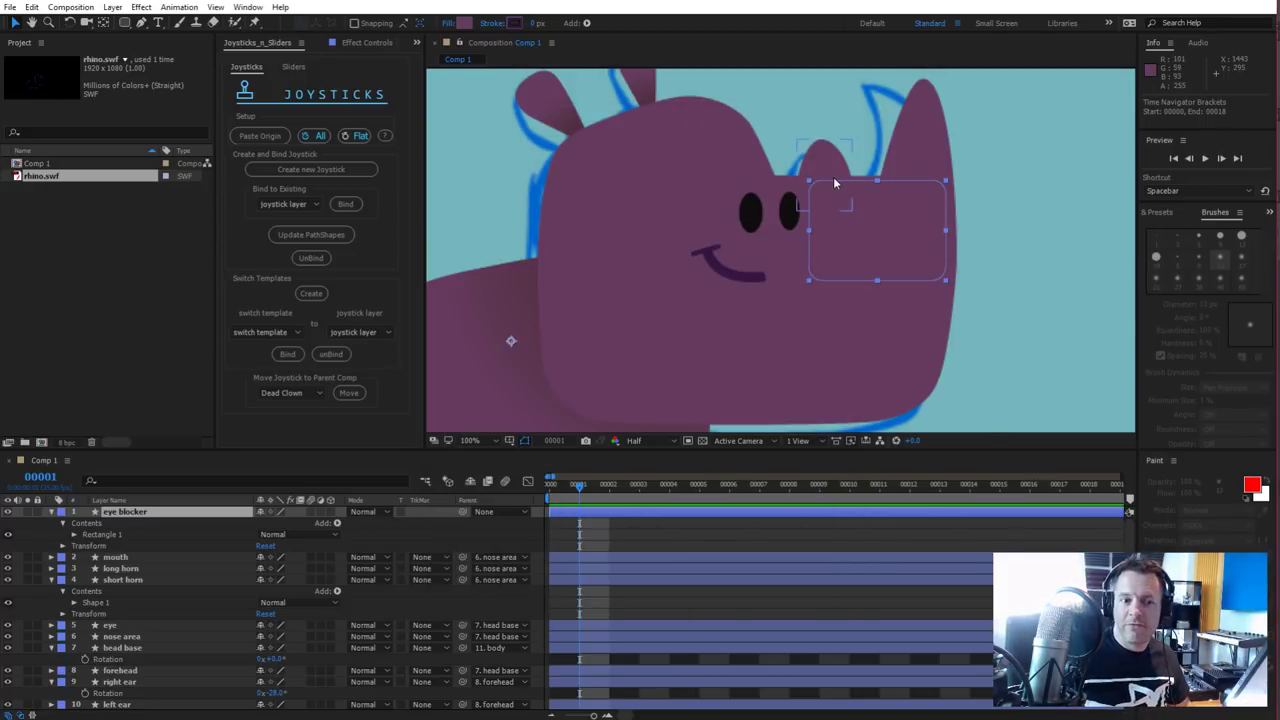
Add frame-1 Position keyframes to eye blocker, mouth, long horn and short horn
left_click(489, 538)
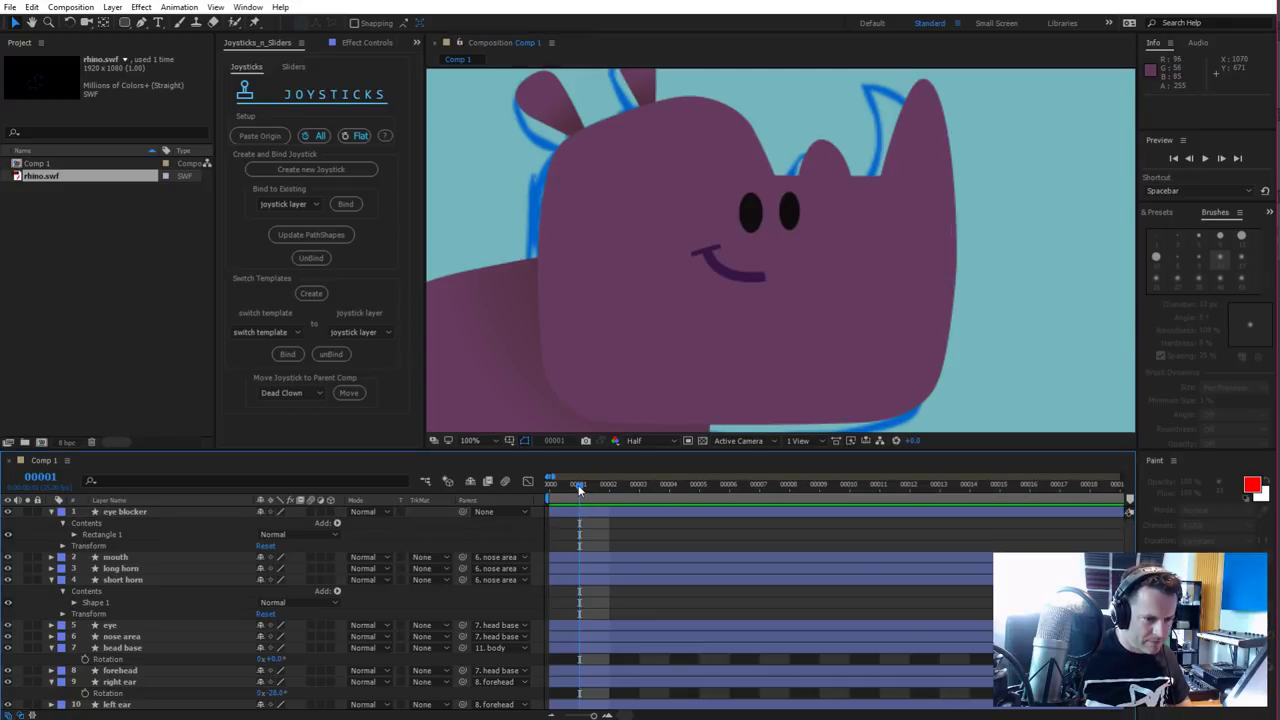
left_click(590, 512)
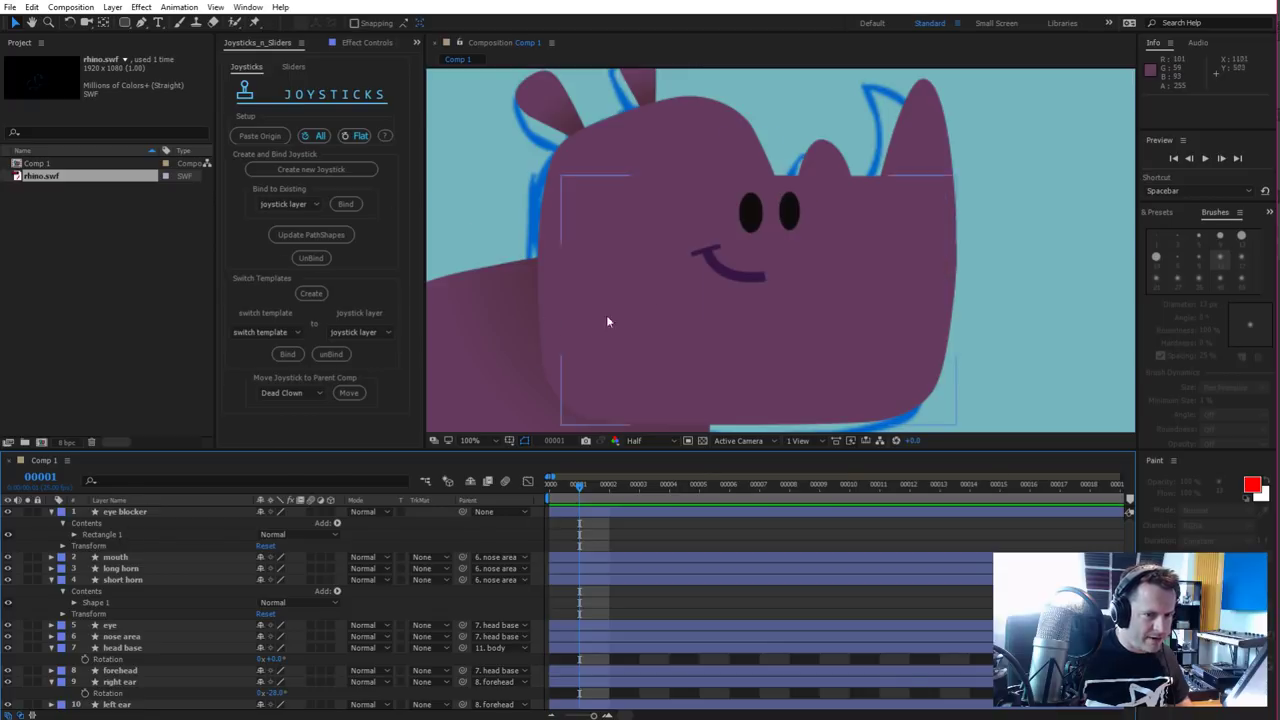
scroll(671, 289, "down", 4)
scroll(671, 289, "up", 4)
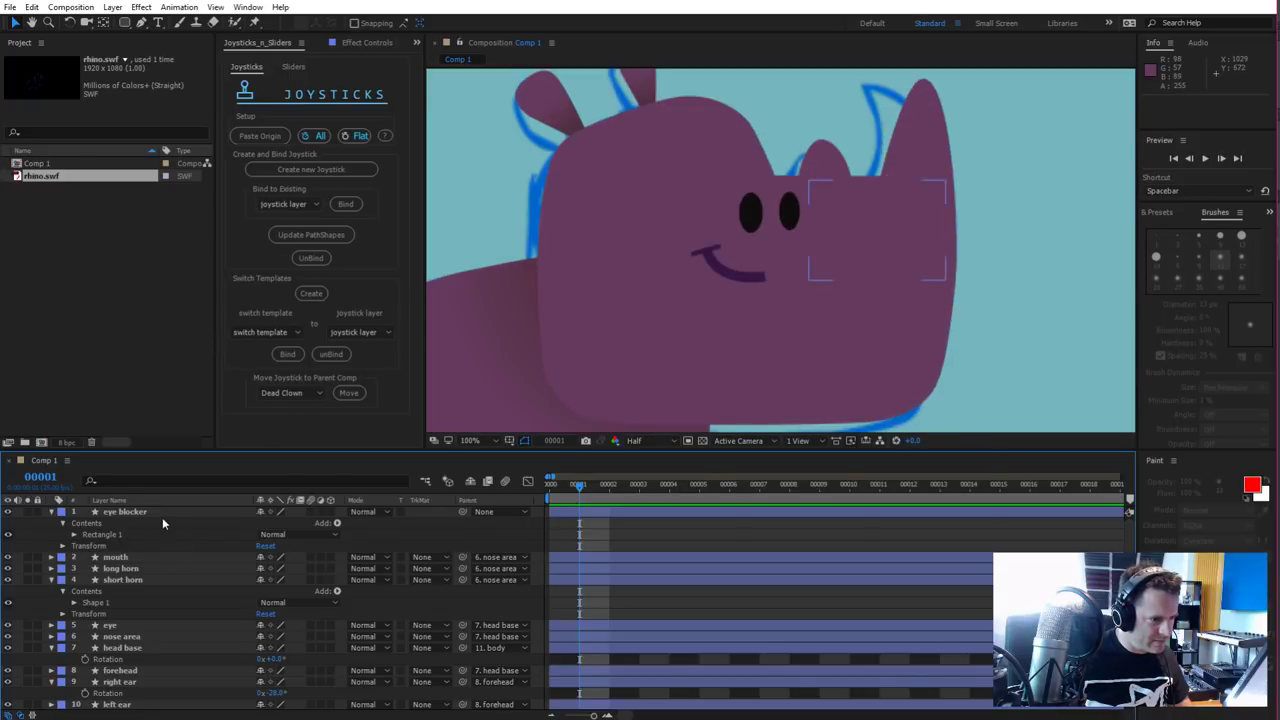
left_click(120, 511)
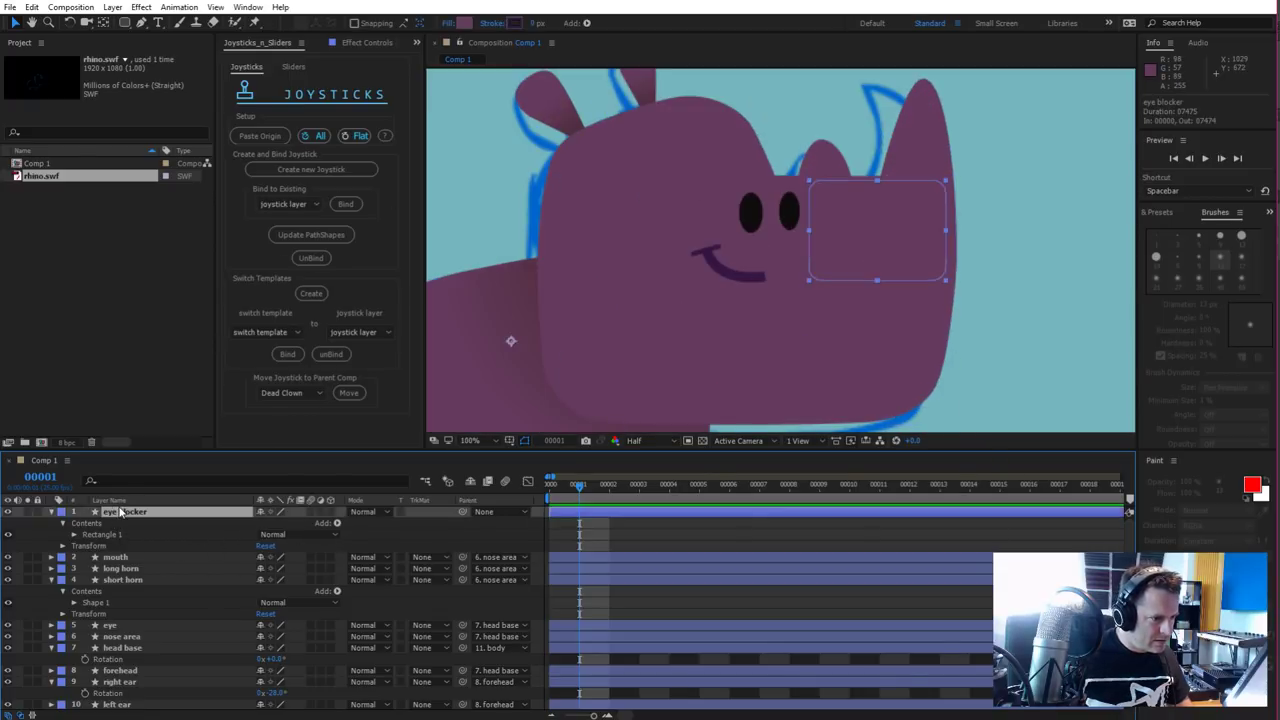
key("p")
left_click(85, 523)
left_click(108, 535)
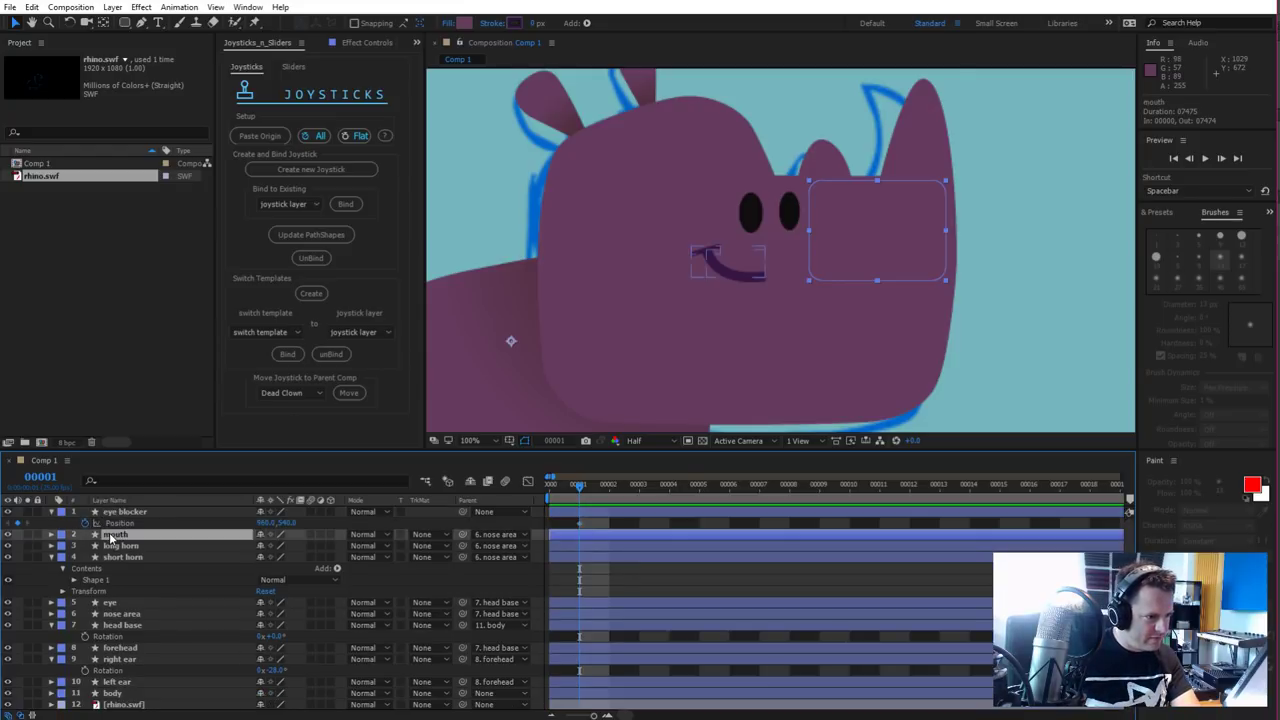
key("p")
left_click(85, 546)
left_click(120, 557)
key("p")
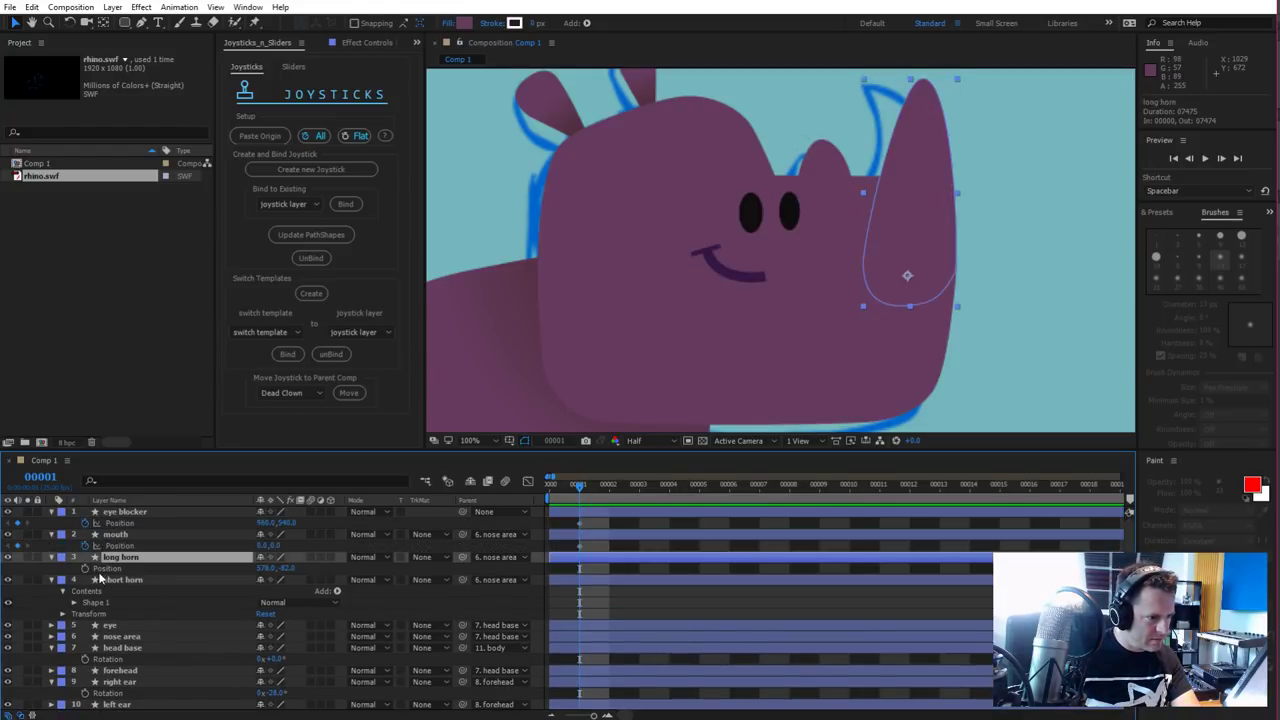
left_click(85, 568)
left_click(120, 580)
key("p")
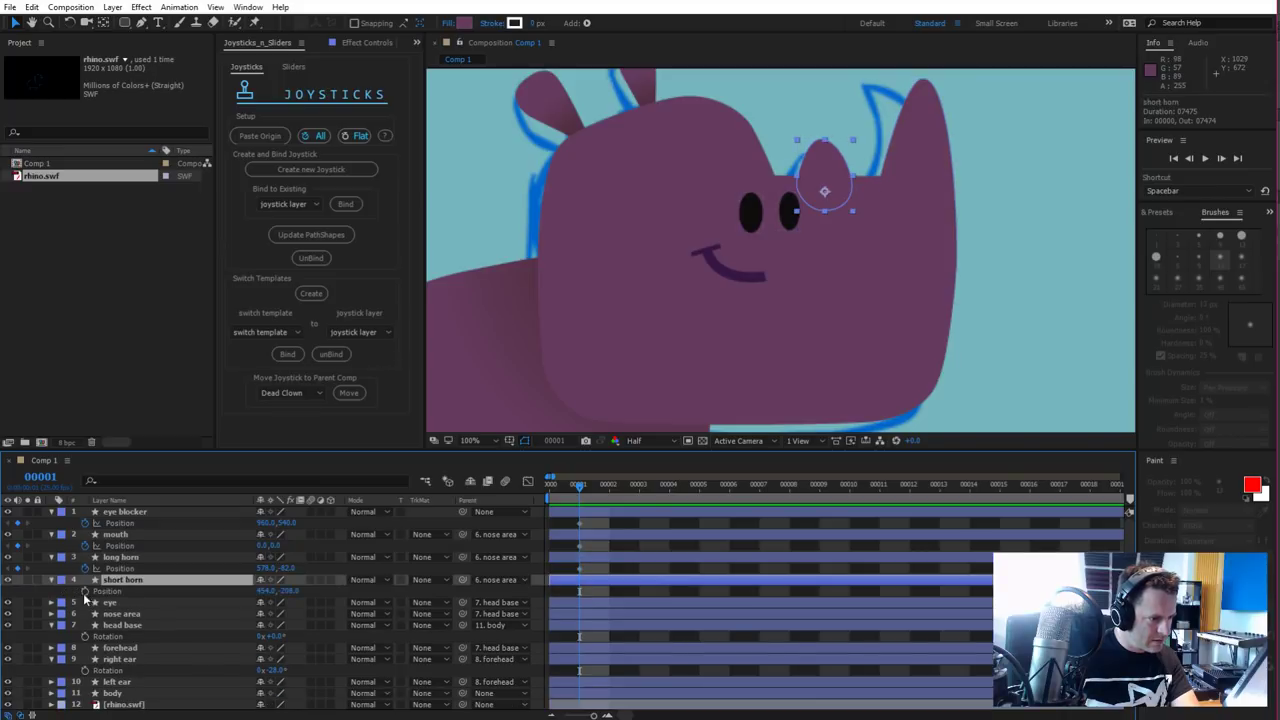
left_click(85, 591)
Add frame-1 Position keyframes to eye, nose area, head base, forehead, right ear and left ear
left_click(126, 601)
key("p")
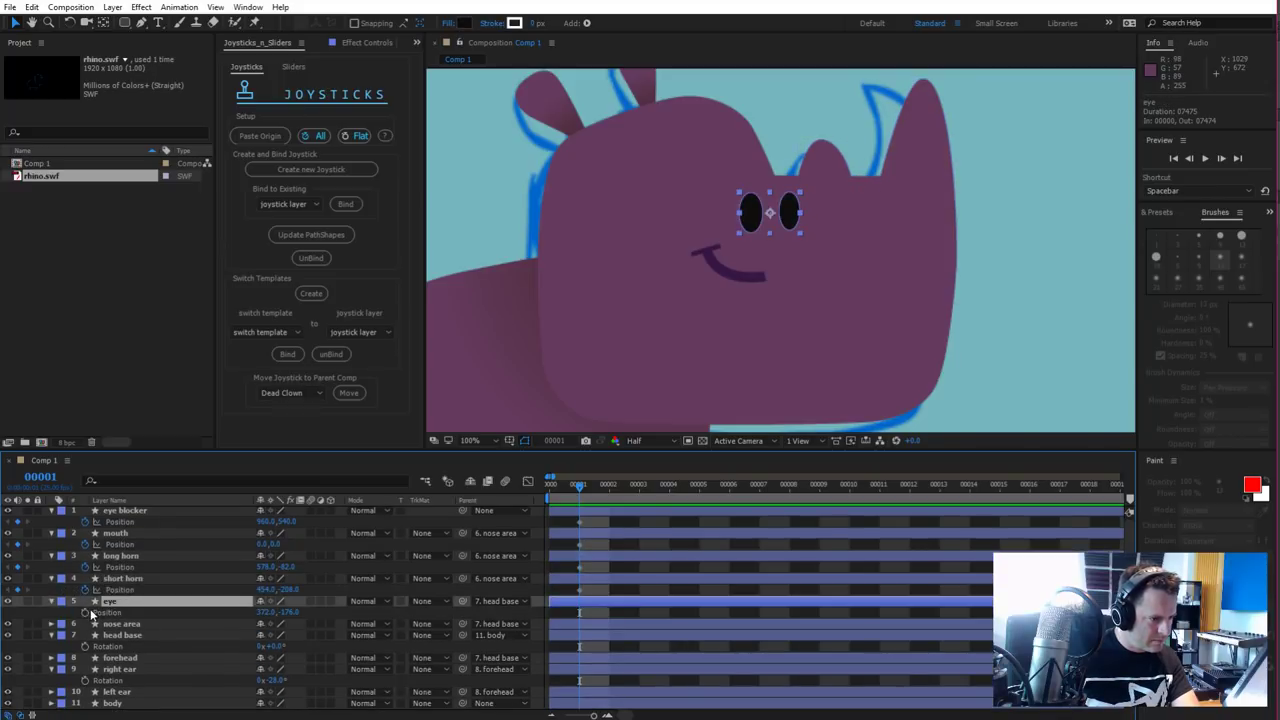
left_click(86, 612)
left_click(120, 624)
key("p")
left_click(86, 635)
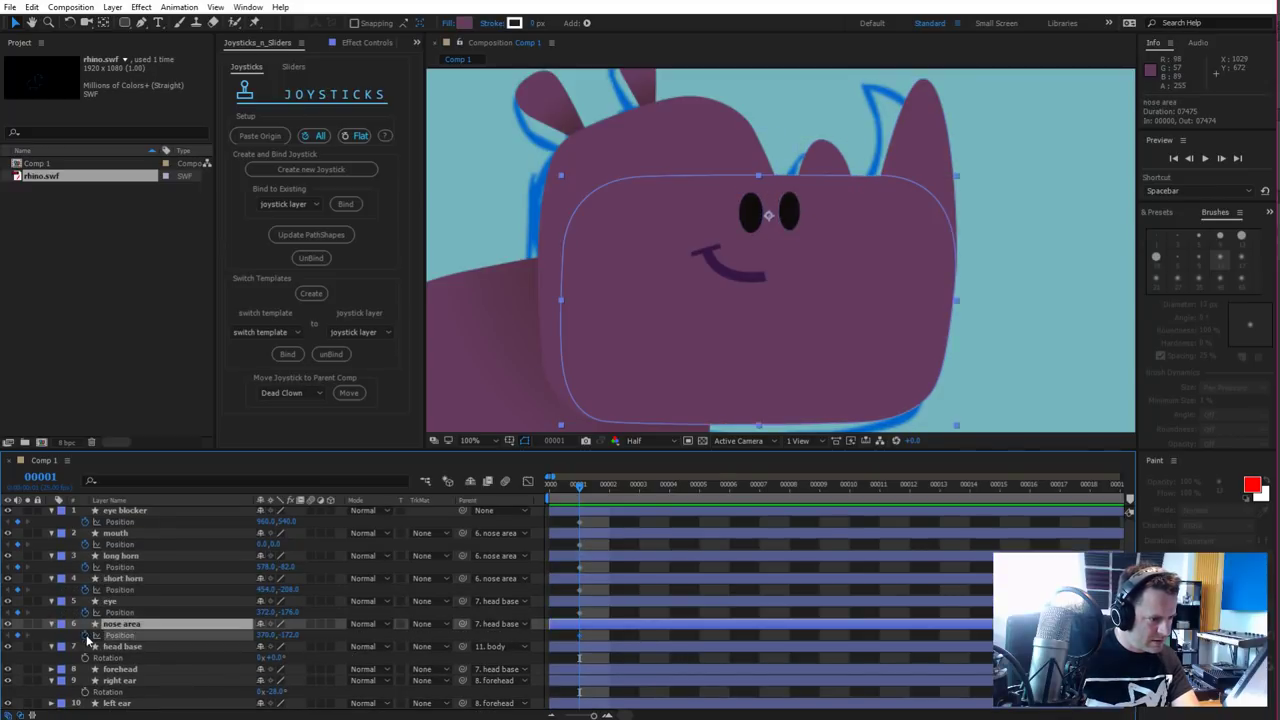
left_click(120, 646)
key("p")
left_click(86, 658)
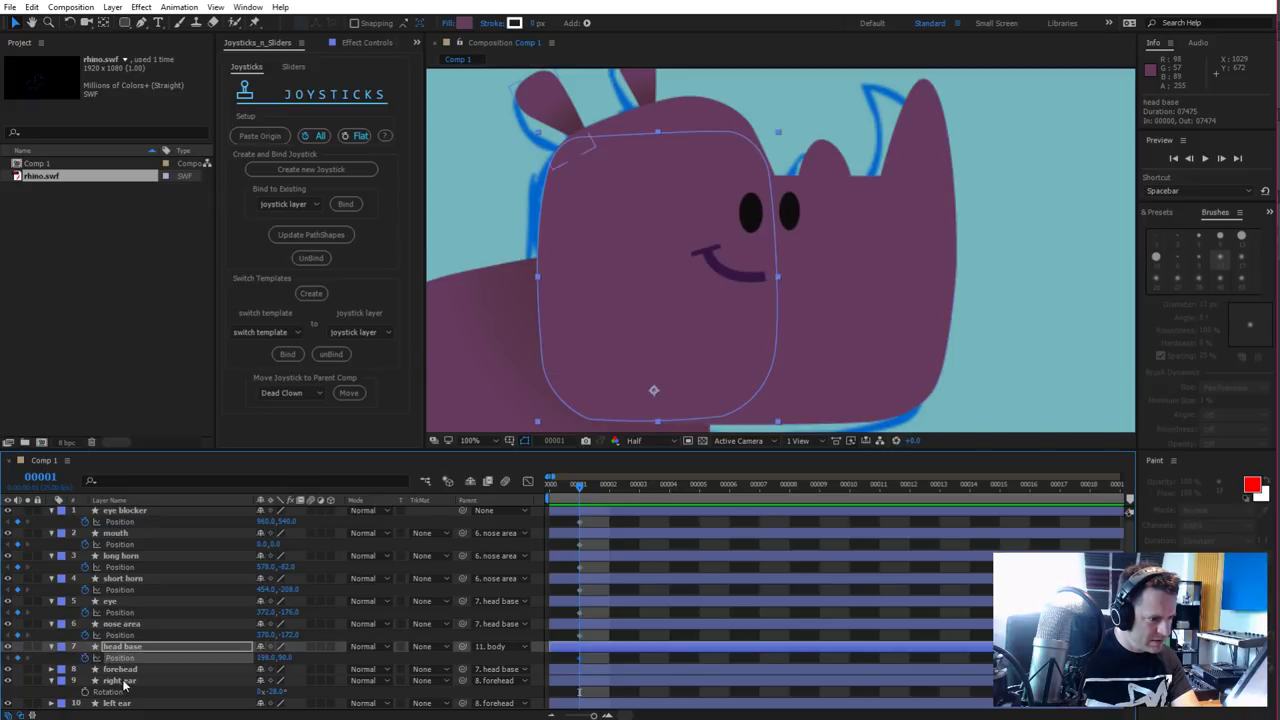
left_click(120, 669)
key("p")
left_click(86, 680)
scroll(134, 681, "down", 2)
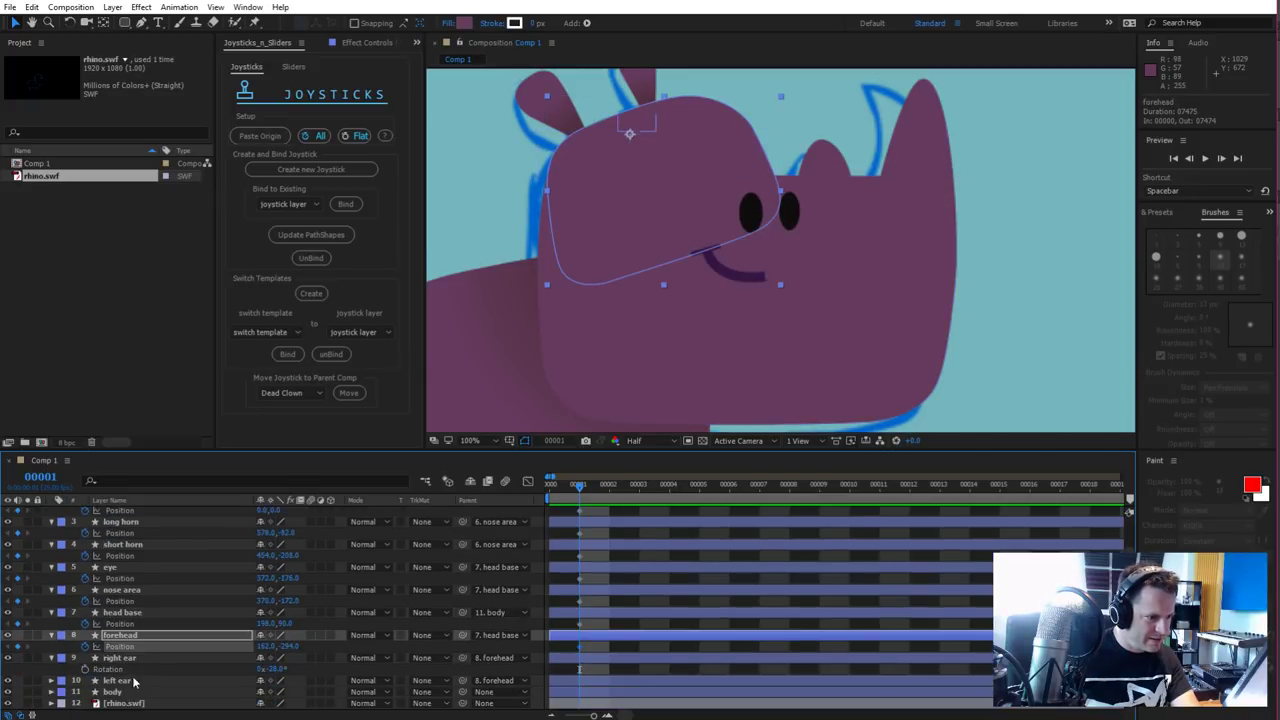
left_click(142, 660)
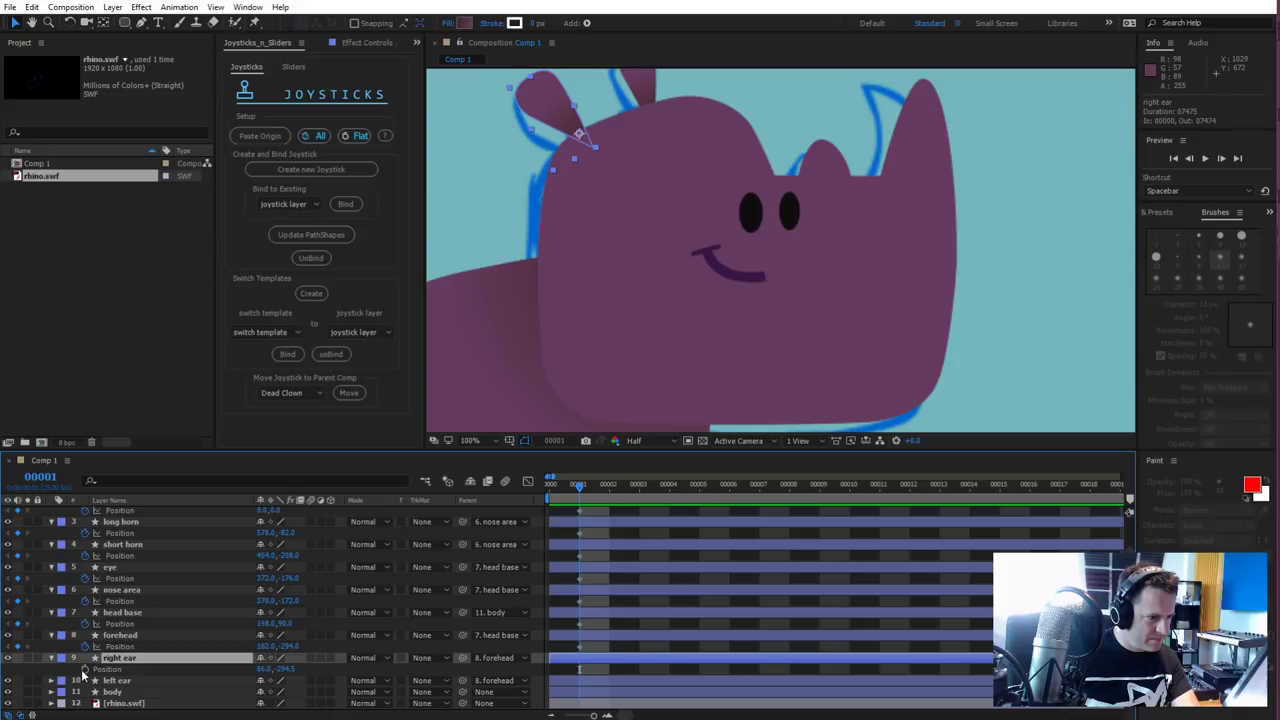
key("p")
left_click(86, 669)
left_click(150, 681)
key("p")
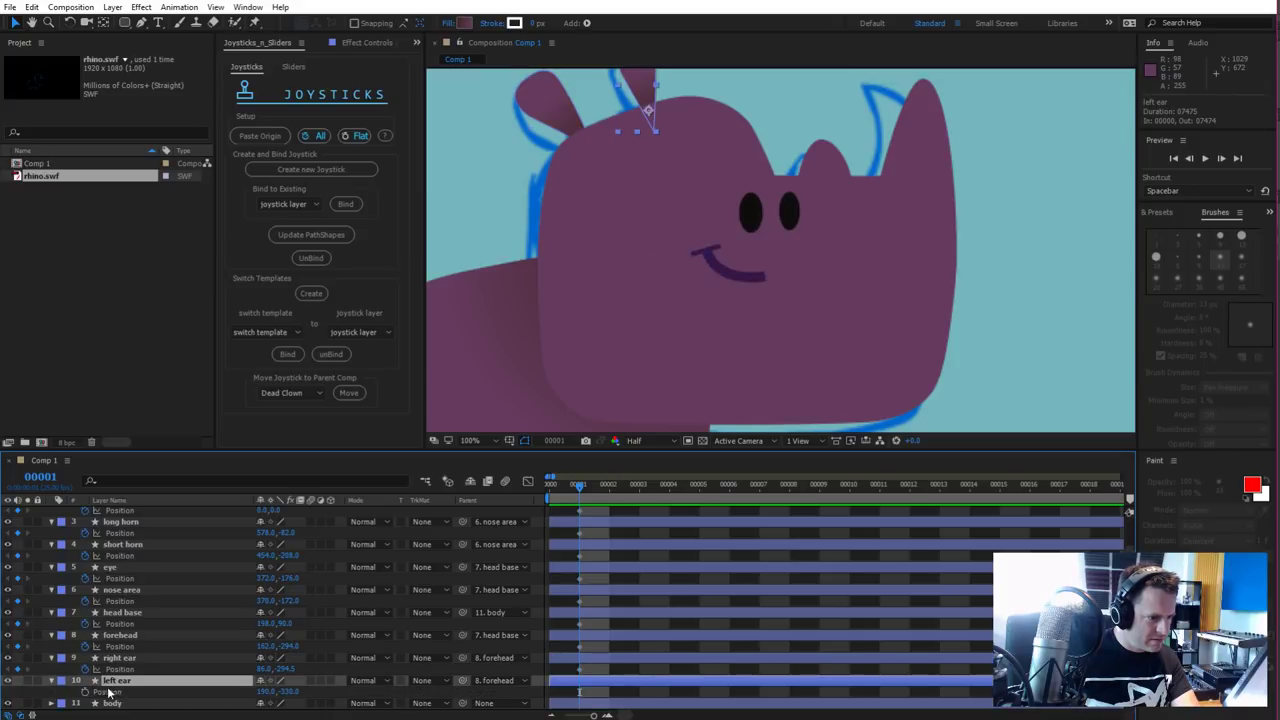
left_click(86, 692)
scroll(110, 685, "down", 1)
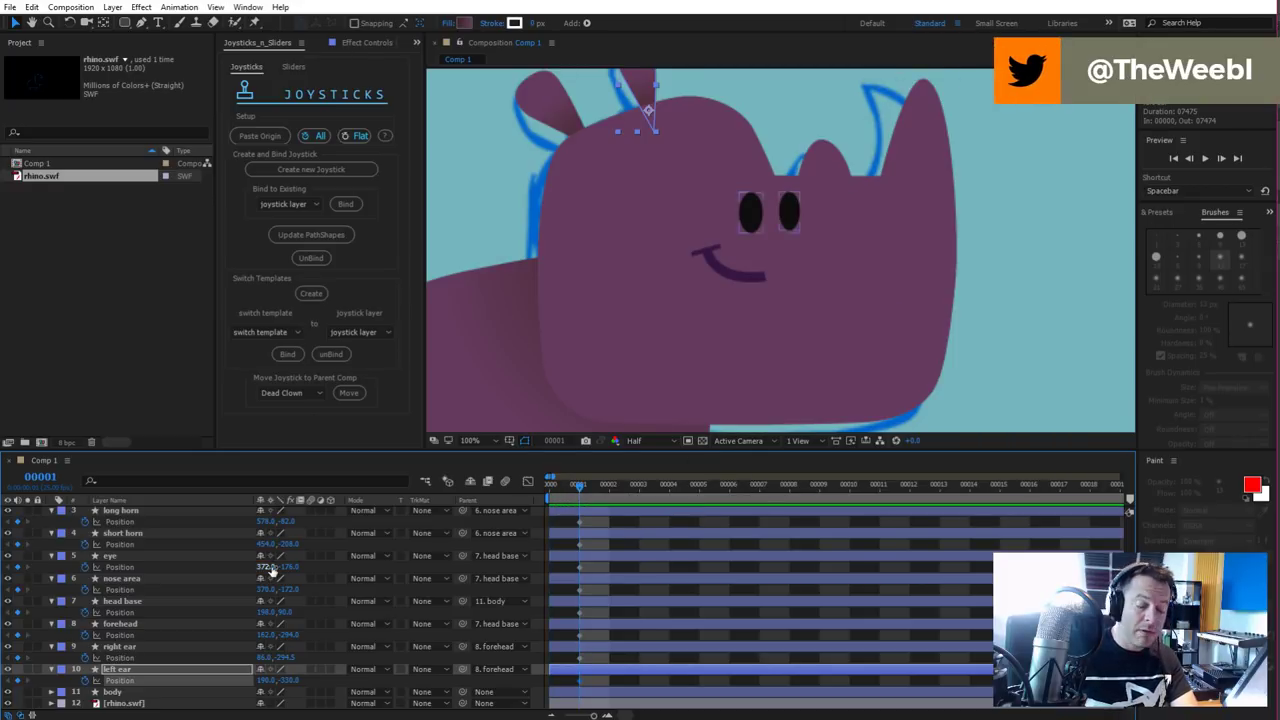
Select all head layers and show their Scale and Position properties
scroll(150, 550, "up", 2)
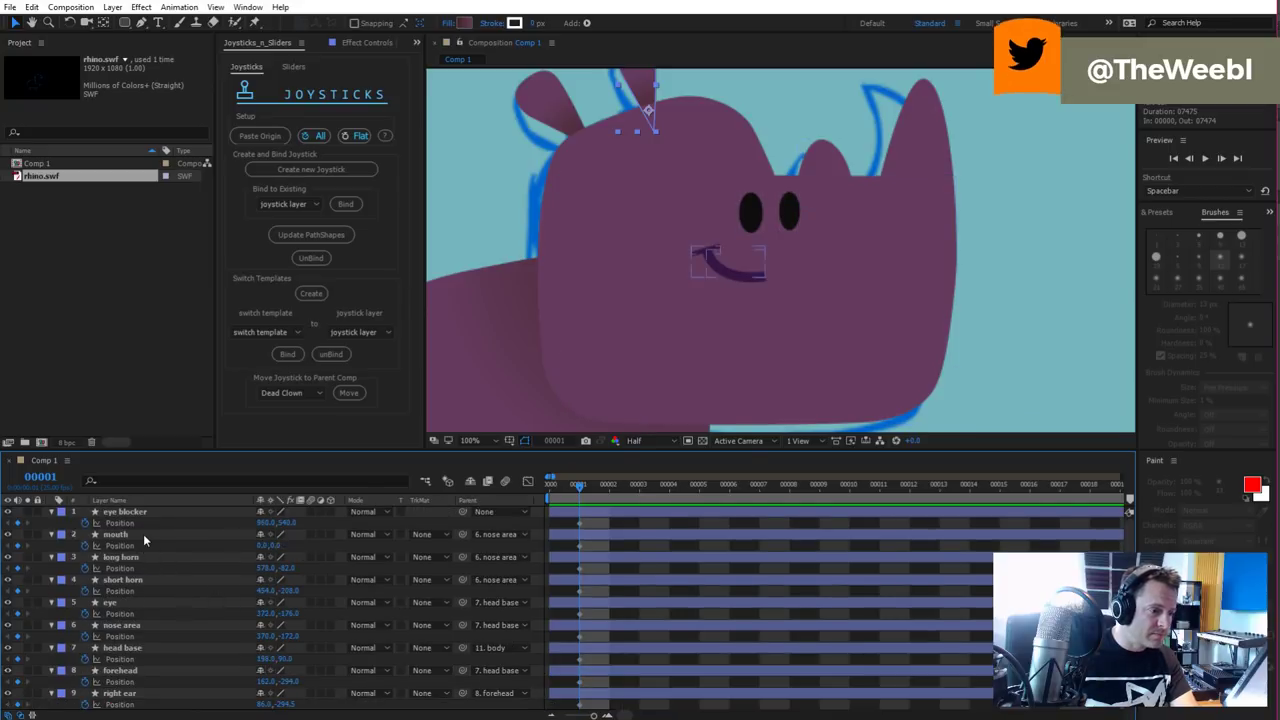
key("ctrl+a")
key("s")
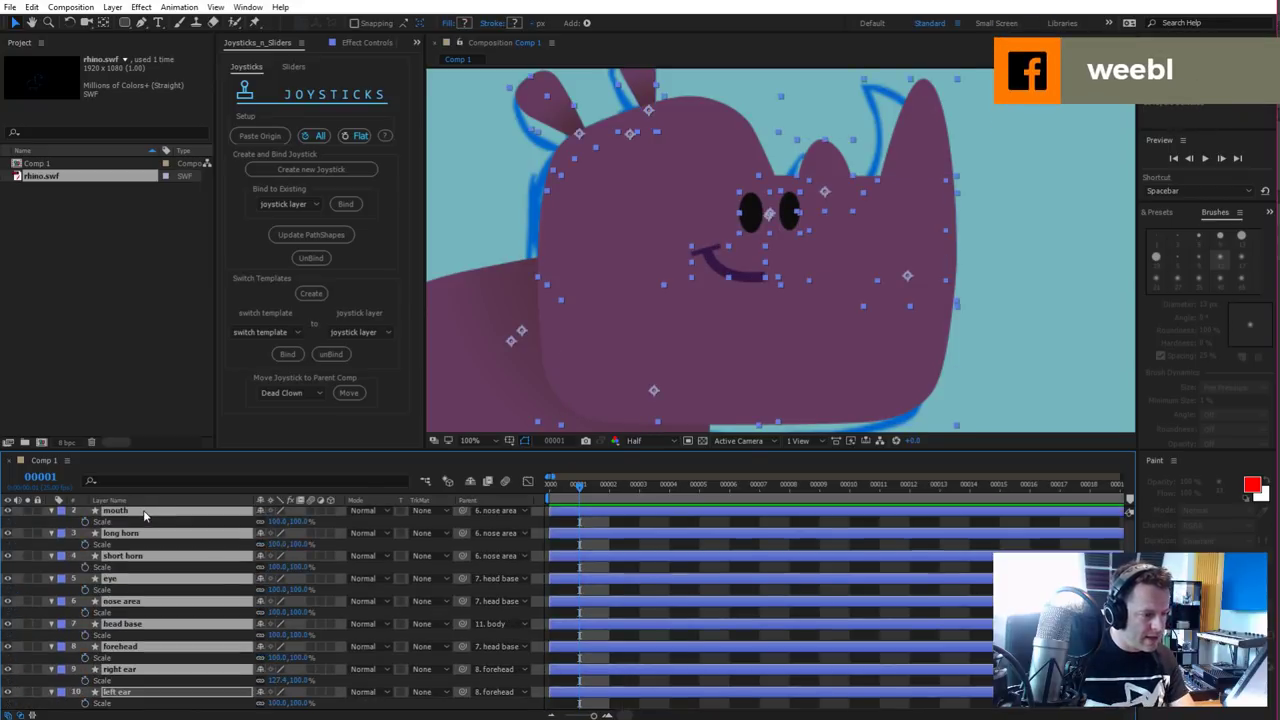
key("shift+p")
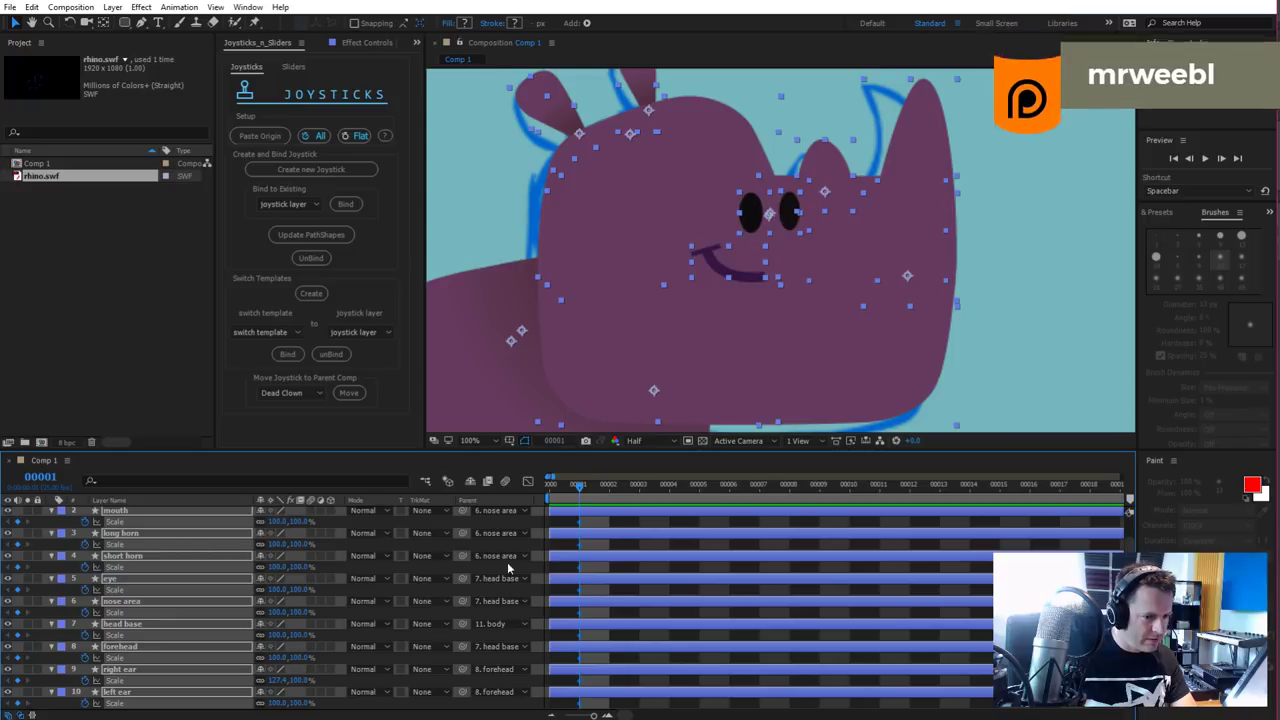
scroll(543, 540, "down", 1)
scroll(543, 540, "up", 1)
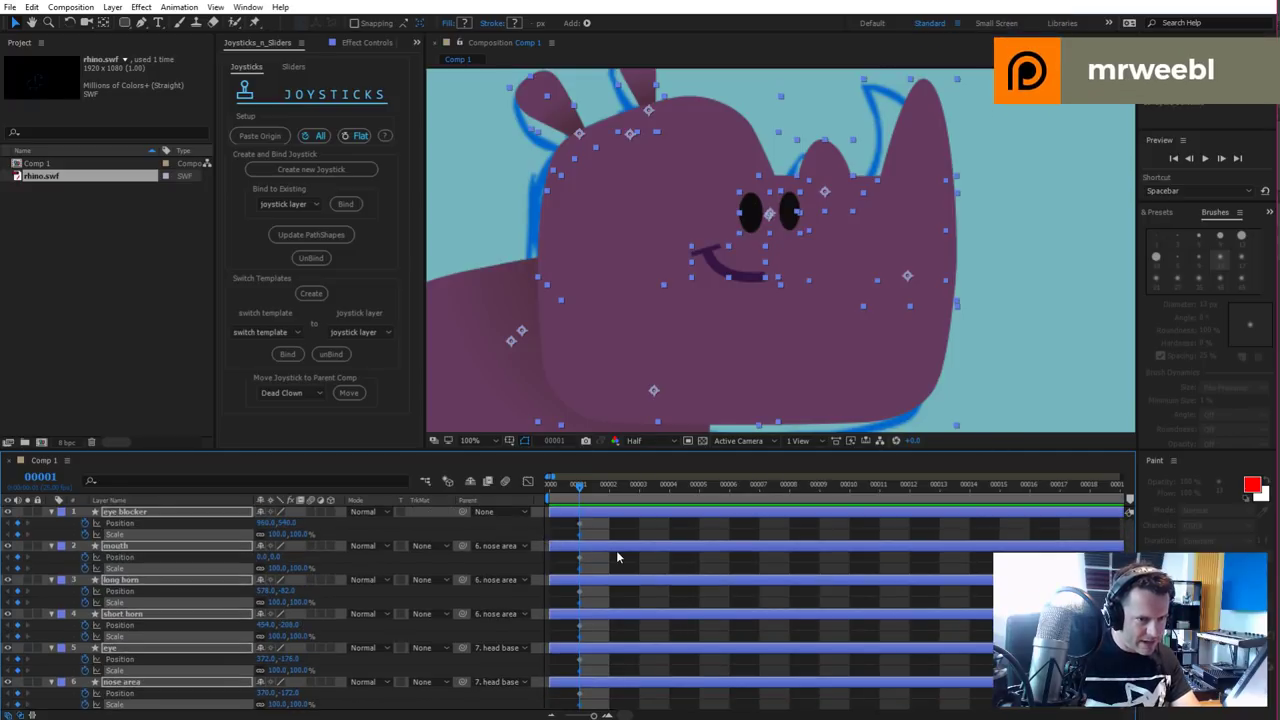
scroll(617, 552, "down", 1)
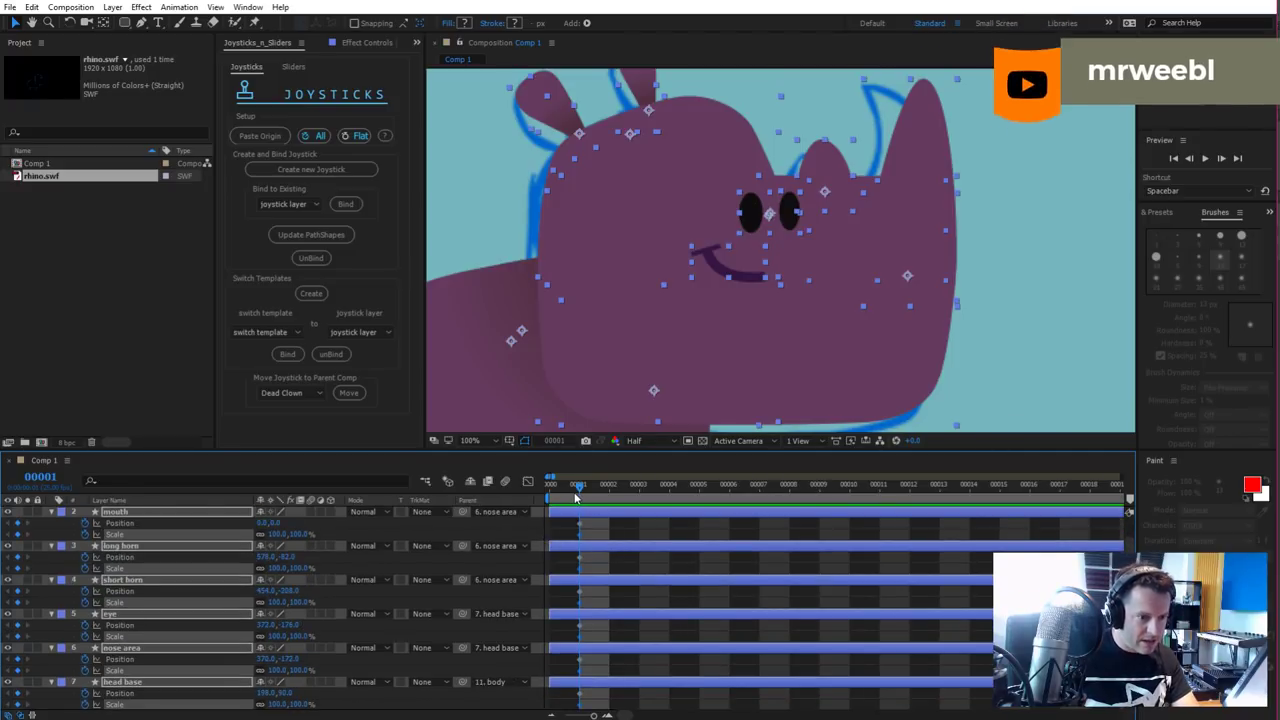
scroll(110, 556, "up", 1)
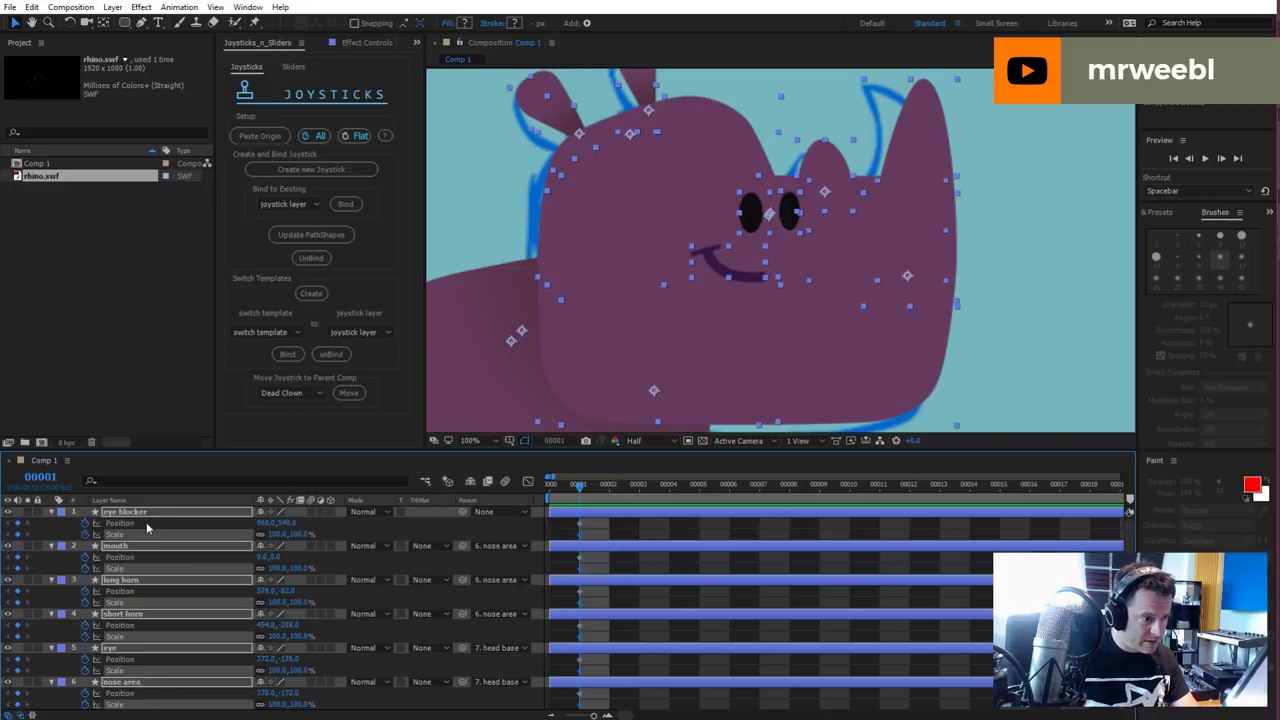
Add Rotation keyframes to all selected layers, show all keyframes, and return to frame 0
key("r")
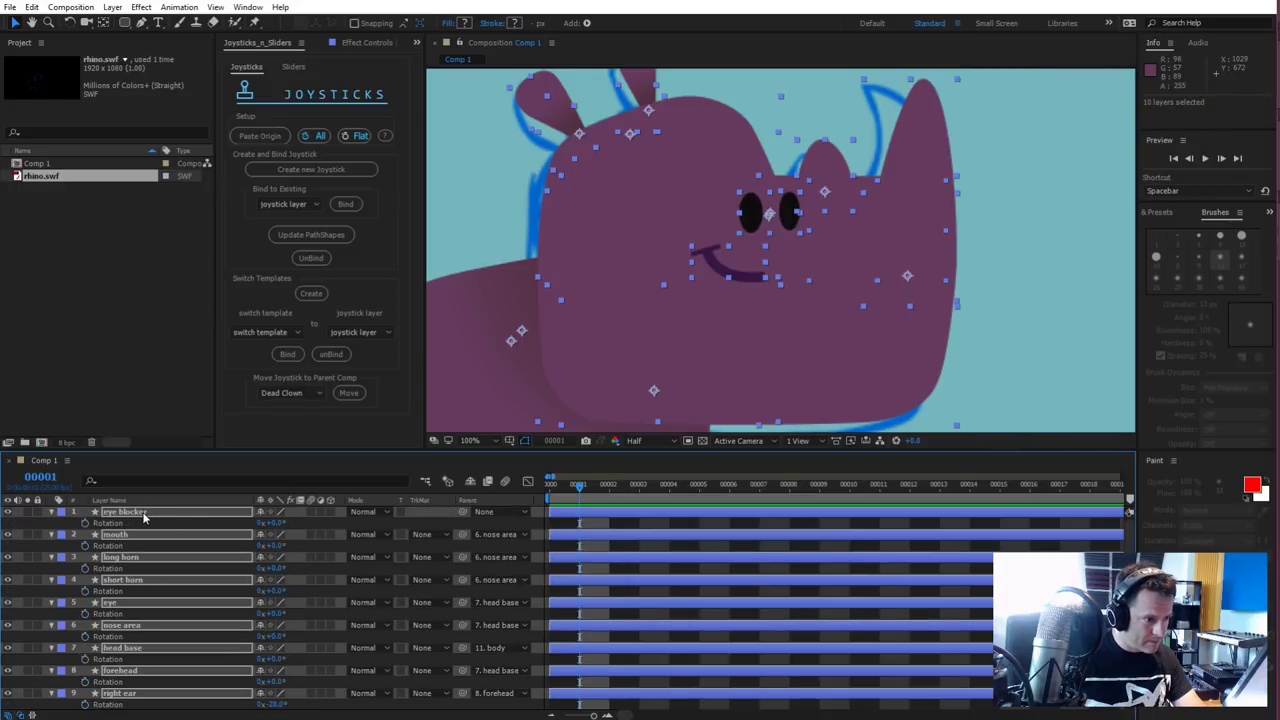
left_click(86, 523)
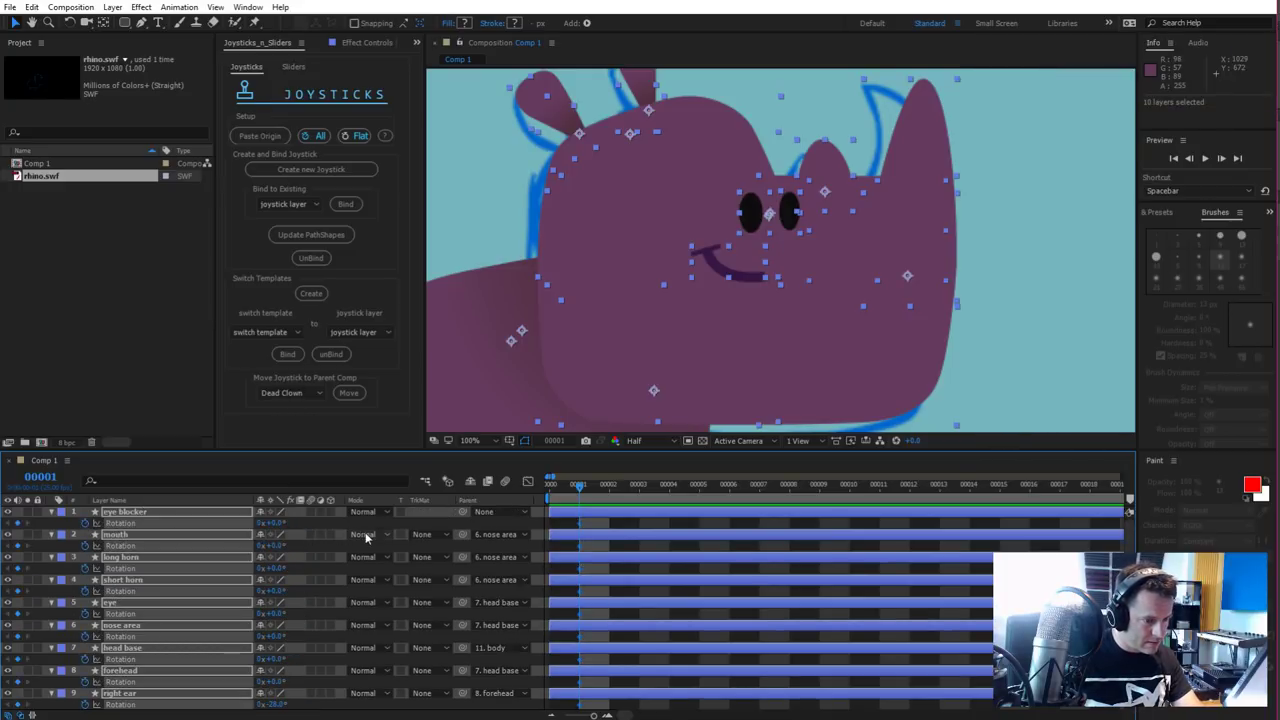
key("u")
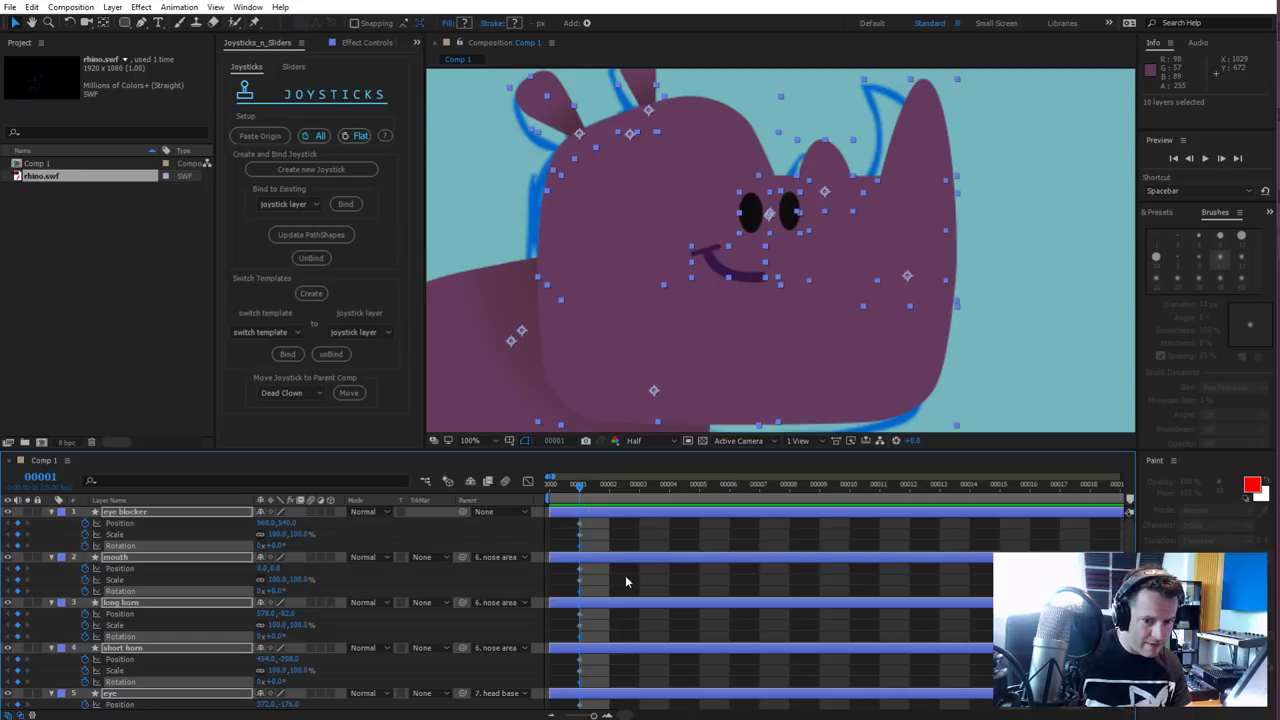
scroll(624, 578, "down", 5)
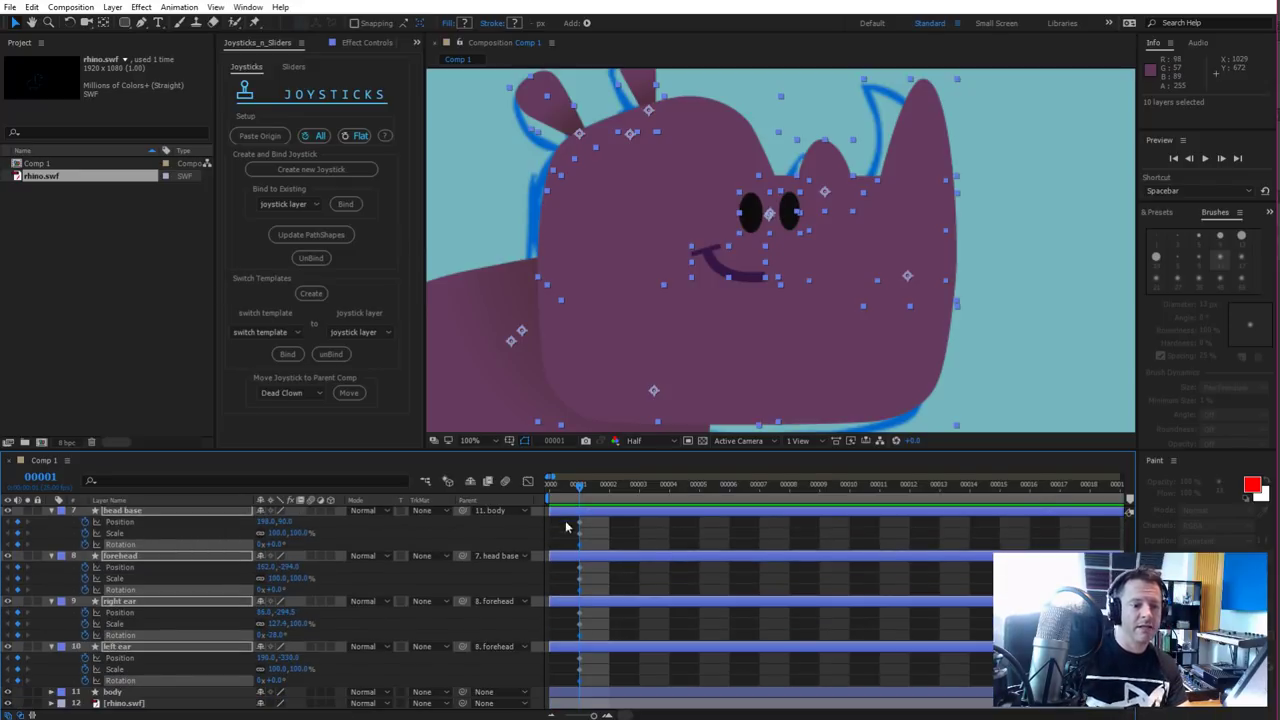
left_click_drag(568, 496, 548, 496)
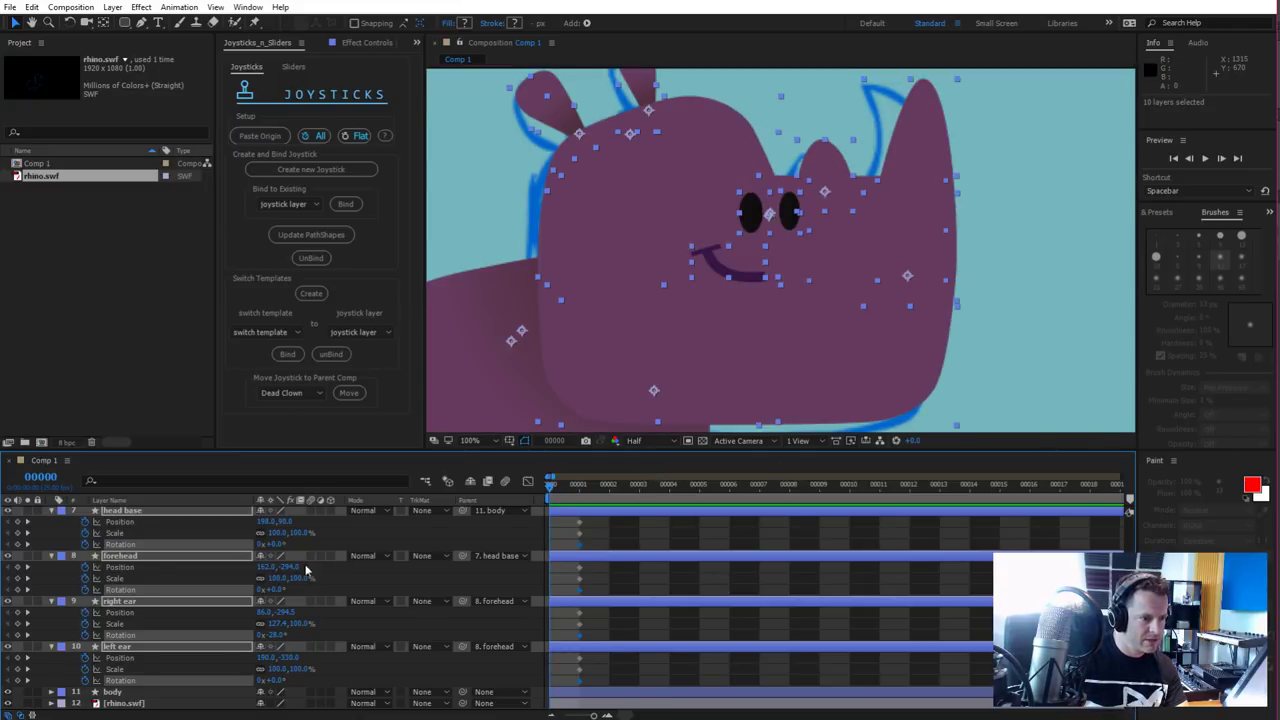
At frame 0, nudge the nose area left and narrow it to 77% width
left_click(381, 536)
left_click_drag(560, 175, 957, 425)
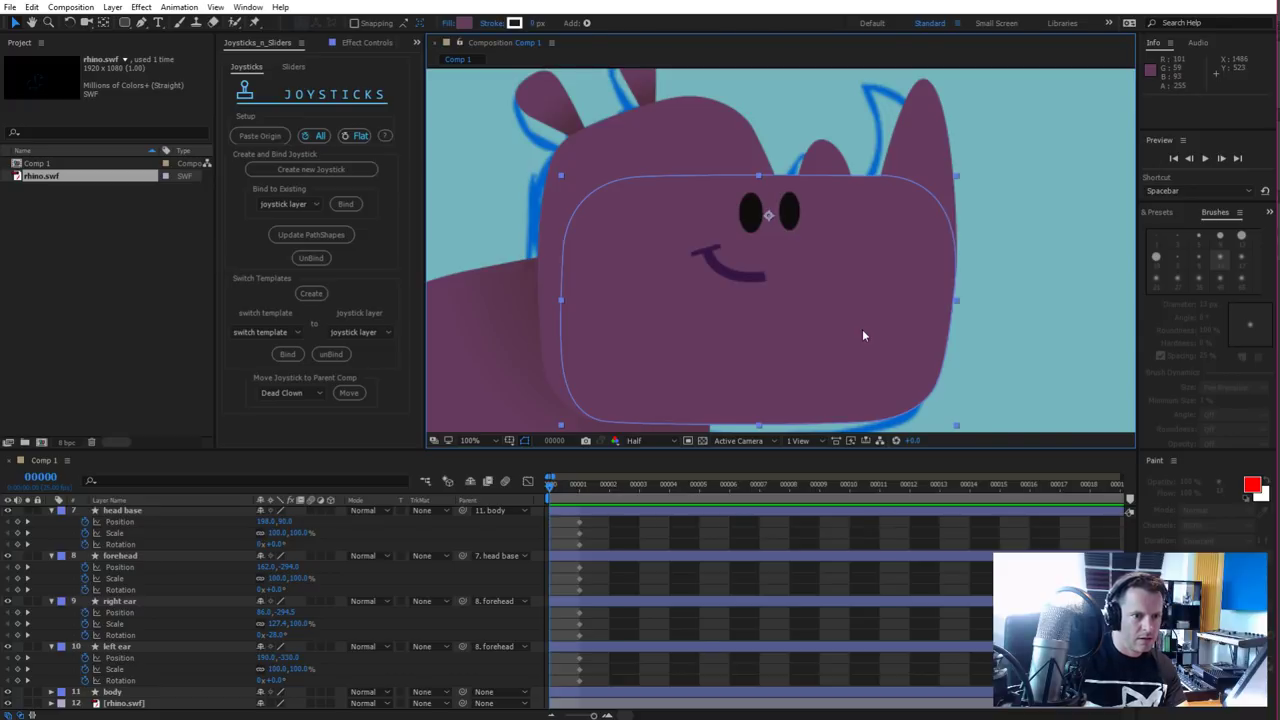
key("shift+Left")
key("shift+Left")
key("shift+Left")
key("shift+Left")
key("shift+Left")
key("shift+Left")
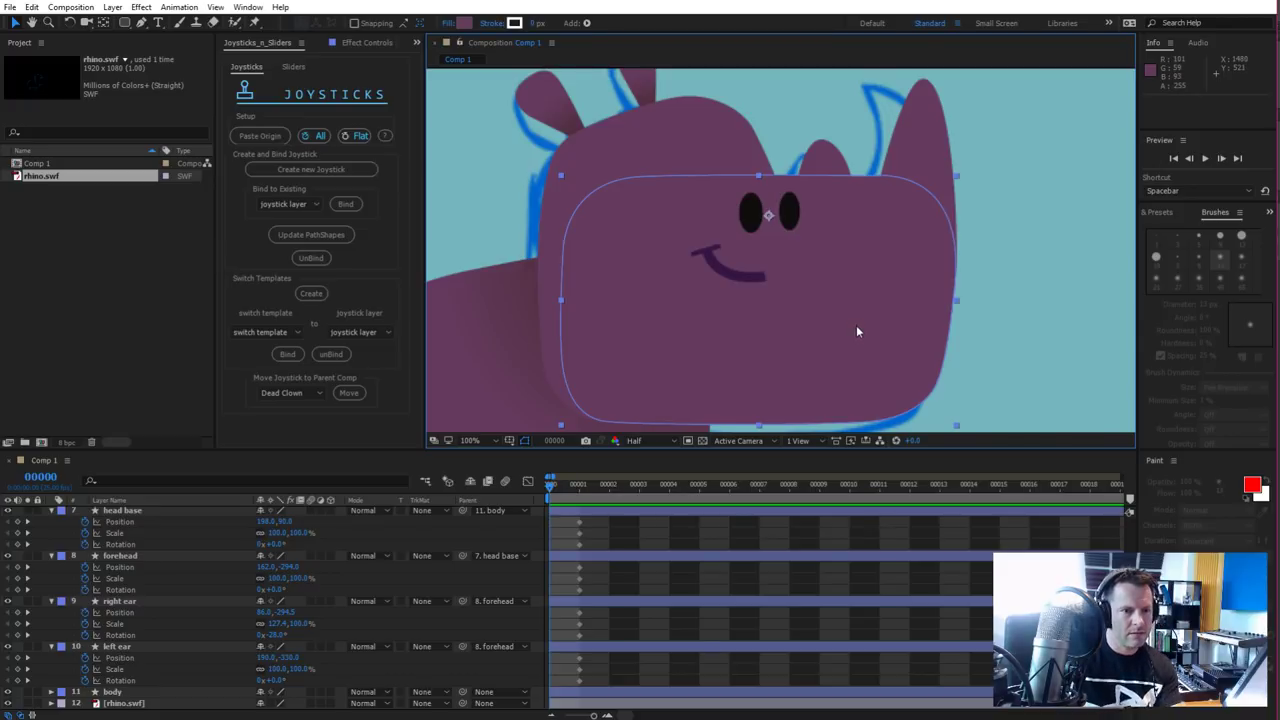
key("shift+Left")
key("shift+Left")
key("shift+Left")
key("shift+Left")
key("shift+Left")
key("shift+Left")
key("shift+Left")
key("shift+Left")
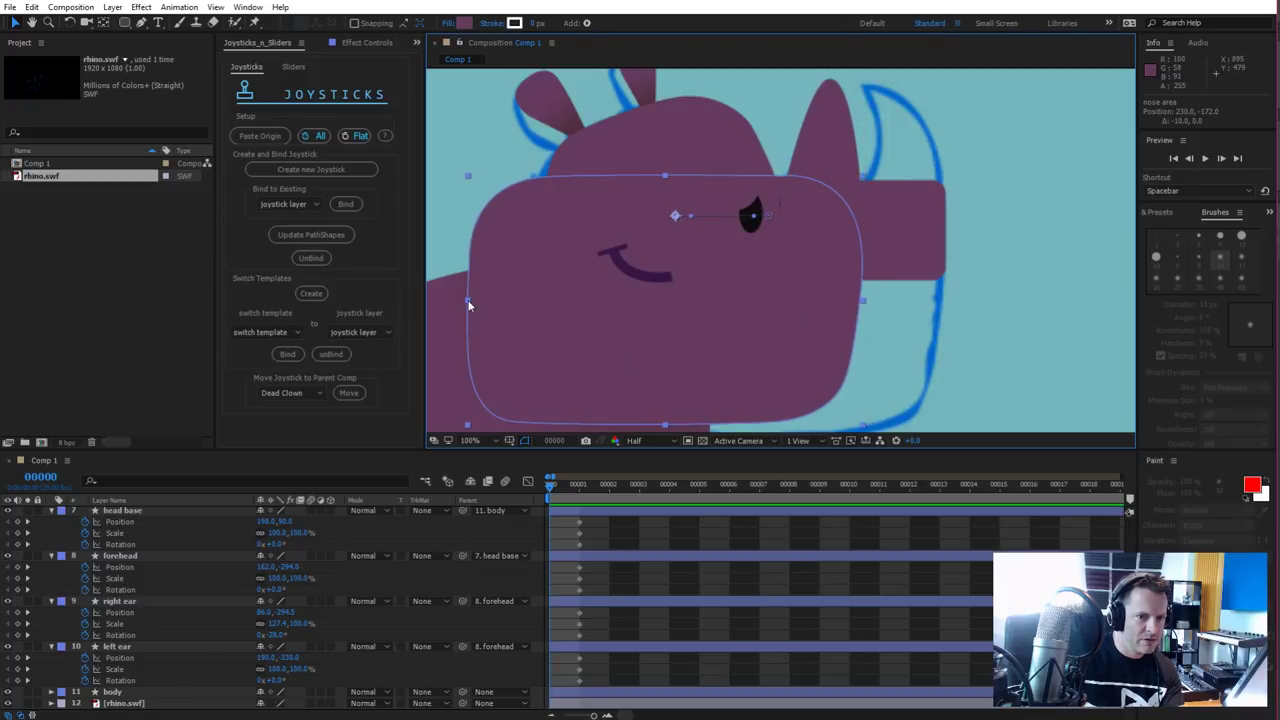
left_click_drag(469, 302, 487, 300)
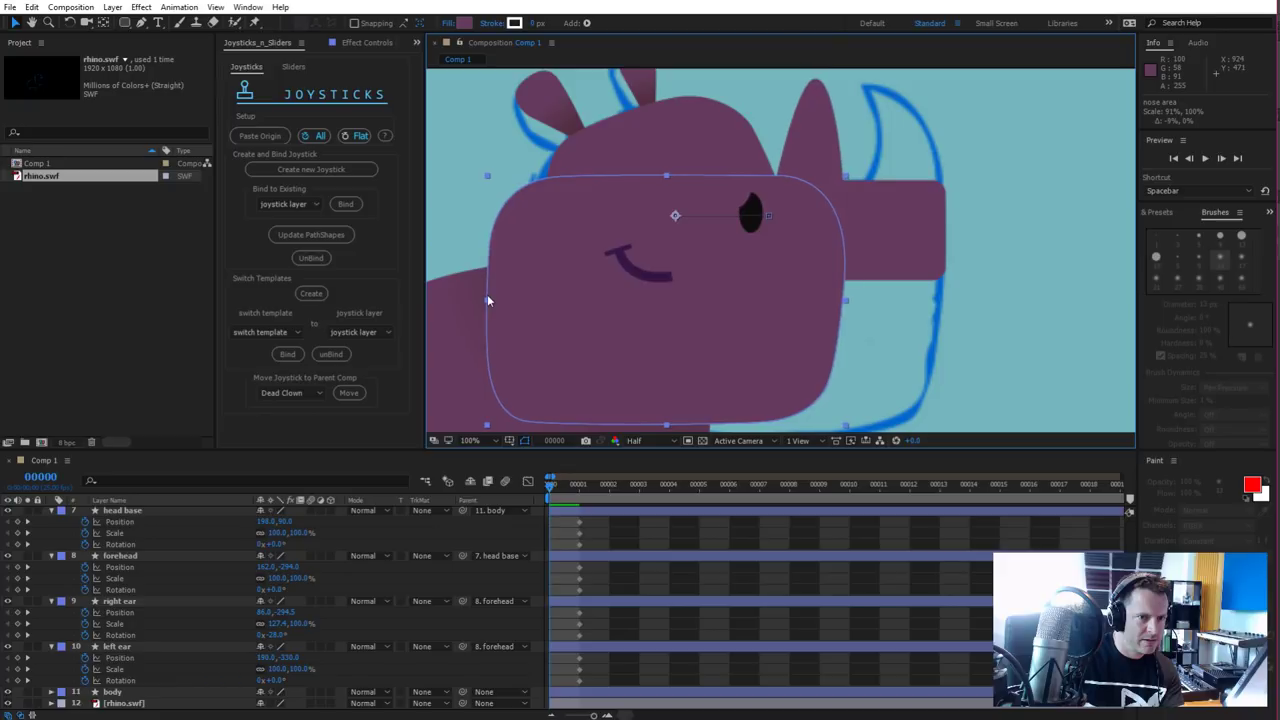
key("ctrl+z")
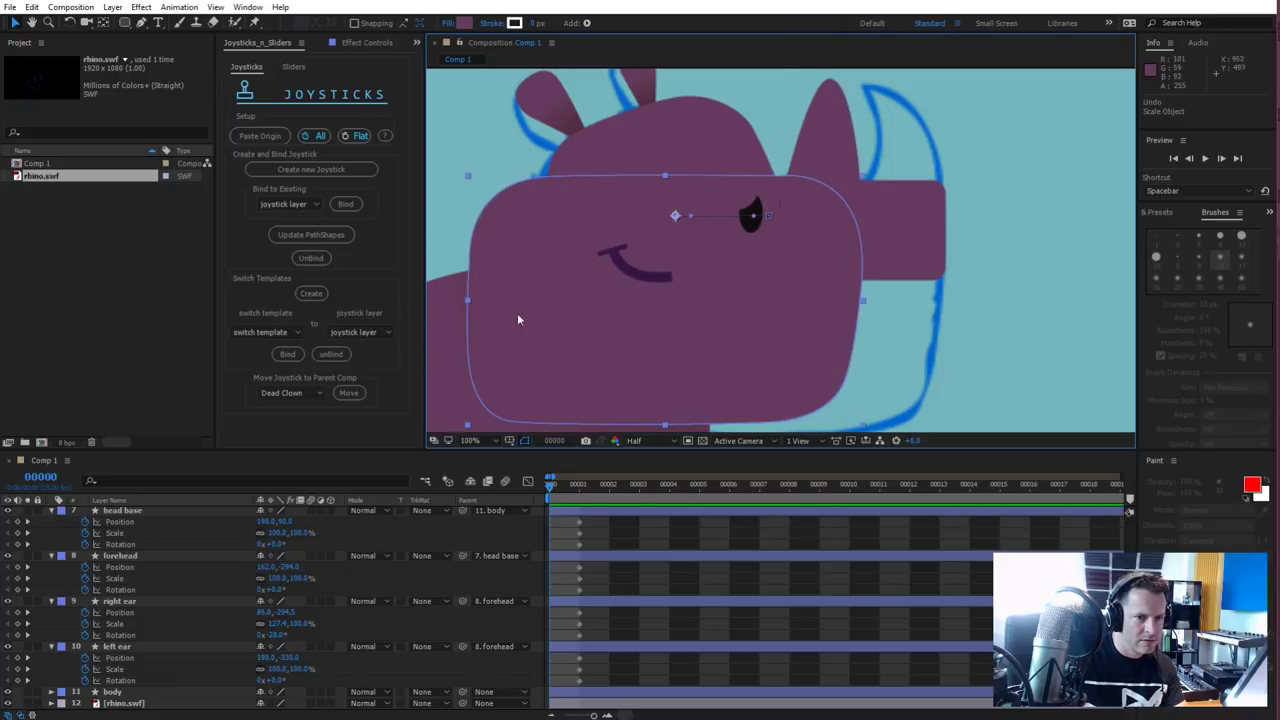
left_click(399, 578)
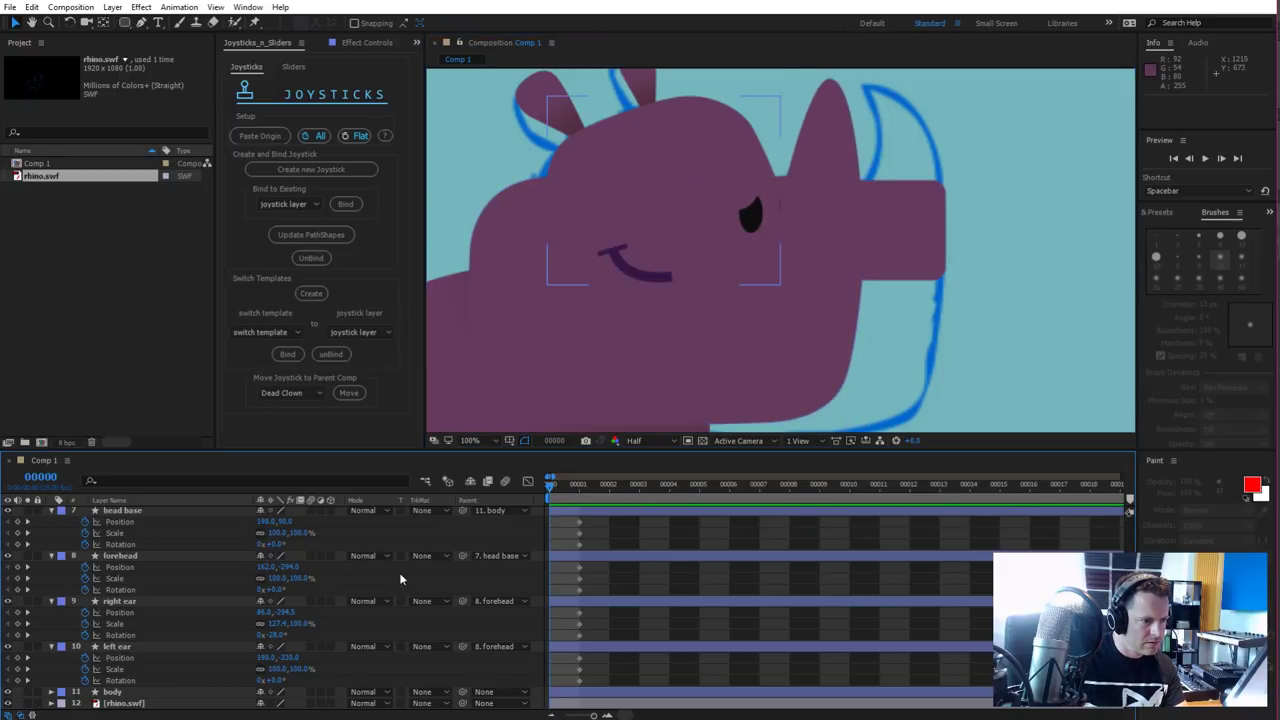
left_click(554, 316)
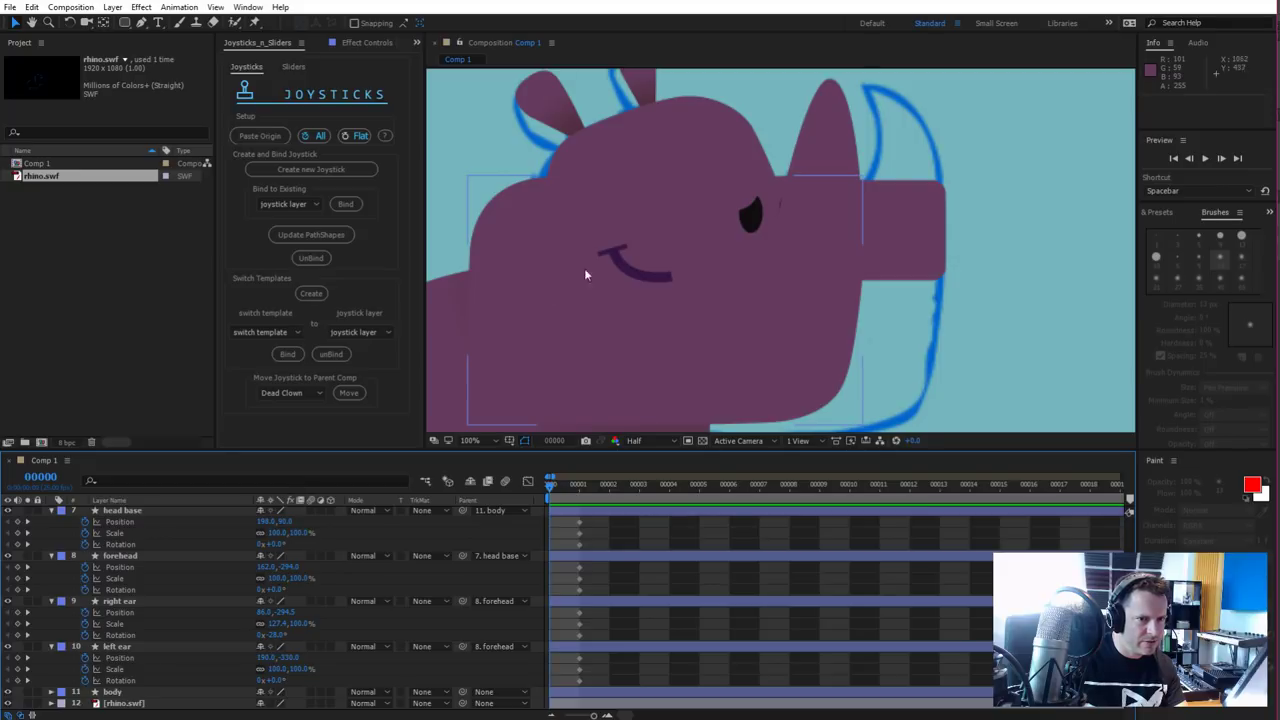
left_click(553, 322)
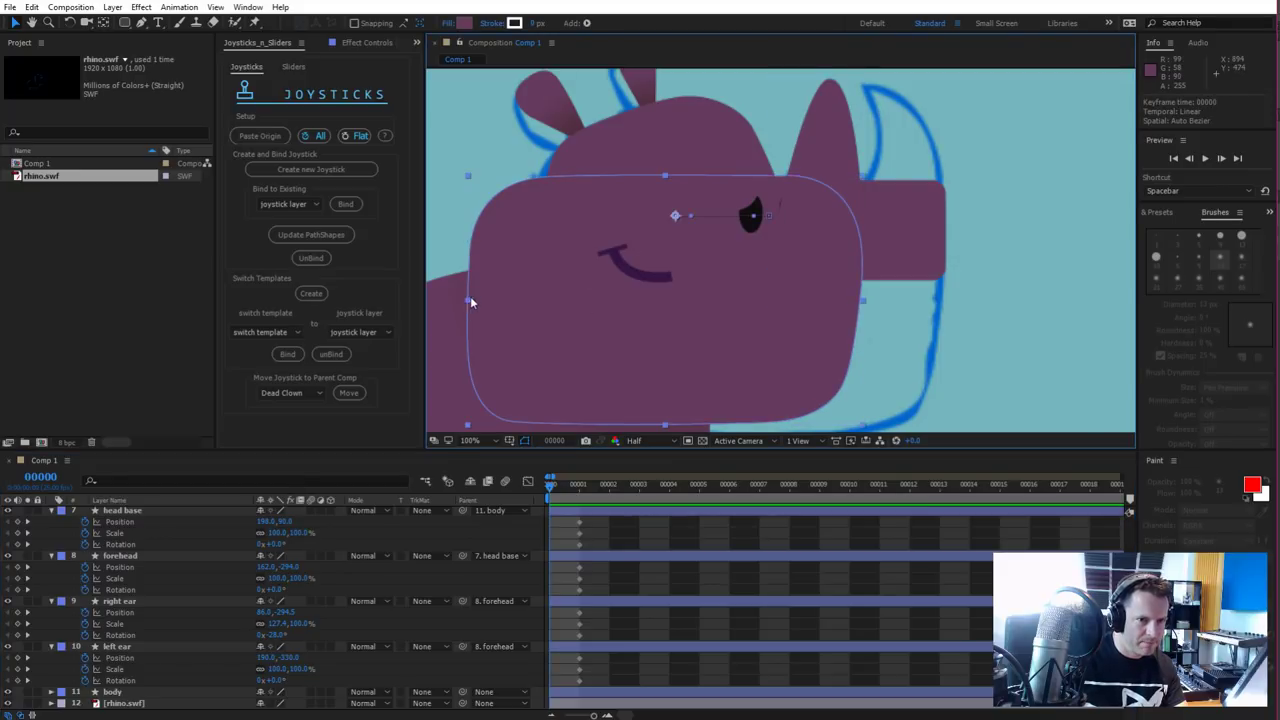
left_click_drag(470, 298, 516, 298)
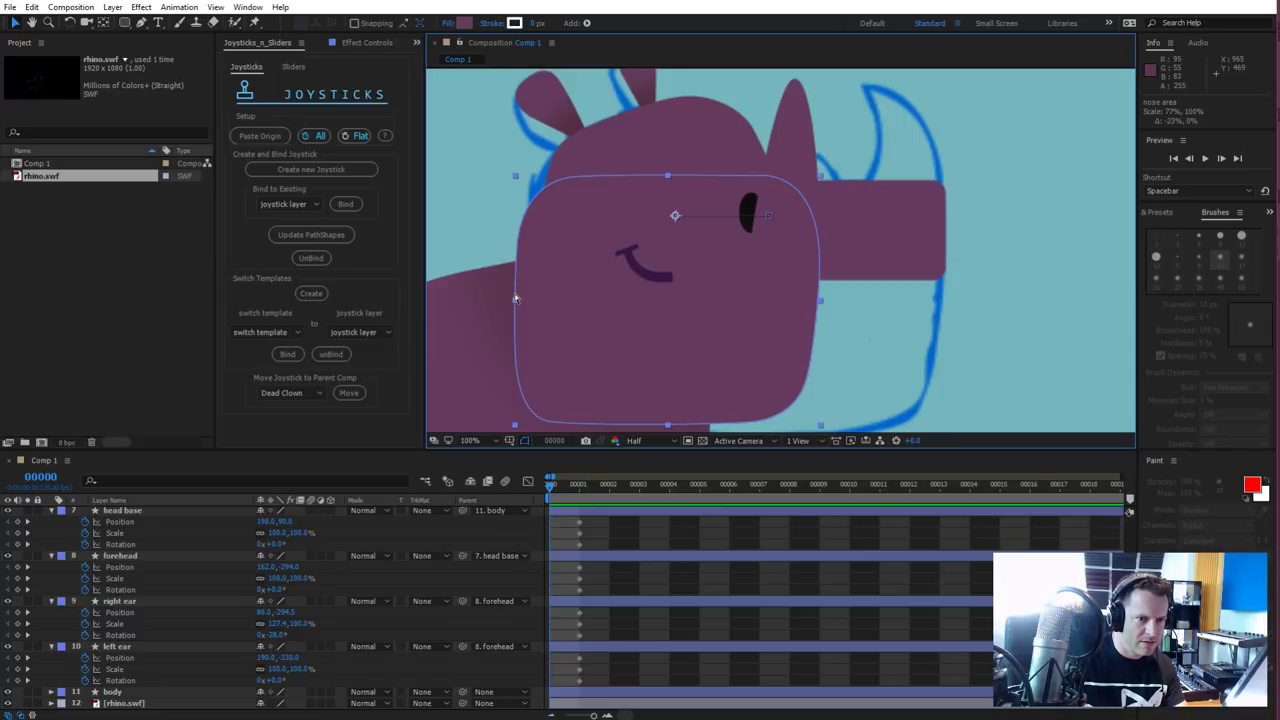
Widen and shift the long horn left, reposition the mouth, then view frame 1
left_click(786, 155)
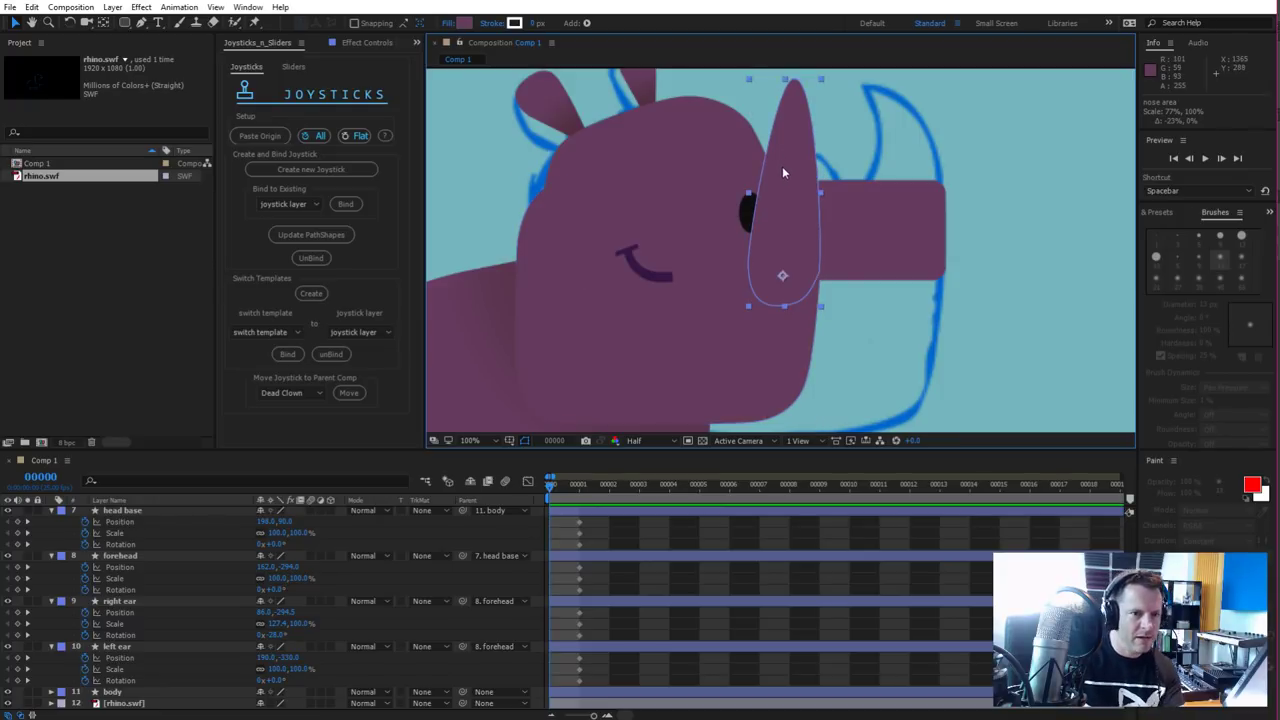
left_click_drag(747, 193, 731, 199)
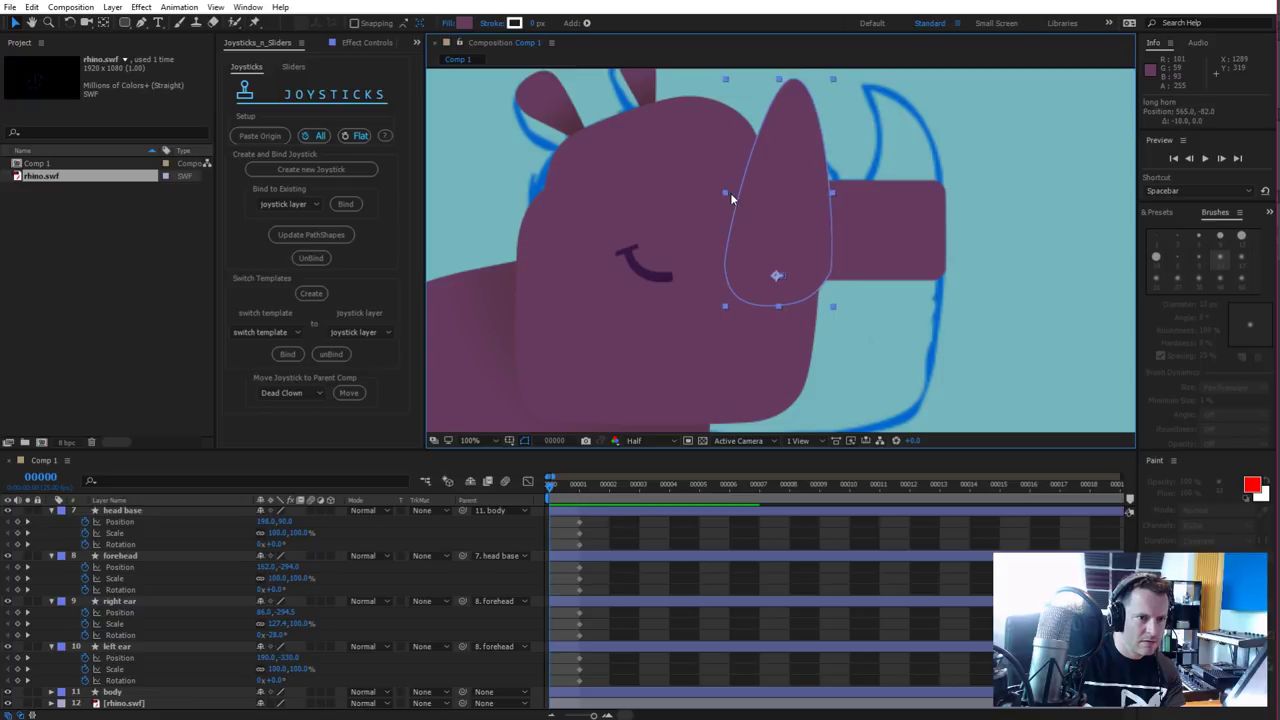
key("shift+Left")
key("shift+Left")
key("shift+Left")
key("shift+Left")
key("shift+Left")
key("shift+Left")
key("shift+Left")
key("shift+Left")
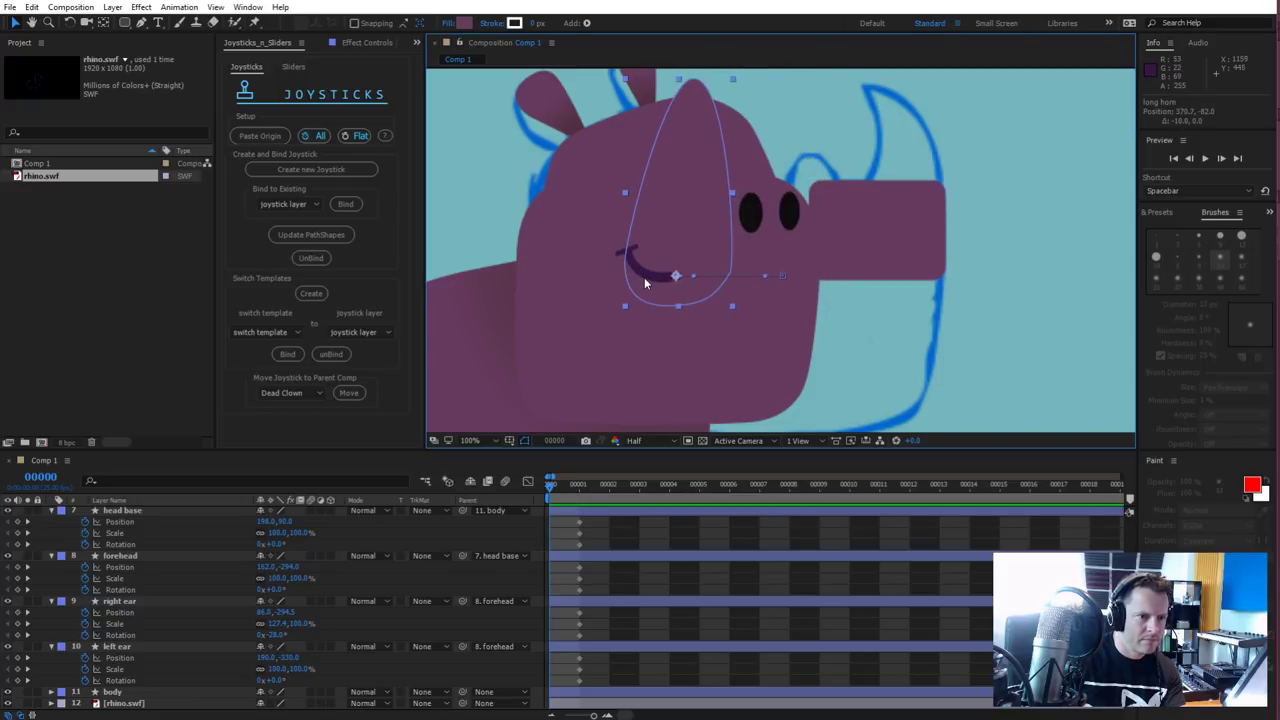
left_click(623, 248)
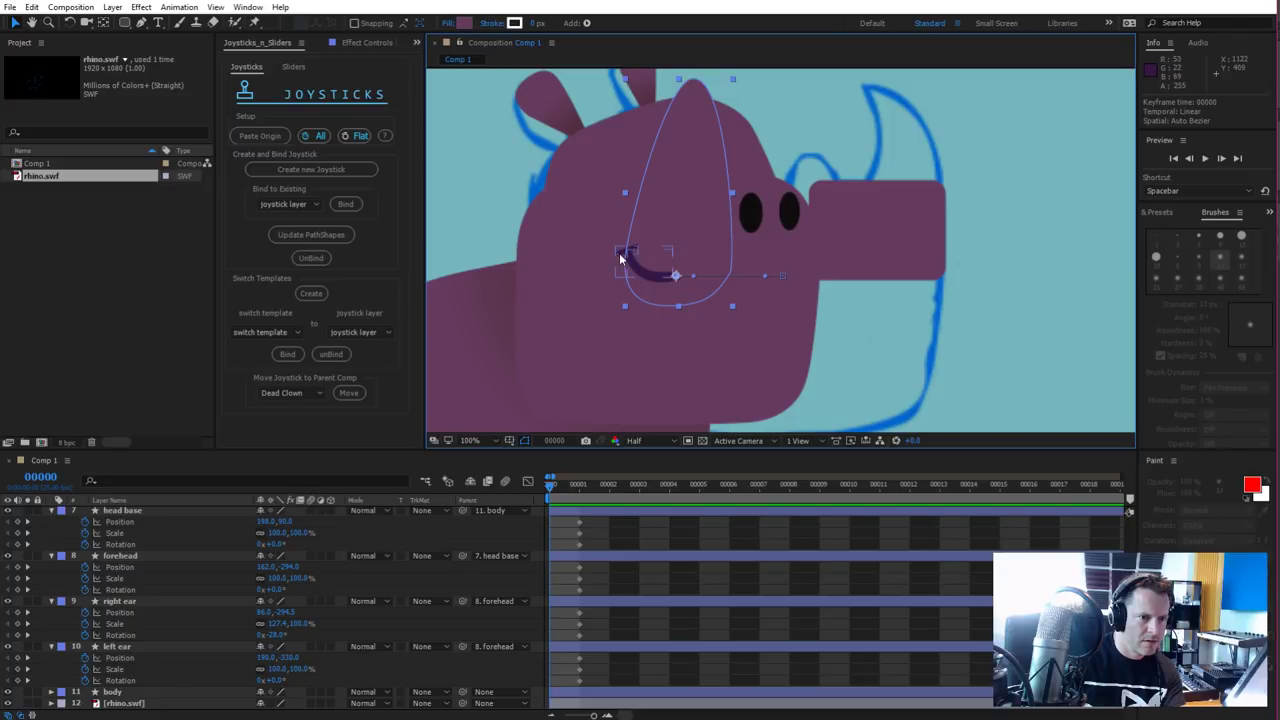
left_click(620, 260)
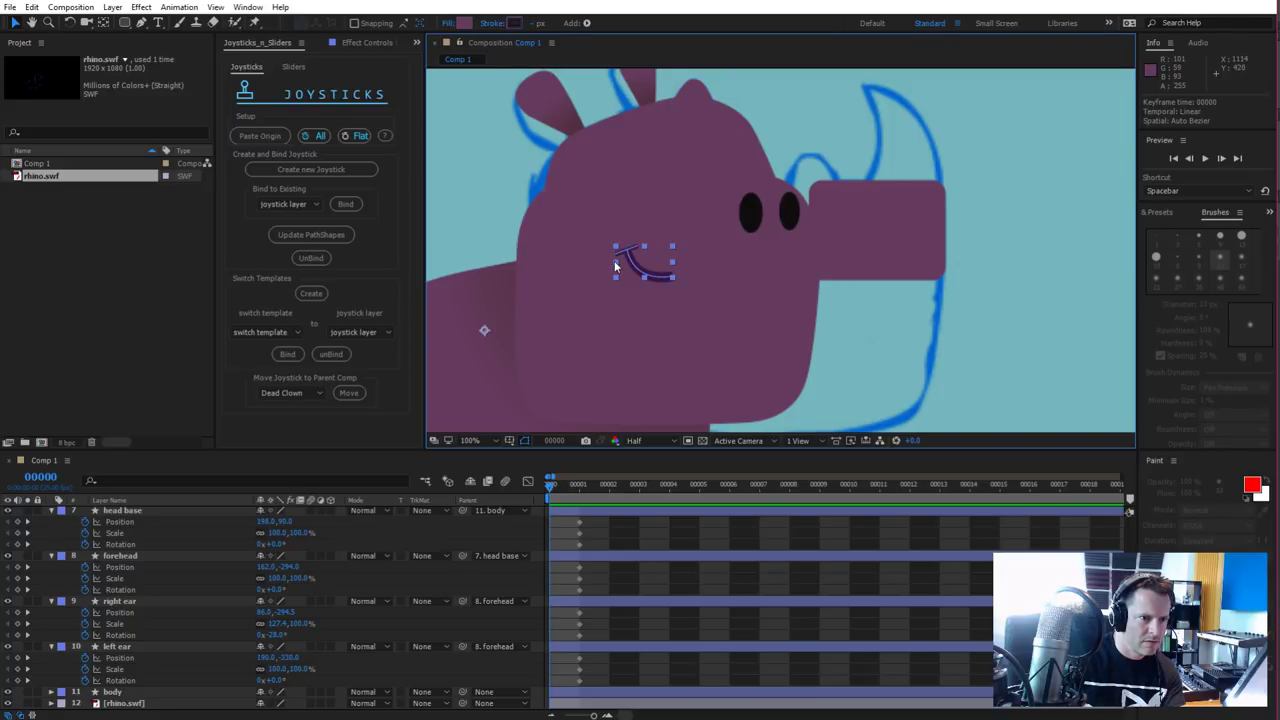
mouse_move(618, 262)
left_mouse_down()
mouse_move(600, 266)
mouse_move(616, 266)
left_mouse_up()
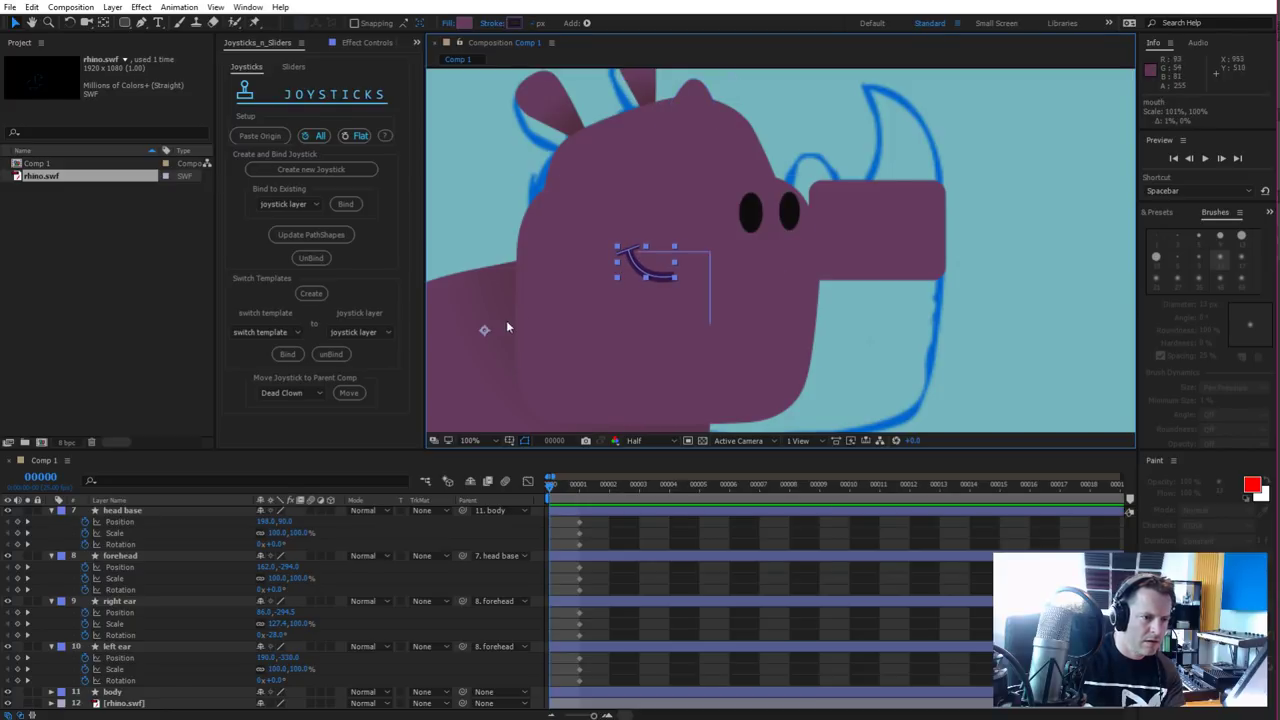
key("ctrl+z")
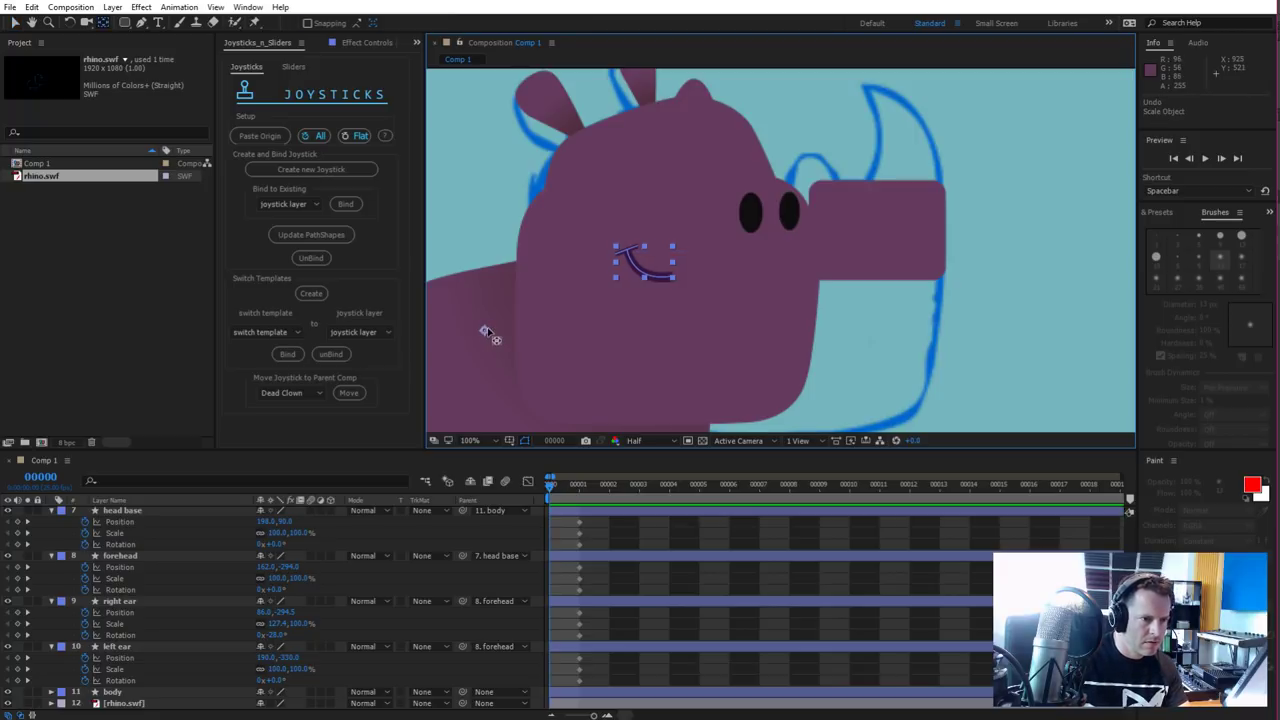
left_click_drag(485, 332, 647, 266)
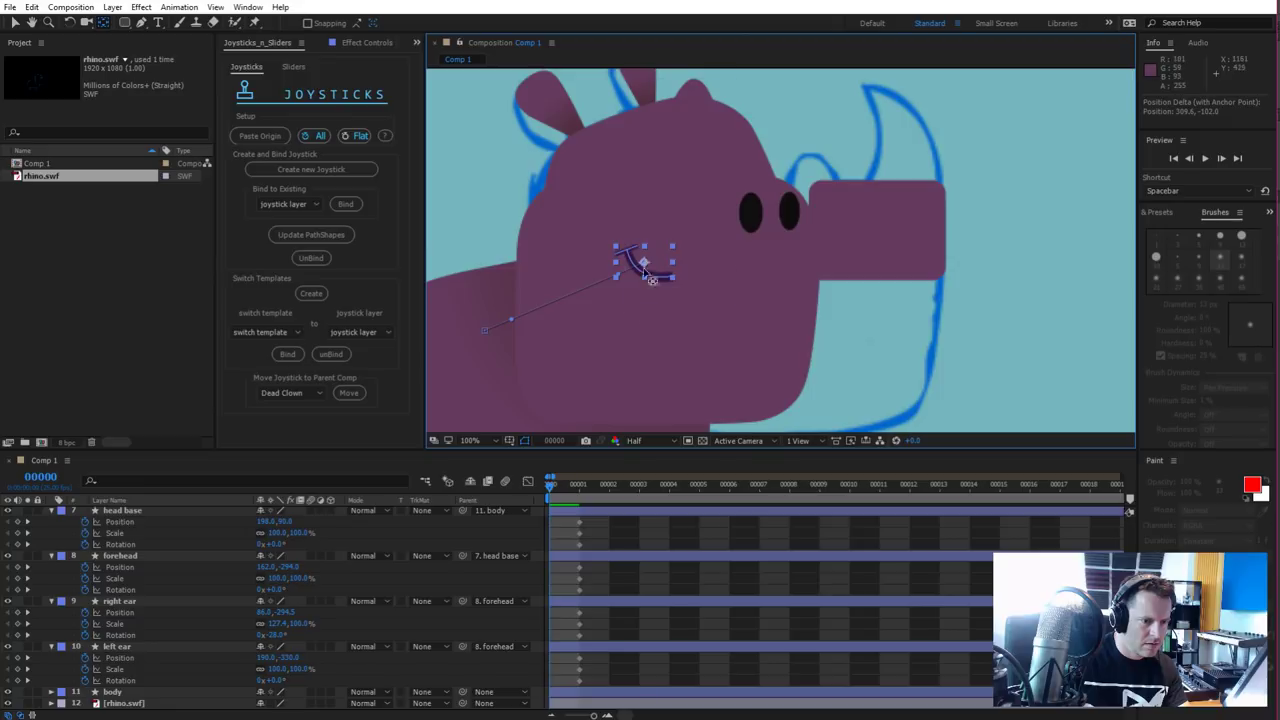
left_click(580, 487)
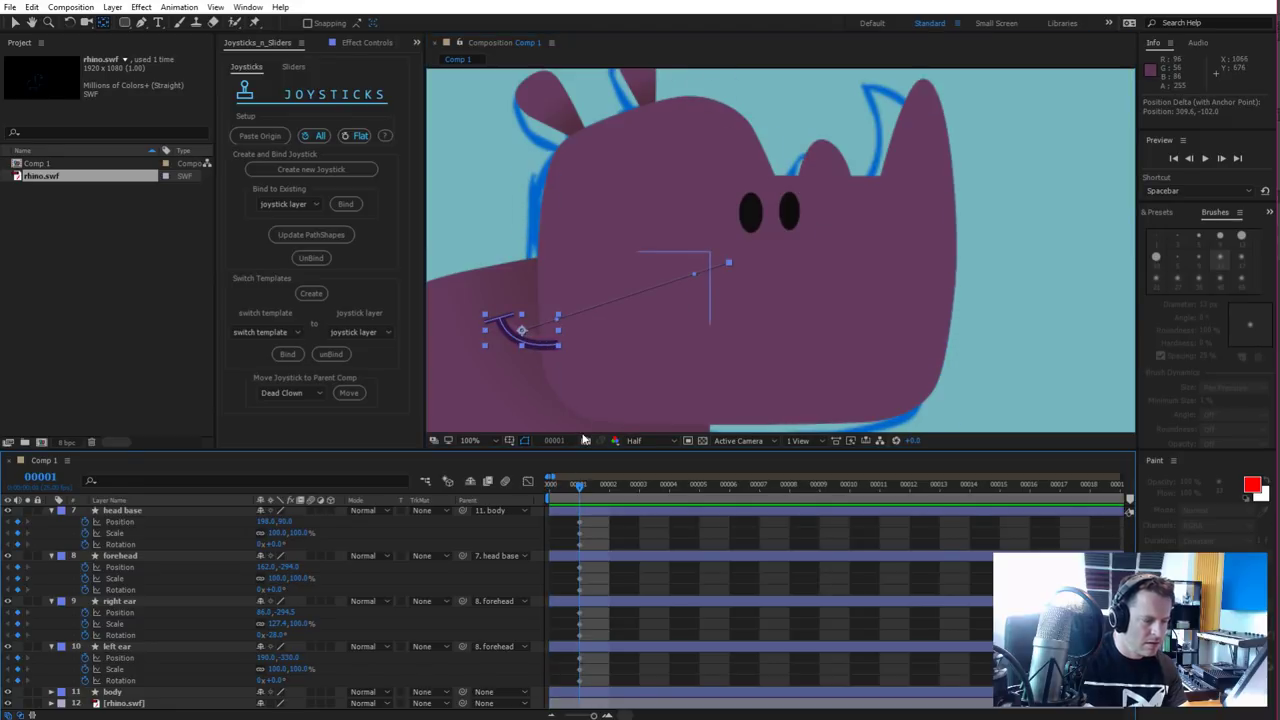
Undo the mouth move, preview the poses, and nudge the mouth into place at frame 1
key("ctrl+z")
key("Page_Up")
key("space")
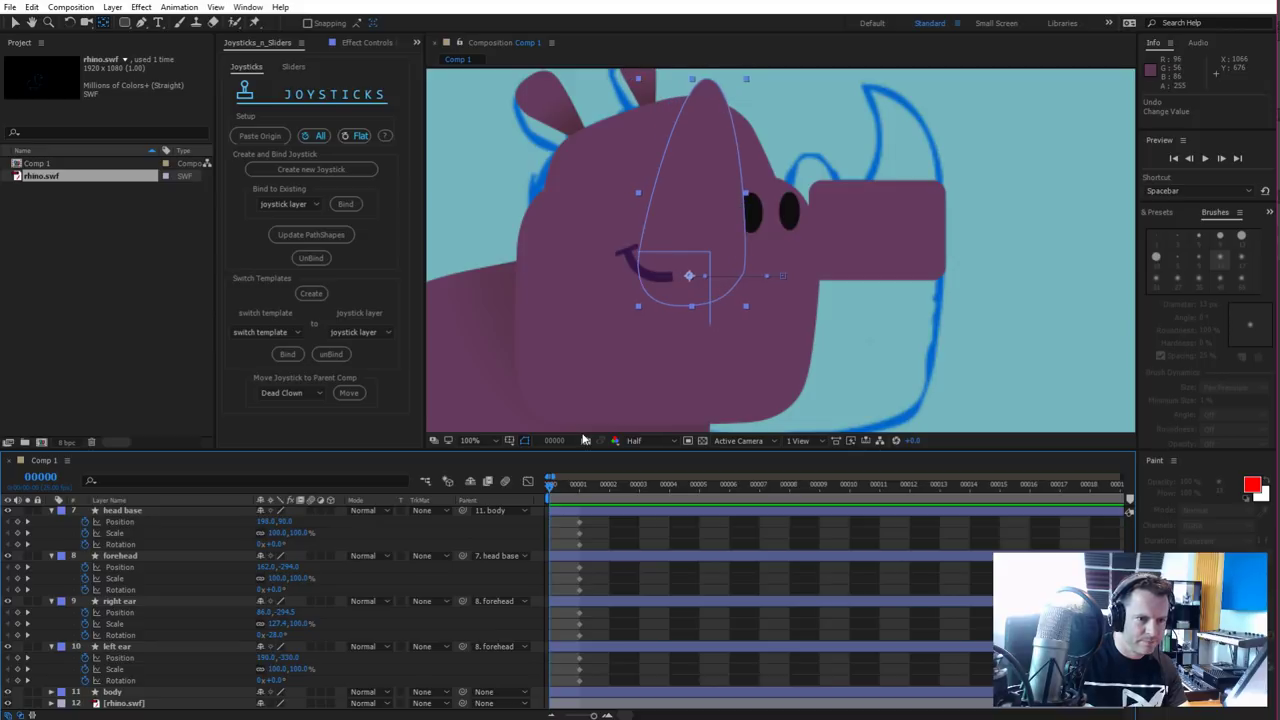
left_click(582, 485)
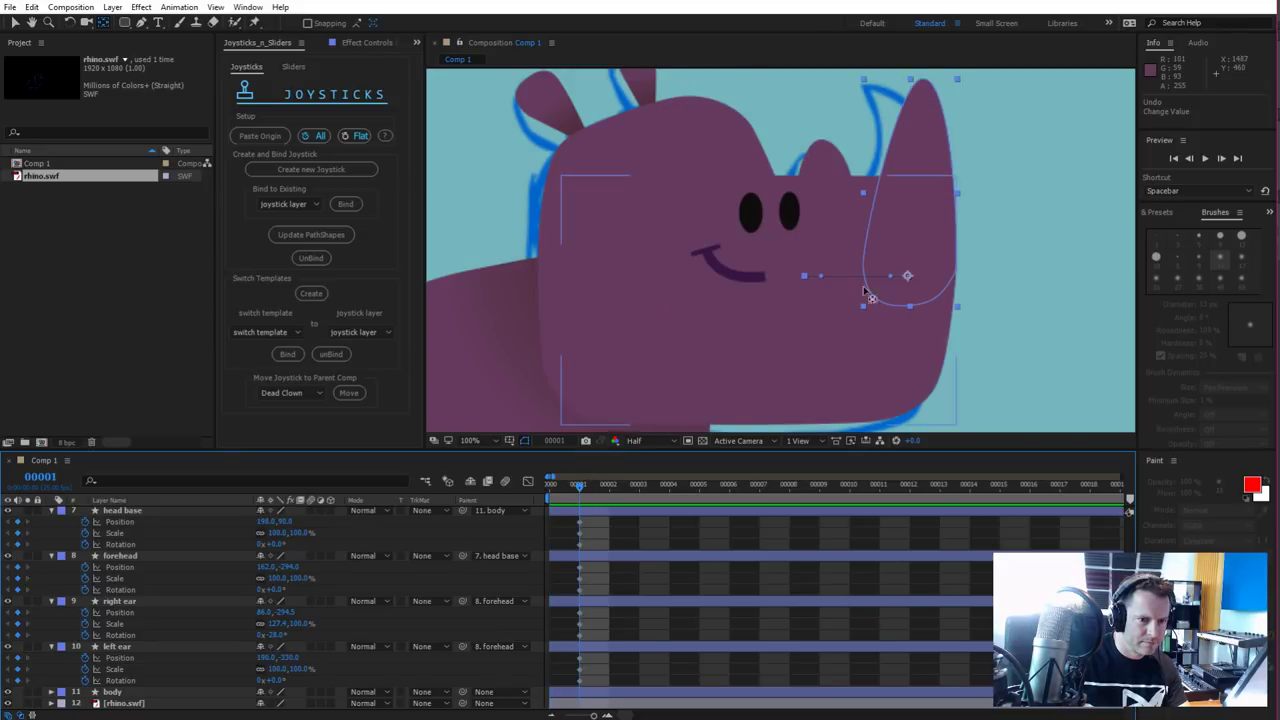
left_click(728, 280)
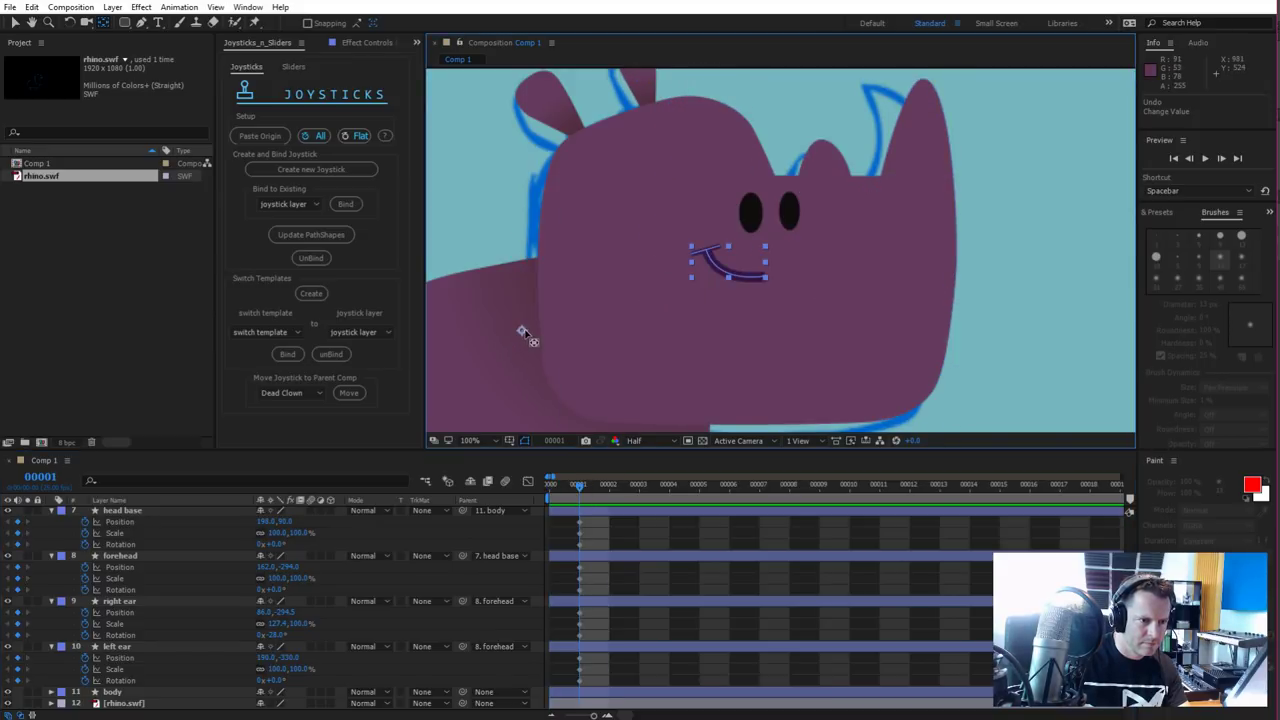
left_click_drag(722, 262, 728, 266)
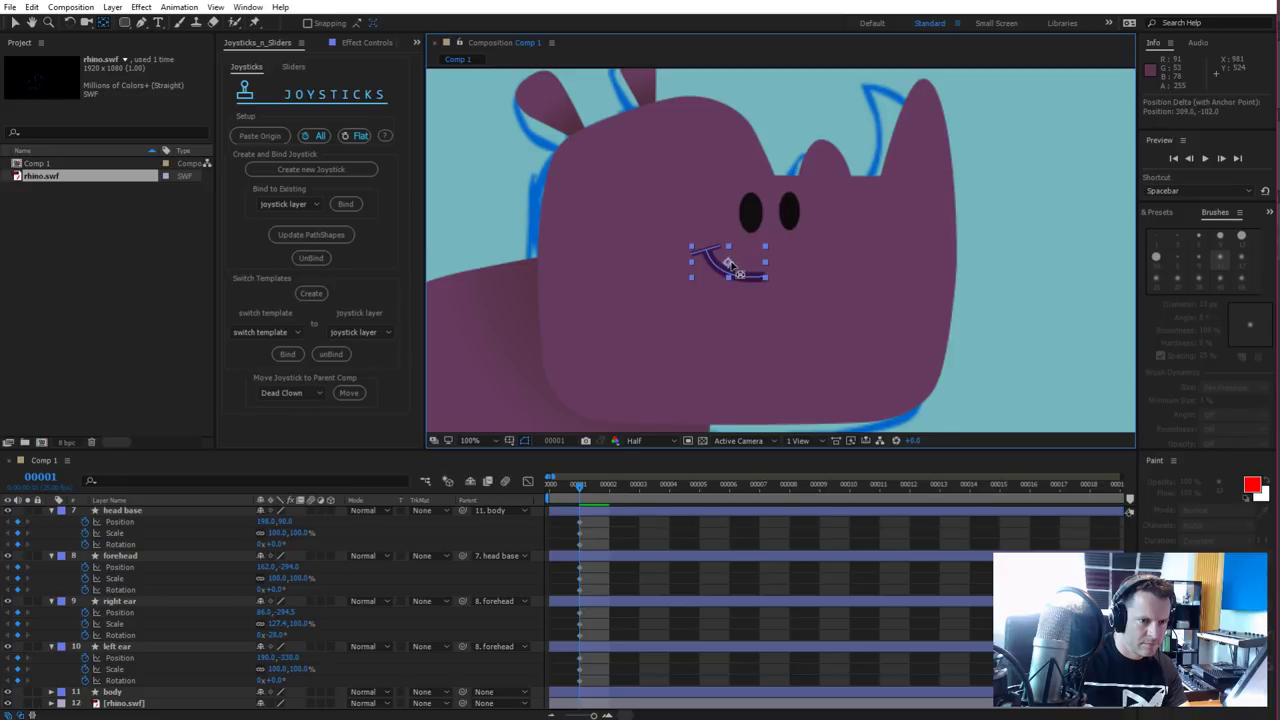
left_click_drag(576, 490, 558, 496)
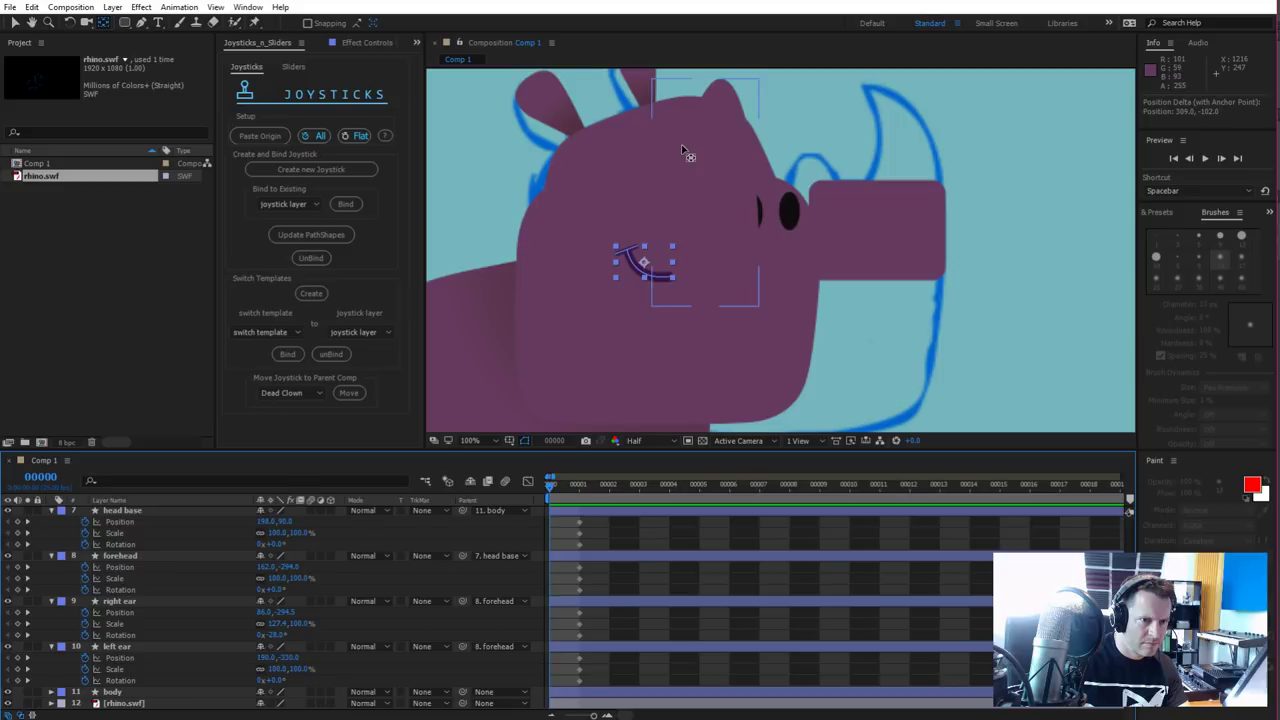
With Pan Behind, slide the head layer's content about 33 px left at frame 0
left_click(748, 273)
key("y")
left_click_drag(748, 273, 755, 320)
key("ctrl+z")
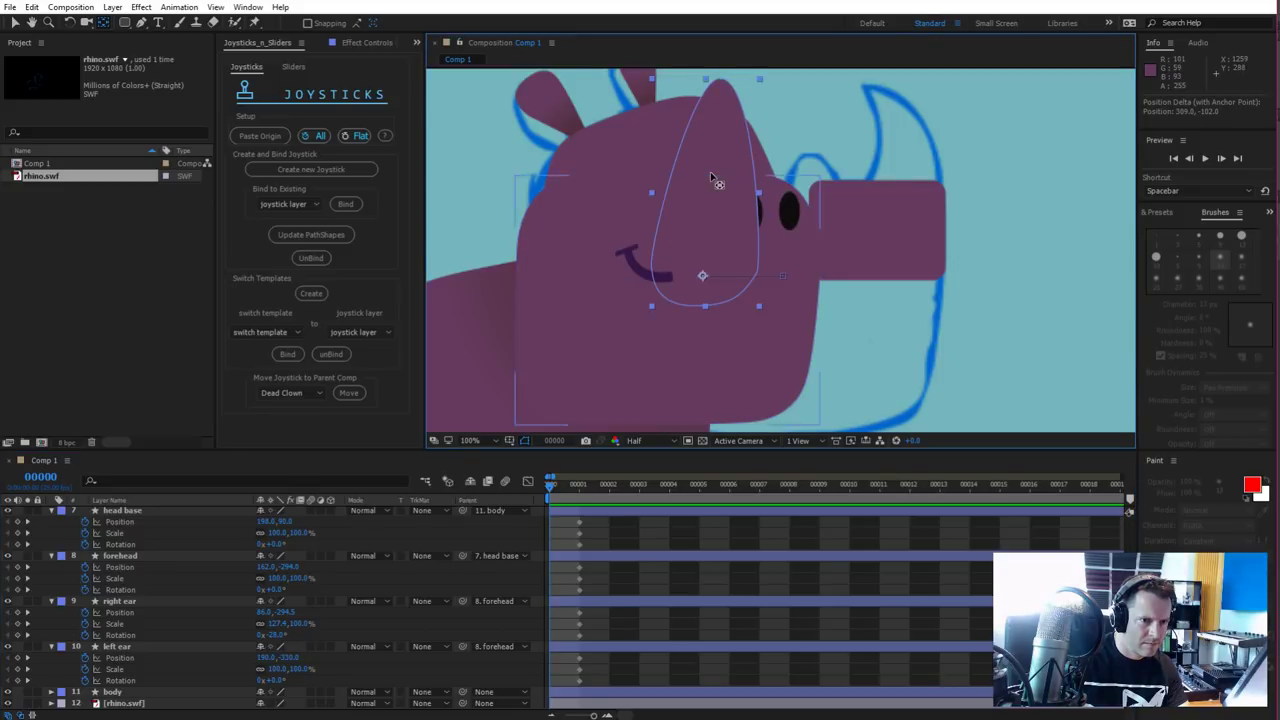
left_click_drag(712, 185, 679, 185)
Move the eyes left toward the nose and slightly down
left_click(780, 213)
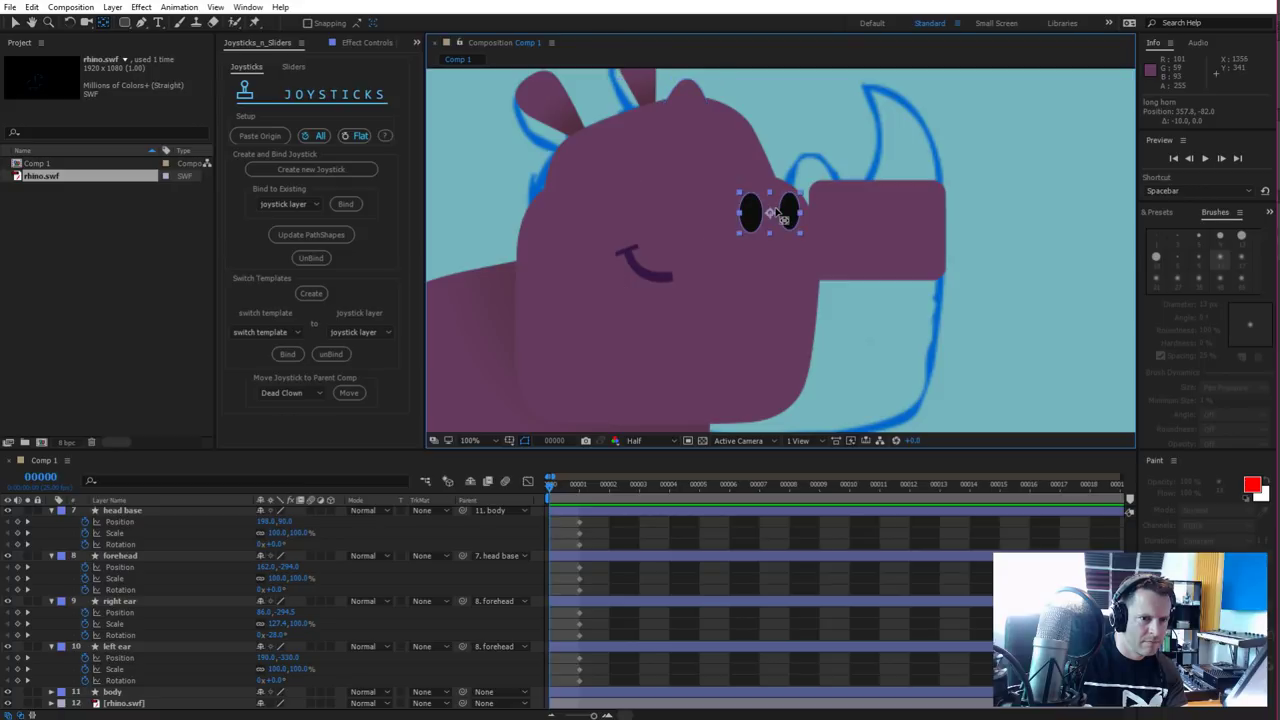
key("shift+Left")
key("shift+Left")
key("shift+Left")
key("shift+Left")
key("shift+Left")
key("shift+Left")
key("shift+Left")
key("shift+Left")
key("shift+Left")
key("shift+Left")
key("shift+Left")
key("shift+Left")
key("shift+Left")
key("shift+Left")
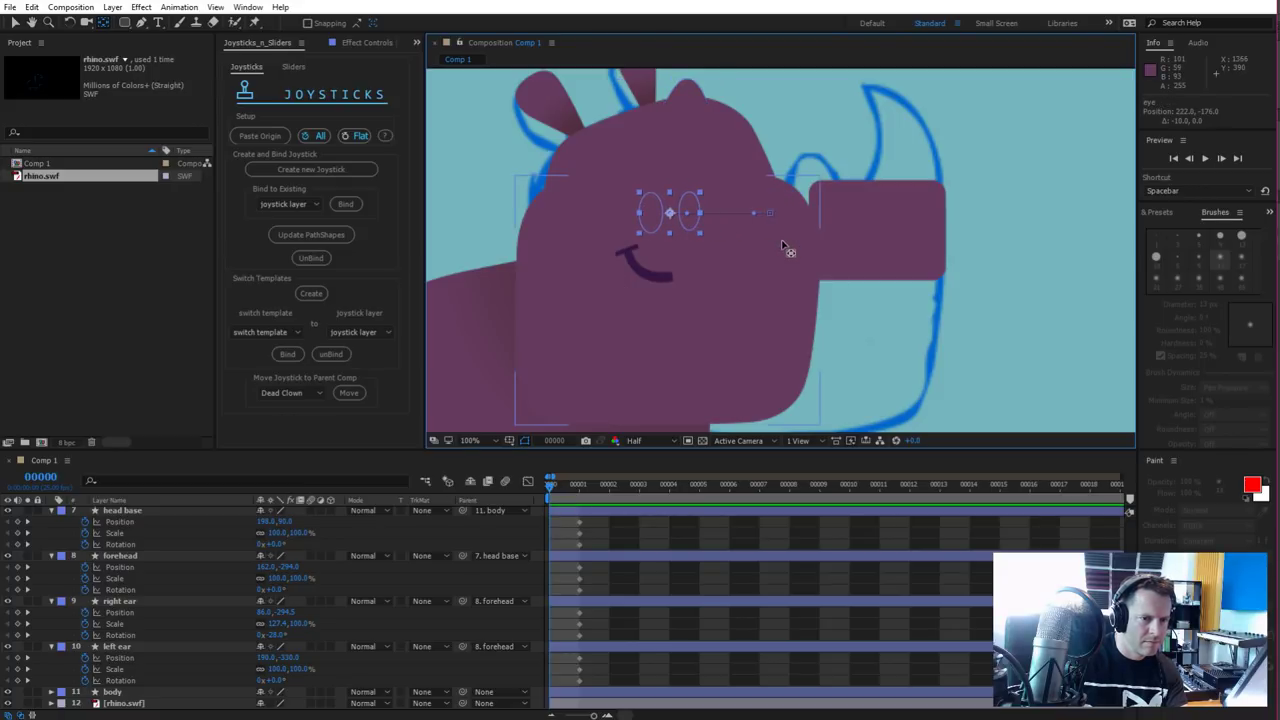
key("shift+Right")
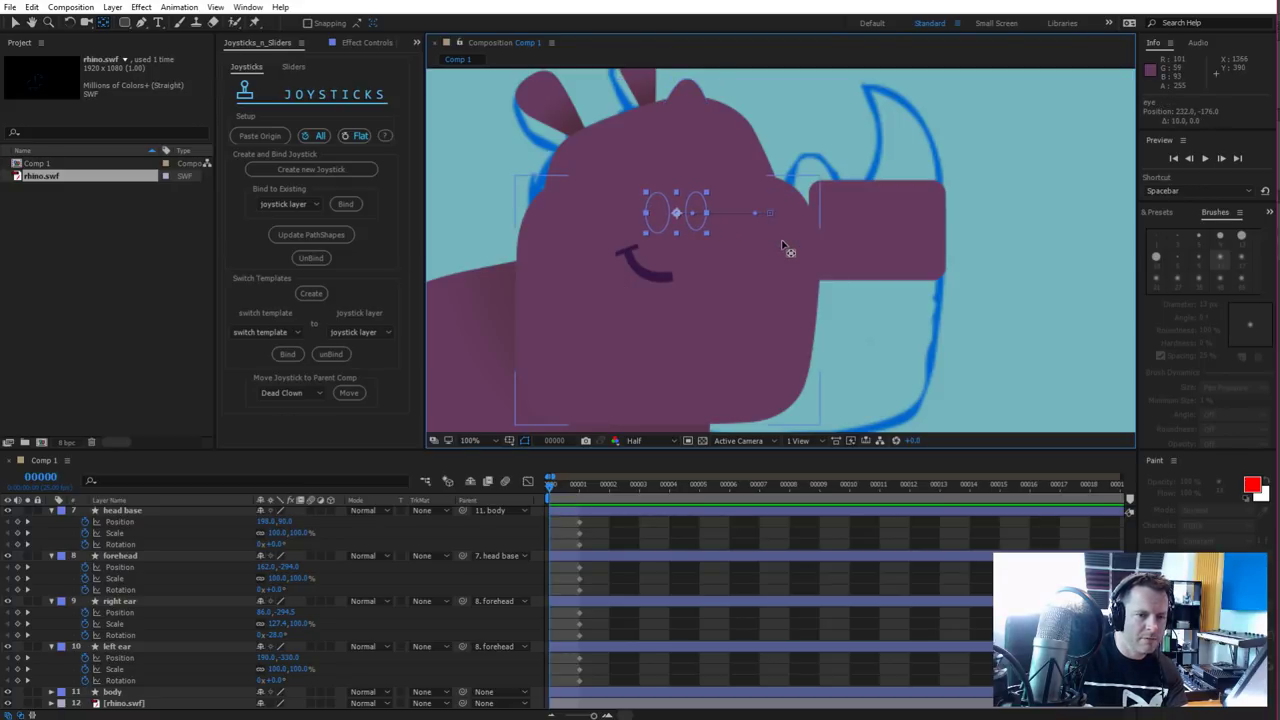
key("shift+Down")
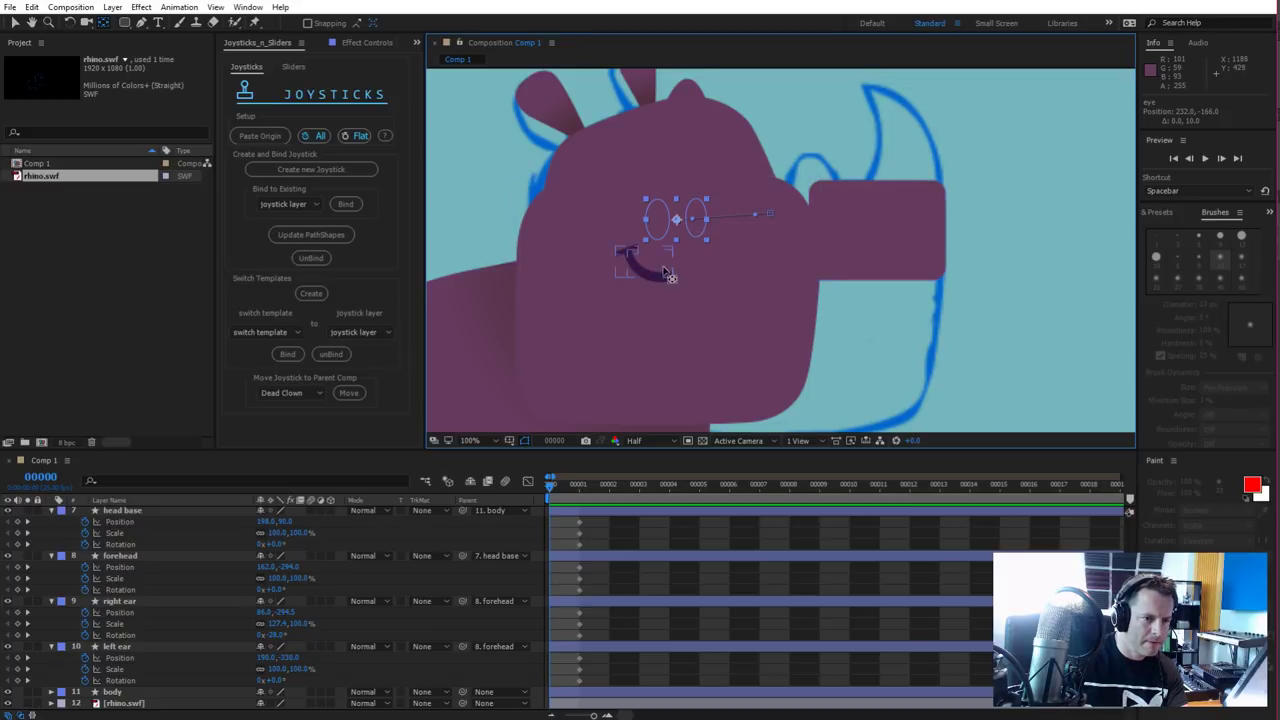
Reshape the mouth arc and check it against the later pose
left_click(658, 270)
left_click_drag(673, 265, 590, 262)
left_click_drag(571, 488, 560, 488)
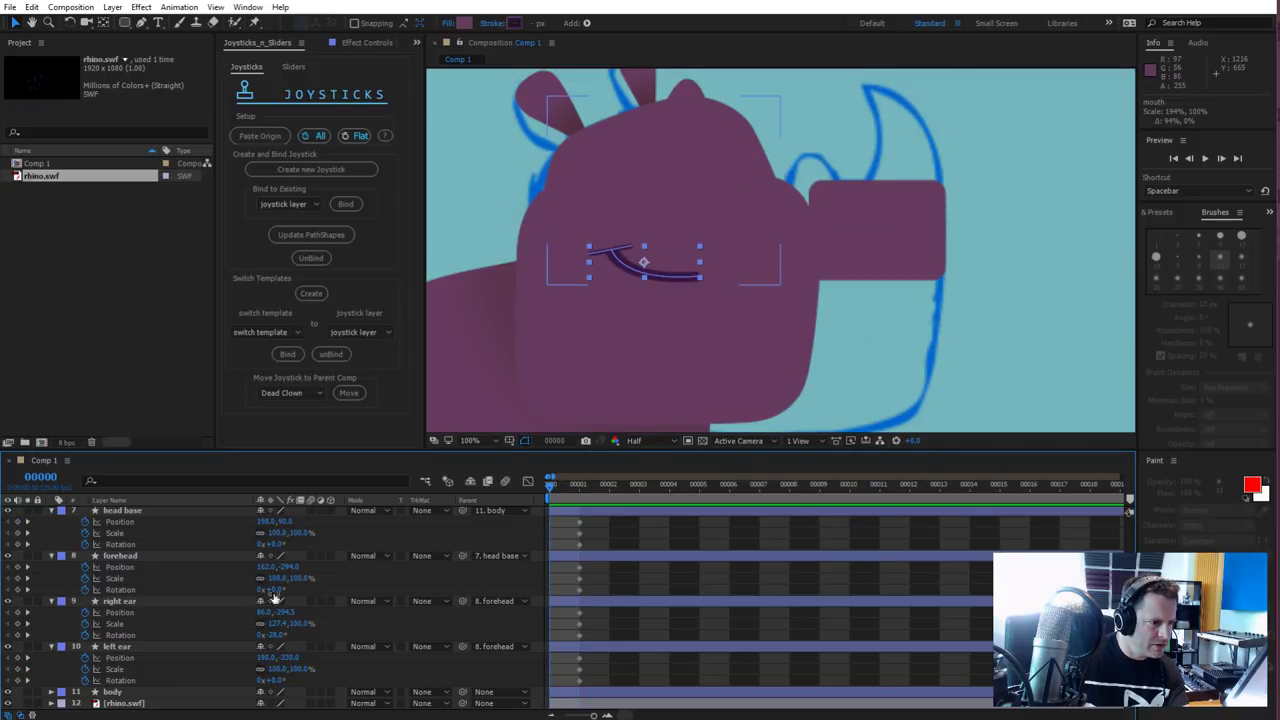
Nudge the short horn left to Position 376.3, -208.0
left_click(352, 591)
scroll(300, 600, "down", 2)
scroll(250, 620, "up", 2)
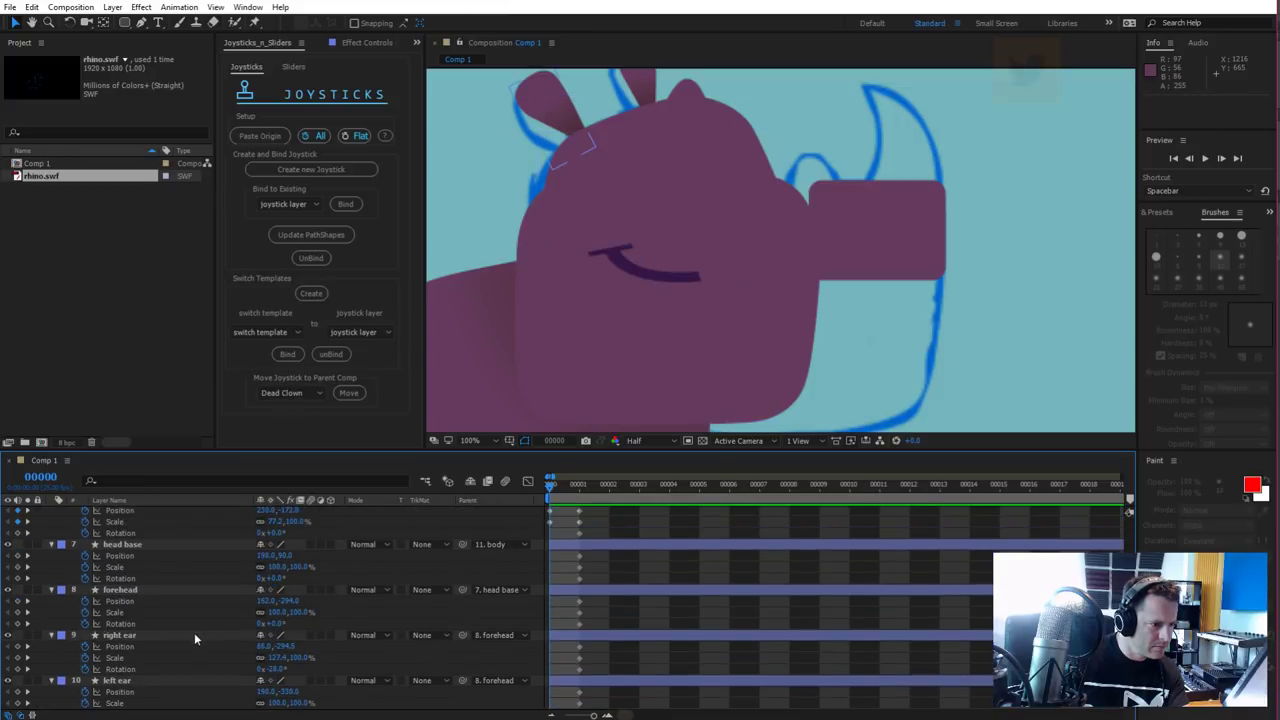
scroll(189, 600, "up", 5)
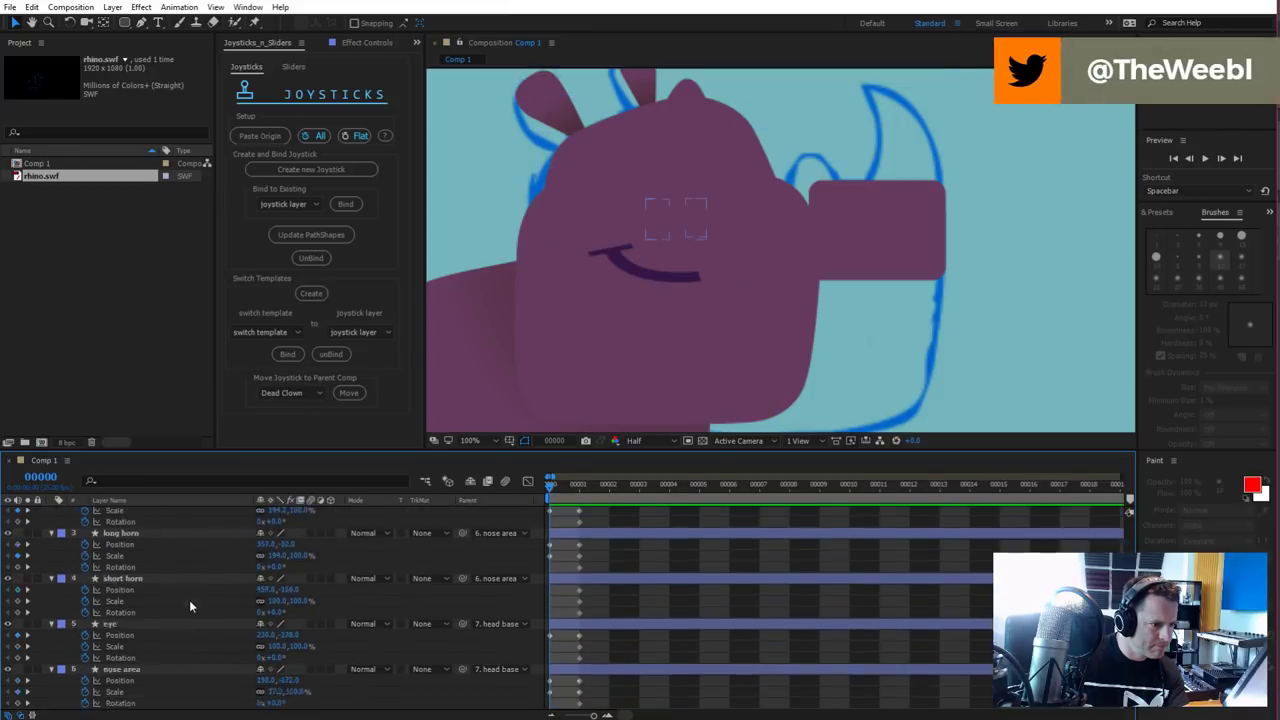
left_click(151, 648)
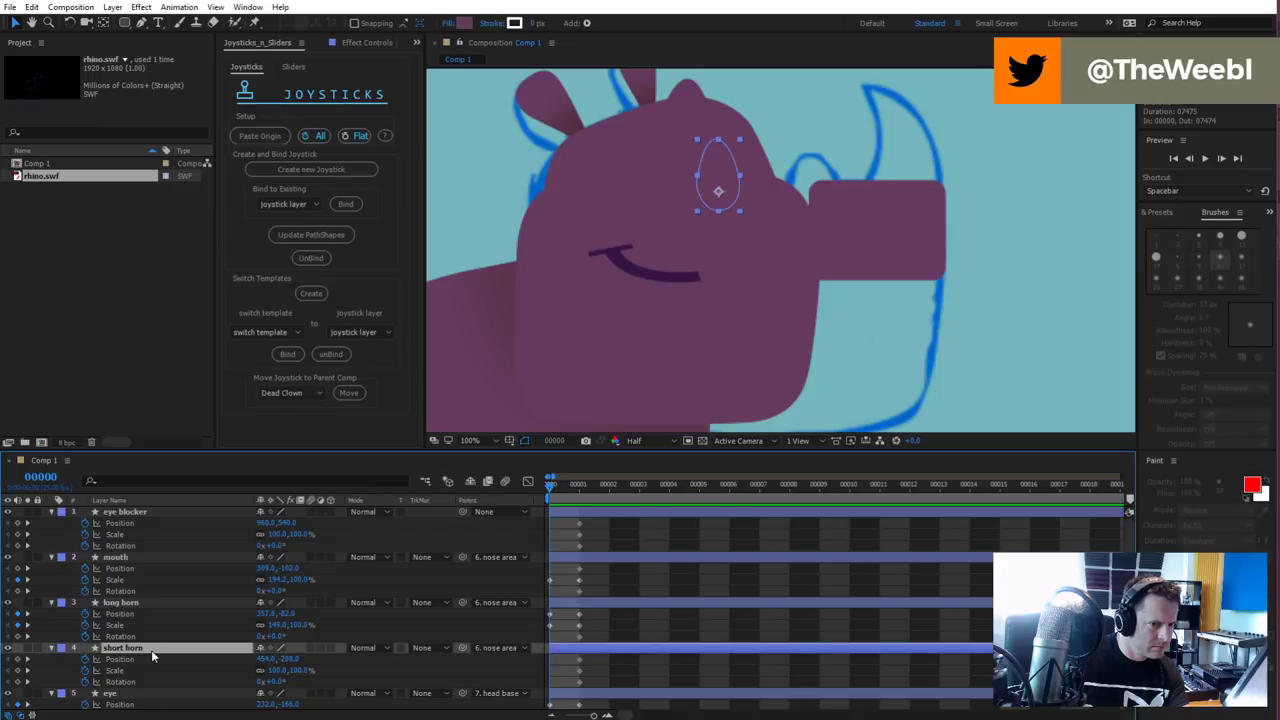
key("shift+Left")
key("shift+Left")
key("shift+Left")
key("shift+Left")
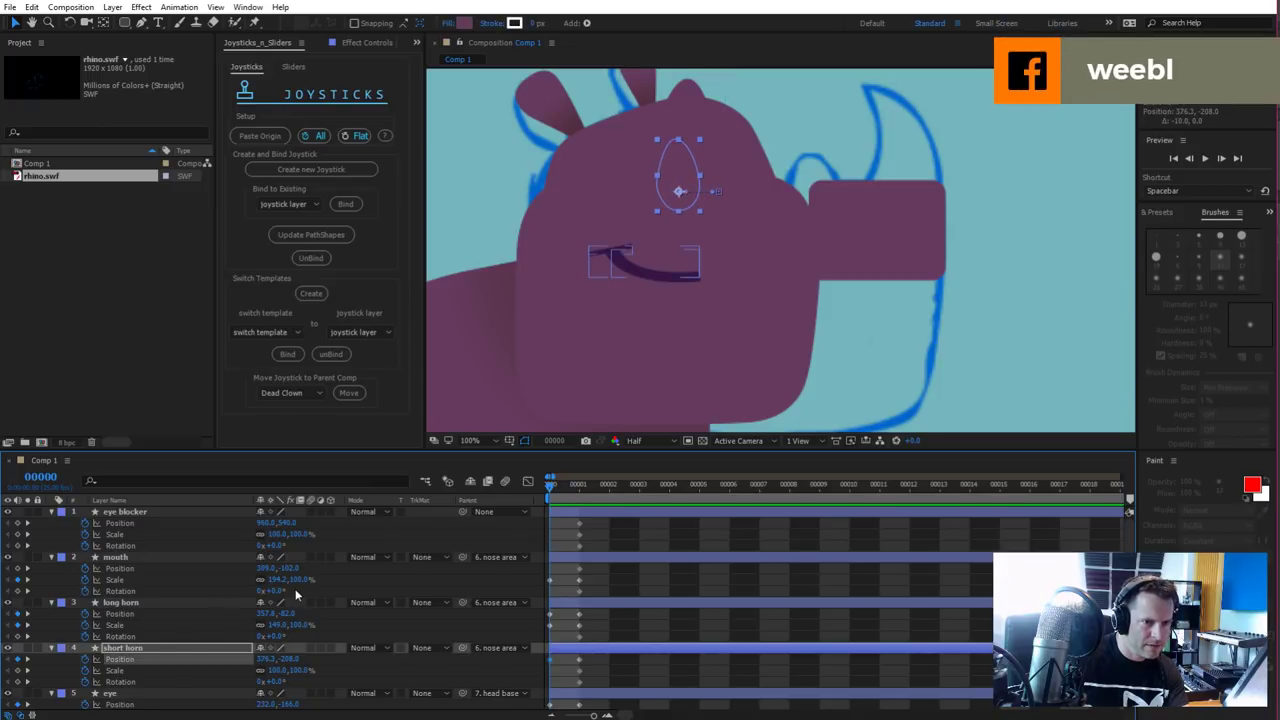
Slide the eye blocker left over the rhino's eyes to 660, 540
left_click(882, 203)
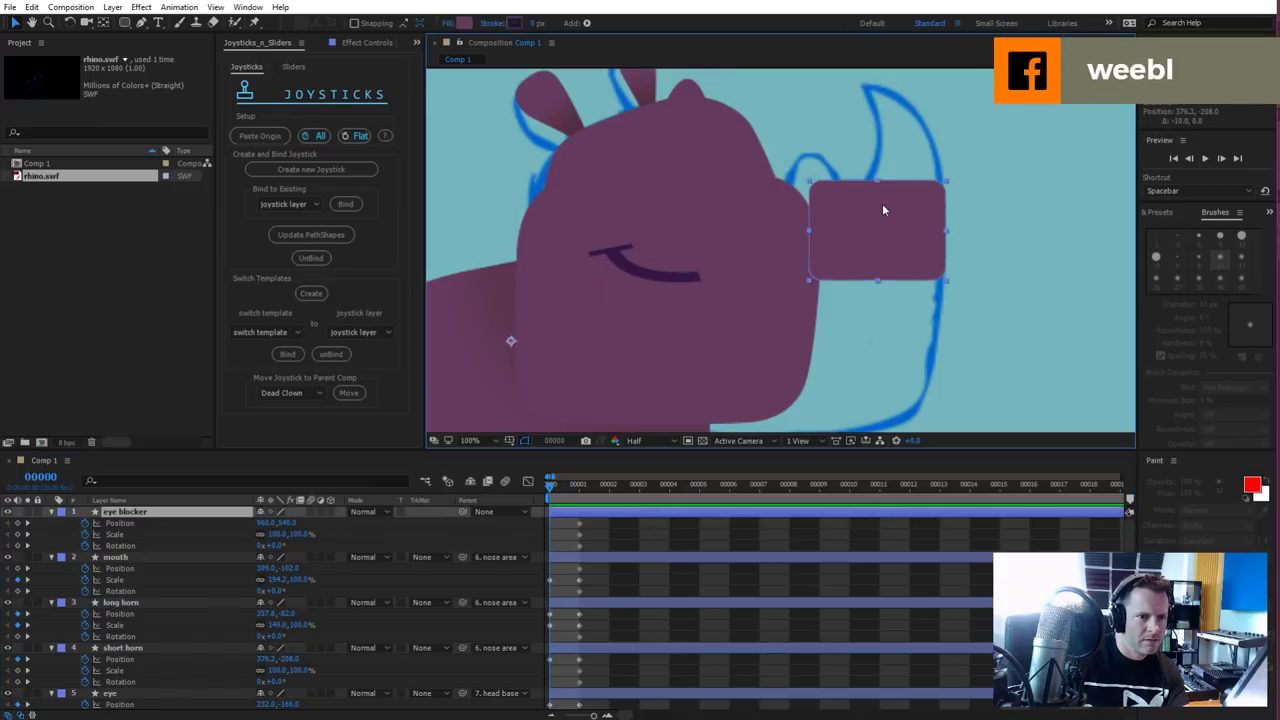
key("shift+Left")
key("shift+Left")
key("shift+Left")
key("shift+Left")
key("shift+Left")
key("shift+Left")
key("shift+Left")
key("shift+Left")
key("shift+Left")
key("shift+Left")
key("shift+Left")
key("shift+Left")
key("shift+Left")
key("shift+Left")
key("shift+Left")
key("shift+Left")
key("shift+Left")
key("shift+Left")
key("shift+Left")
key("shift+Left")
key("shift+Left")
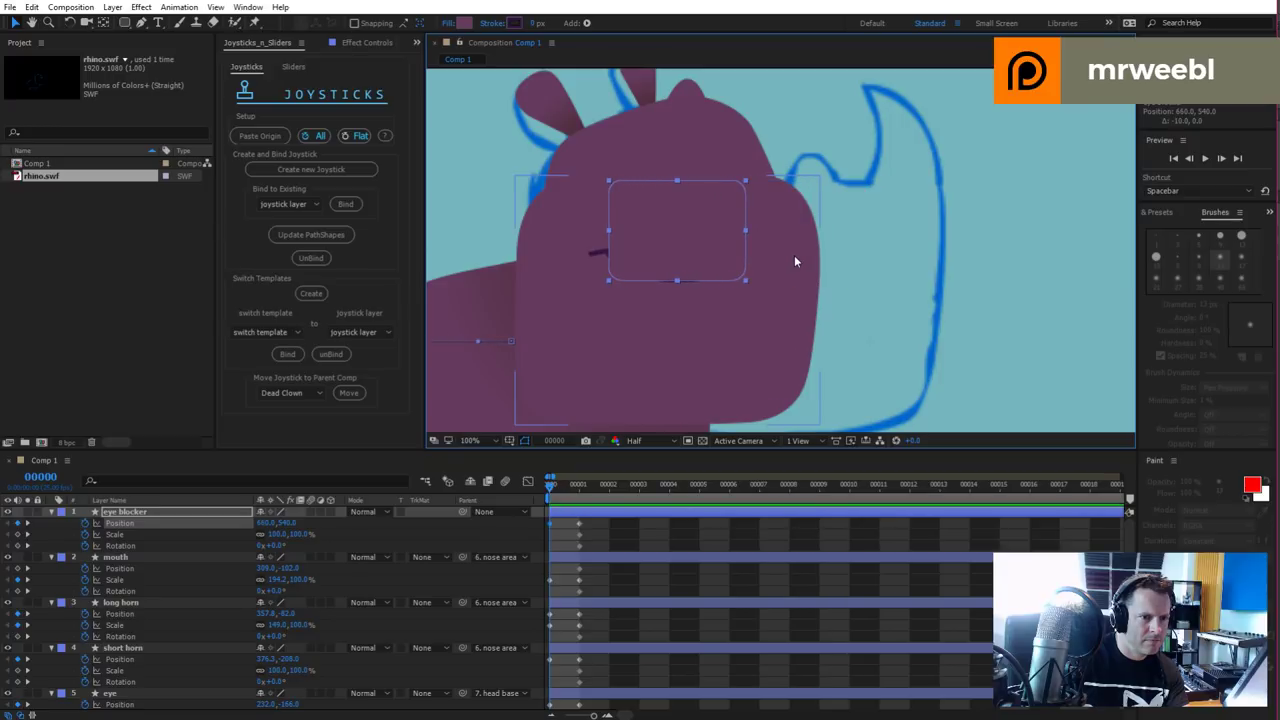
key("shift+Left")
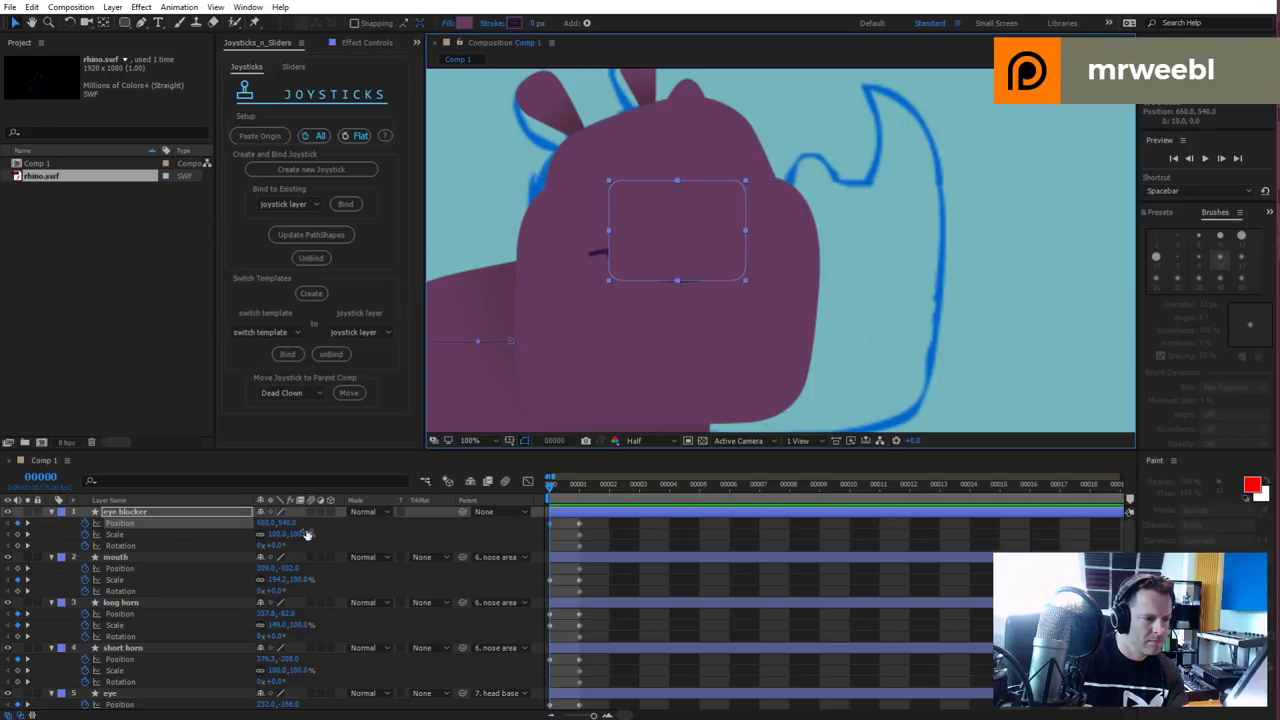
Move the eye blocker below the mouth layer and compare frames 00000 and 00001
left_click_drag(144, 516, 150, 603)
mouse_move(548, 490)
left_mouse_down()
mouse_move(577, 485)
mouse_move(562, 494)
left_mouse_up()
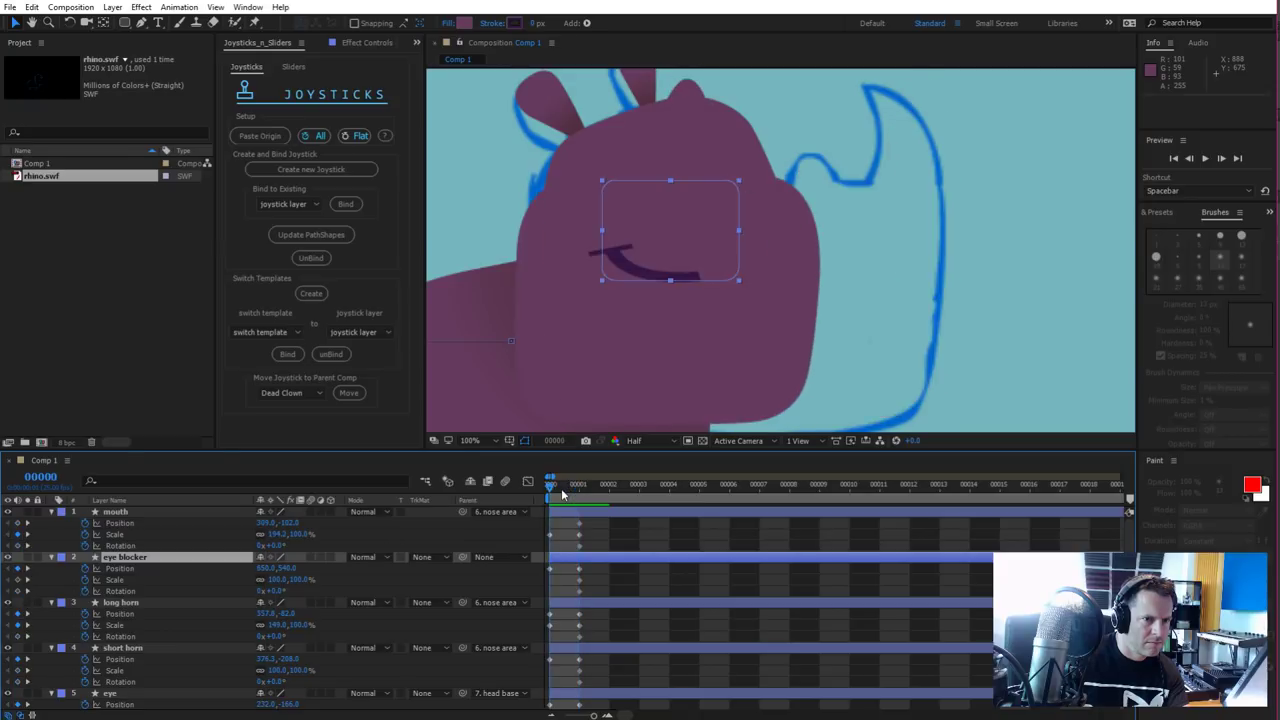
left_click(742, 127)
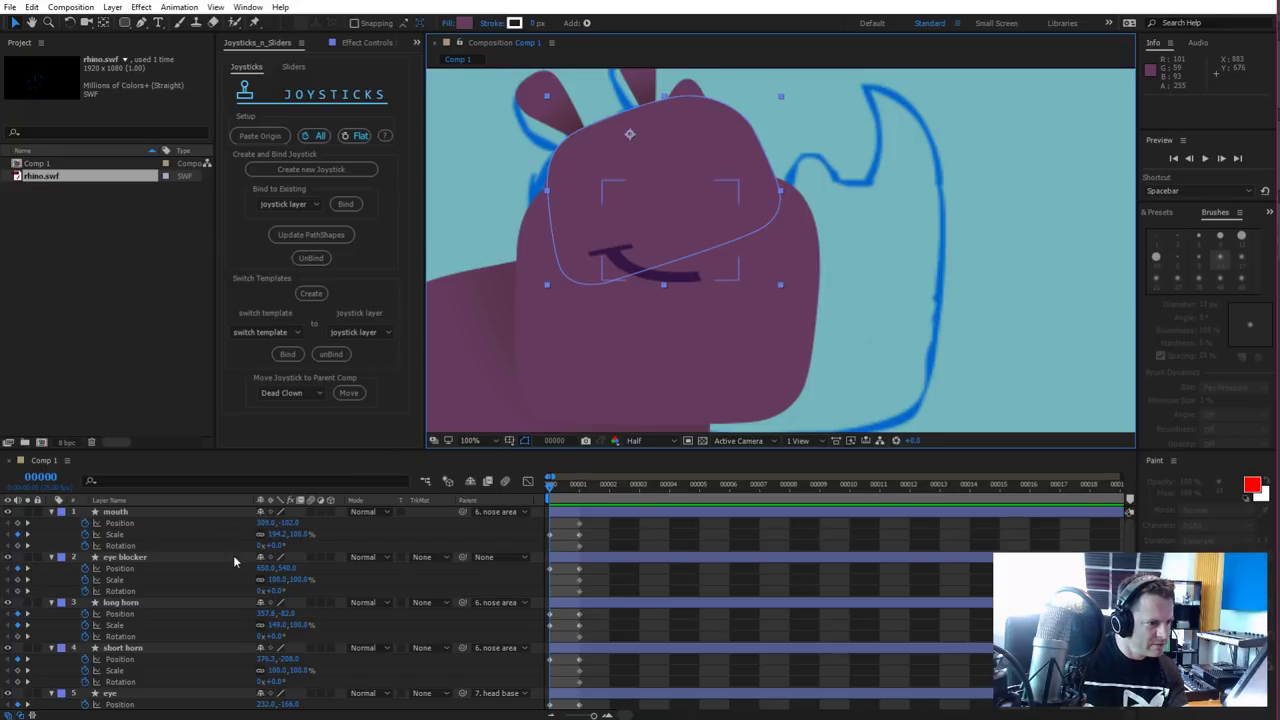
Rotate the forehead shape and shift the head base to x 228
scroll(240, 602, "down", 4)
left_click(250, 625)
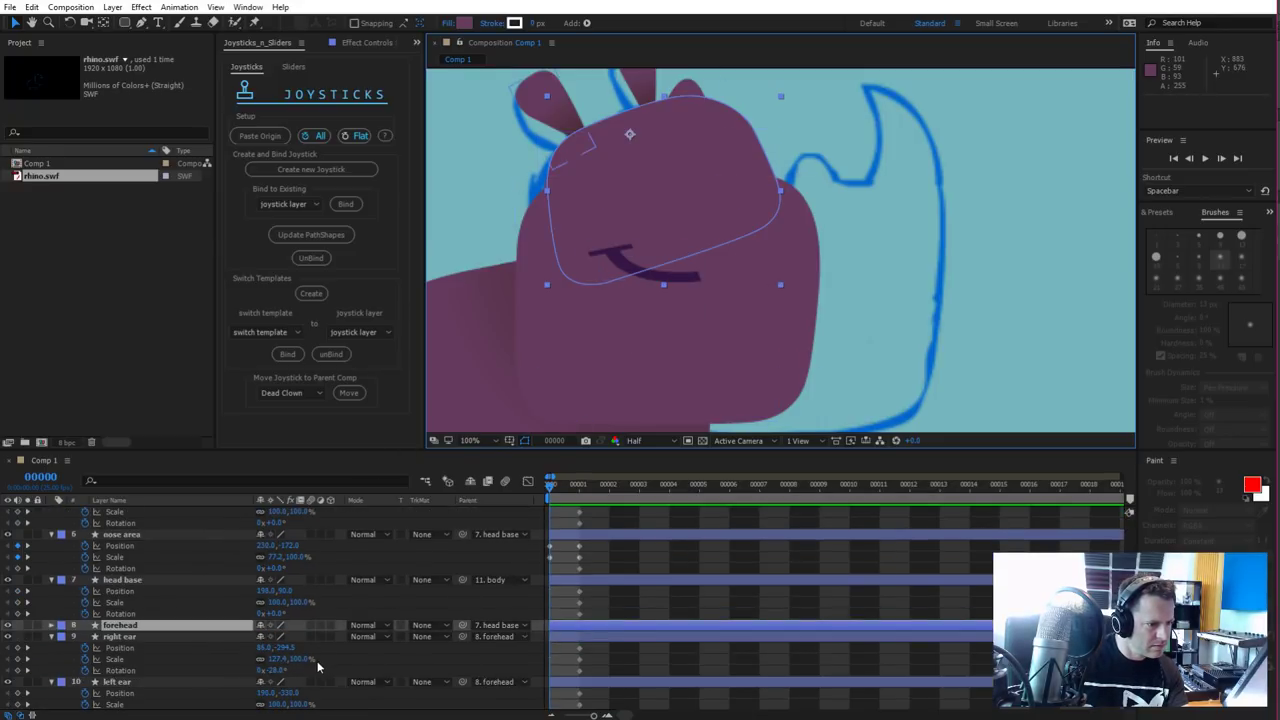
left_click_drag(270, 636, 290, 645)
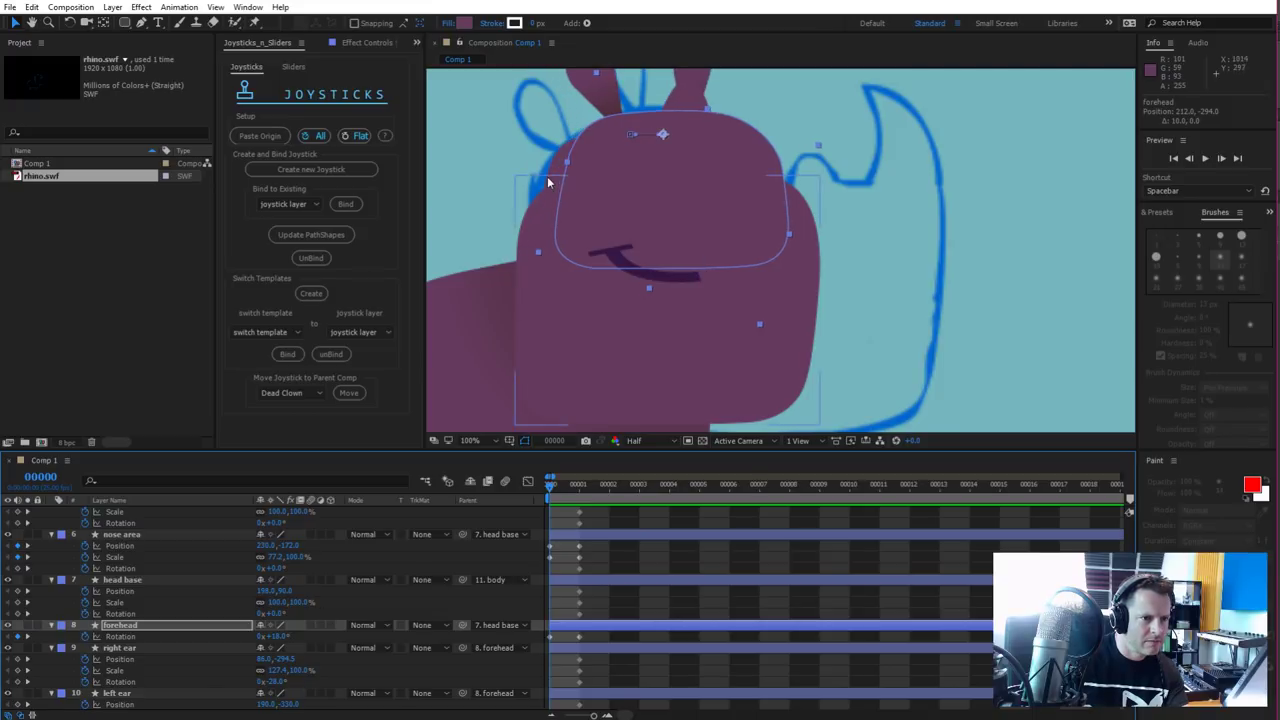
left_click(531, 247)
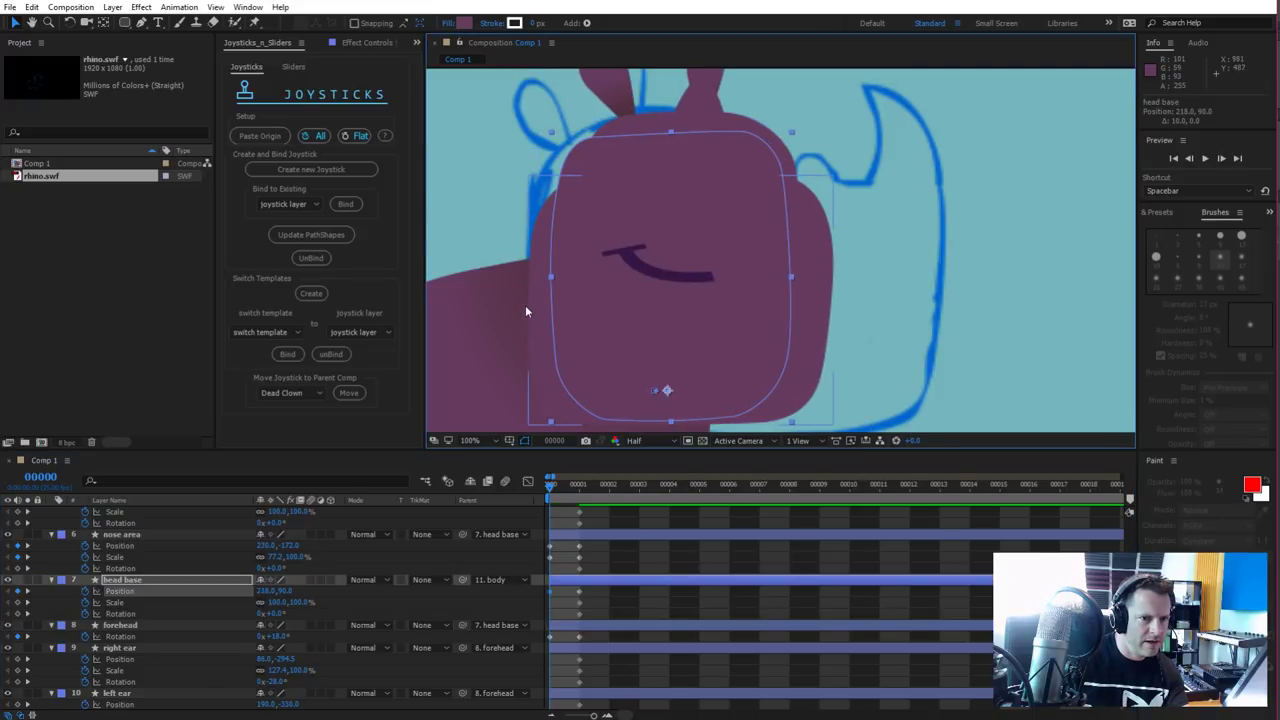
key("shift+Left")
key("shift+Left")
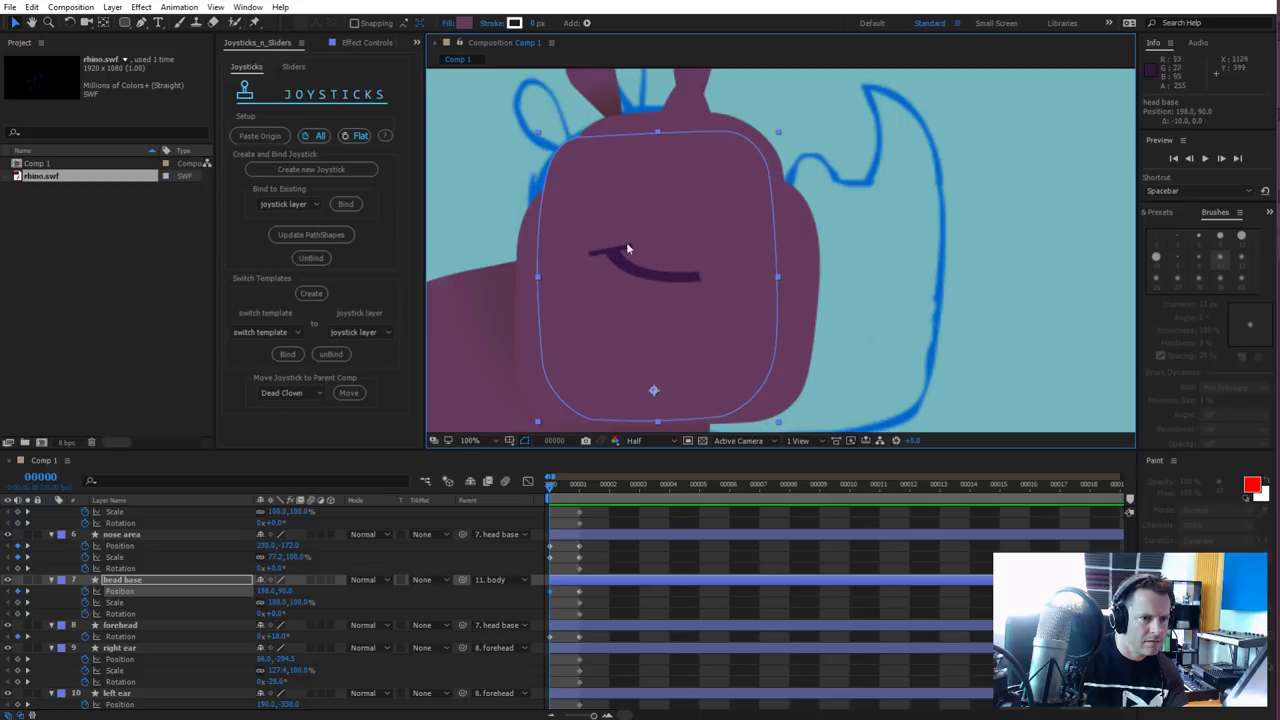
key("shift+Right")
key("shift+Right")
key("shift+Right")
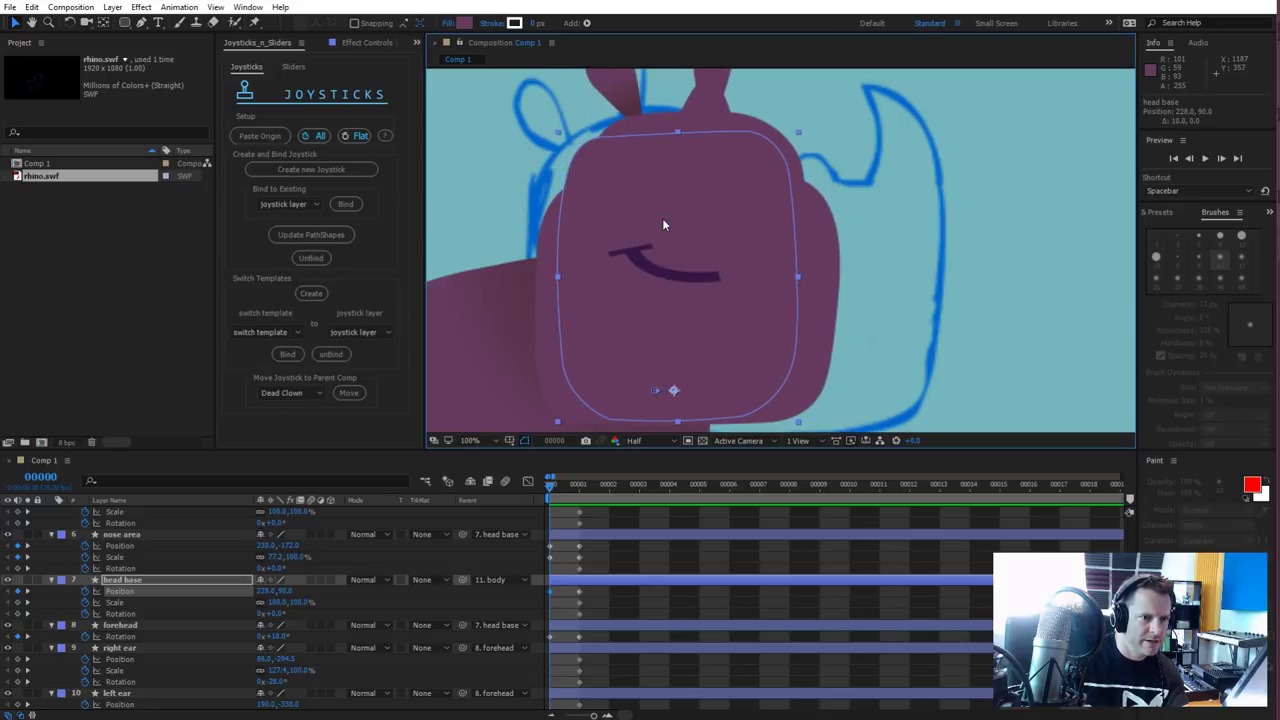
Nudge the long horn slightly left and rotate it a little
left_click(728, 120)
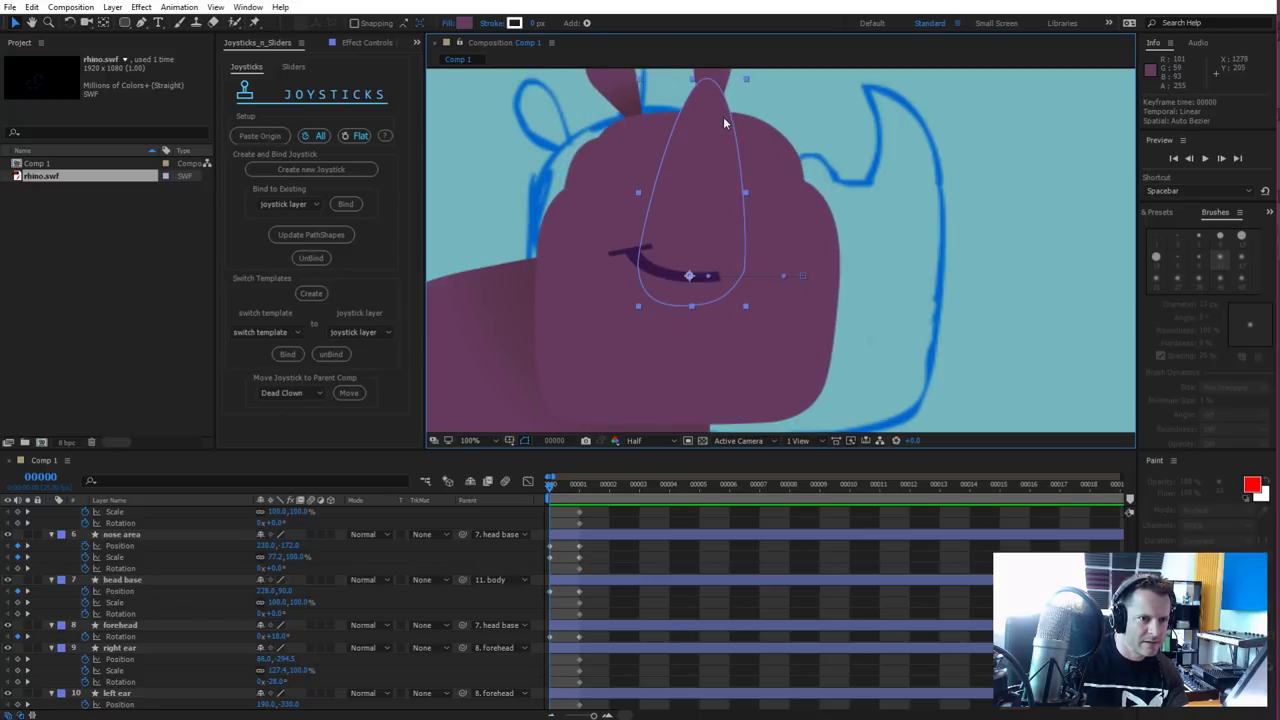
key("shift+Left")
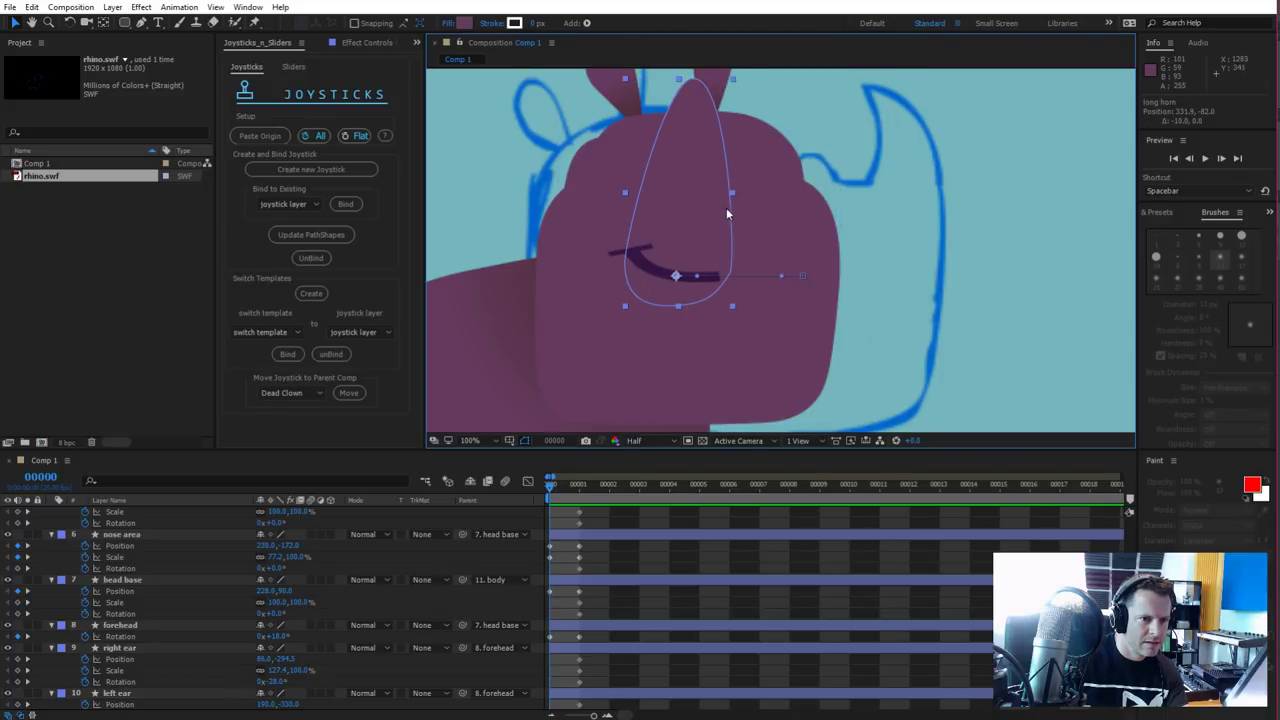
scroll(154, 536, "up", 5)
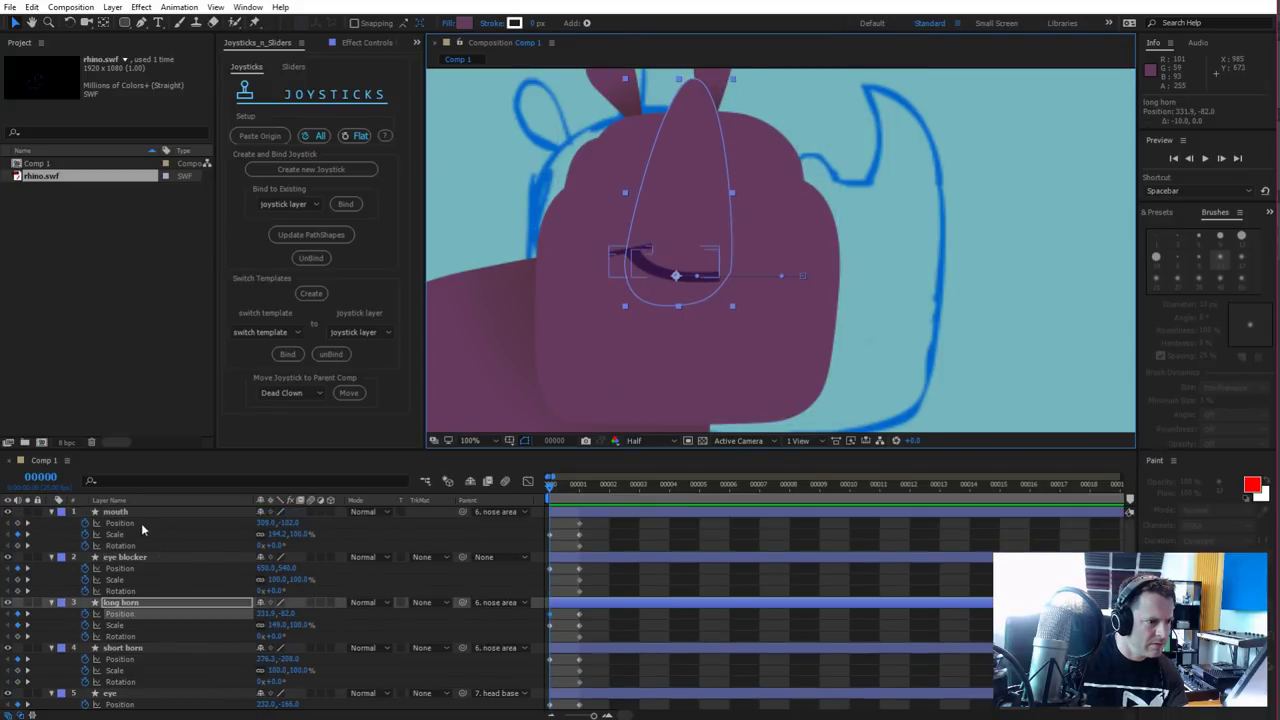
left_click(145, 605)
left_click_drag(268, 636, 270, 636)
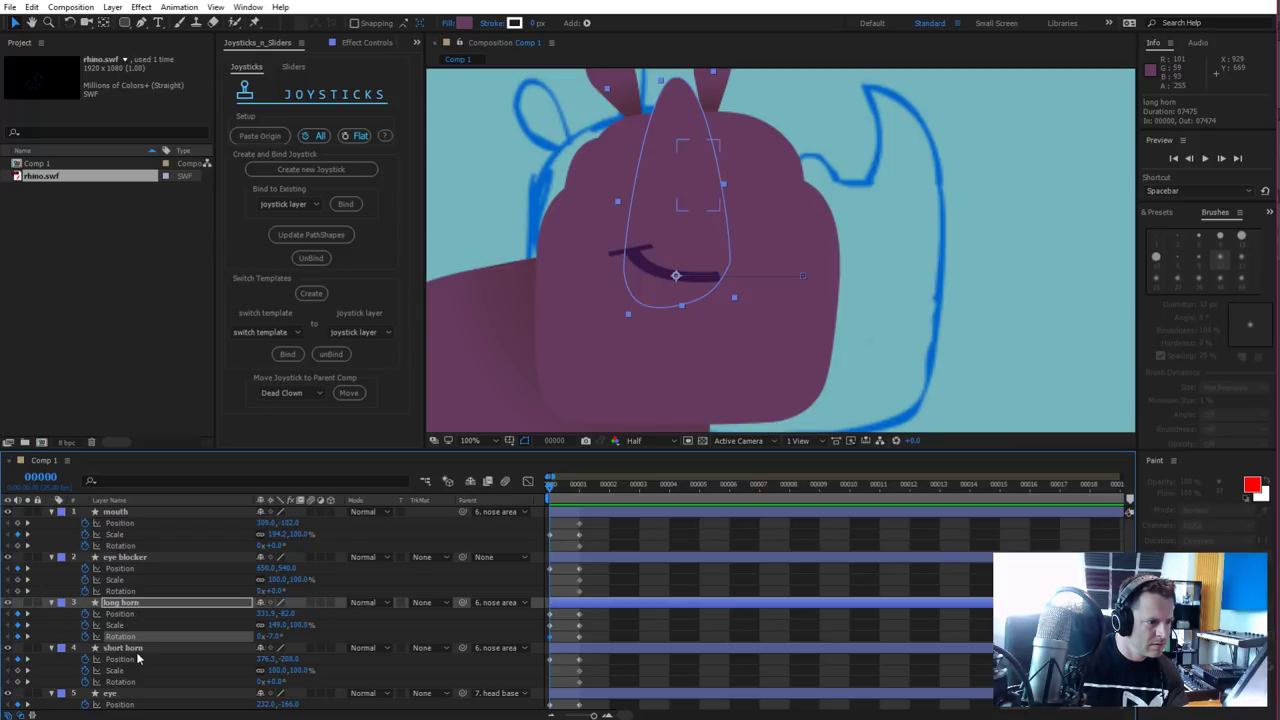
Nudge the forehead slightly left
scroll(142, 660, "down", 2)
scroll(144, 642, "down", 2)
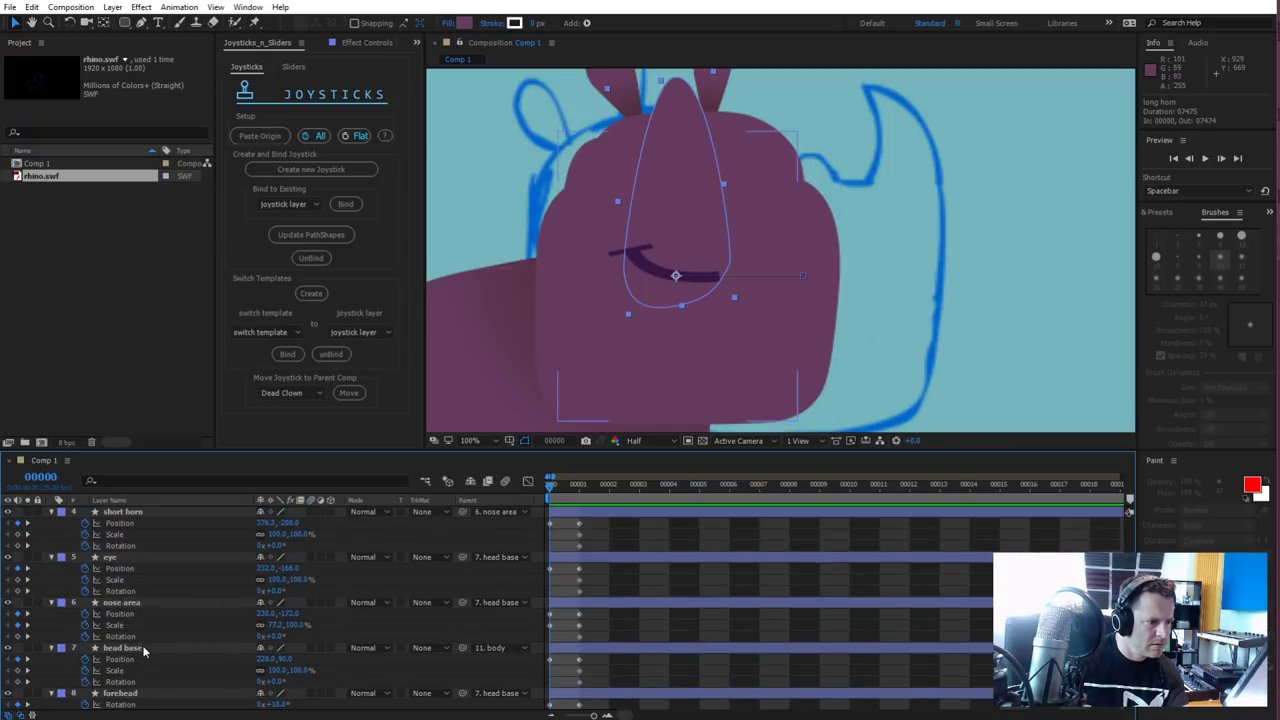
left_click(136, 694)
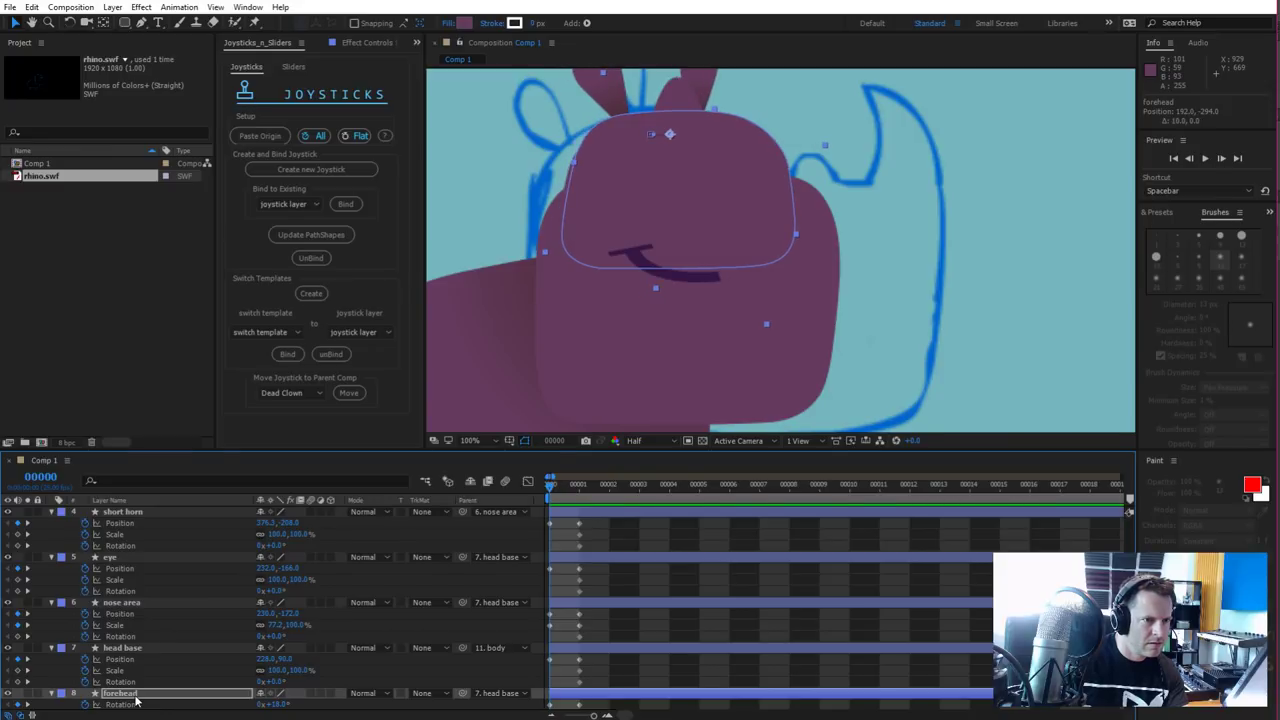
key("Left")
key("Left")
key("Left")
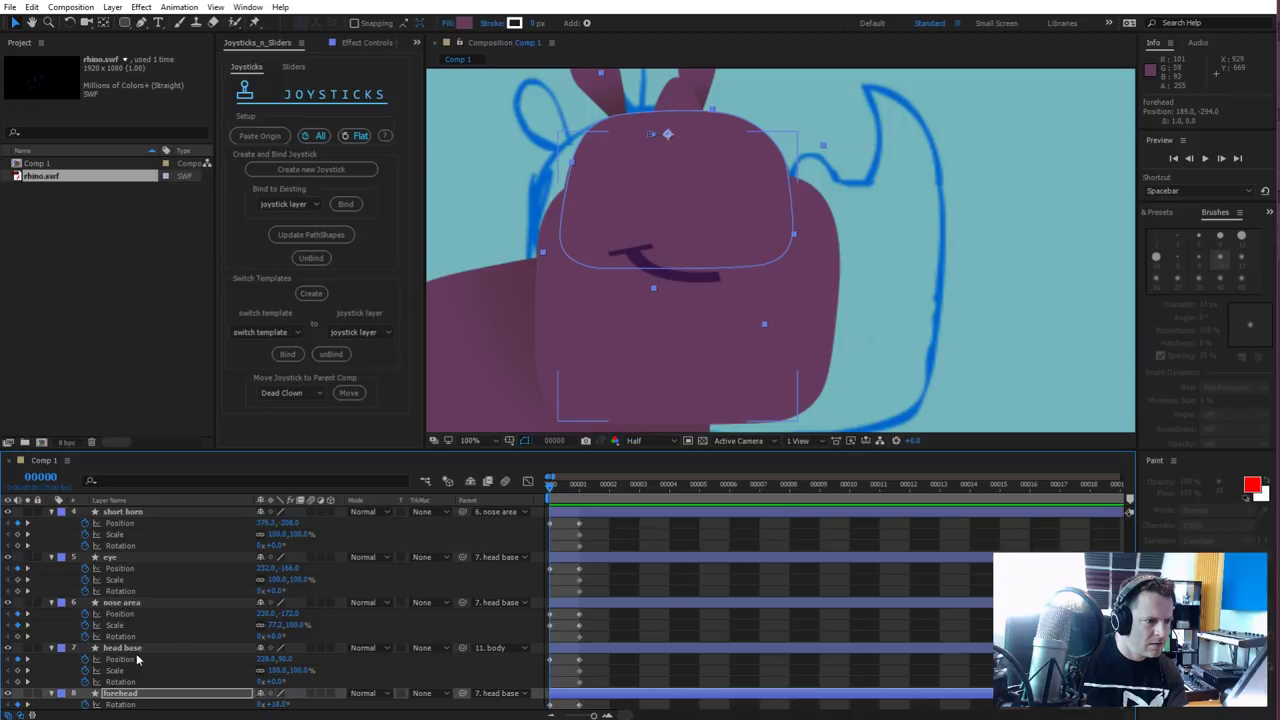
Narrow the nose area to 75.4% scale and compare it with the later pose
left_click(794, 342)
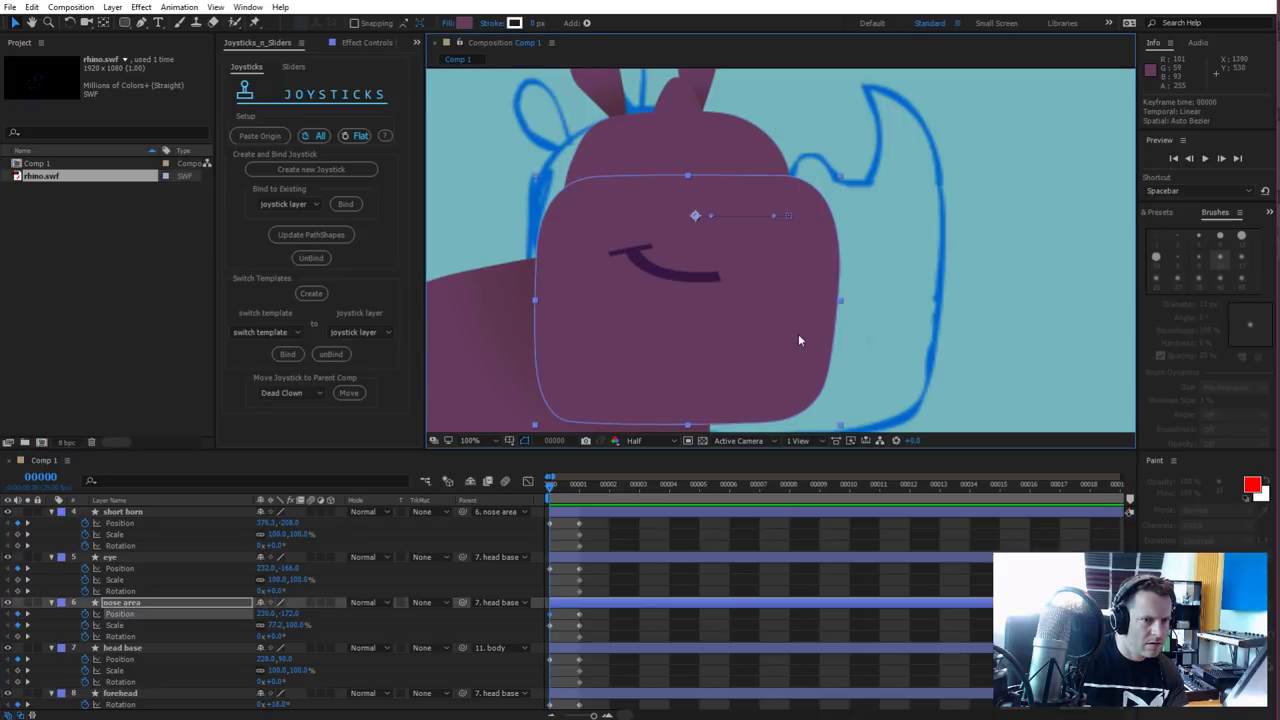
key("shift+Left")
key("shift+Right")
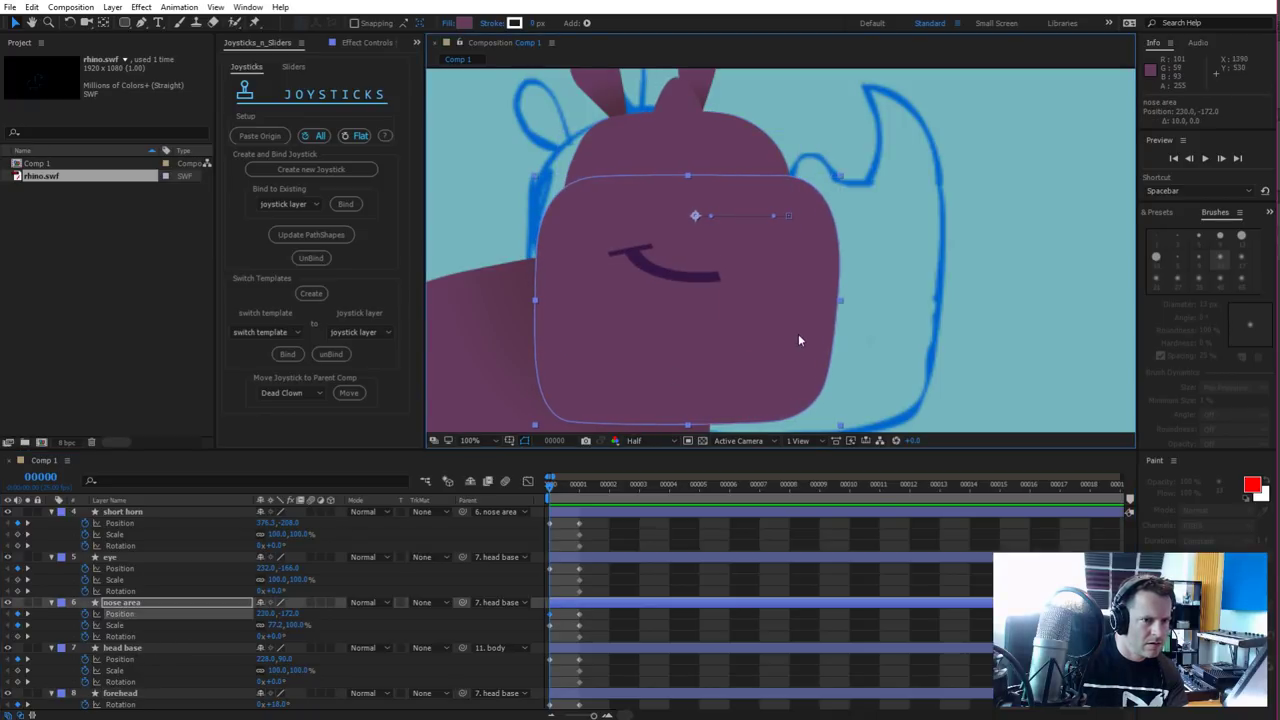
key("shift+Left")
key("shift+Right")
left_click_drag(838, 300, 835, 299)
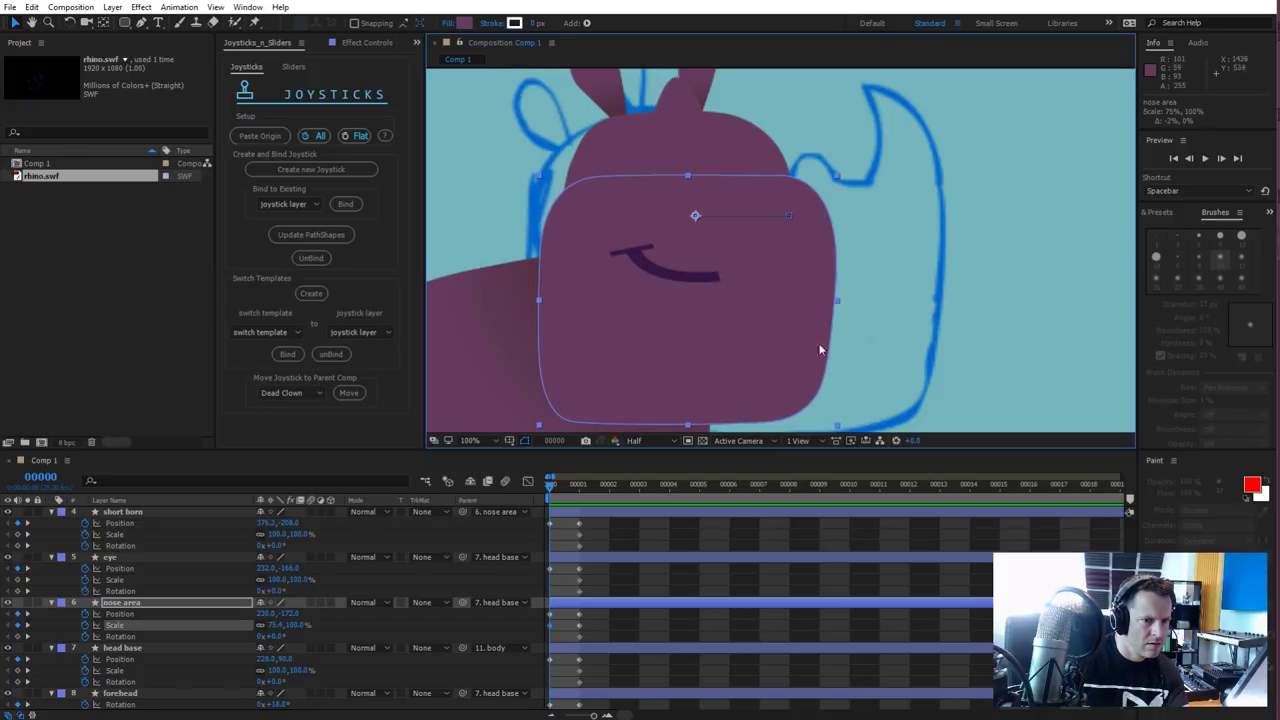
mouse_move(548, 492)
left_mouse_down()
mouse_move(588, 490)
mouse_move(562, 492)
left_mouse_up()
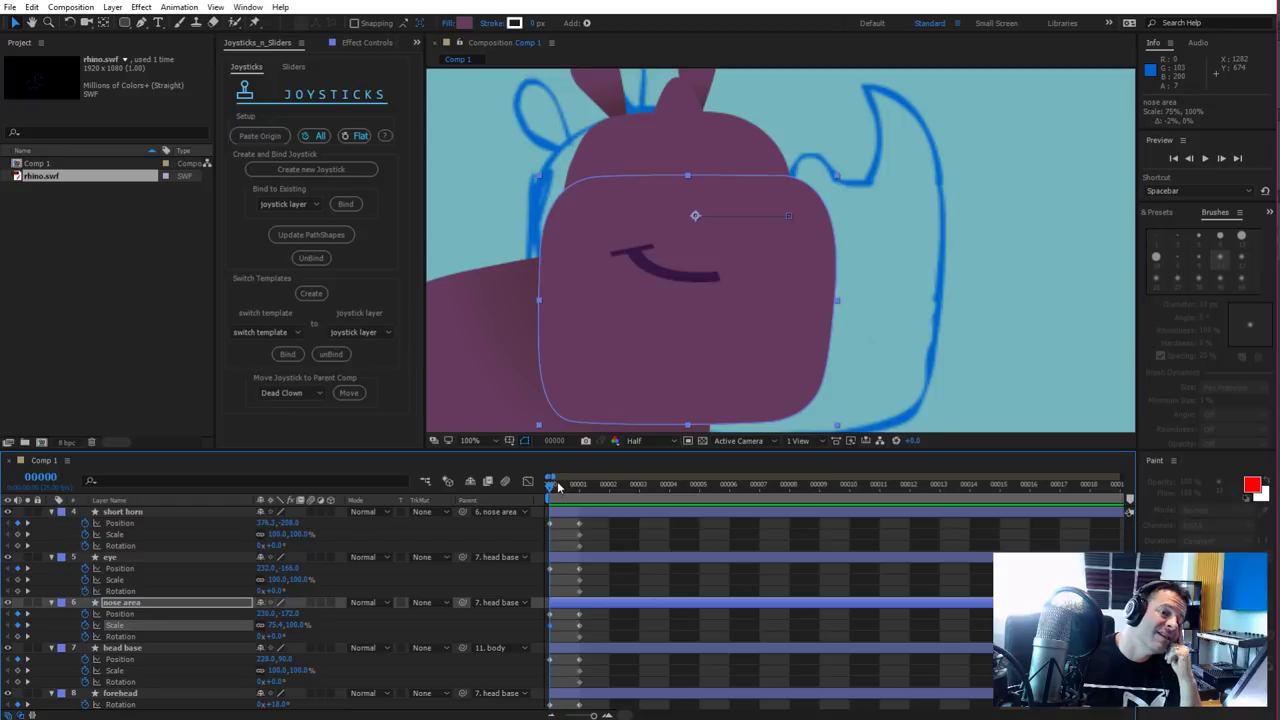
mouse_move(558, 487)
left_mouse_down()
mouse_move(588, 488)
mouse_move(562, 480)
left_mouse_up()
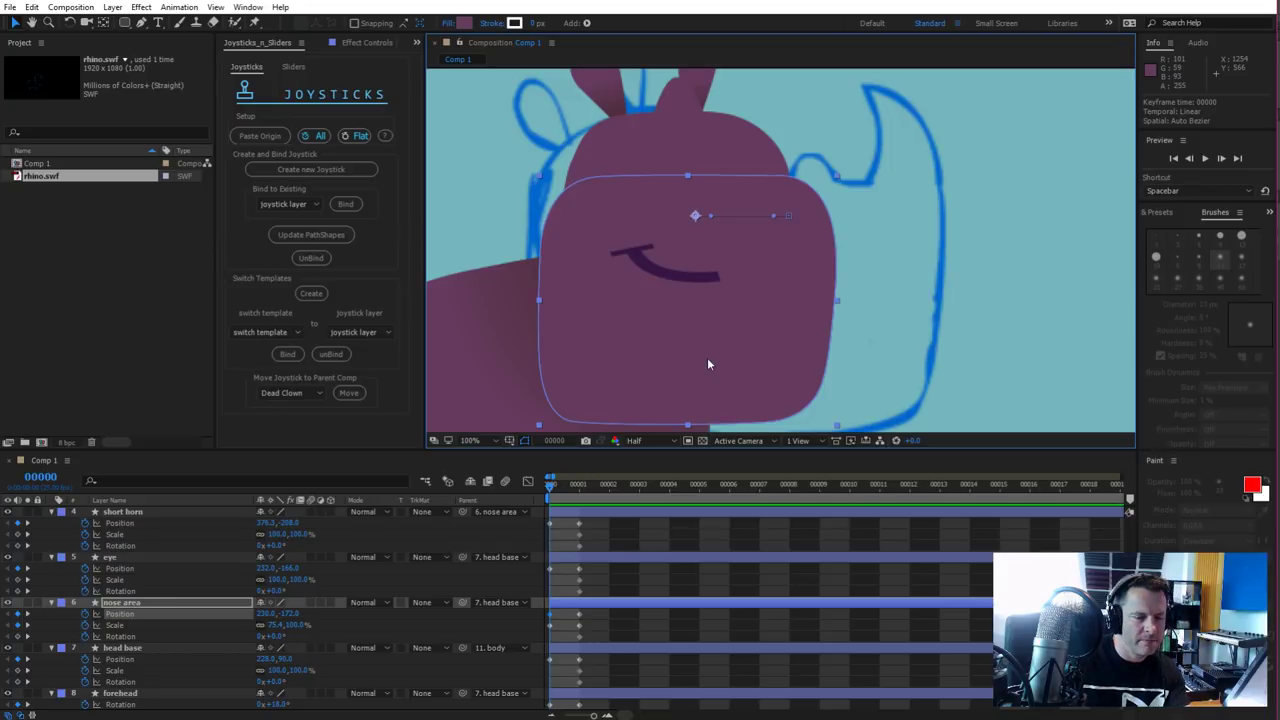
Lower the nose area to Position 230, -132
key("shift+Up")
key("shift+Up")
key("shift+Up")
key("shift+Up")
key("shift+Down")
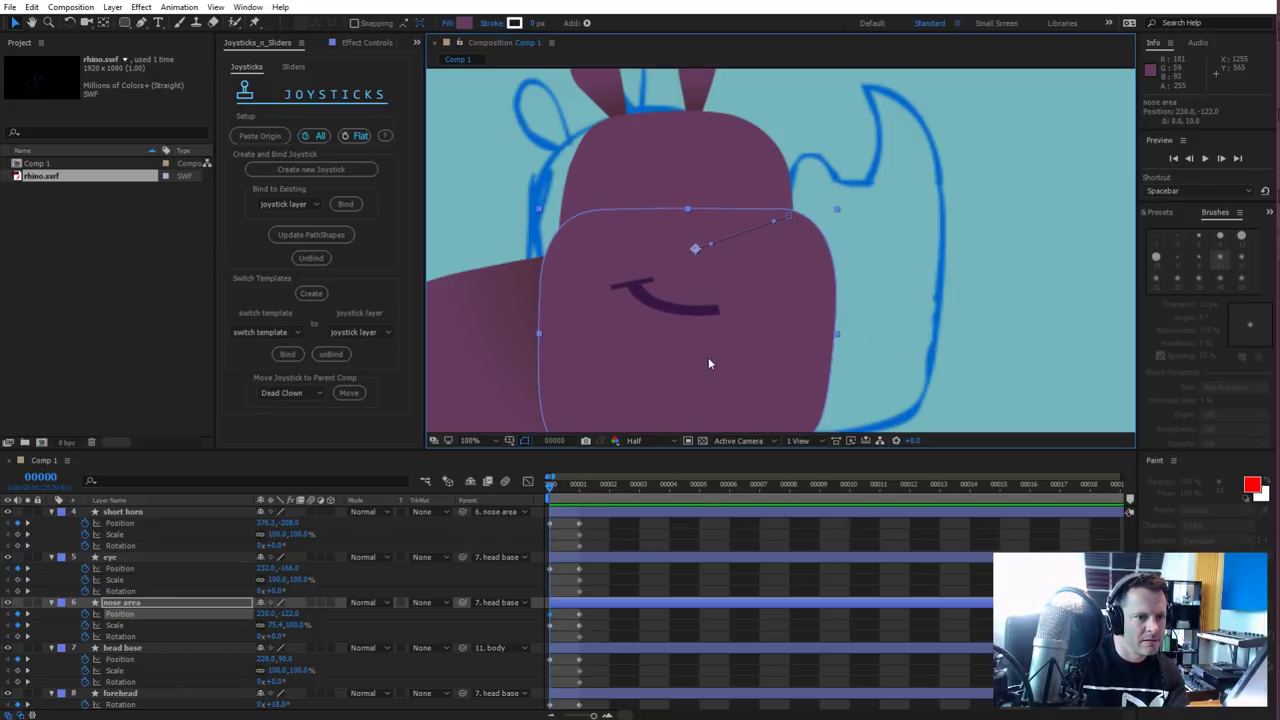
key("shift+Up")
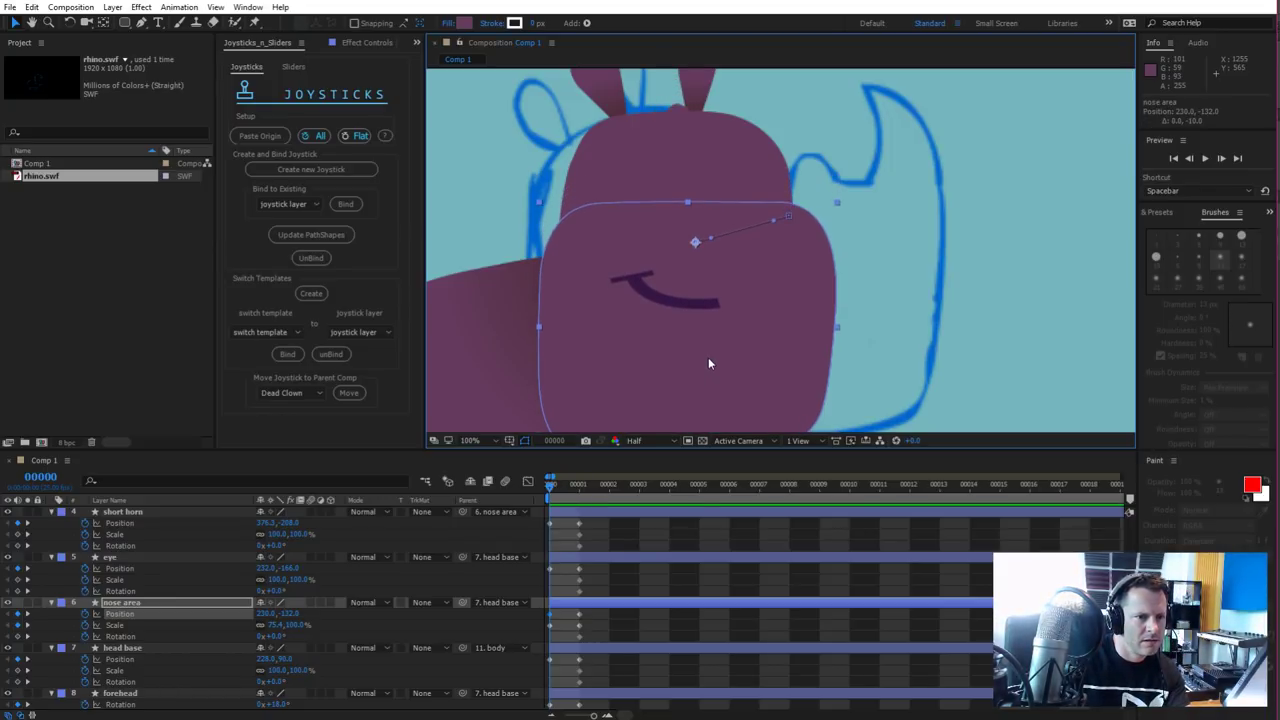
key("F2")
Raise the eyes and shift them left, then delete the eye blocker layer
left_click(126, 561)
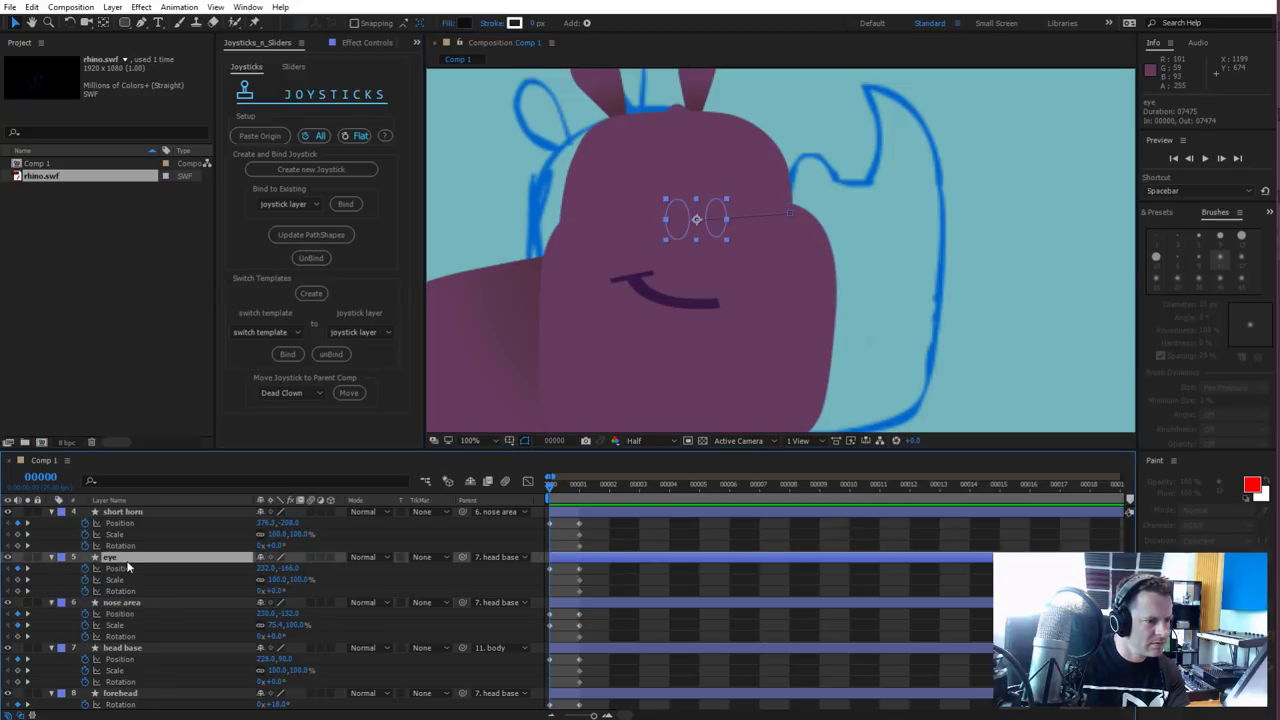
key("shift+Up")
key("shift+Up")
key("shift+Up")
key("shift+Up")
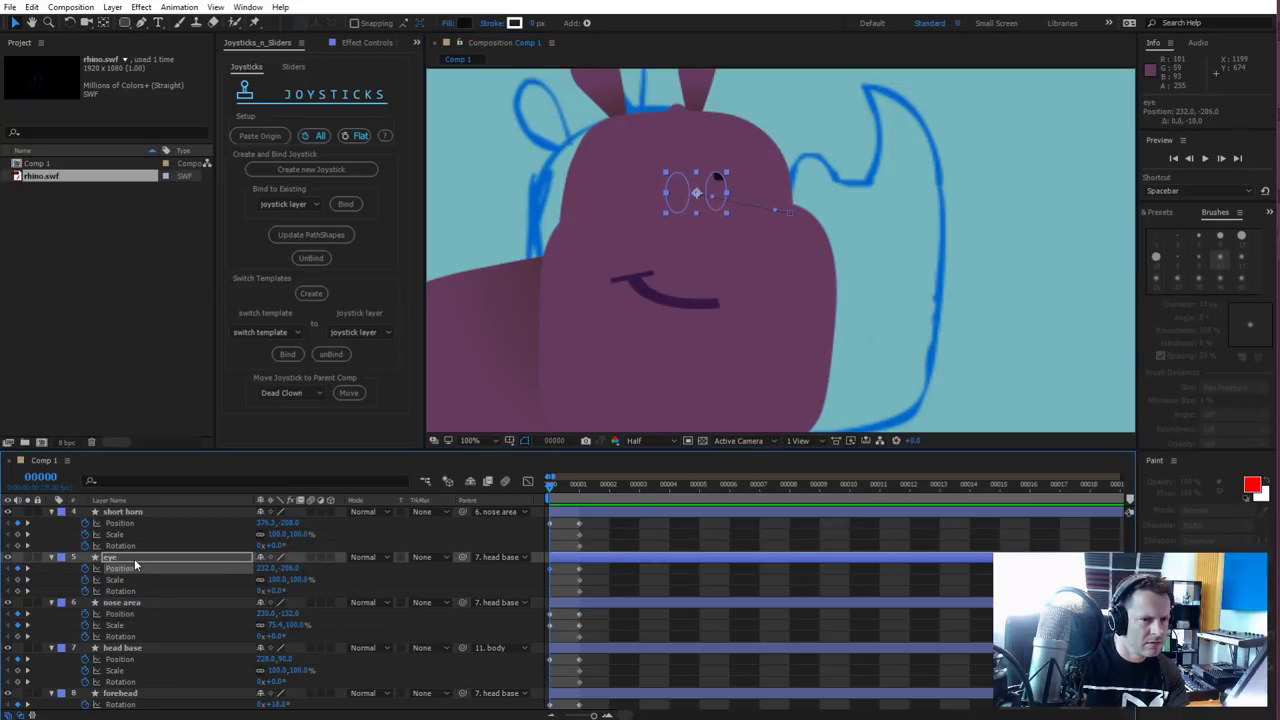
key("shift+Left")
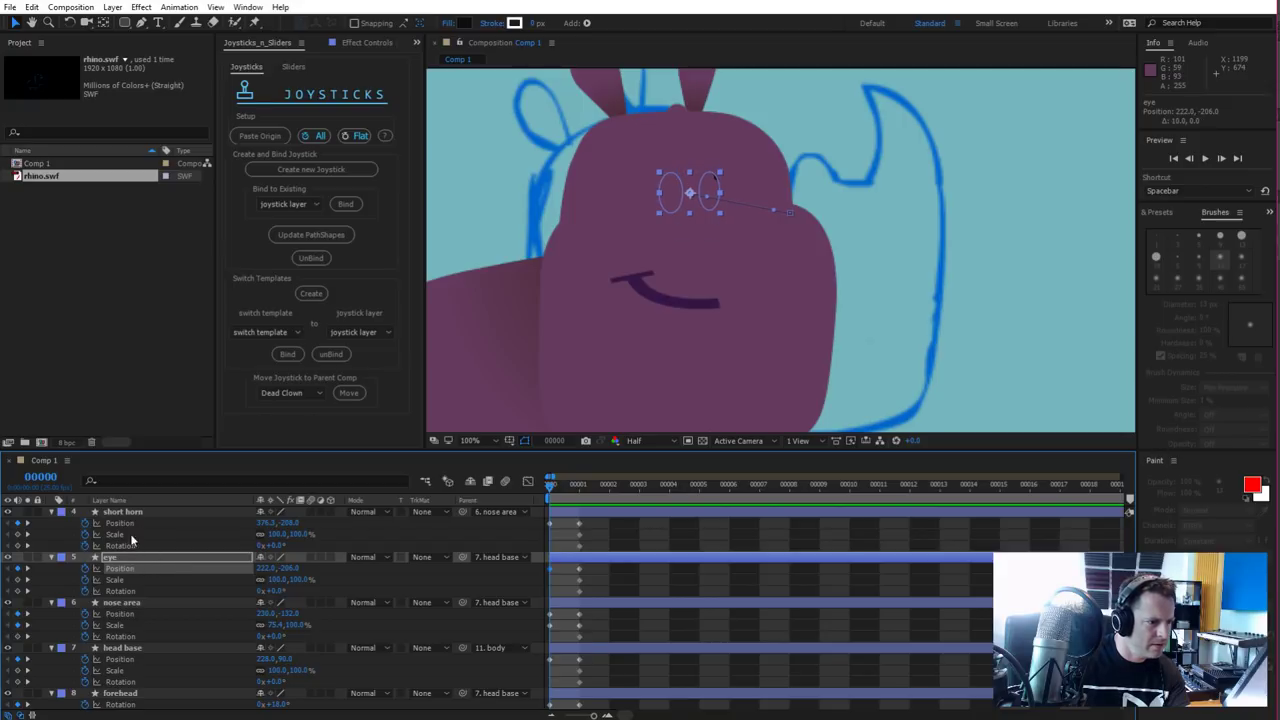
scroll(150, 548, "up", 3)
left_click(156, 559)
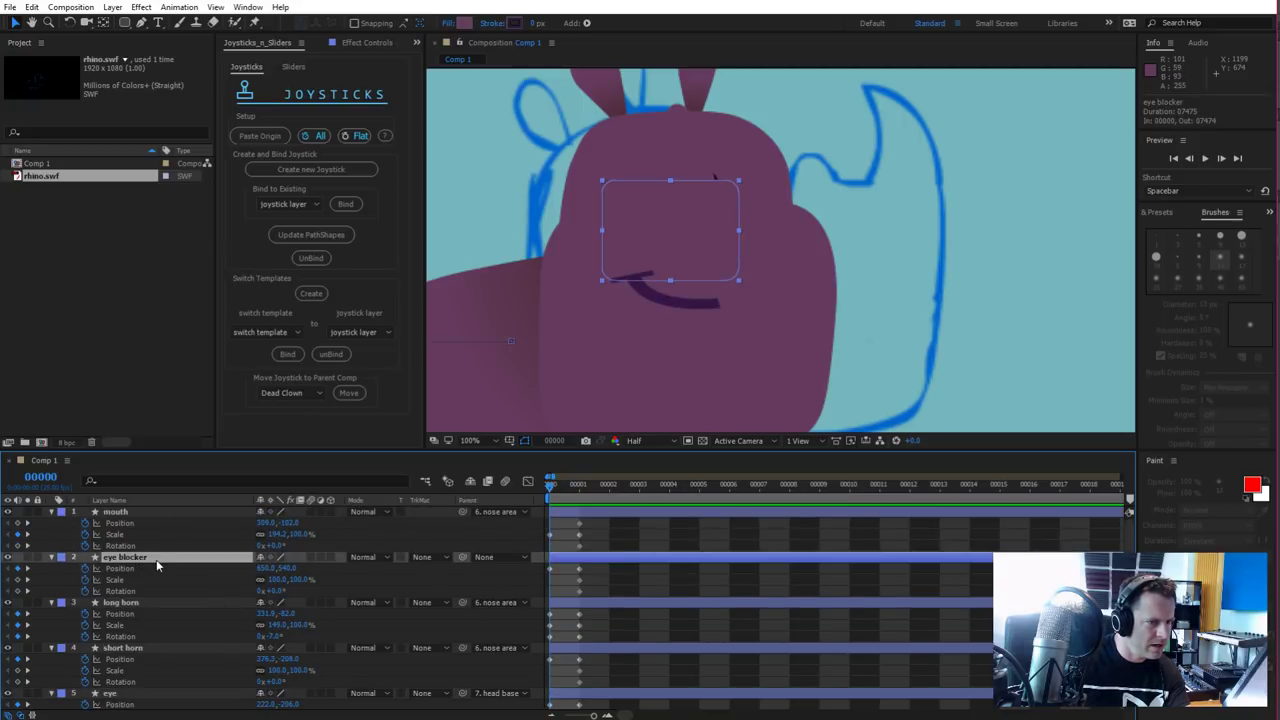
key("Delete")
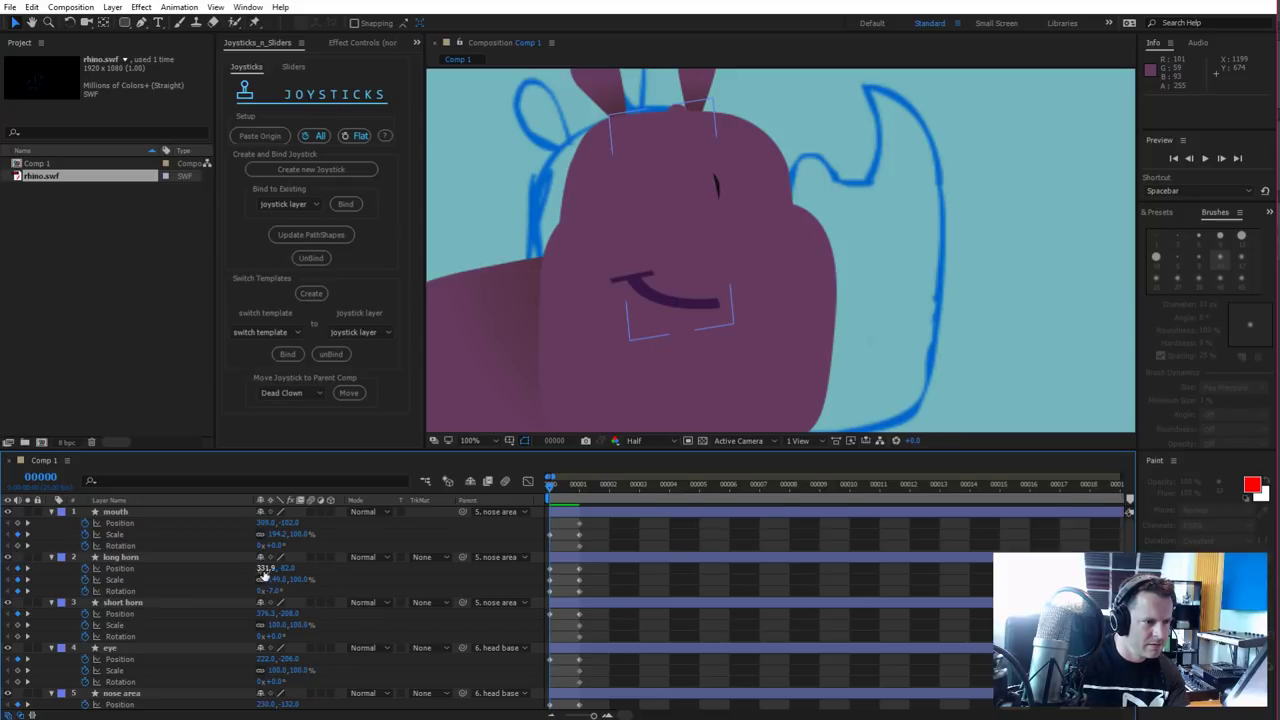
Reposition the long horn up and to the right
left_click(141, 557)
key("shift+Down")
key("shift+Down")
key("shift+Down")
key("shift+Down")
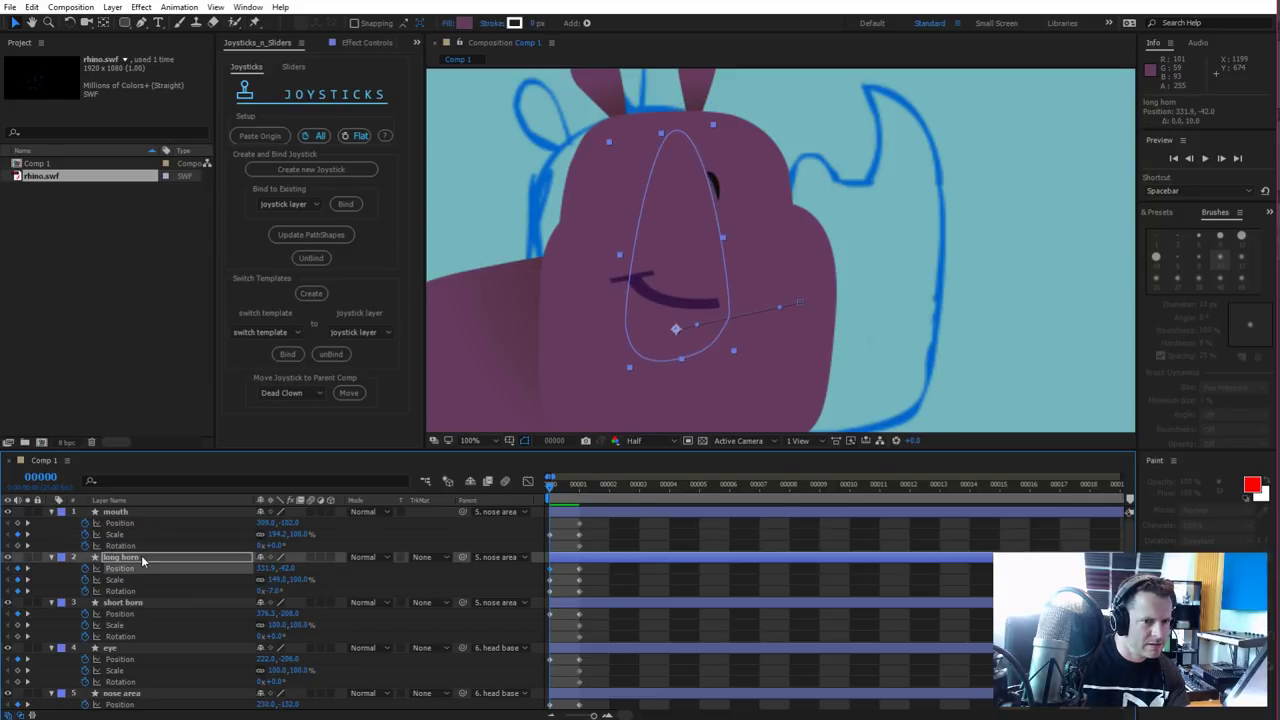
key("shift+Up")
key("shift+Right")
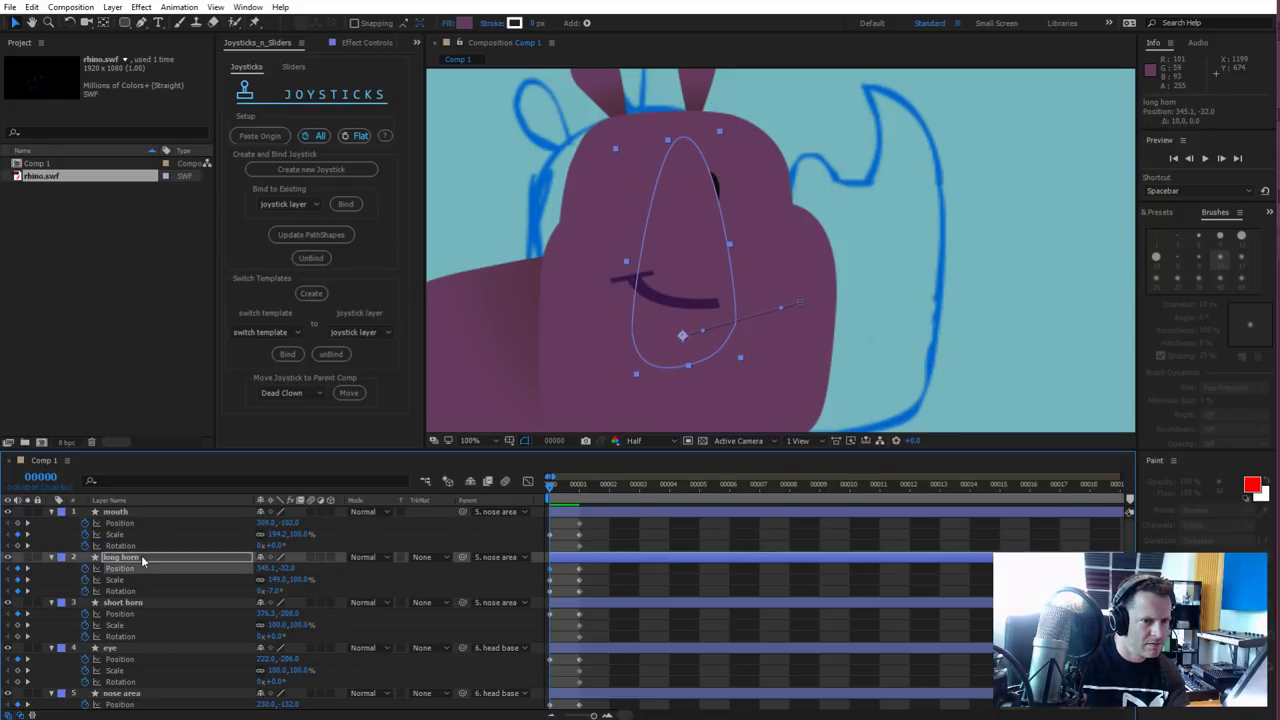
key("shift+Up")
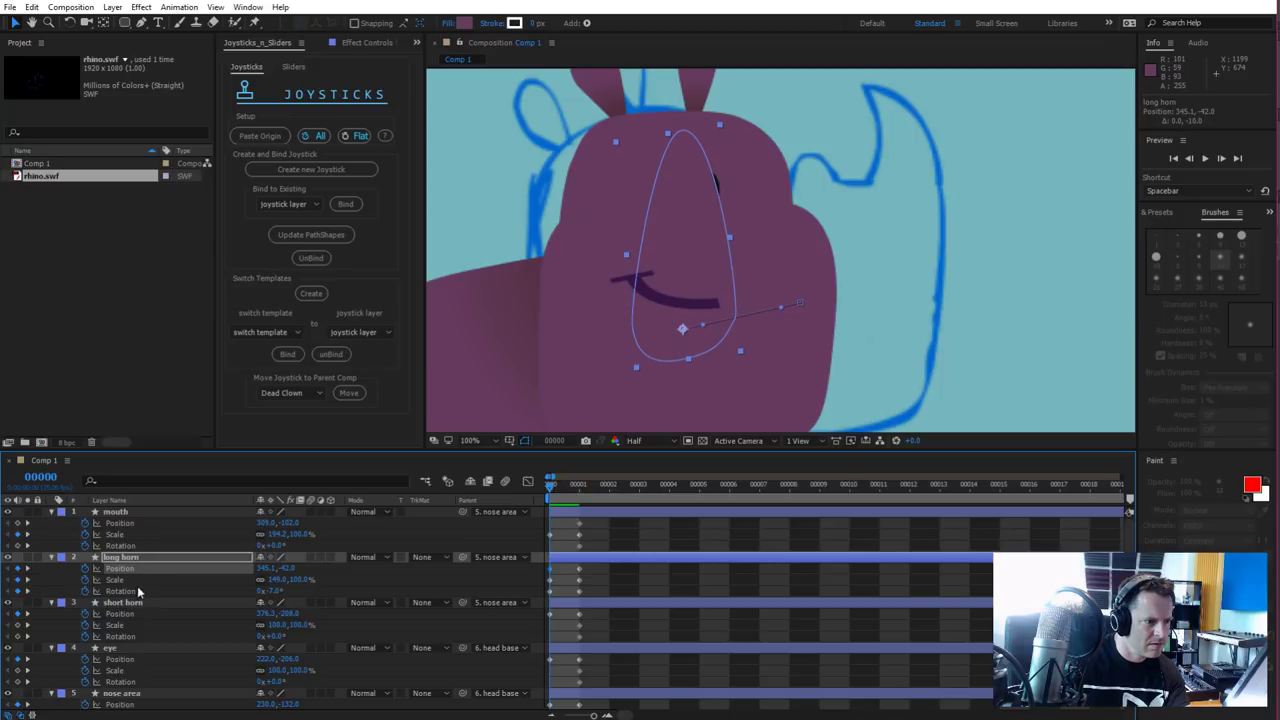
Move the short horn down and left, and lower the mouth slightly
left_click(133, 601)
key("shift+Left")
key("shift+Down")
key("shift+Down")
key("shift+Down")
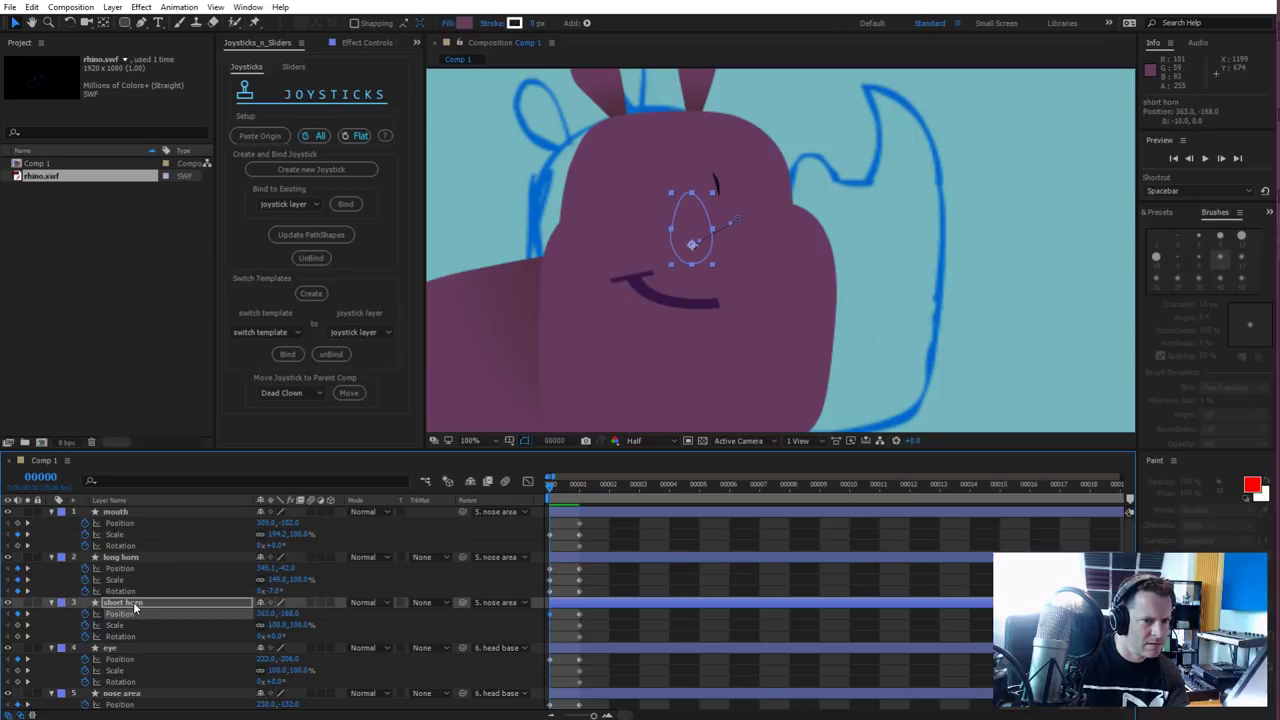
left_click_drag(651, 287, 650, 319)
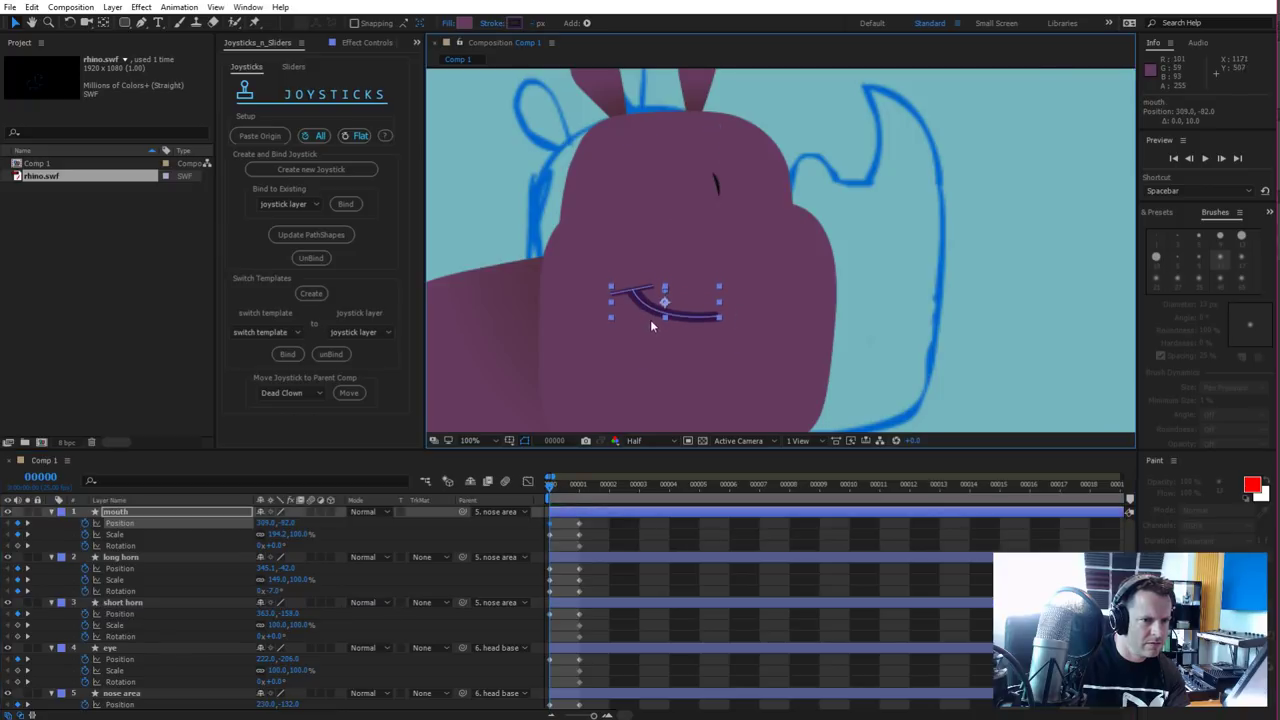
Widen the eyes and stretch them taller, then preview the frame 1 pose
left_click(718, 189)
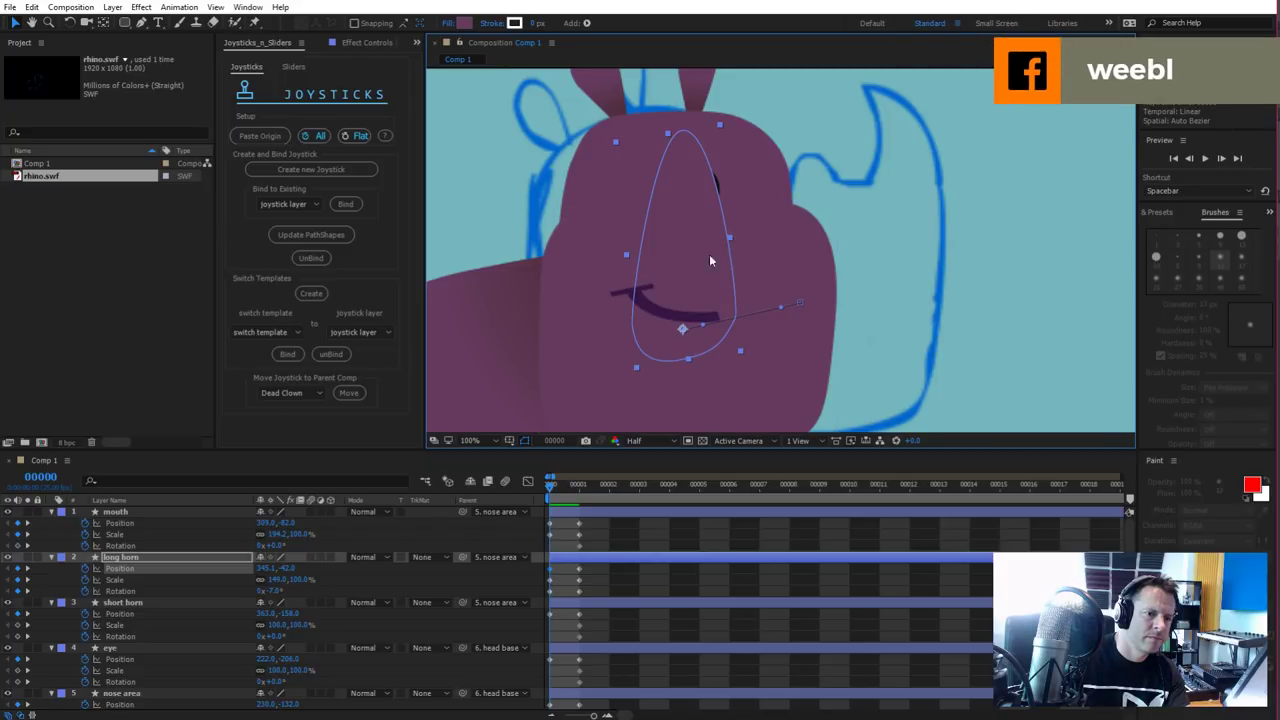
left_click(150, 648)
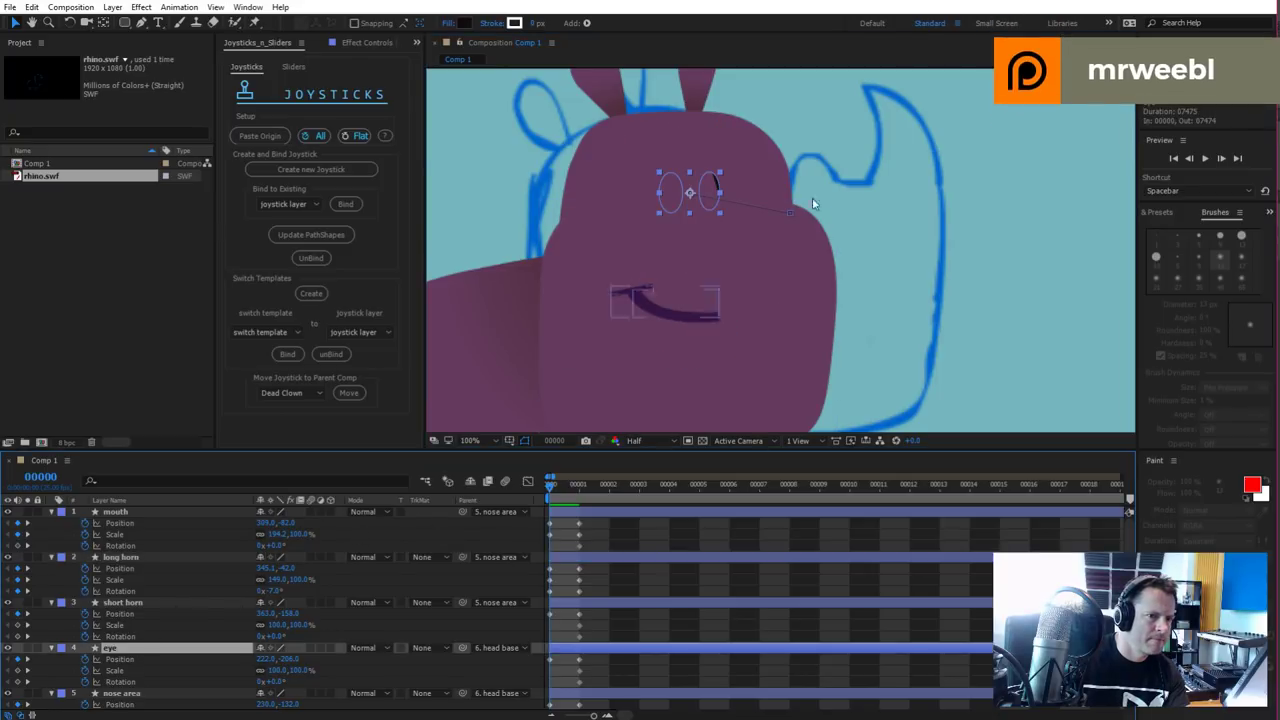
left_click_drag(719, 192, 740, 192)
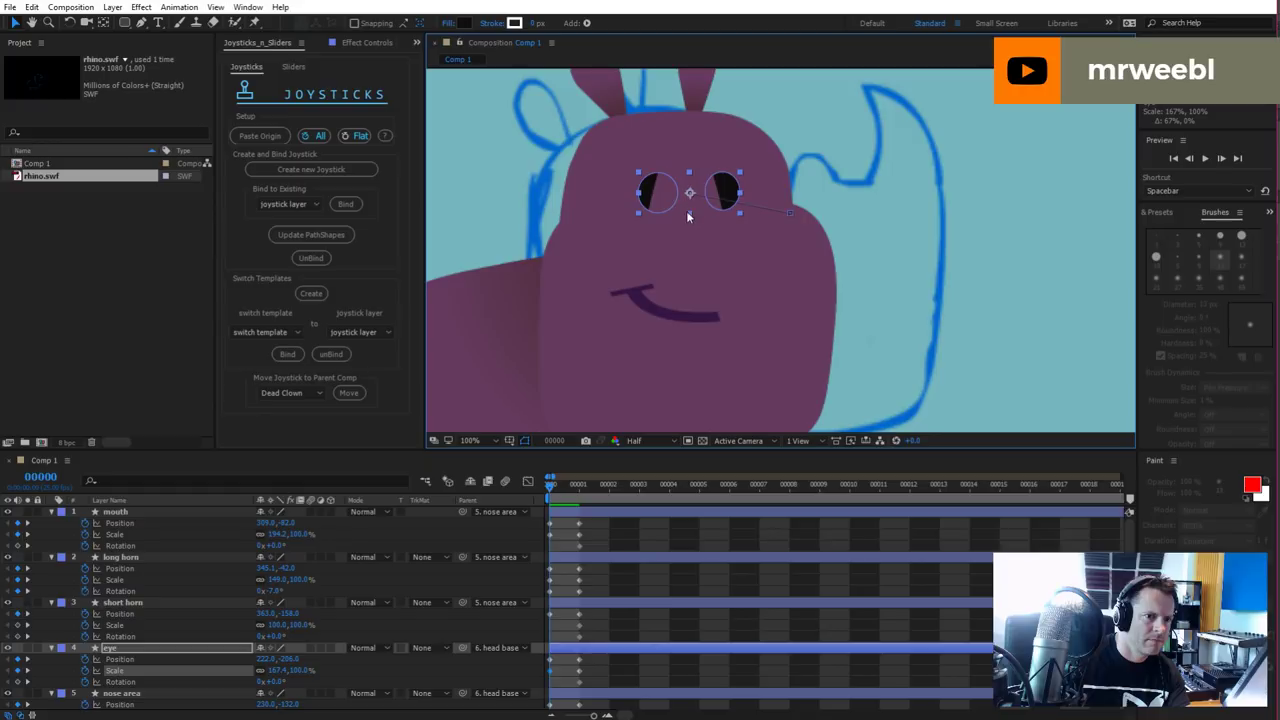
left_click_drag(687, 214, 691, 226)
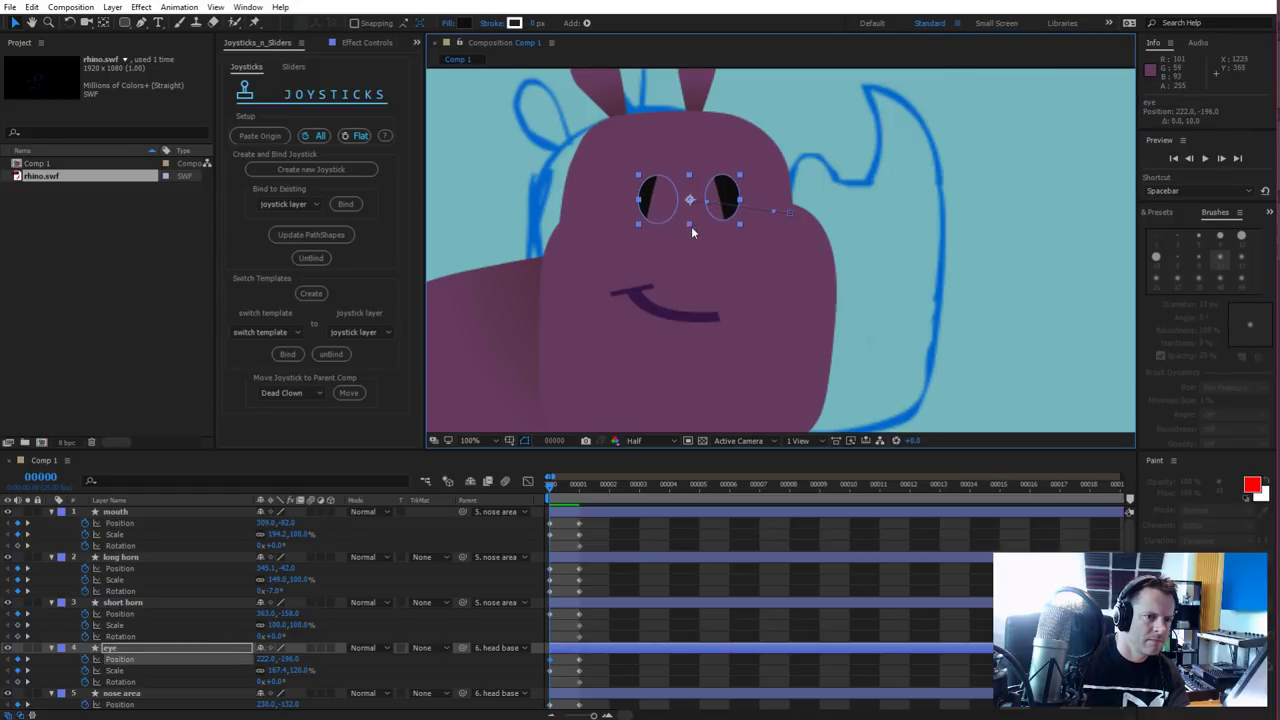
left_click(960, 200)
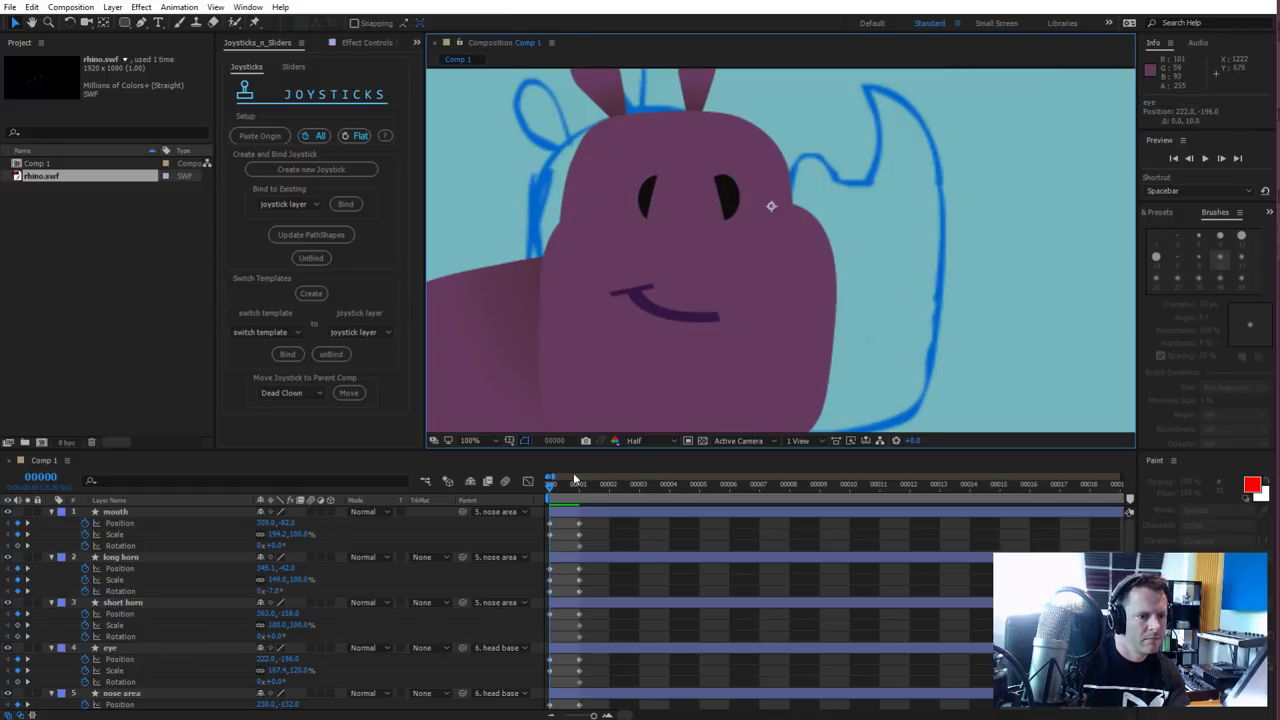
mouse_move(564, 489)
left_mouse_down()
mouse_move(575, 494)
mouse_move(557, 494)
left_mouse_up()
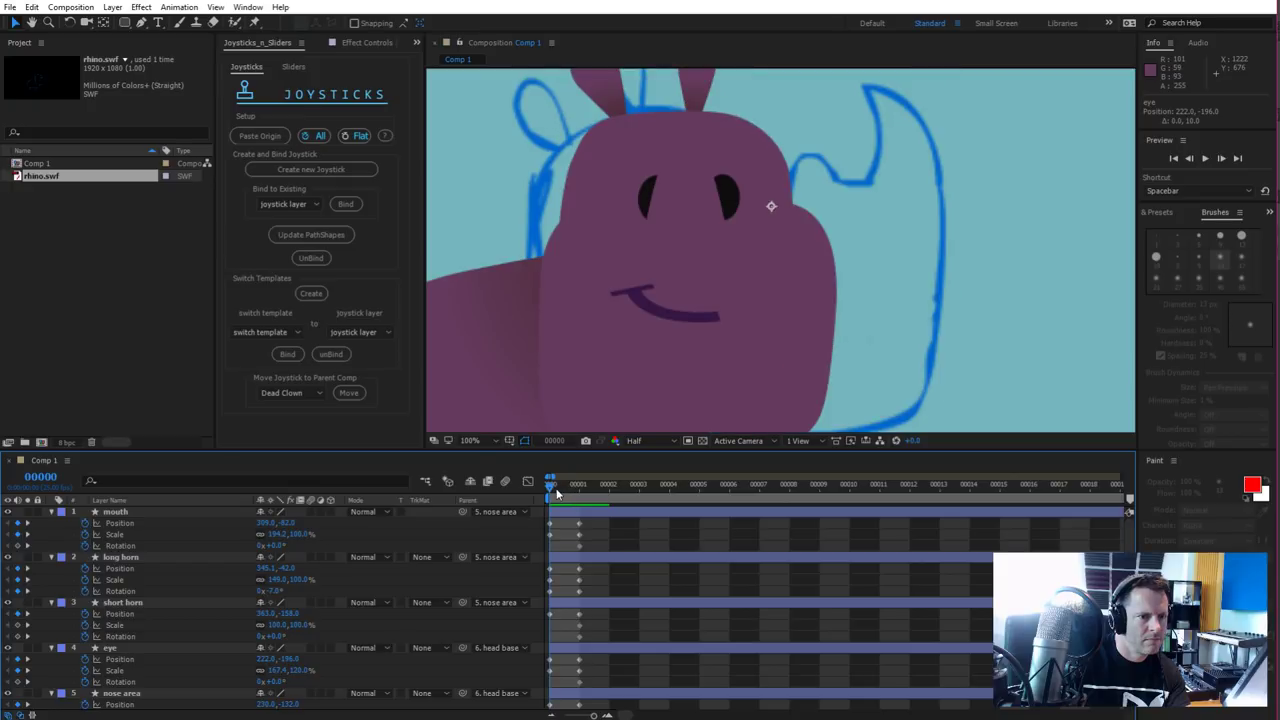
Move the eyes slightly left and down
left_click(585, 551)
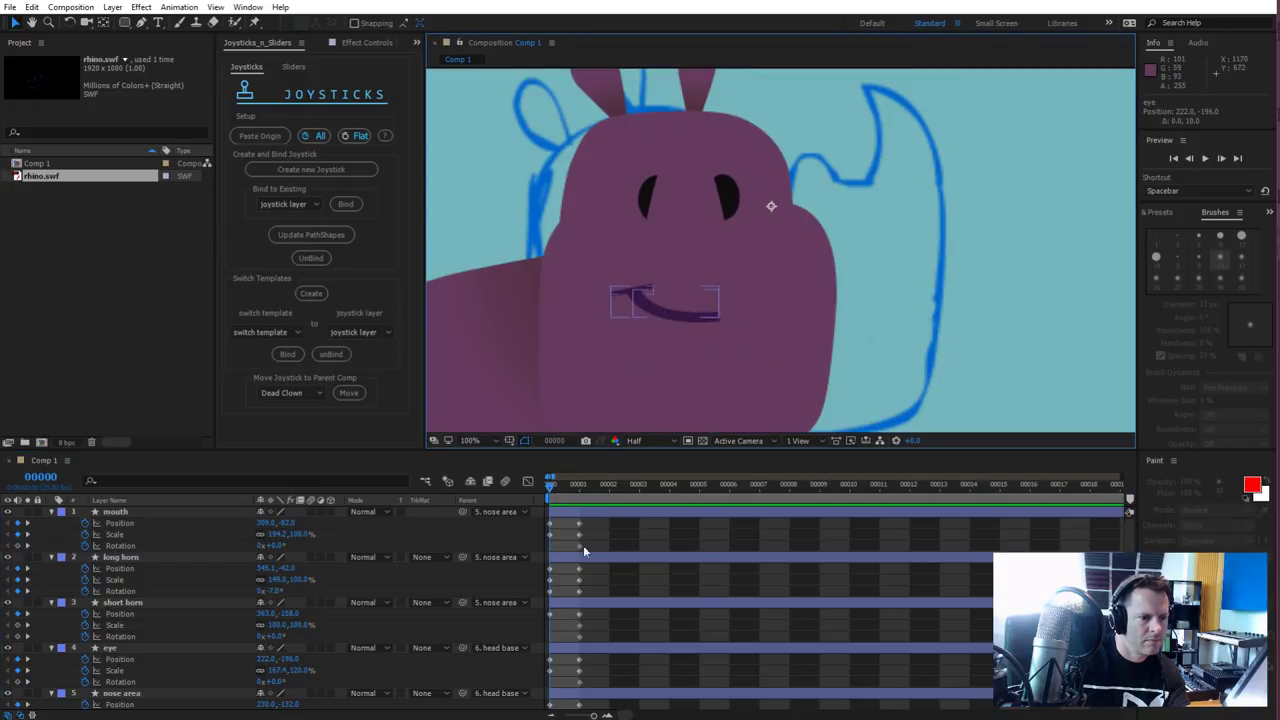
left_click(139, 647)
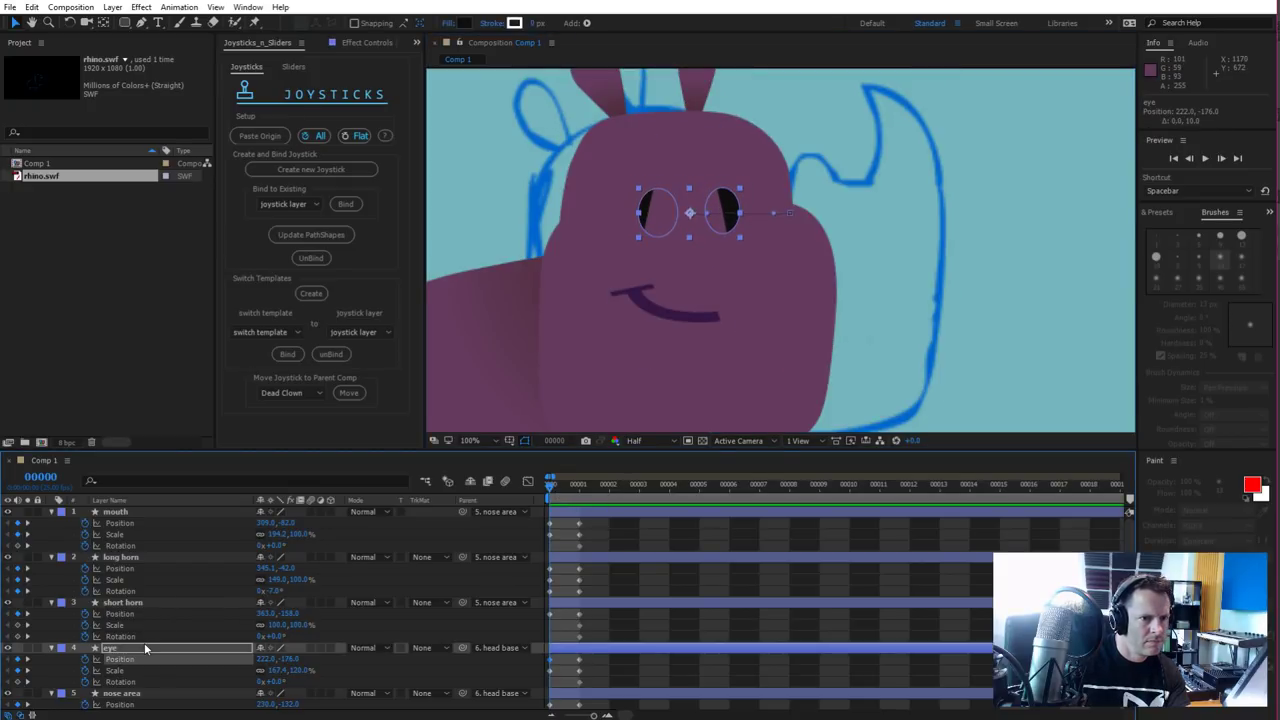
key("shift+Left")
key("shift+Down")
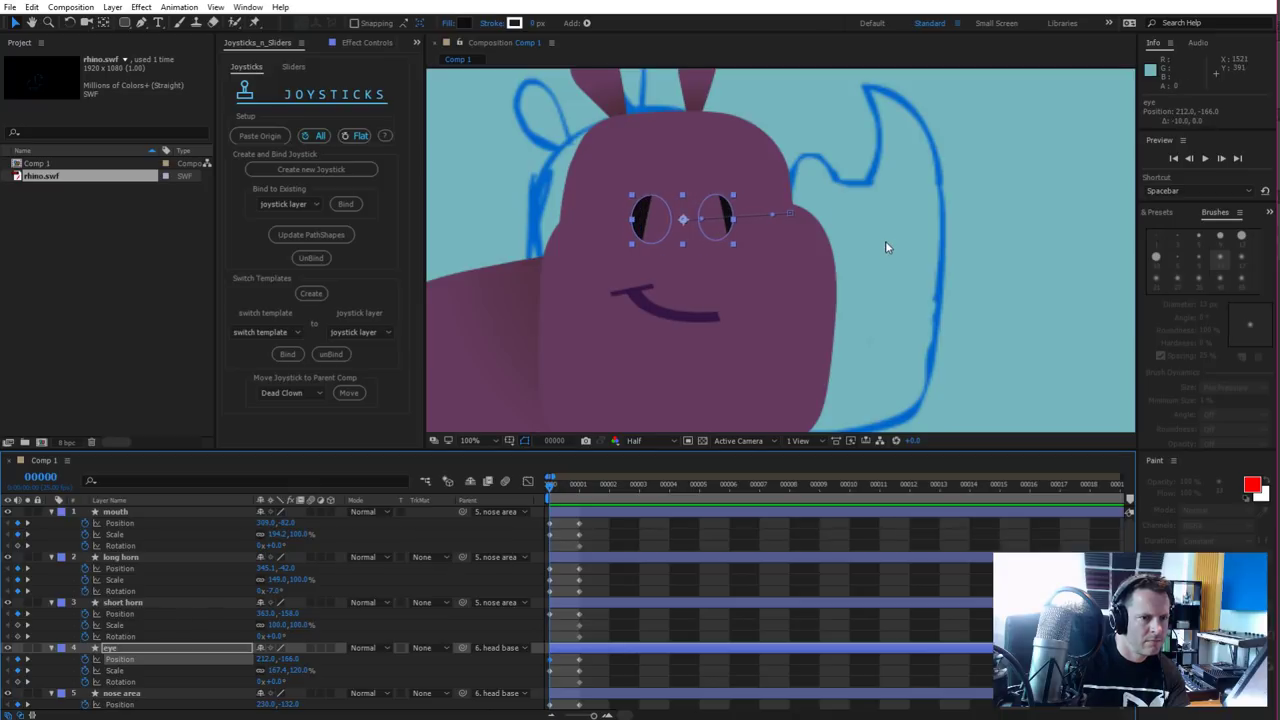
key("Right")
key("Right")
Make the long horn narrower and compare frames 0 and 1
left_click(686, 249)
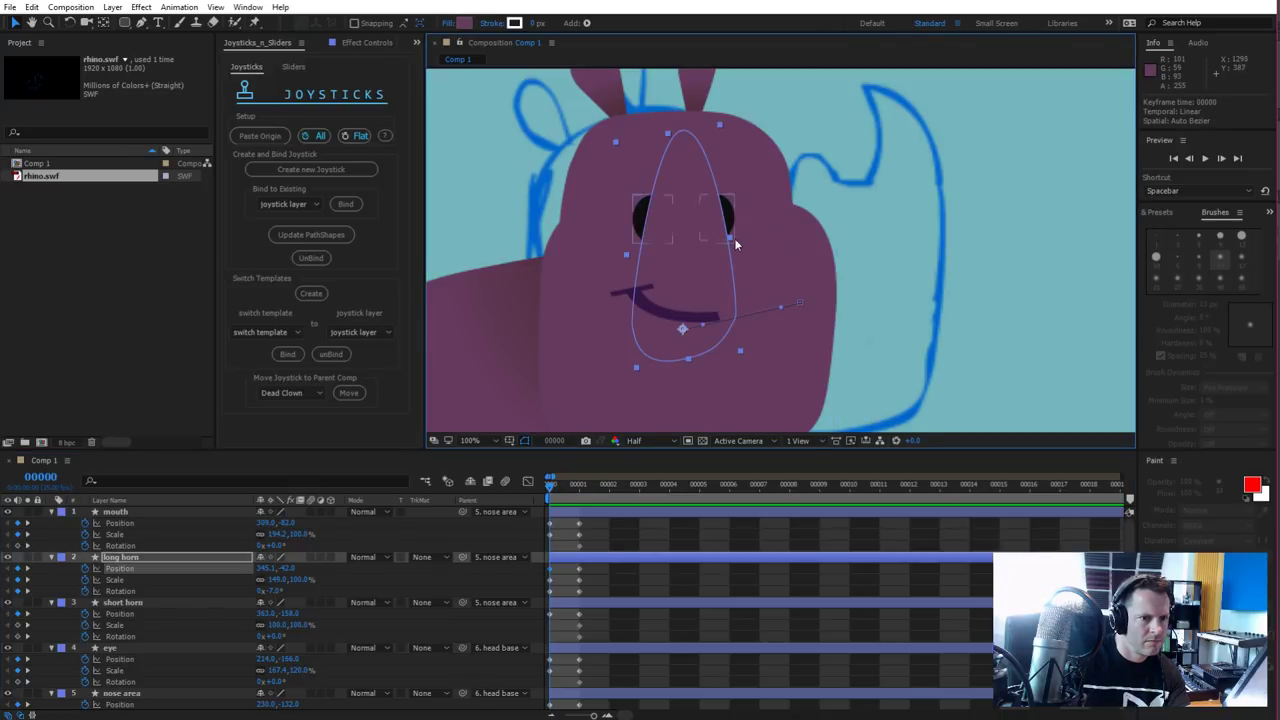
left_click_drag(728, 236, 720, 239)
left_click(1067, 226)
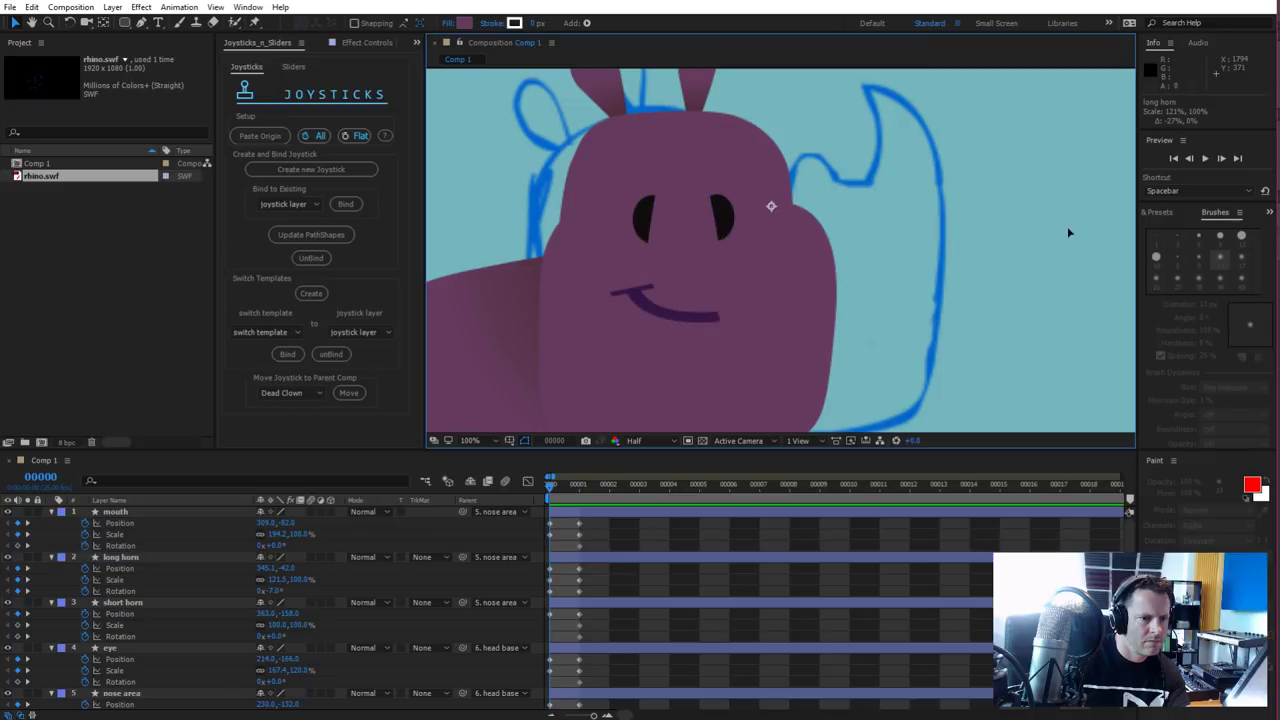
left_click(571, 494)
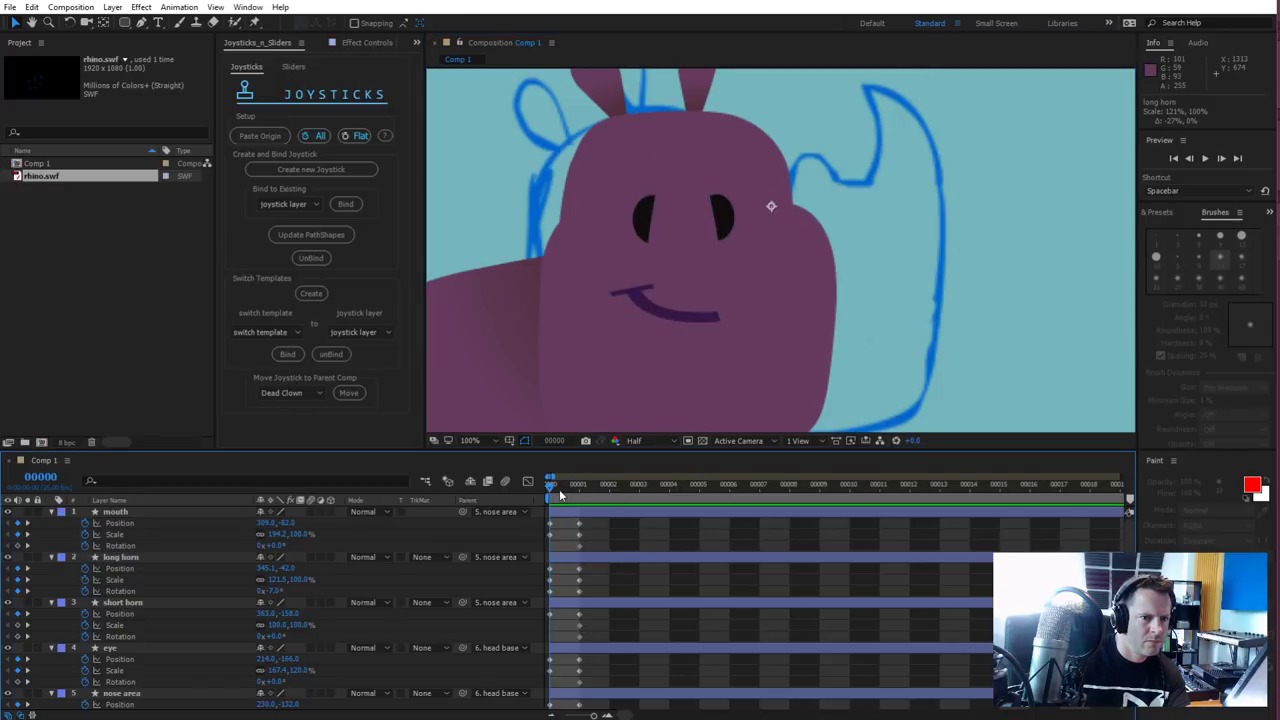
left_click(556, 495)
left_click(566, 495)
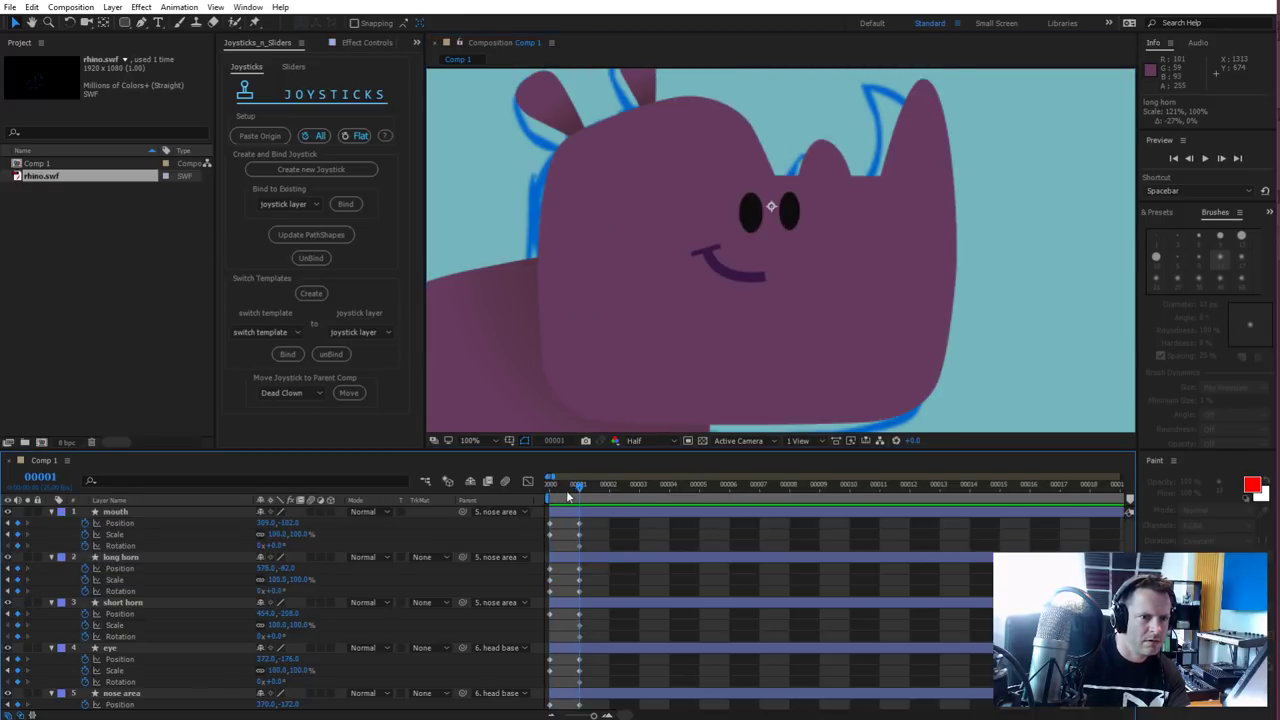
left_click(559, 497)
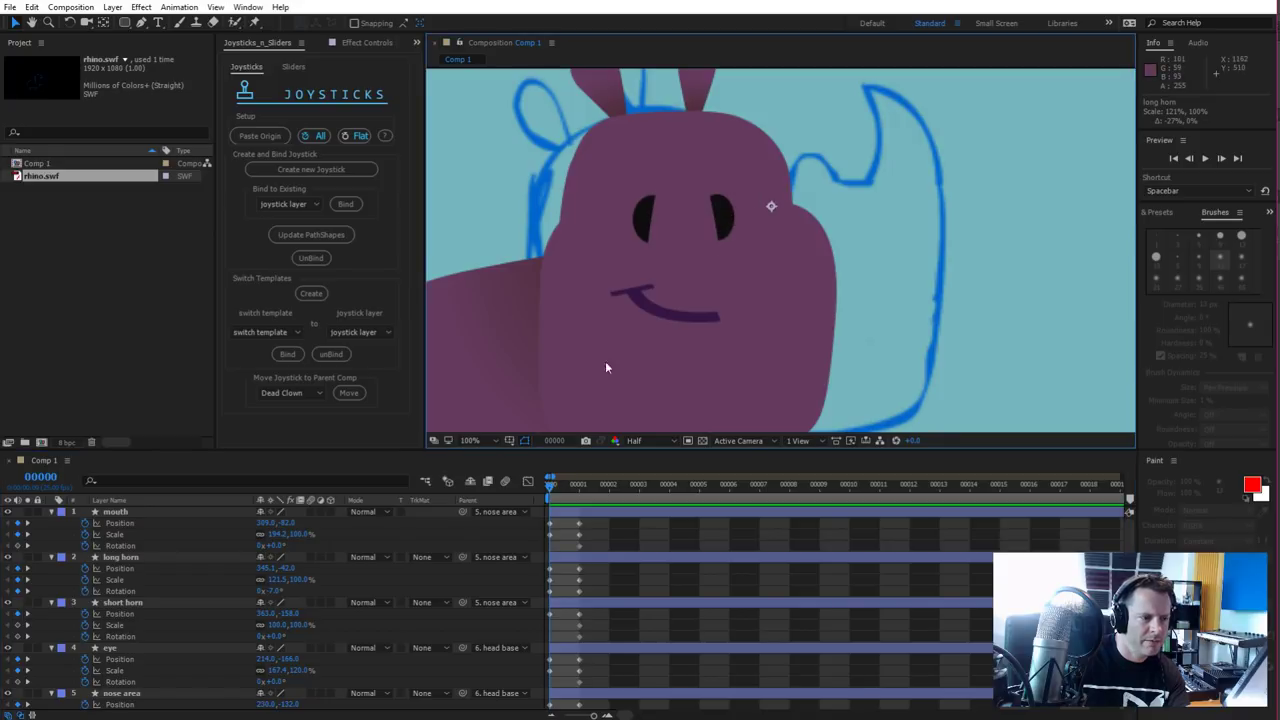
Narrow the eyes to 142.7, 120.0% scale at frame 0
left_click(118, 648)
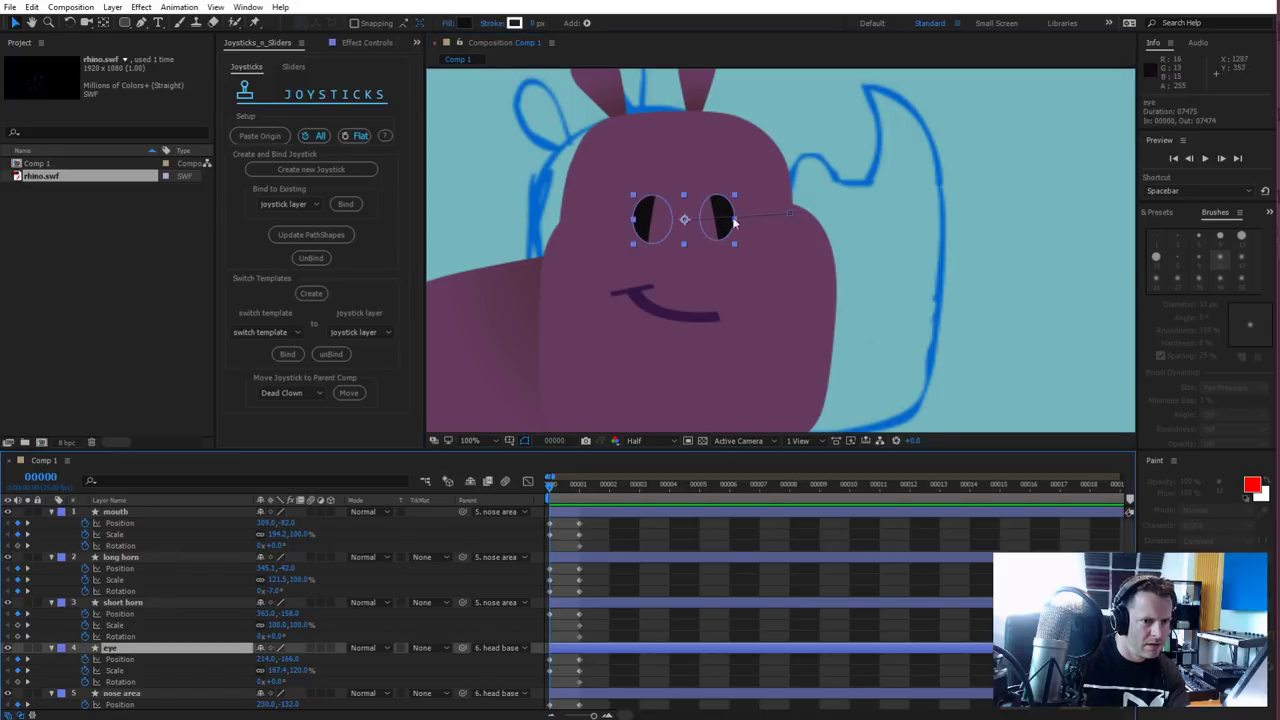
left_click_drag(736, 219, 731, 224)
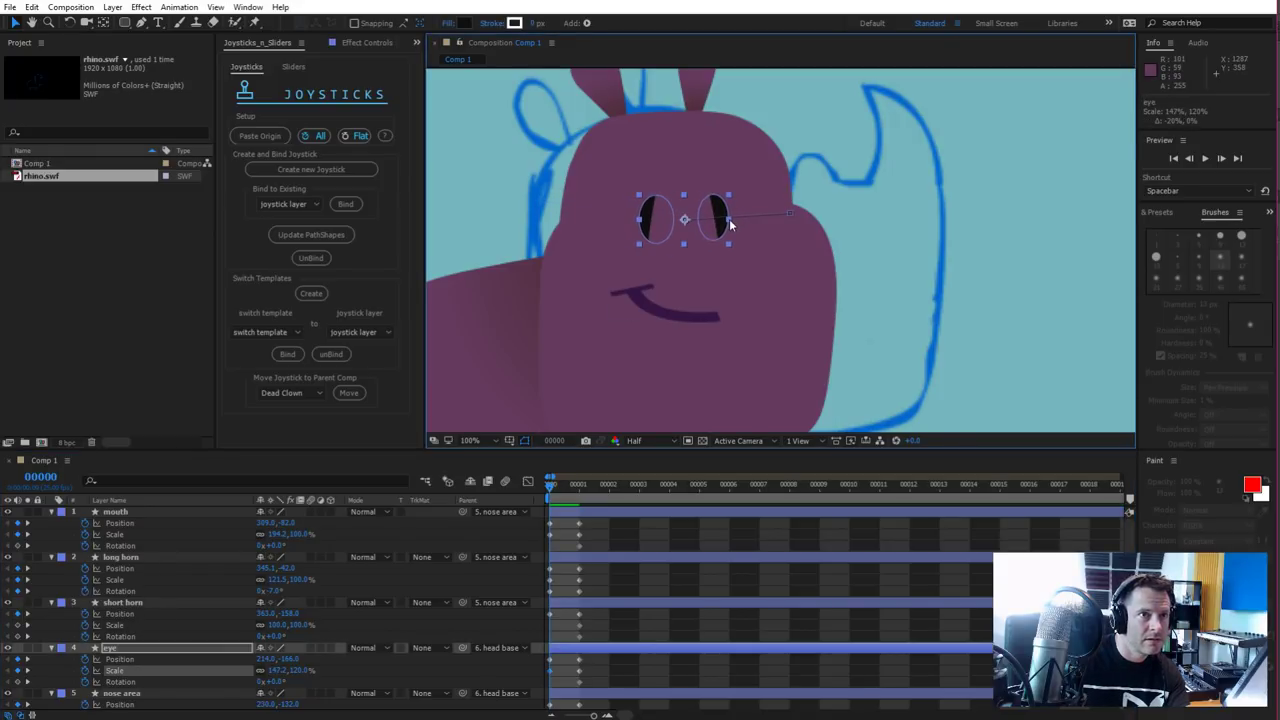
left_click(1017, 308)
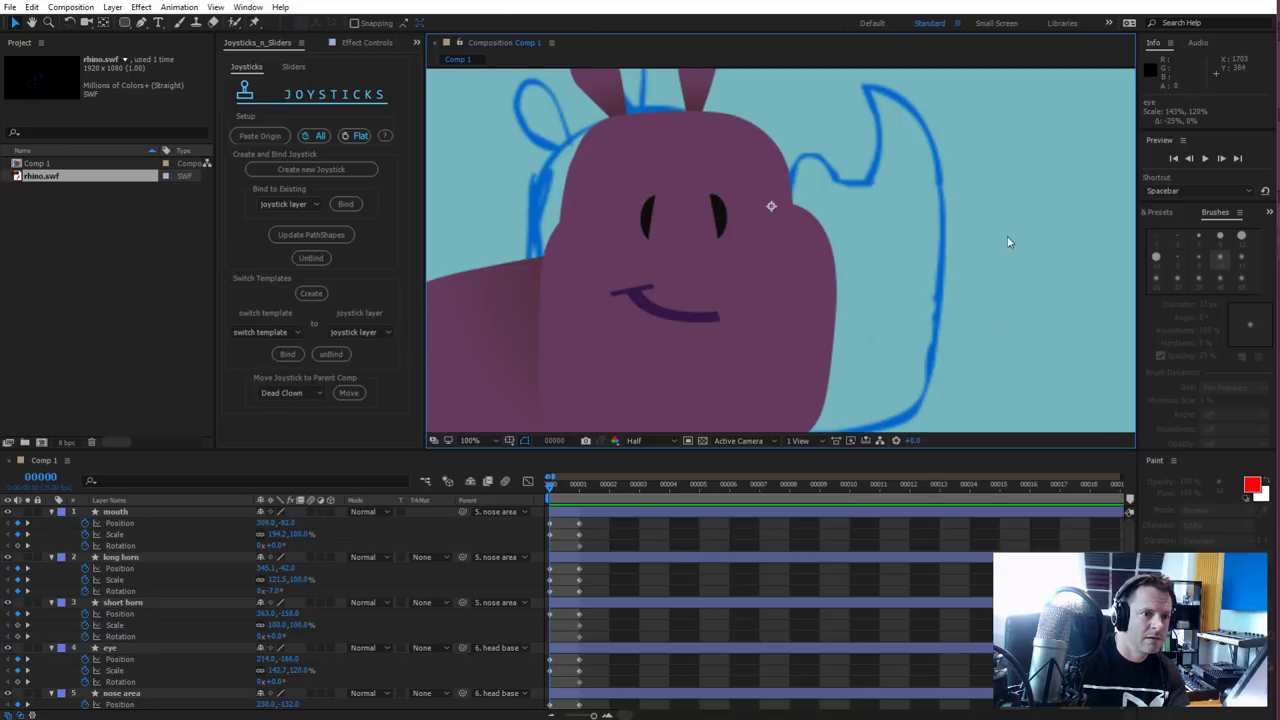
scroll(879, 194, "down", 3)
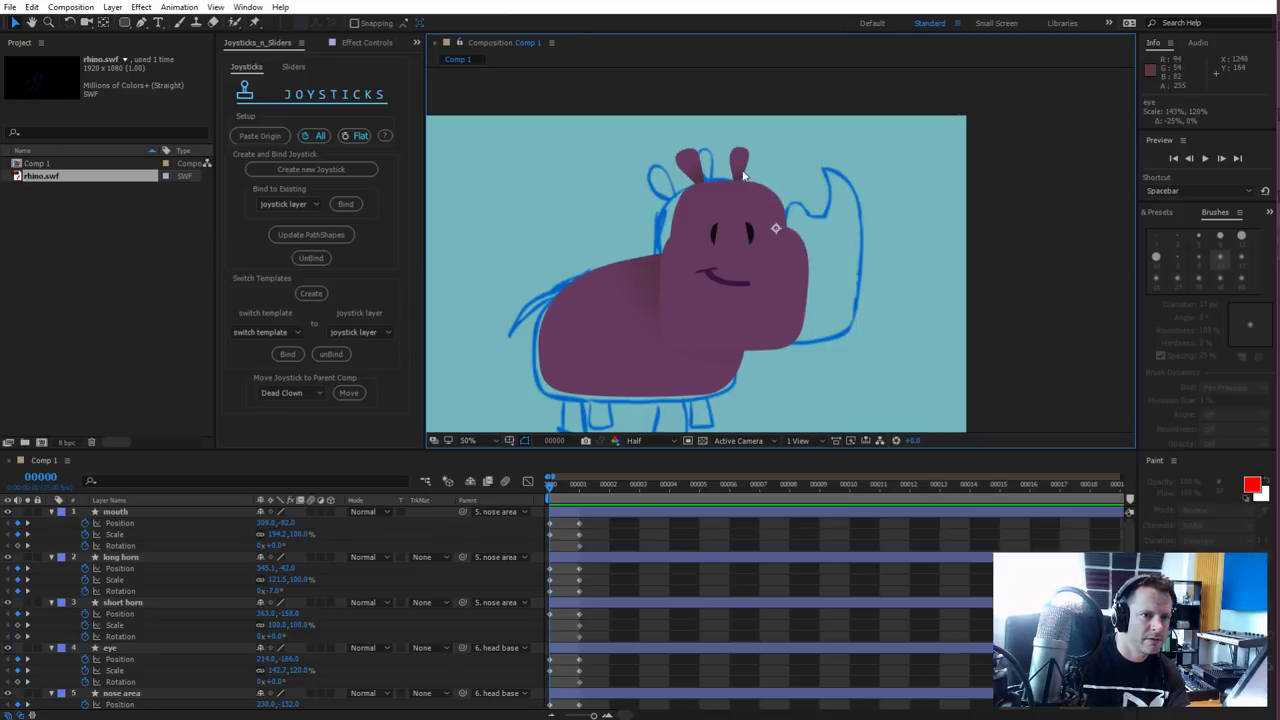
Move the left ear up and right and tilt it to about 16°
scroll(162, 680, "down", 3)
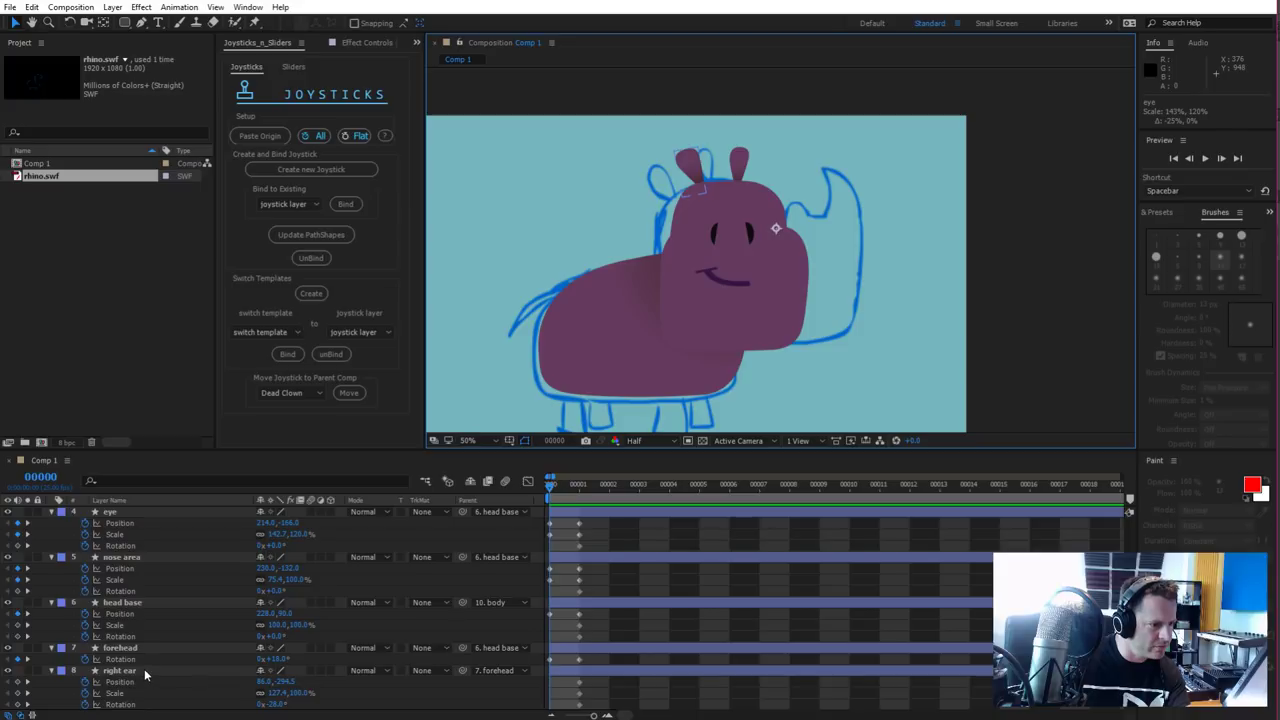
left_click(138, 672)
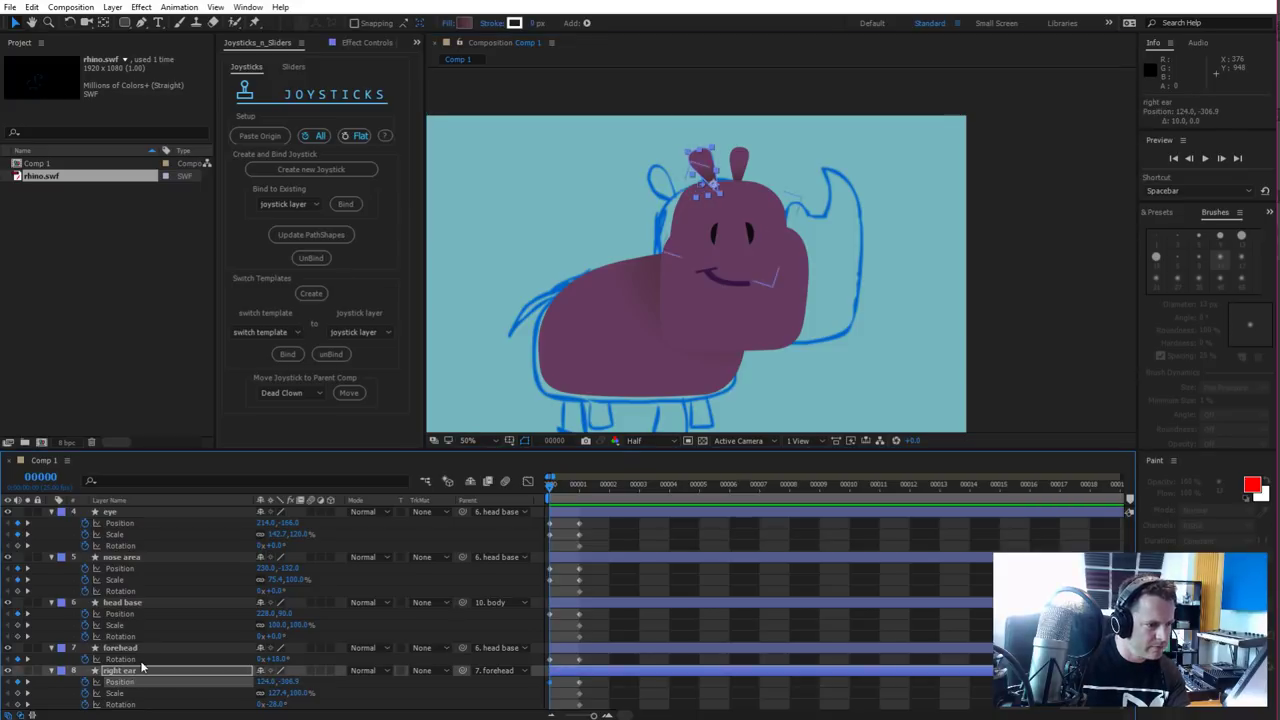
scroll(135, 678, "down", 2)
left_click(127, 648)
left_click_drag(740, 165, 751, 160)
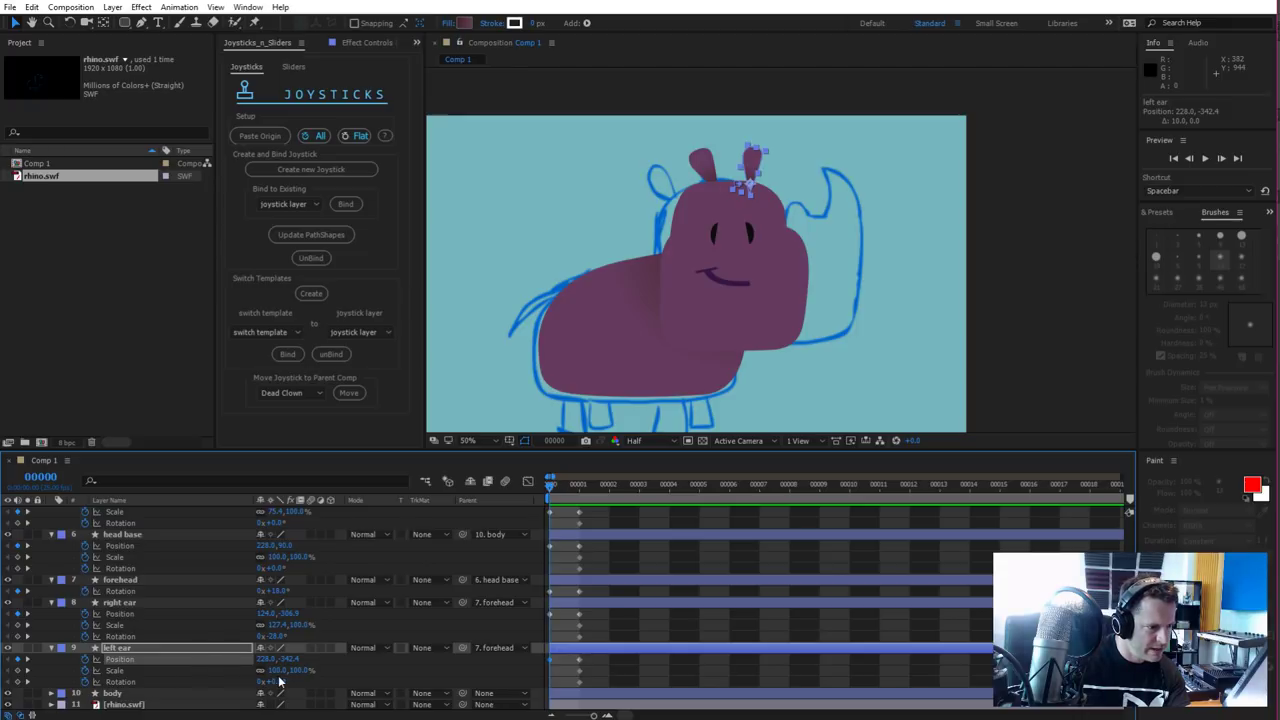
left_click_drag(275, 682, 290, 682)
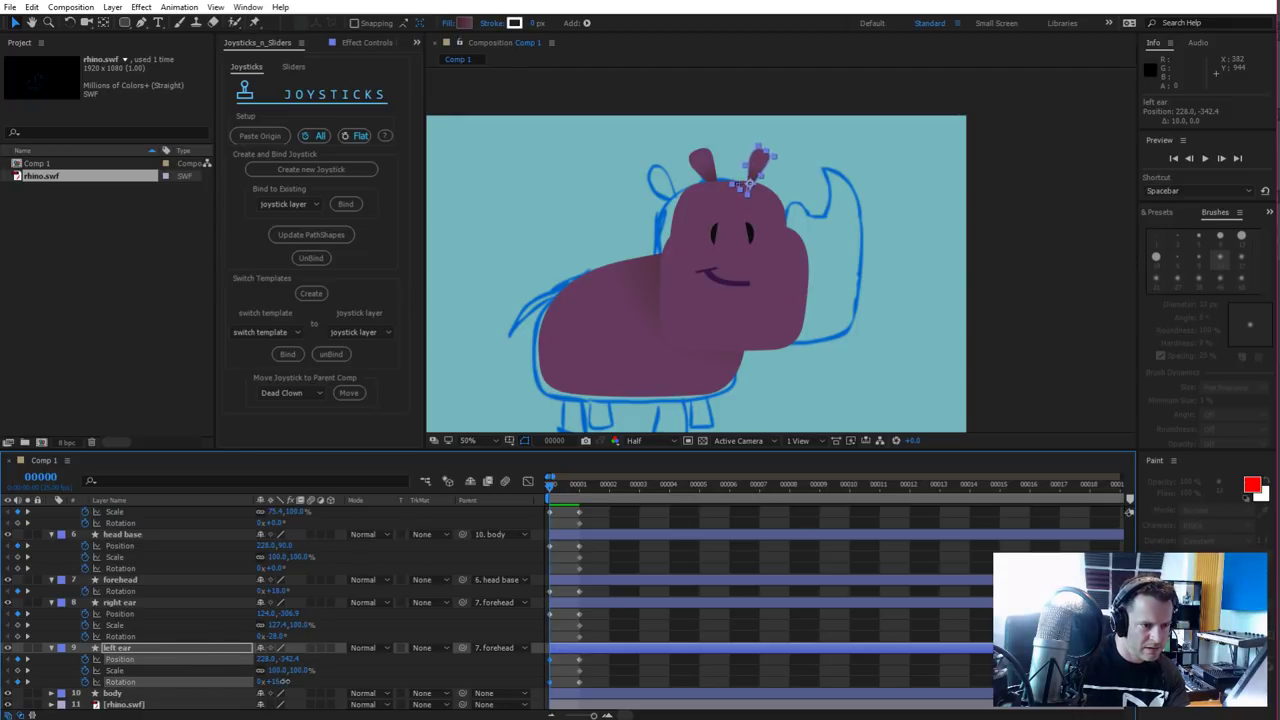
Tilt the right ear outward to about -17°, then preview the move into the next pose
left_click(283, 636)
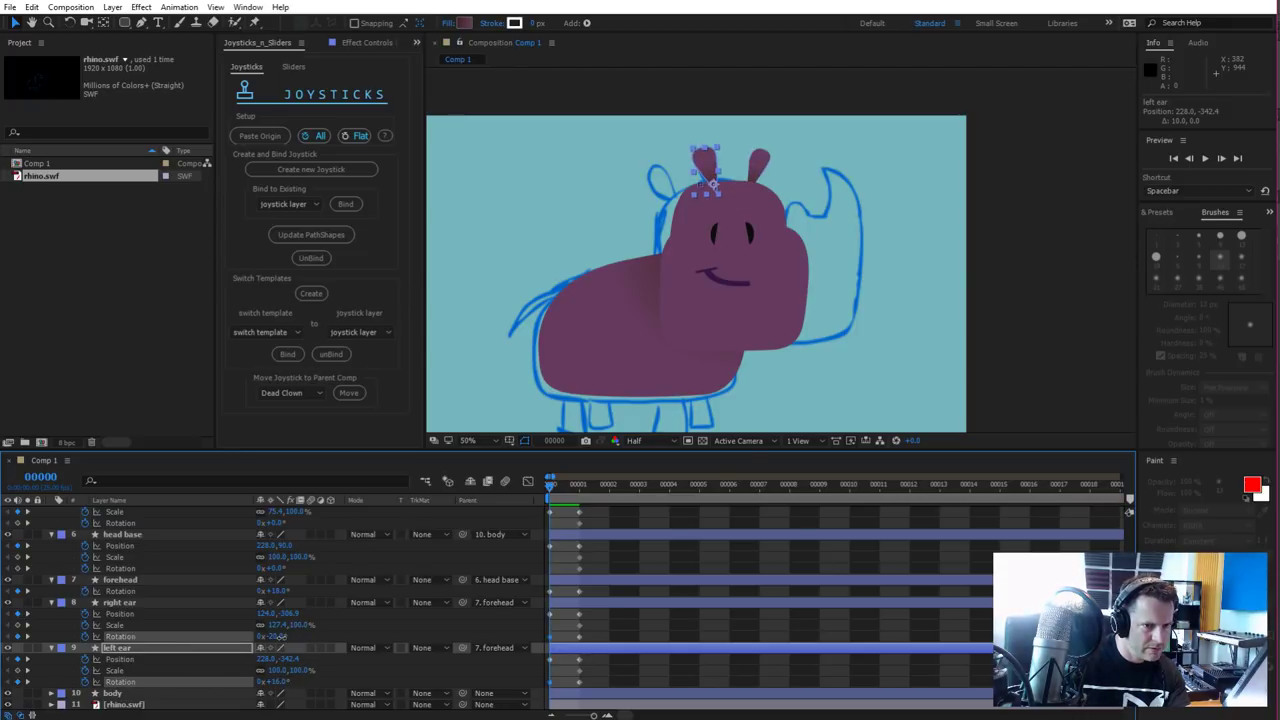
left_click_drag(283, 636, 288, 637)
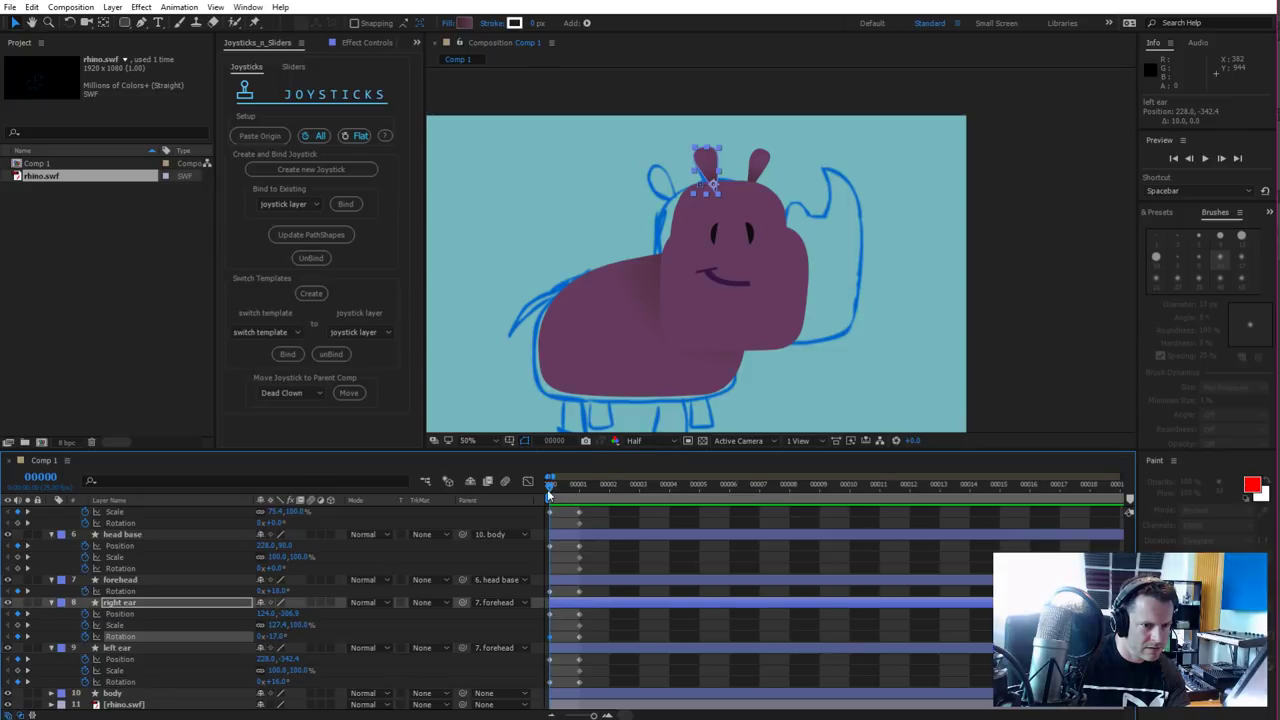
mouse_move(565, 494)
left_mouse_down()
mouse_move(582, 495)
mouse_move(517, 514)
mouse_move(578, 500)
mouse_move(558, 508)
mouse_move(572, 511)
left_mouse_up()
key("space")
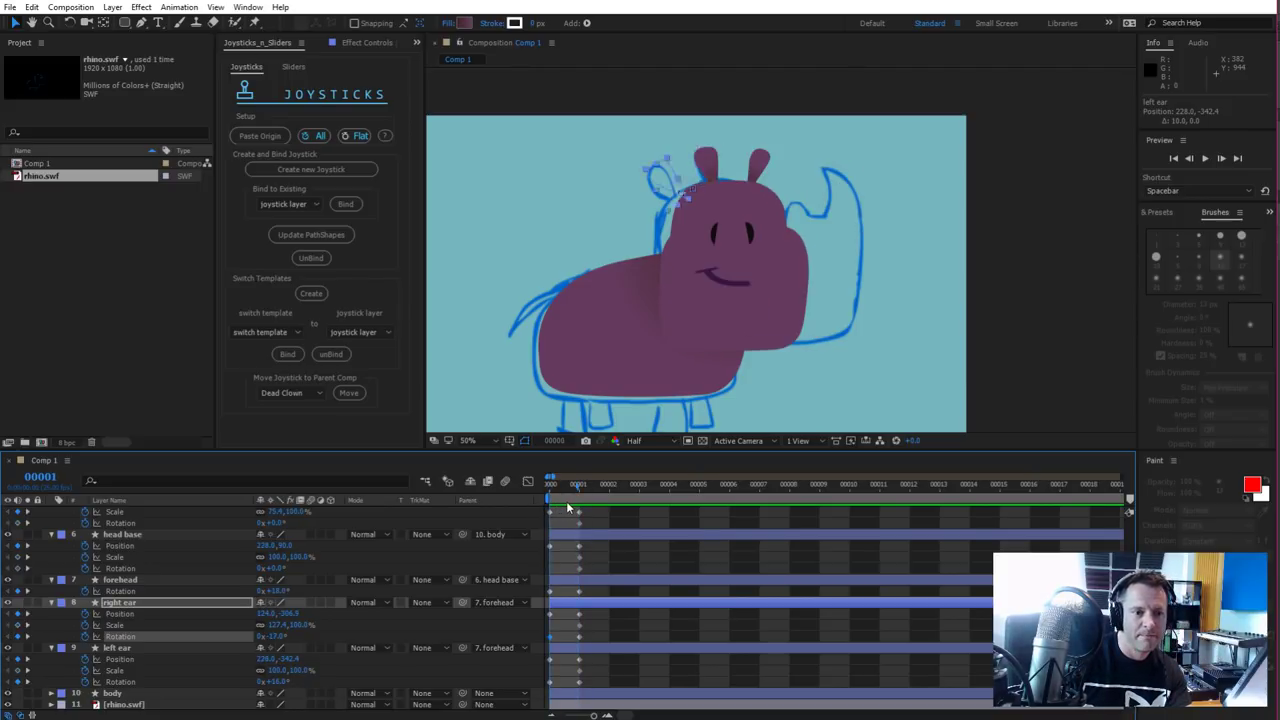
key("space")
left_click_drag(556, 503, 556, 503)
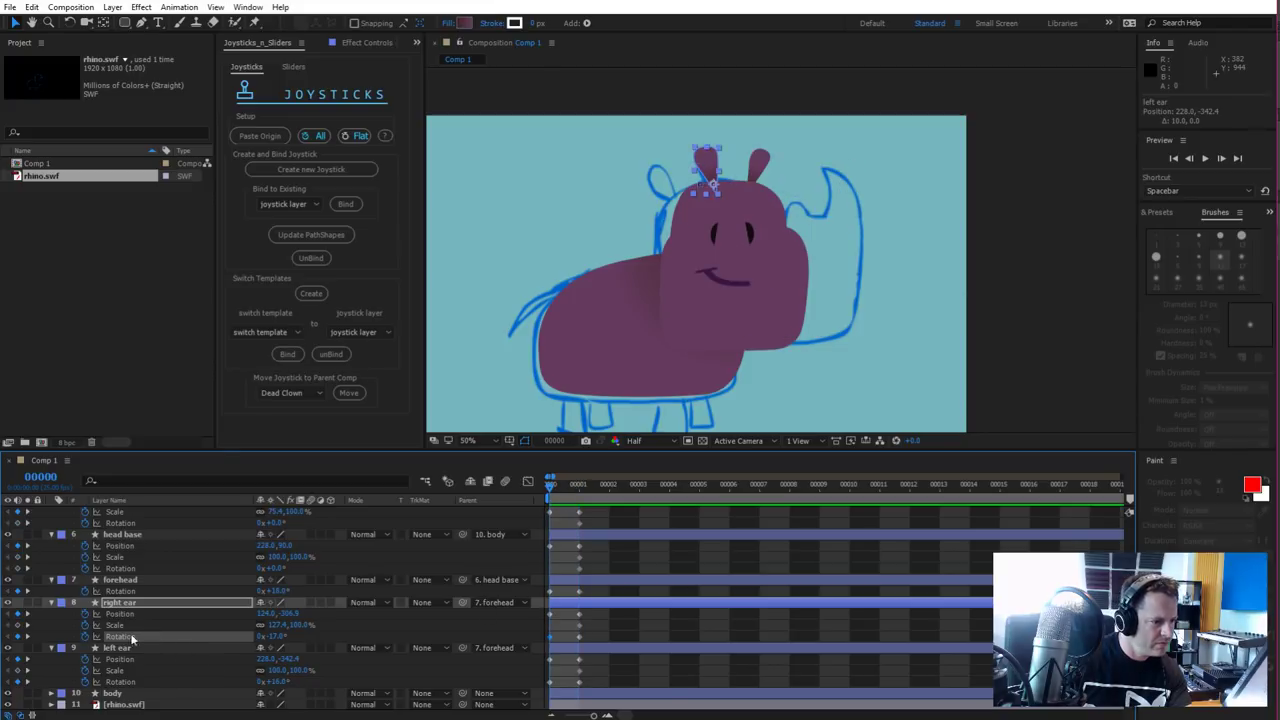
left_click(128, 536)
left_click(131, 545)
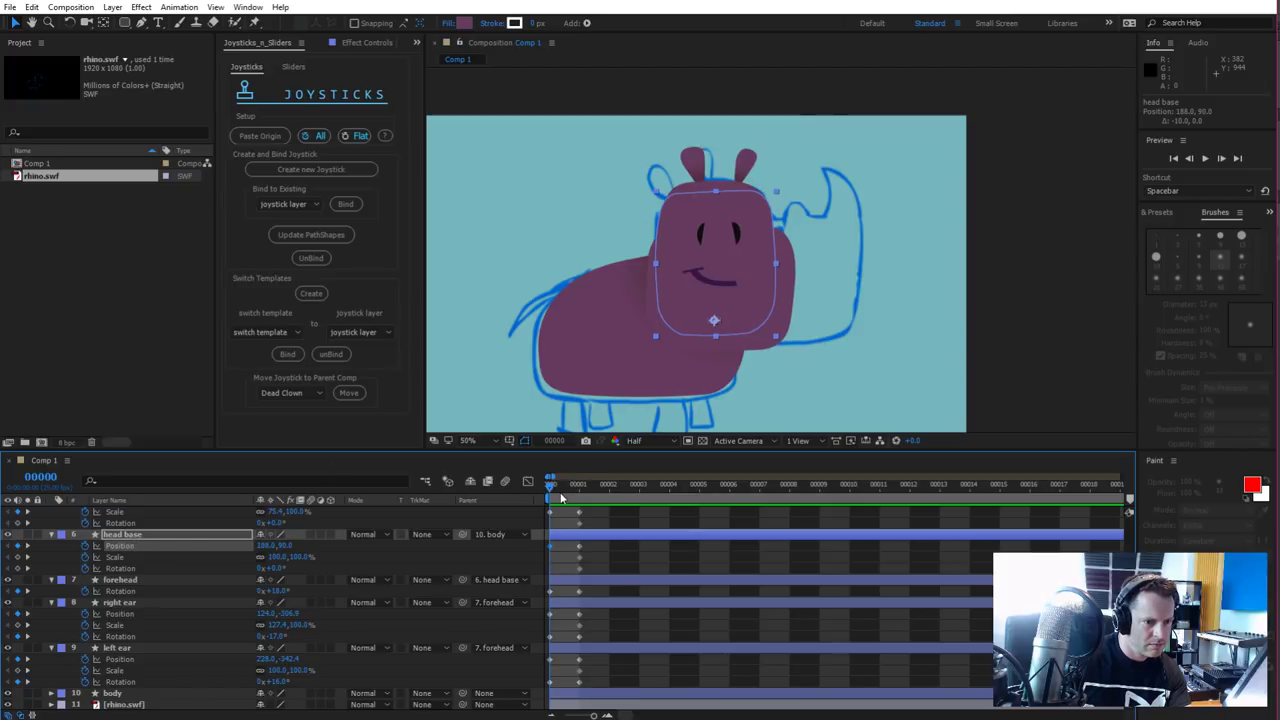
At frame 2, nudge the nose area left for the turned pose
left_click_drag(548, 494, 608, 497)
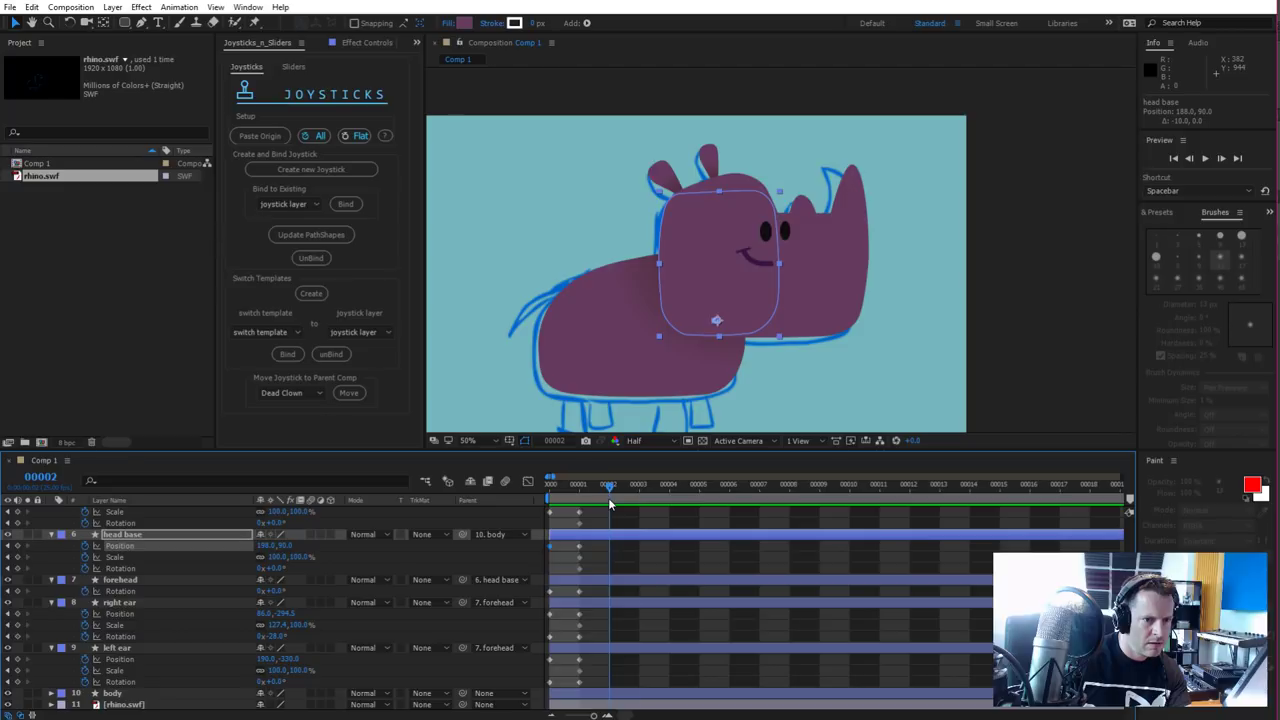
left_click(822, 267)
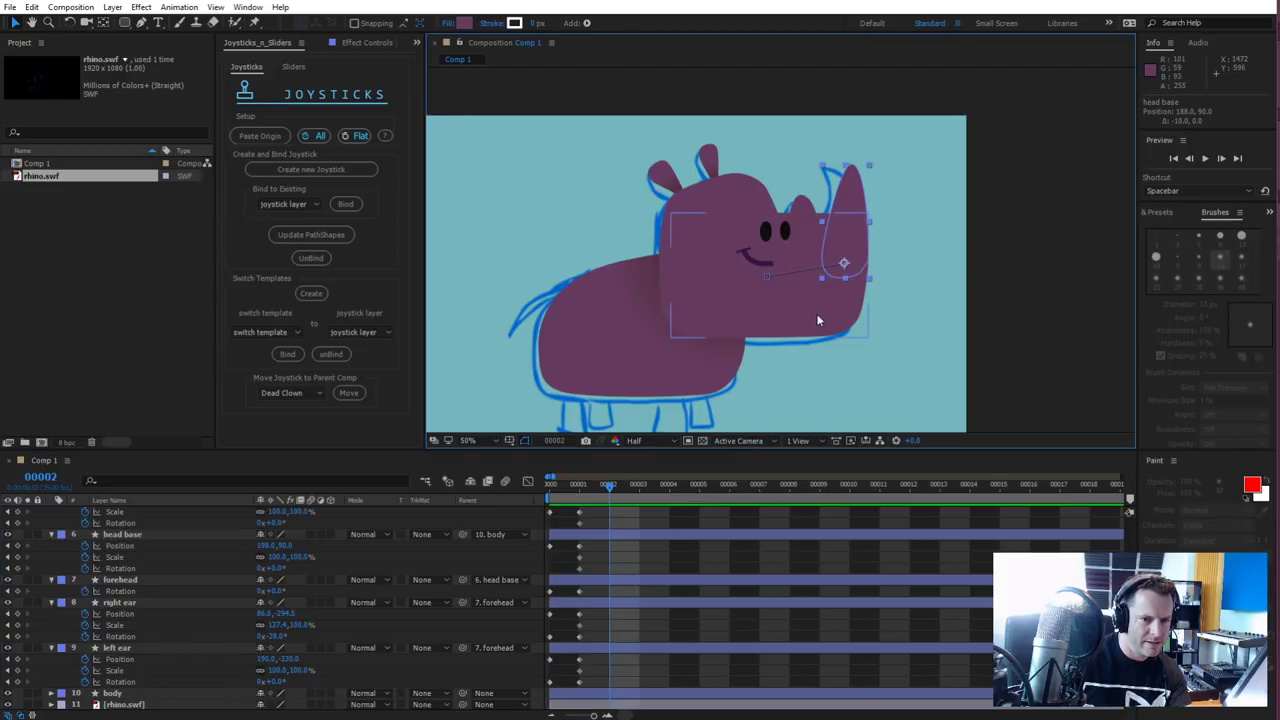
left_click(818, 318)
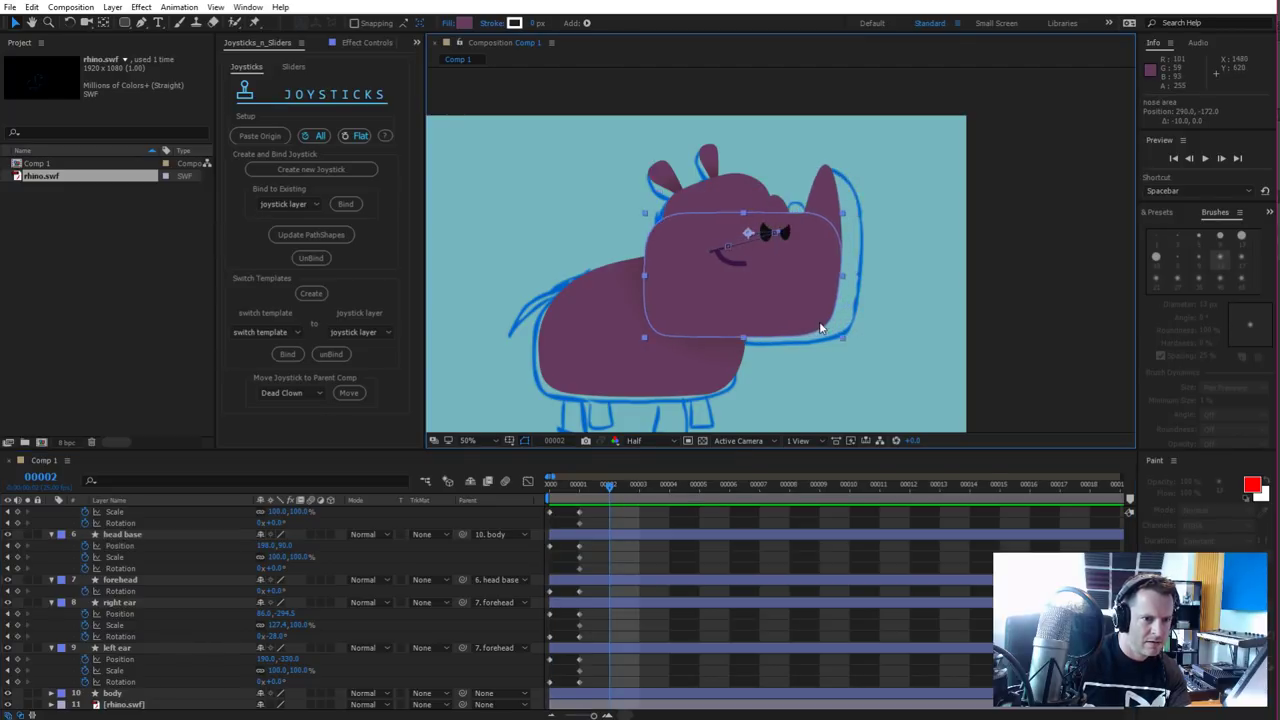
key("shift+Left")
key("shift+Left")
key("shift+Left")
key("shift+Left")
key("shift+Left")
key("shift+Left")
key("shift+Left")
key("shift+Left")
key("shift+Left")
key("shift+Left")
key("shift+Left")
key("shift+Left")
key("shift+Left")
key("shift+Left")
key("shift+Left")
key("shift+Left")
key("shift+Left")
key("shift+Left")
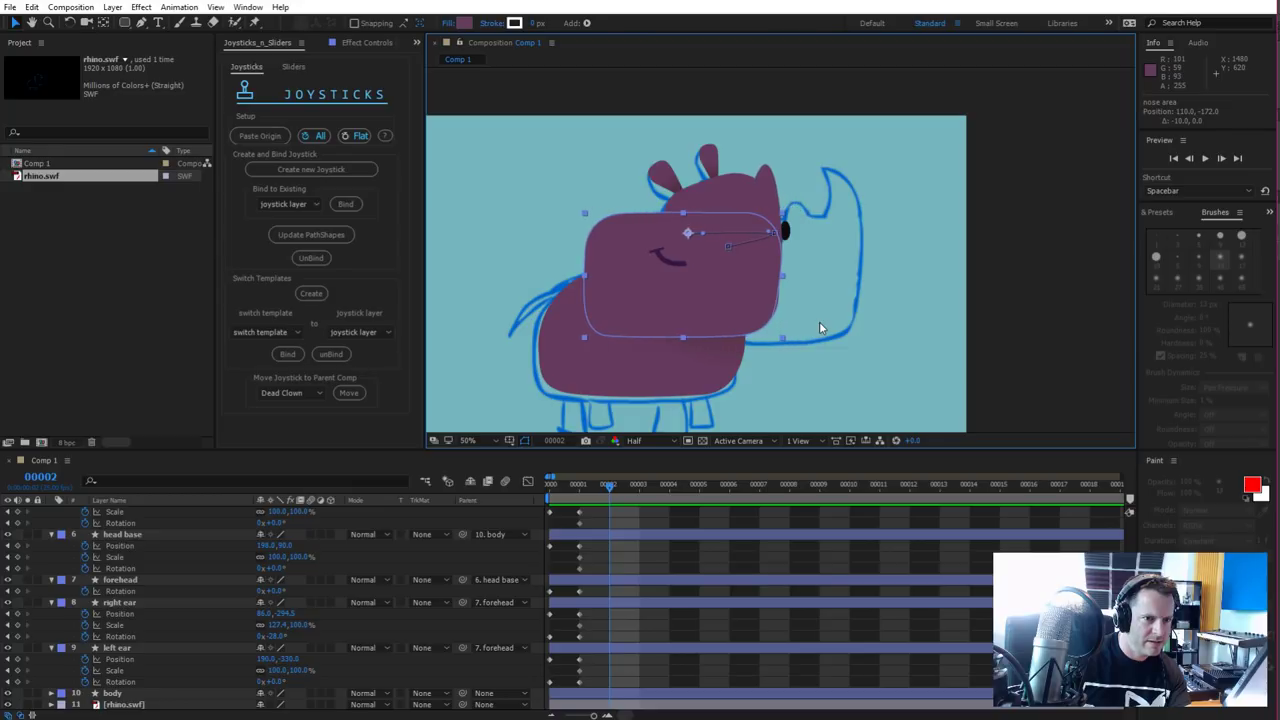
key("shift+Left")
key("shift+Left")
key("shift+Left")
key("shift+Left")
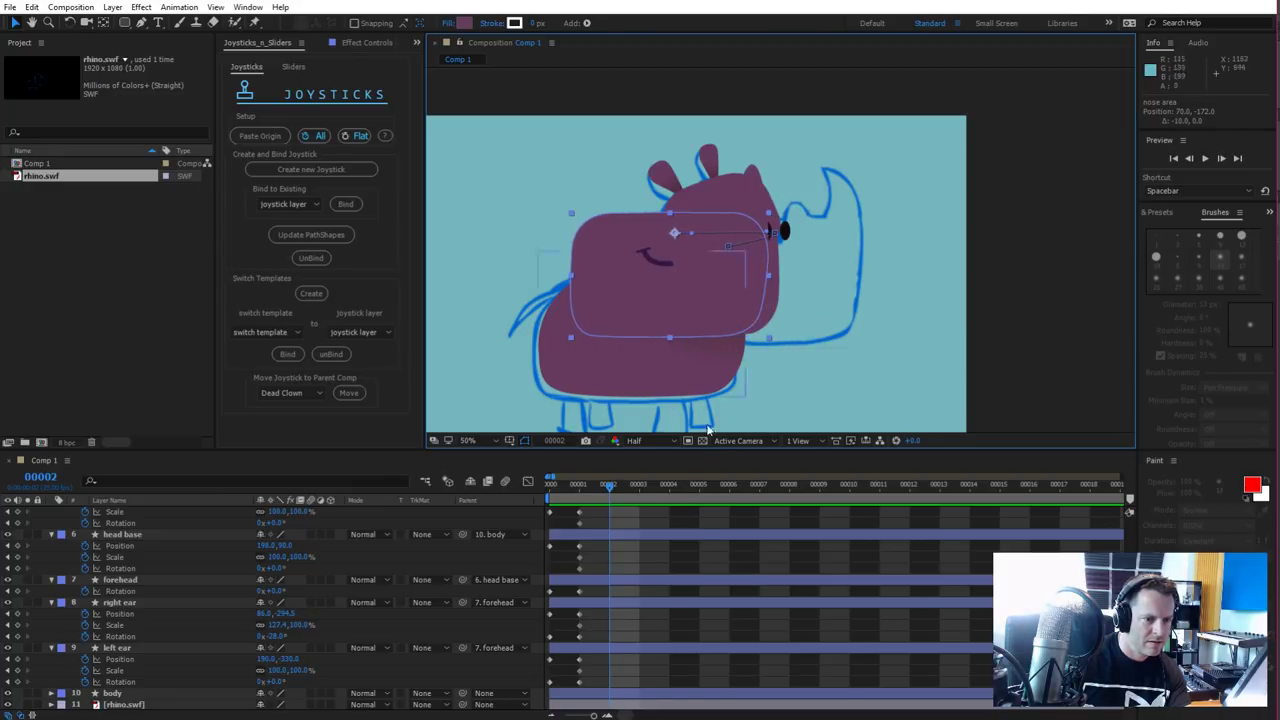
key("shift+Right")
key("shift+Right")
key("shift+Right")
key("shift+Right")
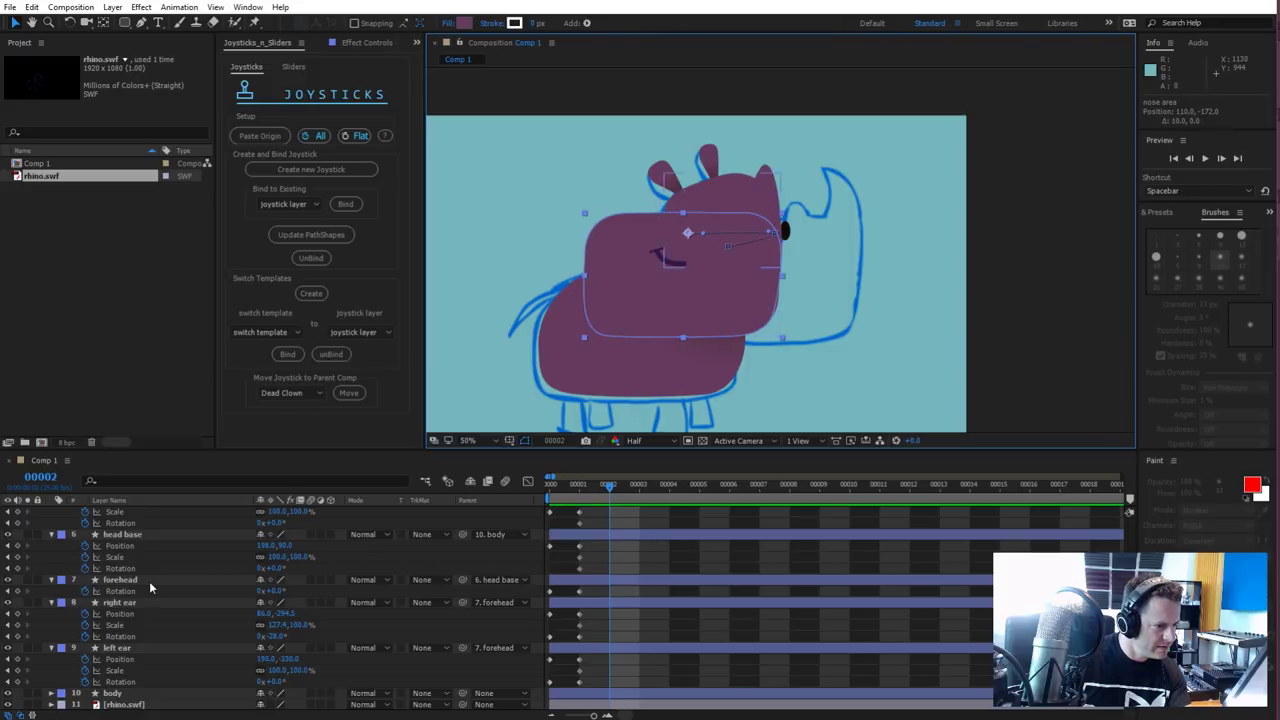
Shift the head base left to Position 160.0, 90.0 and preview the motion
left_click(132, 533)
key("shift+Left")
key("shift+Left")
key("shift+Left")
key("shift+Left")
key("shift+Left")
key("shift+Left")
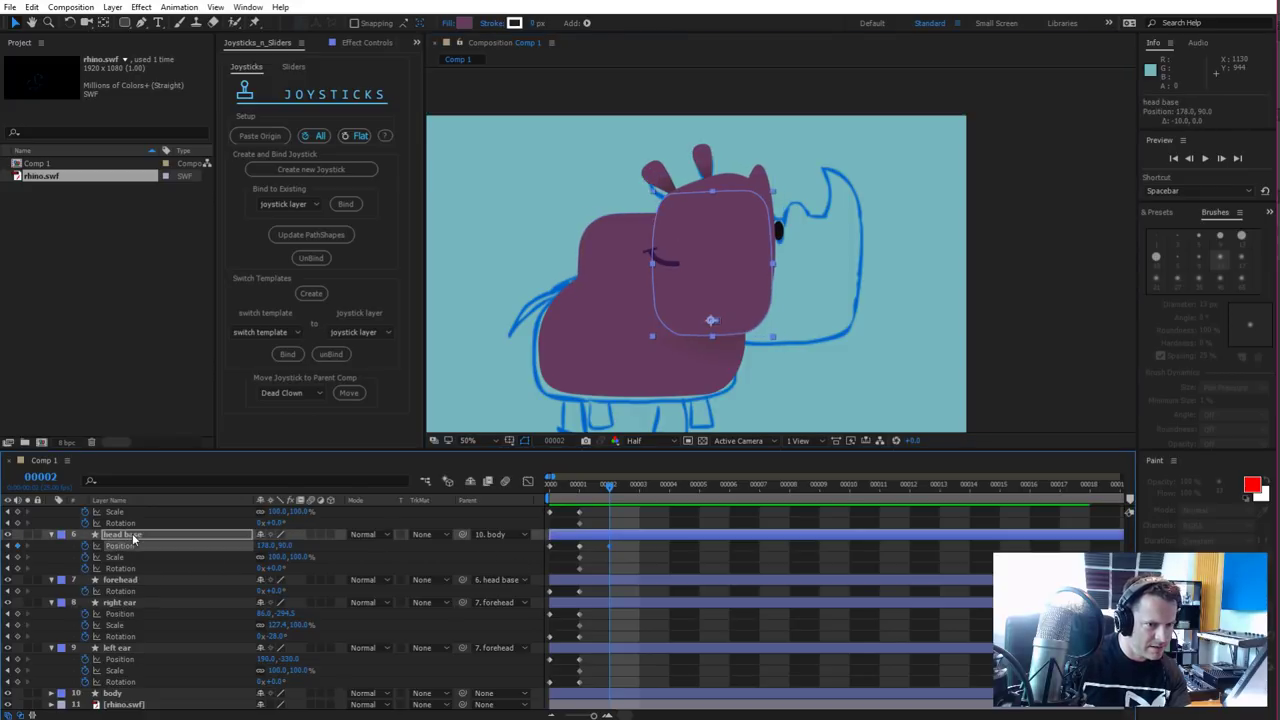
key("Right")
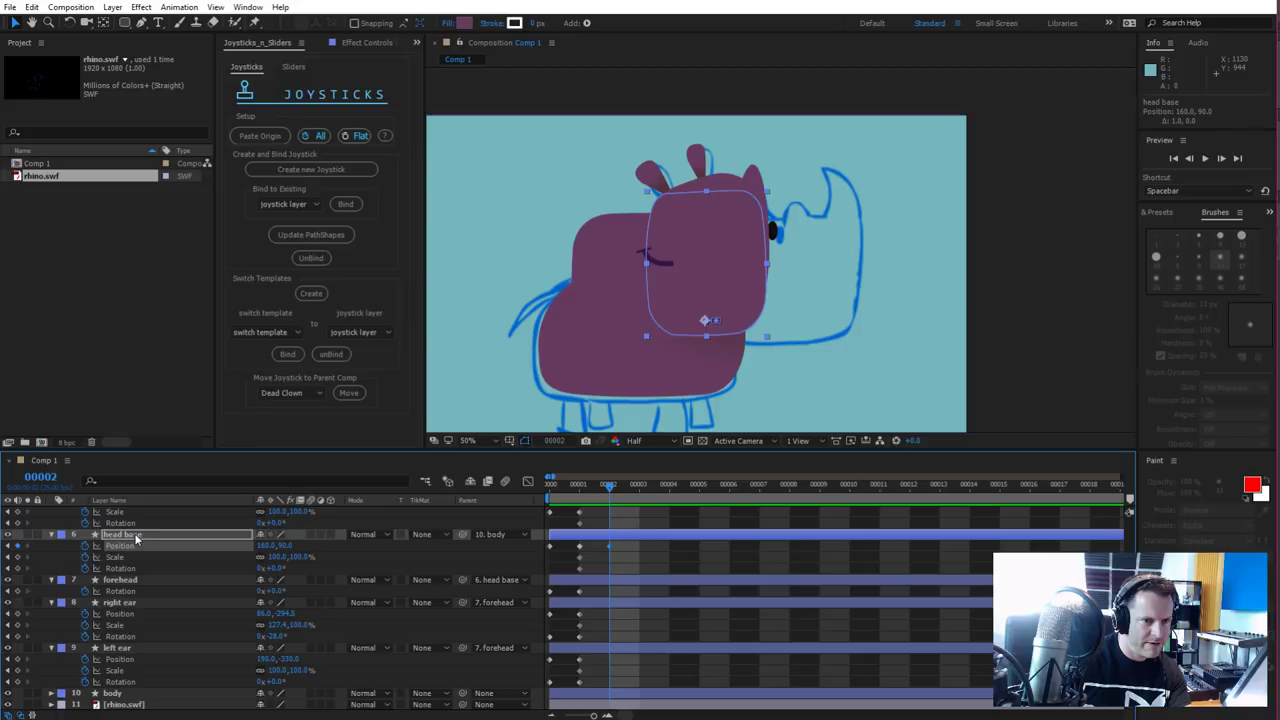
mouse_move(597, 494)
left_mouse_down()
mouse_move(573, 495)
mouse_move(601, 497)
mouse_move(562, 517)
mouse_move(598, 513)
left_mouse_up()
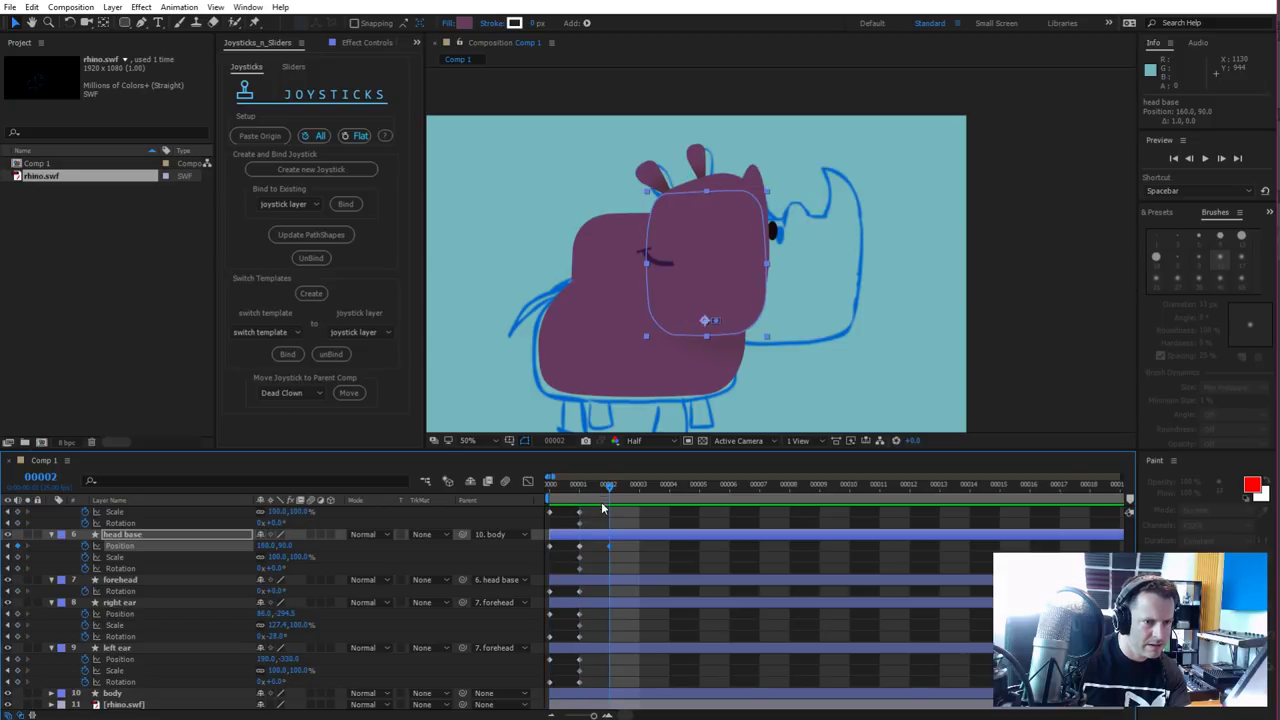
Rotate the forehead to about 30° for the turned pose
left_click(665, 259)
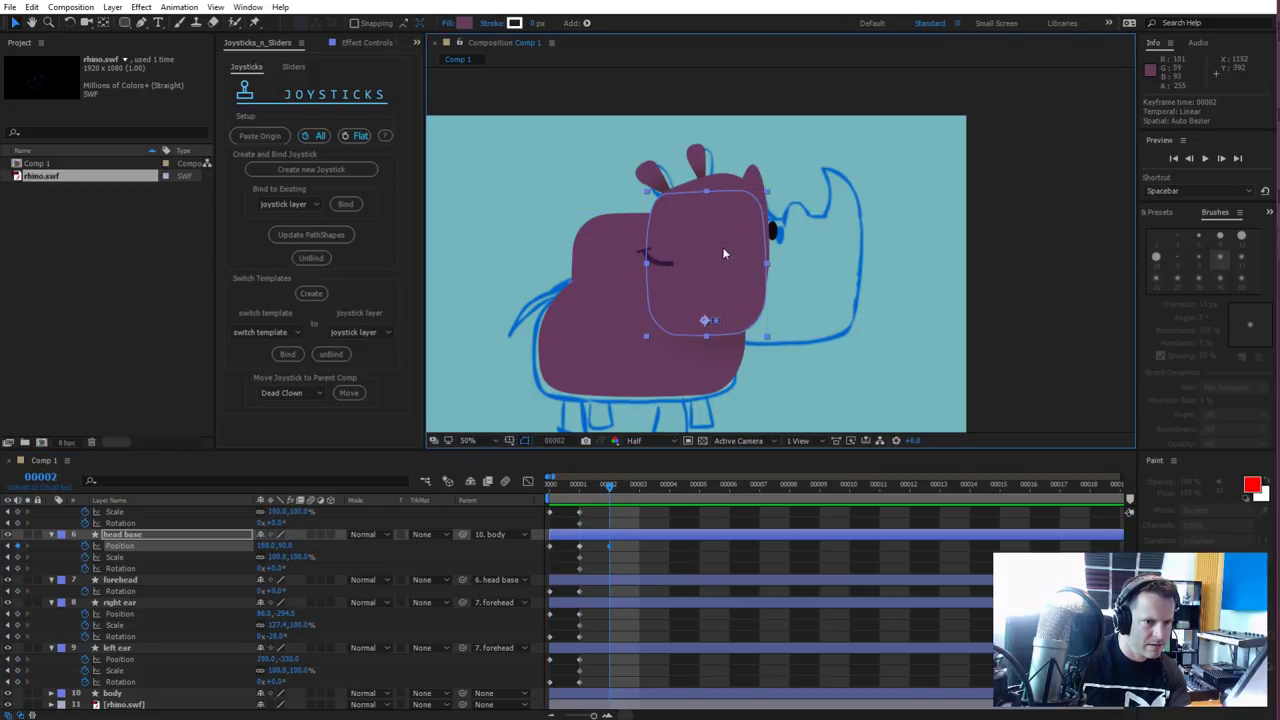
left_click(710, 181)
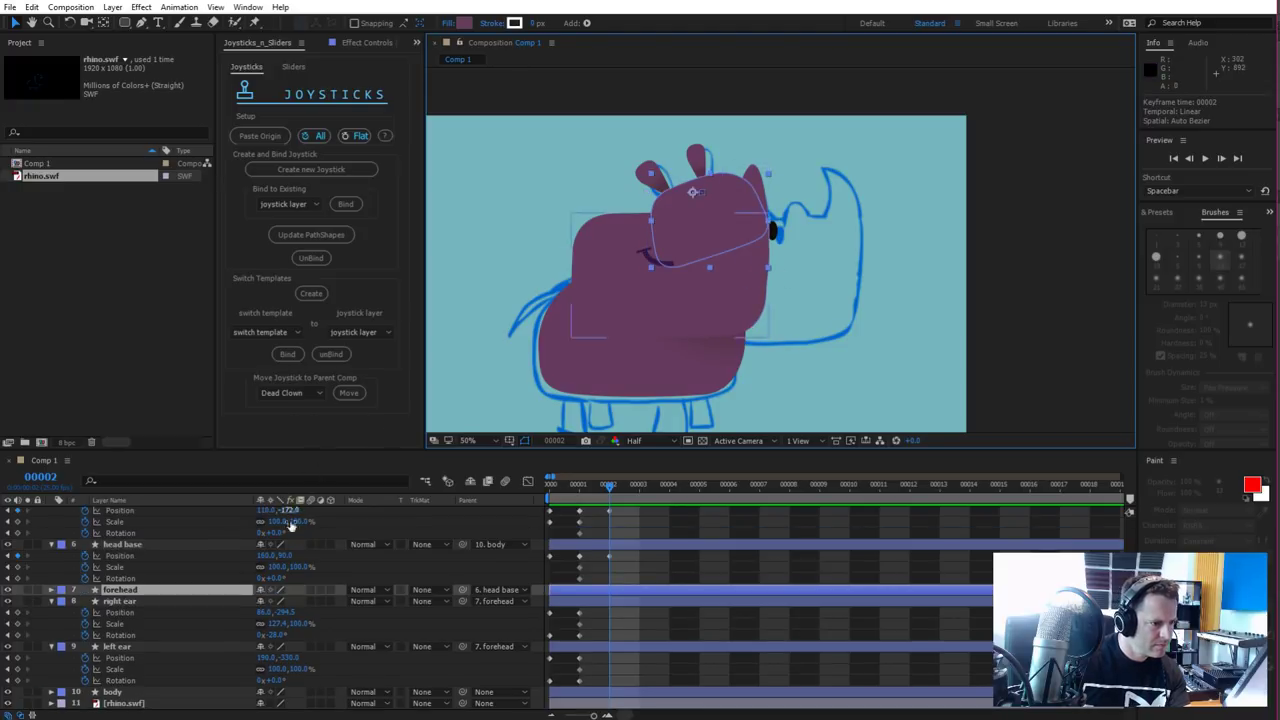
scroll(279, 608, "up", 1)
left_click_drag(279, 606, 298, 604)
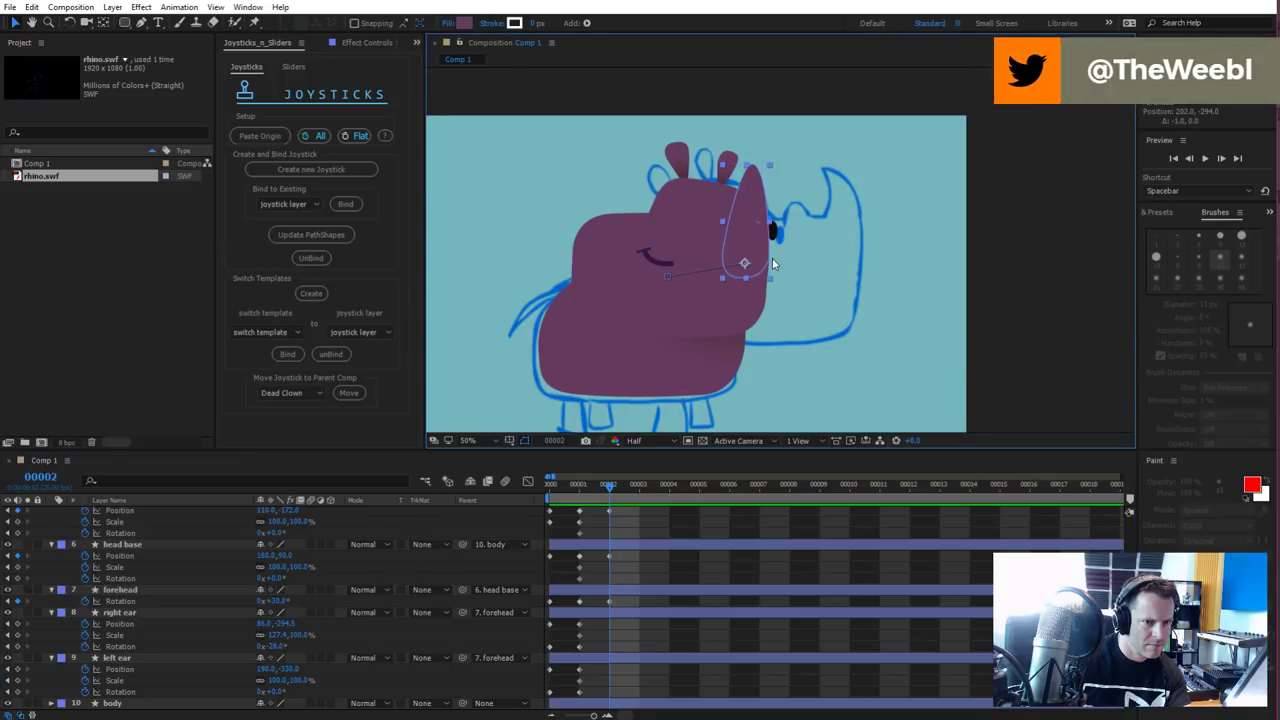
Slide the long horn left across the face and rotate it slightly at frame 2
key("shift+Left")
key("shift+Left")
key("shift+Left")
key("shift+Left")
key("shift+Left")
key("shift+Left")
key("shift+Left")
key("shift+Left")
key("shift+Left")
key("shift+Left")
key("shift+Left")
key("shift+Left")
key("shift+Left")
key("shift+Left")
key("shift+Left")
key("shift+Left")
key("shift+Left")
key("shift+Left")
key("shift+Left")
key("shift+Left")
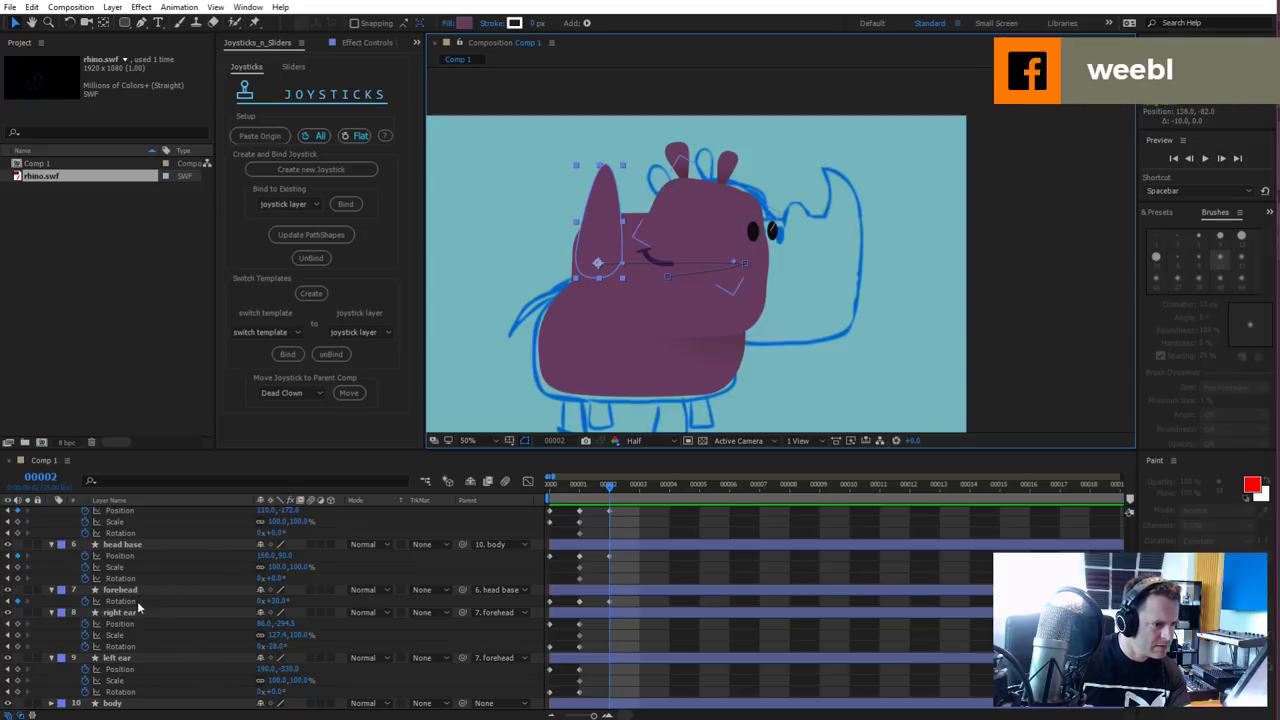
scroll(137, 590, "up", 5)
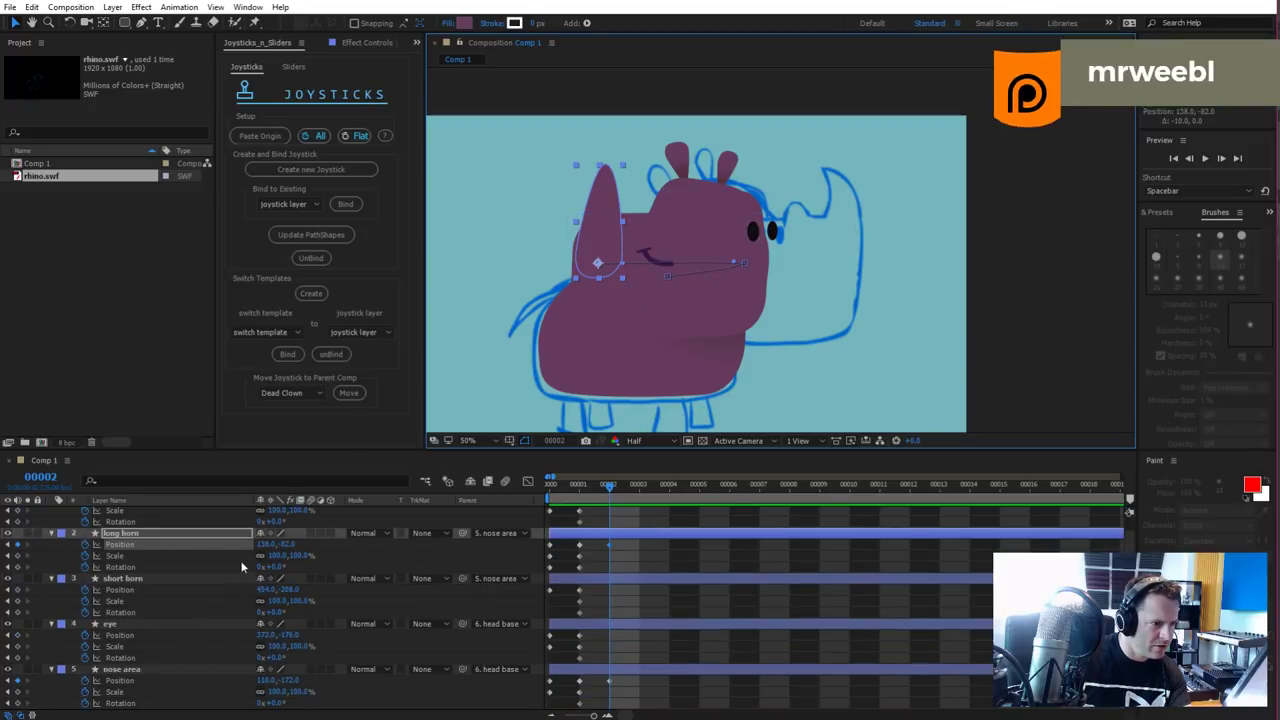
left_click_drag(275, 567, 271, 570)
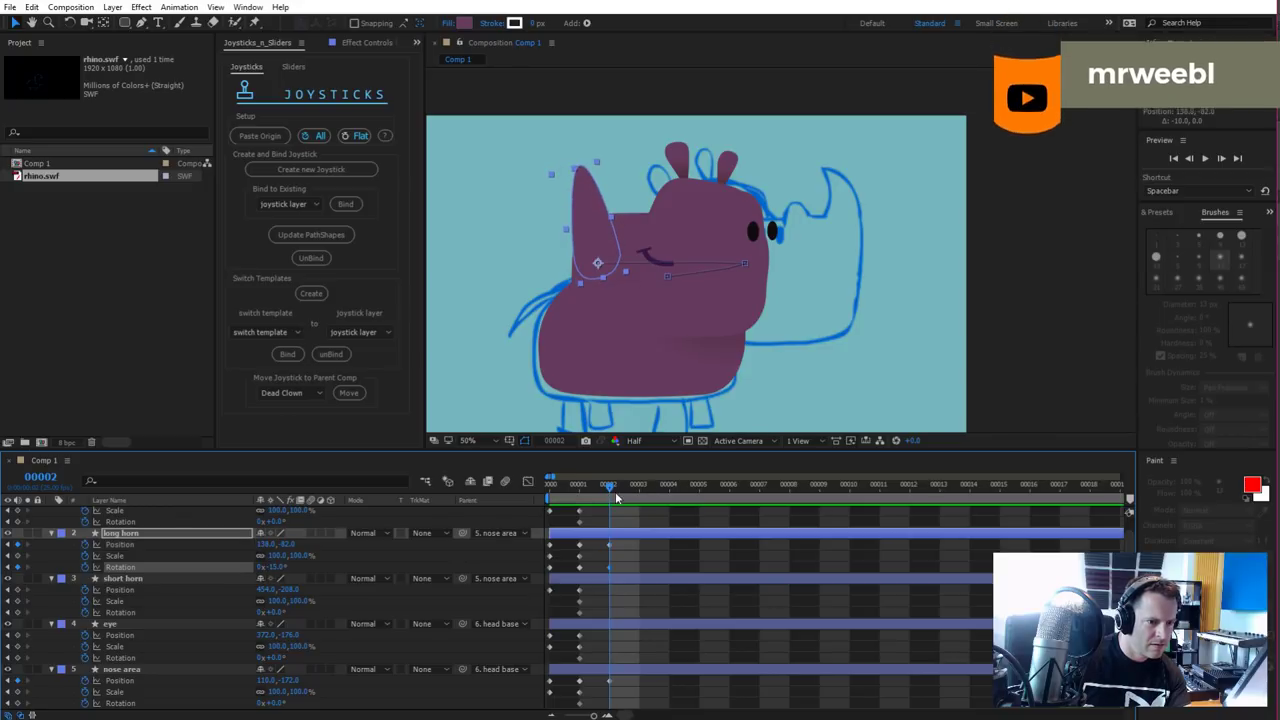
mouse_move(593, 493)
left_mouse_down()
mouse_move(581, 503)
mouse_move(592, 497)
left_mouse_up()
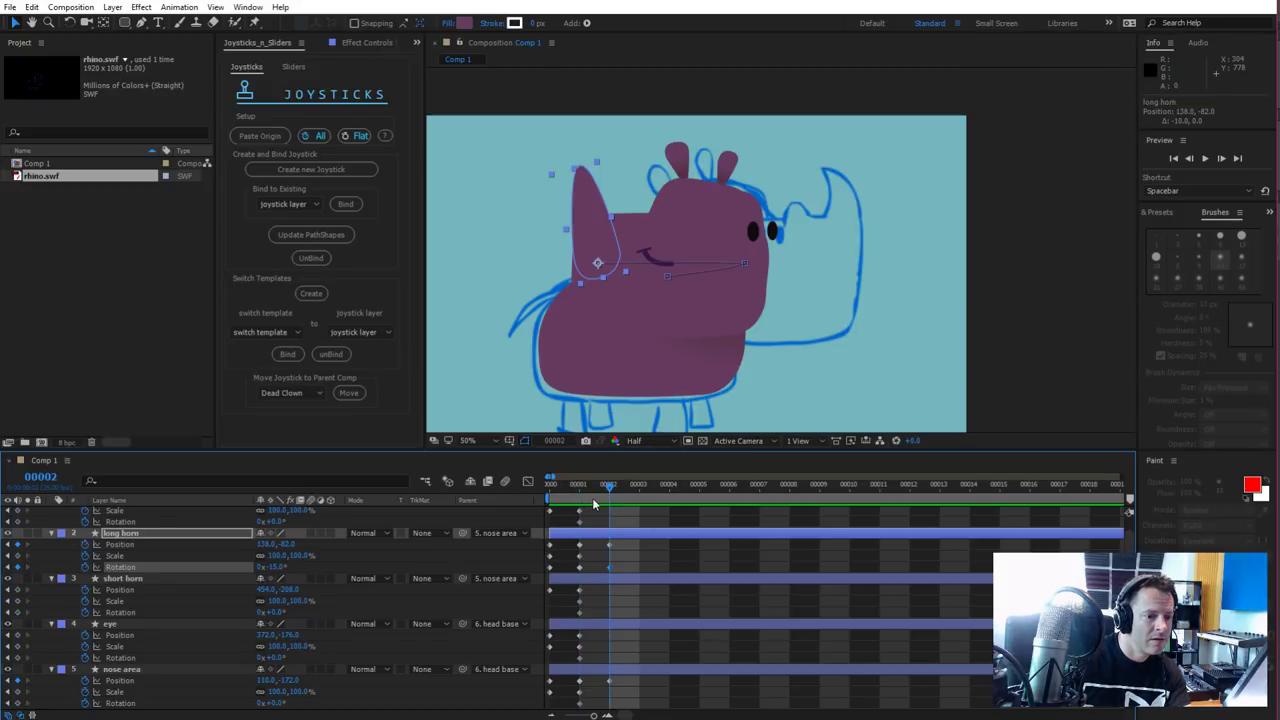
Nudge the short horn left to 254, comparing frames 1 and 2
key("ctrl+shift+Up")
scroll(236, 521, "up", 1)
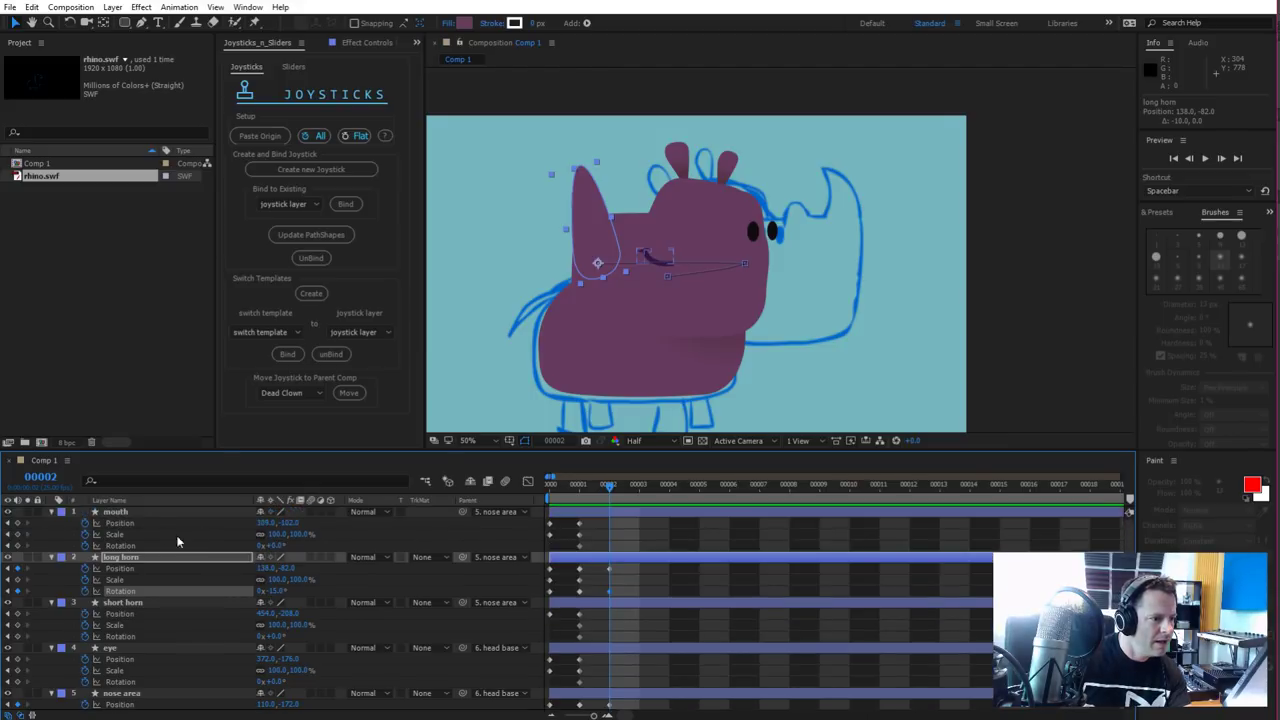
left_click(125, 602)
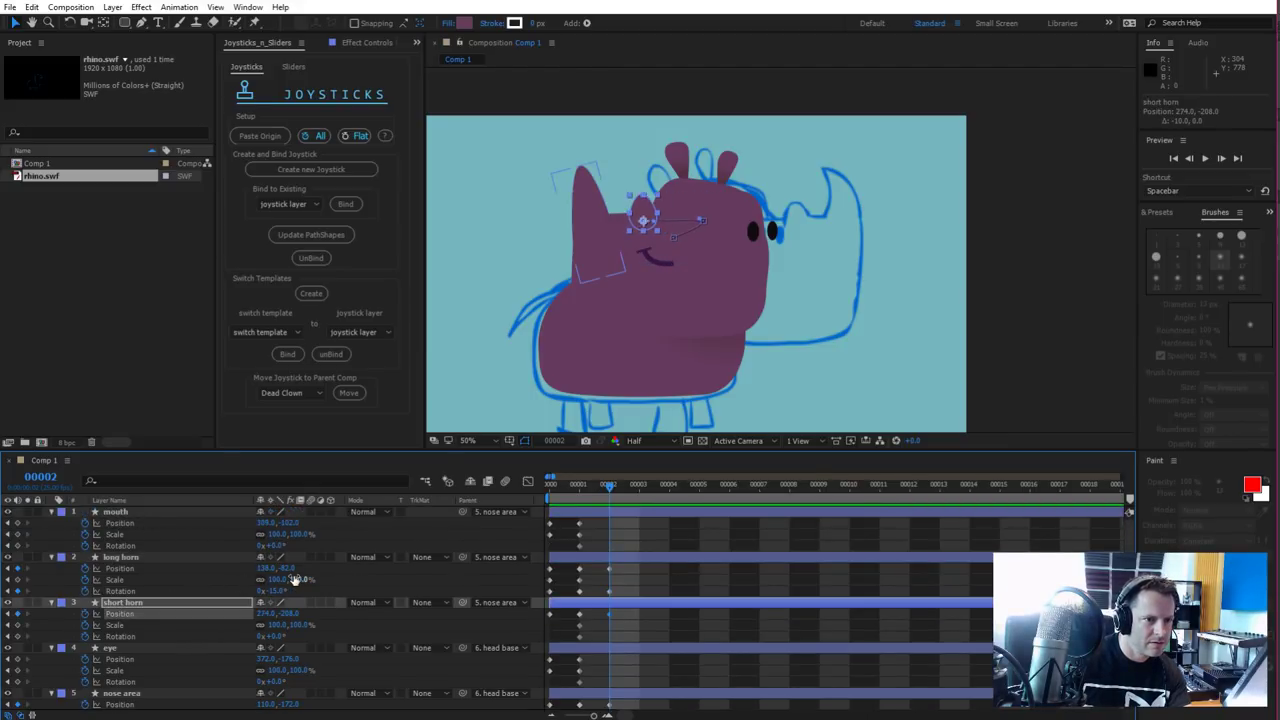
key("shift+Left")
key("shift+Left")
left_click(580, 489)
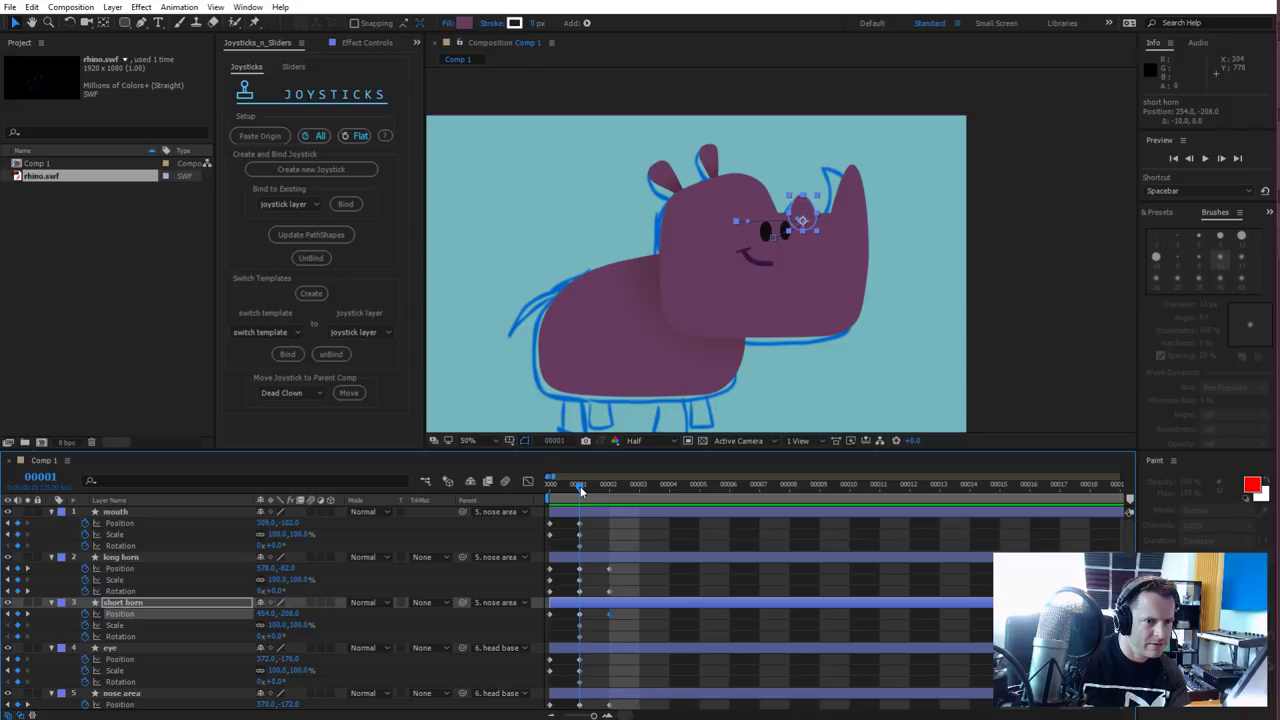
left_click_drag(588, 489, 600, 494)
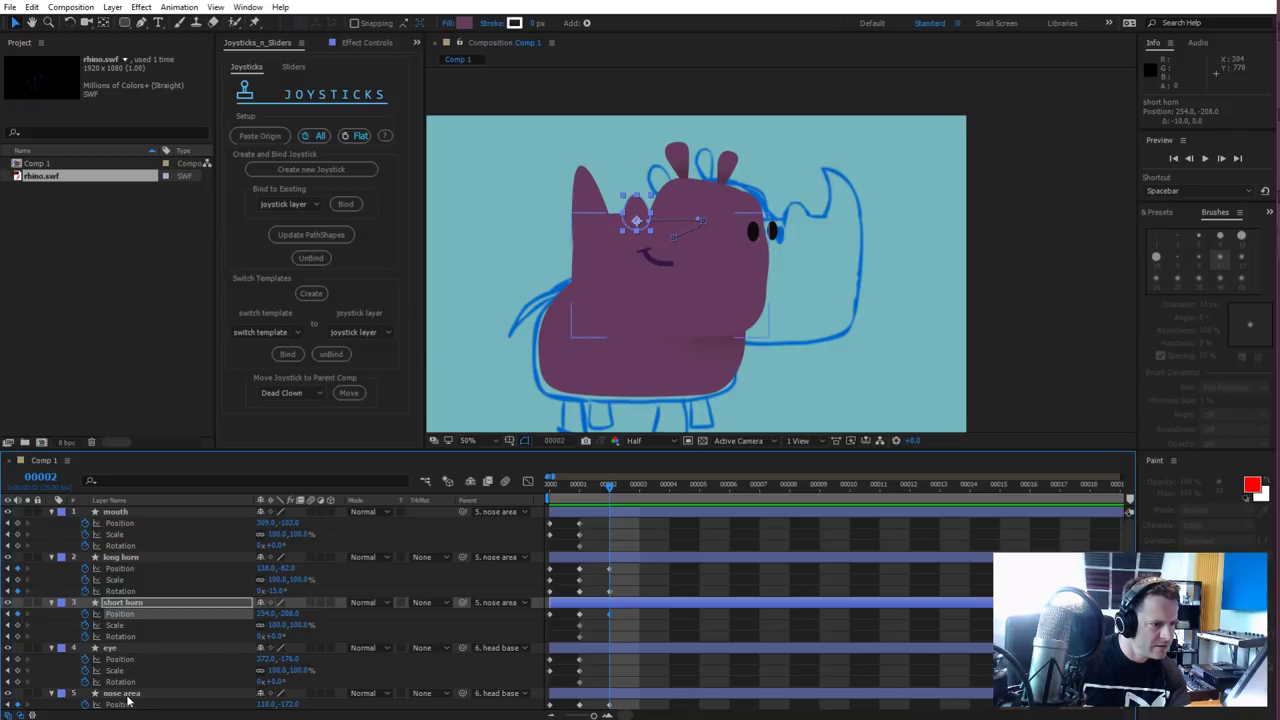
Nudge the nose area slightly to the right
scroll(128, 698, "down", 3)
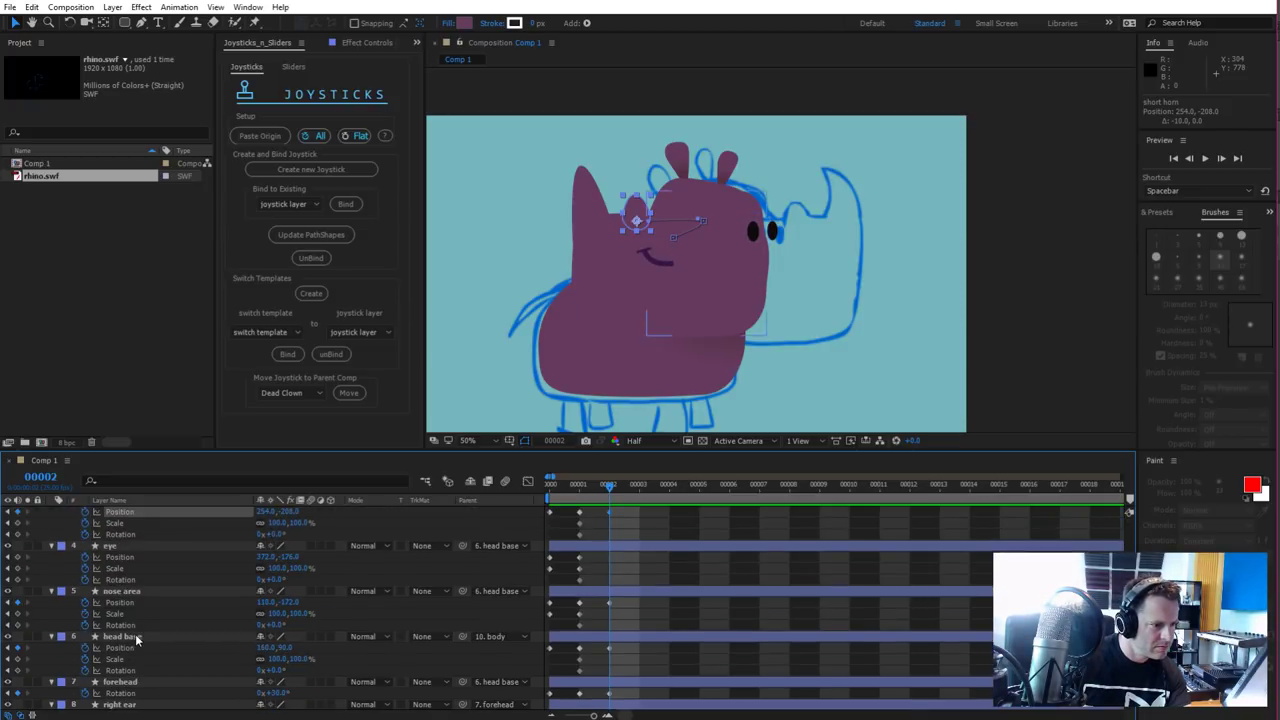
left_click(137, 593)
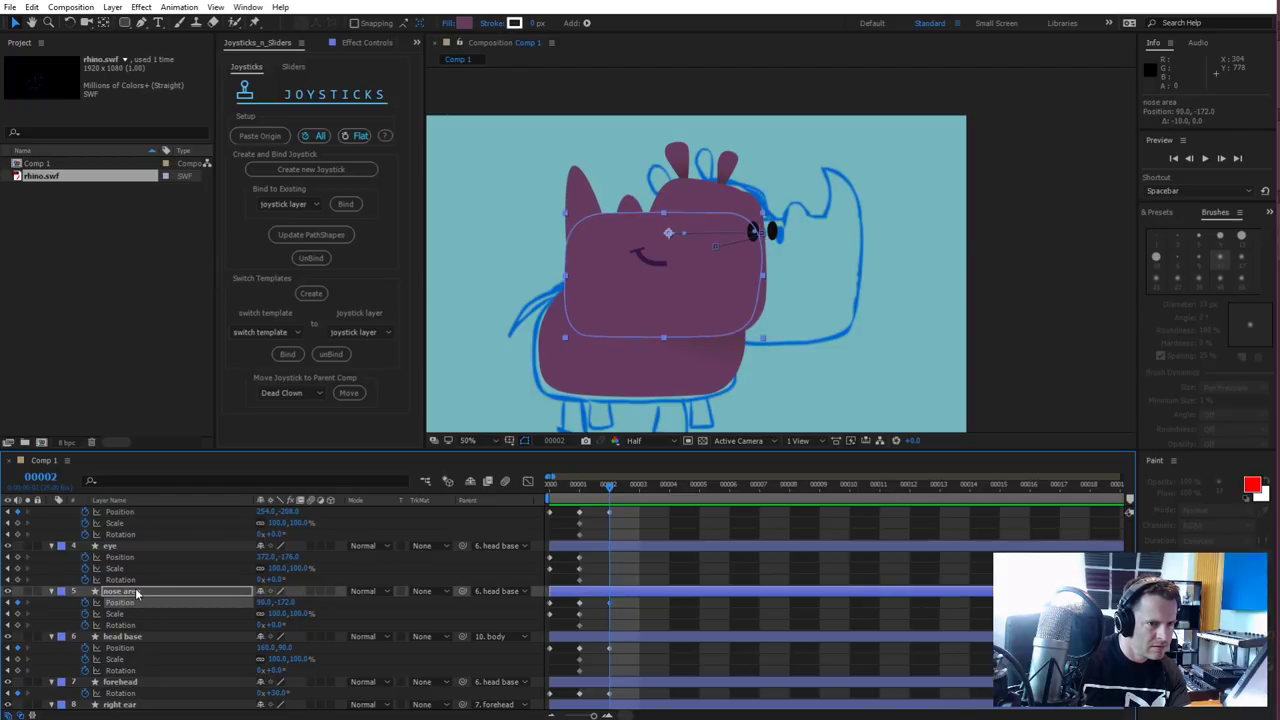
key("Right")
key("Right")
key("Right")
key("Right")
key("Right")
key("Right")
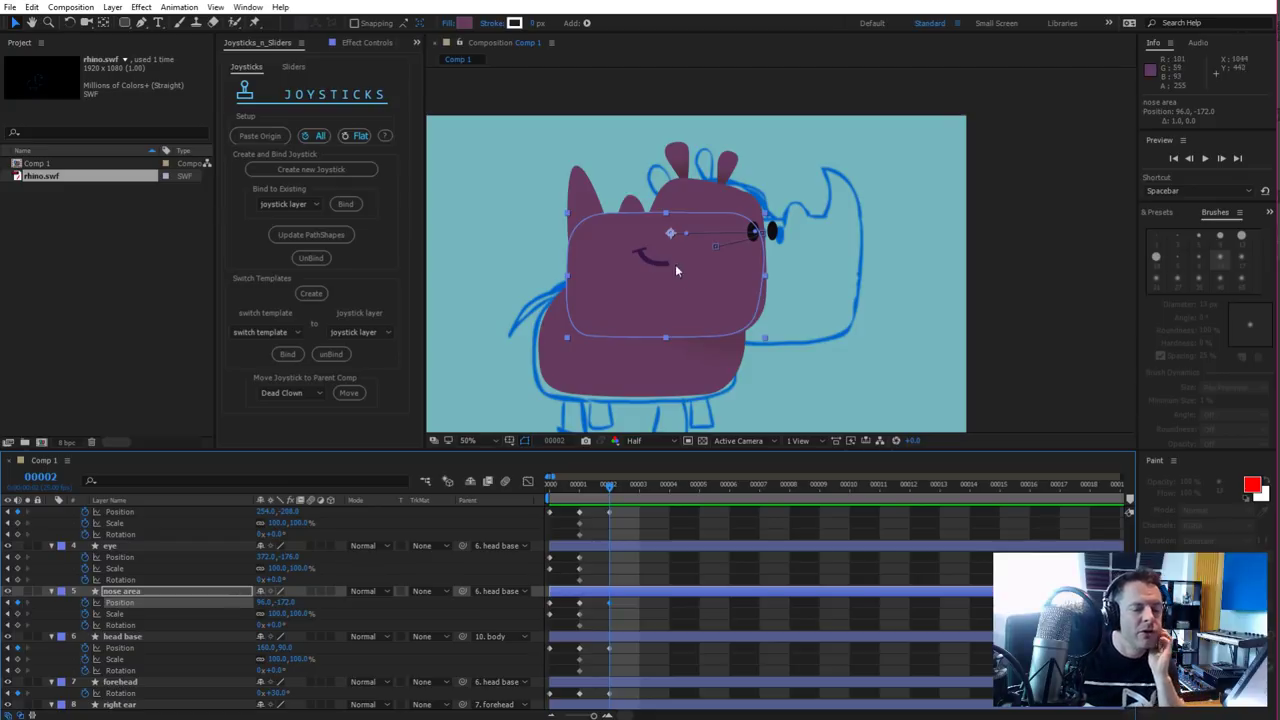
Shift the eyes well to the left, checking against frame 1 and fine-tuning back slightly
left_click(164, 549)
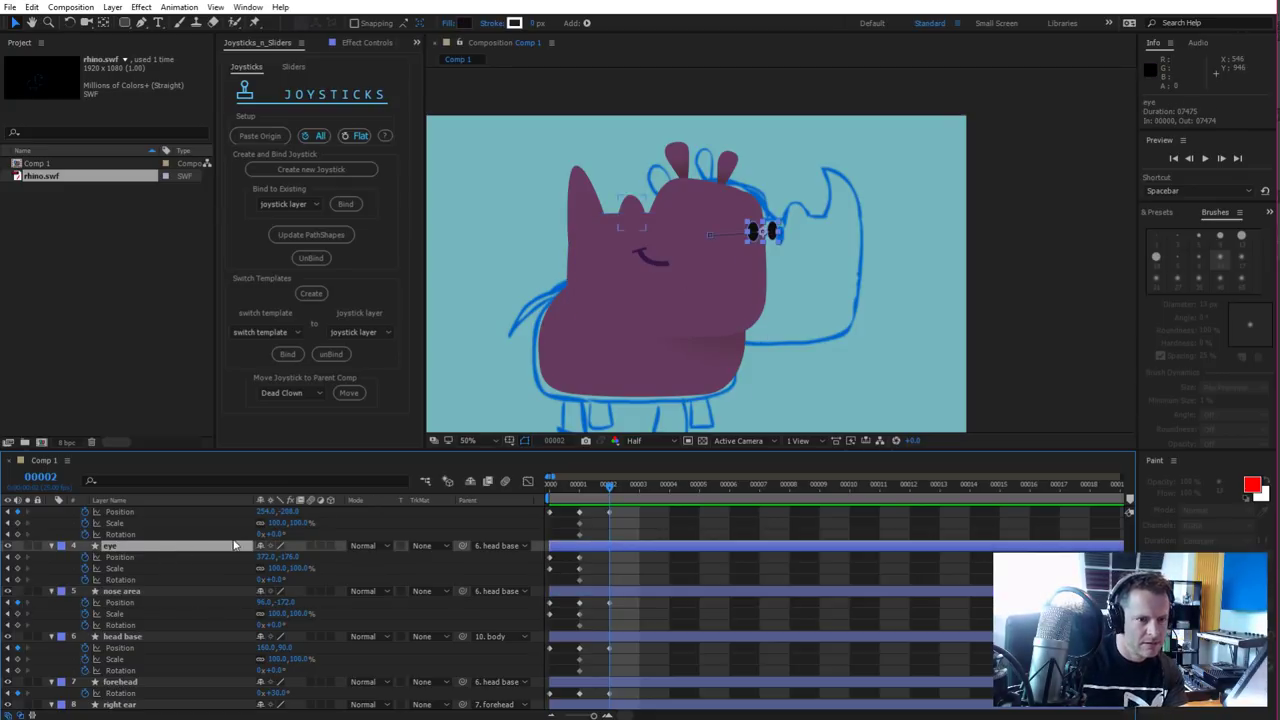
key("shift+Left")
key("shift+Left")
key("shift+Left")
key("shift+Left")
key("shift+Left")
key("shift+Left")
key("shift+Left")
key("shift+Left")
key("shift+Left")
key("shift+Left")
key("shift+Left")
key("shift+Left")
key("shift+Left")
key("shift+Left")
key("shift+Left")
key("shift+Left")
key("shift+Left")
key("shift+Left")
key("shift+Left")
key("shift+Left")
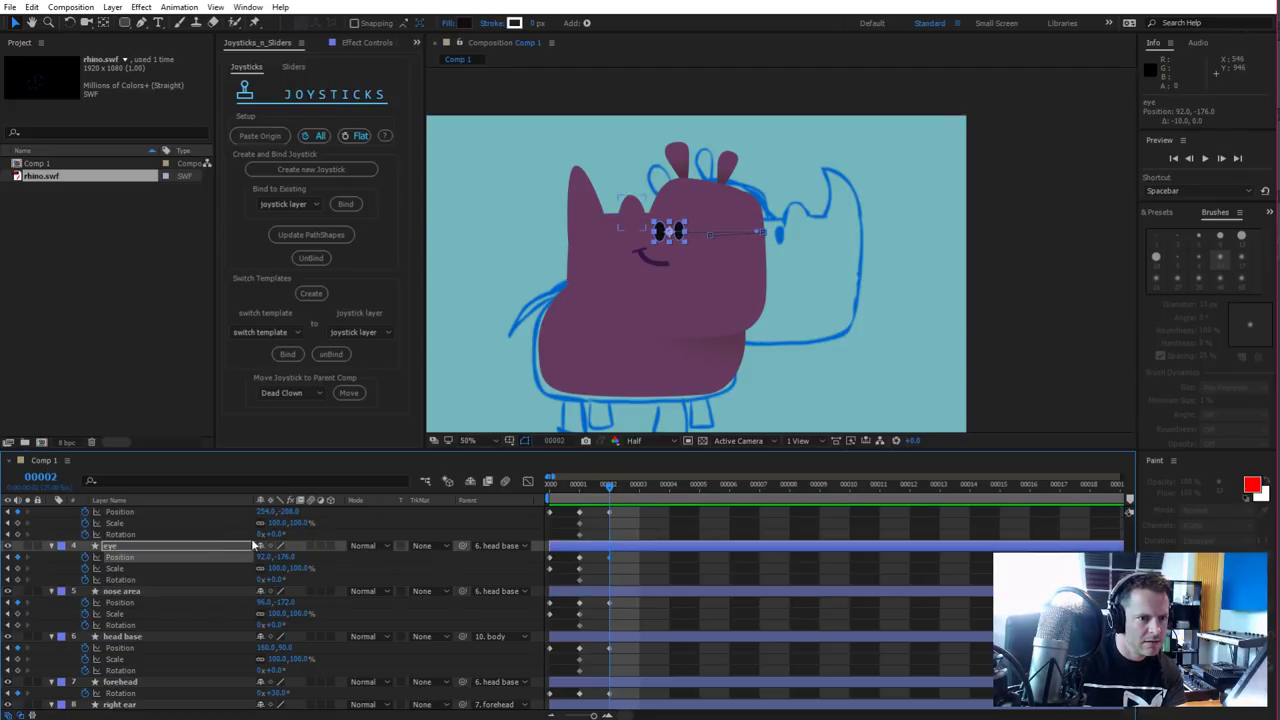
left_click(568, 488)
left_click(603, 492)
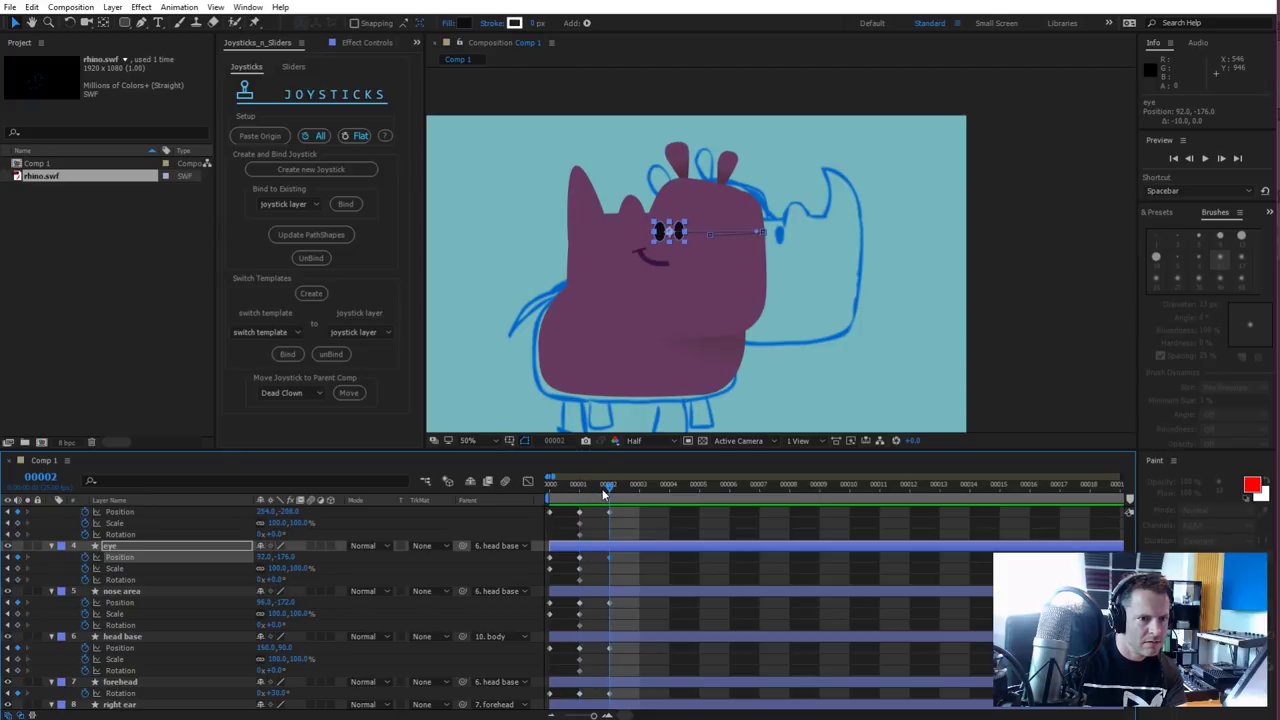
key("shift+Left")
key("shift+Left")
key("Left")
key("Left")
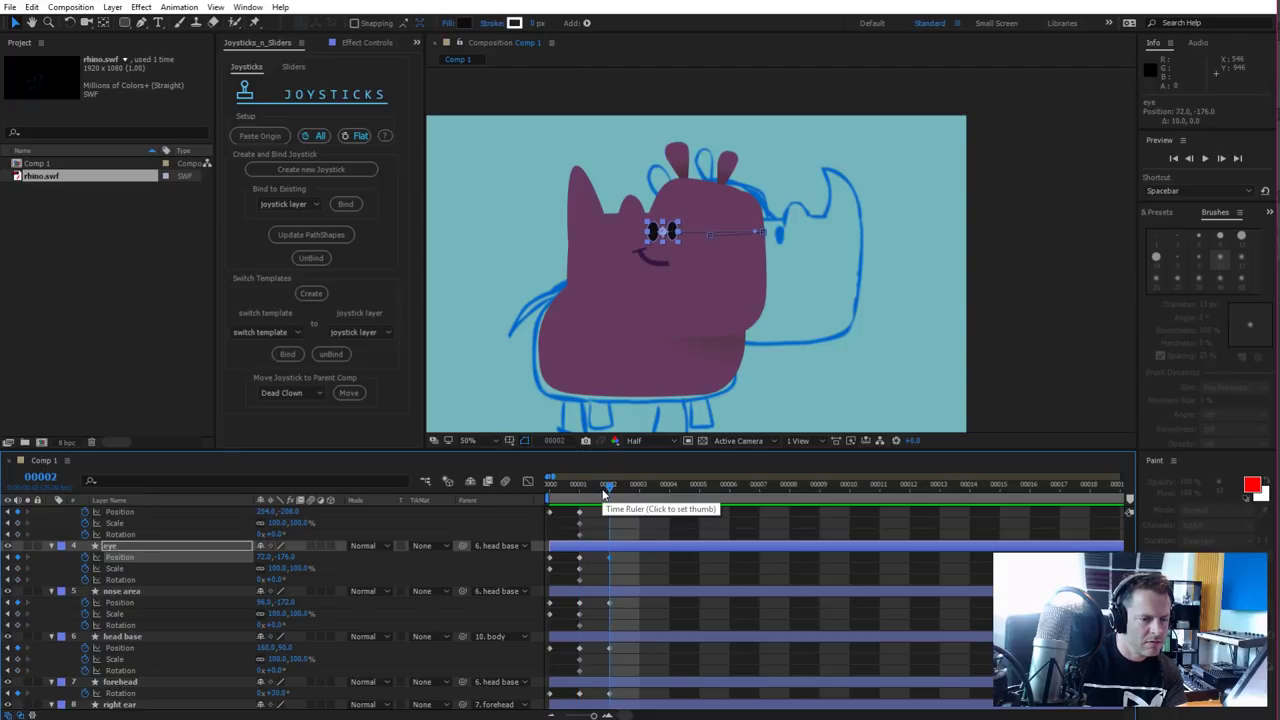
left_click(574, 487)
left_click(556, 490)
left_click(569, 490)
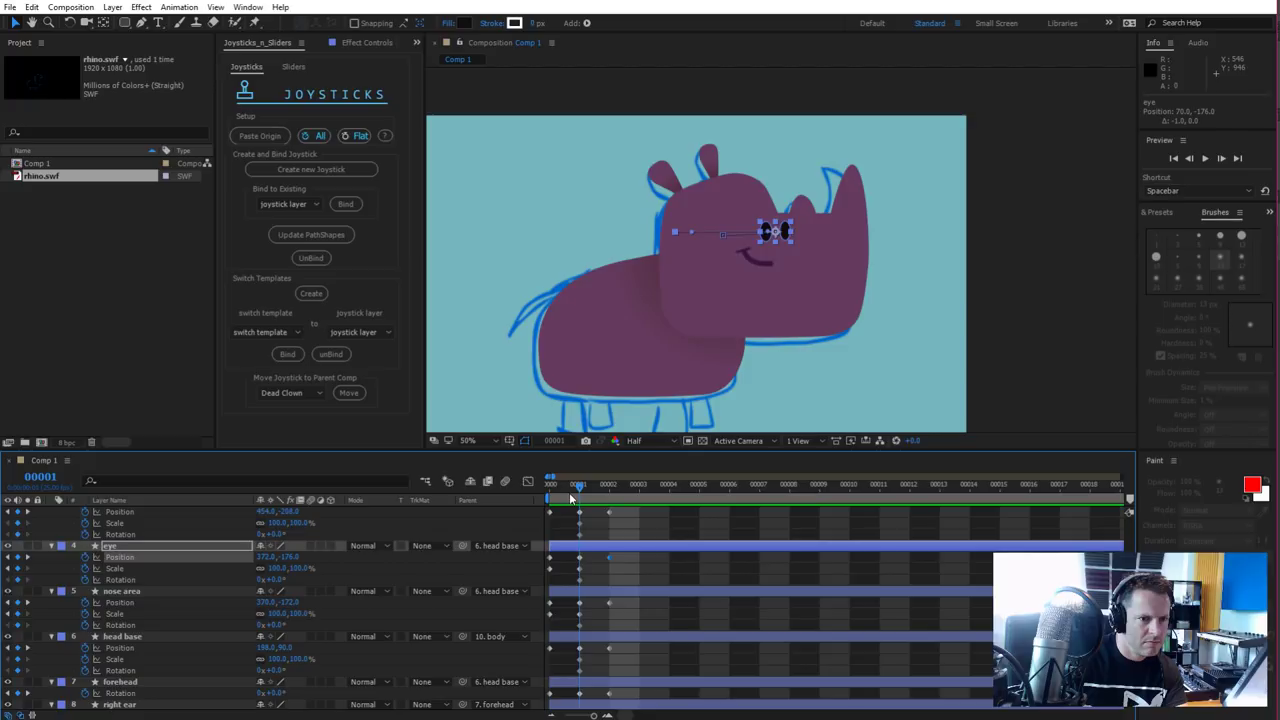
left_click(601, 492)
key("shift+Left")
key("shift+Left")
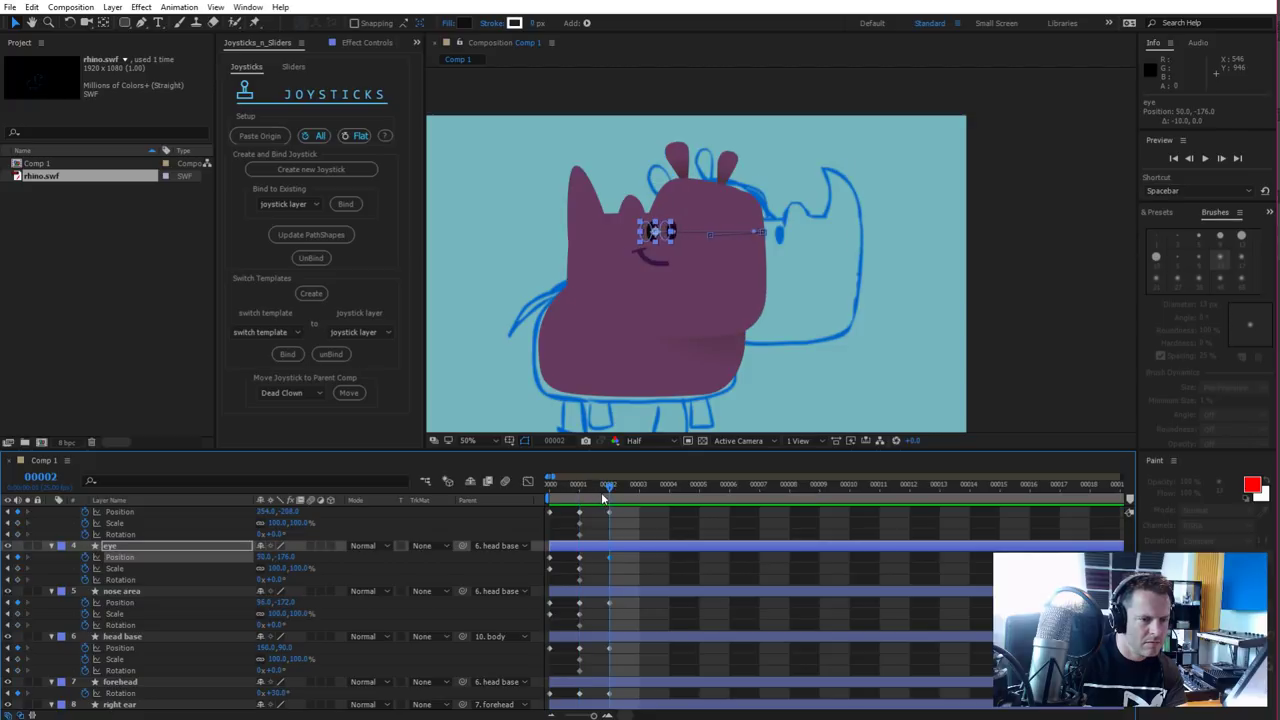
key("shift+Right")
key("shift+Right")
key("Left")
key("Left")
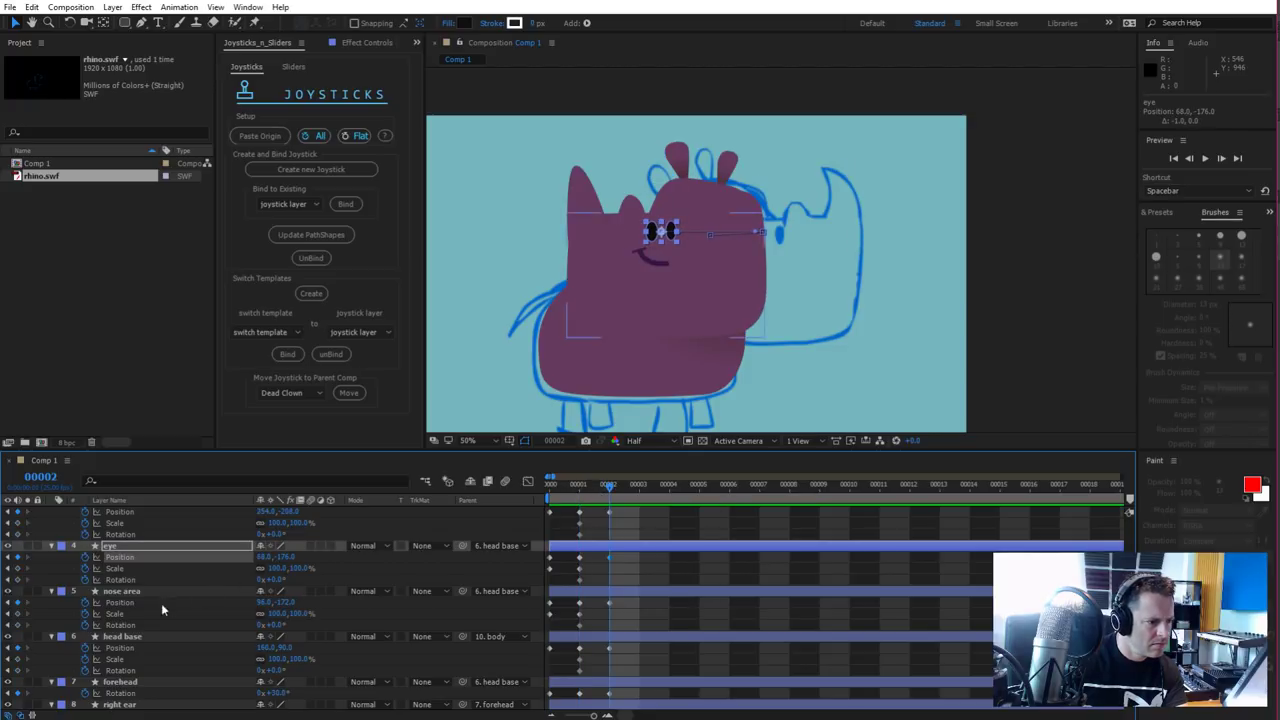
Move the left and right ears up and to the right
scroll(148, 548, "up", 3)
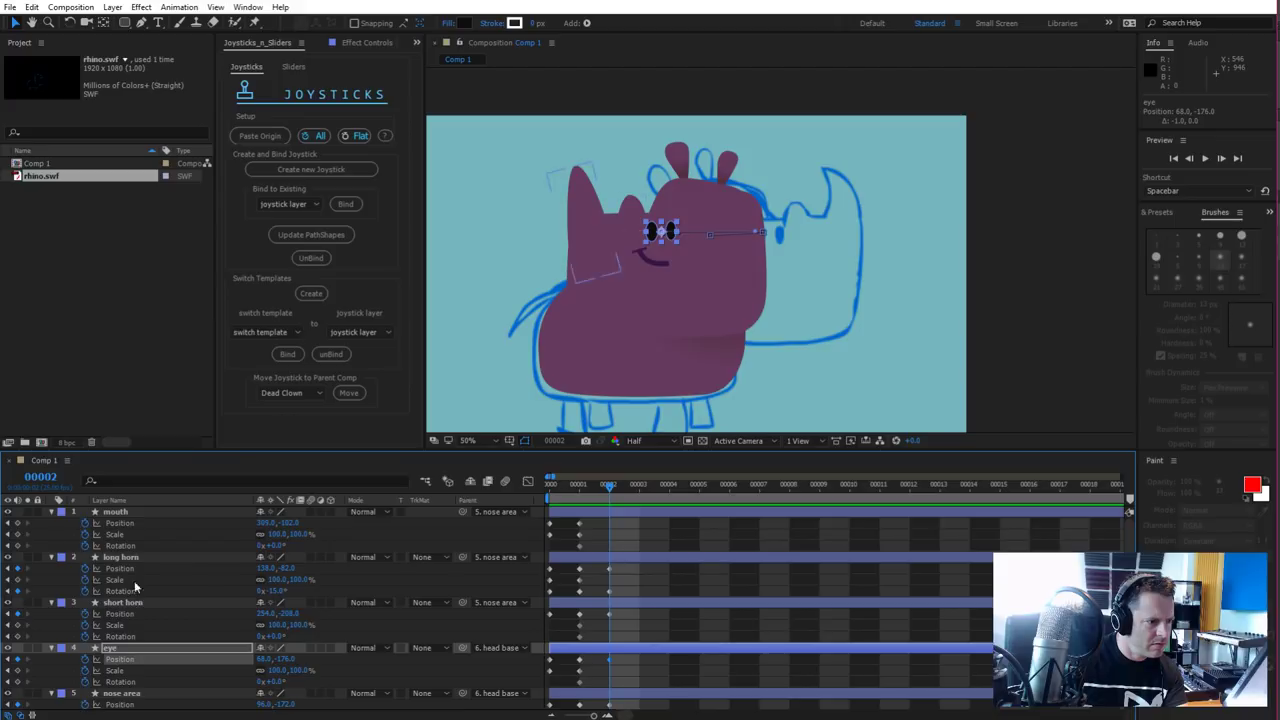
left_click(147, 520)
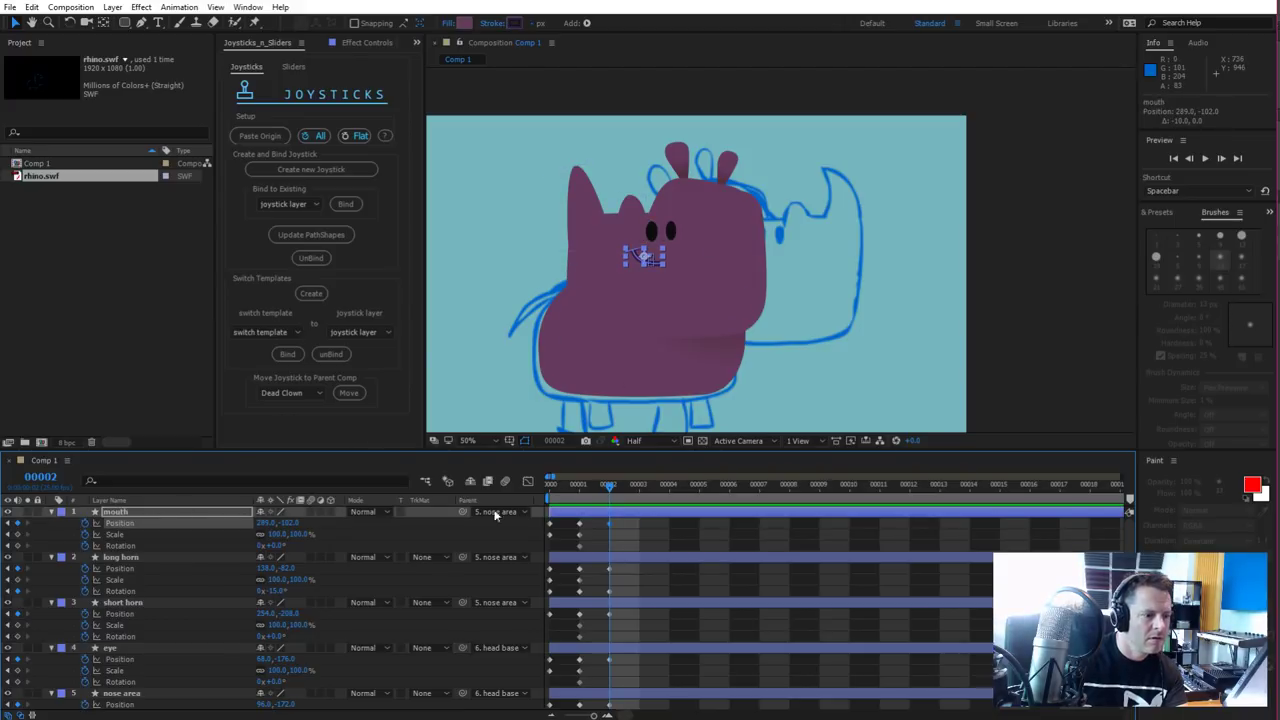
scroll(140, 640, "down", 2)
left_click(130, 671)
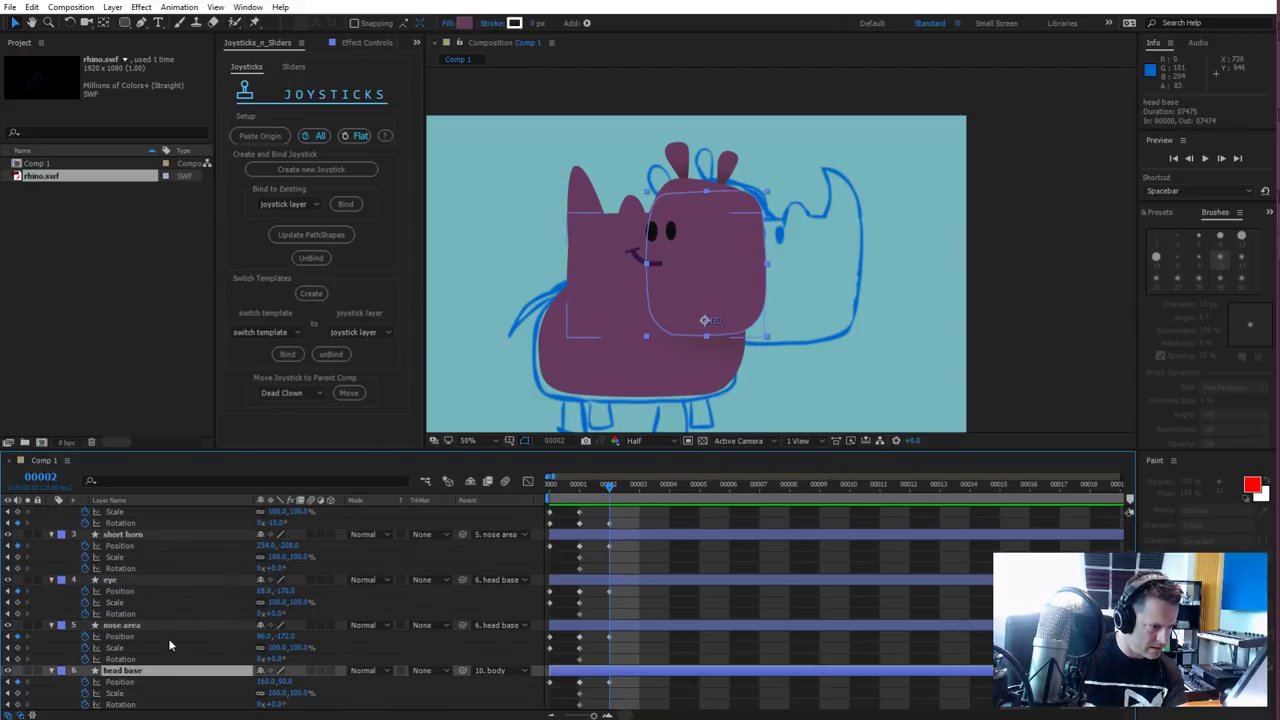
scroll(165, 632, "down", 2)
left_click(122, 684)
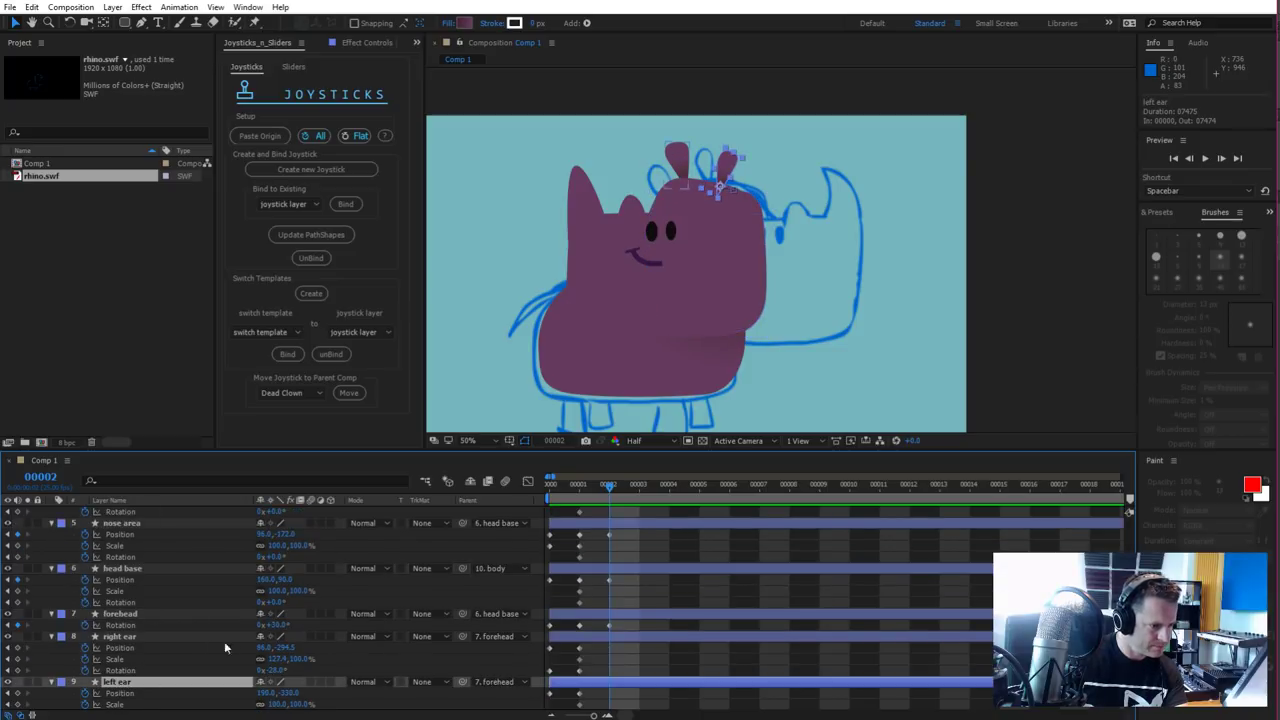
key("Right")
key("Right")
key("Right")
key("Right")
key("Up")
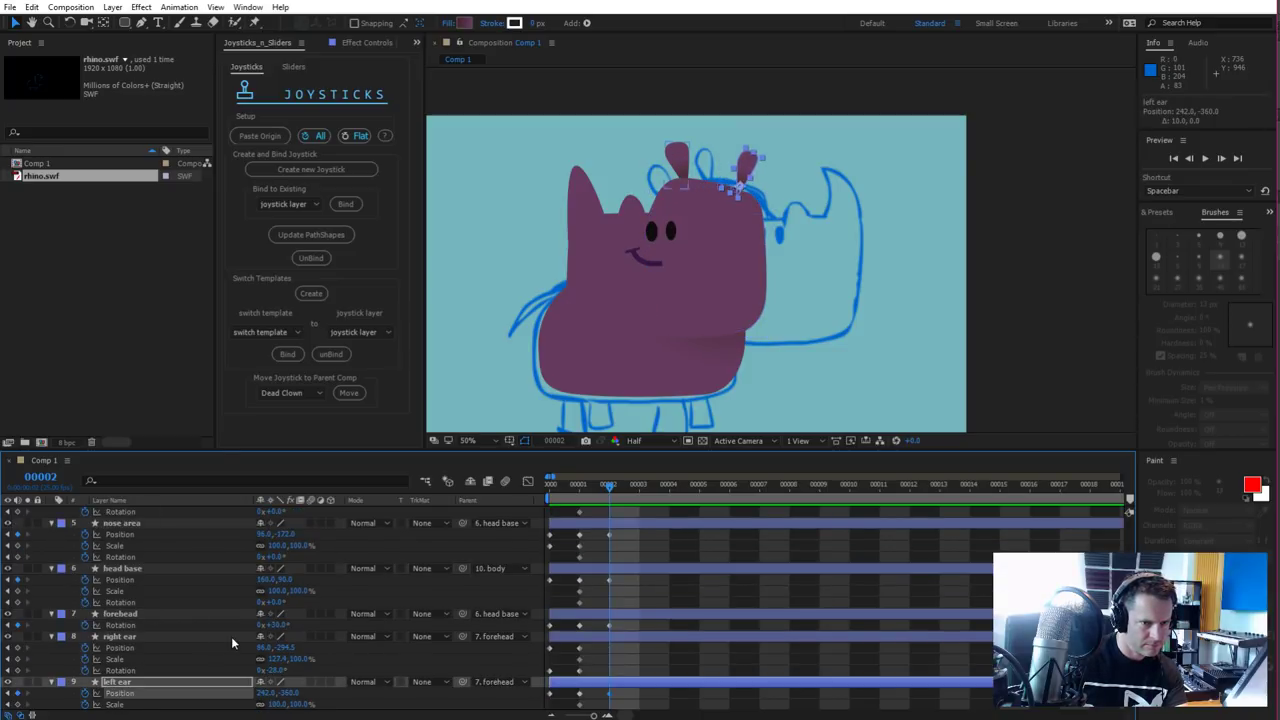
left_click(131, 637)
key("Right")
key("Right")
key("Right")
key("Right")
key("Up")
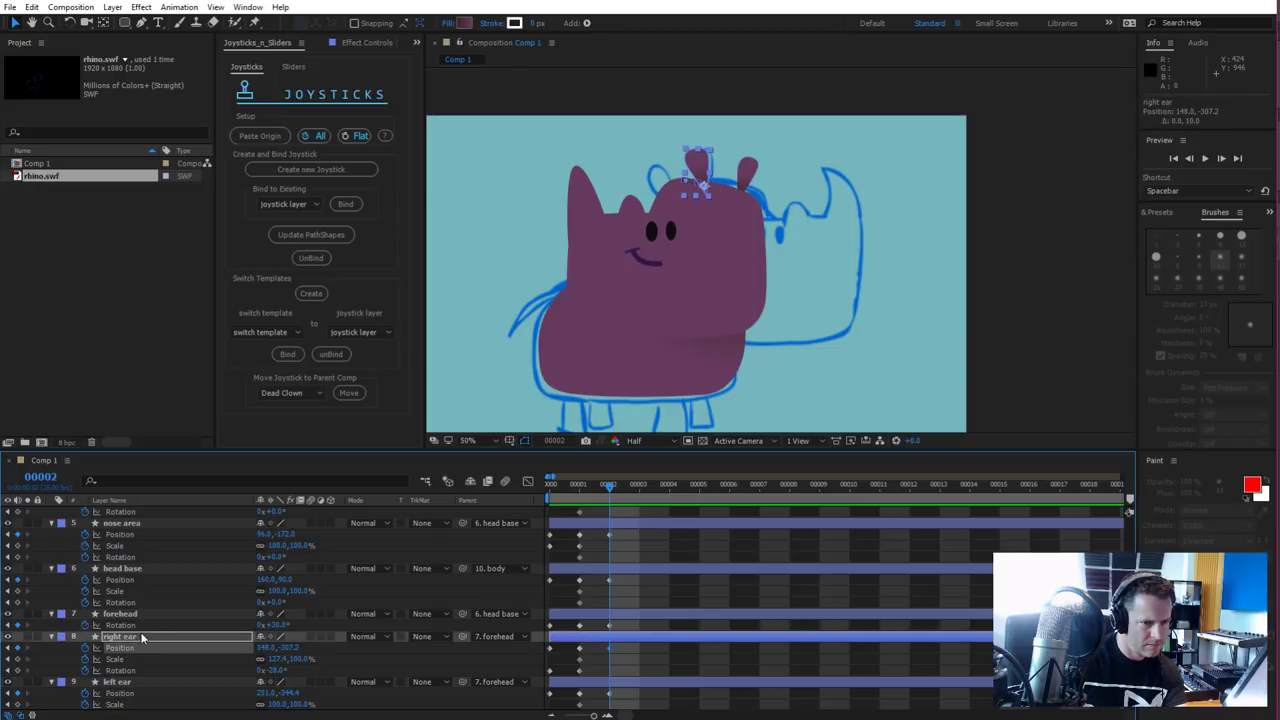
key("Right")
Tilt both ears by scrubbing their Rotation, the left ear about 24°
left_click(138, 681)
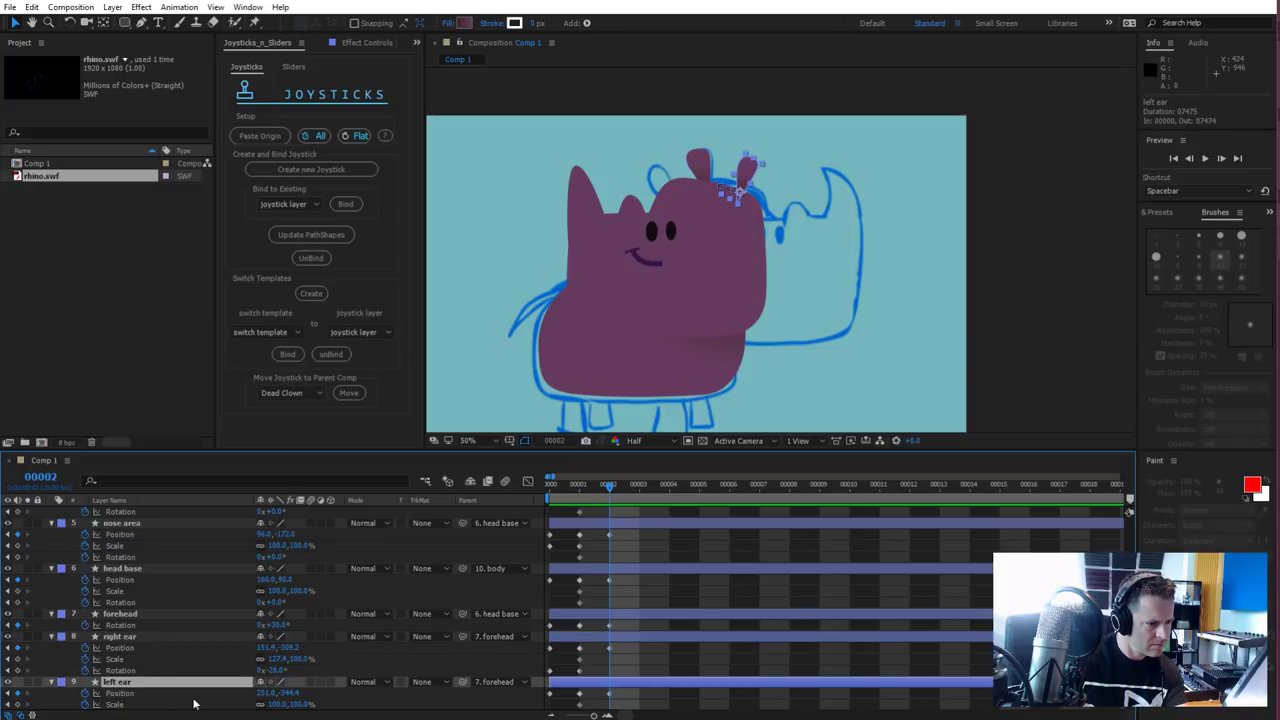
scroll(216, 678, "down", 2)
left_click_drag(270, 684, 283, 683)
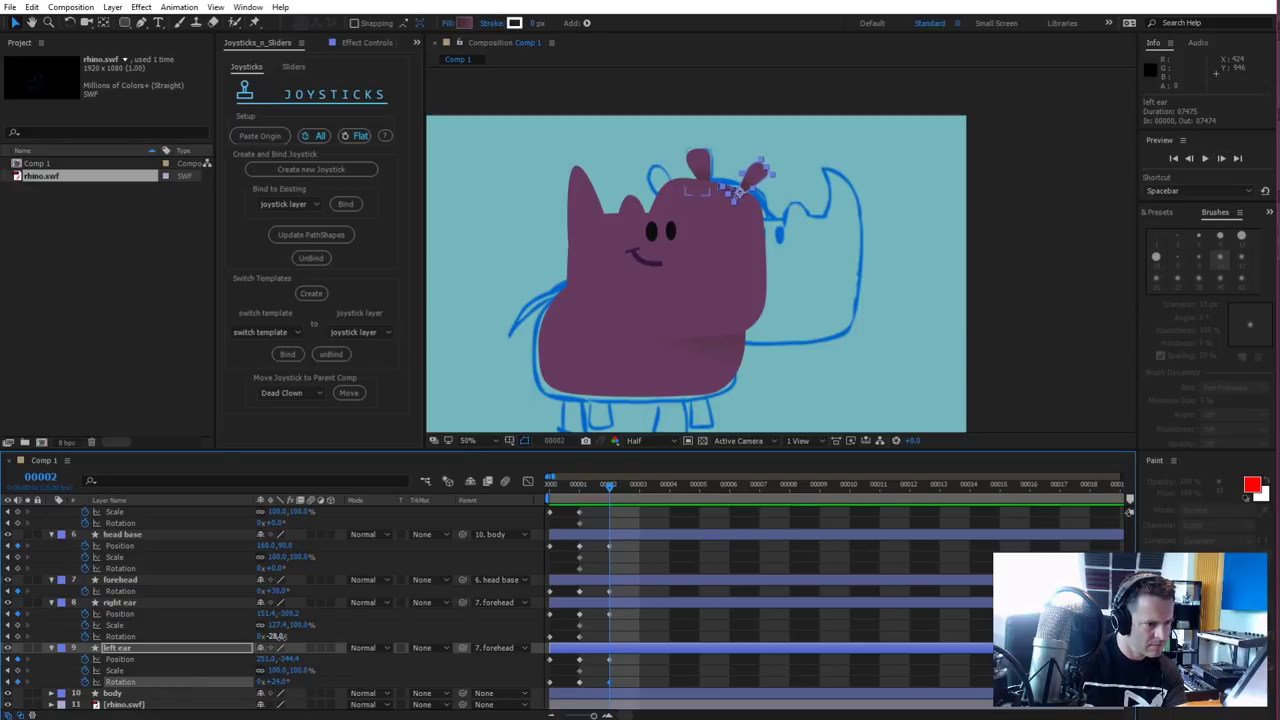
left_click_drag(275, 636, 285, 636)
Preview the head turn across frames, then key the eye layer's Scale and Rotation at frame 2
left_click(581, 490)
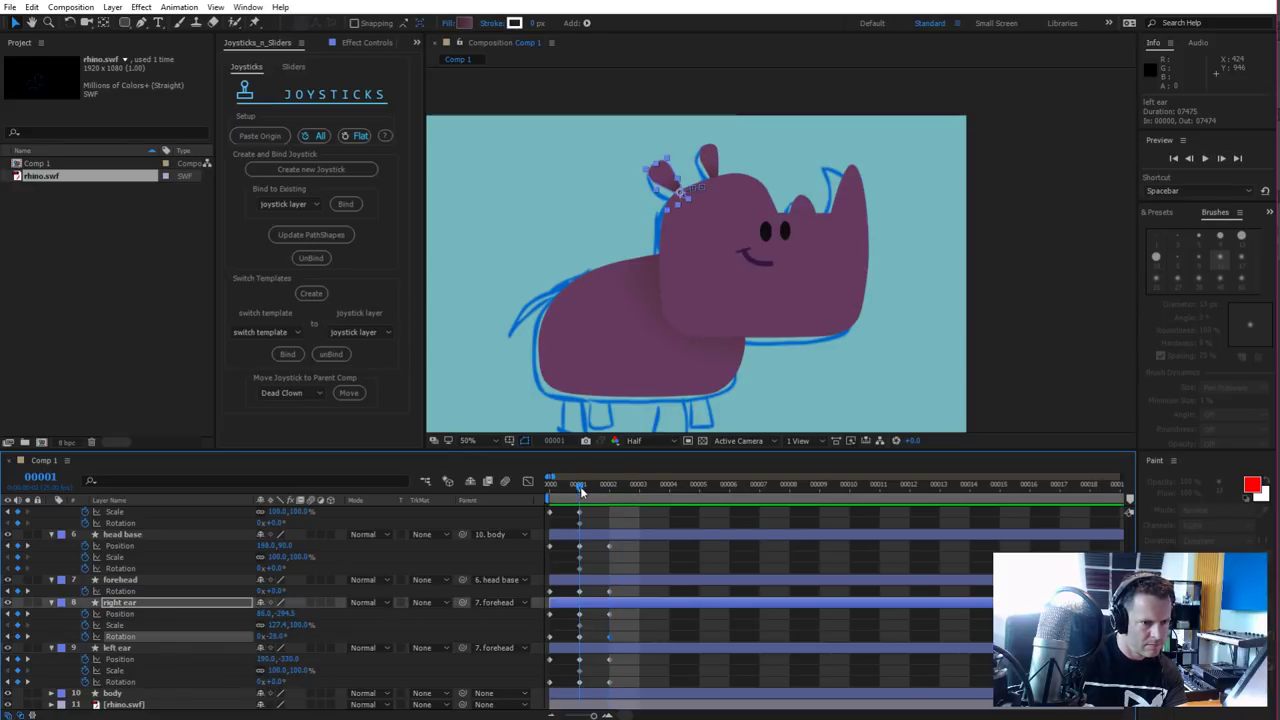
left_click_drag(581, 490, 608, 510)
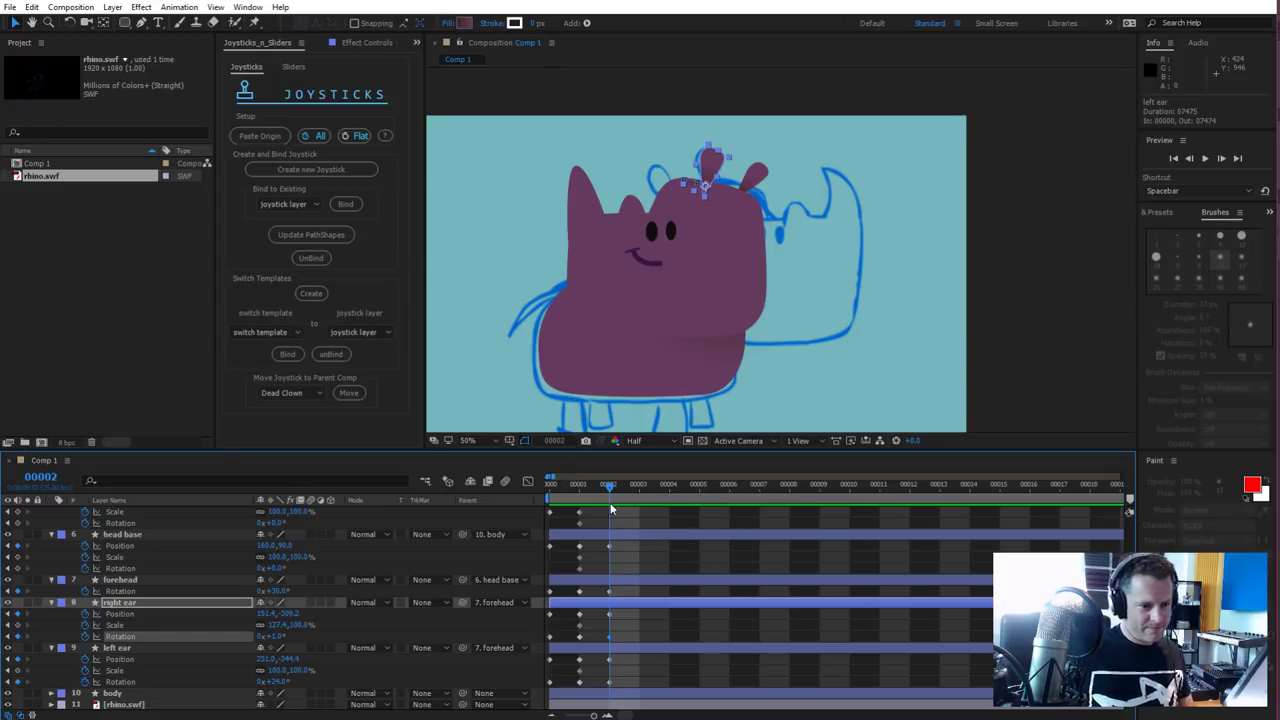
left_click(566, 485)
mouse_move(563, 483)
left_mouse_down()
mouse_move(640, 484)
mouse_move(559, 493)
left_mouse_up()
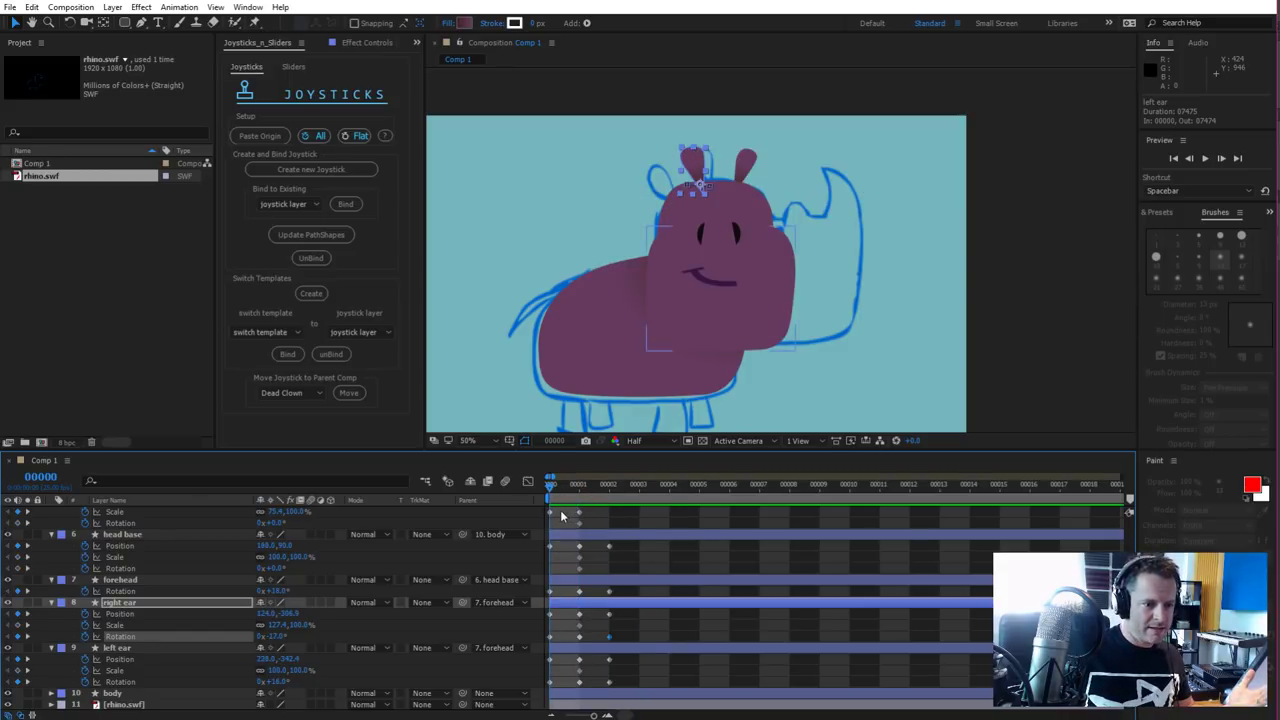
scroll(557, 525, "up", 1)
scroll(570, 522, "up", 1)
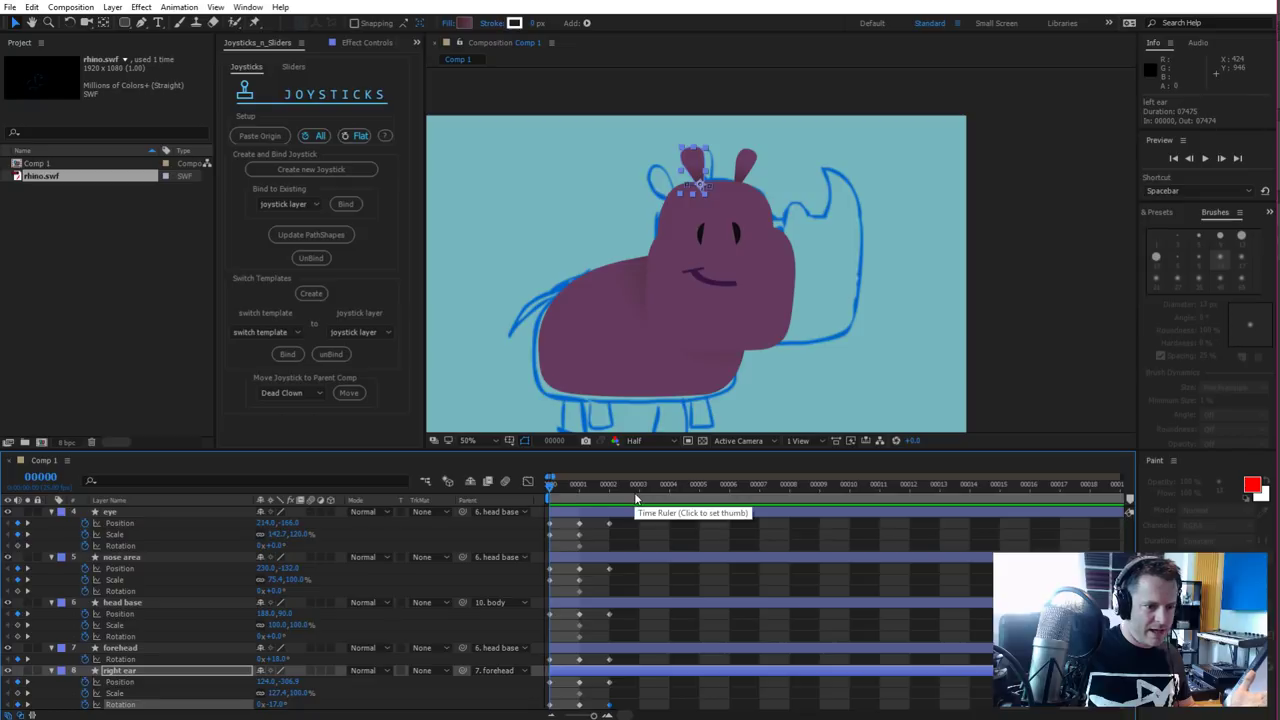
left_click(86, 546, "shift")
left_click(120, 545)
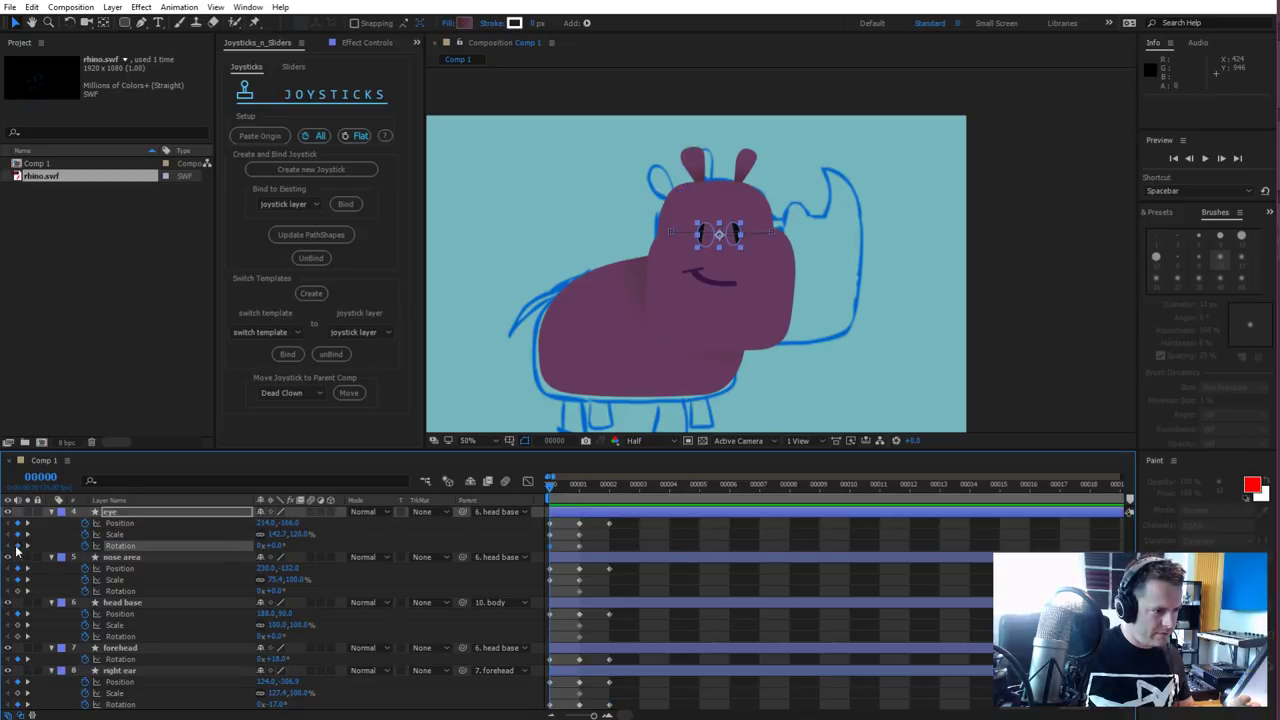
left_click(608, 486)
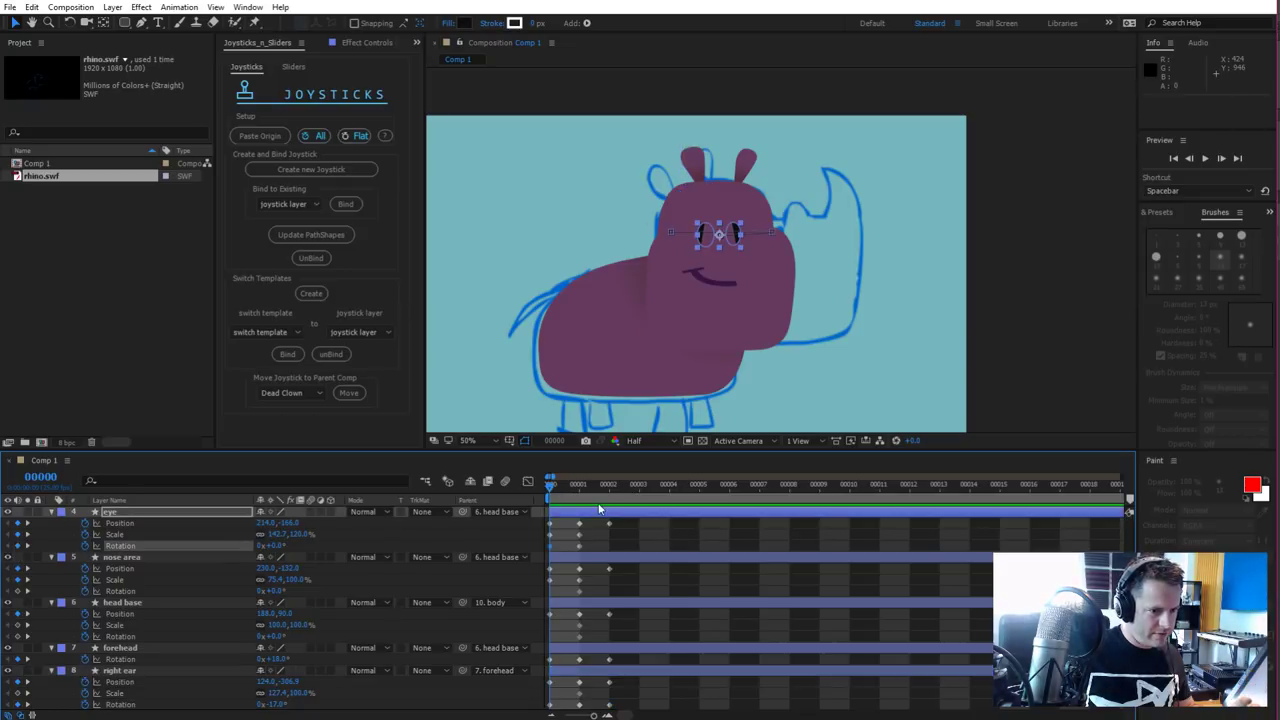
left_click(17, 534)
Key the nose area and head base Scale and Rotation at frame 2
left_click(18, 591)
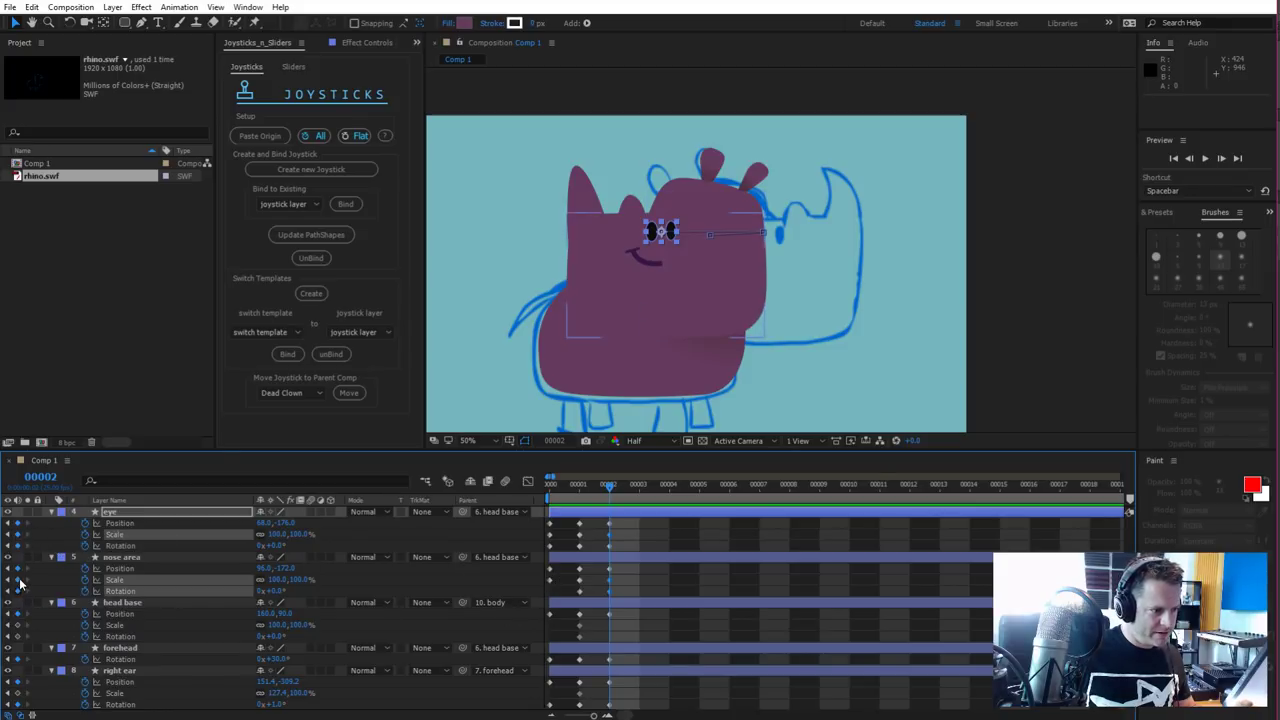
left_click_drag(566, 488, 489, 483)
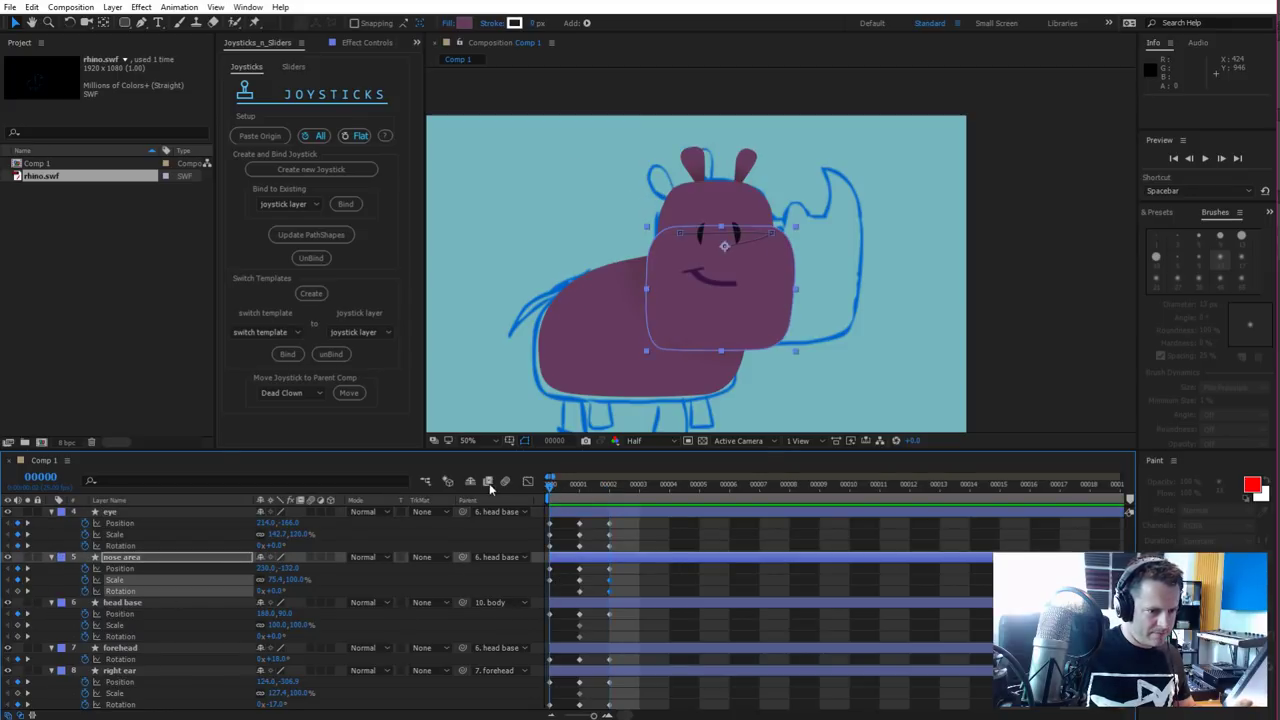
left_click(17, 625)
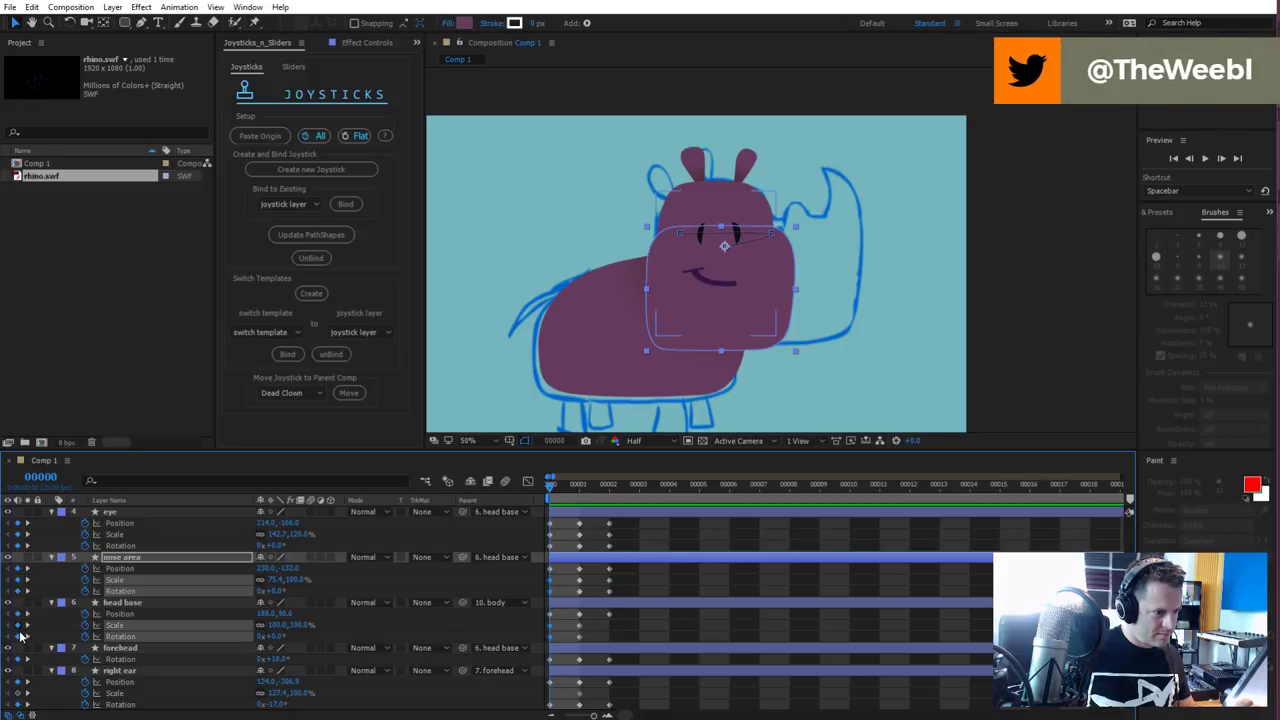
left_click(600, 487)
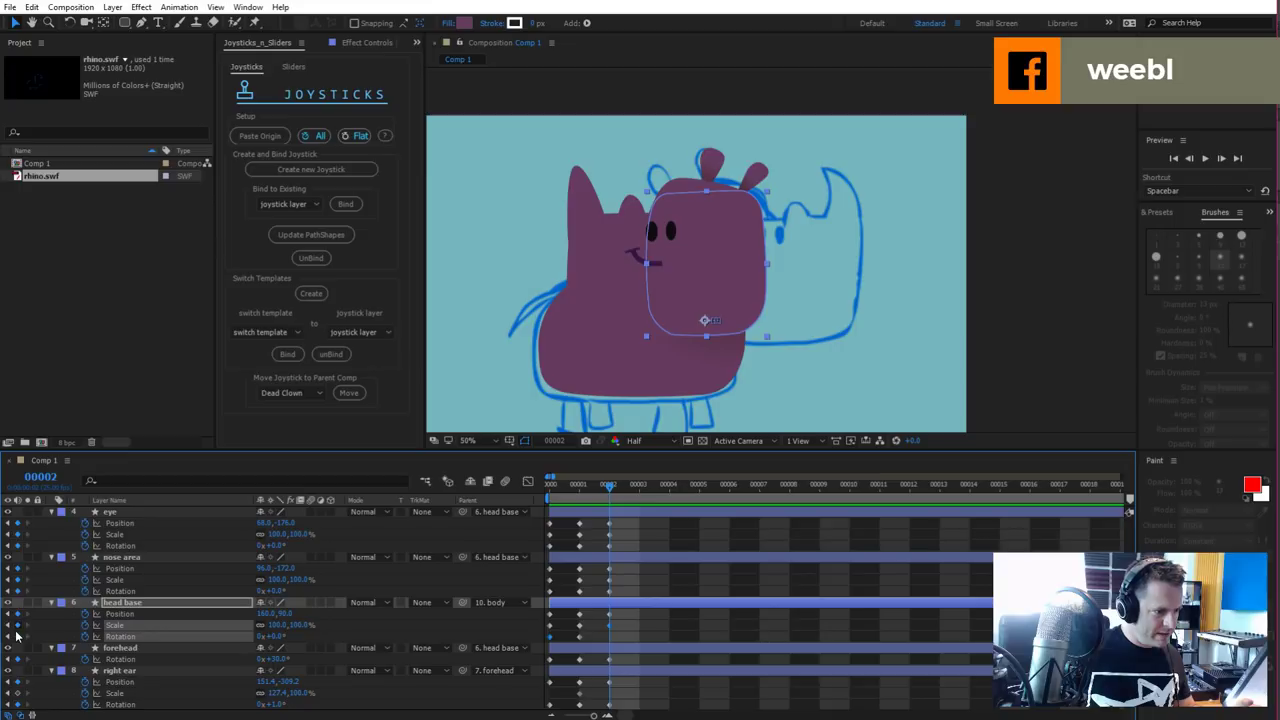
scroll(185, 644, "down", 2)
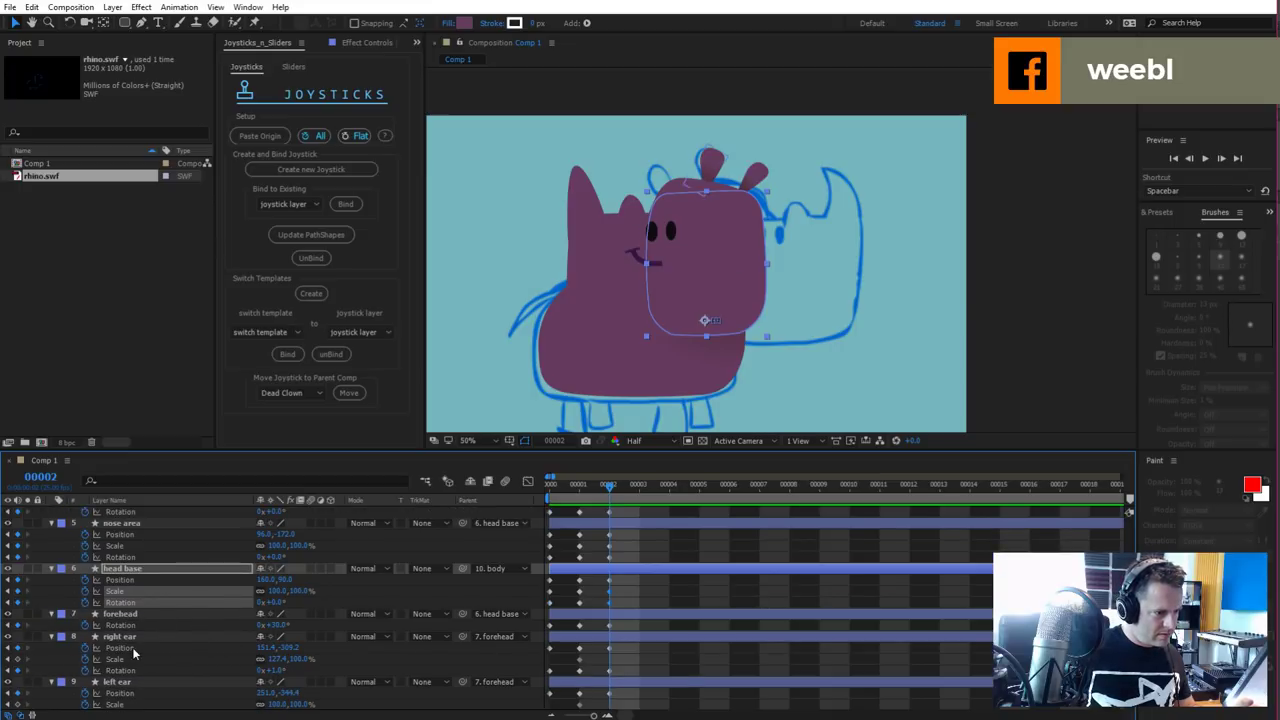
Key both ears at frame 2 and check the poses from frame 0 through frame 3
left_click(19, 660)
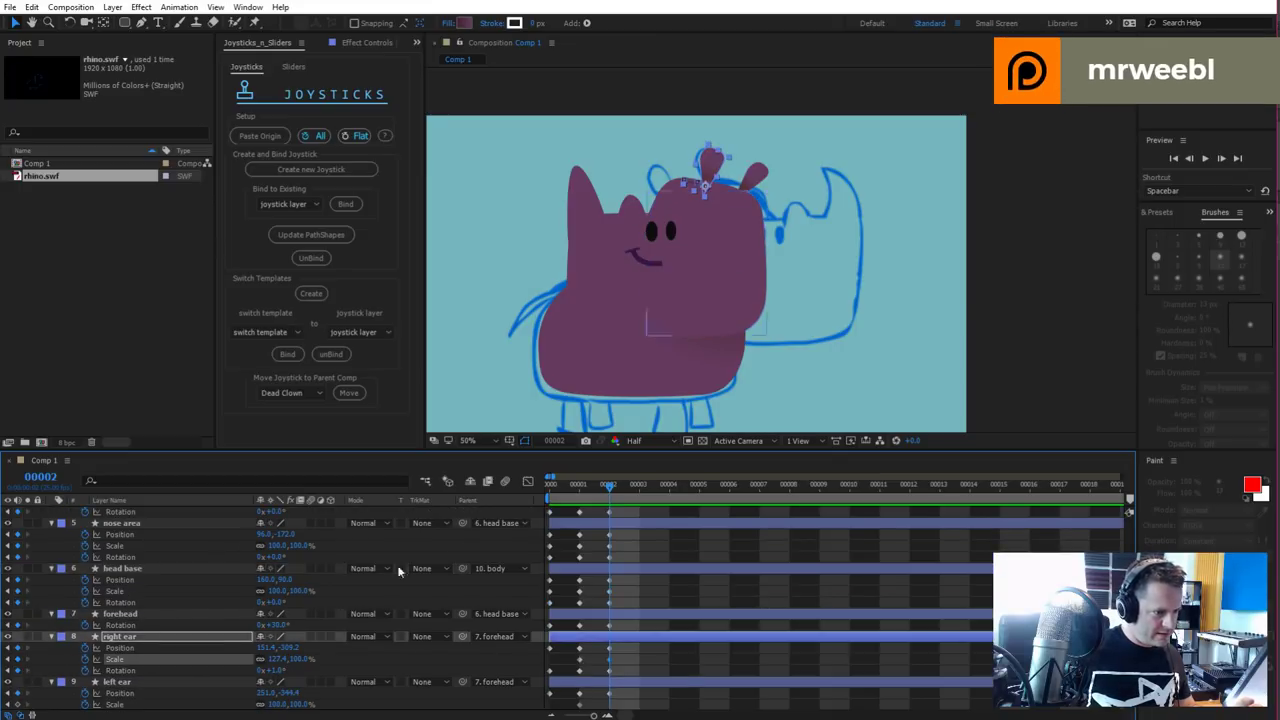
key("Home")
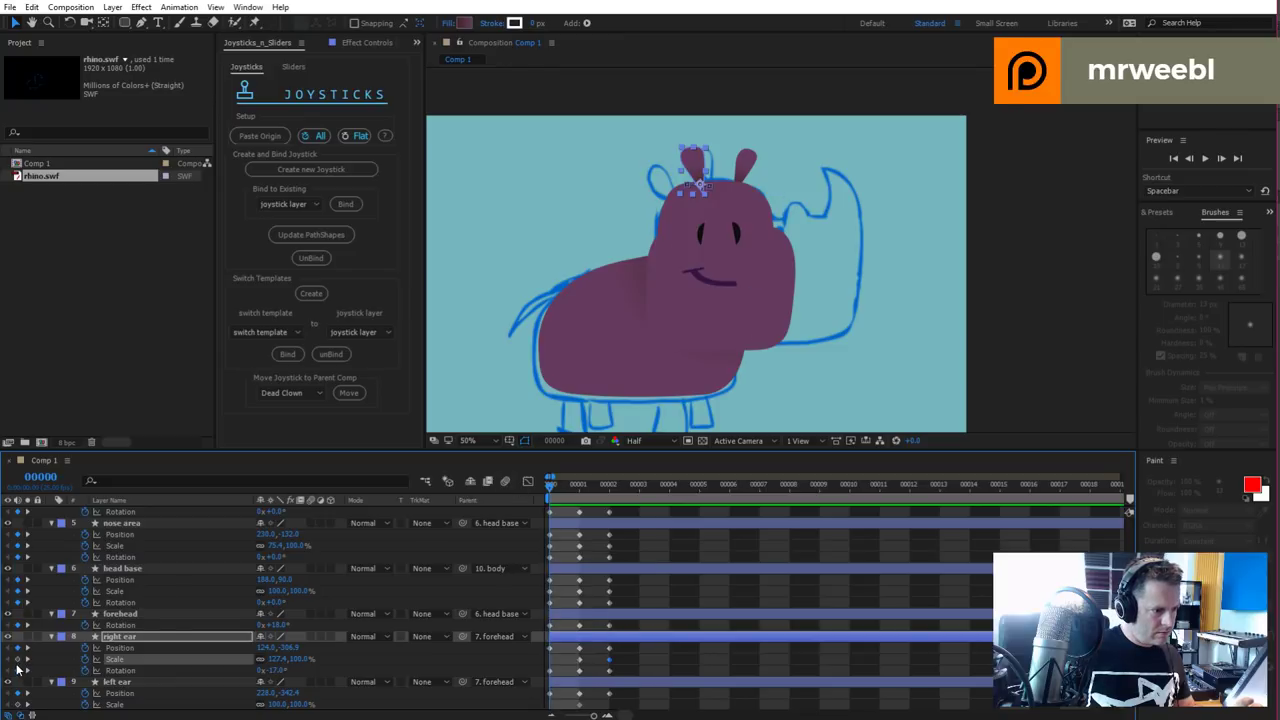
scroll(40, 668, "down", 2)
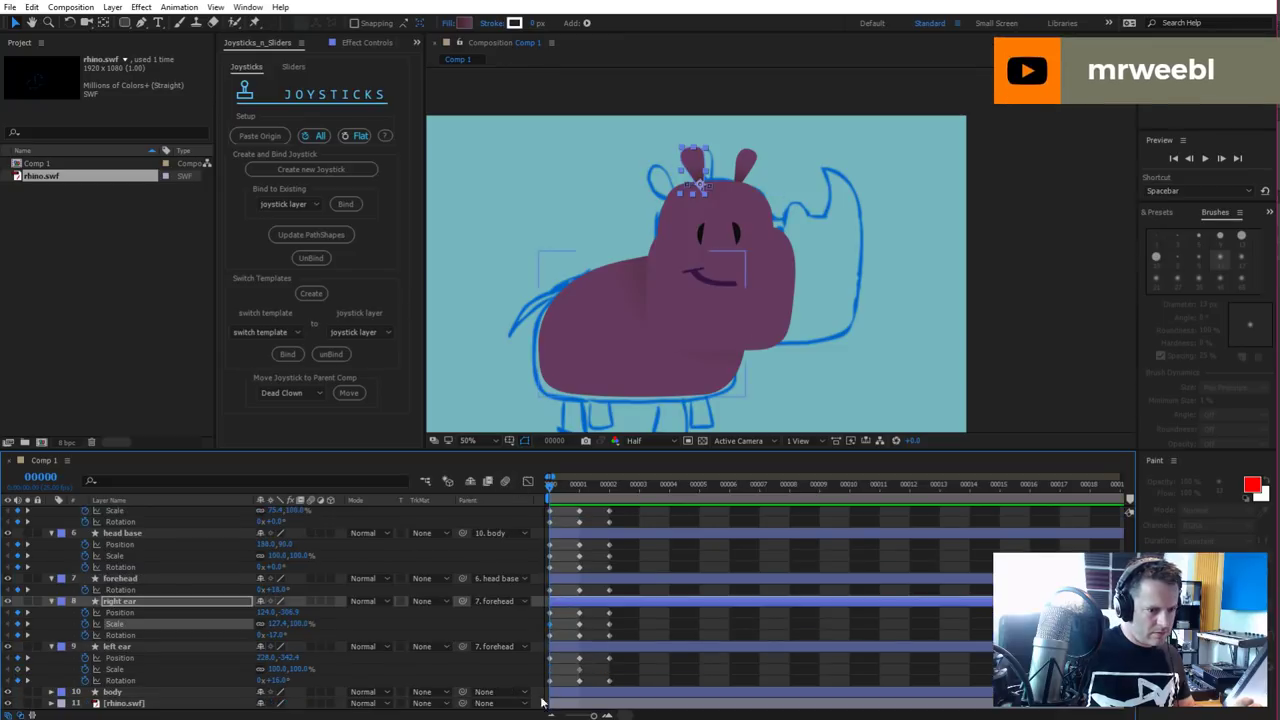
left_click(20, 670)
key("End")
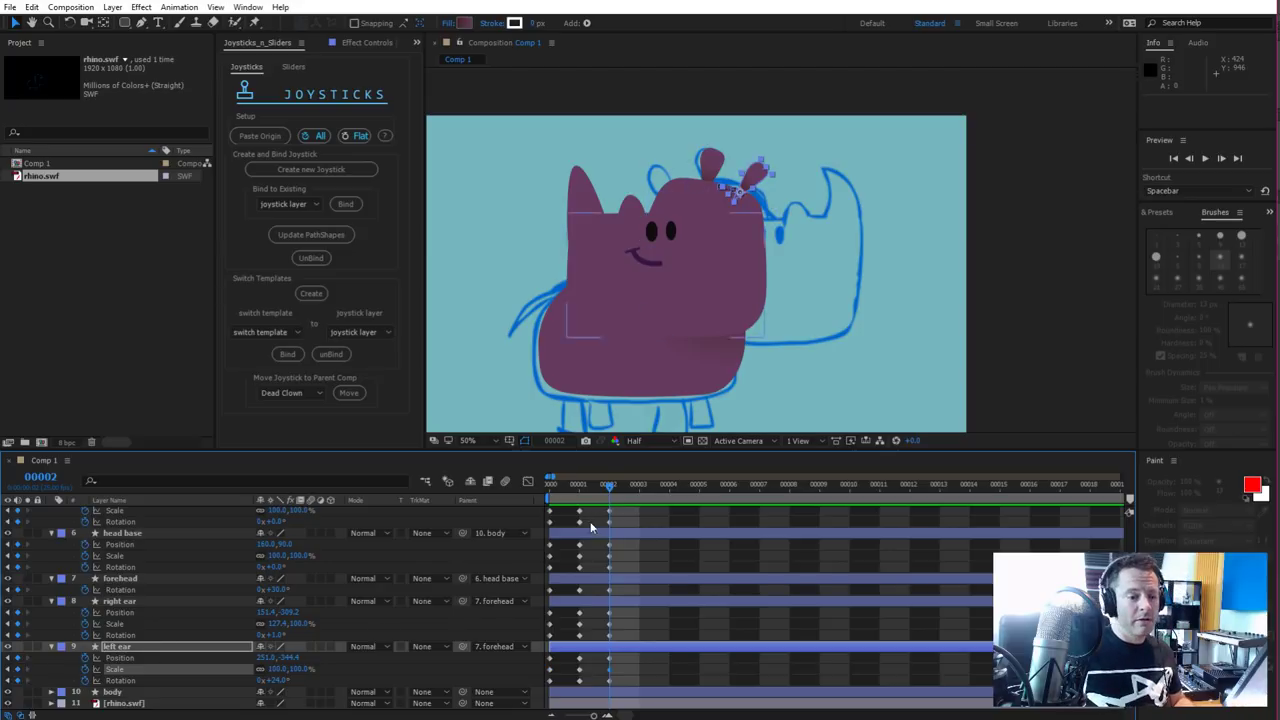
key("Page_Up")
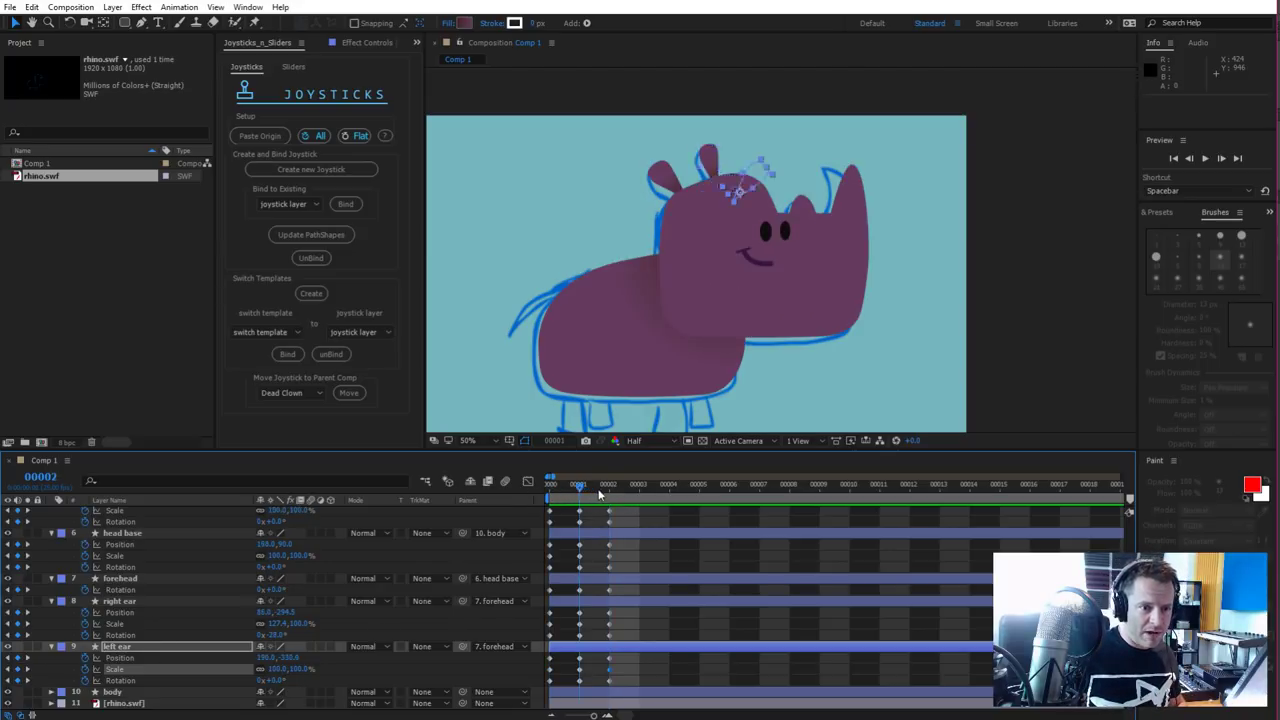
left_click_drag(600, 494, 636, 495)
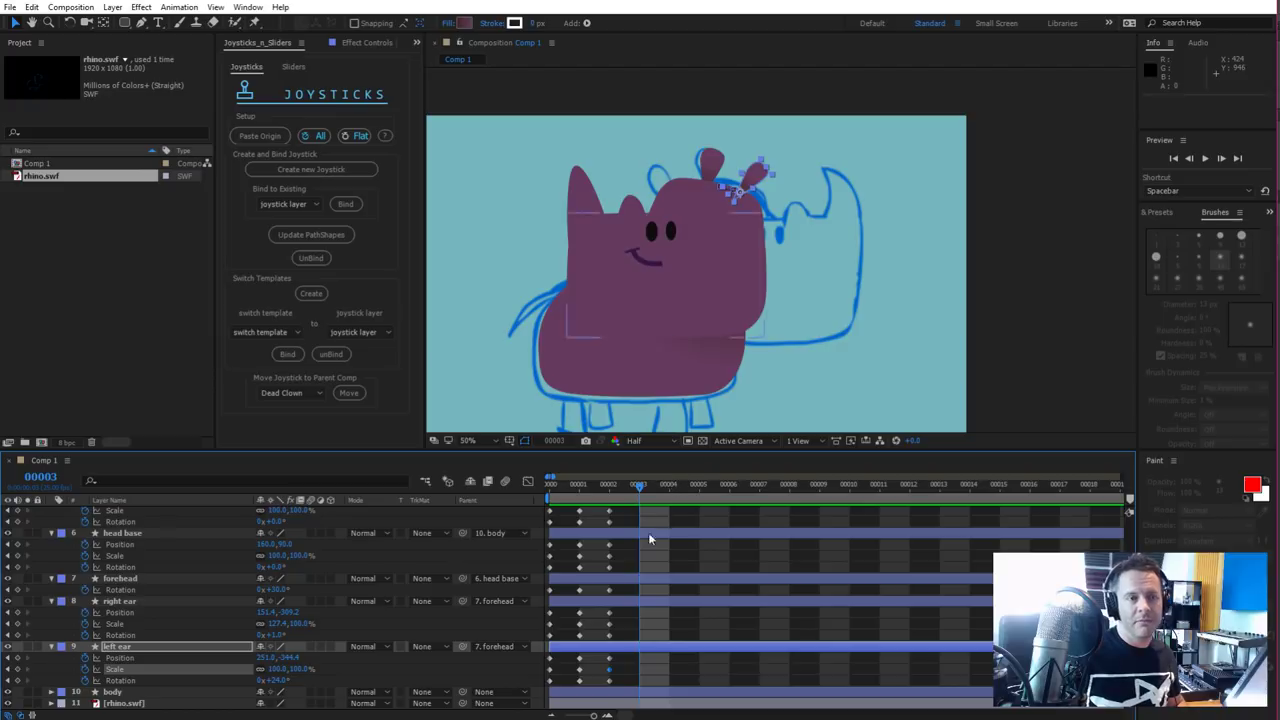
Add frame-2 keyframes to the mouth, long horn and short horn layers
scroll(640, 600, "up", 3)
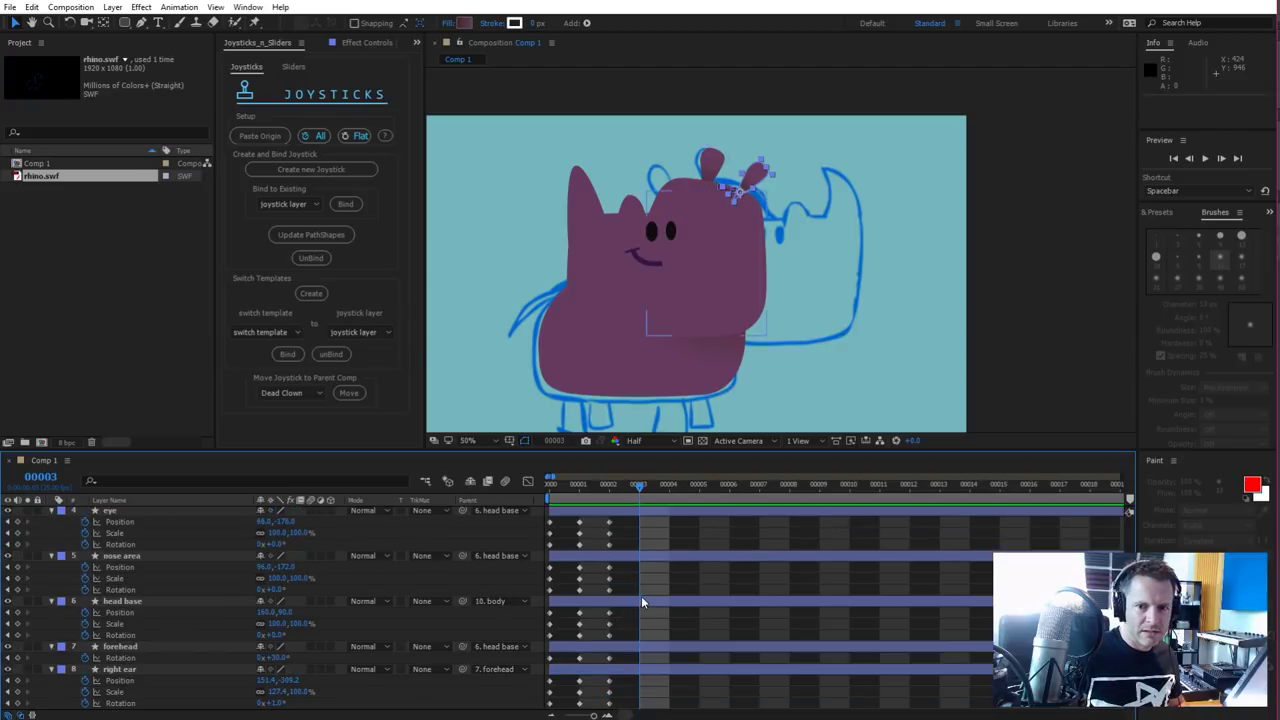
scroll(614, 586, "up", 3)
left_click(519, 519)
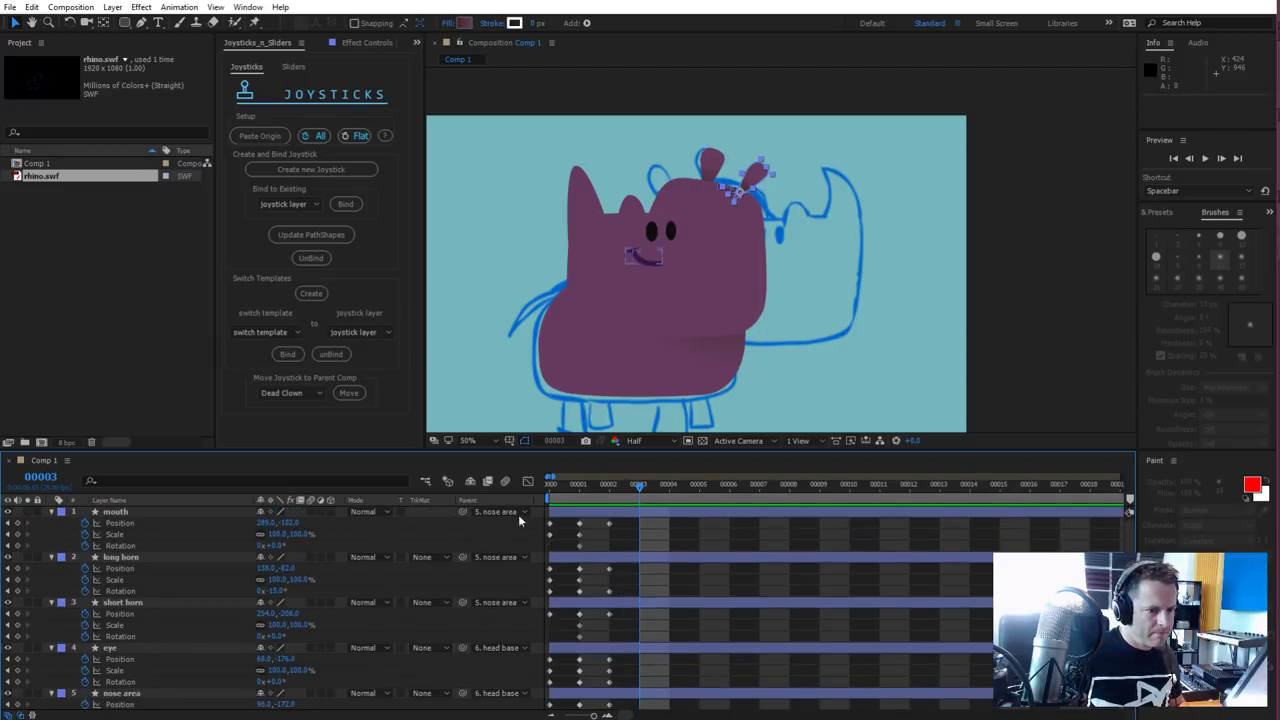
key("Page_Up")
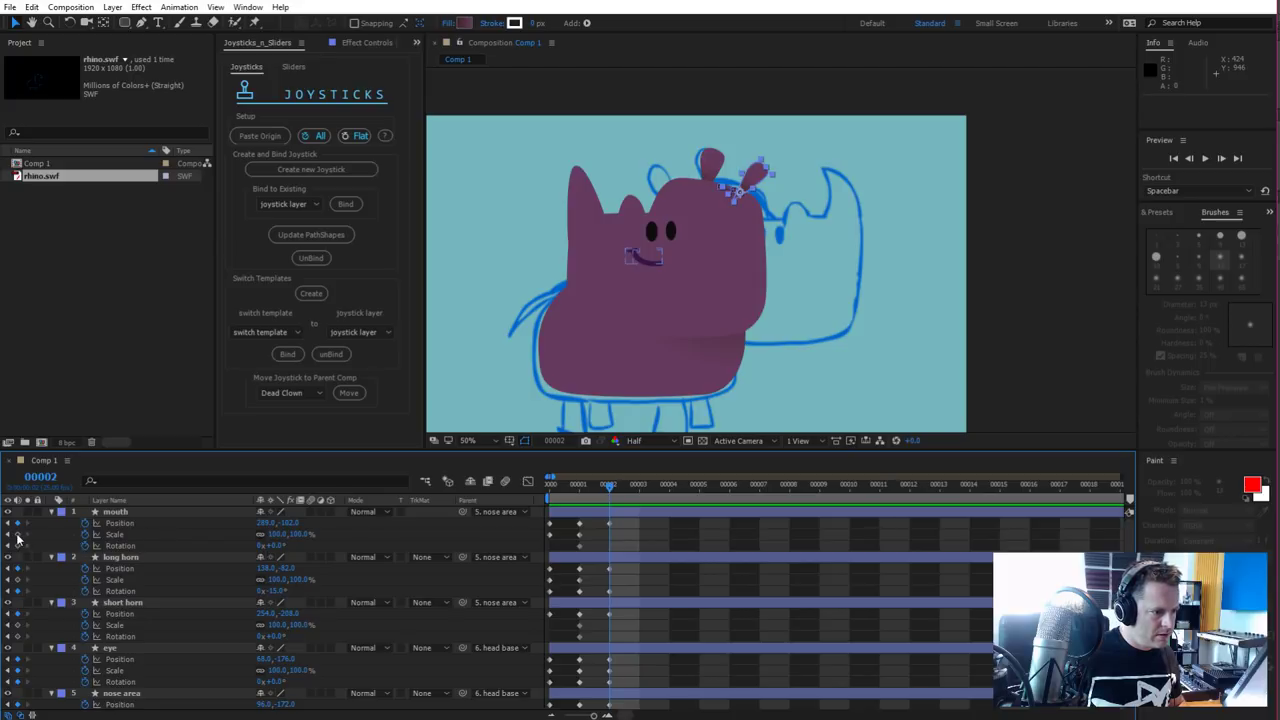
left_click(17, 540)
left_click(17, 590)
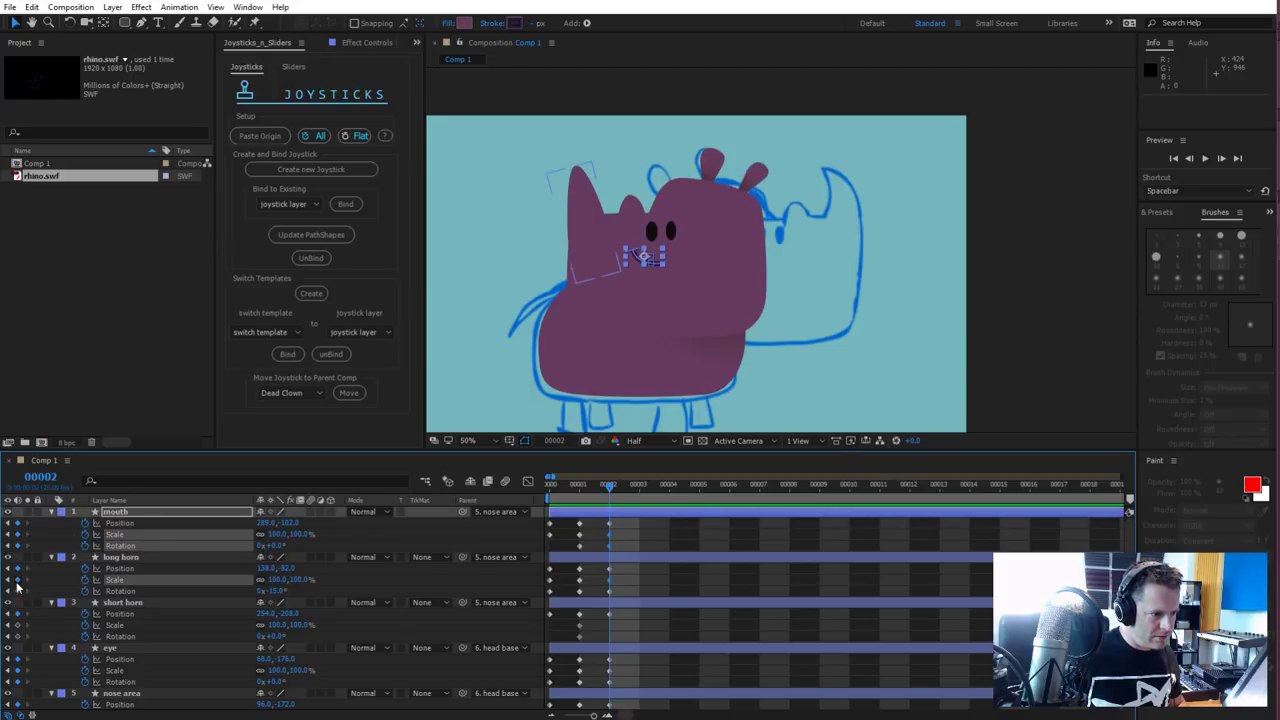
left_click(17, 636)
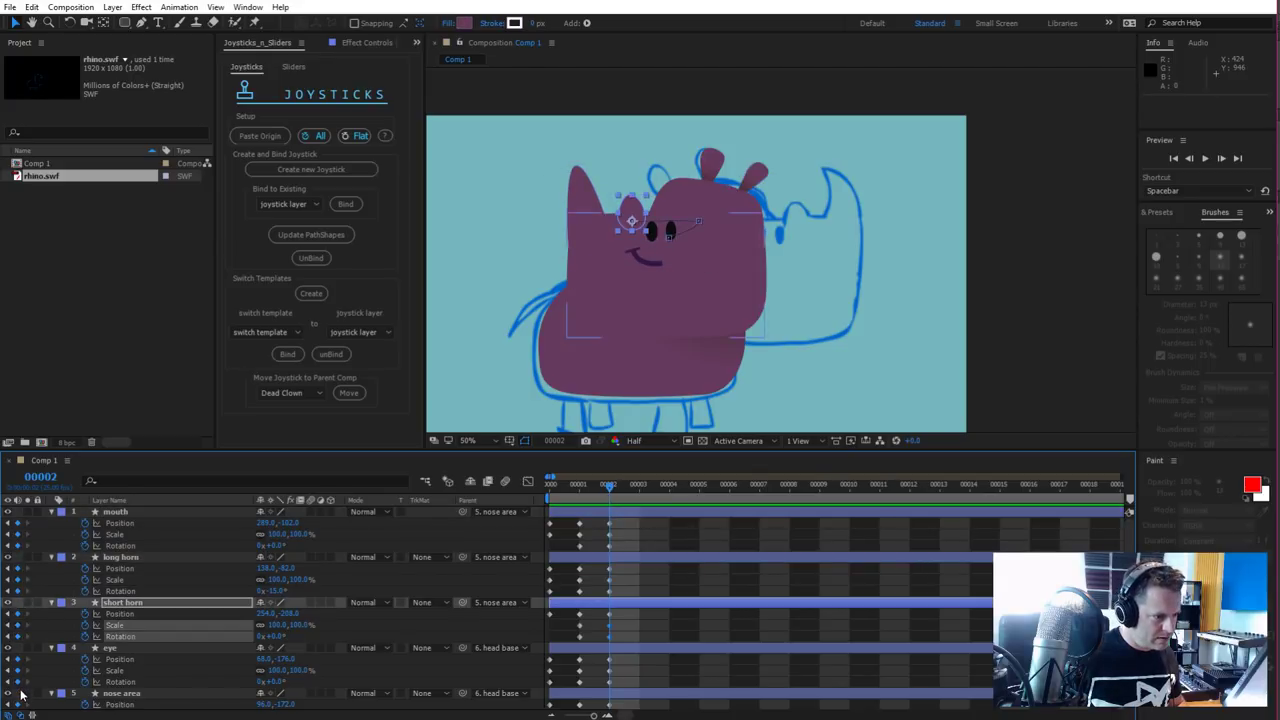
Check the poses at frames 0 and 3, then select all nine head part layers
scroll(124, 647, "down", 1)
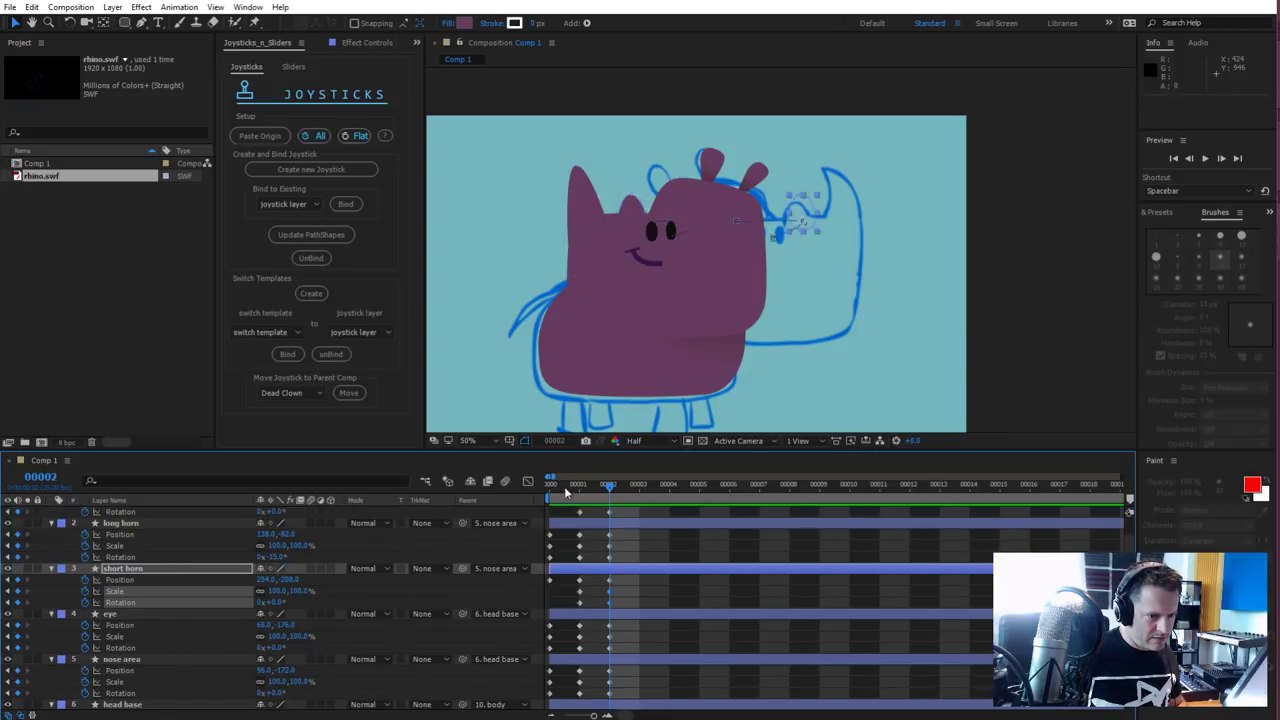
key("Home")
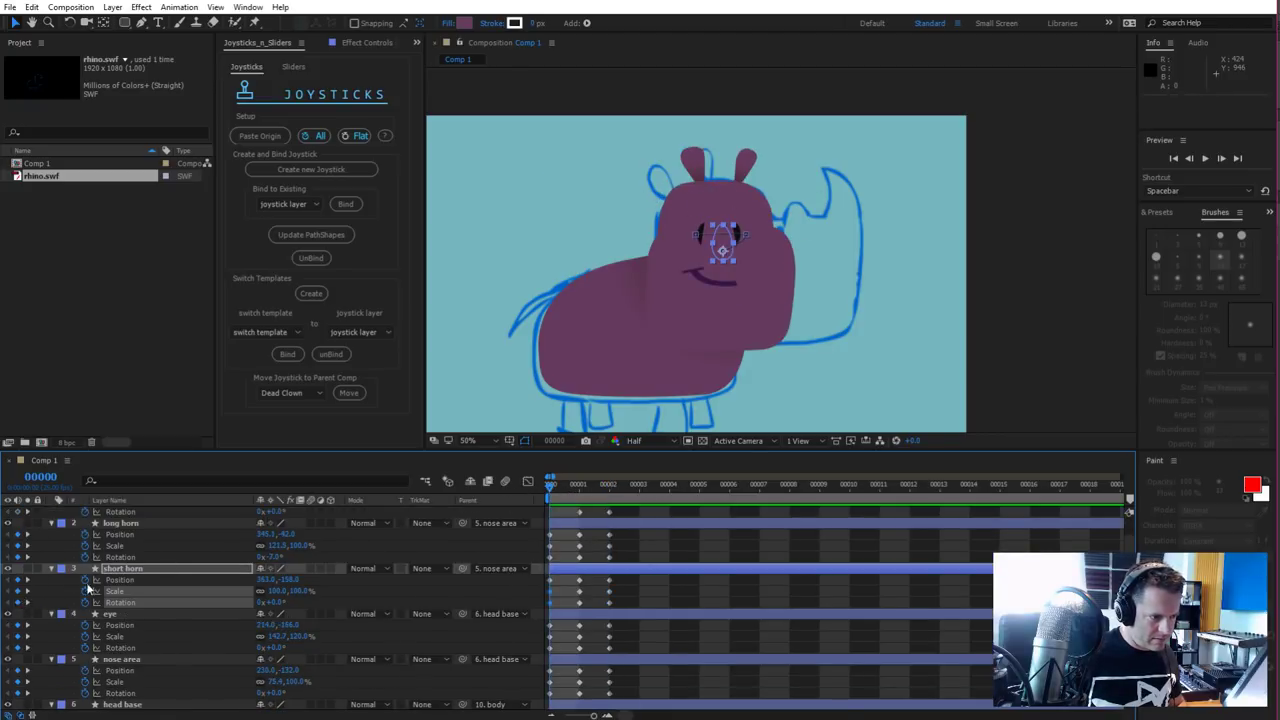
key("ctrl+Up")
key("ctrl+Up")
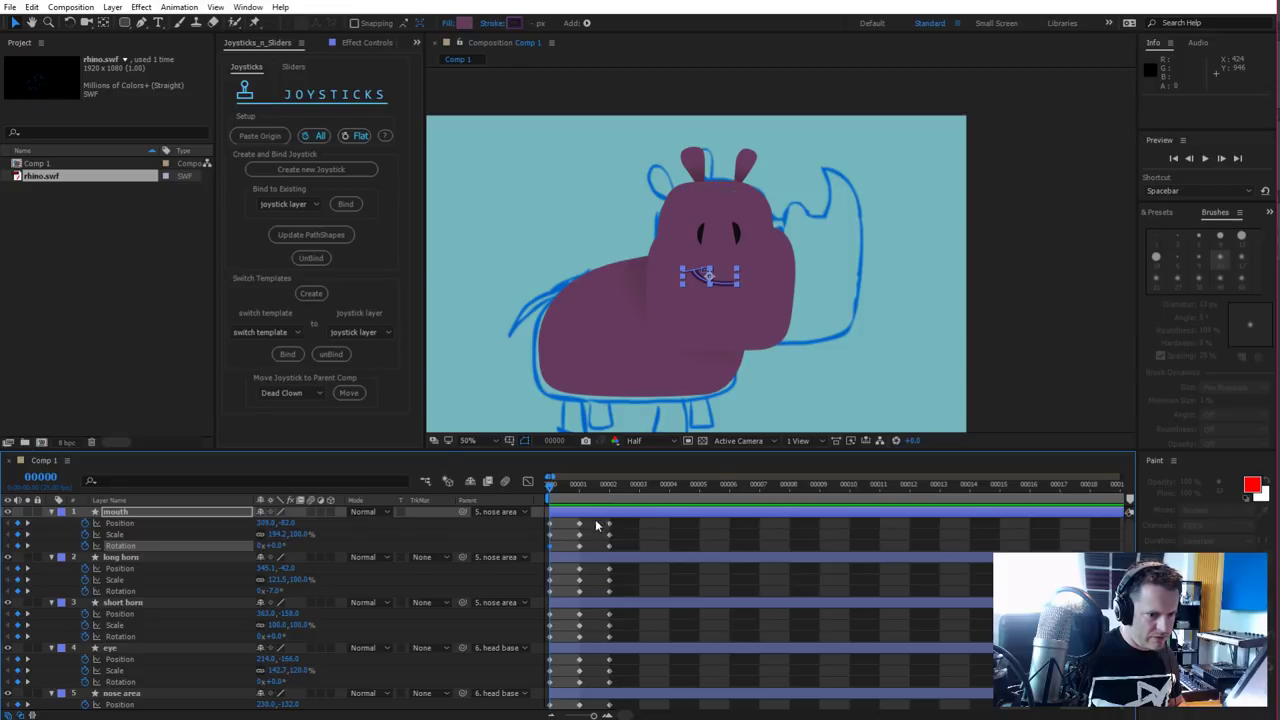
key("Page_Down")
key("Page_Down")
key("Page_Down")
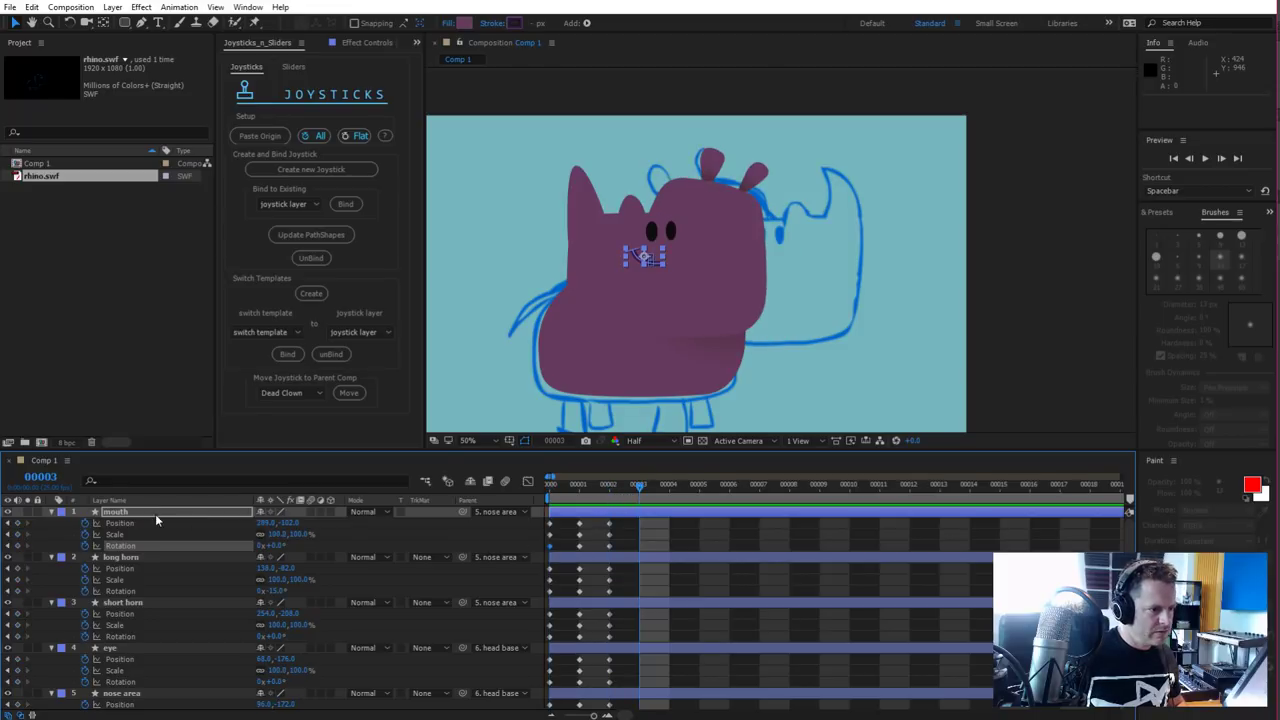
scroll(165, 590, "down", 5)
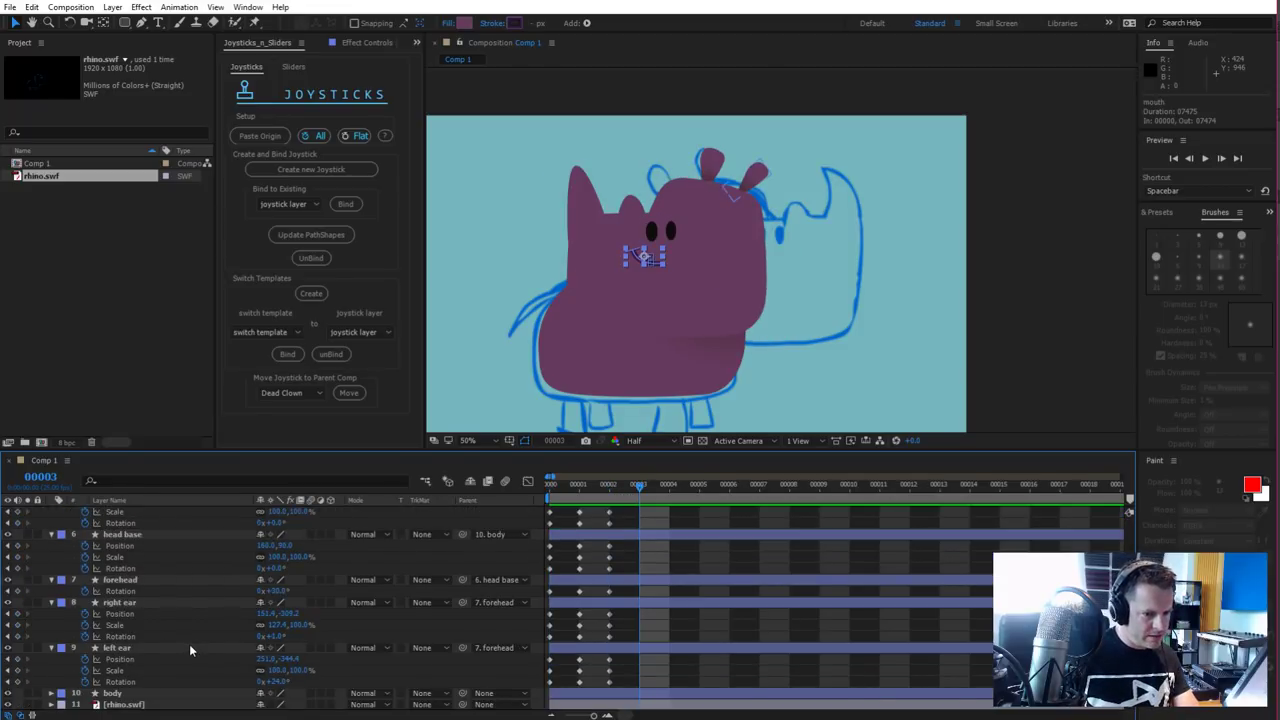
left_click(186, 648, "shift")
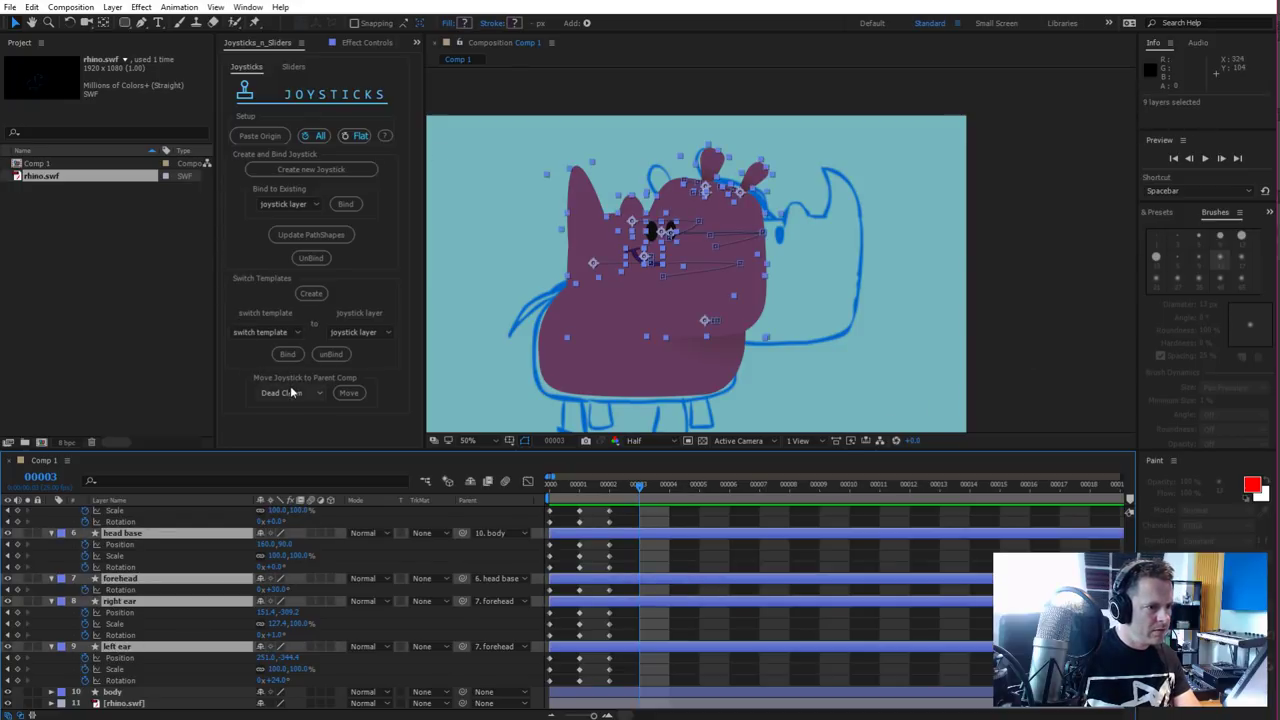
Create a new joystick from the selected head layers and bring up the Joysticks 'n Sliders info window
left_click(290, 169)
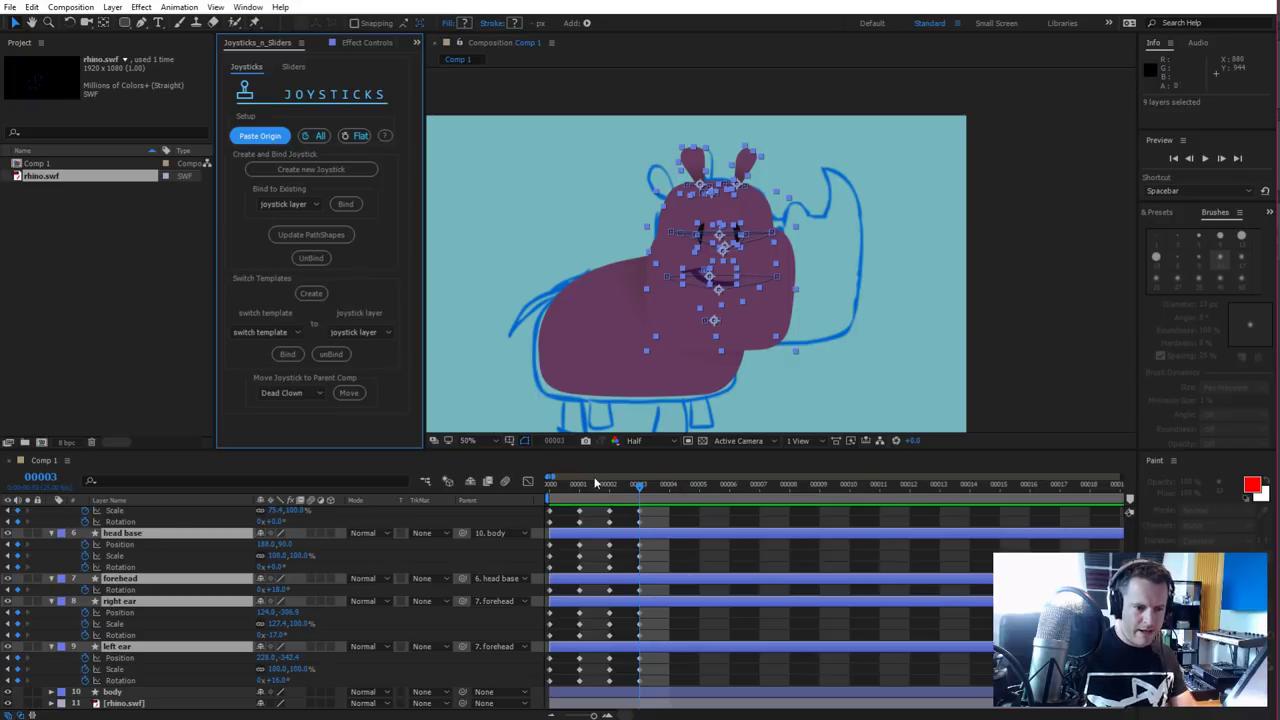
left_click(661, 491)
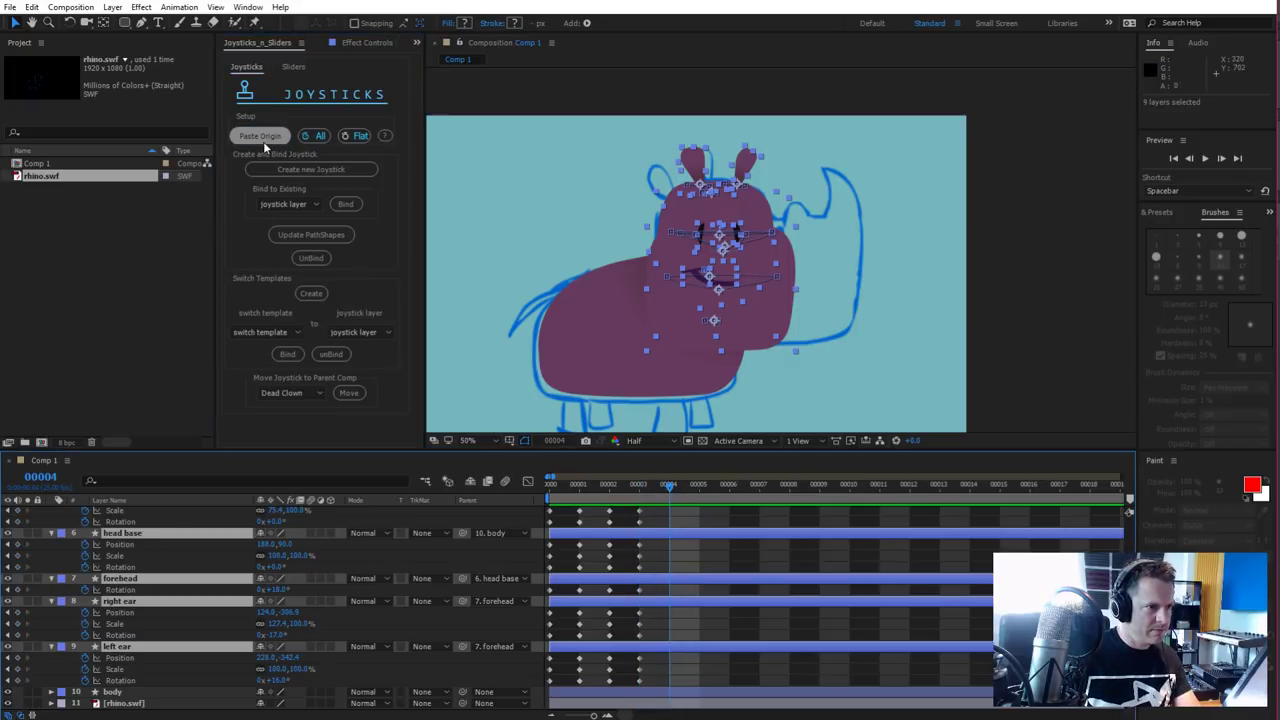
left_click_drag(655, 491, 640, 489)
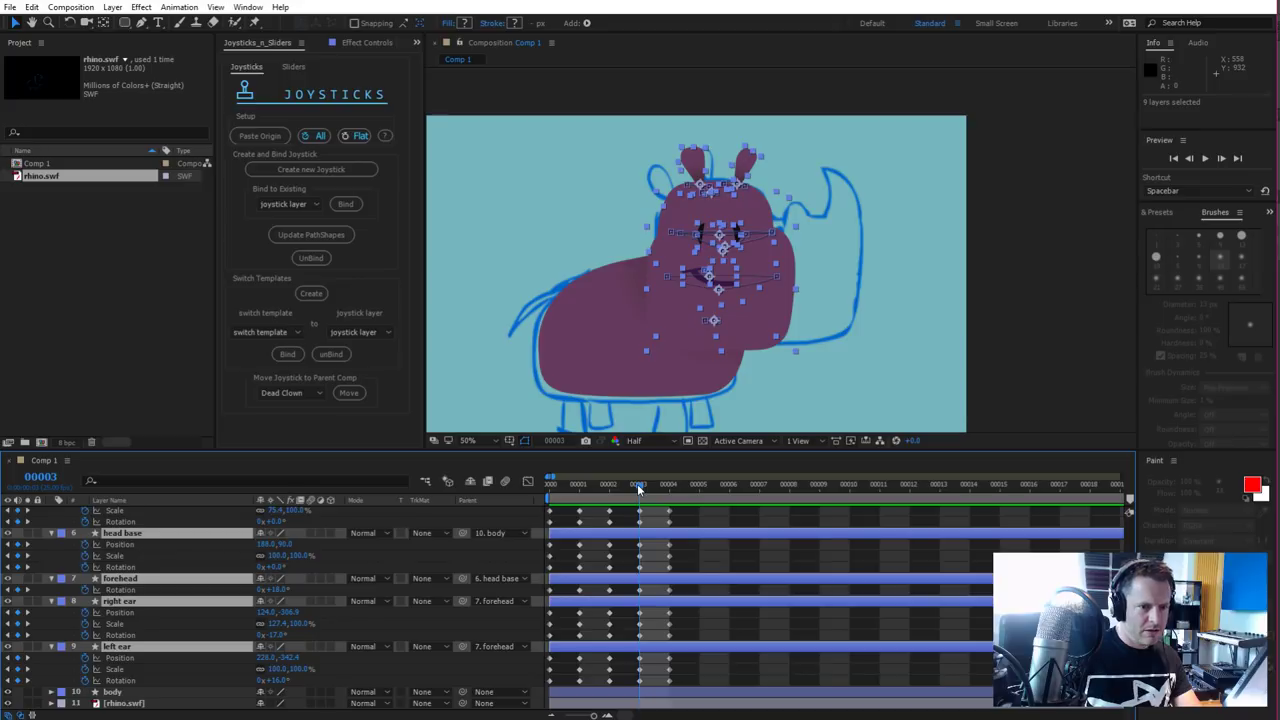
left_click(384, 136)
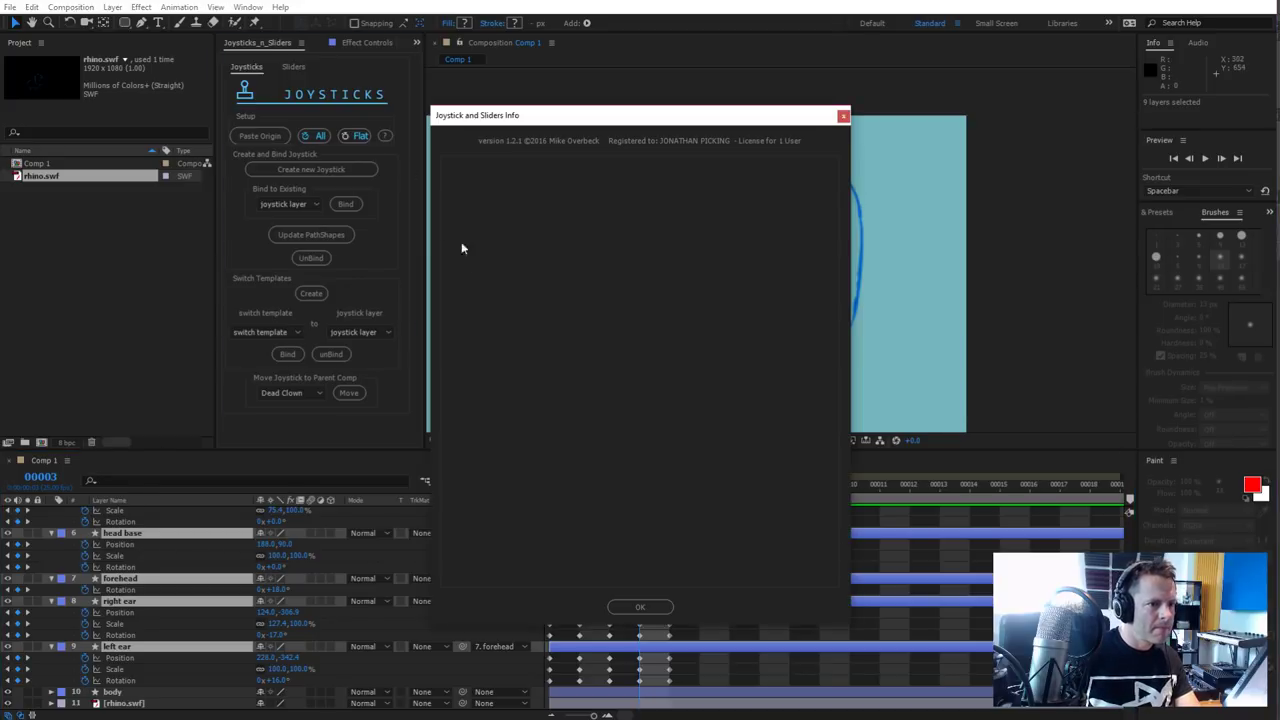
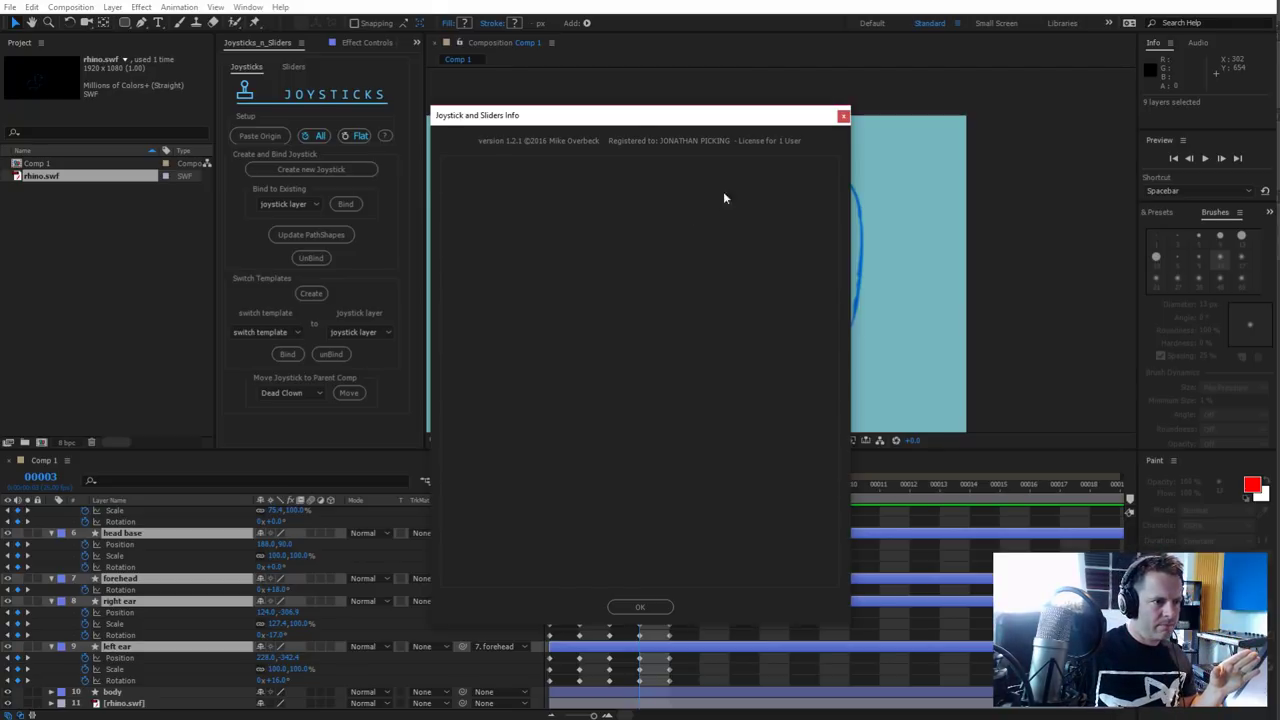
Close the Joystick and Sliders info dialog, go to frame 4, and deselect all layers
left_click(640, 607)
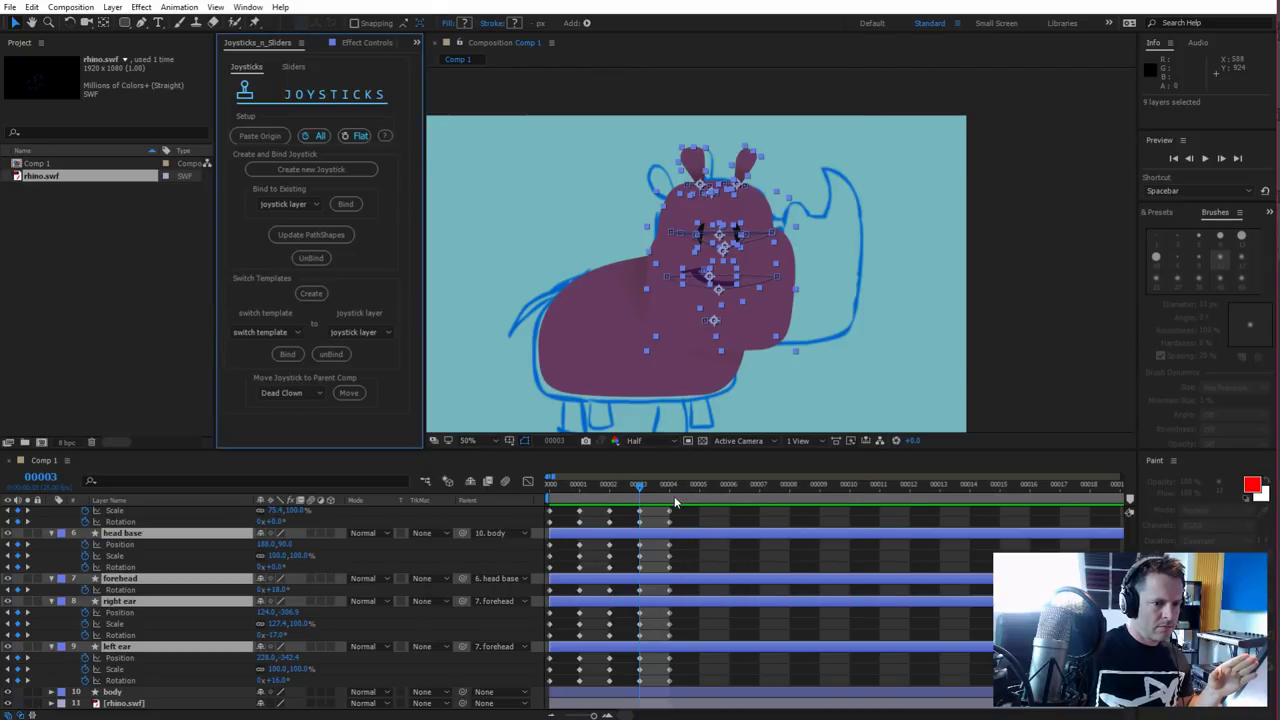
left_click(675, 502)
left_click(385, 136)
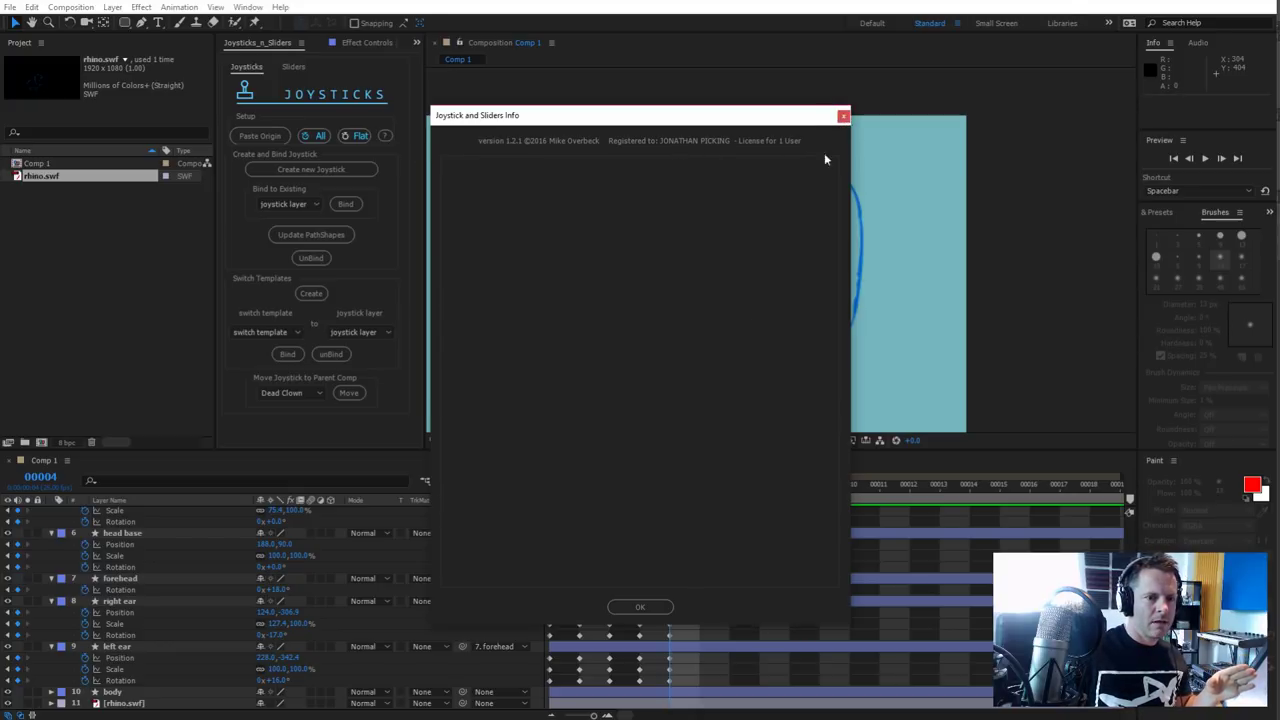
left_click(642, 605)
left_click(640, 376)
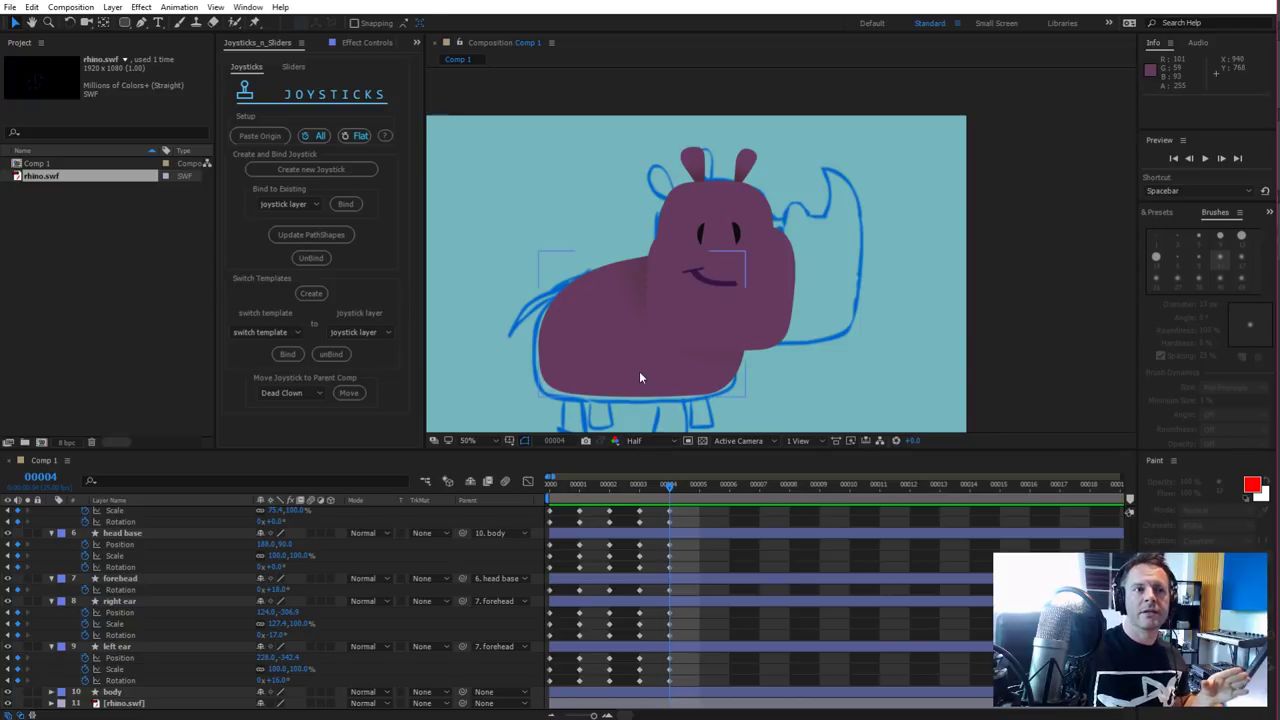
key("F2")
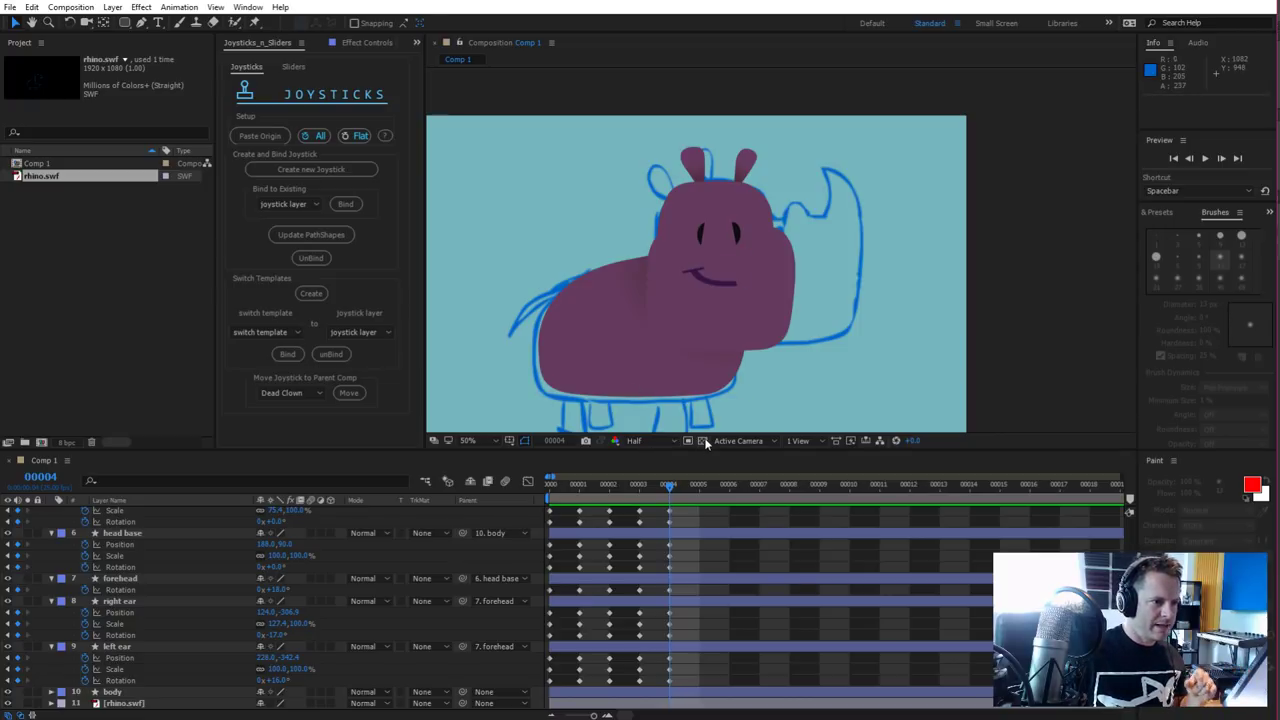
At frame 3, select the nose area layer and test nudging it up and back down
left_click(626, 490)
left_click(174, 538)
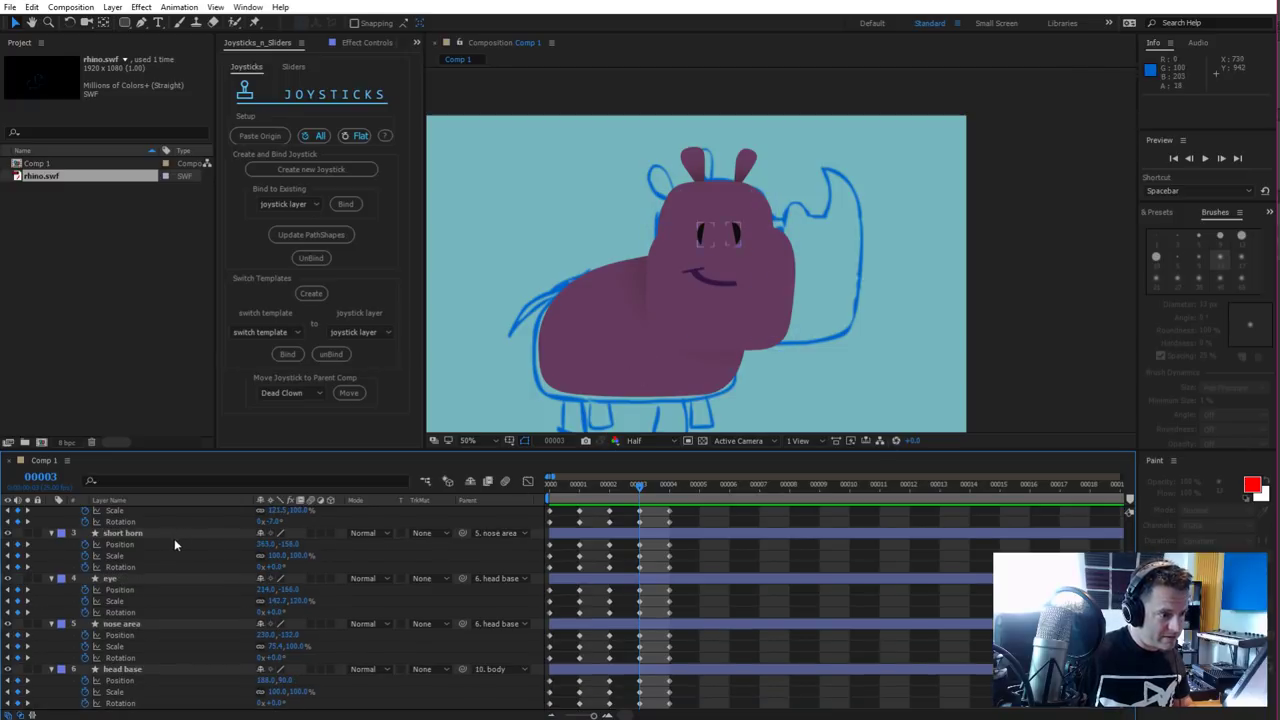
left_click(250, 572)
key("F2")
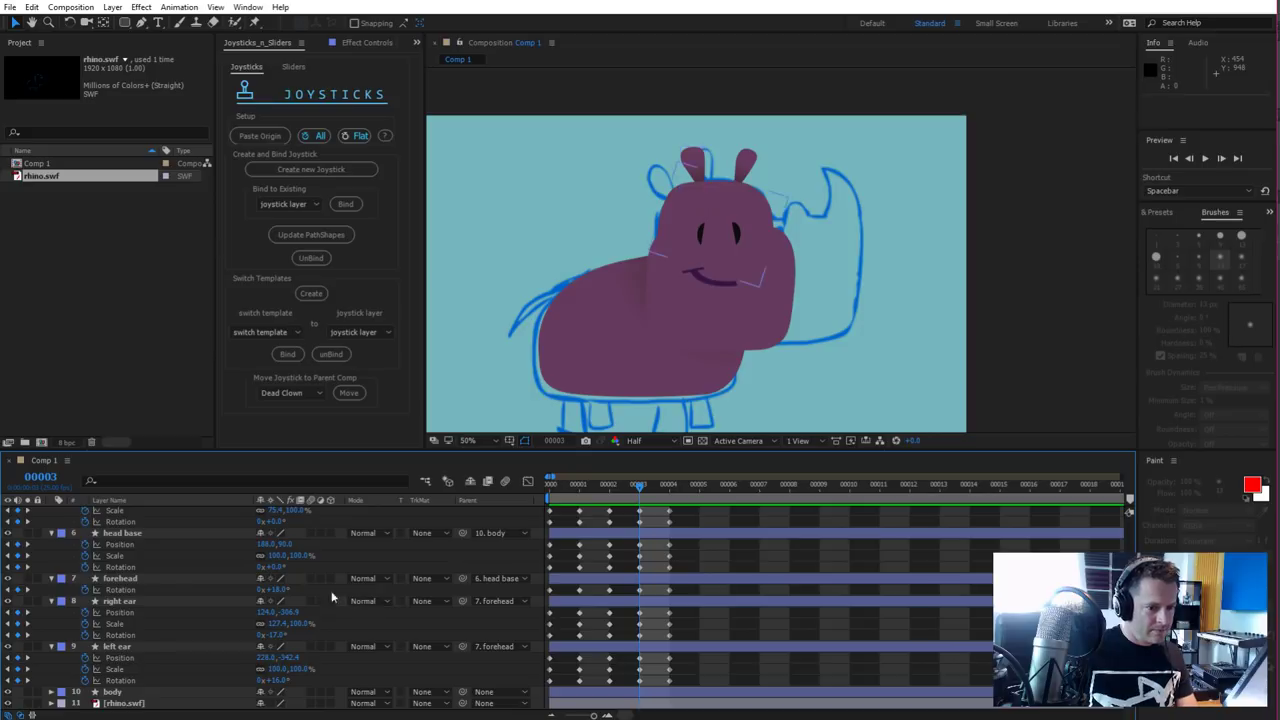
left_click(127, 591)
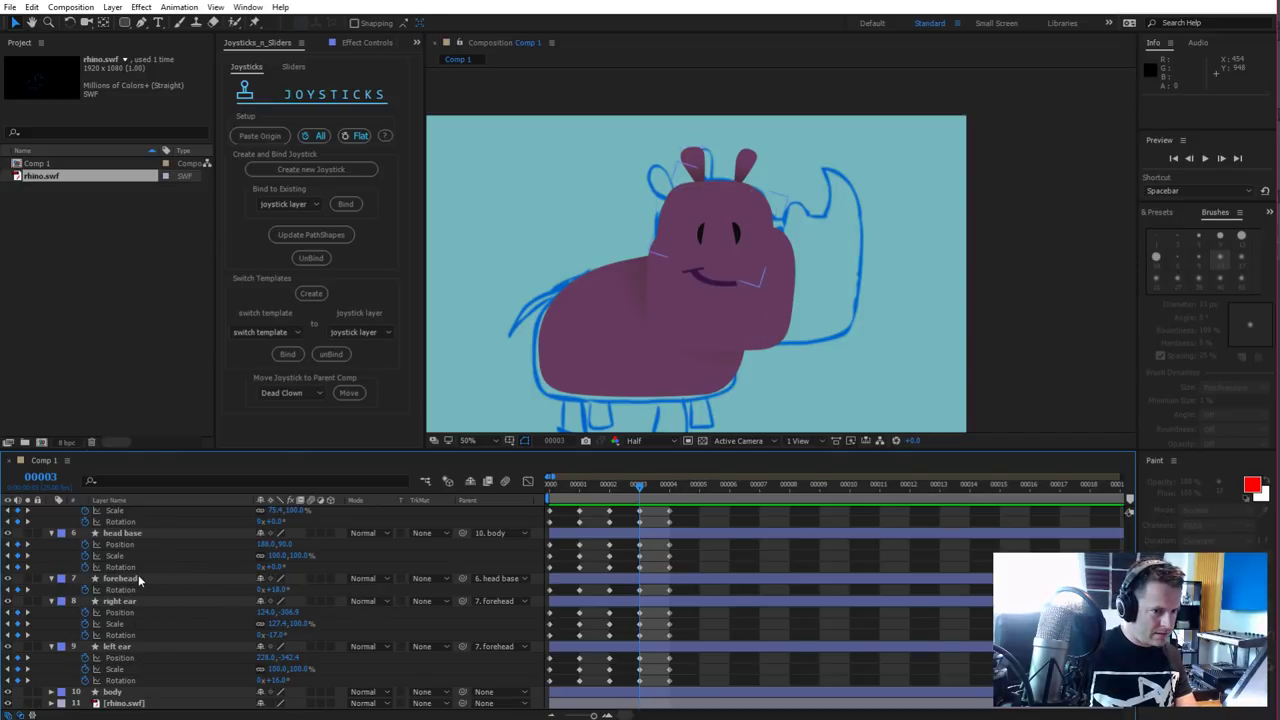
left_click(134, 582)
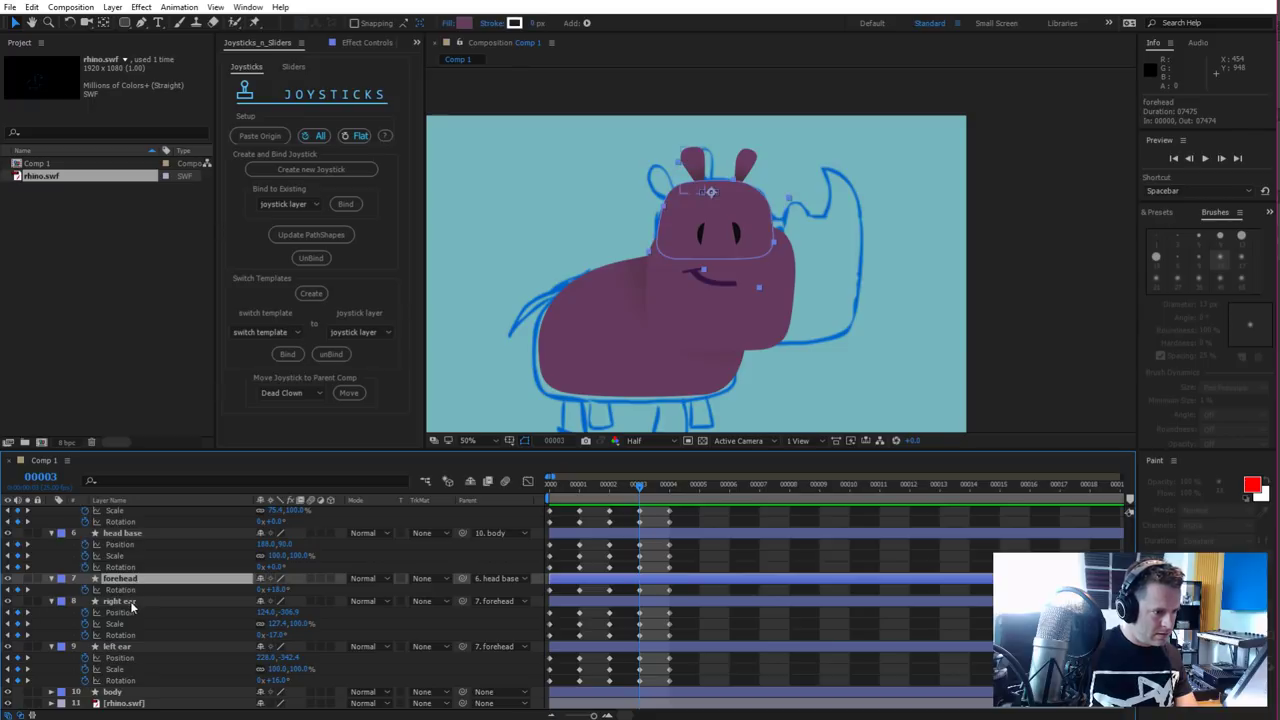
scroll(134, 541, "up", 3)
left_click(131, 588)
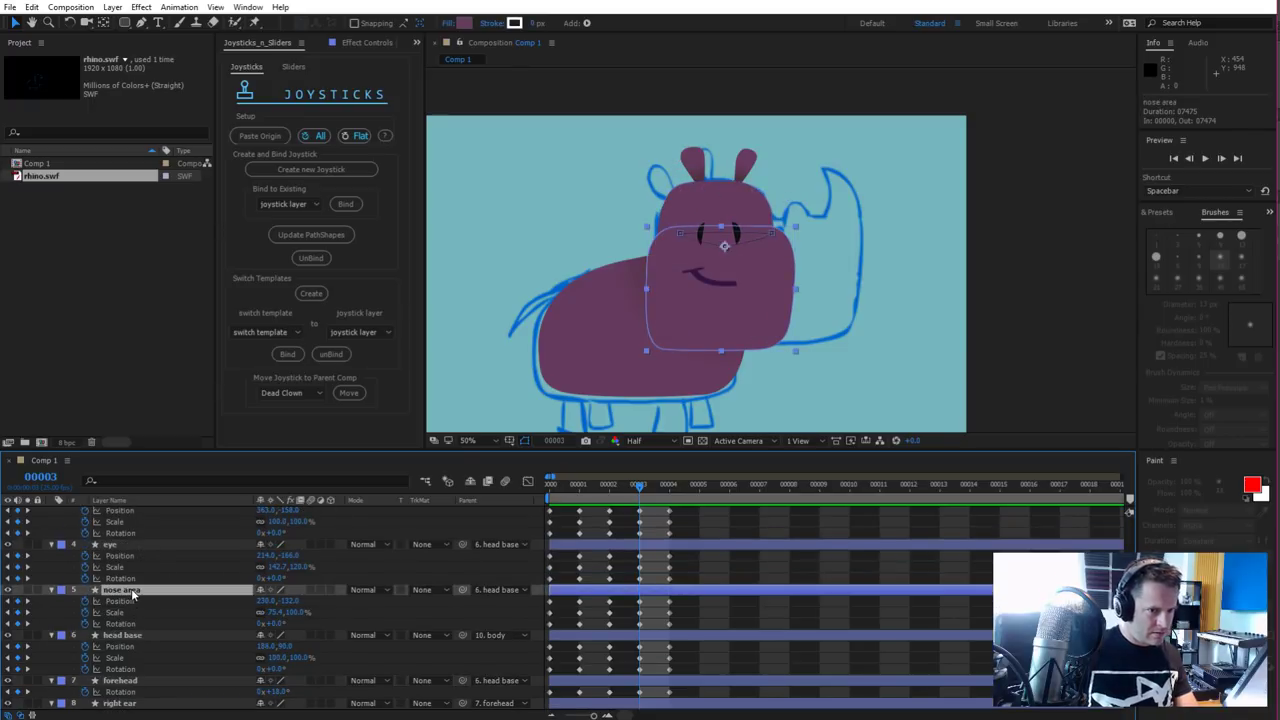
key("shift+Up")
key("shift+Up")
key("shift+Up")
key("shift+Up")
key("shift+Up")
key("shift+Up")
key("shift+Up")
key("shift+Up")
key("shift+Up")
key("shift+Up")
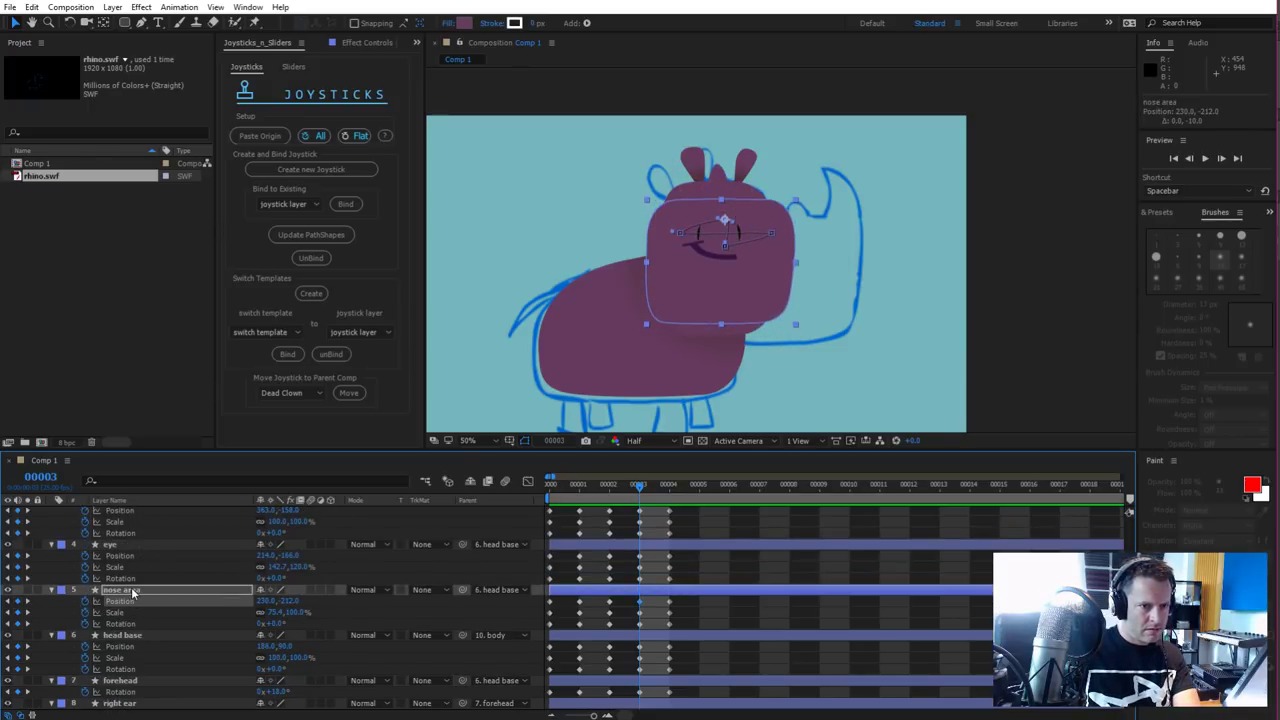
key("shift+Up")
key("shift+Up")
key("shift+Down")
key("shift+Down")
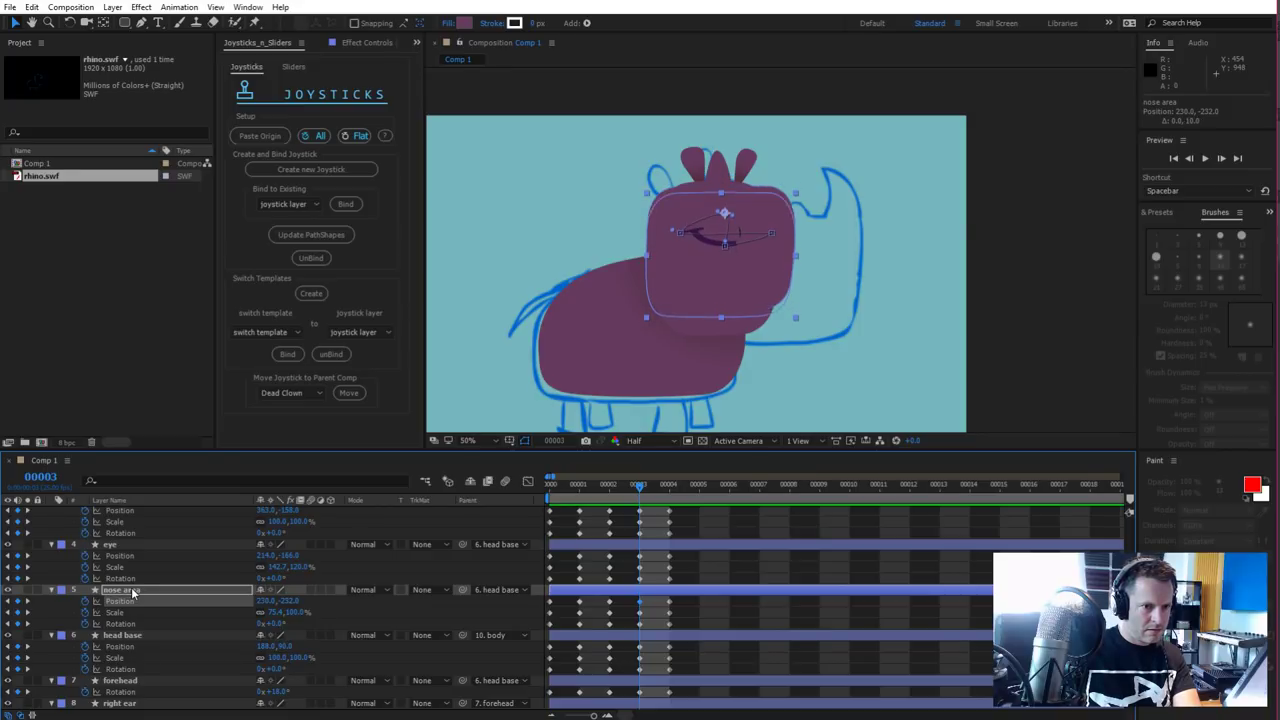
key("shift+Up")
key("shift+Up")
key("shift+Down")
key("shift+Down")
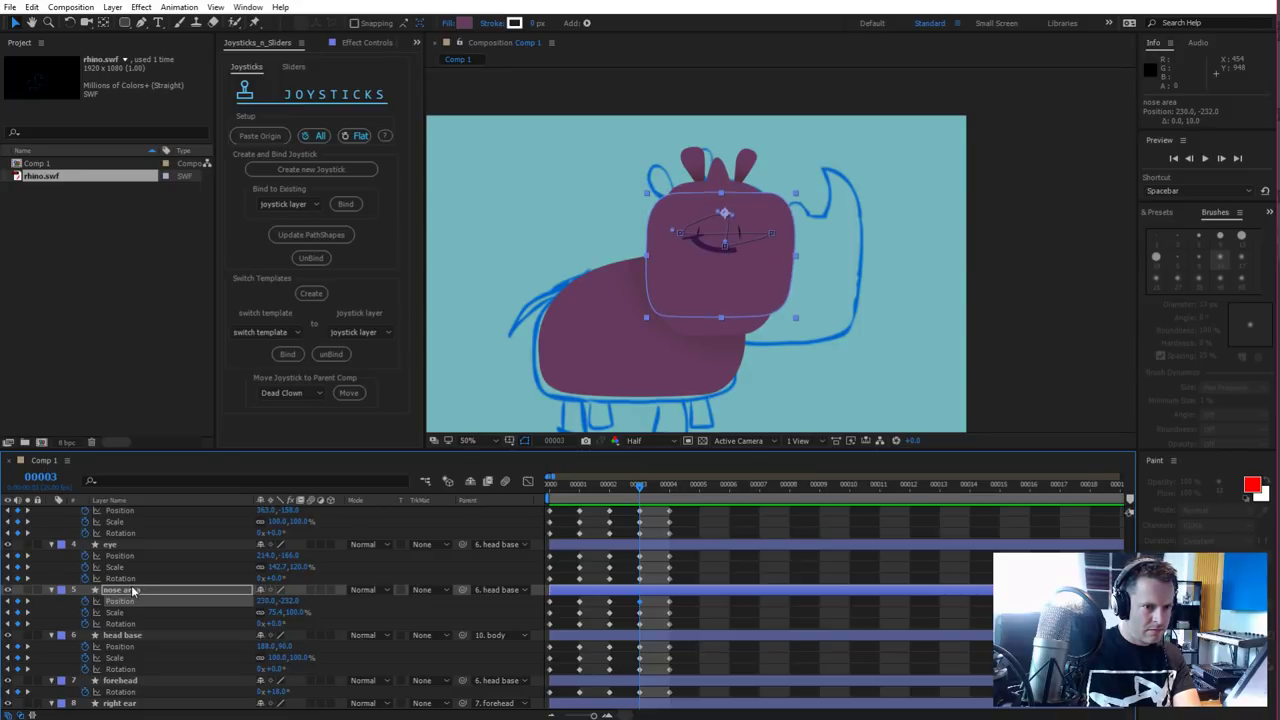
scroll(157, 606, "up", 3)
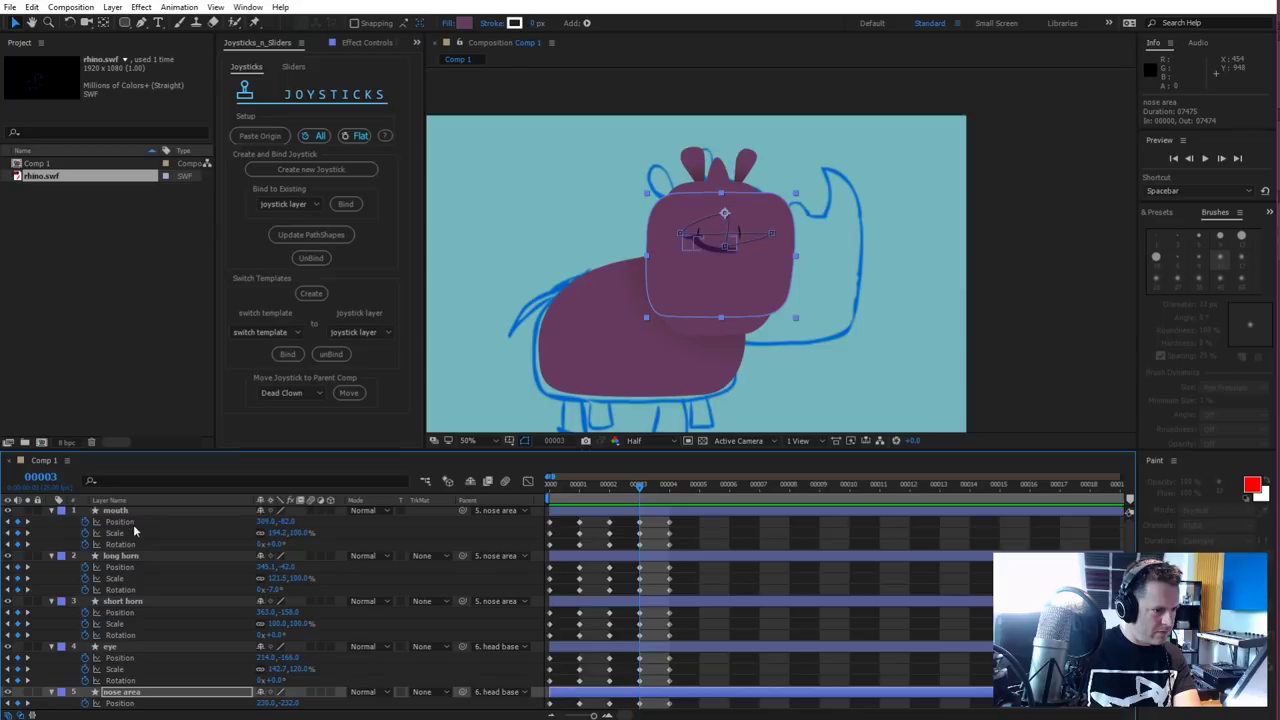
Raise the long horn 100 pixels and nudge the head base down slightly
left_click(129, 555)
key("shift+Up")
key("shift+Up")
key("shift+Up")
key("shift+Up")
key("shift+Up")
key("shift+Up")
key("shift+Up")
key("shift+Up")
key("shift+Up")
key("shift+Up")
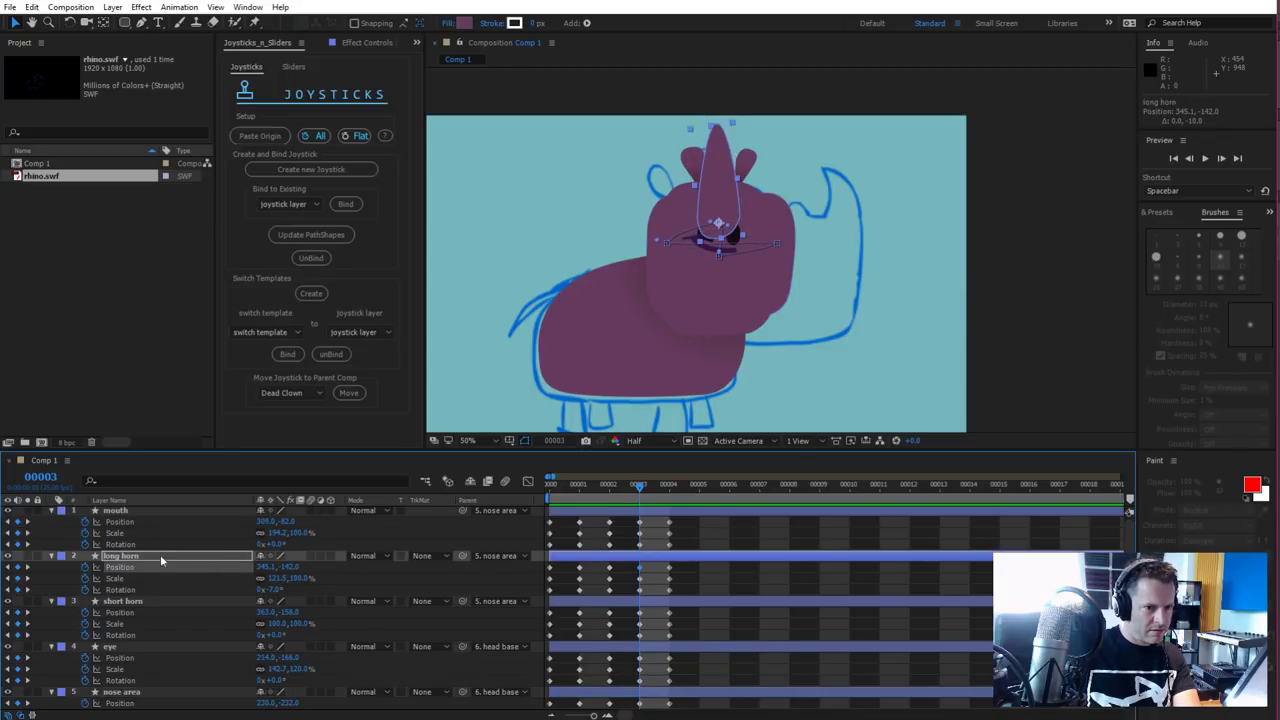
left_click(713, 330)
key("shift+Down")
key("shift+Down")
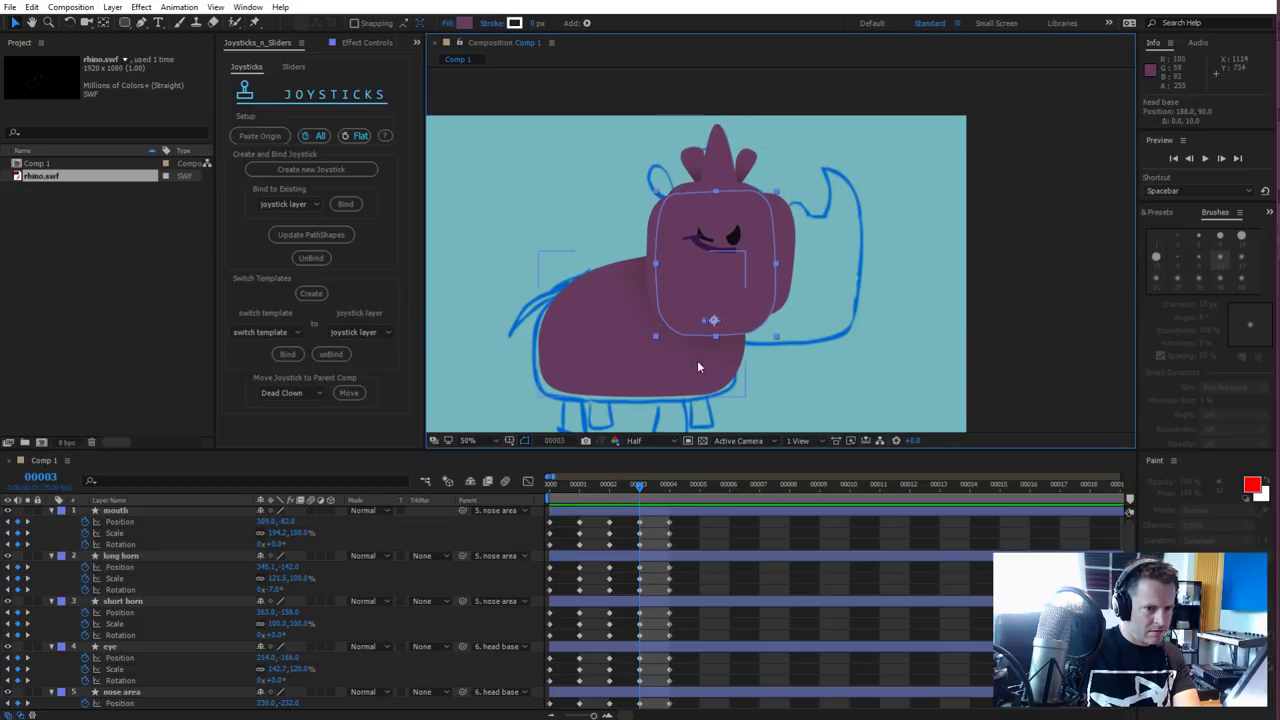
Stretch the nose area taller to 110% height
left_click(784, 302)
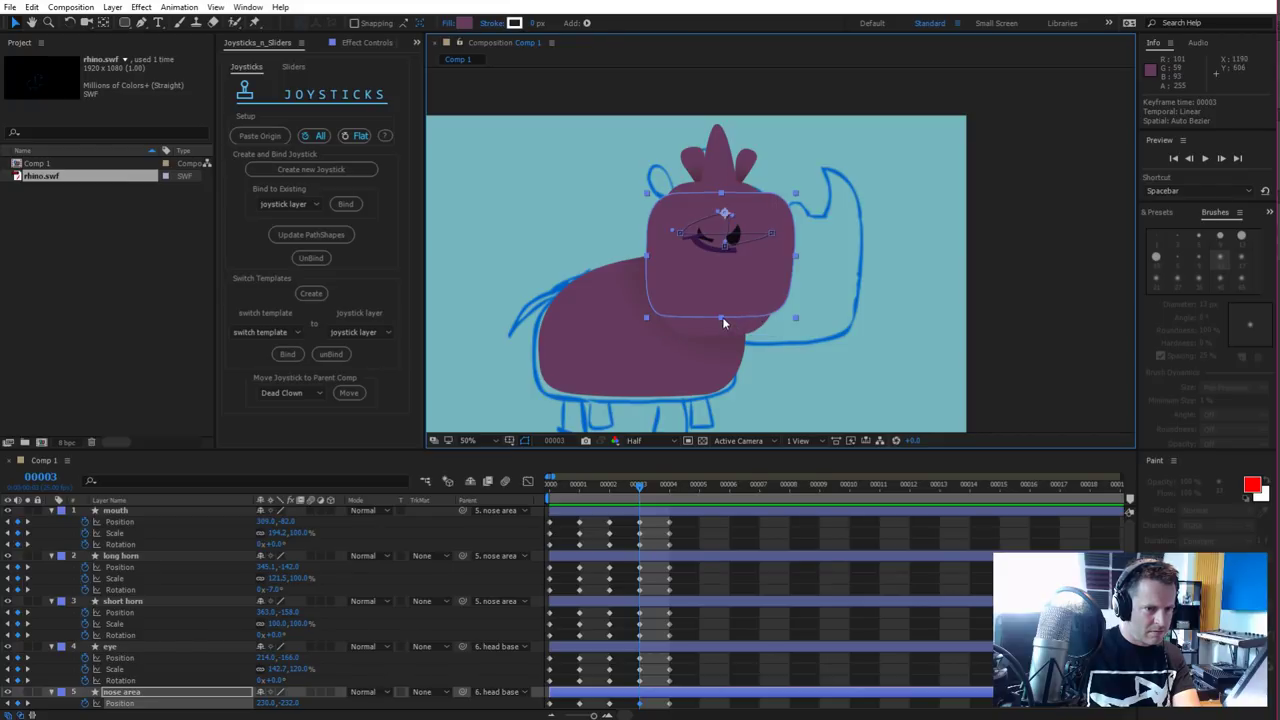
left_click_drag(722, 317, 722, 327)
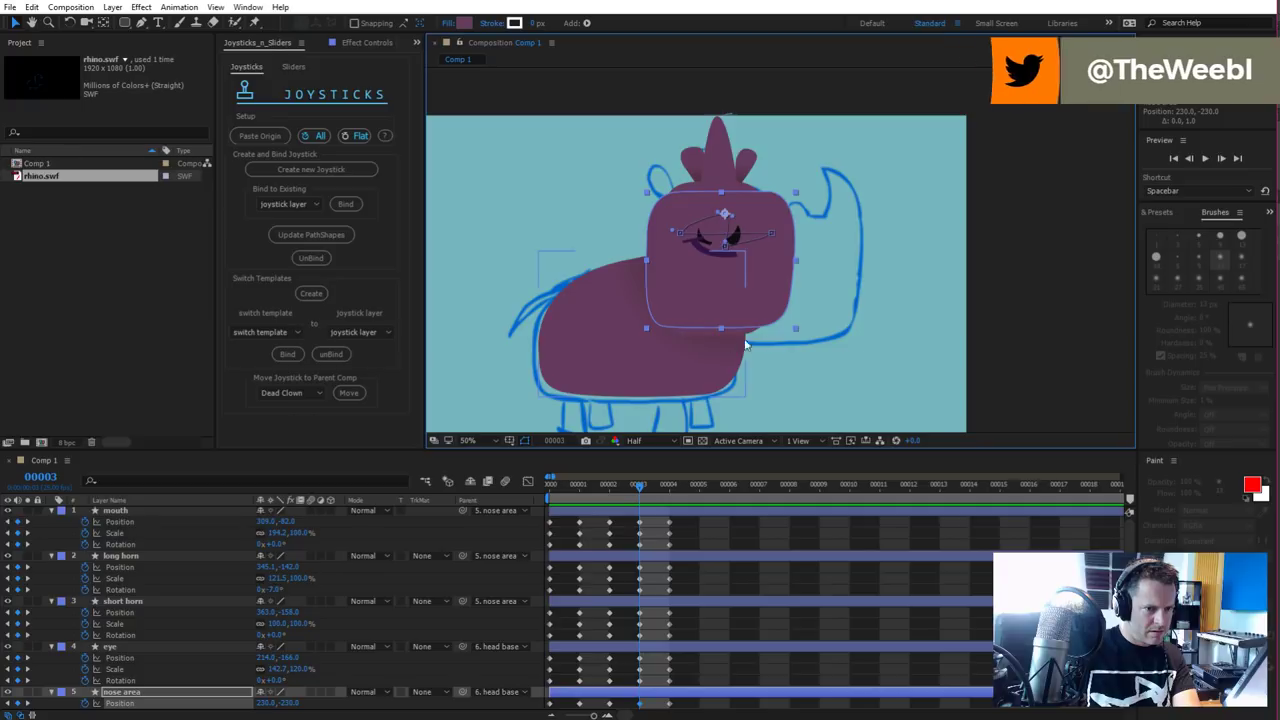
left_click(886, 317)
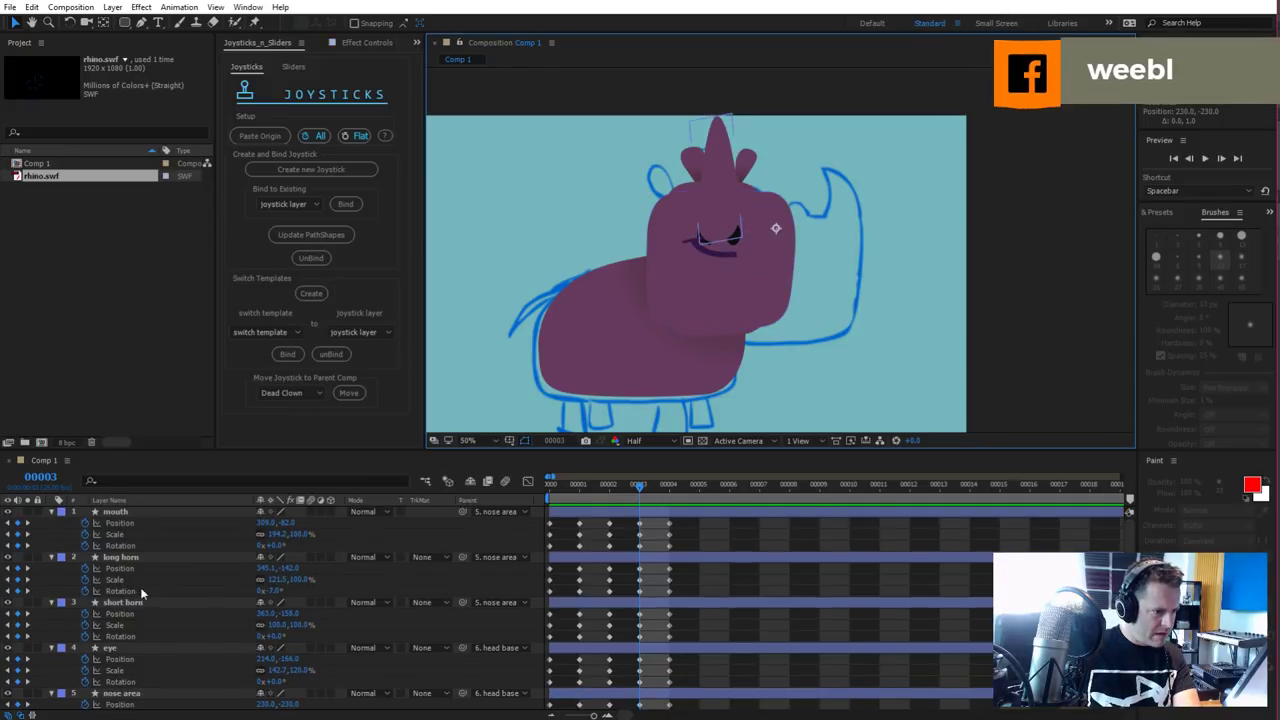
Raise the mouth and the eyes higher on the face
left_click(147, 511)
left_click(150, 523)
key("shift+Up")
key("shift+Up")
key("shift+Up")
key("shift+Up")
key("shift+Up")
key("shift+Up")
key("shift+Up")
key("shift+Up")
key("shift+Up")
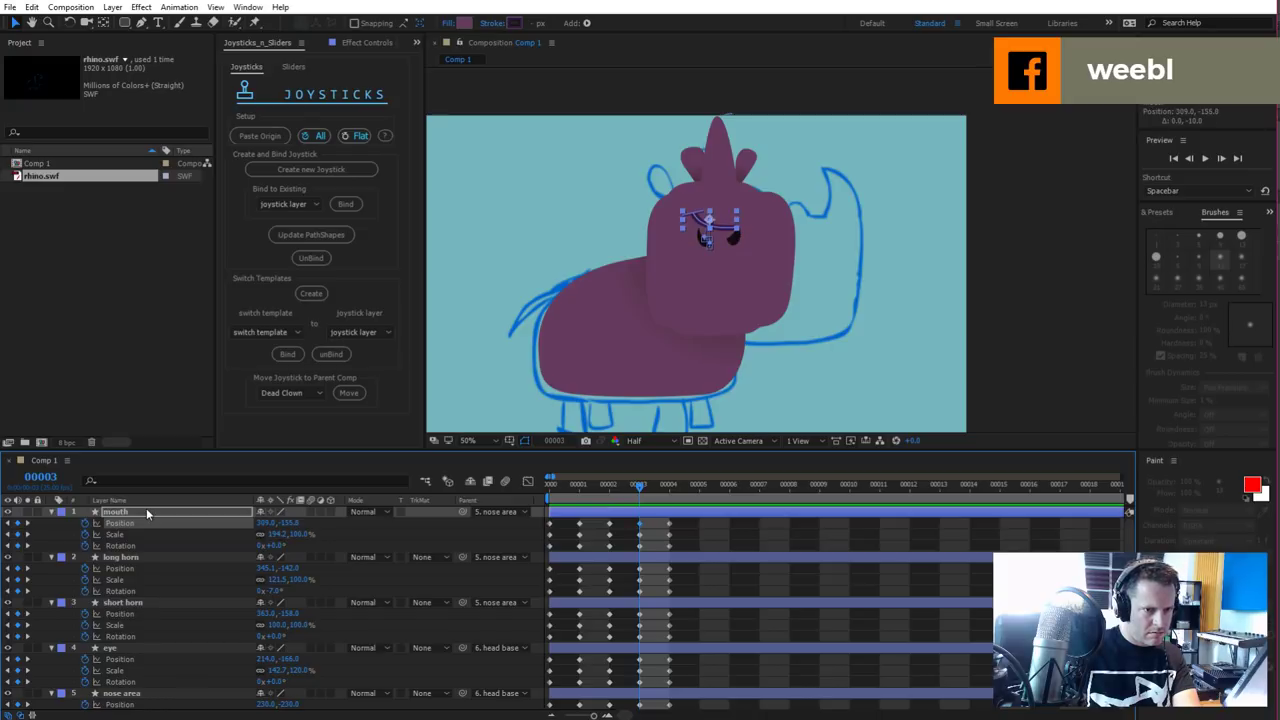
left_click(738, 242)
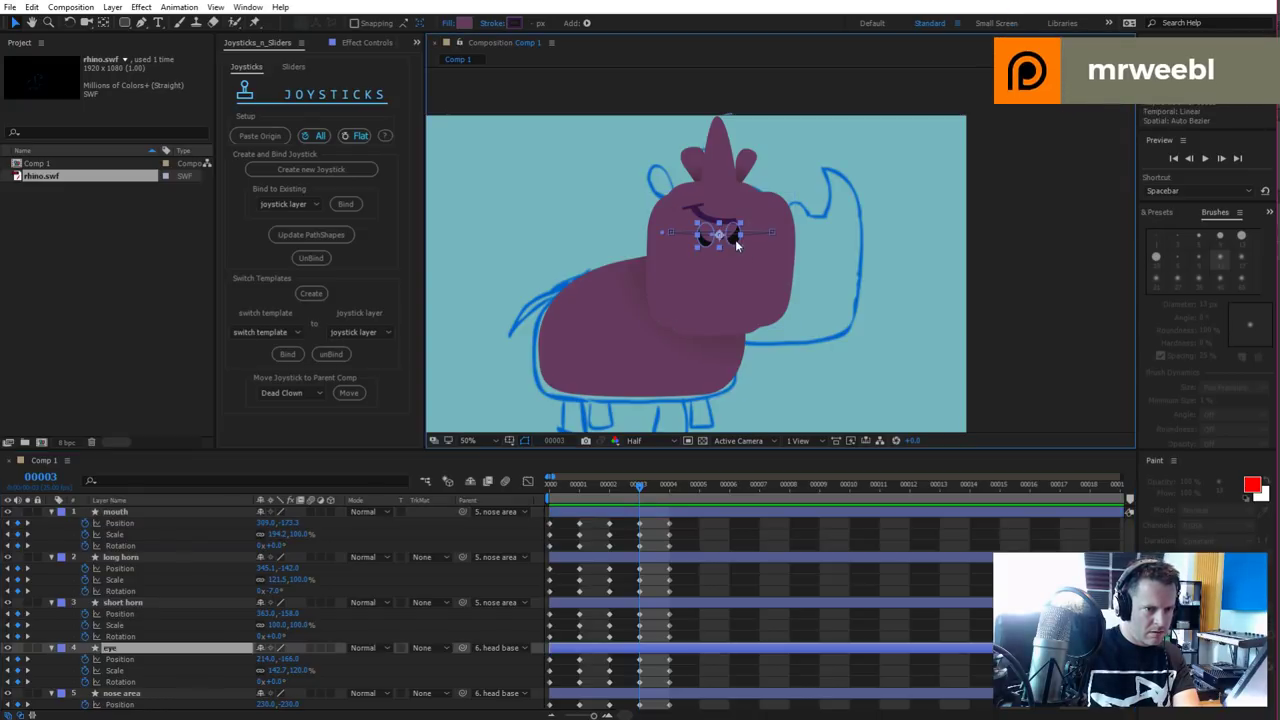
key("shift+Up")
key("shift+Up")
key("shift+Up")
key("shift+Up")
key("shift+Up")
key("shift+Up")
key("shift+Up")
key("shift+Up")
key("shift+Up")
key("shift+Up")
key("shift+Up")
key("shift+Up")
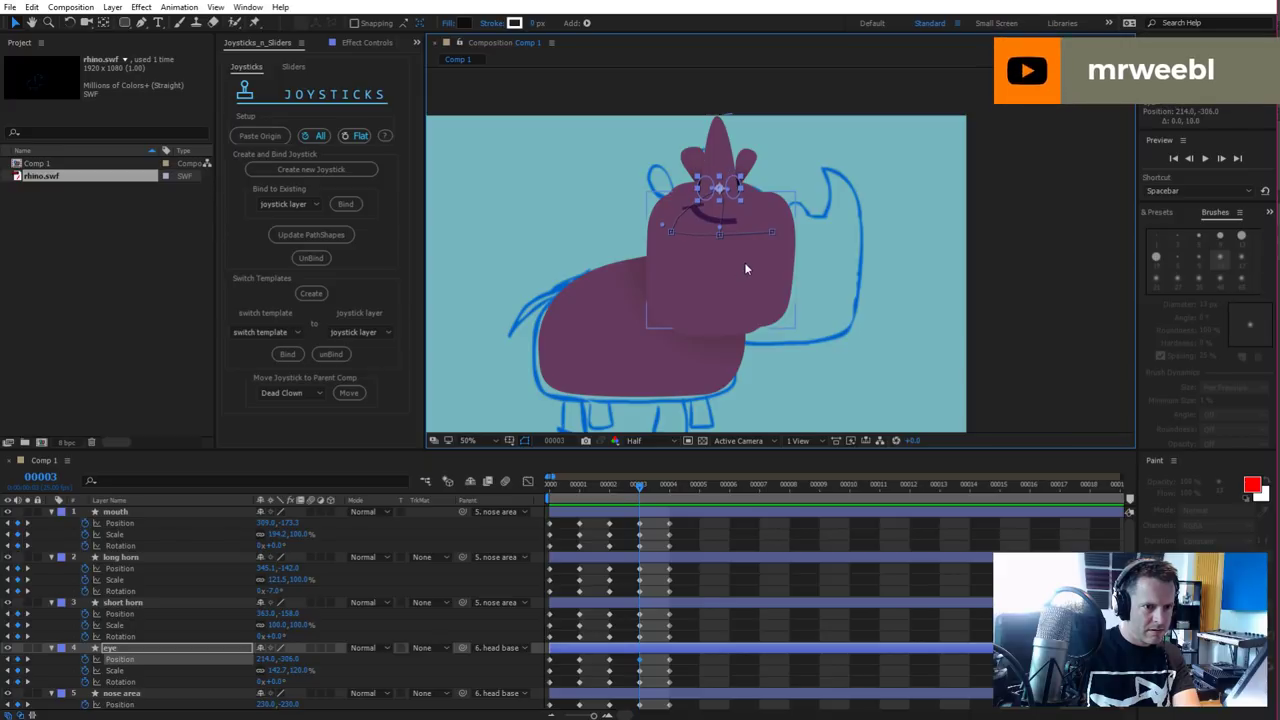
key("shift+Up")
key("shift+Up")
key("shift+Left")
key("shift+Left")
key("shift+Left")
key("shift+Left")
key("shift+Left")
key("shift+Left")
key("shift+Left")
key("shift+Left")
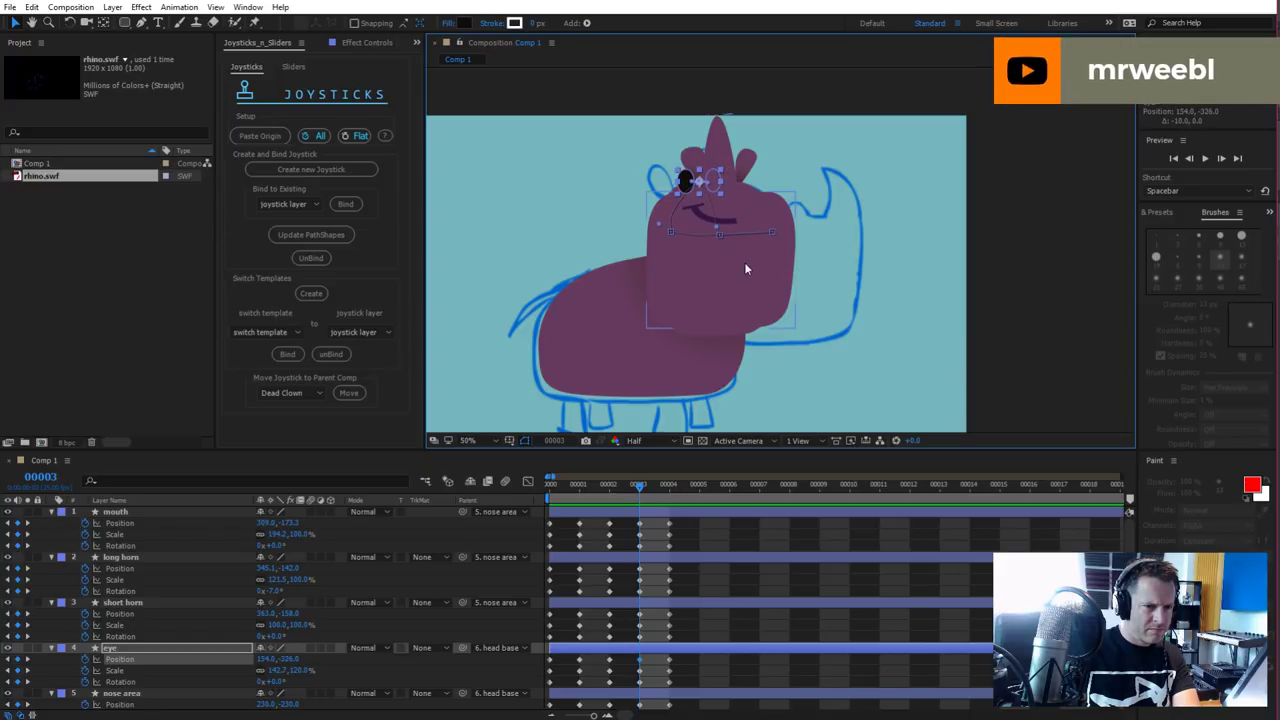
key("shift+Down")
key("shift+Down")
key("shift+Right")
key("shift+Right")
key("shift+Right")
key("shift+Right")
key("shift+Right")
key("shift+Right")
key("shift+Right")
key("shift+Right")
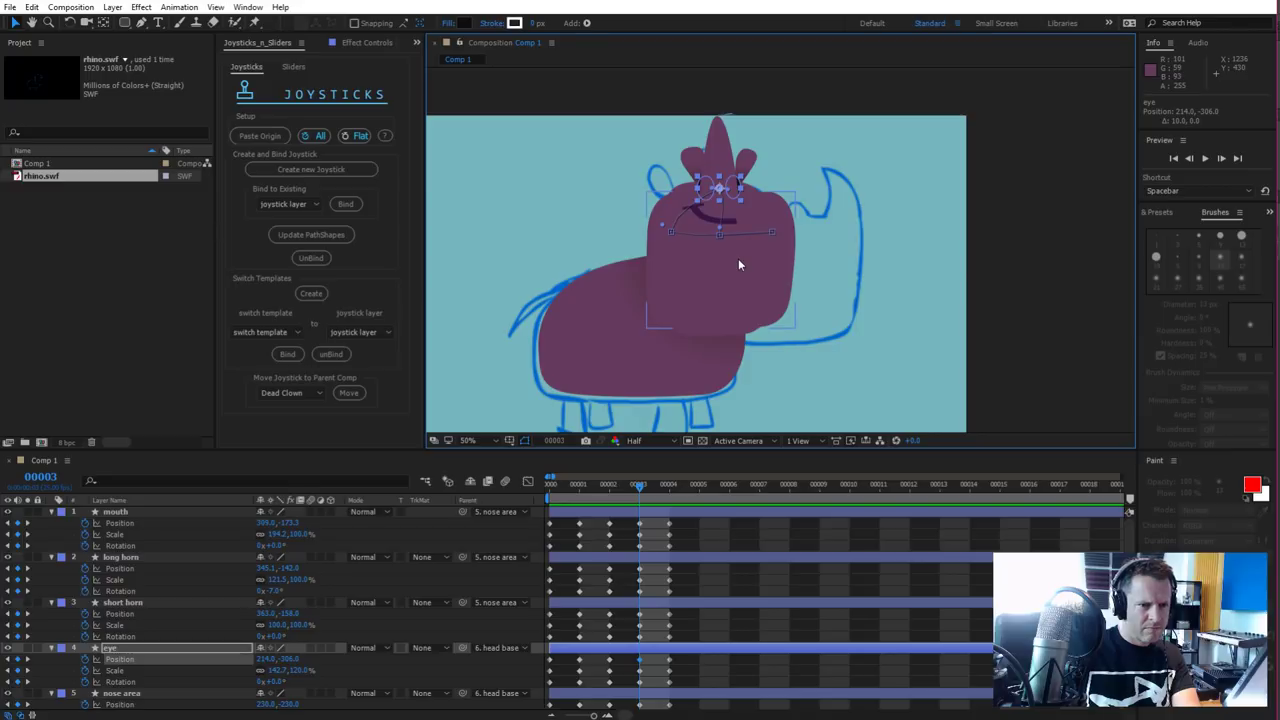
left_click(906, 281)
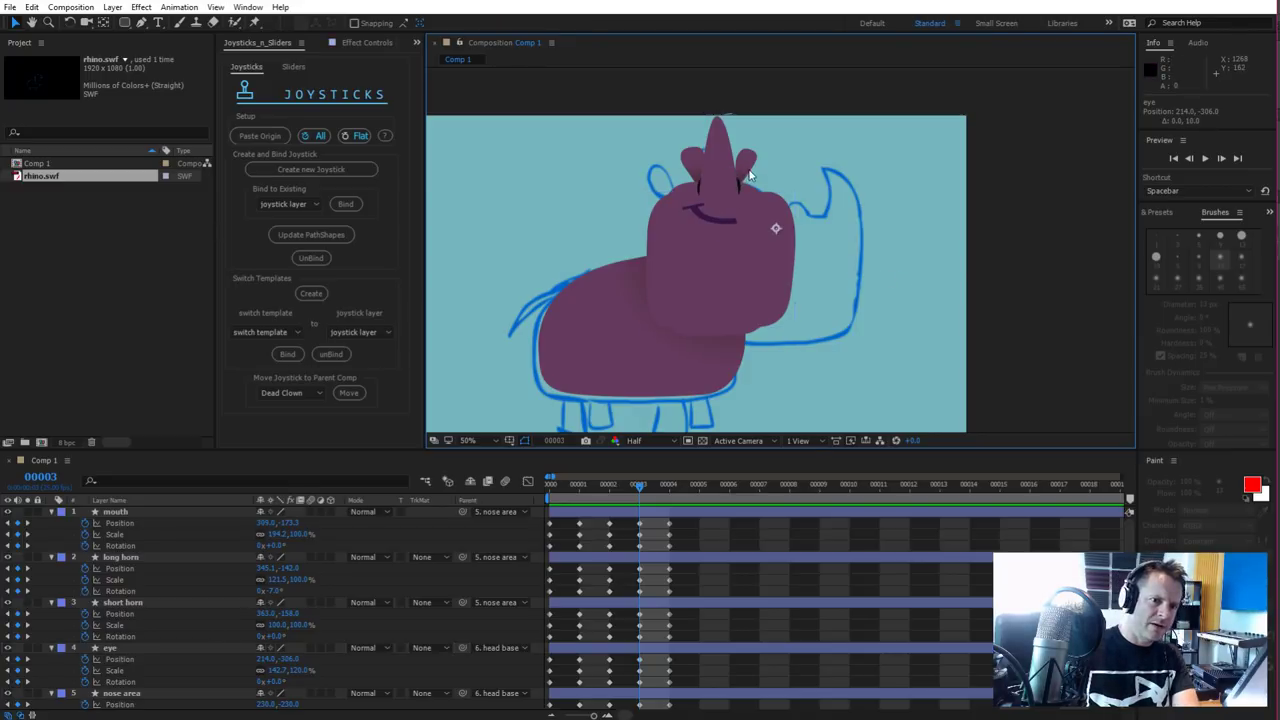
Reposition both ears, rotating the left ear to about 42° and tilting the right ear
scroll(155, 672, "down", 6)
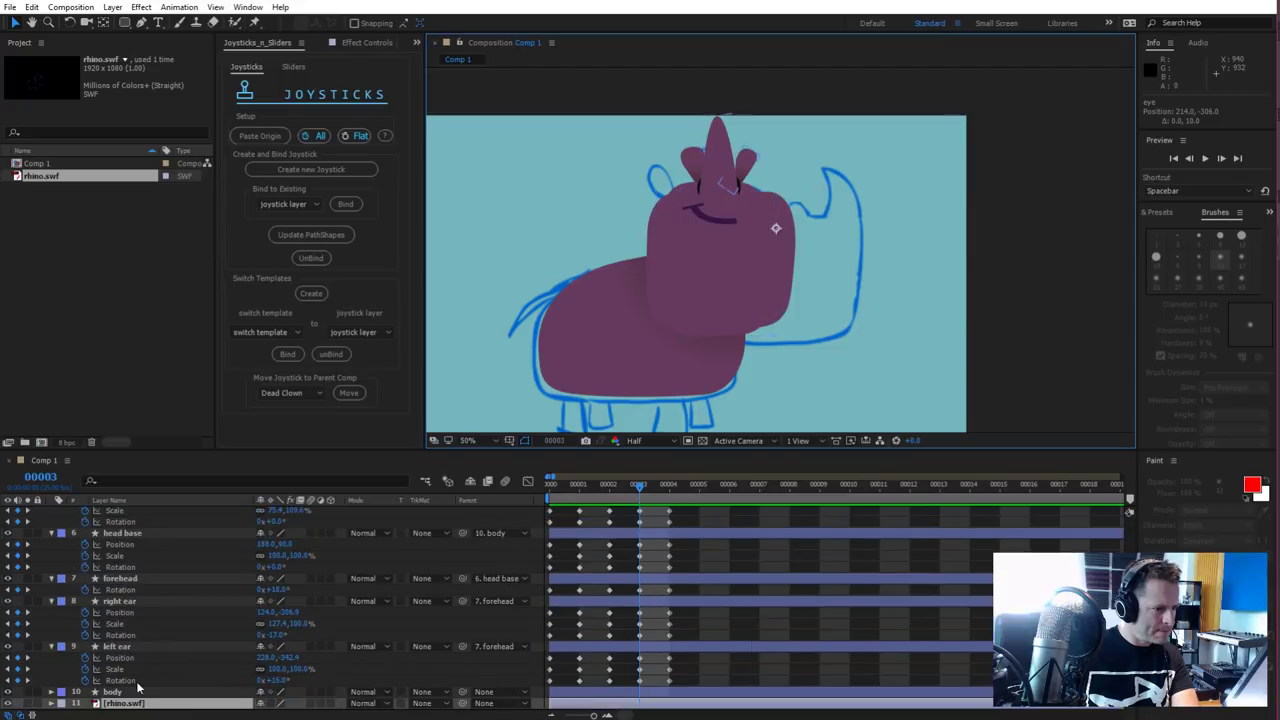
left_click(152, 646)
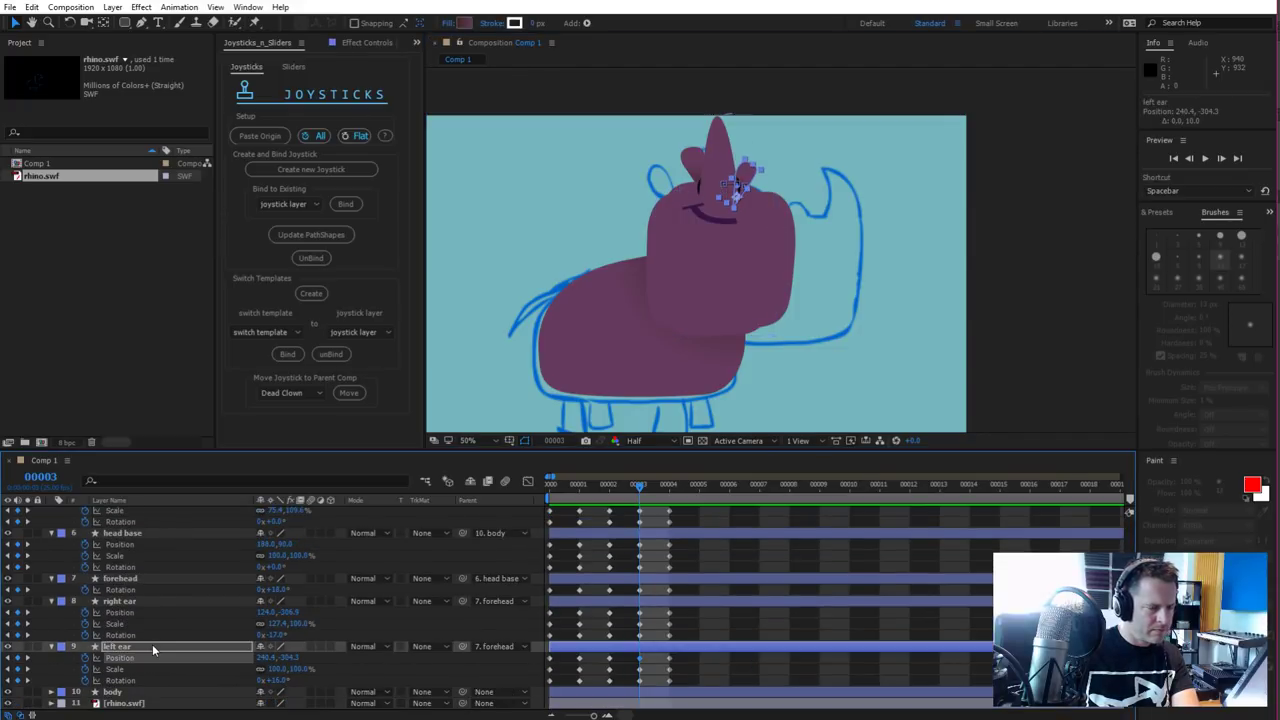
key("shift+Down")
key("shift+Down")
left_click(136, 602)
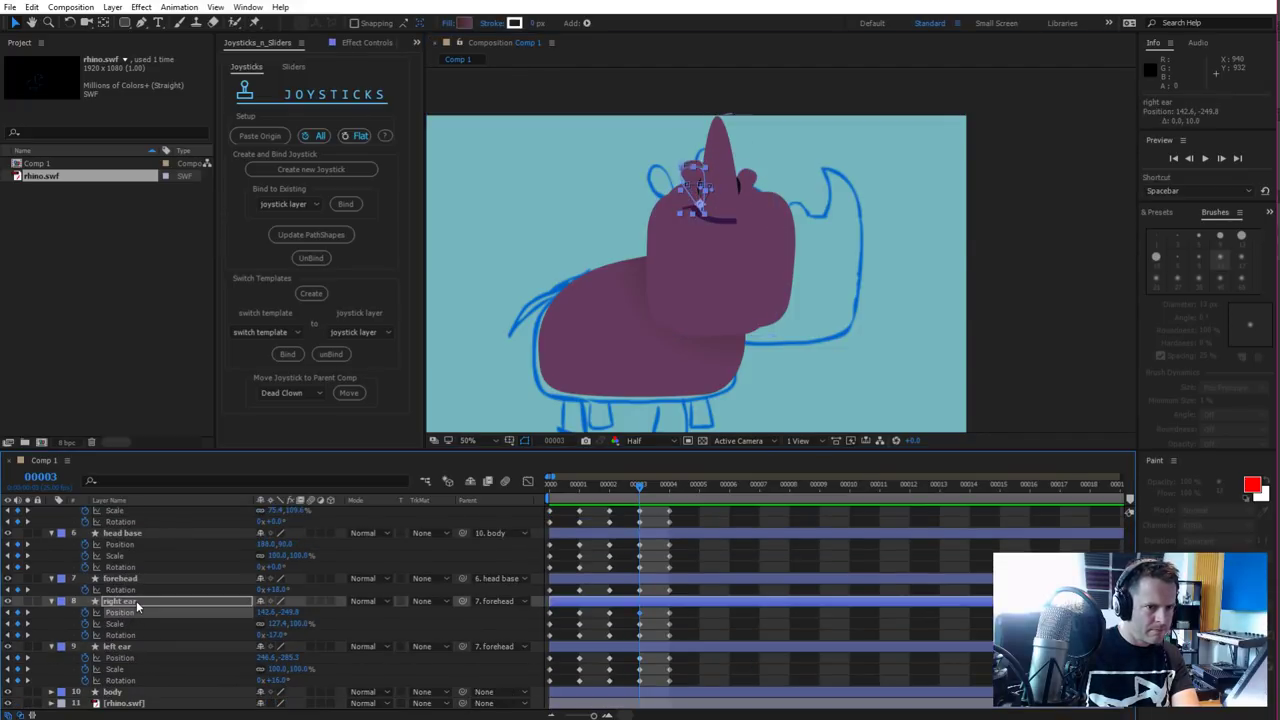
key("shift+Left")
key("shift+Left")
key("shift+Left")
key("shift+Left")
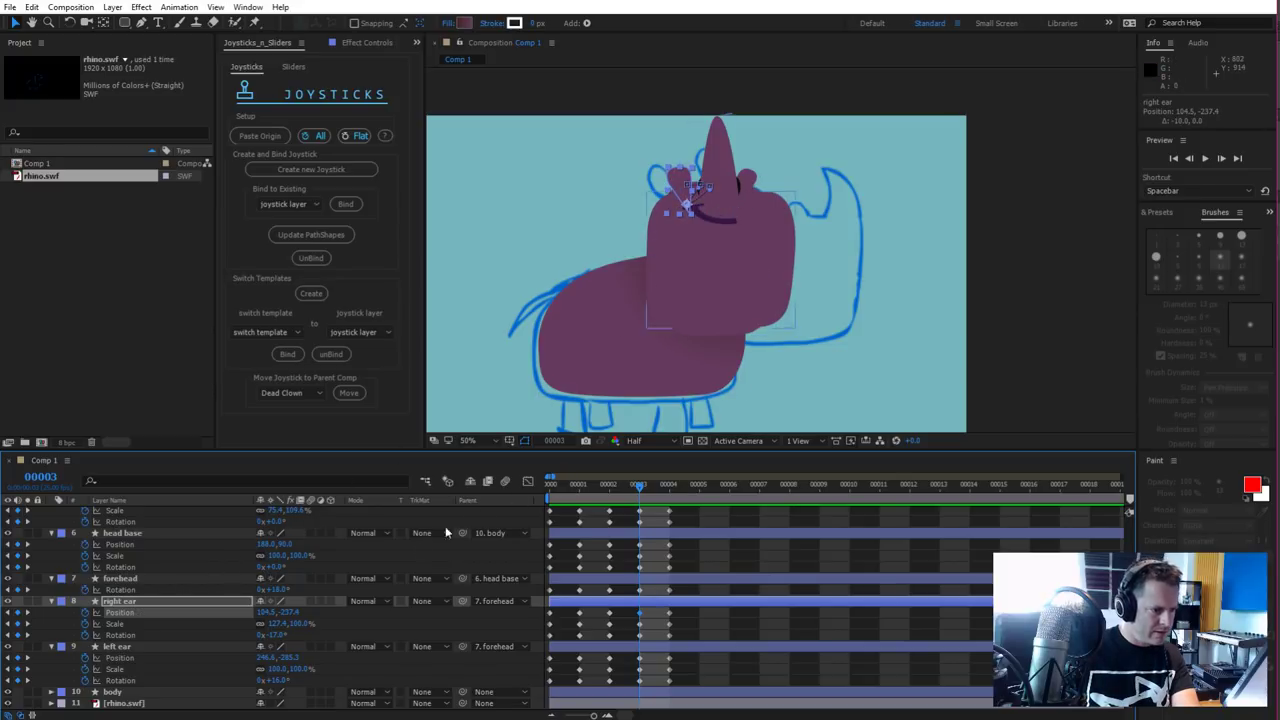
left_click(117, 650)
key("shift+Right")
key("shift+Right")
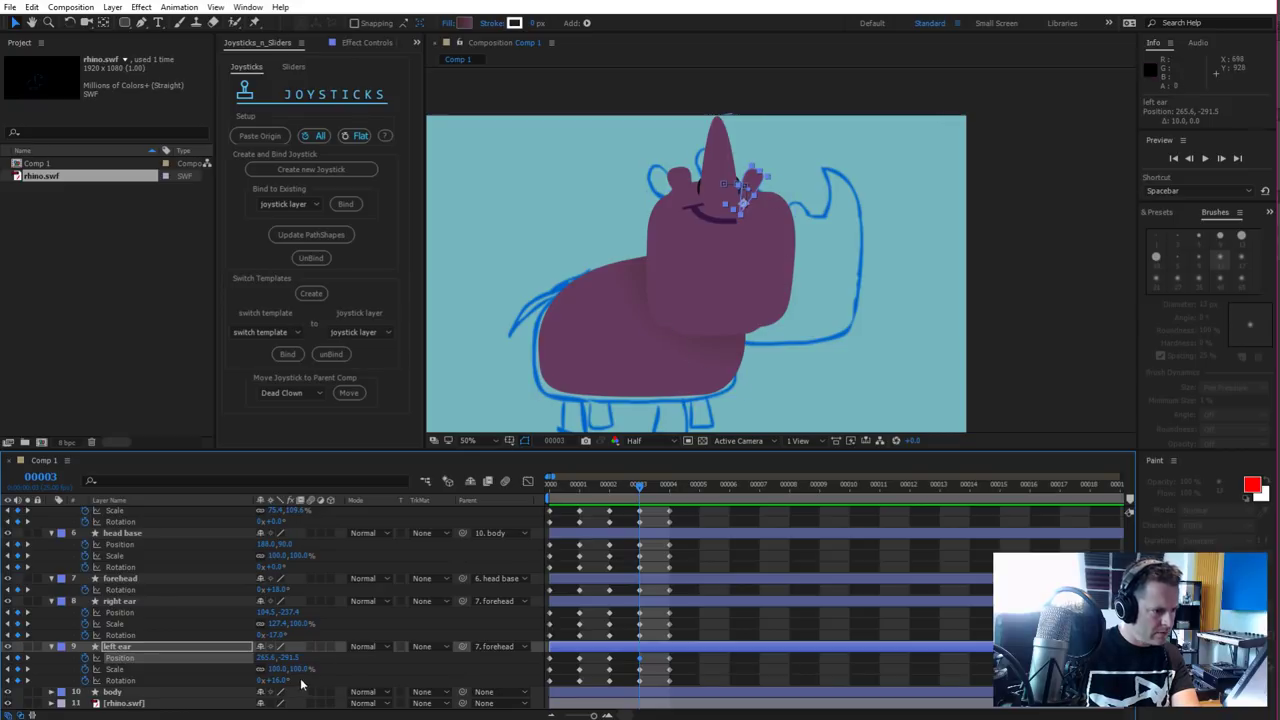
left_click_drag(280, 681, 298, 681)
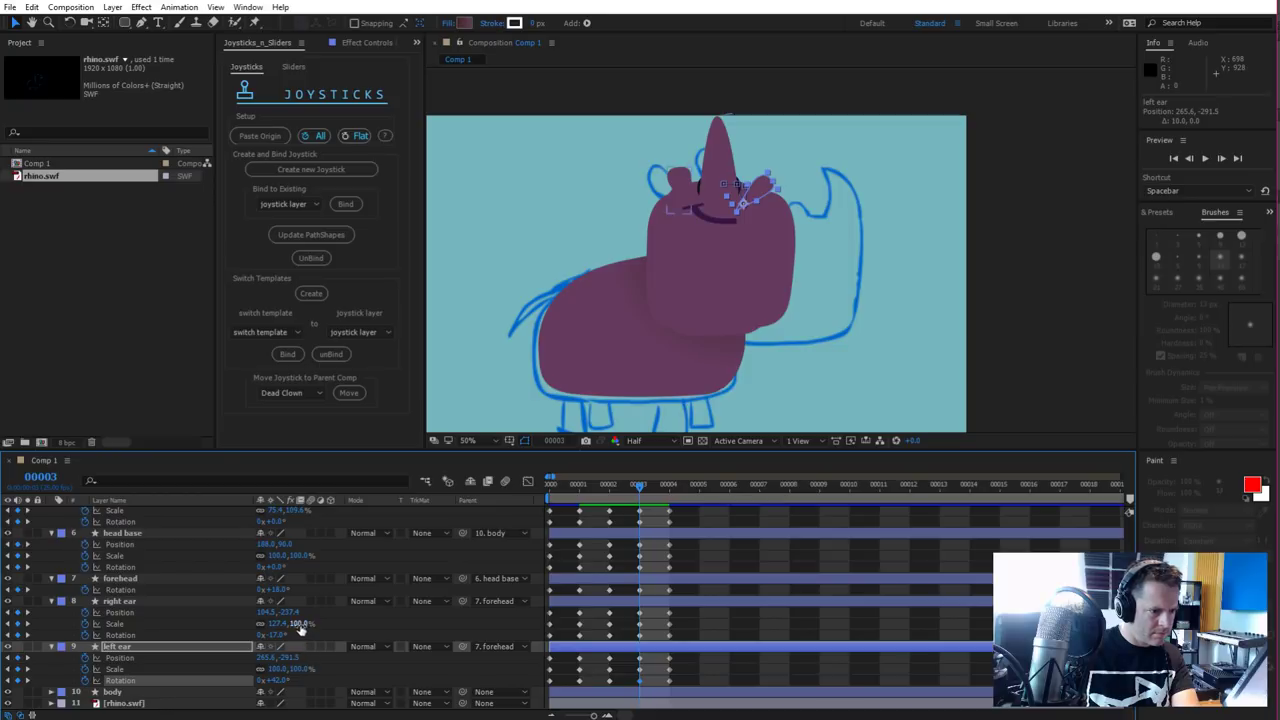
left_click_drag(273, 636, 252, 635)
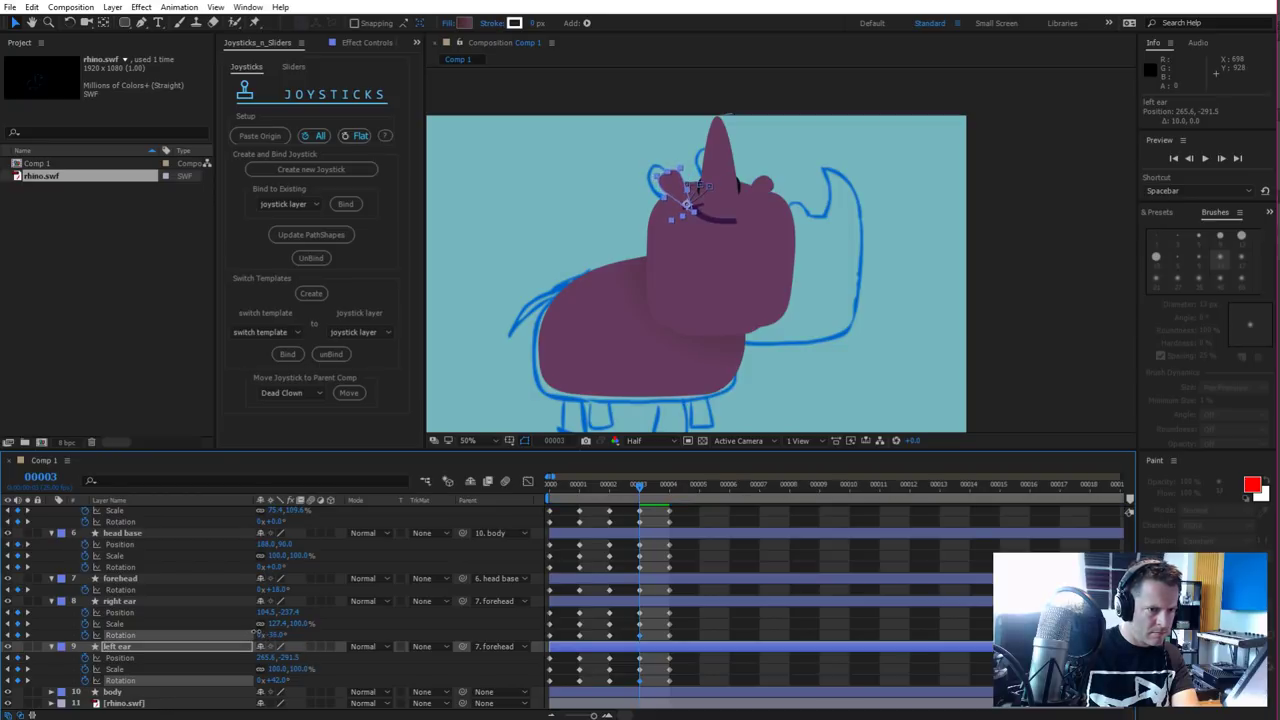
left_click(287, 601)
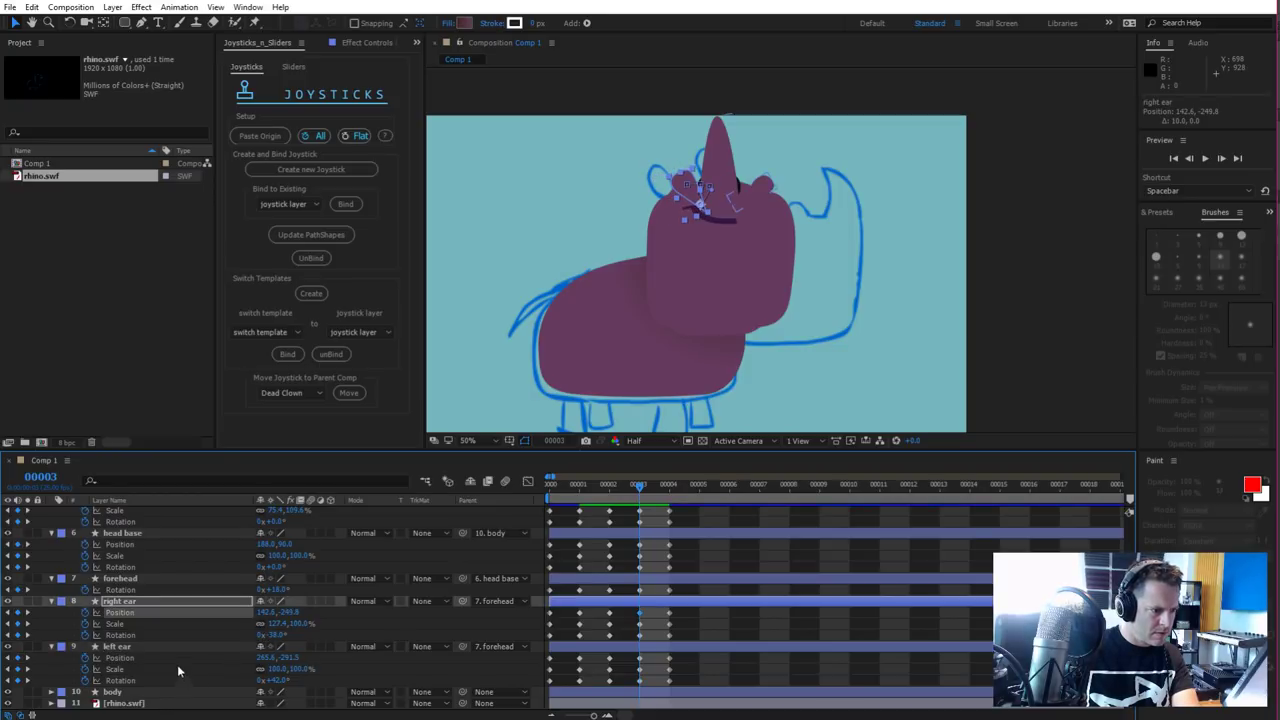
left_click(156, 648)
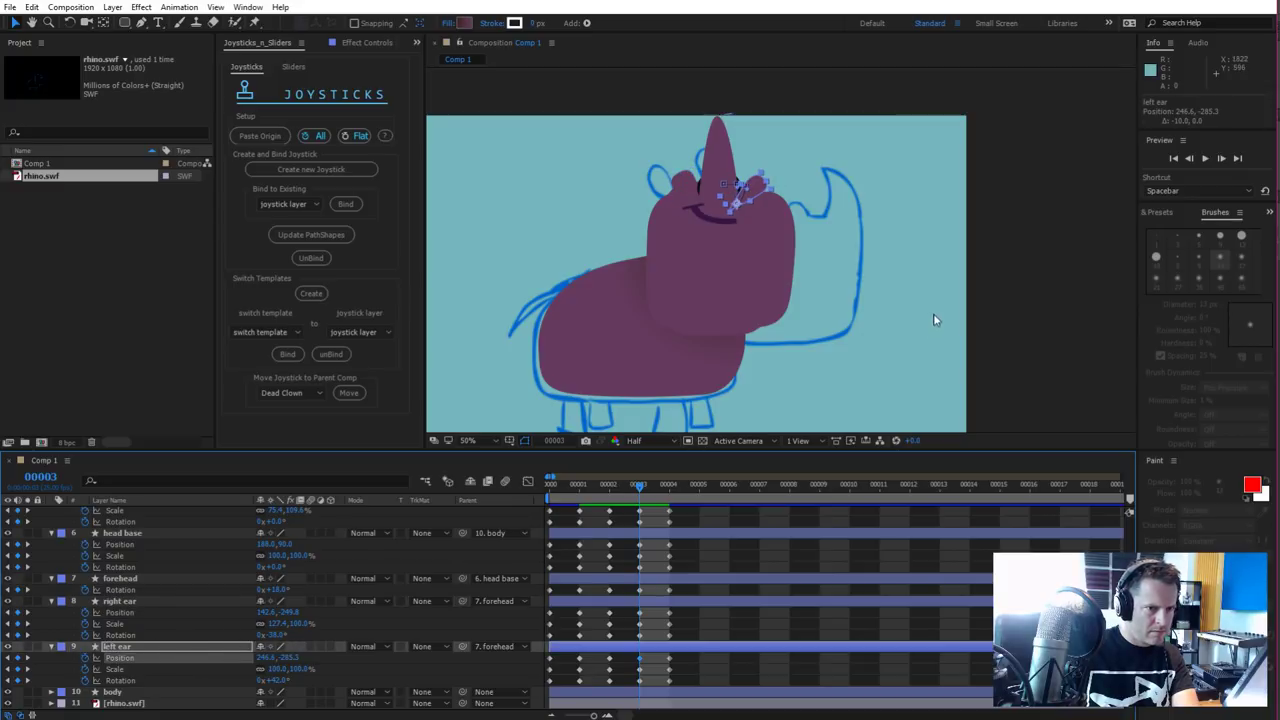
left_click(924, 289)
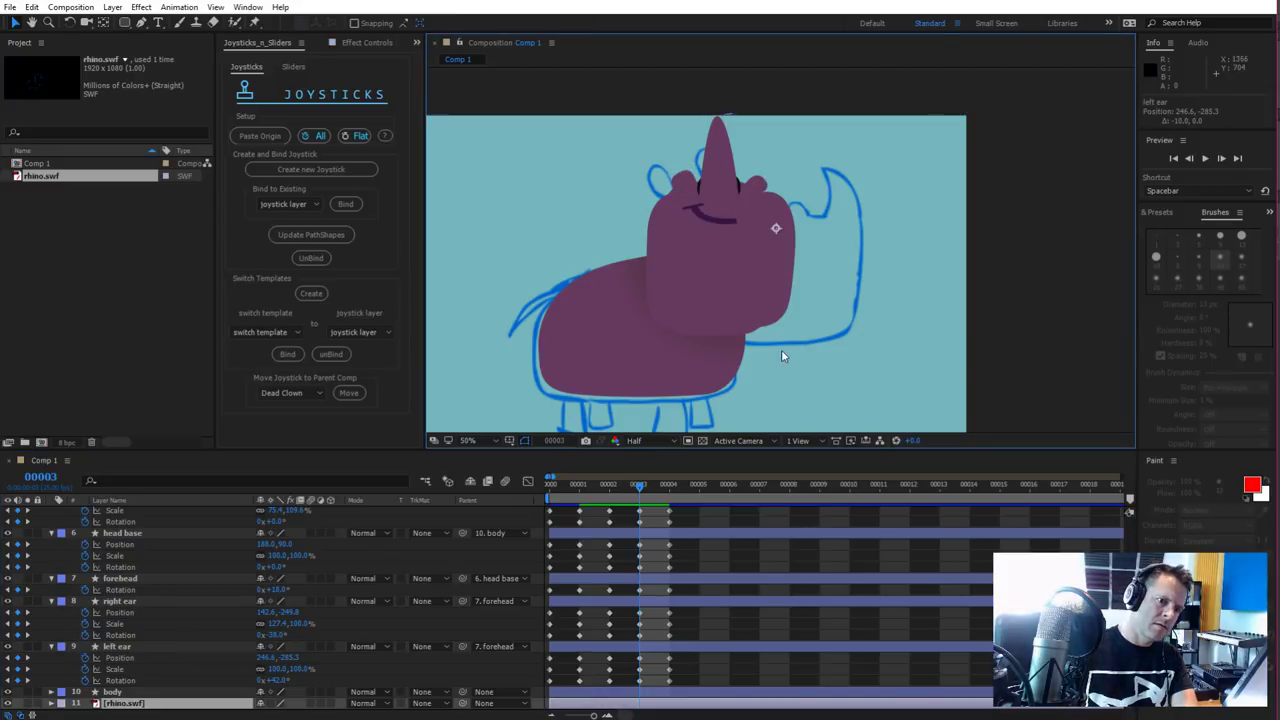
Nudge the short horn up and left, then scrub frames 2–4 to check the poses
scroll(160, 560, "up", 3)
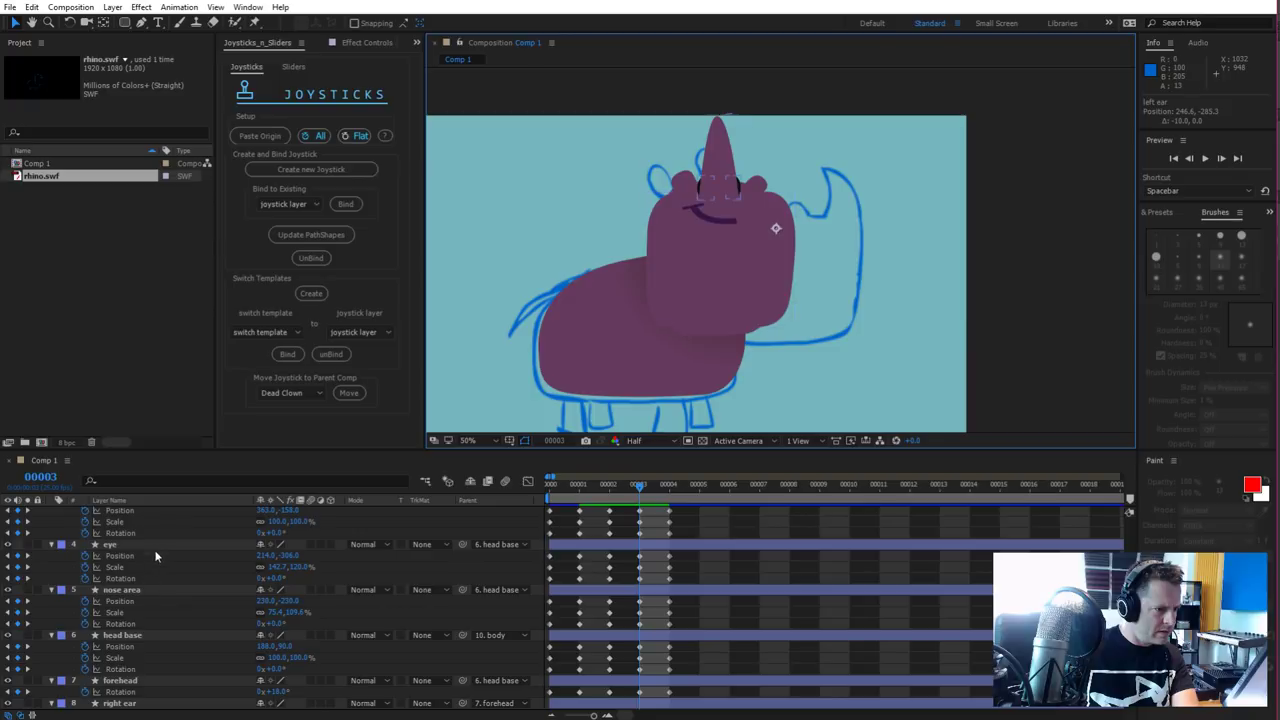
scroll(133, 562, "up", 3)
left_click(134, 567)
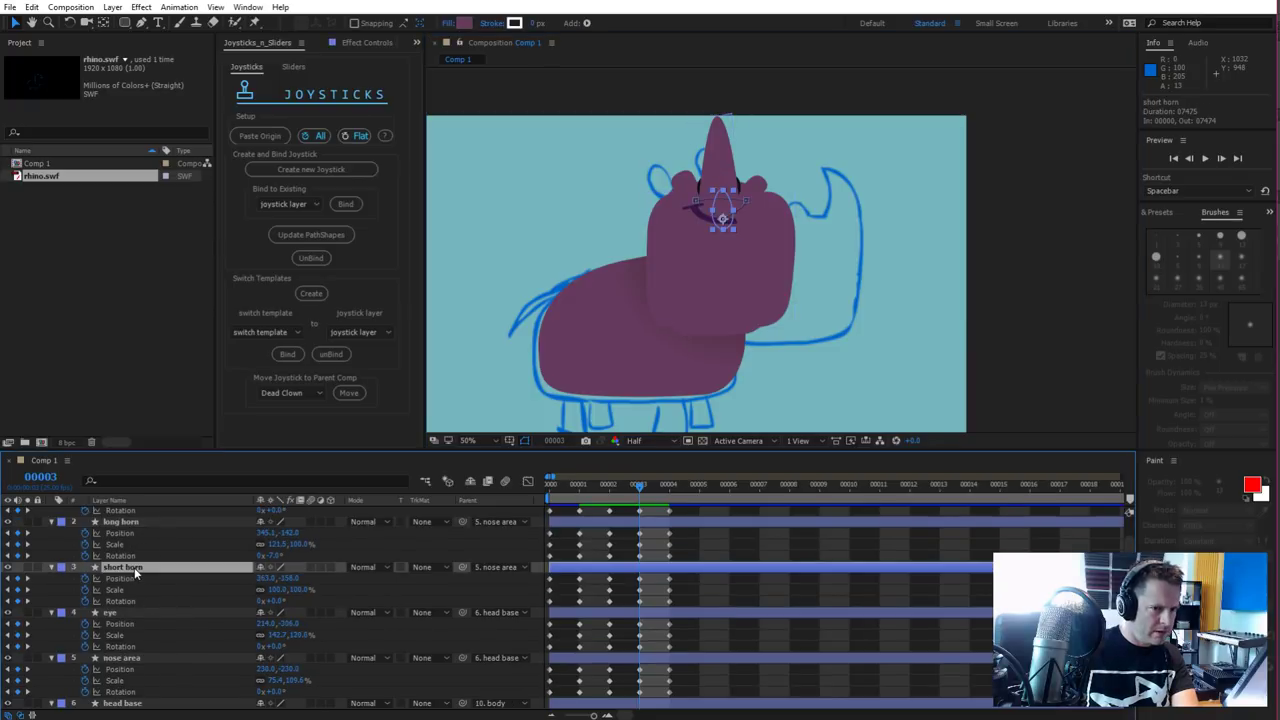
key("shift+Up")
key("shift+Up")
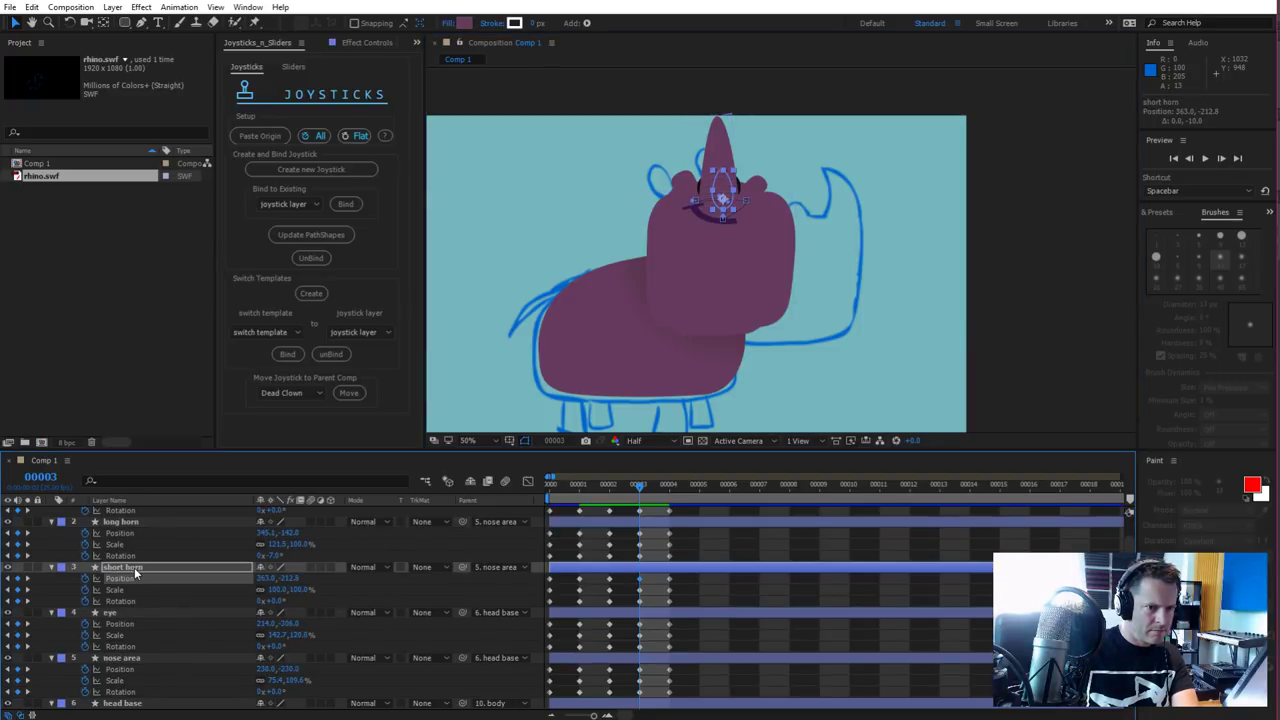
key("shift+Left")
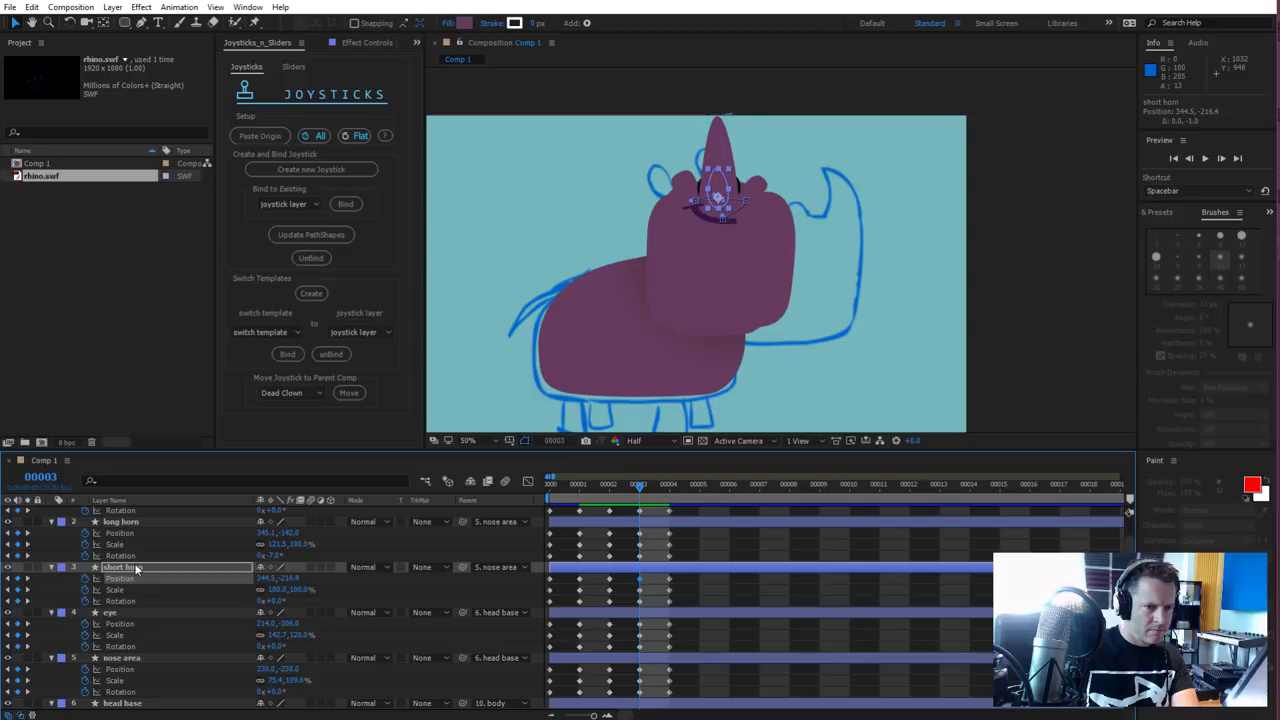
mouse_move(644, 486)
left_mouse_down()
mouse_move(555, 487)
mouse_move(649, 490)
mouse_move(616, 509)
mouse_move(636, 508)
left_mouse_up()
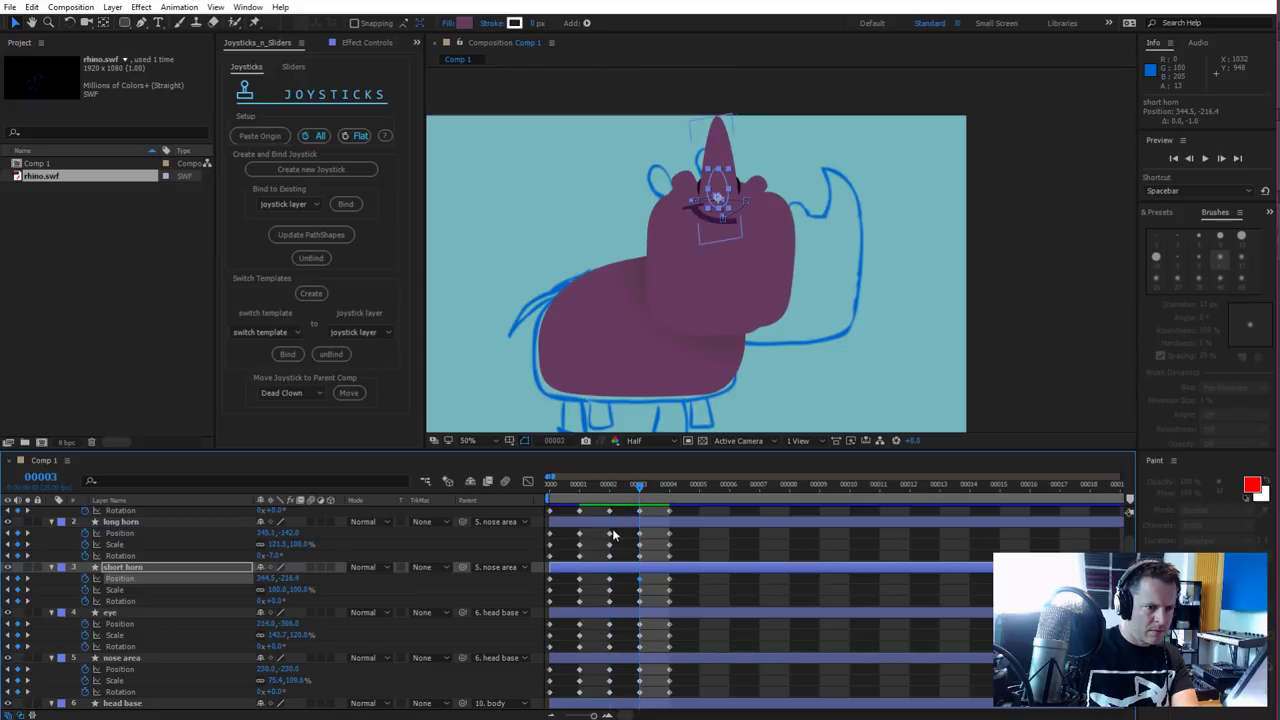
left_click(178, 591)
scroll(170, 600, "down", 2)
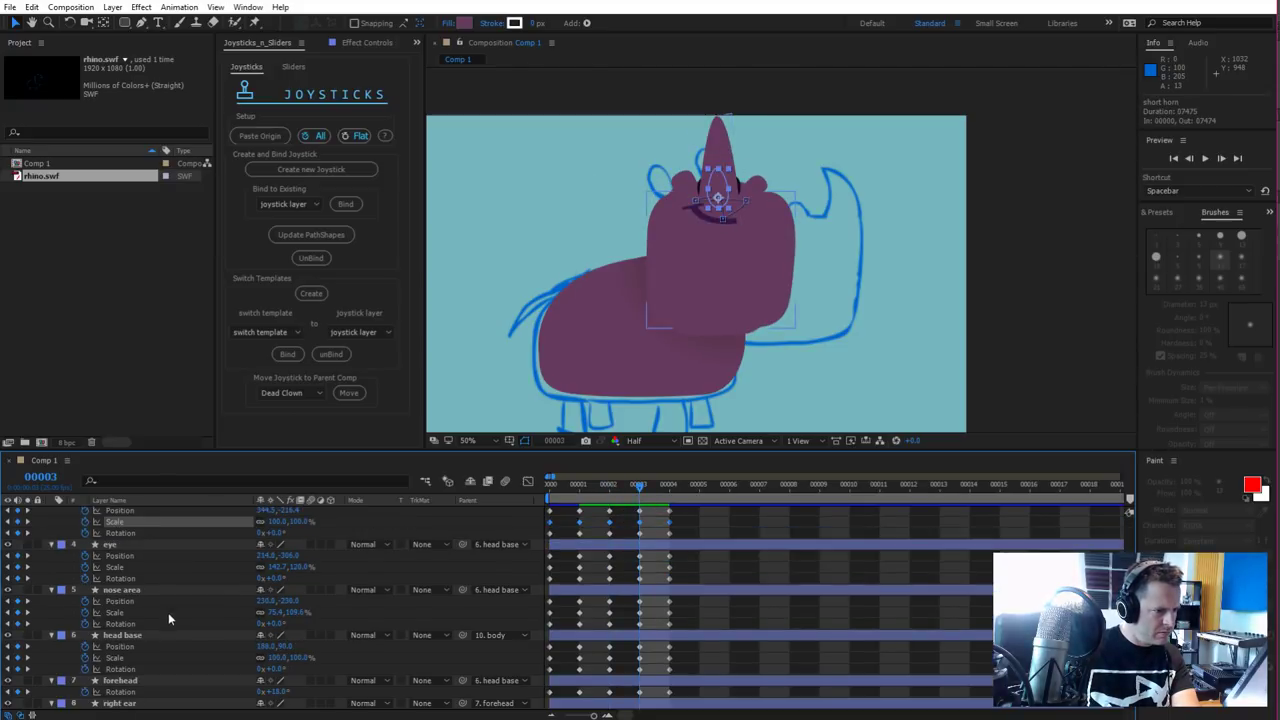
left_click(149, 636)
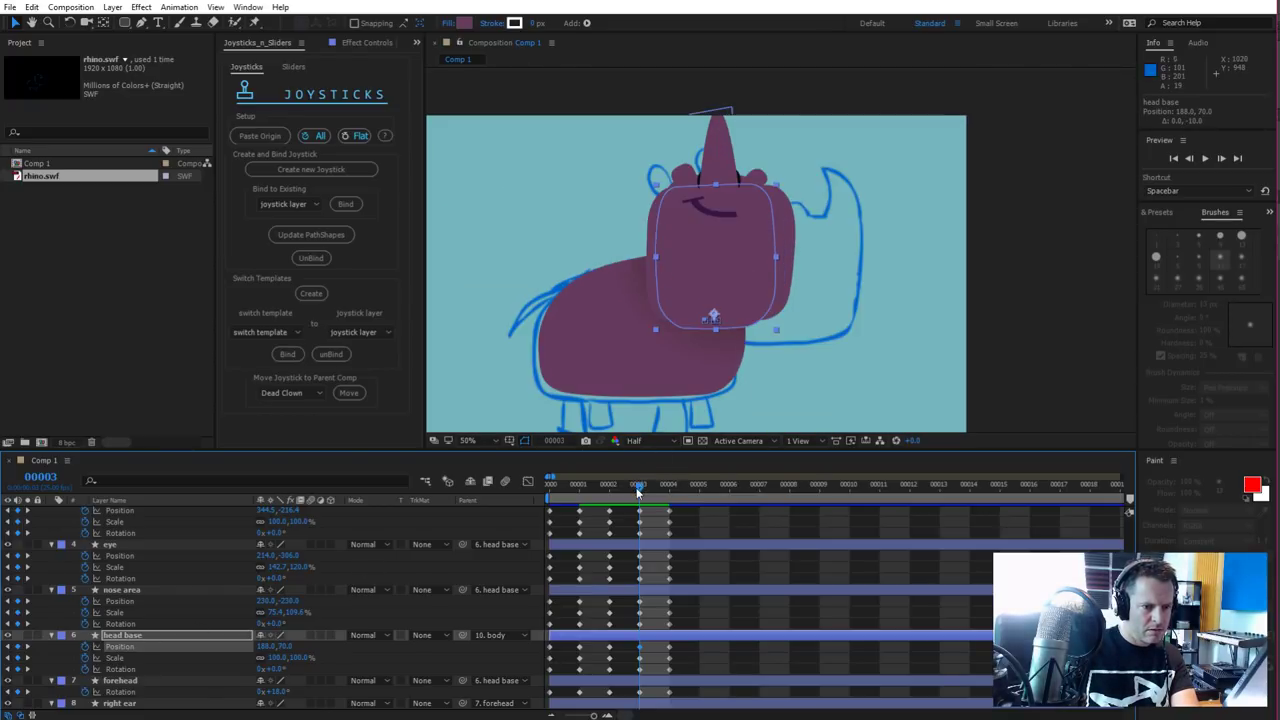
mouse_move(638, 490)
left_mouse_down()
mouse_move(610, 490)
mouse_move(664, 488)
mouse_move(612, 490)
mouse_move(637, 484)
left_mouse_up()
Change Comp 1's height from 1080 to 1500 pixels in Composition Settings
left_click(66, 8)
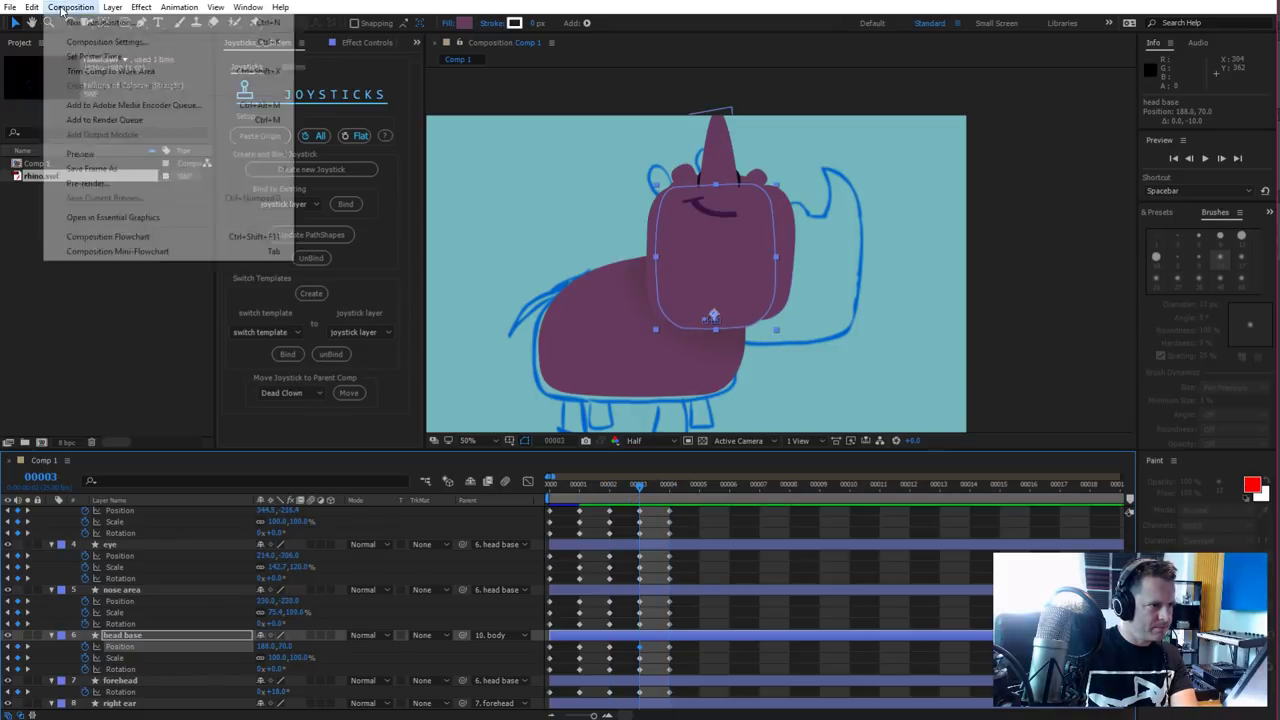
left_click(105, 42)
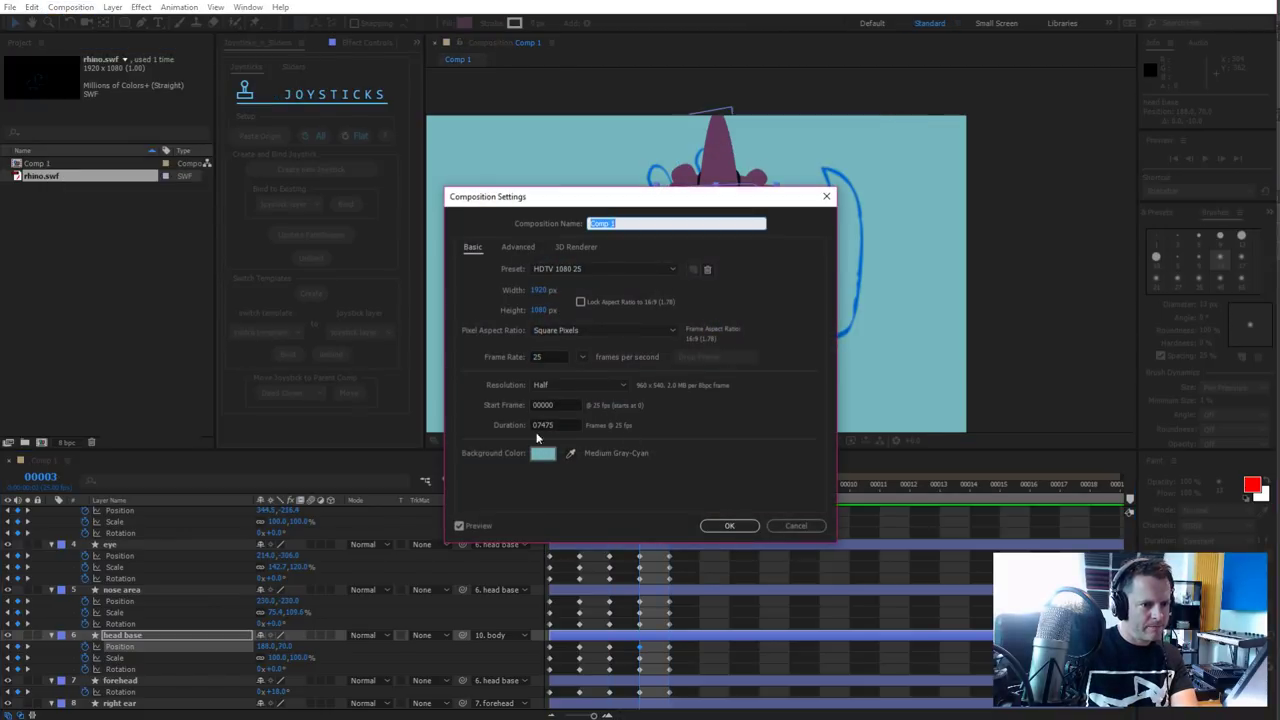
left_click(543, 310)
type("4")
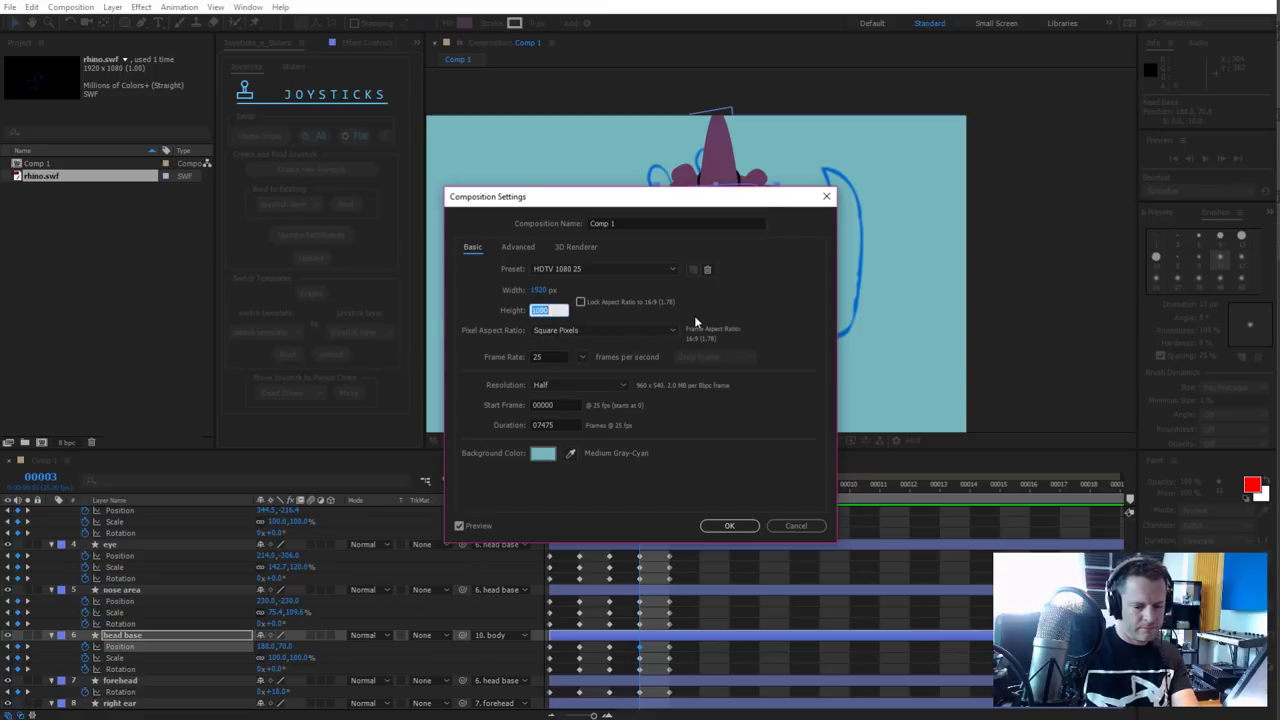
type("500")
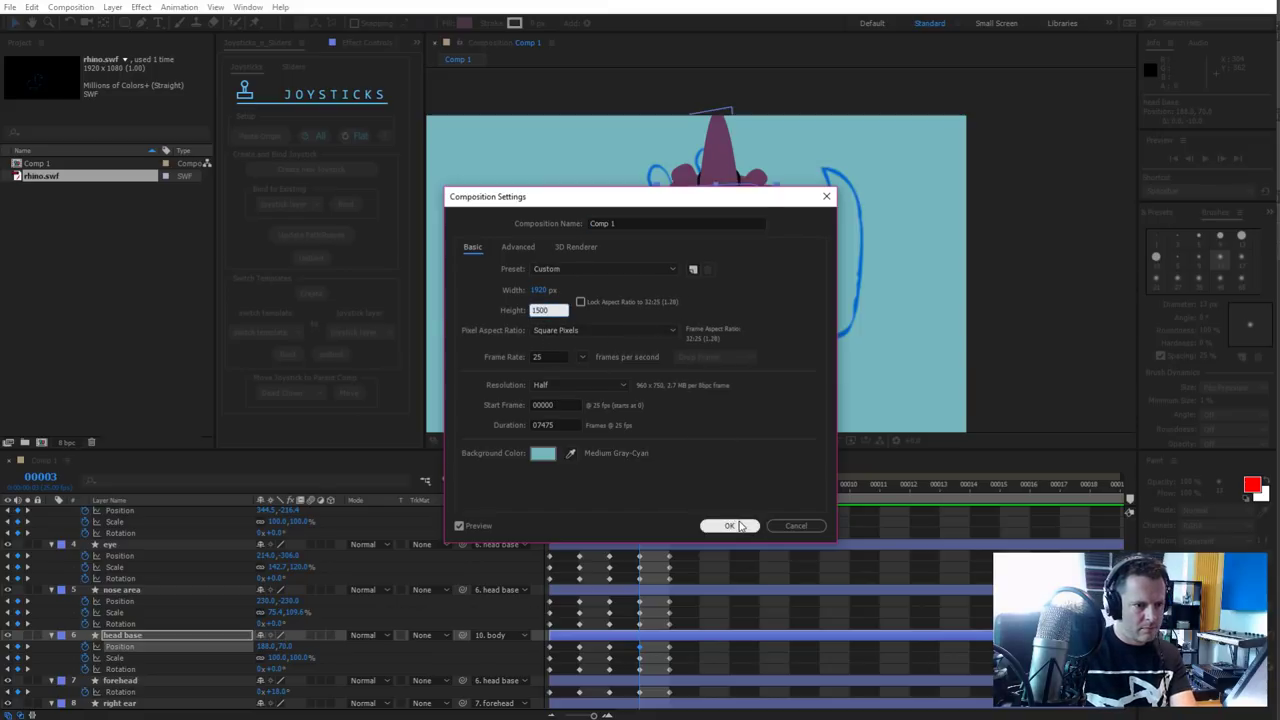
left_click(729, 526)
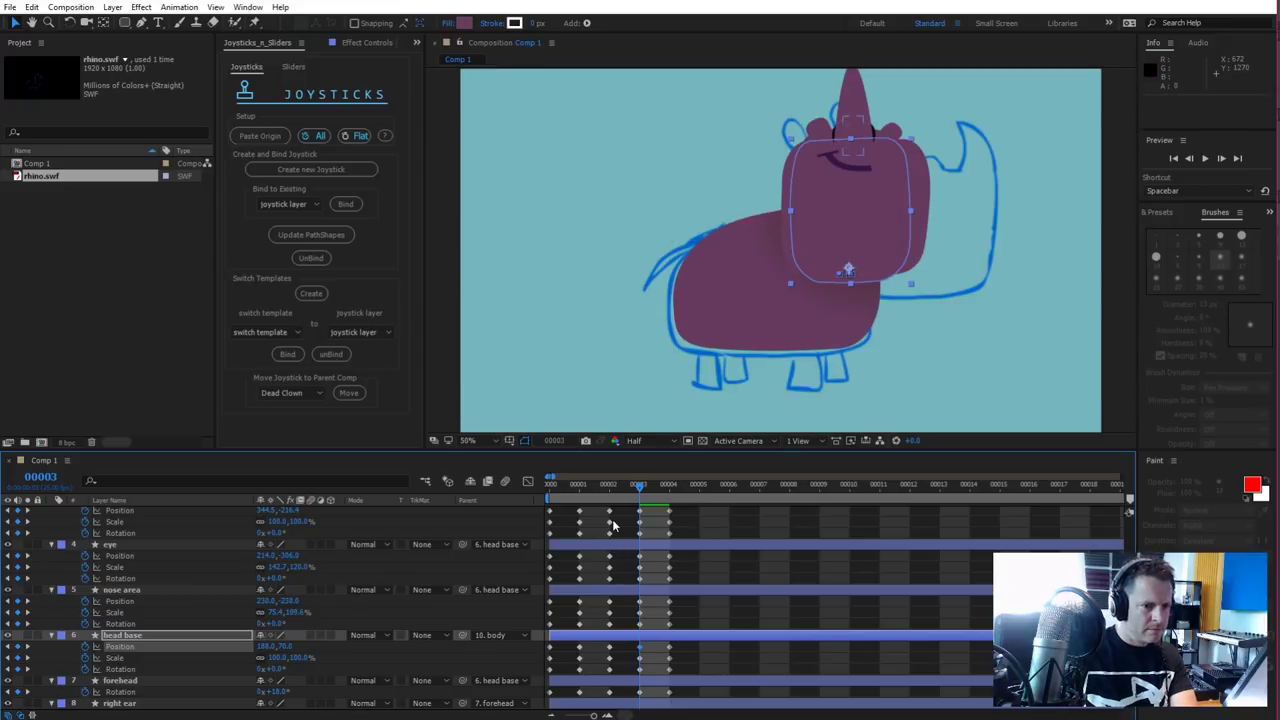
At frame 4, nudge the head base, nose area, long horn and mouth down
left_click_drag(633, 494, 663, 486)
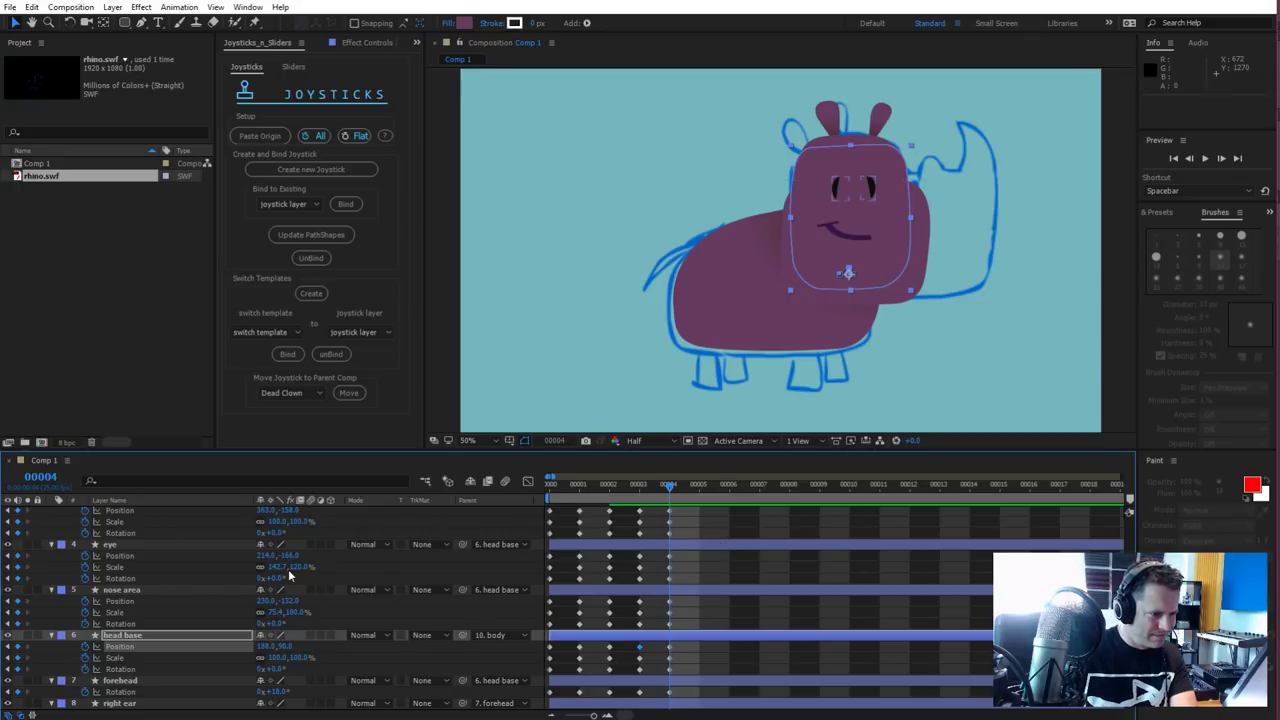
left_click(136, 637)
key("Down")
key("Down")
key("Down")
key("Down")
key("Down")
key("Down")
key("Down")
key("Down")
key("Down")
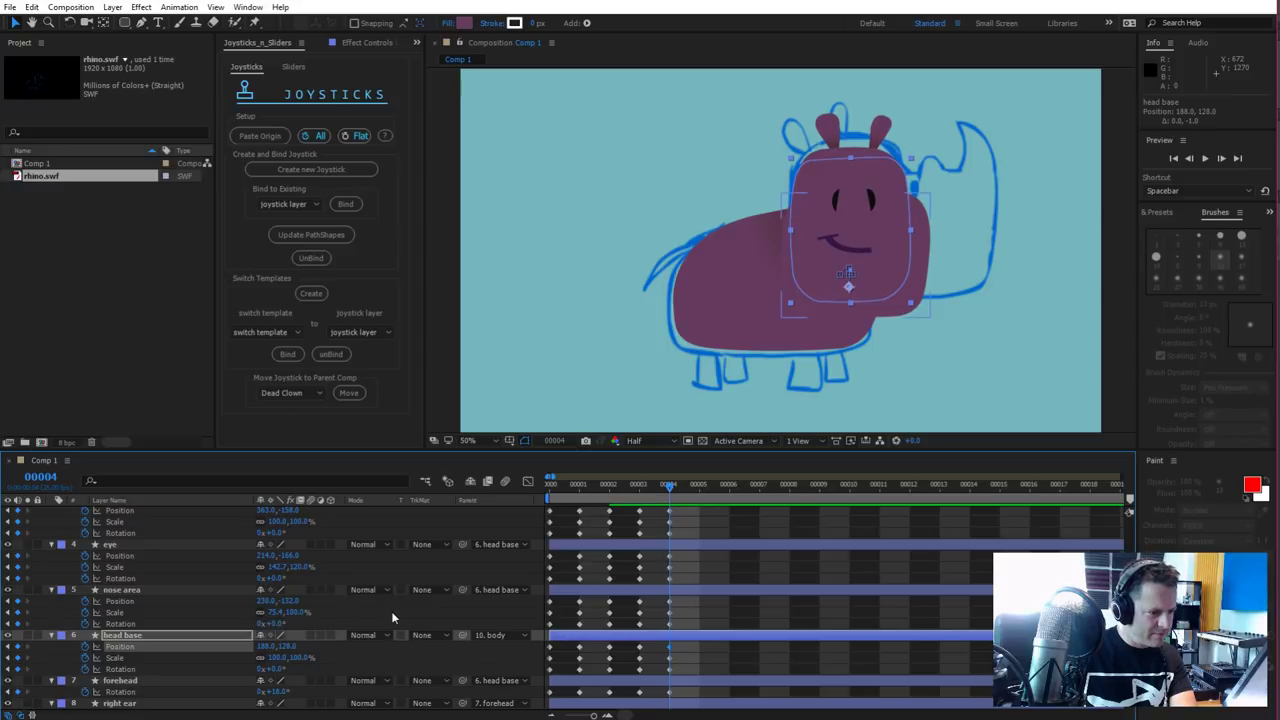
left_click(135, 590)
key("shift+Down")
key("shift+Down")
key("shift+Down")
key("shift+Down")
key("shift+Down")
key("shift+Down")
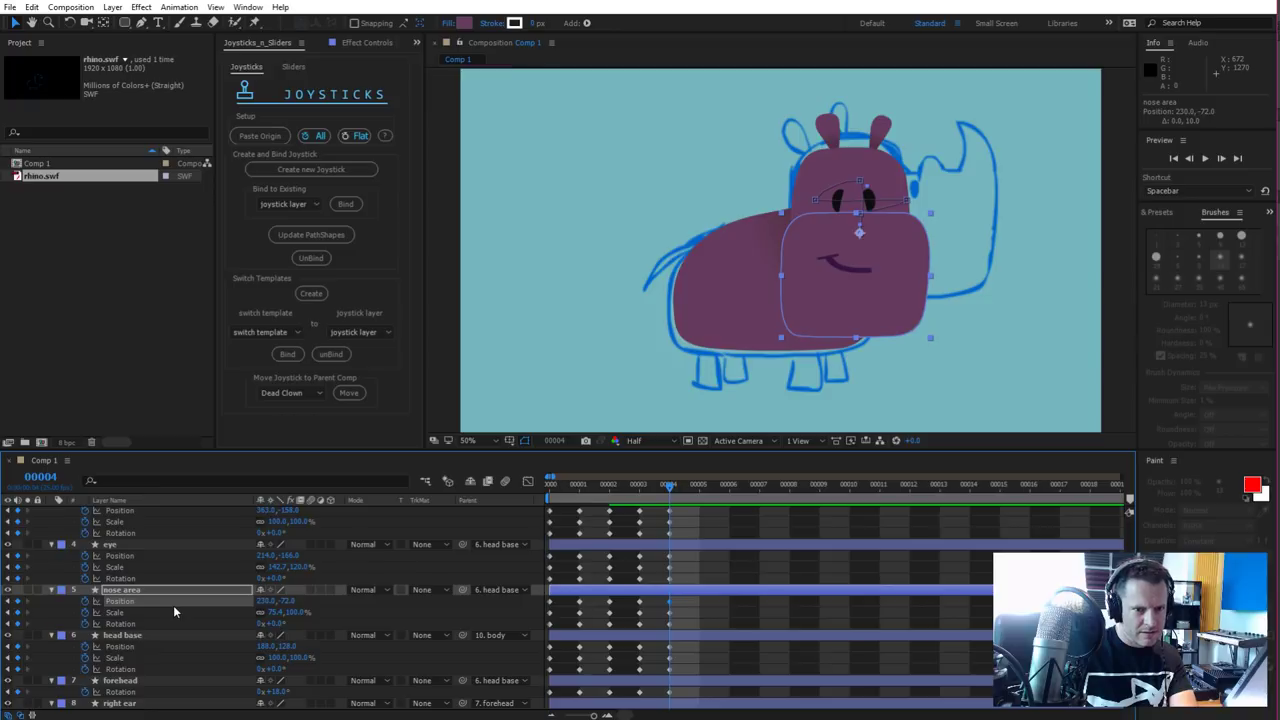
left_click(148, 567)
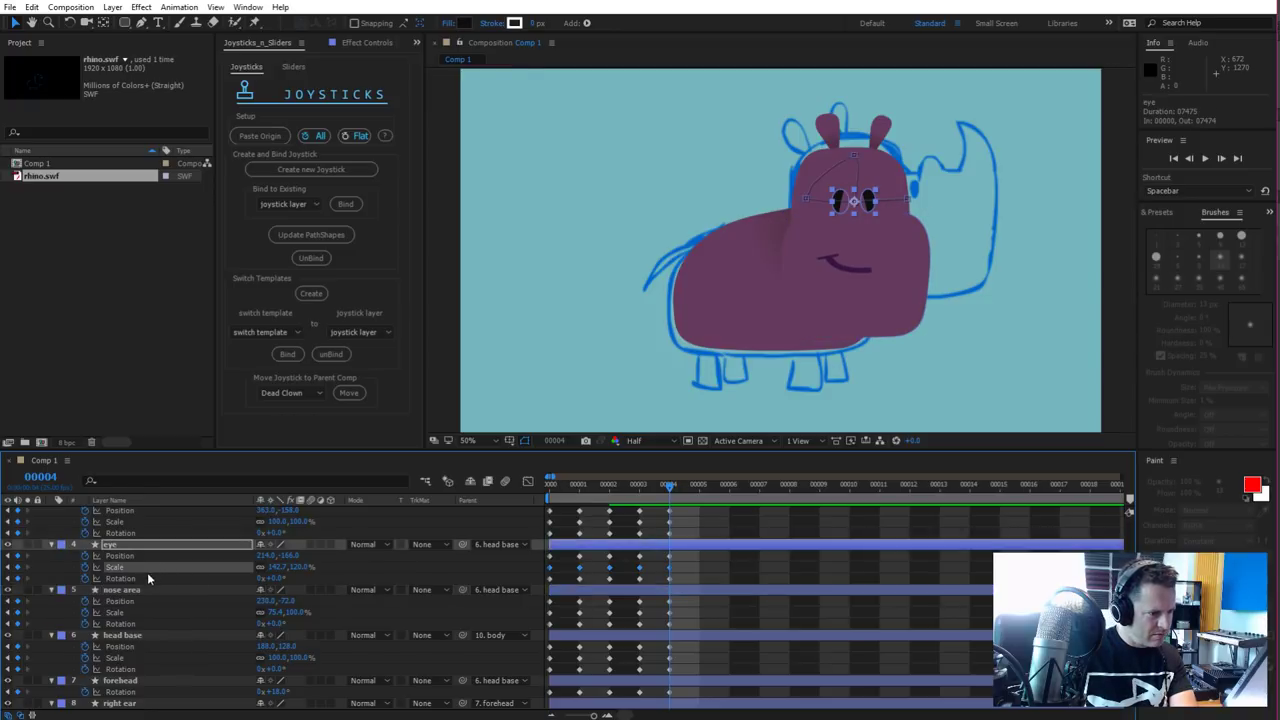
scroll(147, 572, "up", 3)
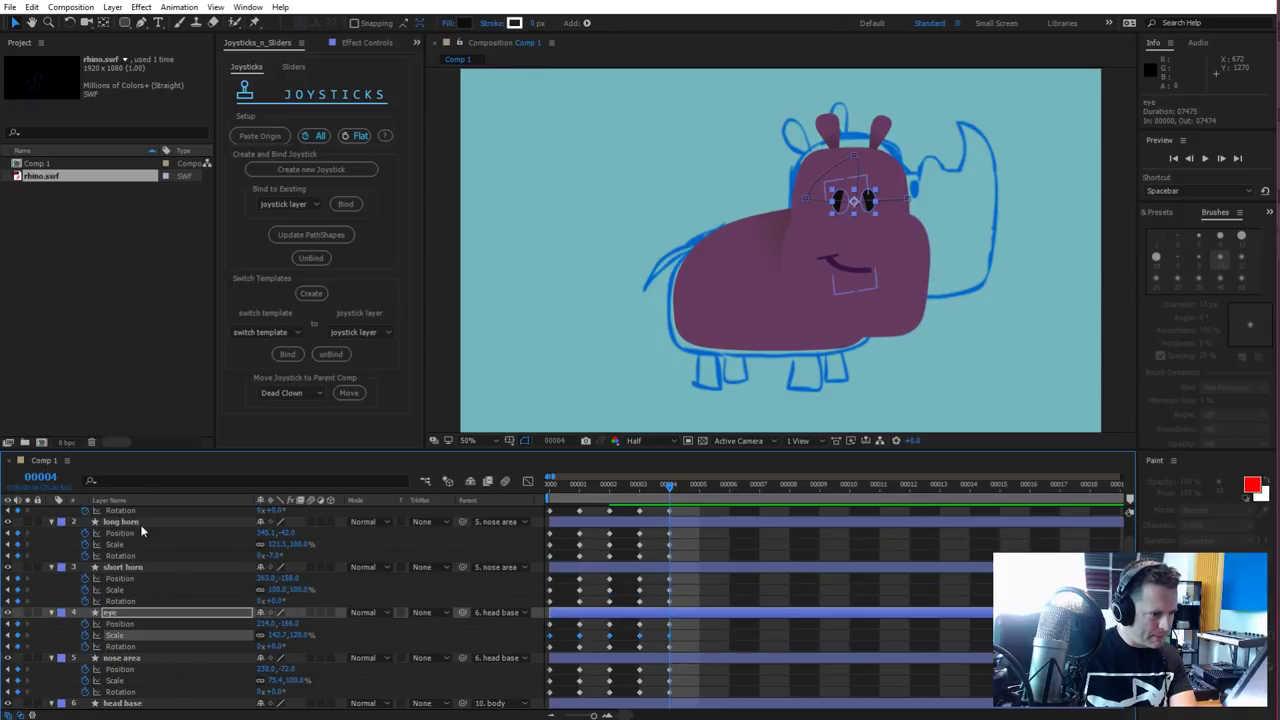
left_click(140, 522)
key("shift+Down")
key("shift+Down")
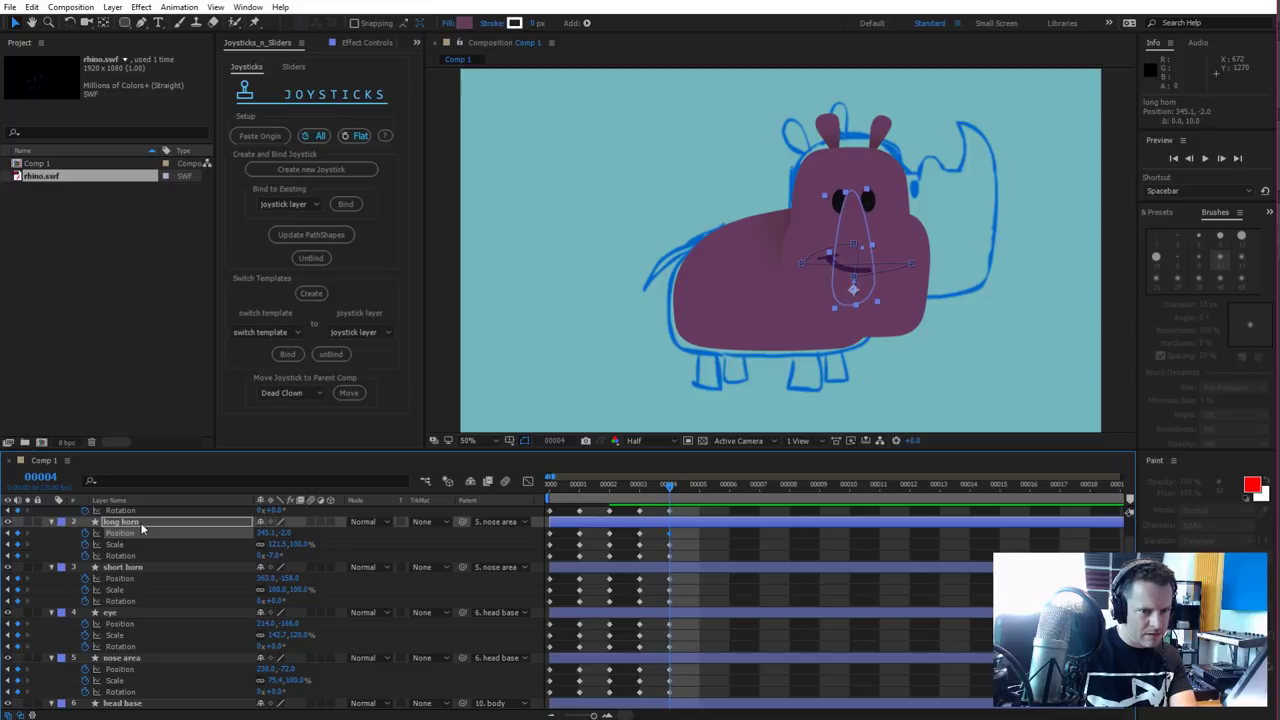
left_click(130, 567)
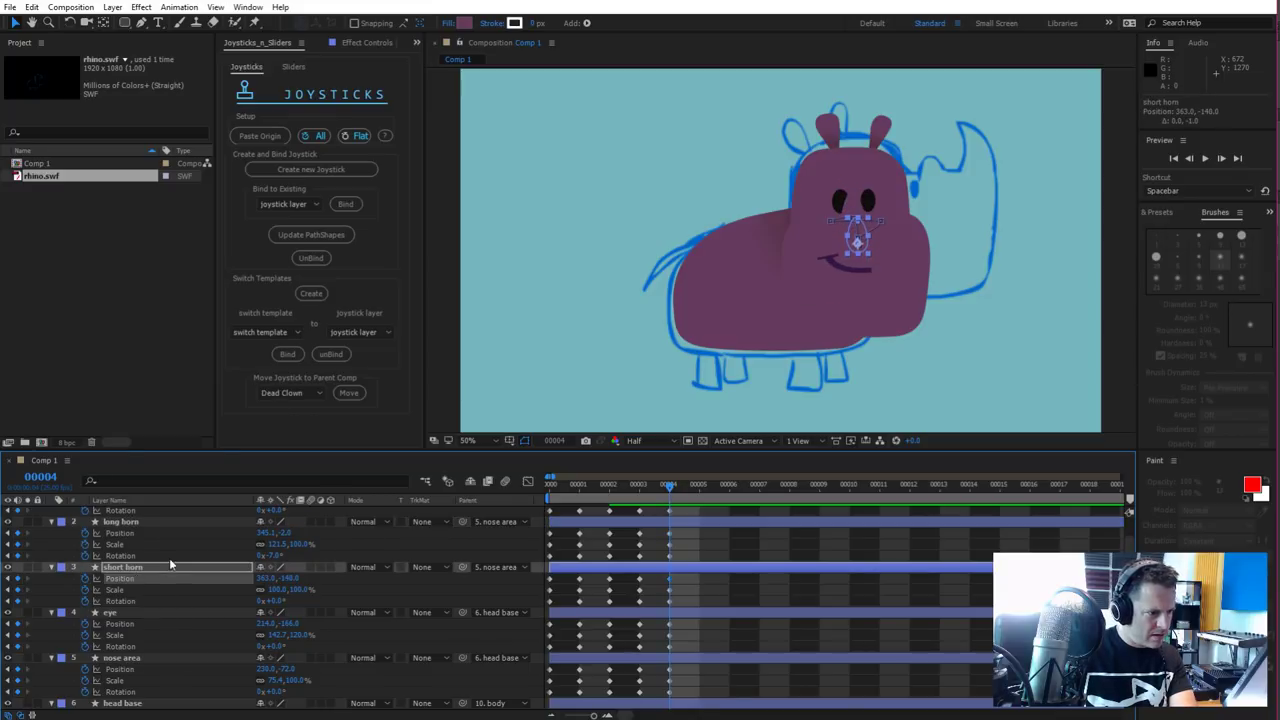
scroll(169, 558, "up", 2)
left_click(124, 509)
key("shift+Down")
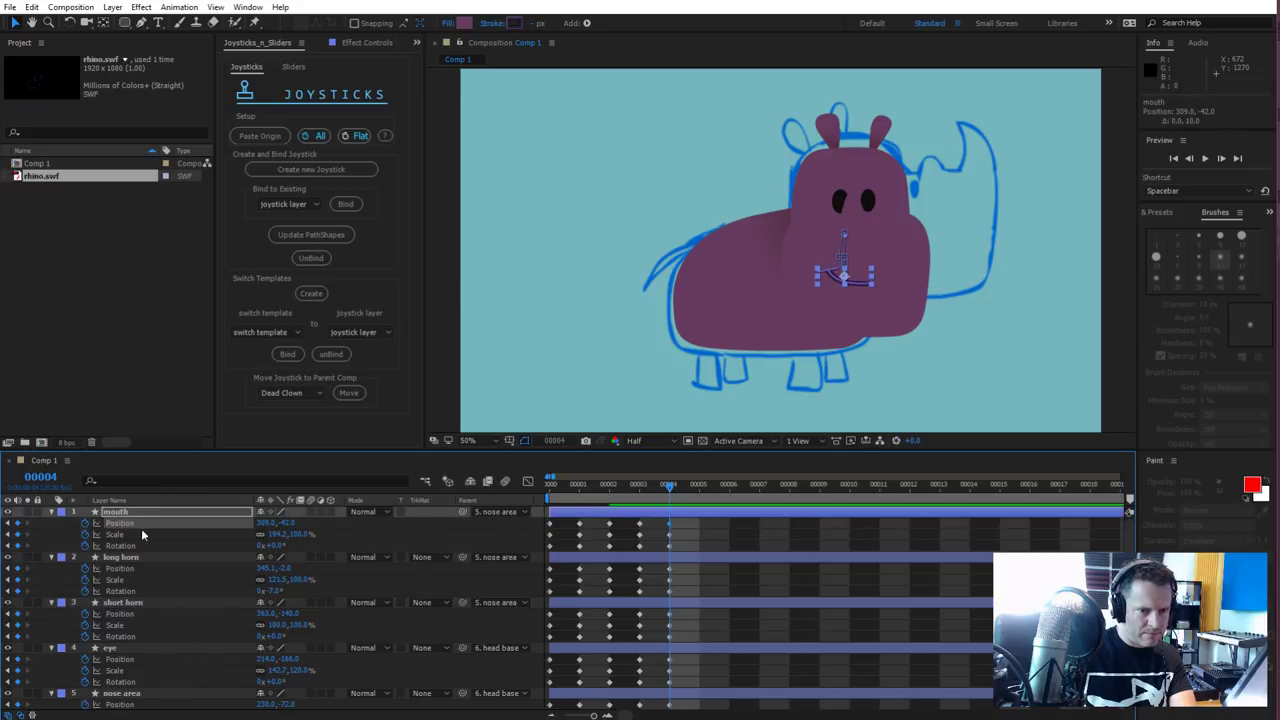
Check the eye and ear layers, then scrub through the head-turn poses
left_click(126, 647)
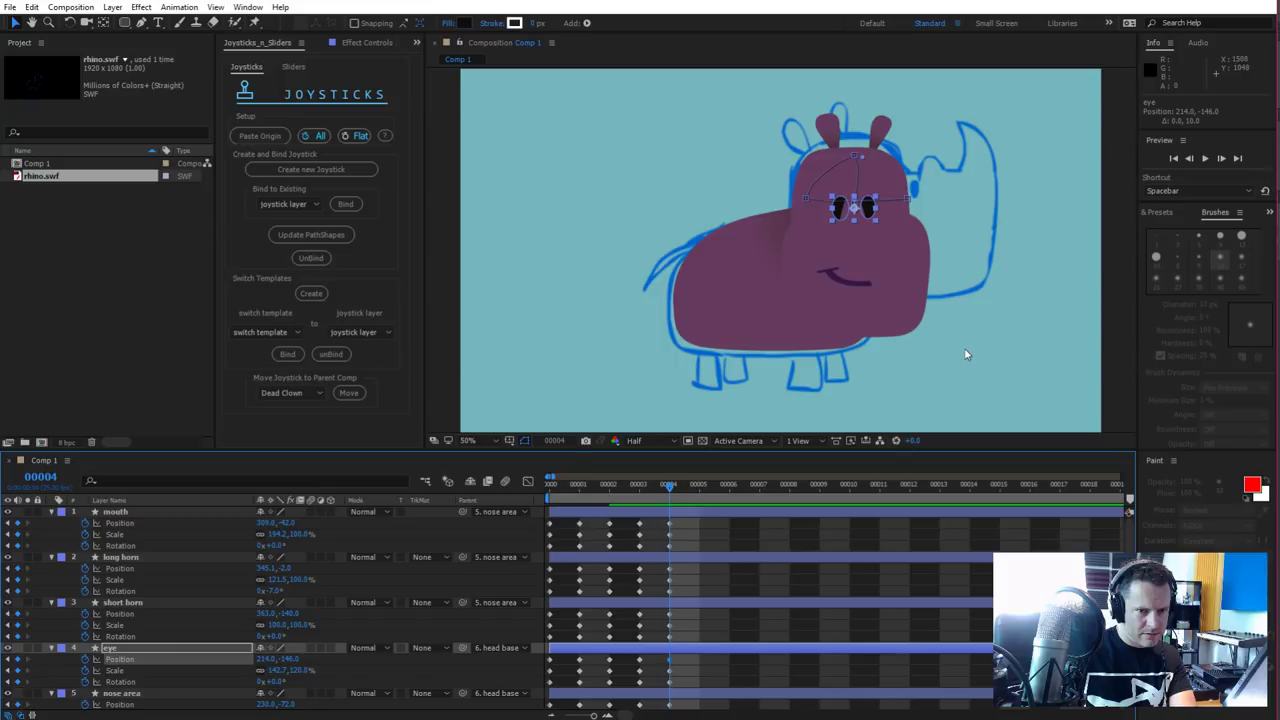
key("ctrl+Down")
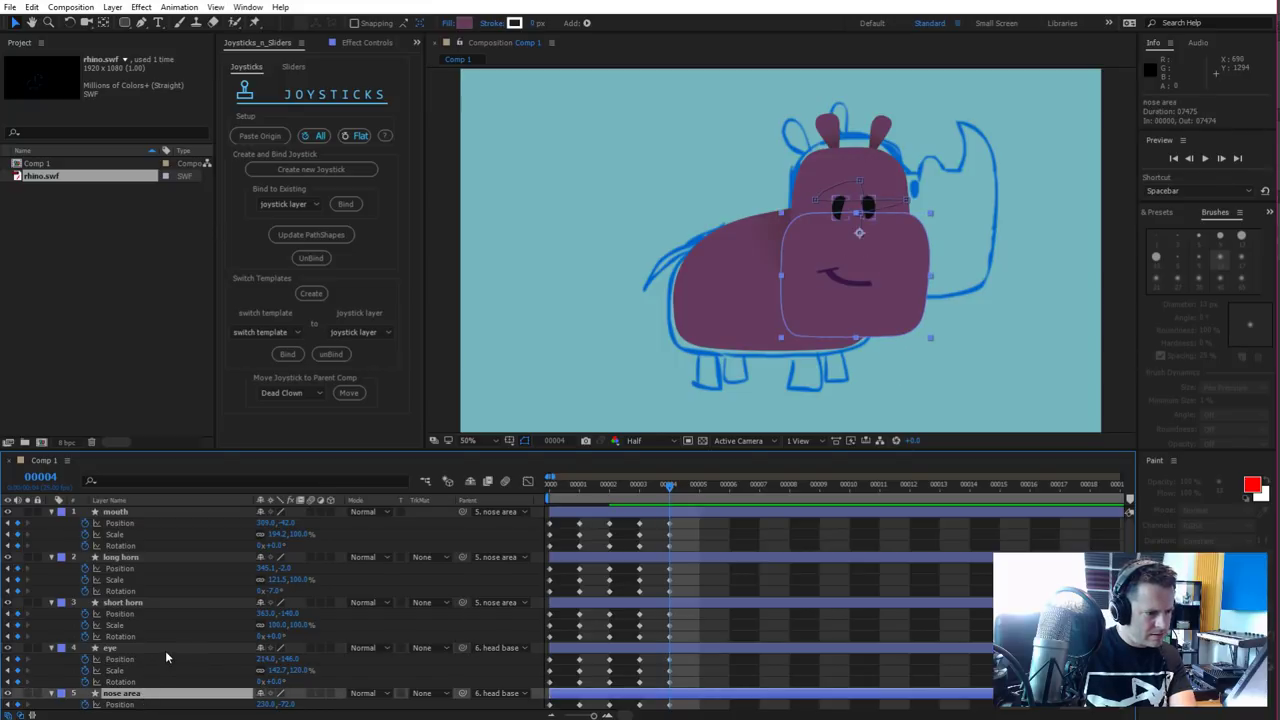
scroll(158, 654, "down", 2)
scroll(142, 658, "down", 3)
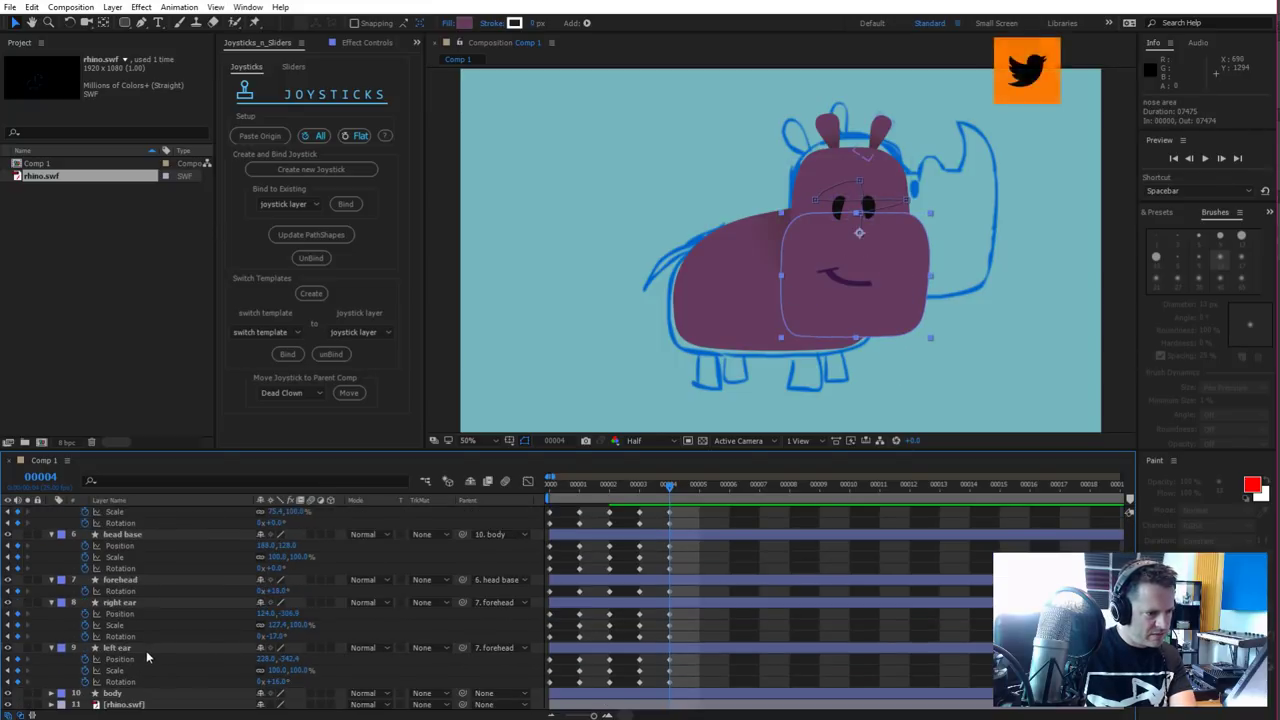
left_click(144, 649)
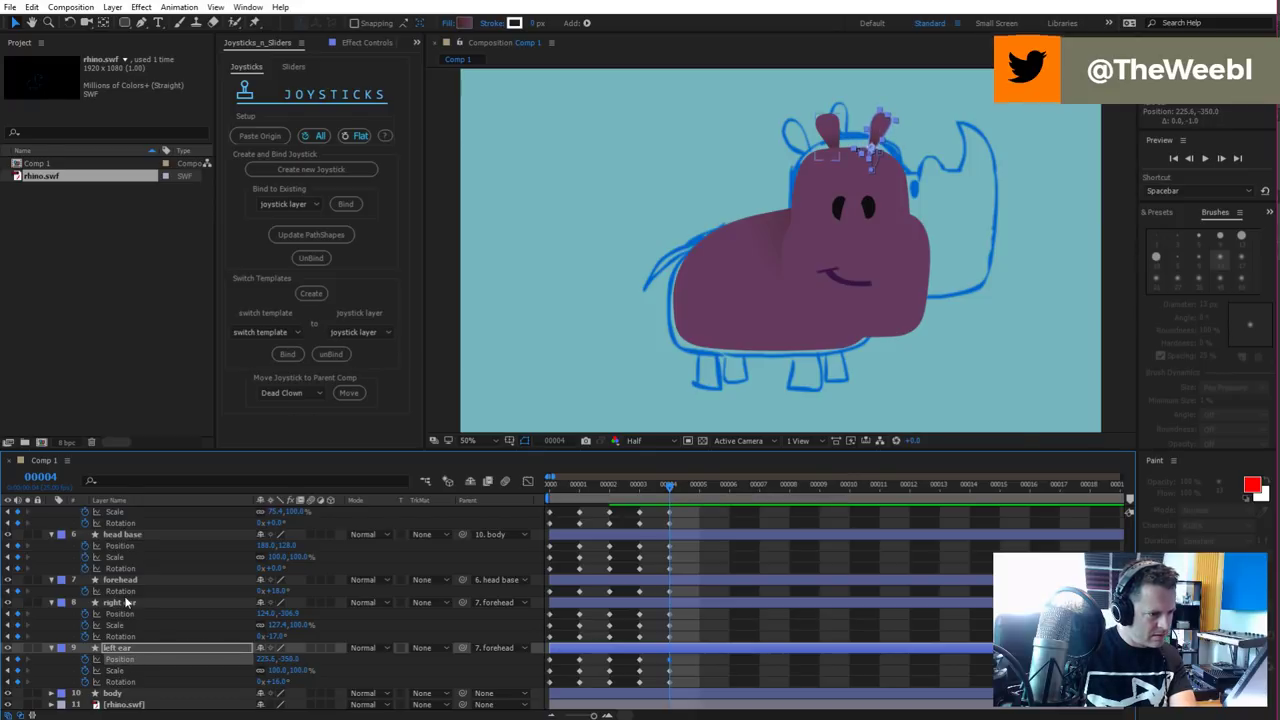
left_click(125, 605)
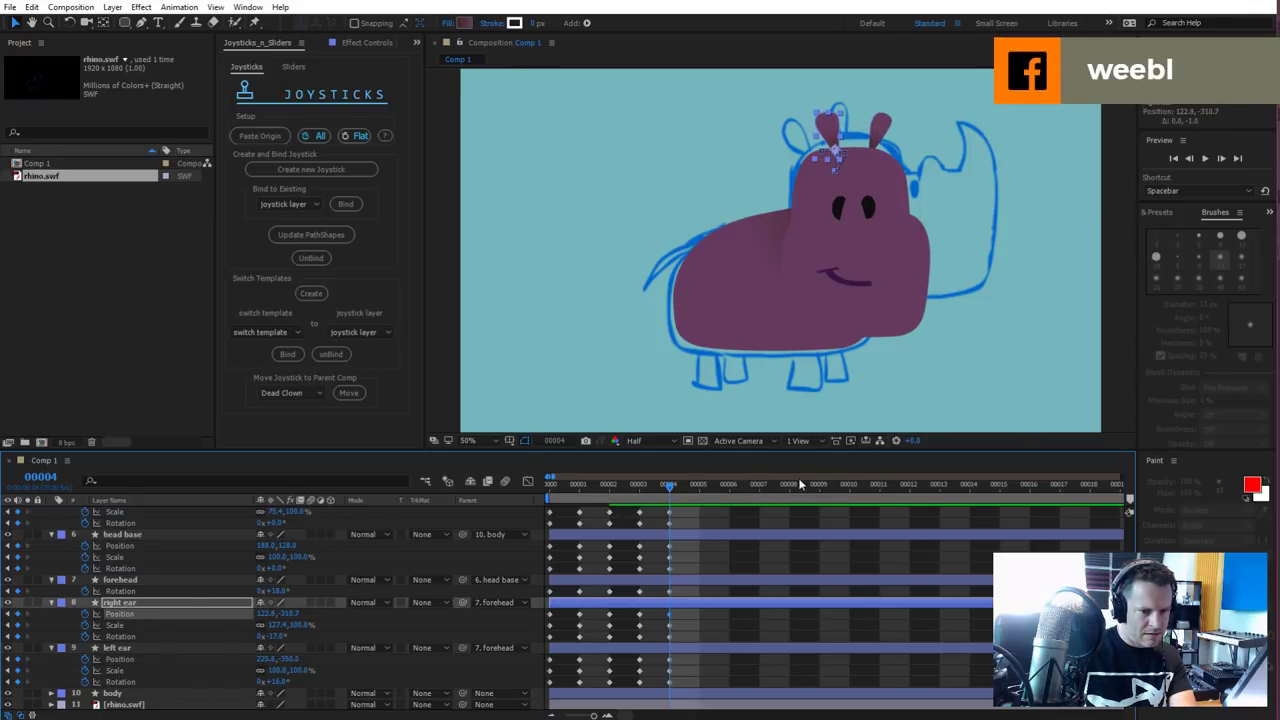
left_click_drag(667, 486, 550, 538)
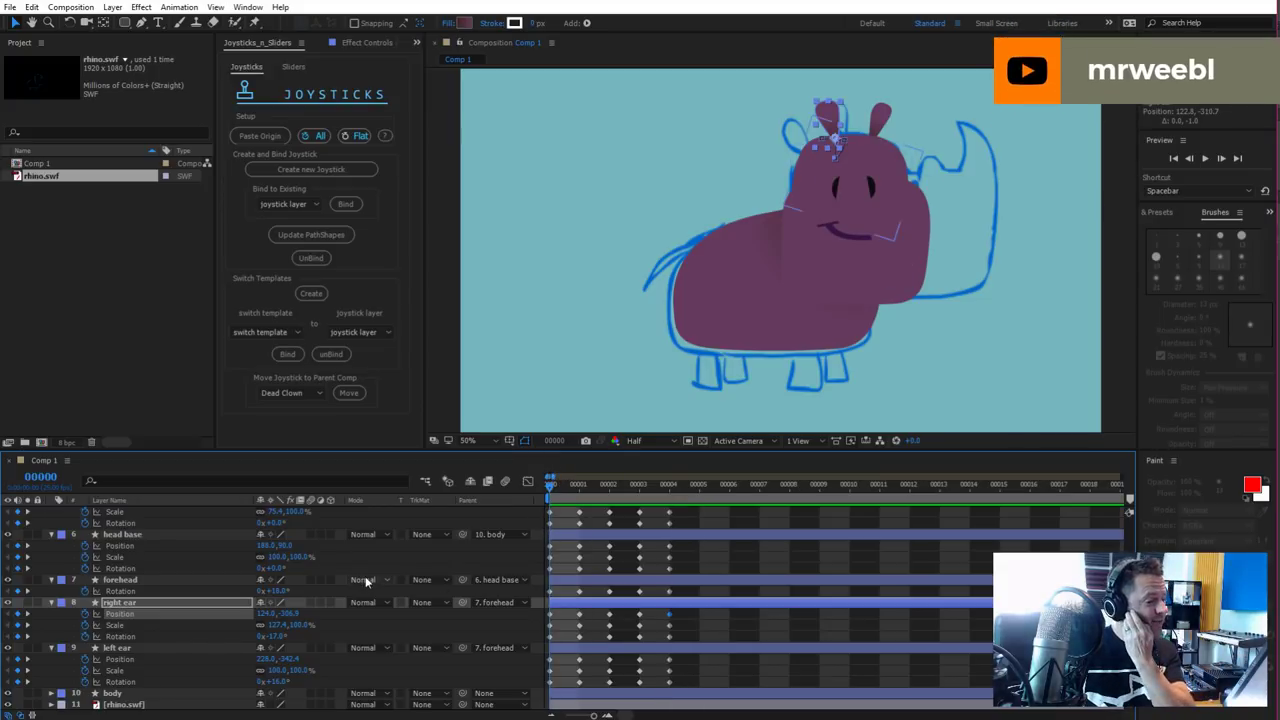
Hide the rhino.swf sketch and body layers, then preview the head poses
left_click(125, 703)
left_click(8, 703)
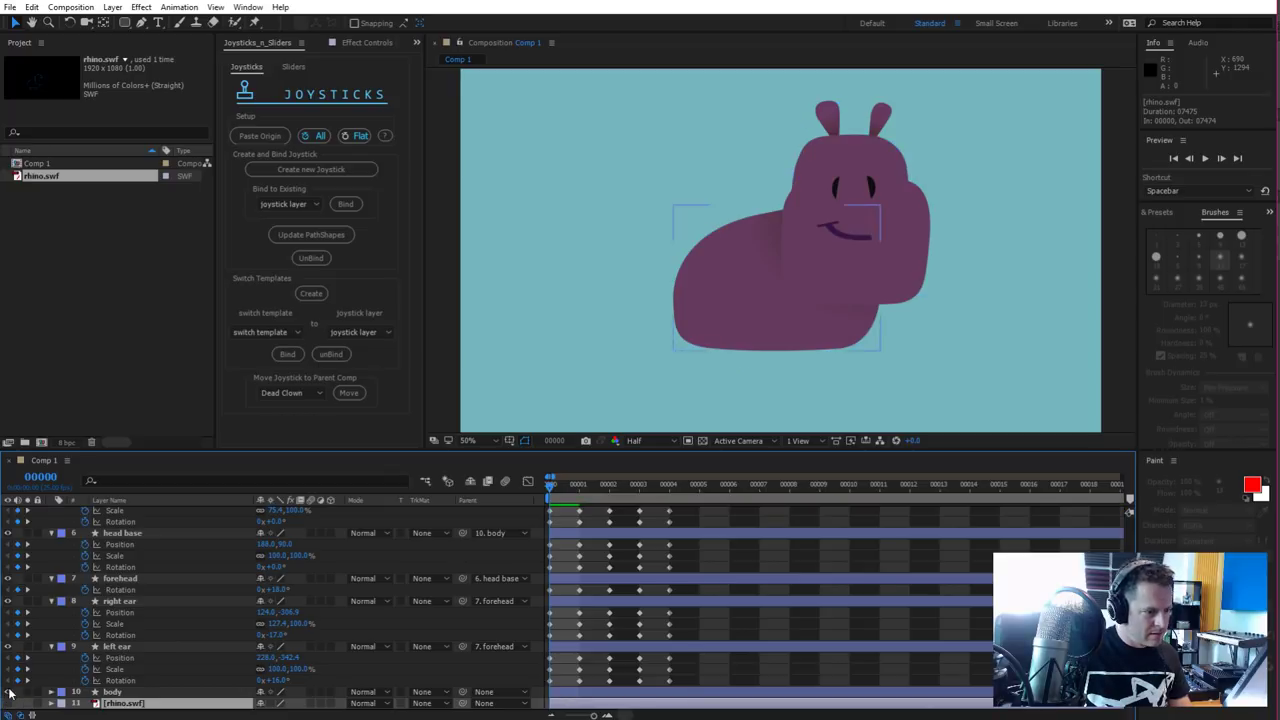
left_click(8, 691)
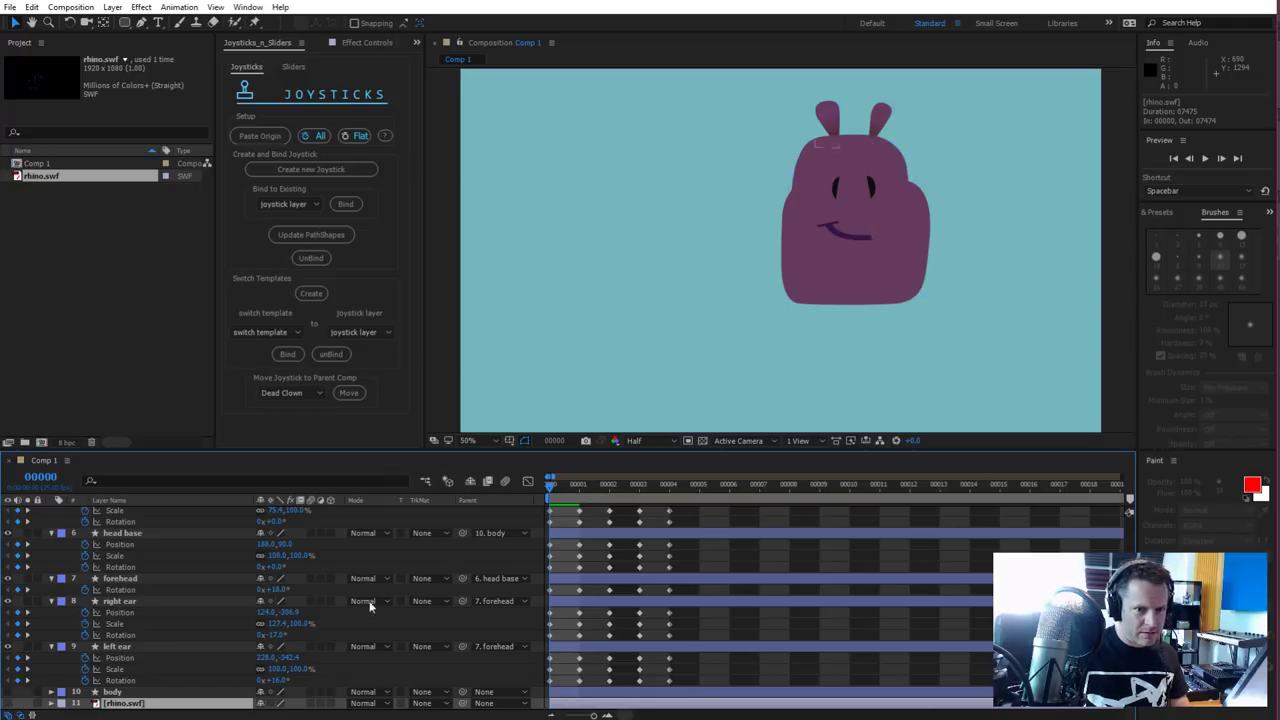
left_click_drag(577, 488, 543, 532)
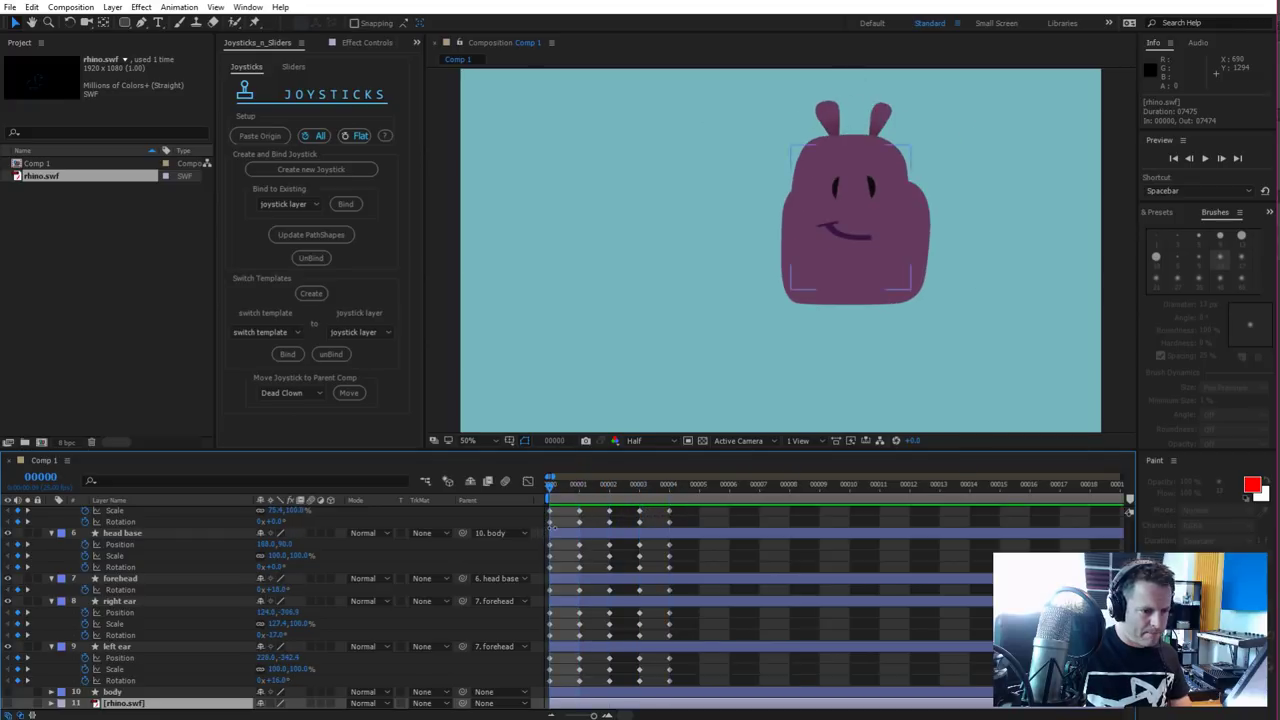
Select all layers and create a new joystick named 'Rhino head'
left_click(128, 637)
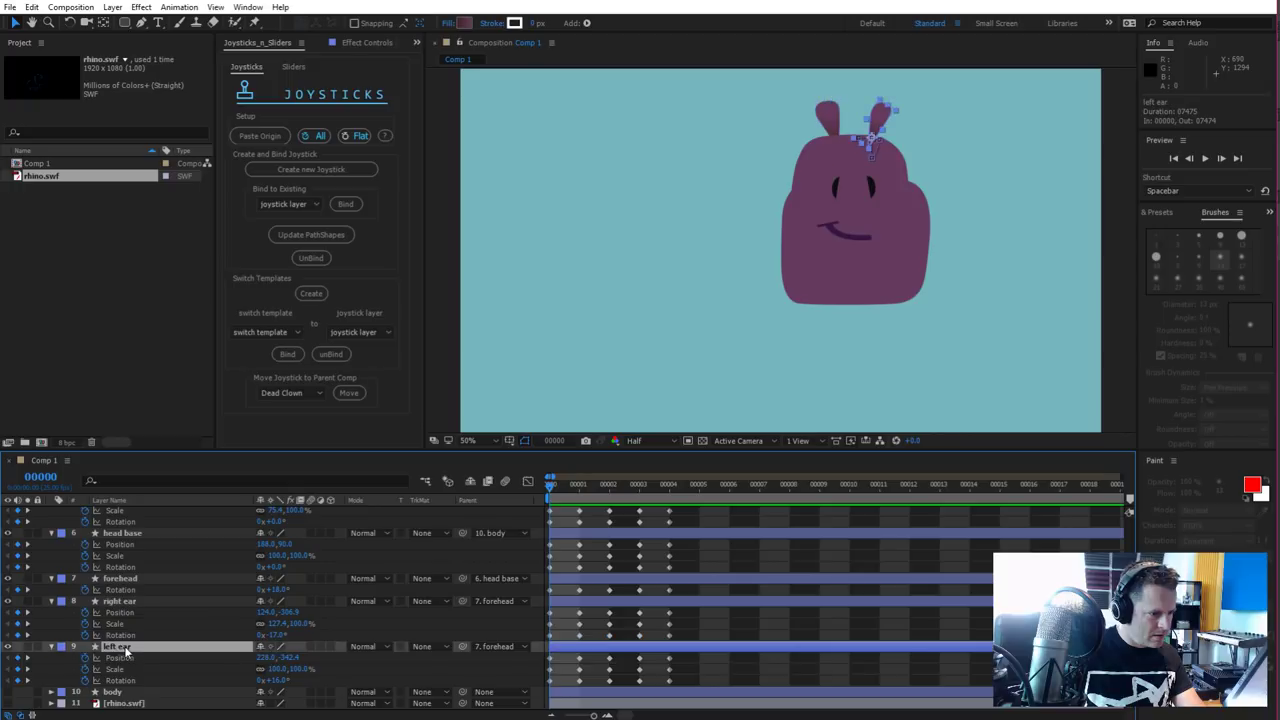
scroll(163, 602, "up", 5)
key("ctrl+a")
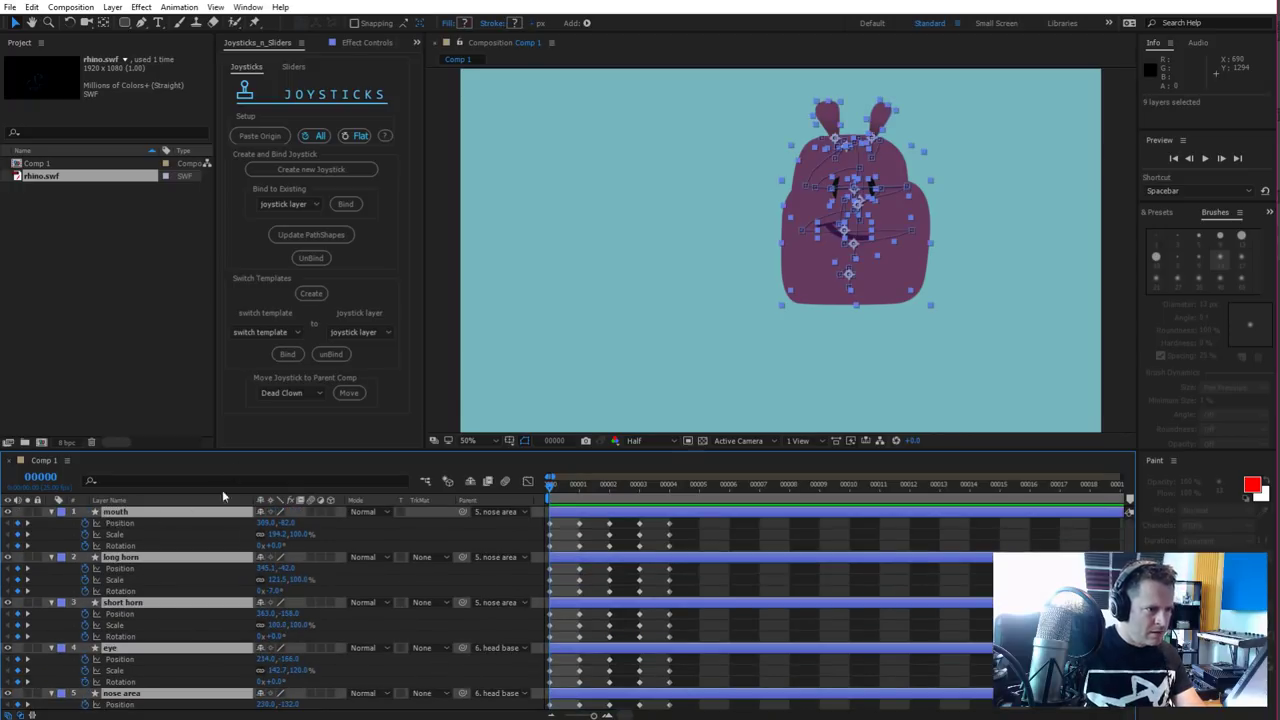
left_click(310, 169)
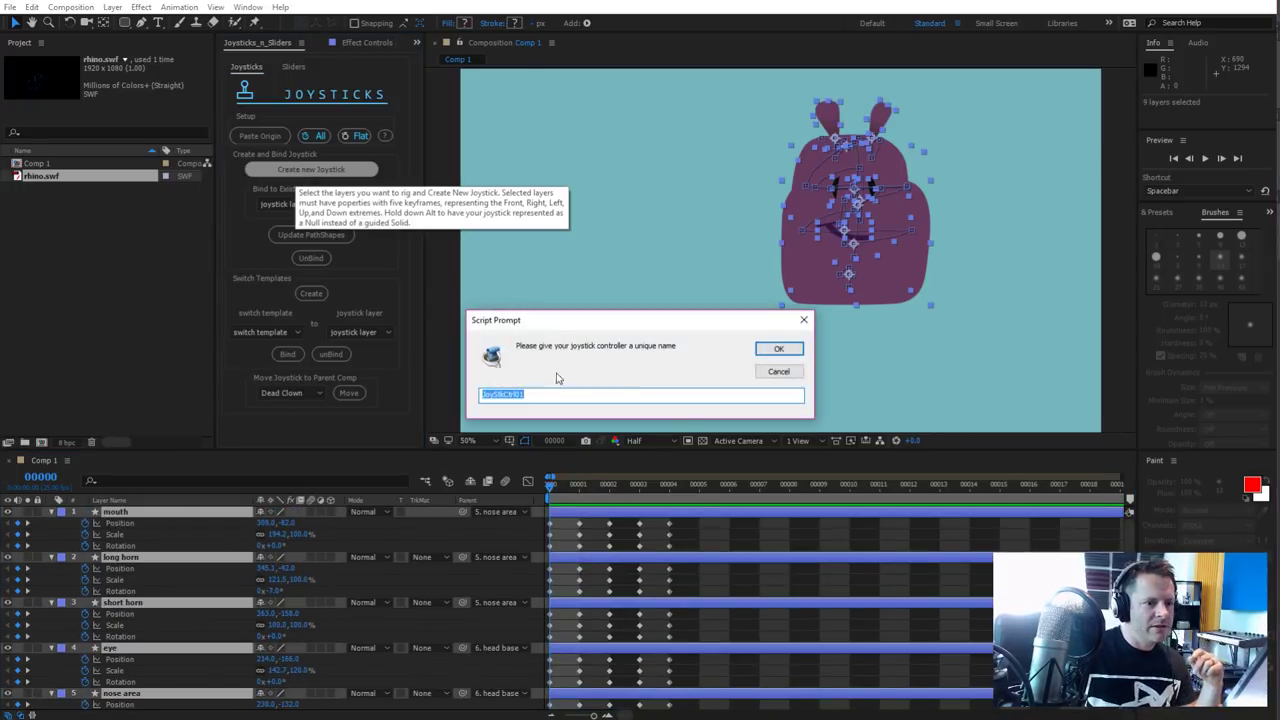
type("Rhi")
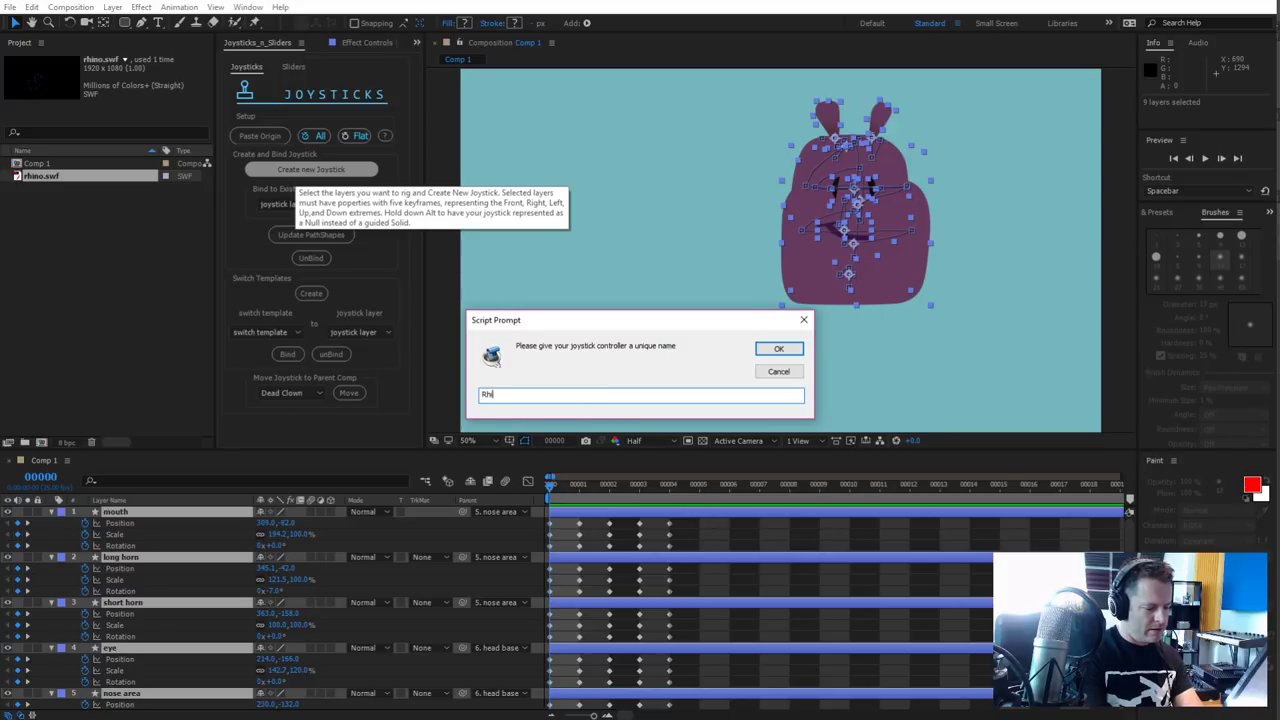
type("no head")
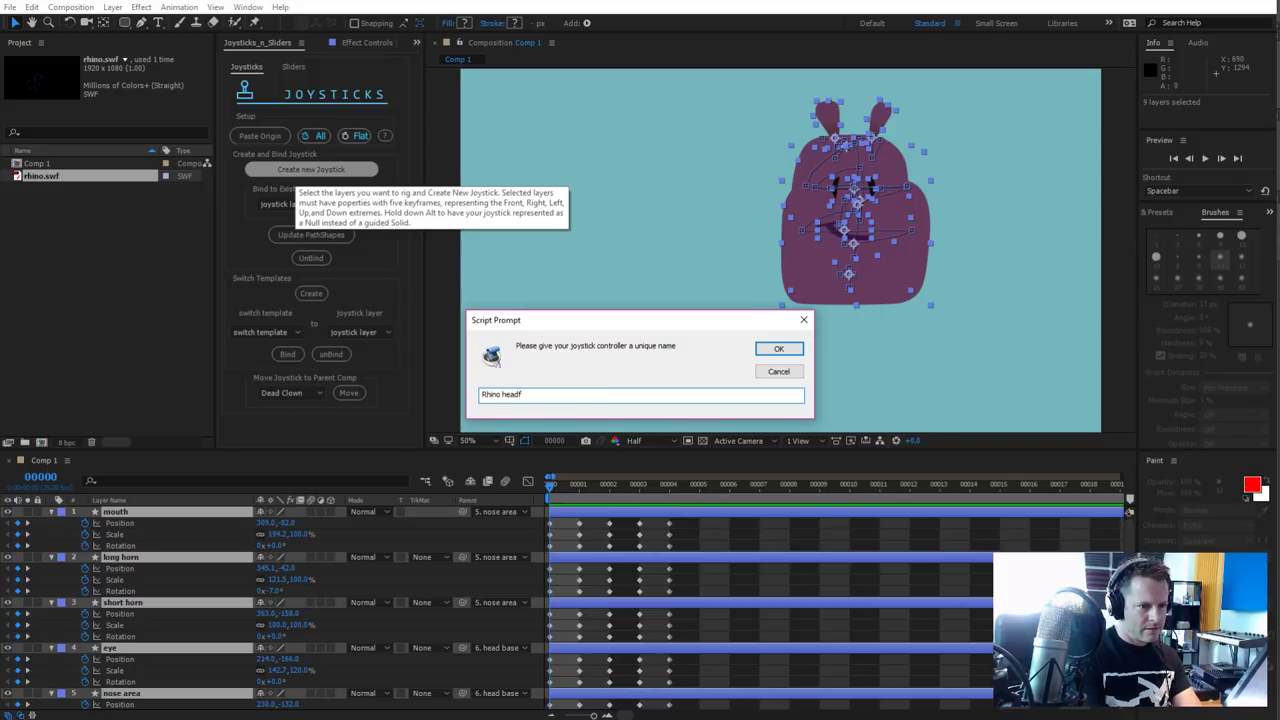
key("Return")
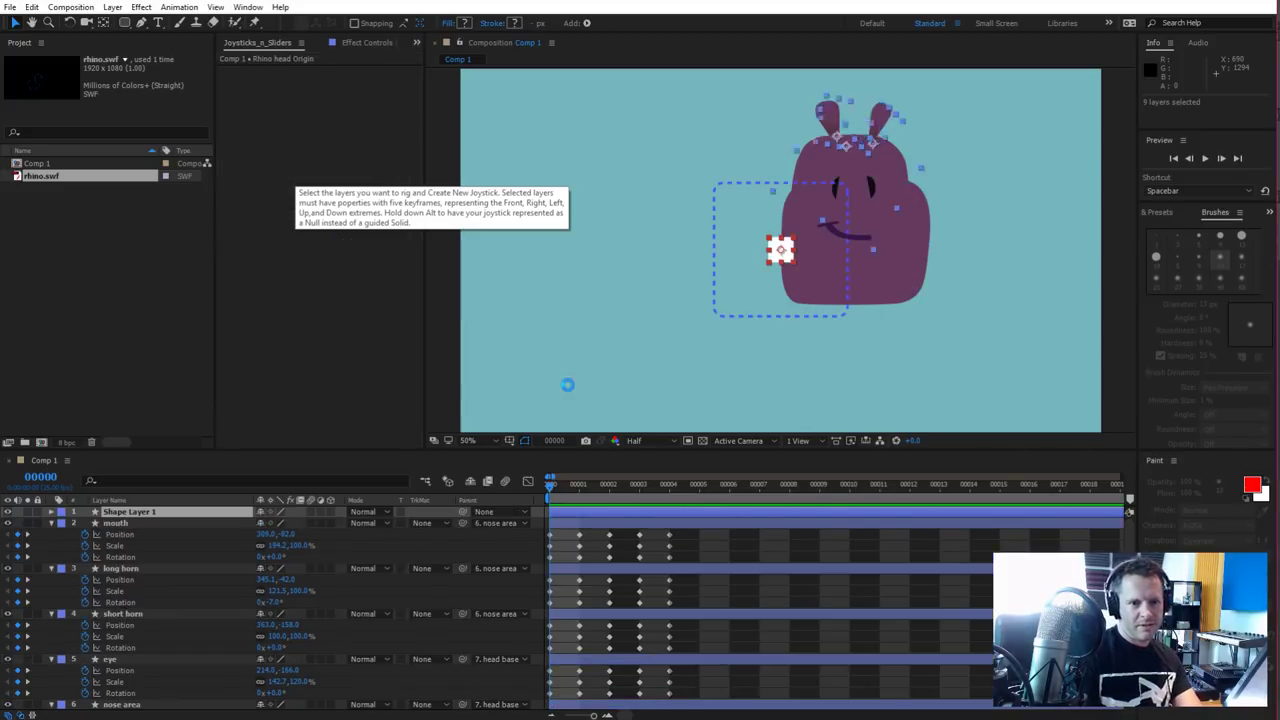
Drag the Rhino head controller up-left and then left to test the head turn
left_click(334, 559)
left_click(130, 512)
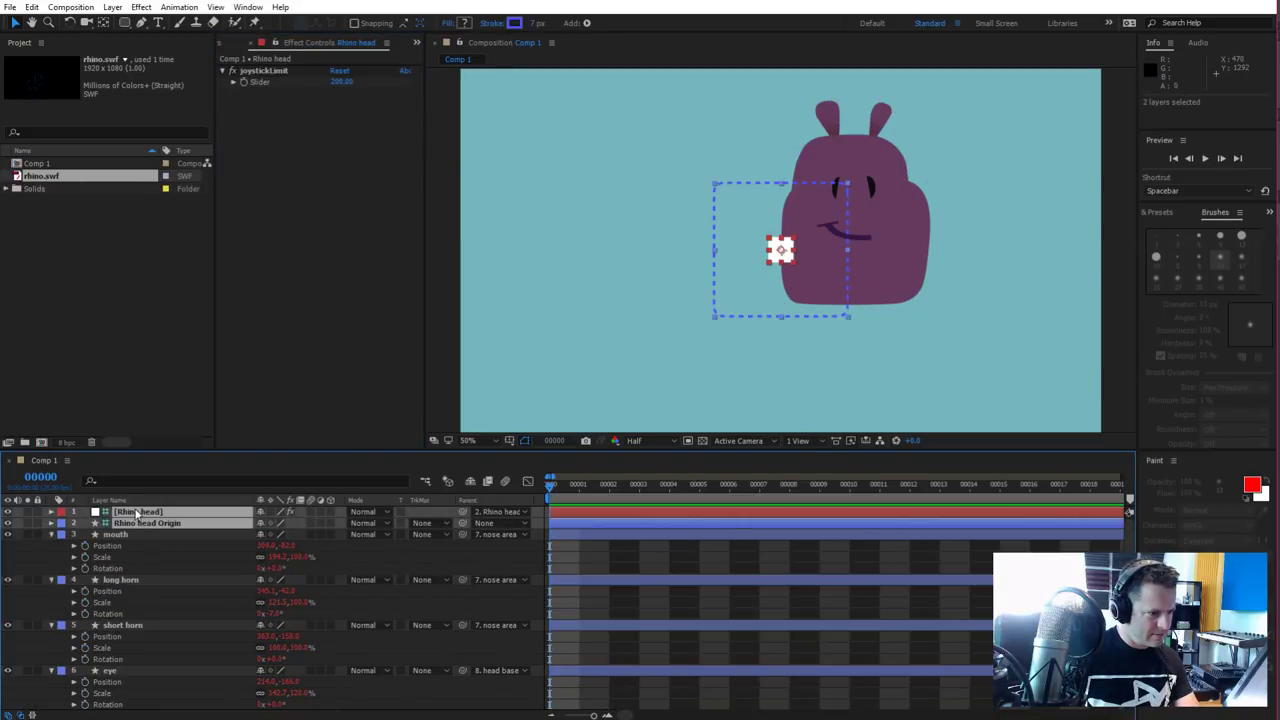
left_click_drag(718, 303, 634, 151)
left_click(645, 347)
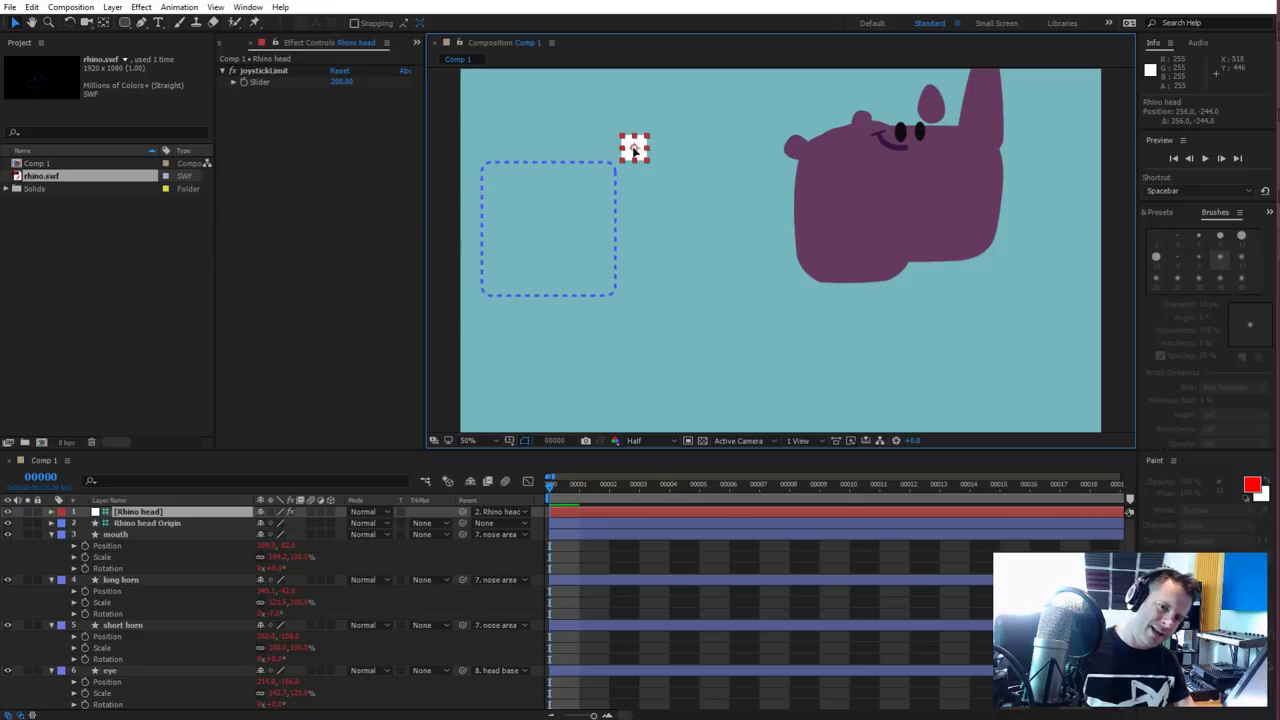
left_click_drag(634, 150, 546, 164)
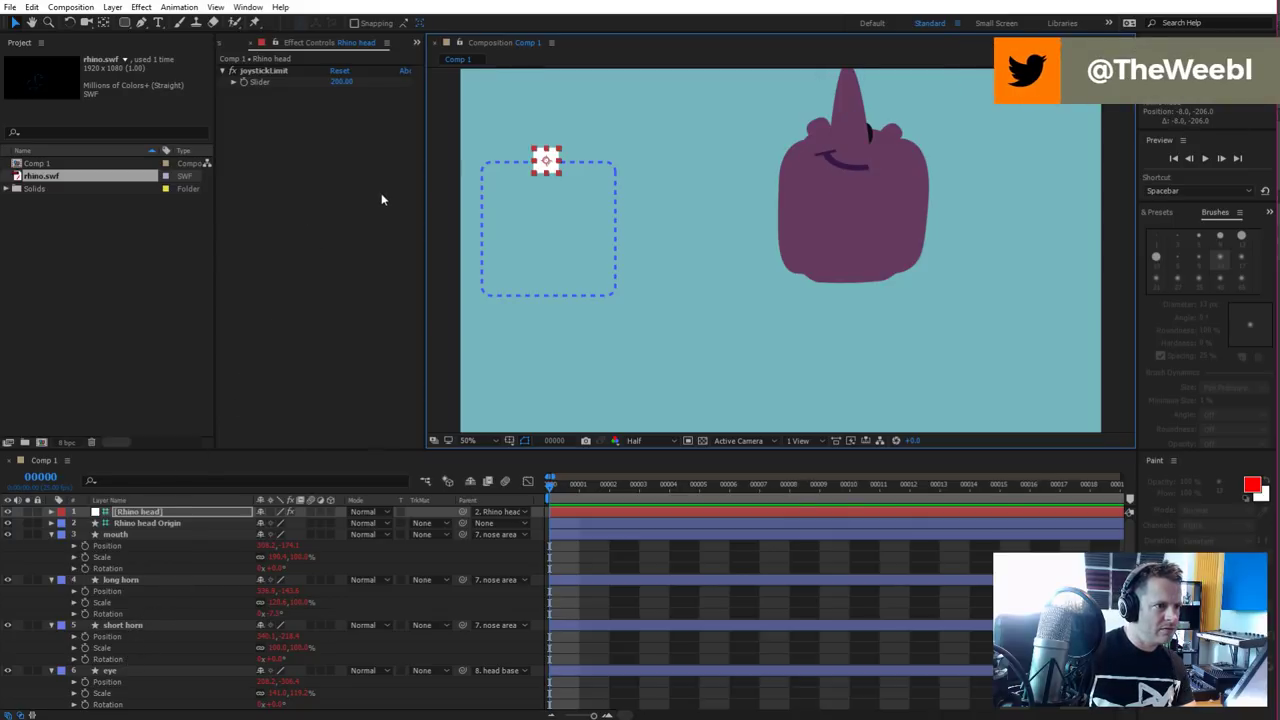
Reopen the Joysticks_n_Sliders panel and unbind the head layers from the Rhino head joystick
left_click(248, 7)
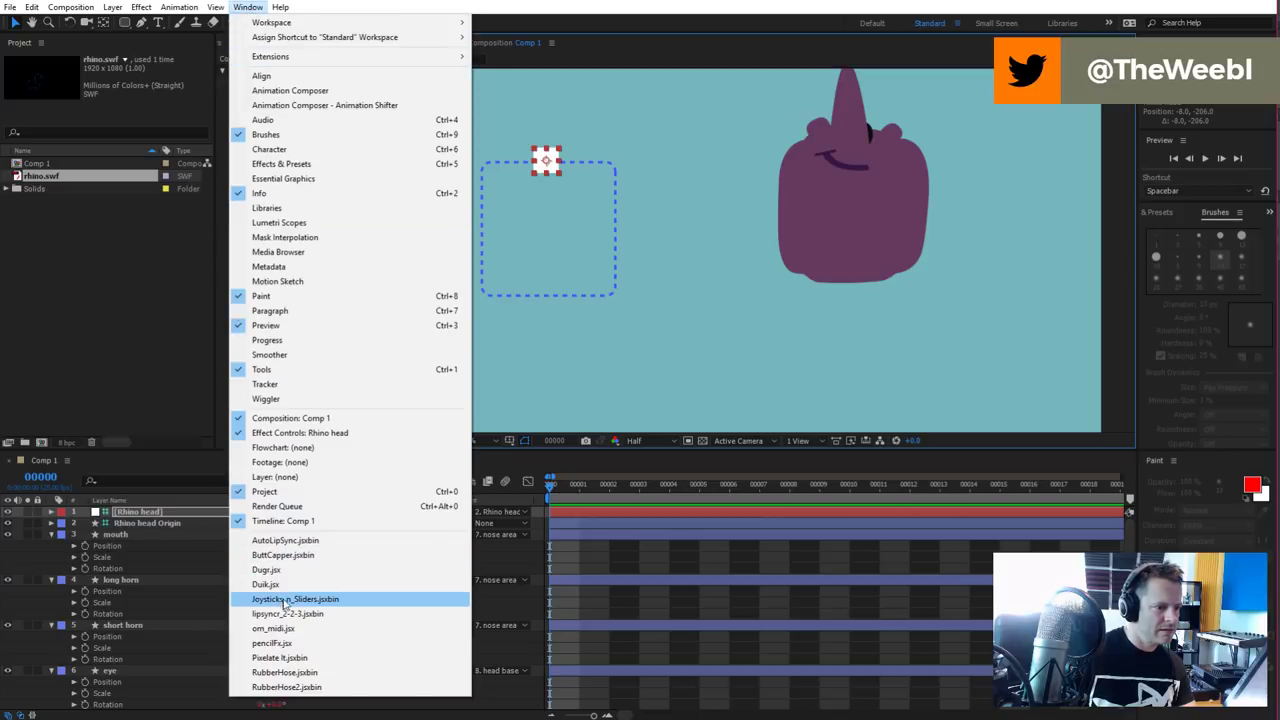
left_click(284, 600)
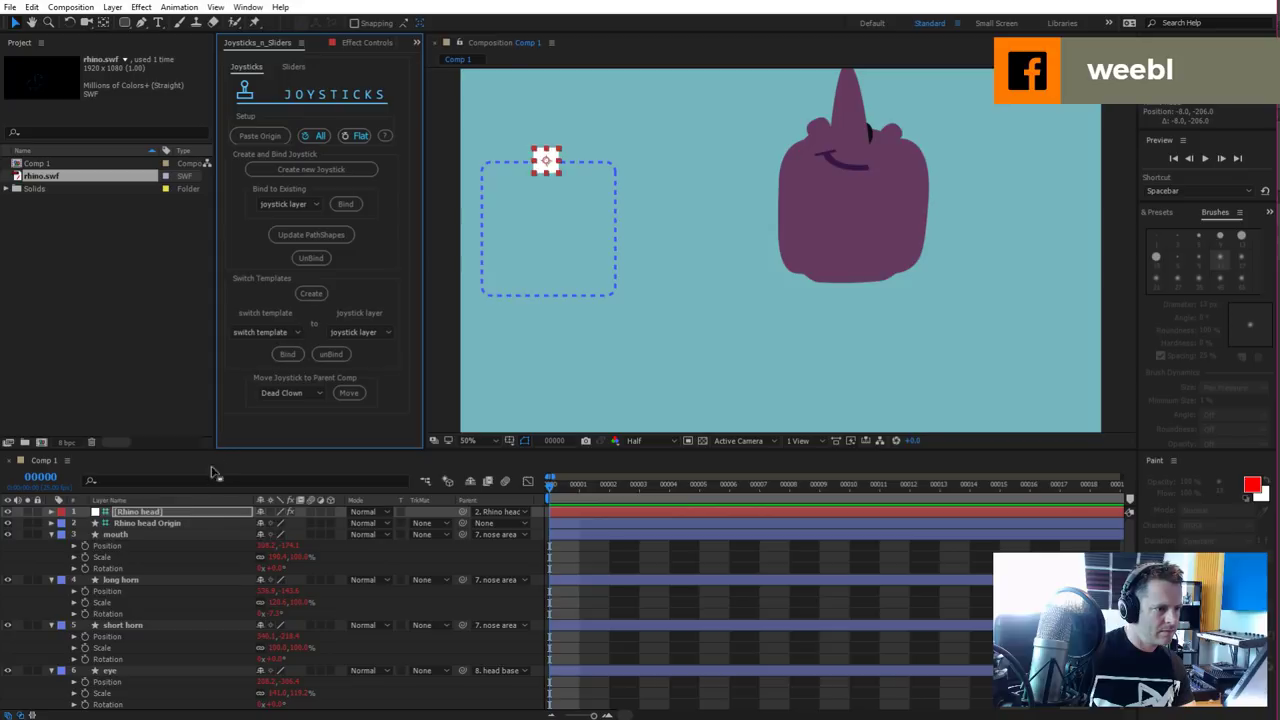
left_click(163, 513)
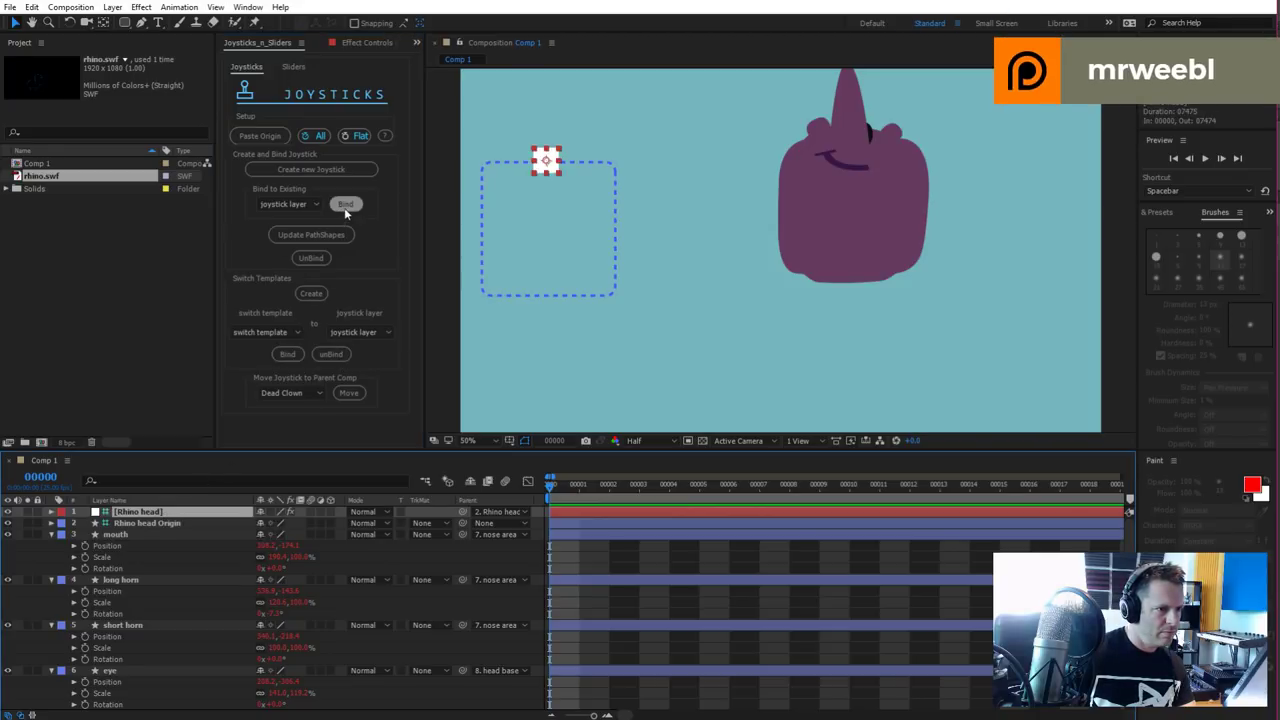
left_click(311, 257)
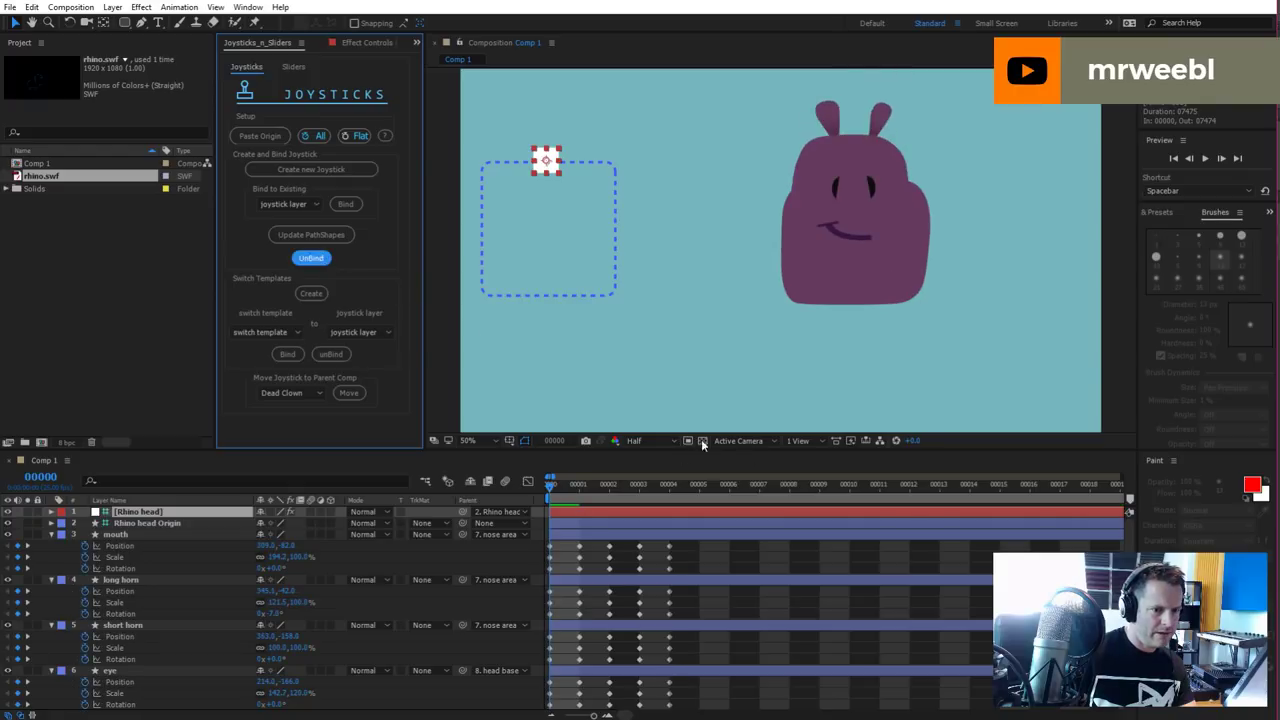
left_click_drag(578, 488, 628, 494)
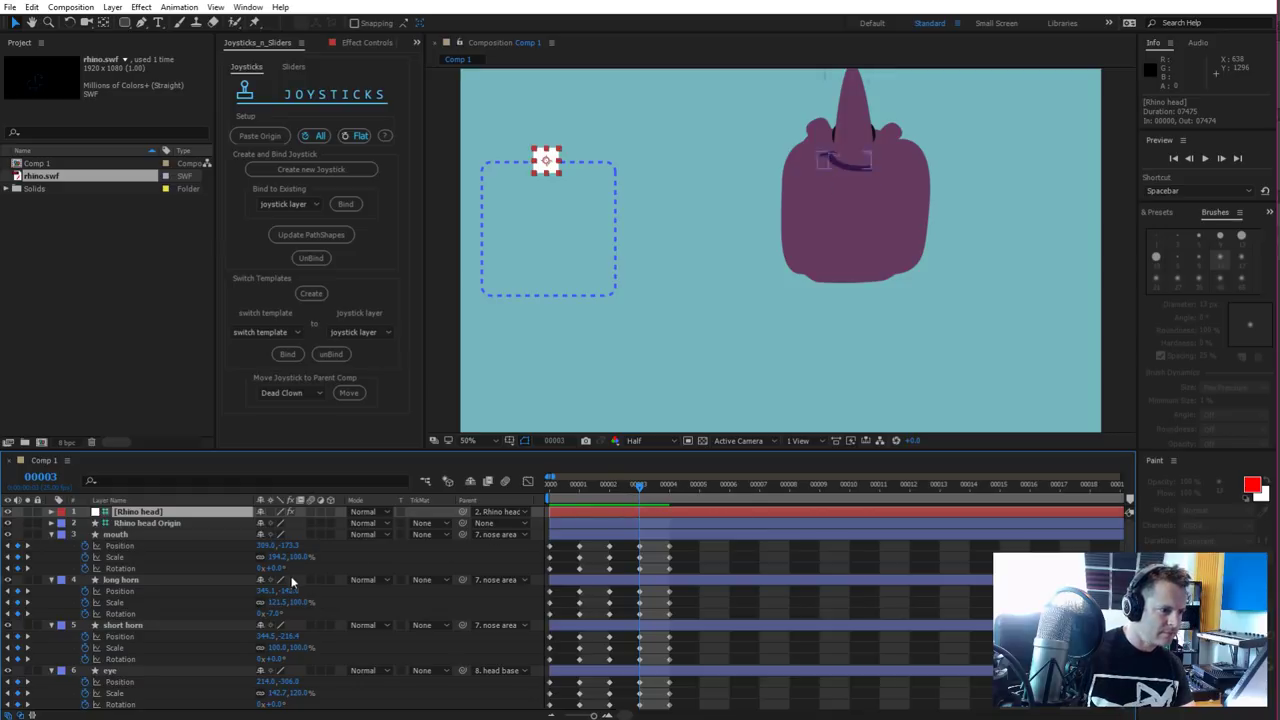
Nudge the long horn and short horn down at frame 3 and preview neighbouring poses
left_click(148, 586)
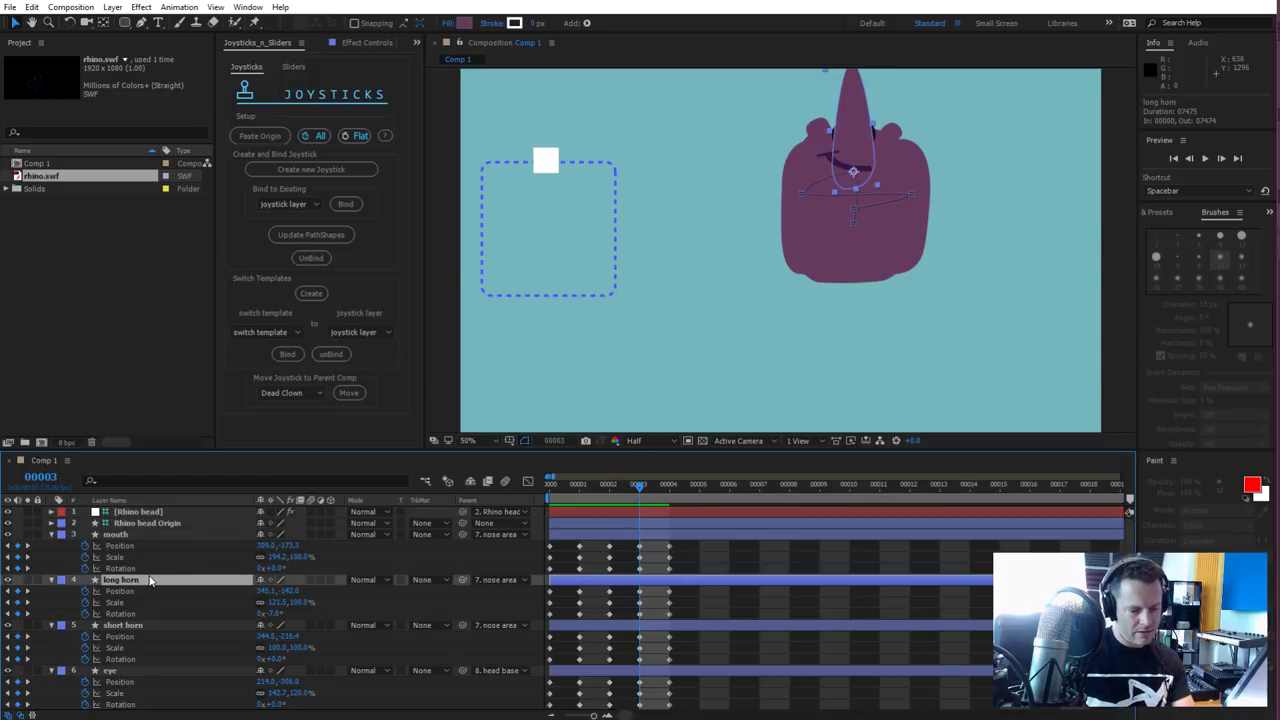
key("ctrl+v")
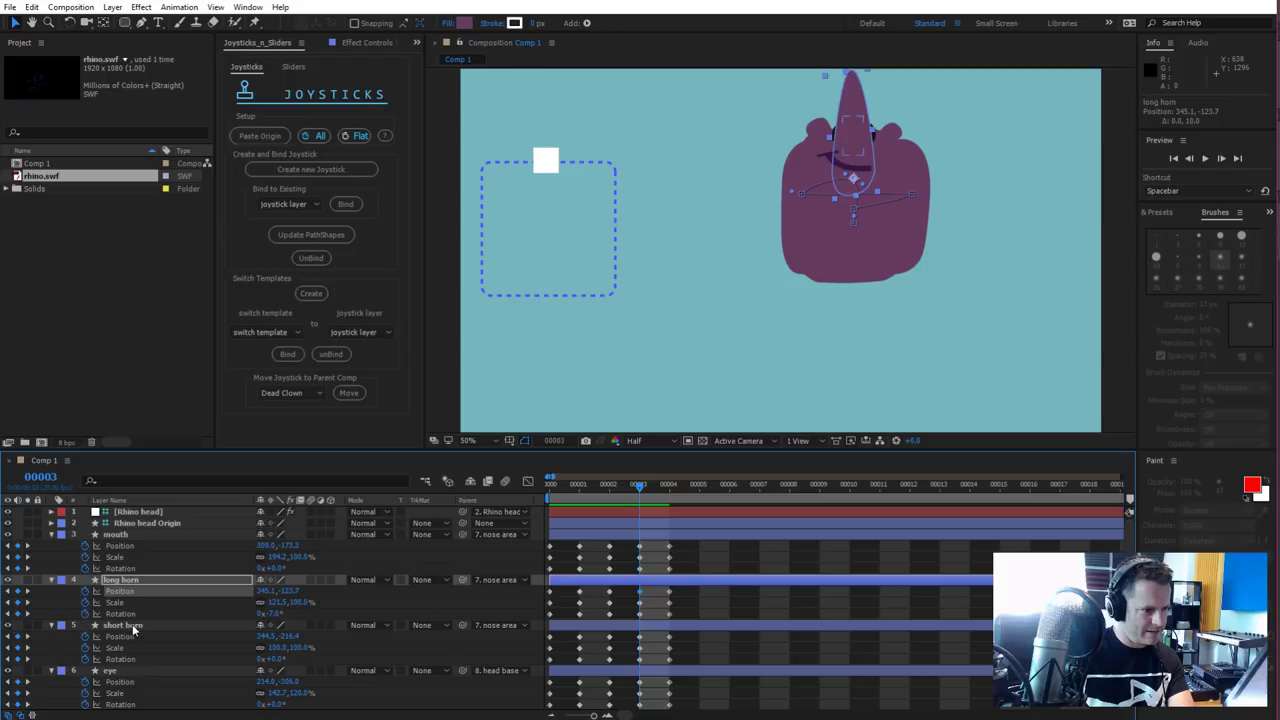
left_click(133, 626)
key("ctrl+v")
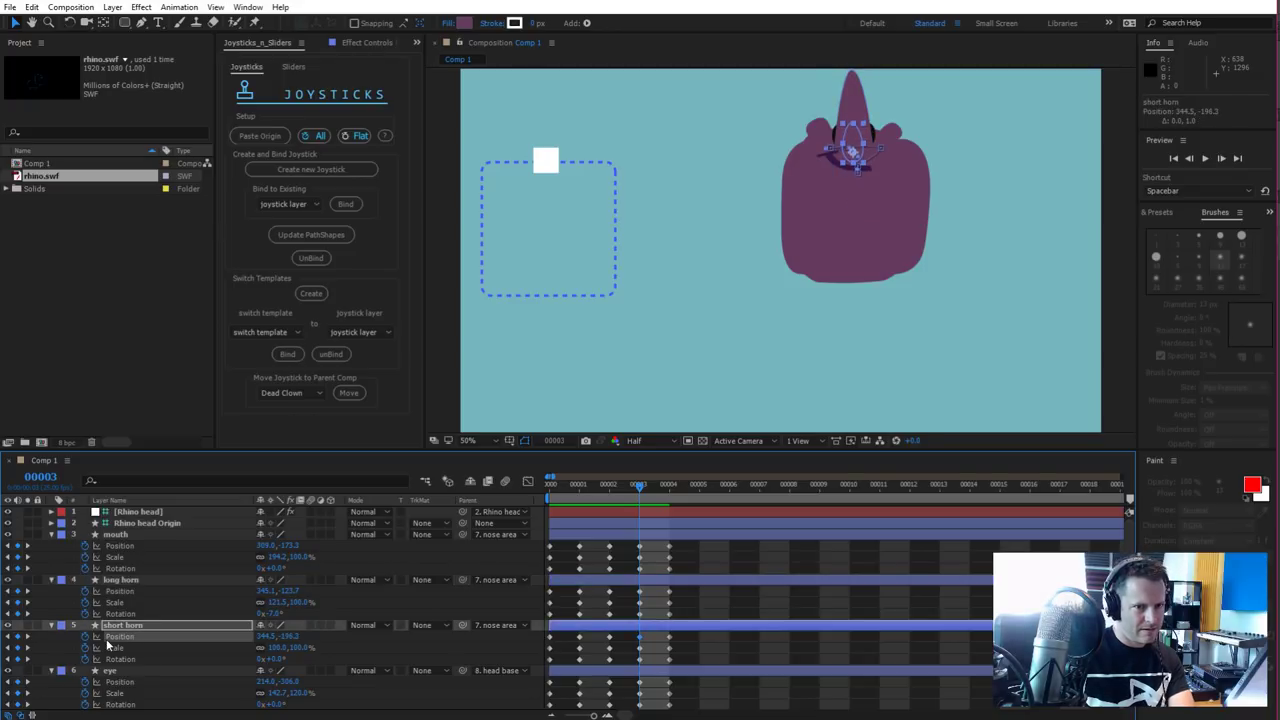
left_click_drag(597, 491, 641, 489)
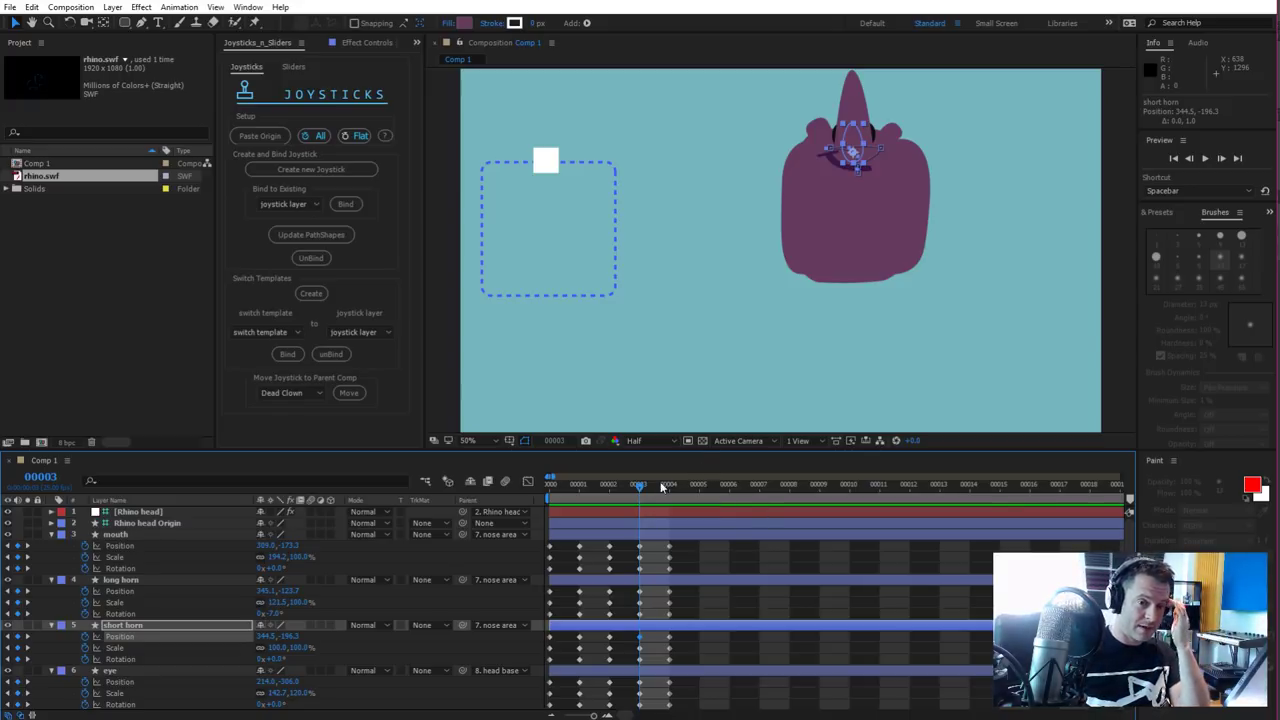
Select every head layer from the mouth down to the left ear
left_click(131, 532)
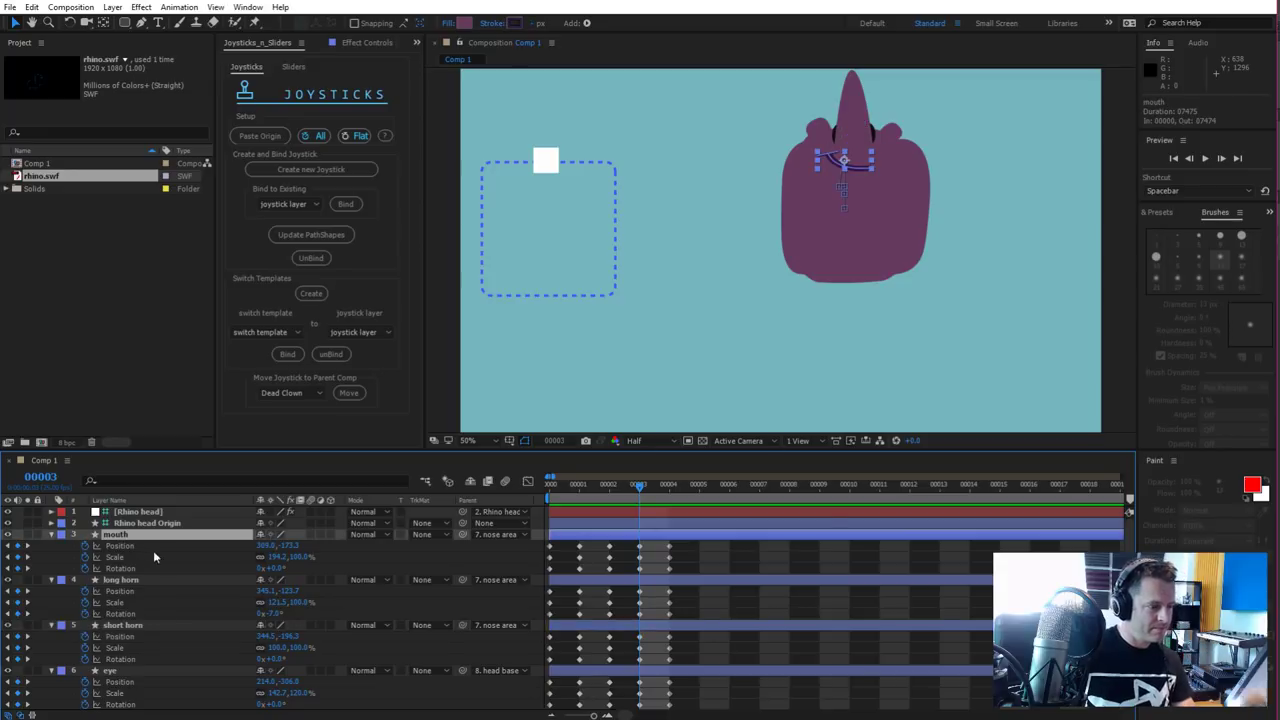
scroll(170, 577, "down", 5)
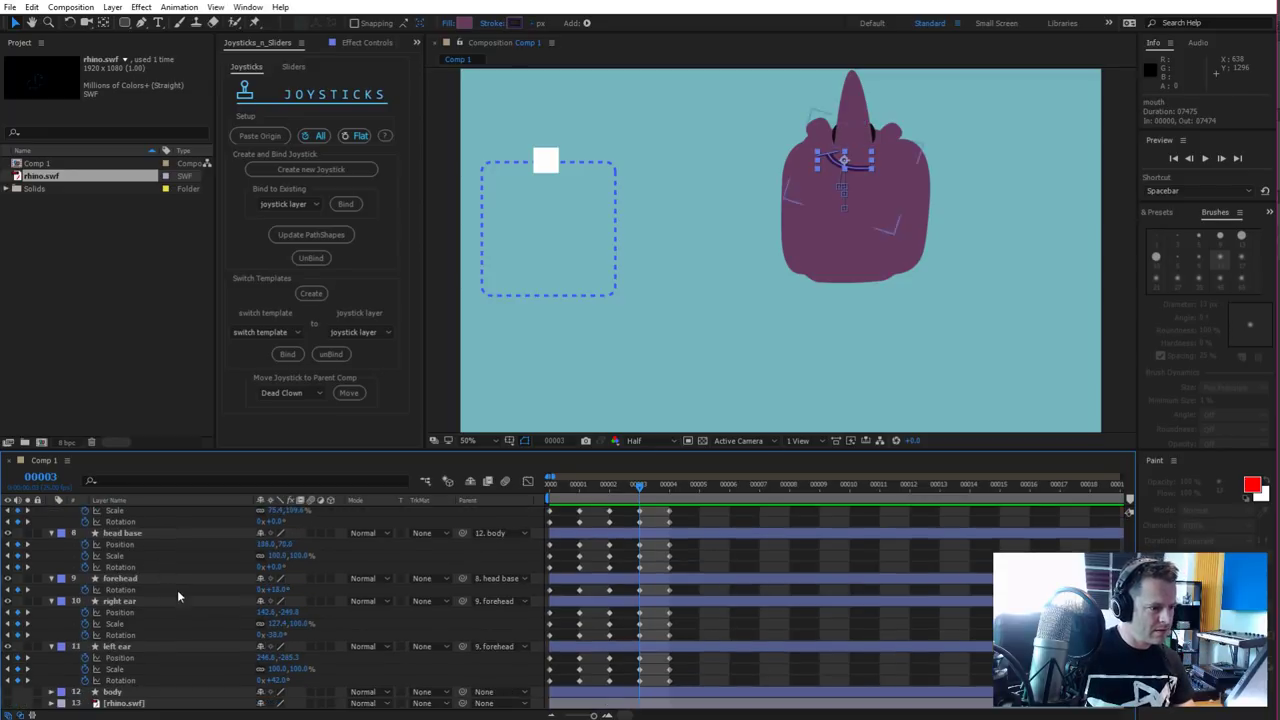
left_click(137, 647, "shift")
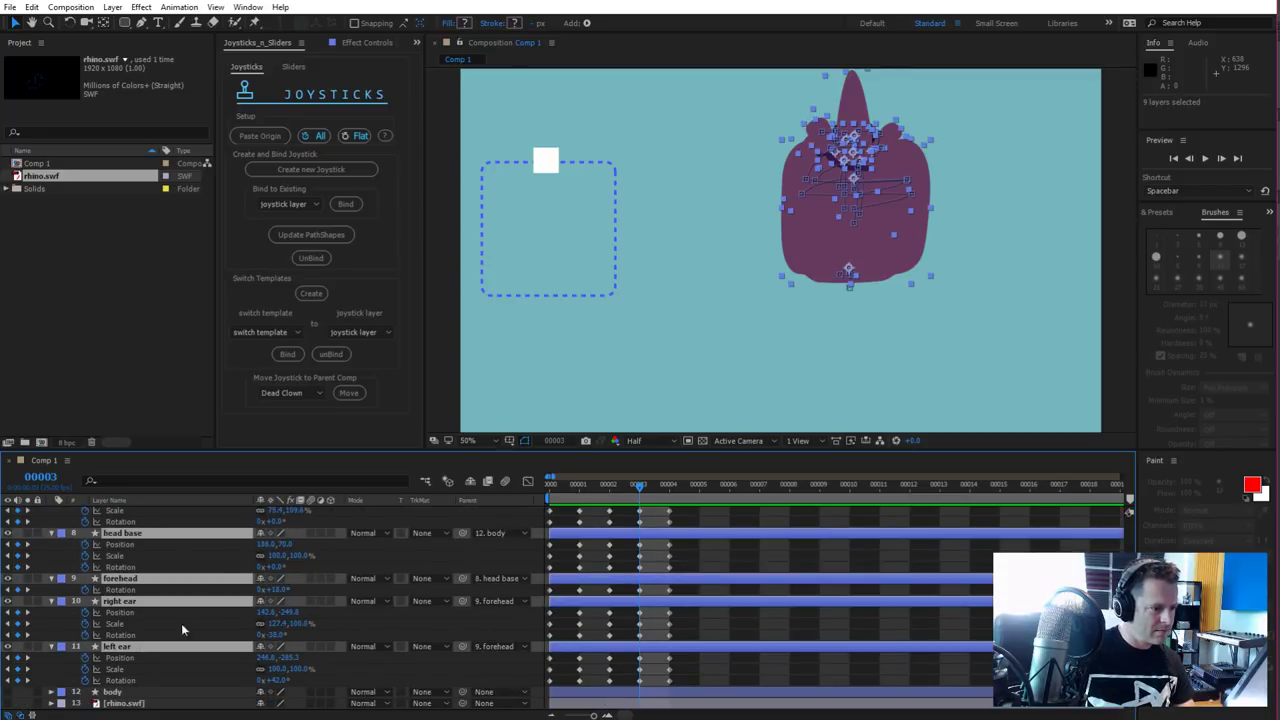
Bind the selected layers to Rhino head and drag the controller to test turning the head
left_click(300, 204)
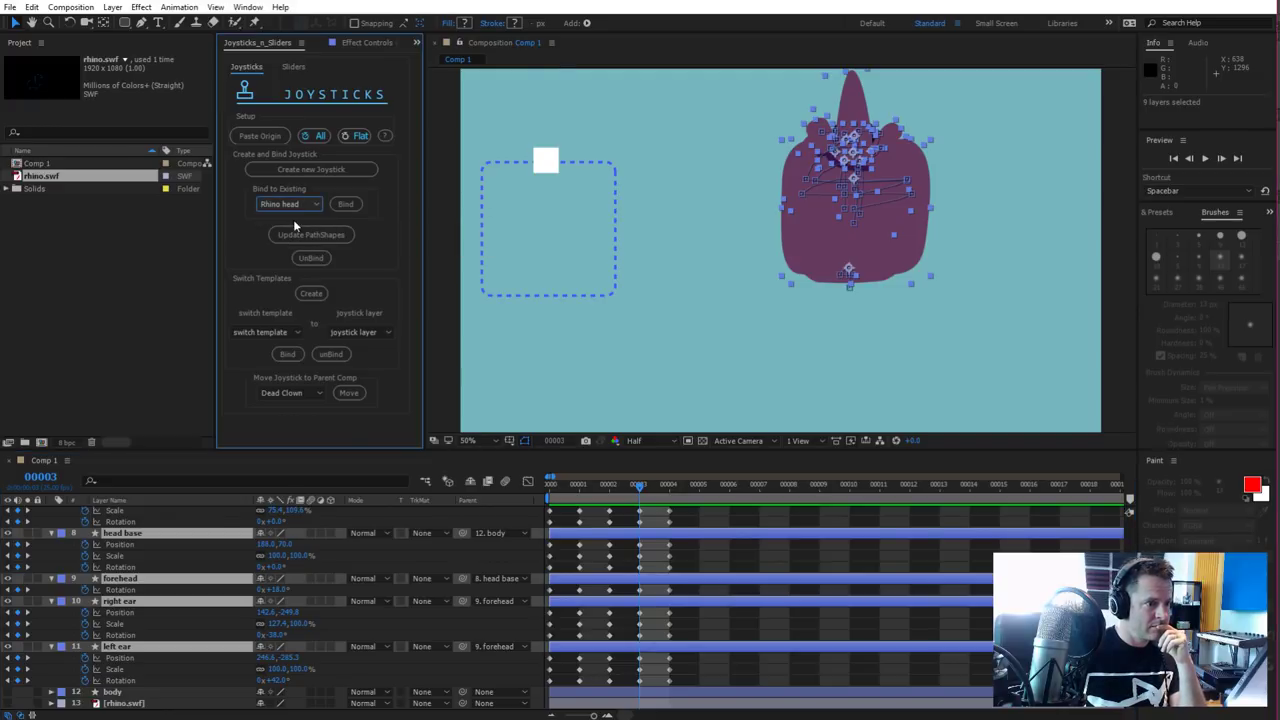
left_click(345, 204)
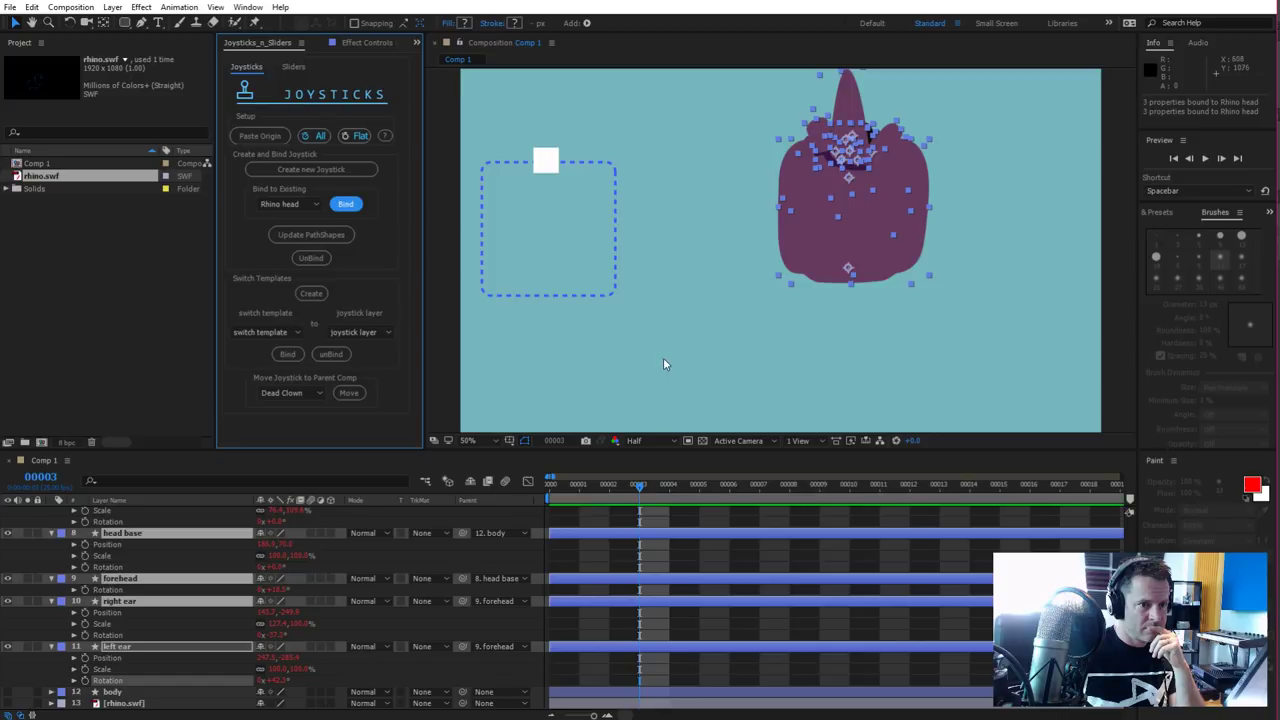
left_click_drag(546, 160, 540, 292)
left_click_drag(610, 285, 614, 257)
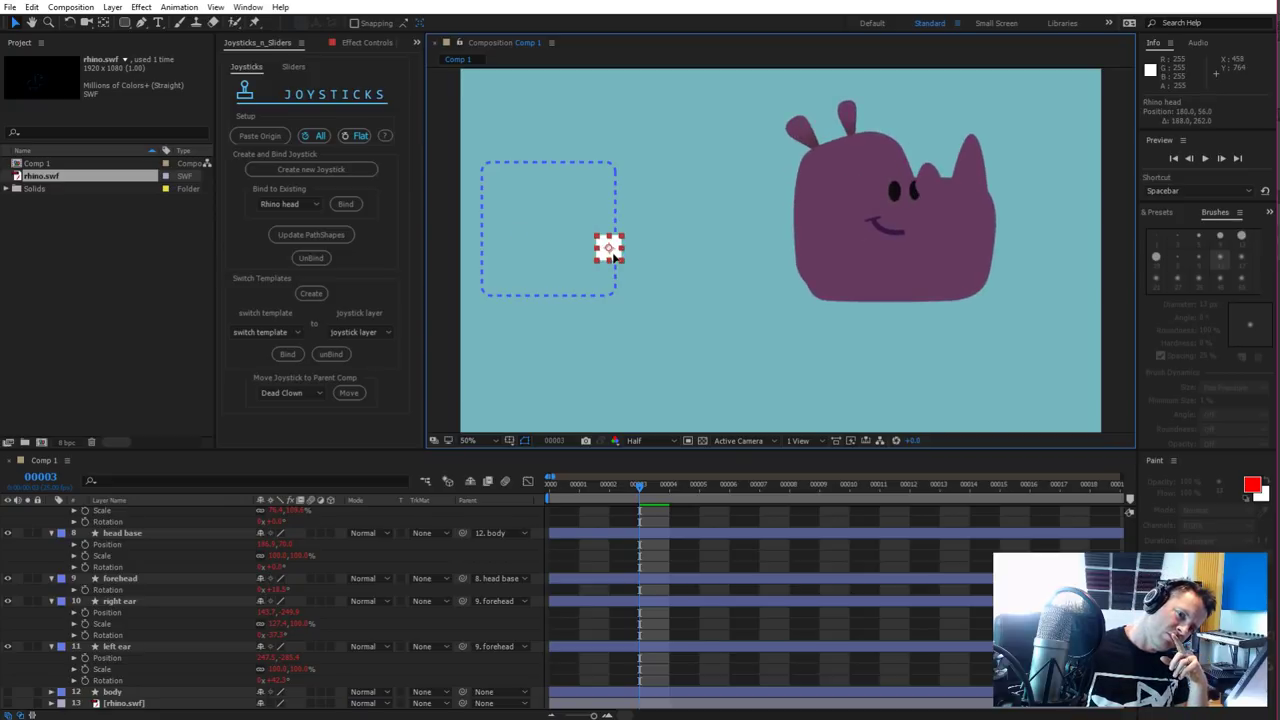
mouse_move(614, 257)
left_mouse_down()
mouse_move(506, 252)
mouse_move(634, 250)
mouse_move(509, 250)
mouse_move(618, 243)
mouse_move(607, 241)
left_mouse_up()
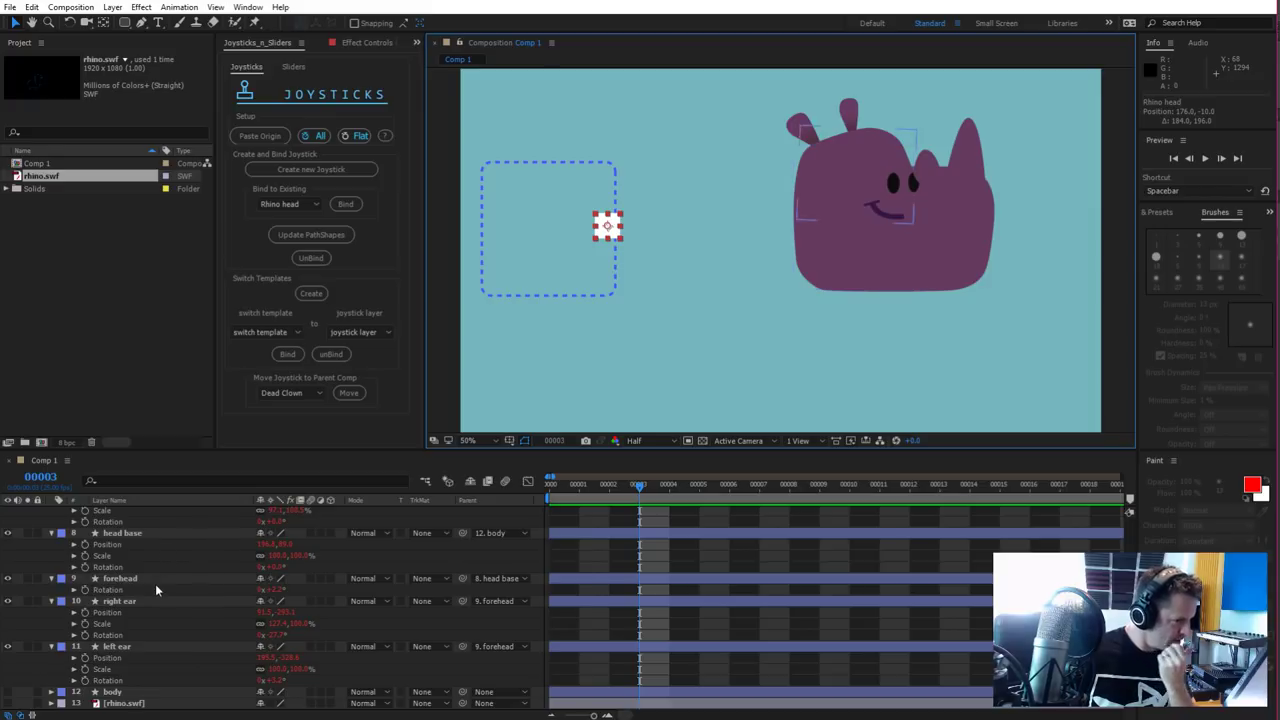
Select the short horn layer and zoom in to 200% on the rhino's face and horn
scroll(158, 565, "up", 6)
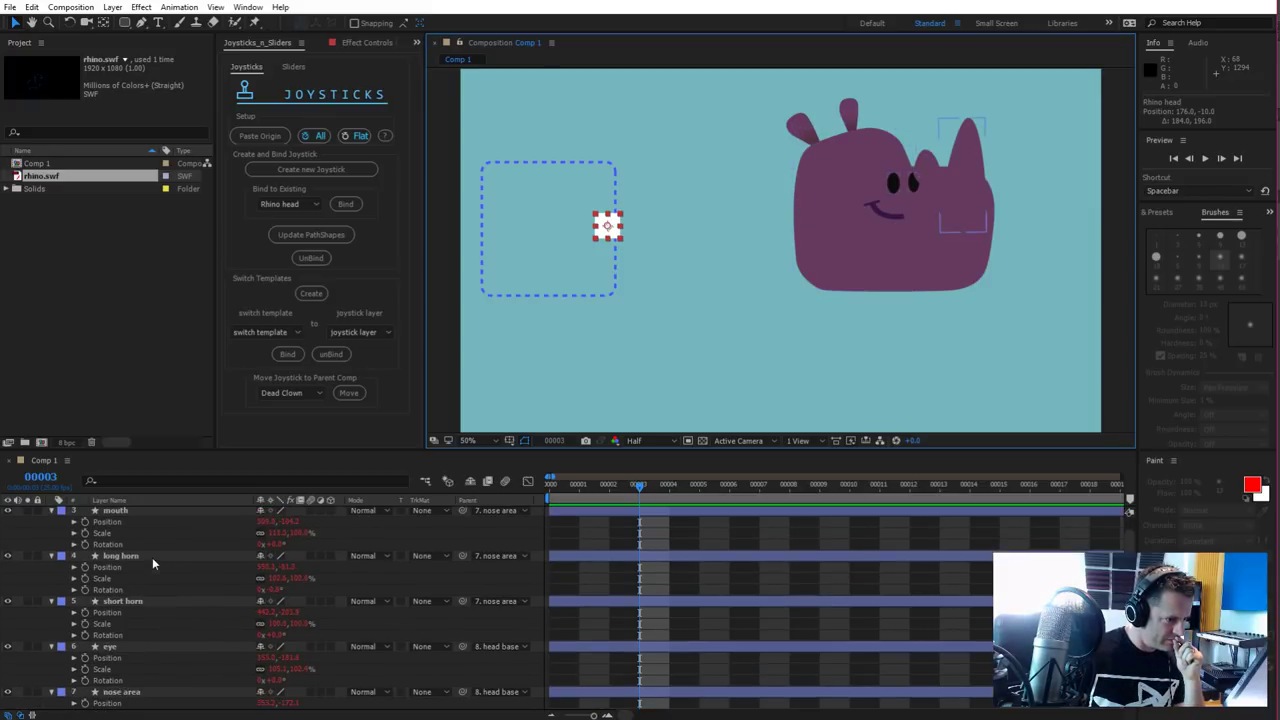
left_click(122, 601)
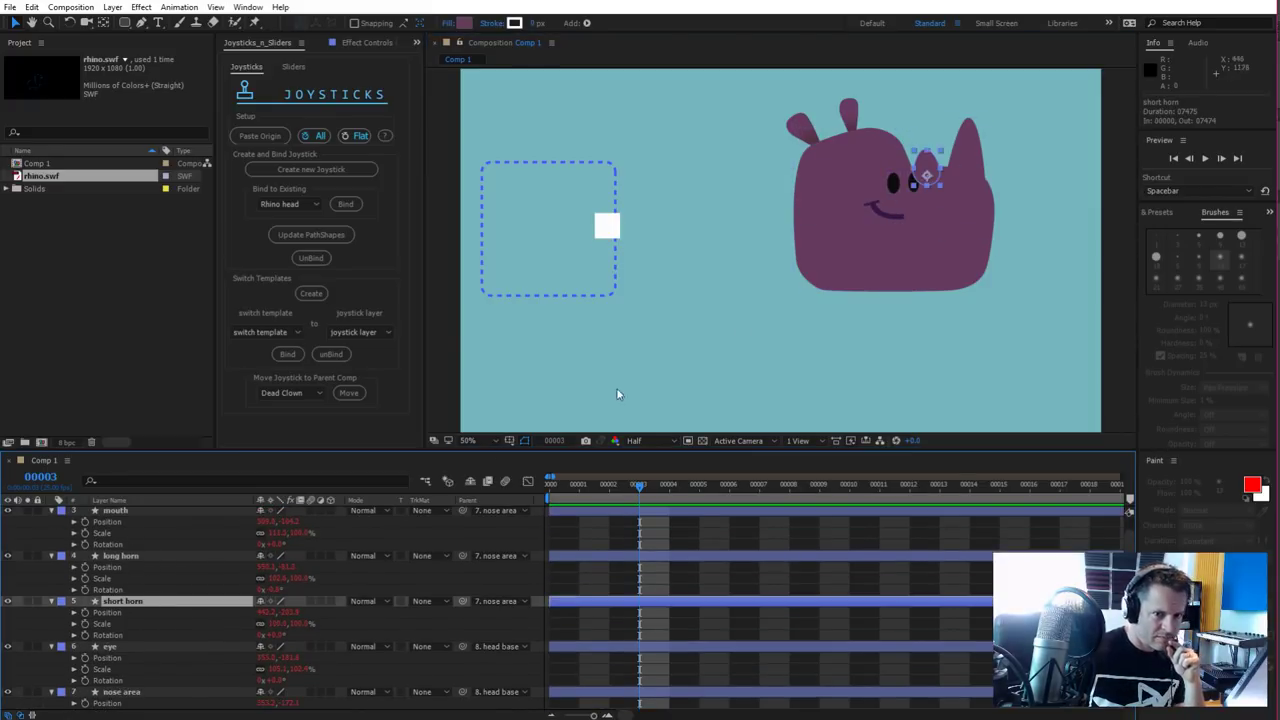
key("Return")
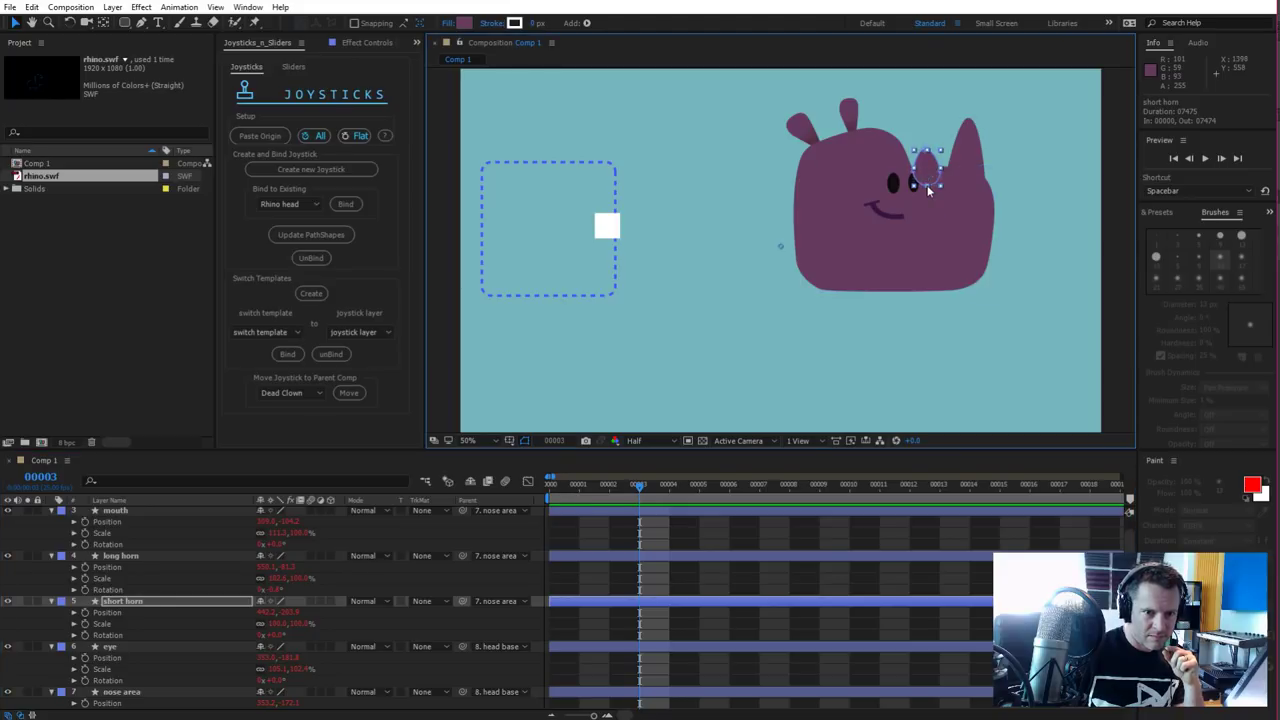
key("period")
key("period")
key("period")
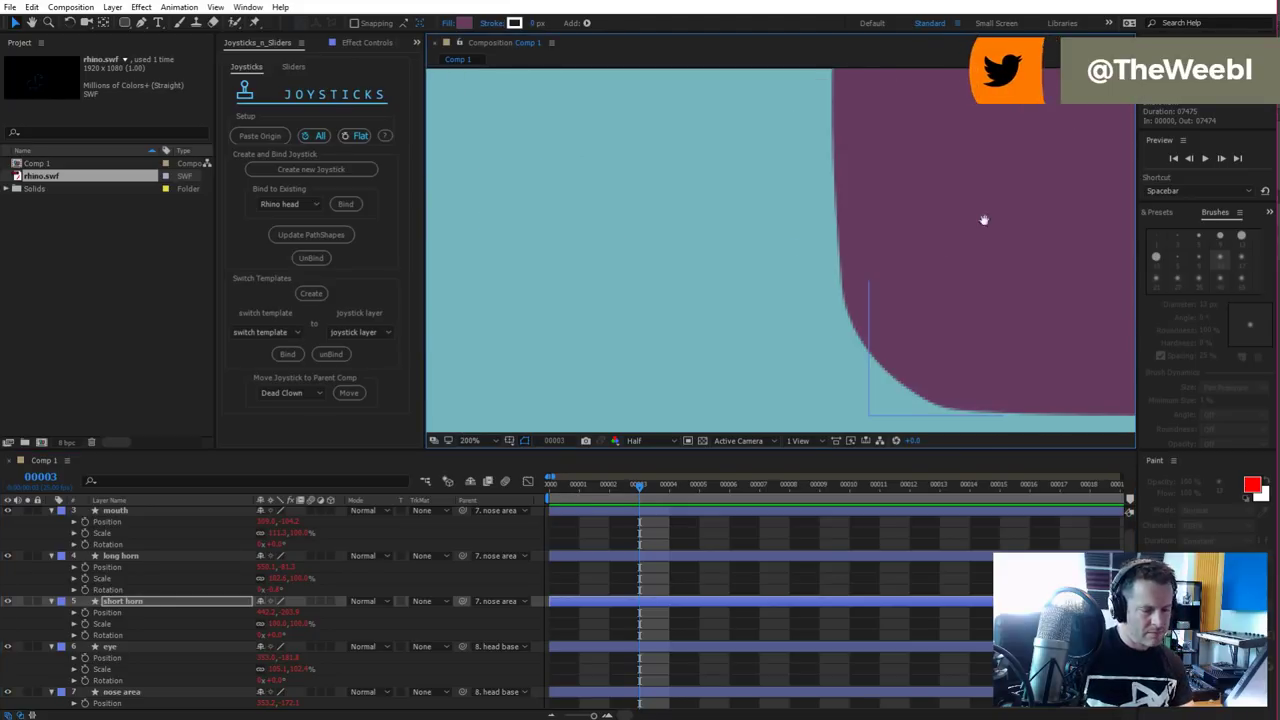
left_click_drag(837, 205, 108, 320)
left_click_drag(657, 164, 727, 212)
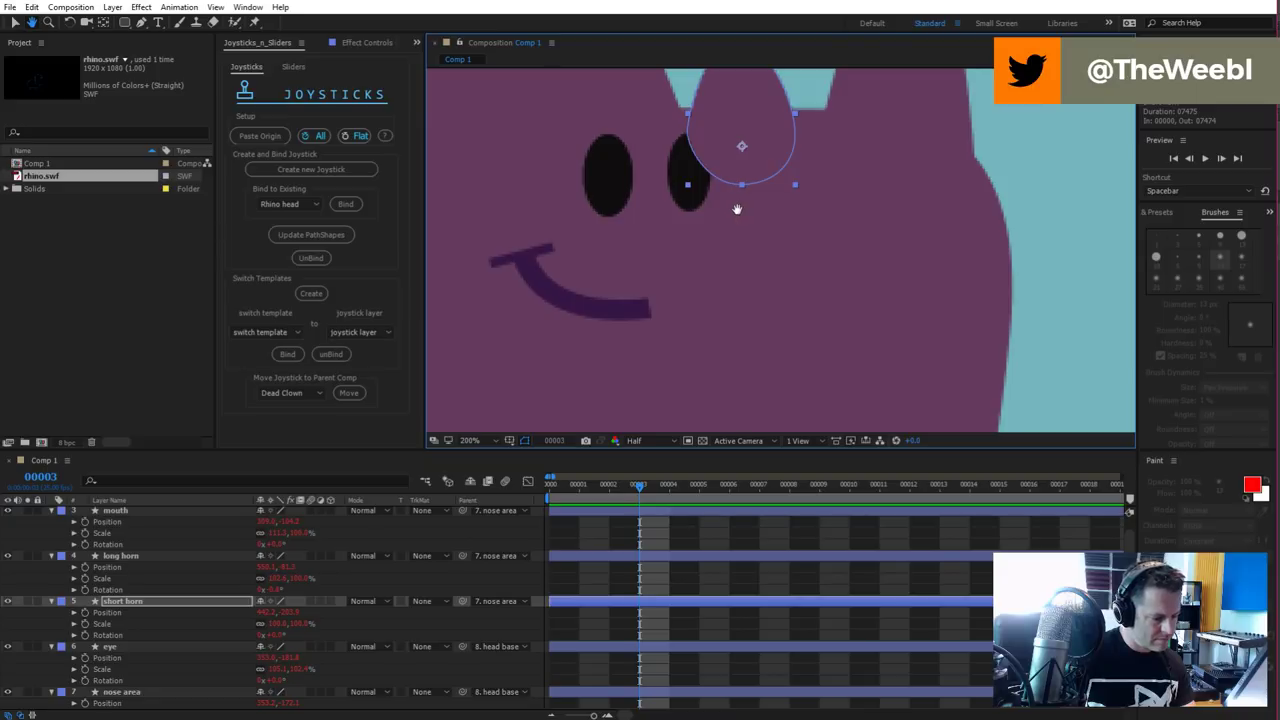
key("u")
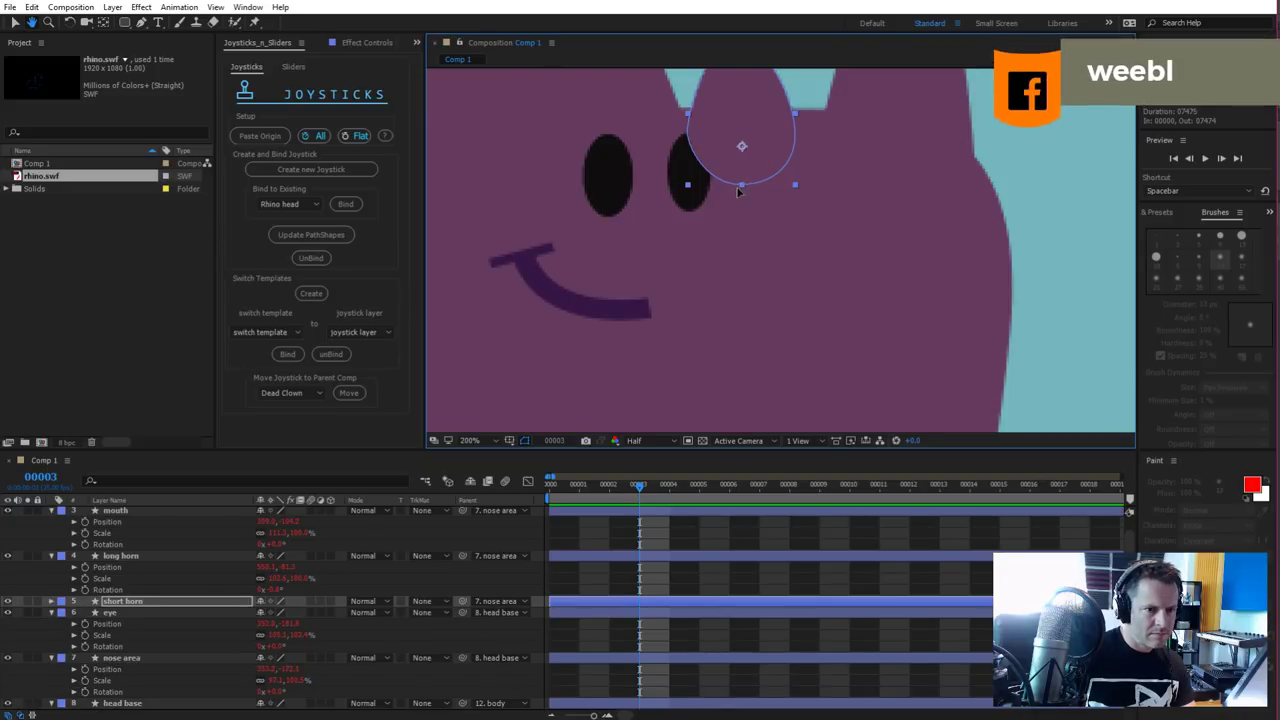
key("v")
Pull the short horn's bottom vertex down and widen both bezier handles into a taller oval
left_click(742, 190)
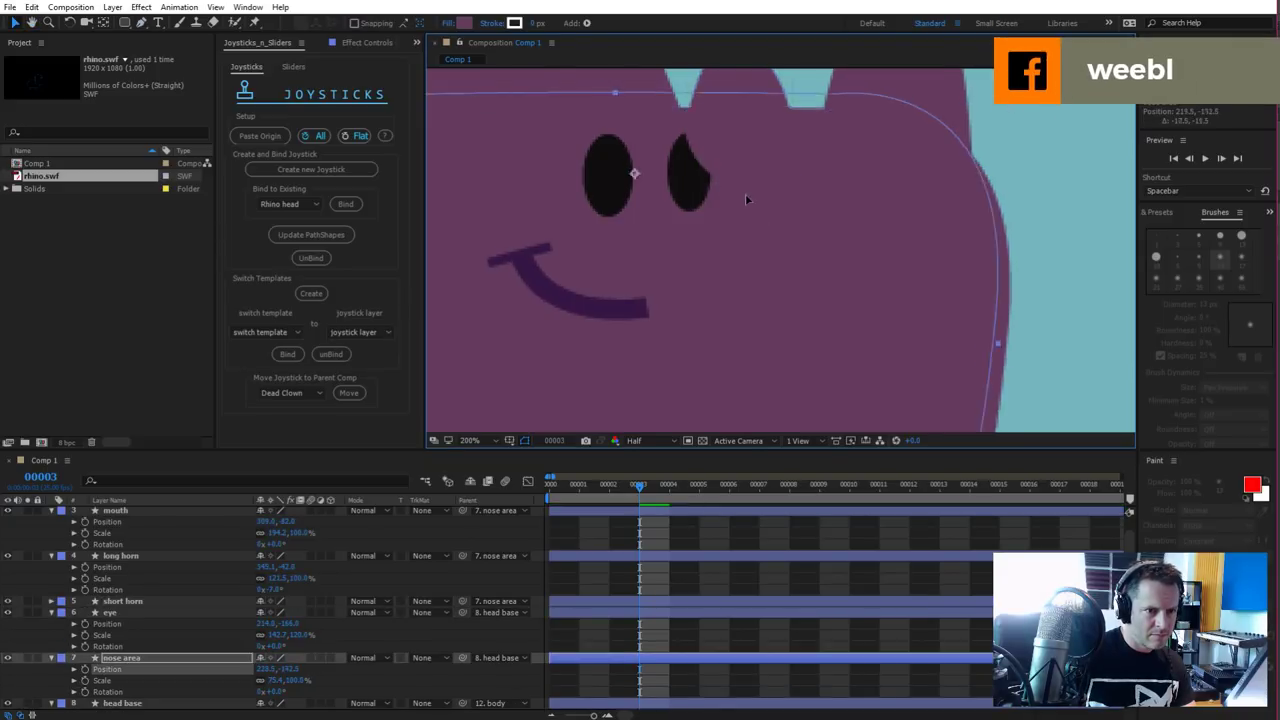
left_click(744, 102)
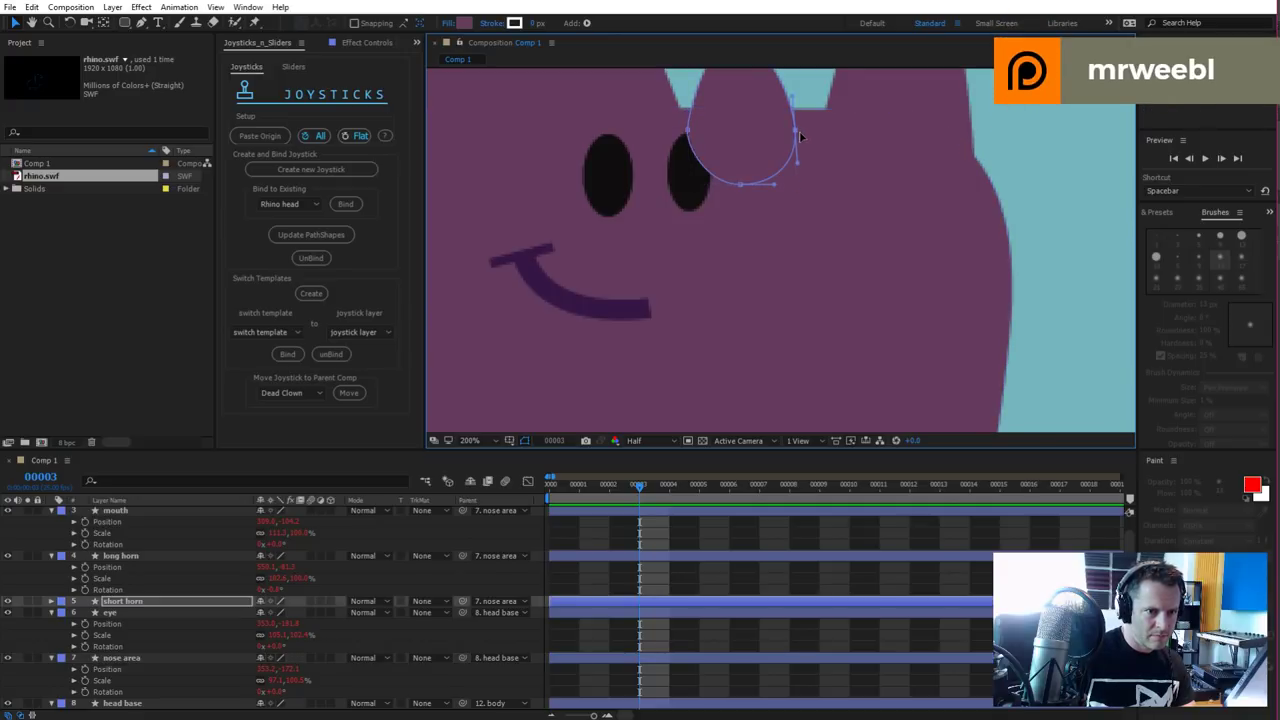
left_click_drag(742, 188, 737, 260)
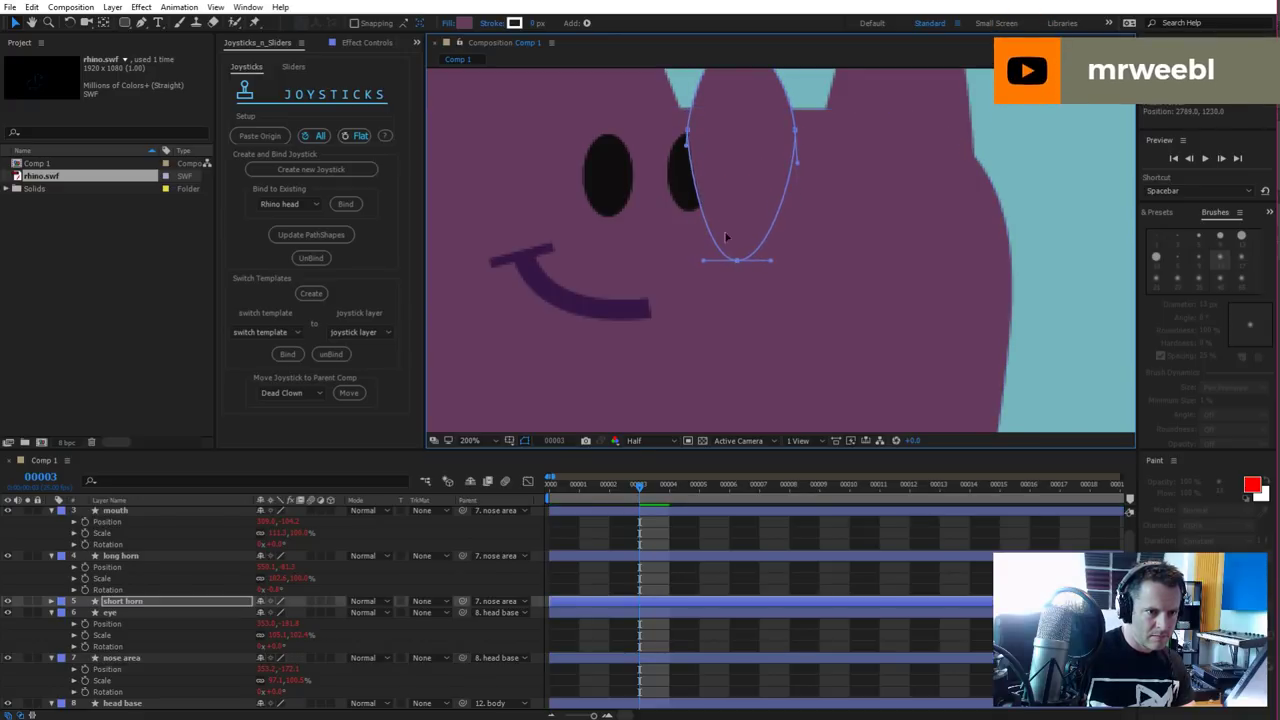
left_click_drag(685, 148, 670, 231)
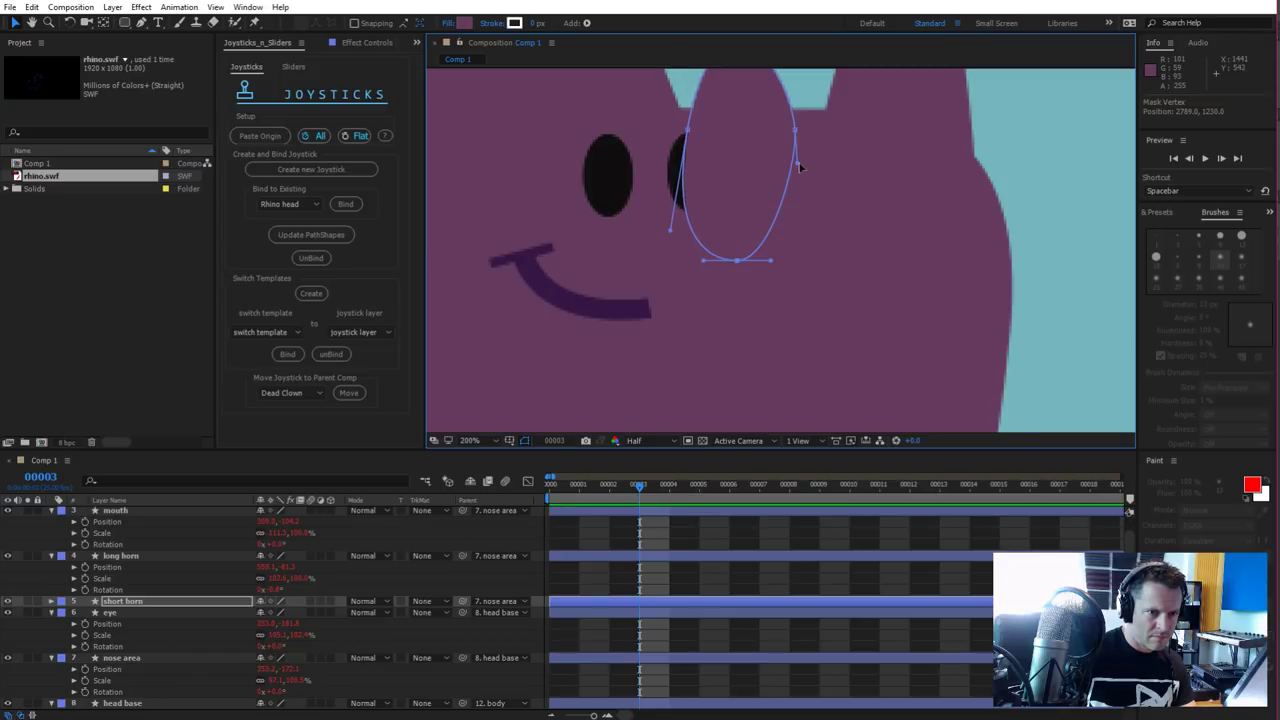
left_click_drag(800, 167, 813, 233)
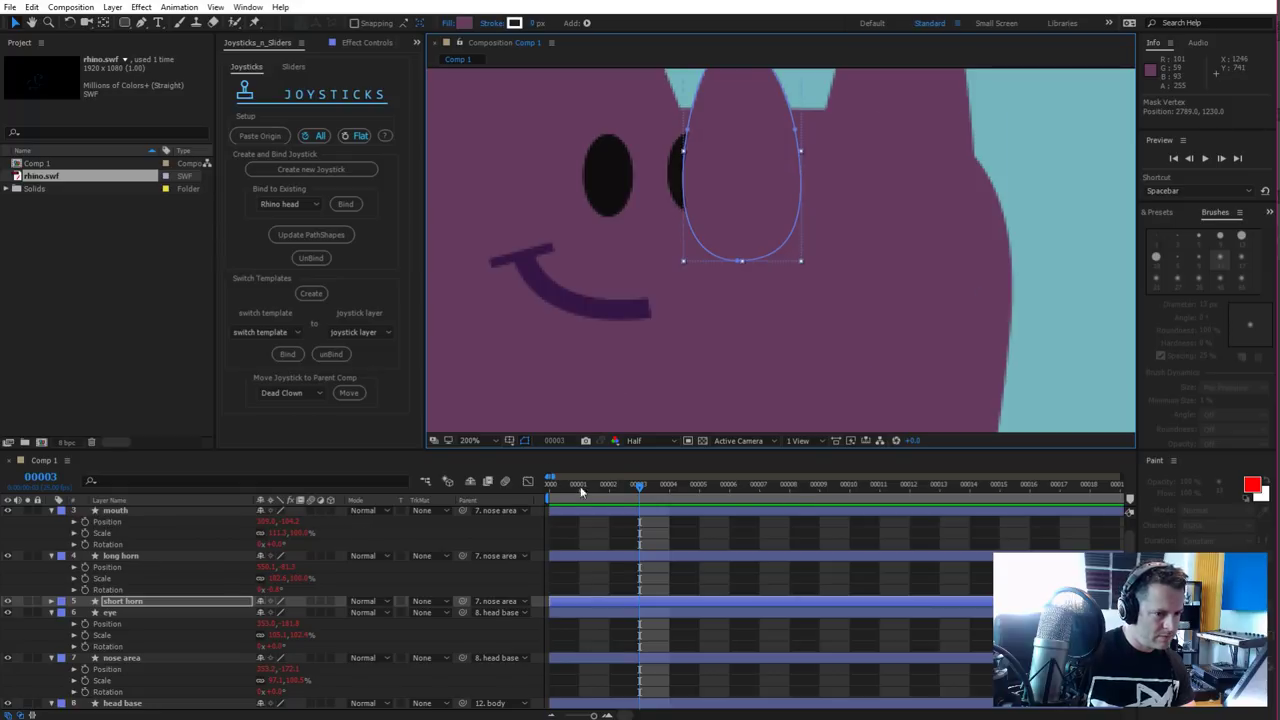
left_click(581, 488)
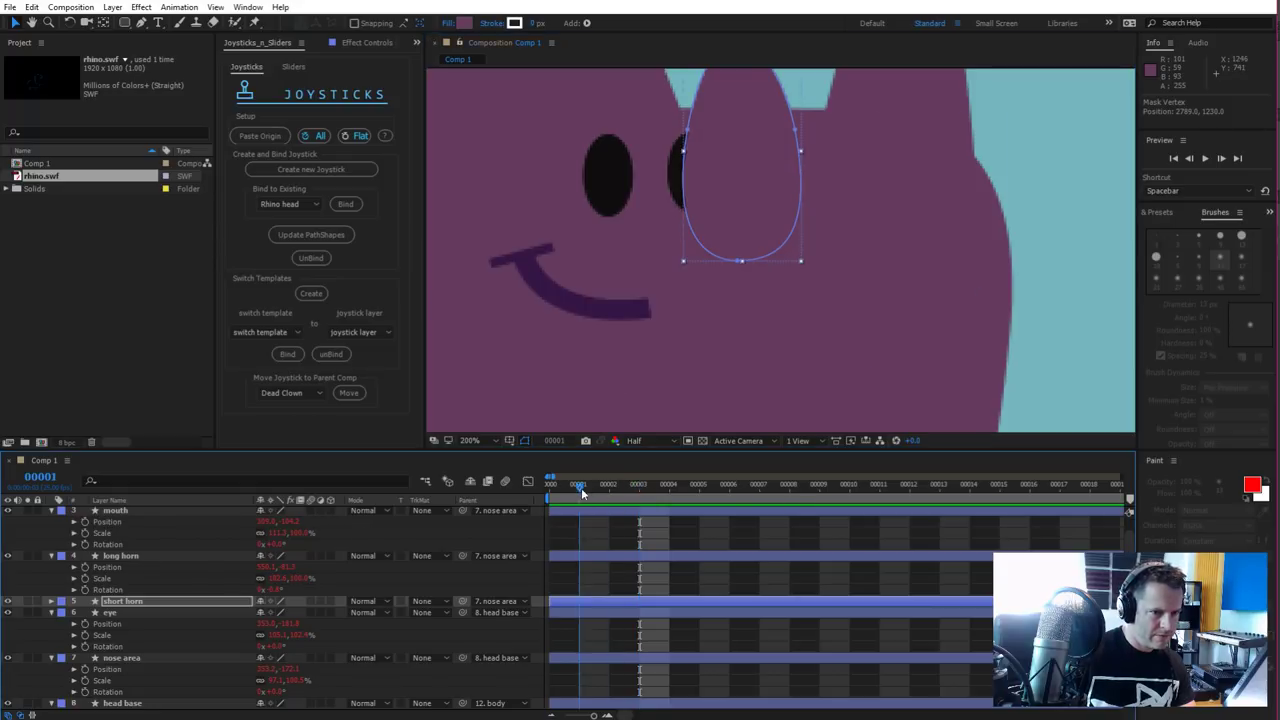
scroll(639, 295, "down", 2)
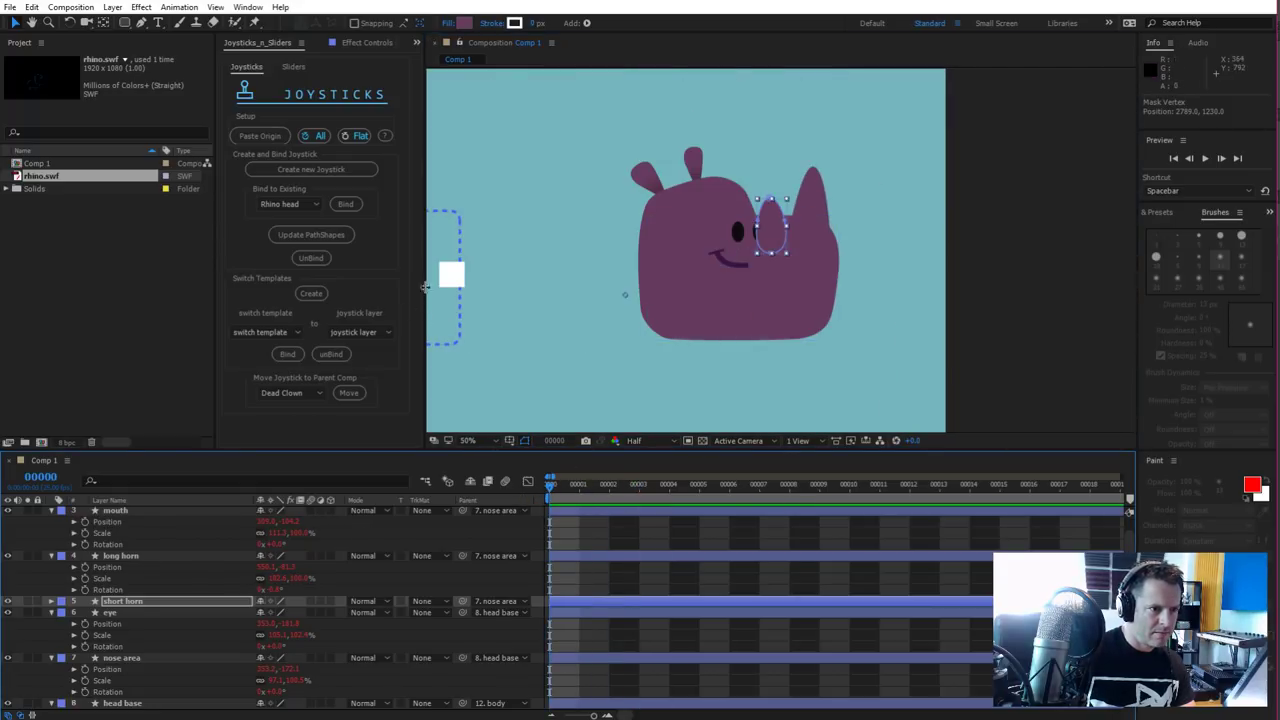
Push the Rhino head joystick far left, scrub to frame 1, and select the [Rhino head] layer
left_click(449, 280)
mouse_move(449, 283)
left_mouse_down()
mouse_move(428, 280)
mouse_move(571, 289)
mouse_move(607, 215)
mouse_move(497, 240)
mouse_move(471, 213)
mouse_move(480, 242)
mouse_move(597, 205)
mouse_move(506, 234)
mouse_move(442, 199)
mouse_move(608, 226)
mouse_move(628, 205)
mouse_move(503, 234)
mouse_move(451, 193)
mouse_move(551, 229)
mouse_move(609, 203)
mouse_move(641, 206)
mouse_move(621, 284)
mouse_move(453, 274)
mouse_move(493, 279)
mouse_move(455, 274)
mouse_move(471, 286)
left_mouse_up()
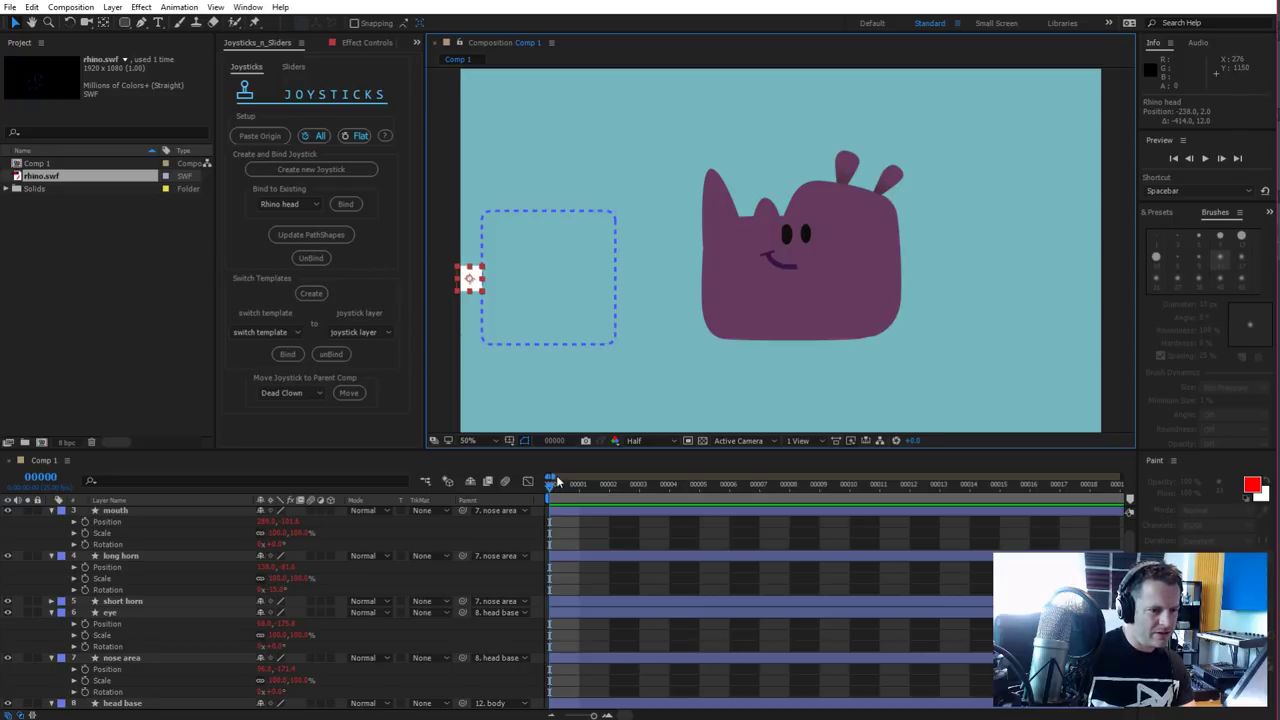
left_click_drag(556, 475, 580, 489)
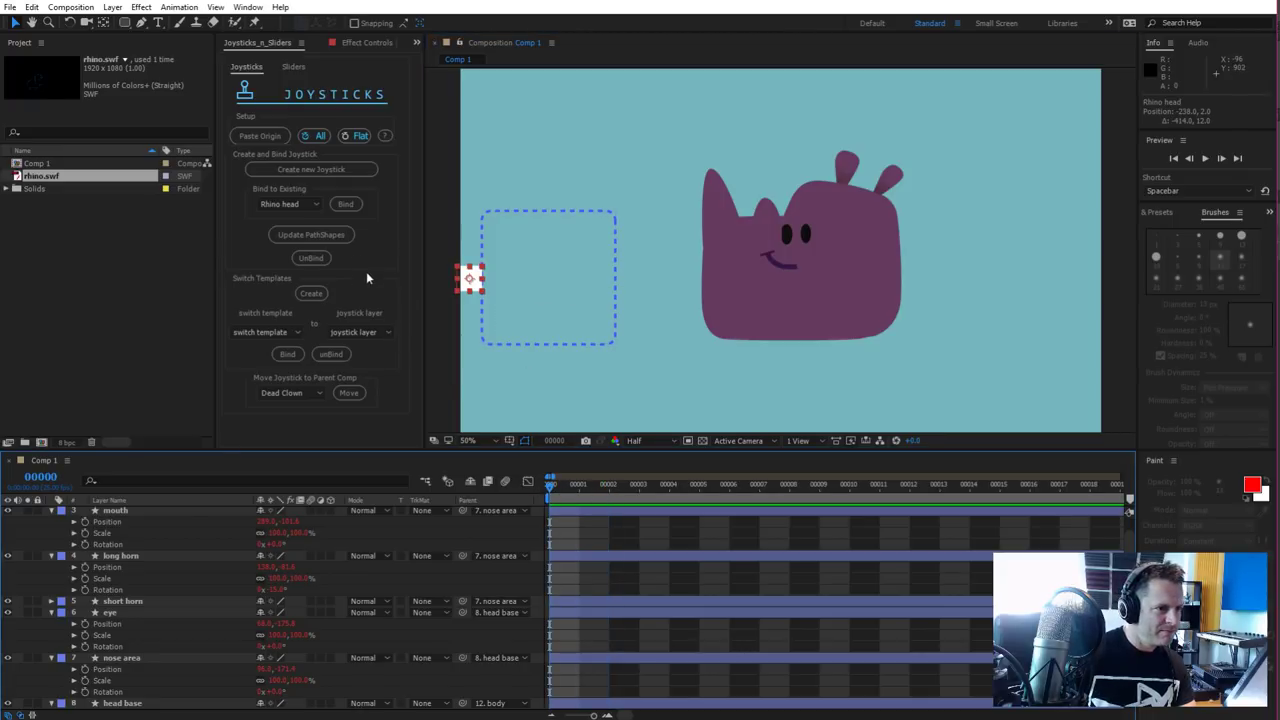
scroll(150, 520, "up", 1)
left_click(139, 516)
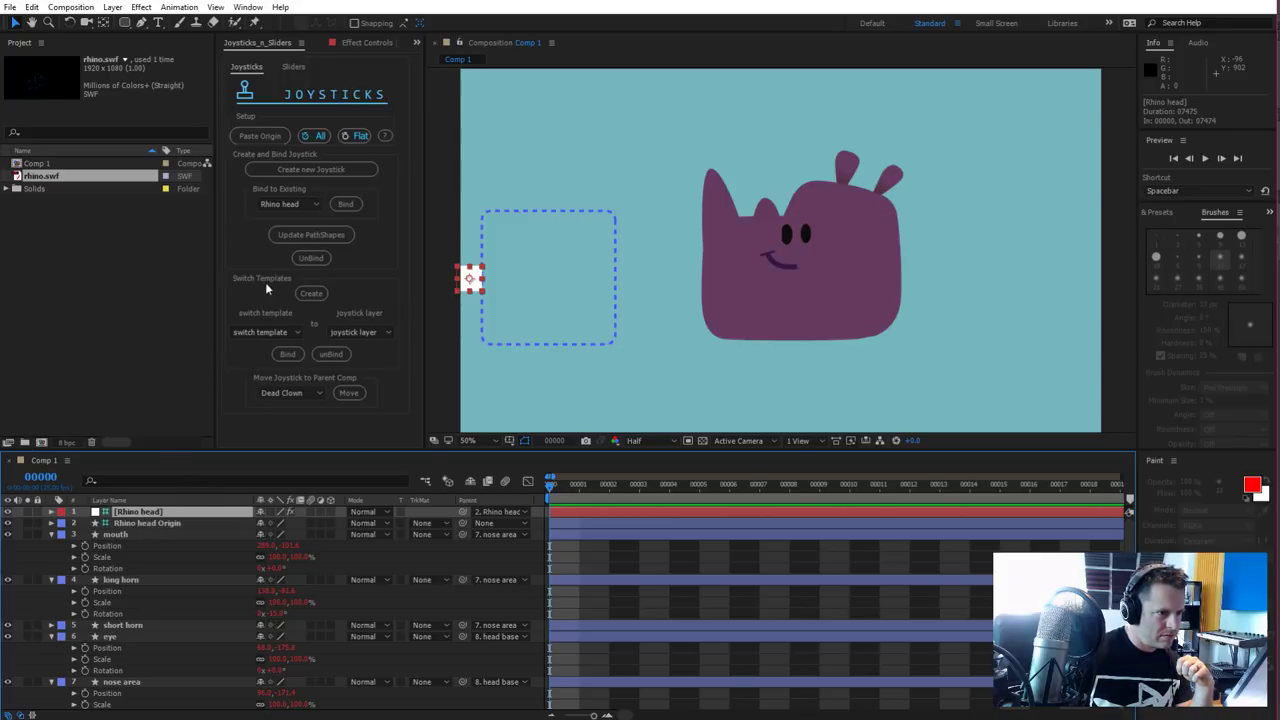
Unbind the head rig, then nudge the short horn 10 px right on frame 1 and 10 px left on frame 2
left_click(311, 258)
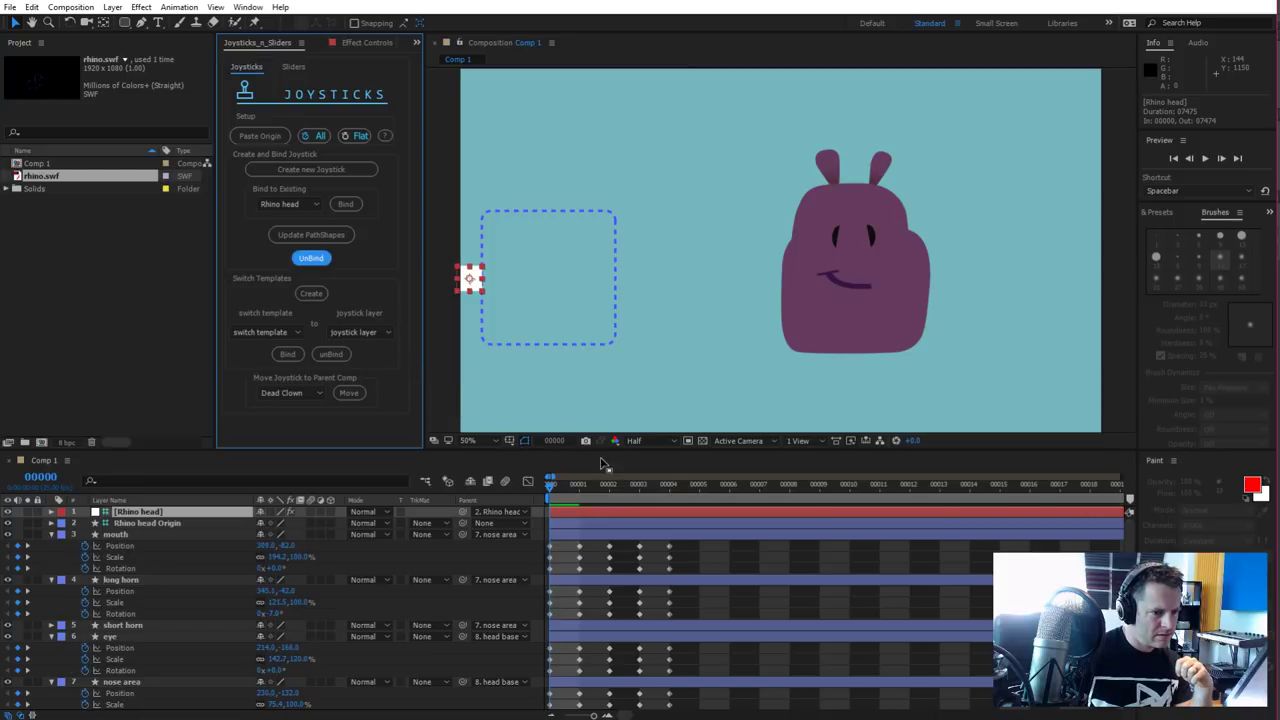
left_click(579, 486)
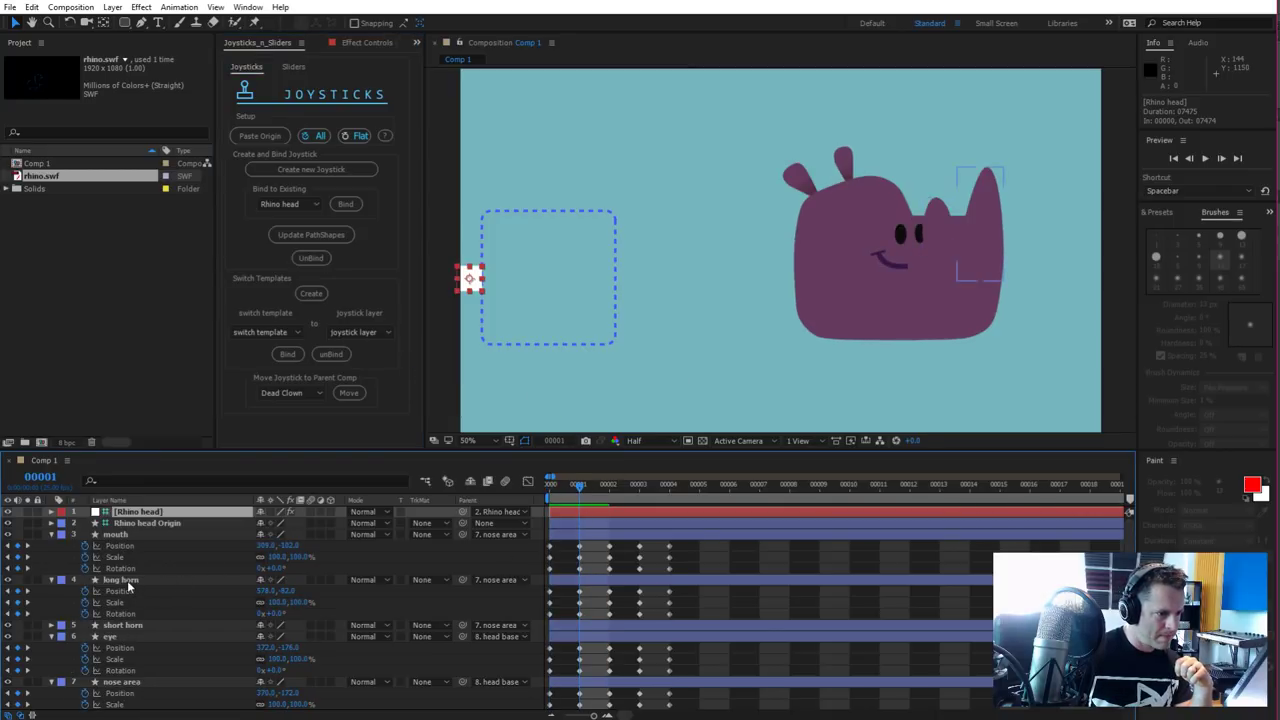
left_click(131, 626)
key("shift+Right")
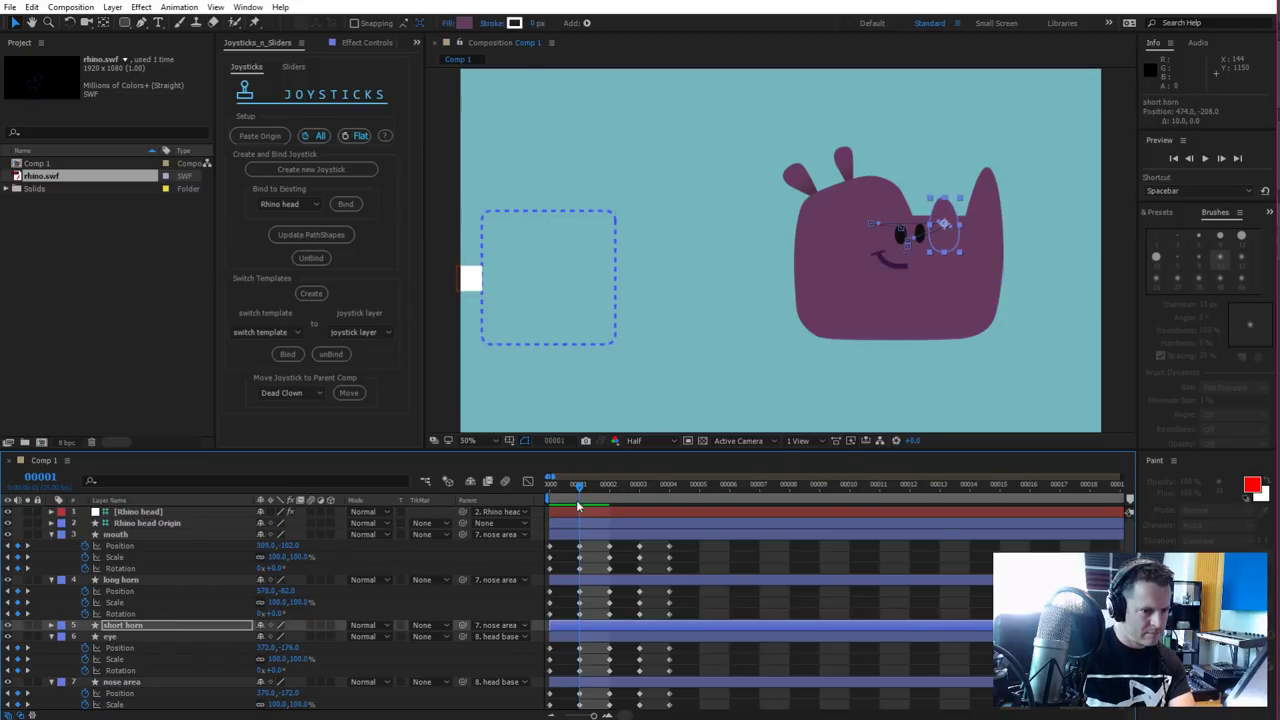
left_click(604, 497)
key("shift+Left")
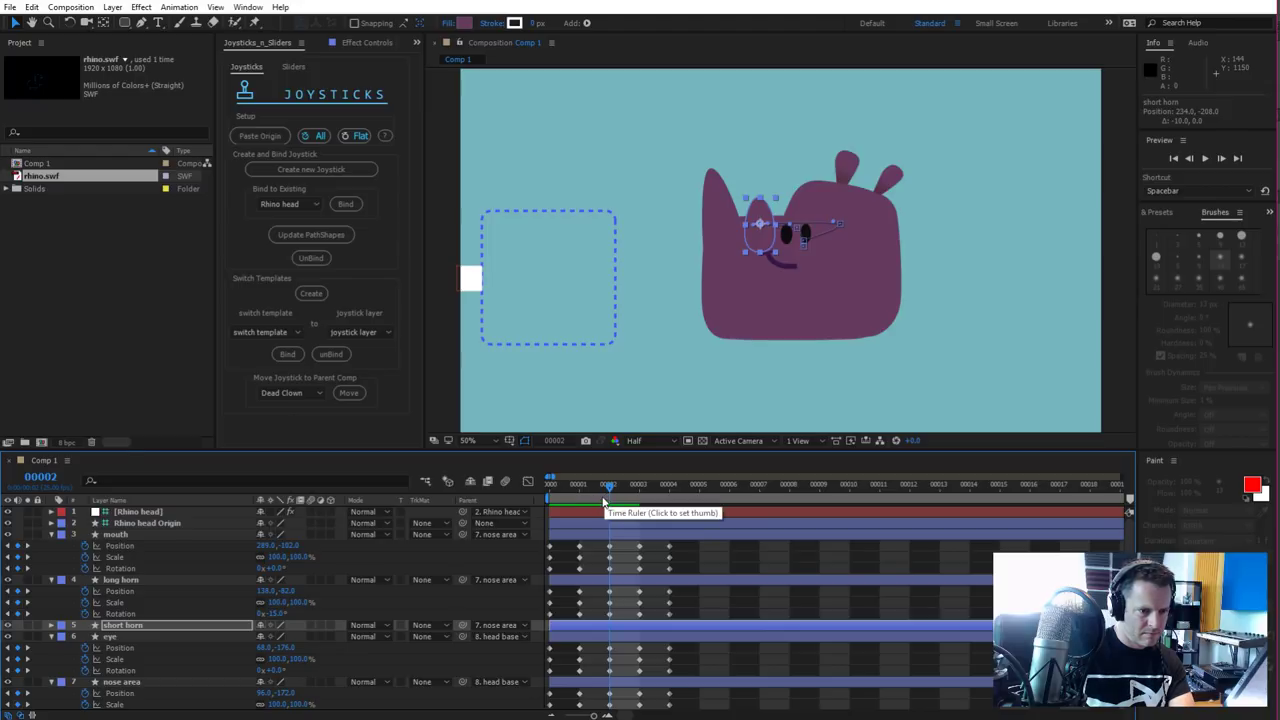
Return to frame 0 and select the head layers from the mouth layer downward
left_click(631, 499)
left_click(551, 497)
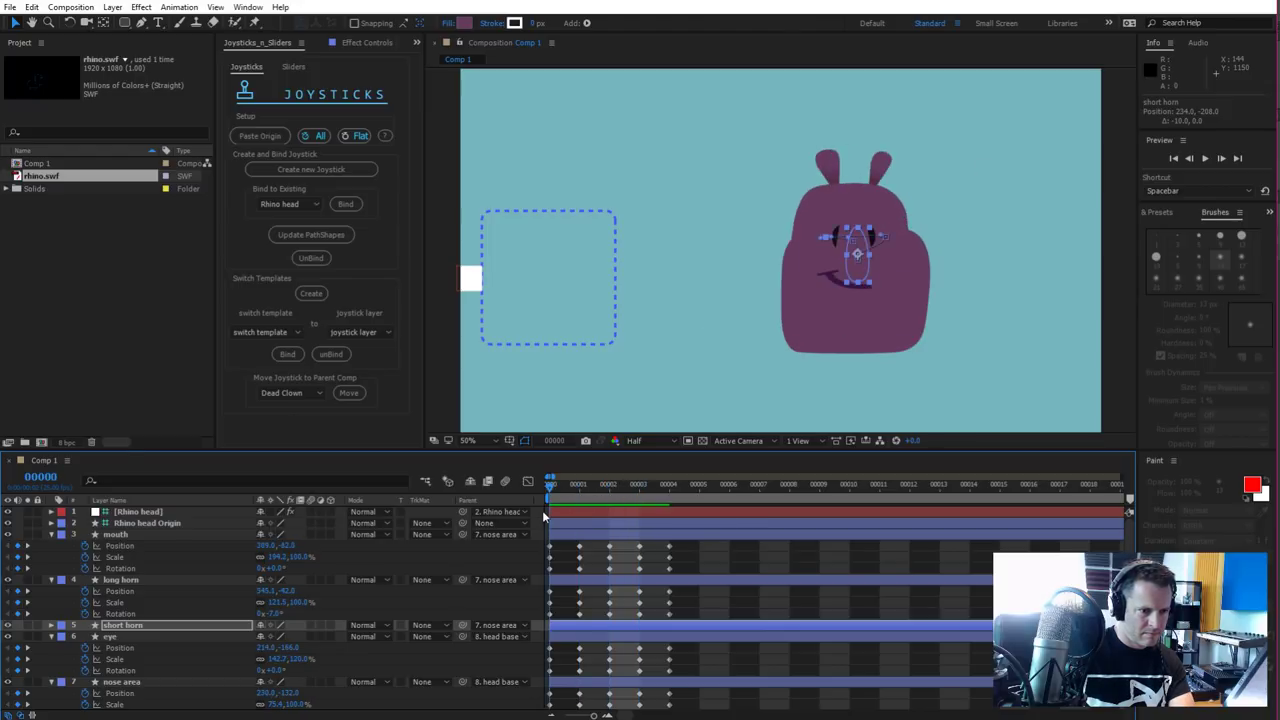
left_click(142, 538)
scroll(196, 640, "down", 5)
left_click(120, 647, "shift")
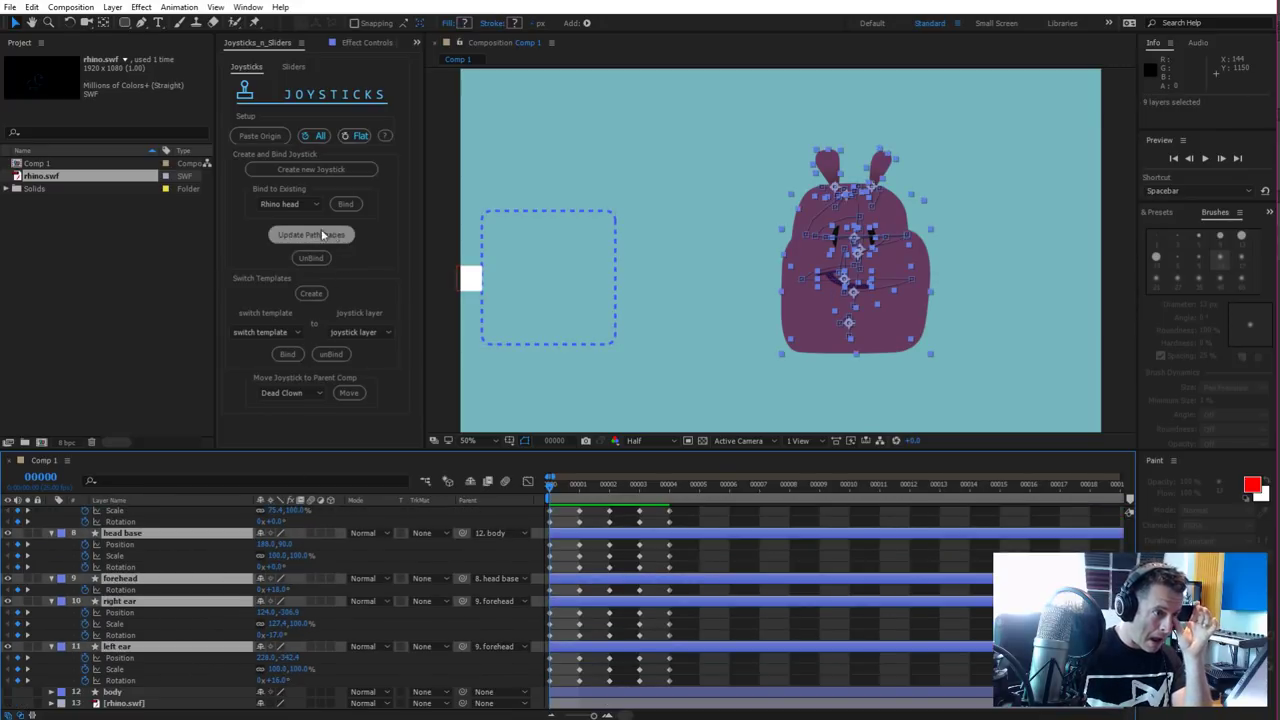
Bind the head layers to the Rhino head joystick, swing it around to test the turns, then unbind
left_click(345, 204)
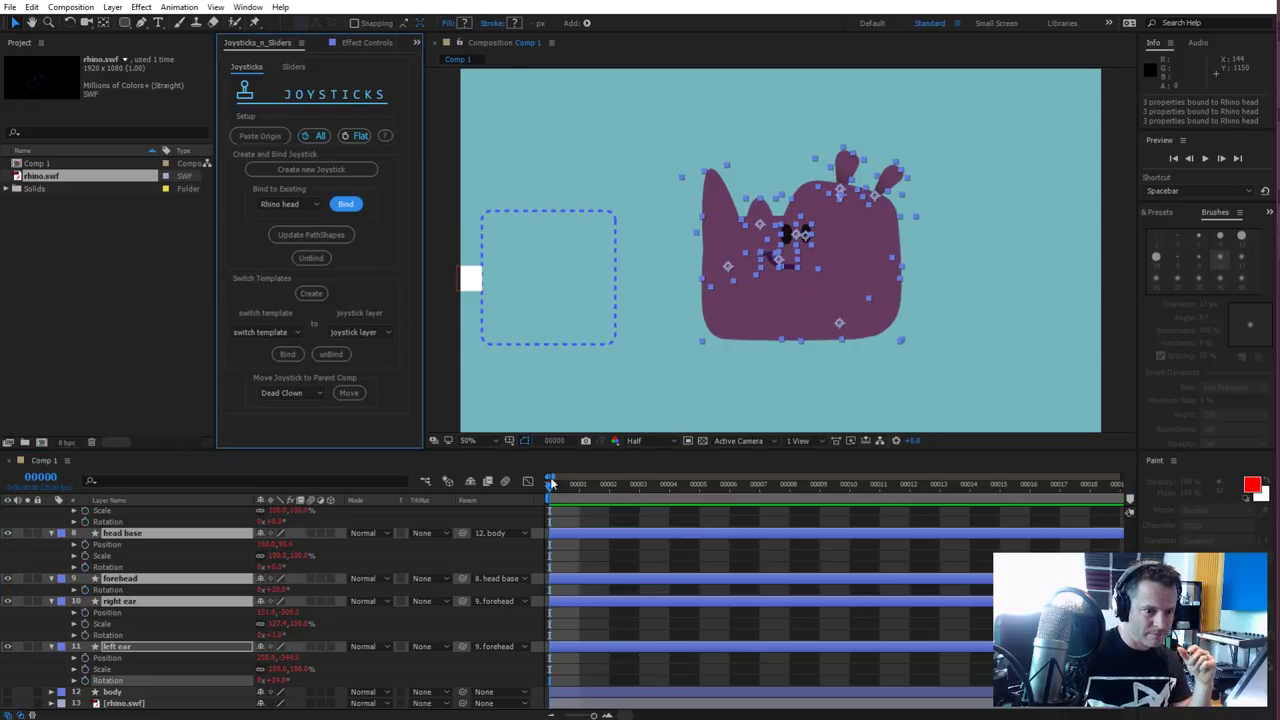
left_click_drag(551, 483, 594, 493)
left_click_drag(472, 279, 510, 318)
left_click_drag(572, 349, 629, 212)
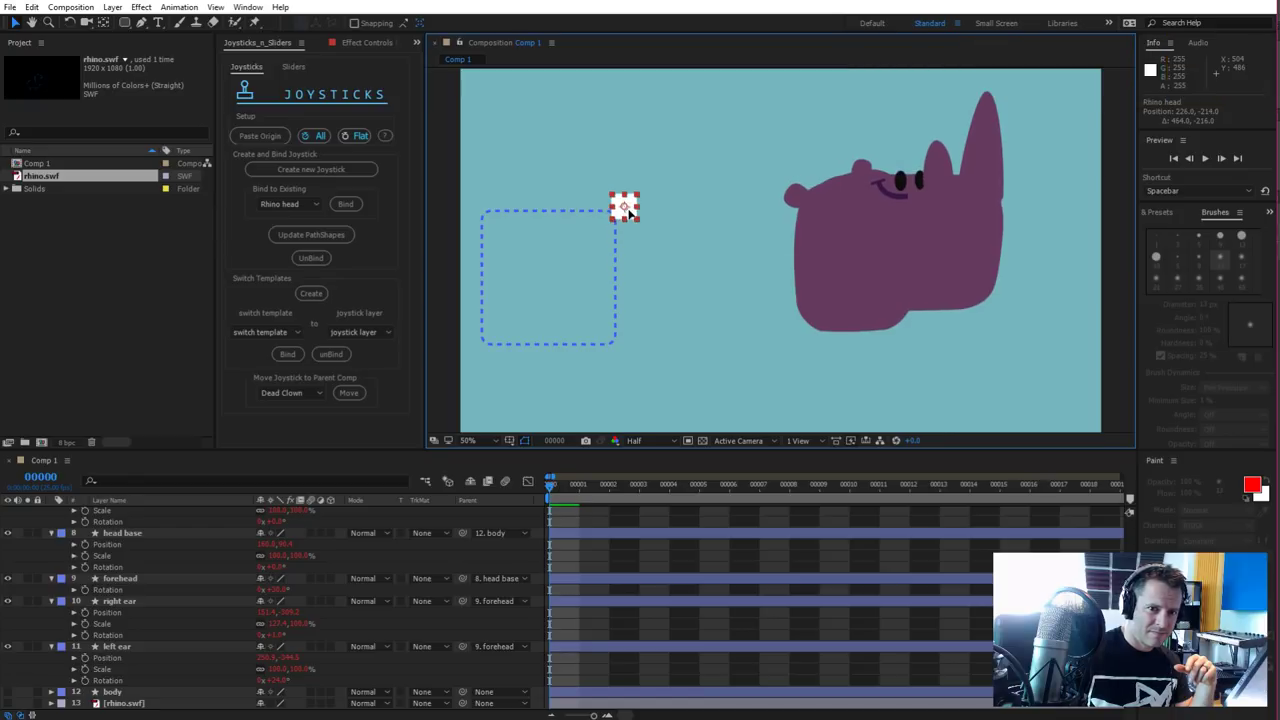
left_click_drag(629, 212, 623, 284)
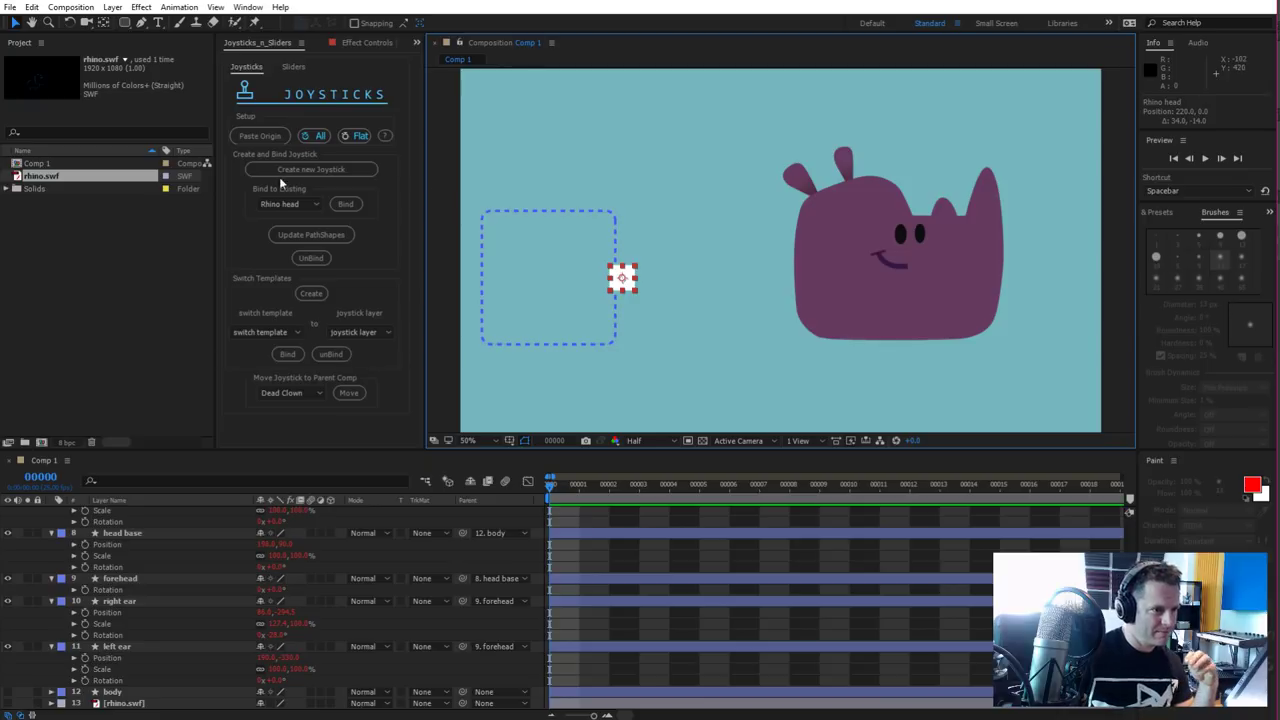
left_click(311, 257)
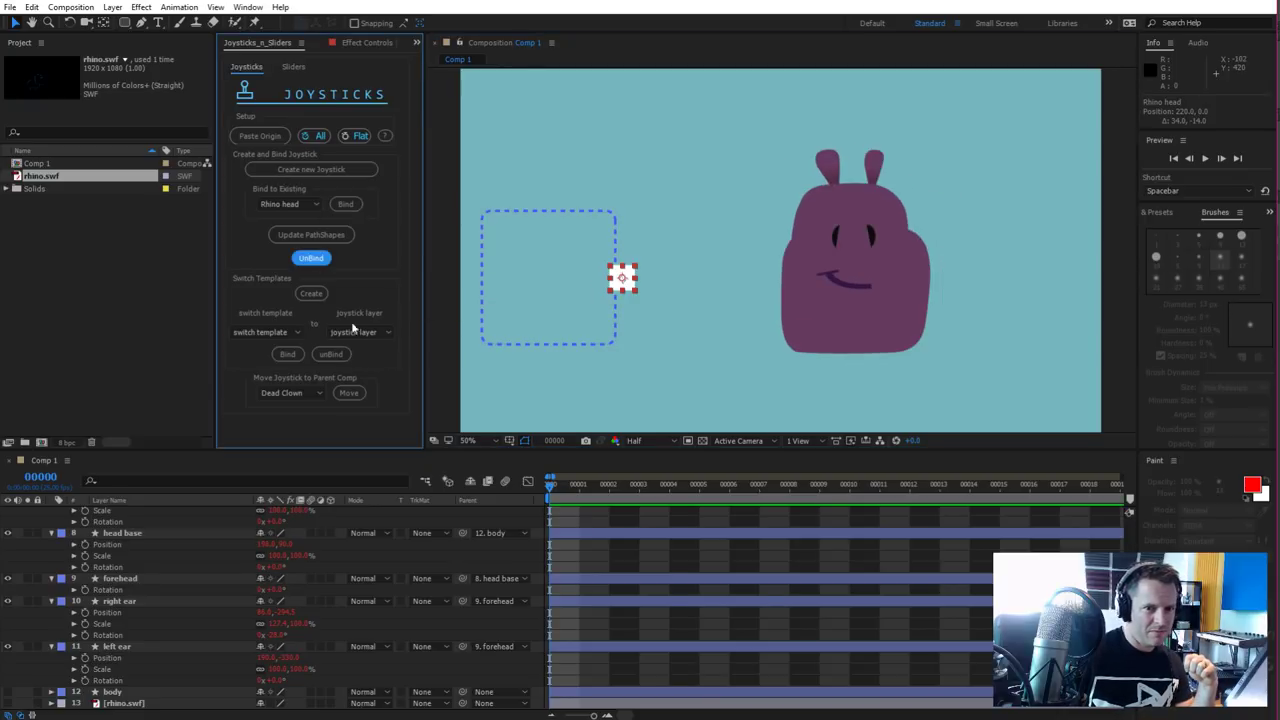
On frame 1, rotate the long horn to 10.0° and nudge the short horn slightly left
left_click(579, 487)
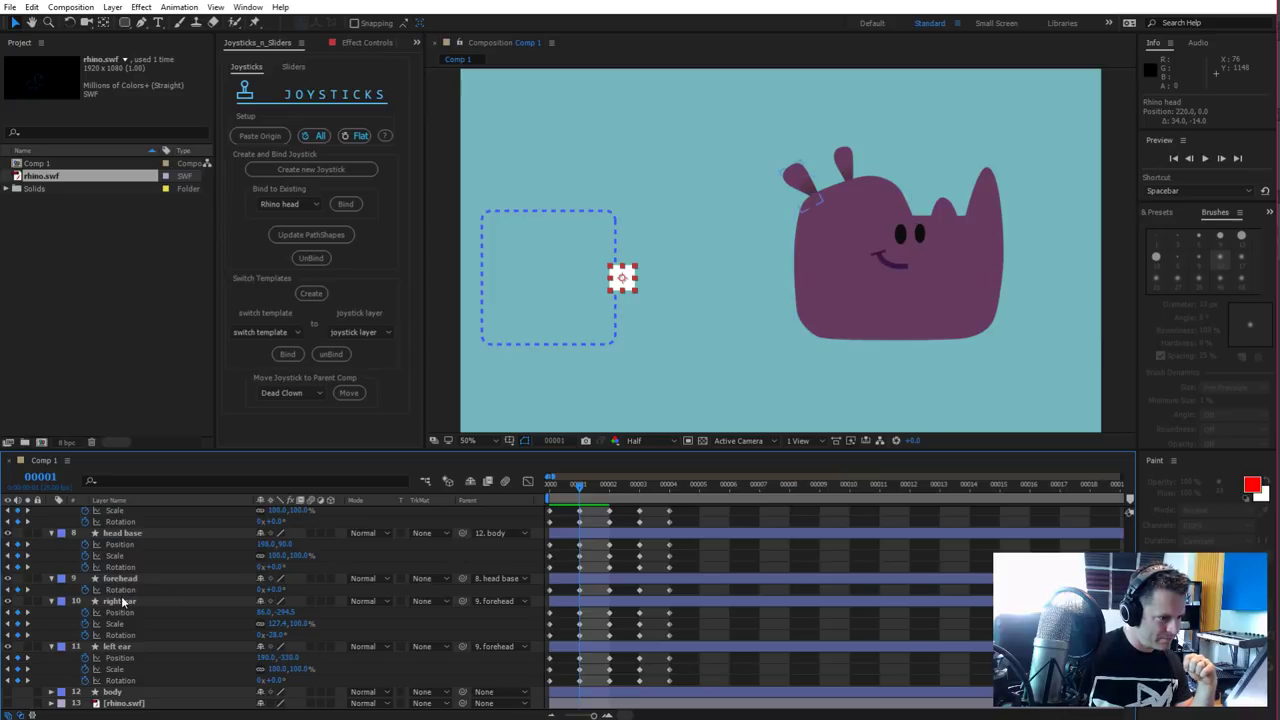
scroll(138, 555, "up", 5)
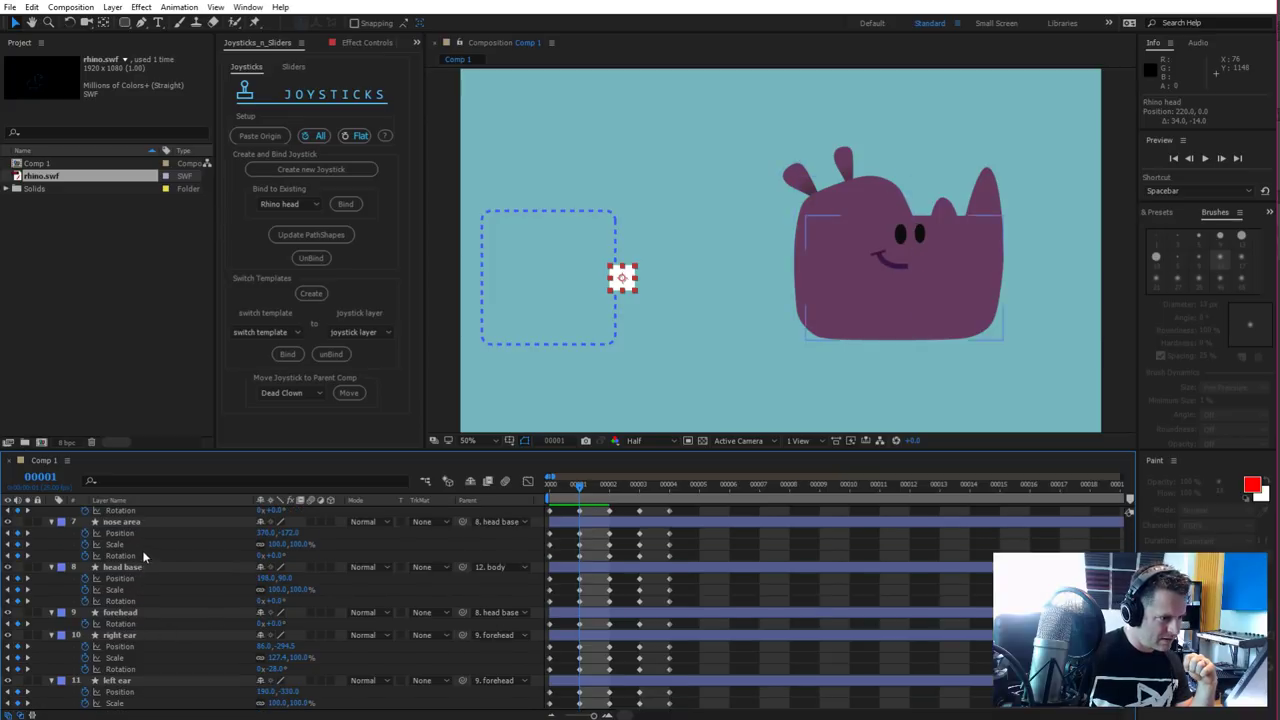
left_click(141, 556)
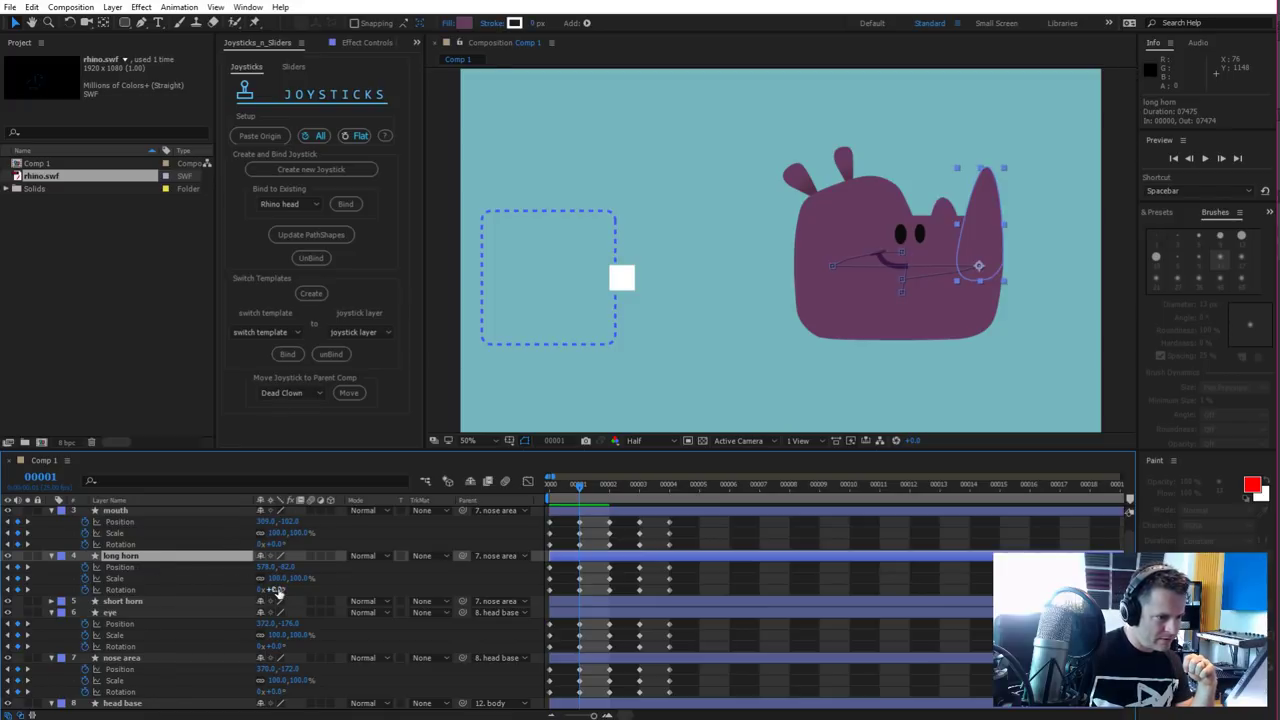
left_click_drag(278, 591, 284, 590)
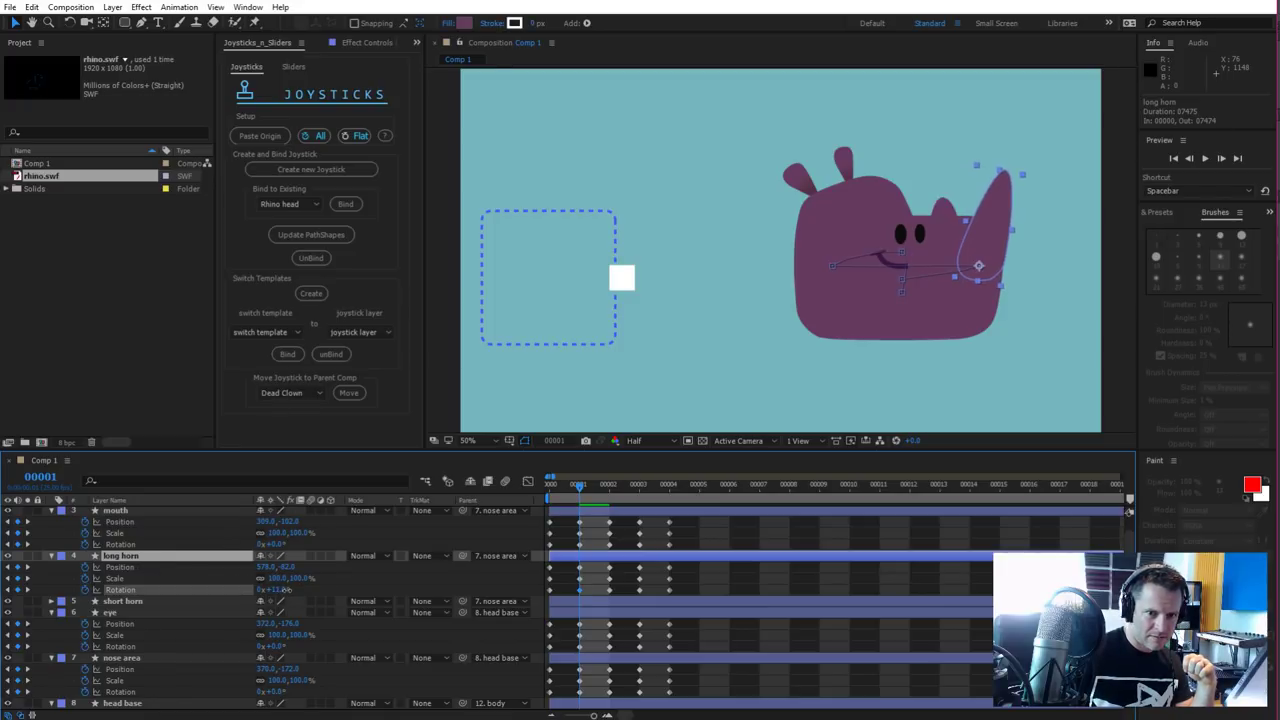
key("Return")
left_click(139, 603)
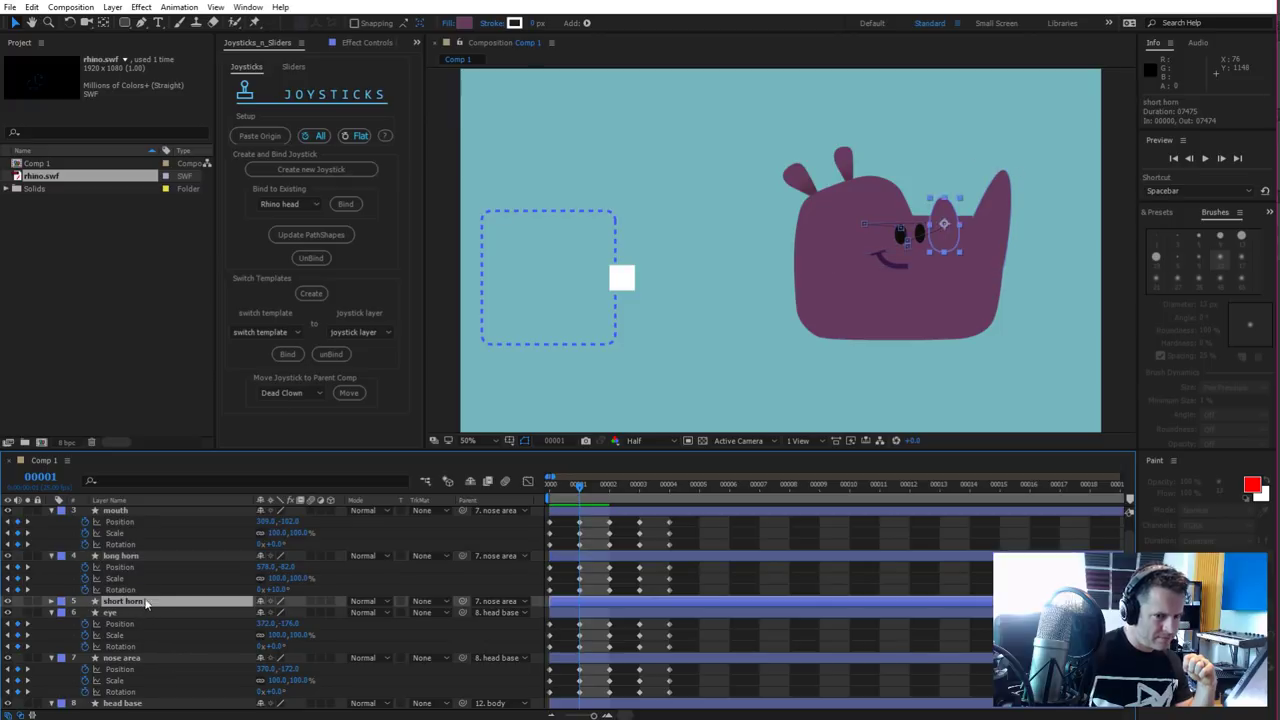
key("Left")
key("Left")
key("Left")
key("Left")
key("Left")
key("Left")
key("Left")
key("Left")
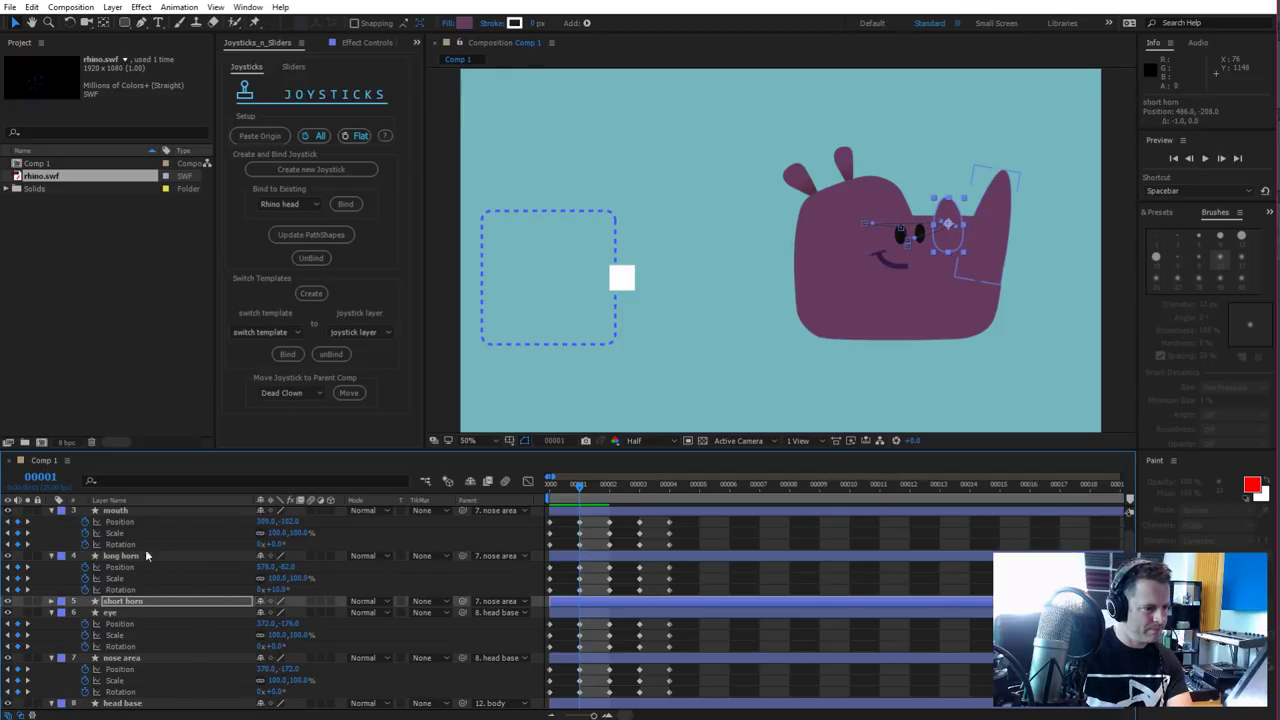
Select the Rhino head Origin layer, then the nine head layers from mouth to left ear
scroll(138, 544, "up", 2)
left_click(140, 522)
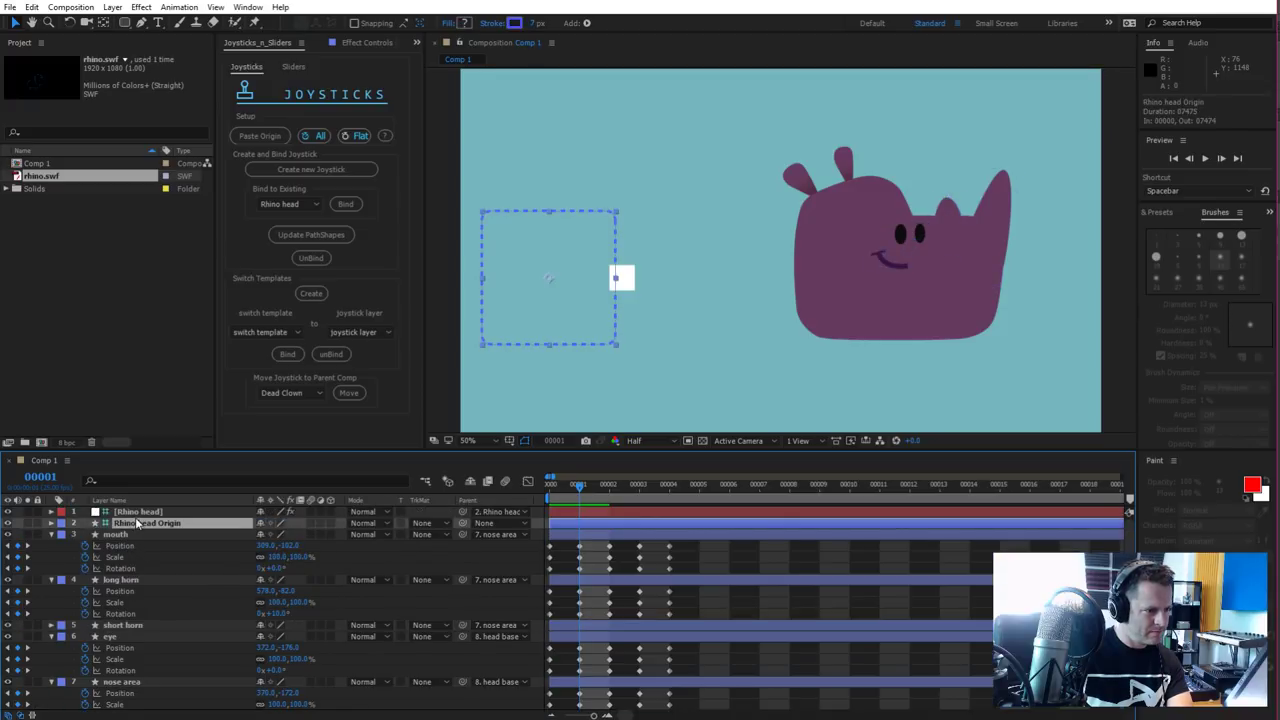
scroll(166, 592, "down", 3)
scroll(164, 580, "up", 3)
left_click(144, 539)
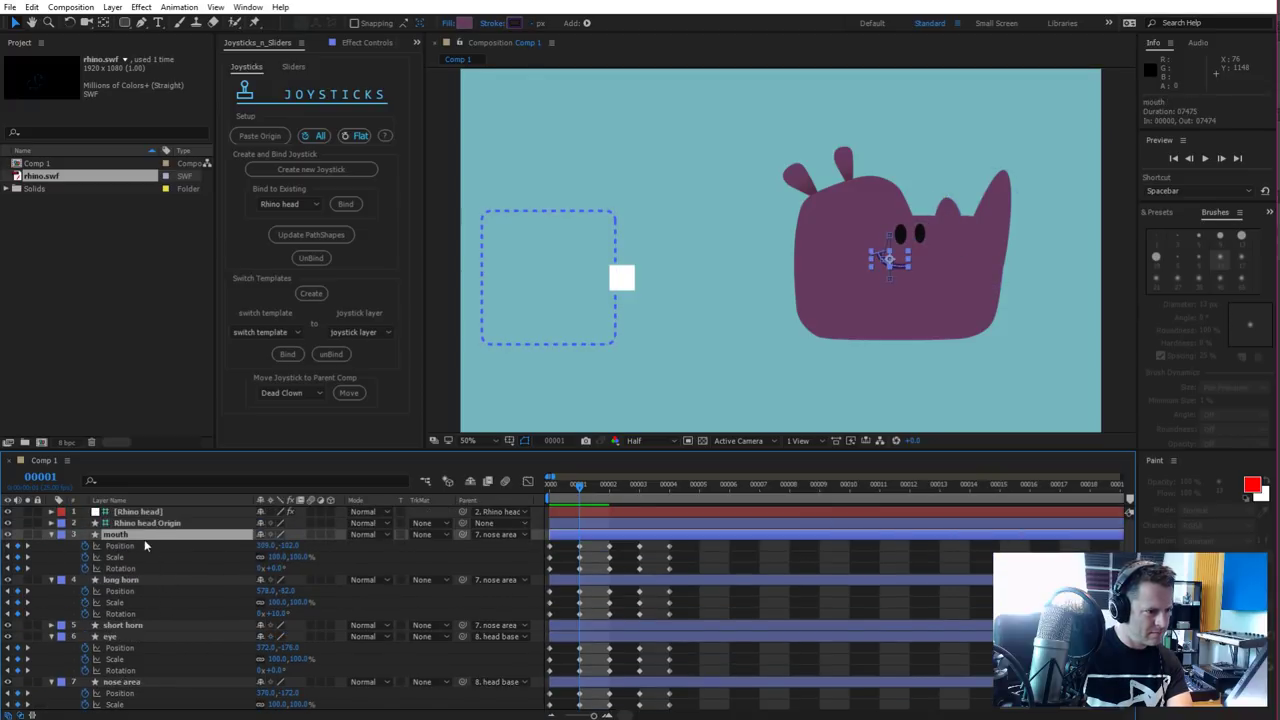
scroll(170, 610, "down", 5)
left_click(126, 647, "shift")
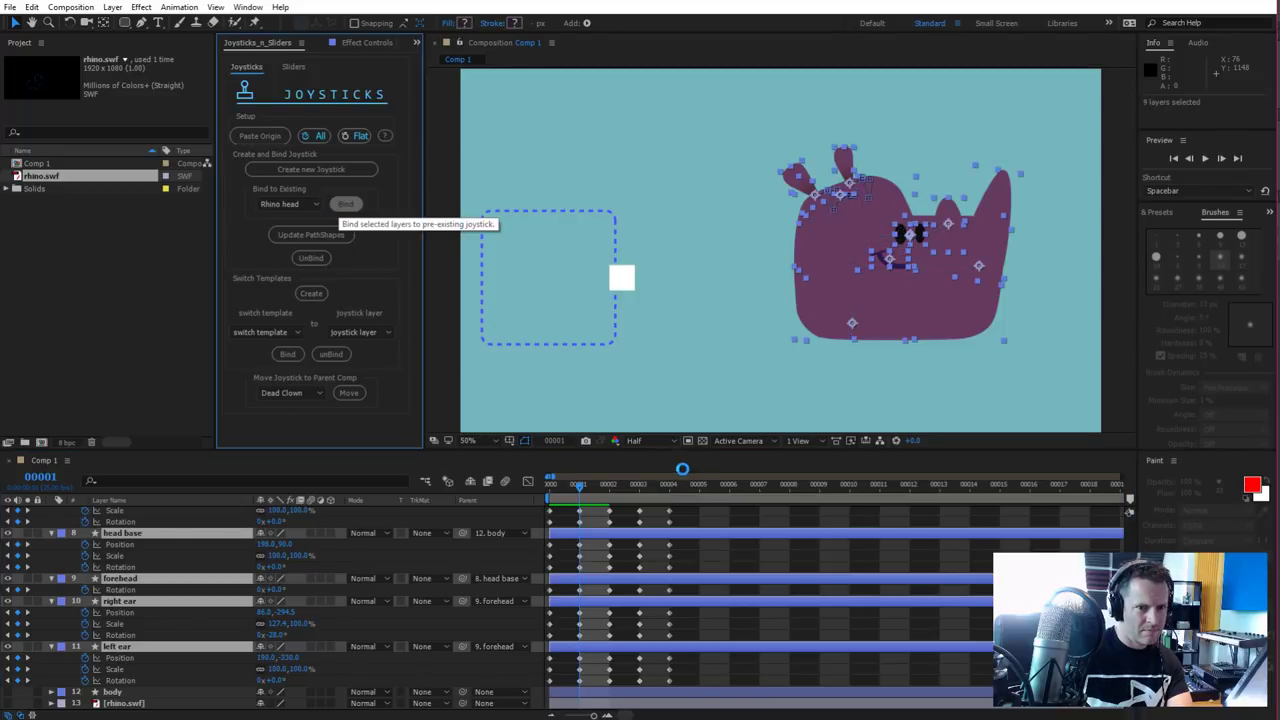
Bind the selected head layers to the Rhino head joystick, test the turn, show the body, and go to frame 0
left_click(342, 205)
mouse_move(621, 278)
left_mouse_down()
mouse_move(560, 286)
mouse_move(440, 252)
mouse_move(510, 150)
mouse_move(464, 142)
mouse_move(667, 170)
mouse_move(513, 314)
mouse_move(477, 245)
mouse_move(620, 315)
mouse_move(489, 340)
mouse_move(641, 284)
mouse_move(517, 237)
mouse_move(531, 220)
mouse_move(500, 346)
mouse_move(540, 290)
mouse_move(626, 274)
mouse_move(483, 274)
mouse_move(523, 289)
mouse_move(628, 276)
mouse_move(610, 278)
left_mouse_up()
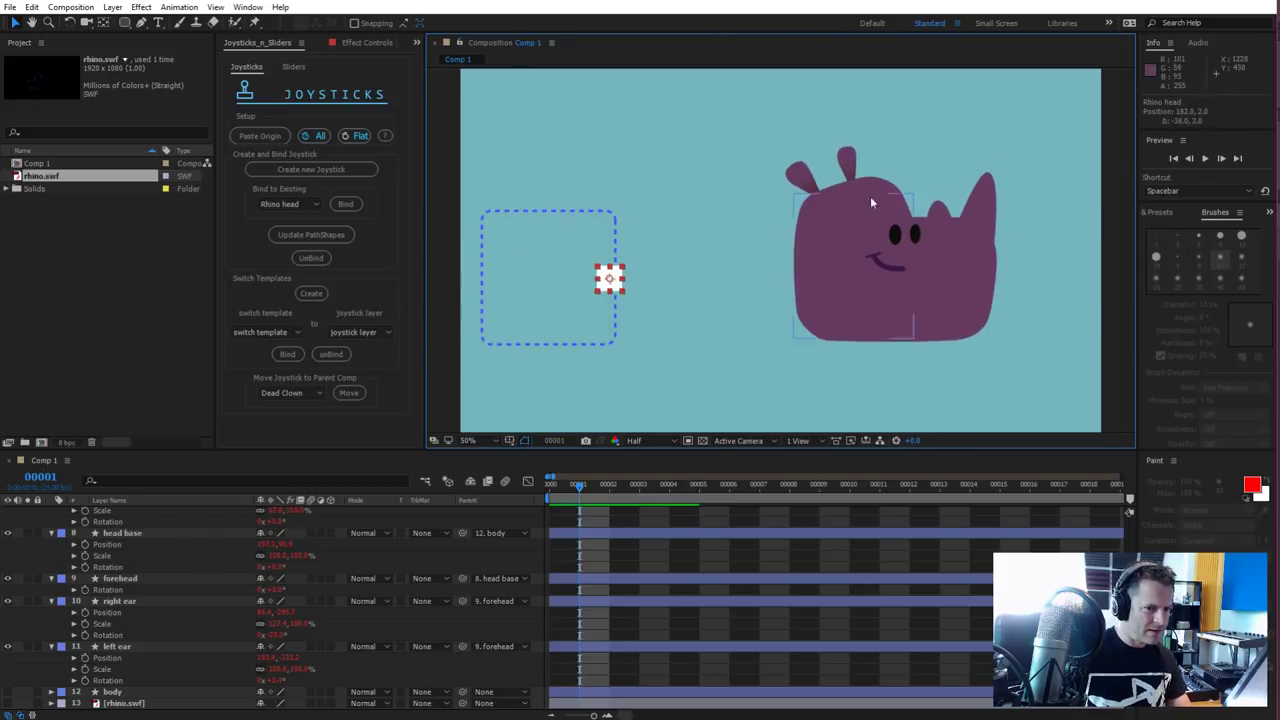
key("comma")
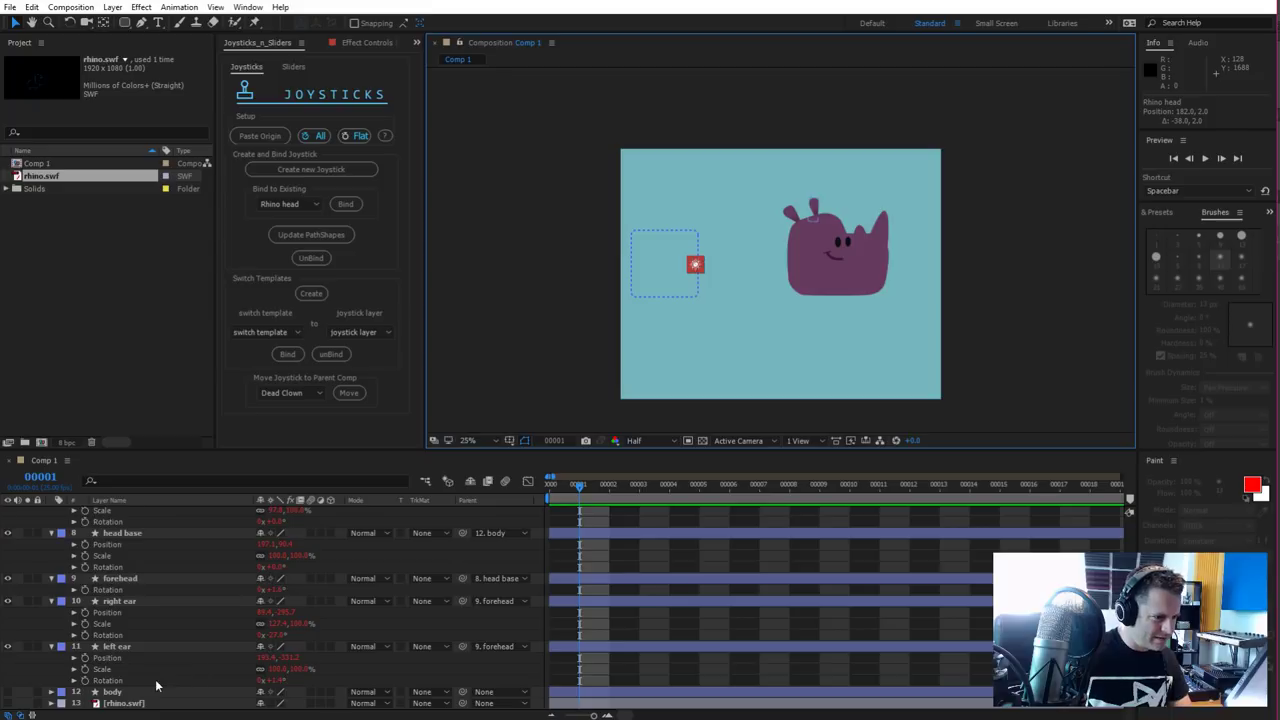
left_click(12, 692)
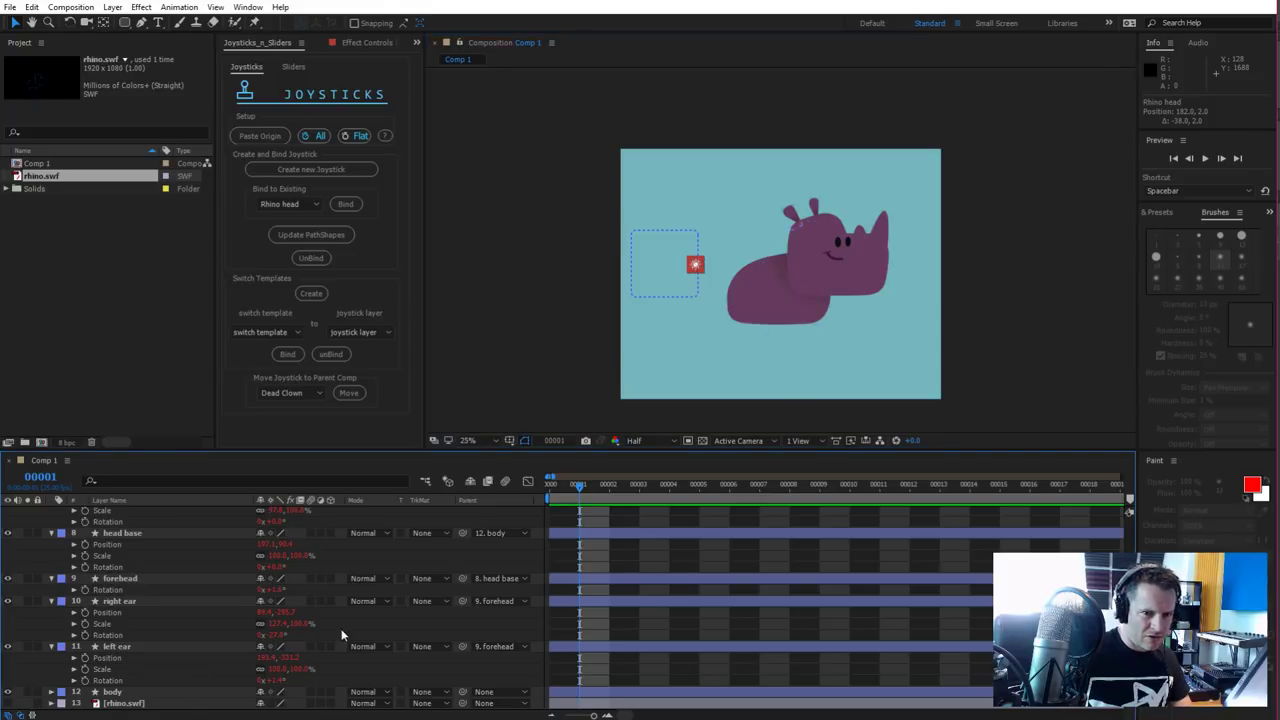
key("Home")
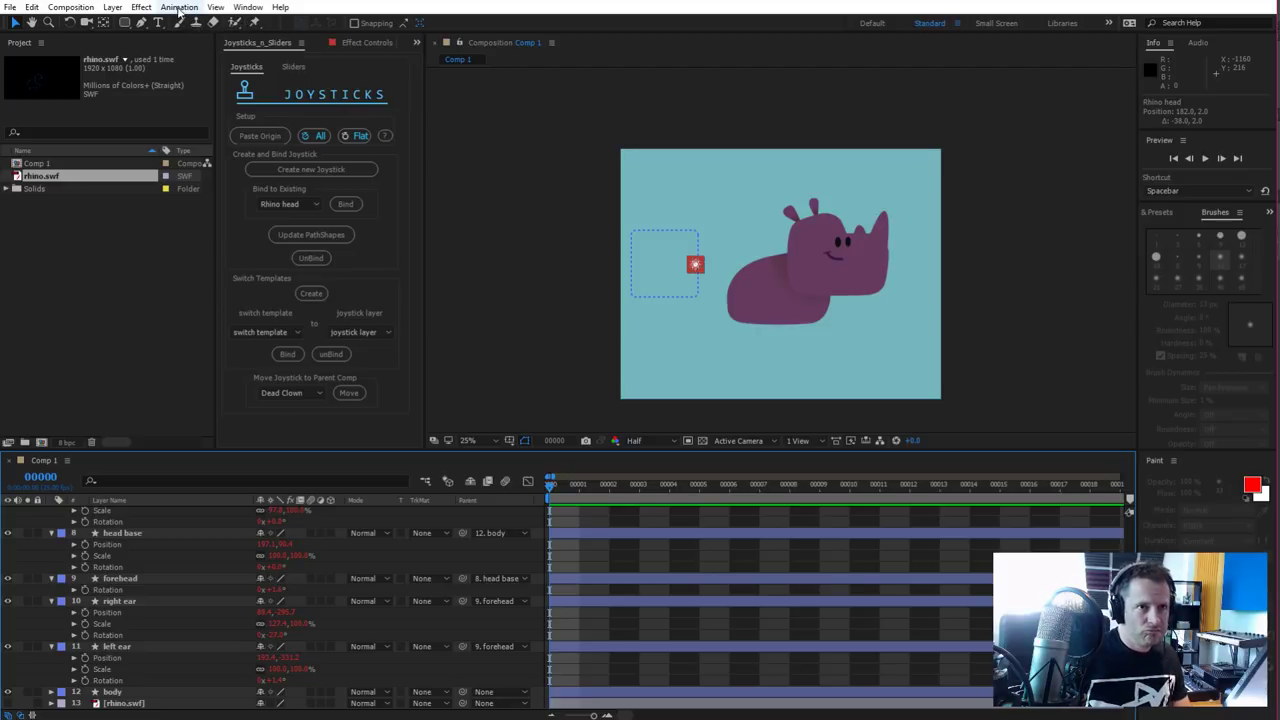
left_click(221, 513)
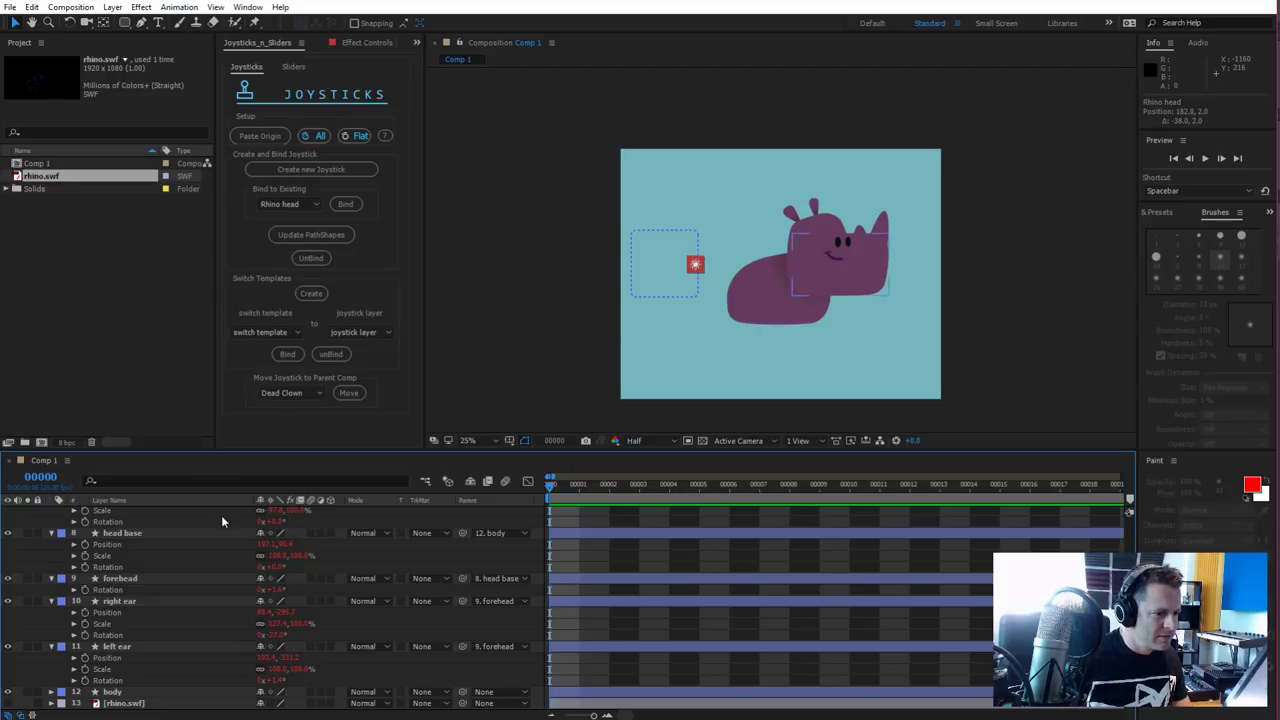
key("period")
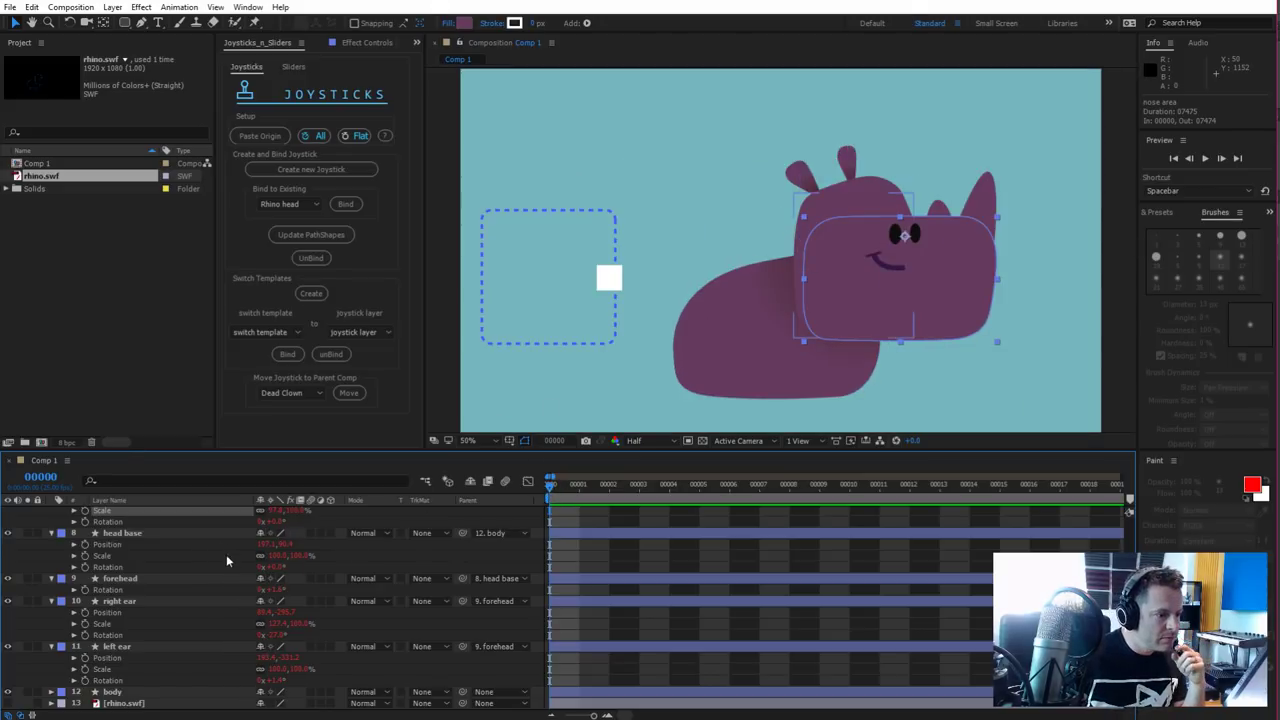
left_click(148, 579)
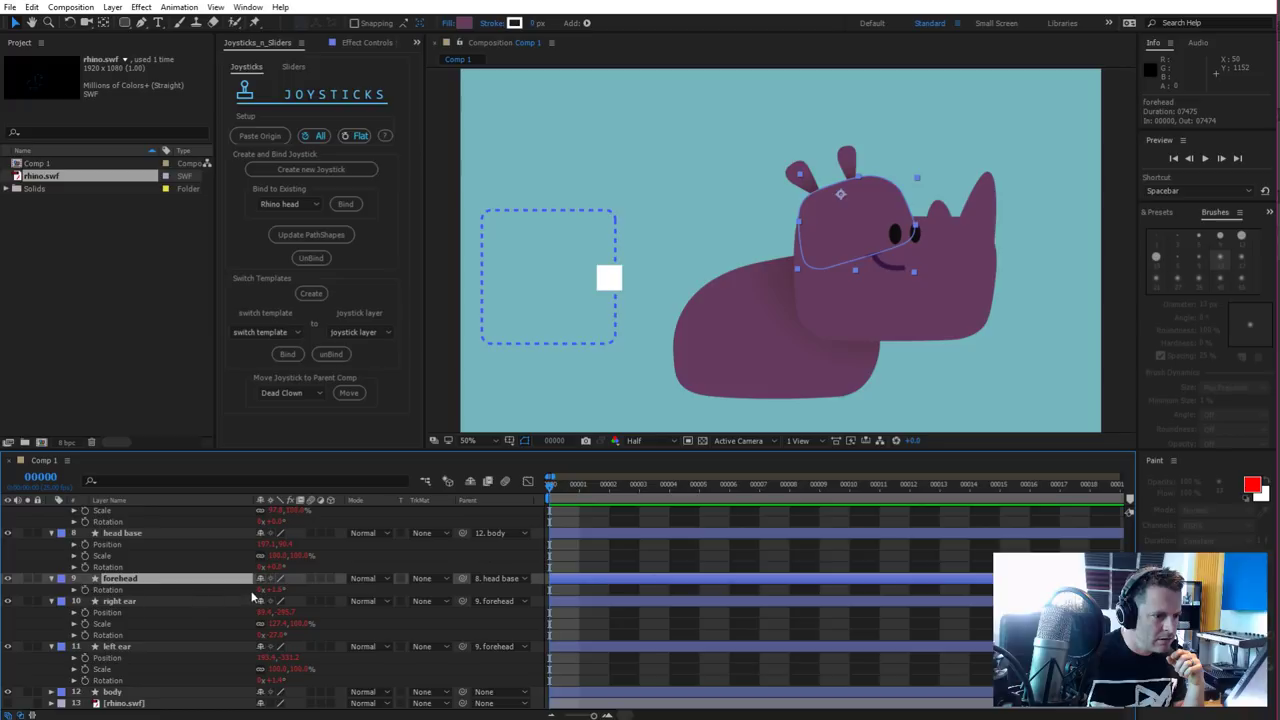
left_click_drag(262, 590, 268, 601)
key("ctrl+z")
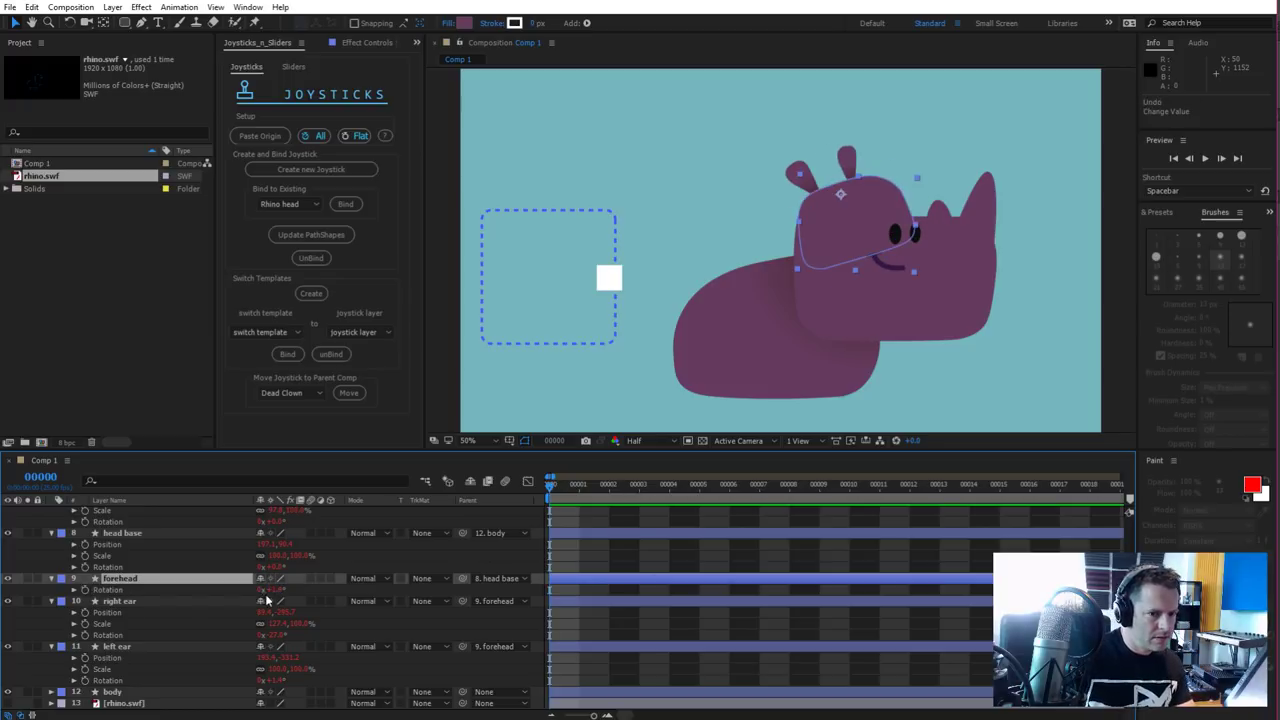
key("F2")
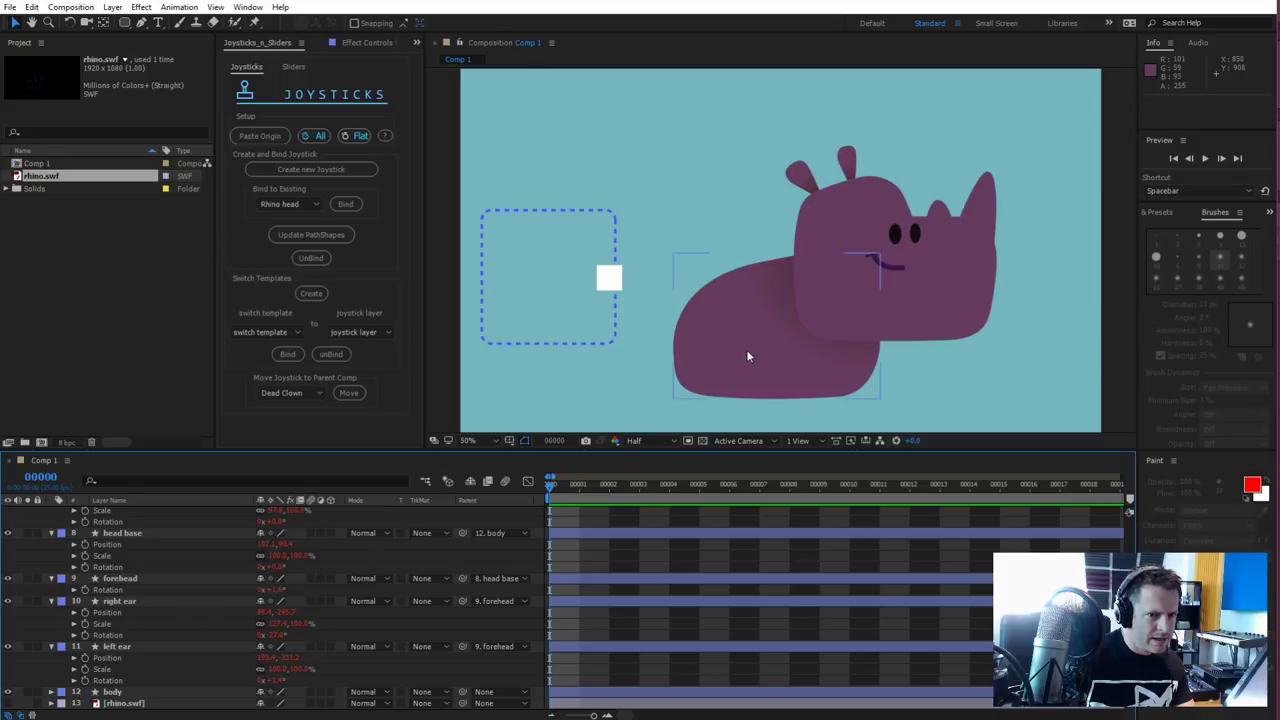
scroll(746, 349, "down", 2)
scroll(458, 600, "up", 2)
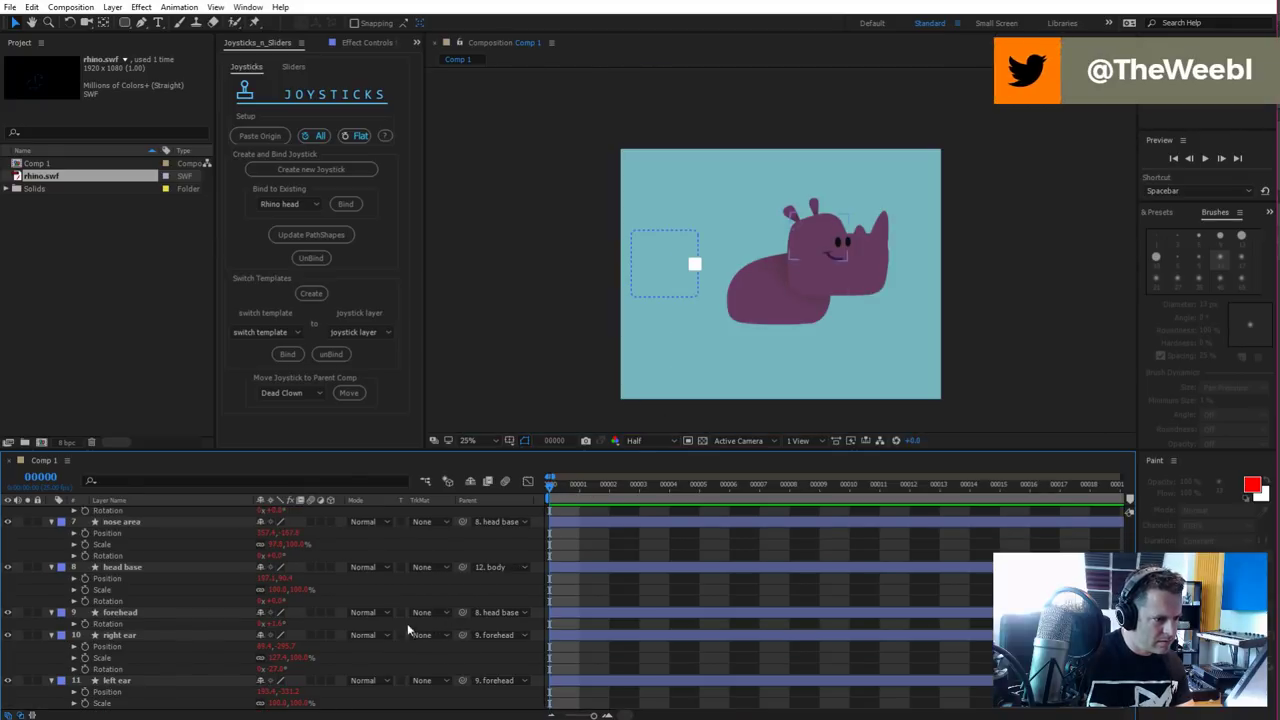
scroll(418, 600, "up", 3)
scroll(418, 601, "down", 3)
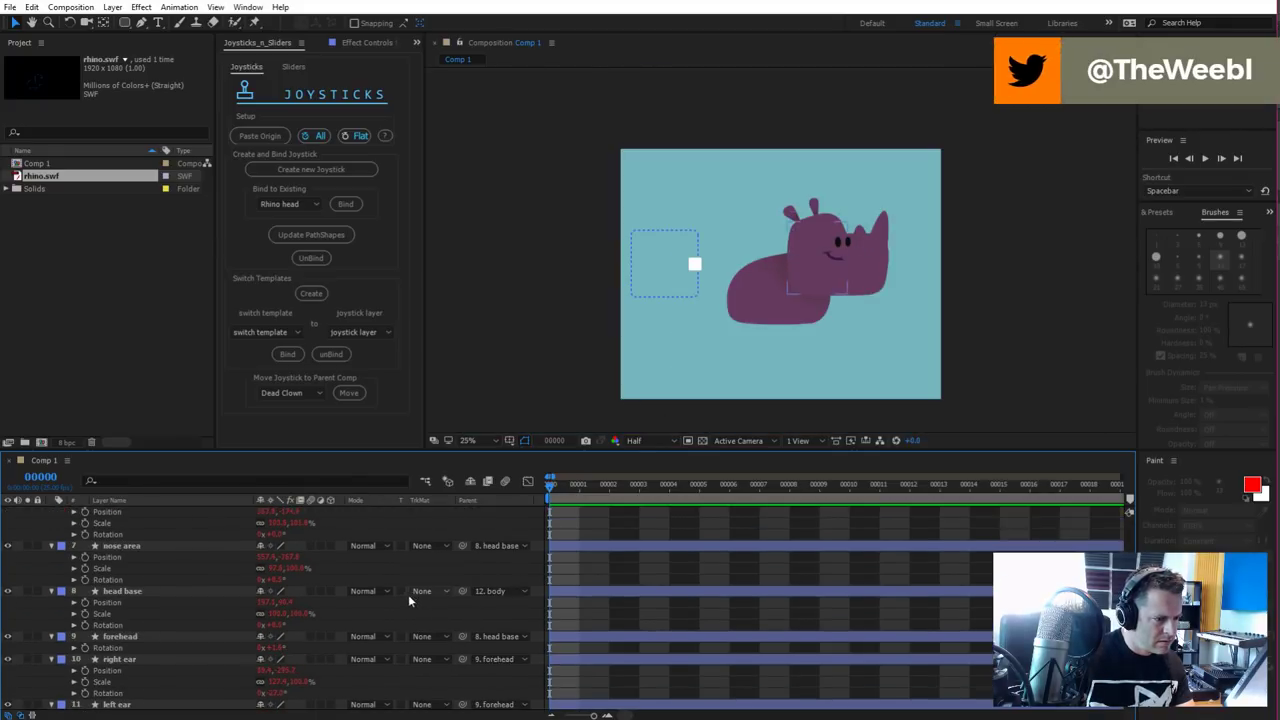
left_click(153, 590)
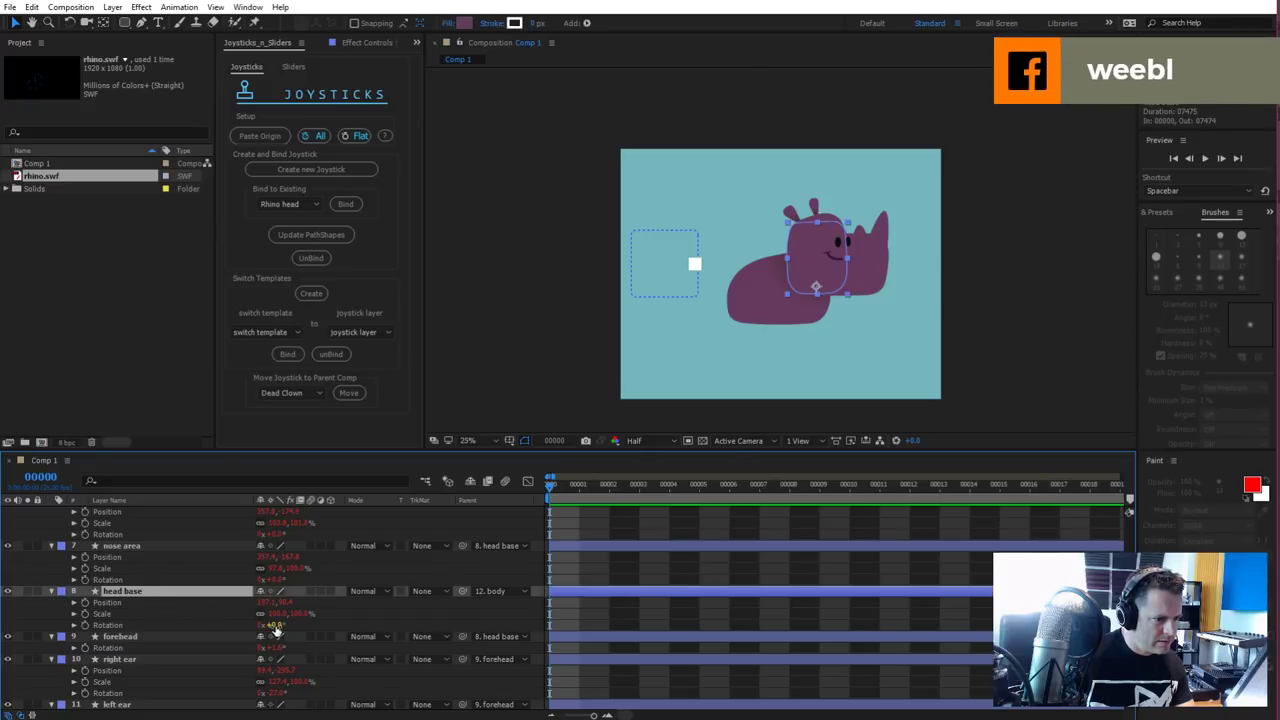
left_click_drag(275, 625, 322, 602)
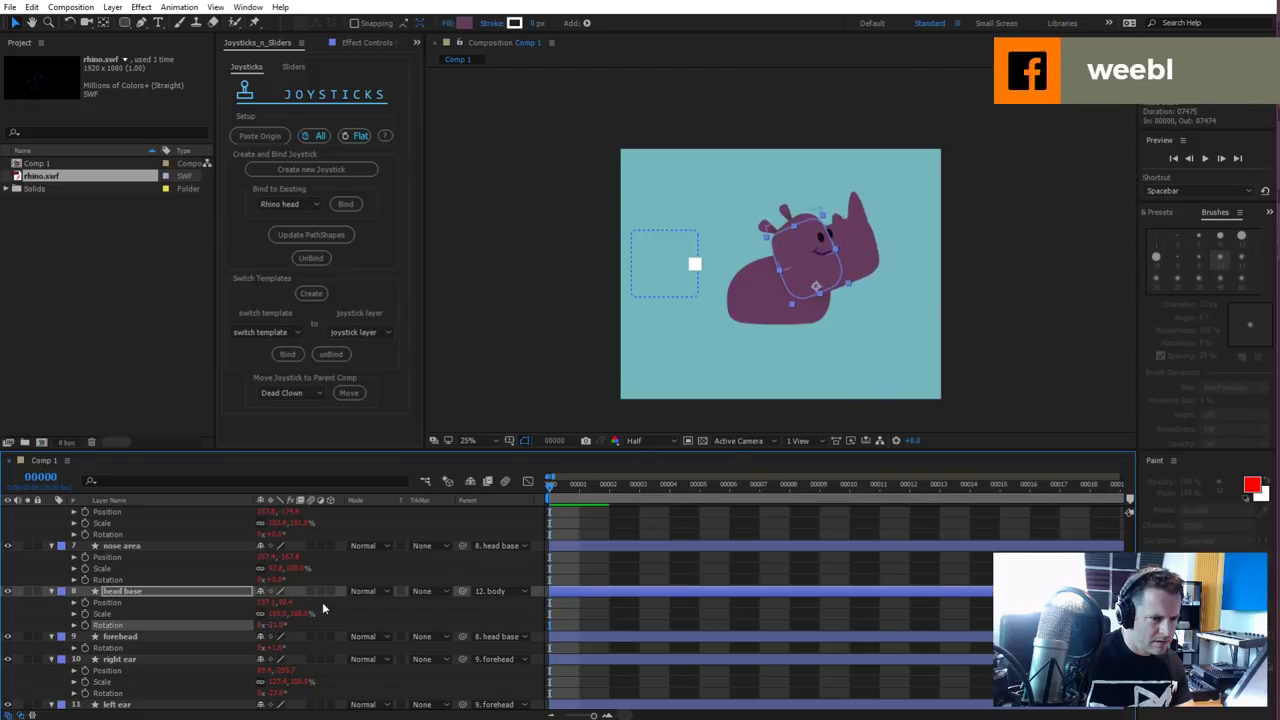
left_click_drag(705, 264, 741, 265)
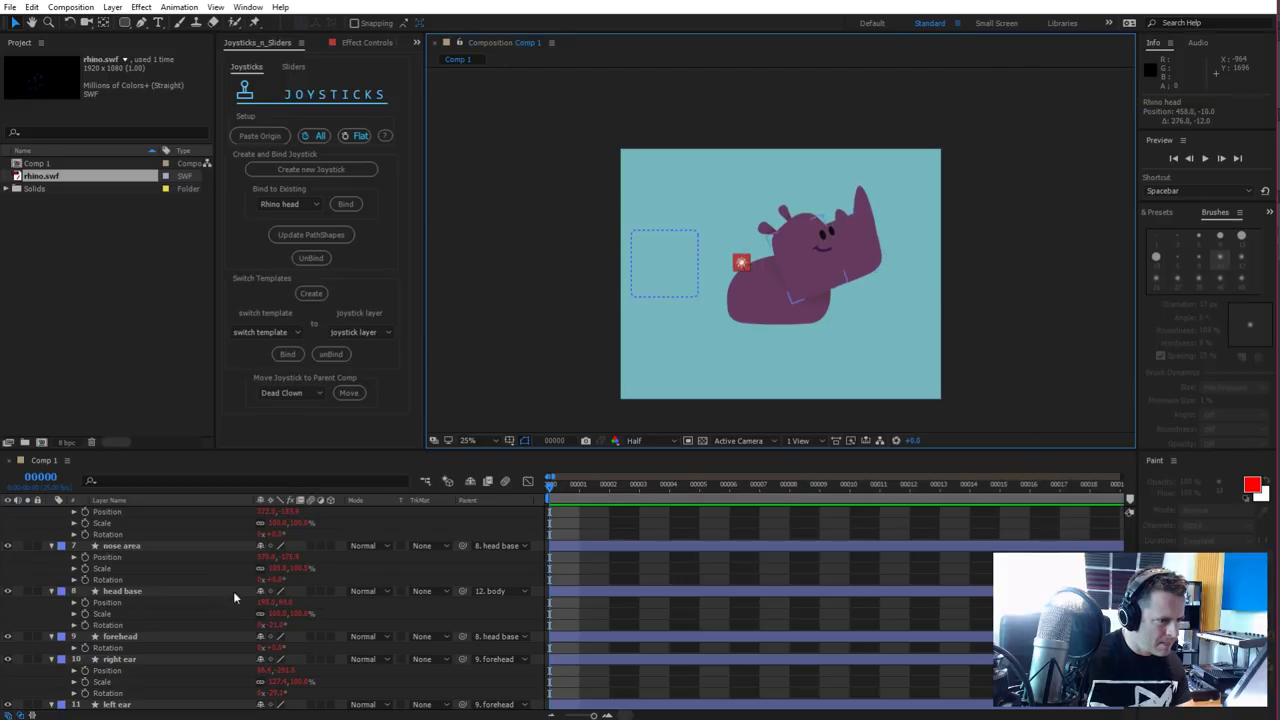
left_click(276, 625)
type("0")
key("Return")
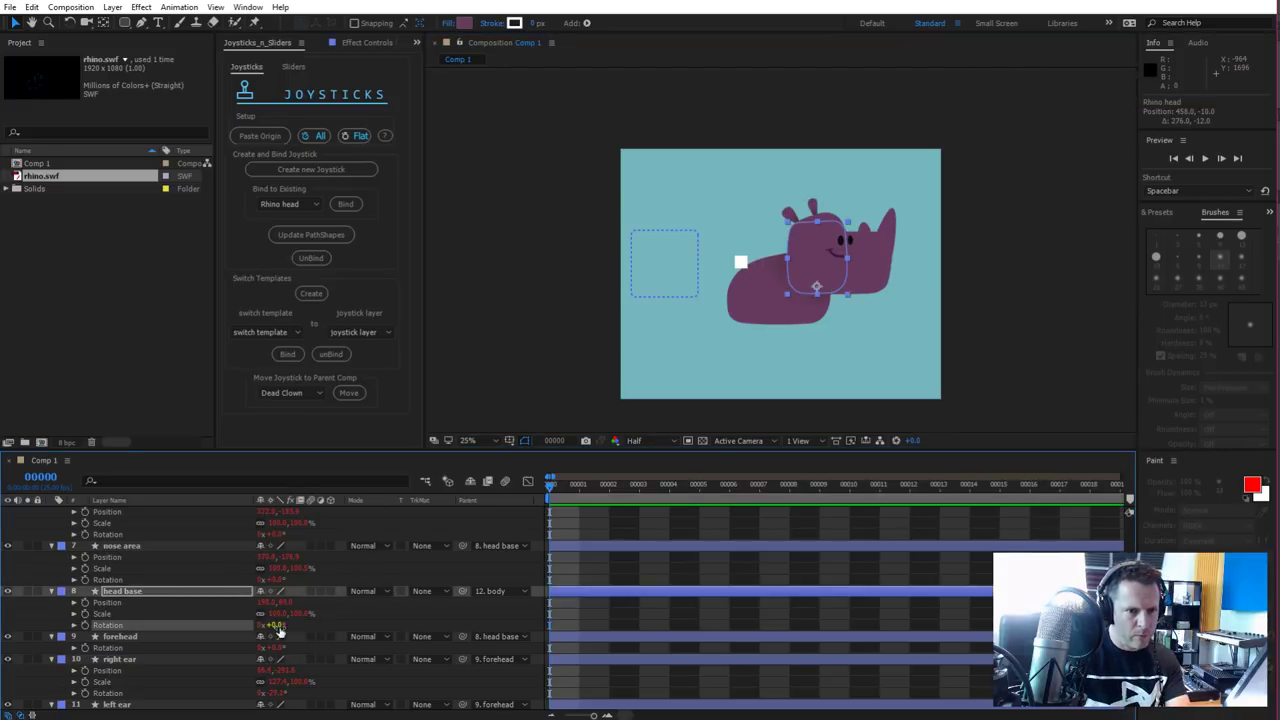
left_click_drag(740, 262, 701, 263)
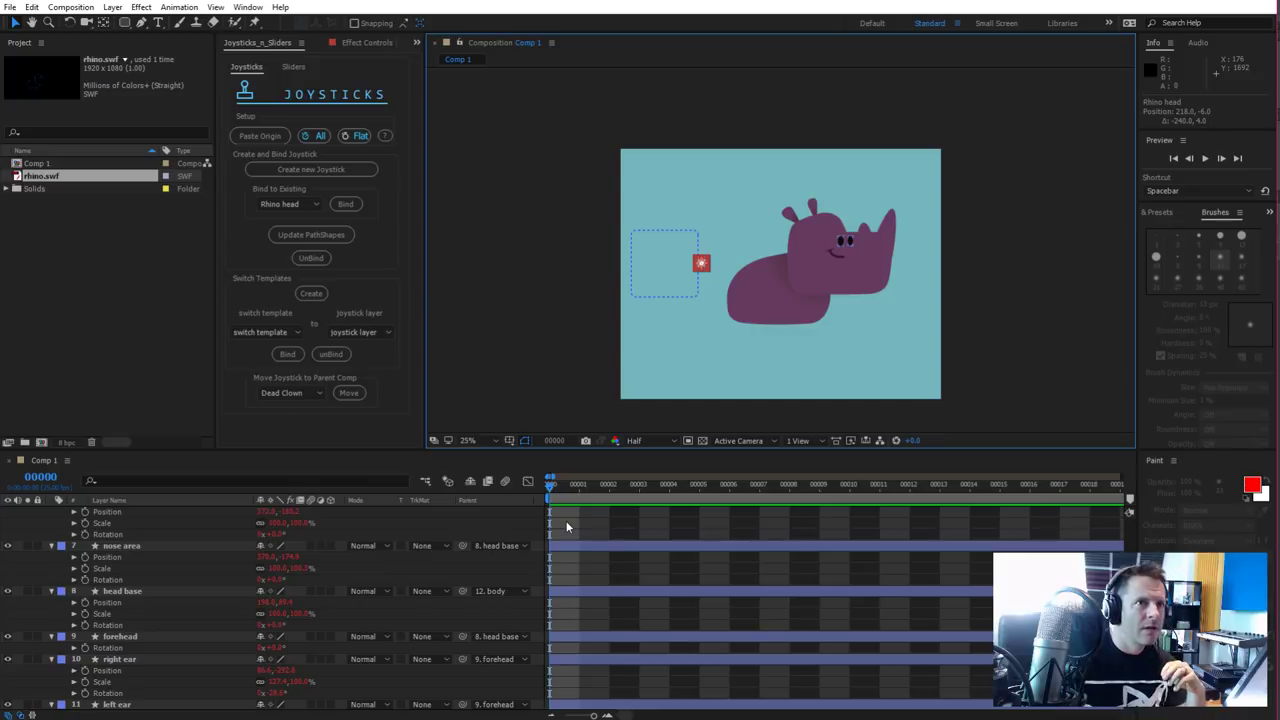
Zoom the view to 50% and briefly toggle the rhino sketch layer on and off
key("period")
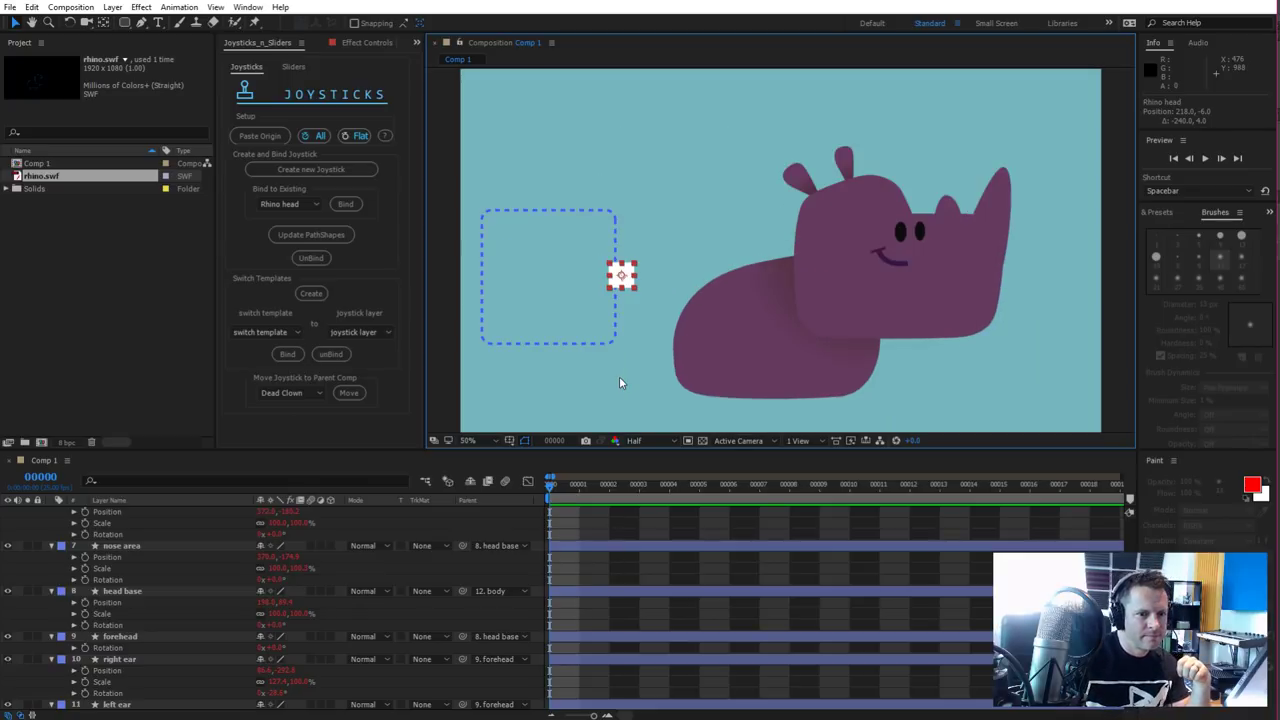
left_click(516, 517)
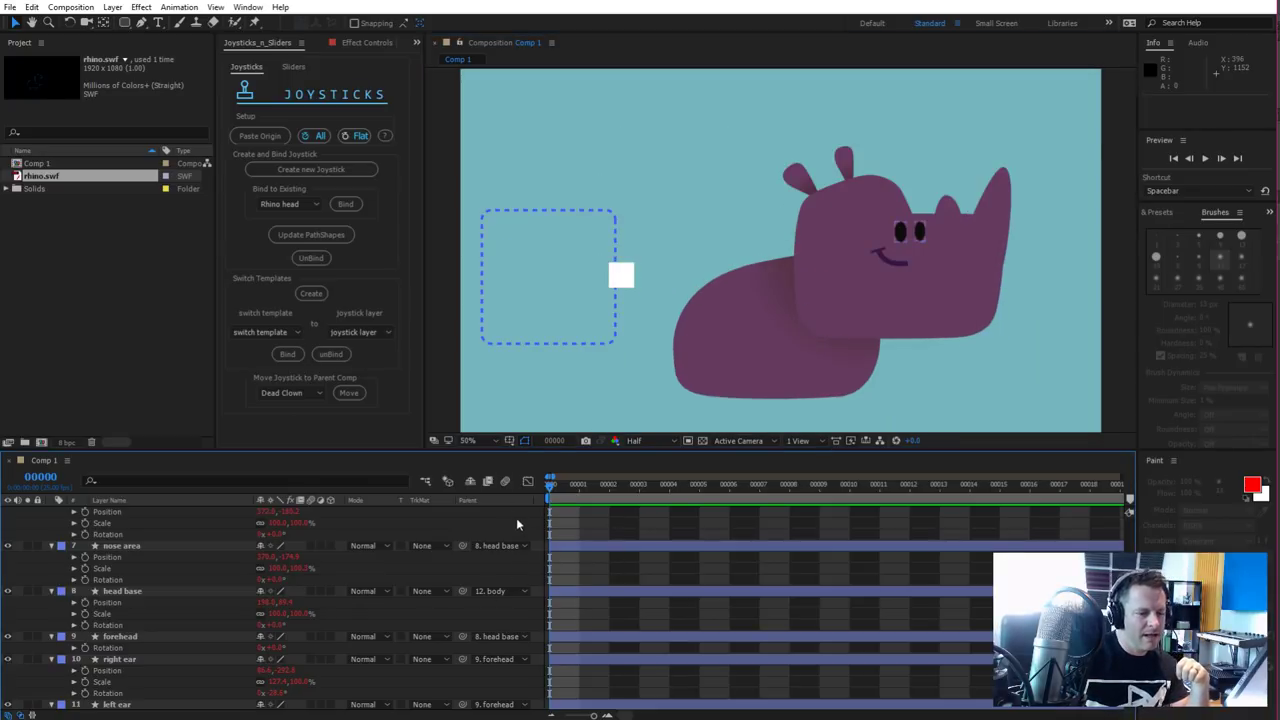
right_click(516, 517)
mouse_move(548, 528)
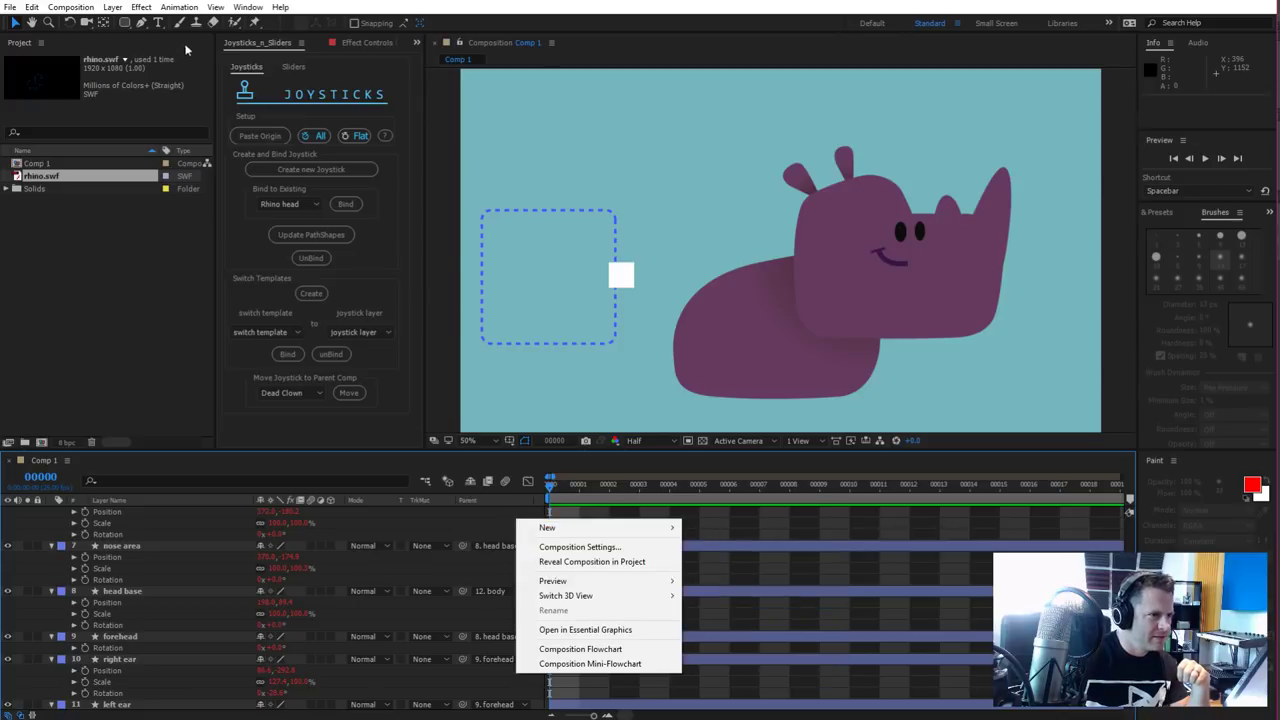
left_click(428, 515)
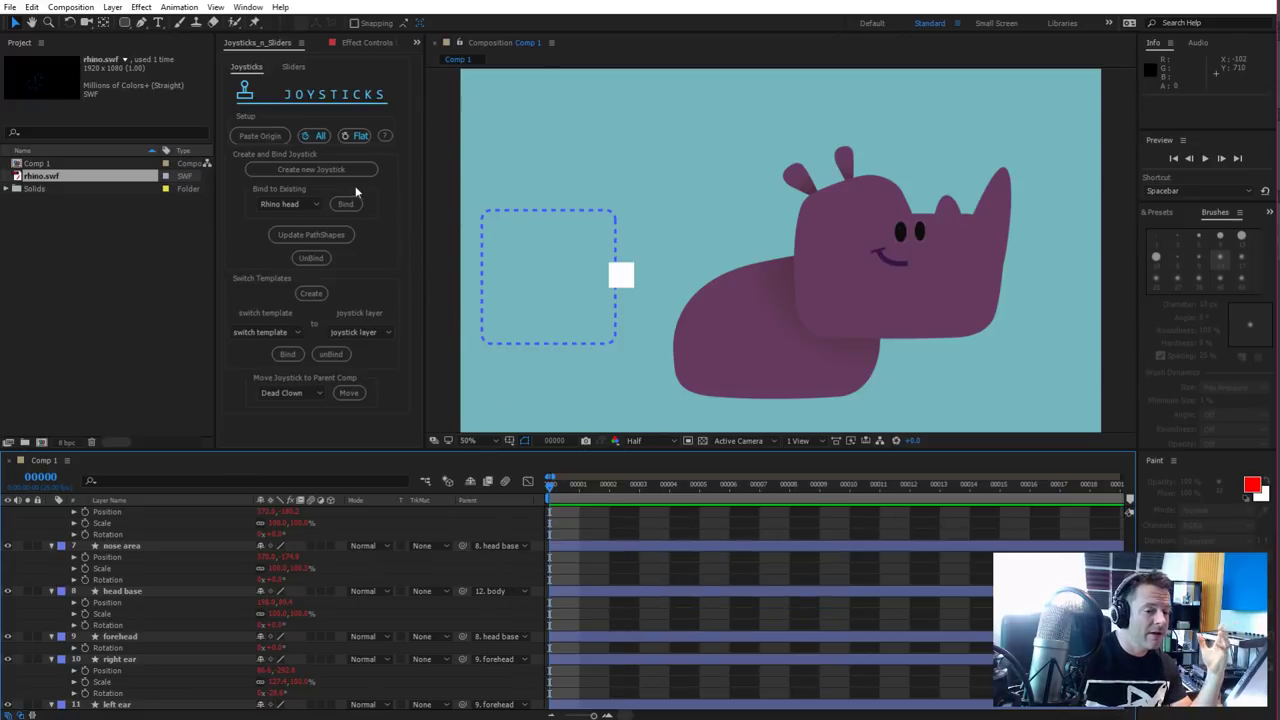
scroll(155, 650, "down", 2)
left_click(8, 703)
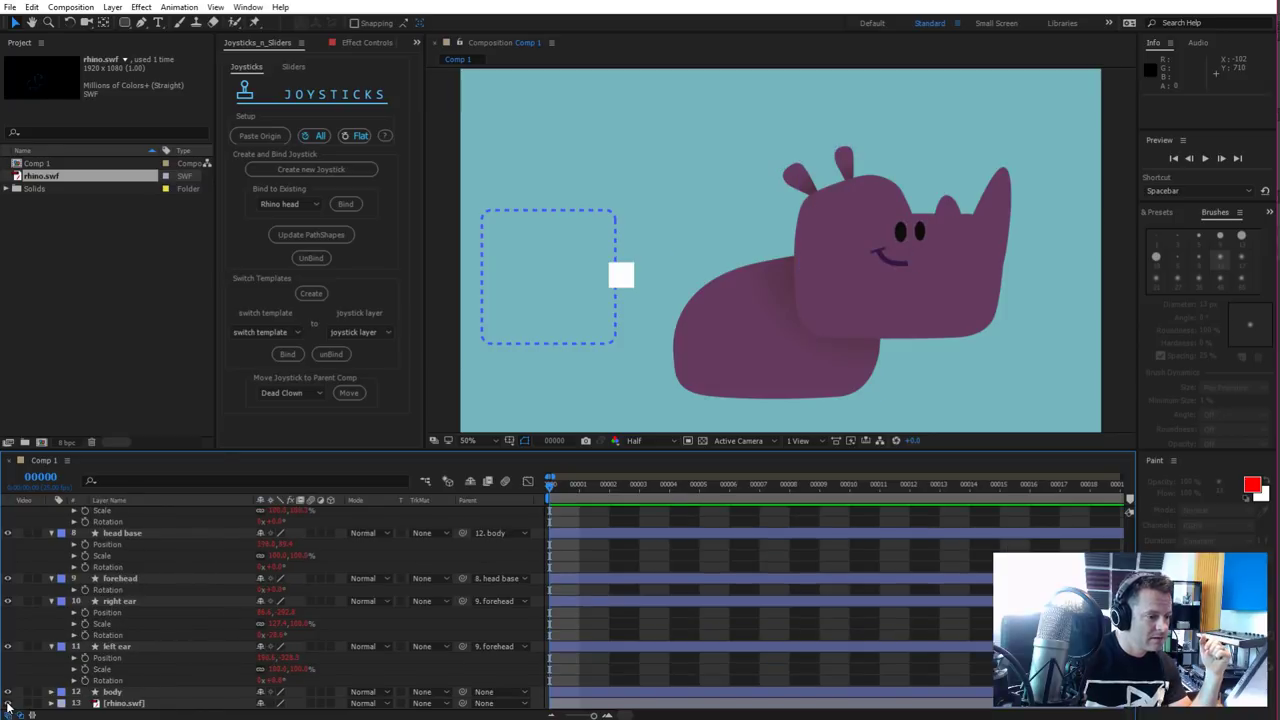
left_click(8, 703)
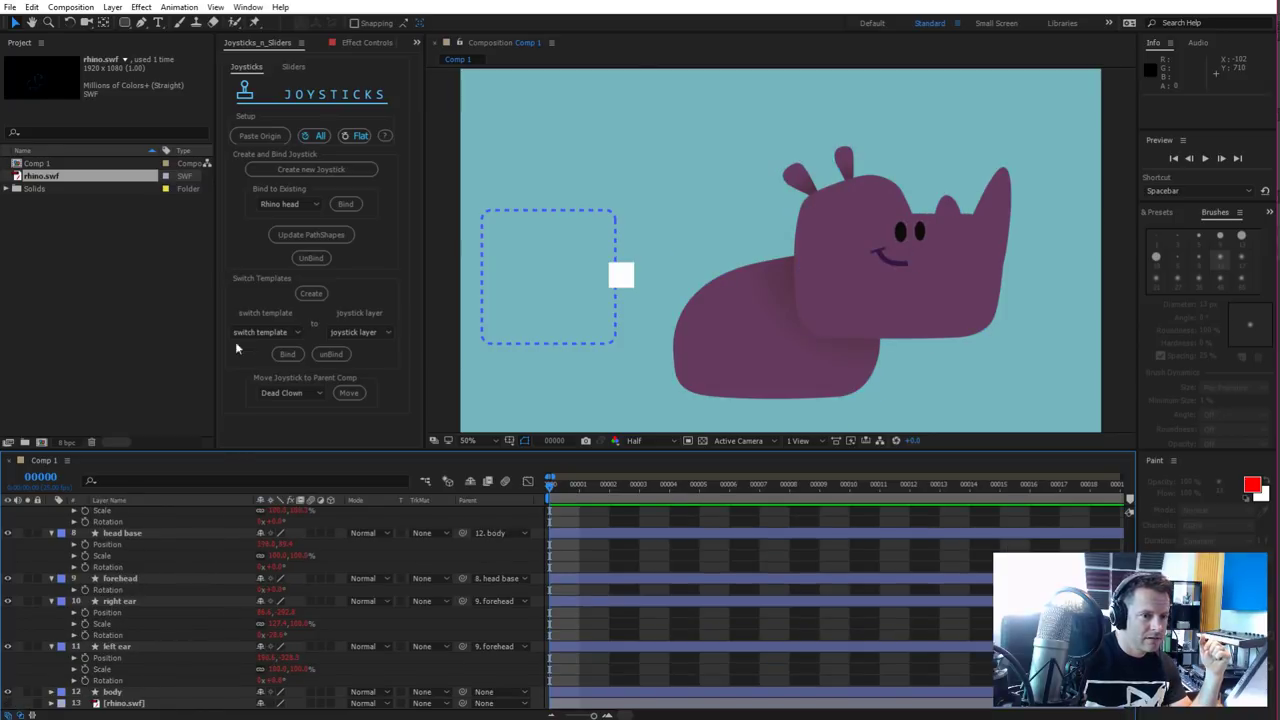
Draw the tail path with the Pen tool from the rhino's rump to a curved tip
left_click(141, 24)
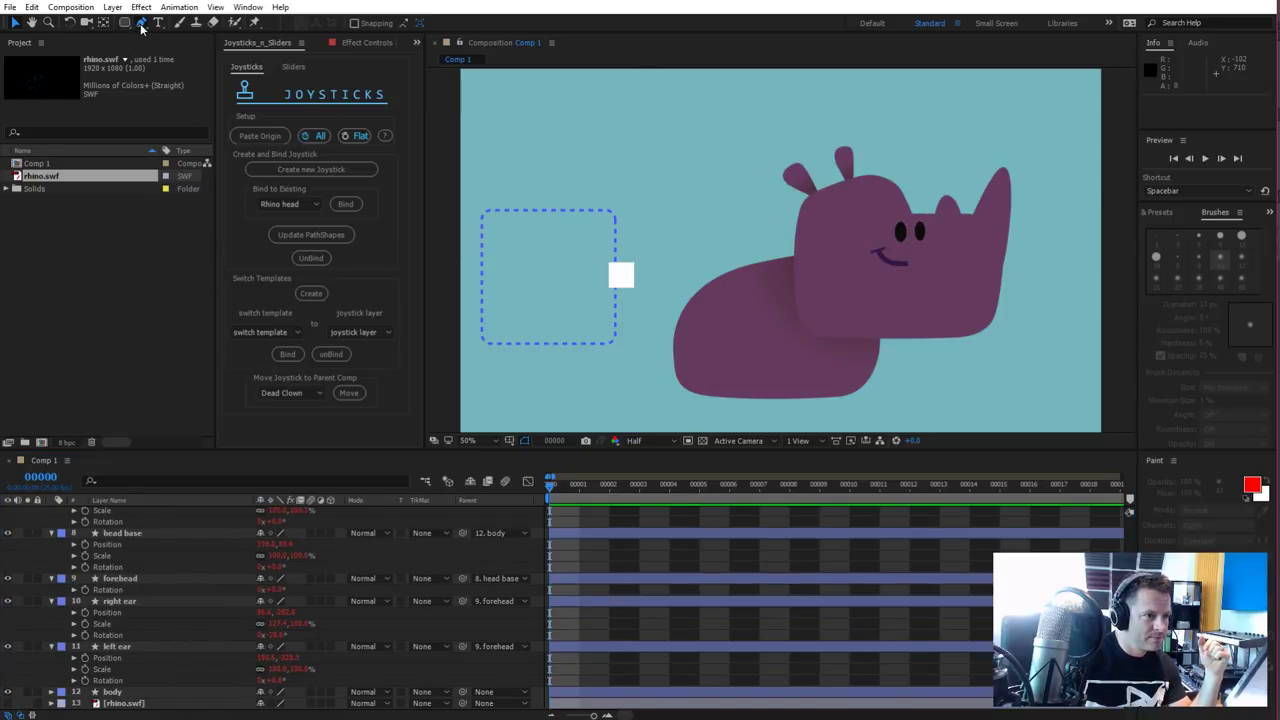
left_click(709, 283)
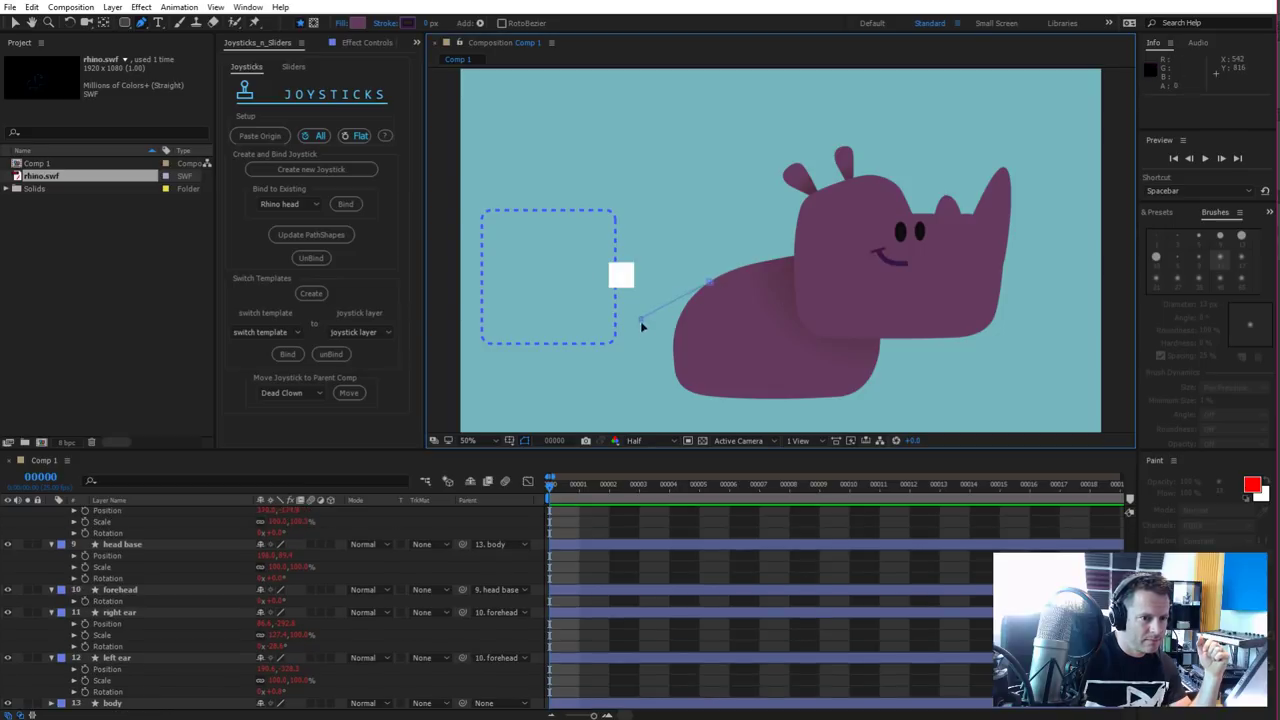
left_click_drag(641, 323, 621, 357)
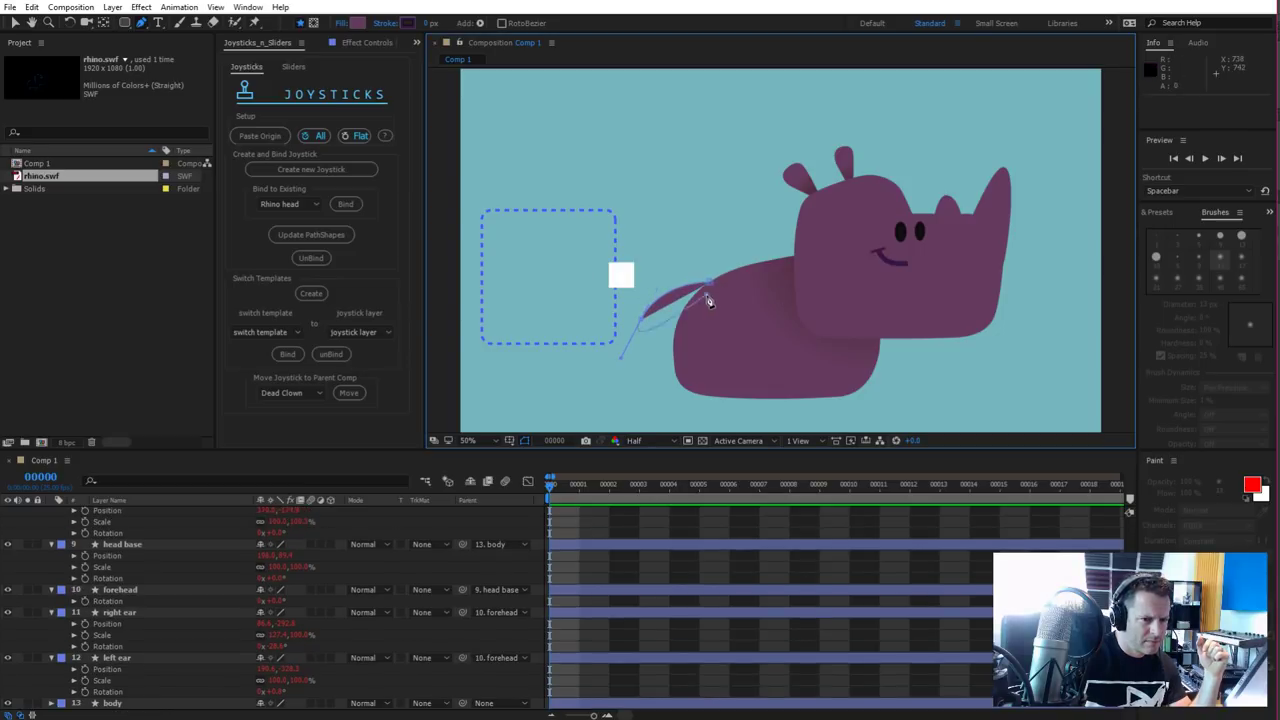
left_click_drag(708, 297, 746, 301)
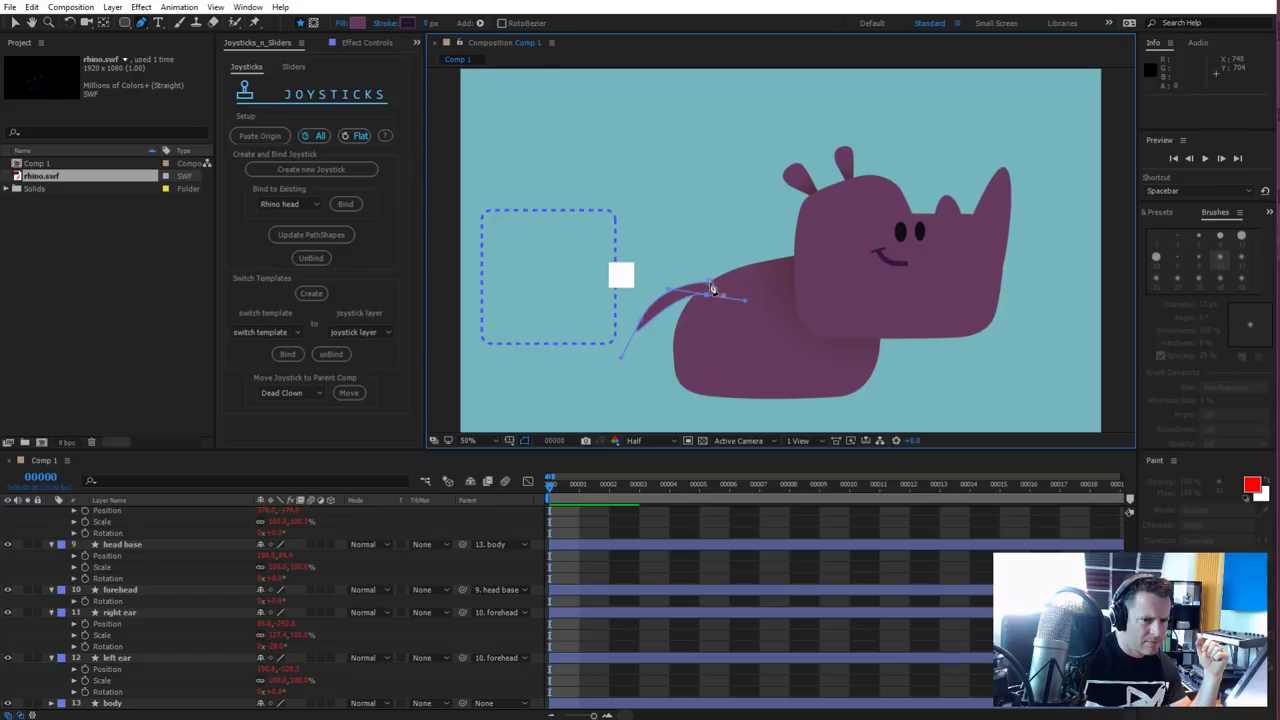
Adjust the tail's vertices and bezier handles so it arcs smoothly out of the body to a point
key("period")
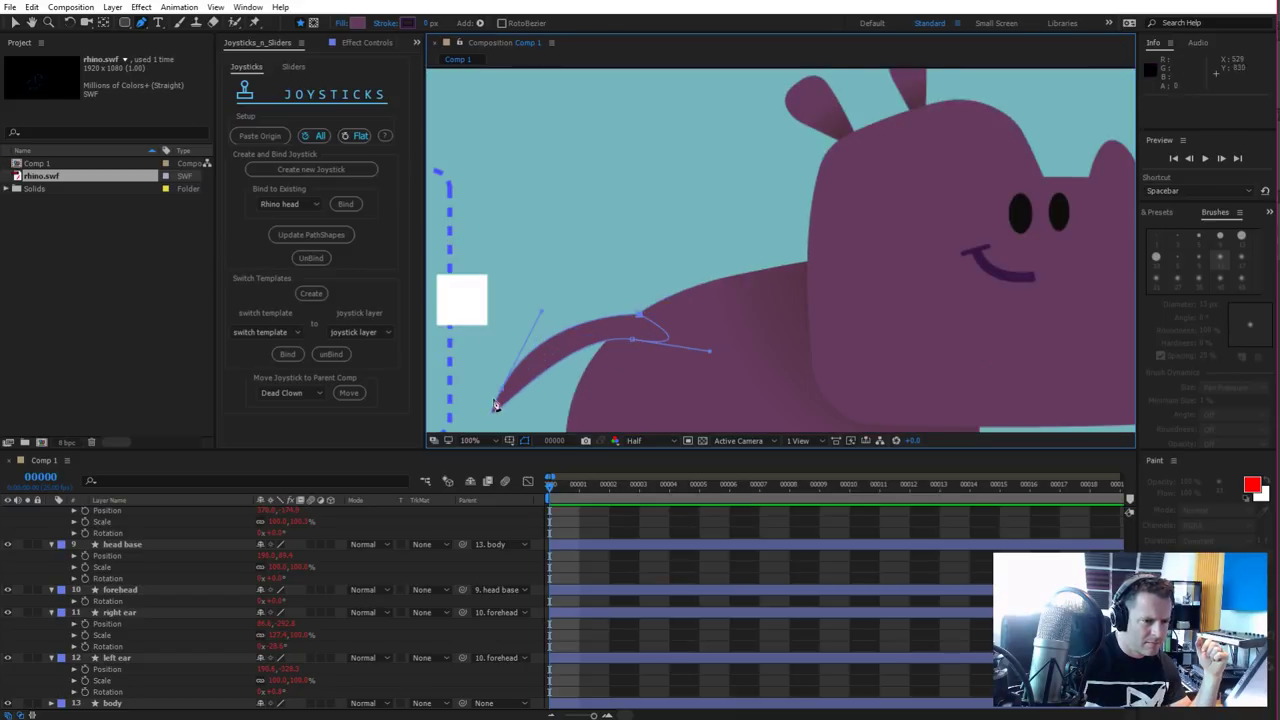
left_click(502, 398)
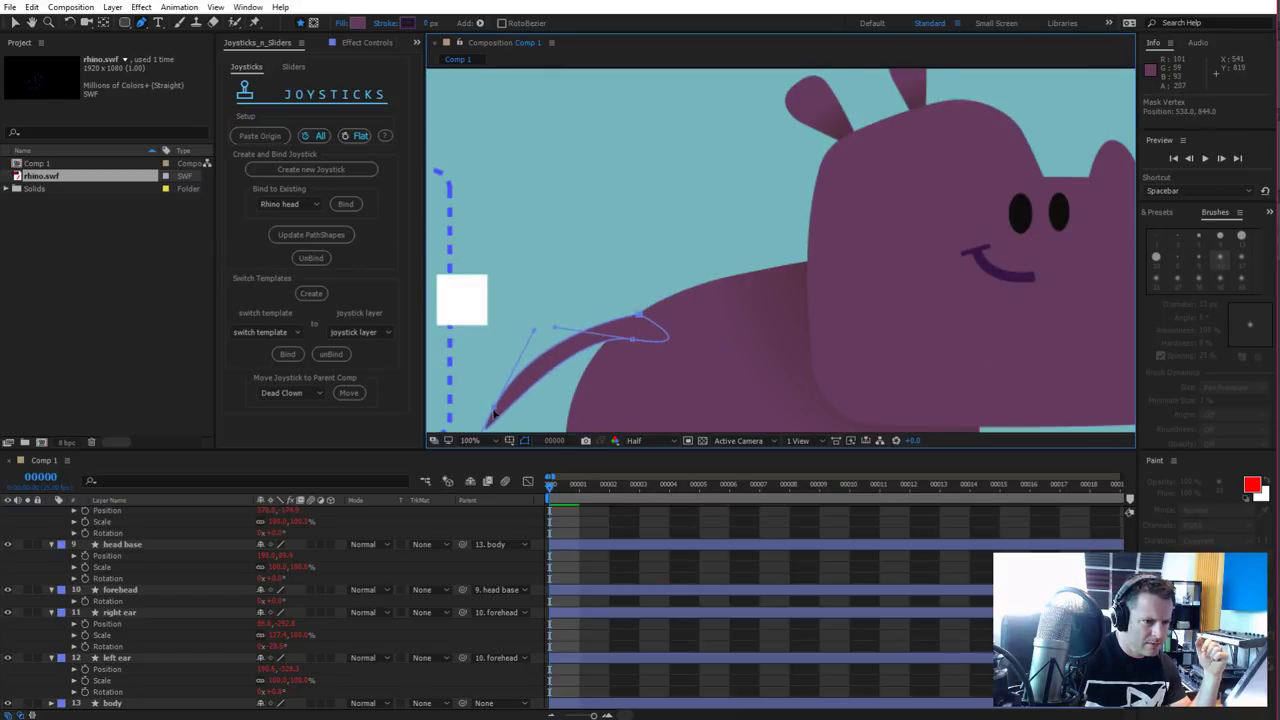
key("comma")
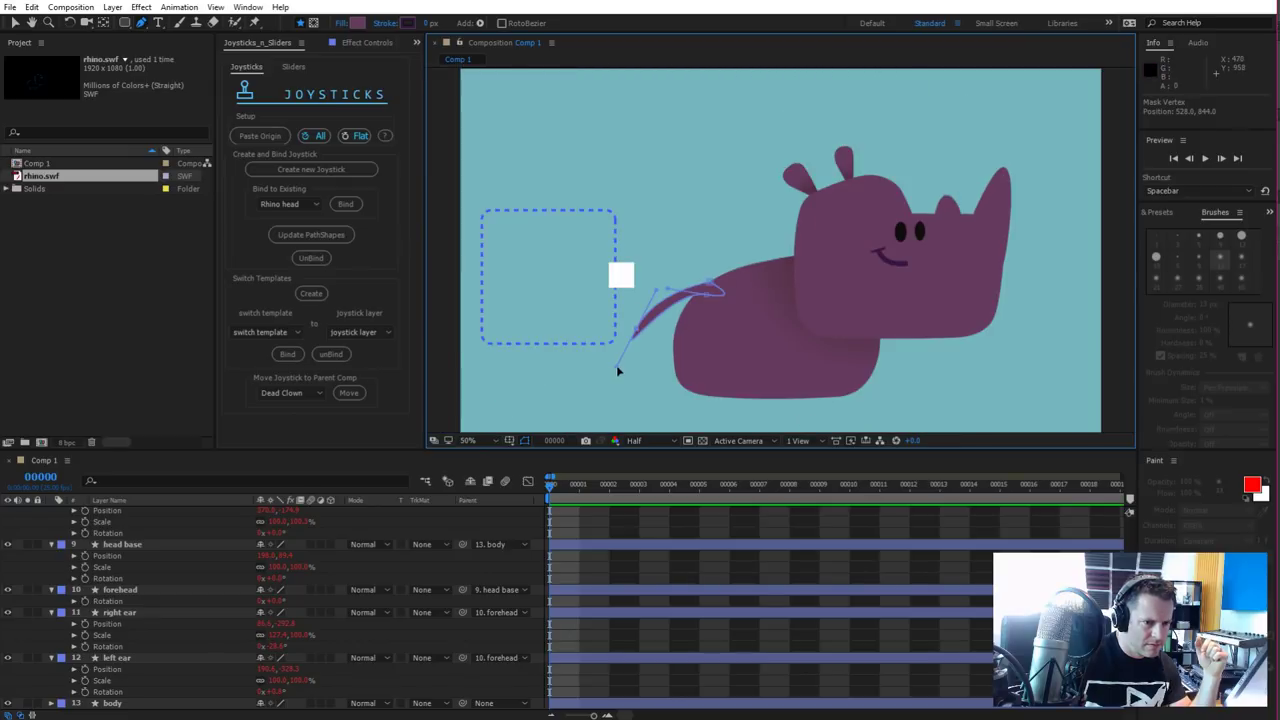
left_click_drag(616, 365, 638, 339)
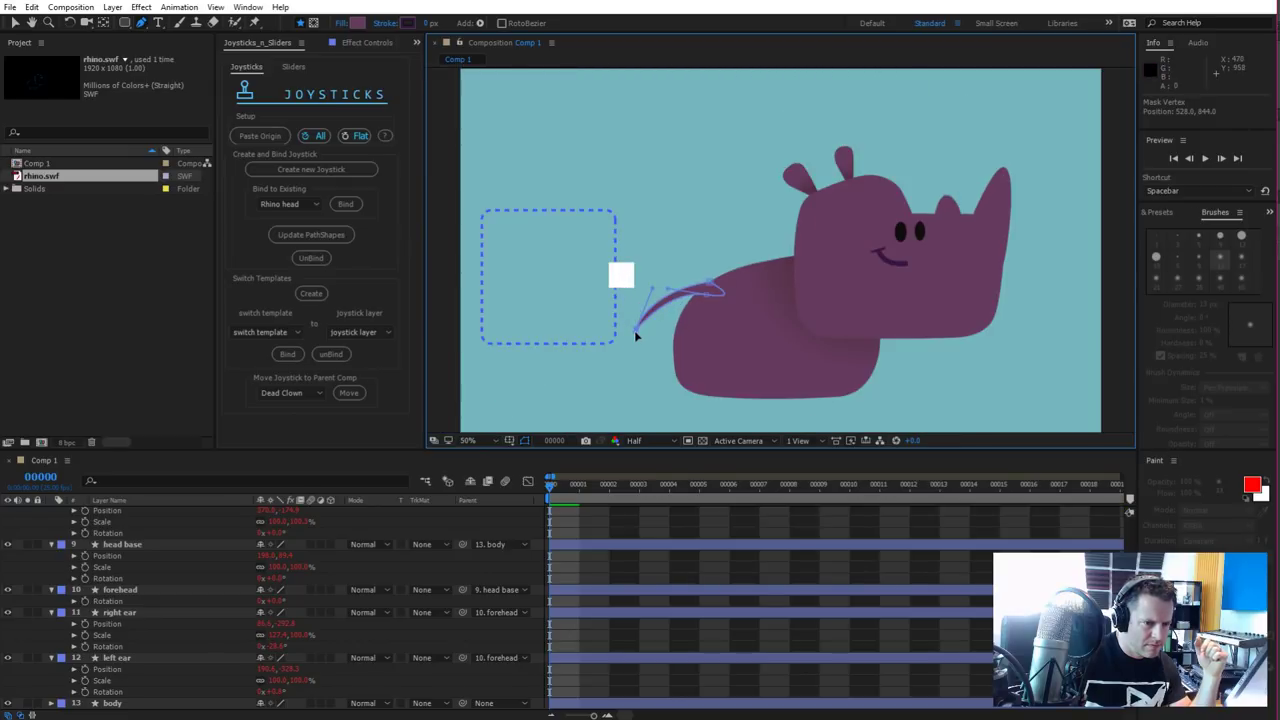
scroll(652, 349, "up", 2)
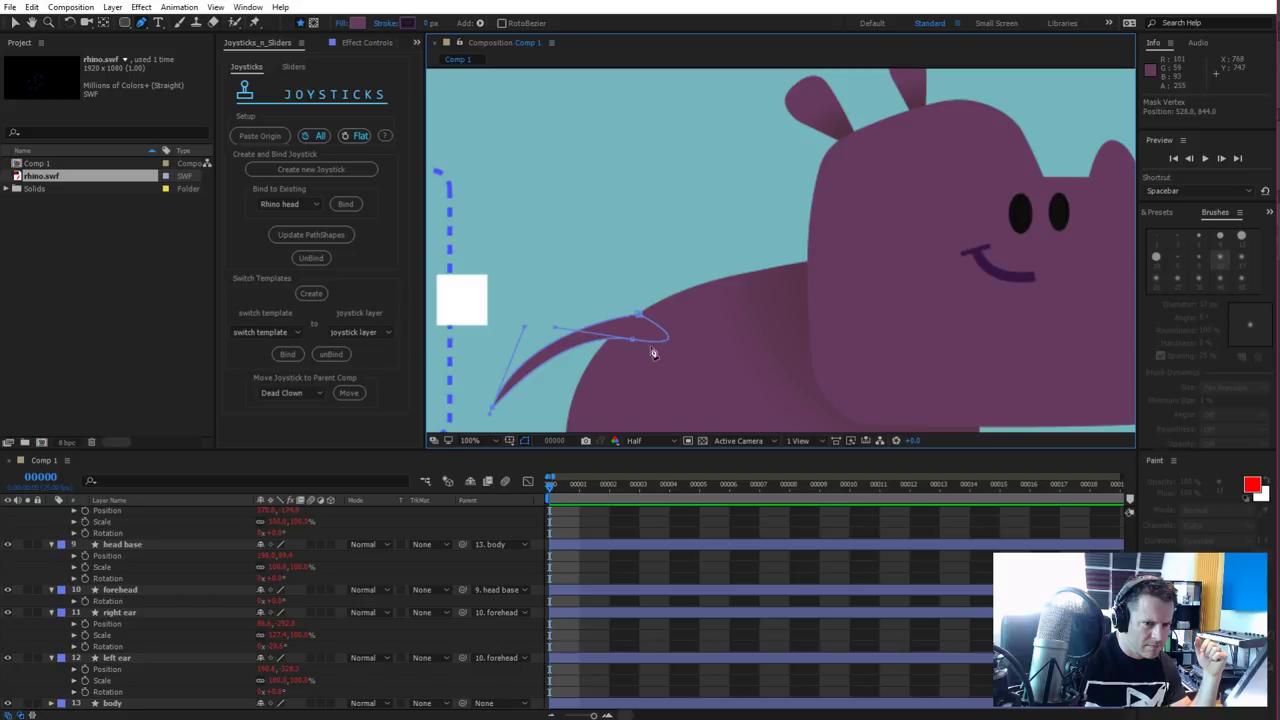
left_click_drag(641, 318, 655, 308)
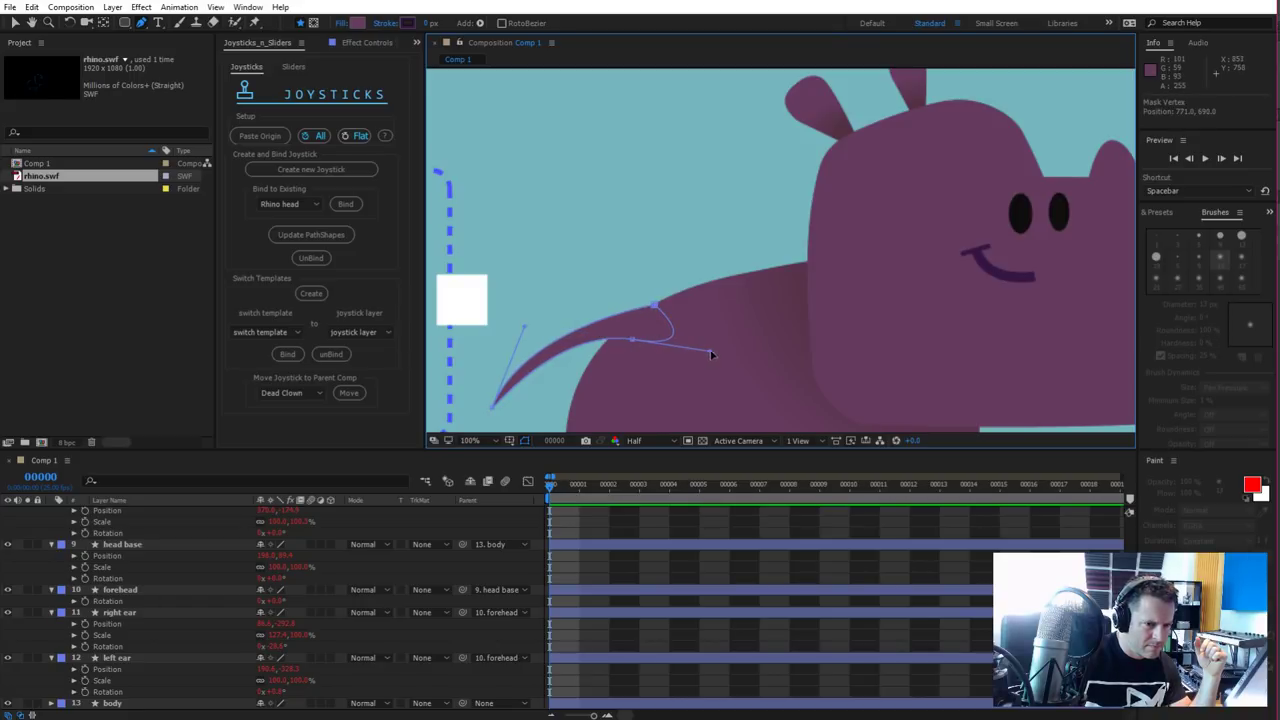
mouse_move(710, 351)
left_mouse_down()
mouse_move(729, 354)
mouse_move(717, 348)
left_mouse_up()
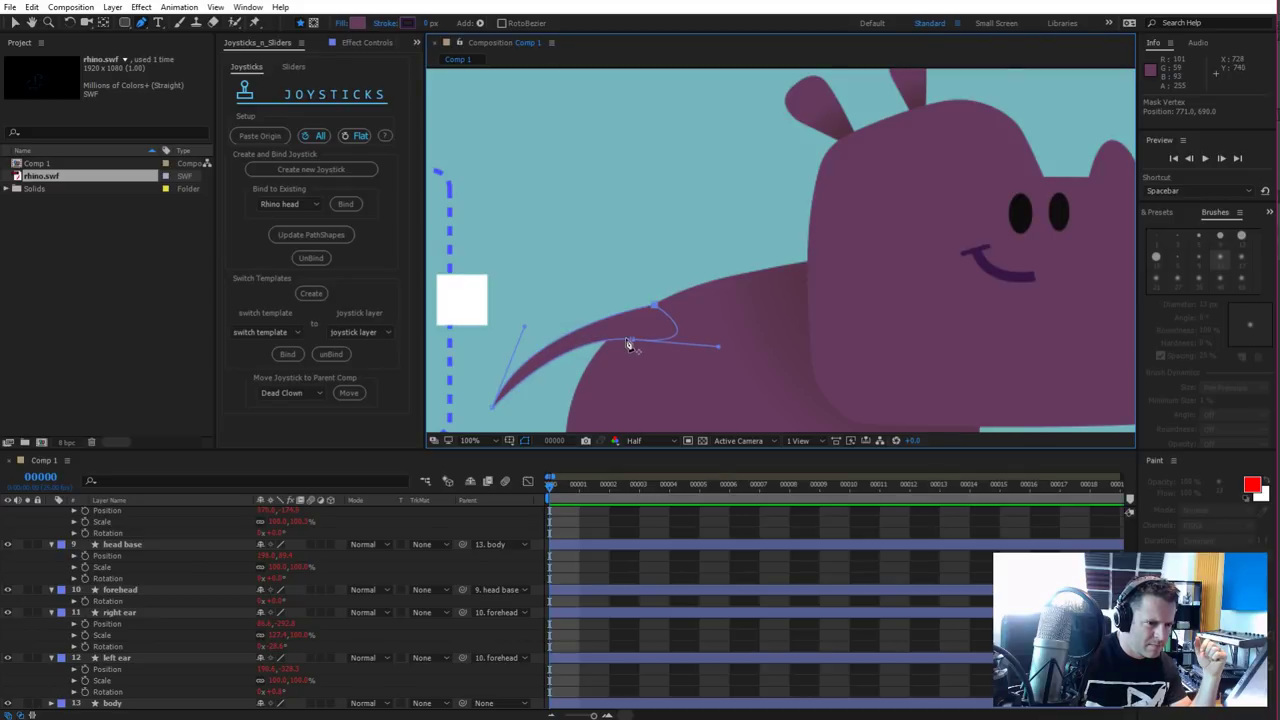
left_click_drag(557, 337, 549, 328)
left_click(655, 308)
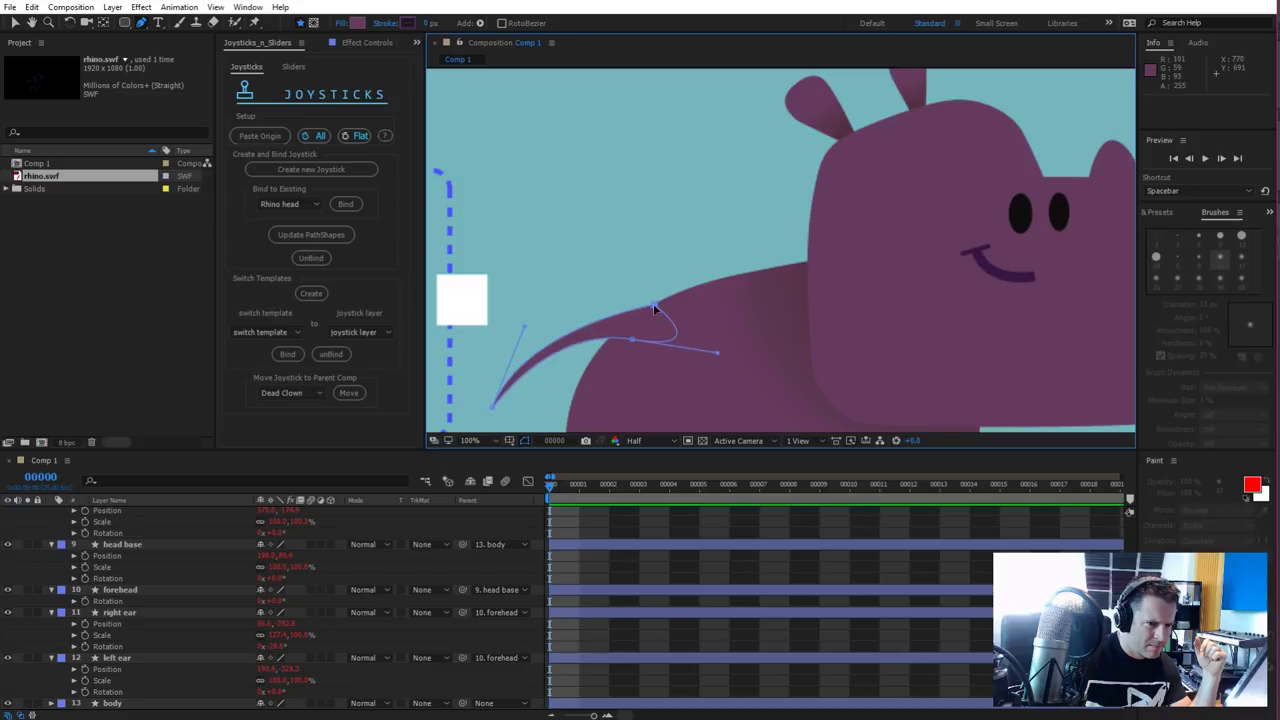
key("comma")
key("comma")
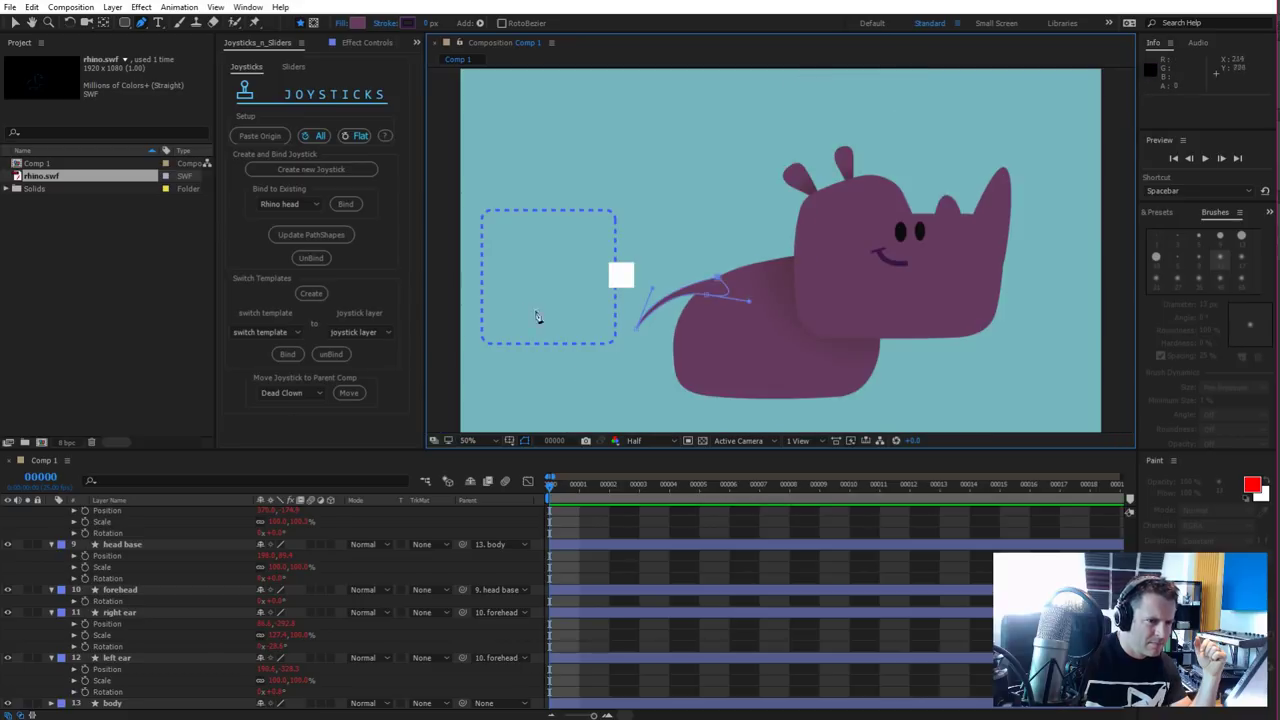
Move the tail's Shape Layer 1 down to sit just above rhino.swf
key("v")
left_click(630, 376)
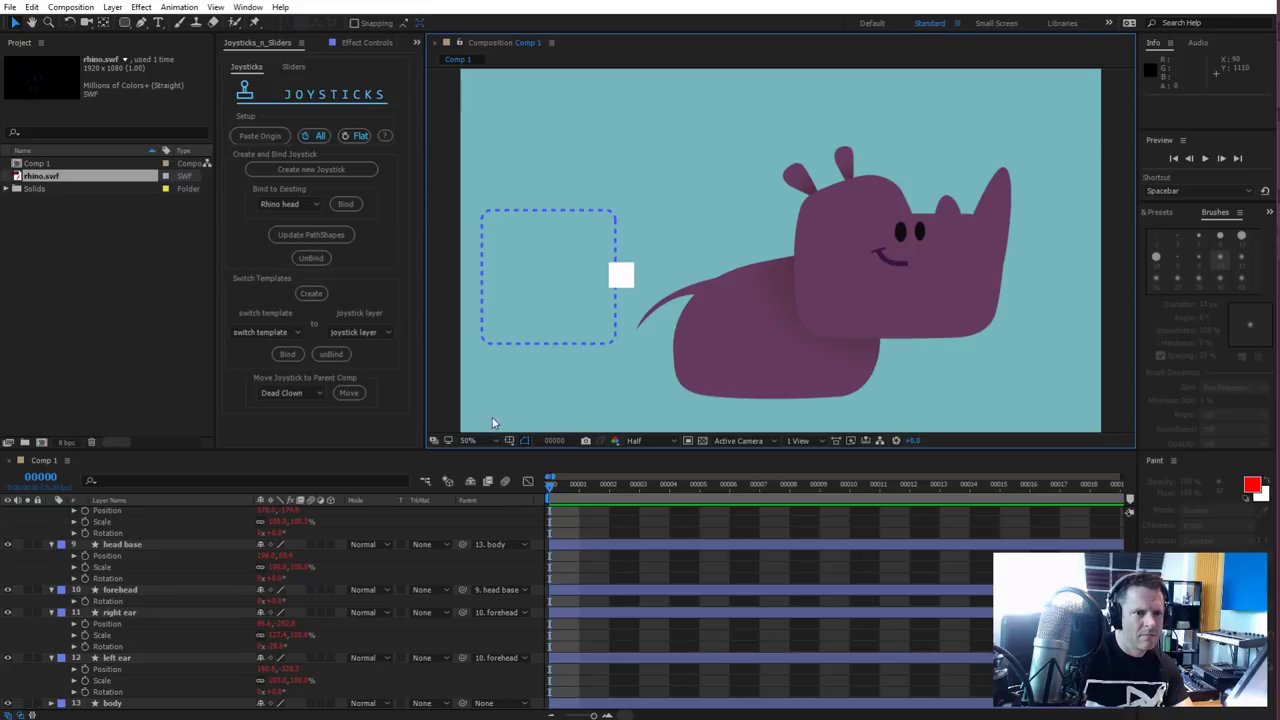
left_click(124, 657)
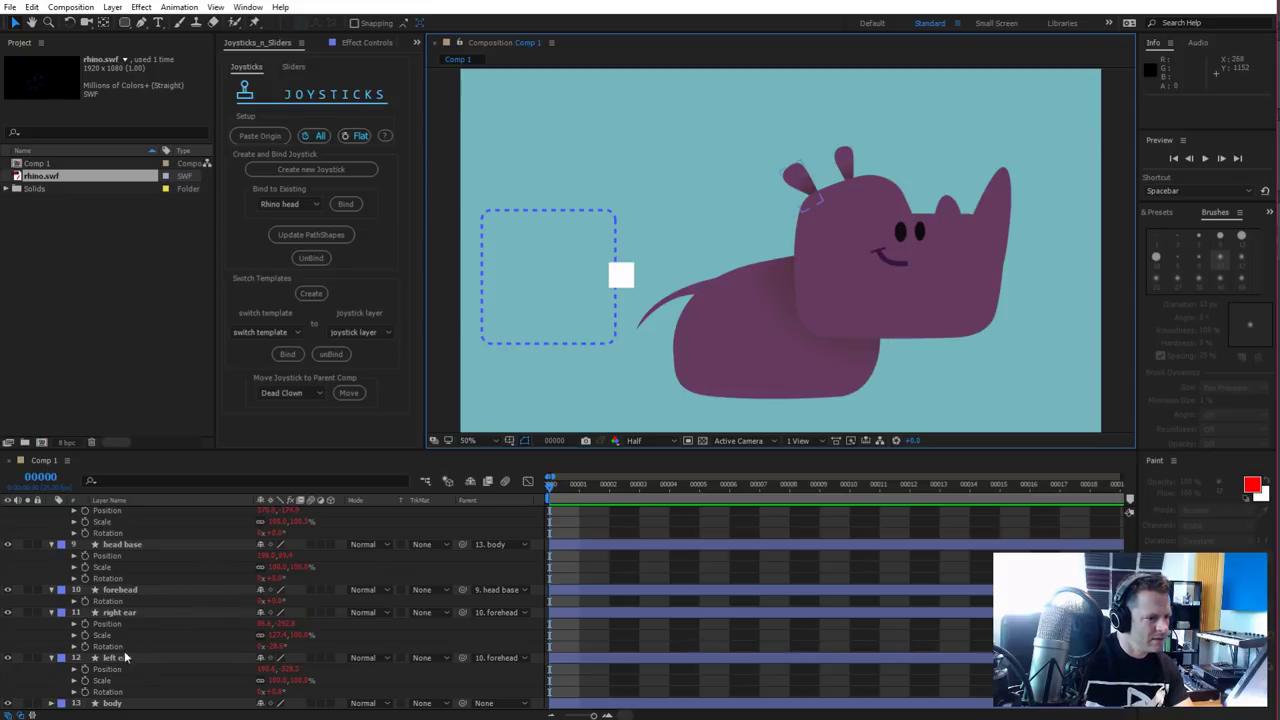
scroll(122, 615, "up", 6)
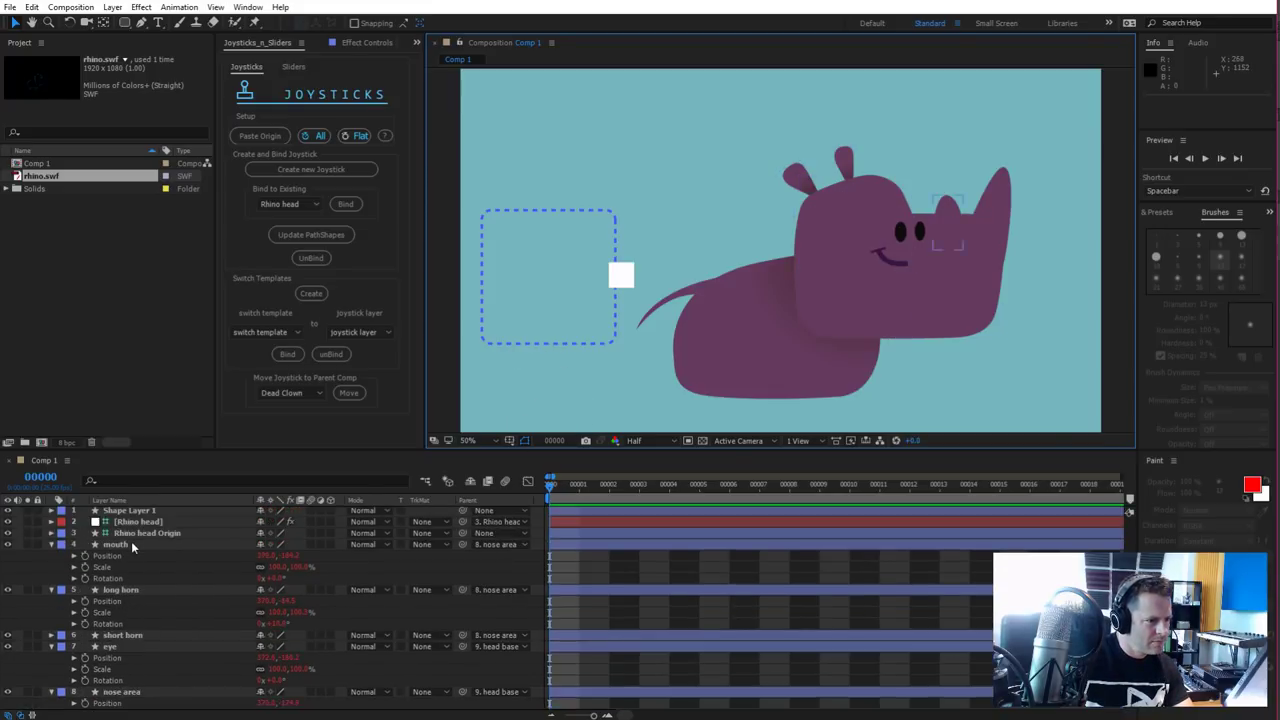
left_click(127, 512)
left_click(128, 512)
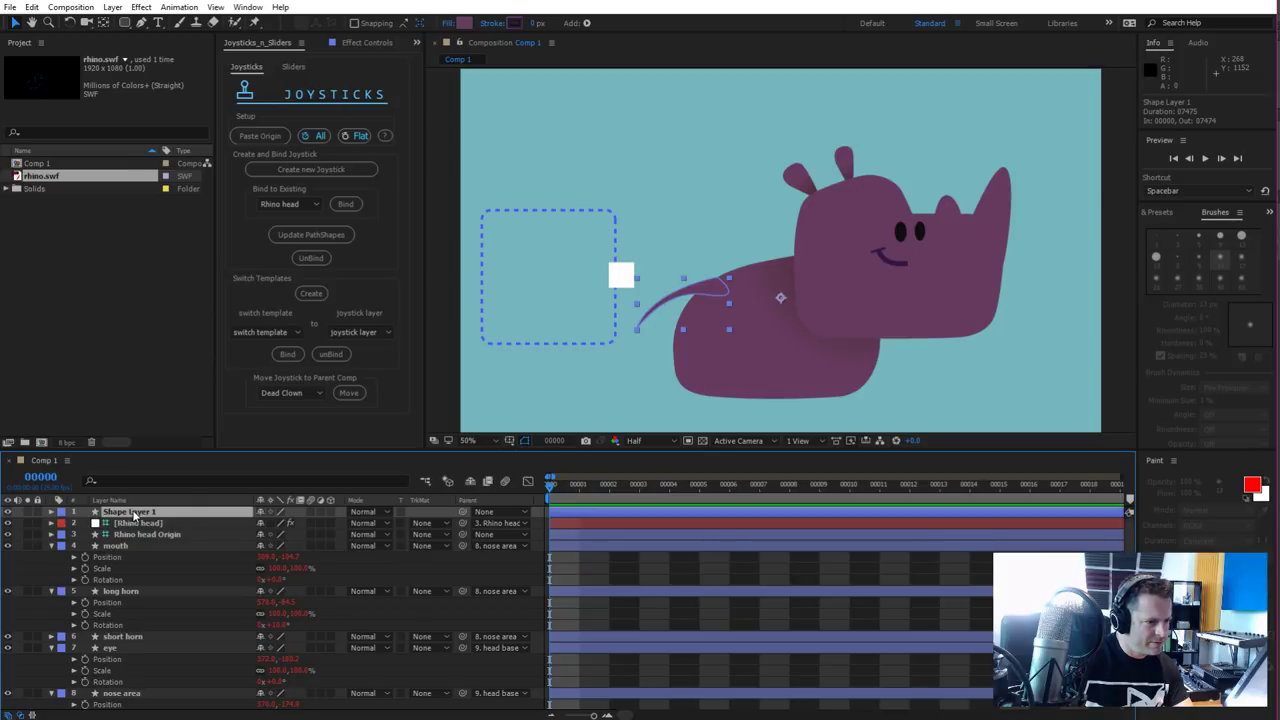
left_click_drag(134, 514, 160, 695)
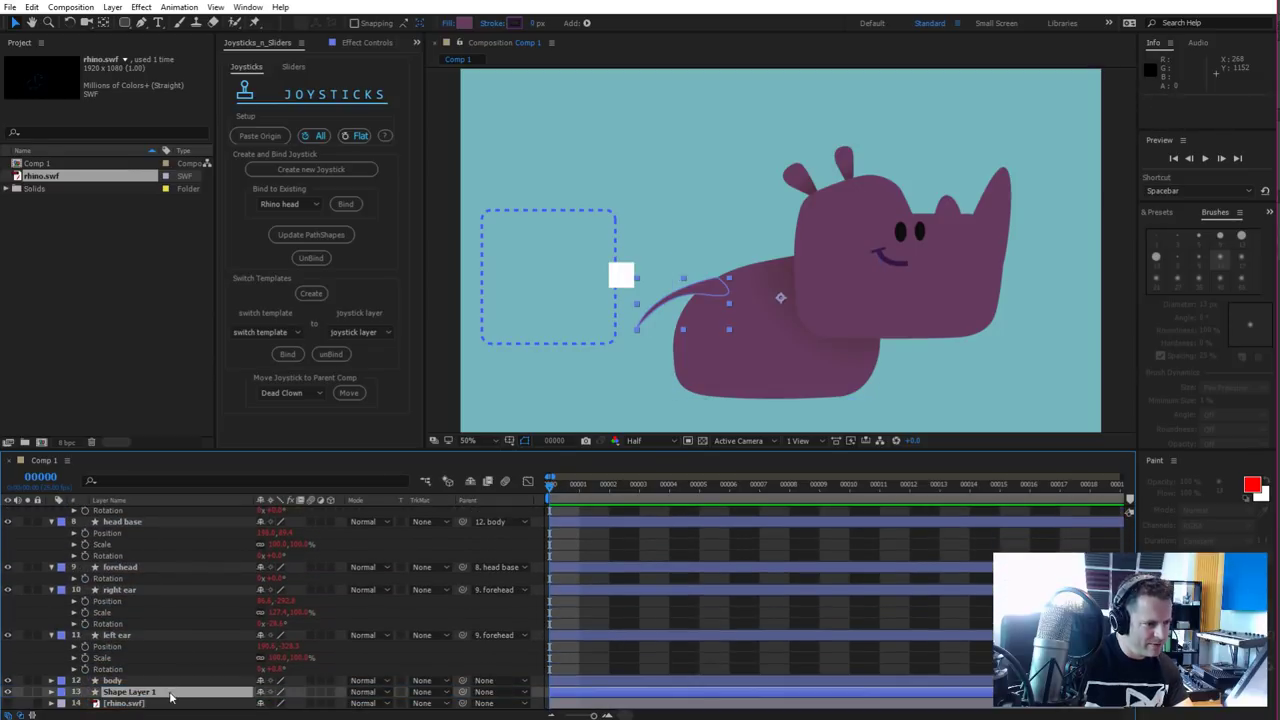
Move Shape Layer 1's anchor point onto the tail with the Pan Behind tool and show rhino.swf
key("y")
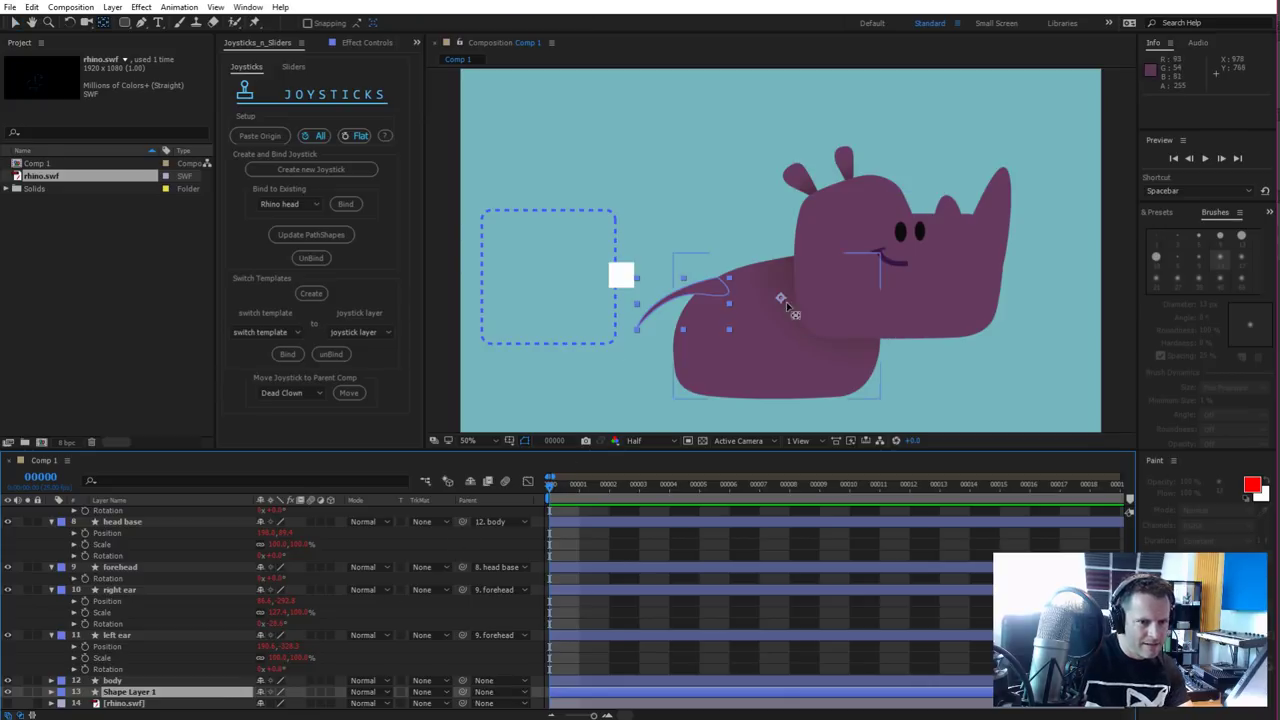
left_click_drag(780, 297, 711, 290)
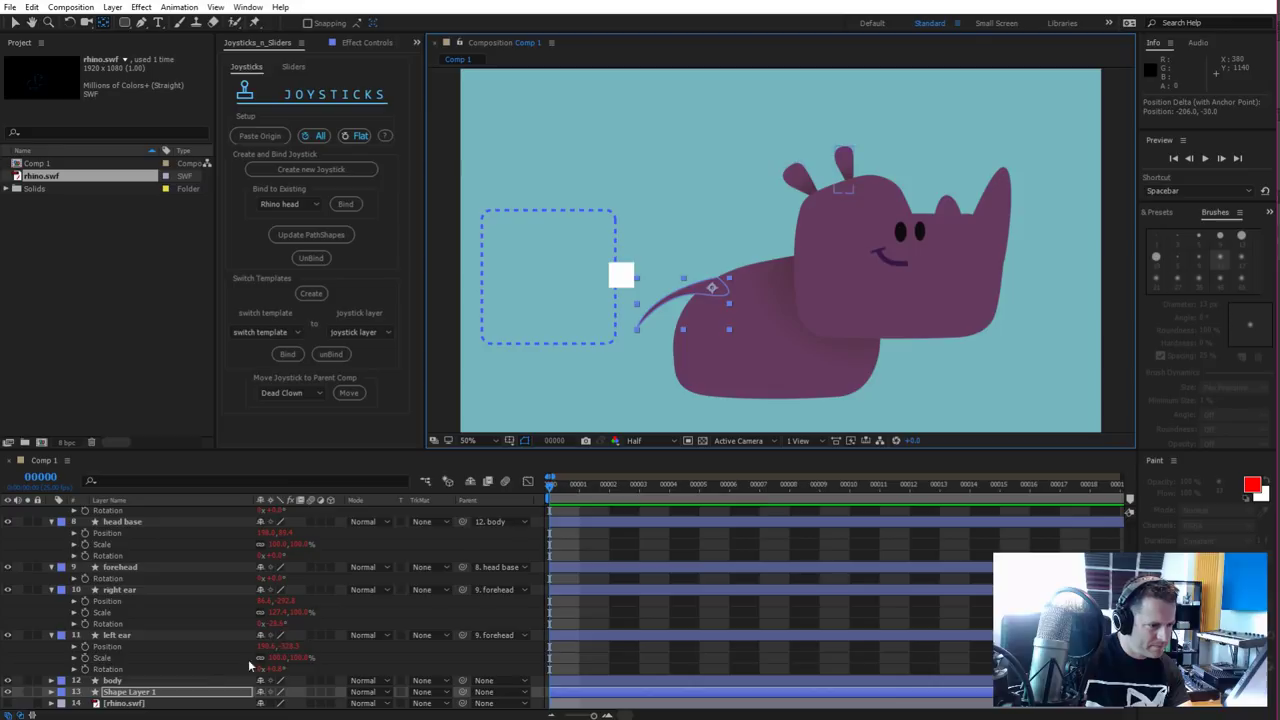
left_click(208, 666)
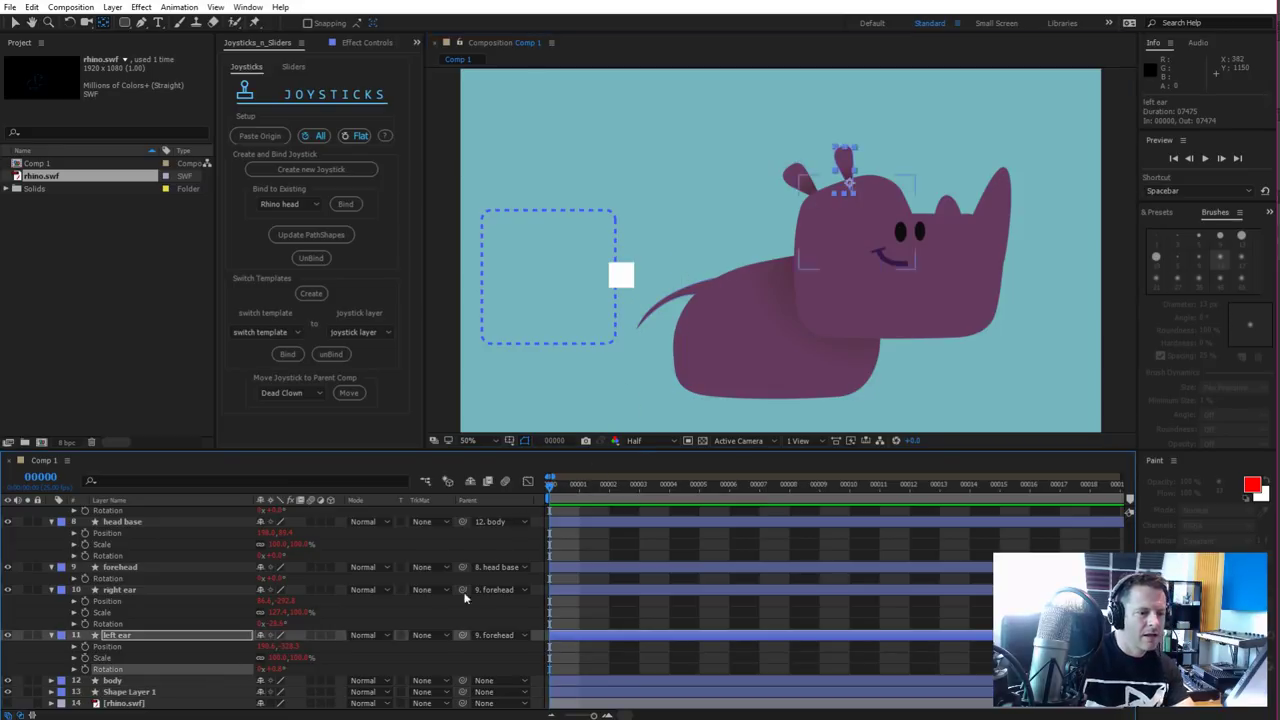
left_click(445, 652)
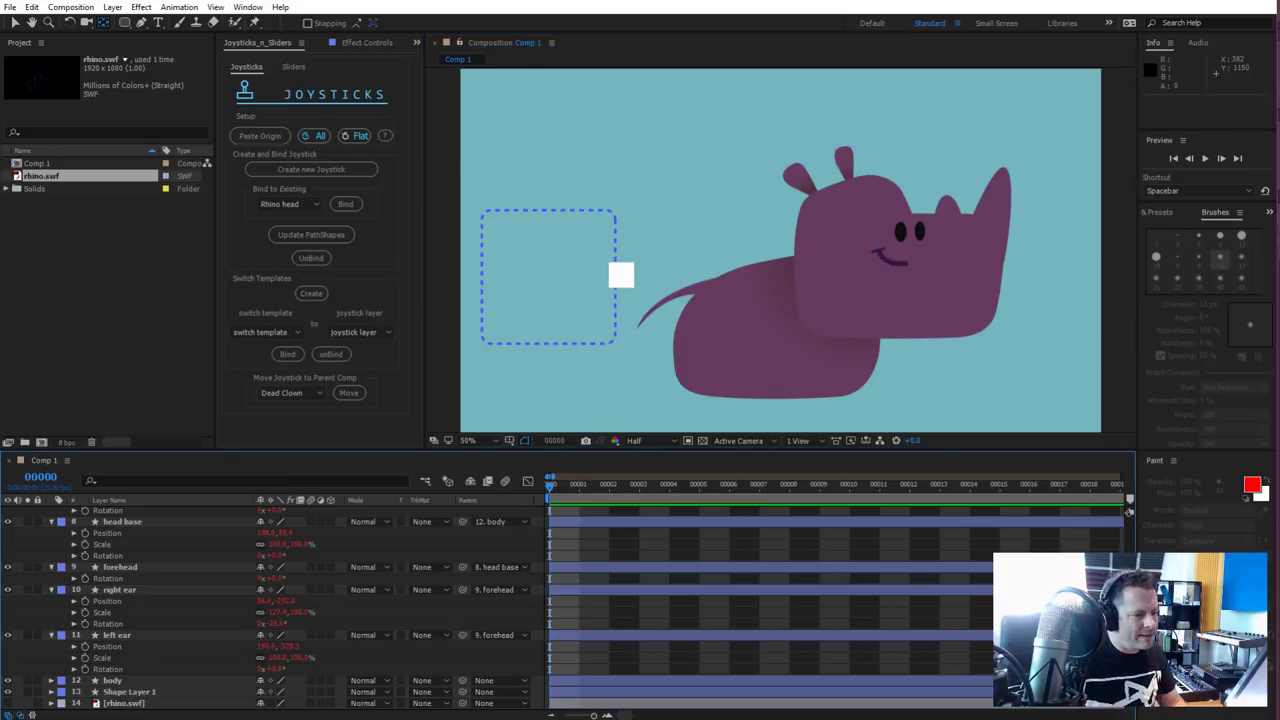
left_click(9, 703)
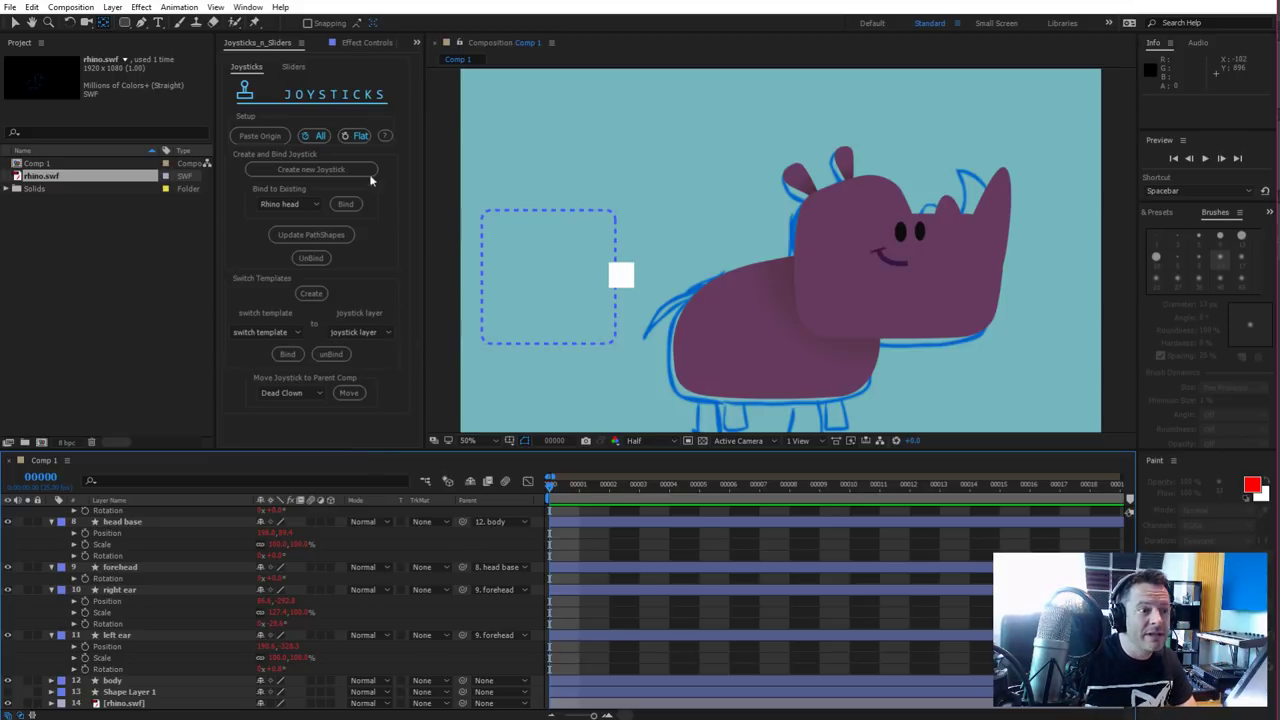
Launch RubberHose.jsxbin from the Window menu, confirm the licence screen, and choose the Hip/Ankle hose type
left_click(248, 7)
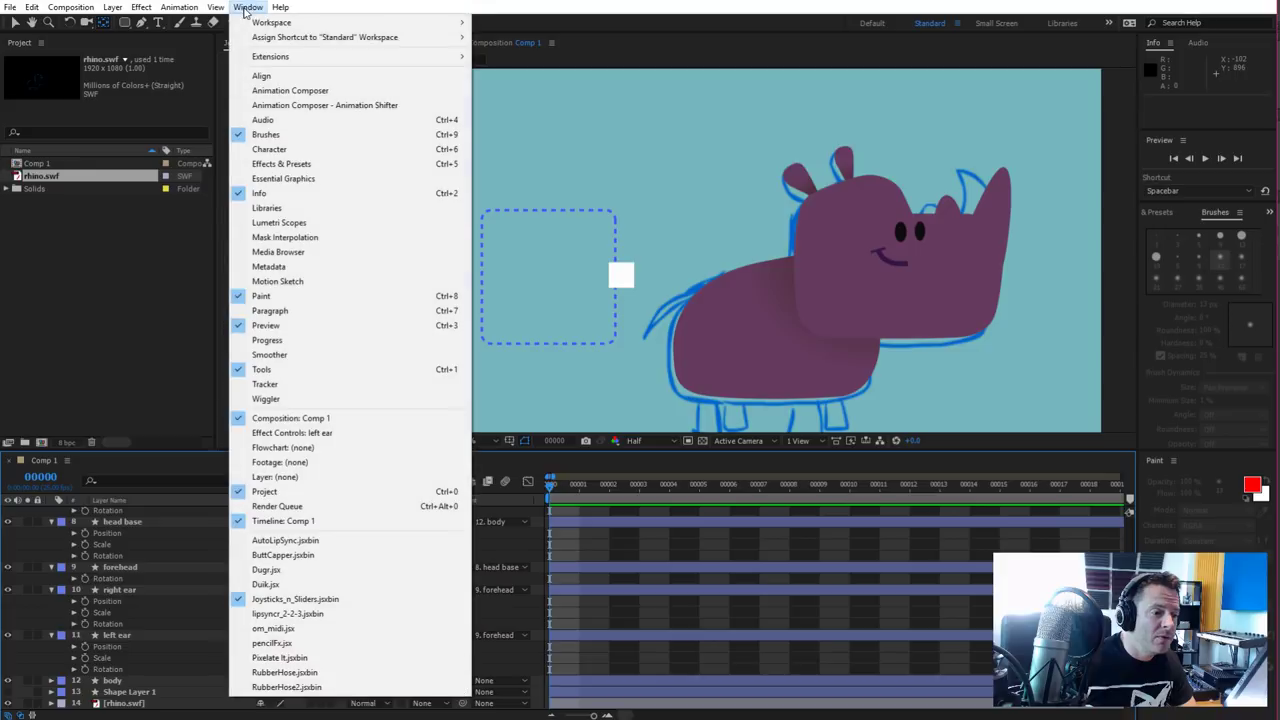
left_click(300, 672)
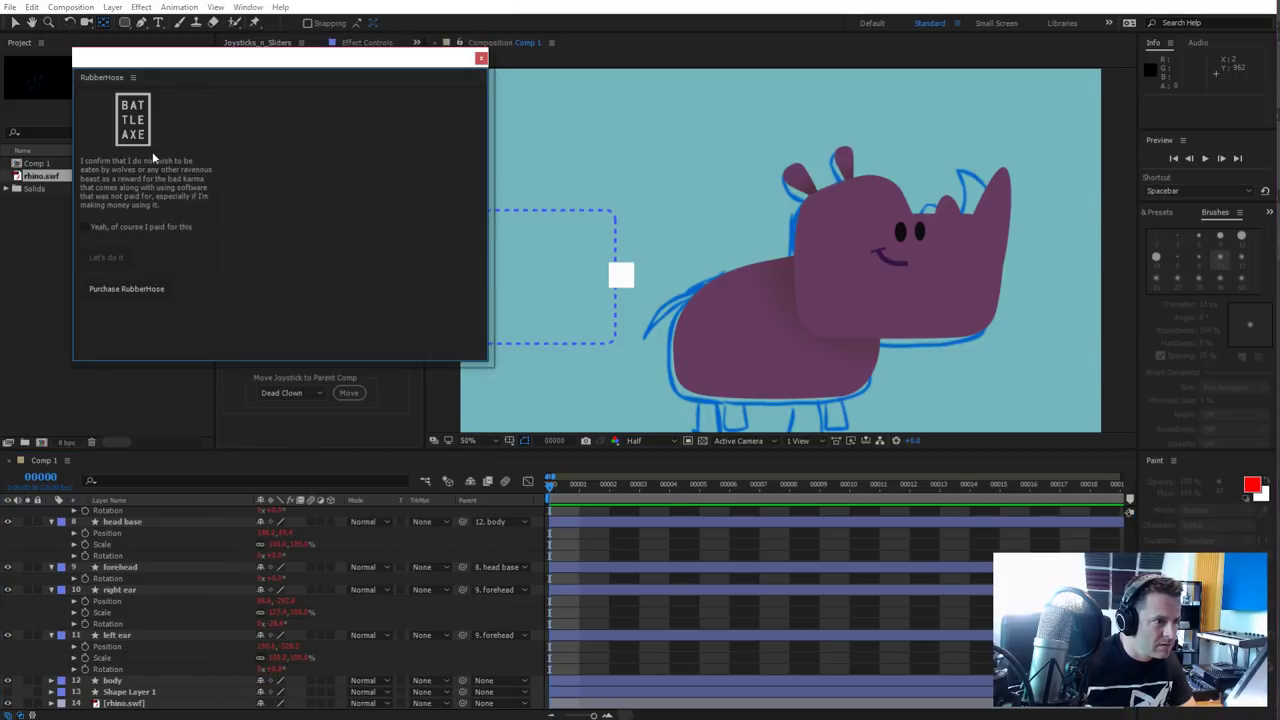
left_click(101, 225)
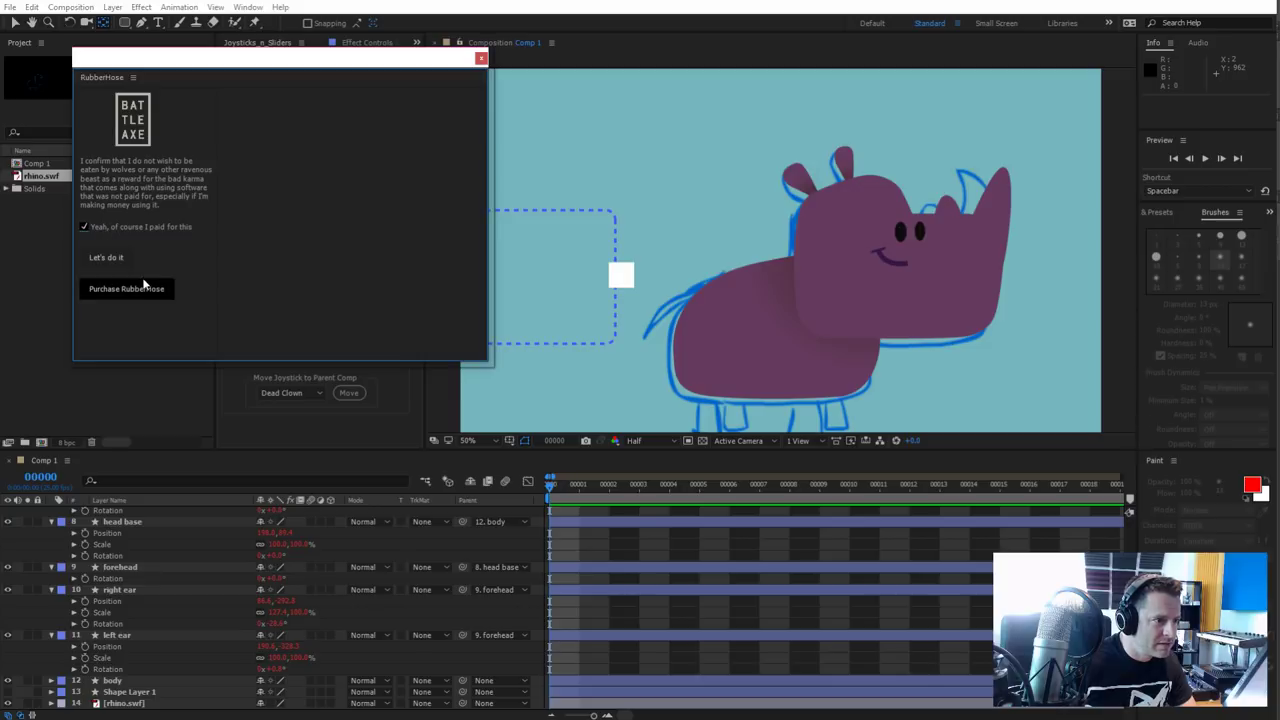
left_click(106, 258)
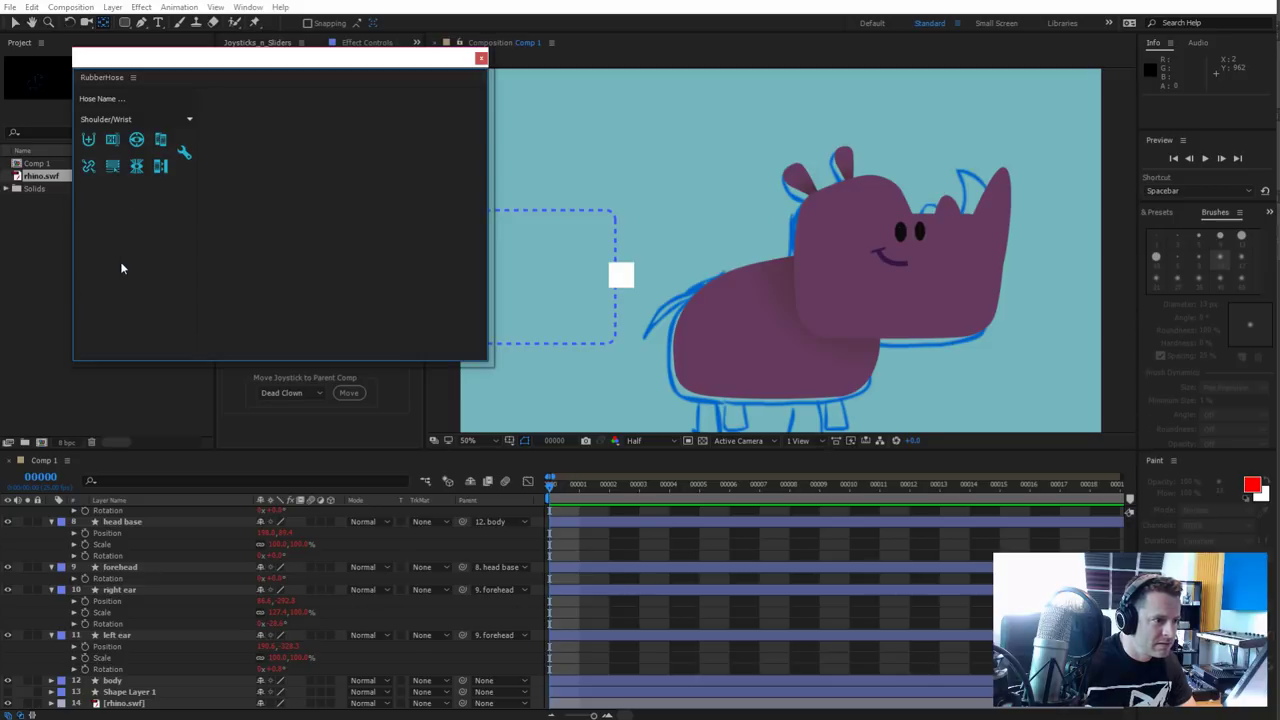
left_click(157, 120)
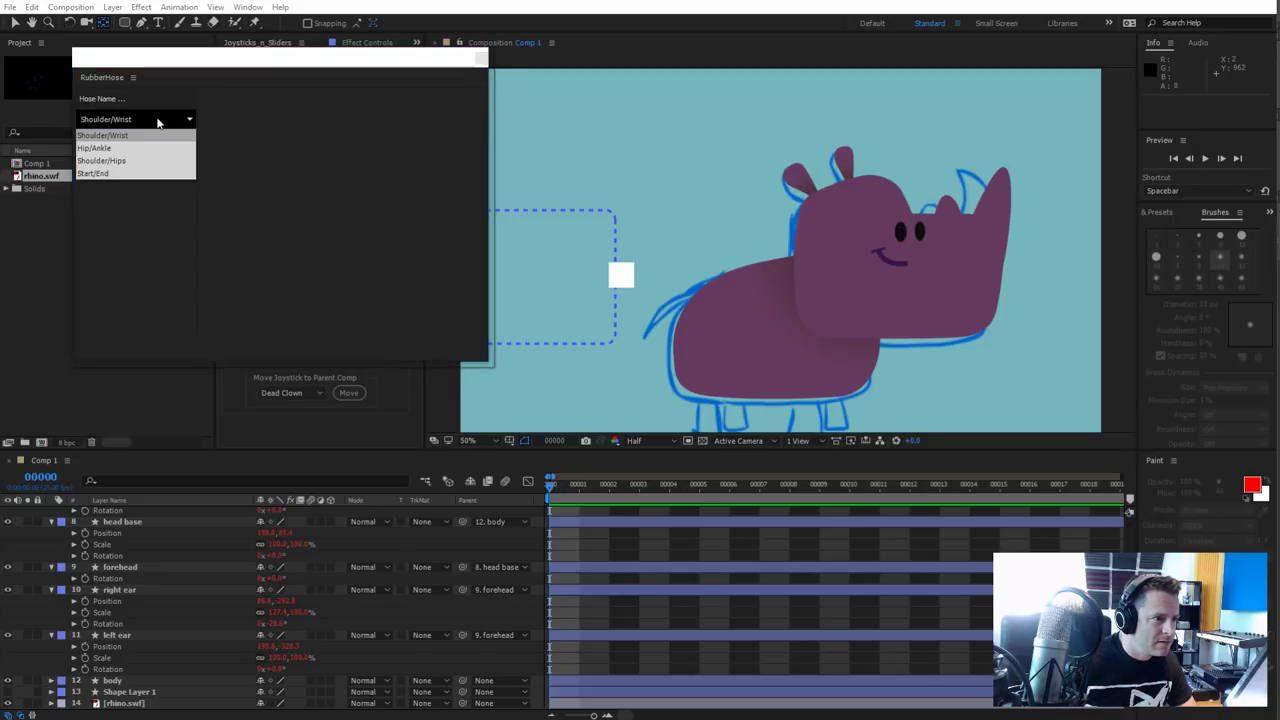
left_click(114, 147)
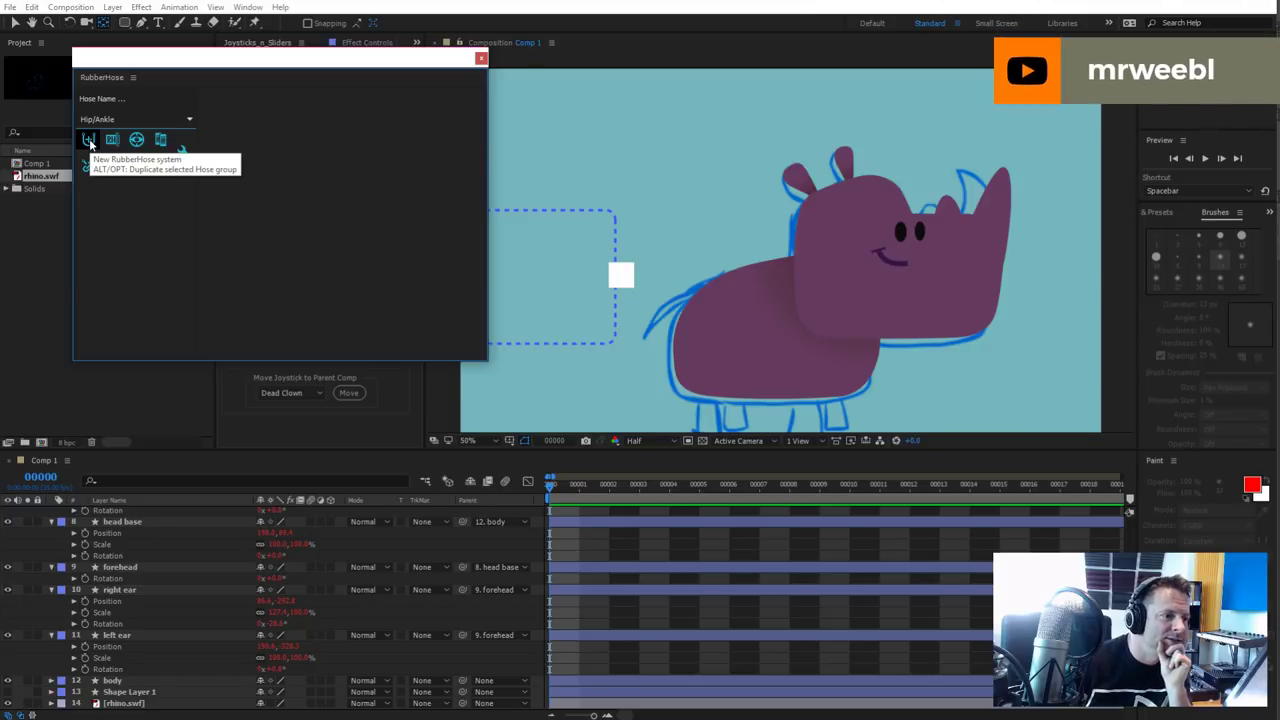
Create a Hip/Ankle hose and drag its hip onto the body and its ankle down to the feet
left_click(89, 140)
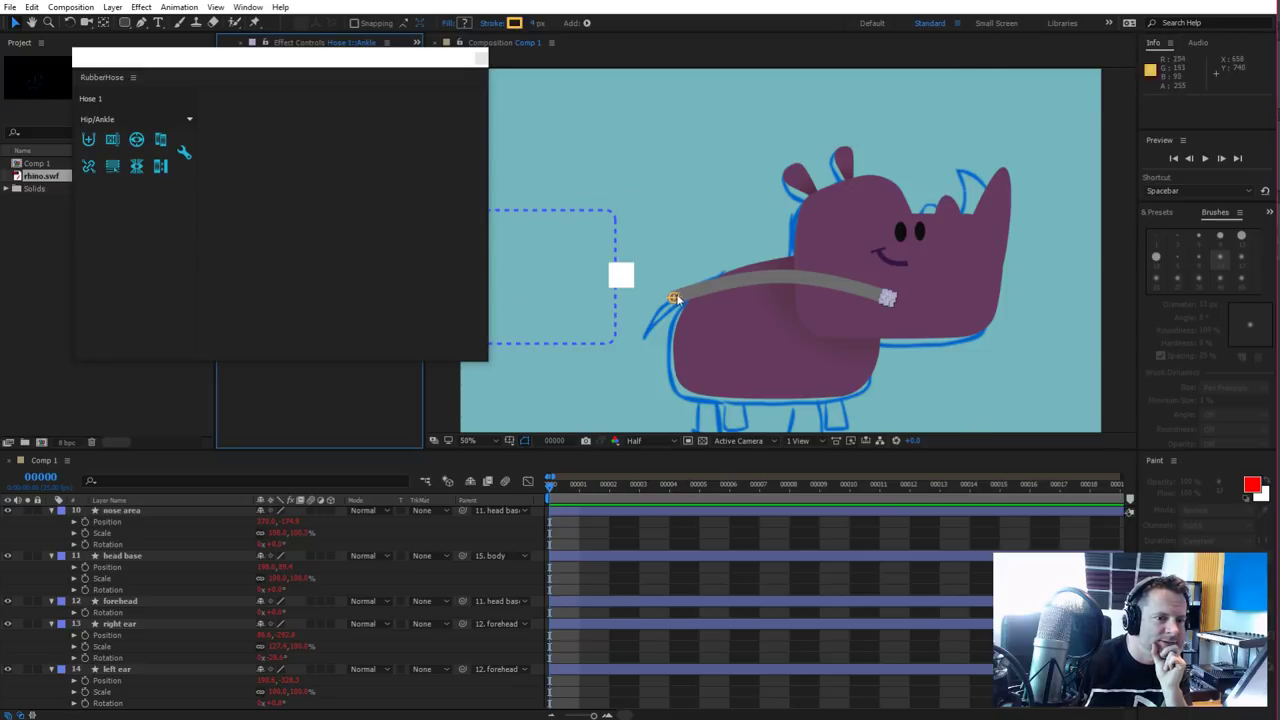
mouse_move(674, 297)
left_mouse_down()
mouse_move(740, 306)
mouse_move(803, 352)
mouse_move(739, 267)
mouse_move(851, 267)
mouse_move(768, 278)
mouse_move(713, 394)
left_mouse_up()
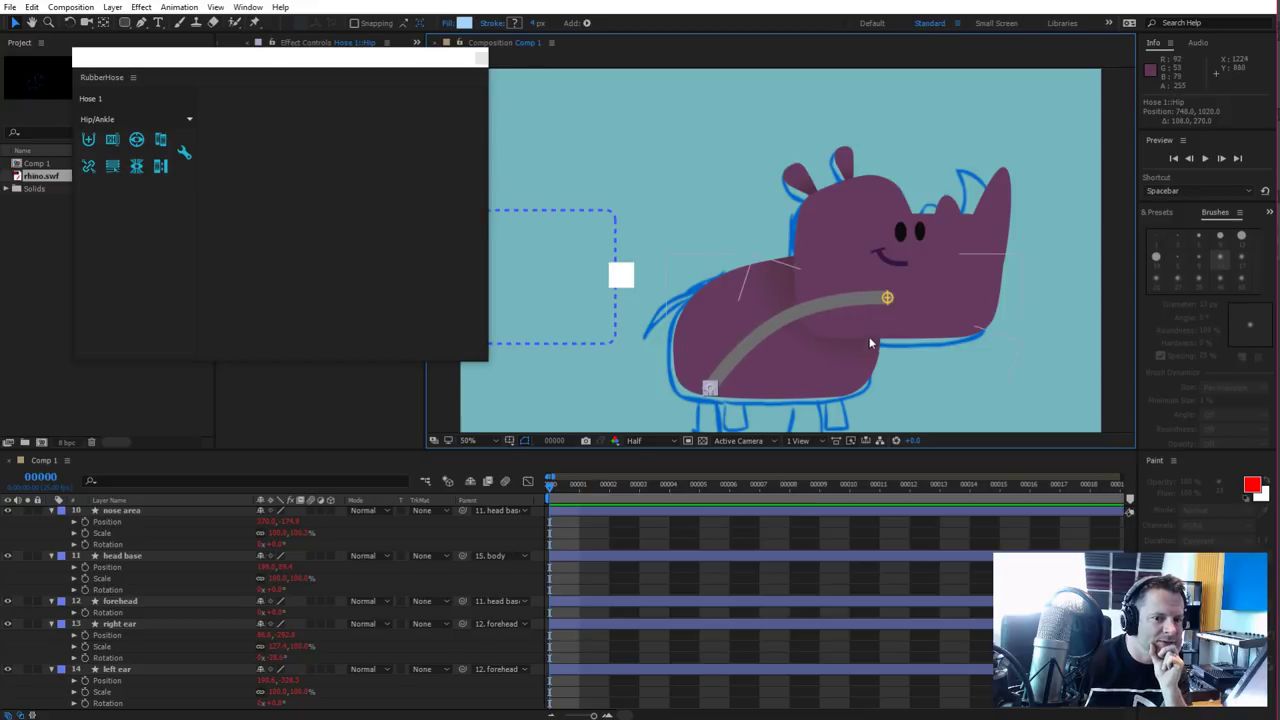
left_click_drag(888, 299, 713, 418)
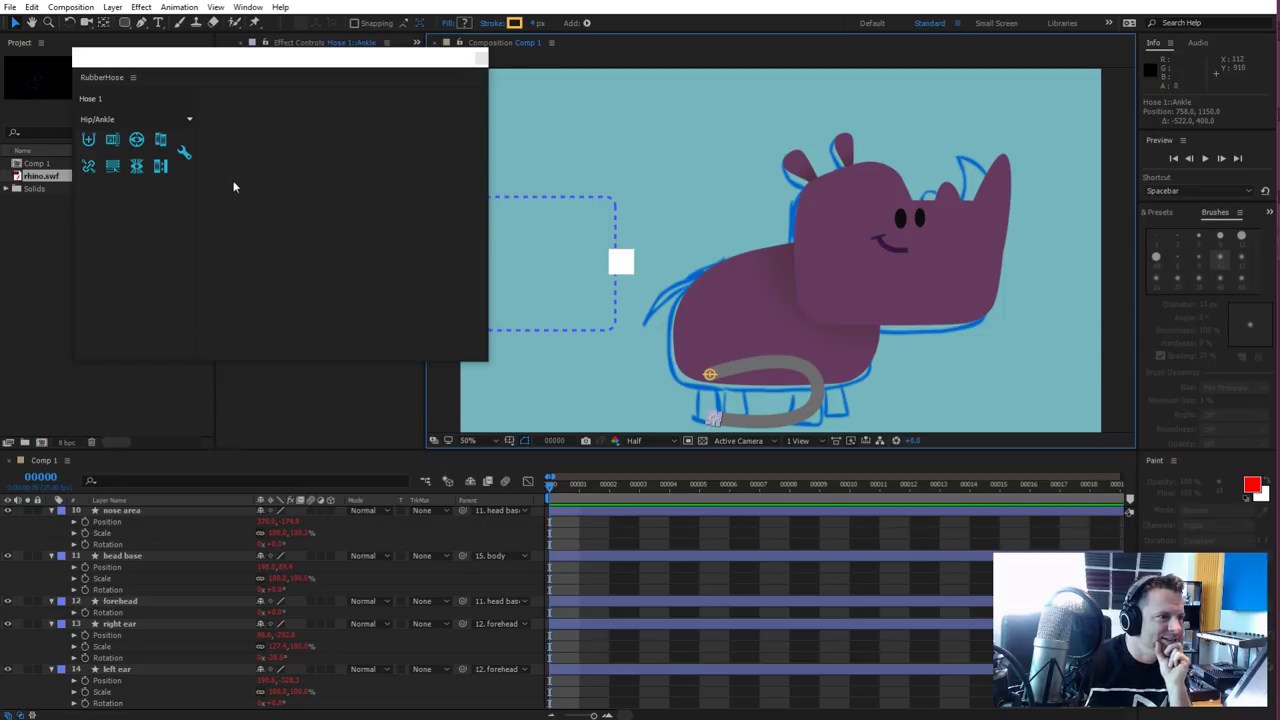
scroll(183, 529, "up", 6)
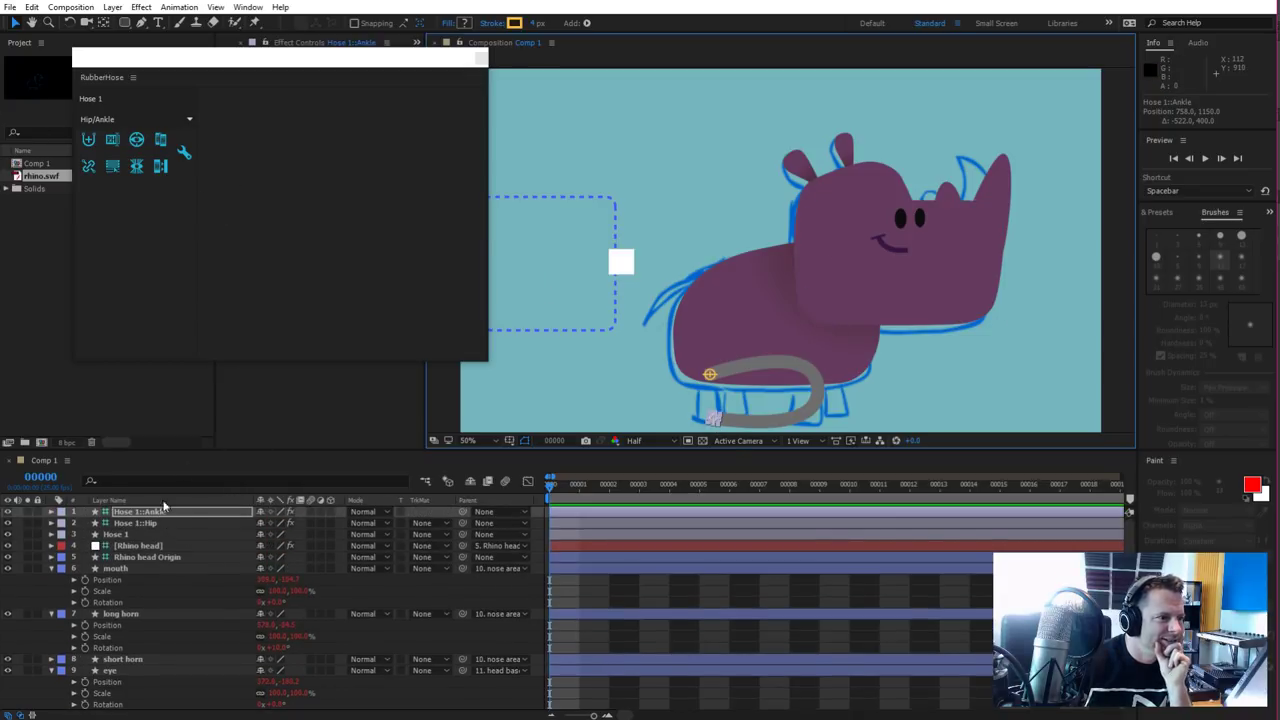
Rename the hose system to Hose 2 and move the RubberHose panel below the viewer
left_click(112, 140)
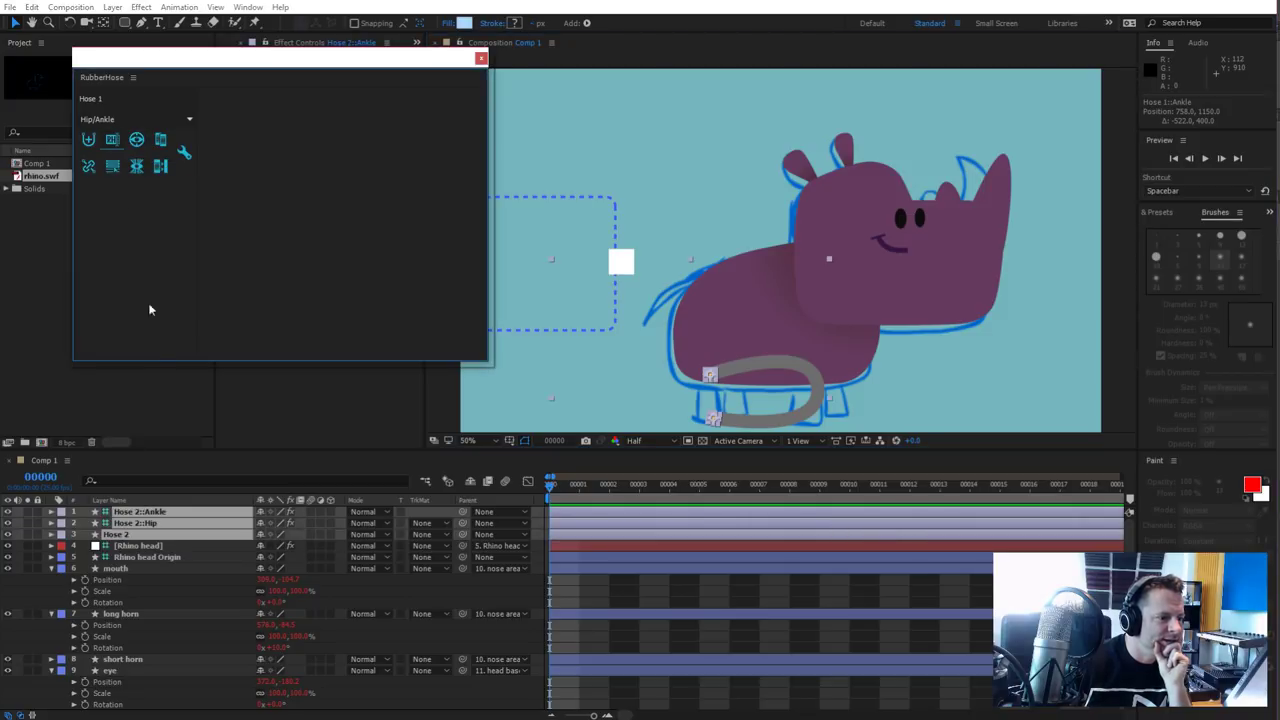
left_click(130, 535)
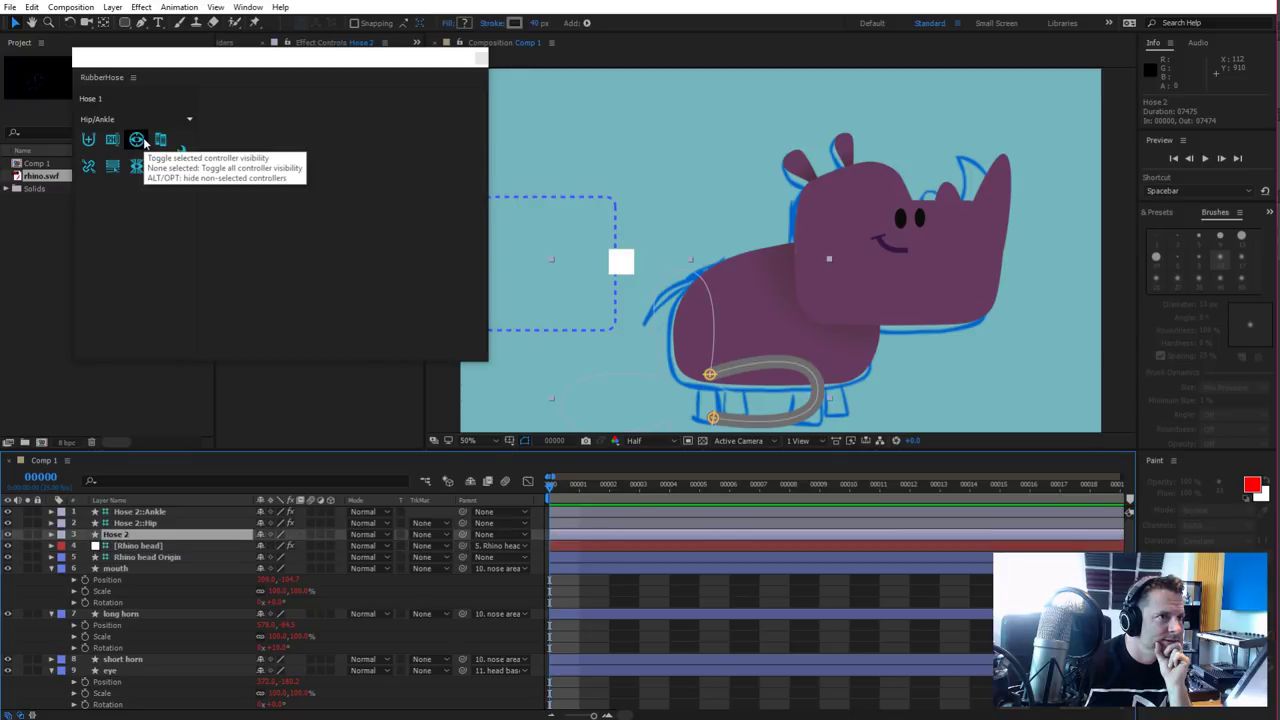
left_click_drag(316, 62, 868, 463)
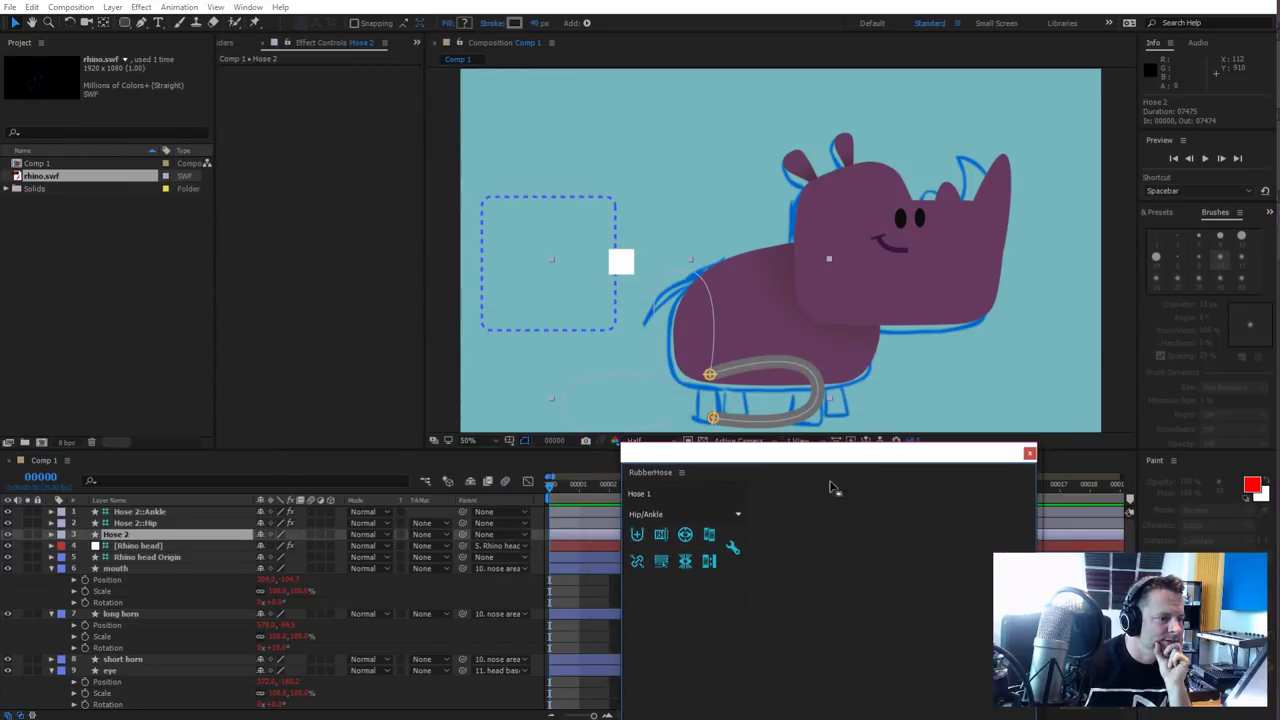
Shorten Hose 2's hose length to 148 using its ankle controller
left_click(148, 523)
left_click(140, 512)
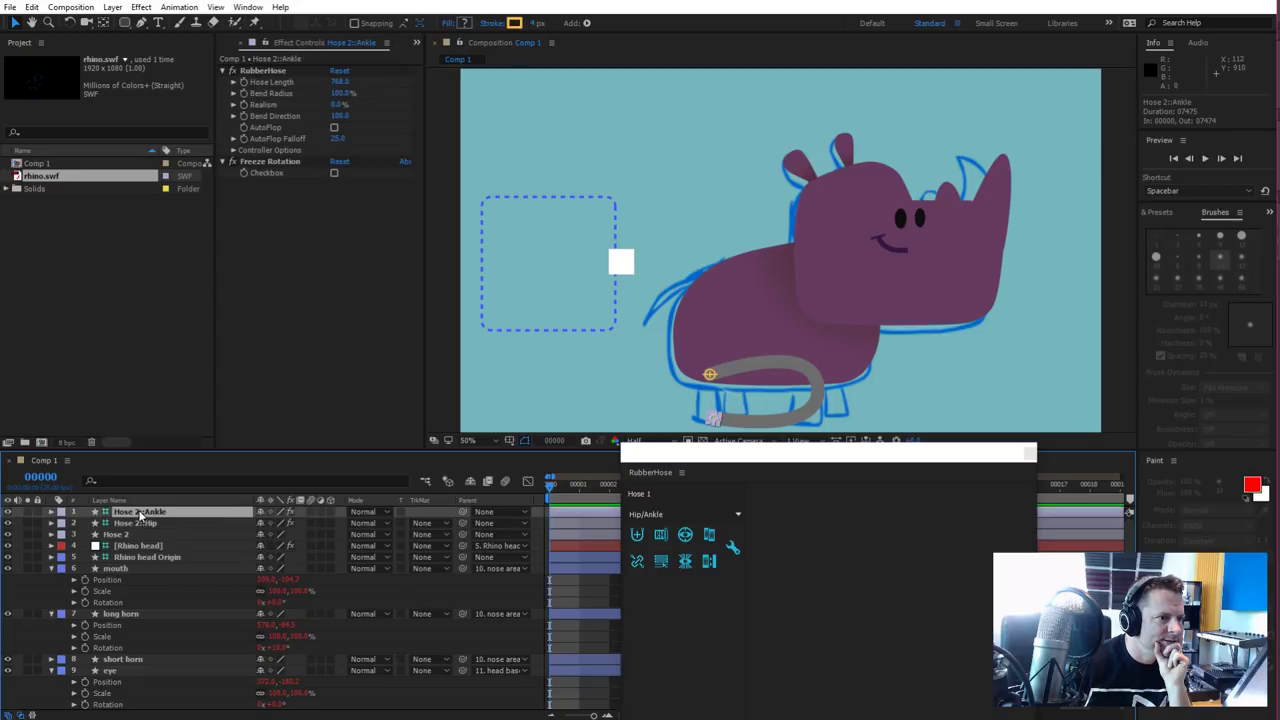
left_click_drag(340, 82, 307, 89)
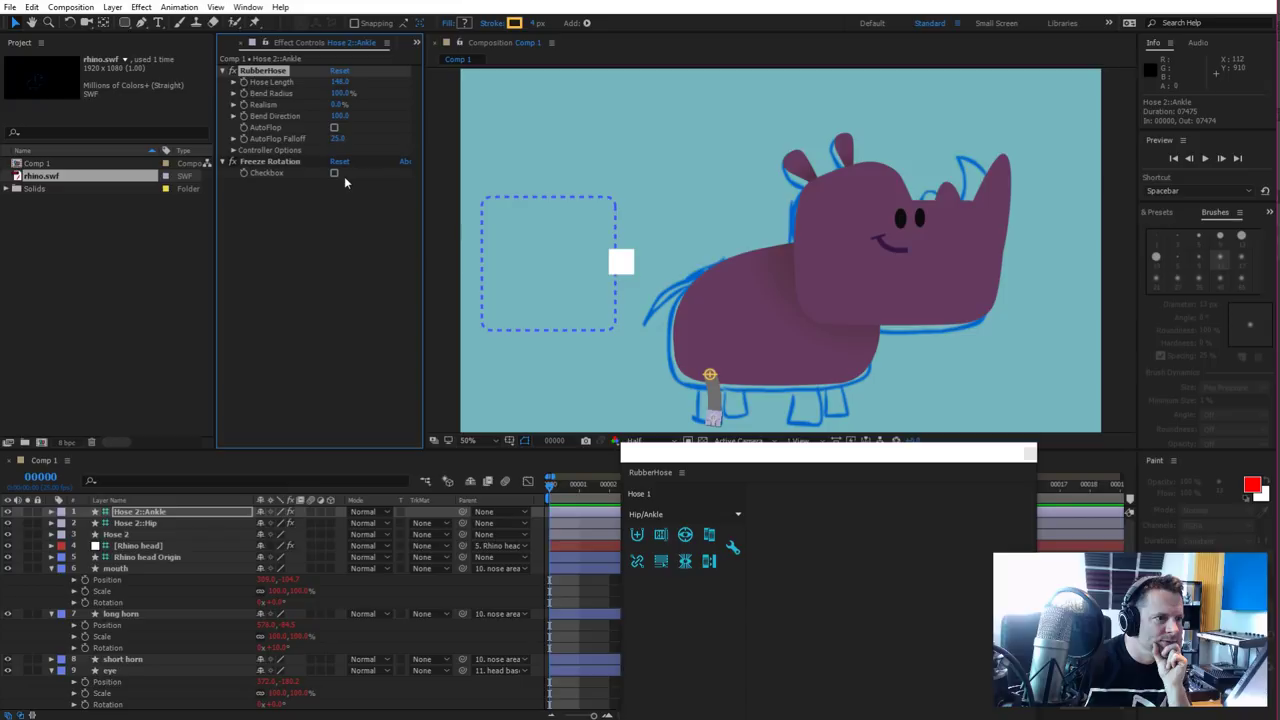
left_click(130, 534)
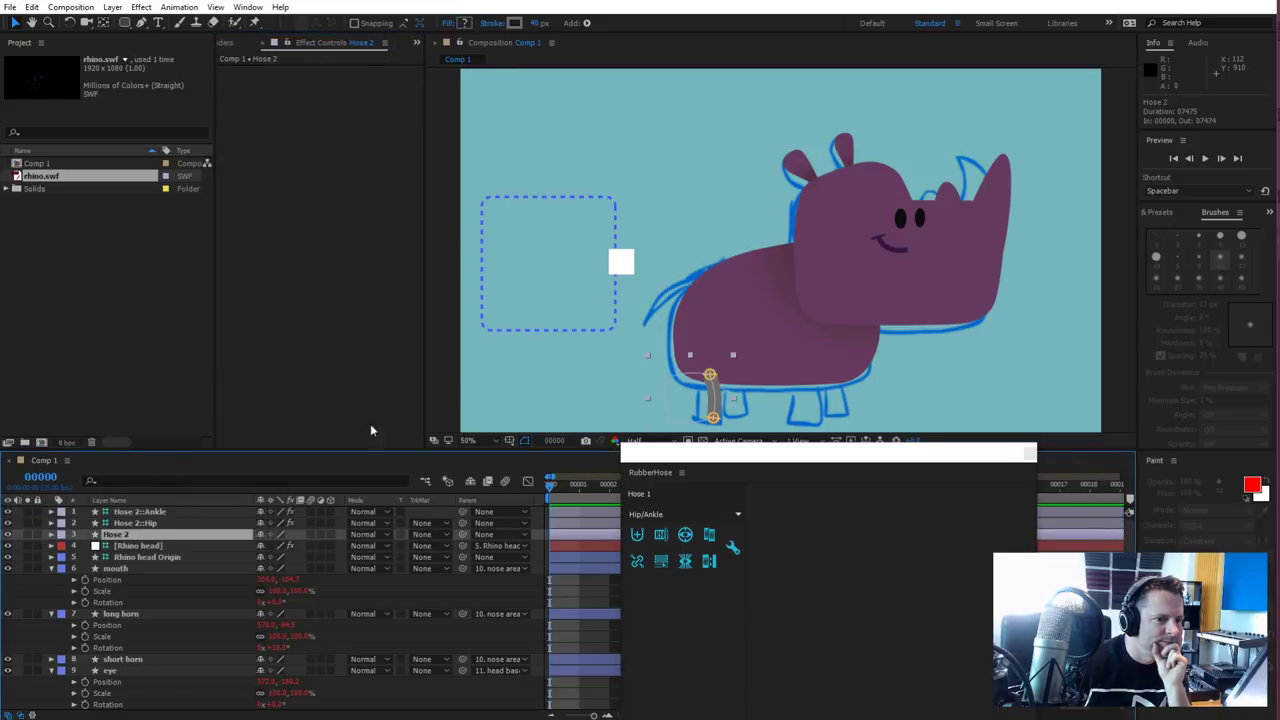
Raise the Hose 2 ankle controller's Ctrl Size to 160 and thin the toolbar stroke width
left_click(149, 513)
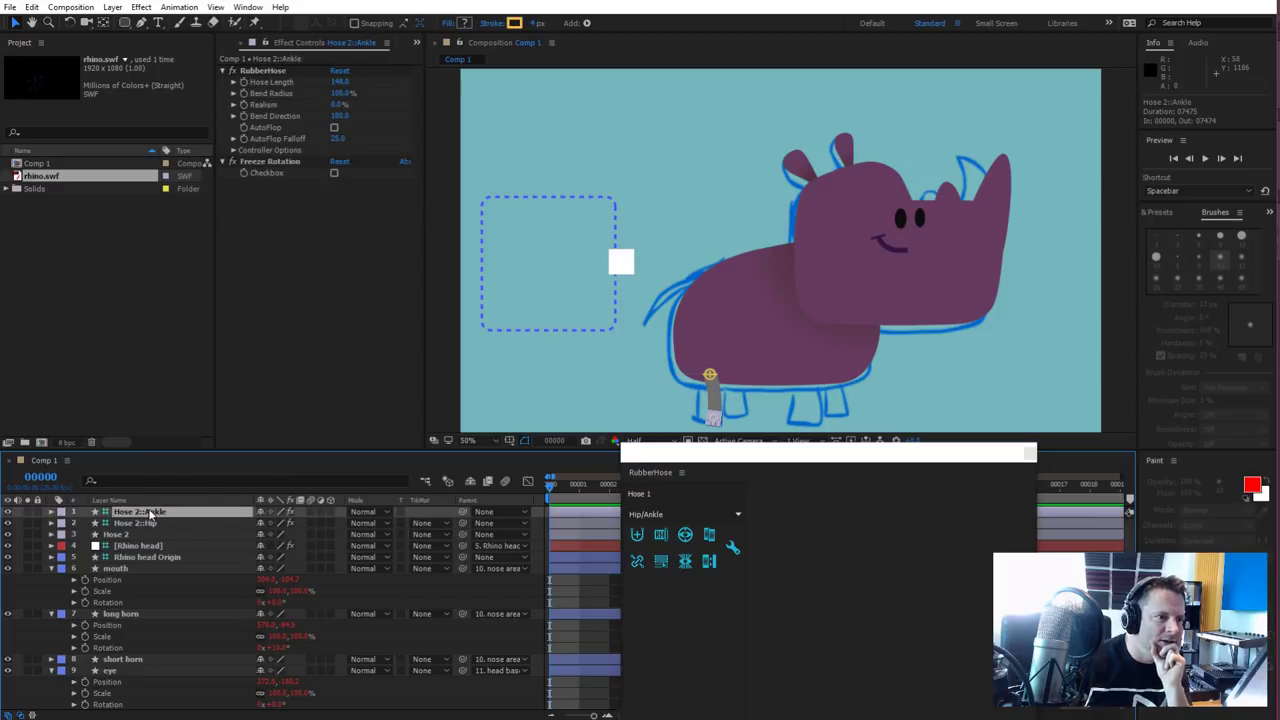
left_click(233, 150)
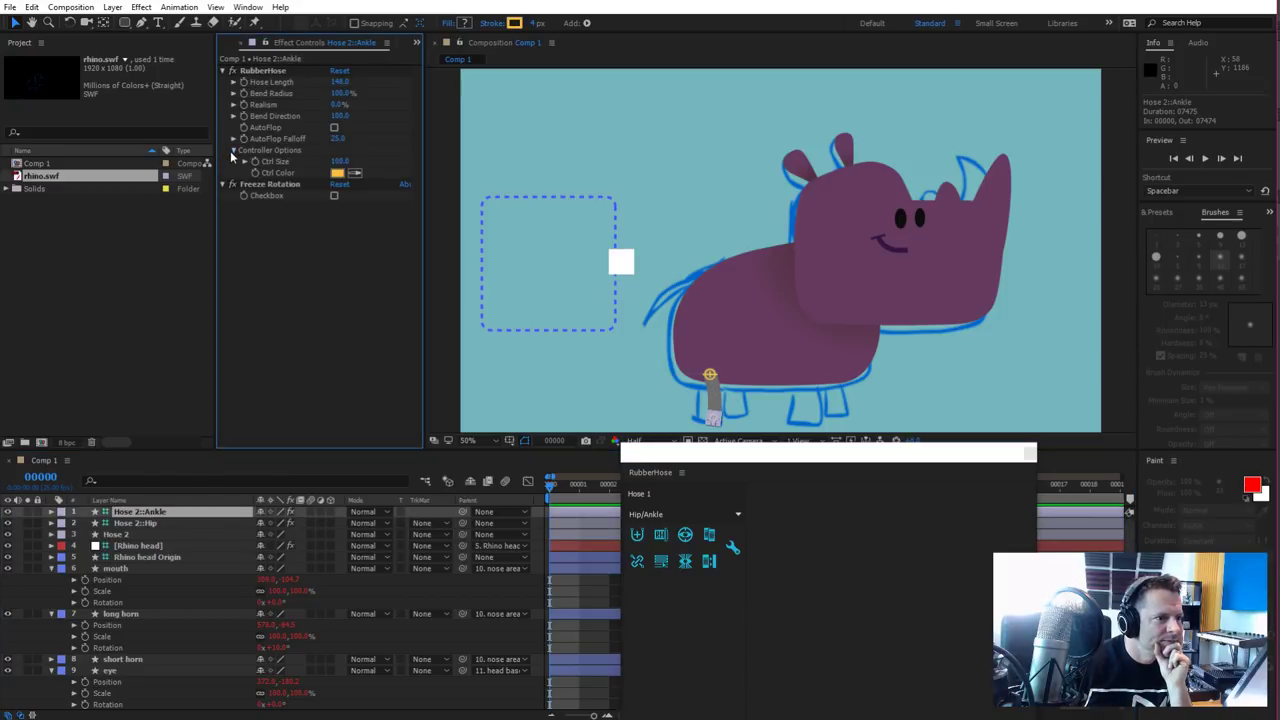
left_click(338, 161)
left_click_drag(338, 161, 380, 162)
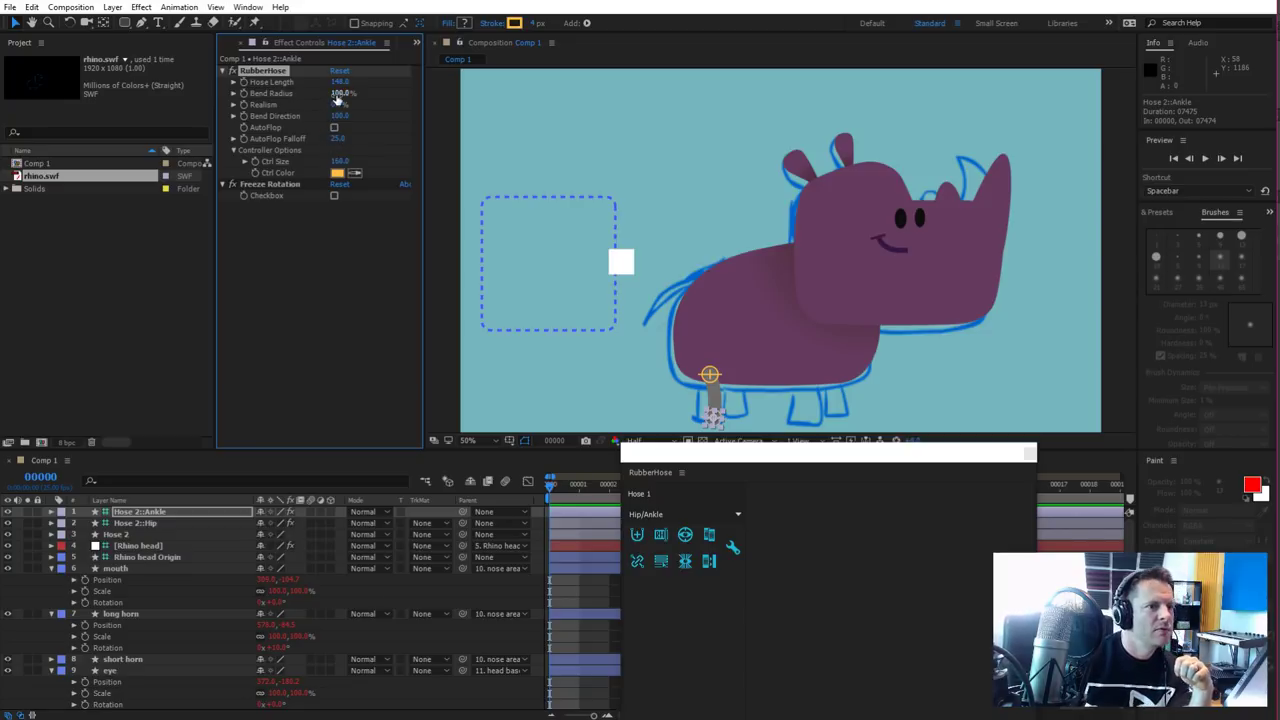
left_click(544, 24)
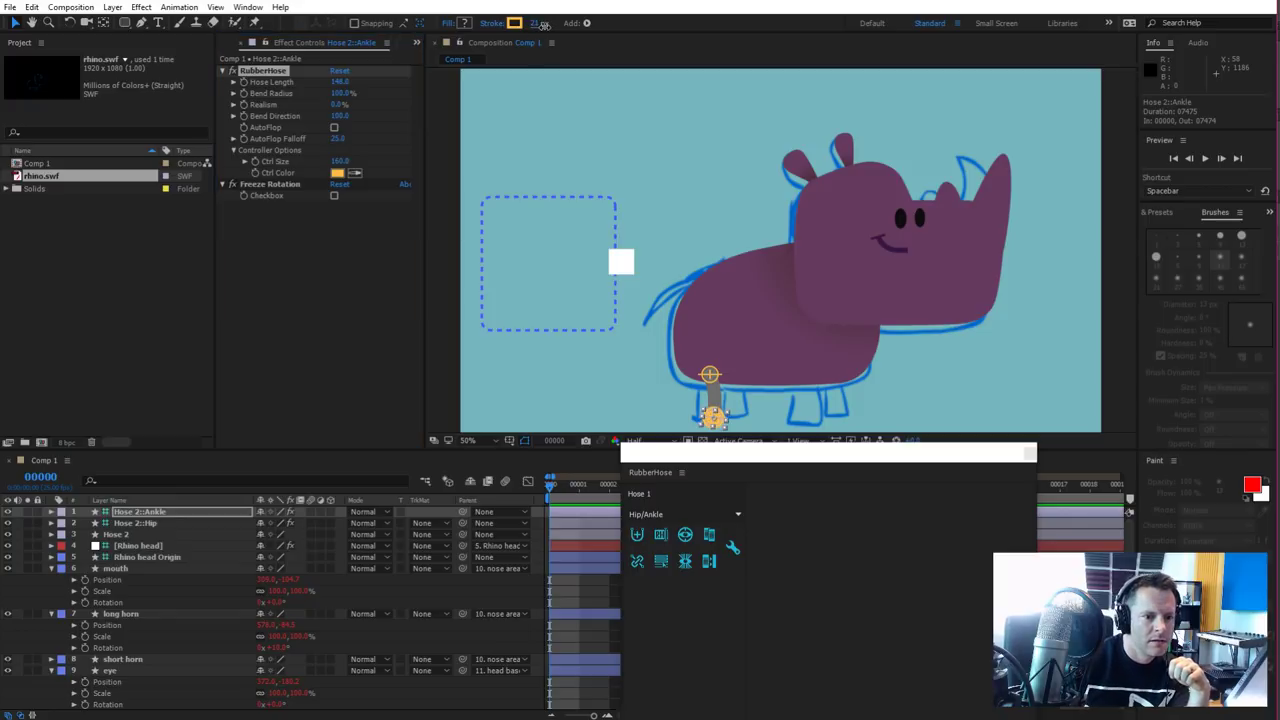
left_click_drag(544, 24, 537, 28)
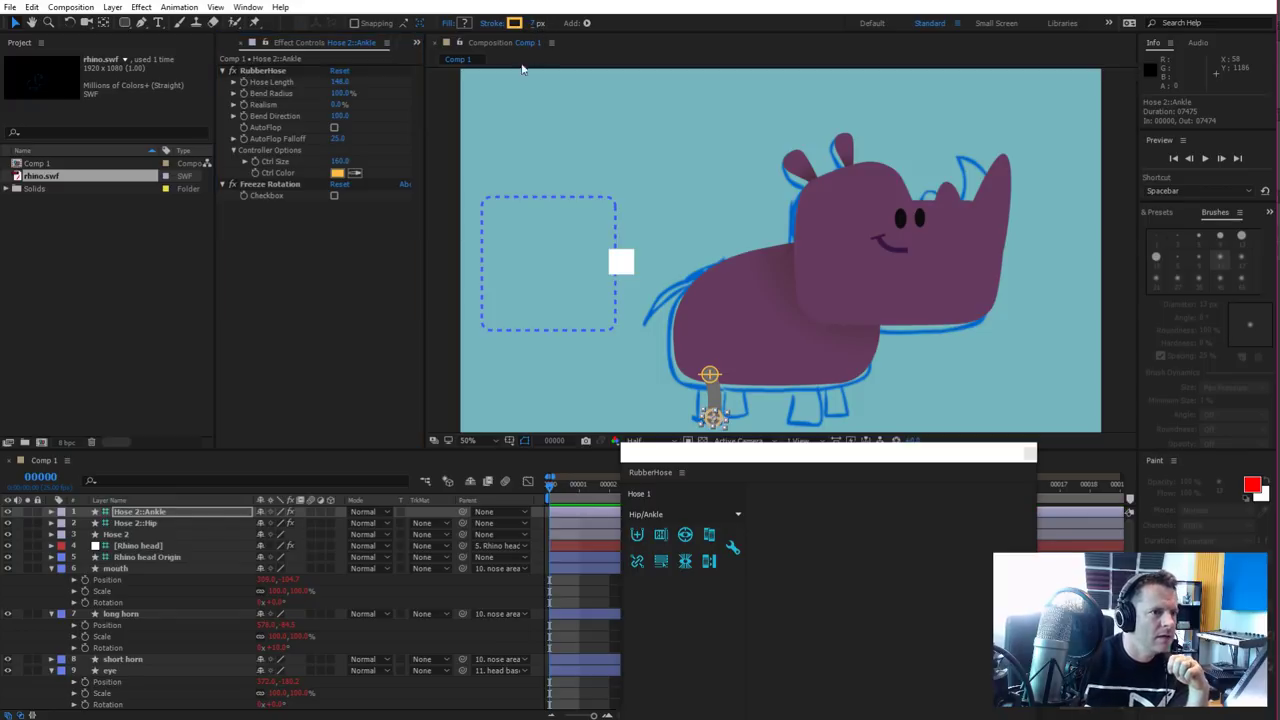
left_click(145, 512)
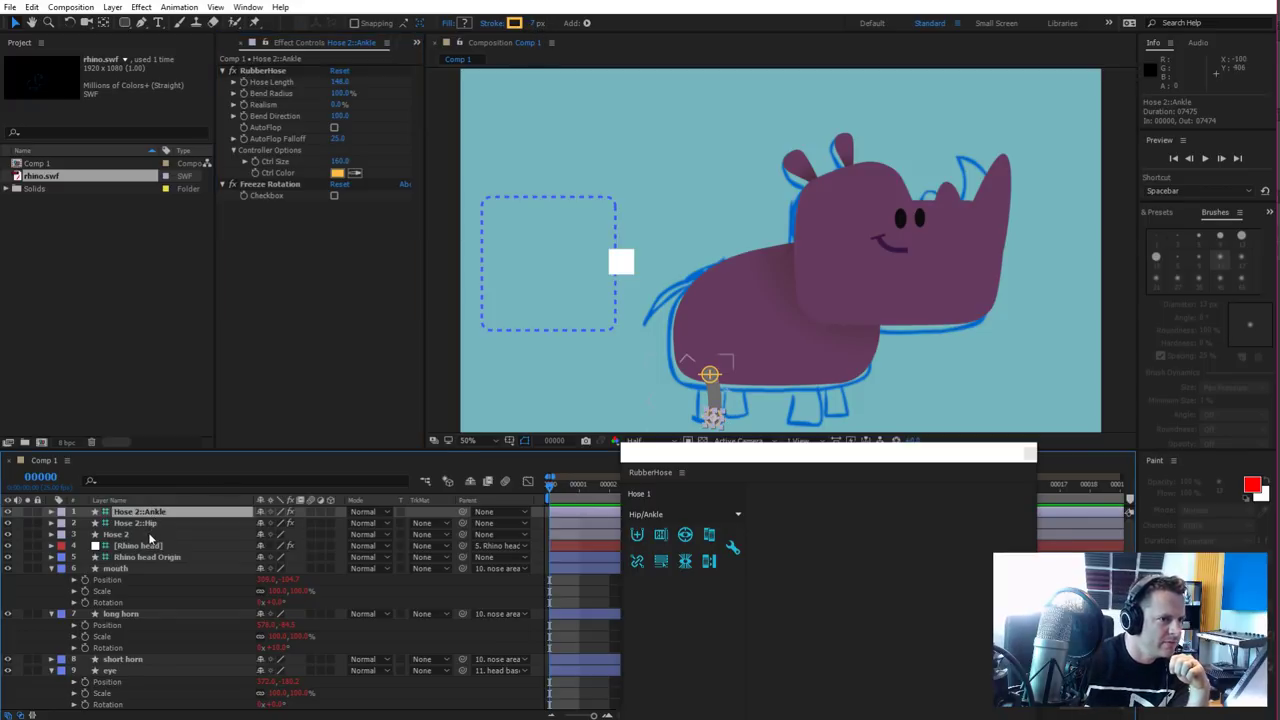
left_click(128, 534)
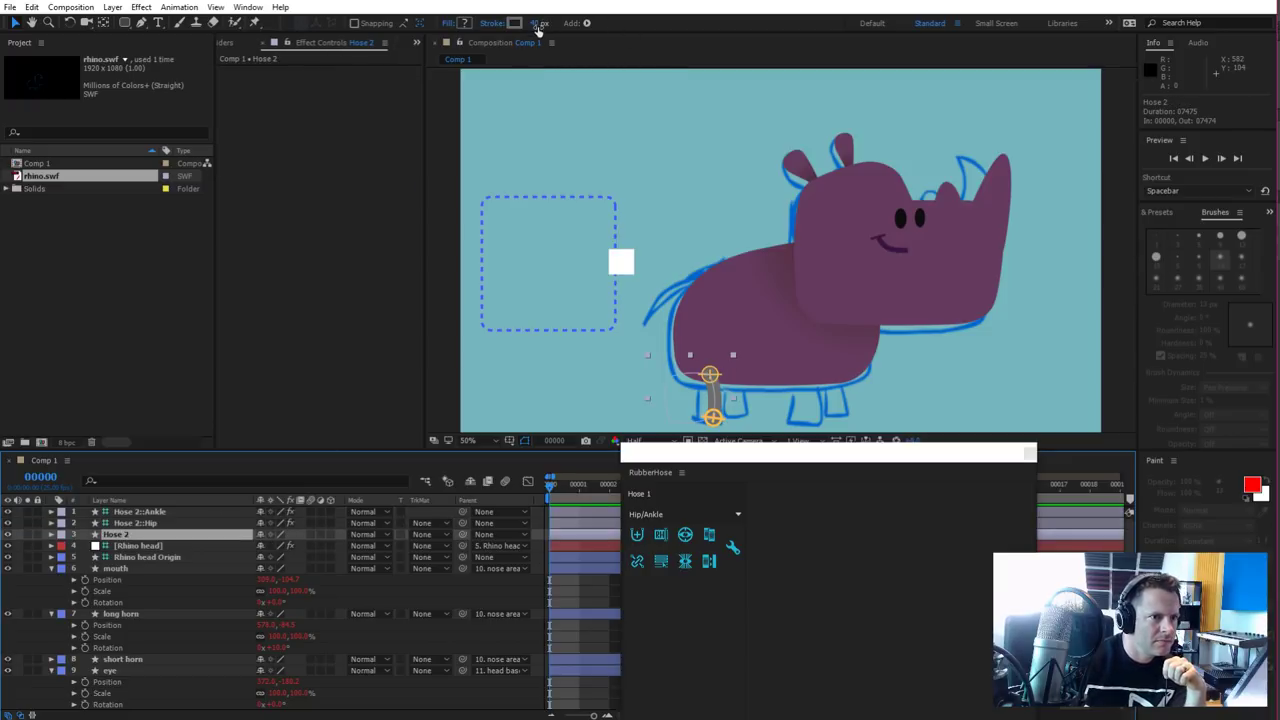
Thicken the Hose 2 stroke to width 85 and color it with the rhino's sampled purple
left_click_drag(540, 26, 568, 23)
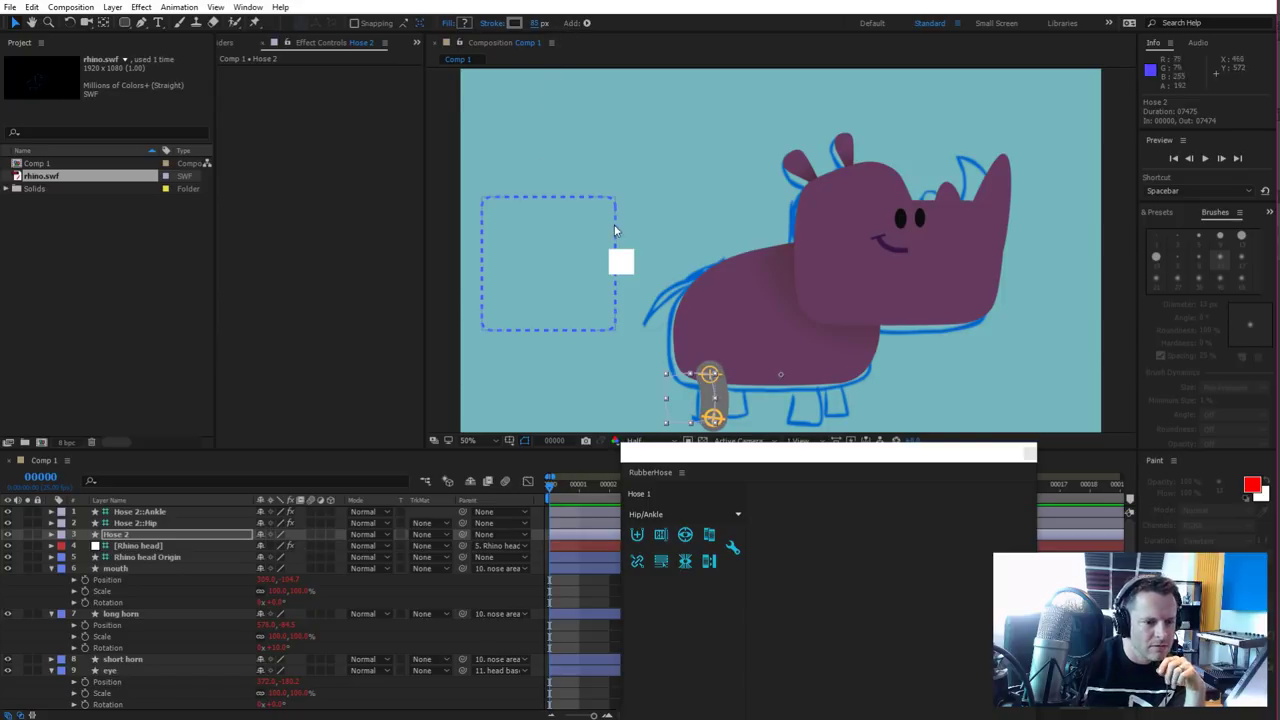
left_click(514, 23)
left_click(395, 215)
left_click(759, 313)
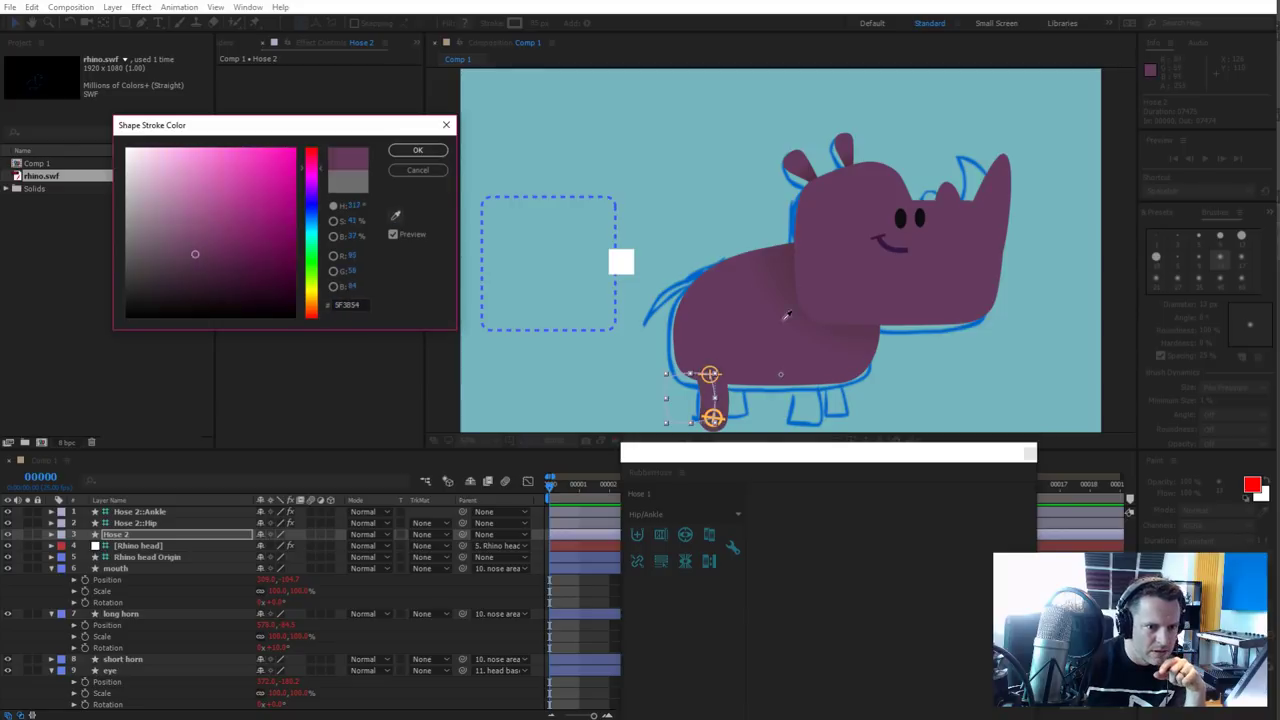
left_click(418, 150)
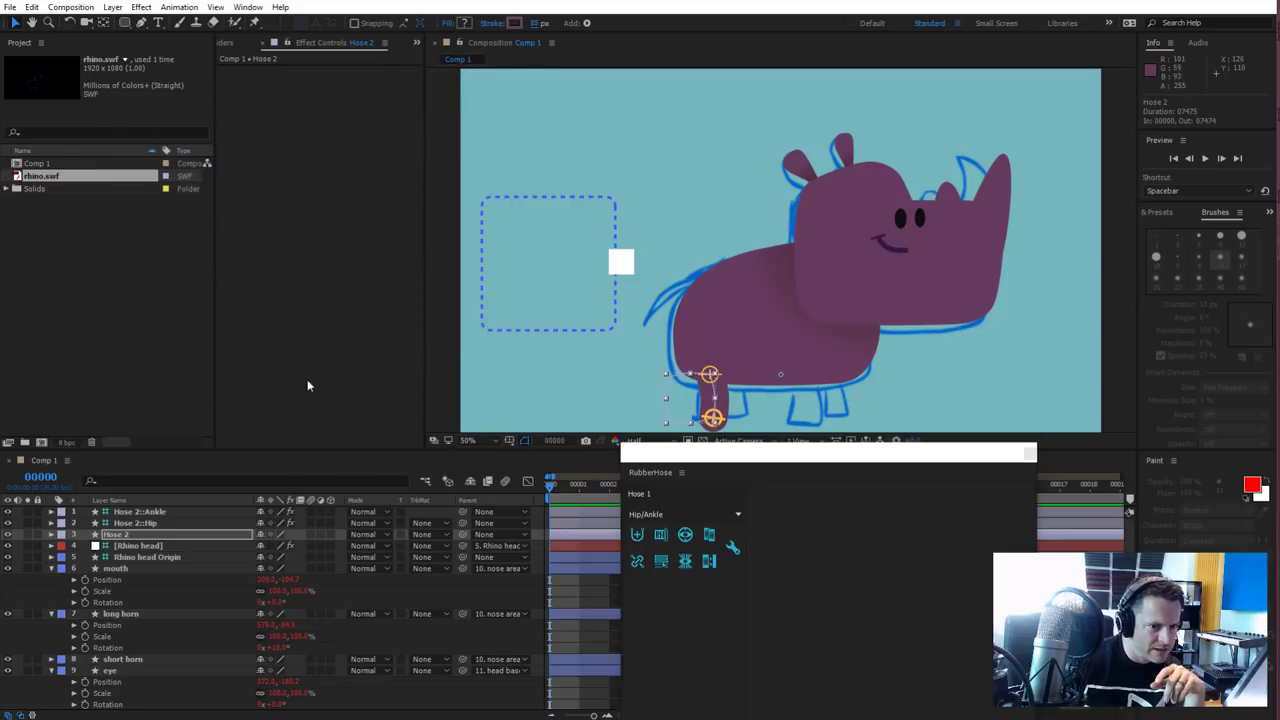
Set Hose 2's Contents > Style > BaseHose > Stroke 1 line cap to Butt Cap
left_click(51, 534)
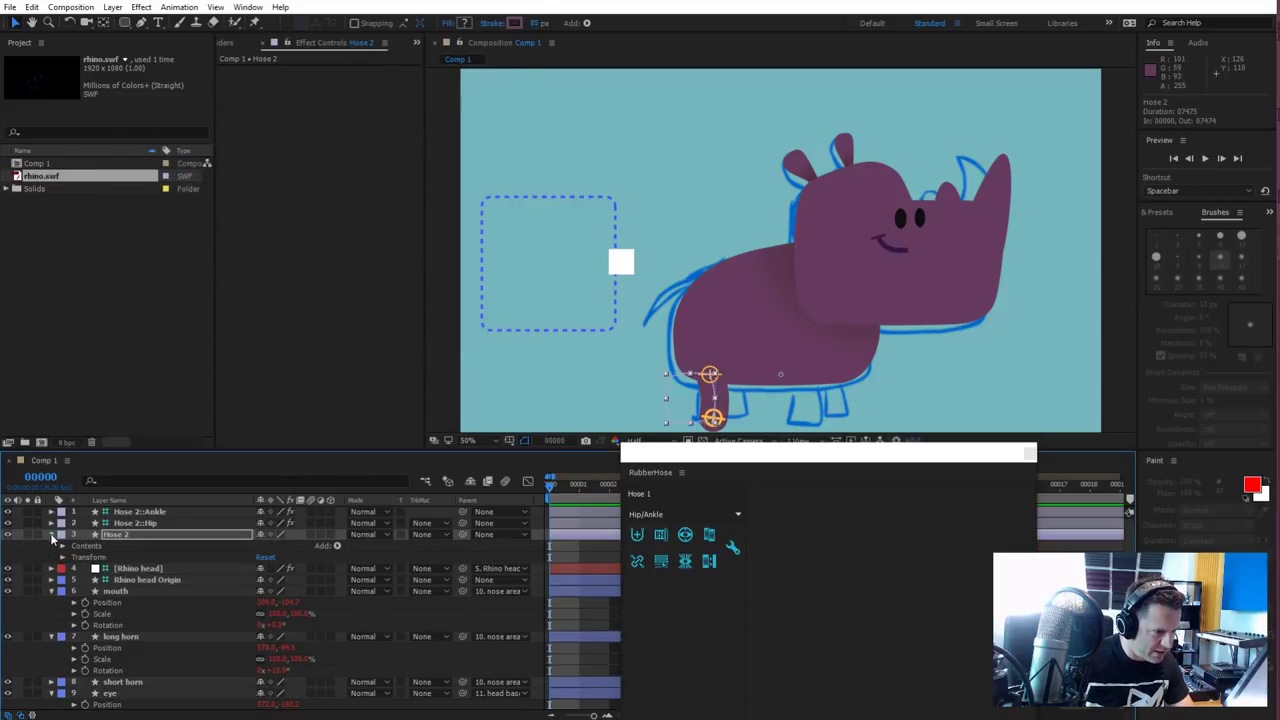
left_click(62, 546)
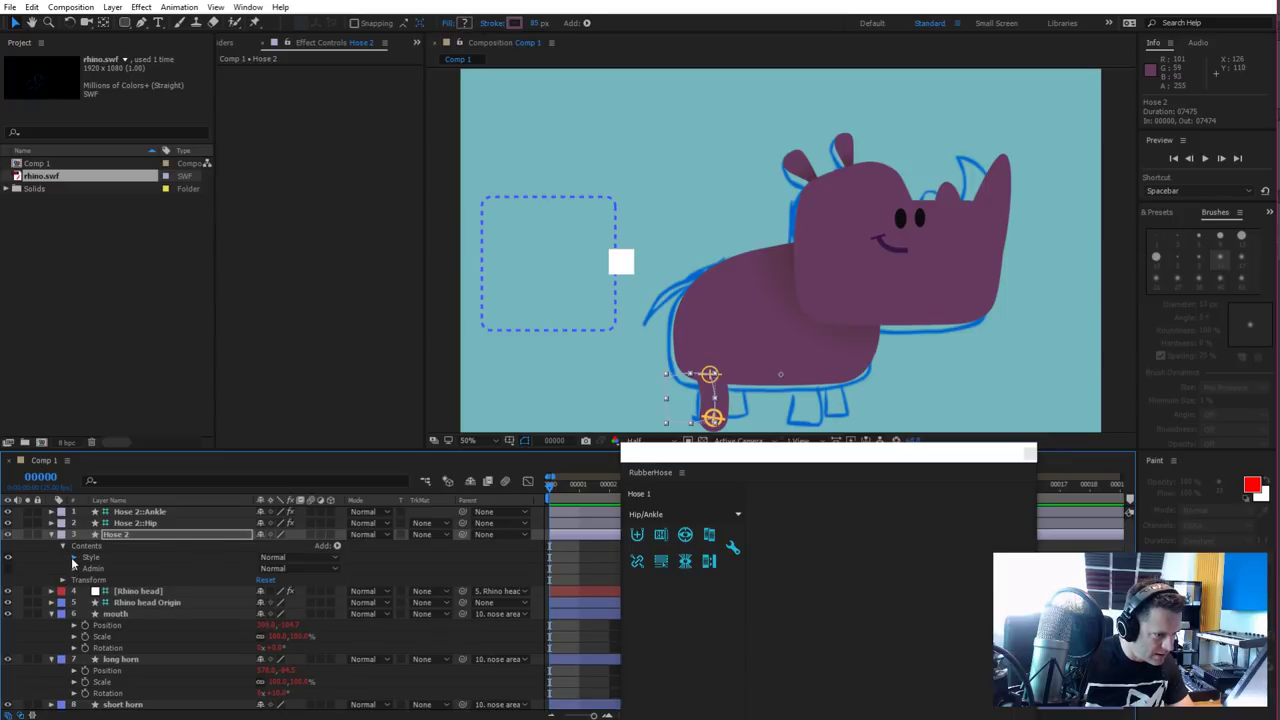
left_click(73, 557)
left_click(85, 568)
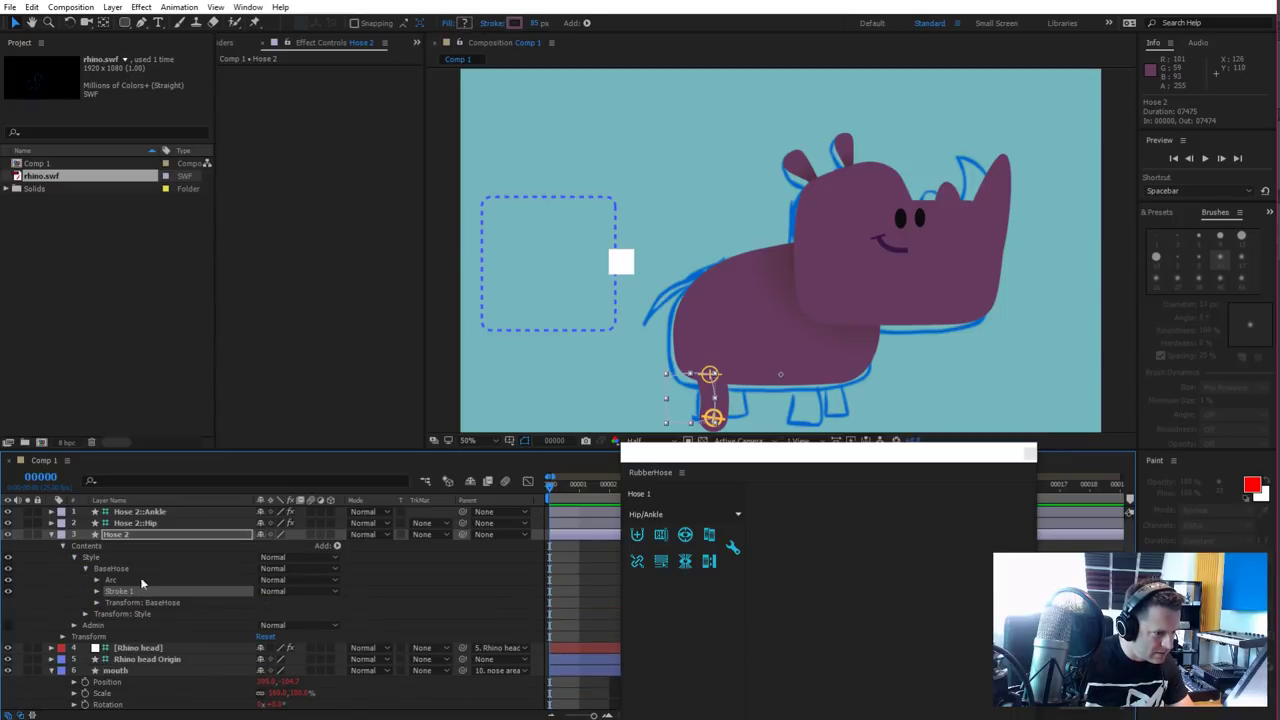
left_click(96, 591)
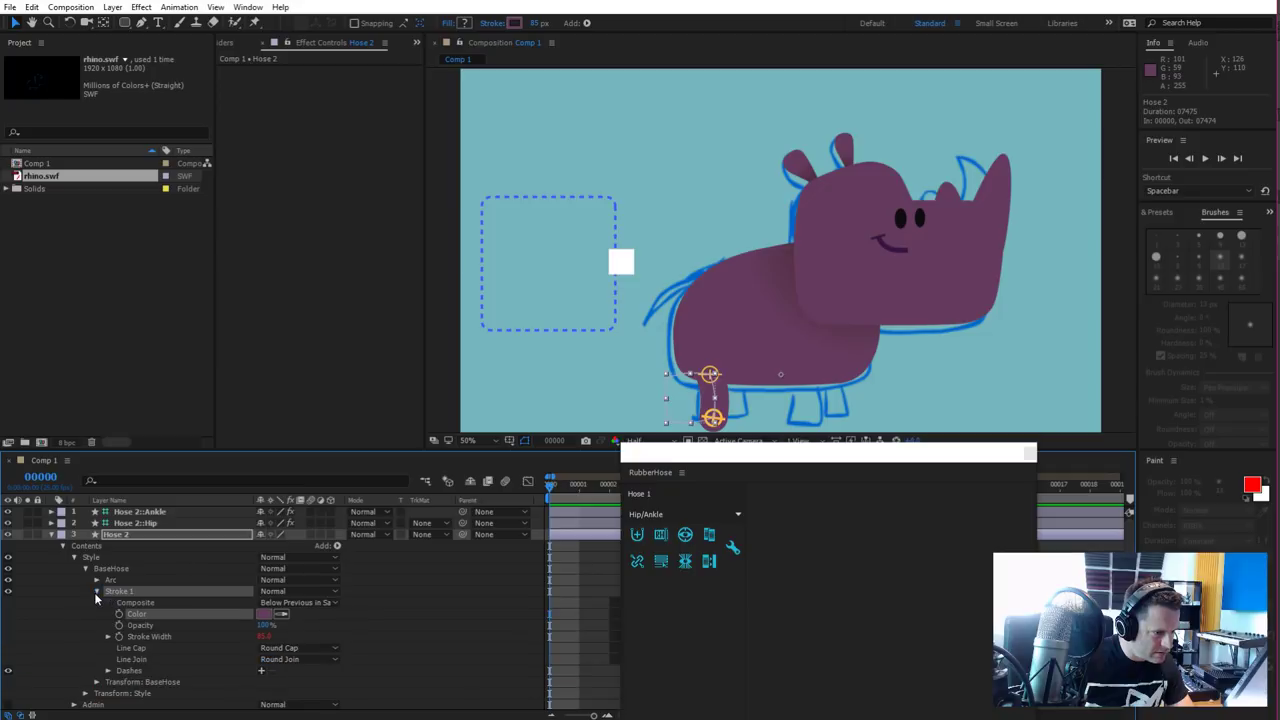
scroll(338, 633, "down", 1)
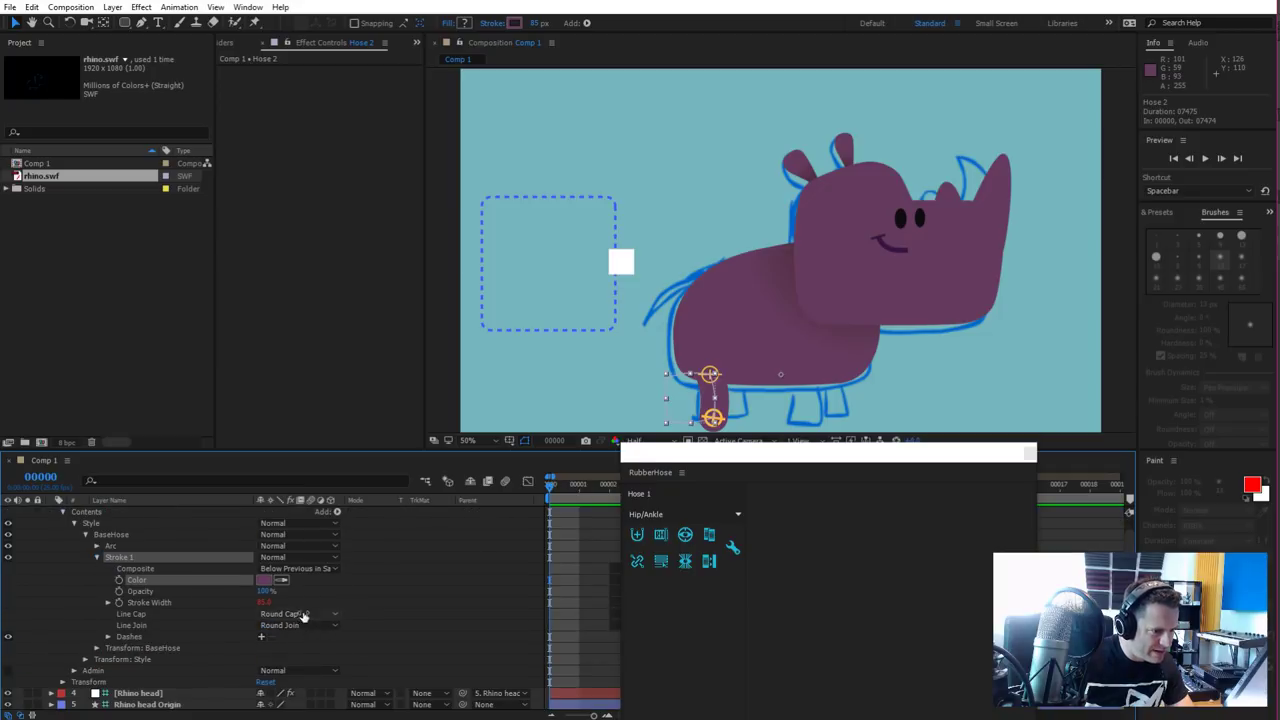
left_click(296, 614)
left_click(296, 628)
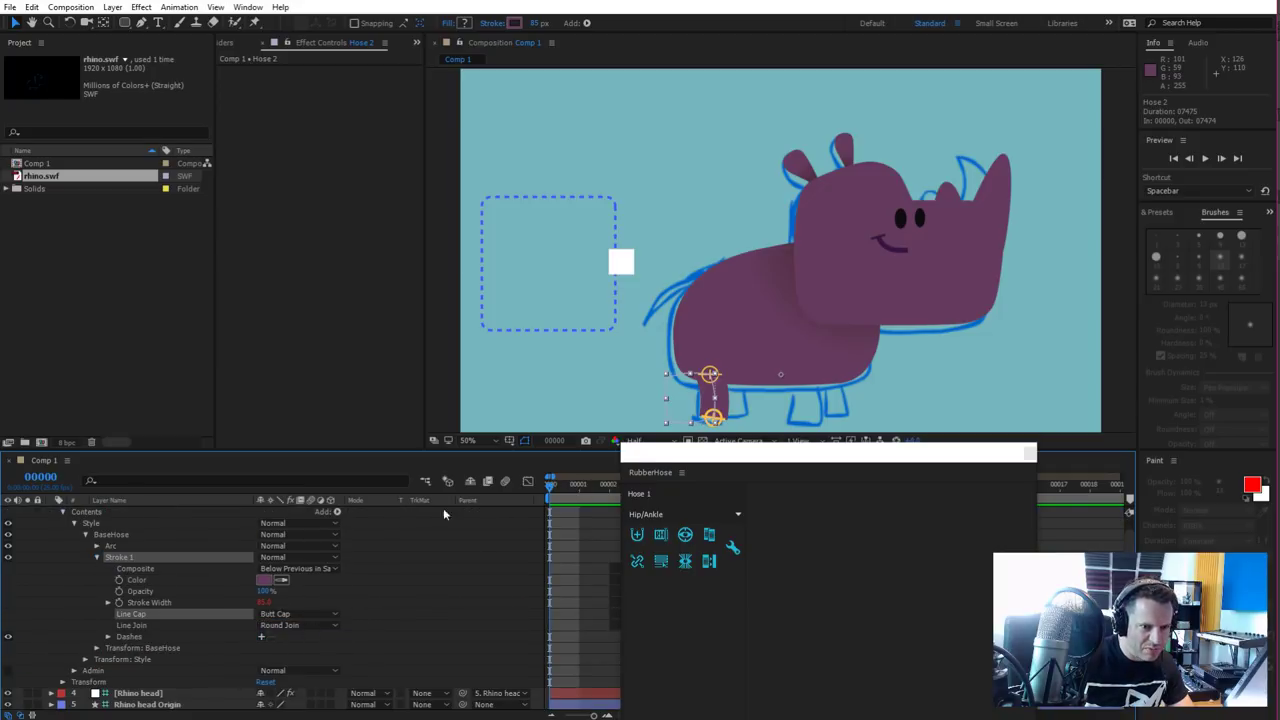
left_click(290, 615)
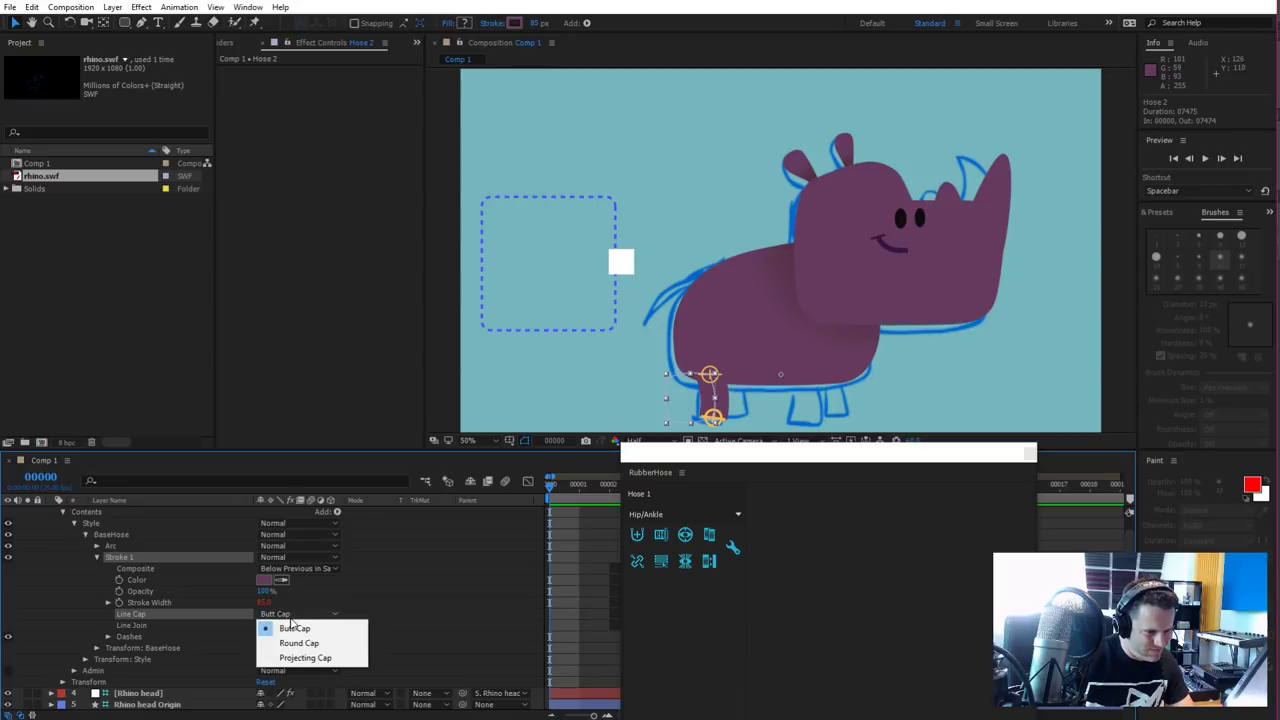
left_click(416, 613)
Nudge the back leg's hip up into the body and adjust the foot position
left_click(712, 416)
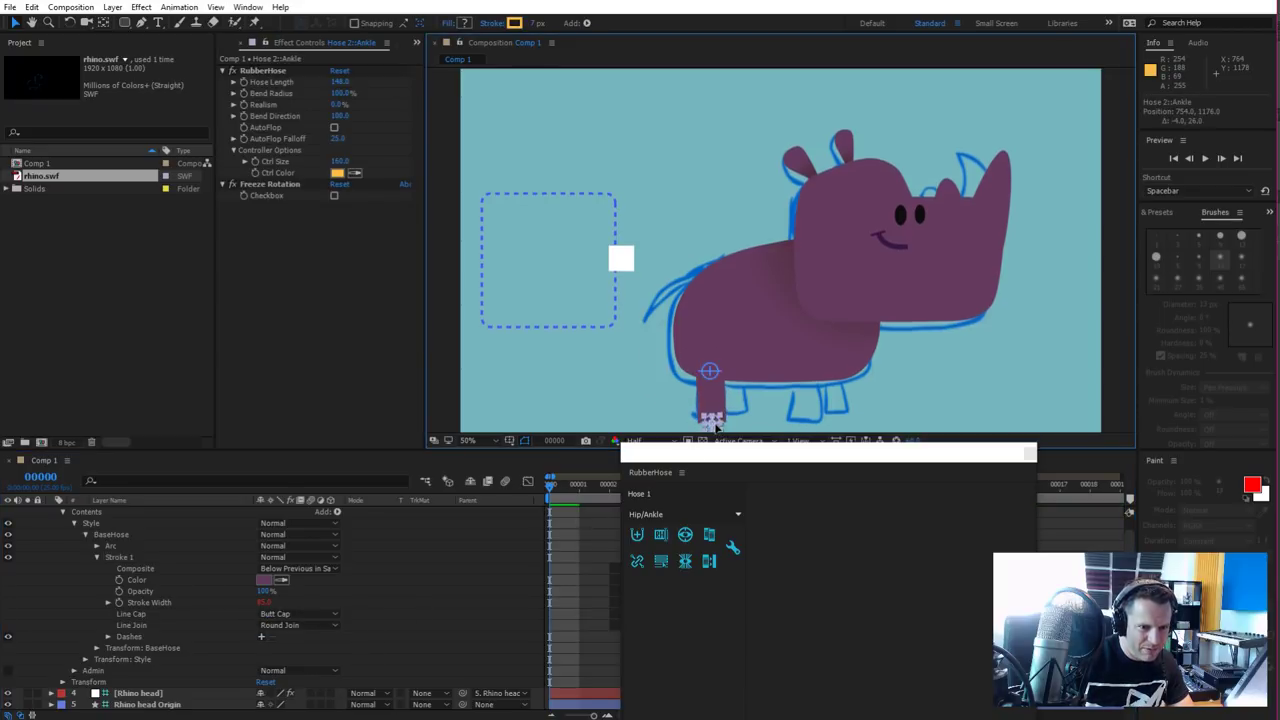
left_click(710, 370)
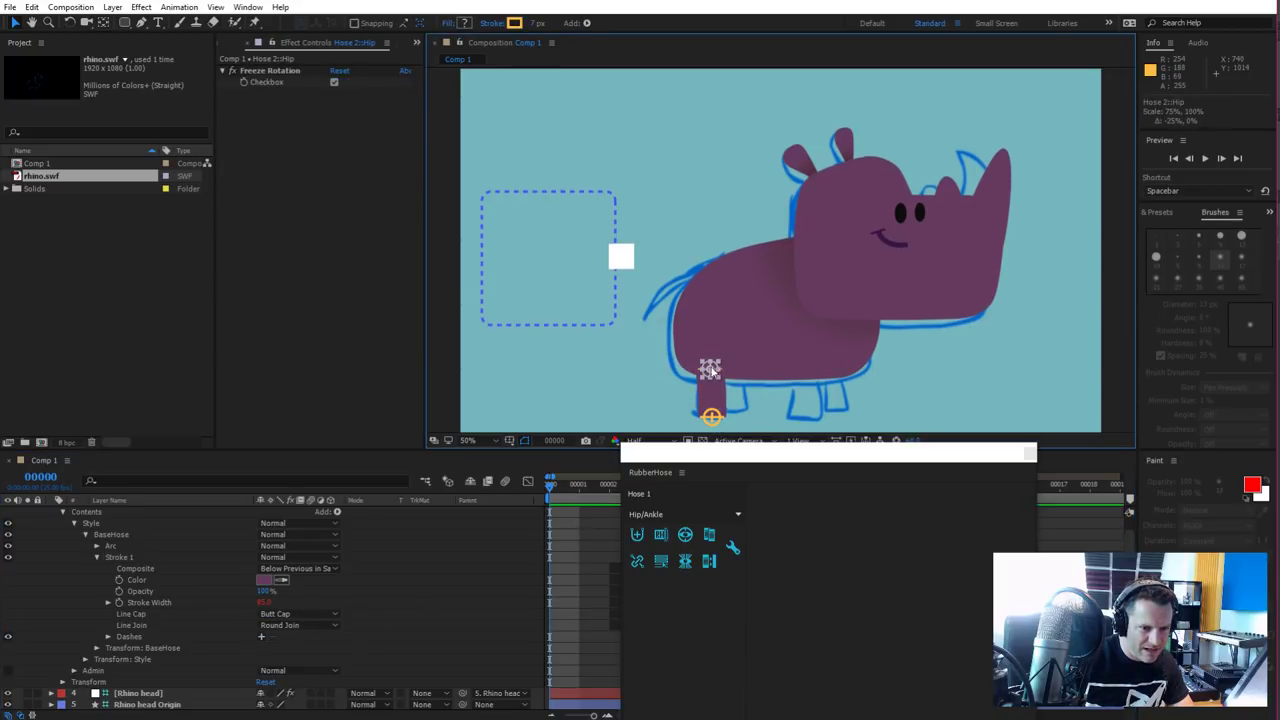
left_click_drag(714, 369, 716, 363)
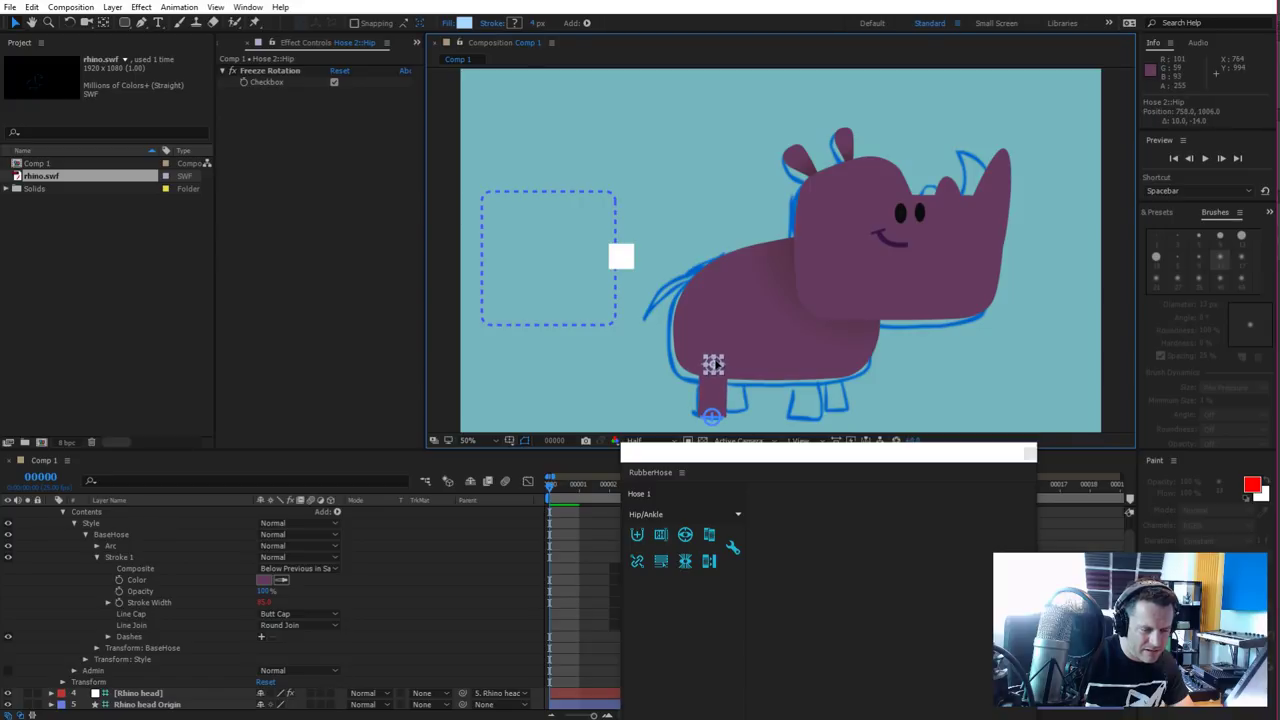
mouse_move(712, 416)
left_mouse_down()
mouse_move(728, 400)
mouse_move(714, 396)
mouse_move(735, 403)
mouse_move(697, 412)
mouse_move(735, 405)
mouse_move(705, 385)
mouse_move(737, 405)
mouse_move(718, 398)
mouse_move(710, 420)
left_mouse_up()
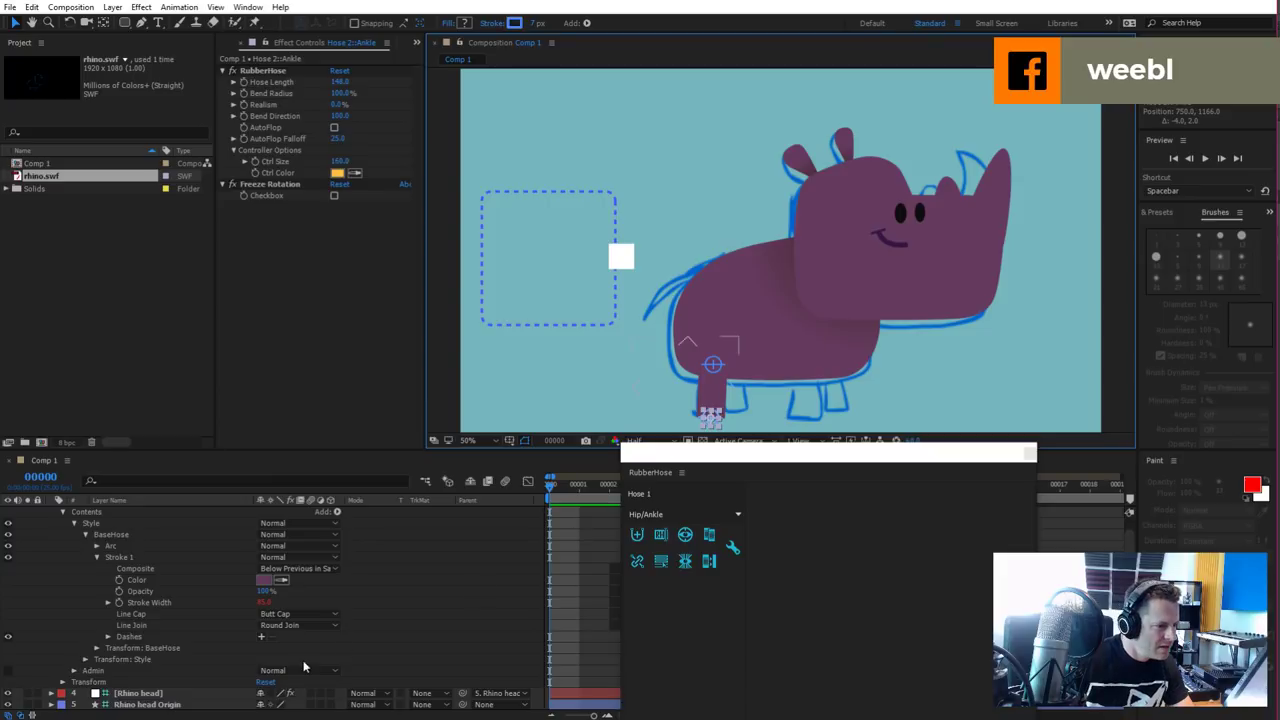
Parent the Hose 2::Hip controller to the rhino's body layer
scroll(436, 621, "up", 1)
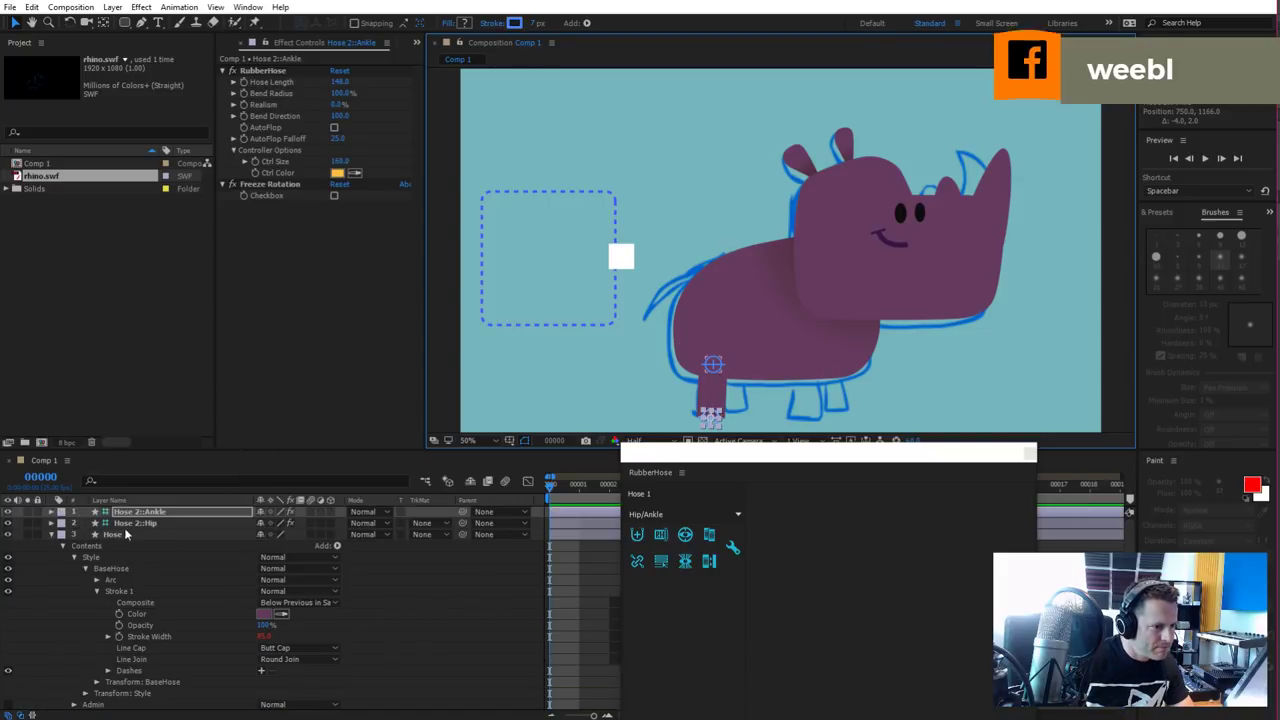
left_click(155, 524)
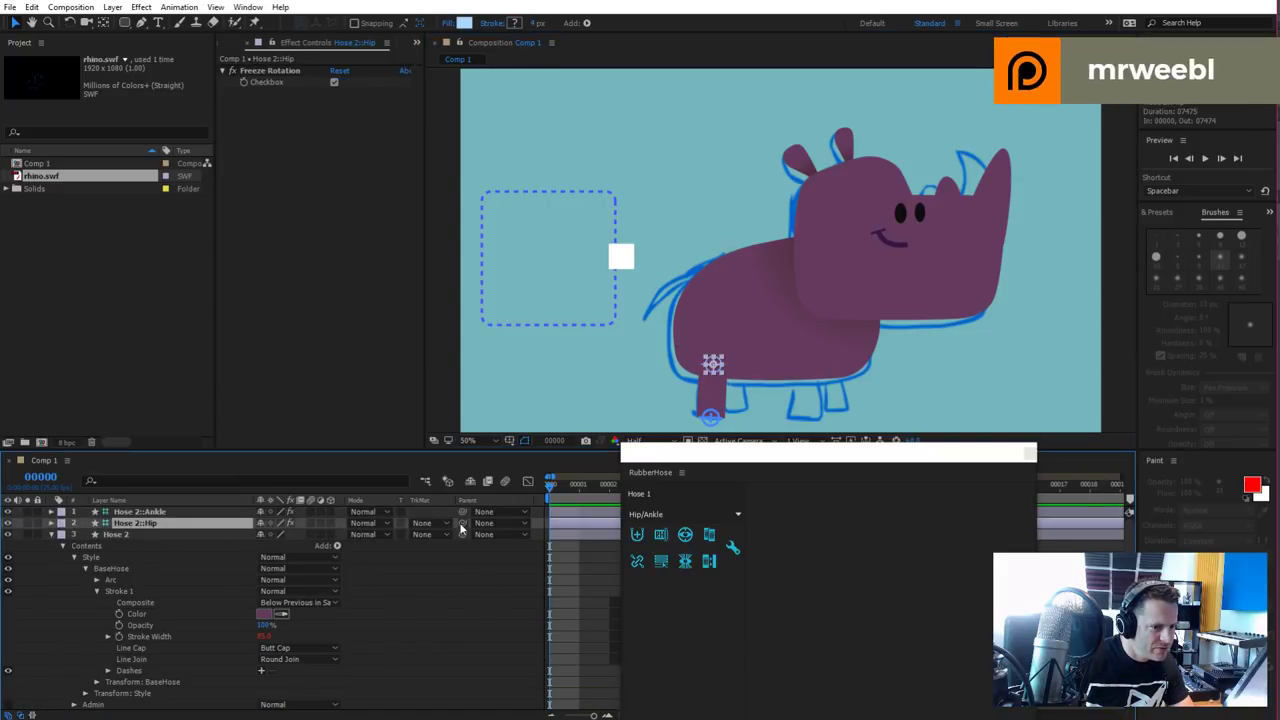
left_click(52, 535)
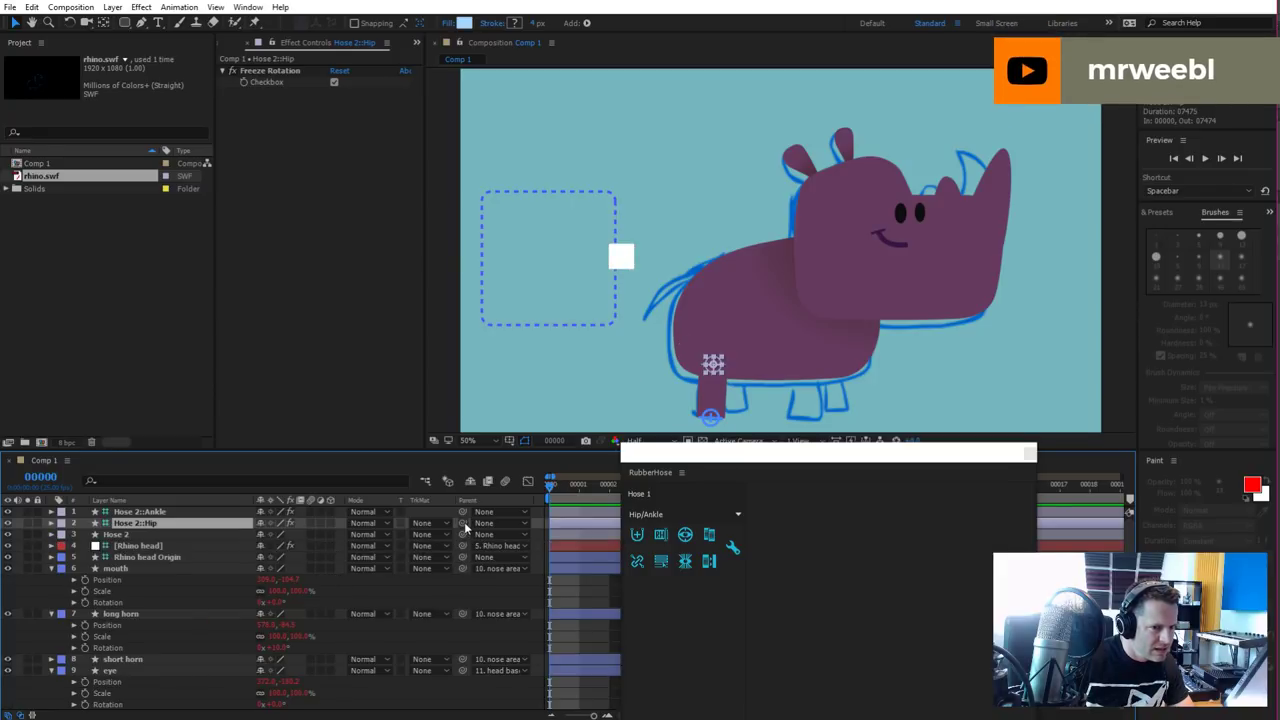
left_click_drag(464, 522, 150, 681)
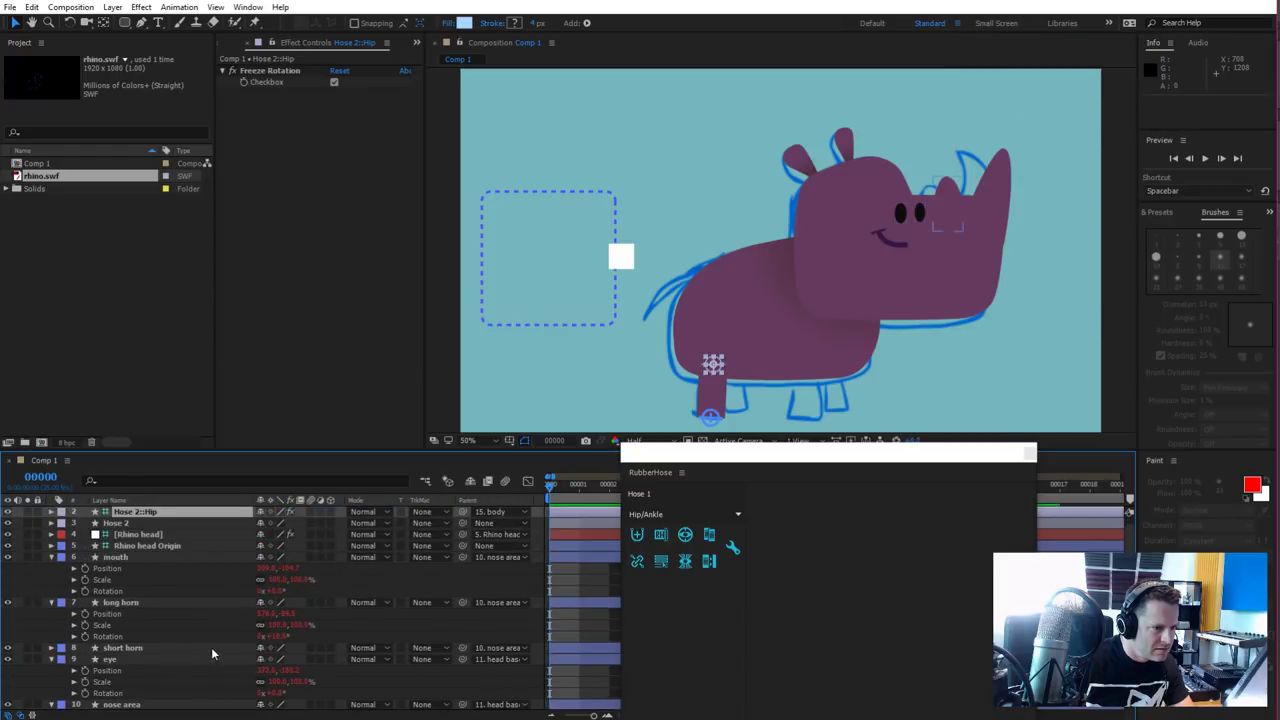
scroll(211, 647, "up", 1)
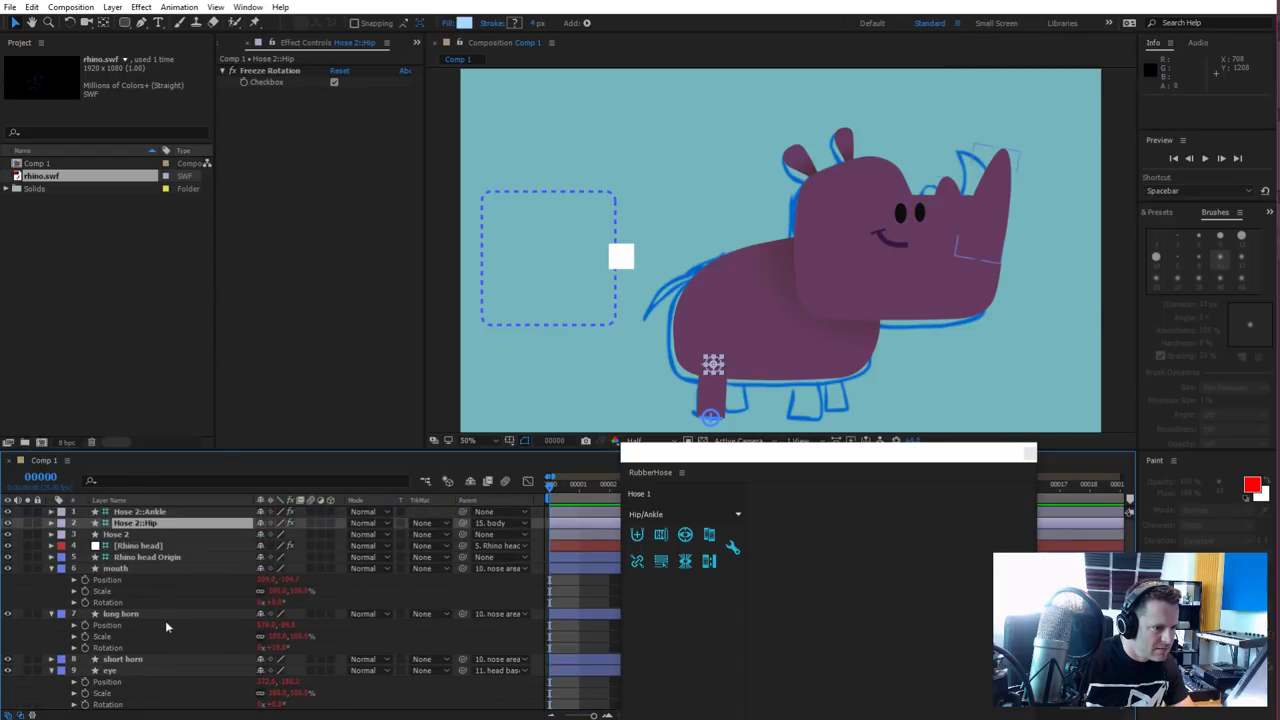
Collapse the mouth, long horn, eye, nose area, head base, forehead and both ear layers
left_click(52, 568)
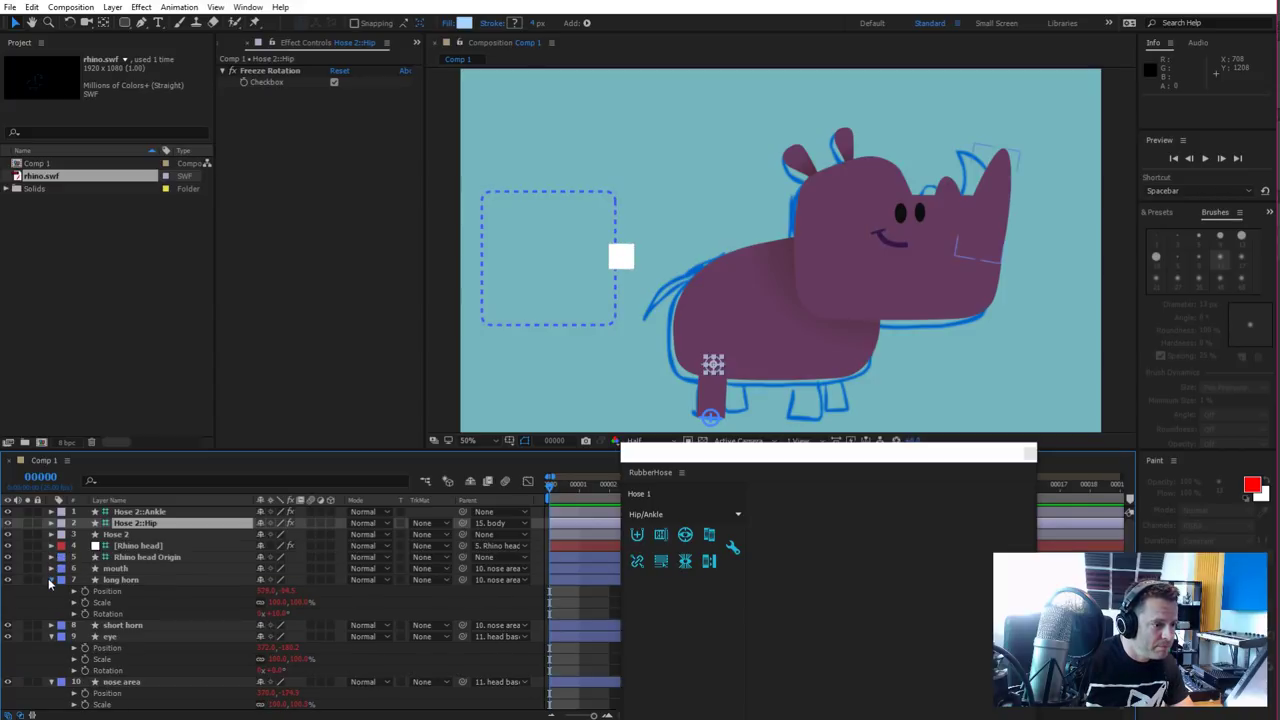
left_click(51, 580)
left_click(51, 603)
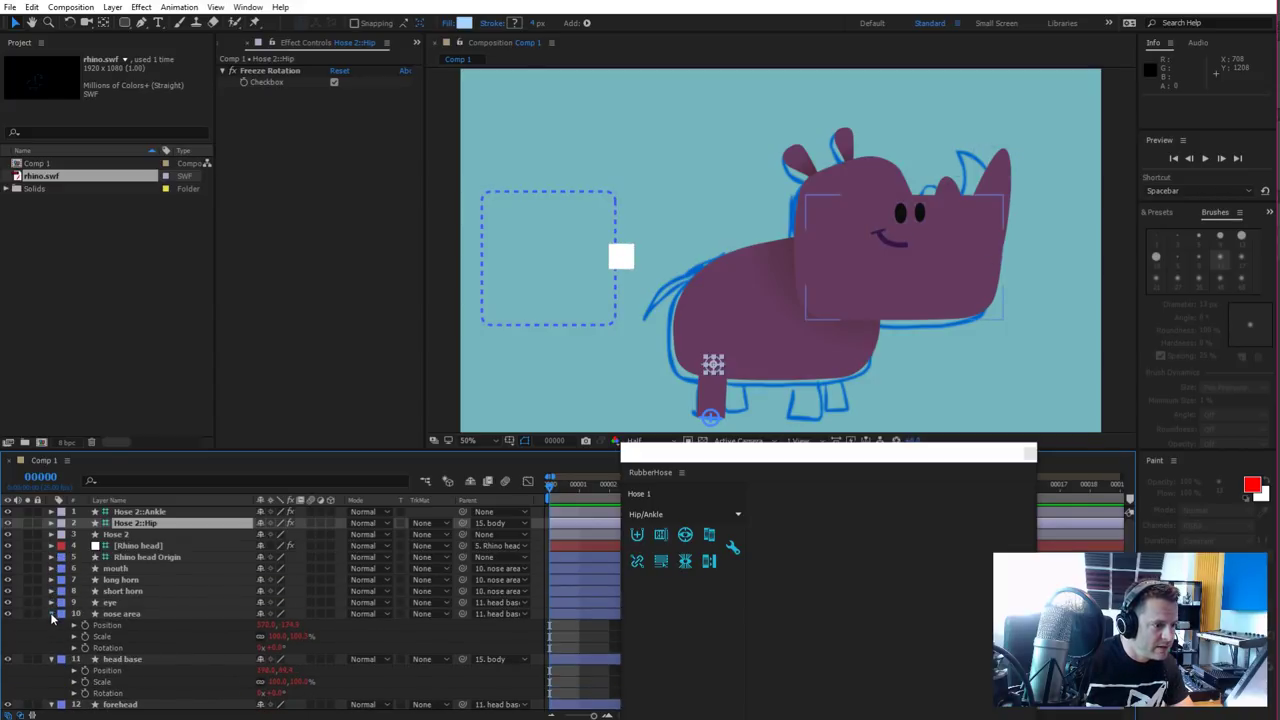
left_click(52, 614)
left_click(52, 625)
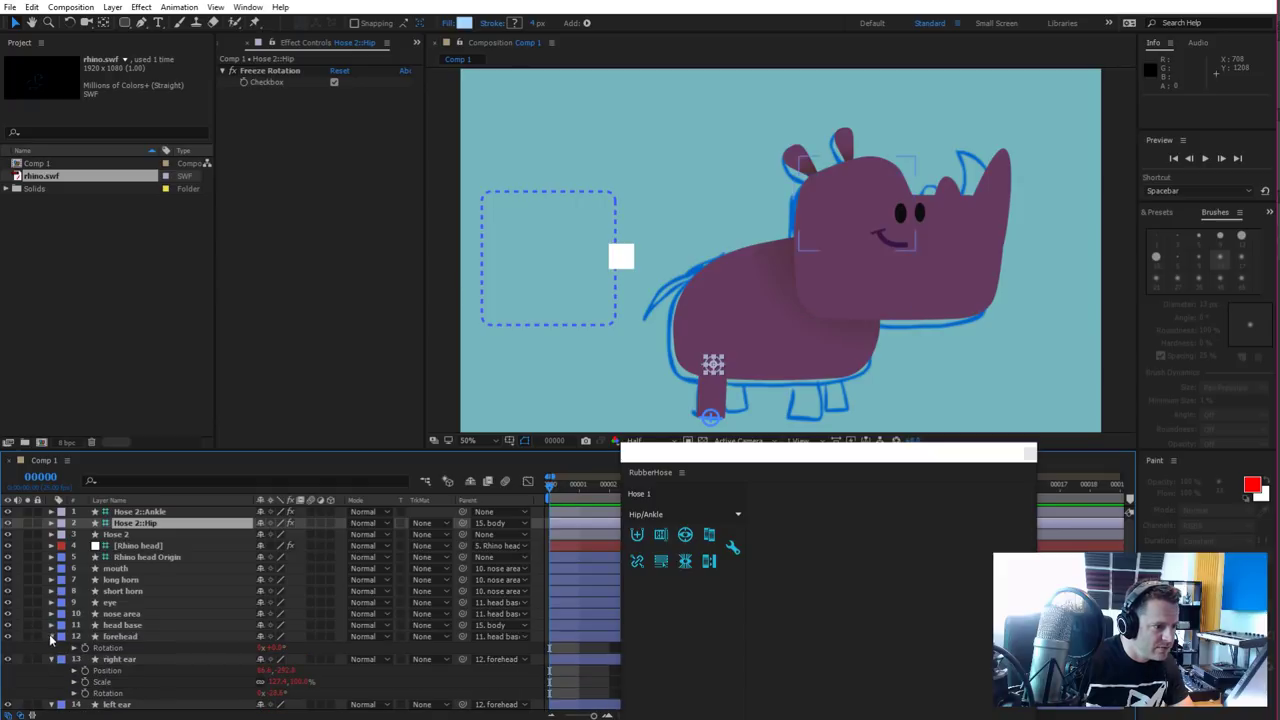
left_click(52, 637)
left_click(52, 648)
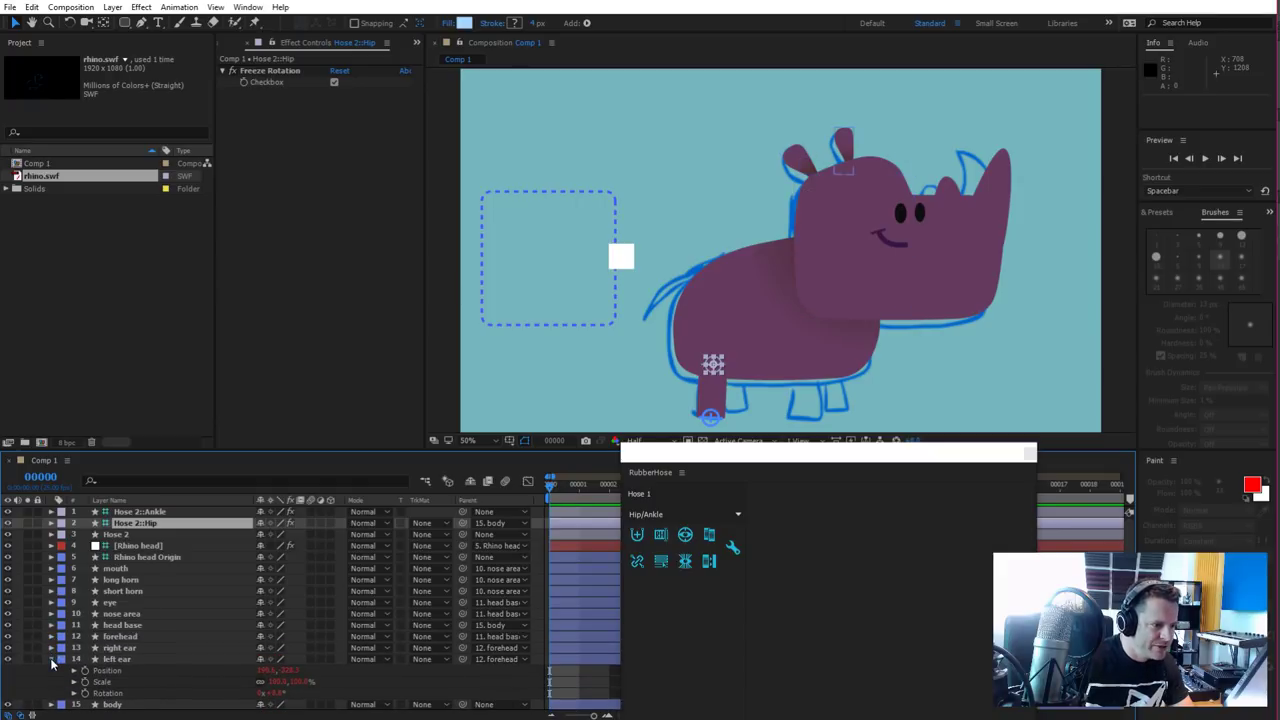
left_click(52, 659)
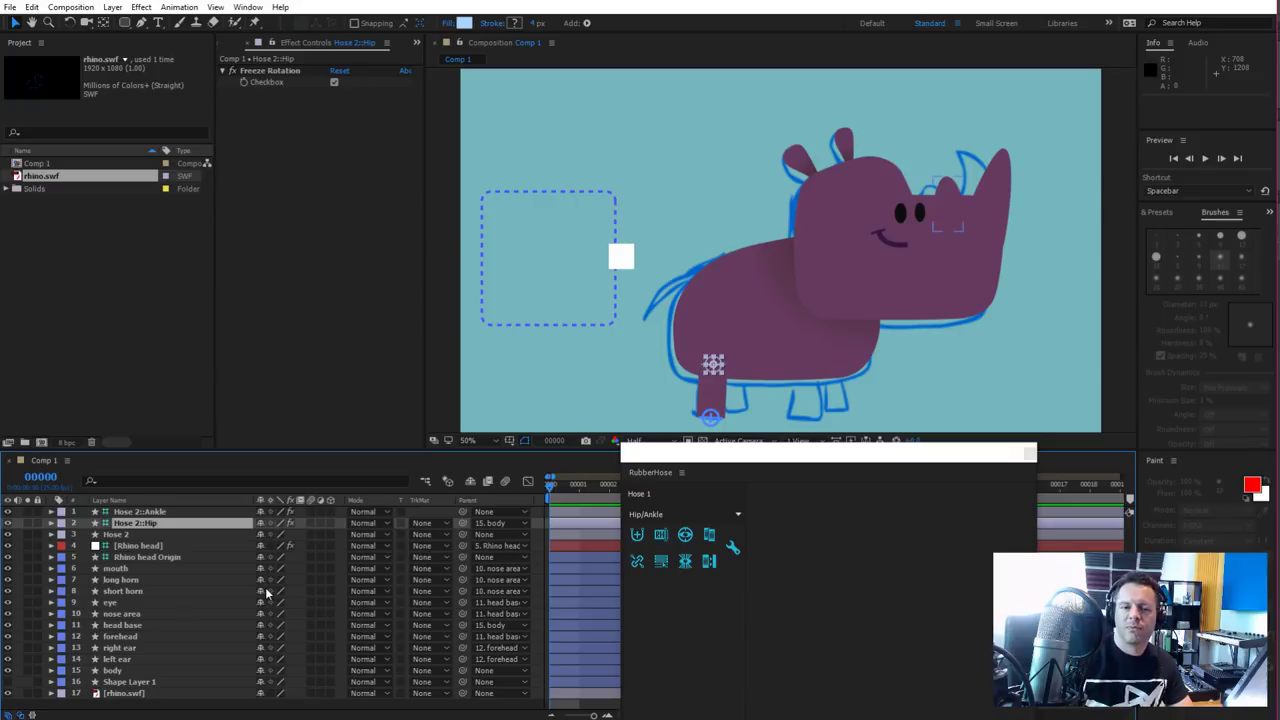
left_click(124, 659)
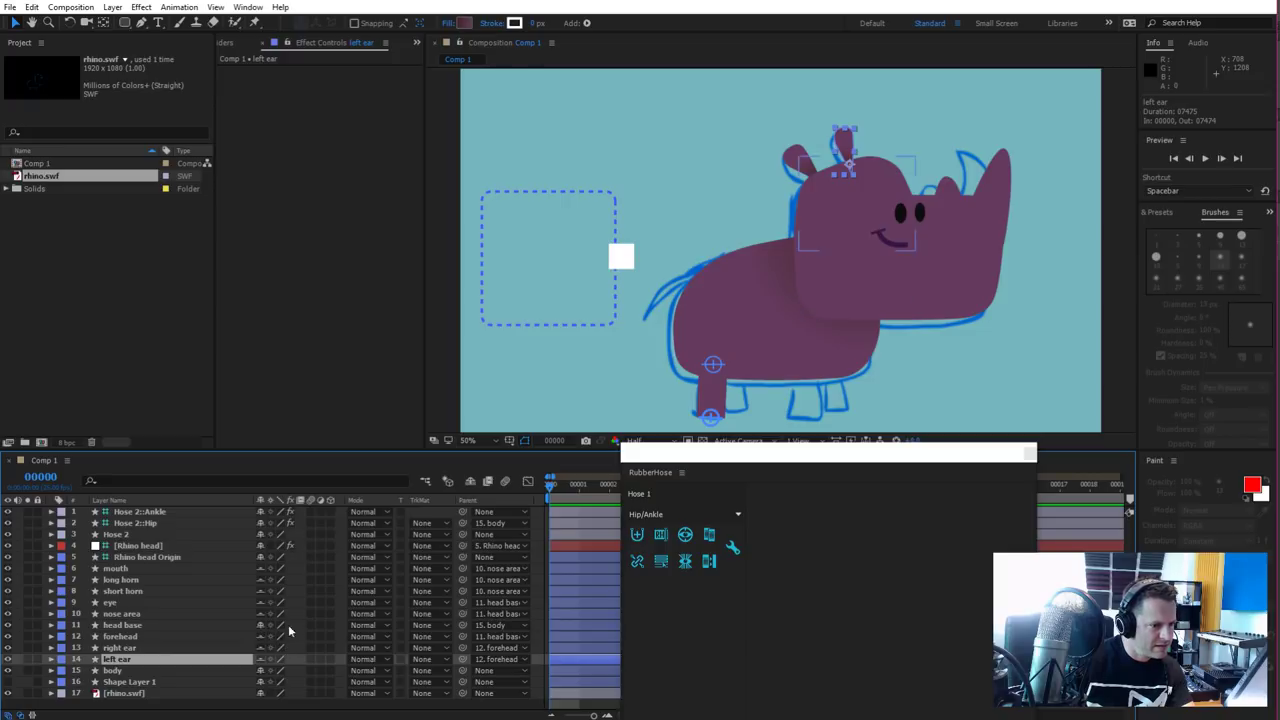
Show only head base Rotation, enable Hide Shy Layers, and move the RubberHose panel aside
left_click(150, 624)
key("r")
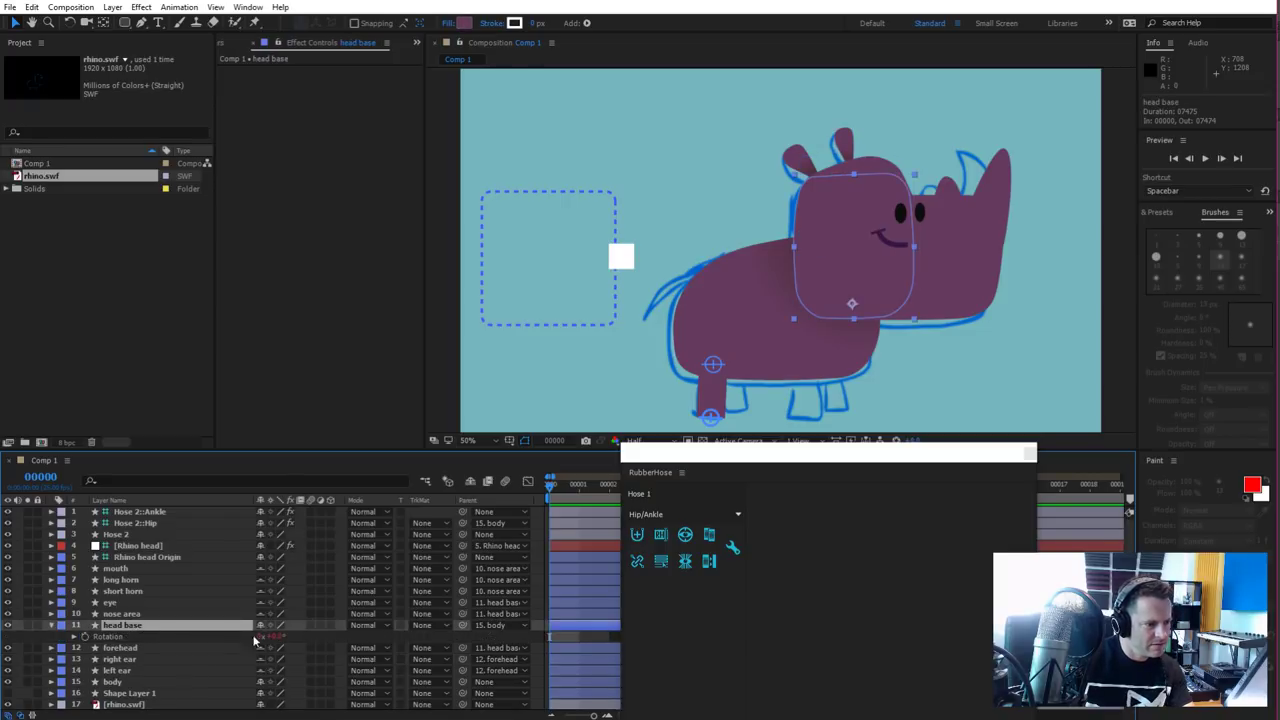
left_click(470, 483)
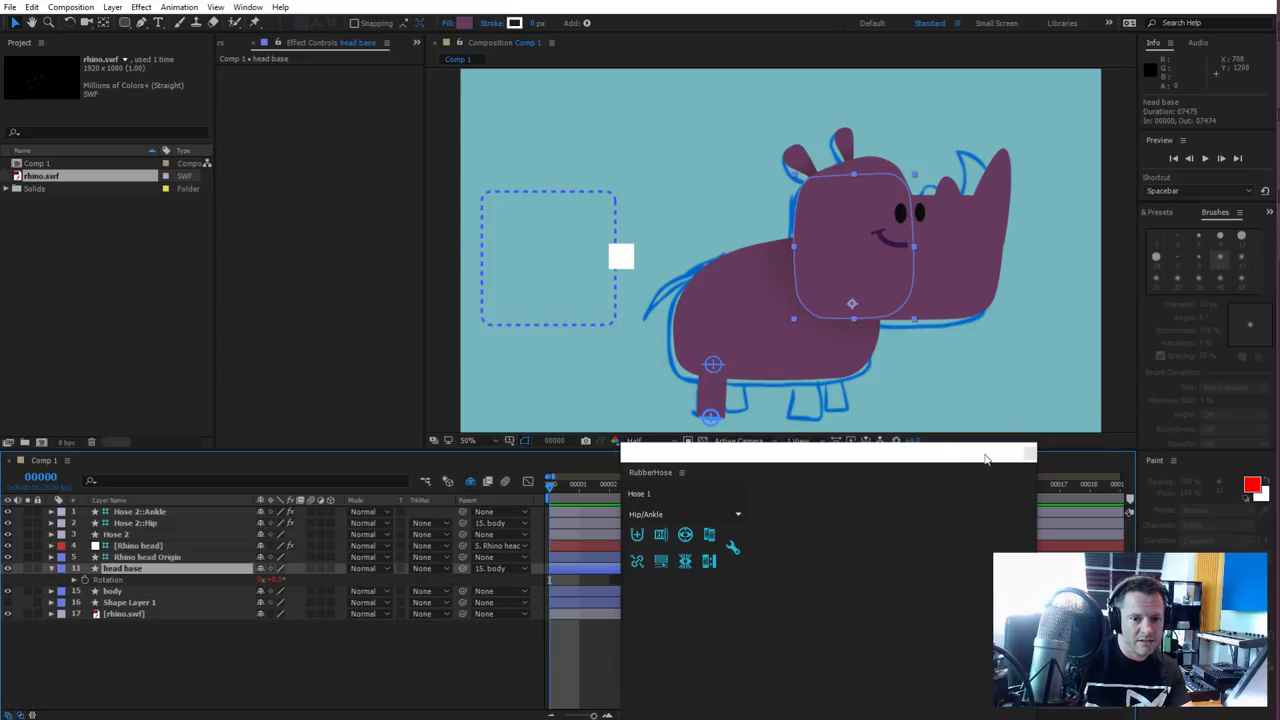
left_click_drag(952, 452, 494, 115)
left_click(137, 511)
left_click(139, 535)
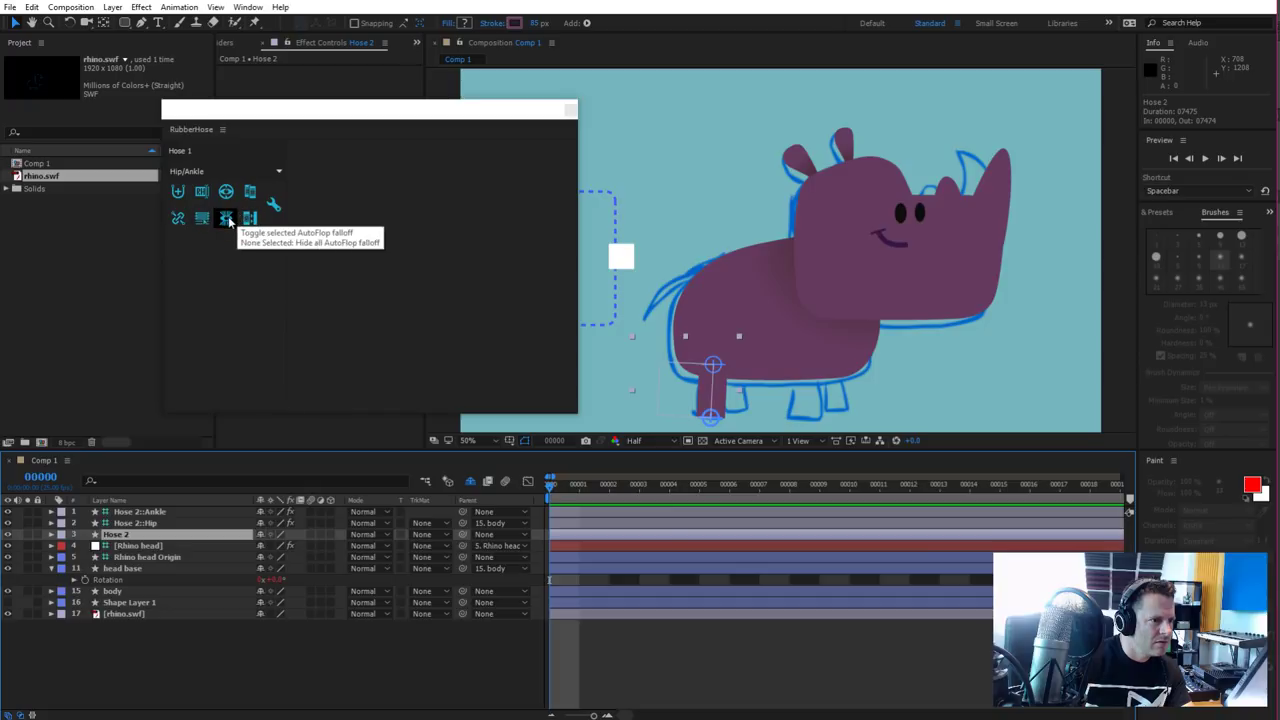
Copy Hose 2's style, create Hose 1, and place its foot and hip under the belly
left_click(180, 192)
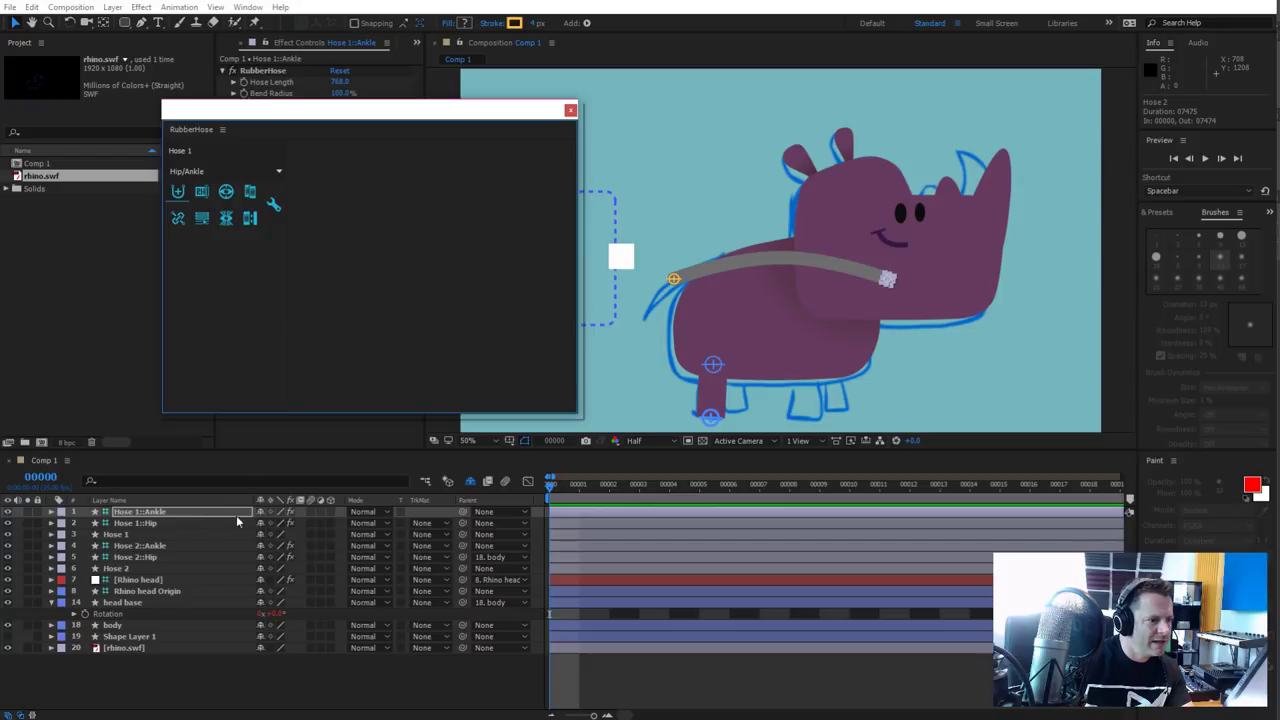
key("ctrl+z")
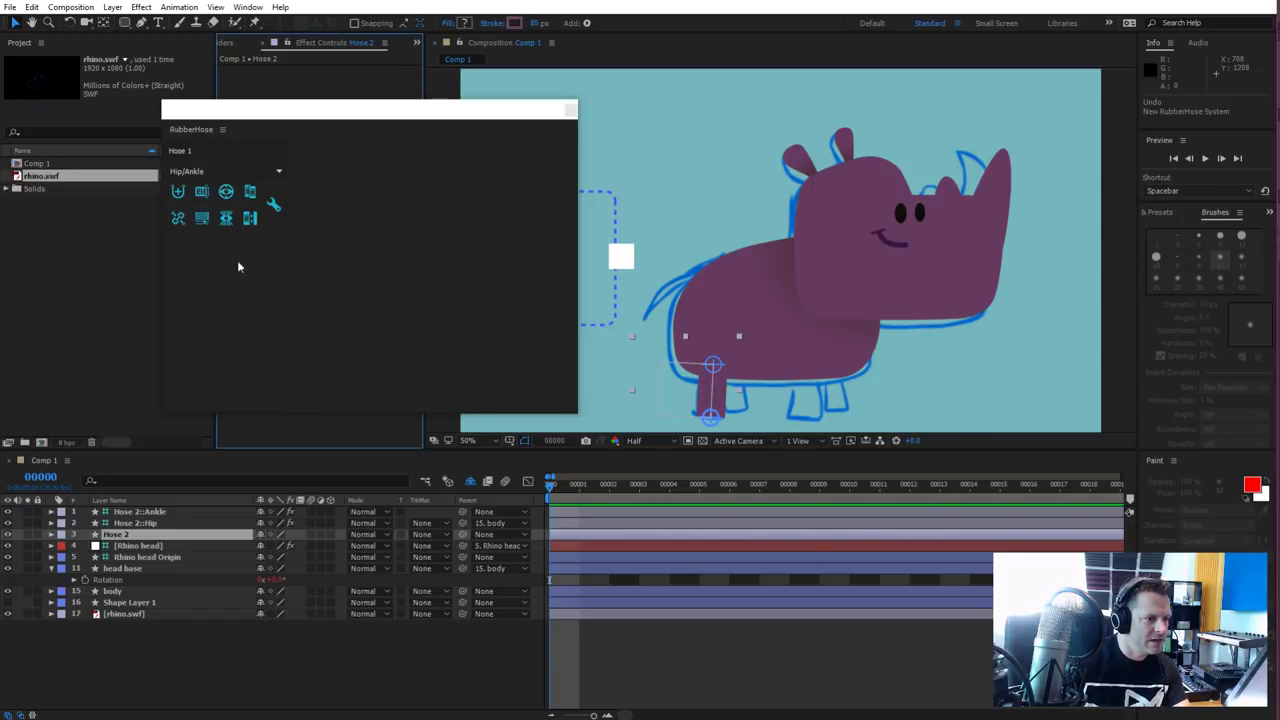
left_click(251, 191)
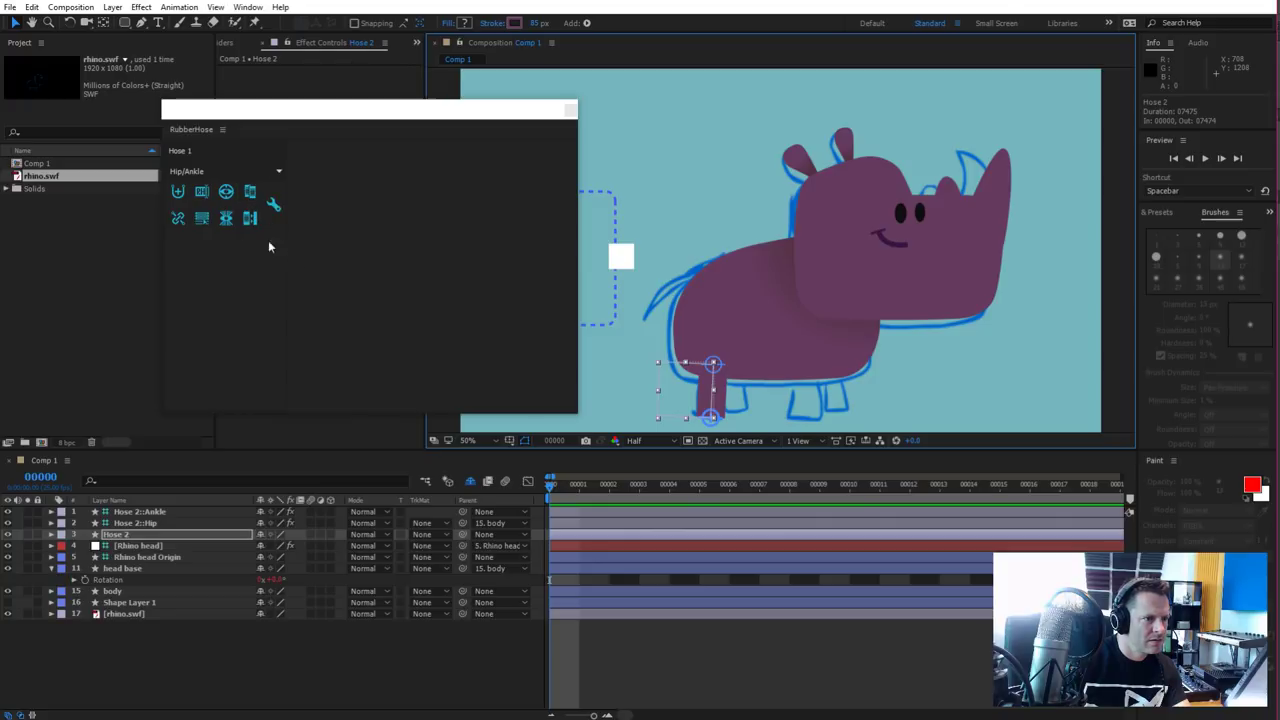
left_click(179, 193)
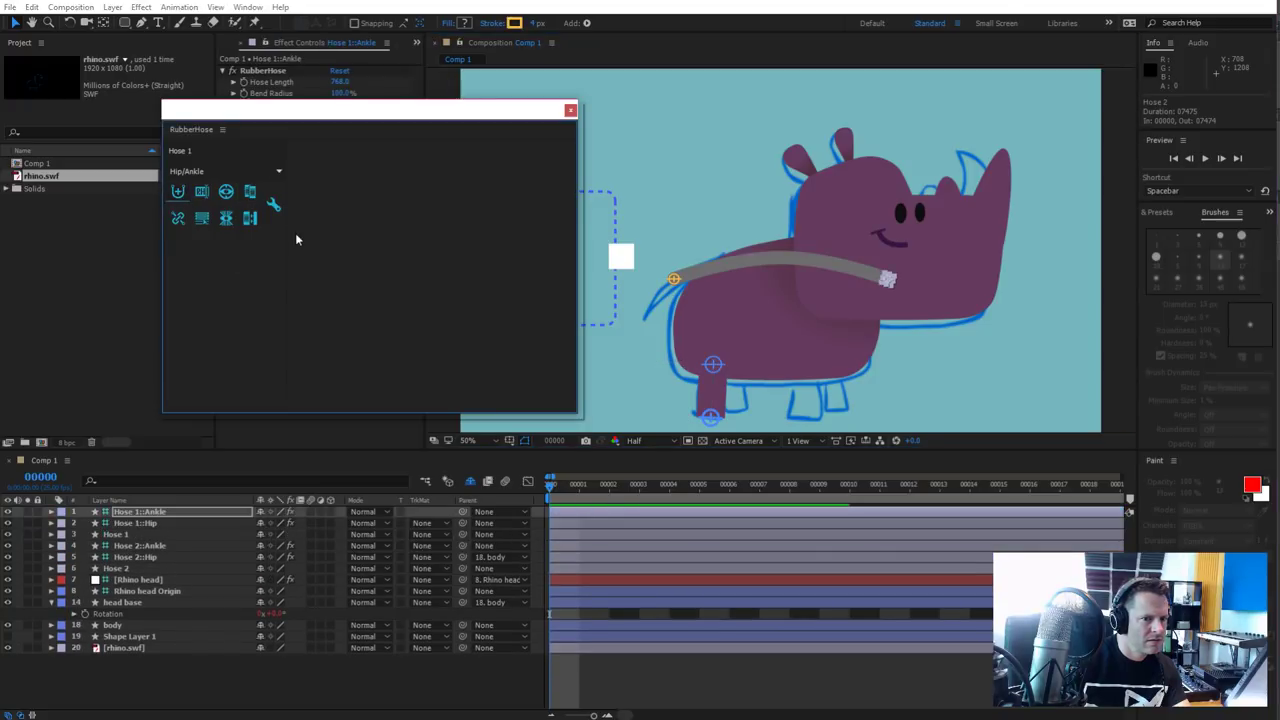
key("ctrl+z")
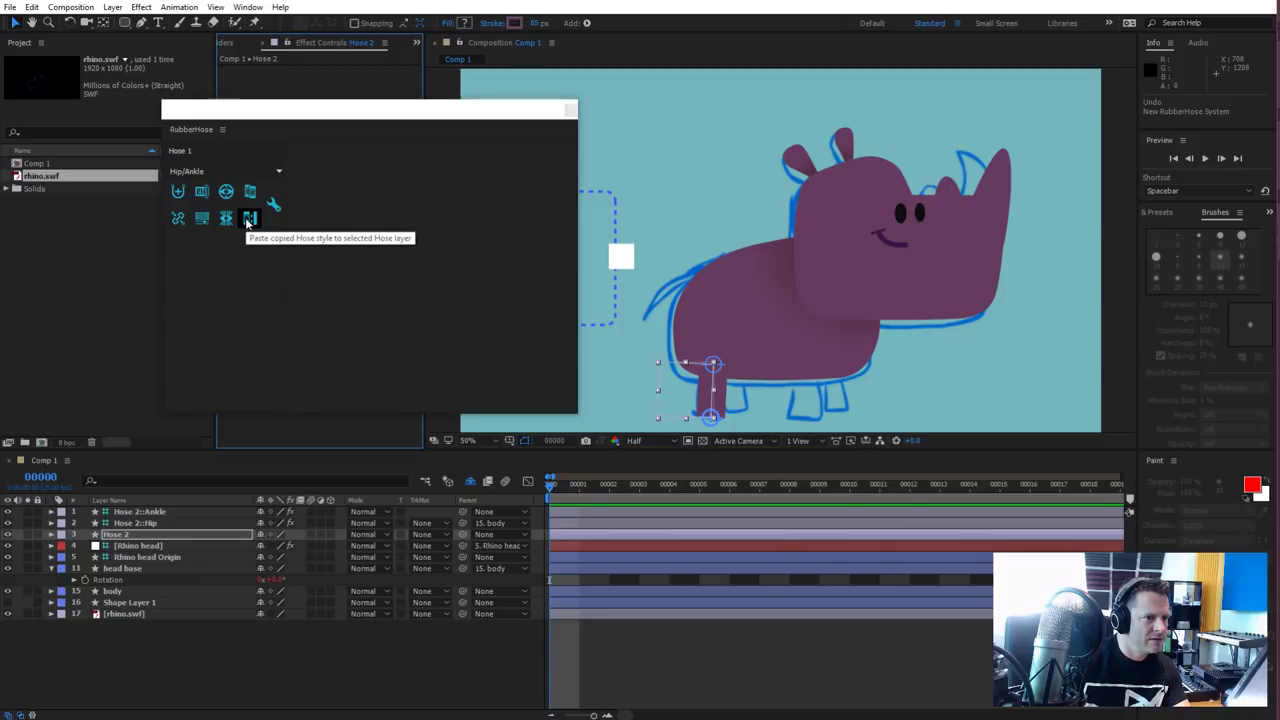
left_click(178, 191)
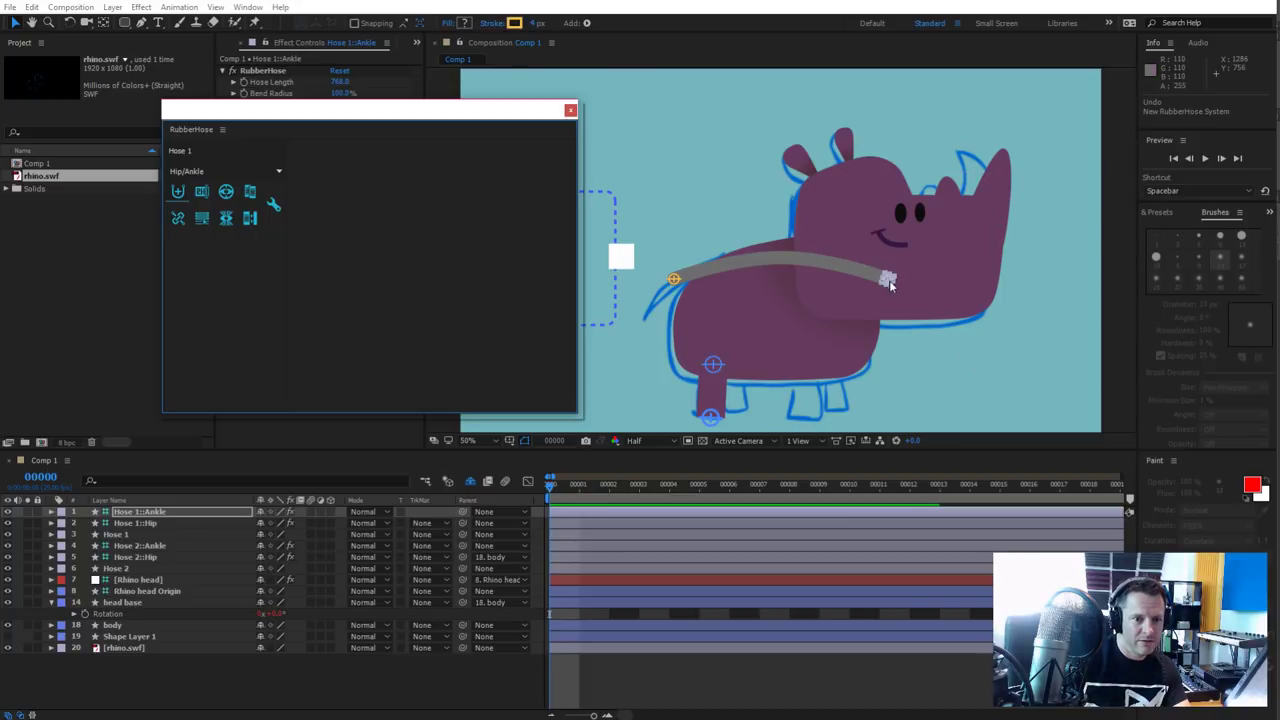
left_click_drag(889, 280, 805, 417)
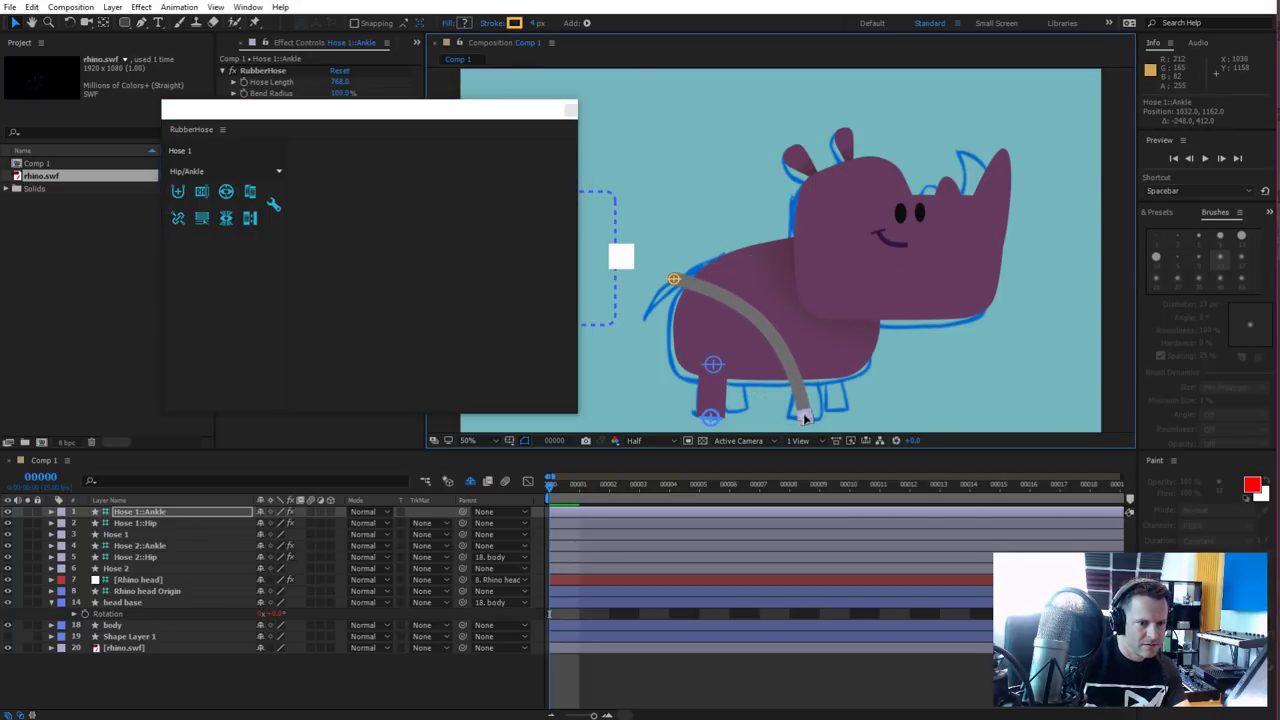
left_click_drag(674, 279, 801, 365)
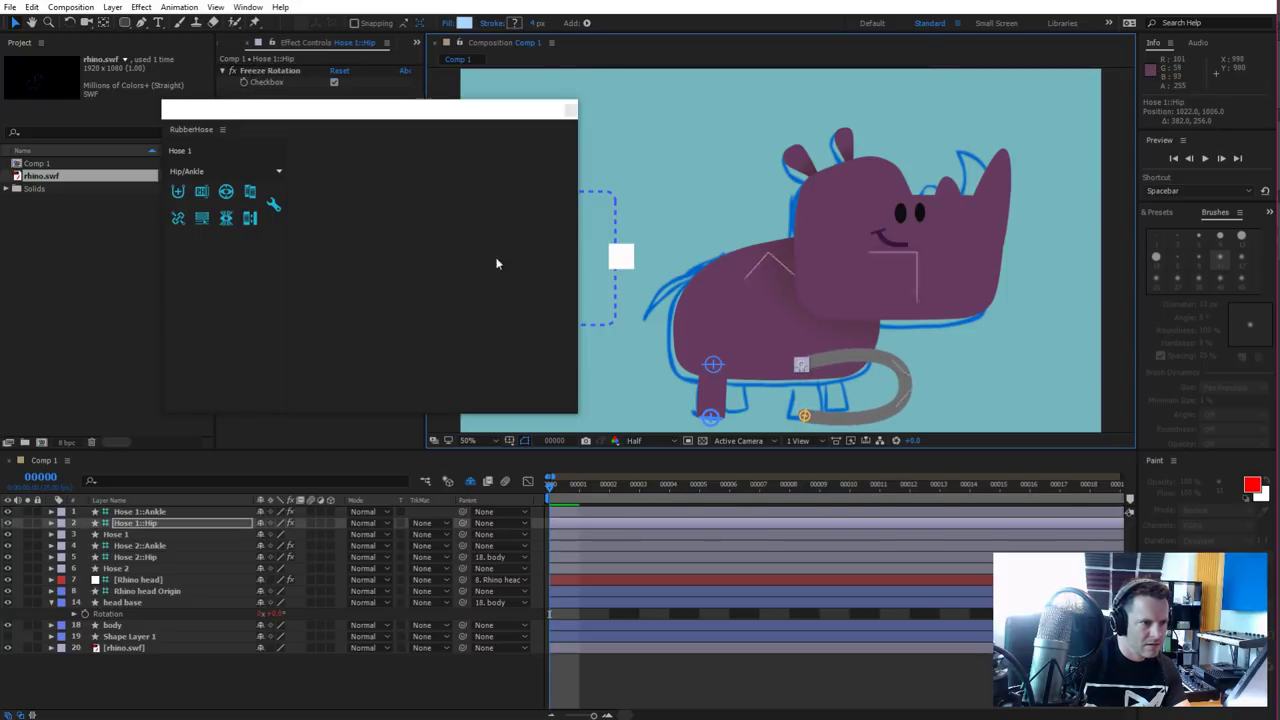
Paste the copied thick purple Hose 2 style onto the Hose 1 layer
left_click(250, 218)
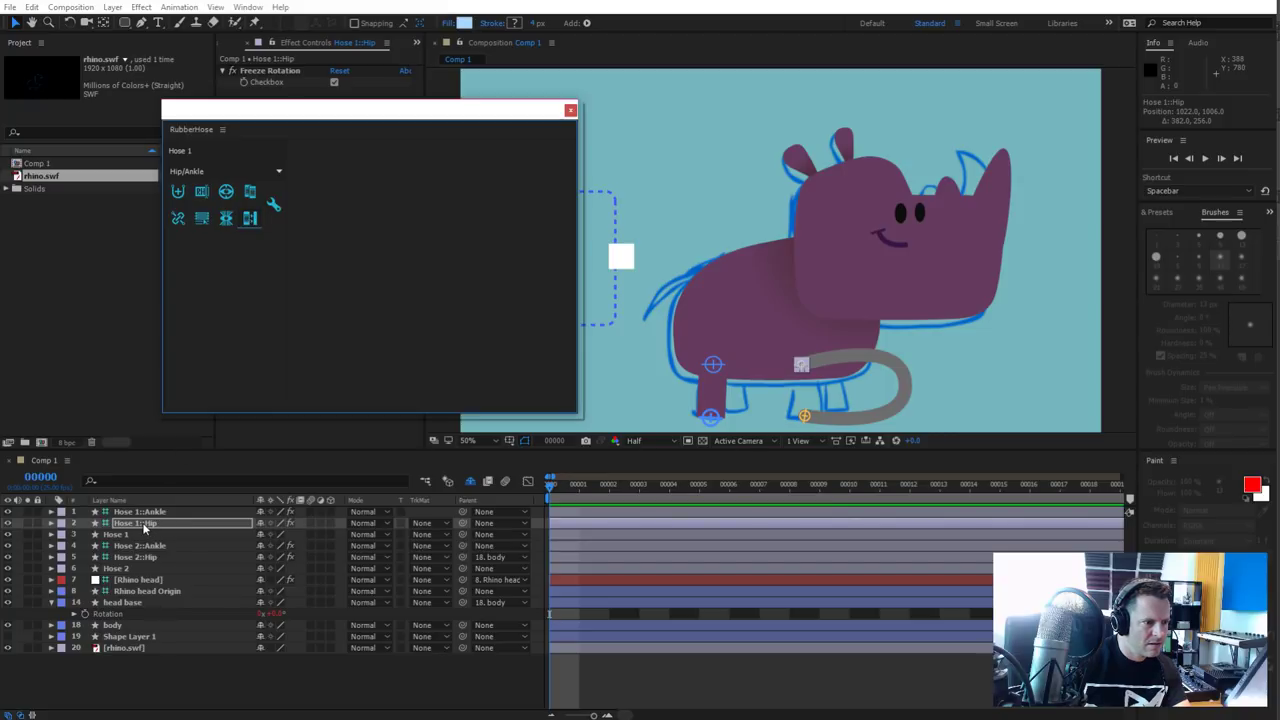
left_click(118, 535)
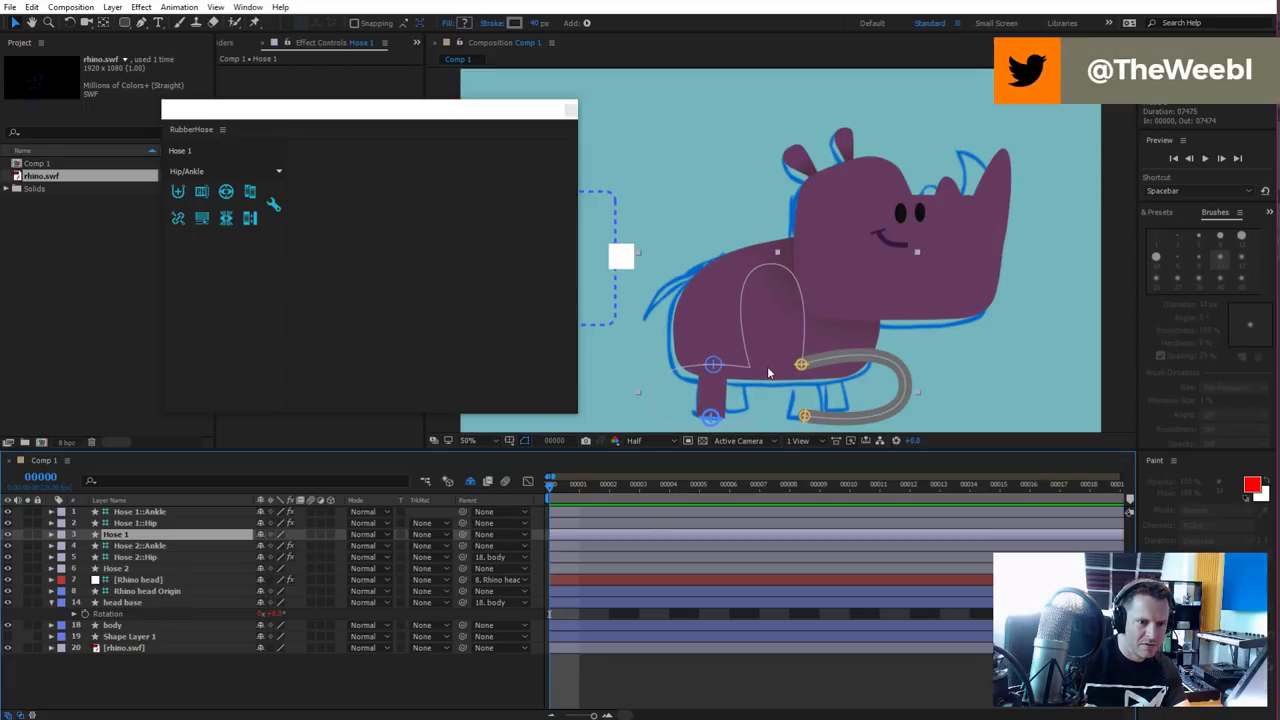
left_click(250, 219)
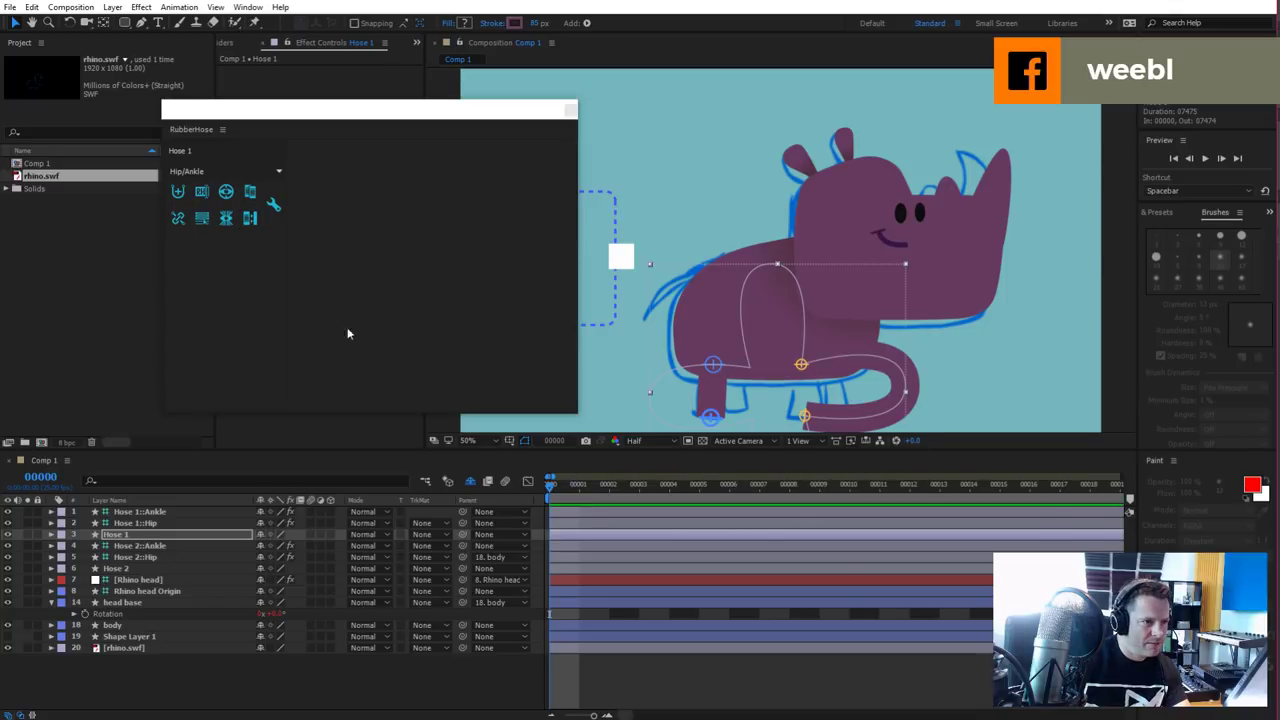
left_click(139, 537)
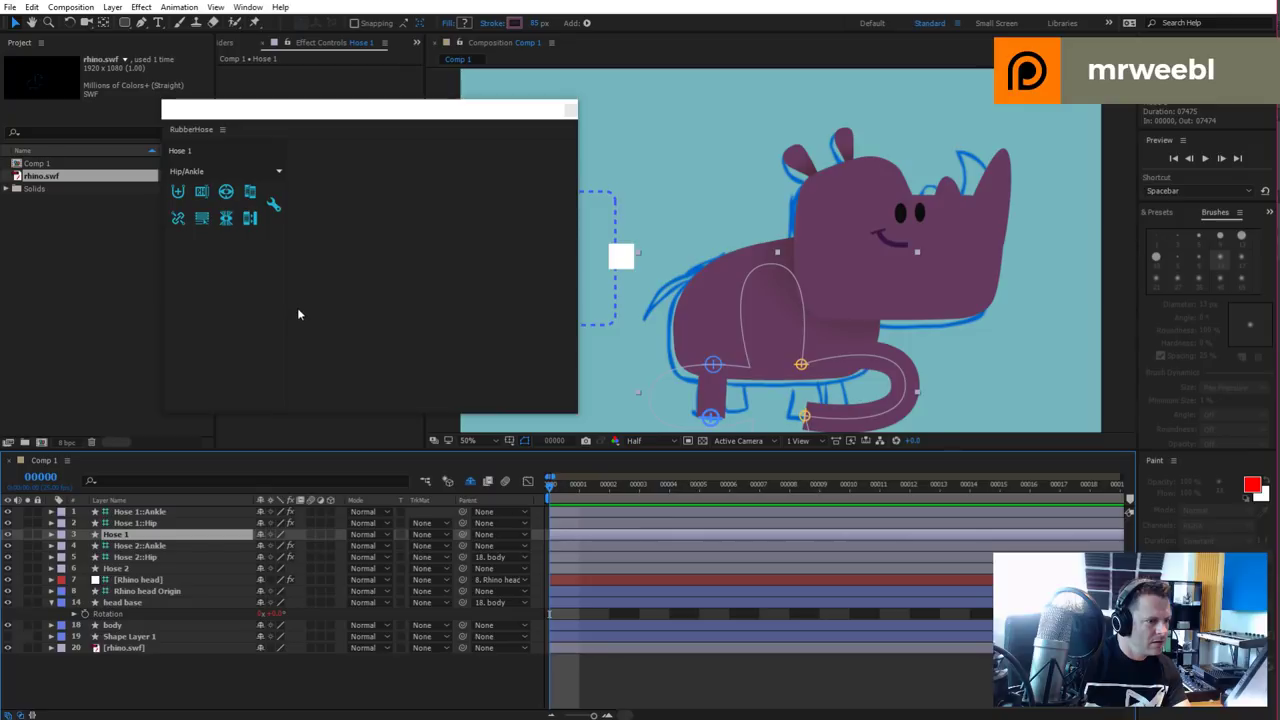
left_click_drag(380, 112, 558, 284)
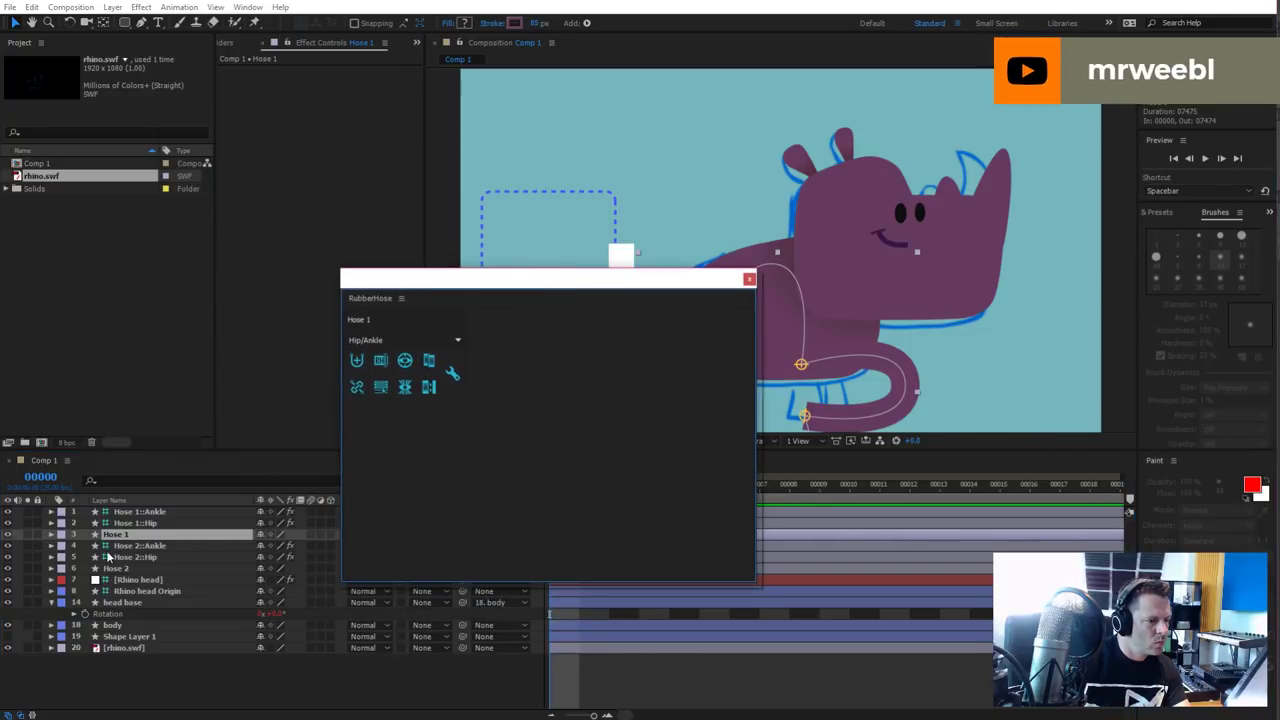
Shorten Hose 1's hose length to 158 via its ankle controller
left_click(140, 523)
left_click(145, 512)
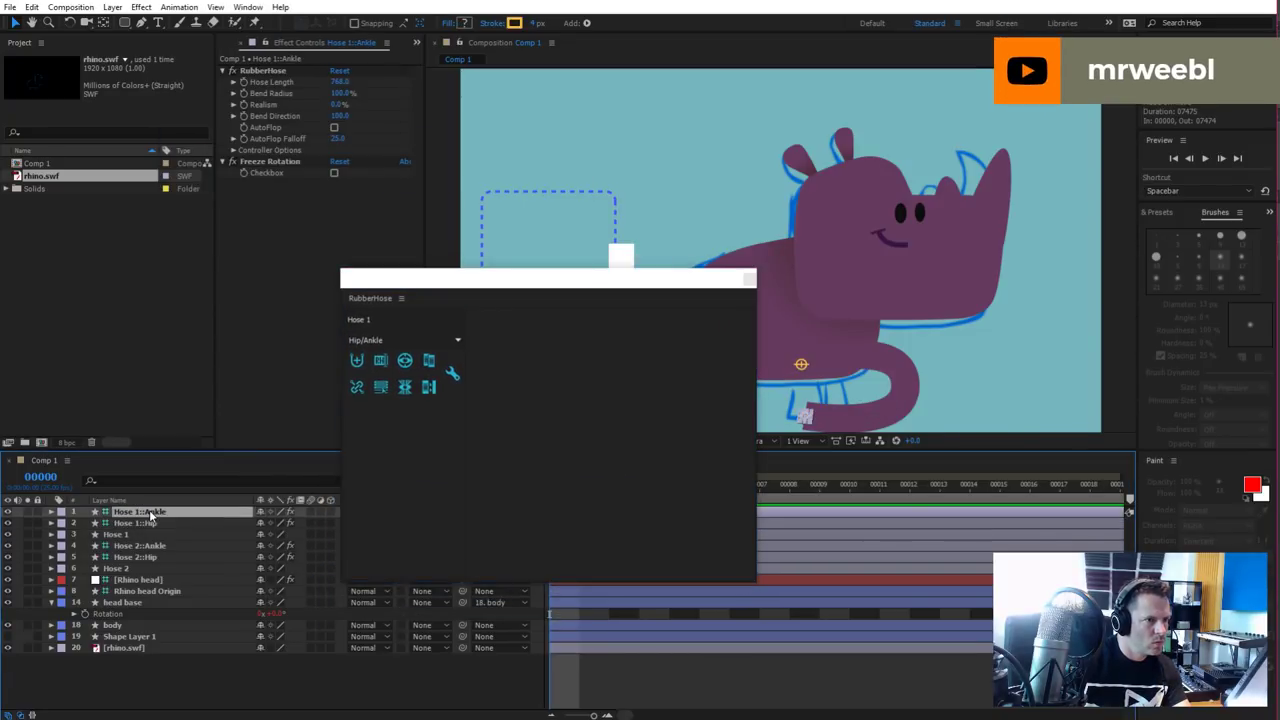
left_click_drag(343, 84, 304, 86)
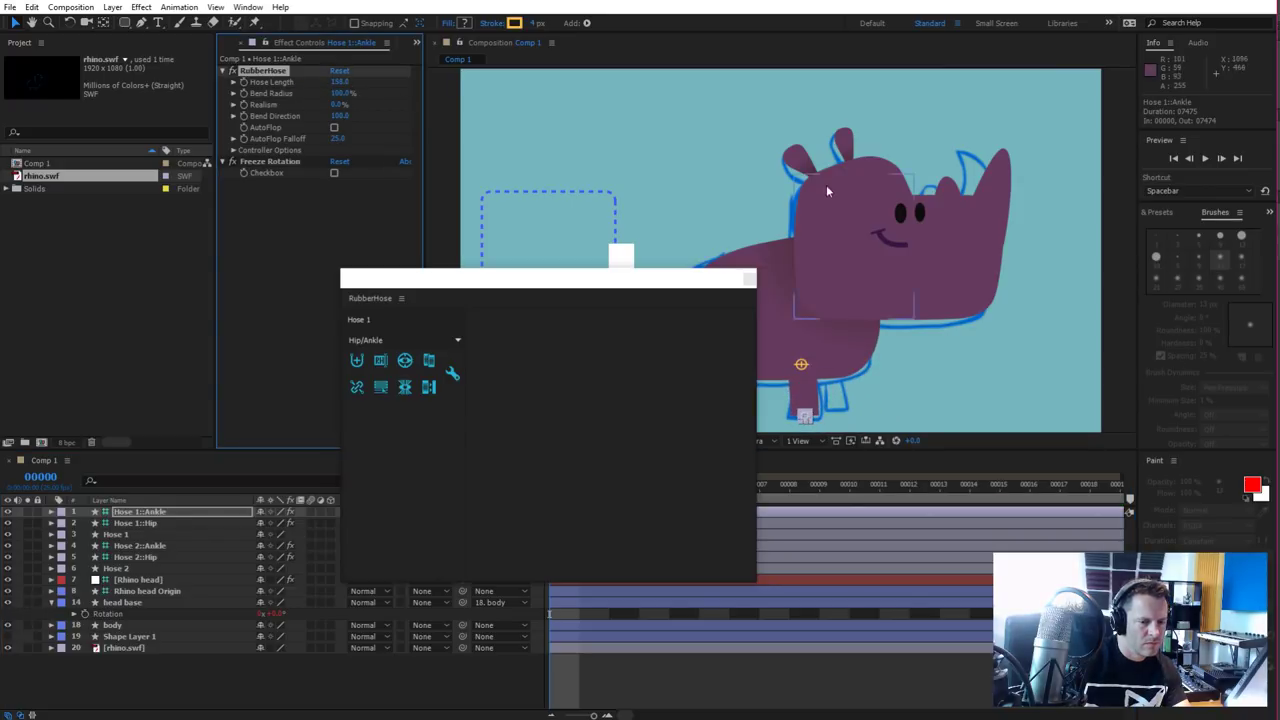
left_click_drag(662, 278, 418, 175)
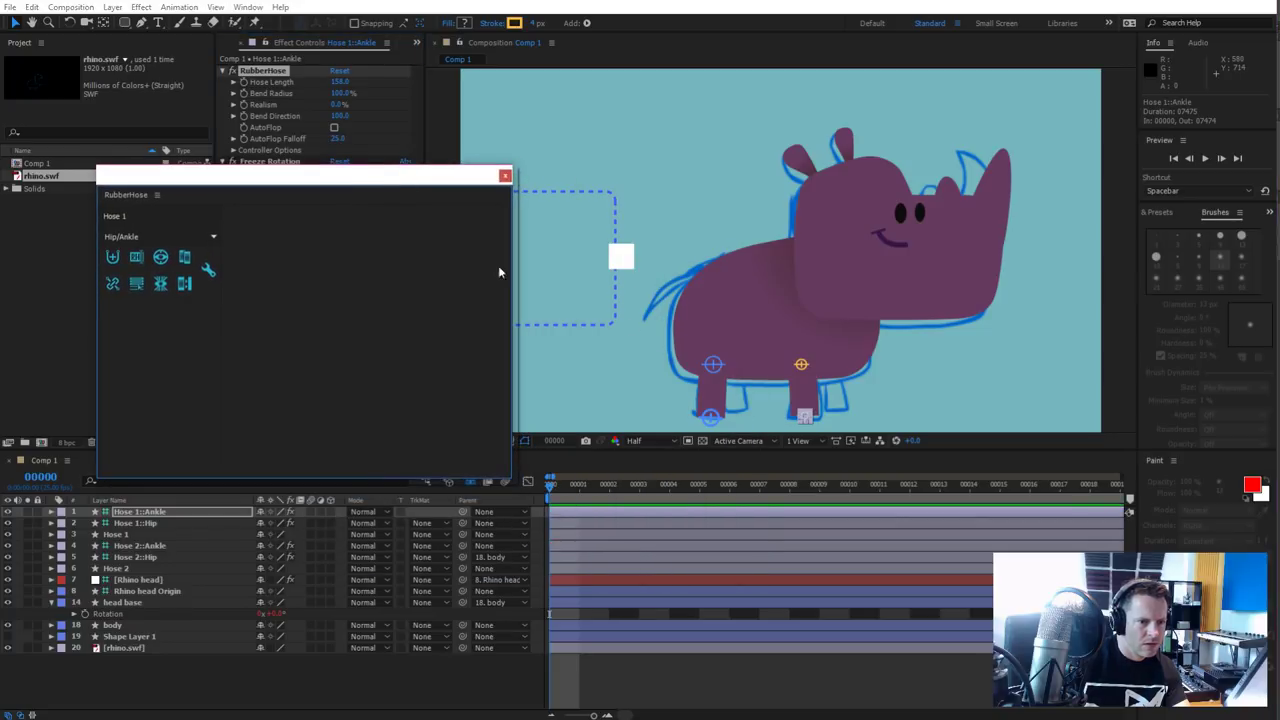
Nudge Hose 1's hip and foot so the leg stands straight, ankle at 1028, 1168
left_click(807, 424)
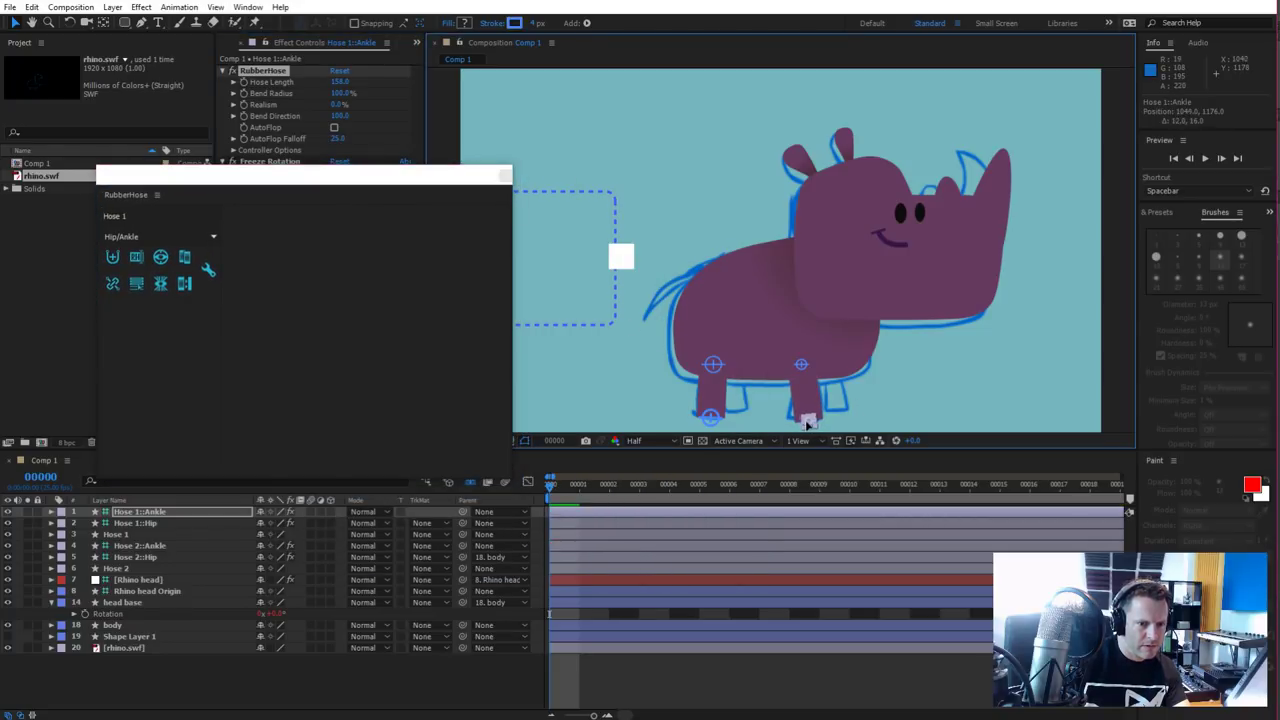
left_click(803, 364)
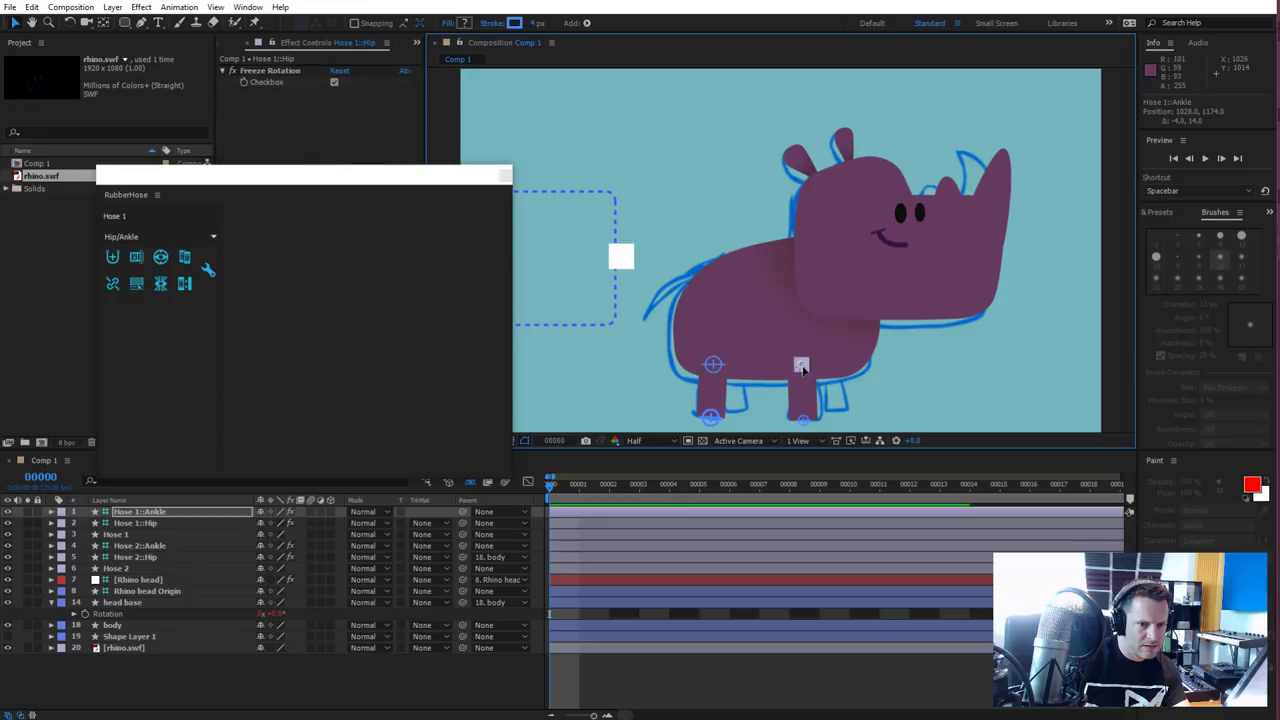
left_click_drag(807, 365, 803, 366)
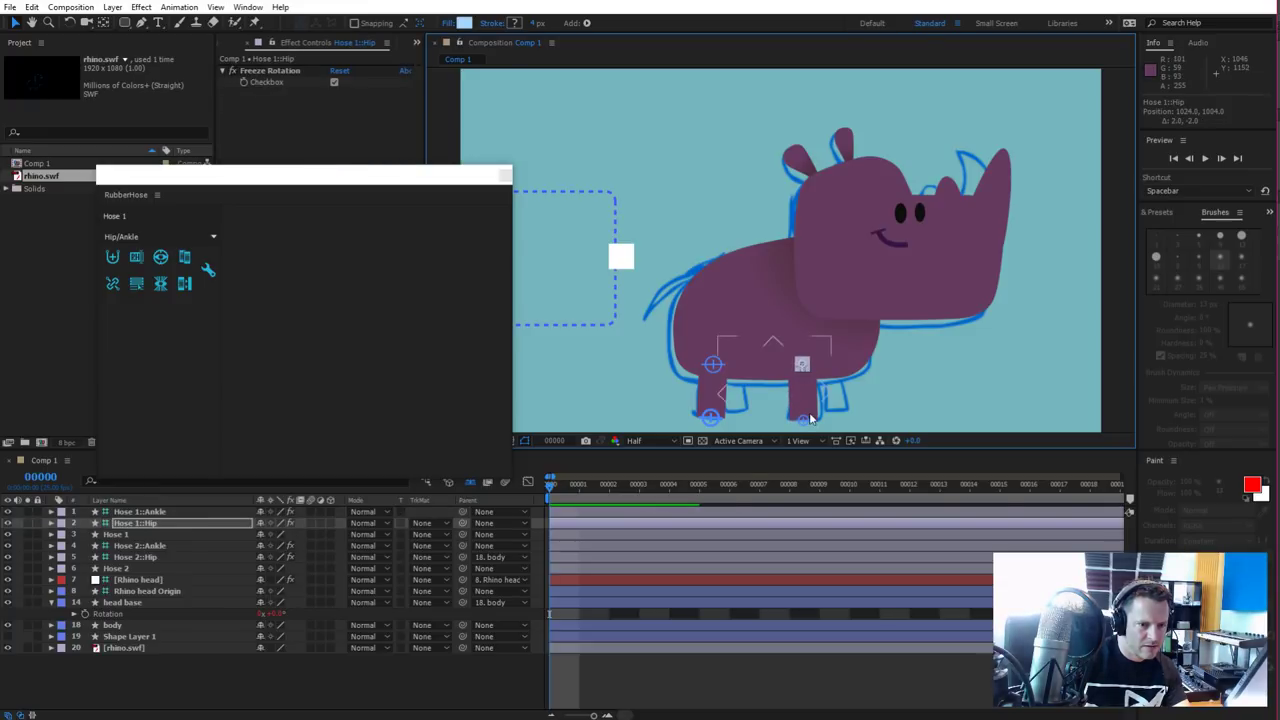
left_click(801, 419)
mouse_move(796, 418)
left_mouse_down()
mouse_move(805, 400)
mouse_move(792, 402)
mouse_move(806, 404)
mouse_move(804, 419)
left_mouse_up()
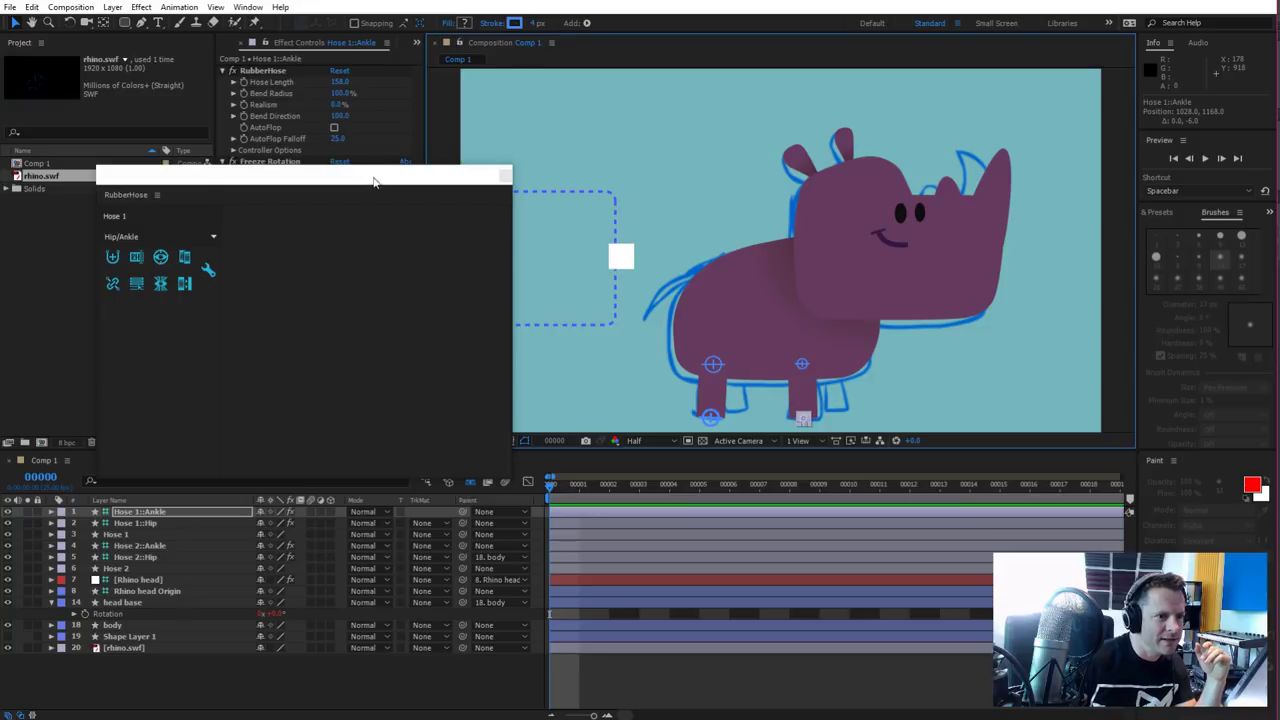
Parent Hose 1::Hip to the body layer and test by moving the body to 958, 762
left_click_drag(374, 182, 449, 223)
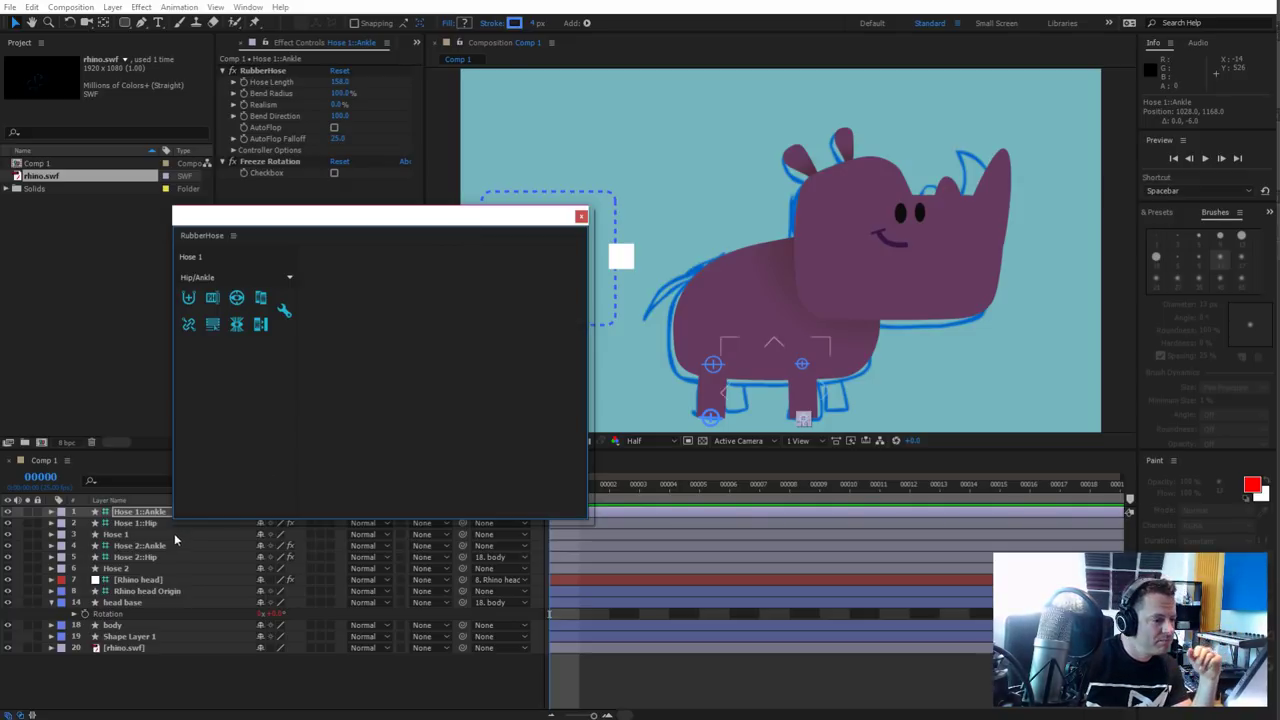
left_click(148, 525)
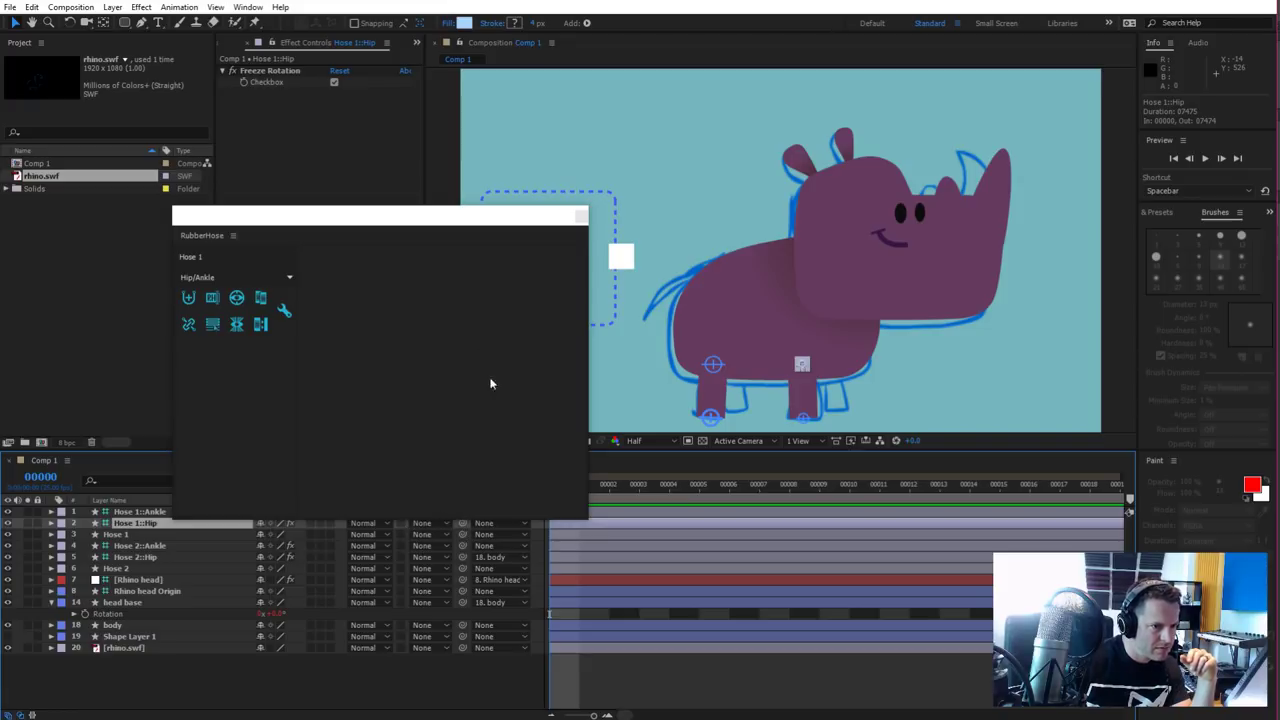
left_click_drag(462, 523, 150, 625)
mouse_move(762, 298)
left_mouse_down()
mouse_move(754, 253)
mouse_move(775, 241)
mouse_move(718, 264)
mouse_move(708, 290)
mouse_move(728, 300)
mouse_move(645, 285)
mouse_move(650, 190)
mouse_move(752, 300)
mouse_move(722, 279)
mouse_move(800, 240)
mouse_move(766, 288)
mouse_move(714, 286)
mouse_move(766, 294)
mouse_move(785, 272)
mouse_move(640, 250)
mouse_move(720, 285)
mouse_move(670, 280)
mouse_move(835, 269)
mouse_move(700, 290)
mouse_move(815, 282)
mouse_move(771, 300)
mouse_move(752, 300)
mouse_move(757, 286)
mouse_move(740, 300)
mouse_move(765, 290)
mouse_move(754, 324)
mouse_move(753, 294)
mouse_move(752, 336)
mouse_move(754, 300)
mouse_move(741, 334)
mouse_move(744, 295)
mouse_move(746, 325)
mouse_move(756, 298)
mouse_move(757, 314)
left_mouse_up()
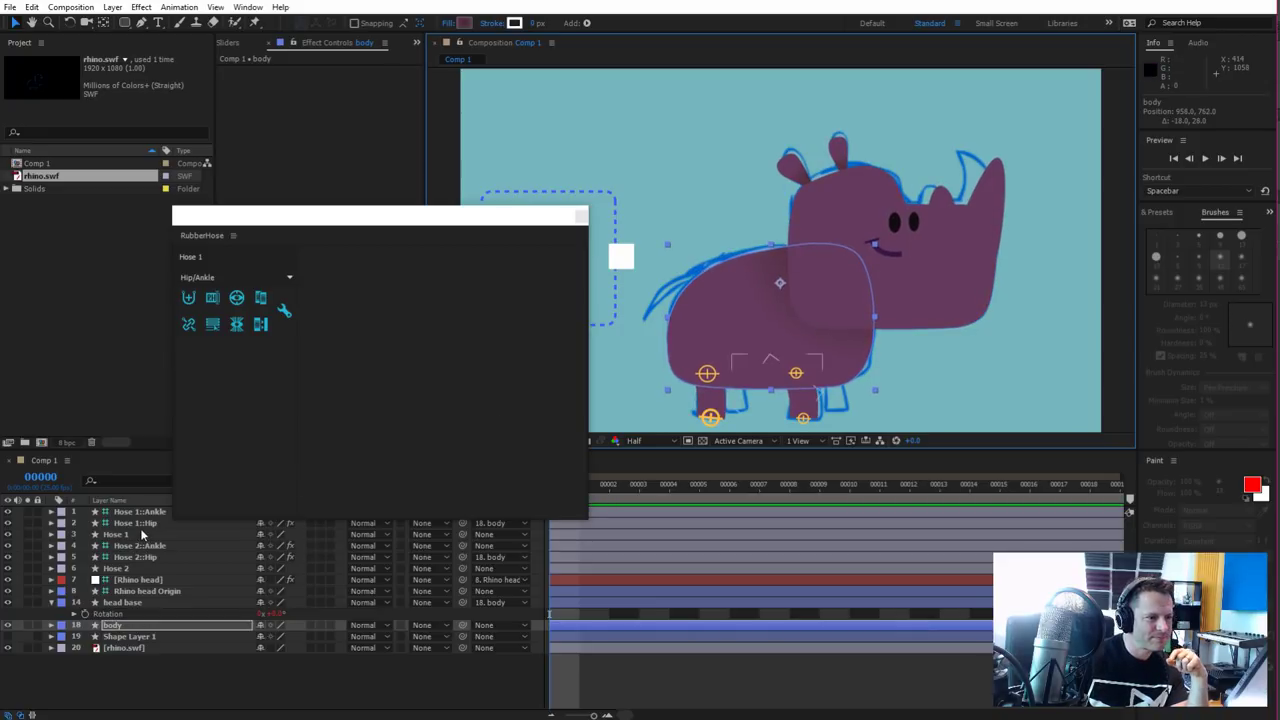
left_click(145, 535)
left_click(178, 662)
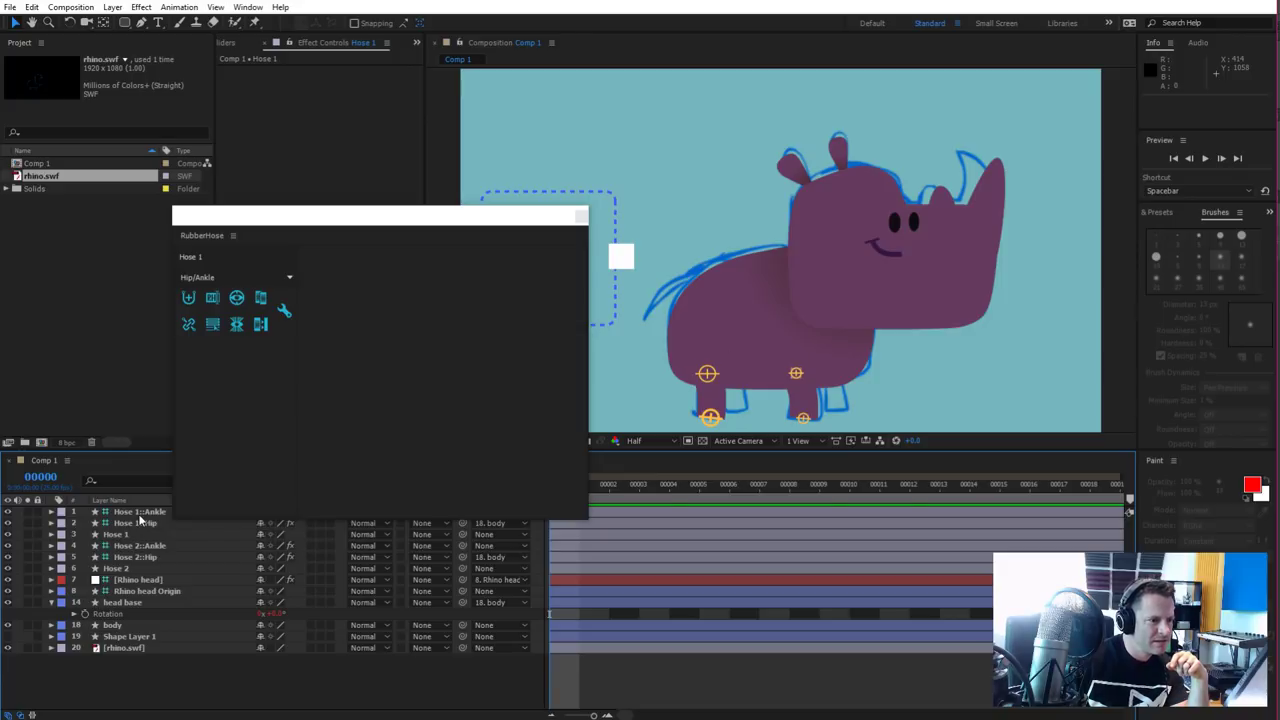
Create a third hose, Hose 3, and paste the copied purple leg style onto it
left_click(188, 297)
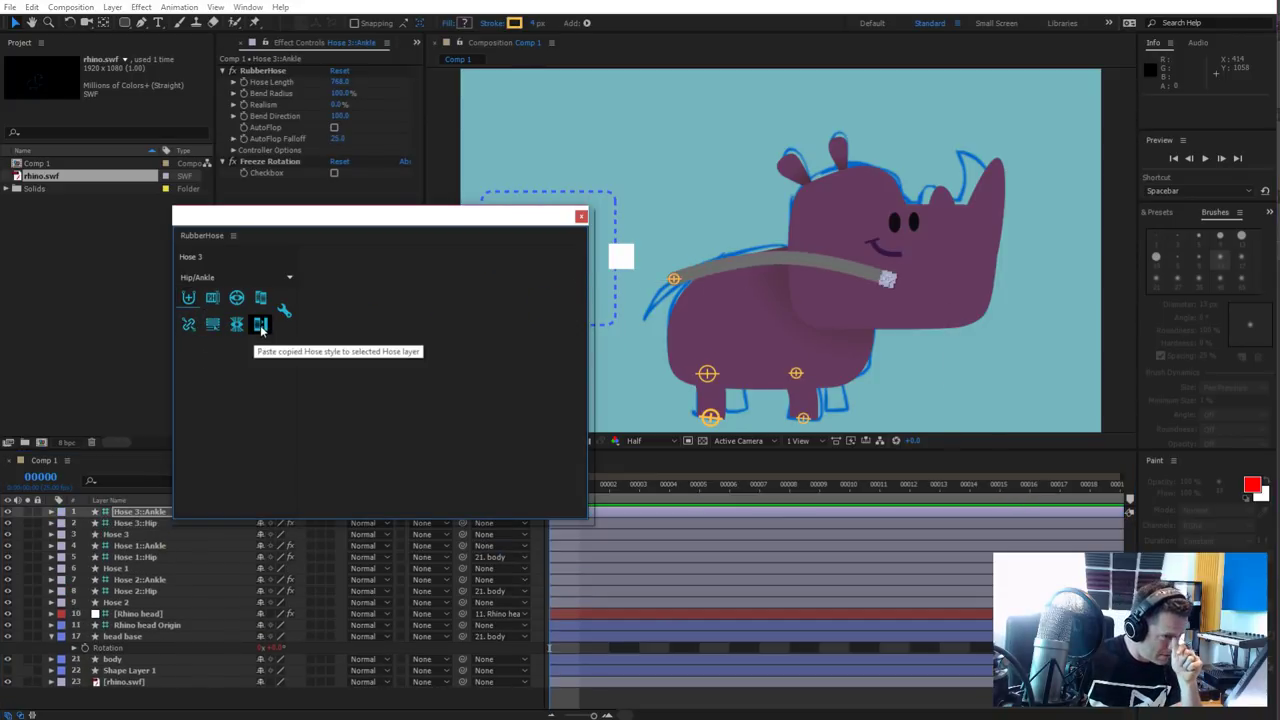
left_click(260, 325)
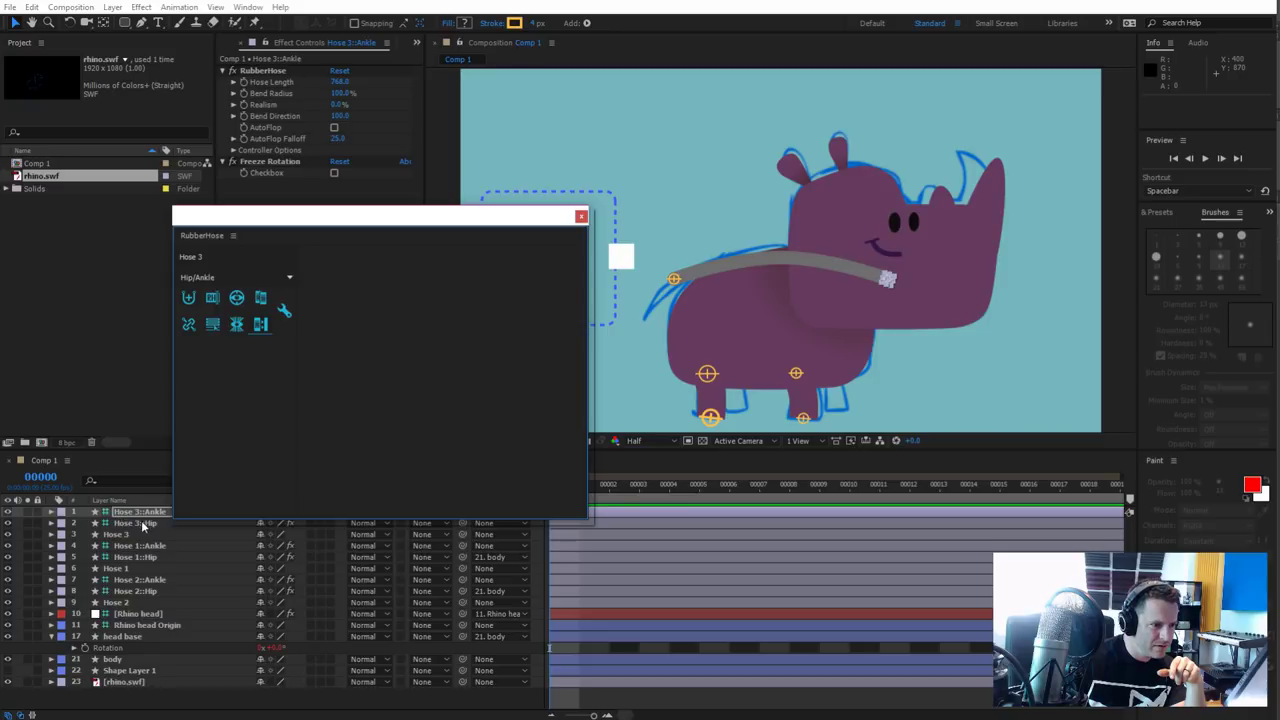
left_click(135, 534)
left_click(261, 325)
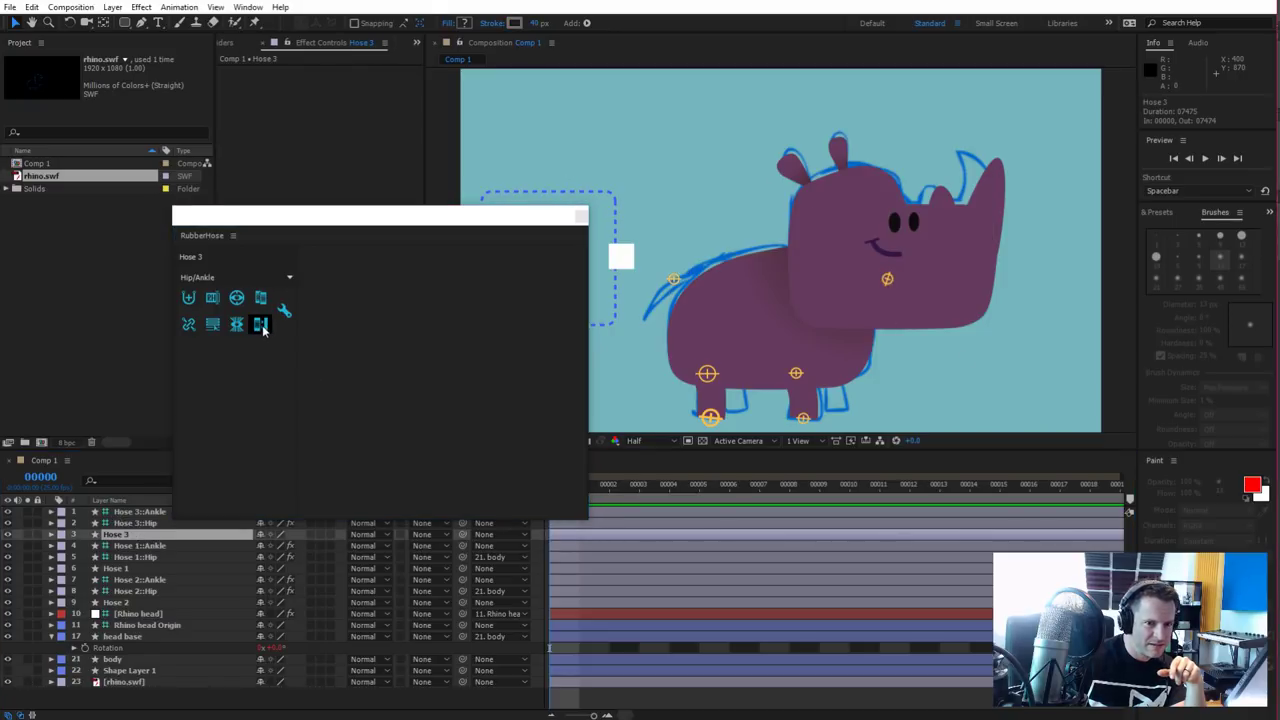
left_click(673, 283)
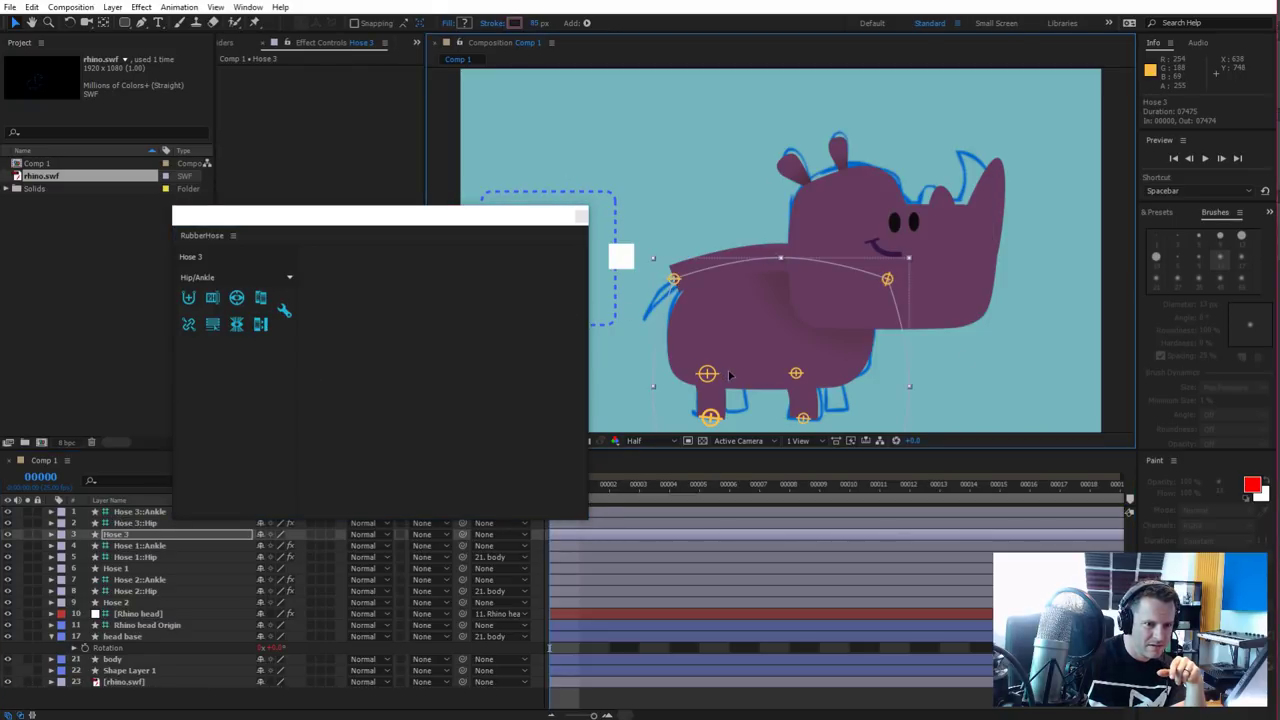
left_click(738, 313)
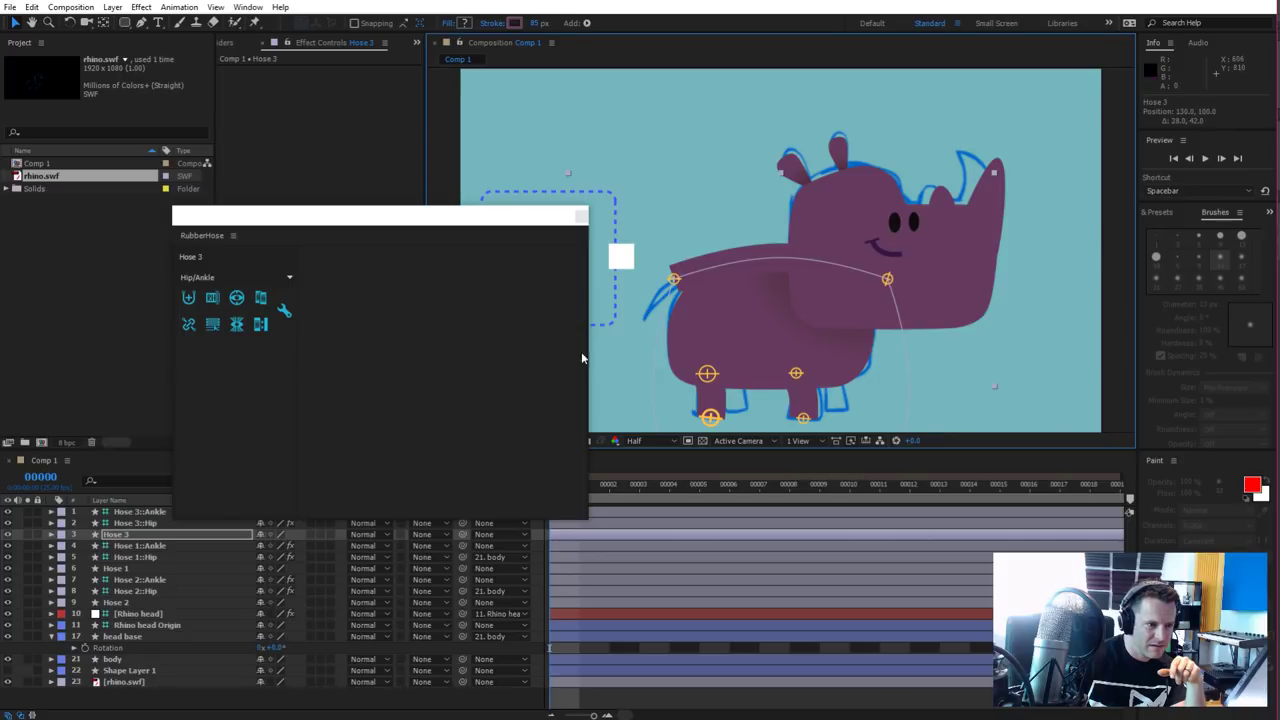
Place Hose 3's ankle and hip controllers under the rhino's body
left_click(160, 511)
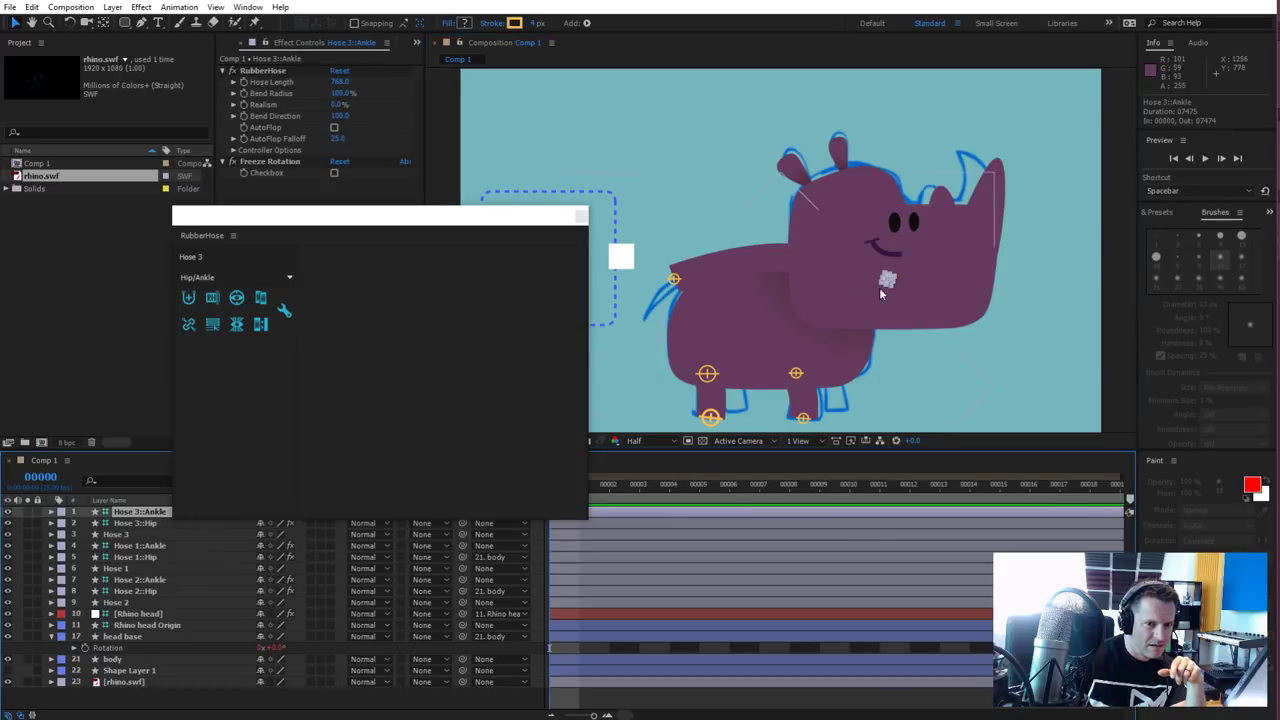
left_click(776, 402)
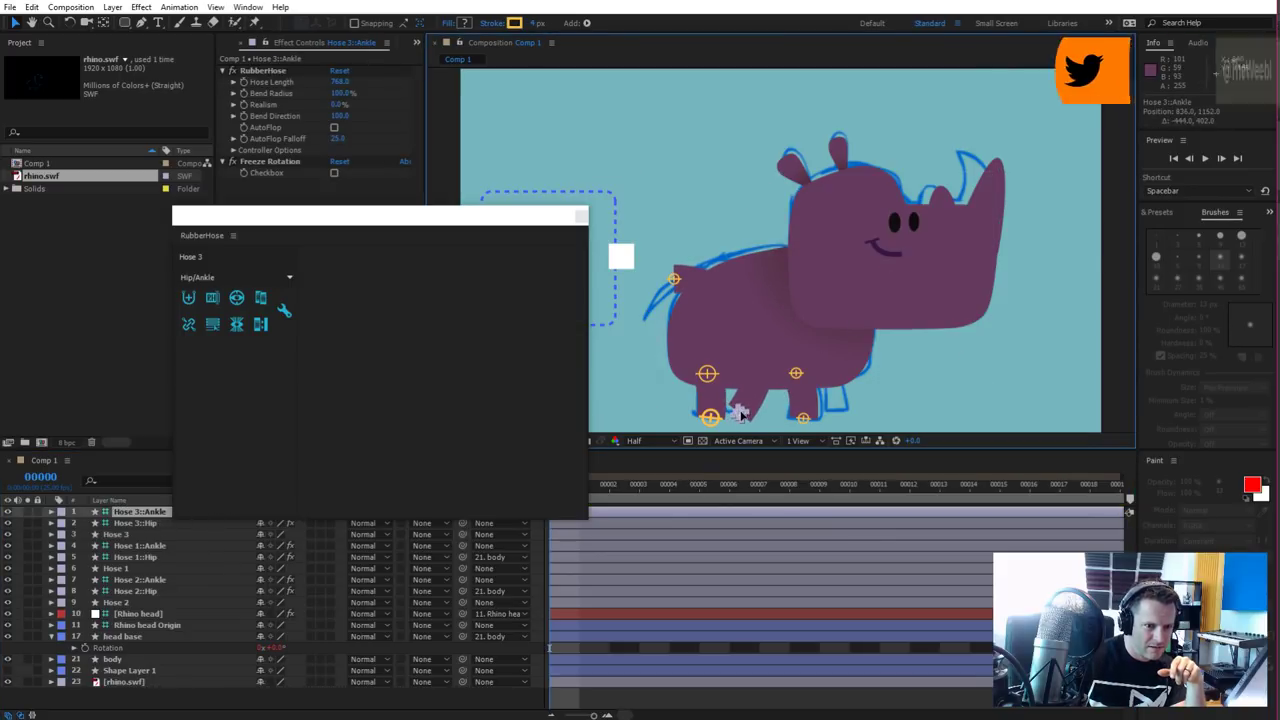
left_click(675, 279)
left_click_drag(676, 280, 739, 367)
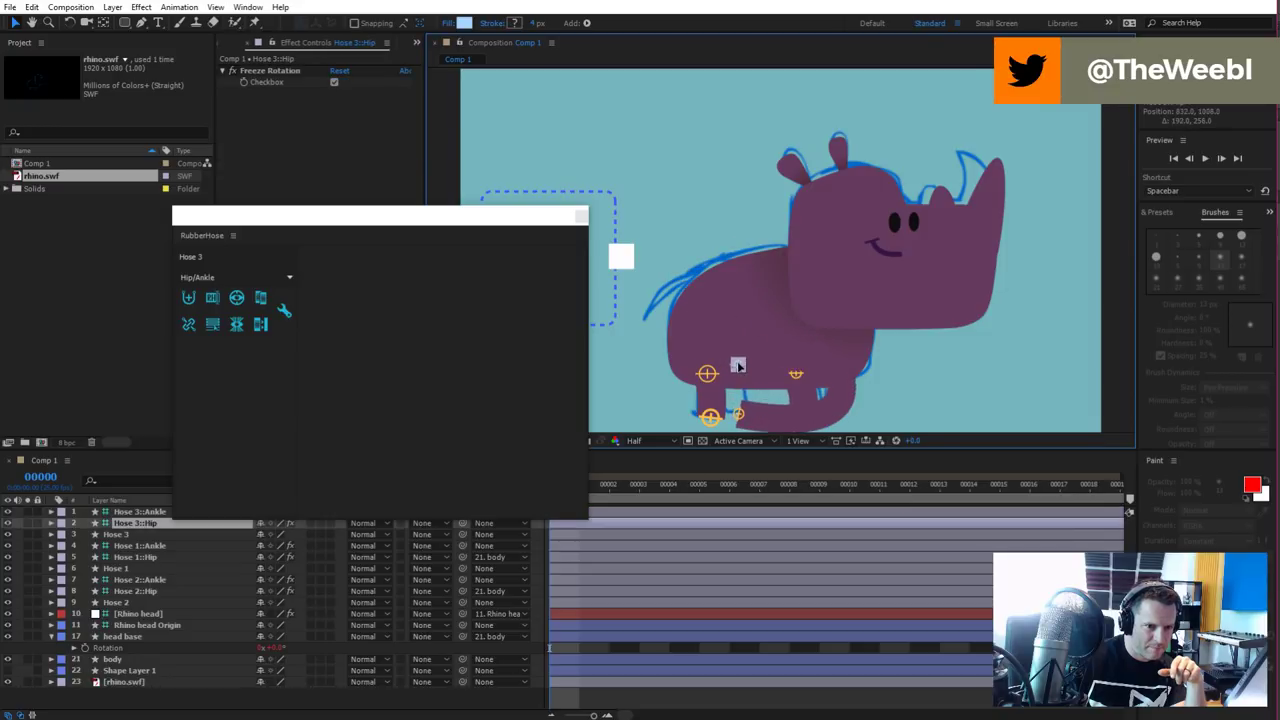
Shorten Hose 3's hose length to 118 and parent its hip to the body layer
left_click(128, 532)
left_click(135, 512)
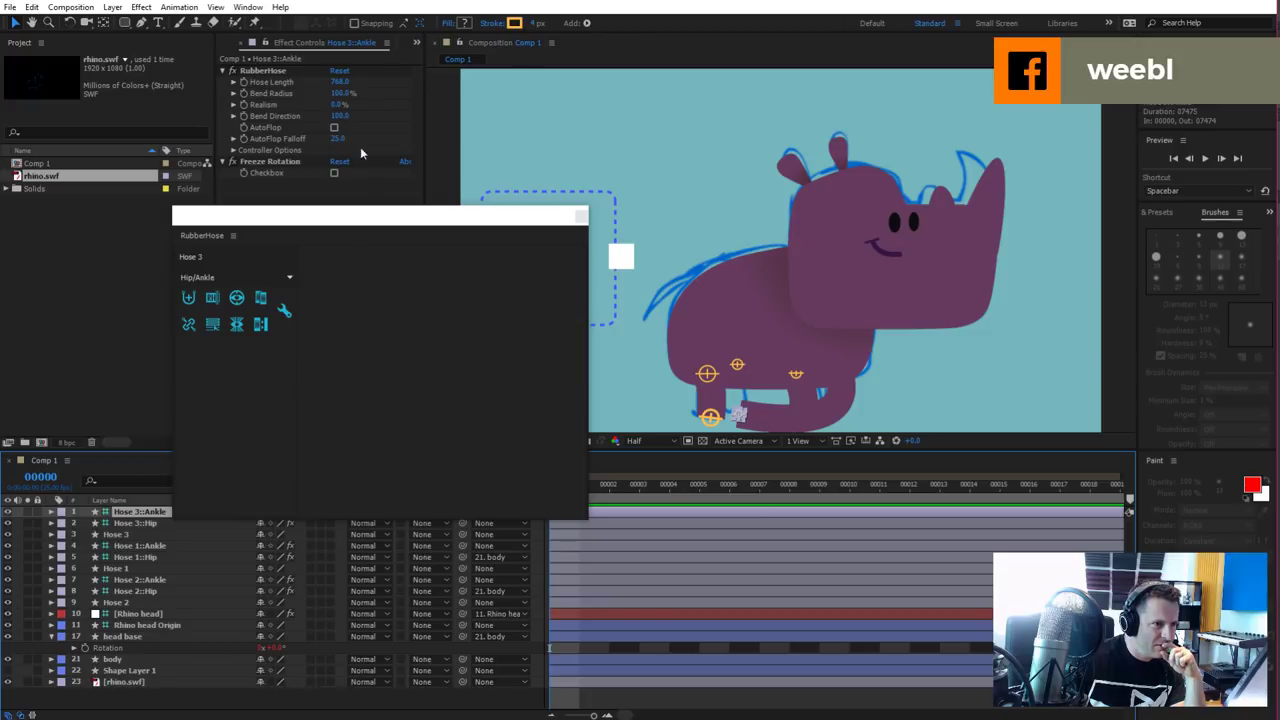
left_click_drag(341, 83, 301, 87)
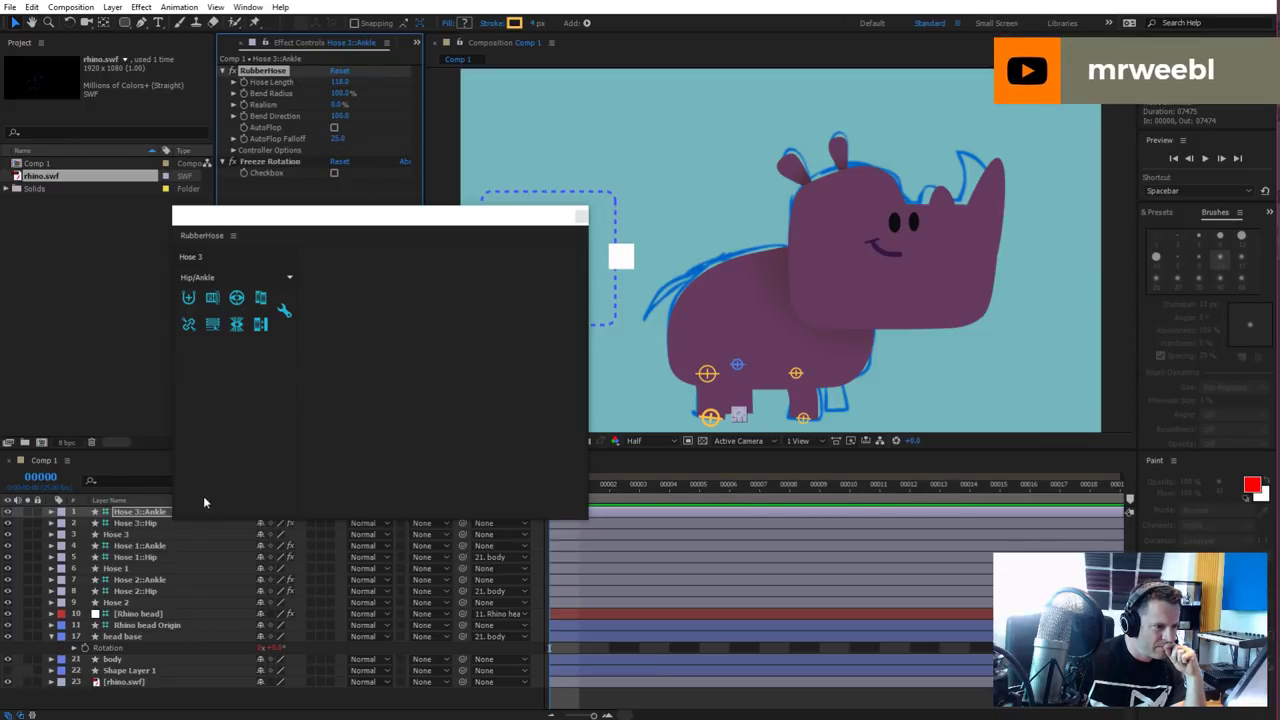
left_click(159, 523)
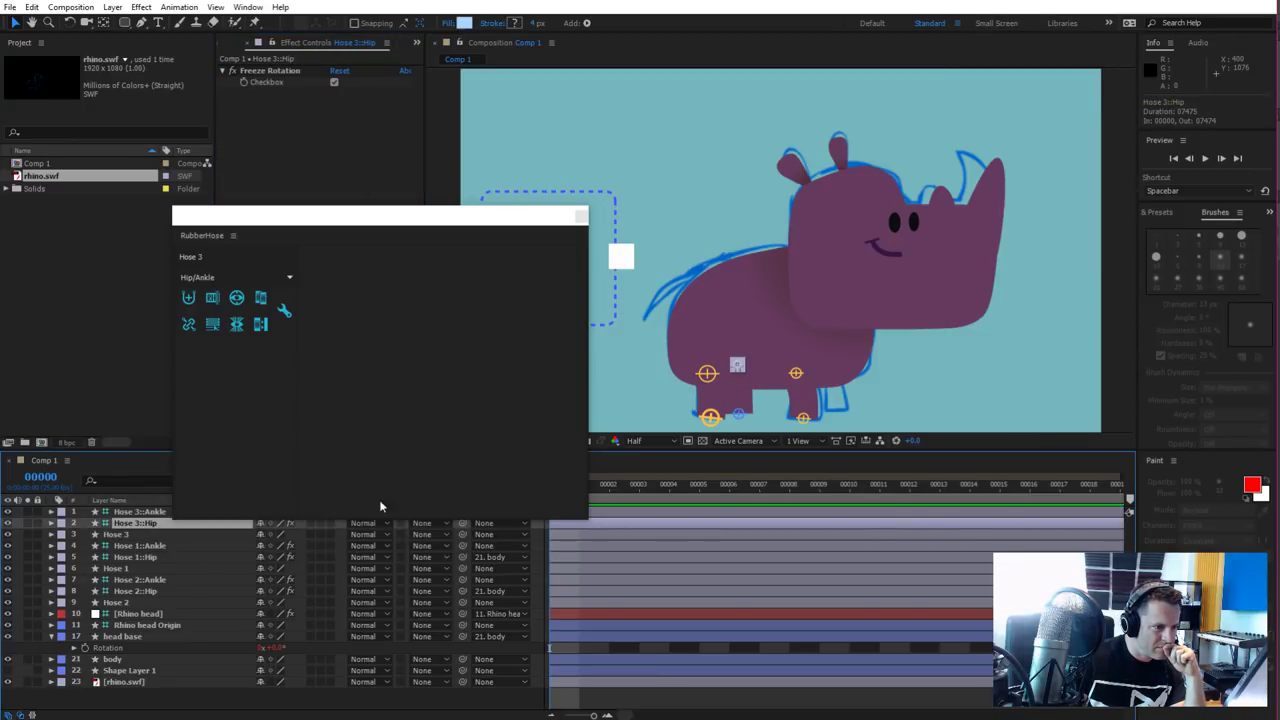
left_click_drag(354, 223, 313, 117)
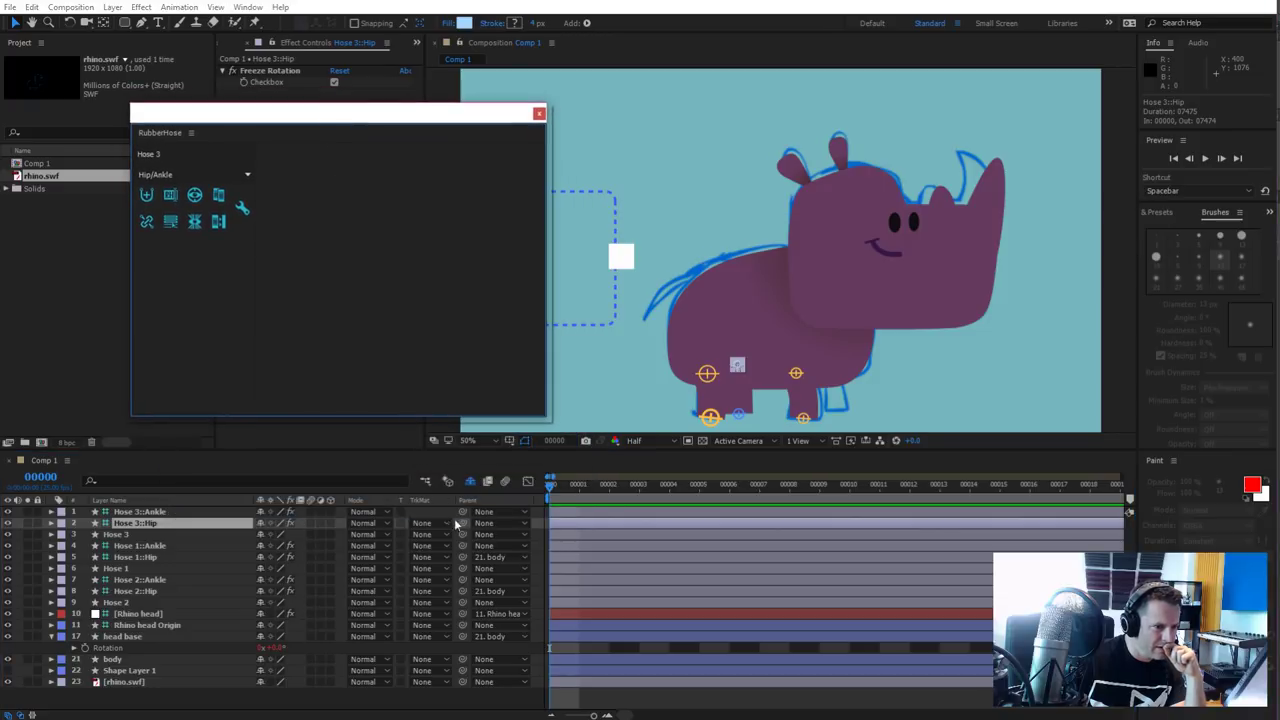
left_click_drag(461, 525, 142, 663)
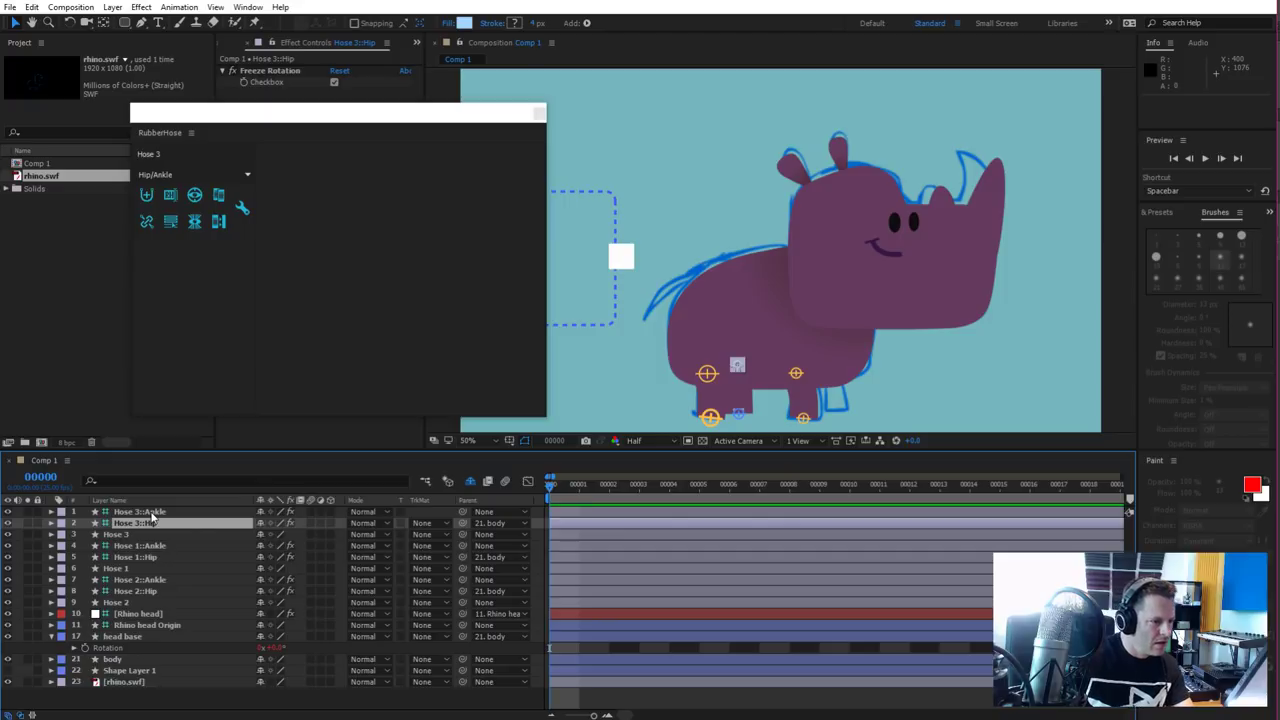
Move the three Hose 3 layers (hose, ankle, hip) below the body layer
left_click(144, 535)
left_click(145, 514, "shift")
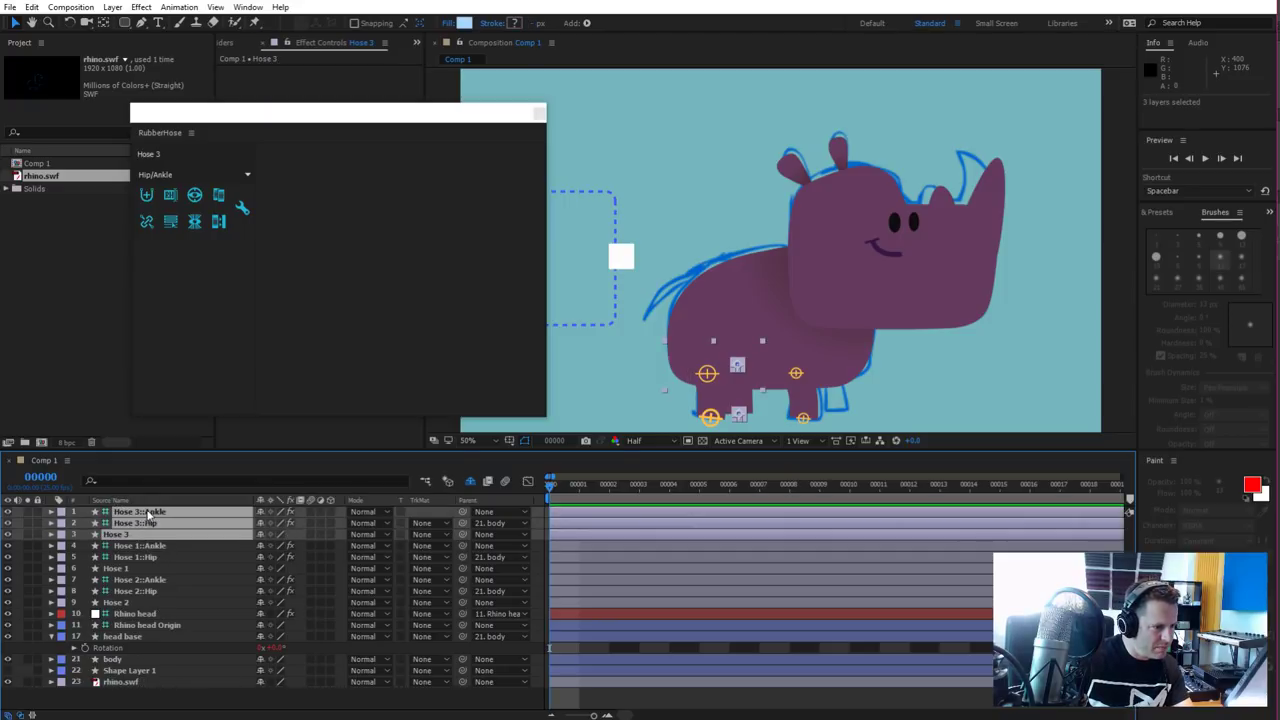
left_click_drag(135, 669, 136, 666)
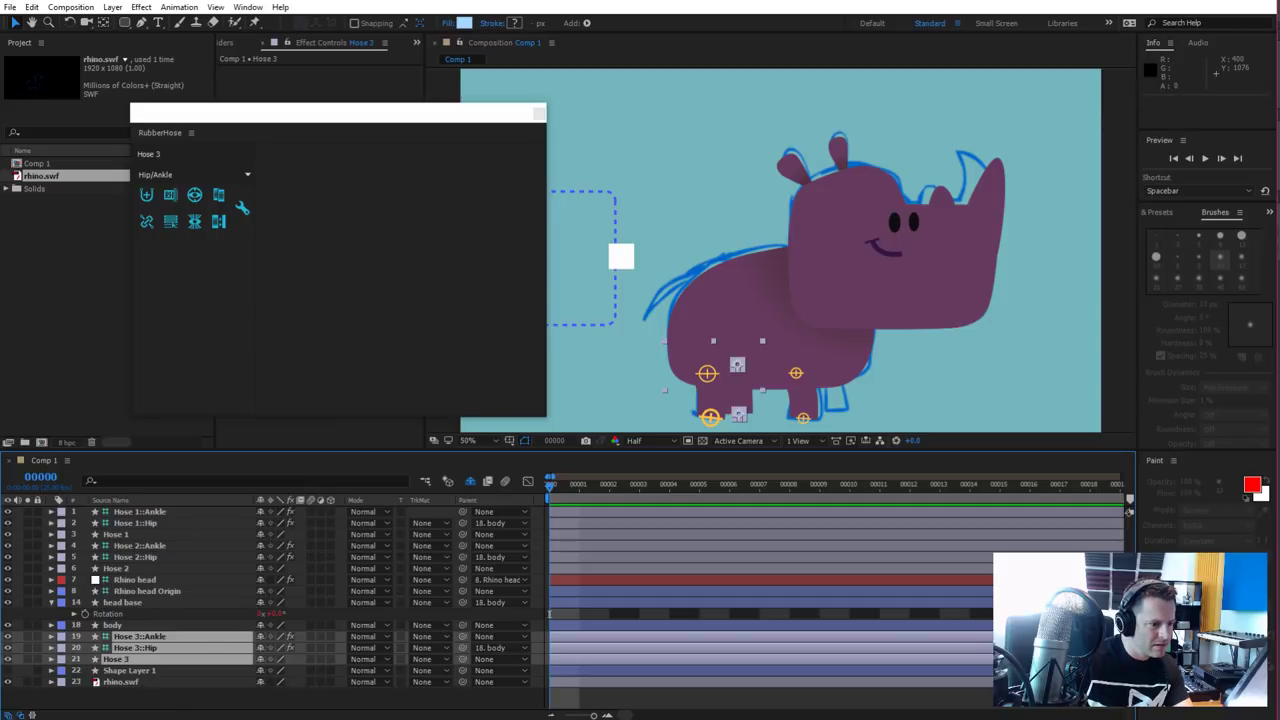
Set Hose 3's leg stroke colour to dark purple 55294D
left_click(167, 714)
left_click(166, 659)
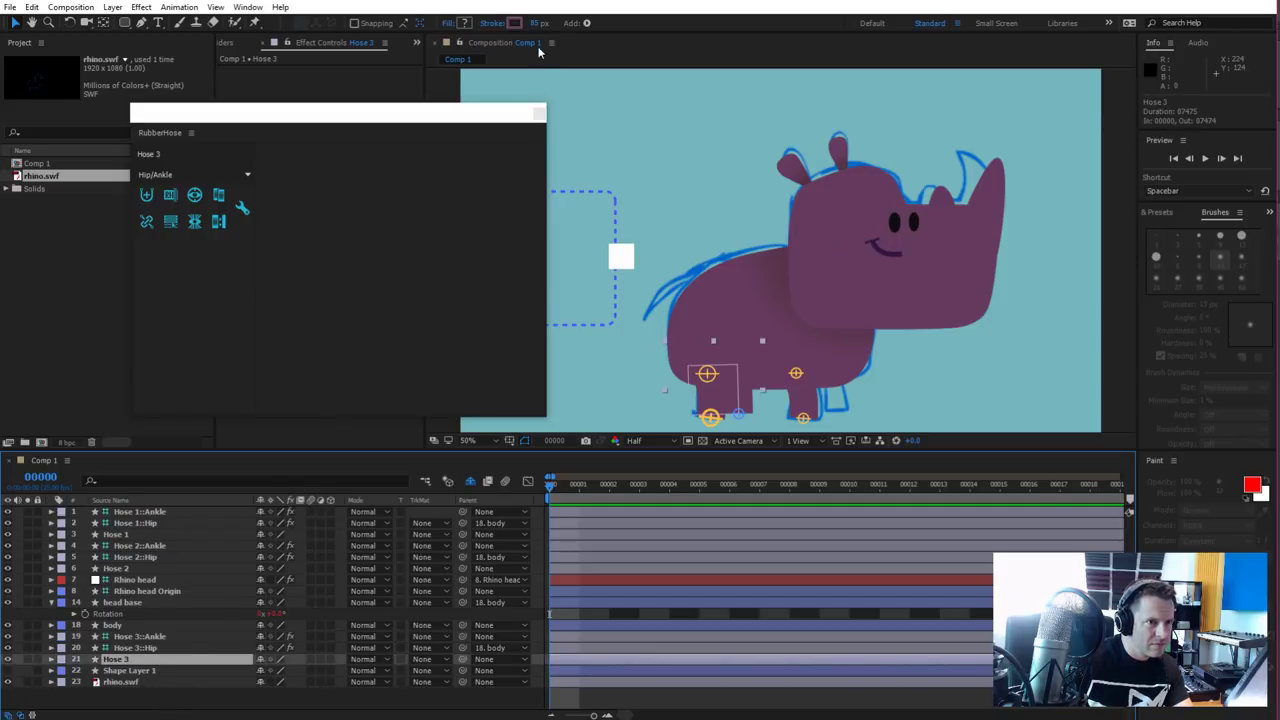
left_click(514, 23)
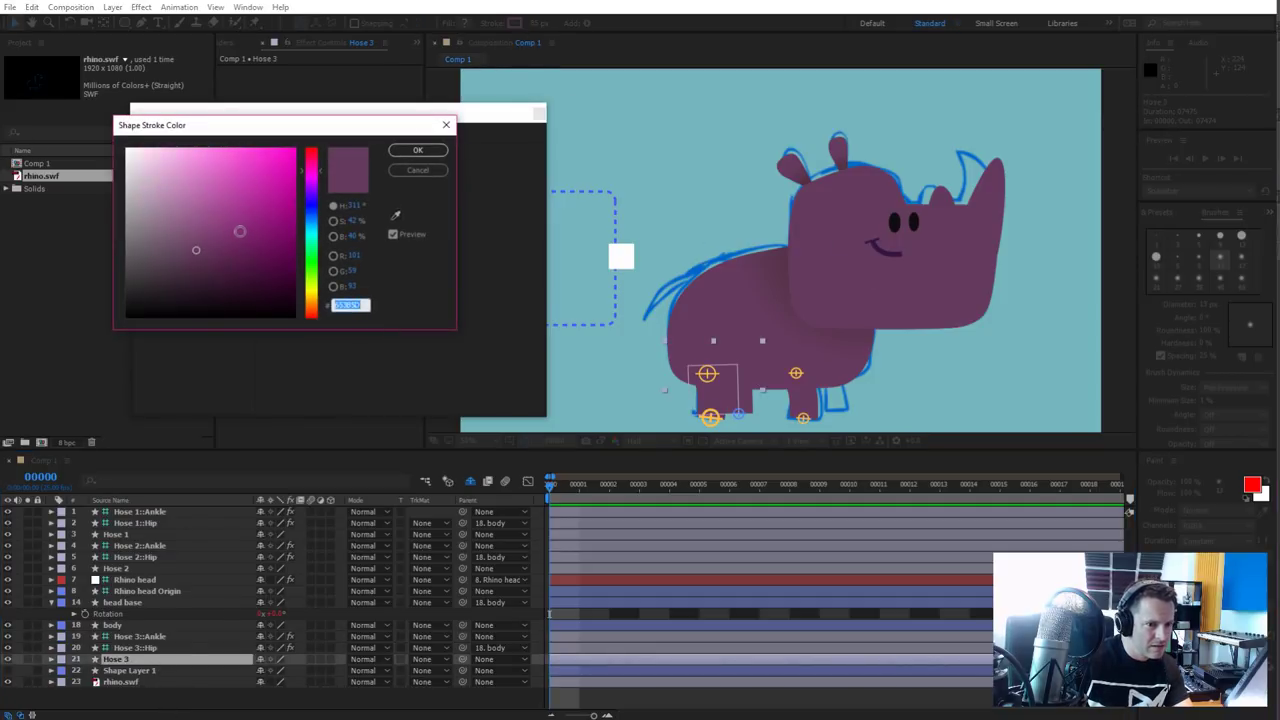
left_click_drag(215, 256, 212, 261)
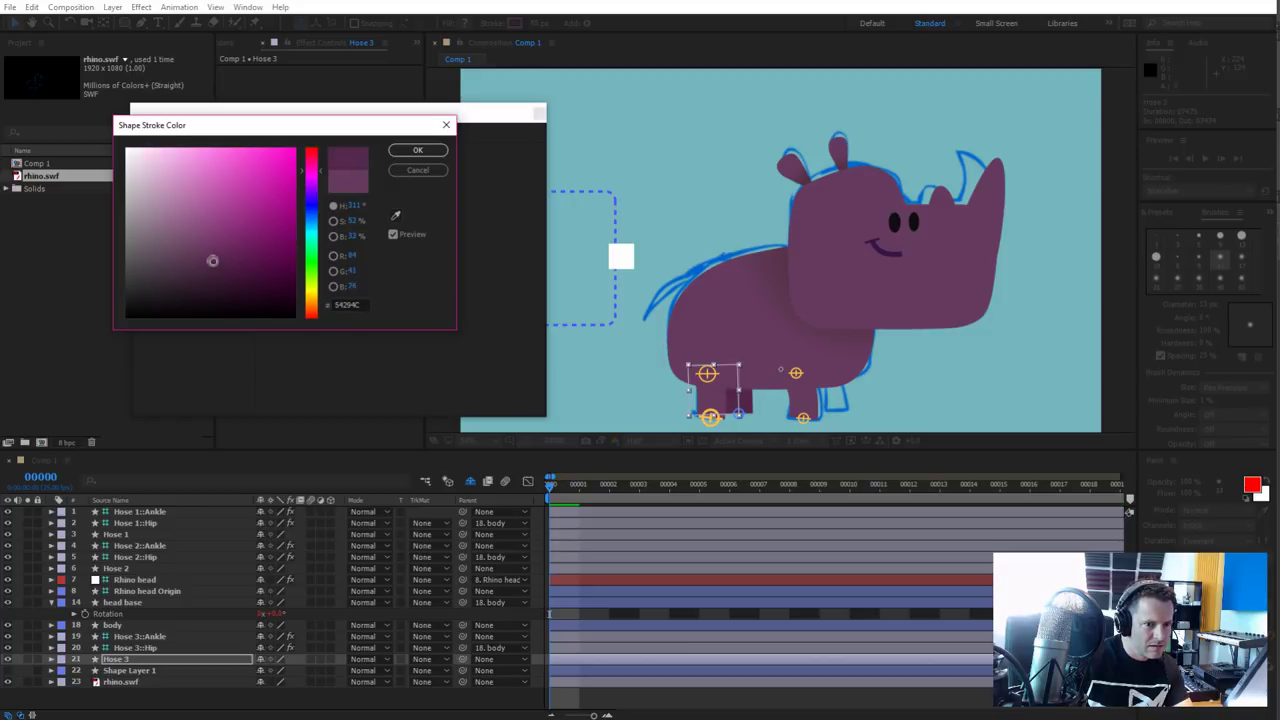
left_click(405, 150)
left_click(262, 684)
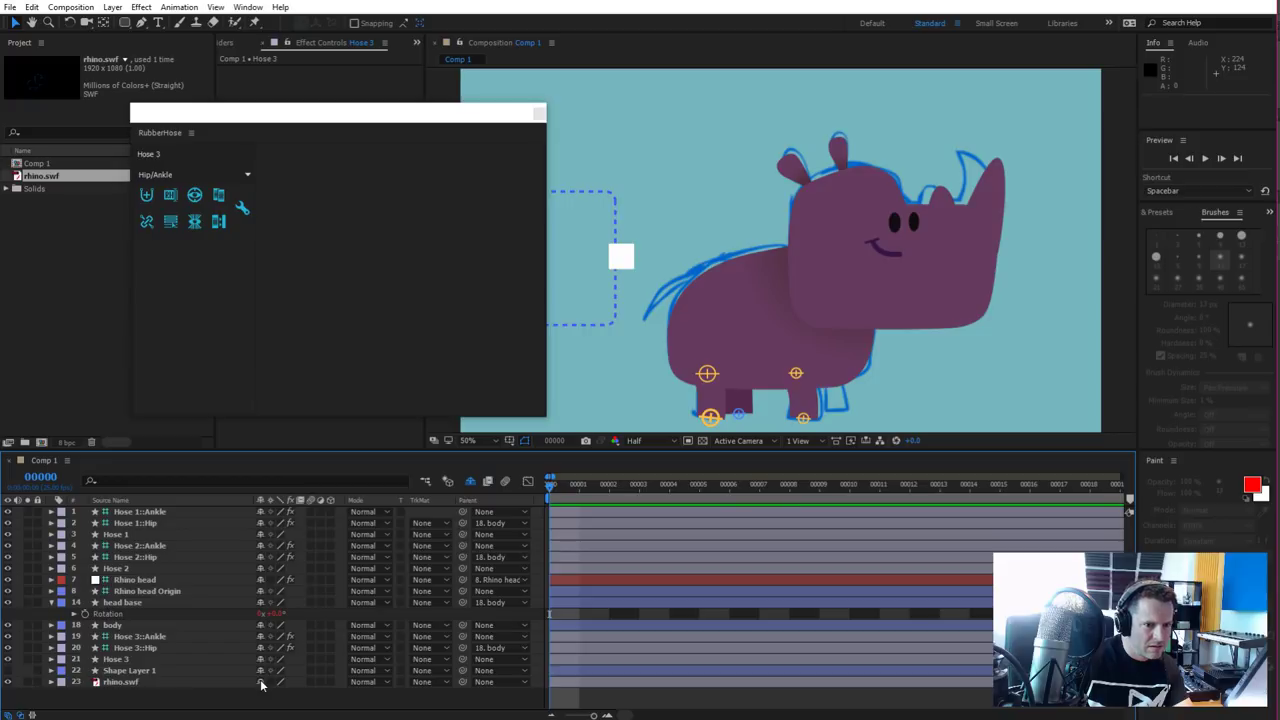
left_click(136, 662)
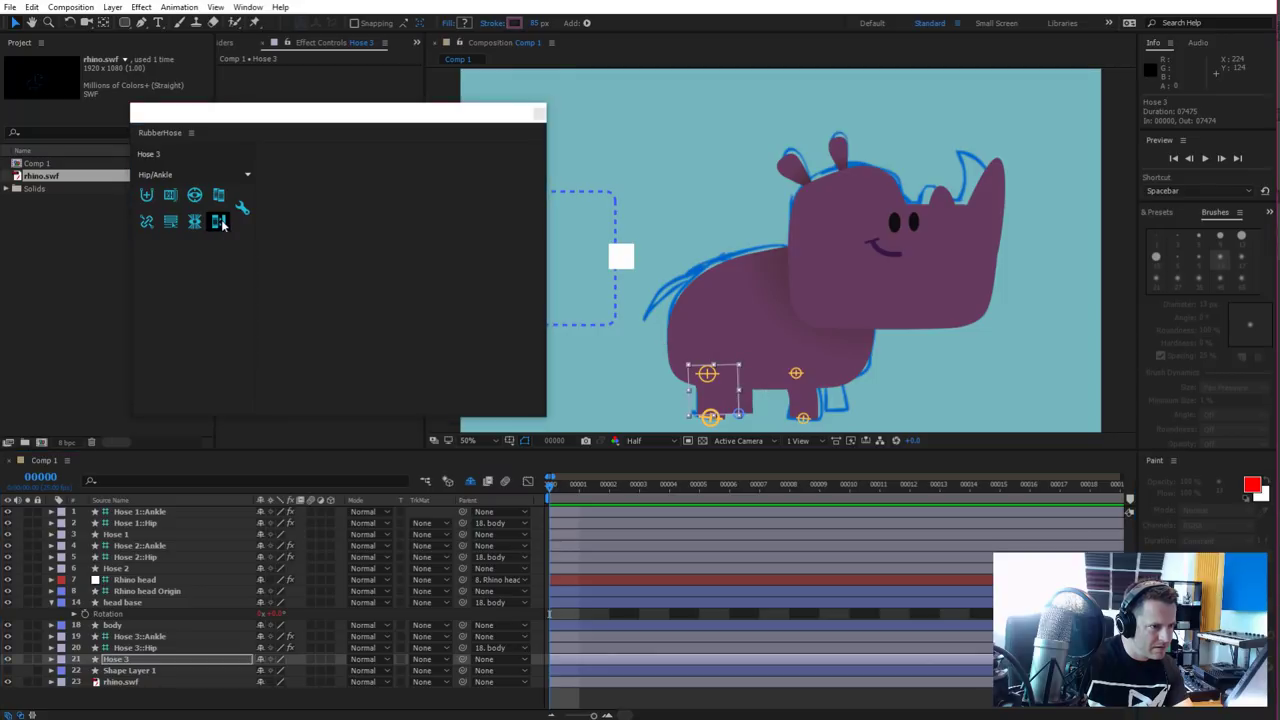
Create a fourth RubberHose leg and move its three Hose 4 layers below the body
left_click(148, 196)
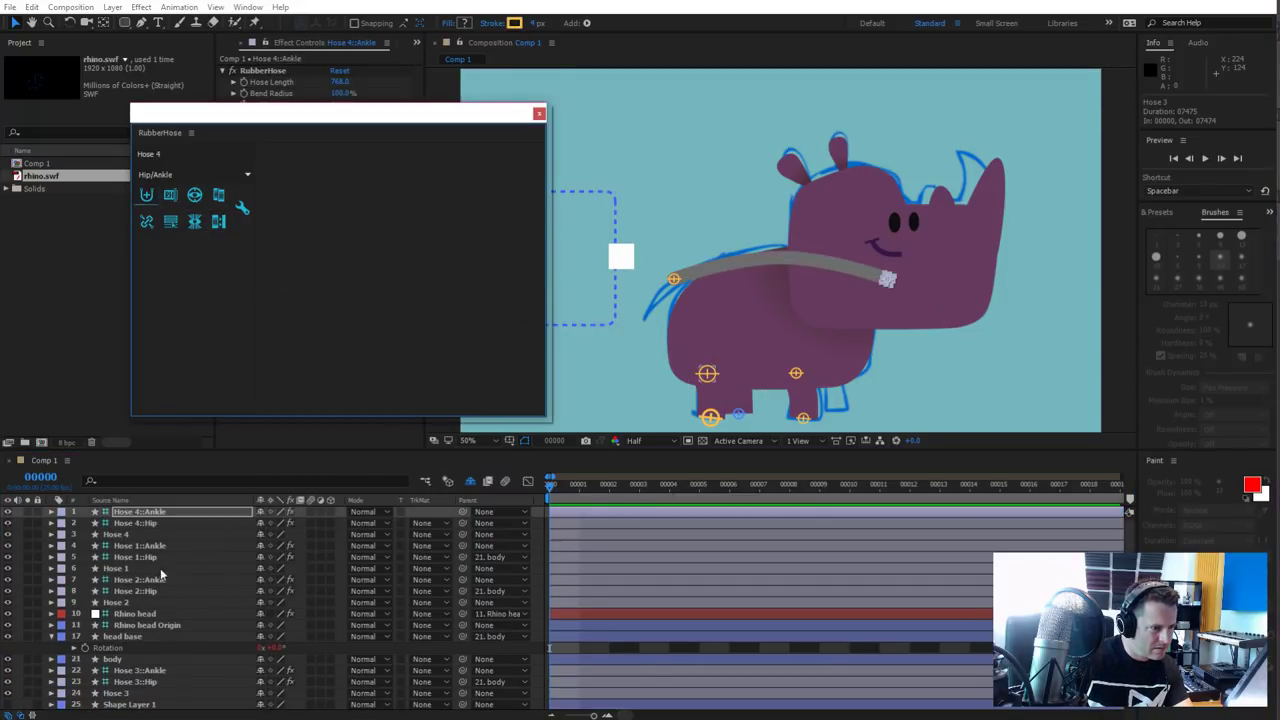
left_click(136, 534, "shift")
left_click_drag(140, 520, 165, 671)
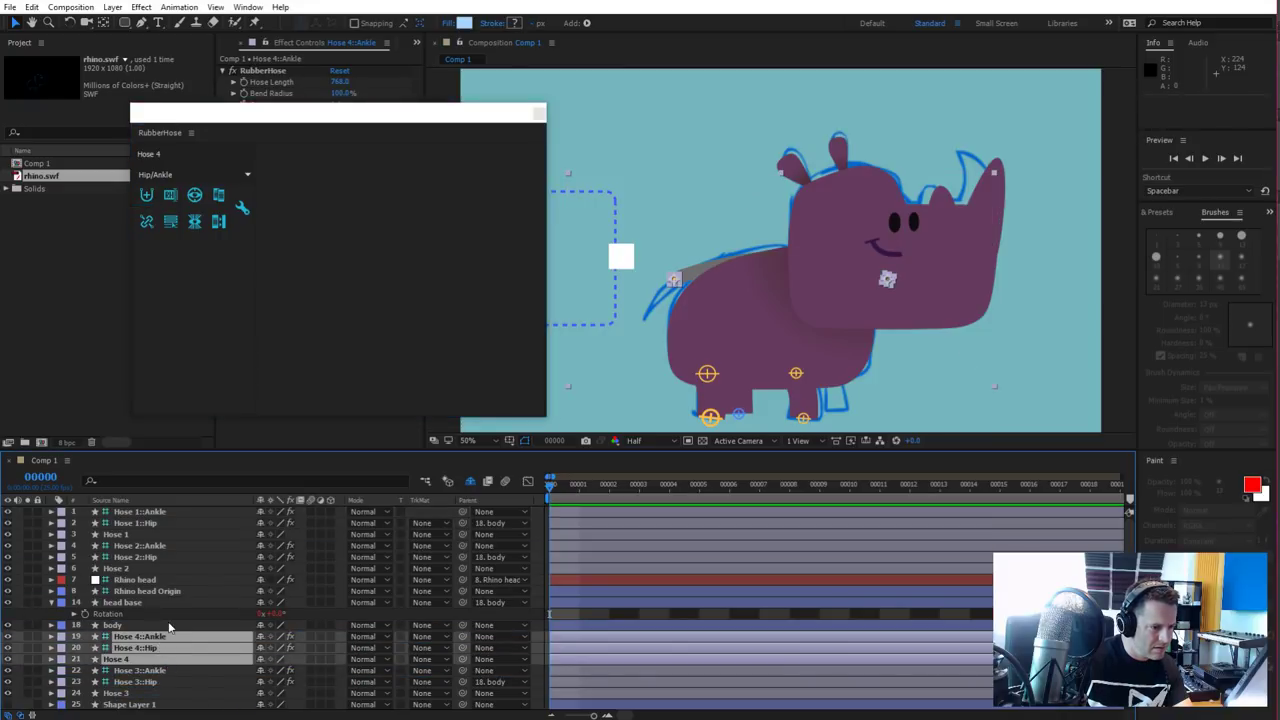
left_click(170, 627)
left_click(150, 659)
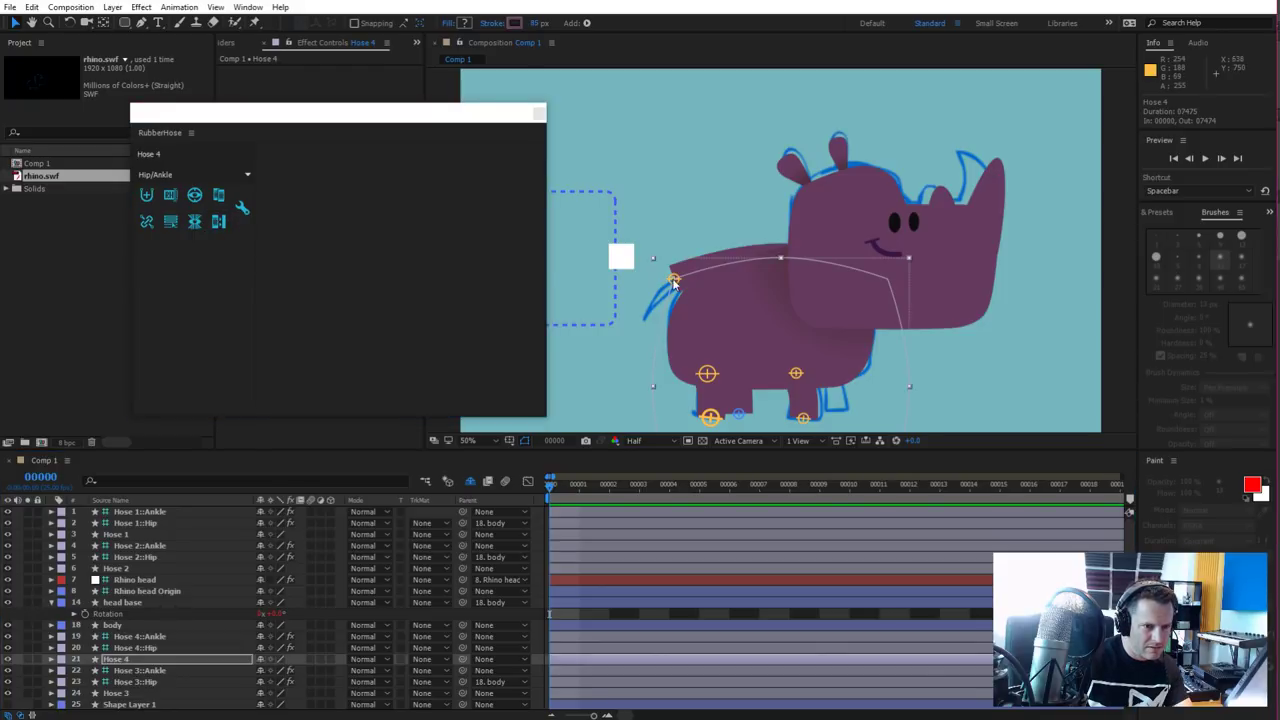
left_click(700, 300)
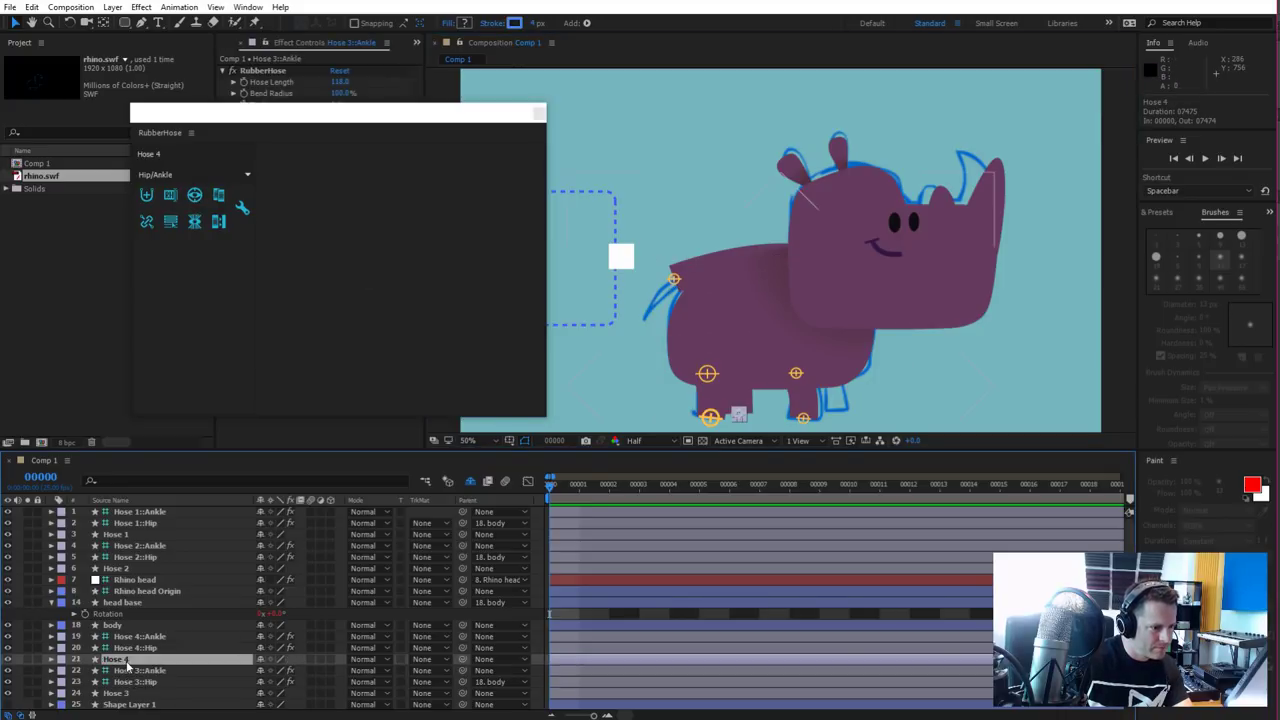
Copy Hose 3's purple stroke styling and paste it onto Hose 4
left_click(138, 693)
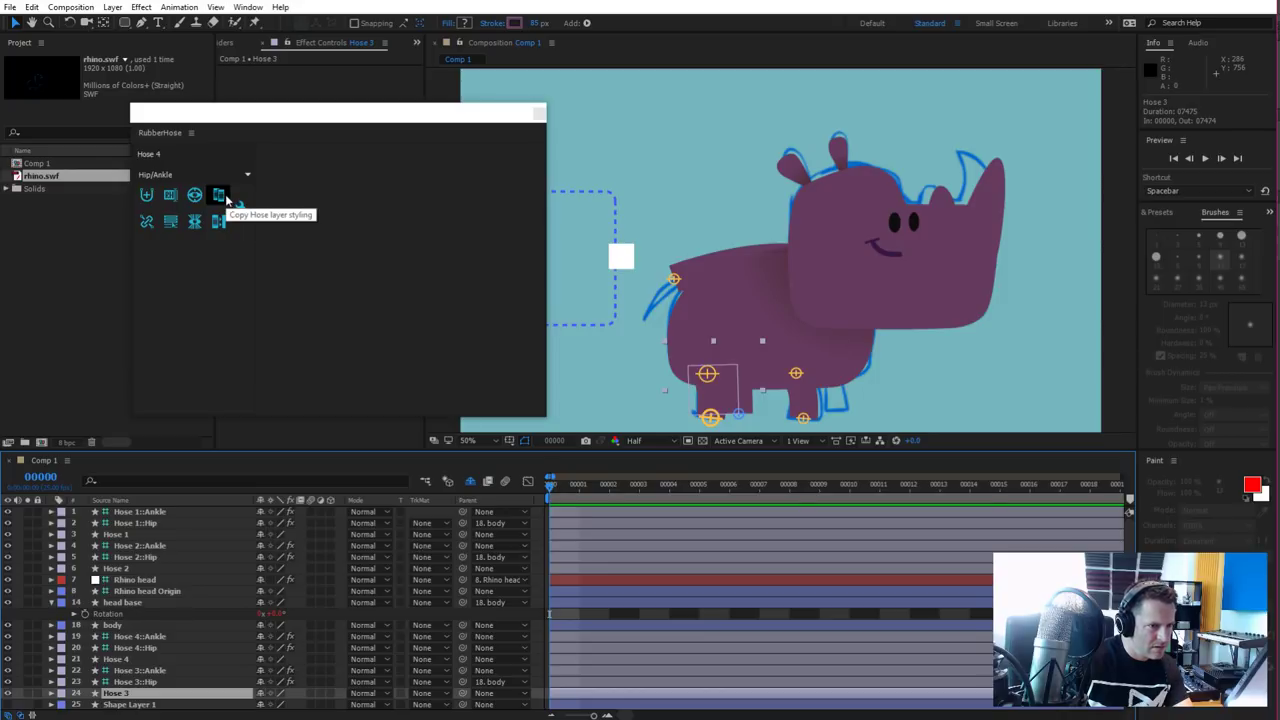
left_click(515, 24)
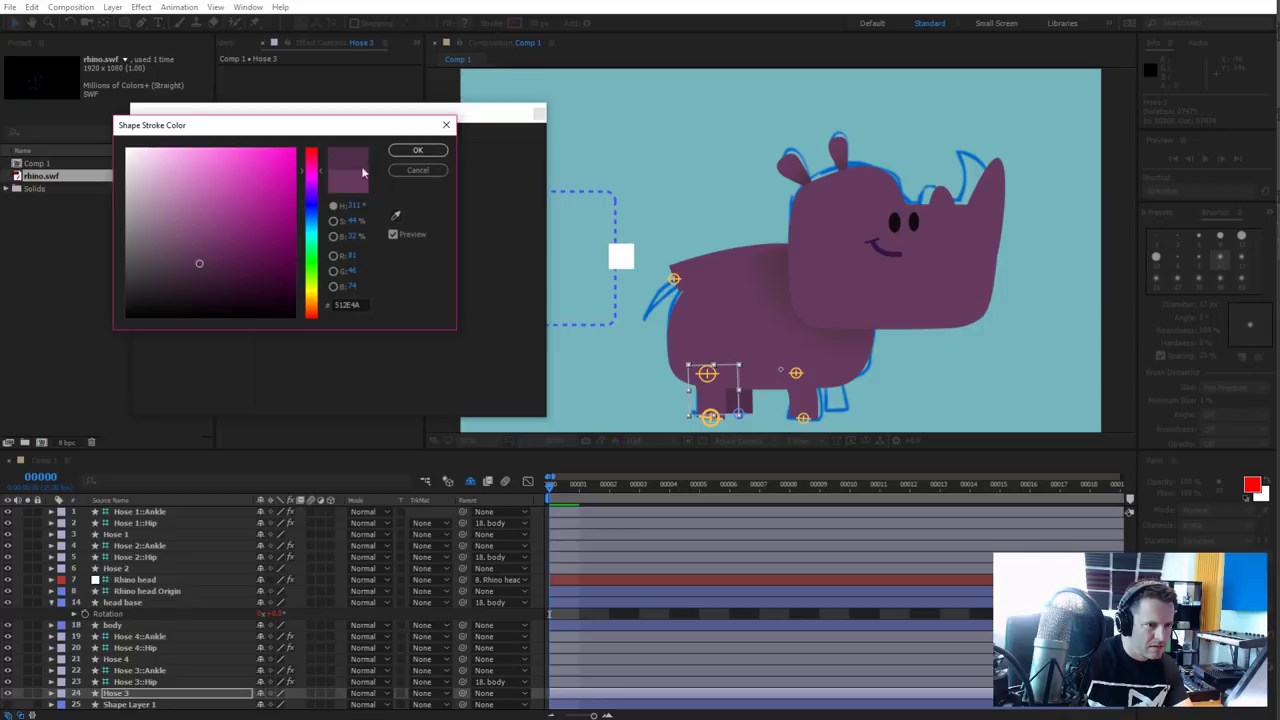
left_click(418, 150)
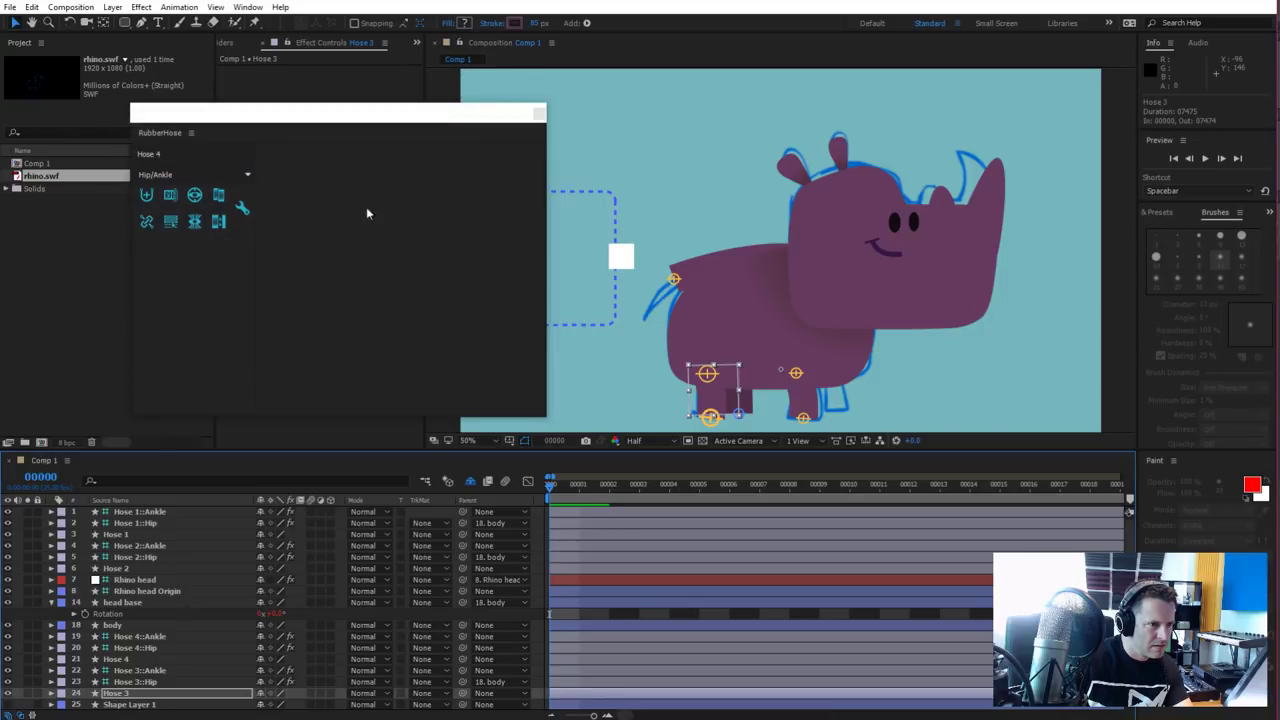
left_click(220, 197)
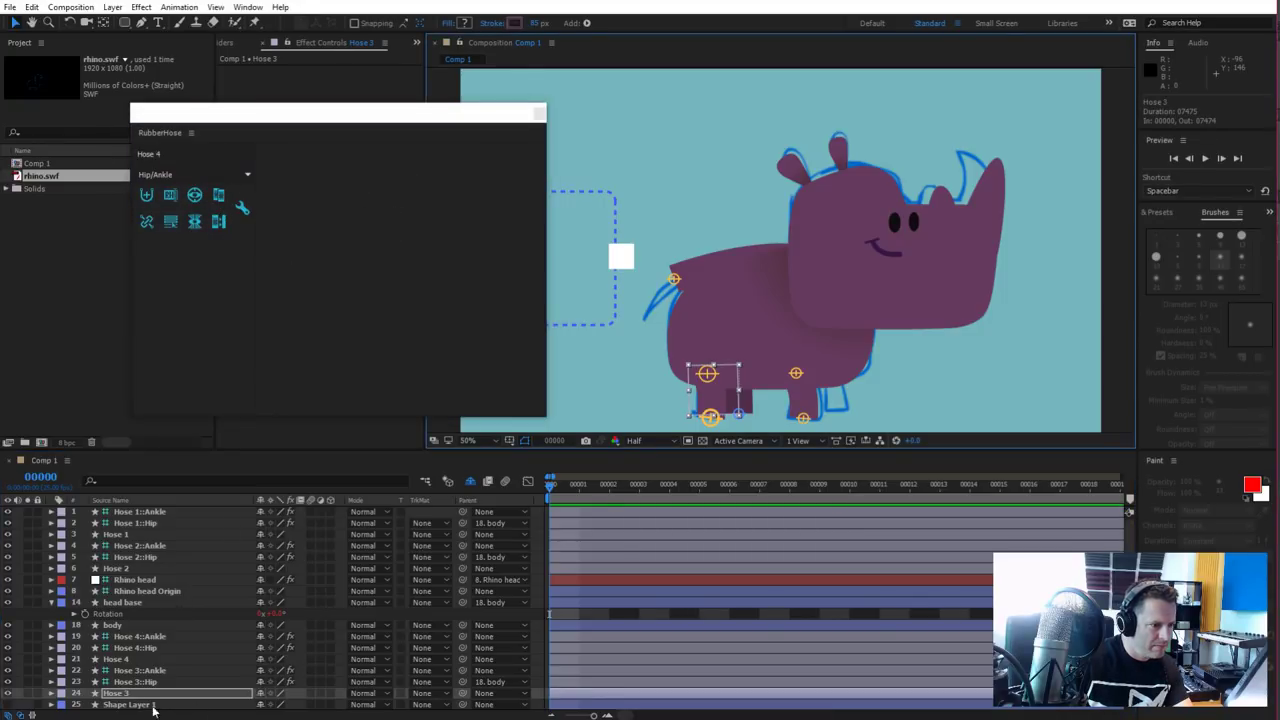
left_click(117, 659)
left_click(218, 221)
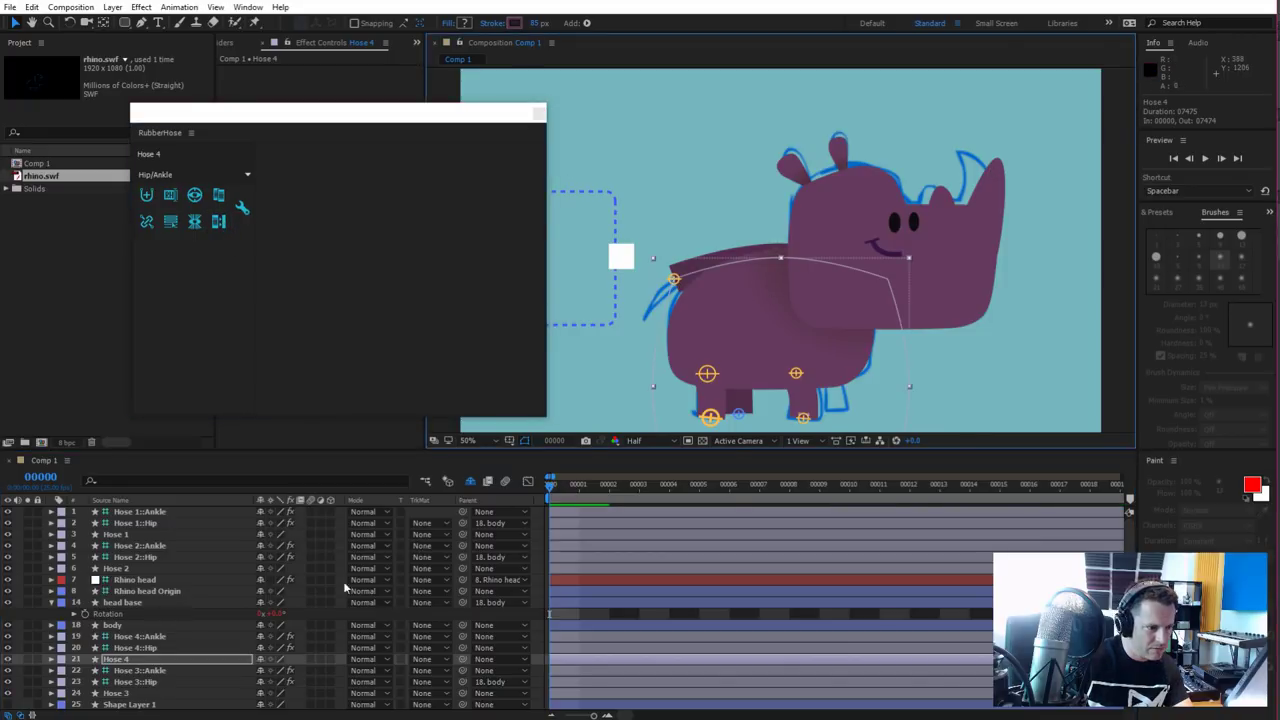
Position Hose 4's ankle at the hind foot and its hip at the hind leg top
left_click(170, 637)
left_click_drag(677, 280, 829, 403)
key("ctrl+z")
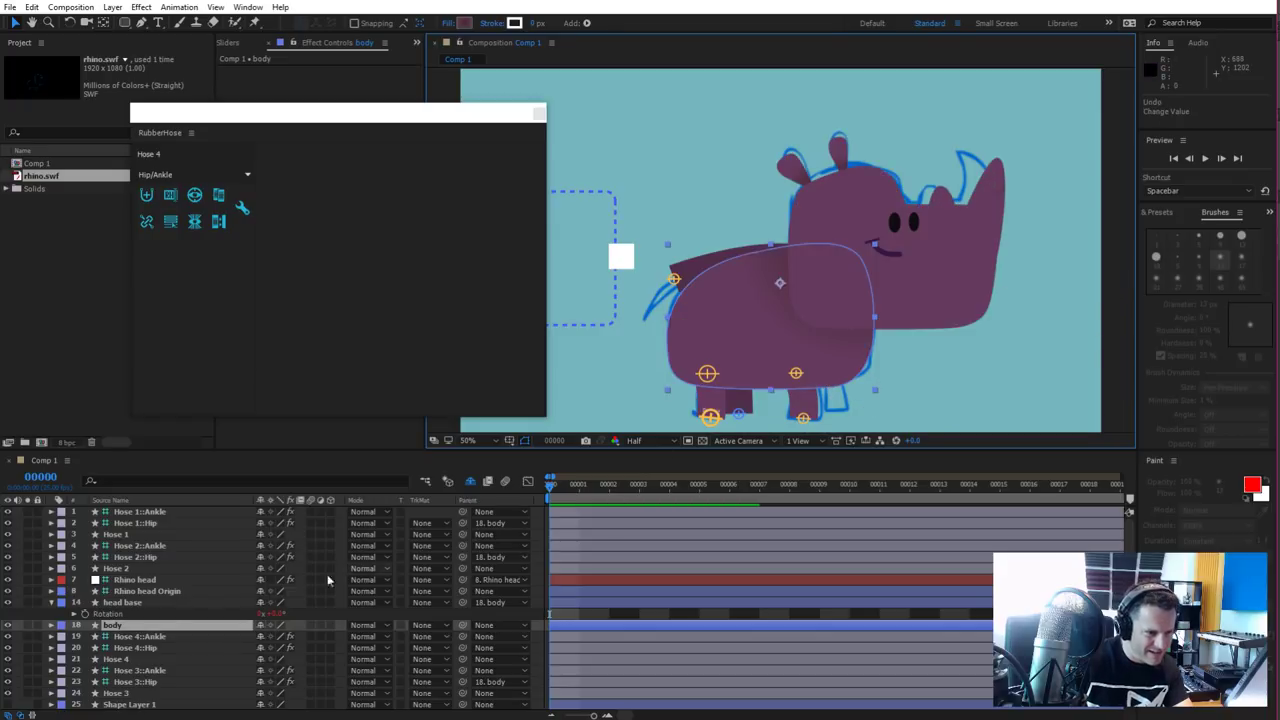
left_click(215, 648)
left_click(130, 636)
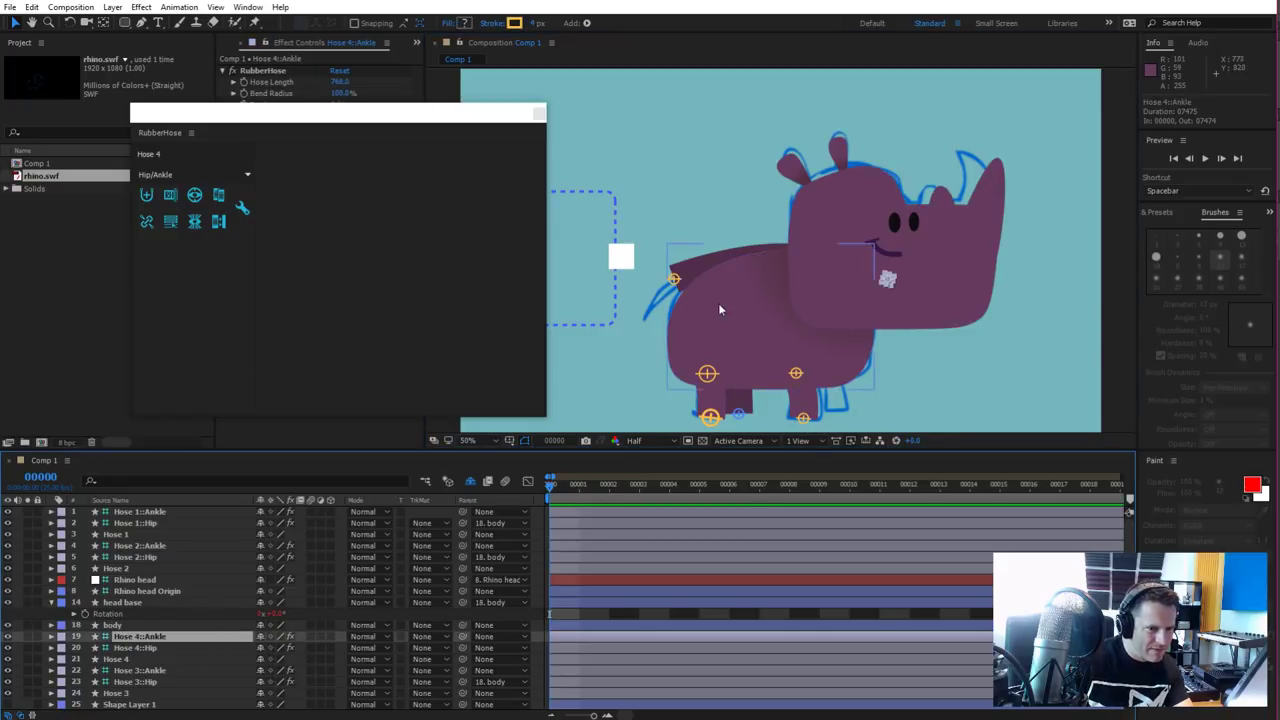
left_click_drag(887, 279, 836, 411)
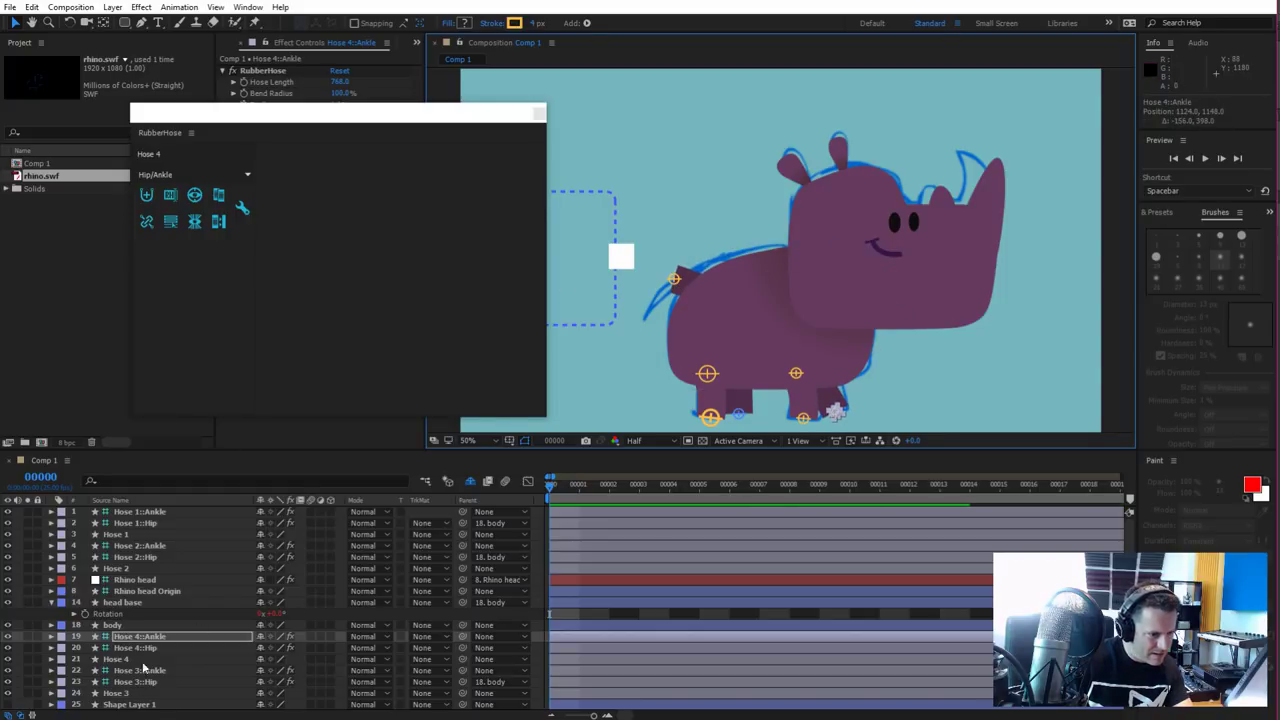
mouse_move(675, 279)
left_mouse_down()
mouse_move(737, 294)
mouse_move(828, 374)
left_mouse_up()
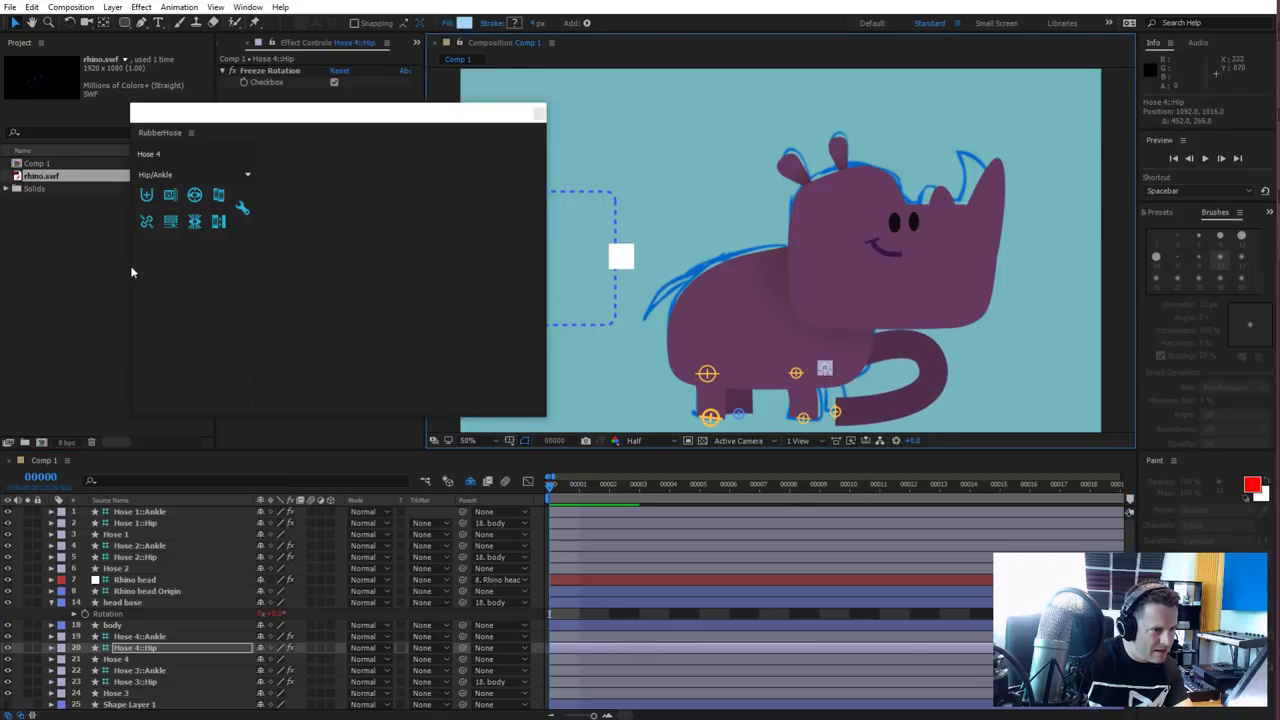
Shorten Hose 4's Hose Length to 198
left_click(125, 659)
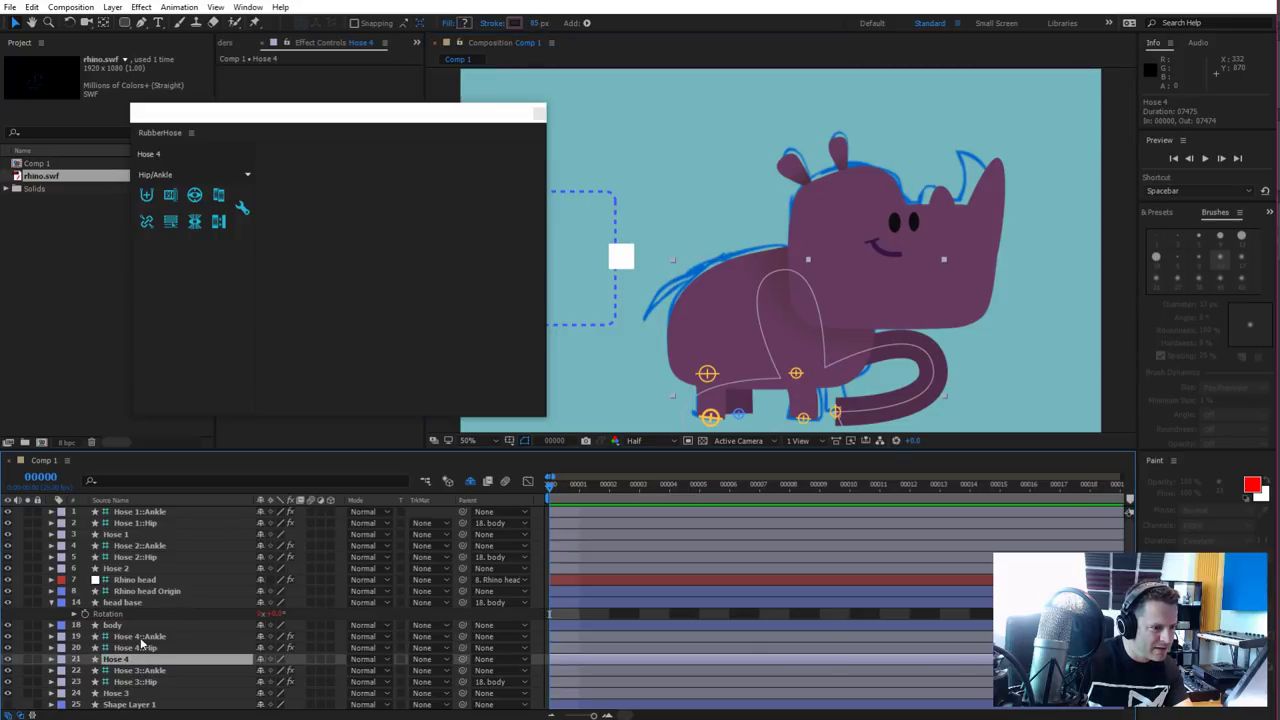
left_click(140, 637)
left_click_drag(341, 87, 303, 86)
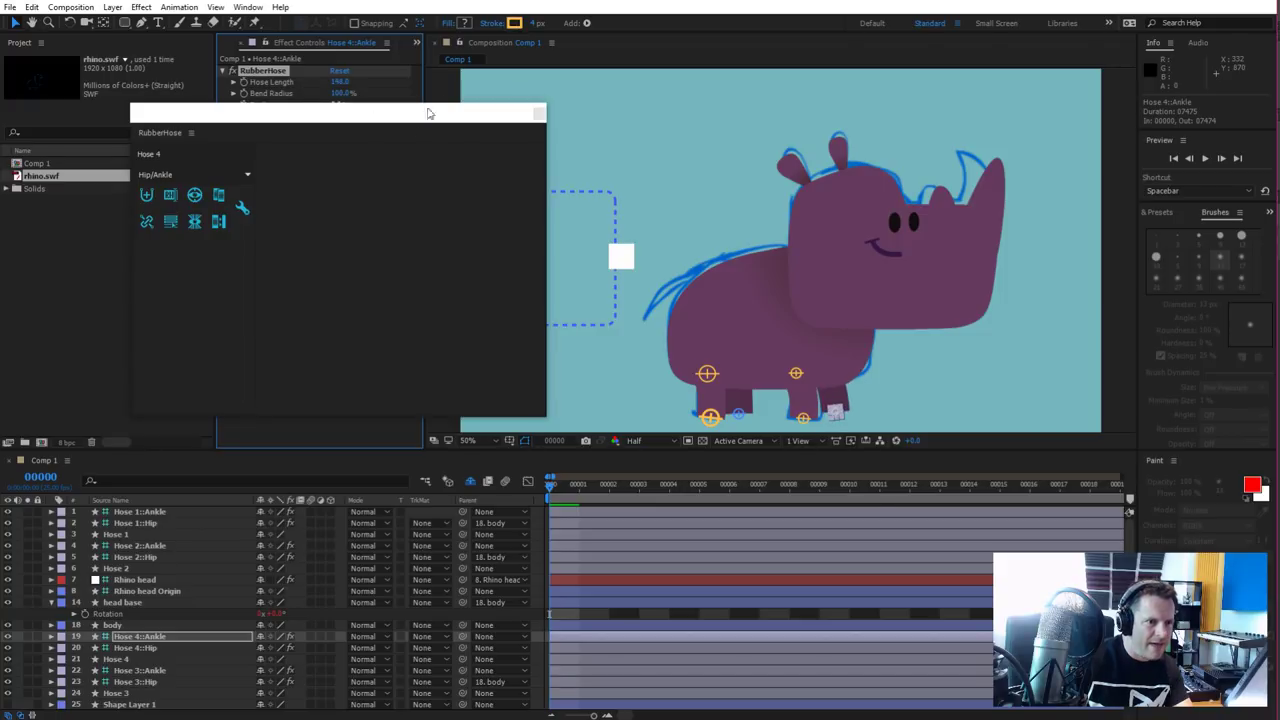
Parent Hose 4::Hip to the body layer, then nudge the body up-left to confirm the legs follow
left_click(539, 113)
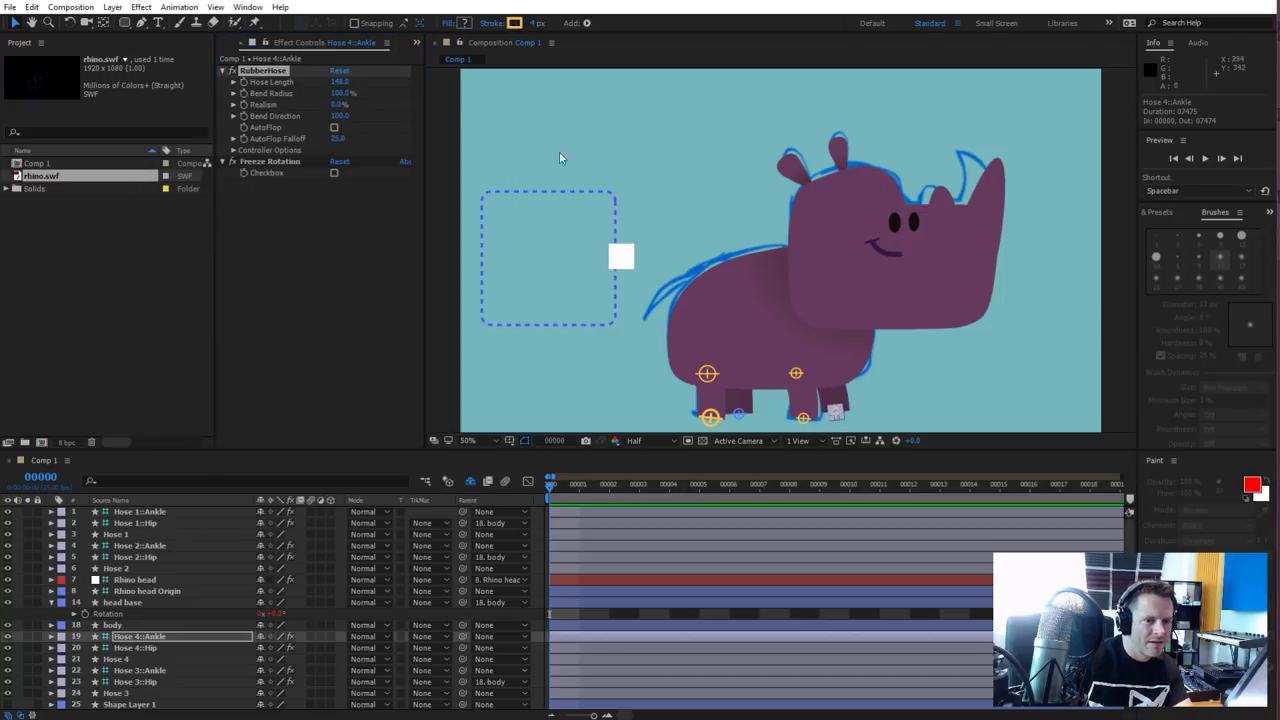
left_click(432, 649)
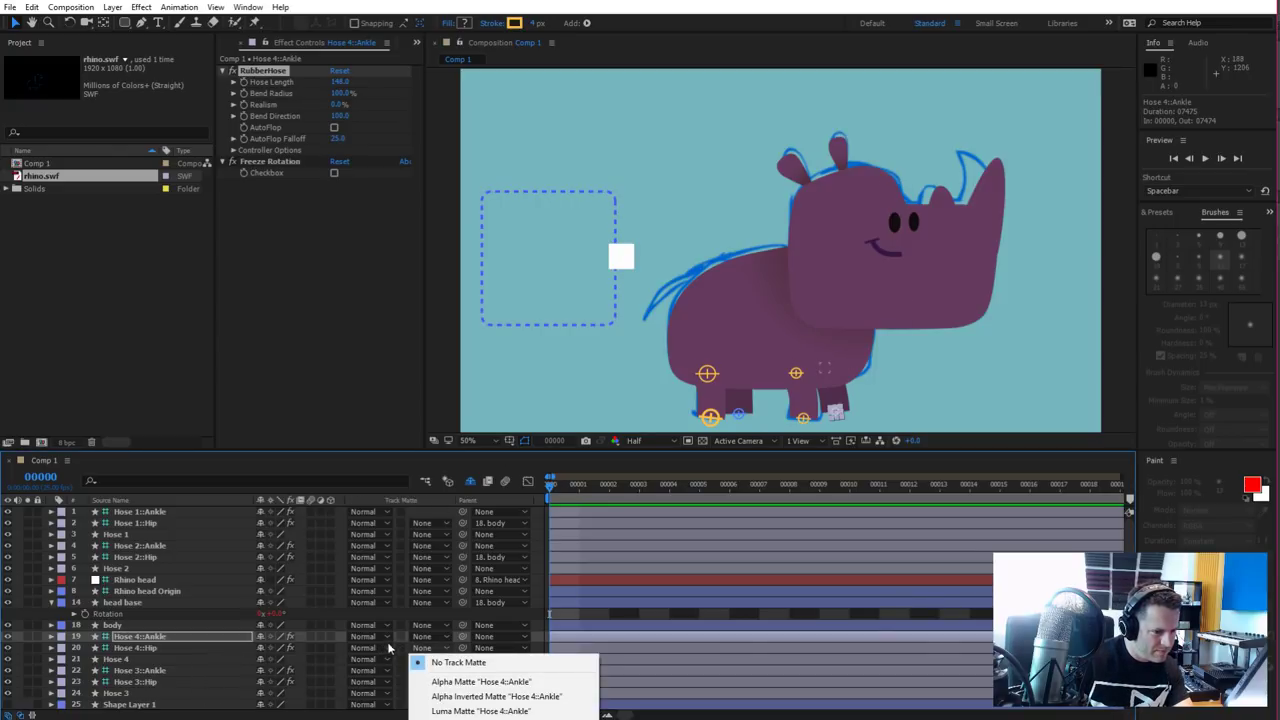
left_click(487, 650)
left_click(463, 649)
left_click_drag(462, 648, 140, 628)
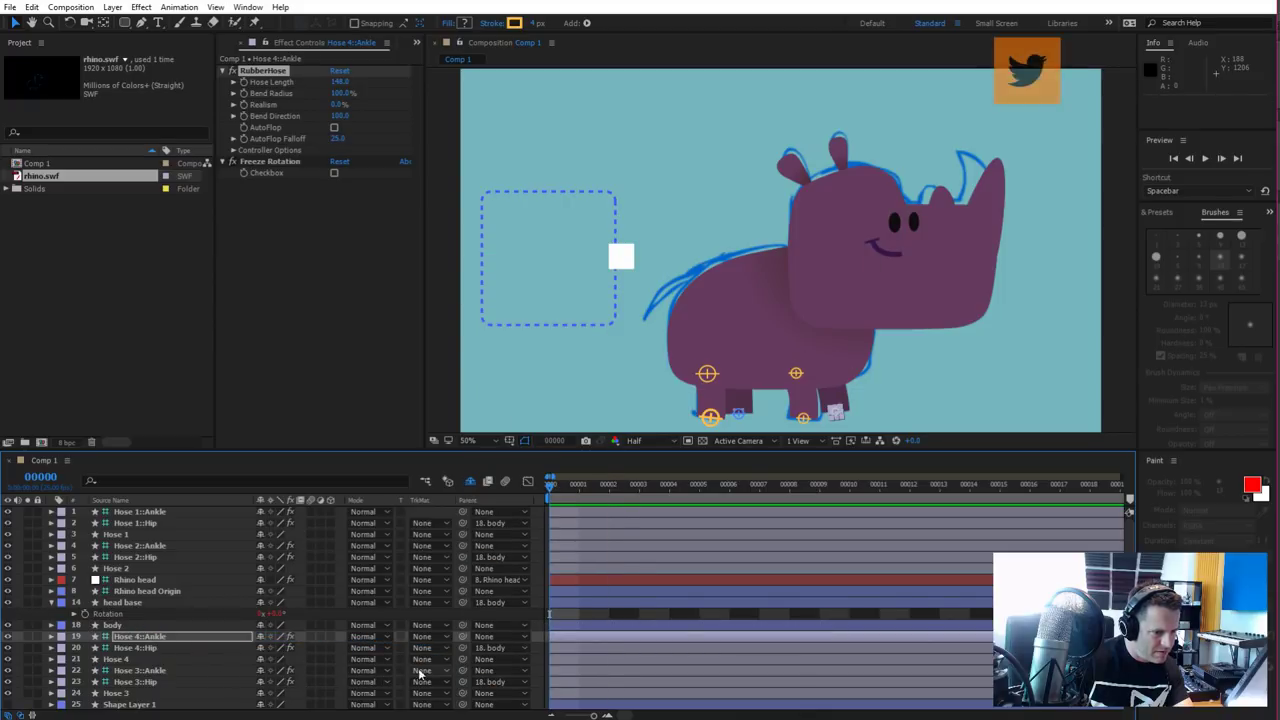
left_click(143, 624)
mouse_move(757, 326)
left_mouse_down()
mouse_move(755, 315)
mouse_move(745, 345)
mouse_move(720, 266)
mouse_move(740, 310)
mouse_move(763, 262)
mouse_move(740, 282)
mouse_move(768, 258)
mouse_move(748, 305)
mouse_move(740, 292)
mouse_move(760, 304)
left_mouse_up()
Move Hose 1's ankle controller to straighten the front leg under the body
left_click(709, 417)
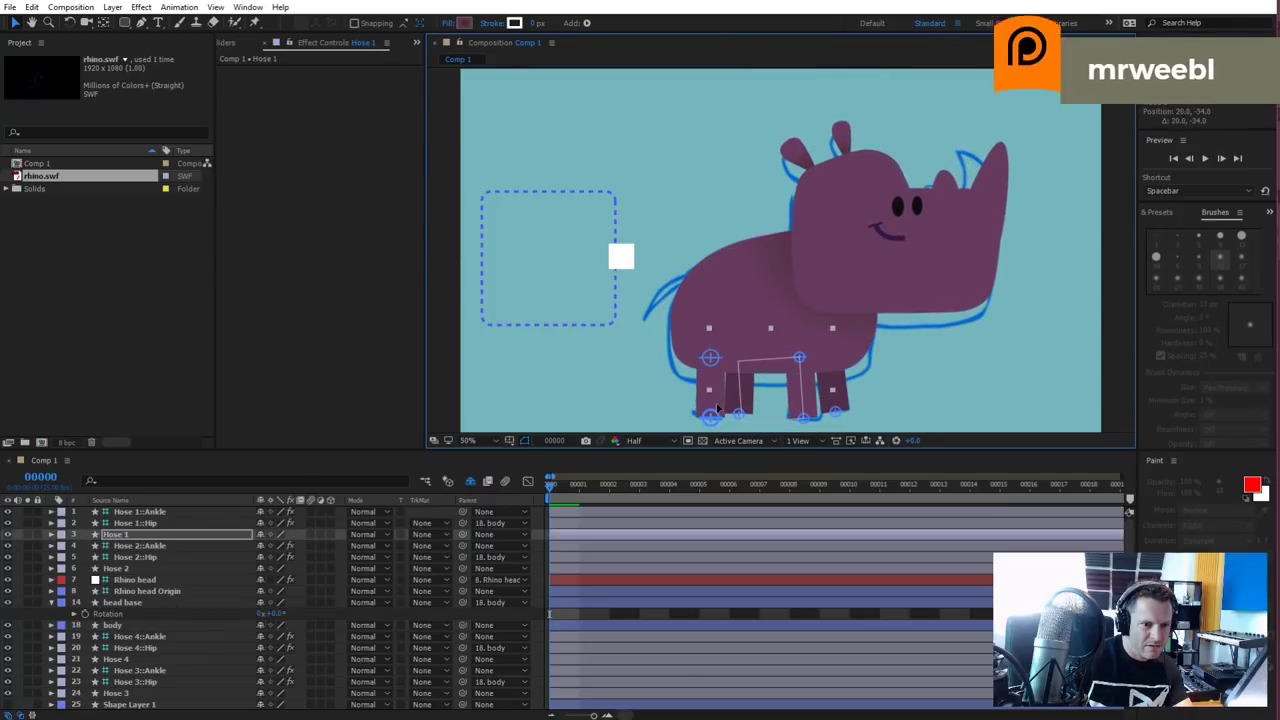
left_click(712, 422)
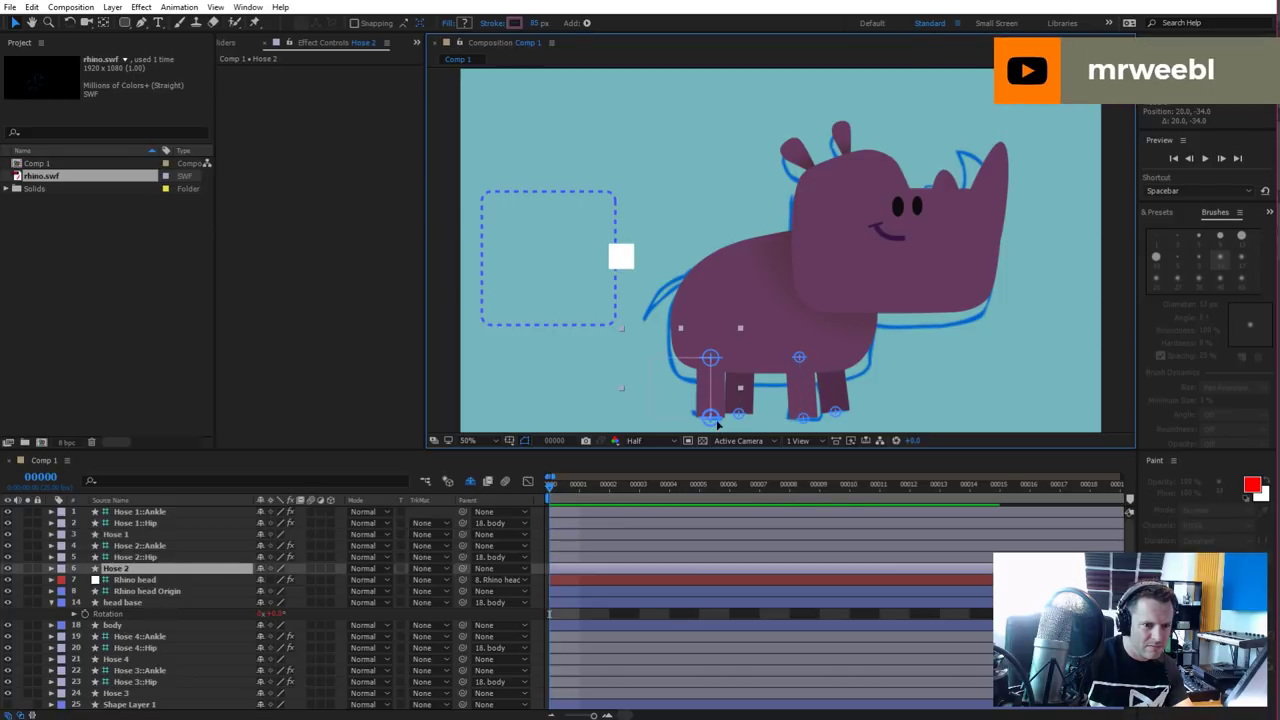
left_click(150, 523)
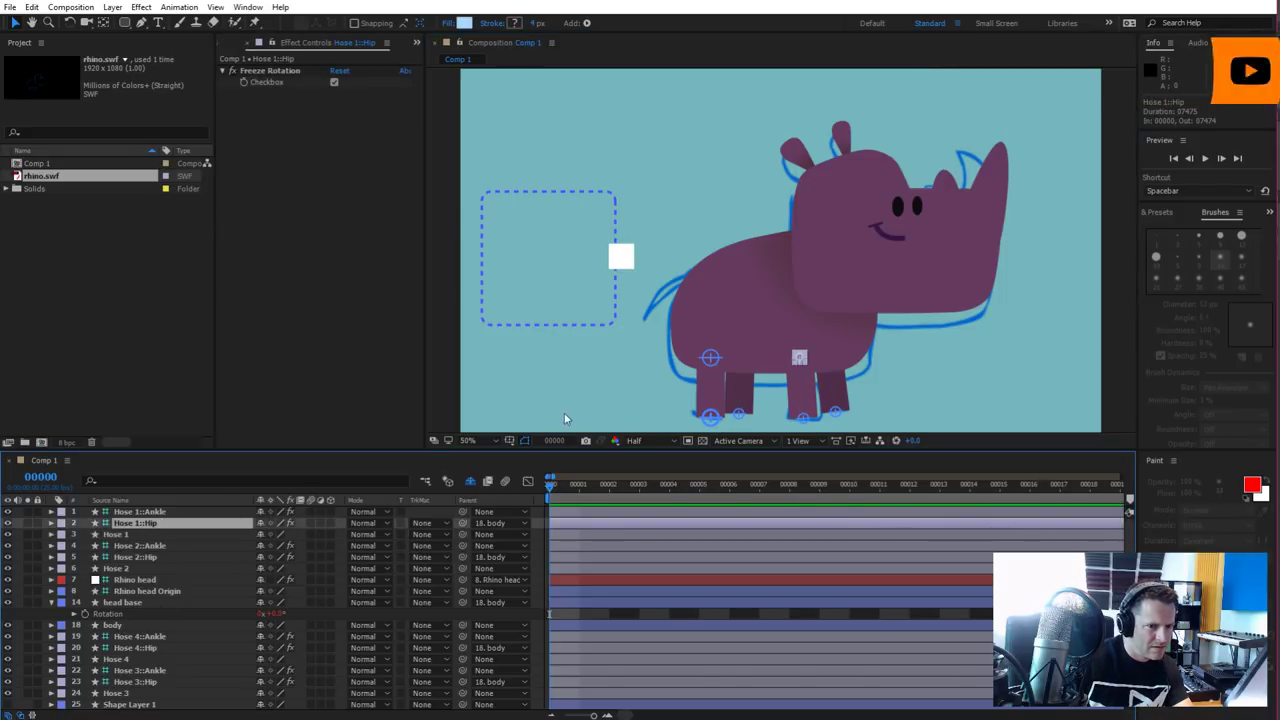
left_click(142, 511)
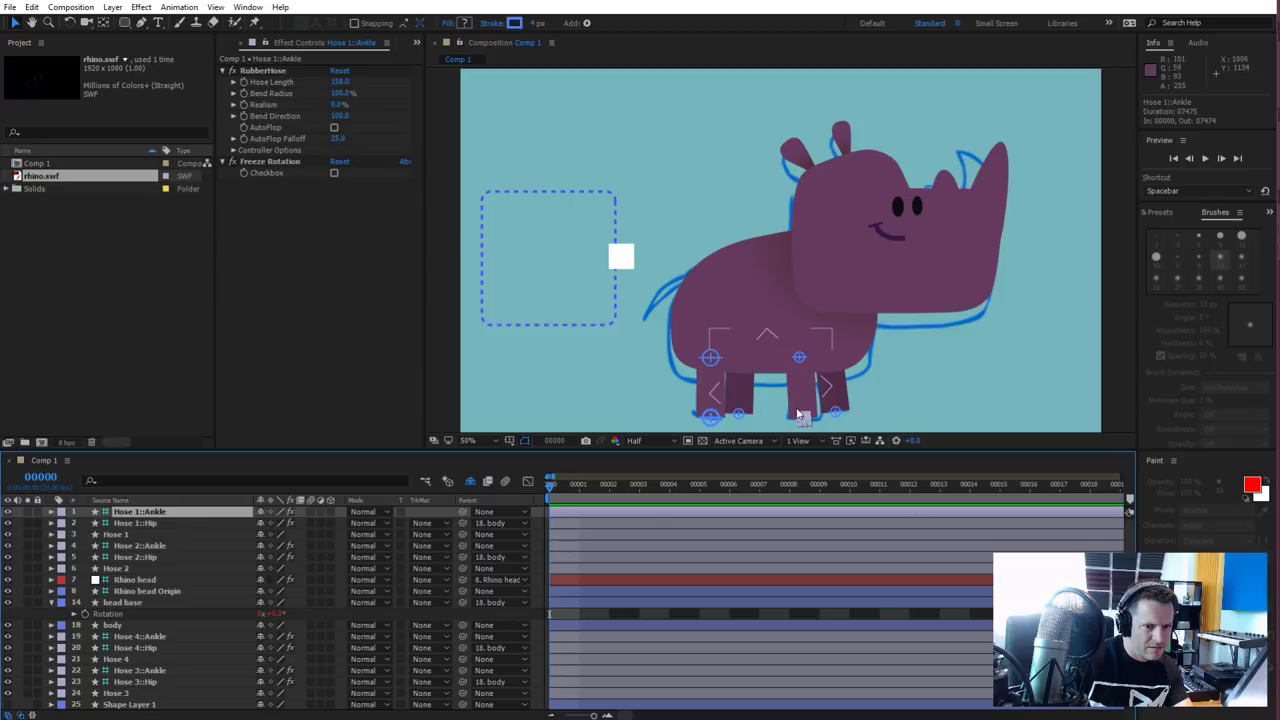
left_click_drag(820, 401, 801, 420)
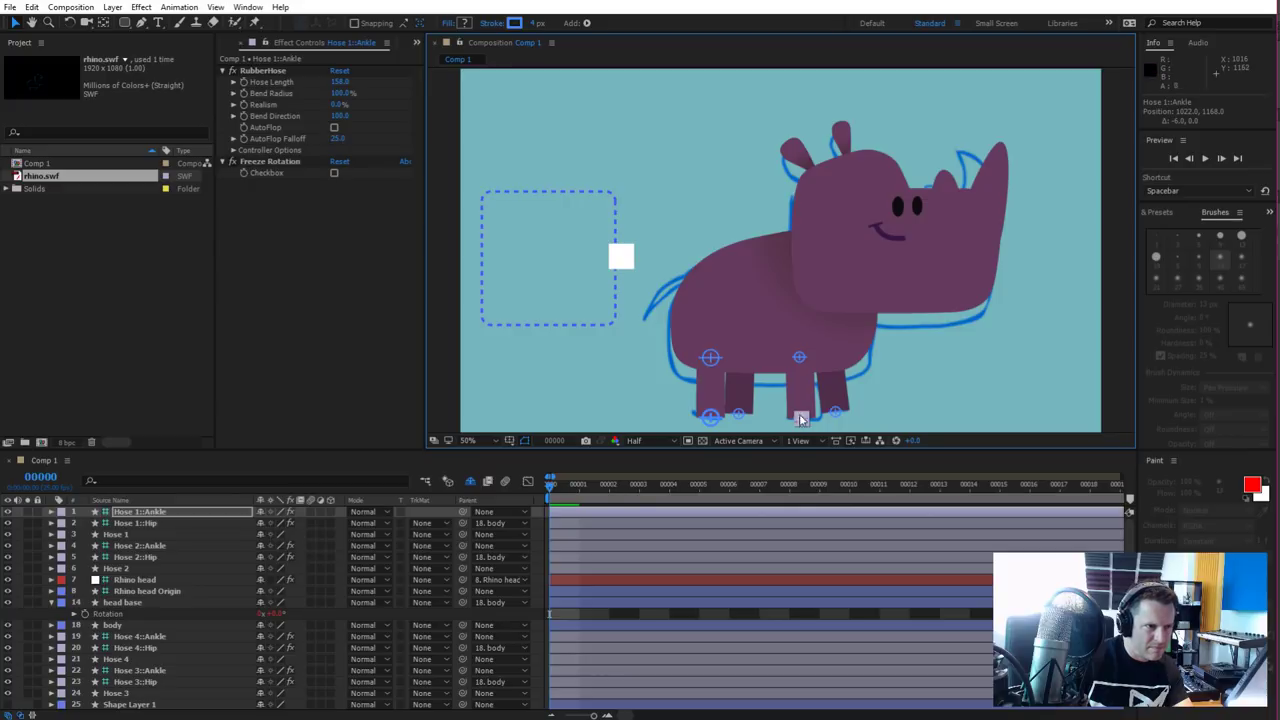
left_click(338, 83)
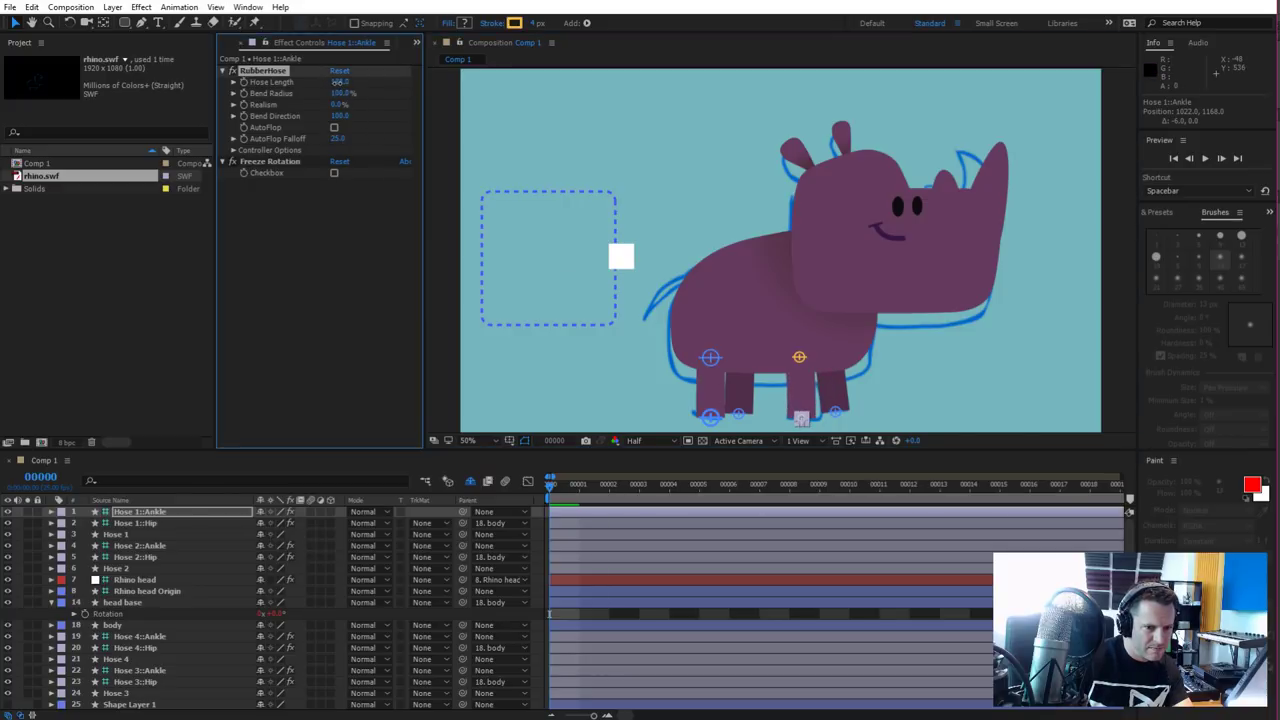
Lengthen Hose 2 to a Hose Length of 178 and shift its foot up-right
left_click(137, 567)
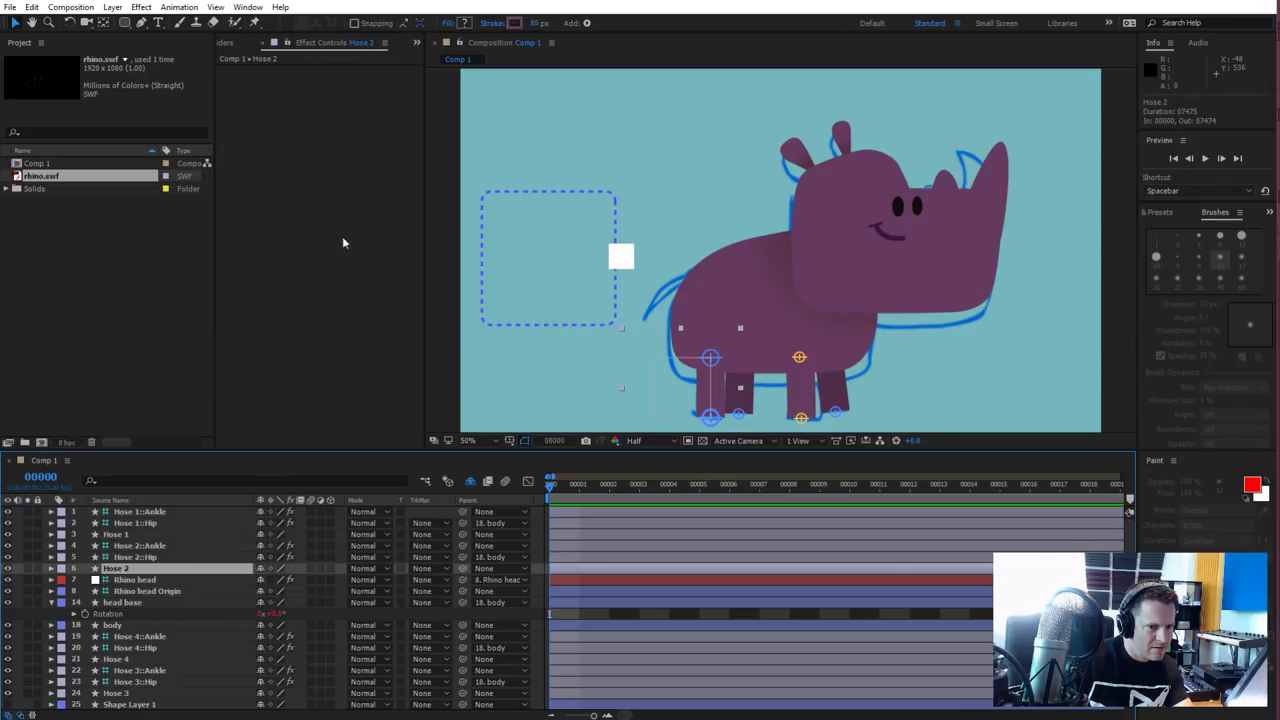
left_click(150, 546)
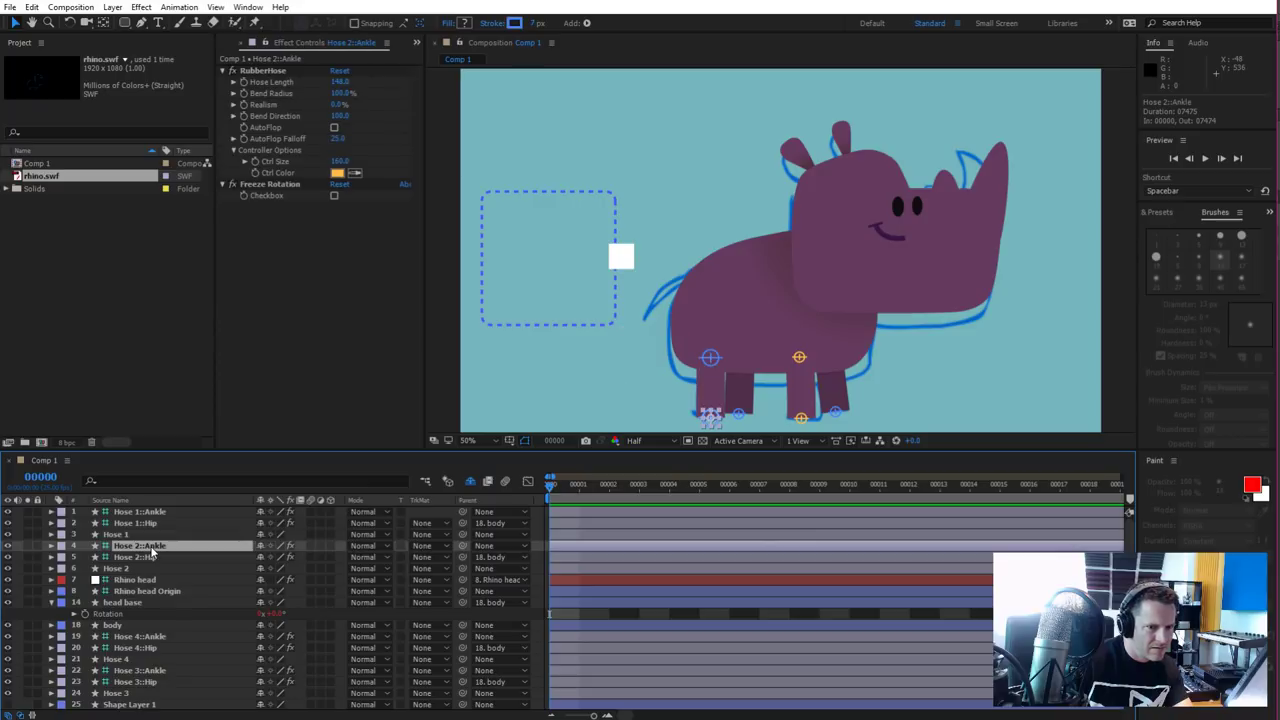
left_click(339, 84)
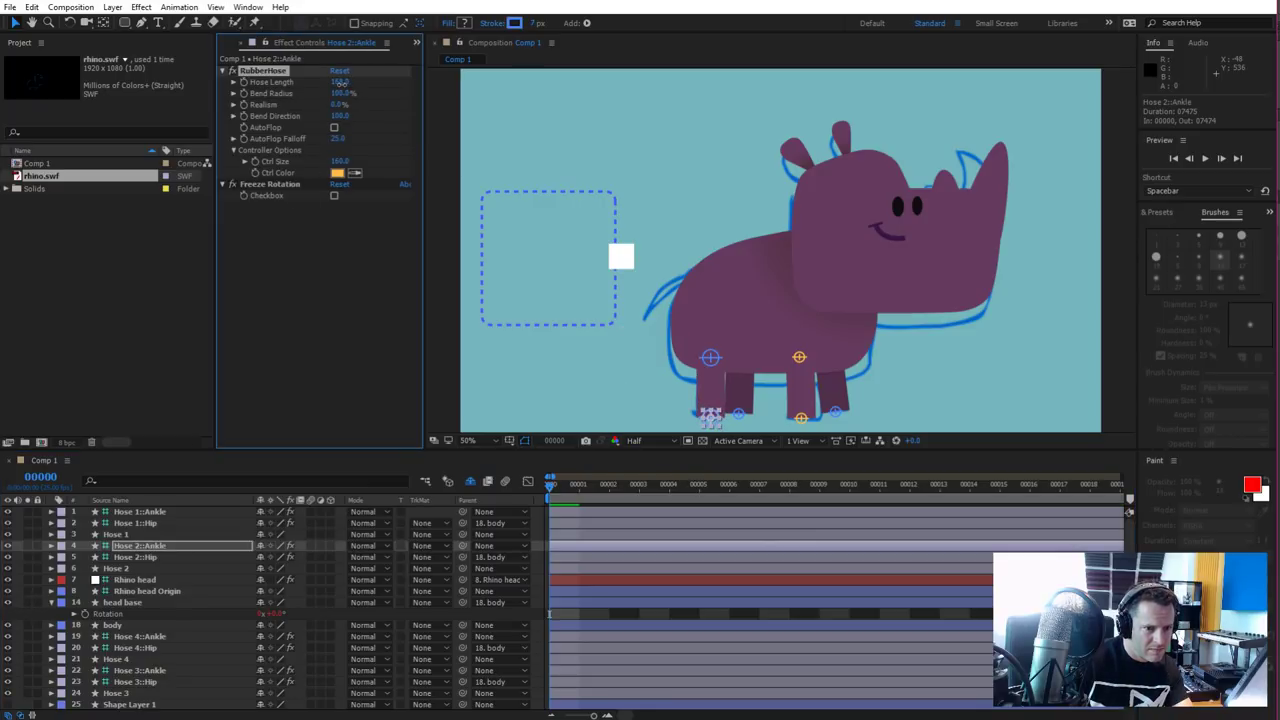
left_click_drag(339, 84, 341, 82)
left_click(708, 416)
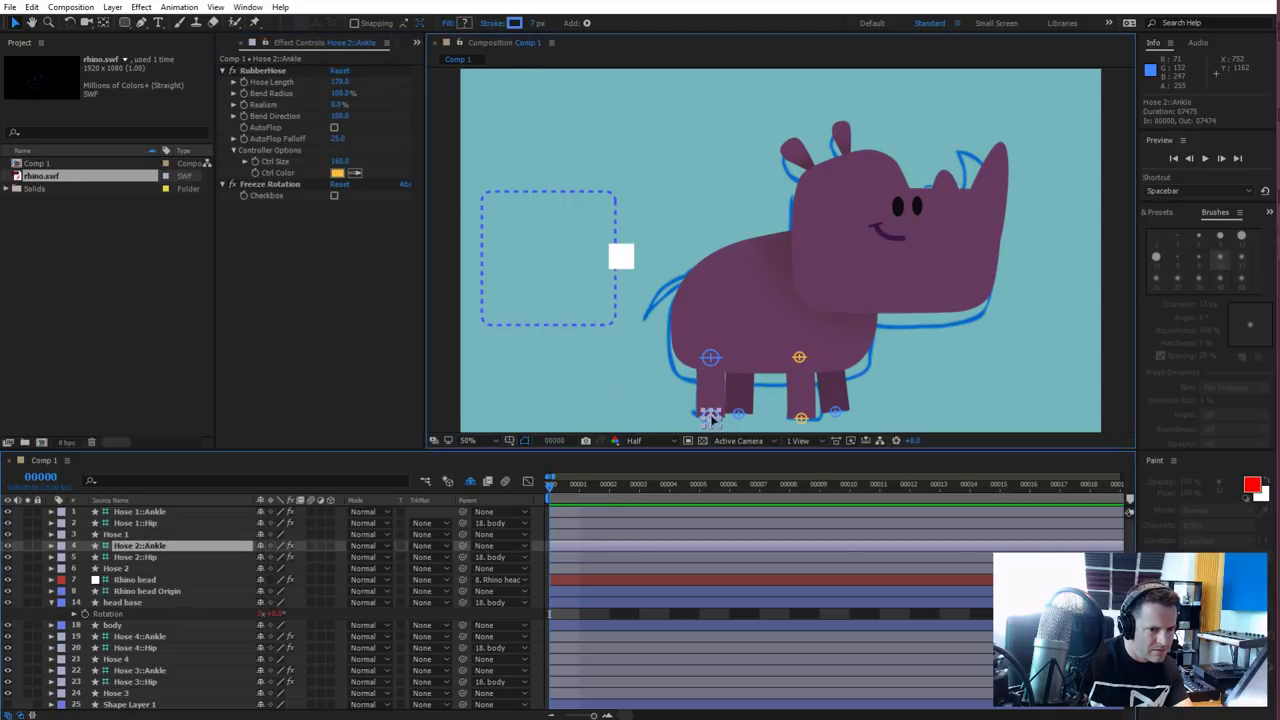
mouse_move(709, 415)
left_mouse_down()
mouse_move(722, 398)
mouse_move(704, 403)
mouse_move(710, 414)
left_mouse_up()
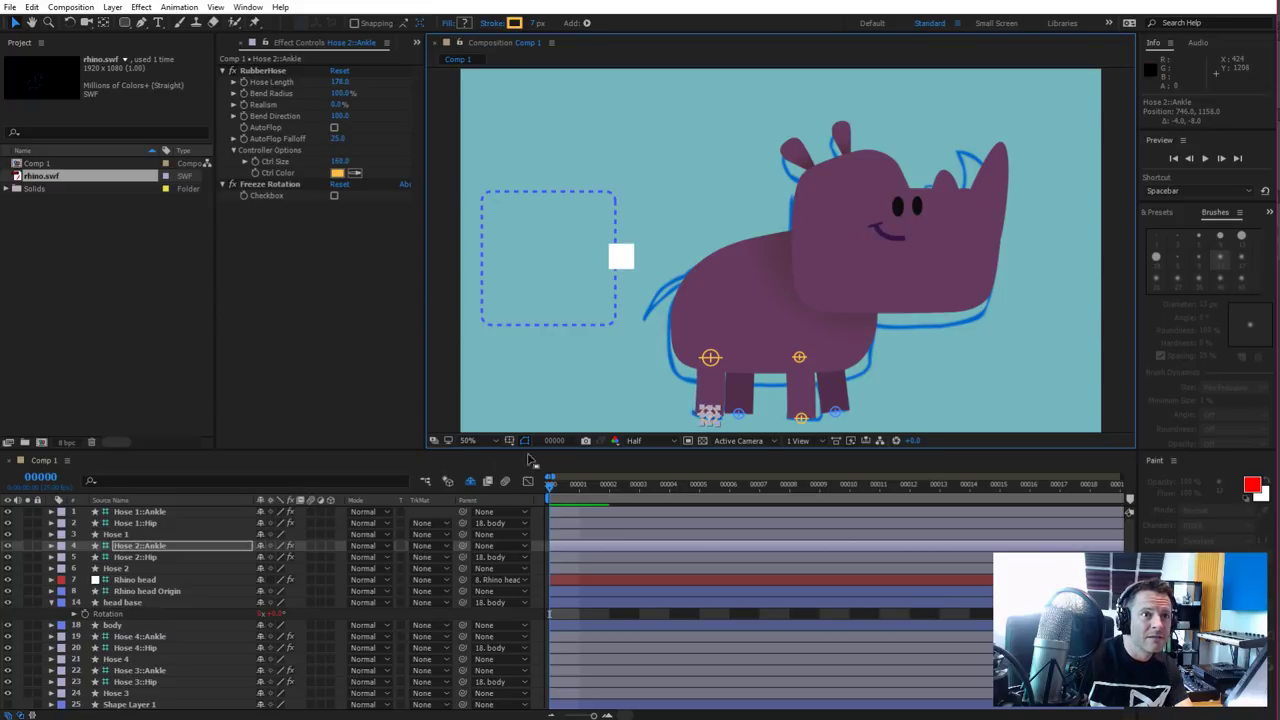
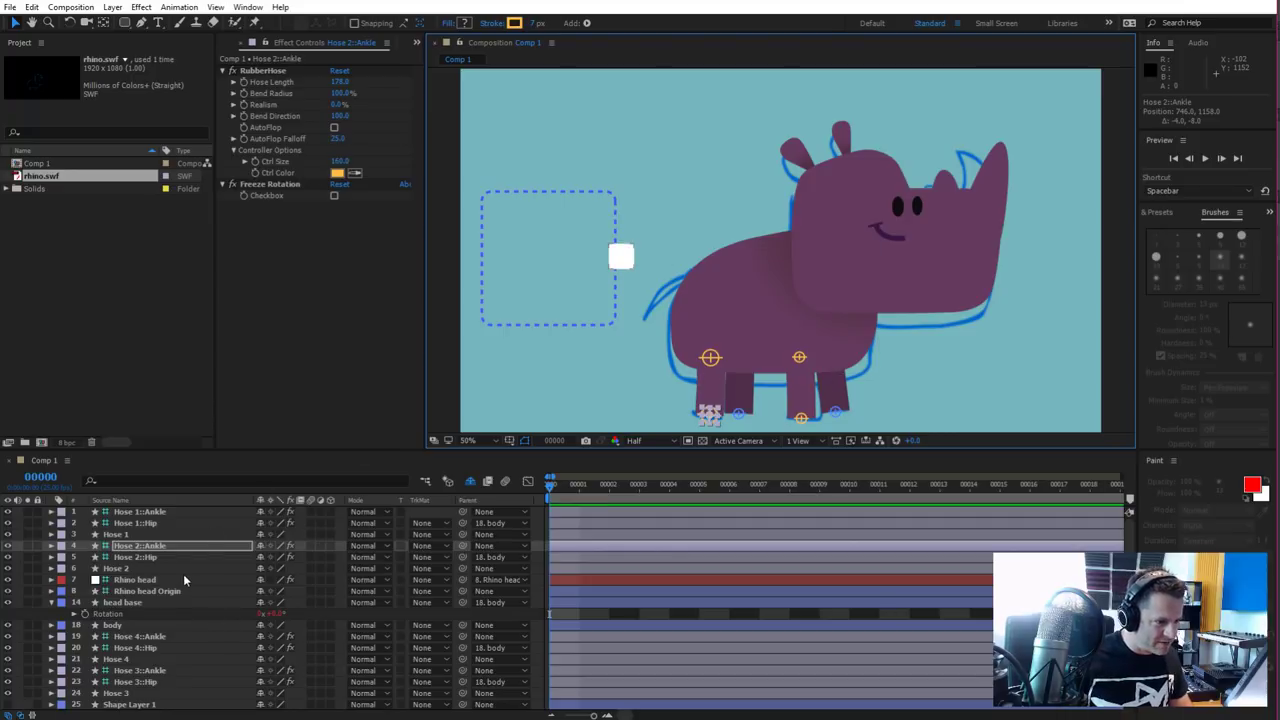
Lengthen the RubberHose Hose Length to 150 on Hose 3::Ankle and 198 on Hose 4::Ankle
left_click(755, 408)
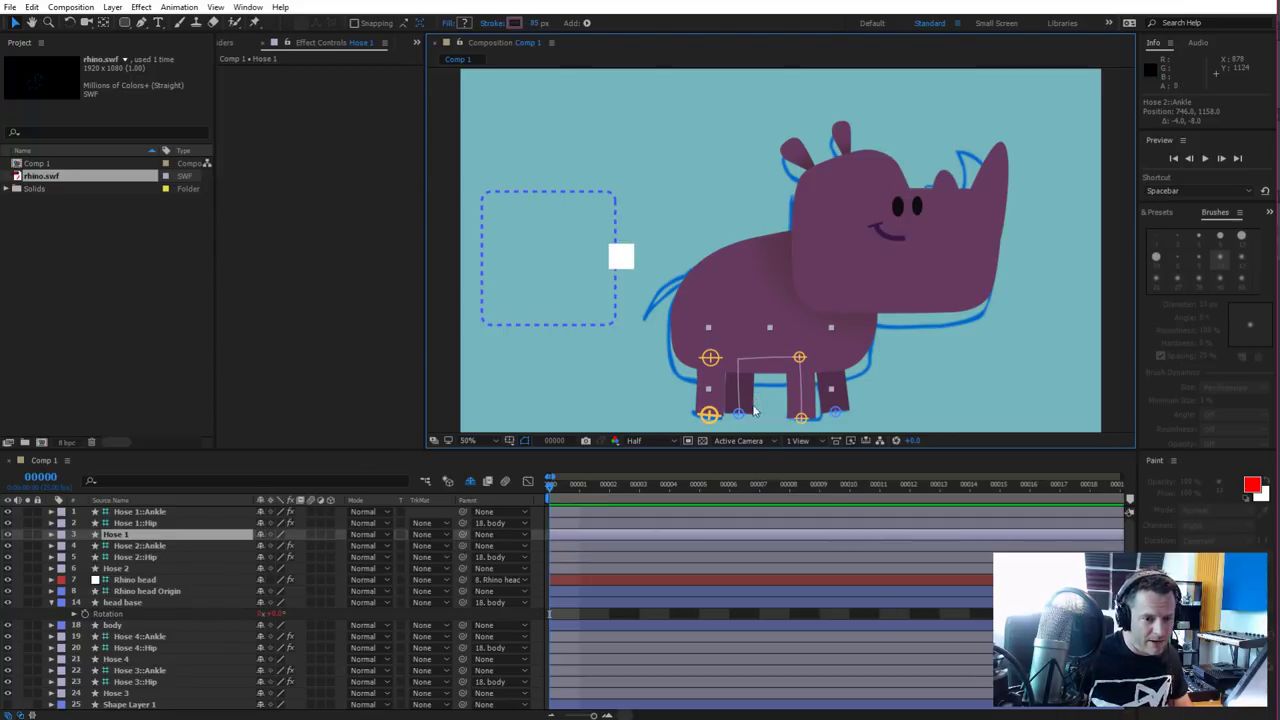
scroll(175, 658, "down", 1)
left_click(158, 659)
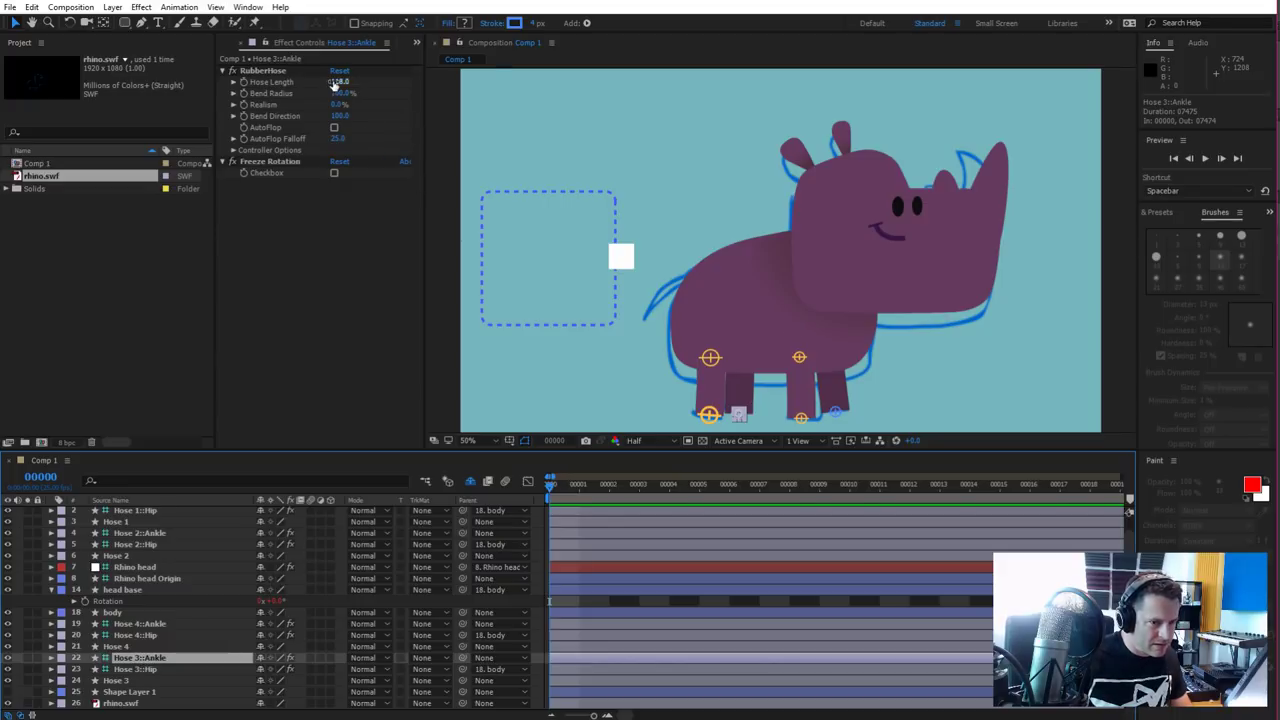
left_click_drag(335, 85, 326, 84)
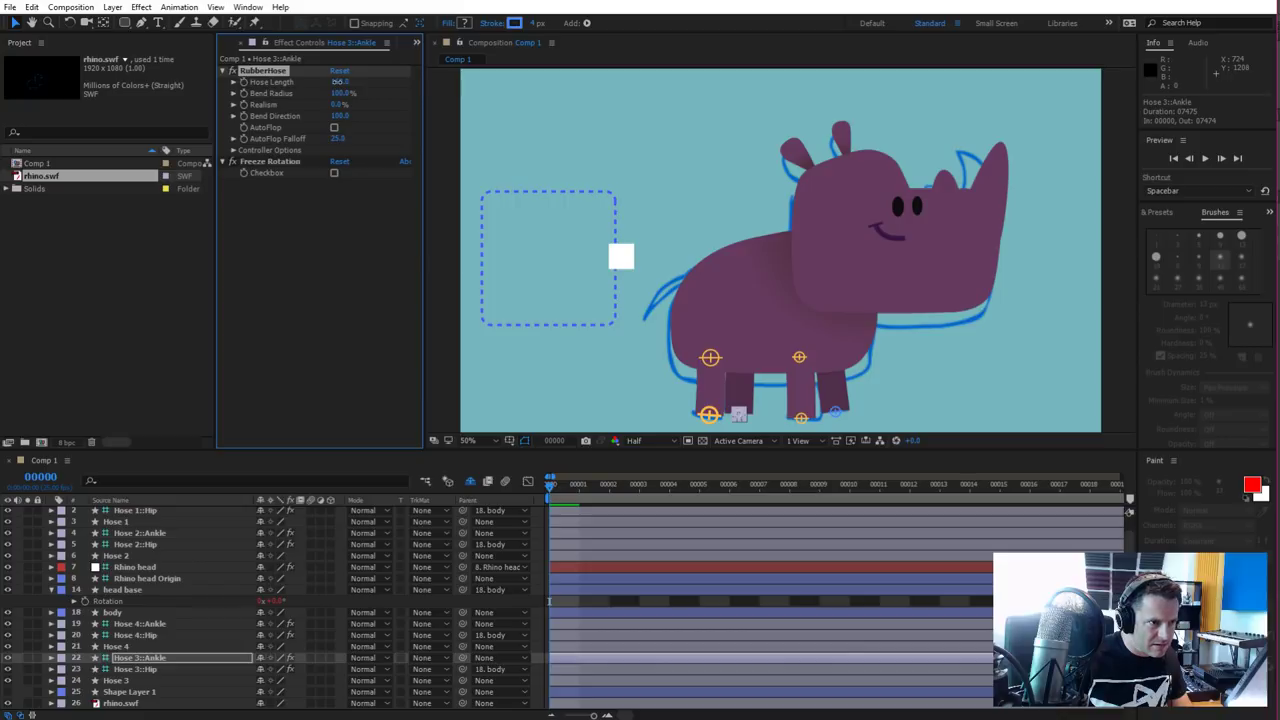
left_click(148, 624)
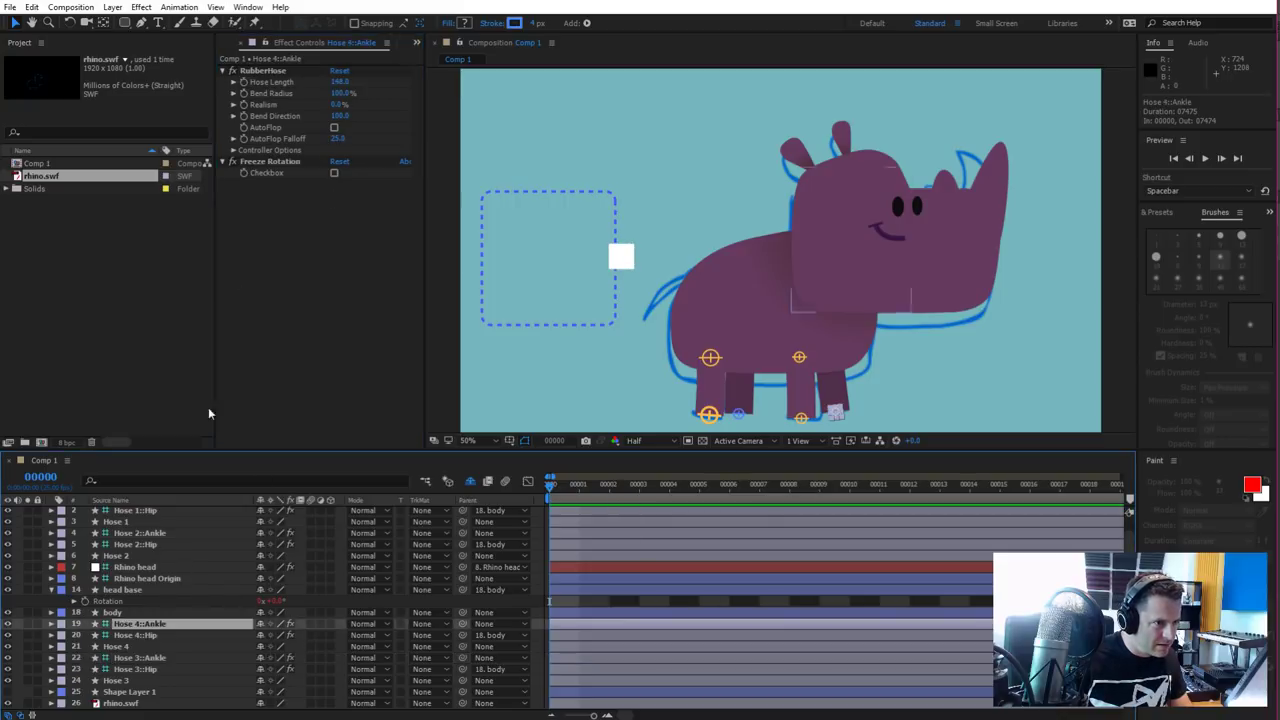
left_click_drag(338, 81, 334, 81)
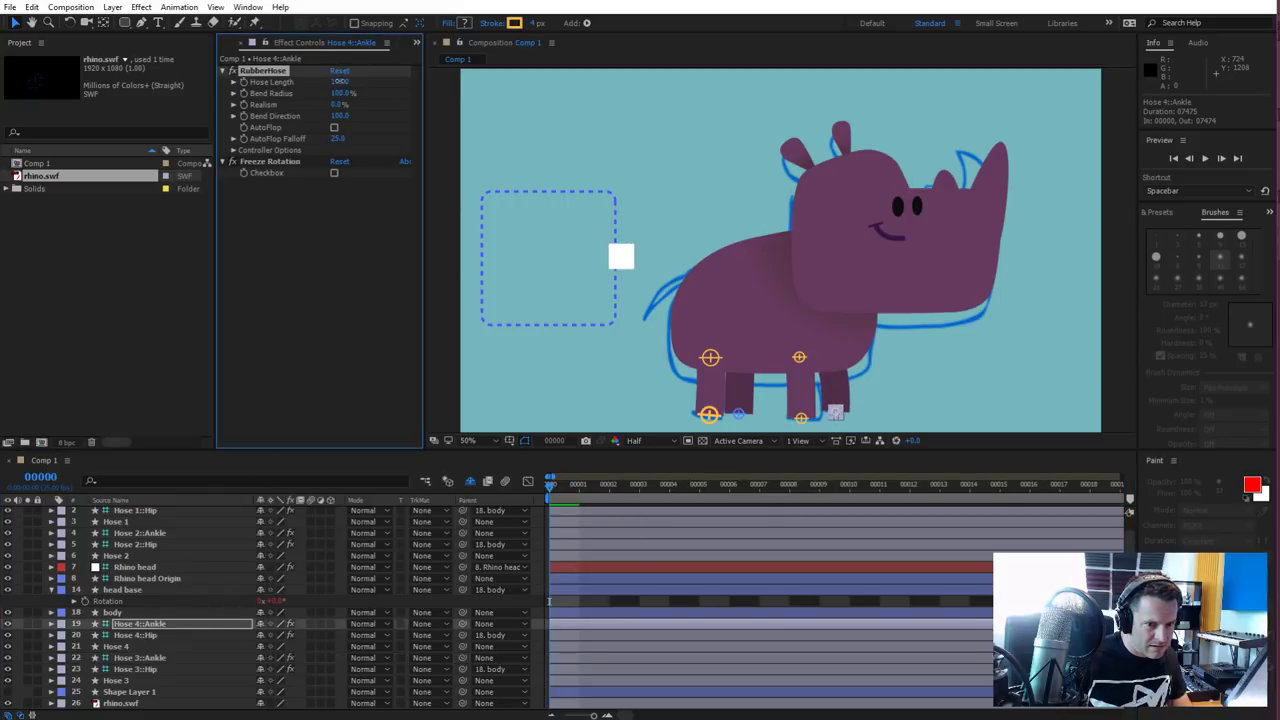
left_click(588, 369)
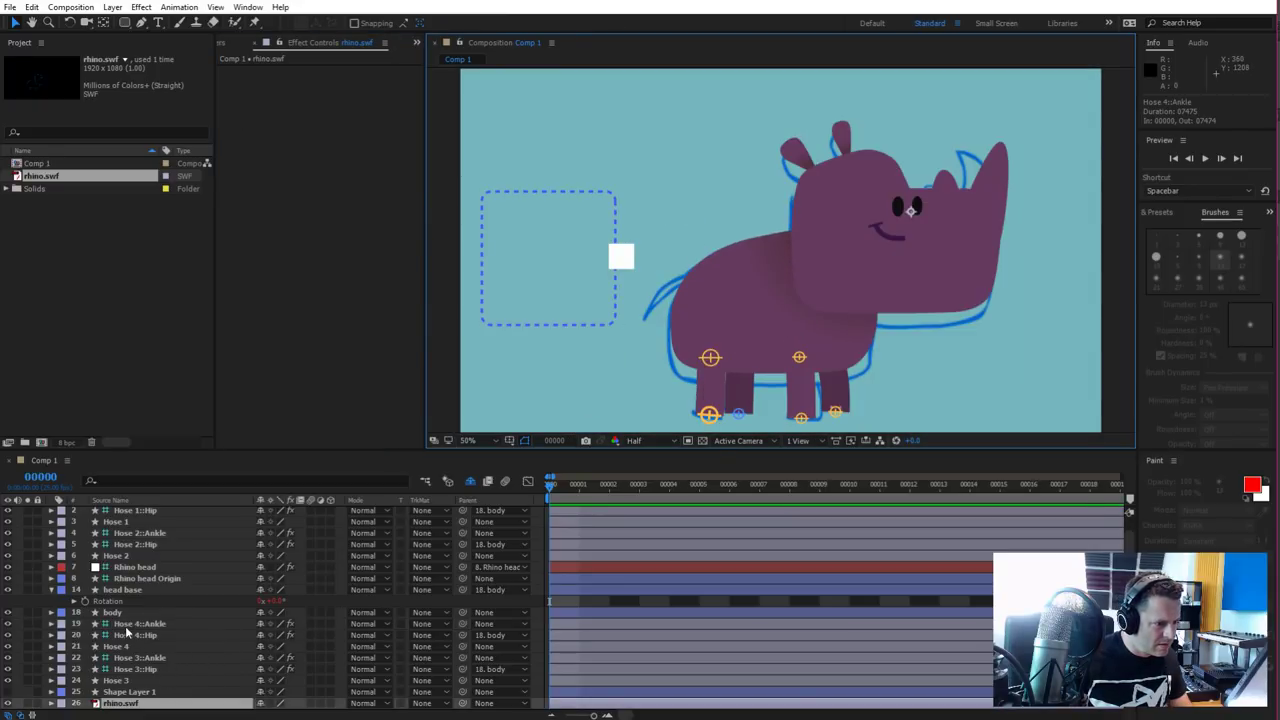
Nudge the tail shape up 10 pixels and parent it to the body layer
left_click(121, 692)
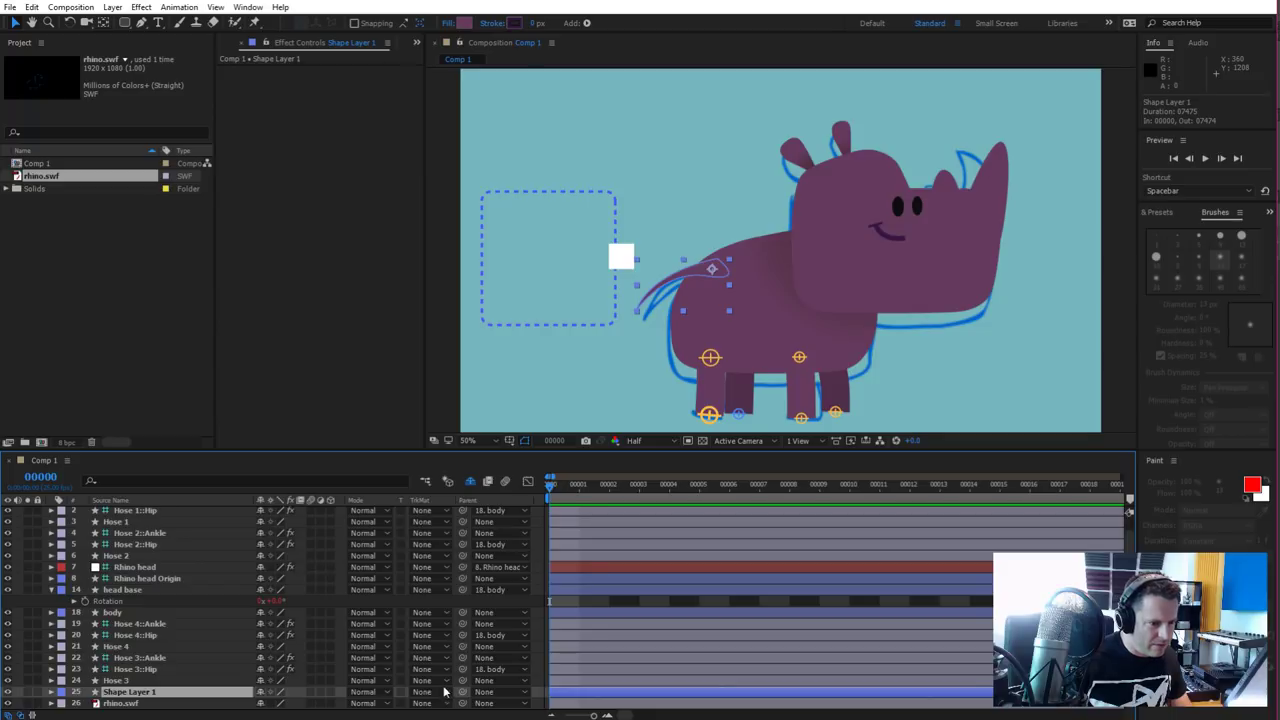
key("shift+Up")
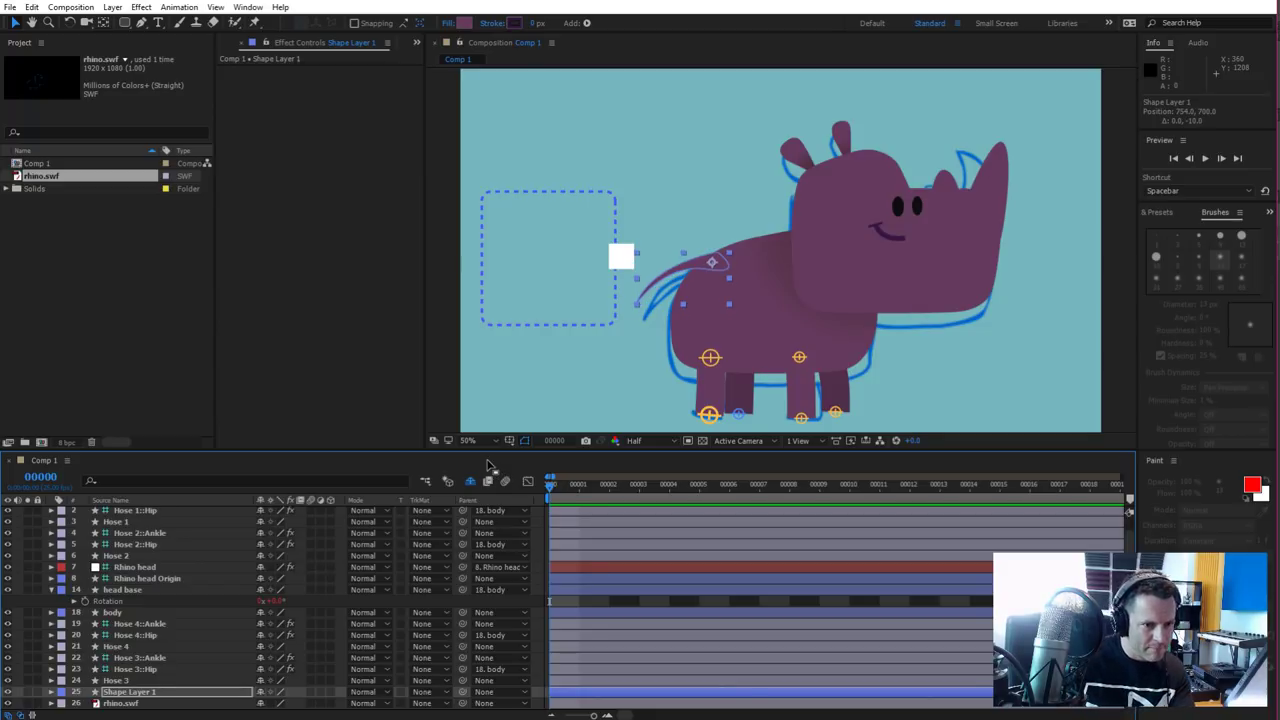
left_click_drag(462, 691, 112, 612)
Settle the rhino's body slightly upward and 10 pixels to the left
left_click(764, 311)
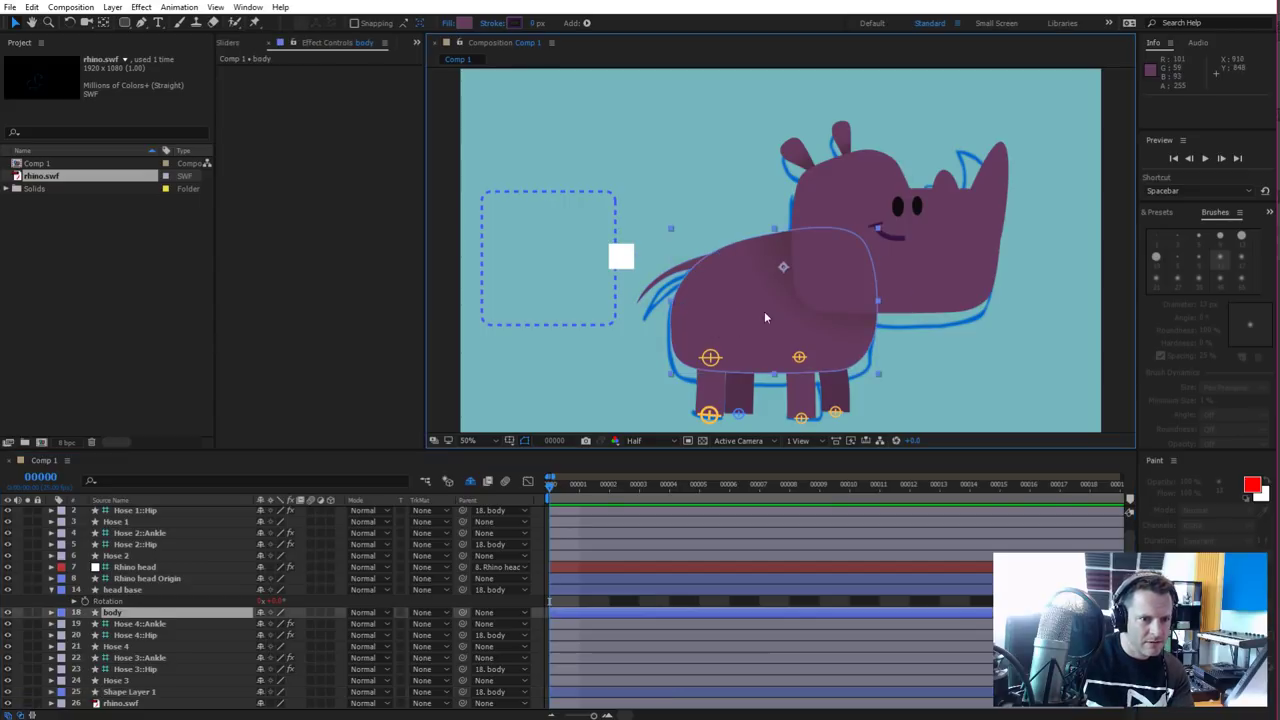
mouse_move(764, 311)
left_mouse_down()
mouse_move(750, 260)
mouse_move(768, 305)
left_mouse_up()
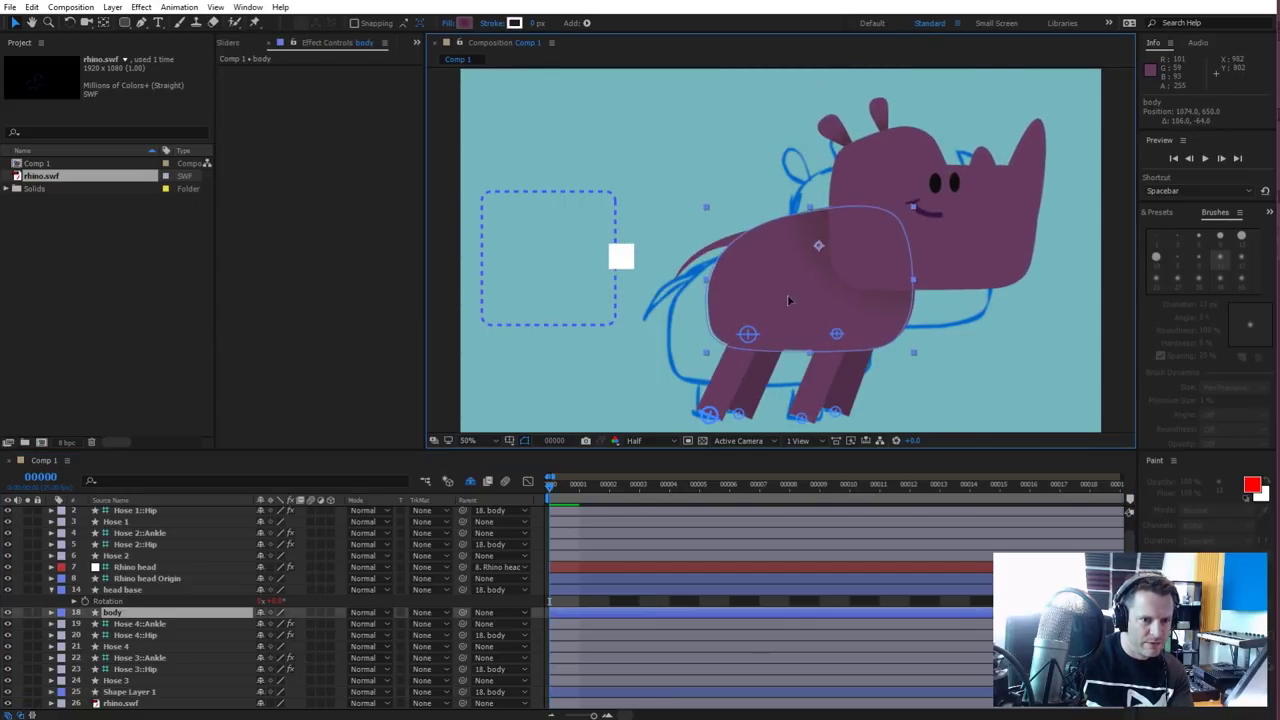
key("ctrl+z")
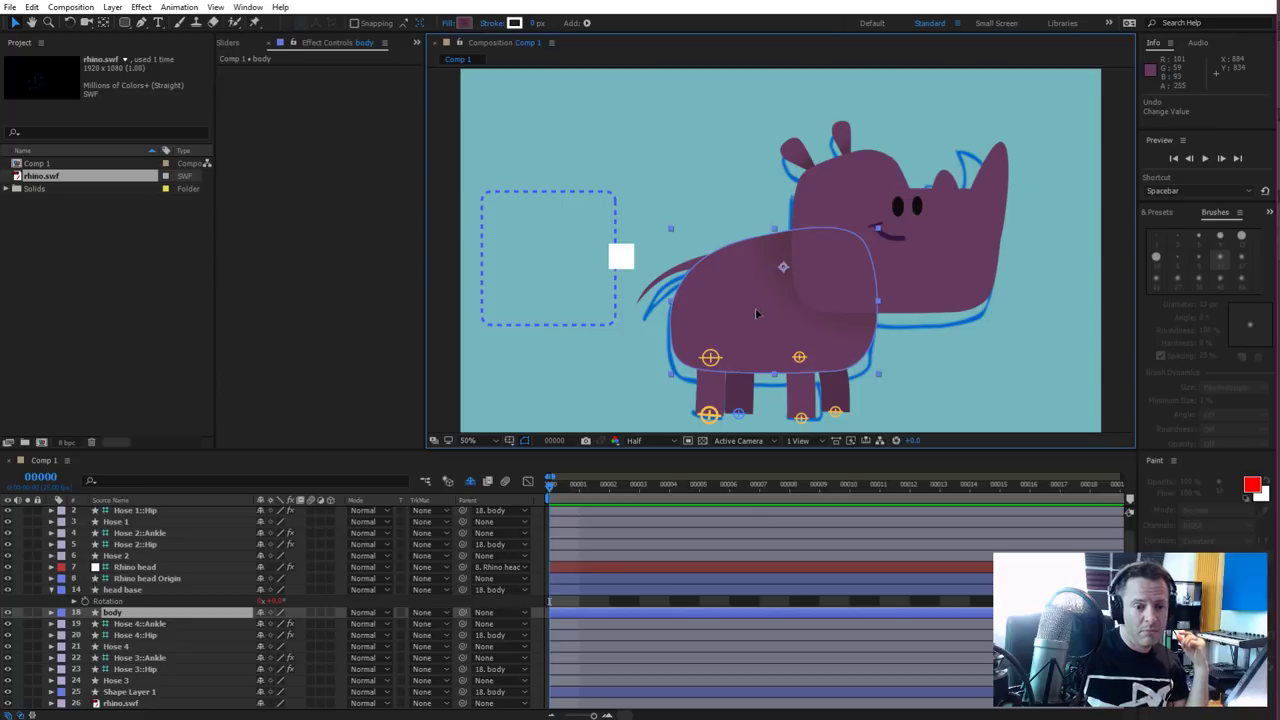
mouse_move(756, 314)
left_mouse_down()
mouse_move(760, 299)
mouse_move(752, 309)
left_mouse_up()
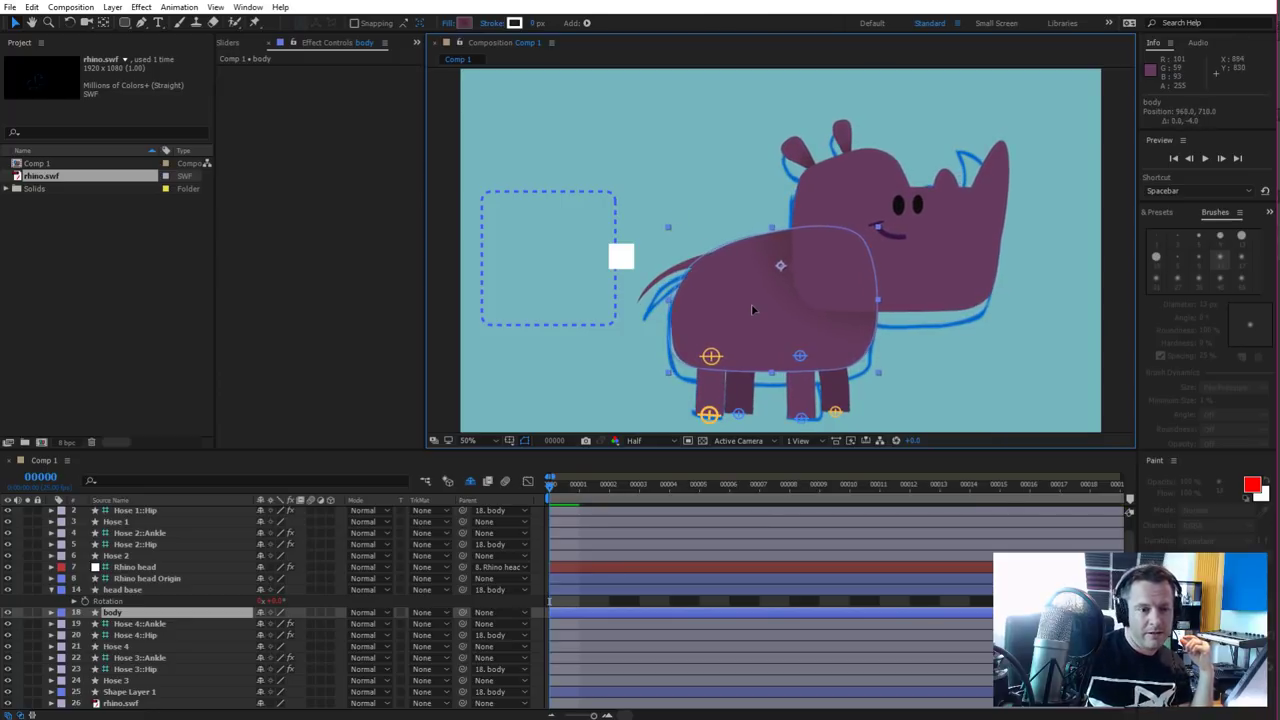
key("shift+Left")
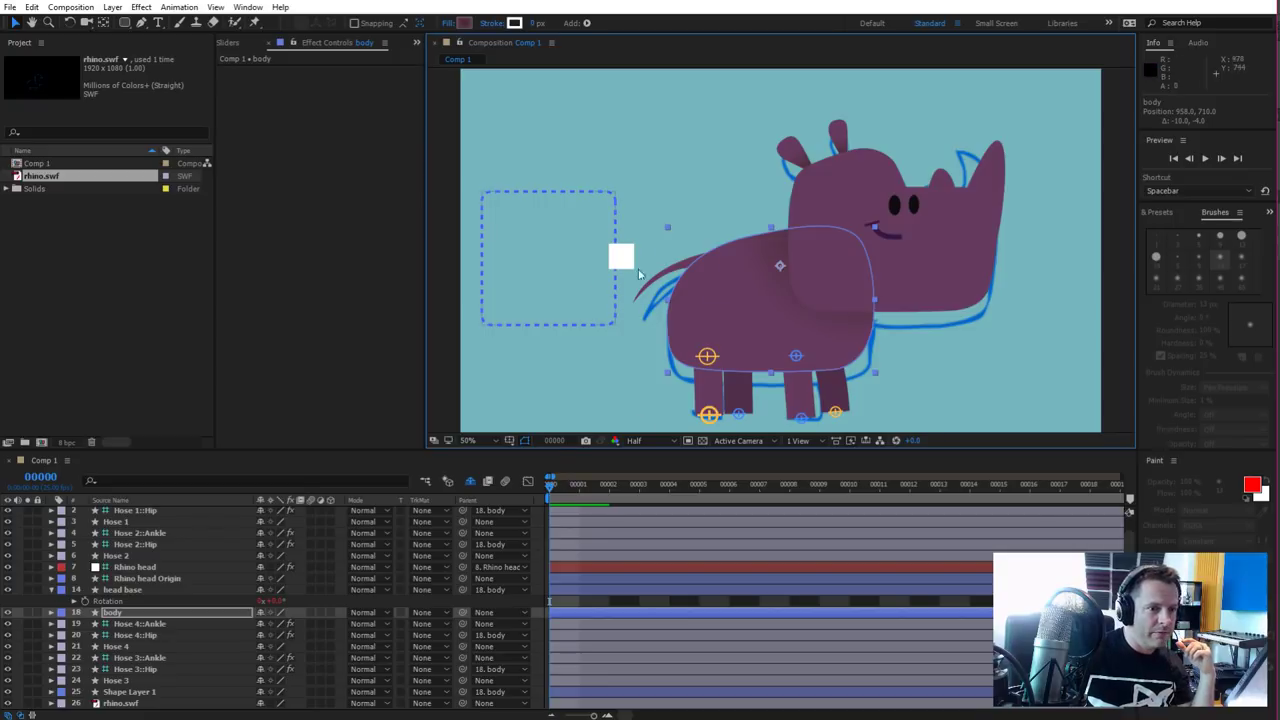
Drag the head joystick controller left and right to test the head turning
left_click(613, 250)
left_click_drag(613, 250, 556, 256)
left_click_drag(459, 242, 703, 281)
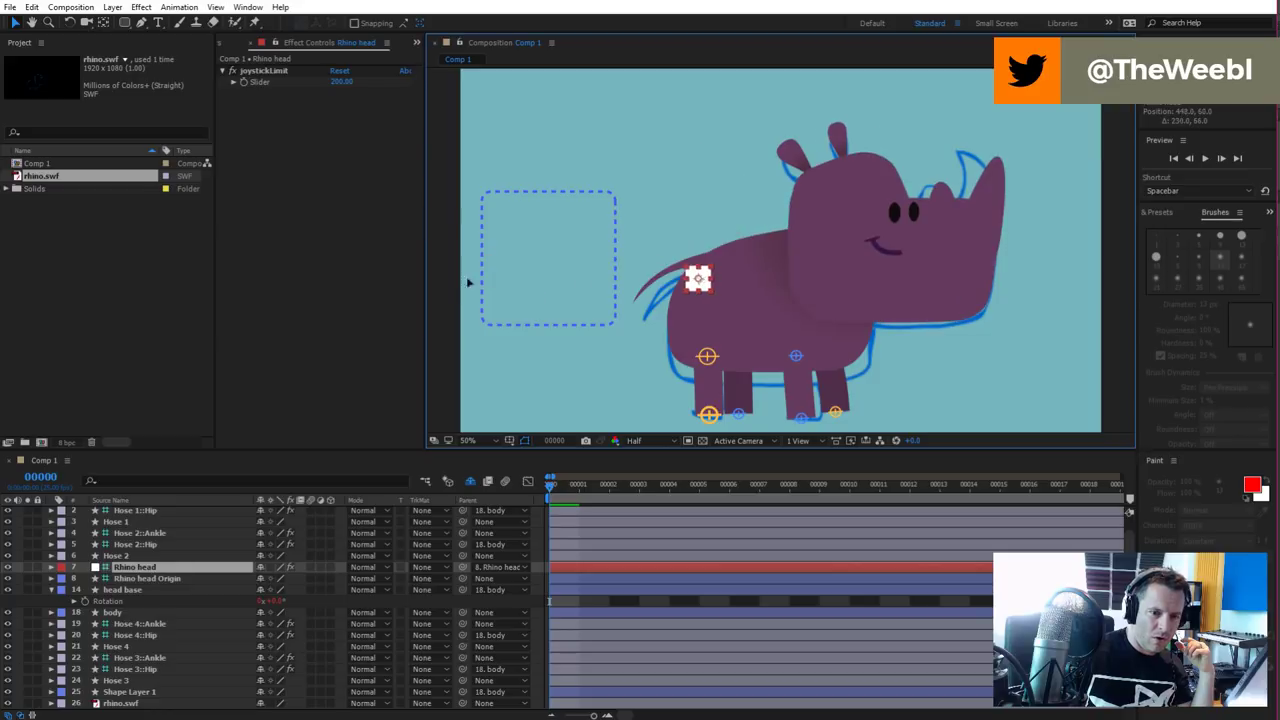
Return the head controller into its dashed box and bring up the File menu
left_click_drag(466, 282, 624, 266)
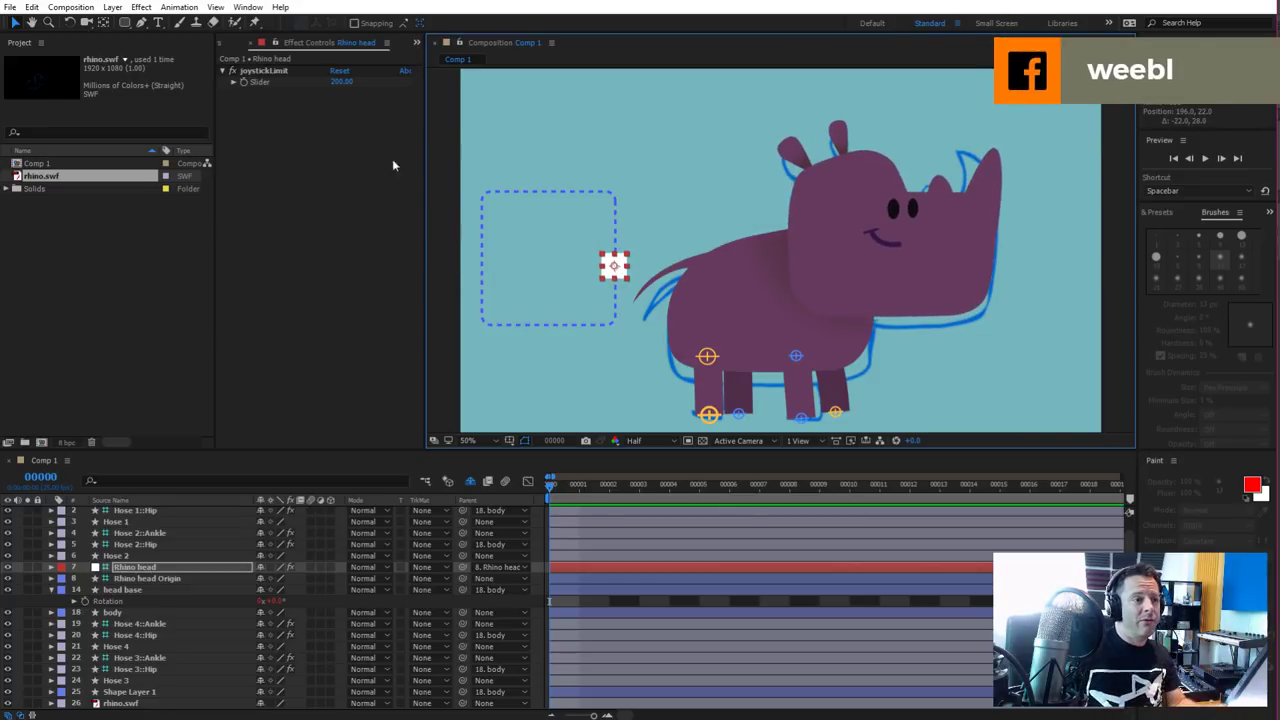
left_click(33, 7)
mouse_move(9, 7)
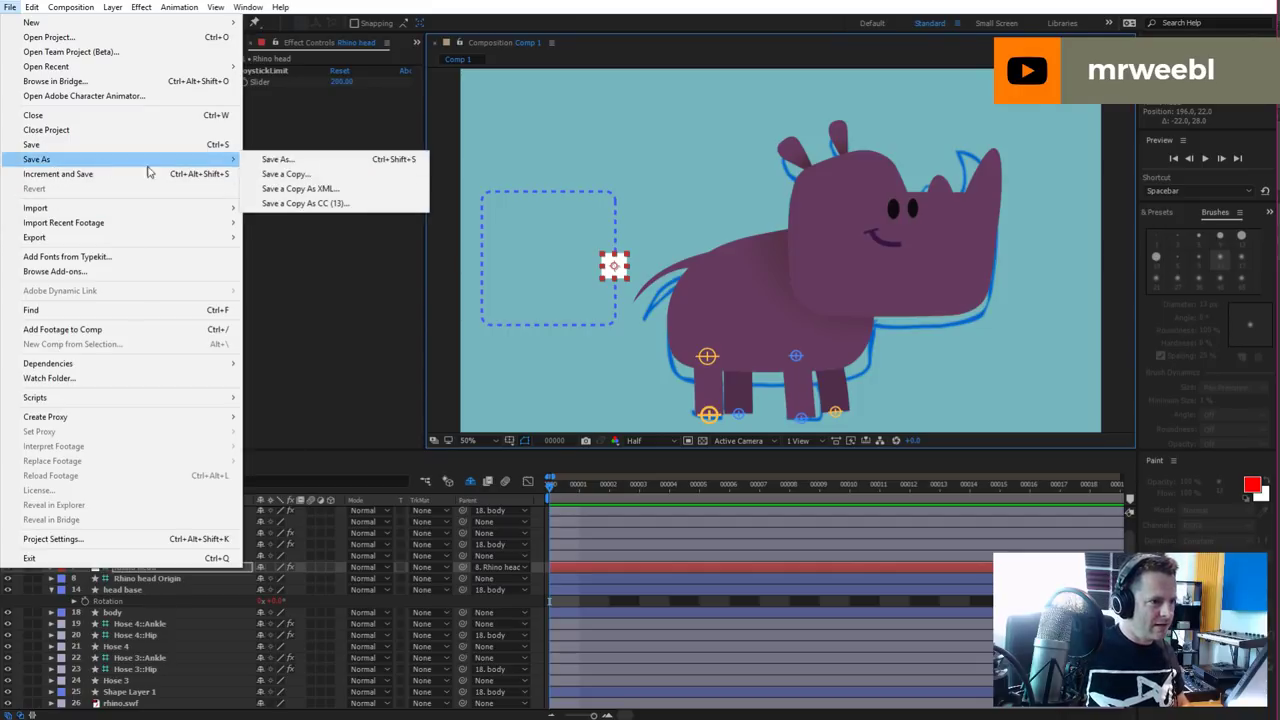
In Save As, create a new folder on Data 2 (K:), deleting the accidental duplicate
left_click(278, 160)
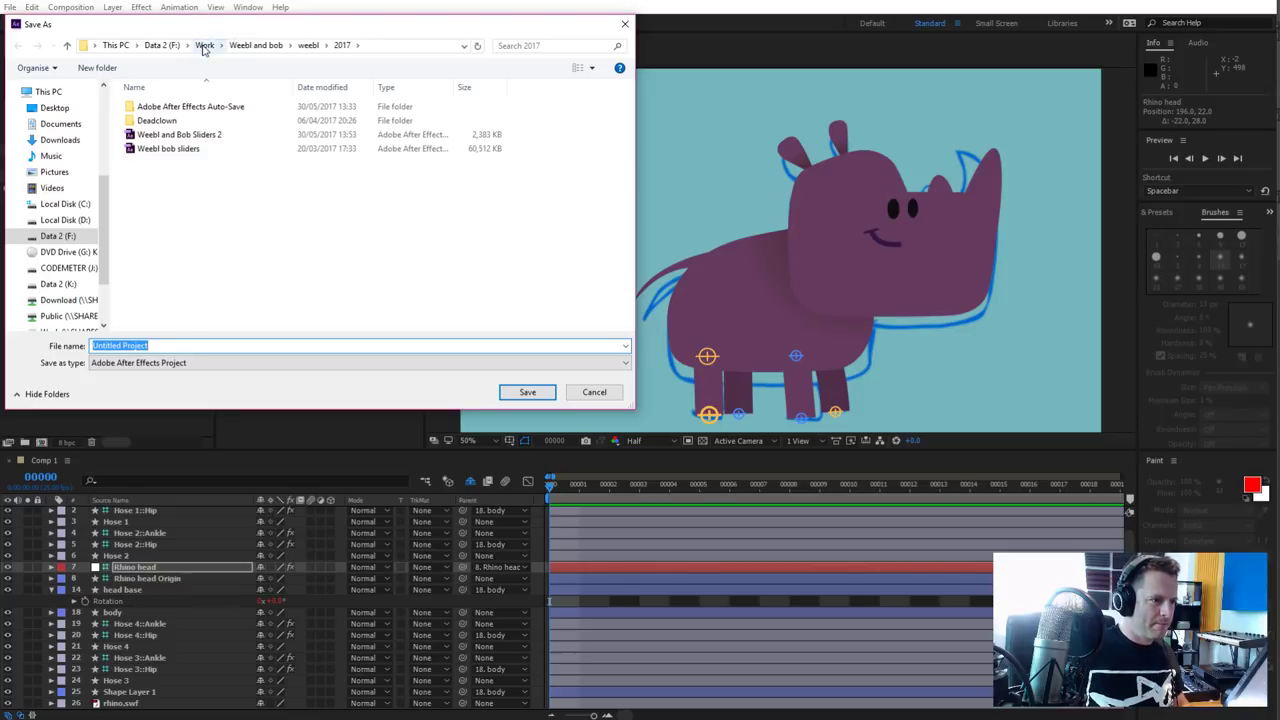
left_click(52, 288)
right_click(225, 218)
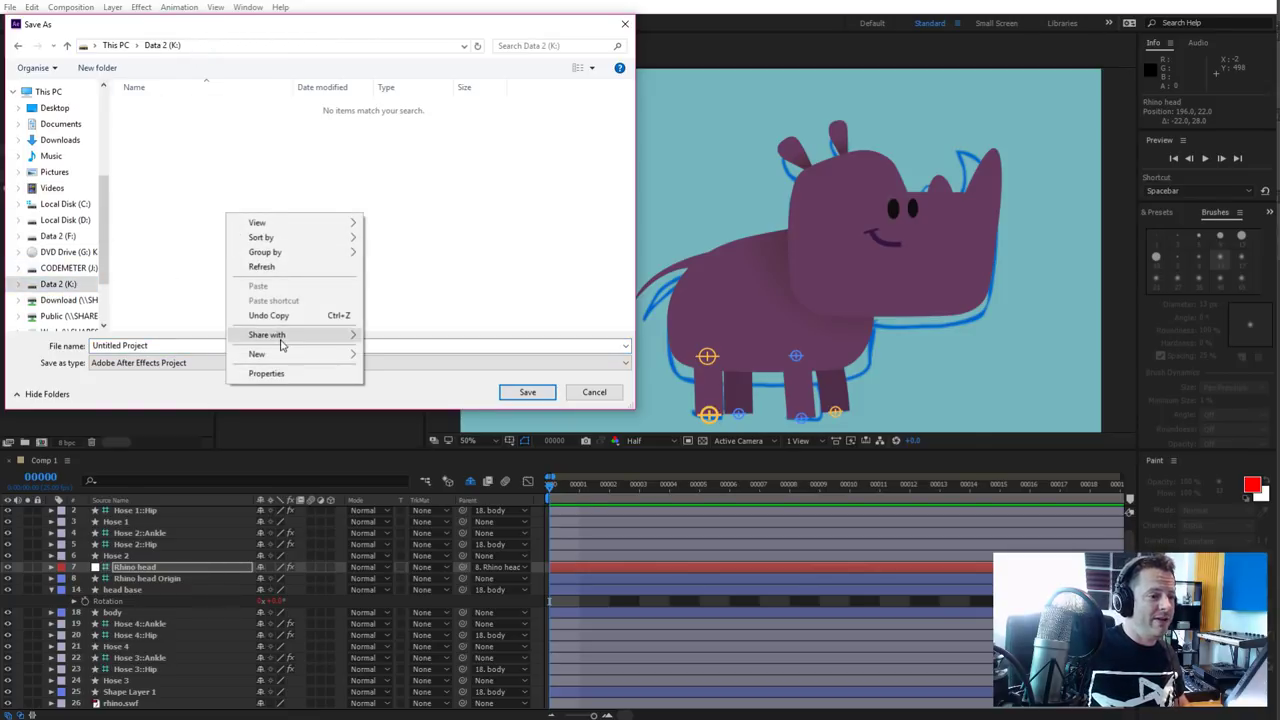
mouse_move(320, 354)
left_click(405, 357)
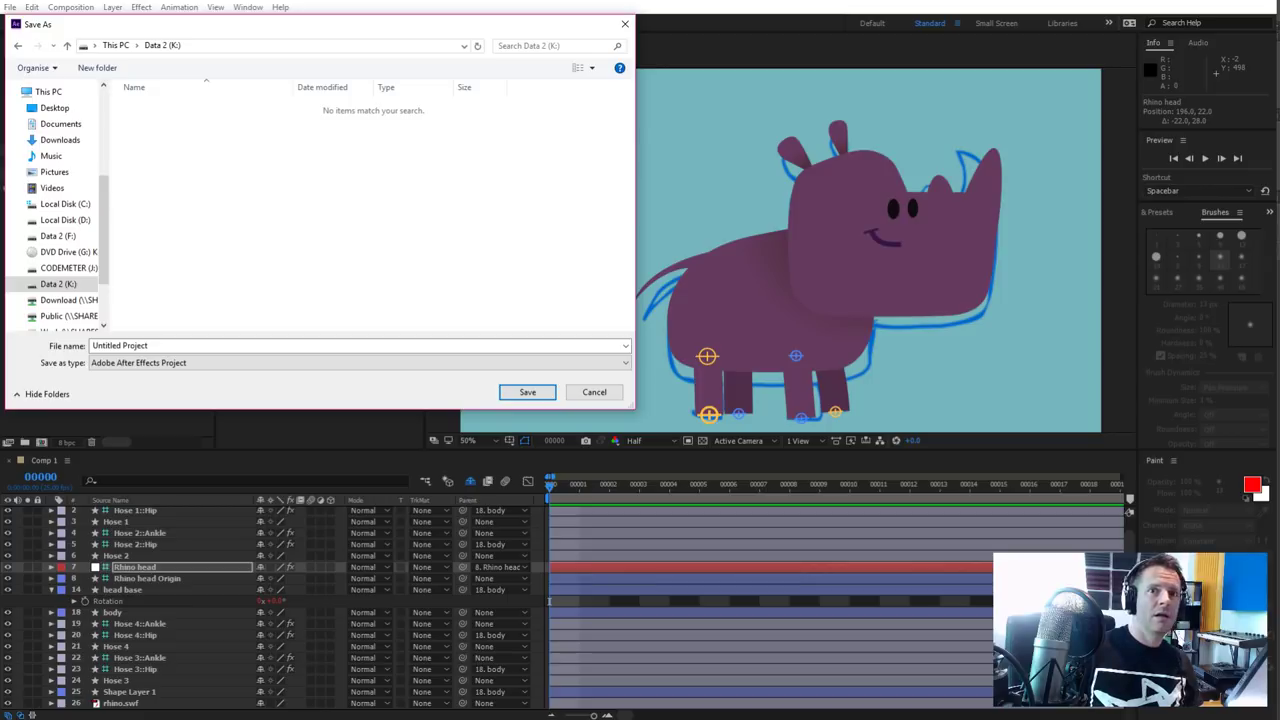
right_click(243, 163)
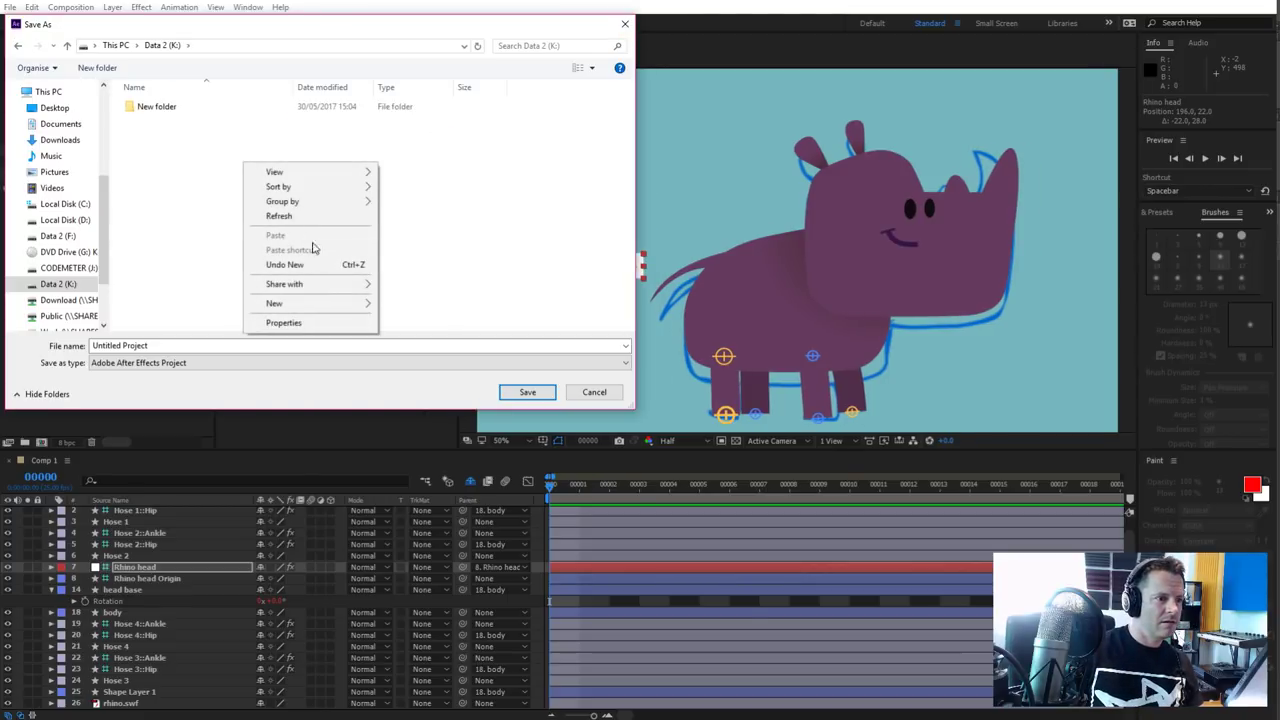
mouse_move(297, 306)
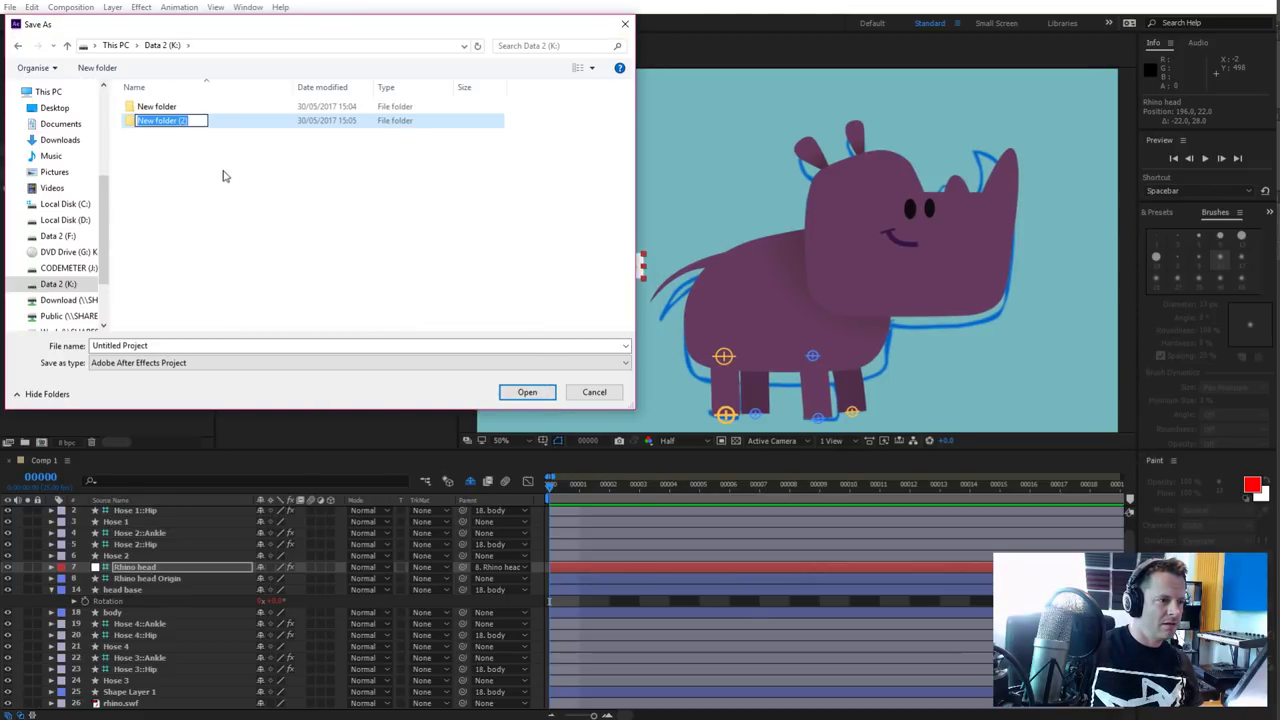
left_click(186, 137)
left_click(178, 124)
key("shift+Delete")
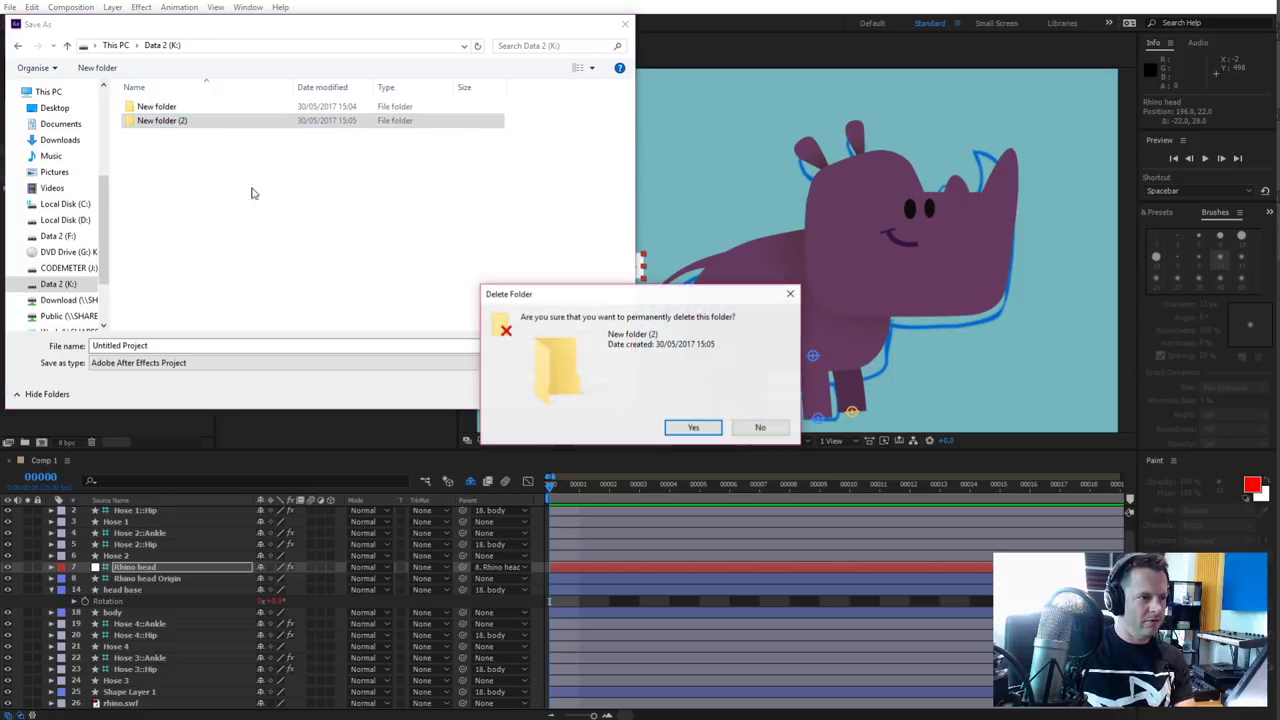
left_click(686, 426)
Rename the new folder on Data 2 (K:) to 'New Animations'
double_click(156, 117)
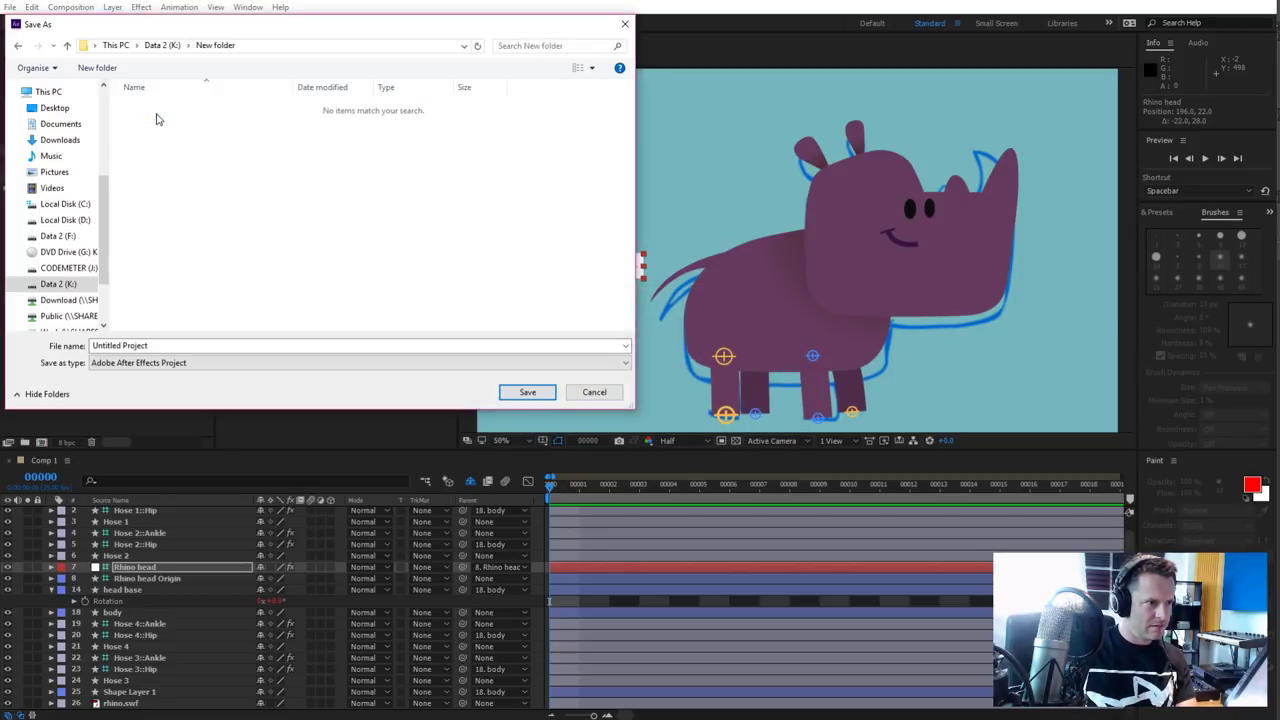
left_click(166, 47)
right_click(161, 112)
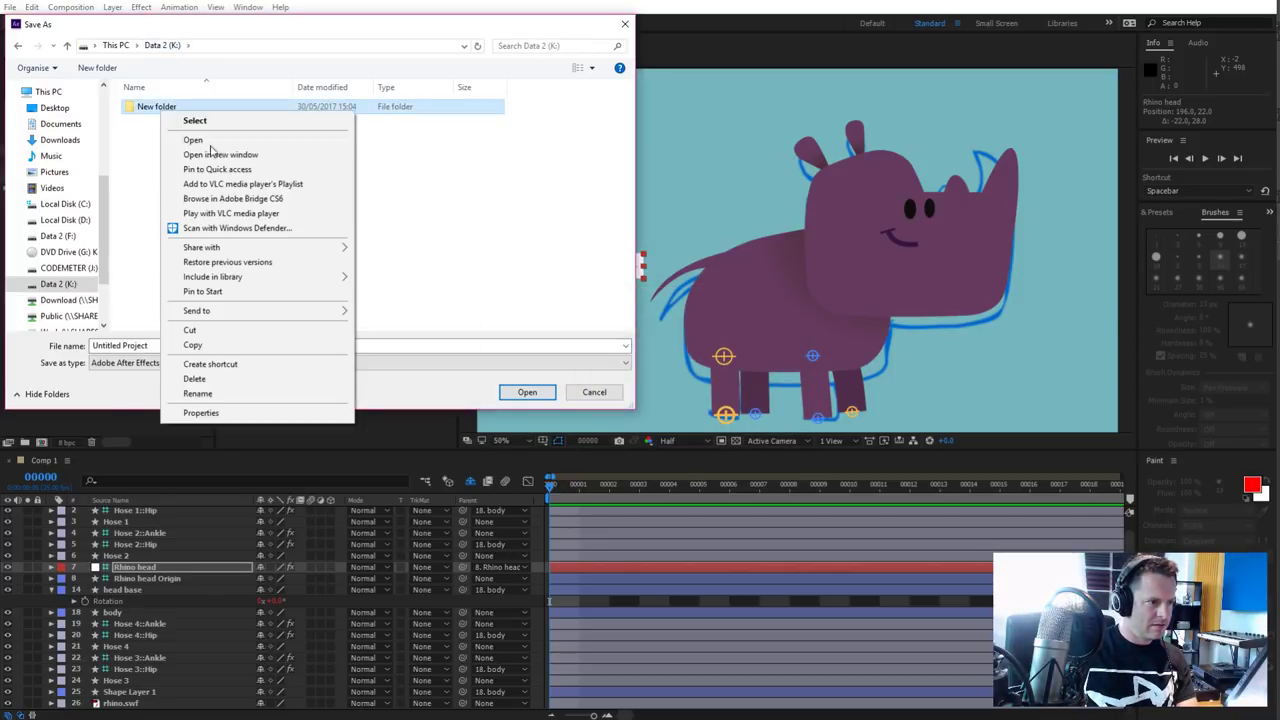
left_click(198, 393)
type("Ne")
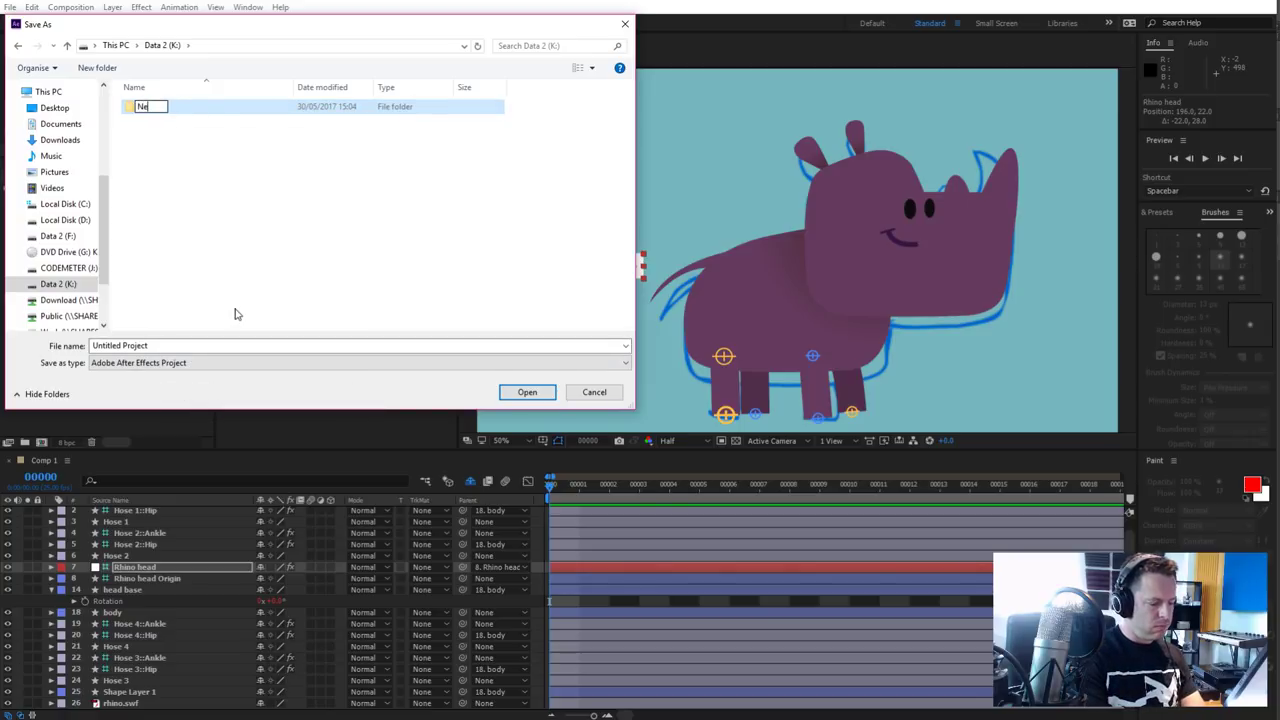
type("w Anima")
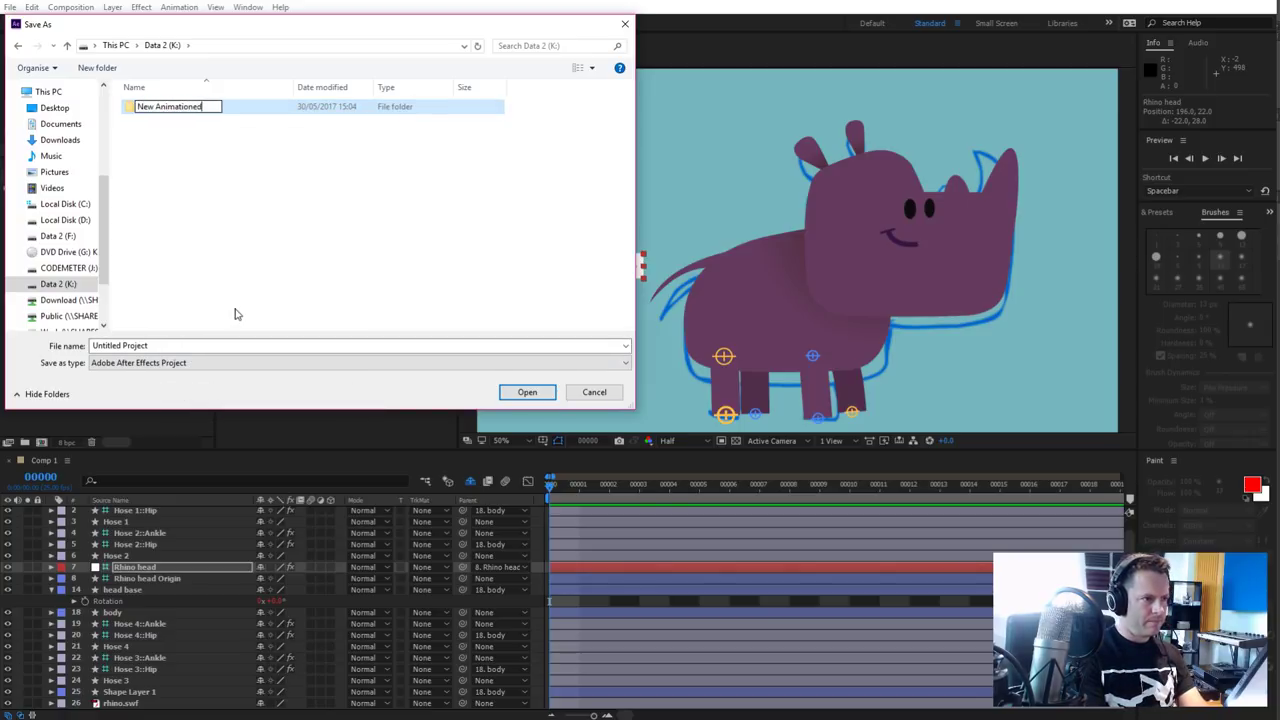
type("tions")
key("Return")
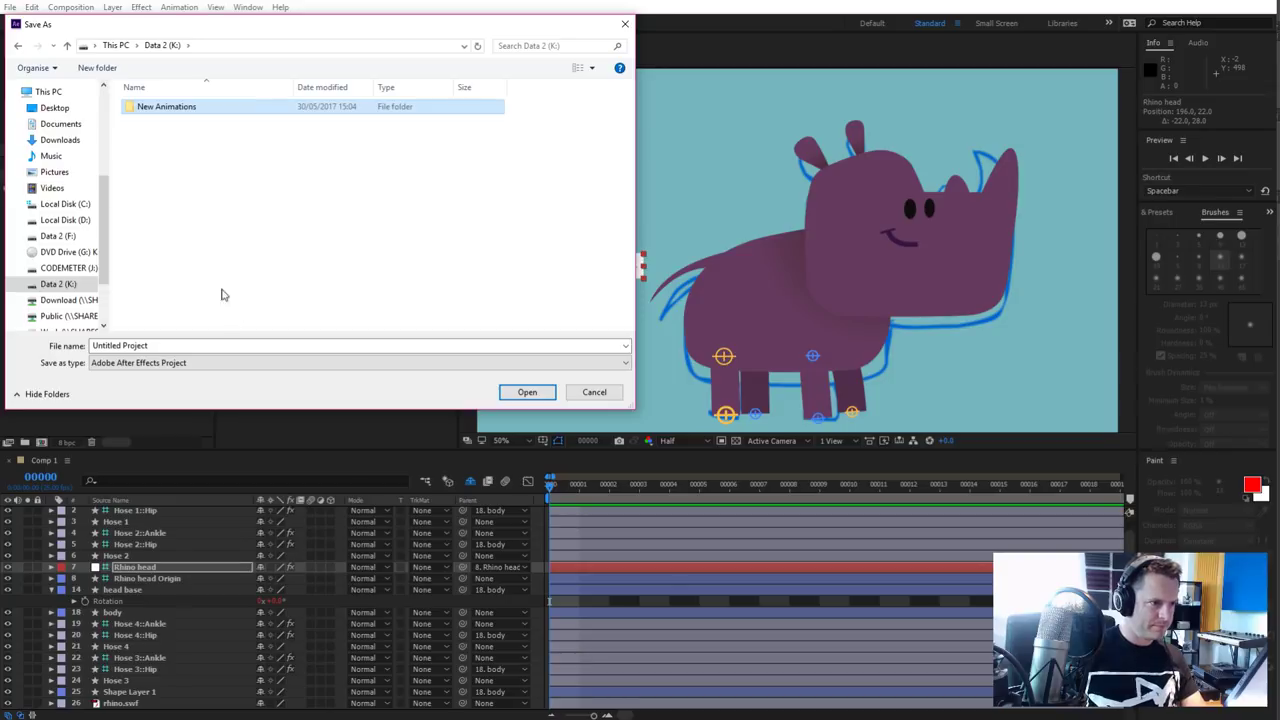
Create a 'Rhino' folder inside New Animations
double_click(180, 112)
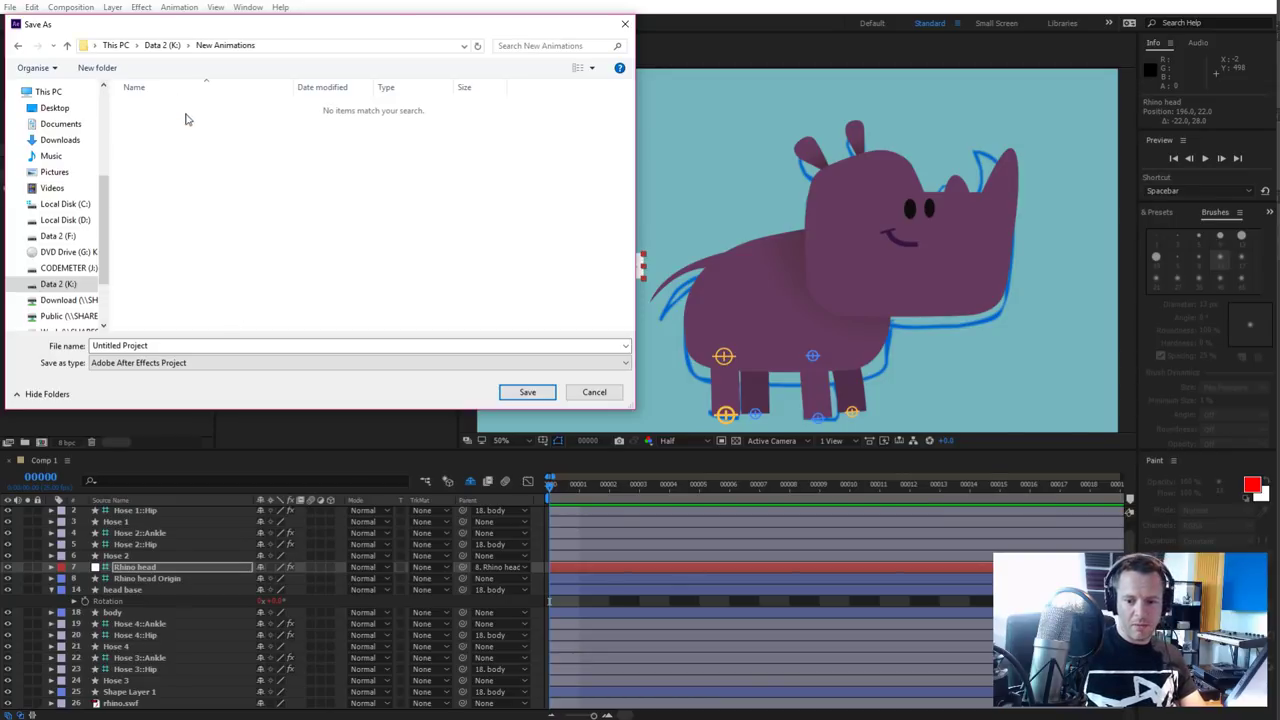
right_click(181, 212)
mouse_move(220, 351)
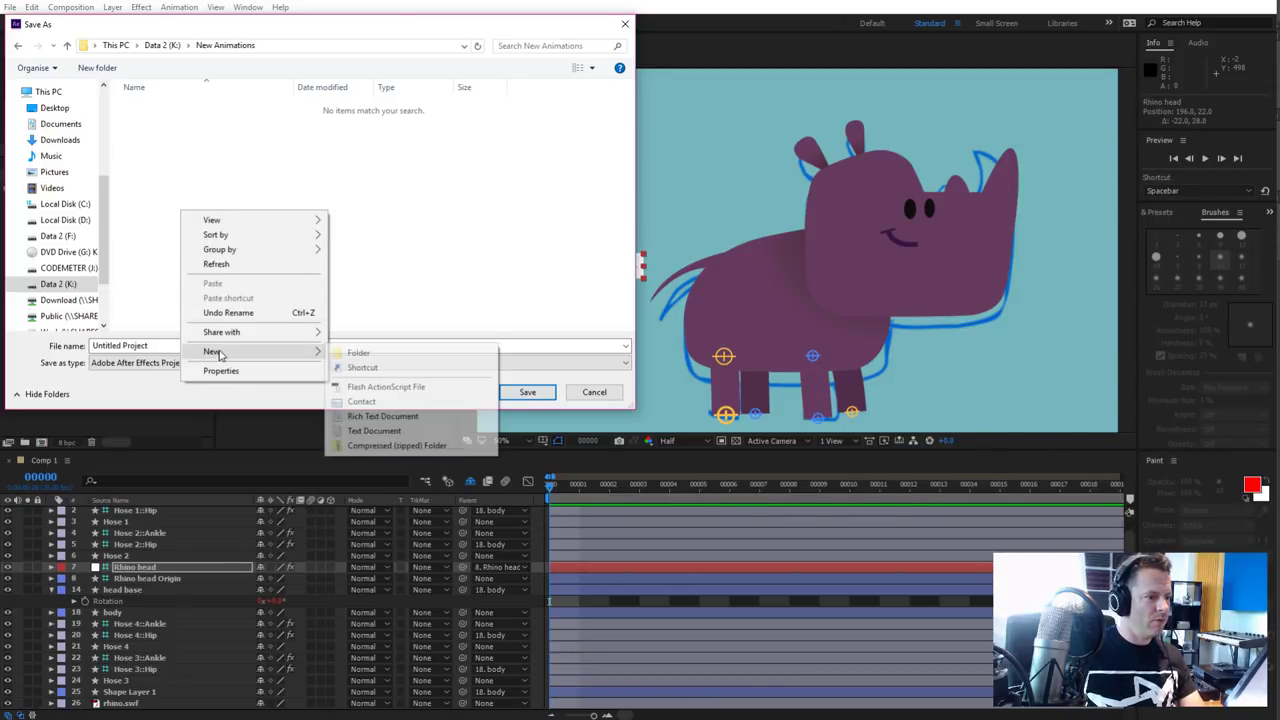
left_click(405, 353)
type("Rhin")
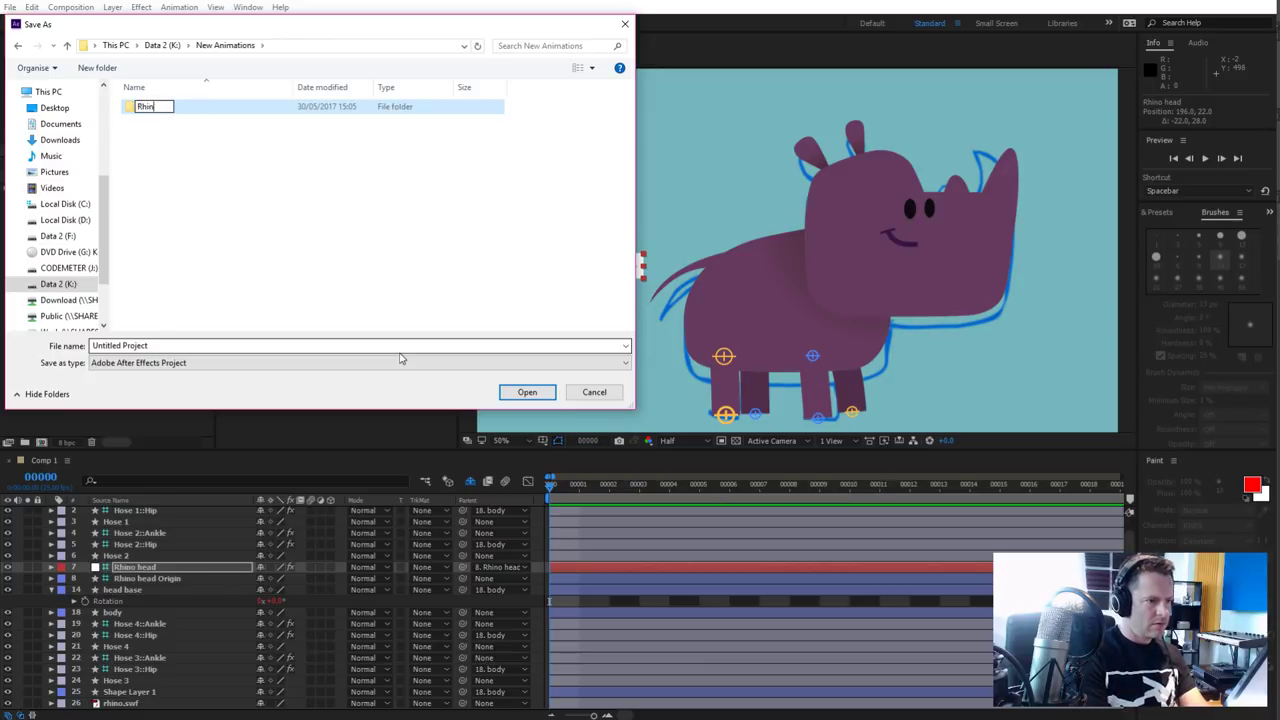
type("o")
key("Return")
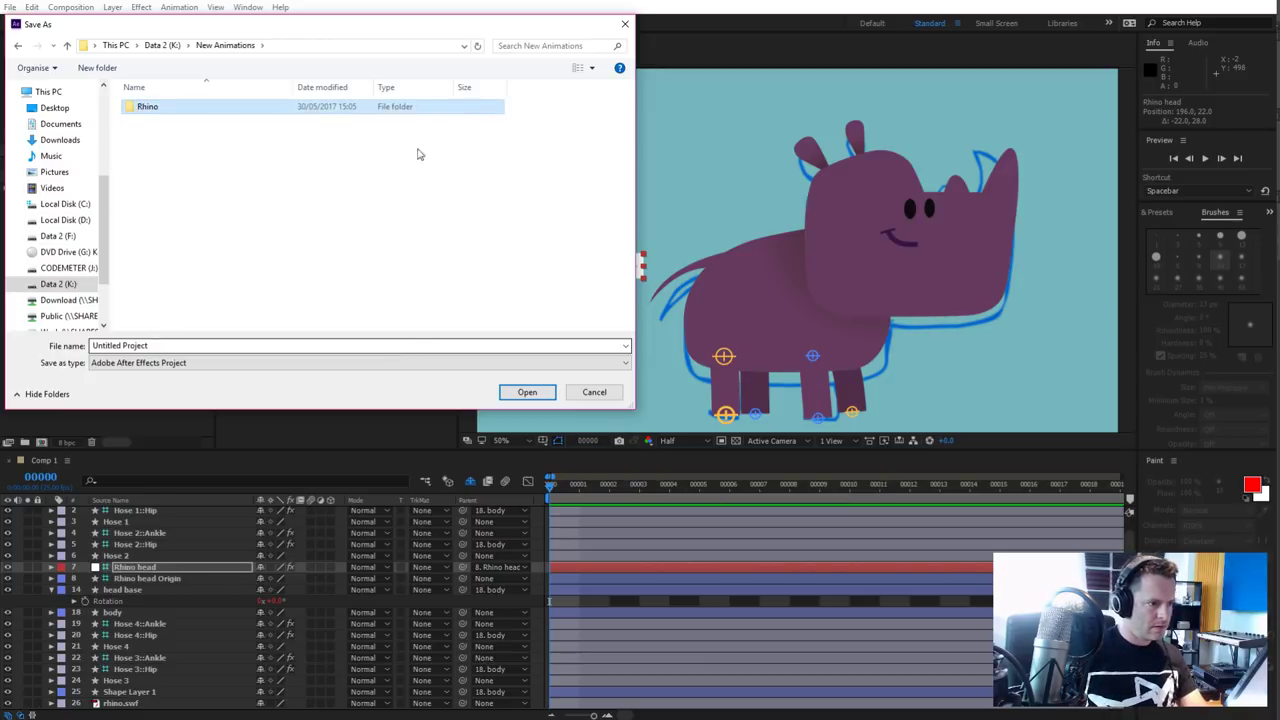
Save the project as 'Rhino' inside the Rhino folder
double_click(140, 106)
left_click(178, 345)
type("R")
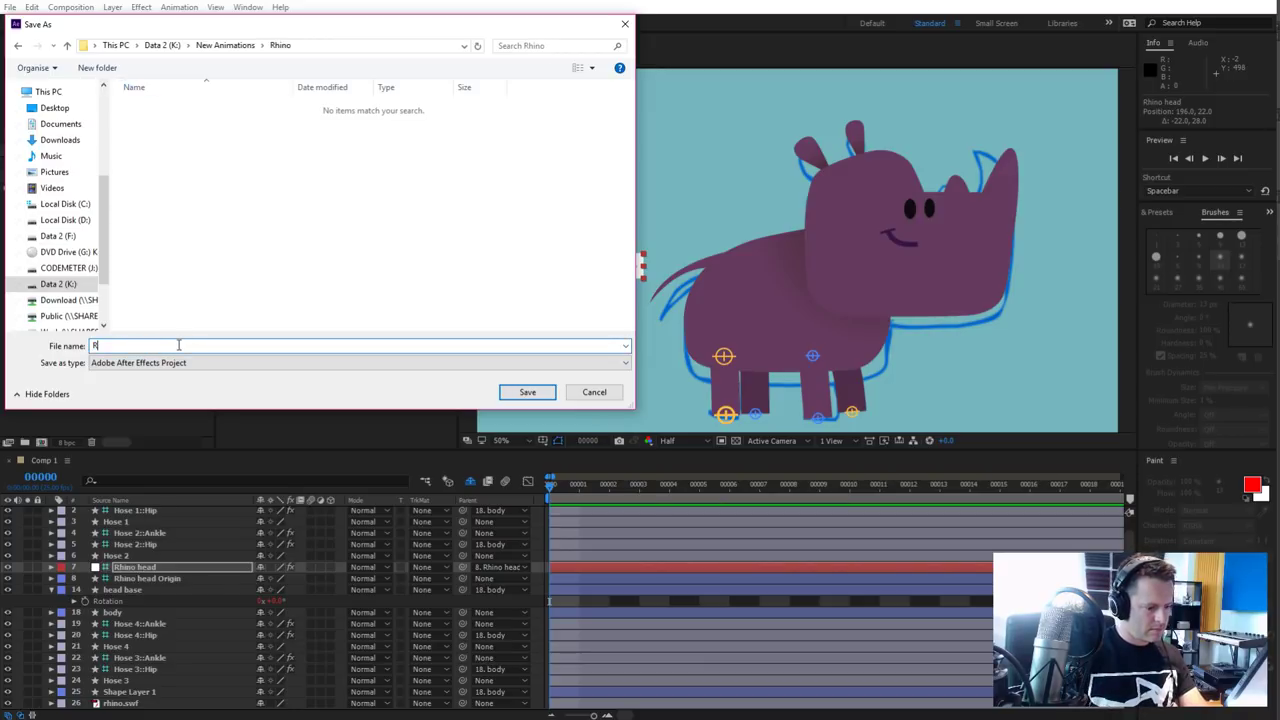
type("hino")
key("Return")
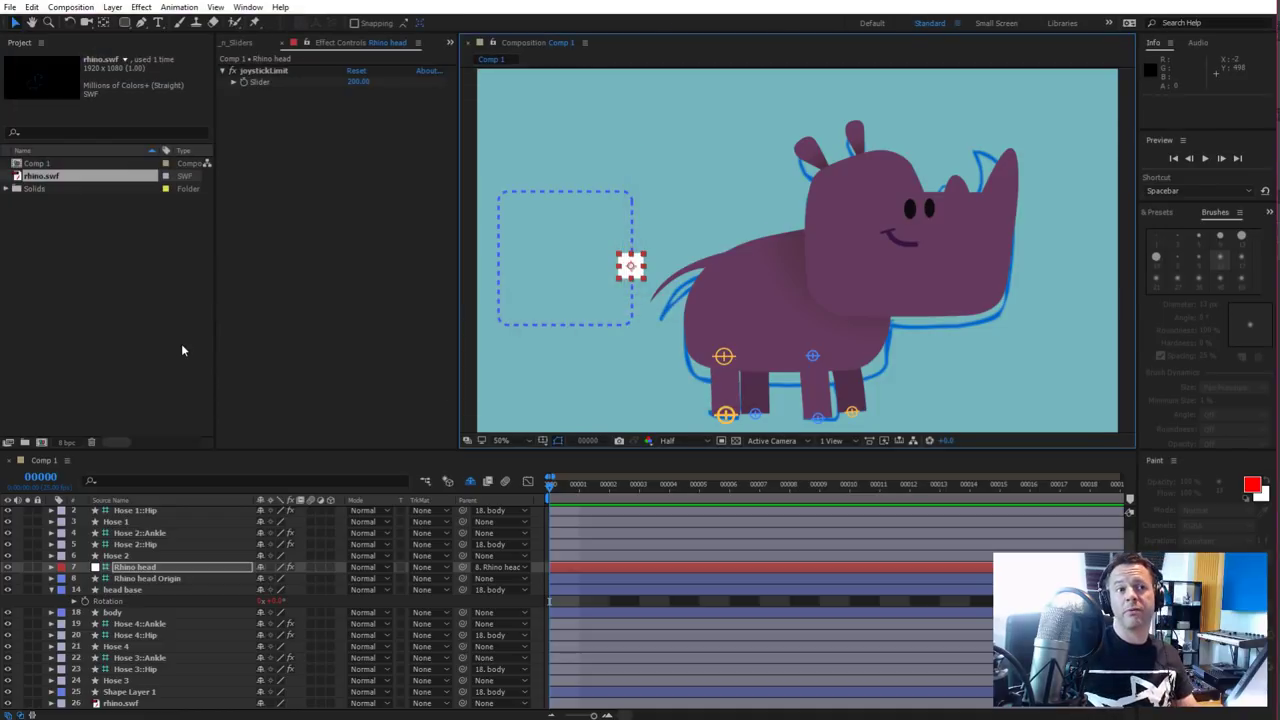